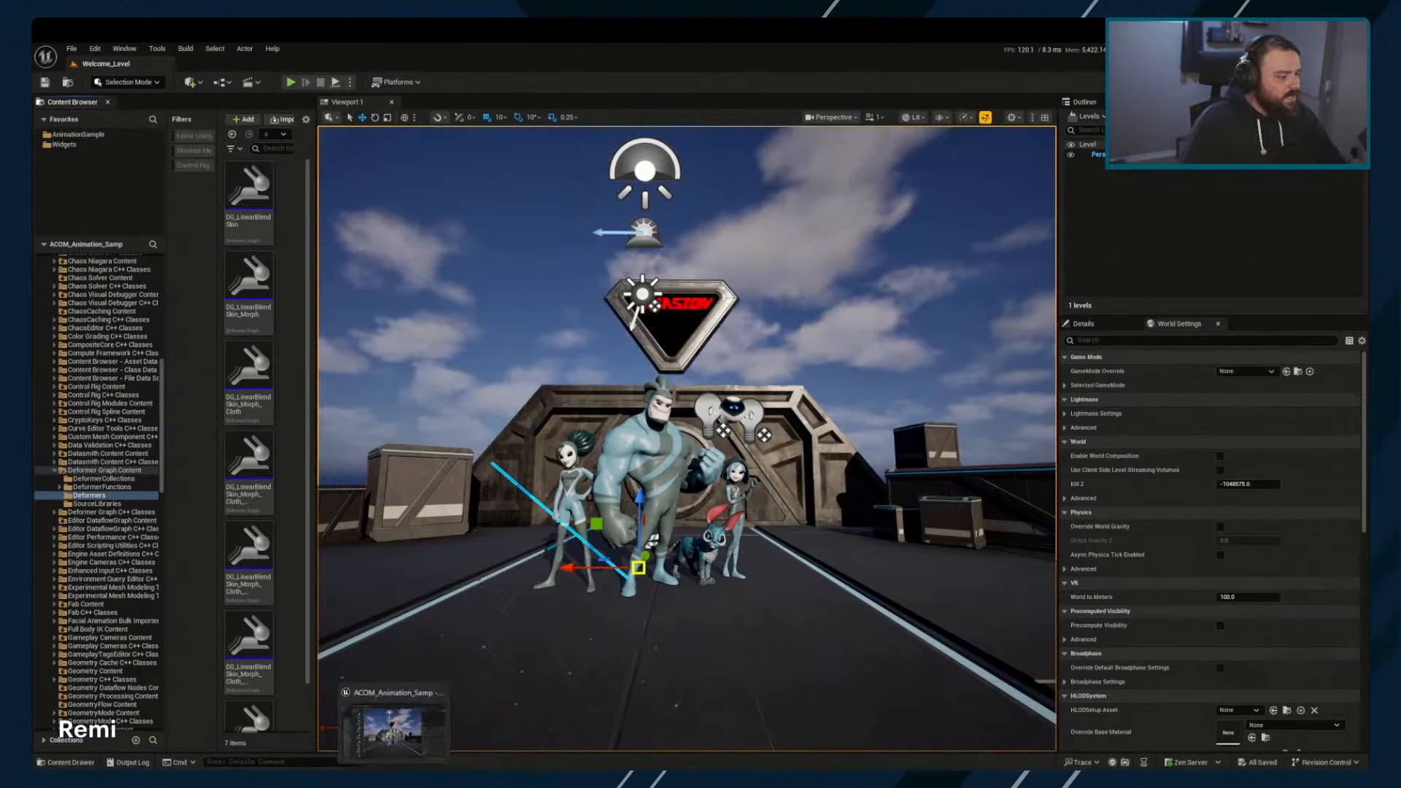
Bring up the Epic Games Launcher's Unreal Engine library to view the installed engine and projects, and close it again
left_click(1226, 766)
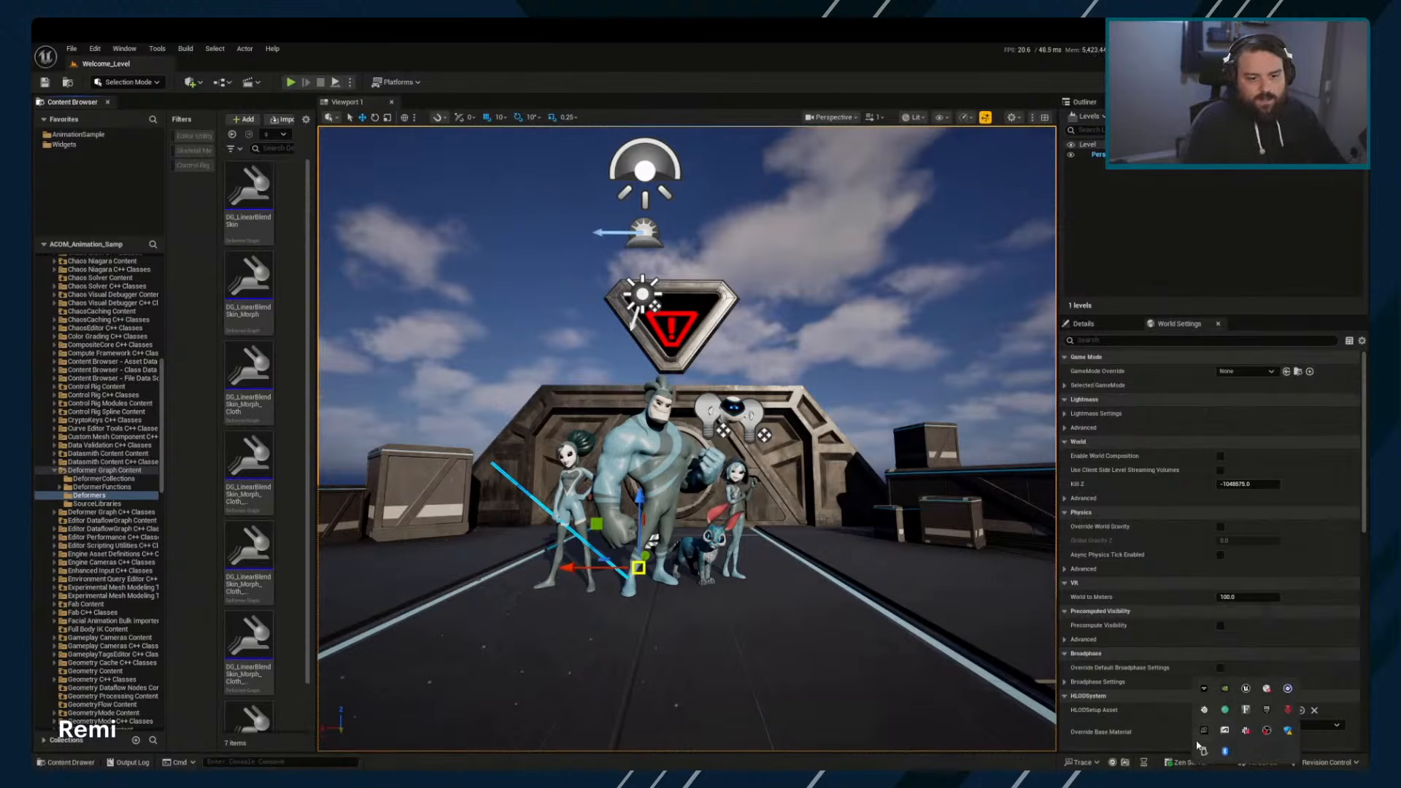
left_click(1268, 710)
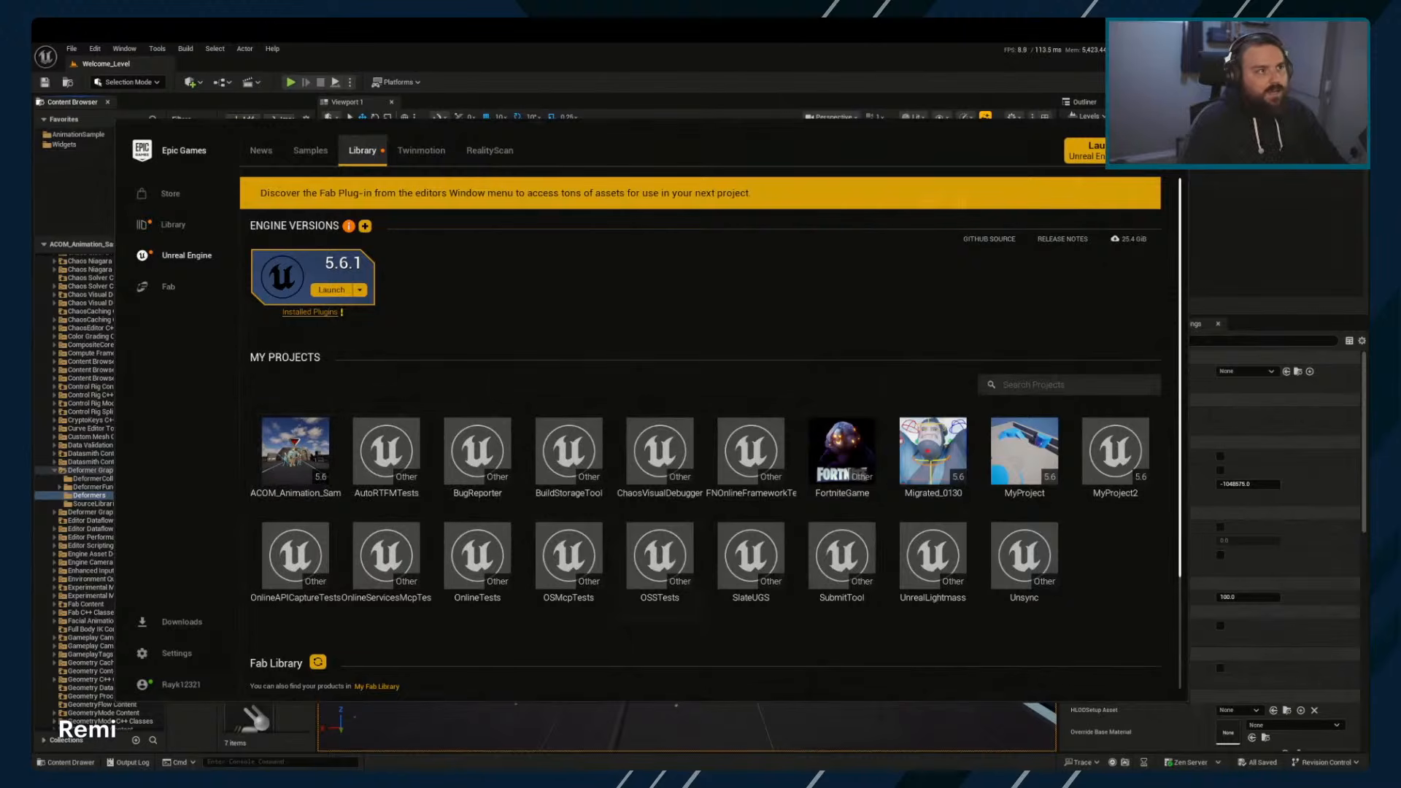
left_click(1174, 132)
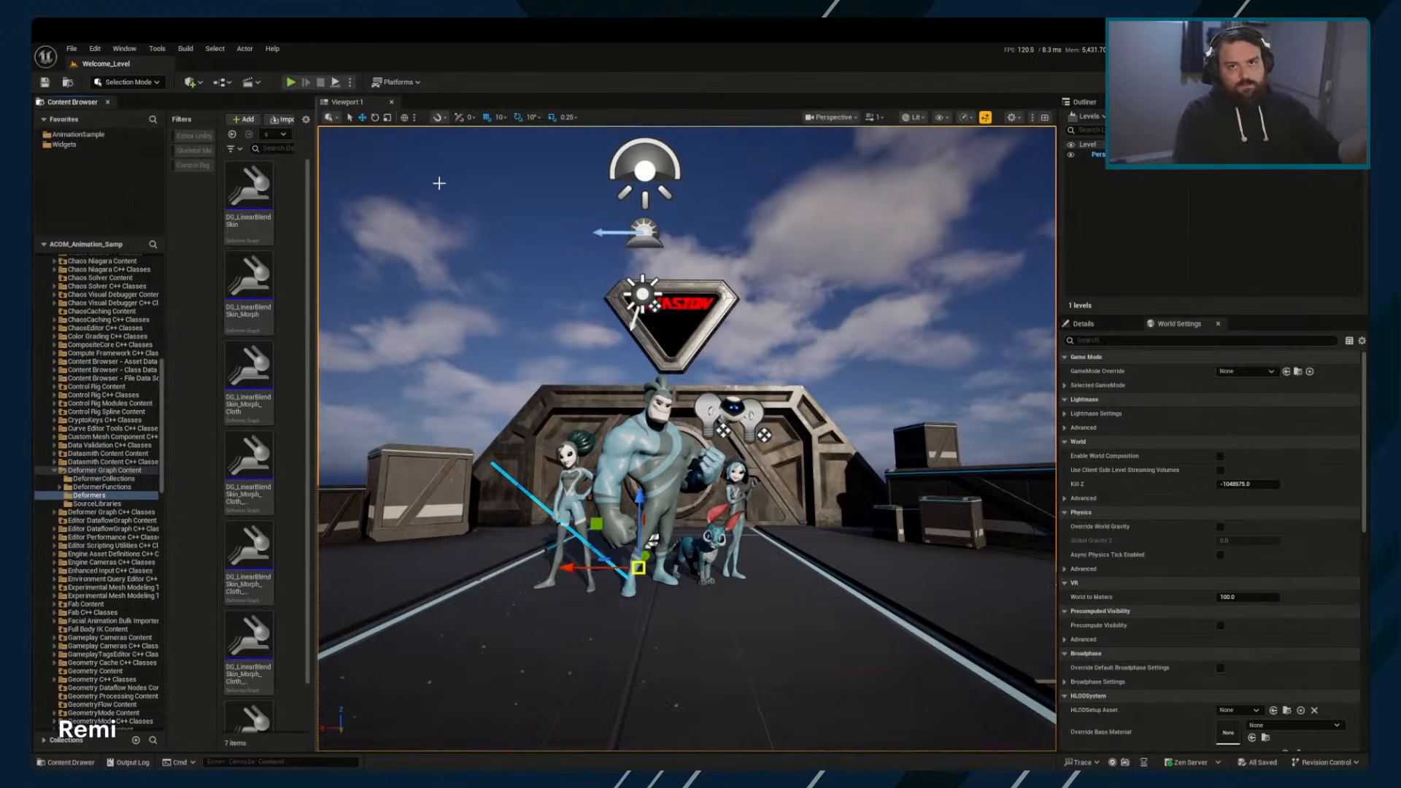
mouse_move(601, 527)
right_mouse_down()
mouse_move(631, 560)
mouse_move(614, 514)
mouse_move(661, 613)
mouse_move(599, 536)
mouse_move(615, 527)
mouse_move(610, 556)
mouse_move(613, 529)
mouse_move(624, 539)
right_mouse_up()
key("w")
key("s")
key("w")
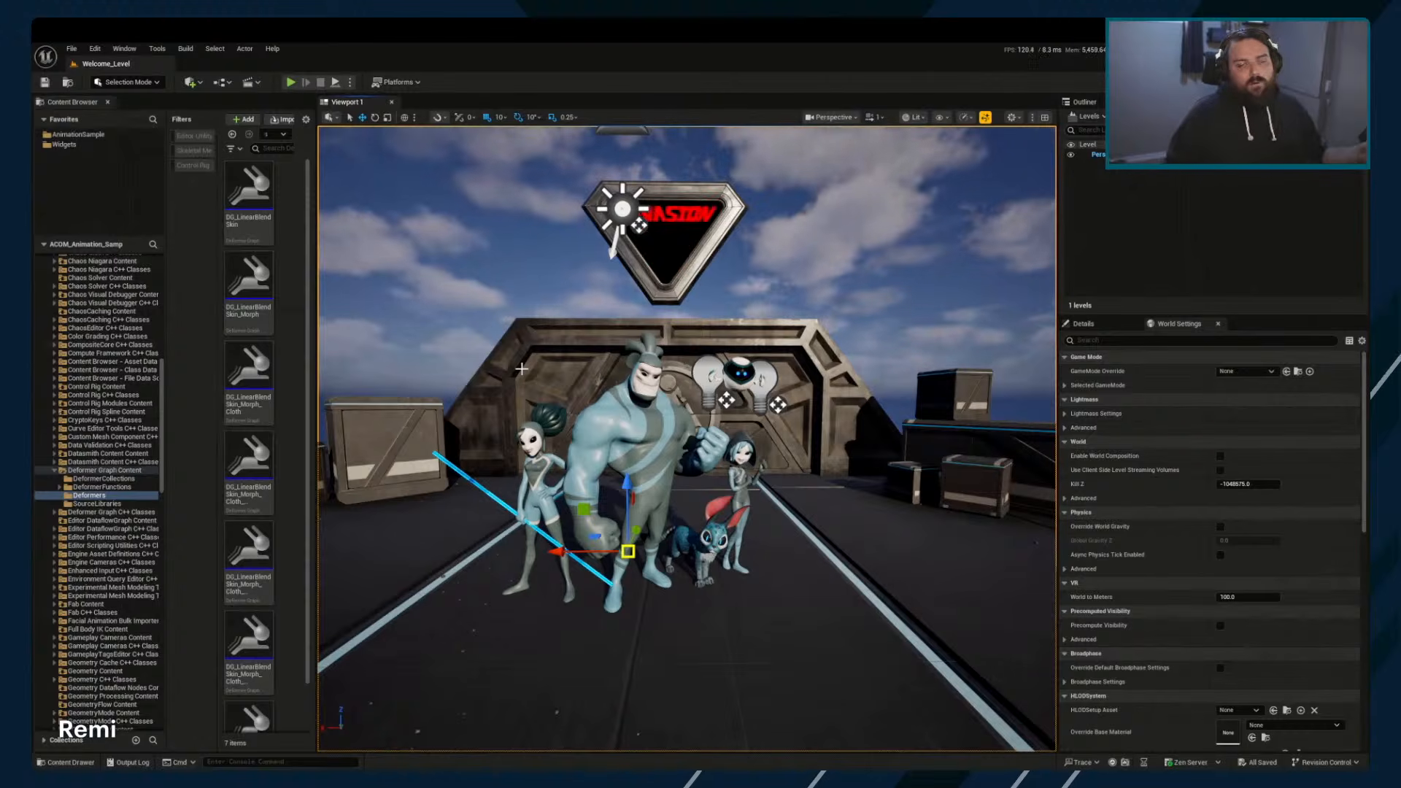
Collapse the expanded Plugins, Engine and Content folders in the content browser's folder tree
scroll(95, 458, "up", 10)
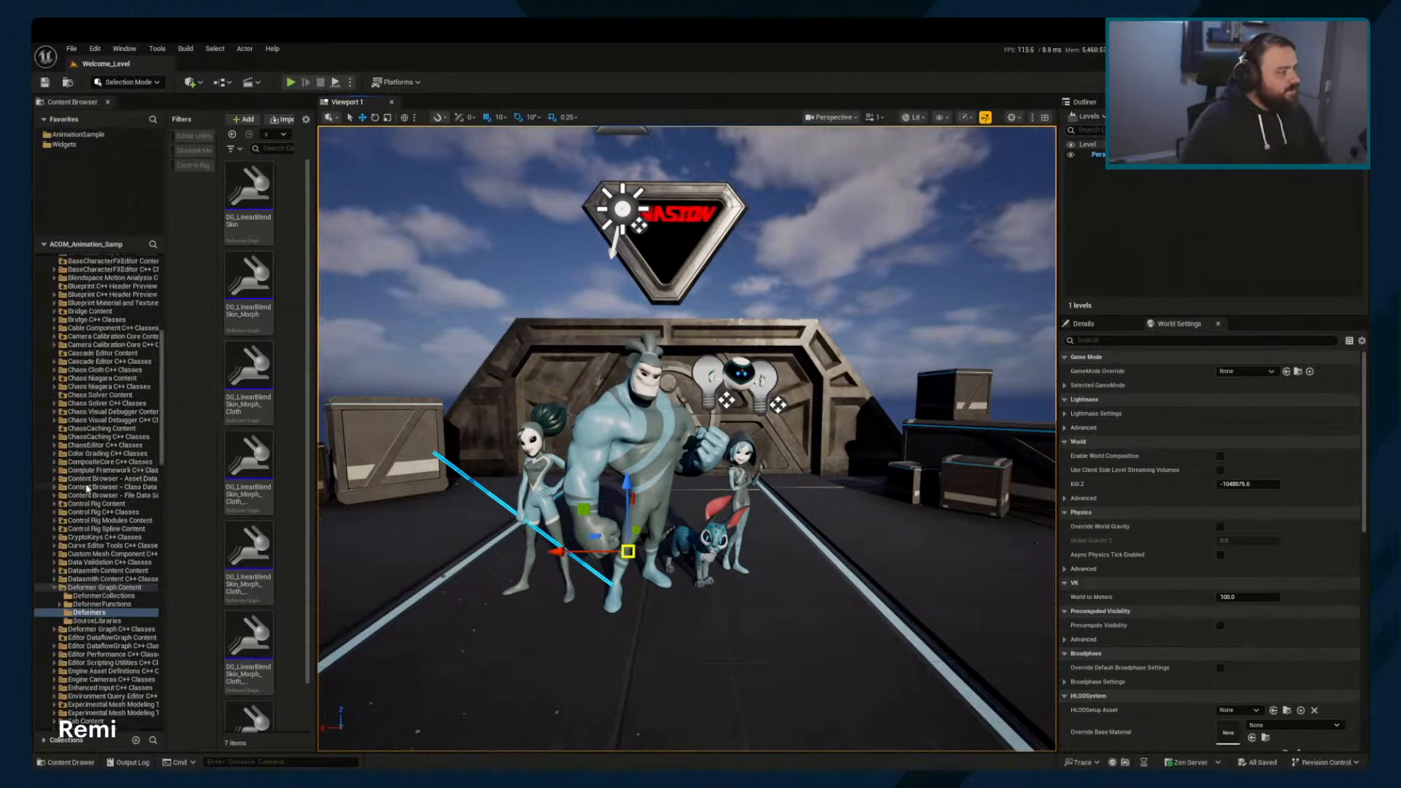
double_click(73, 343)
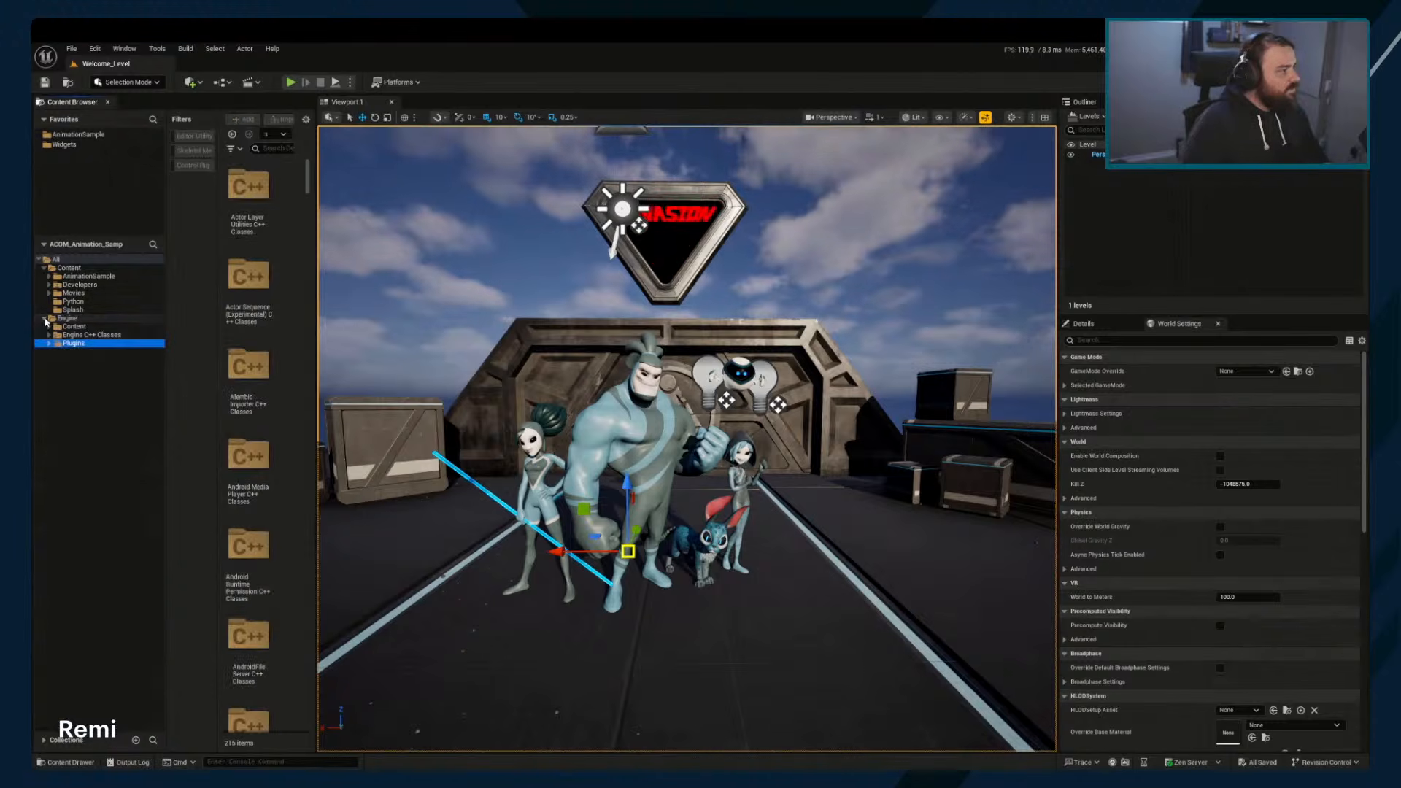
left_click(44, 319)
left_click(45, 268)
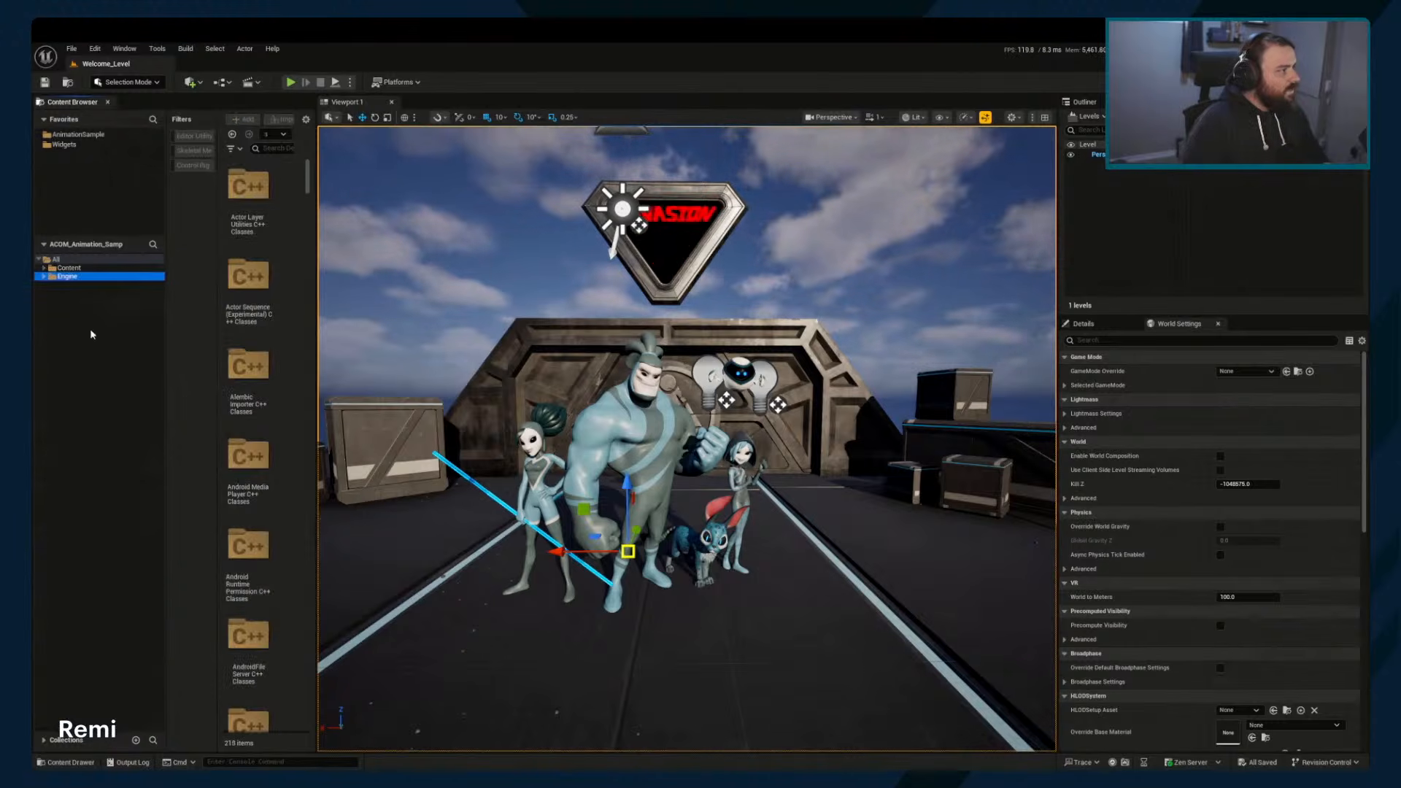
Expand the Content folder down to AnimationSample/Assets/characters and show the contents of ch_beta_ue
left_click(44, 268)
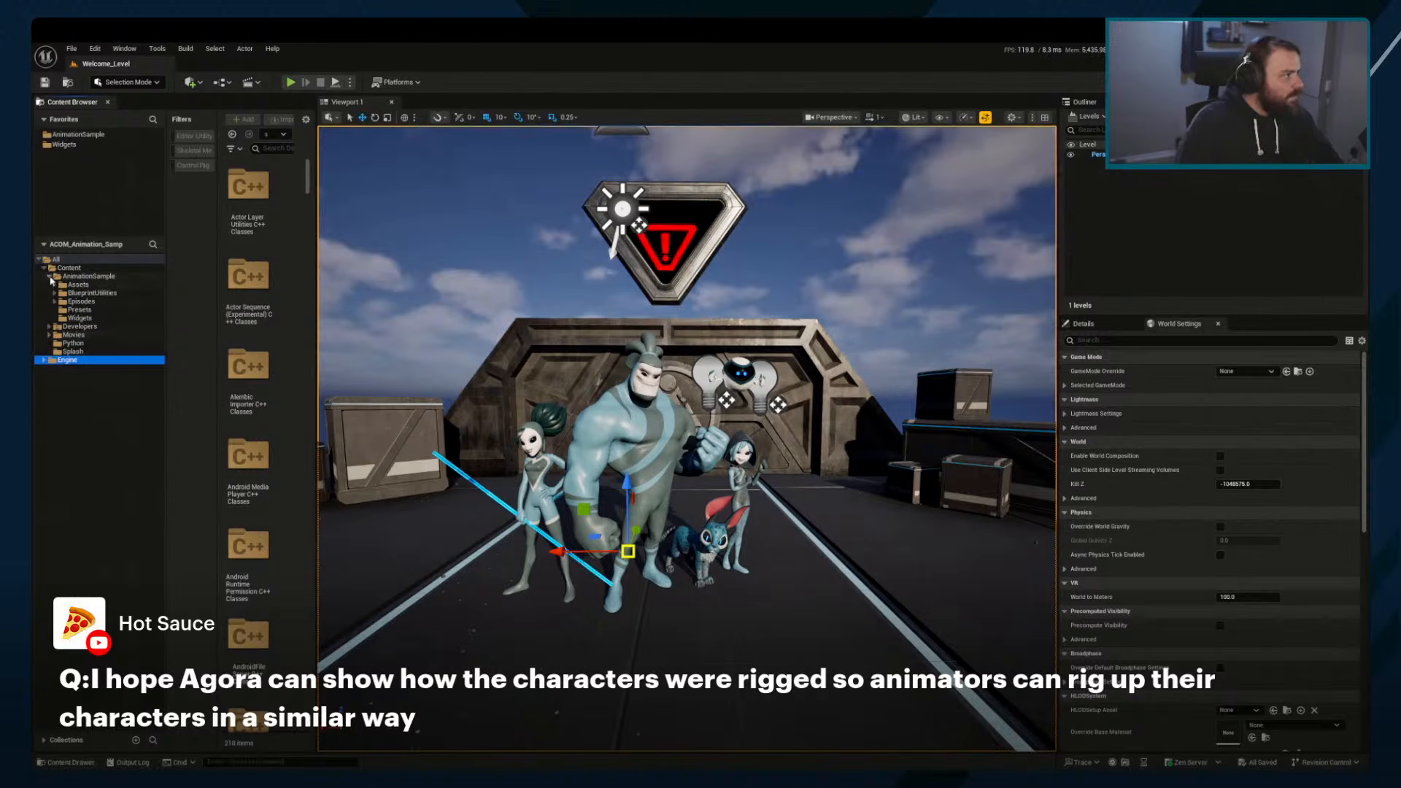
left_click(51, 278)
left_click(60, 293)
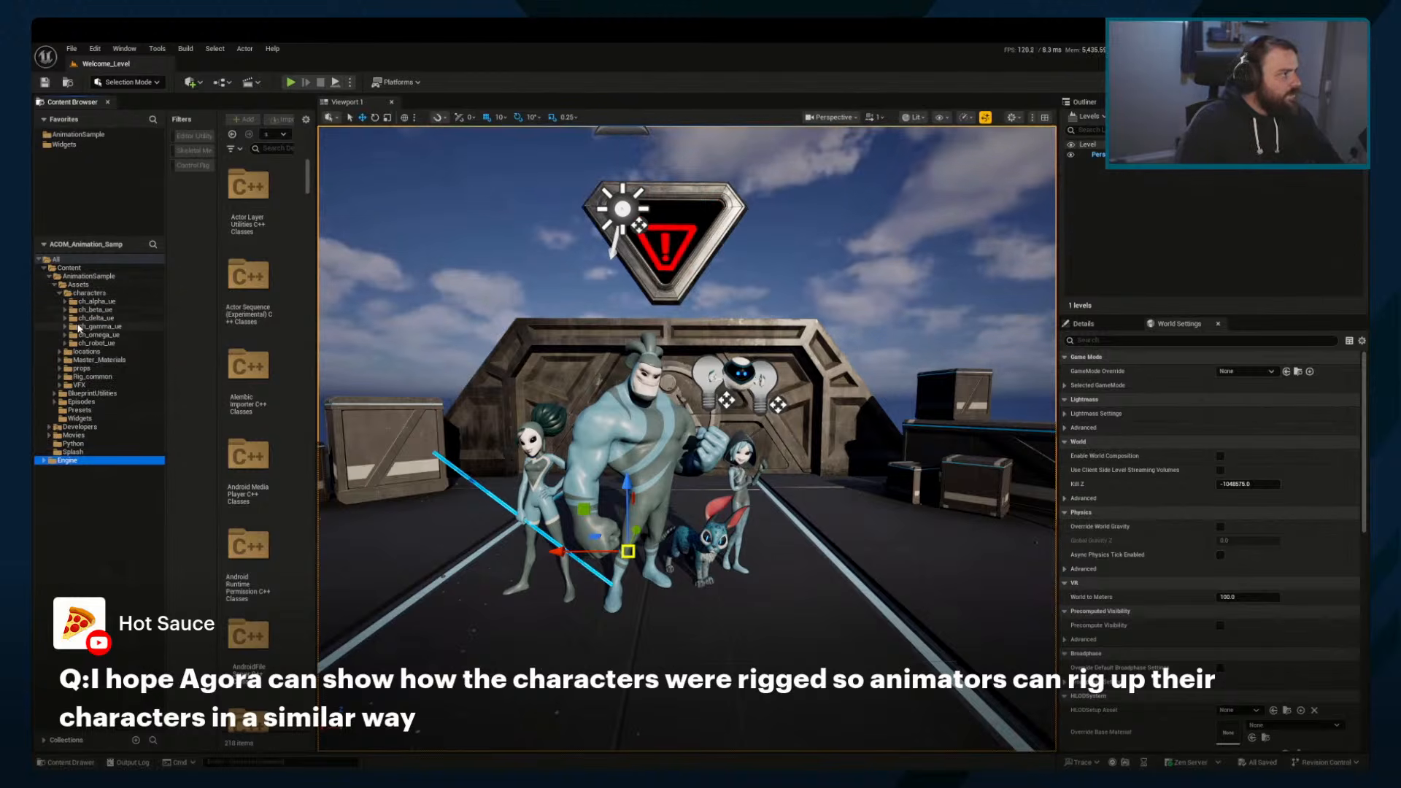
left_click(92, 310)
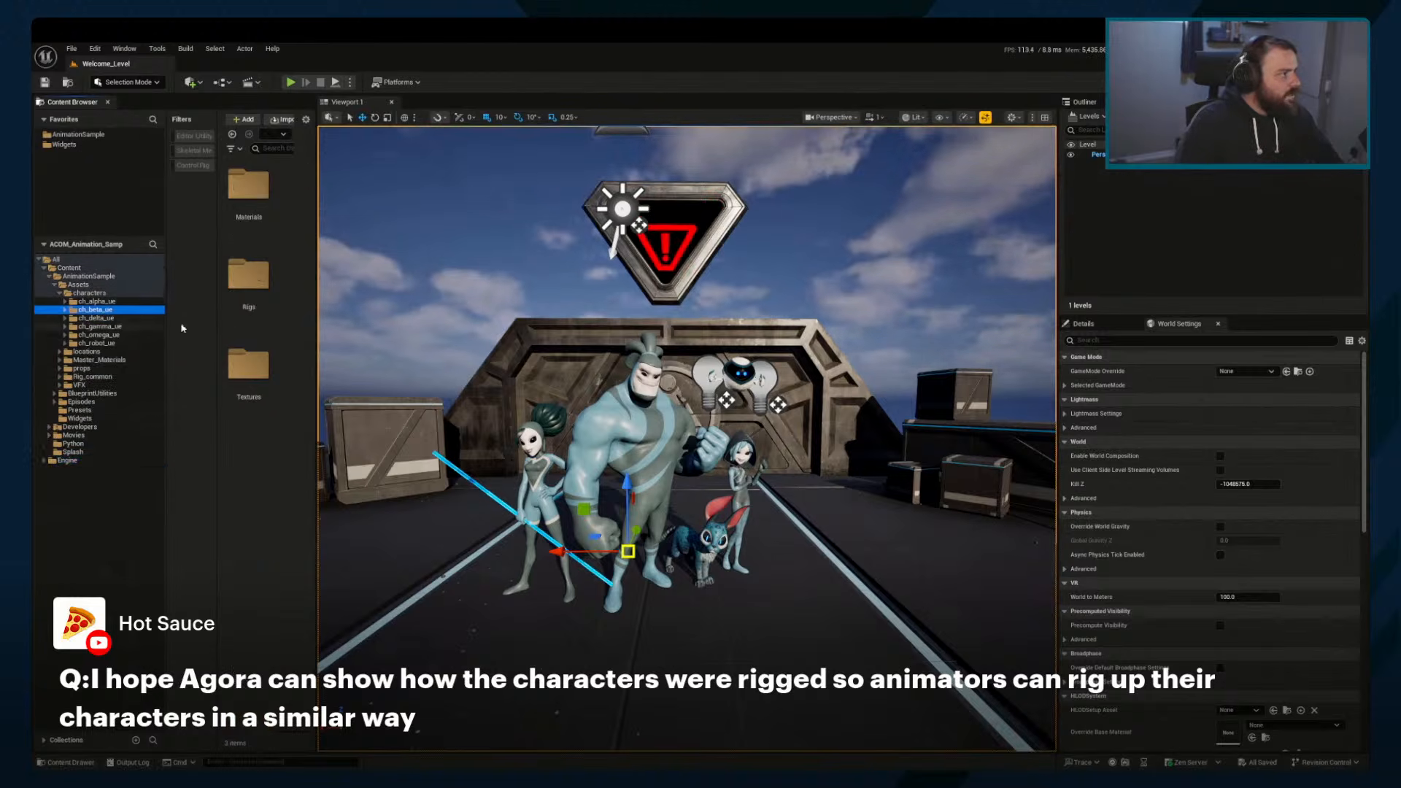
Open the Beta_CtrlRig asset from the character's Rigs folder and maximize its editor window
double_click(248, 275)
scroll(252, 307, "down", 1)
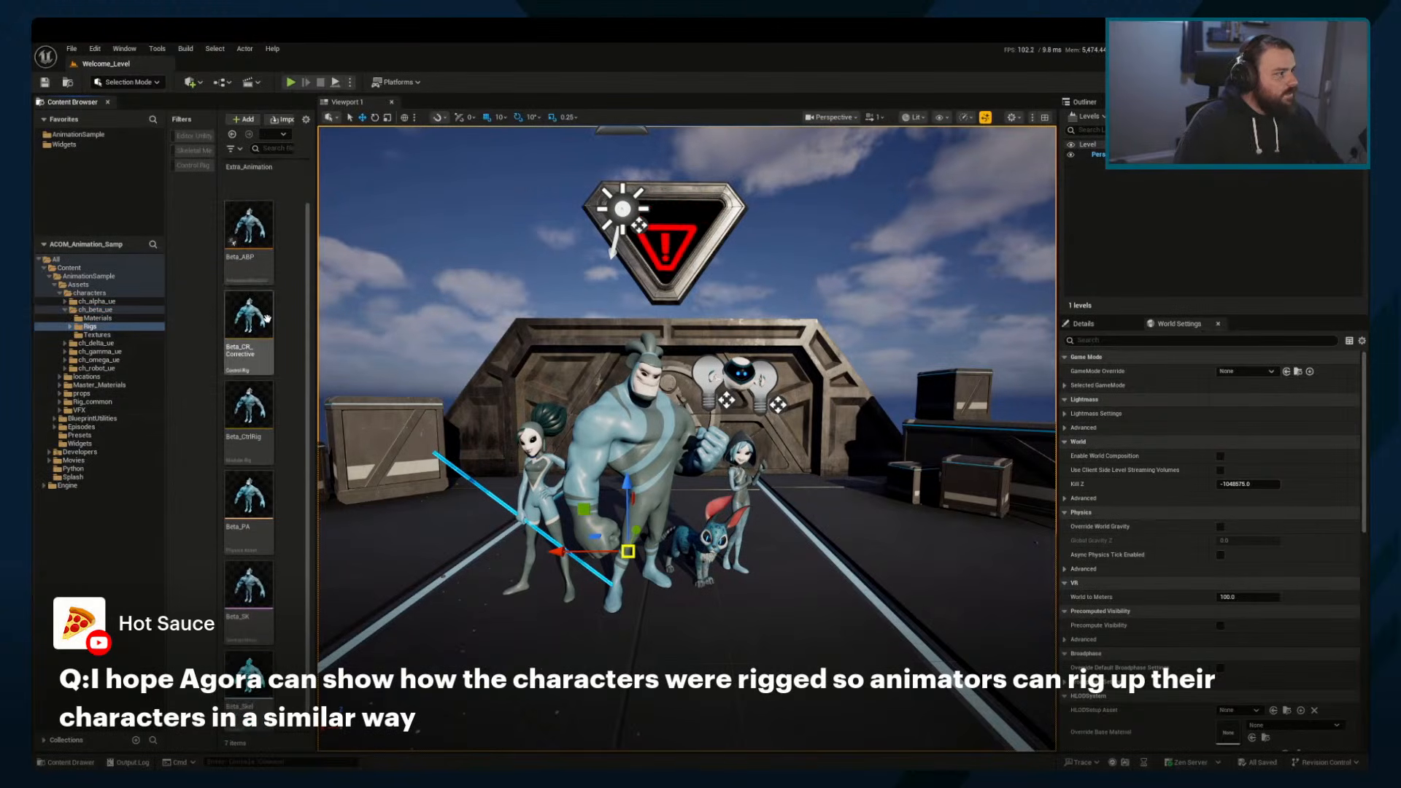
mouse_move(280, 337)
left_click(249, 413)
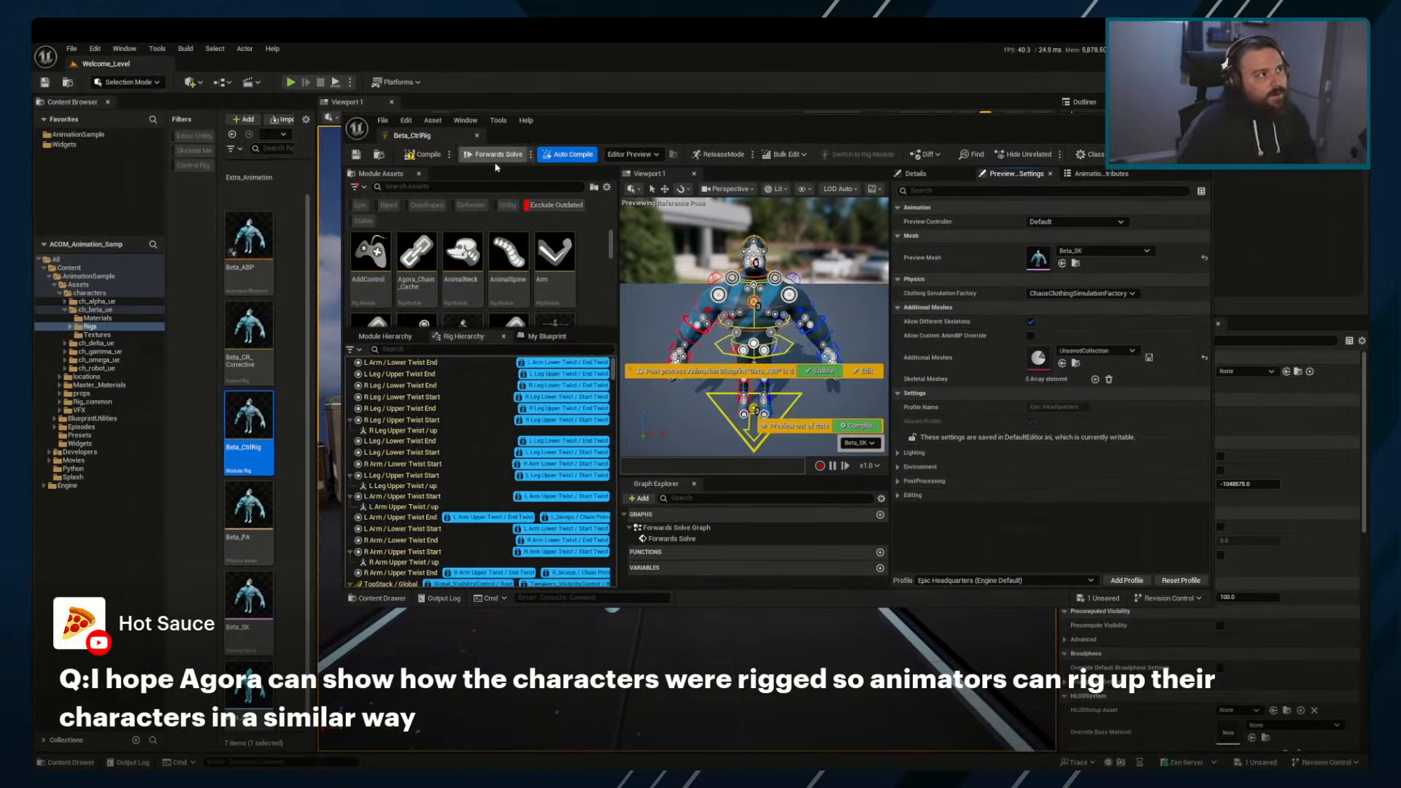
left_click_drag(970, 116, 928, 45)
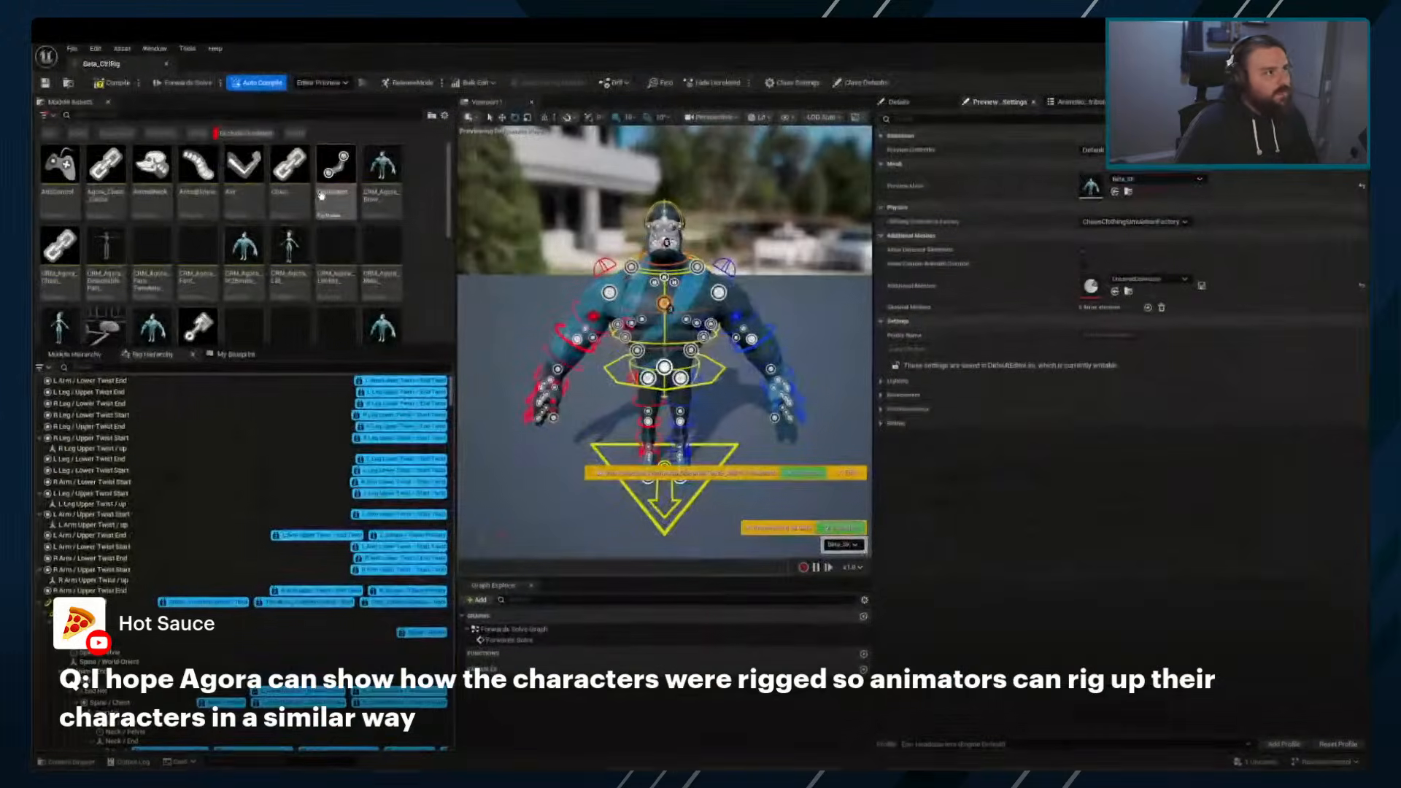
Examine the available CRM_Agora rig modules and the control hierarchy of the Beta rig
left_click(391, 183)
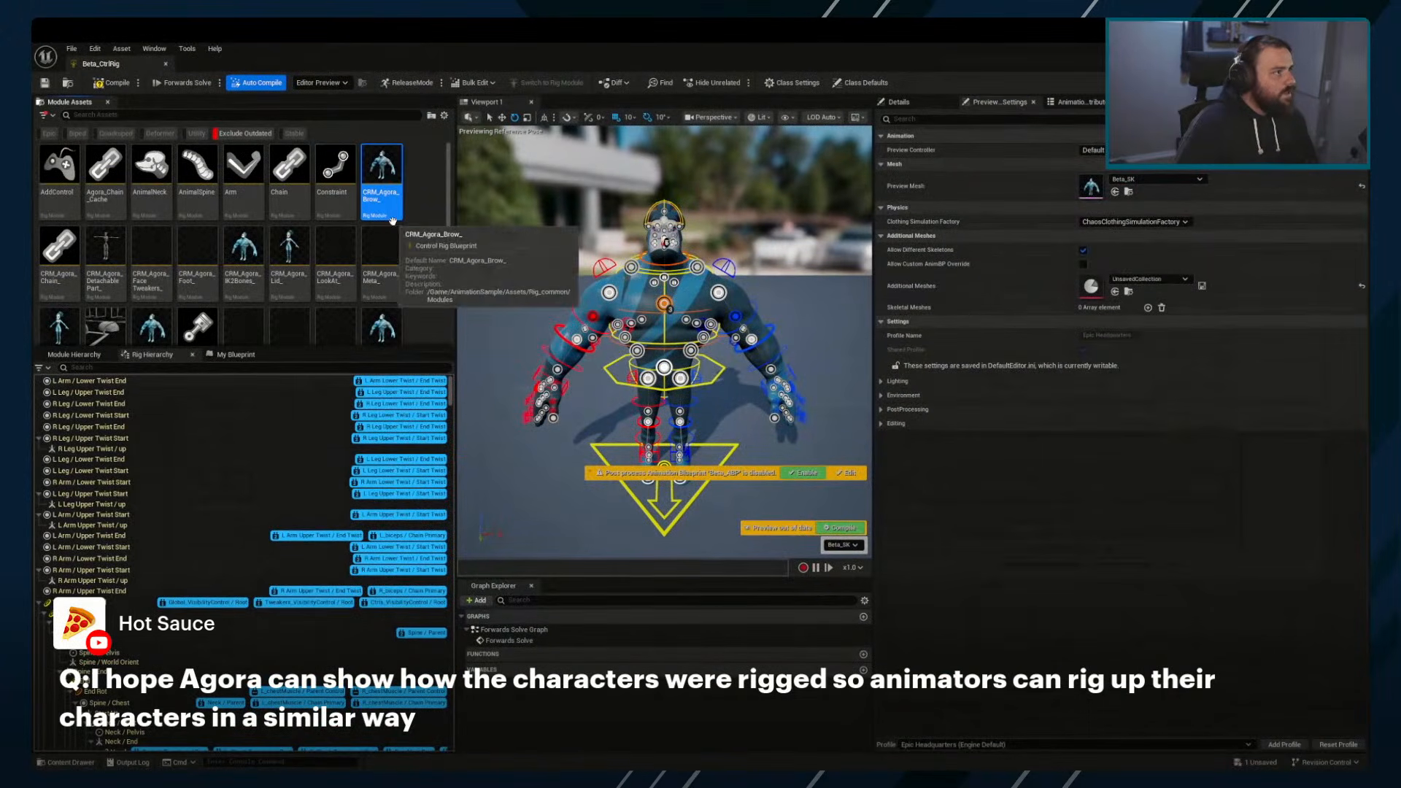
scroll(348, 545, "down", 10)
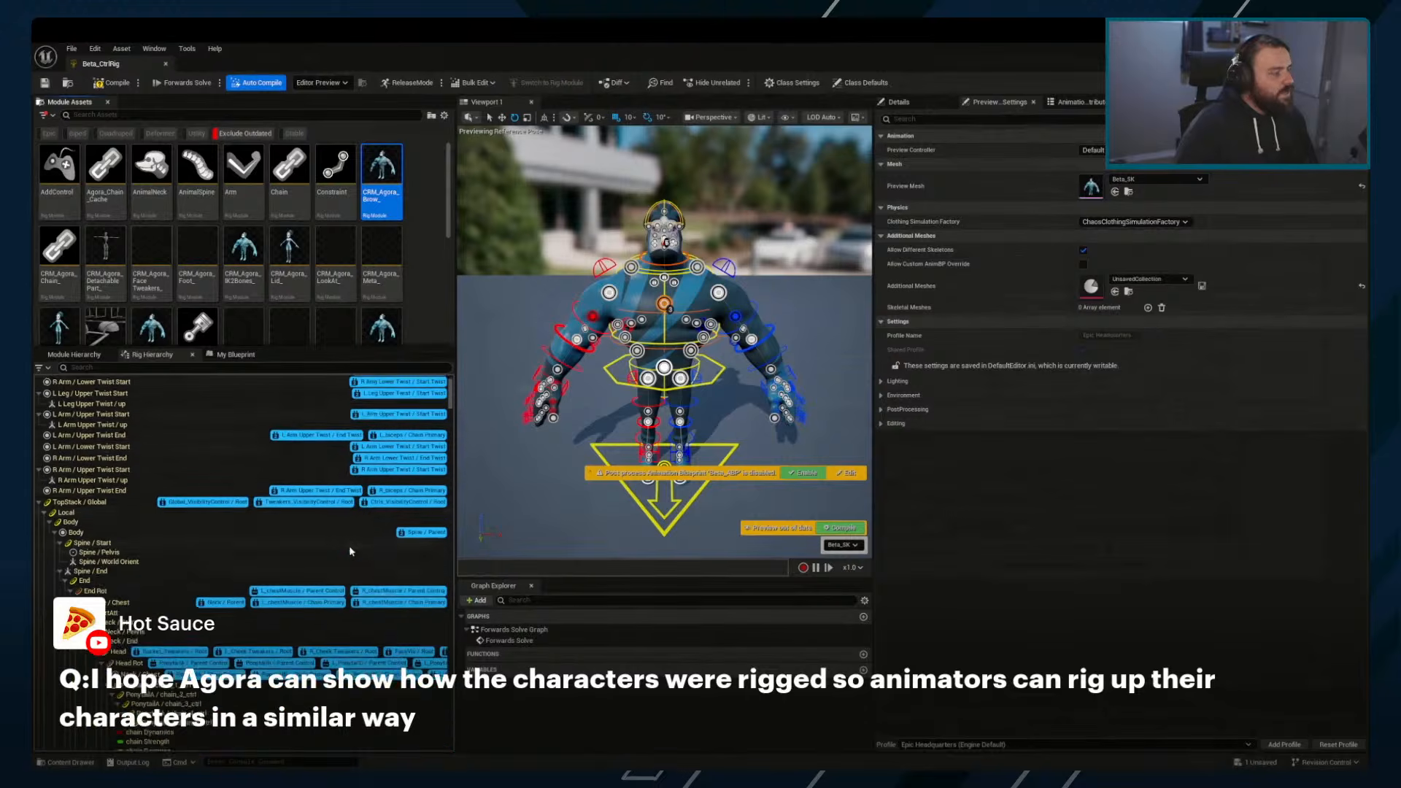
scroll(348, 600, "up", 10)
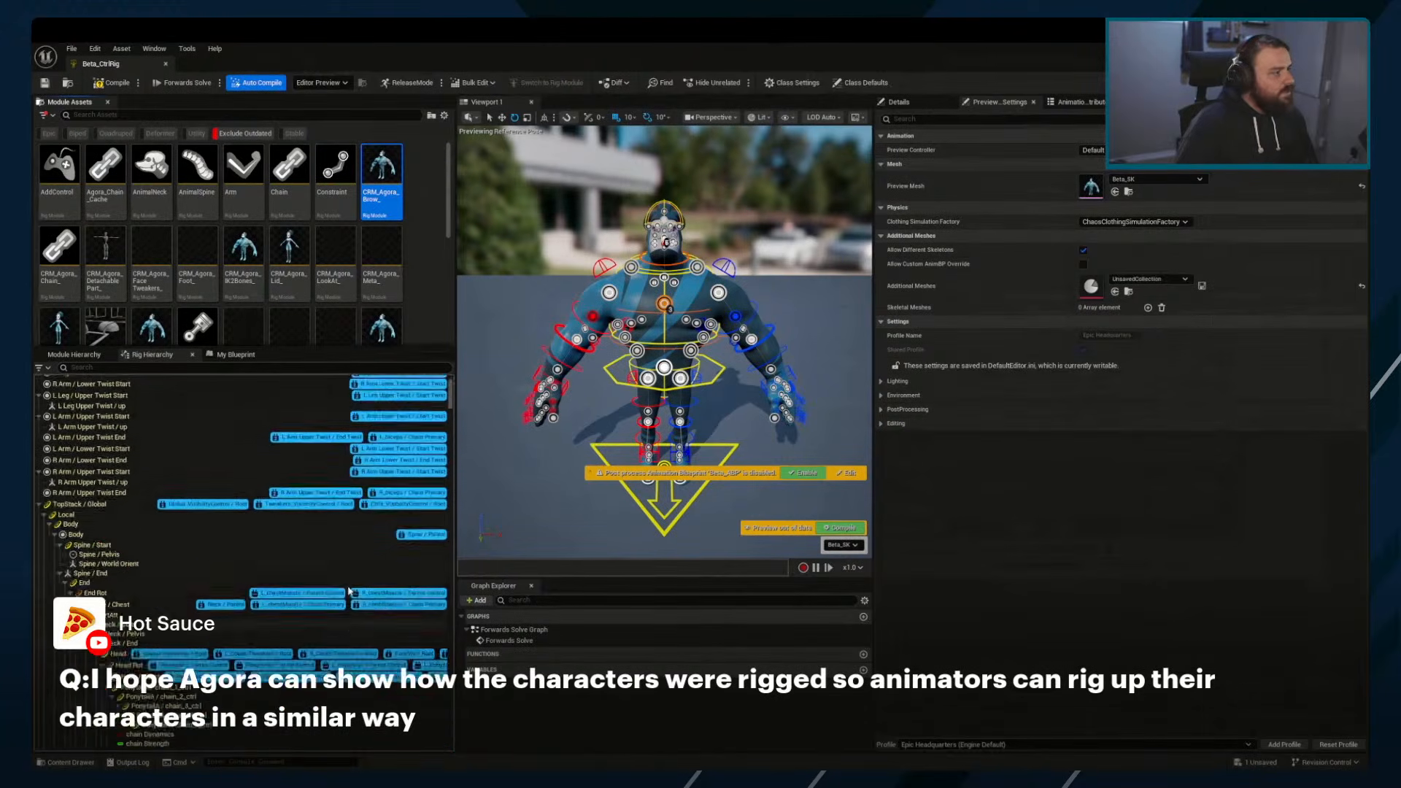
scroll(241, 262, "down", 3)
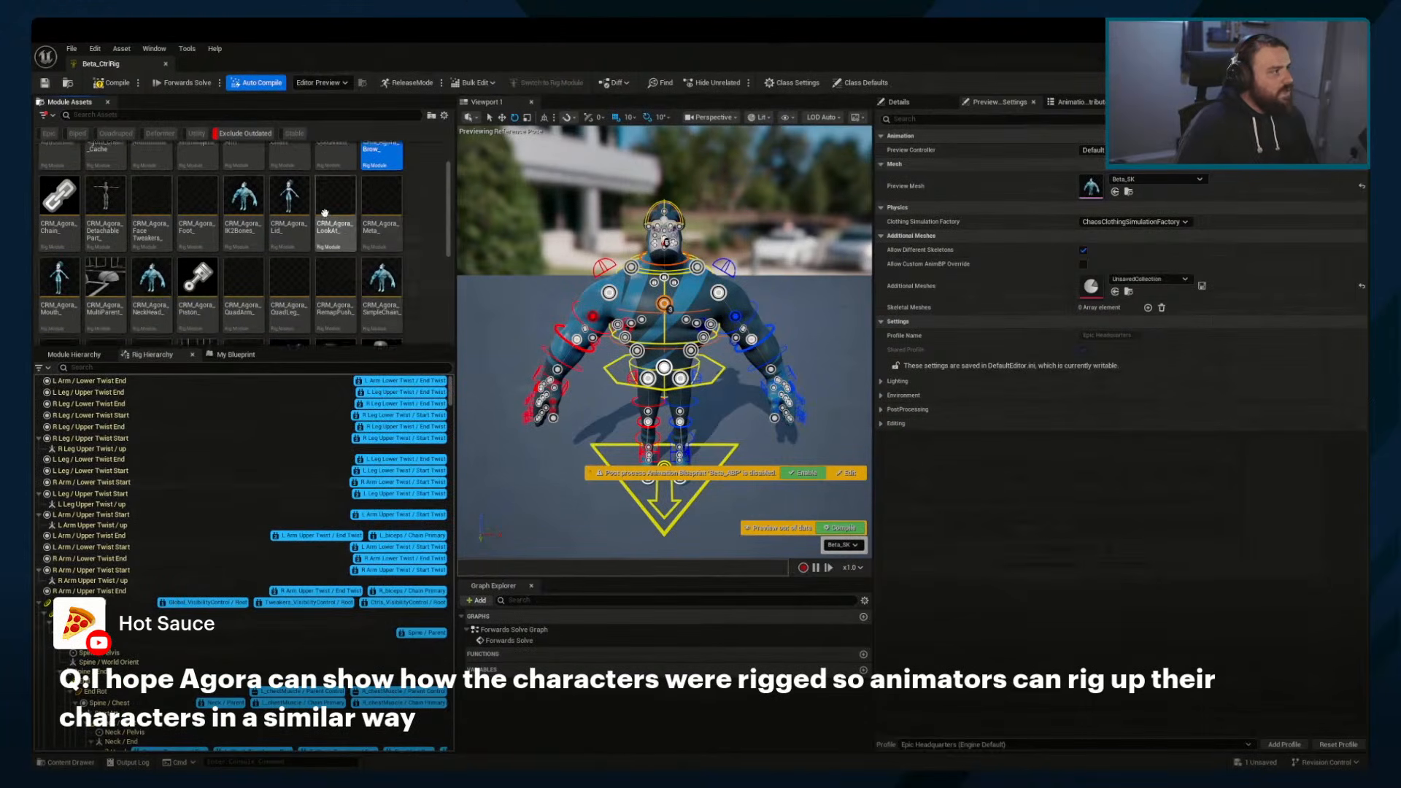
scroll(364, 274, "down", 1)
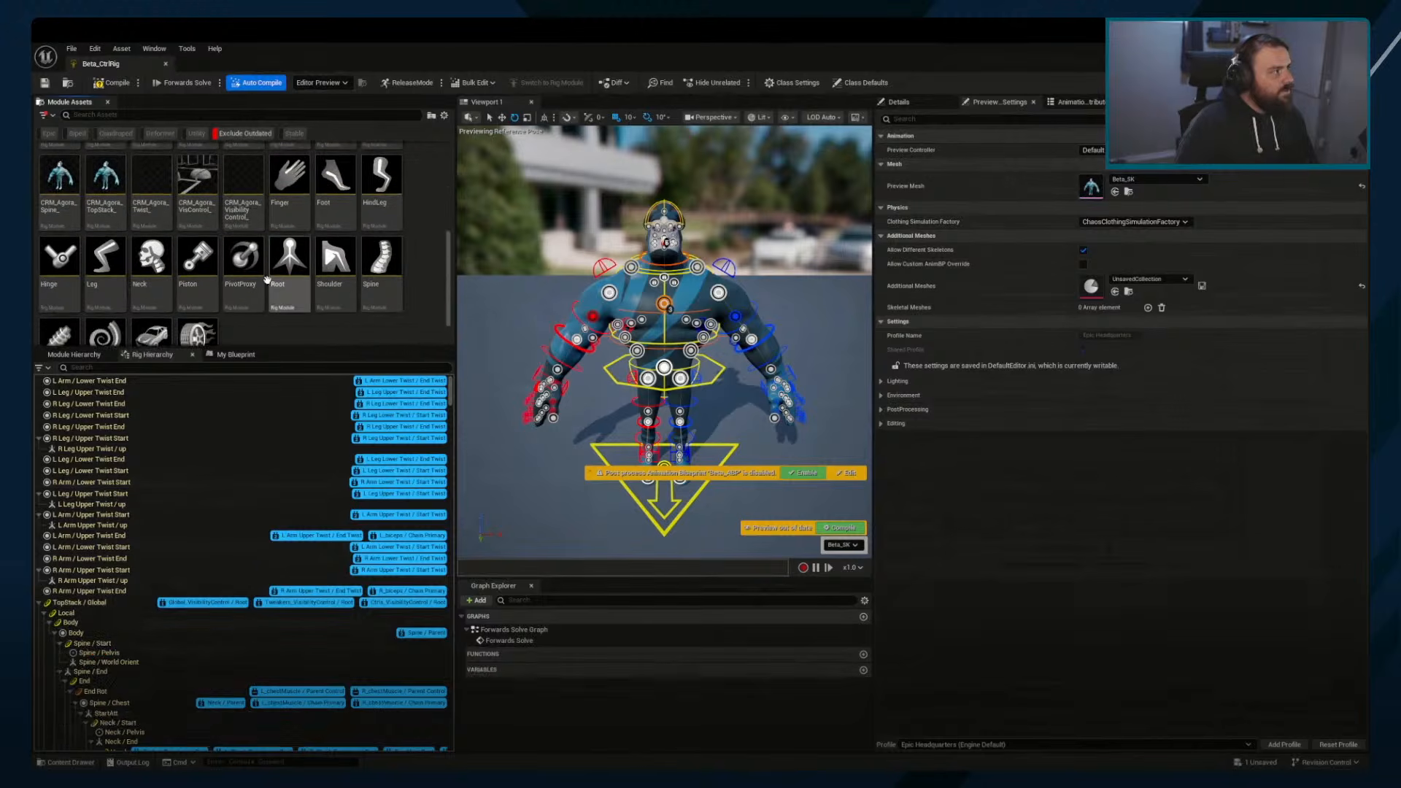
scroll(361, 267, "up", 2)
scroll(360, 248, "up", 3)
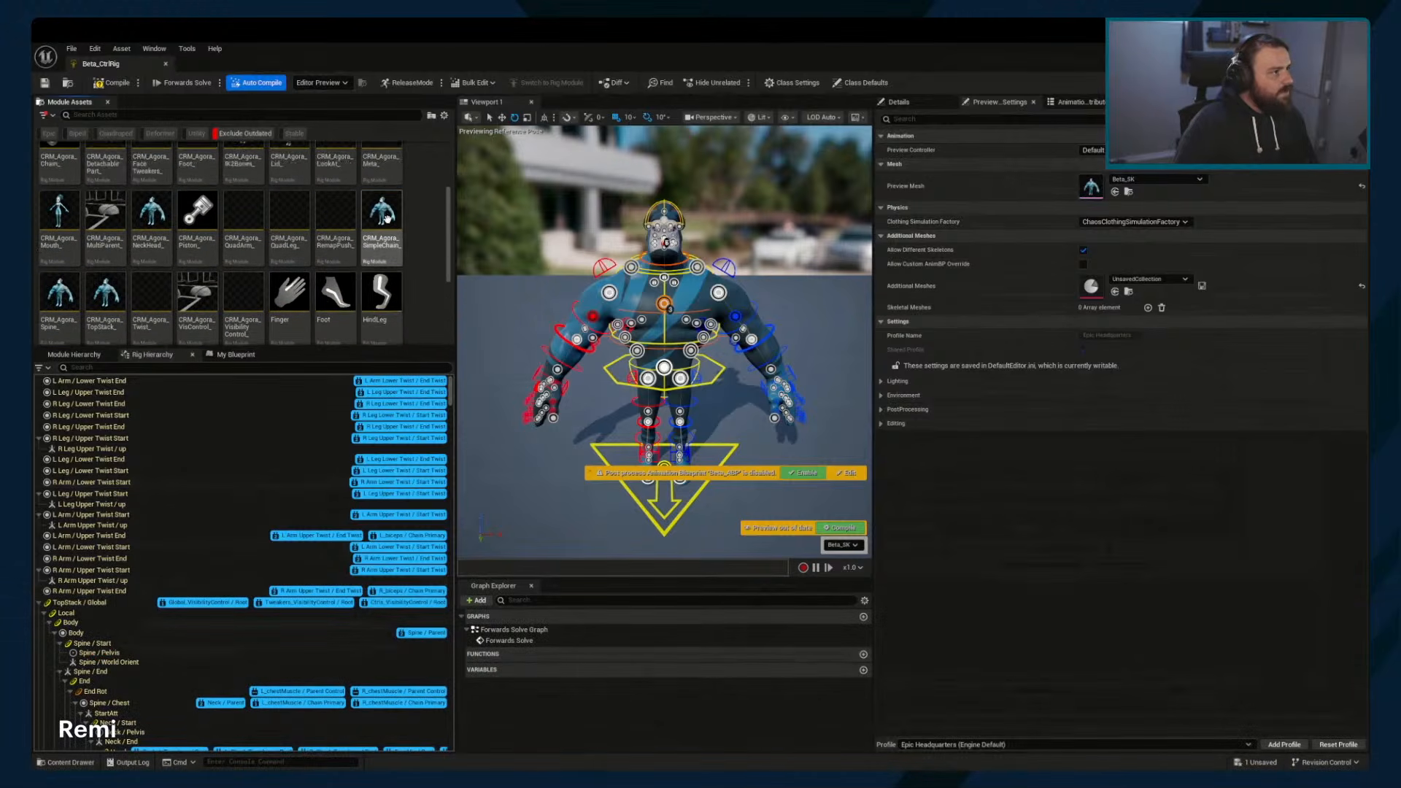
left_click(389, 179)
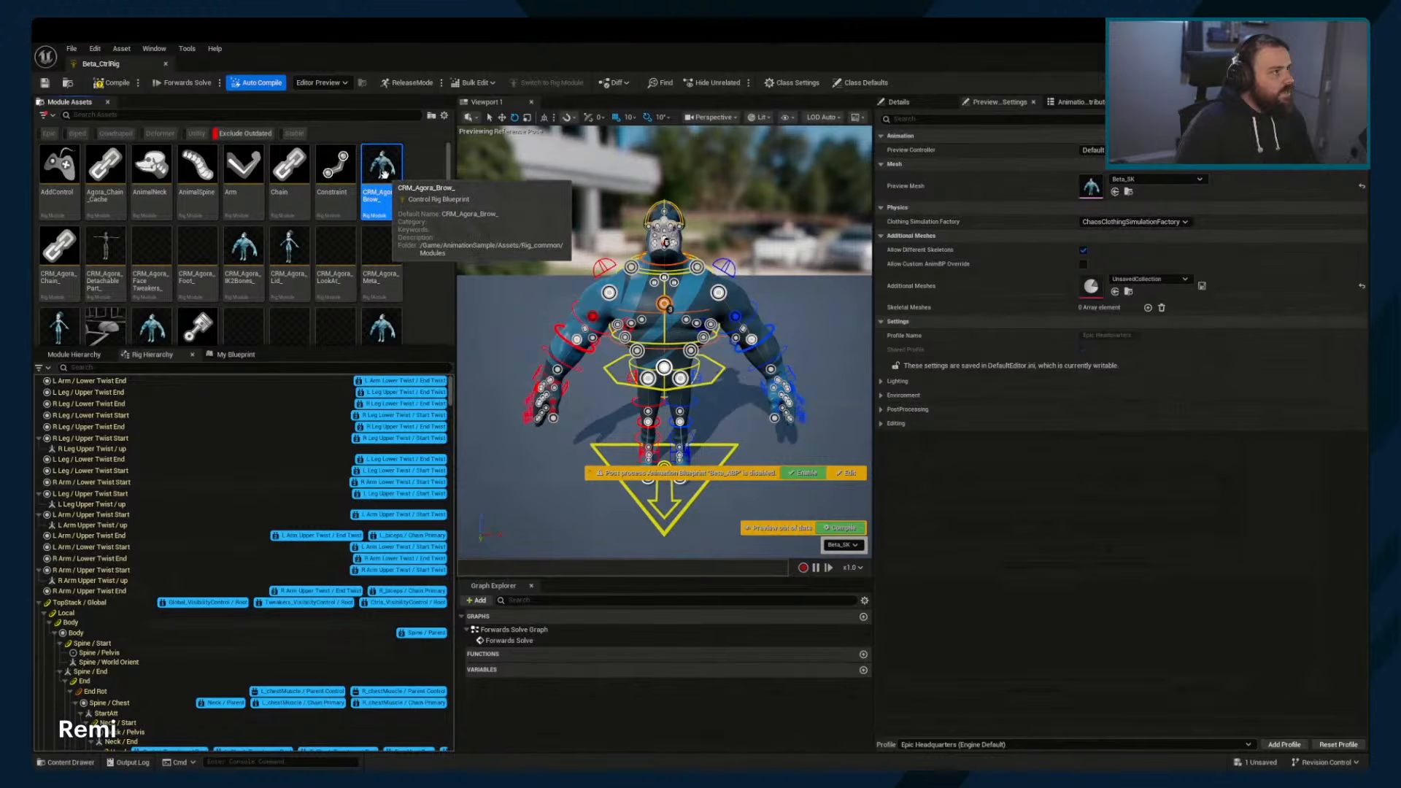
scroll(387, 177, "down", 3)
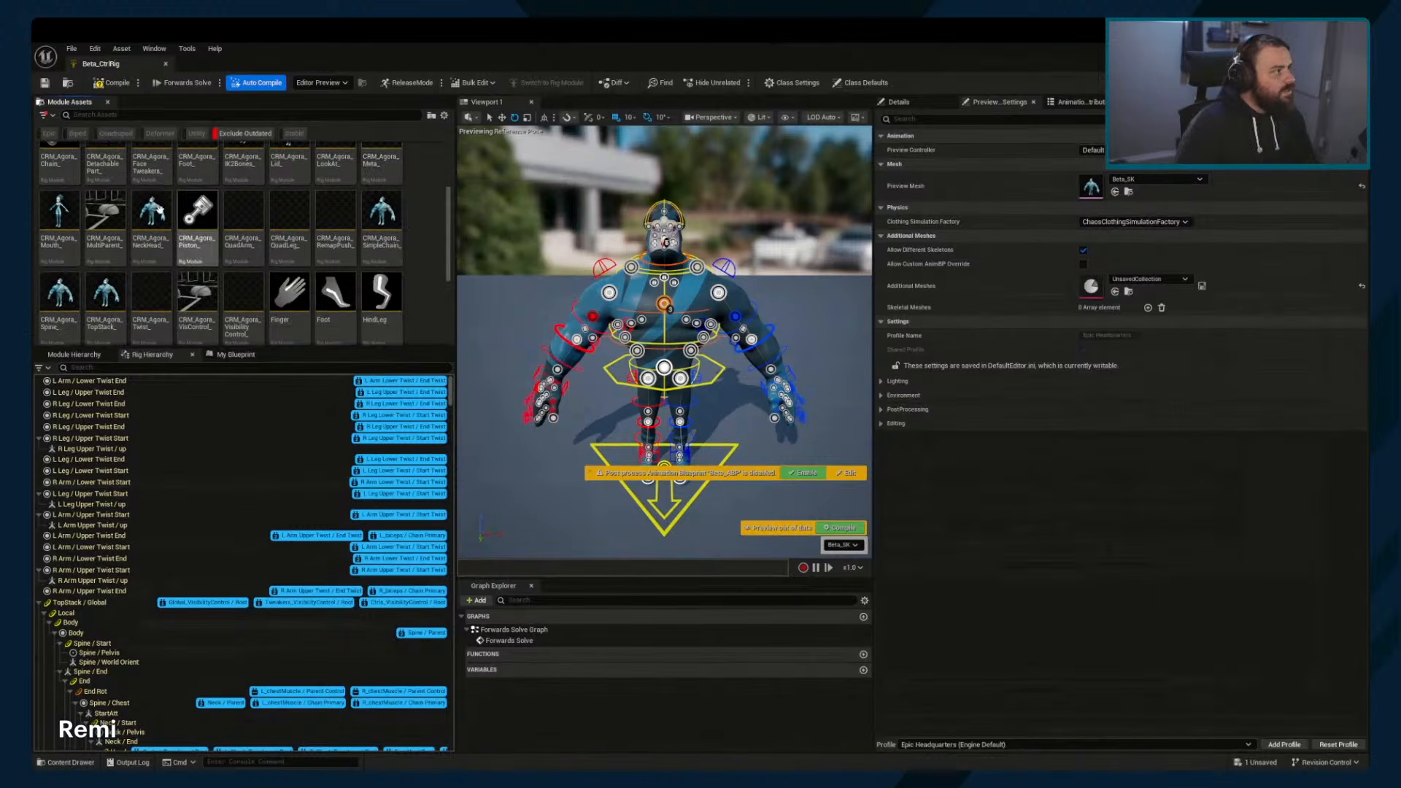
Open the CRM_Agora_Spine_ rig module and inspect the Setup Start Control section of its Backwards Solve graph
left_click(153, 211)
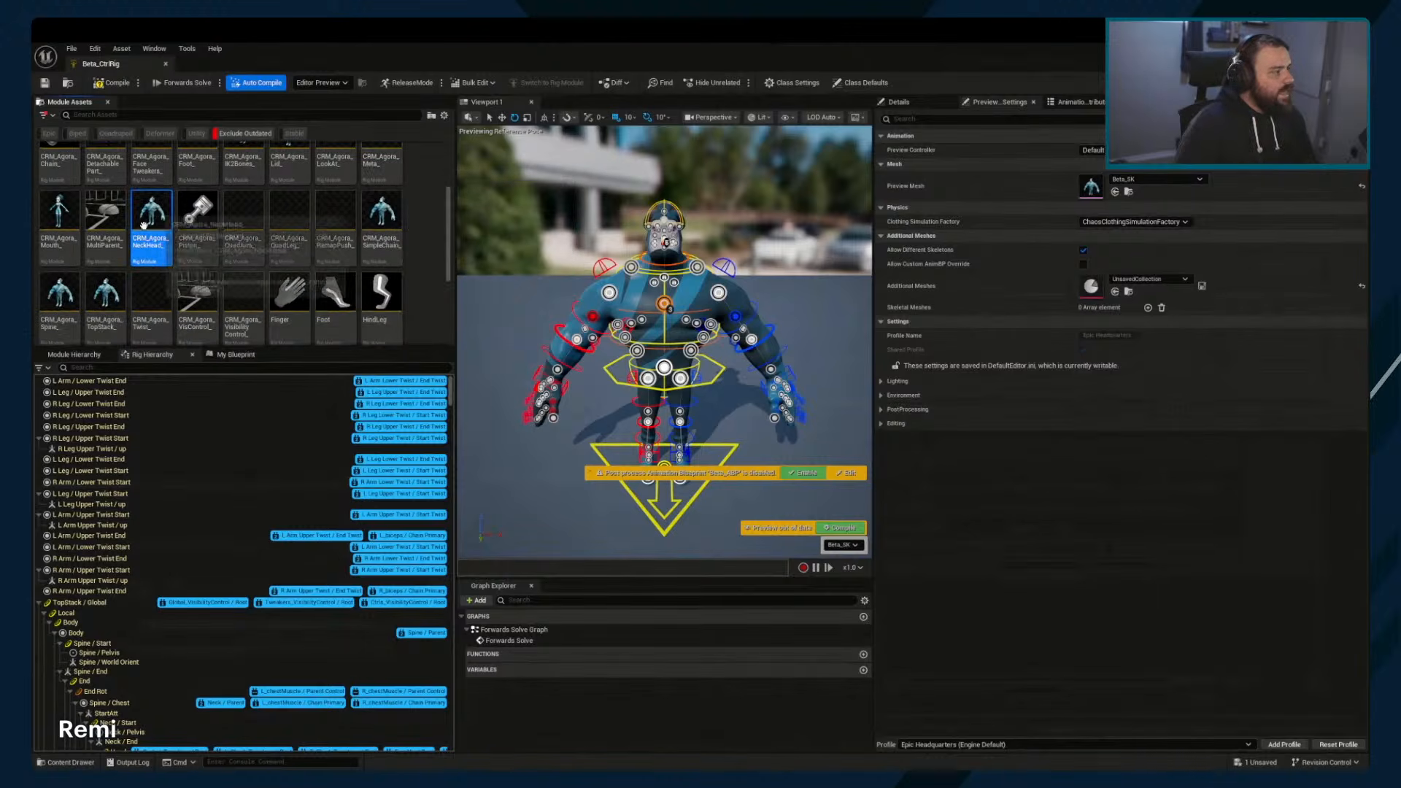
left_click(60, 294)
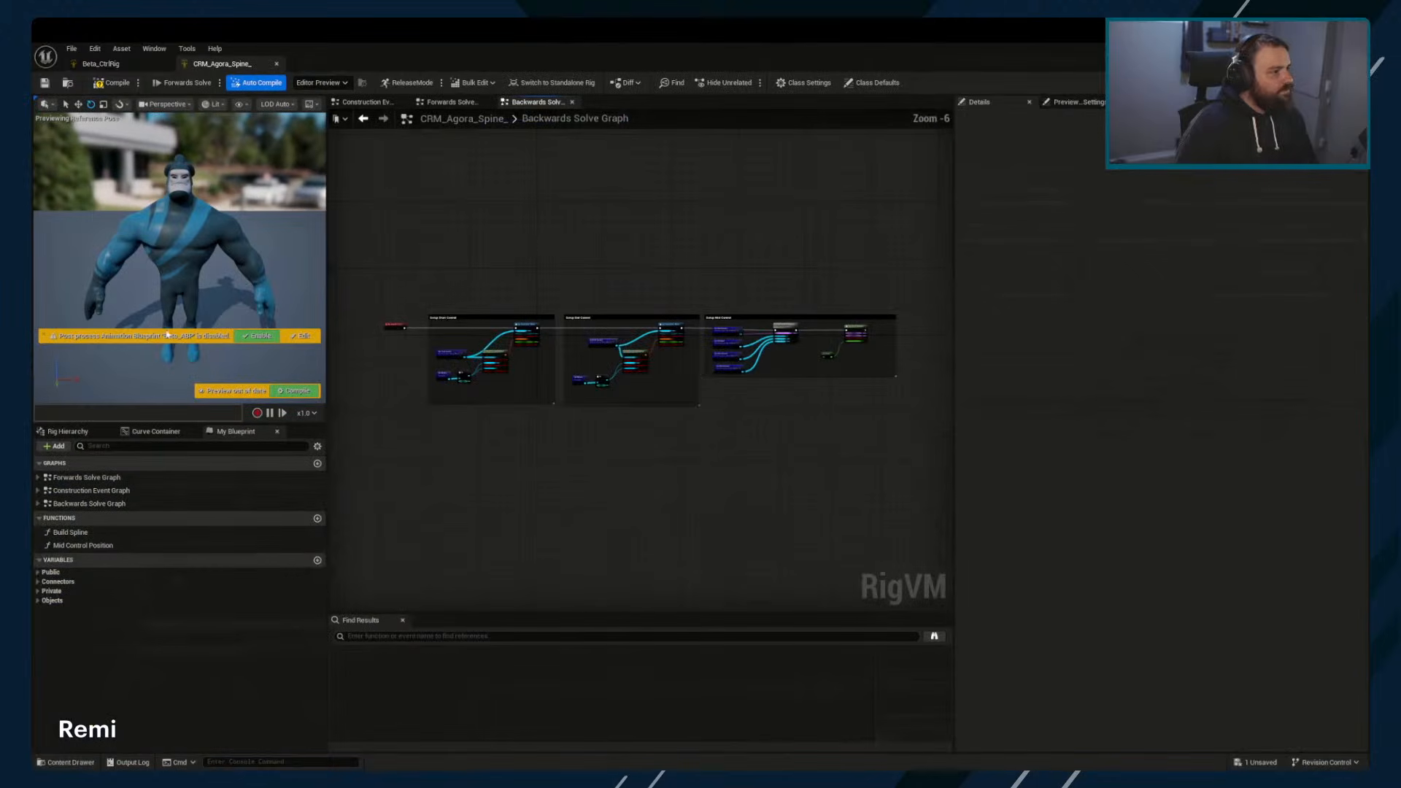
right_click_drag(530, 256, 598, 286)
scroll(588, 314, "up", 6)
right_click_drag(509, 365, 637, 225)
right_click_drag(735, 247, 741, 227)
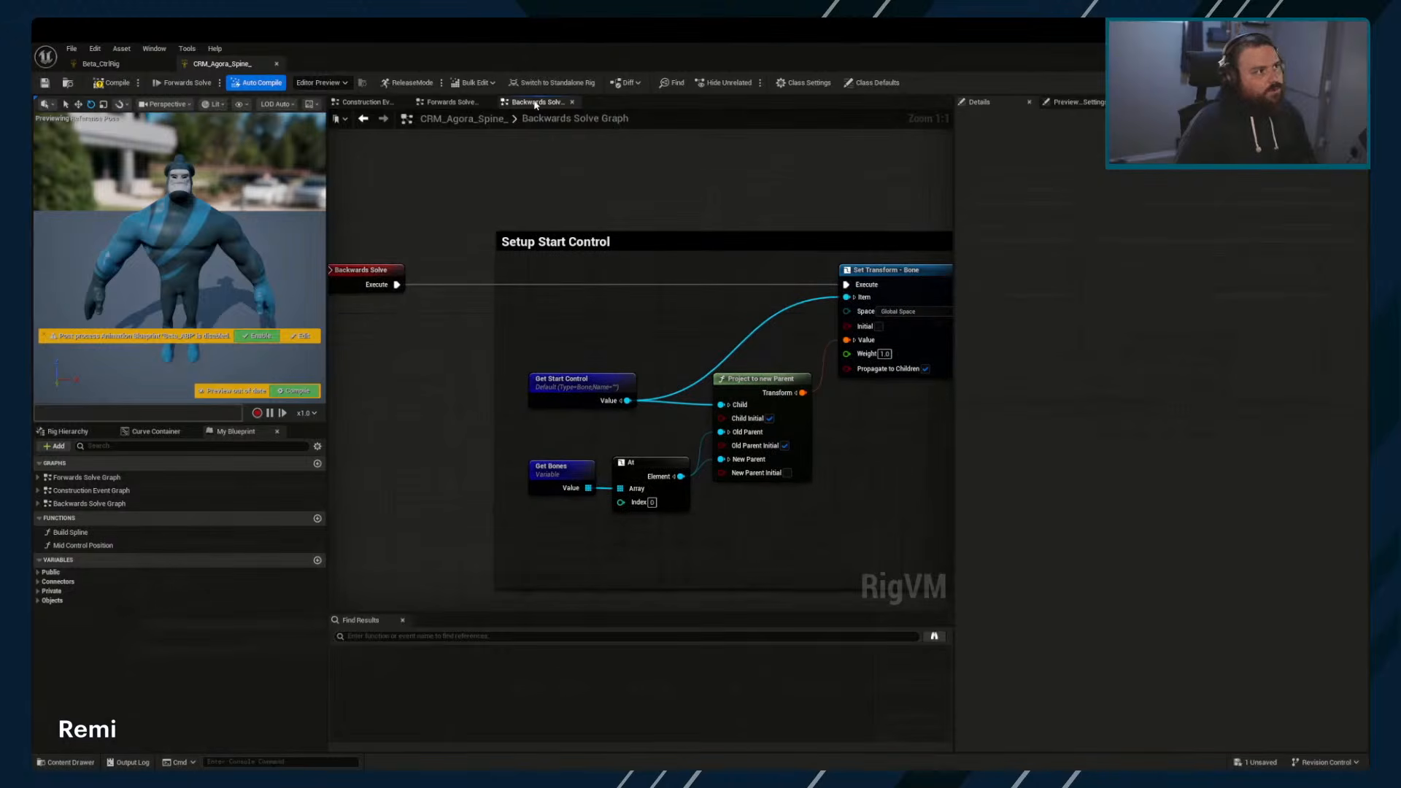
View the spine module's Forwards Solve graph, and bring up the description comment in its Construction Event graph
left_click(448, 102)
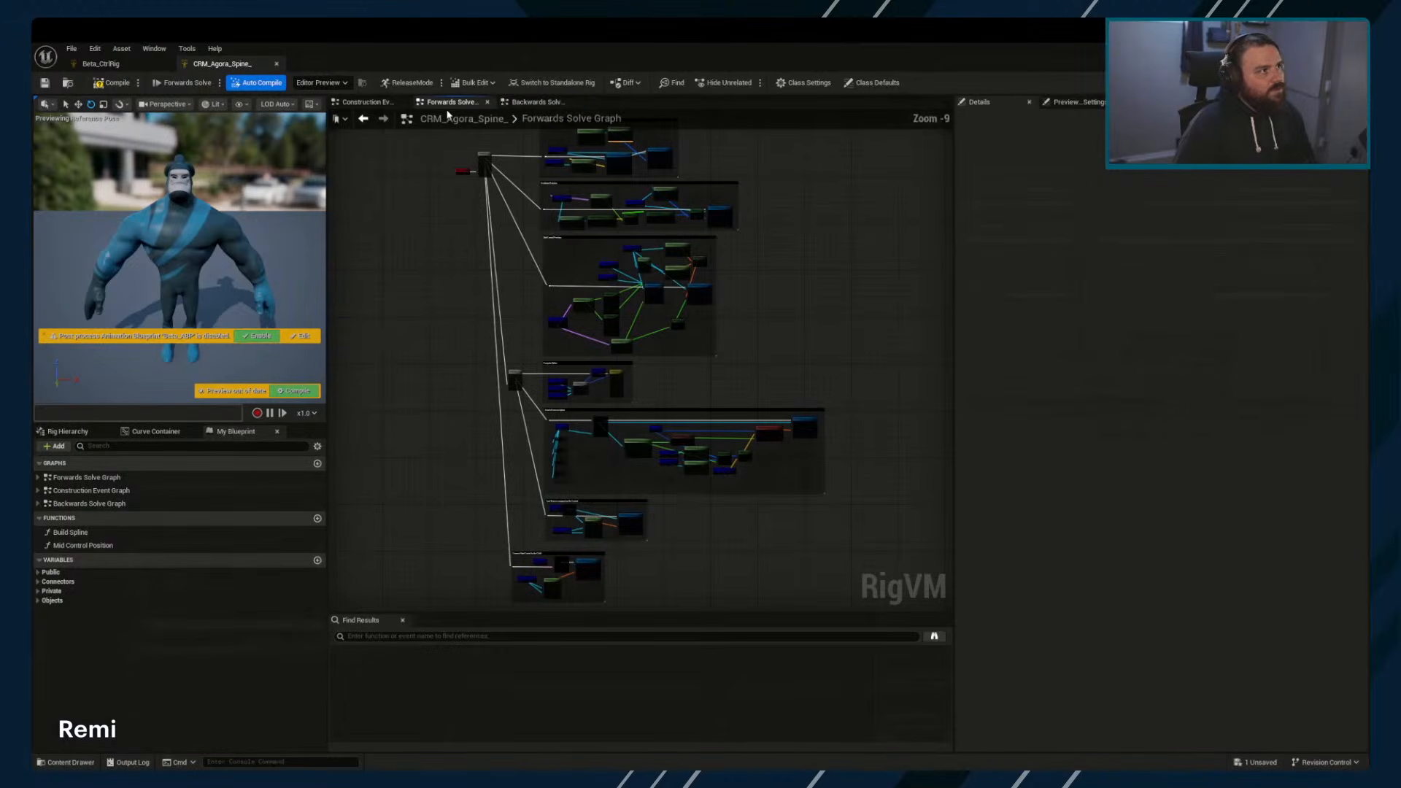
left_click(367, 102)
right_click_drag(431, 288, 464, 260)
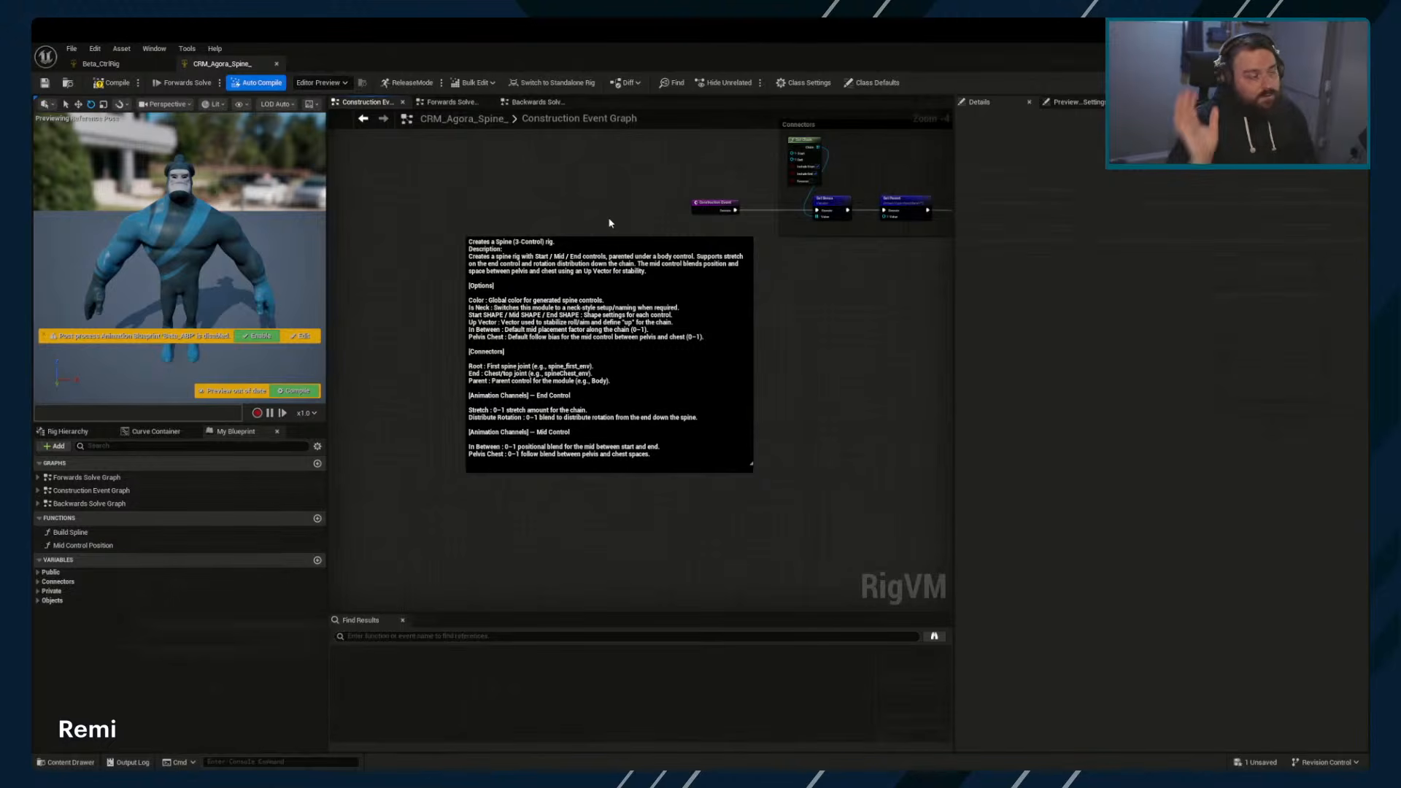
Examine the Construction Event graph's commented sections from Connectors and Global Variables through to World Orient Create
right_click_drag(880, 290, 609, 479)
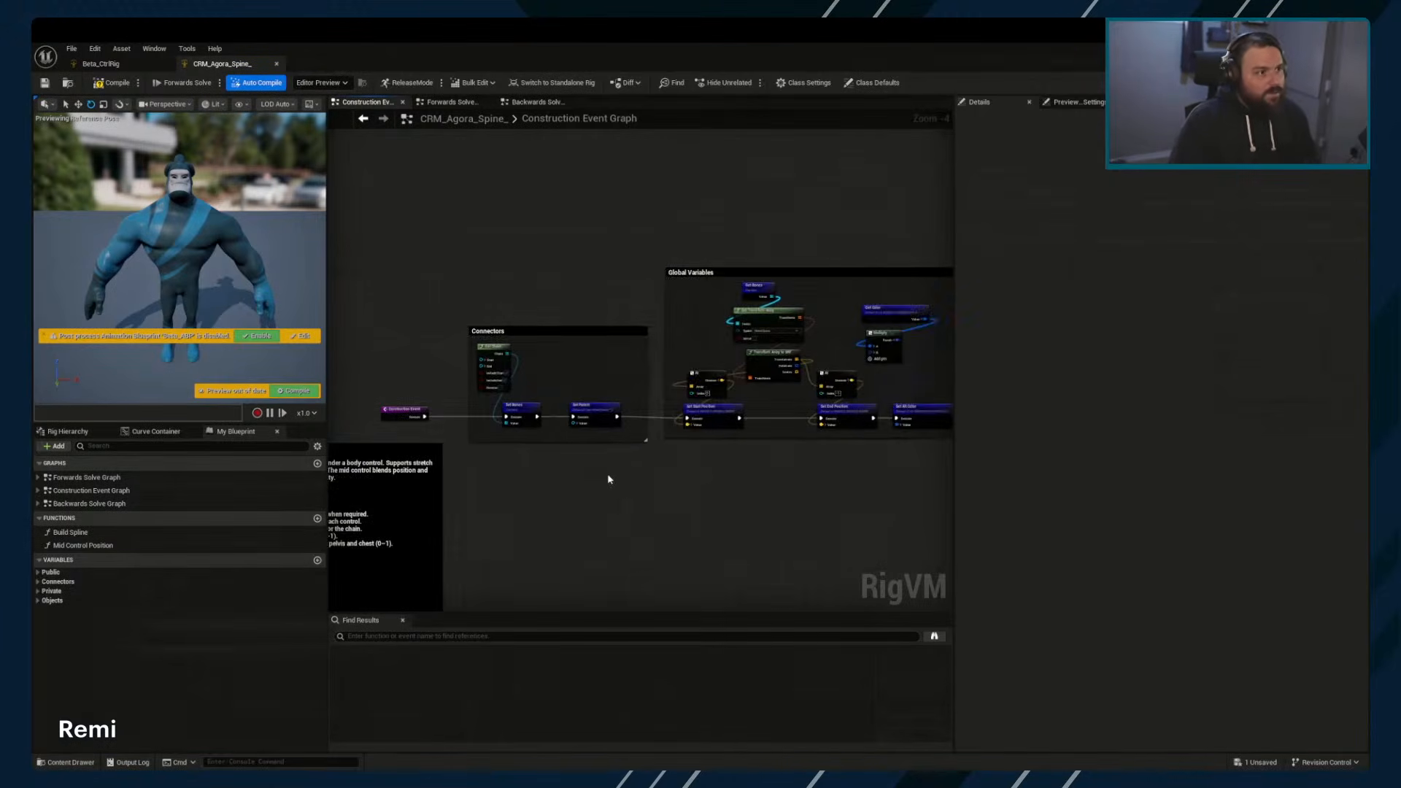
right_click_drag(679, 275, 420, 284)
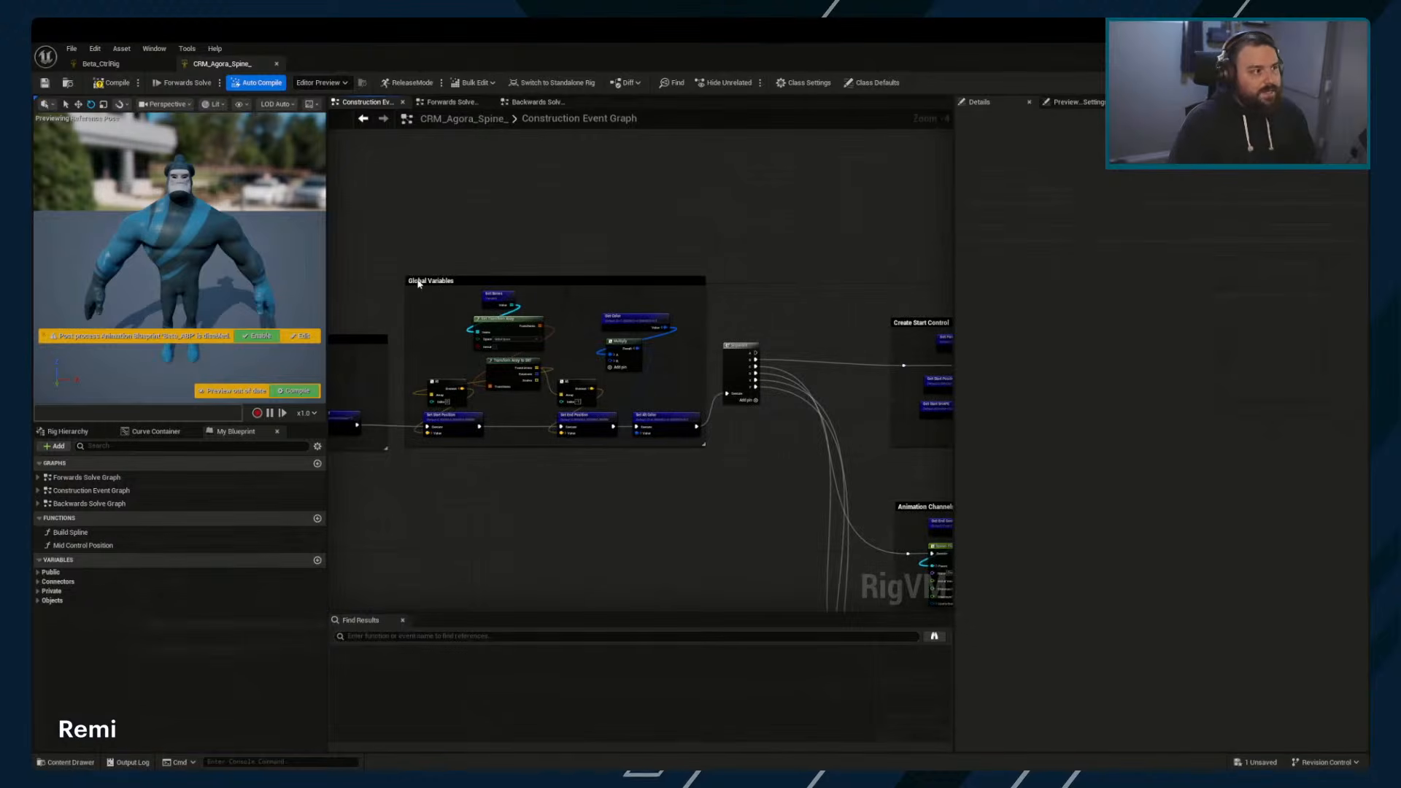
right_click_drag(805, 475, 622, 344)
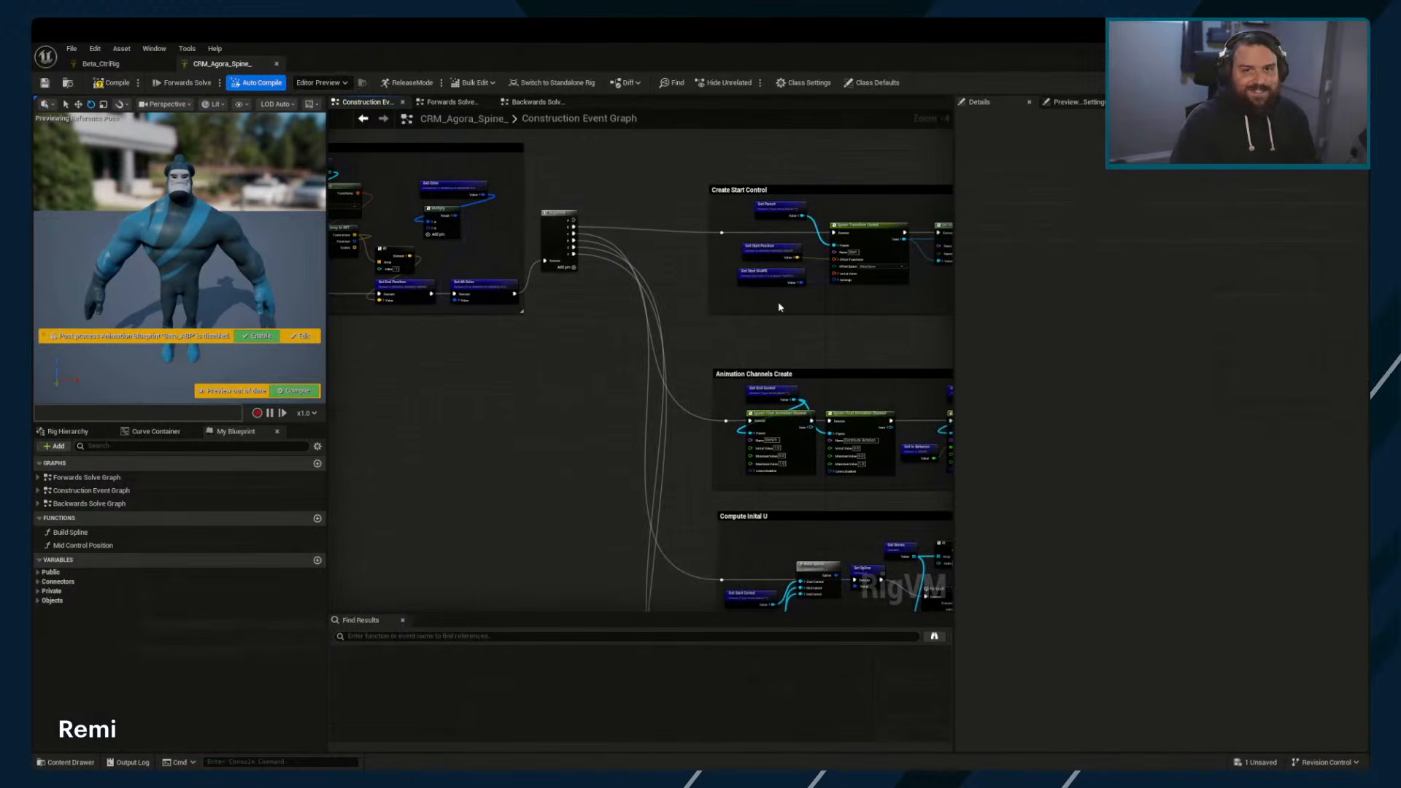
right_click_drag(779, 307, 660, 145)
right_click_drag(842, 544, 841, 199)
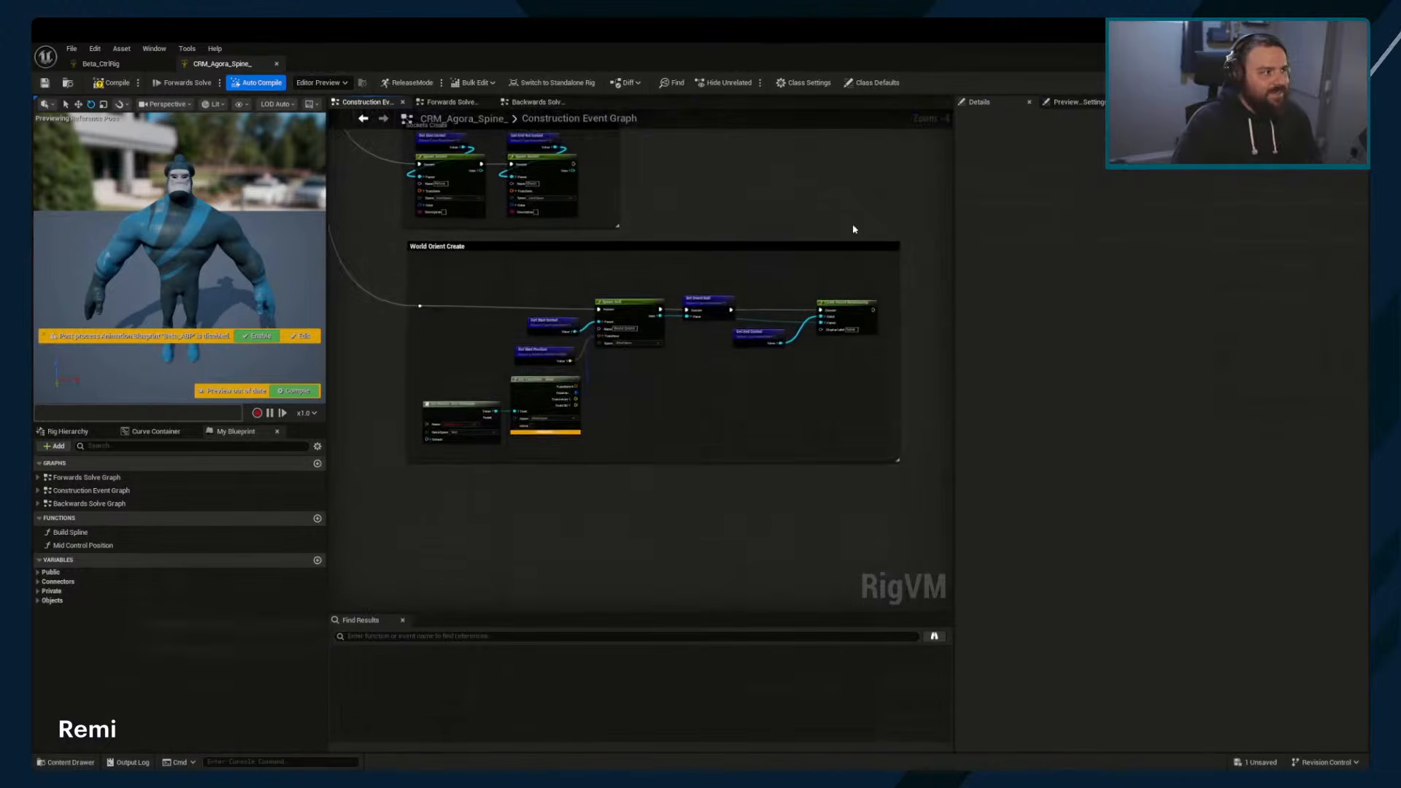
right_click_drag(921, 139, 504, 414)
right_click_drag(812, 461, 645, 448)
right_click_drag(723, 416, 753, 420)
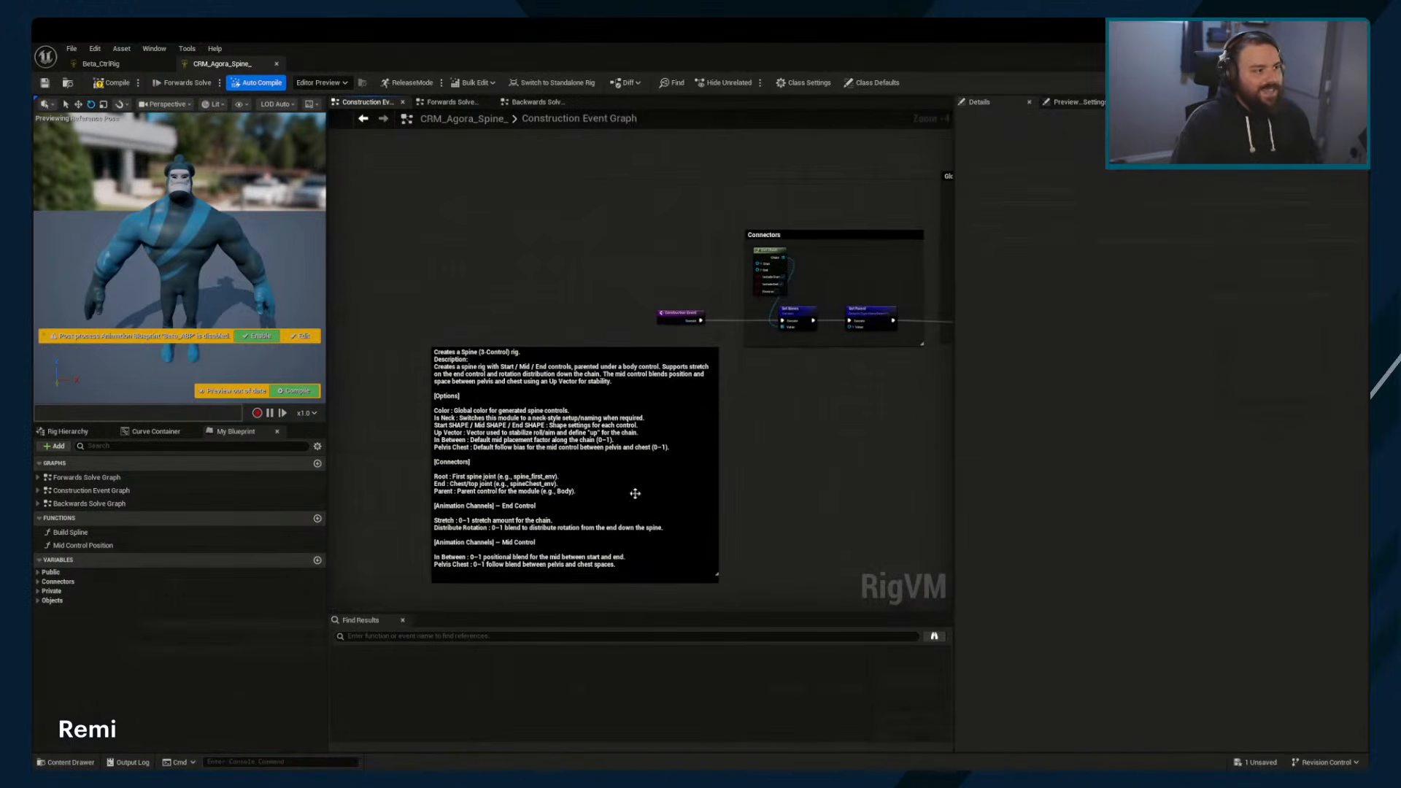
Review the Connectors and Global Variables sections again and return to the spine module's description comment
right_click_drag(836, 430, 623, 409)
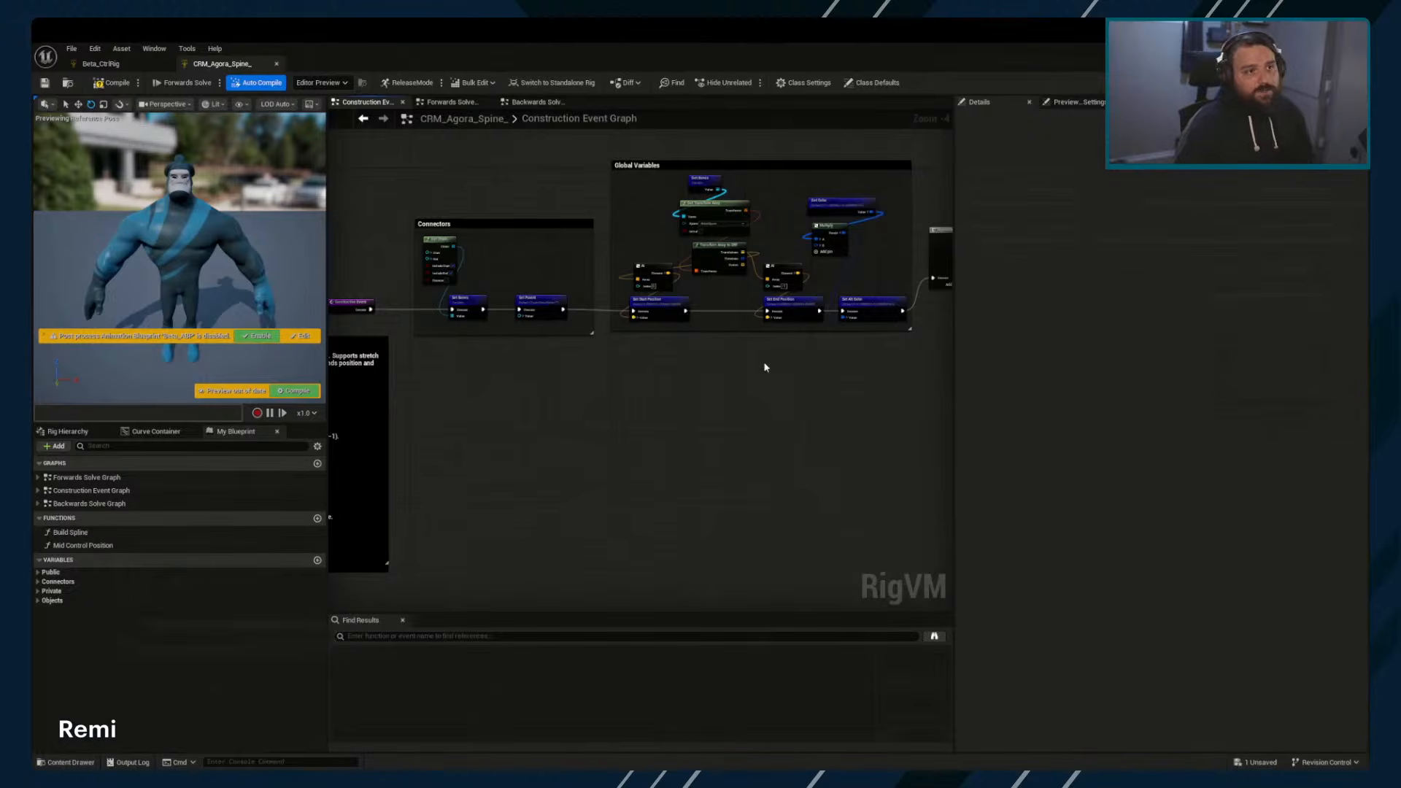
right_click_drag(680, 203, 564, 303)
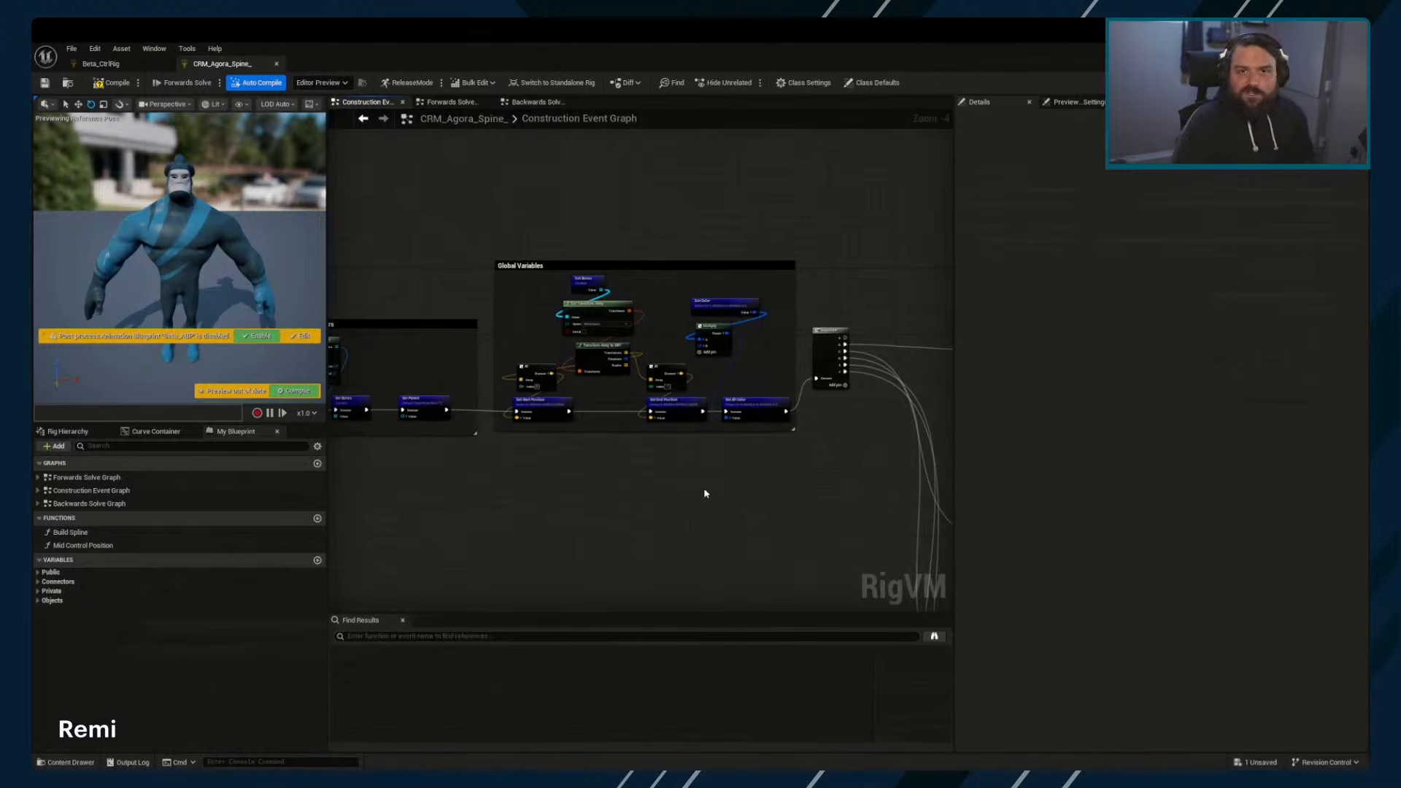
right_click(610, 471)
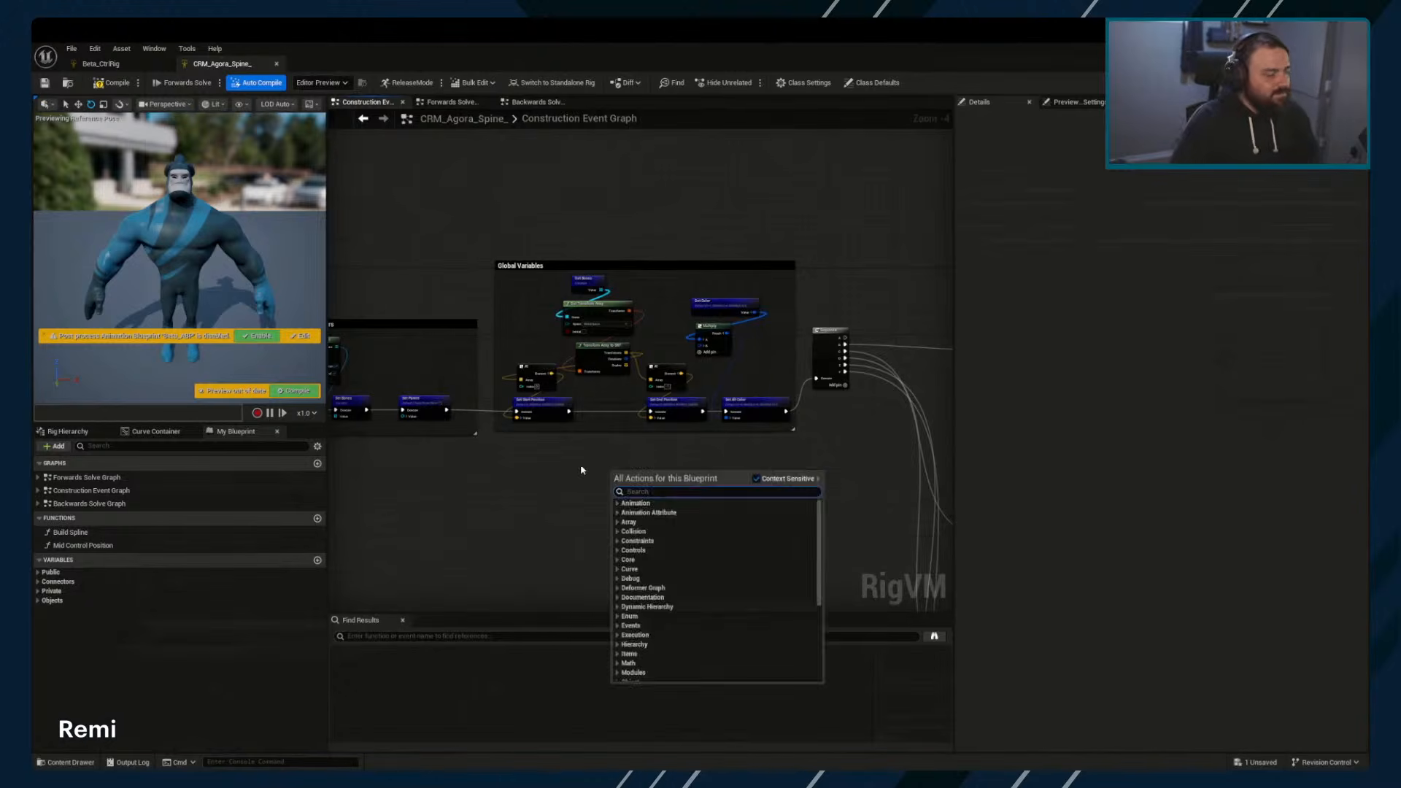
right_click_drag(509, 482, 877, 350)
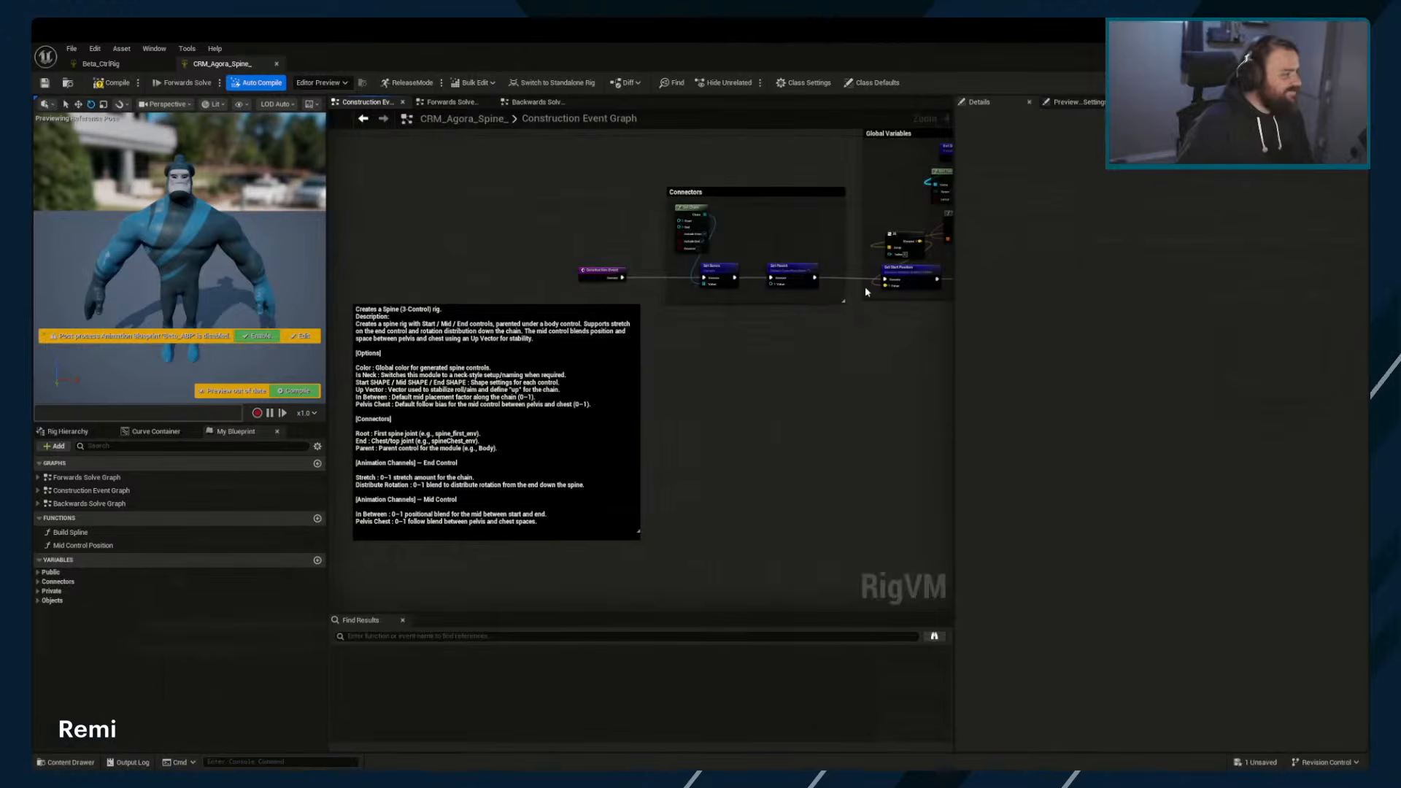
Close the CRM_Agora_Spine_ rig module and show the project's root Content folder
right_click_drag(772, 338, 710, 424)
right_click_drag(500, 195, 575, 221)
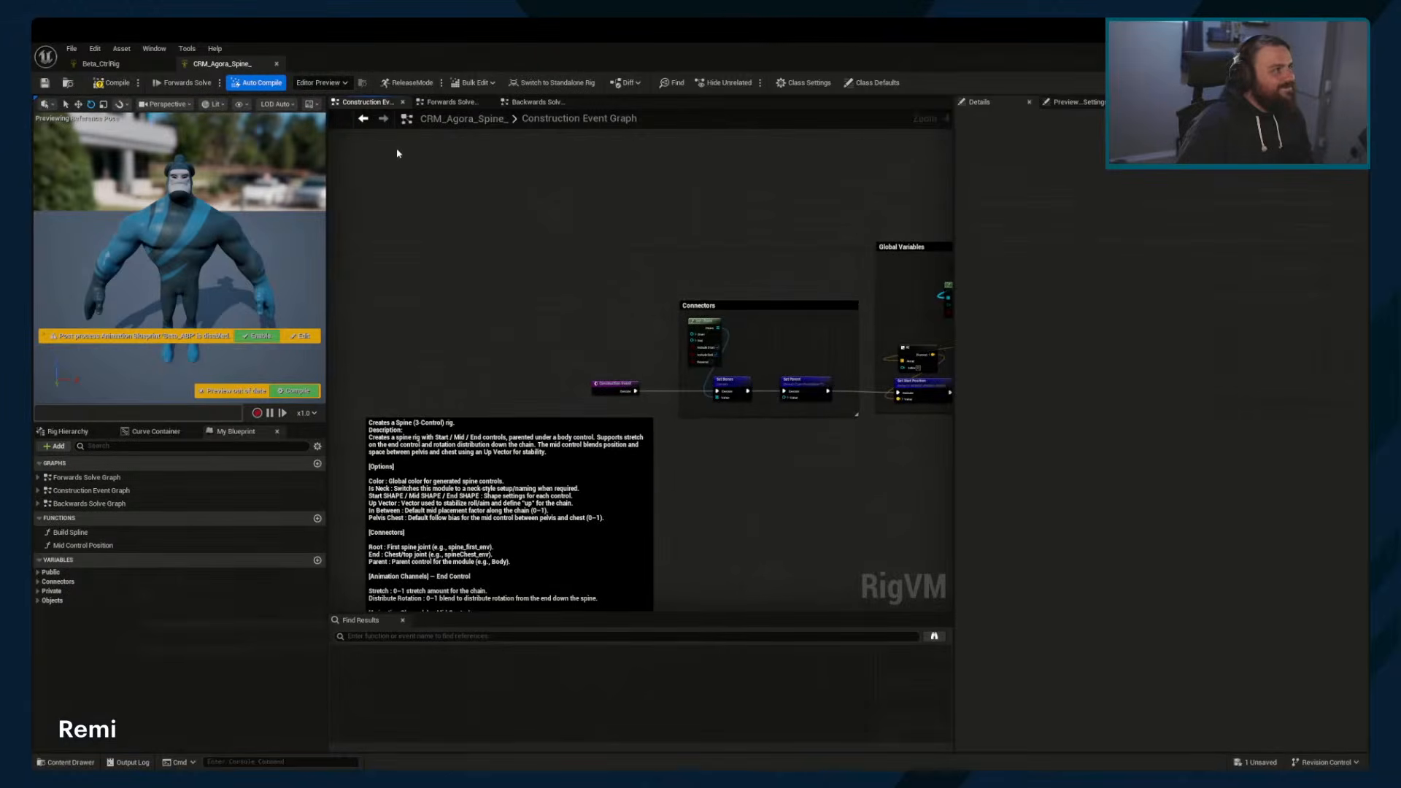
left_click(276, 64)
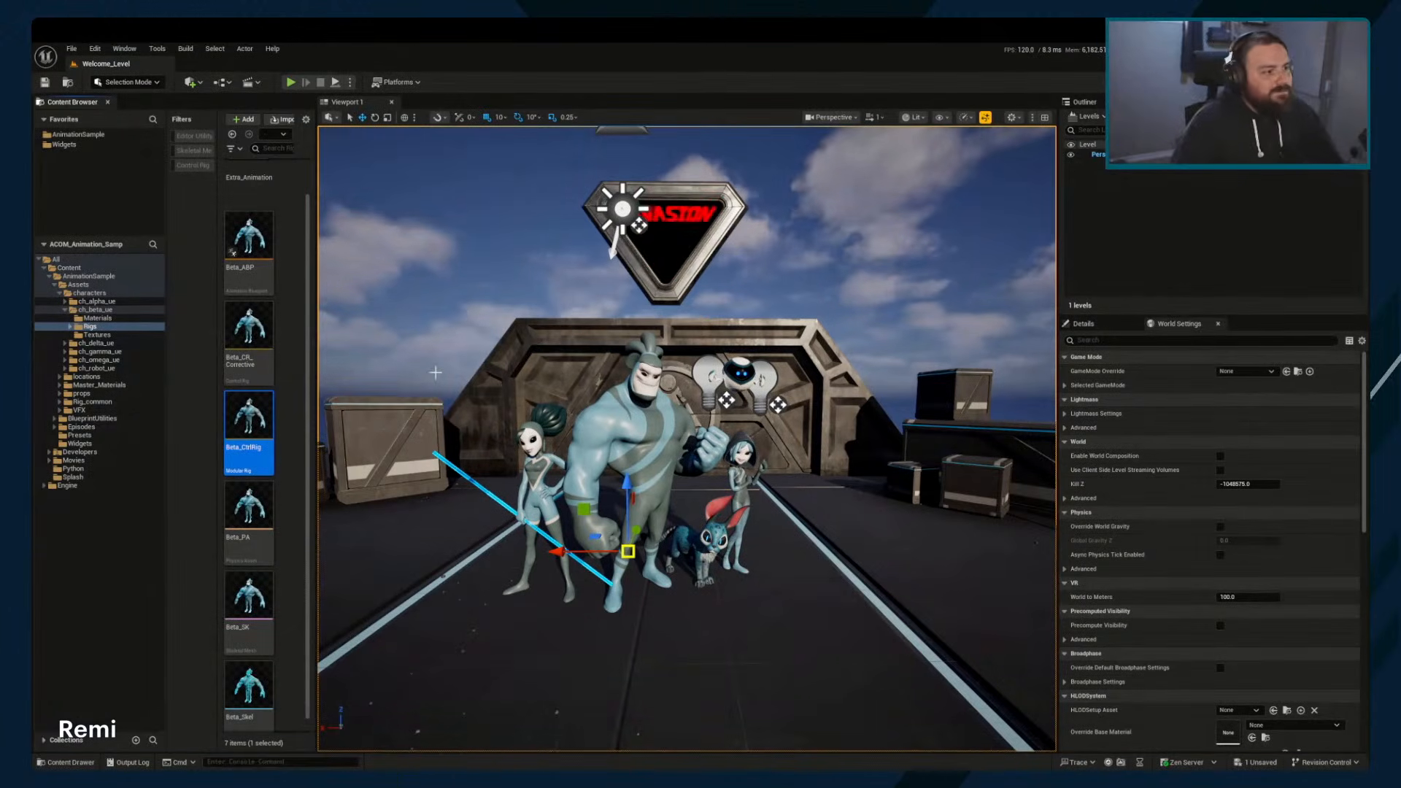
left_click(69, 268)
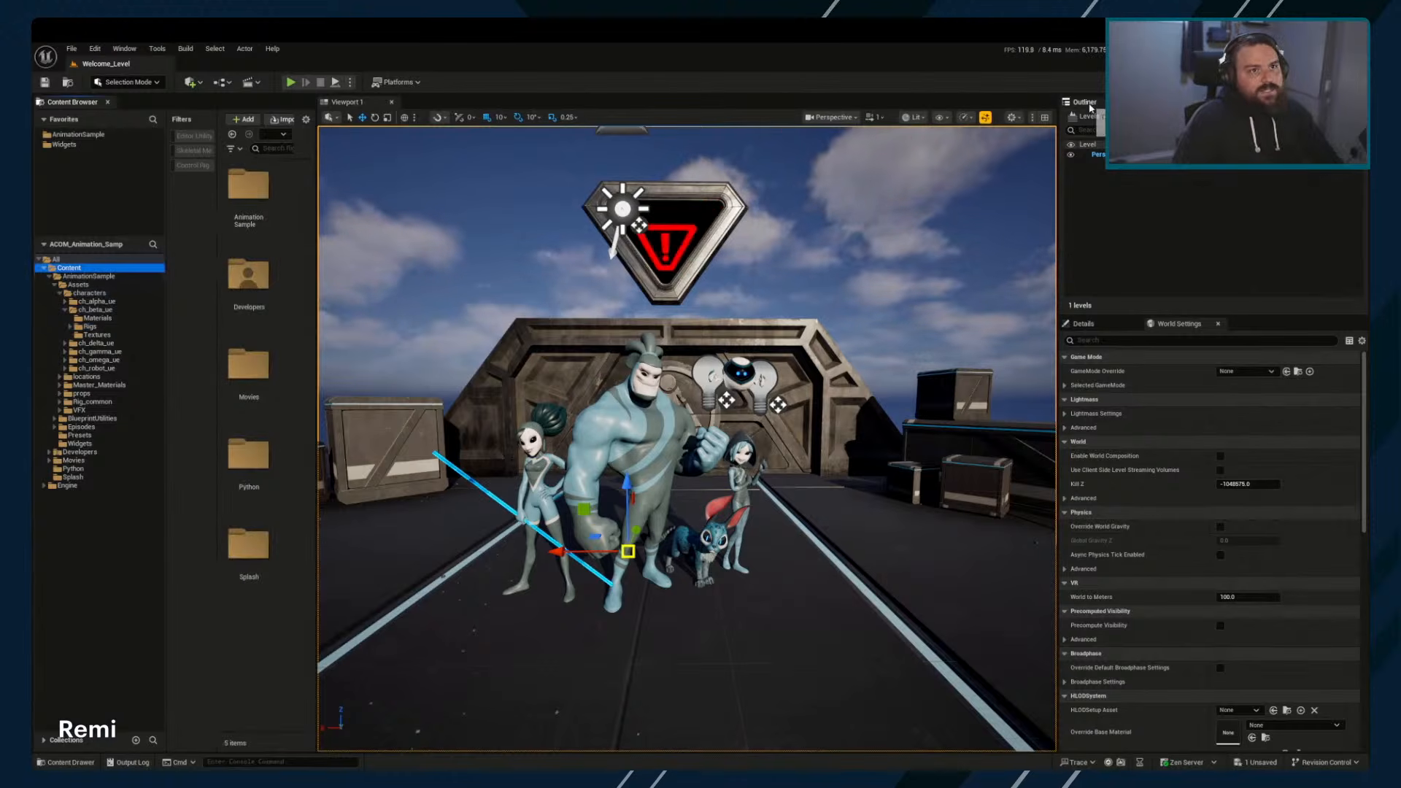
left_click(1211, 169)
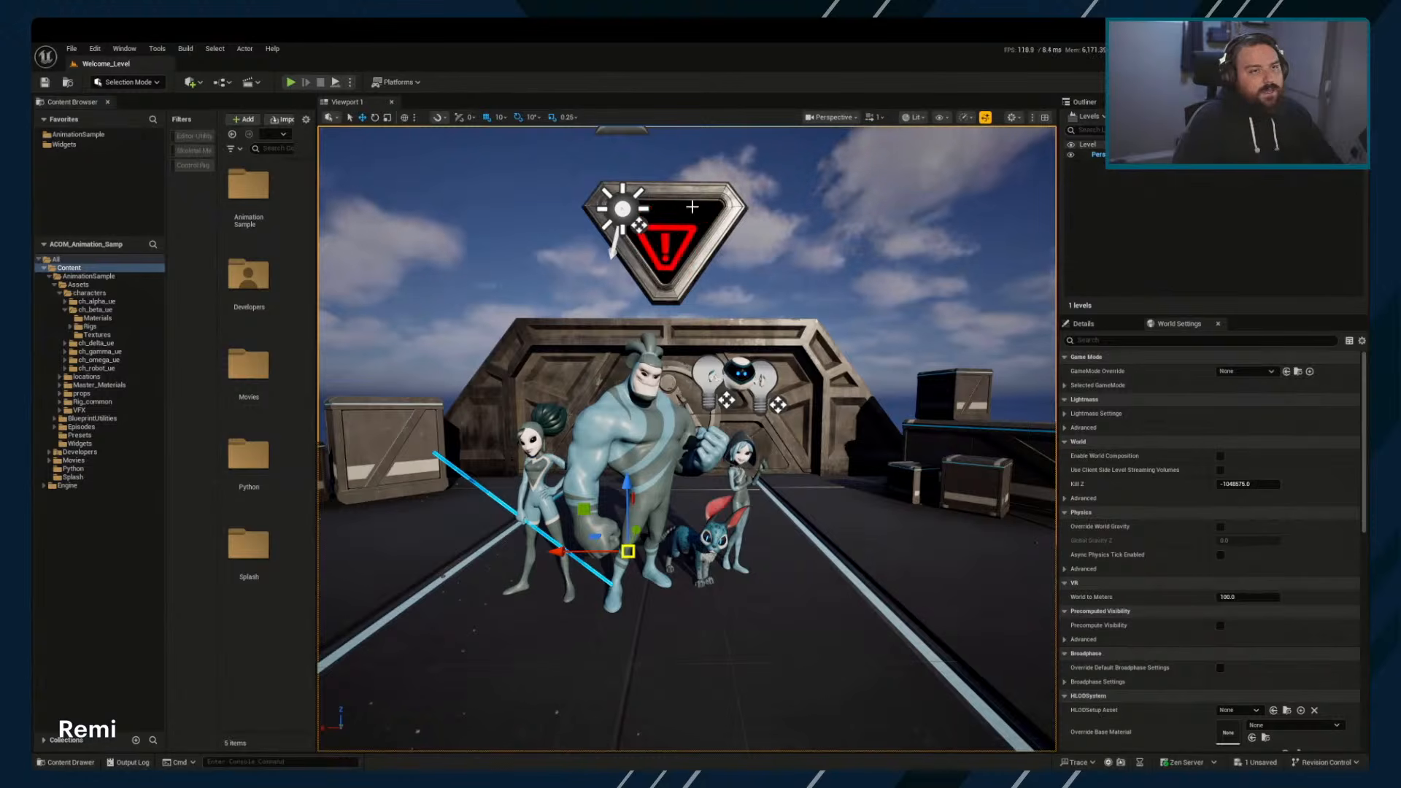
Look around the Welcome_Level scene and select the FAB_Idles_Seq_AnimWork_v001 level sequence actor in the Outliner
right_click_drag(764, 437, 835, 444)
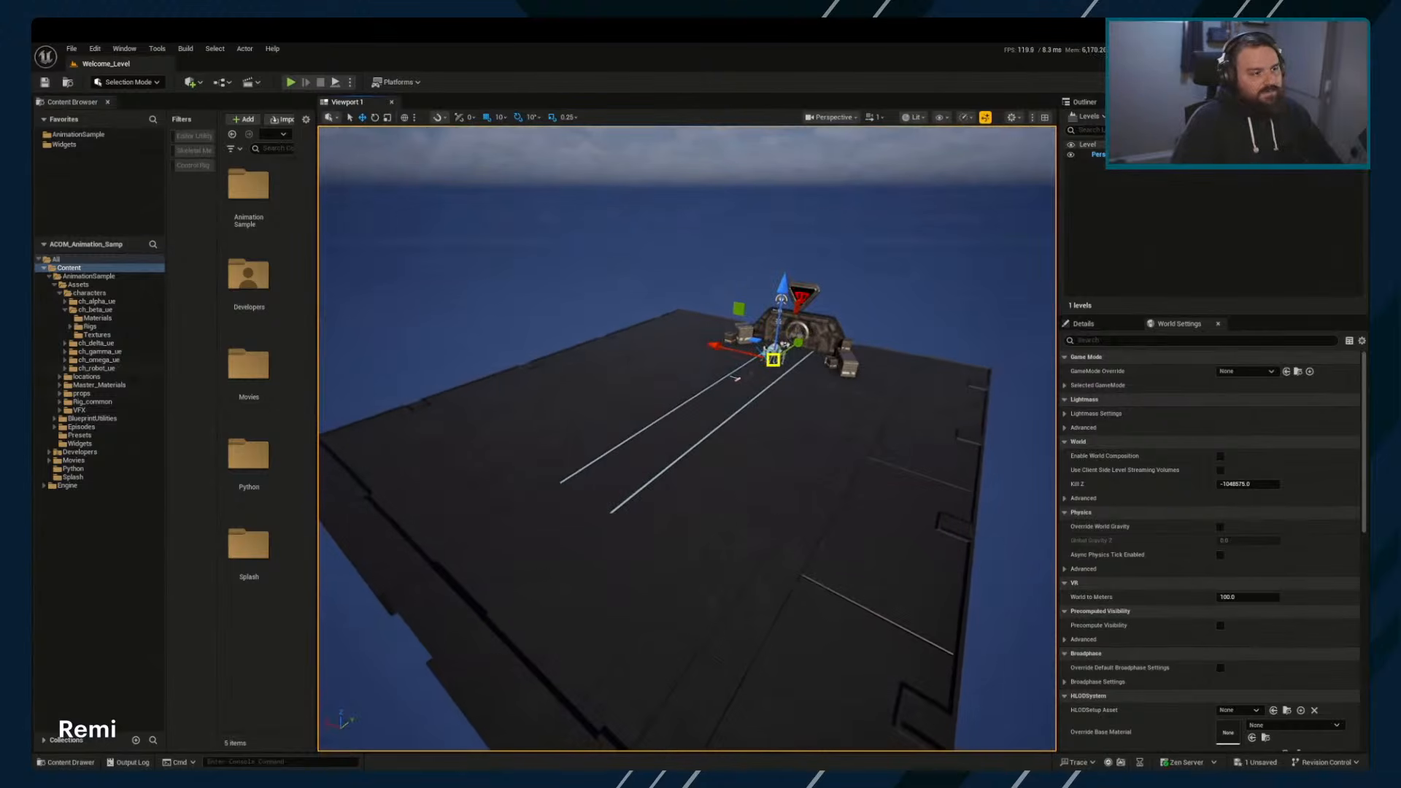
key("w")
right_click_drag(848, 367, 859, 299)
key("w")
right_click_drag(674, 416, 659, 455)
left_click(1094, 108)
double_click(1130, 230)
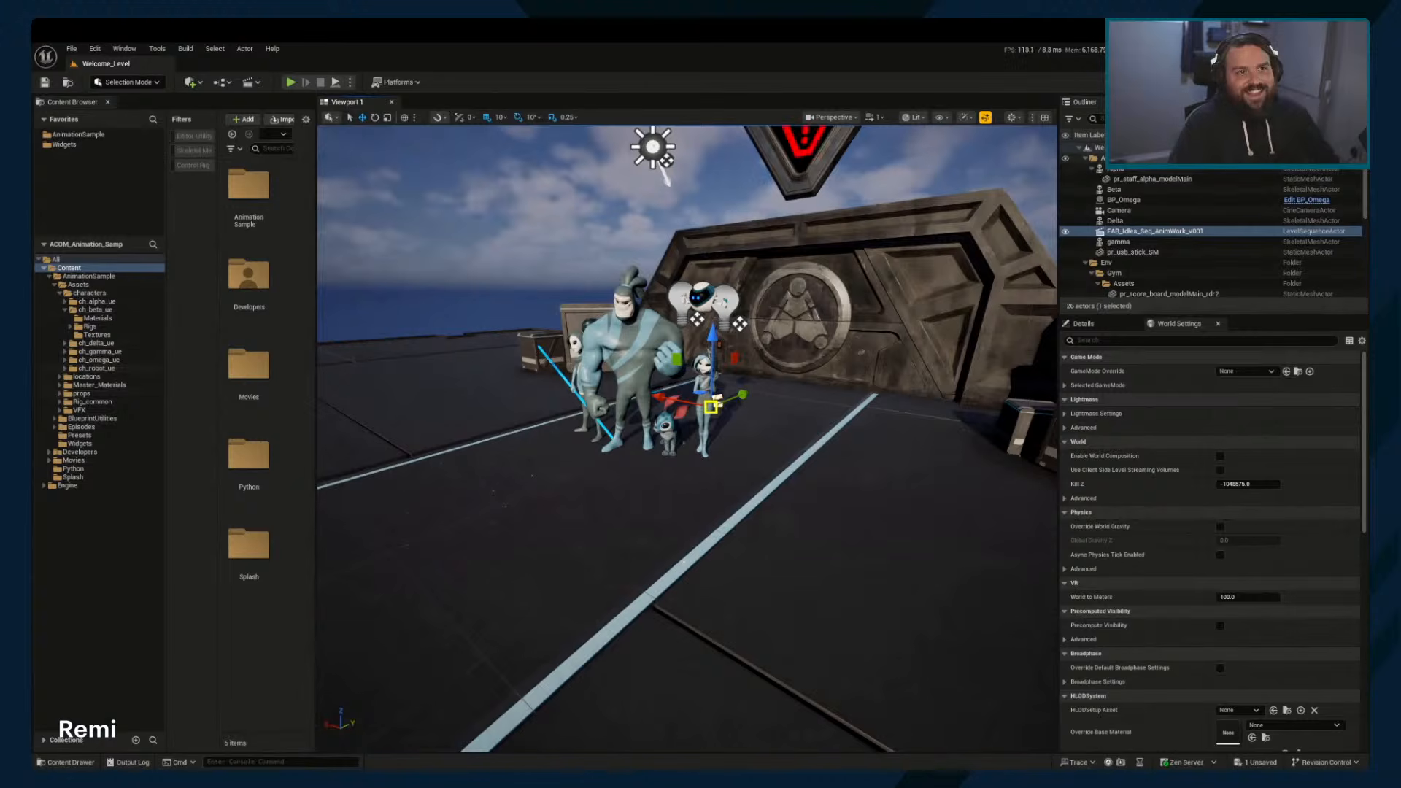
Try to delete the Outliner folder holding the character actors and then the Alpha actor, cancelling the actor's deletion
left_click(1128, 158)
key("Delete")
left_click(1128, 159)
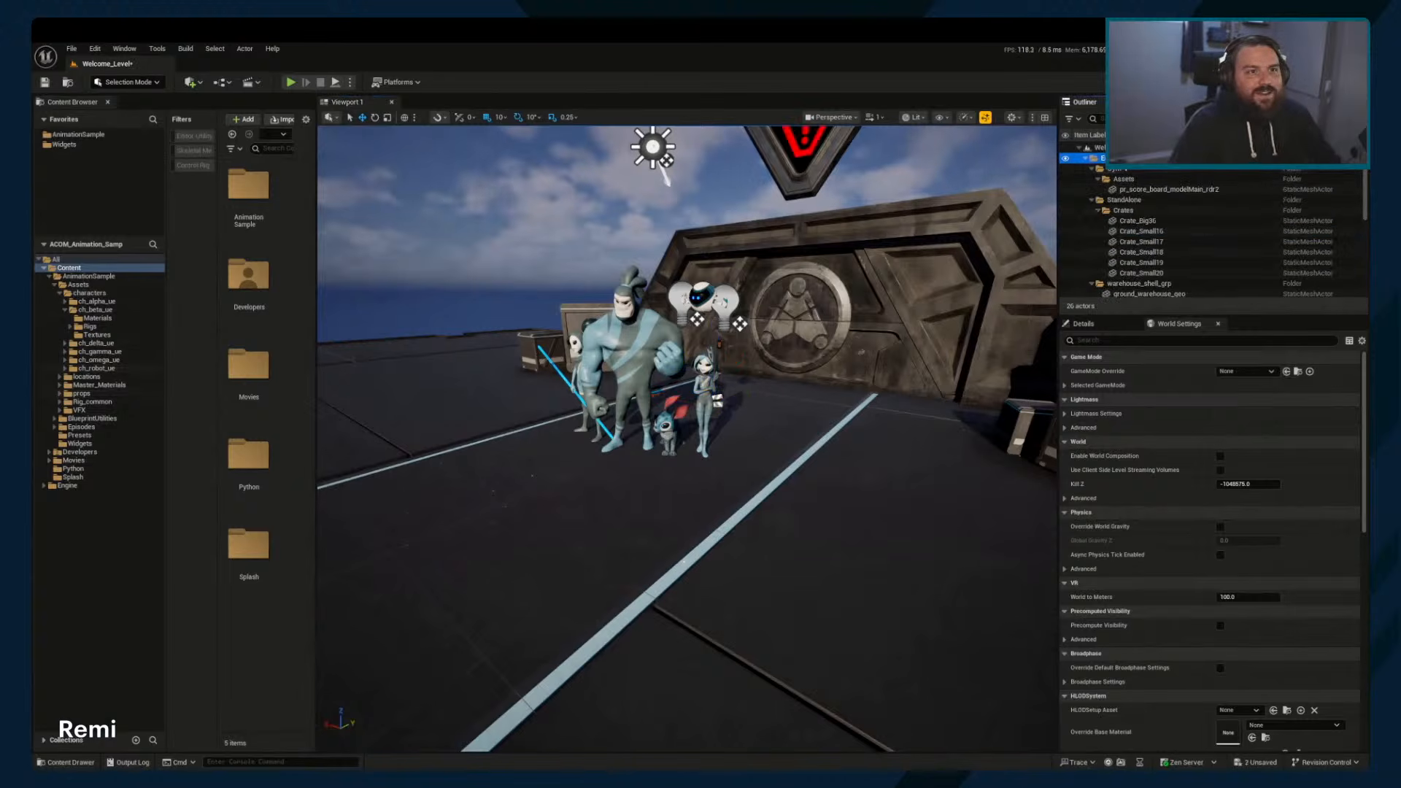
scroll(1127, 197, "down", 5)
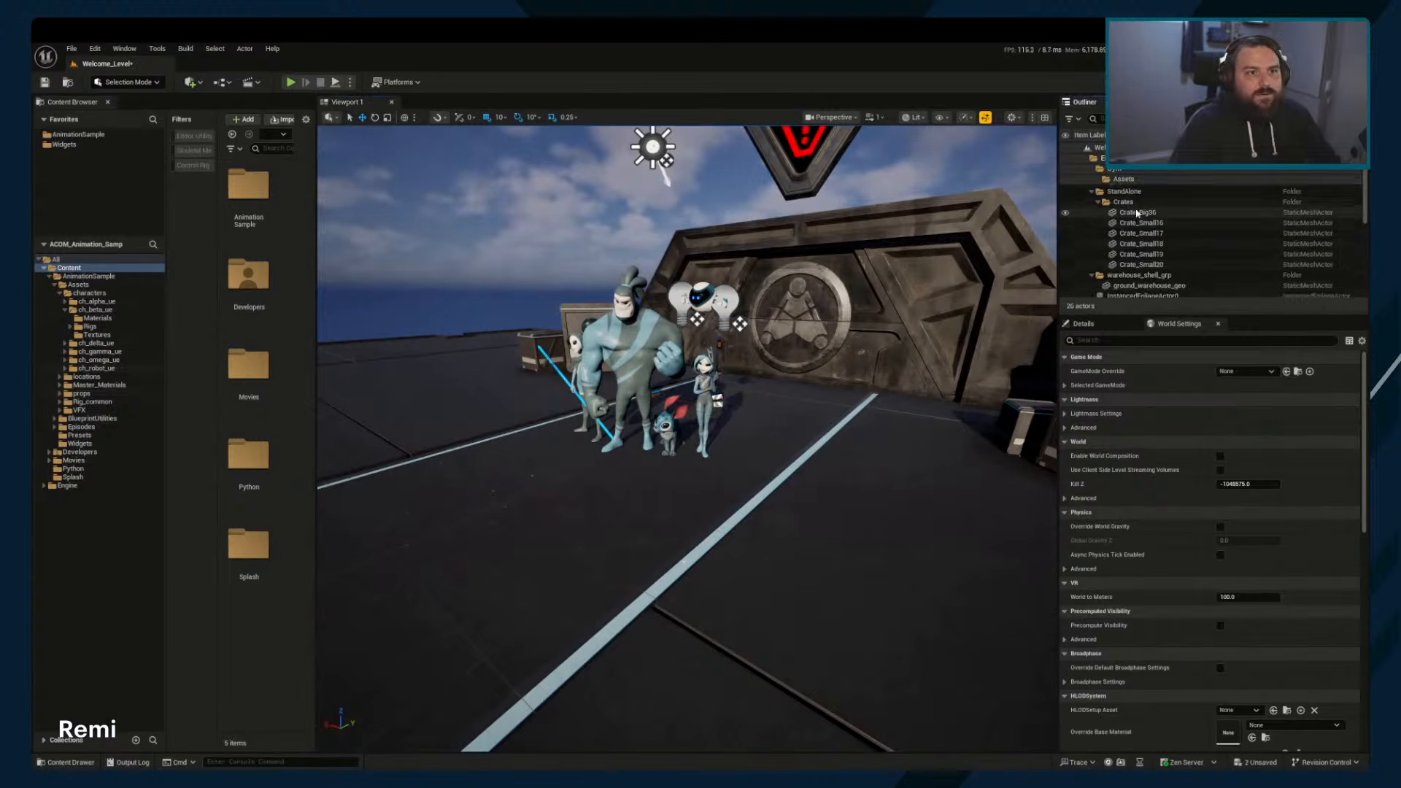
left_click(1110, 219)
key("Delete")
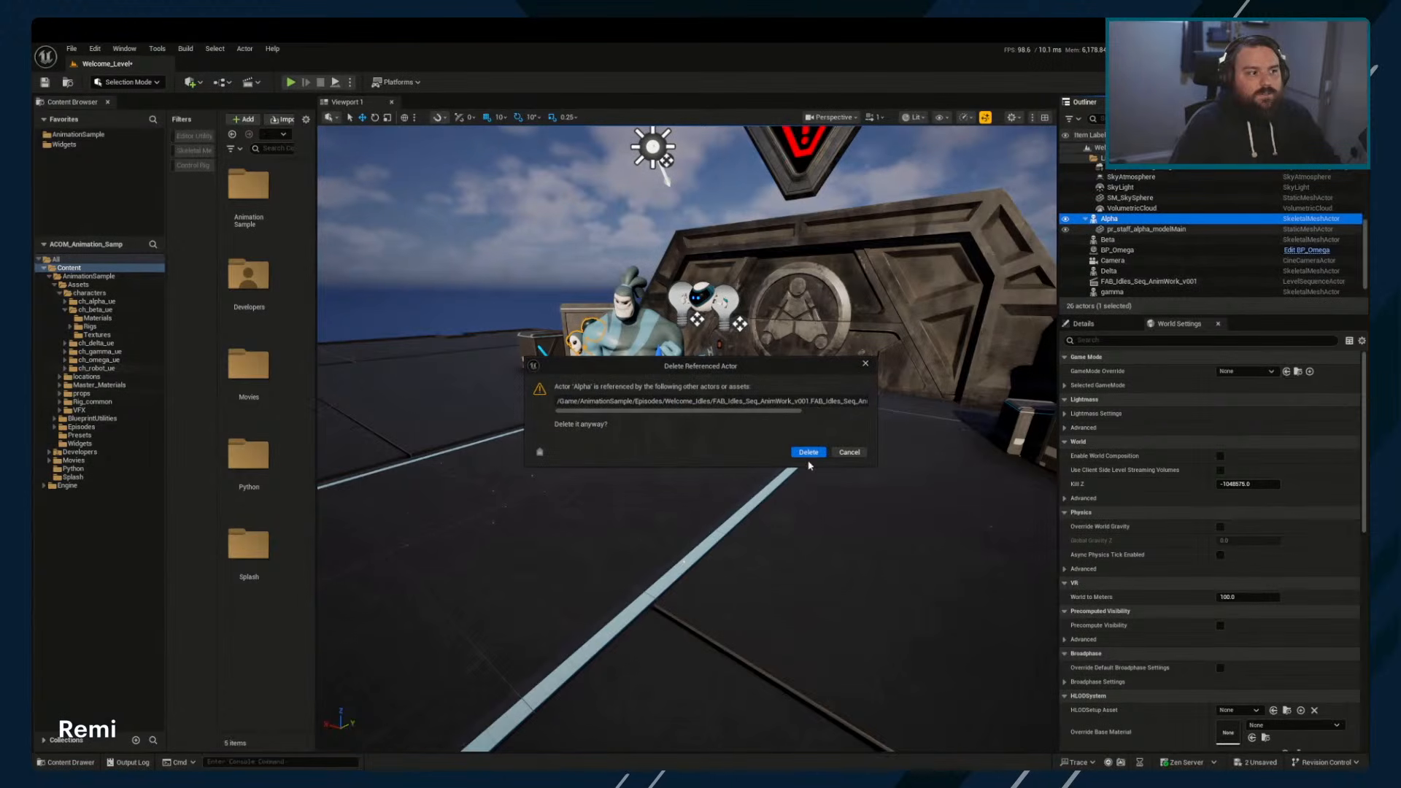
left_click(849, 452)
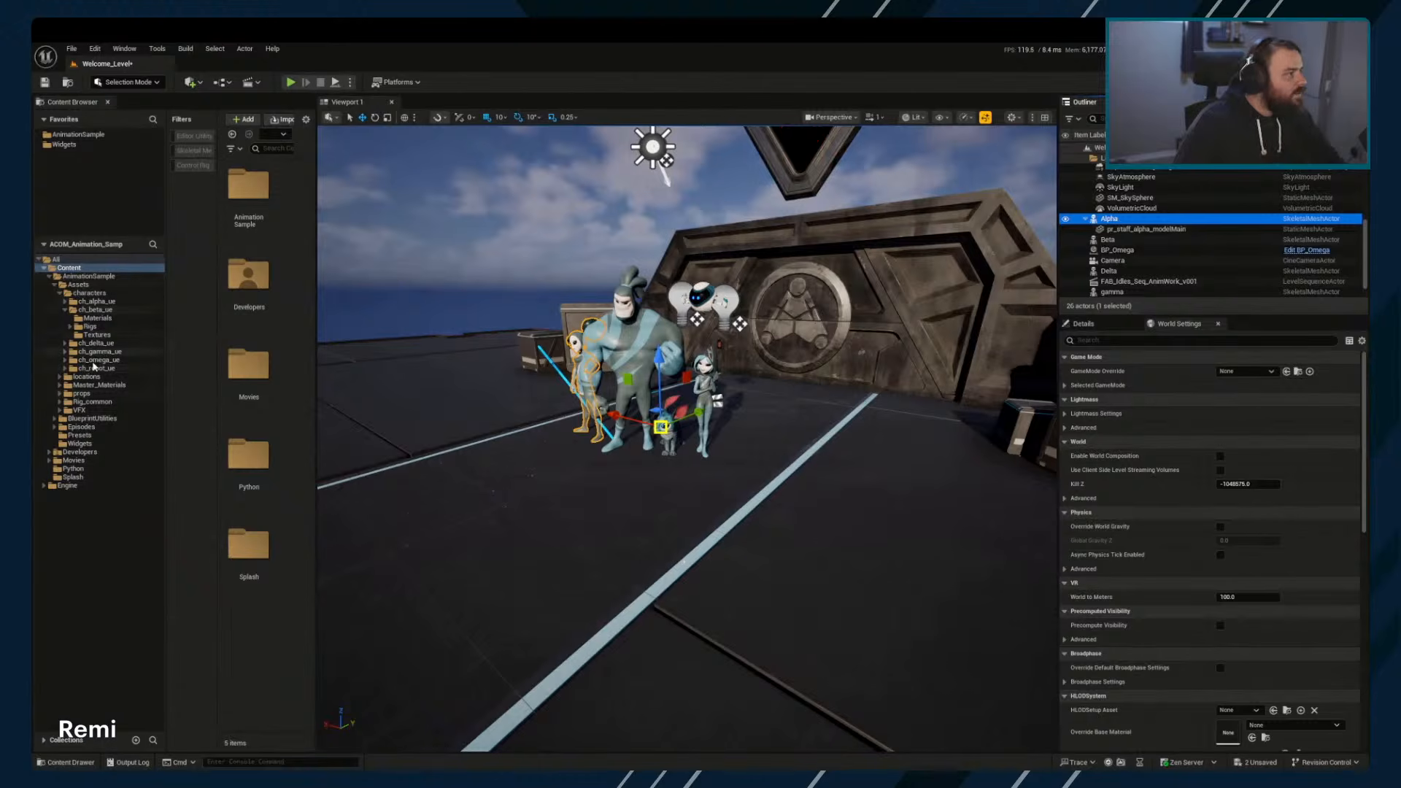
Undo the deletion of the character actors' folder and clear the selection
right_click_drag(756, 400, 758, 389)
key("Escape")
key("ctrl+z")
scroll(1176, 197, "down", 2)
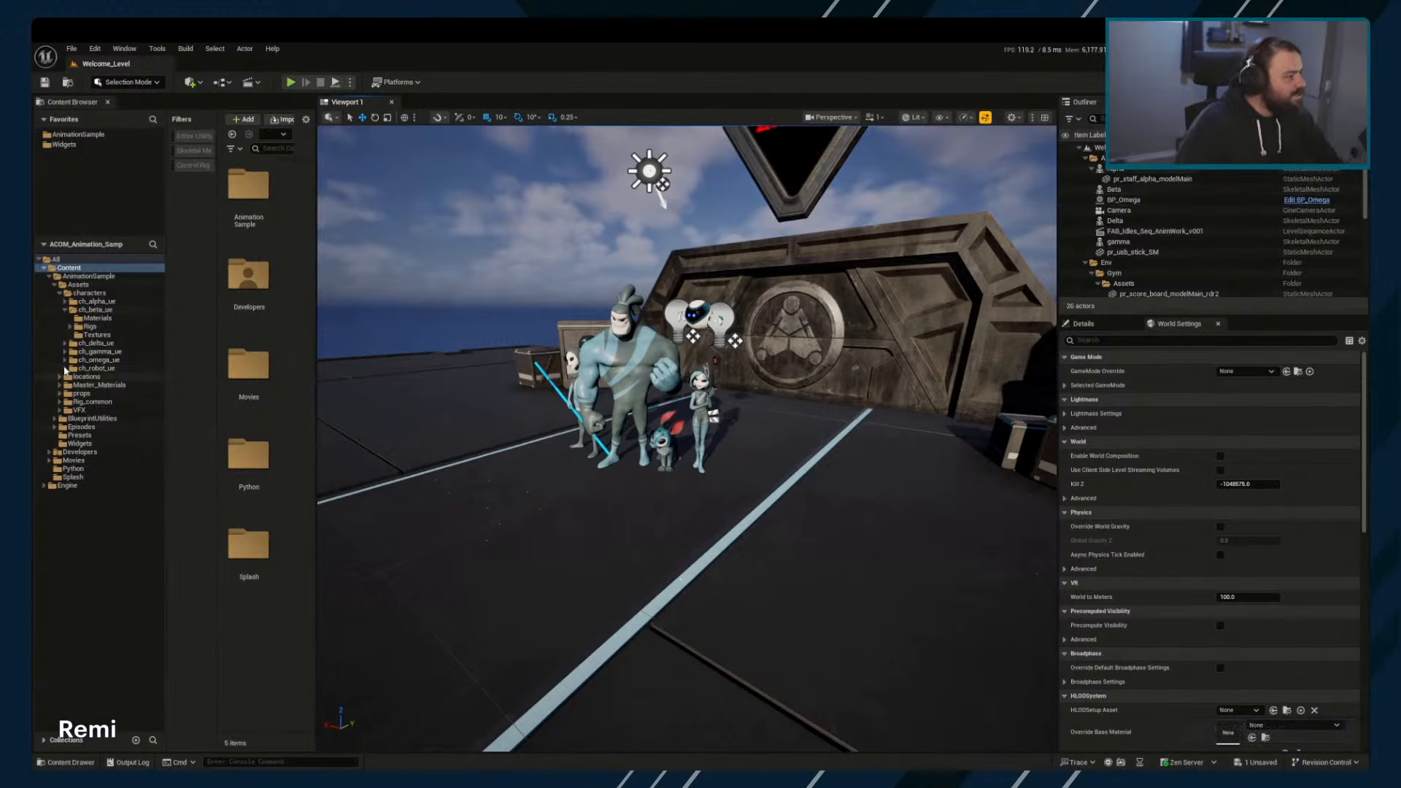
Collapse the characters and Assets folders and view the contents of Episodes and its Welcome_Idles subfolder
left_click(59, 292)
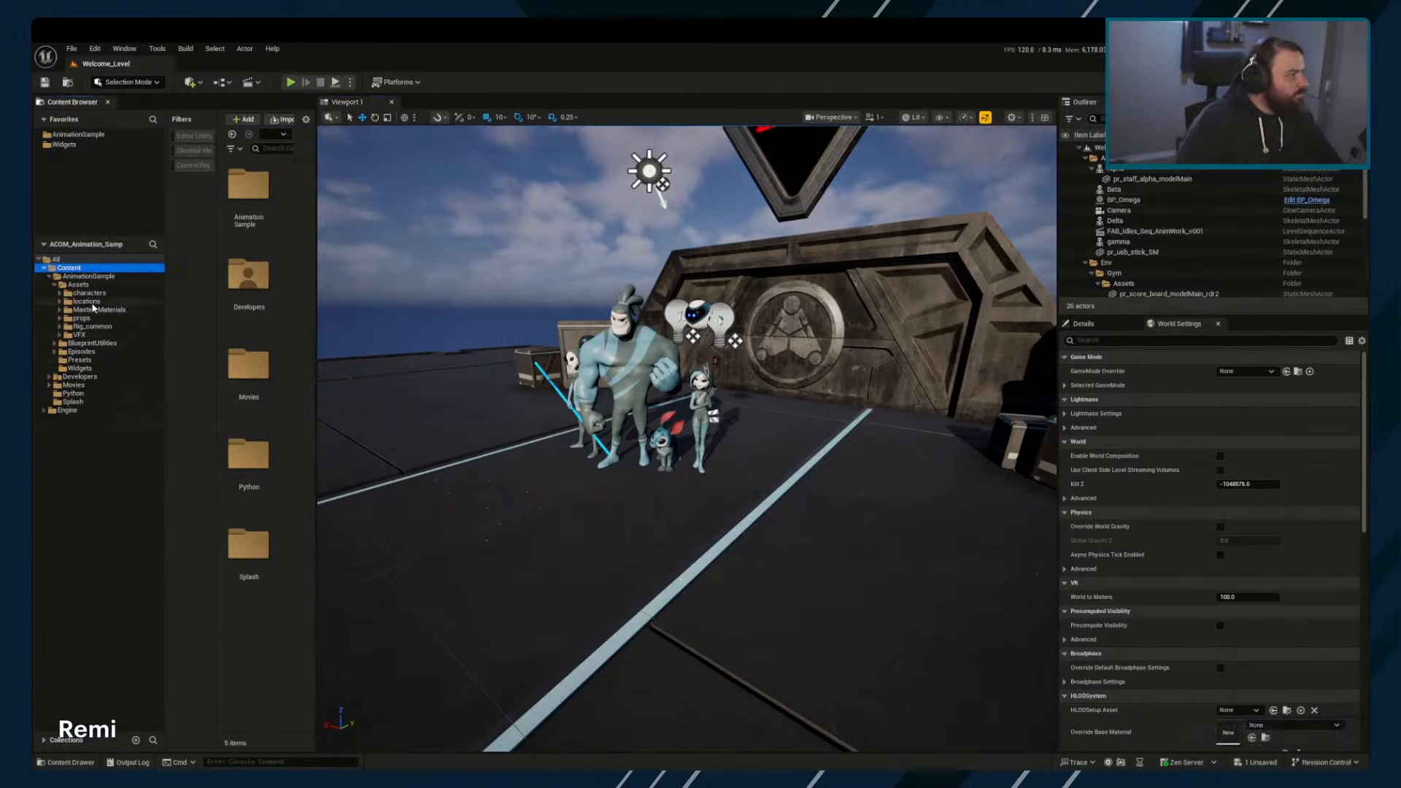
left_click(55, 284)
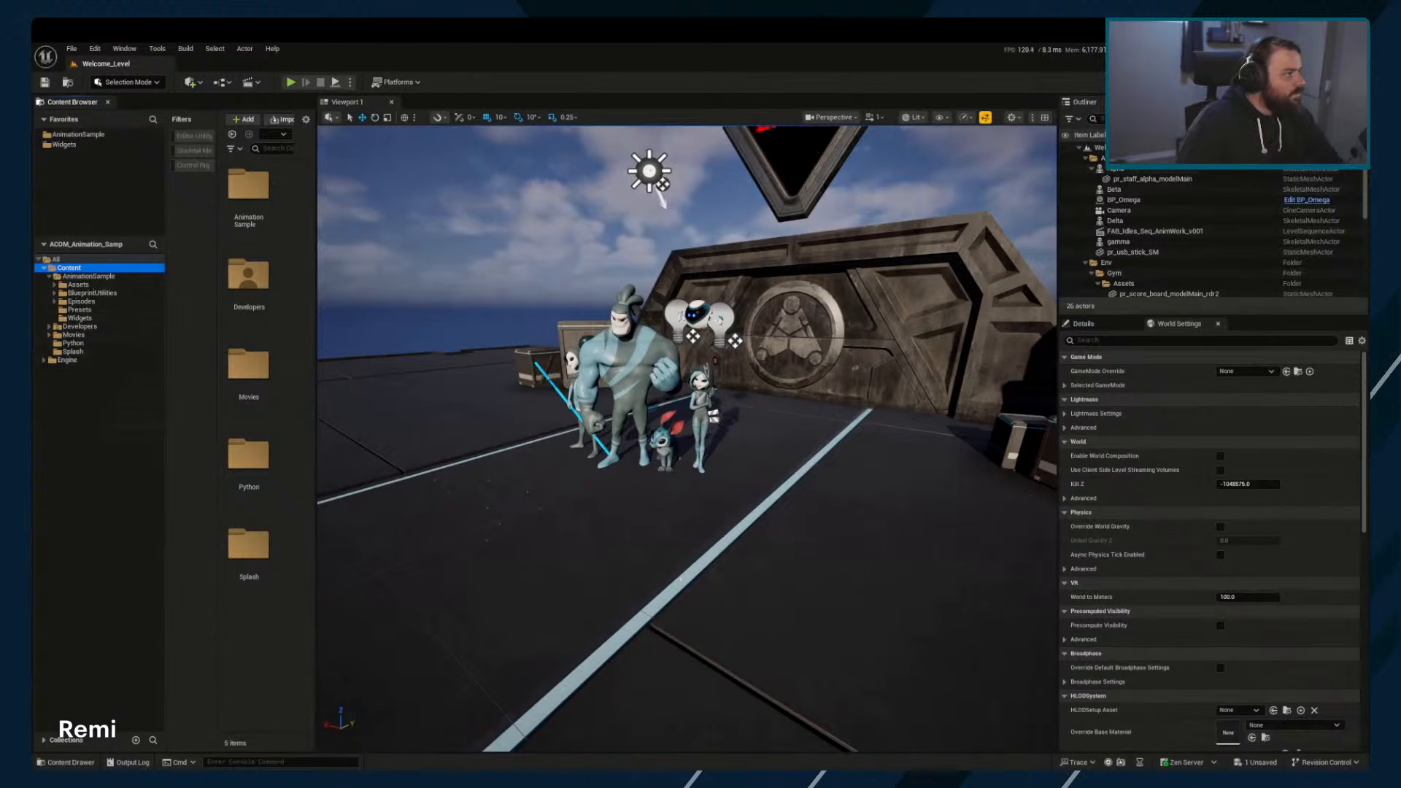
left_click(60, 302)
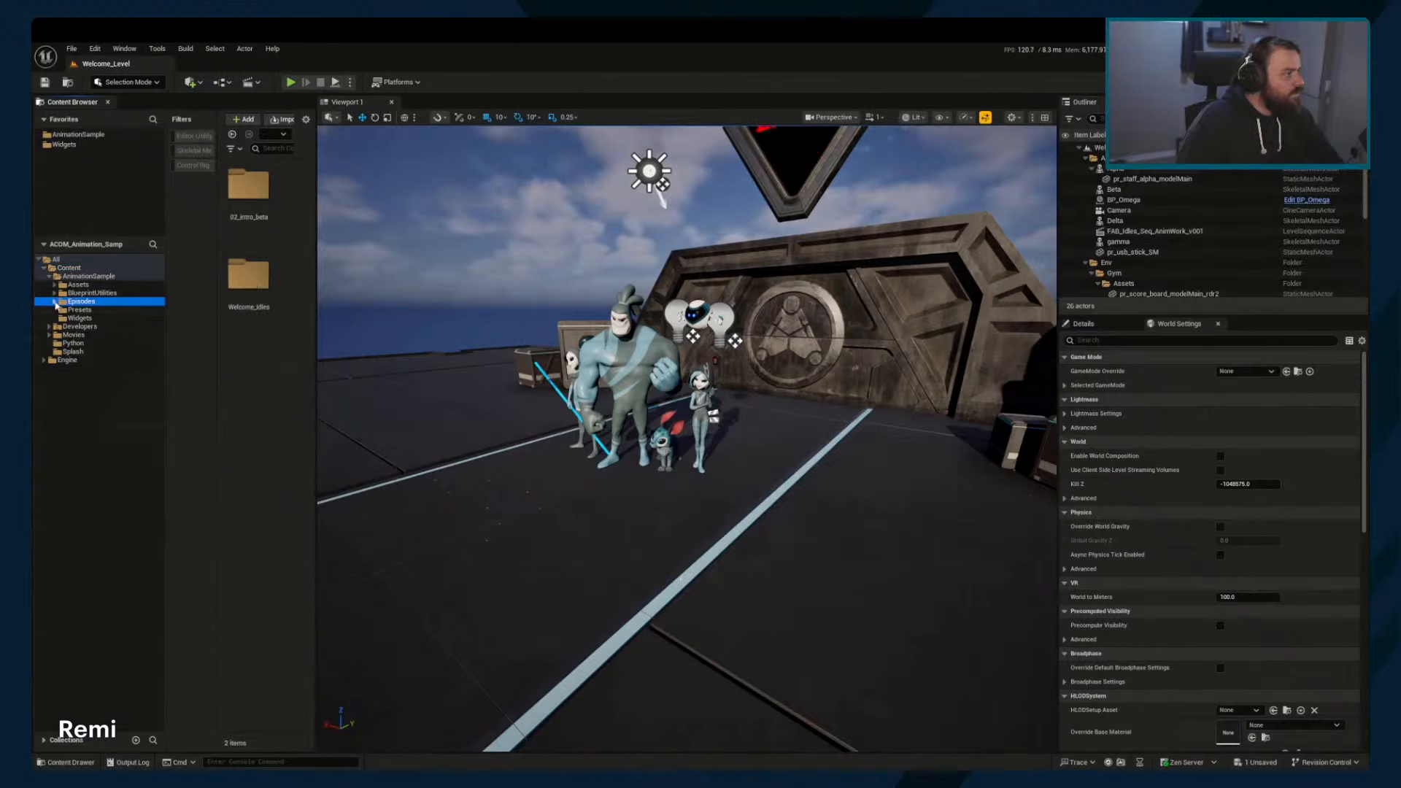
left_click(106, 319)
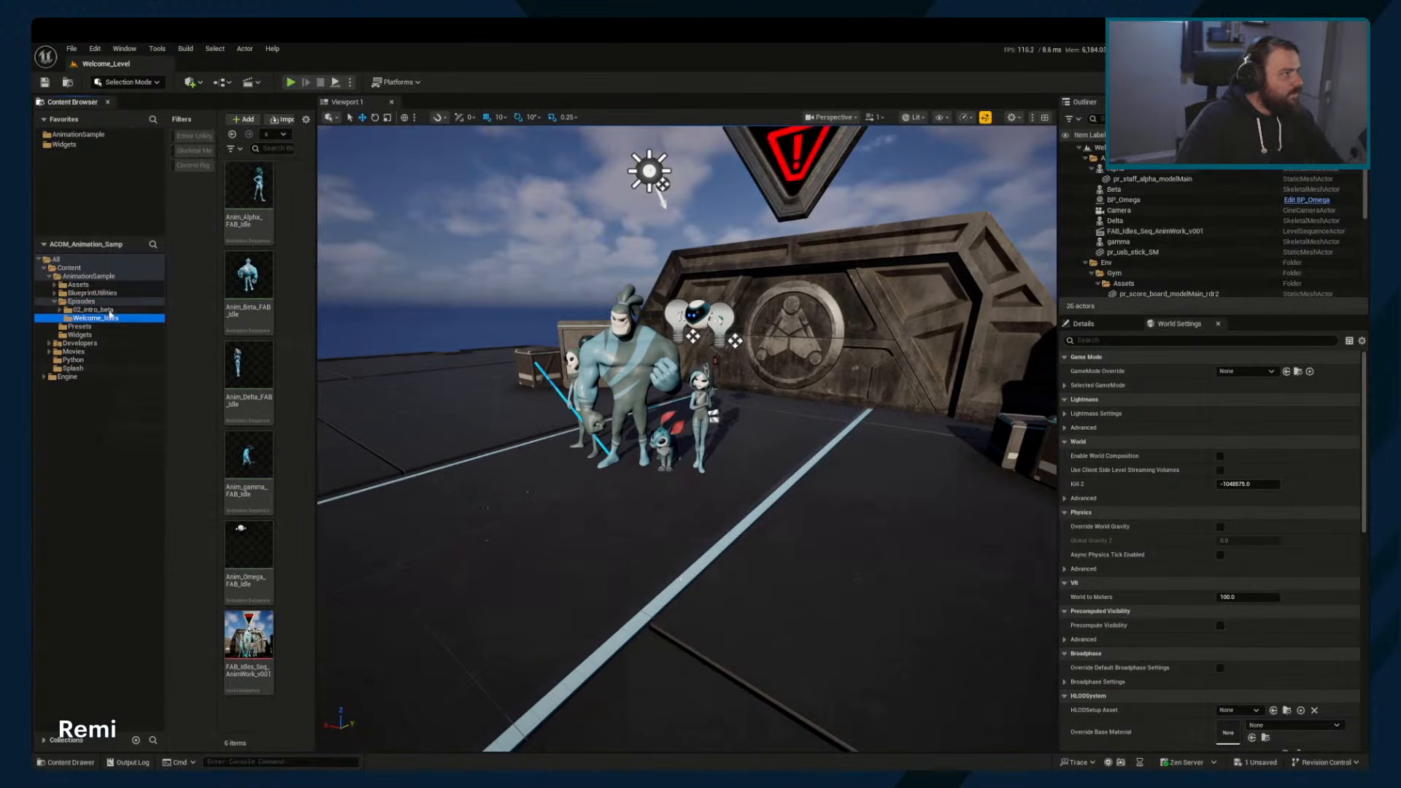
Browse the 02_intro_beta episode folder for its level and sequence assets, including the 02_010_0005 shot folder
left_click(64, 310)
scroll(242, 403, "down", 15)
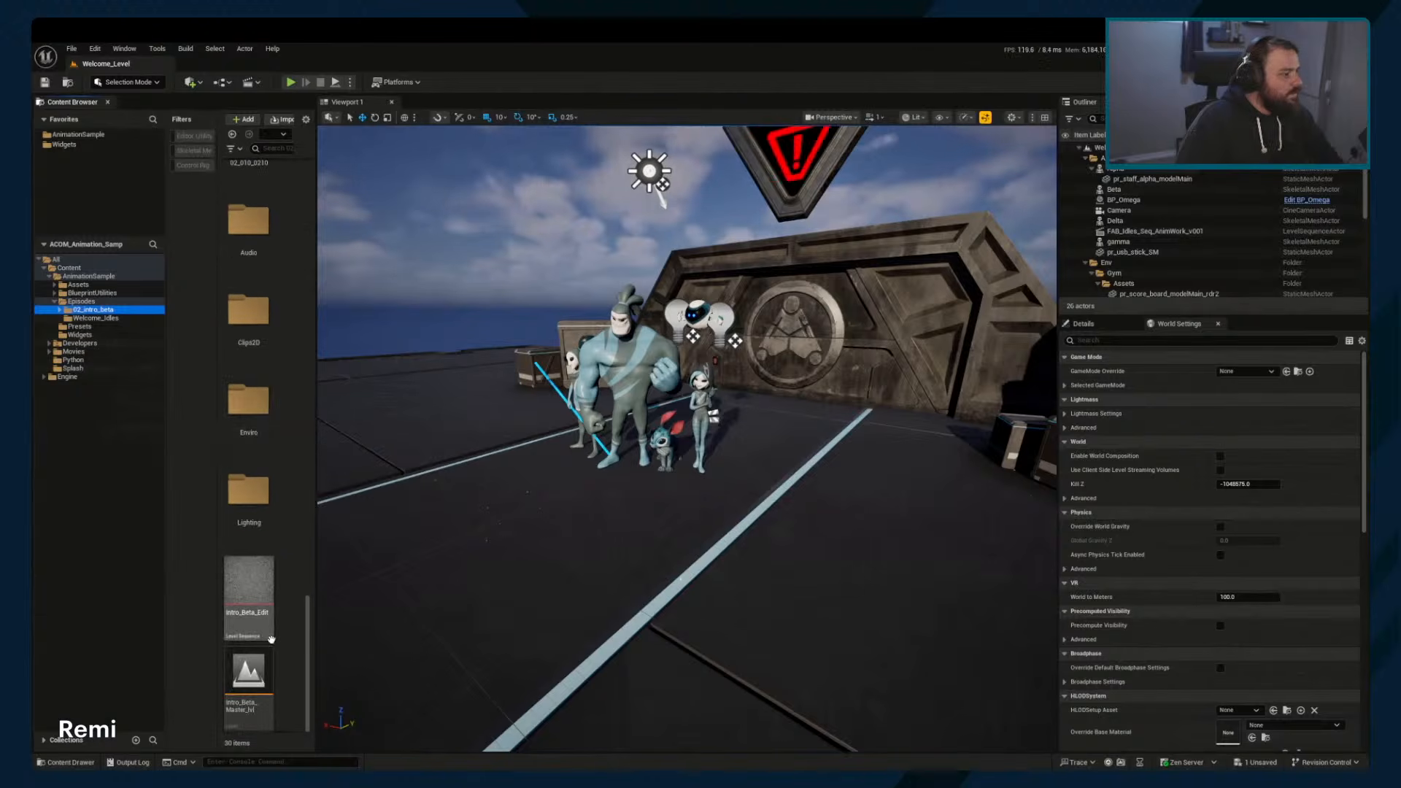
left_click(232, 725)
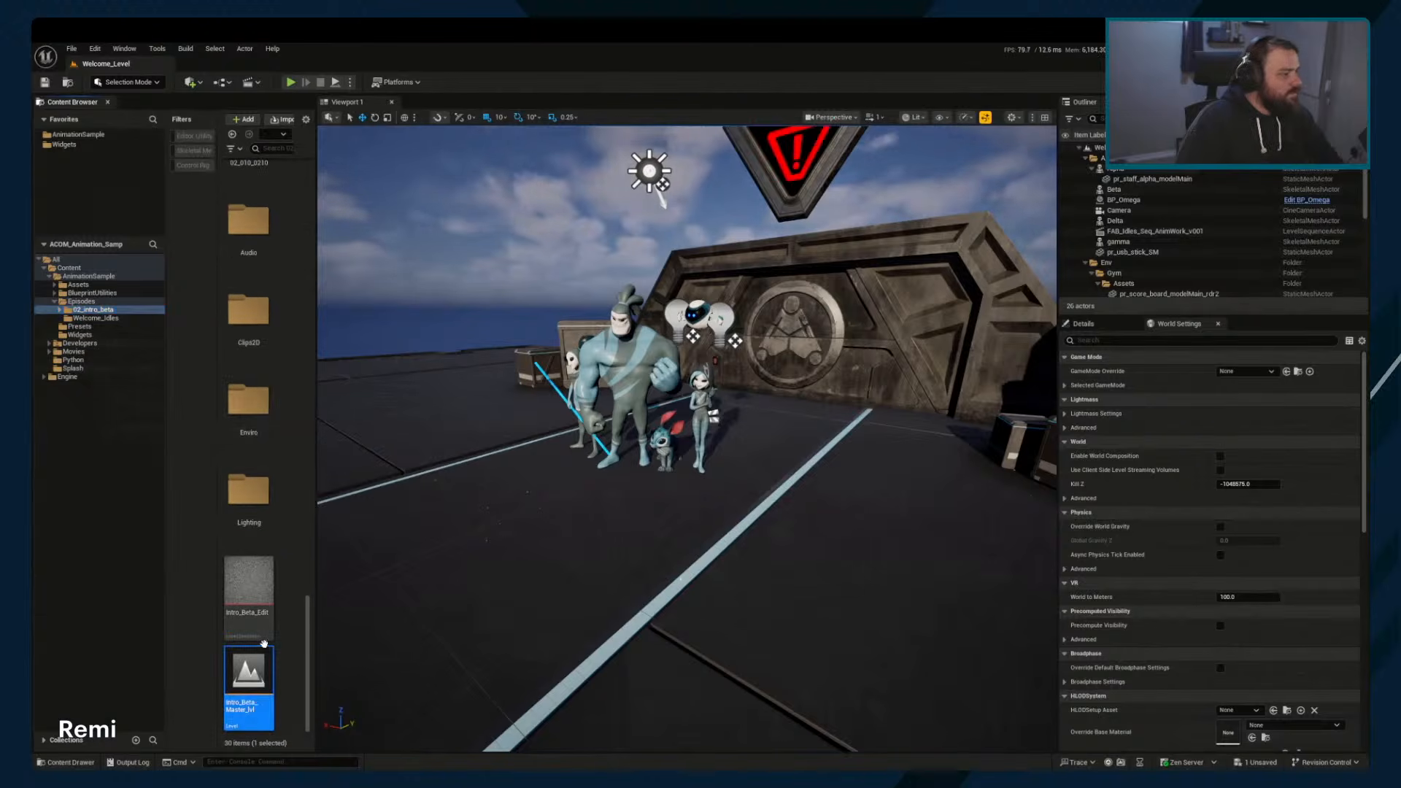
scroll(273, 541, "up", 1)
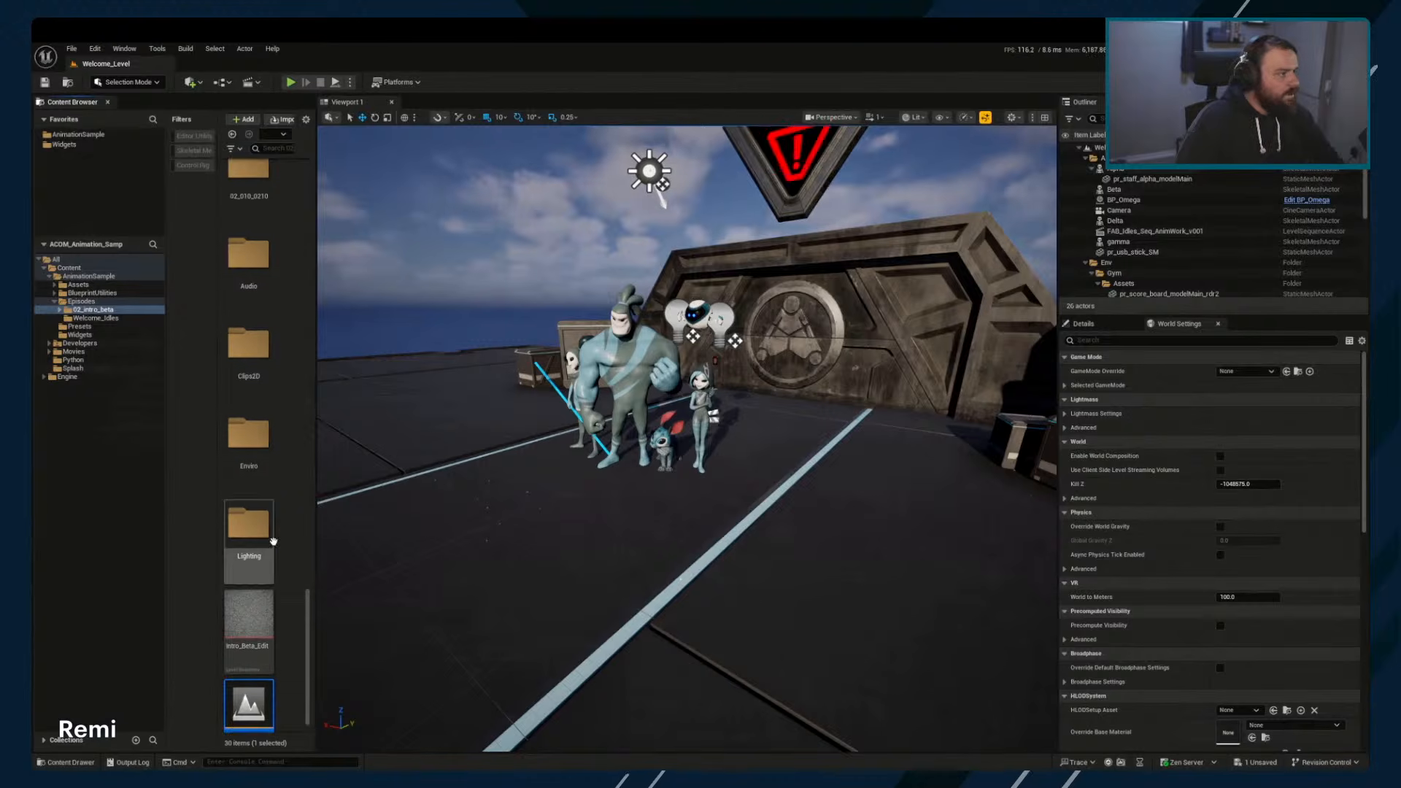
scroll(277, 597, "up", 10)
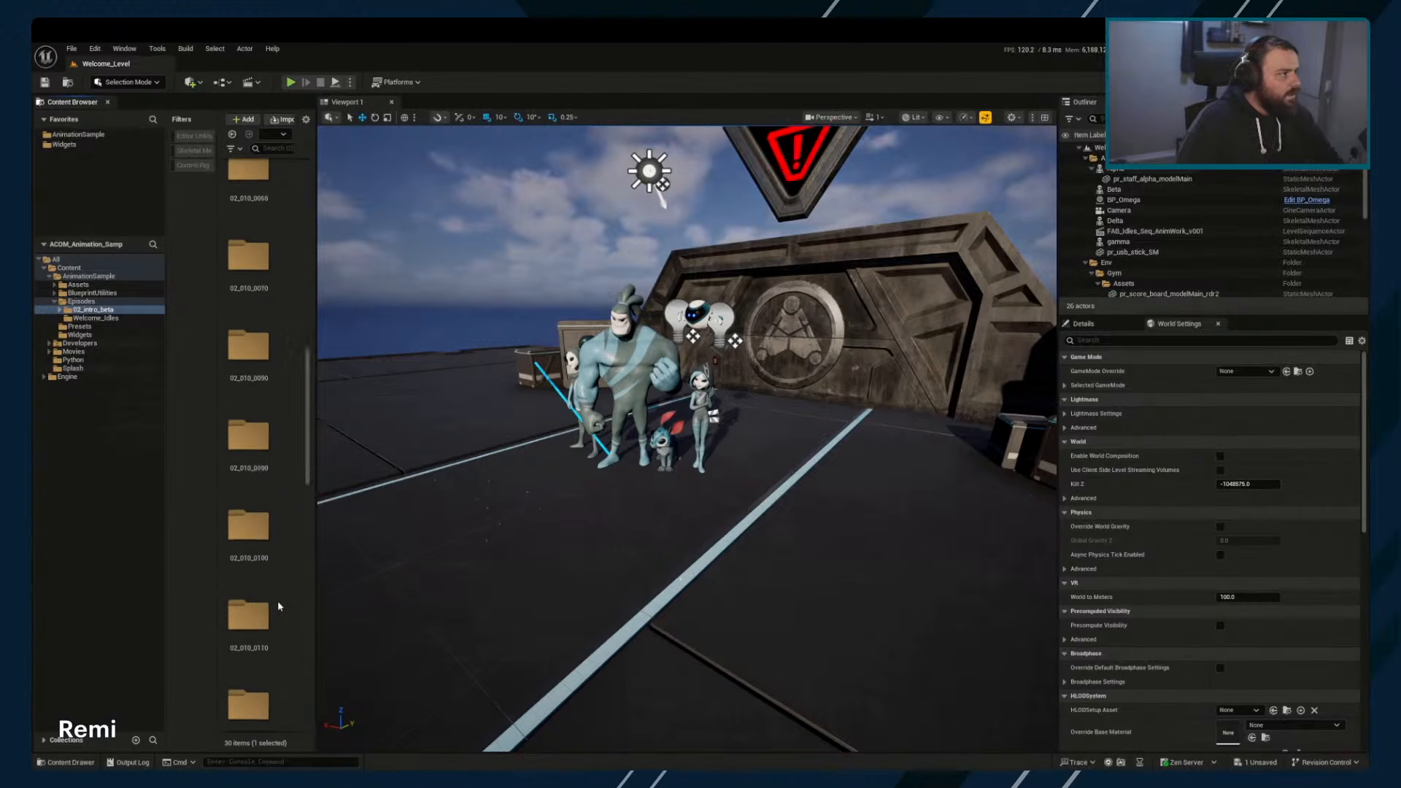
scroll(279, 596, "up", 5)
double_click(252, 195)
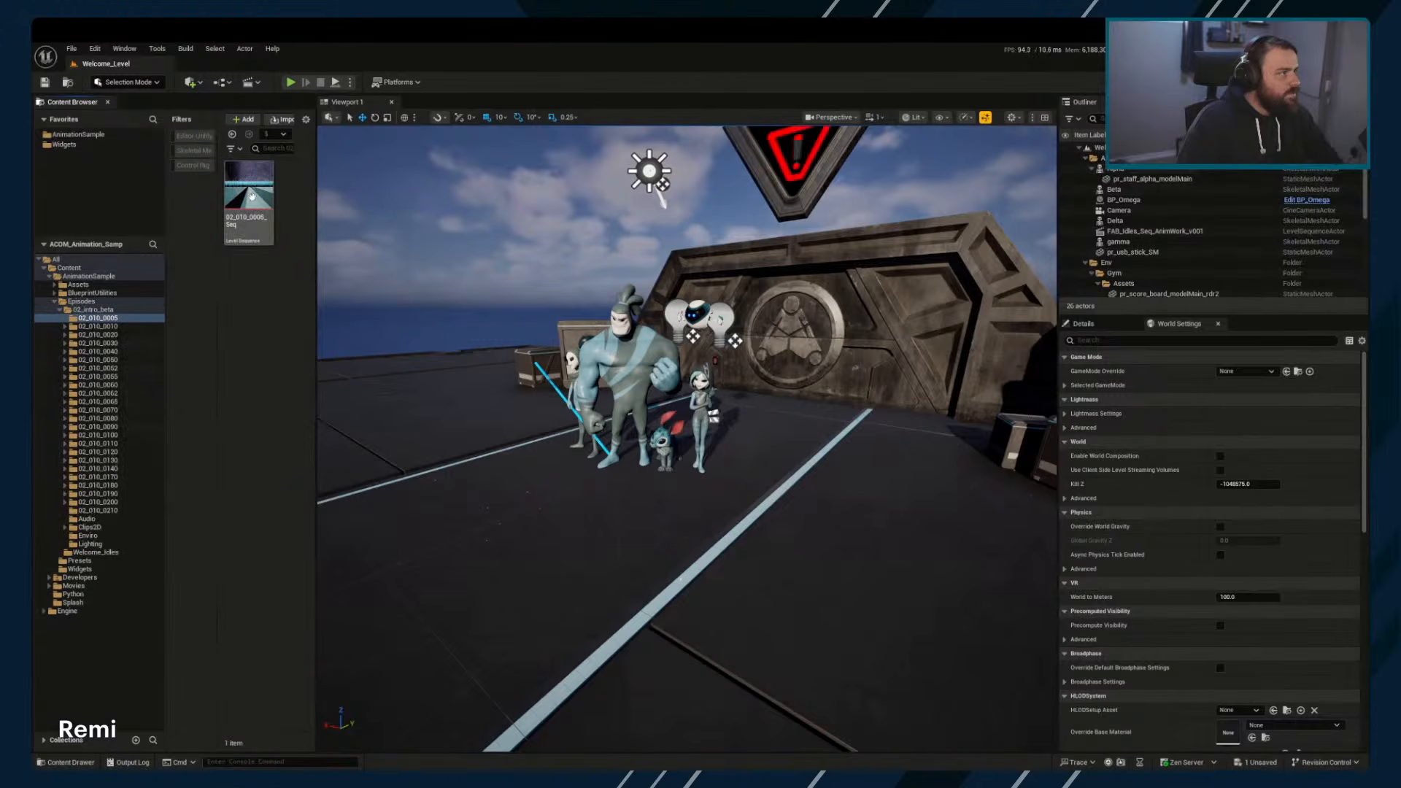
key("alt+Left")
Collapse 02_intro_beta, check the Welcome_Idles and Presets folders, and return to the top-level All folder
left_click(73, 301)
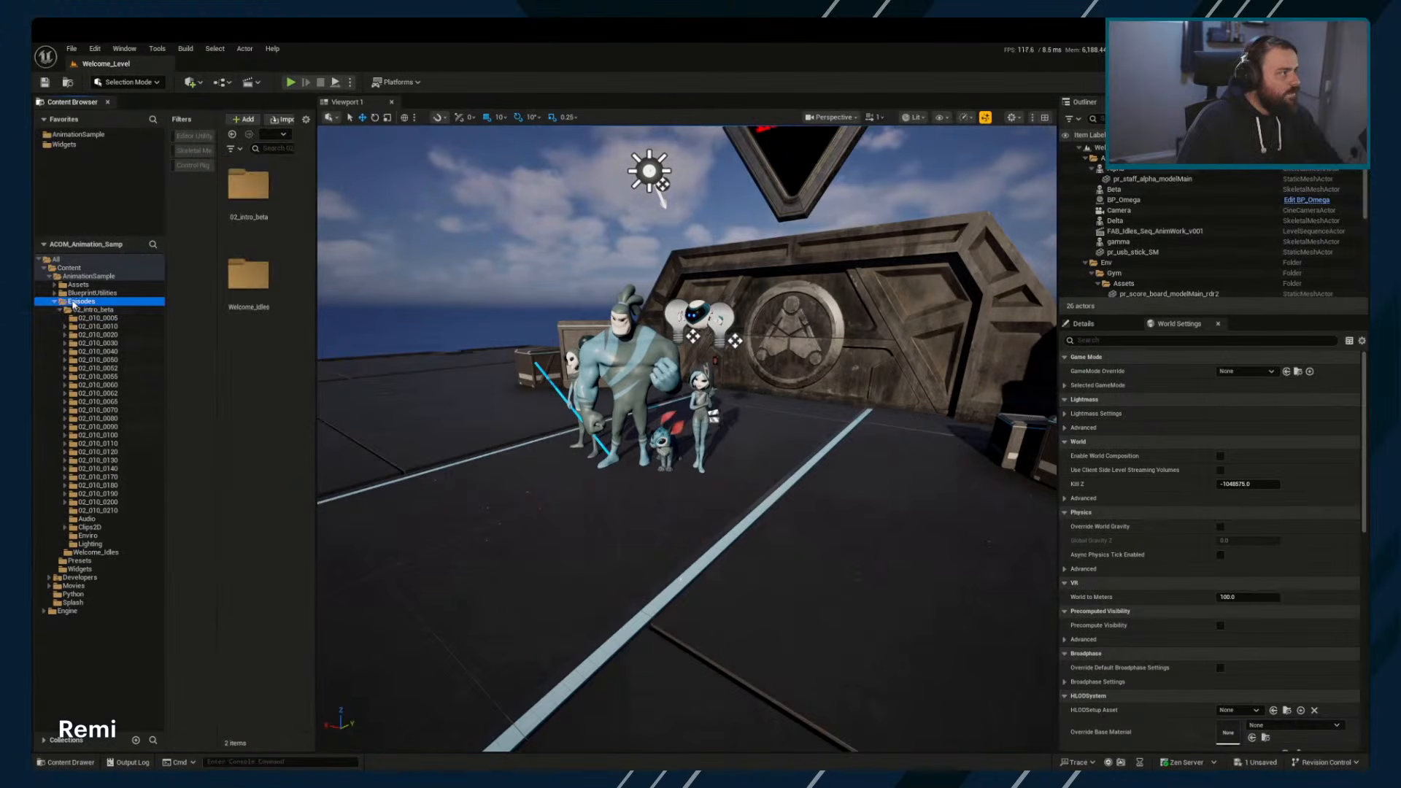
left_click(60, 309)
left_click(95, 319)
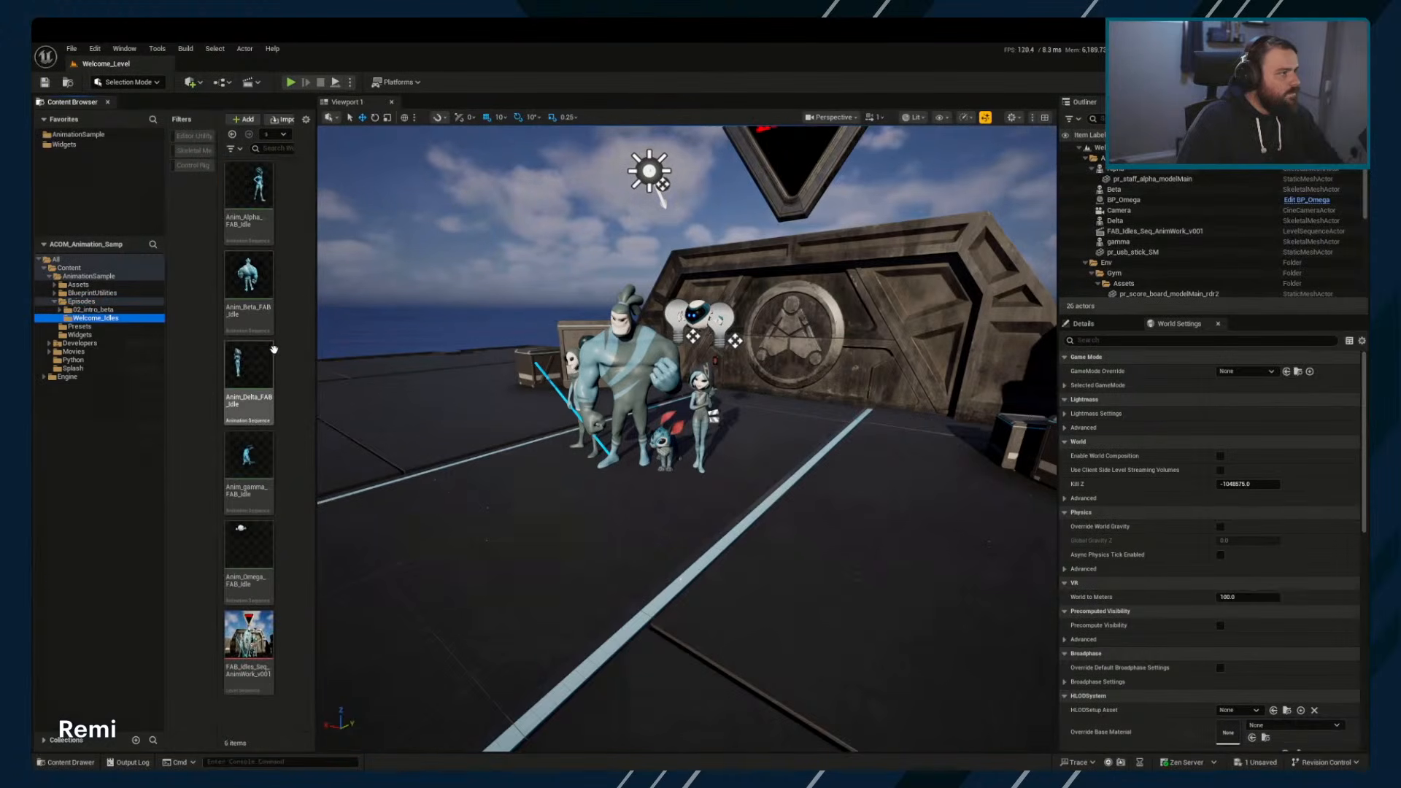
left_click(81, 326)
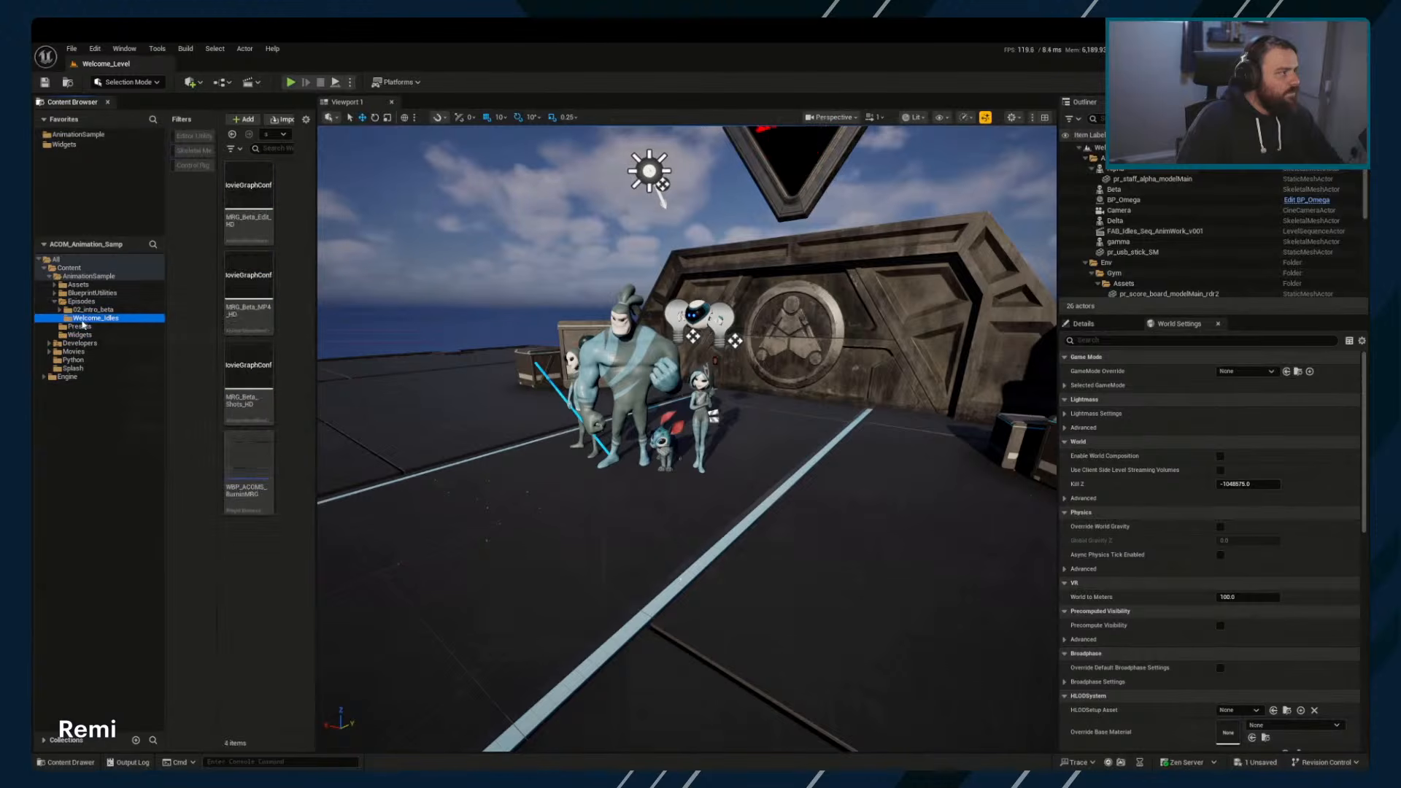
left_click(77, 259)
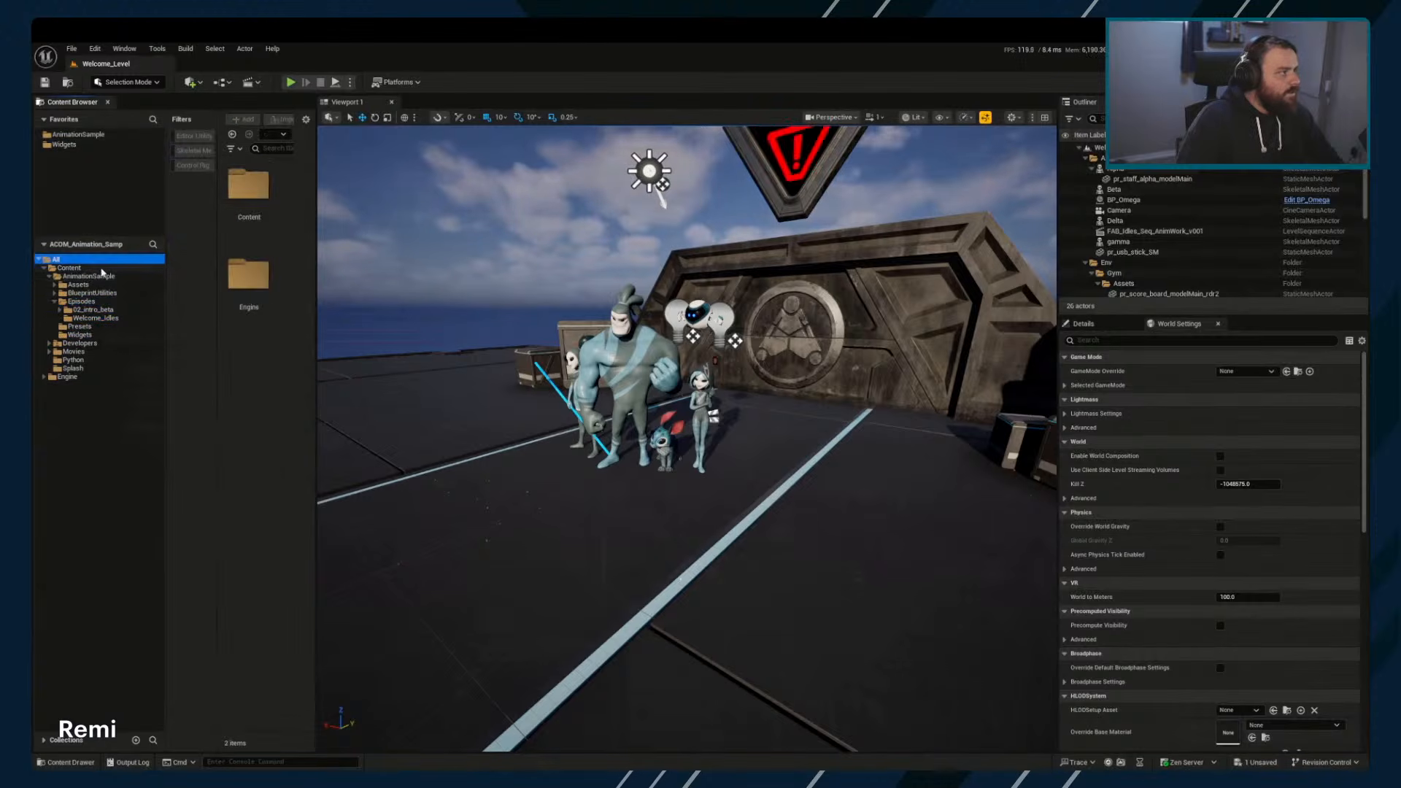
Widen the Content Browser, search all content for "welcome", and show the Welcome_Level asset in its containing folder
left_click_drag(316, 164, 524, 169)
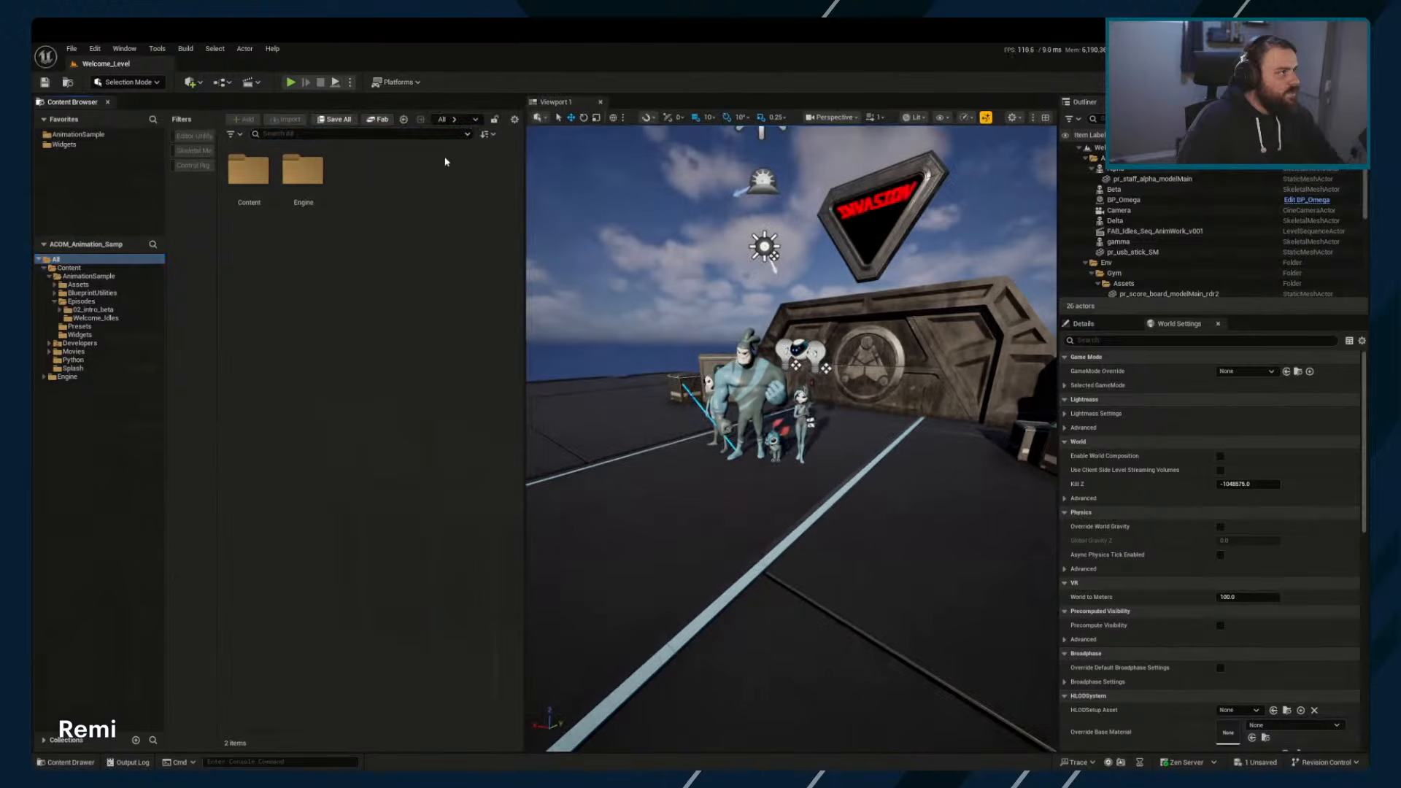
type("welcome")
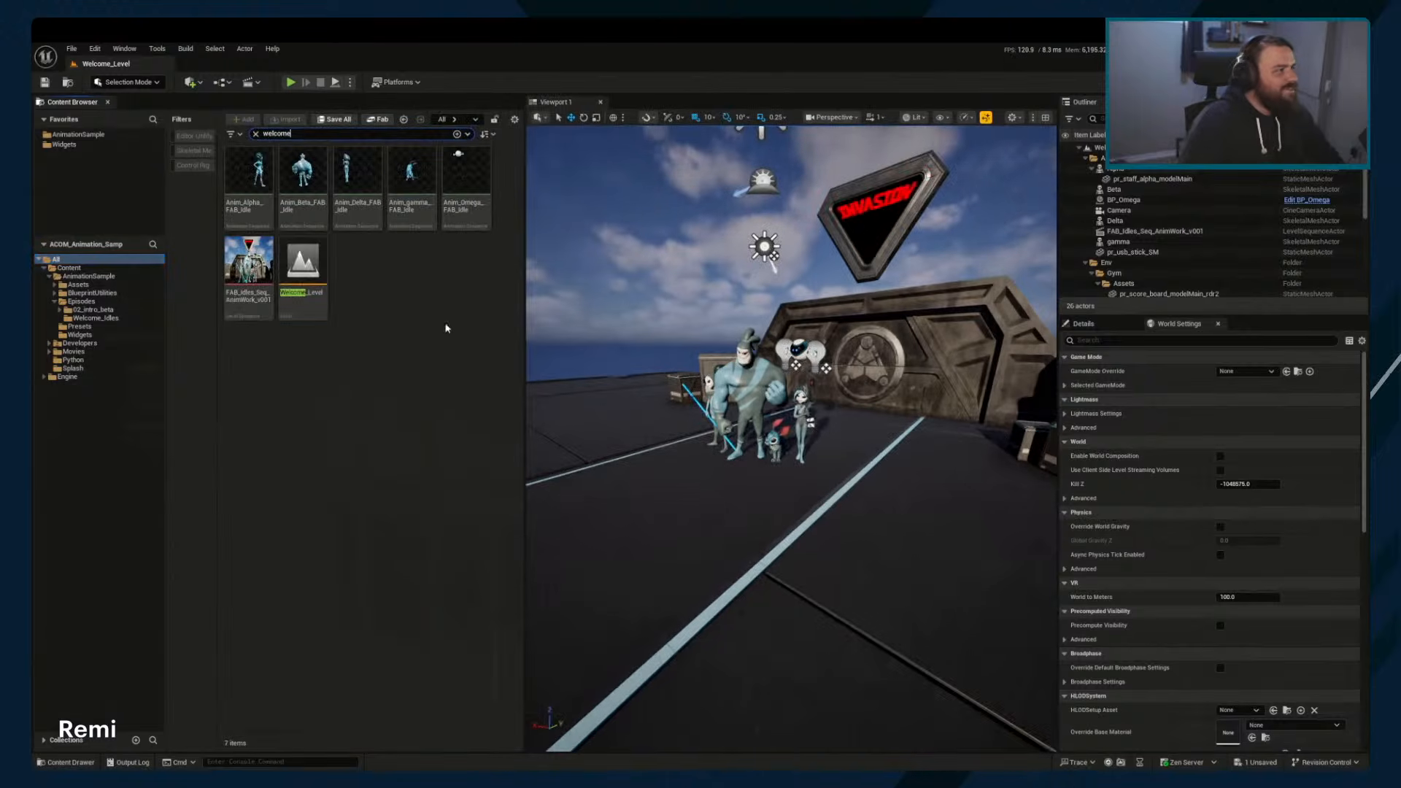
left_click(313, 275)
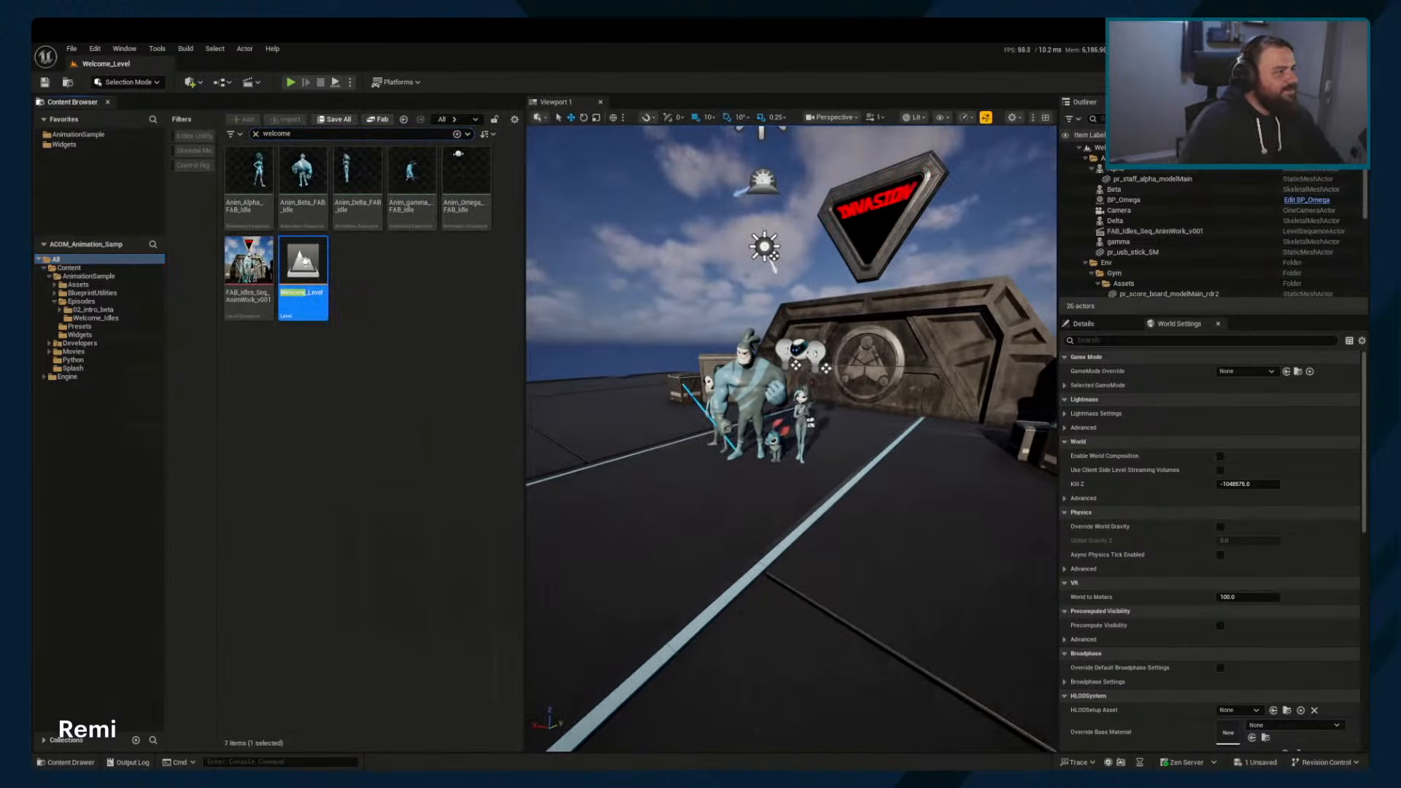
right_click(305, 261)
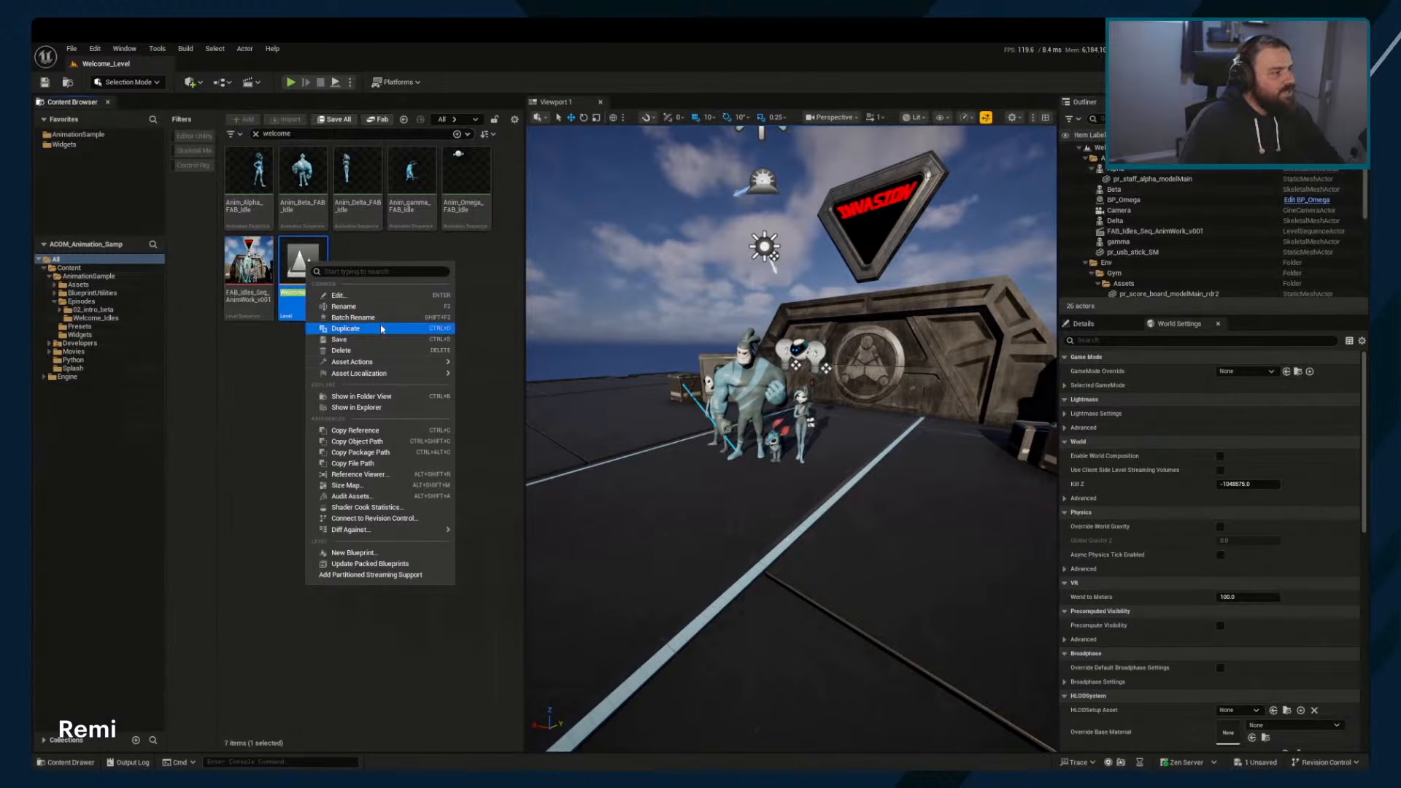
left_click(365, 396)
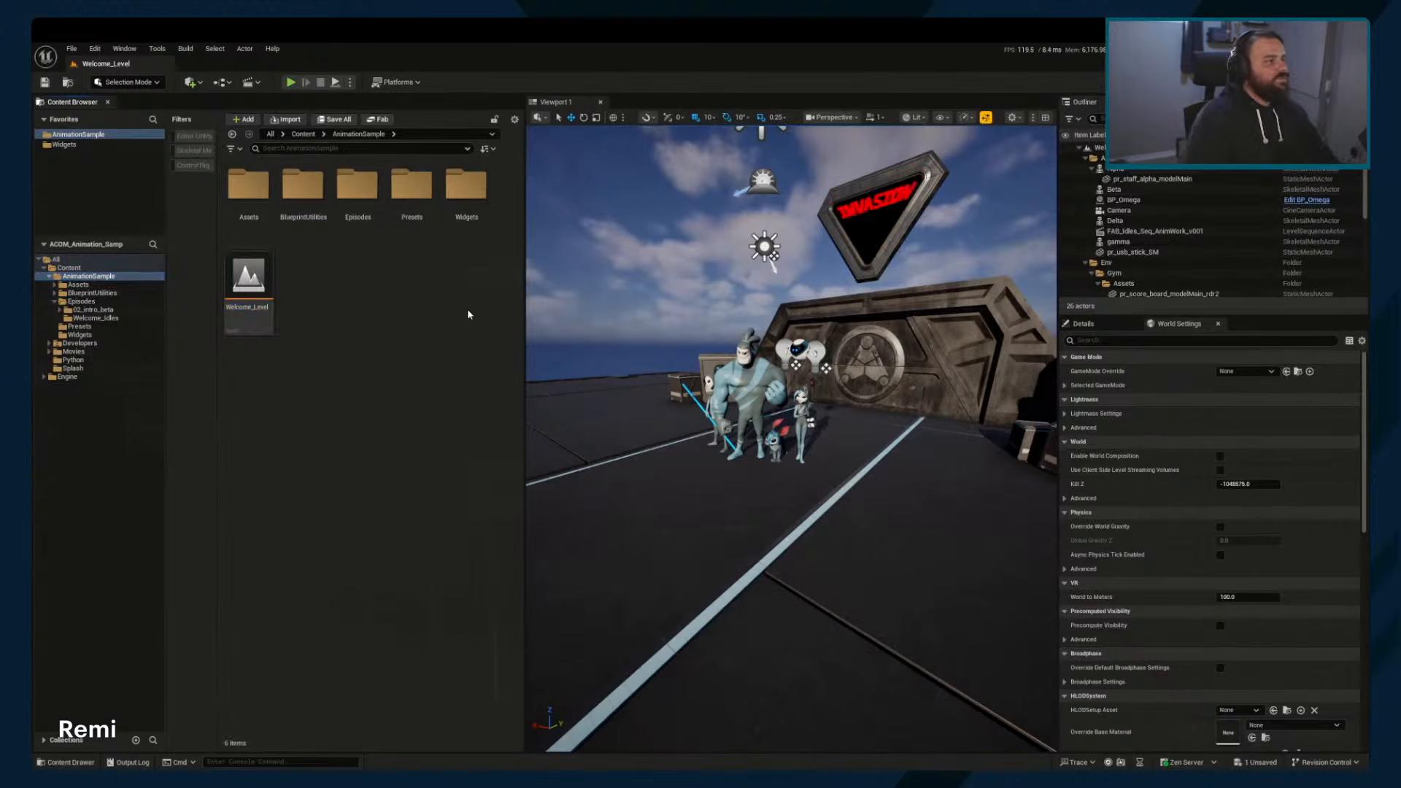
Duplicate the Welcome_Level asset and name the copy Welcome_Level_STREAM
right_click(252, 275)
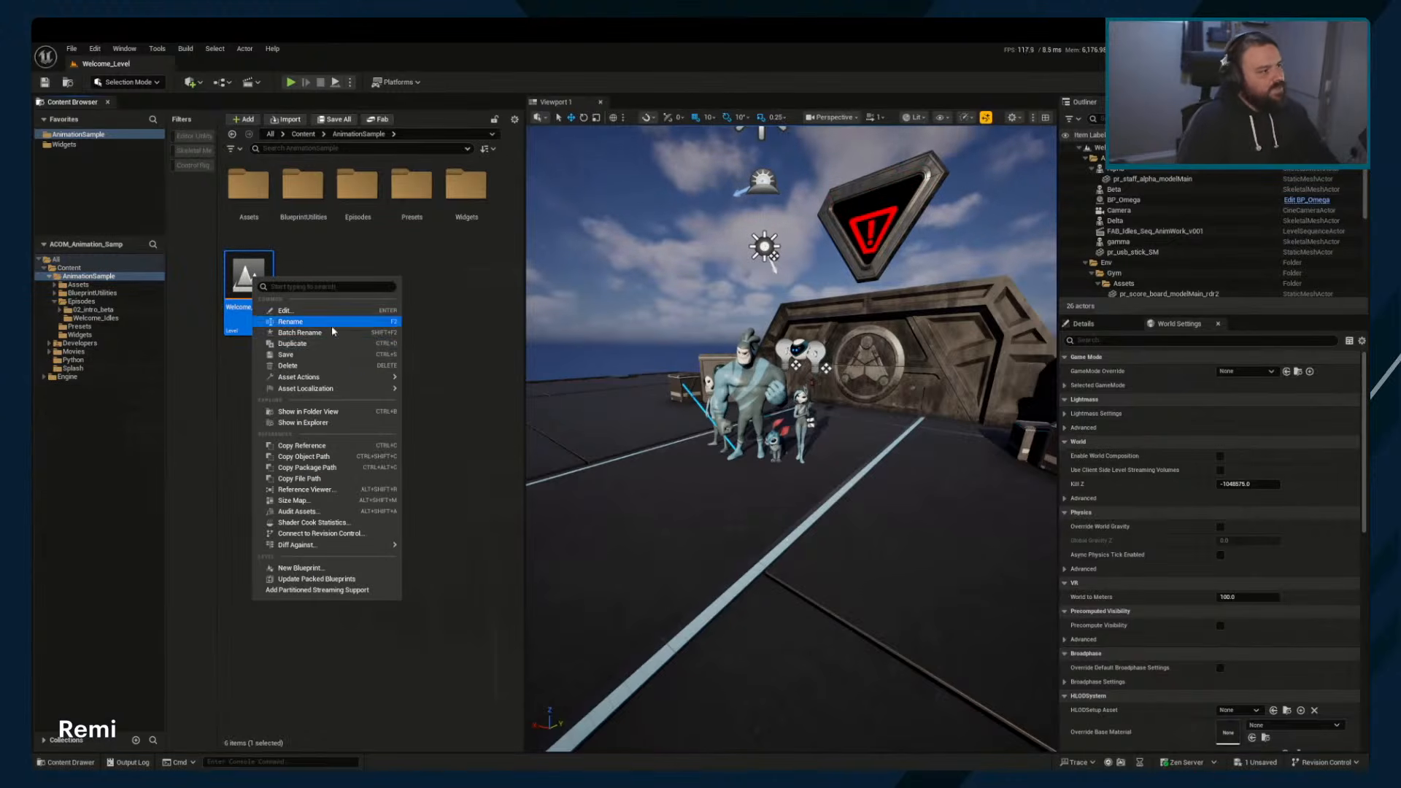
left_click(342, 343)
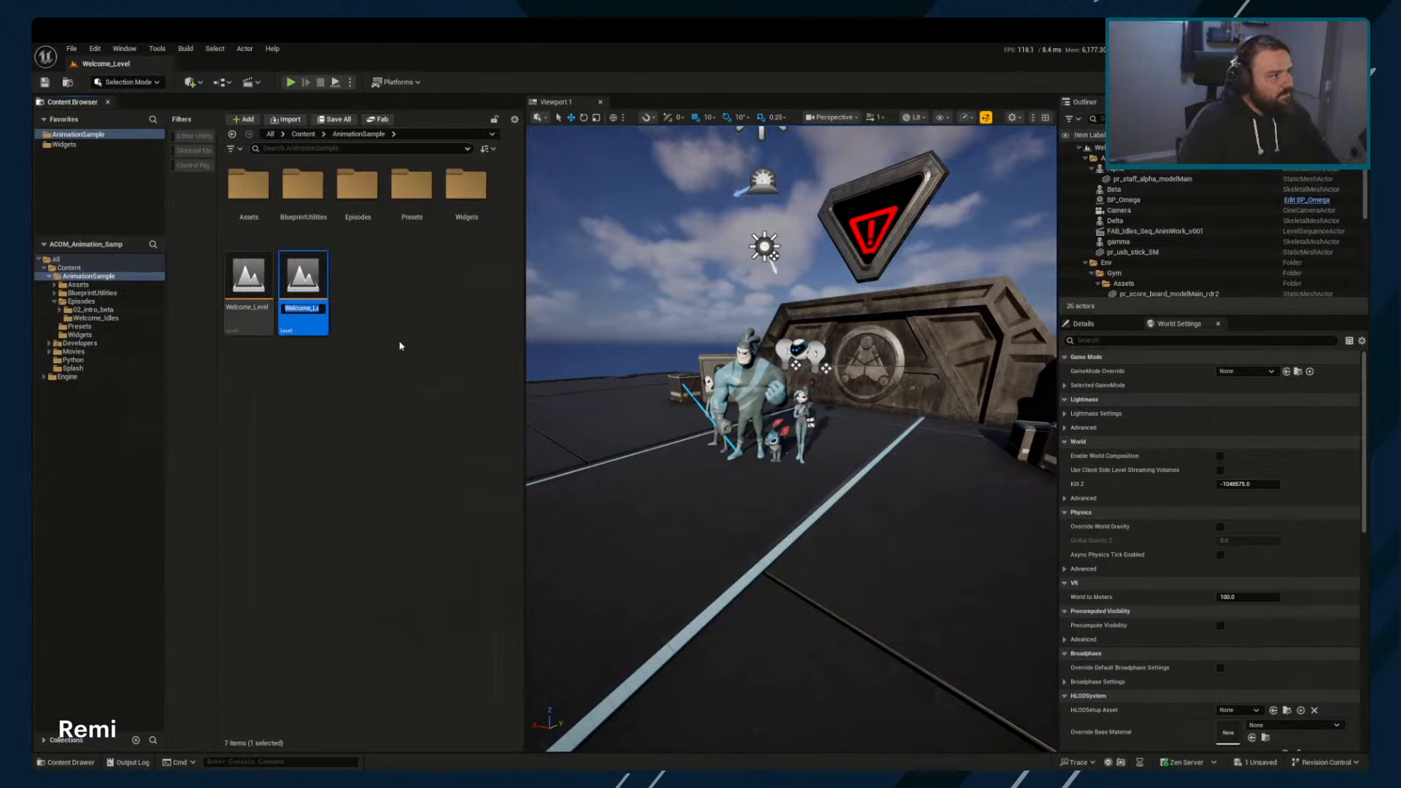
key("End")
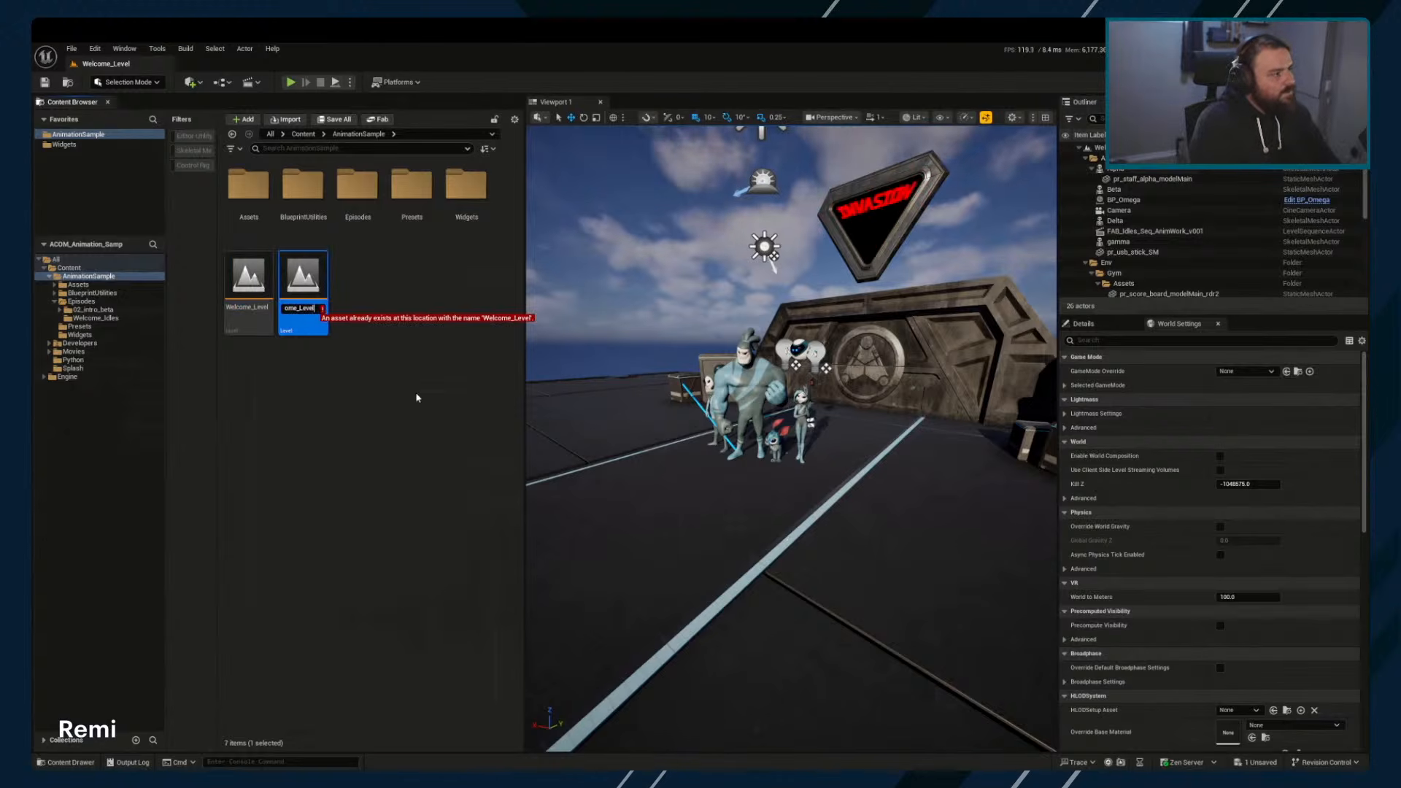
type("_")
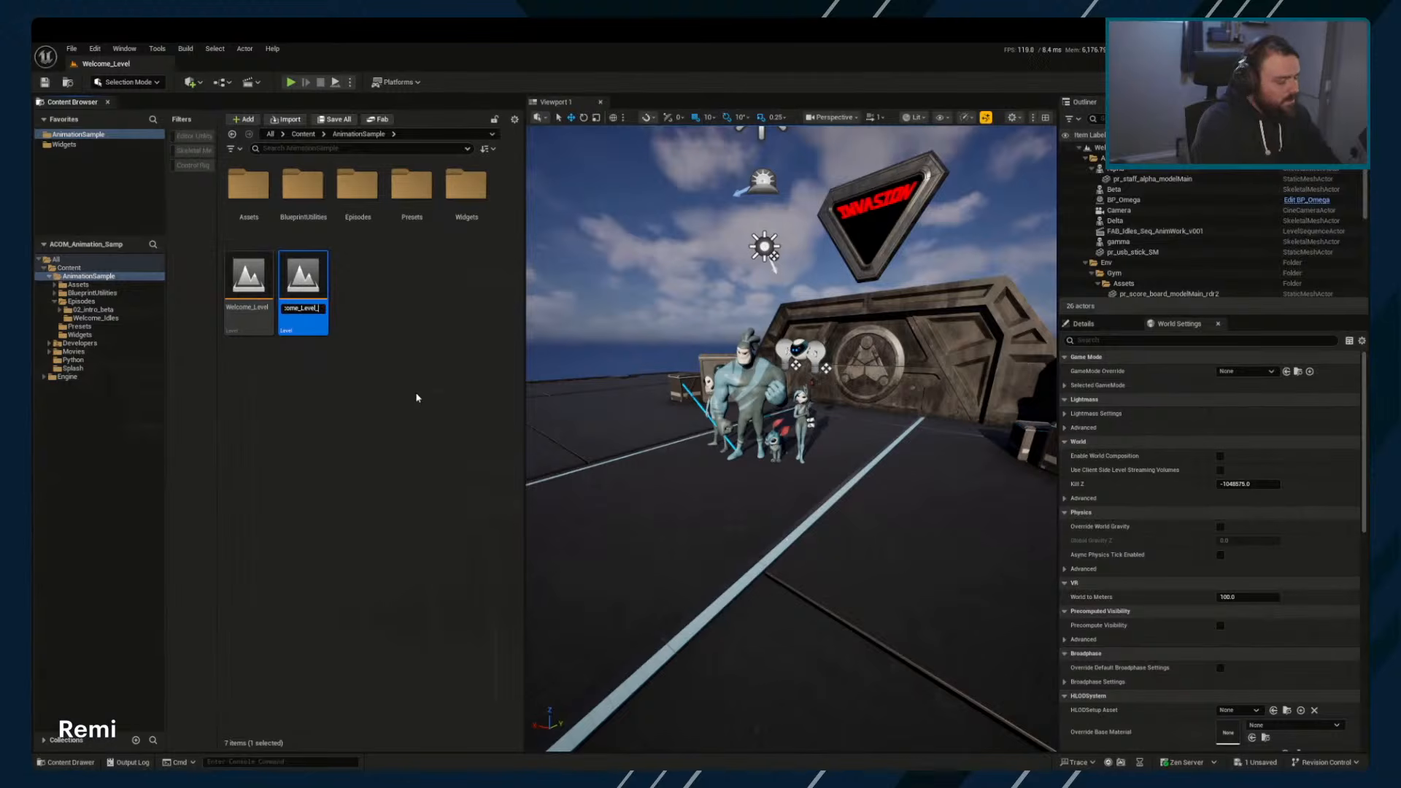
type("T")
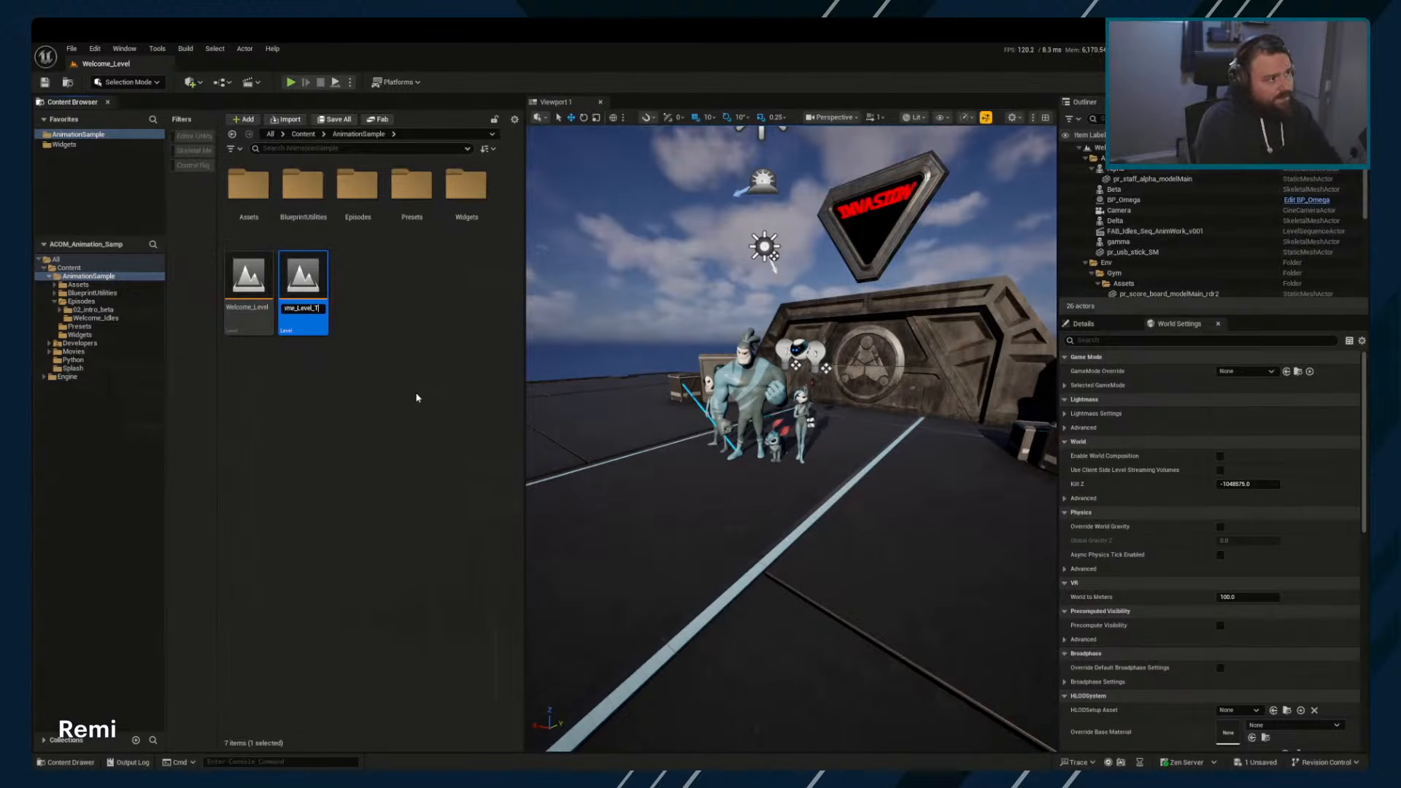
key("BackSpace")
type("SRT")
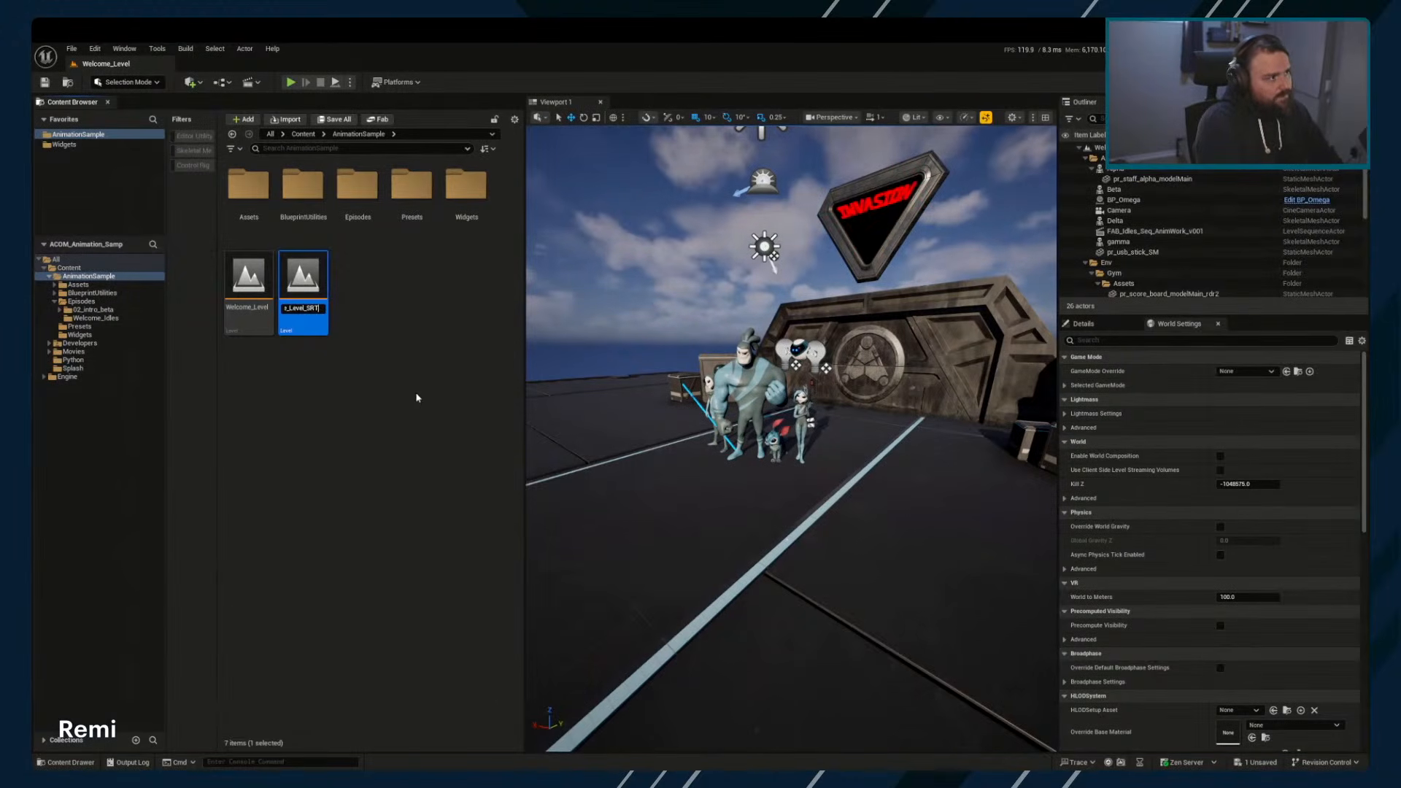
type("EAM")
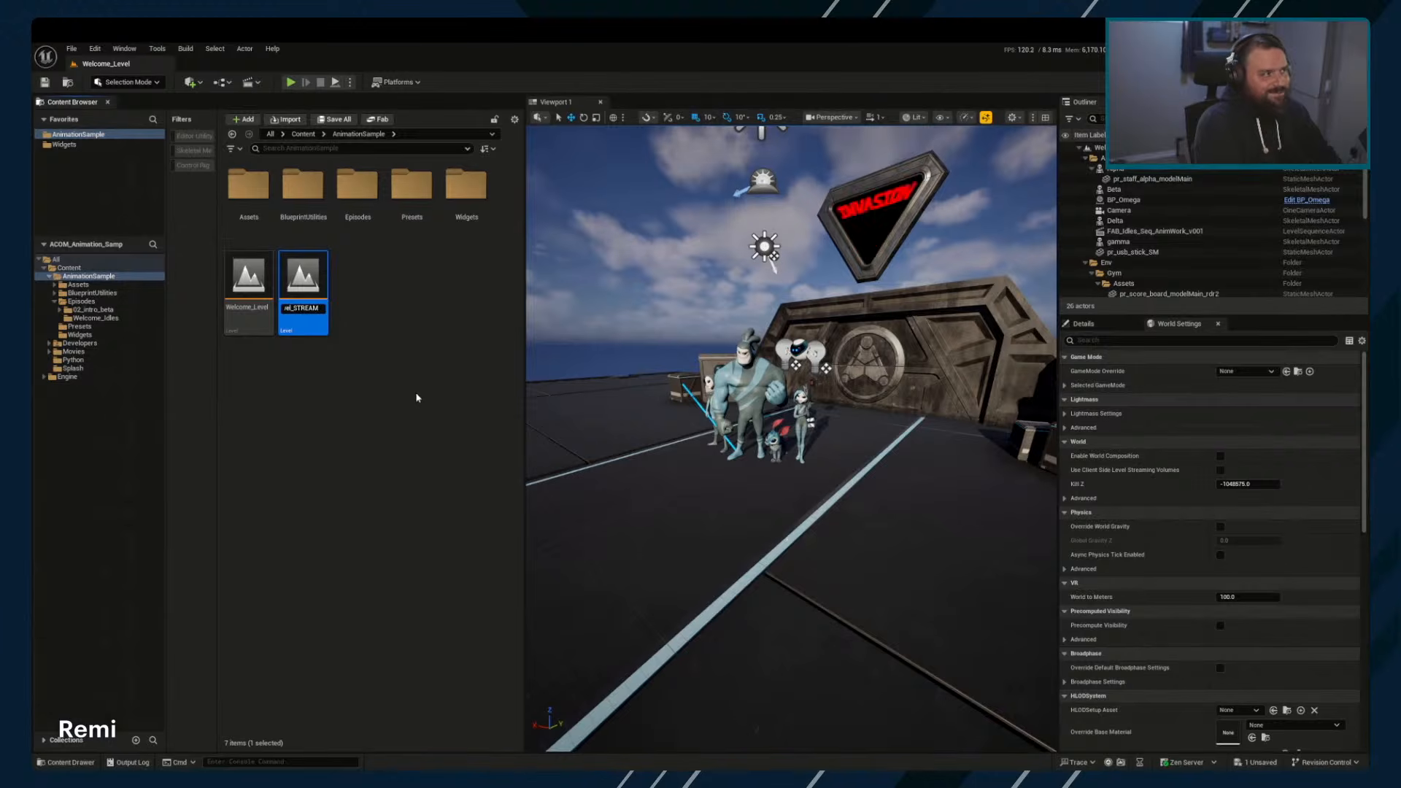
key("Return")
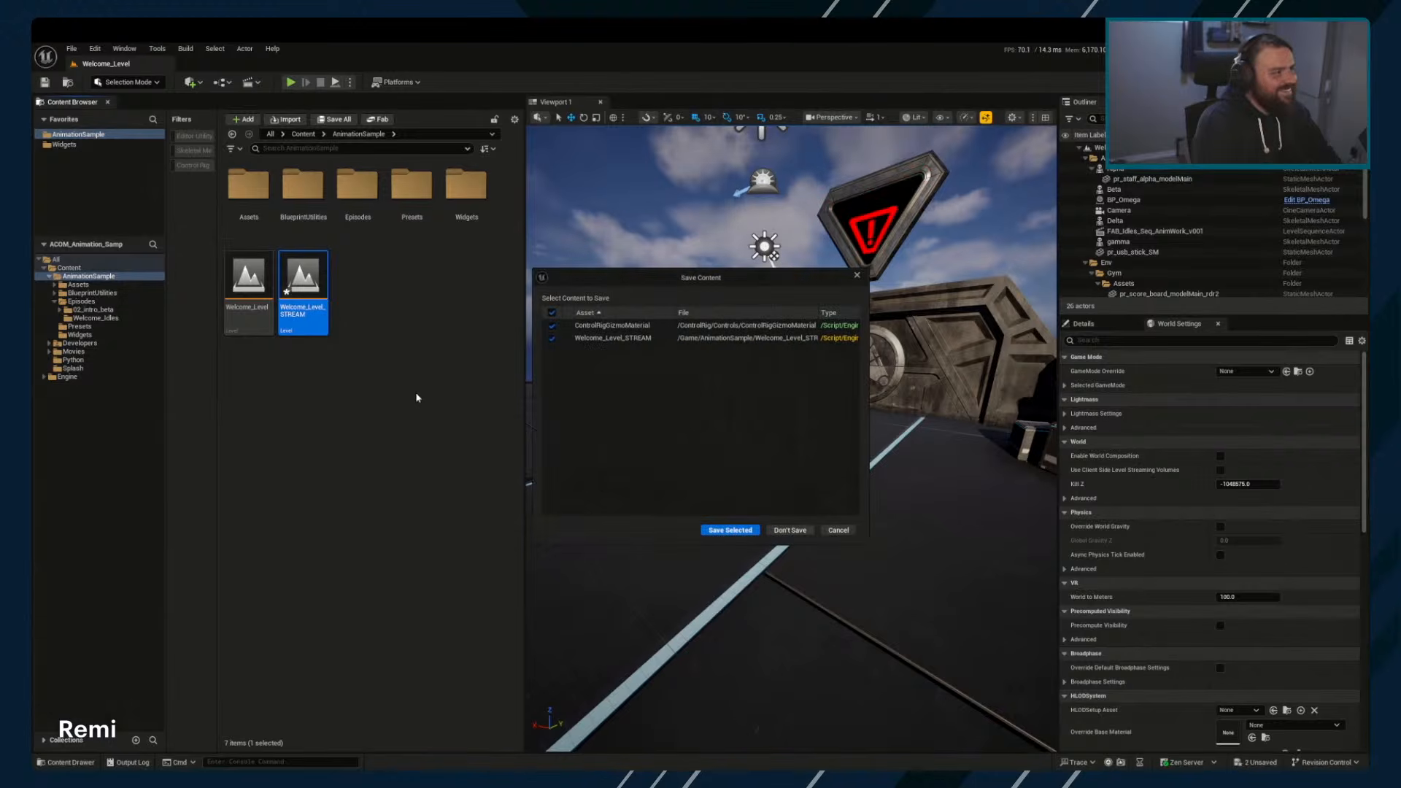
Try to open Welcome_Level_STREAM without saving any of the pending content
left_click(790, 531)
left_click(774, 430)
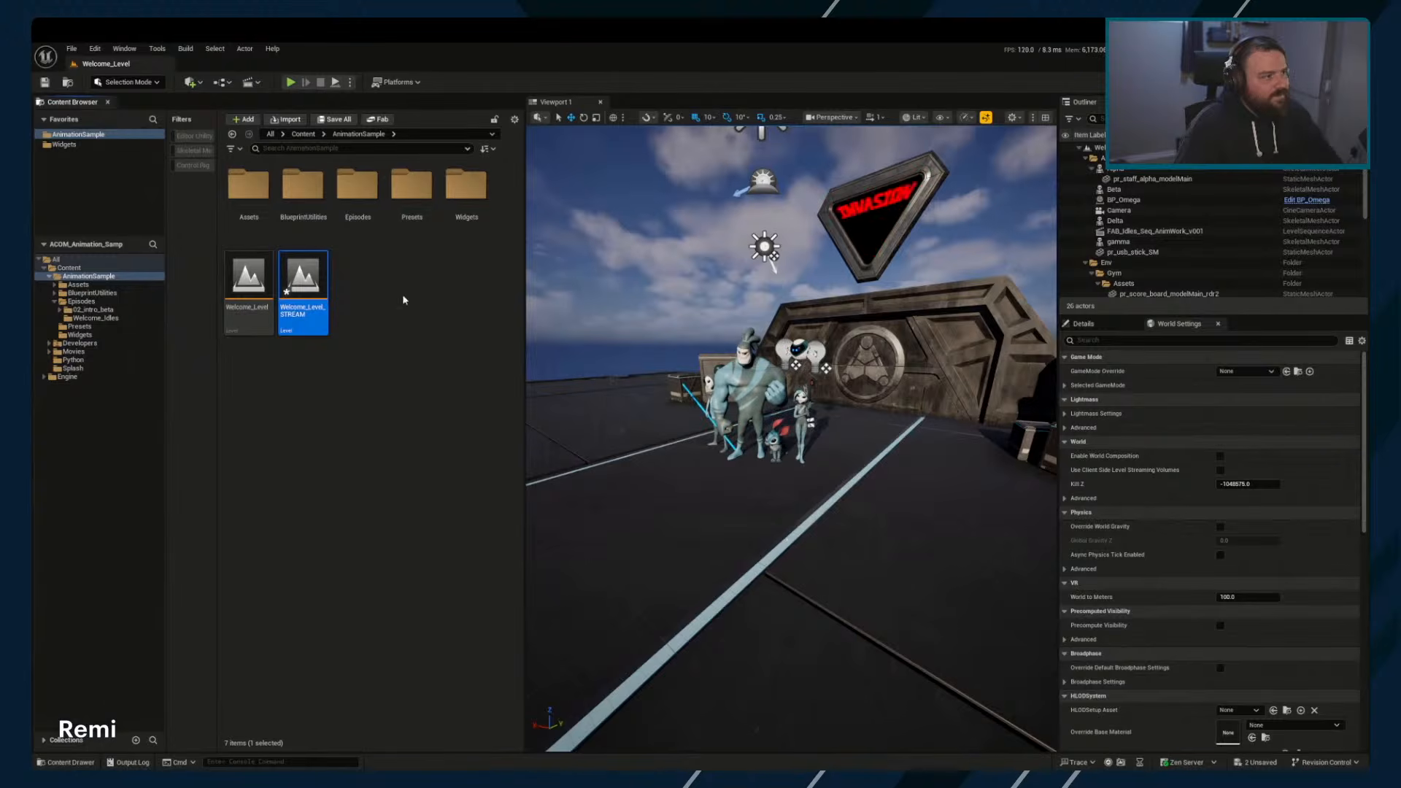
double_click(303, 285)
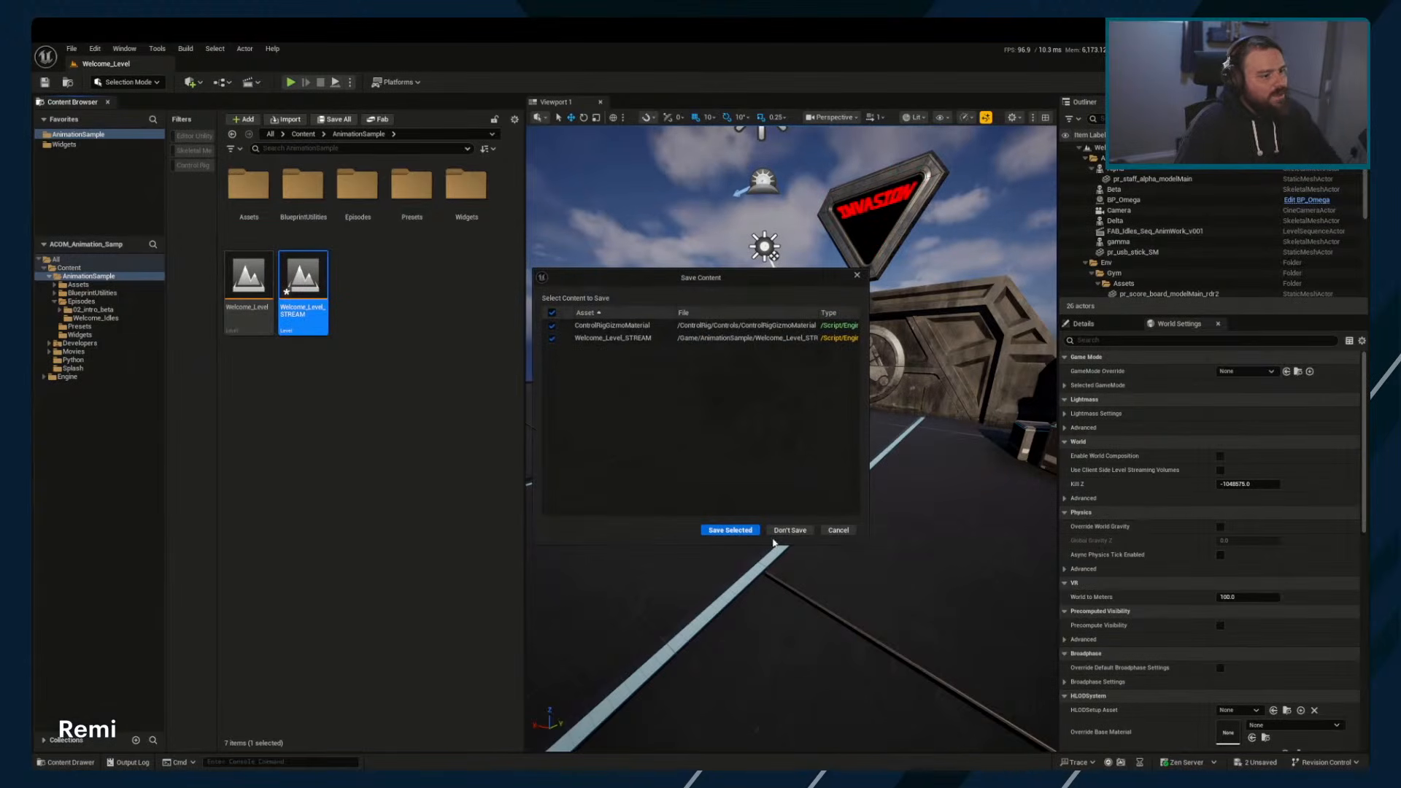
left_click(790, 530)
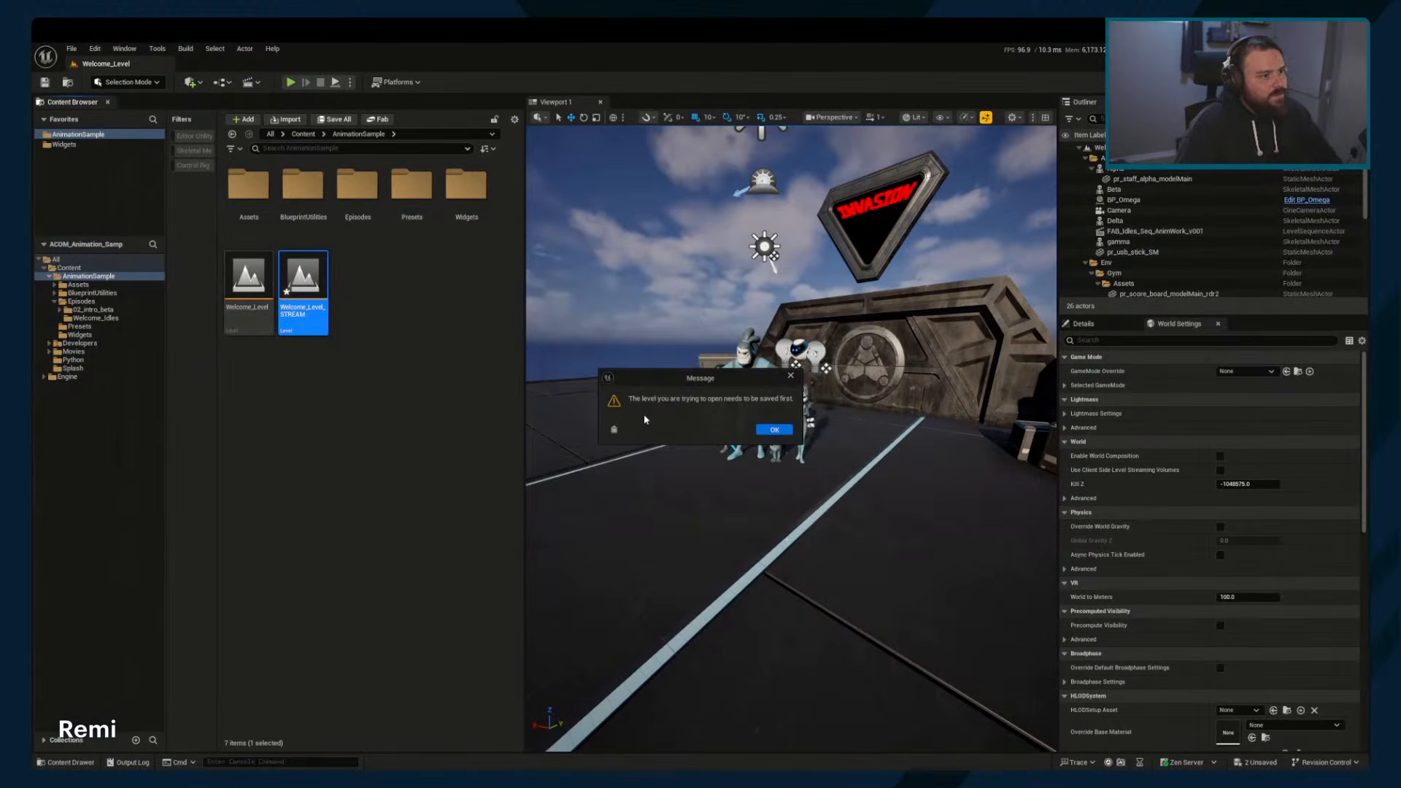
left_click(775, 430)
Save the Welcome_Level_STREAM asset and open it, leaving ControlRigGizmoMaterial unsaved
right_click(280, 257)
left_click(411, 322)
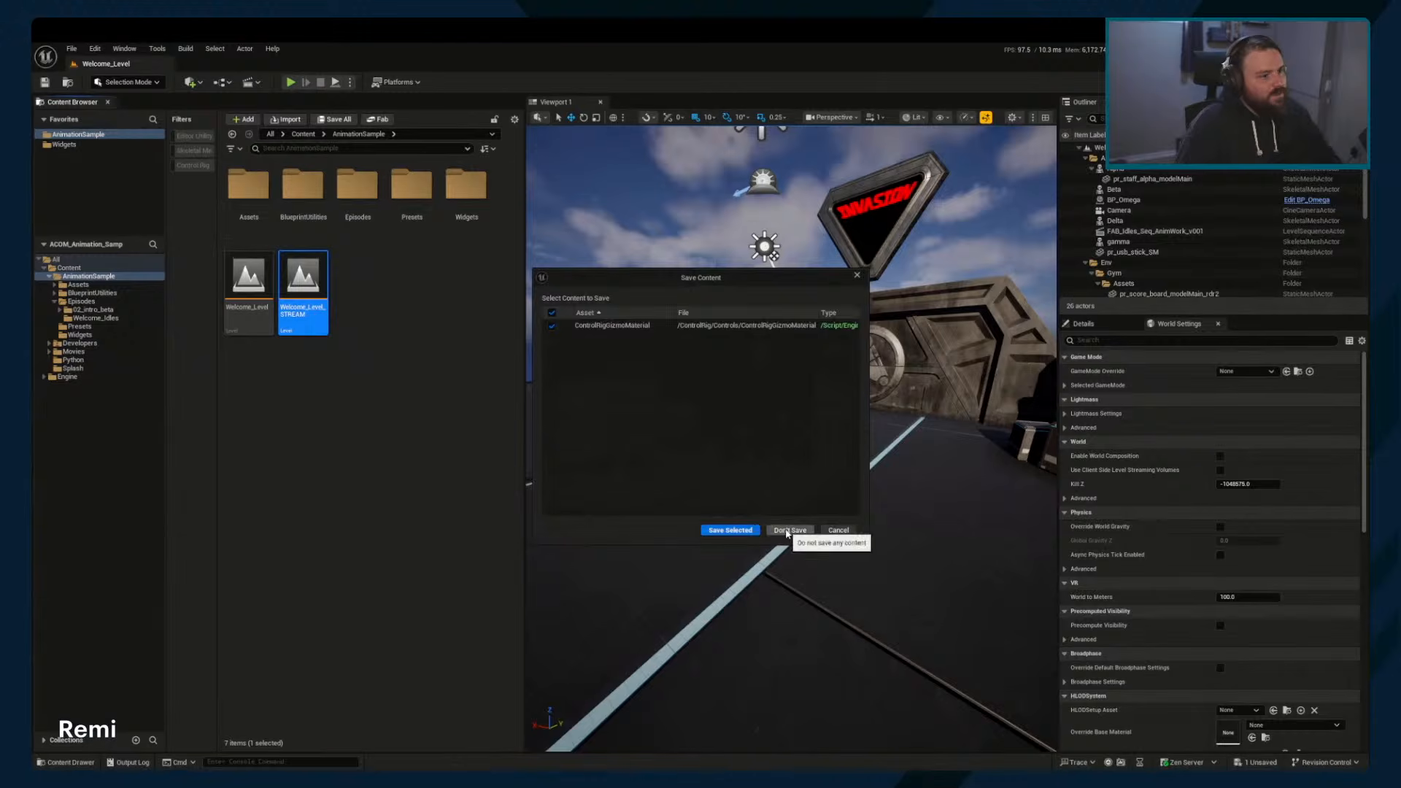
left_click(786, 532)
Delete the character actors standing on the warehouse floor, including Beta, Delta and gamma
right_click_drag(667, 475, 641, 510)
left_click(873, 511)
key("Delete")
left_click(797, 554)
key("Delete")
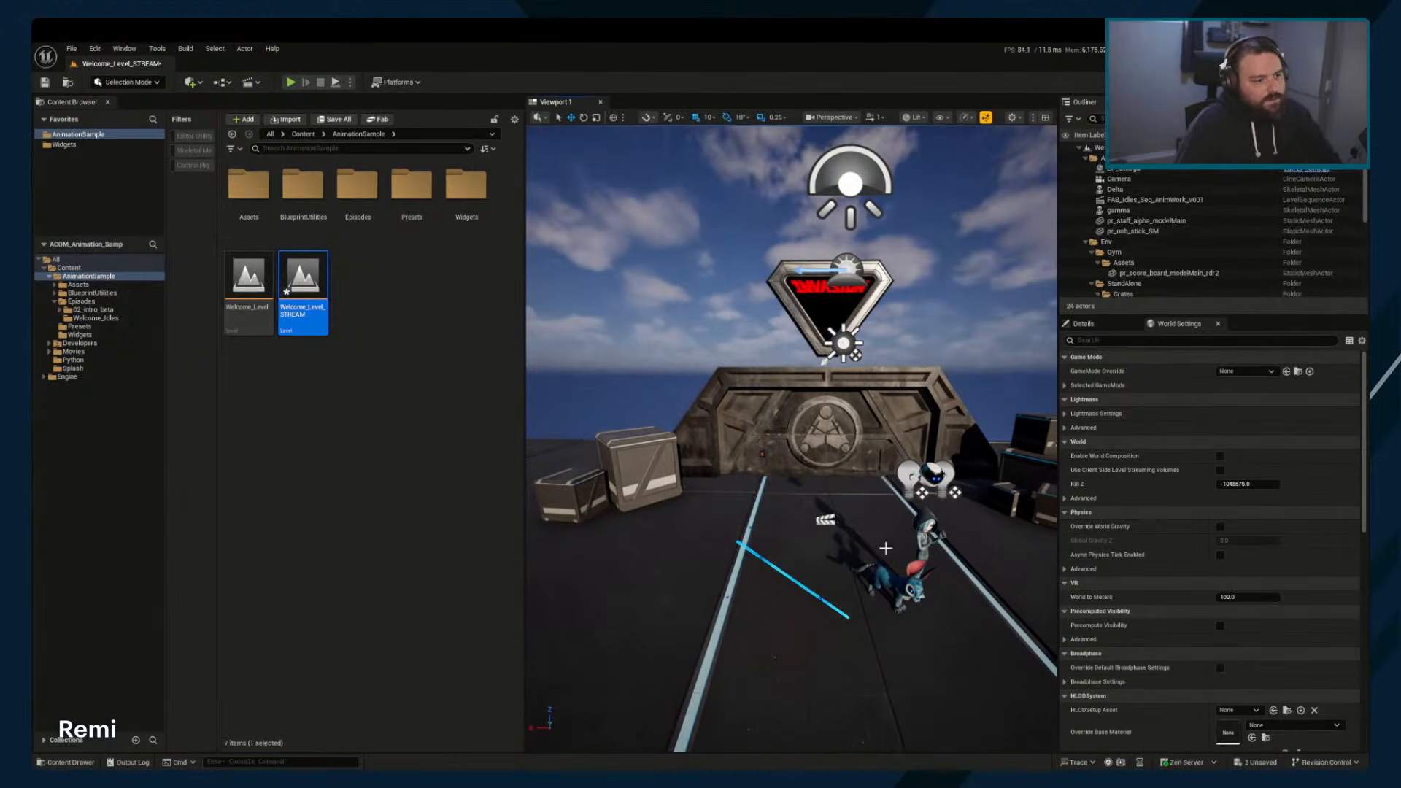
left_click(885, 549)
key("Delete")
left_click(792, 578)
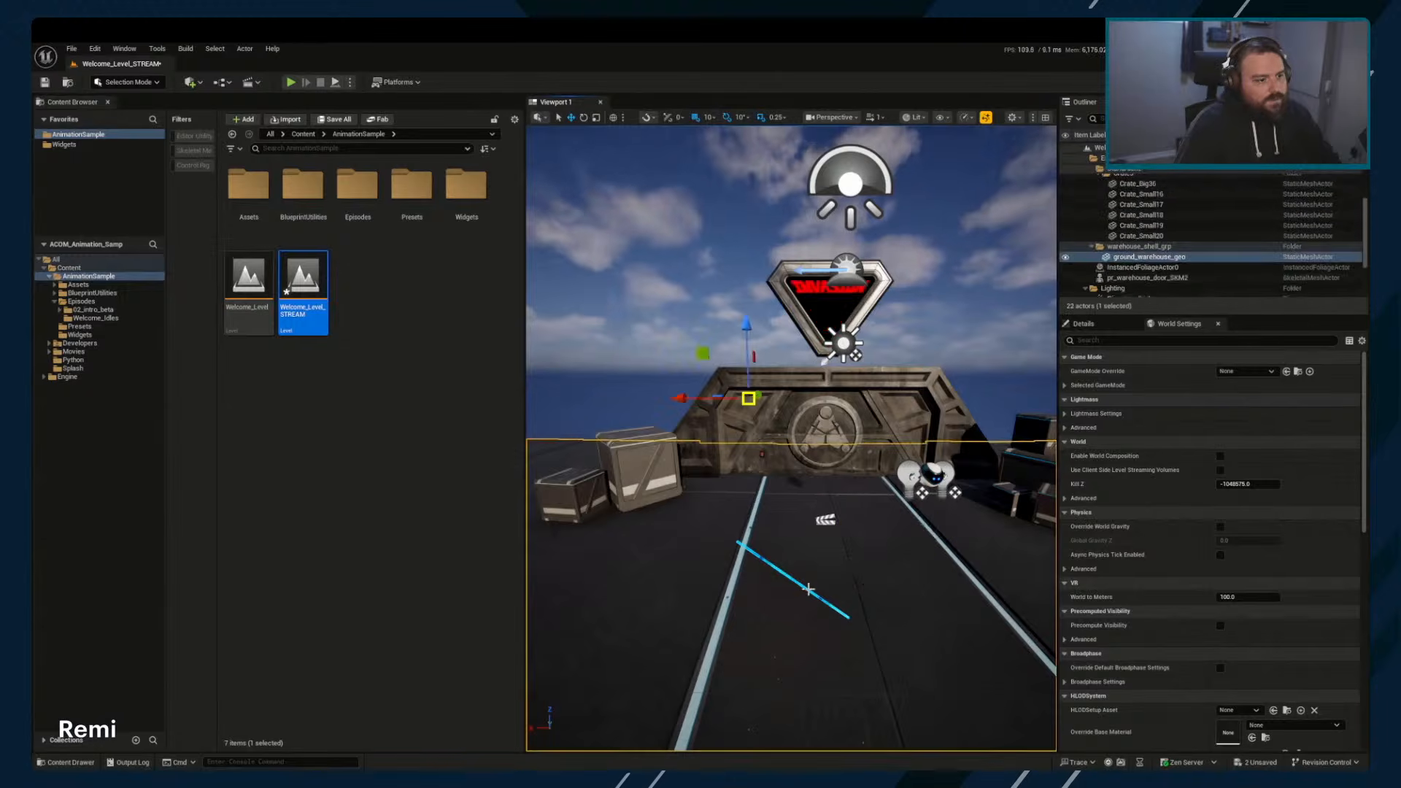
key("Delete")
key("ctrl+z")
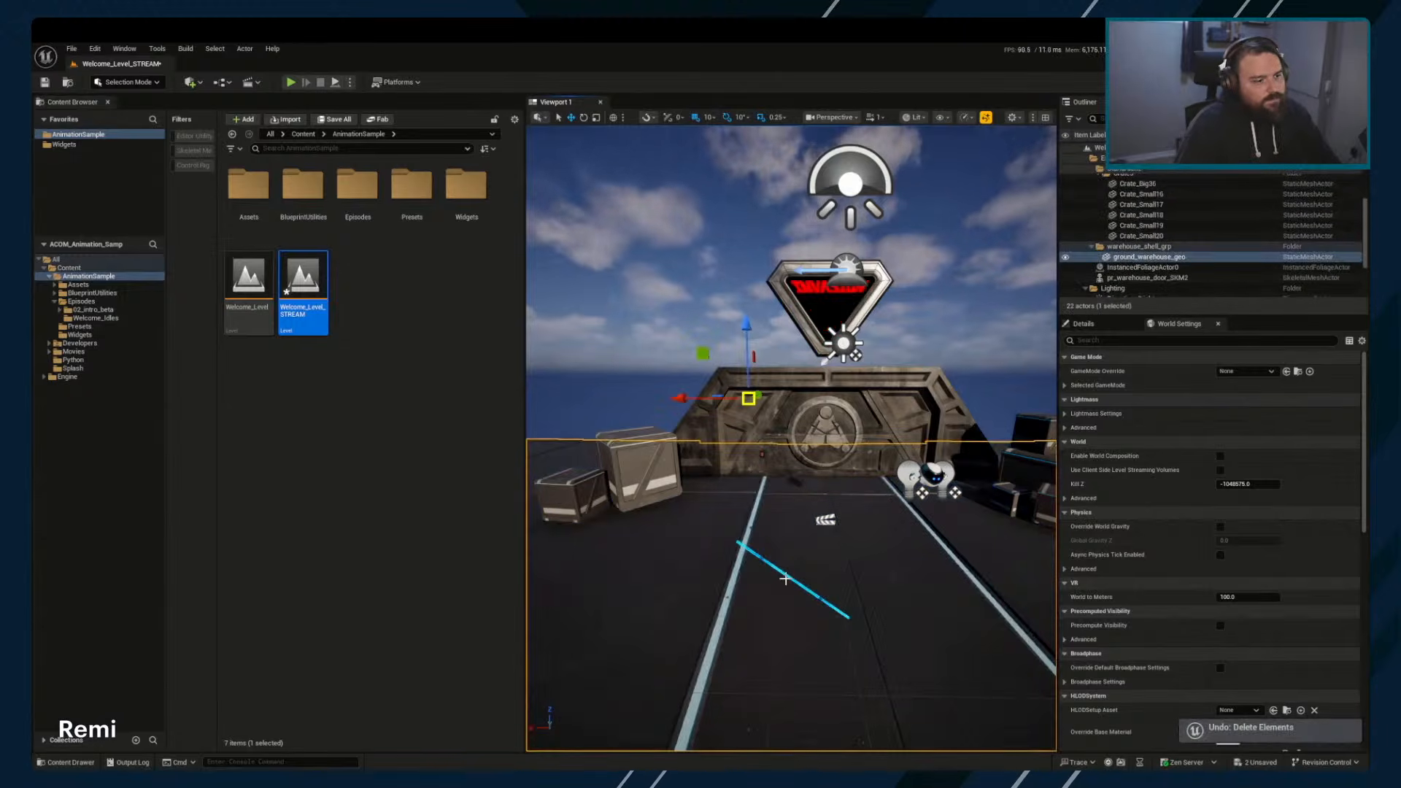
Delete the pr_staff_alpha_modelMain staff and the floating BP_Omega robot from the level
left_click(773, 573)
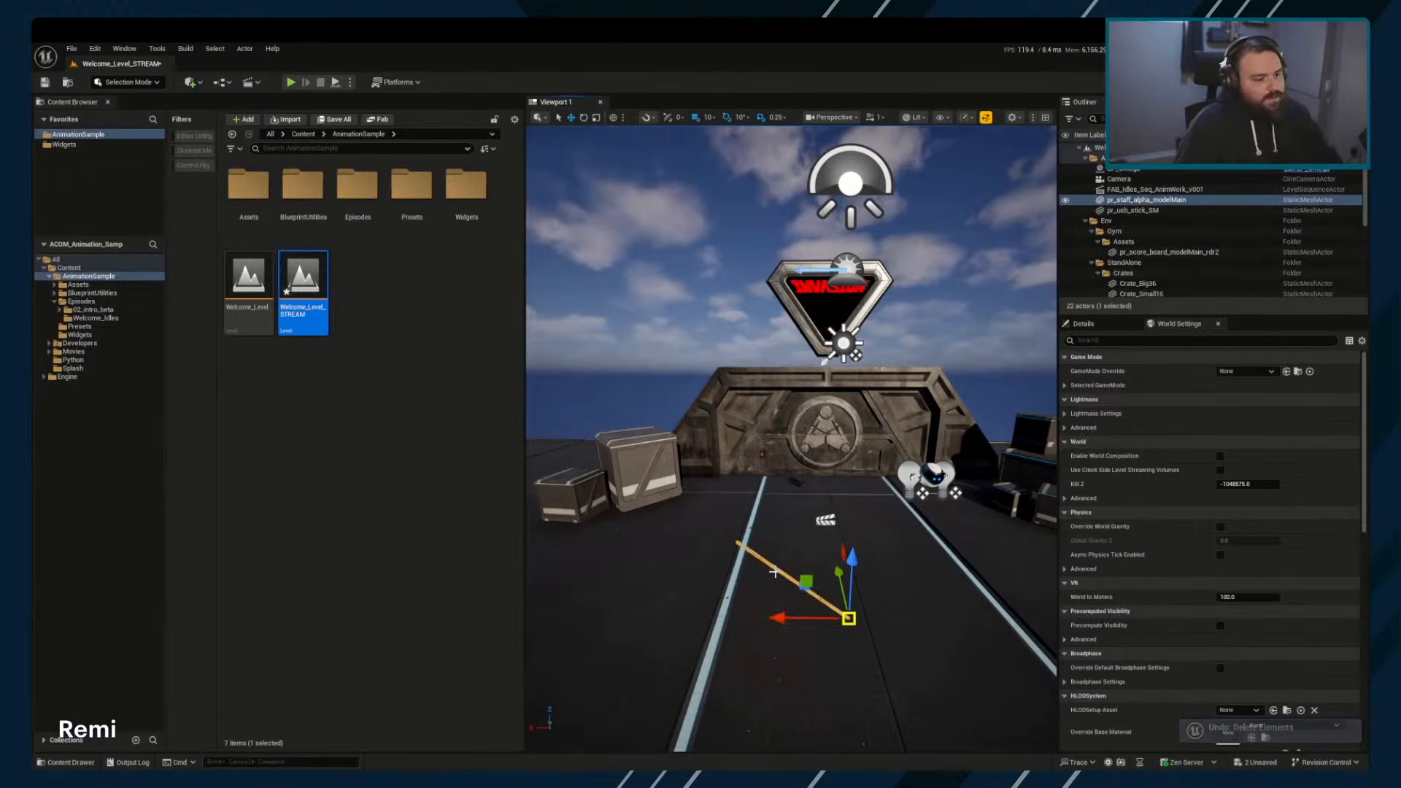
key("Delete")
left_click(826, 520)
key("Delete")
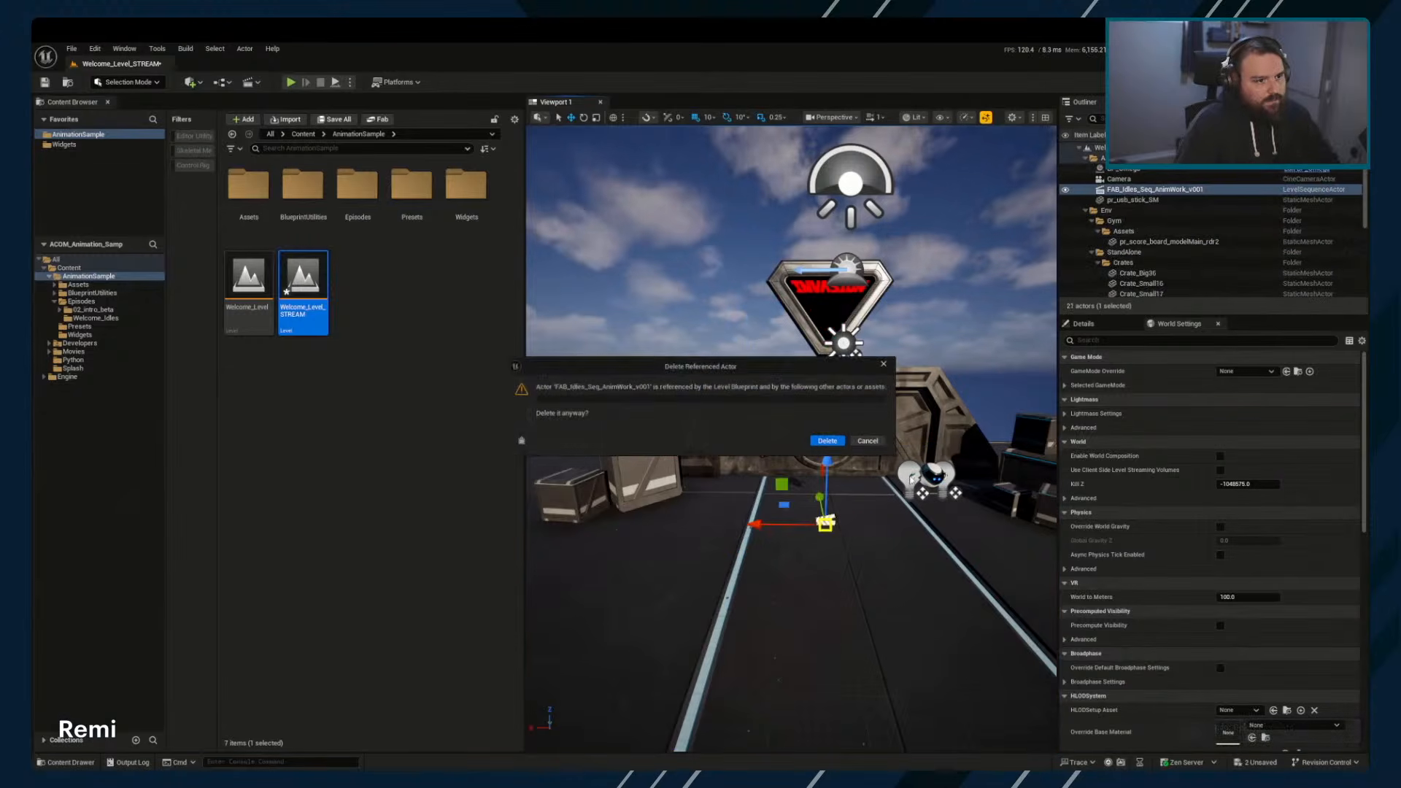
key("Escape")
left_click(928, 476)
key("Delete")
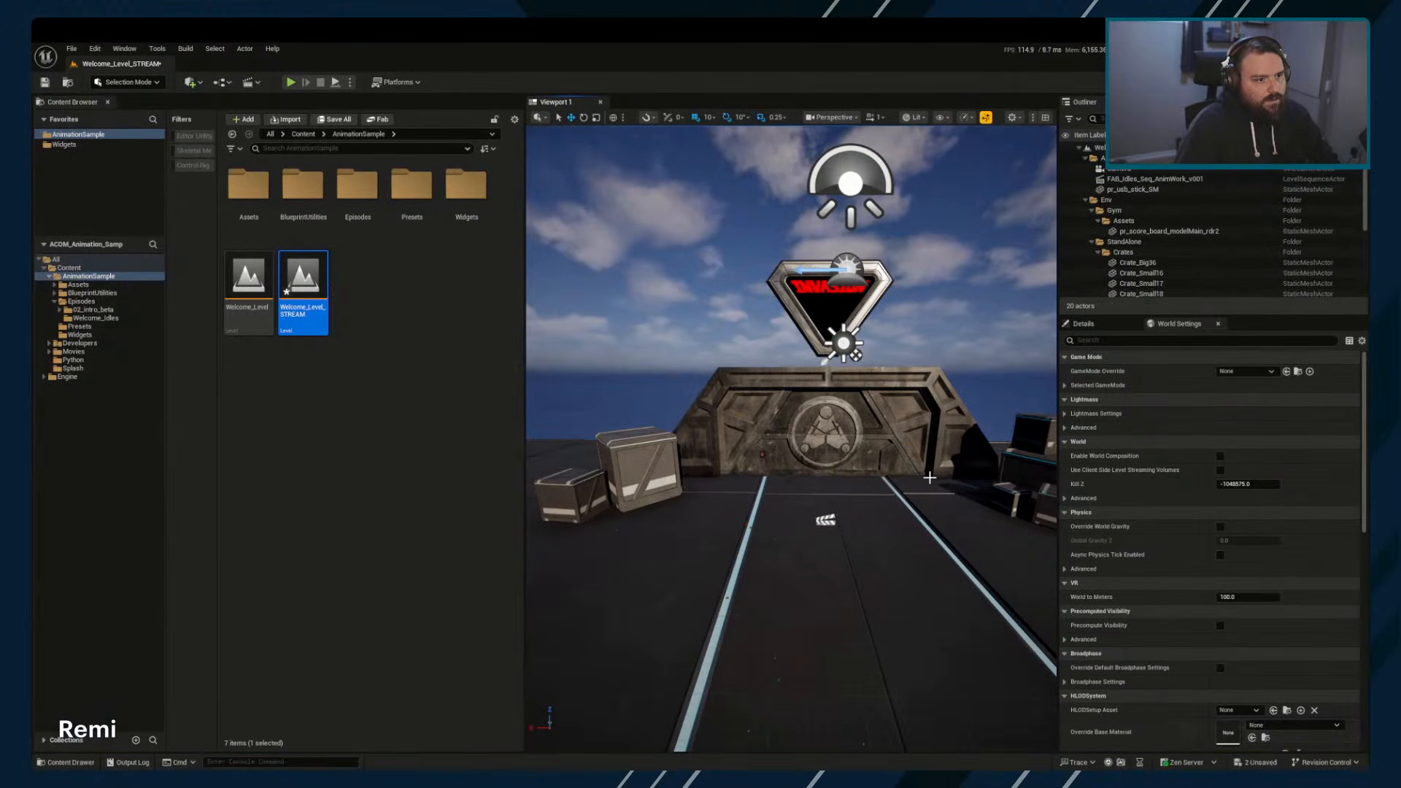
Delete the FAB_Idles_Seq_AnimWork_v001 level sequence actor despite its Level Blueprint reference
left_click(825, 520)
key("Delete")
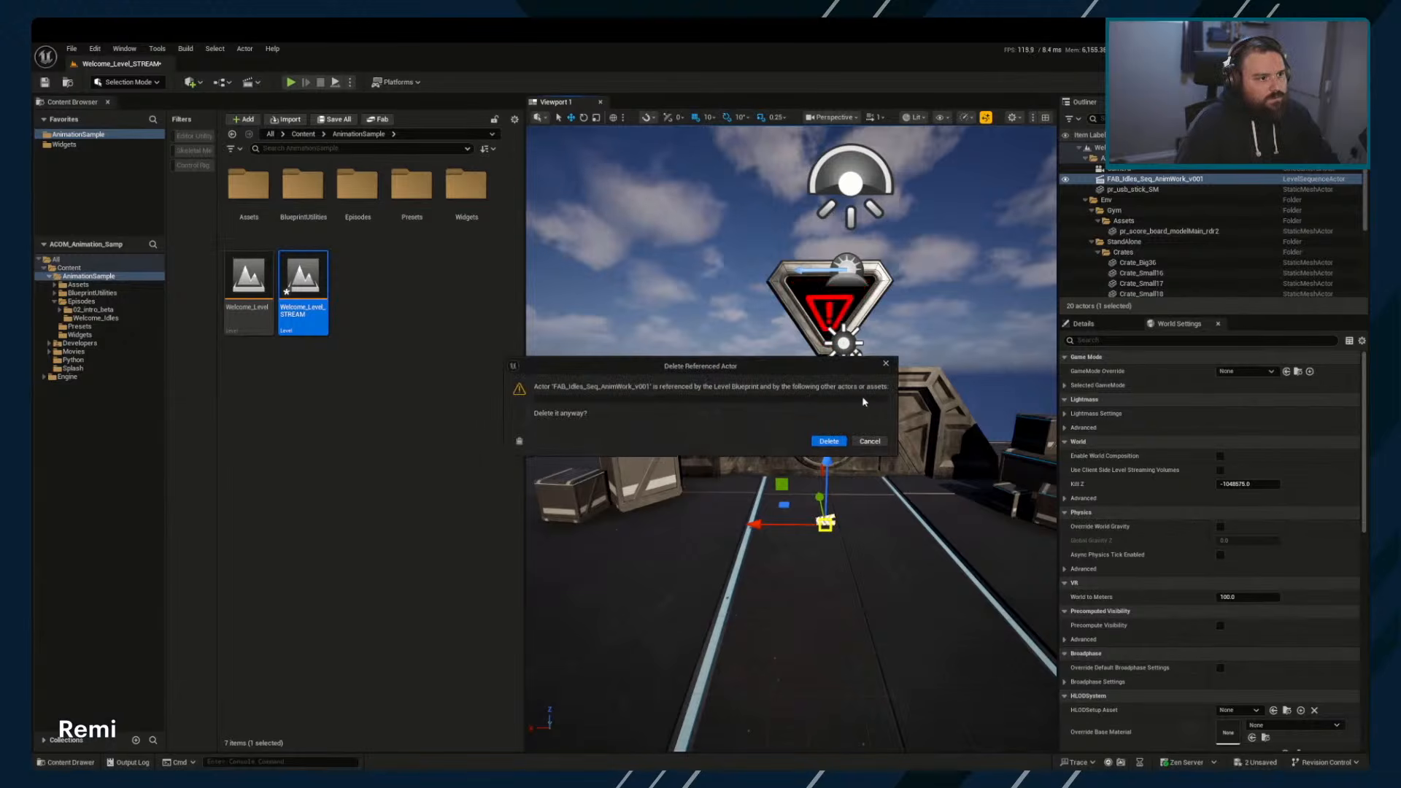
left_click(829, 441)
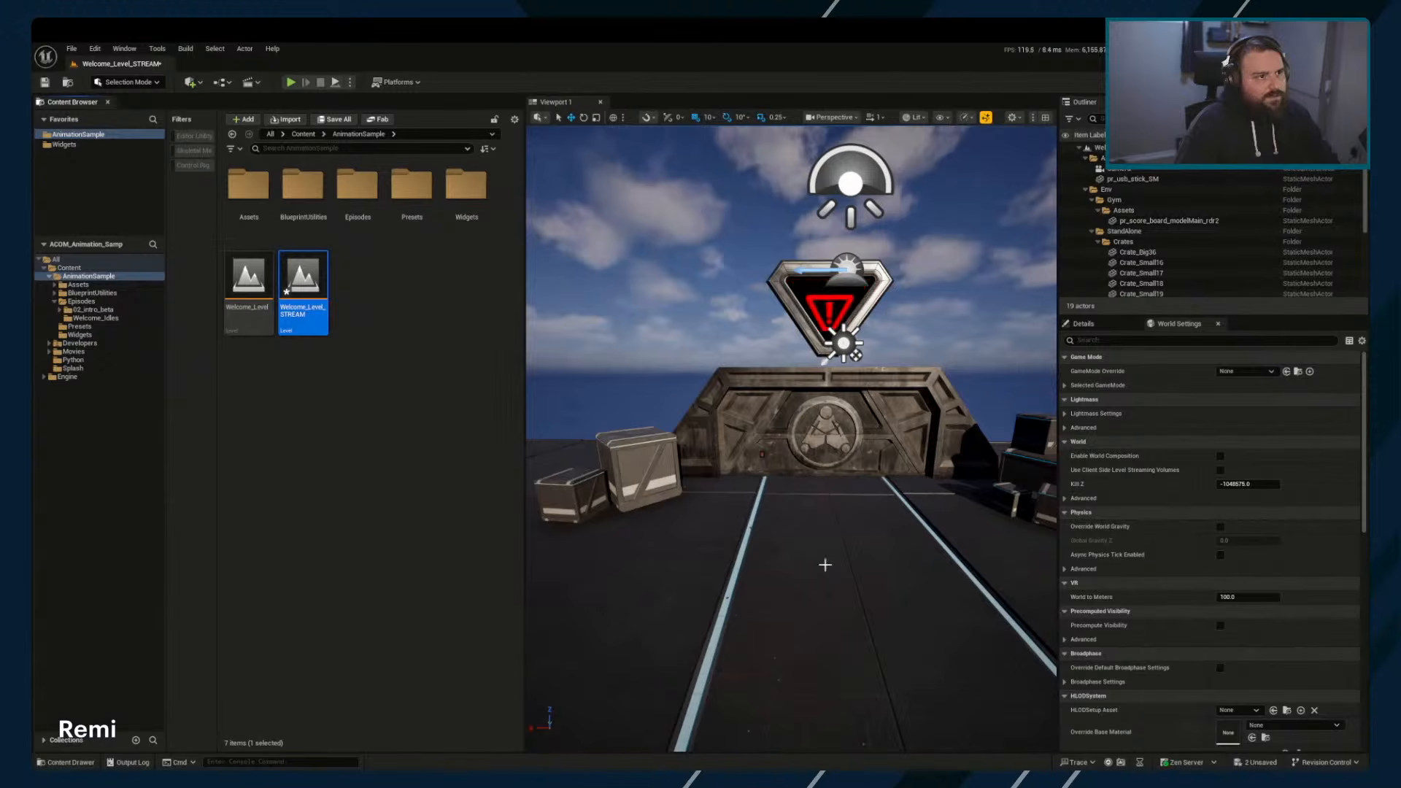
right_click_drag(822, 562, 889, 481)
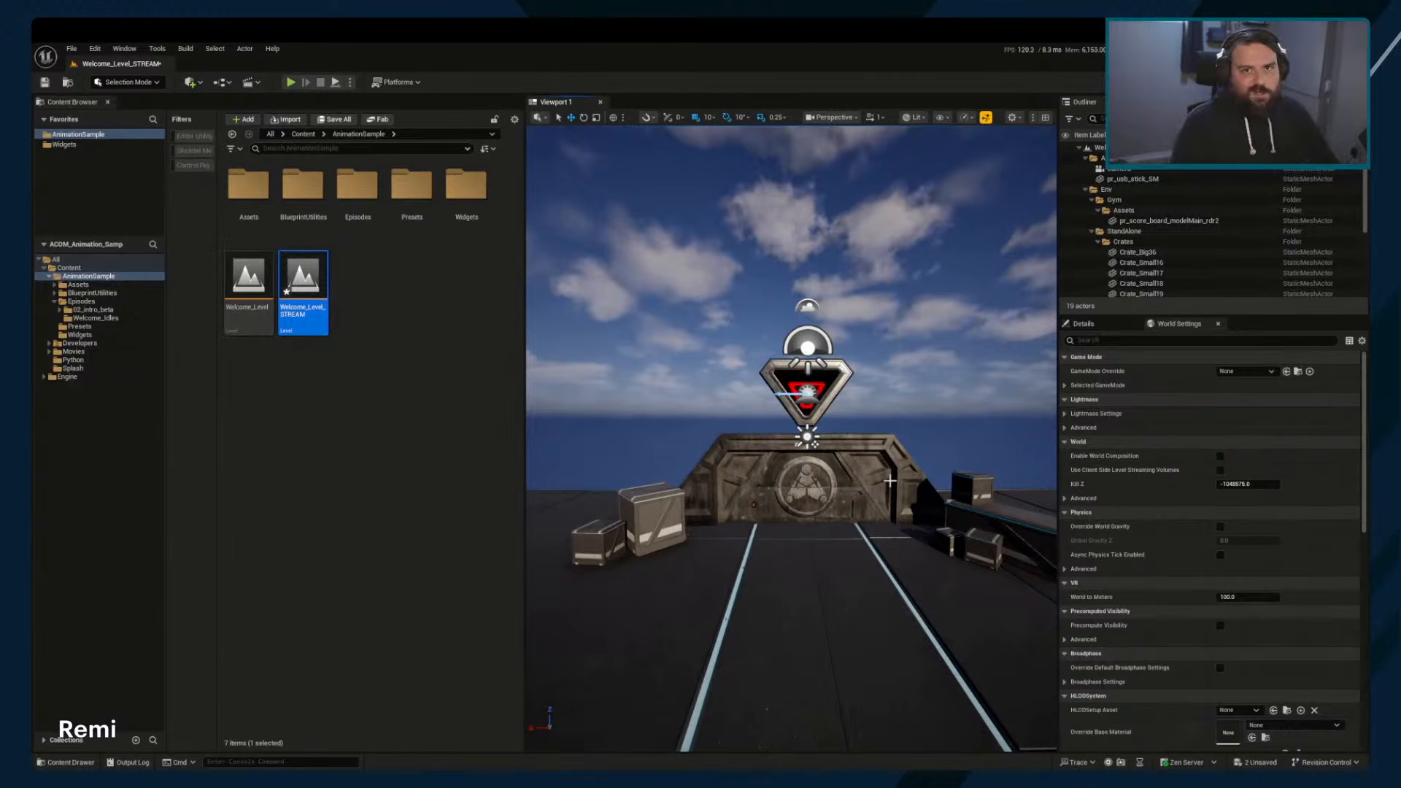
Check the Levels list for sublevels, return to the Outliner, and survey the warehouse scene from farther back
left_click(1169, 102)
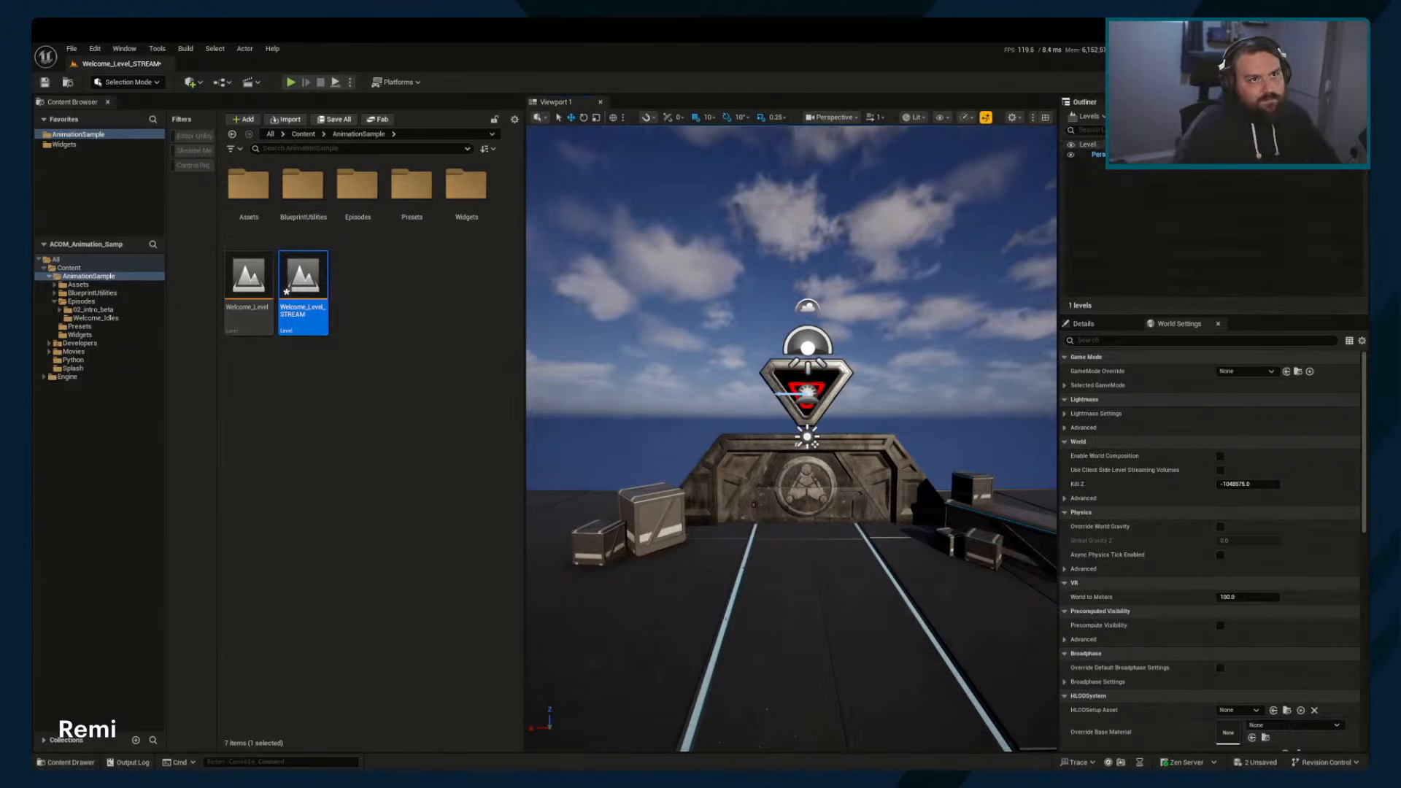
left_click(1094, 102)
right_click_drag(875, 532, 877, 569)
key("w")
key("s")
key("d")
key("a")
key("s")
right_click_drag(563, 572, 563, 571)
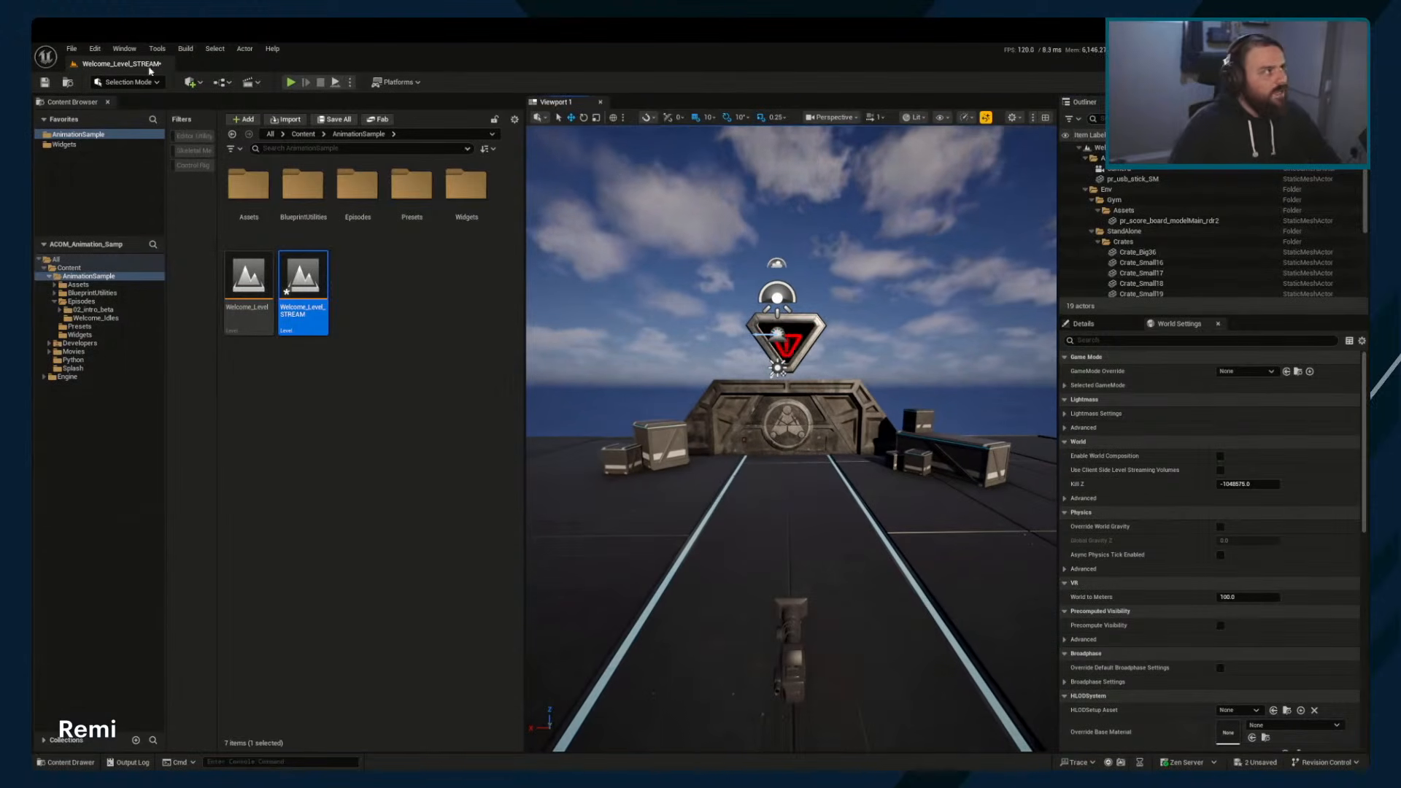
Browse the project's top-level All and Content folders to review the folder structure
left_click(53, 260)
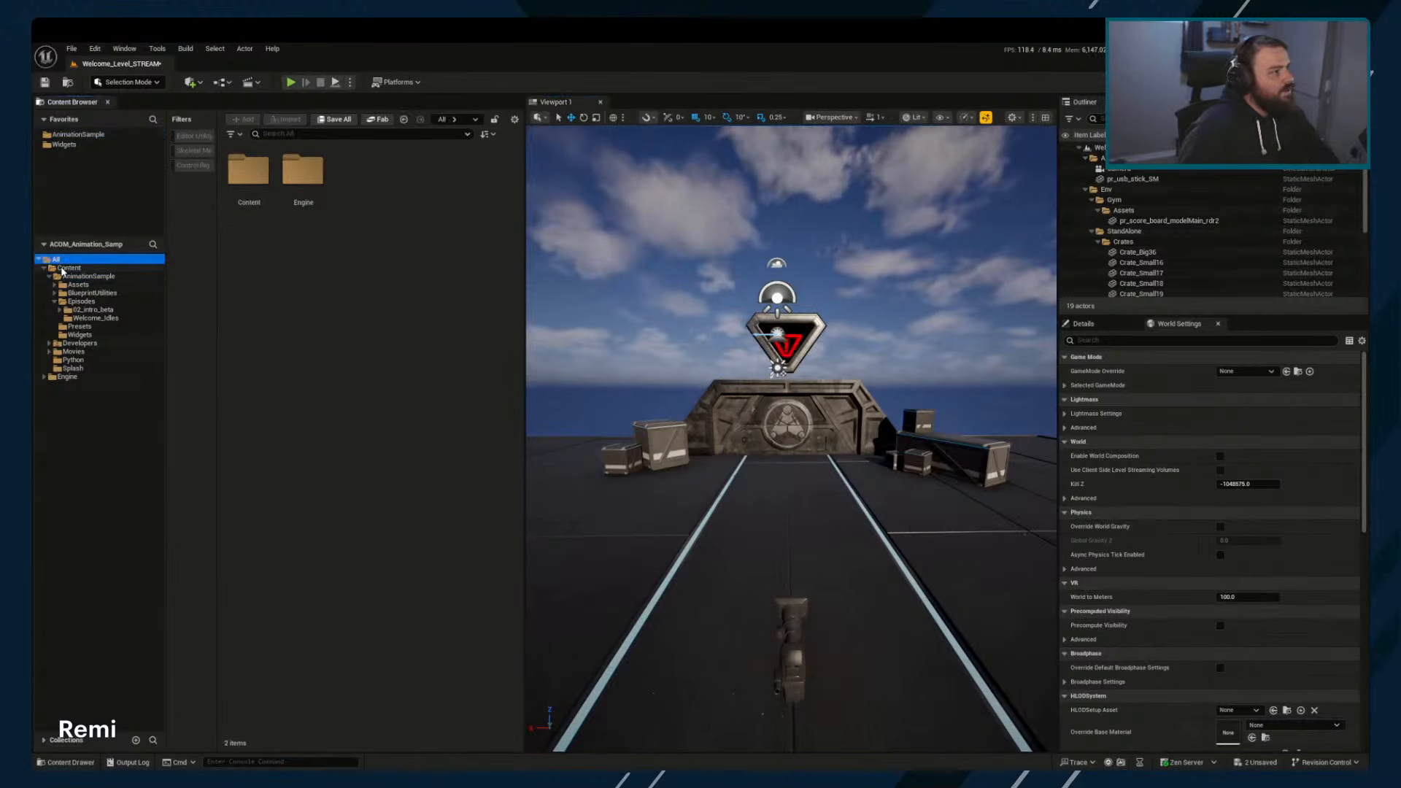
left_click(67, 268)
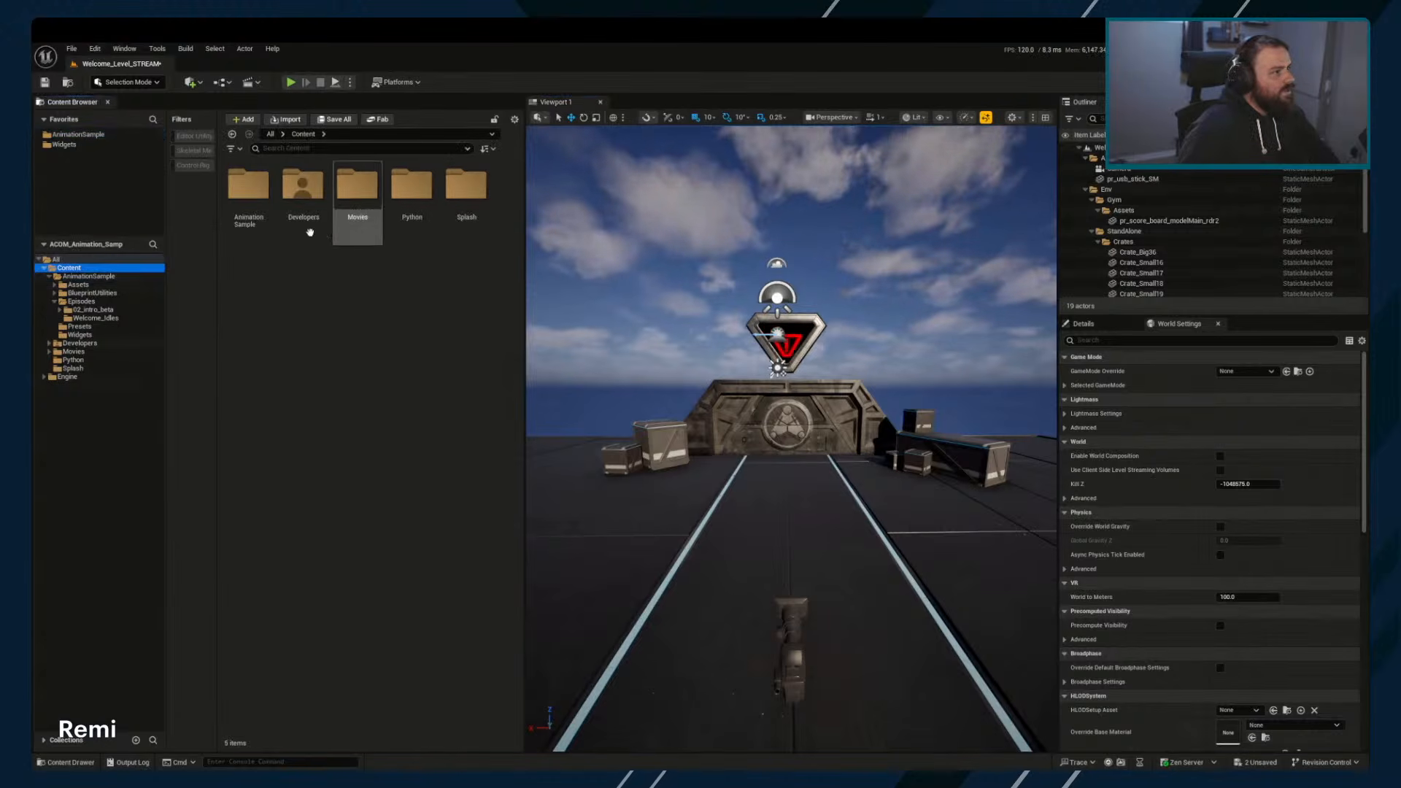
left_click(58, 259)
left_click(248, 186)
double_click(249, 186)
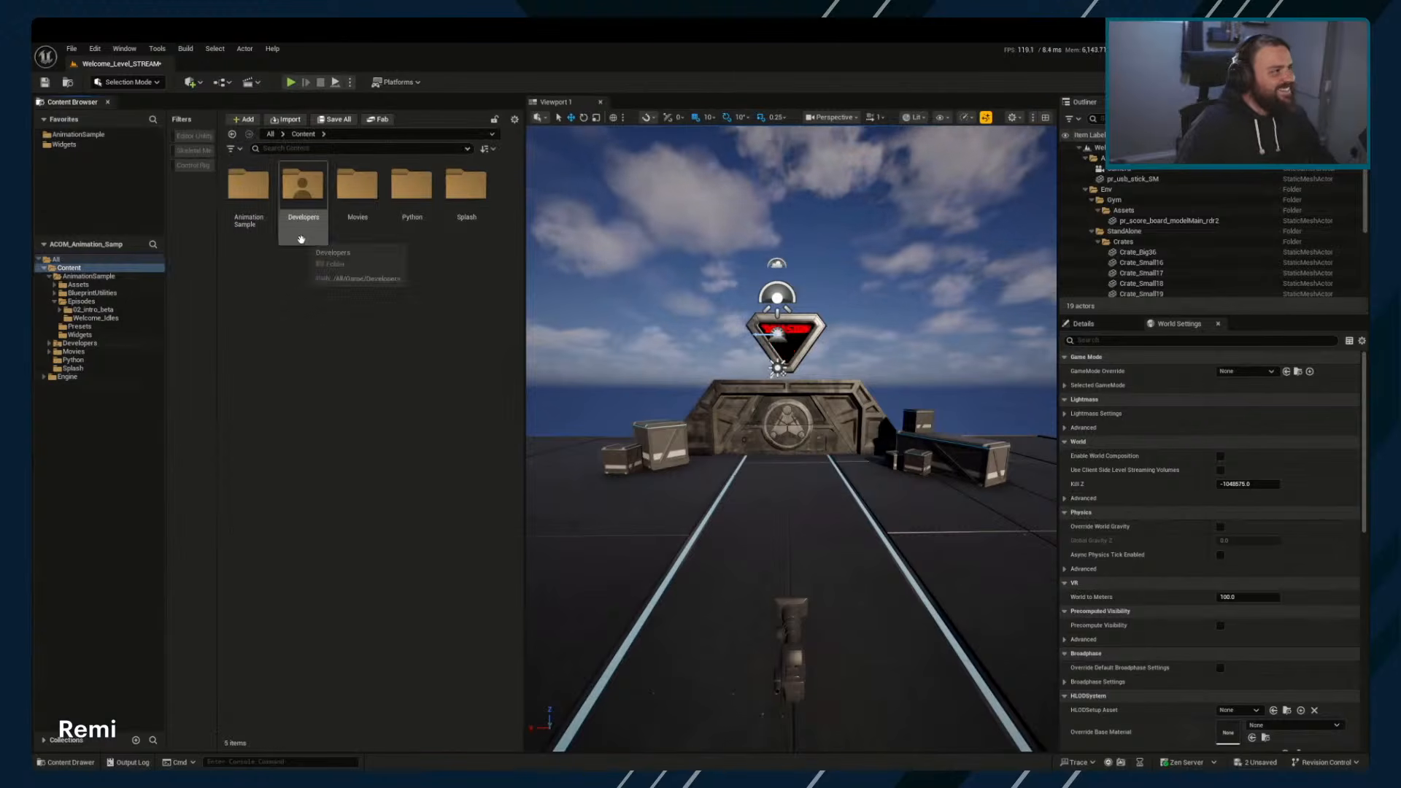
key("alt+Left")
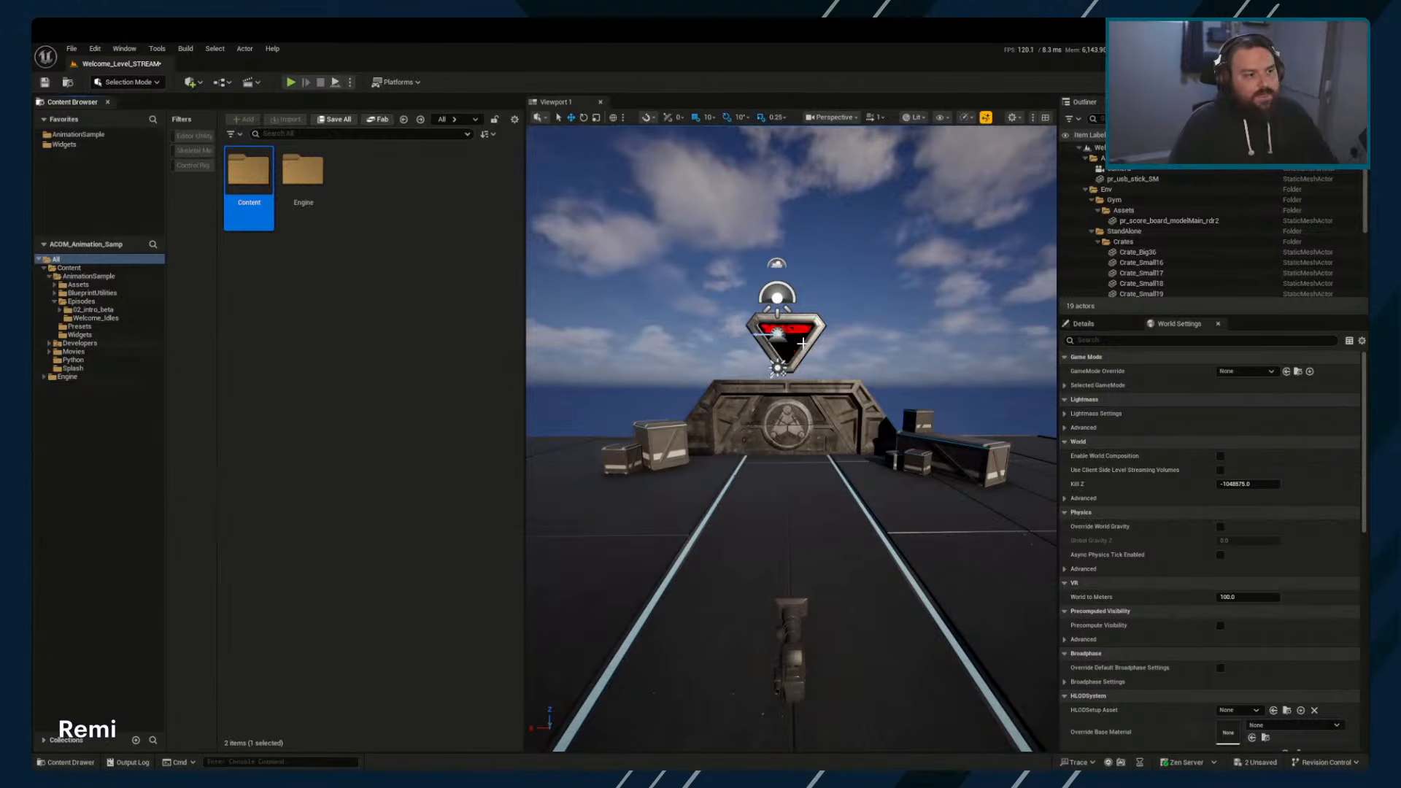
Delete the Camera actor standing in the foreground of the warehouse floor
mouse_move(829, 465)
right_mouse_down()
mouse_move(817, 497)
mouse_move(711, 543)
mouse_move(730, 493)
mouse_move(719, 486)
mouse_move(766, 446)
right_mouse_up()
left_click(712, 543)
key("Delete")
Collapse the Env and Lighting folders in the Outliner, and delete pr_usb_stick_SM along with its emptied folder
double_click(1115, 179)
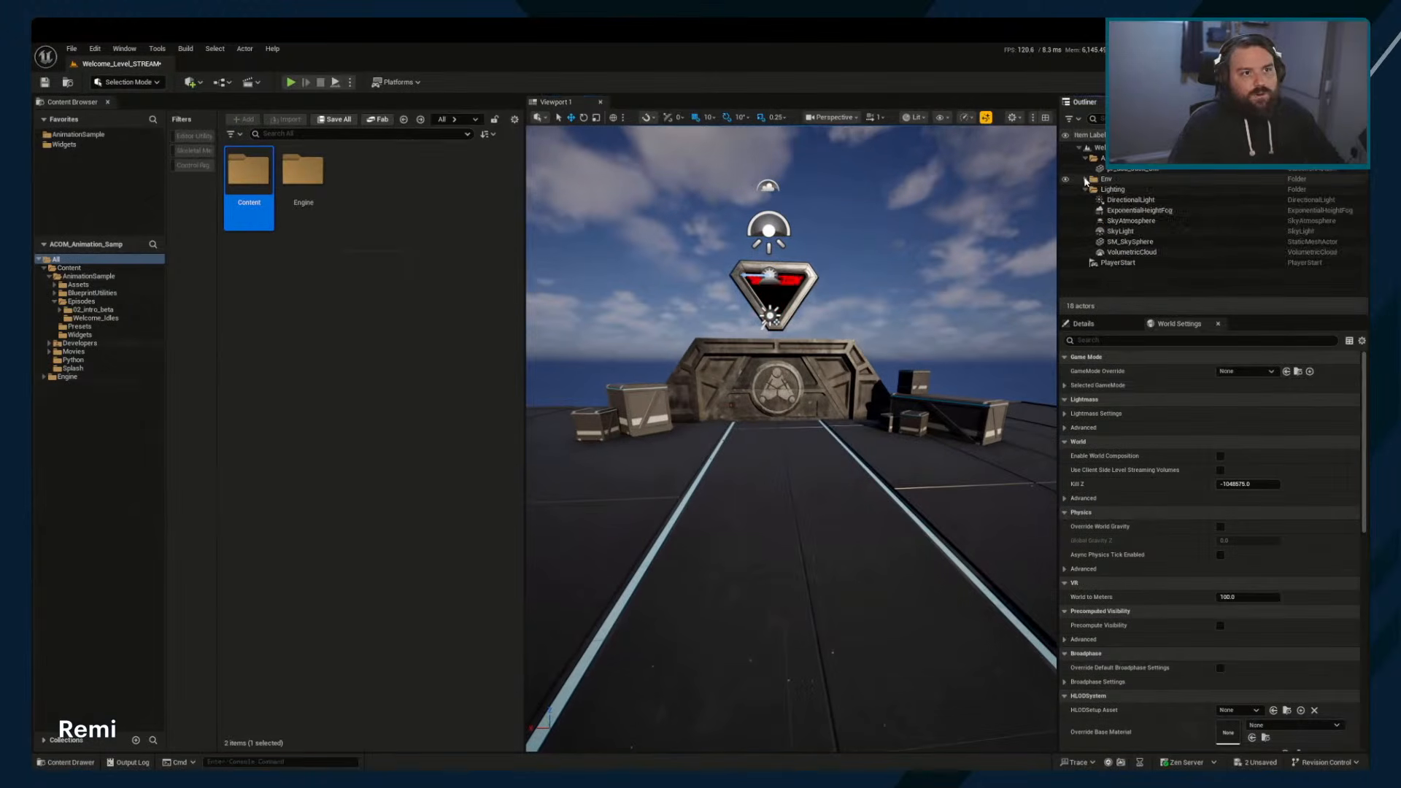
double_click(1111, 189)
left_click(1112, 170)
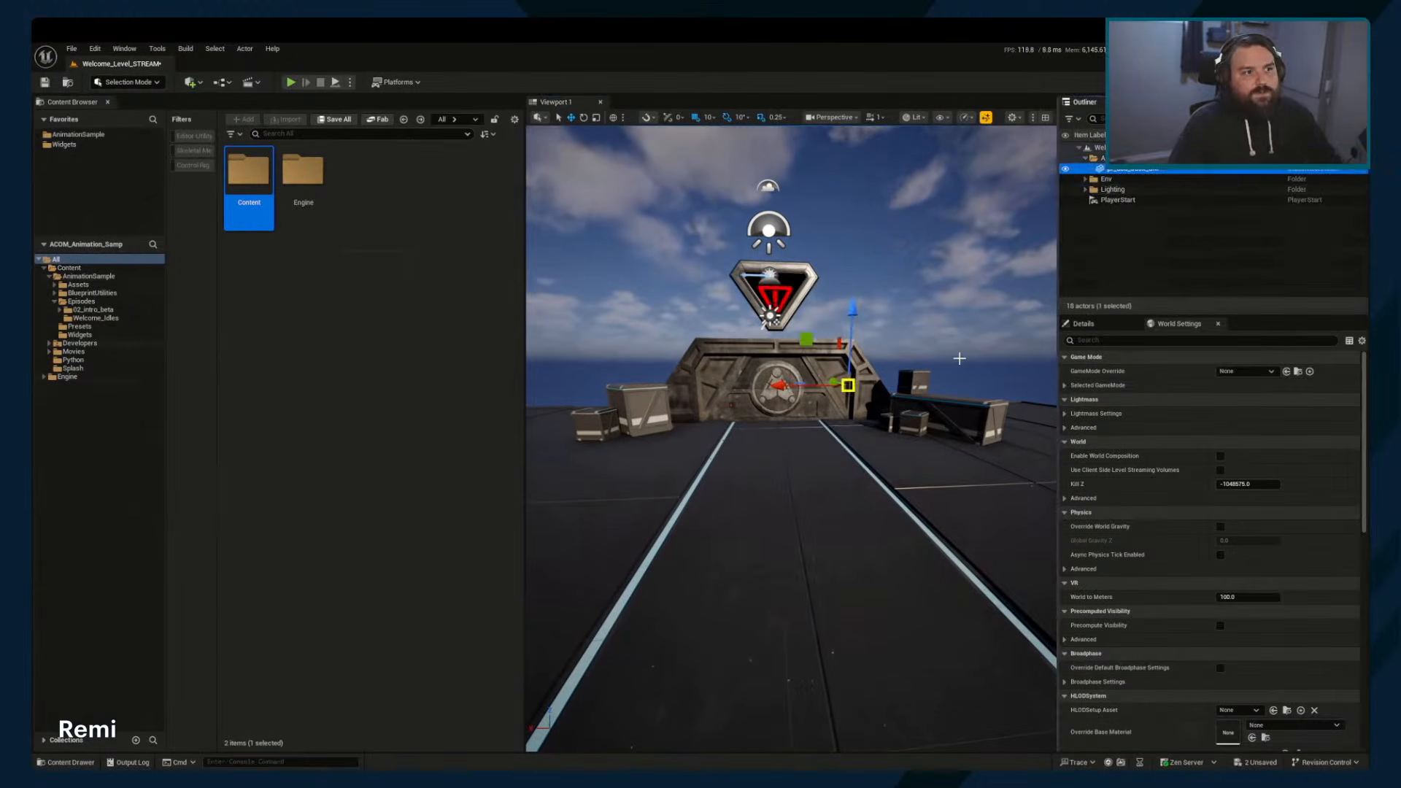
right_click_drag(854, 432, 867, 431)
key("Delete")
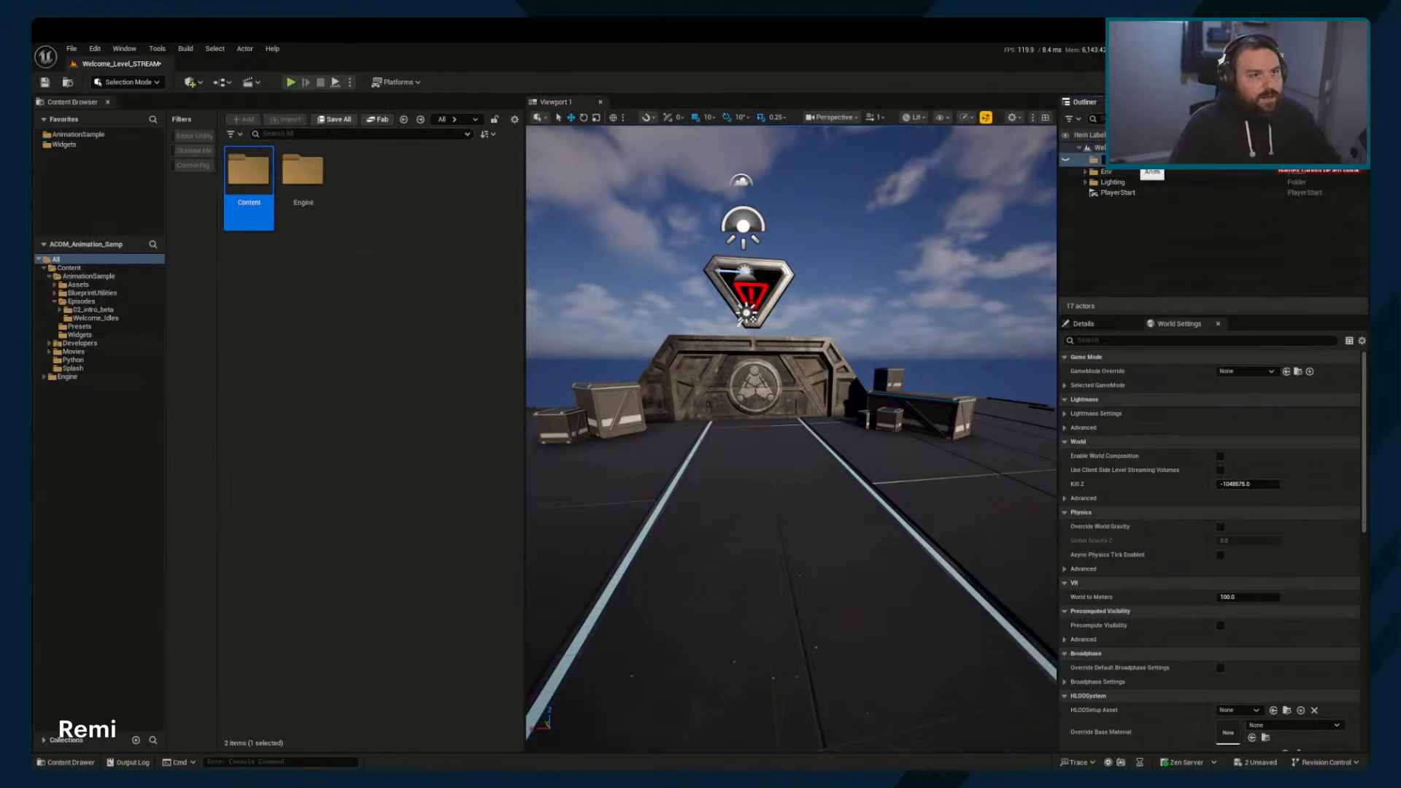
left_click(1123, 214)
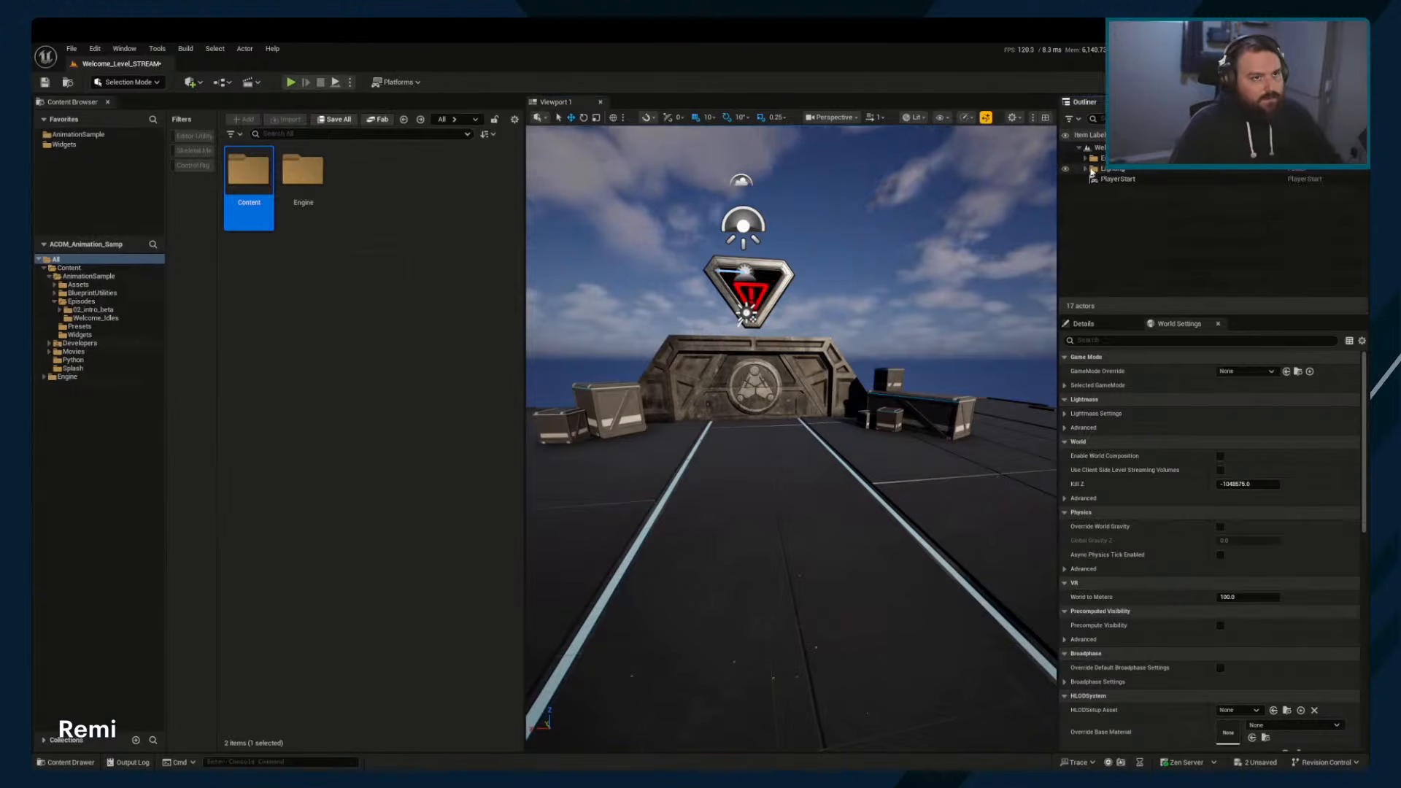
right_click_drag(865, 425, 848, 419)
key("w")
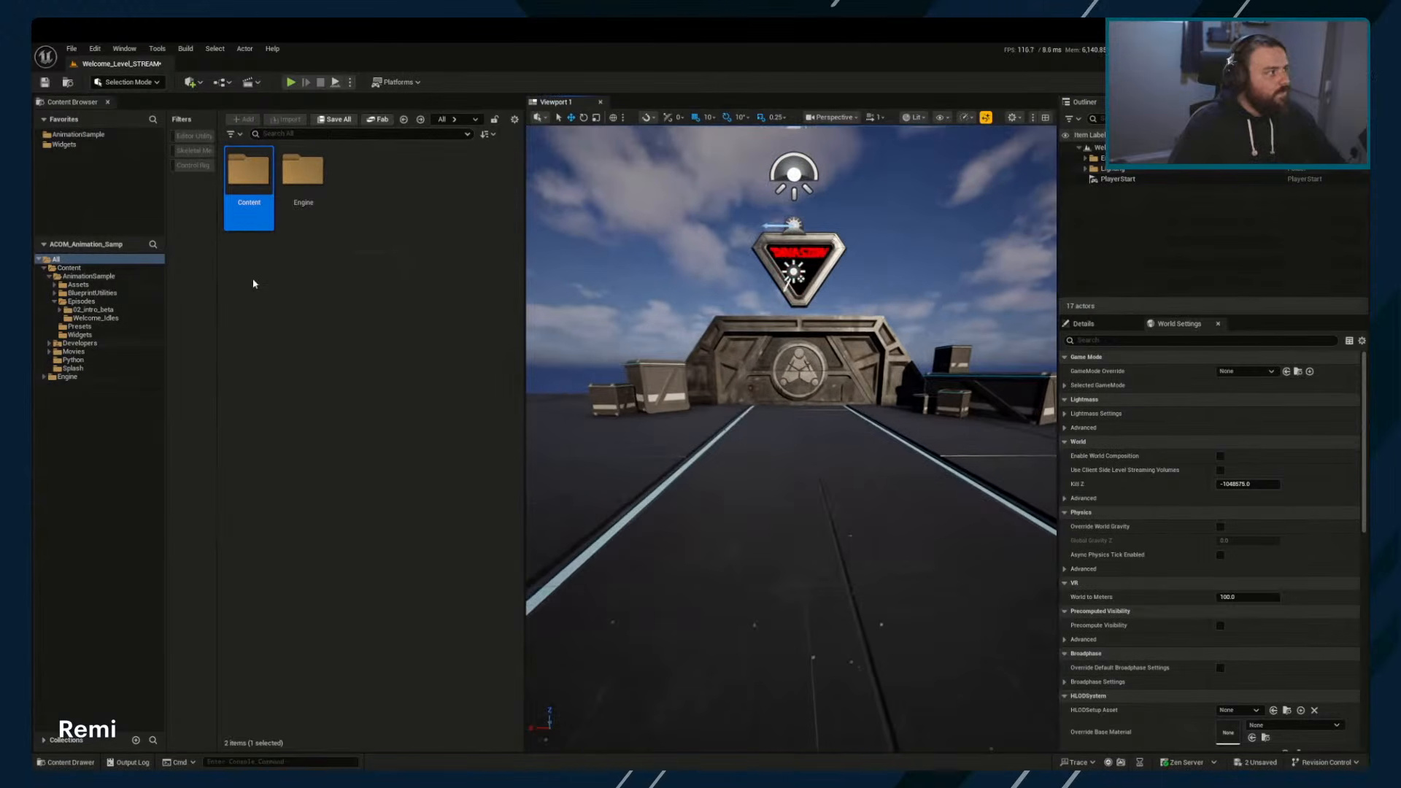
View the Episodes folder, look inside its Welcome_Idles subfolder, and return to Episodes
left_click(99, 302)
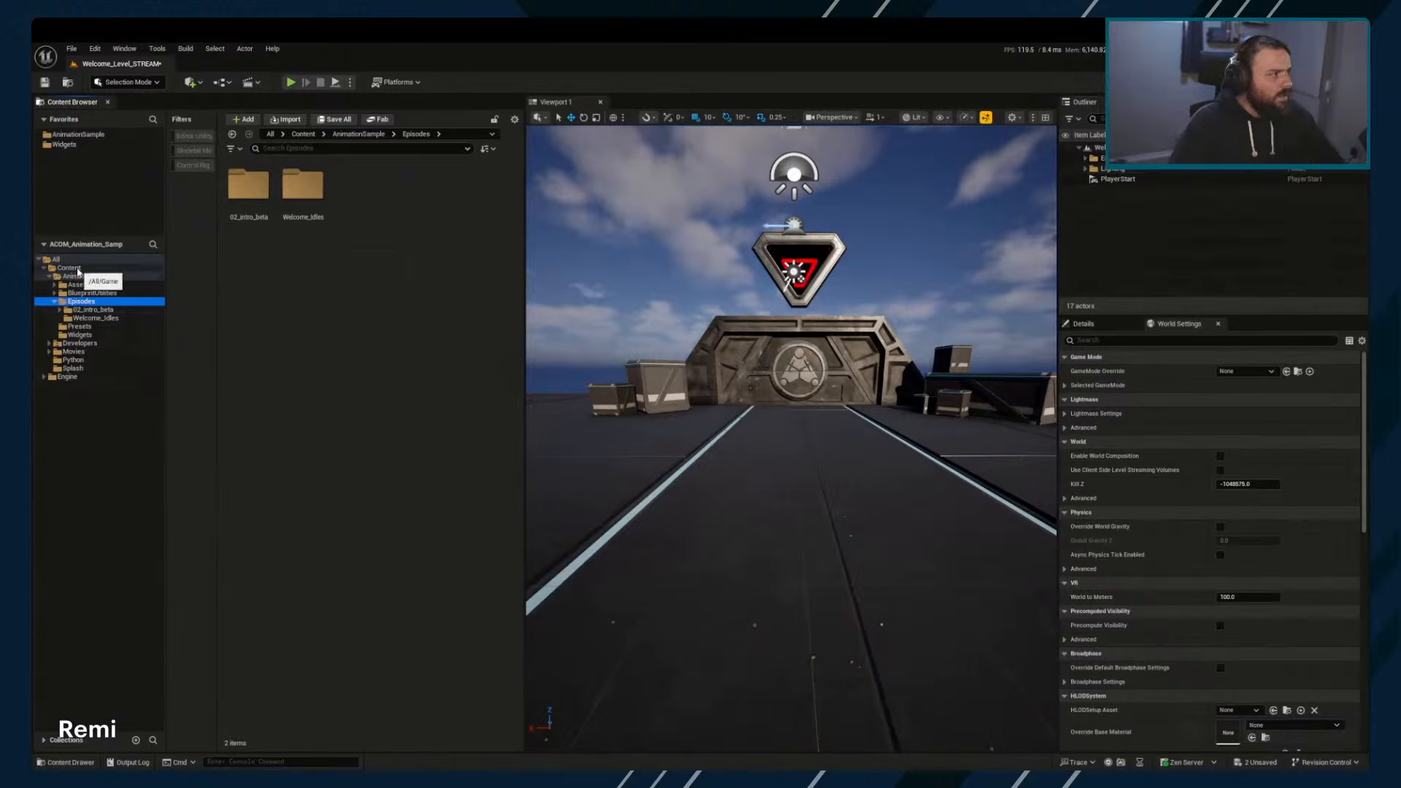
right_click(311, 285)
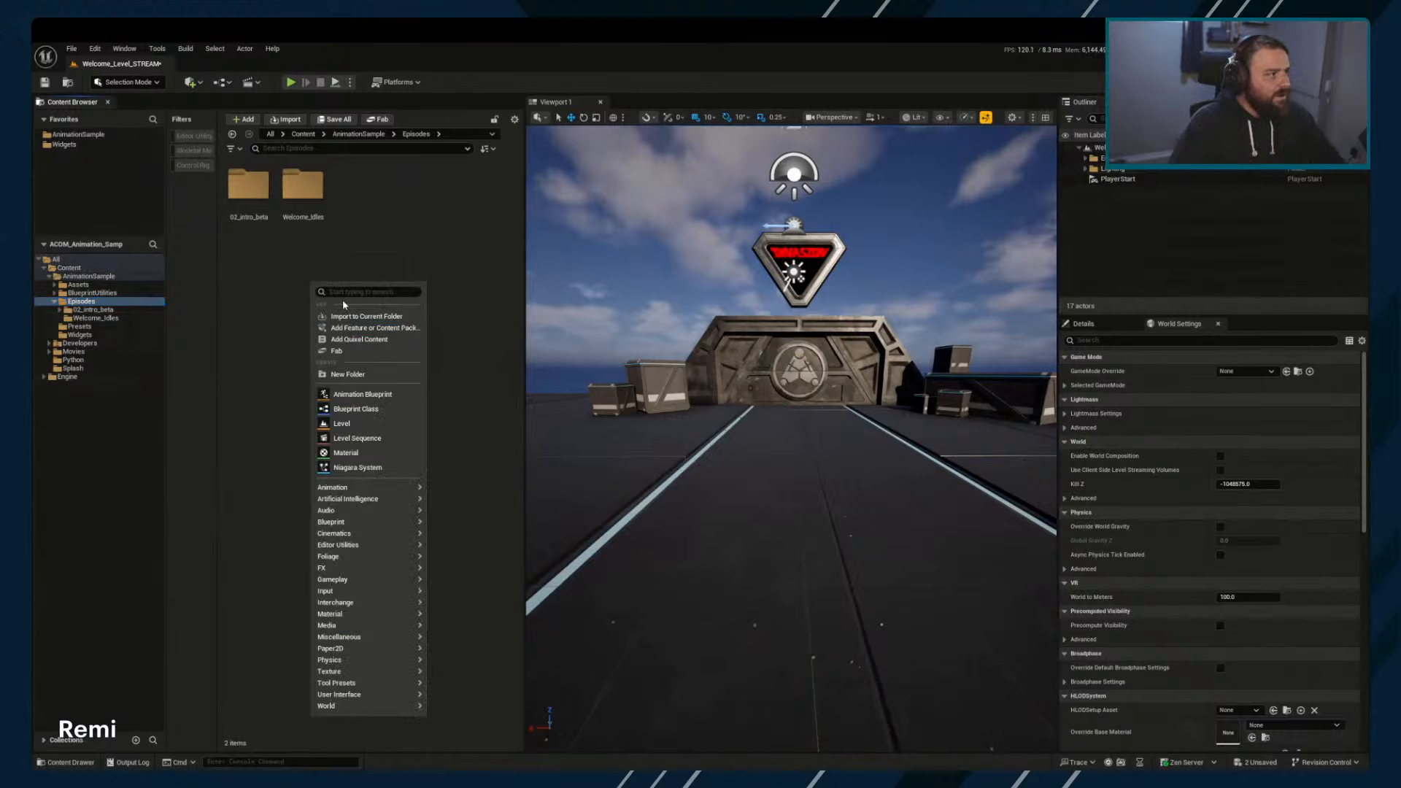
double_click(302, 186)
left_click(95, 302)
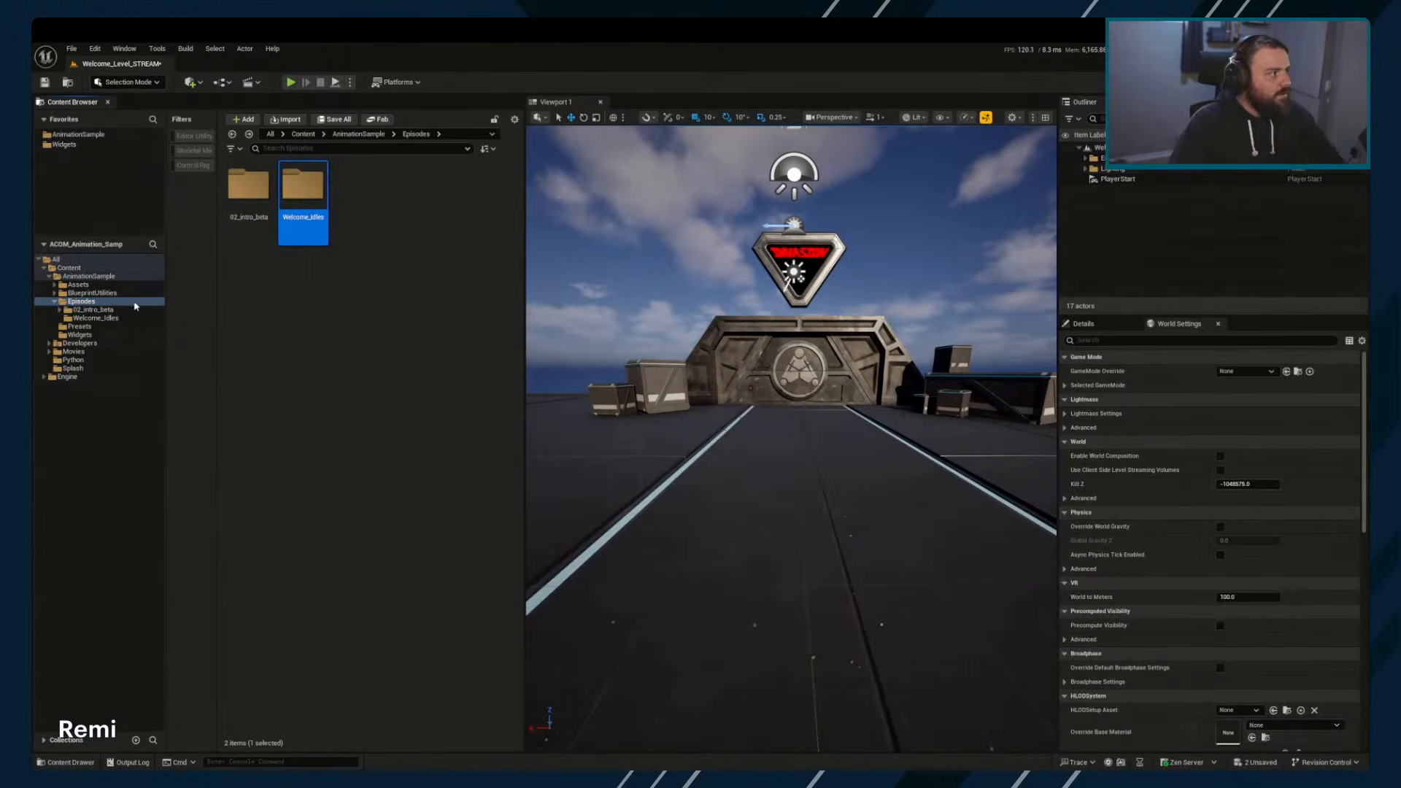
Create a new folder named STREAM_Scene inside the AnimationSample folder
left_click(88, 276)
right_click(400, 369)
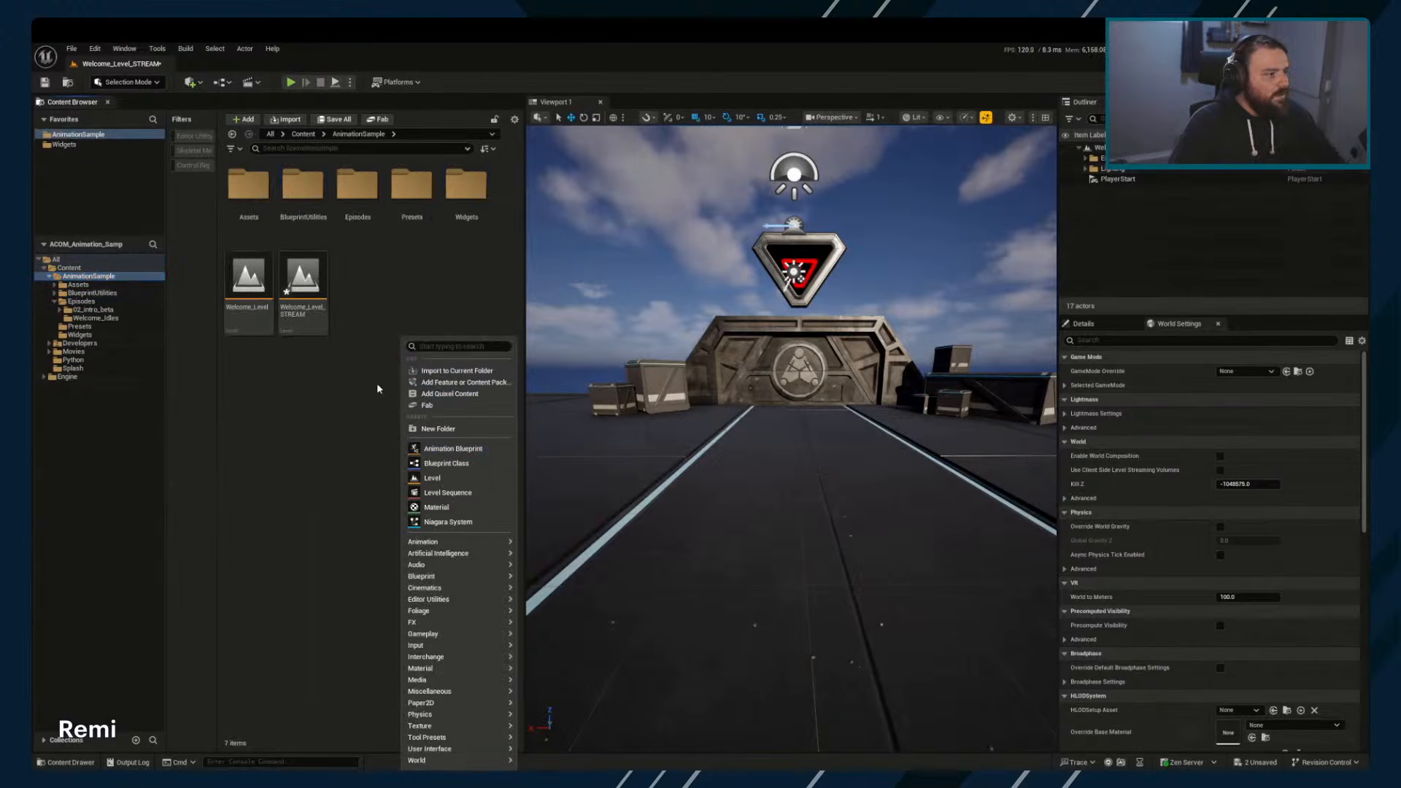
left_click(442, 429)
type("STREASM")
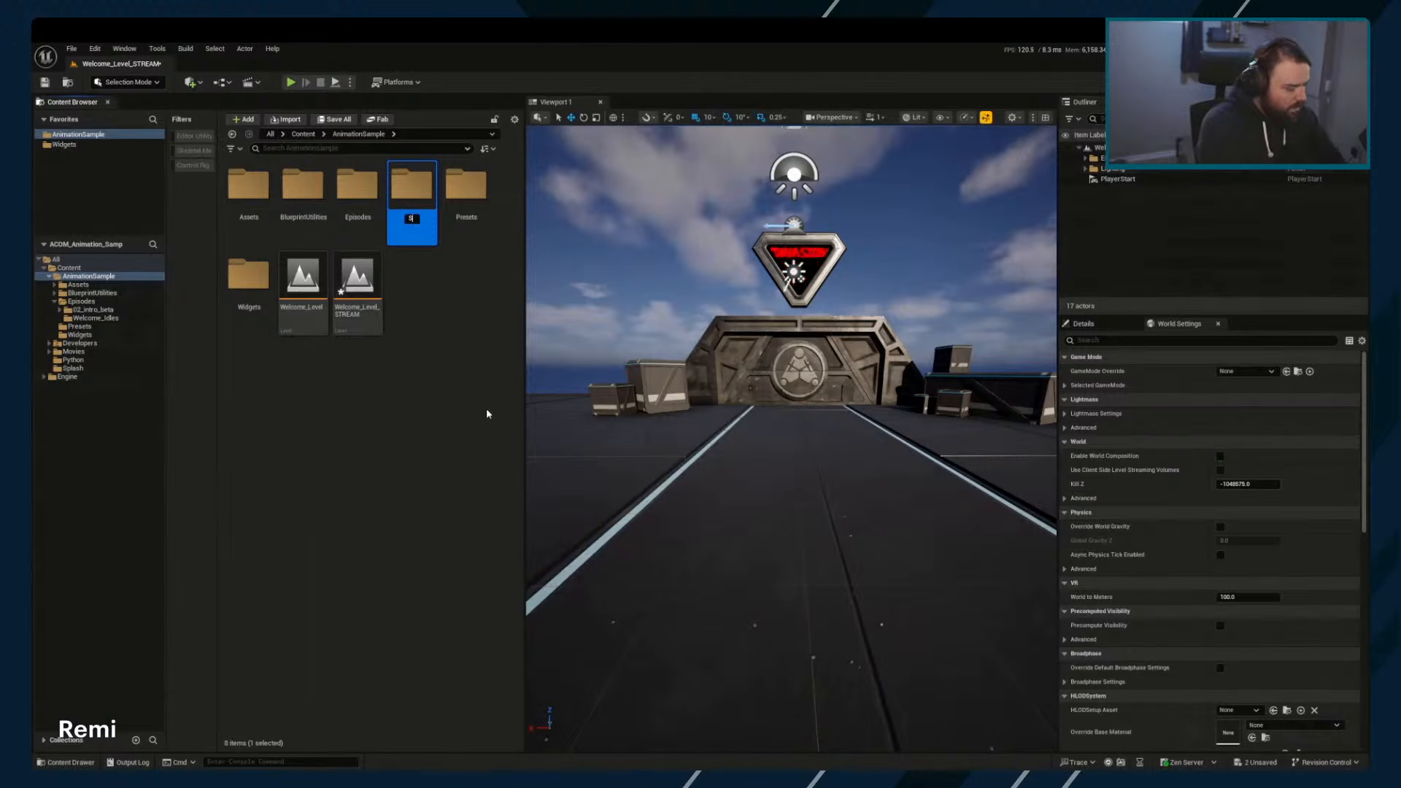
key("BackSpace")
key("BackSpace")
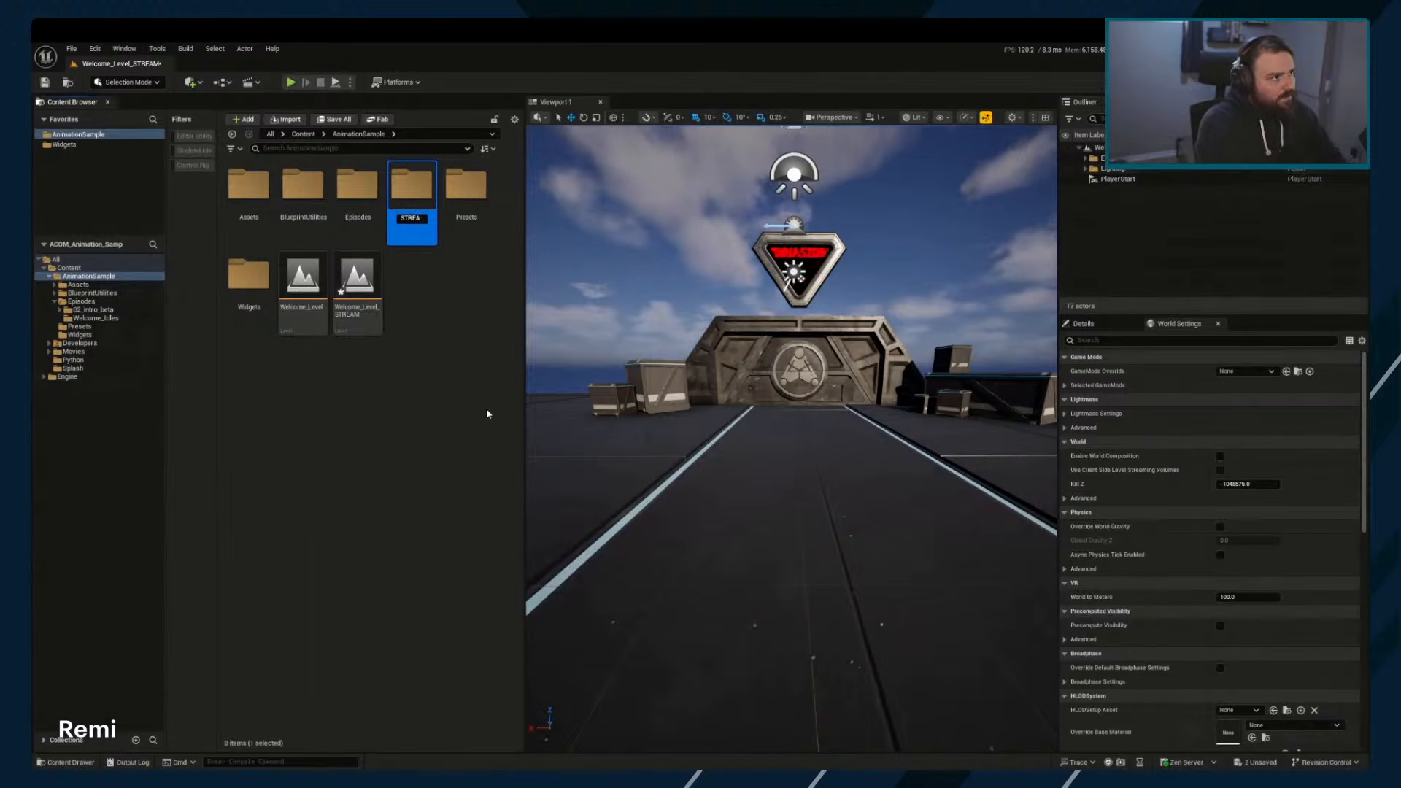
type("M_Scen")
type("e")
key("Return")
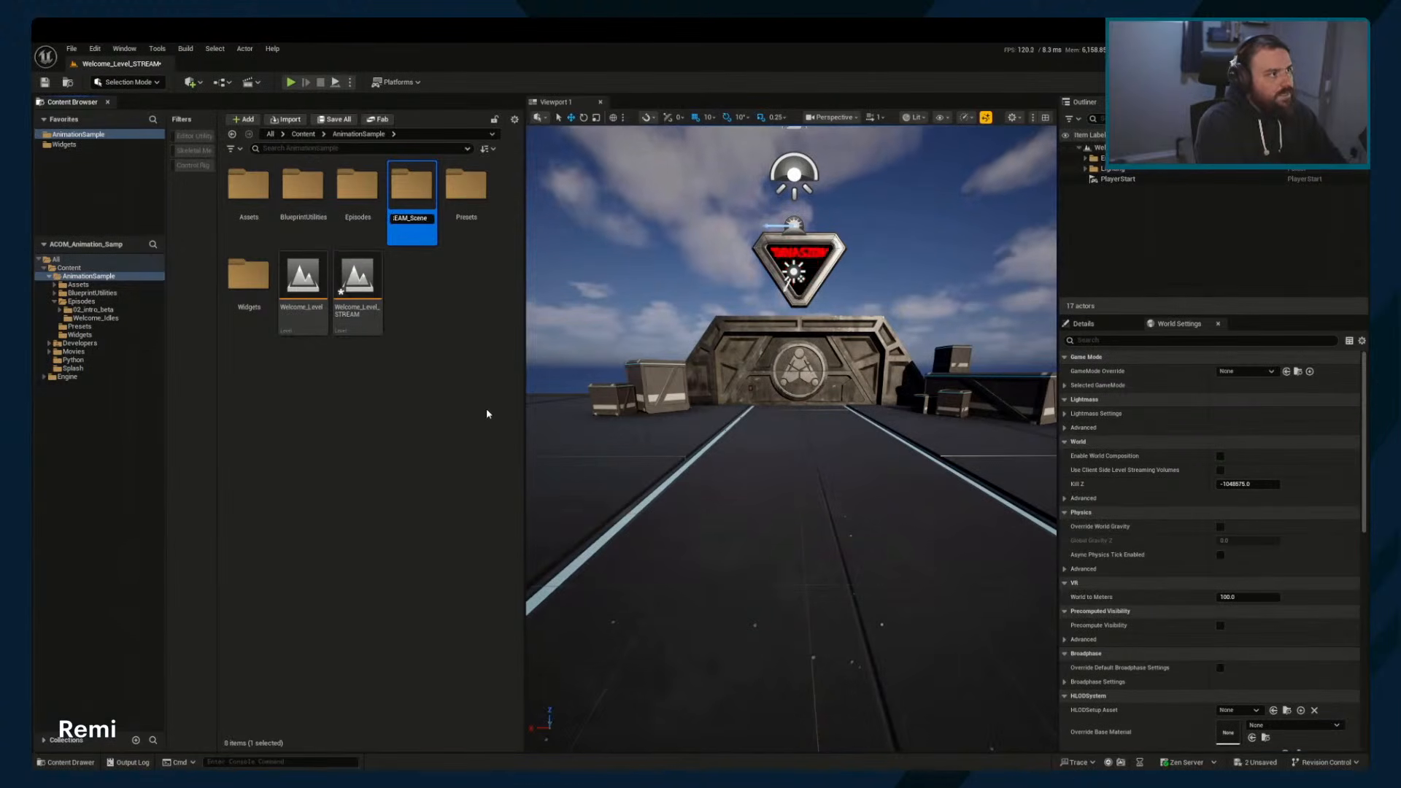
key("Return")
right_click(387, 312)
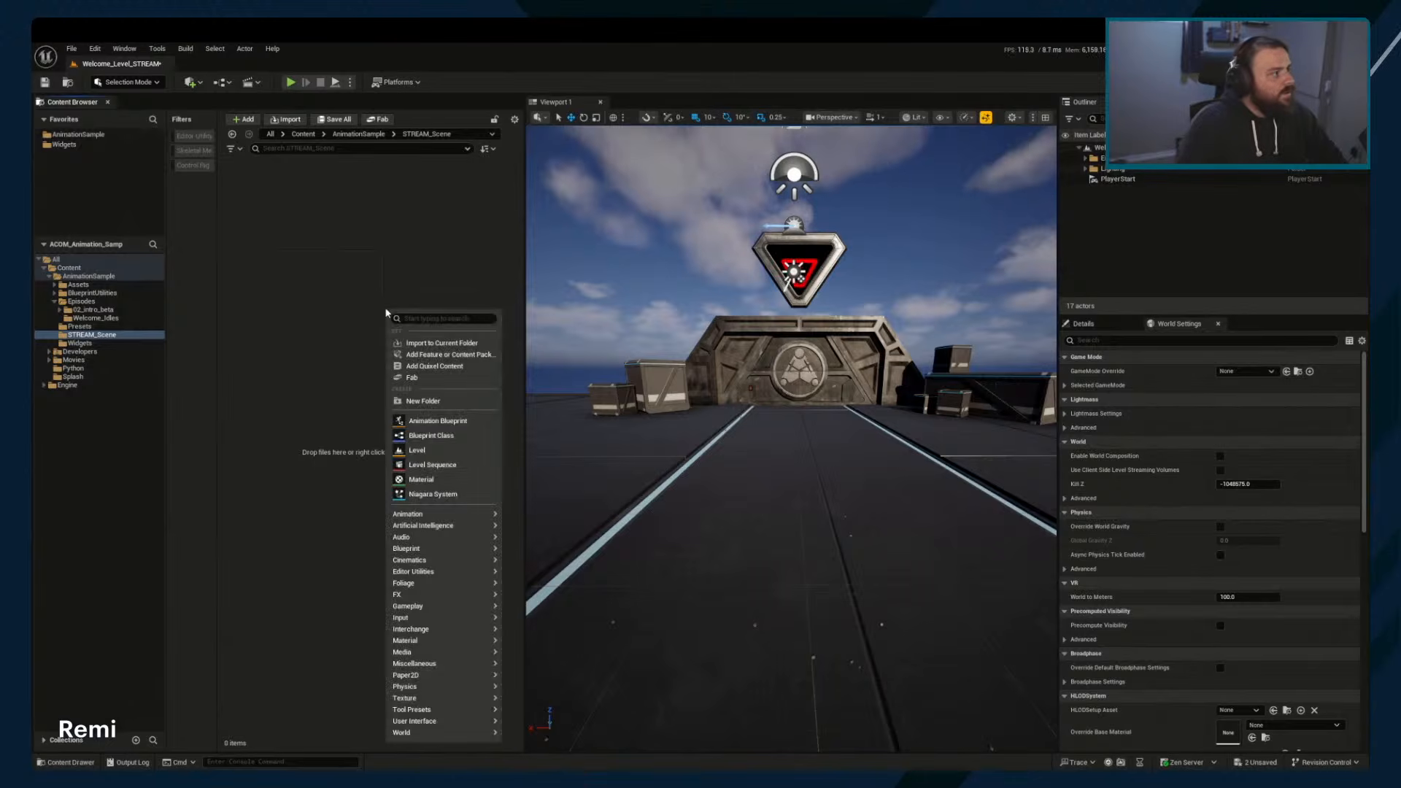
left_click(341, 298)
right_click_drag(546, 363, 545, 363)
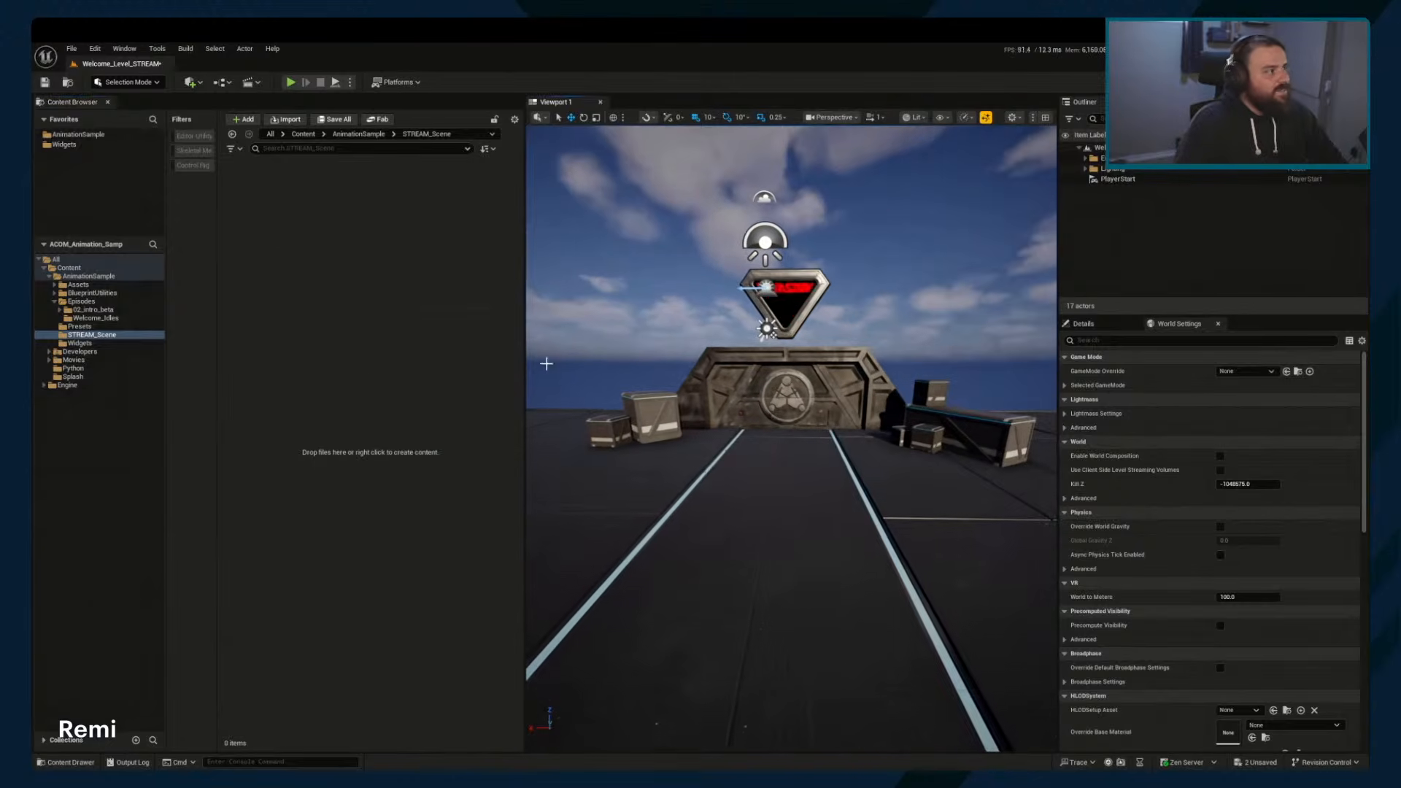
Move the Welcome_Level_STREAM level from AnimationSample into the STREAM_Scene folder, and open that folder
key("alt+Left")
left_click(358, 314)
left_click_drag(369, 281, 468, 195)
left_click(503, 228)
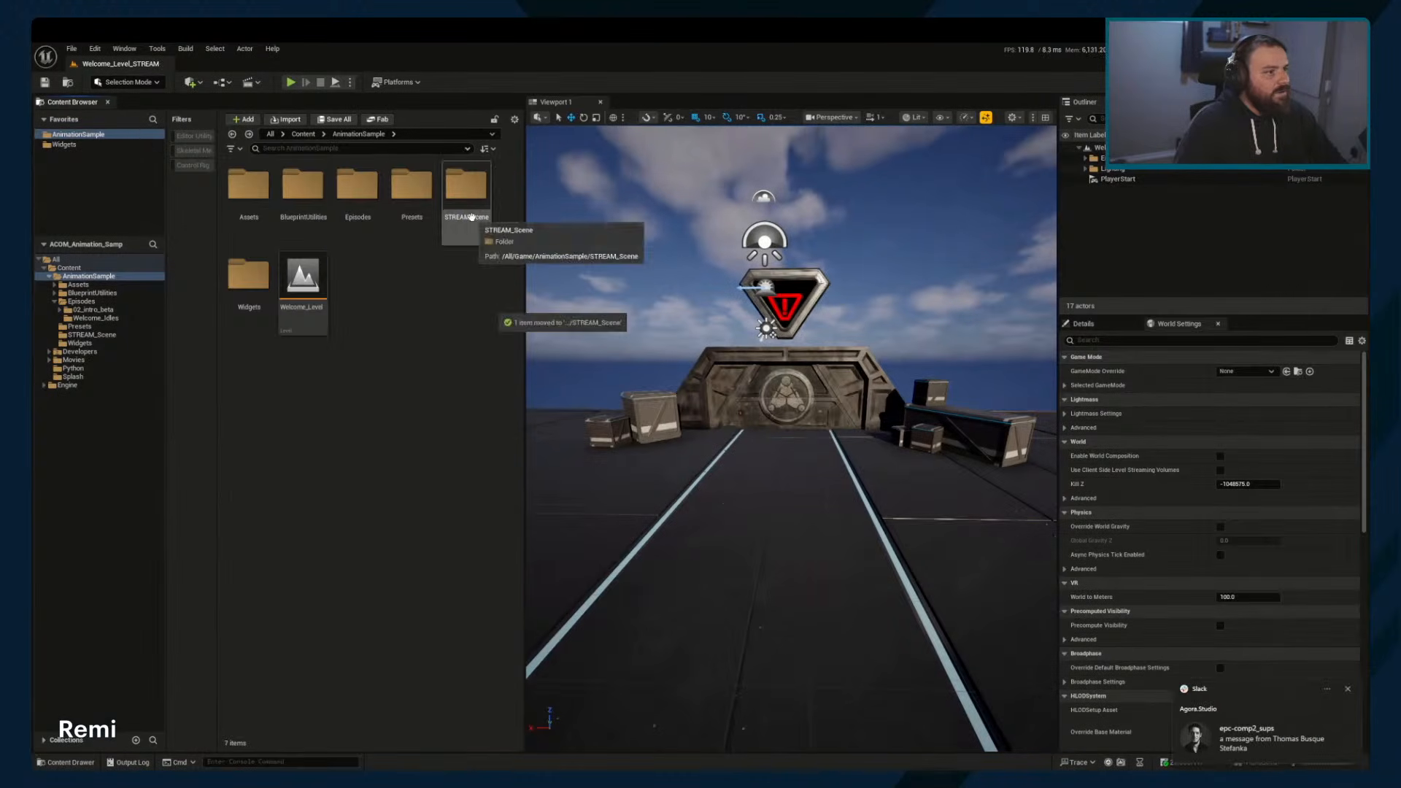
double_click(466, 189)
left_click(248, 196)
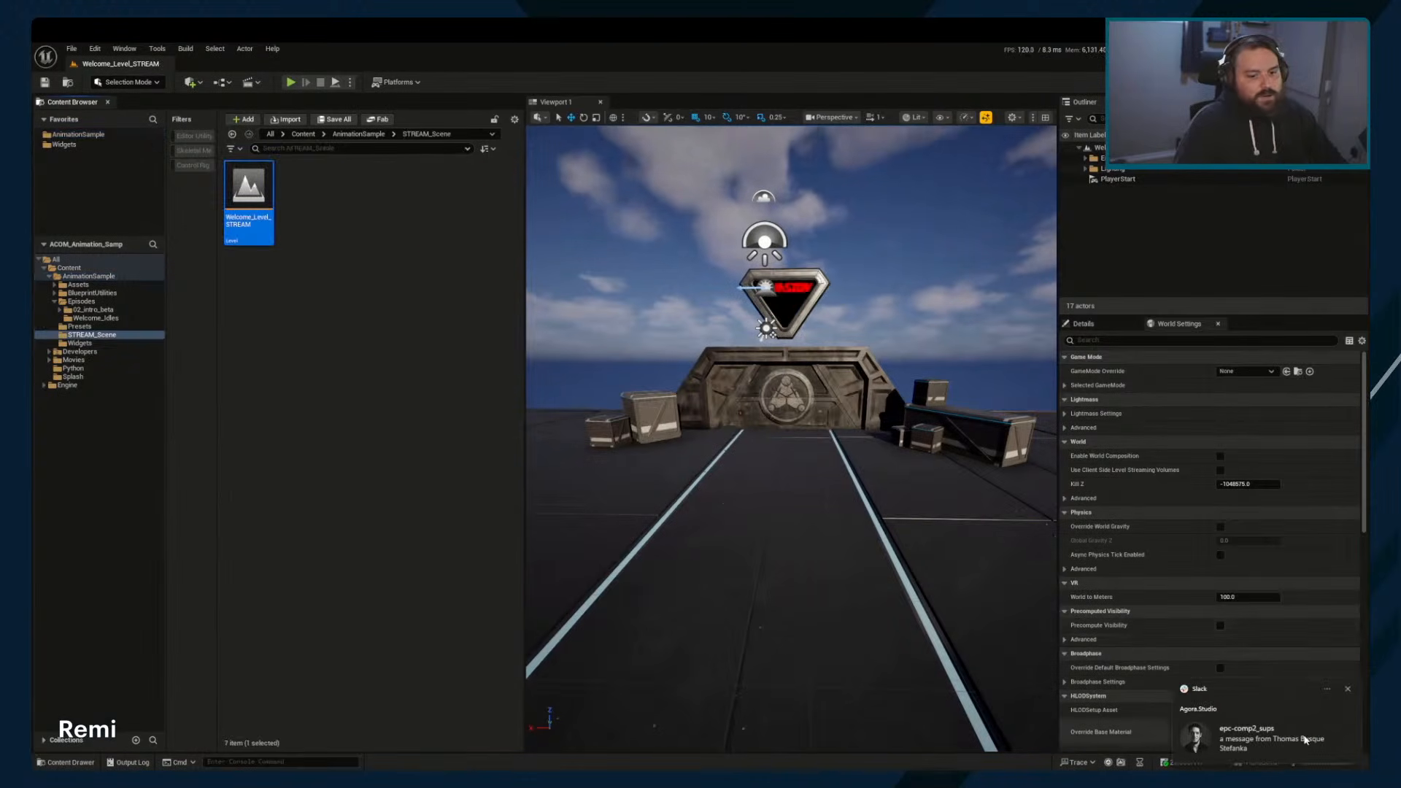
Dismiss the Slack notification through its system tray icon
left_click(1246, 779)
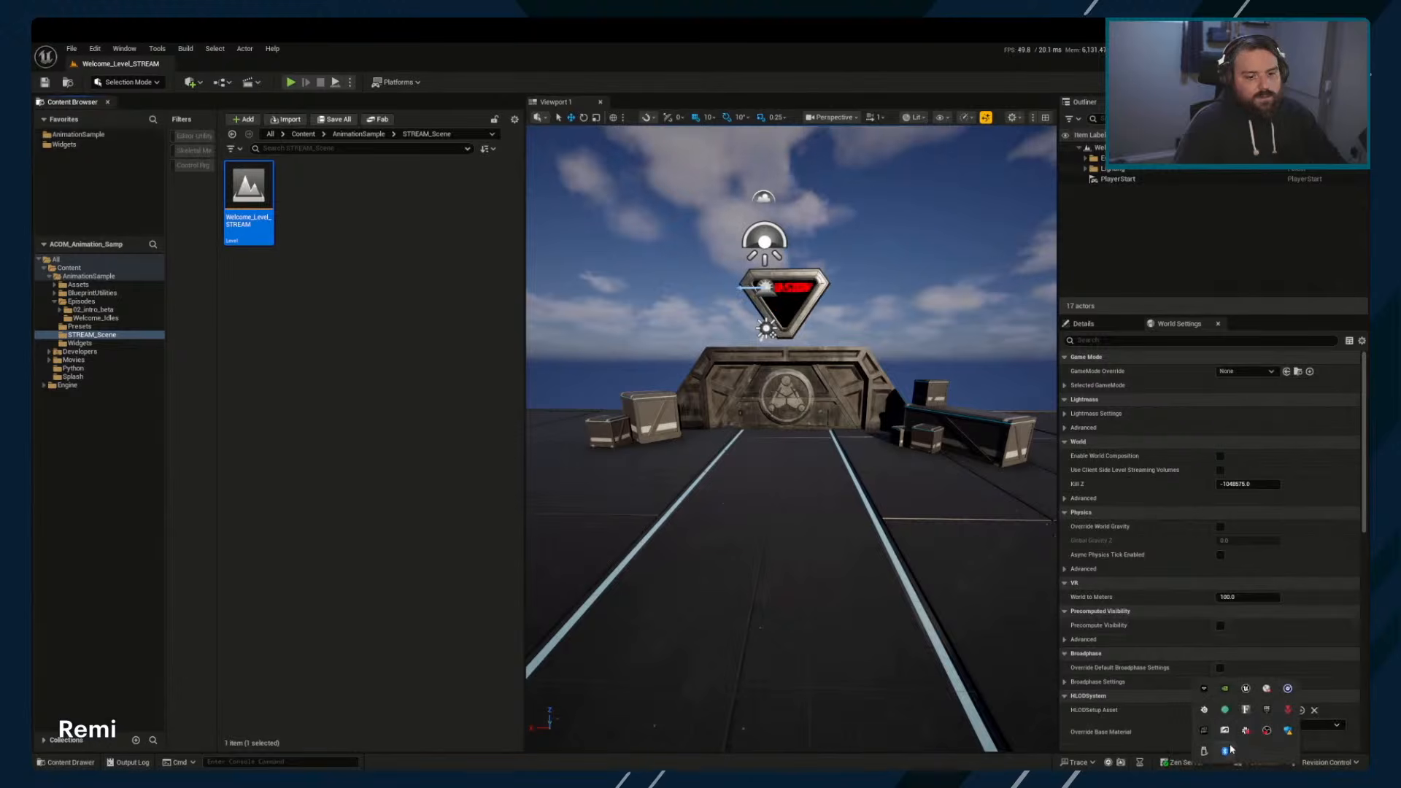
right_click(1247, 730)
left_click(1195, 714)
left_click(1234, 667)
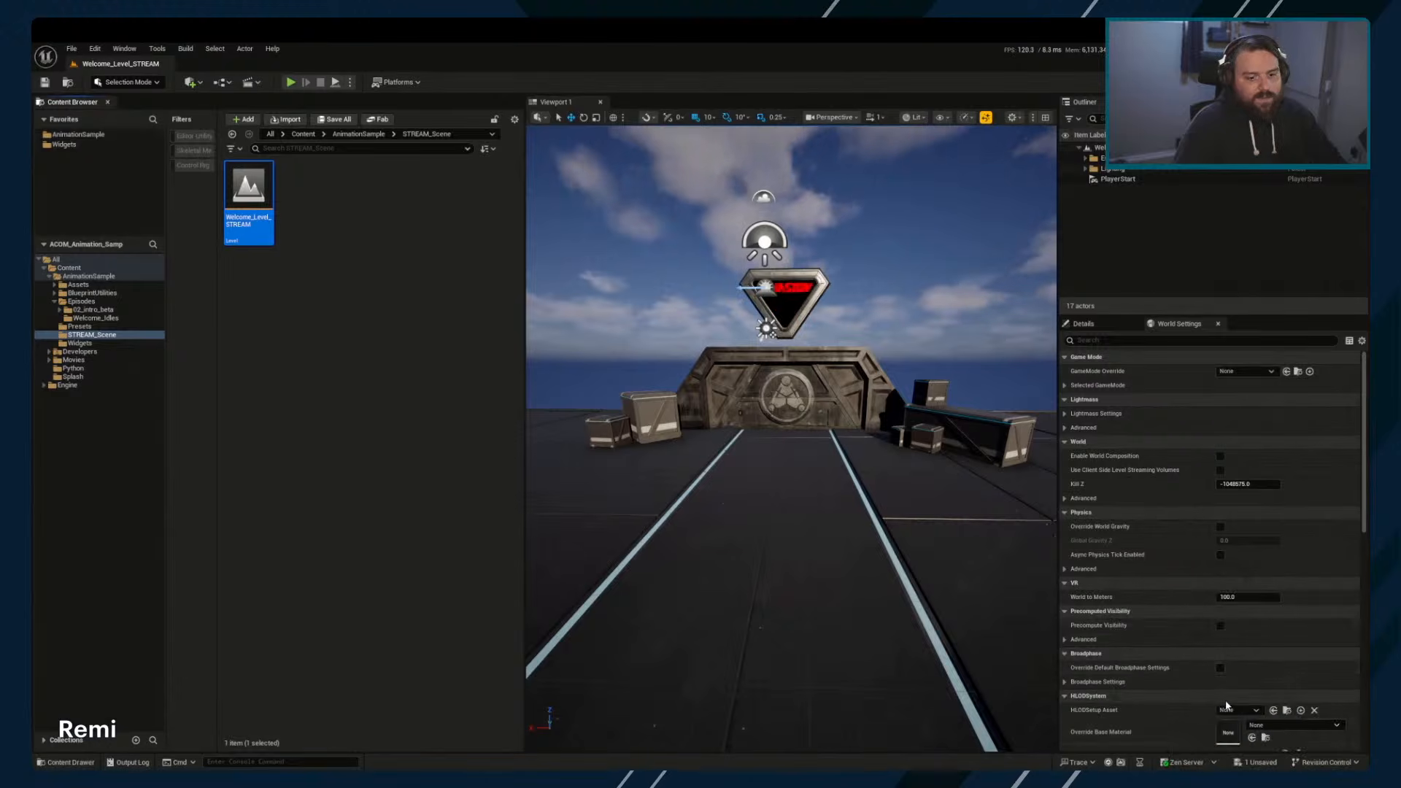
Create a Level Sequence in the STREAM_Scene folder and name it Animation_01
right_click_drag(826, 400, 831, 407)
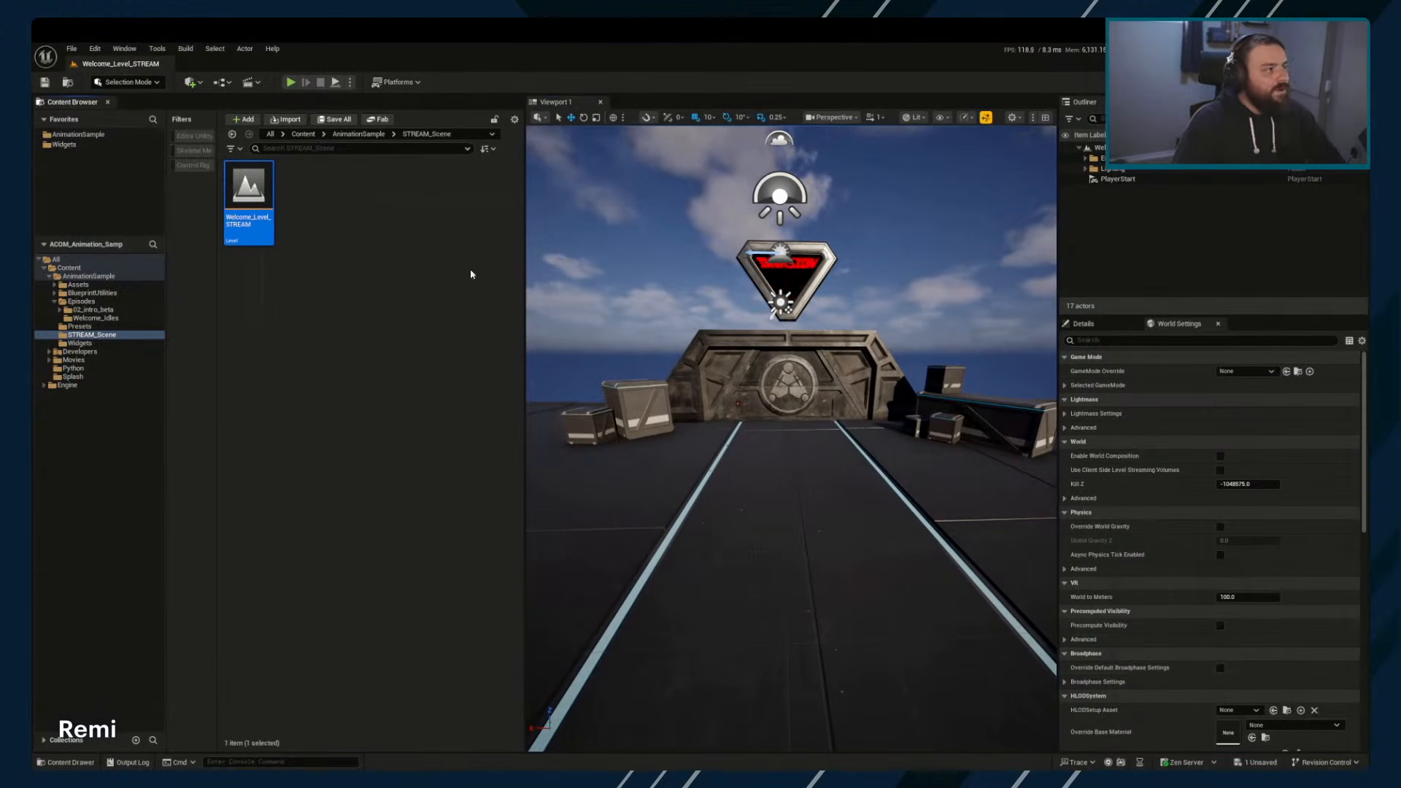
left_click(321, 240)
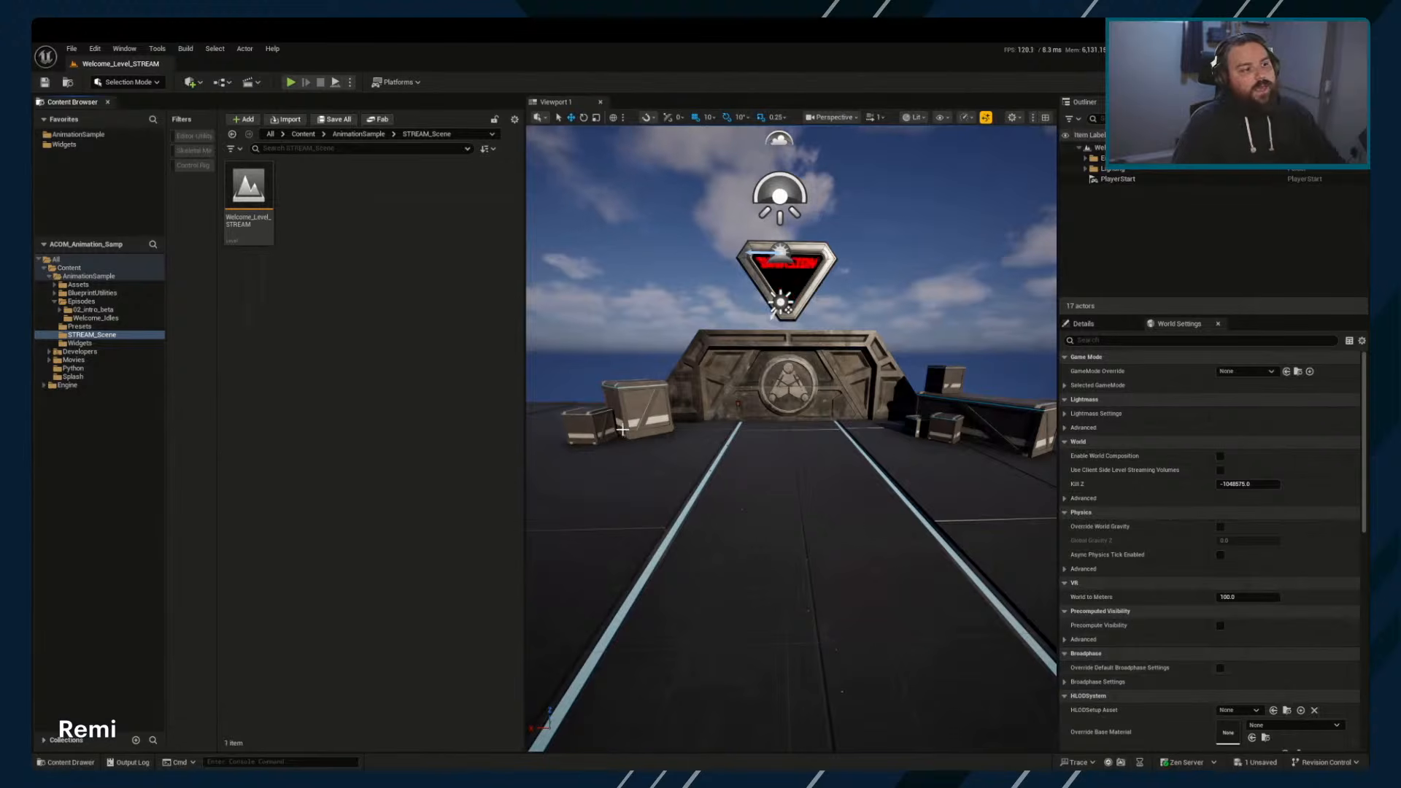
right_click(361, 253)
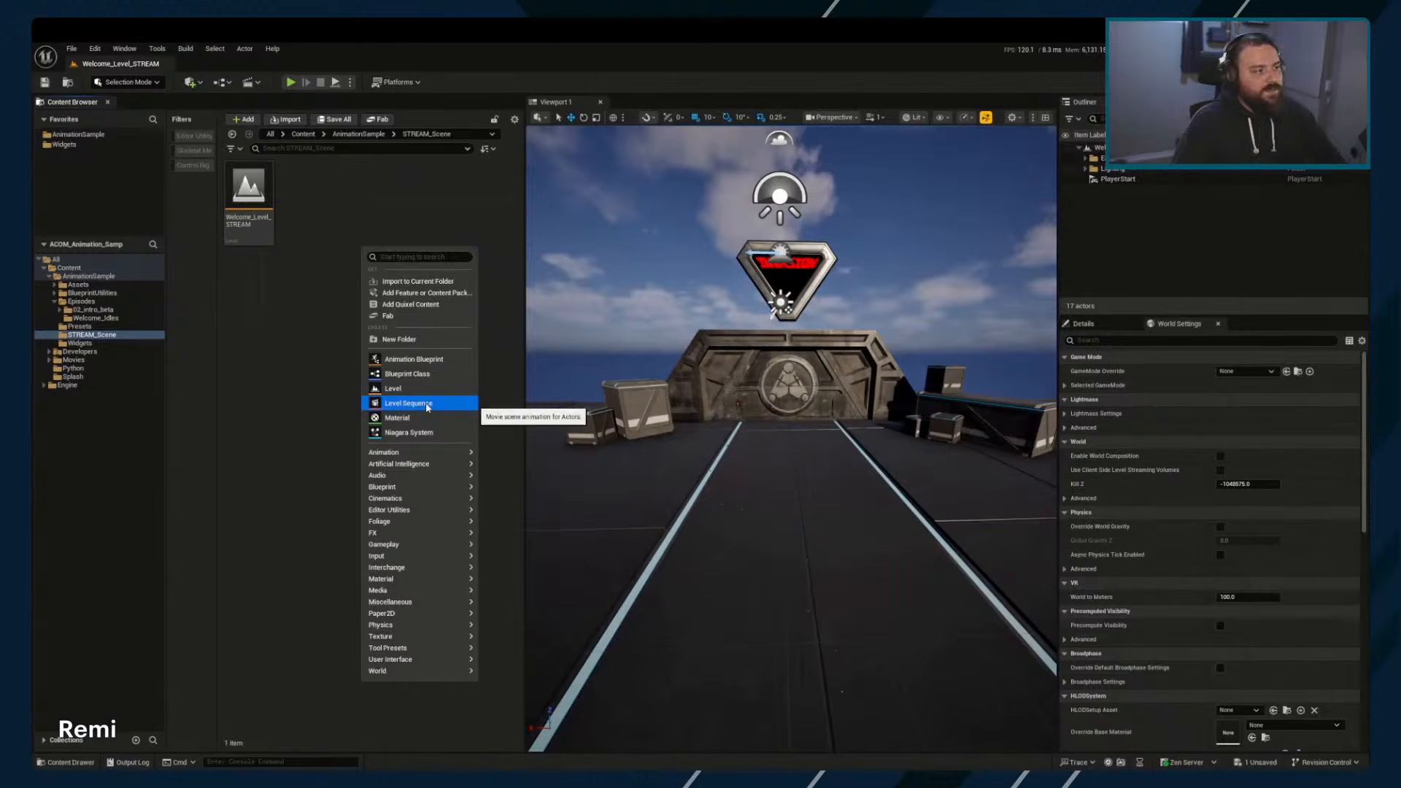
left_click(390, 405)
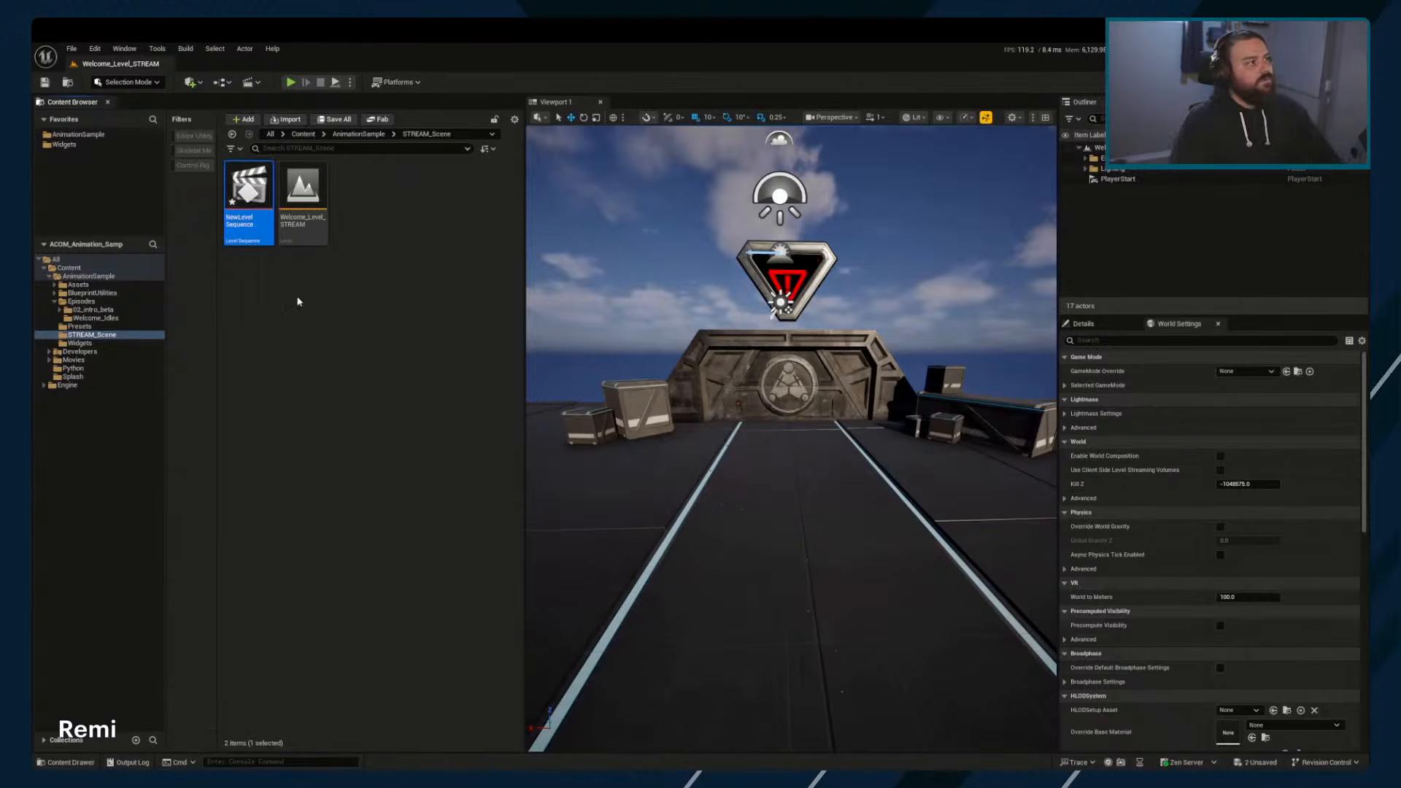
left_click(248, 216)
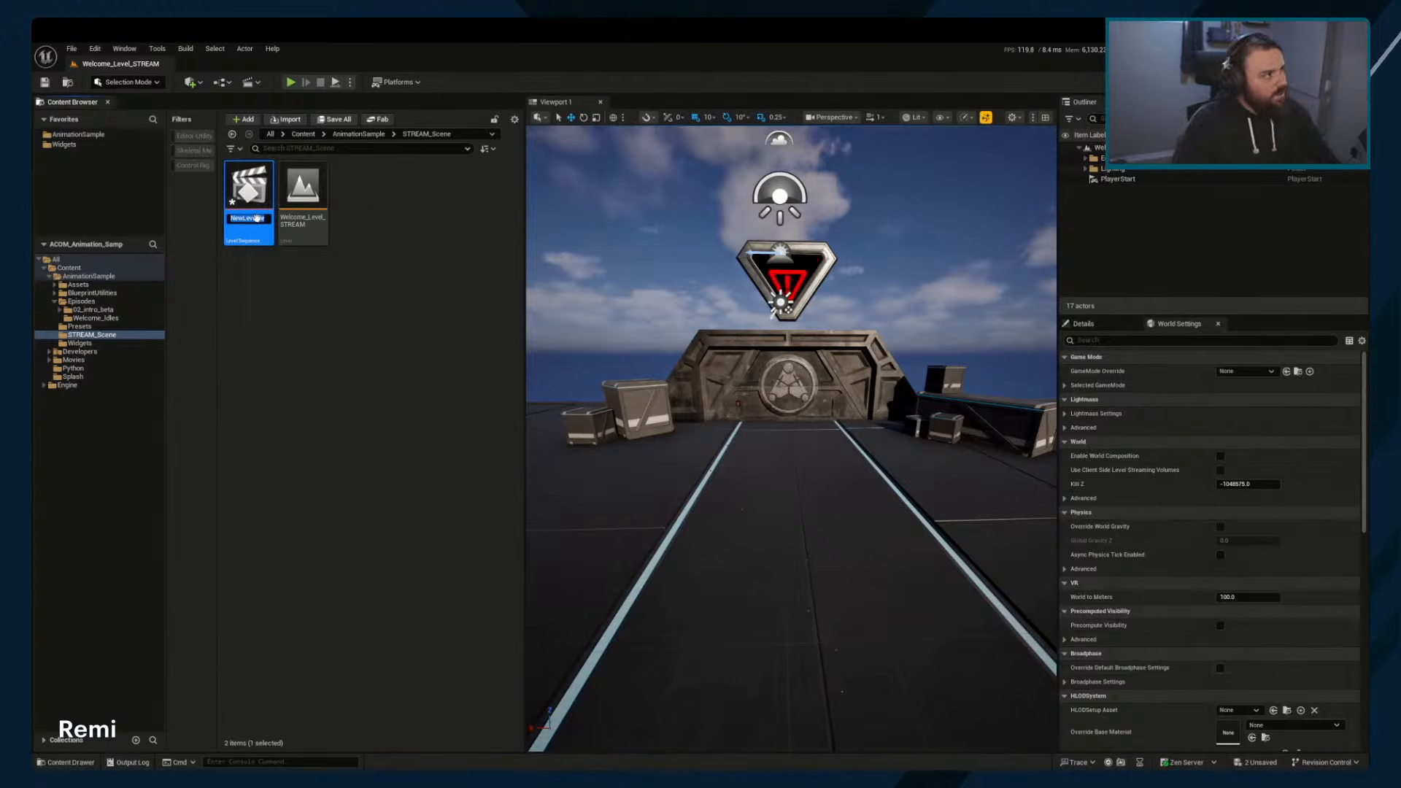
type("An")
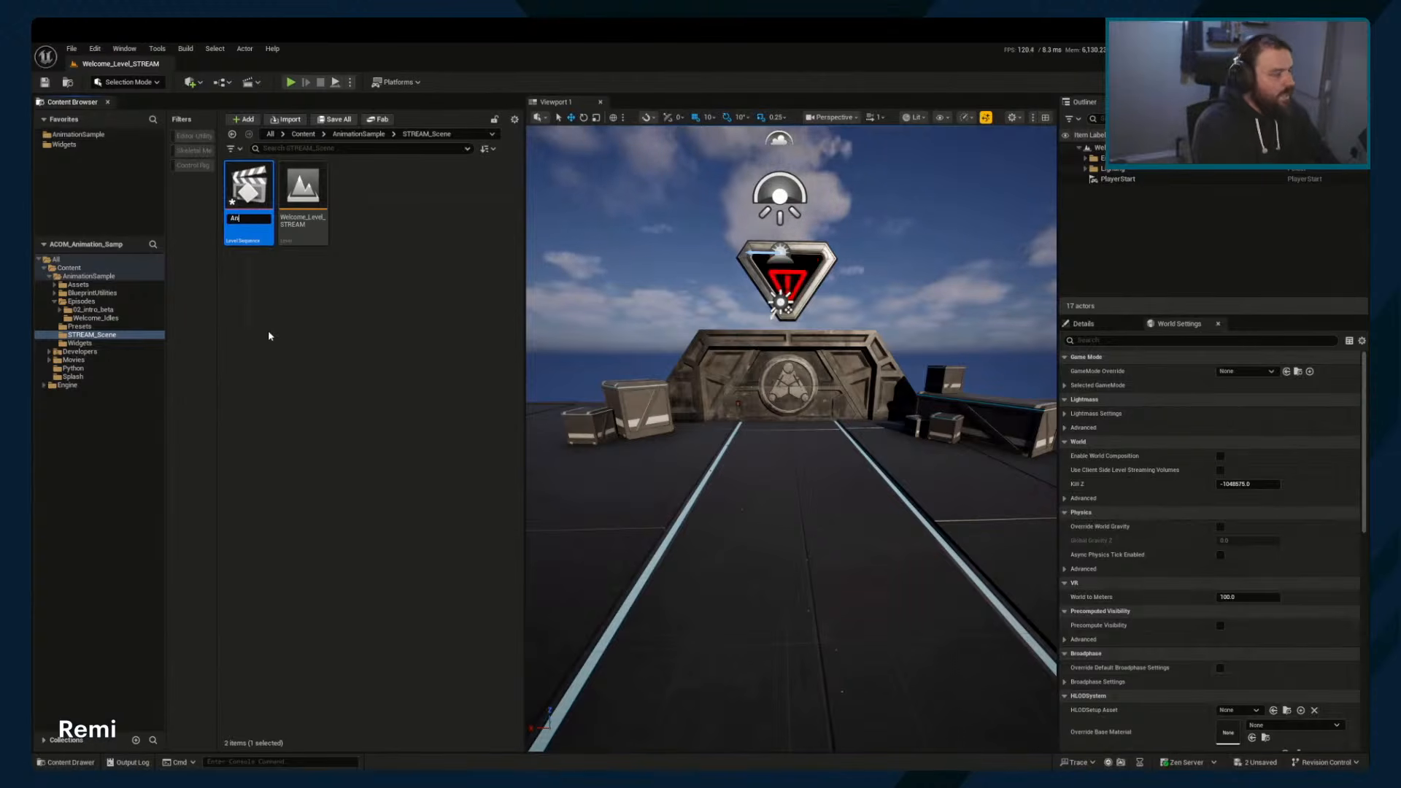
type("imation_01")
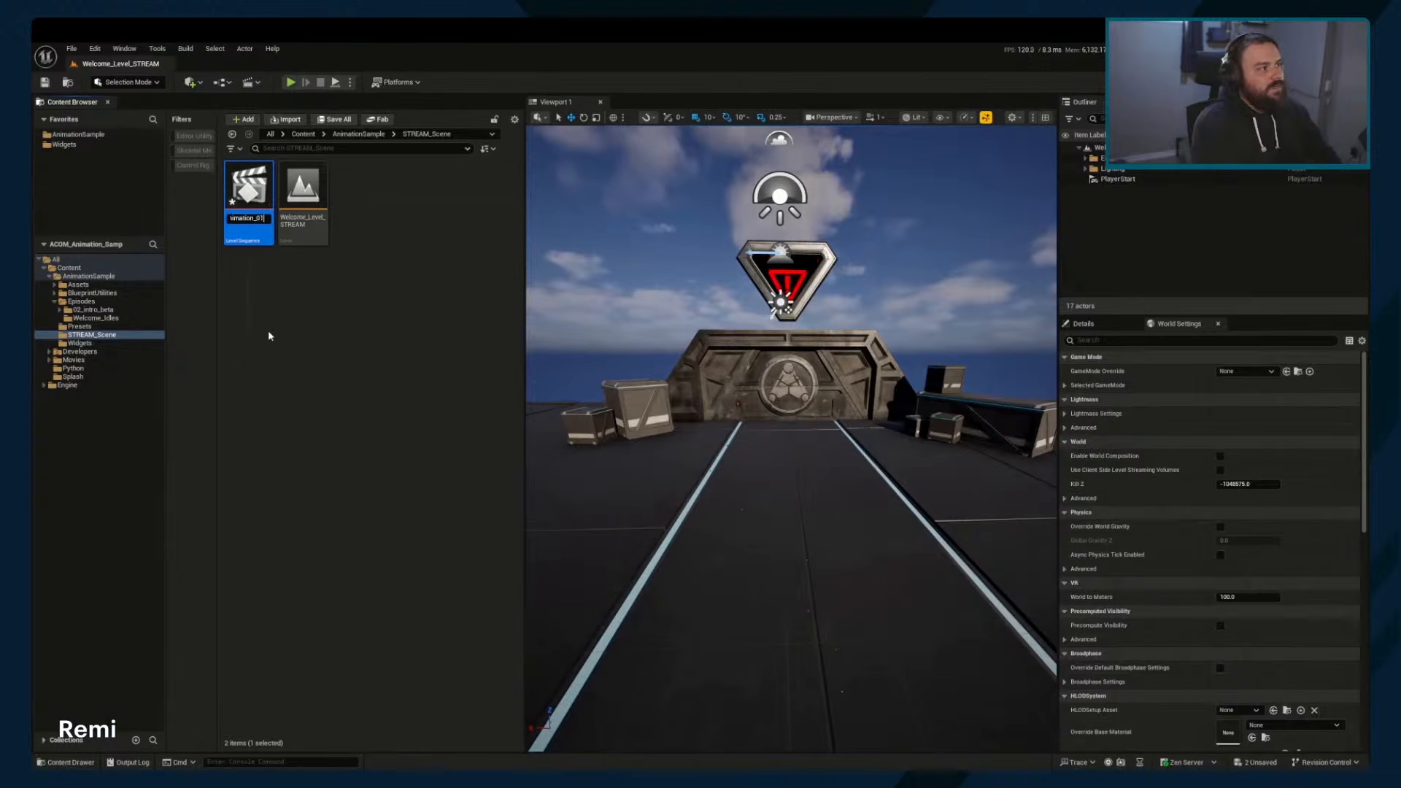
key("Return")
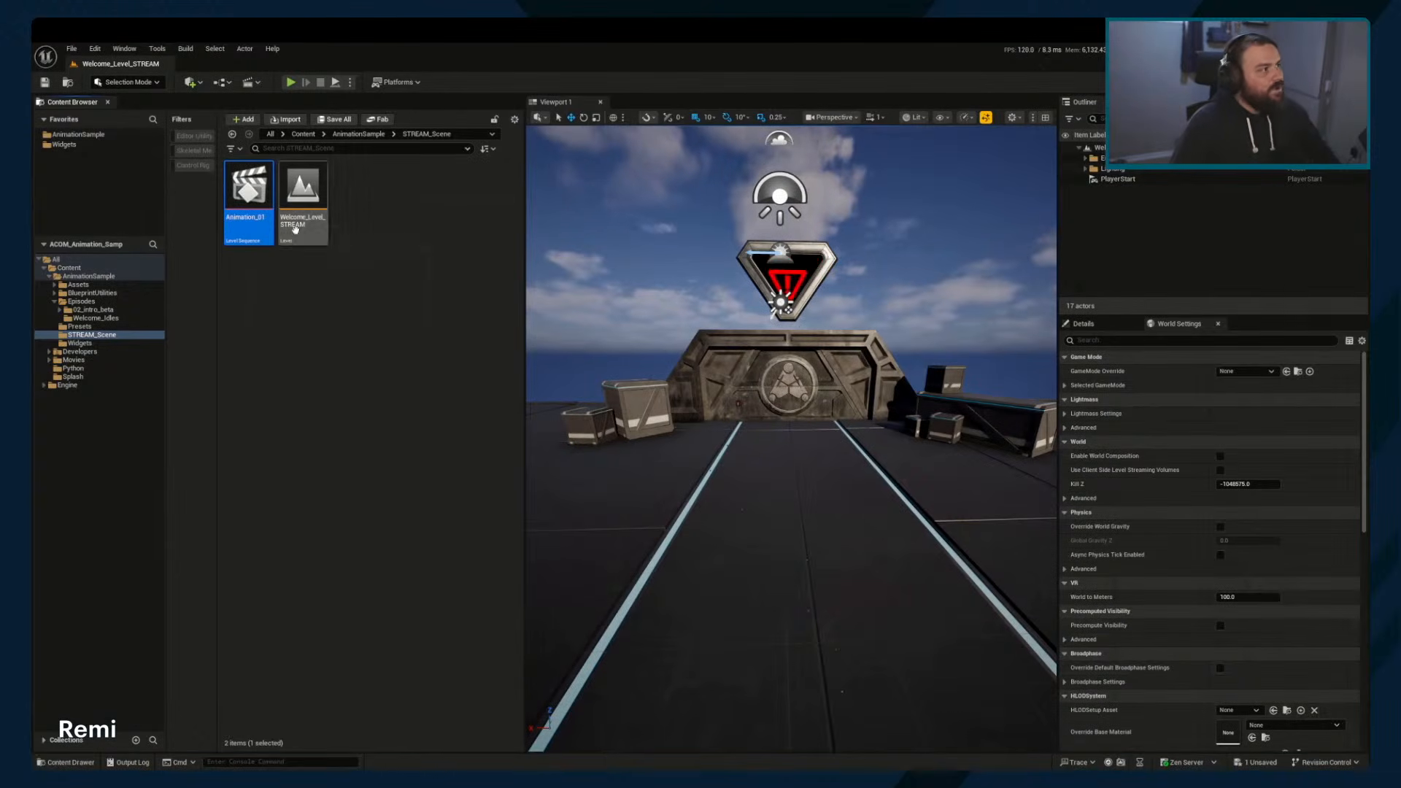
Open Animation_01 in Sequencer, then widen the viewport and make the Sequencer area taller
double_click(264, 198)
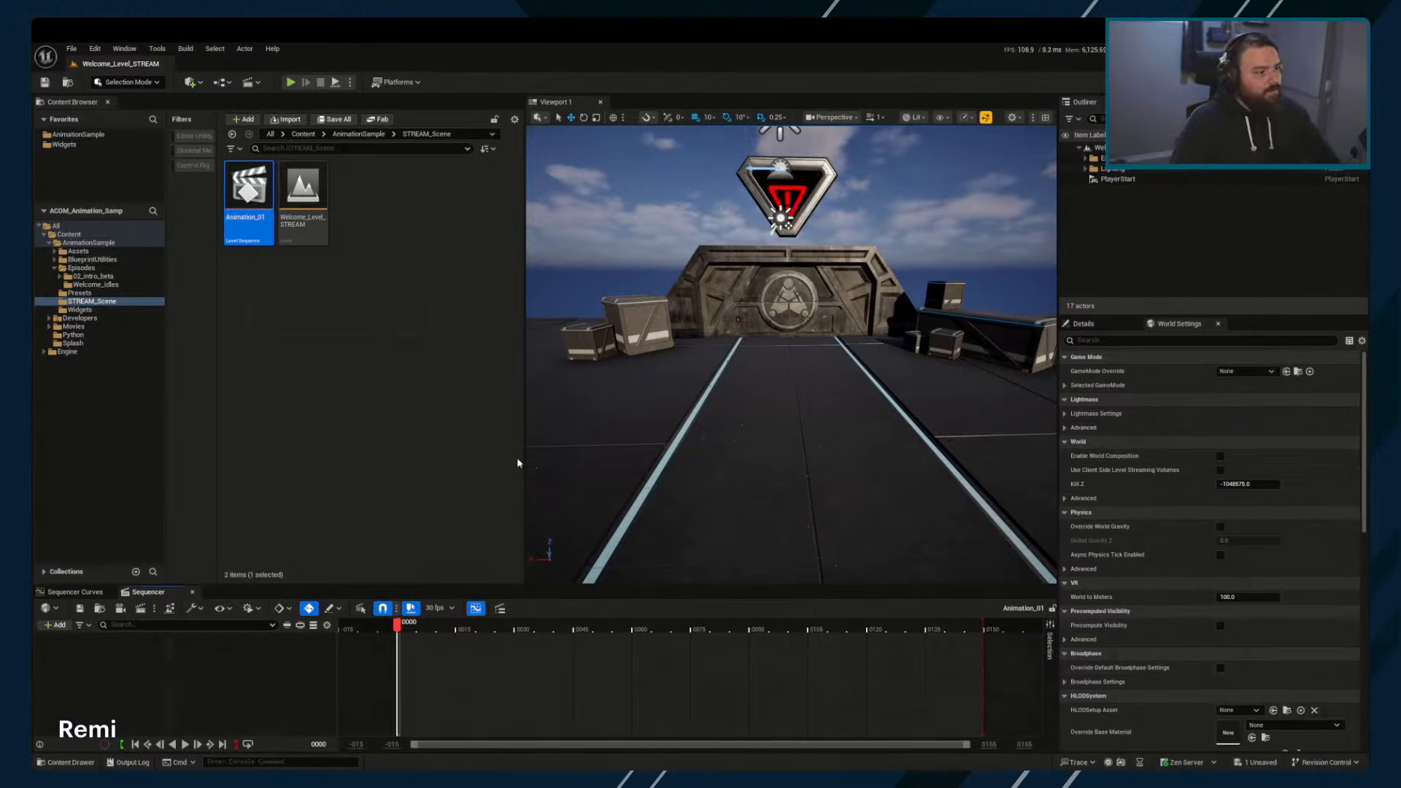
left_click_drag(518, 463, 341, 474)
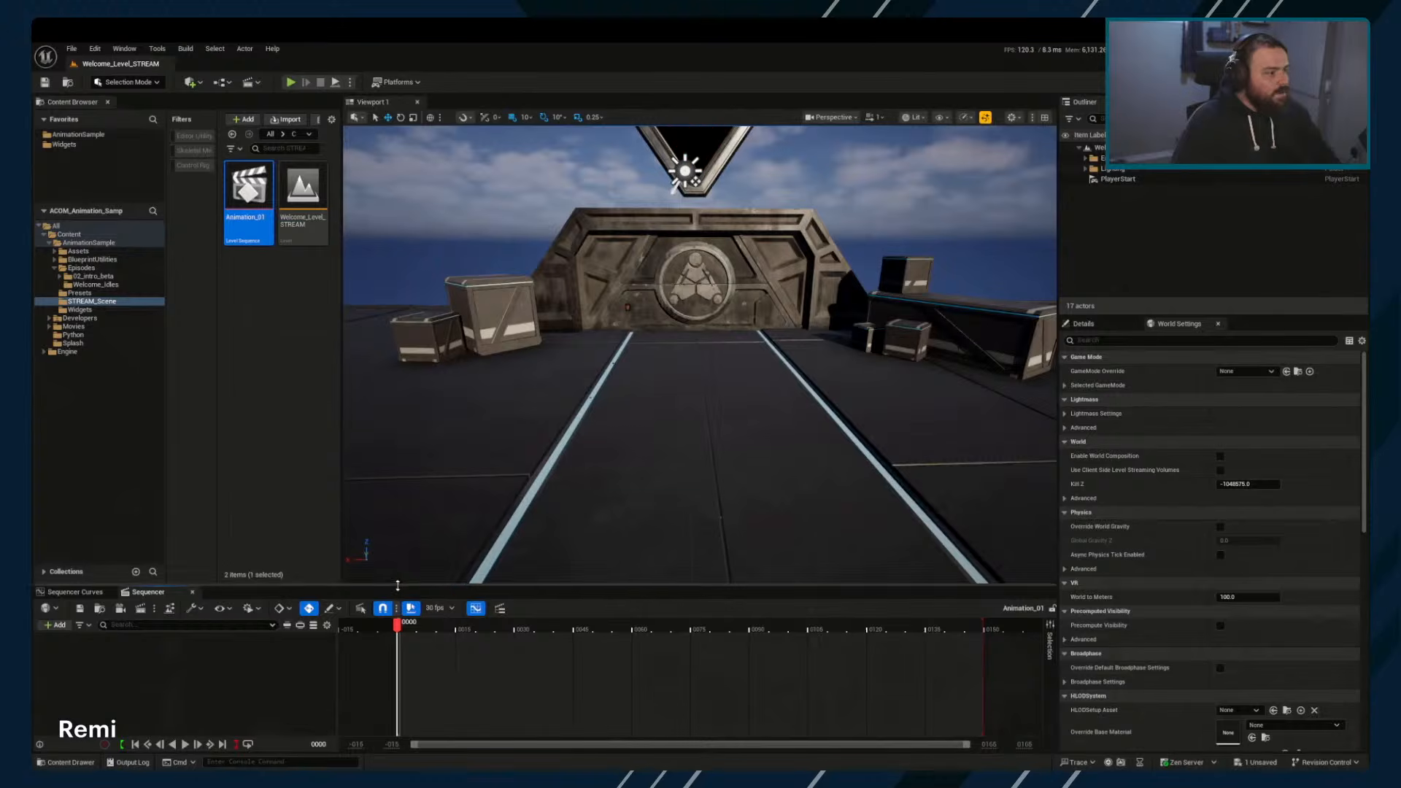
left_click_drag(398, 585, 400, 539)
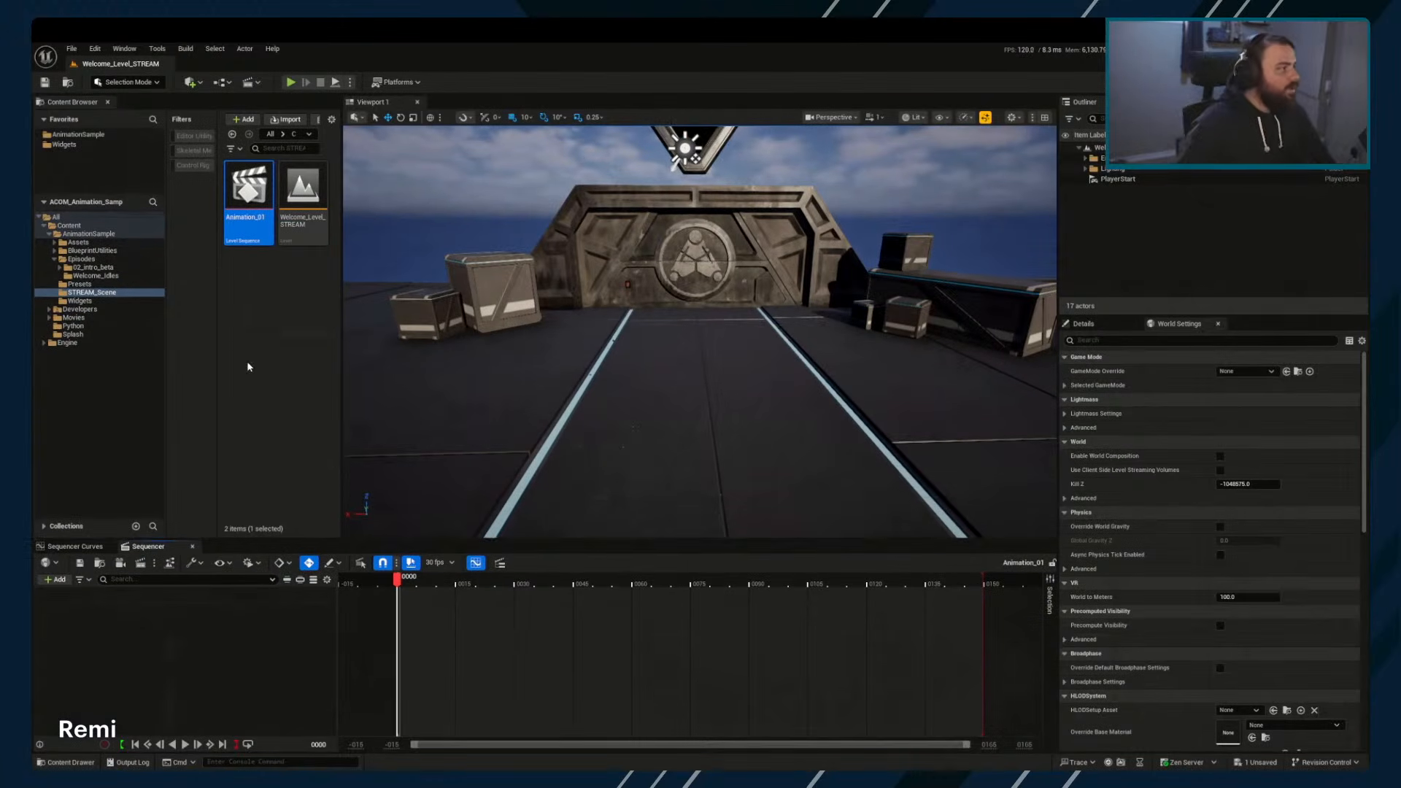
Place Beta_CtrlRig from the Assets/characters/ch_beta_ue/Rigs folder on the warehouse floor, between the two floor light strips
double_click(78, 242)
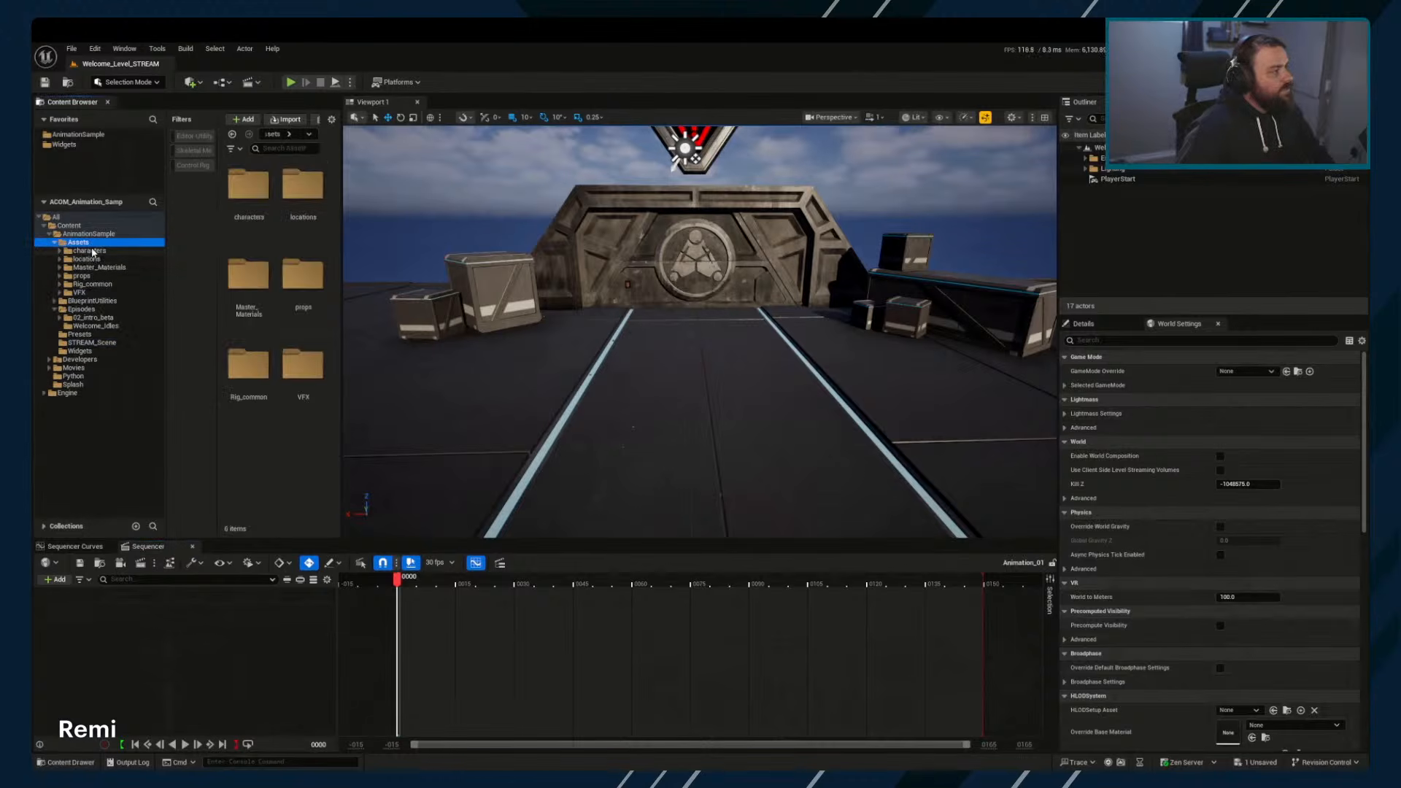
left_click(81, 250)
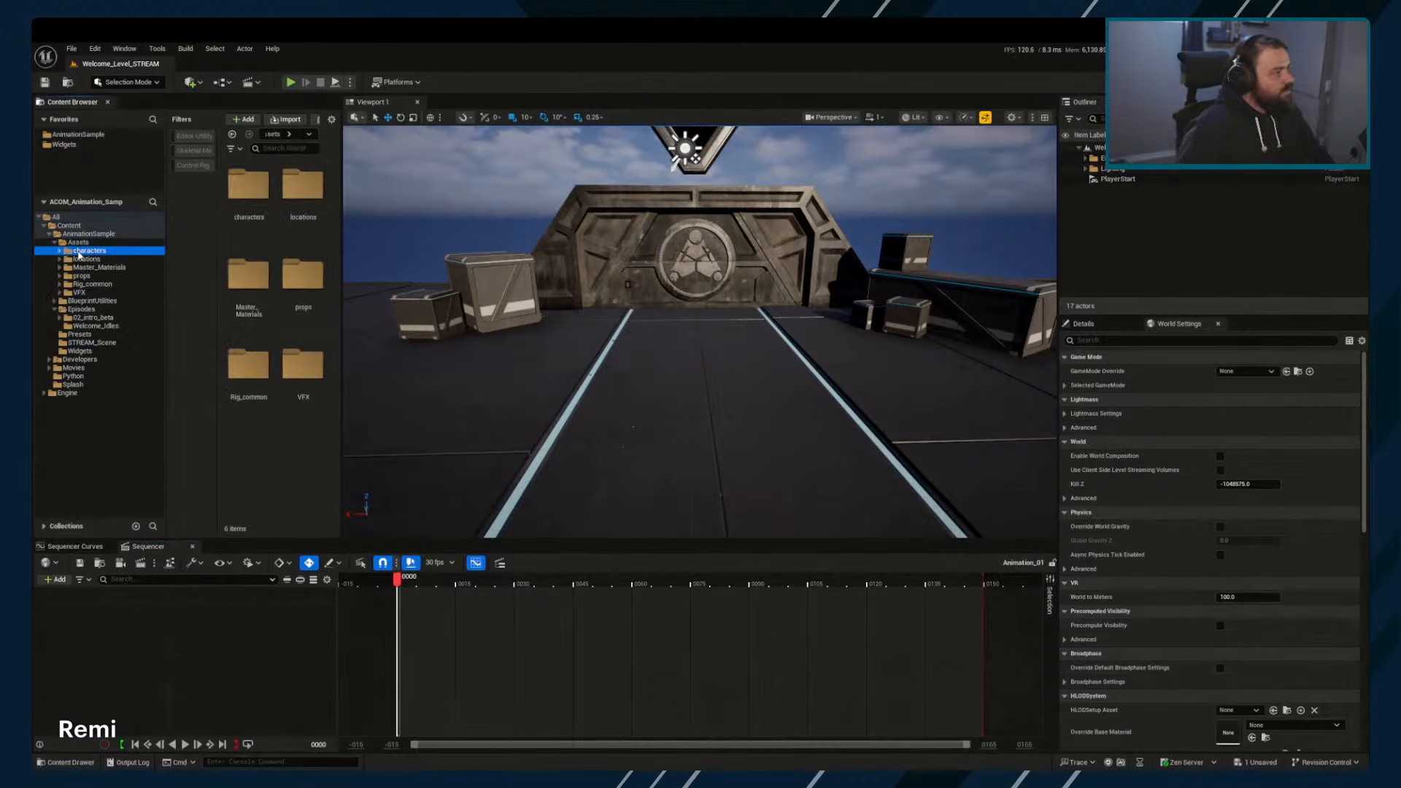
left_click(61, 251)
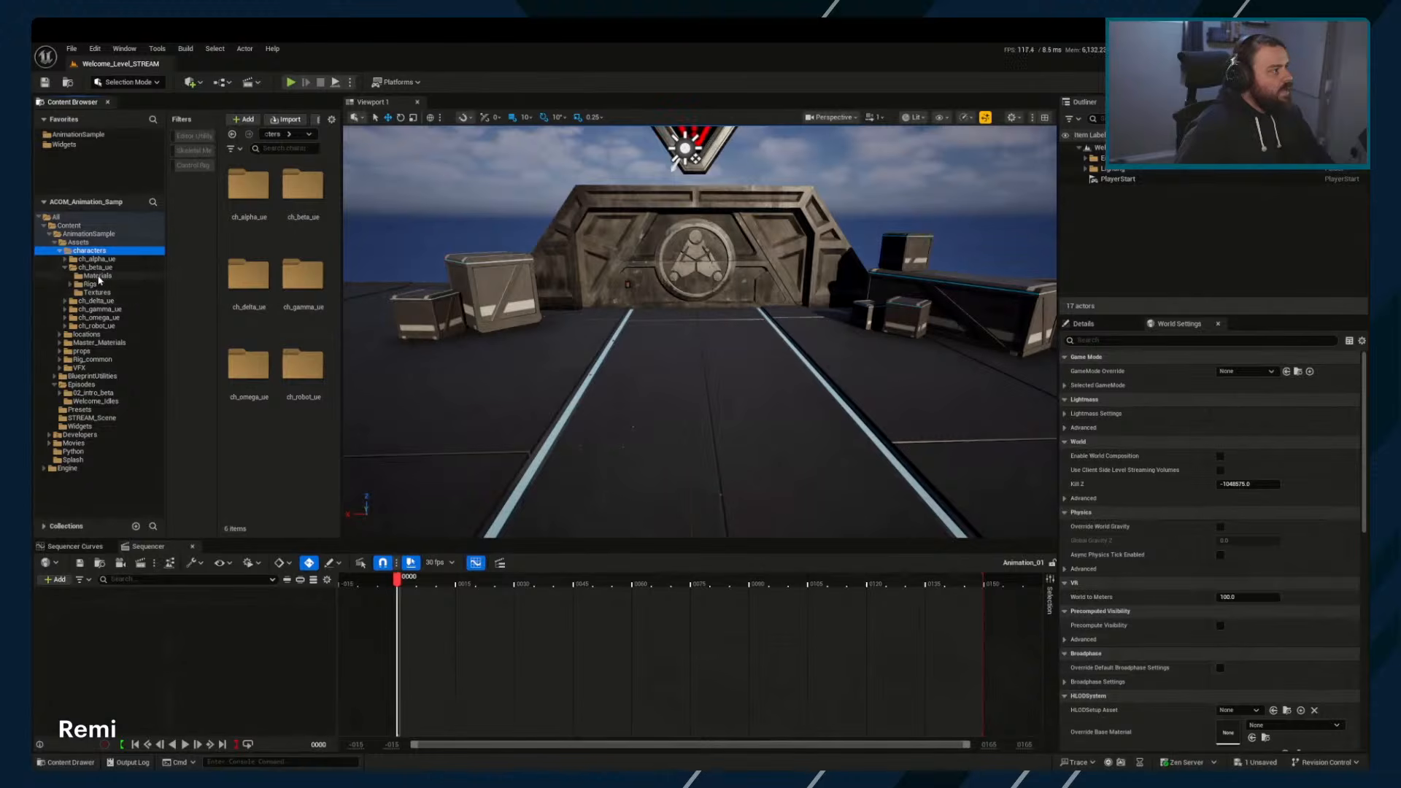
left_click(64, 267)
left_click(95, 268)
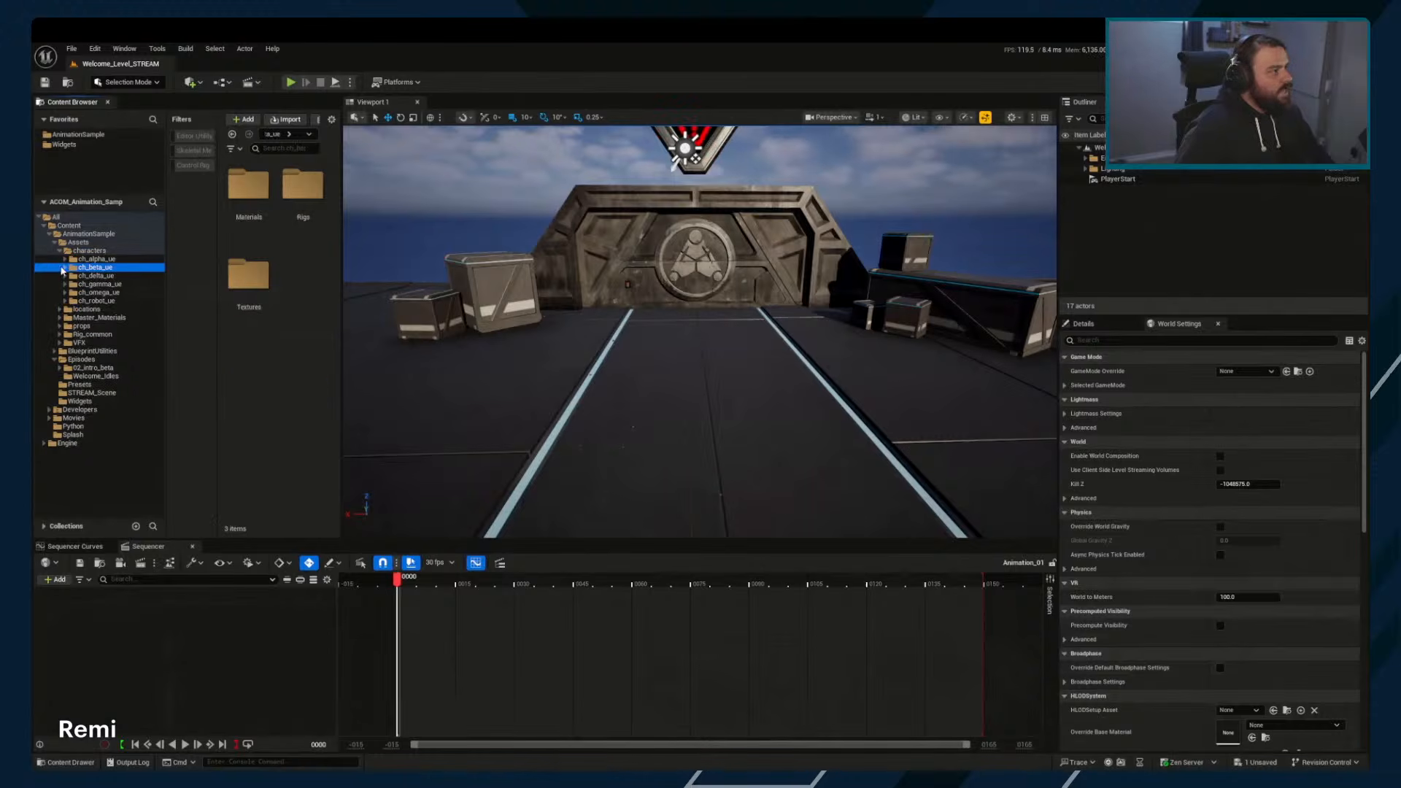
left_click(299, 192)
double_click(299, 192)
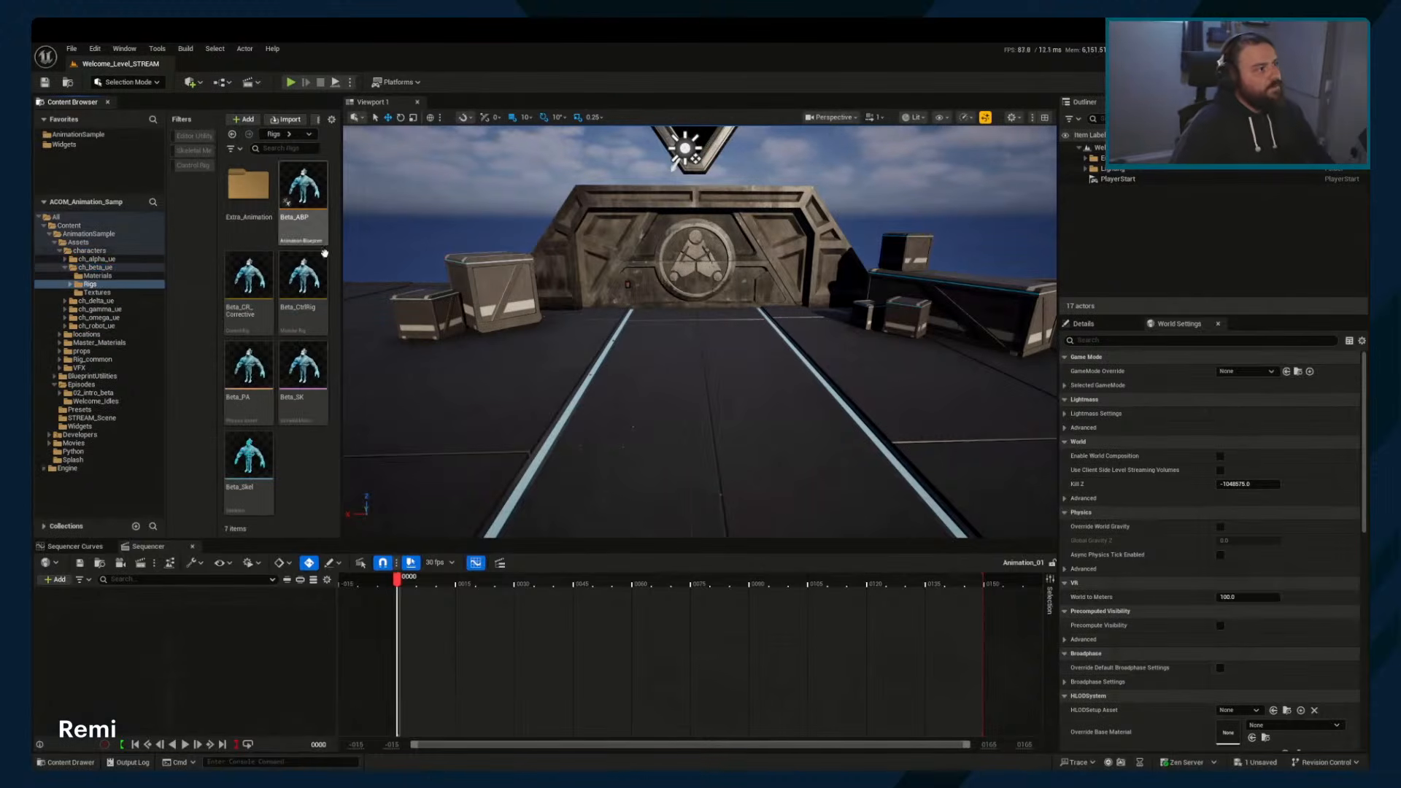
left_click(305, 315)
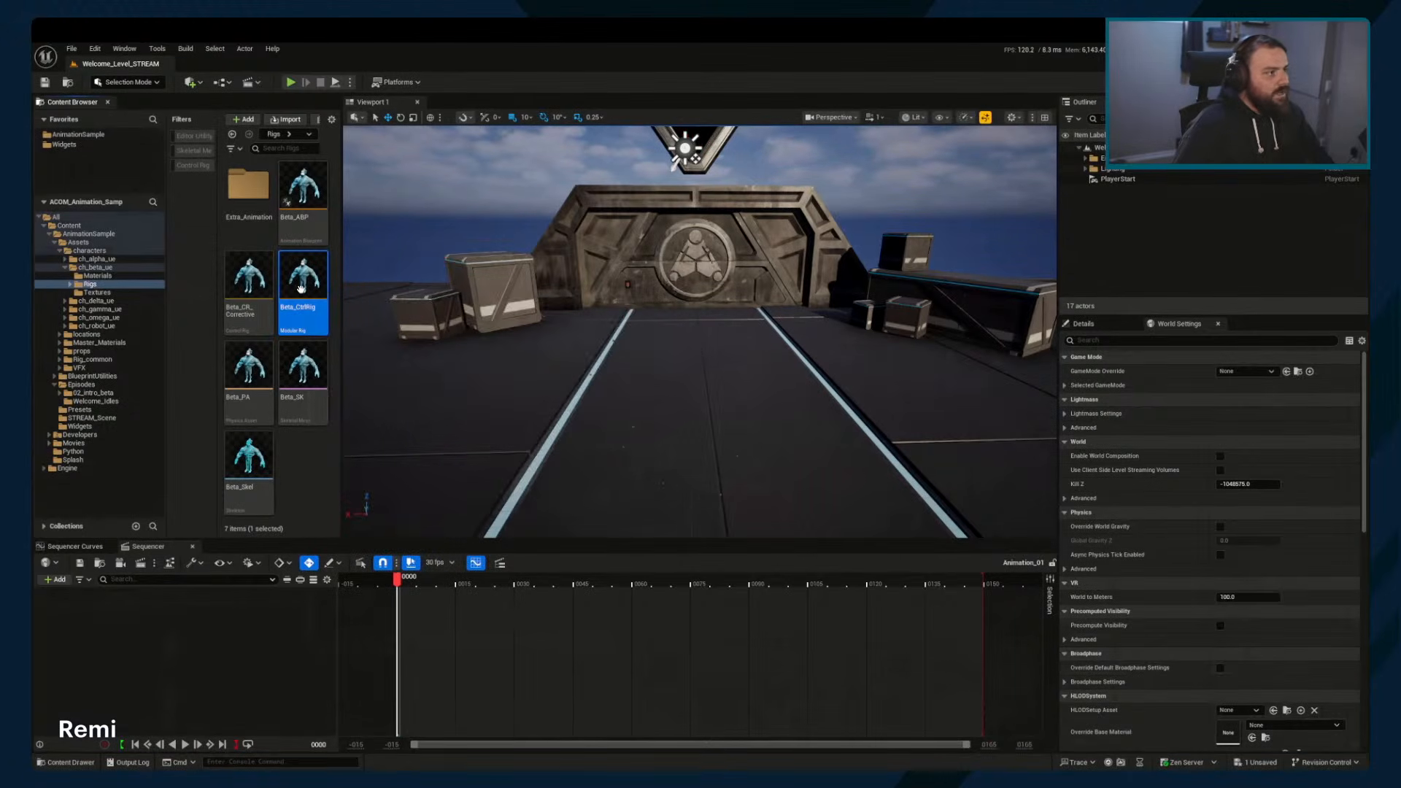
left_click_drag(301, 289, 704, 394)
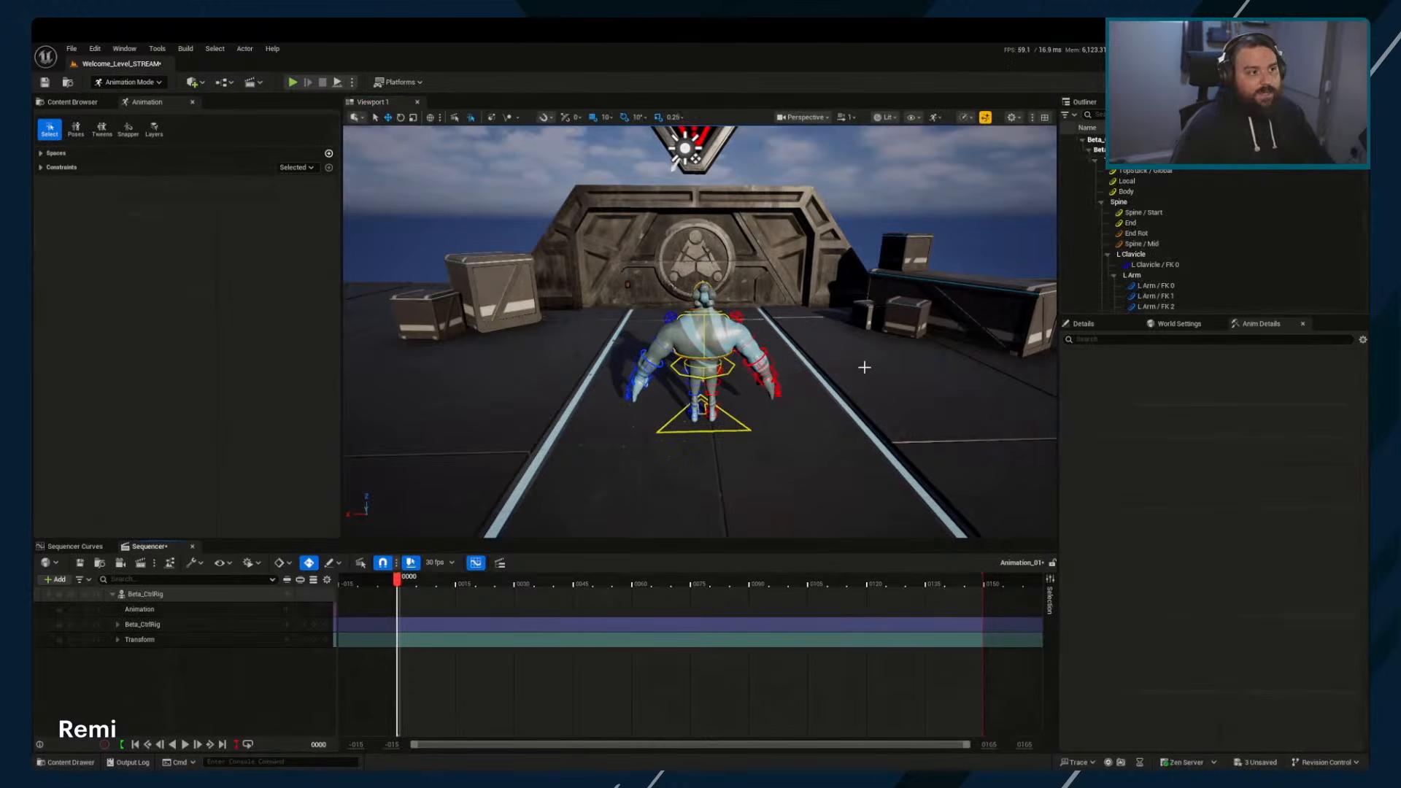
Select the Beta_CtrlRig actor in the Outliner and close the Sequencer
left_click(1089, 106)
left_click(1072, 181)
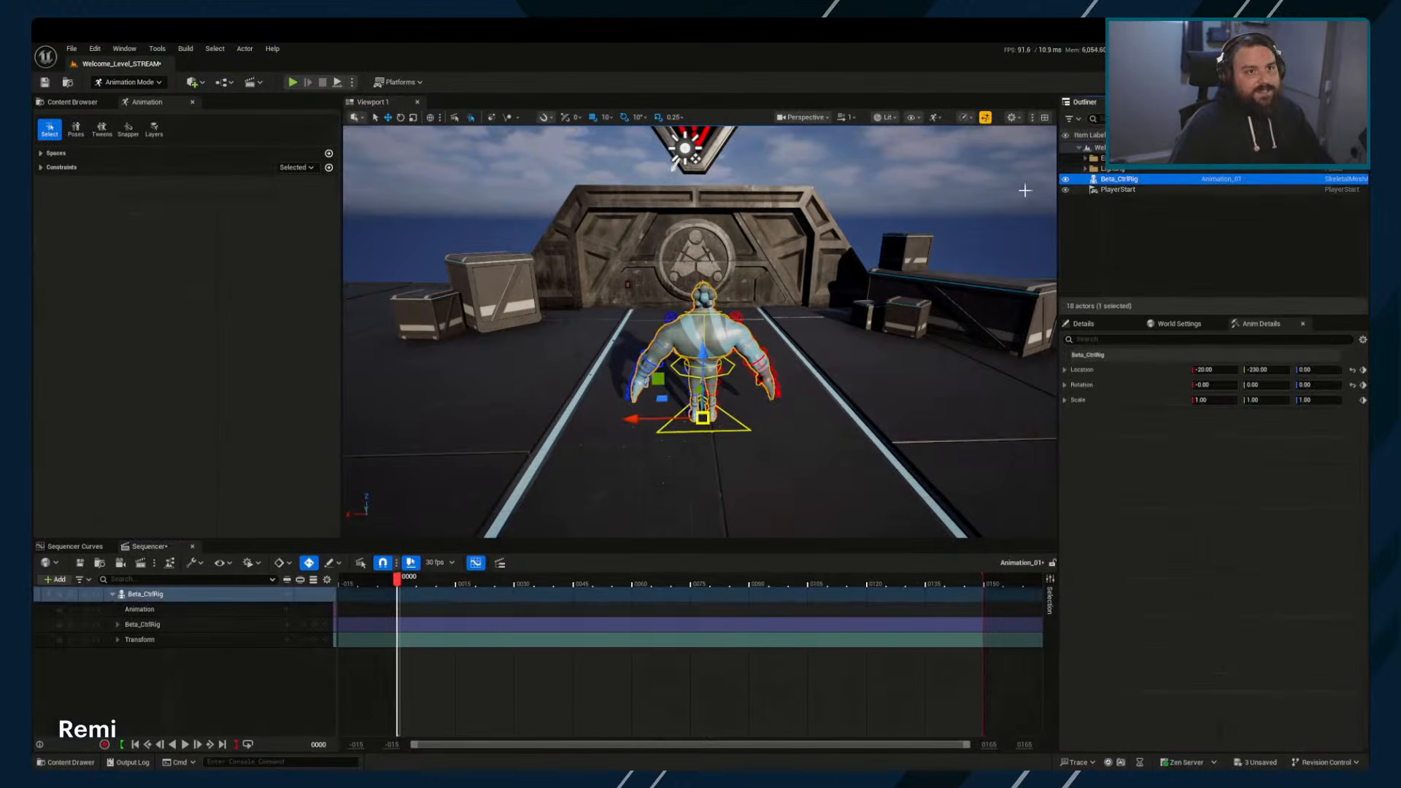
left_click(193, 547)
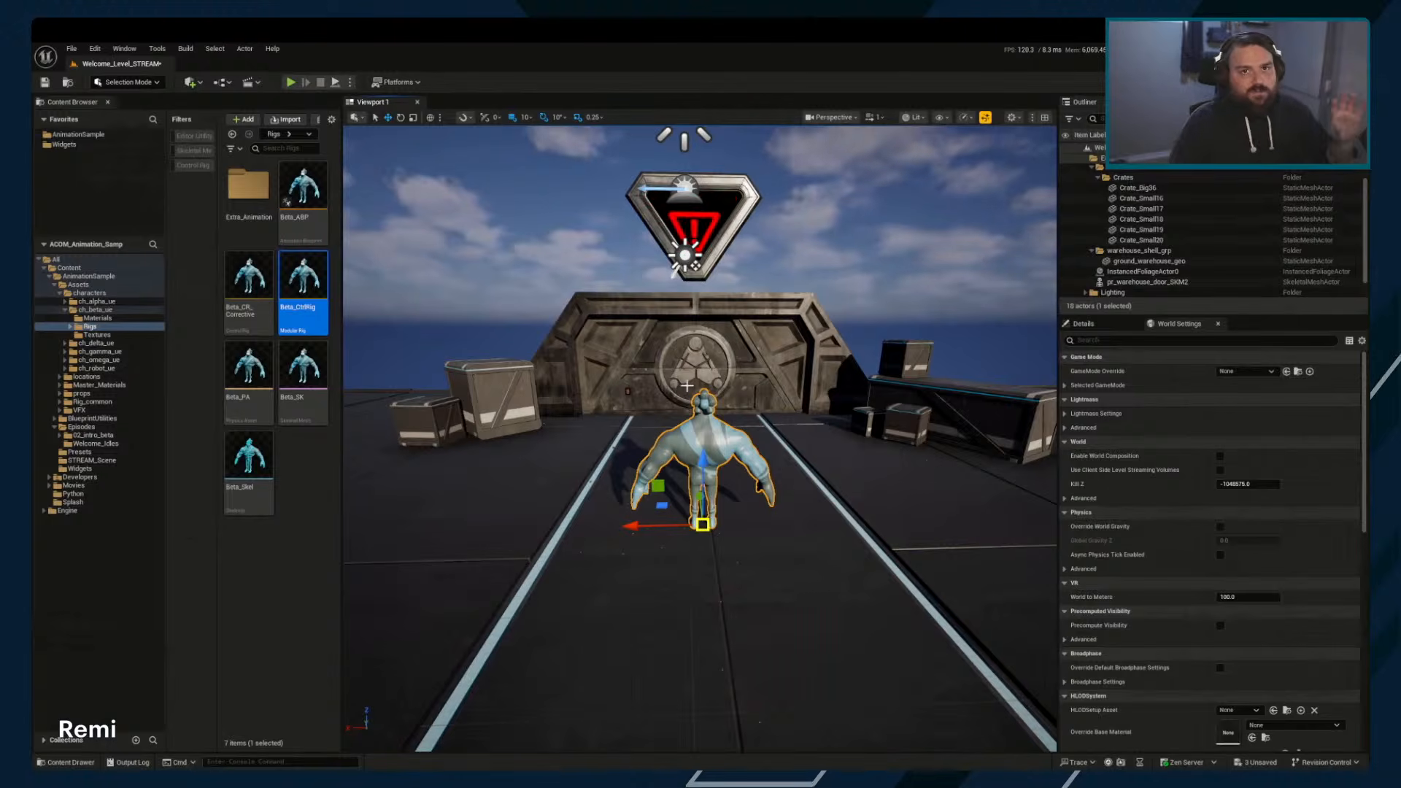
Return to the AnimationSample folder and collapse the ch_beta_ue and characters folders in the folder tree
left_click(89, 276)
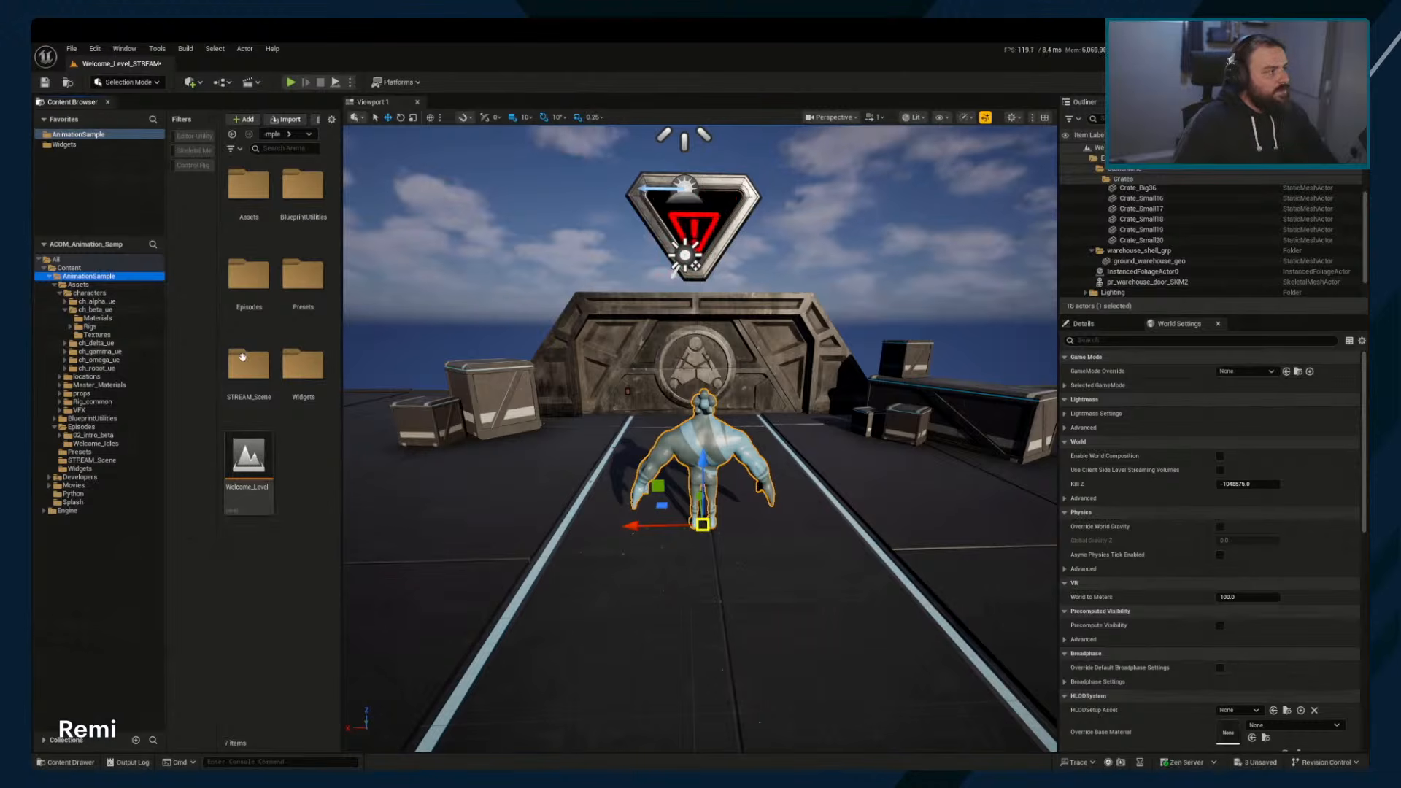
left_click(91, 269)
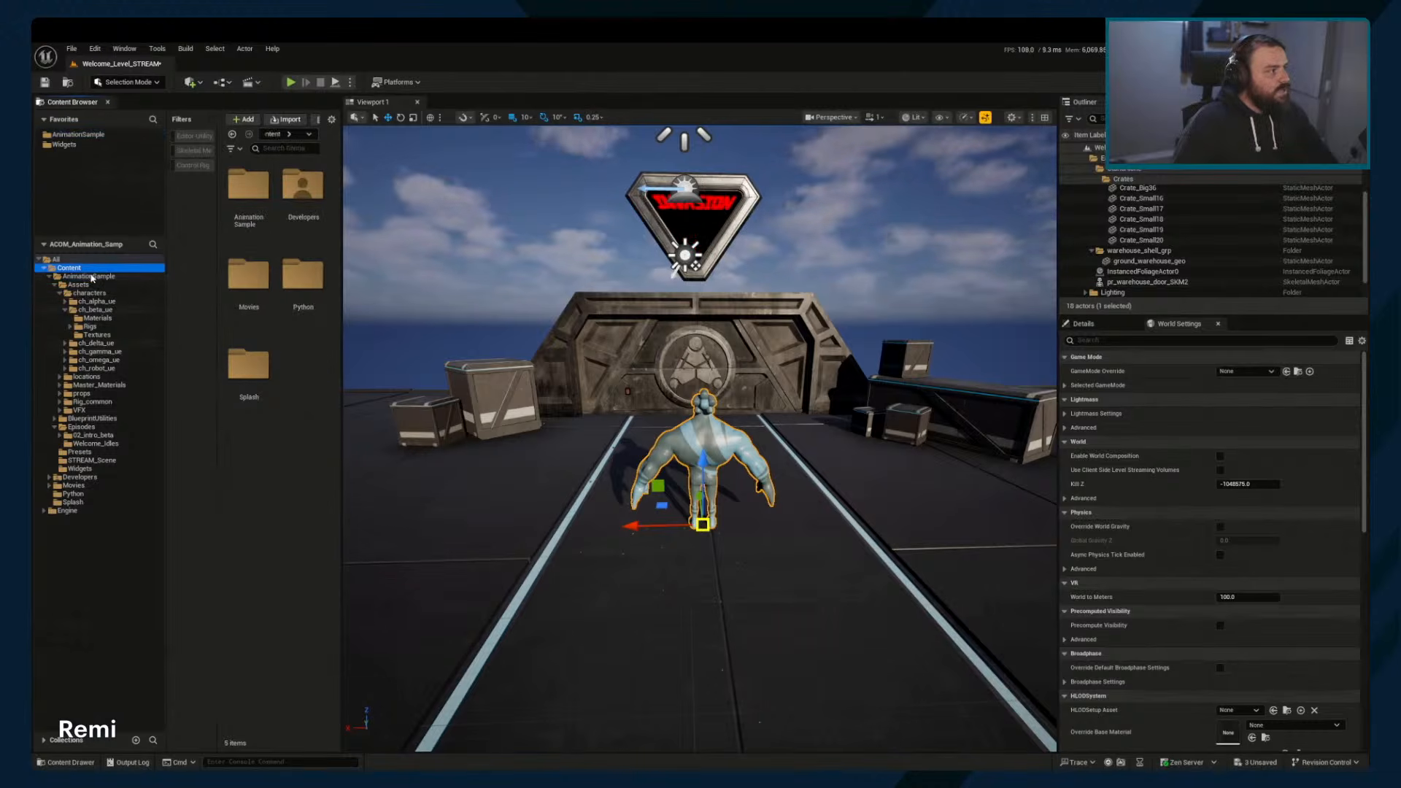
left_click(86, 276)
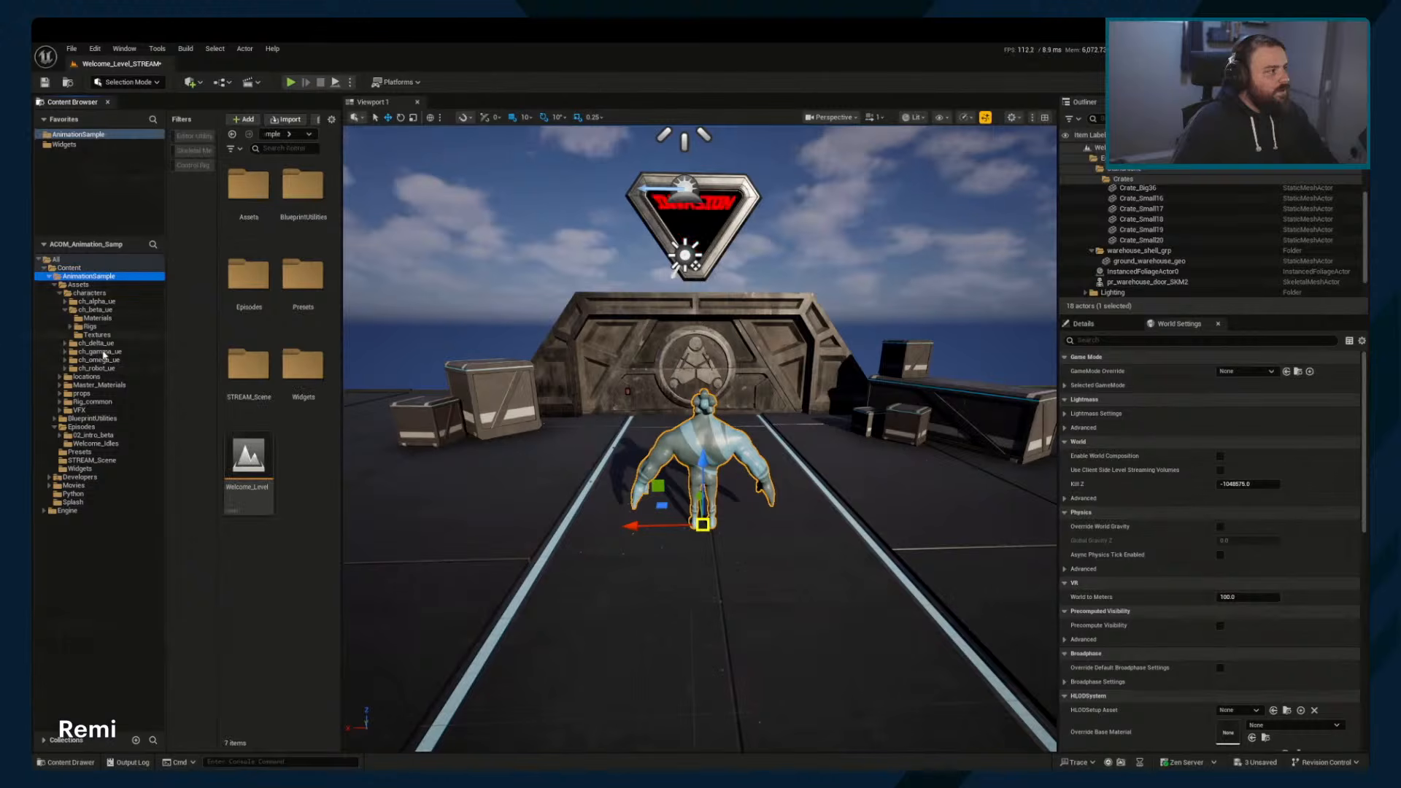
left_click(65, 309)
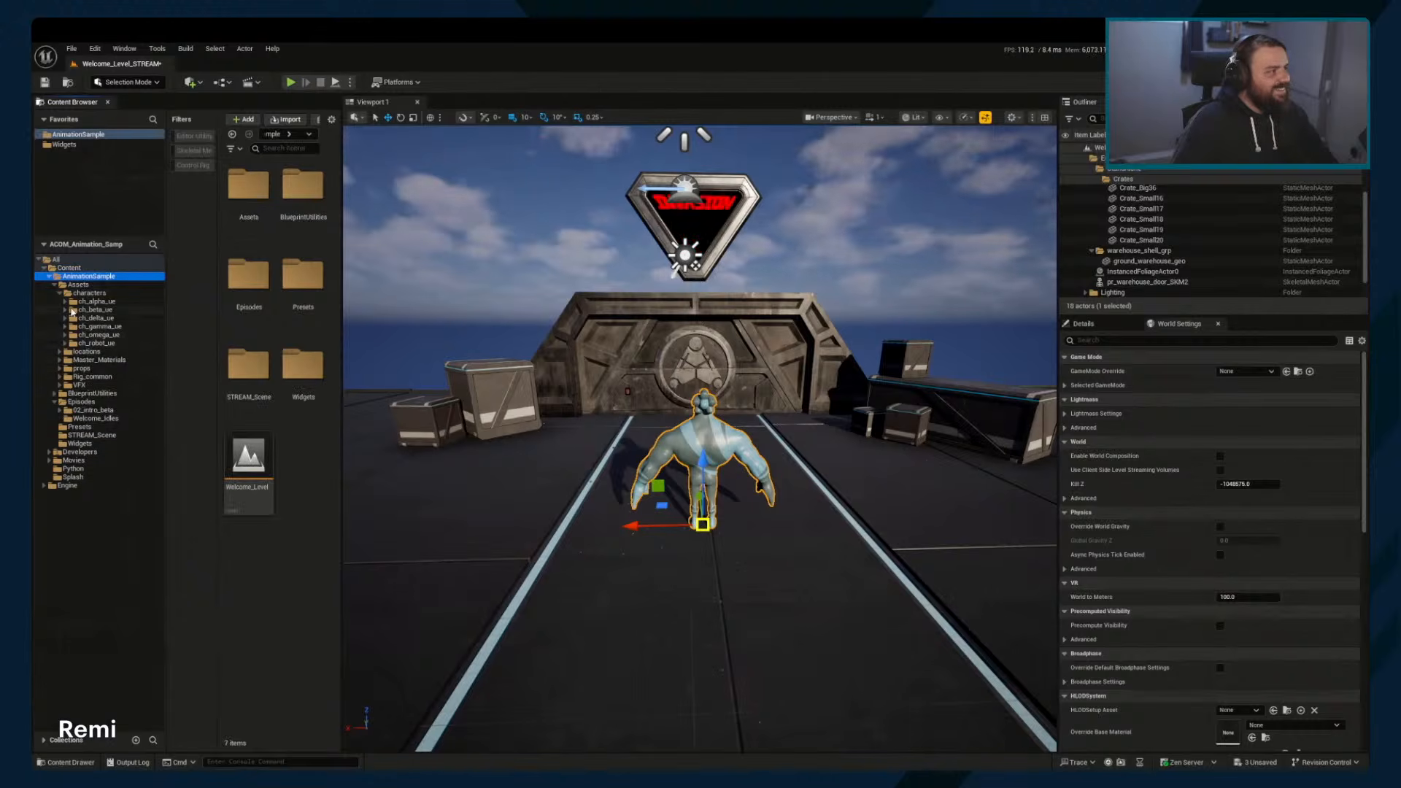
left_click(60, 293)
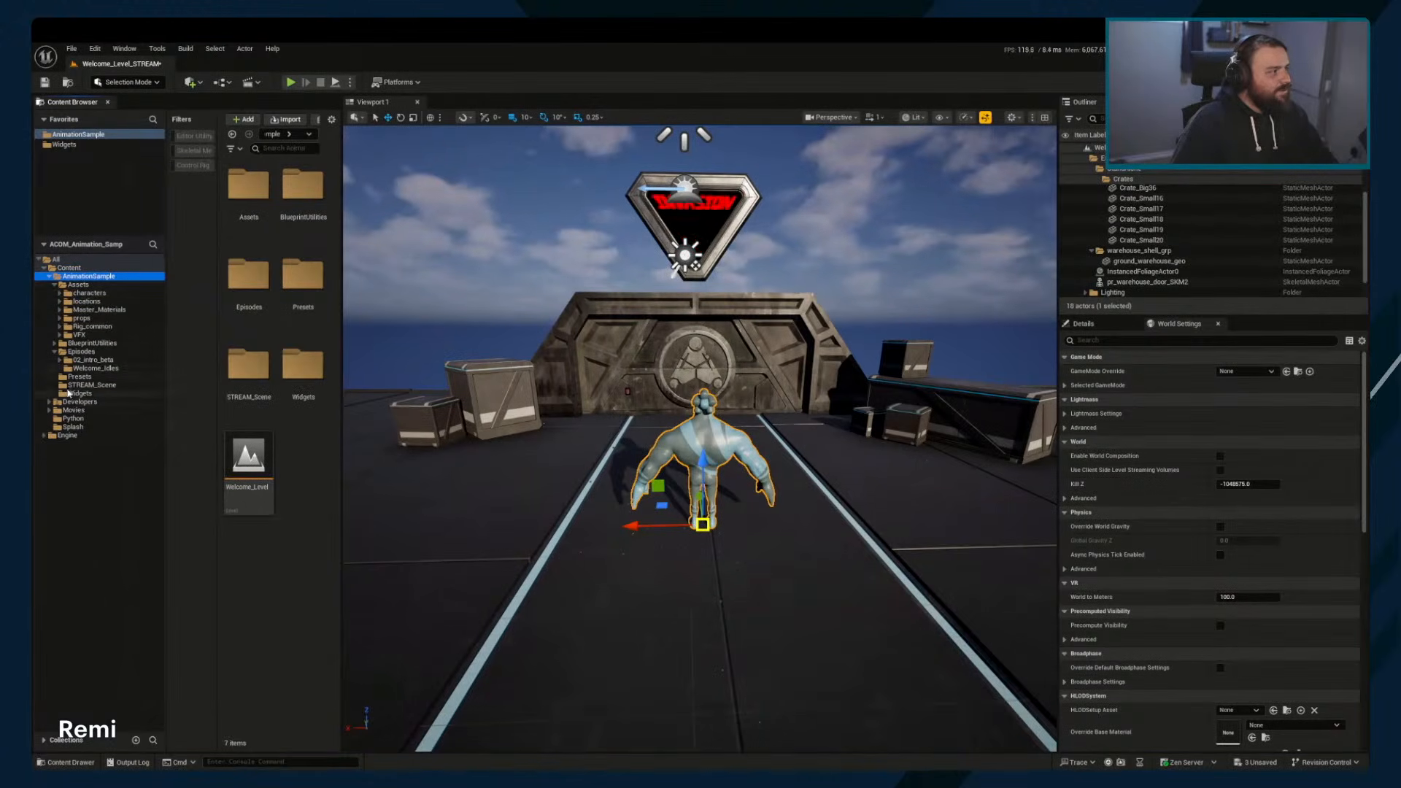
Add the STREAM_Scene folder from AnimationSample to Favorites and open it from there
left_click(92, 369)
left_click(81, 352)
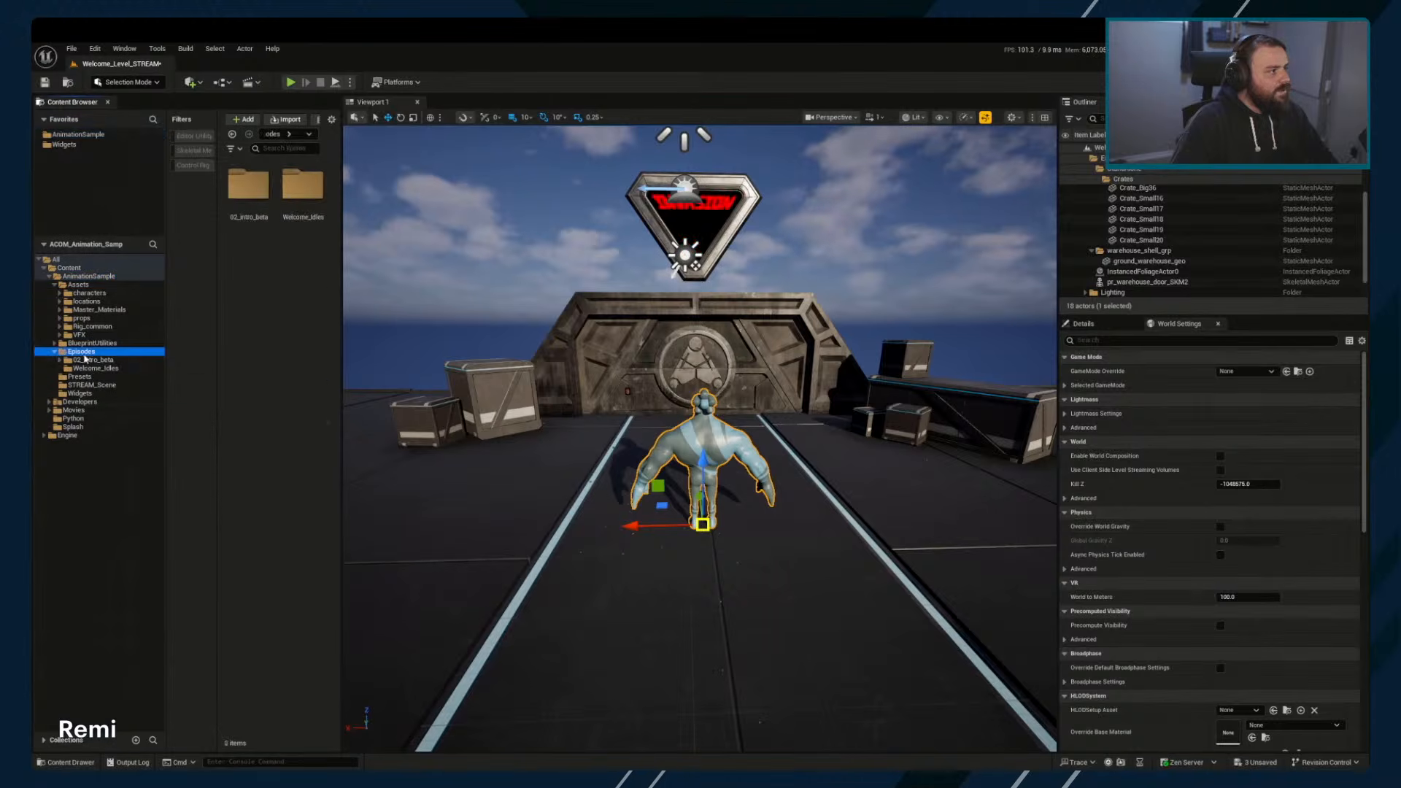
left_click(86, 276)
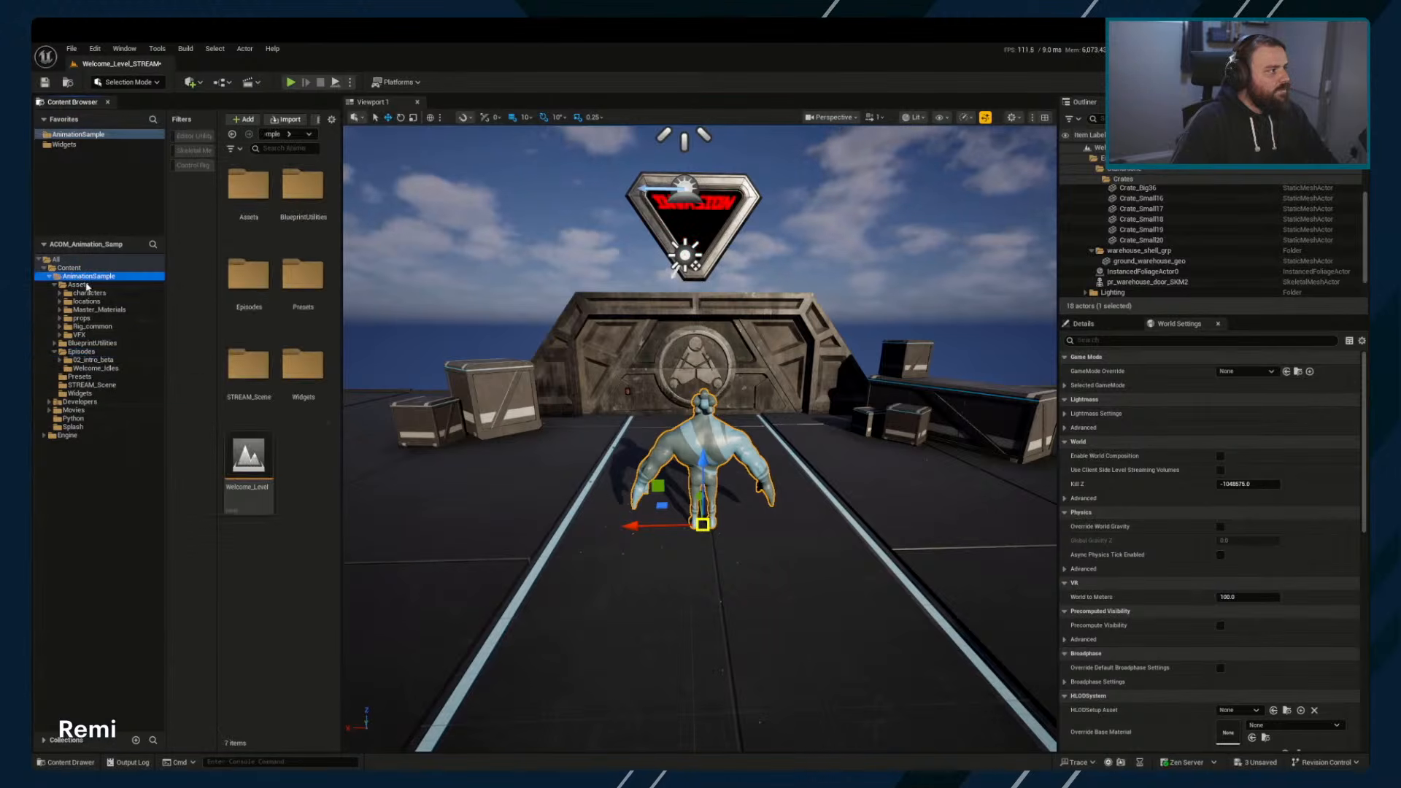
left_click(261, 367)
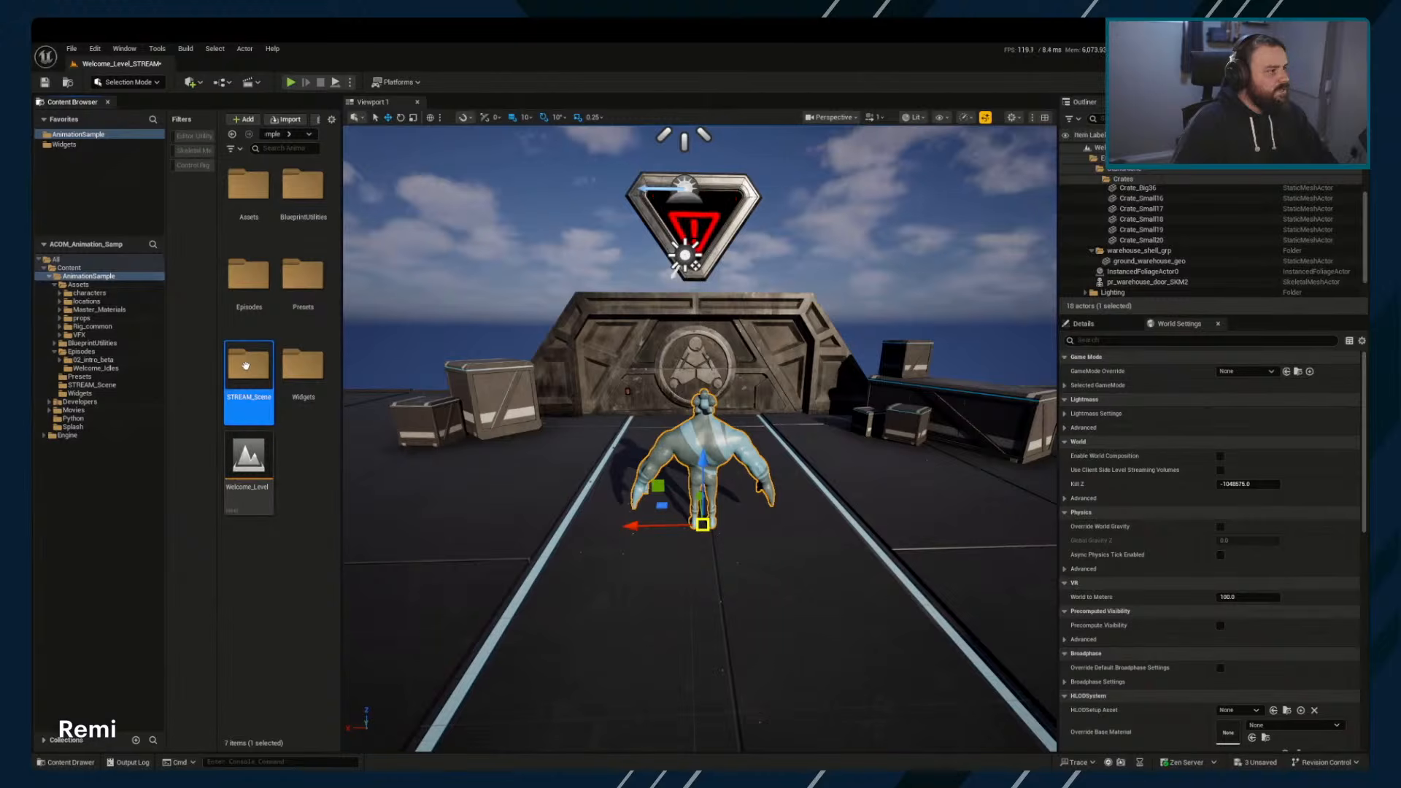
left_click_drag(251, 364, 83, 186)
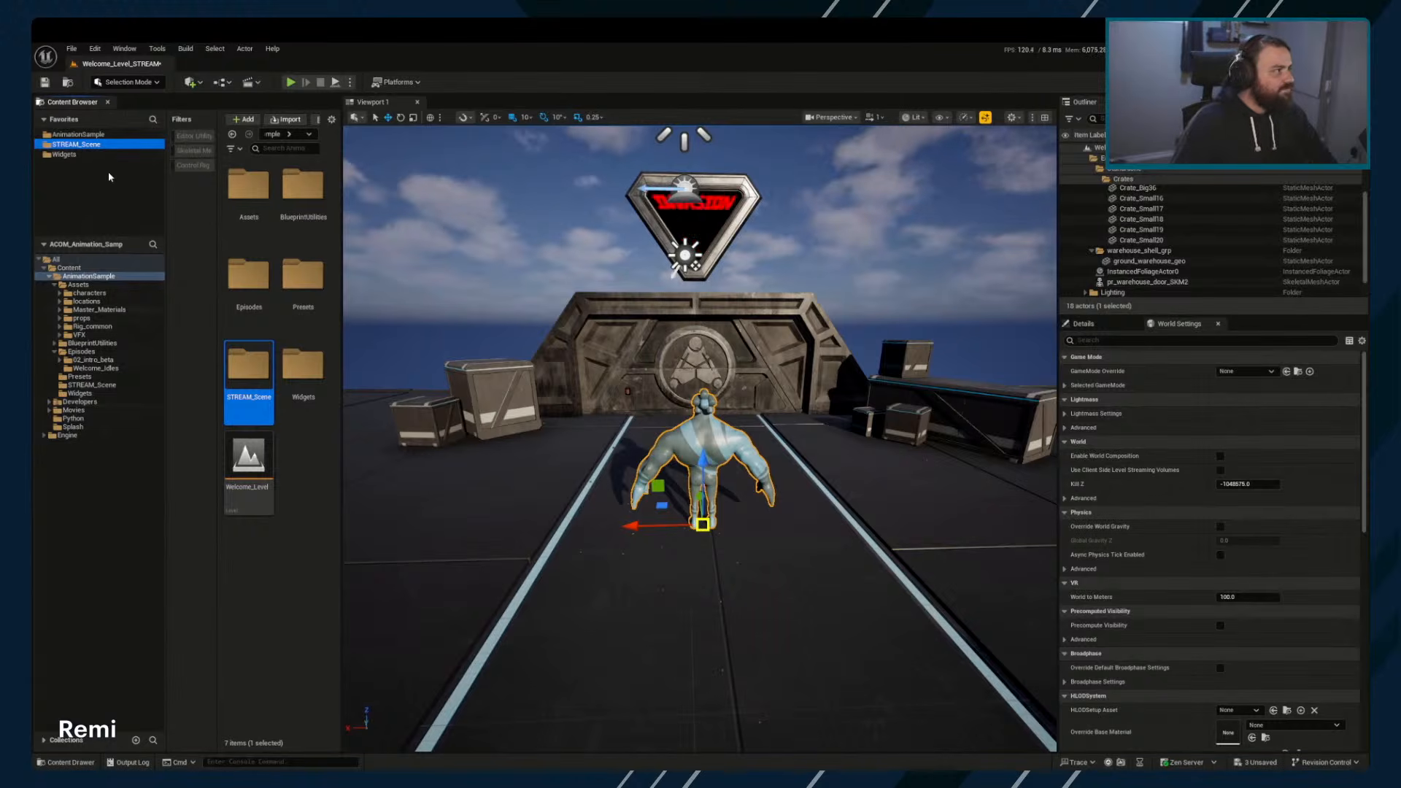
left_click(91, 143)
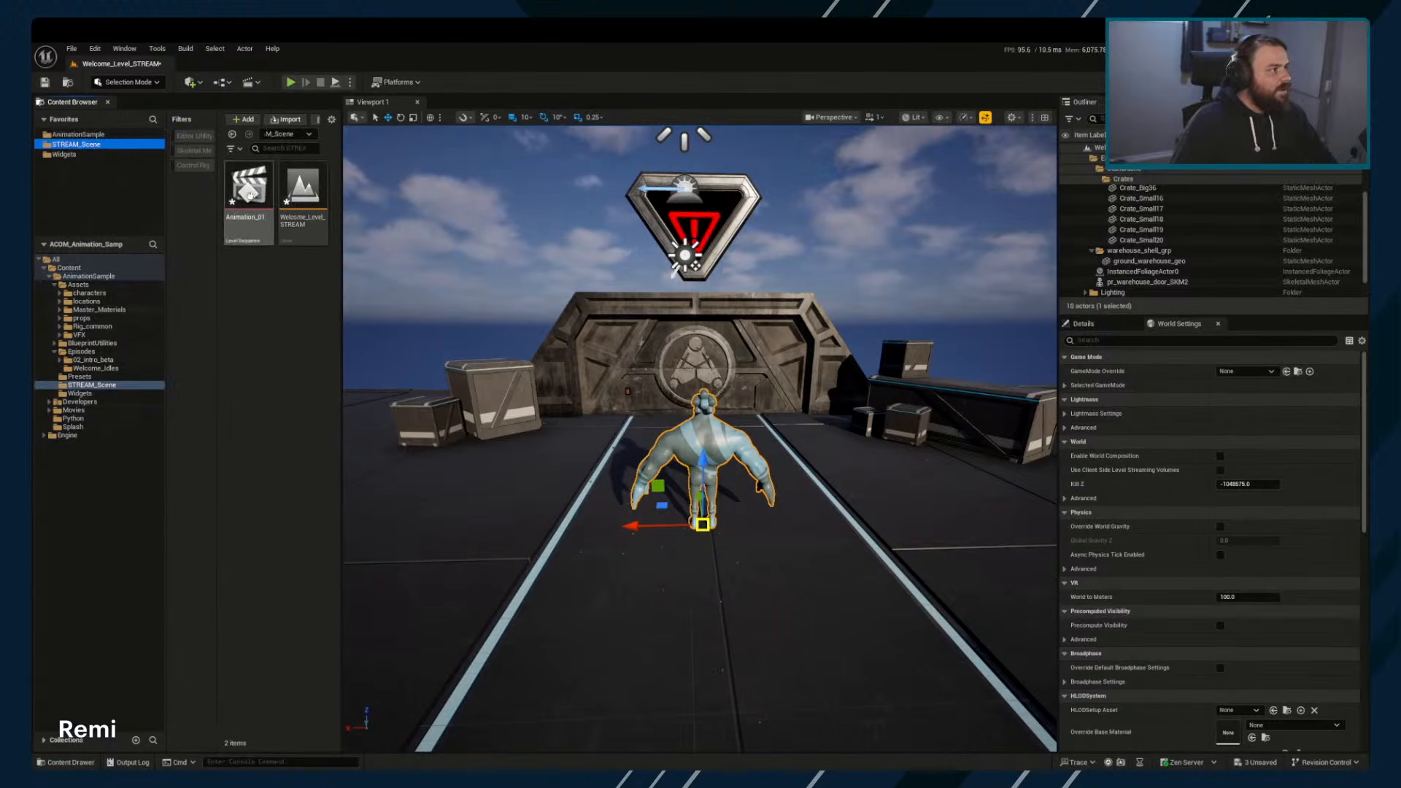
Open the Animation_01 Level Sequence in Sequencer and select its Beta_CtrlRig track
left_click(255, 197)
double_click(253, 192)
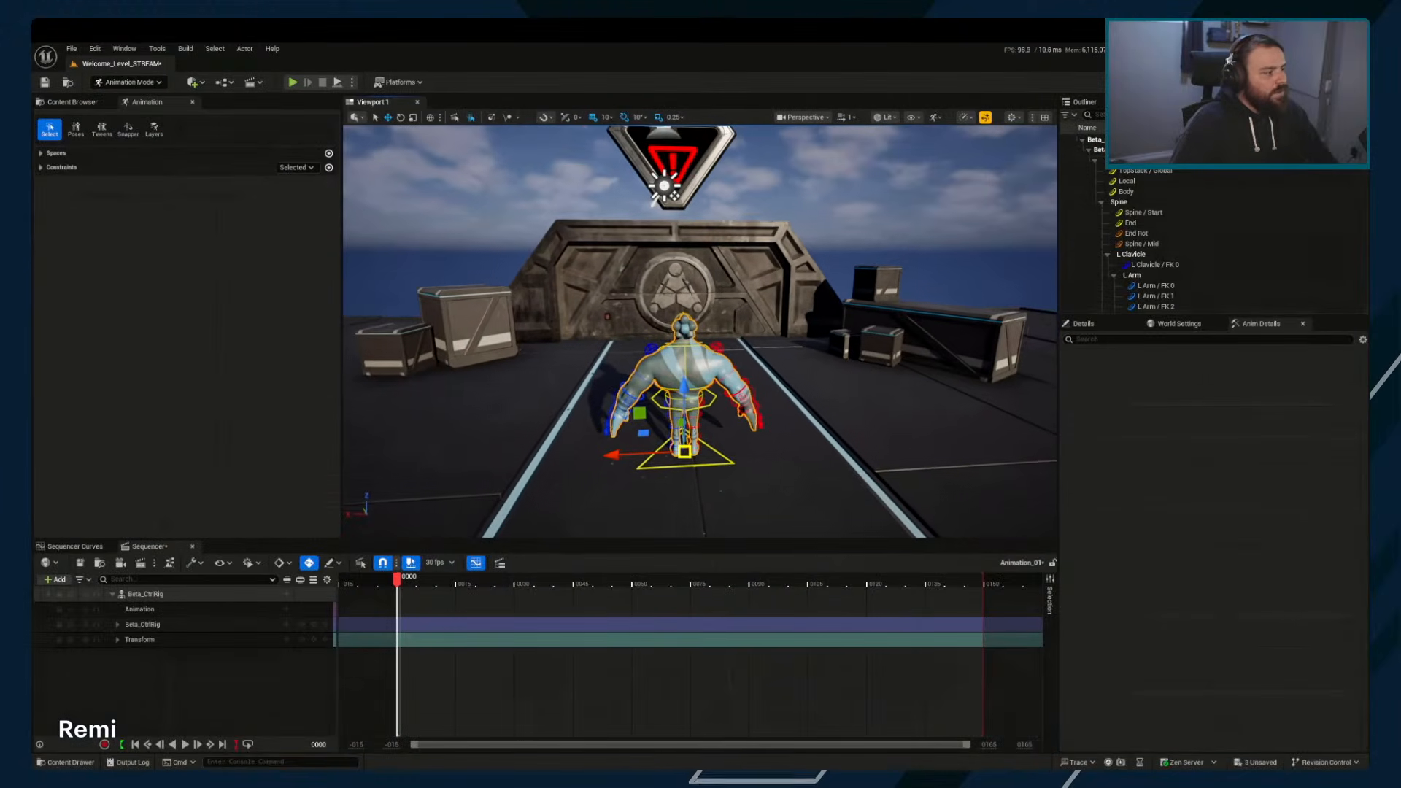
left_click(205, 593)
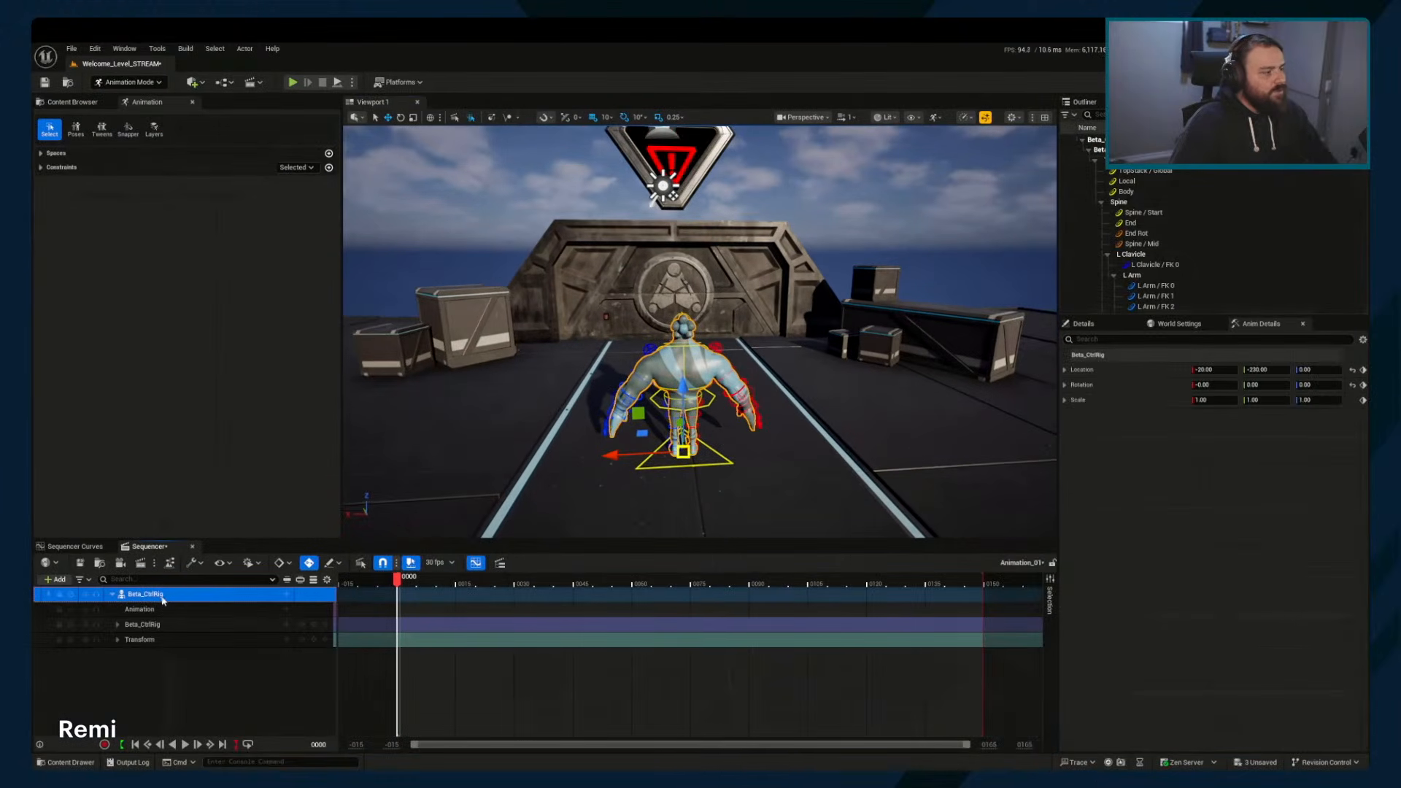
right_click_drag(397, 313, 392, 311)
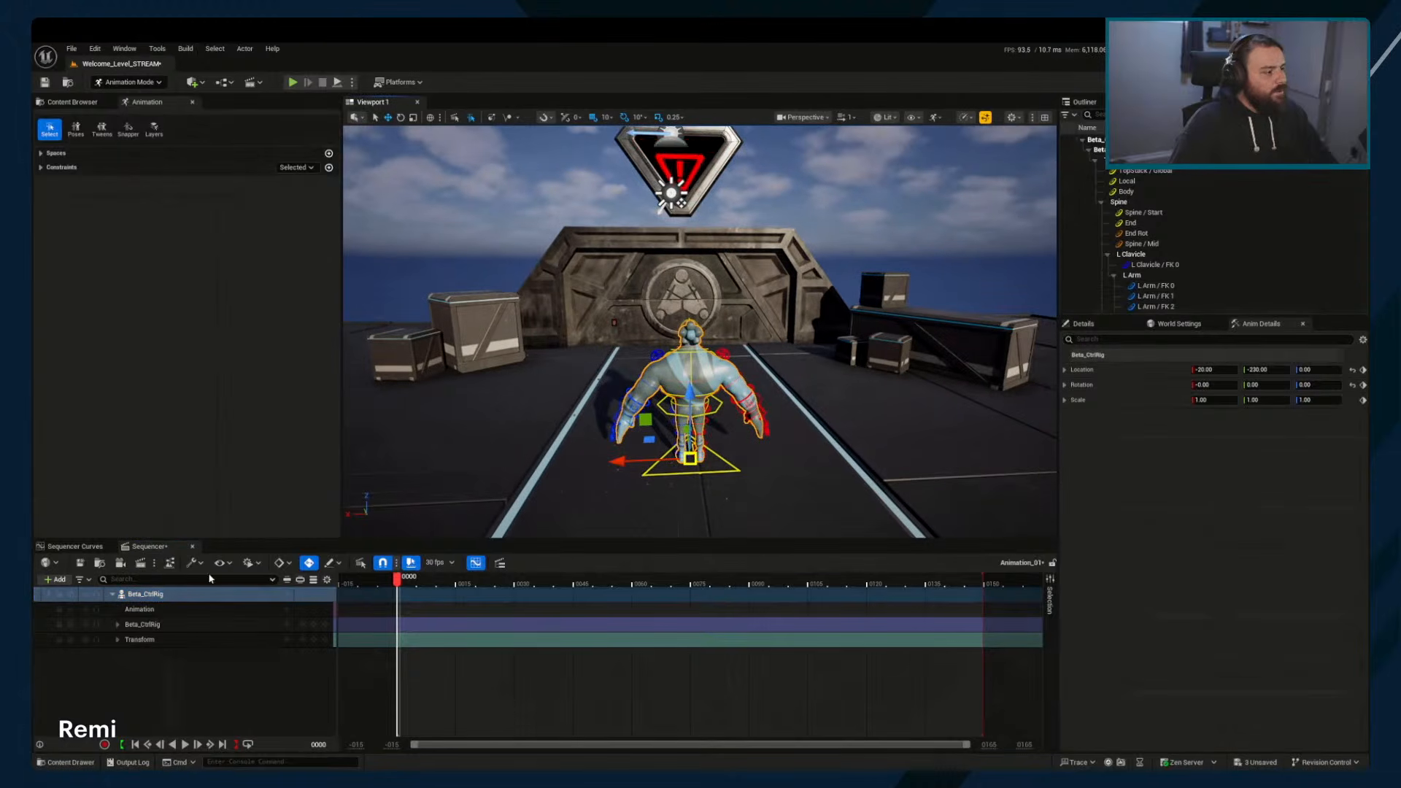
Convert the Beta_CtrlRig track's binding to a Spawnable Actor
right_click(159, 594)
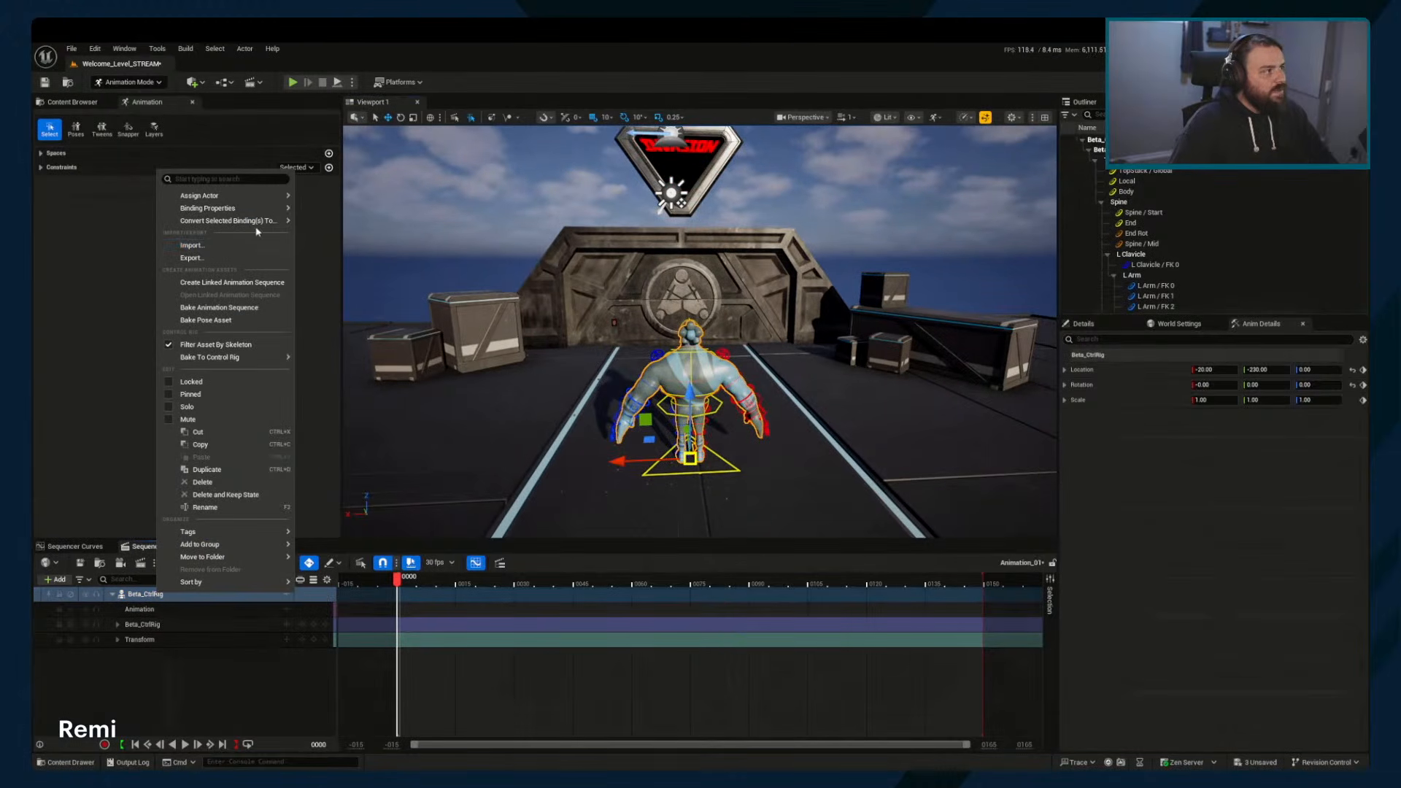
mouse_move(259, 223)
left_click(146, 597)
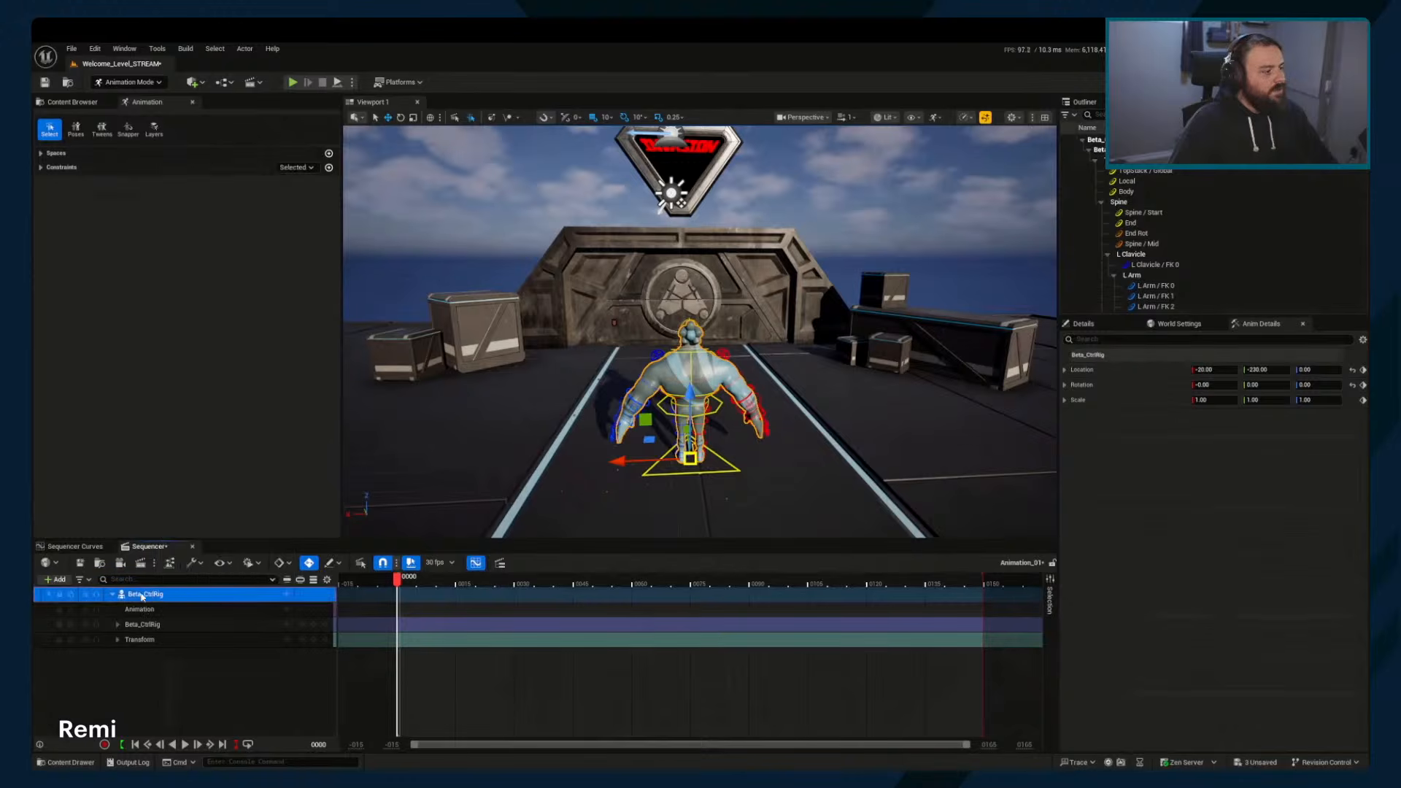
right_click(165, 593)
mouse_move(222, 222)
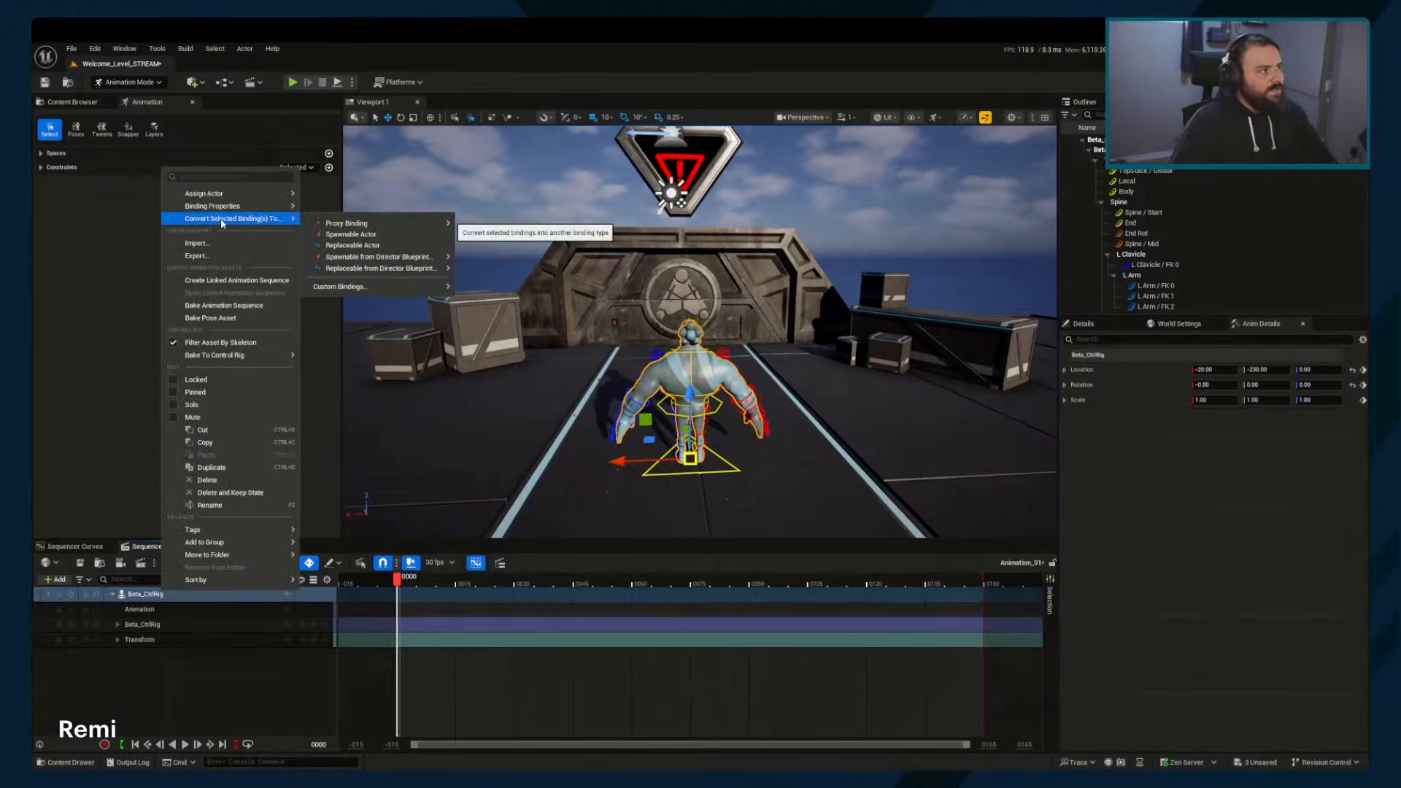
left_click(355, 240)
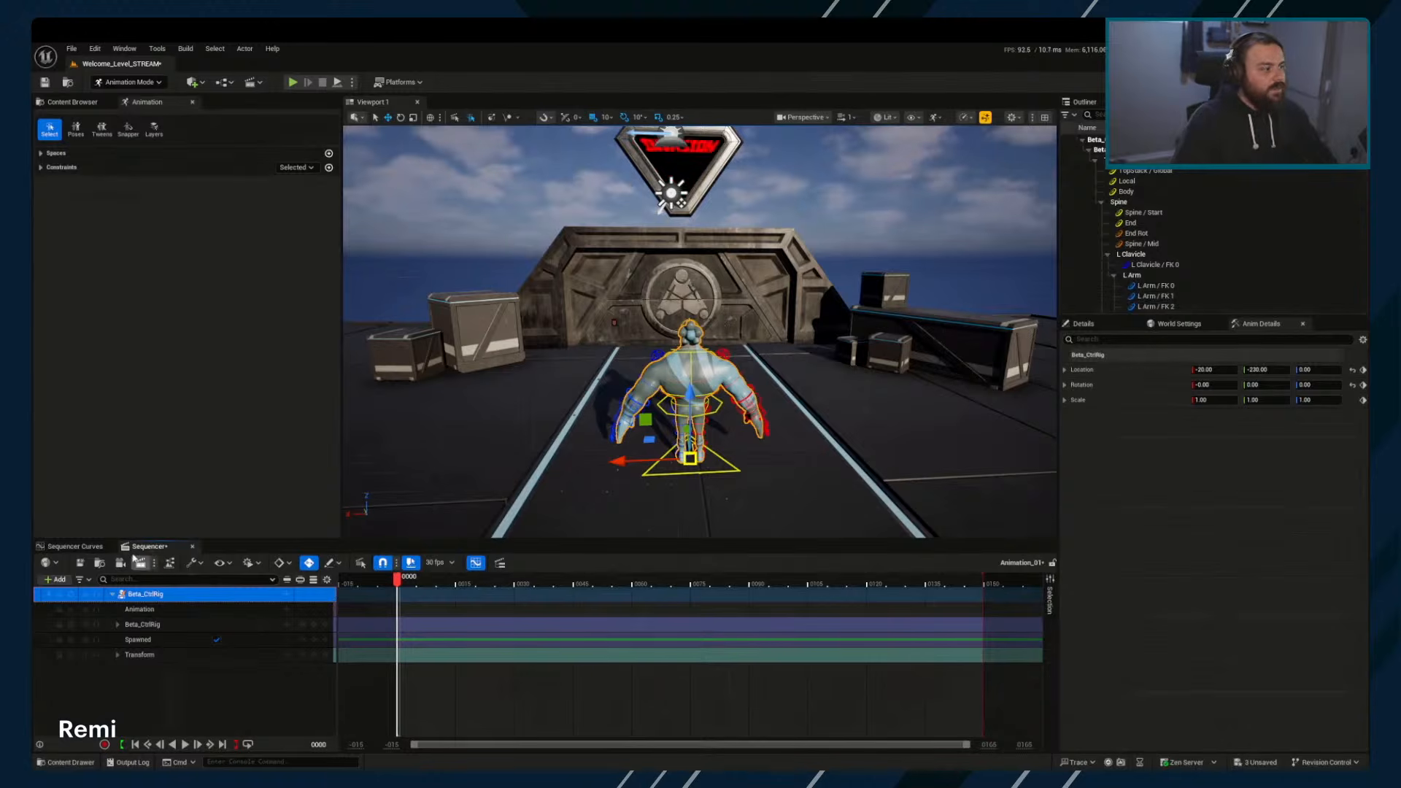
Reopen Animation_01 in Sequencer and move the playhead to frame -13
left_click_drag(621, 488, 657, 483, "alt")
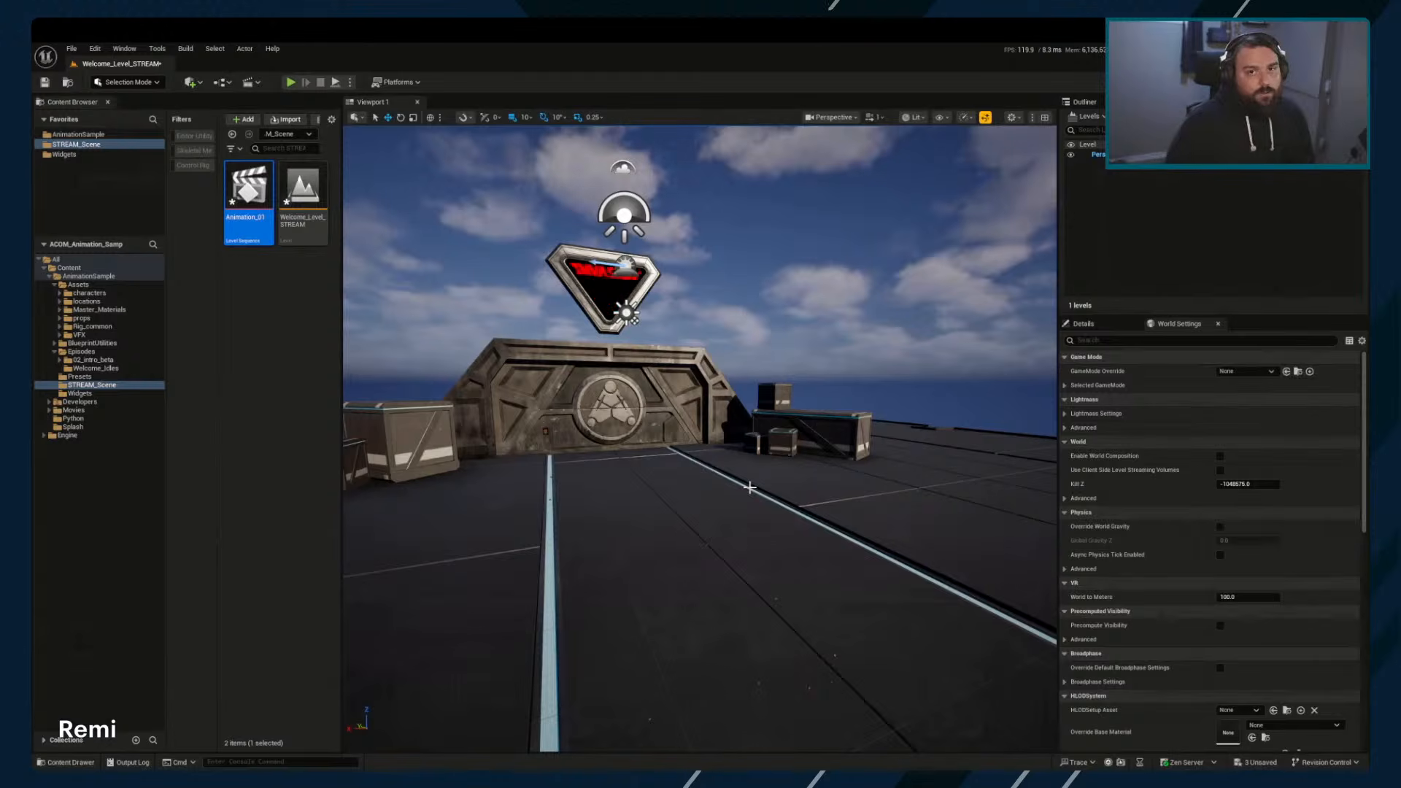
double_click(248, 191)
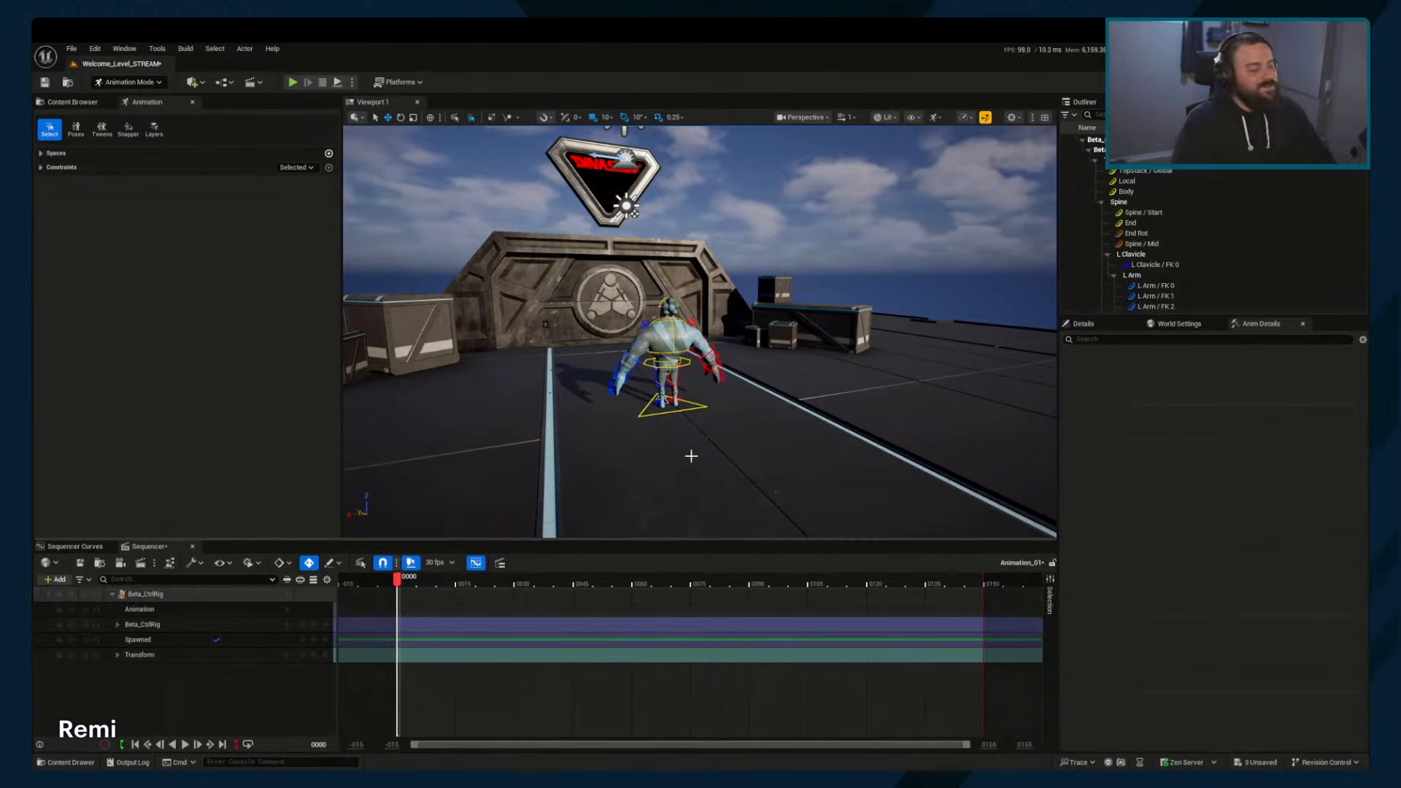
left_click_drag(411, 583, 347, 584)
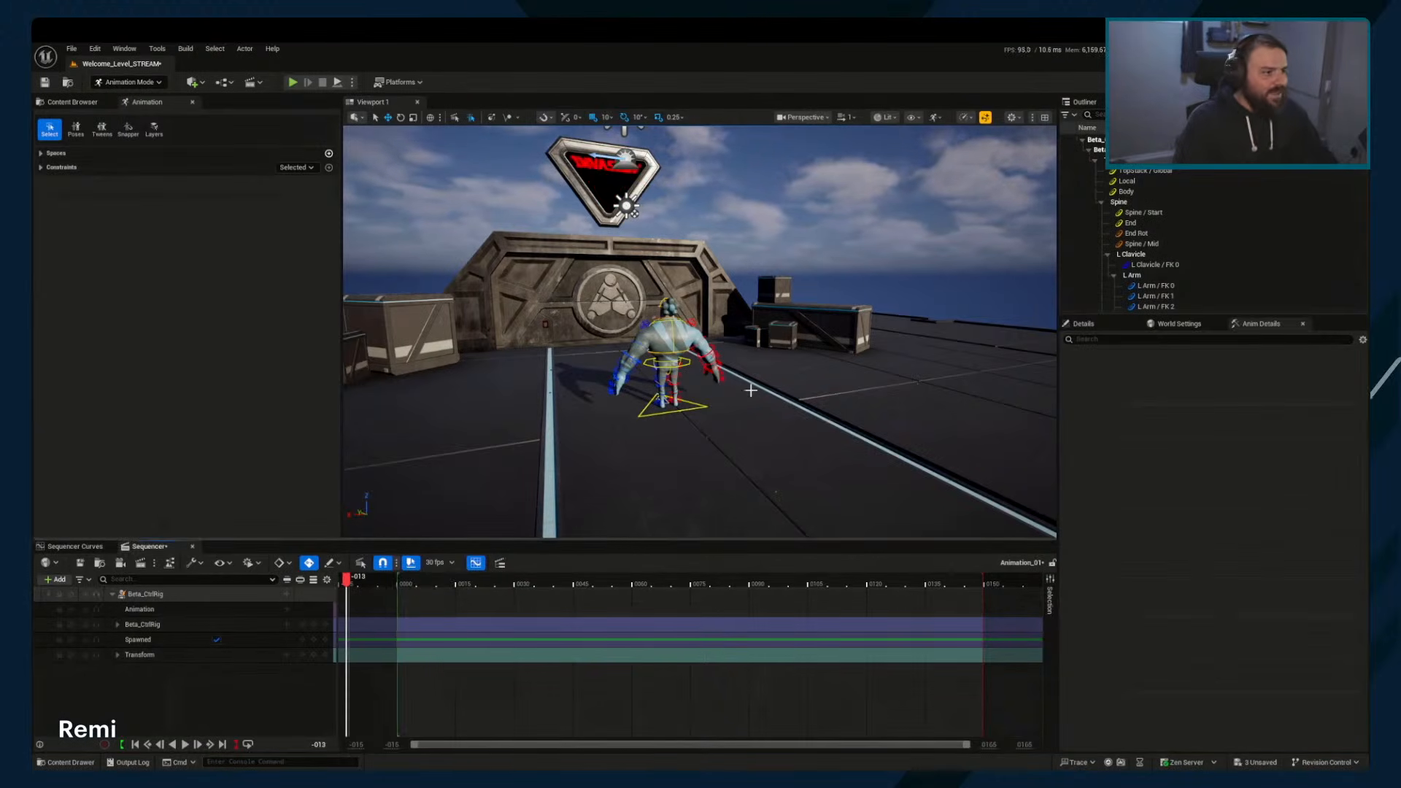
Rotate the TopStack / Global control about -181 degrees around the vertical axis, then select the Body control
left_click(661, 413)
key("e")
left_click_drag(663, 428, 729, 500)
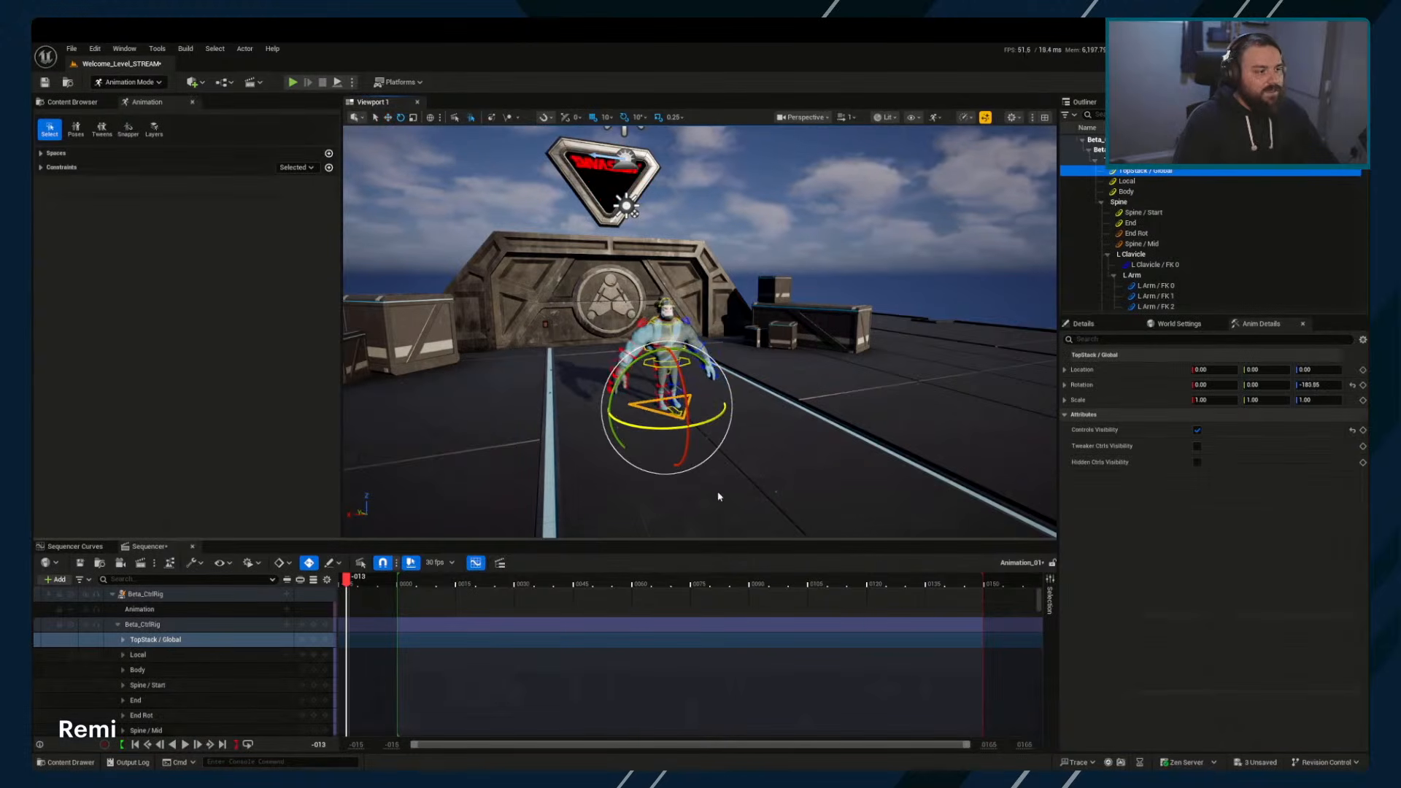
key("d")
right_click_drag(730, 499, 679, 485)
key("w")
left_click_drag(788, 449, 844, 452, "alt")
left_click(774, 381)
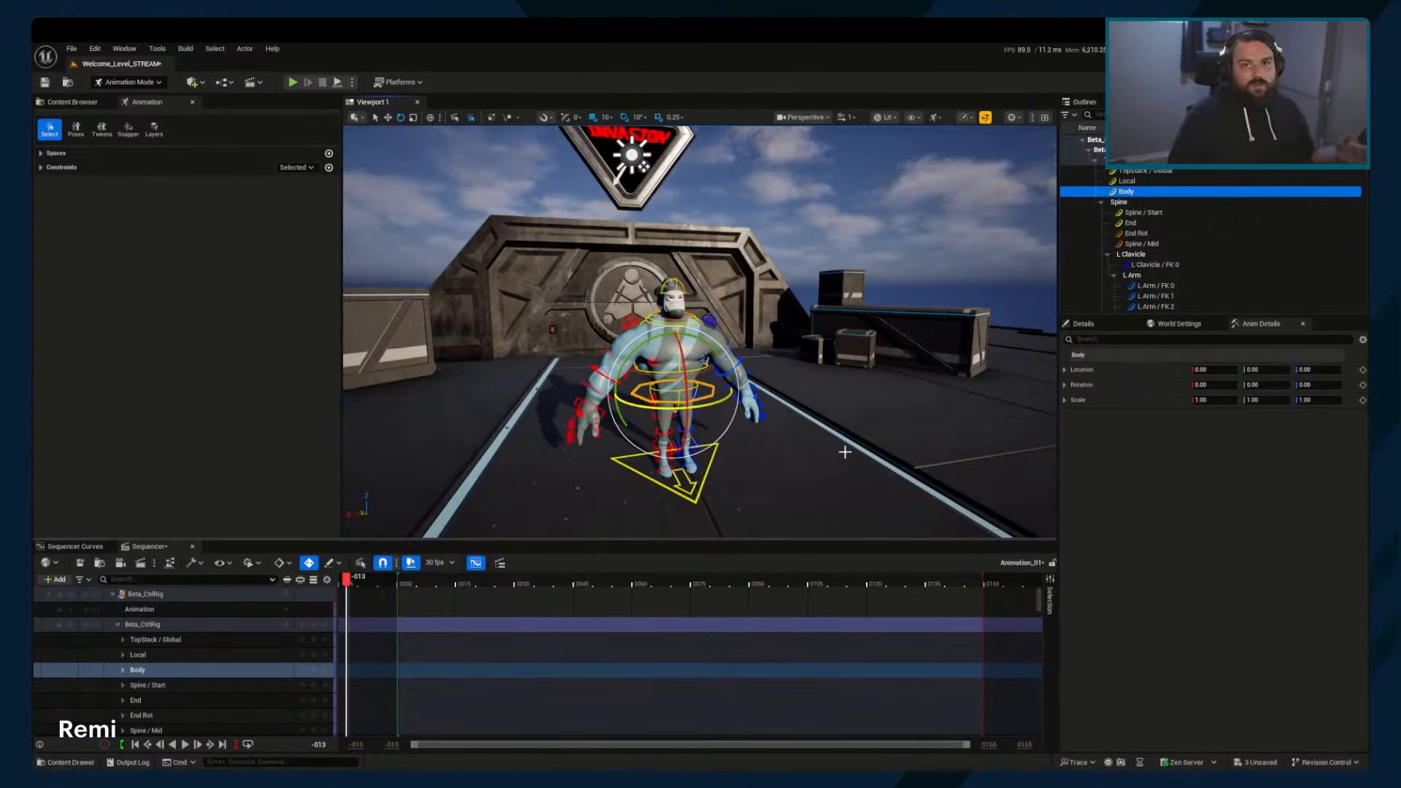
Delete the Beta_CtrlRig track and add the Beta_CtrlRig asset from characters/ch_beta_ue/Rigs directly to the sequence
left_click(135, 594)
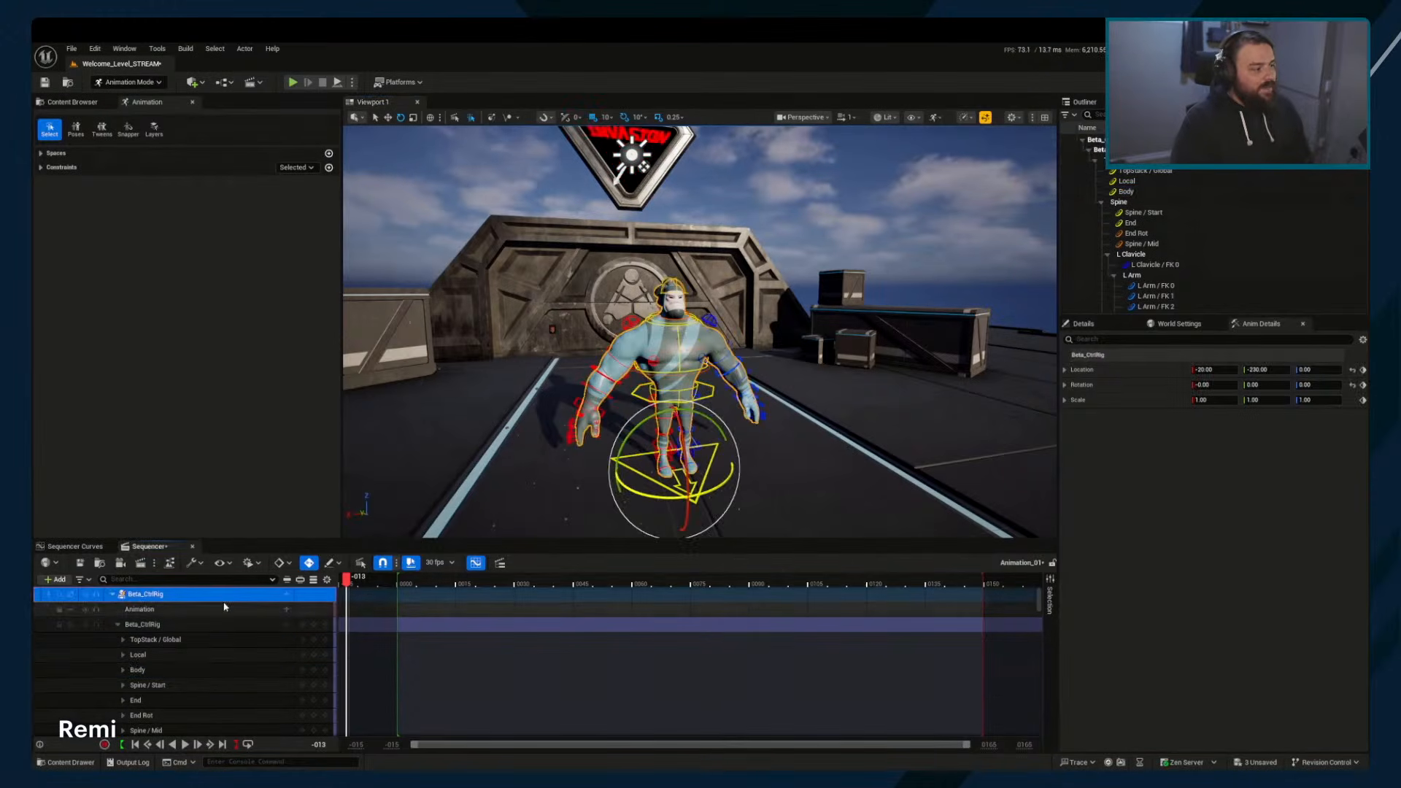
key("Delete")
left_click(83, 101)
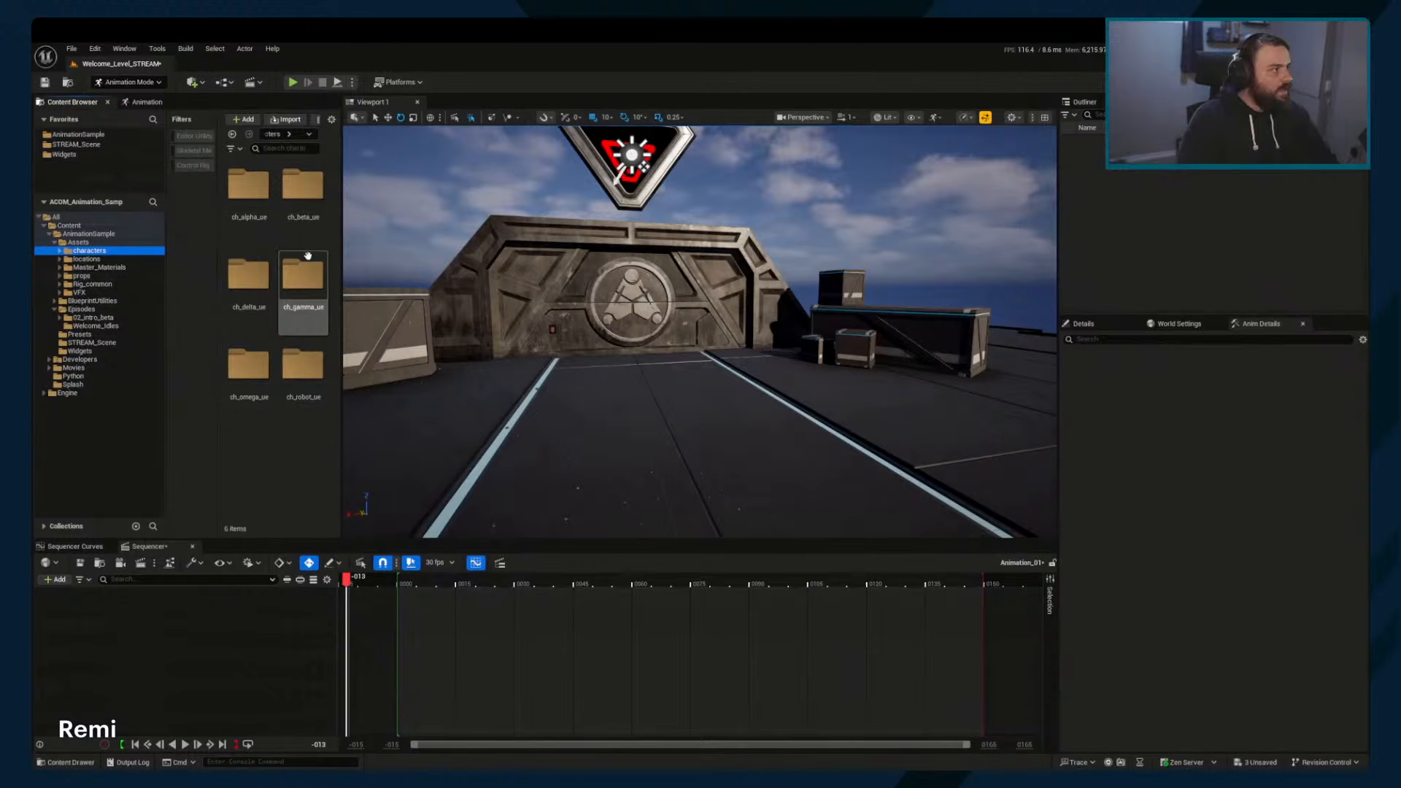
double_click(301, 187)
double_click(302, 186)
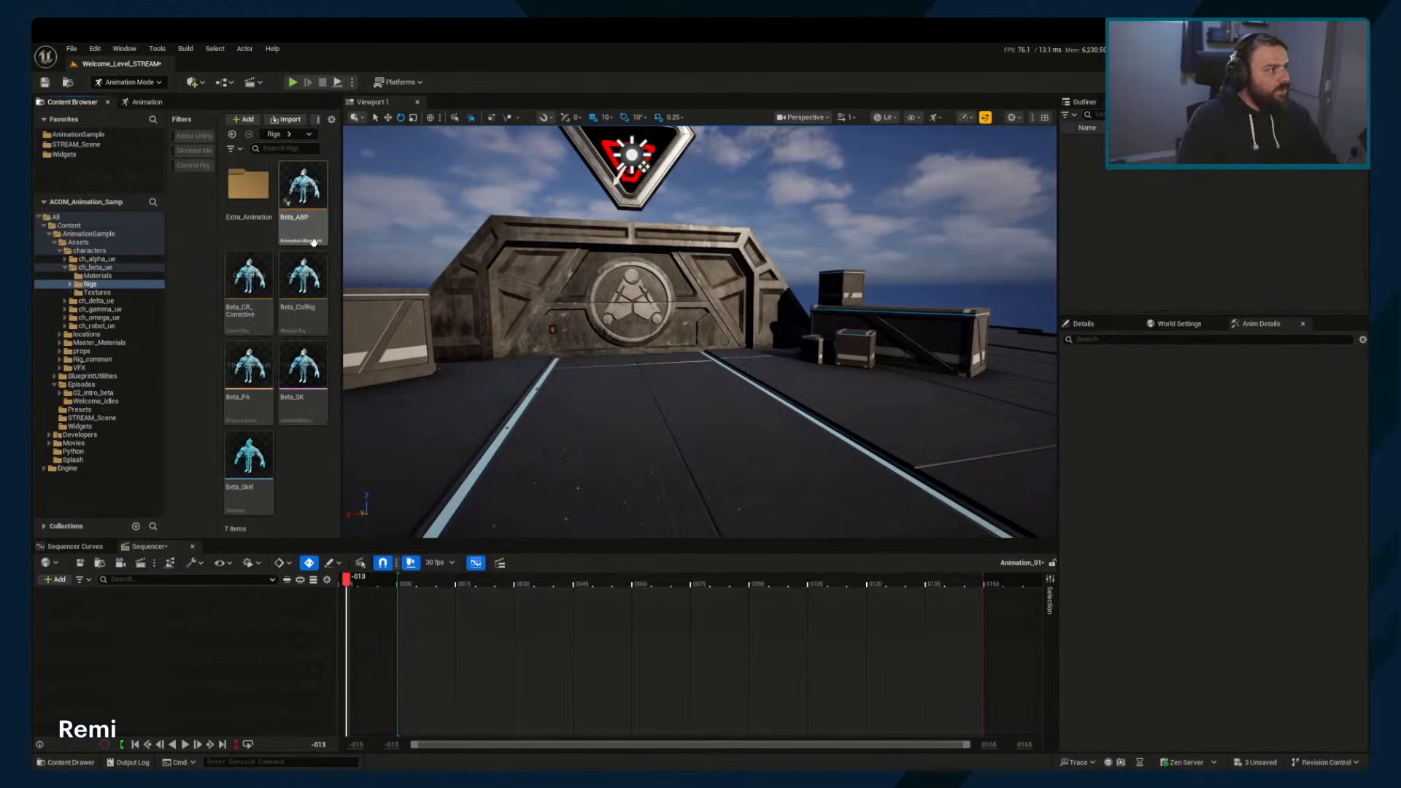
left_click(303, 285)
left_click_drag(366, 317, 220, 645)
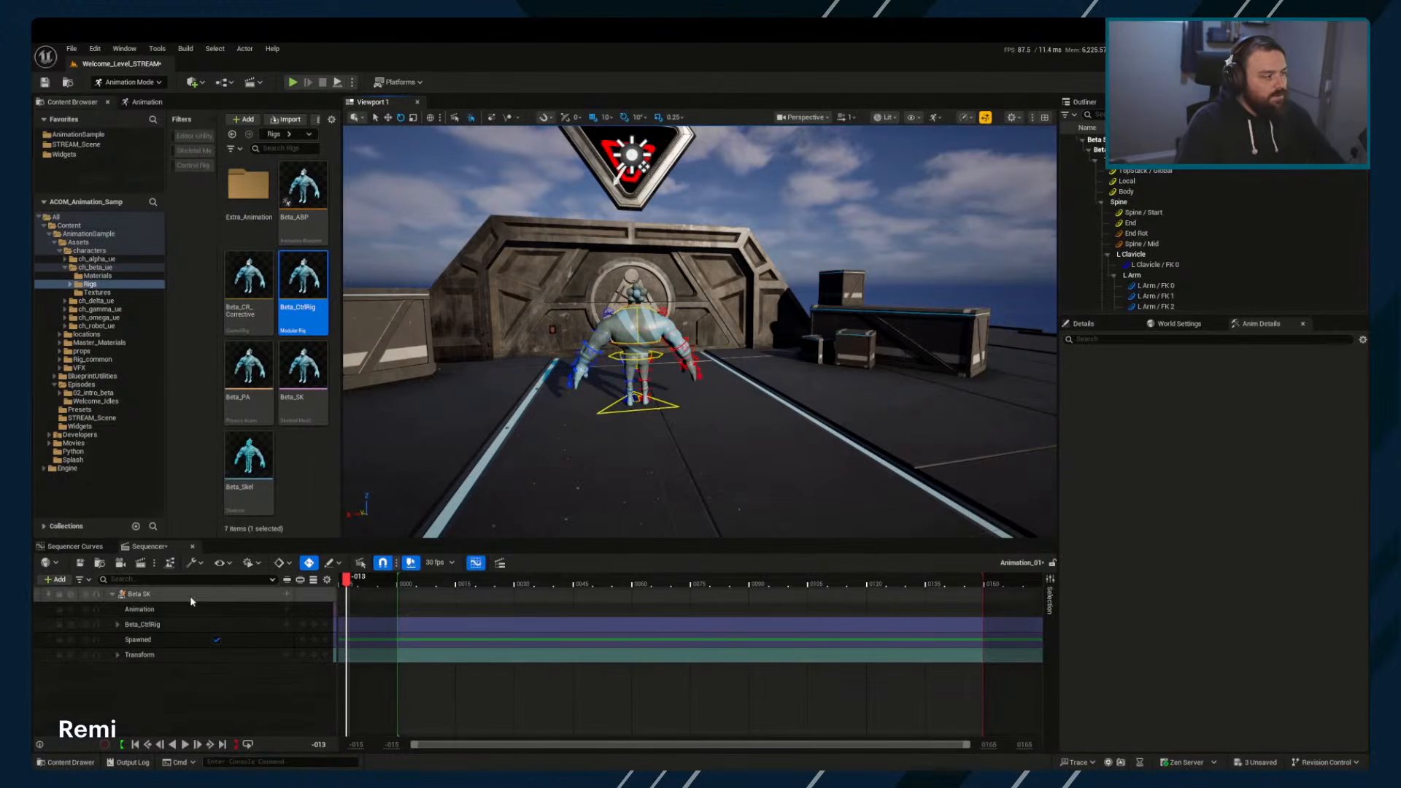
Turn the new rig's TopStack / Global control about 180 degrees so the character faces away from the warehouse door
left_click(674, 404)
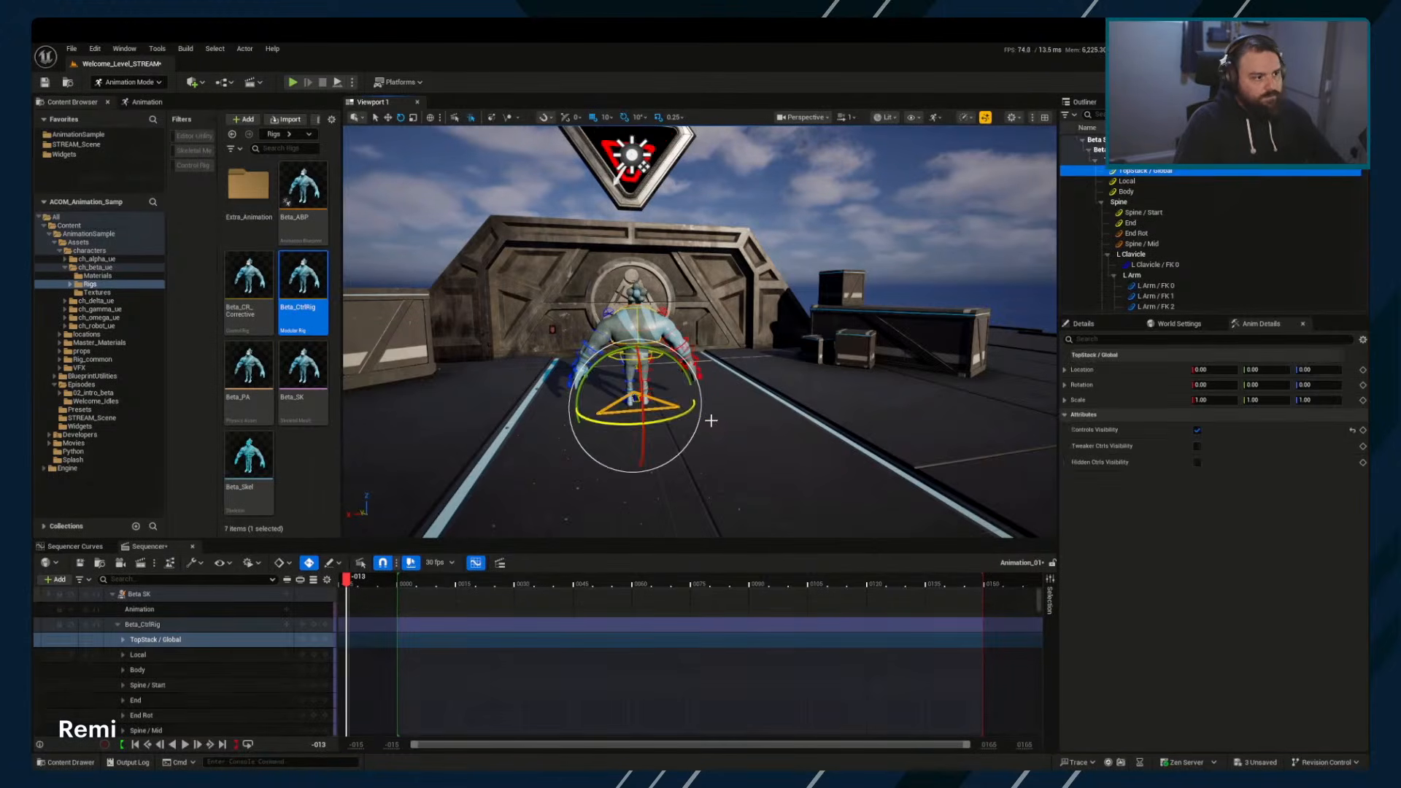
left_click_drag(898, 481, 725, 494)
right_click_drag(726, 494, 718, 407)
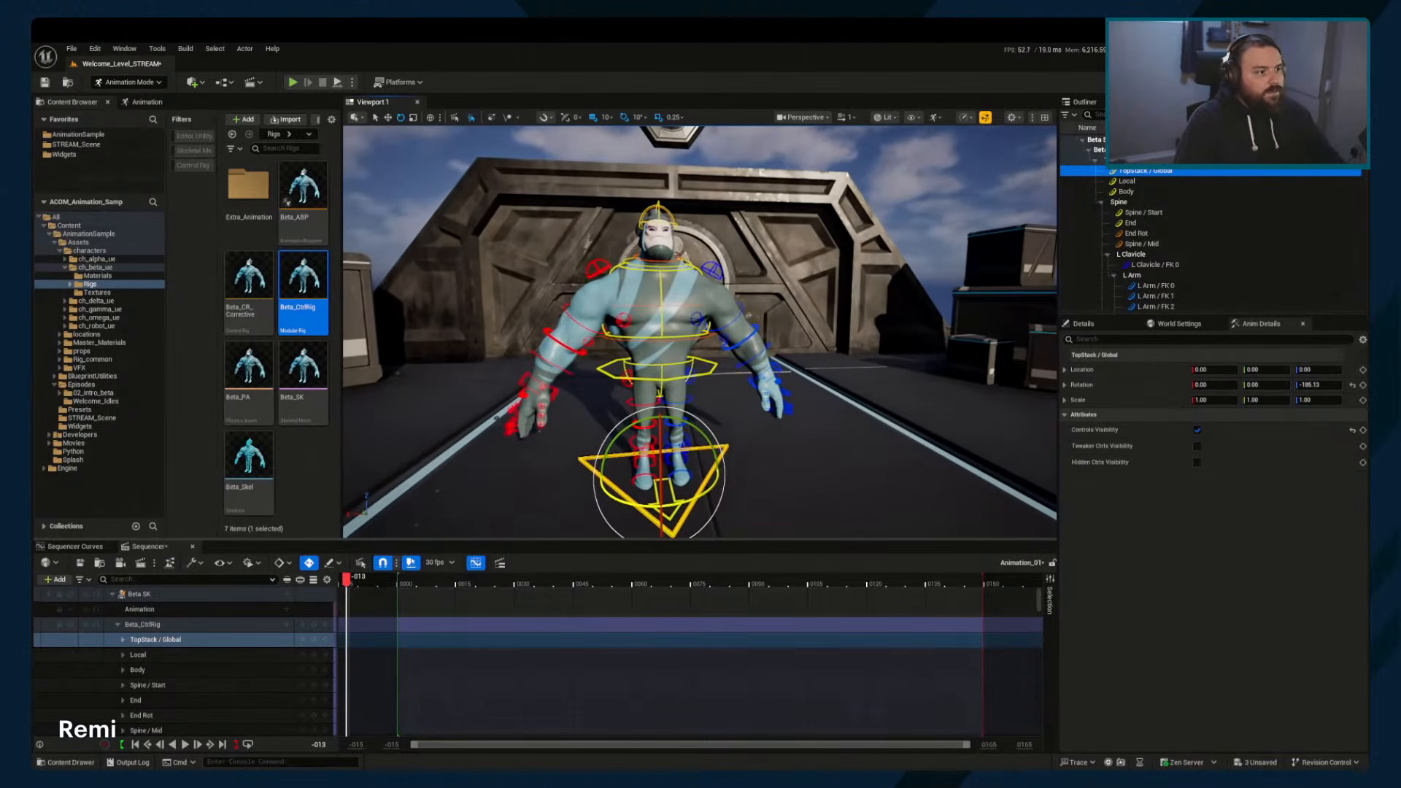
Select the Body control, try moving it, undo the move and switch to the Rotate tool
left_click(710, 367)
mouse_move(615, 325)
left_mouse_down()
mouse_move(624, 345)
mouse_move(627, 331)
left_mouse_up()
key("ctrl+z")
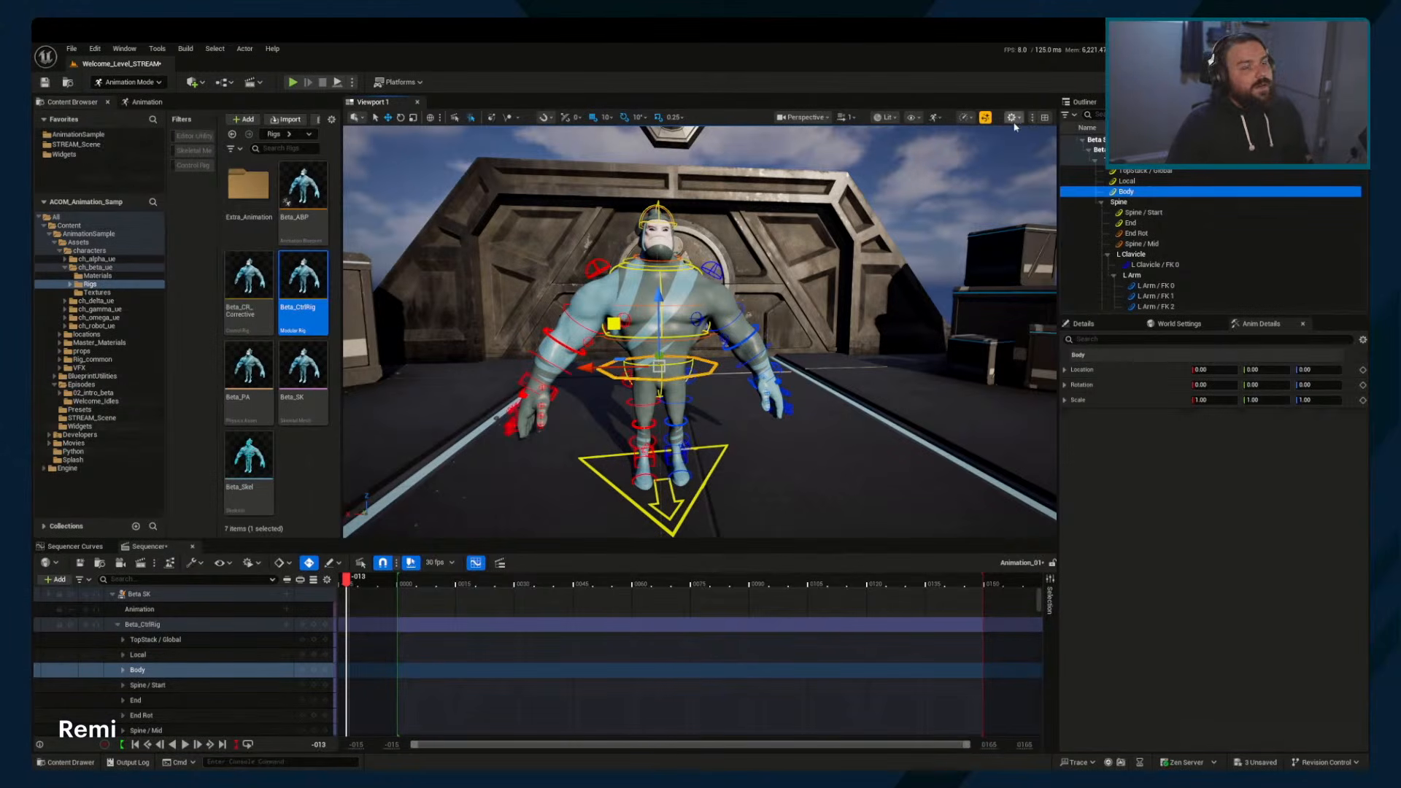
right_click_drag(615, 324, 600, 309)
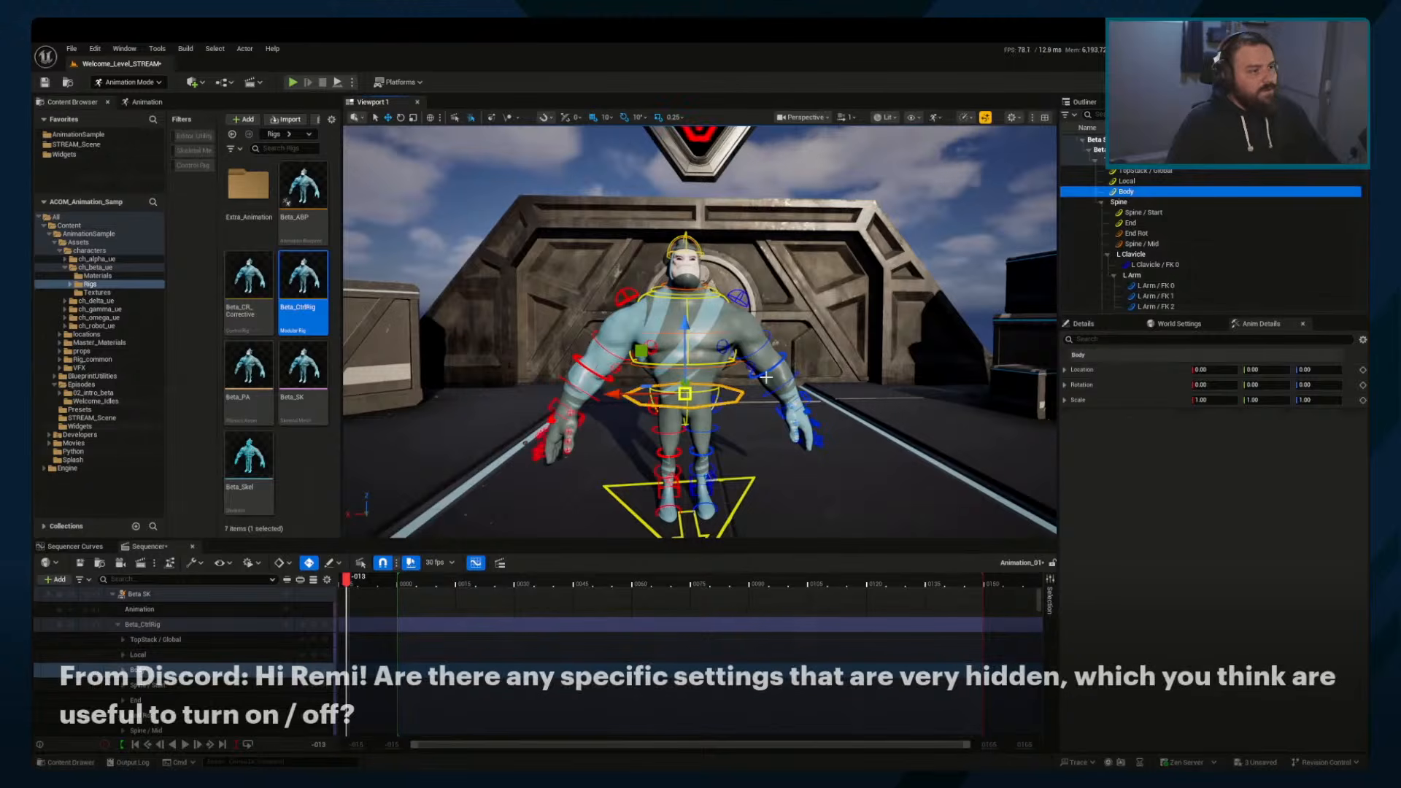
key("e")
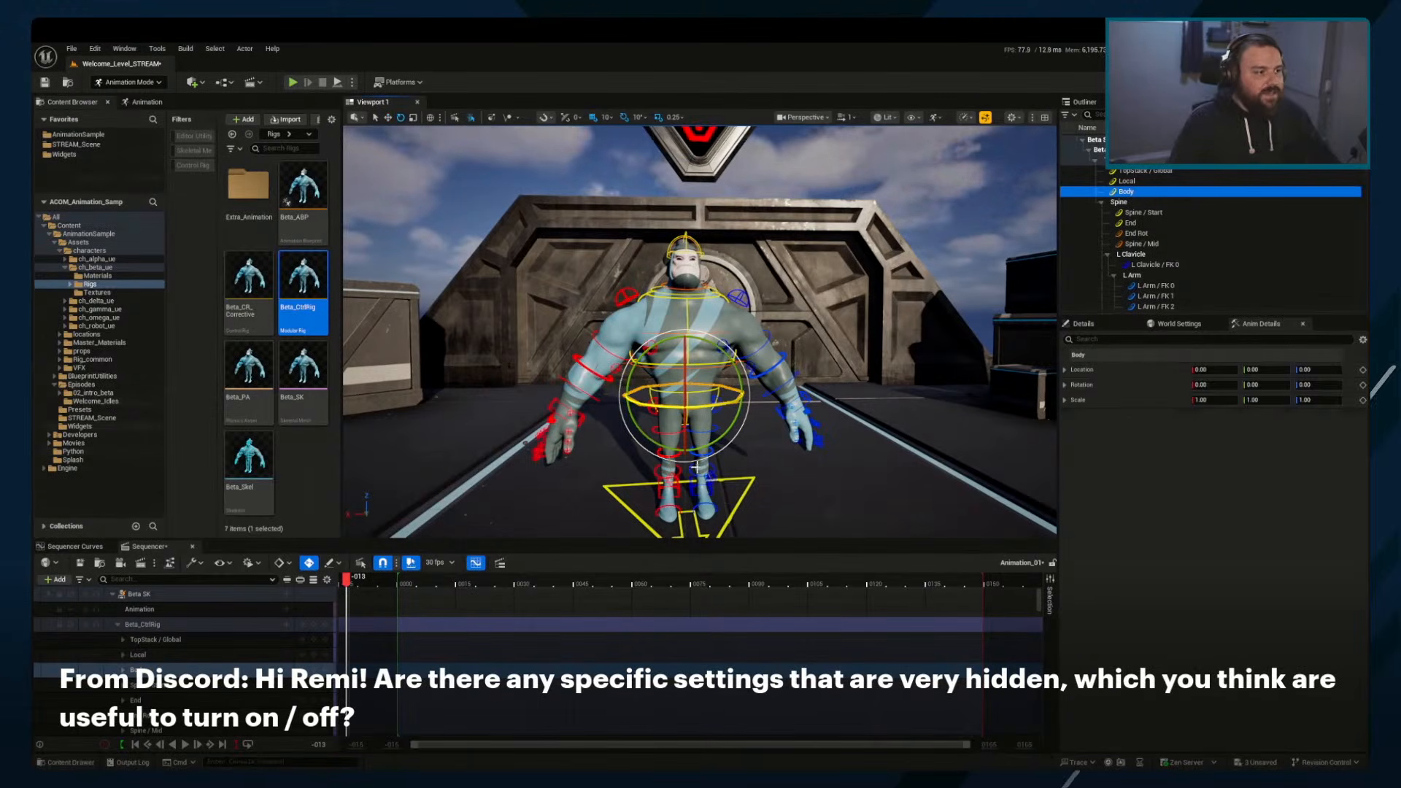
Open the viewport preferences and search all editor settings for "gizmo" to reach the Transform Gizmo section
left_click(1017, 117)
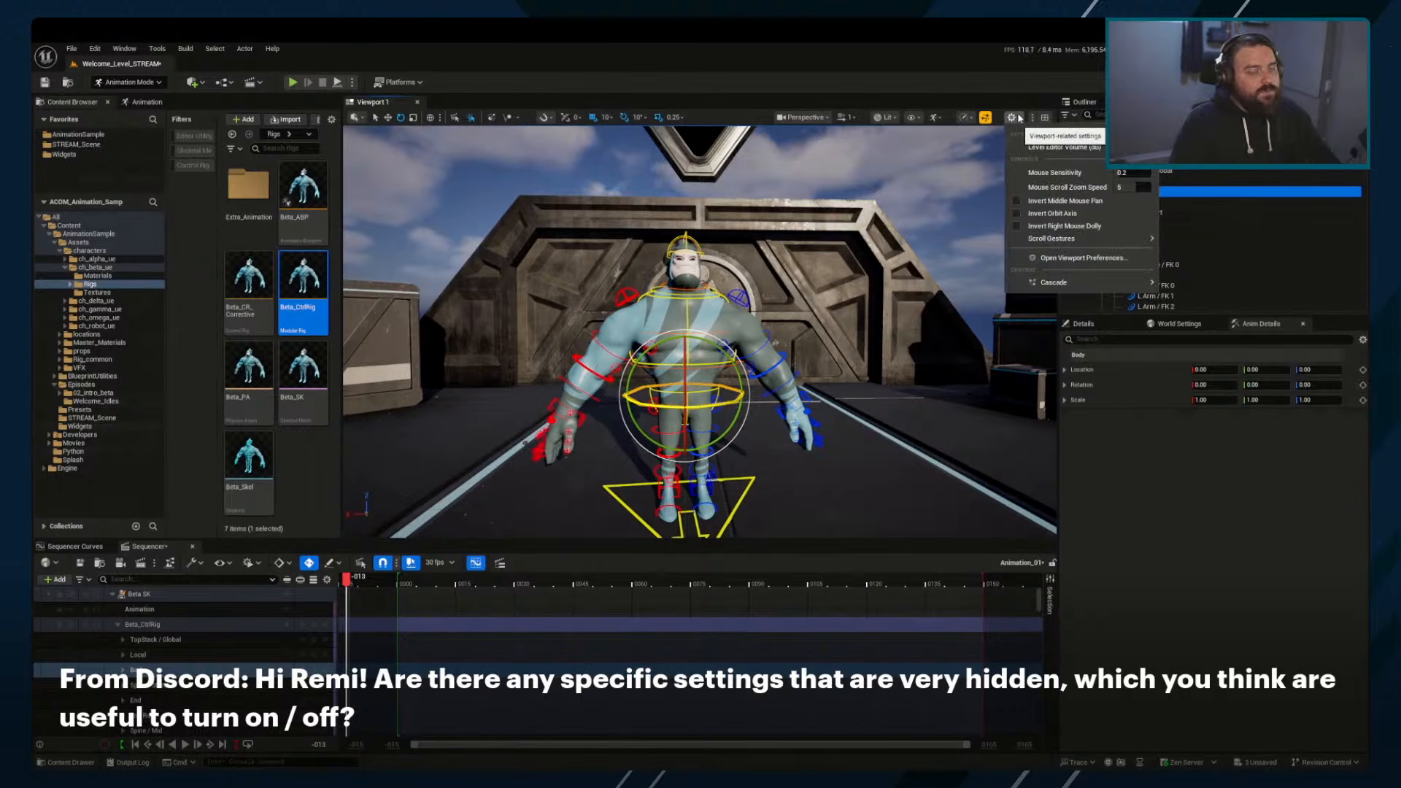
left_click(1075, 259)
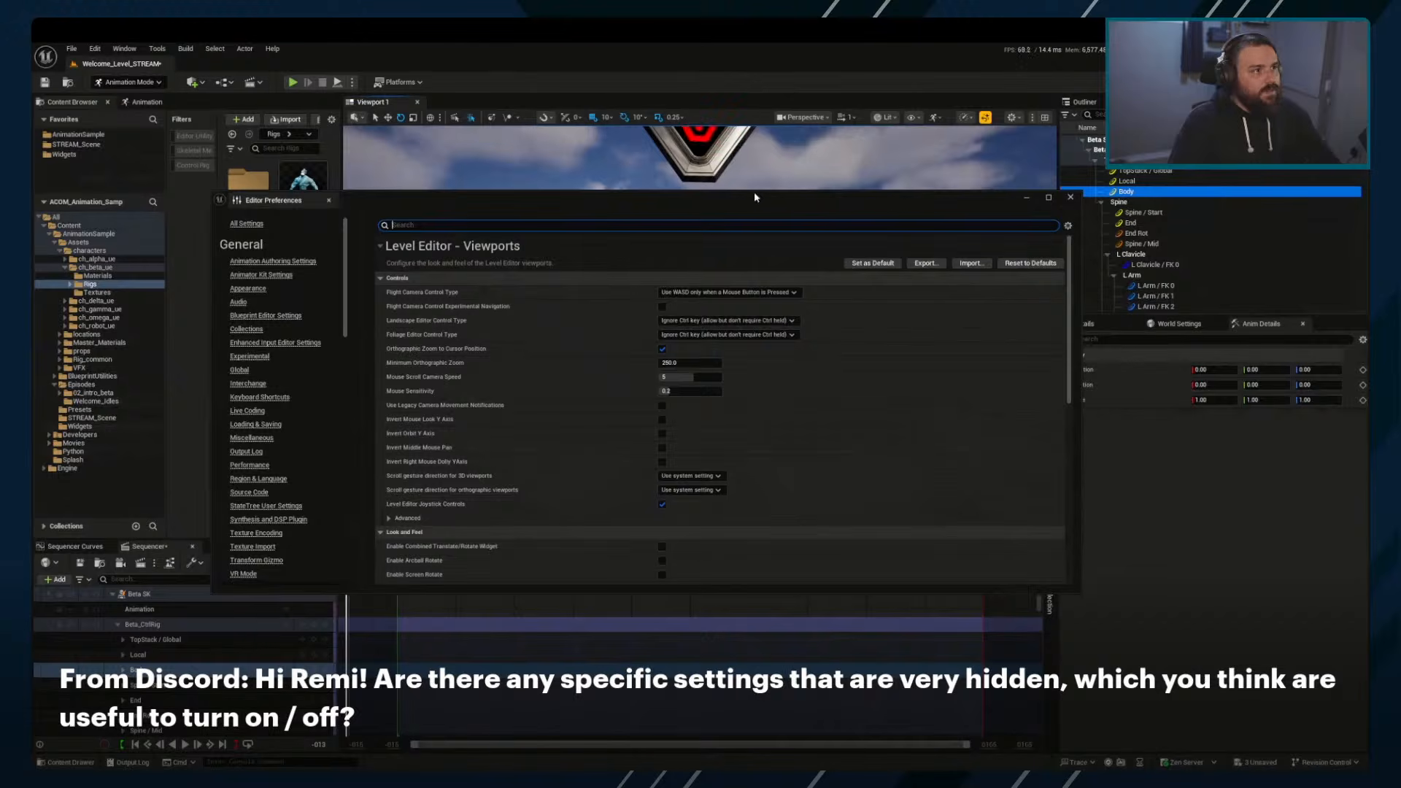
left_click(398, 216)
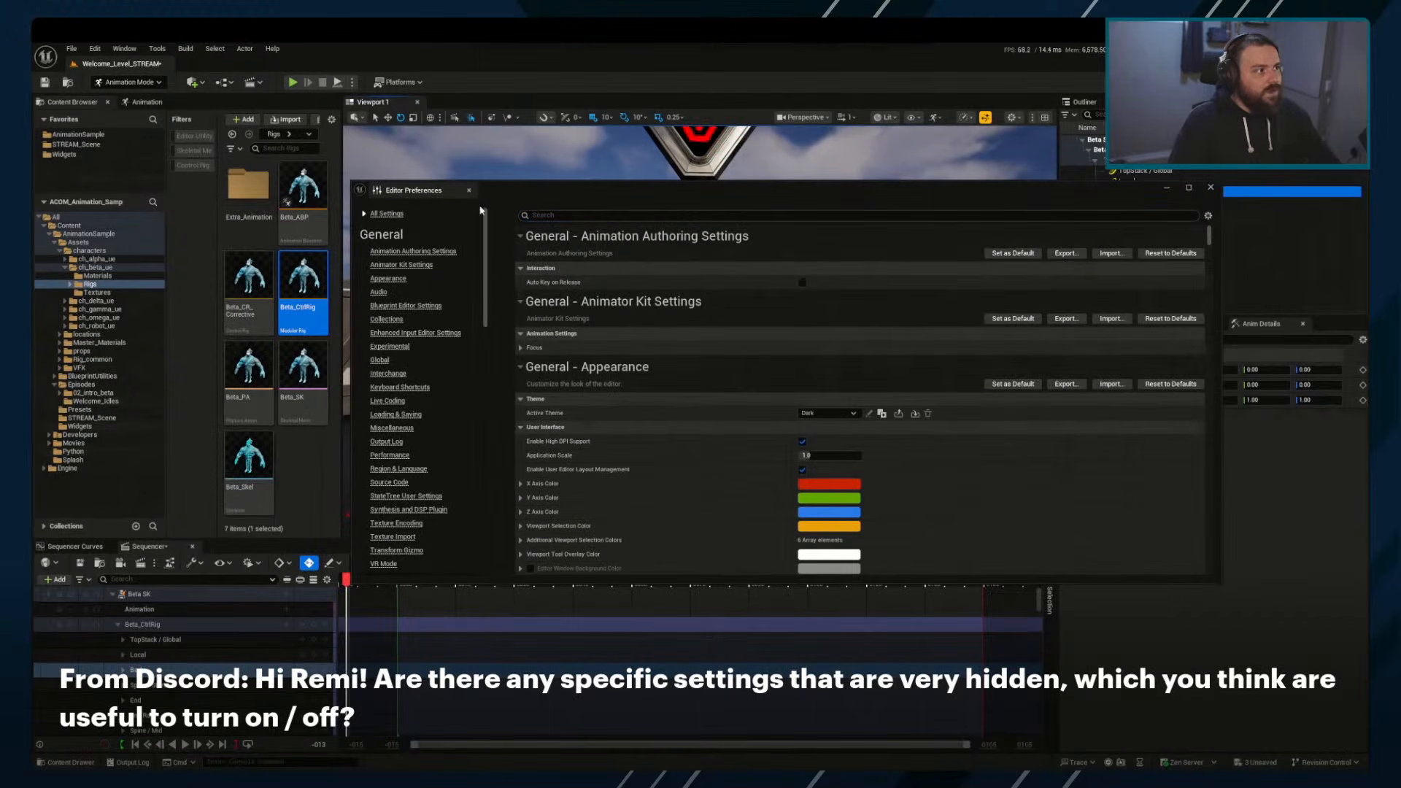
left_click(597, 213)
type("g")
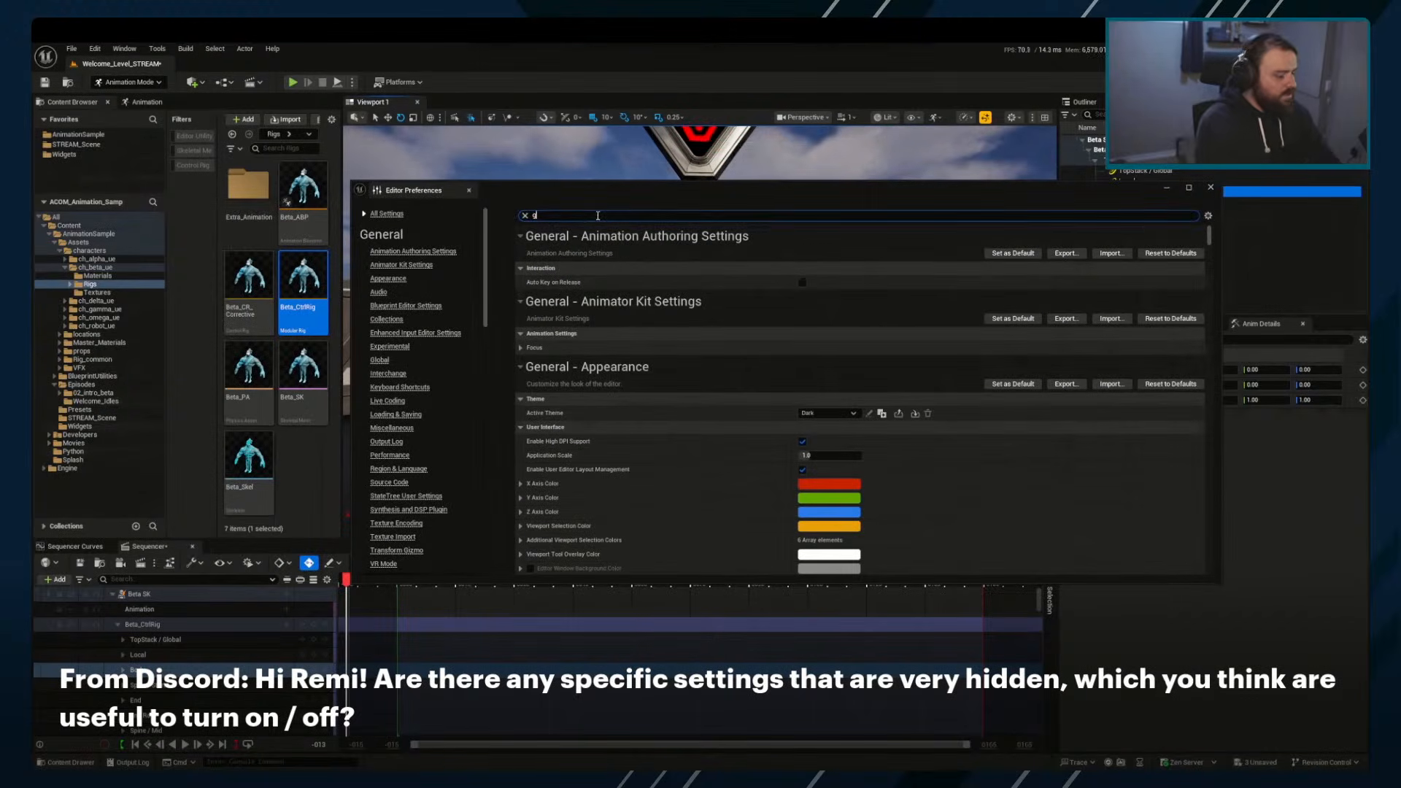
type("izmo")
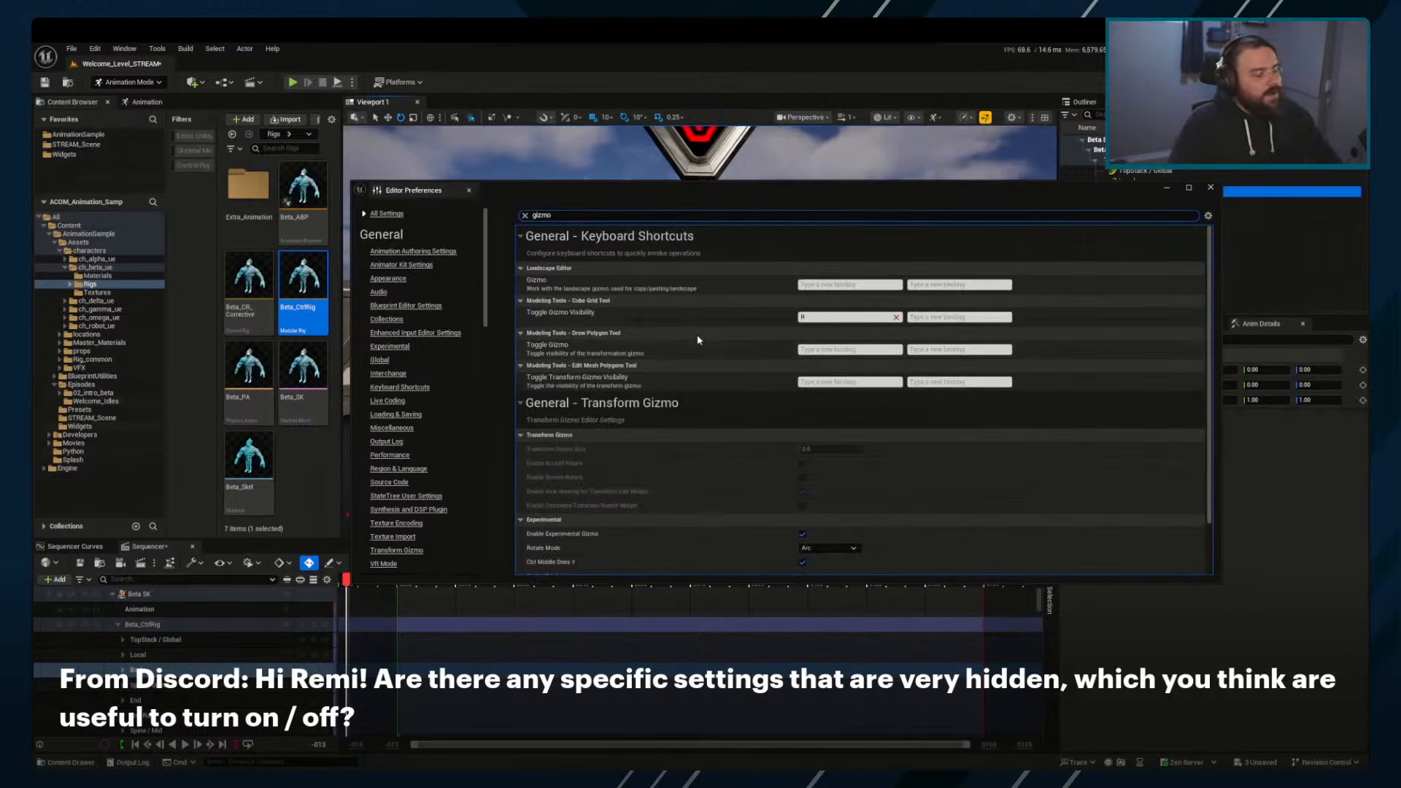
scroll(697, 339, "down", 2)
scroll(697, 339, "down", 2)
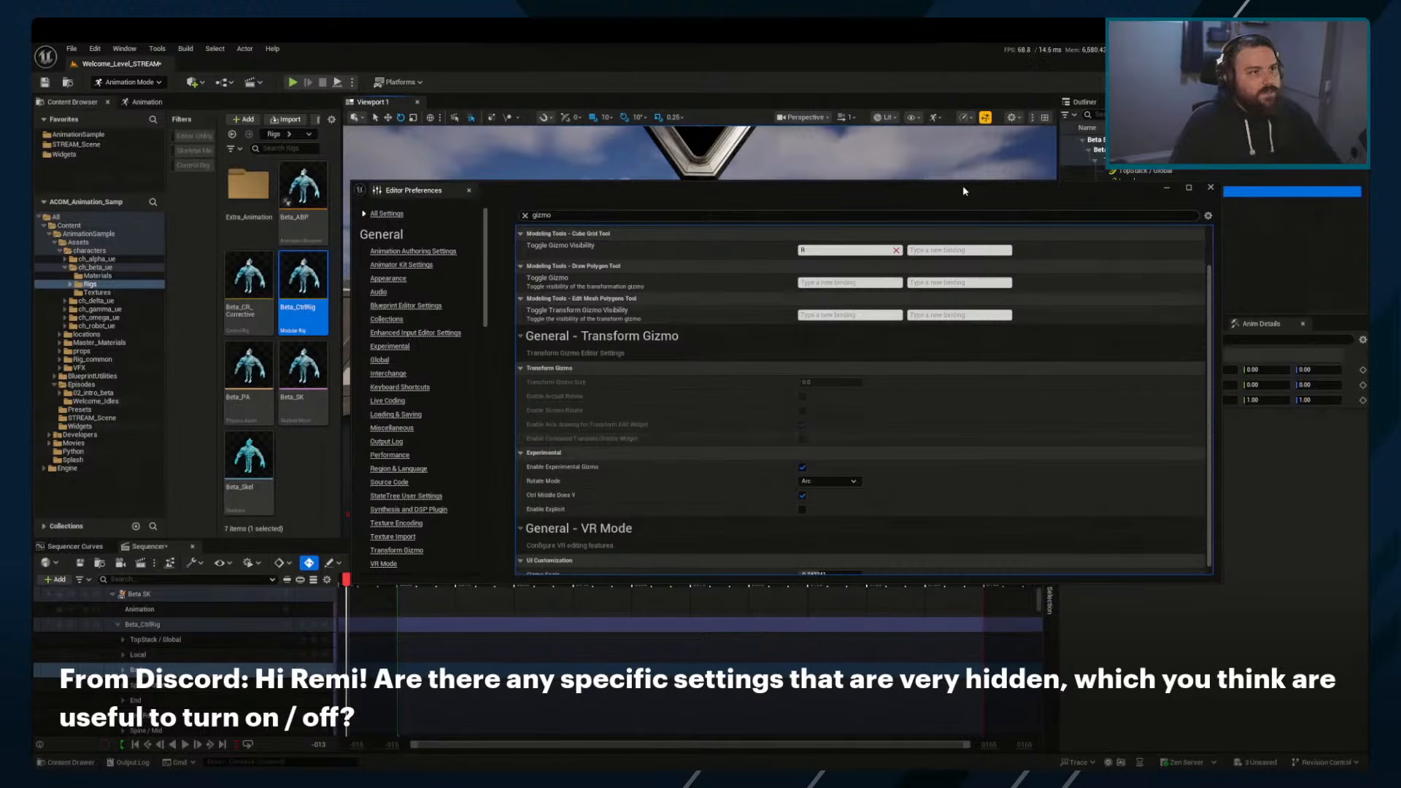
Shift the preferences window off the character and test the experimental gizmo by freely rotating and moving the Body control
left_click_drag(962, 185, 680, 447)
mouse_move(712, 377)
left_mouse_down()
mouse_move(723, 340)
mouse_move(708, 394)
left_mouse_up()
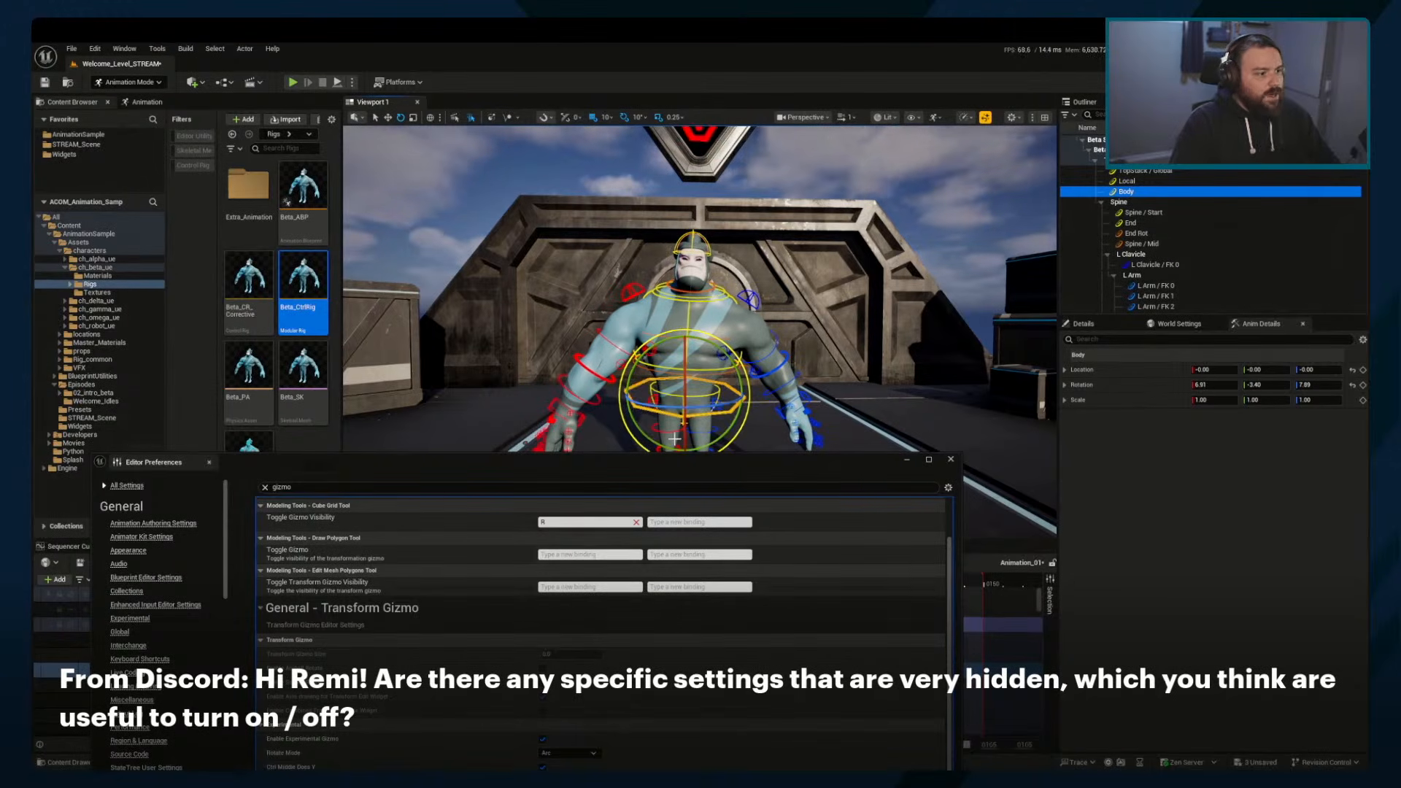
key("w")
middle_click_drag(863, 345, 802, 306)
key("ctrl+z")
key("e")
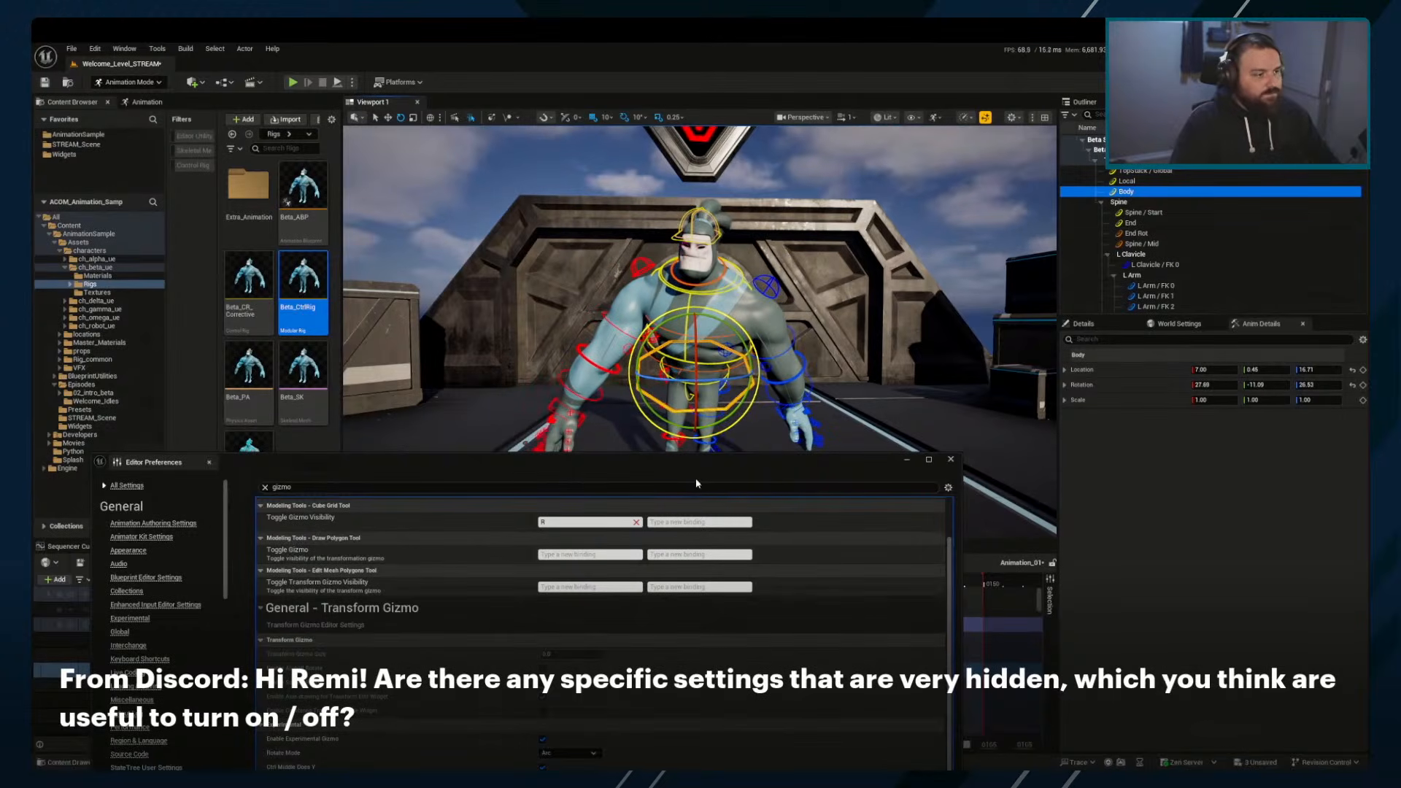
Turn off Enable Experimental Gizmo in the Transform Gizmo preferences
left_click_drag(707, 466, 771, 308)
left_click(605, 577)
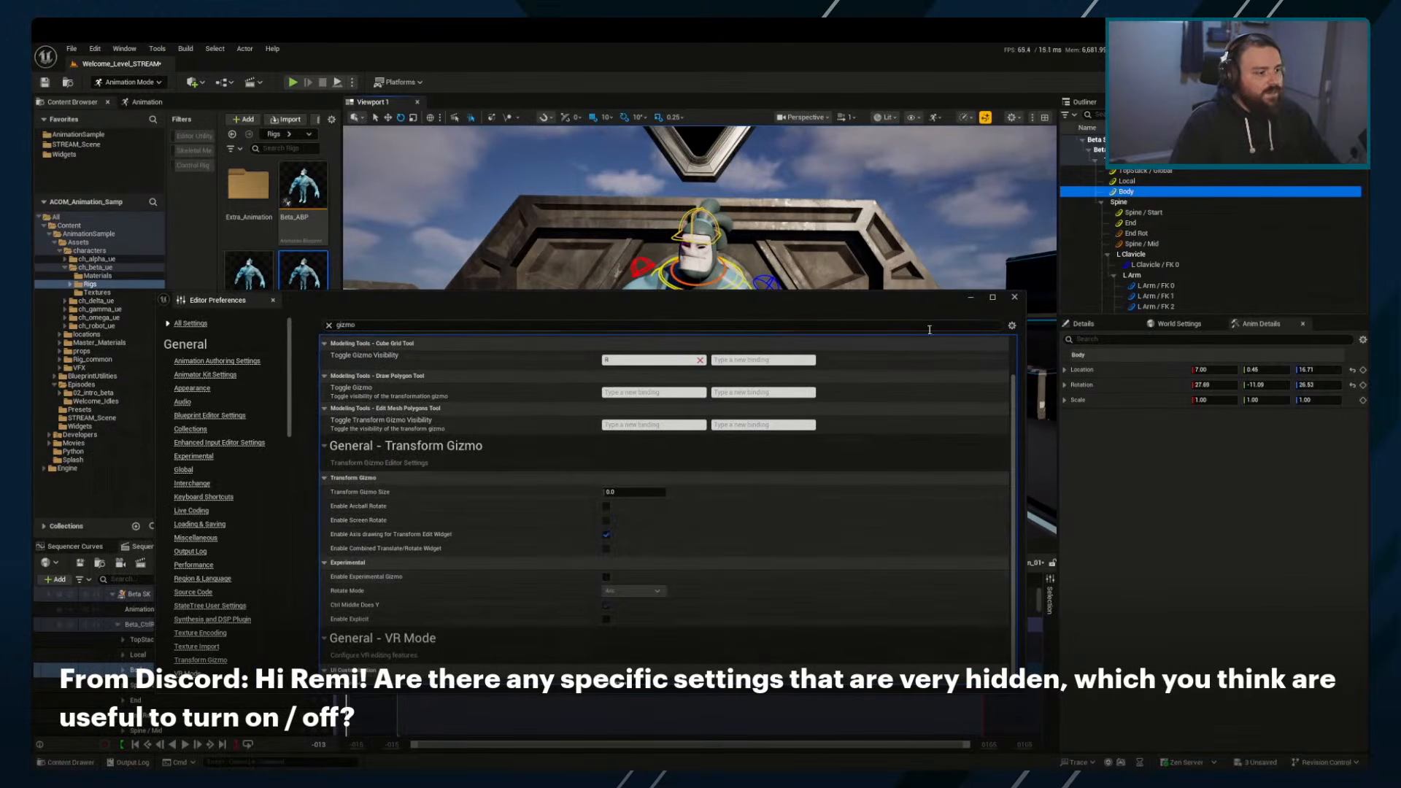
Put the preferences window away, then deselect and reselect the Body control to examine its standard rotate gizmo
left_click(971, 298)
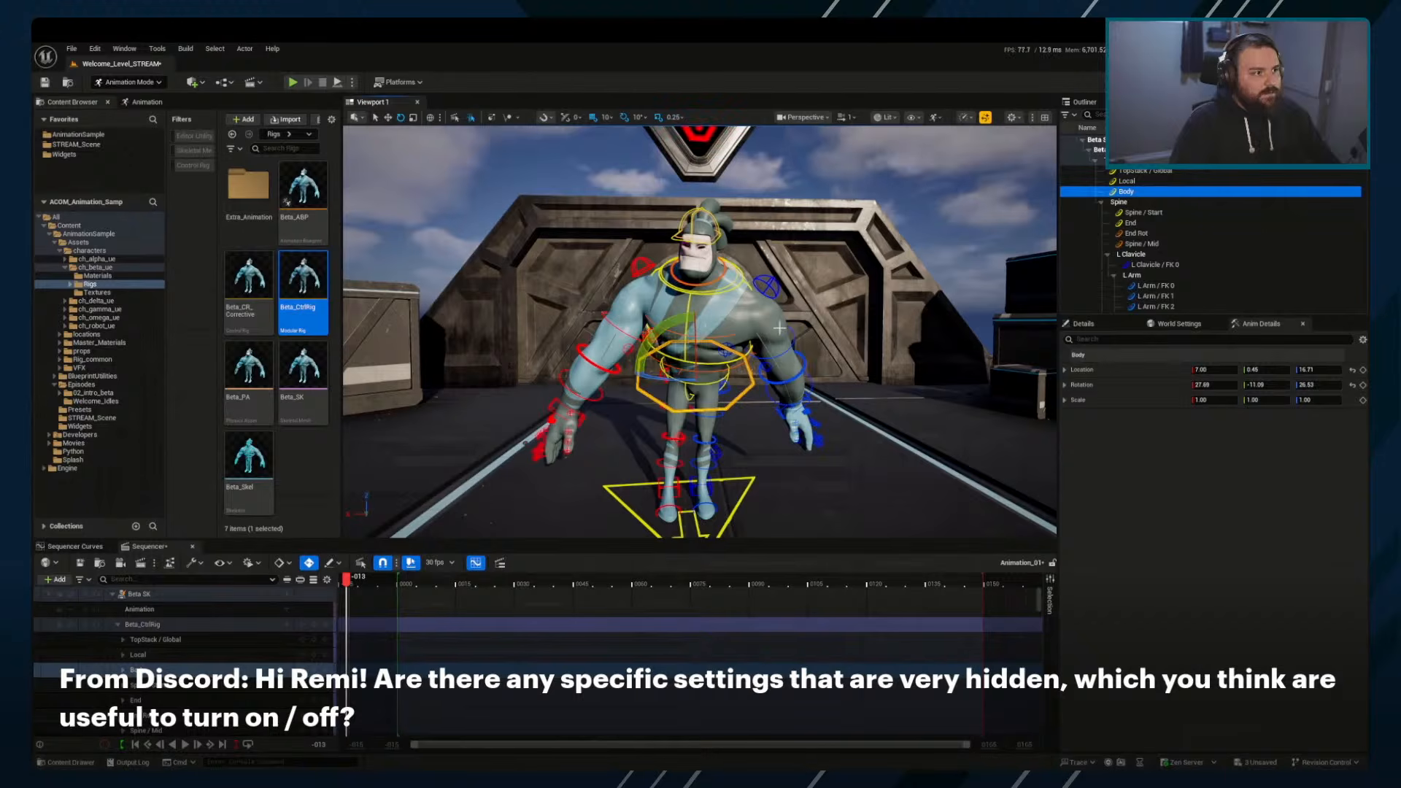
left_click_drag(936, 276, 863, 283, "alt")
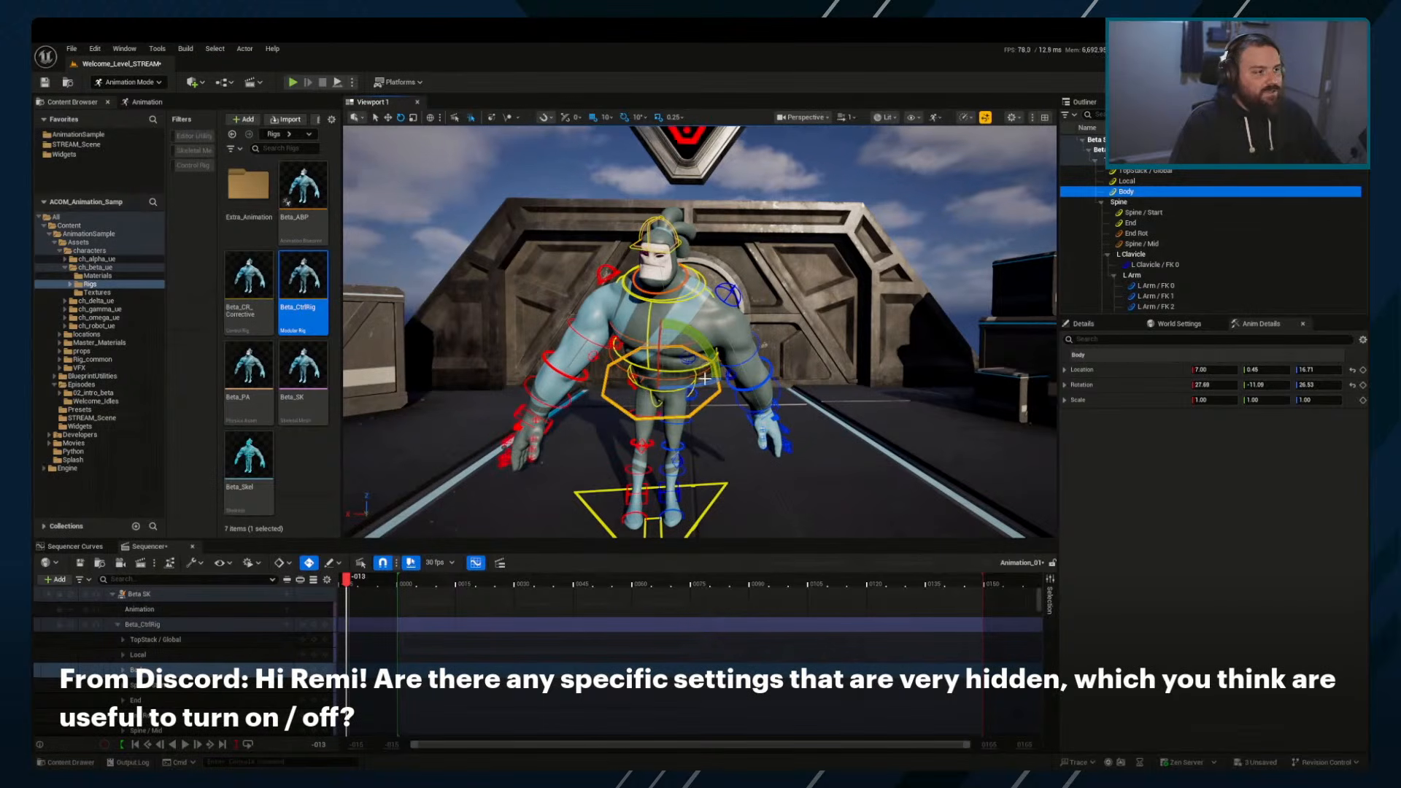
left_click(681, 356)
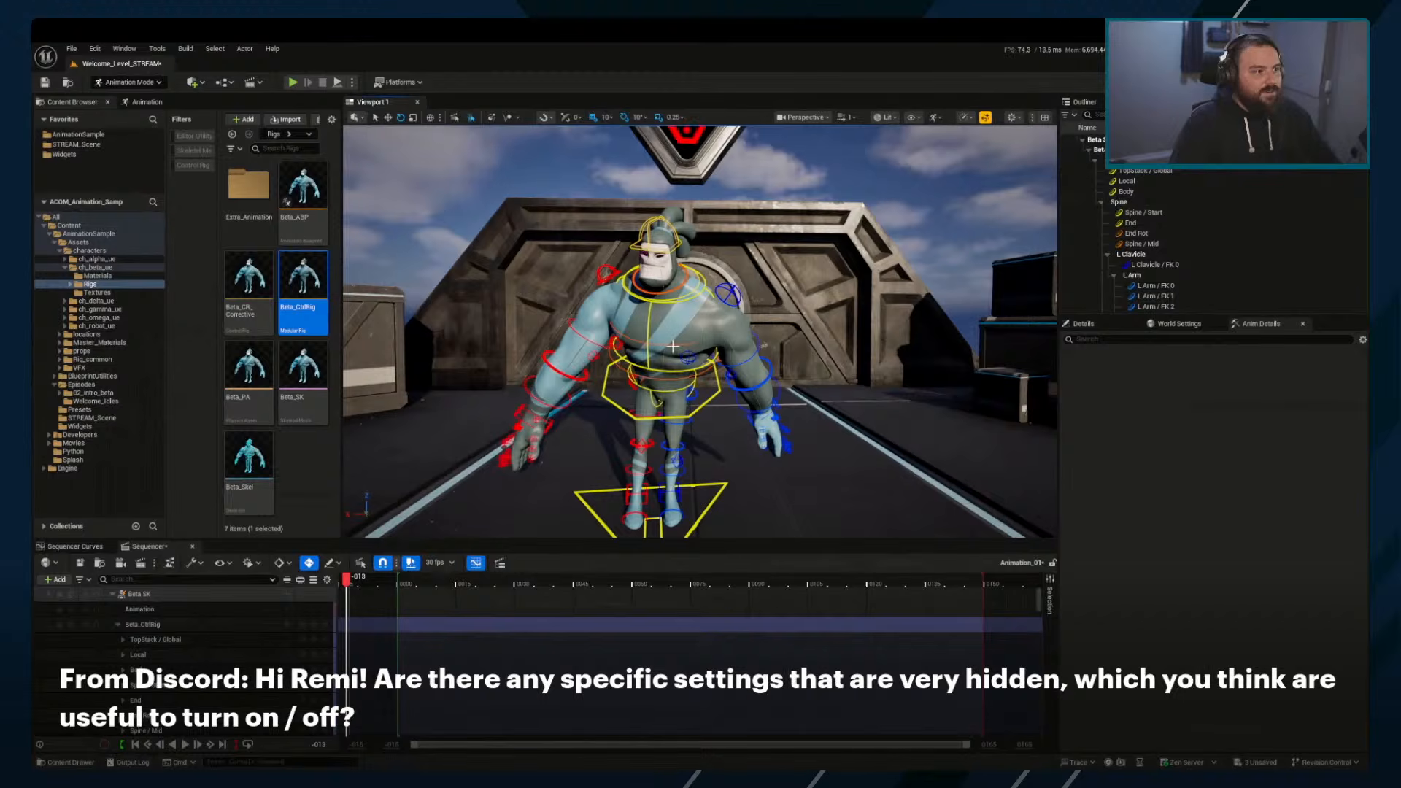
left_click(717, 389)
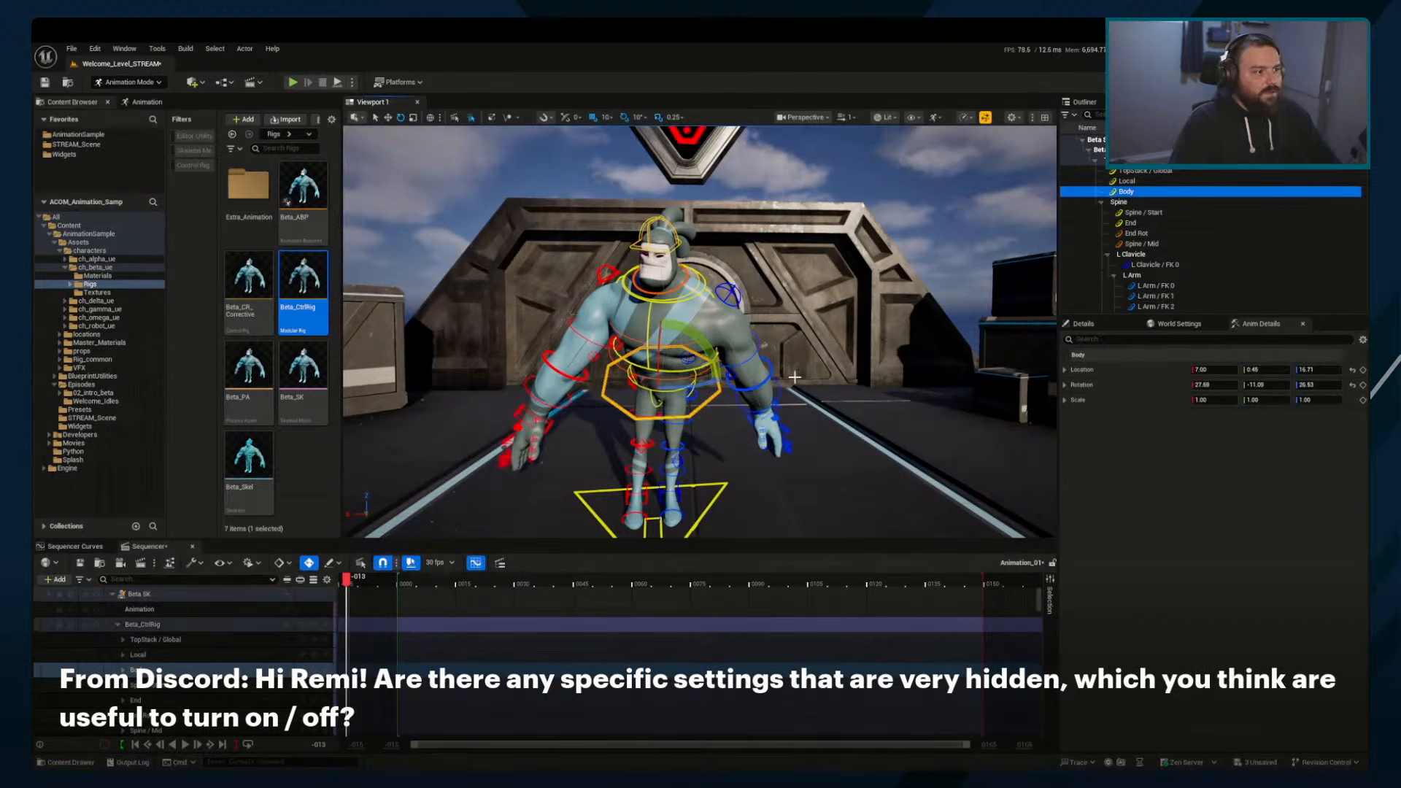
left_click_drag(788, 381, 731, 351, "alt")
Check the standard gizmo on the L_chestMuscle1_env_ctrl and Spine End controls, finishing on Spine End with the Rotate tool
left_click(666, 347)
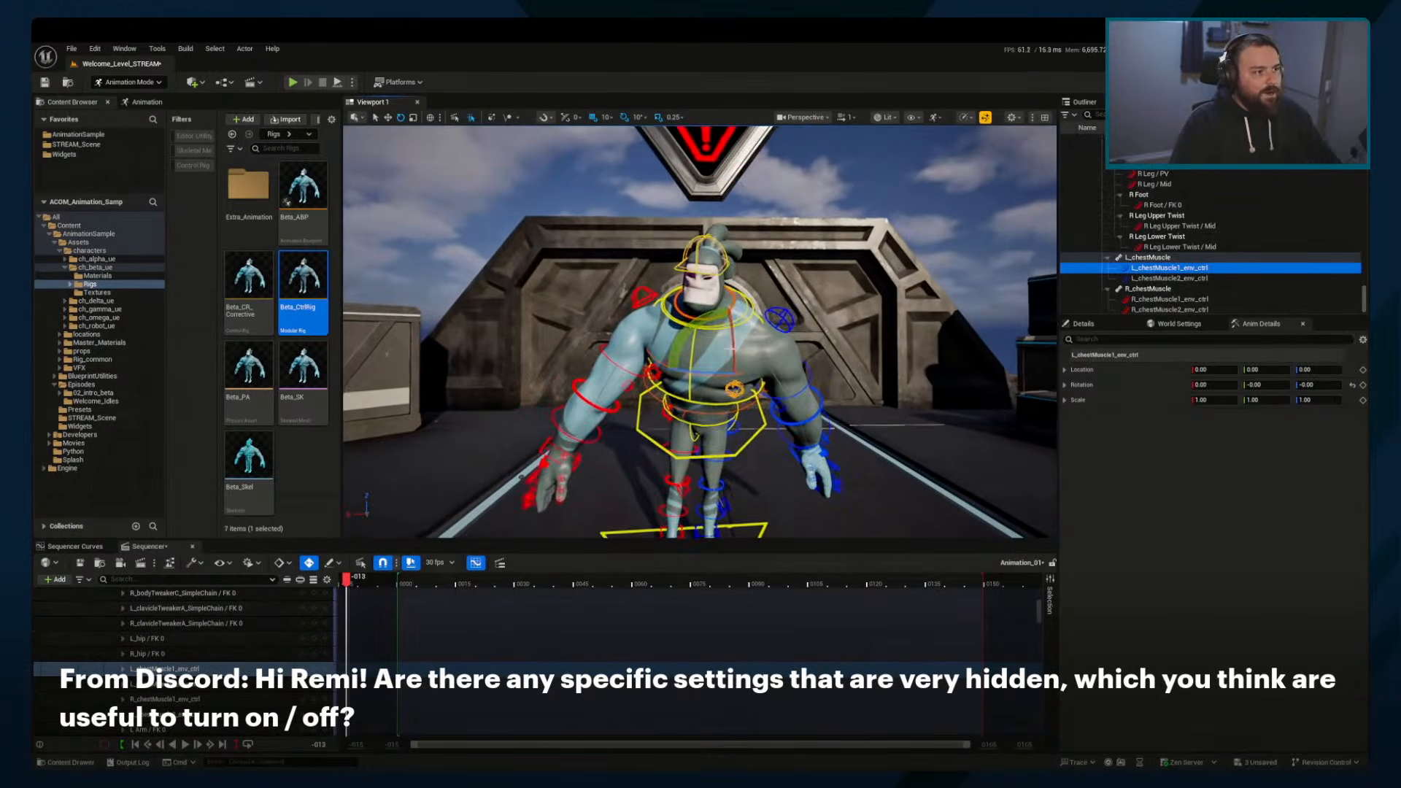
key("q")
left_click(694, 351)
right_click_drag(693, 352, 657, 352, "alt")
left_click_drag(657, 352, 642, 357, "alt")
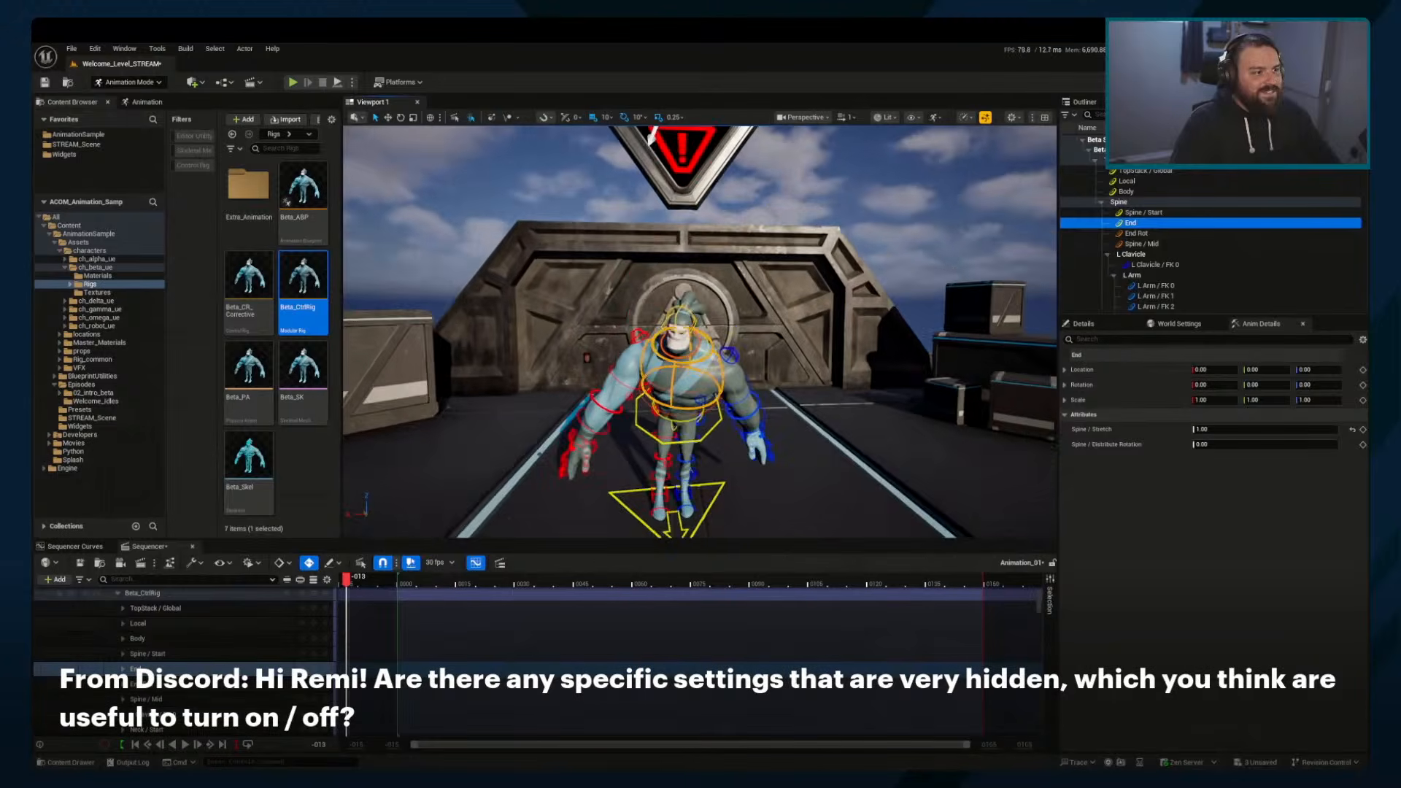
right_click_drag(838, 344, 814, 344)
key("e")
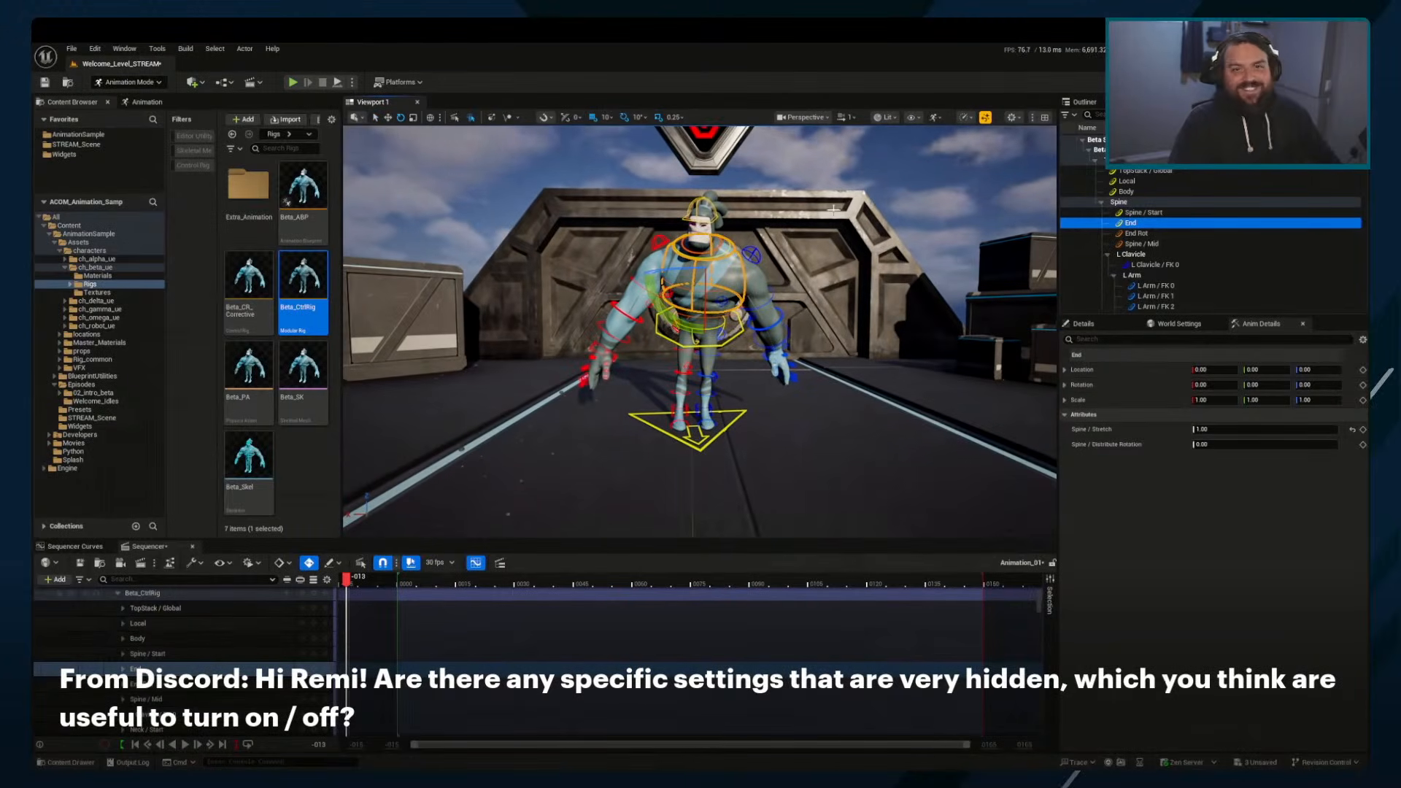
Reopen the editor preferences, turn Enable Experimental Gizmo back on in the Transform Gizmo section, and close the window
left_click(1012, 117)
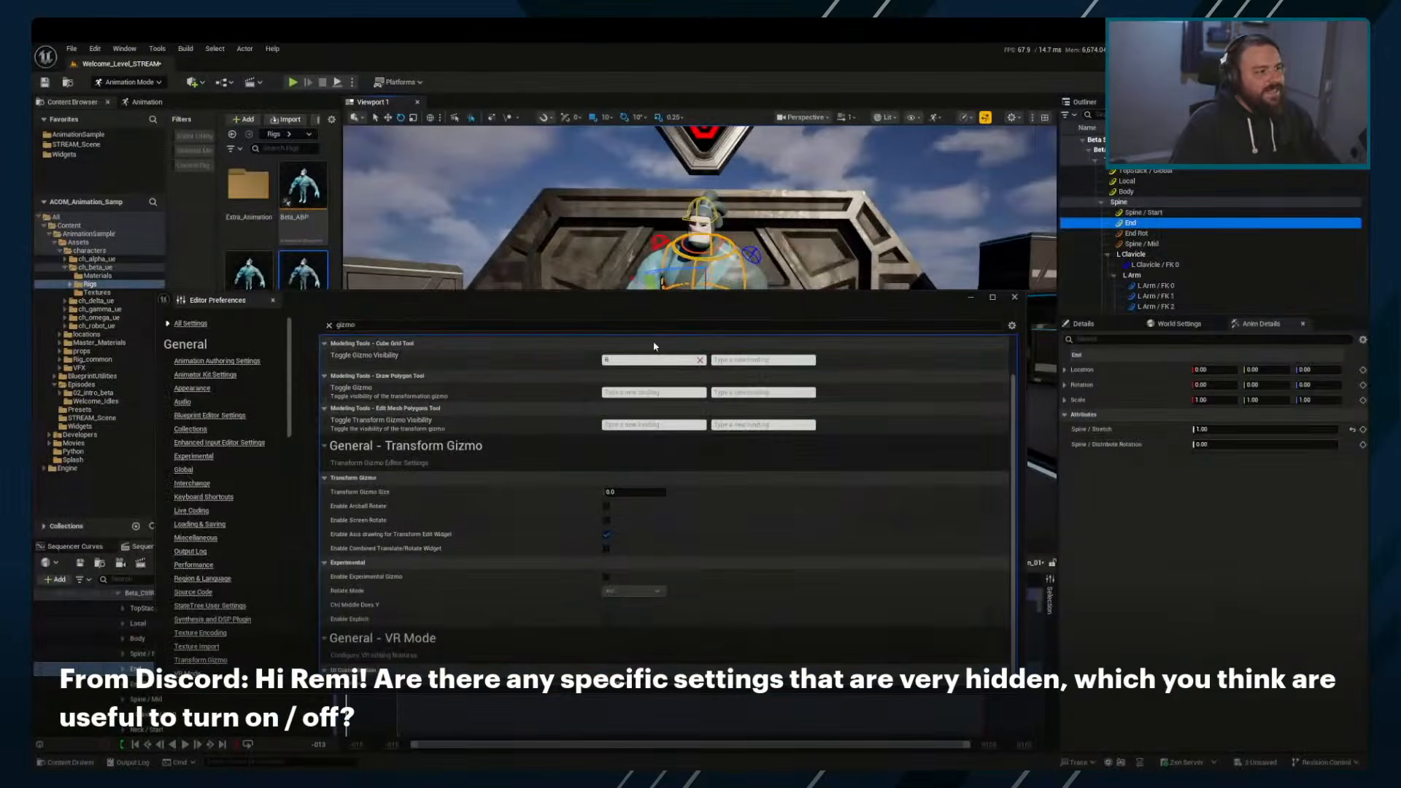
left_click_drag(655, 298, 659, 274)
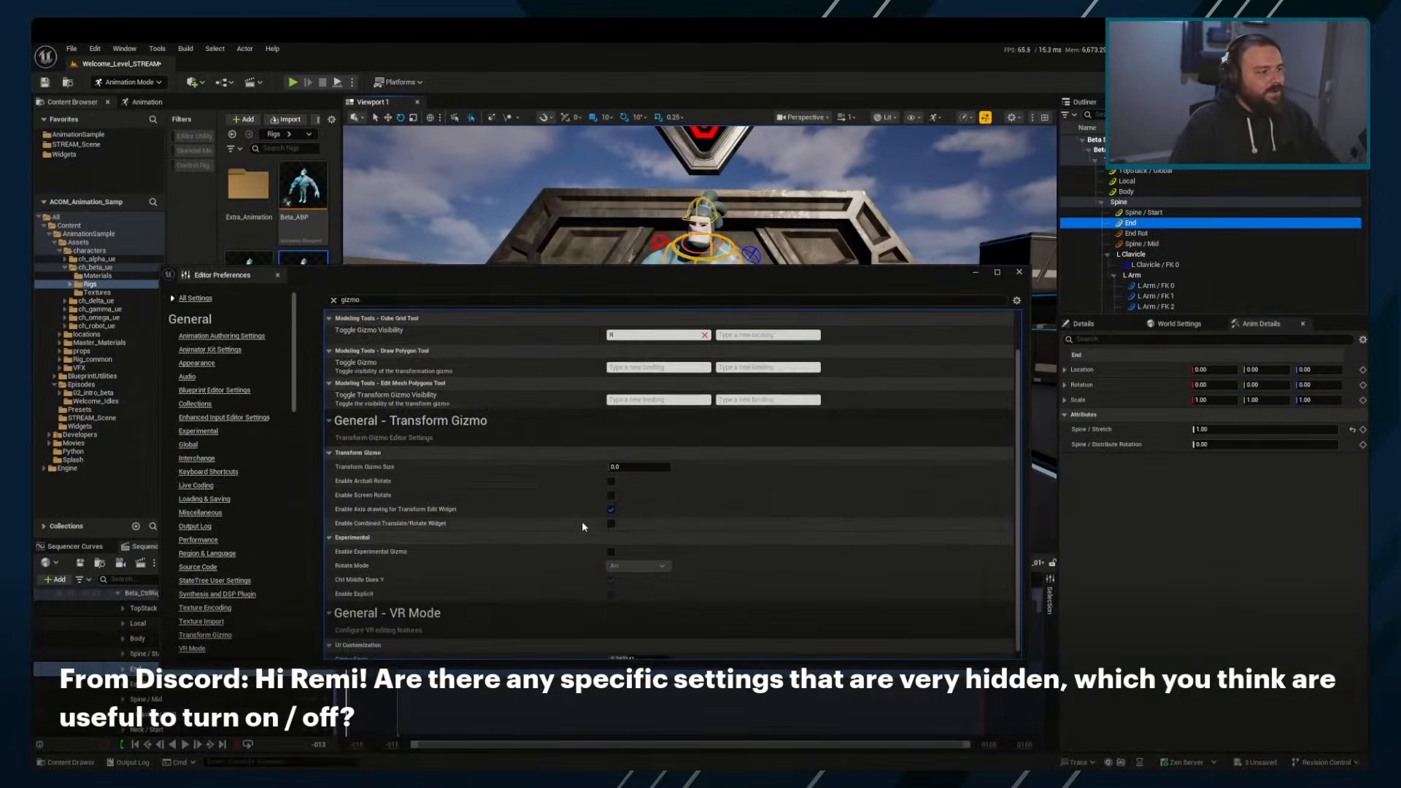
scroll(580, 523, "down", 2)
left_click(611, 545)
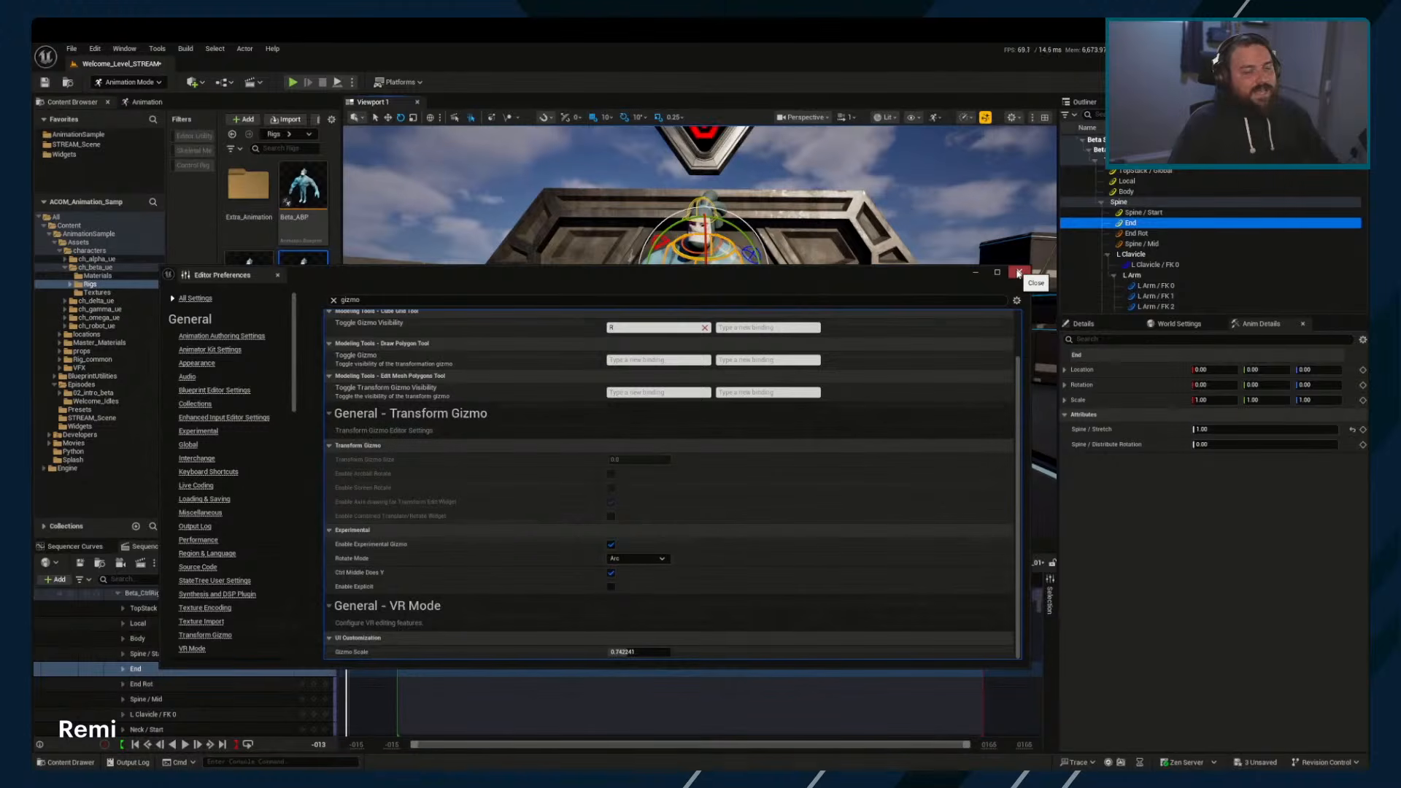
left_click(1020, 272)
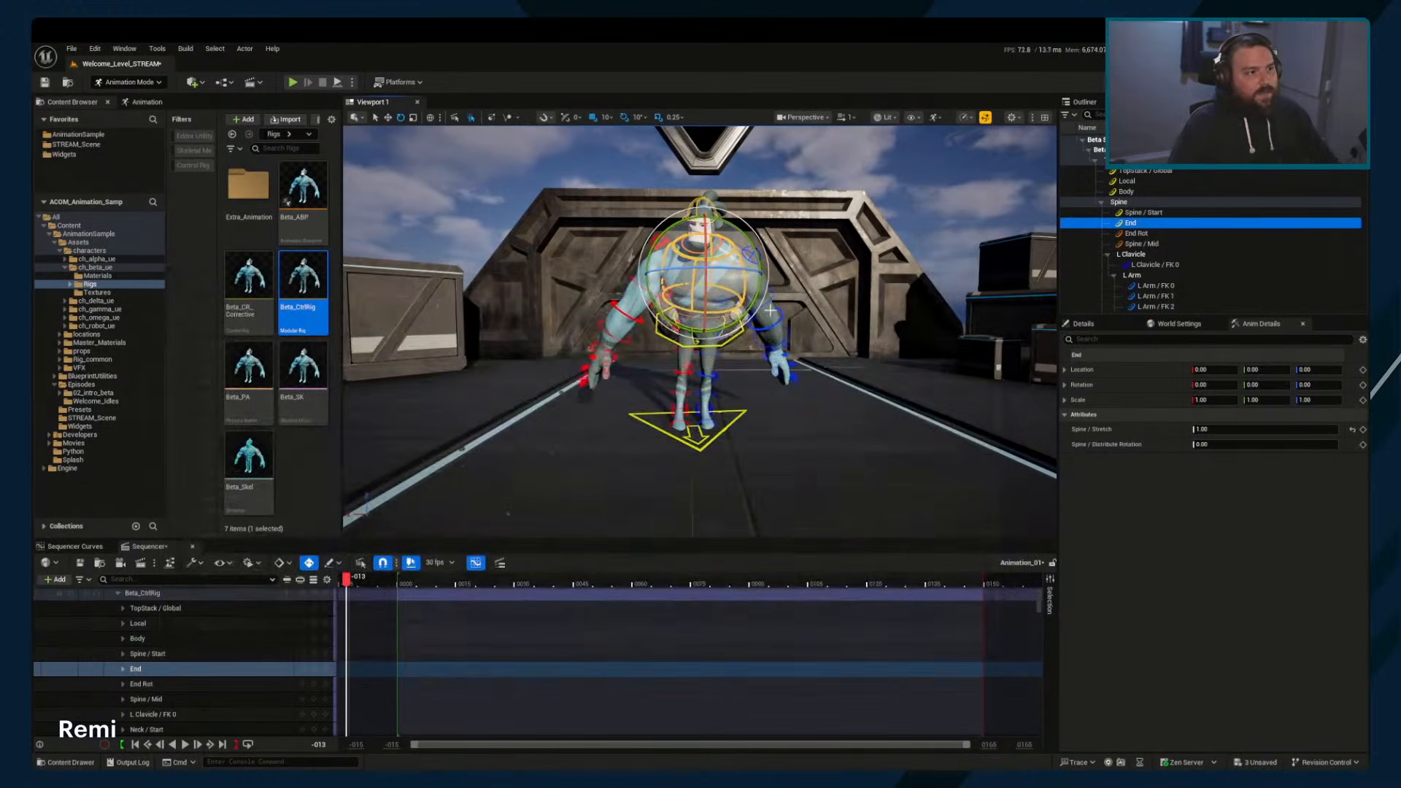
right_click_drag(771, 310, 718, 308)
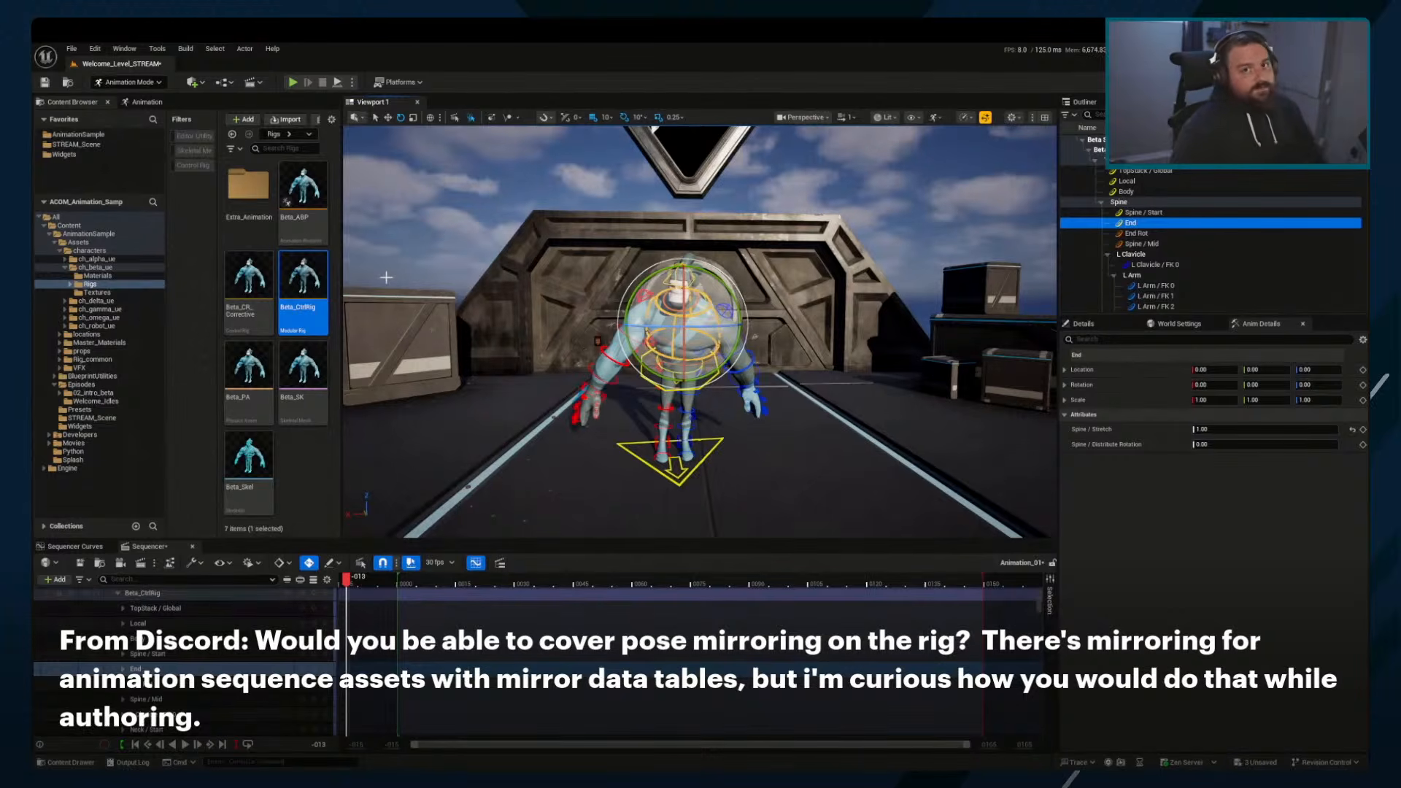
Open the Control Rig Pose window from the animation tools and shift it beside the character
left_click(146, 102)
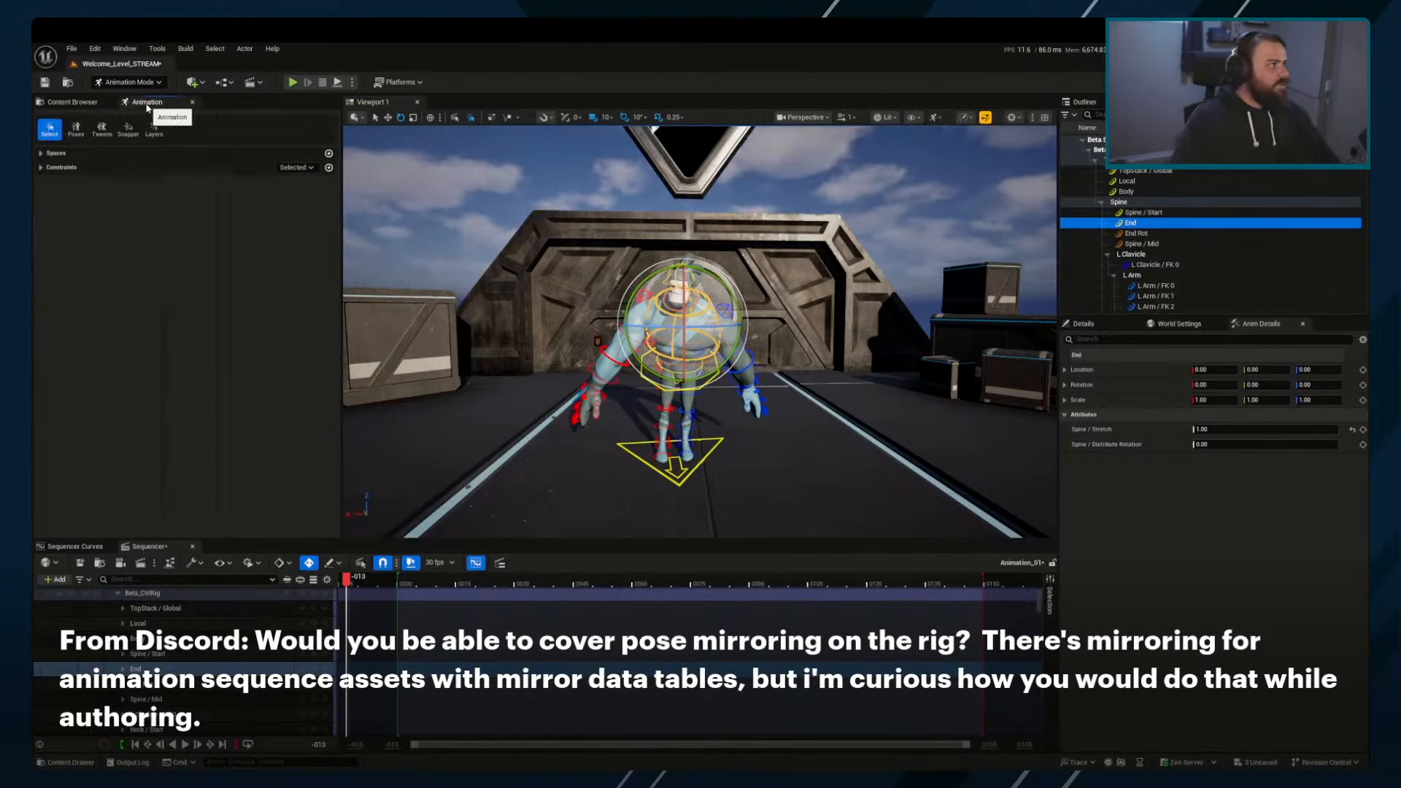
left_click(76, 130)
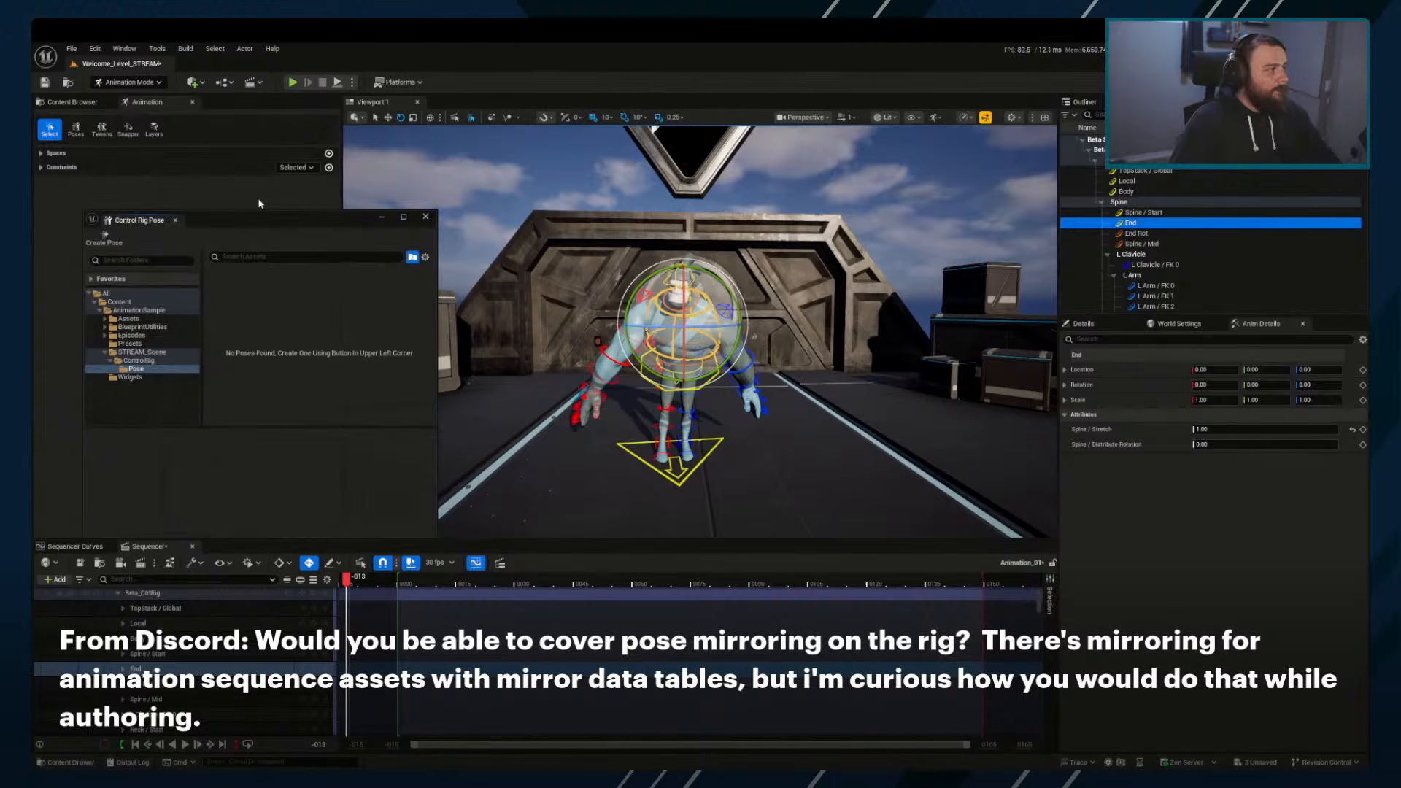
left_click_drag(255, 217, 290, 209)
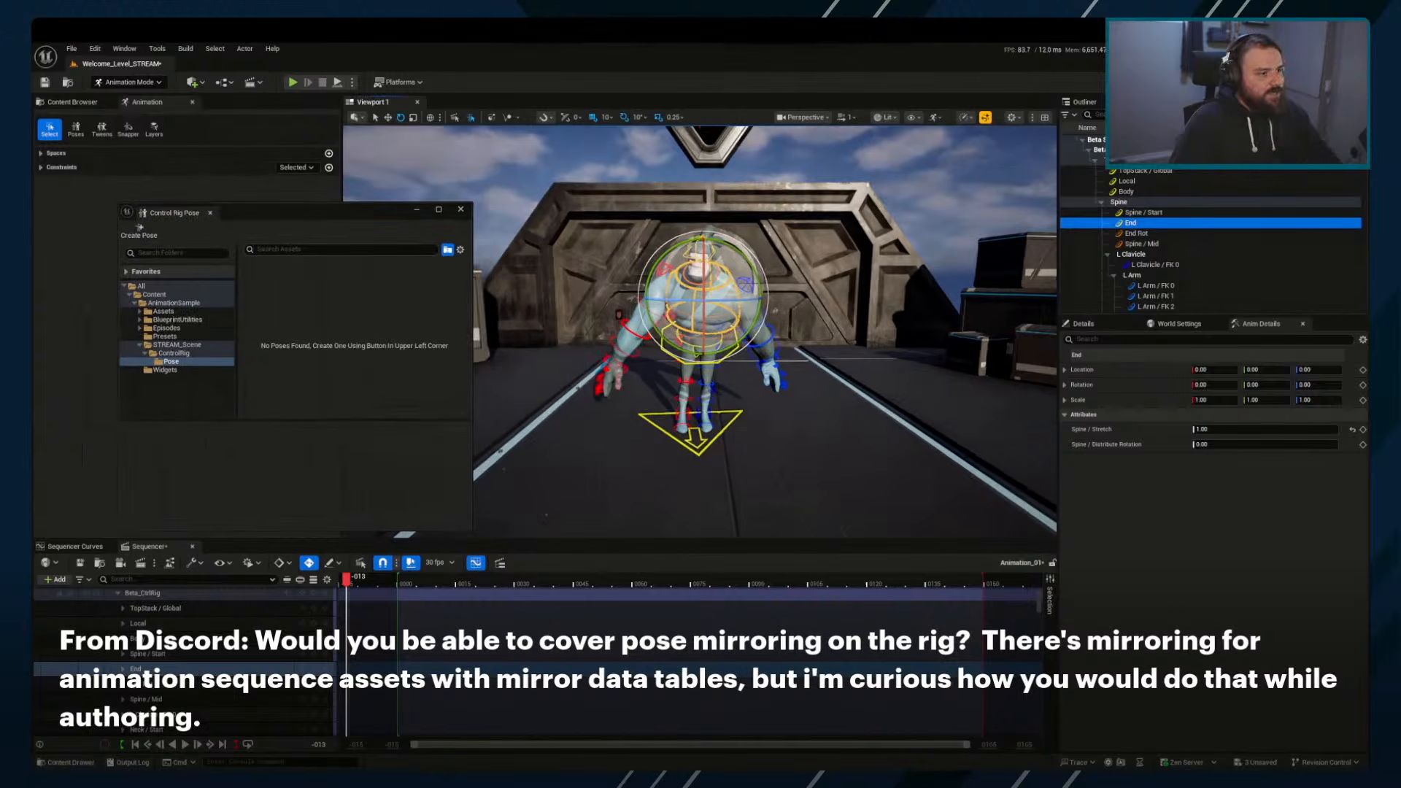
scroll(732, 339, "up", 3)
mouse_move(733, 339)
middle_mouse_down()
mouse_move(733, 219)
mouse_move(733, 338)
middle_mouse_up()
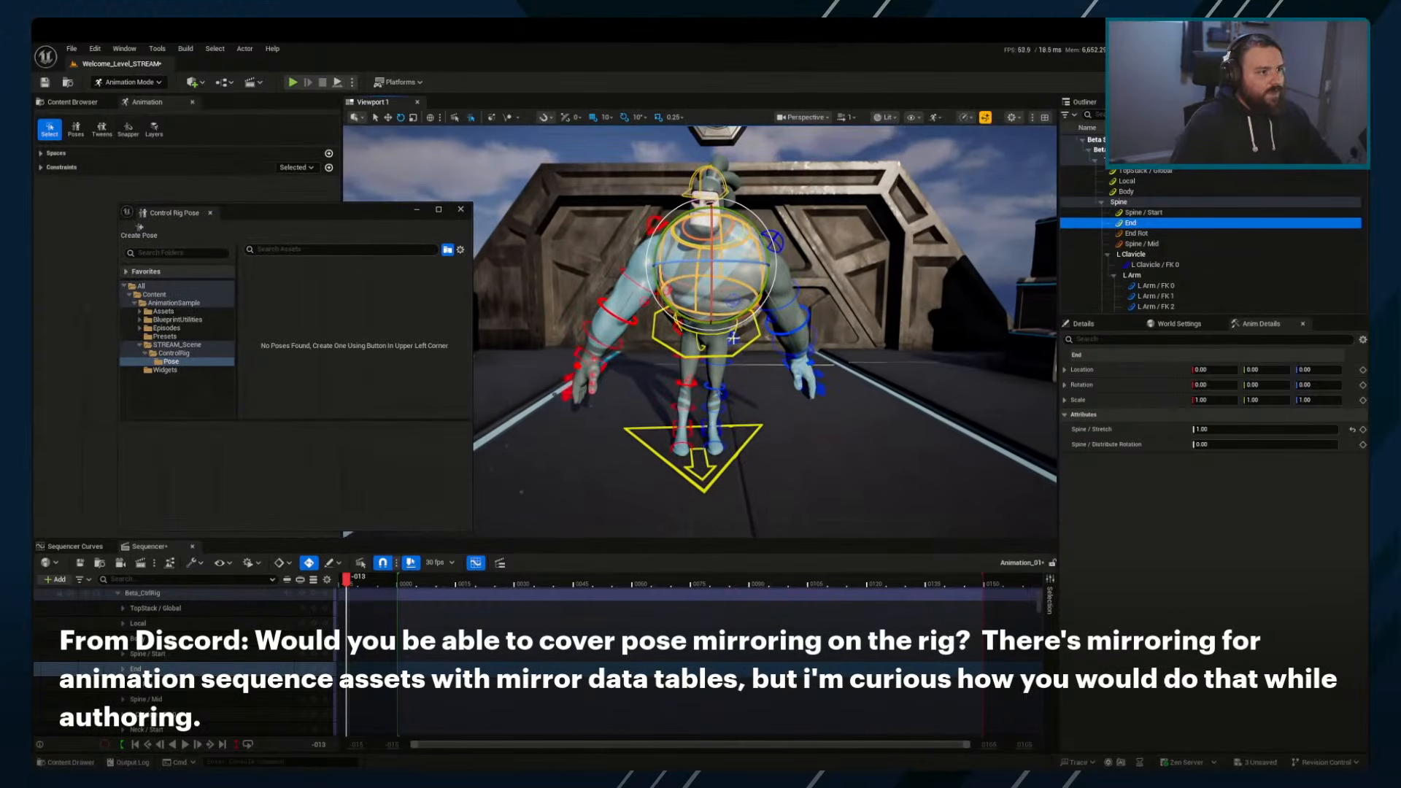
Select the Body control at the waist and shift it freehand to begin an asymmetric pose
left_click(739, 344)
key("w")
left_click_drag(705, 332, 800, 341)
key("e")
Raise the left arm's IK hand control freehand to about 30, -41, 0 and rotate the hand
left_click(811, 350)
key("w")
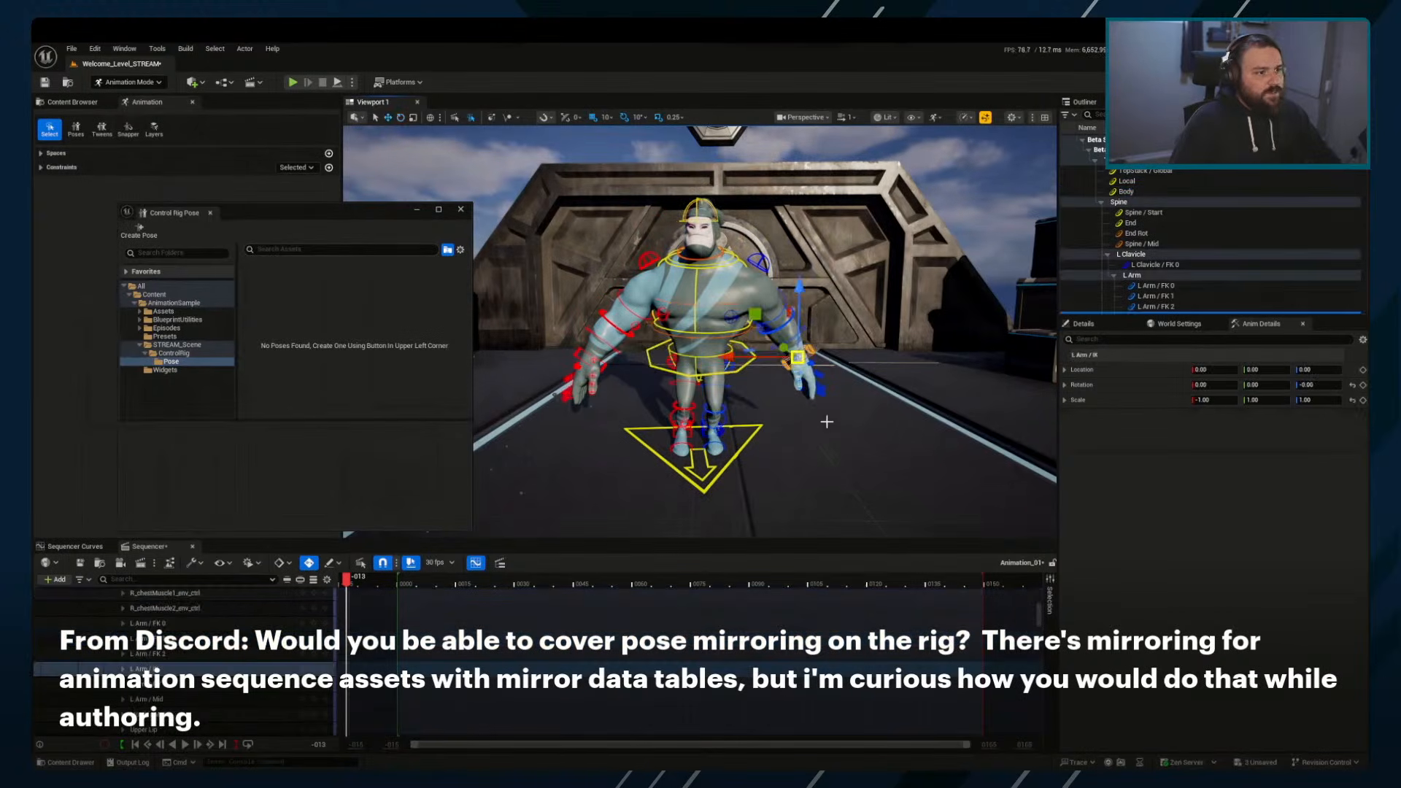
middle_click_drag(825, 432, 850, 380)
key("e")
key("q")
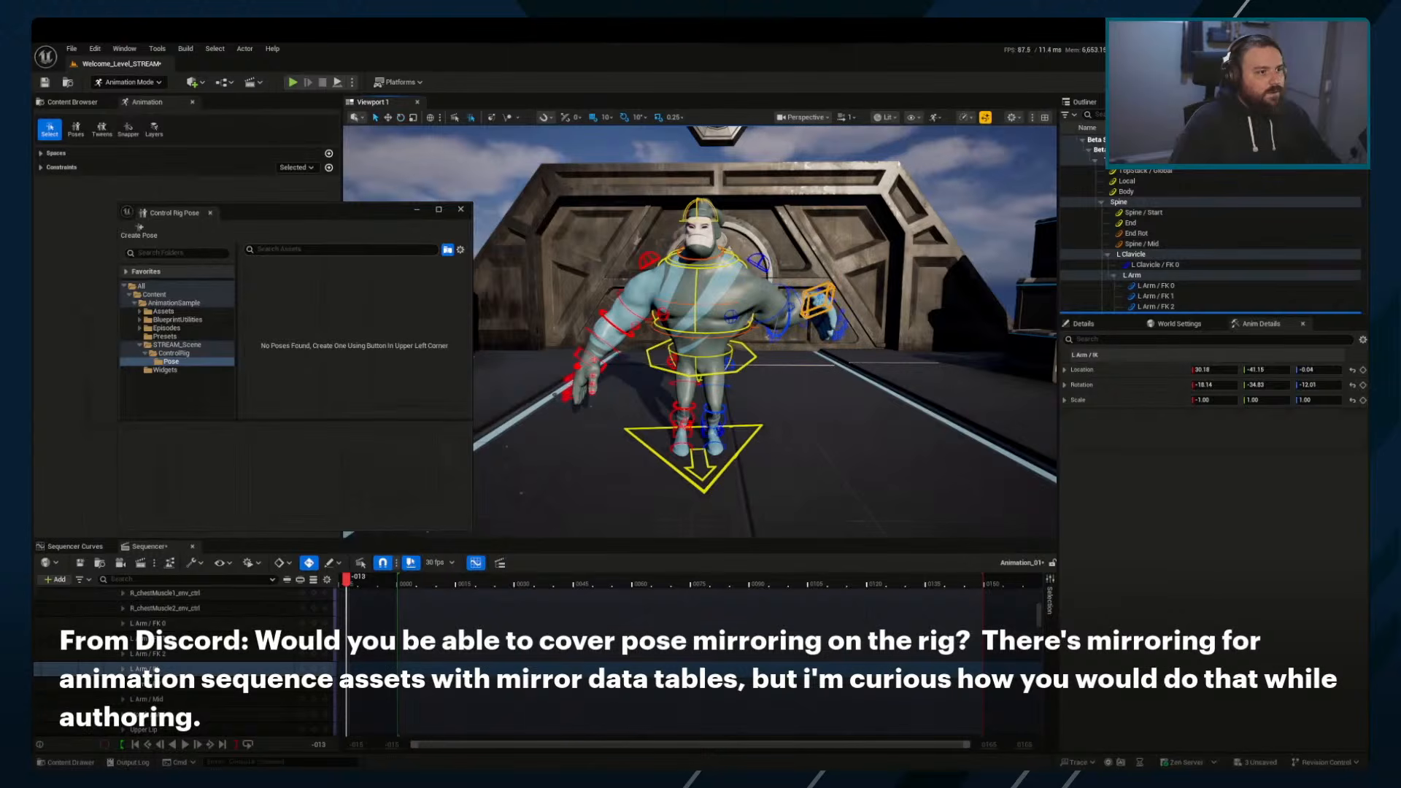
Rotate the L Clavicle / FK 0 control to lift the left shoulder, then reselect the left arm's IK control
left_click(760, 262)
key("e")
middle_click_drag(840, 381, 861, 367)
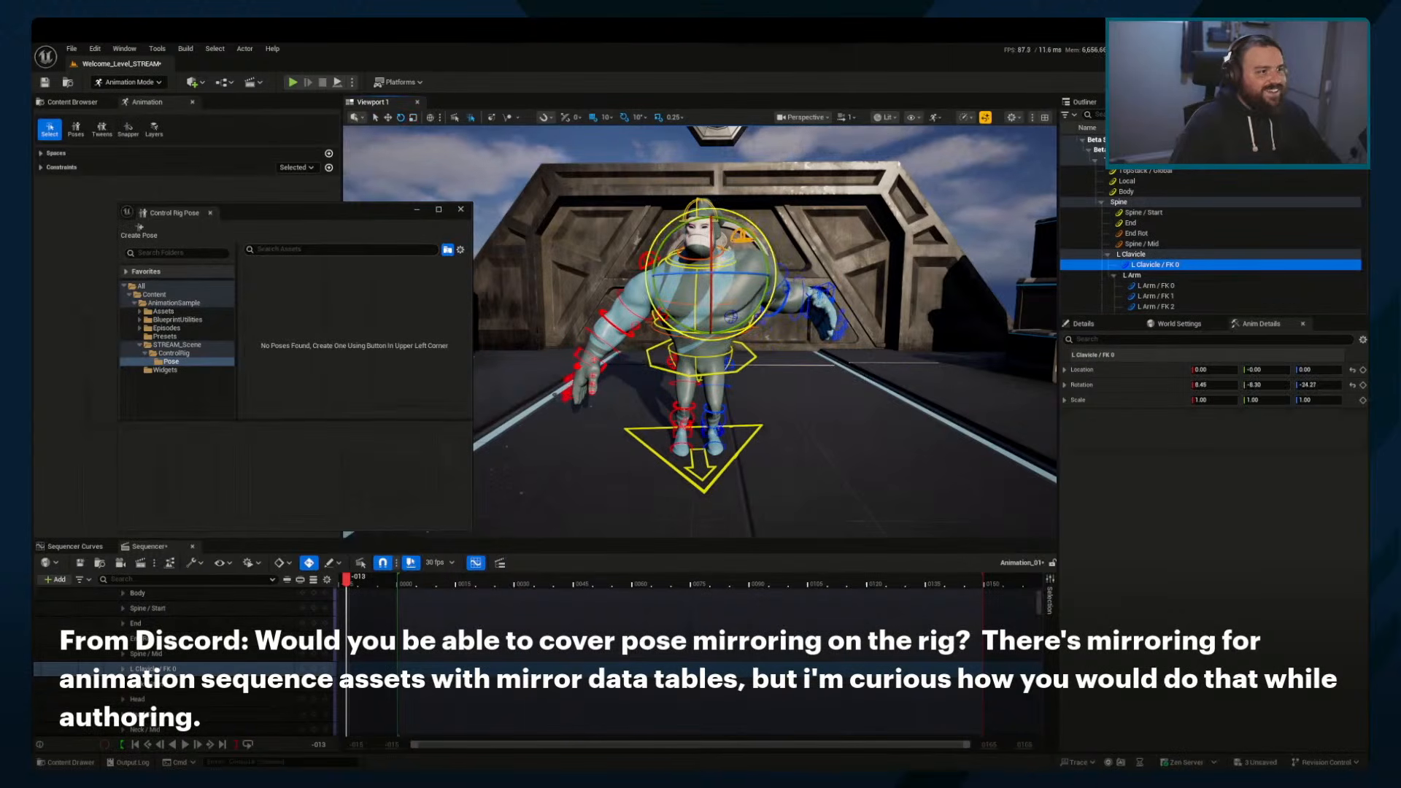
left_click(817, 303)
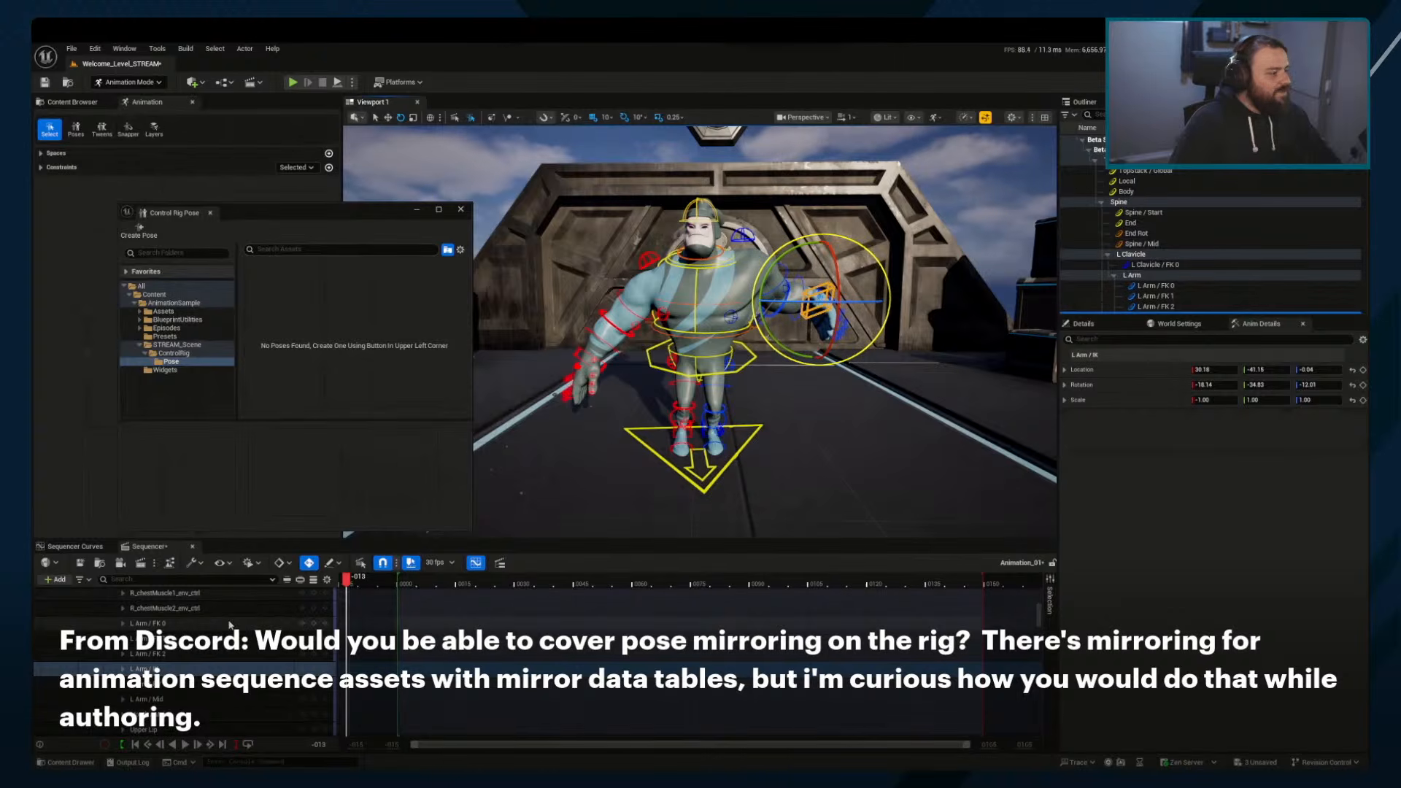
Select the Beta_CtrlRig track in the Sequencer and look through its list of controls
scroll(230, 625, "up", 10)
left_click(118, 625)
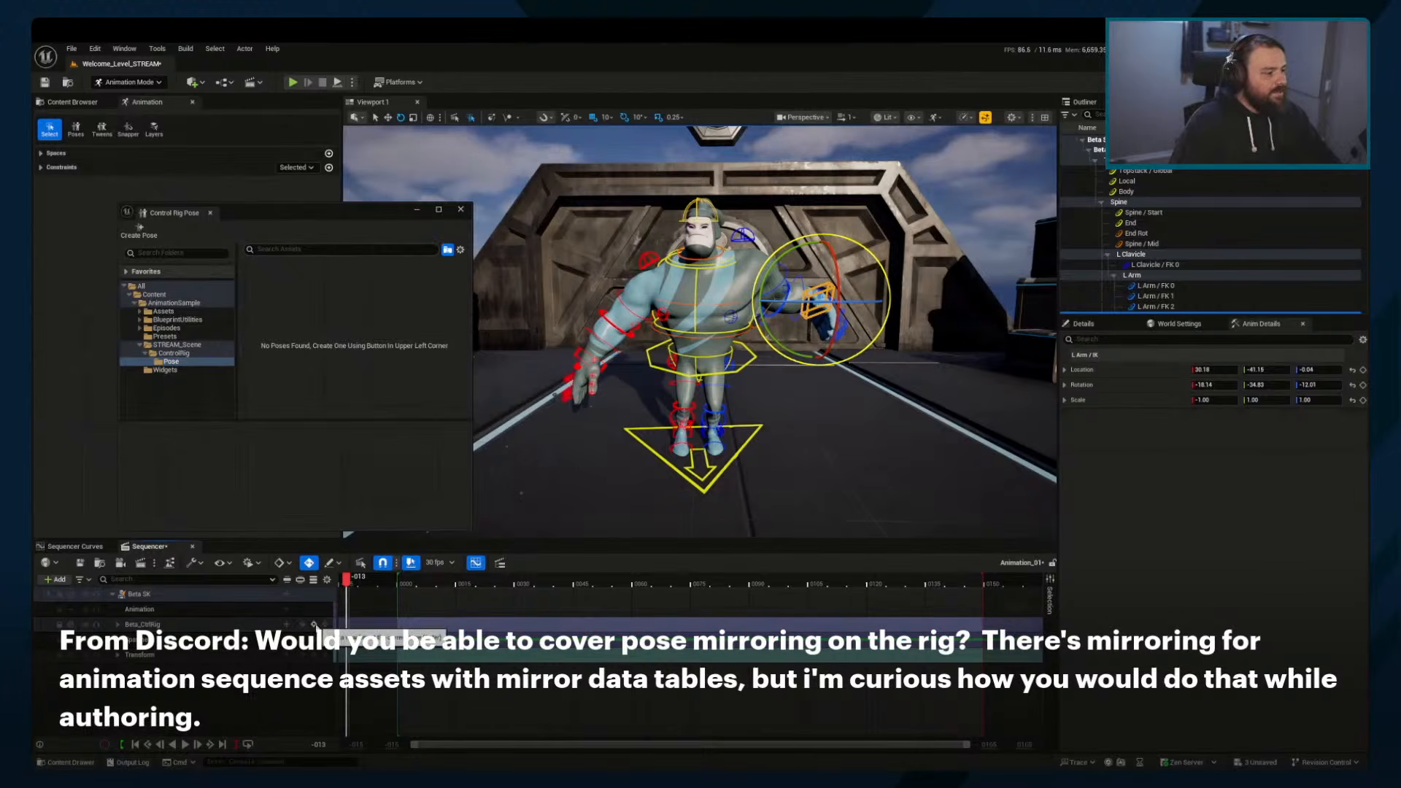
left_click(151, 625)
double_click(151, 625)
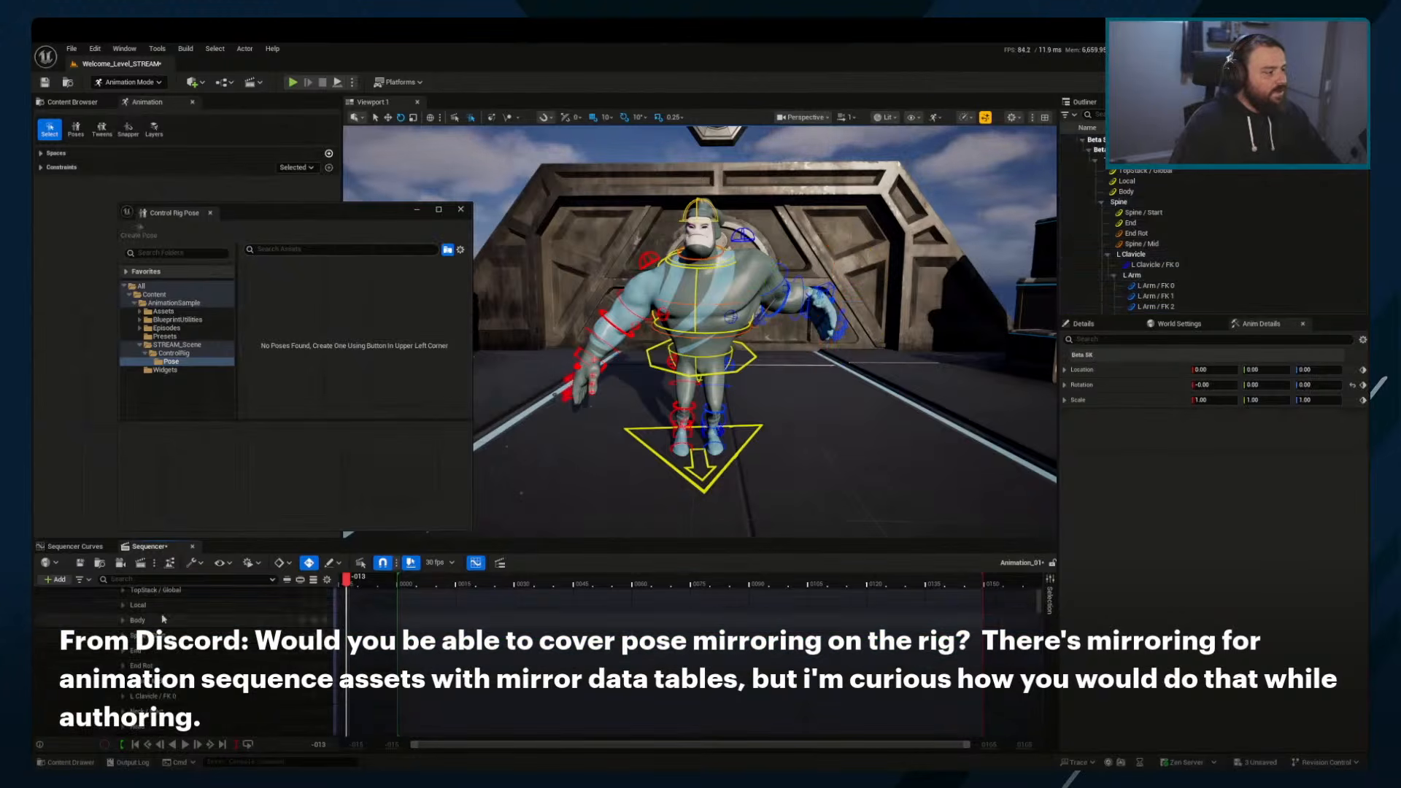
scroll(154, 657, "down", 5)
scroll(148, 599, "up", 8)
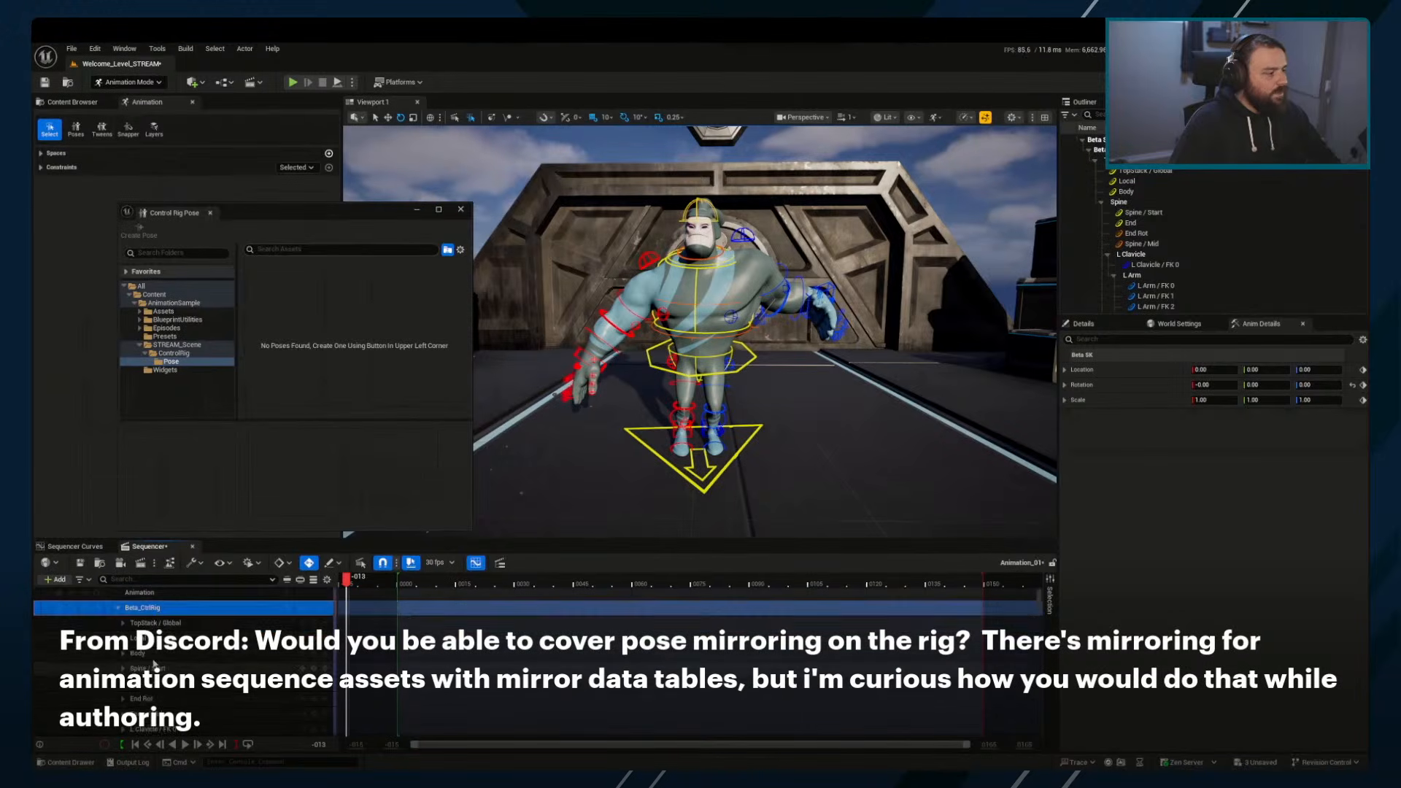
Collapse the Beta_CtrlRig track under Beta SK and leave the whole track selected
left_click(148, 596)
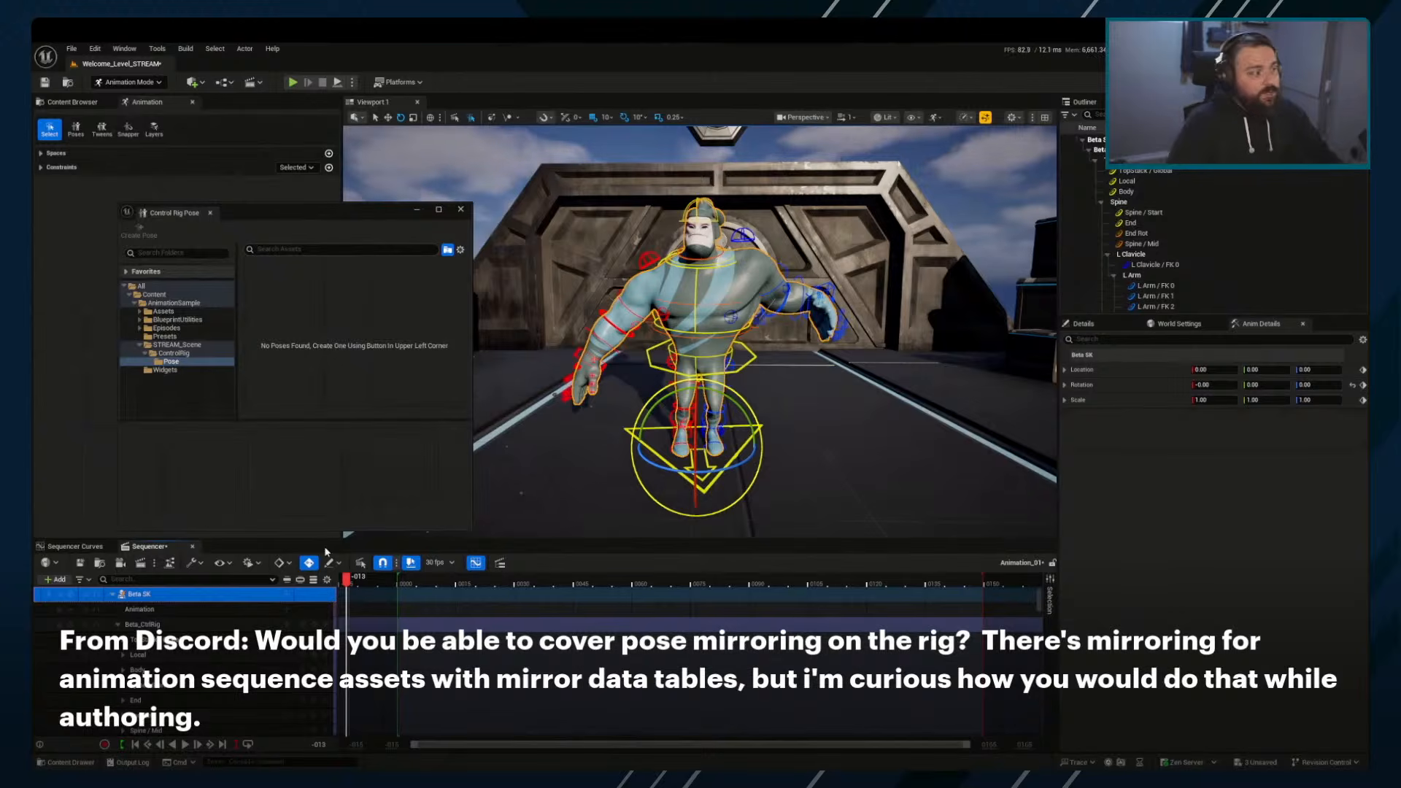
left_click(270, 625)
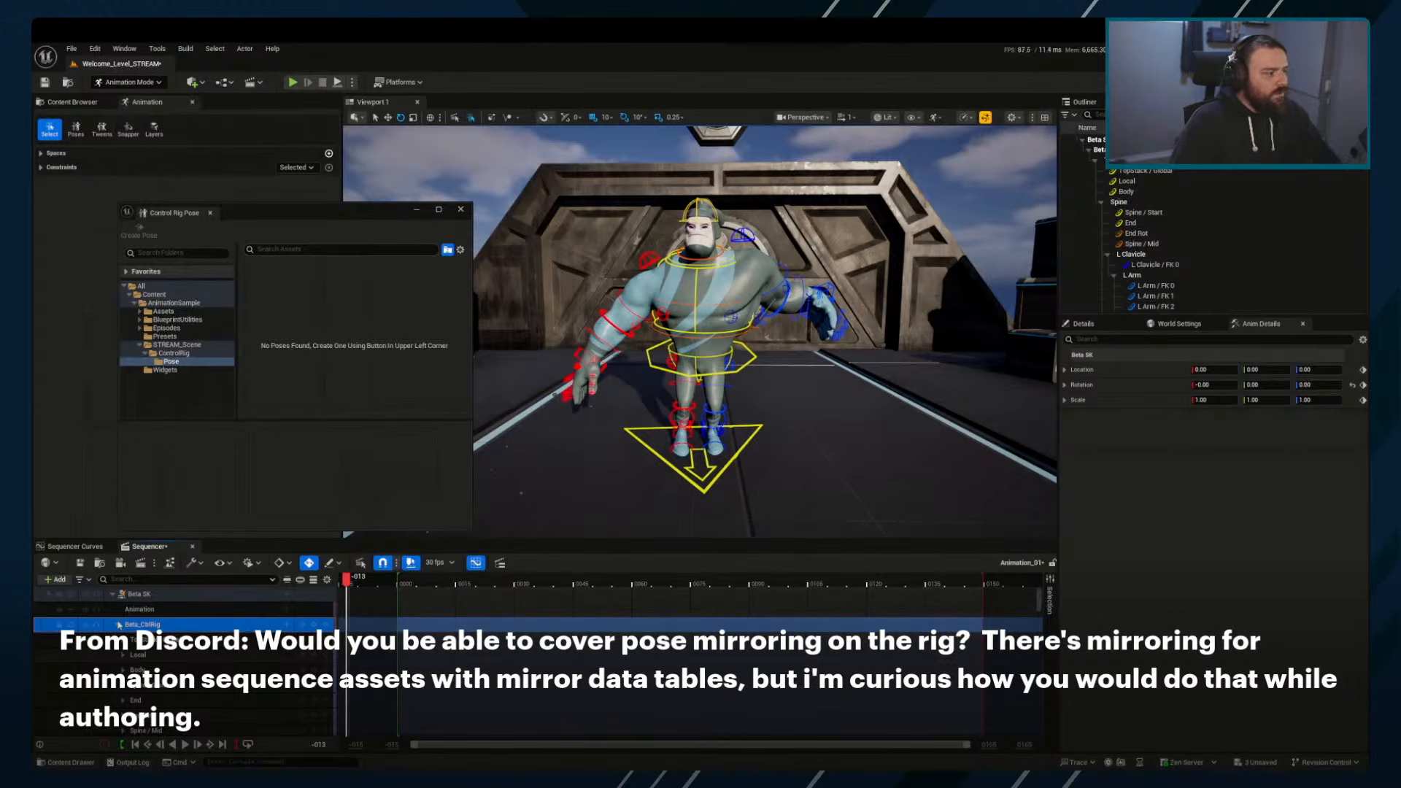
left_click(285, 610)
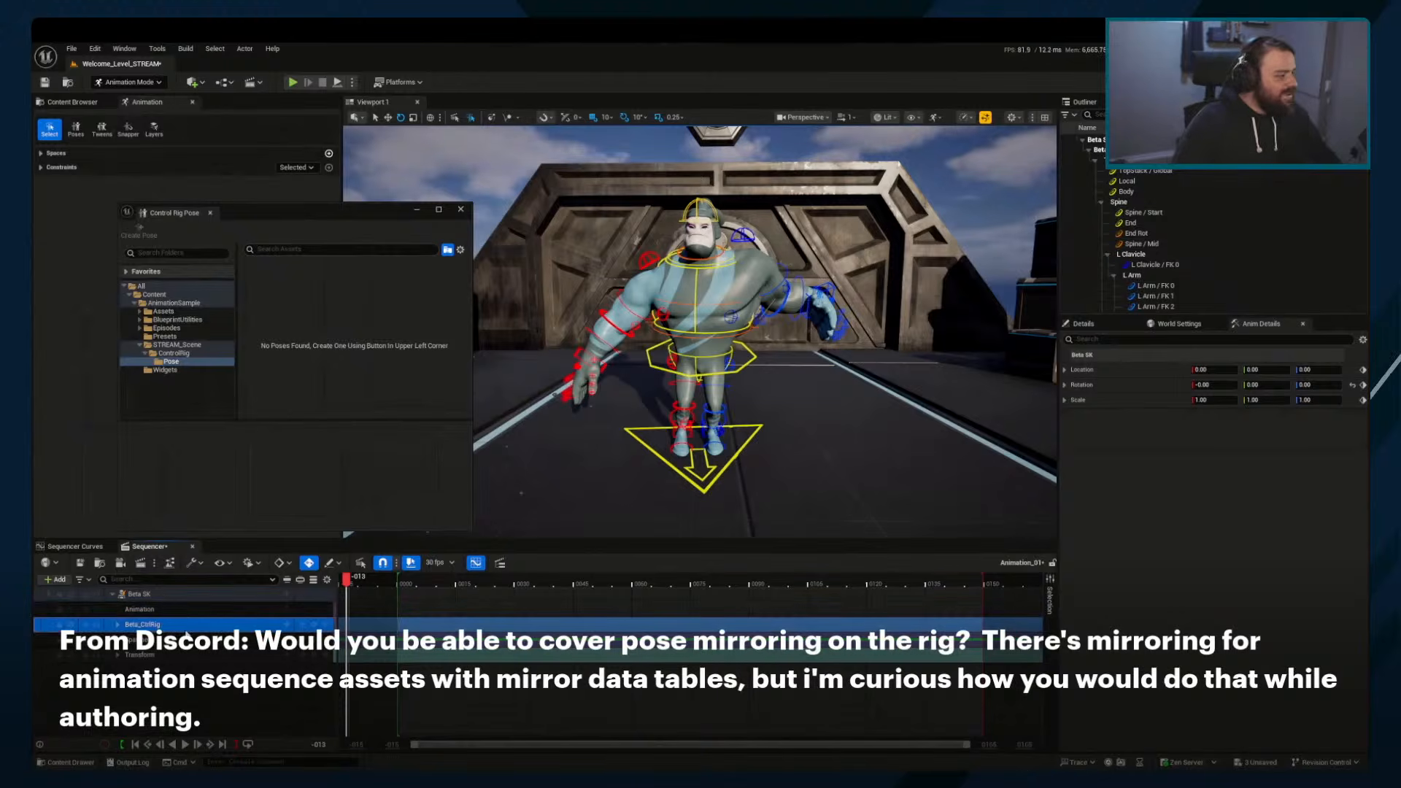
left_click(189, 624)
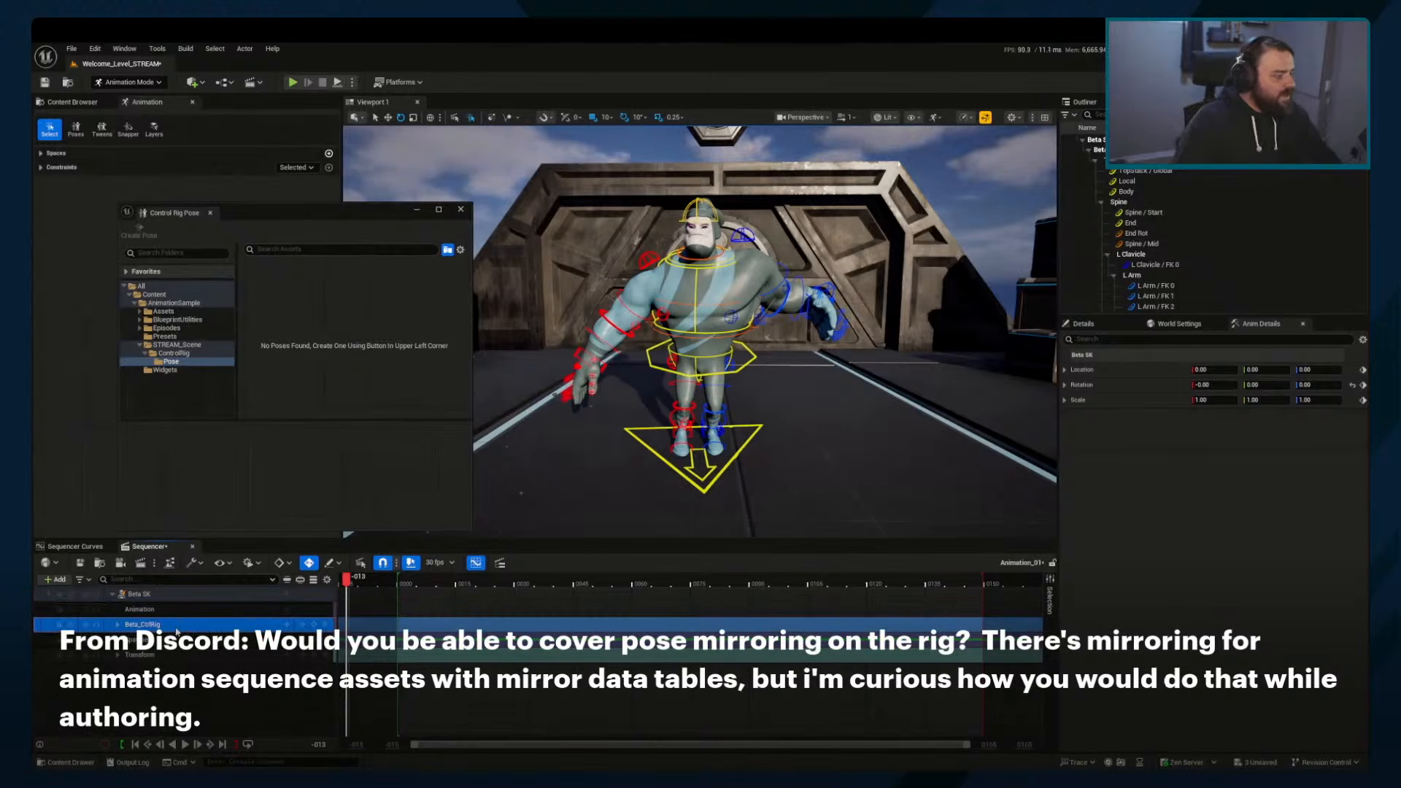
double_click(176, 629)
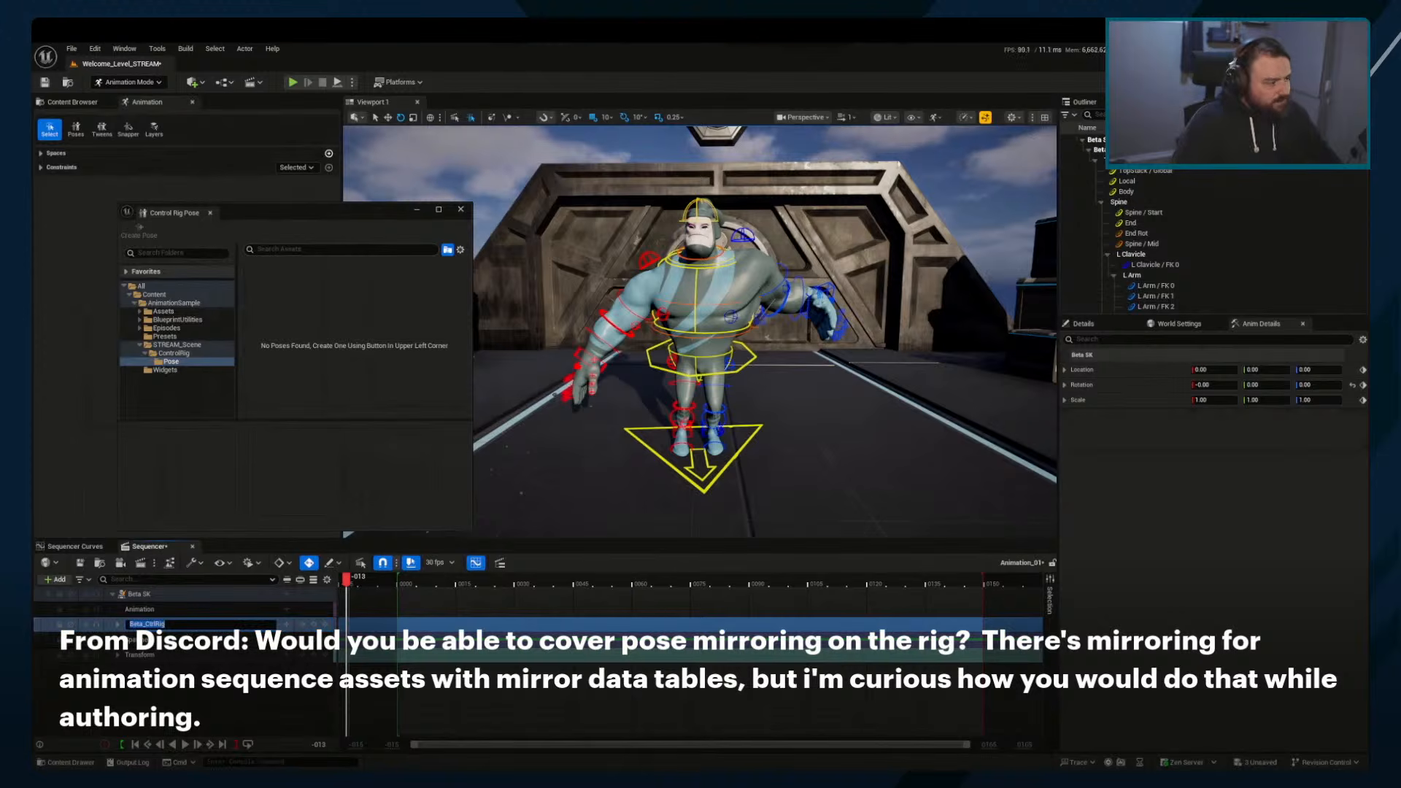
key("Escape")
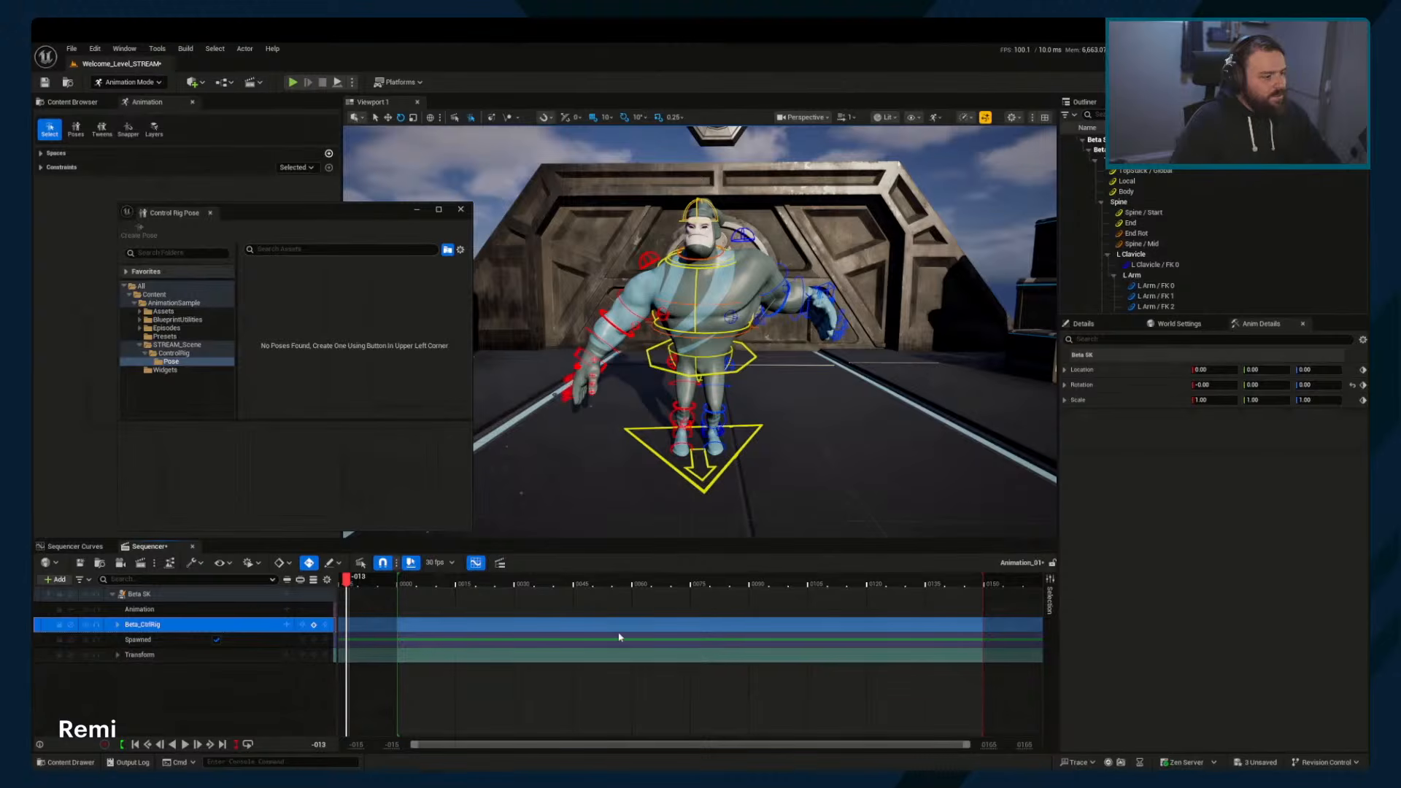
Move the Sequencer playhead to frame 0 and try to add a key on the whole Beta_CtrlRig track
right_click_drag(468, 607, 558, 604)
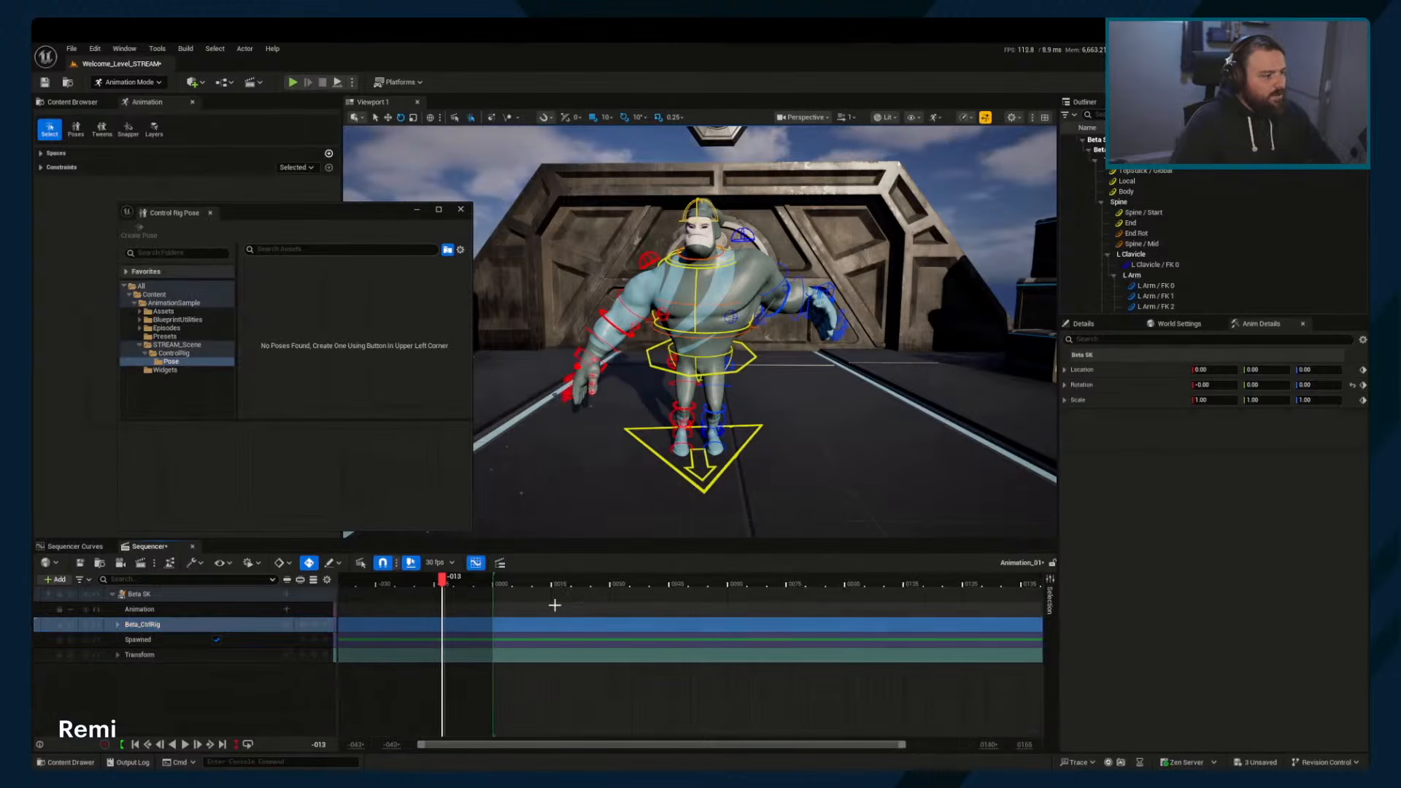
mouse_move(478, 590)
left_mouse_down()
mouse_move(509, 594)
mouse_move(496, 584)
left_mouse_up()
middle_click(445, 634)
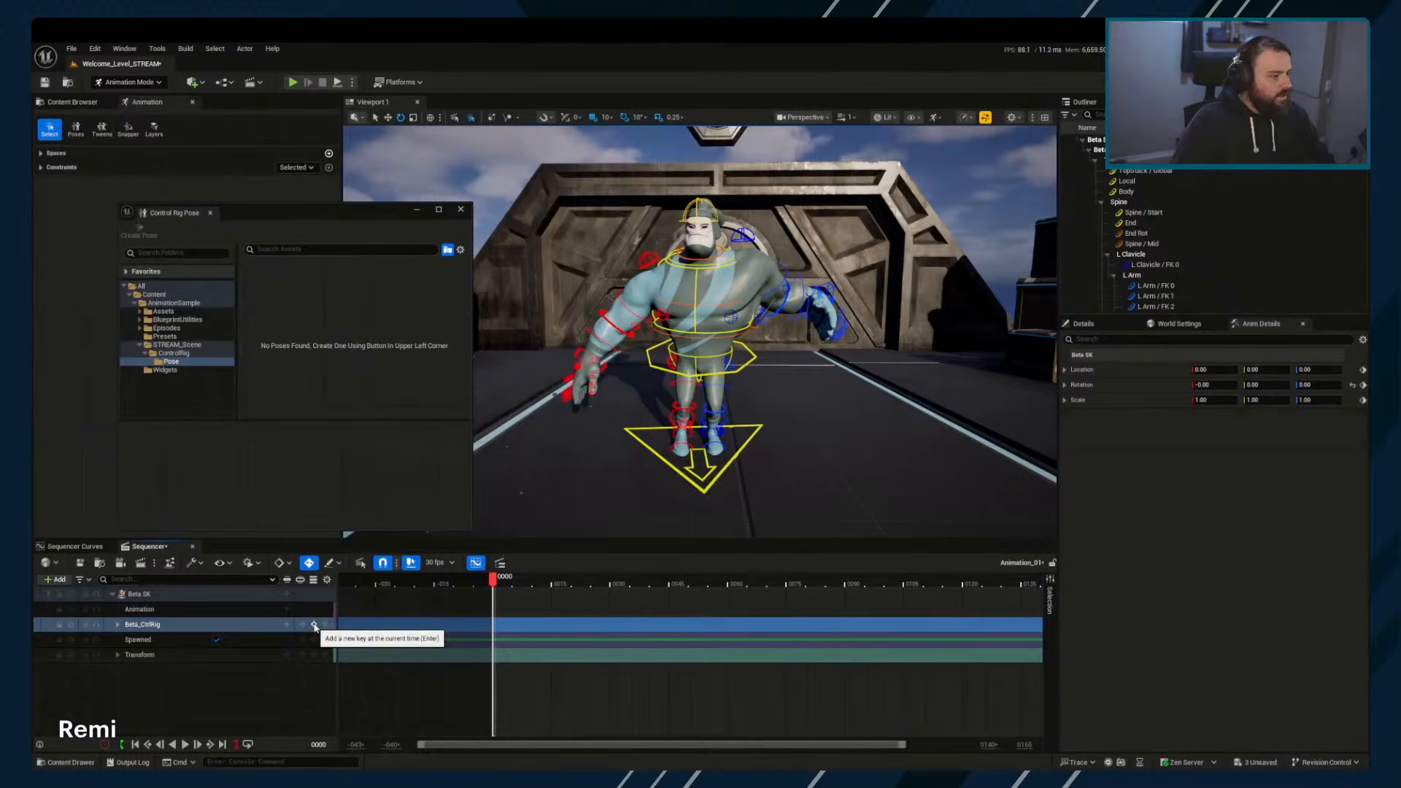
left_click(295, 624)
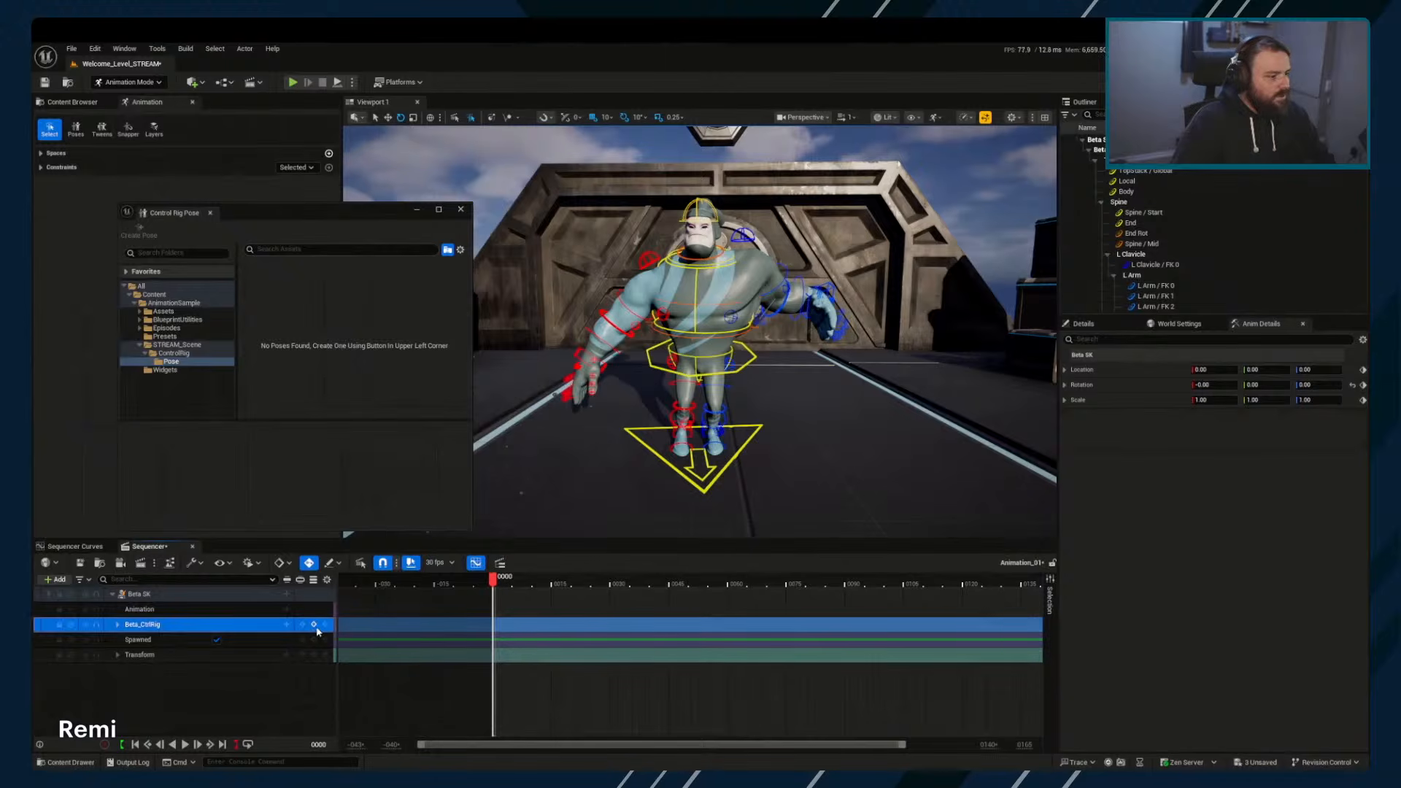
left_click_drag(503, 578, 520, 578)
left_click(494, 579)
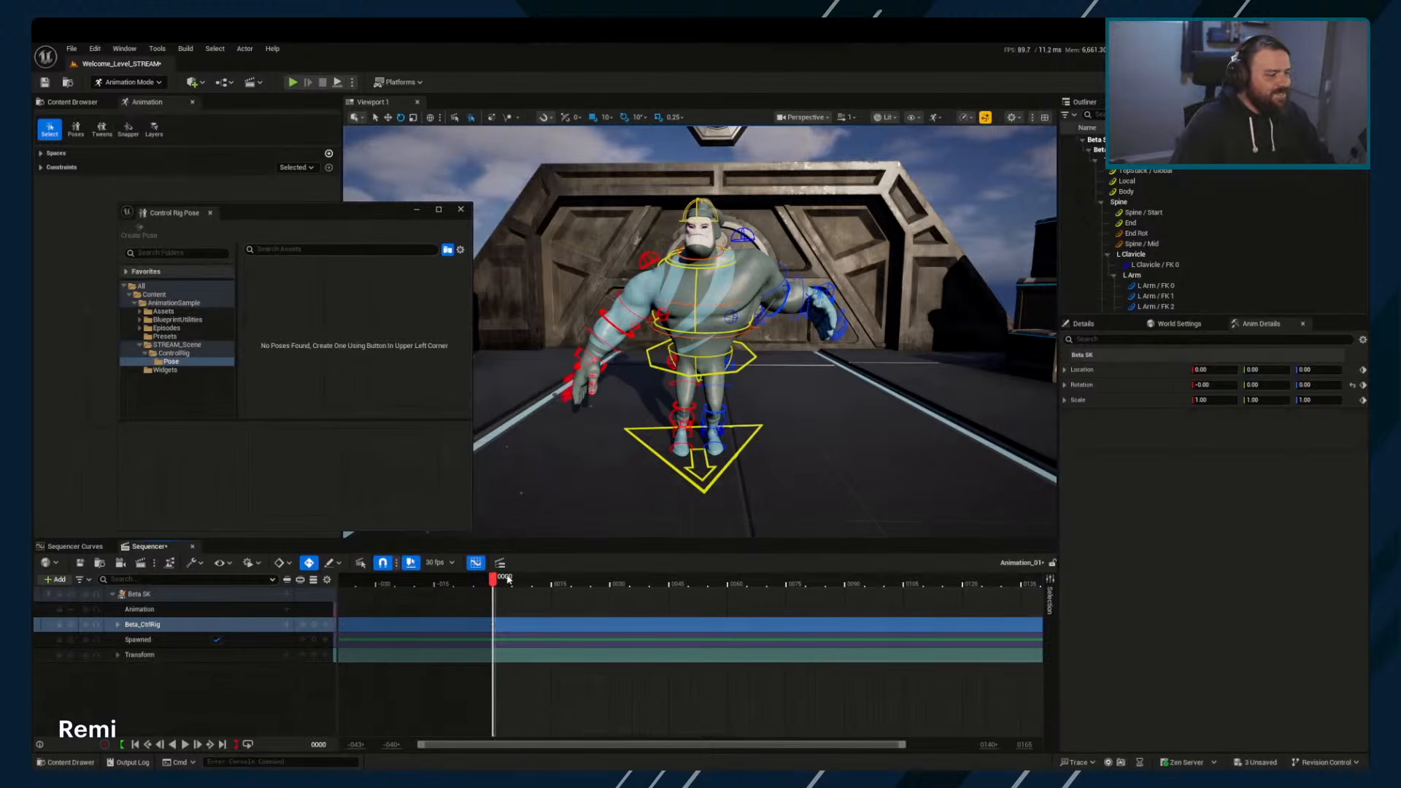
Collapse the STREAM_Scene and AnimationSample folders in the Control Rig Pose window, check its view options, and minimize the window
left_click_drag(305, 218, 297, 187)
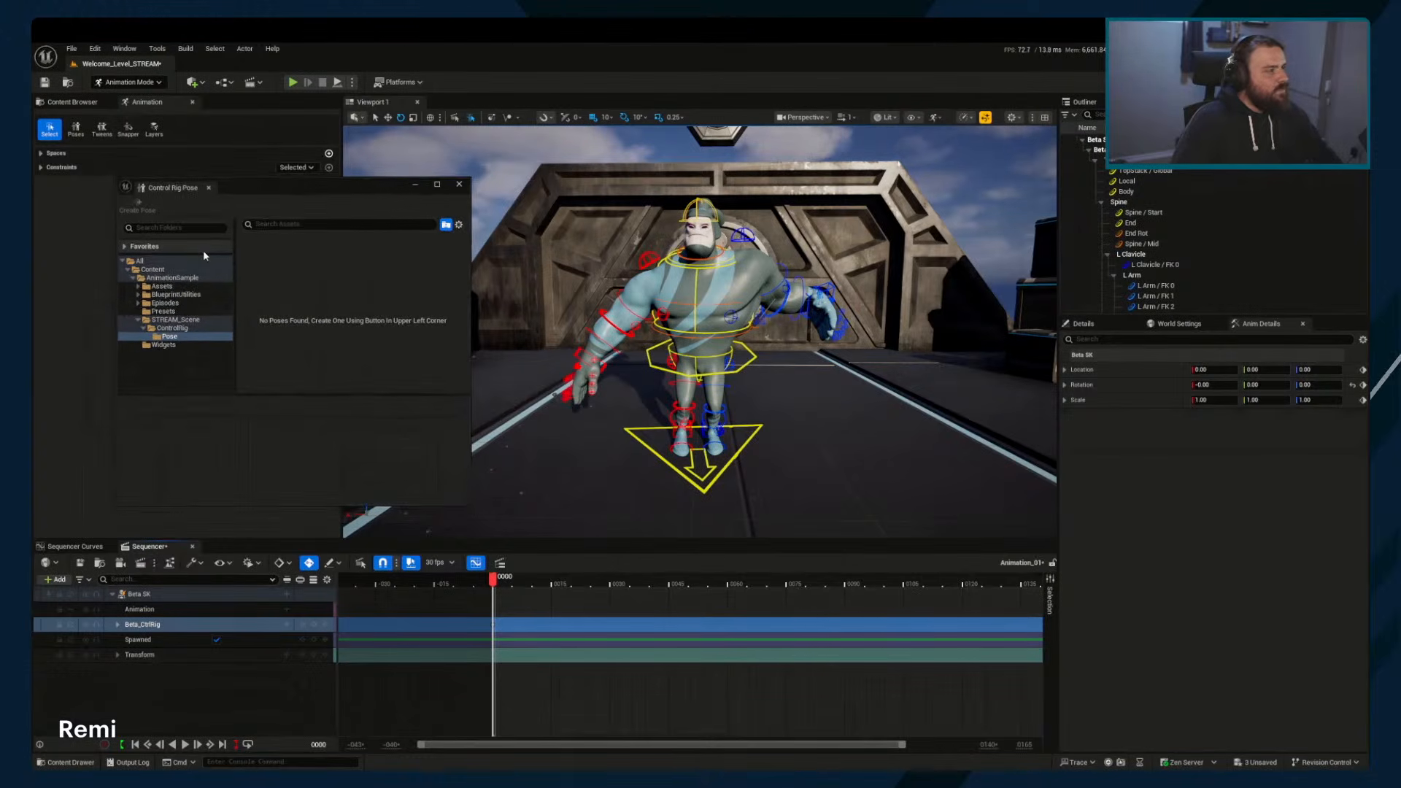
double_click(161, 320)
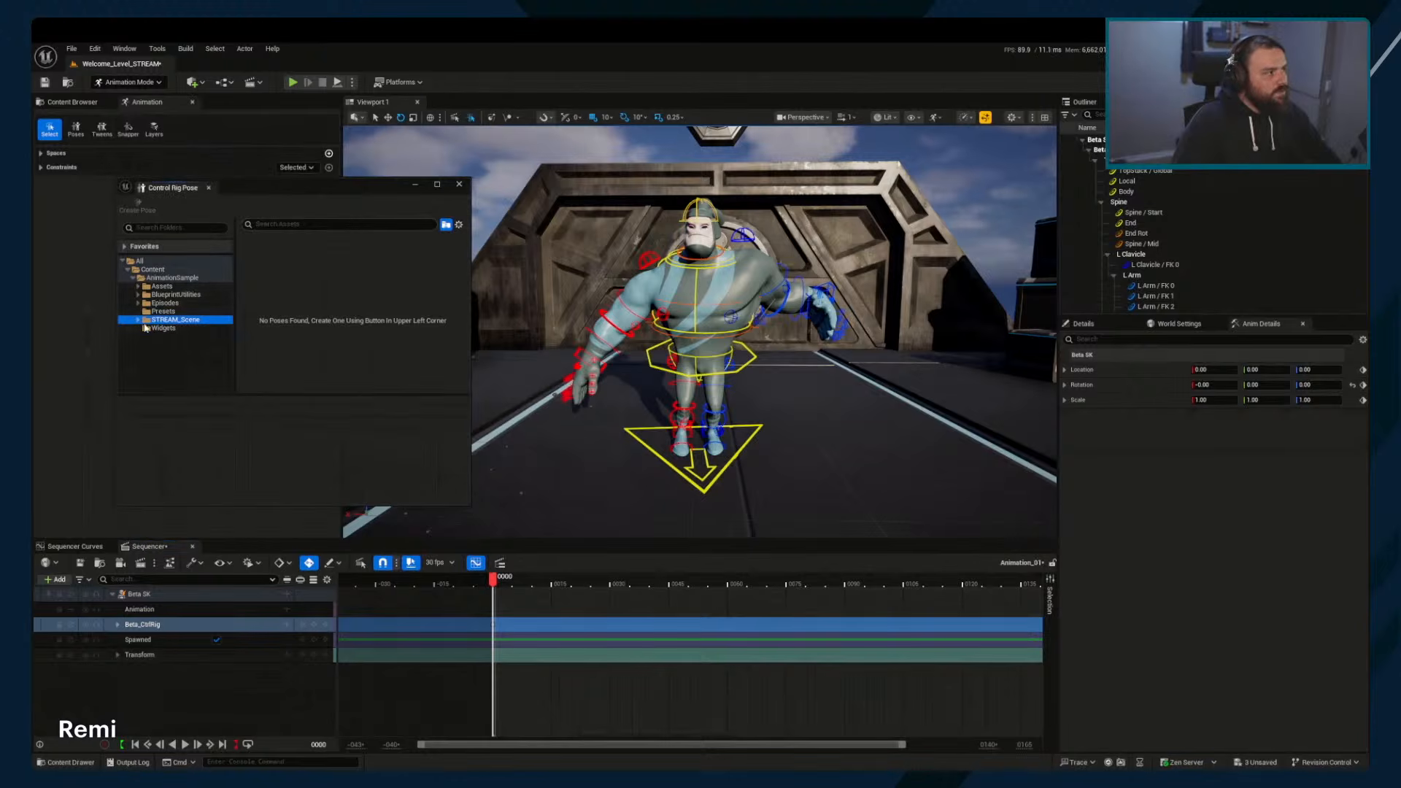
left_click(134, 280)
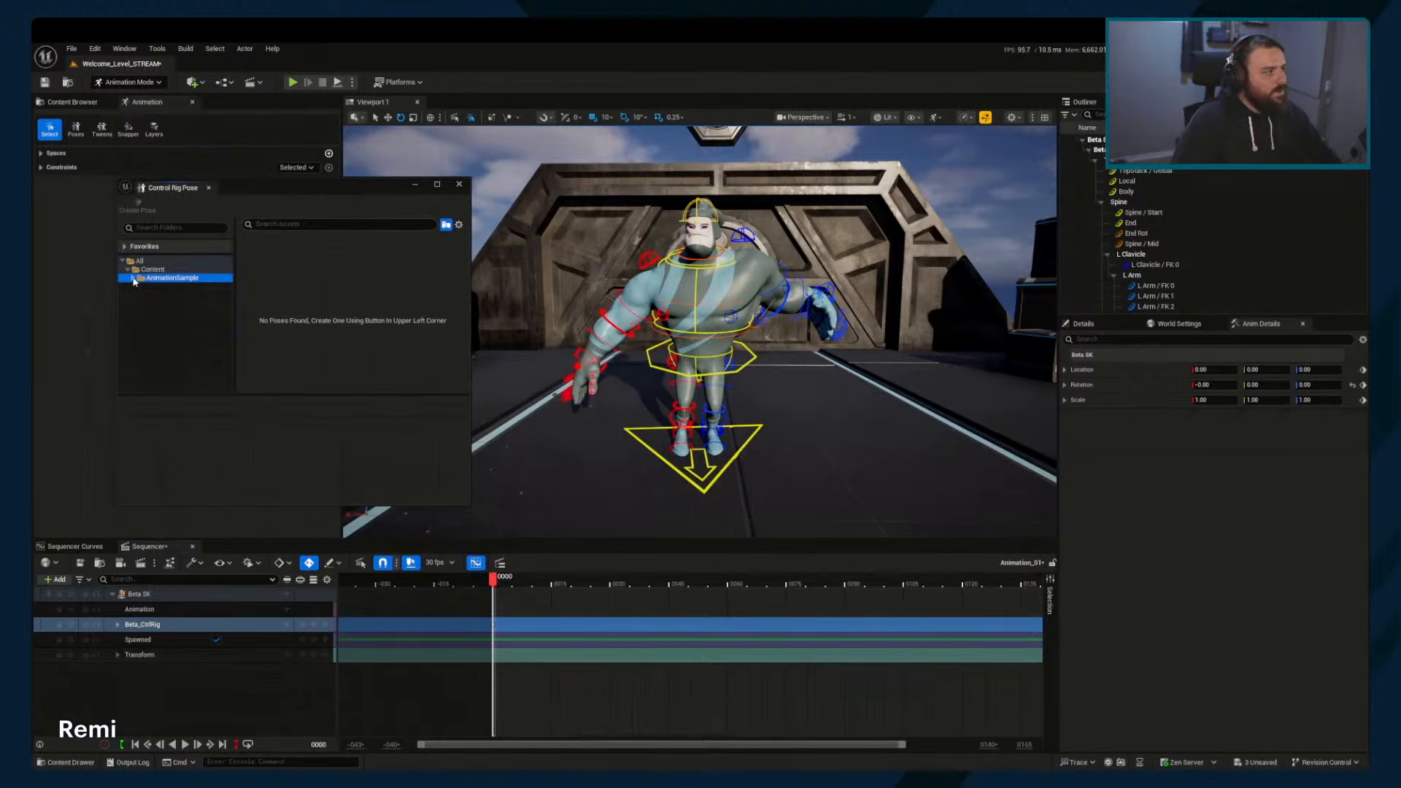
left_click(459, 225)
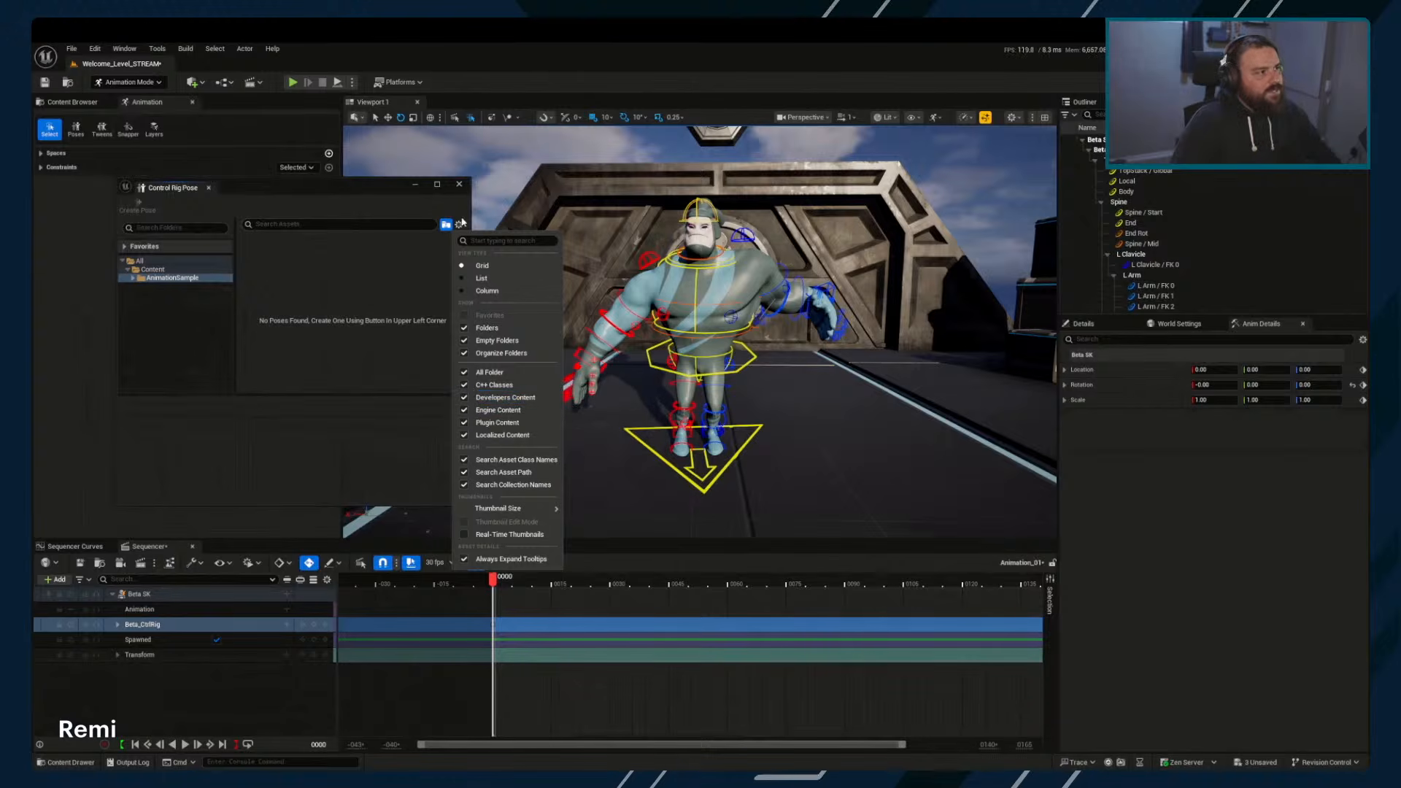
left_click(416, 184)
left_click(415, 184)
Open the personal folder under Developers in the Content Browser and widen the browser panel
left_click(72, 101)
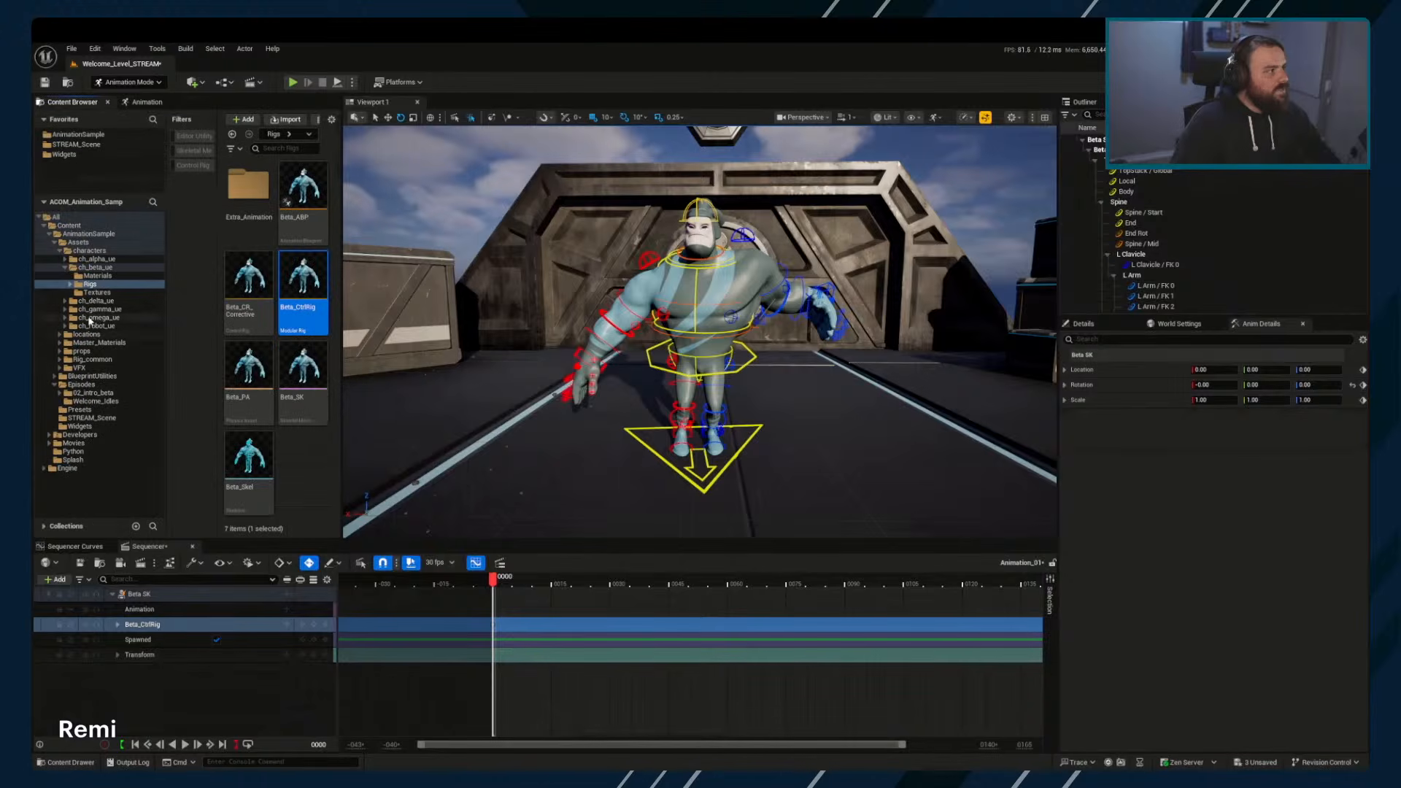
left_click(74, 435)
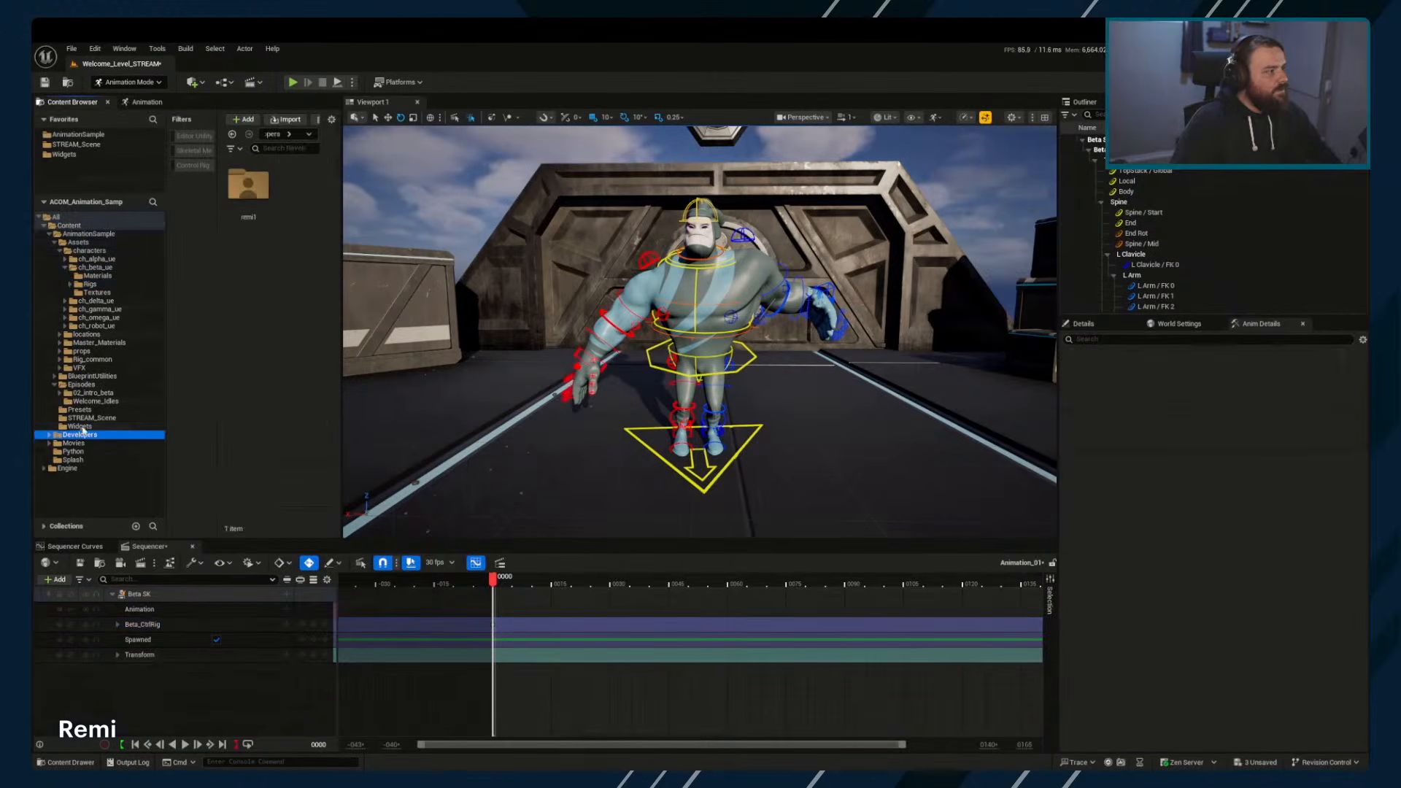
double_click(248, 186)
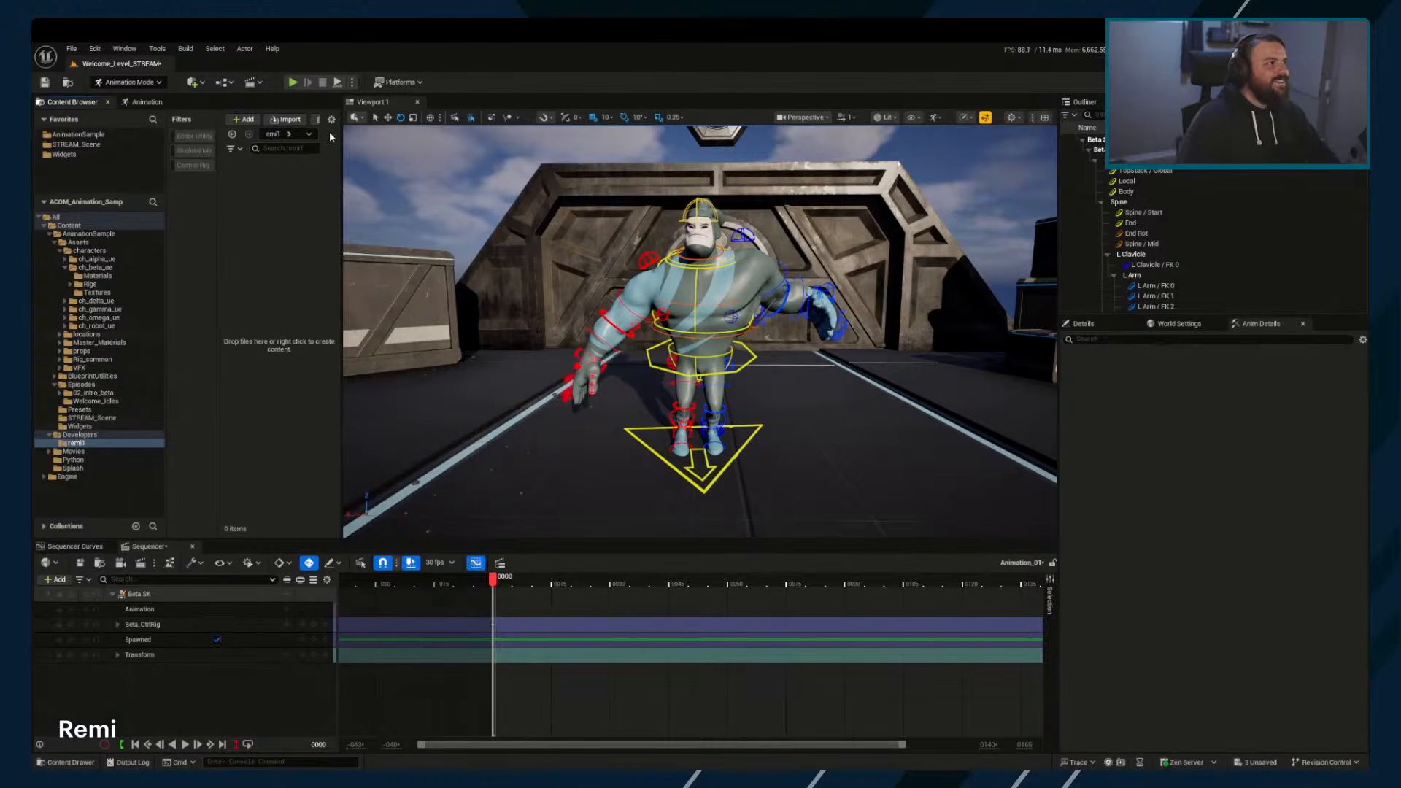
left_click_drag(341, 142, 419, 175)
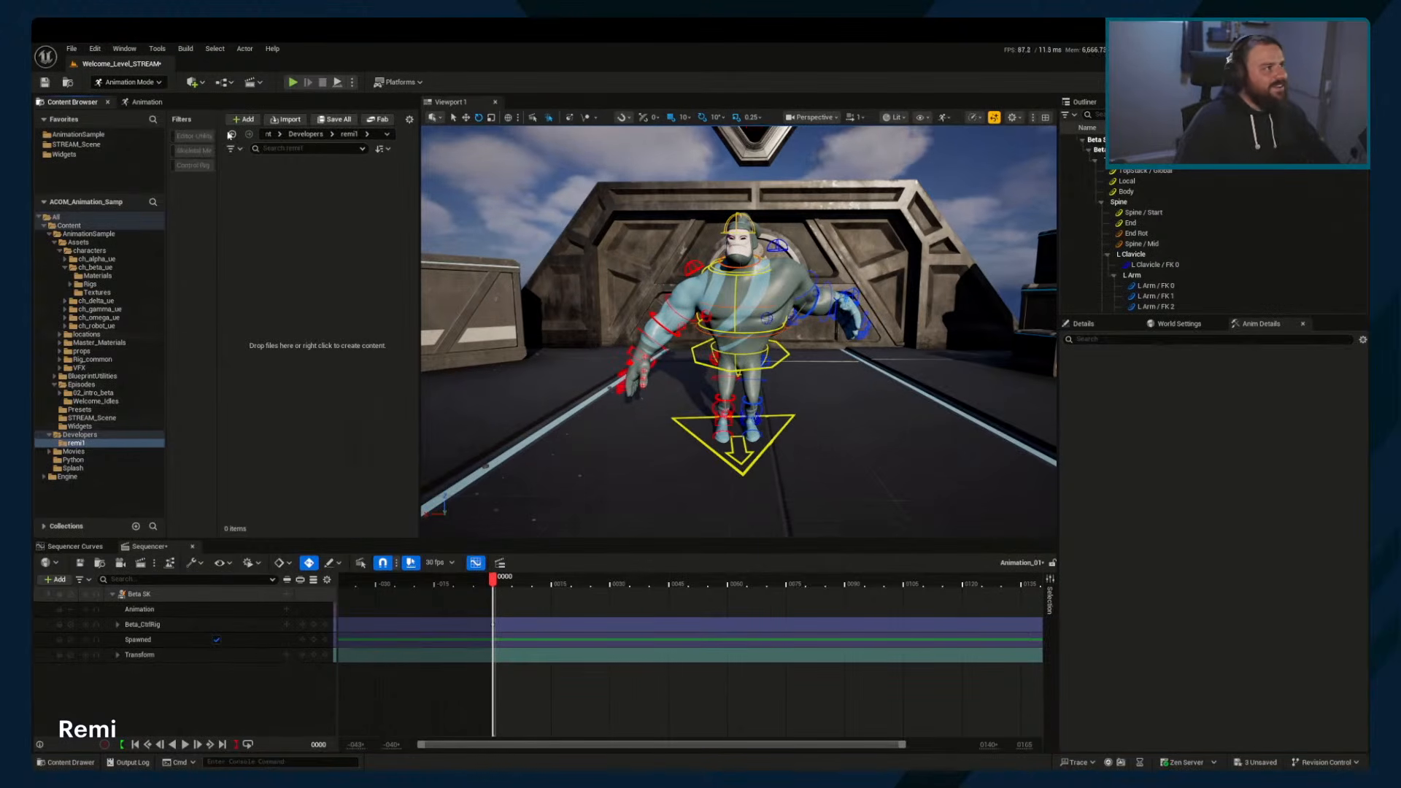
Turn the Content Browser's Developers Content option off and back on to compare the folder tree
left_click(409, 120)
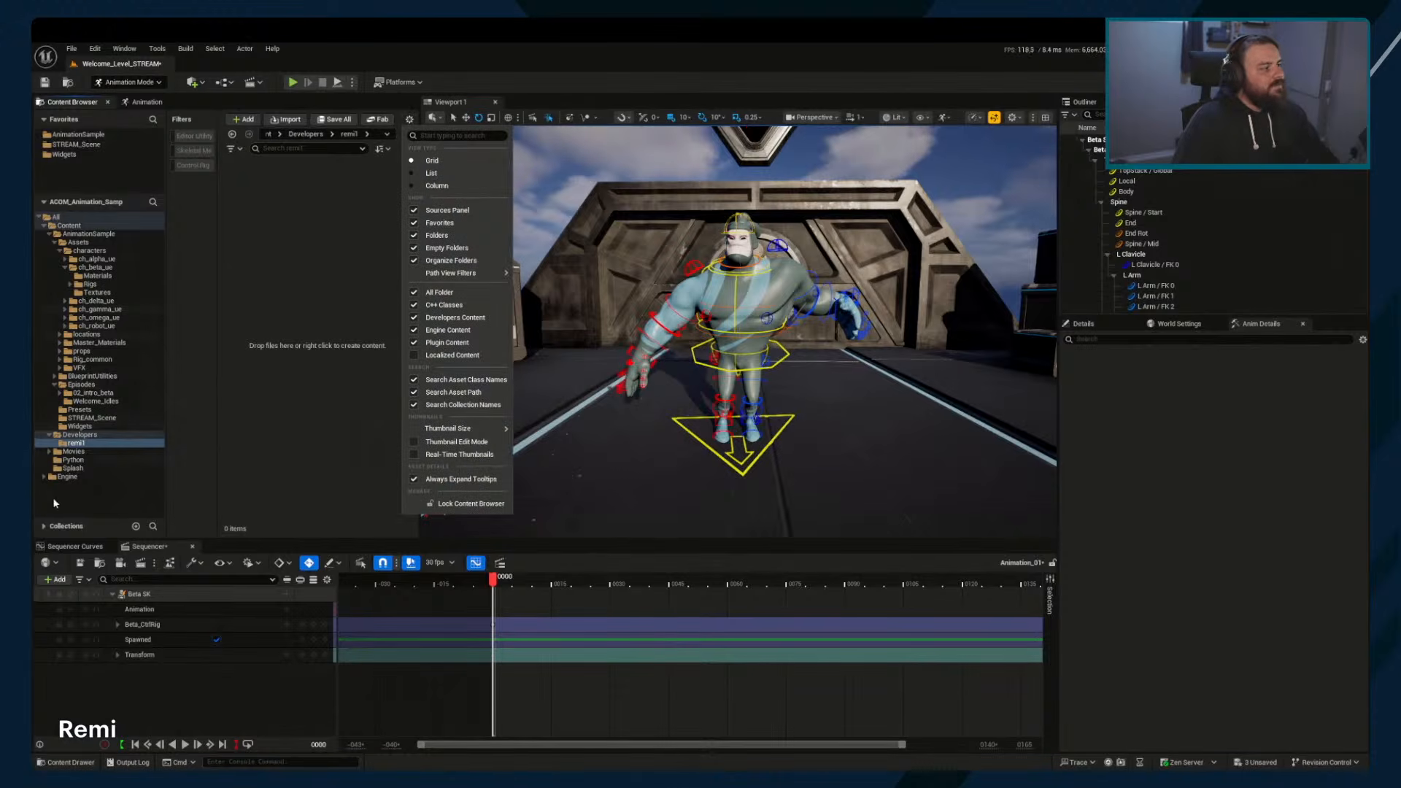
left_click(413, 318)
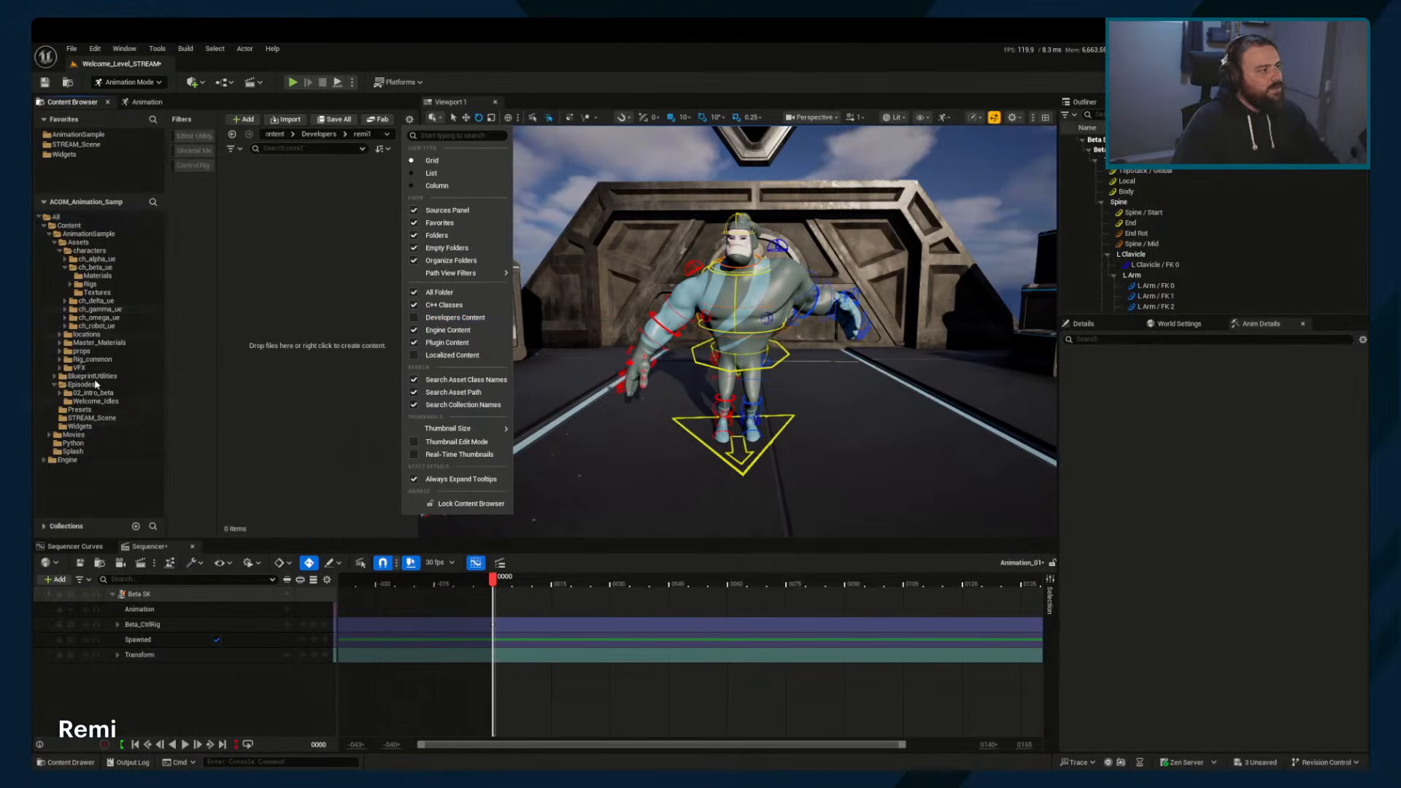
left_click(423, 318)
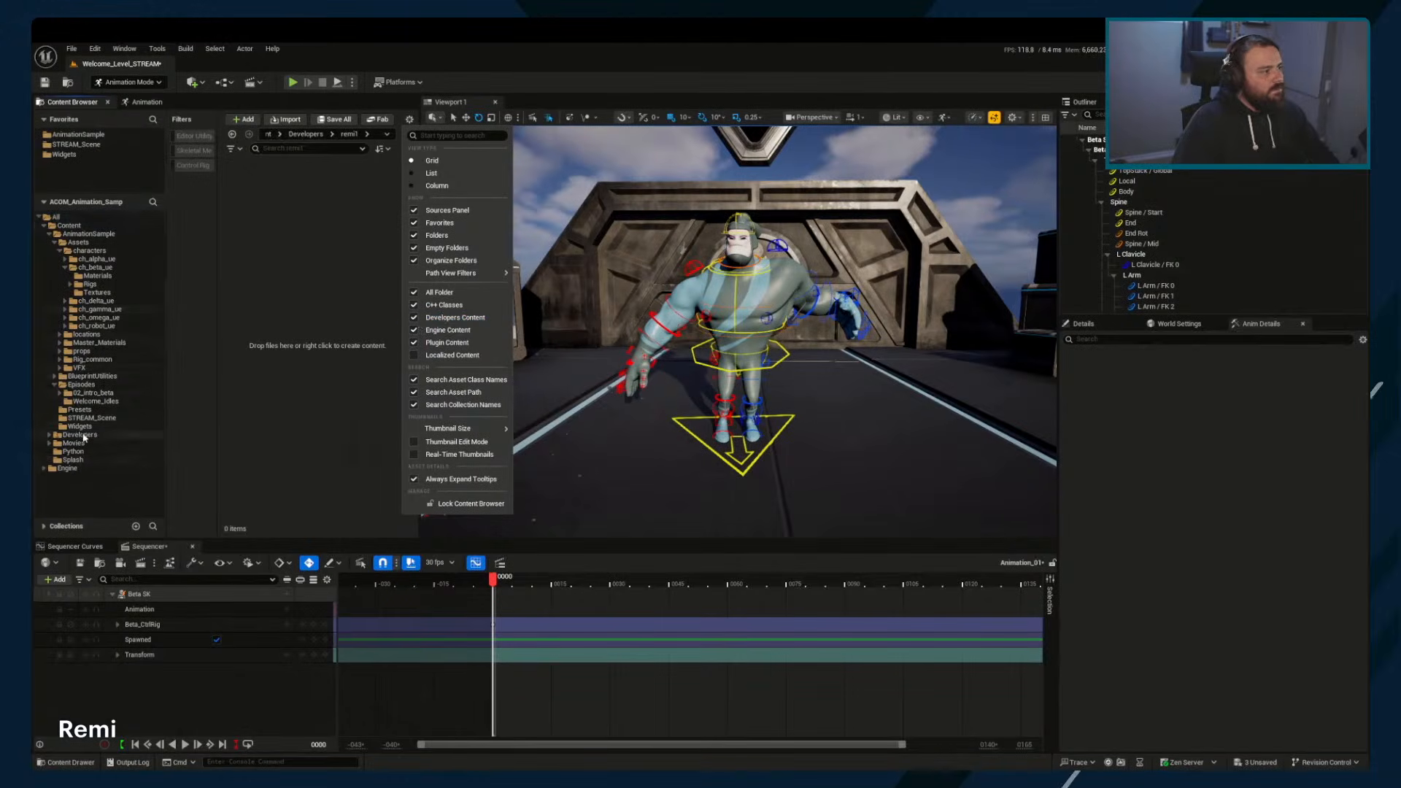
left_click(233, 264)
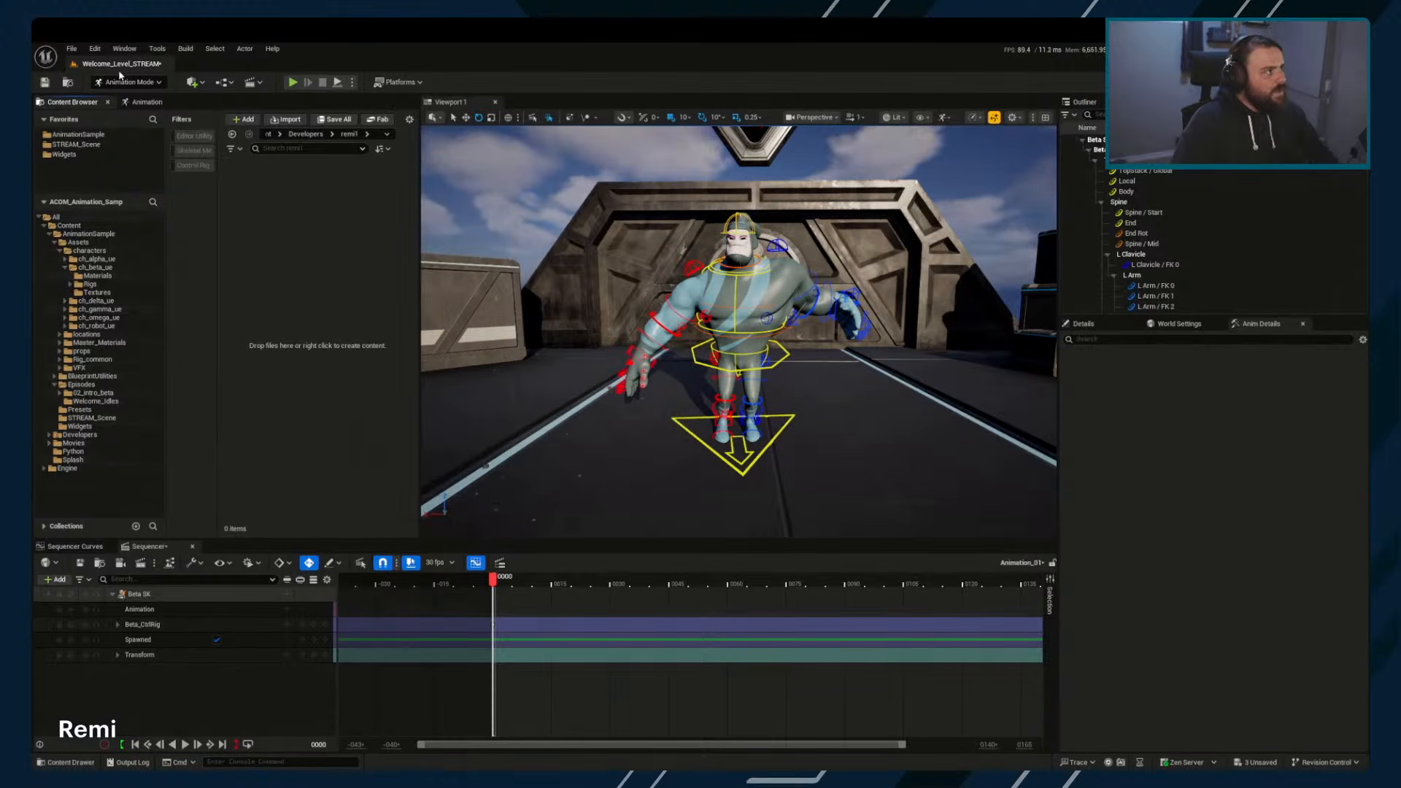
Bring back the Control Rig Pose window, look through its Content folders, and close and reopen it
left_click(146, 101)
left_click(75, 129)
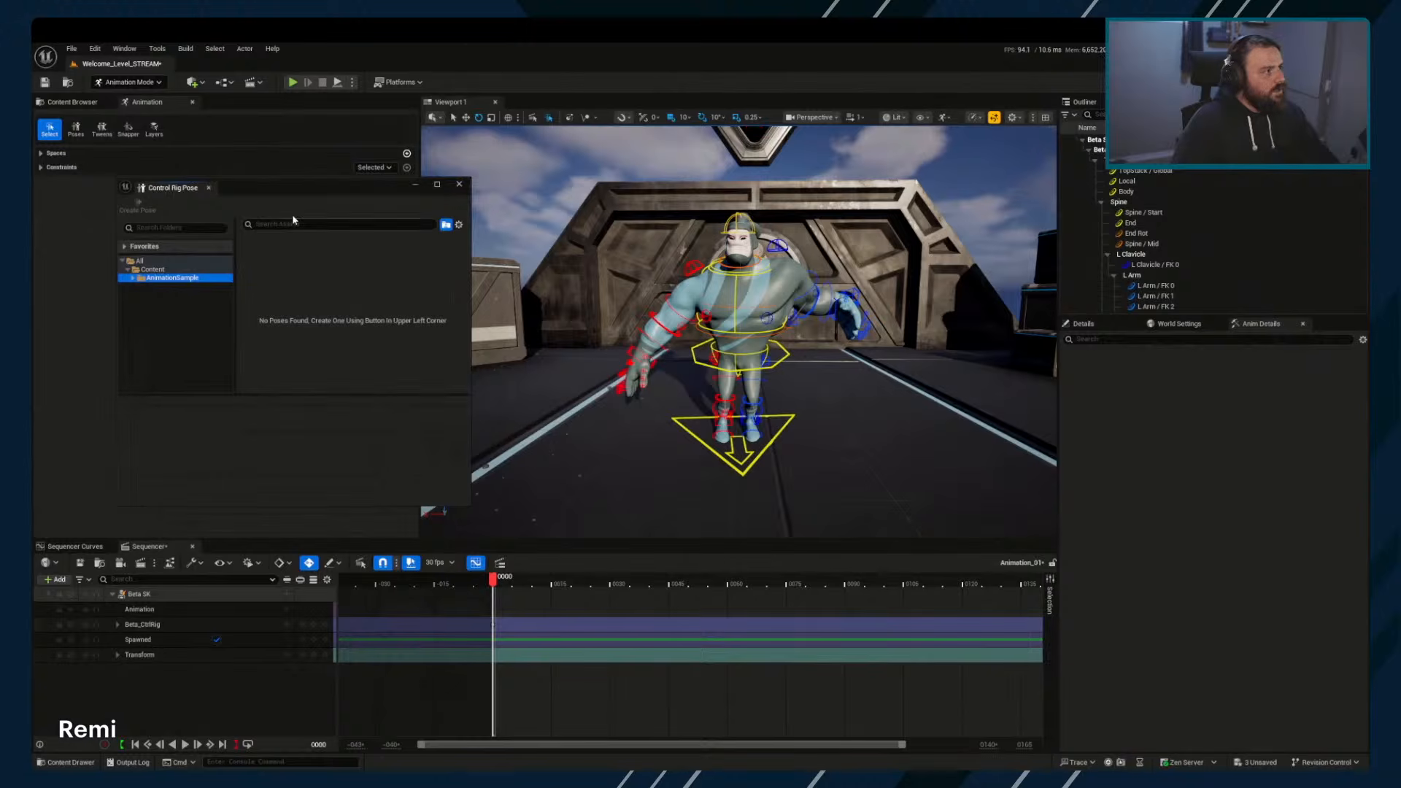
left_click_drag(295, 184, 344, 179)
left_click(178, 271)
left_click(178, 271)
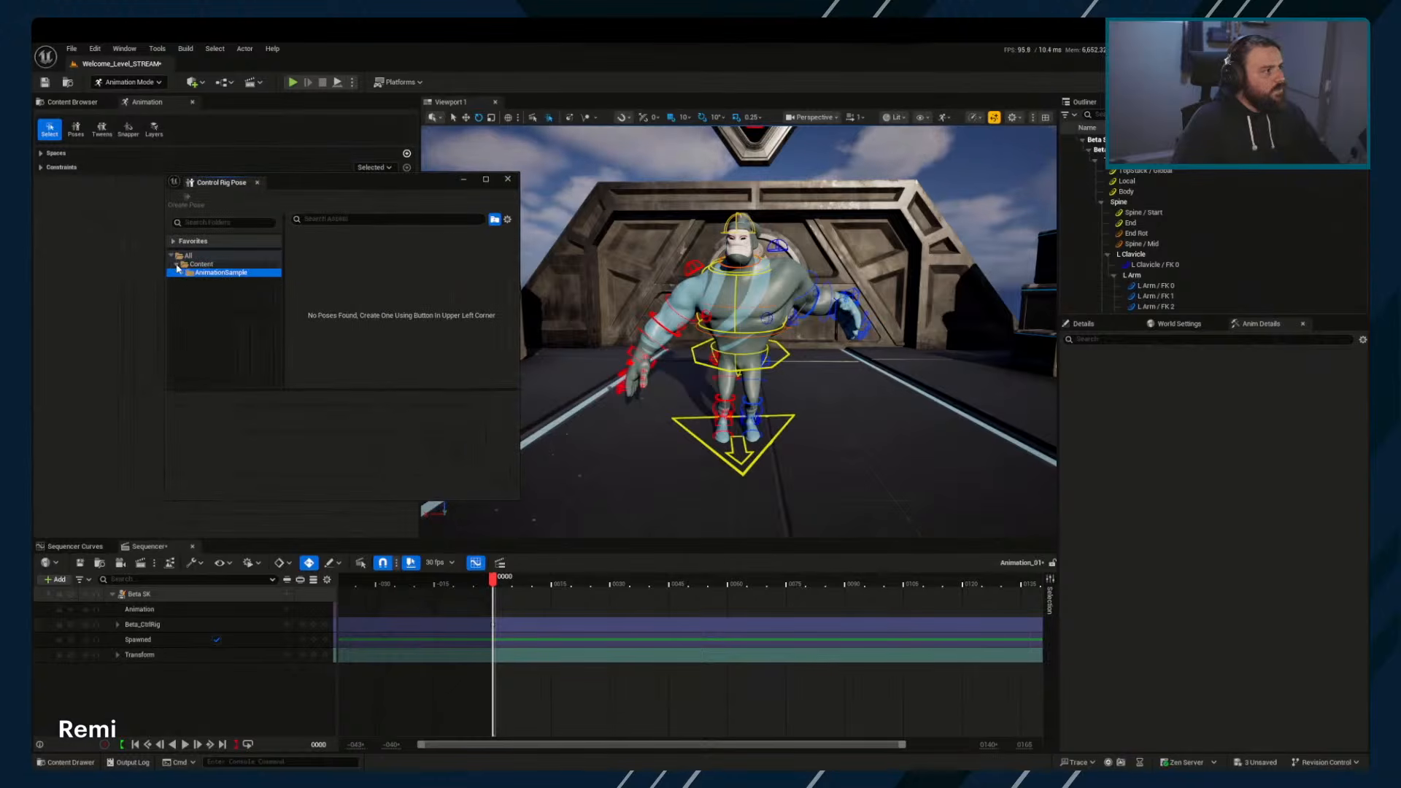
left_click(177, 266)
left_click(176, 266)
left_click(182, 272)
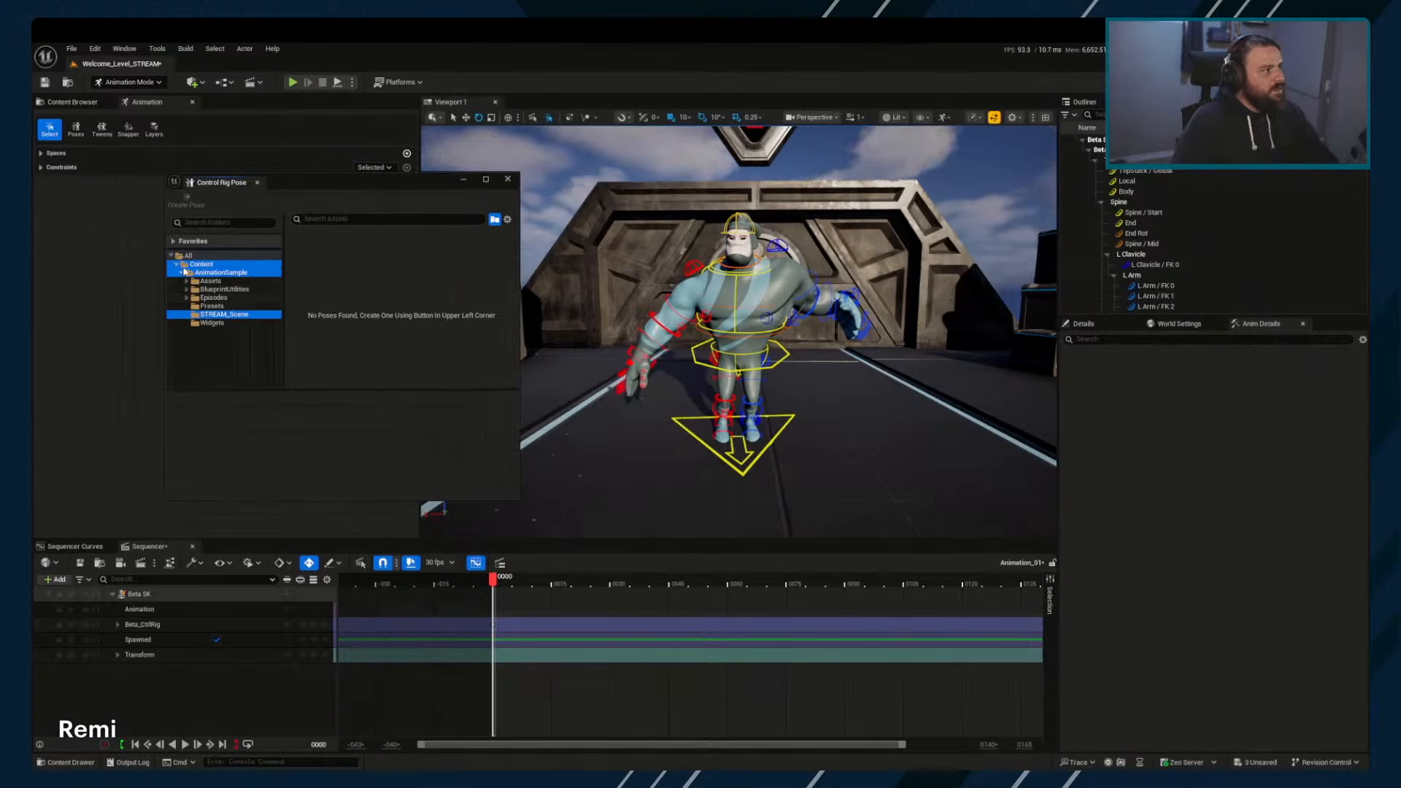
left_click(182, 271)
left_click(257, 183)
left_click(76, 129)
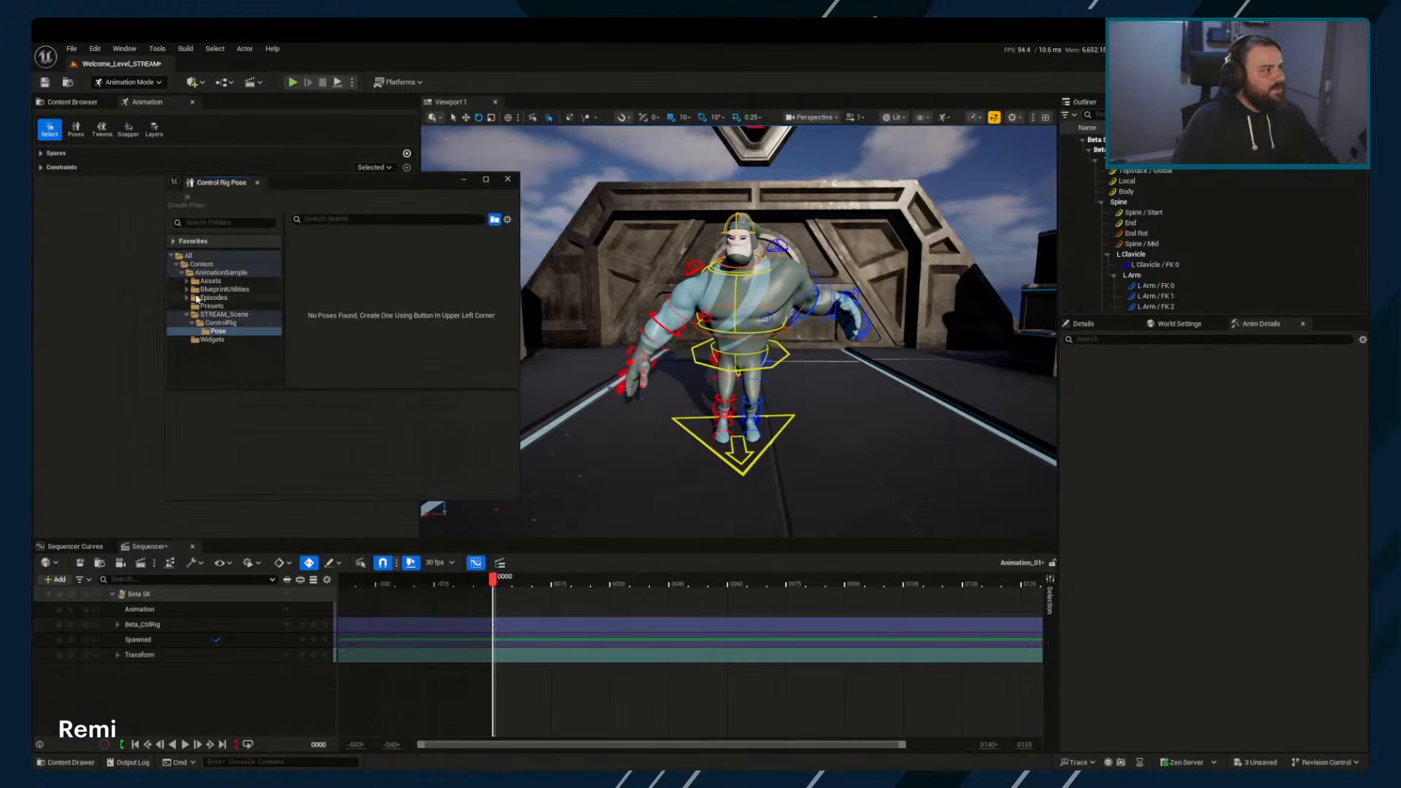
Collapse the Control Rig Pose folder tree from STREAM_Scene up to the All root
double_click(218, 313)
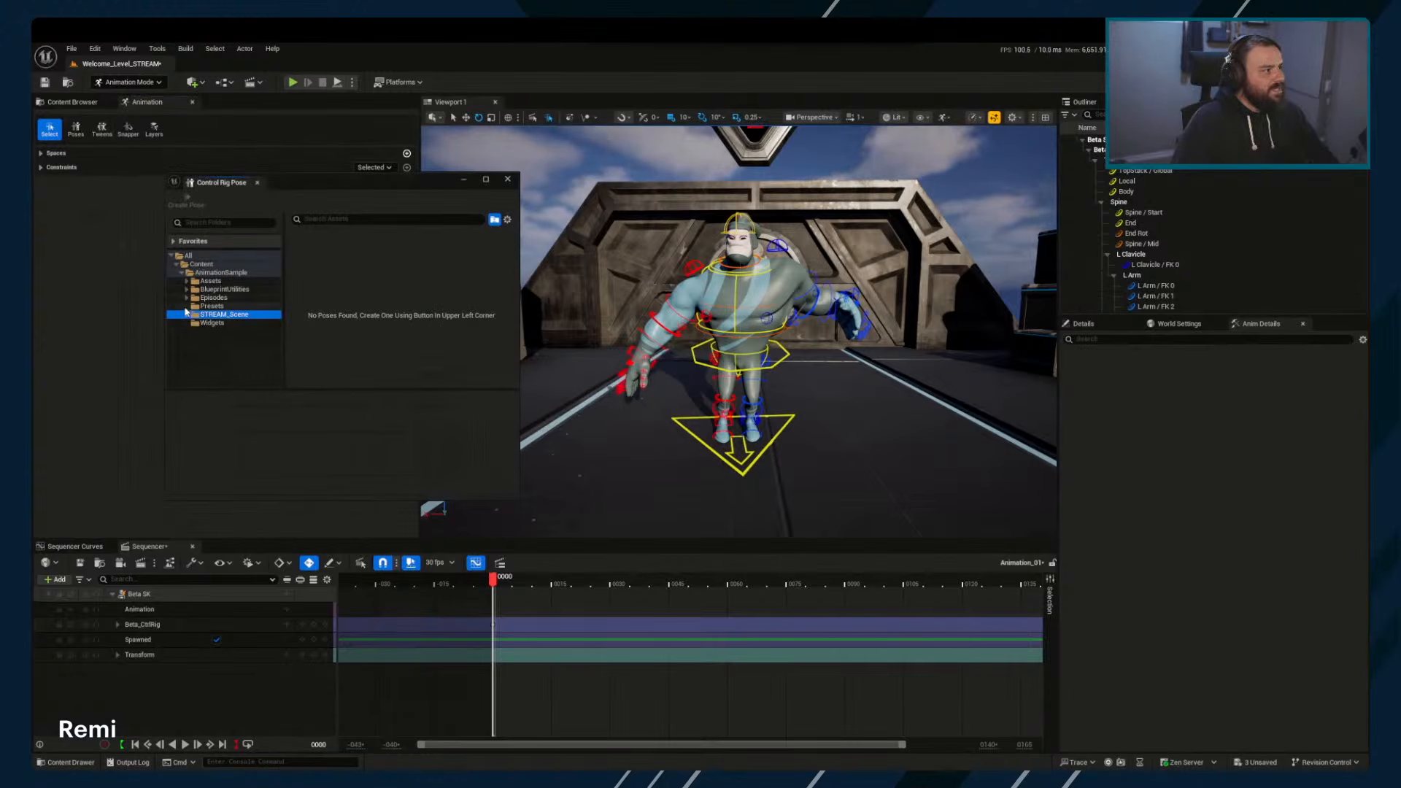
left_click(181, 272)
left_click(176, 264)
left_click(172, 256)
right_click(189, 313)
left_click(193, 293)
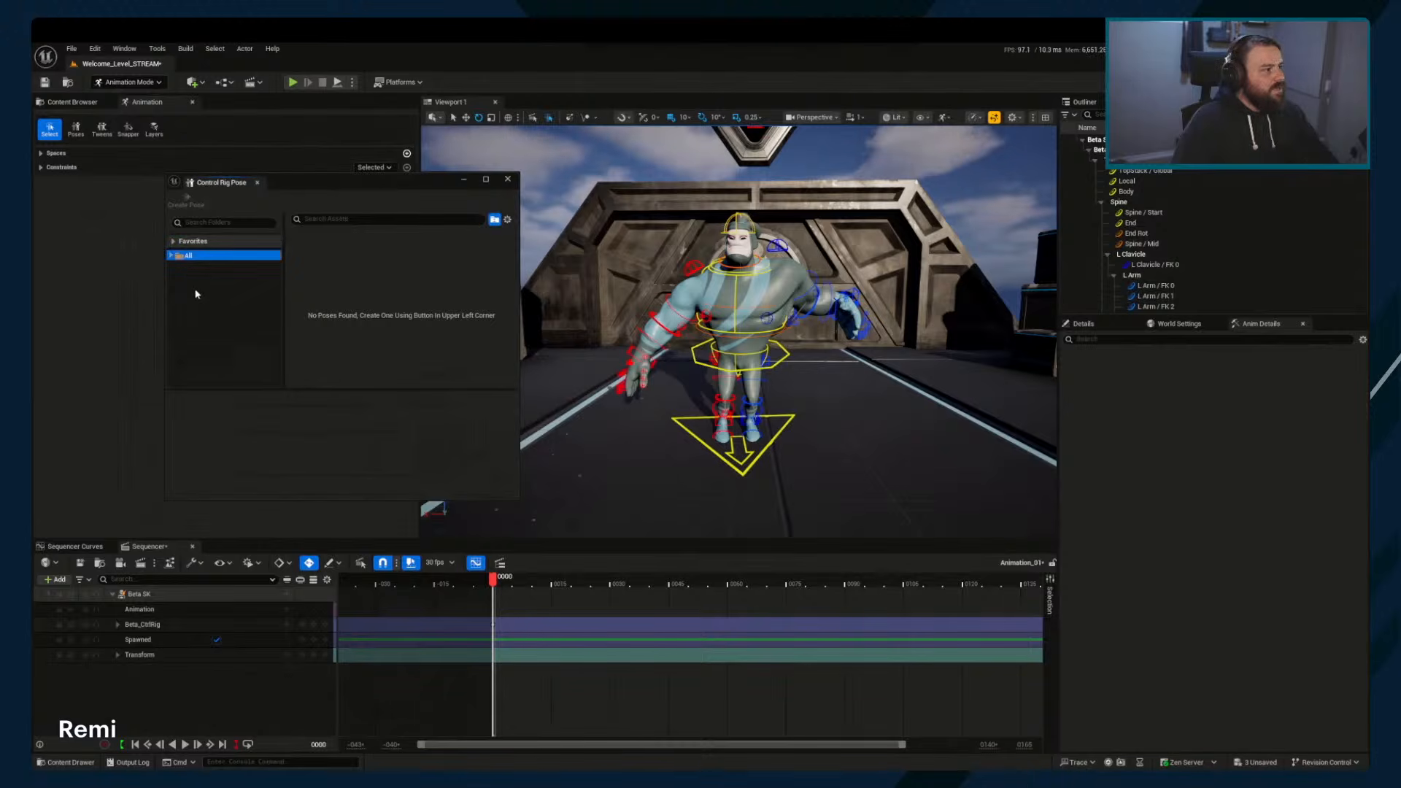
Add the existing personal folder under Content > Developers to the Control Rig Pose view
right_click(191, 276)
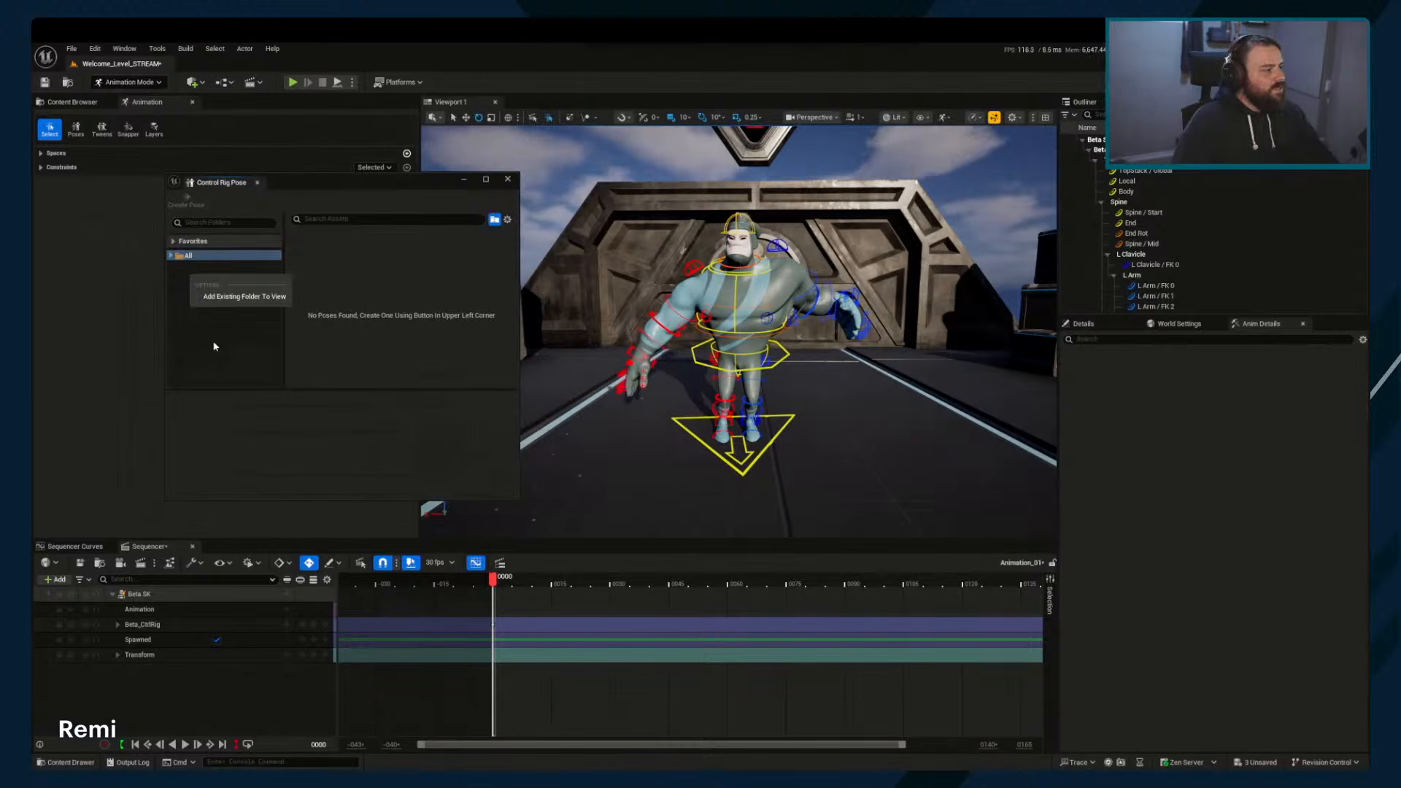
left_click(260, 297)
right_click(346, 302)
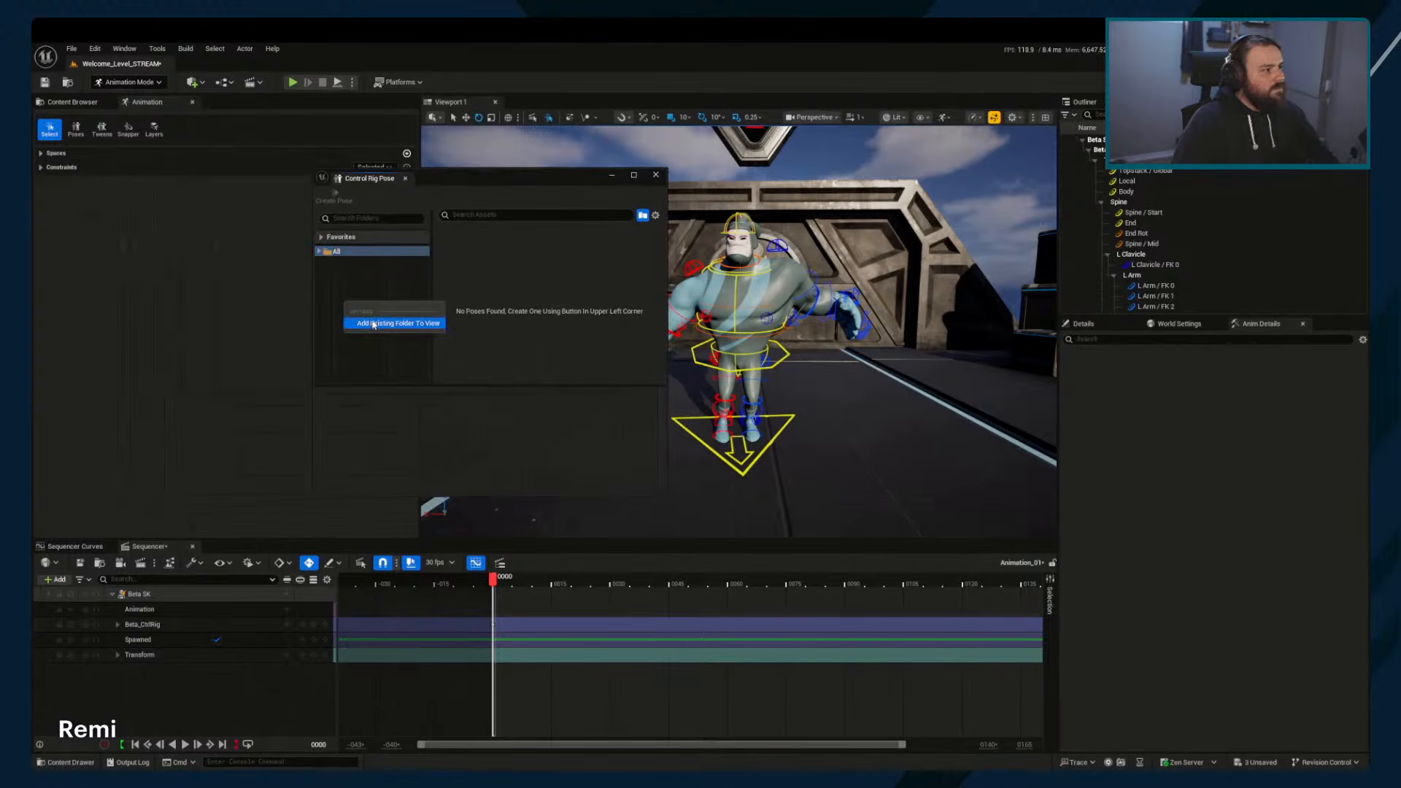
left_click(387, 324)
left_click_drag(654, 299, 537, 259)
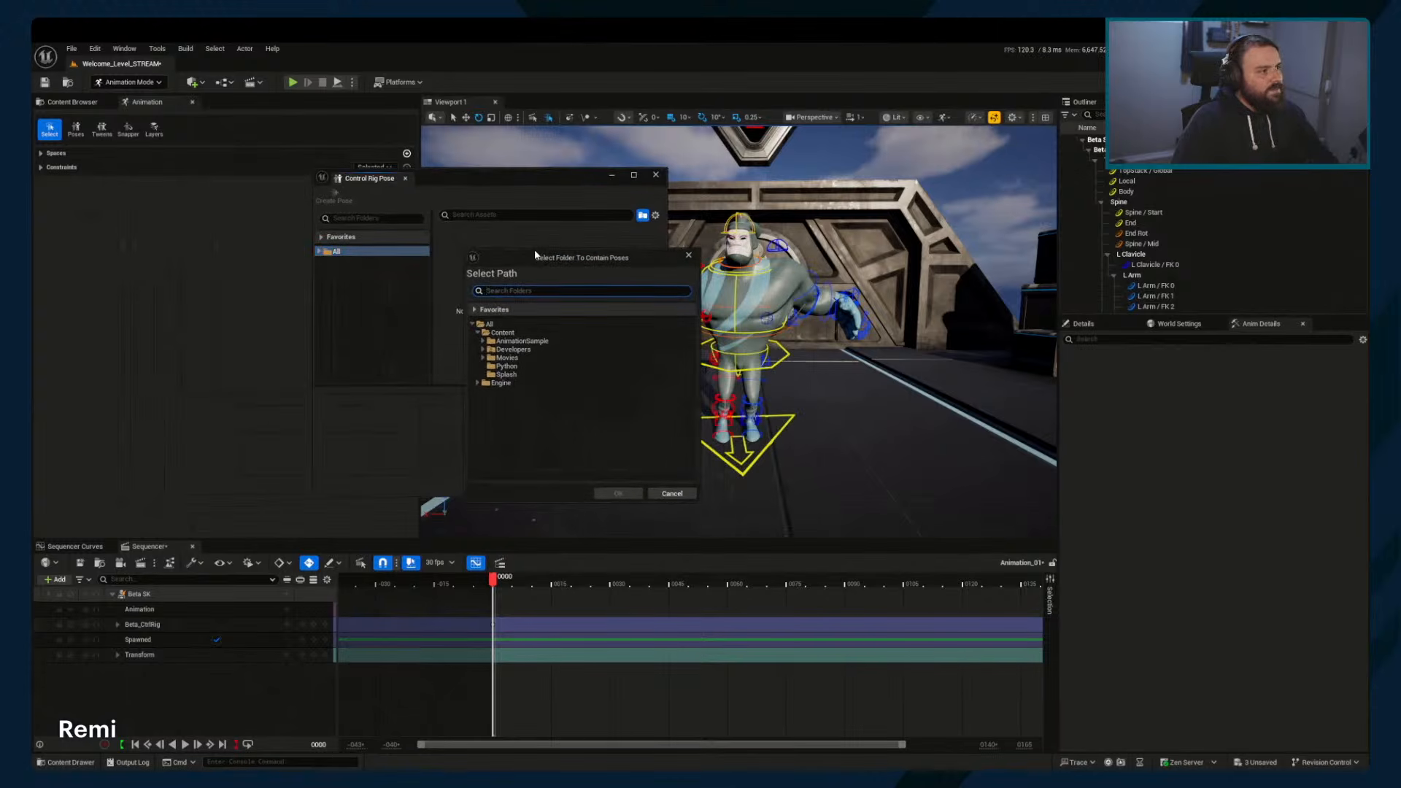
left_click(483, 350)
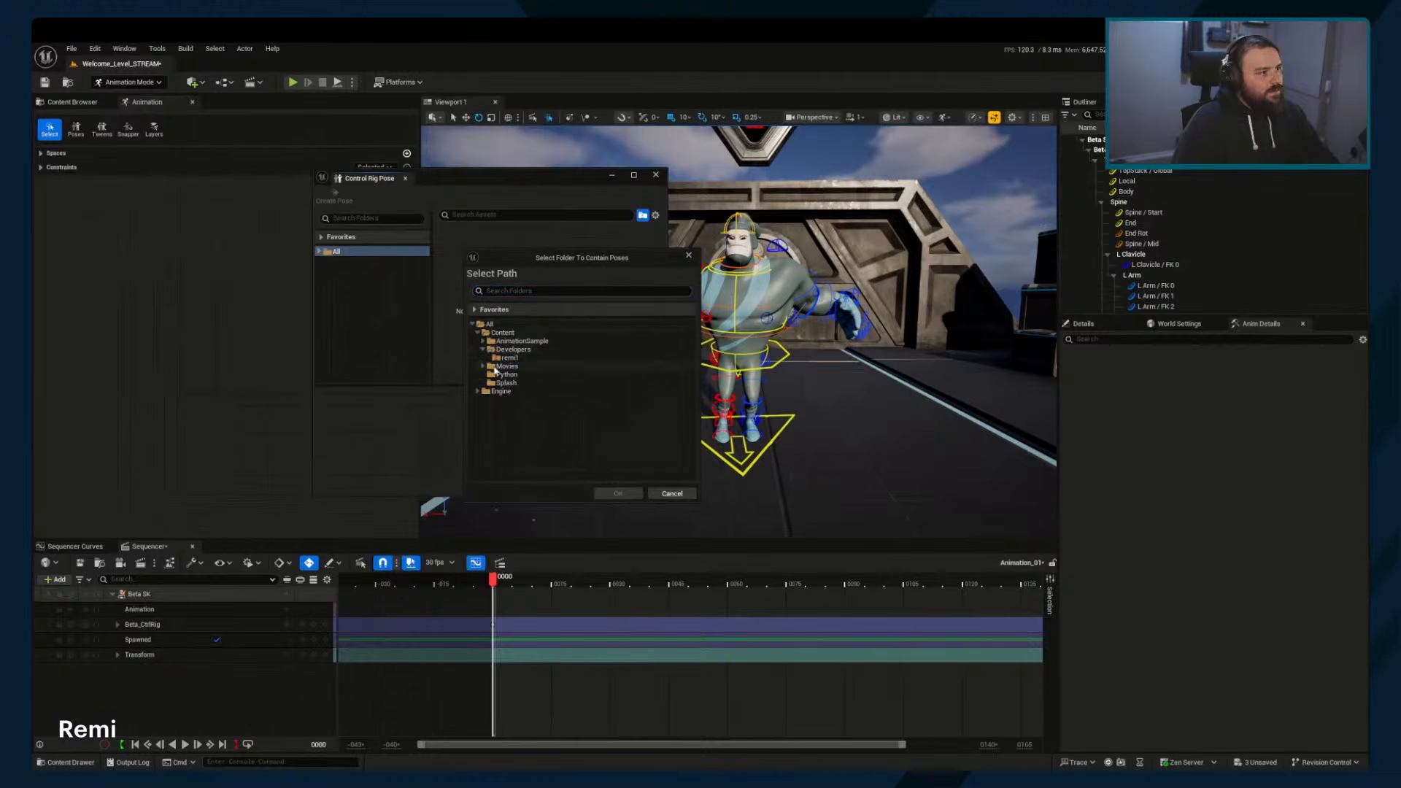
left_click(506, 358)
left_click(618, 493)
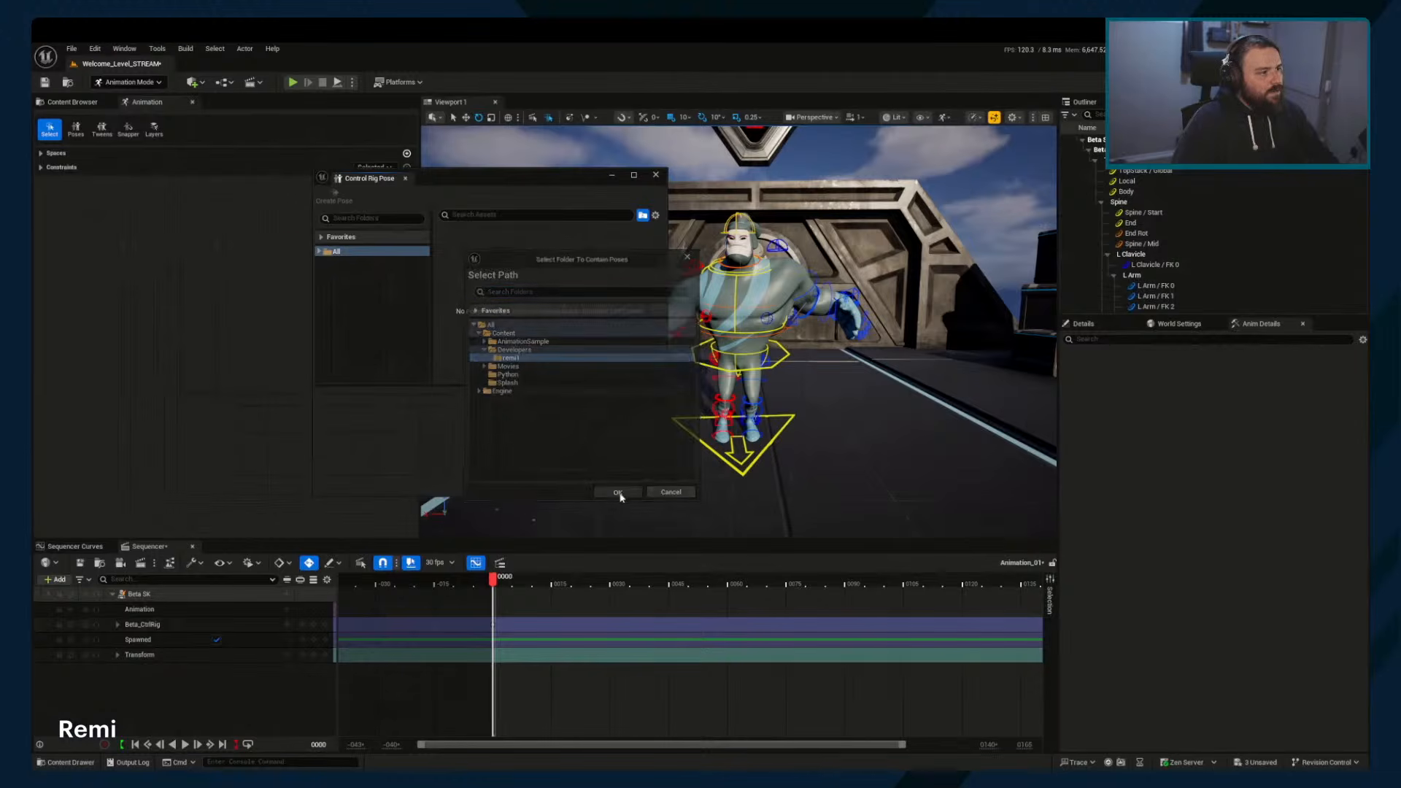
Expand All and Content in the pose window, open the personal folder under Developers, and move the window off the character
left_click(319, 253)
left_click(325, 260)
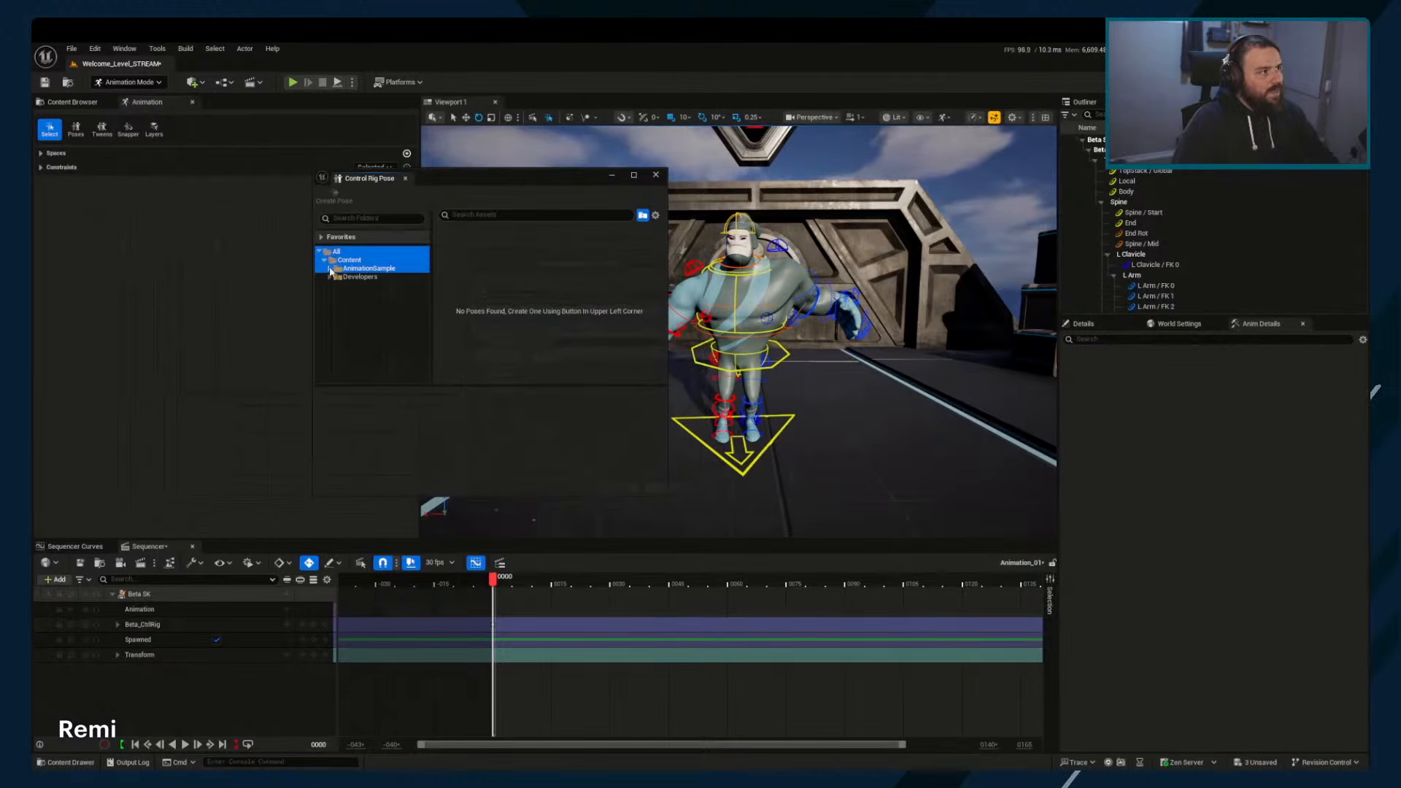
left_click(361, 278)
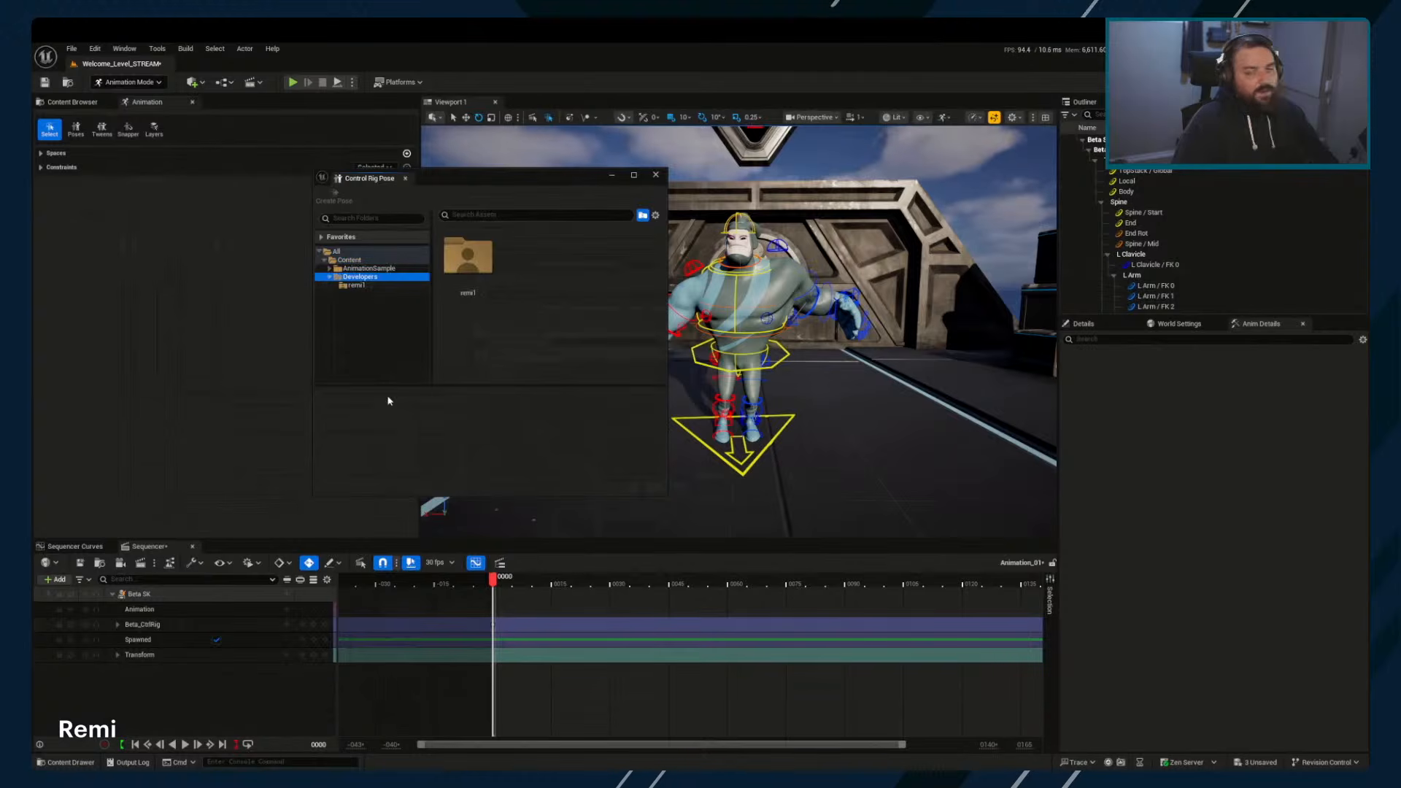
right_click(361, 321)
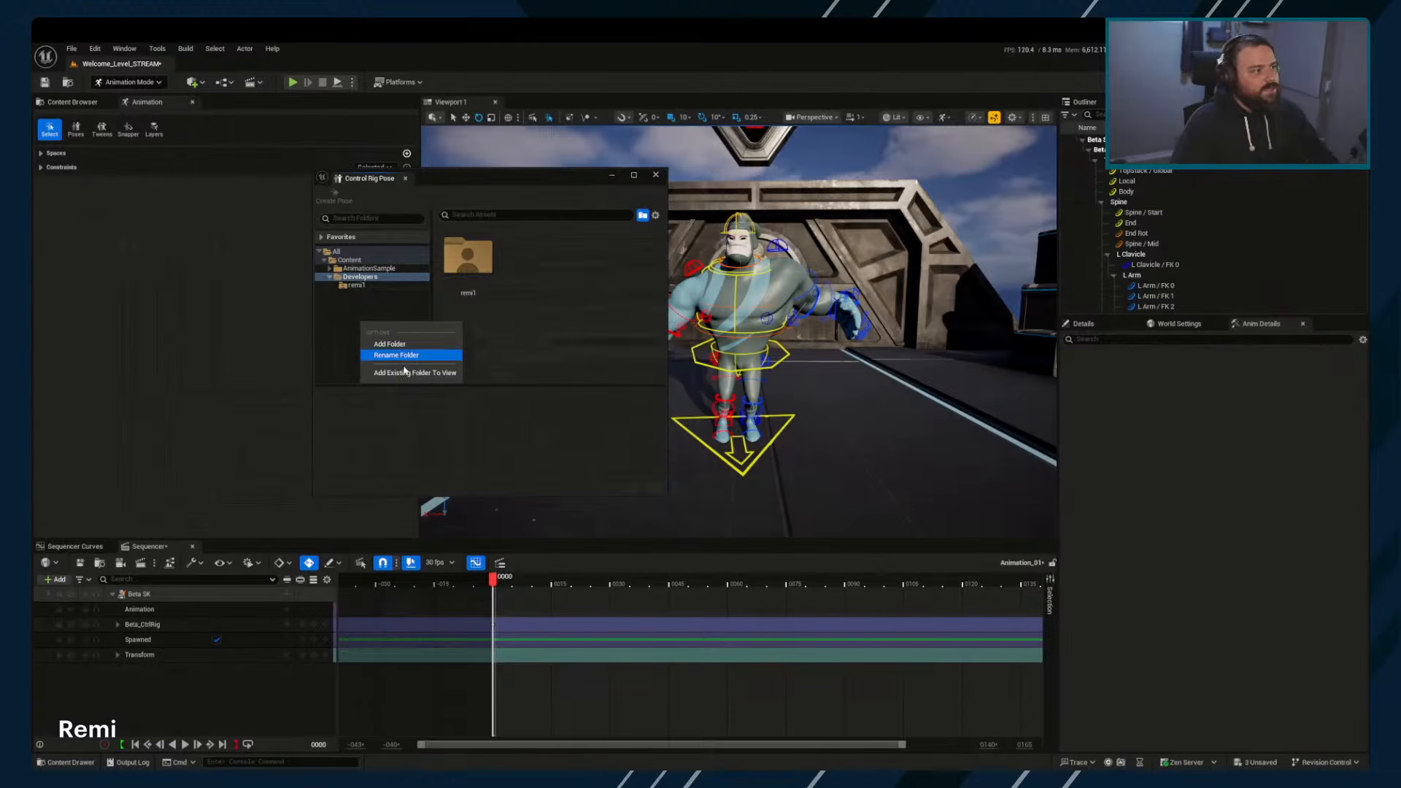
left_click(337, 325)
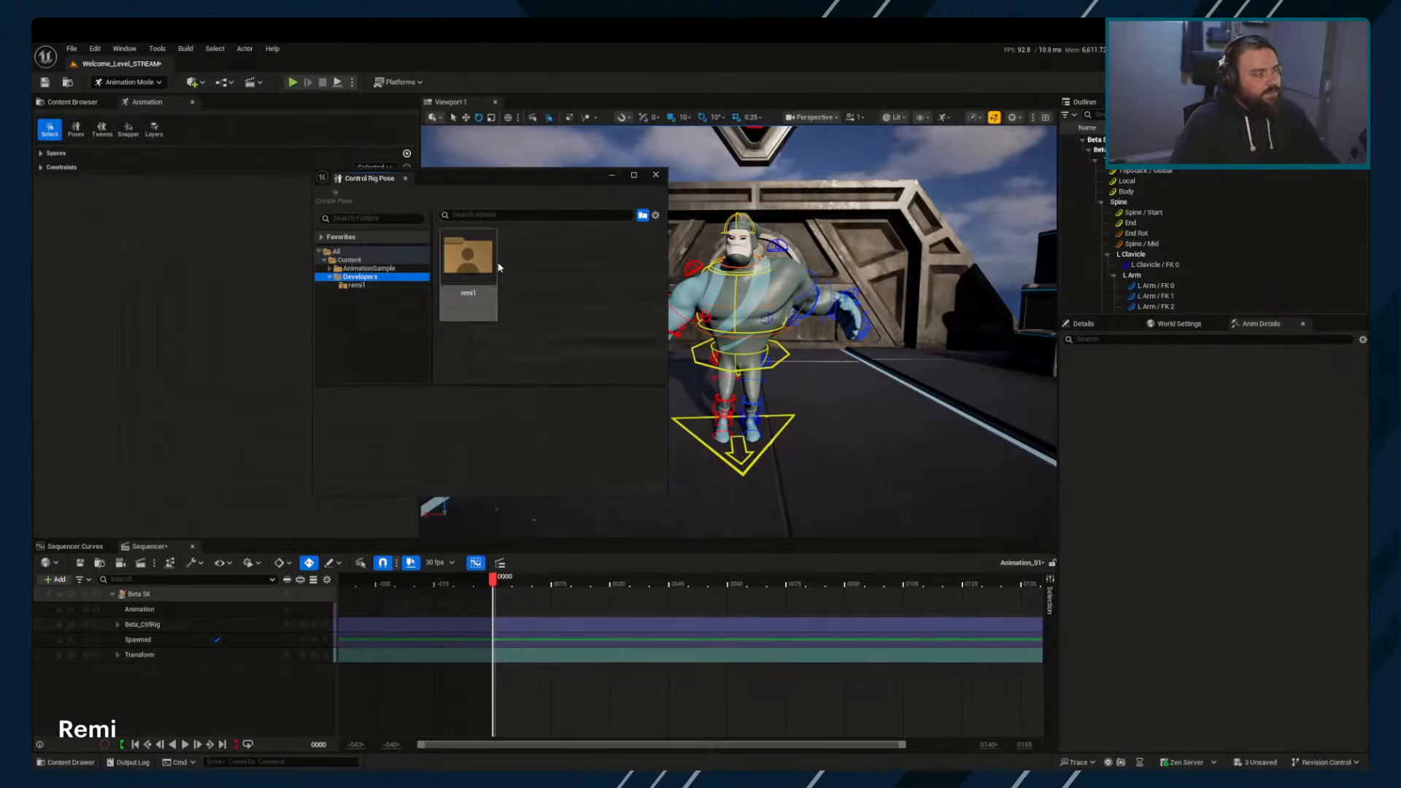
left_click(496, 314)
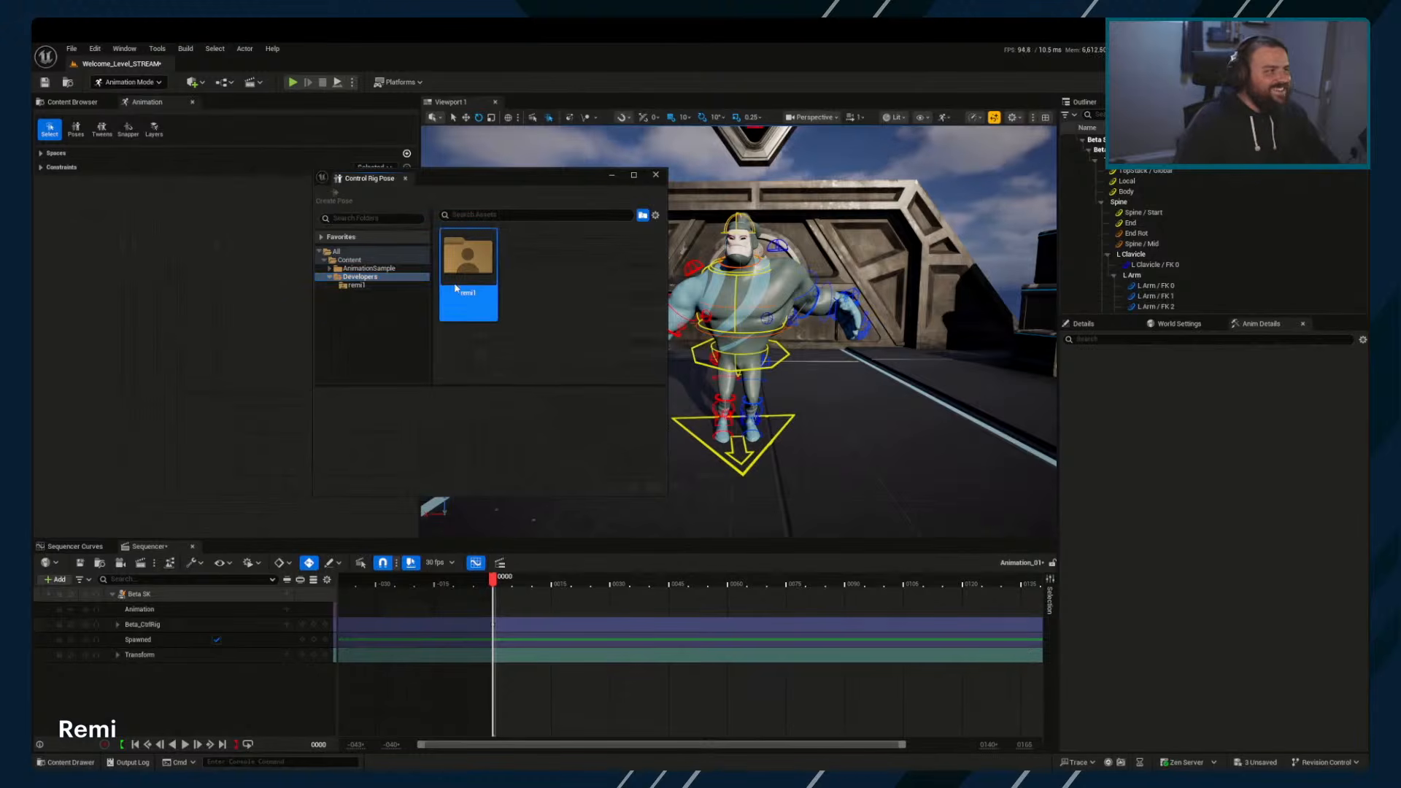
double_click(475, 261)
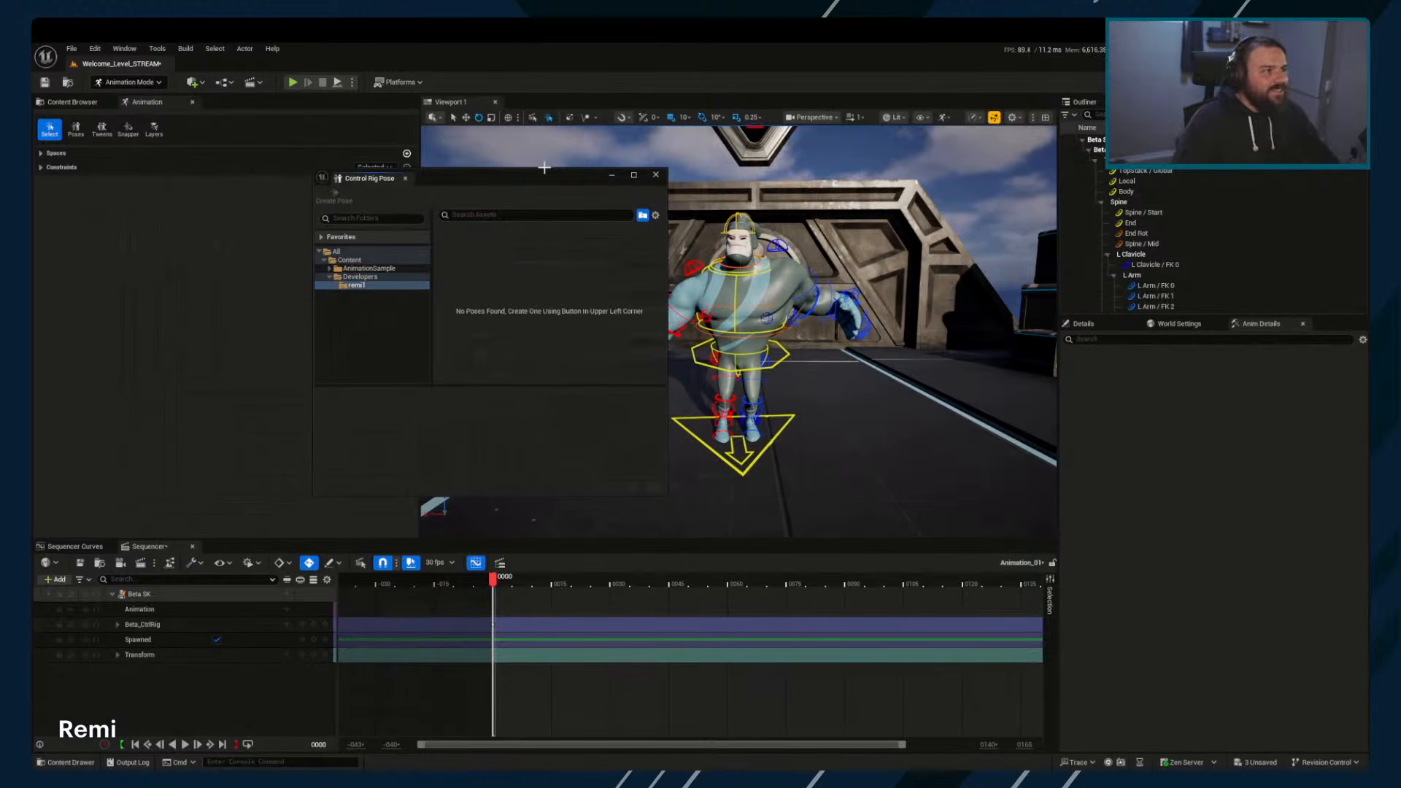
left_click_drag(540, 177, 373, 179)
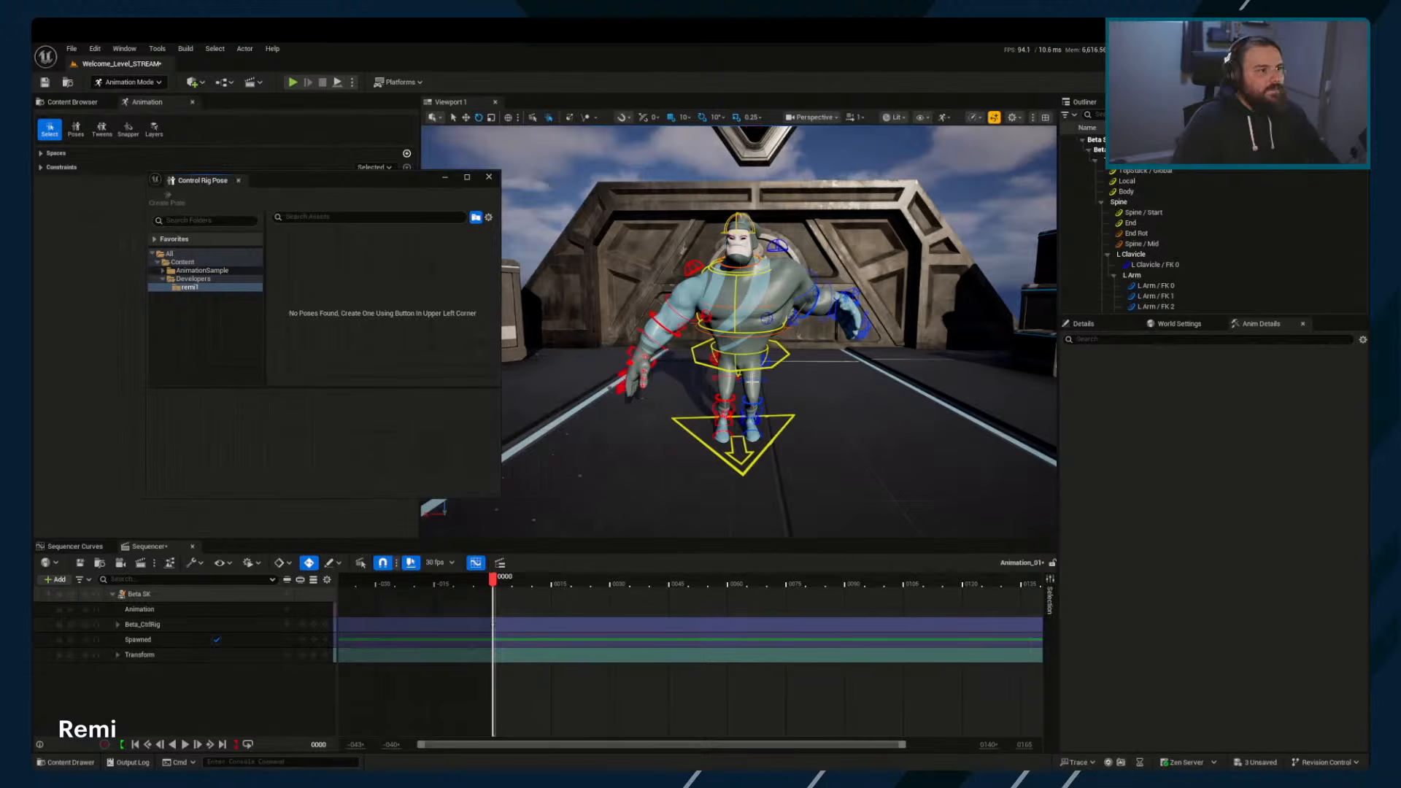
Select the Beta_CtrlRig track in the Sequencer and collapse the Spine group in the Outliner
left_click(144, 625)
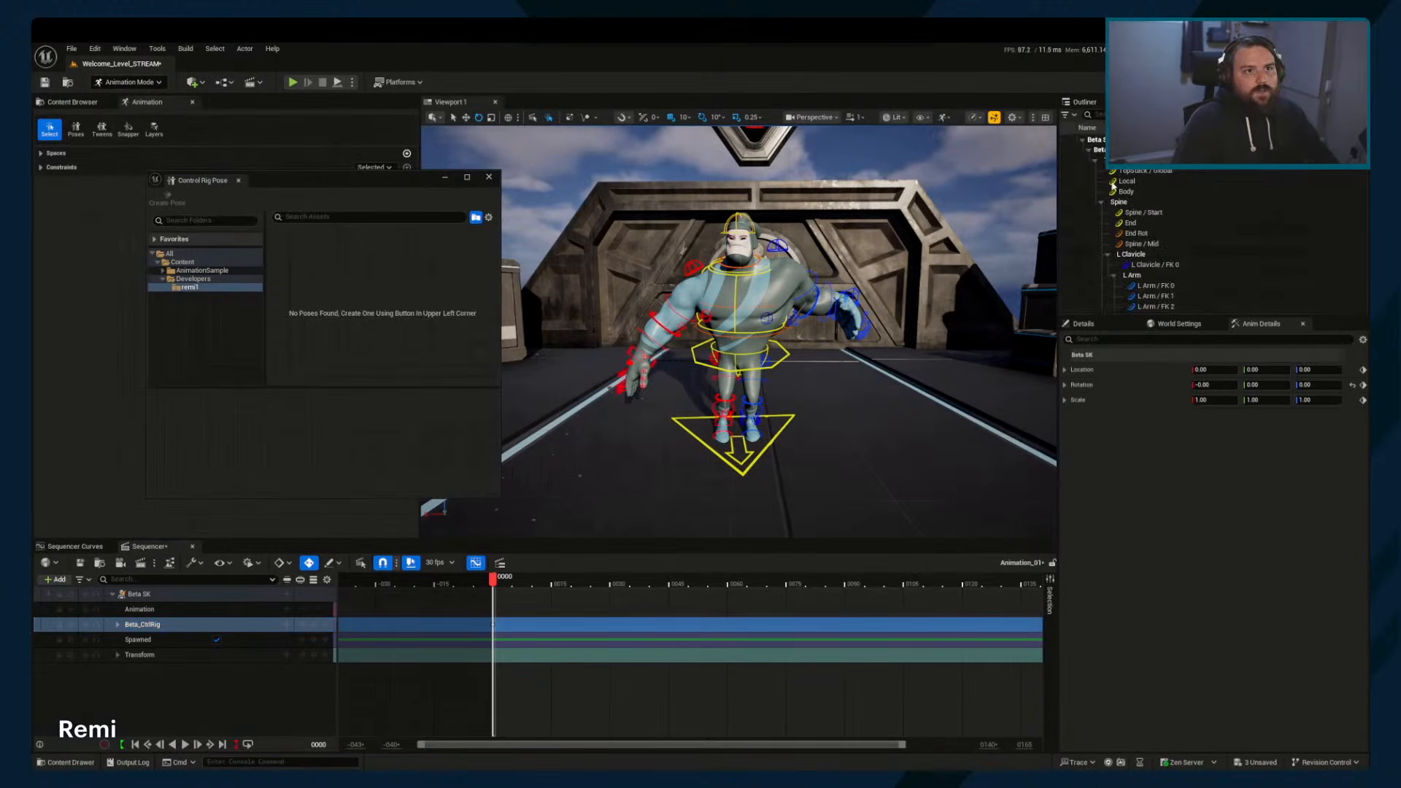
left_click(1089, 150)
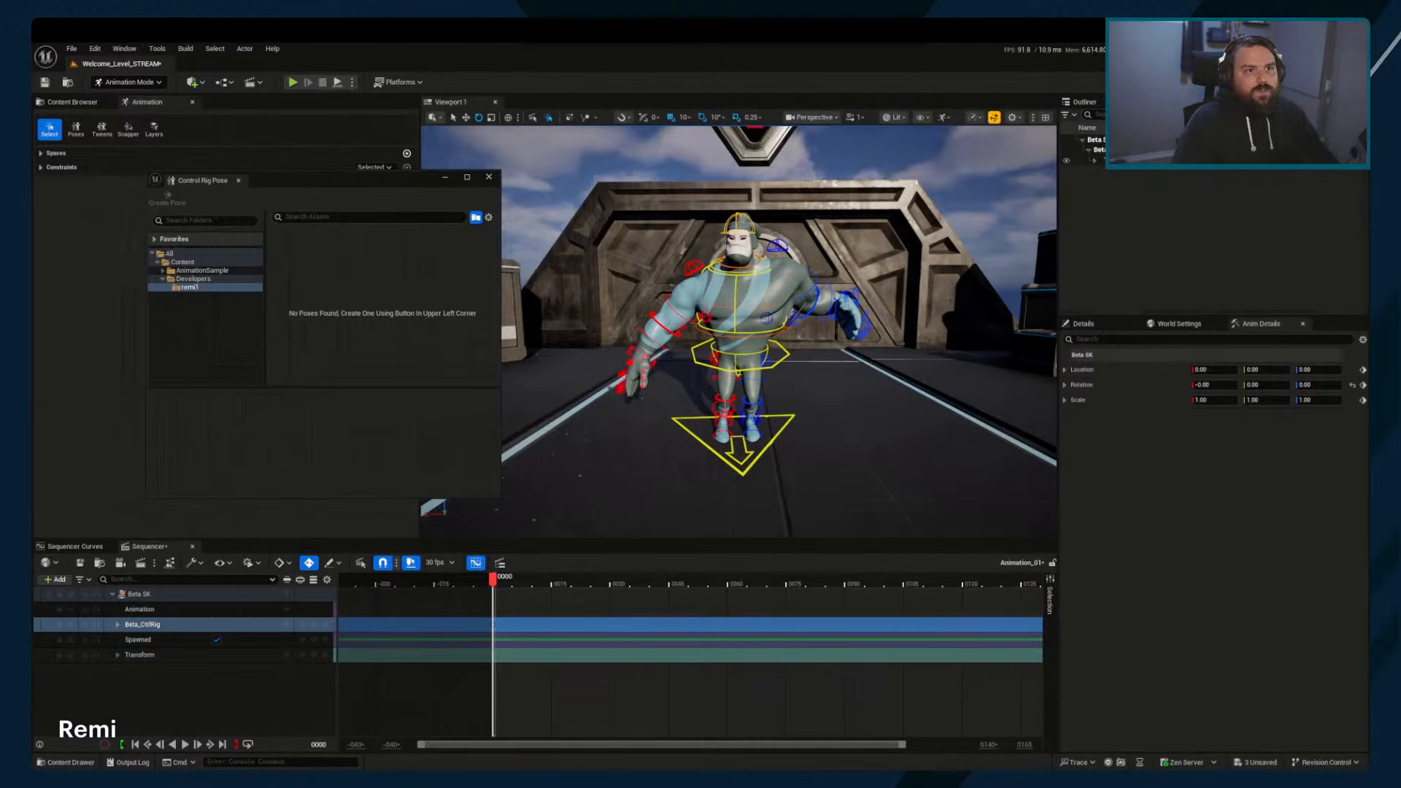
left_click(1094, 161)
left_click(1102, 202)
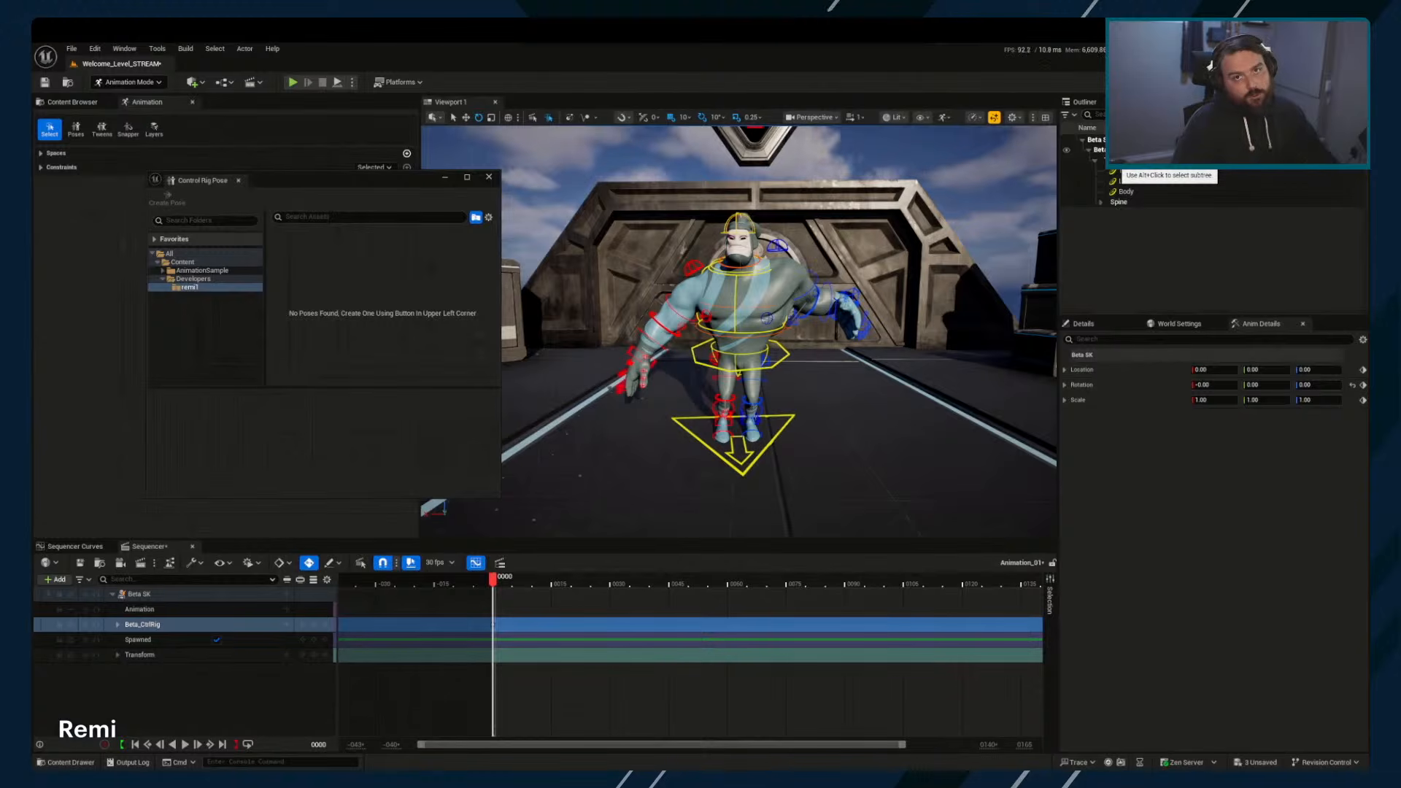
Select the complete Beta_CtrlRig control hierarchy in the Outliner, including all nested controls, and expand Spine to check the selection
left_click(1114, 150)
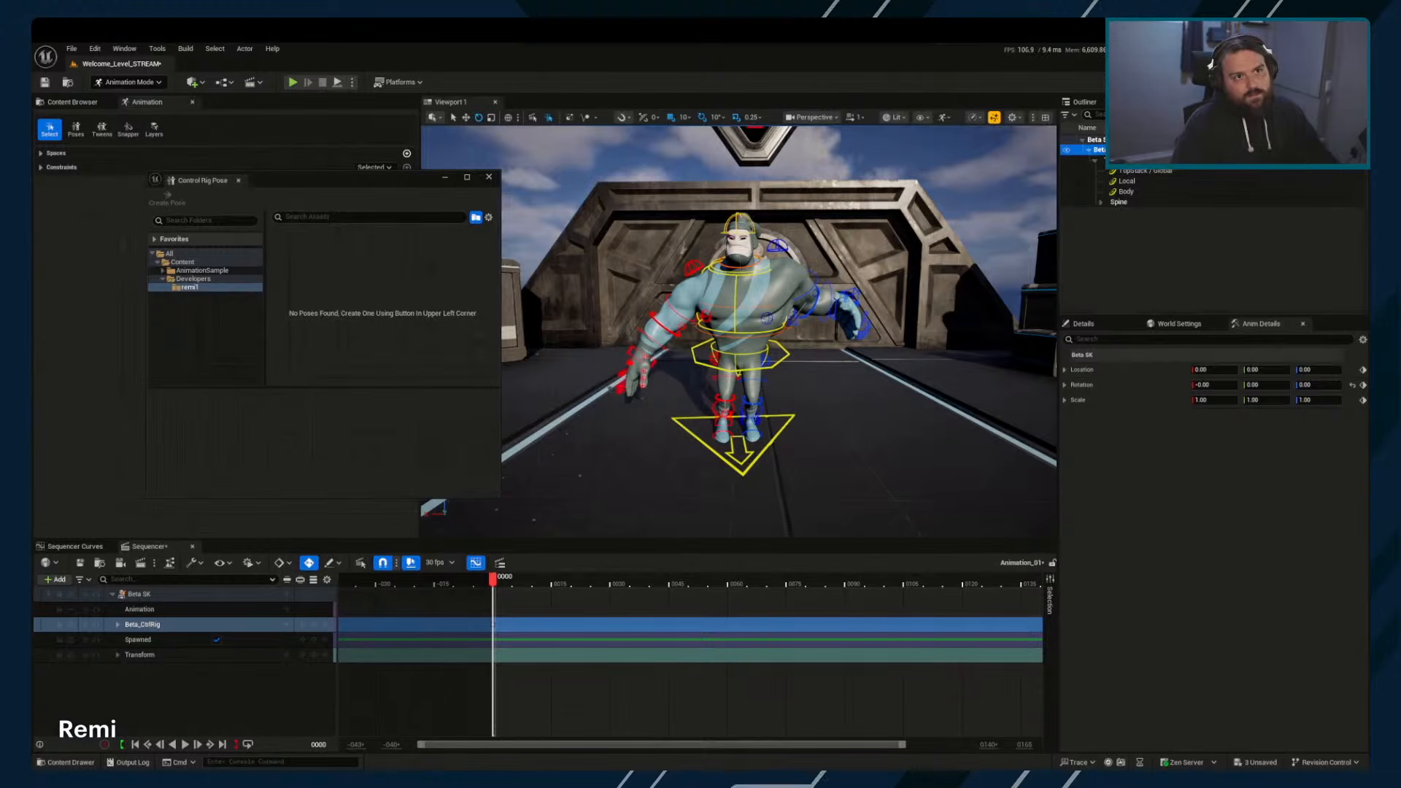
left_click(1155, 180, "alt")
left_click(1101, 203)
scroll(1156, 219, "down", 15)
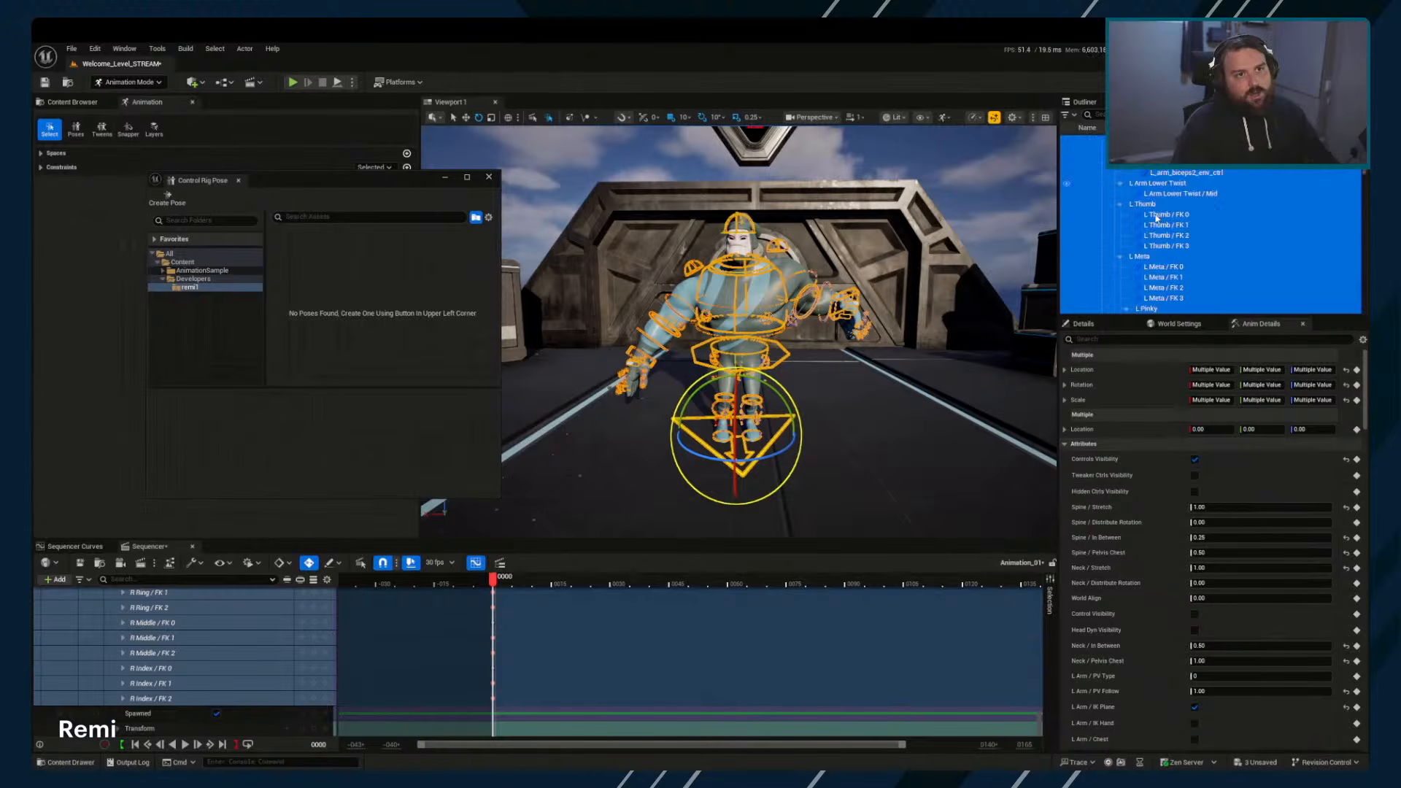
Try to create a control rig pose asset named Test_Pose from the selected controls in the personal Developers folder
scroll(1163, 221, "up", 10)
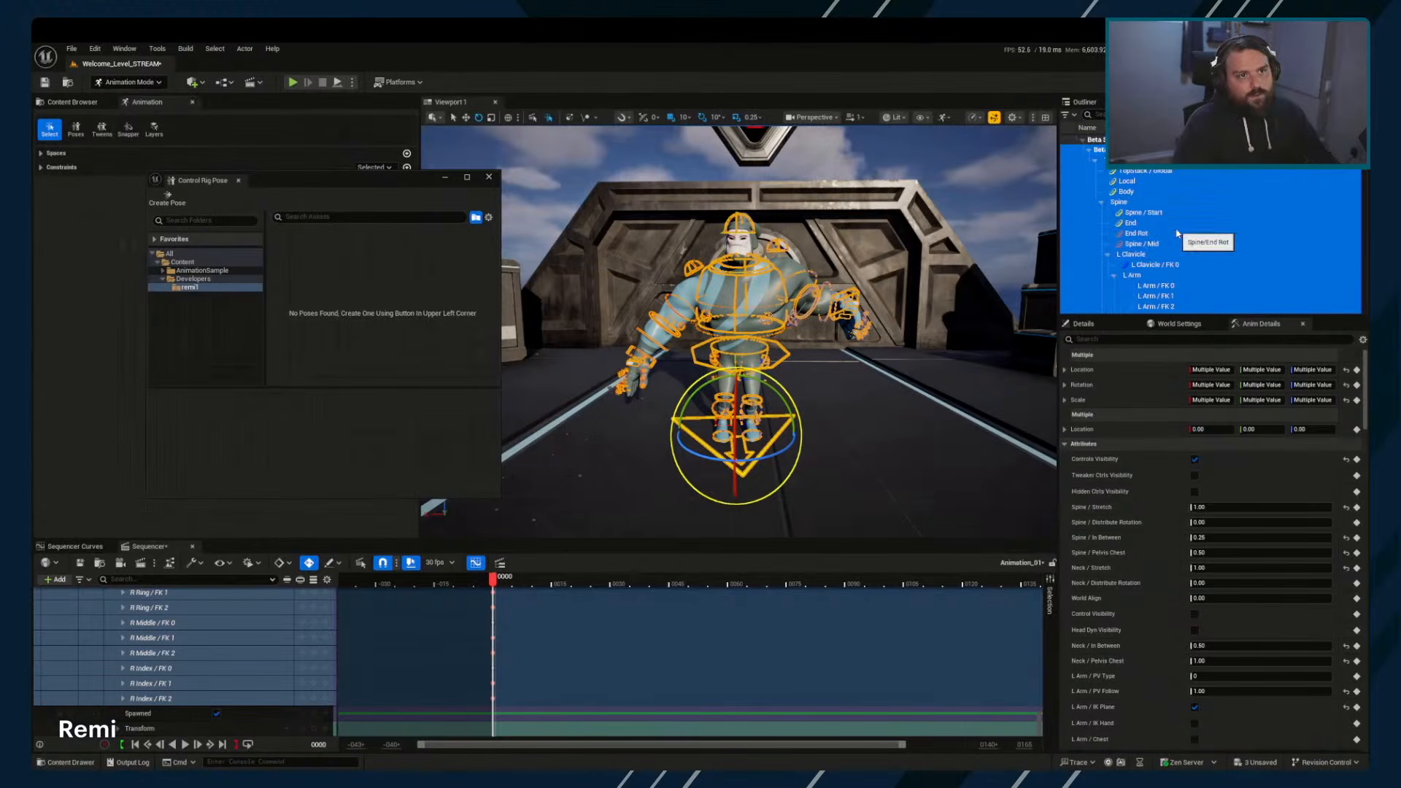
left_click(168, 197)
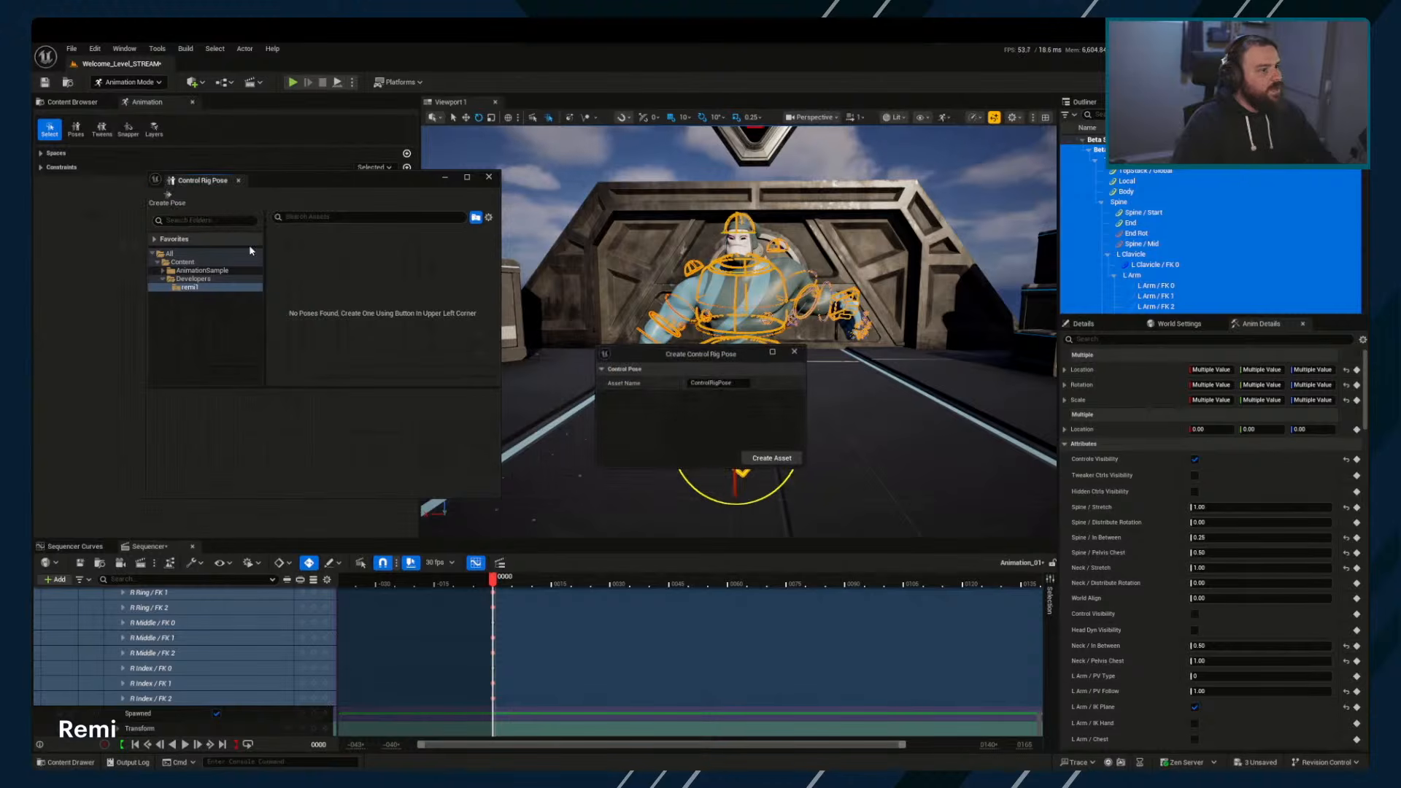
left_click_drag(743, 383, 684, 387)
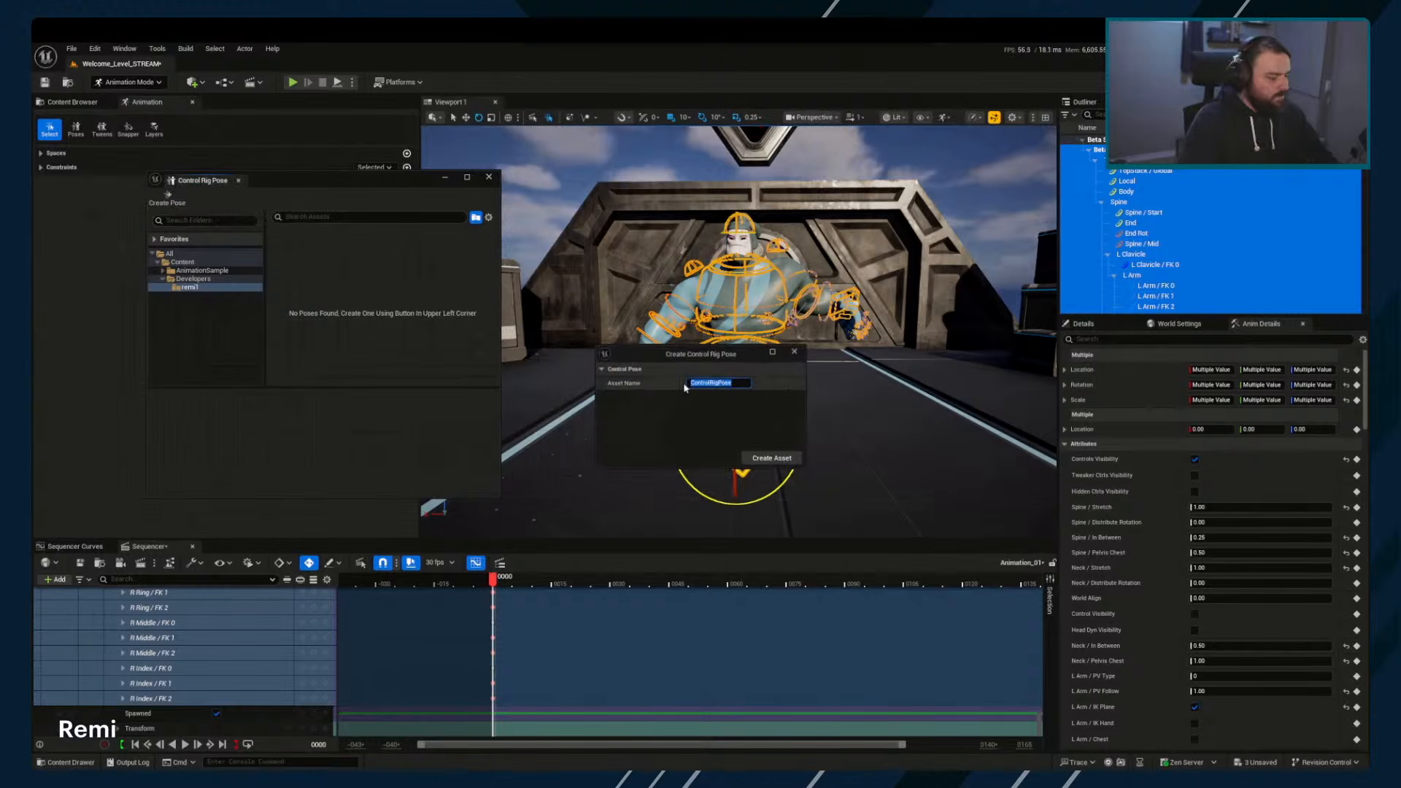
type("Tem")
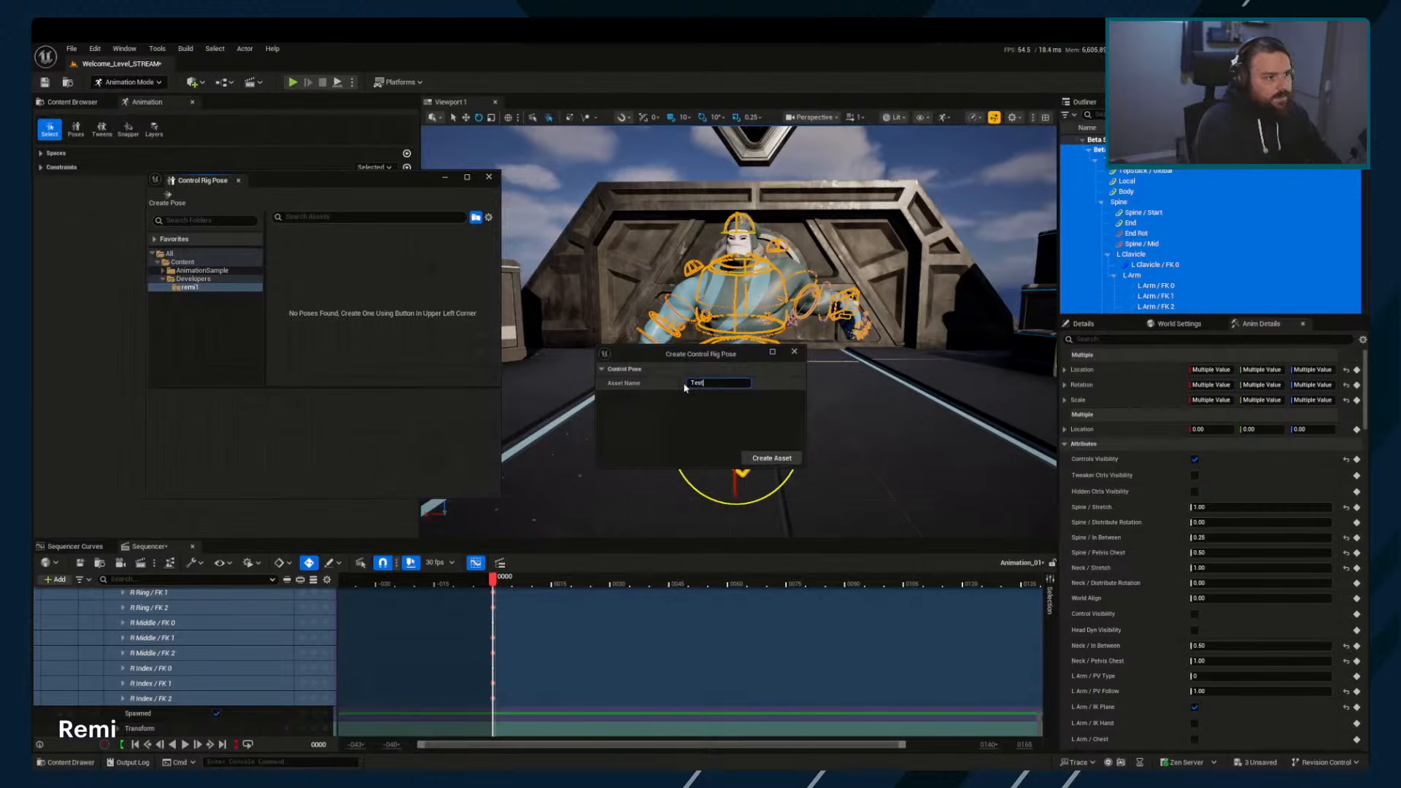
type("t_Pose")
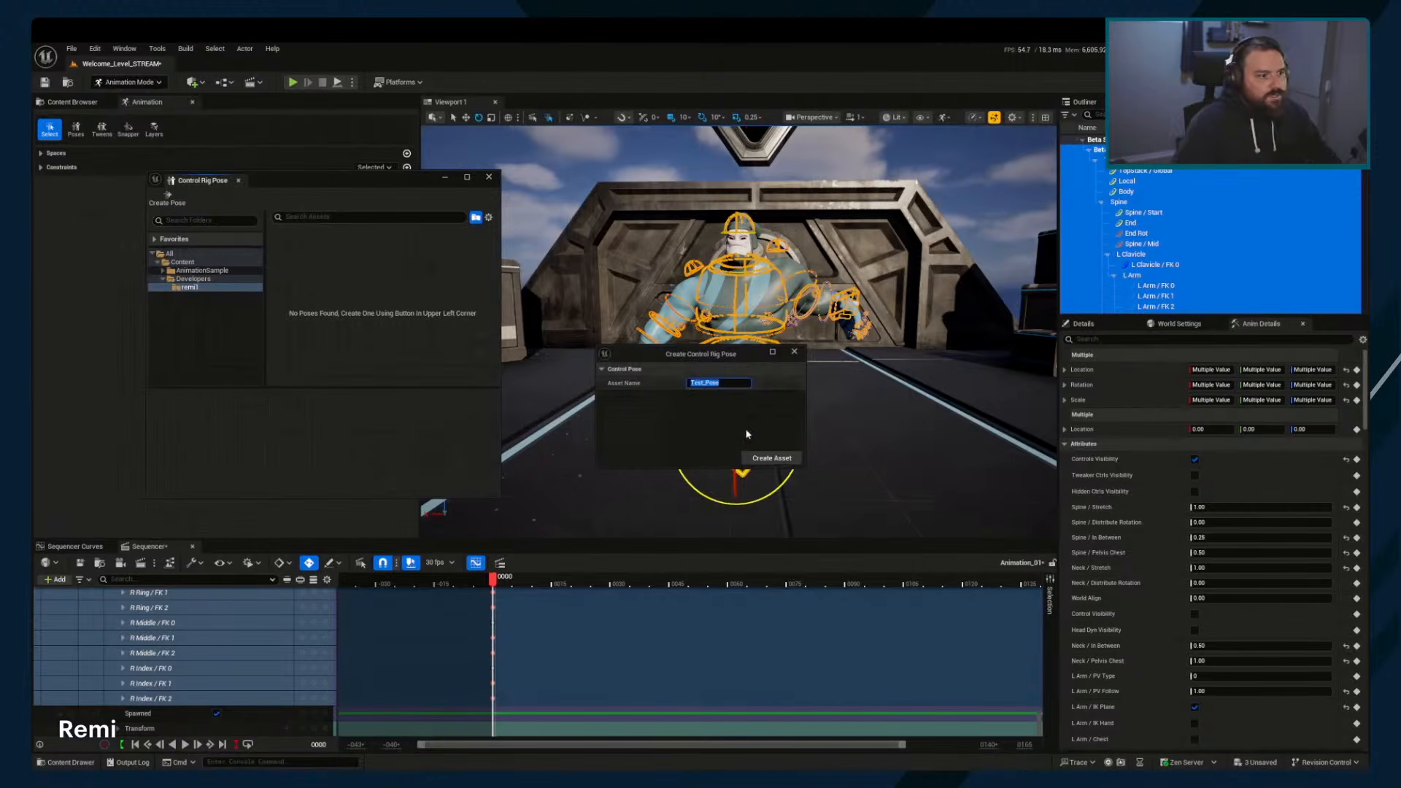
left_click(771, 457)
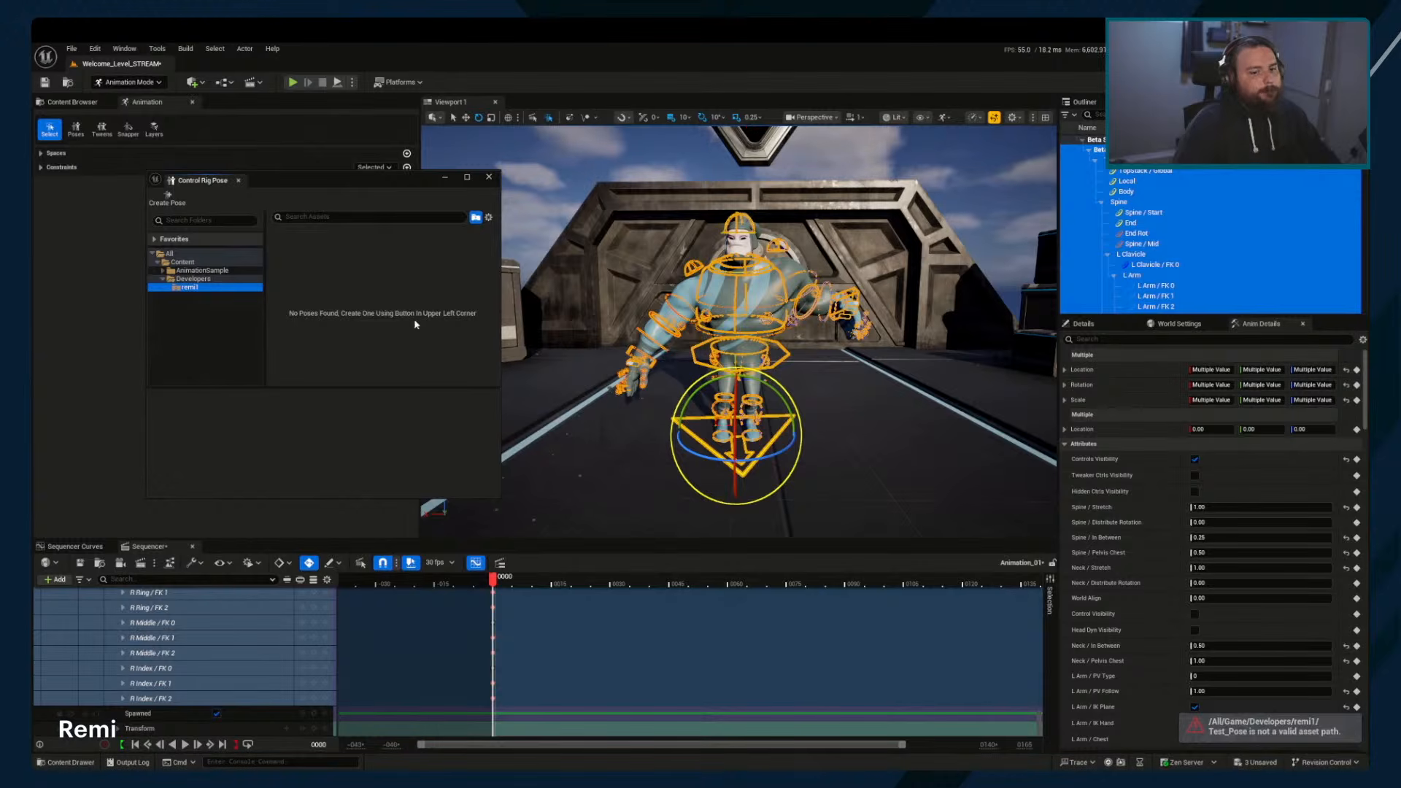
Open the ch_beta_ue folder under AnimationSample > Assets > characters in the Control Rig Pose window
left_click(163, 270)
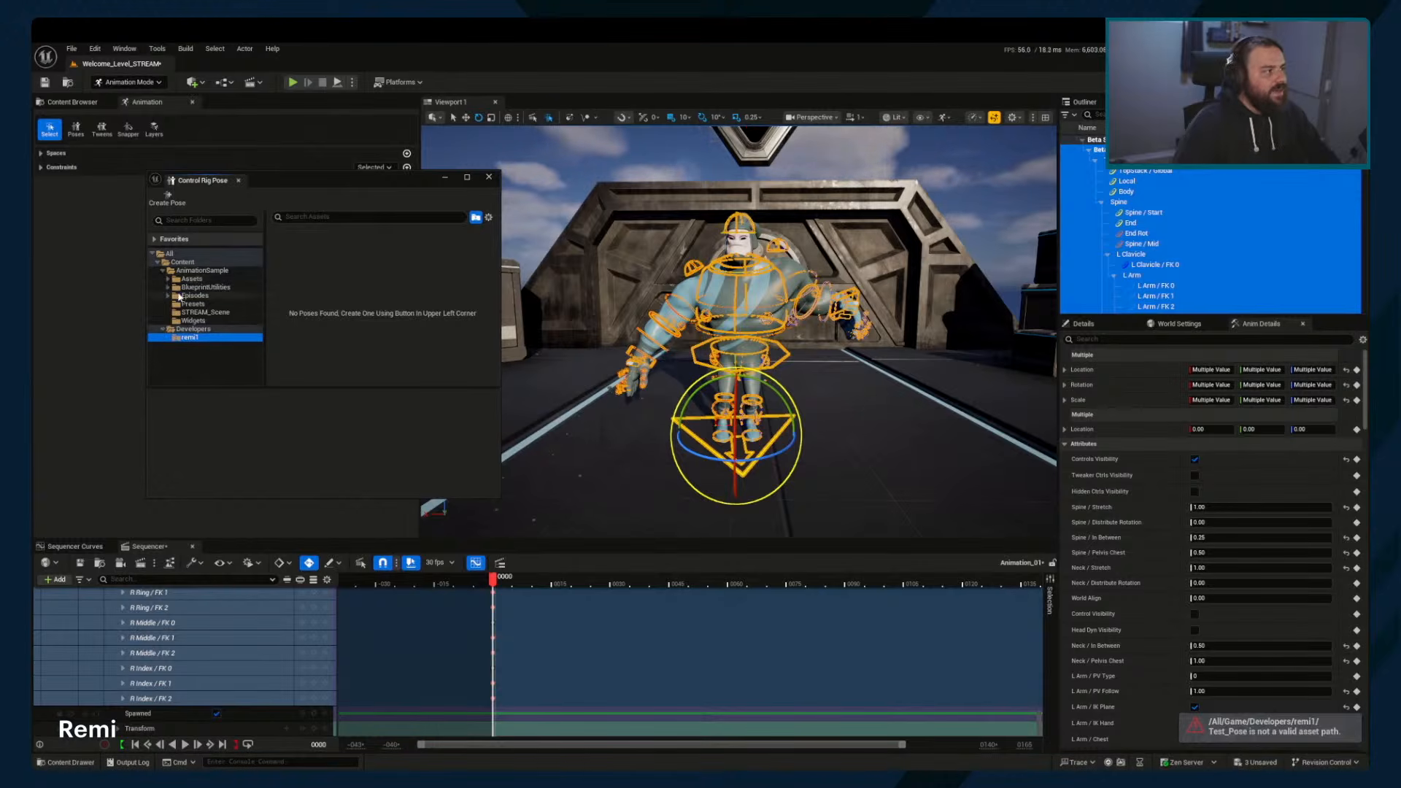
left_click(167, 279)
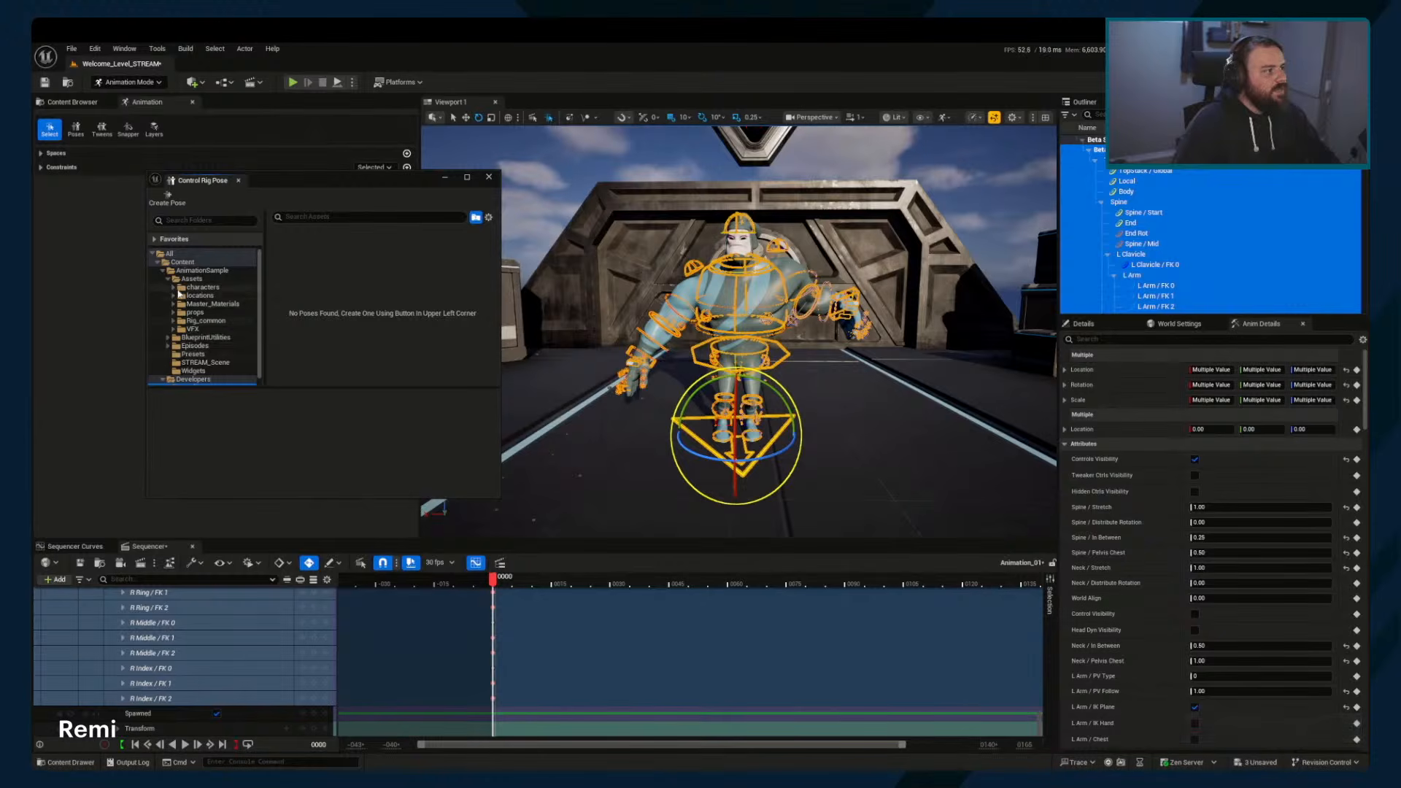
left_click(173, 287)
left_click(178, 304)
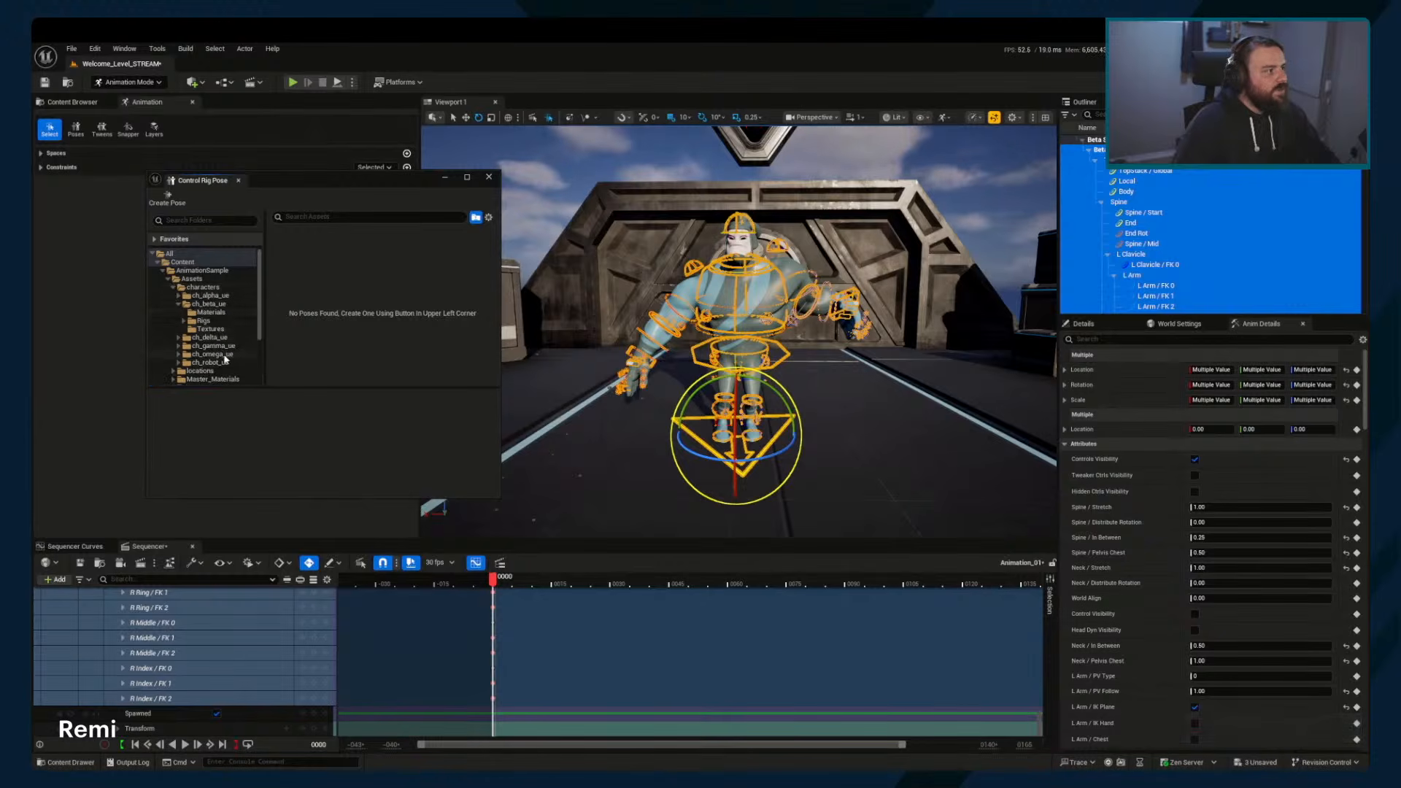
left_click(210, 304)
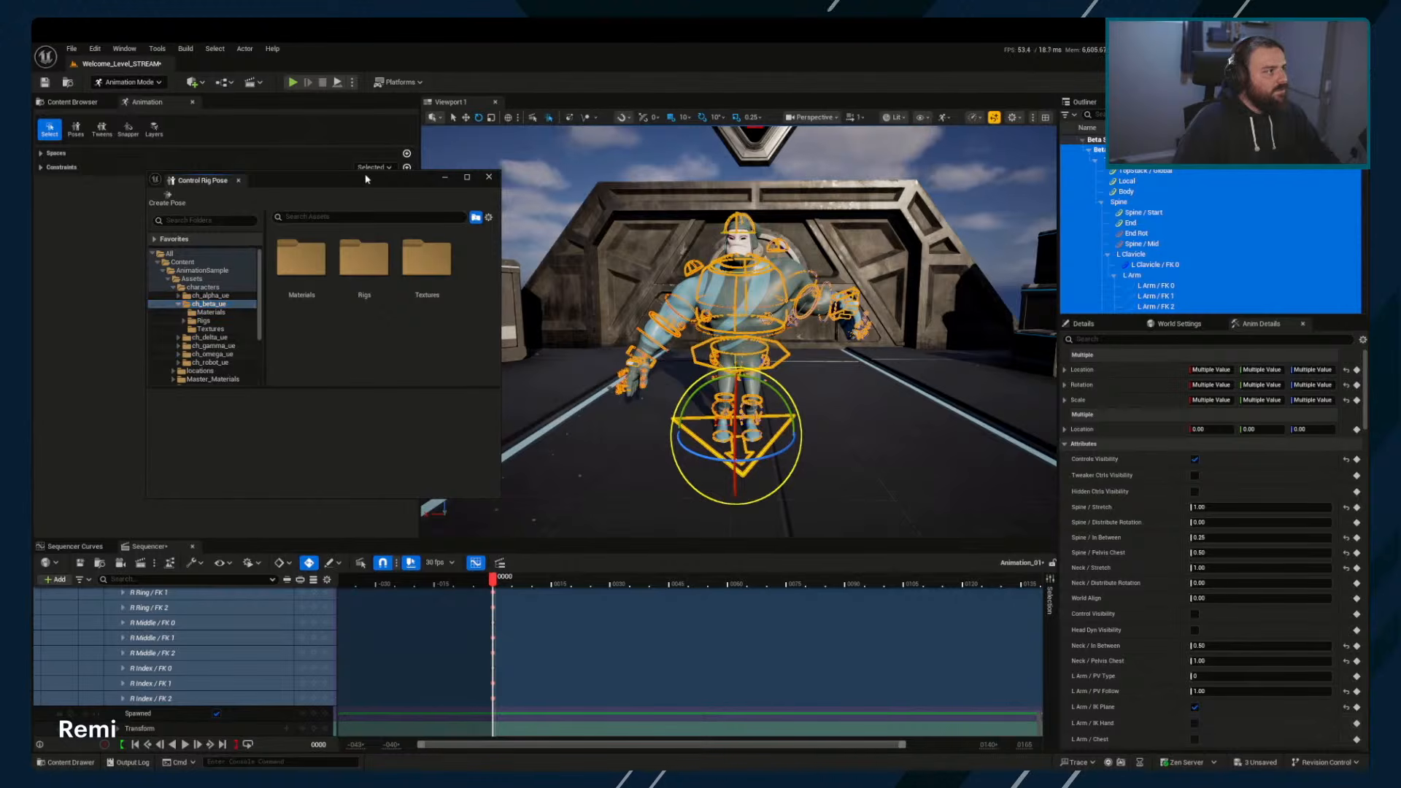
Create a folder named Beta_Poses inside ch_beta_ue in the Content Browser, moving the pose window out of the way
left_click_drag(367, 179, 689, 172)
left_click(80, 103)
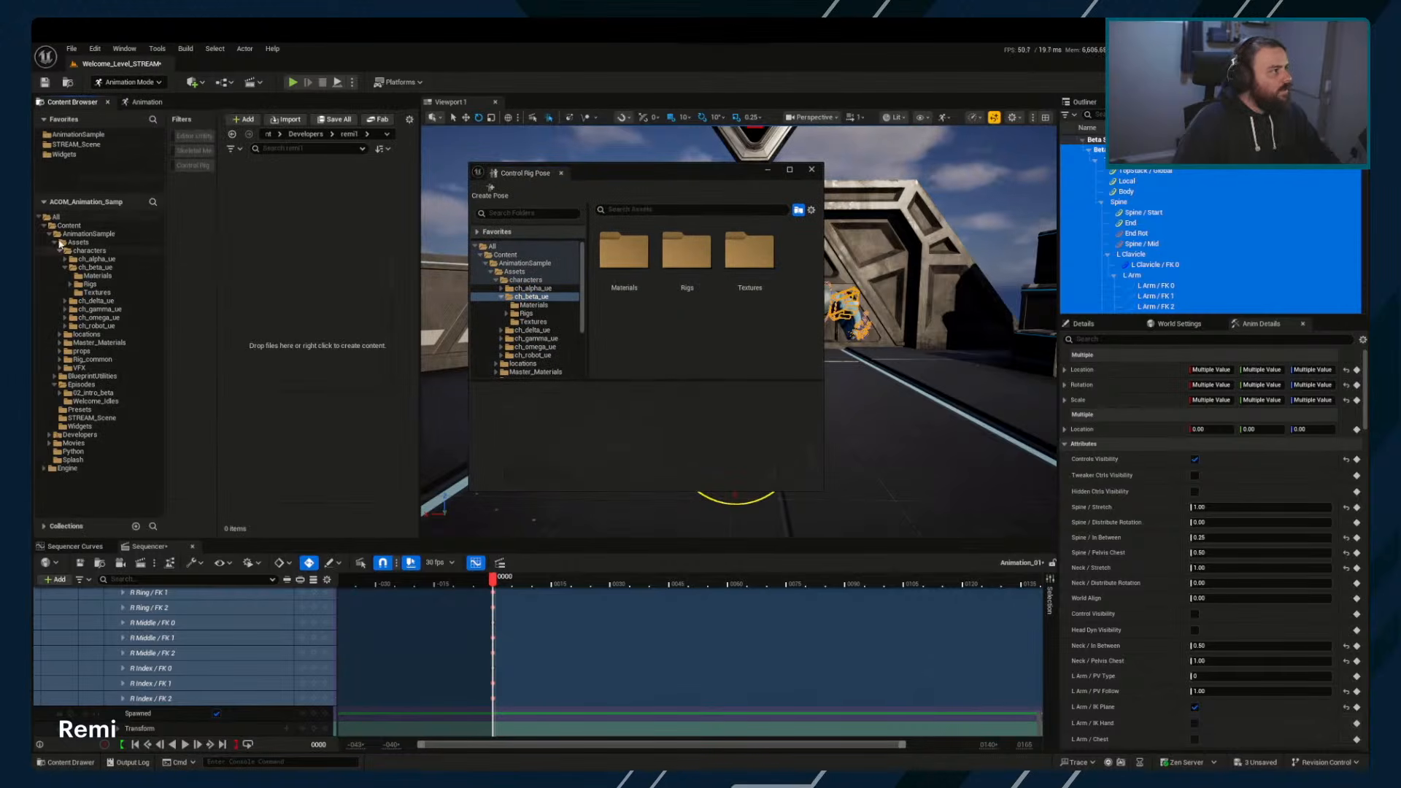
left_click(69, 268)
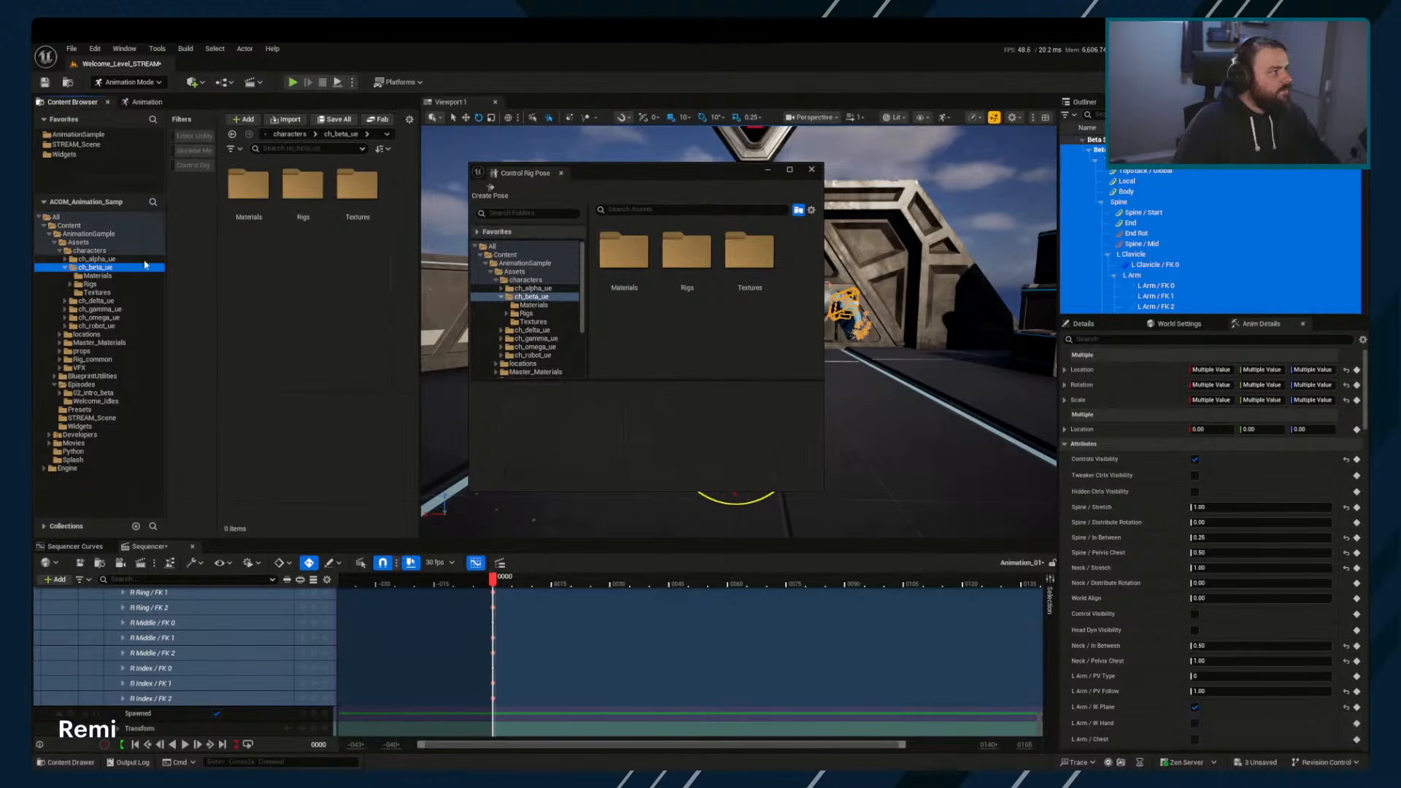
right_click(315, 283)
left_click(351, 374)
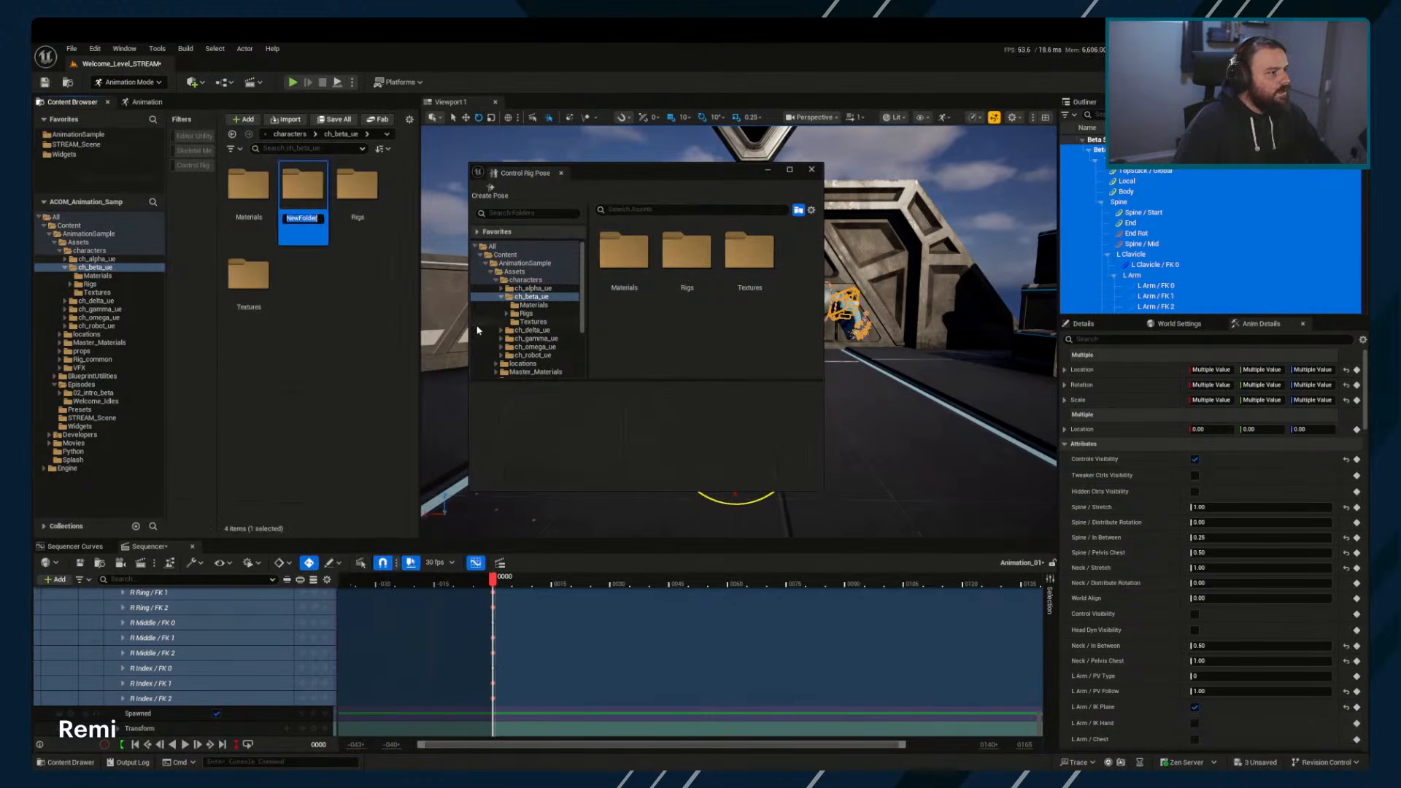
type("B")
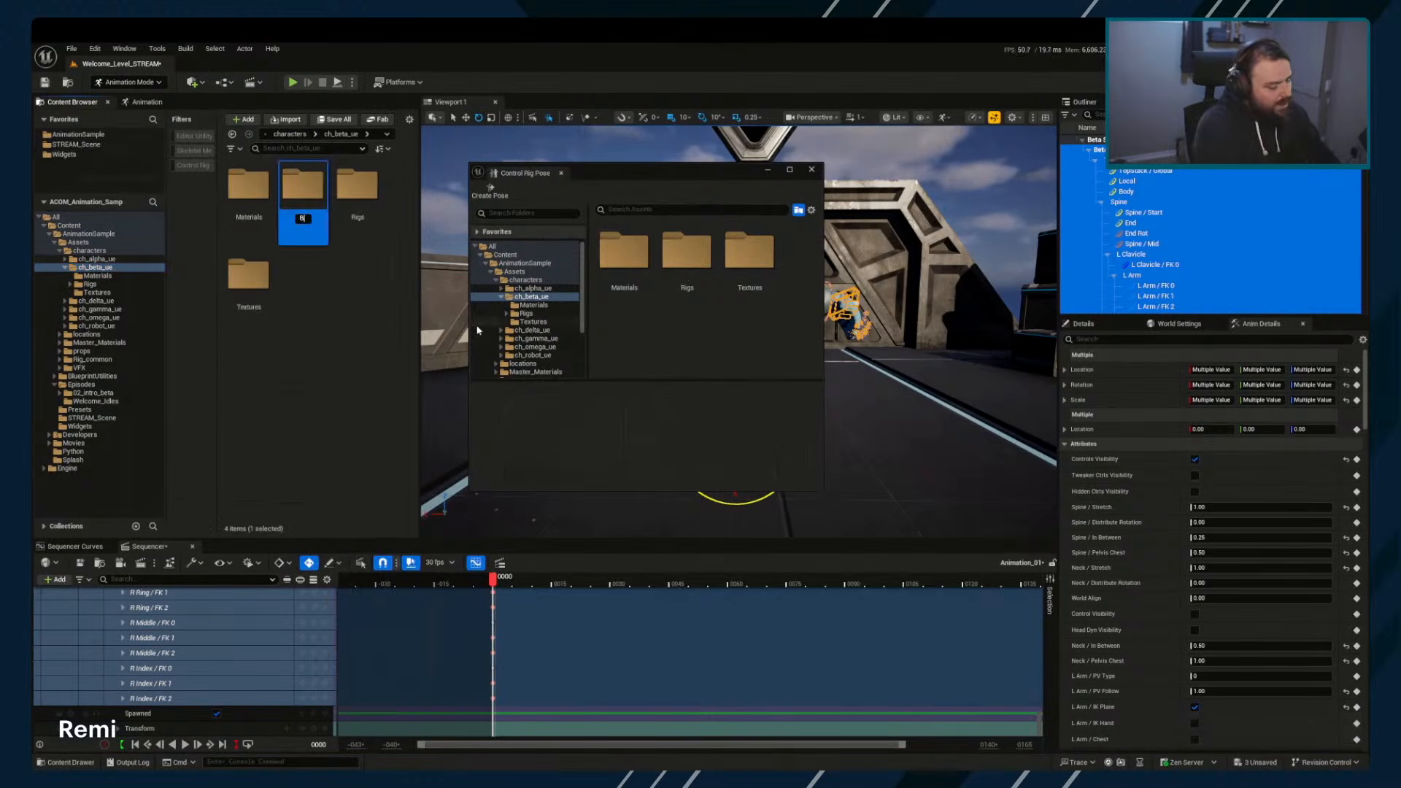
type("eta_Poses")
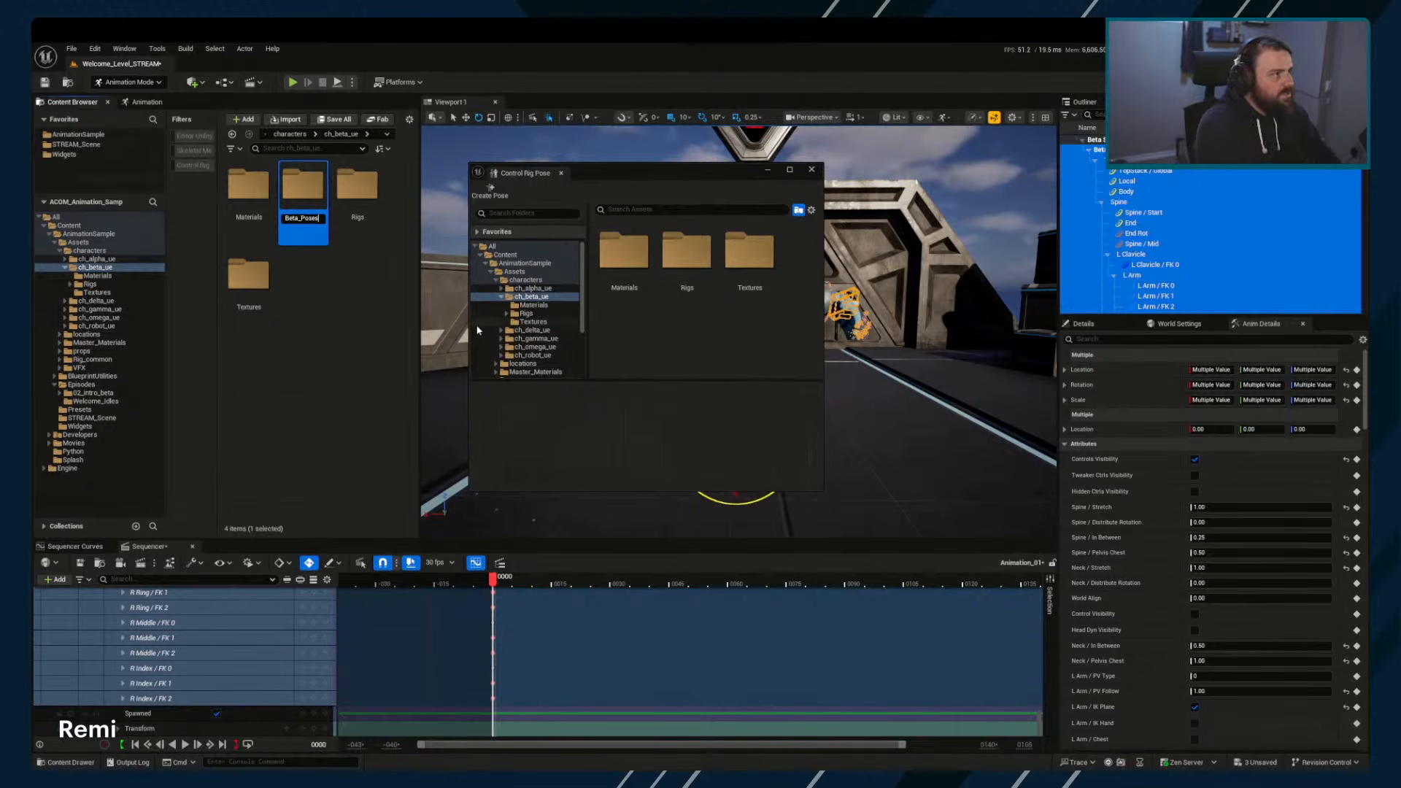
key("Return")
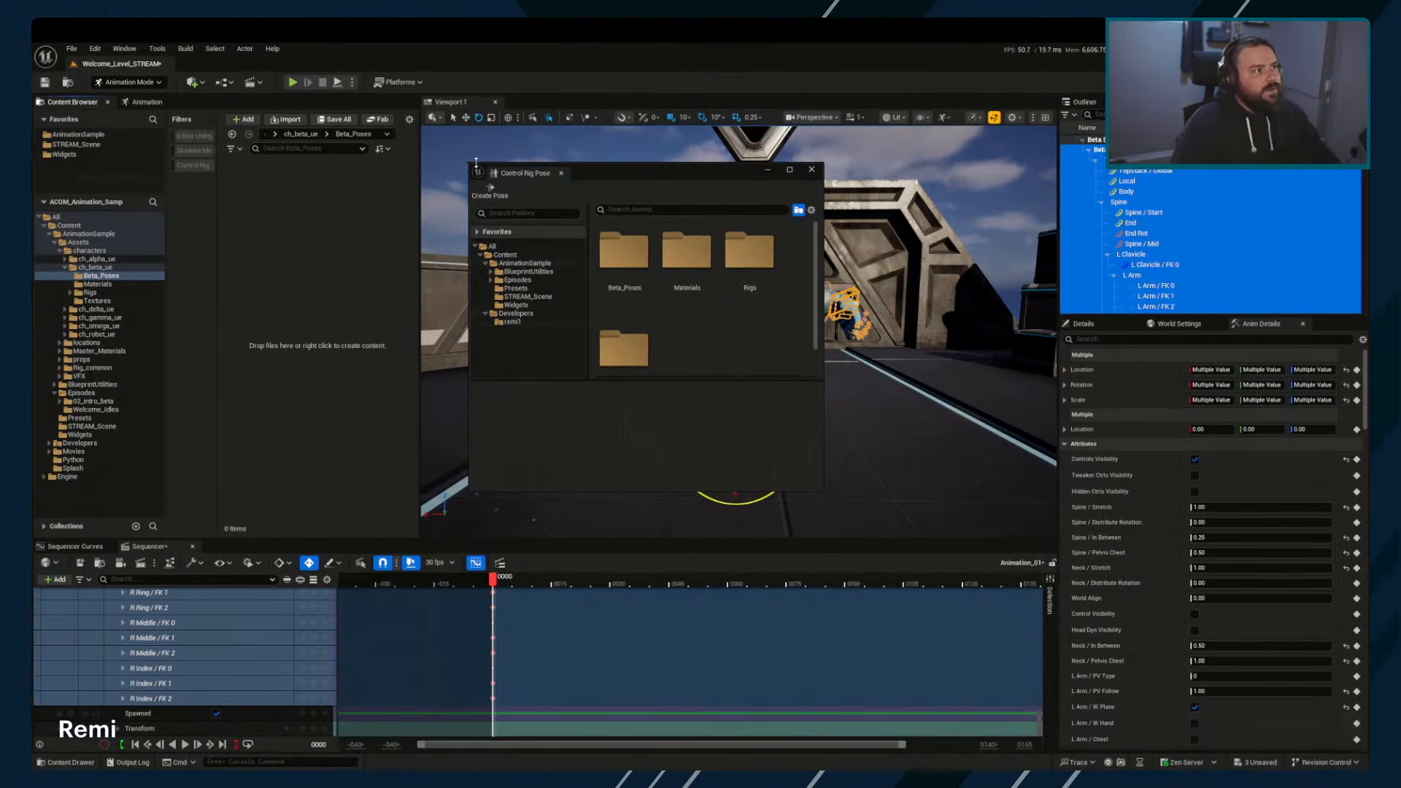
Enlarge the Control Rig Pose window, open the Beta_Poses folder and try to create Test_Pose there
left_click_drag(467, 161, 282, 98)
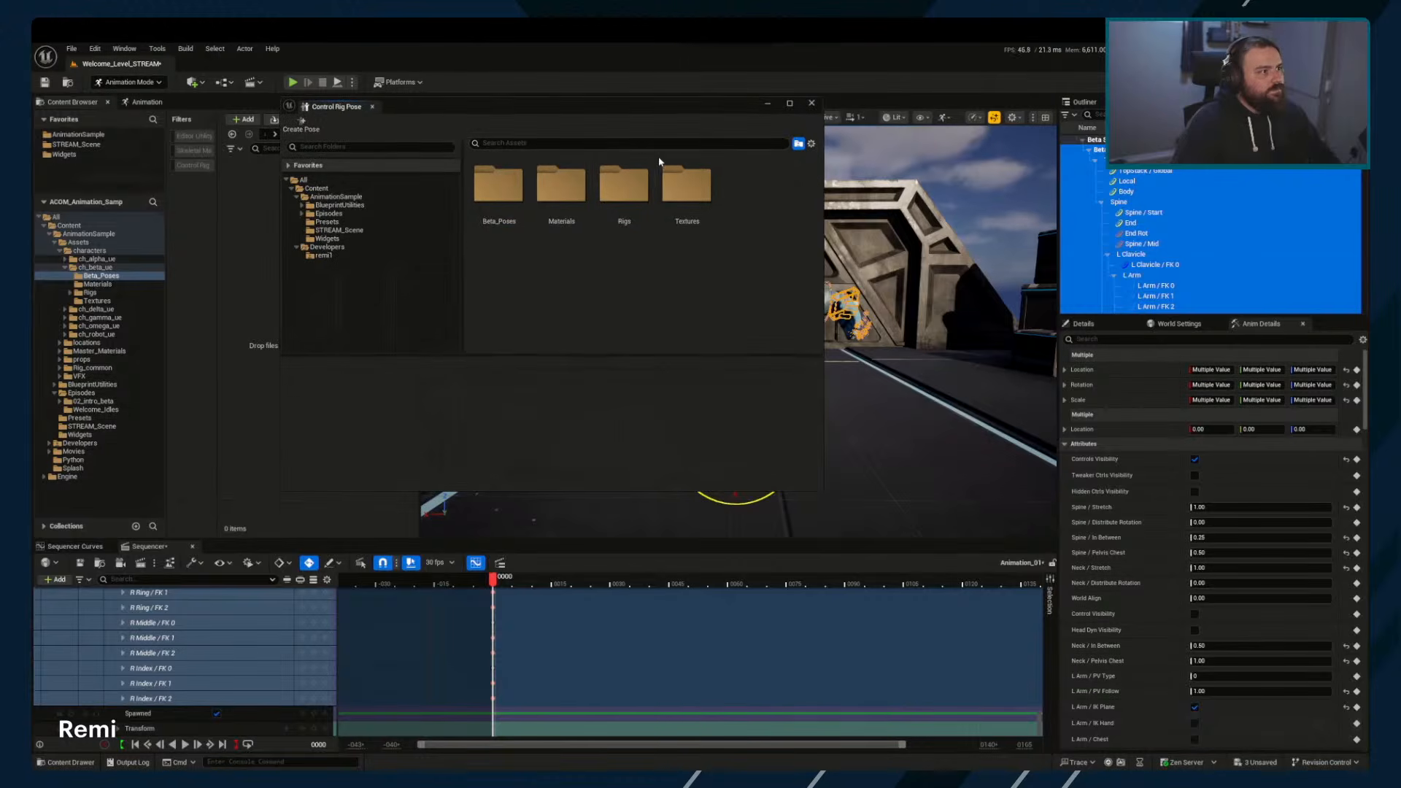
double_click(497, 188)
left_click(301, 124)
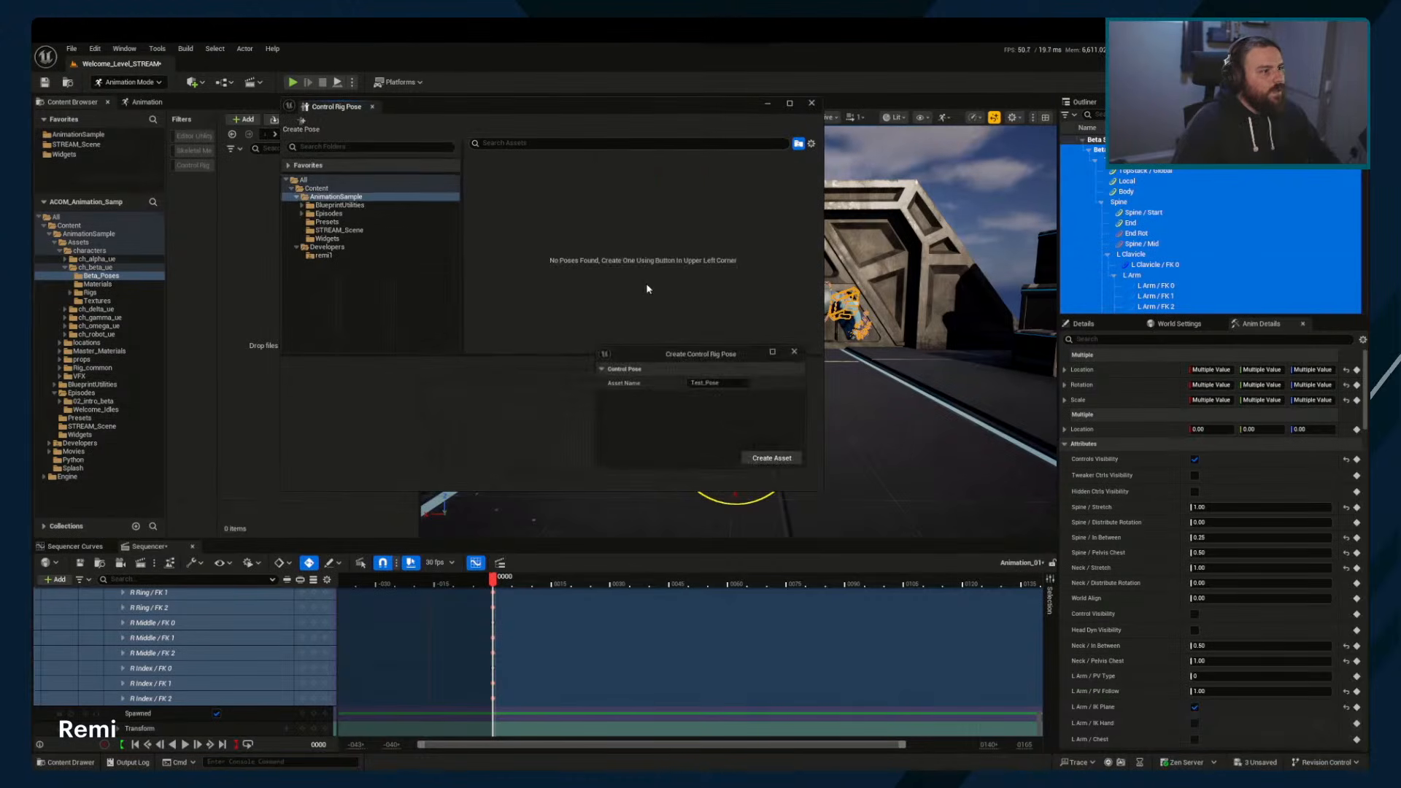
left_click(777, 459)
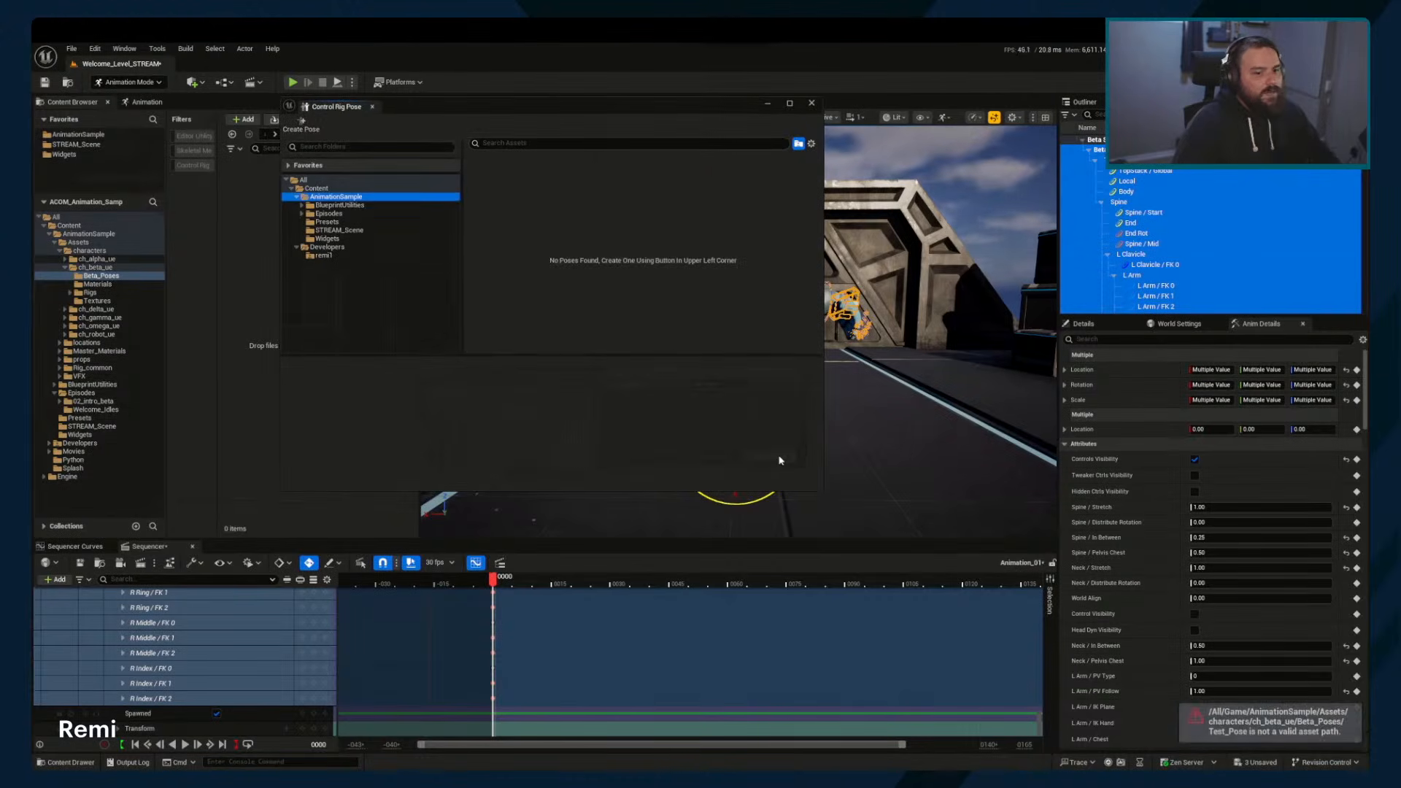
left_click(655, 206)
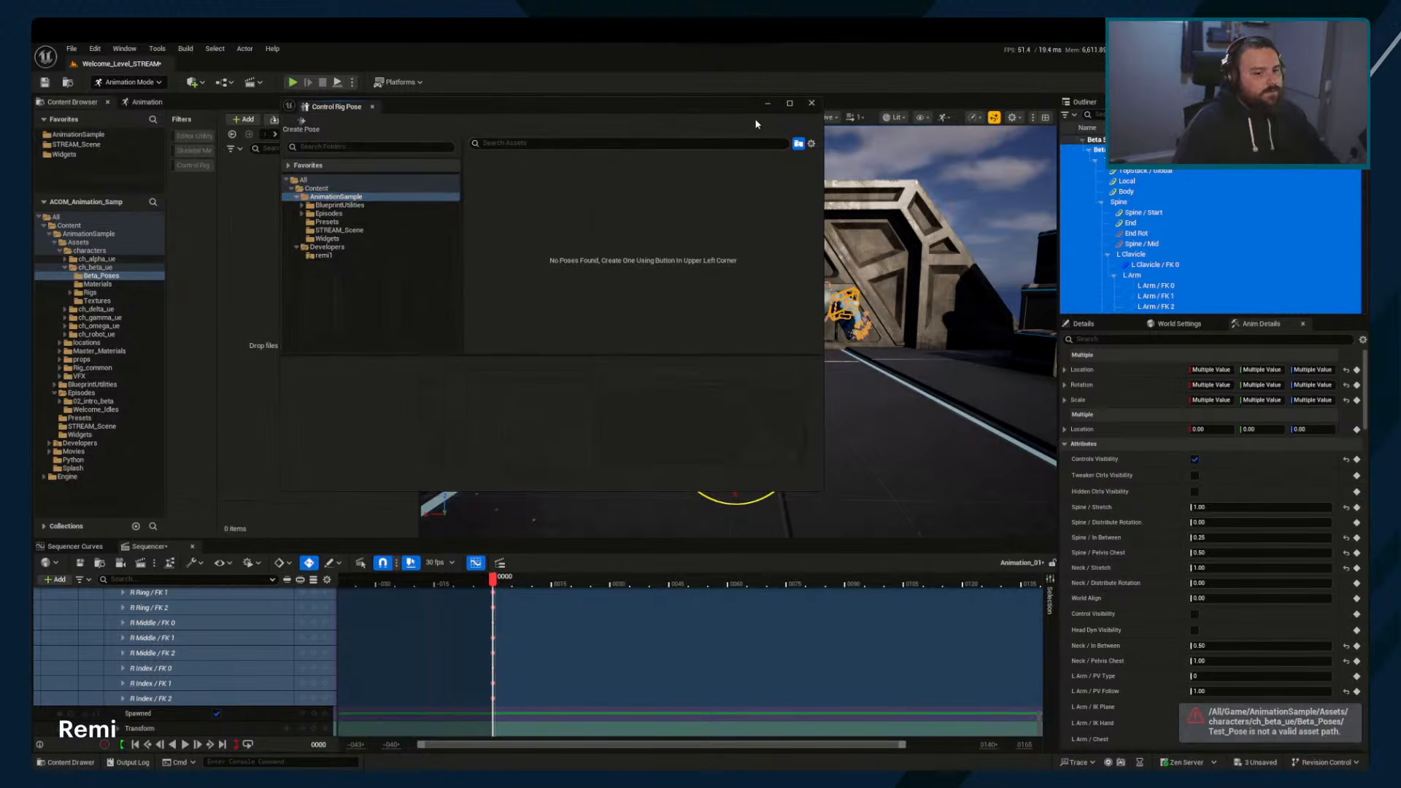
Close and reopen the Control Rig Pose window, and retry creating Test_Pose in Beta_Poses
left_click(811, 102)
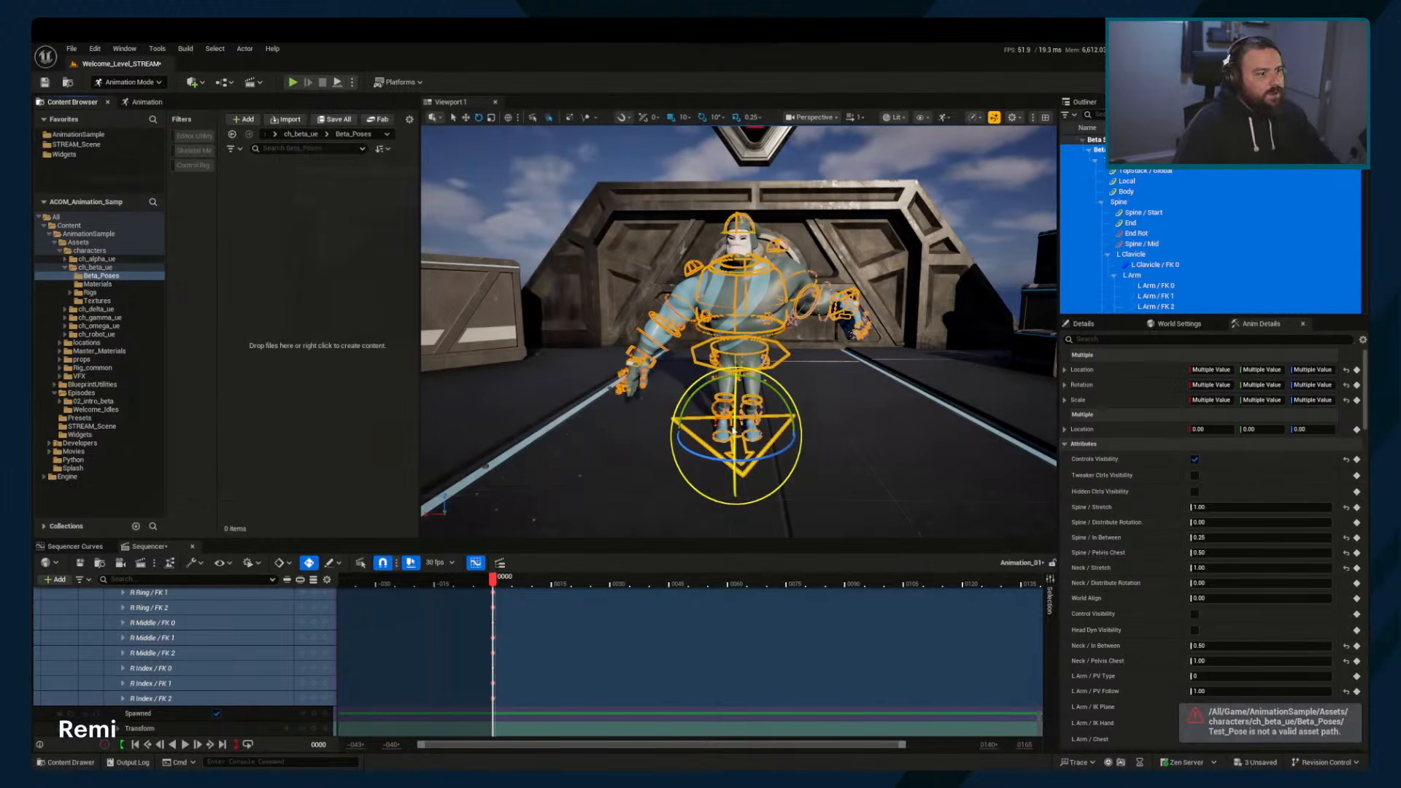
left_click(127, 278)
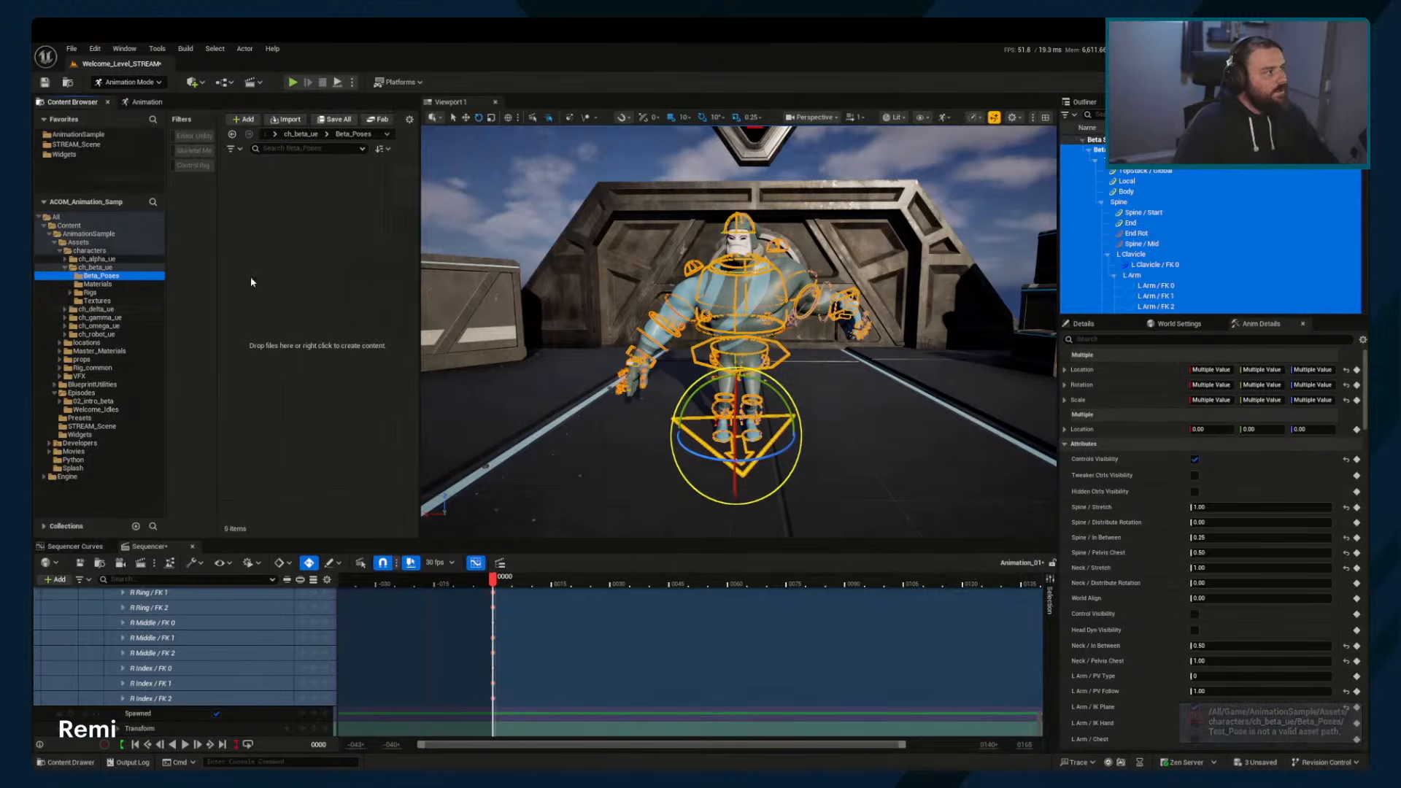
left_click(124, 102)
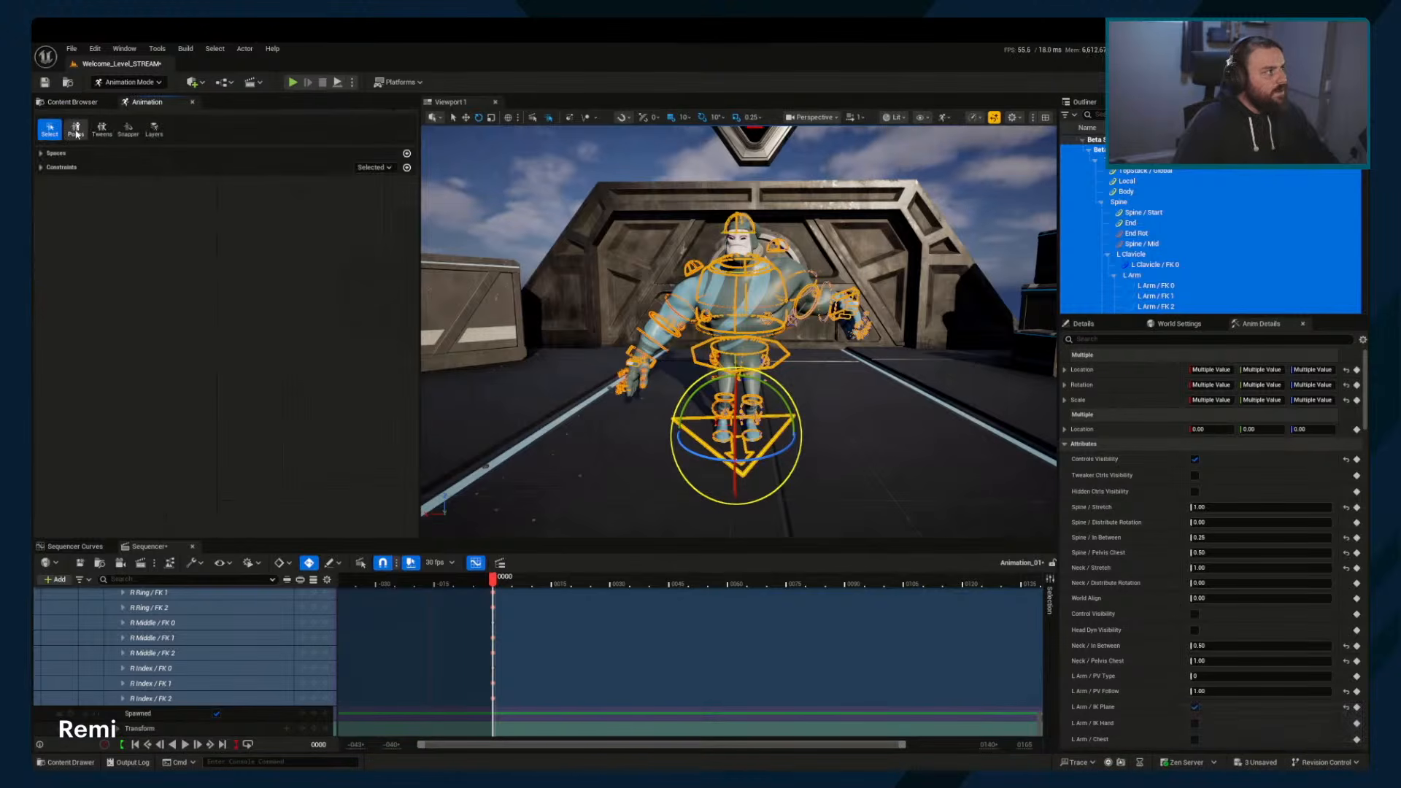
left_click(76, 130)
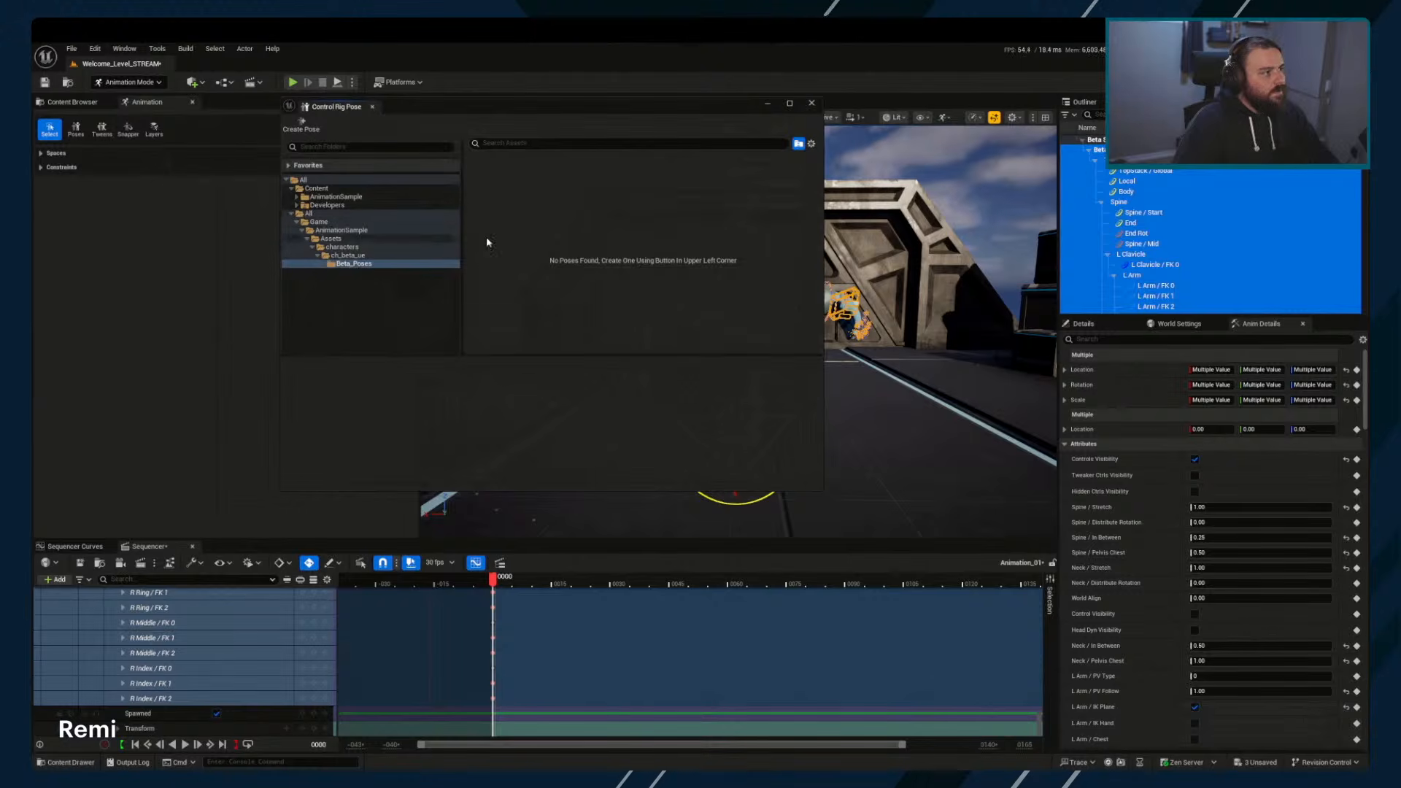
left_click(301, 125)
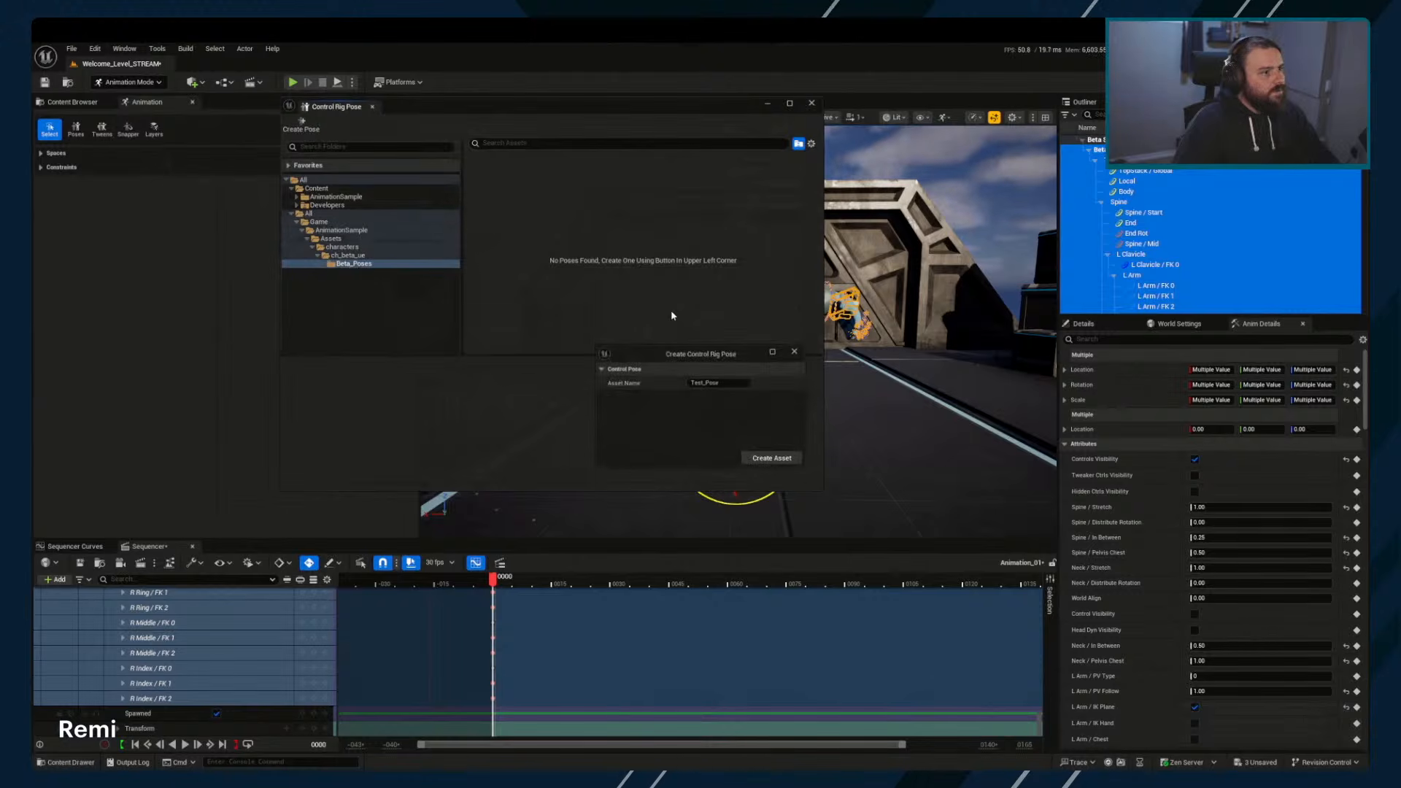
left_click(766, 458)
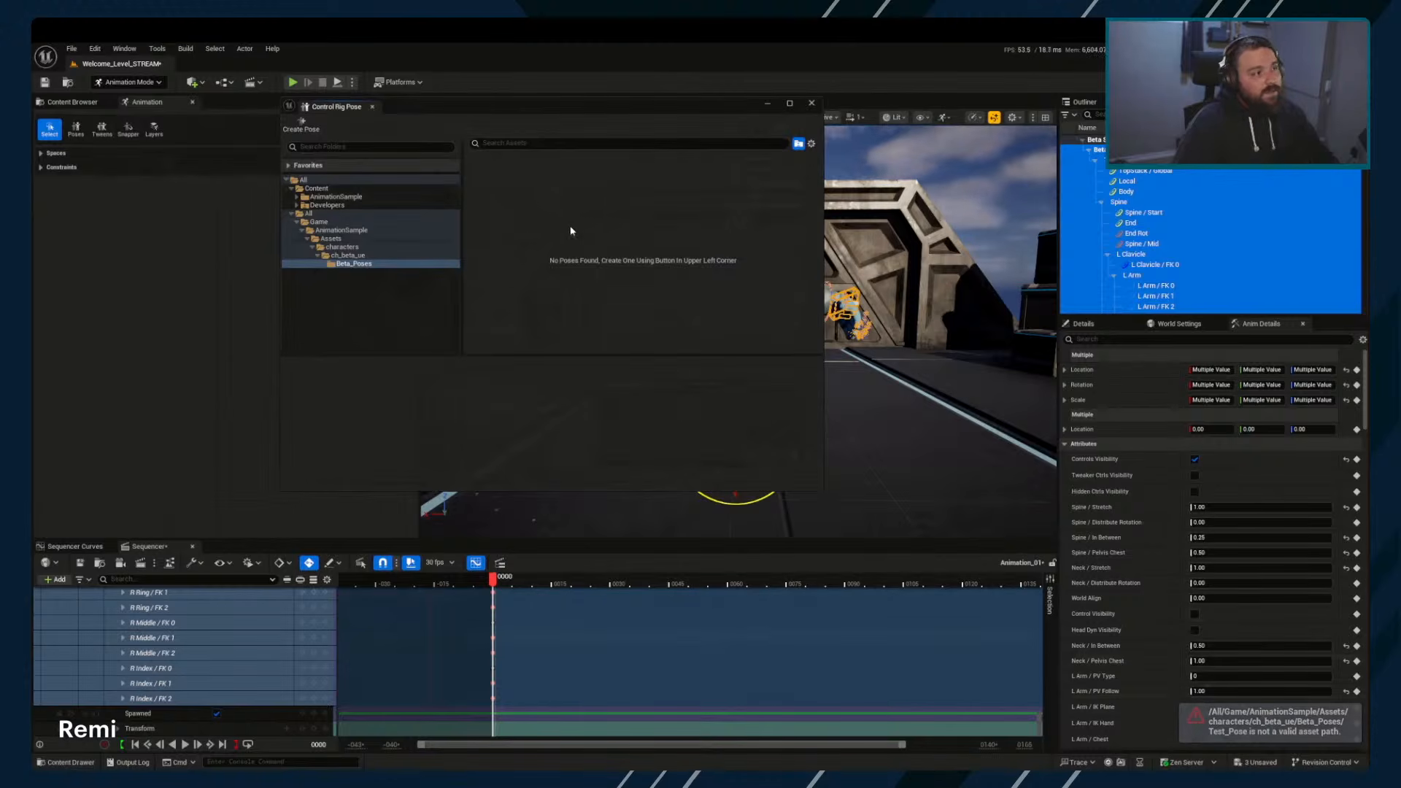
Compare the second All hierarchy with the Content and AnimationSample folders in the pose window
left_click(321, 214)
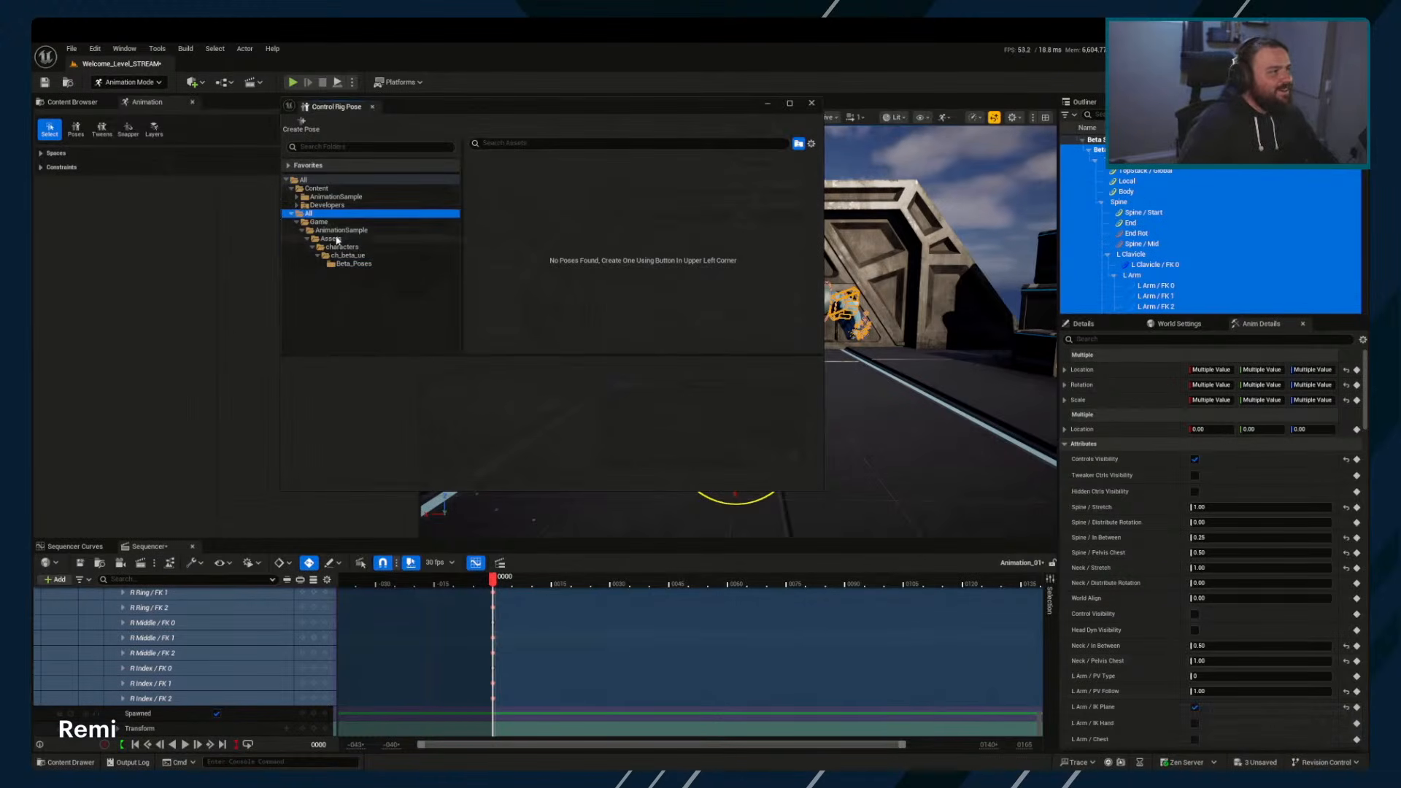
left_click(327, 230)
left_click(317, 188)
left_click(322, 197)
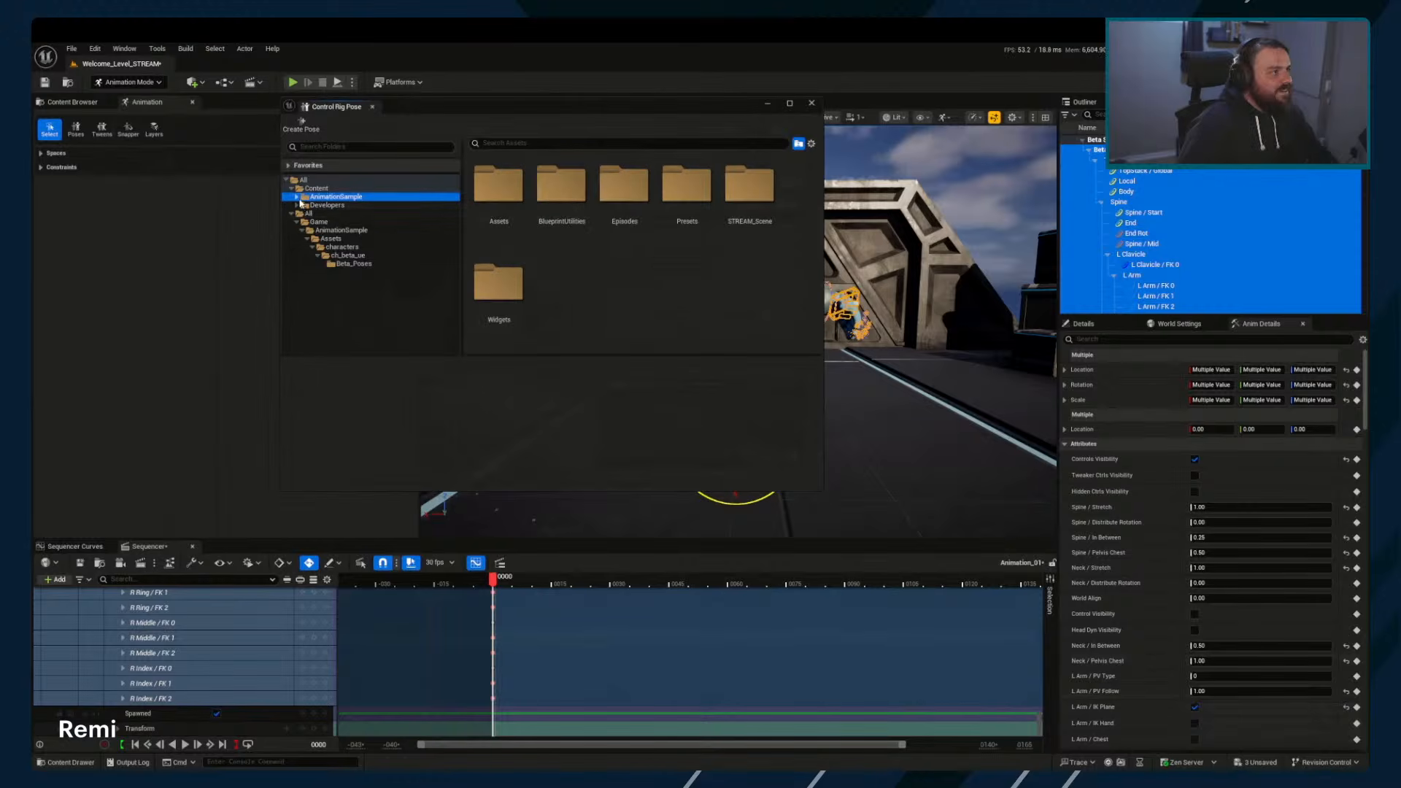
left_click(653, 261)
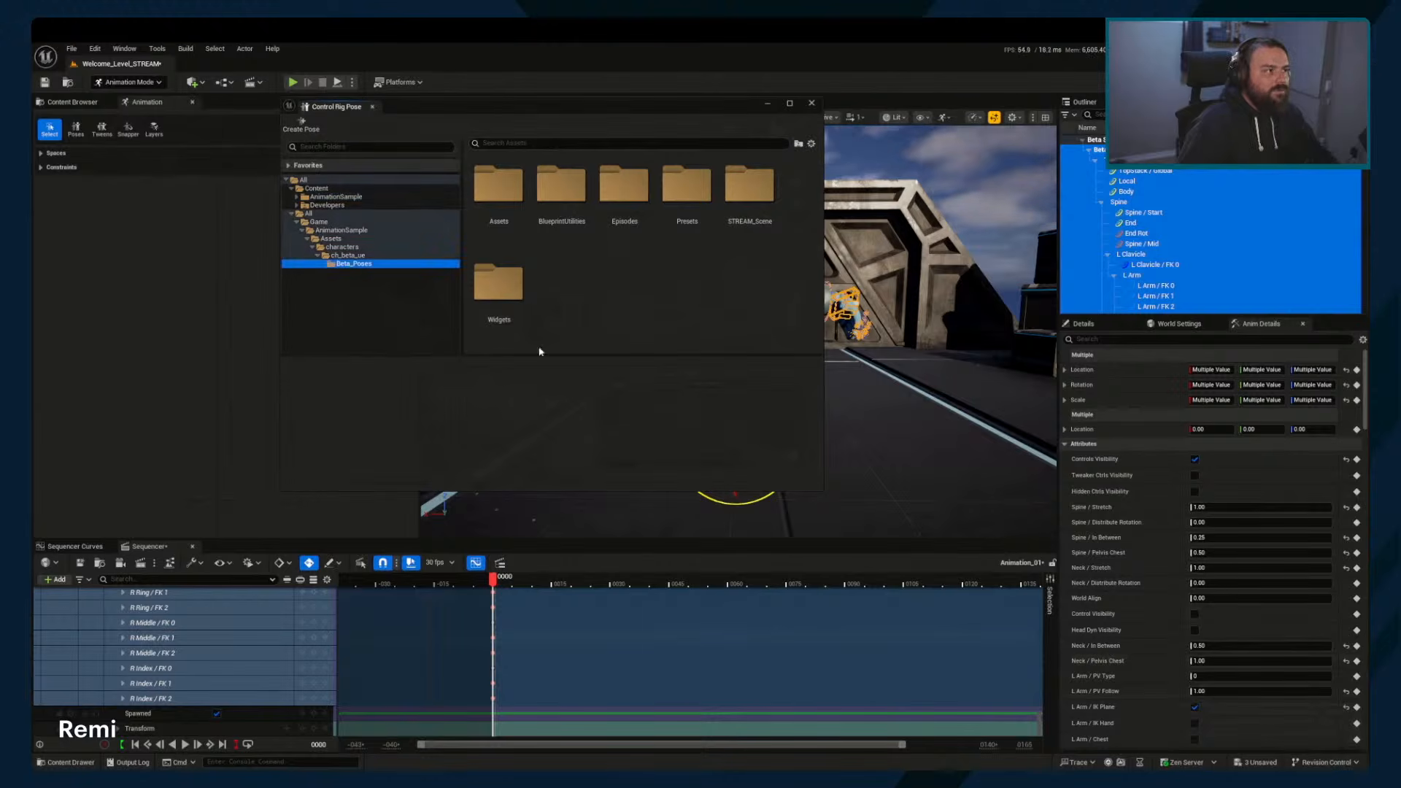
Open Beta_Poses under Content/AnimationSample/Assets/characters/ch_beta_ue in the pose window and add a new subfolder inside it
double_click(498, 186)
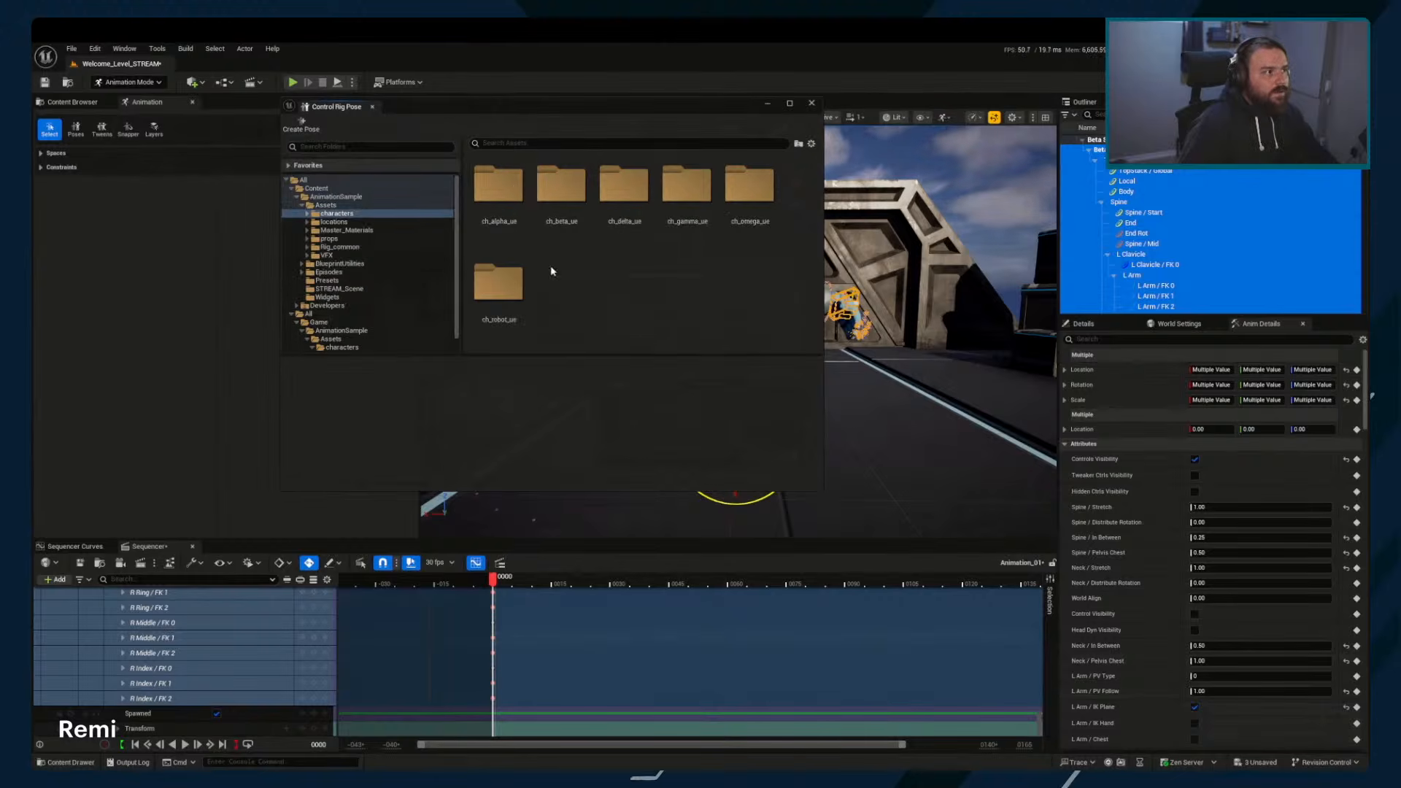
double_click(501, 191)
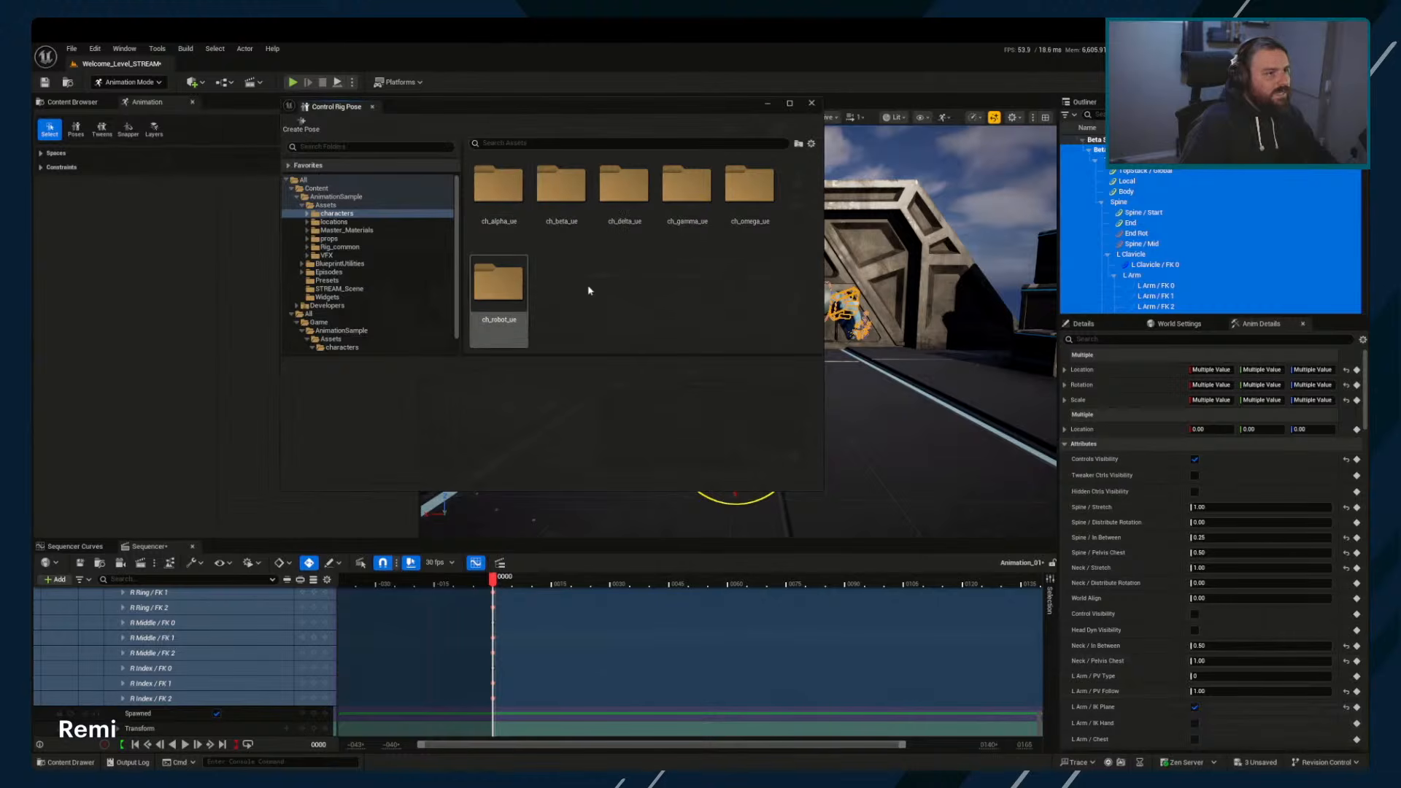
left_click(307, 213)
left_click(344, 229)
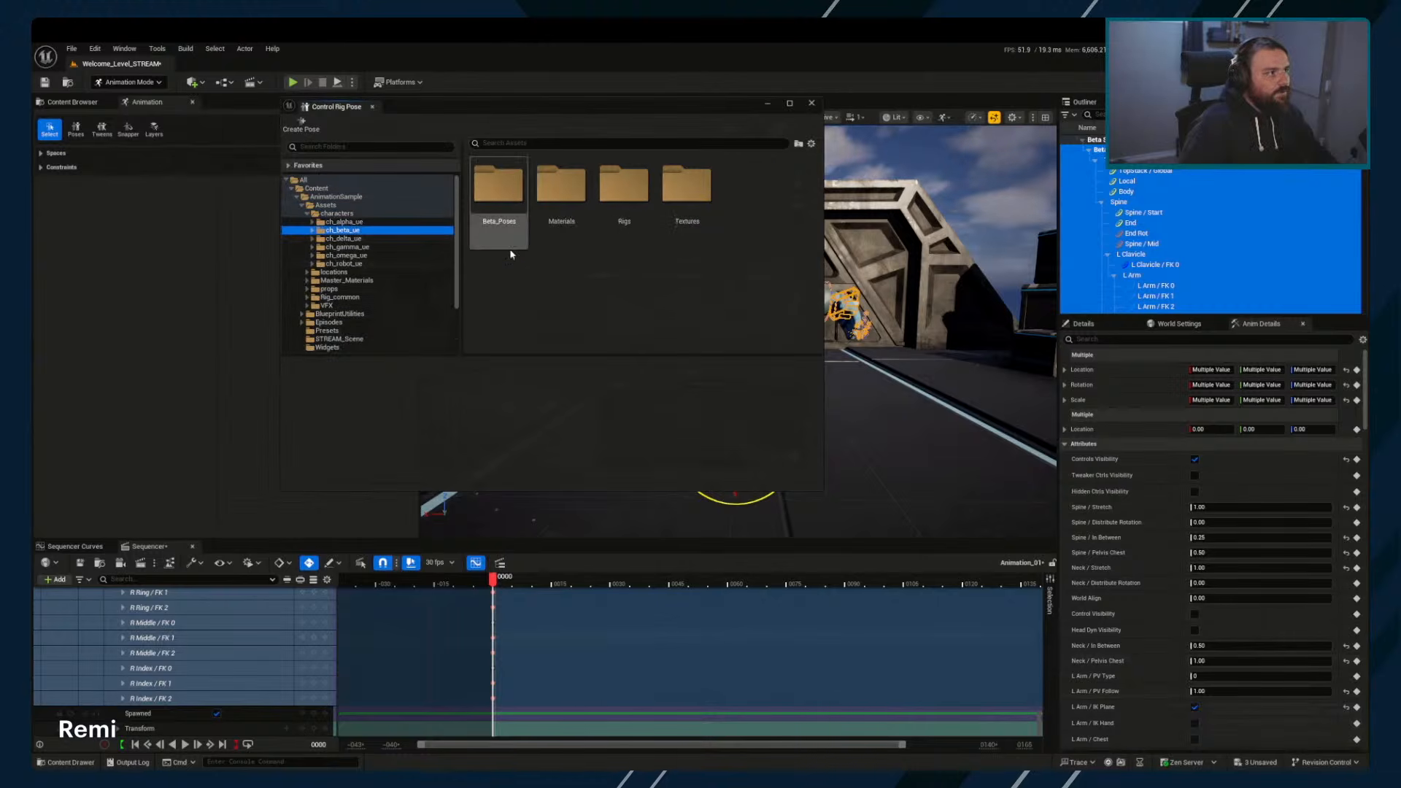
left_click(312, 230)
left_click(364, 238)
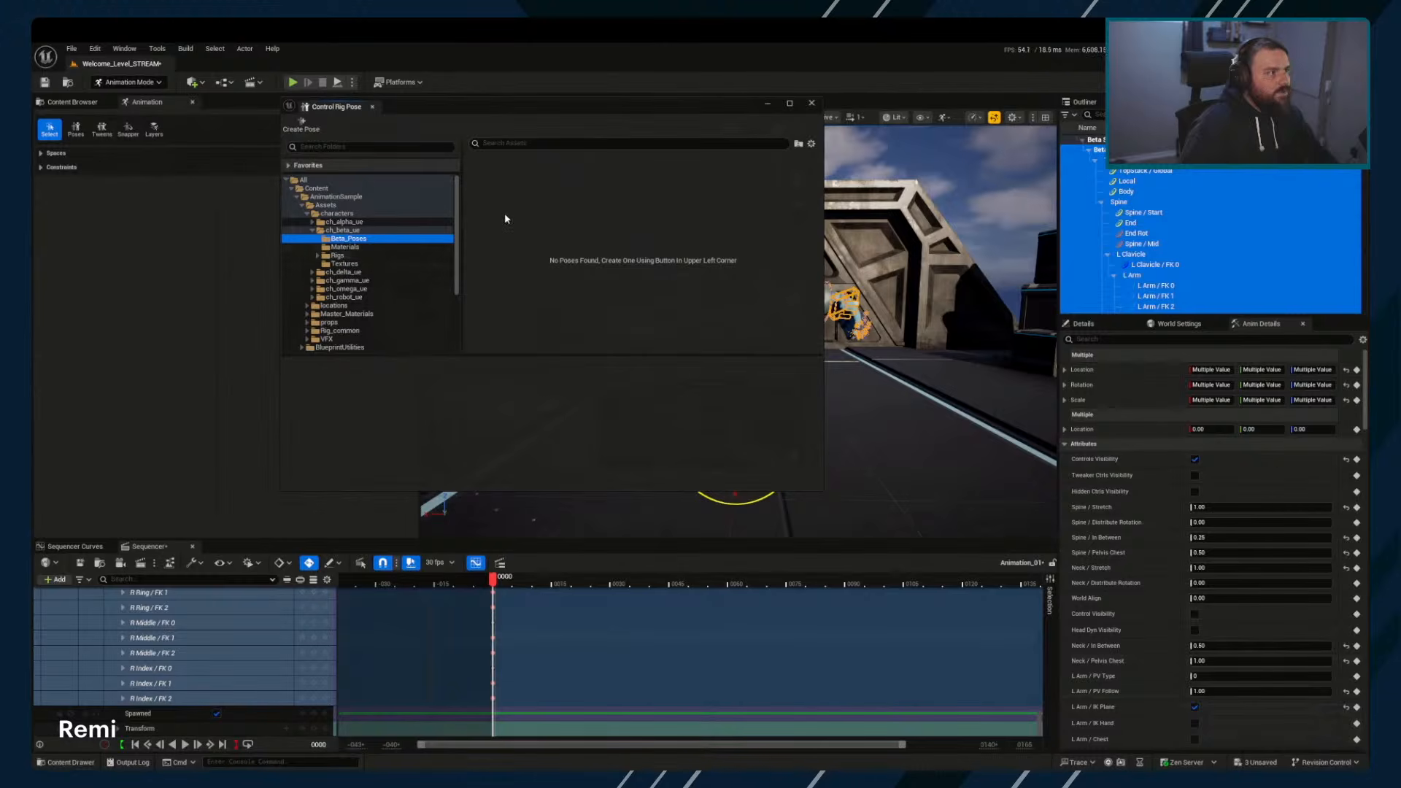
right_click(346, 239)
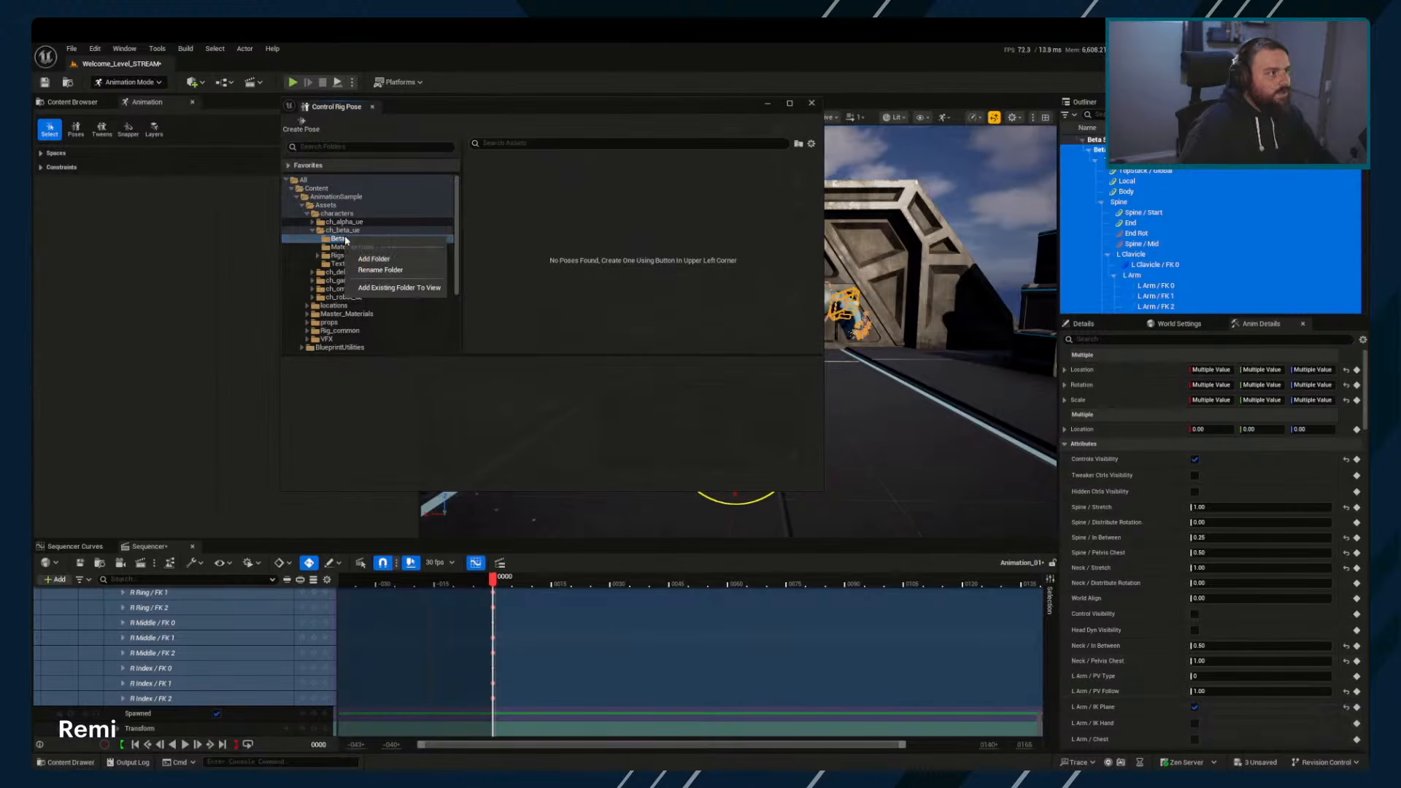
left_click(394, 260)
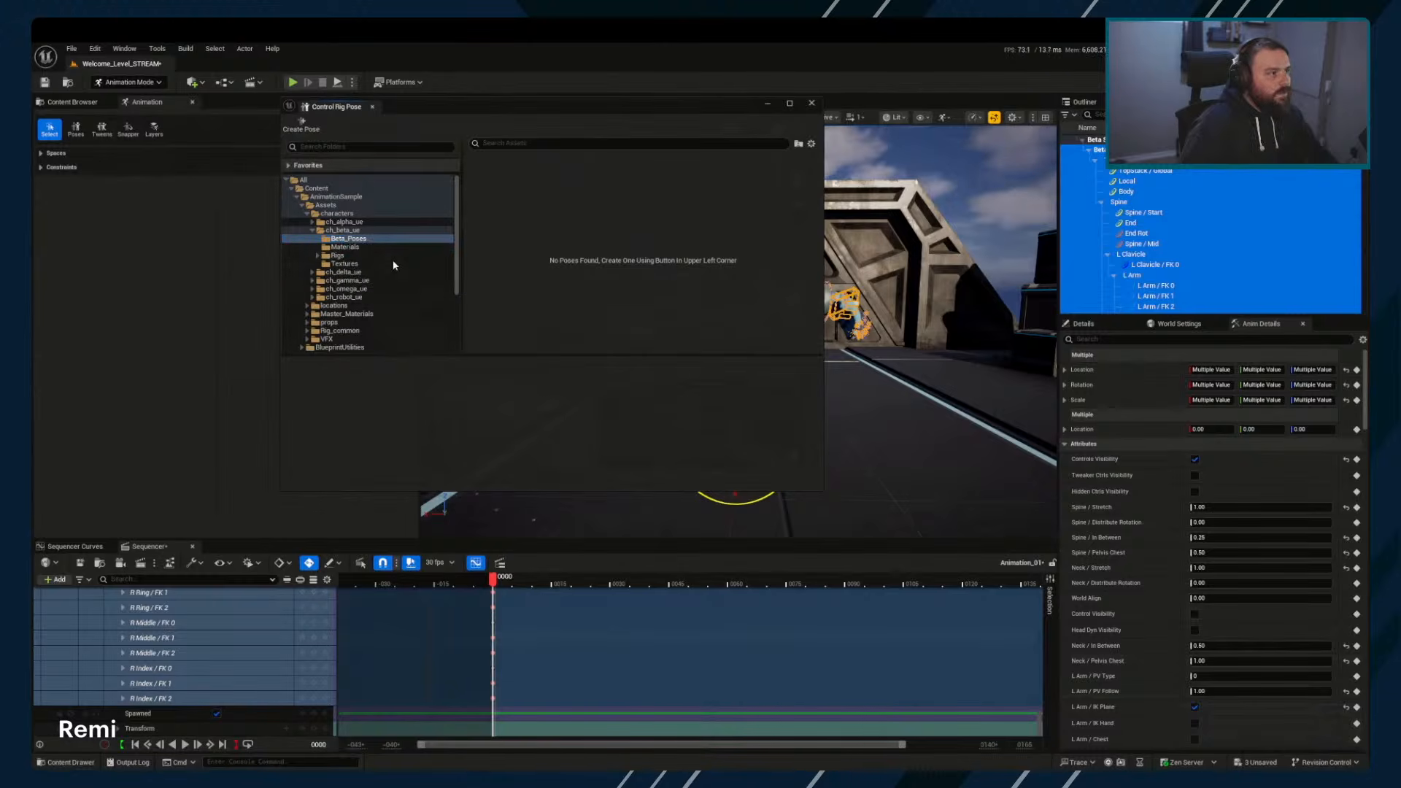
Add the existing folder Content/AnimationSample/Assets/characters/ch_beta_ue/Beta_Poses to the pose view
right_click(339, 241)
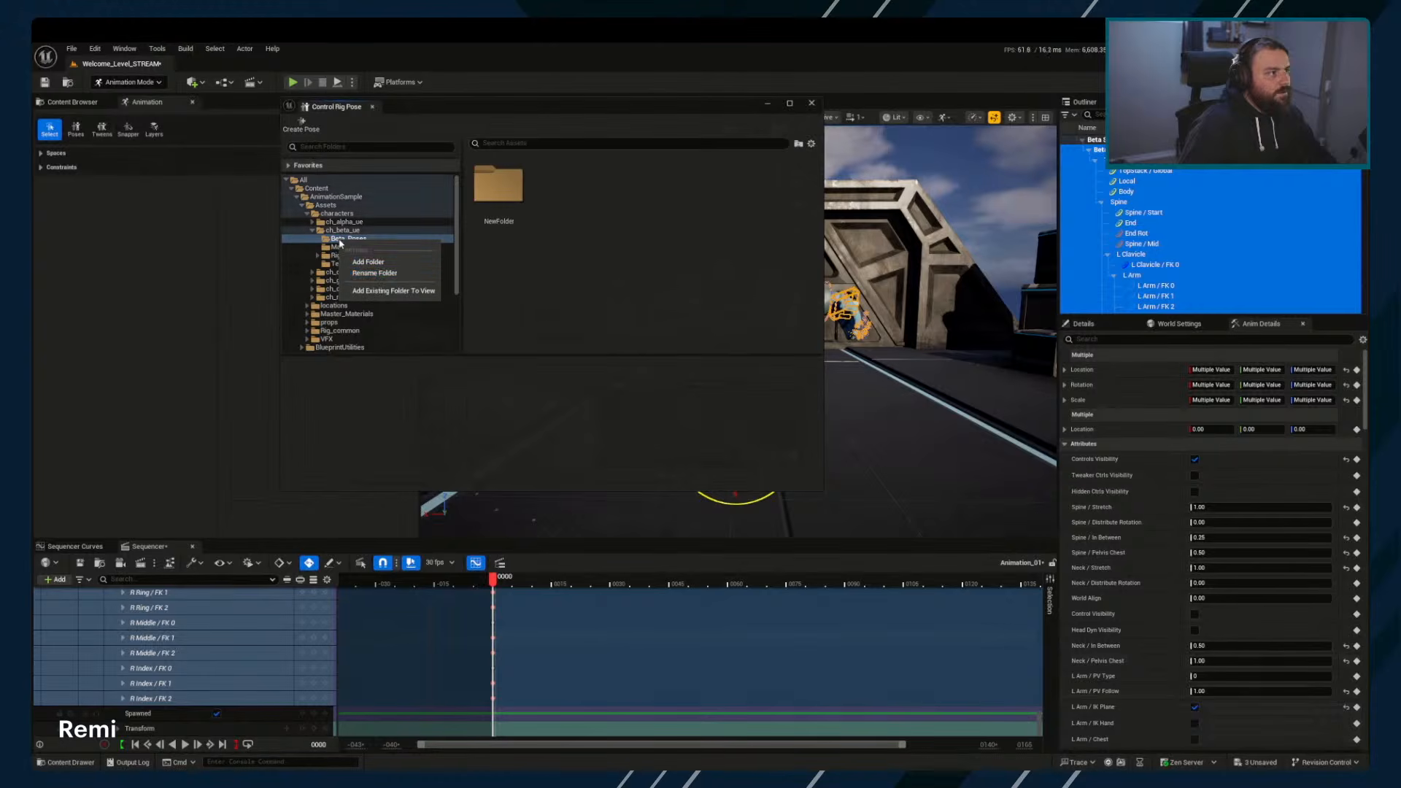
left_click(406, 291)
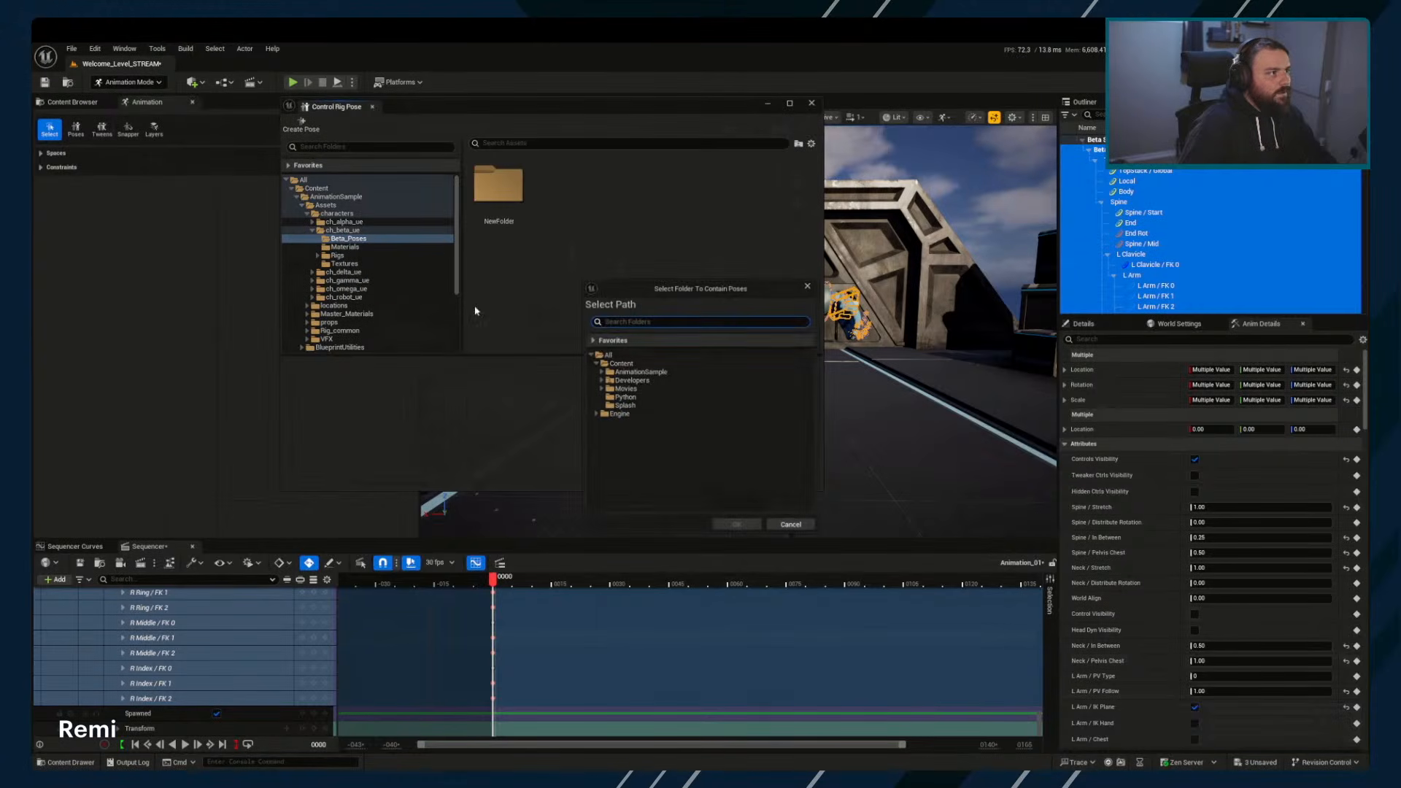
left_click(602, 372)
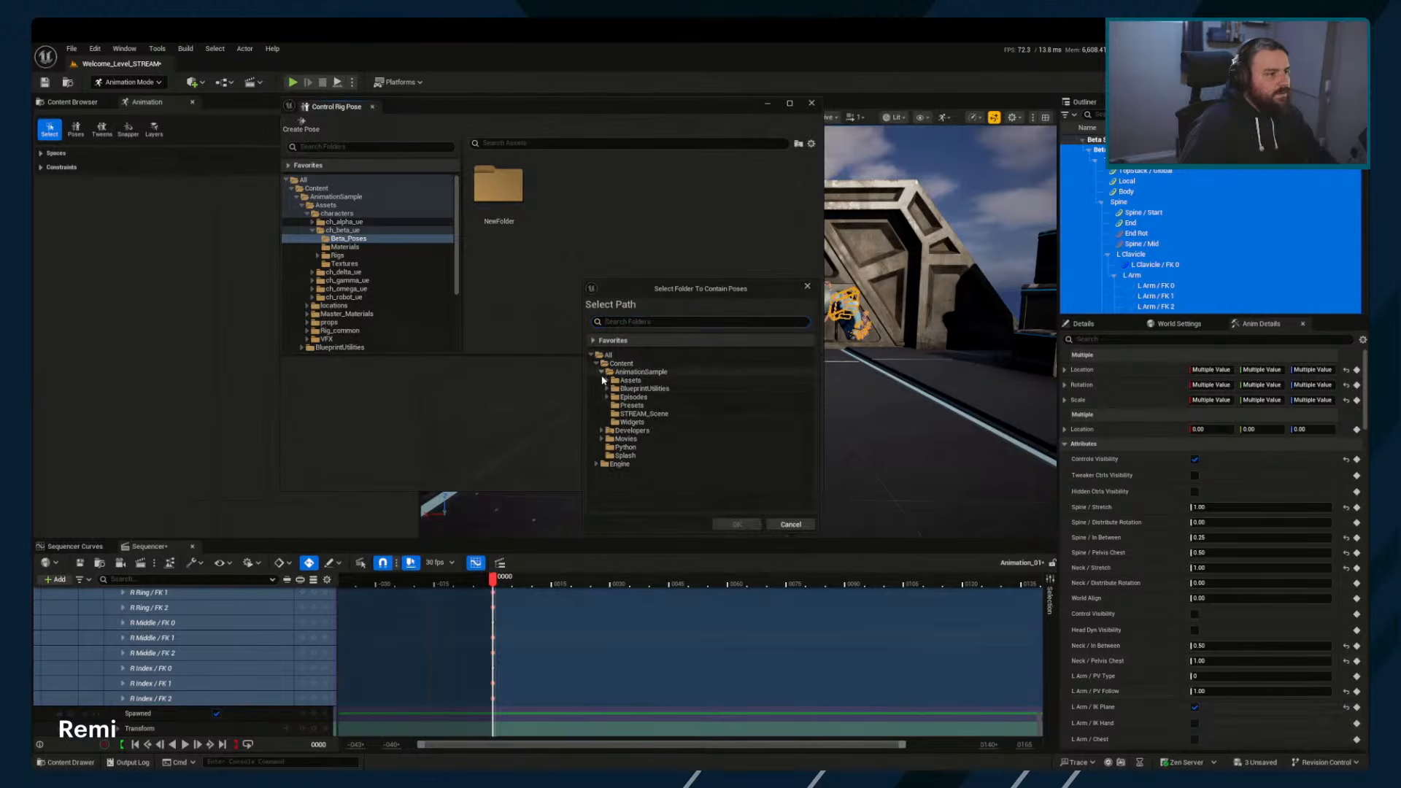
left_click(607, 380)
left_click(613, 388)
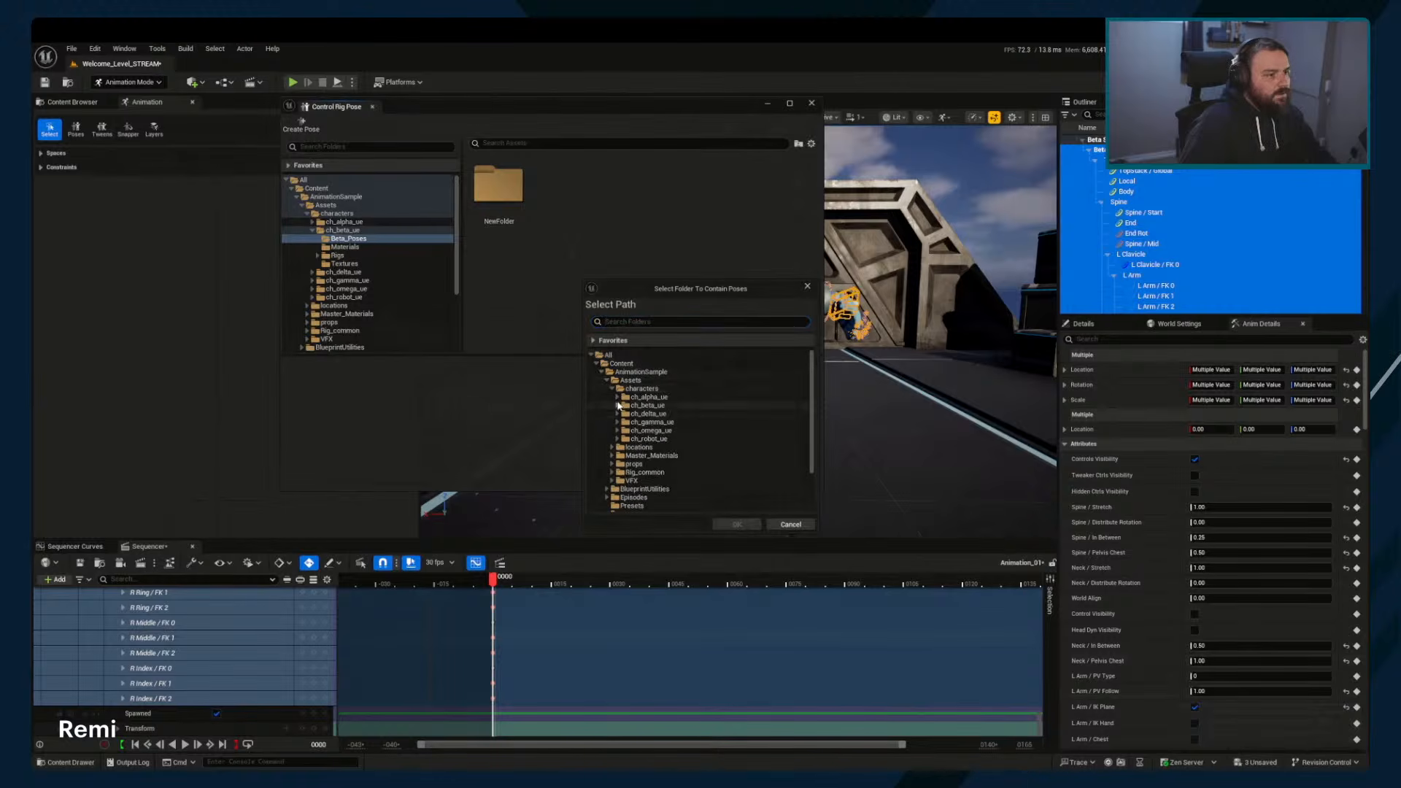
left_click(617, 405)
left_click(642, 414)
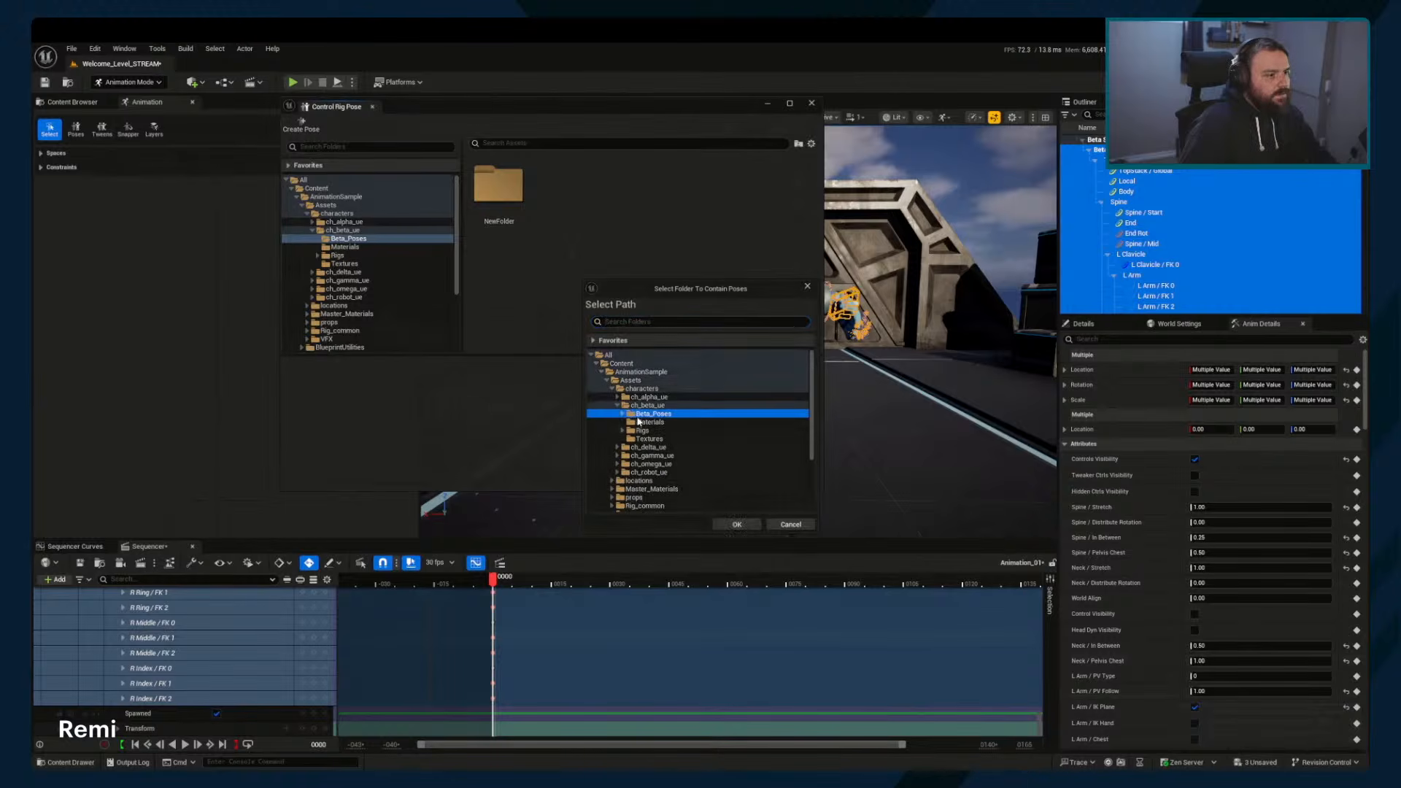
left_click(734, 523)
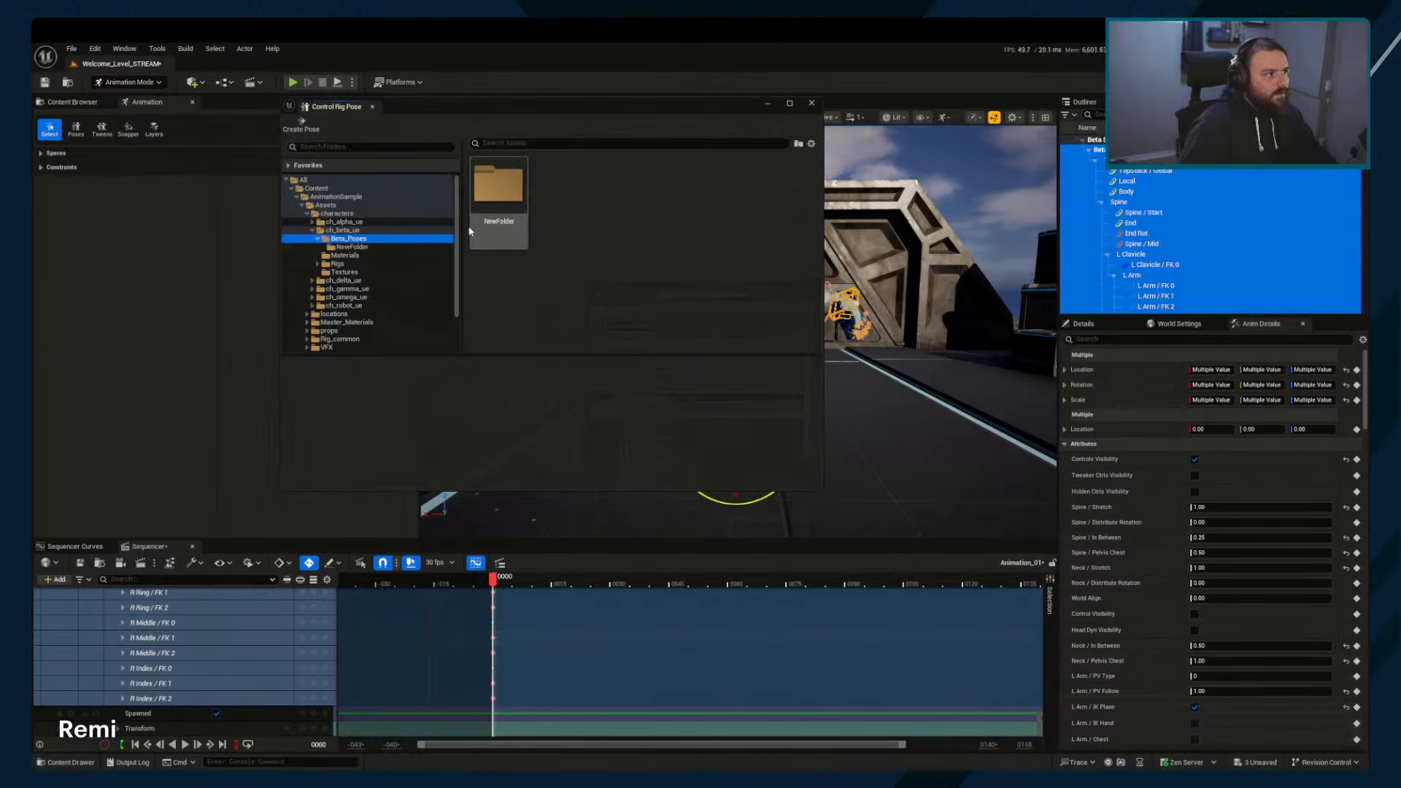
Create the pose asset Test_Pose in the Beta_Poses folder from the selected rig controls
left_click(301, 124)
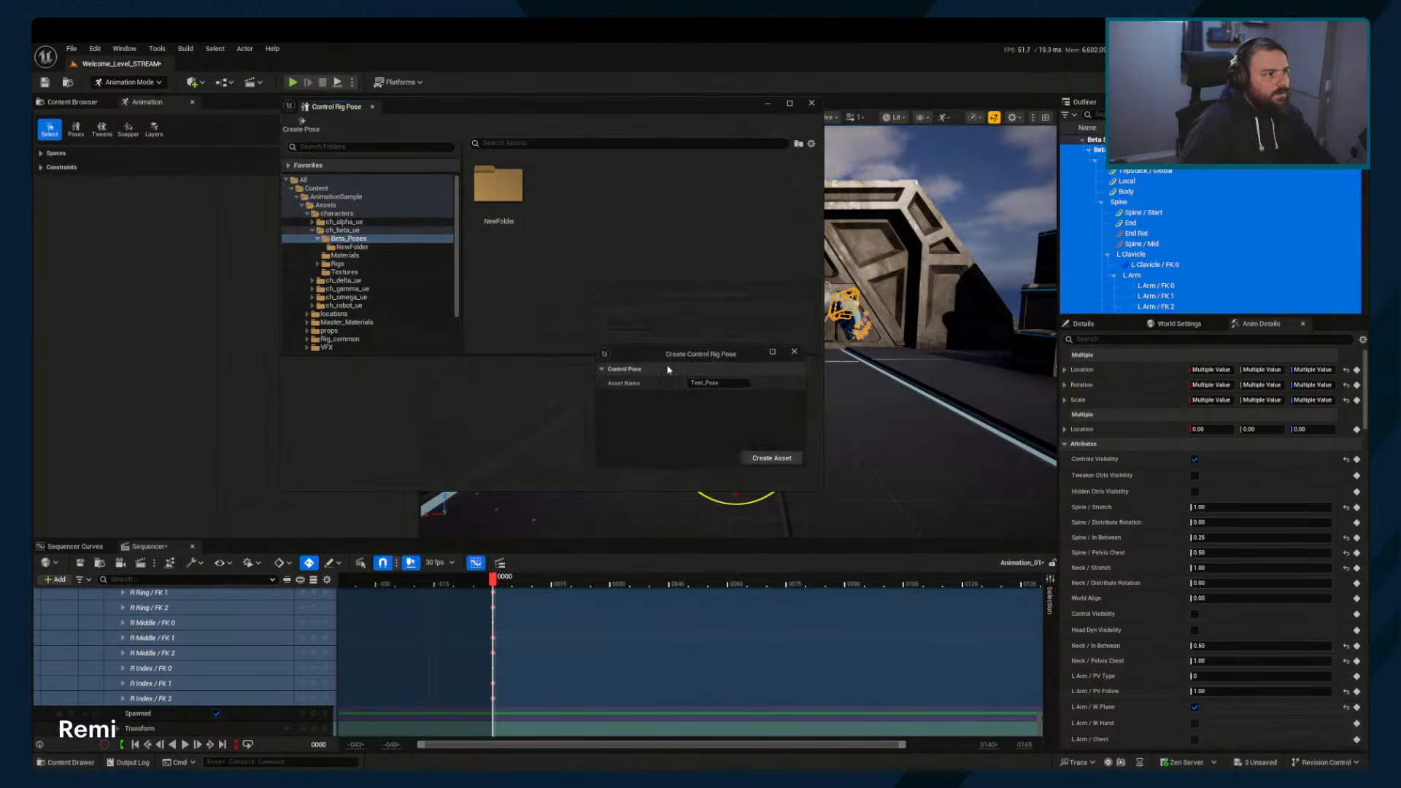
left_click(772, 458)
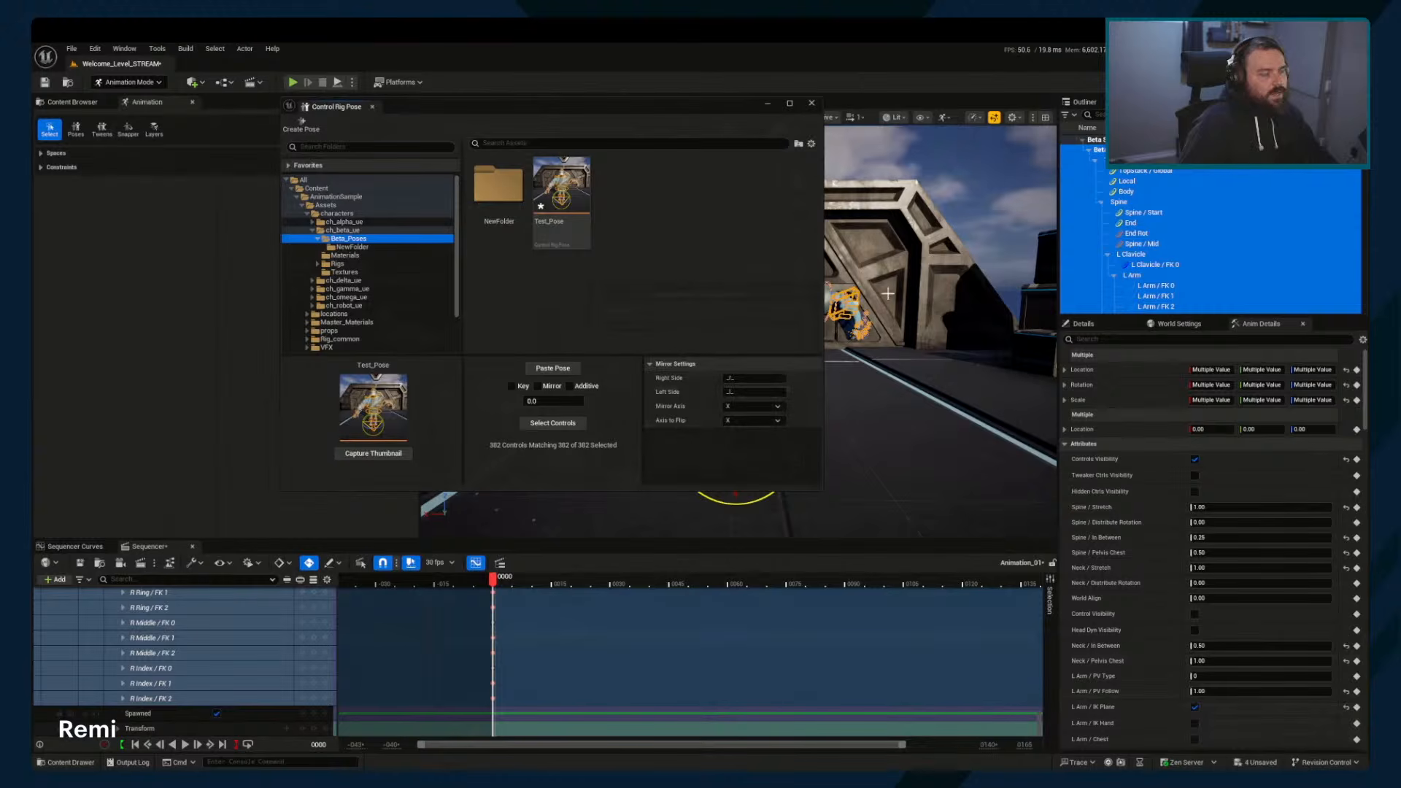
double_click(302, 179)
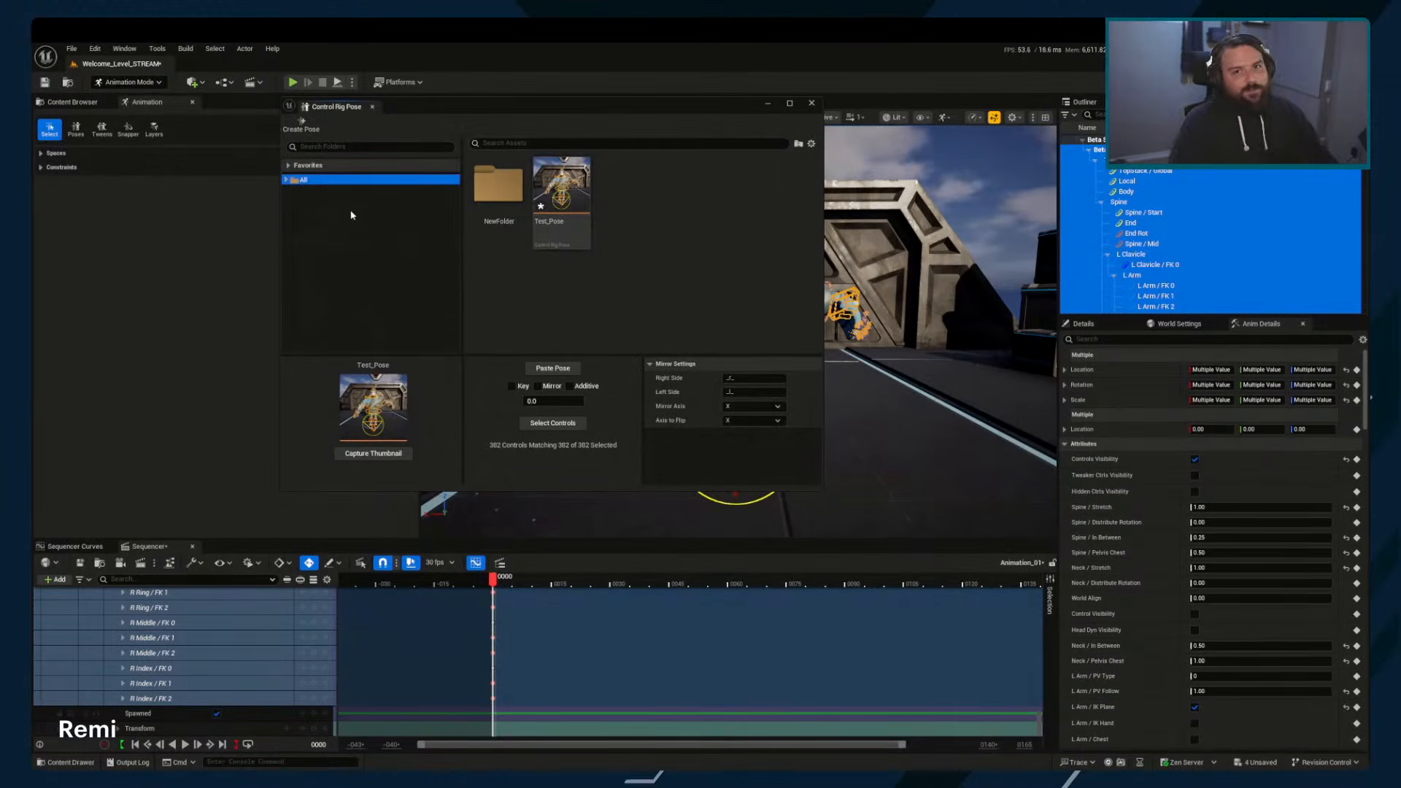
left_click(286, 179)
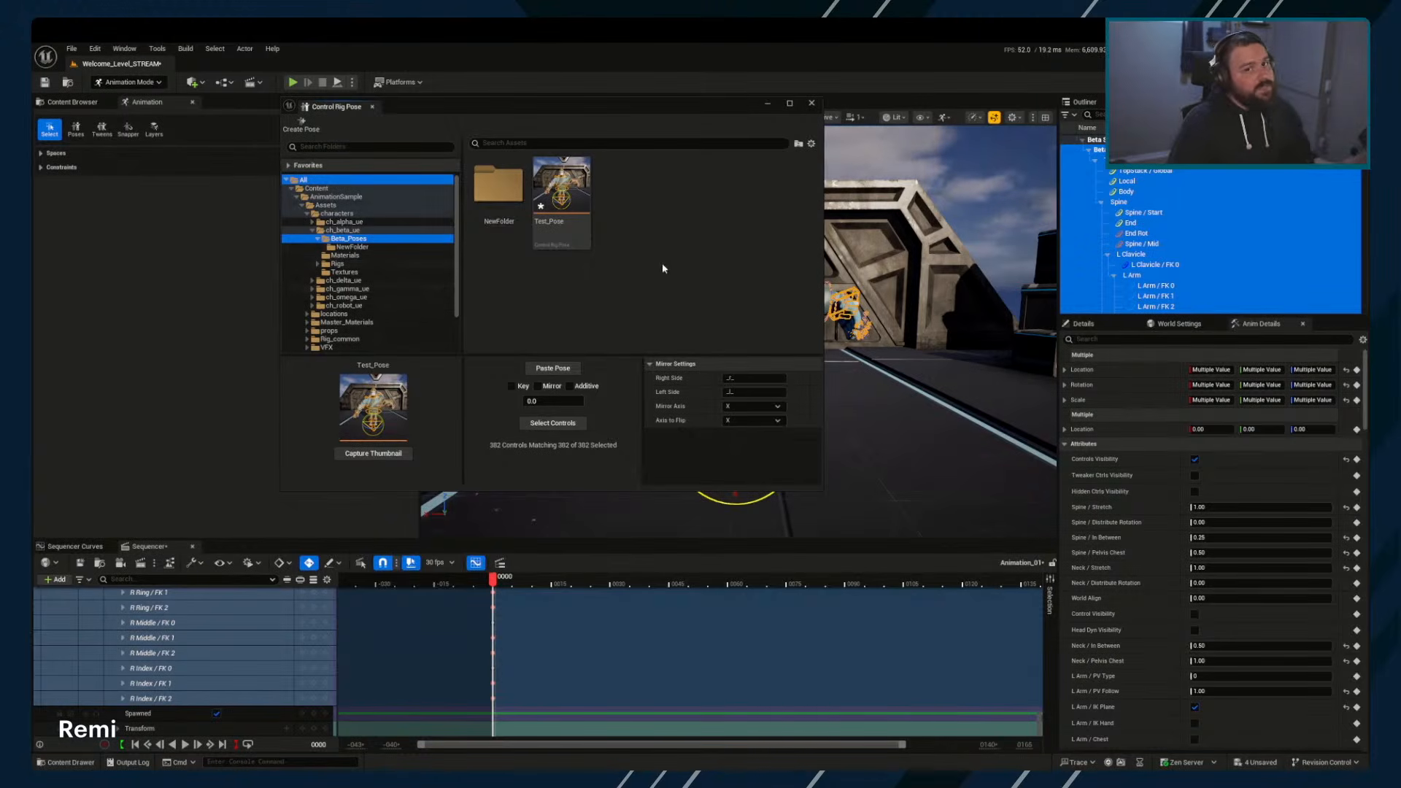
left_click(636, 290)
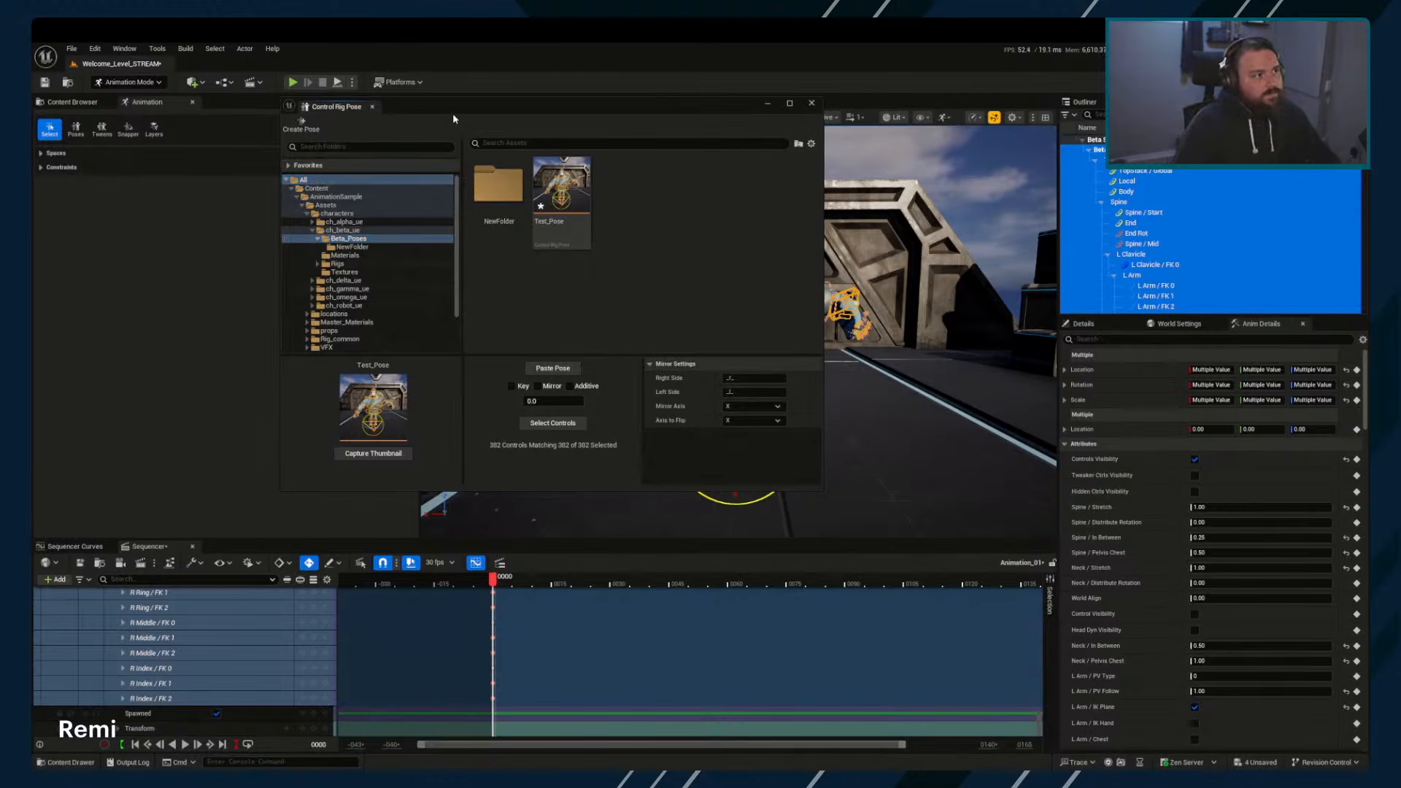
Select Test_Pose and examine its Right Side and Left Side mirror strings
left_click(561, 201)
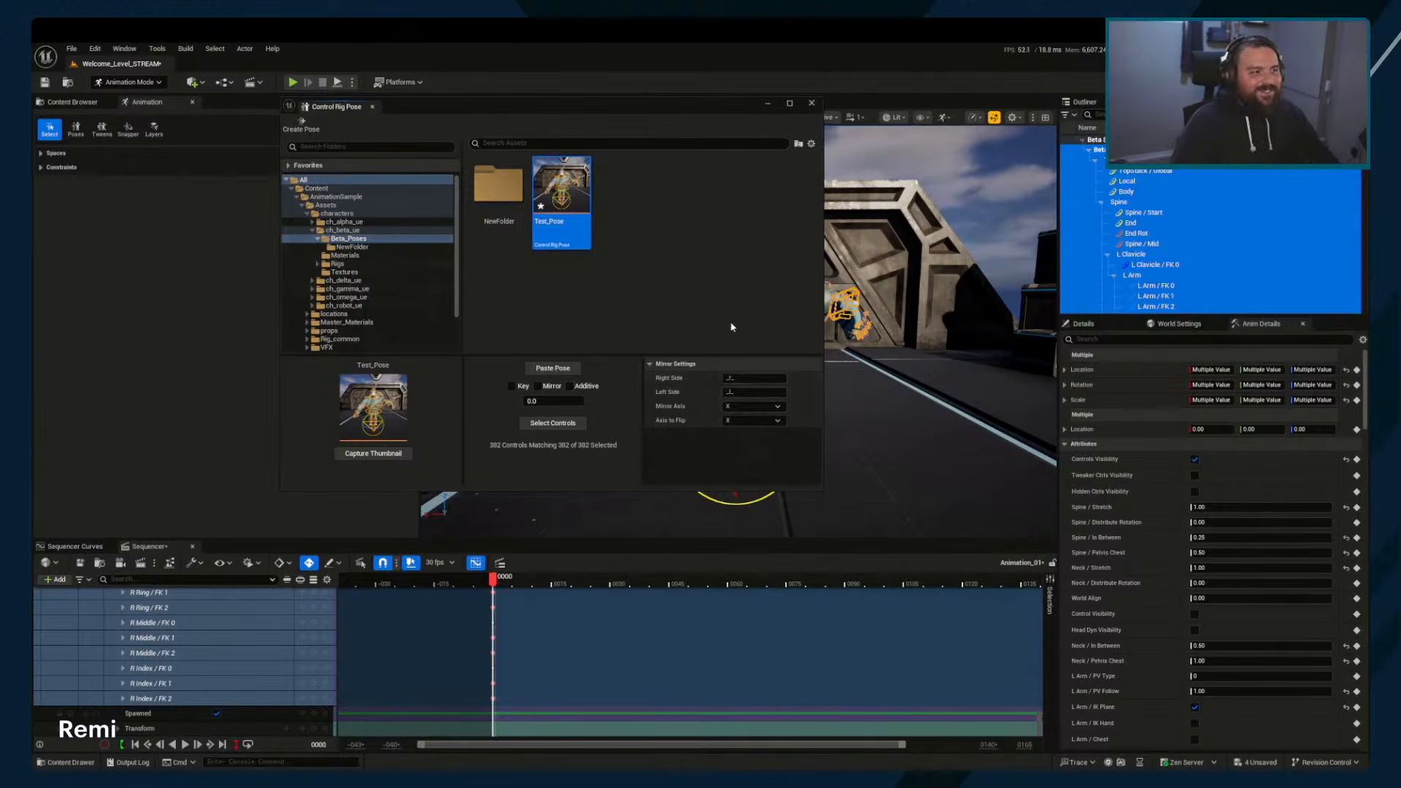
left_click(749, 379)
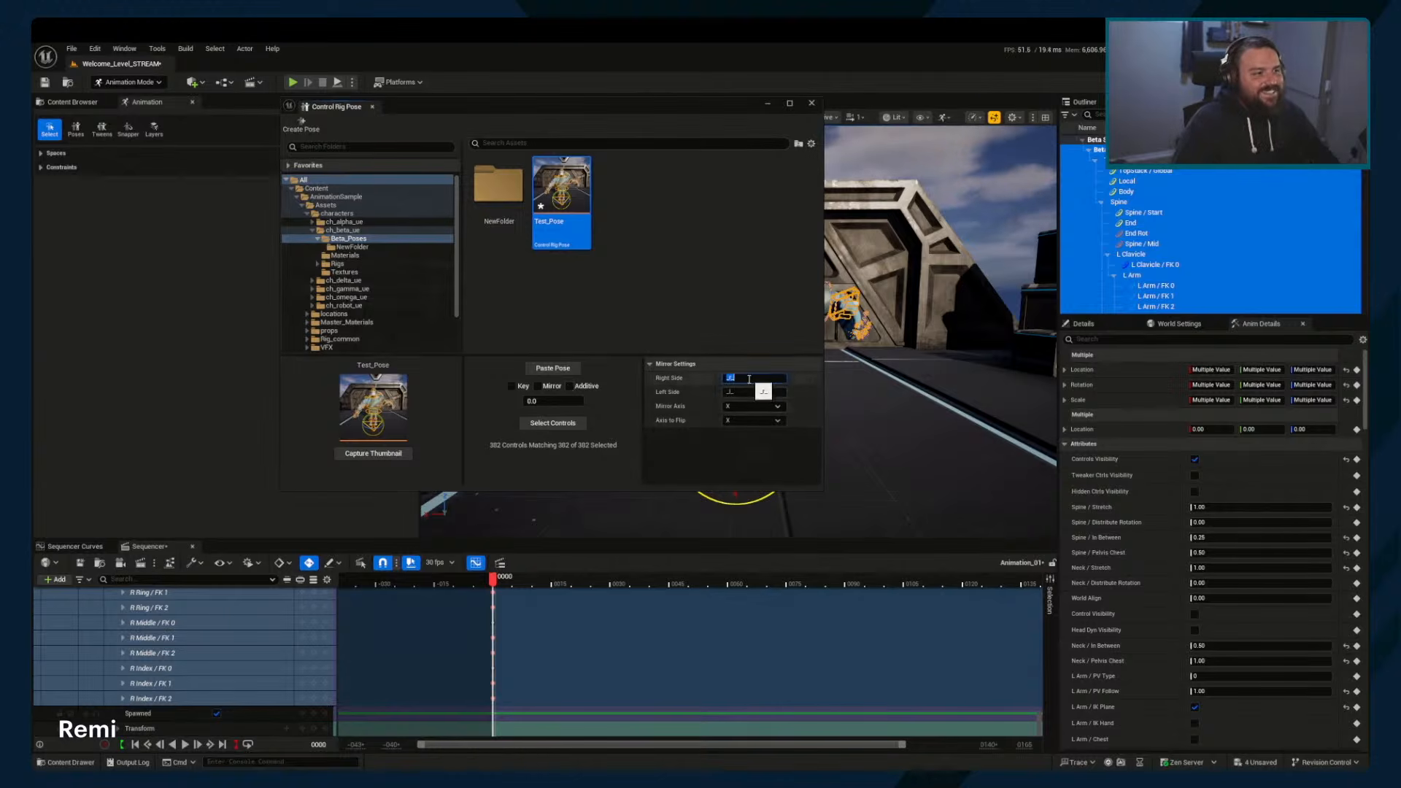
key("Tab")
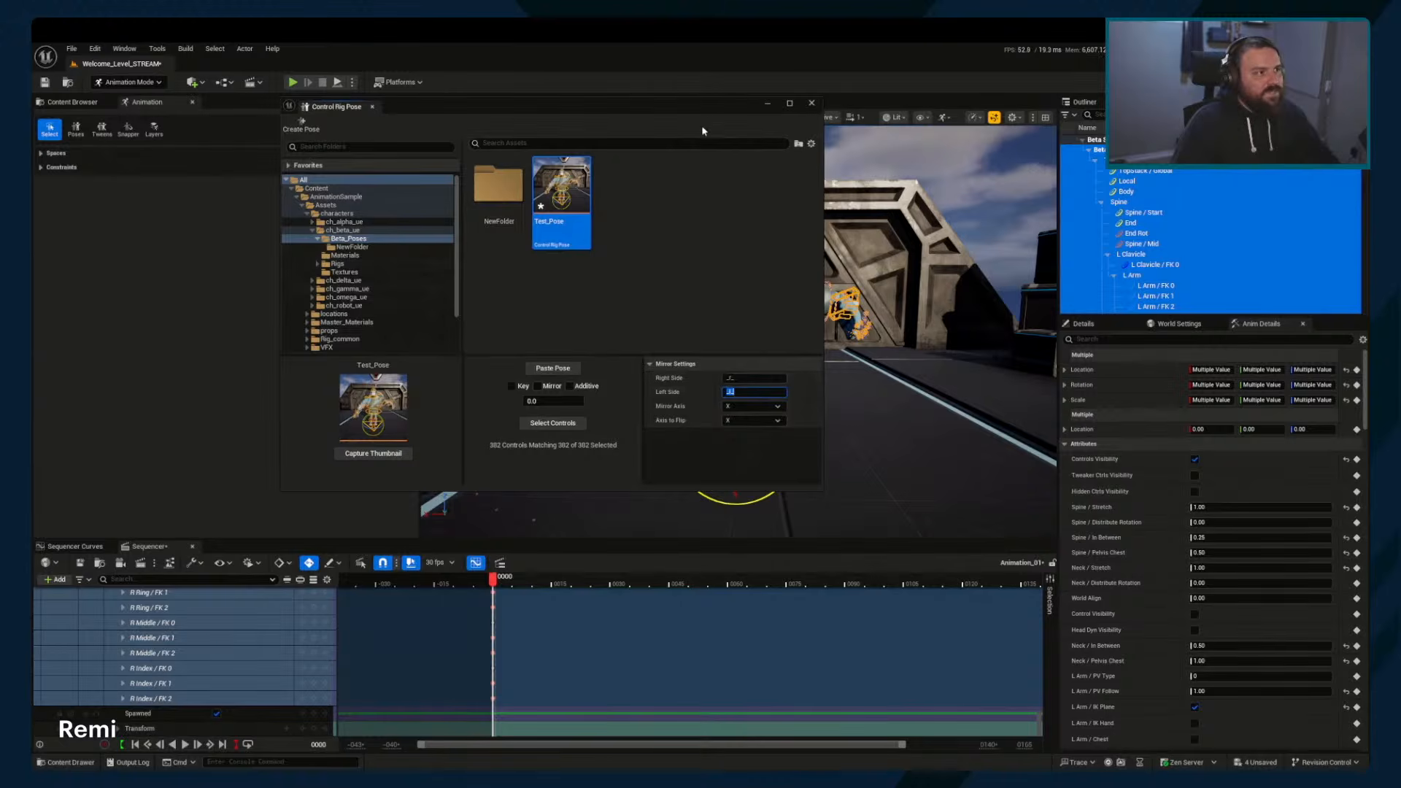
Move the Sequencer playhead to frame 5, shifting the pose window aside and back beside the character
left_click_drag(707, 108, 1, 143)
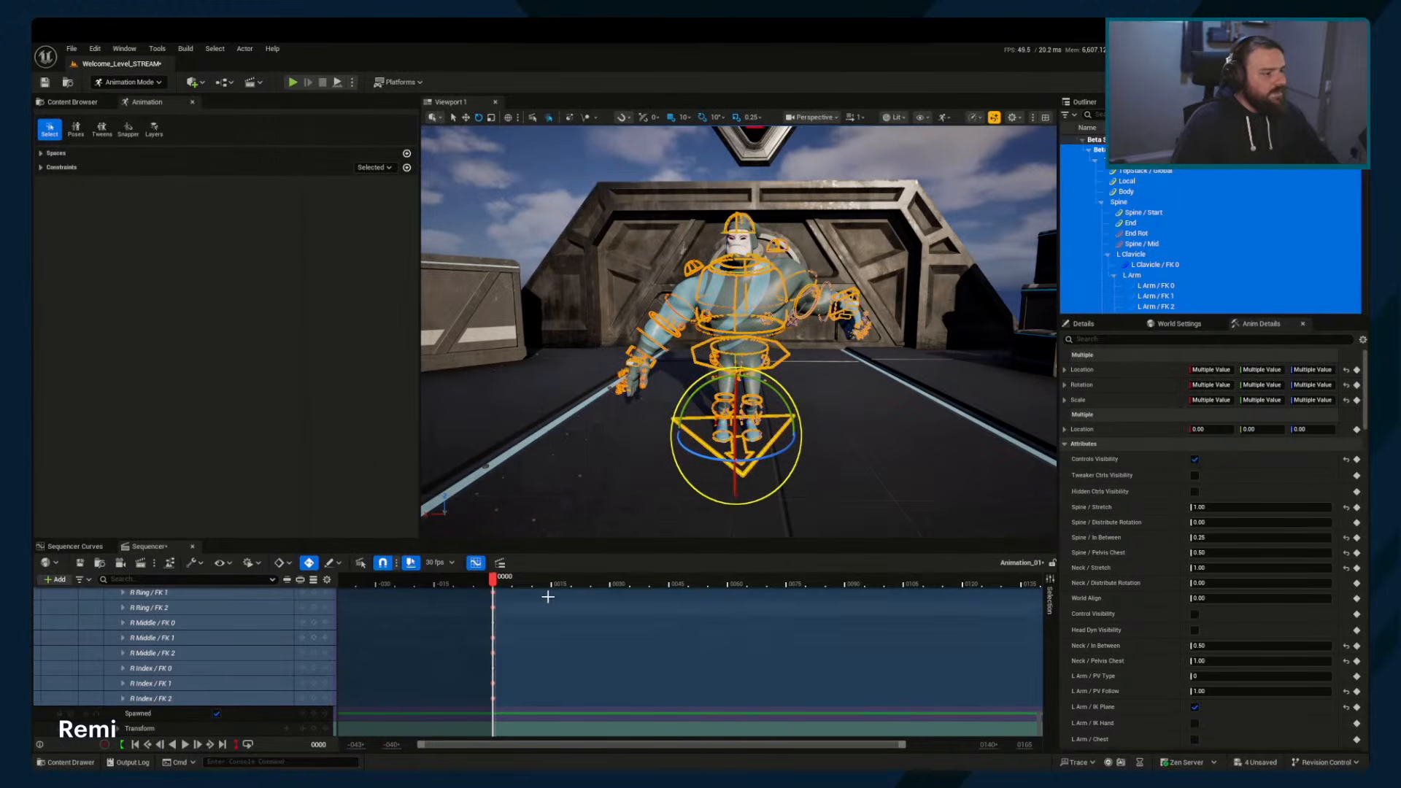
left_click_drag(496, 582, 512, 583)
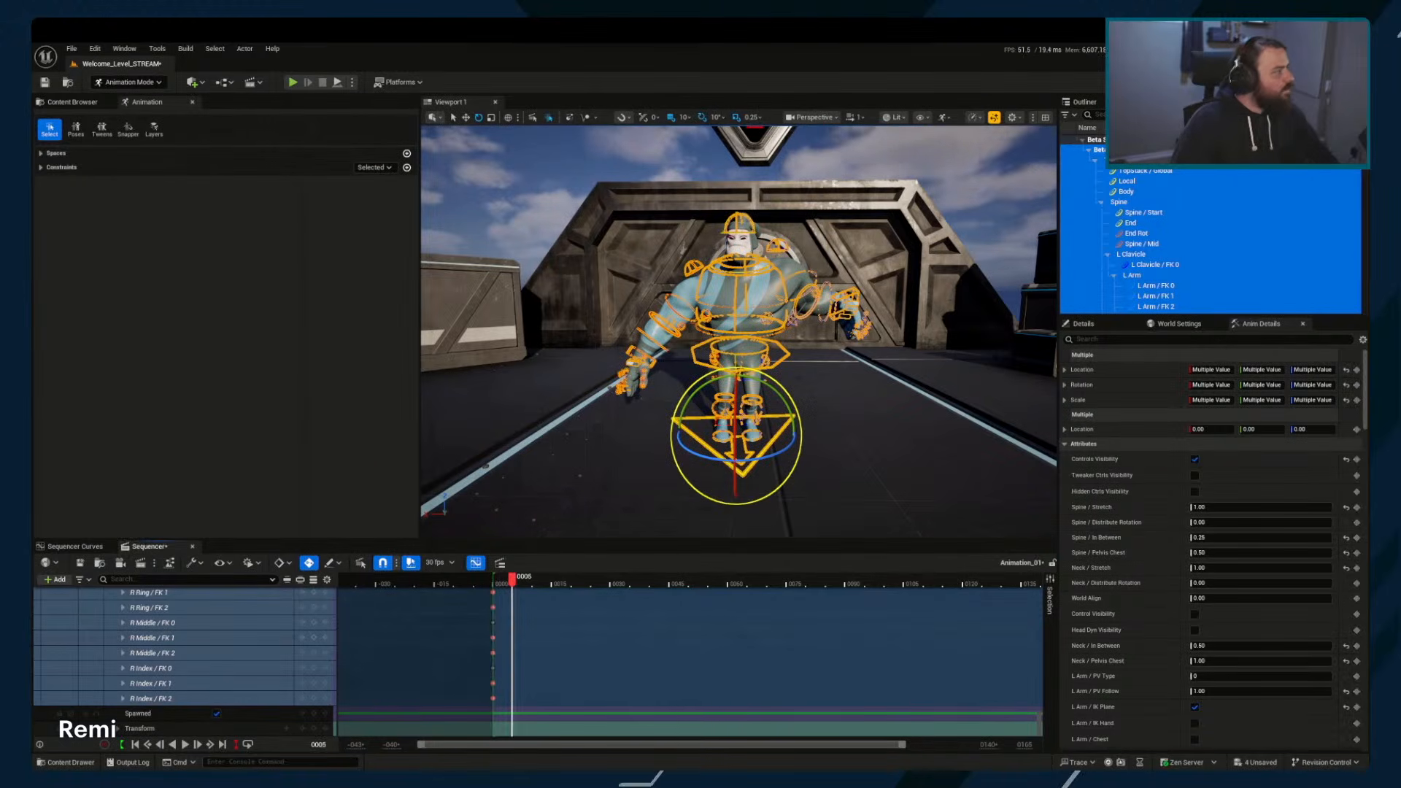
left_click_drag(33, 168, 458, 130)
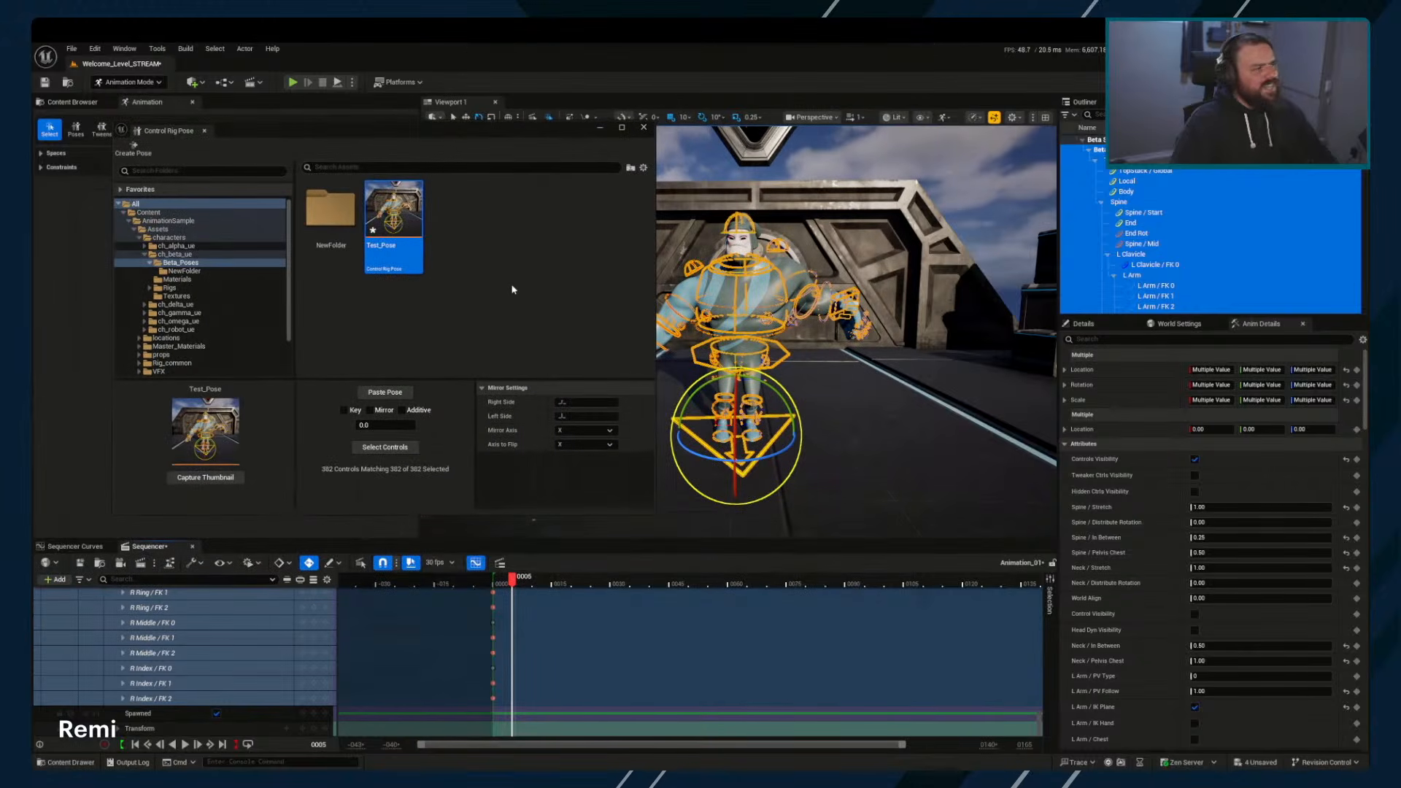
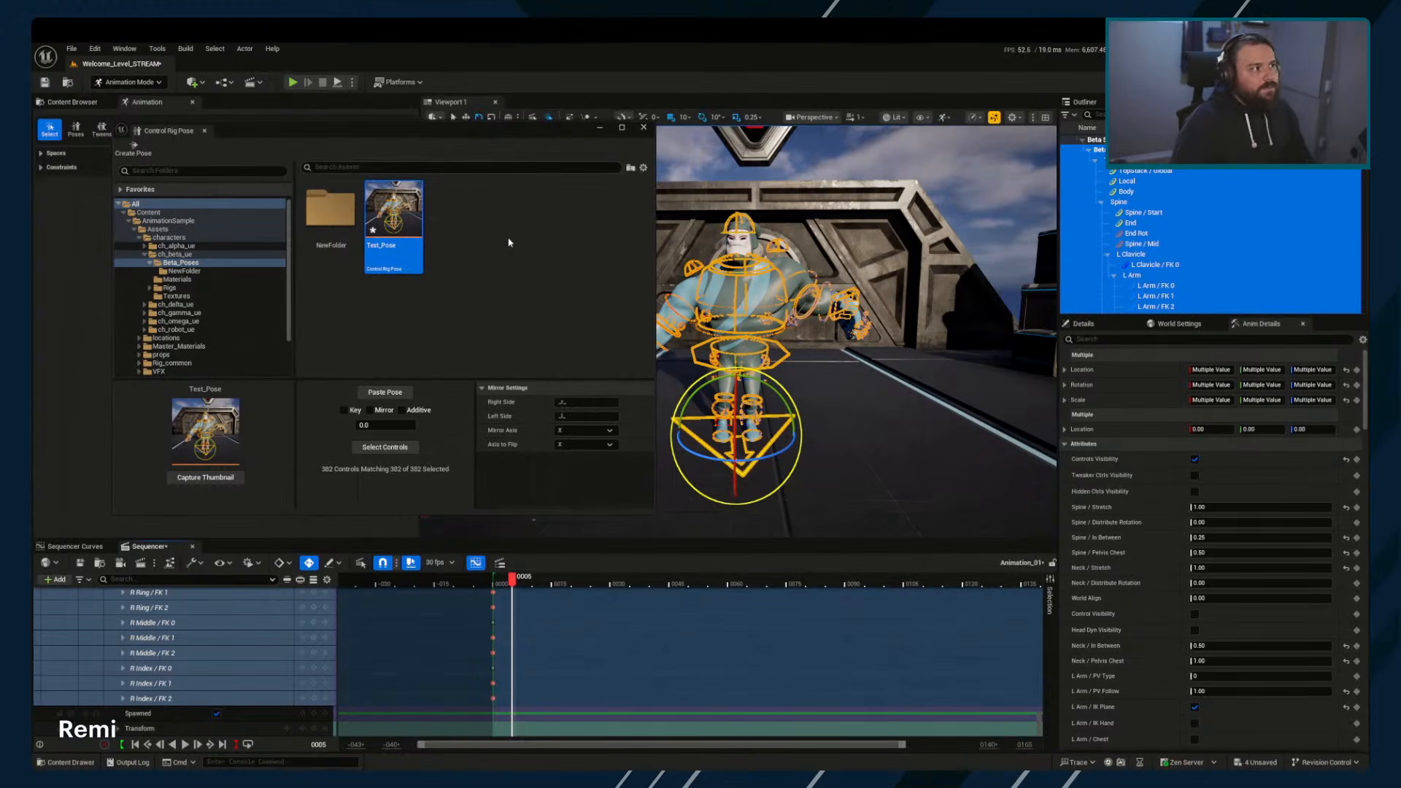
Enable Key and Mirror for Test_Pose, select all the rig's controls and paste the pose at frame 5
left_click(370, 410)
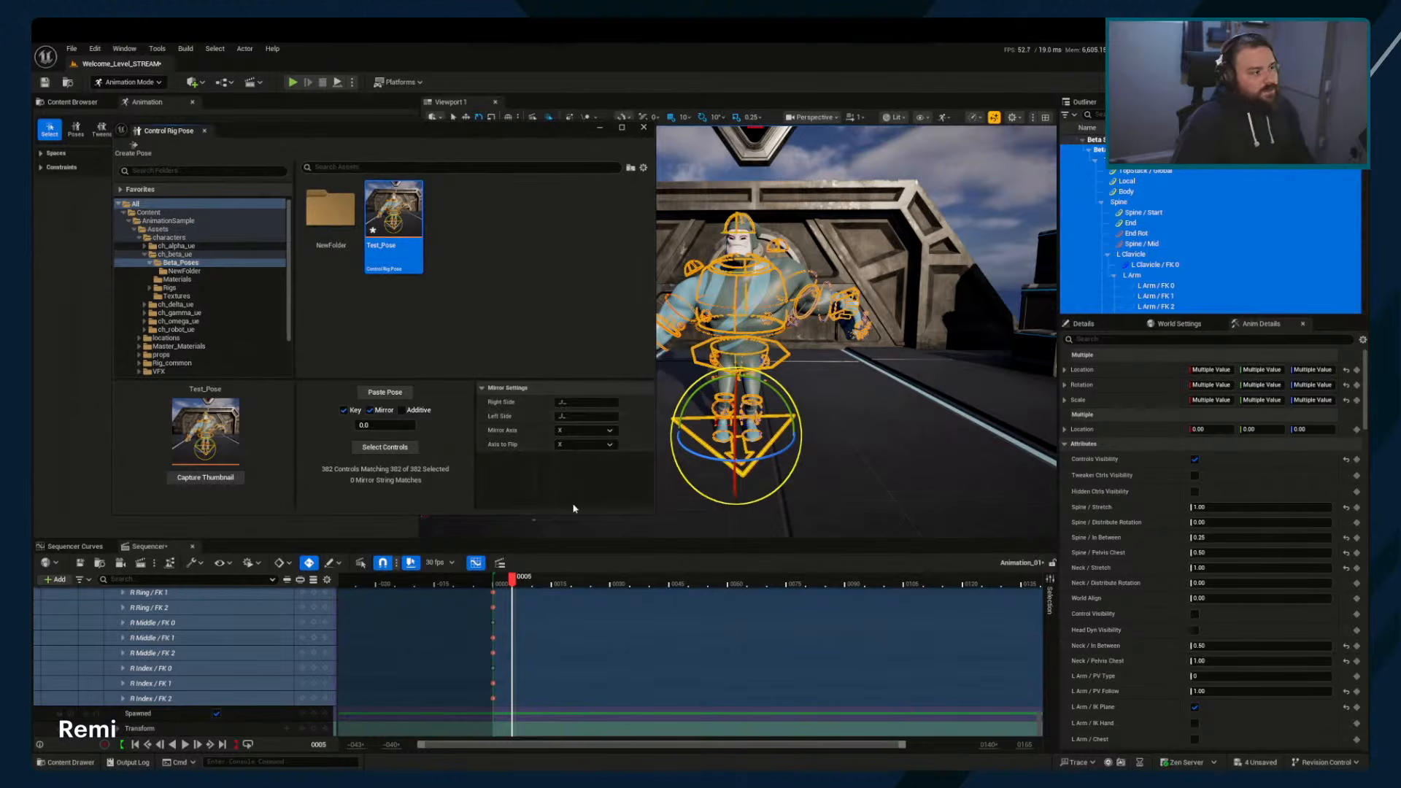
left_click(407, 448)
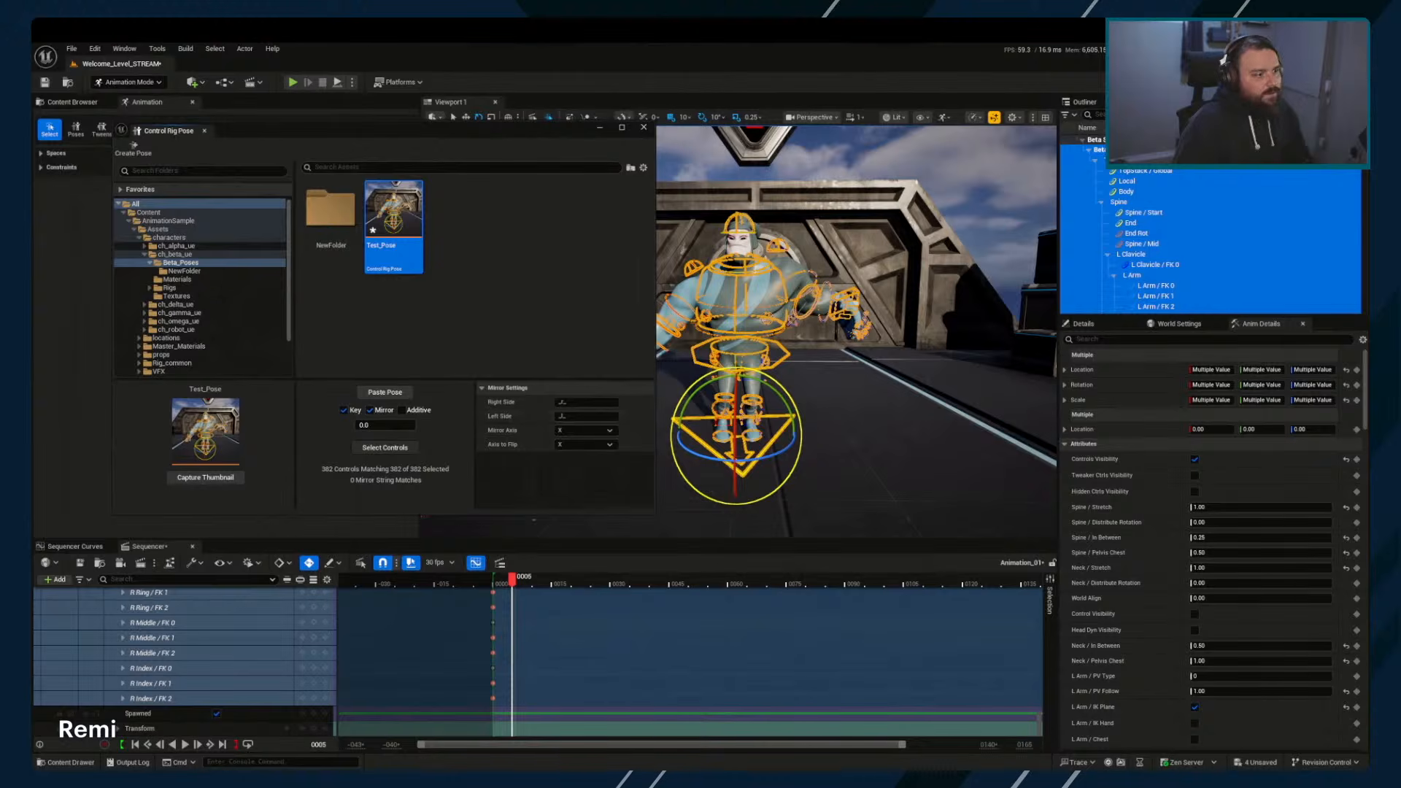
left_click(821, 341)
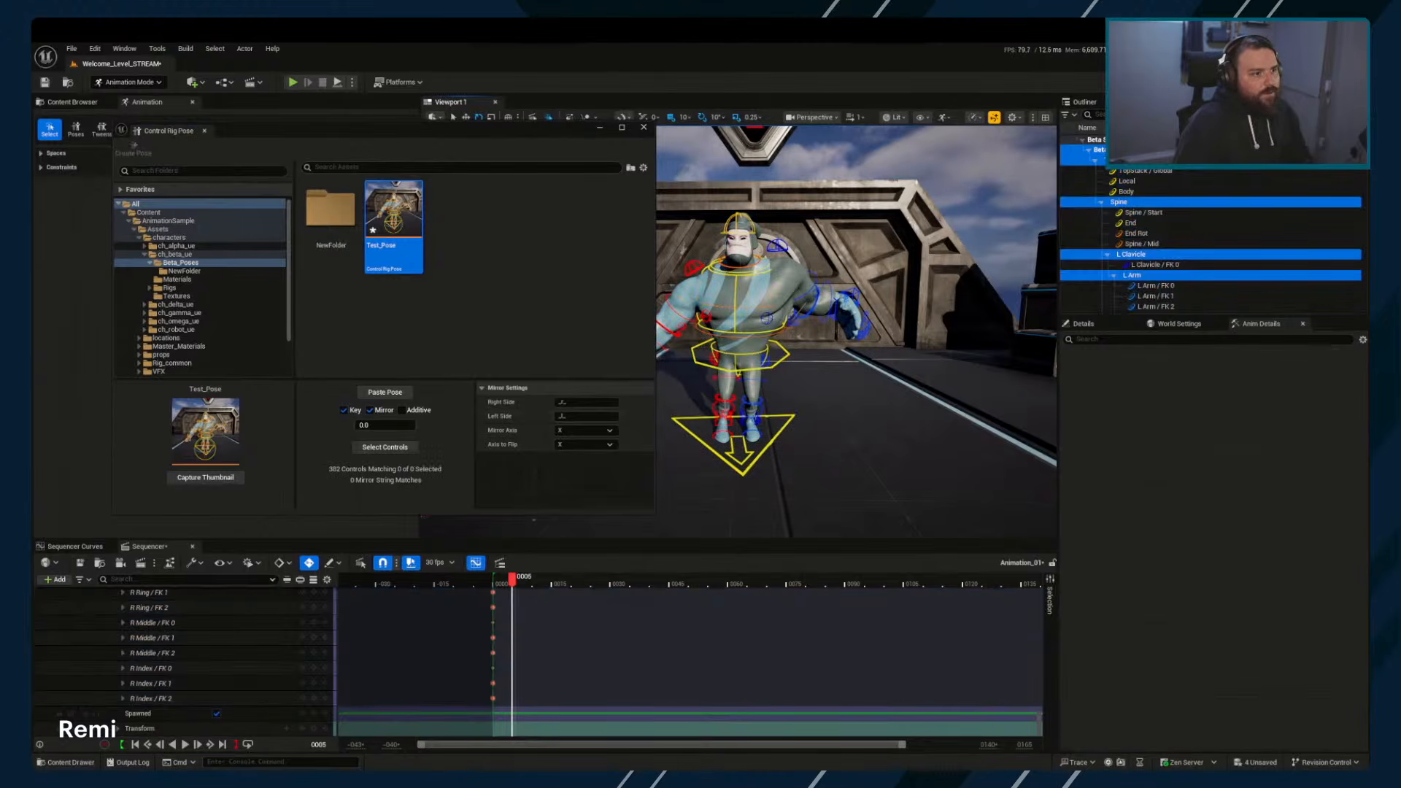
left_click(739, 363)
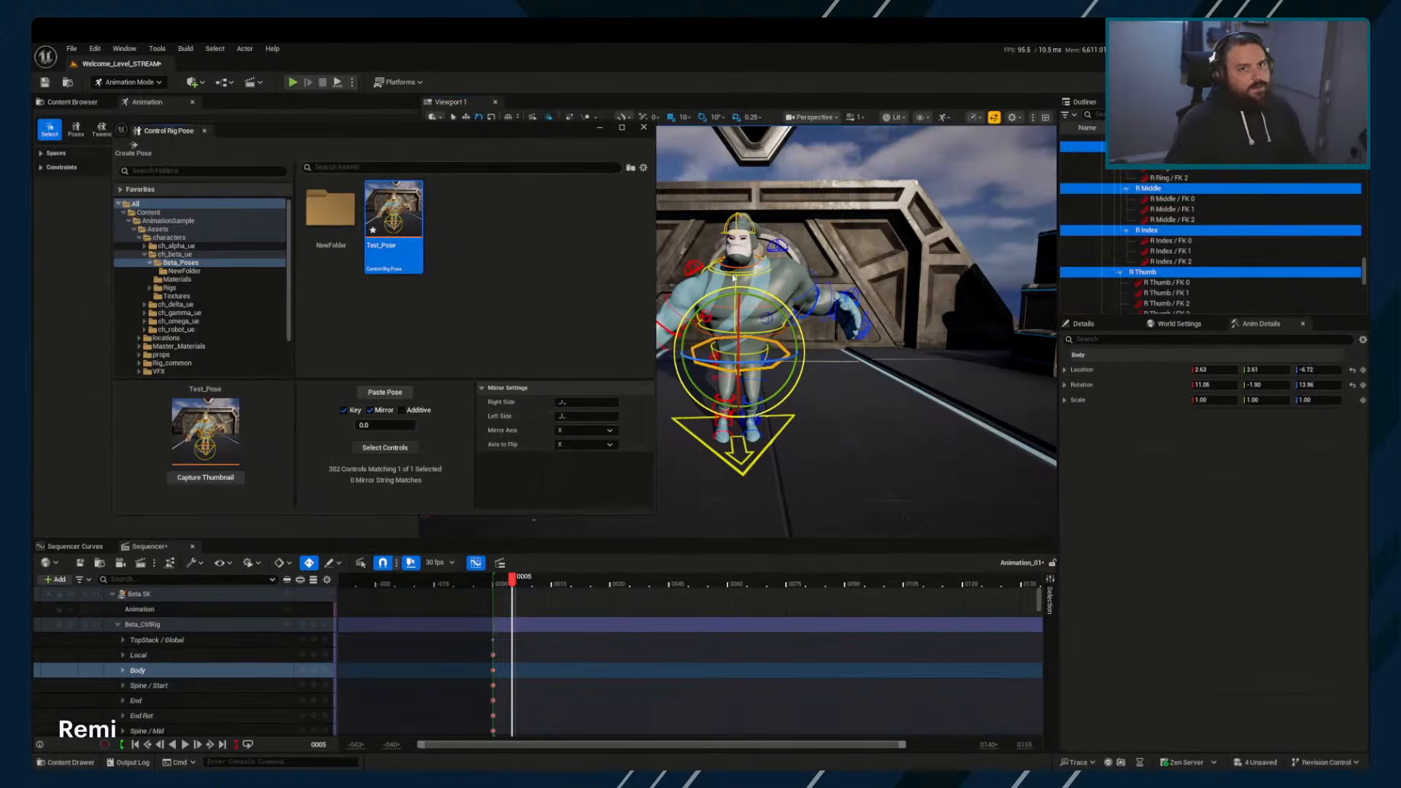
key("ctrl+a")
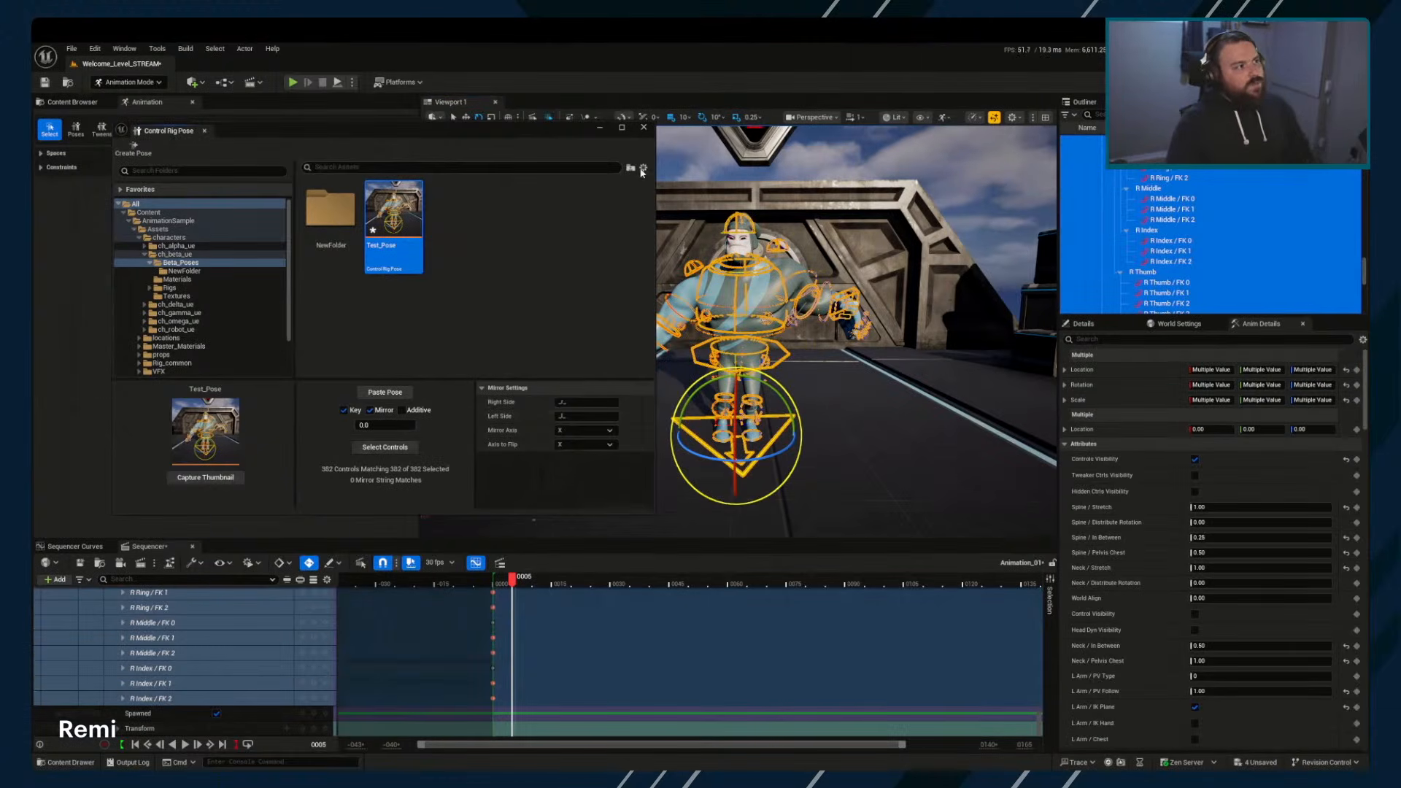
left_click(385, 393)
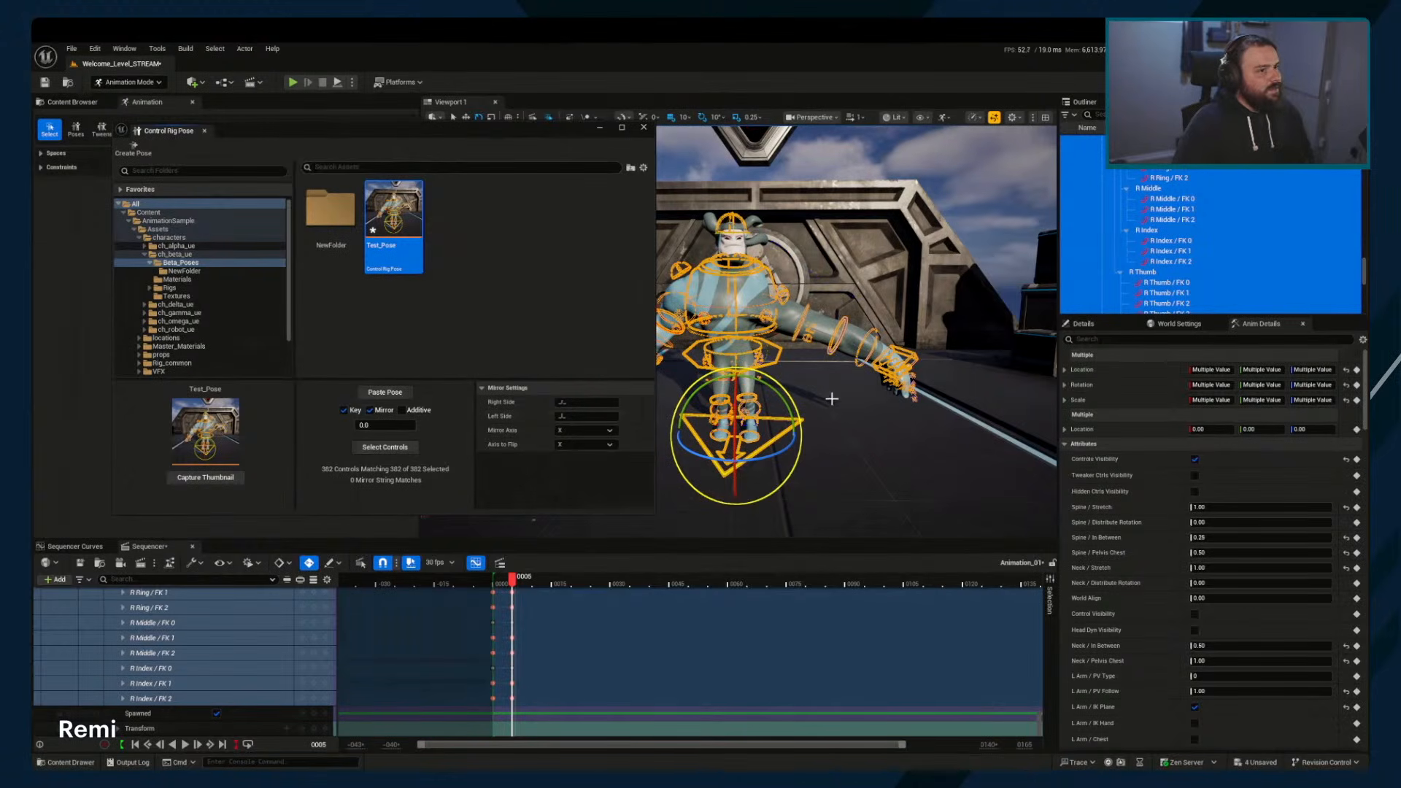
Inspect the pasted pose on the character and check the left arm control names, selecting L Arm / FK 0
mouse_move(817, 390)
right_mouse_down()
mouse_move(912, 415)
mouse_move(751, 387)
mouse_move(806, 379)
right_mouse_up()
mouse_move(962, 353)
right_mouse_down()
mouse_move(898, 349)
mouse_move(962, 352)
right_mouse_up()
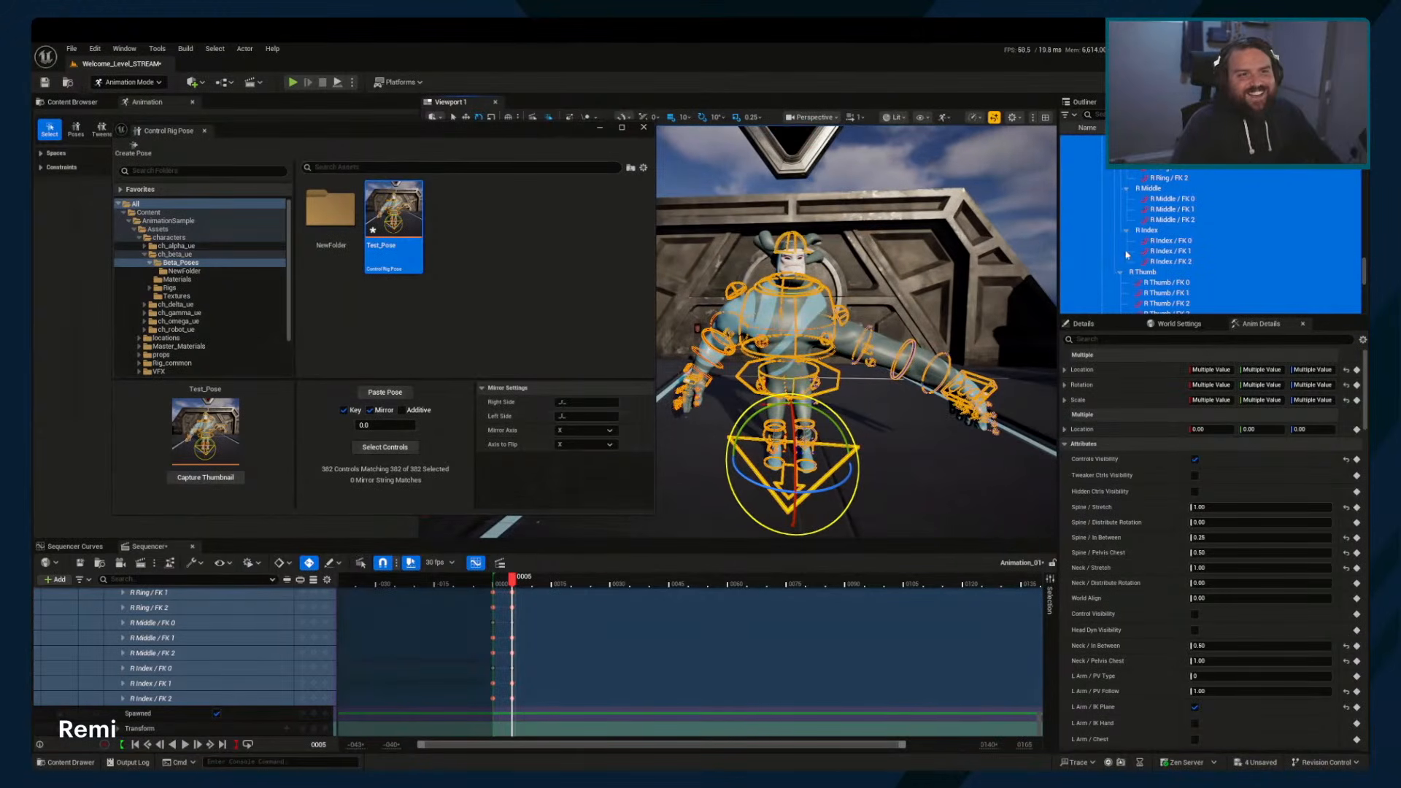
scroll(1126, 254, "up", 15)
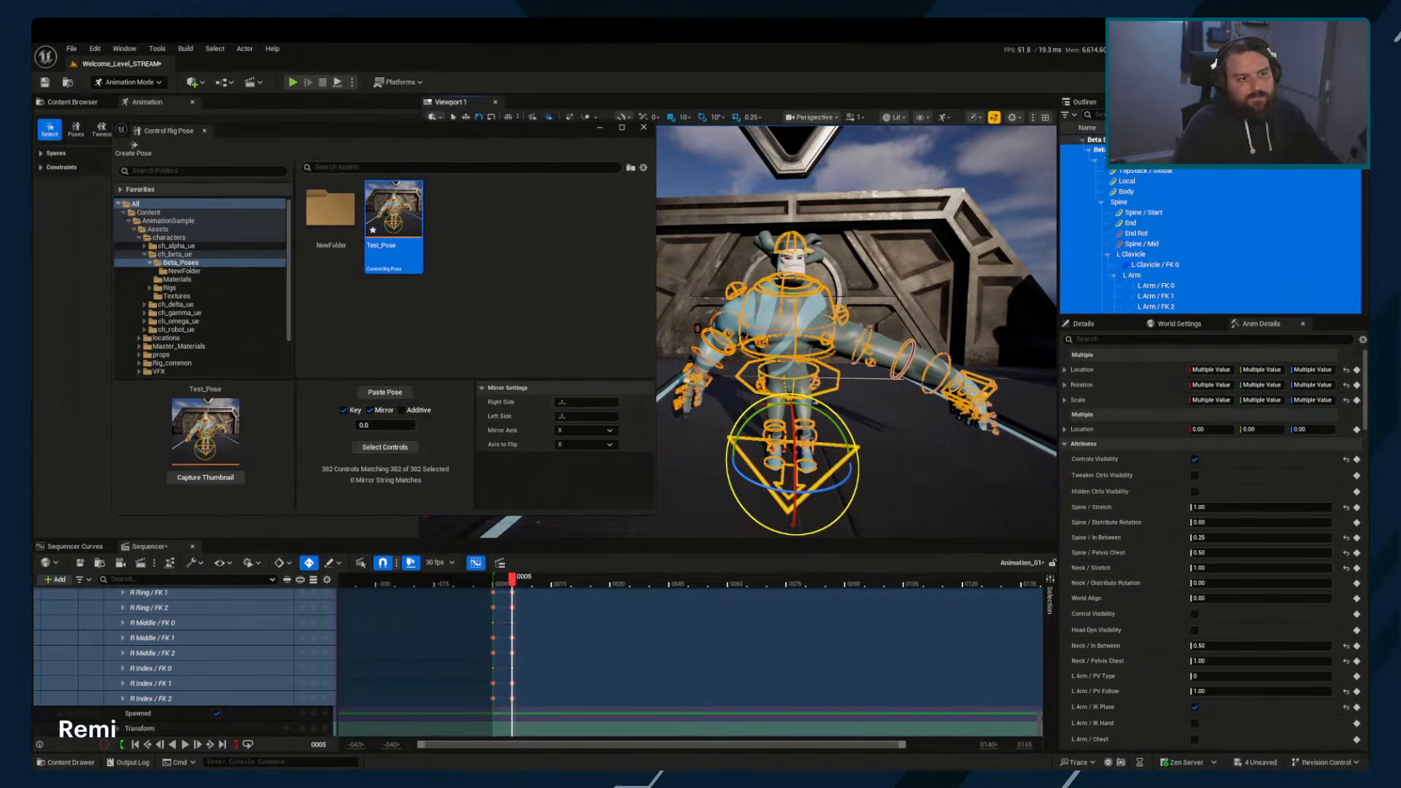
left_click(1129, 275)
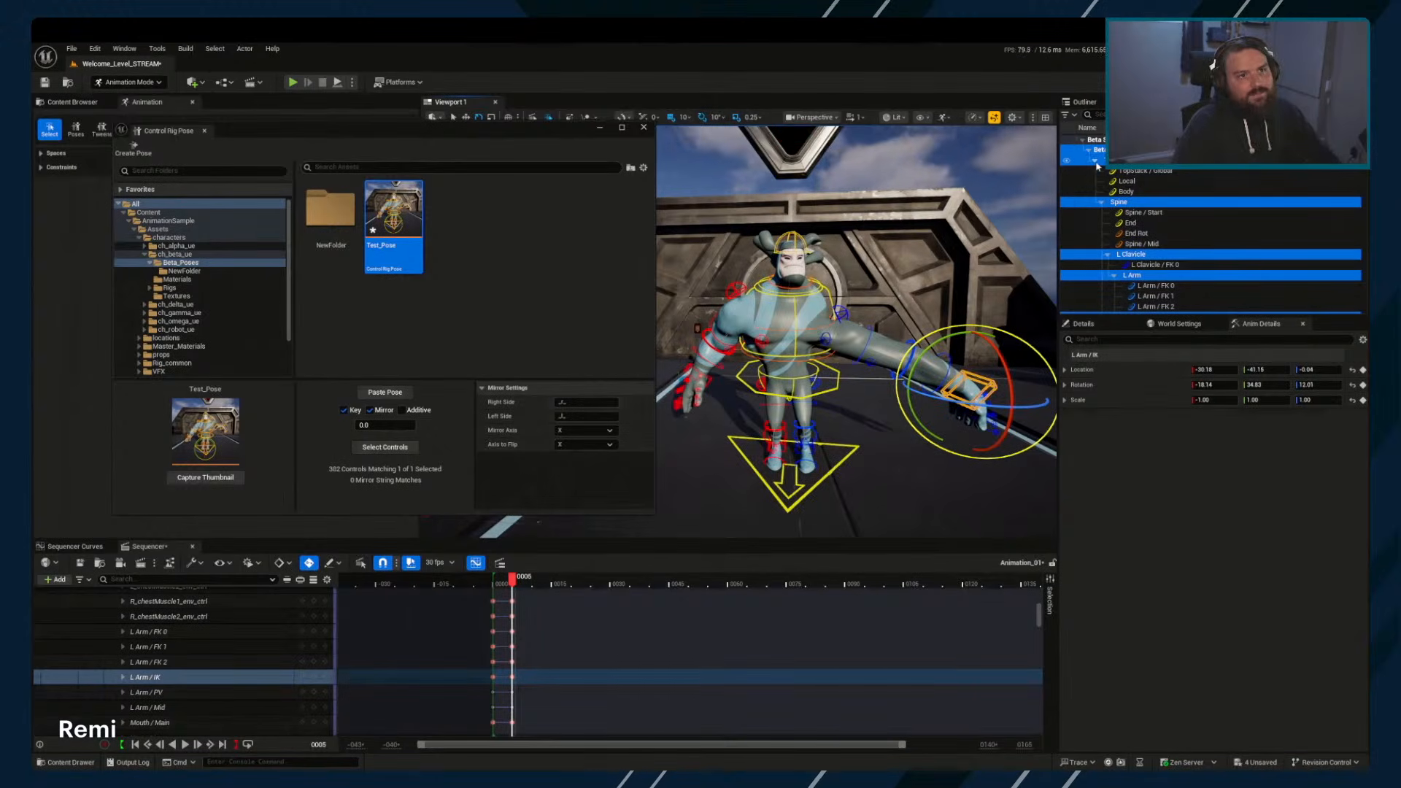
left_click(1144, 285)
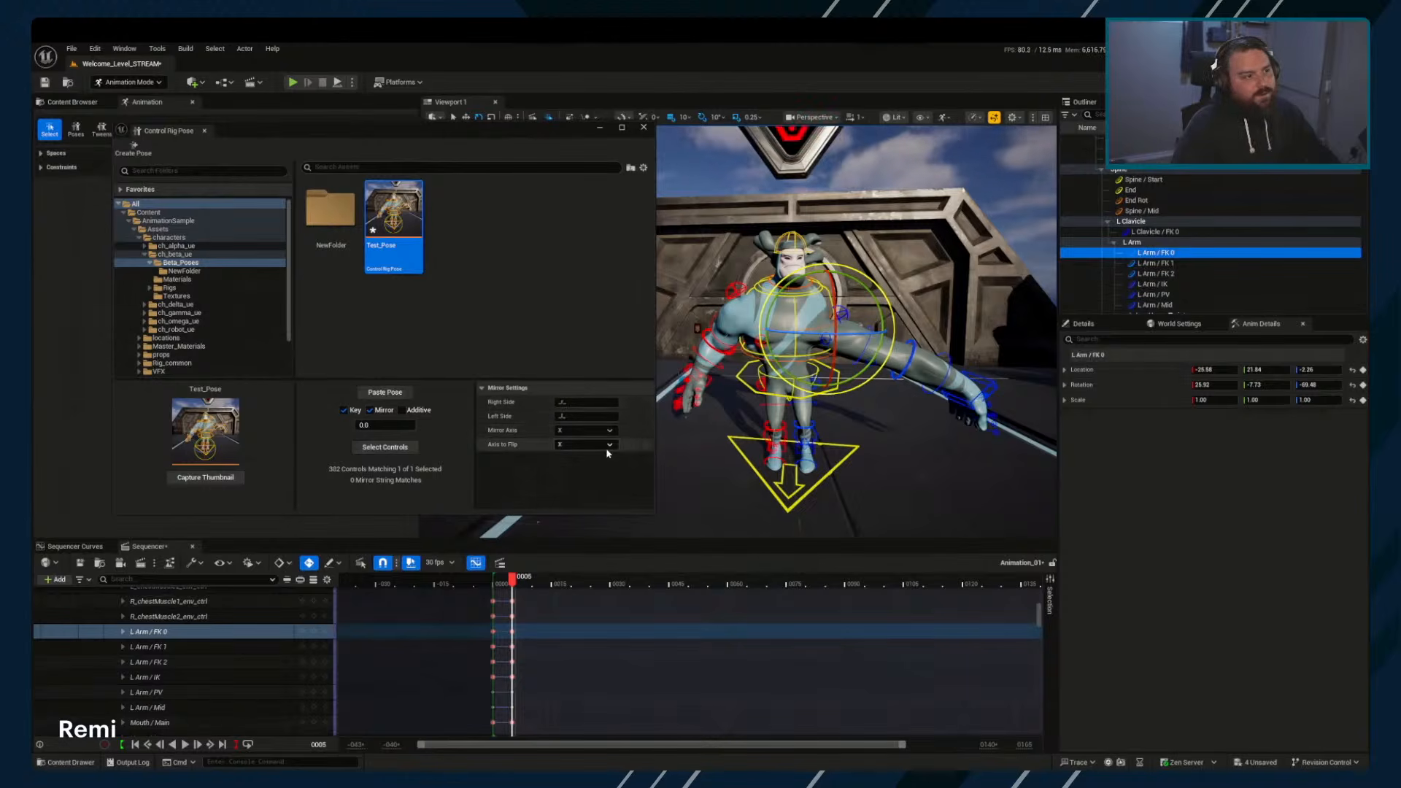
Set the mirror strings for Test_Pose to R_ for the Right Side and L_ for the Left Side
left_click(584, 416)
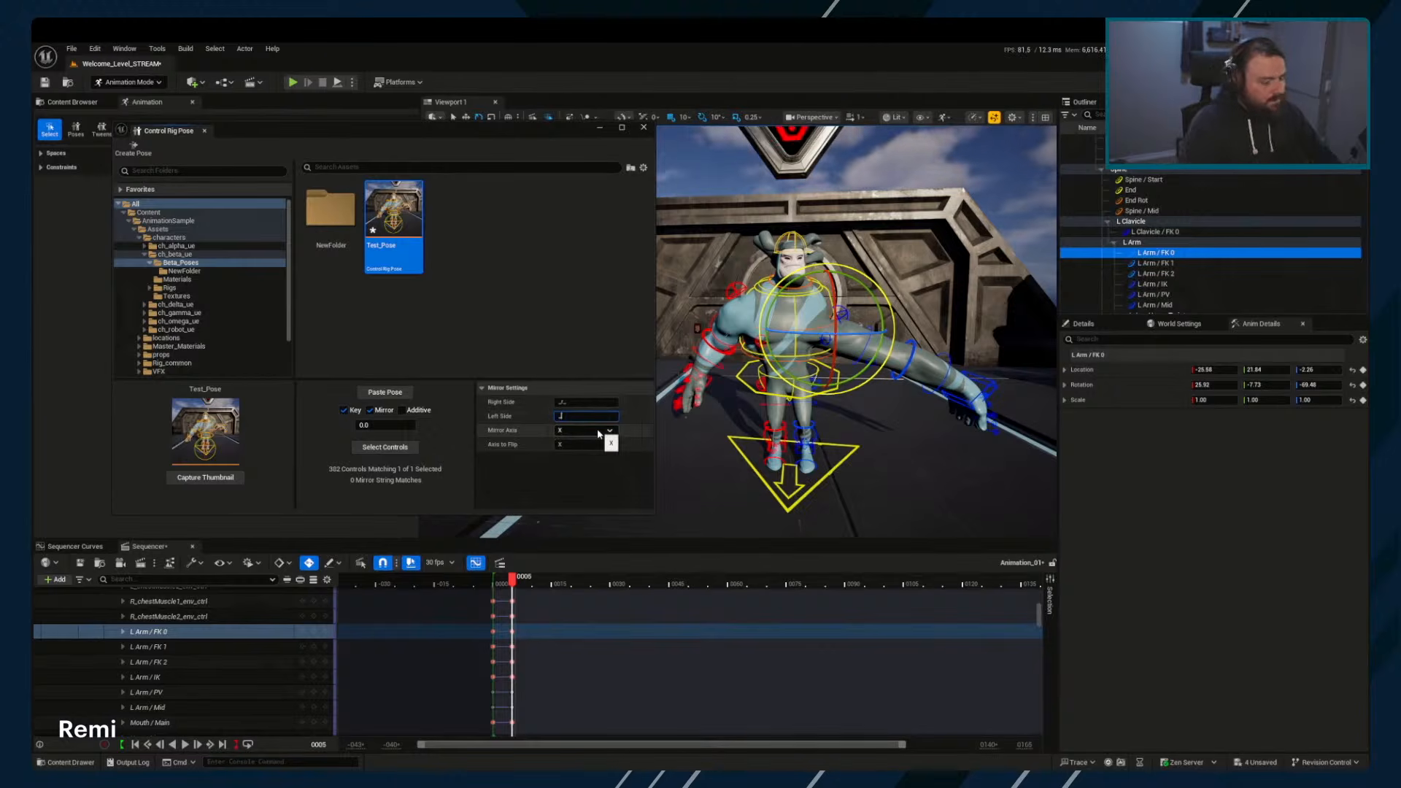
type("l")
left_click(584, 402)
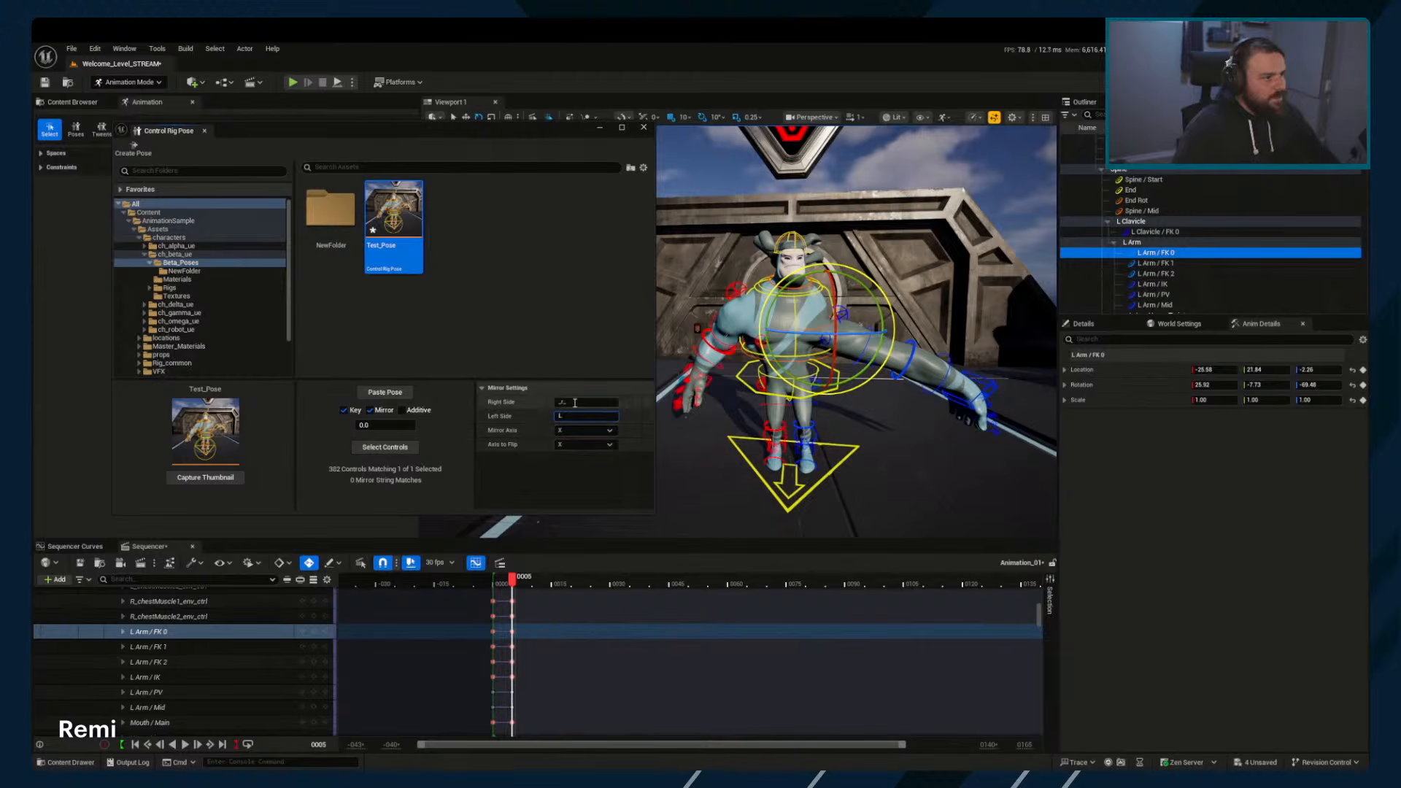
type("R")
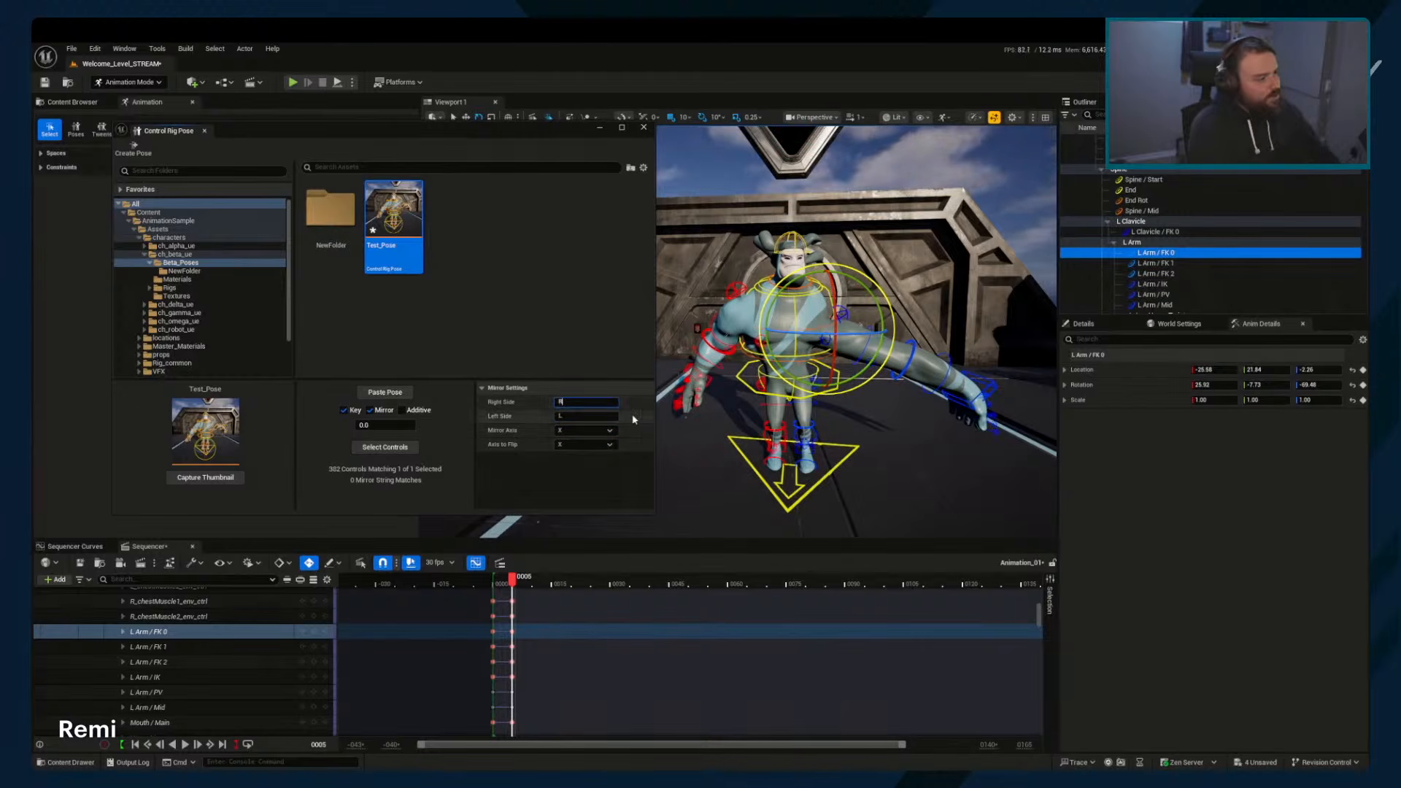
left_click(574, 415)
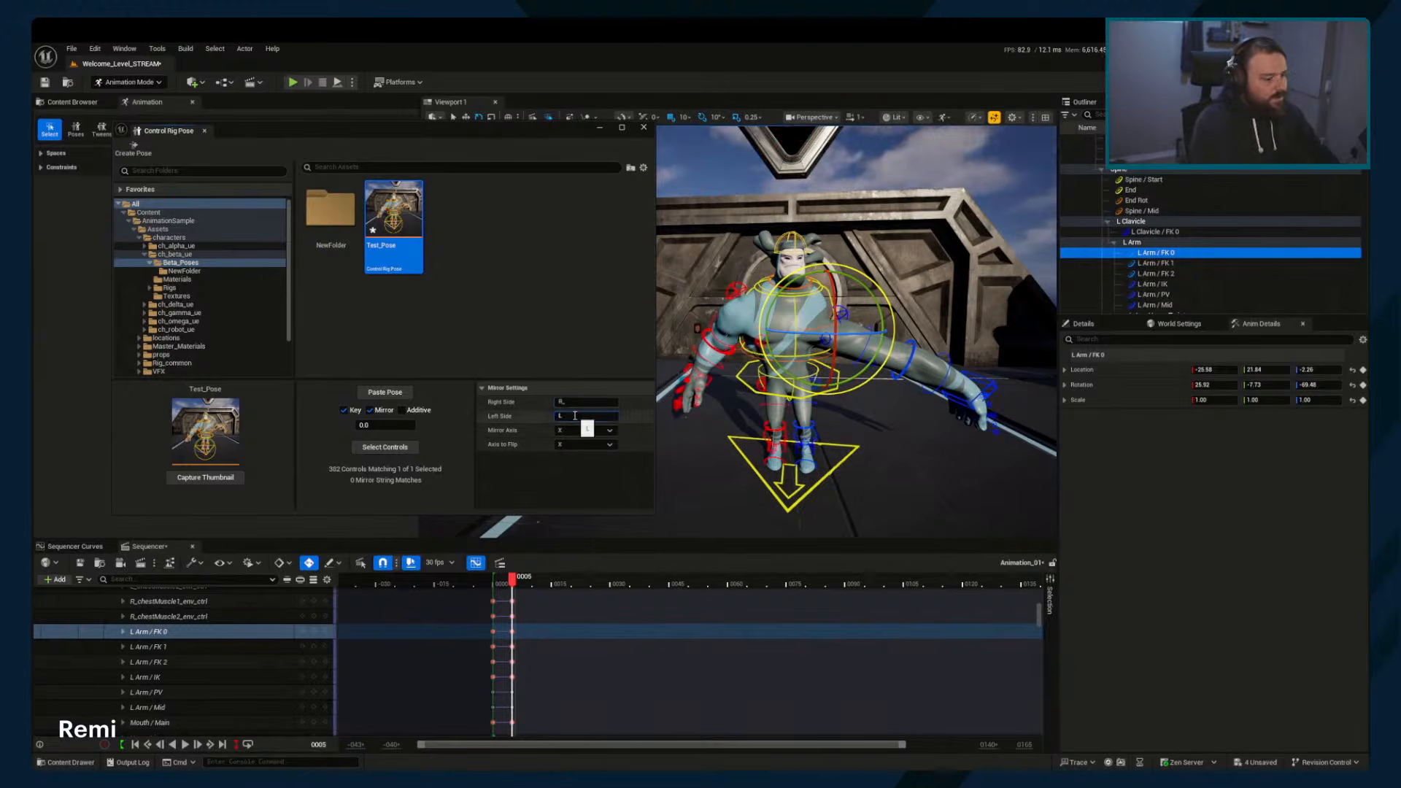
Select all the rig's controls and paste the mirrored Test_Pose at frame 5 with the new mirror strings
left_click(383, 394)
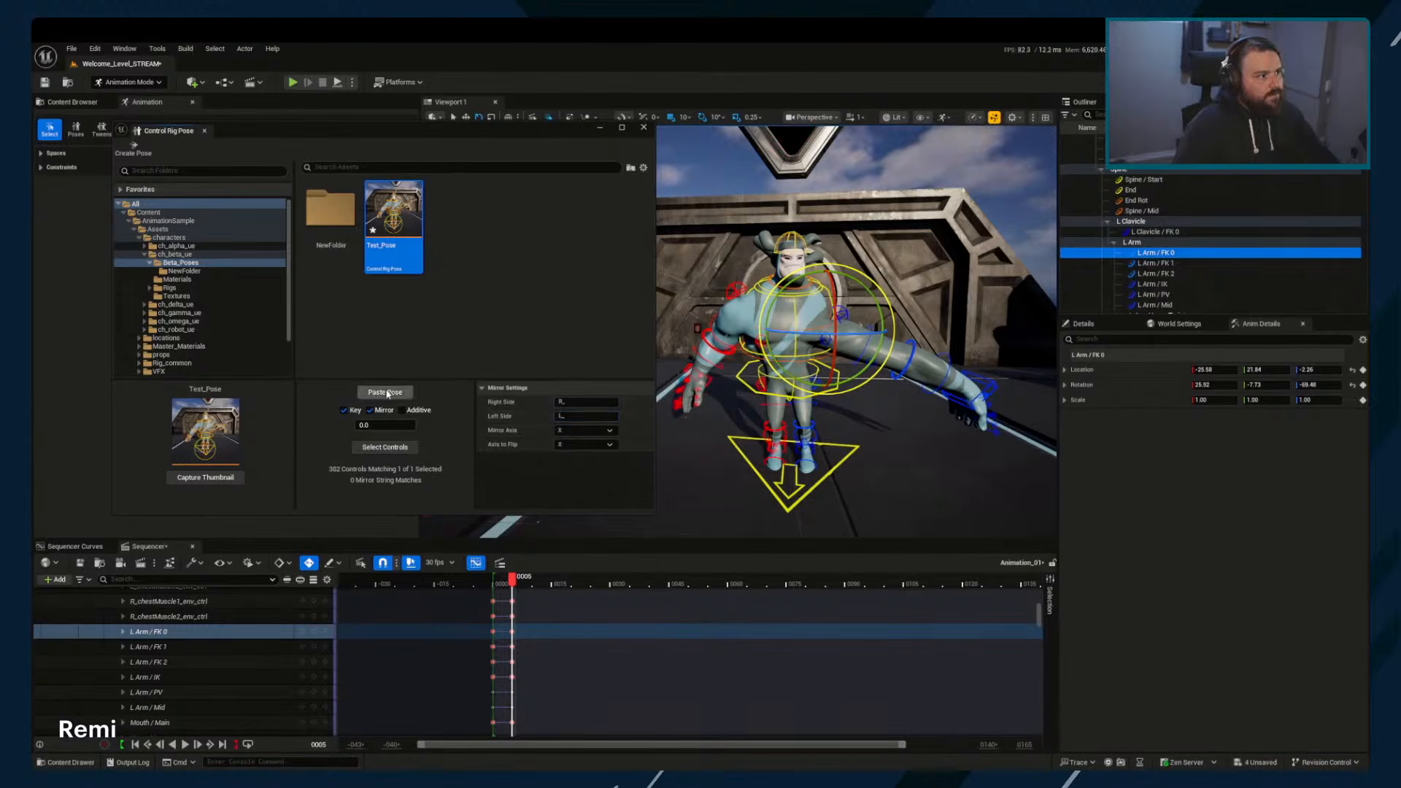
mouse_move(753, 388)
left_mouse_down("alt")
mouse_move(770, 387)
mouse_move(743, 388)
left_mouse_up("alt")
left_click(394, 452)
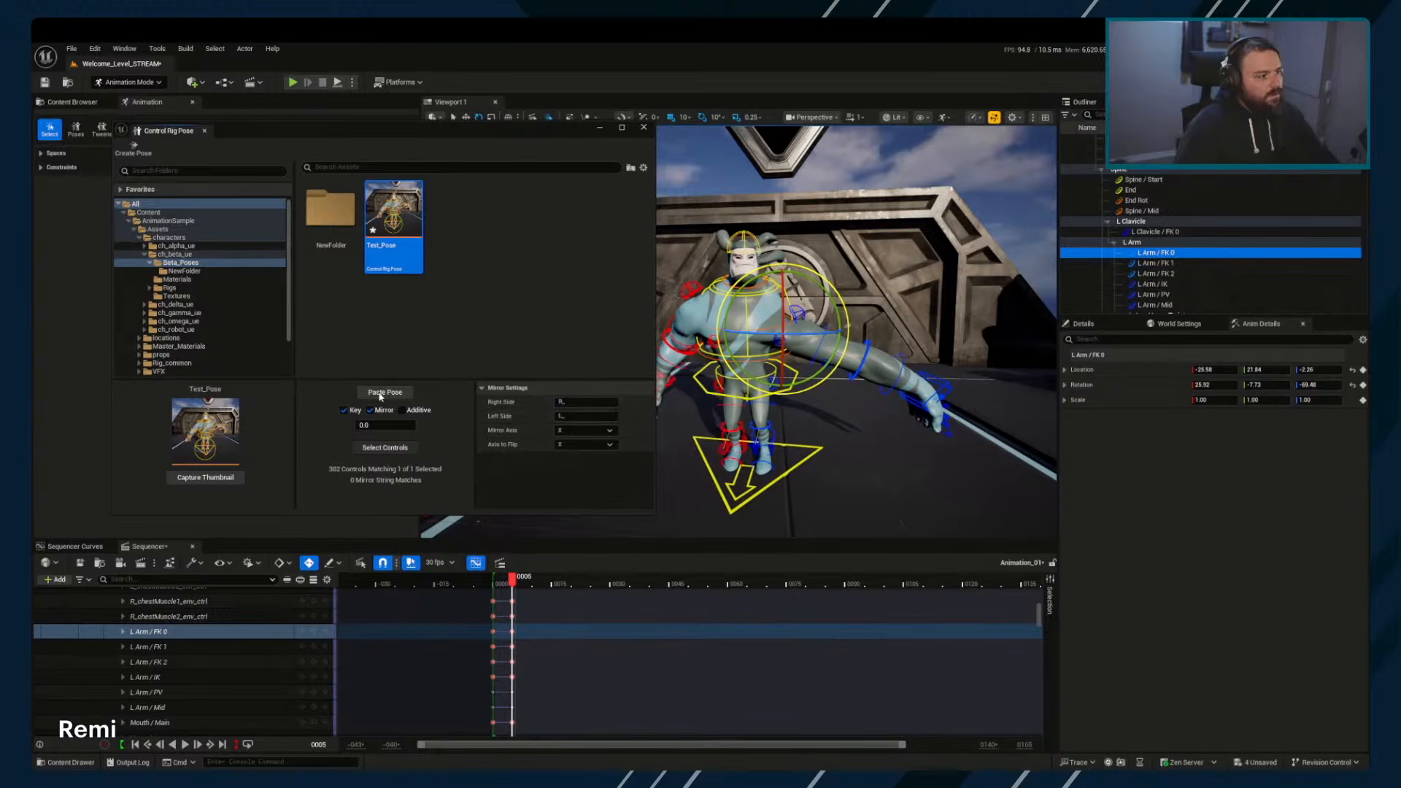
key("ctrl+a")
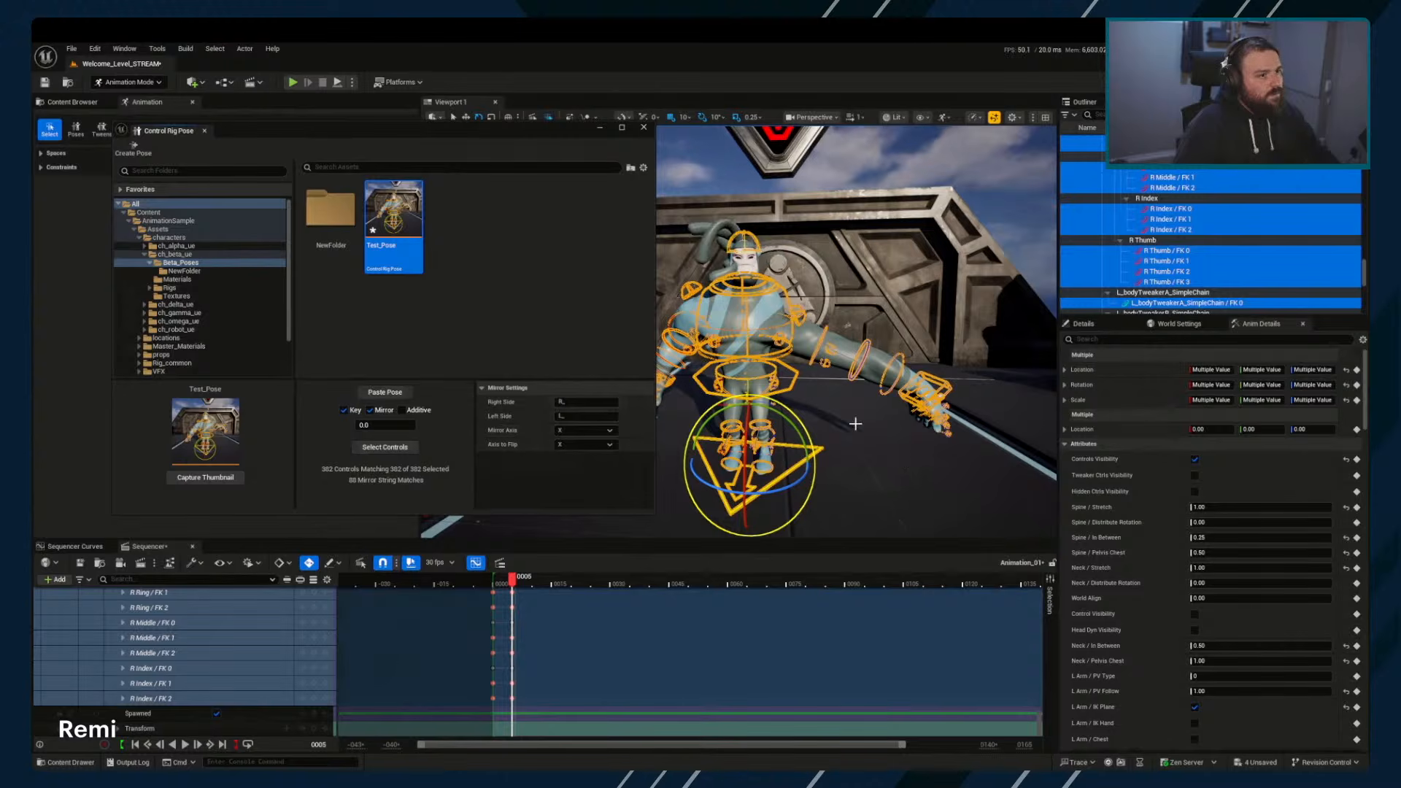
left_click_drag(670, 382, 678, 435, "alt")
Move the Sequencer playhead to frame 22 and close the Control Rig Pose window
left_click_drag(512, 578, 586, 573)
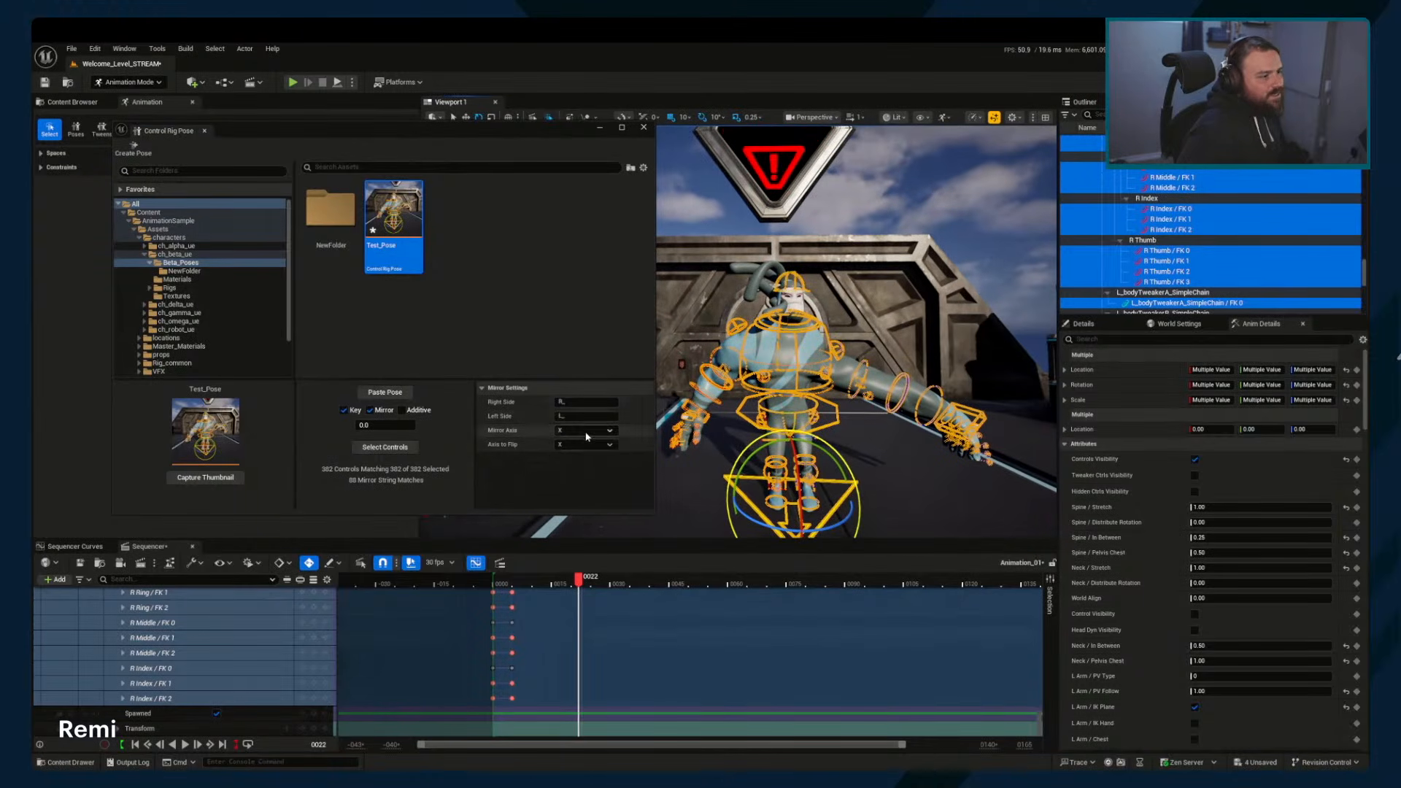
left_click(590, 456)
left_click_drag(553, 128, 552, 82)
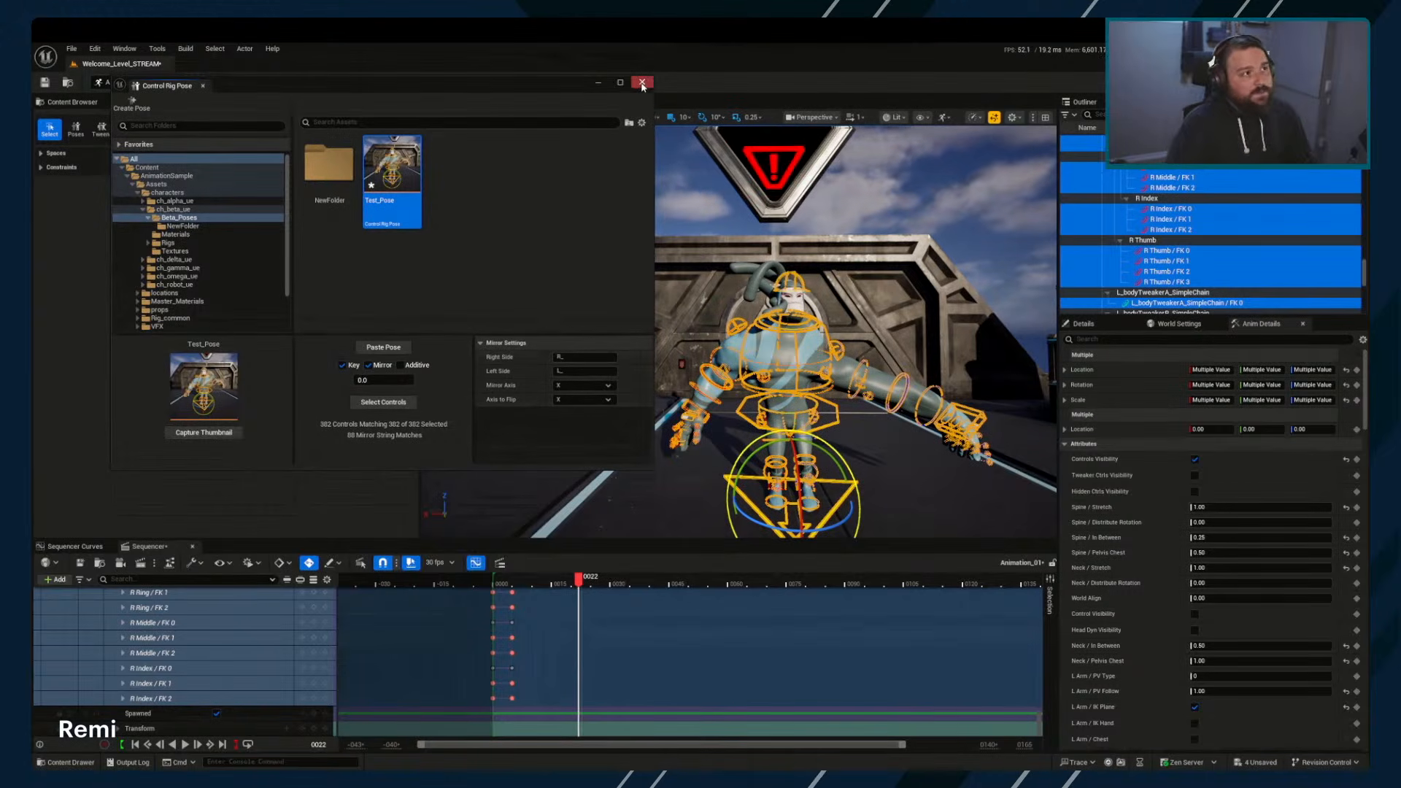
left_click(642, 84)
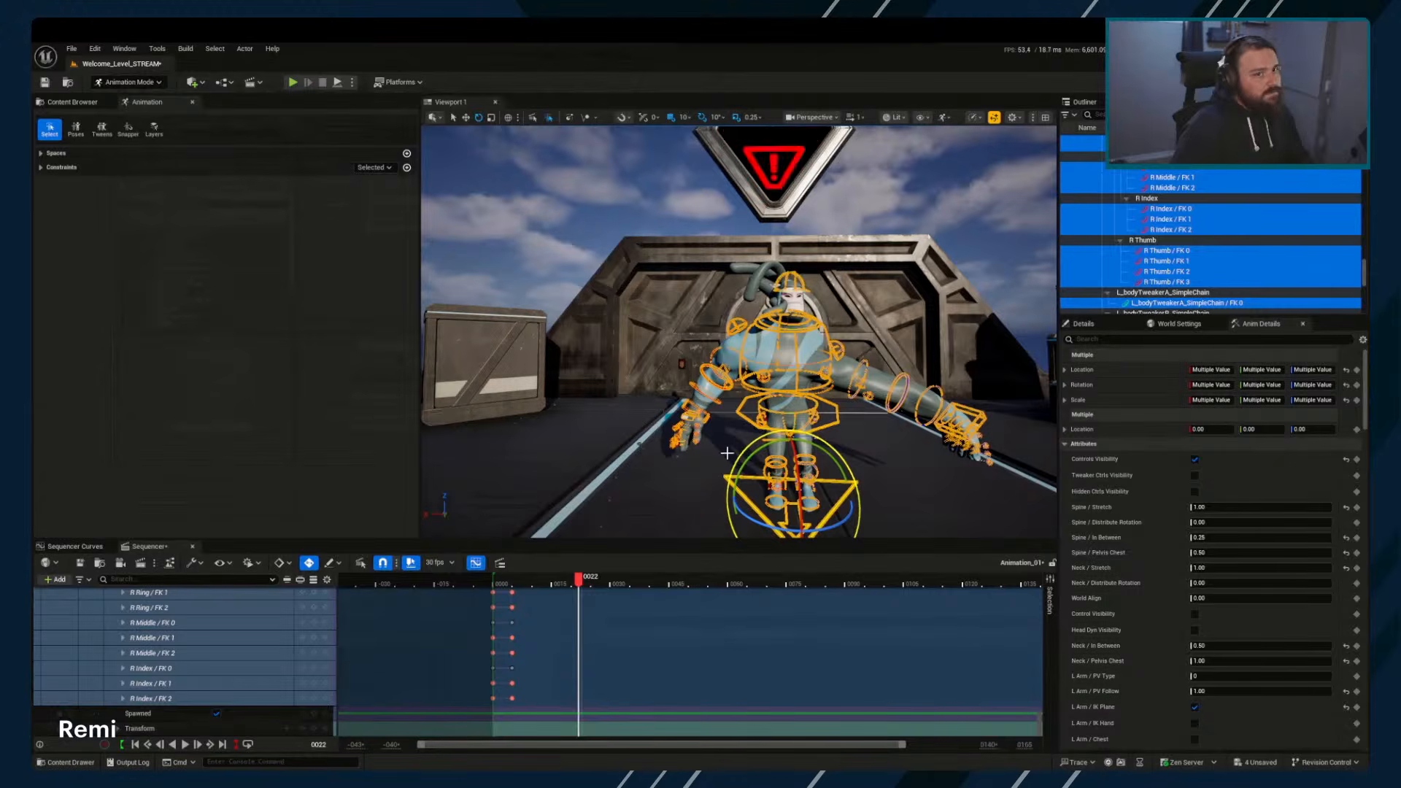
Examine the naming of the rig's left and right controls in the Outliner, comparing the bodyTweaker chains with the leg controls
scroll(1150, 280, "down", 2)
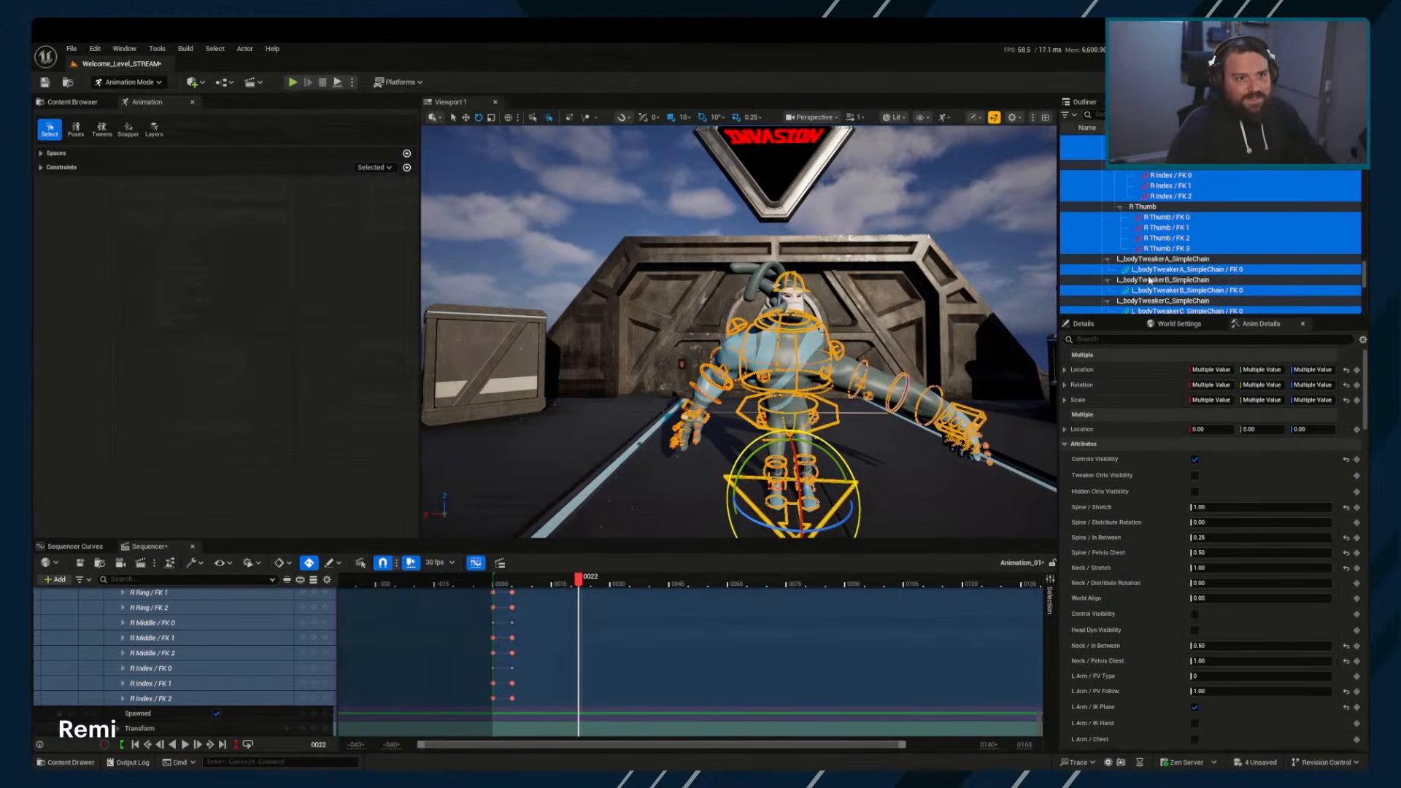
scroll(1154, 278, "down", 2)
left_click(1151, 238)
left_click(1153, 257)
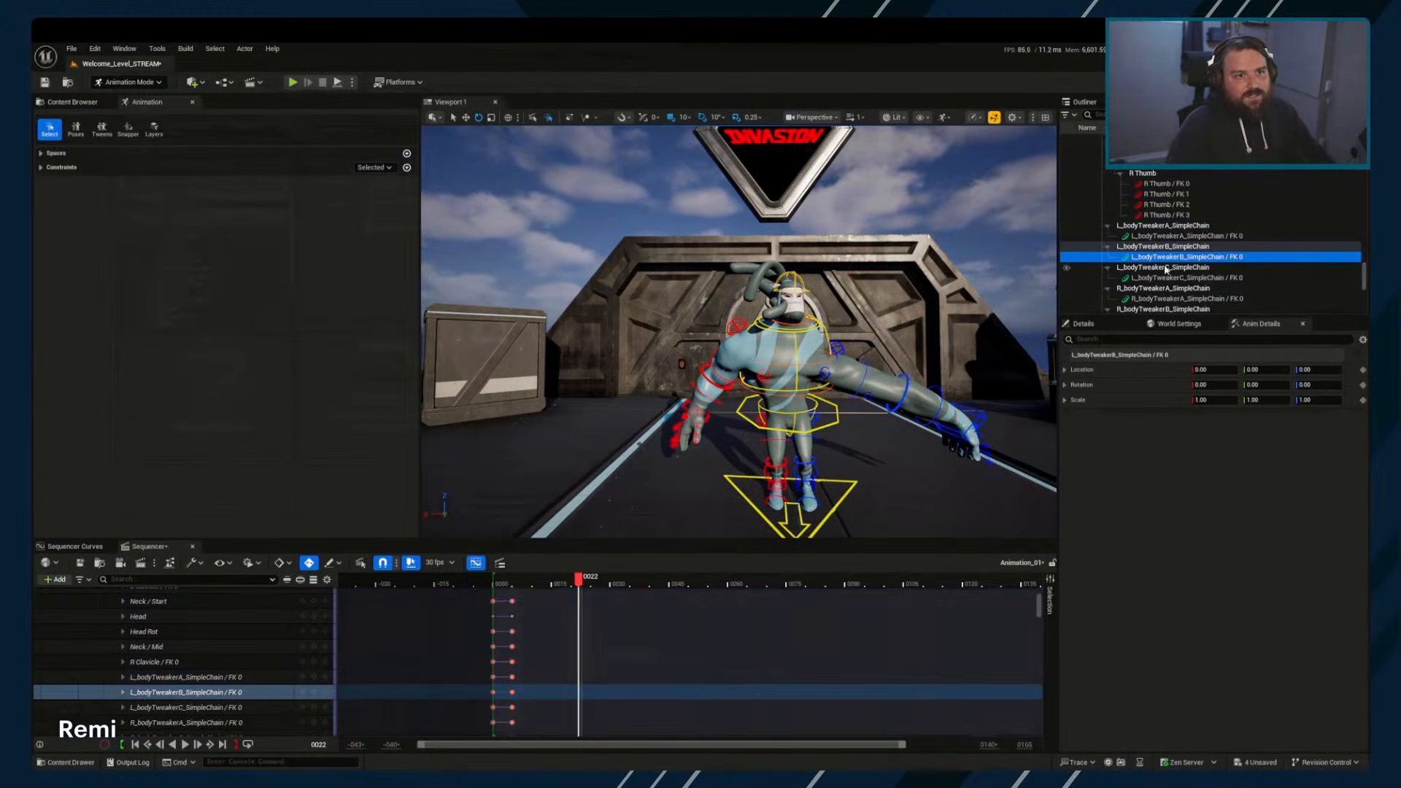
scroll(1179, 248, "down", 10)
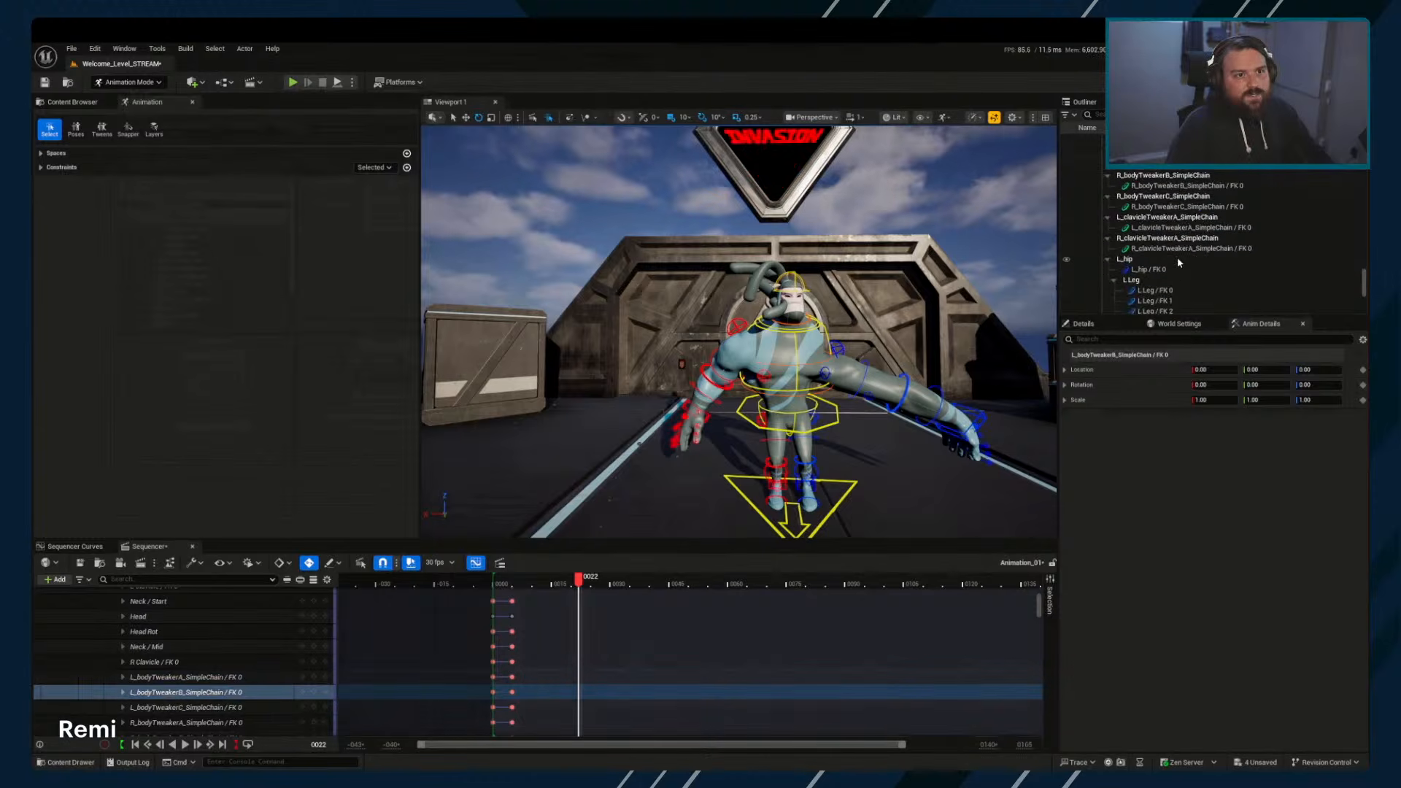
scroll(1167, 234, "down", 4)
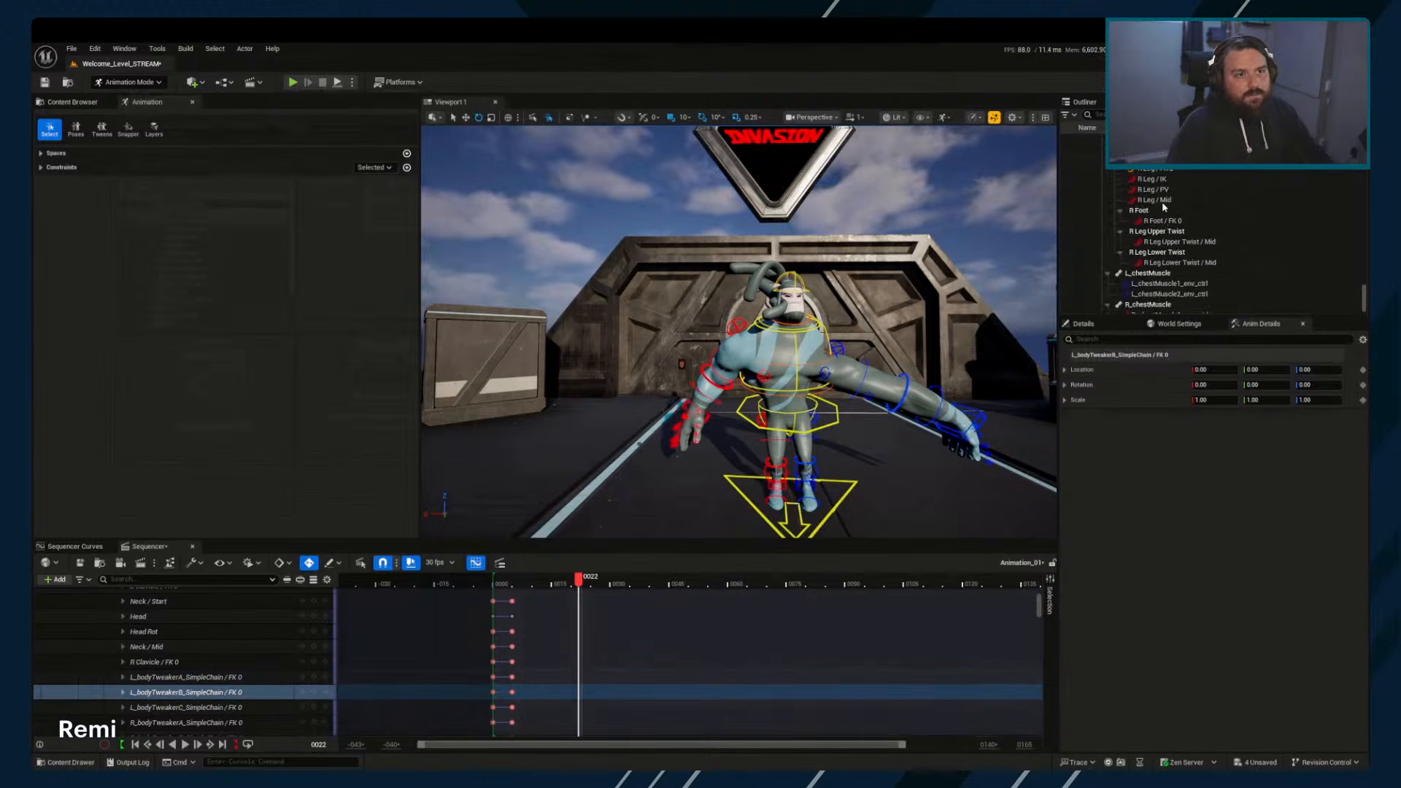
left_click(1153, 199)
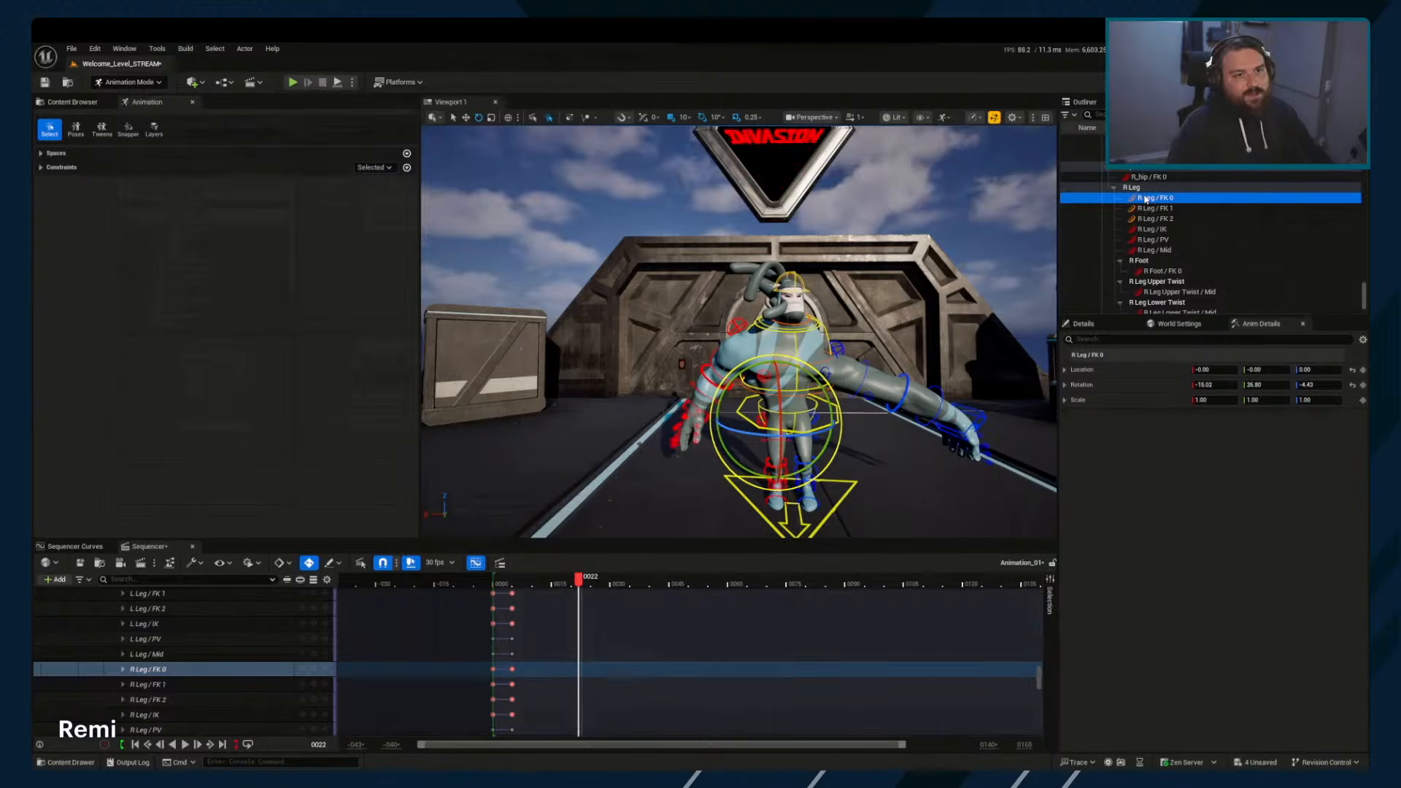
scroll(1140, 219, "up", 2)
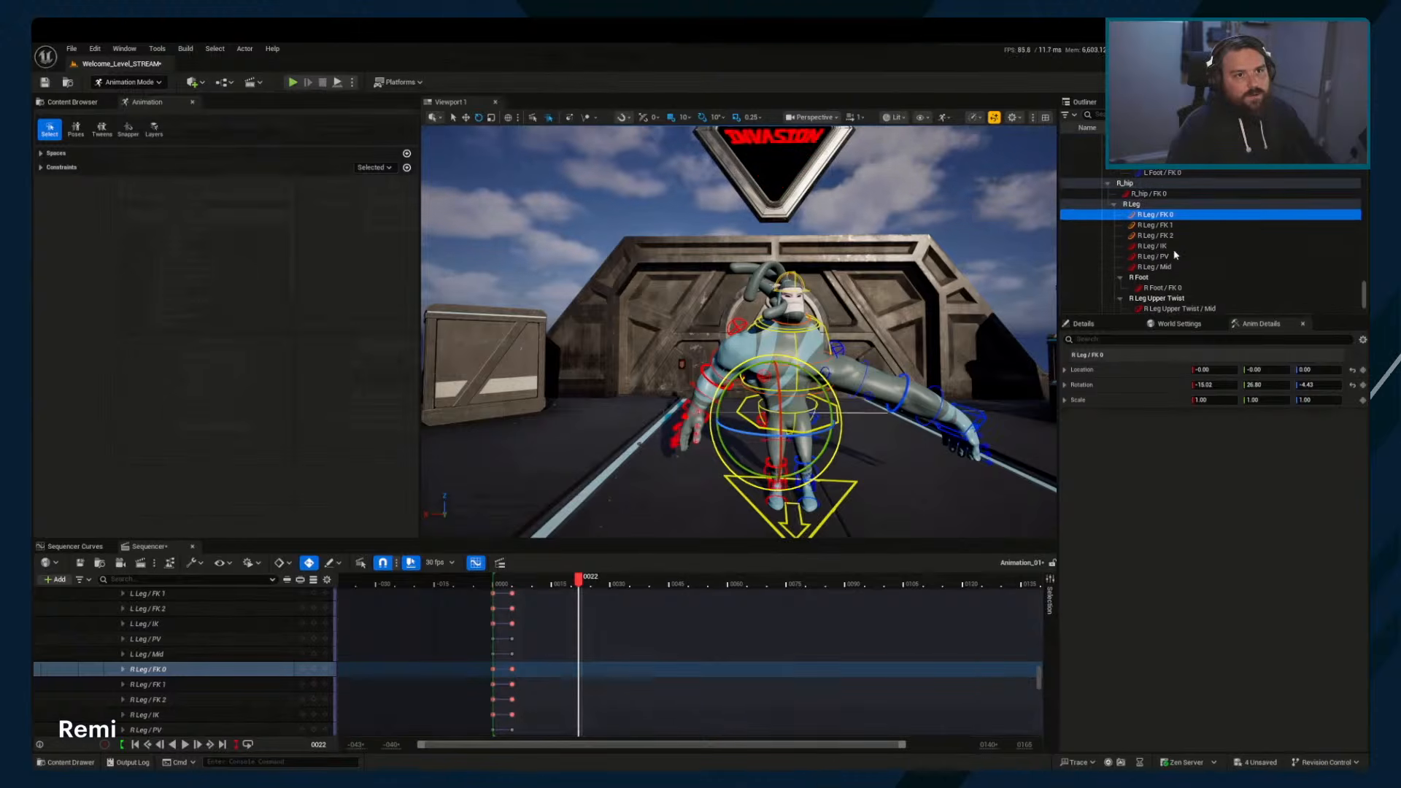
scroll(1153, 255, "down", 3)
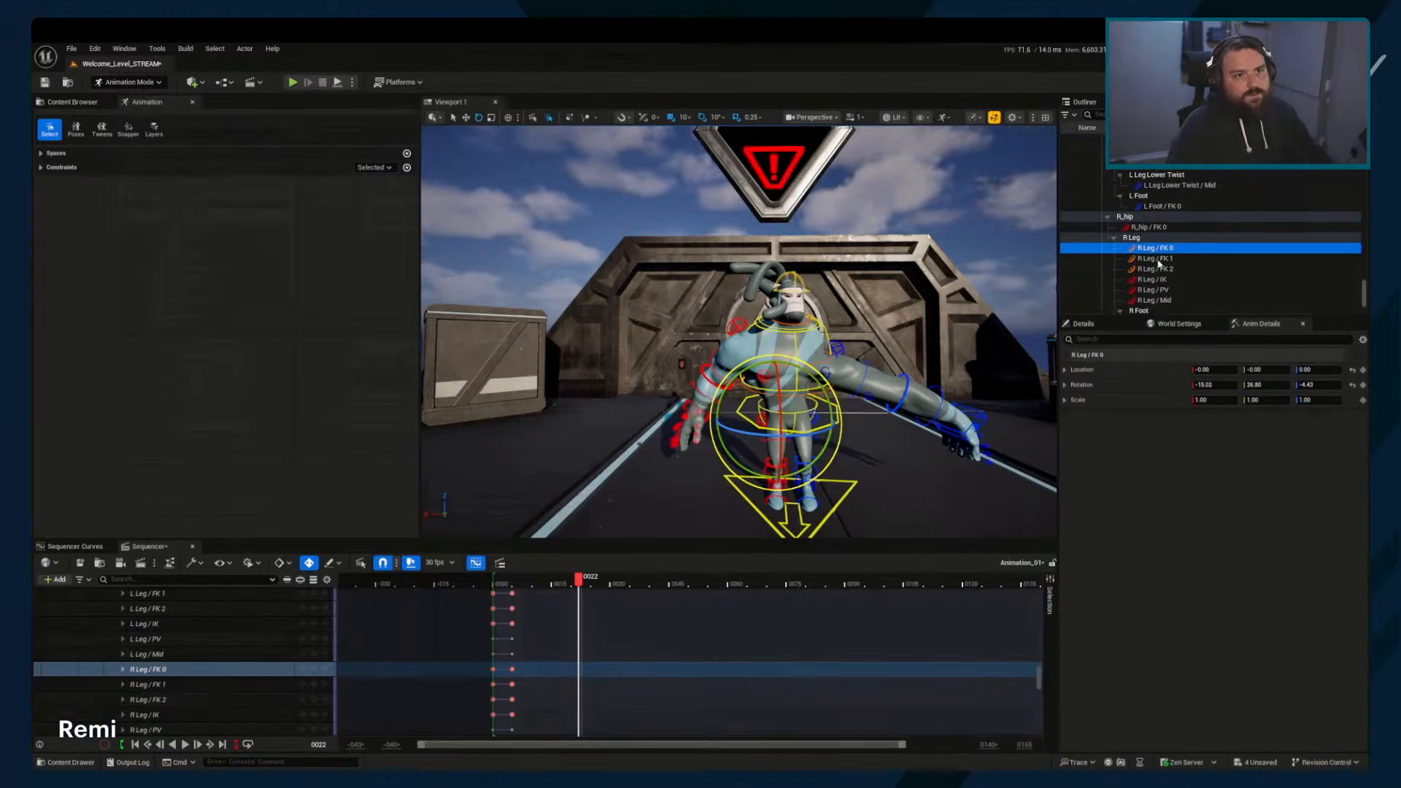
scroll(1162, 273, "up", 10)
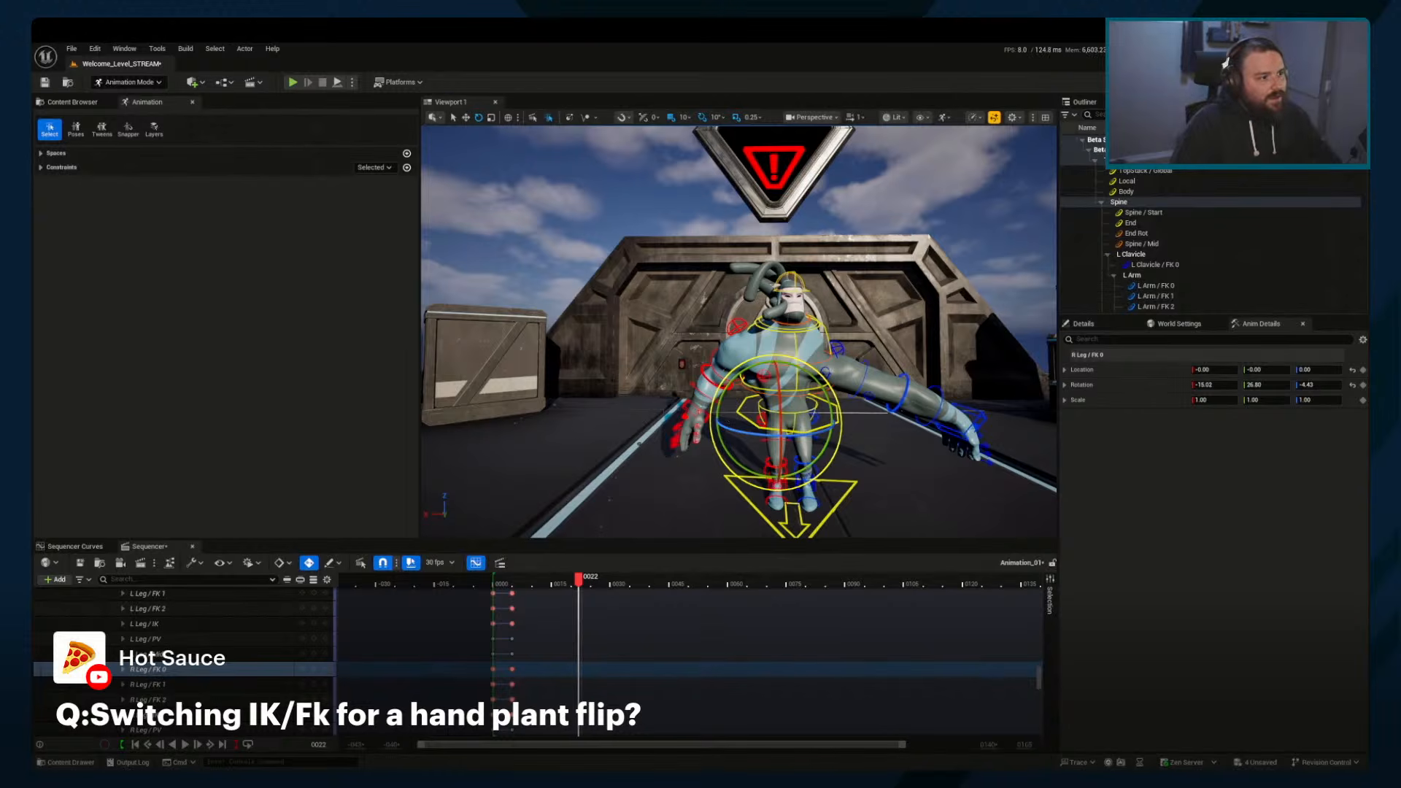
Select the R Arm / IK control, collapse the Beta_CtrlRig track and return the playhead to frame 0
left_click(690, 420)
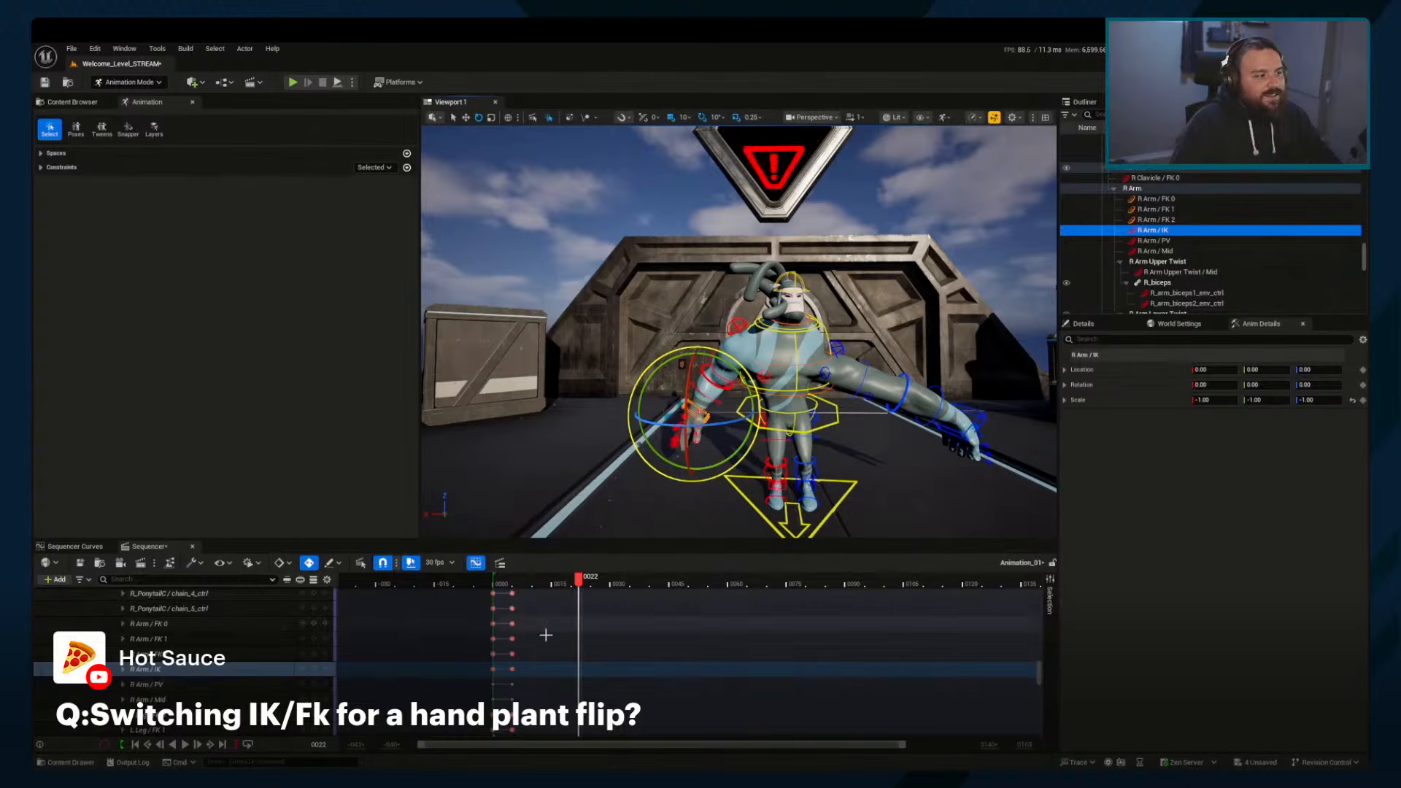
key("Up")
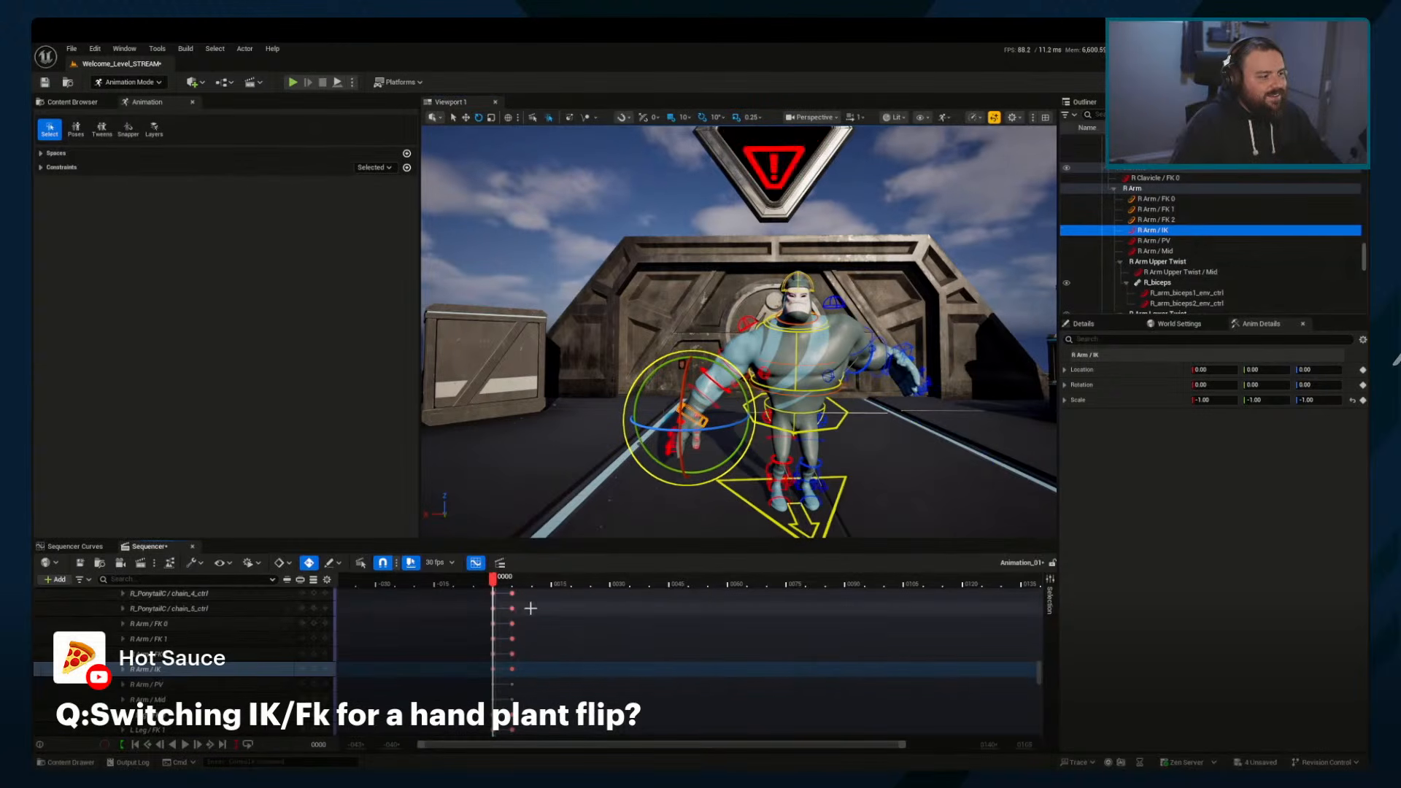
scroll(535, 607, "up", 10)
middle_click(541, 611)
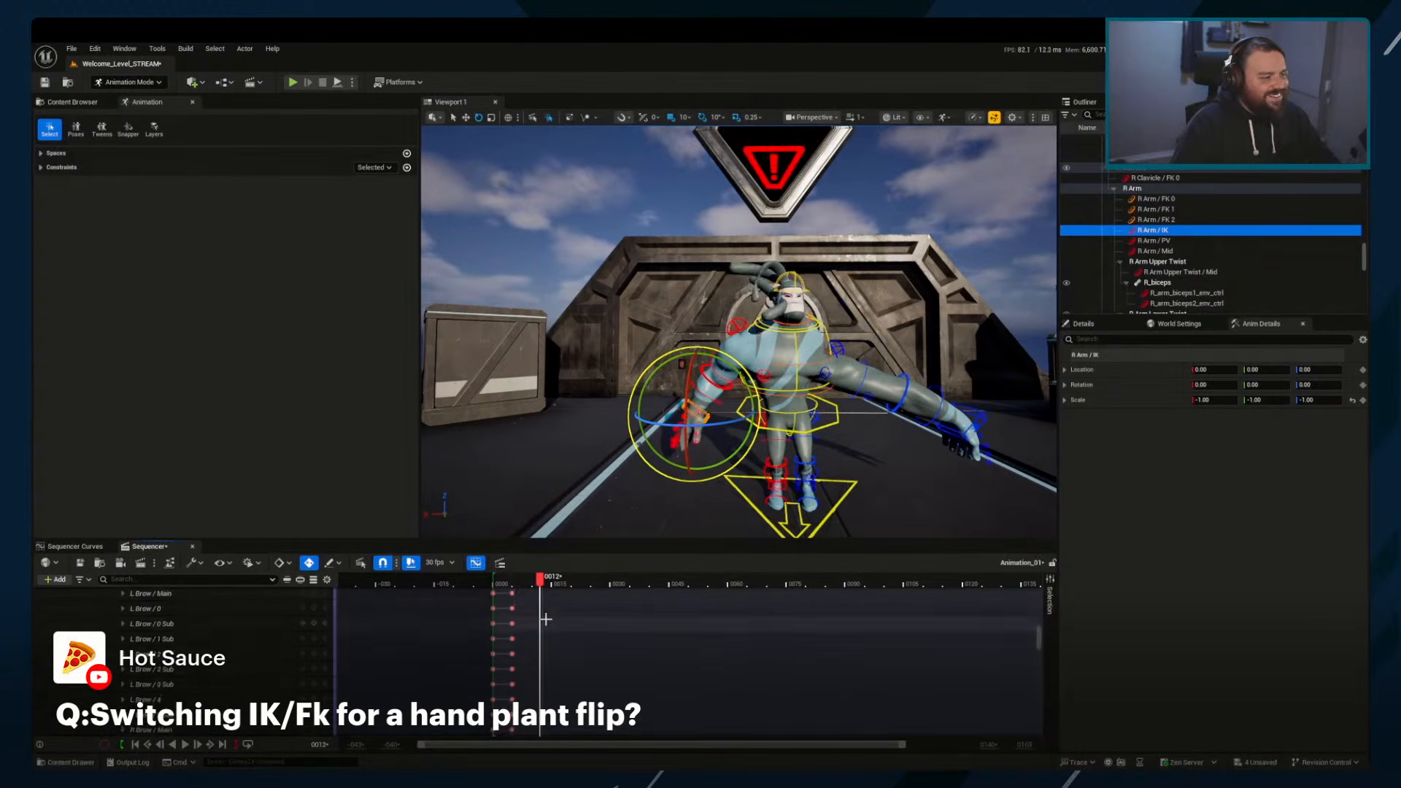
middle_click(524, 617)
scroll(292, 627, "up", 10)
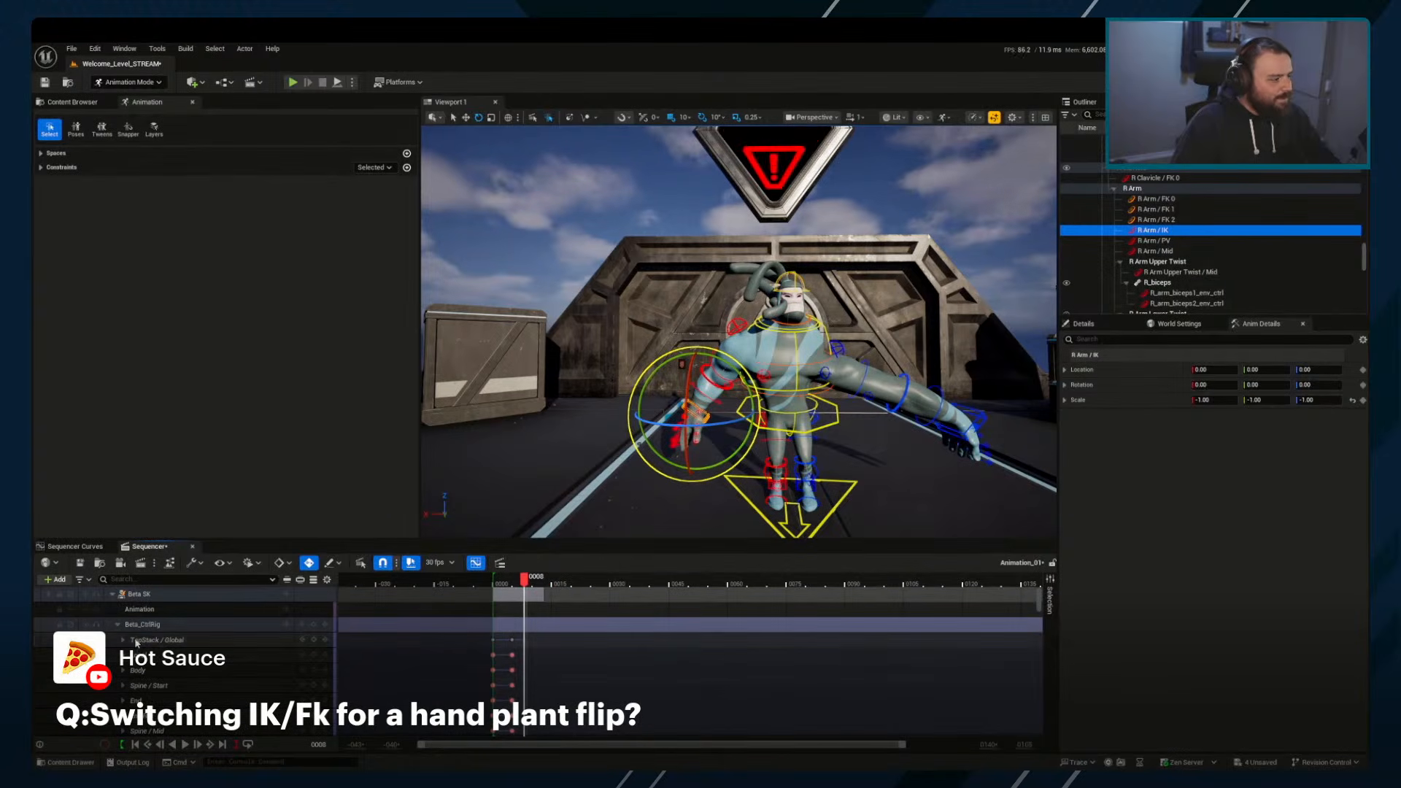
left_click(117, 624)
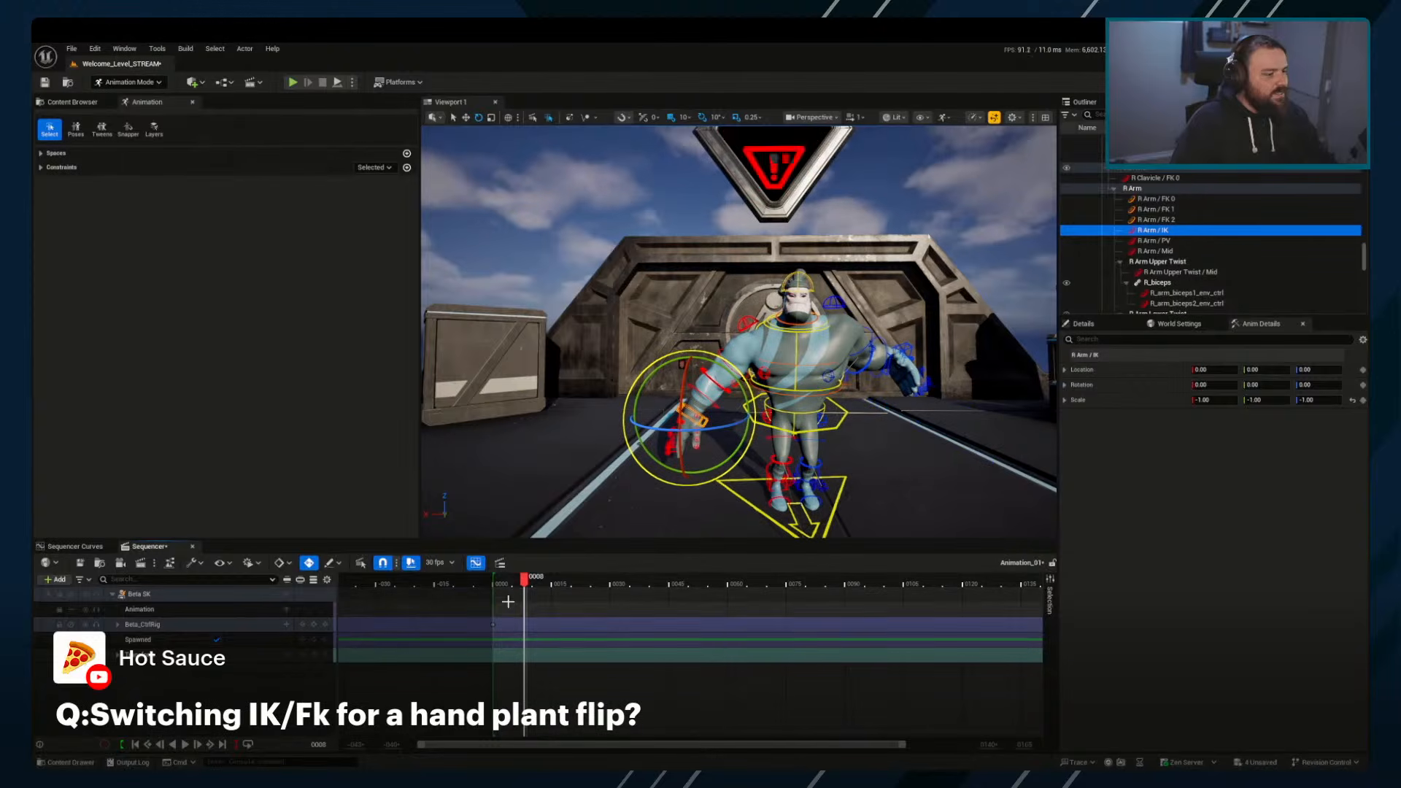
left_click(497, 581)
mouse_move(775, 509)
right_mouse_down()
mouse_move(792, 535)
mouse_move(781, 508)
mouse_move(766, 511)
right_mouse_up()
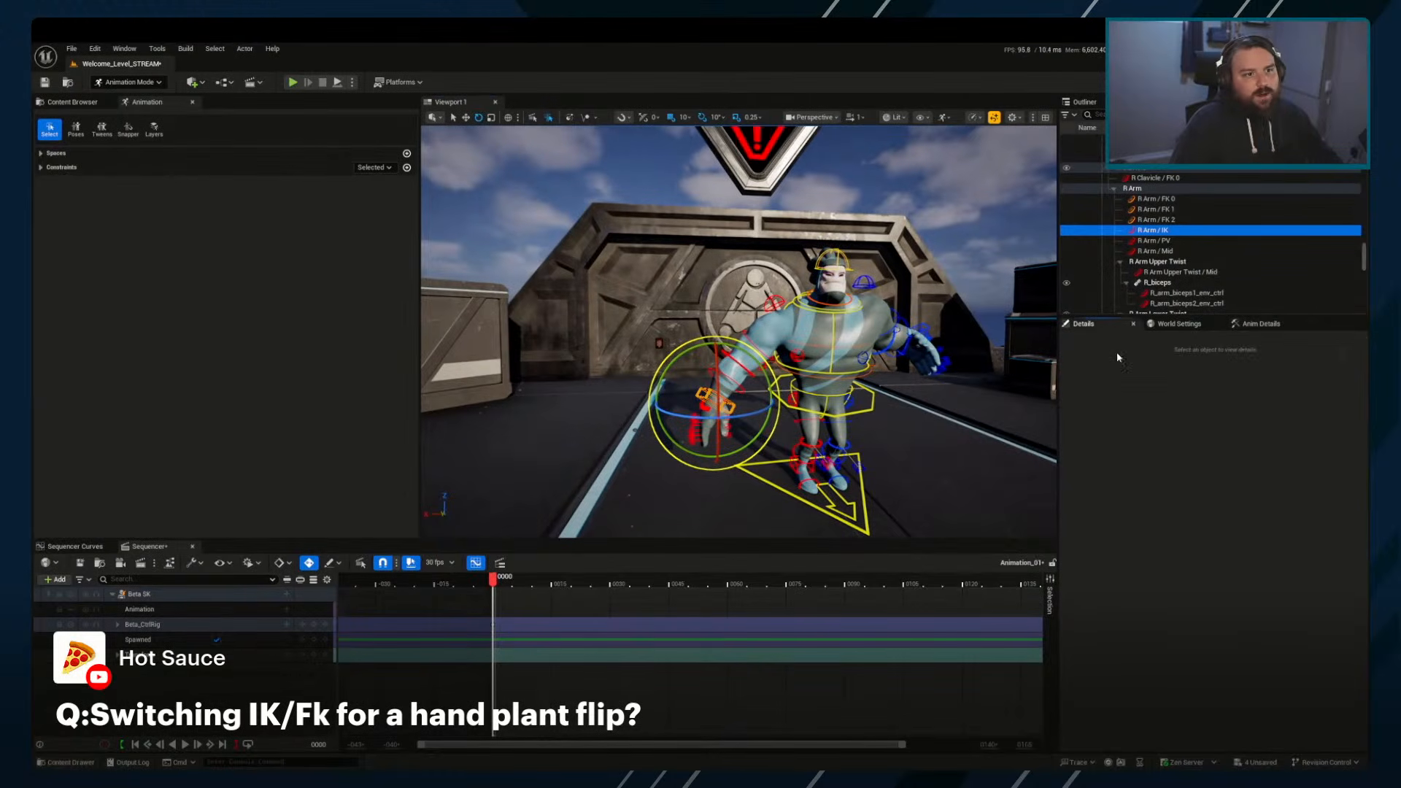
Show Anim Details, hide the transform gizmo and compare the attributes of the R Arm / Mid, IK and PV controls
left_click(1161, 251)
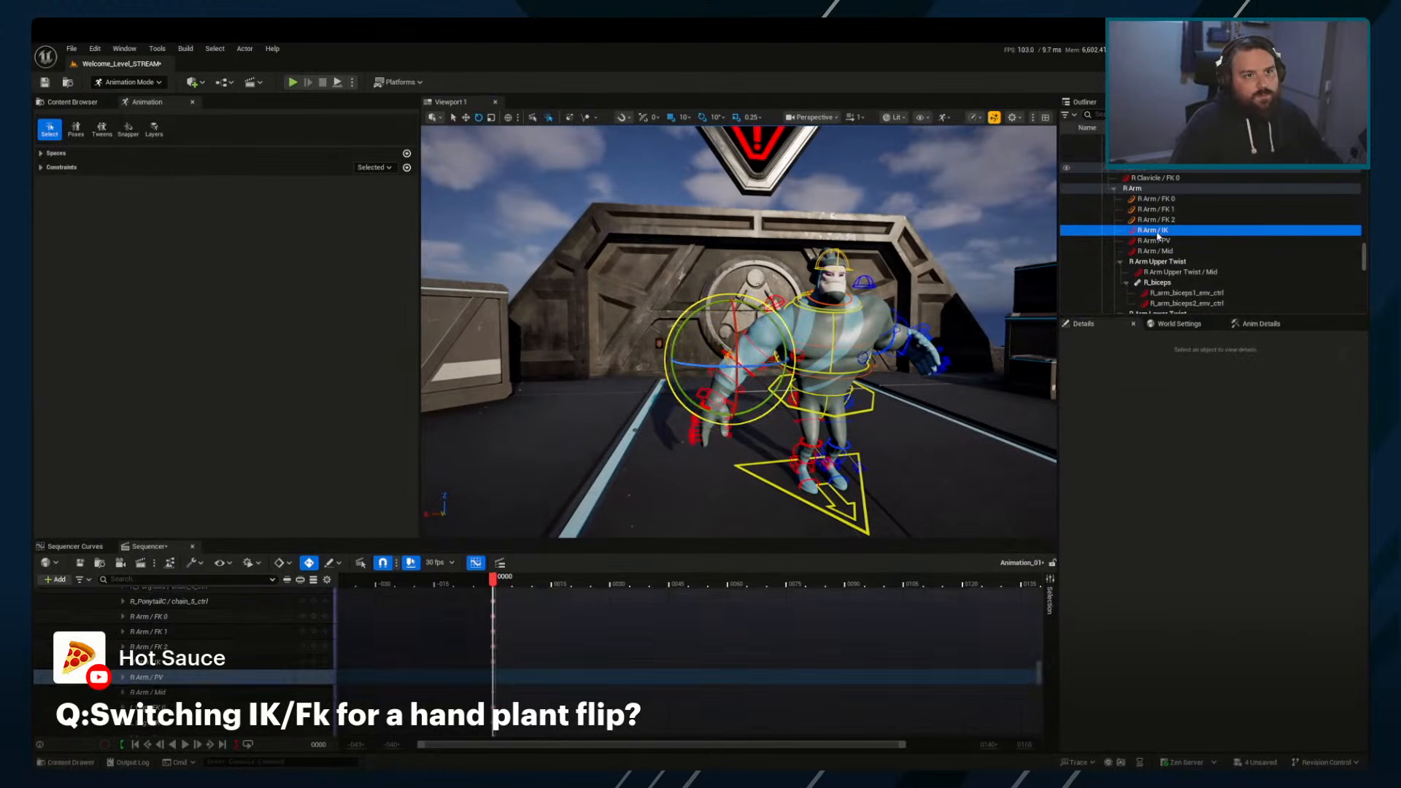
left_click(1258, 325)
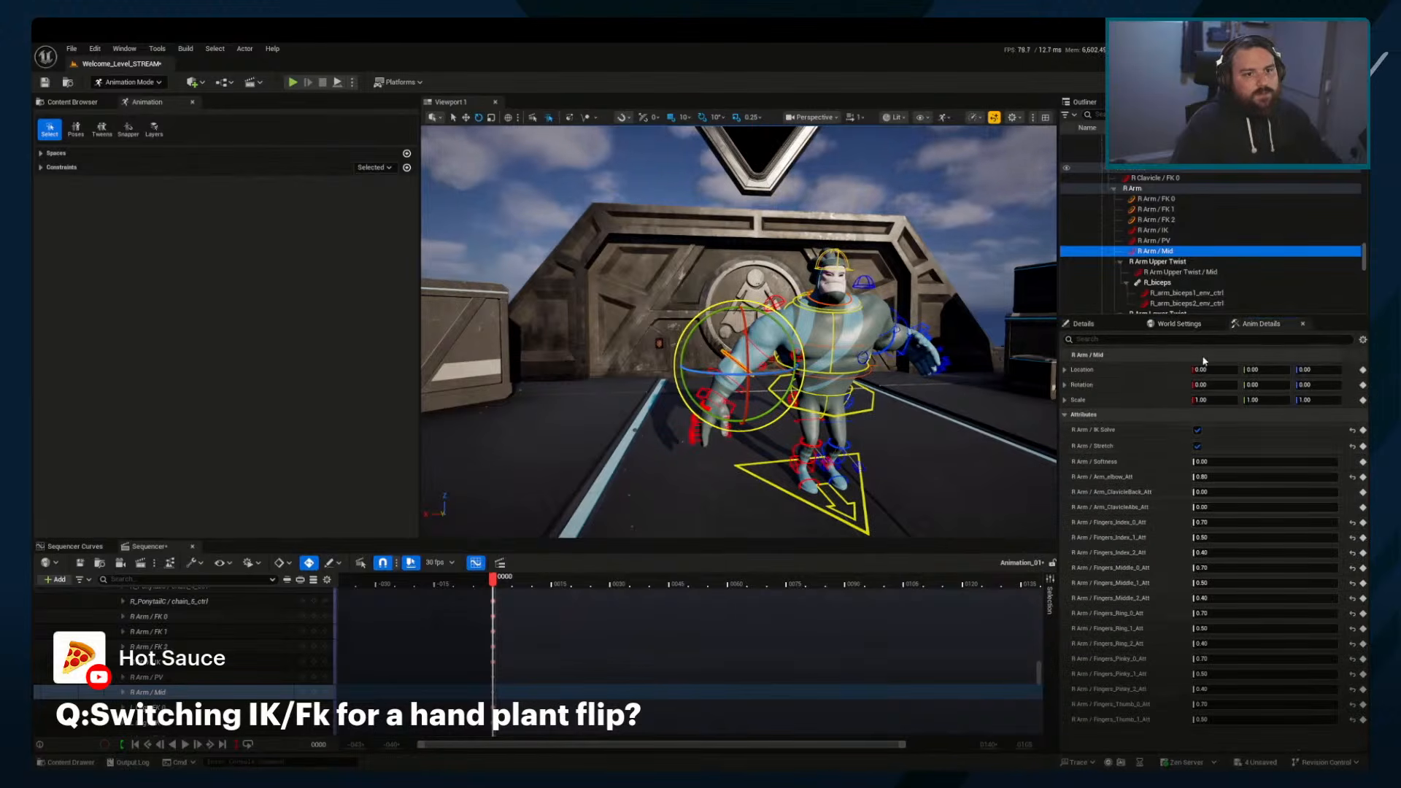
key("q")
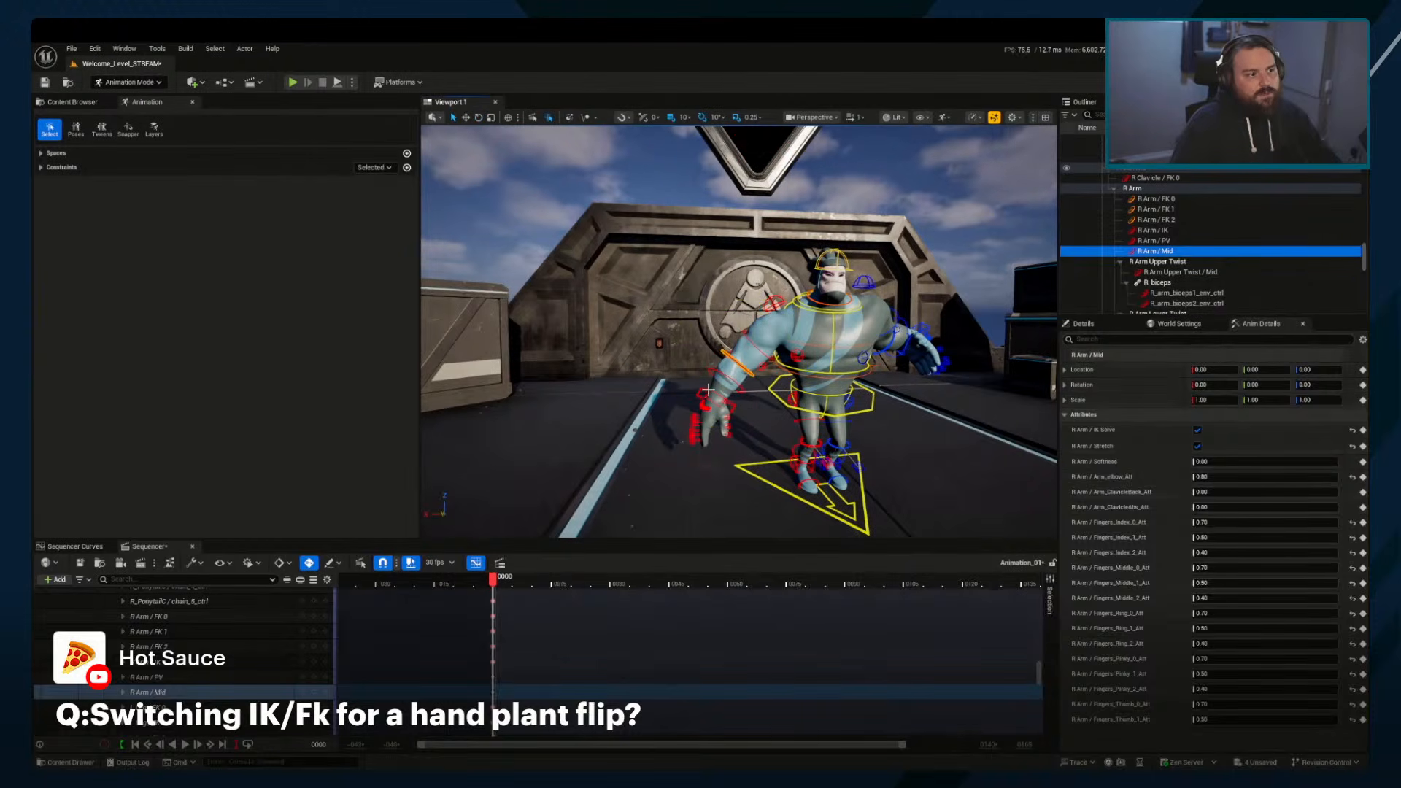
left_click(708, 395)
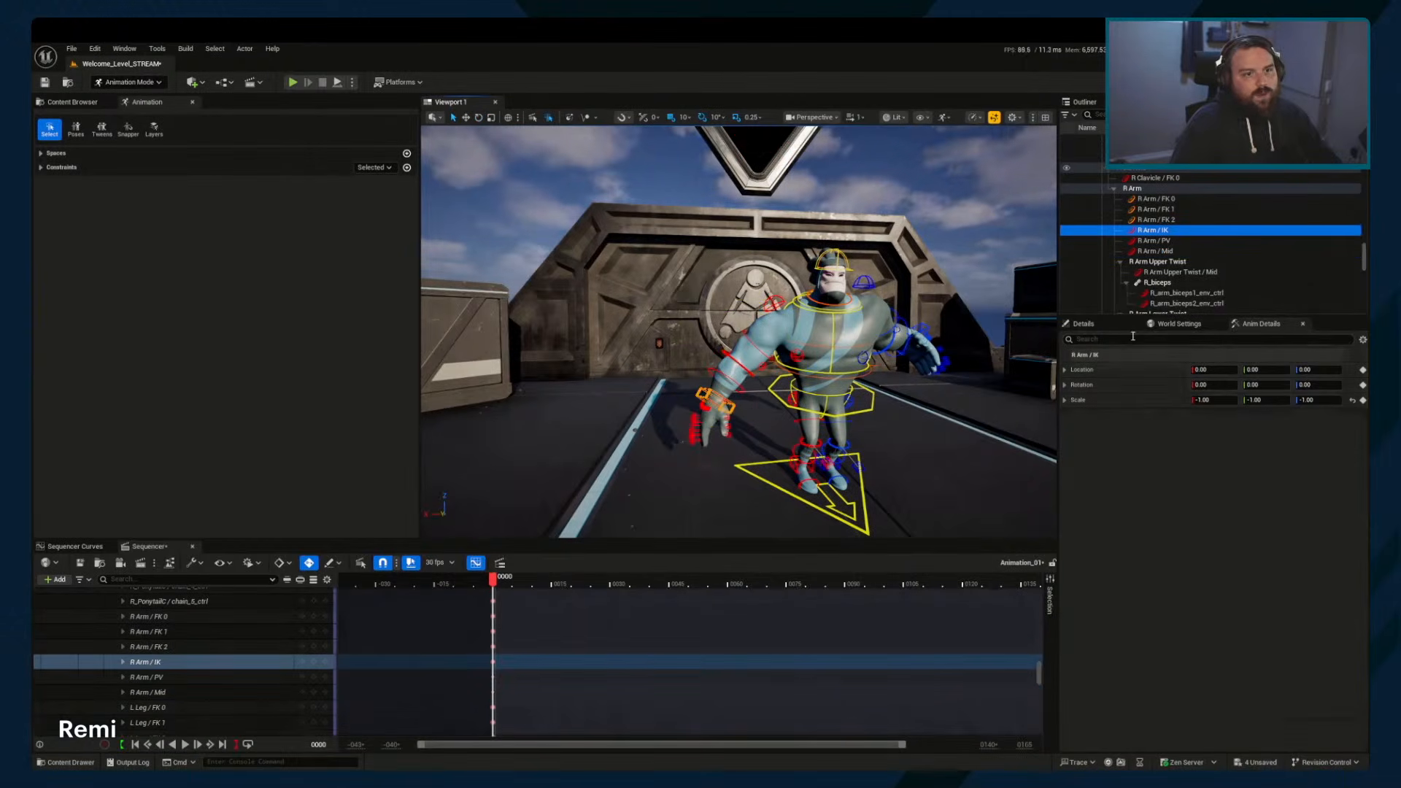
left_click(1163, 241)
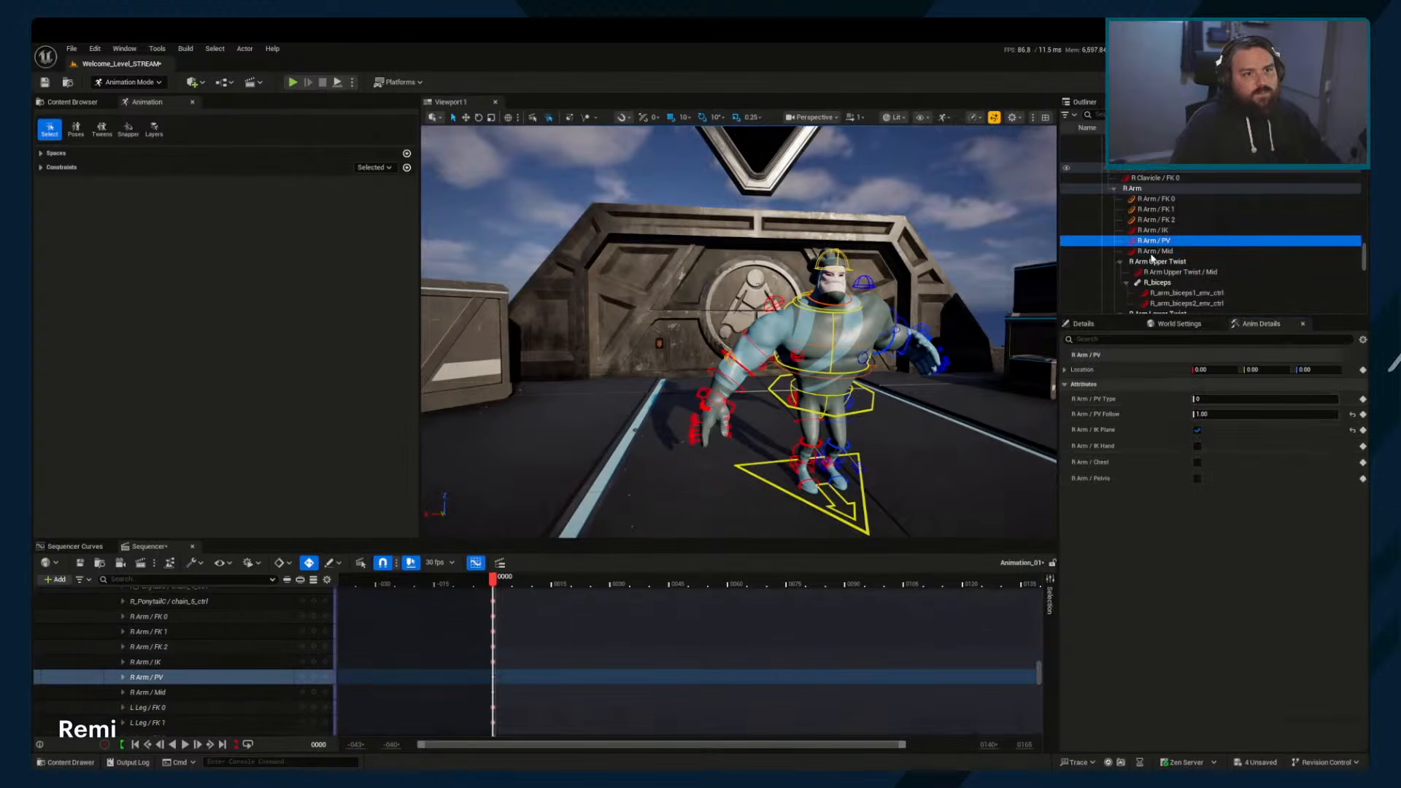
left_click(1155, 251)
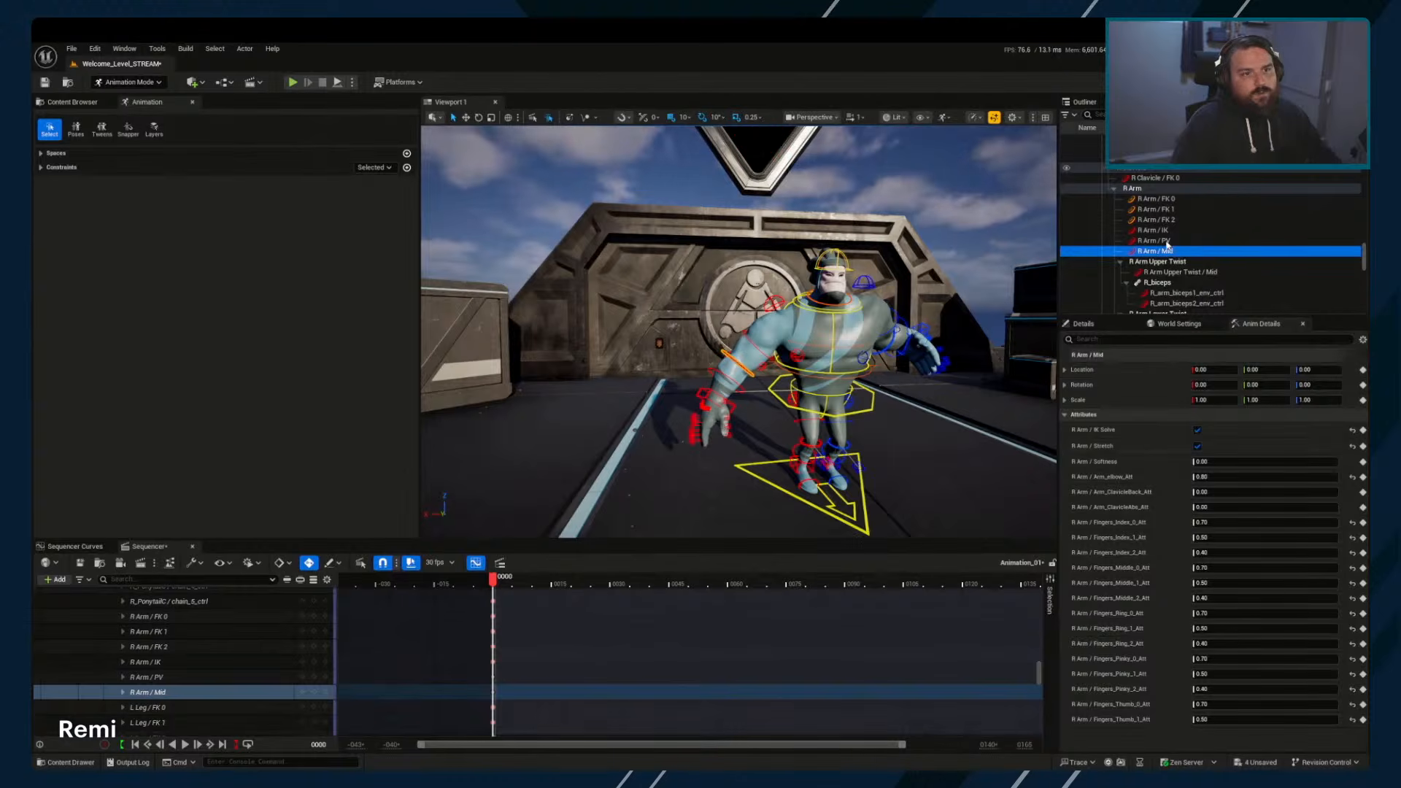
left_click(1165, 241)
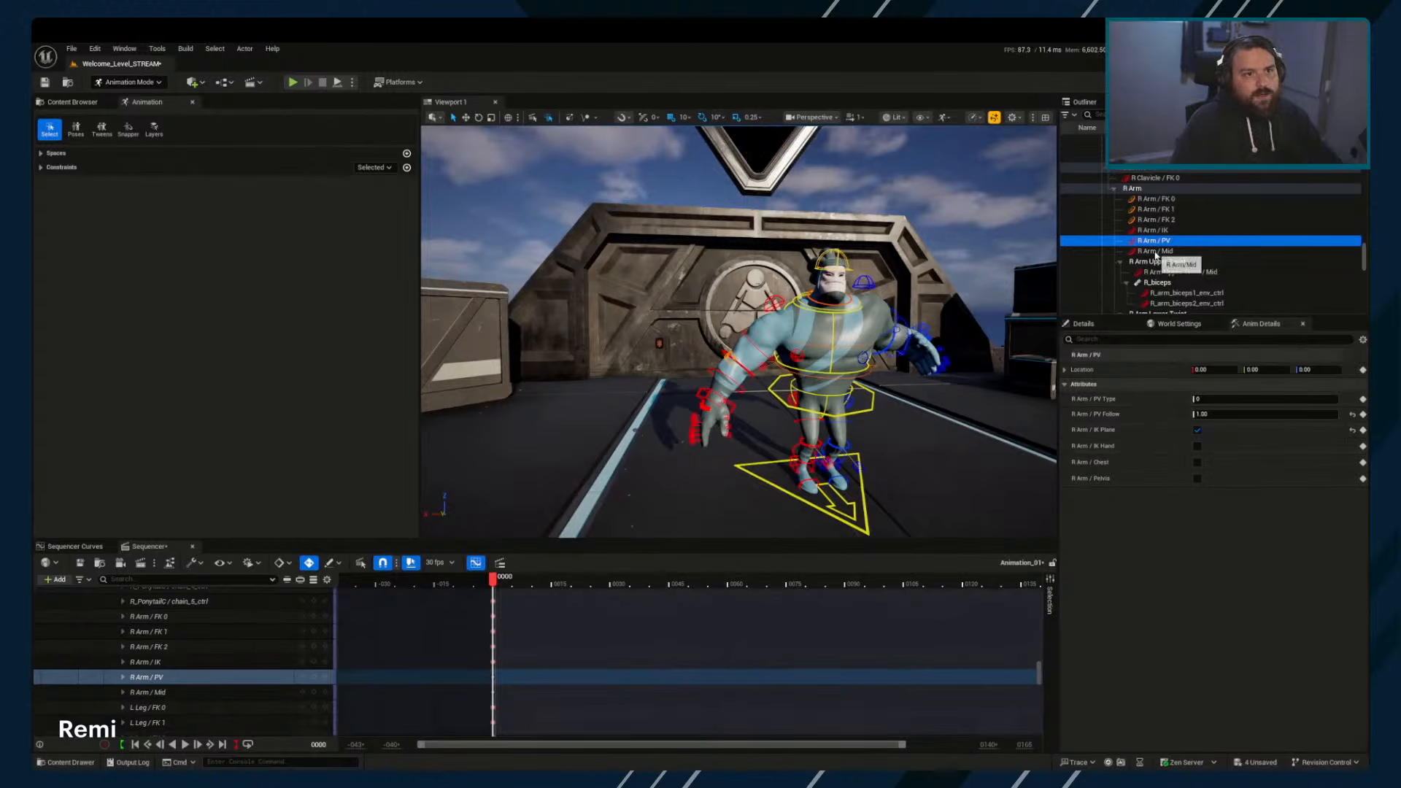
Check R Clavicle / FK 0 and the right arm FK controls, and inspect the R Arm / PV control from the character's side
left_click(1170, 179)
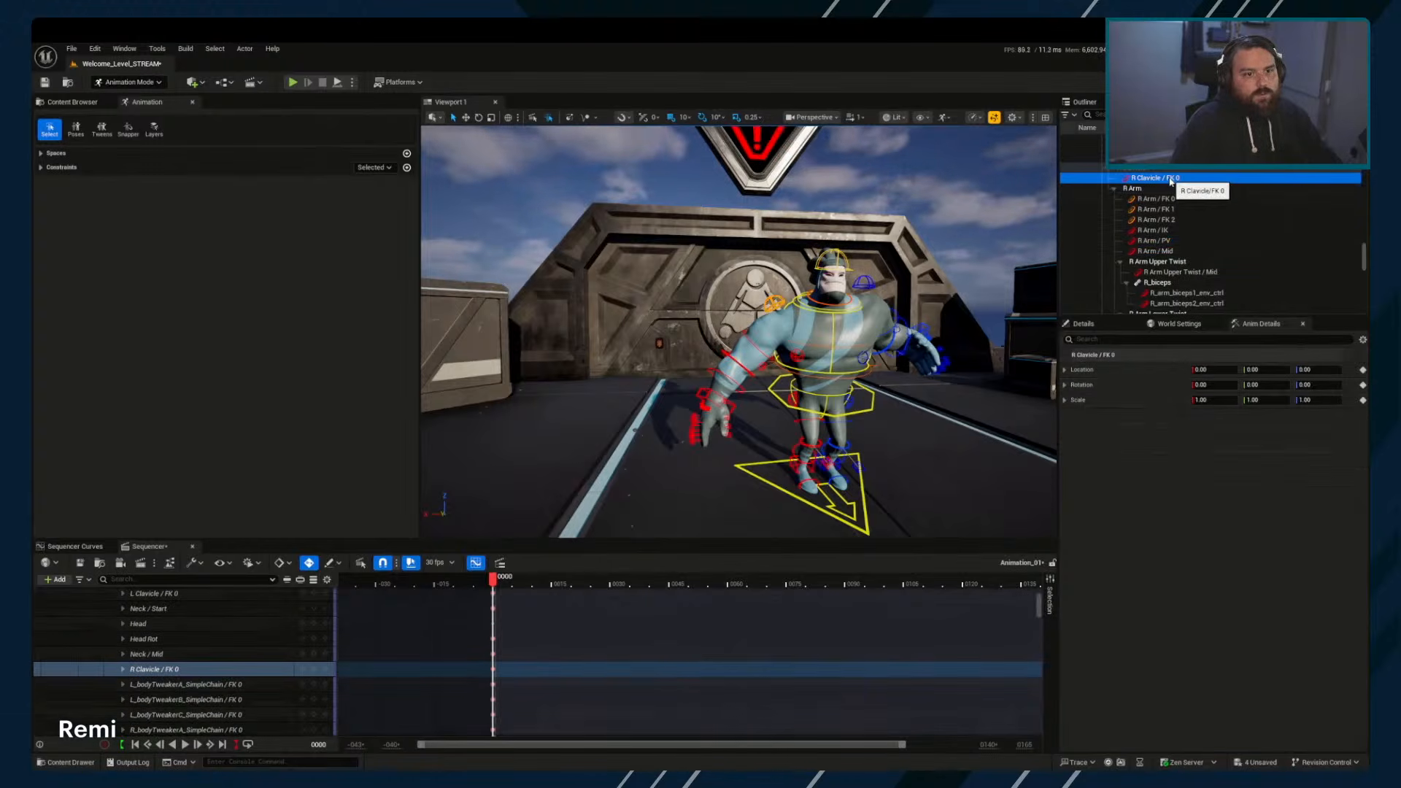
left_click(1164, 198)
left_click(1160, 219)
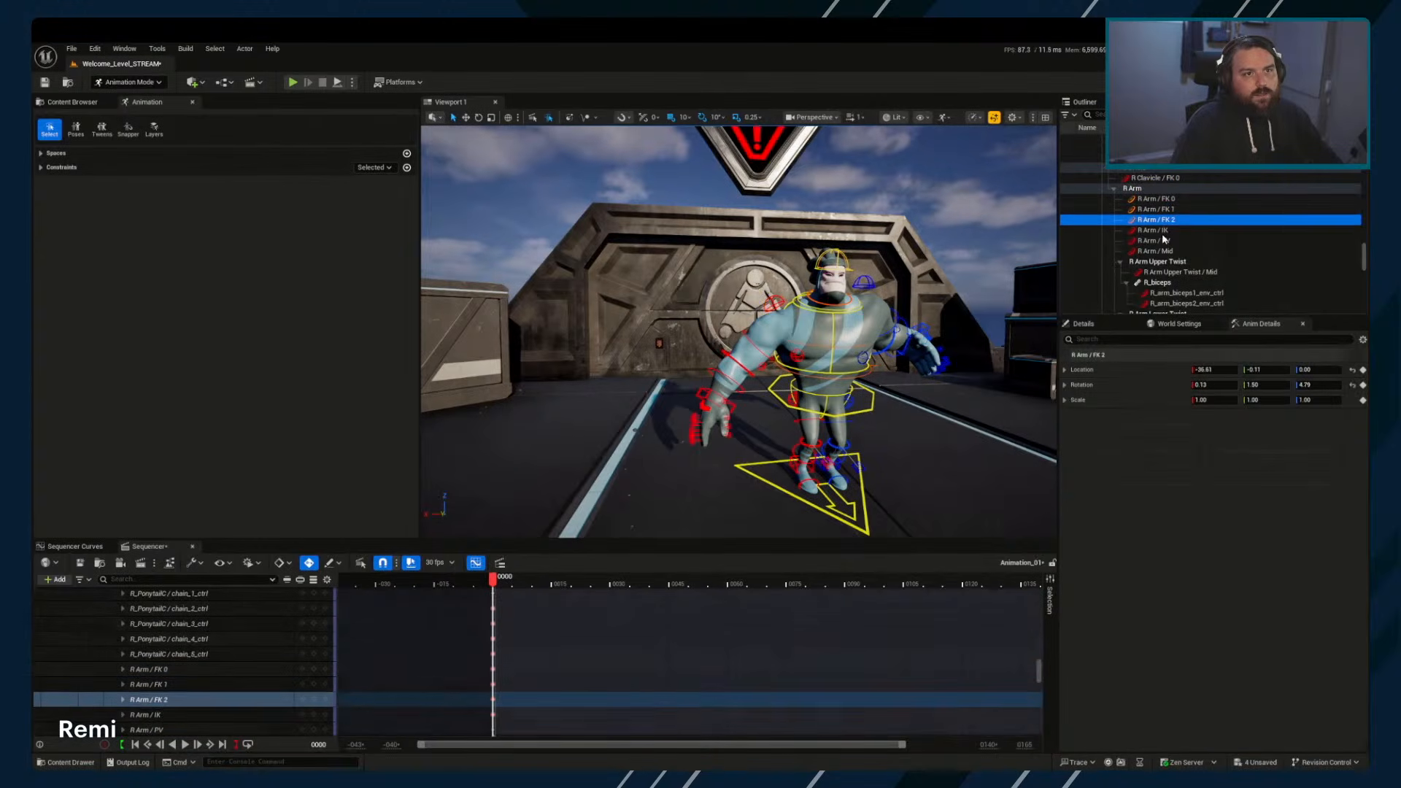
left_click(1161, 240)
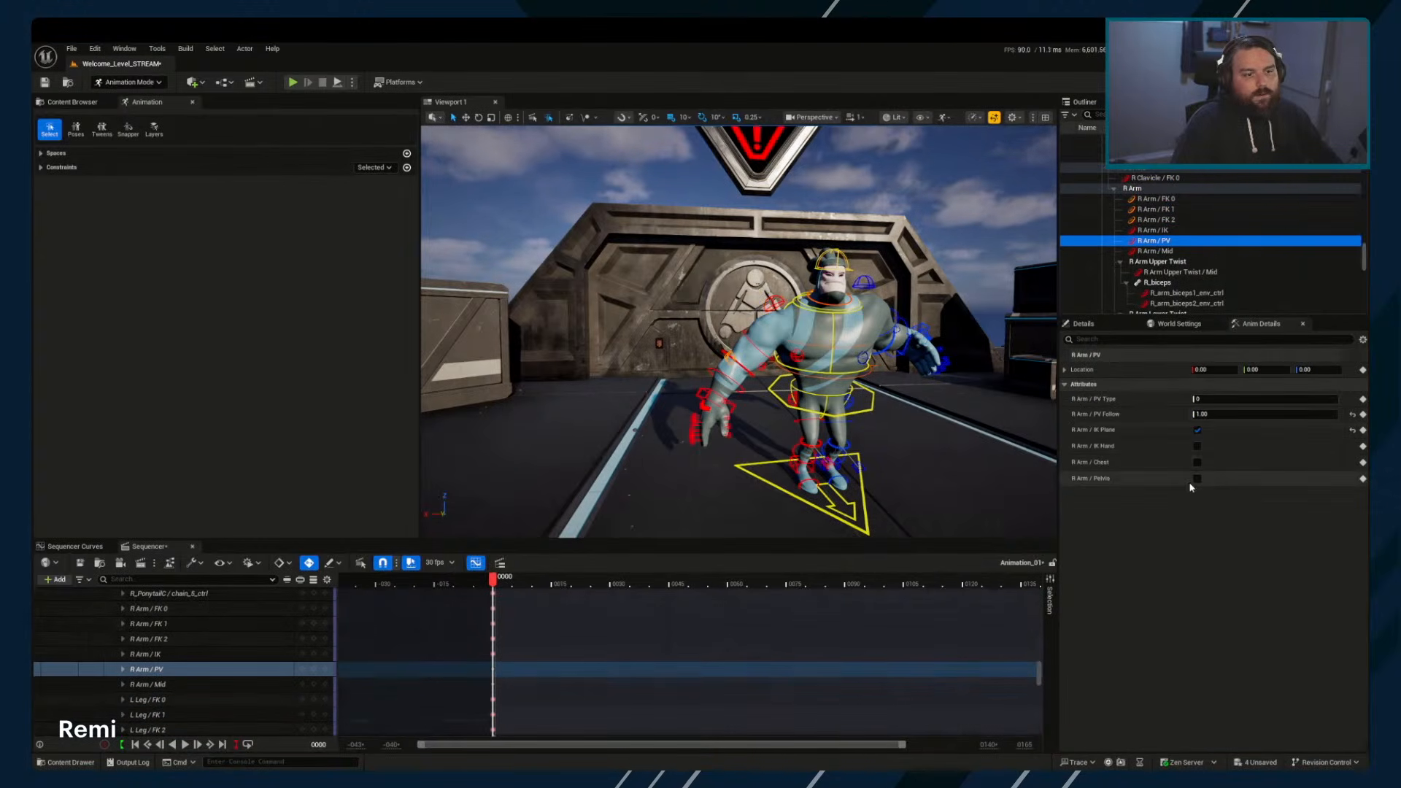
left_click_drag(764, 409, 897, 398, "alt")
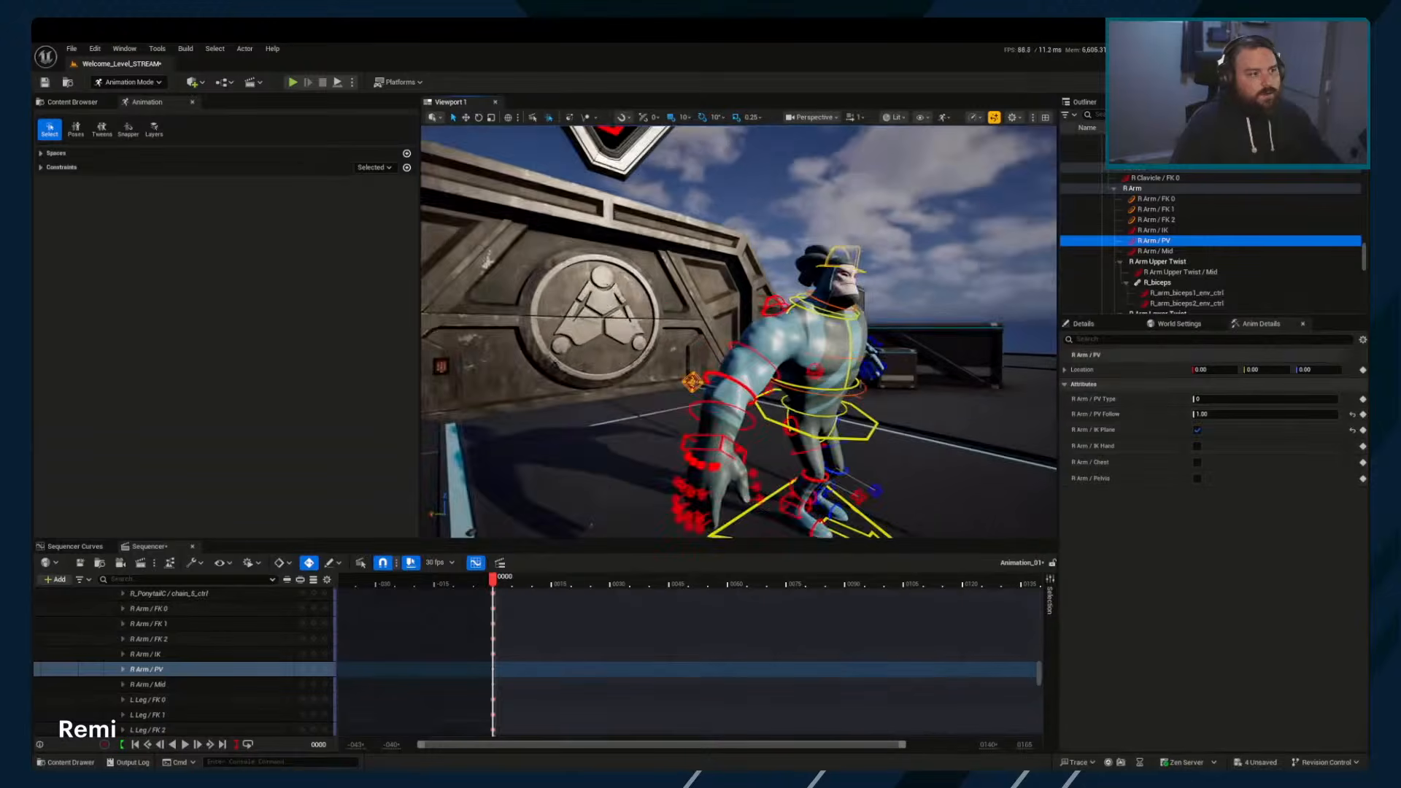
Compare the R Arm / IK and R Arm / Mid controls and their attributes on the character's right arm
left_click_drag(695, 401, 635, 401, "alt")
right_click_drag(635, 401, 695, 400, "alt")
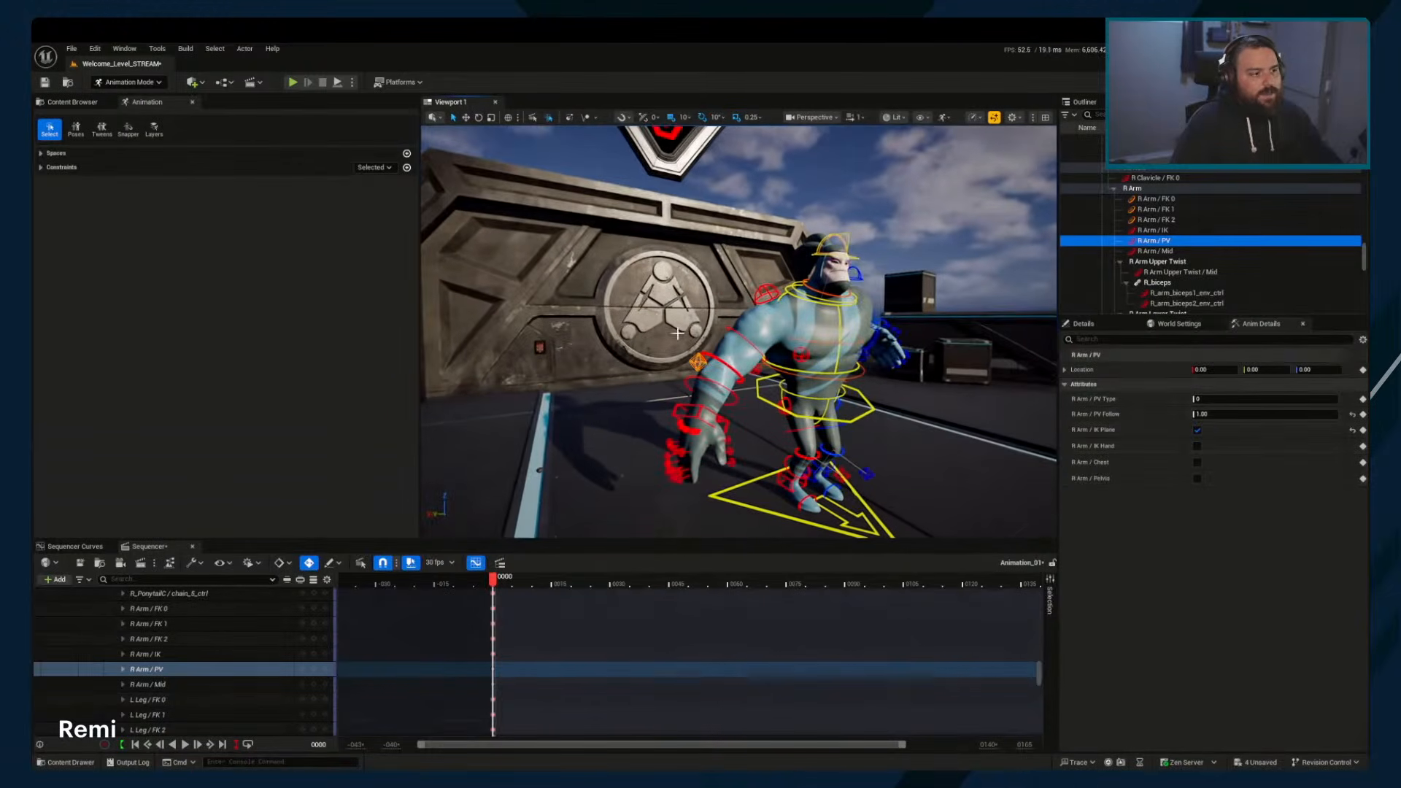
left_click(699, 413)
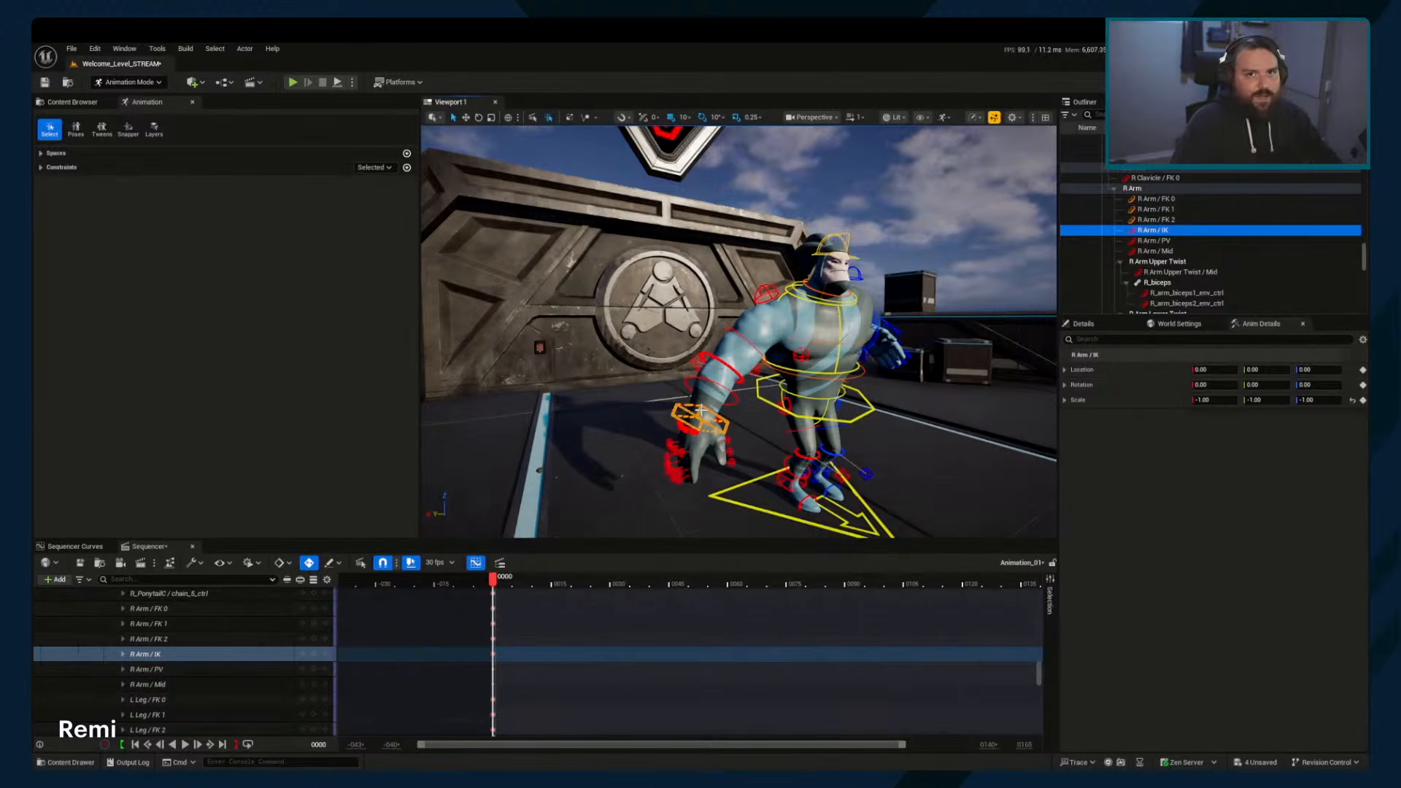
left_click(707, 356)
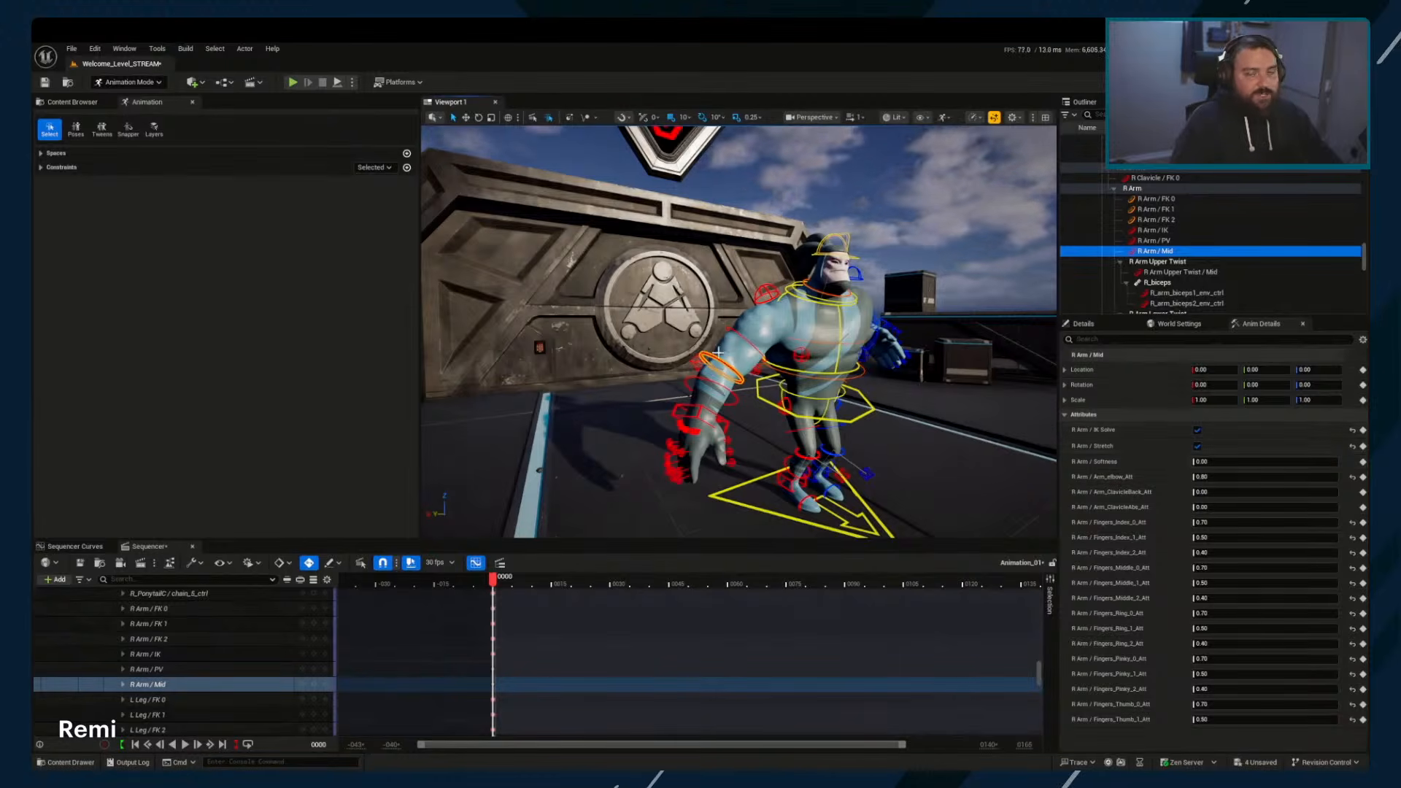
Try moving the R Arm / Mid control away from the elbow, and undo the move
key("w")
left_click_drag(723, 369, 660, 321)
key("ctrl+z")
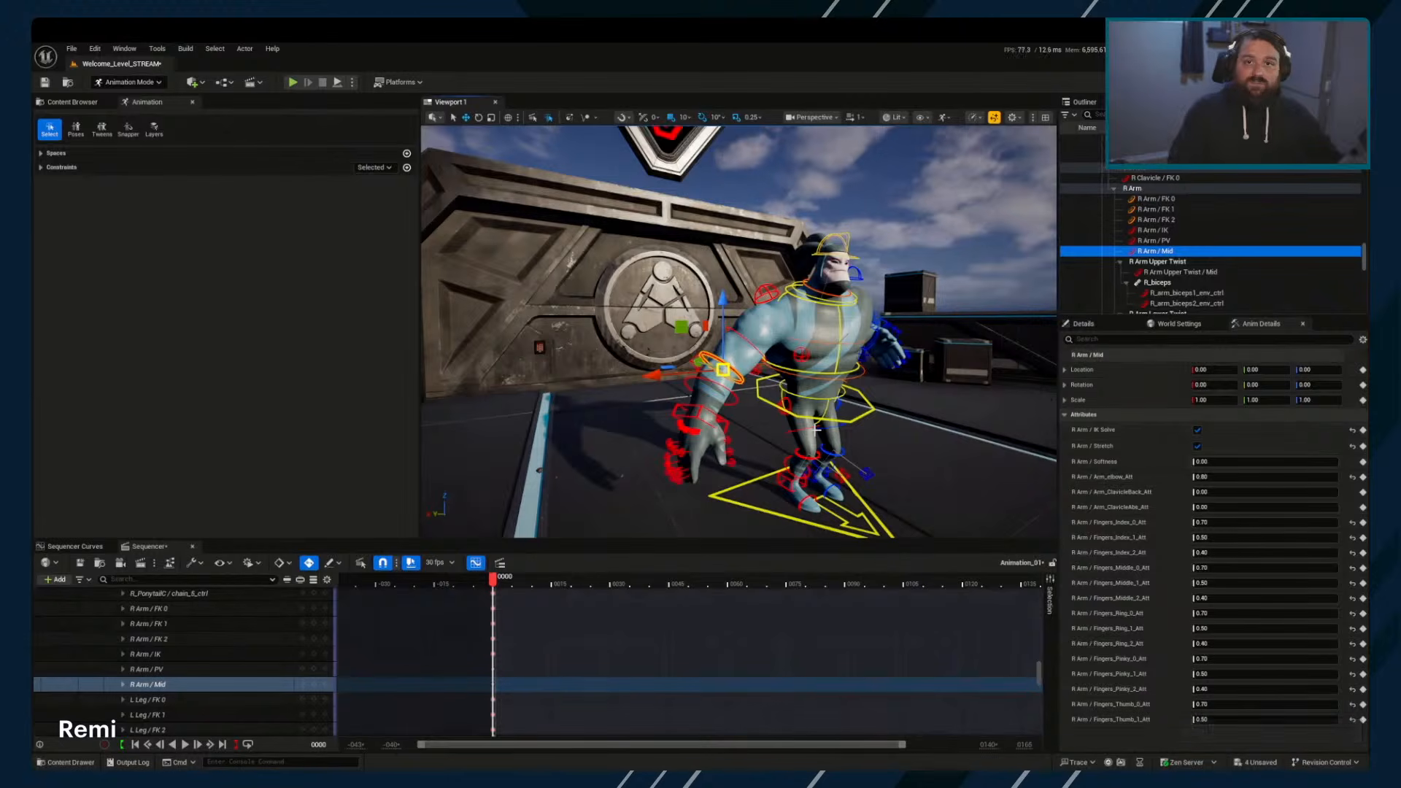
Turn off IK Solve on R Arm / Mid and rotate R Arm / FK 1 in local space to bend the forearm forward
left_click(1197, 430)
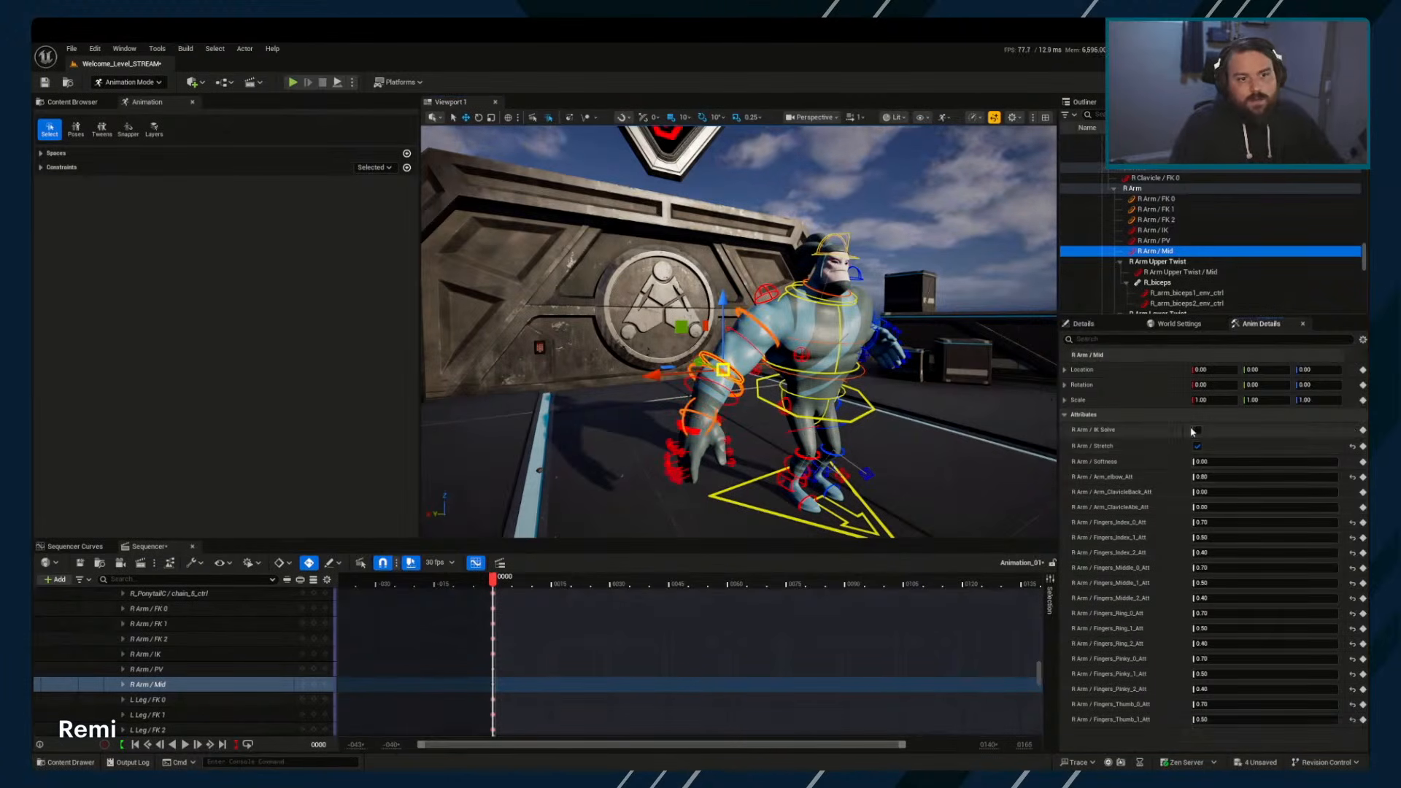
left_click(739, 388)
key("e")
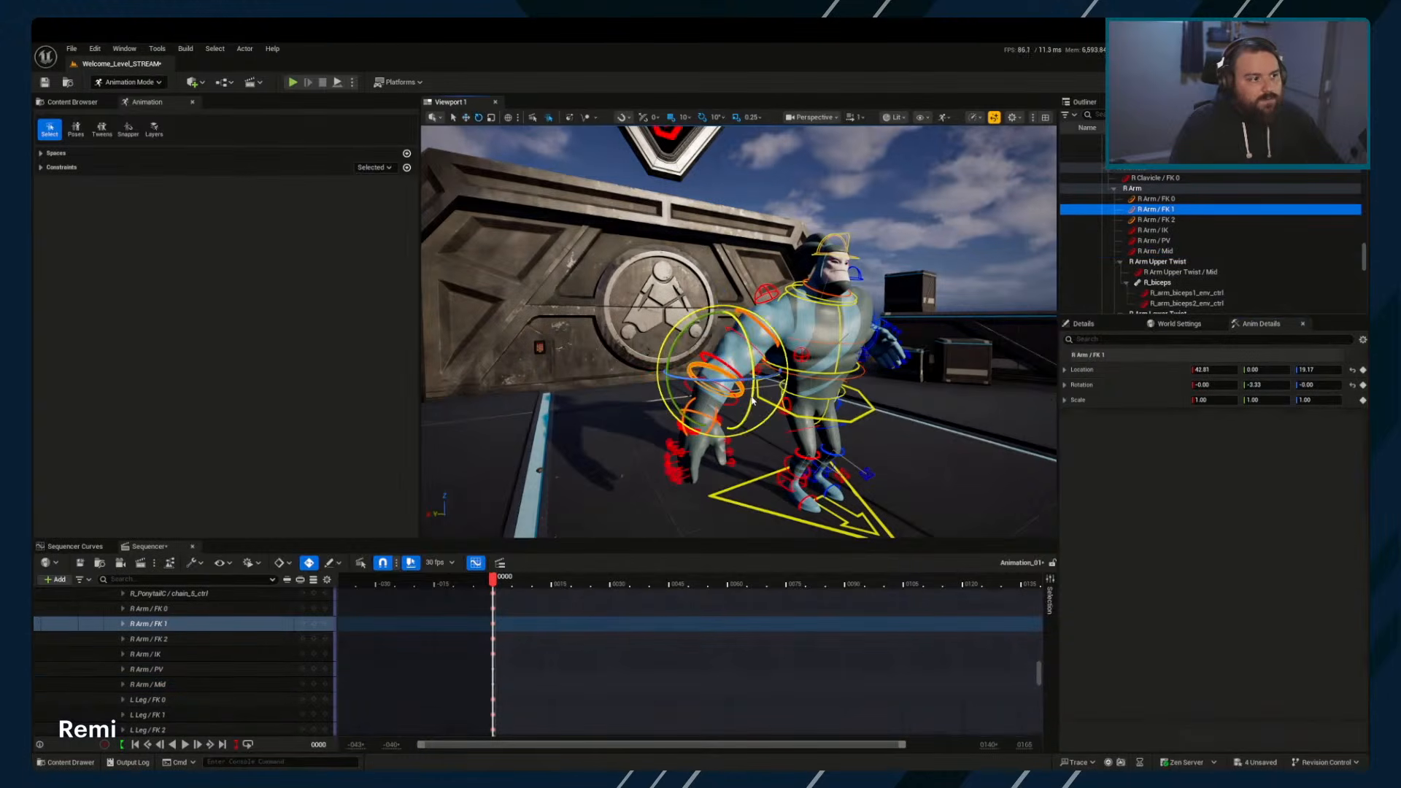
left_click(823, 119)
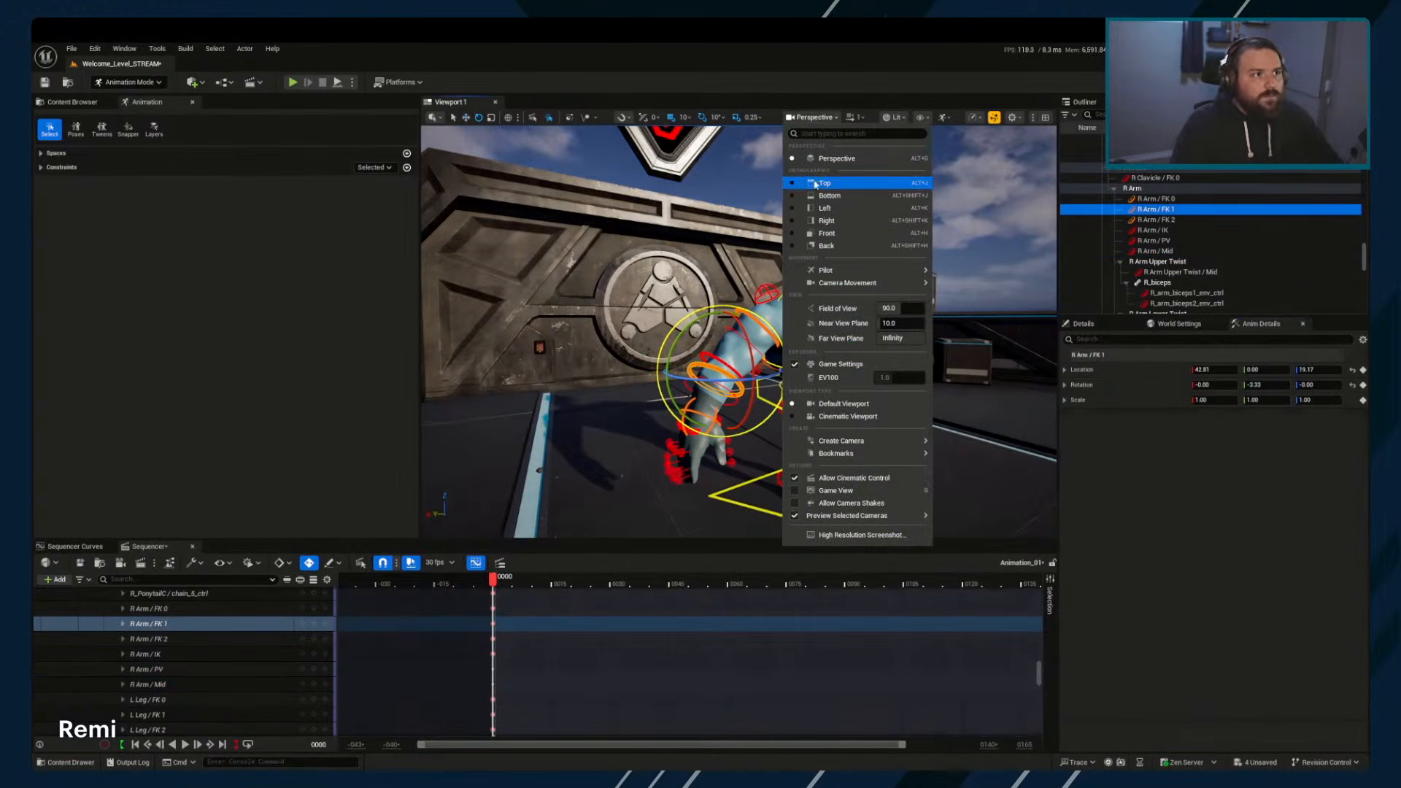
left_click(508, 118)
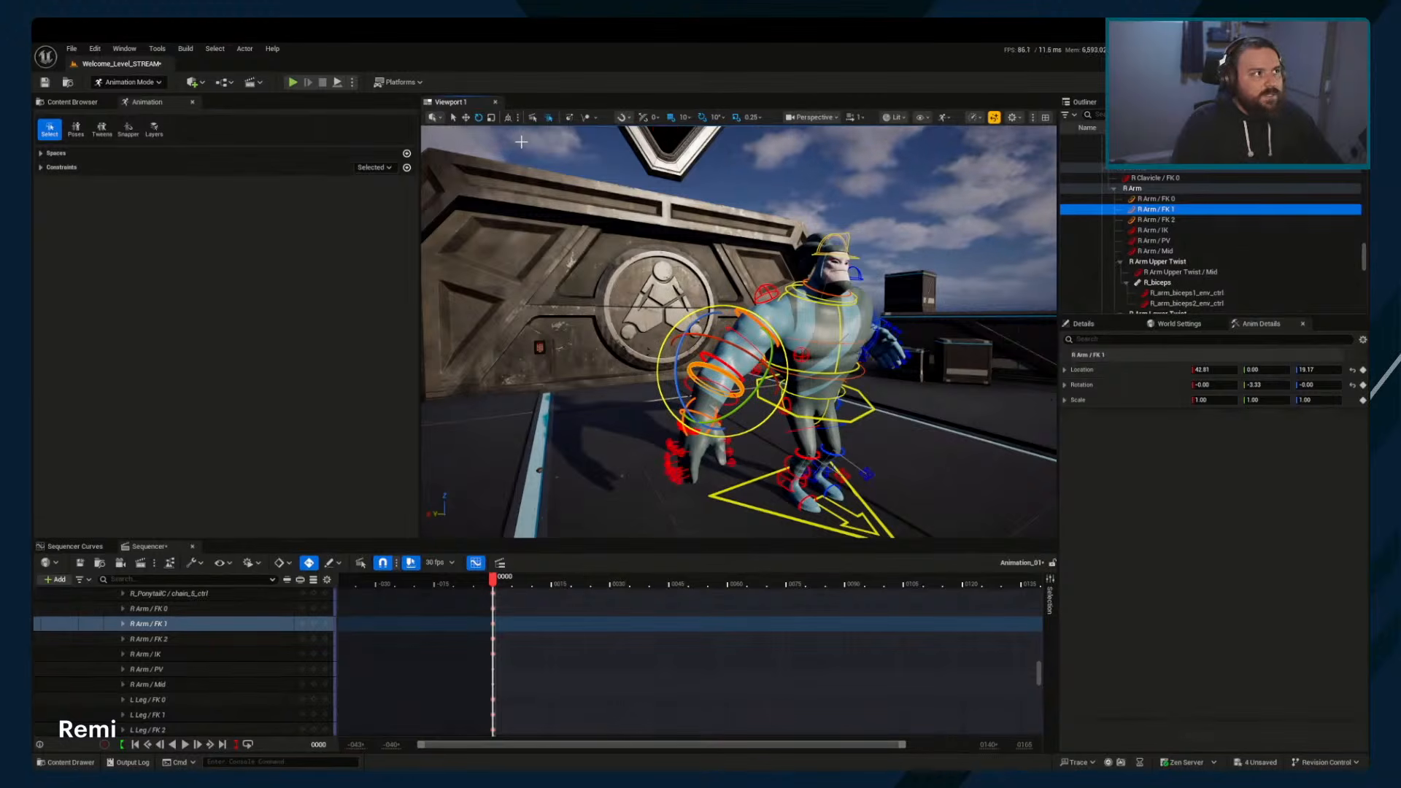
left_click_drag(752, 398, 778, 343)
Turn IK Solve back on, try moving the R Arm / IK control, and undo the move
left_click(709, 349)
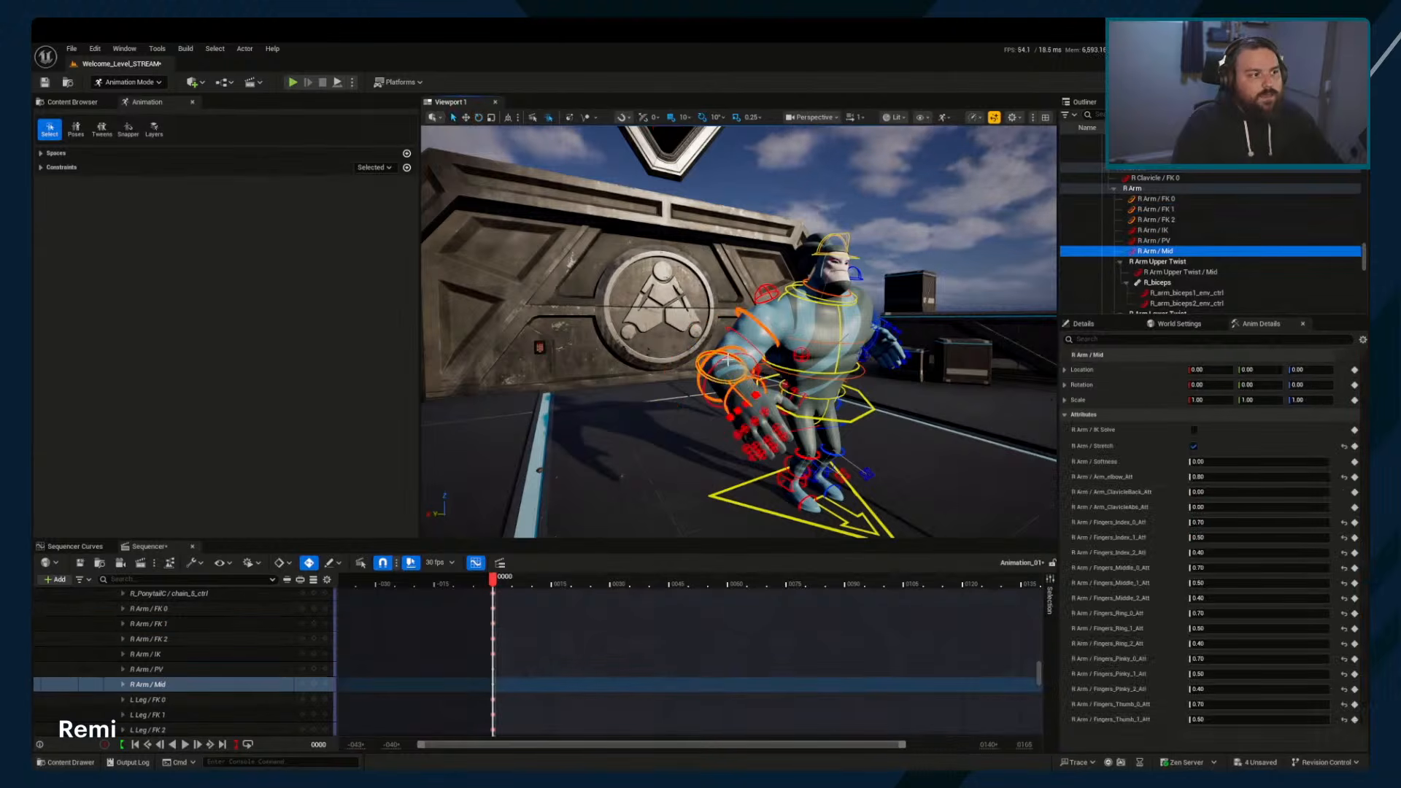
left_click(1197, 431)
left_click(708, 416)
key("w")
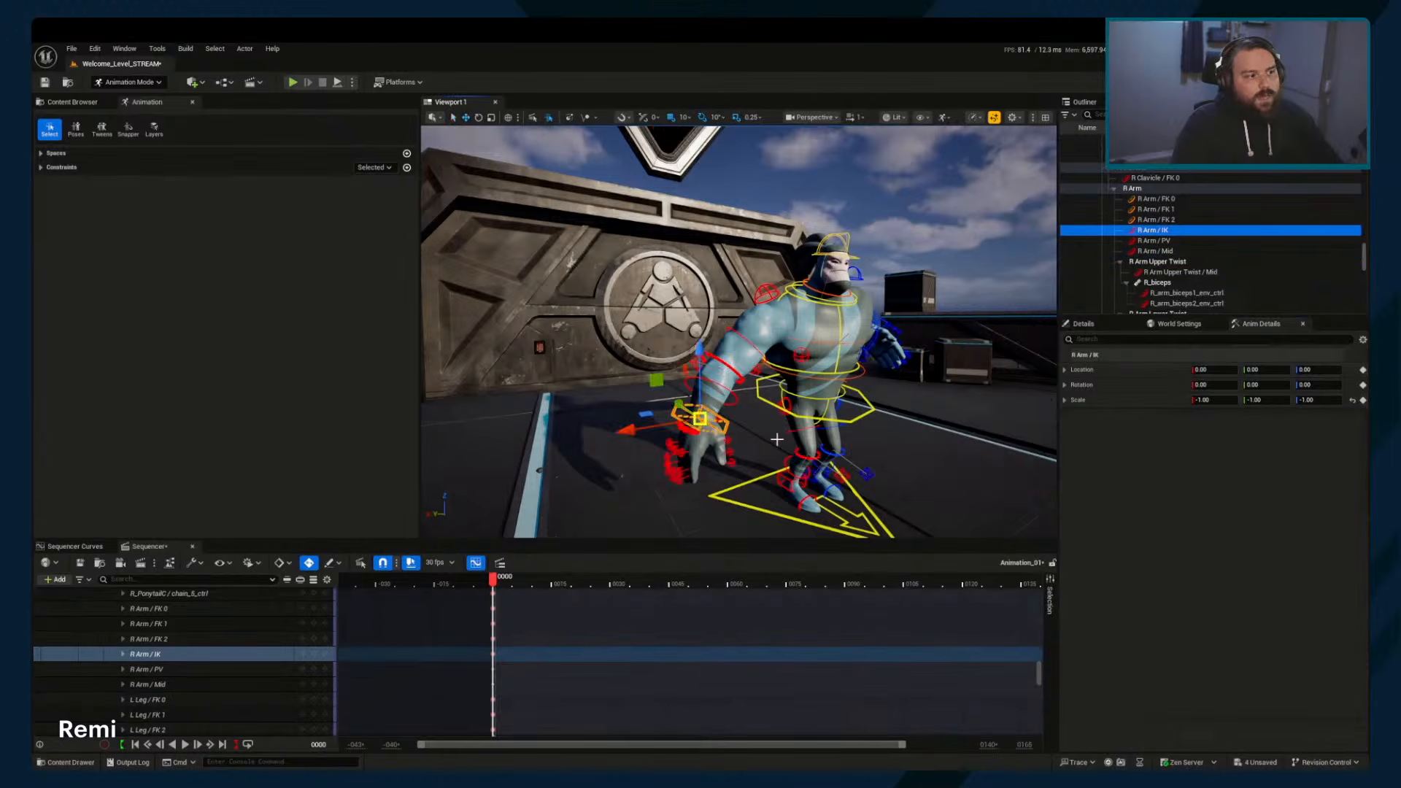
middle_click_drag(796, 443, 826, 435)
key("ctrl+z")
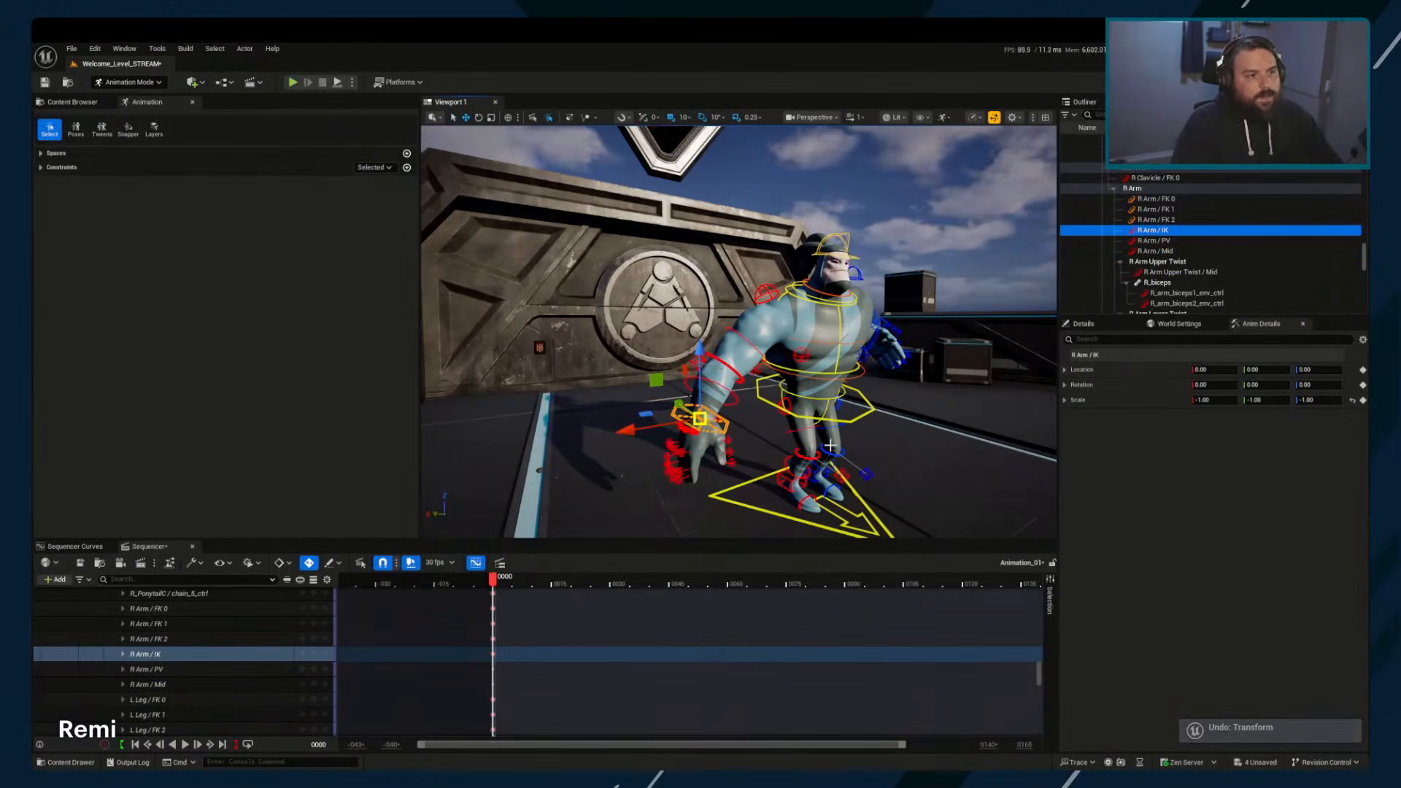
Move the playhead to frame 1 and undo the reactivation of IK Solve on R Arm / Mid
mouse_move(494, 578)
left_mouse_down()
mouse_move(541, 580)
mouse_move(502, 580)
left_mouse_up()
key("ctrl+z")
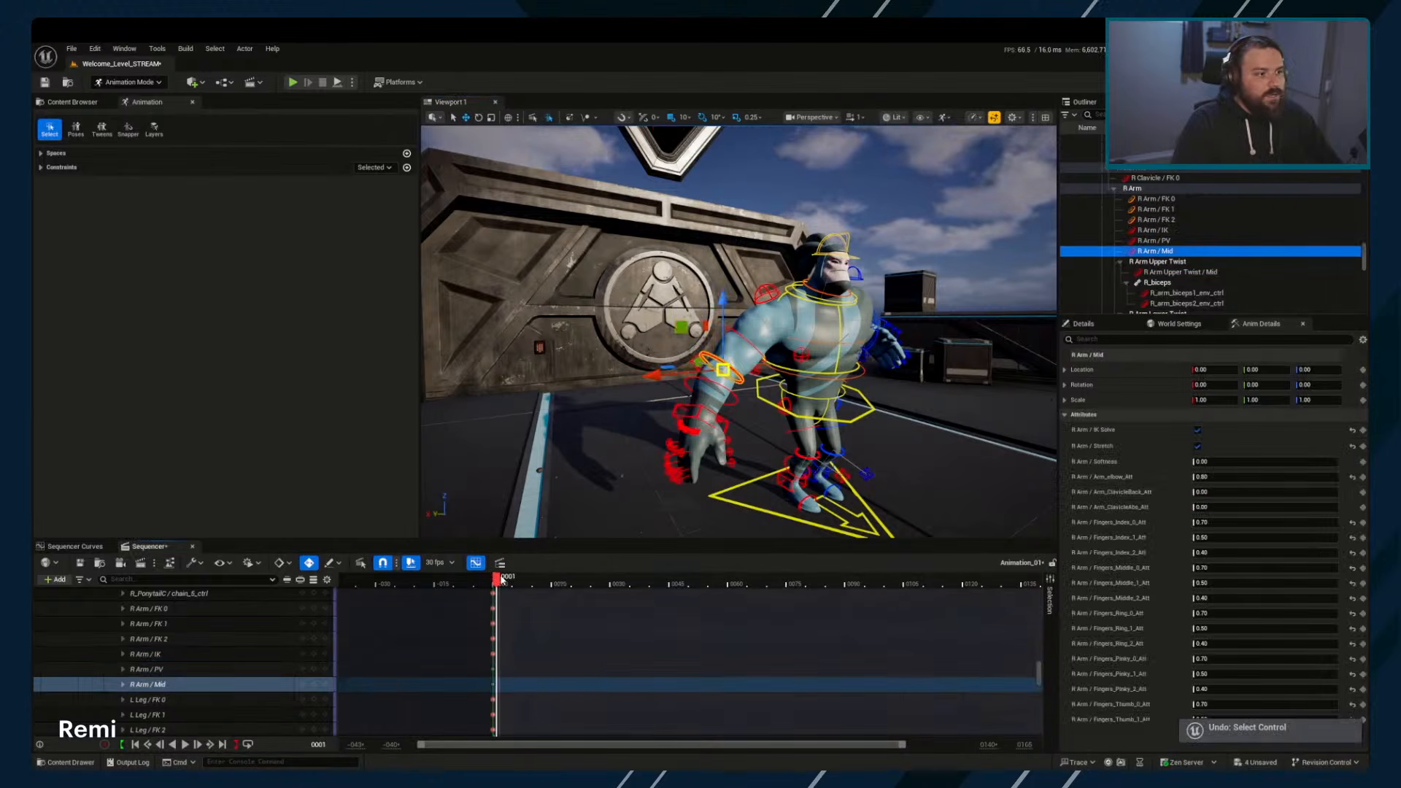
key("ctrl+z")
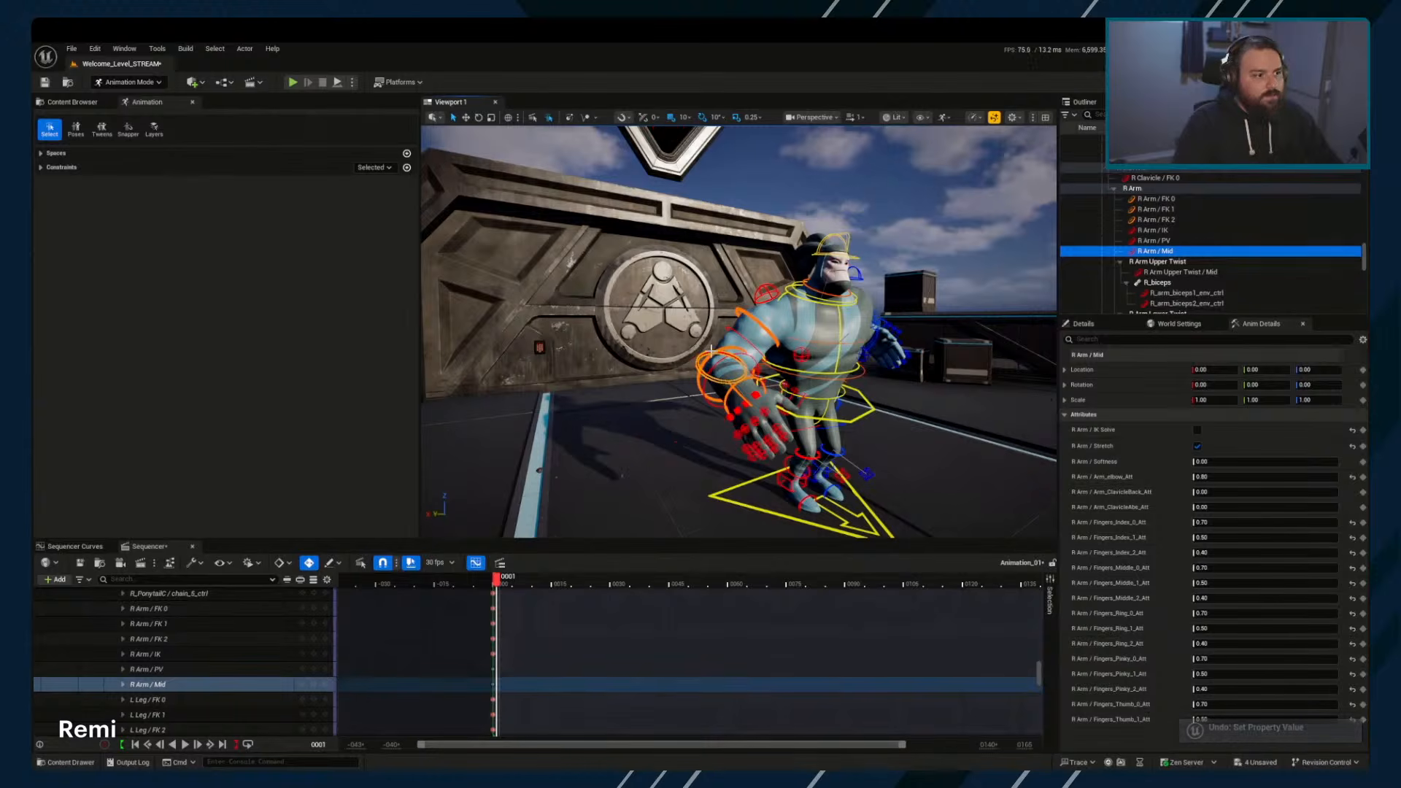
Key the right arm controls from FK 0 through Mid at frame 1 and turn on IK Solve on R Arm / Mid
mouse_move(737, 350)
right_mouse_down()
mouse_move(861, 347)
mouse_move(744, 343)
mouse_move(777, 350)
mouse_move(730, 368)
right_mouse_up()
scroll(766, 347, "down", 1)
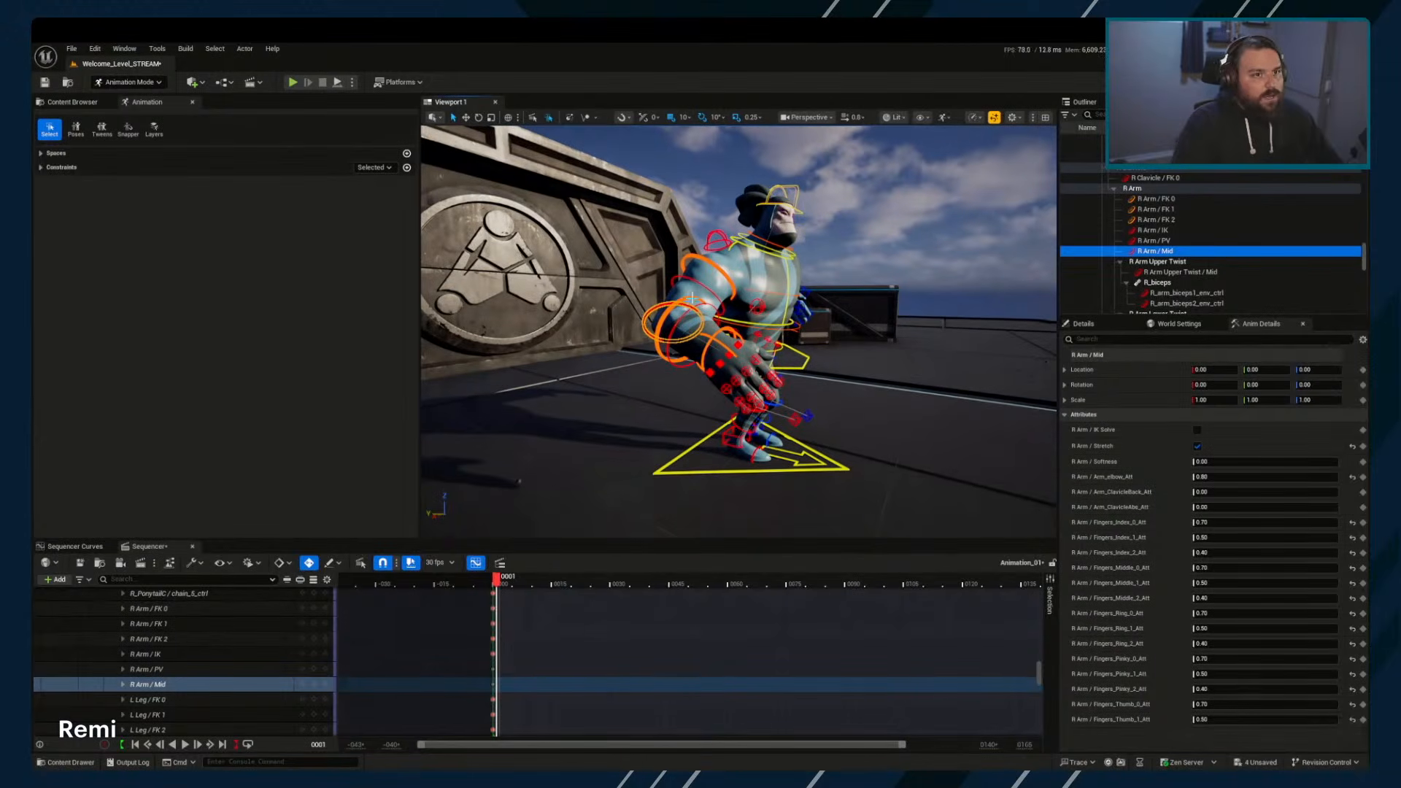
key("Up")
key("Up")
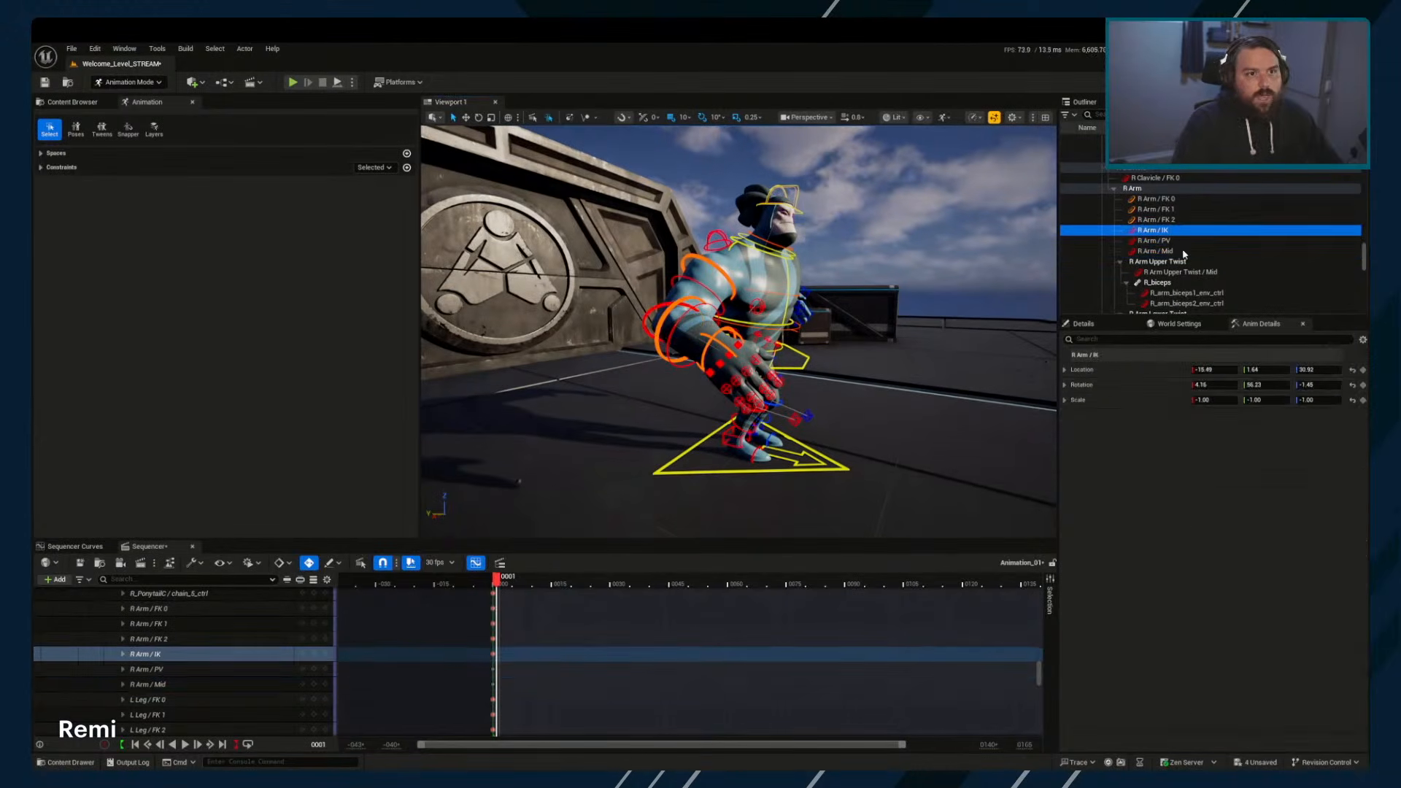
left_click(1175, 241, "ctrl")
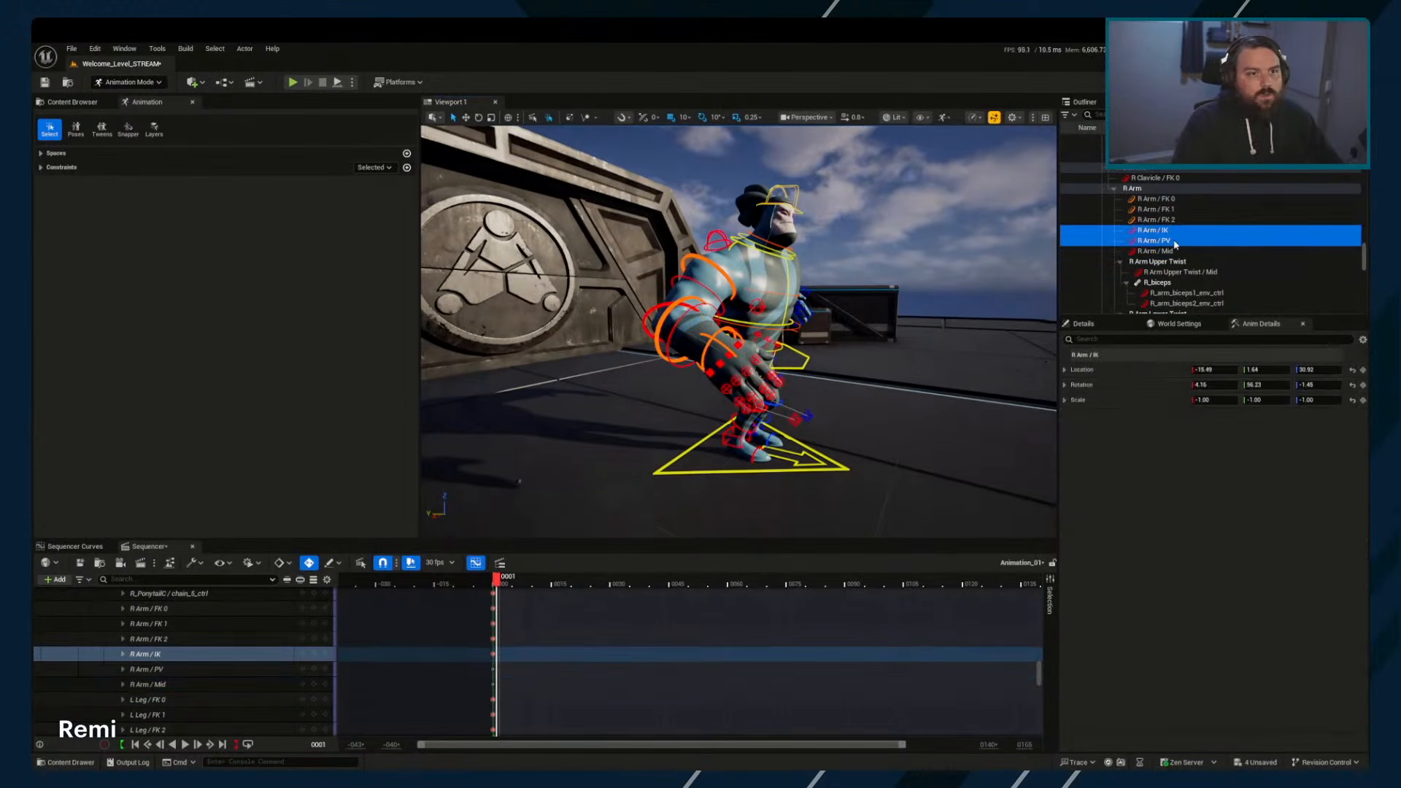
left_click(1177, 198)
left_click(1168, 251, "shift")
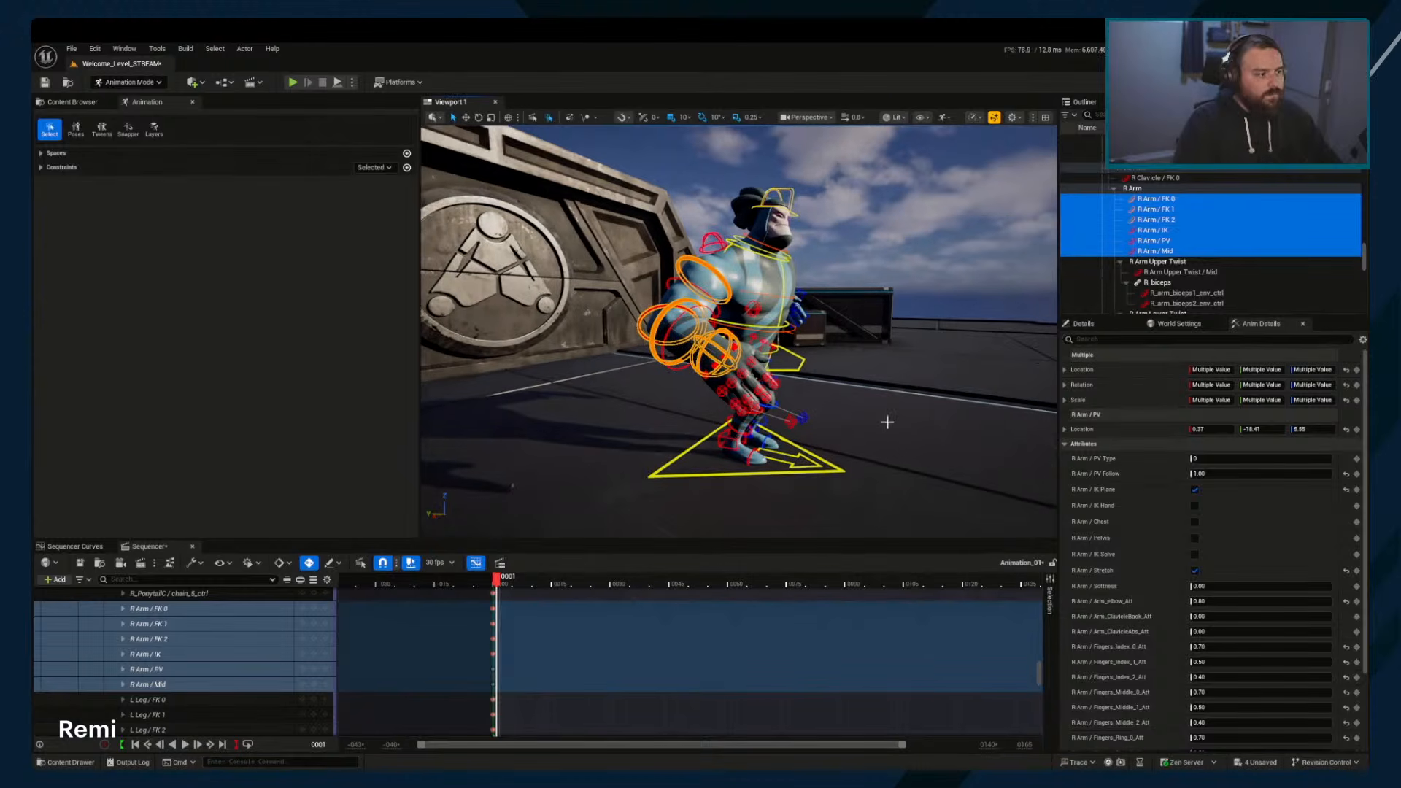
right_click_drag(885, 420, 853, 406)
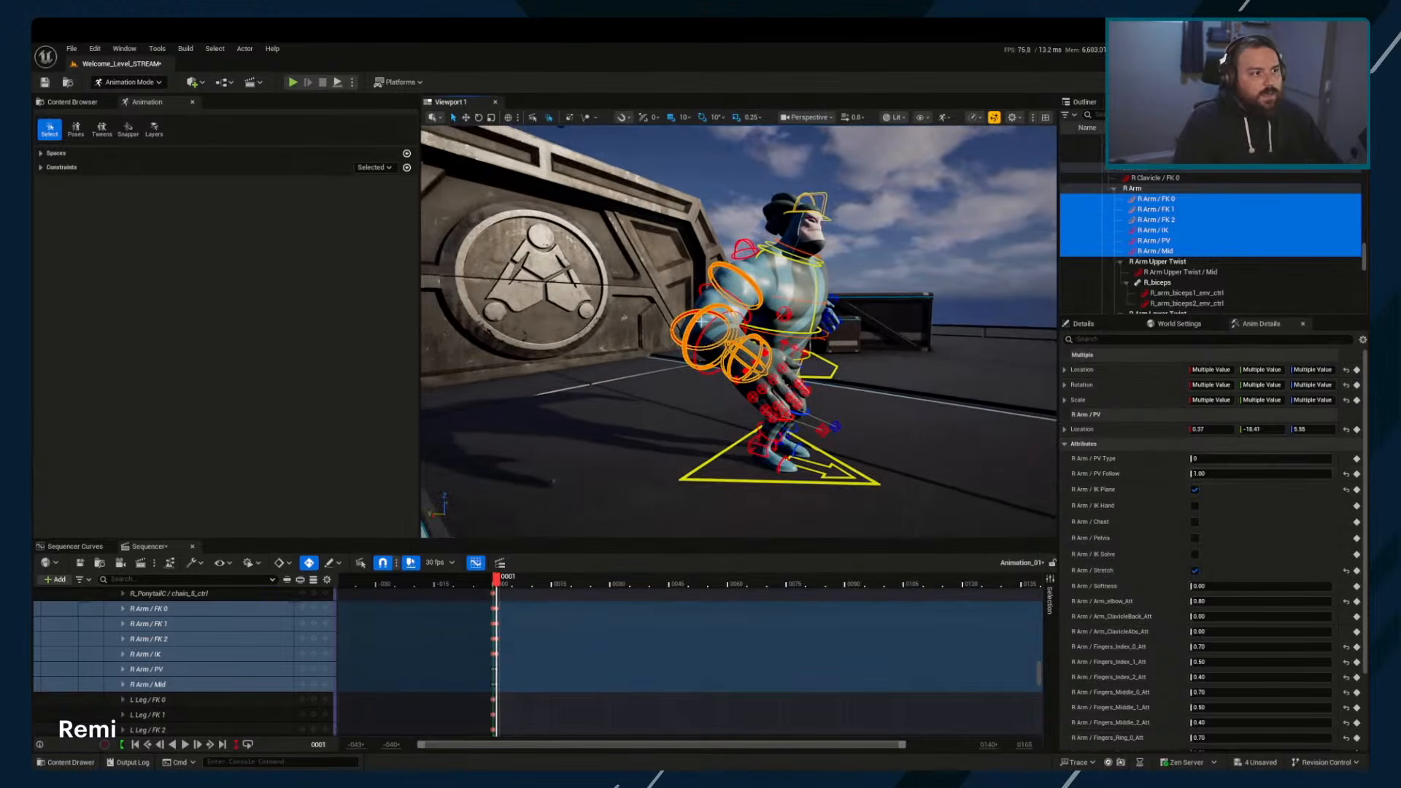
left_click(687, 313)
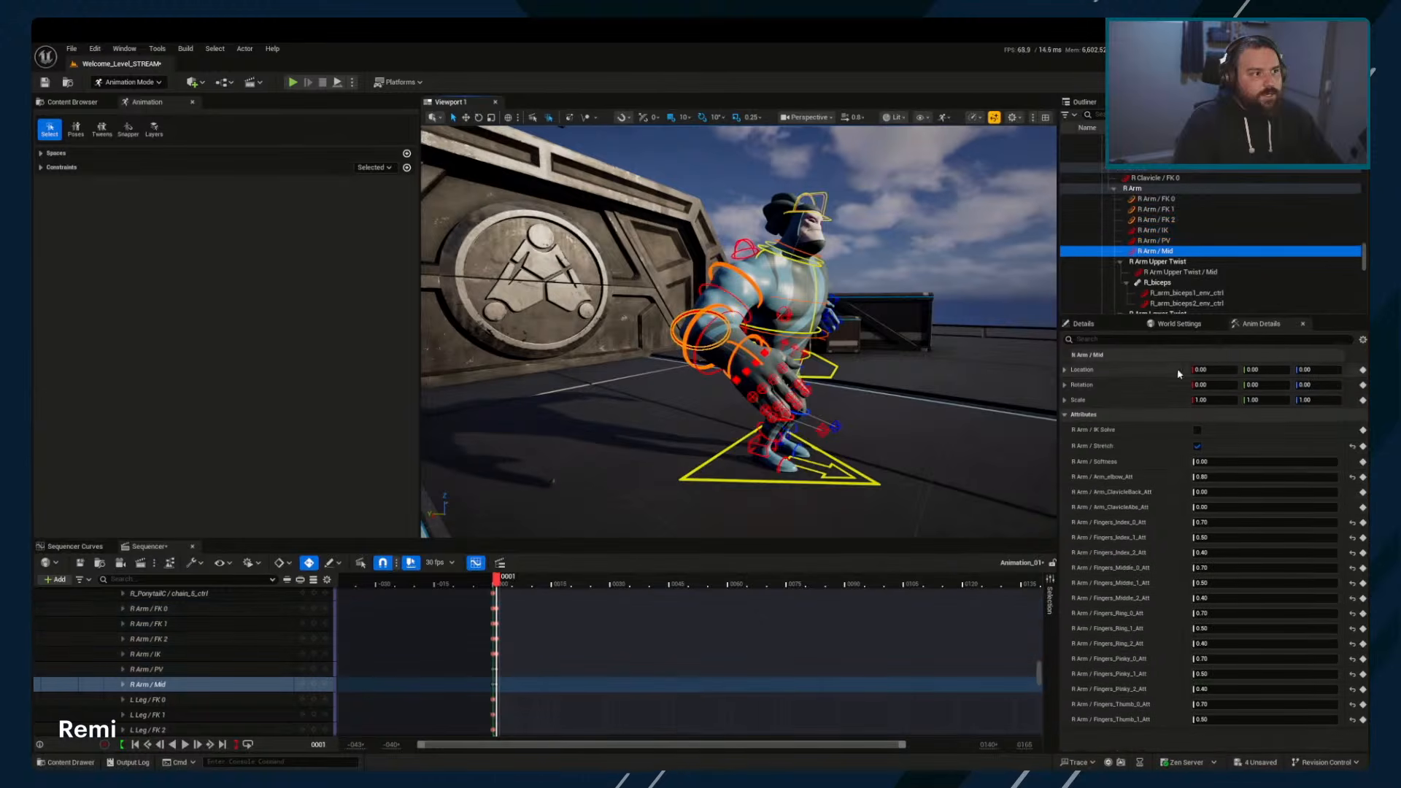
left_click(1198, 431)
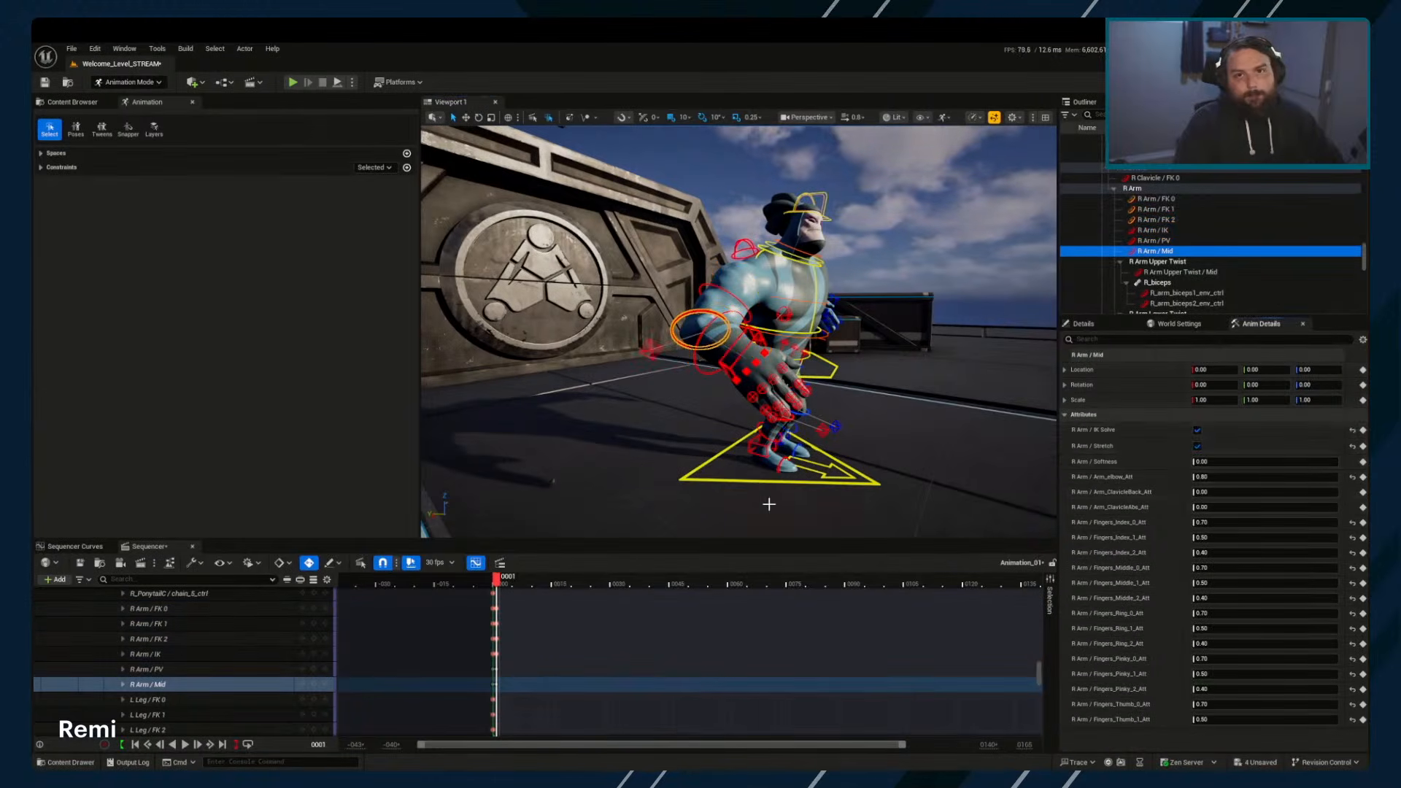
At frame 0, turn off IK Solve on R Arm / Mid and check the right arm controls from FK 0 through Mid
left_click(494, 584)
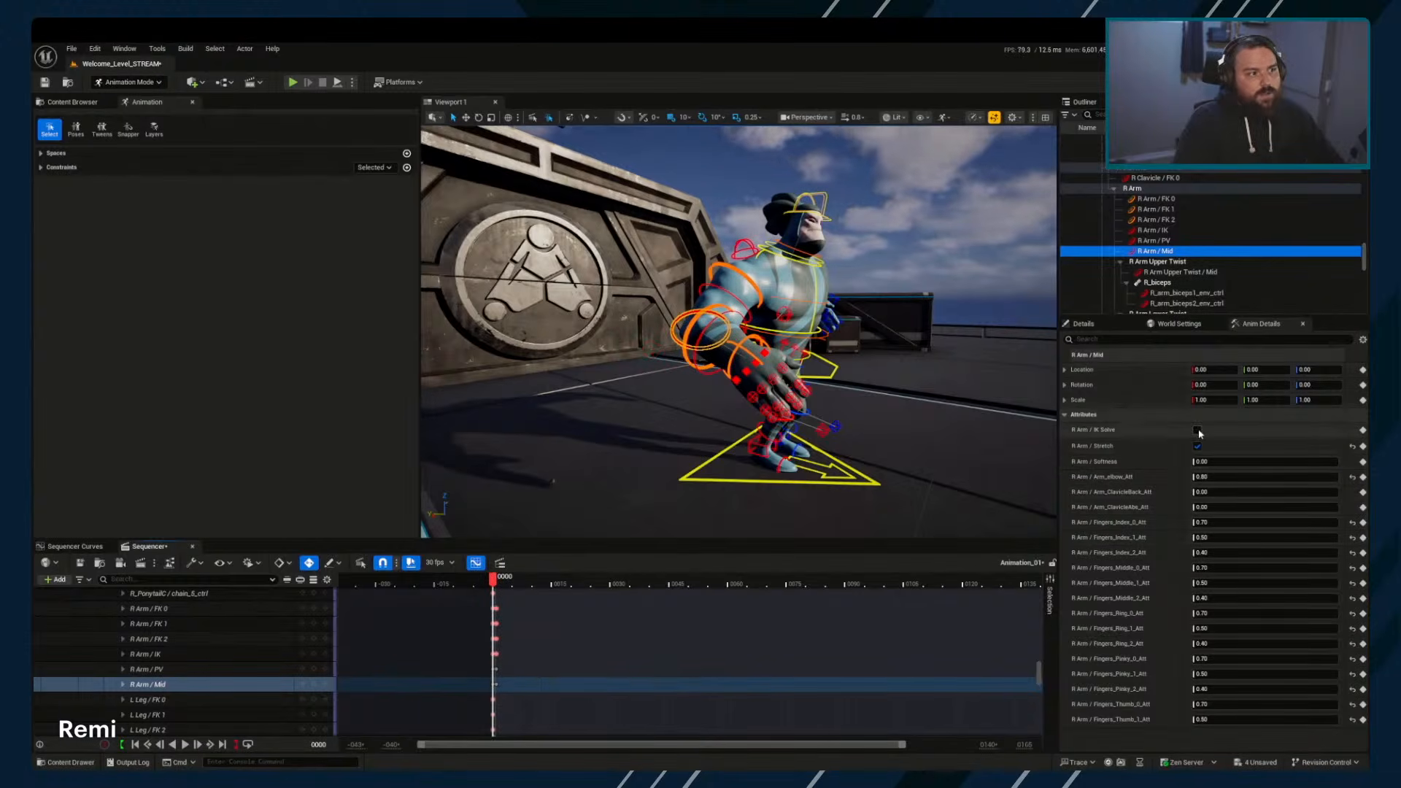
left_click(1157, 198)
left_click(1156, 251, "shift")
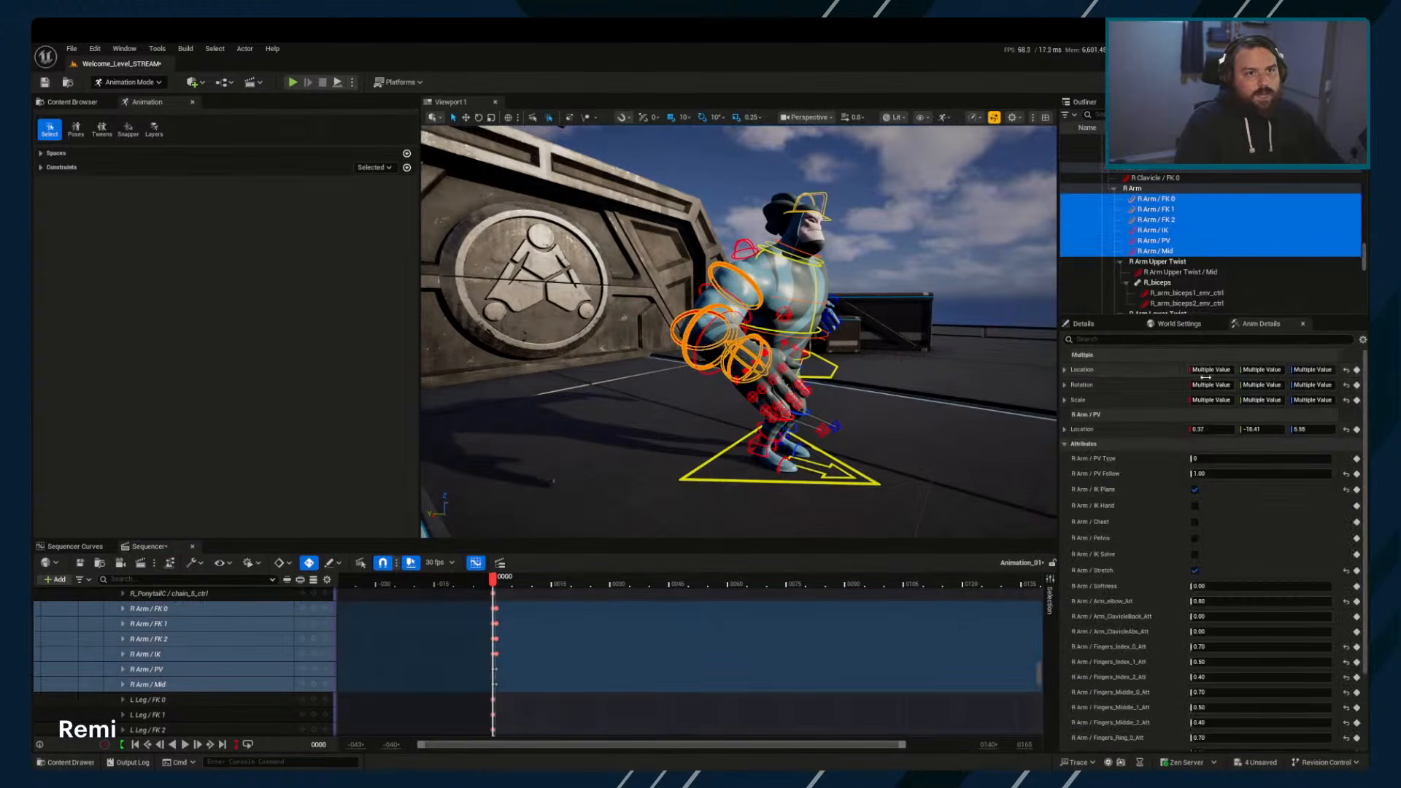
left_click(1195, 490)
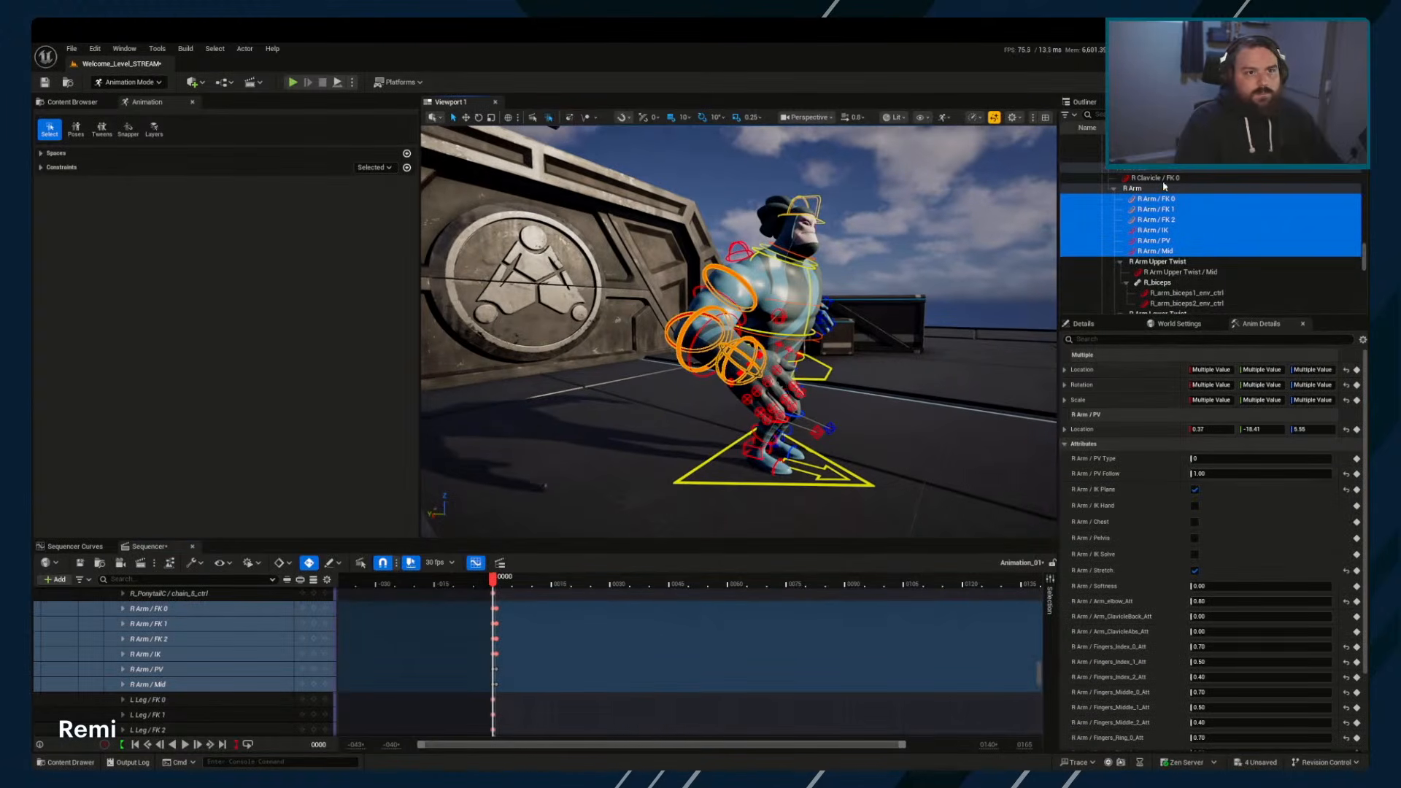
left_click(746, 313)
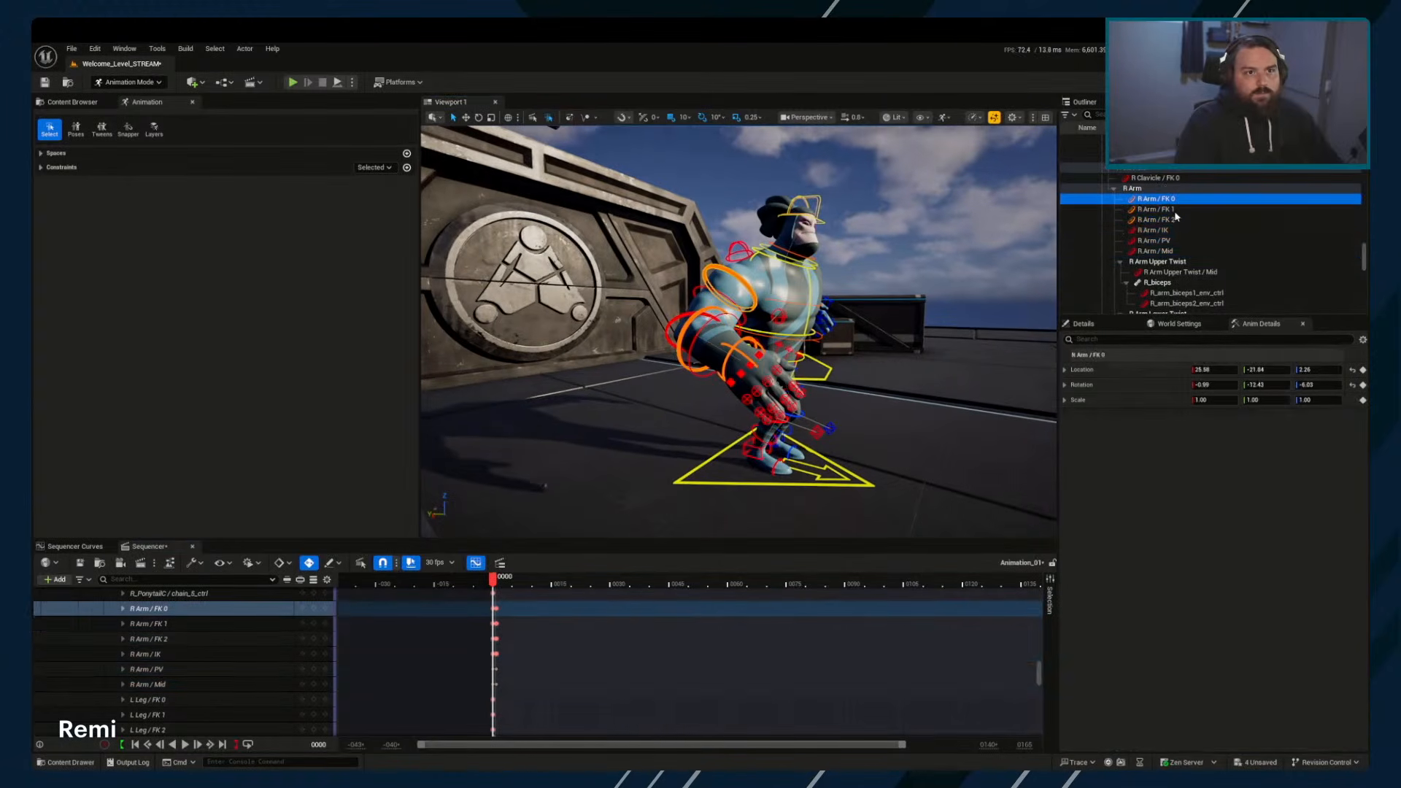
left_click(682, 319)
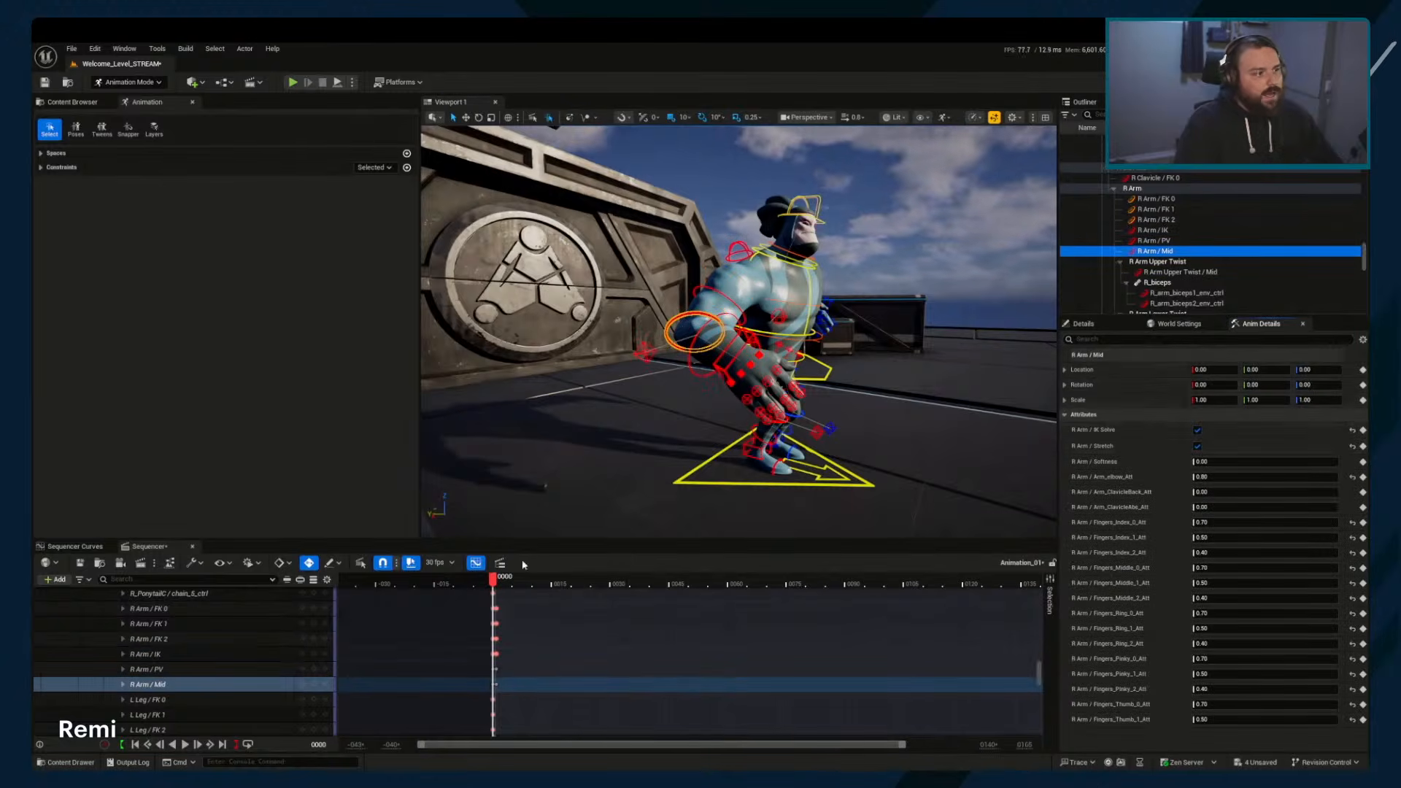
left_click(1198, 430)
Collapse the Beta_CtrlRig track, move its frame 1 keys to frame 9, and place the playhead at frame 10
left_click_drag(494, 581, 527, 575)
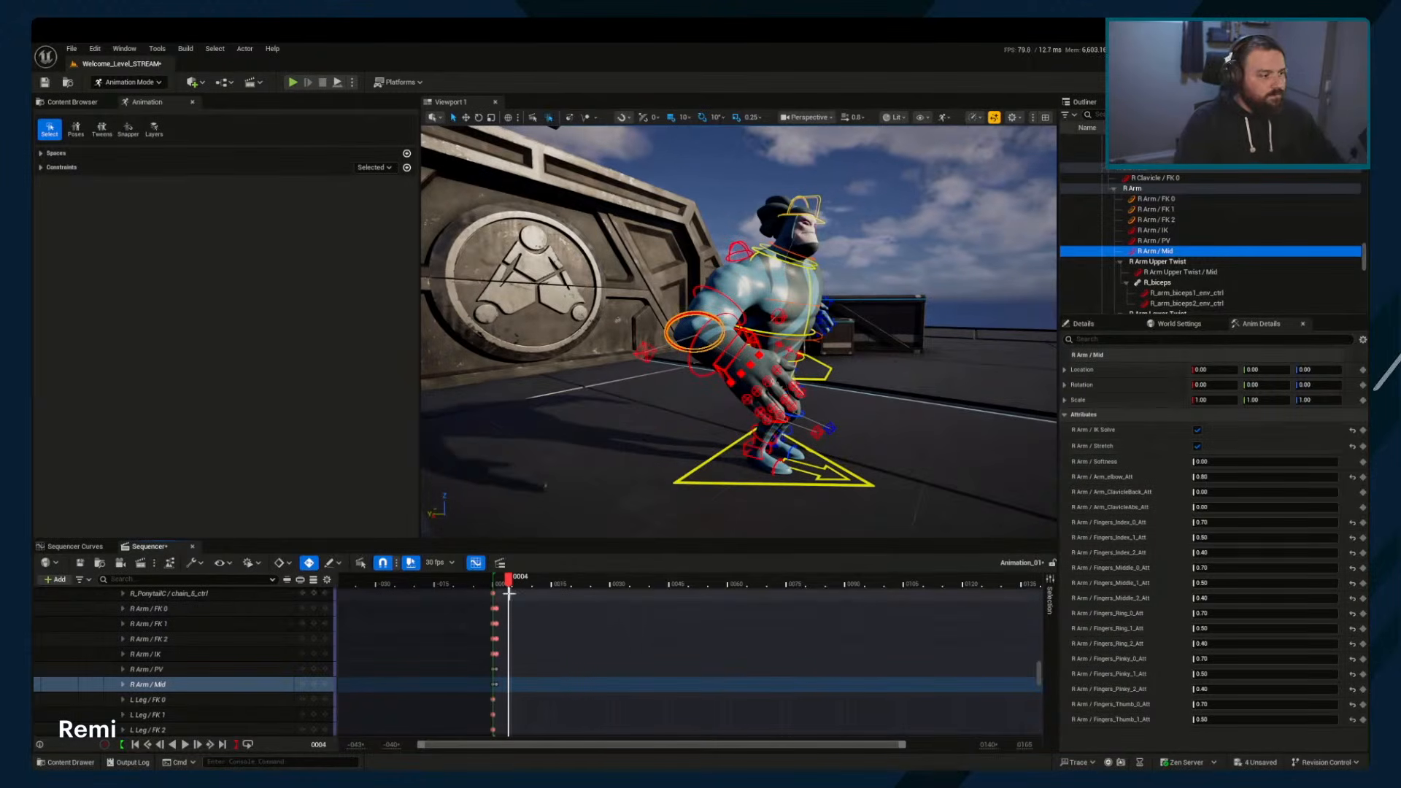
scroll(526, 631, "up", 6)
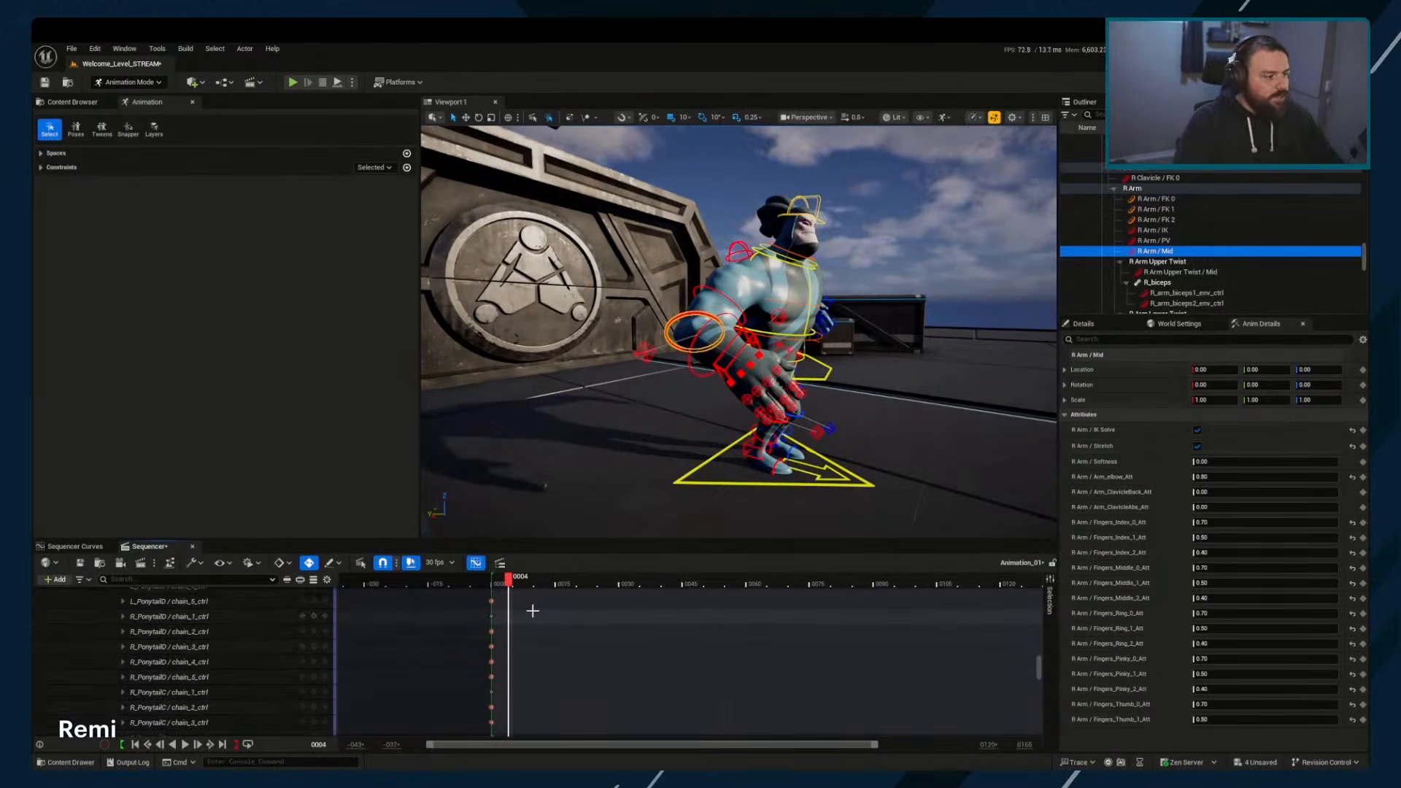
scroll(538, 644, "up", 8)
left_click(548, 660)
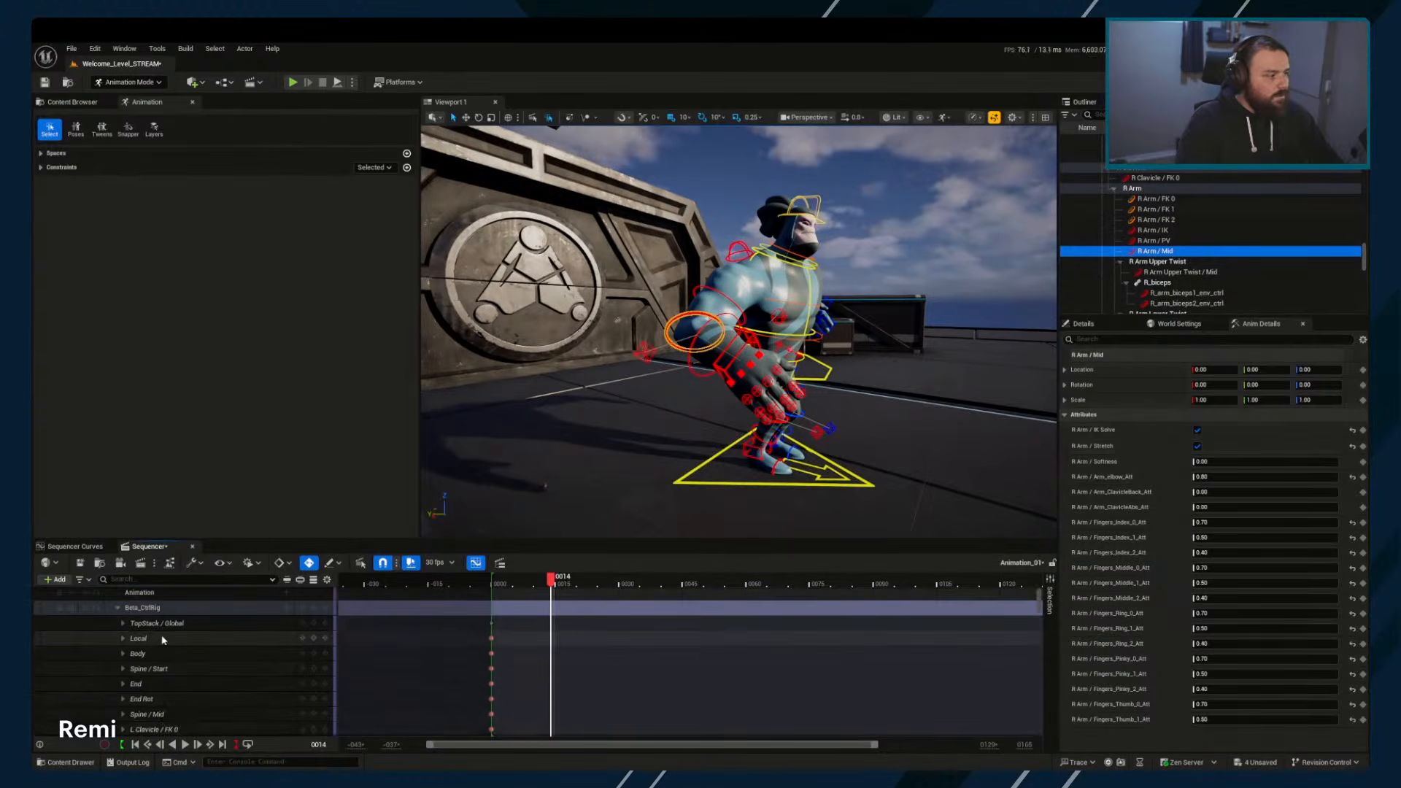
left_click(118, 607)
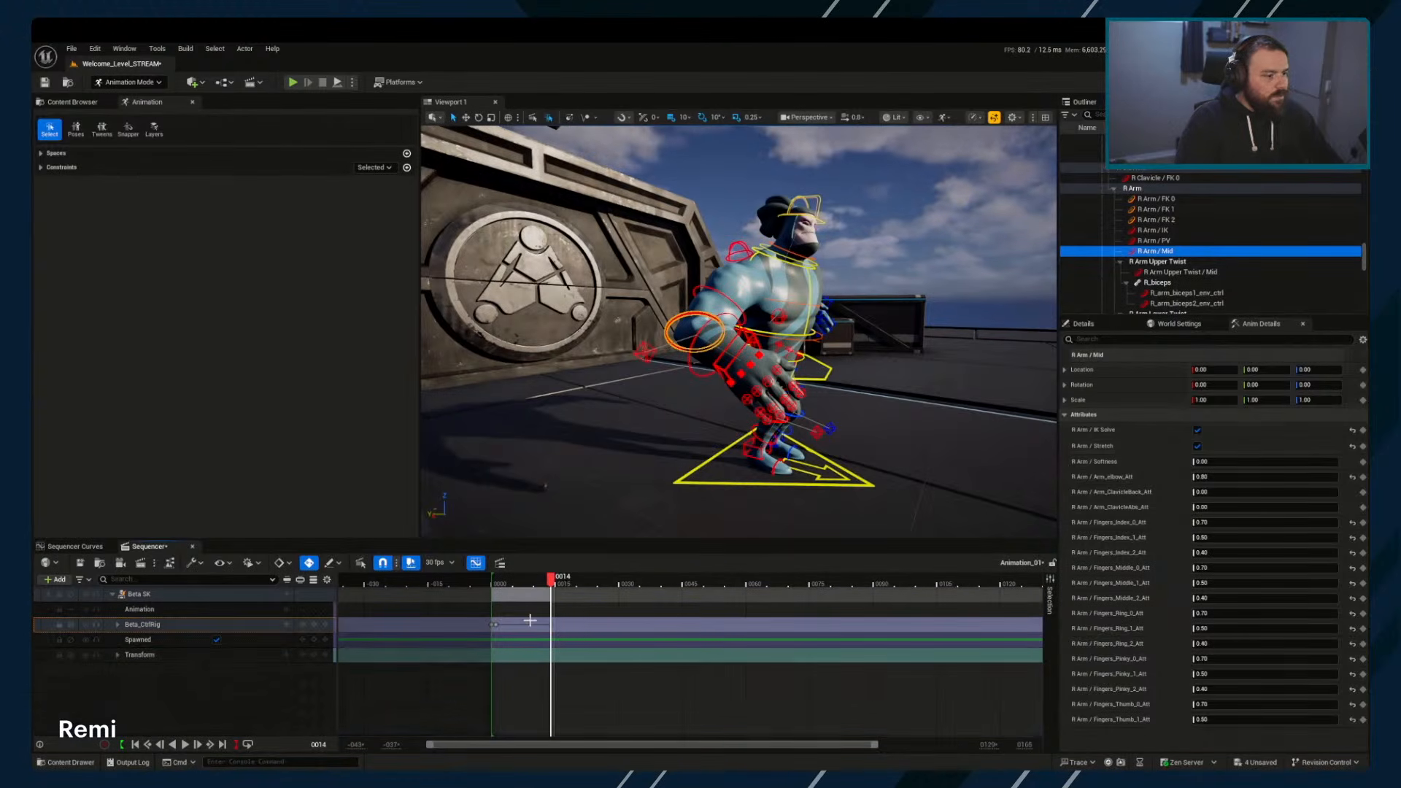
left_click_drag(568, 622, 541, 628)
key("Delete")
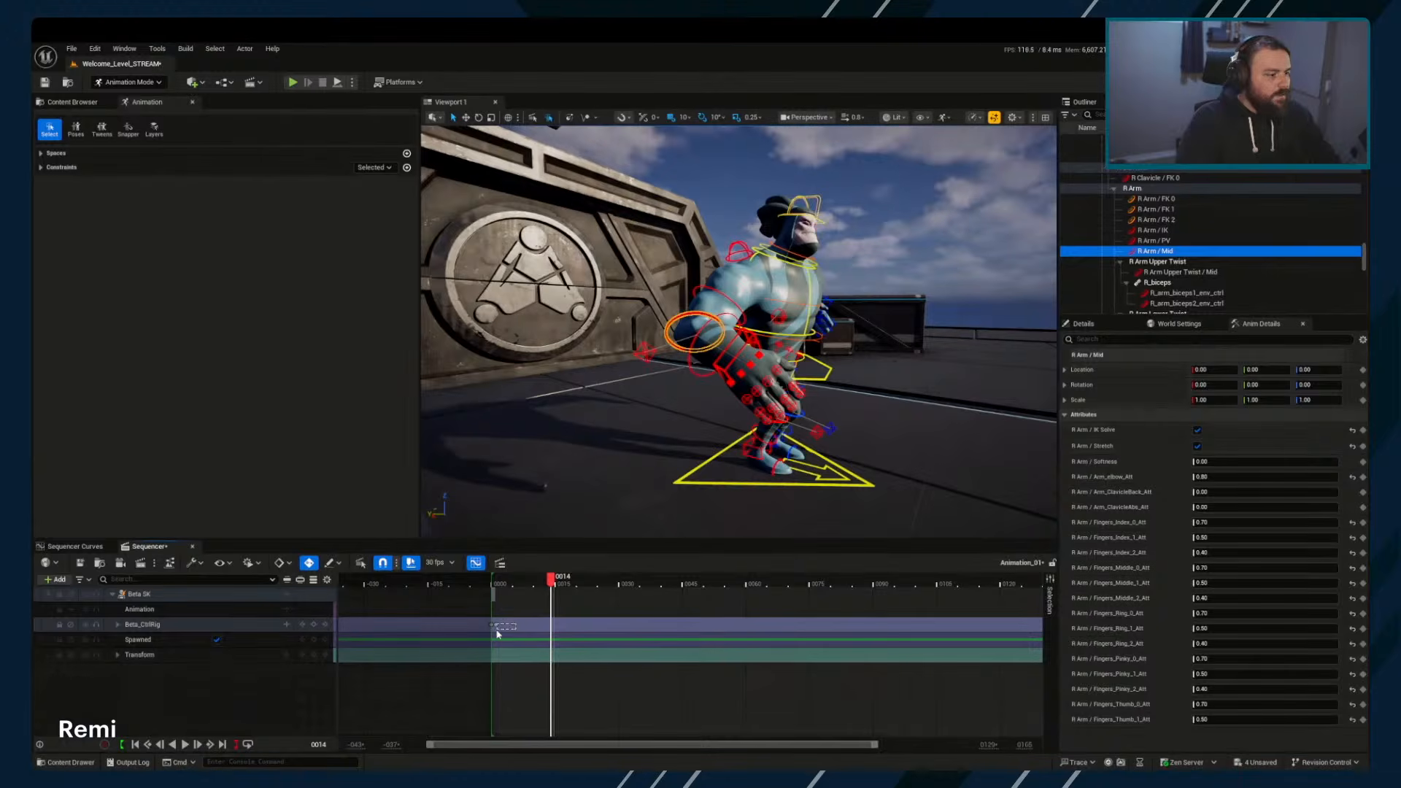
left_click_drag(494, 580, 535, 591)
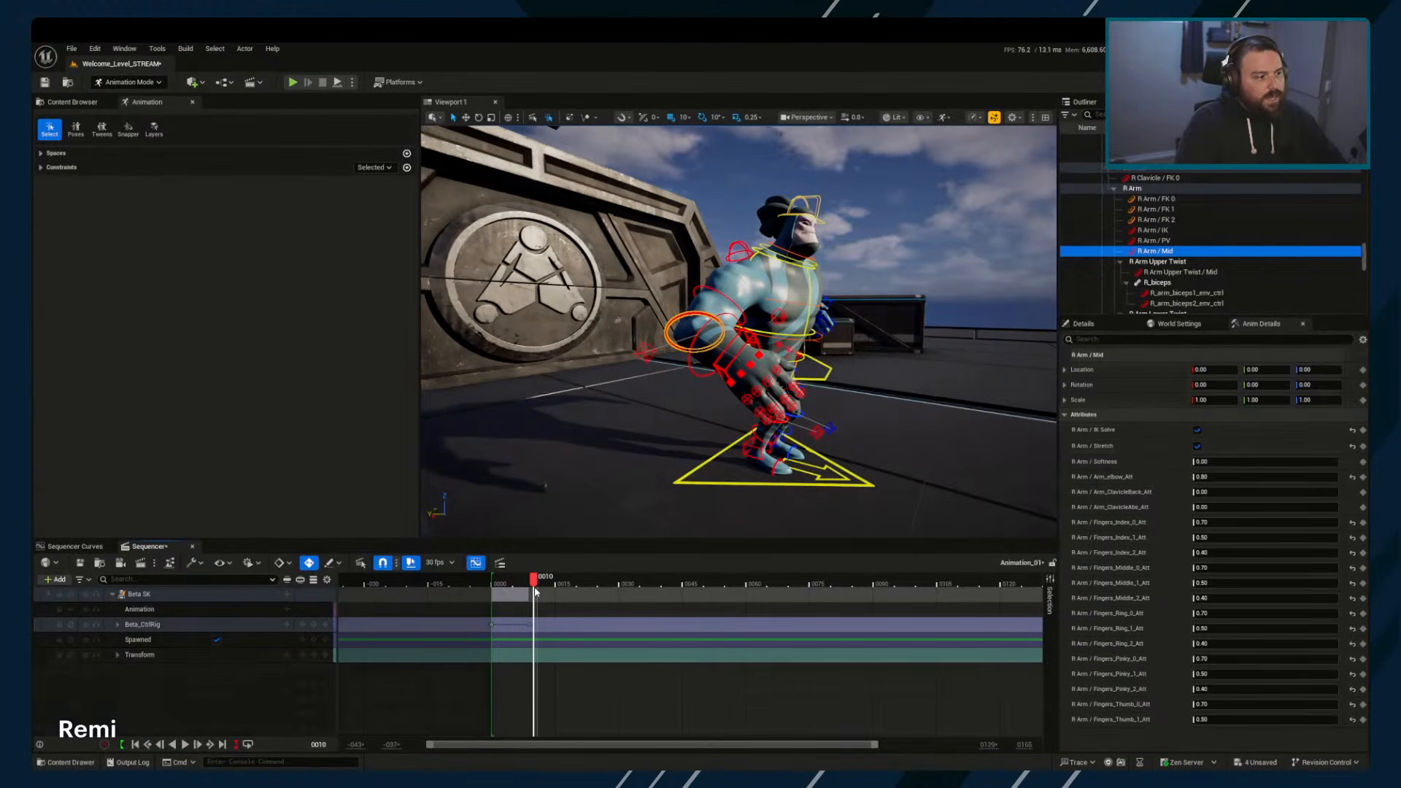
Clear the control selection, open Sequencer Curves and enlarge the curve editing area
left_click(722, 368)
left_click(722, 330)
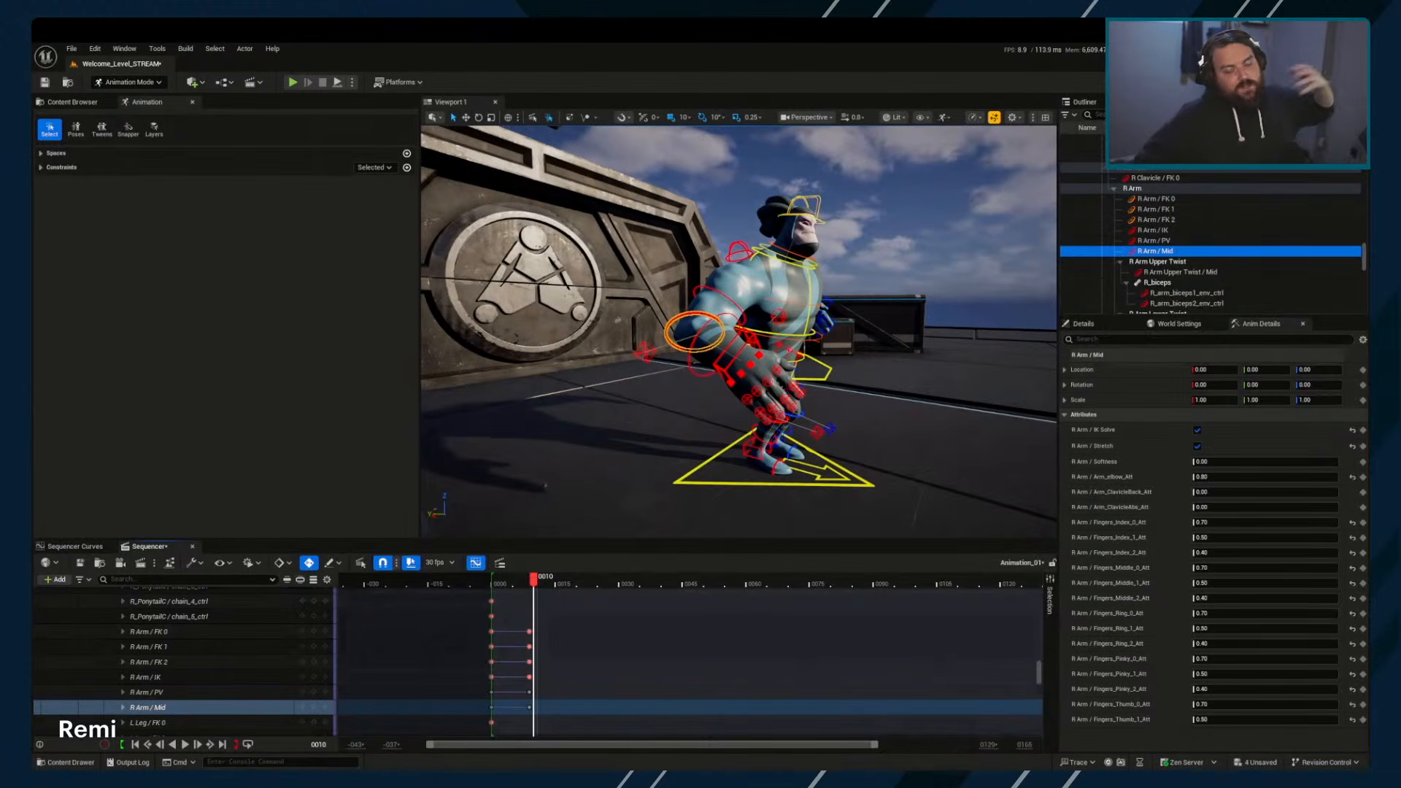
left_click(724, 353)
left_click(628, 617)
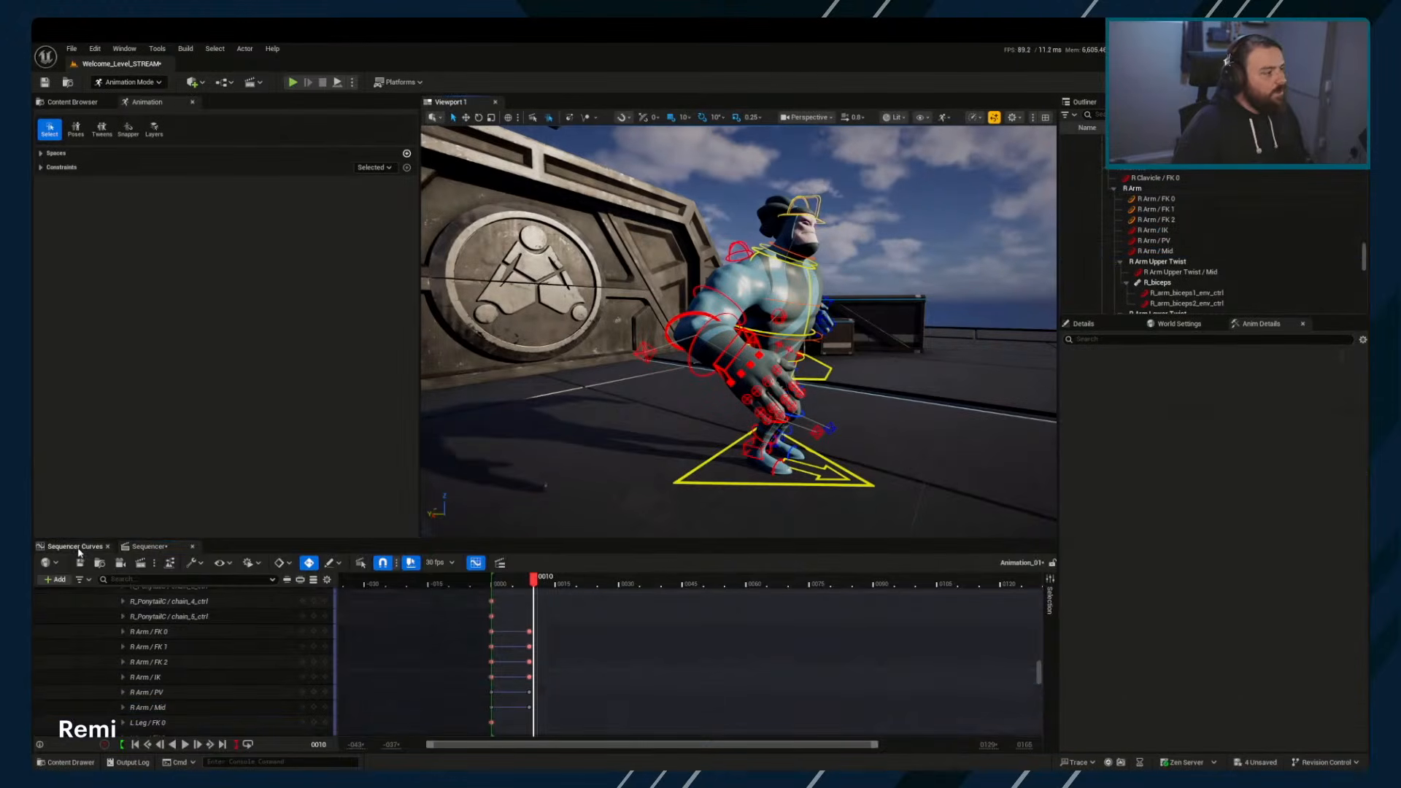
left_click(79, 551)
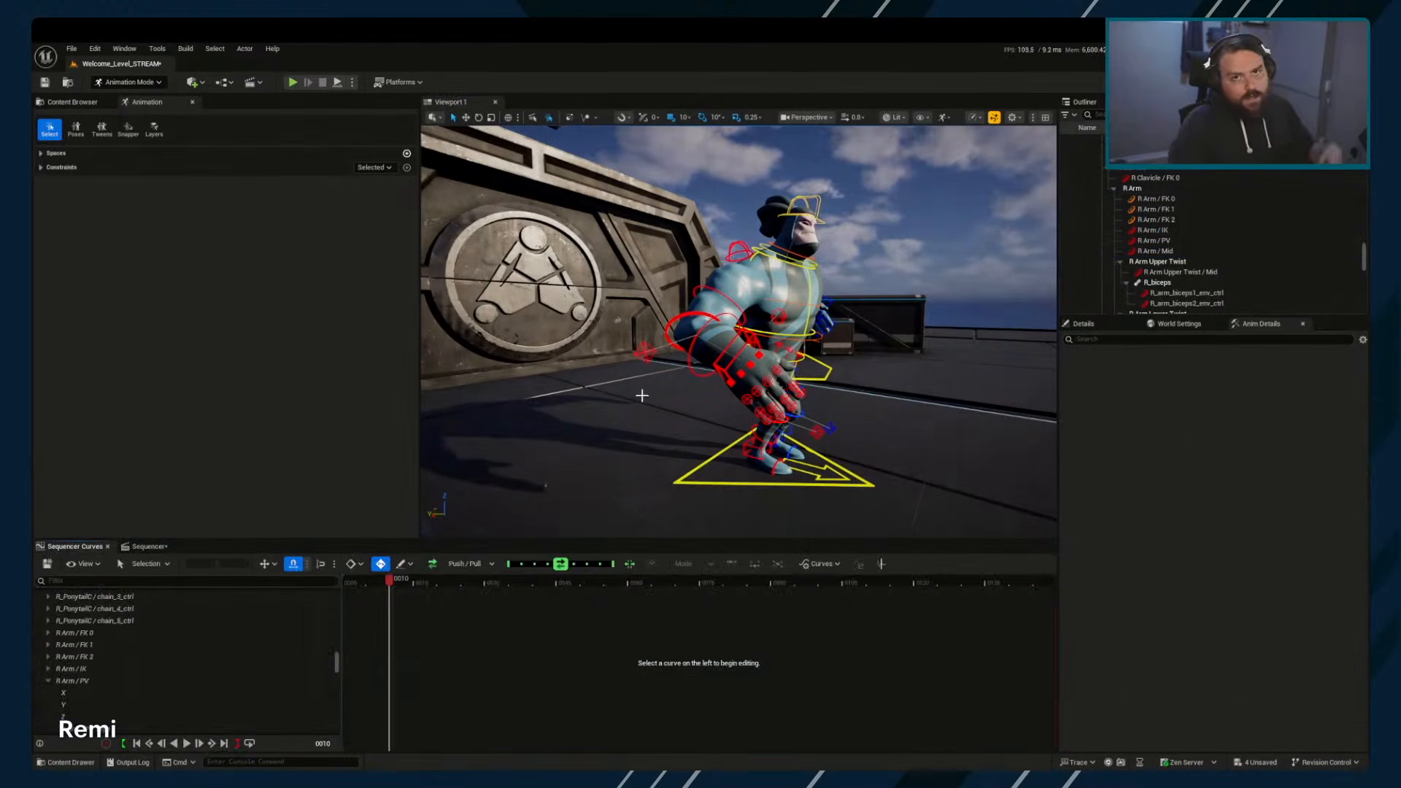
left_click_drag(480, 546, 484, 440)
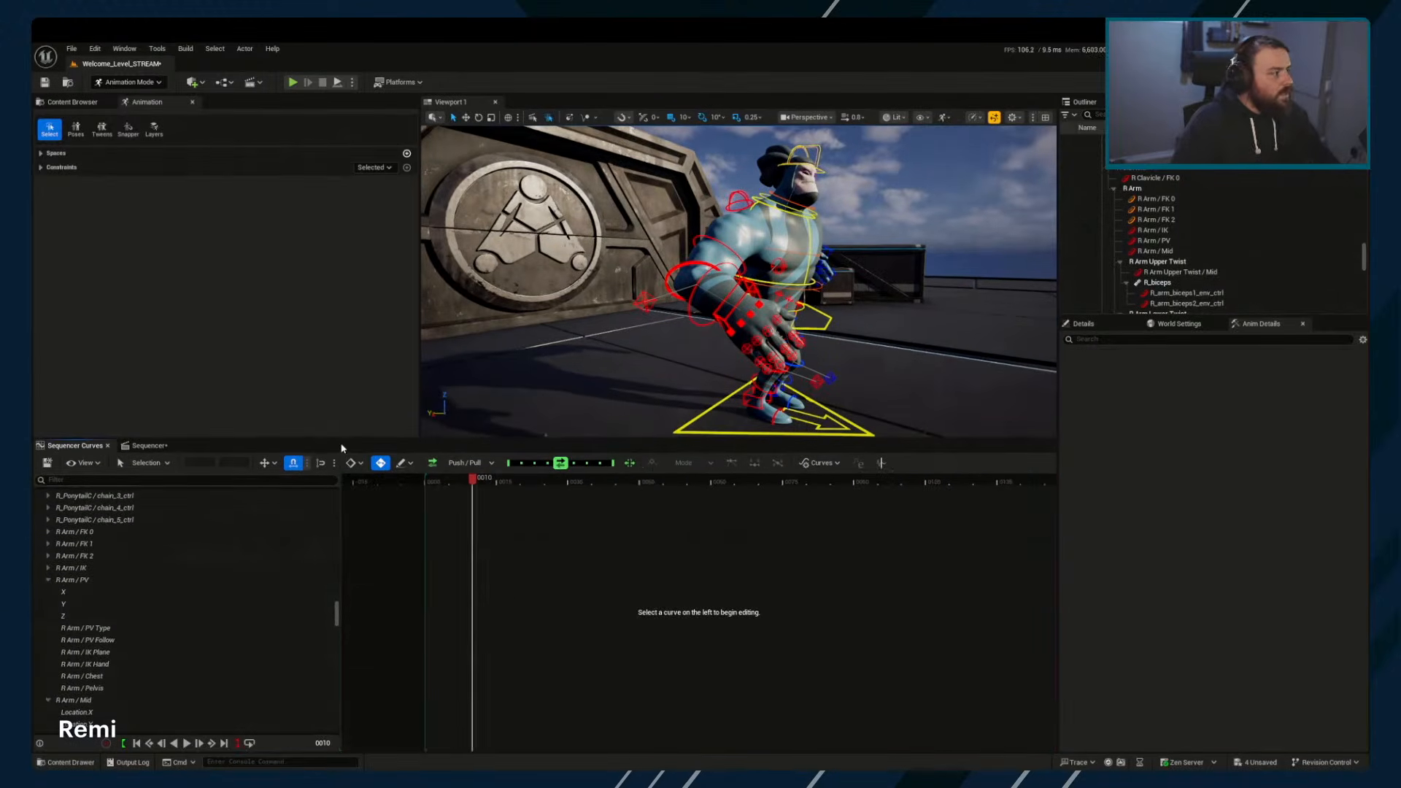
Display only the R Arm / IK Solve curve of R Arm / Mid and undo the last key change on it
left_click(699, 266)
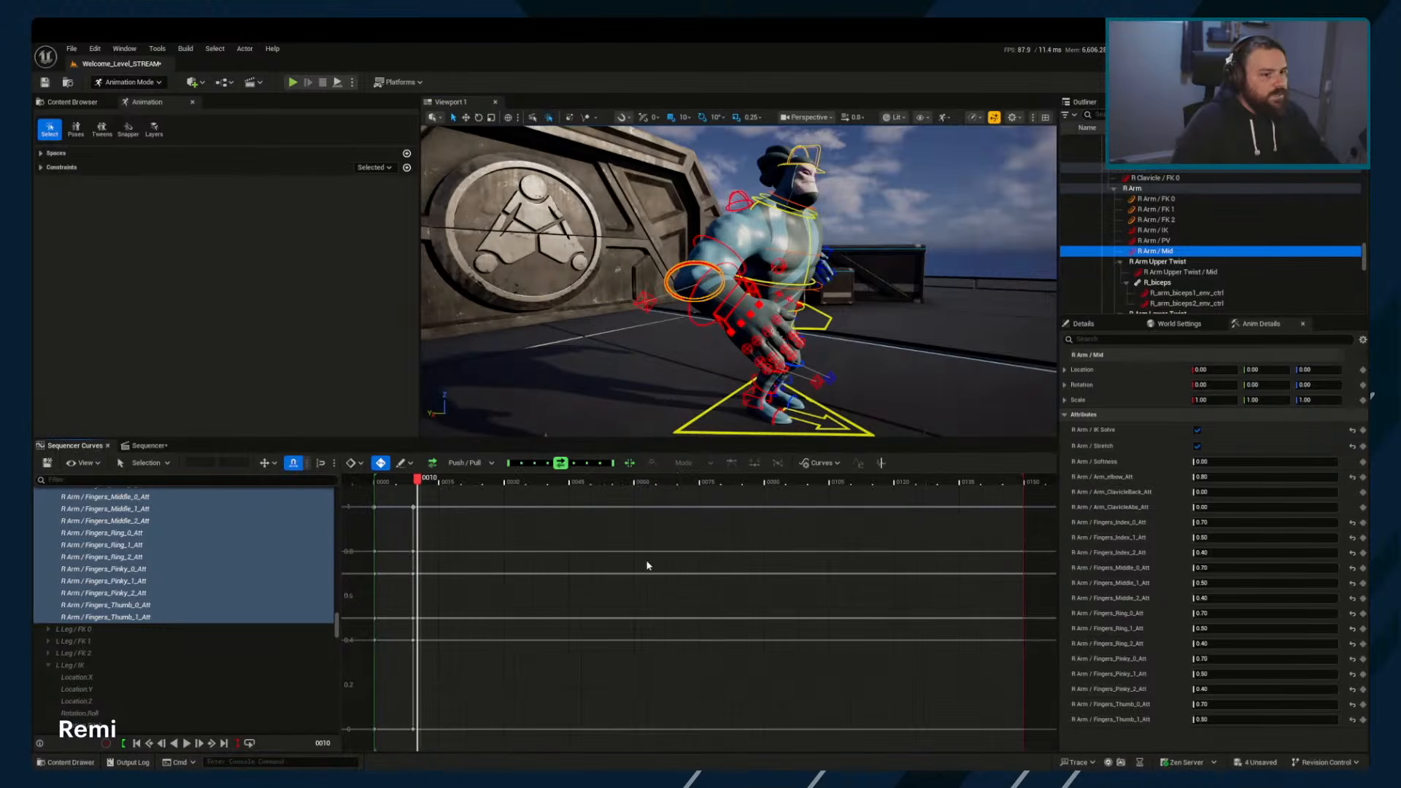
left_click(1130, 430)
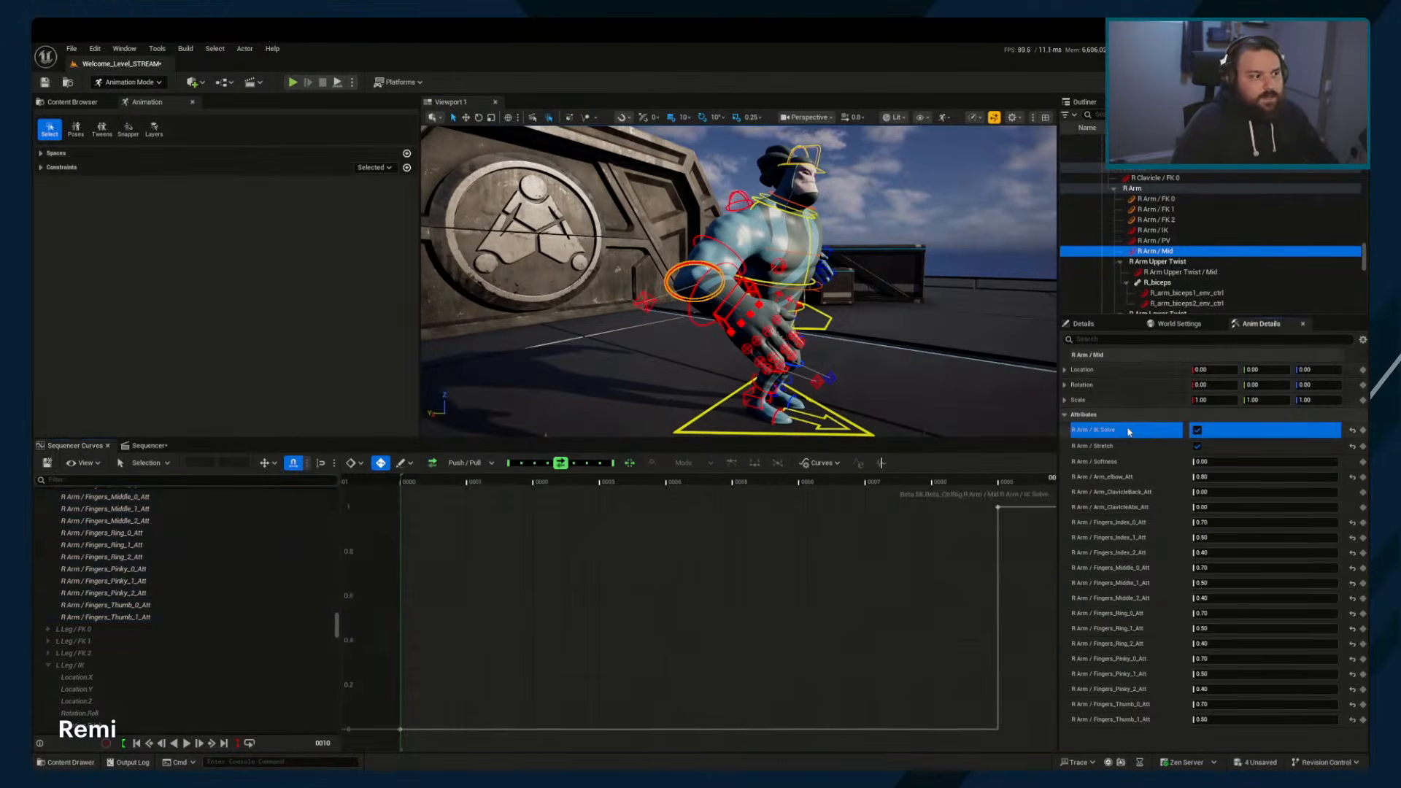
scroll(611, 589, "down", 4)
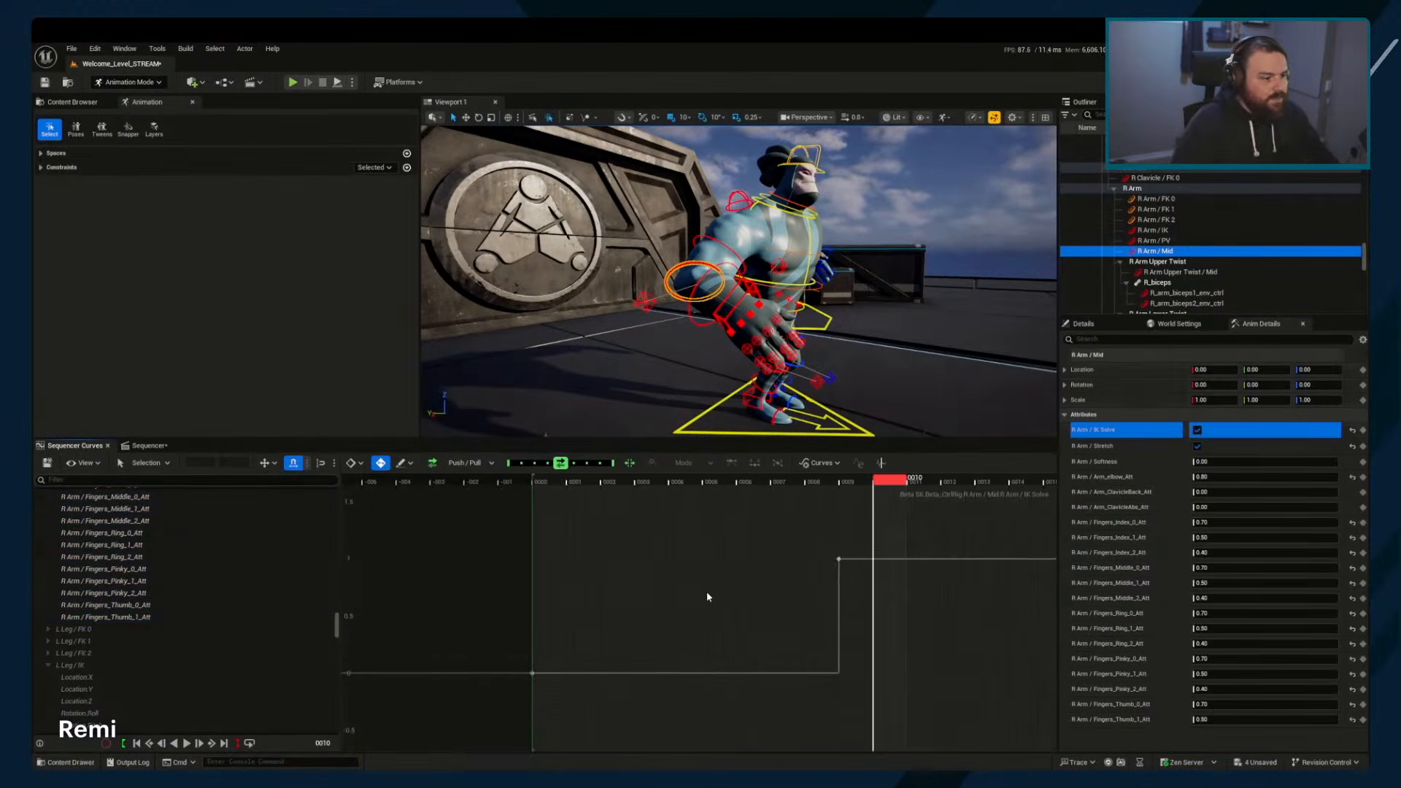
left_click_drag(808, 484, 806, 549)
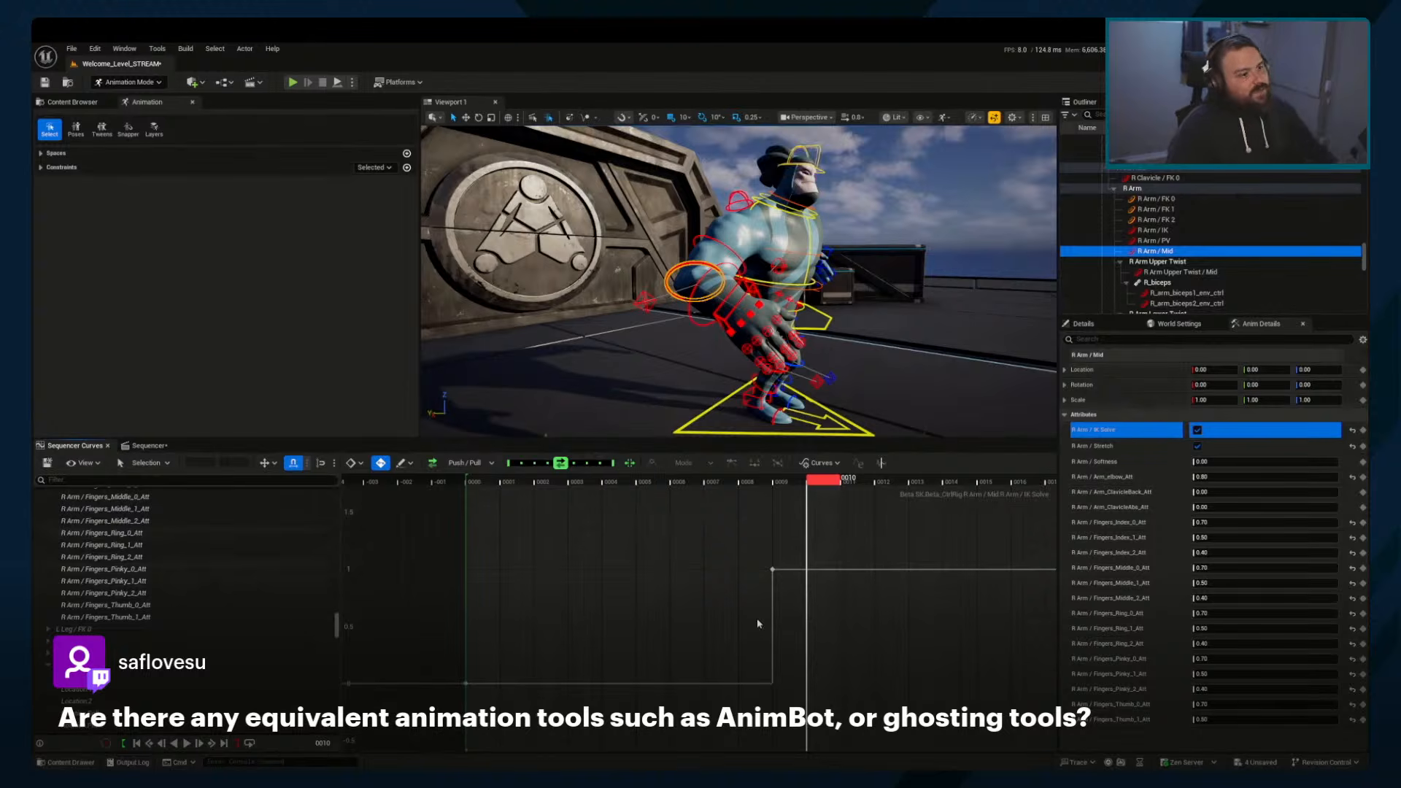
key("ctrl+z")
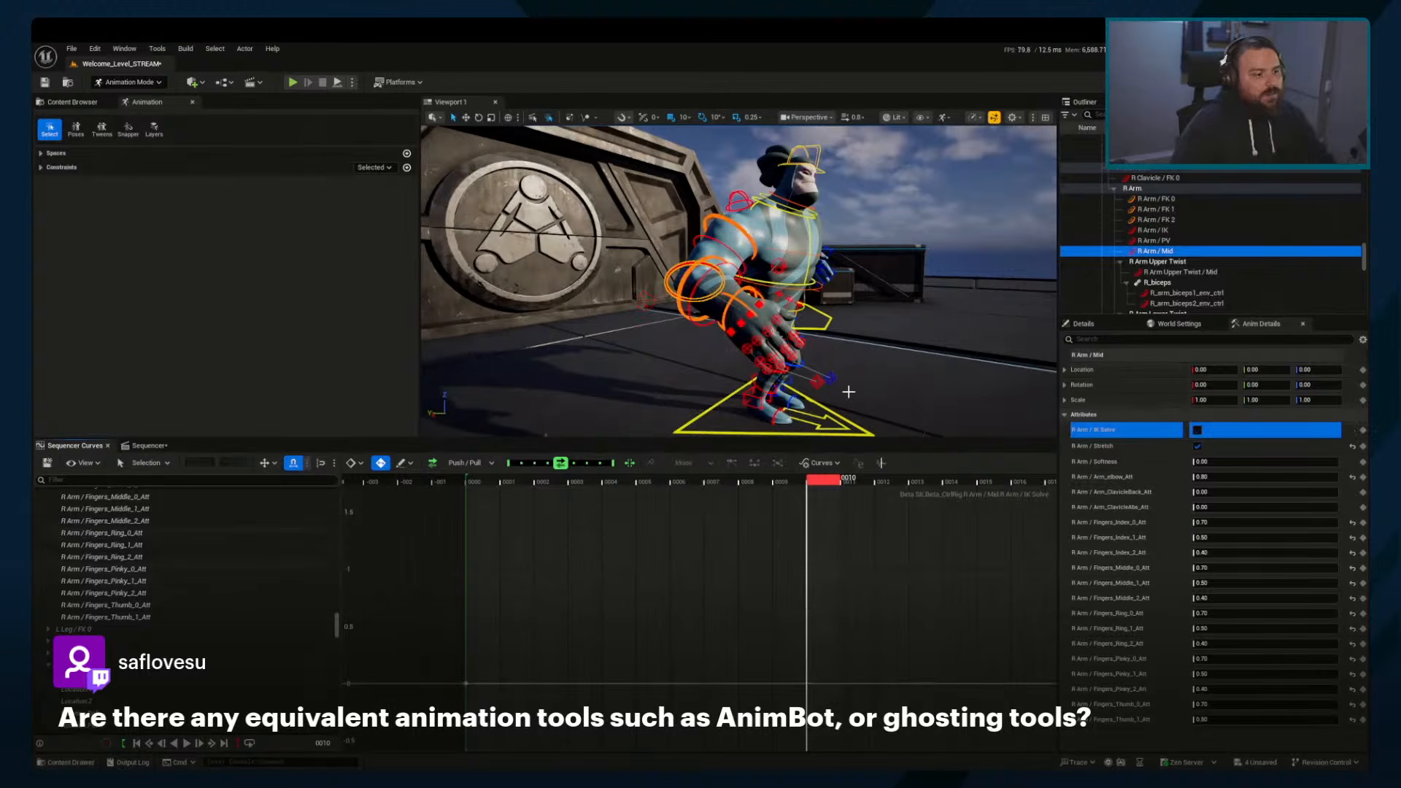
At frame 9, rotate the R Arm / FK 0 control upward so the character's right hand is raised to head height
right_click_drag(855, 340, 810, 341)
left_click_drag(861, 331, 678, 321, "alt")
right_click_drag(897, 292, 872, 280, "alt")
left_click(867, 276)
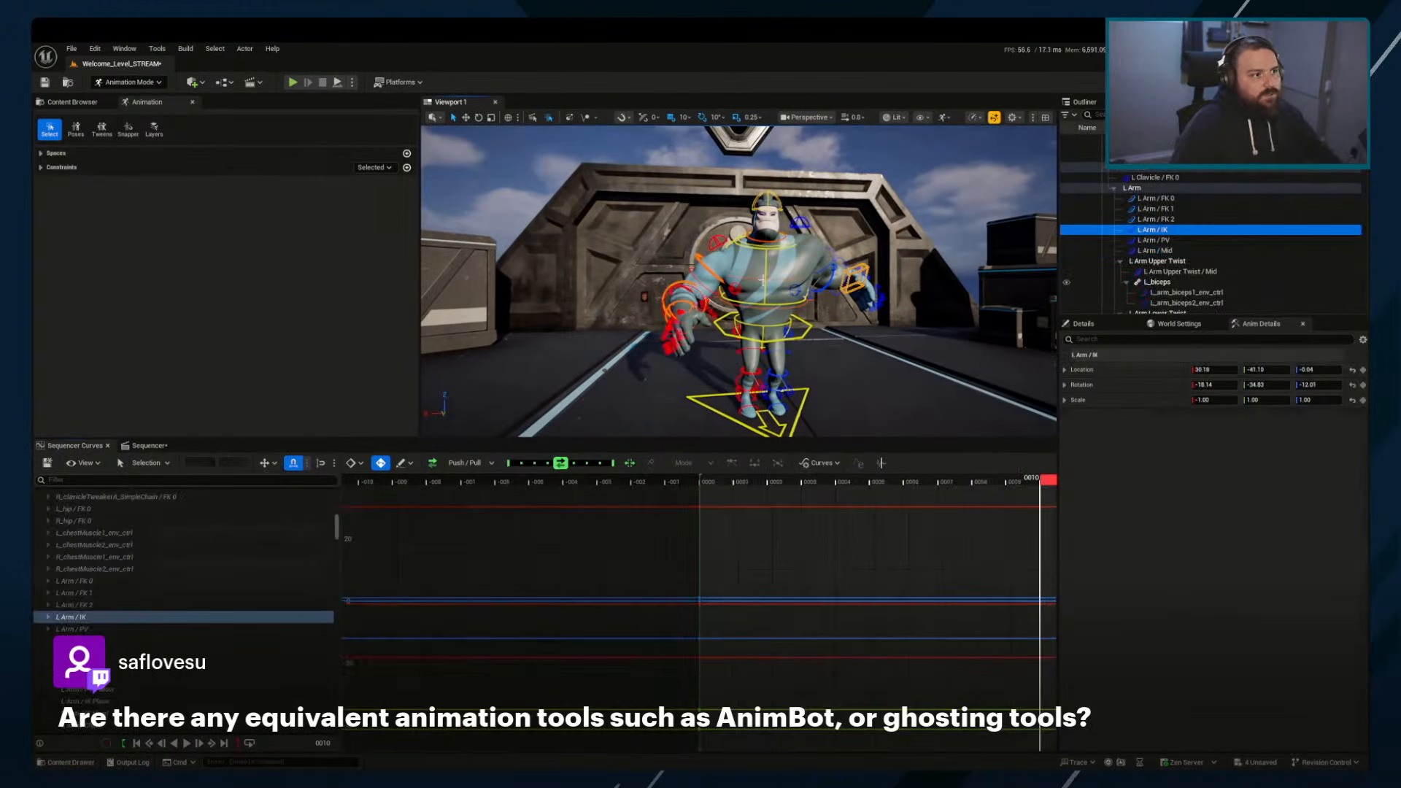
left_click(701, 260)
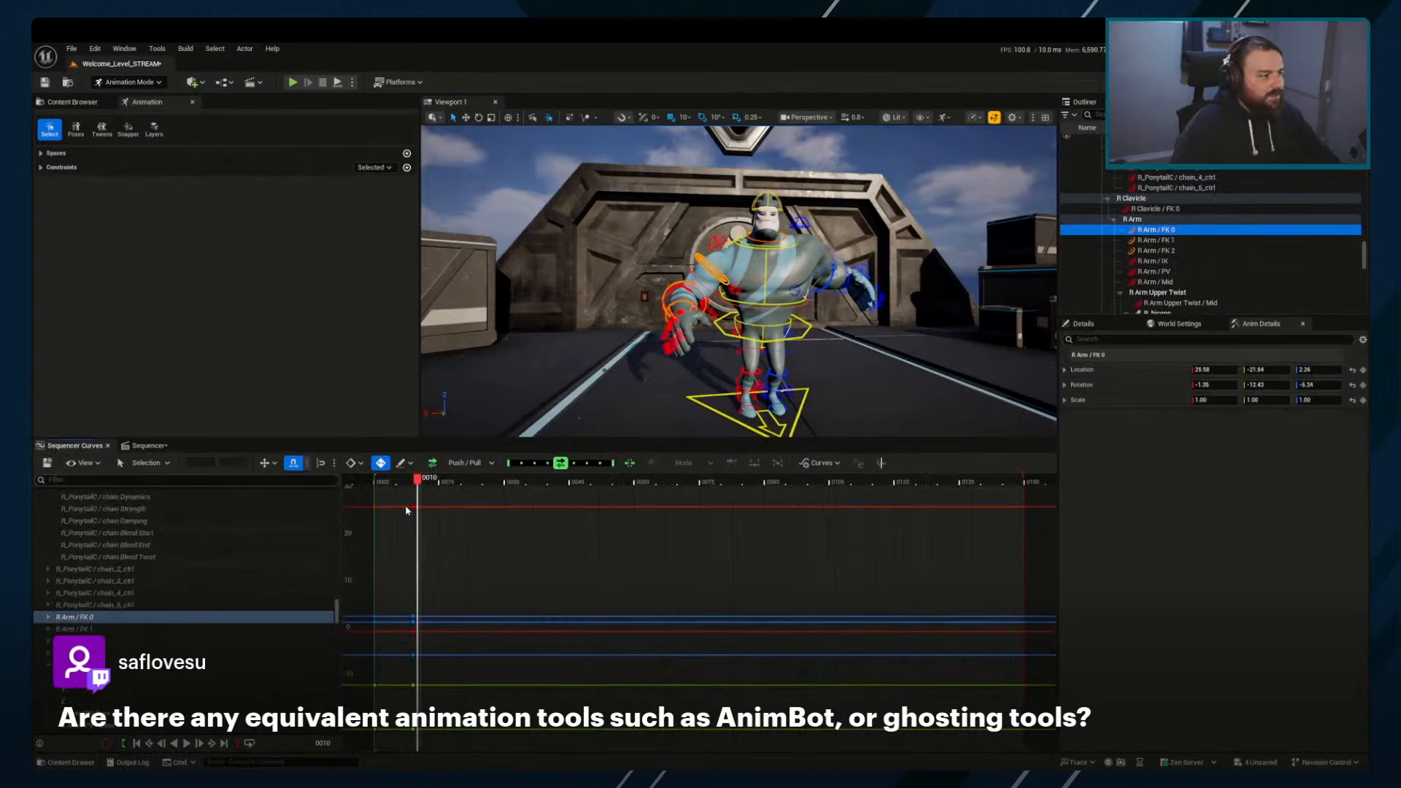
left_click(378, 483)
left_click_drag(378, 483, 418, 482)
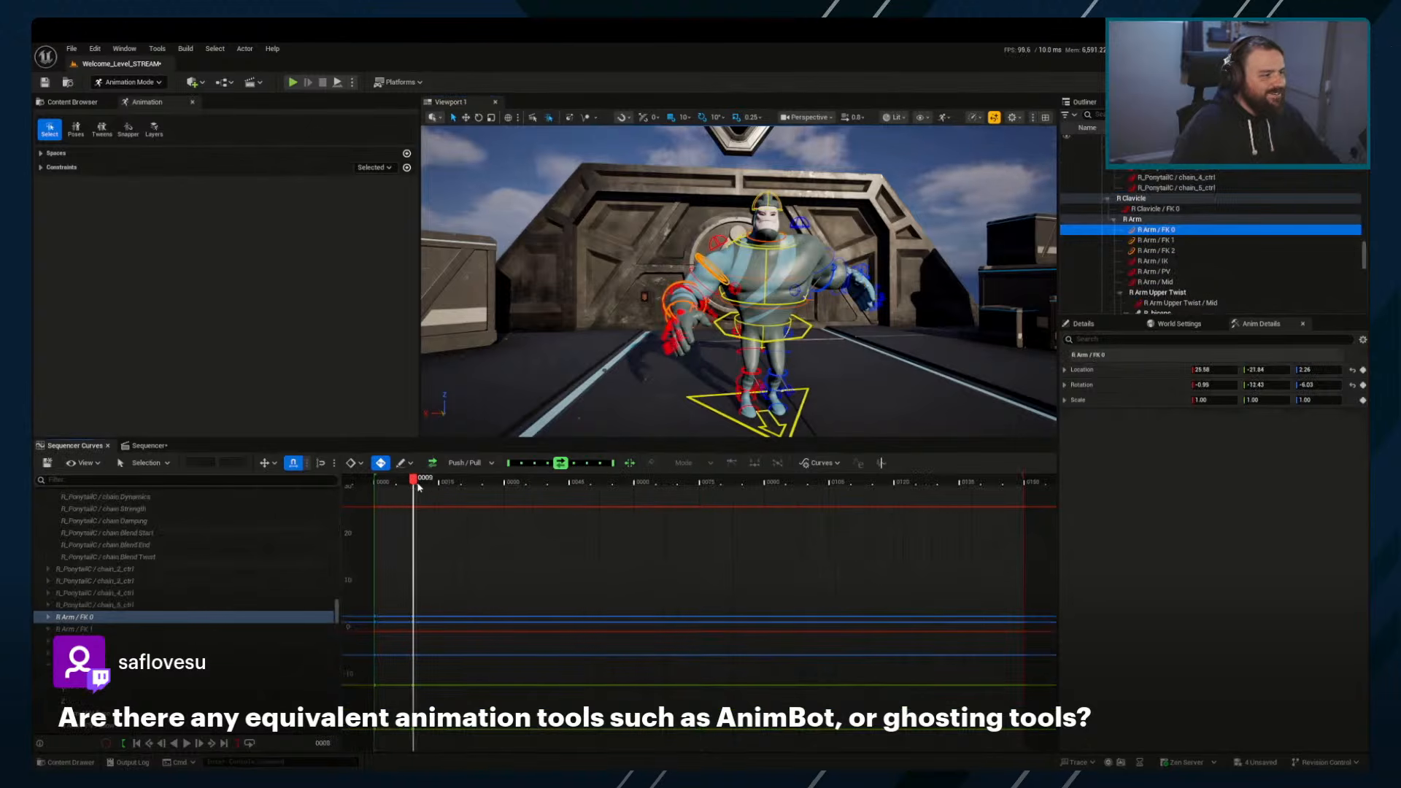
key("e")
key("ctrl+grave")
key("ctrl+grave")
key("ctrl+grave")
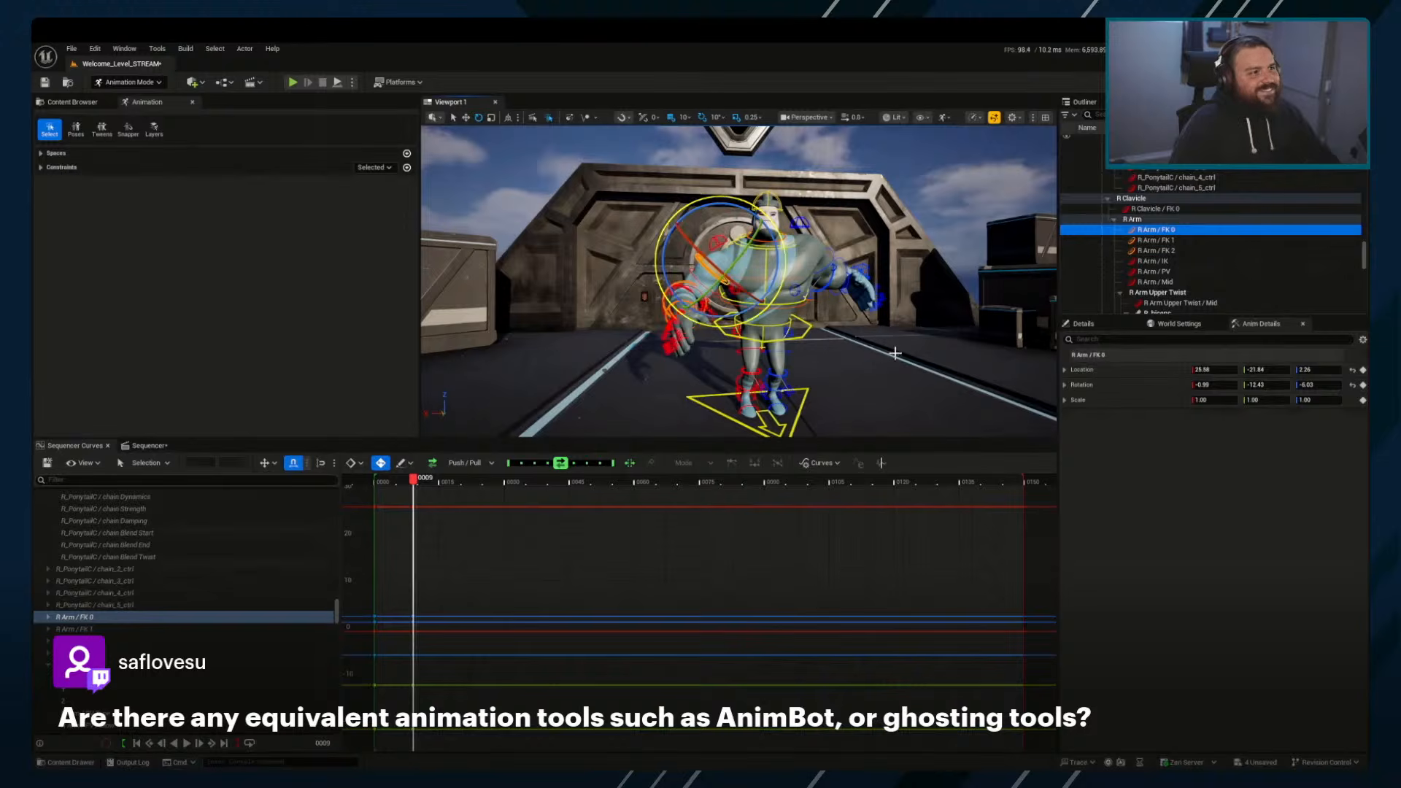
middle_click_drag(894, 353, 810, 328)
left_click_drag(721, 246, 714, 189)
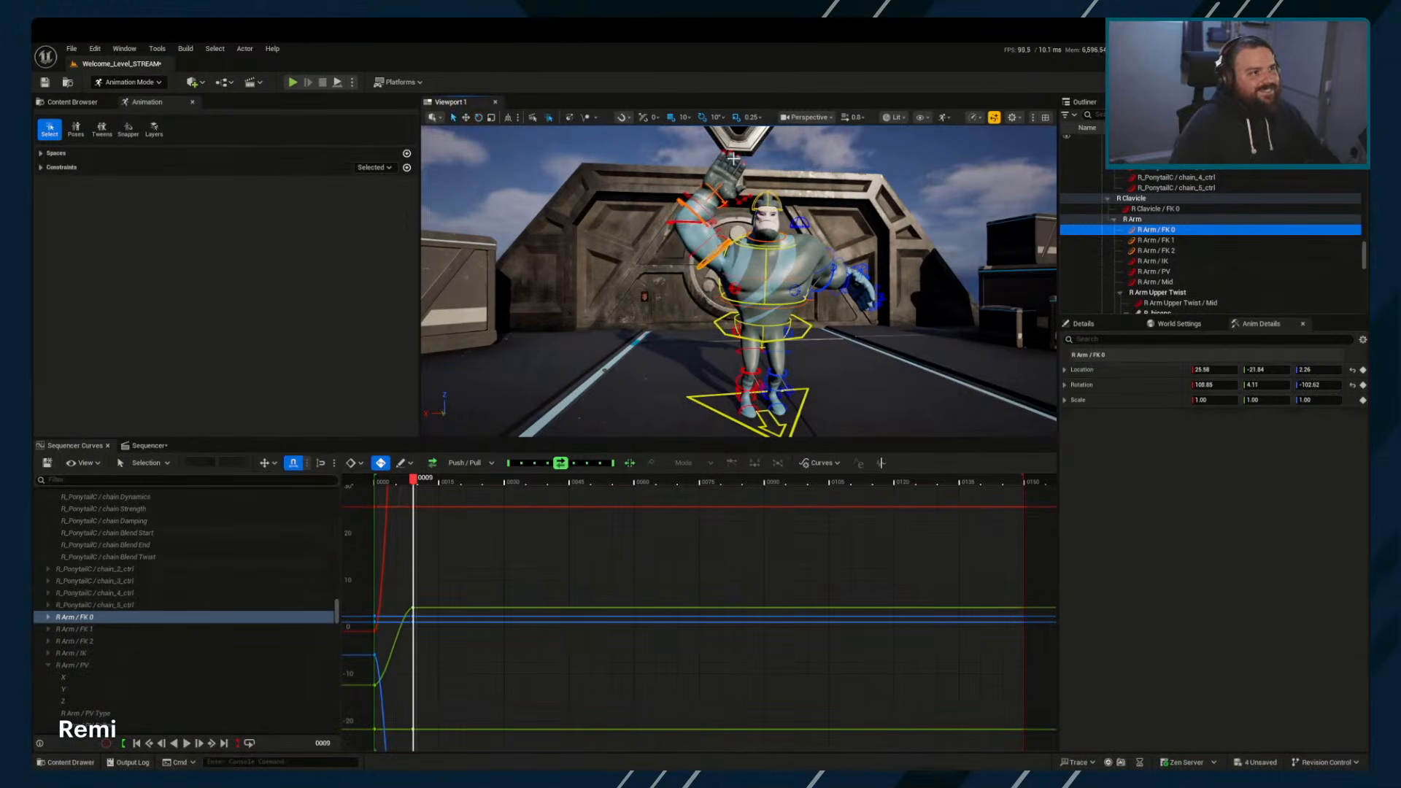
Select the R Arm / FK 2 control and scrub from frame 9 back to frame 0 to review the arm motion
left_click(743, 204)
left_click(716, 183)
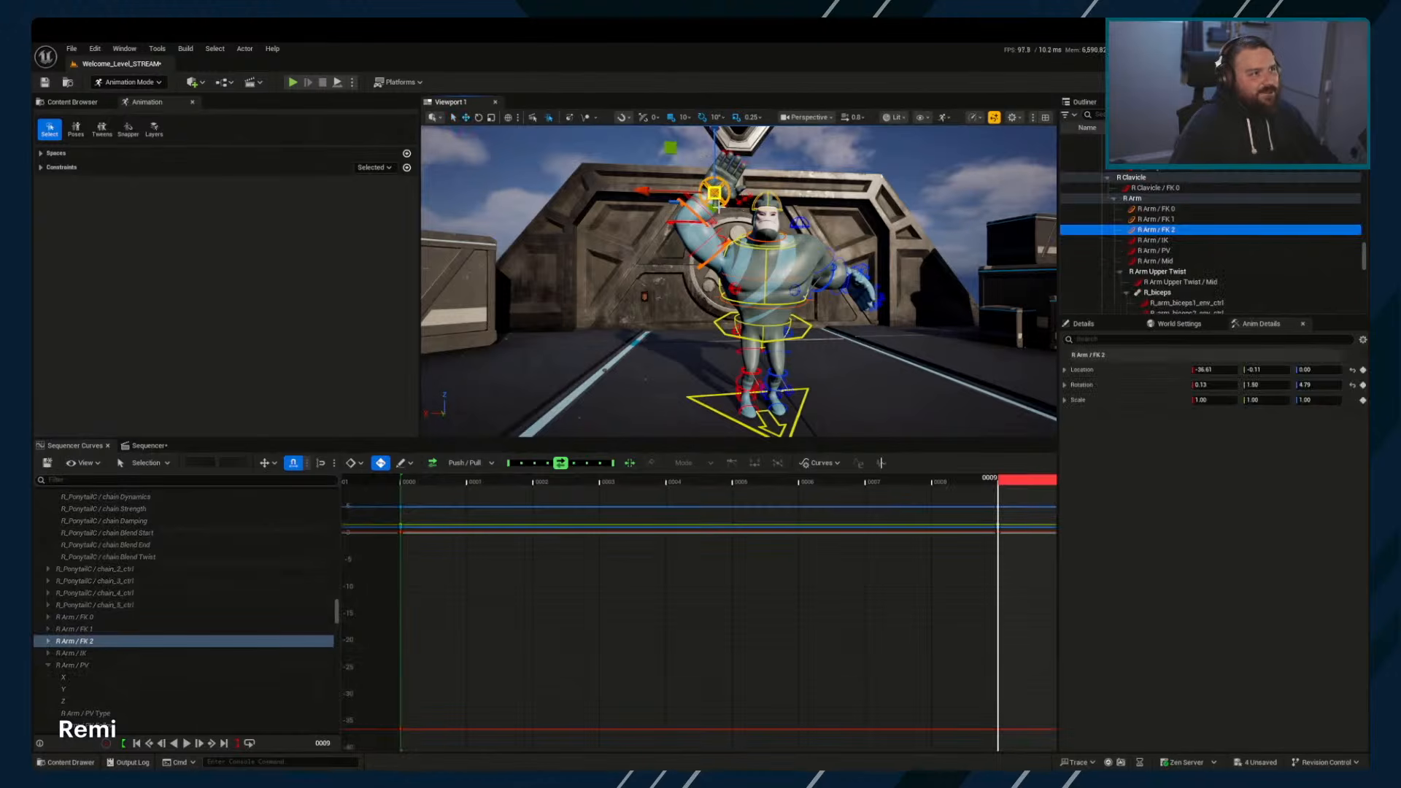
key("Home")
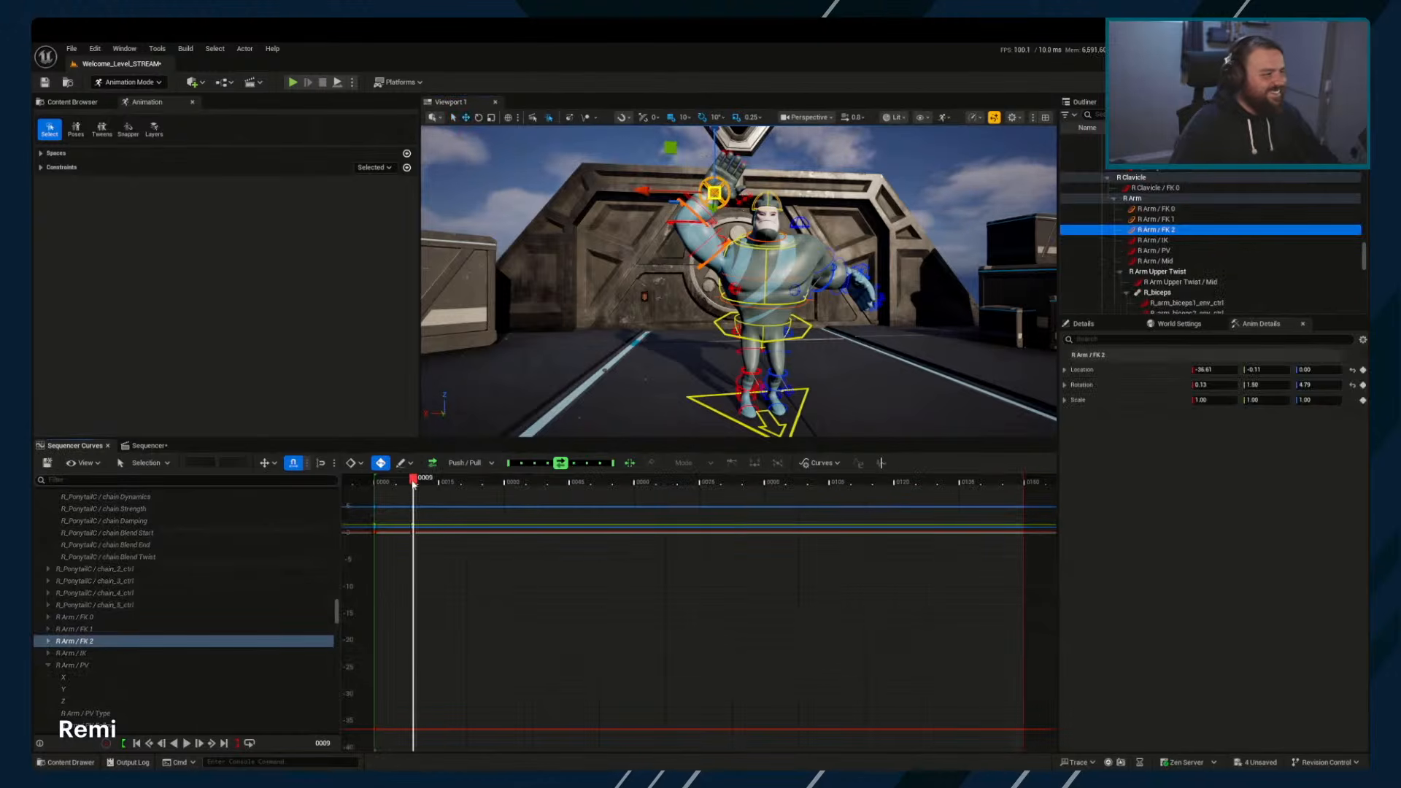
left_click_drag(413, 481, 378, 494)
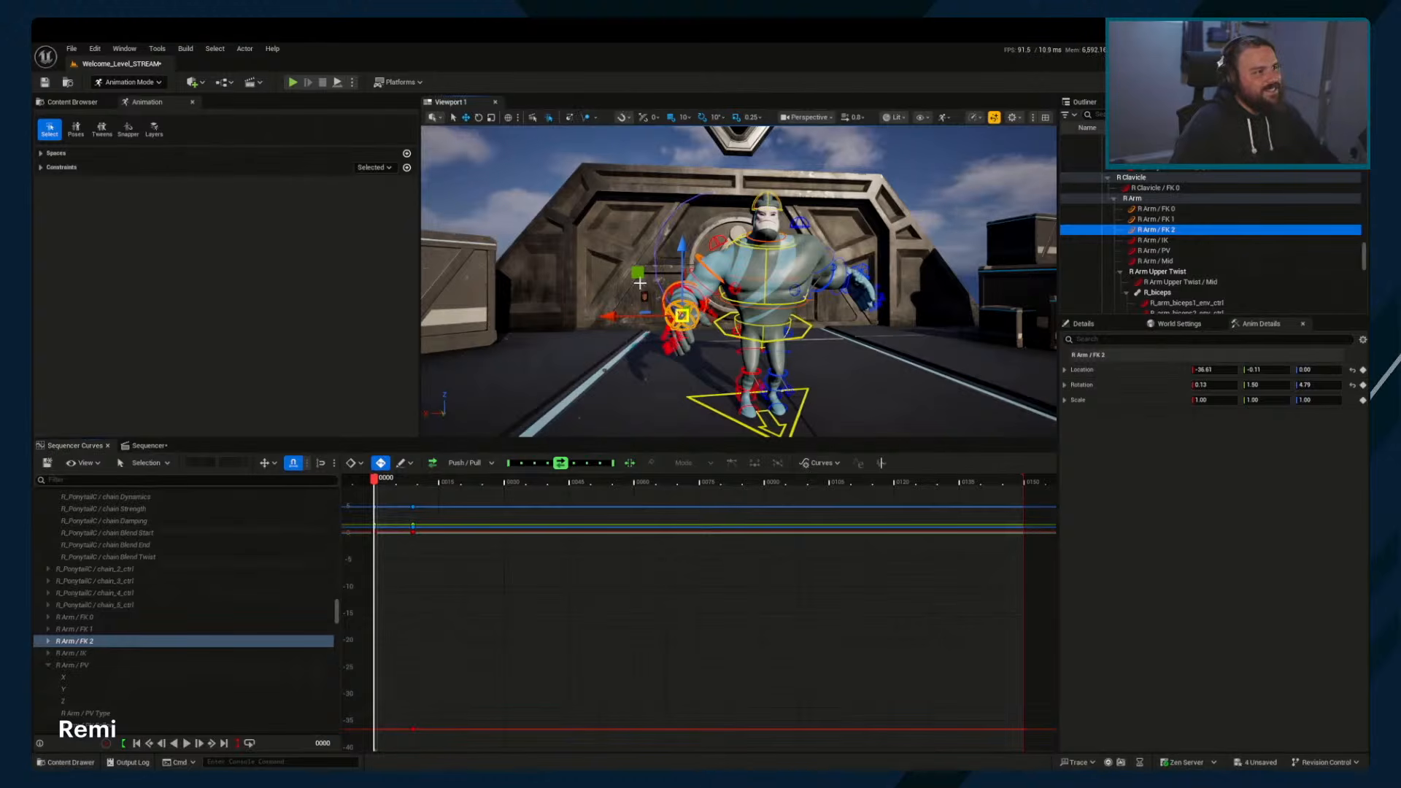
At frame 21, rotate the R Arm / FK 0 control to bring the right arm across the face, and fit its curves in view
right_click_drag(814, 347, 785, 343)
left_click_drag(375, 480, 467, 486)
key("s")
left_click(689, 307)
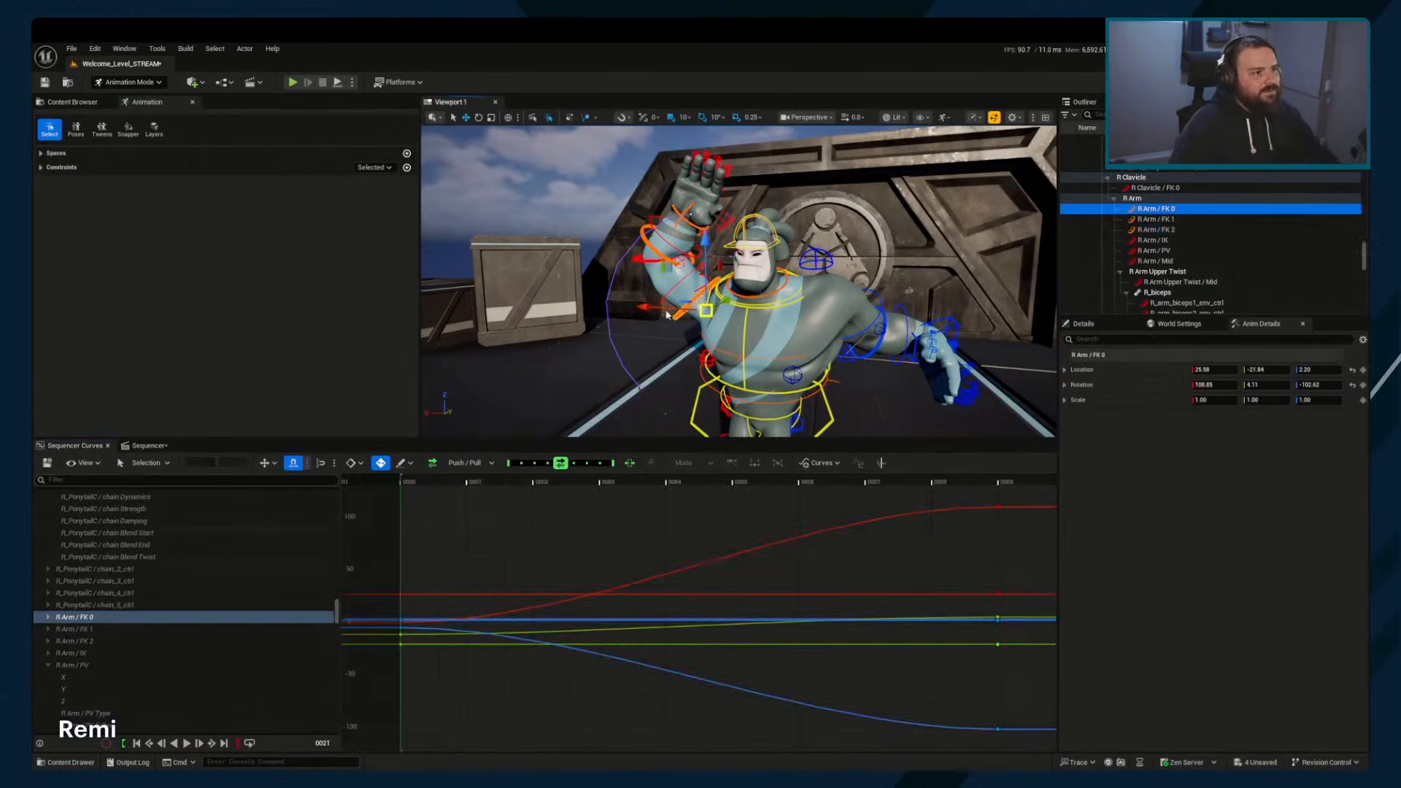
key("e")
left_click_drag(697, 318, 744, 326)
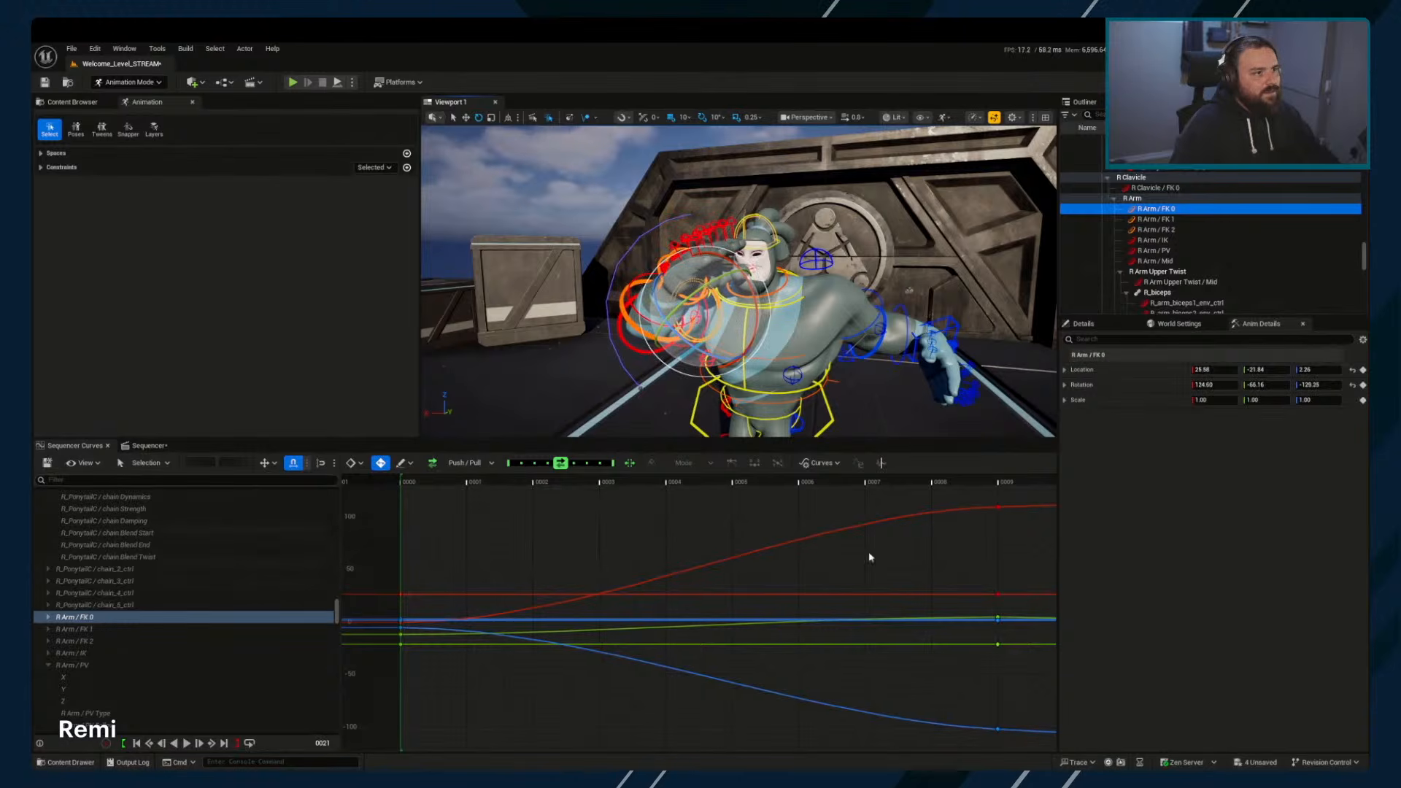
right_click_drag(817, 552, 751, 561)
key("f")
right_click_drag(526, 553, 616, 545)
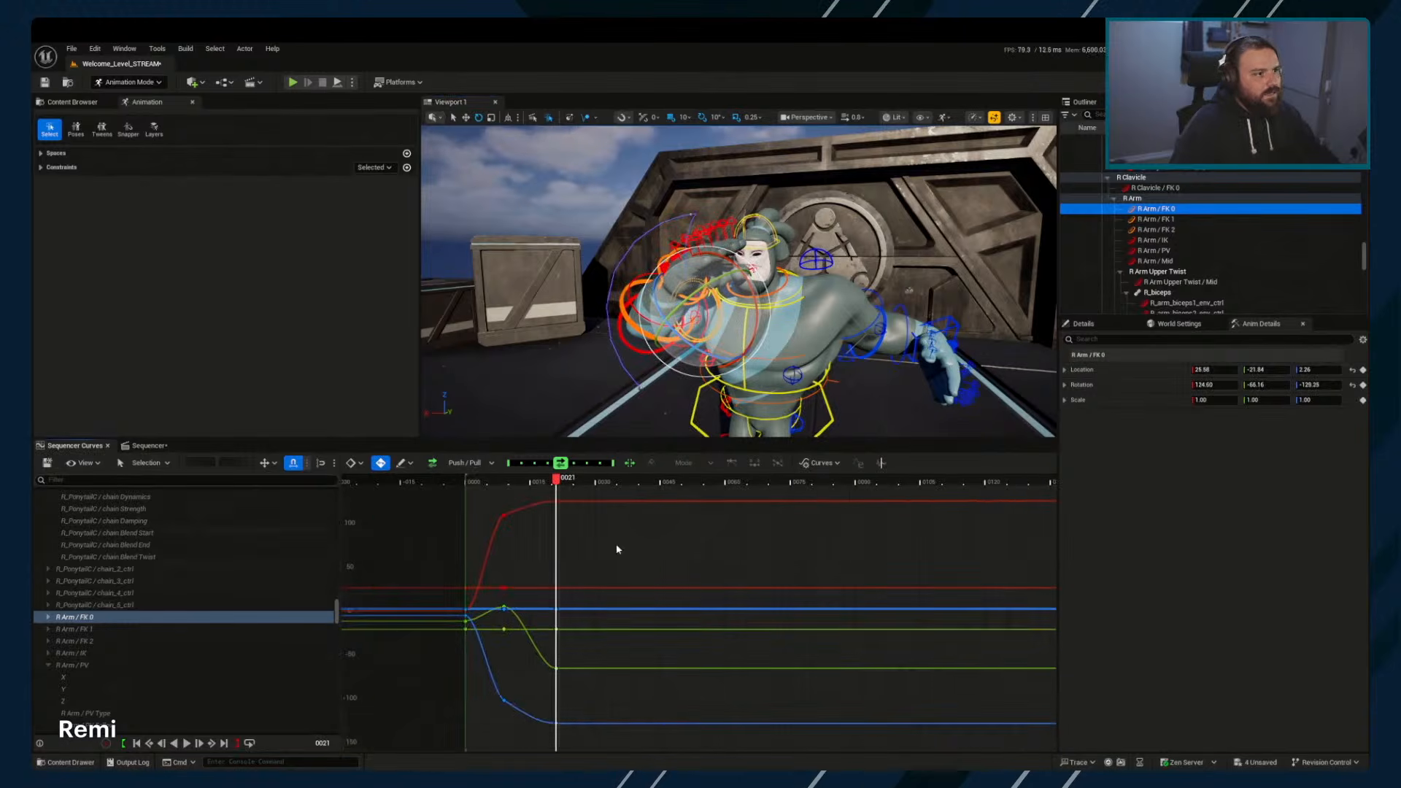
Undo the last transform, rotate the R Arm / FK 1 forearm control at frame 21 to adjust the elbow bend, and clear the selection
left_click_drag(694, 290, 773, 308, "alt")
left_click(797, 278)
key("ctrl+z")
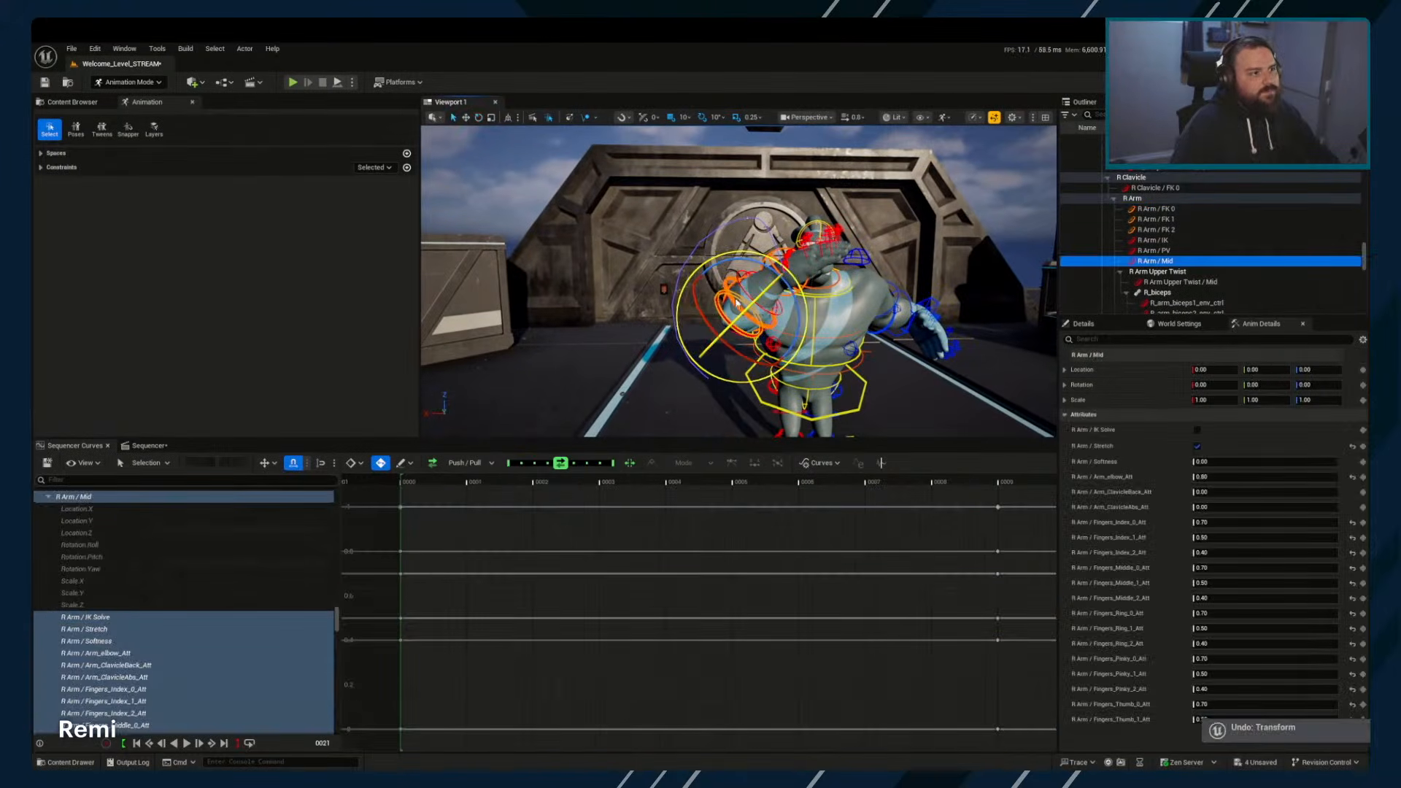
left_click(738, 308)
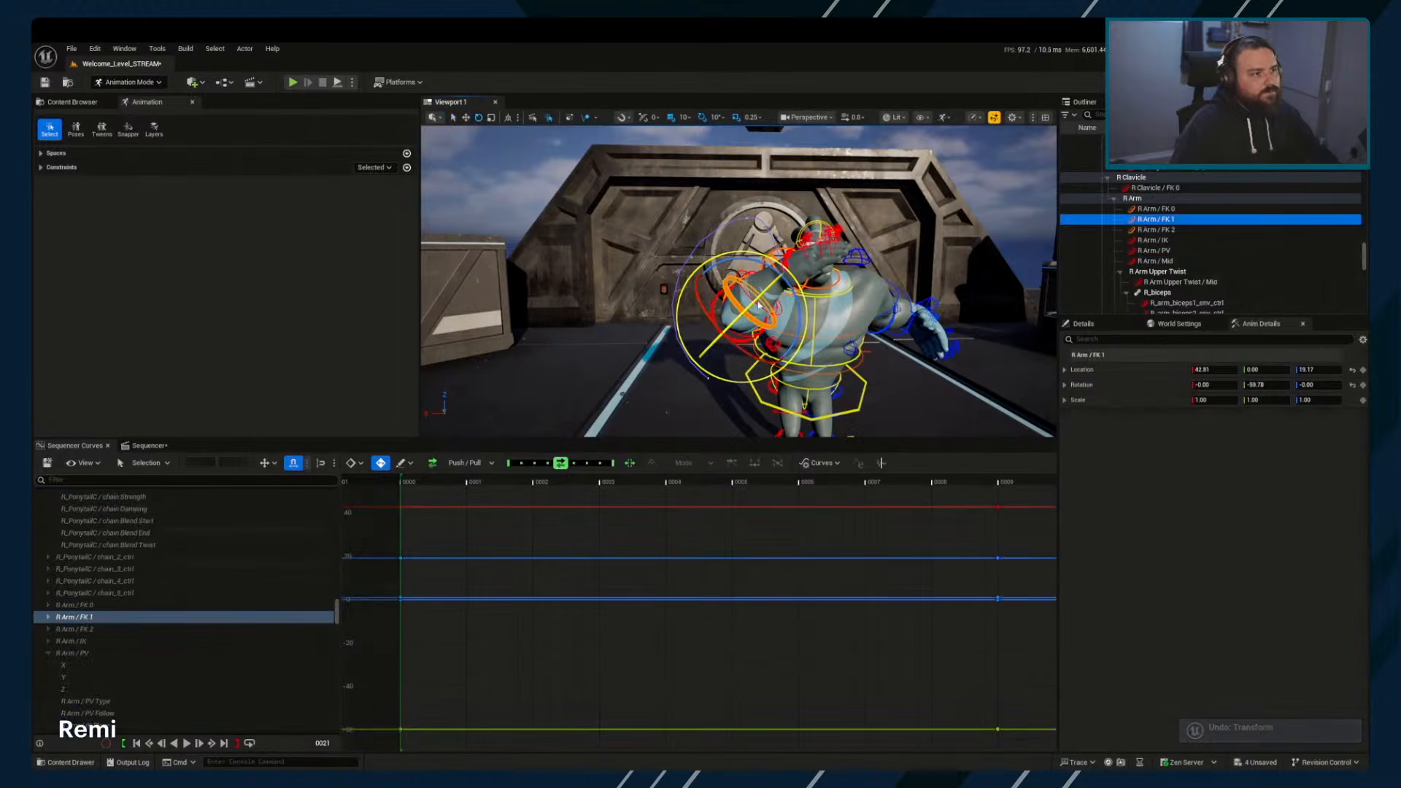
left_click_drag(790, 283, 799, 315)
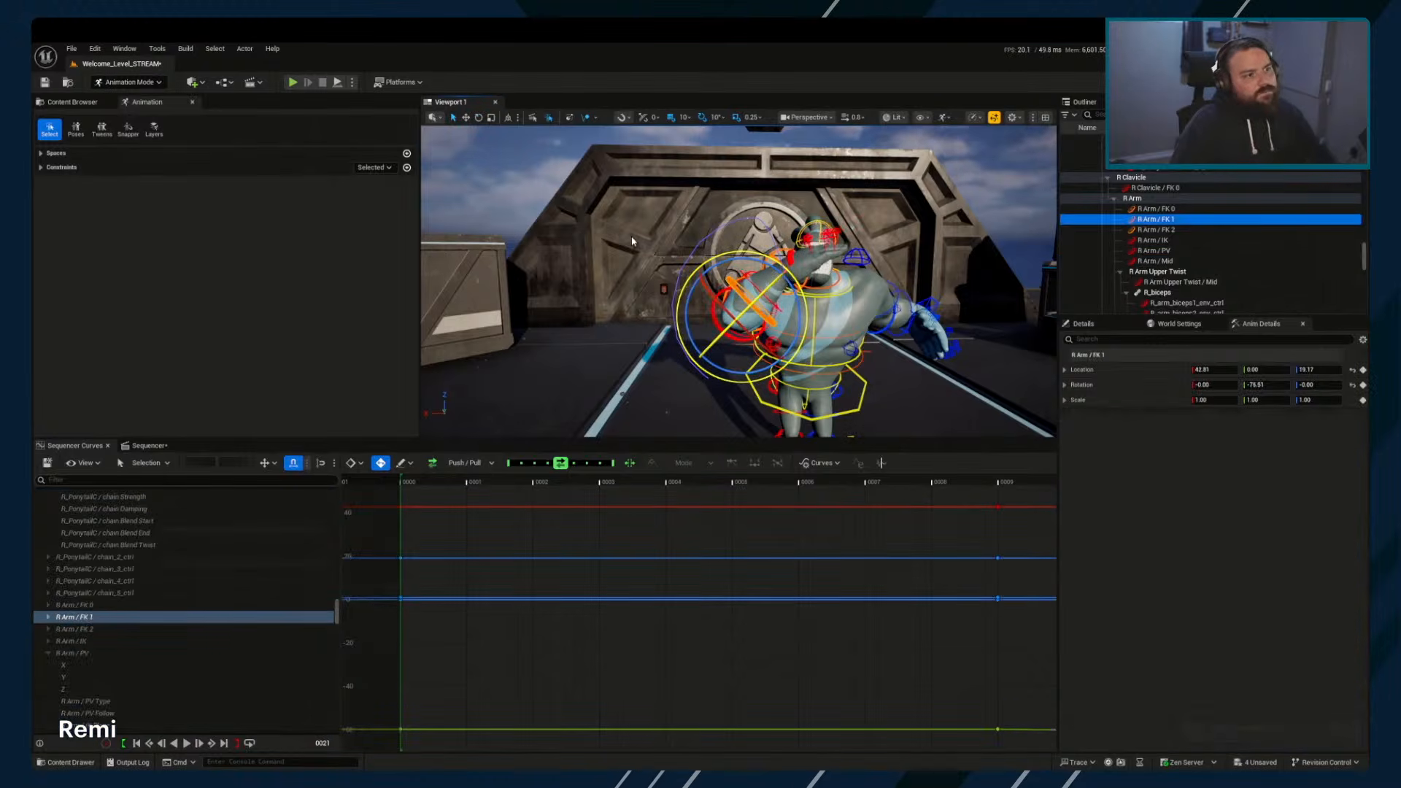
key("q")
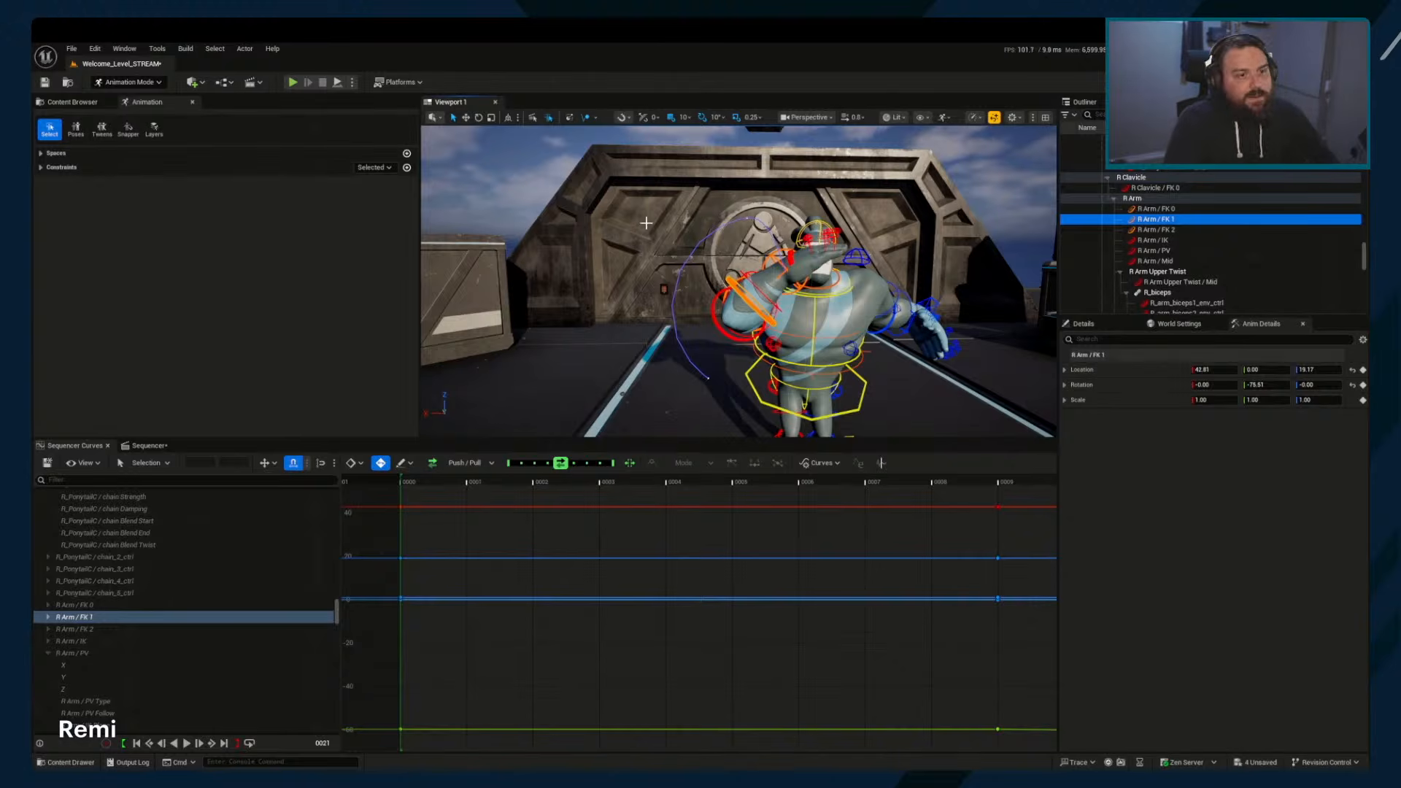
left_click(867, 274)
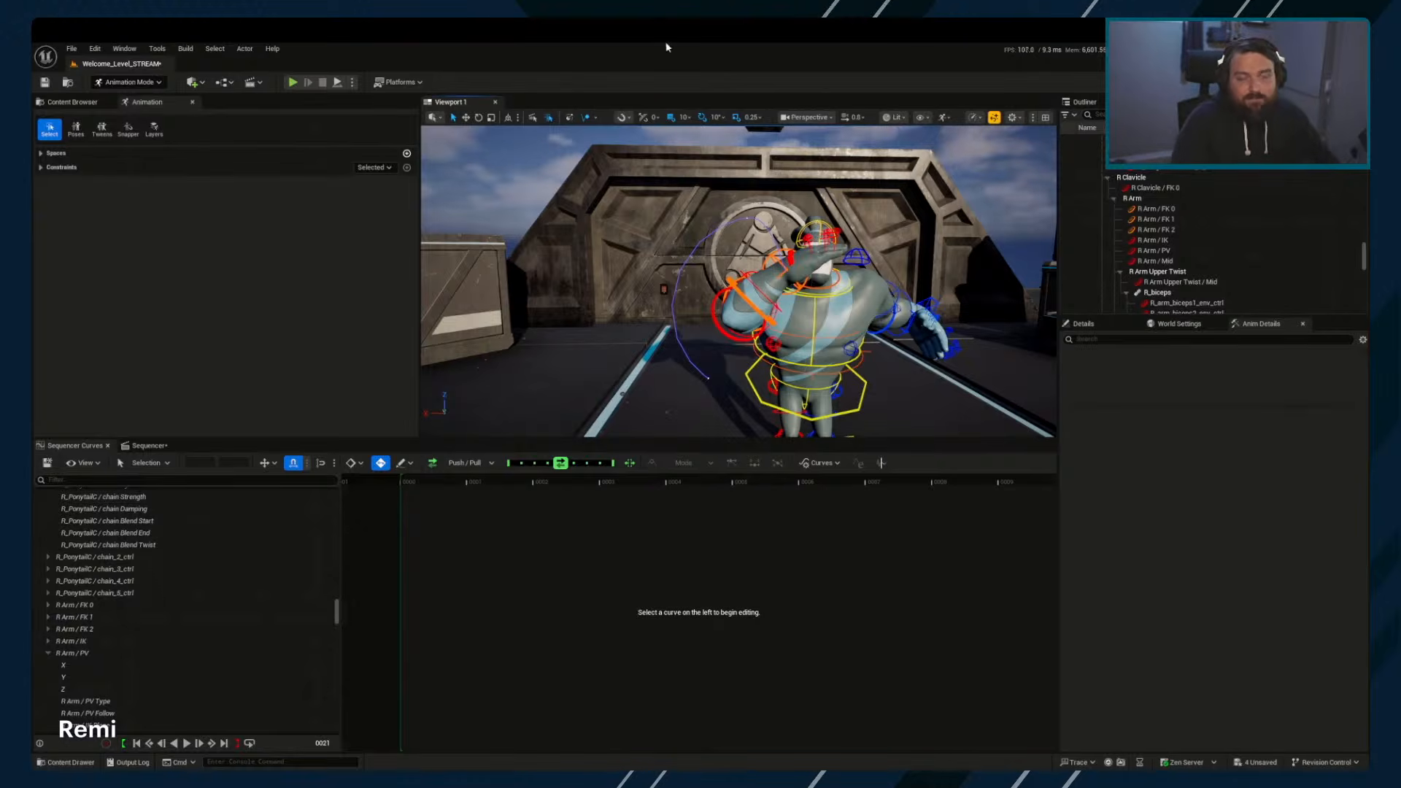
Enlarge the viewport and lower the Body control at frame 6 to a Z location of about -39 for a crouch
left_click_drag(739, 282, 885, 287, "alt")
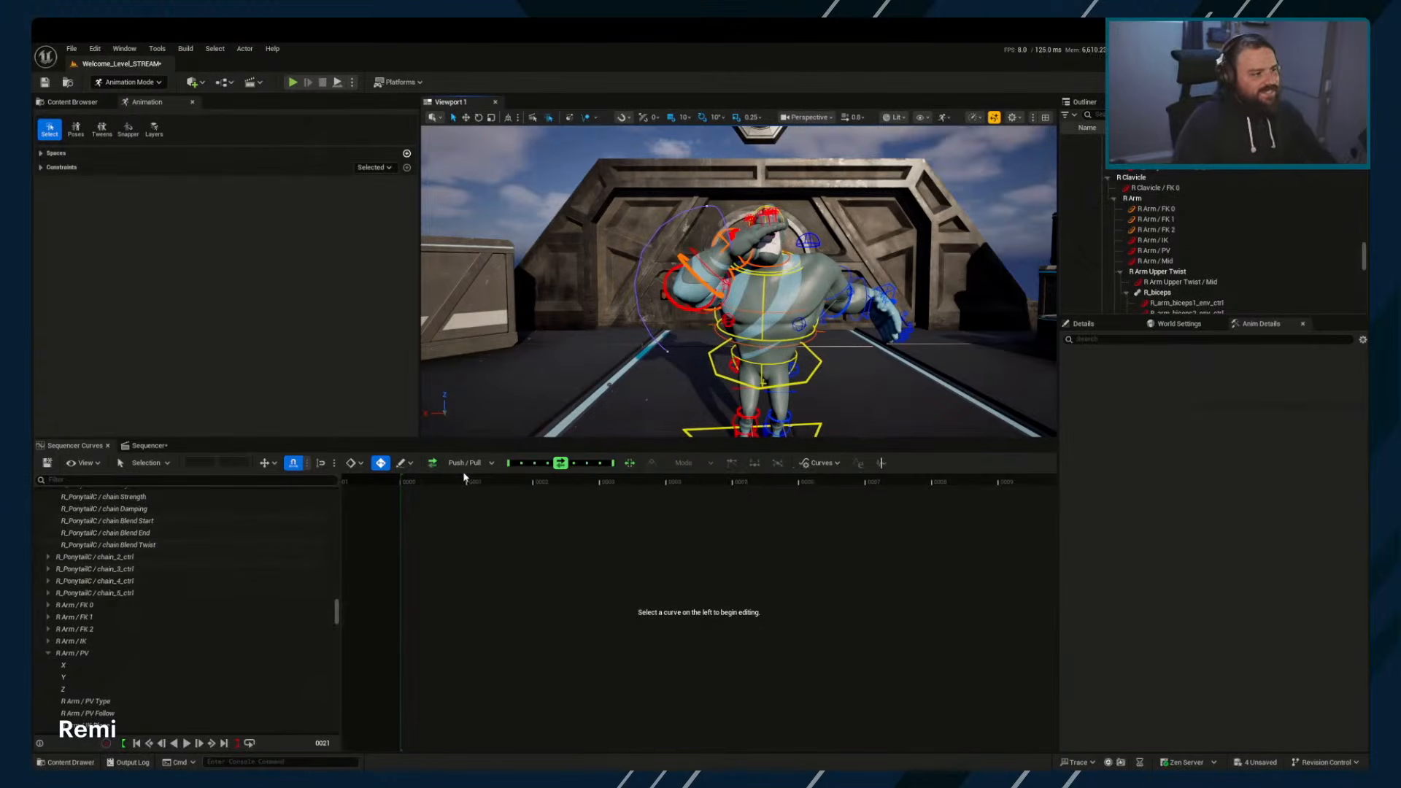
left_click_drag(463, 438, 463, 572)
left_click(815, 423)
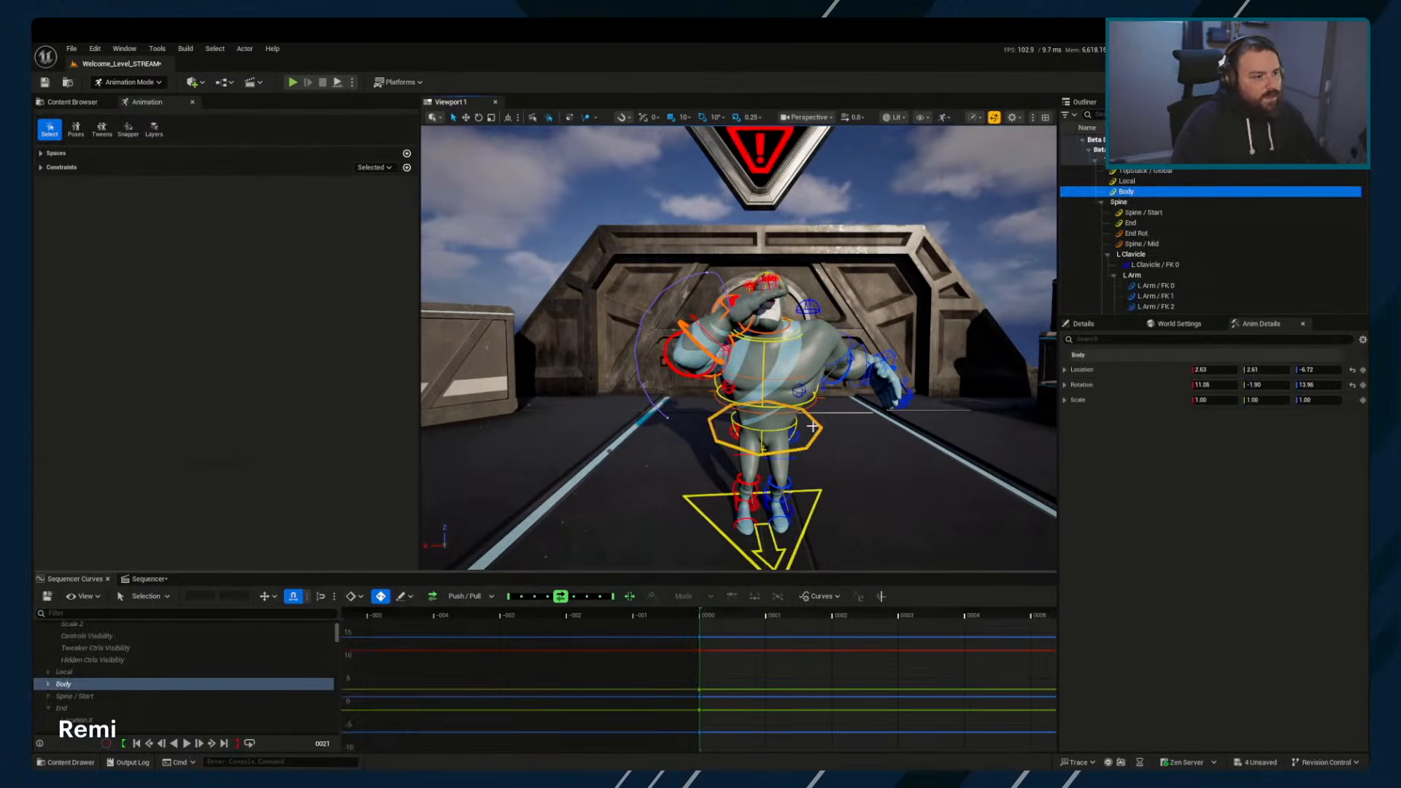
scroll(814, 423, "up", 3)
middle_click_drag(815, 423, 868, 525)
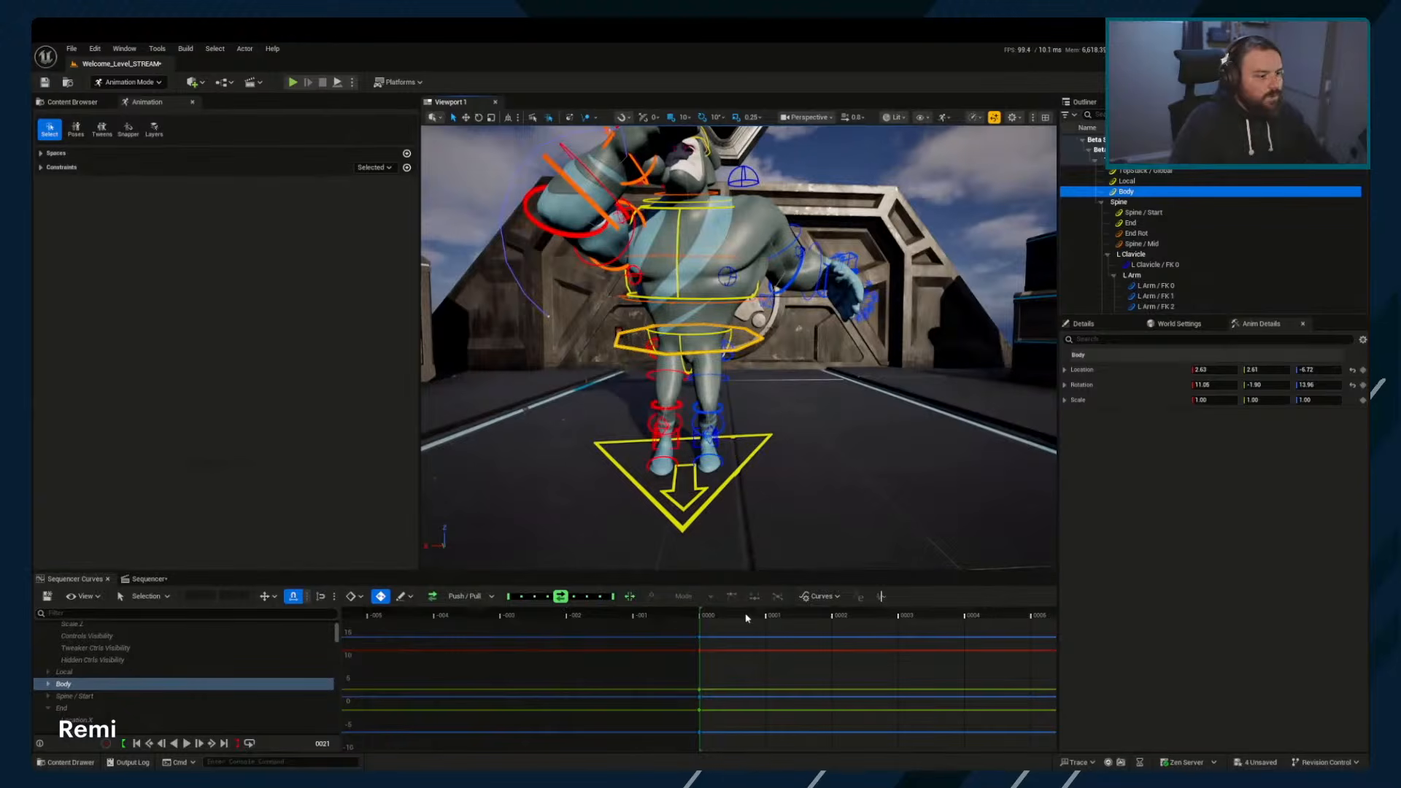
left_click_drag(746, 617, 723, 616)
right_click_drag(852, 638, 646, 643)
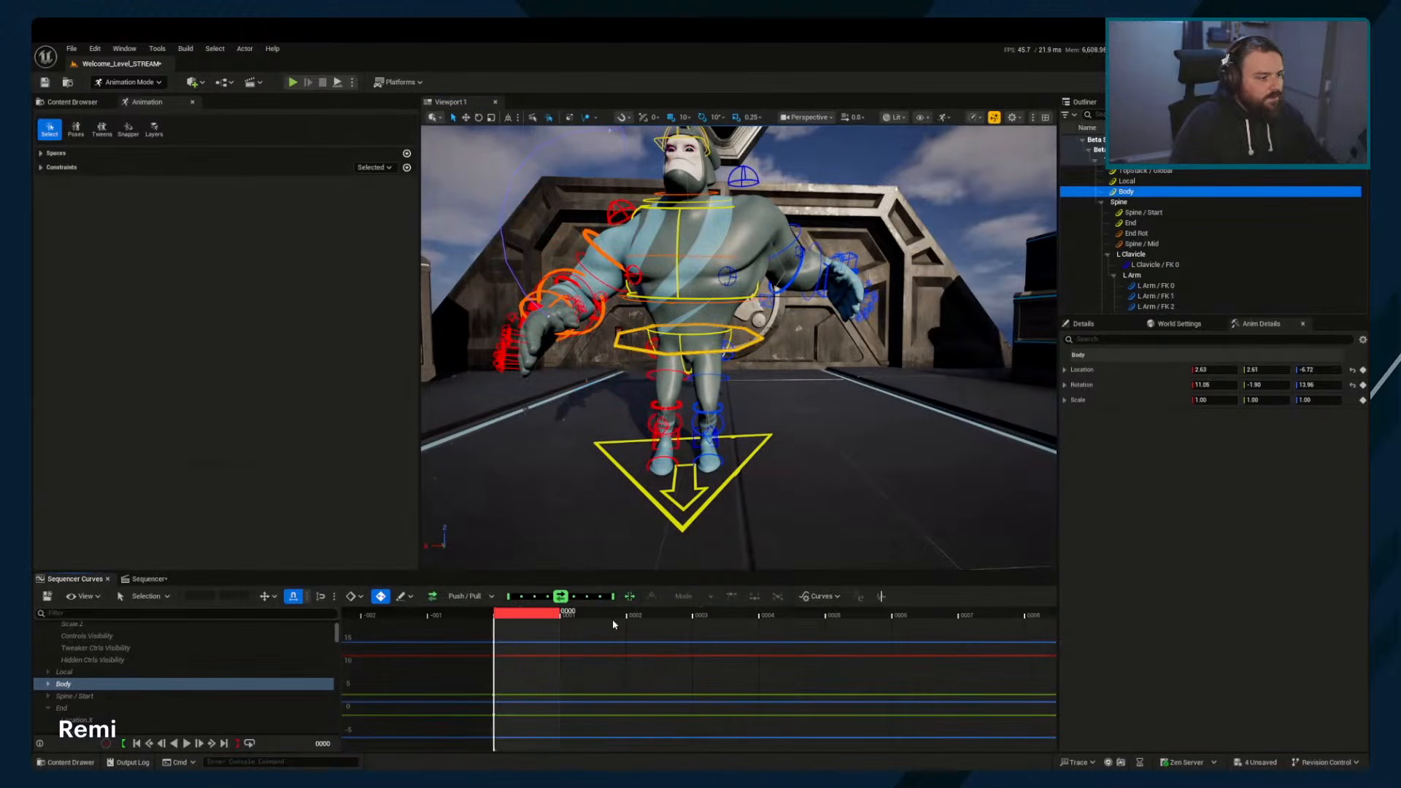
left_click_drag(613, 624, 894, 612)
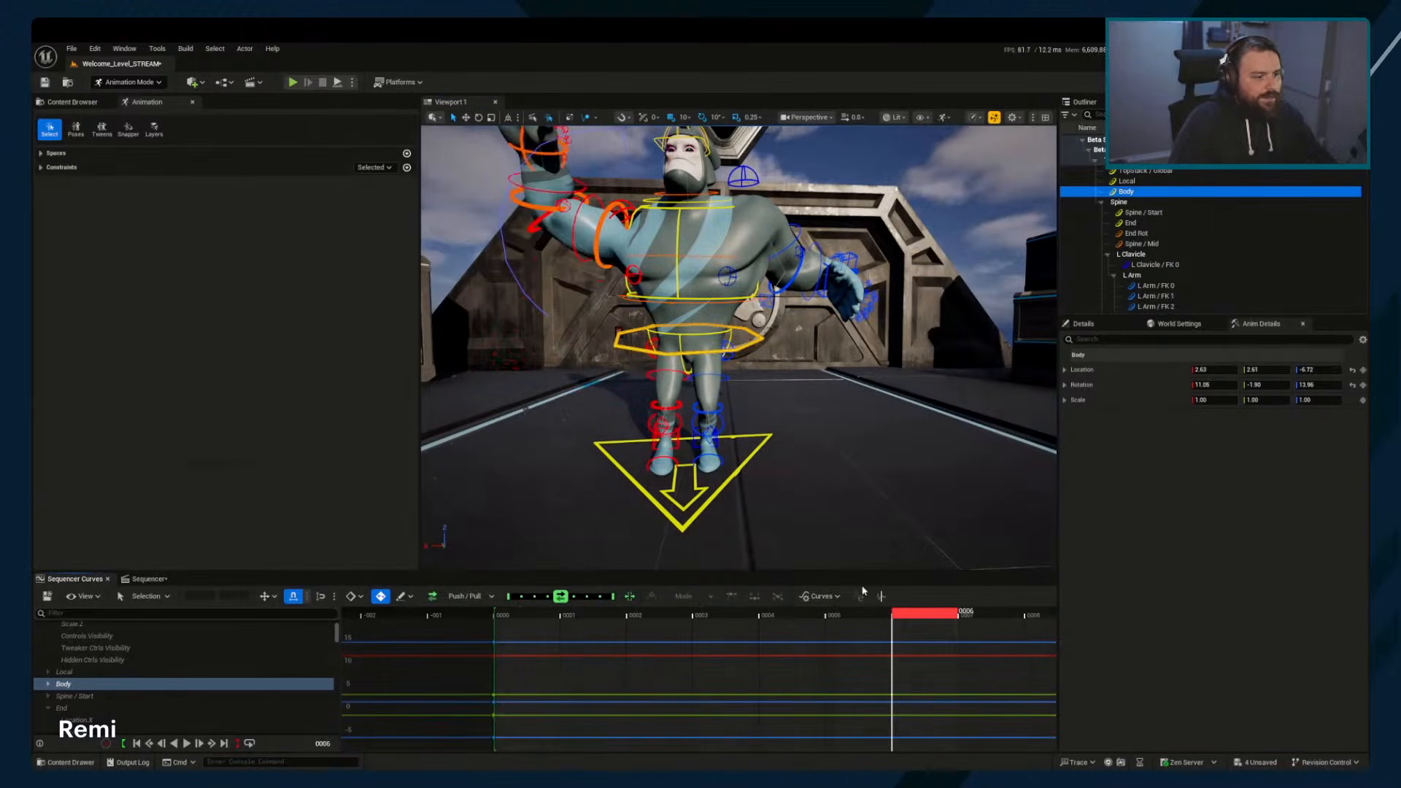
key("w")
right_click_drag(807, 332, 799, 325)
left_click_drag(704, 280, 717, 340)
At frame 12, raise the Body control to a Z location of about 5.8 so the character stands up out of the crouch
right_click_drag(883, 670, 779, 632)
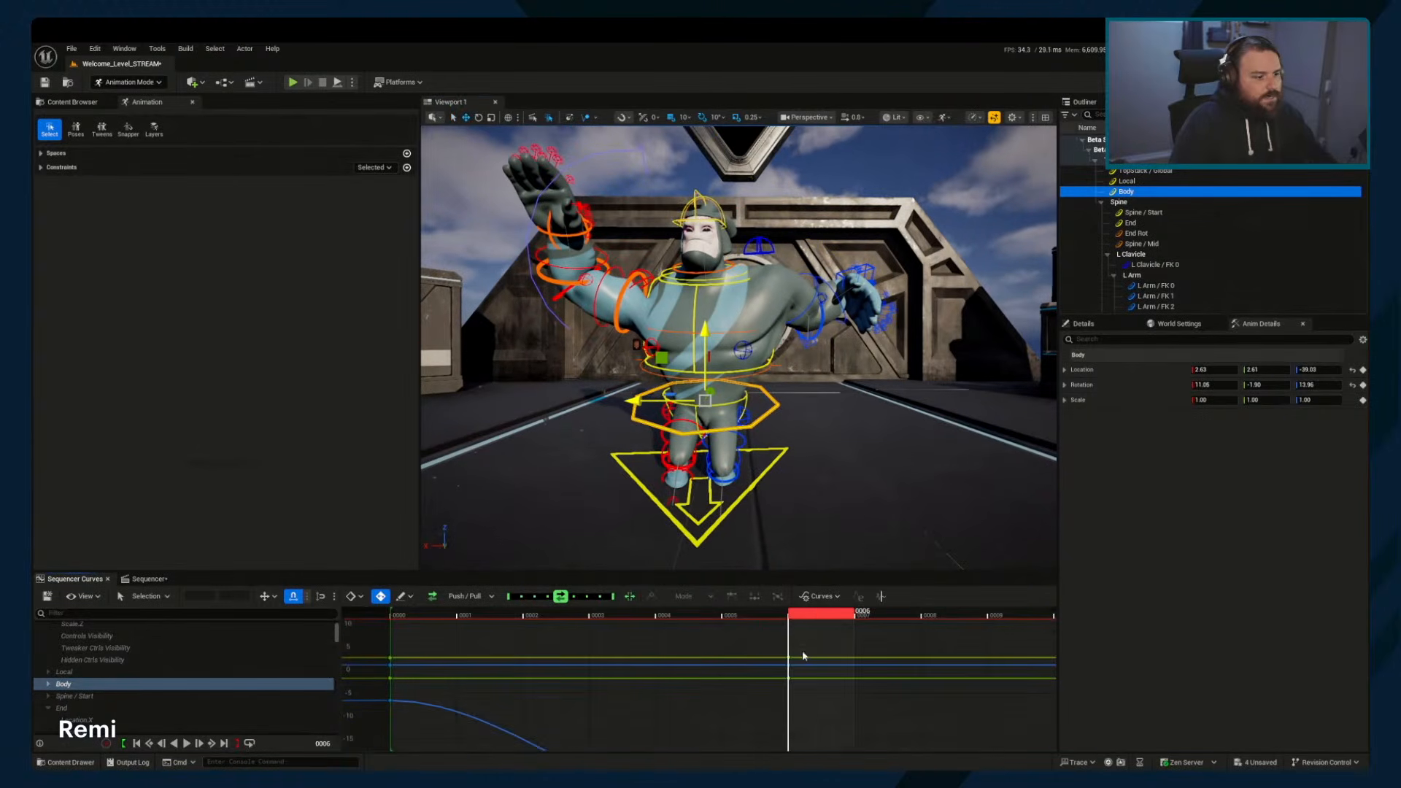
key("f")
left_click_drag(461, 615, 489, 615)
mouse_move(719, 365)
left_mouse_down()
mouse_move(717, 333)
mouse_move(700, 381)
left_mouse_up()
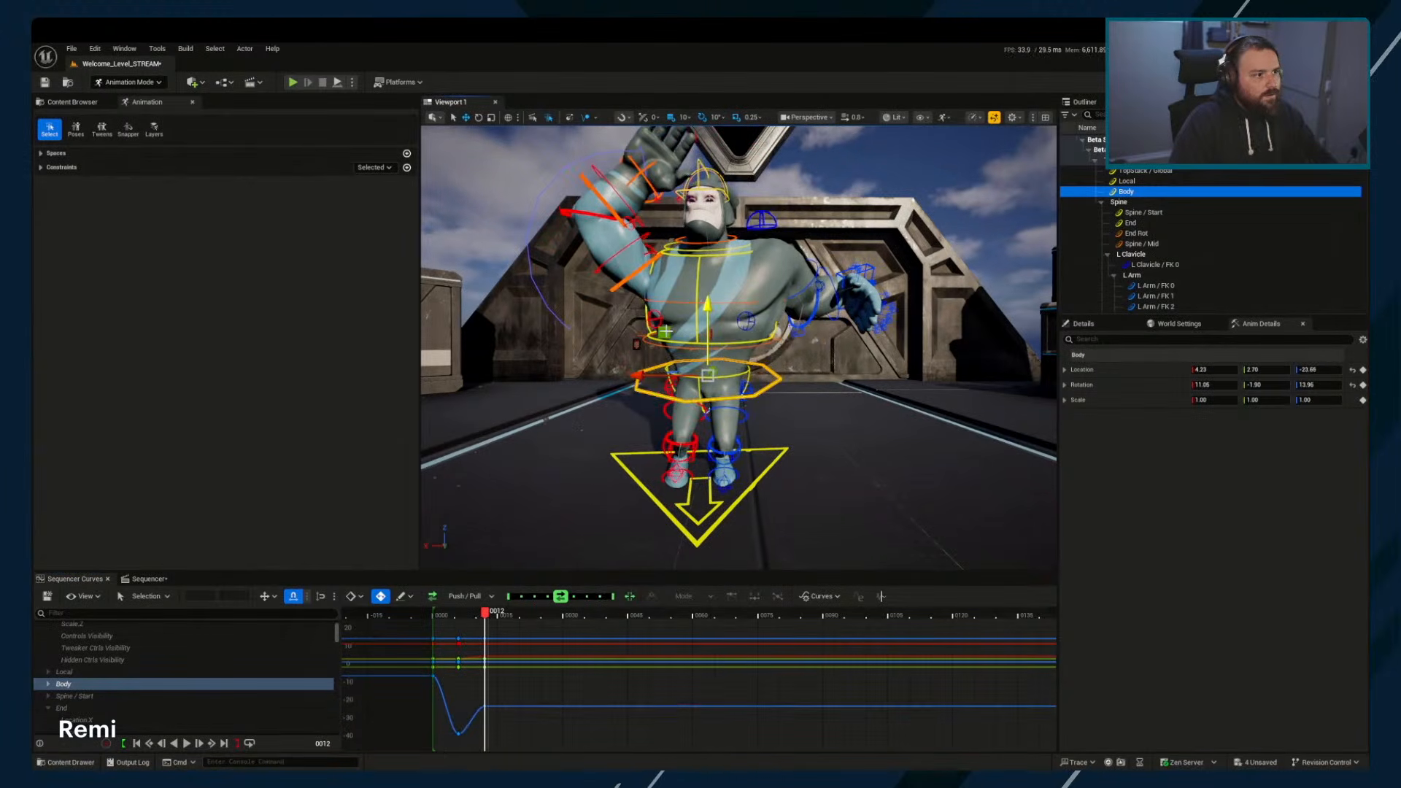
left_click_drag(659, 330, 665, 284)
right_click_drag(561, 714, 663, 689)
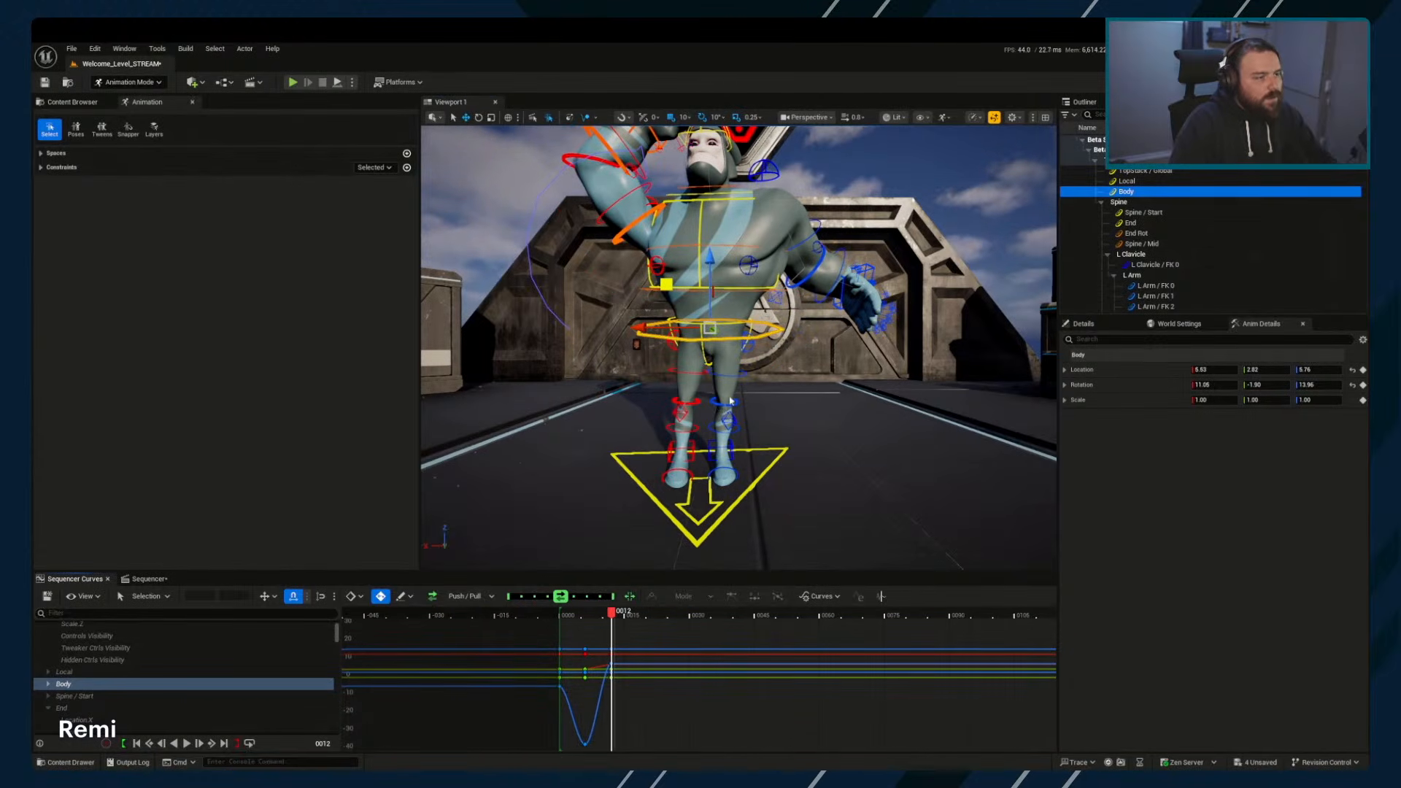
left_click_drag(730, 401, 729, 431, "alt")
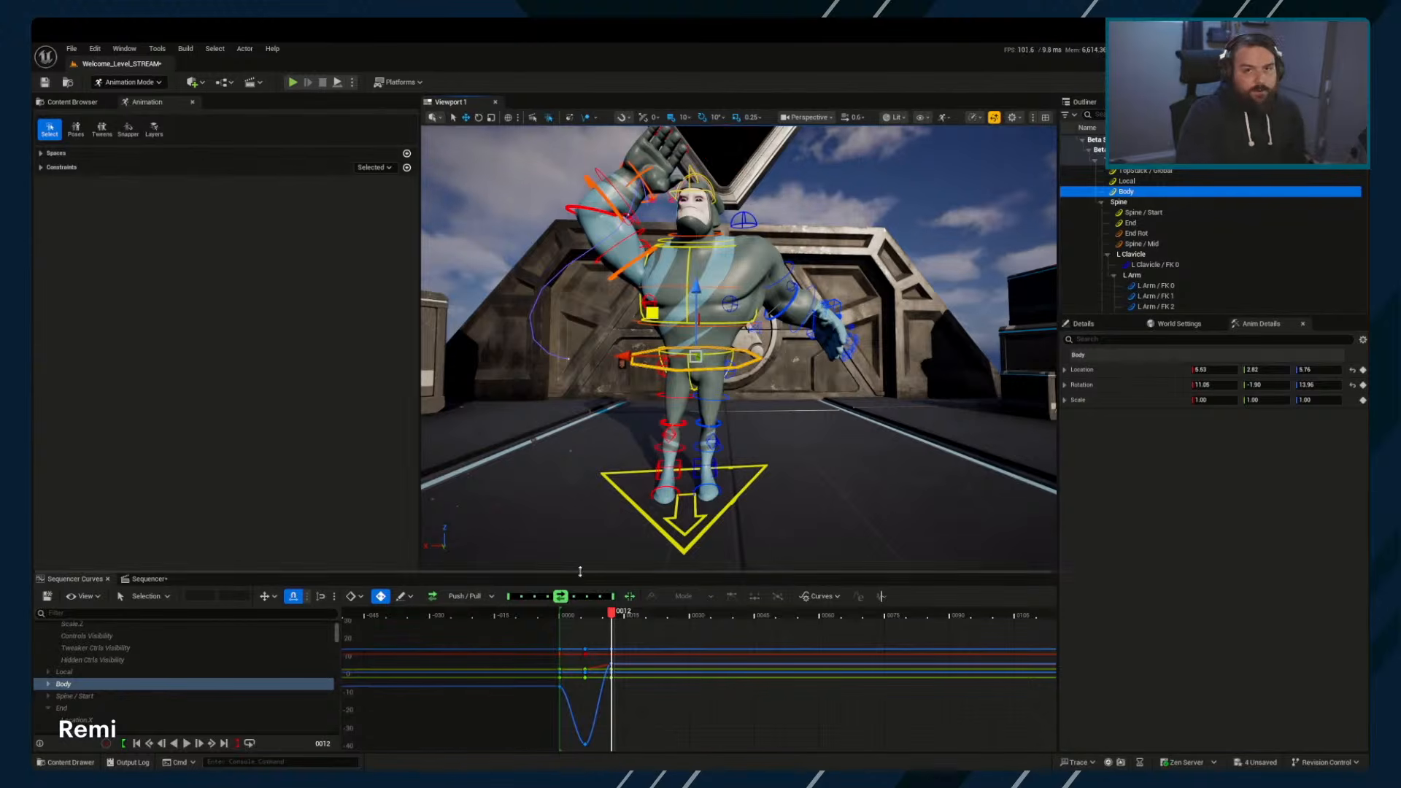
Examine the blend functions offered in the curve editor and check the Body keys in the Sequencer
left_click(471, 596)
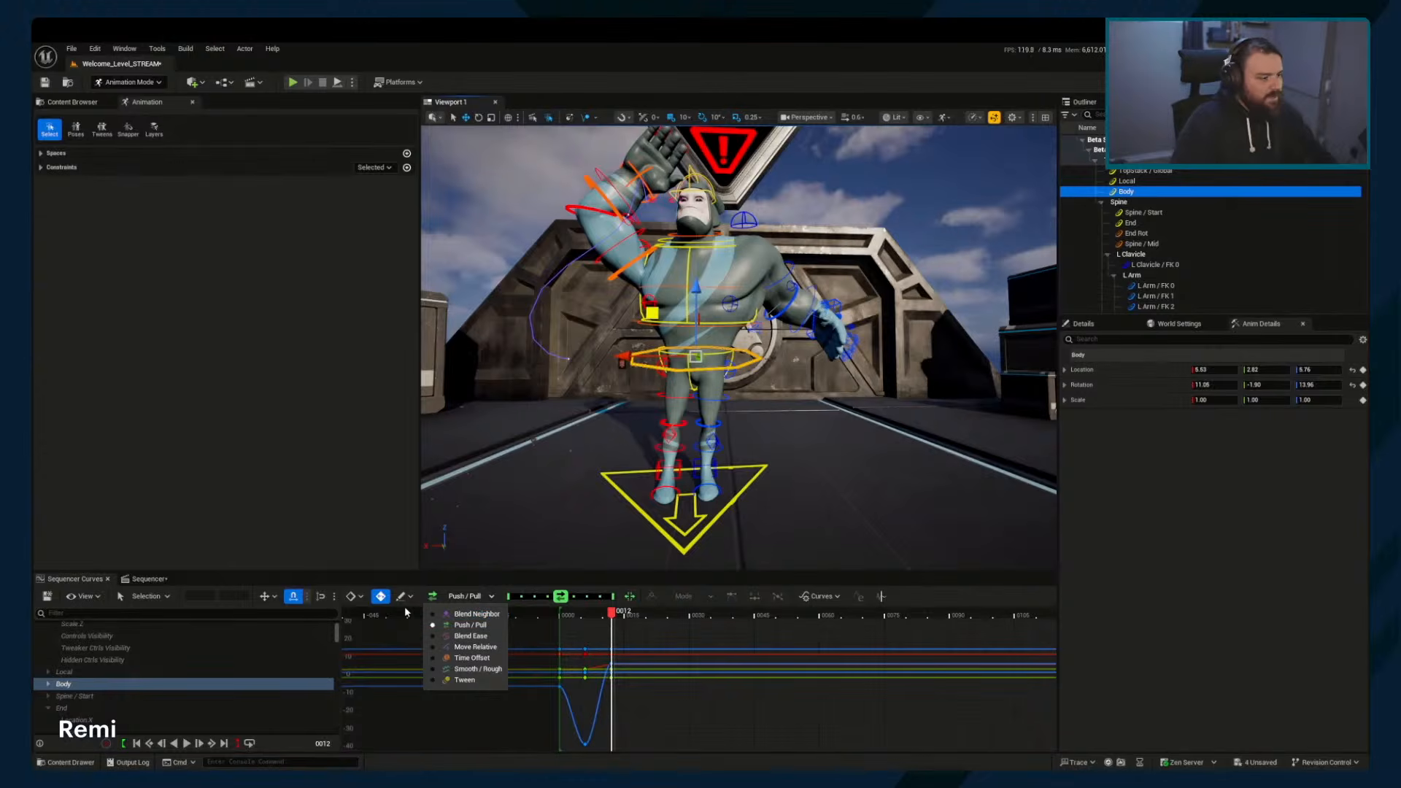
left_click(148, 579)
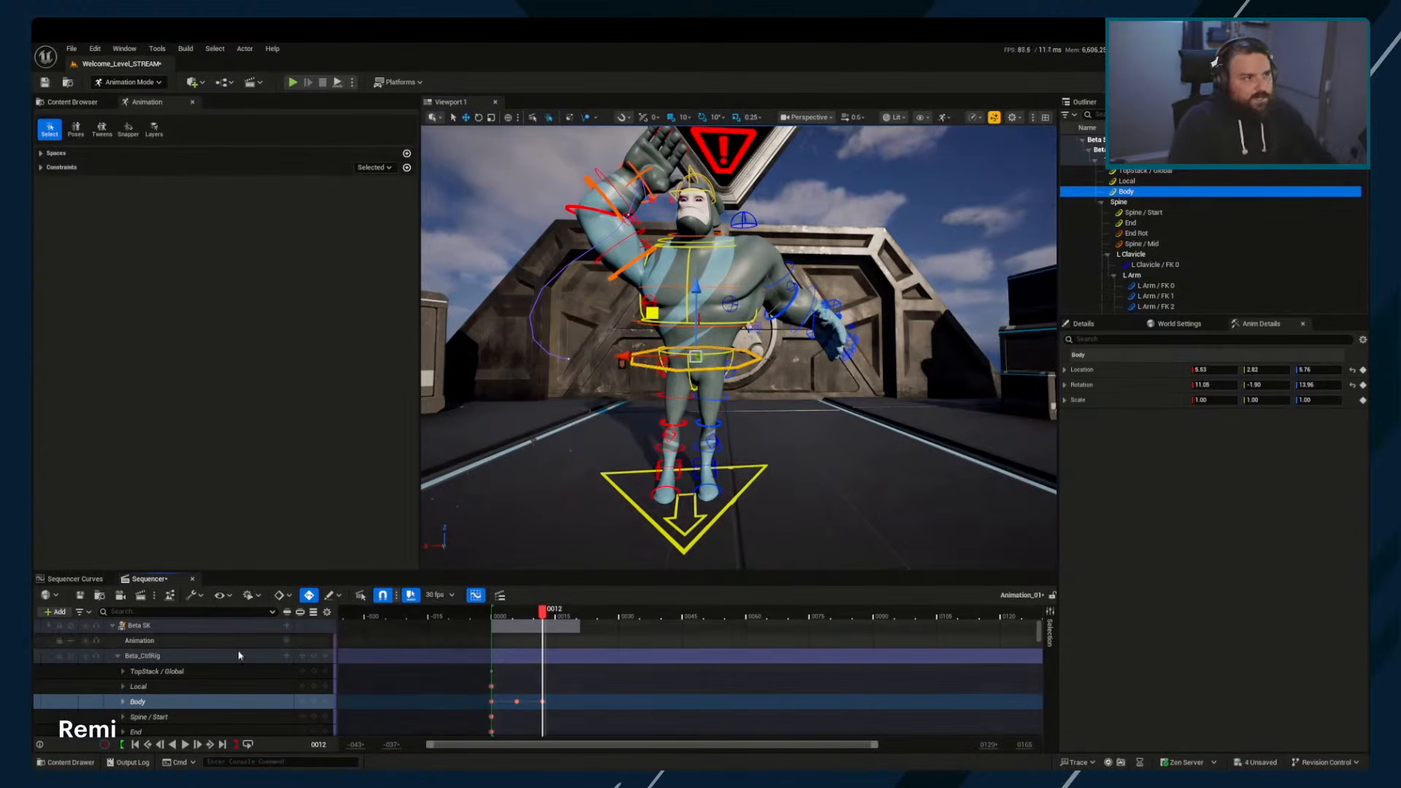
left_click(75, 578)
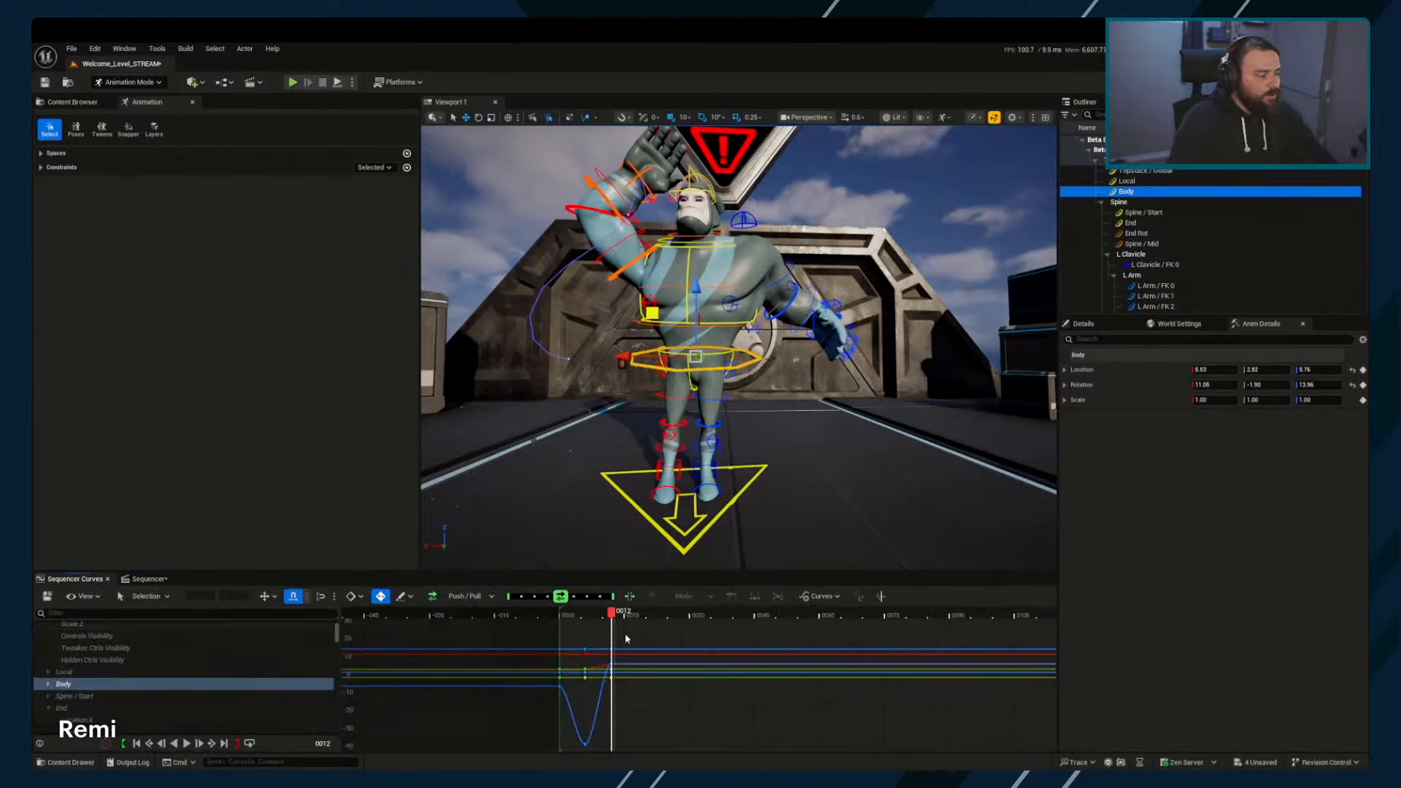
Show the Tweens slider in the viewport, set it to Tween, try it on the Body control at frame 12, and undo the blend
left_click(102, 129)
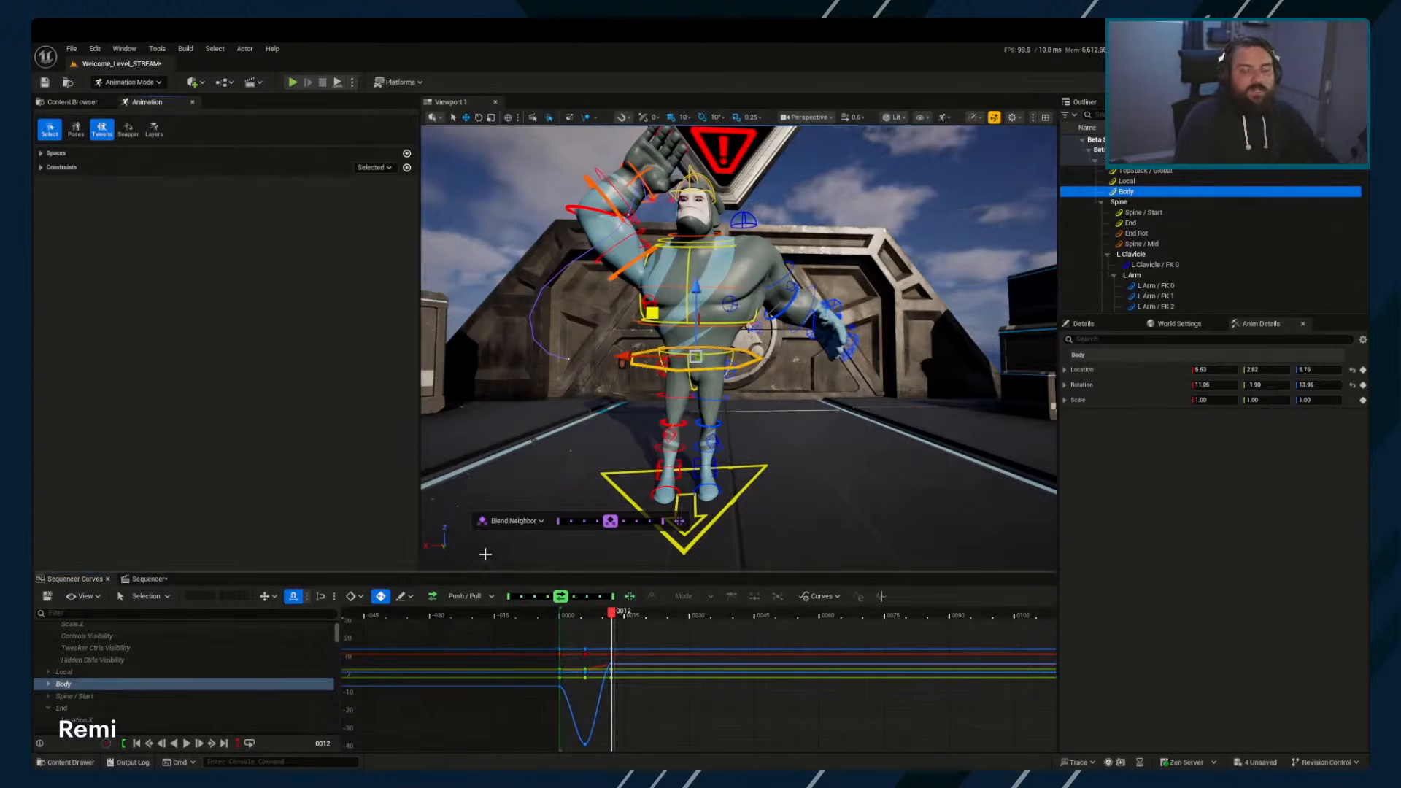
left_click(514, 521)
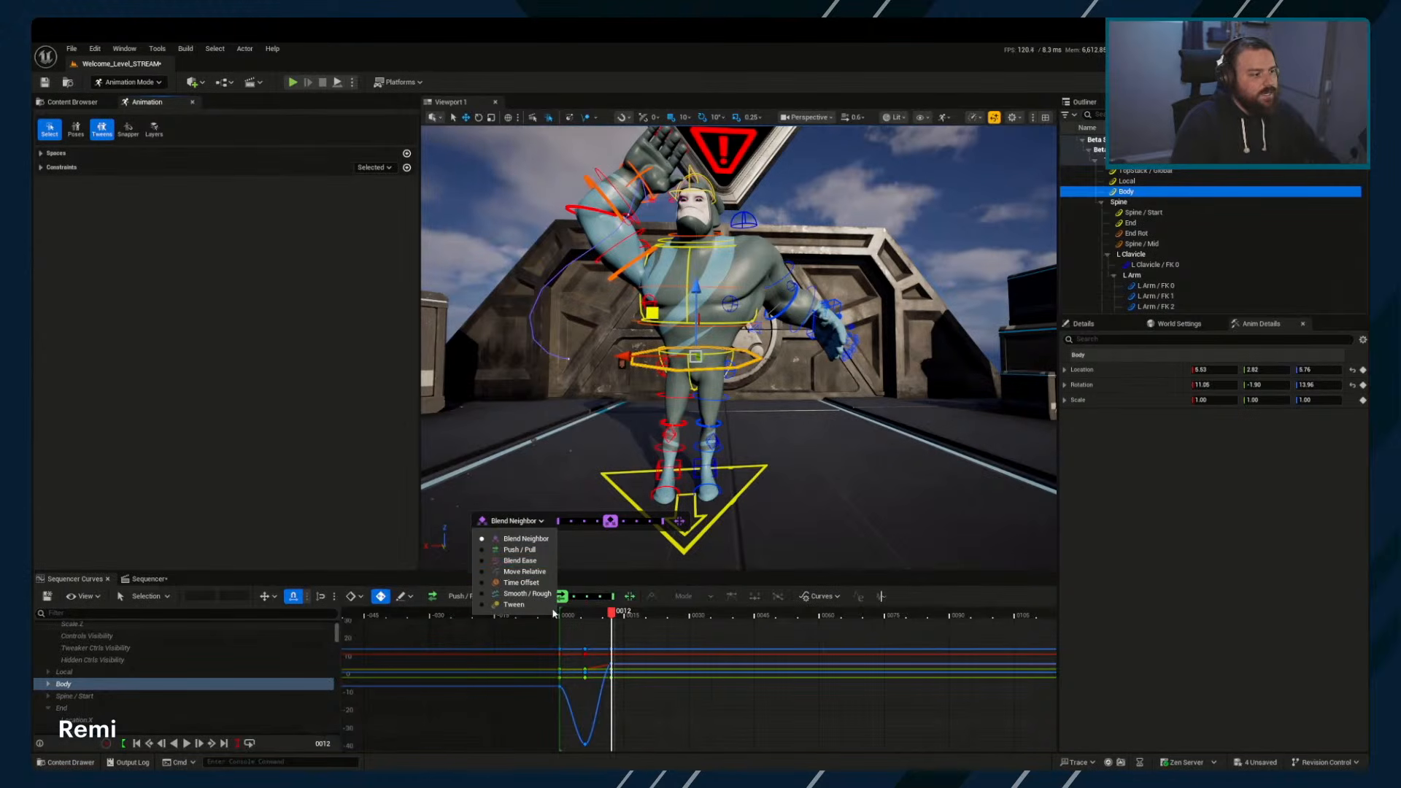
left_click(513, 604)
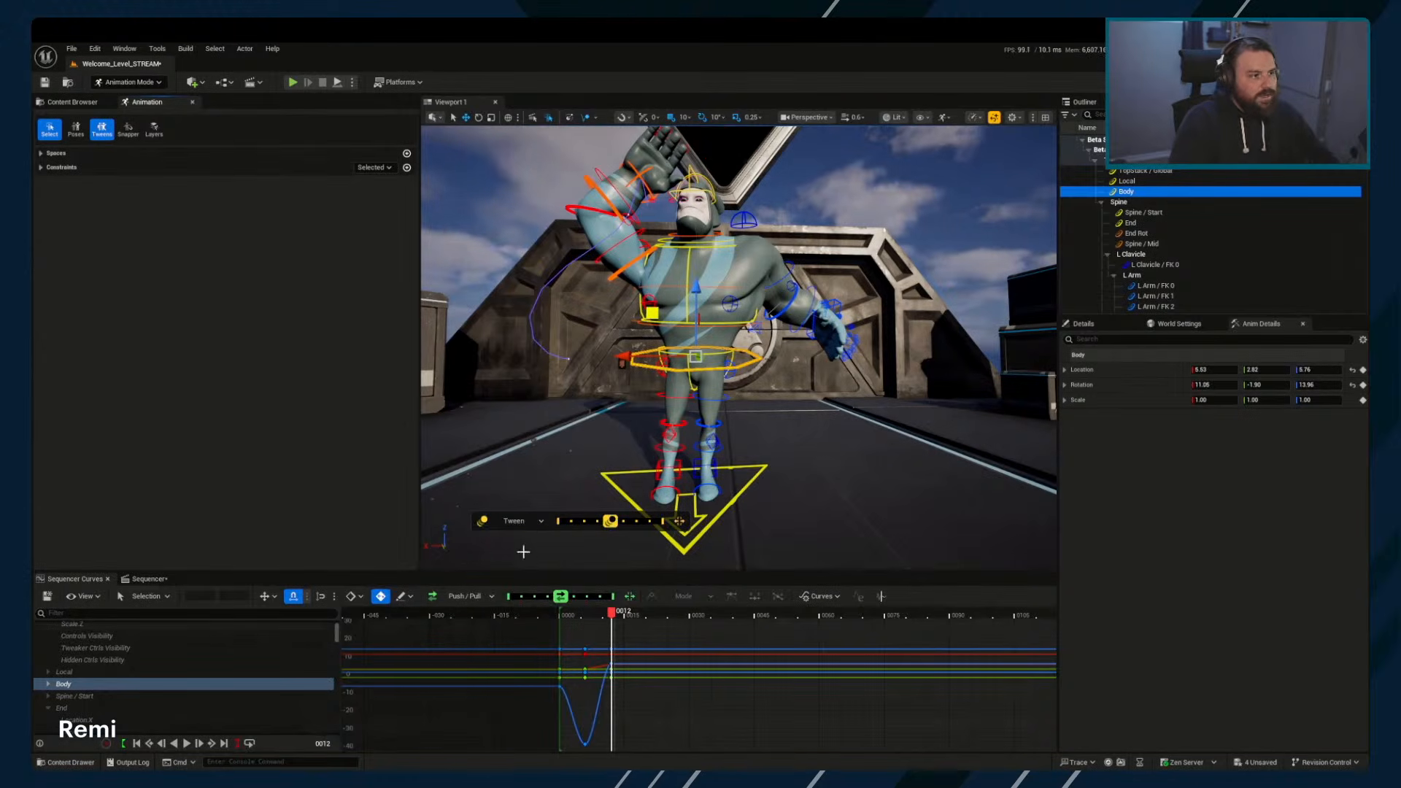
left_click_drag(611, 521, 738, 516)
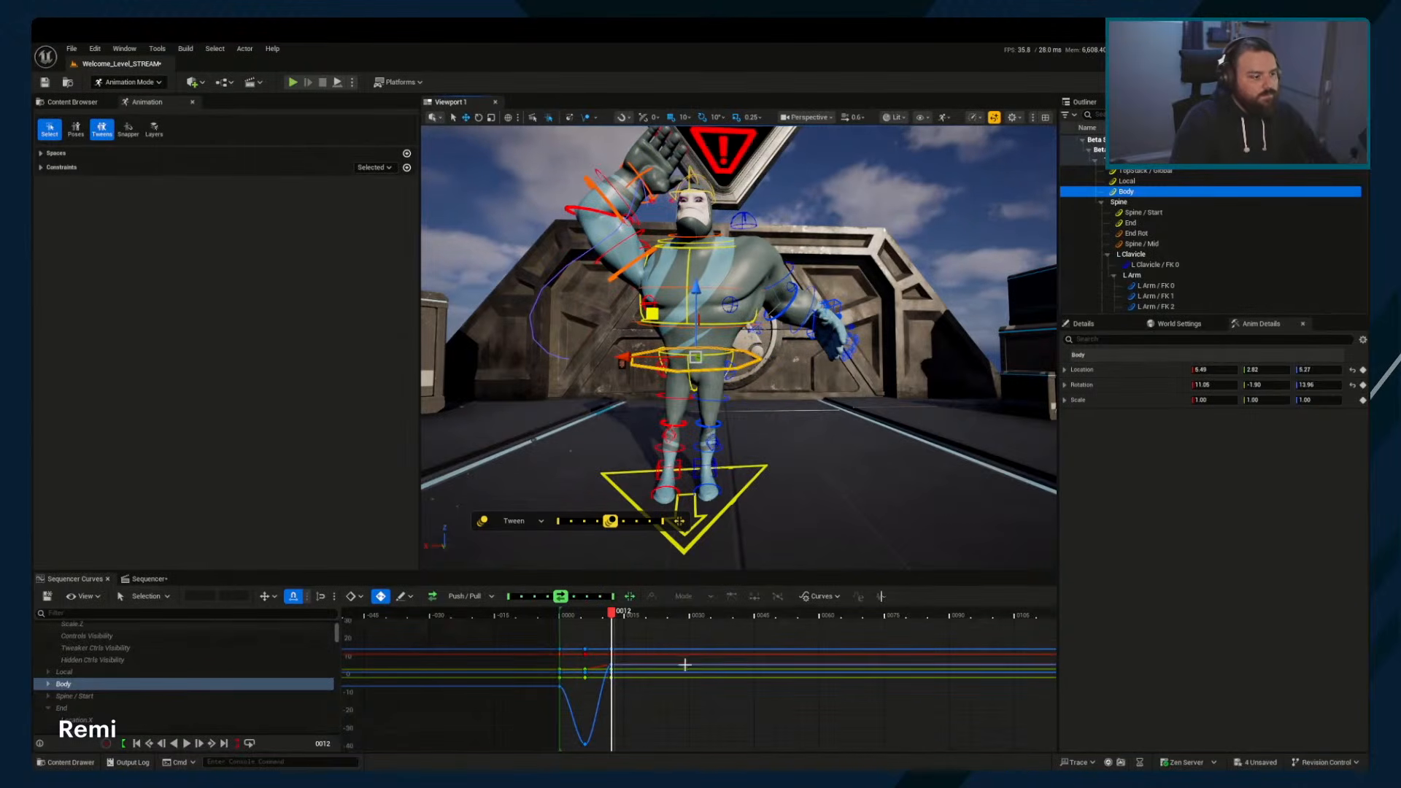
key("ctrl+z")
Set the curve editor's blend function to Tween, try its slider on the Body pose at frame 6, and undo the blend
left_click(591, 618)
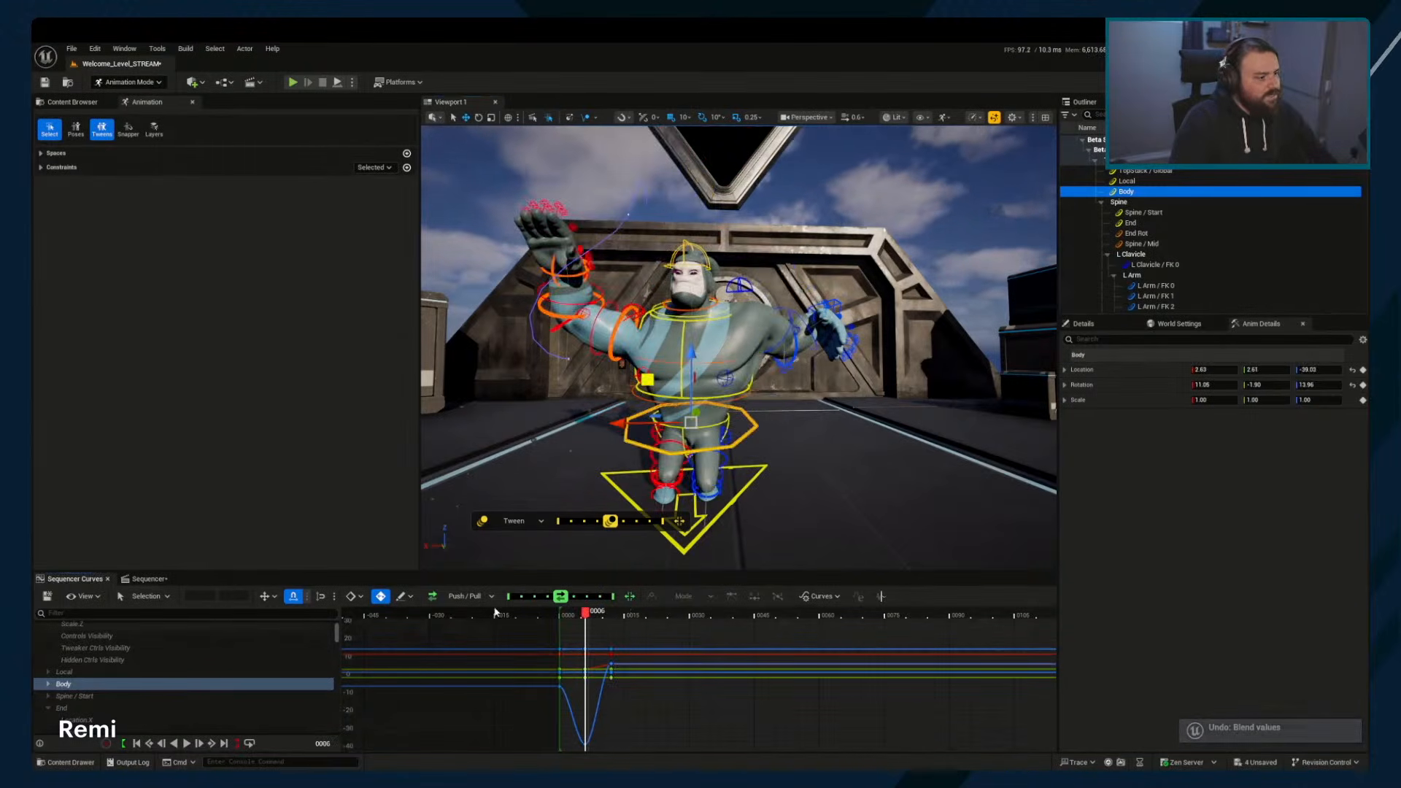
left_click(465, 596)
left_click(452, 675)
left_click_drag(561, 596, 605, 611)
key("ctrl+z")
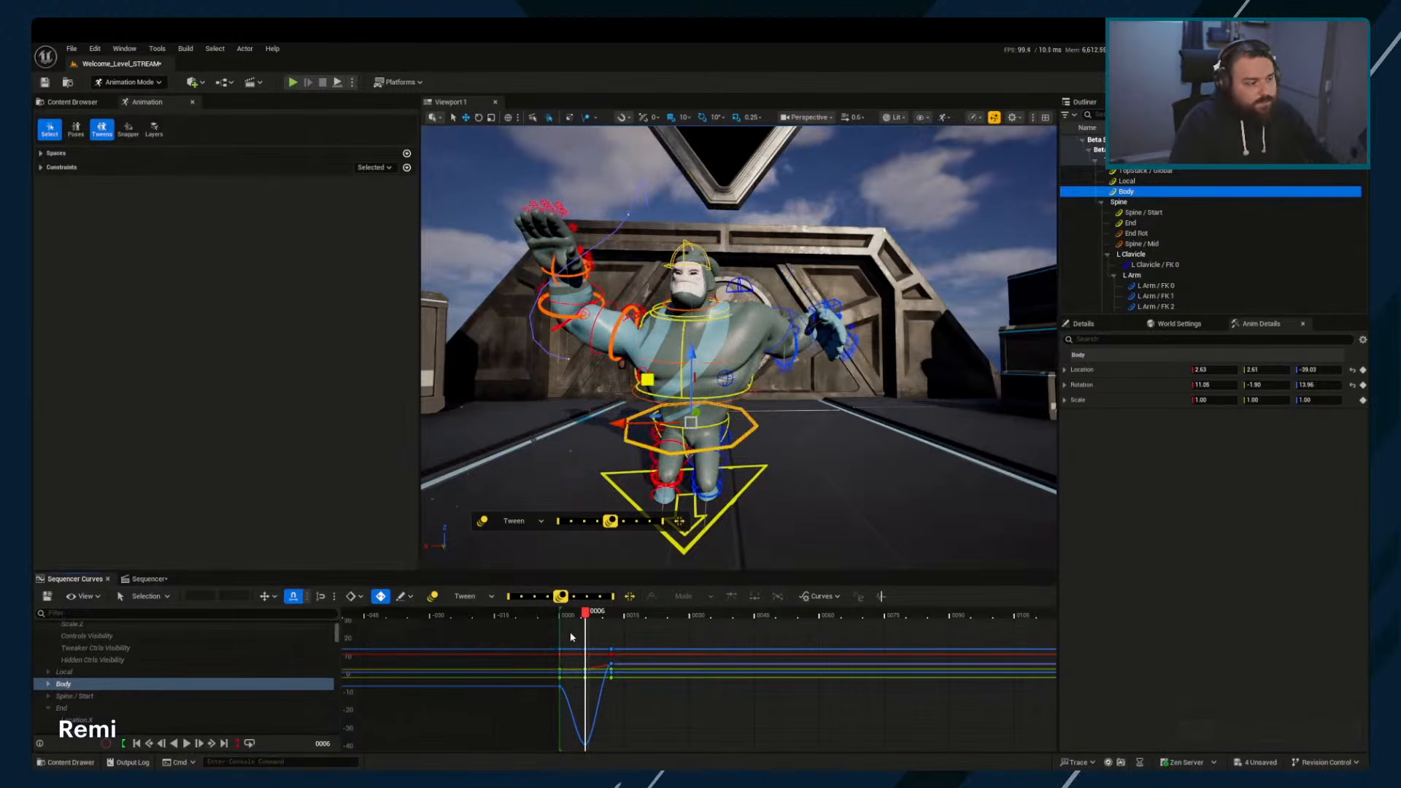
right_click_drag(584, 437, 558, 419)
mouse_move(786, 482)
right_mouse_down()
mouse_move(795, 491)
mouse_move(786, 482)
right_mouse_up()
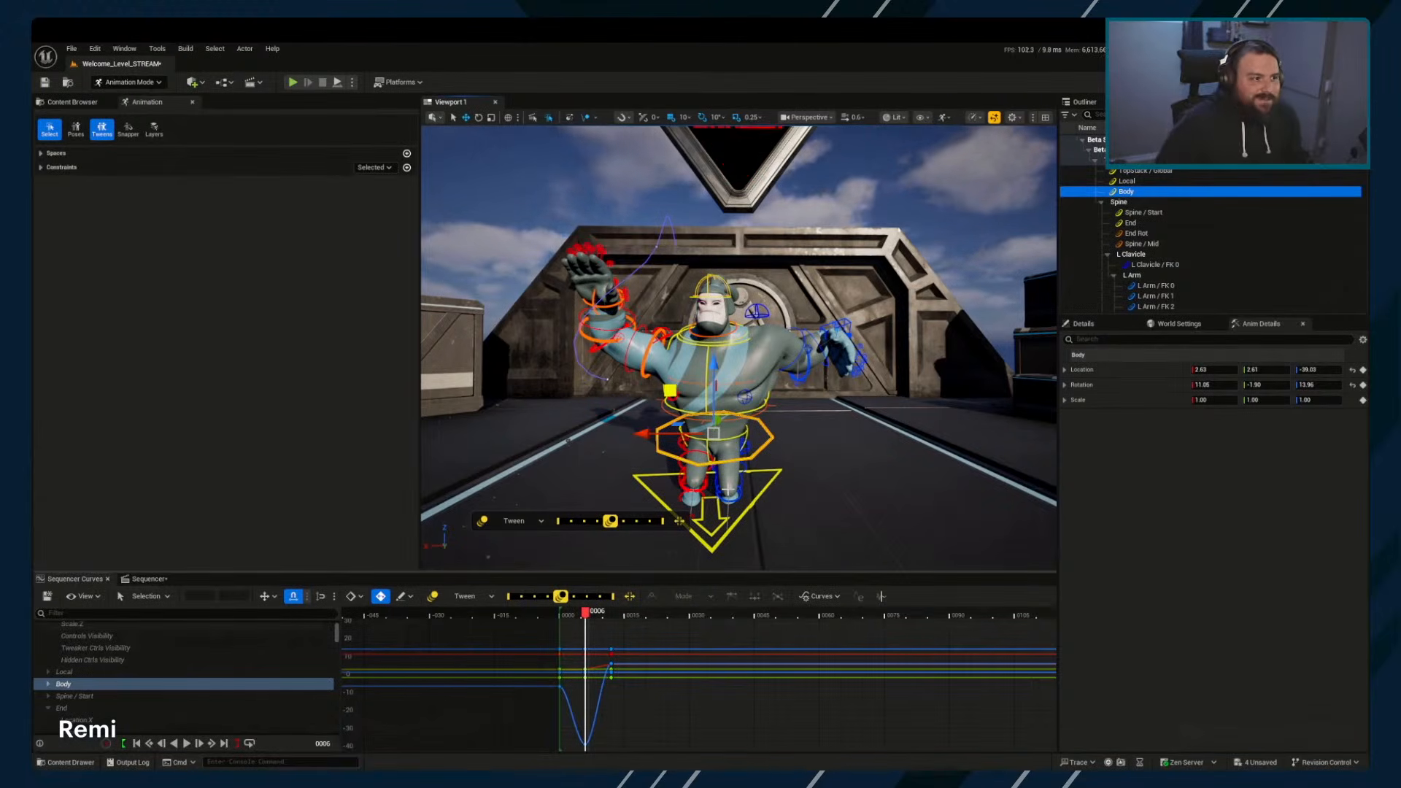
Step back and forth through the Body keys at frames 0, 6 and 12 to compare the poses
key("period")
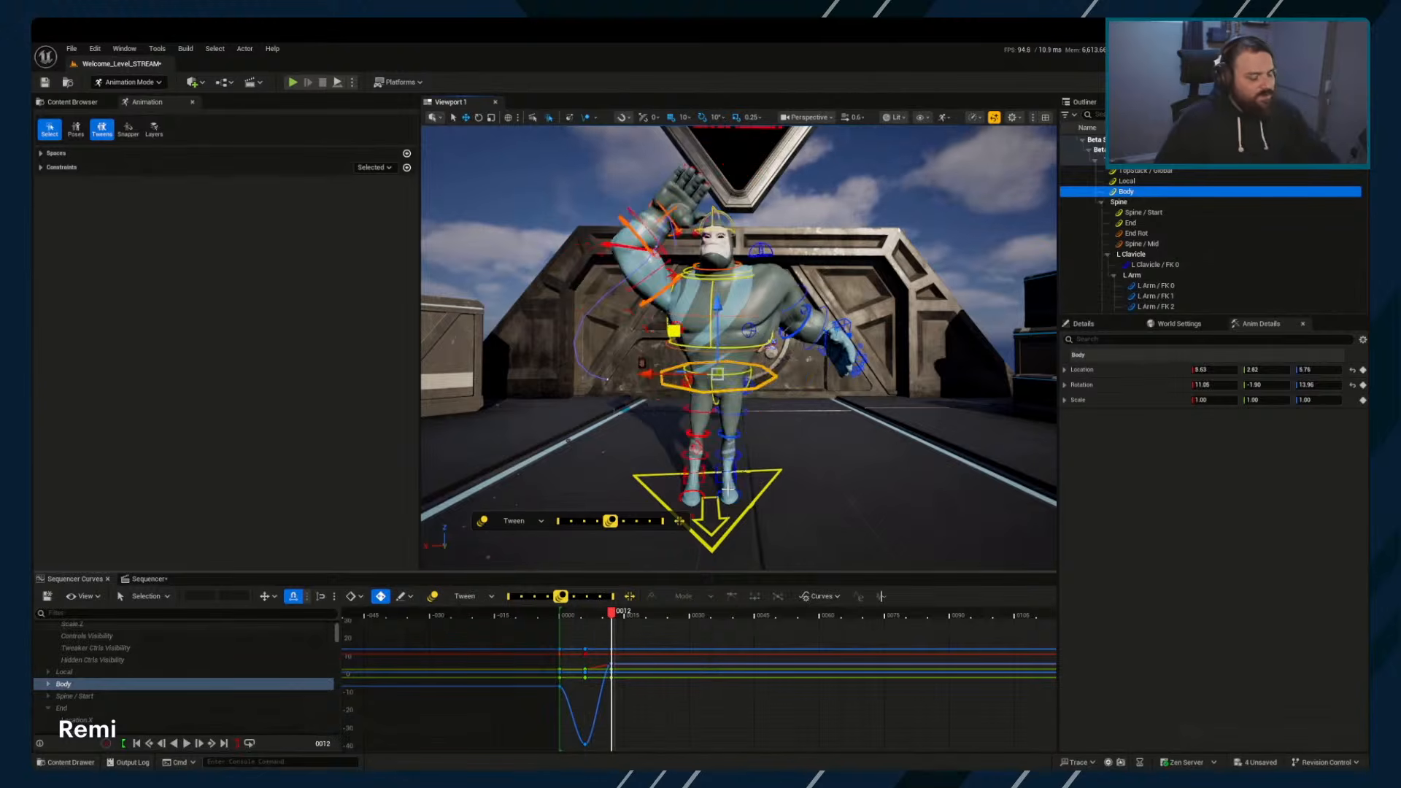
key("comma")
key("comma")
key("period")
key("period")
key("comma")
key("comma")
key("period")
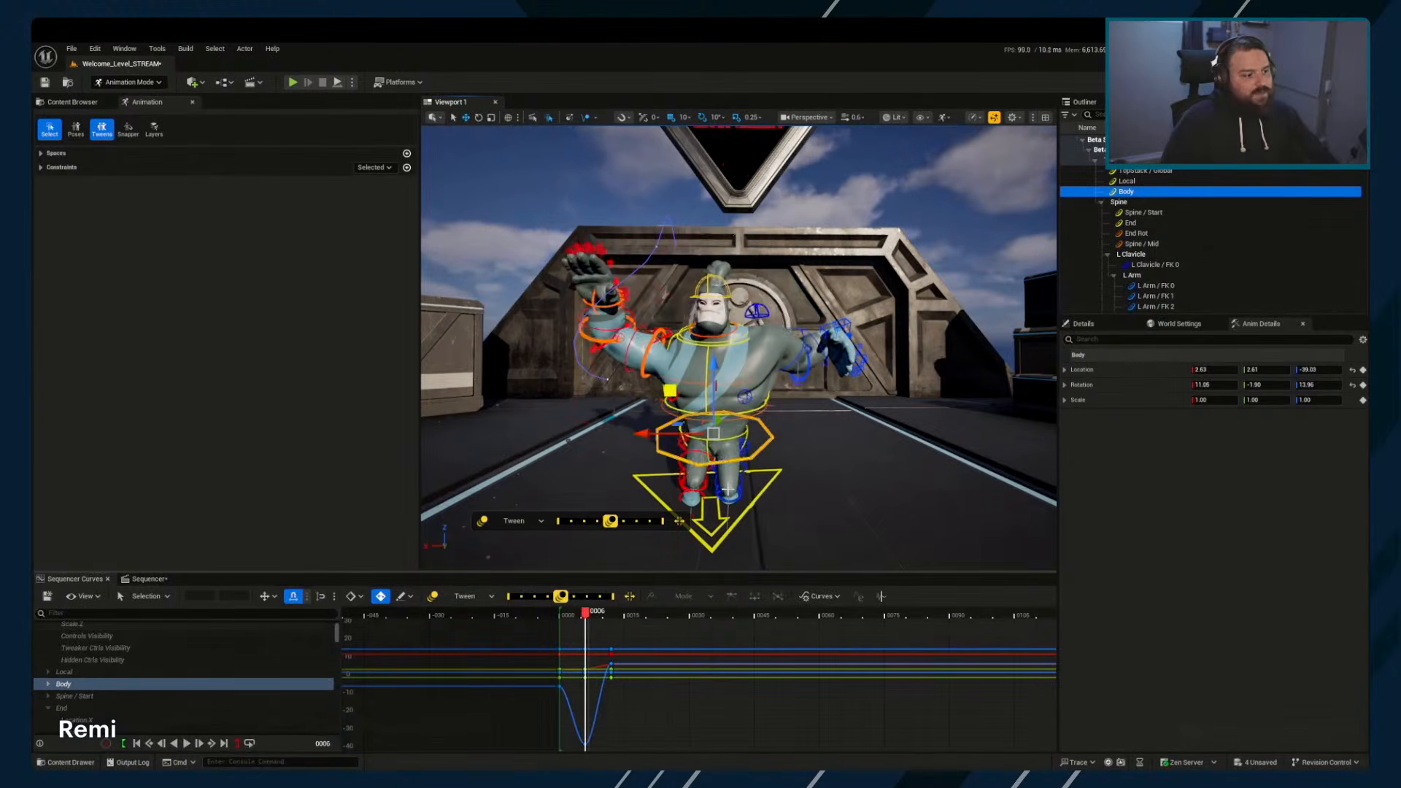
key("period")
key("comma")
key("comma")
key("period")
key("period")
key("comma")
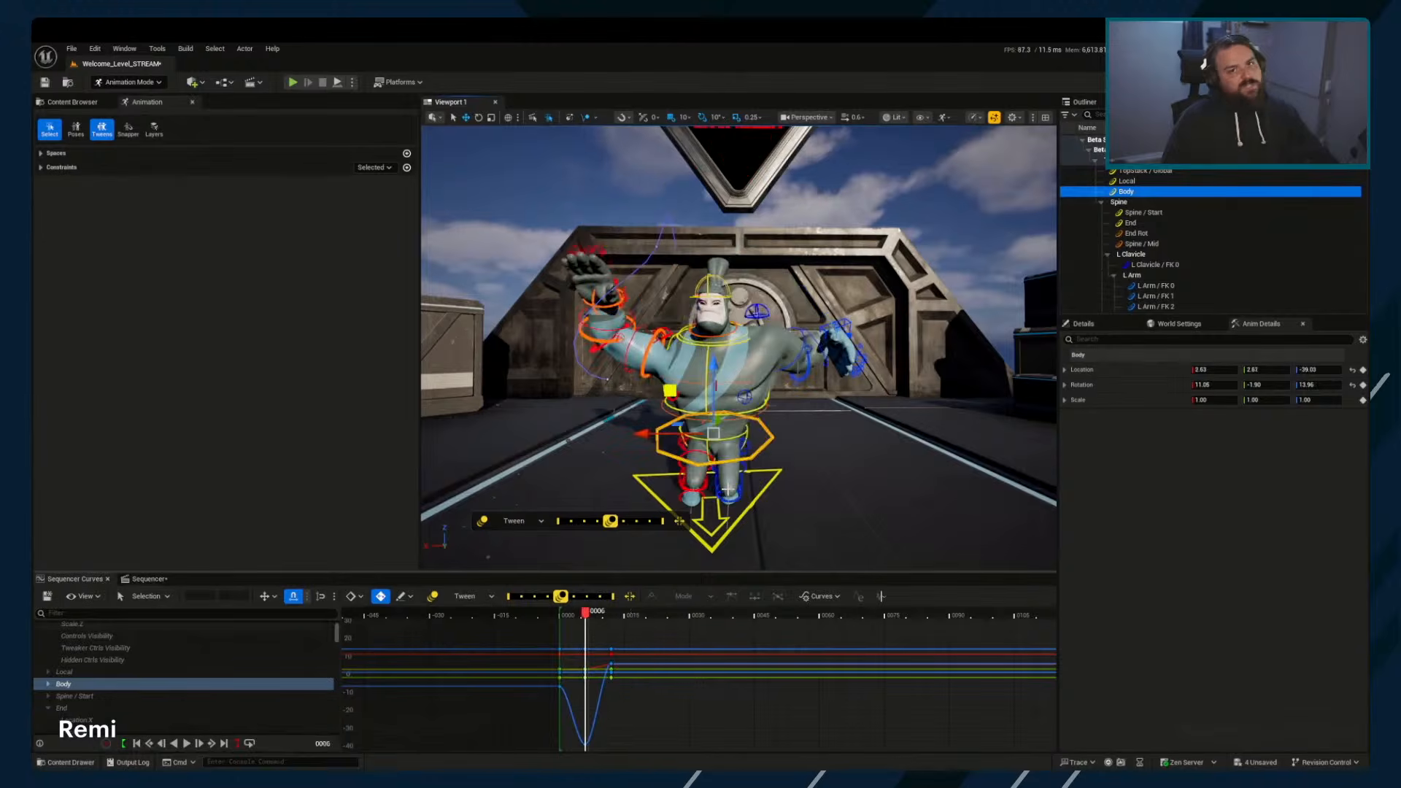
key("comma")
key("period")
key("period")
key("comma")
key("comma")
key("period")
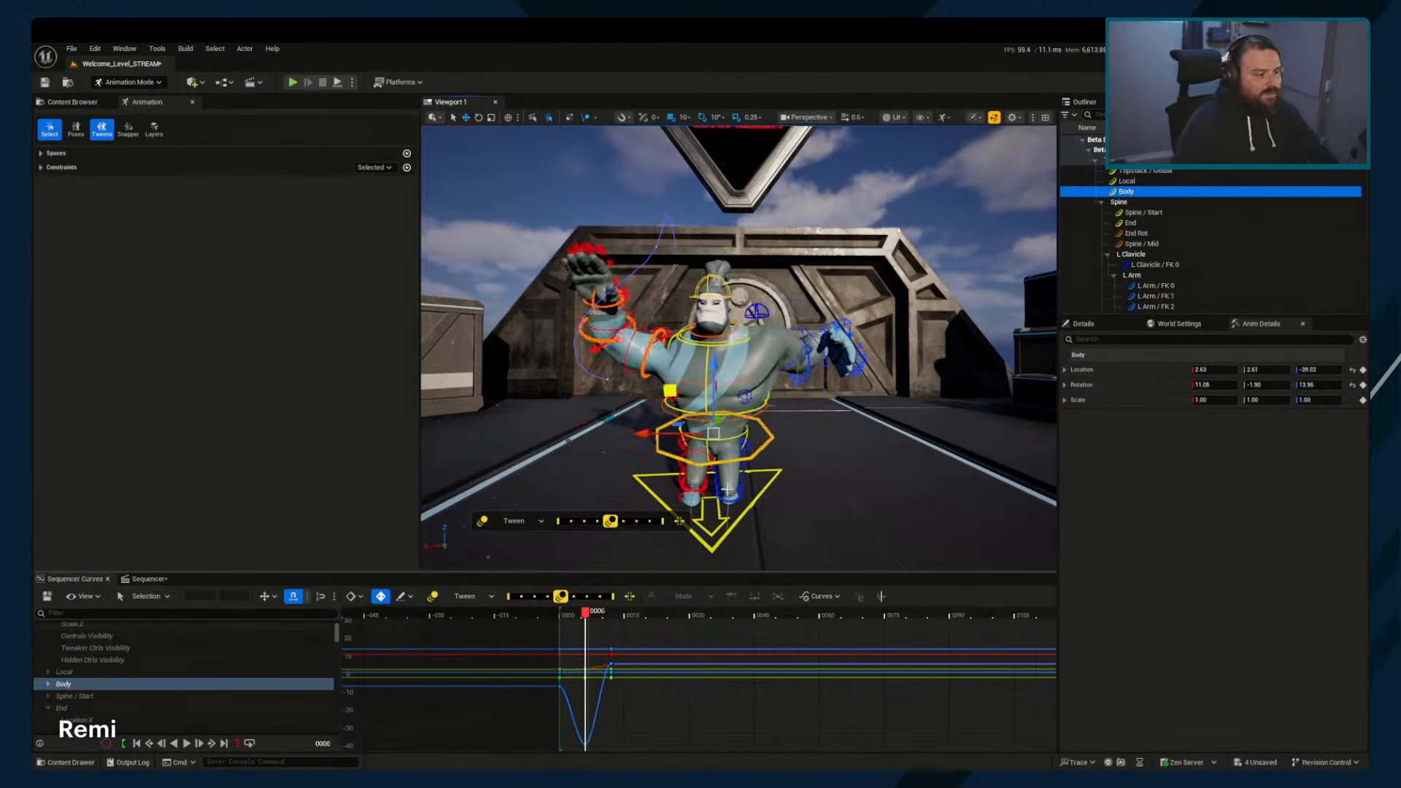
key("comma")
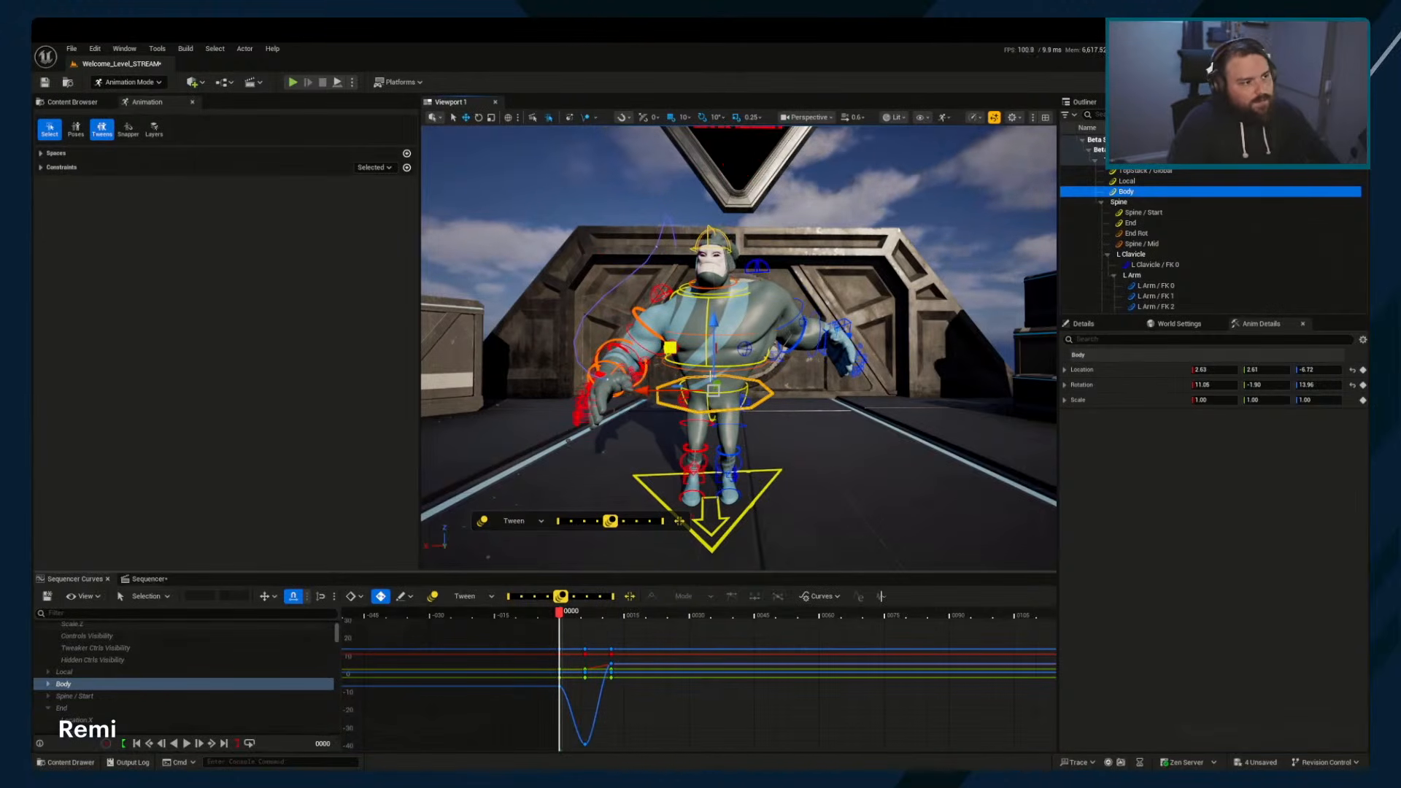
key("period")
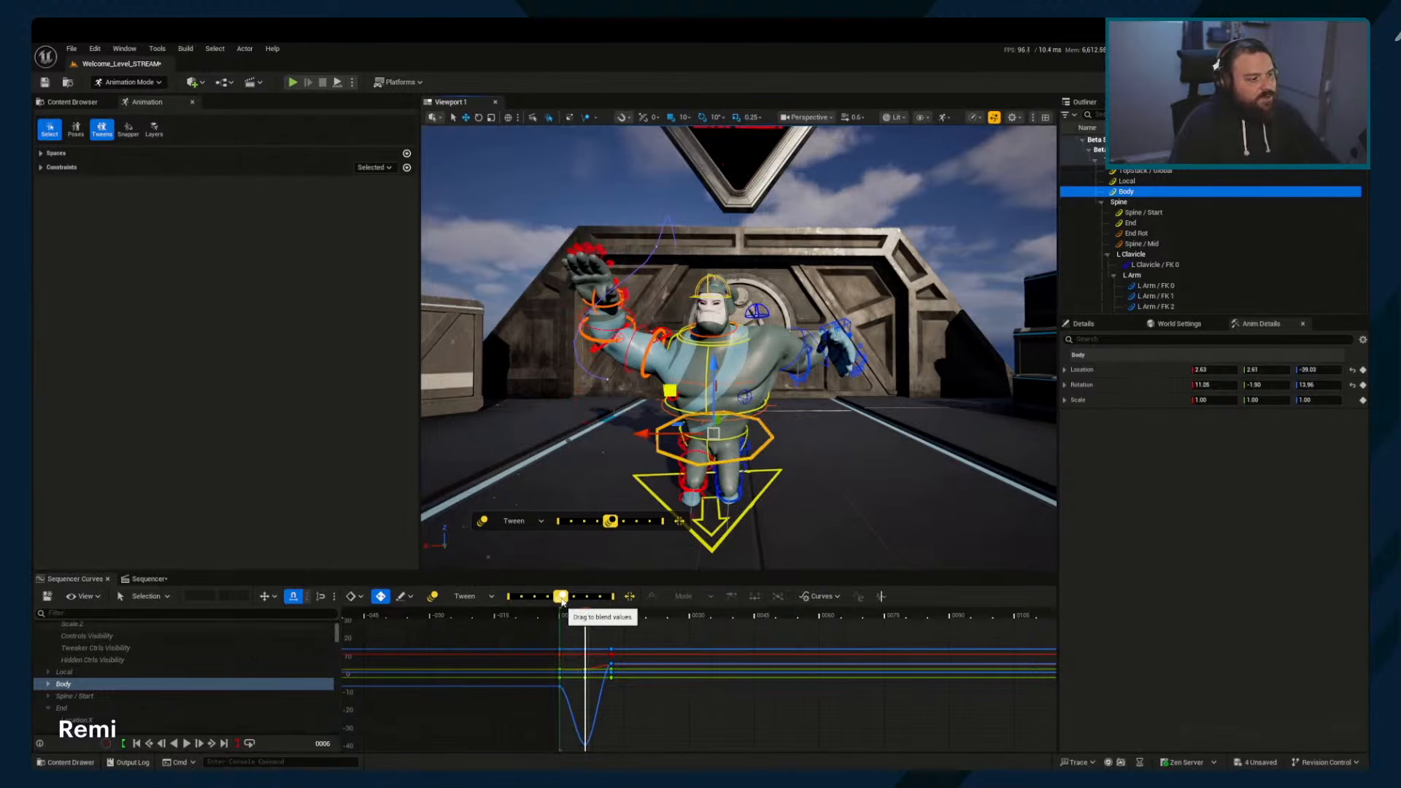
key("comma")
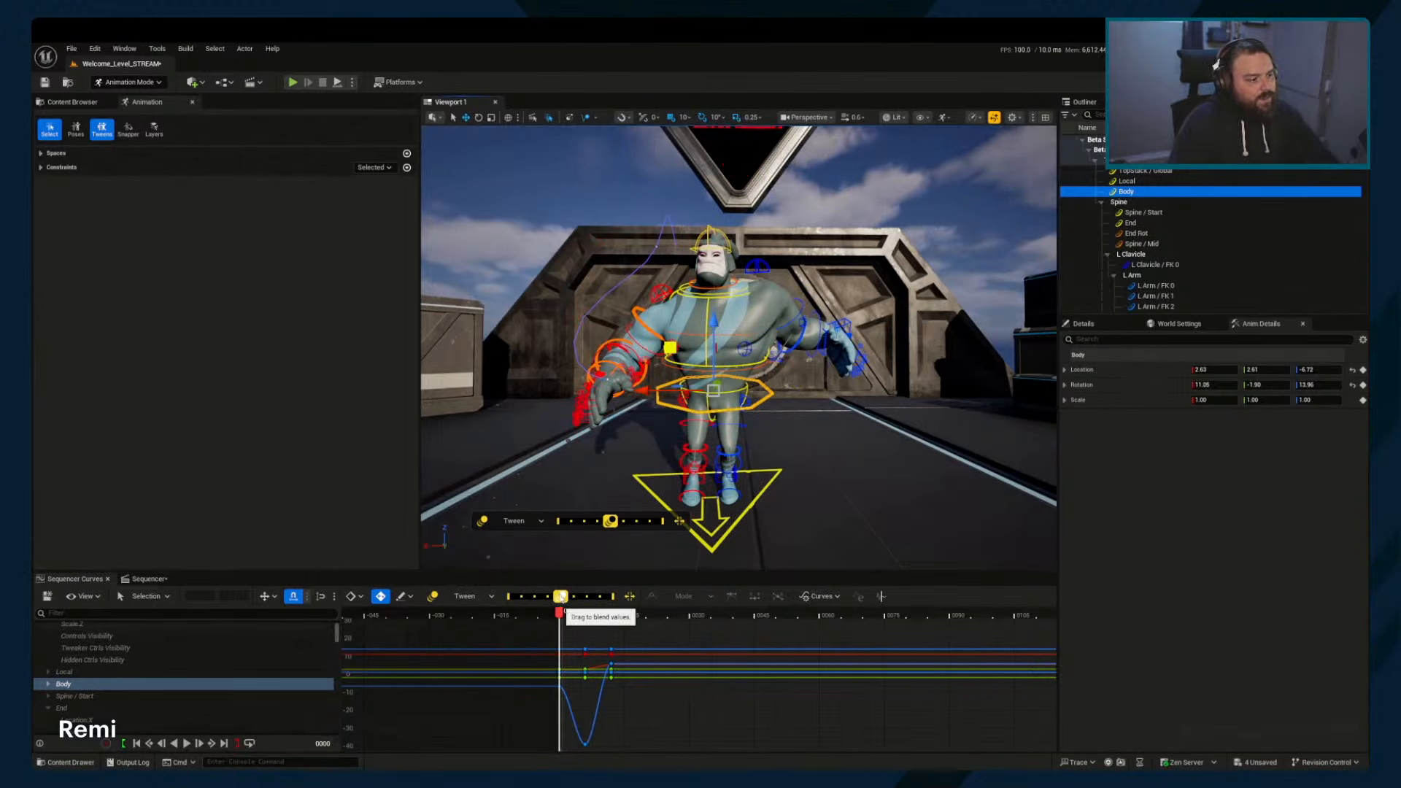
Set the curve editor's blend function to Push / Pull, soften the Body's frame 6 dip to a Z location of about -18.9, and review the keys
key("period")
left_click(490, 597)
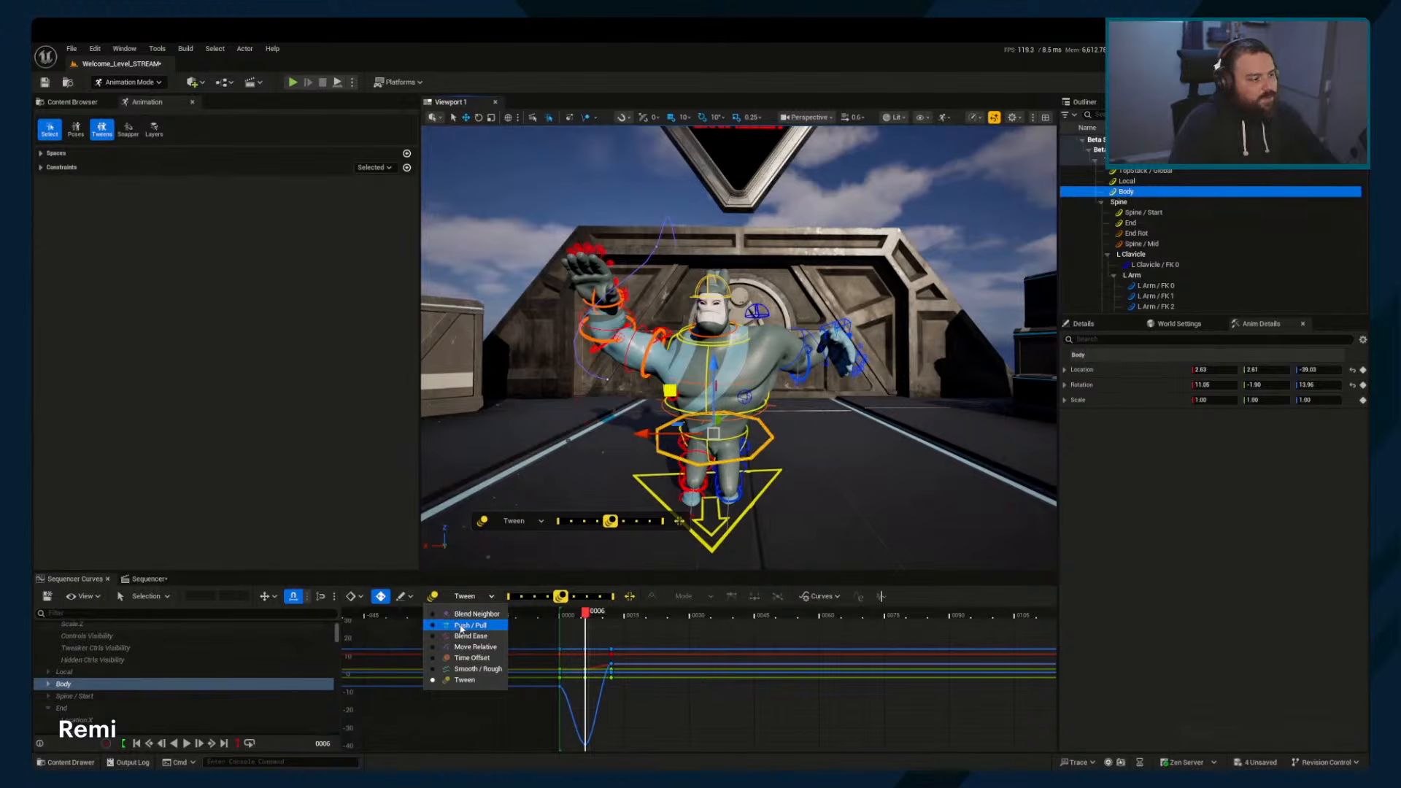
left_click(471, 625)
mouse_move(561, 596)
left_mouse_down()
mouse_move(530, 602)
mouse_move(558, 599)
left_mouse_up()
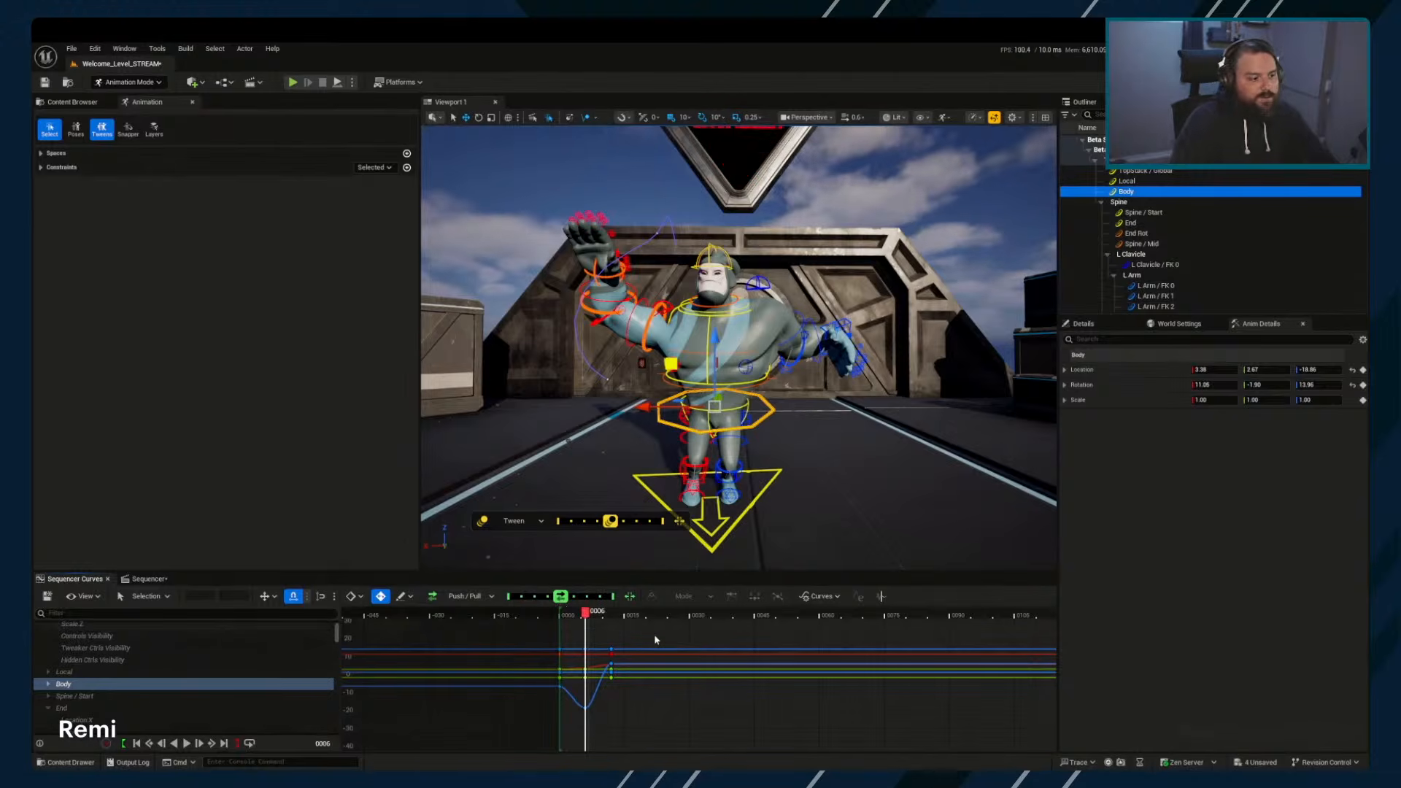
key("space")
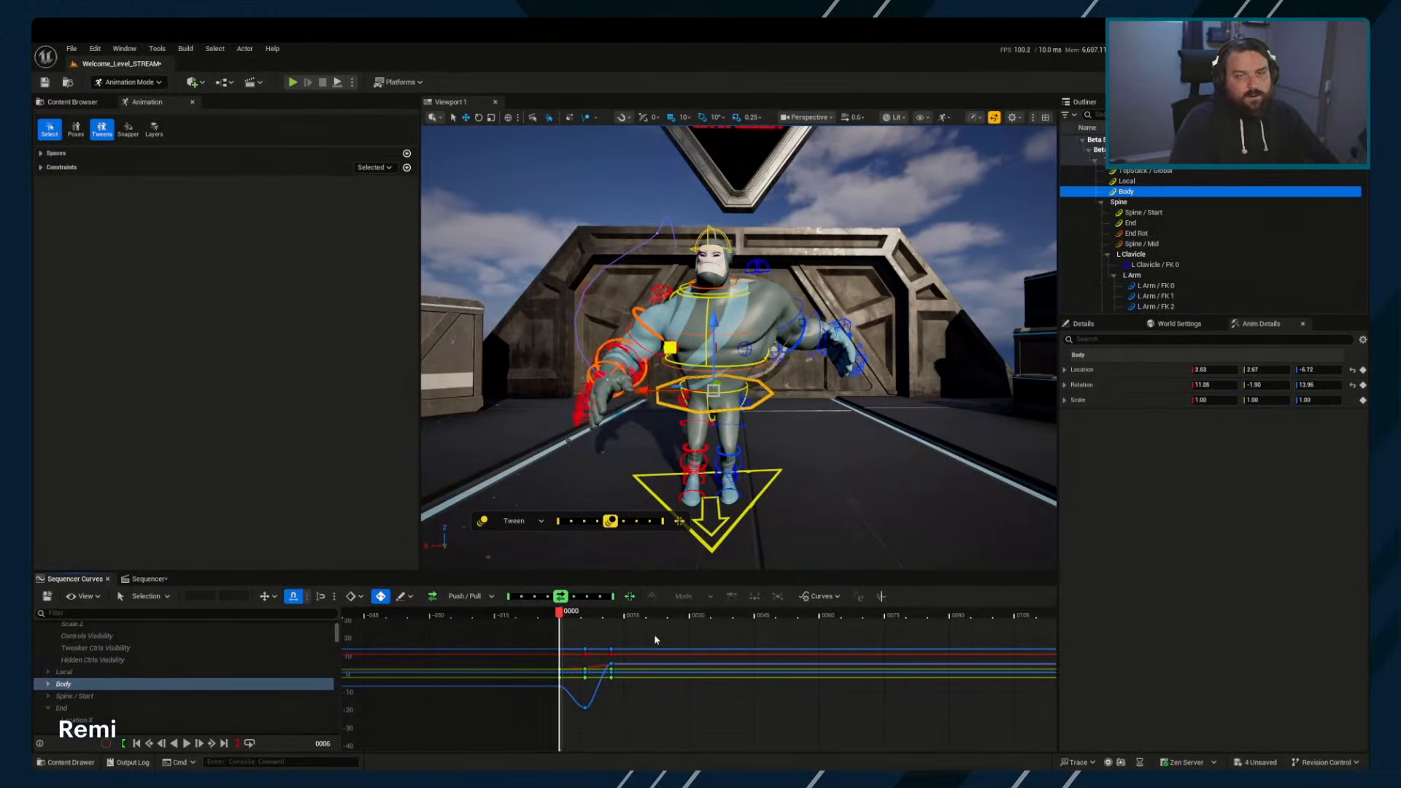
key("period")
key("period")
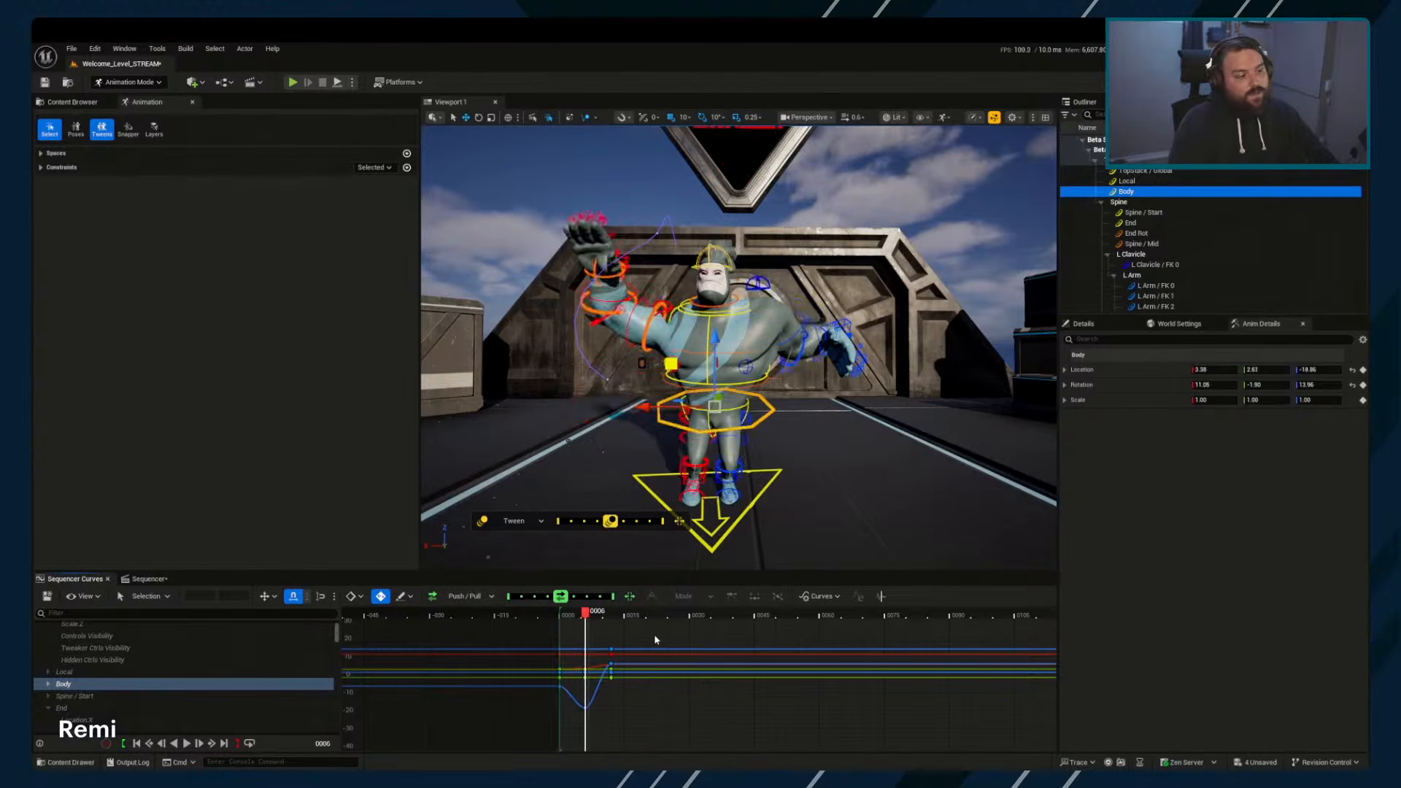
key("period")
key("period")
key("period")
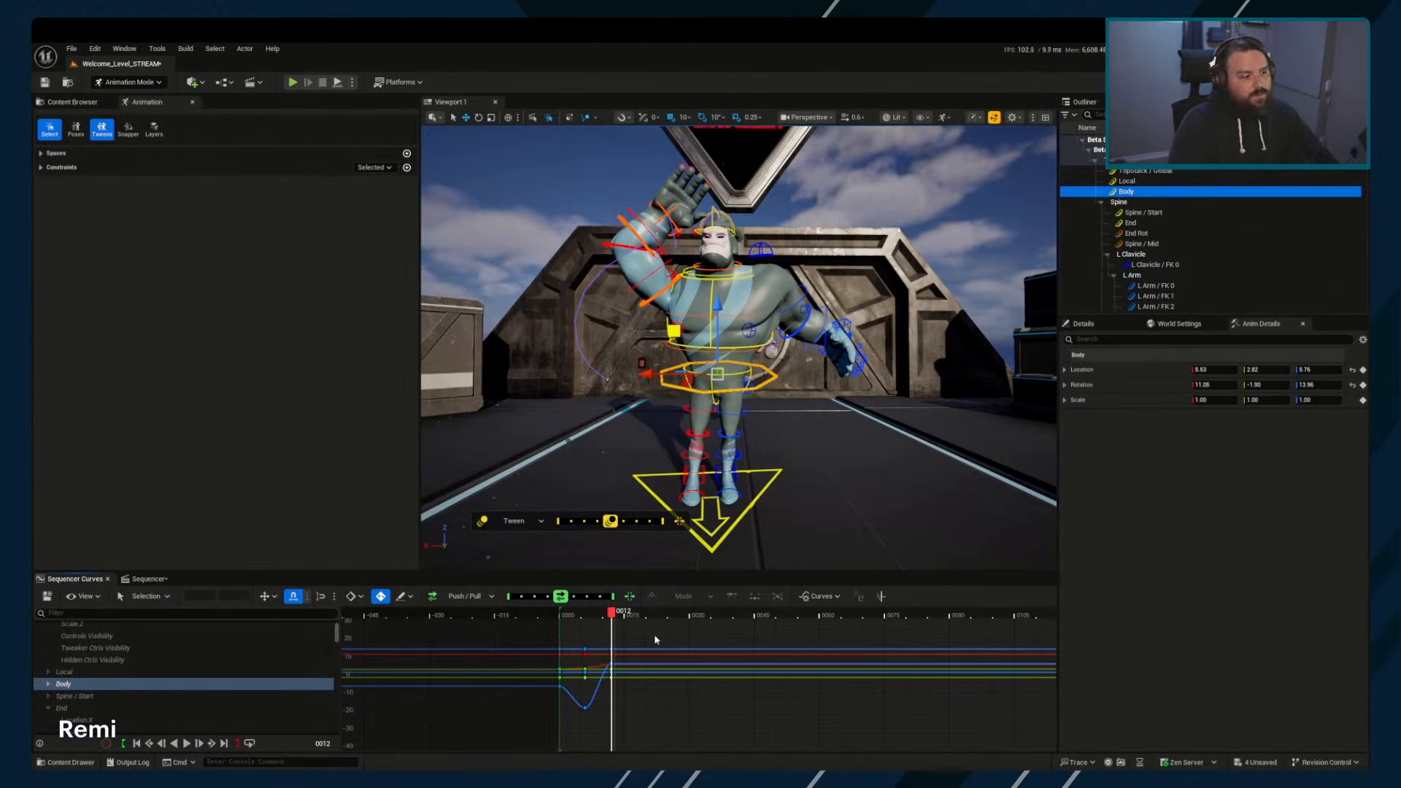
Key the Body control at three more frames after frame 12, including frames 19 and 26
mouse_move(614, 614)
left_mouse_down()
mouse_move(676, 621)
mouse_move(617, 618)
left_mouse_up()
key("s")
key("s")
left_click(707, 615)
key("s")
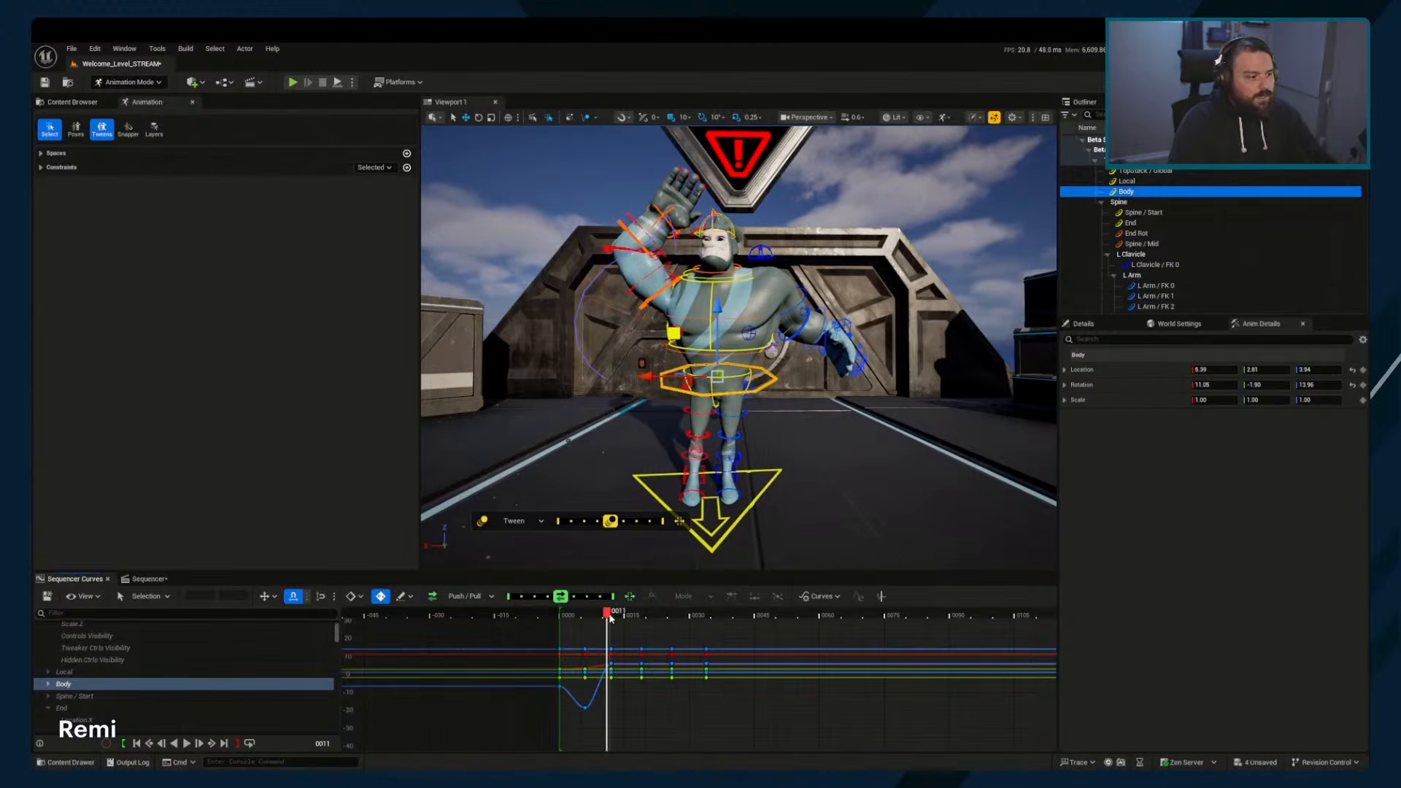
Try the viewport Tween slider on the Body control at frame 12, and undo the blend together with the last added key
left_click(585, 615)
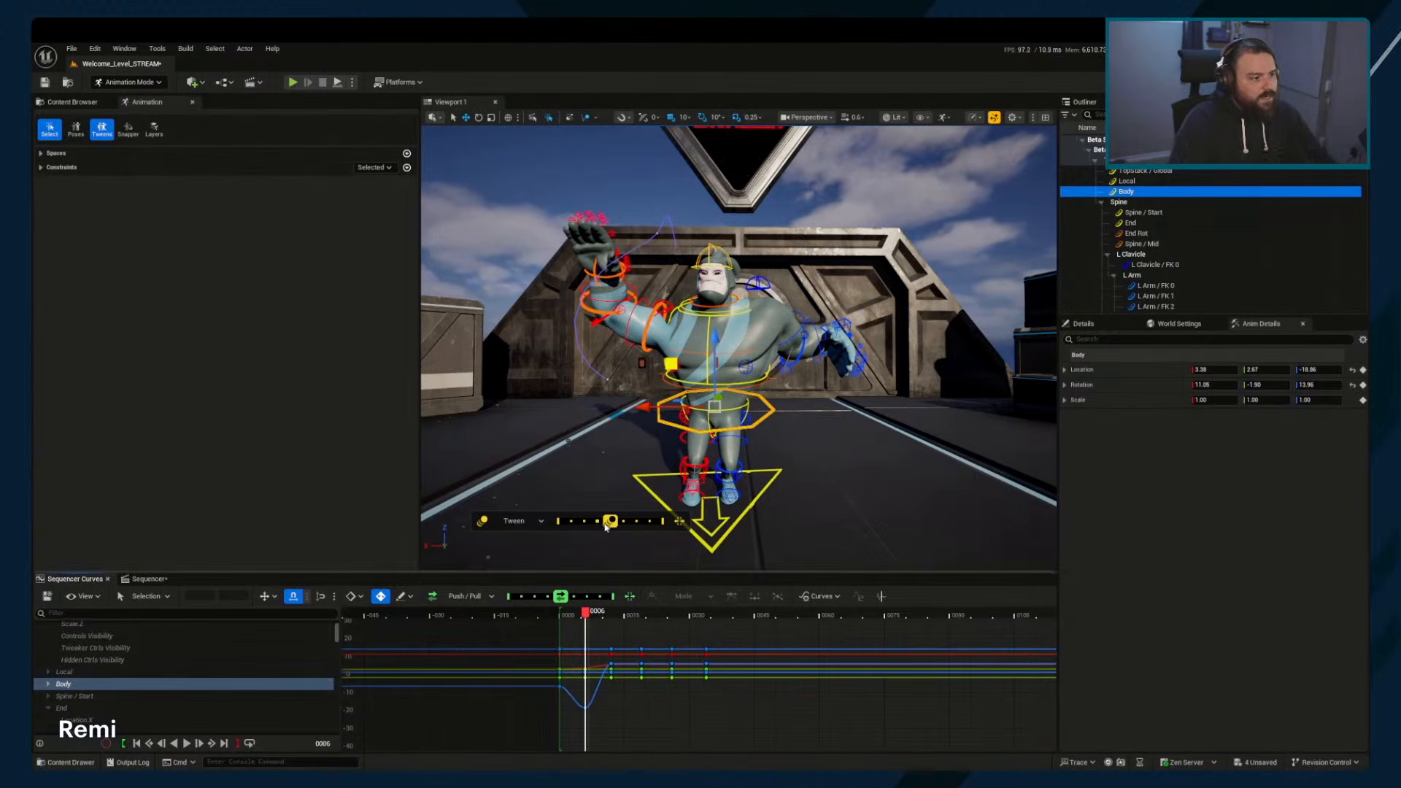
key("period")
left_click_drag(608, 524, 631, 526)
key("period")
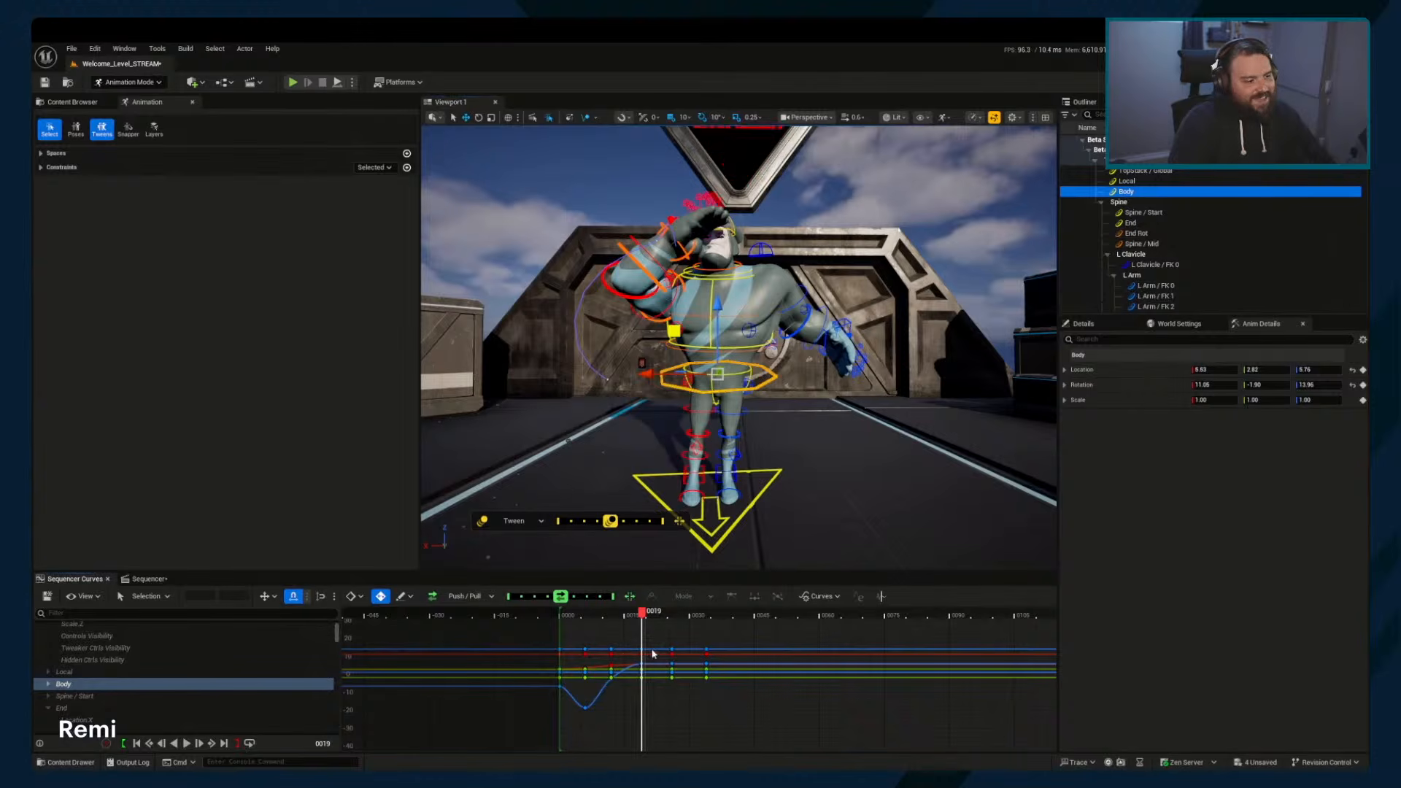
key("ctrl+z")
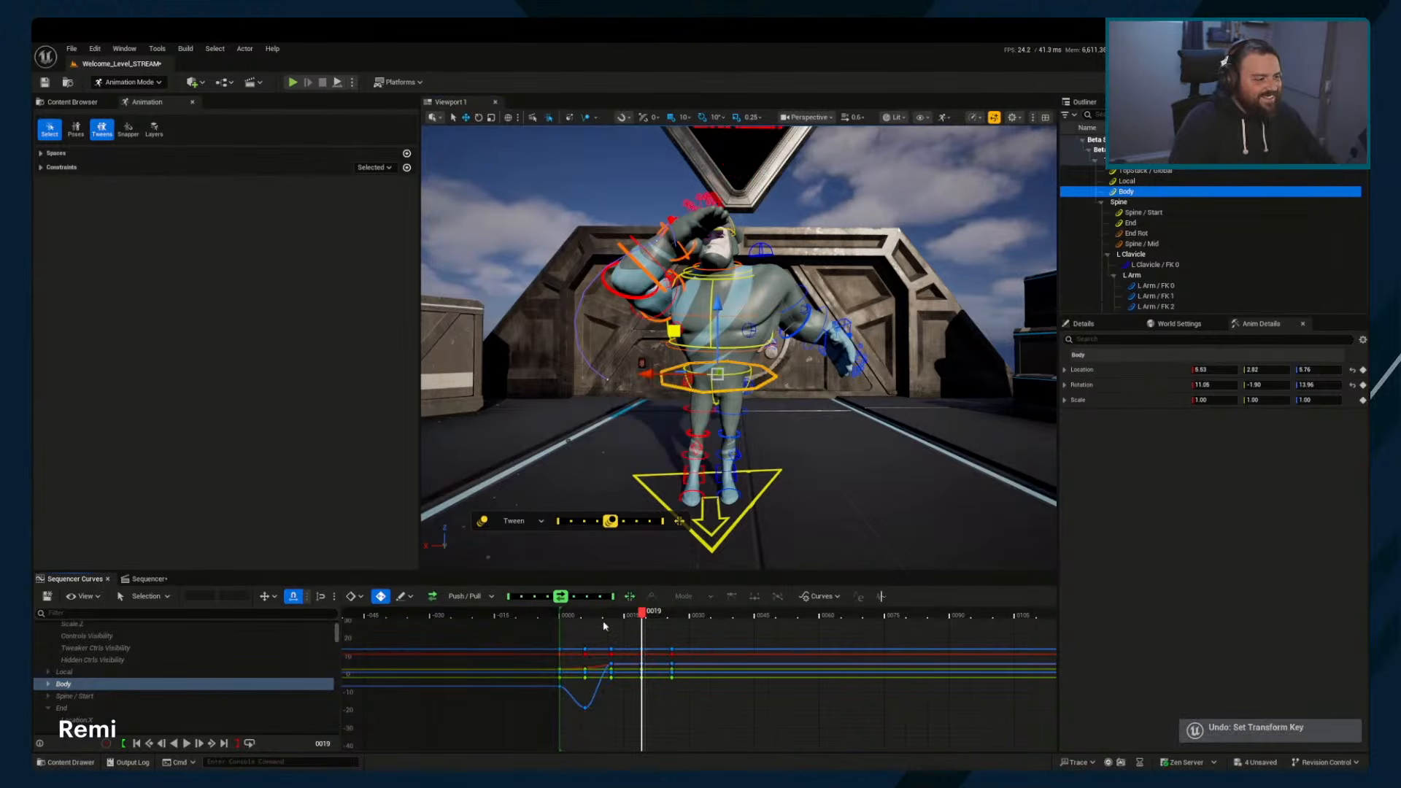
Set the curve editor's blend function to Tween, blend the Body pose at frame 12 with its slider, and step back through the keys to frame 0
left_click(612, 615)
left_click(490, 597)
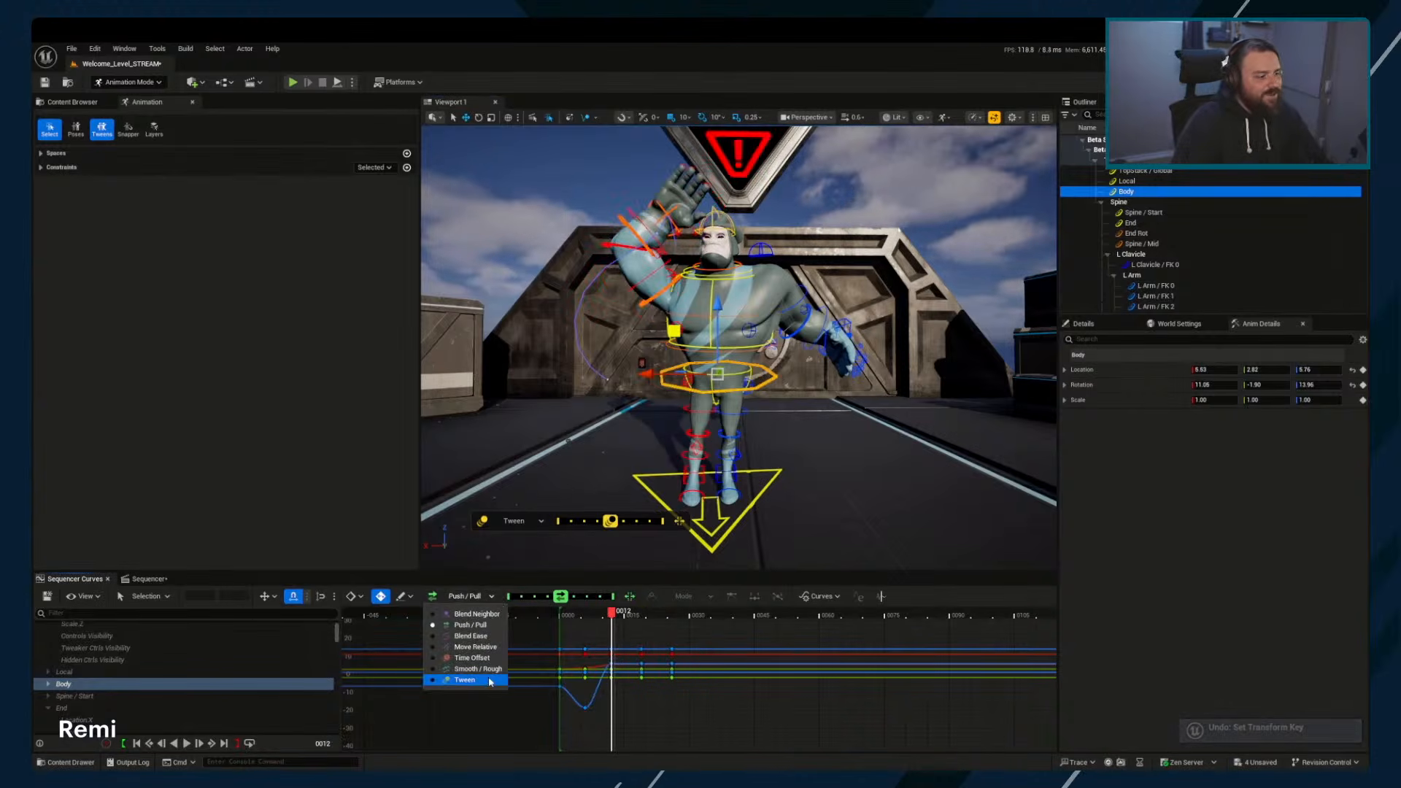
left_click(460, 681)
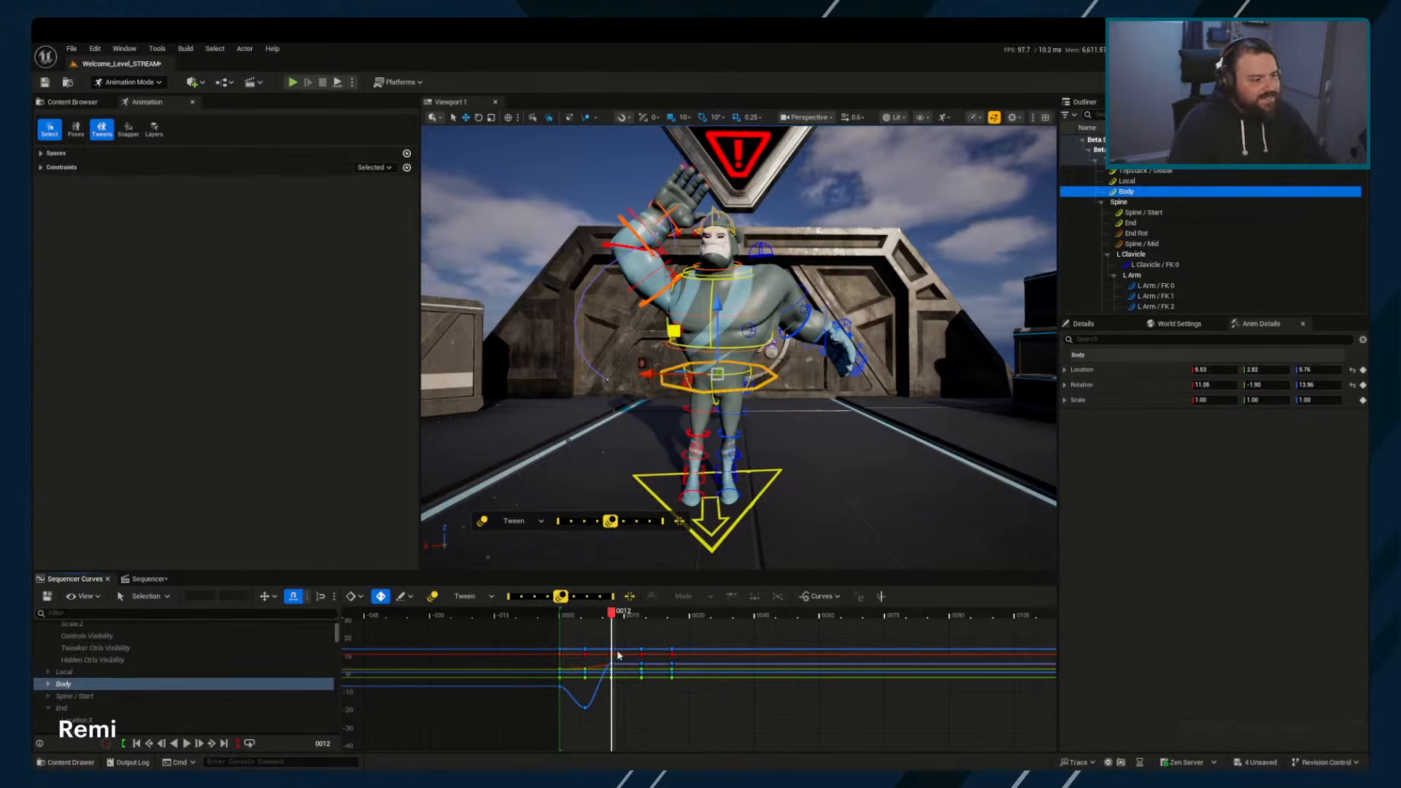
key("period")
key("comma")
left_click_drag(560, 596, 603, 602)
key("period")
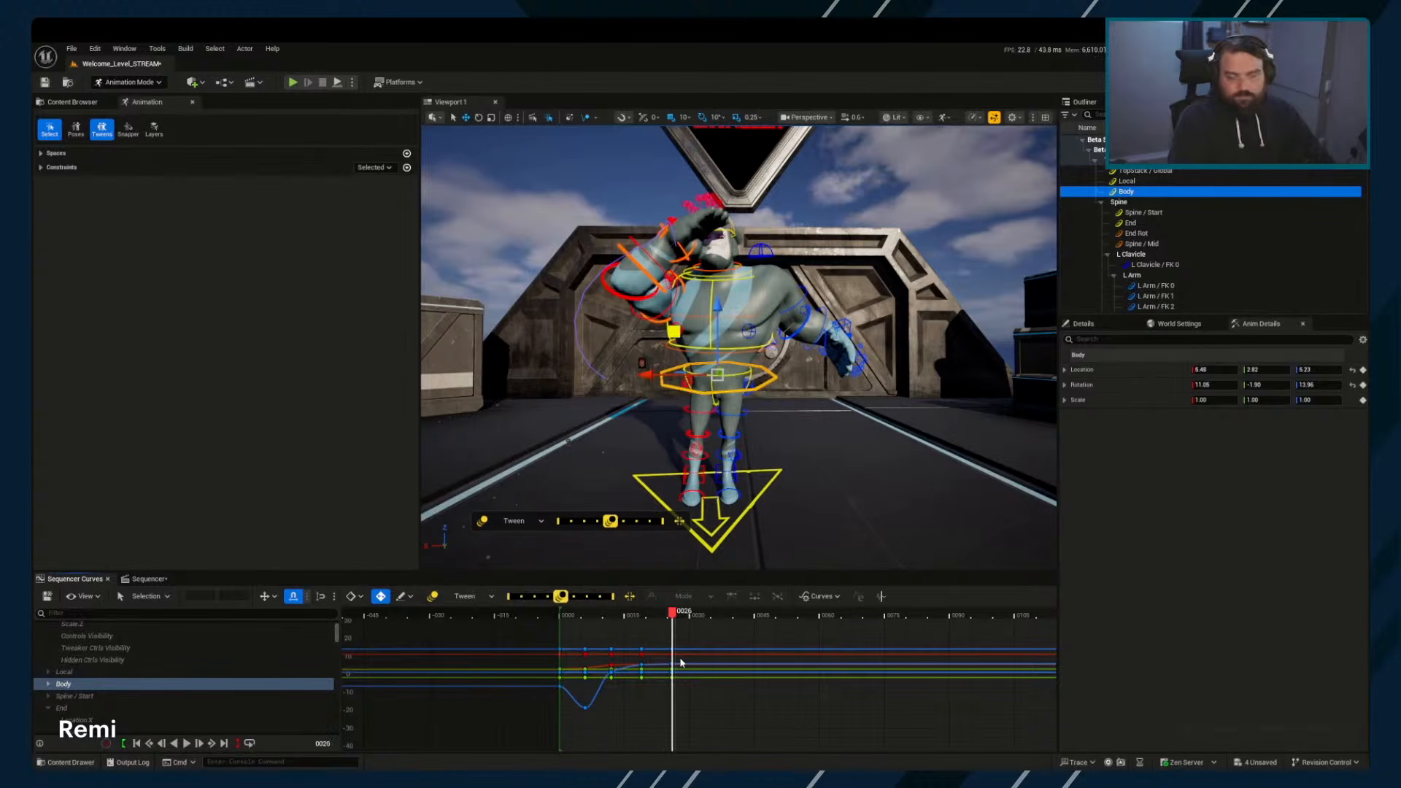
key("comma")
key("comma")
key("comma")
key("comma")
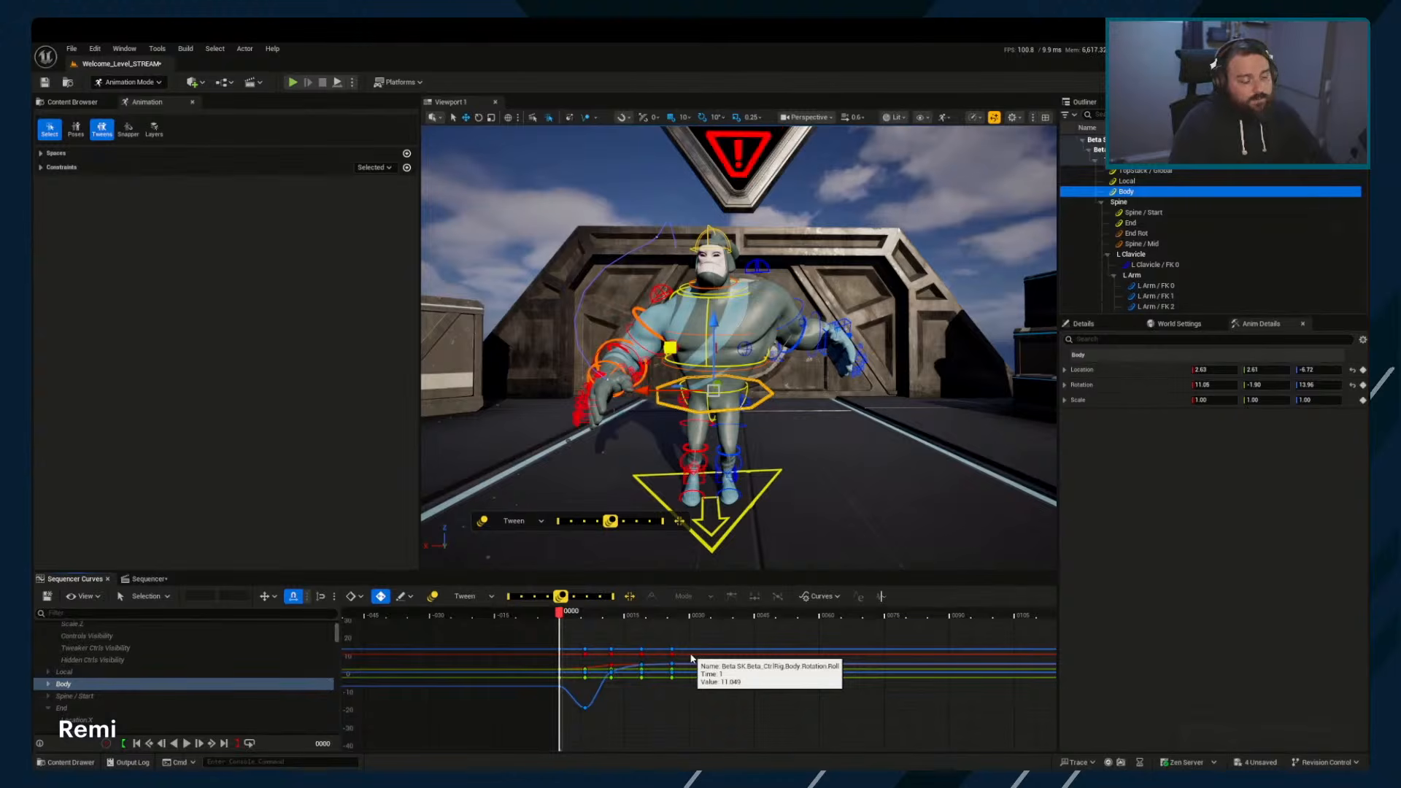
Undo the frame 12 blend and the added Body keys, and redo only far enough to restore the keys at frames 19 and 26
key("ctrl+z")
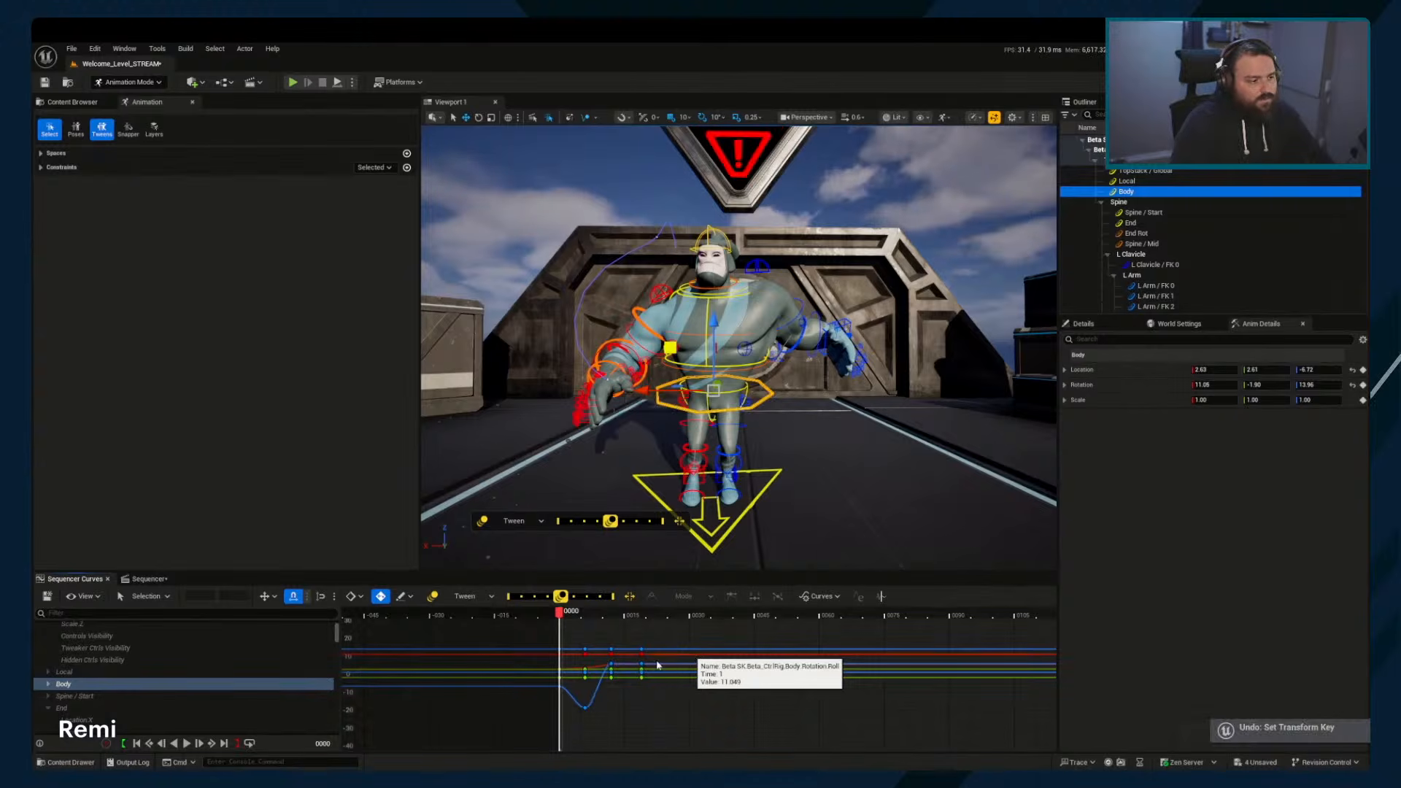
key("ctrl+z")
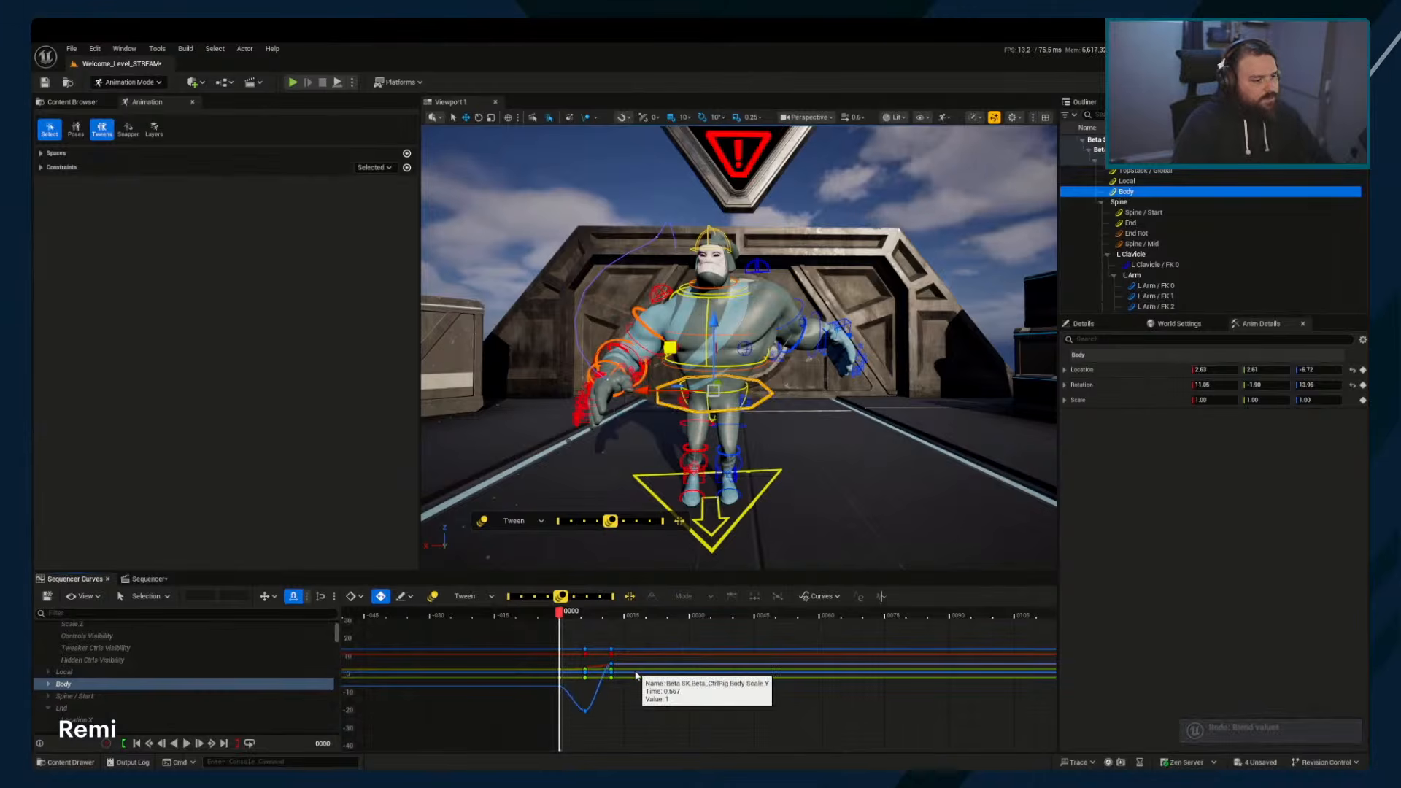
key("ctrl+y")
key("ctrl+y")
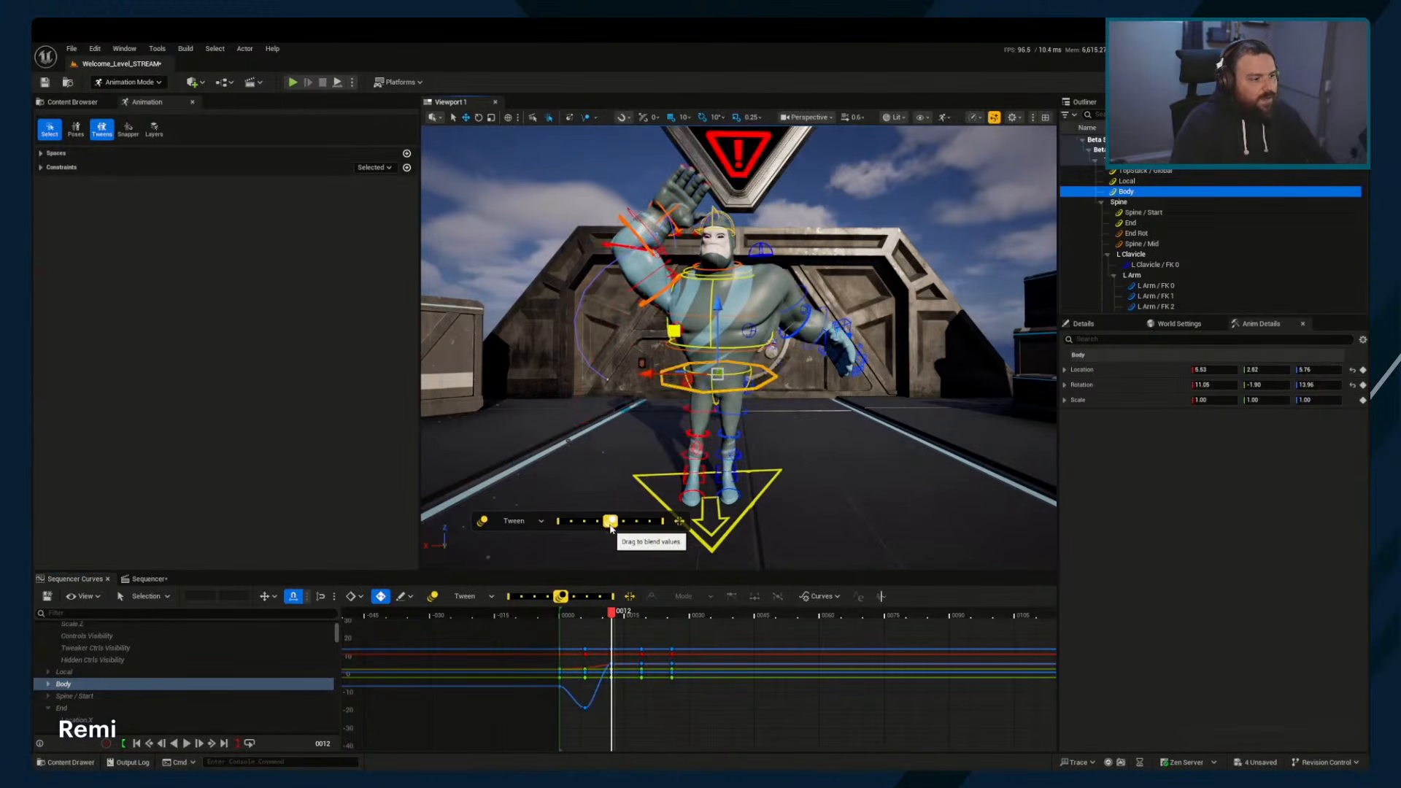
Blend the Body control with the viewport Tween slider to Z locations of about -1.1 at frame 12 and 4.8 at frame 19
mouse_move(613, 525)
left_mouse_down()
mouse_move(652, 527)
mouse_move(624, 524)
mouse_move(639, 525)
left_mouse_up()
key("period")
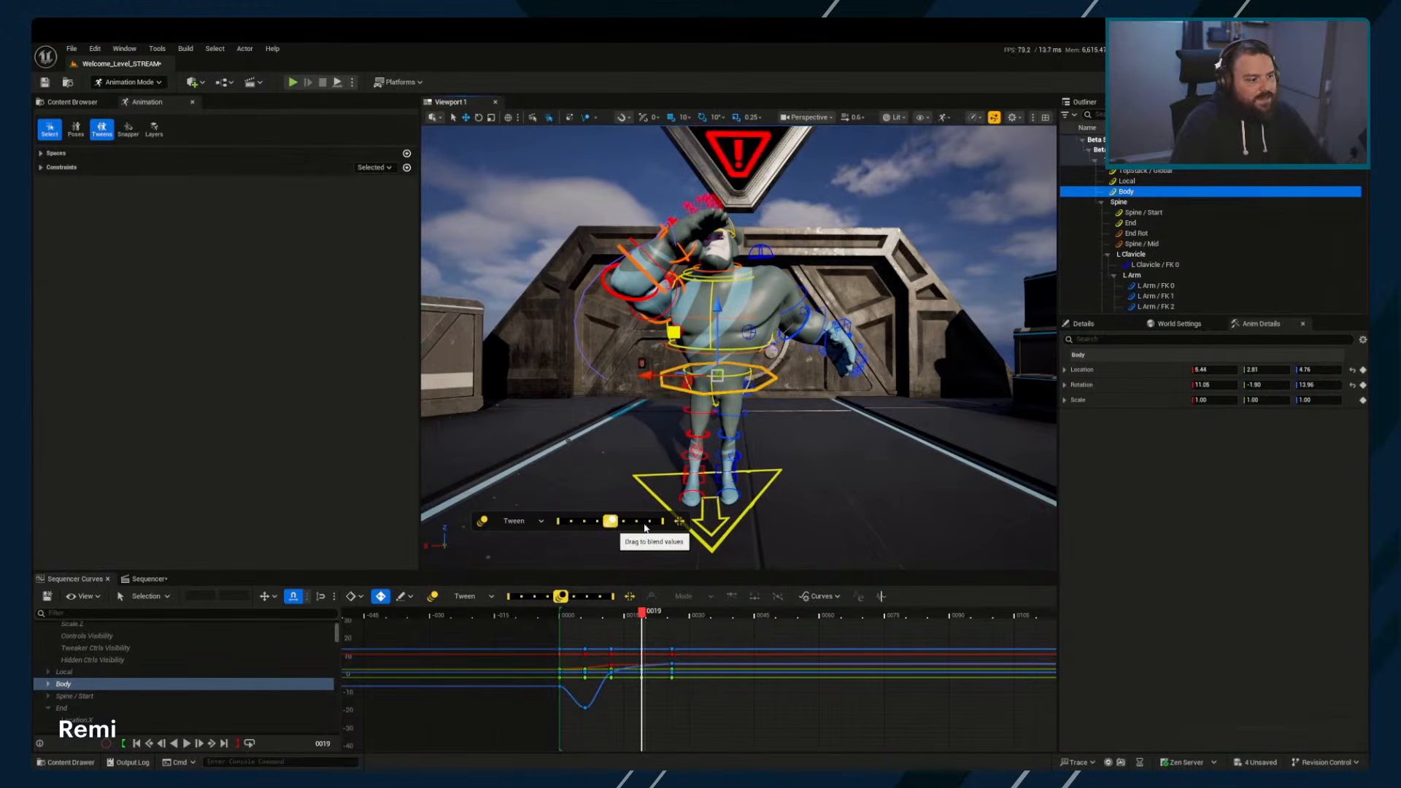
key("period")
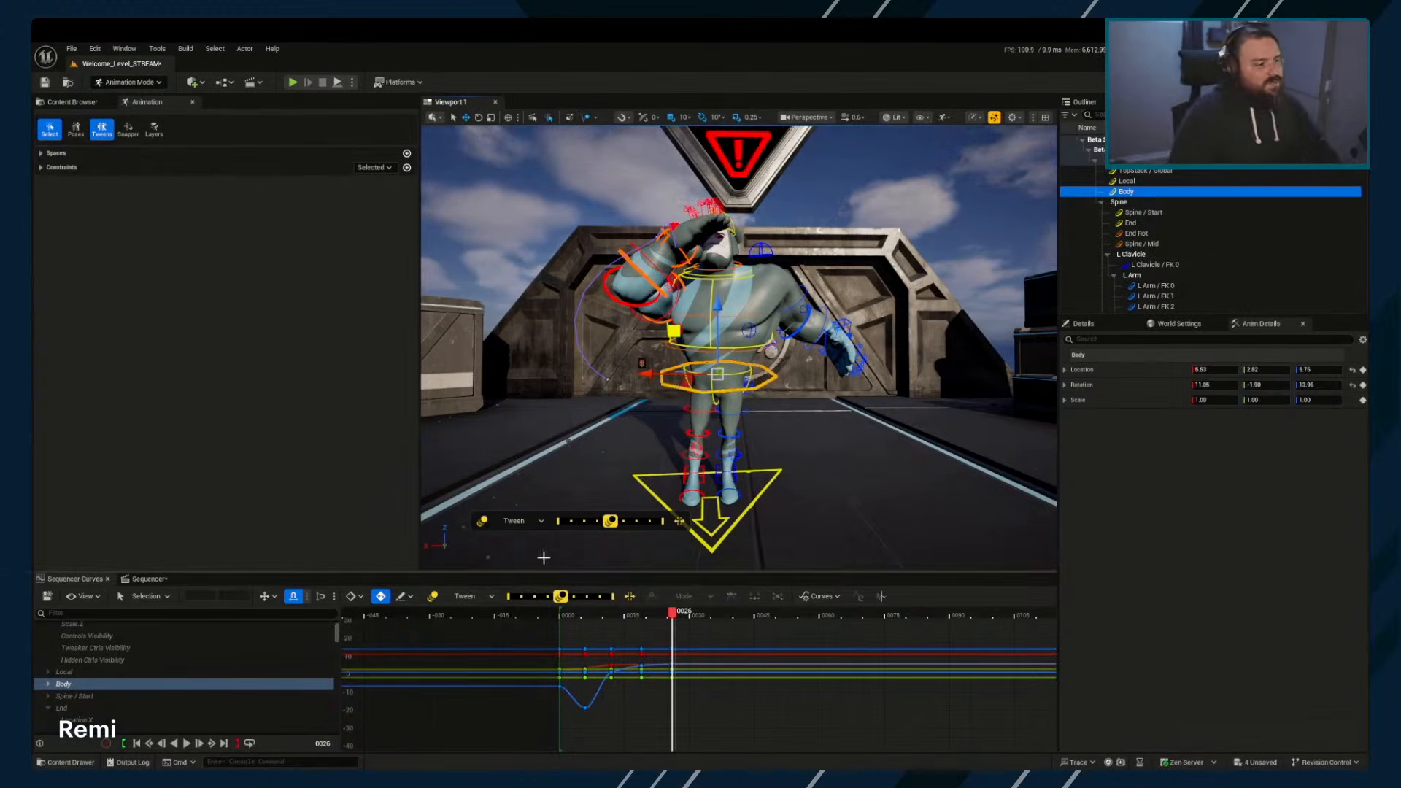
Try the curve editor's Tween slider on the Body pose around frames 19 and 26, and undo the blends
mouse_move(591, 622)
left_mouse_down()
mouse_move(641, 620)
mouse_move(584, 620)
mouse_move(612, 620)
mouse_move(596, 600)
mouse_move(600, 642)
left_mouse_up()
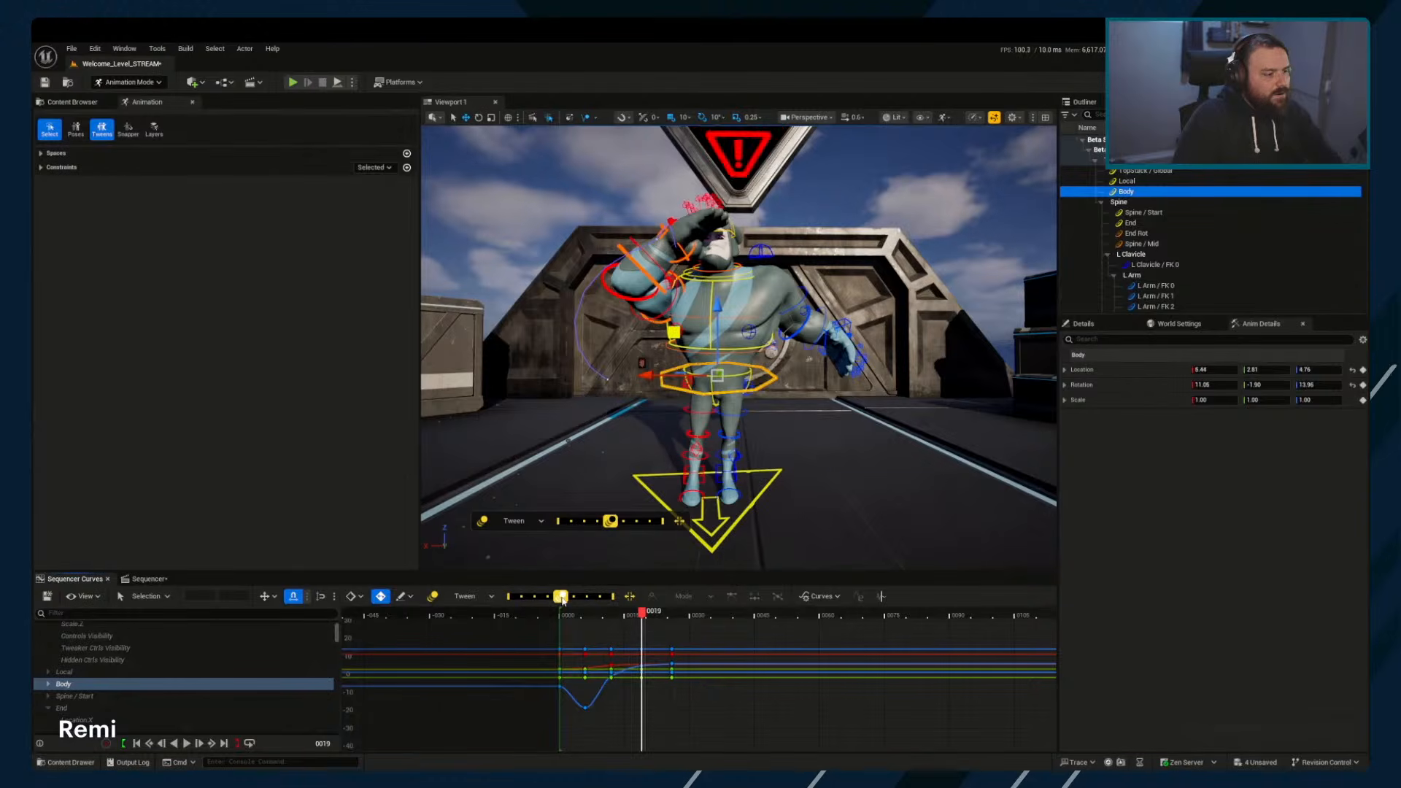
left_click_drag(561, 596, 545, 603)
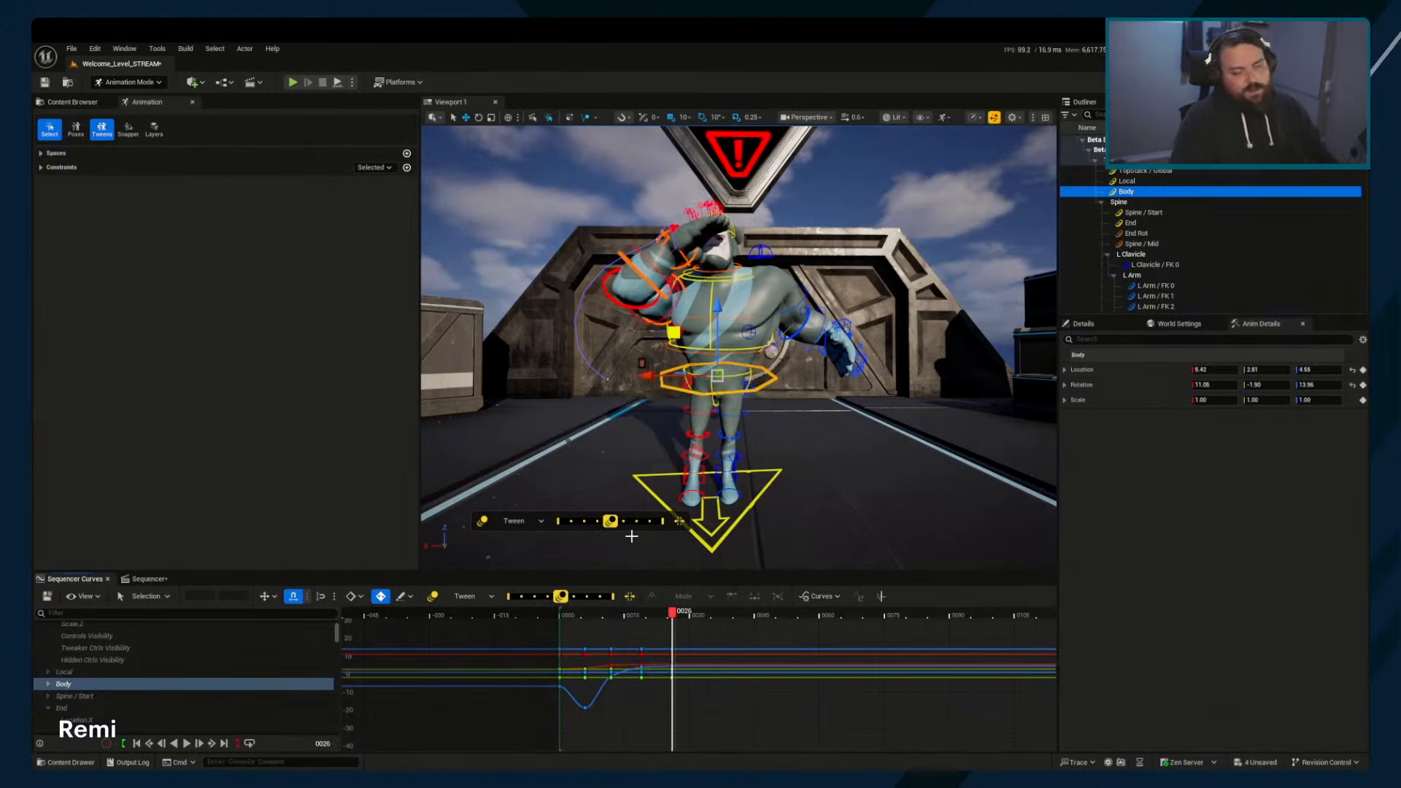
key("ctrl+z")
key("ctrl+z")
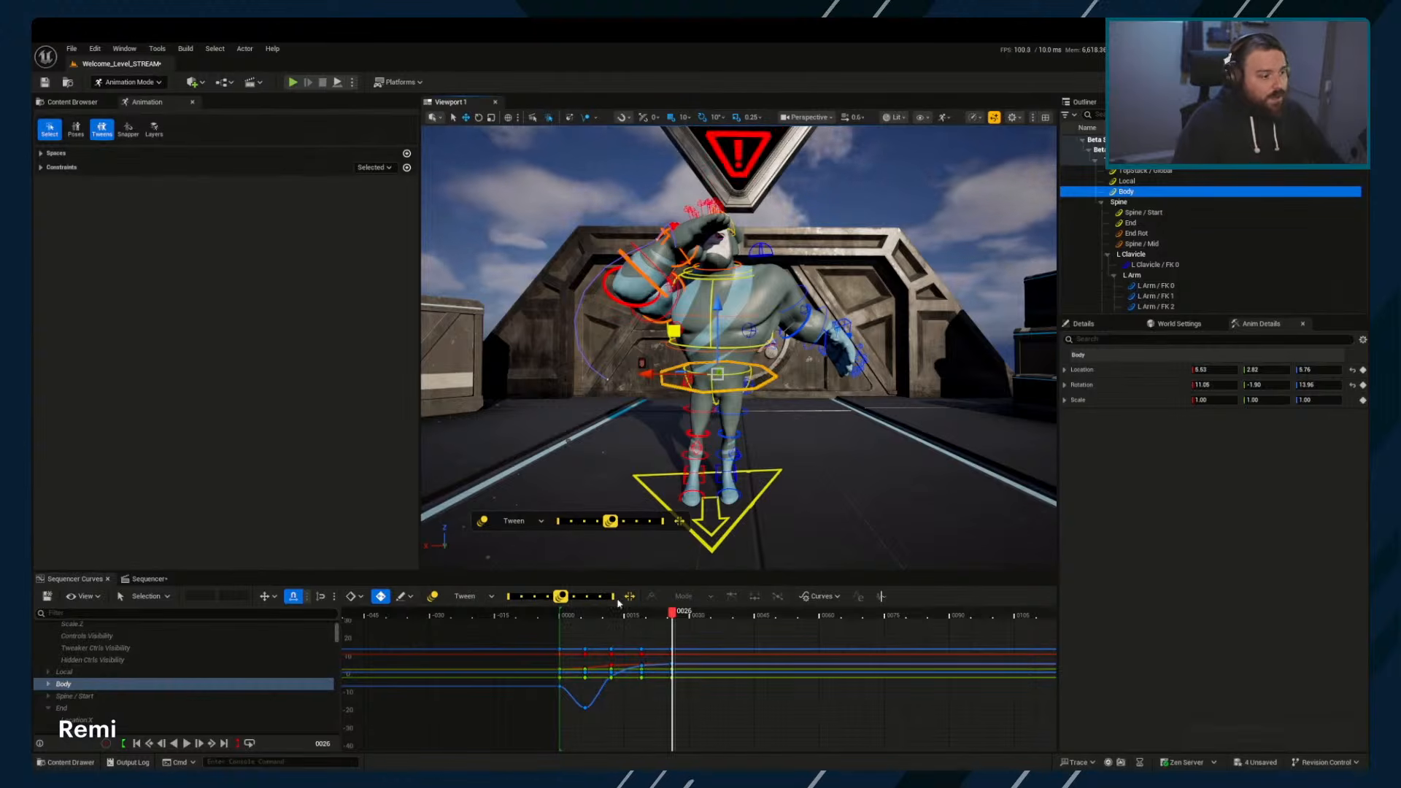
Enable overshoot on the viewport Tween slider and push the Body control at frame 12 up to a Z location of about 16.7
left_click(679, 520)
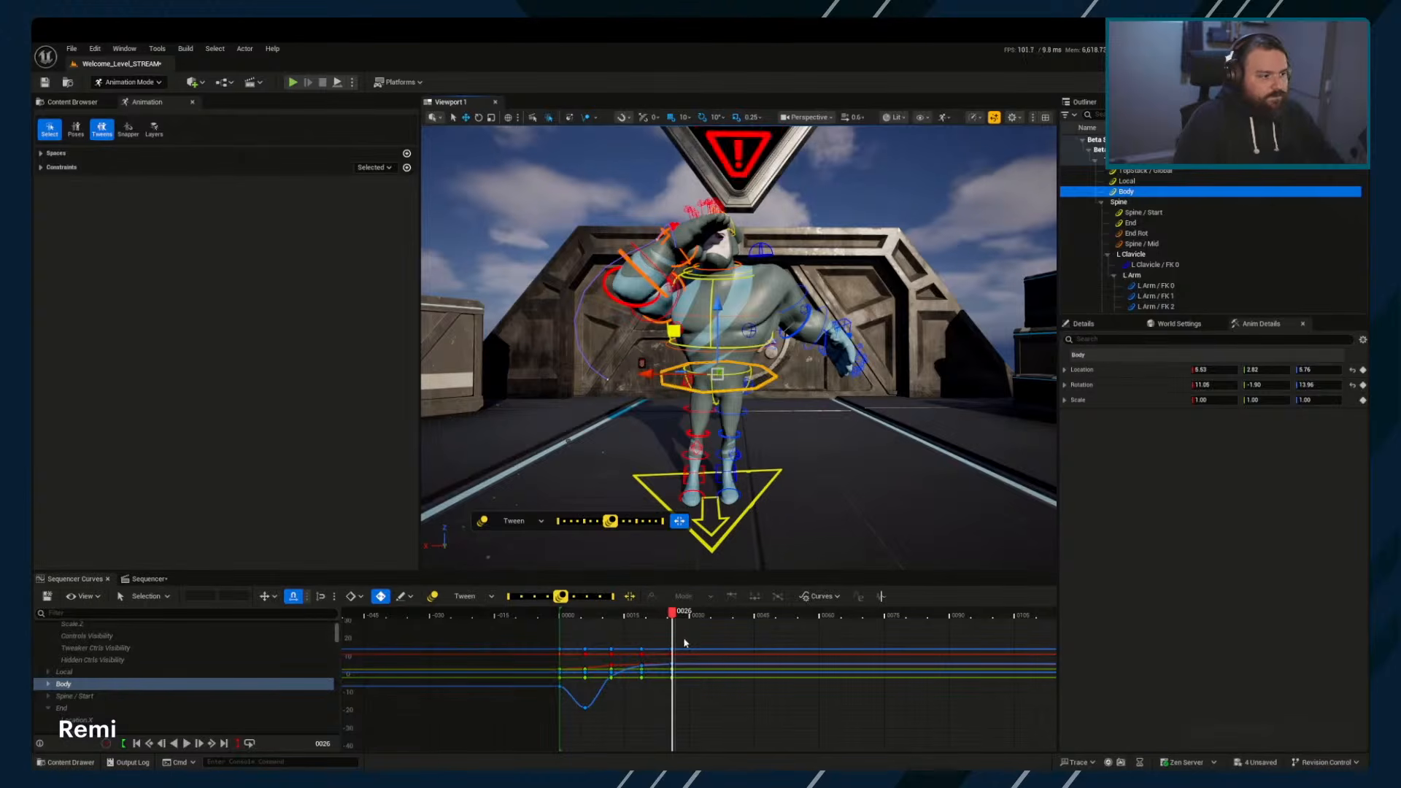
left_click(613, 616)
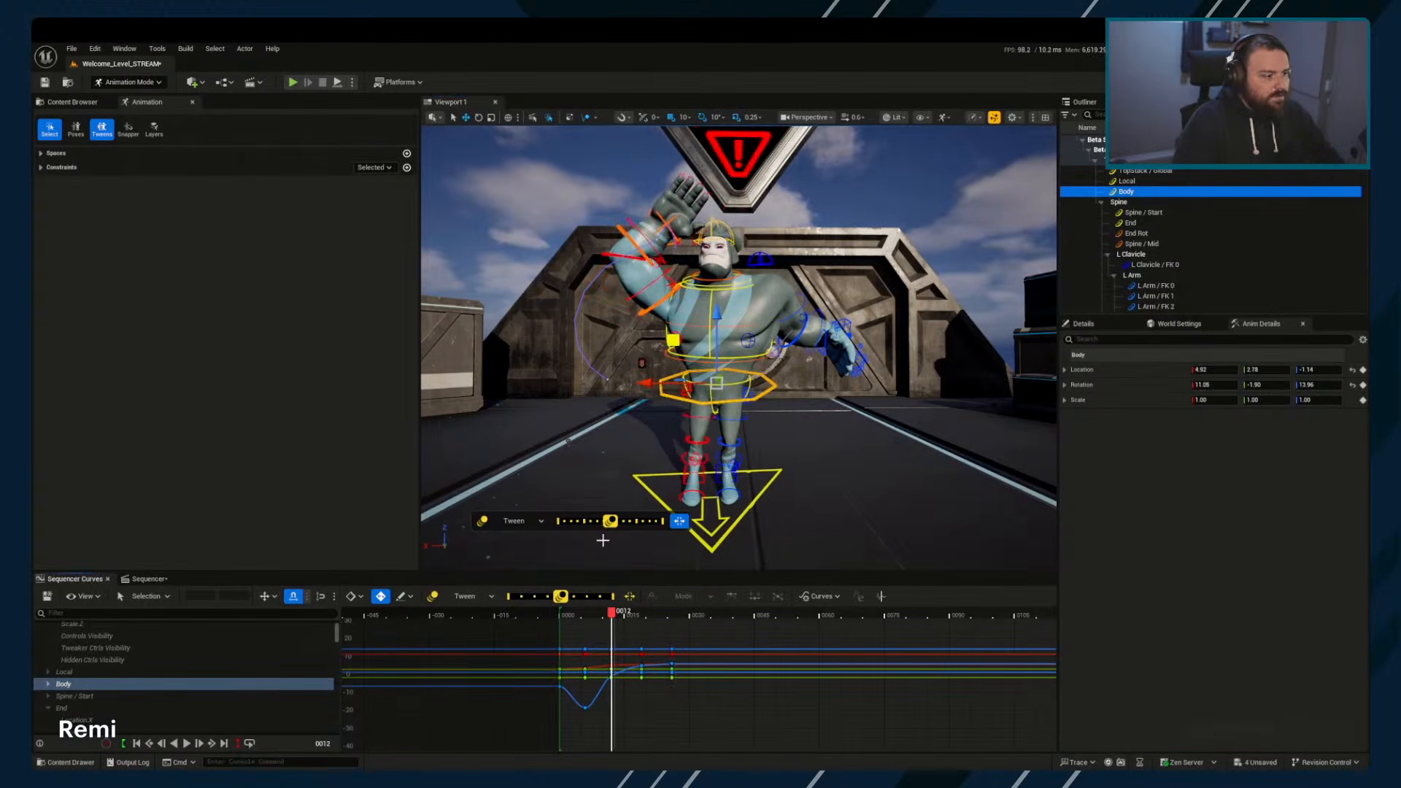
left_click_drag(611, 521, 647, 532)
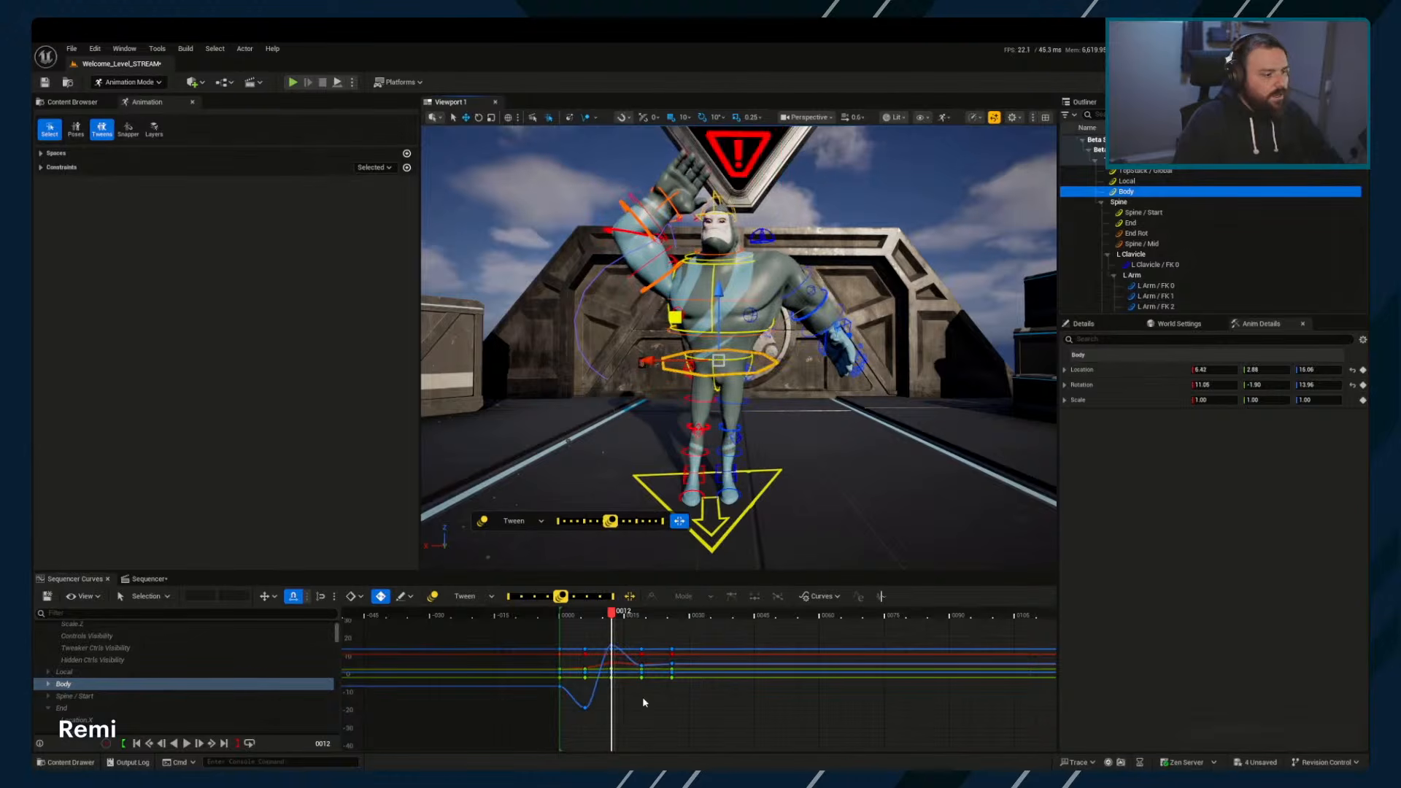
scroll(595, 704, "up", 2)
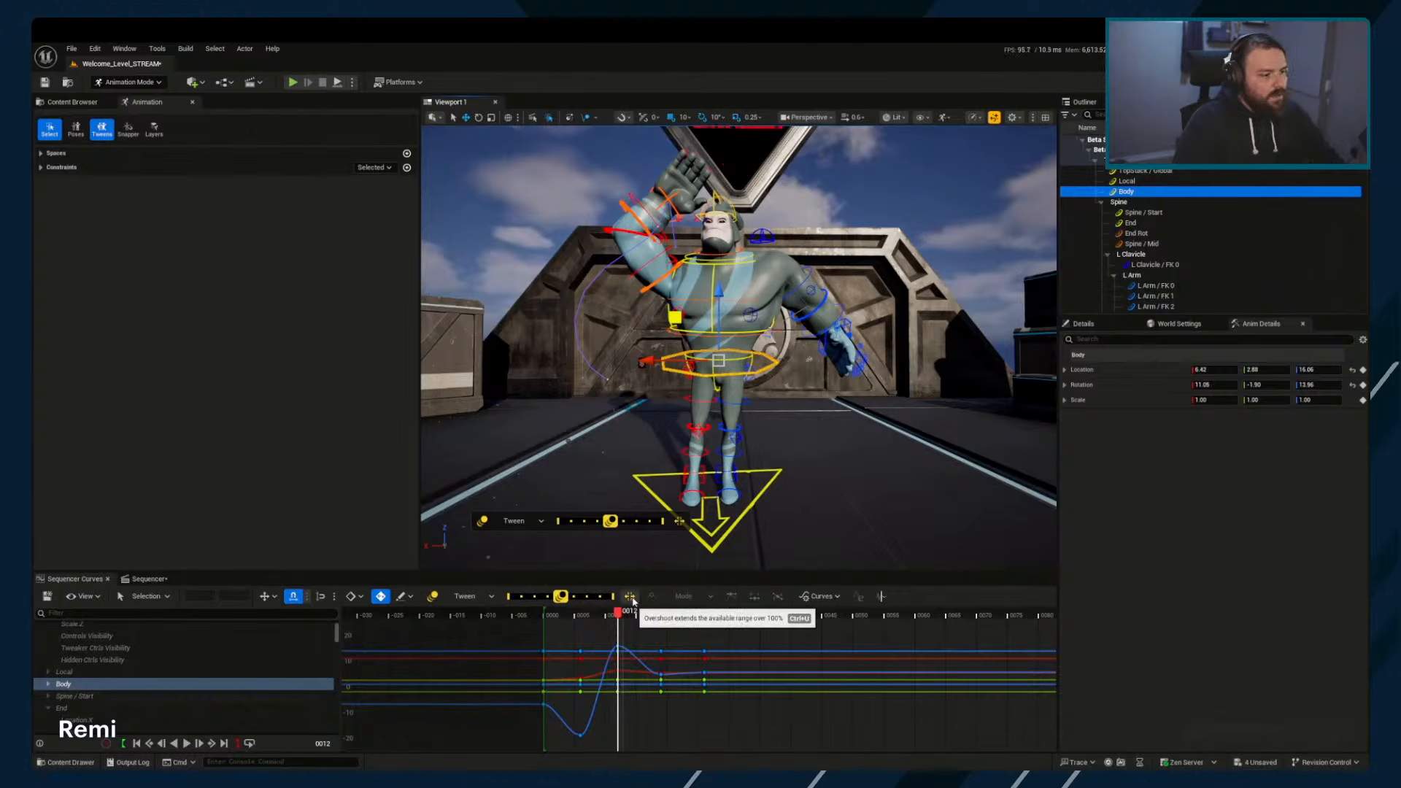
Try the viewport slider's Blend Neighbor function on the Body keys at frames 6 and 12, and undo the blend
left_click(537, 522)
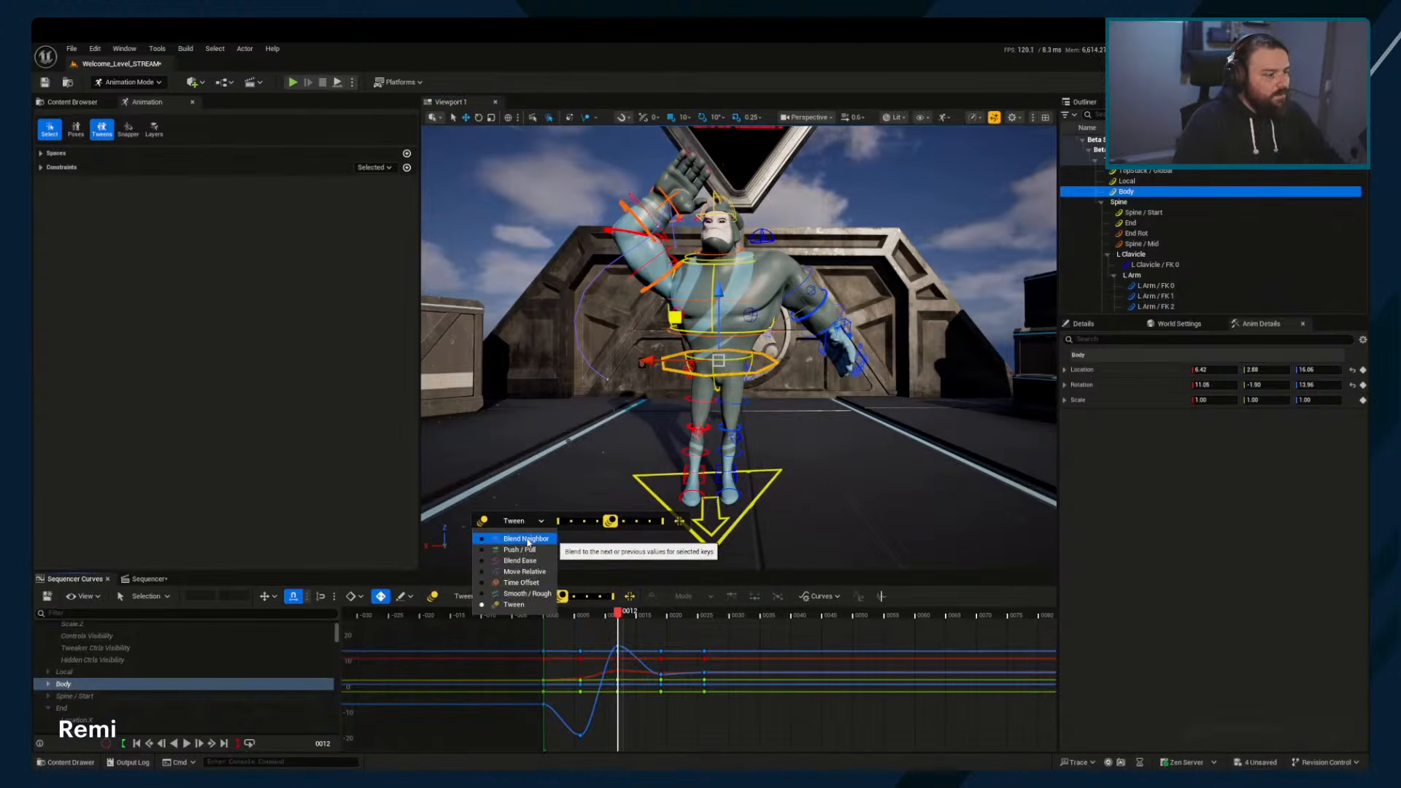
left_click(523, 540)
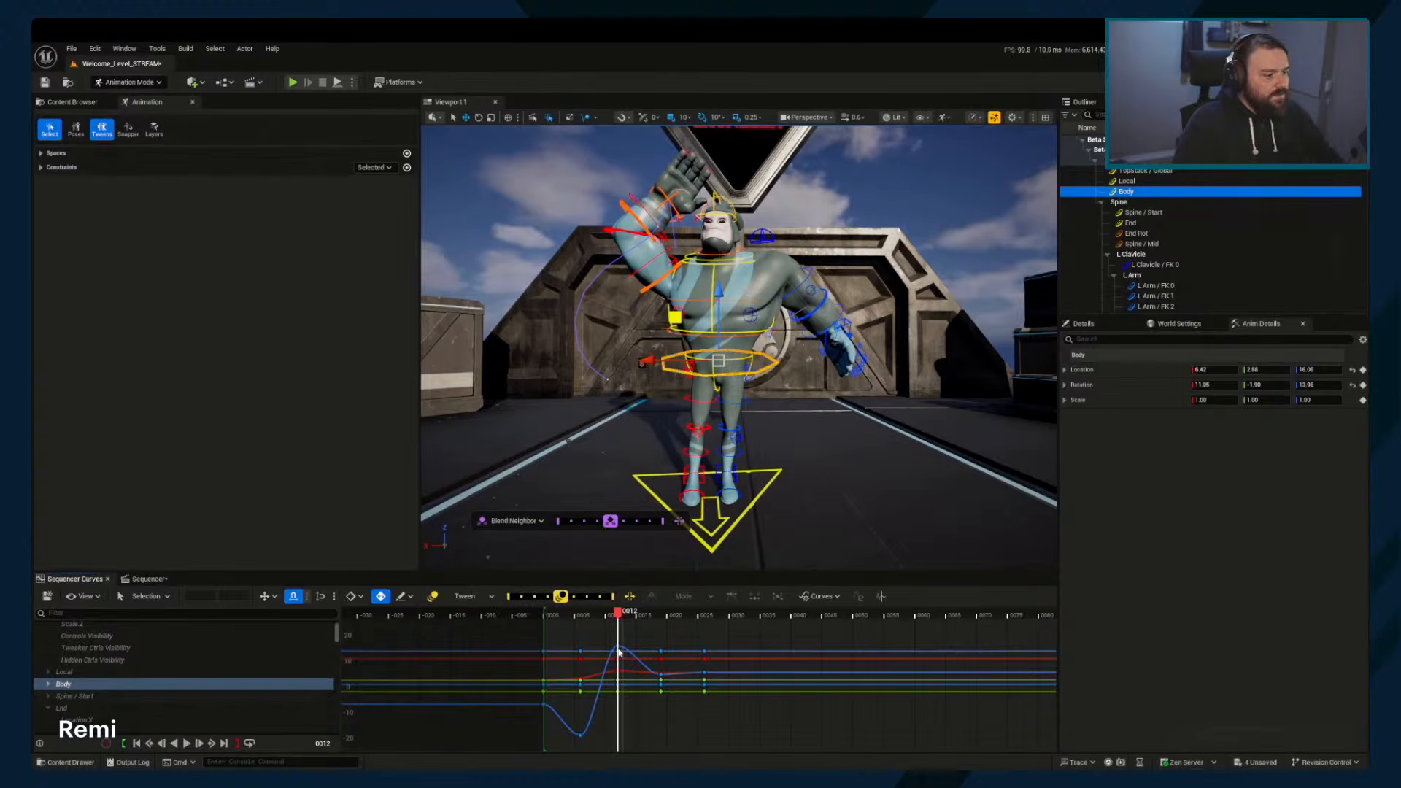
left_click_drag(626, 721, 627, 723)
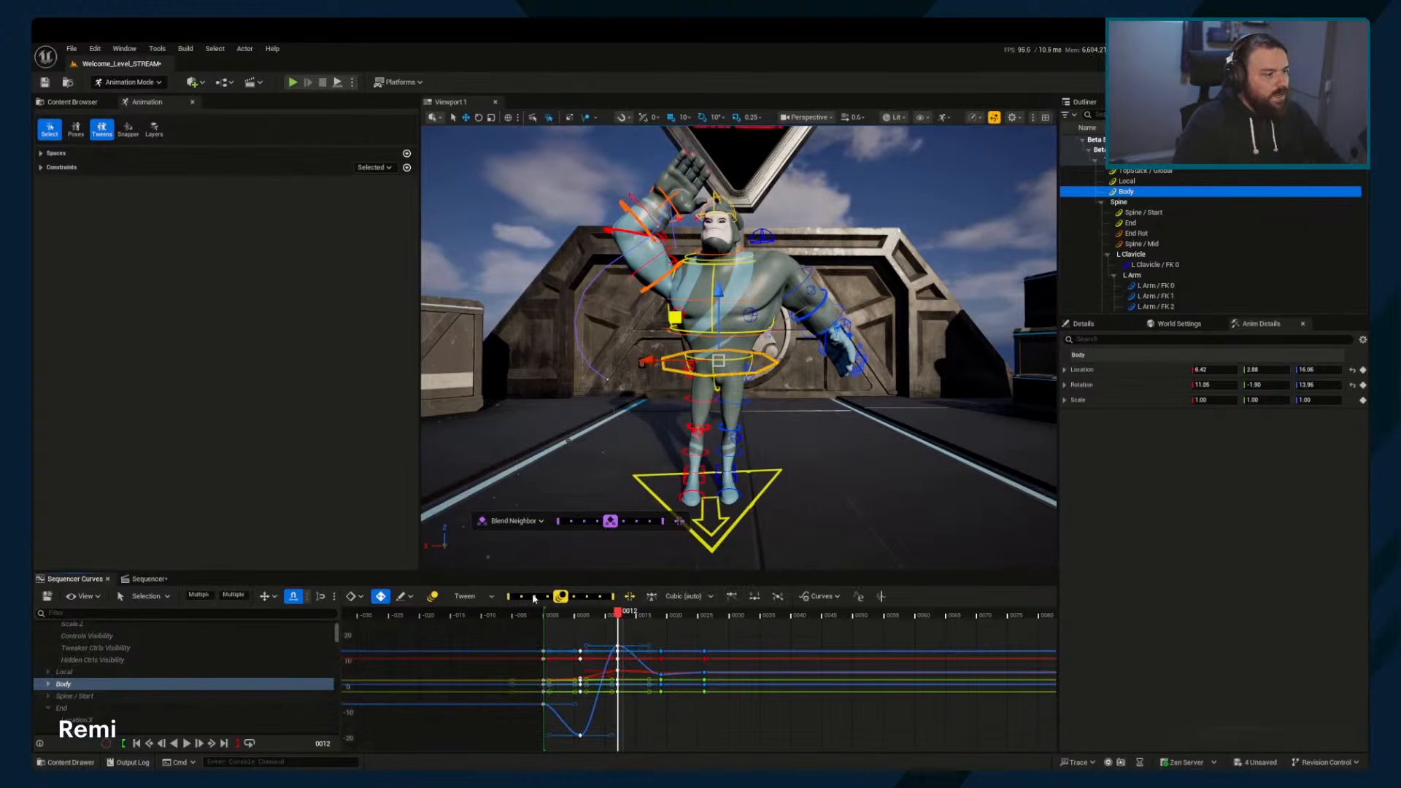
mouse_move(611, 521)
left_mouse_down()
mouse_move(651, 522)
mouse_move(595, 524)
left_mouse_up()
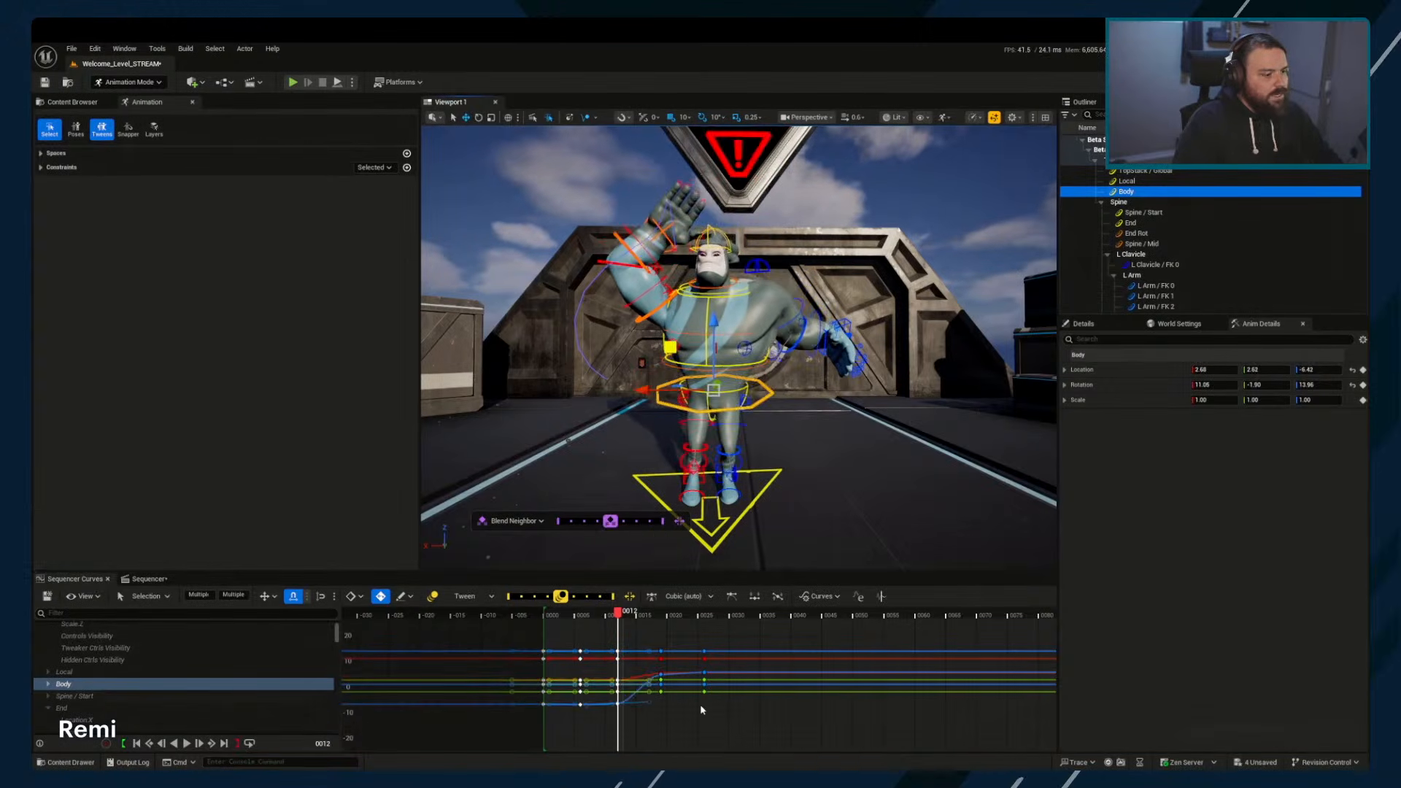
key("ctrl+z")
Try the Push / Pull function on the Body keys at frames 6 and 12 with the viewport slider, and undo it
left_click(513, 521)
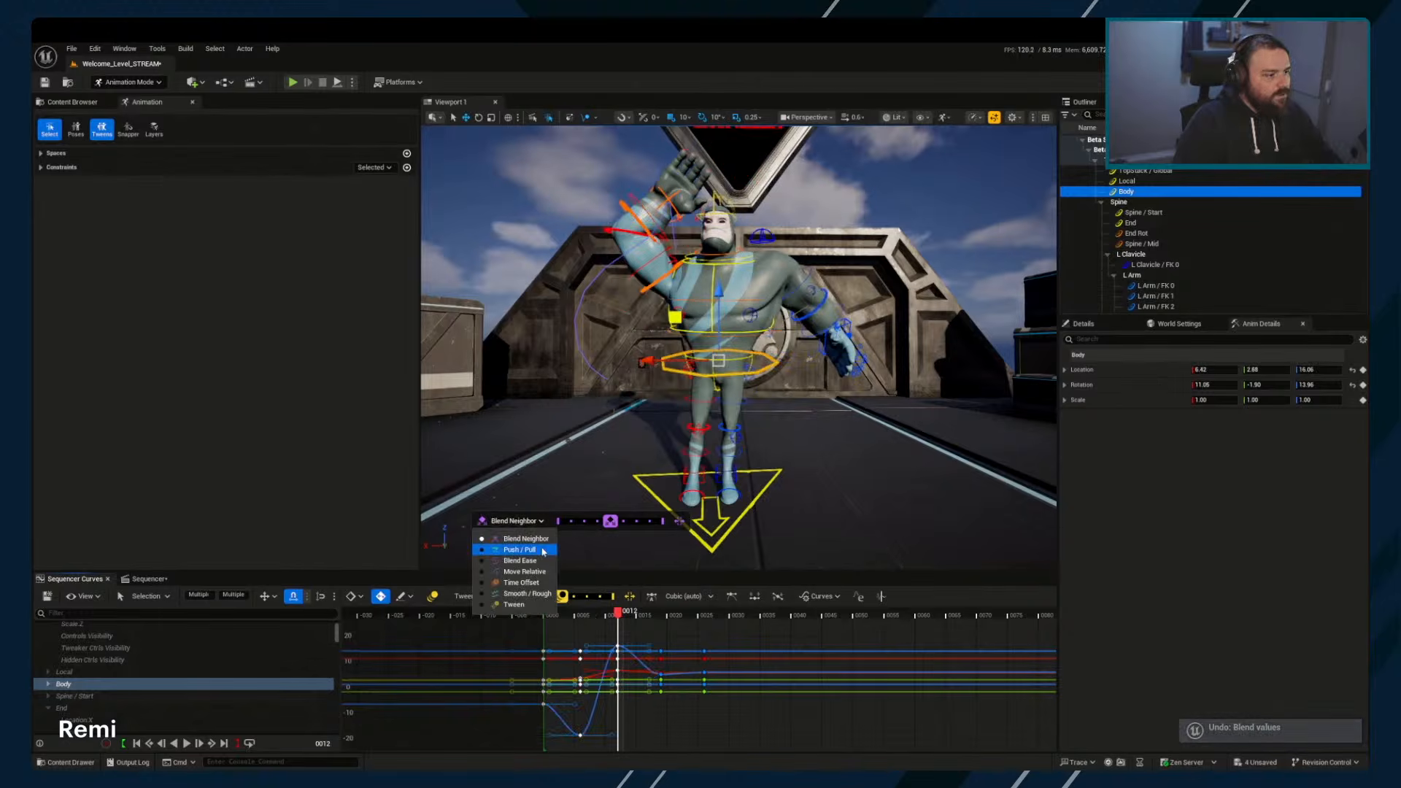
left_click(511, 547)
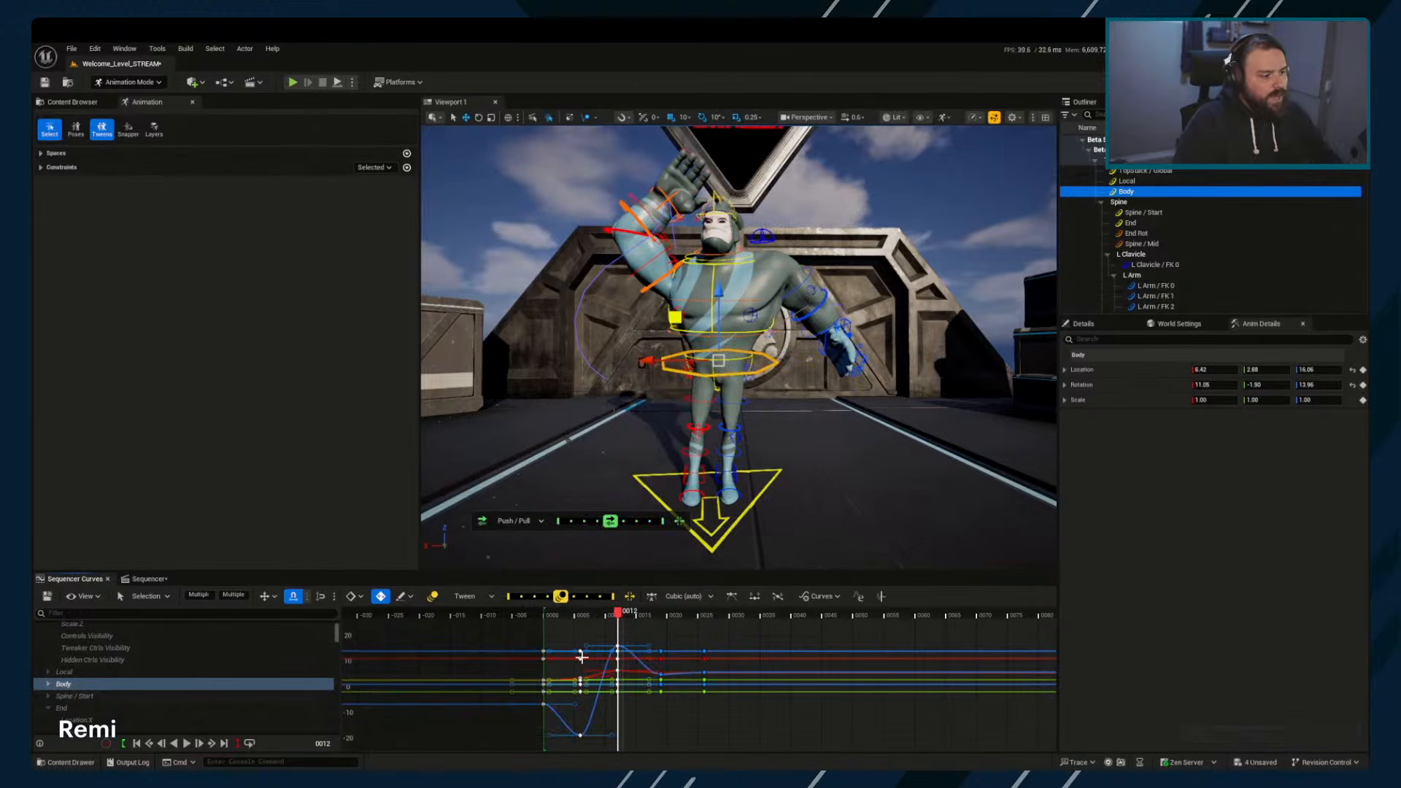
left_click(568, 636)
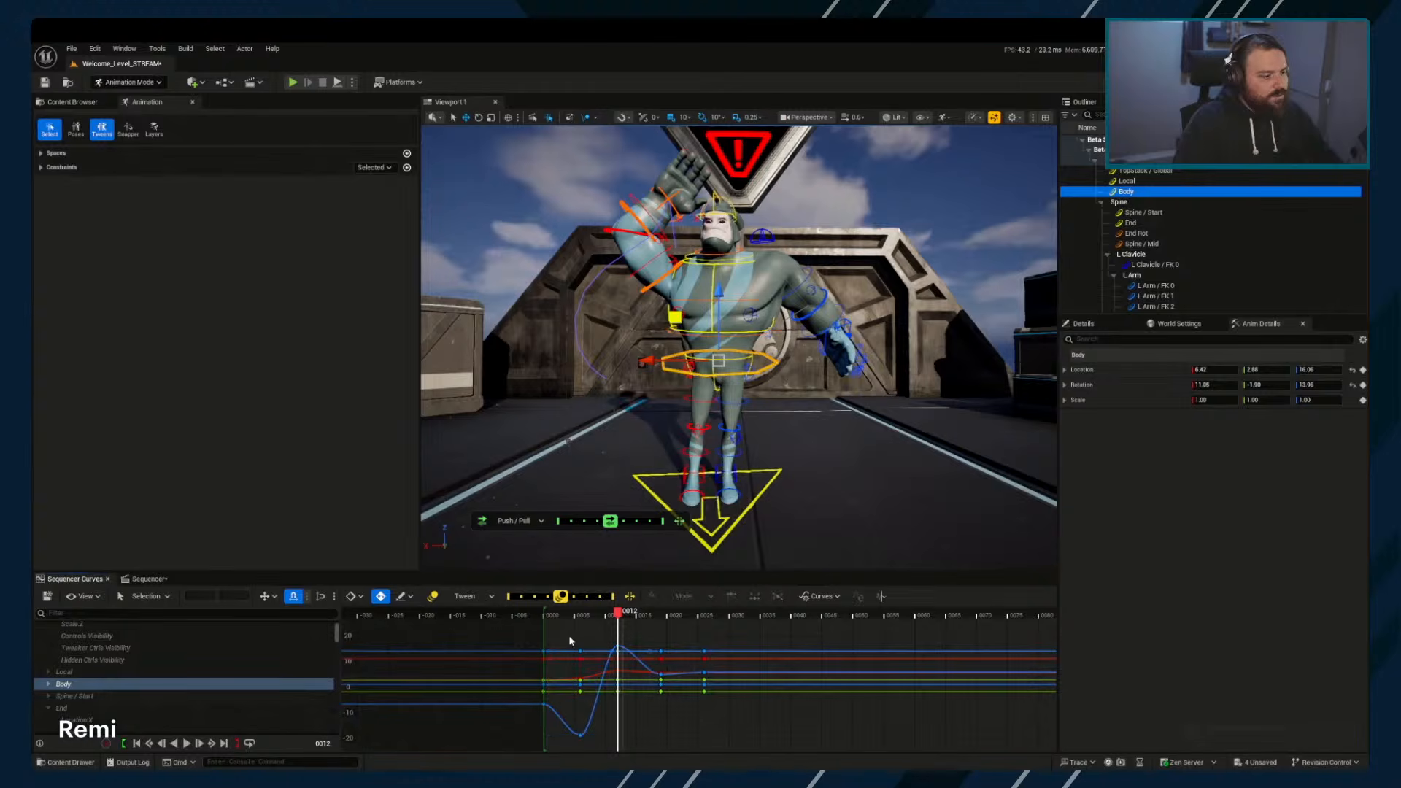
left_click_drag(587, 656, 604, 691)
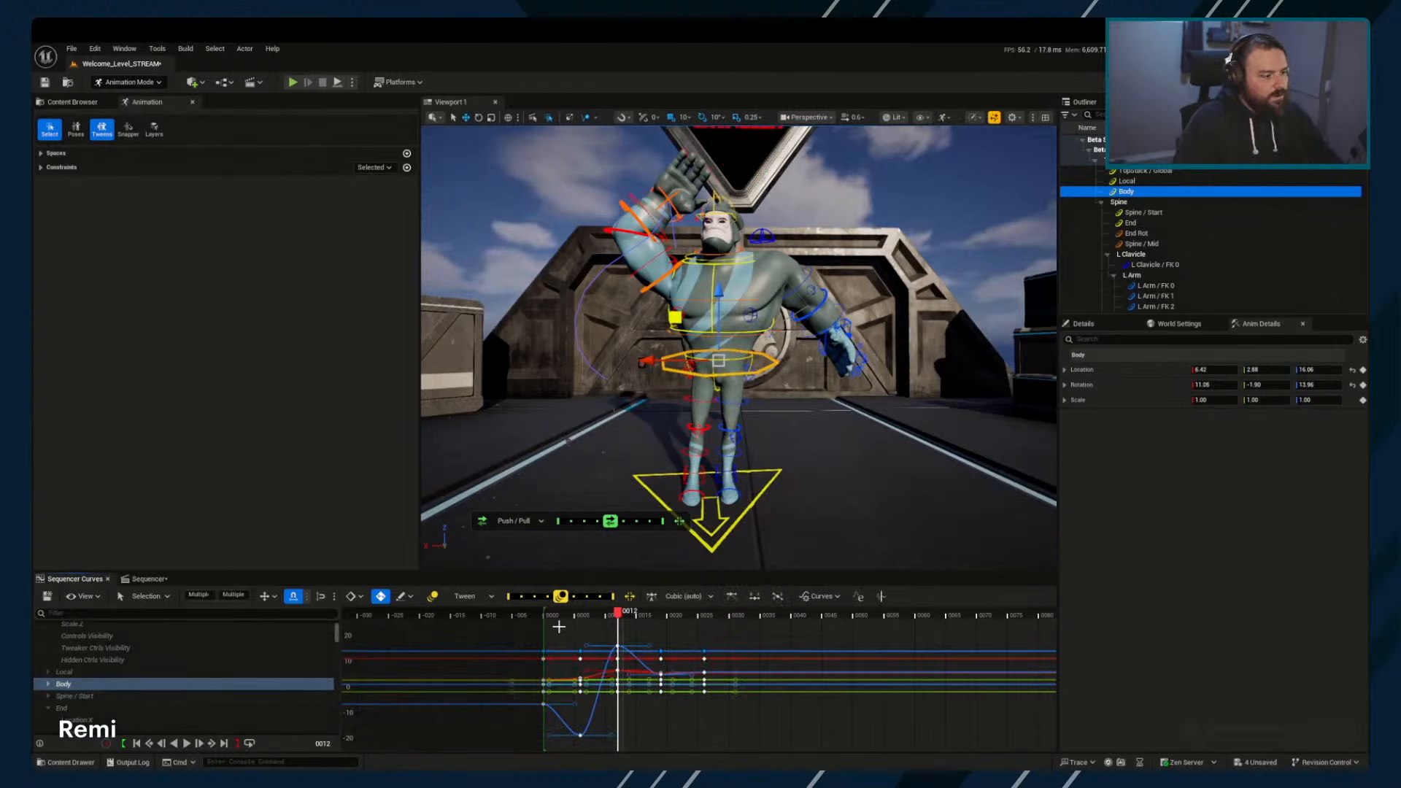
left_click_drag(630, 750, 630, 750)
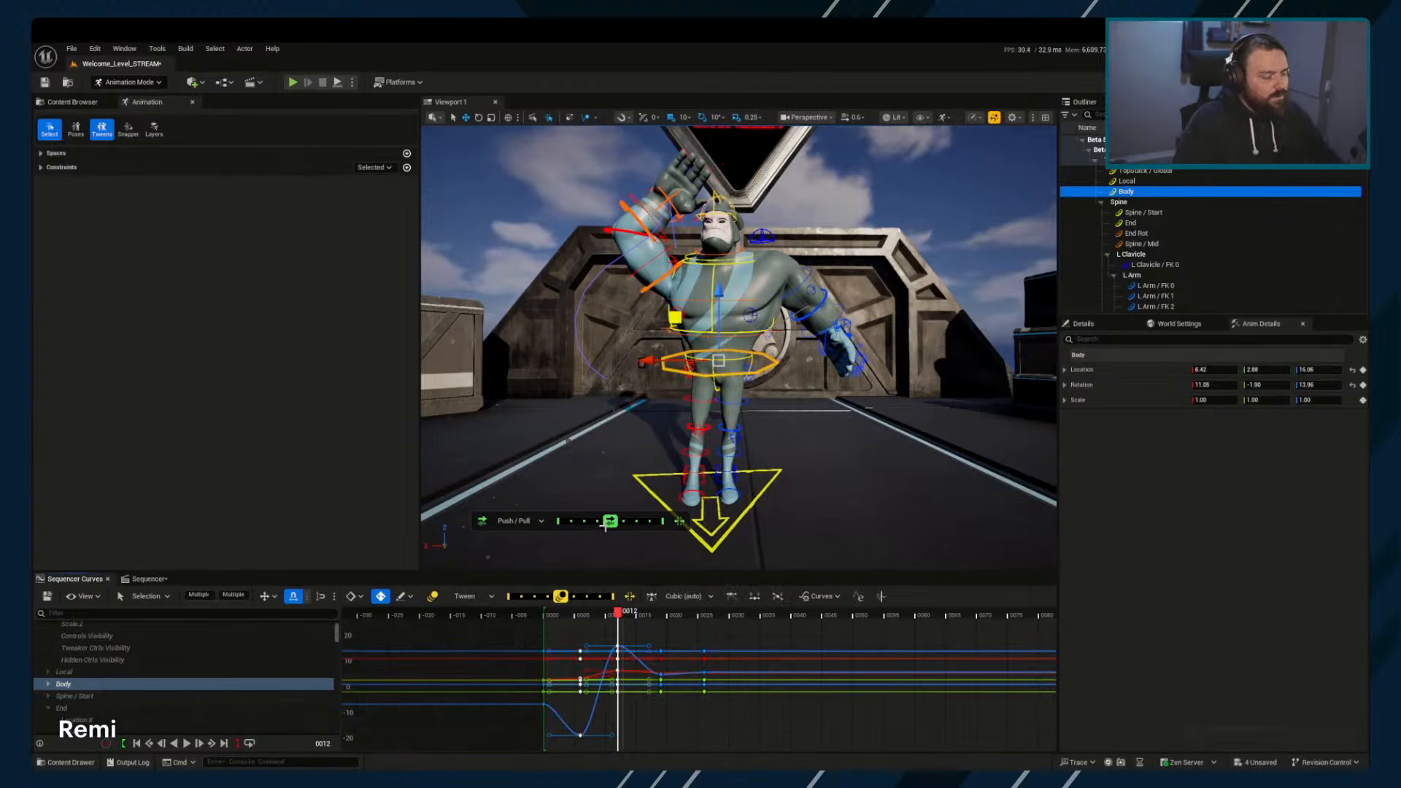
mouse_move(605, 524)
left_mouse_down()
mouse_move(569, 524)
mouse_move(660, 524)
mouse_move(572, 529)
mouse_move(611, 530)
left_mouse_up()
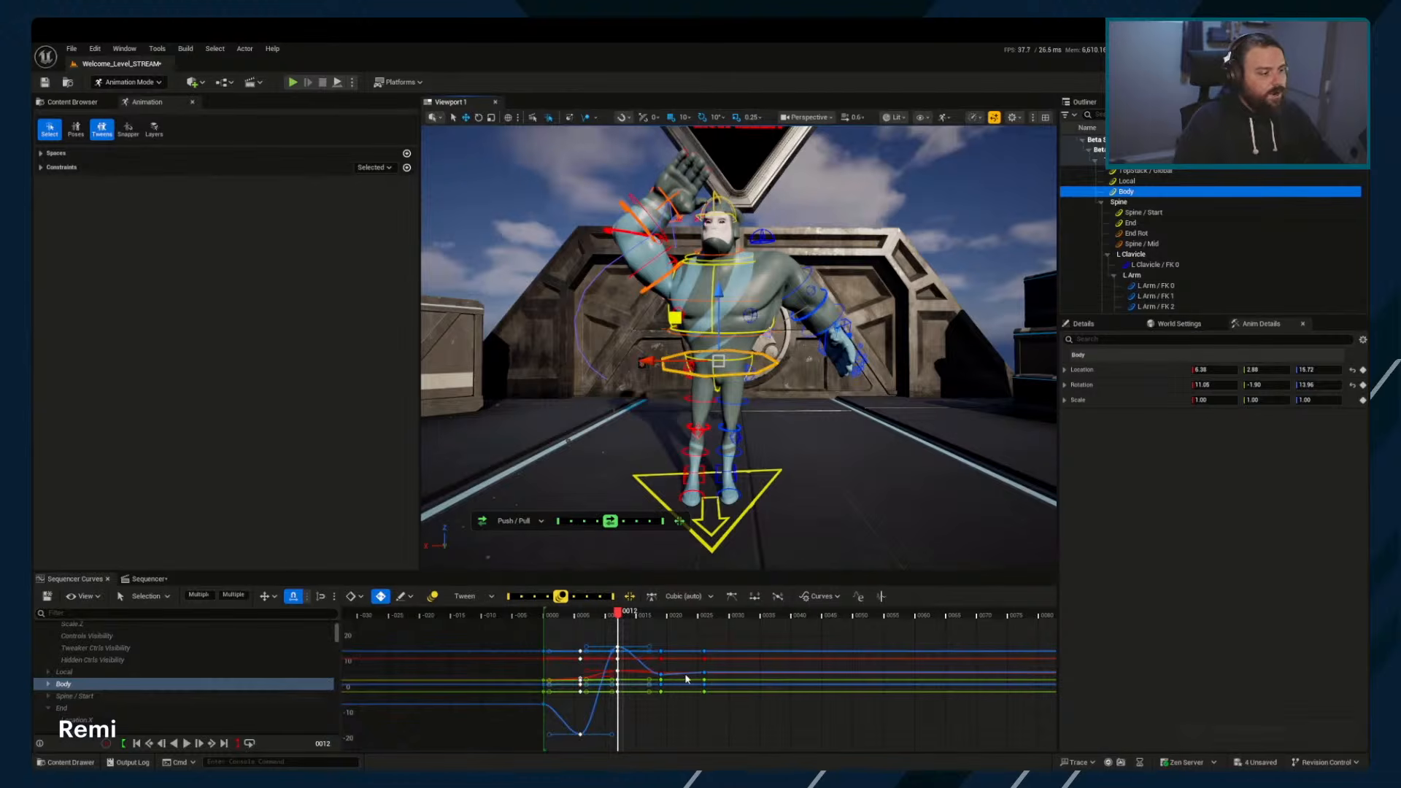
key("ctrl+z")
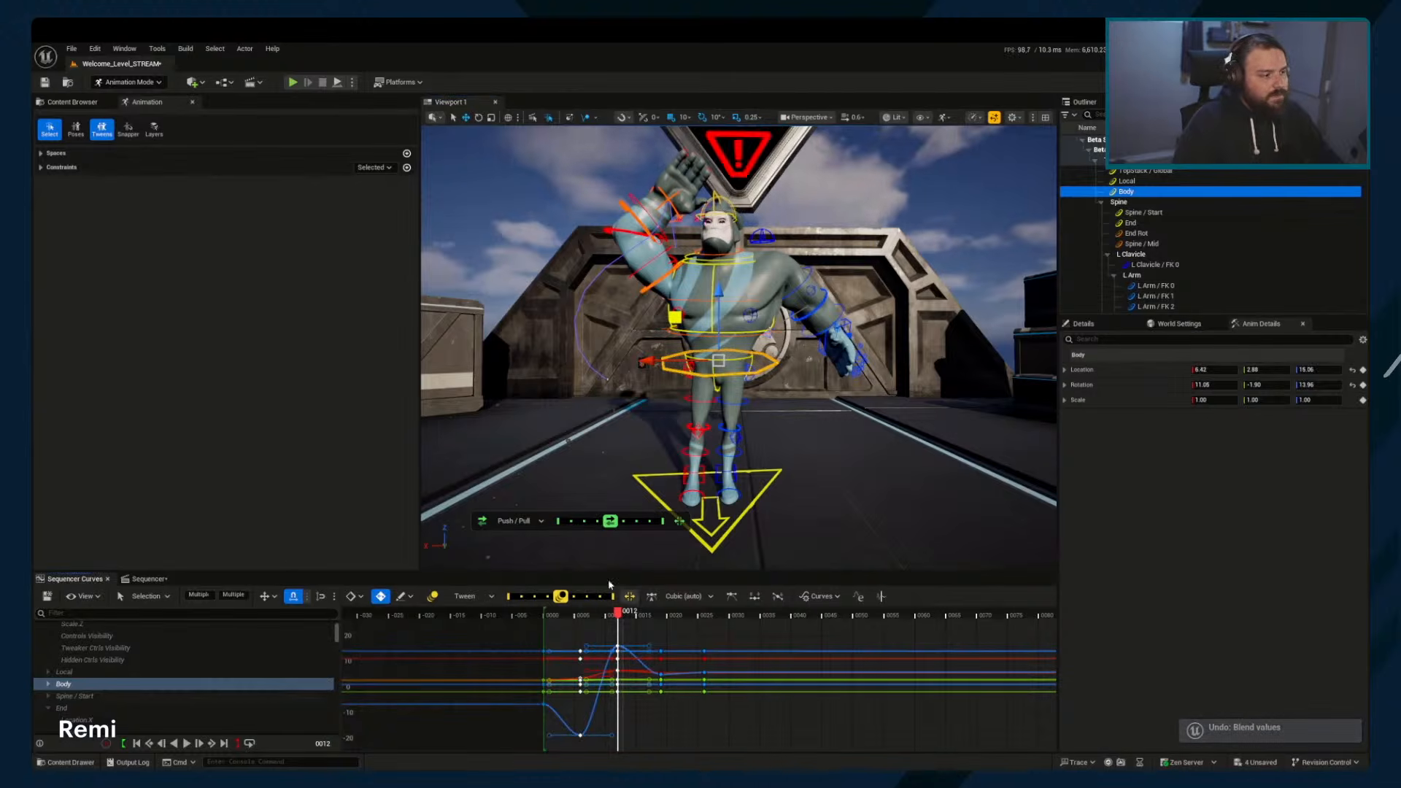
Try the Blend Ease function in both directions on the Body keys at frames 6, 12 and 19, undoing each blend
left_click(540, 521)
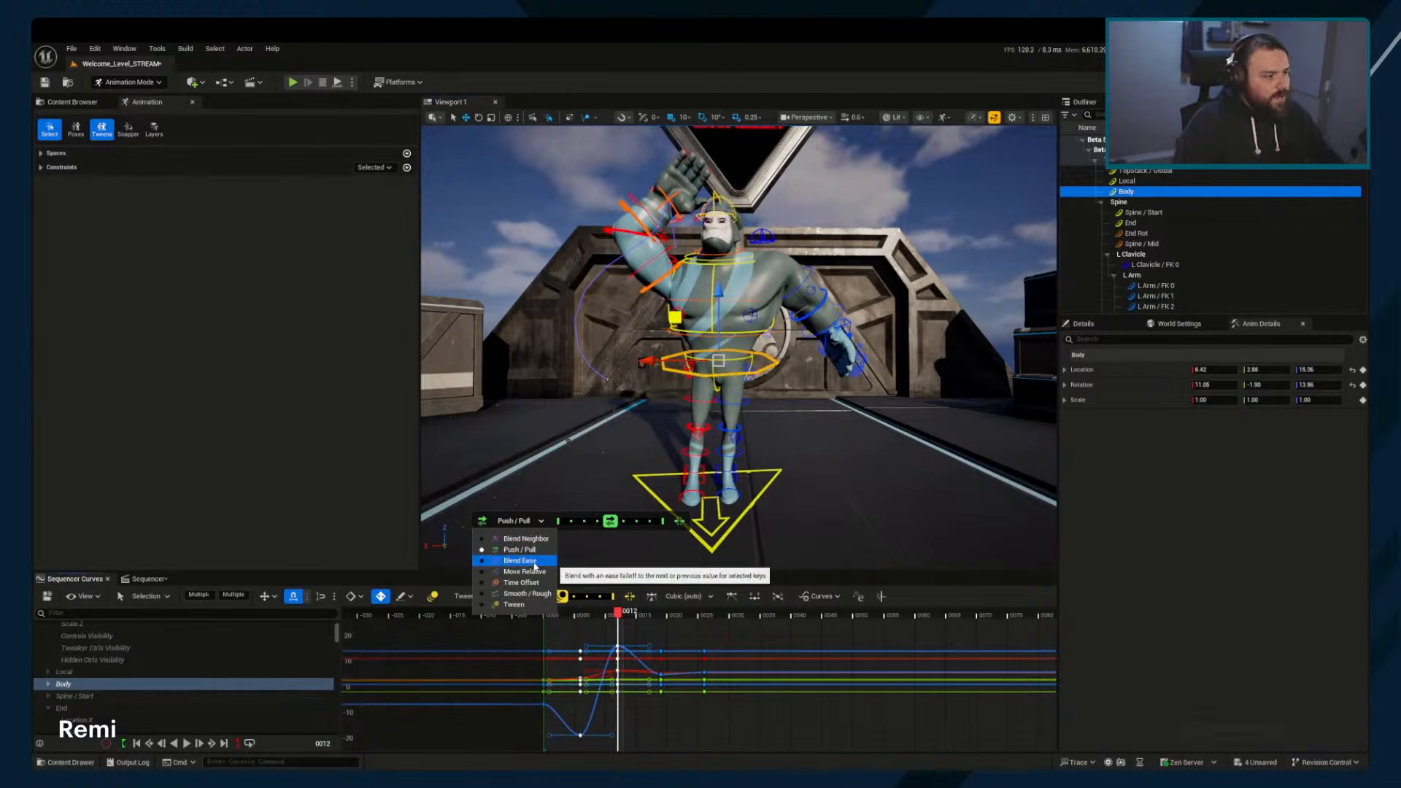
left_click(534, 561)
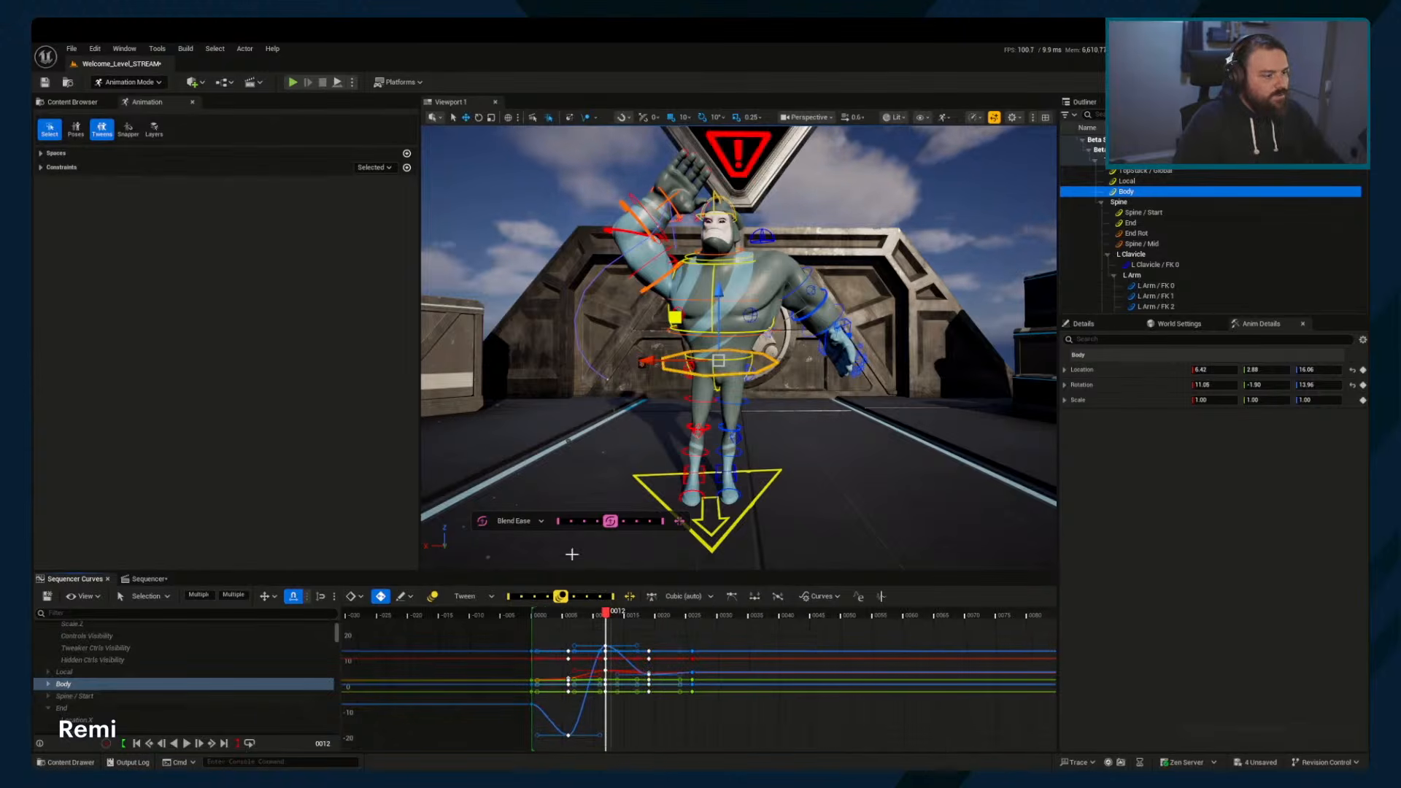
left_click_drag(610, 521, 666, 539)
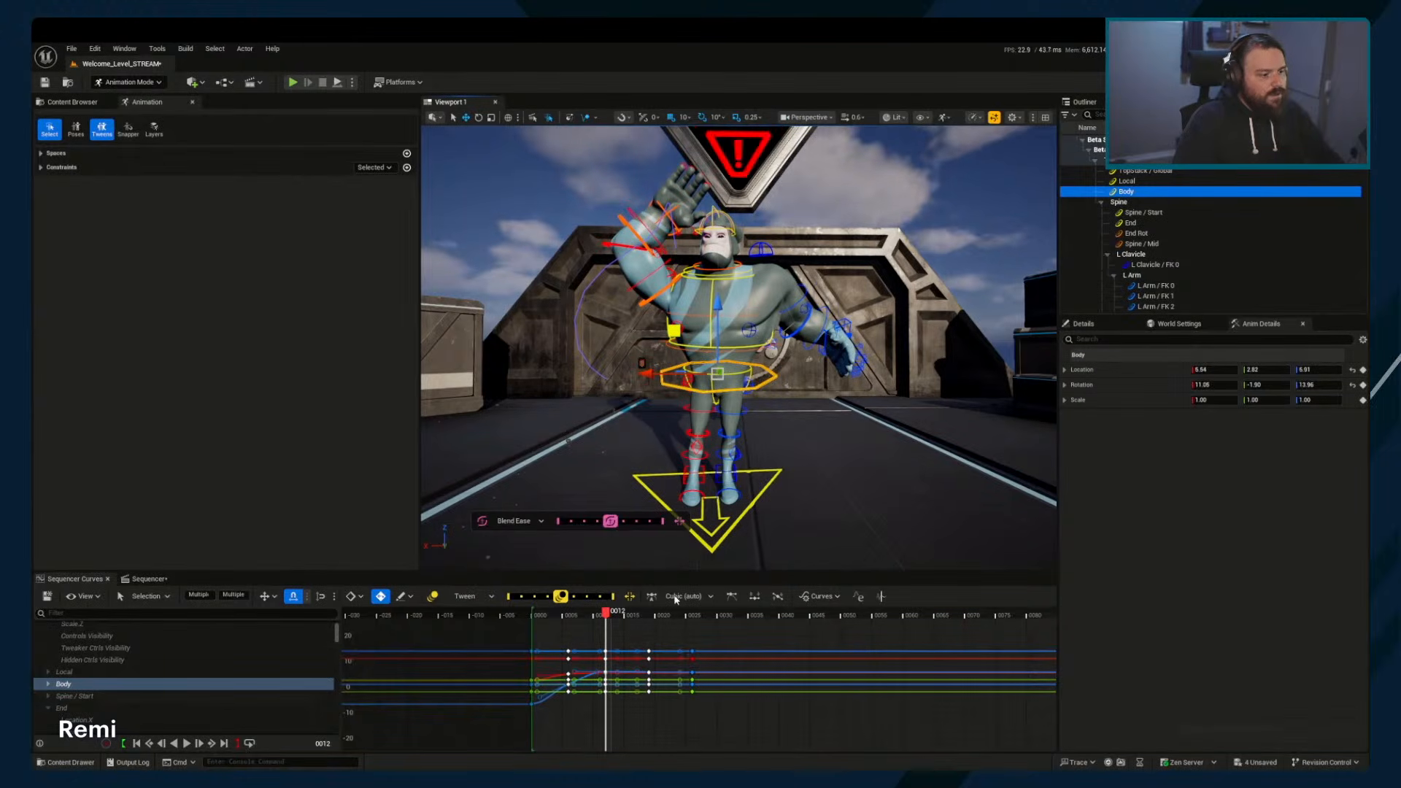
key("ctrl+z")
left_click_drag(610, 521, 574, 525)
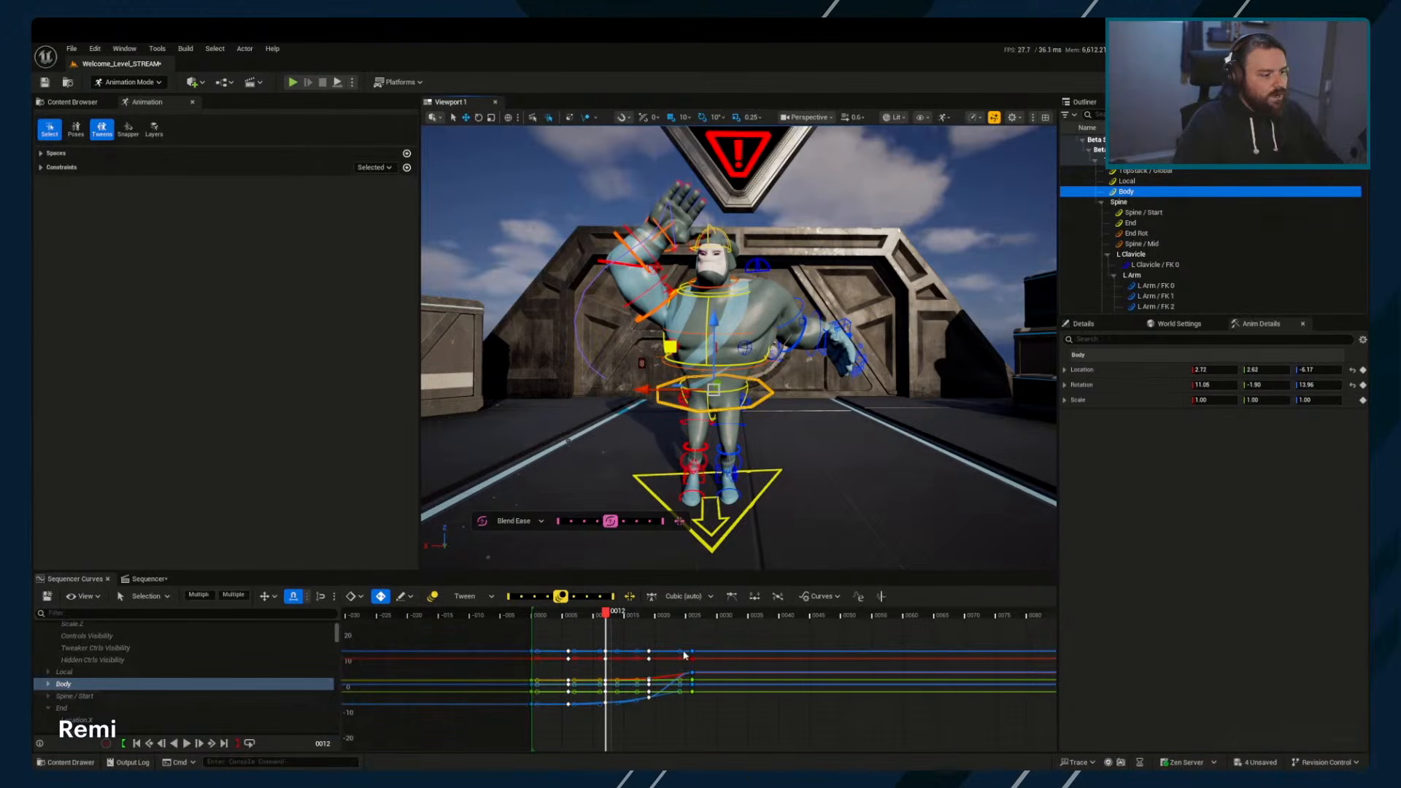
key("ctrl+z")
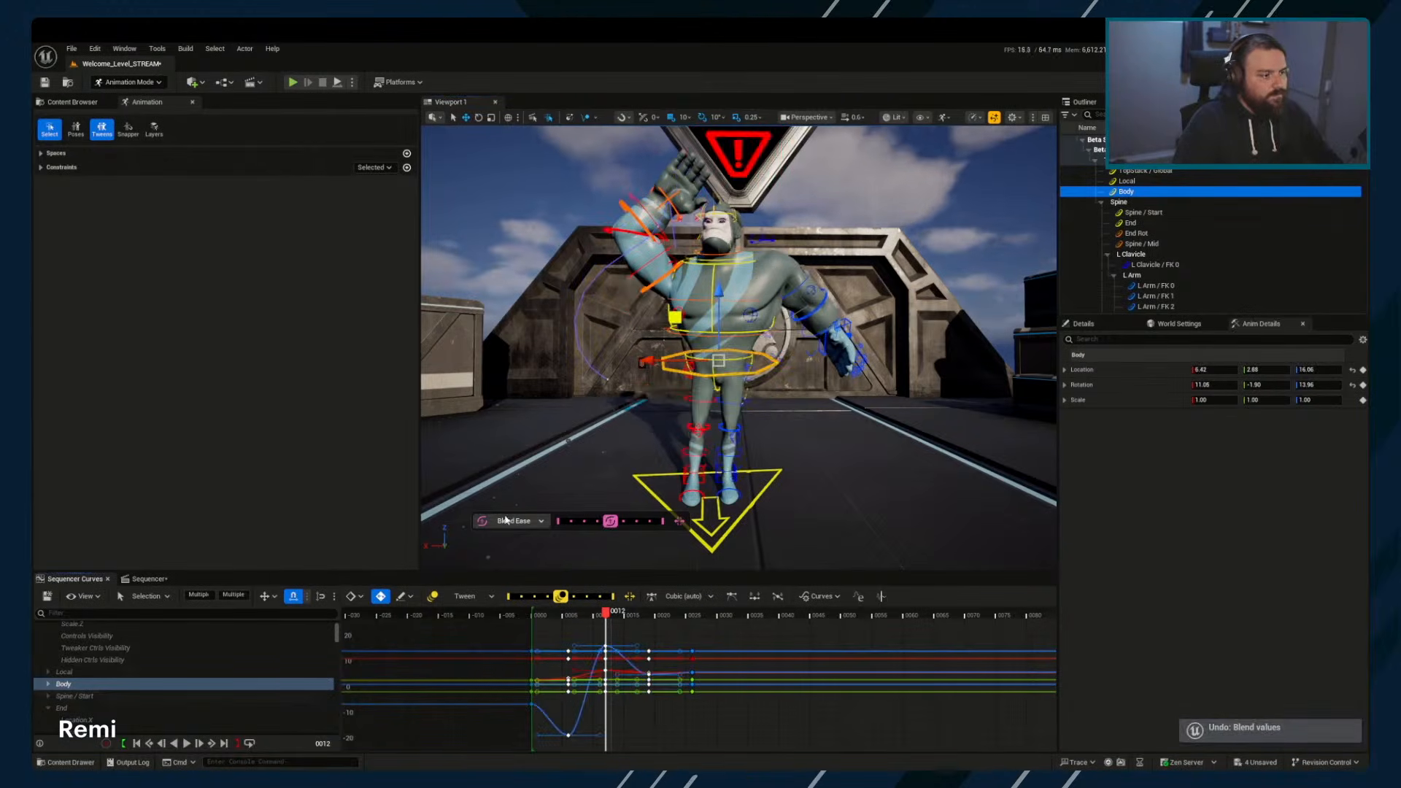
Switch the viewport slider to Move Relative and select the R Arm / FK 0 control to bring up its curves
left_click(523, 522)
left_click(522, 571)
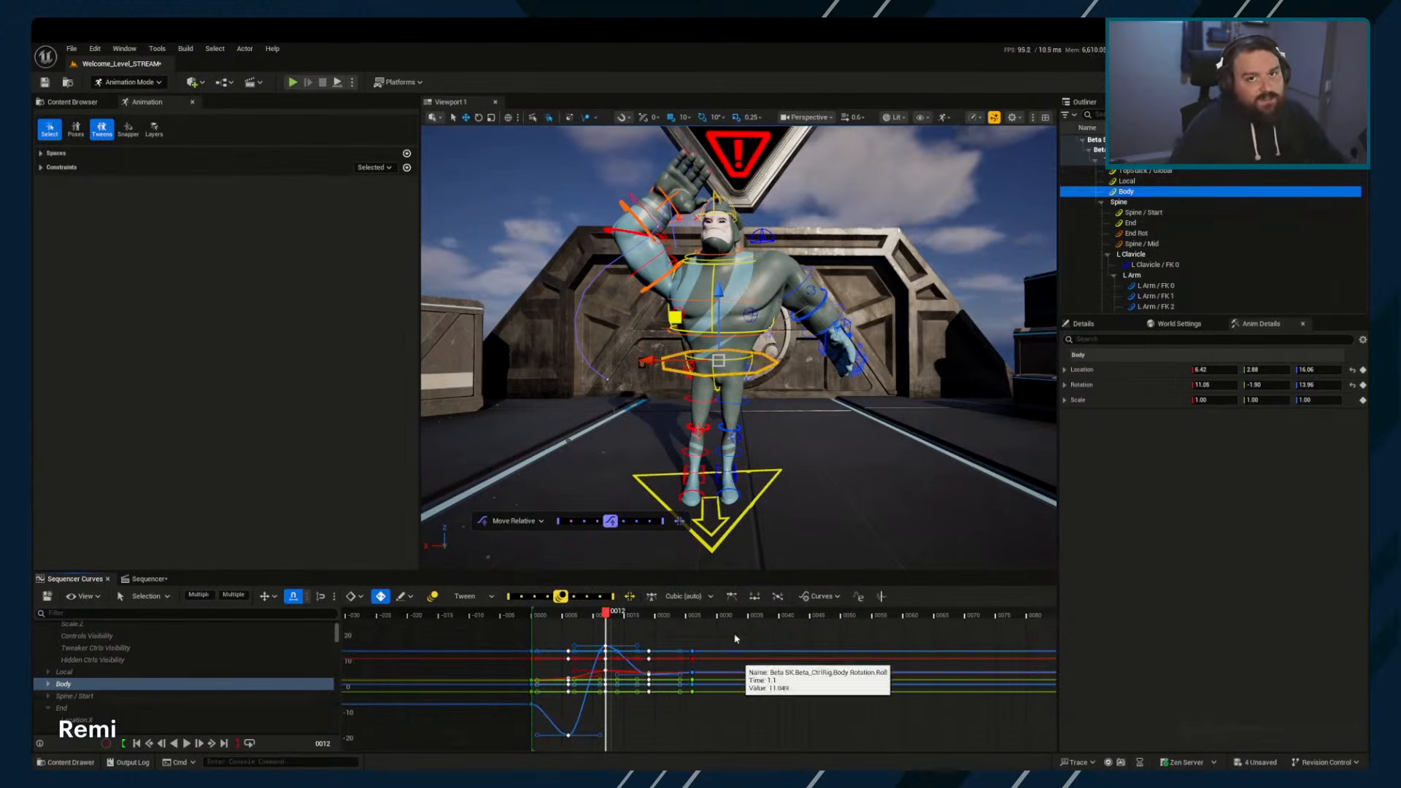
mouse_move(605, 615)
left_mouse_down()
mouse_move(563, 617)
mouse_move(606, 619)
left_mouse_up()
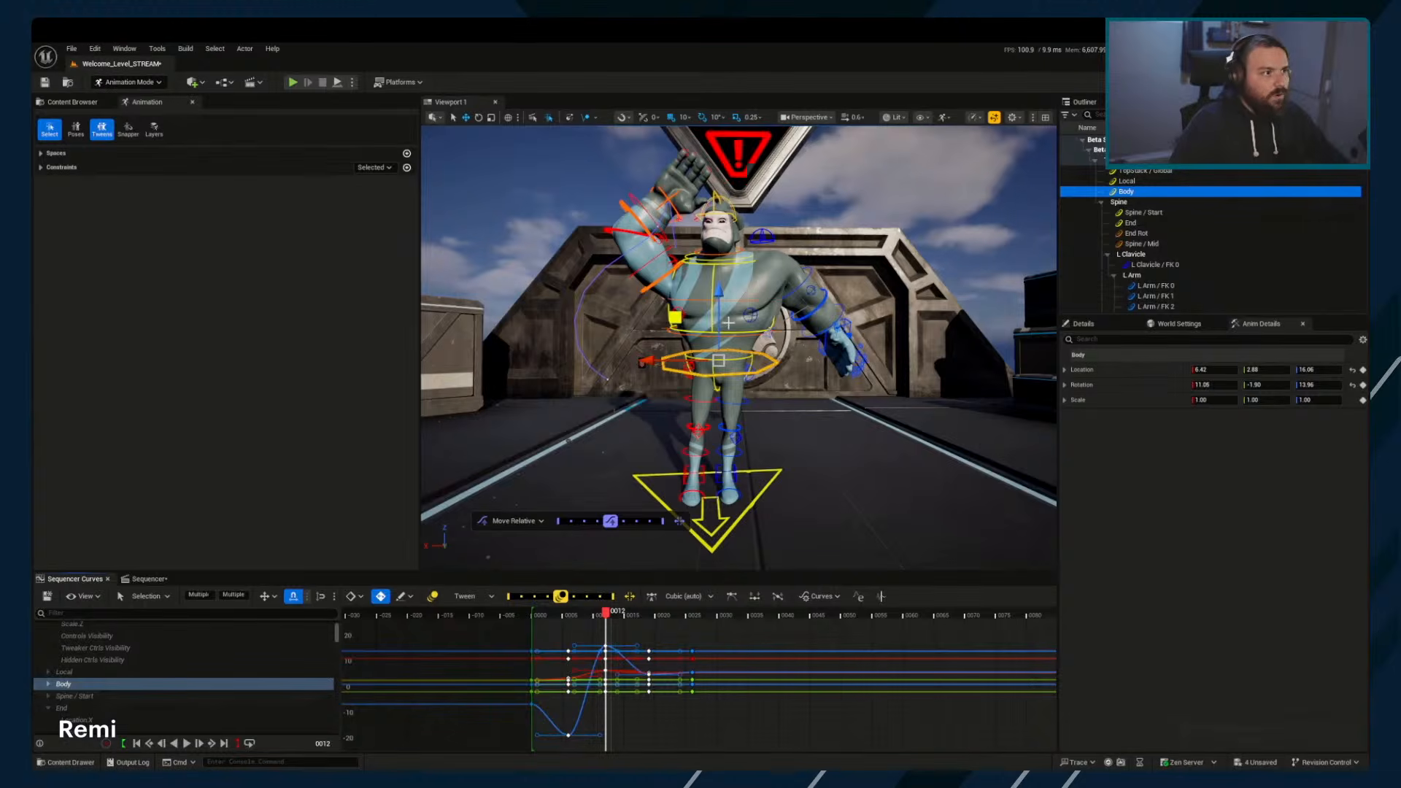
left_click(682, 301)
right_click_drag(695, 692, 479, 699)
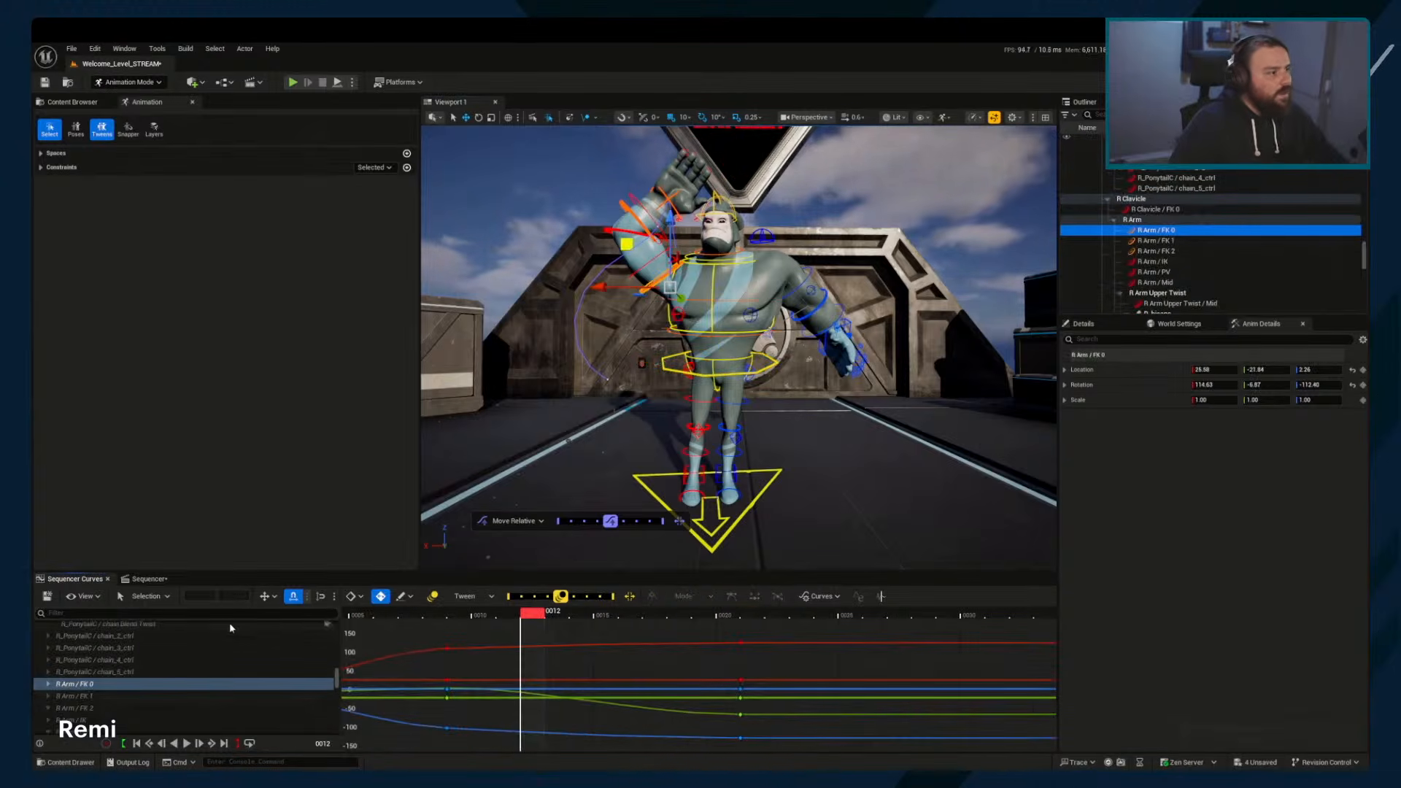
Key all controls of Beta_CtrlRig in the Sequencer at frames 6, 12, 19 and 26, matching the Body key times
left_click(147, 578)
scroll(221, 691, "up", 3)
scroll(222, 691, "up", 5)
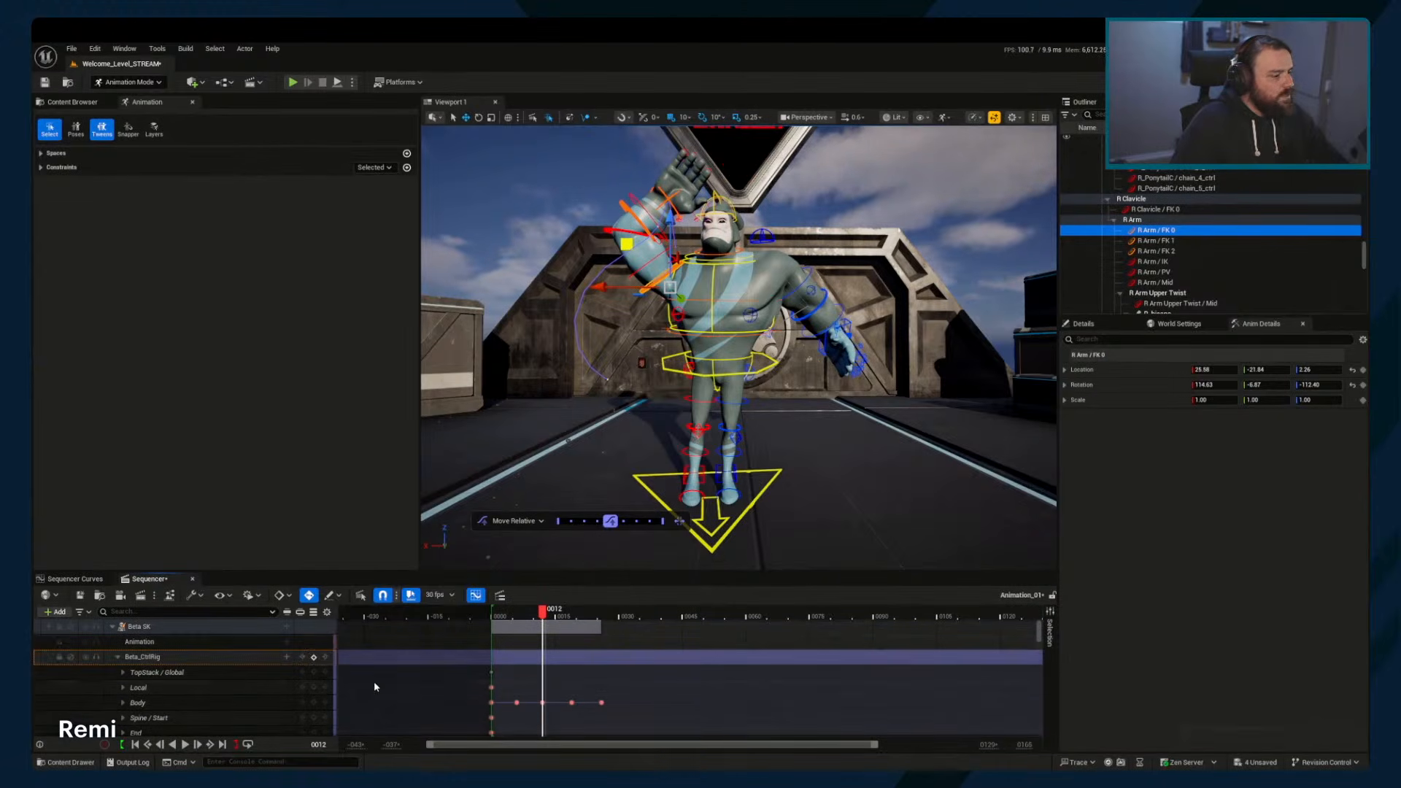
left_click(519, 613)
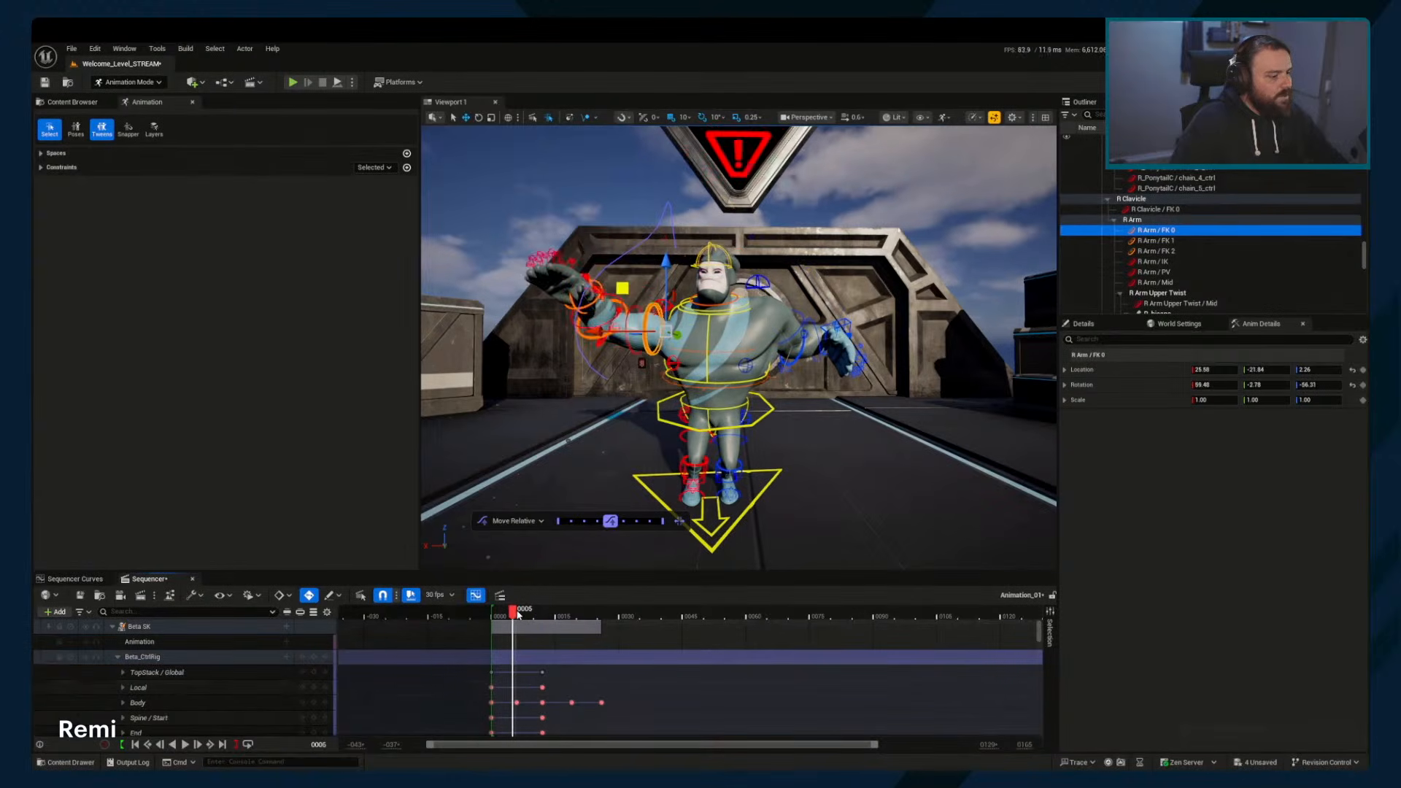
left_click(308, 657)
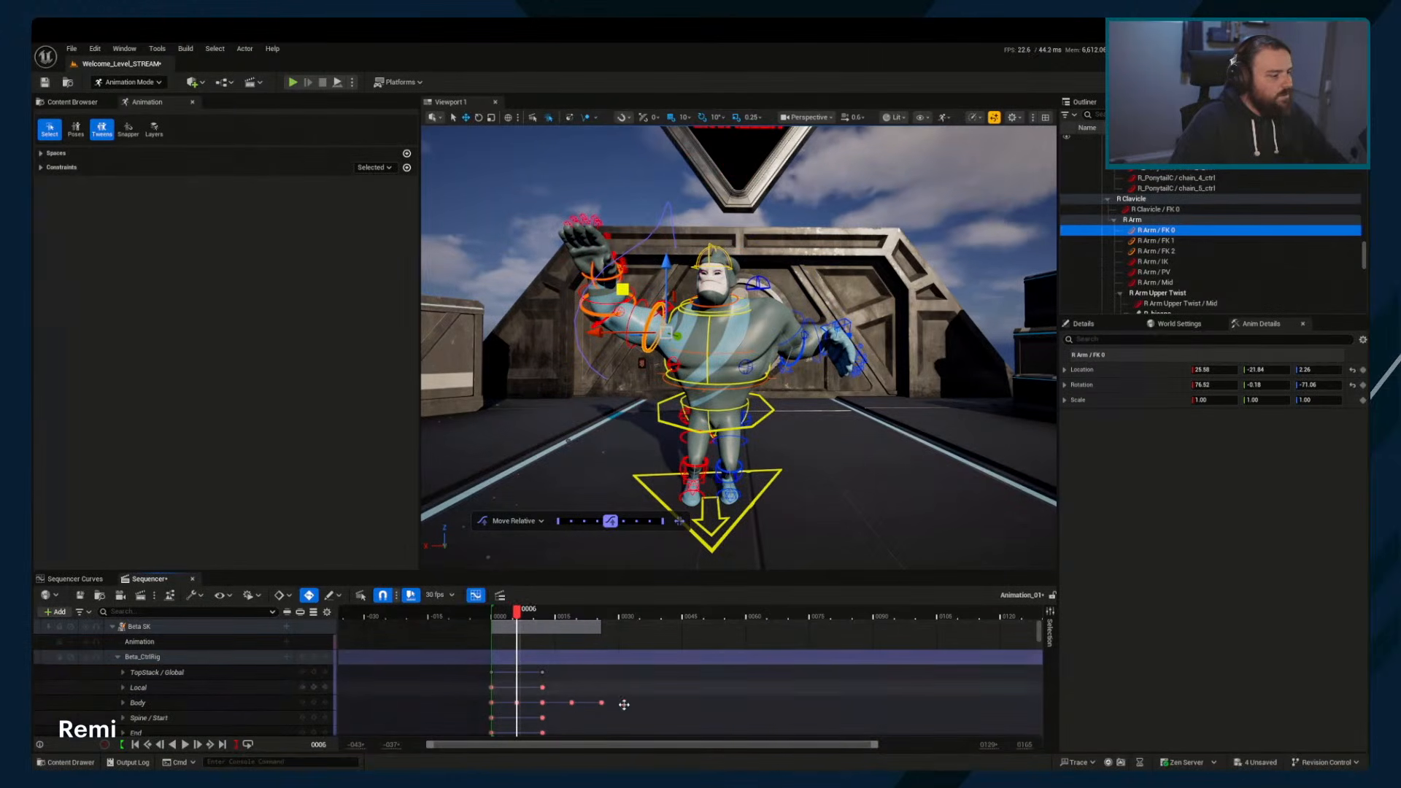
left_click(576, 617)
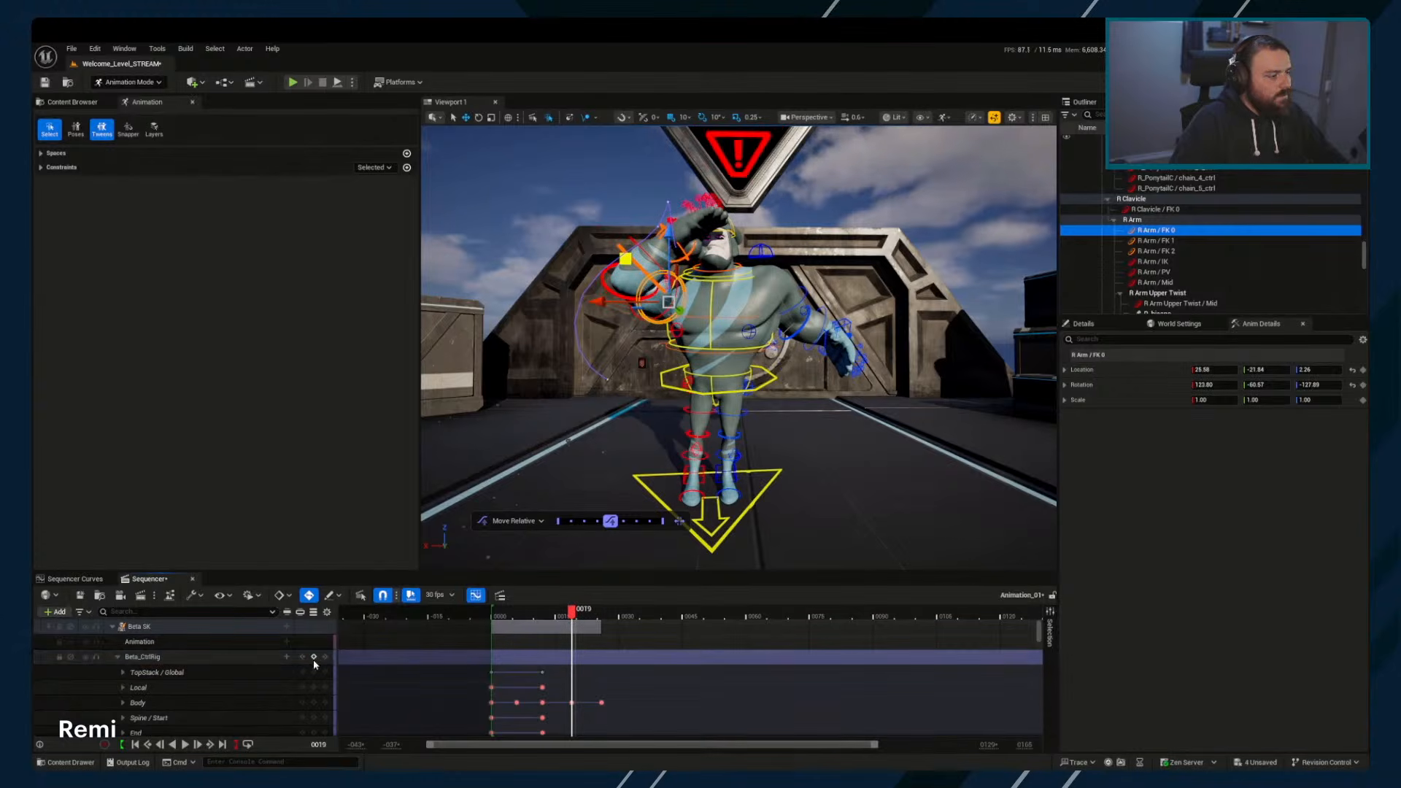
key("s")
left_click(603, 616)
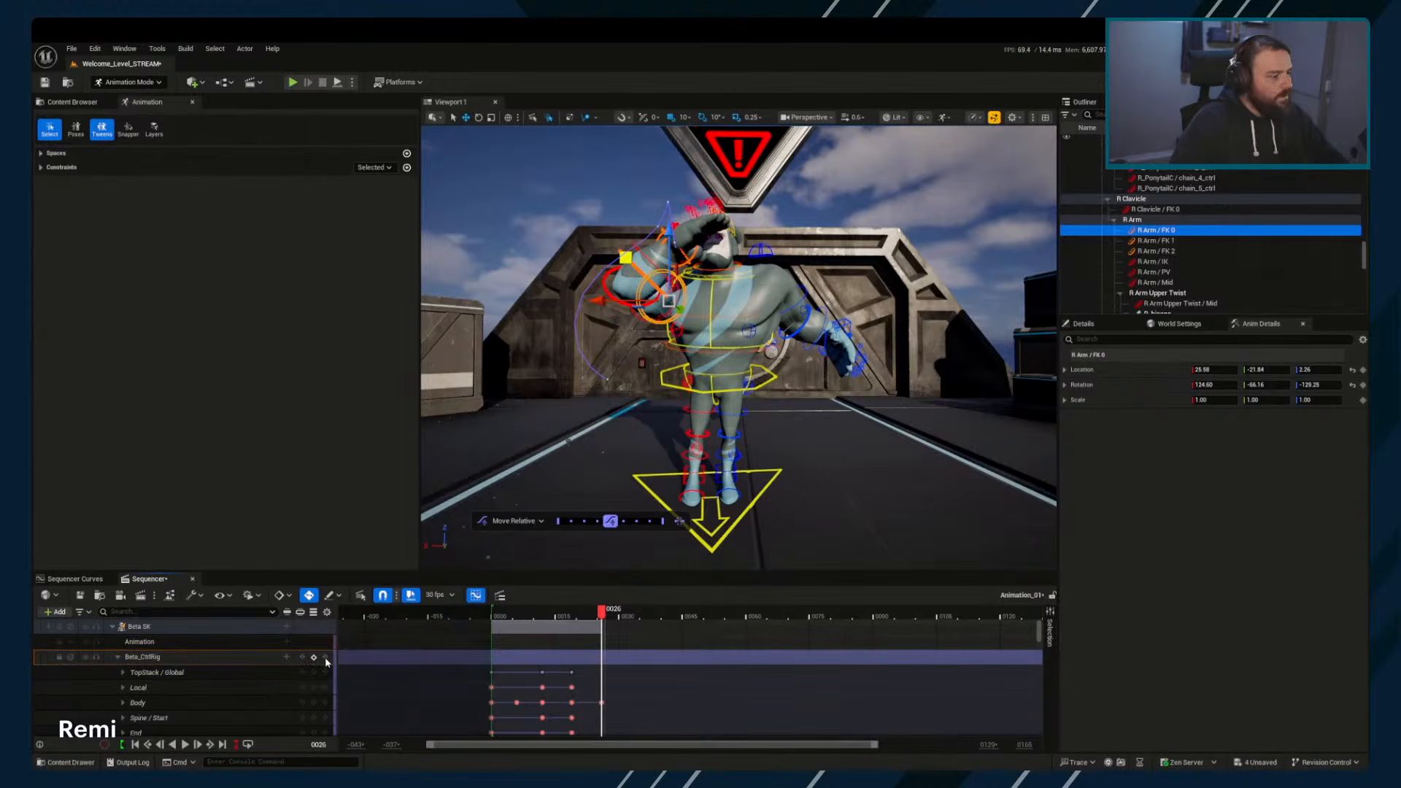
key("s")
left_click(517, 616)
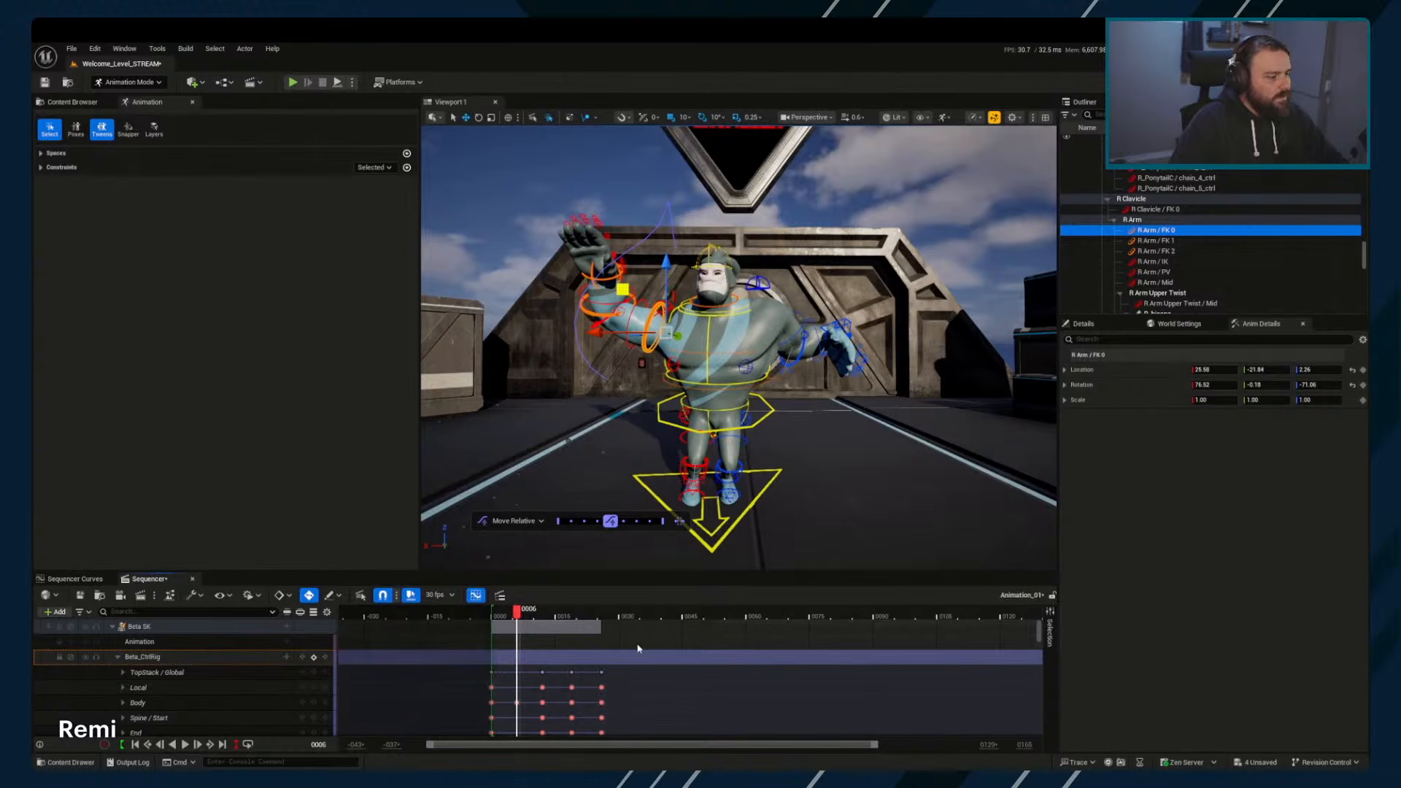
key("s")
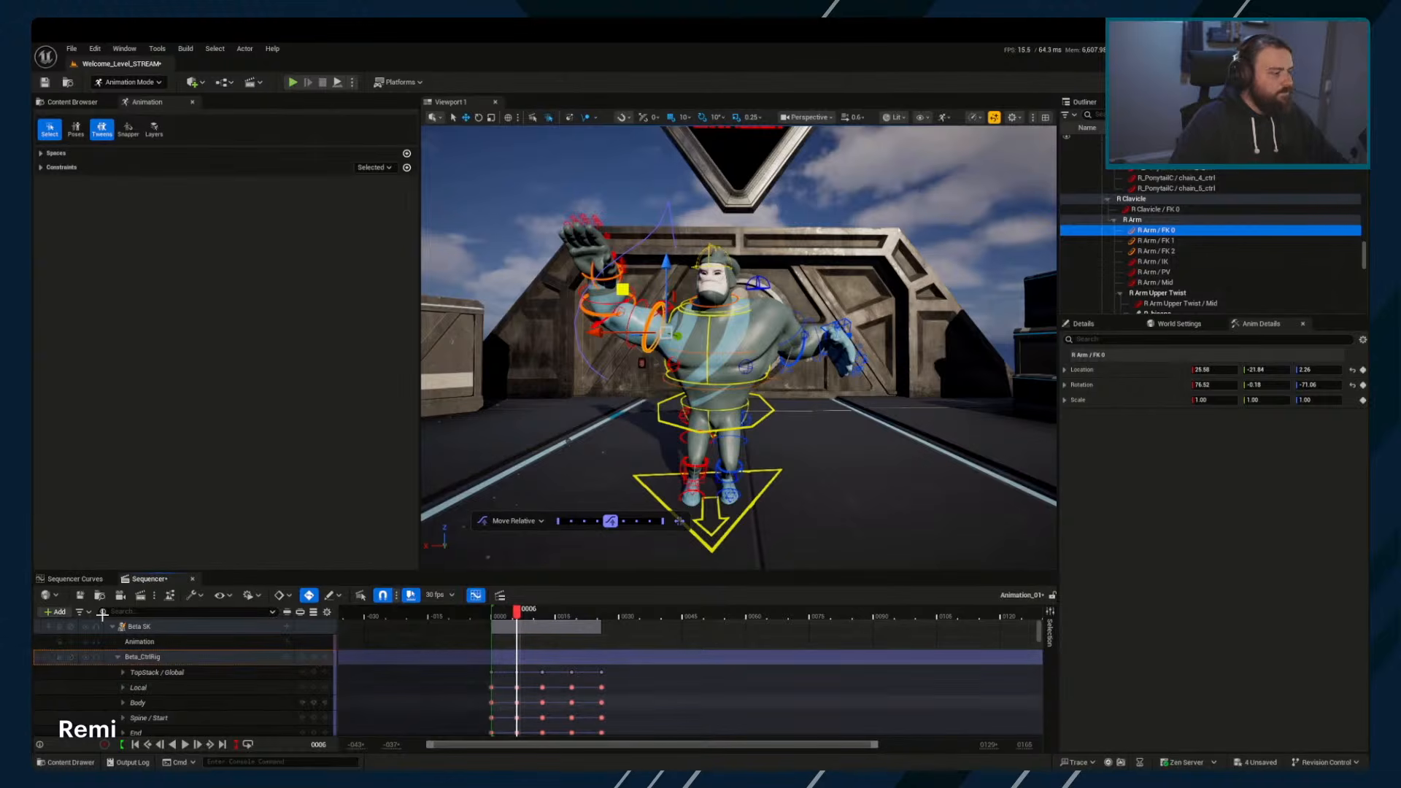
With the animation curves in view, move the L Arm / IK control at frame 0 to about X 6.6 and Y -2.9
left_click(87, 579)
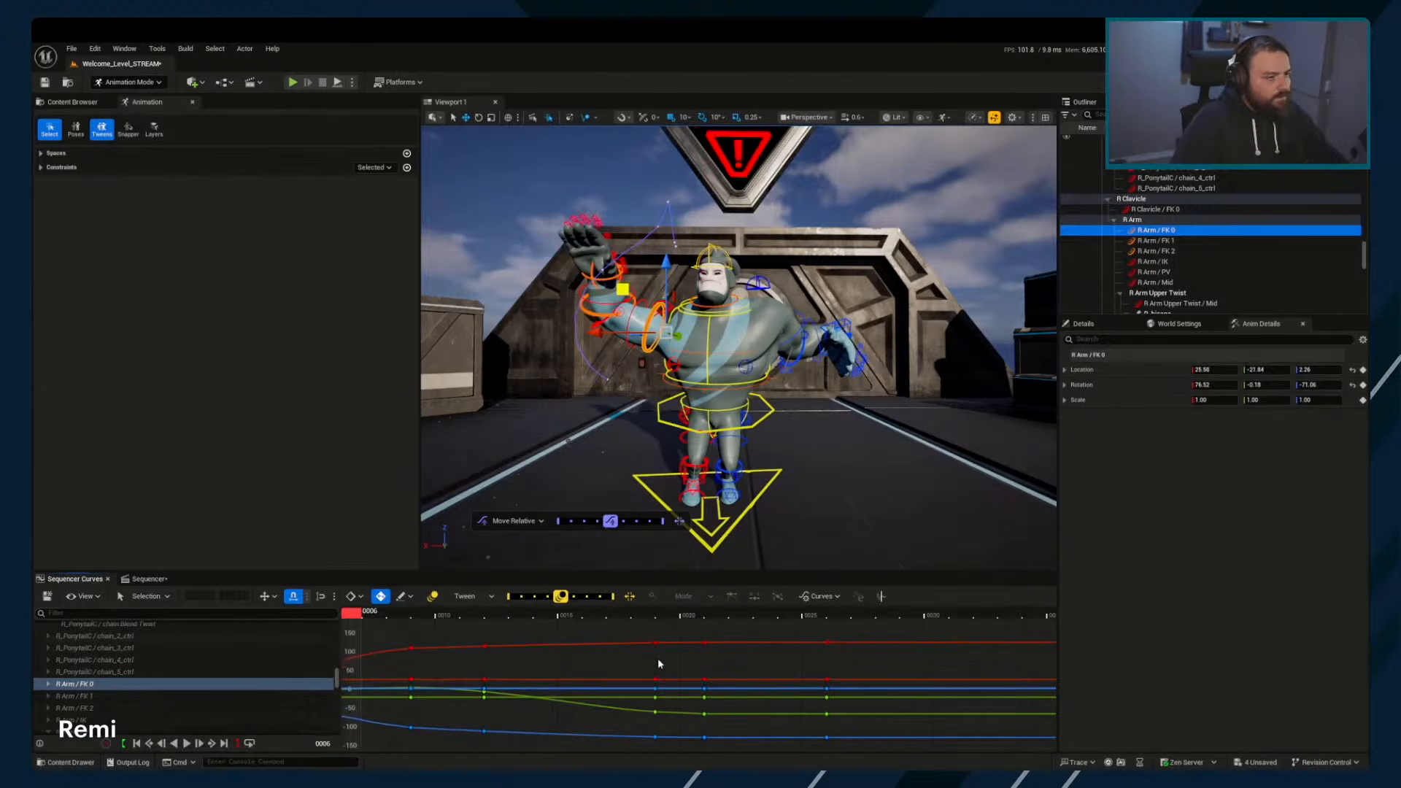
scroll(605, 649, "down", 5)
left_click_drag(496, 614, 604, 630)
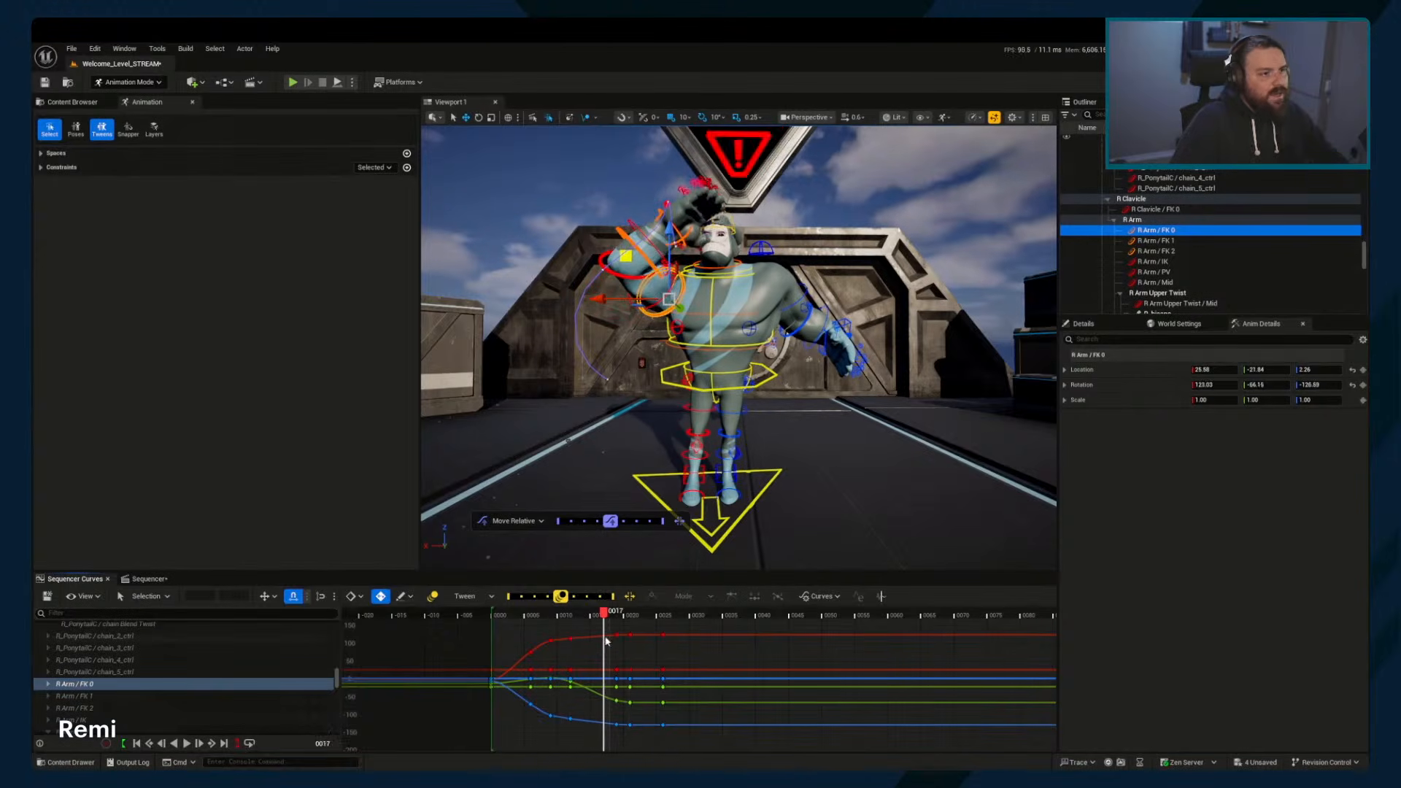
left_click(843, 332)
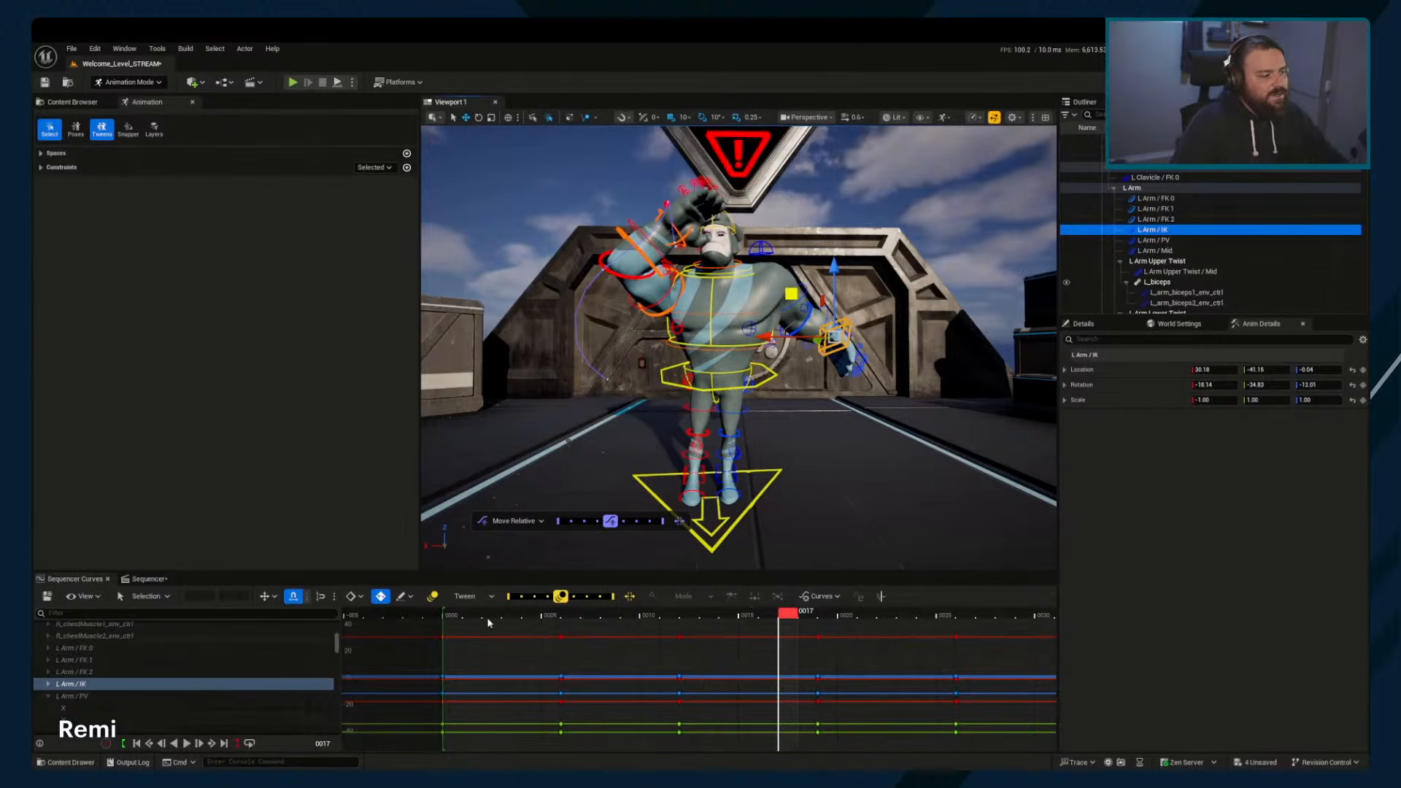
left_click_drag(488, 622, 446, 621)
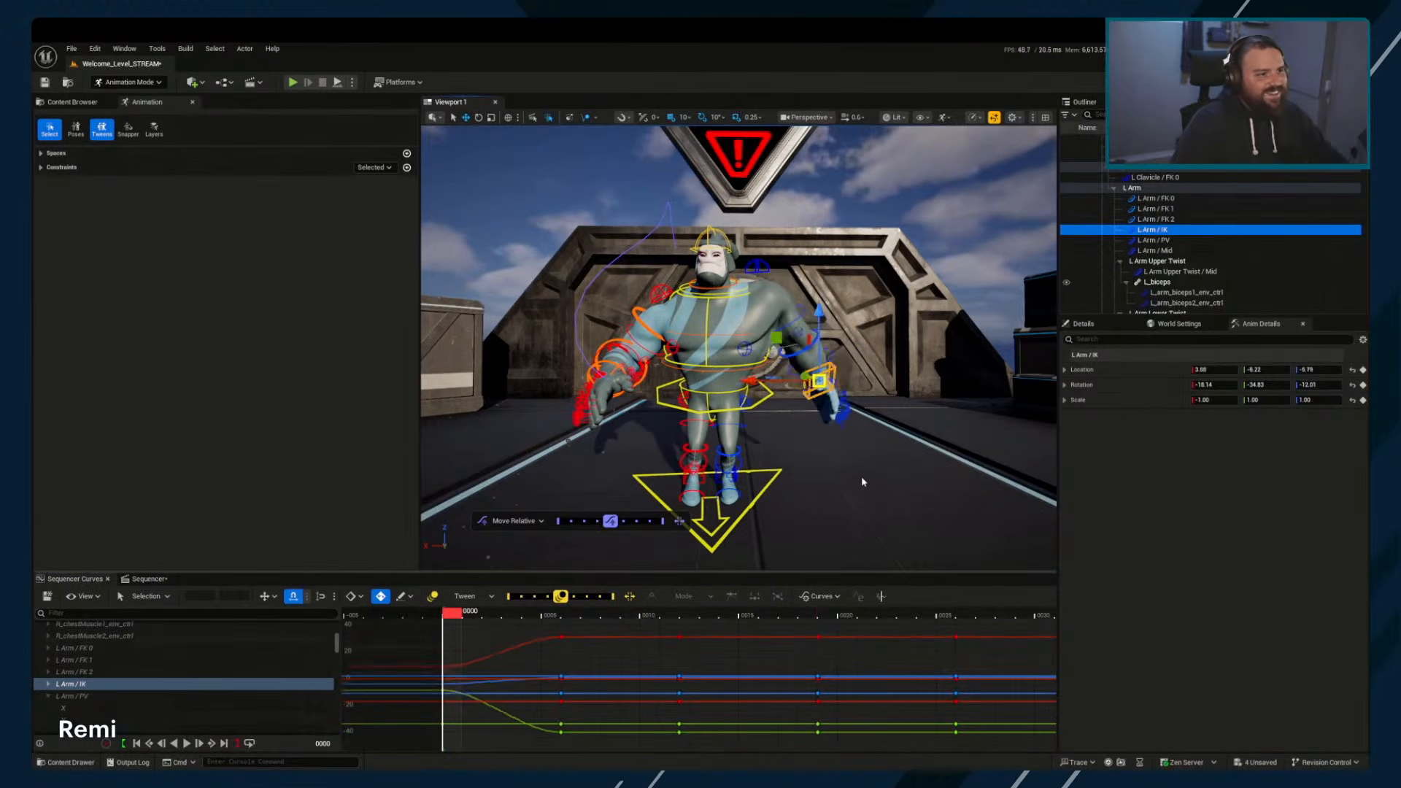
middle_click_drag(862, 477, 861, 490)
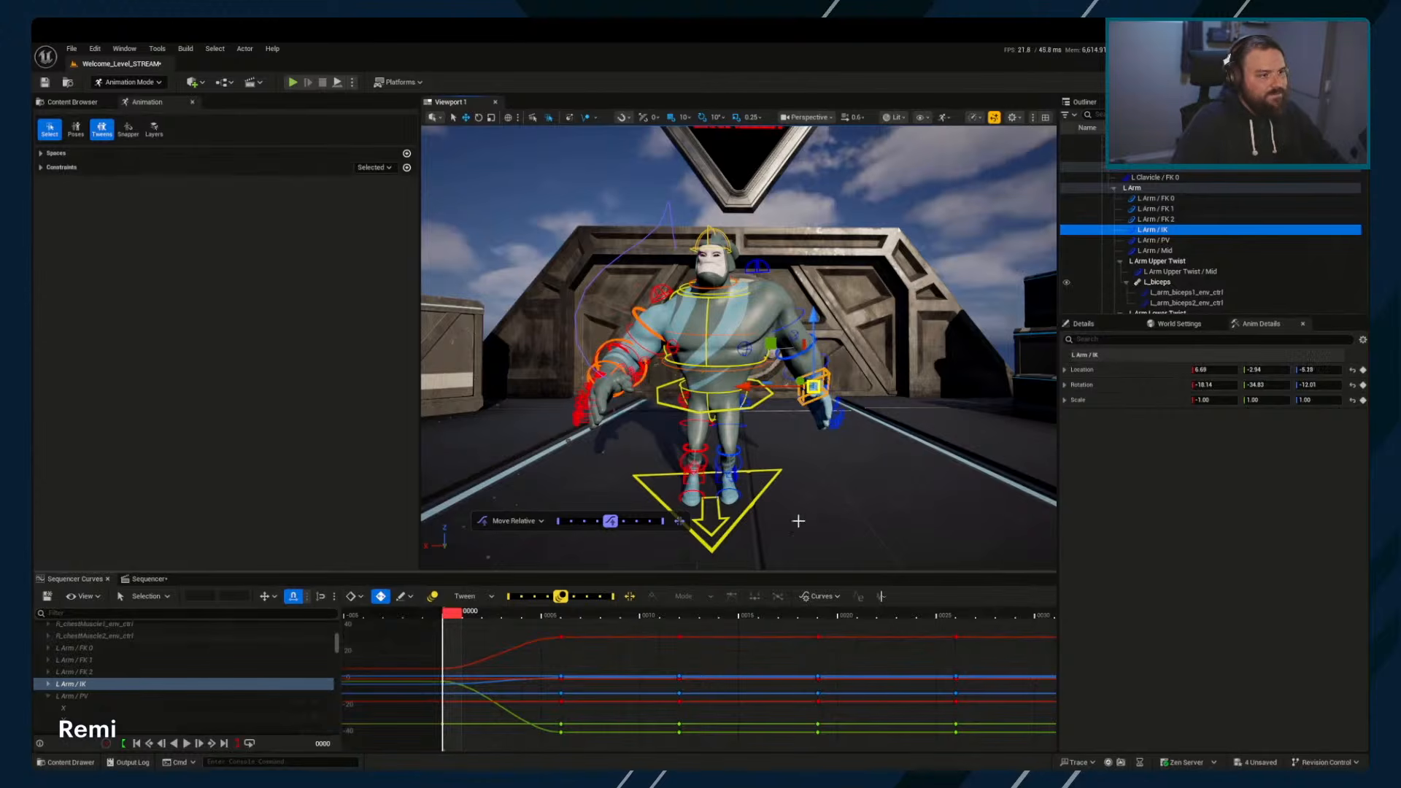
Repose the L Arm / IK control on the keyed frames from 6 to 26, ending at about 7.1, -12.3, -6.0, and return to frame 0
left_click(564, 618)
middle_click_drag(859, 405, 846, 497)
key("period")
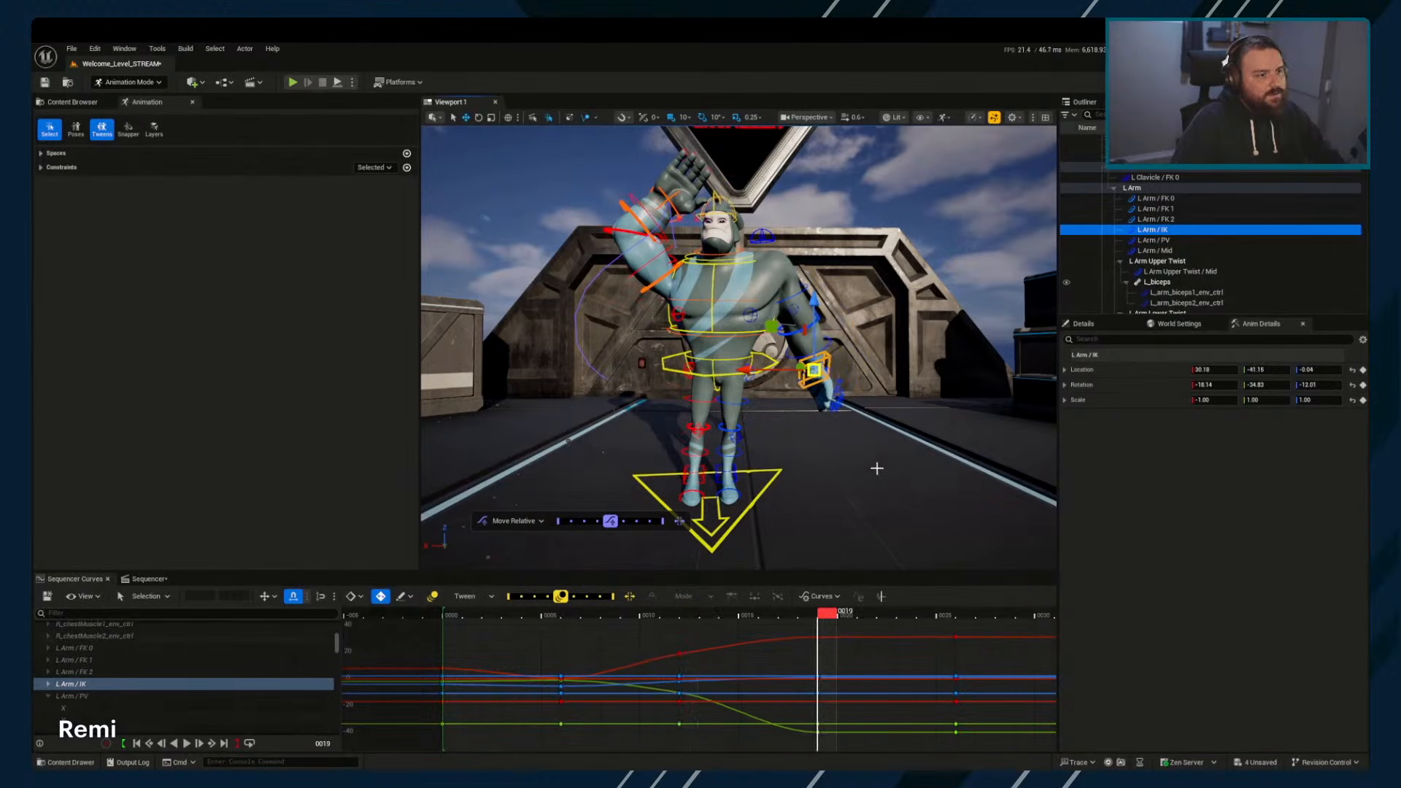
middle_click_drag(876, 467, 873, 502)
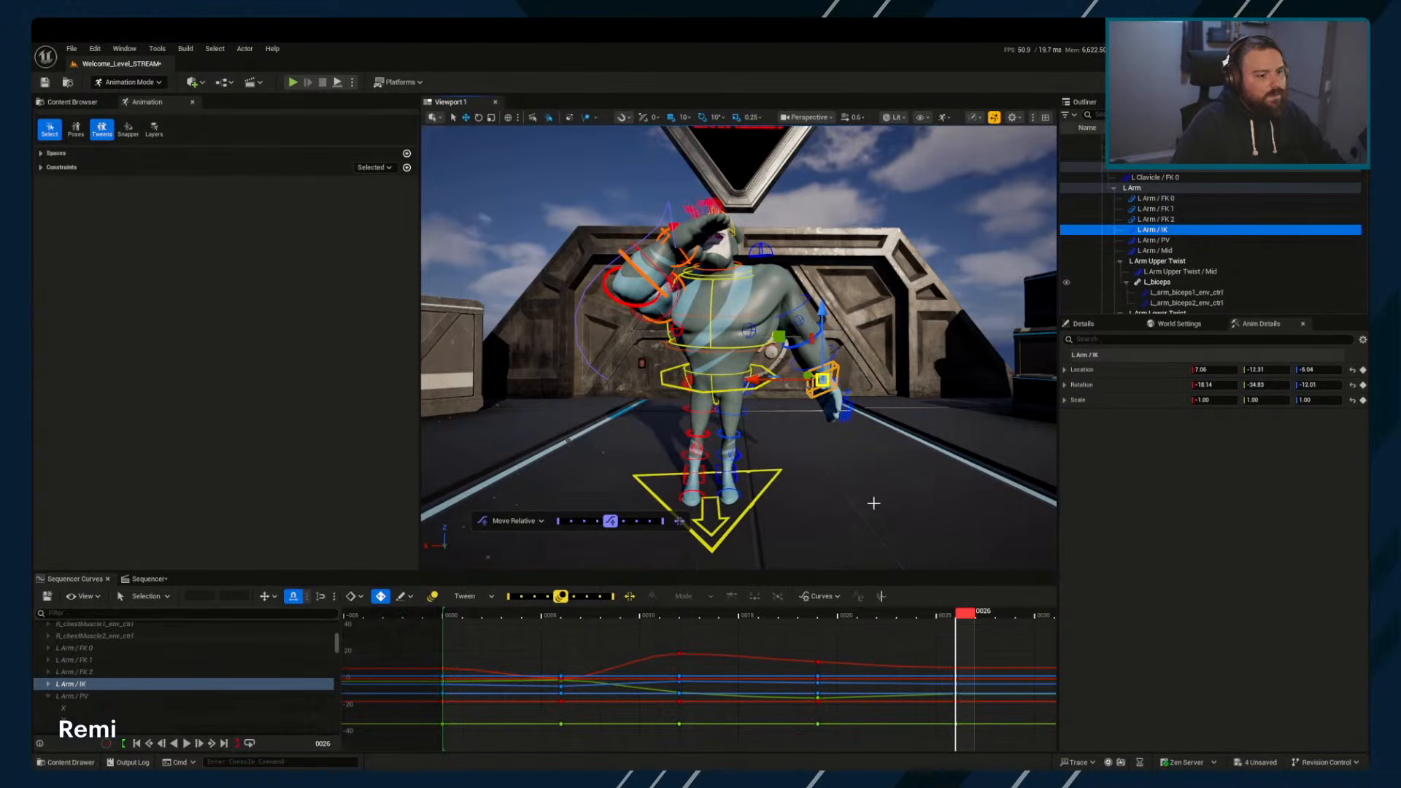
key("period")
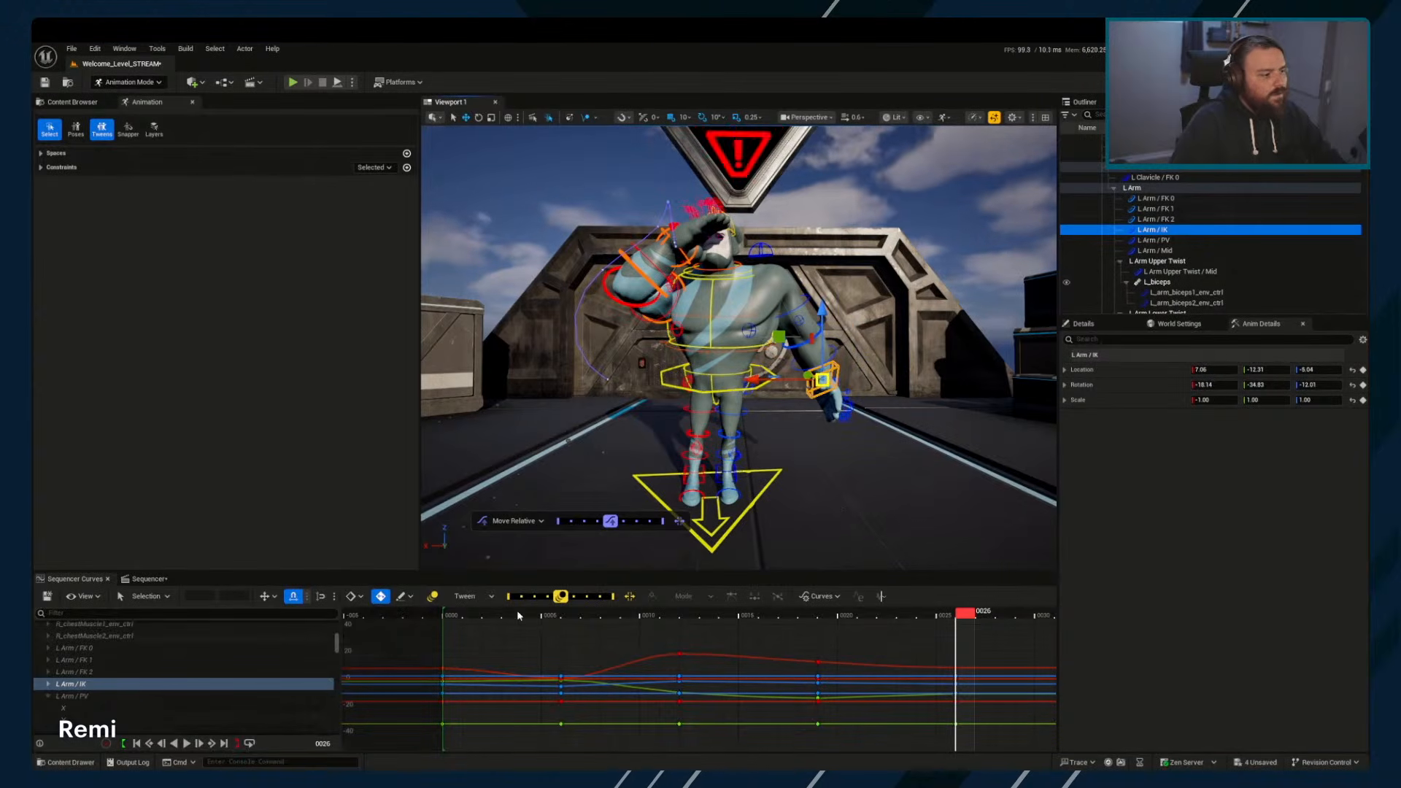
mouse_move(470, 617)
left_mouse_down()
mouse_move(451, 619)
mouse_move(888, 624)
mouse_move(450, 624)
left_mouse_up()
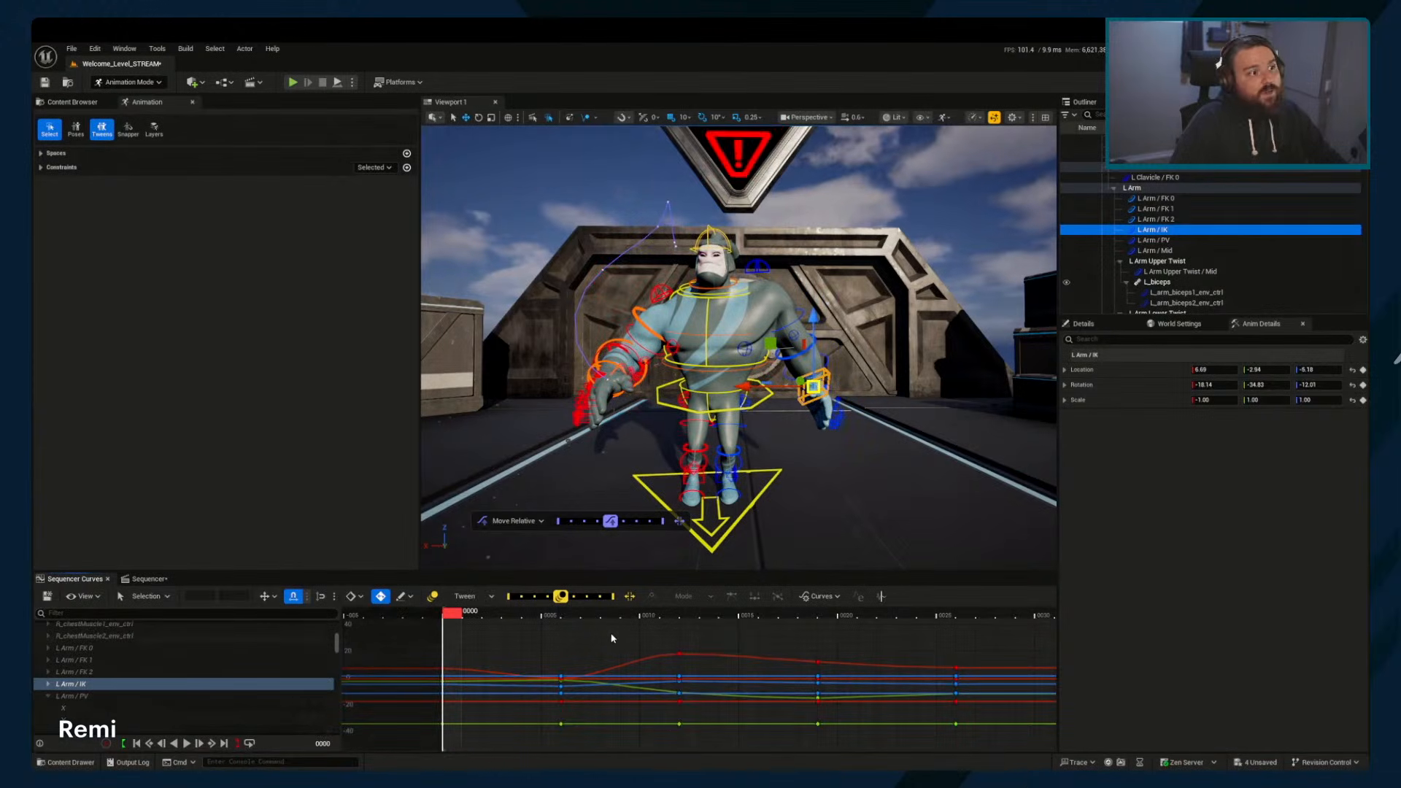
At frame 27, collapse the Beta_CtrlRig track in the Sequencer and raise the L Arm / IK control to about 66.7, -80.1, 7.8
left_click(744, 406)
left_click_drag(457, 617, 979, 622)
right_click_drag(961, 724, 668, 729)
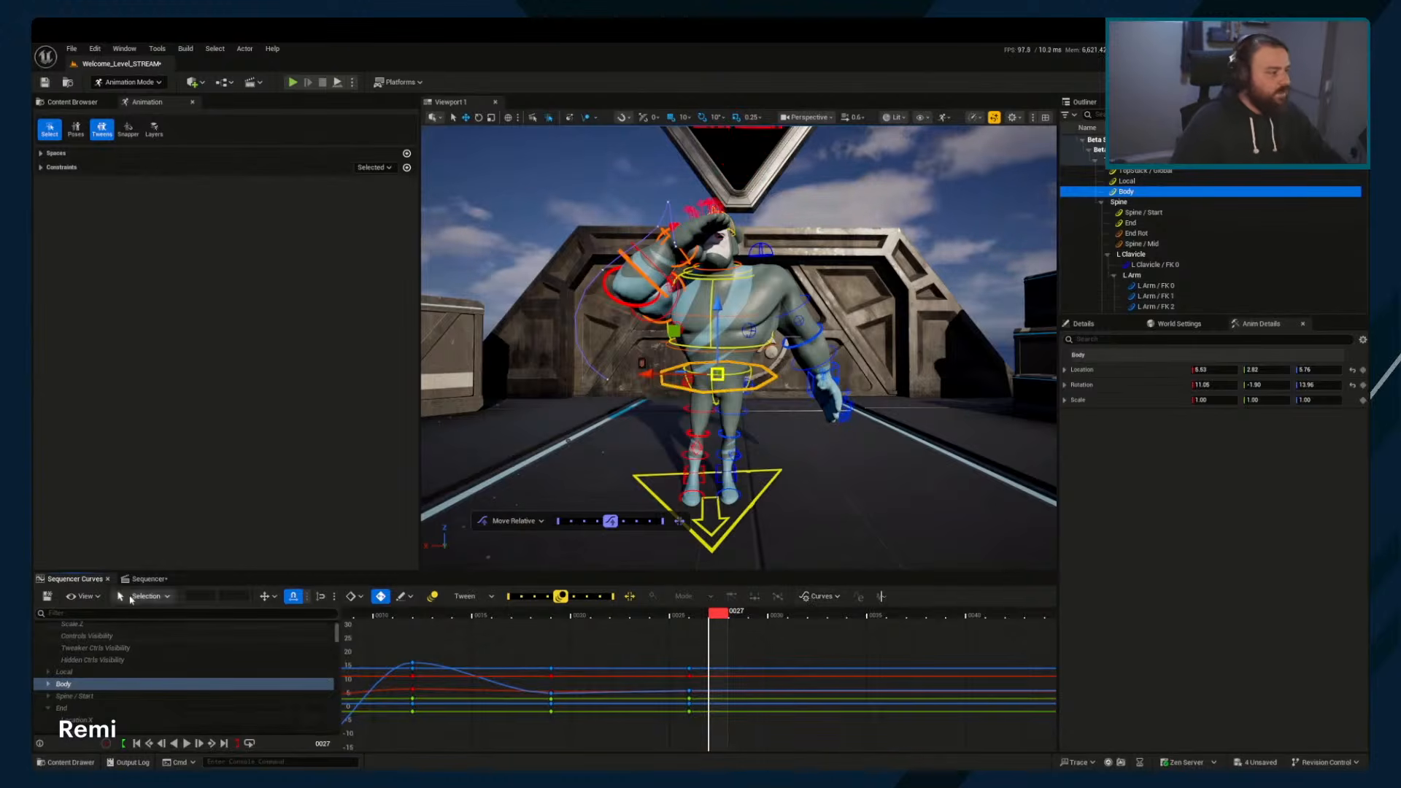
left_click(146, 579)
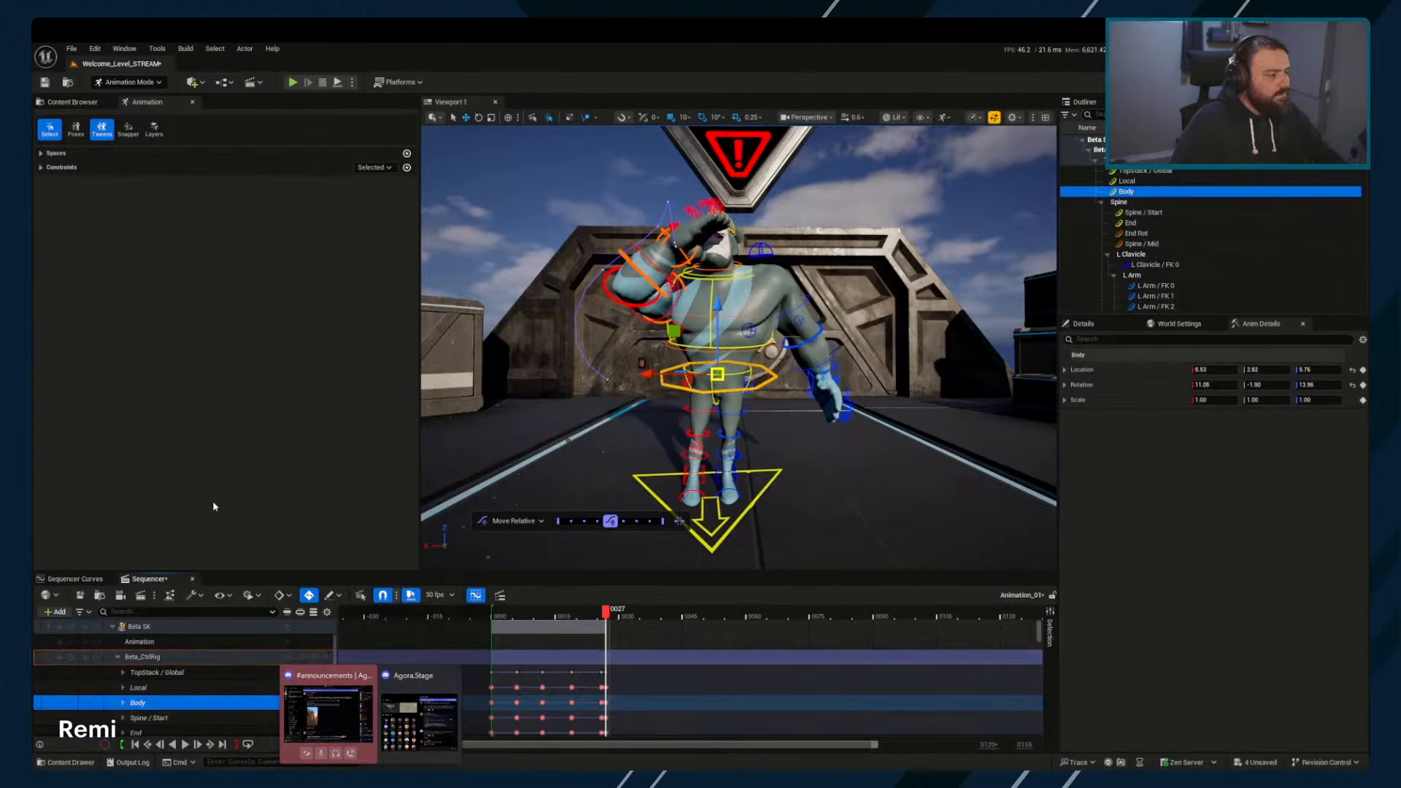
left_click(118, 657)
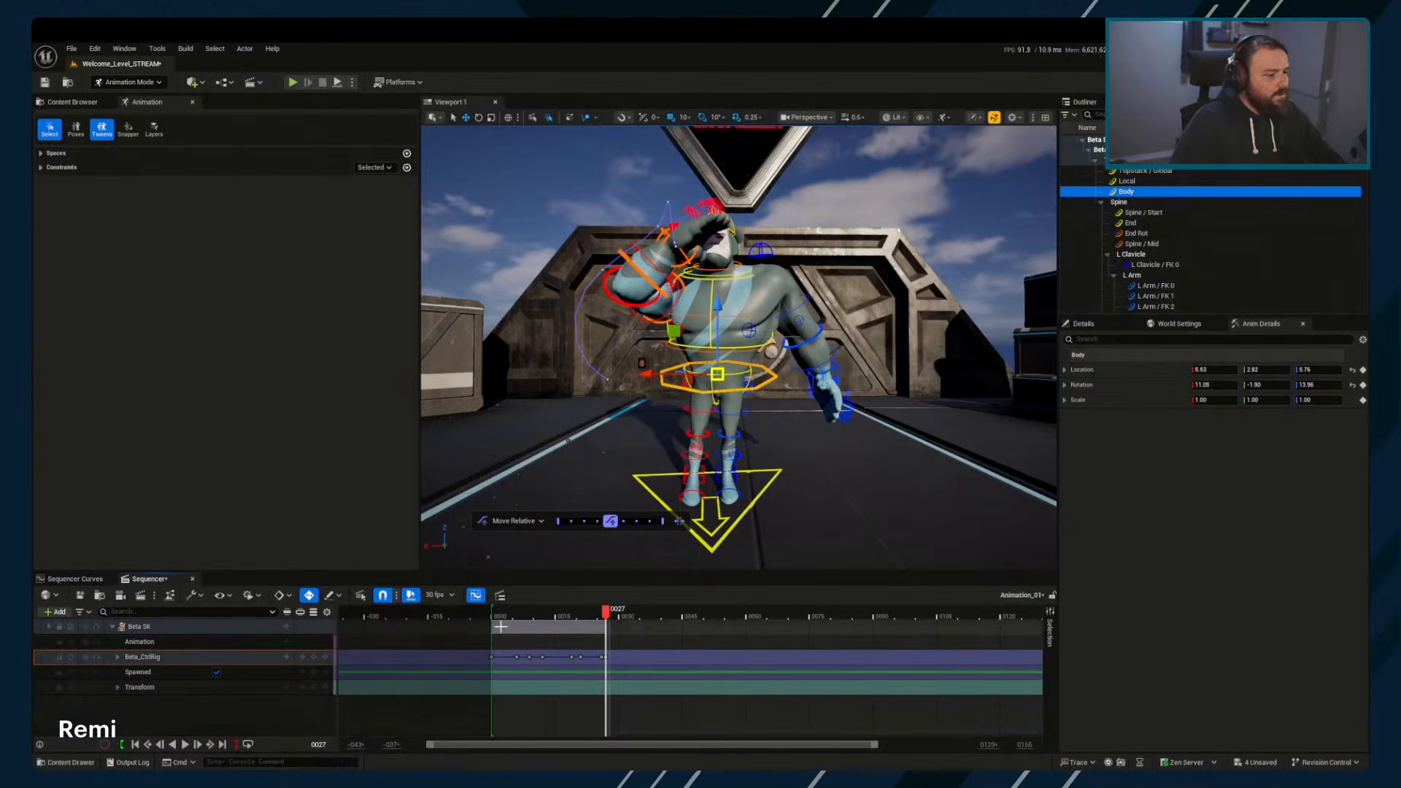
left_click(85, 578)
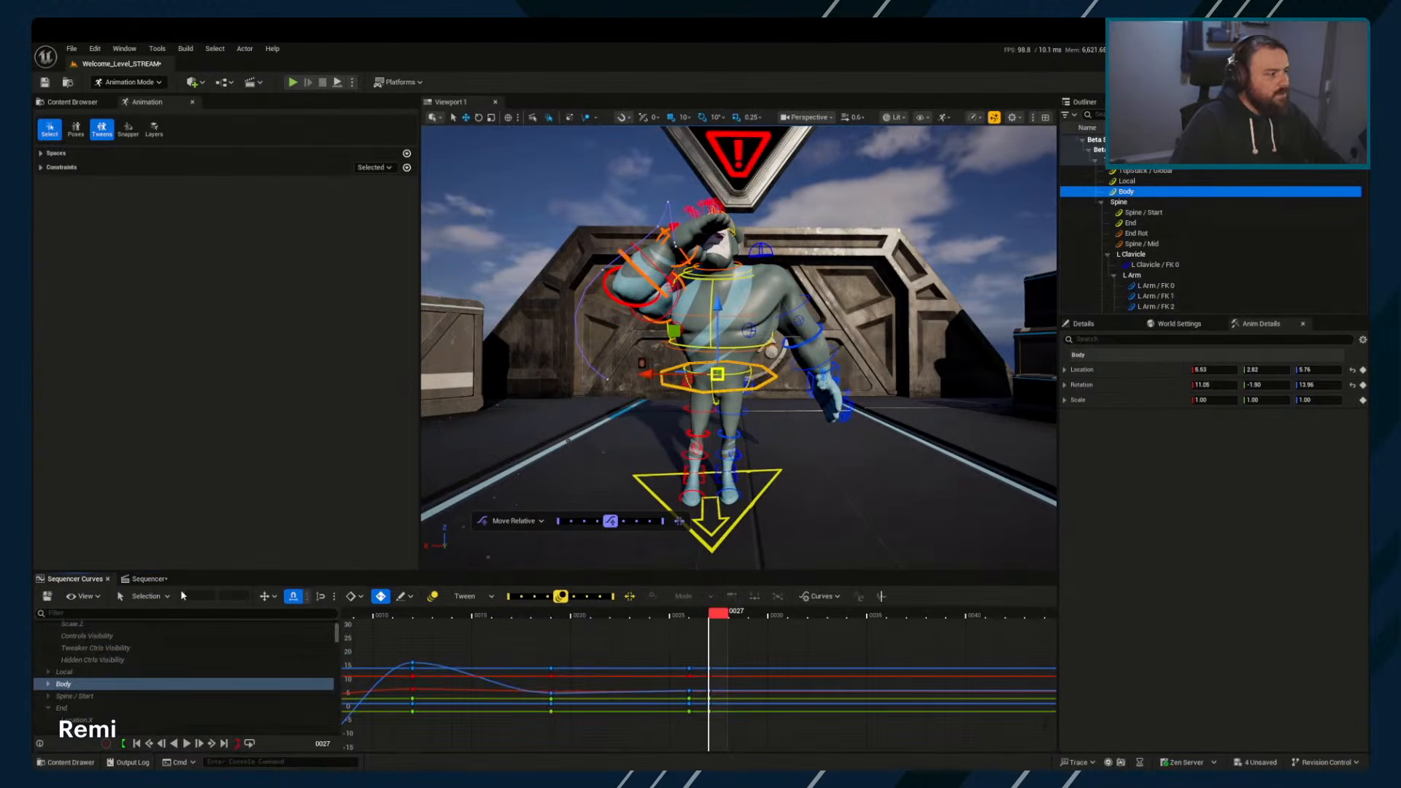
left_click(839, 376)
middle_click_drag(822, 467, 728, 264)
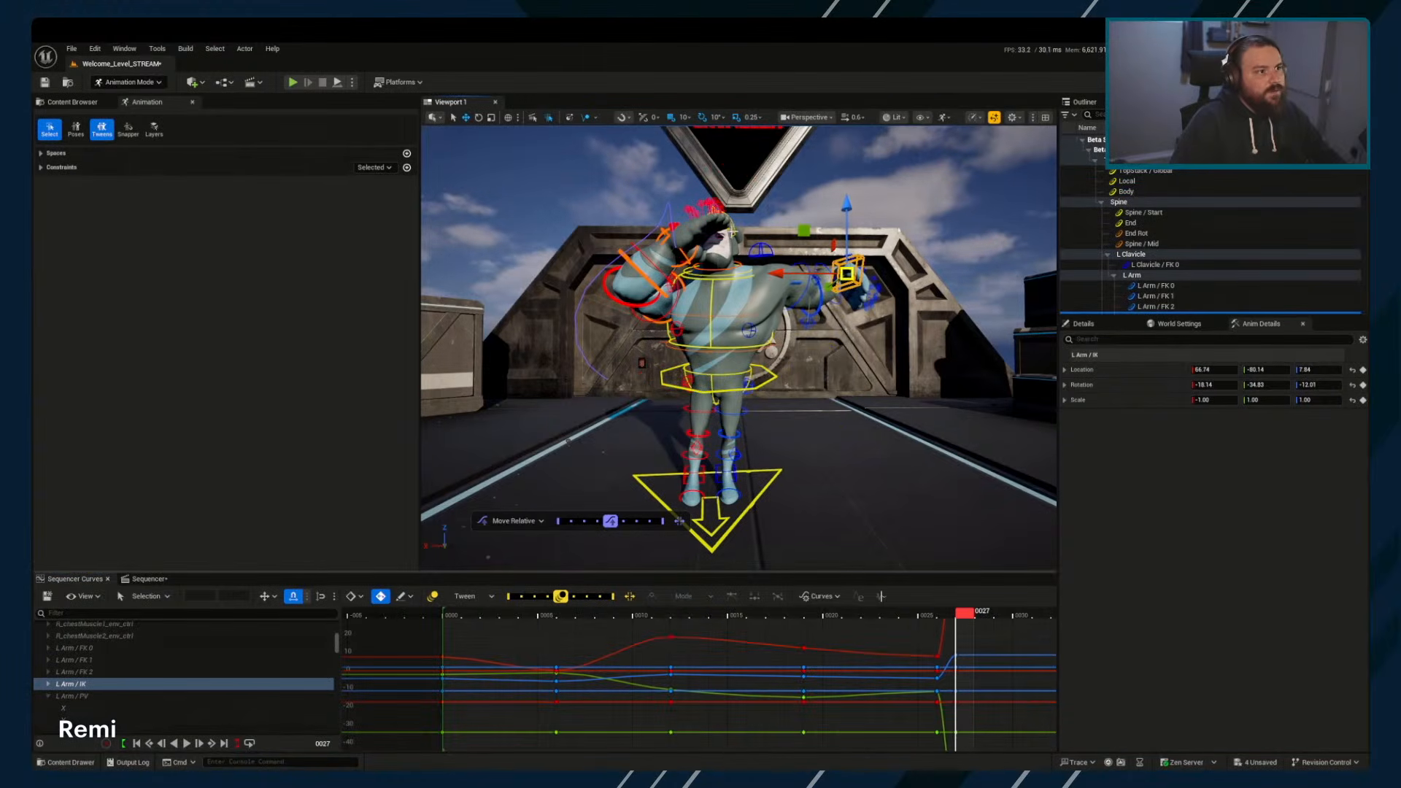
Rotate the Head control to about -9.5, -20.4, -18.8 at frame 27, and twist the upper body with the spine's End control
left_click(733, 234)
left_click(732, 230)
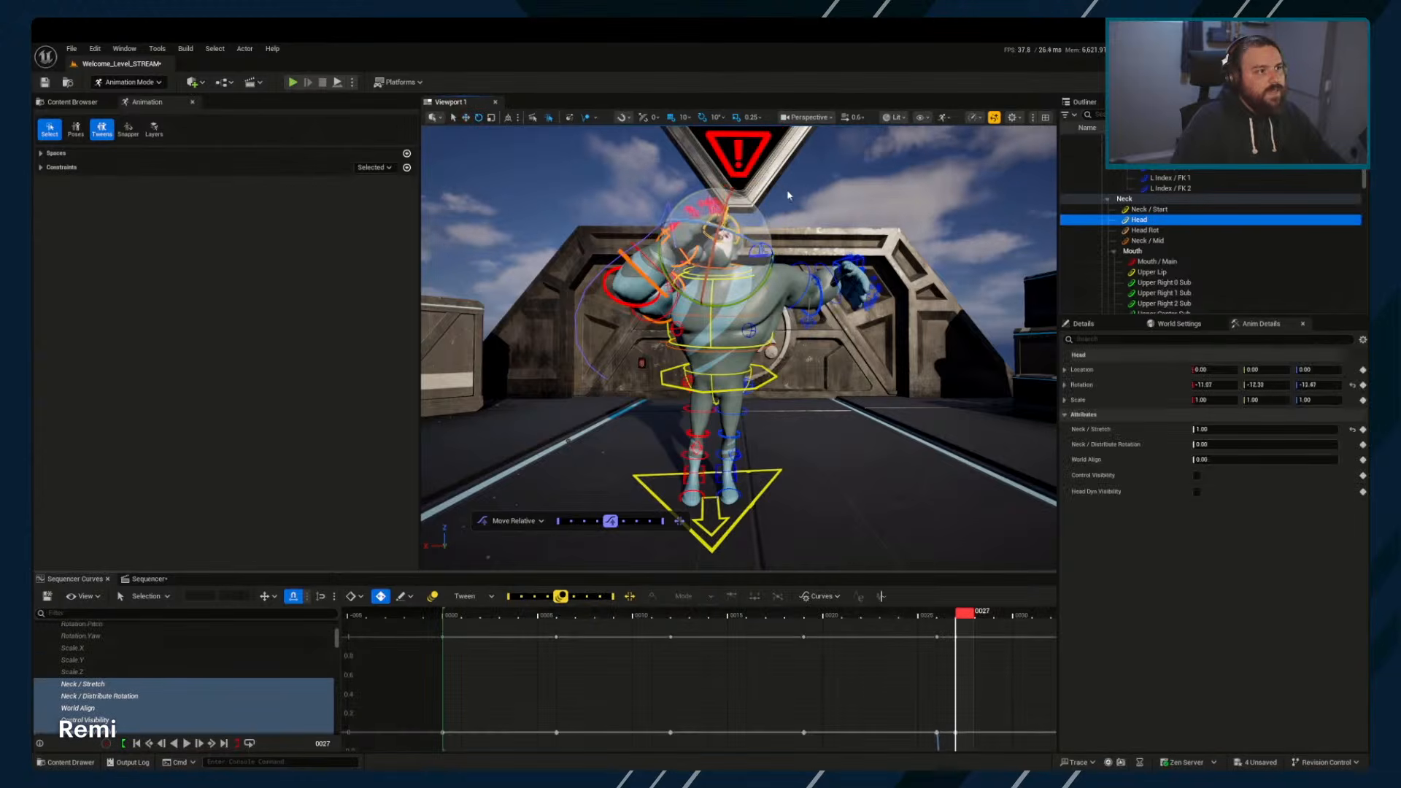
left_click_drag(788, 195, 751, 300)
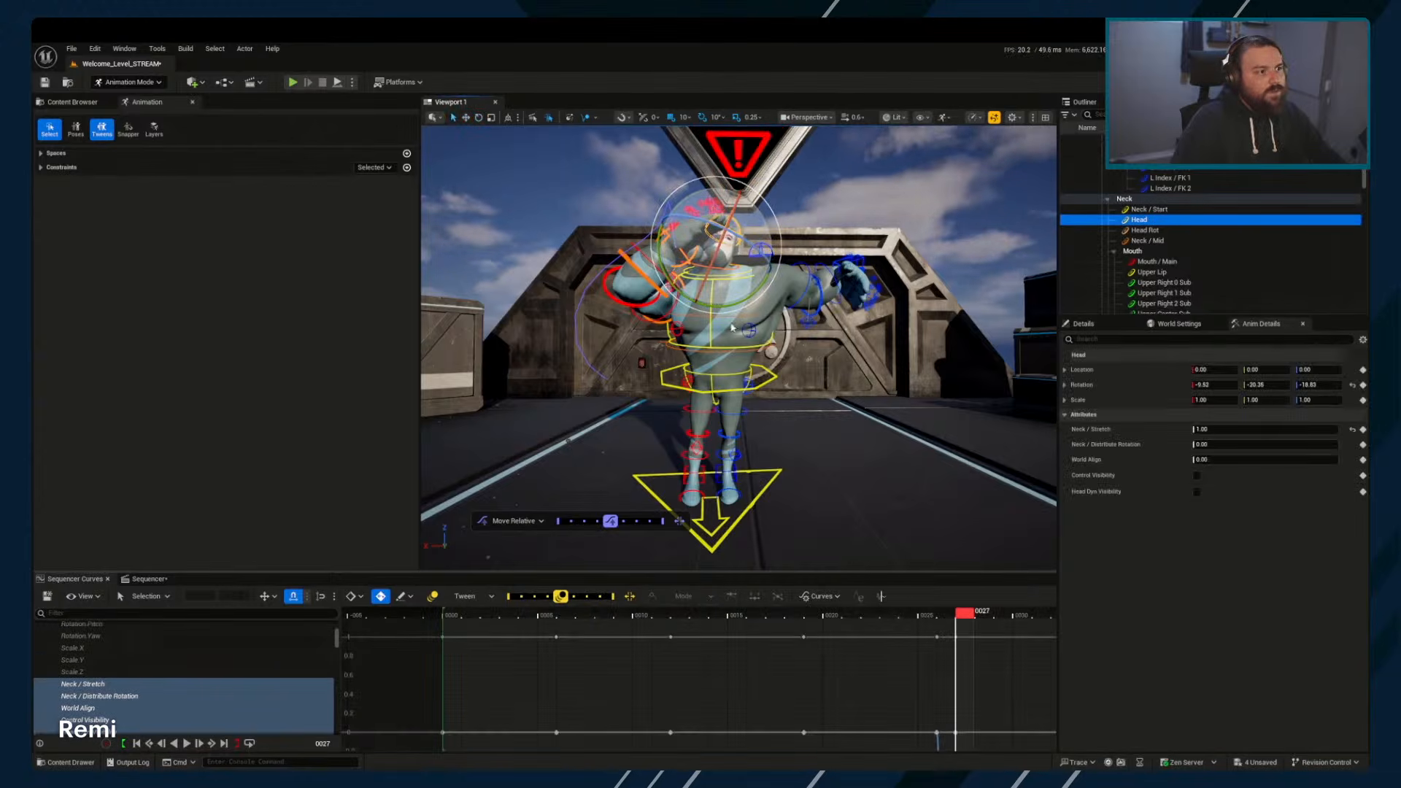
left_click(732, 327)
left_click(755, 327)
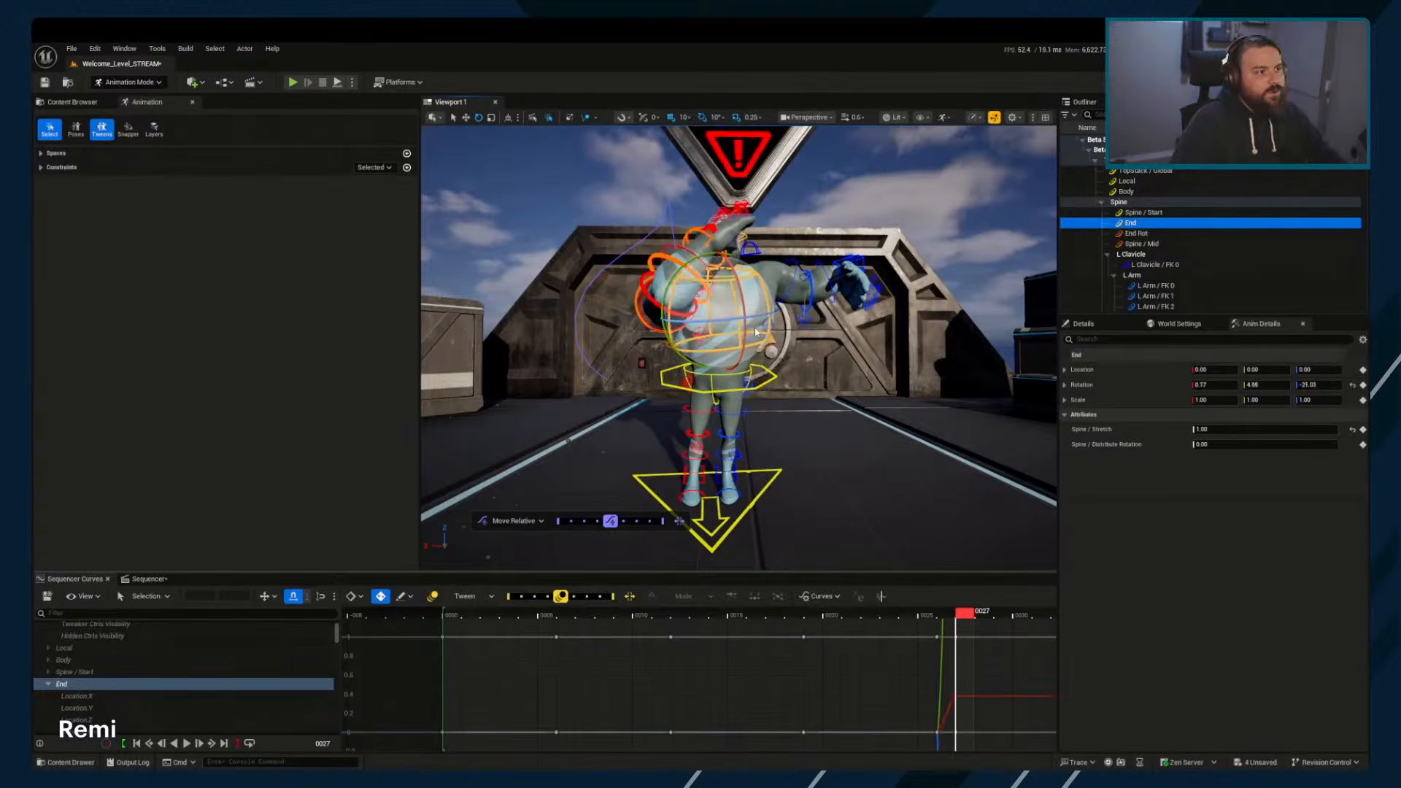
left_click_drag(755, 327, 717, 296)
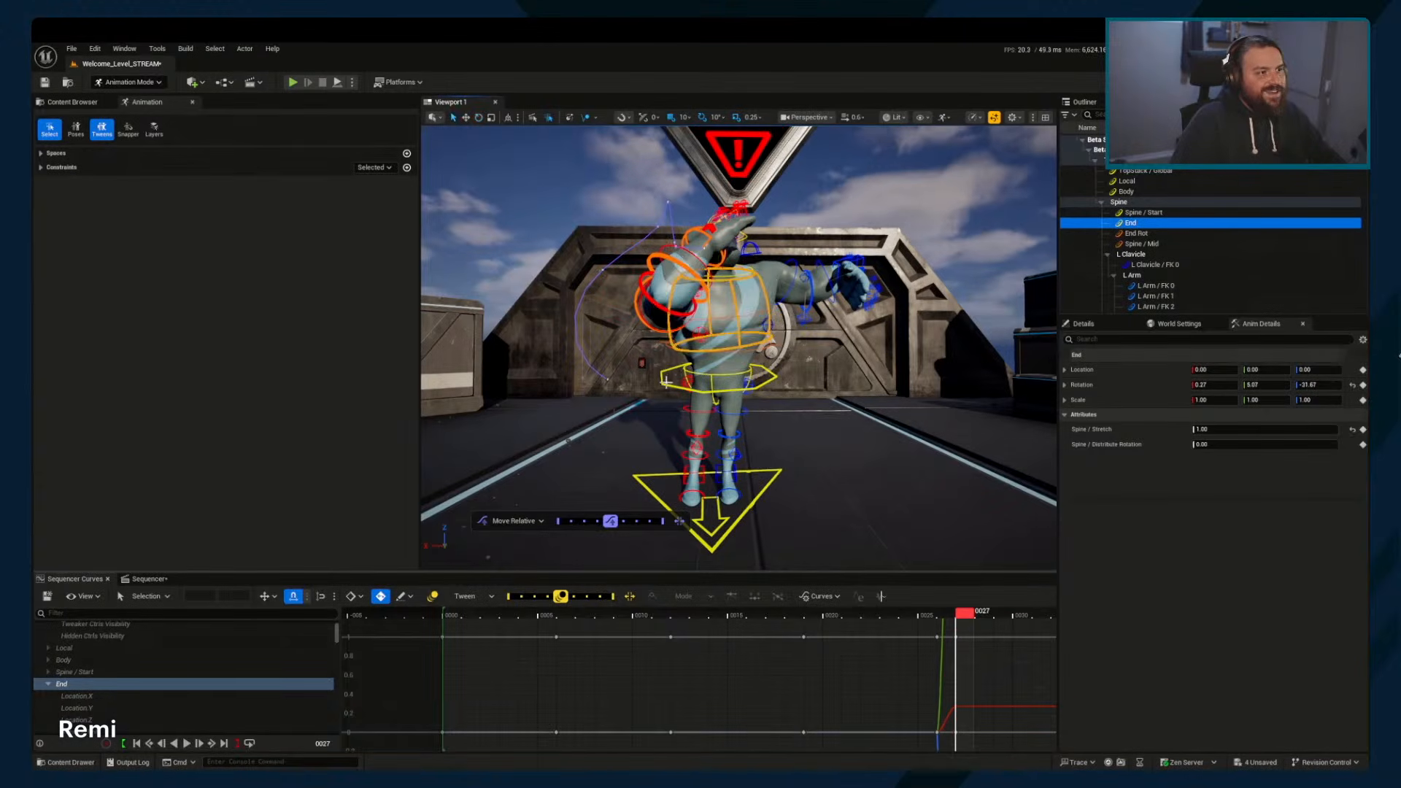
left_click_drag(685, 341, 660, 321)
Rotate the R Arm / FK 0 control at frame 27 to about 67 on X and -50 on Y
mouse_move(723, 372)
left_mouse_down("alt")
mouse_move(774, 368)
mouse_move(723, 372)
left_mouse_up("alt")
left_click(742, 376)
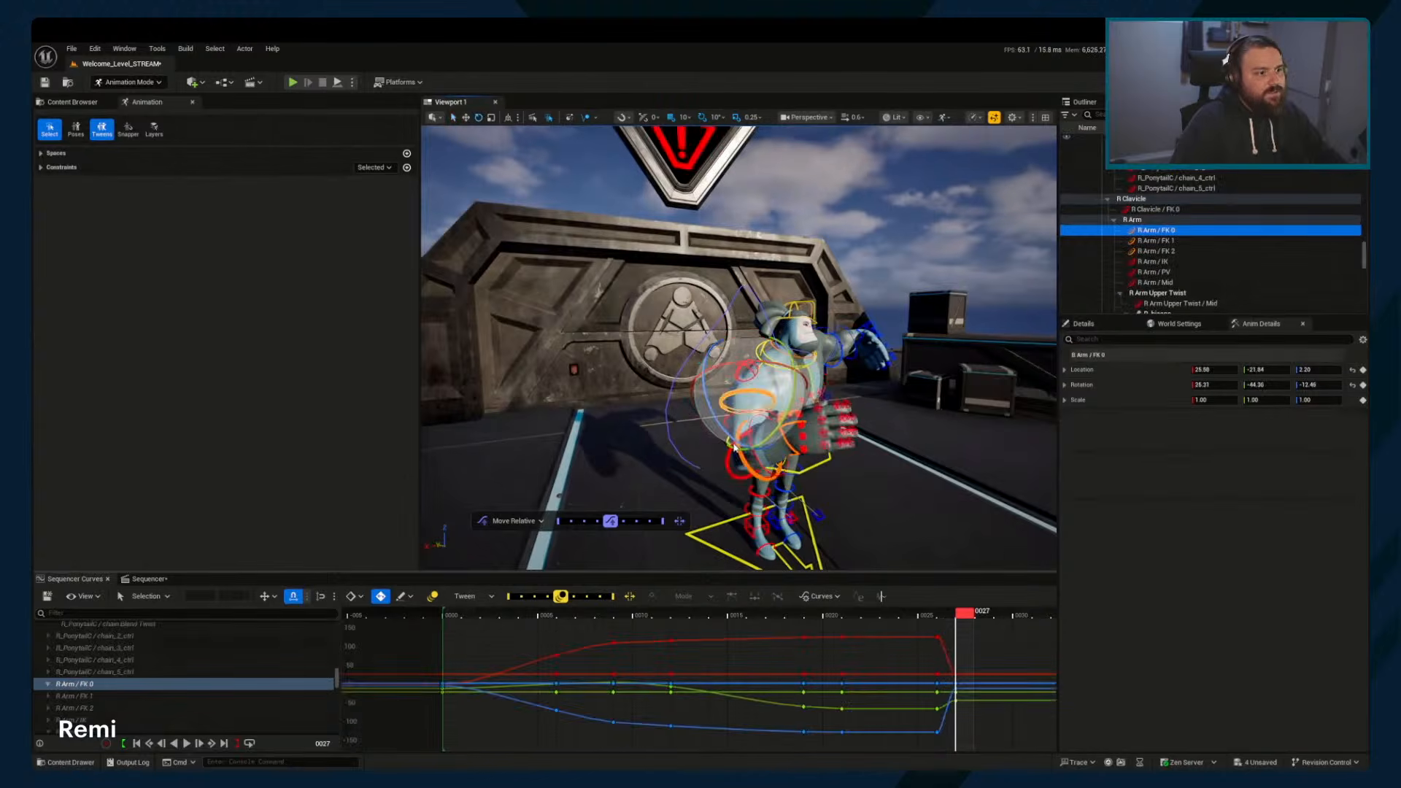
left_click_drag(867, 430, 770, 424, "alt")
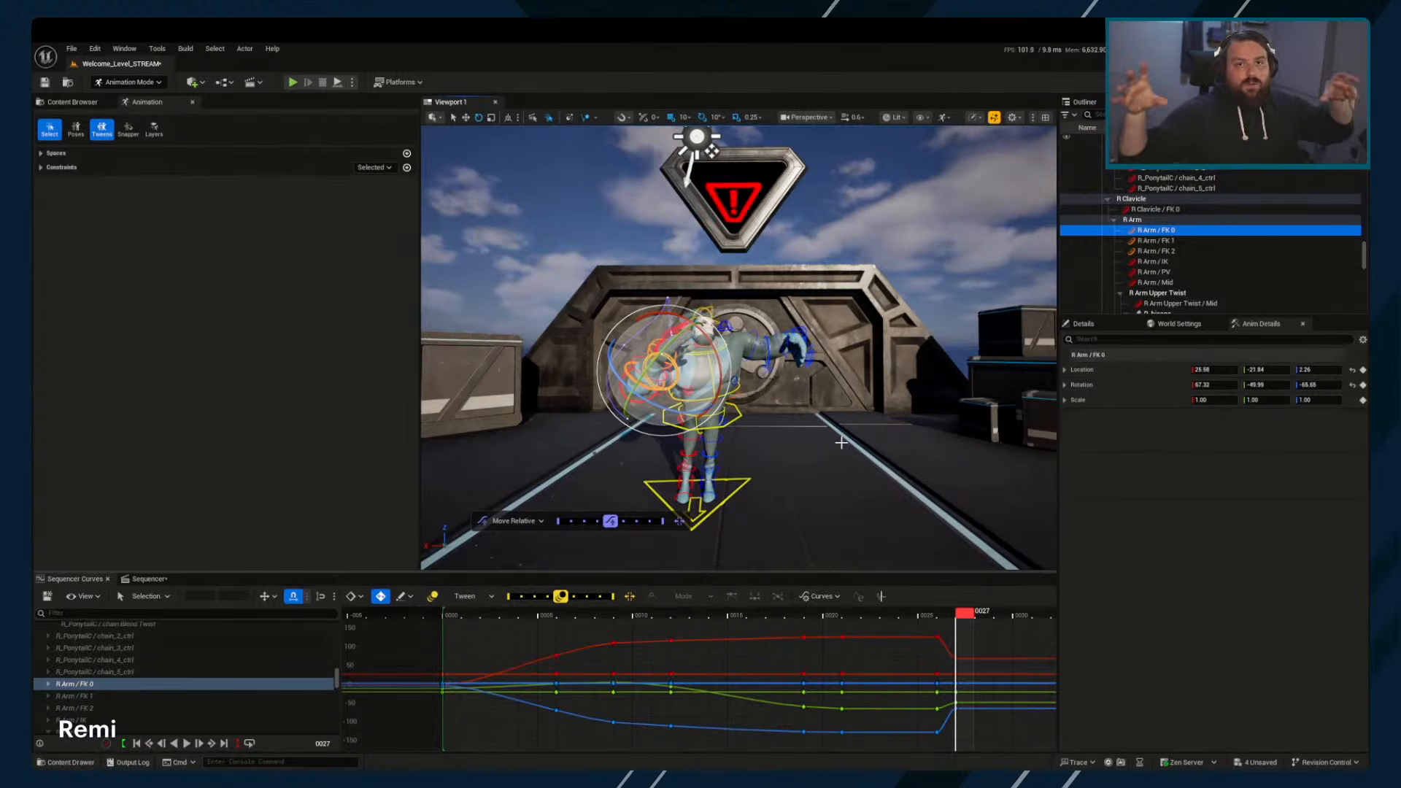
Select every control of Beta_CtrlRig through its Outliner subtree and display all their animation curves
left_click(739, 406)
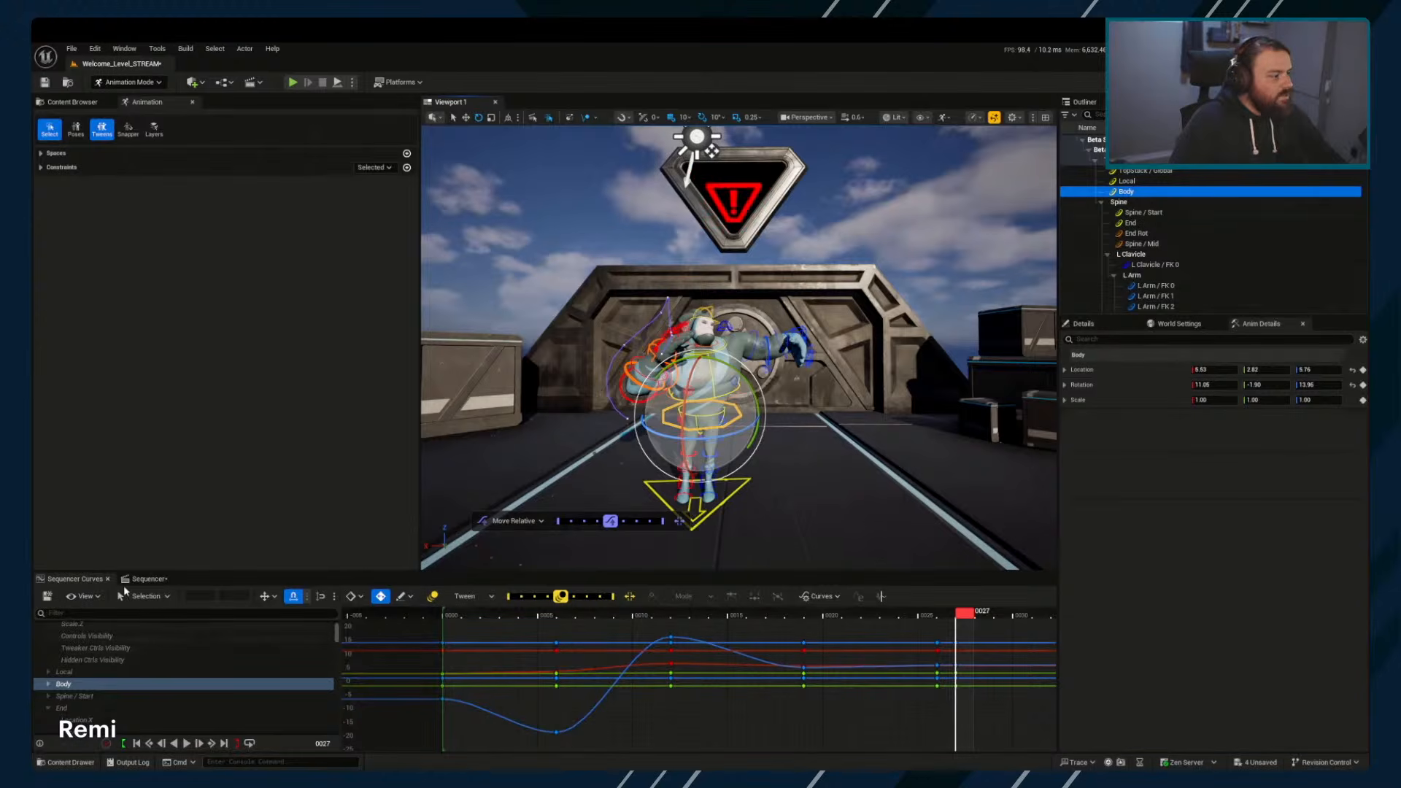
left_click(148, 579)
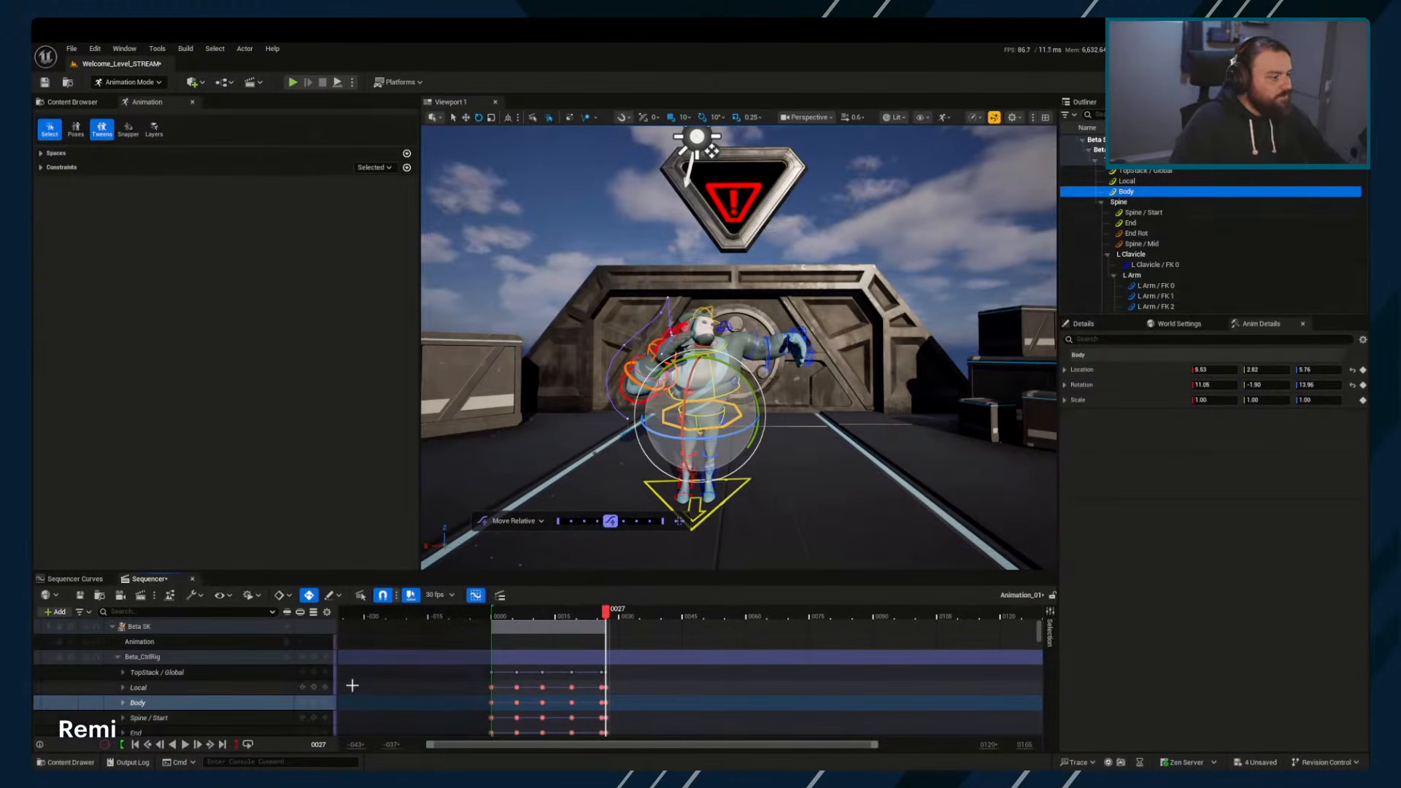
left_click(245, 661)
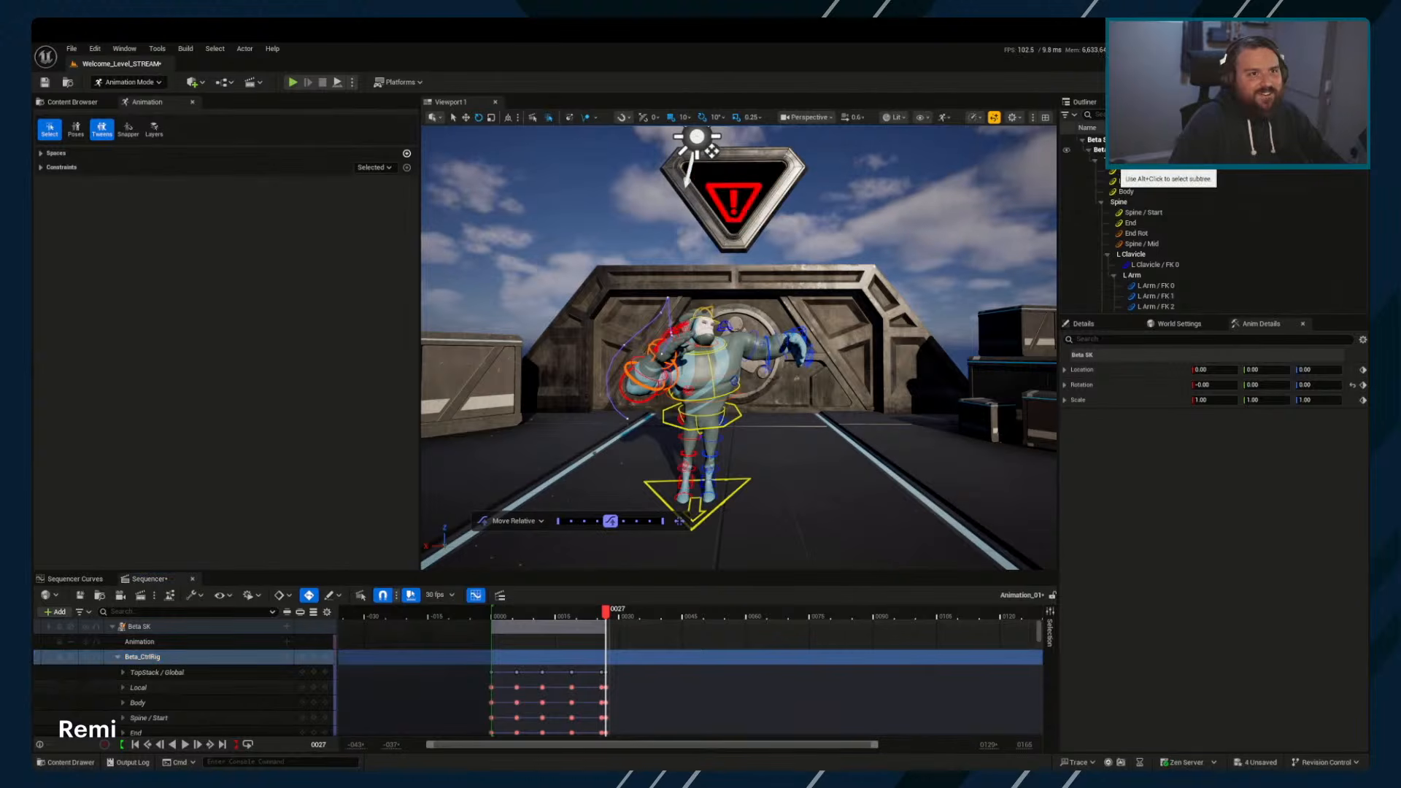
left_click(1098, 149, "alt")
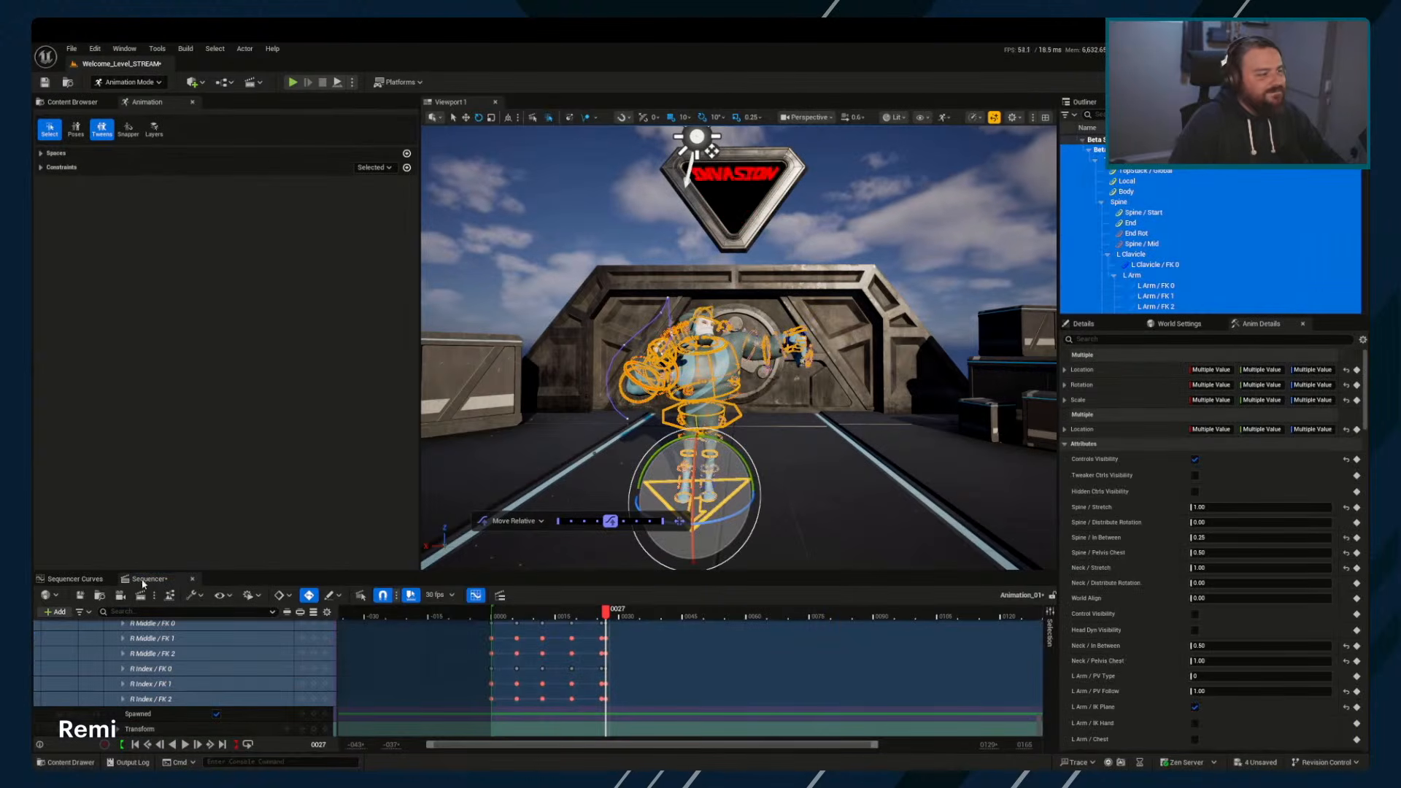
left_click(80, 580)
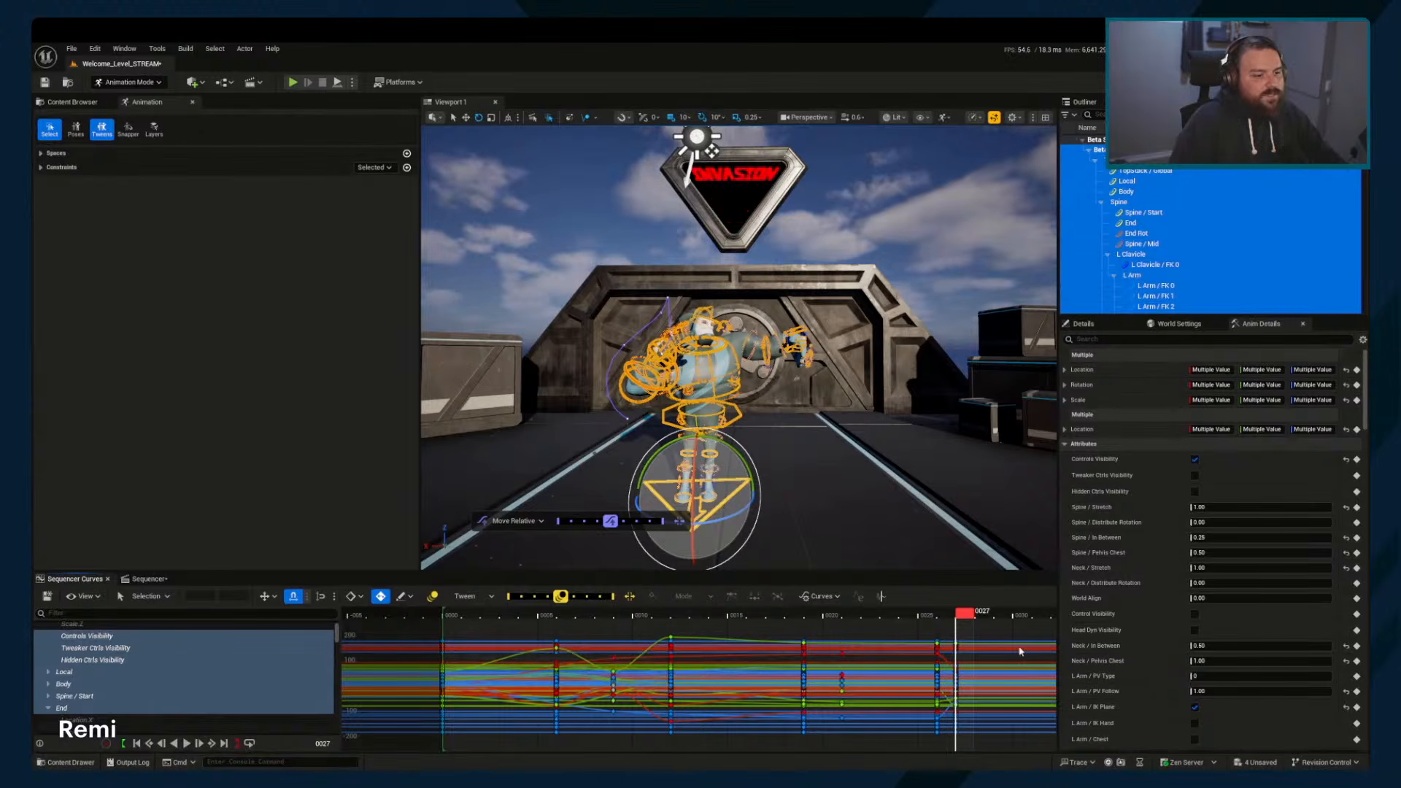
At frame 26, select all curve keys from 0 to 26 and blend them fully toward the frame 27 pose with Move Relative
left_click(946, 618)
mouse_move(927, 662)
right_mouse_down()
mouse_move(926, 645)
mouse_move(930, 657)
right_mouse_up()
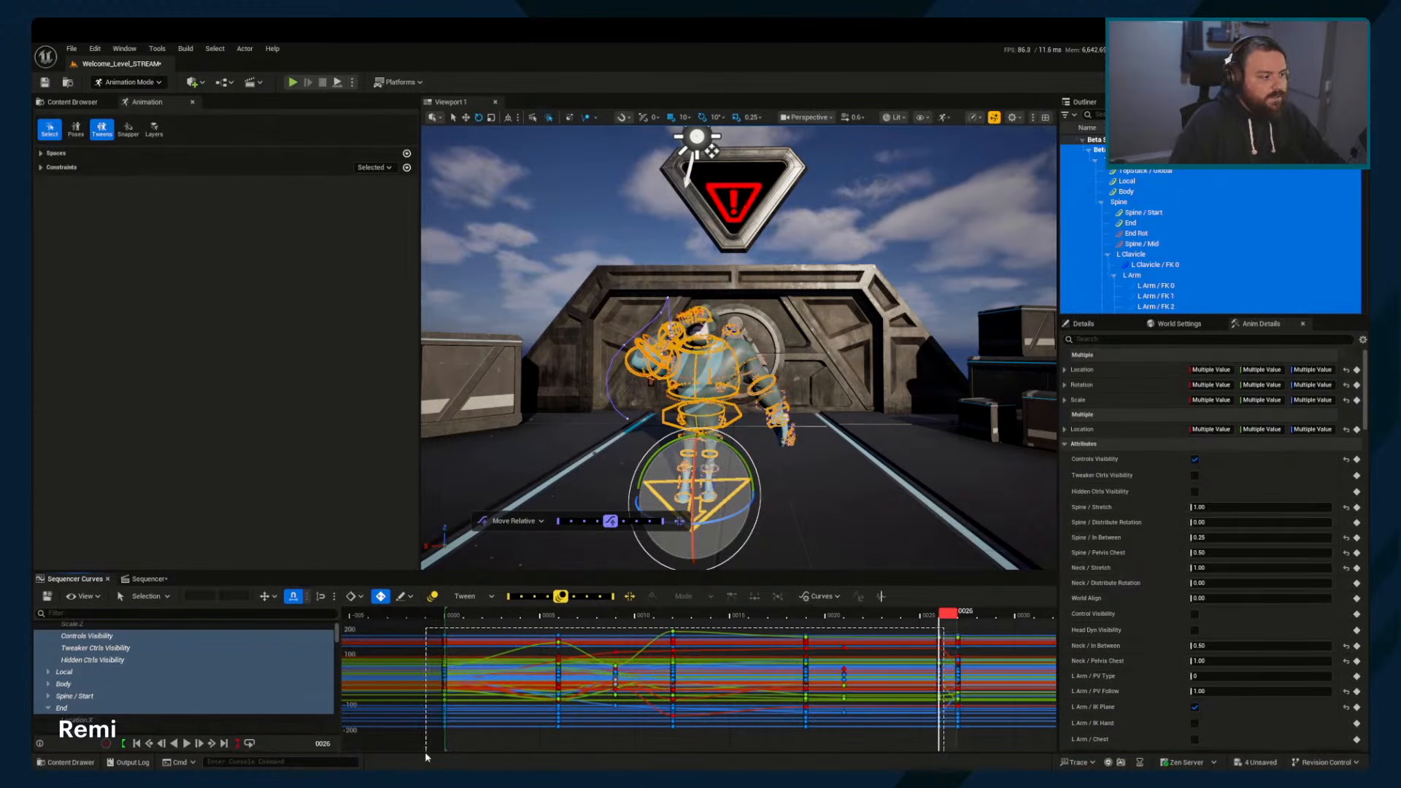
key("ctrl+a")
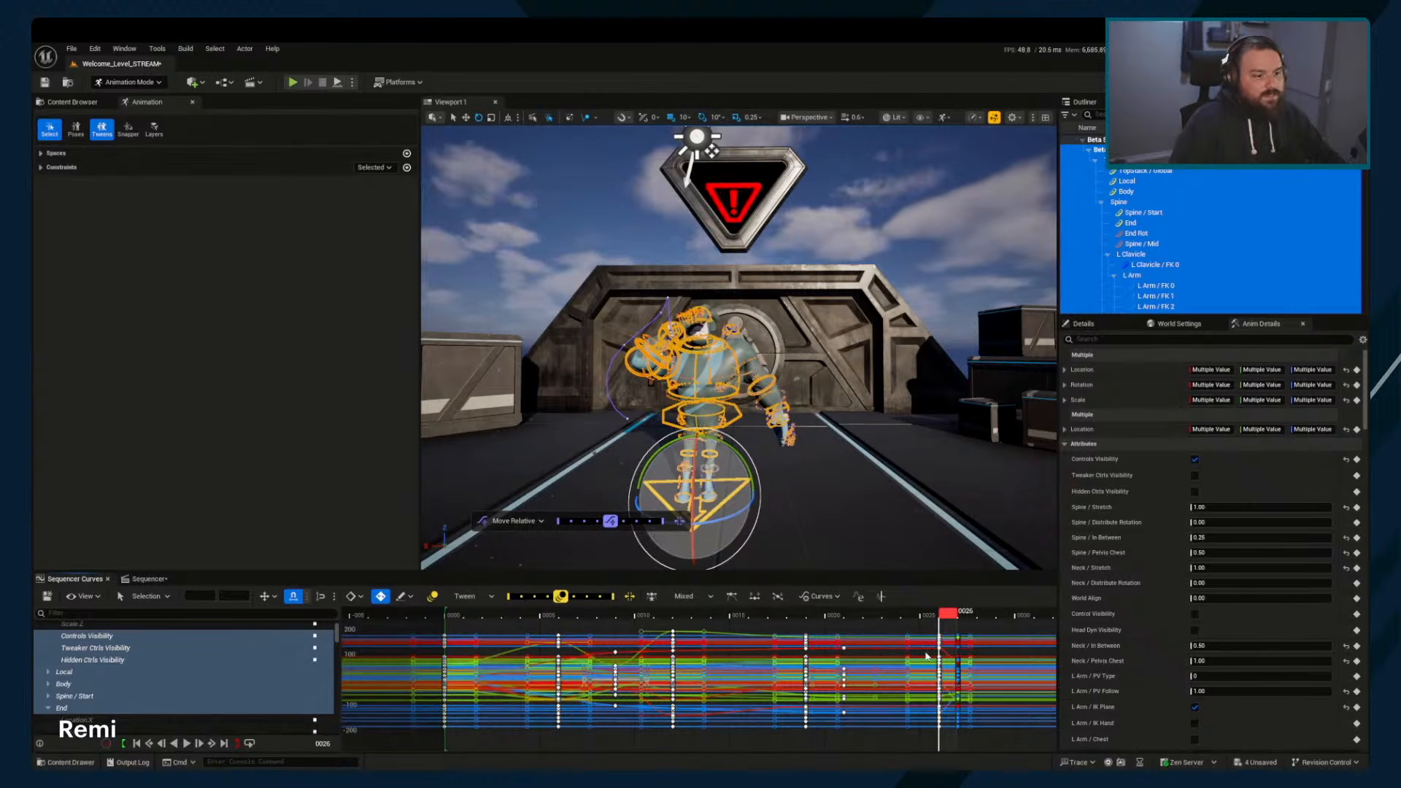
mouse_move(949, 615)
left_mouse_down()
mouse_move(961, 618)
mouse_move(948, 615)
left_mouse_up()
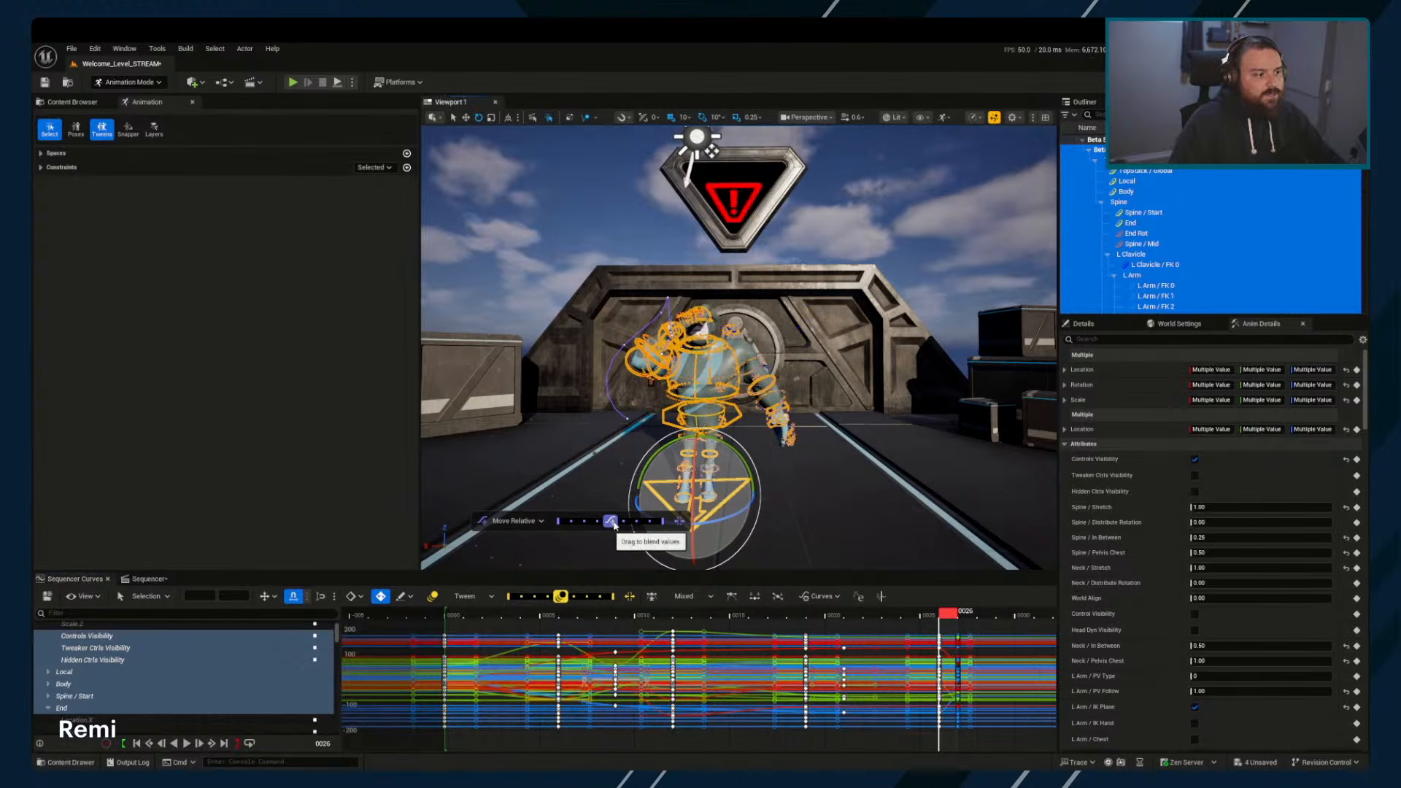
left_click_drag(625, 524, 669, 530)
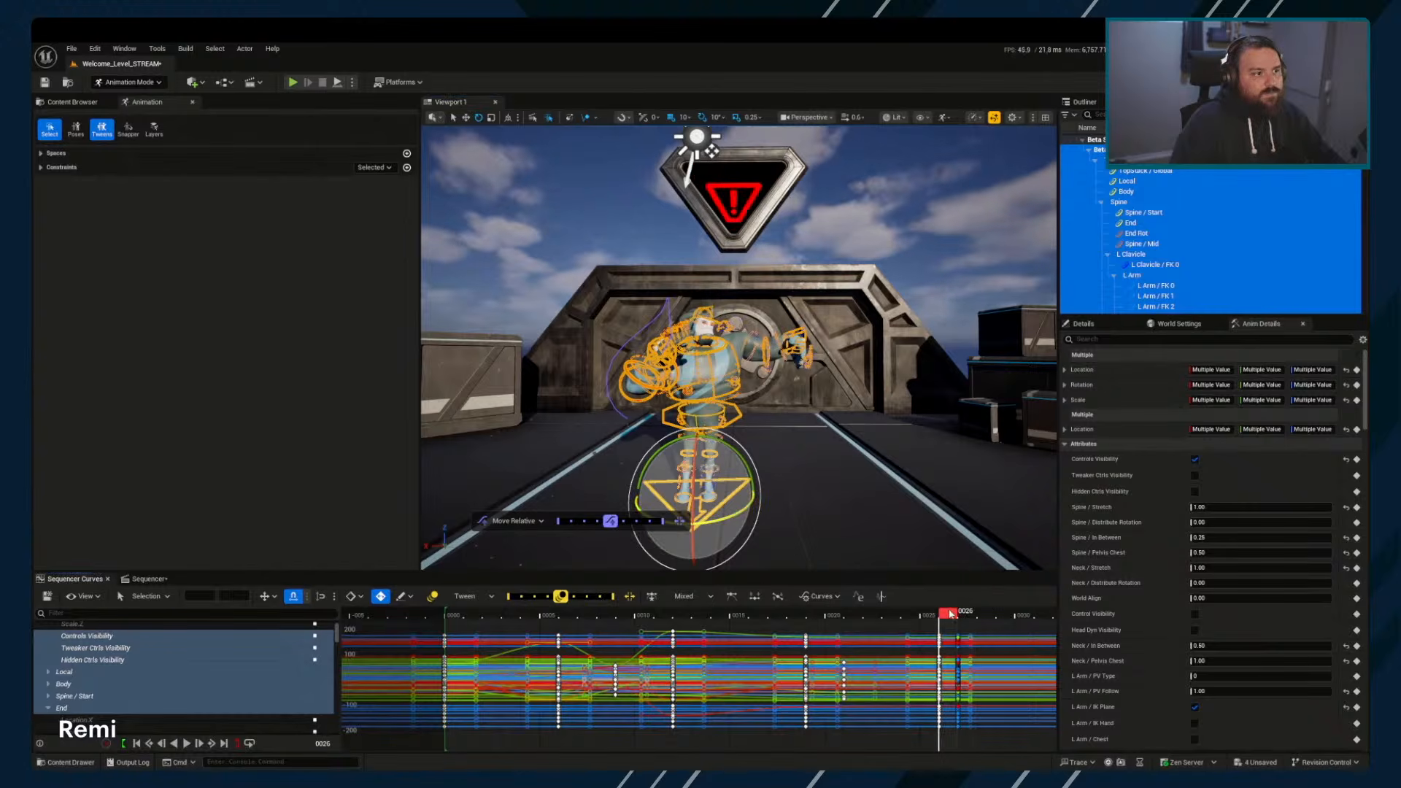
Scrub the animation between frames 0 and 26 to examine the offset poses, finishing at frame 0 with the controls deselected
left_click_drag(950, 621, 634, 620)
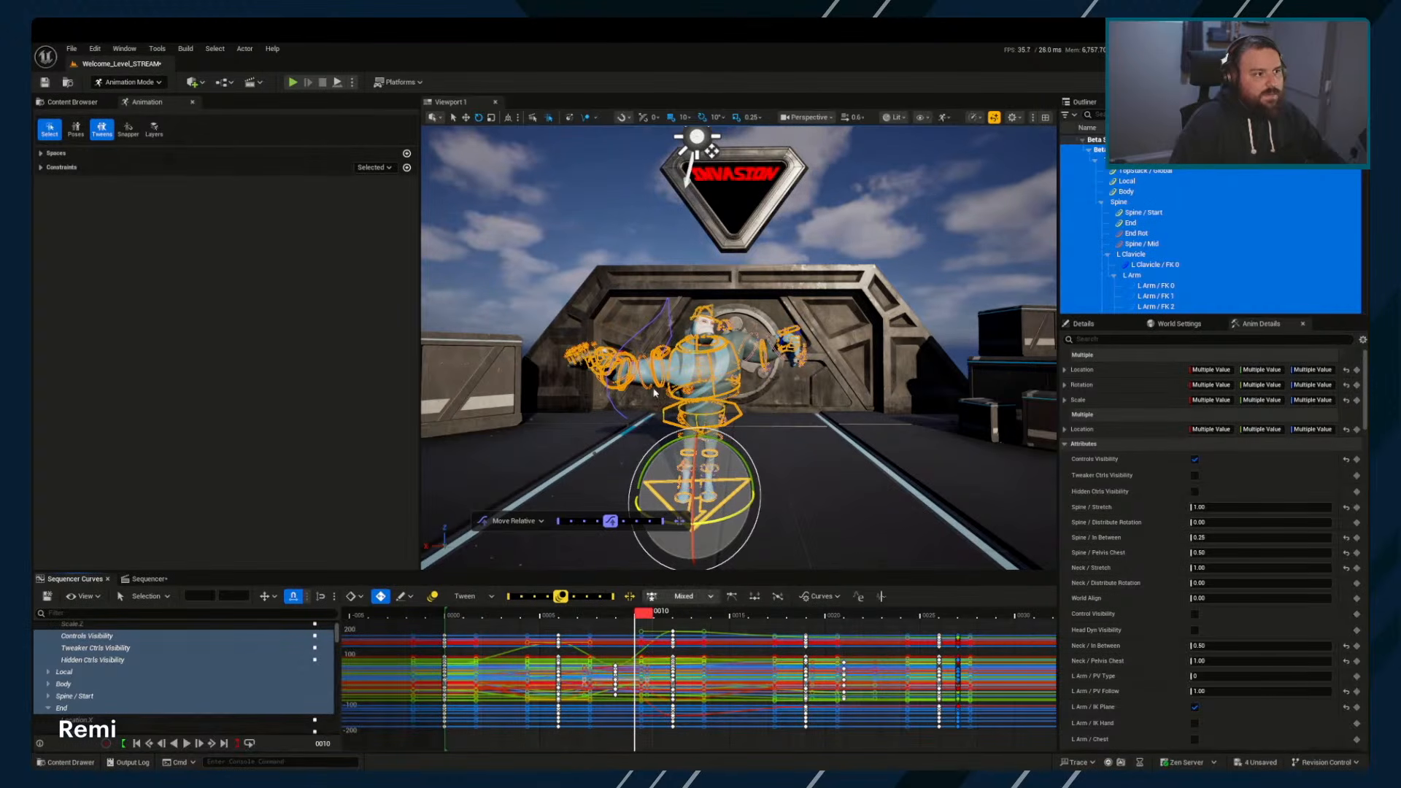
left_click_drag(544, 617, 949, 620)
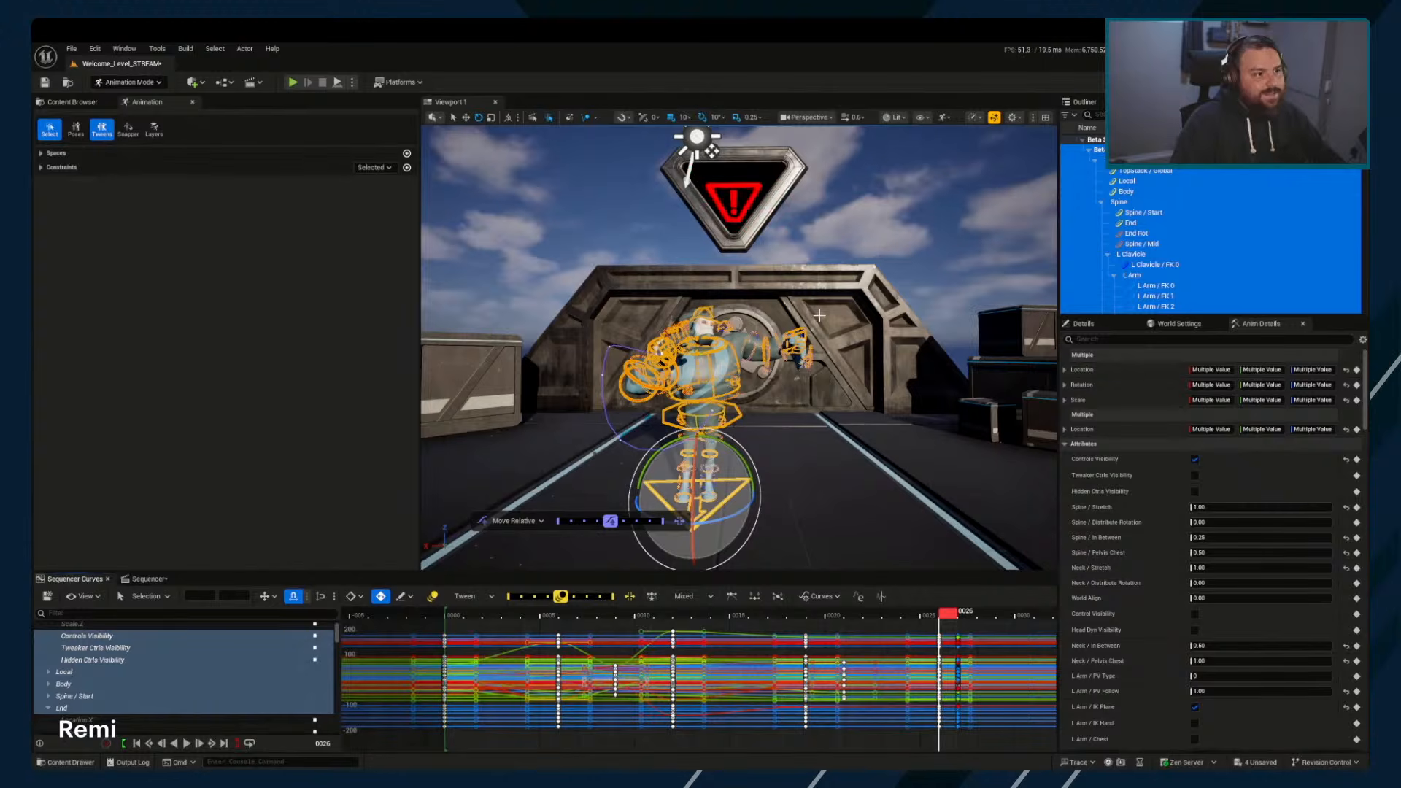
left_click_drag(949, 615, 453, 616)
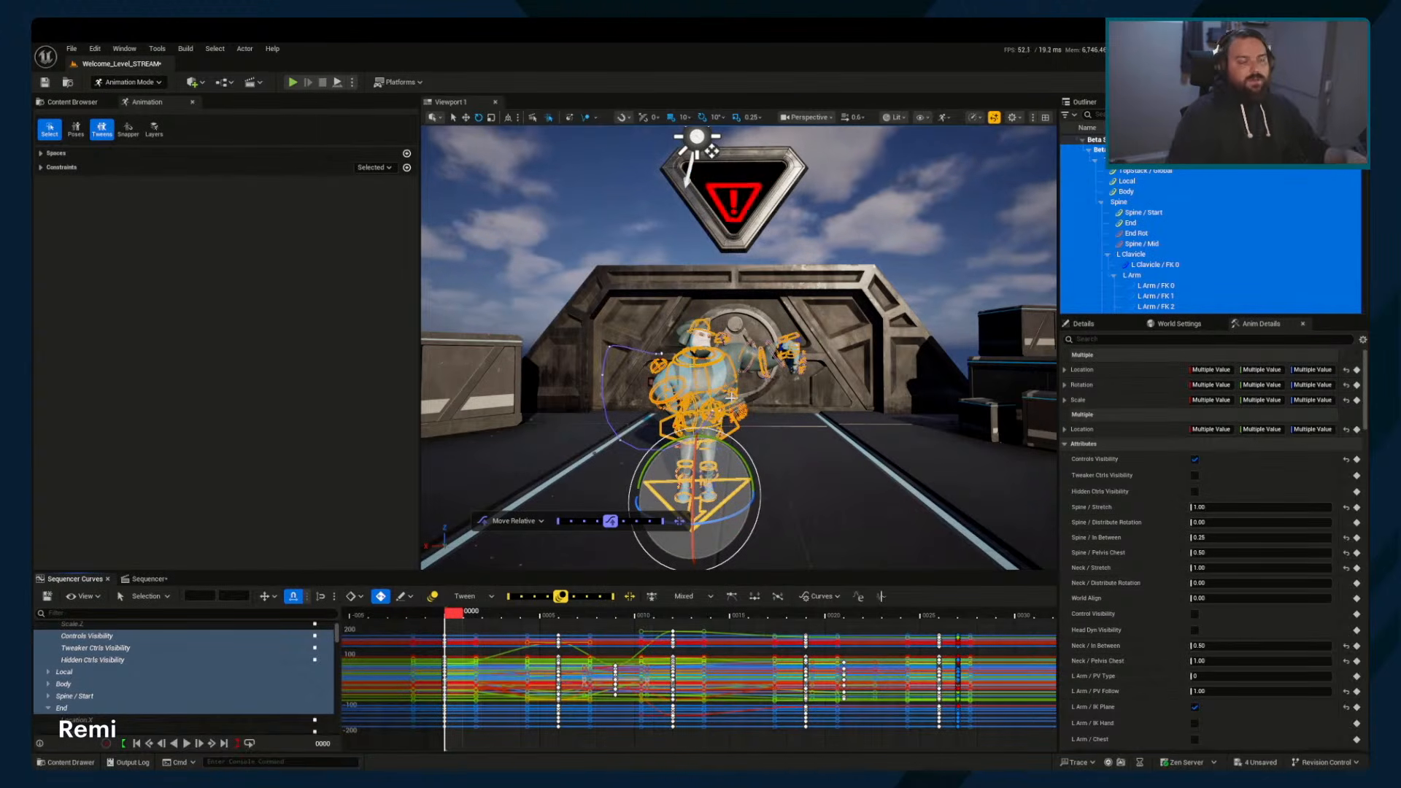
left_click(830, 504)
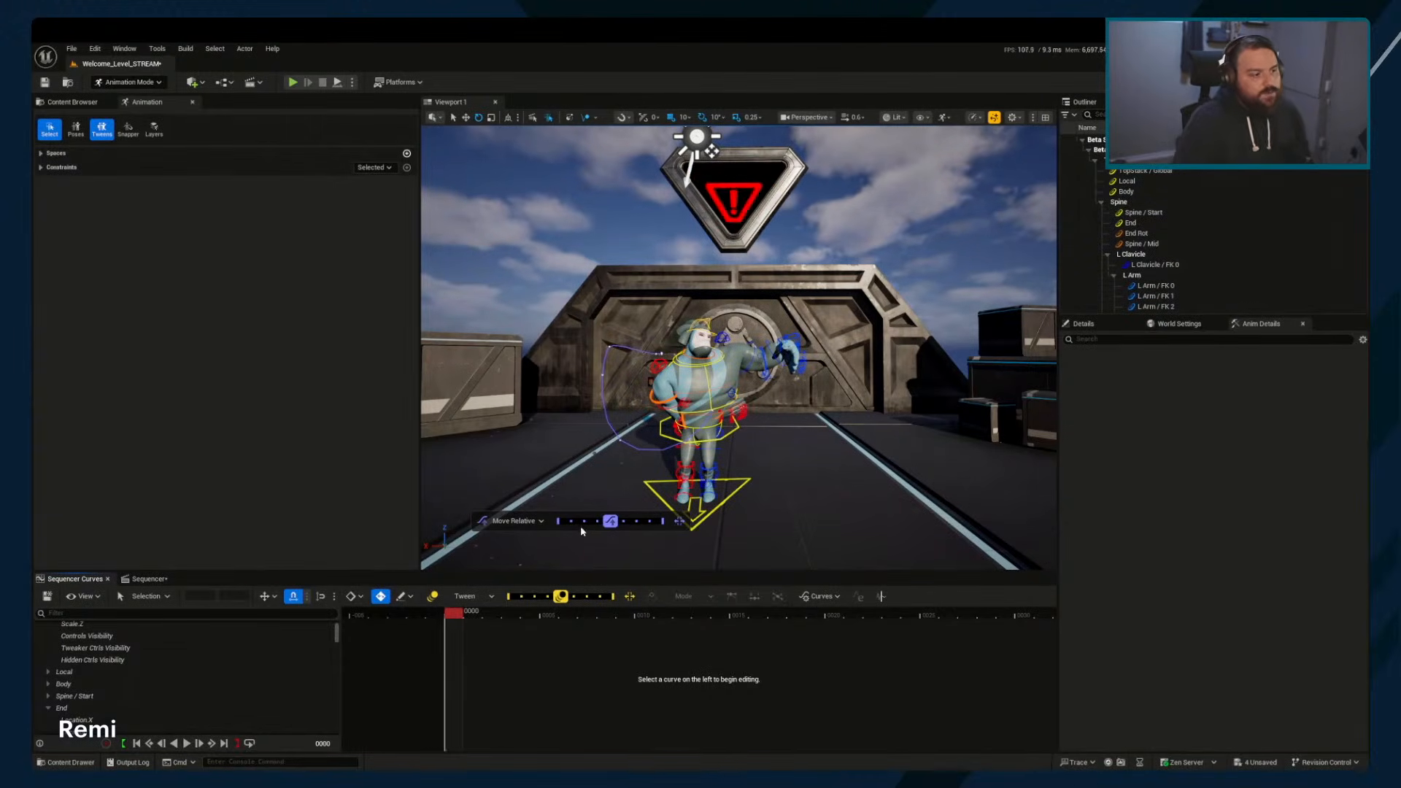
Collapse the Beta_CtrlRig track in the Sequencer and delete its combined keys at frame 27
left_click(146, 578)
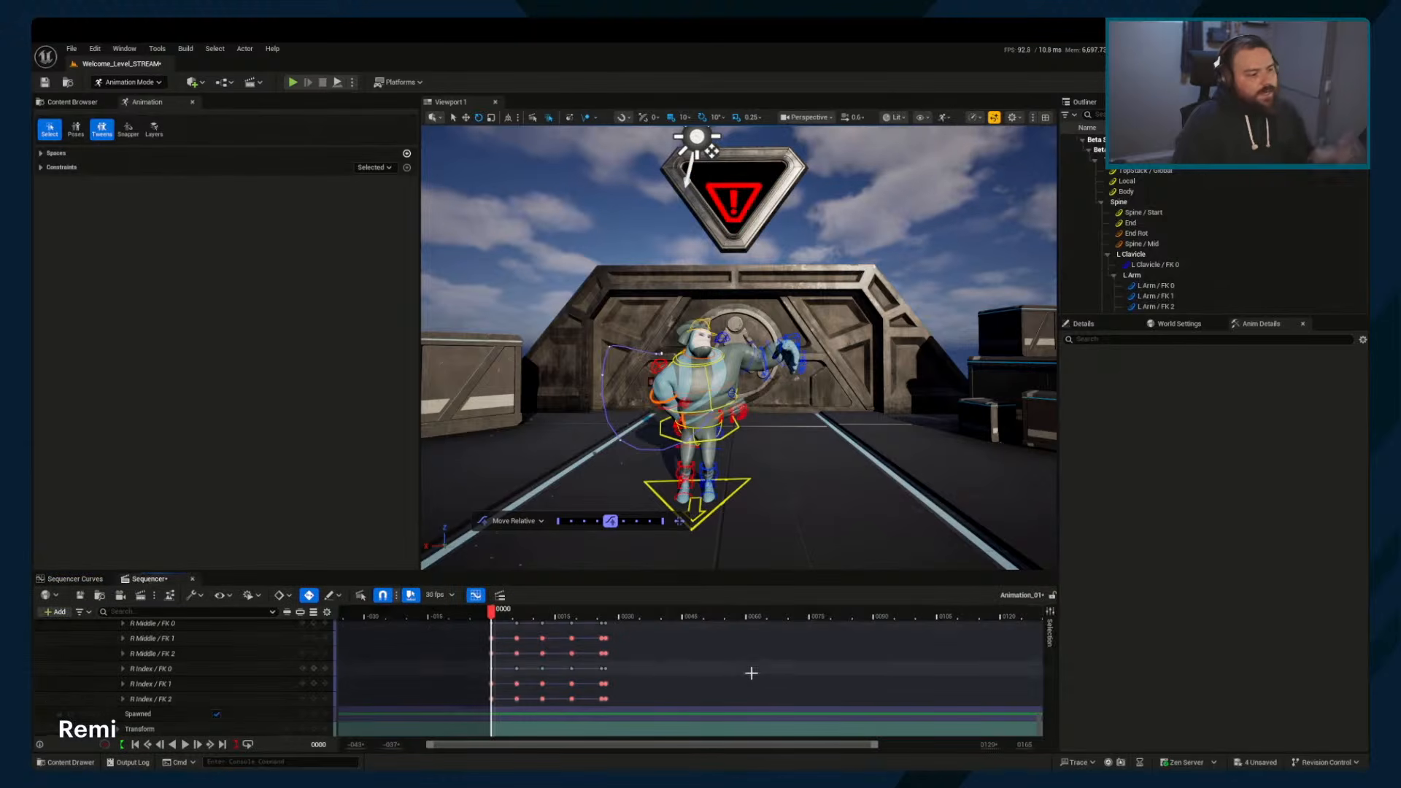
right_click_drag(663, 667, 672, 710)
left_click_drag(605, 612, 611, 615)
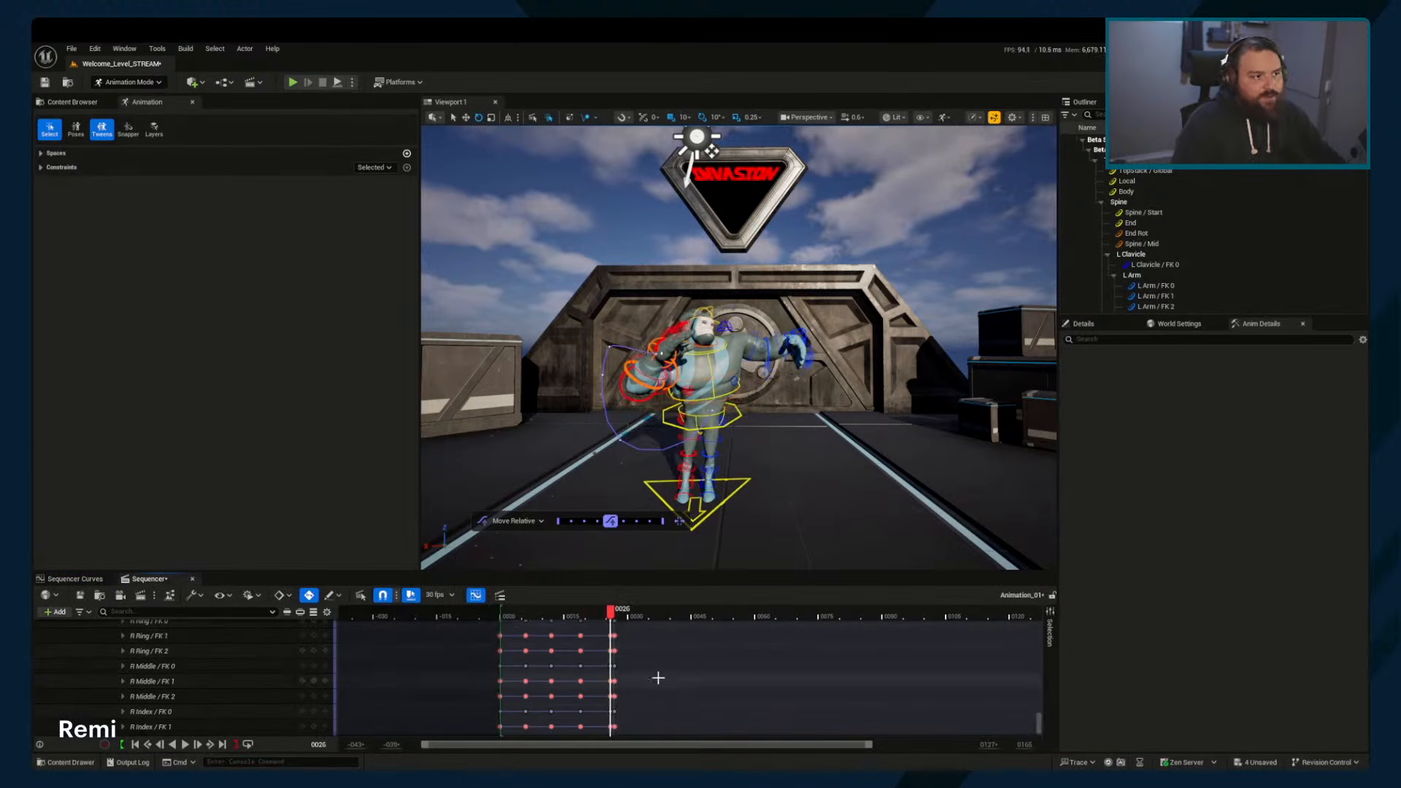
key("Right")
right_click_drag(662, 669, 663, 718)
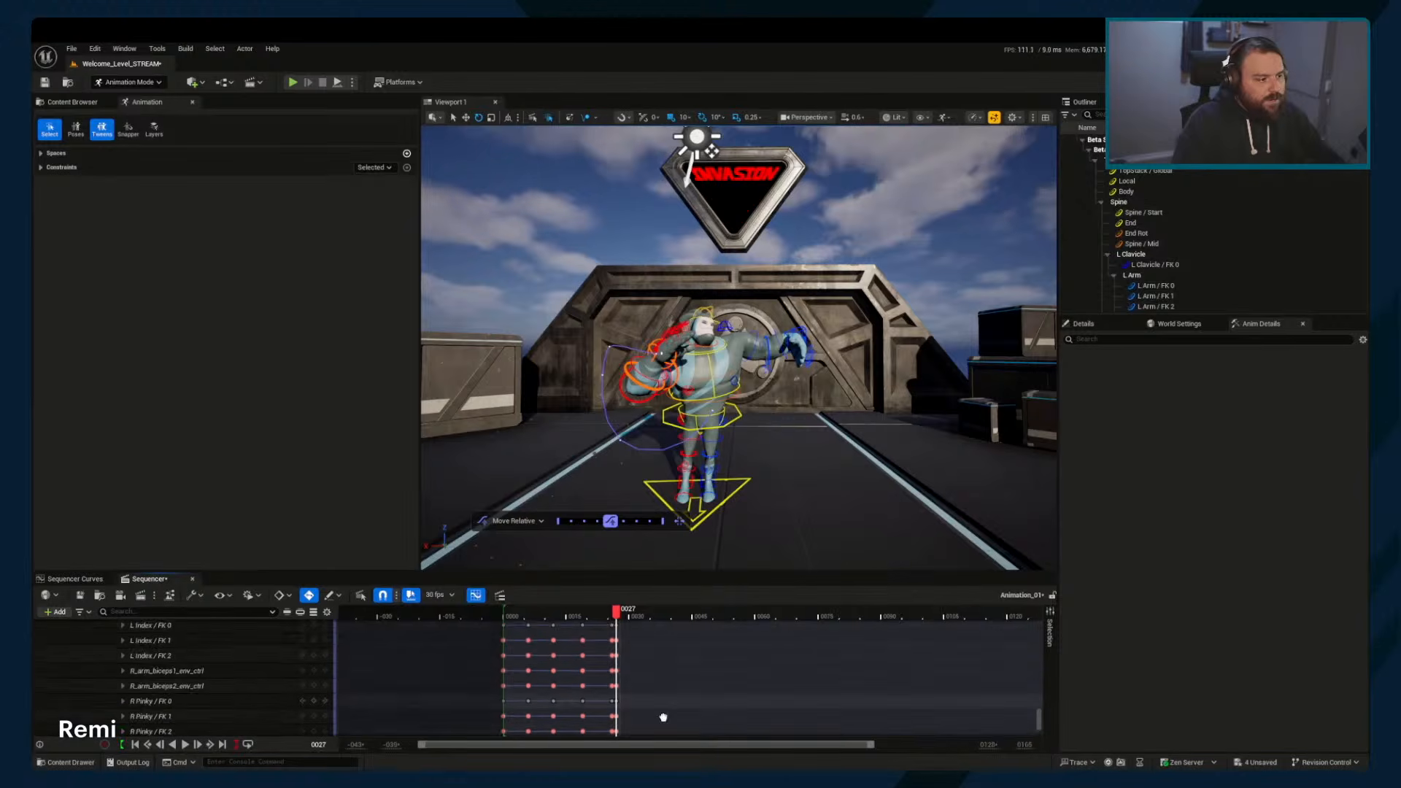
scroll(662, 721, "down", 4, "ctrl")
scroll(541, 641, "up", 2, "ctrl")
right_click_drag(610, 654, 634, 730)
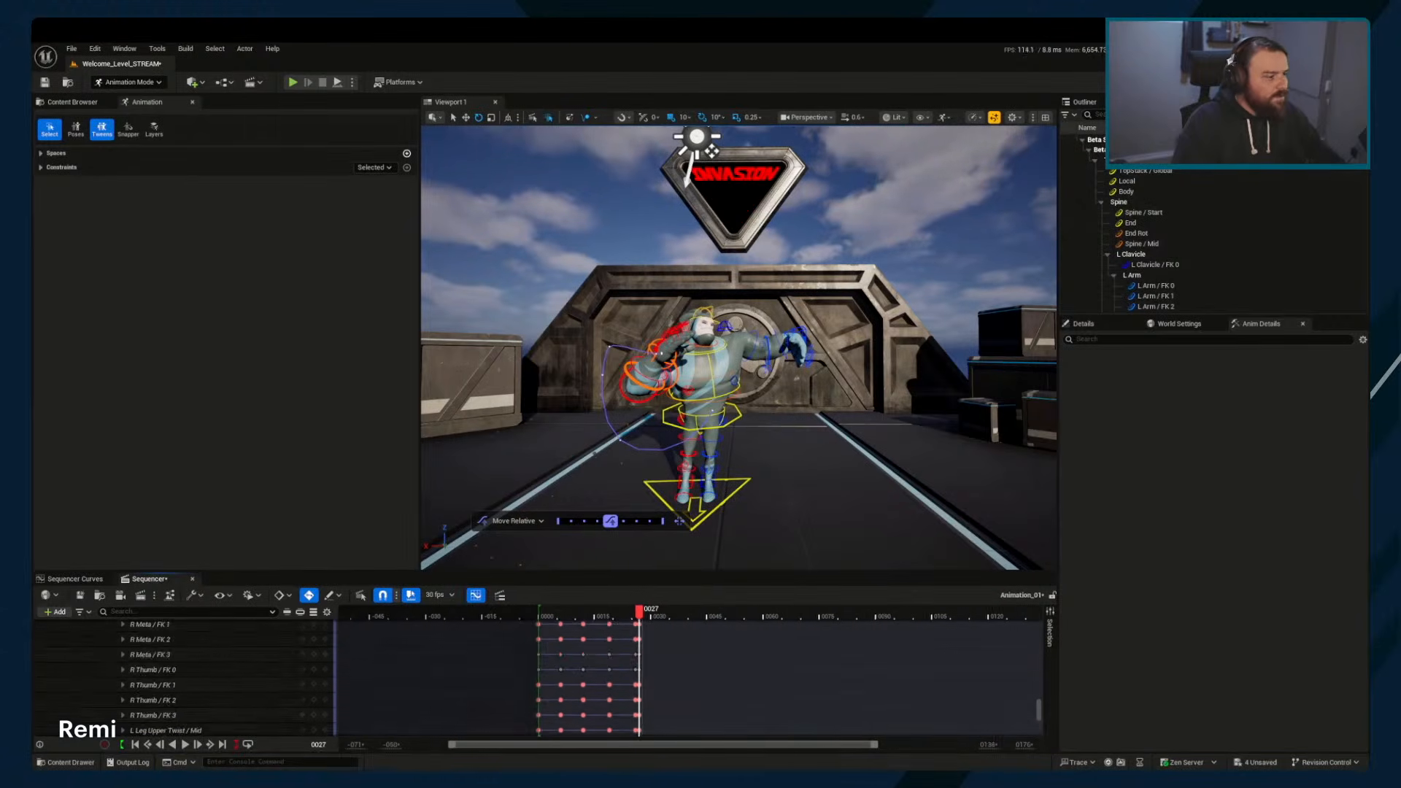
right_click_drag(689, 657, 716, 729)
right_click_drag(734, 646, 792, 733)
right_click_drag(825, 657, 779, 677)
scroll(274, 686, "up", 8)
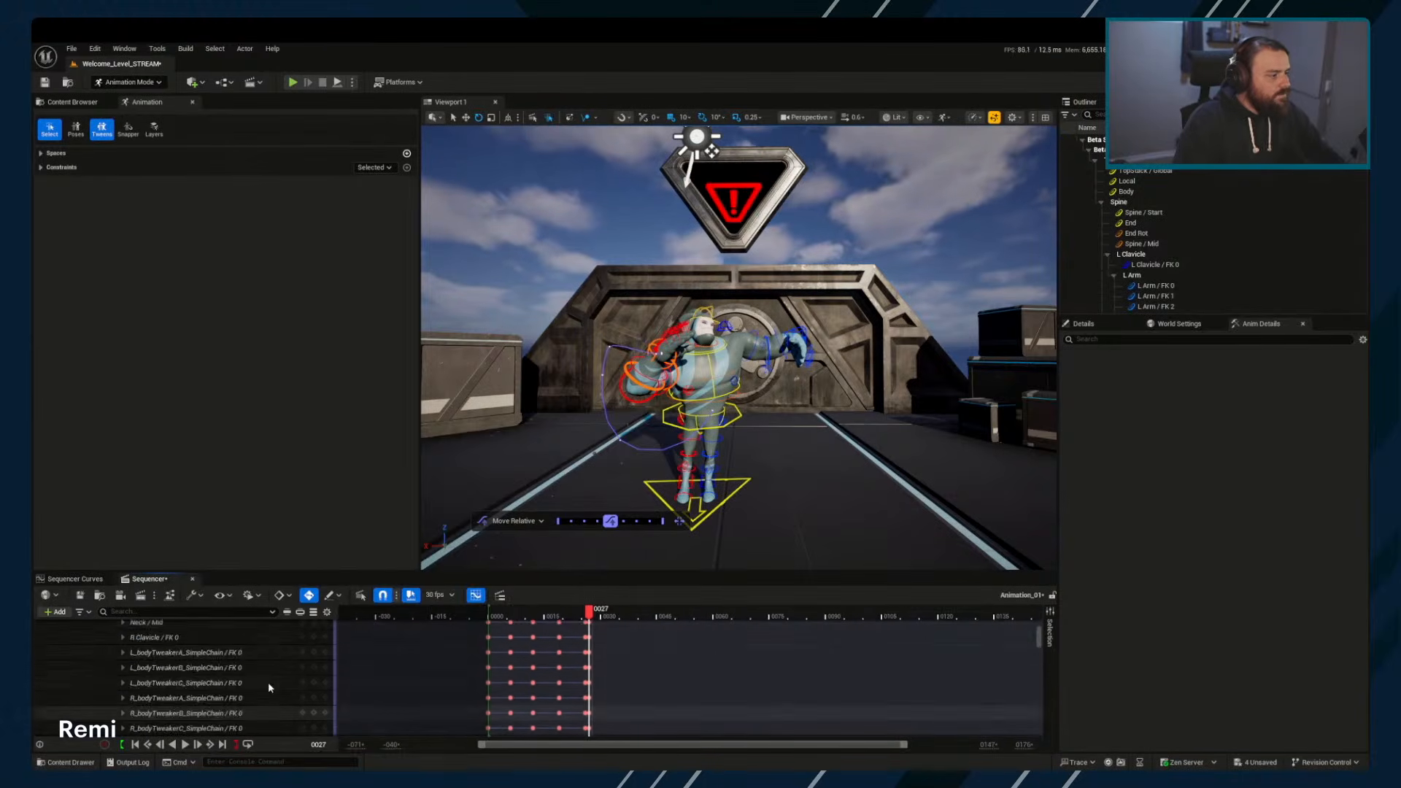
scroll(270, 682, "up", 5)
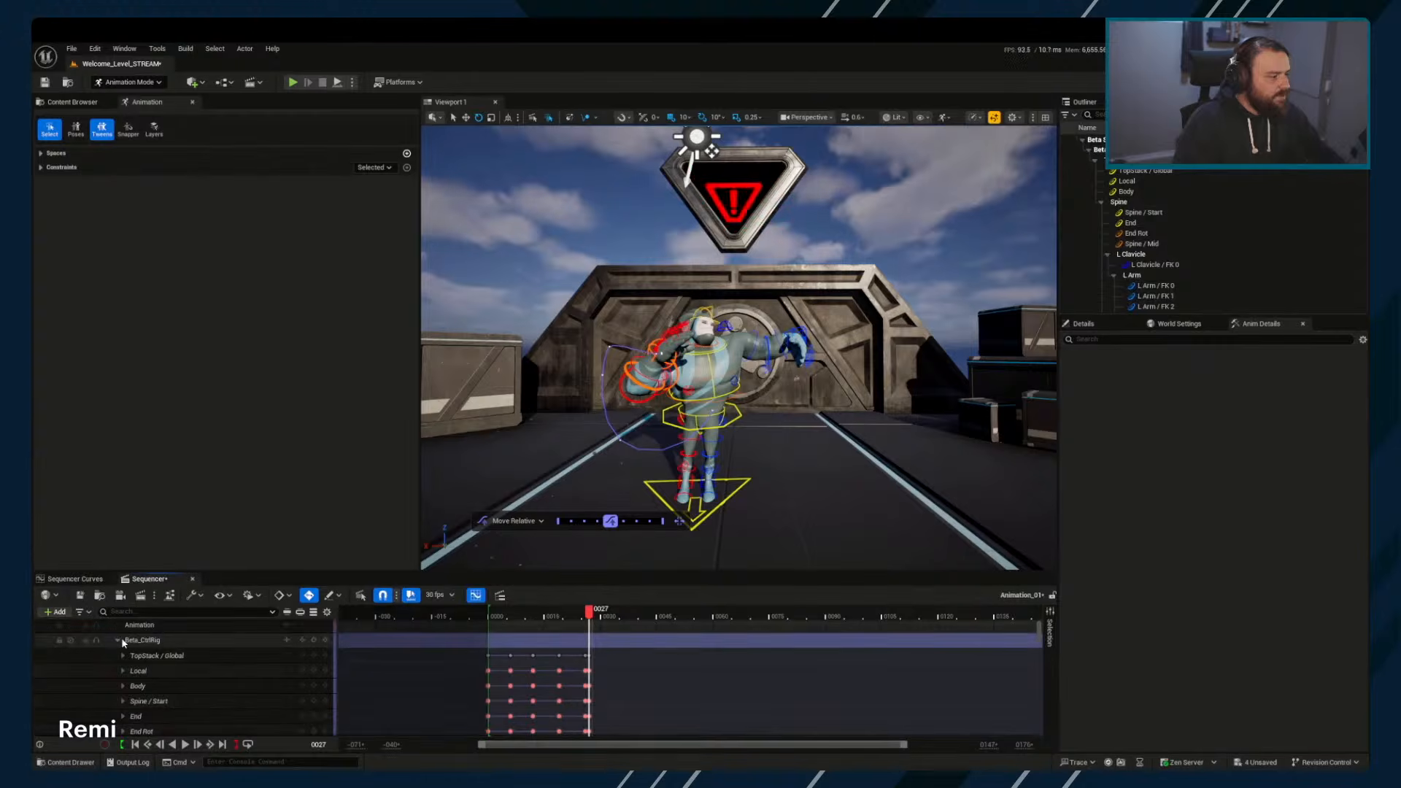
left_click(117, 639)
left_click(588, 656)
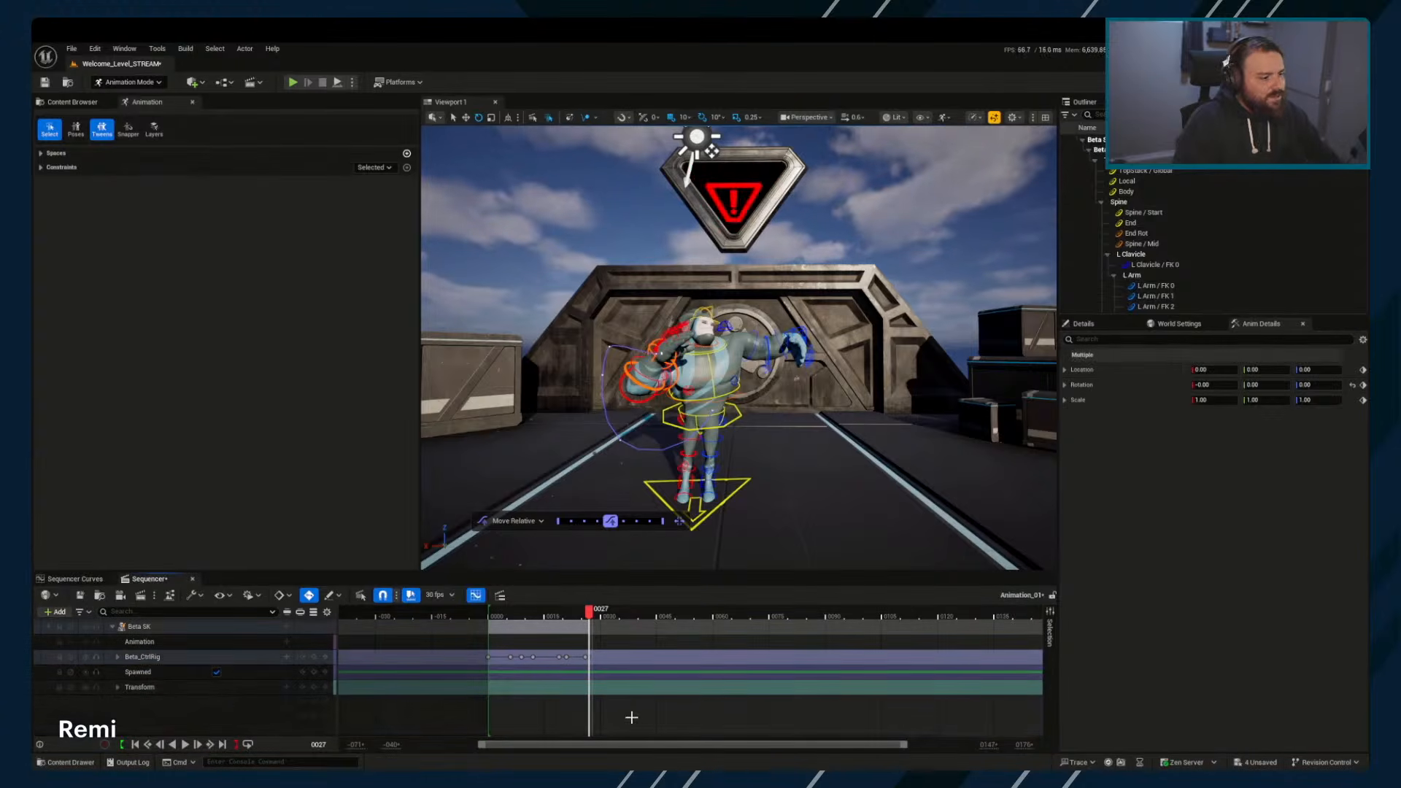
key("Delete")
Show the Body control's animation curves, set the viewport tween function to Time Offset, and move the playhead to frame 6
left_click_drag(589, 614, 559, 610)
left_click(520, 522)
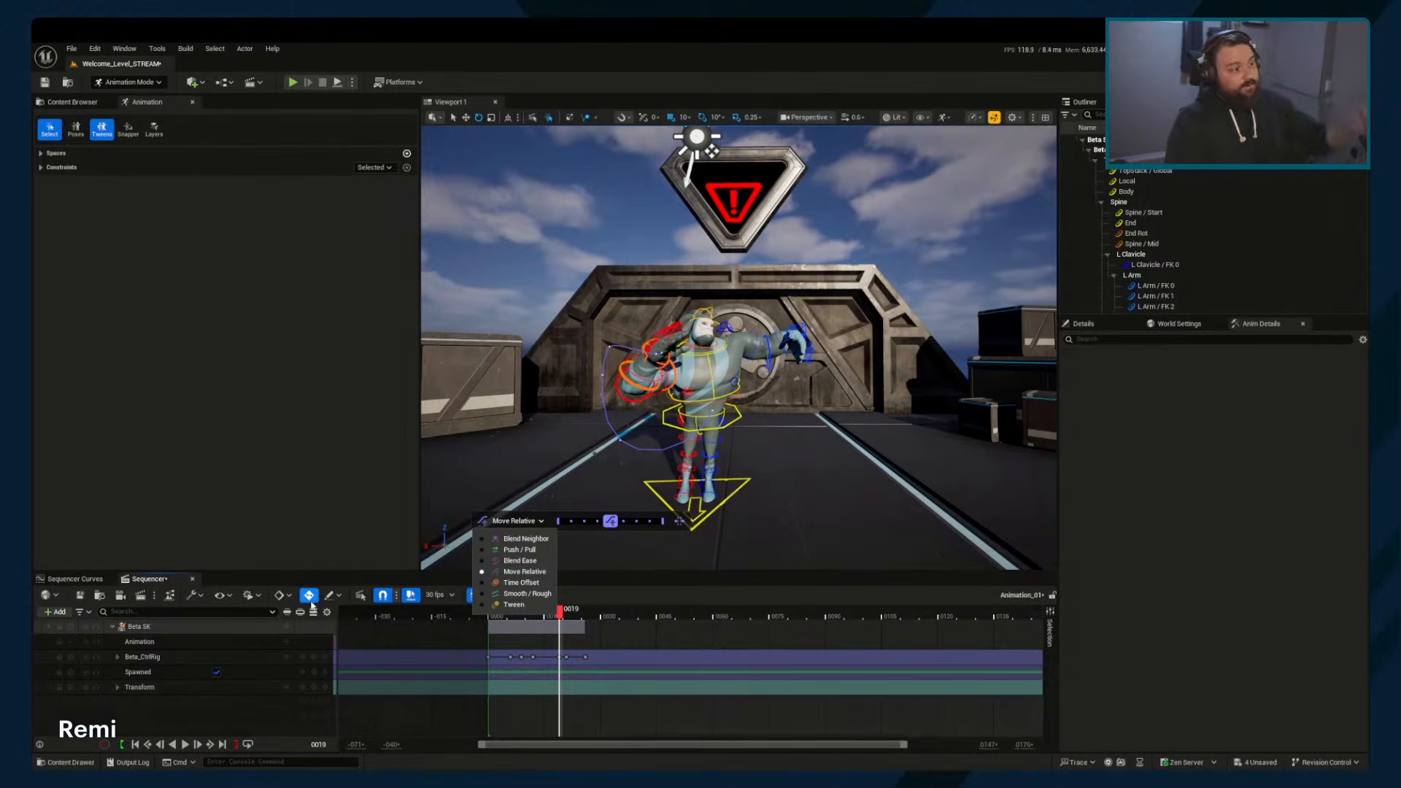
left_click(73, 579)
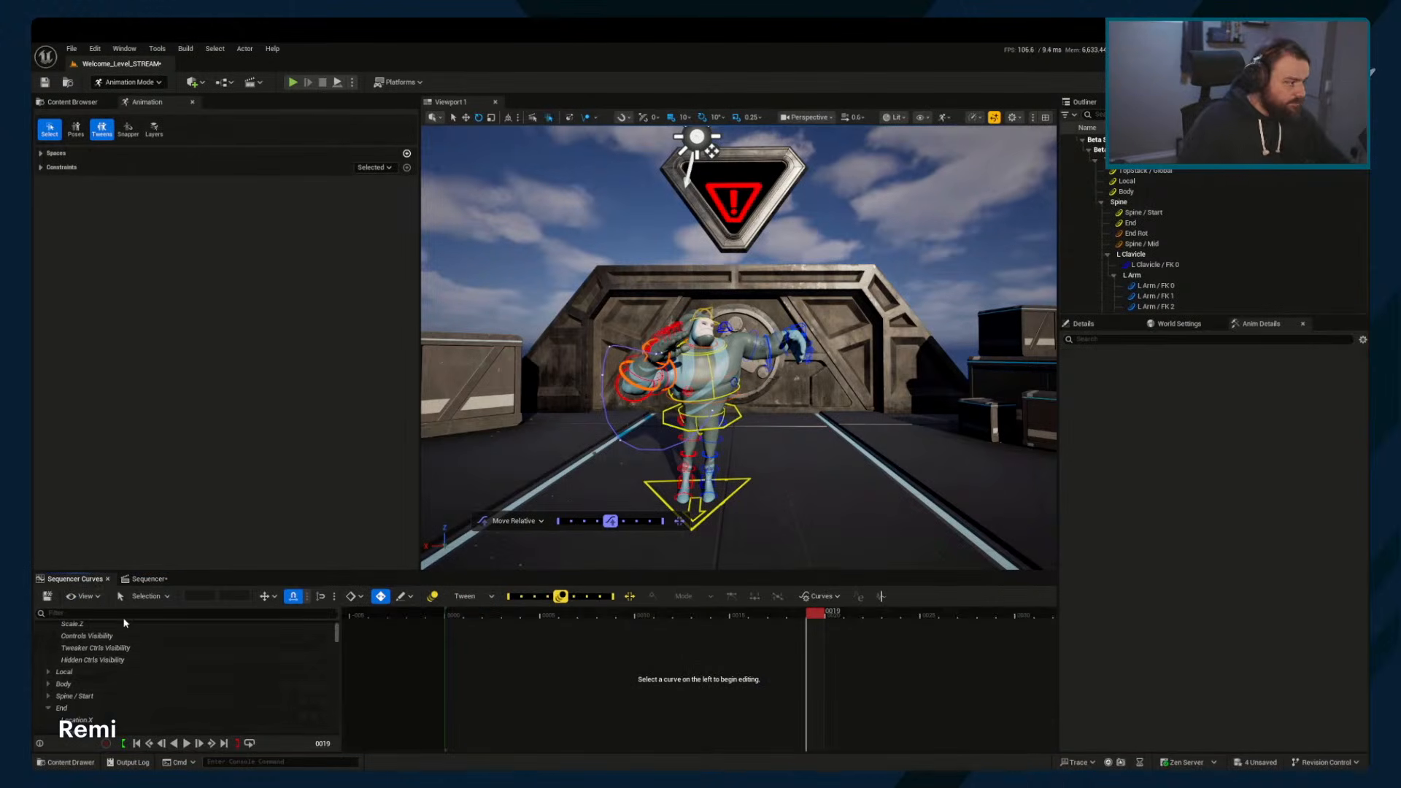
left_click(750, 438)
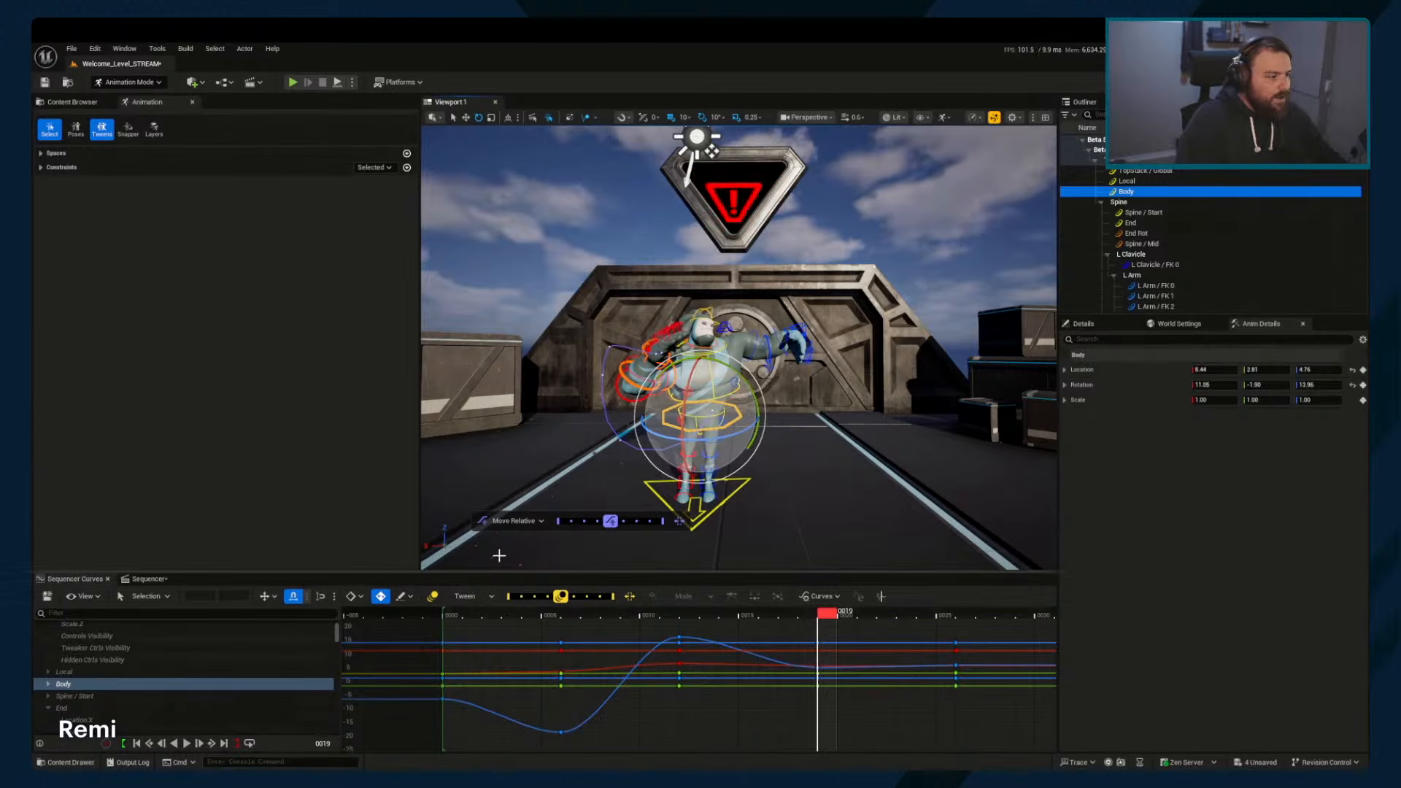
left_click(514, 520)
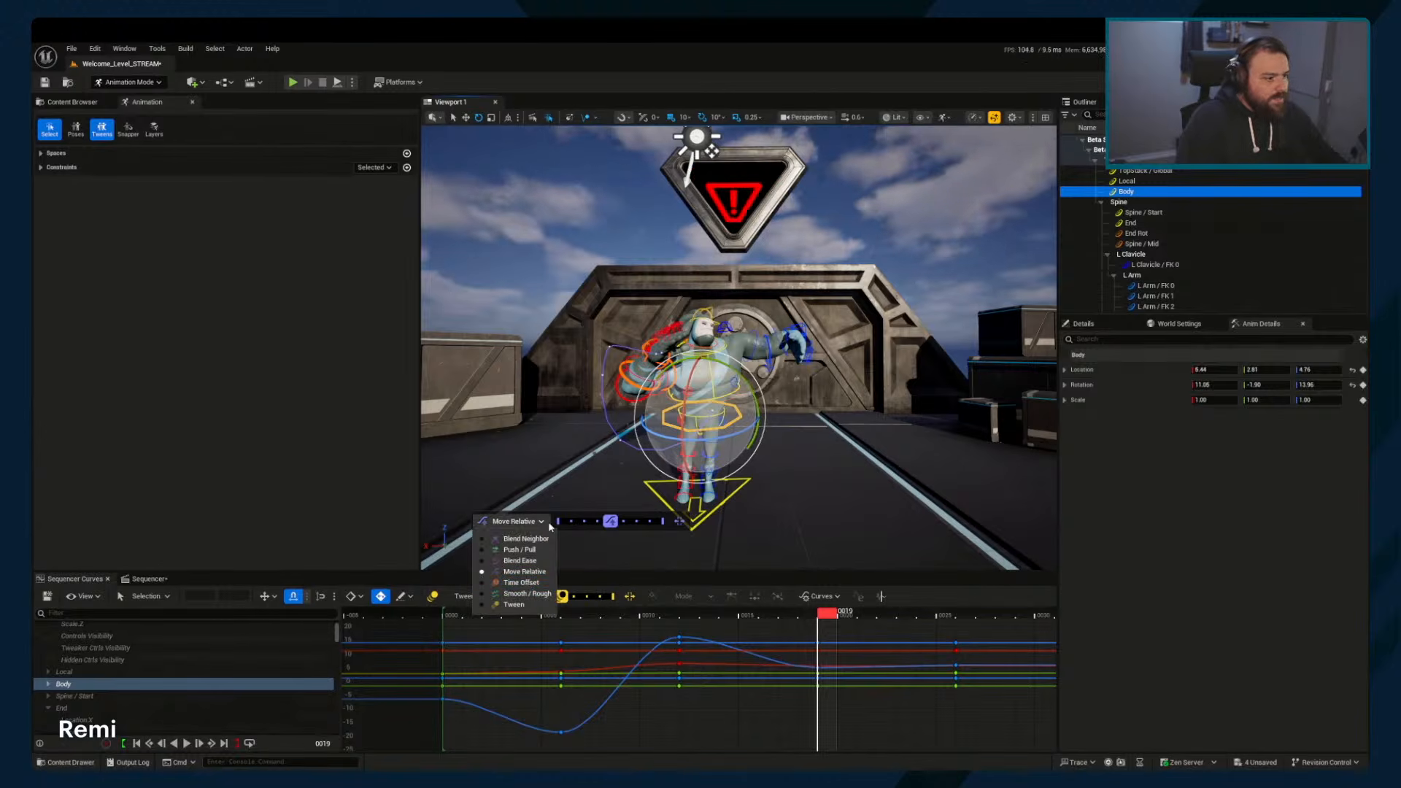
left_click(515, 583)
left_click(561, 615)
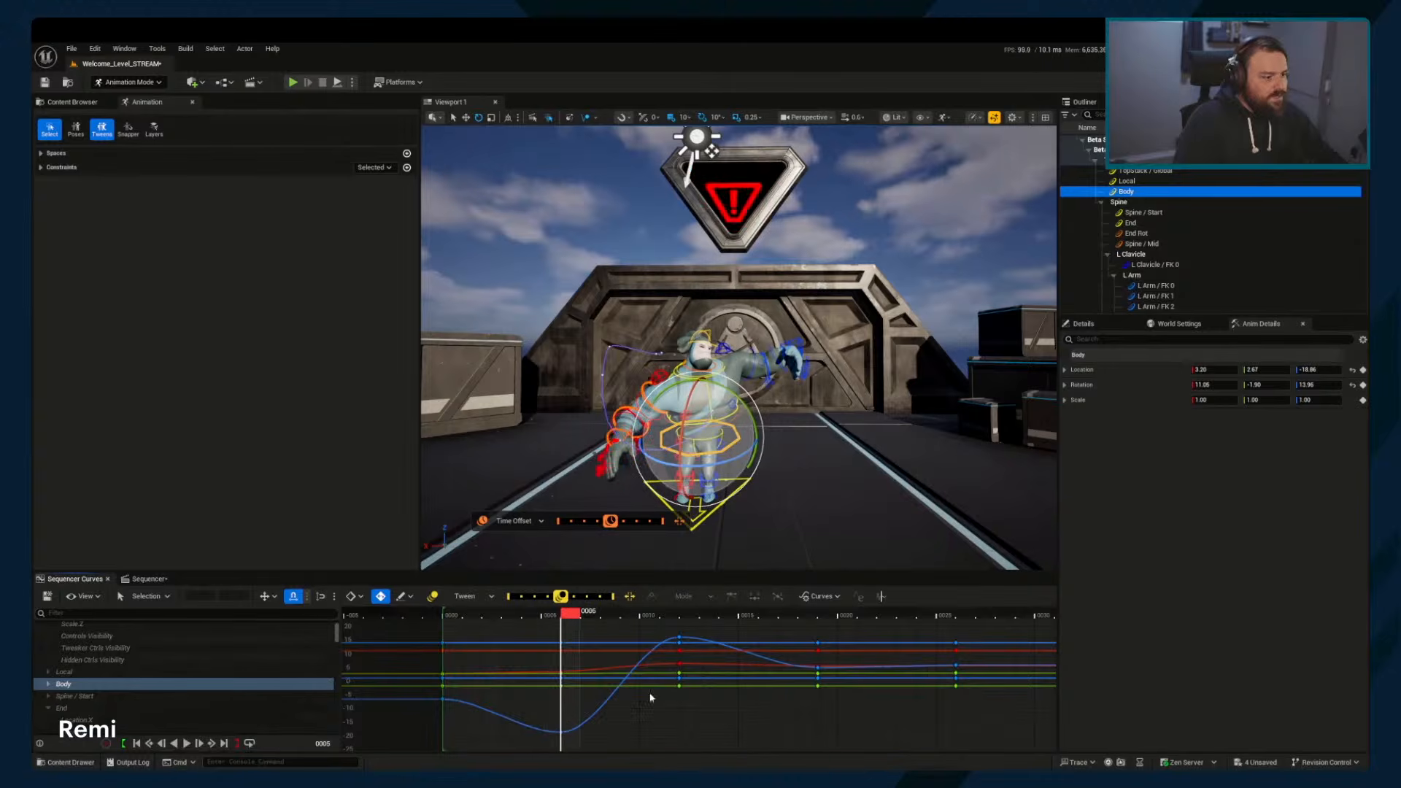
Try shifting all of the Body control's curve keys in time with Time Offset, then undo the blend
scroll(699, 719, "down", 1)
scroll(508, 627, "down", 2)
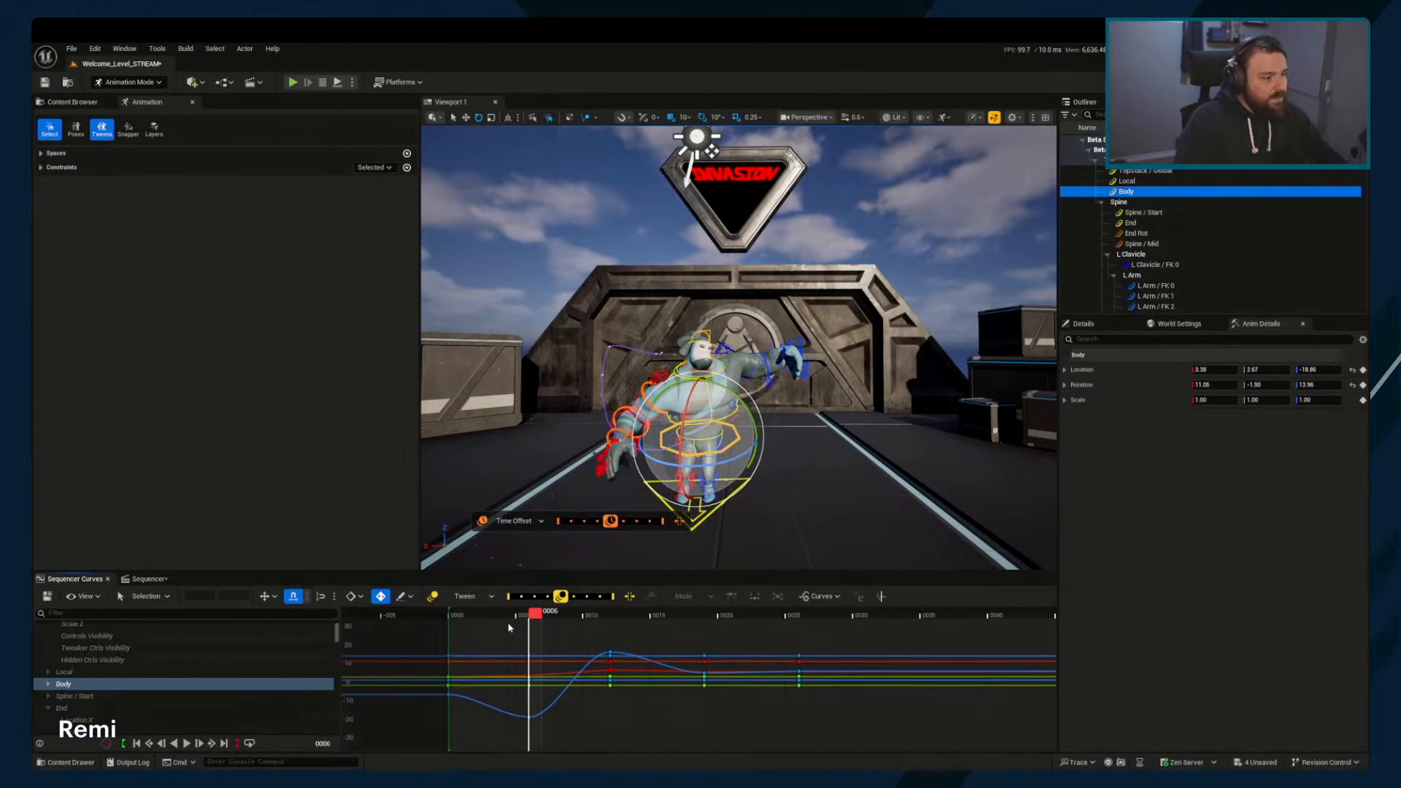
left_click_drag(932, 752, 932, 751)
left_click_drag(611, 520, 578, 531)
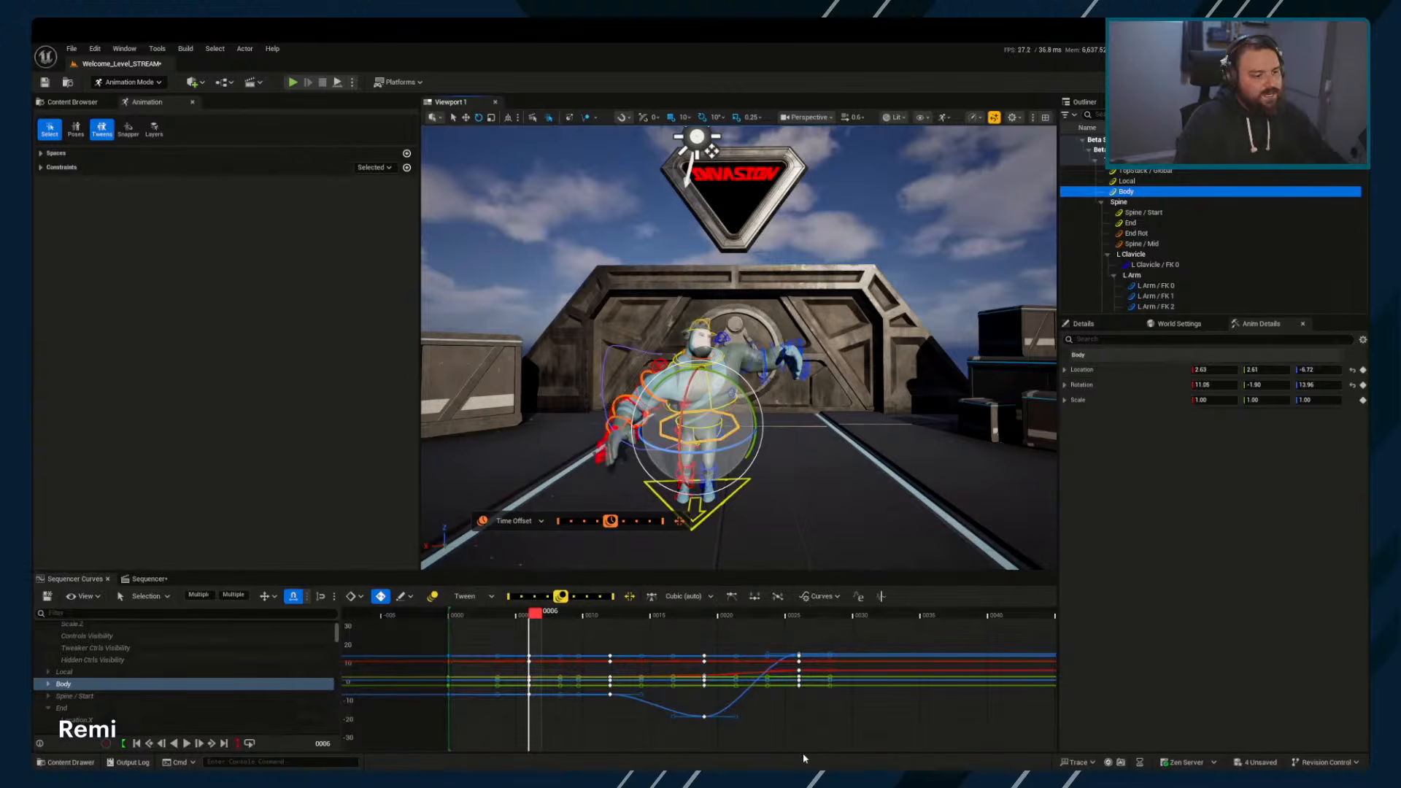
key("ctrl+z")
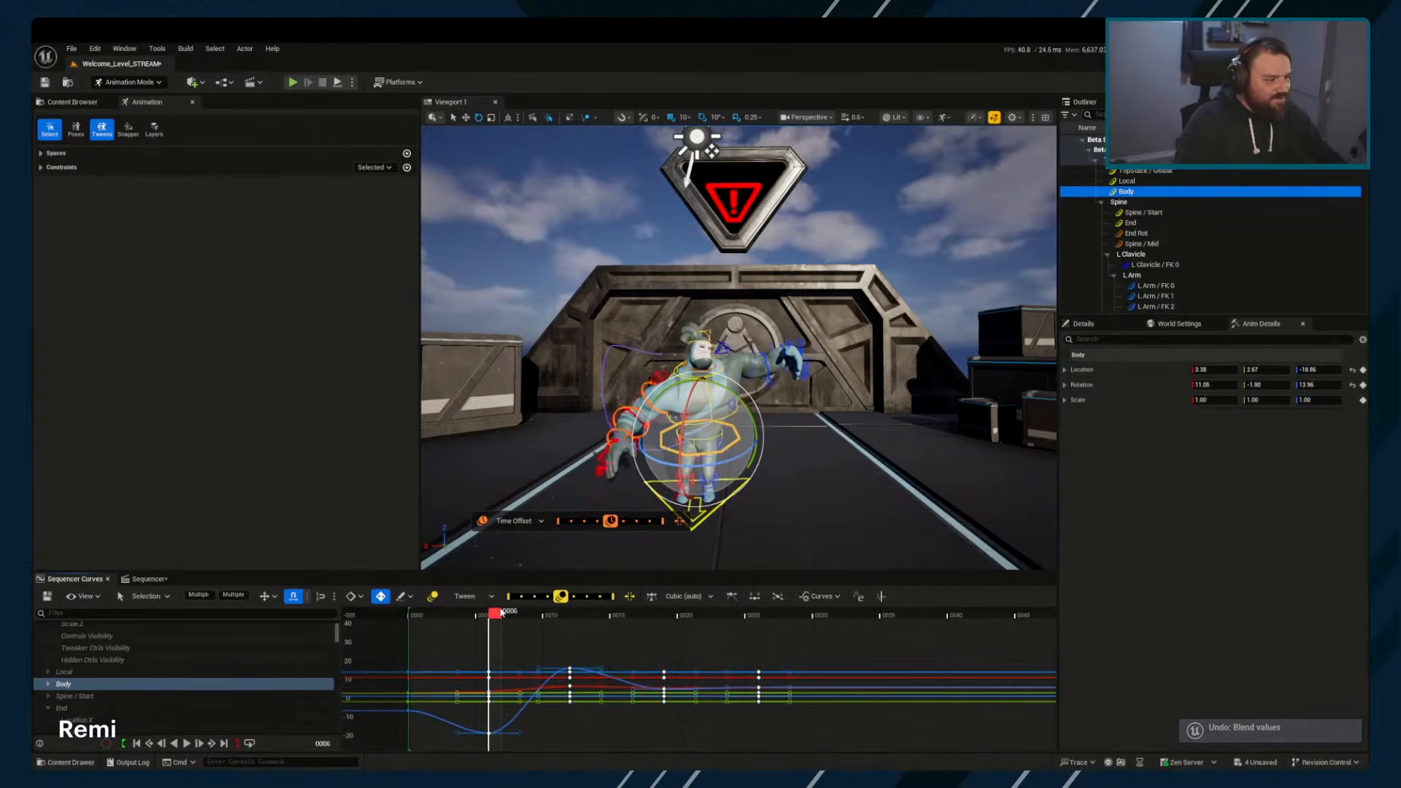
Add in-between keys on the Body control up to frame 26 and isolate its Location Z curve
left_click_drag(502, 612, 651, 619)
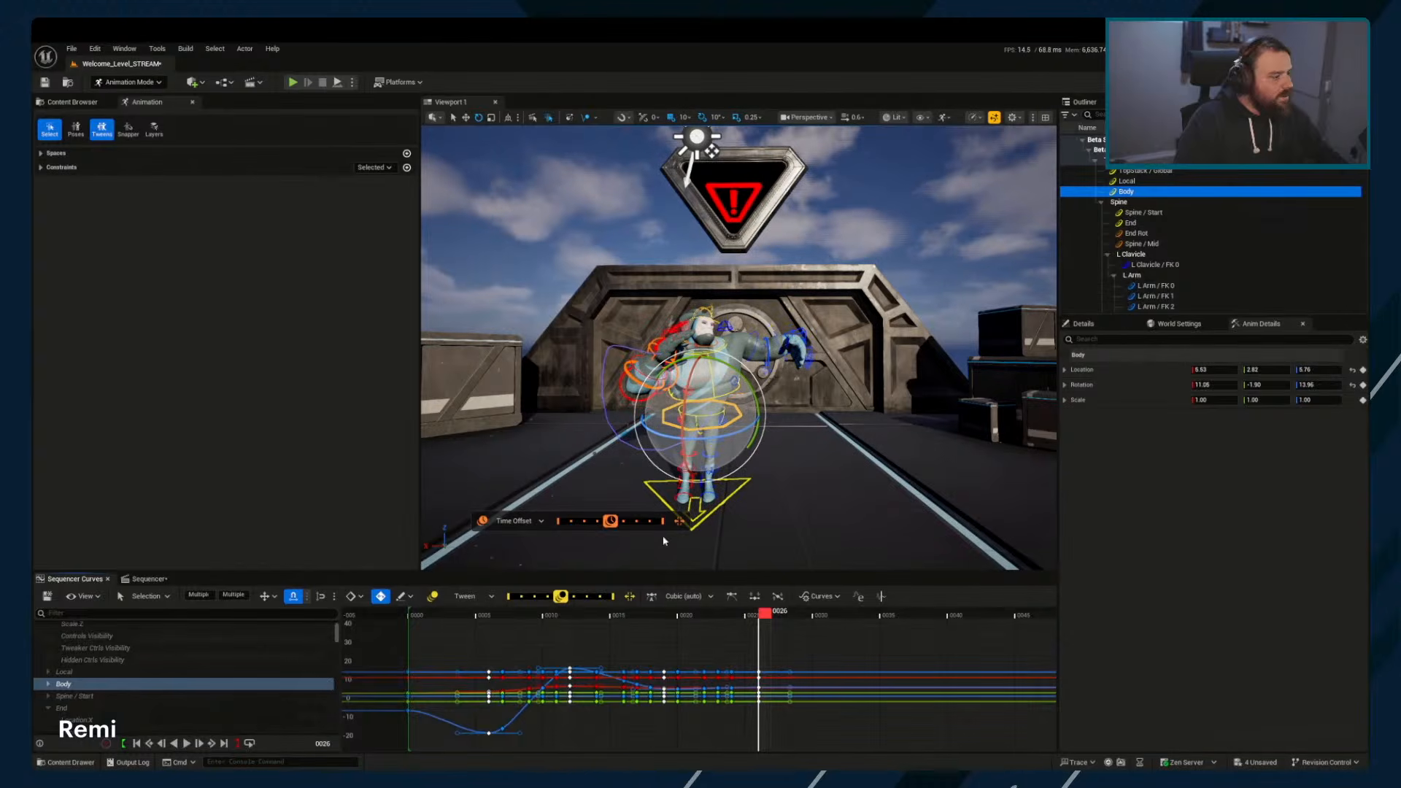
left_click(1064, 385)
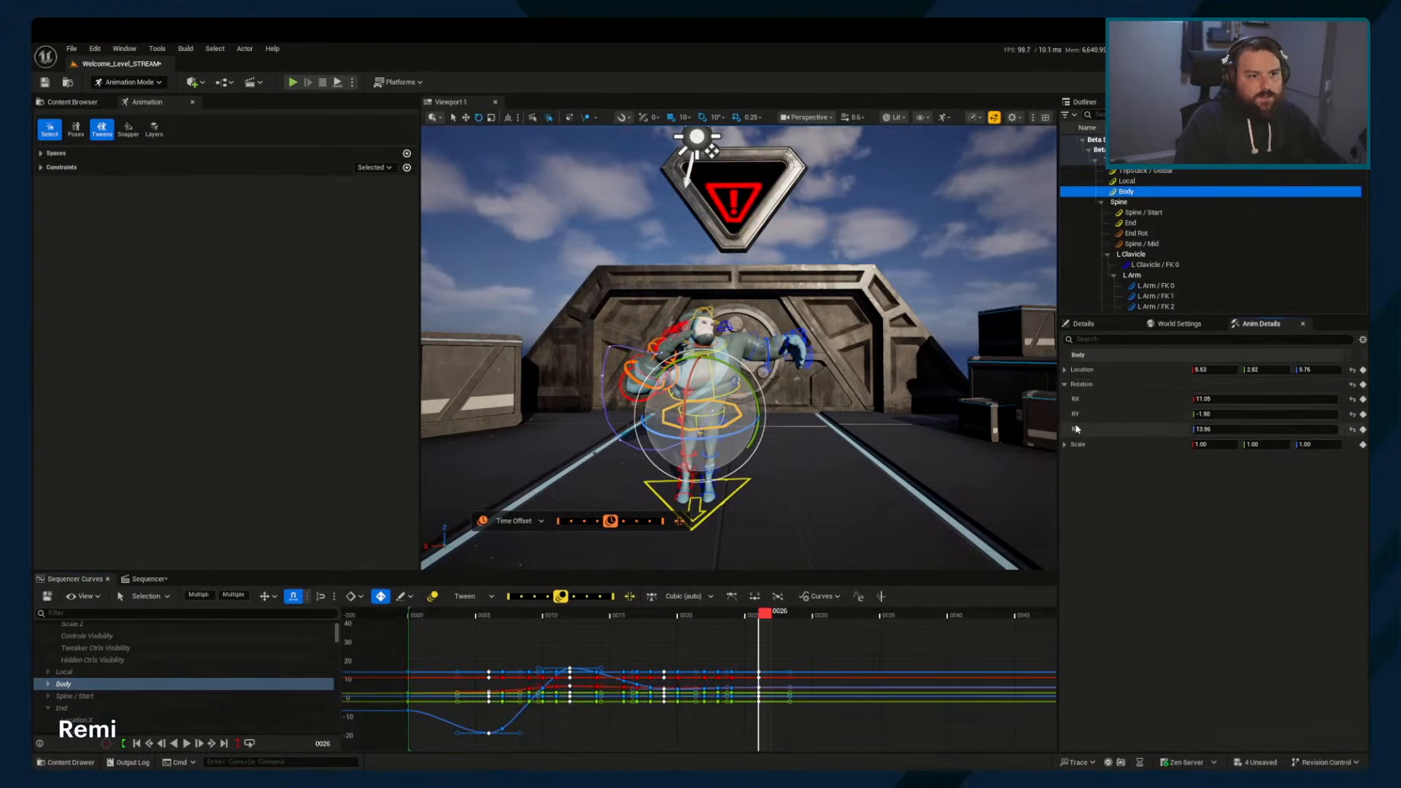
left_click(1079, 429)
left_click(1079, 415)
left_click(1081, 400)
left_click(1064, 369)
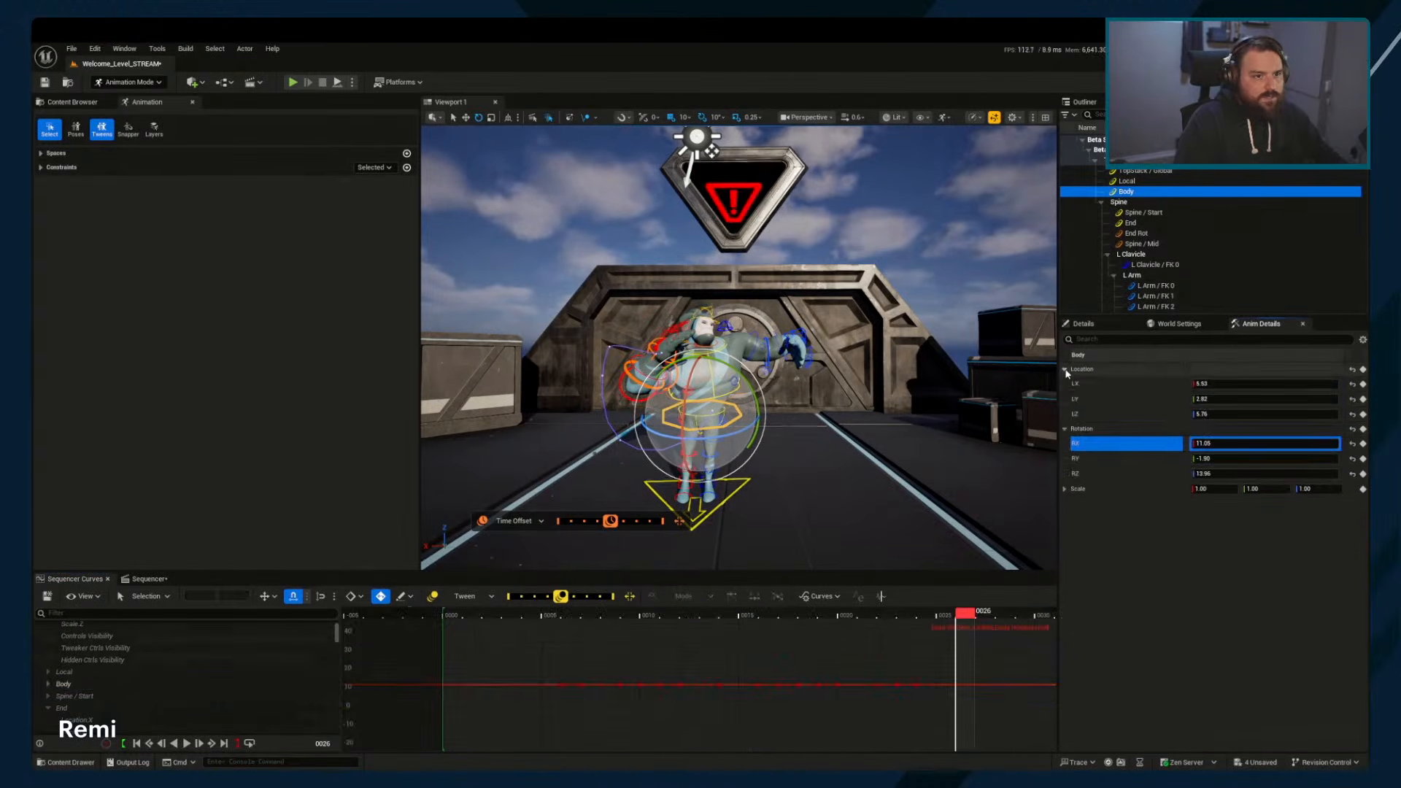
left_click(1078, 414)
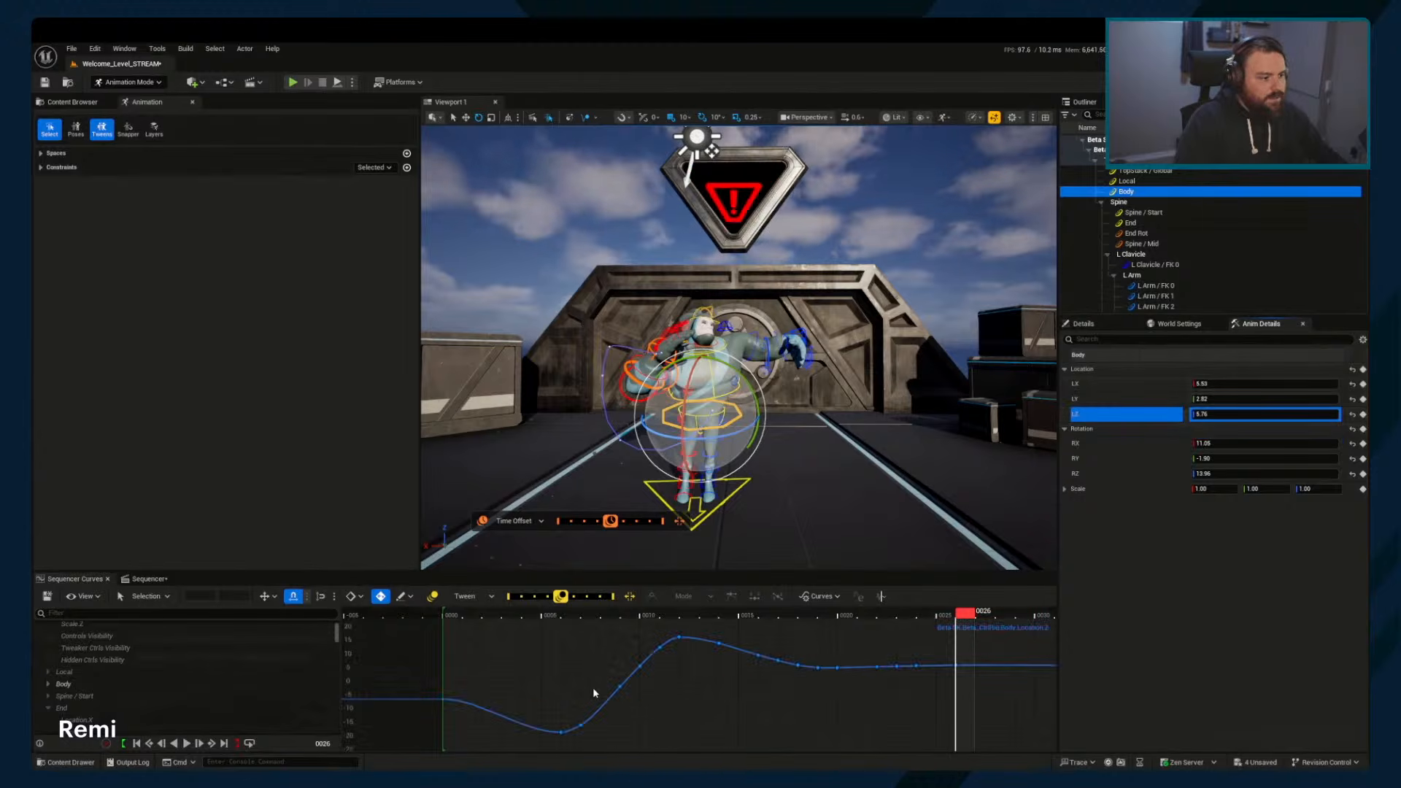
Select all Location Z keys and, at frame 6, shift the curve about three frames later with Time Offset
key("ctrl+a")
key("f")
left_click(546, 614)
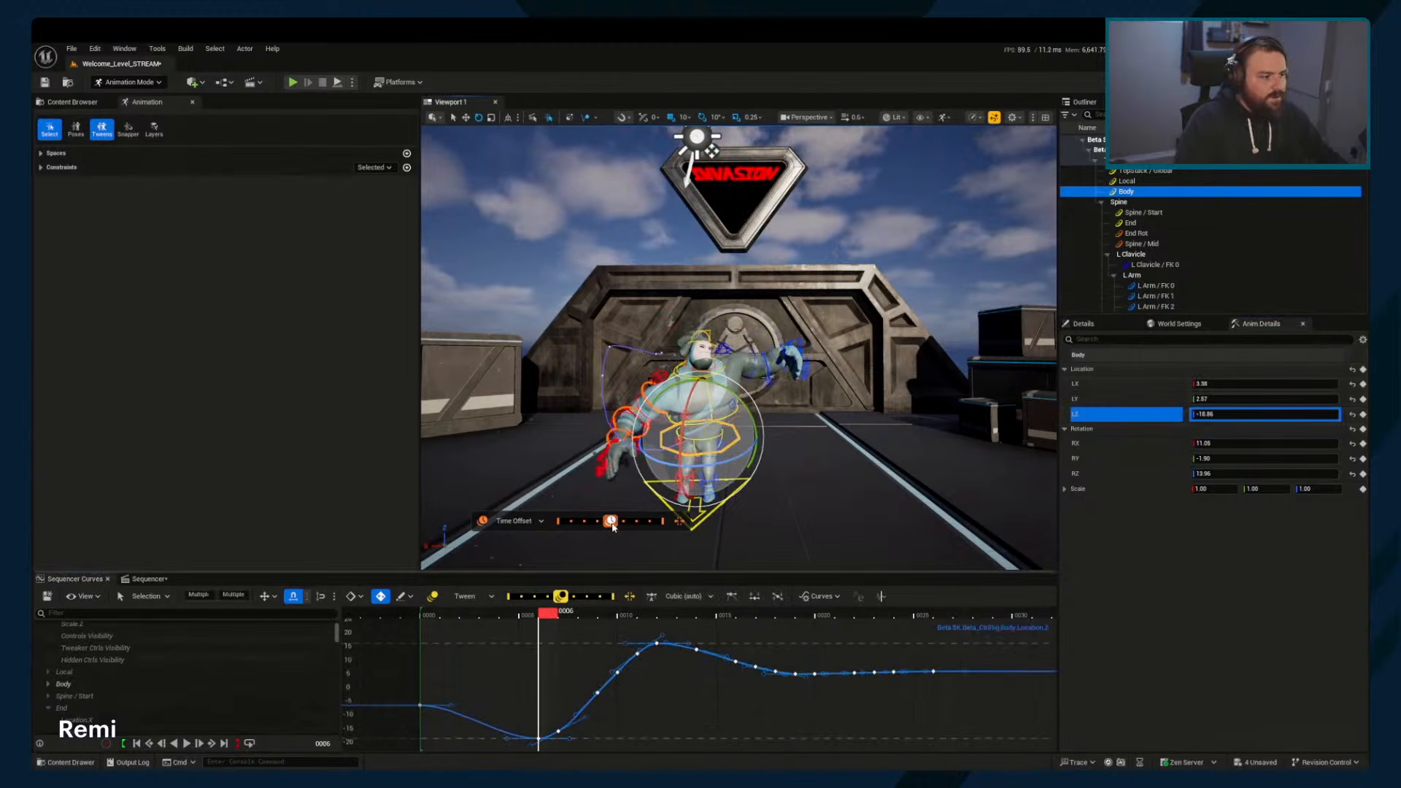
mouse_move(611, 521)
left_mouse_down()
mouse_move(639, 522)
mouse_move(617, 520)
left_mouse_up()
key("ctrl+z")
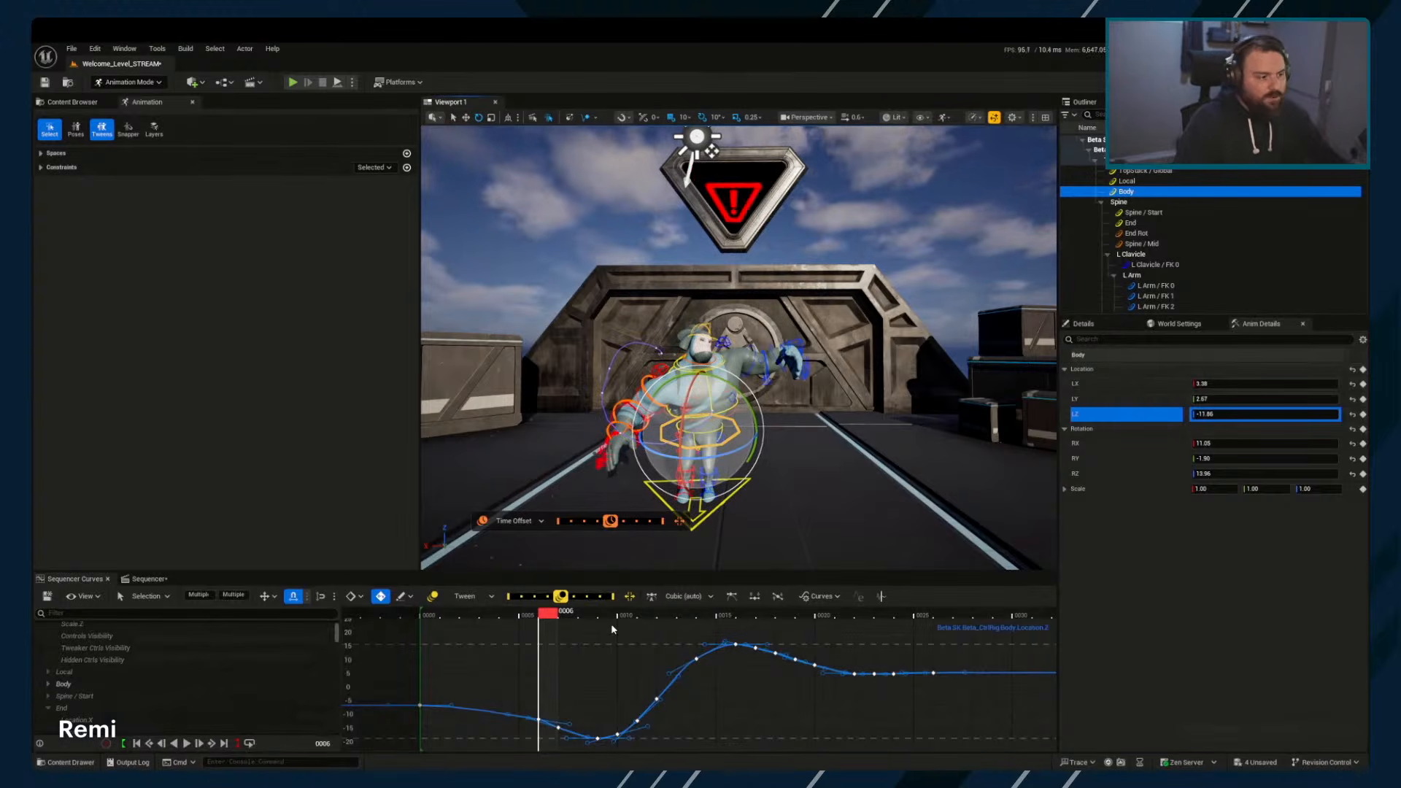
Switch the tween function to Smooth Rough and raise the Location Z key at frame 14 to about 24
left_click(515, 521)
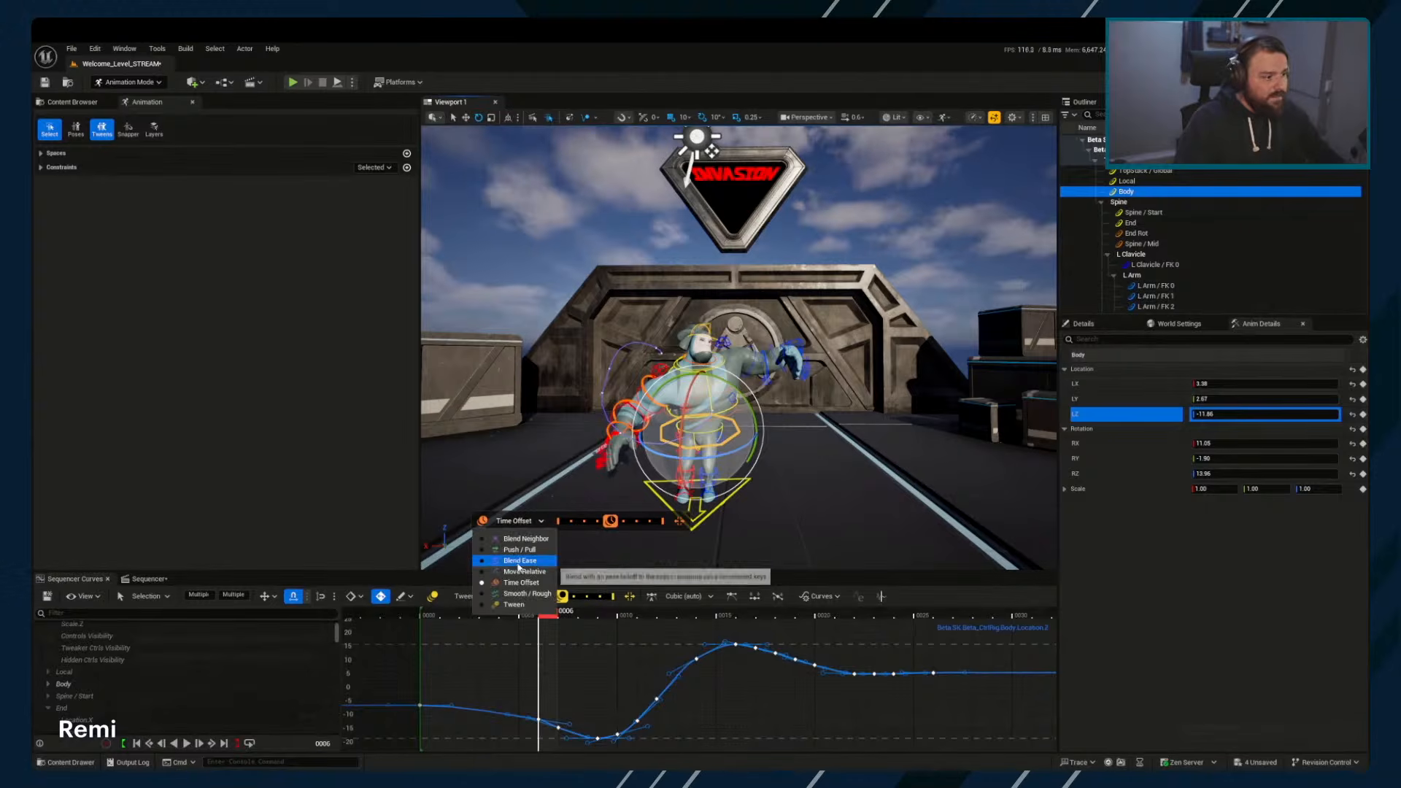
left_click(527, 594)
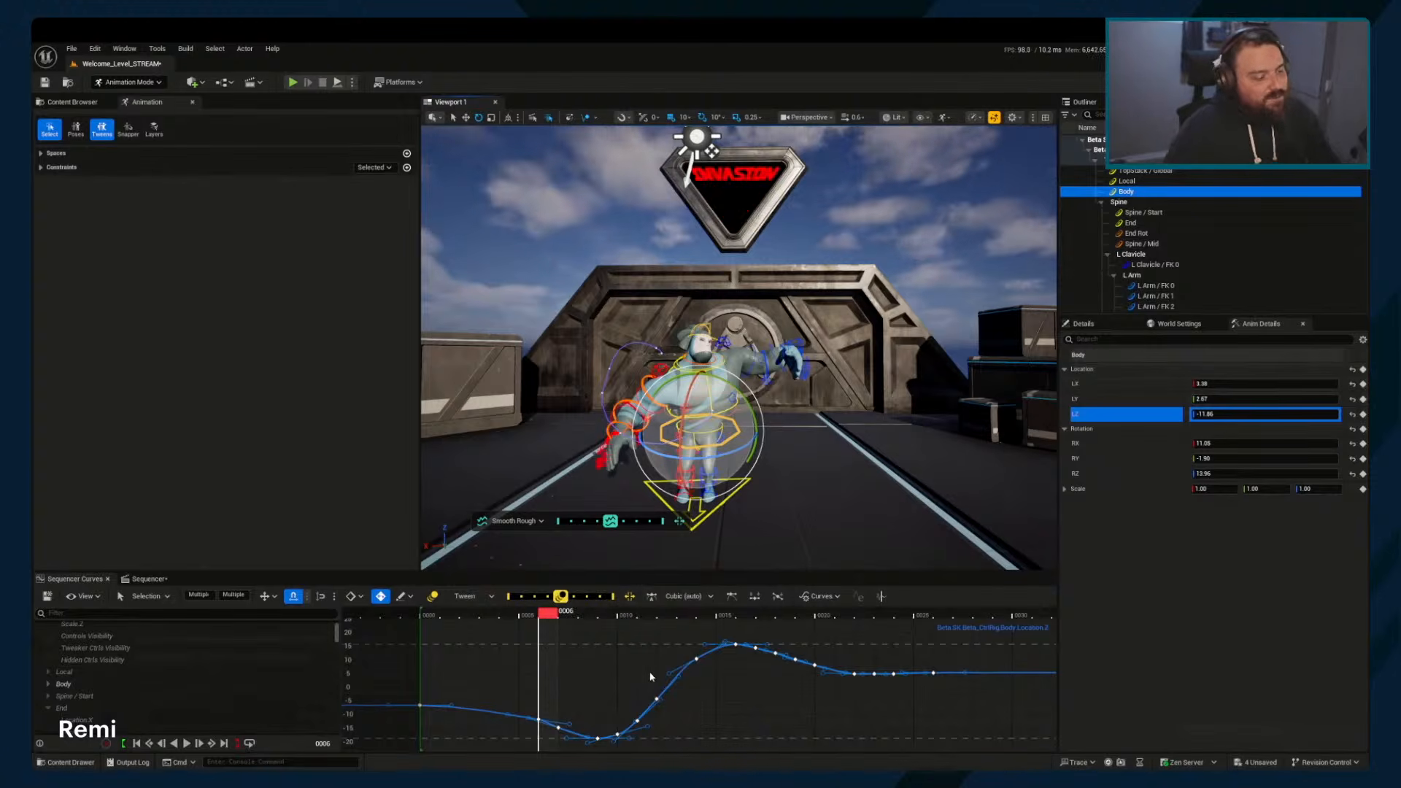
left_click(569, 677)
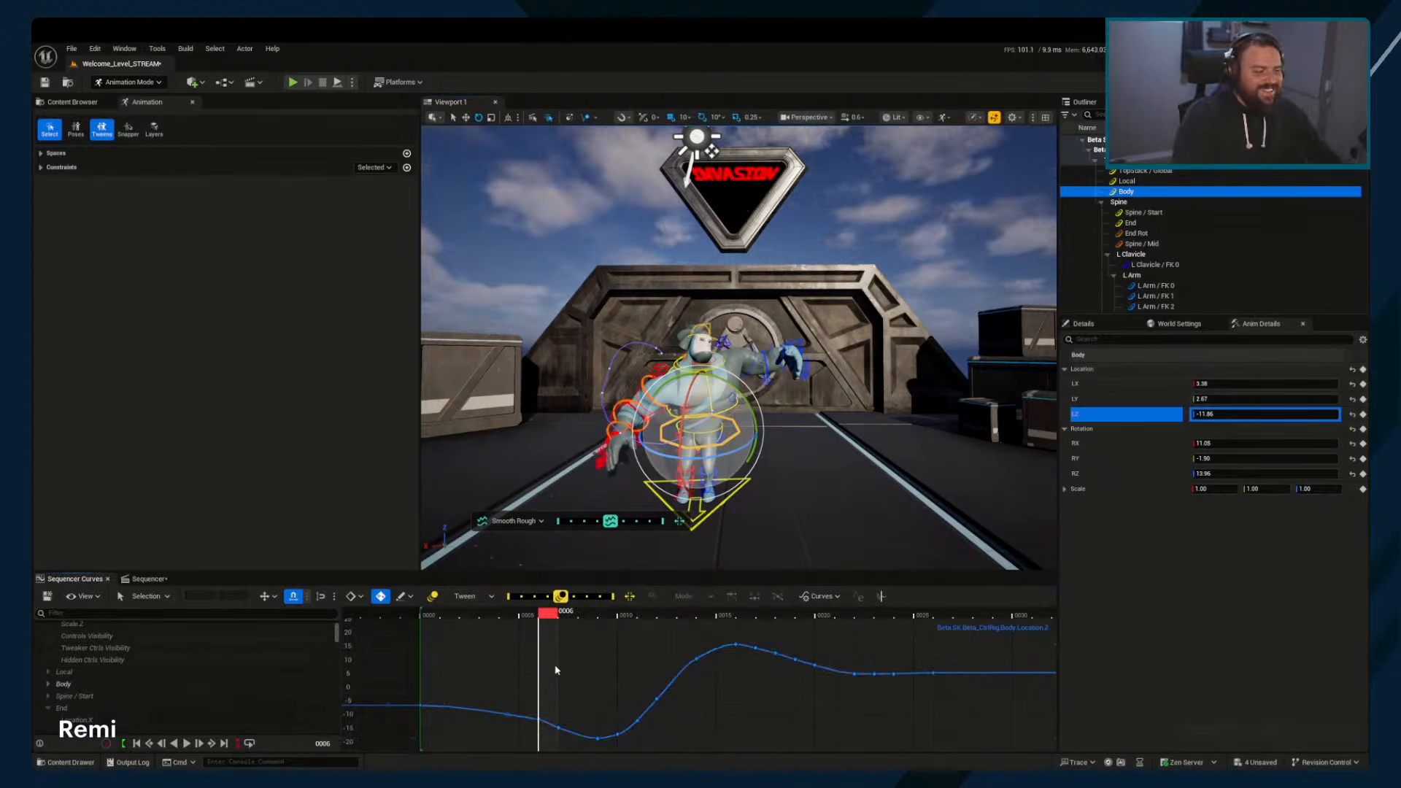
key("f")
left_click(591, 624)
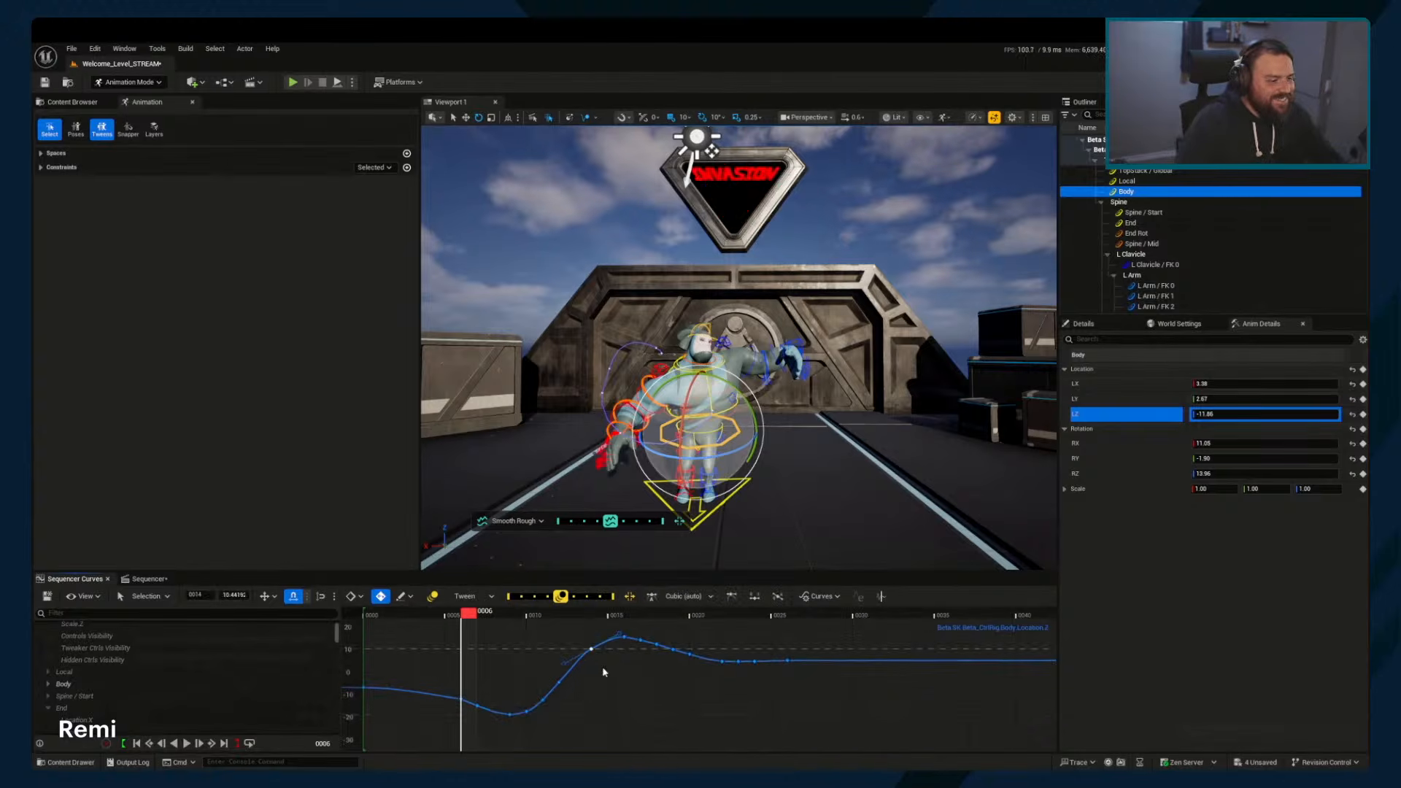
middle_click_drag(613, 682, 613, 676)
right_click_drag(613, 676, 664, 703)
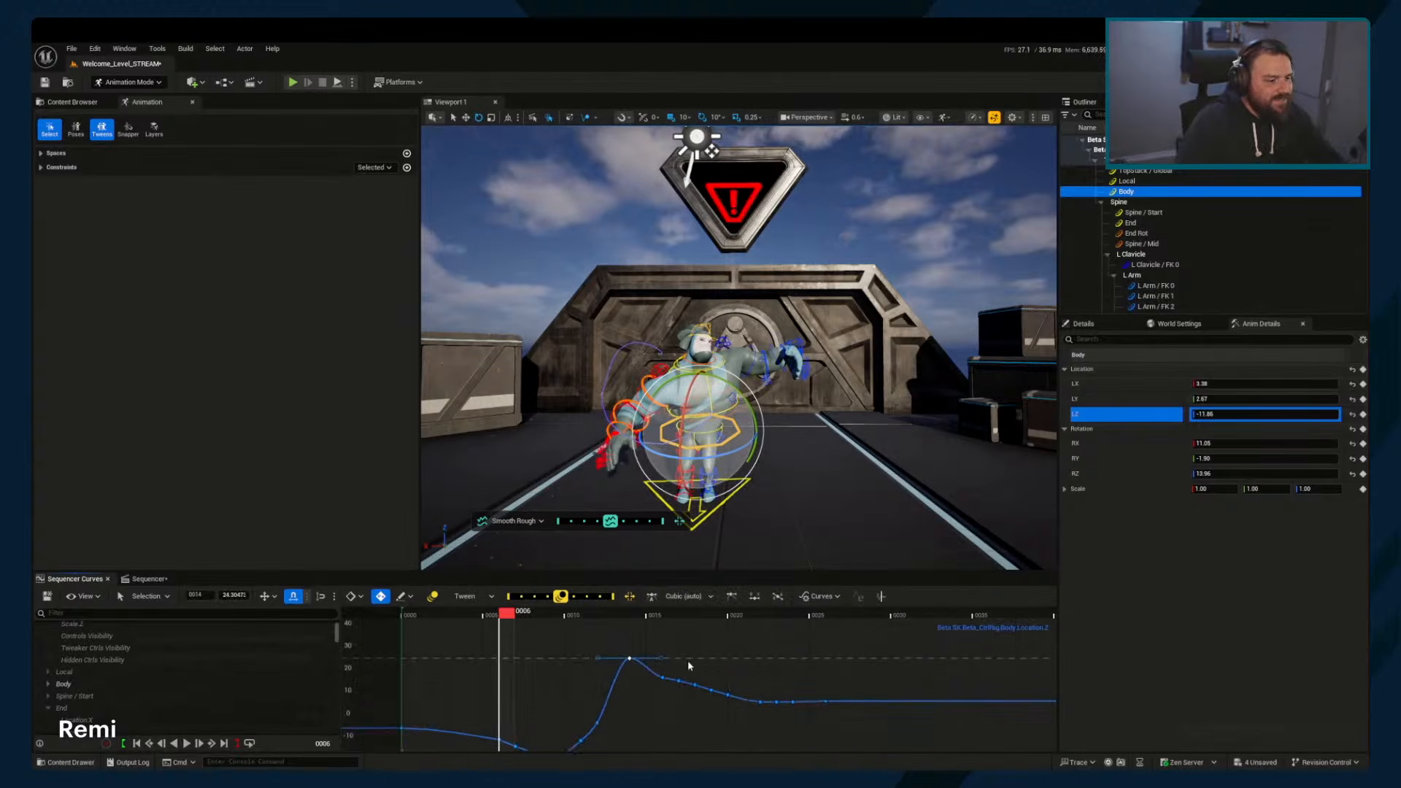
Move individual Location Z keys between frames 17 and 23 up and down into a jagged curve, raising frame 23 to about 9
middle_click(679, 683)
left_click(704, 696)
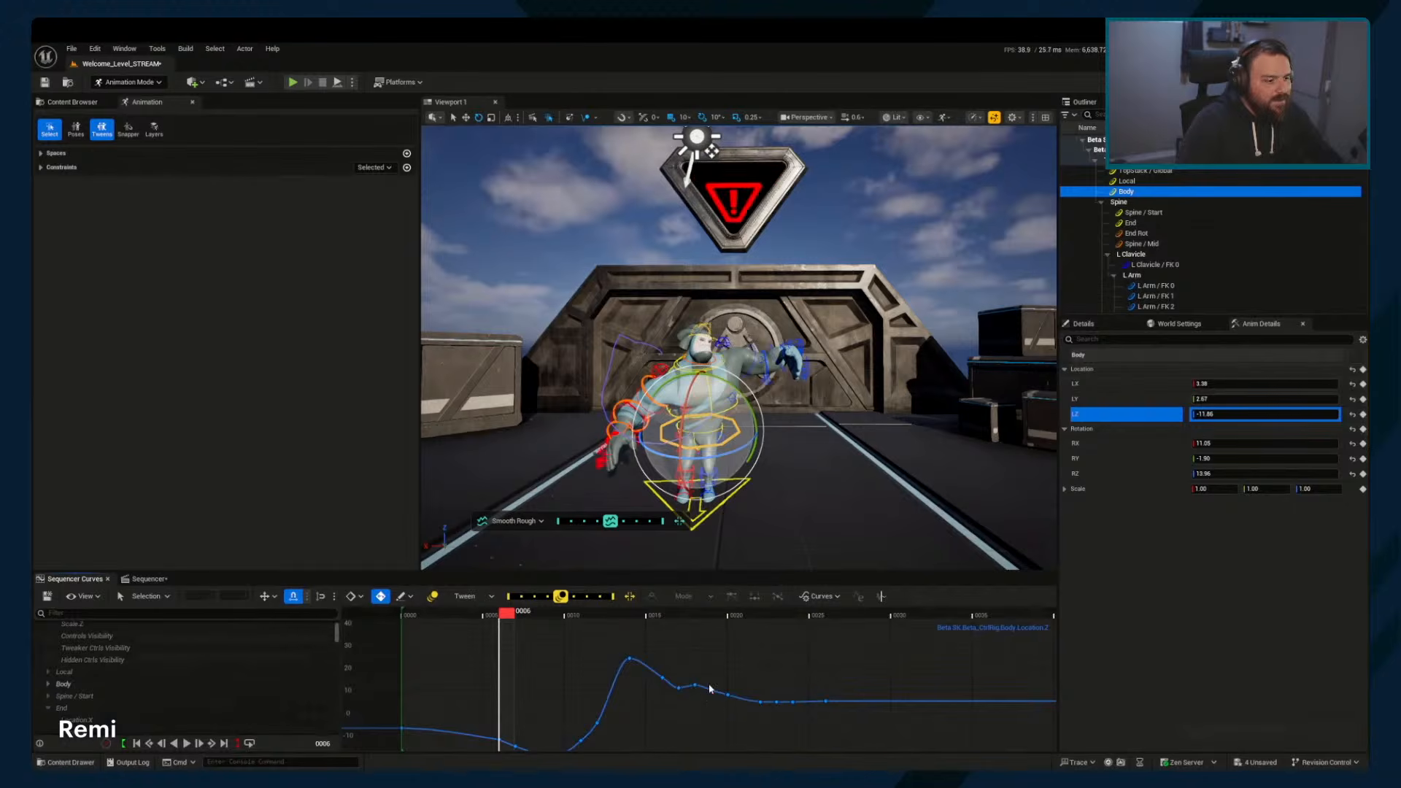
left_click_drag(727, 694, 728, 659)
left_click_drag(704, 680, 717, 698)
middle_click_drag(710, 644, 761, 657)
middle_click_drag(781, 705, 739, 621)
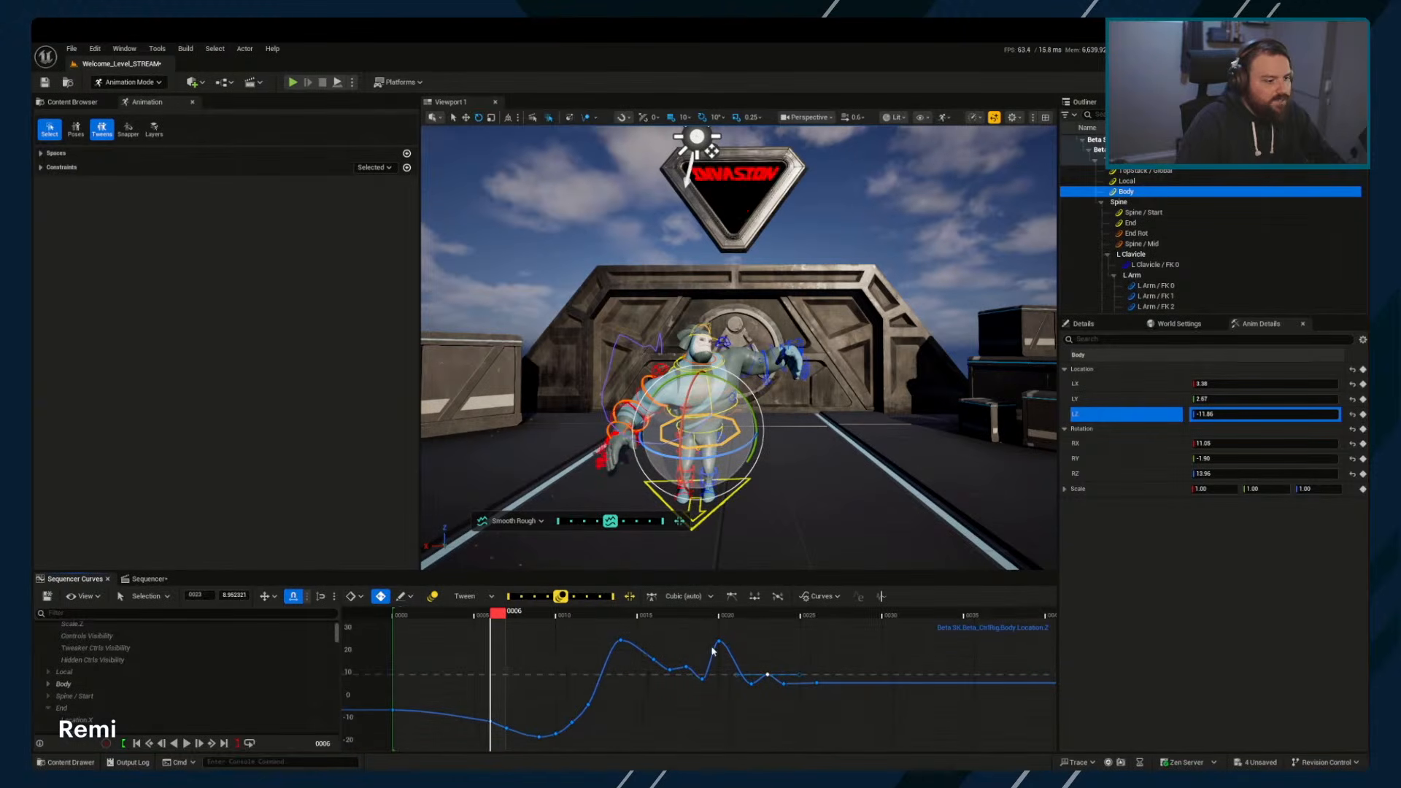
Select the jagged Location Z keys after the peak and smooth them with repeated -1 Smooth Rough blends
left_click_drag(637, 637, 785, 712)
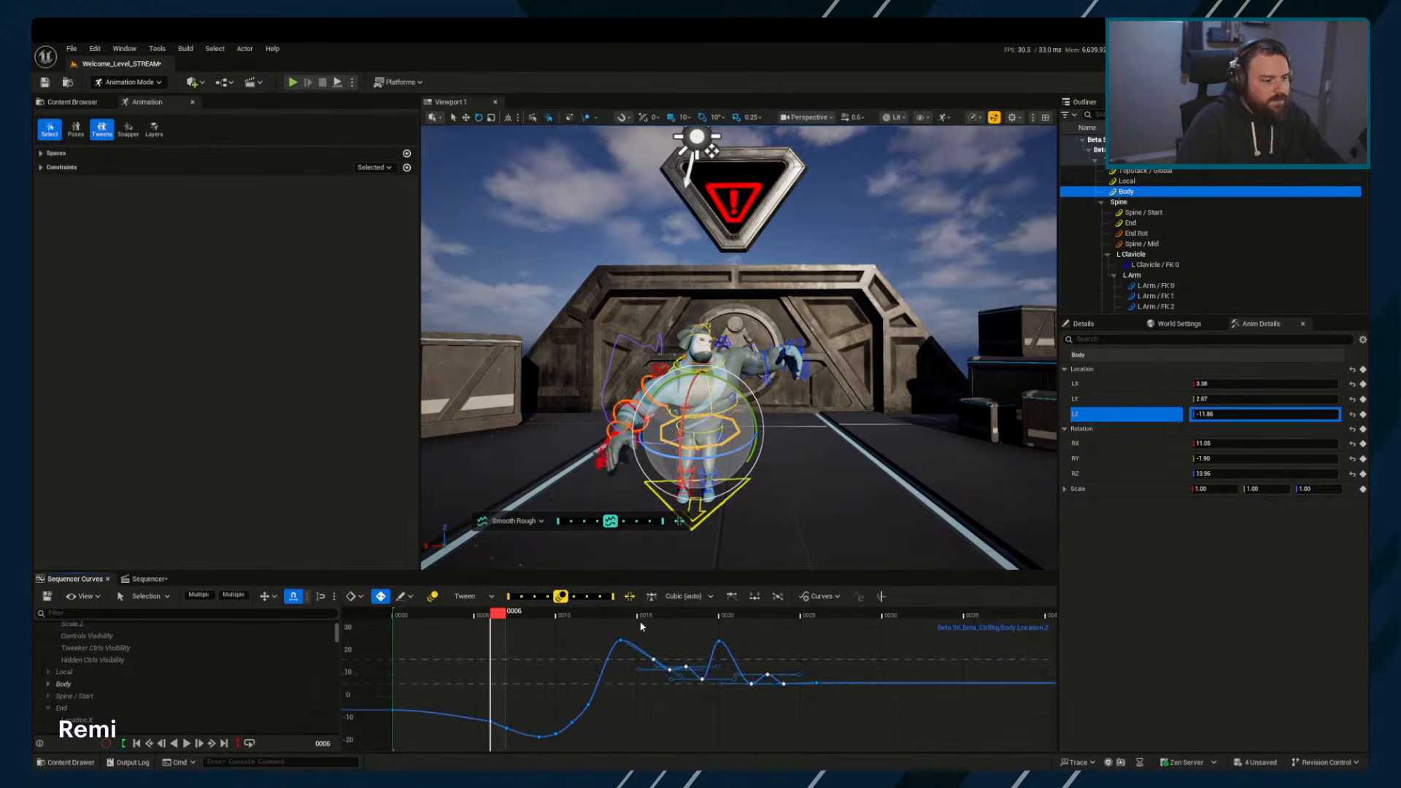
left_click_drag(641, 626, 720, 660)
left_click_drag(792, 705, 792, 705)
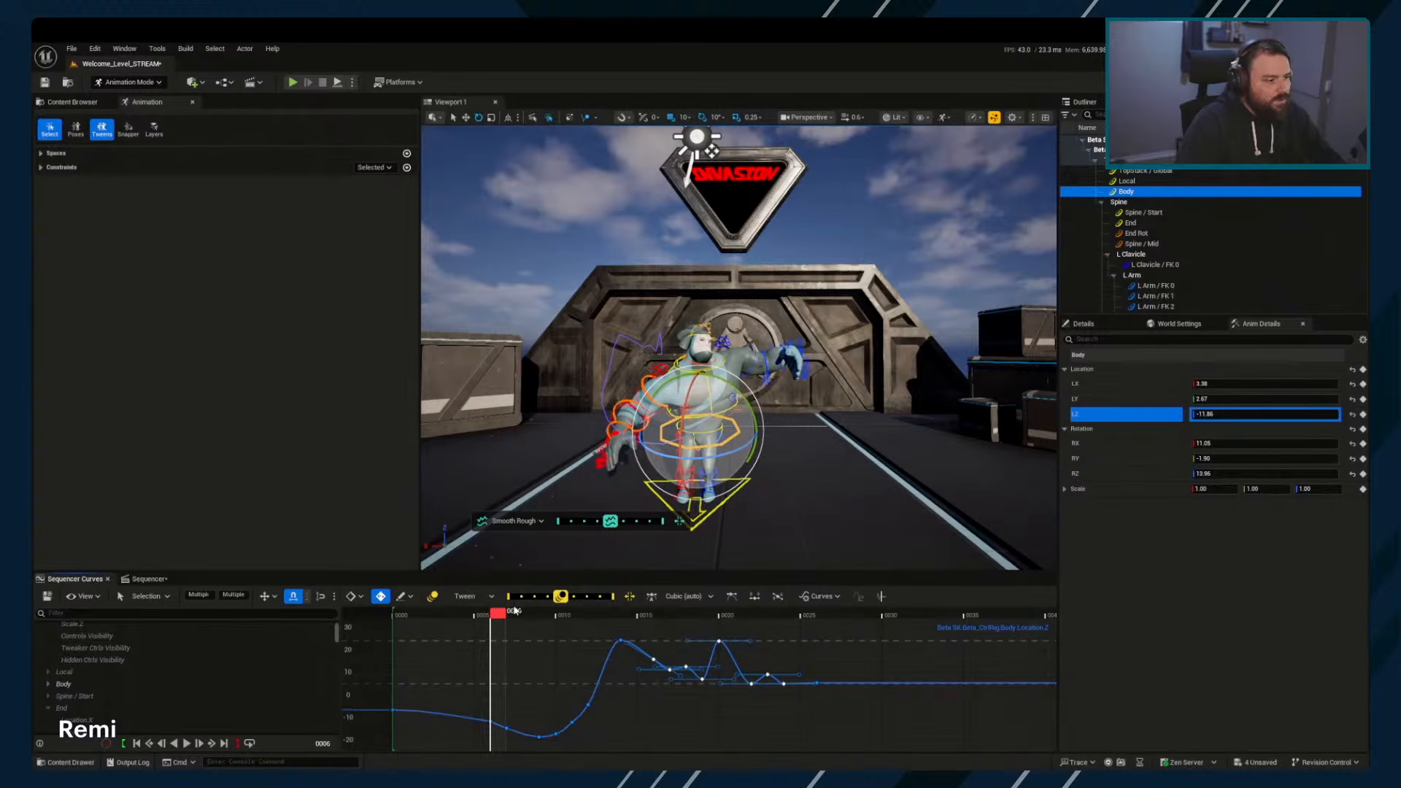
left_click(559, 524)
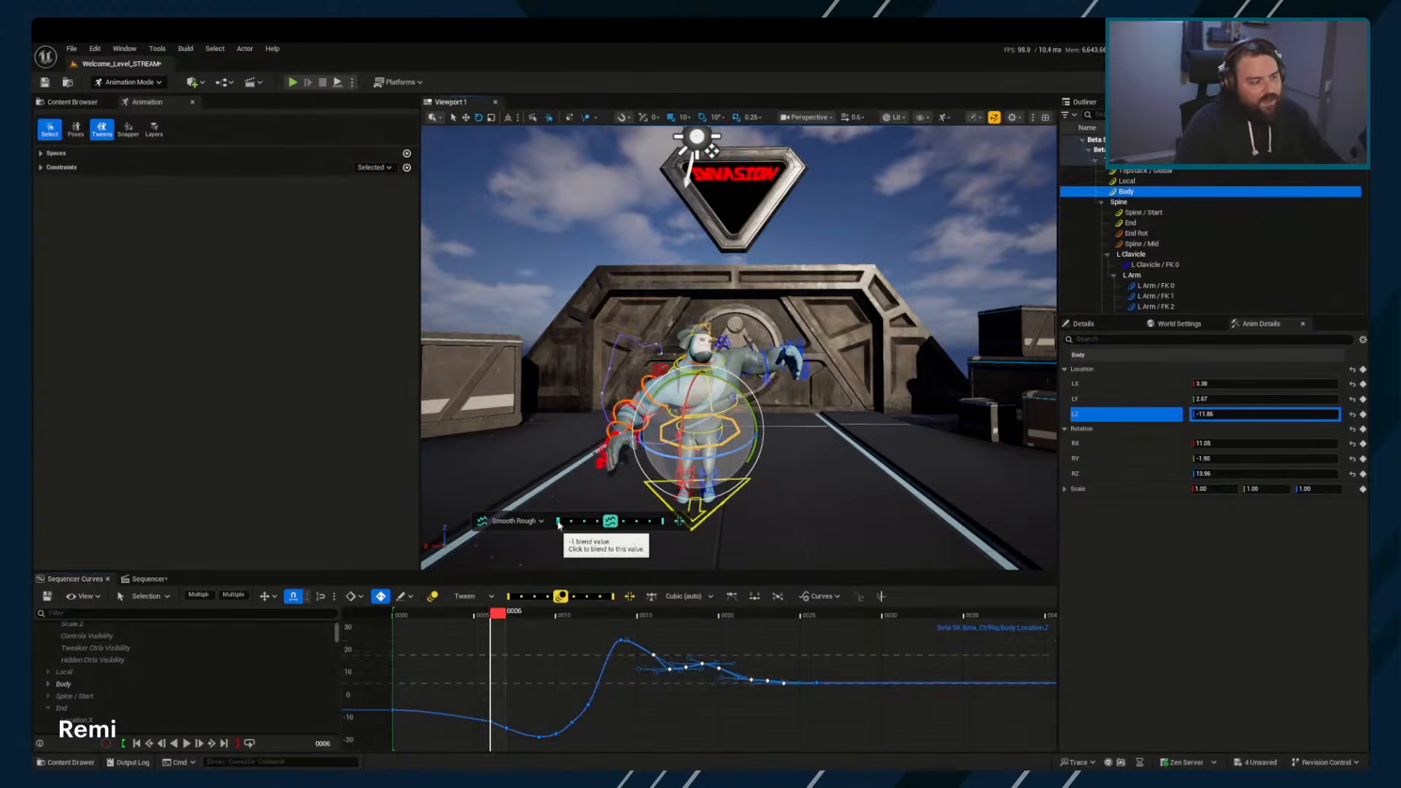
left_click(559, 524)
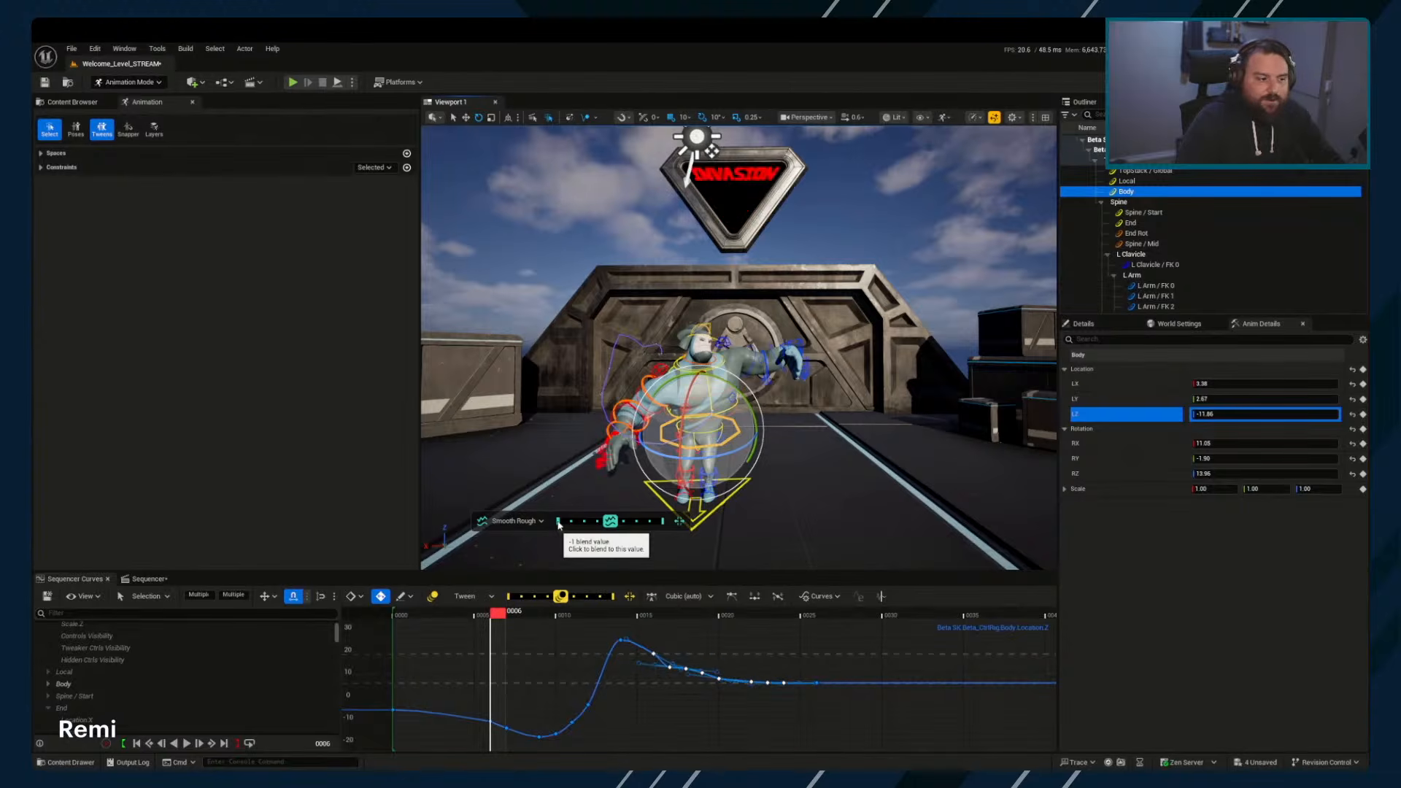
left_click(559, 524)
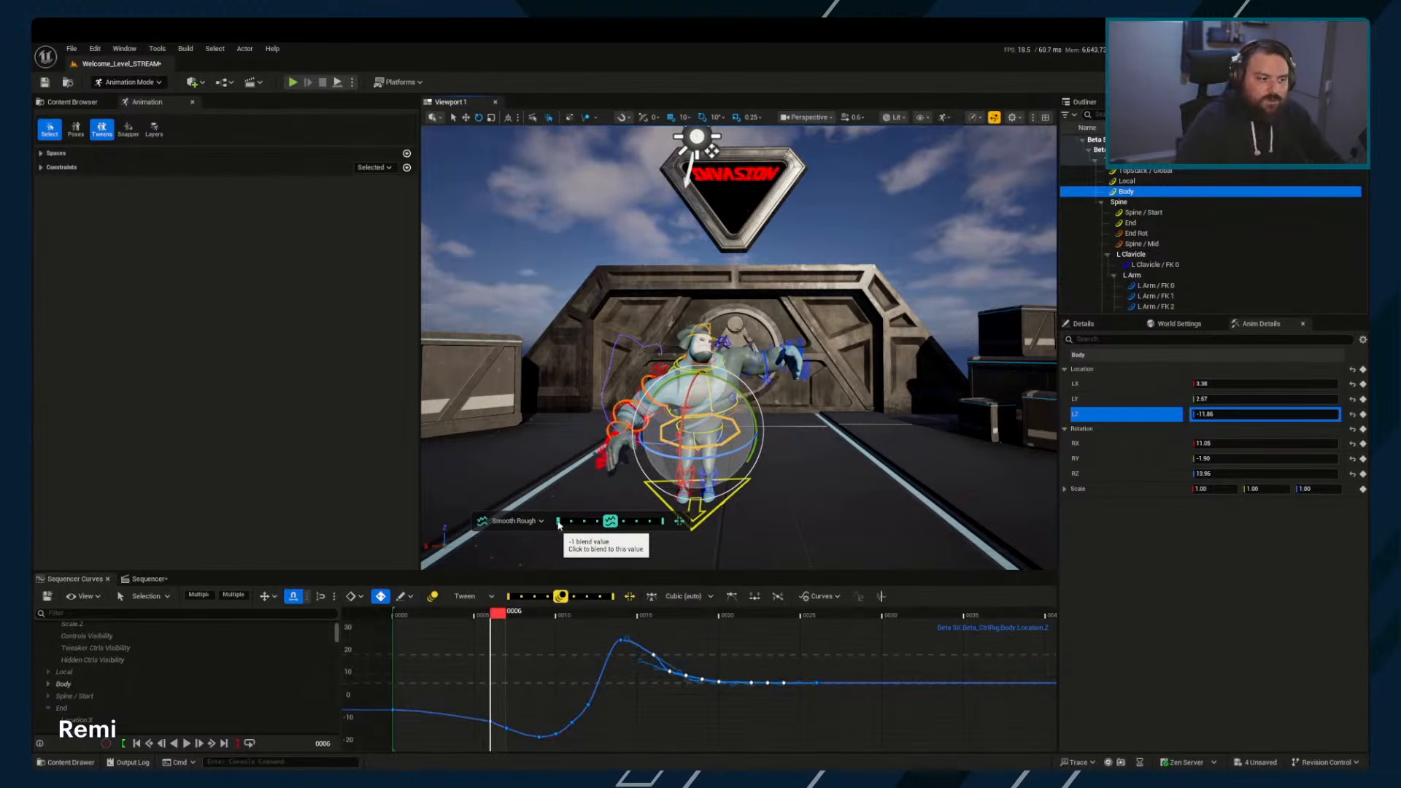
left_click(559, 524)
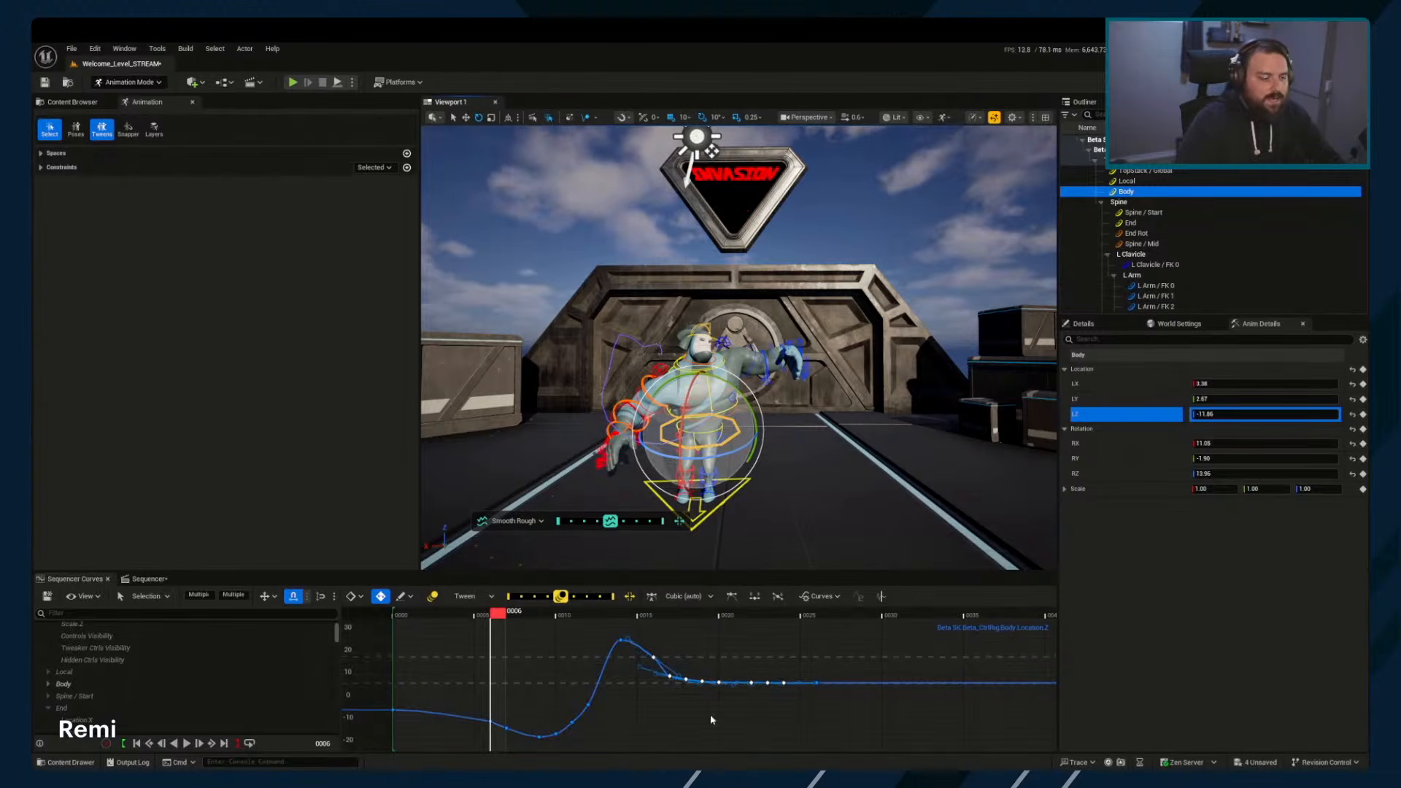
Undo the smoothing blends to restore the jagged Location Z curve, and deselect its keys
left_click(721, 650)
right_click_drag(644, 712, 678, 704)
left_click_drag(723, 603, 722, 619)
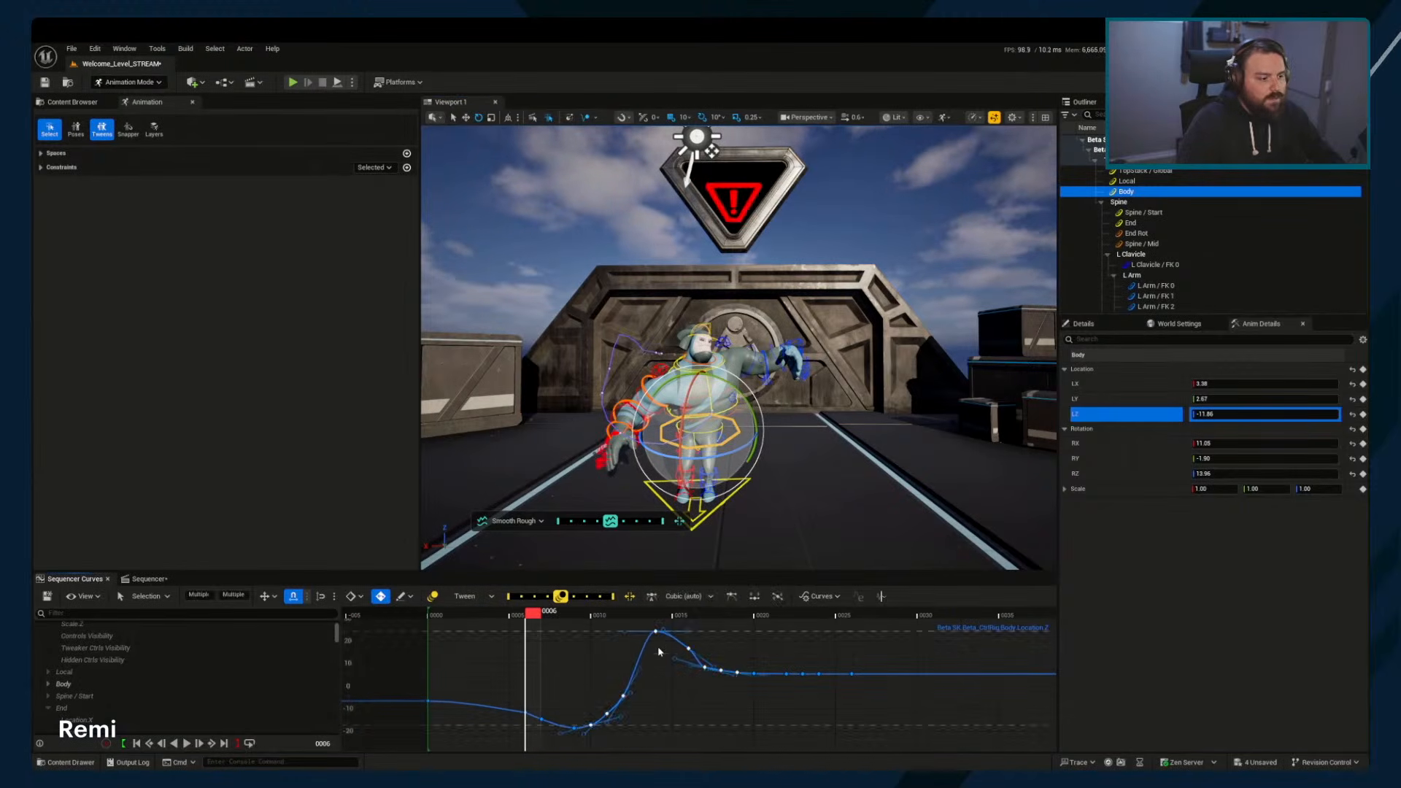
key("ctrl+z")
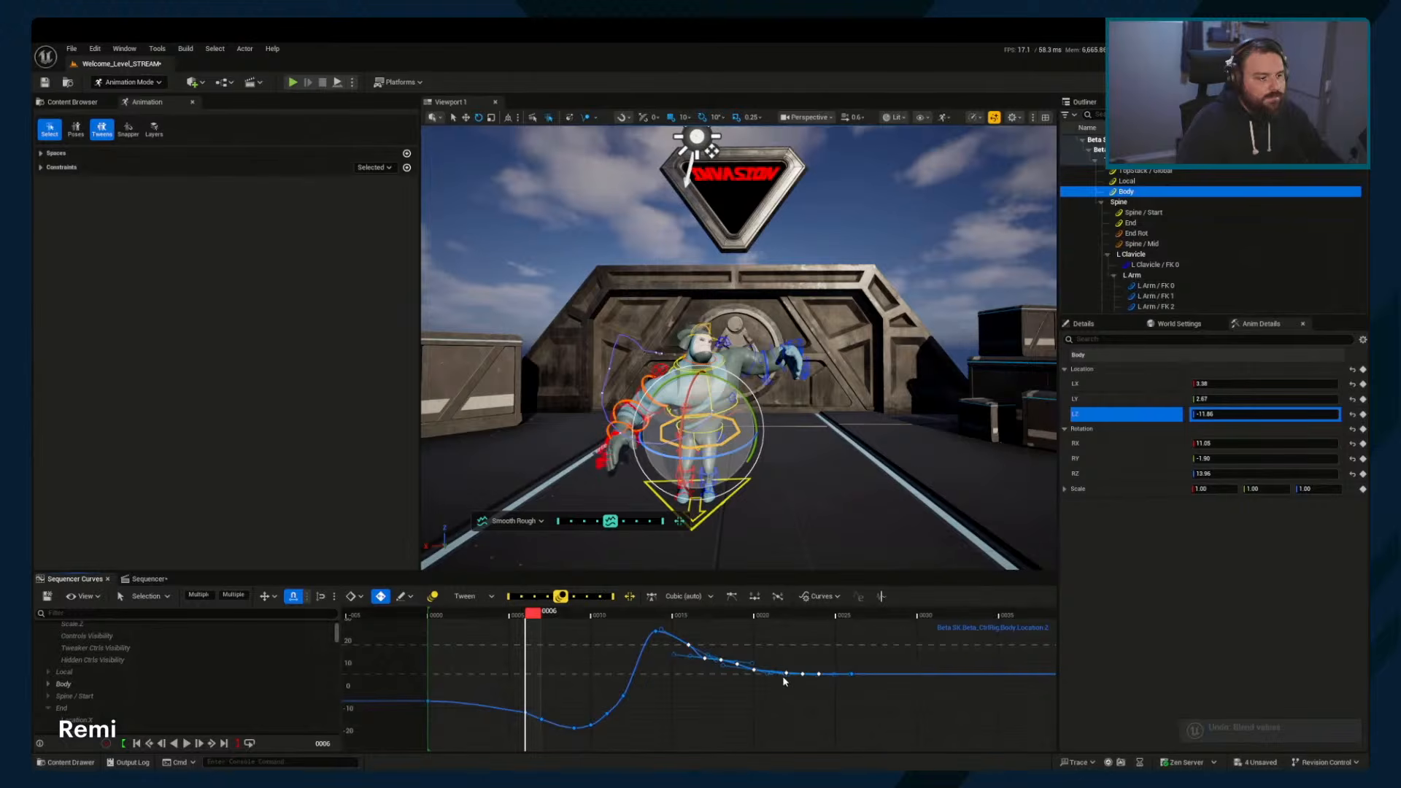
key("ctrl+z")
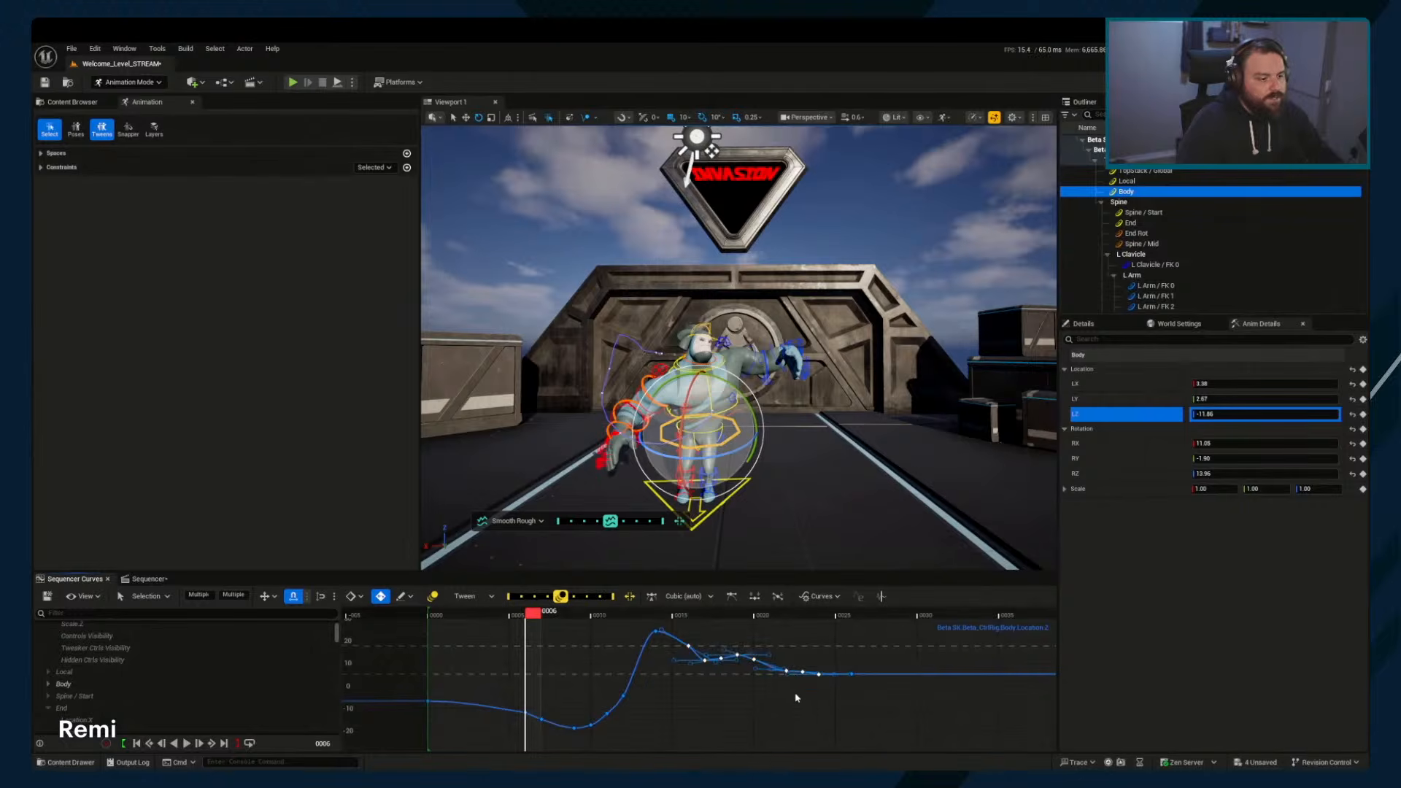
key("ctrl+z")
right_click_drag(807, 706, 756, 728)
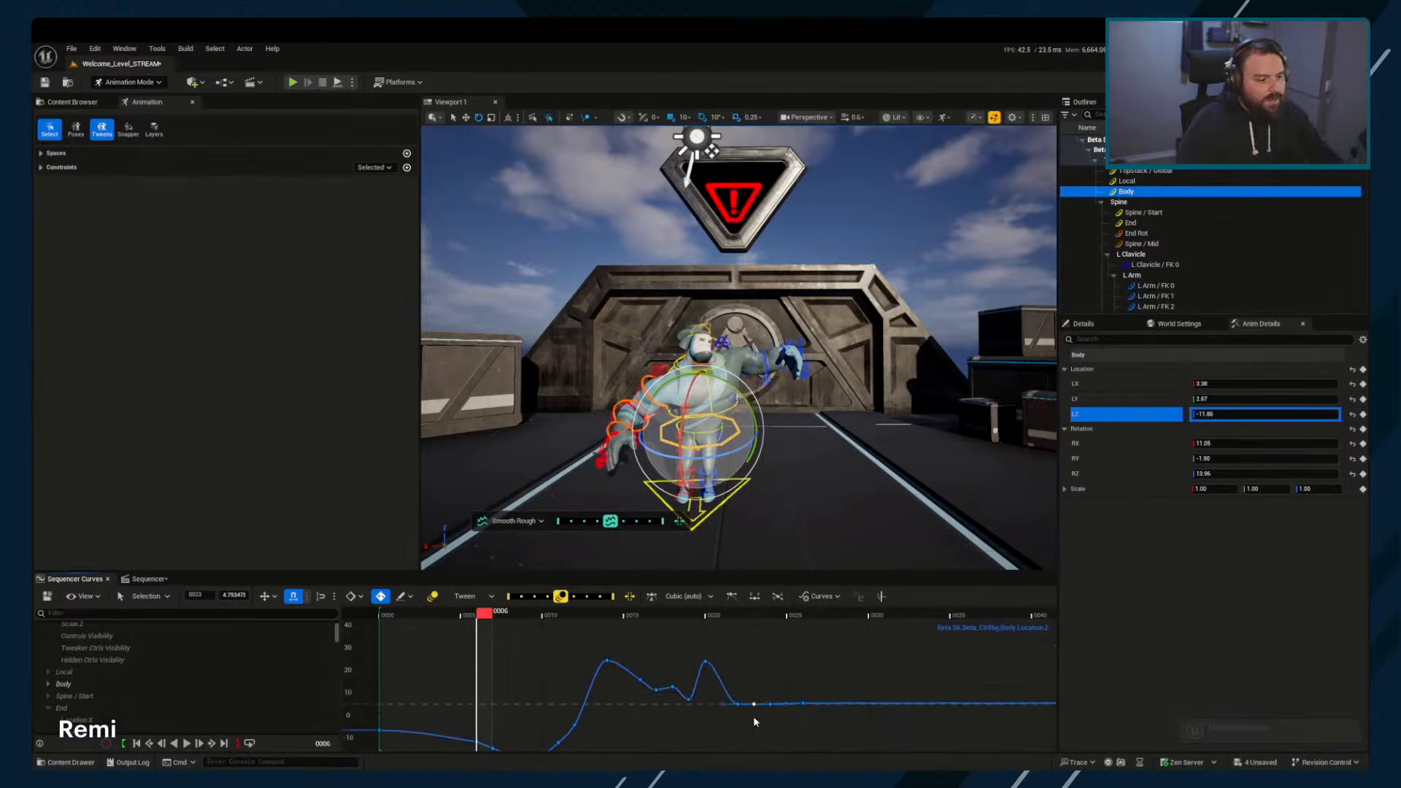
left_click(792, 731)
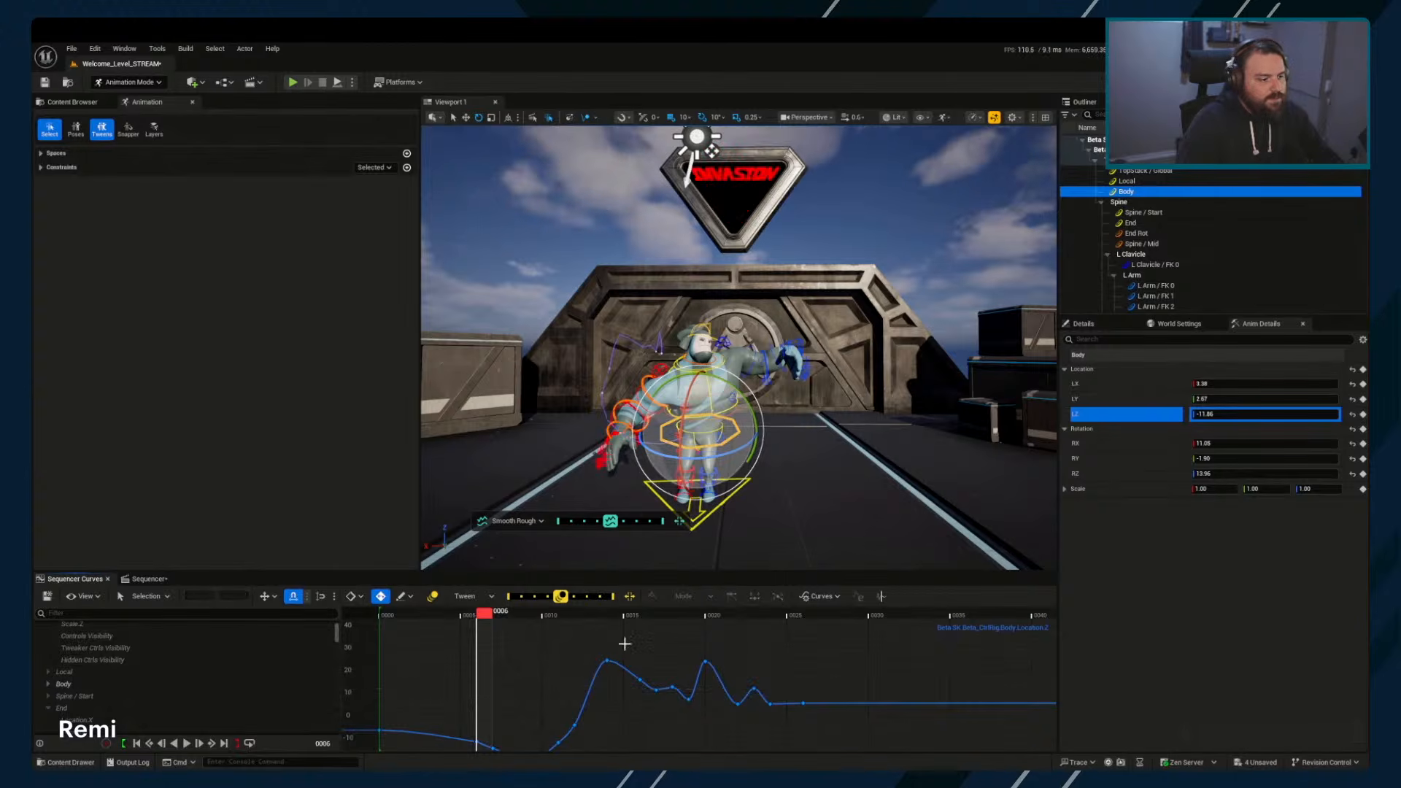
Select the Location Z keys from frame 16 to 24 and smooth them by repeatedly applying the -1 Smooth Rough blend
left_click_drag(781, 725, 783, 725)
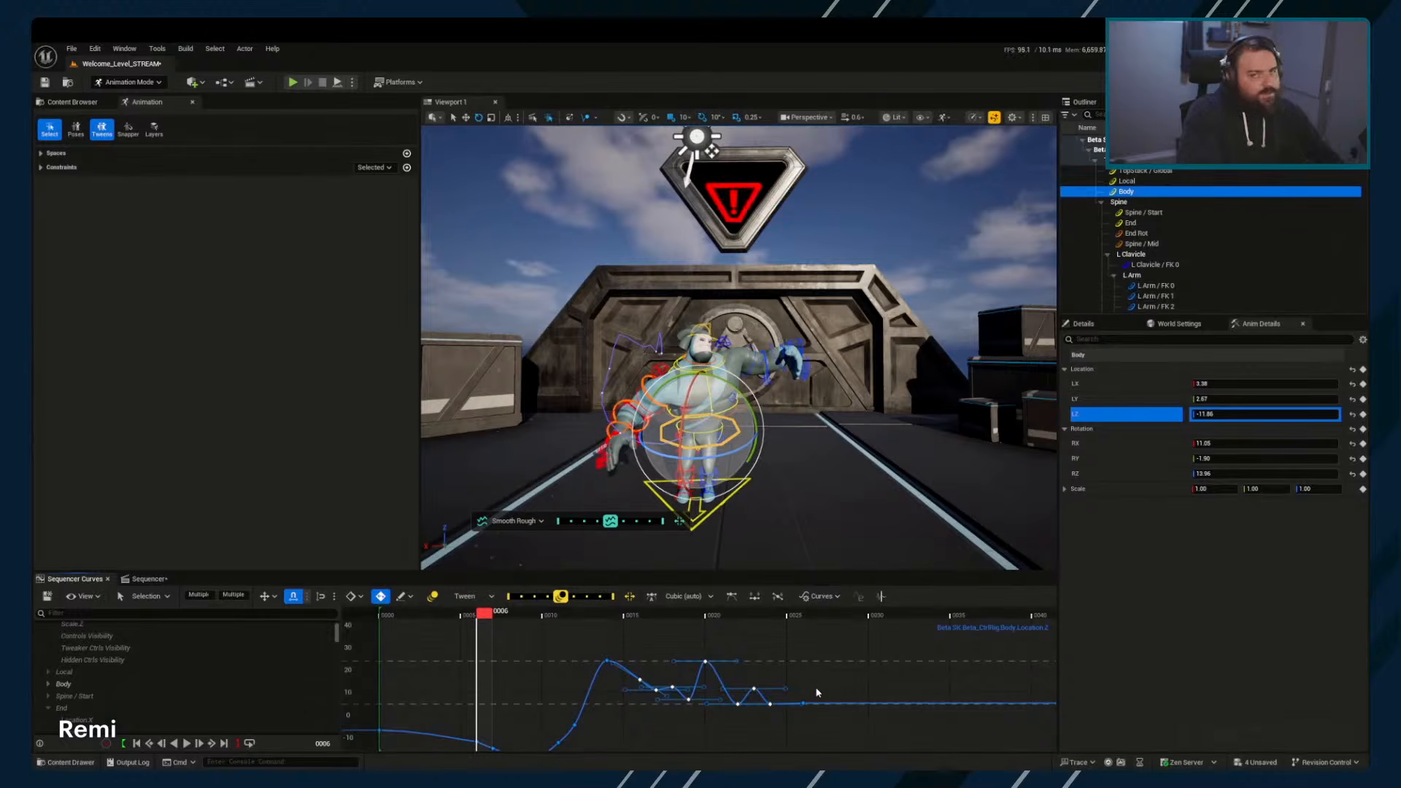
left_click(558, 522)
left_click(559, 524)
left_click(559, 524)
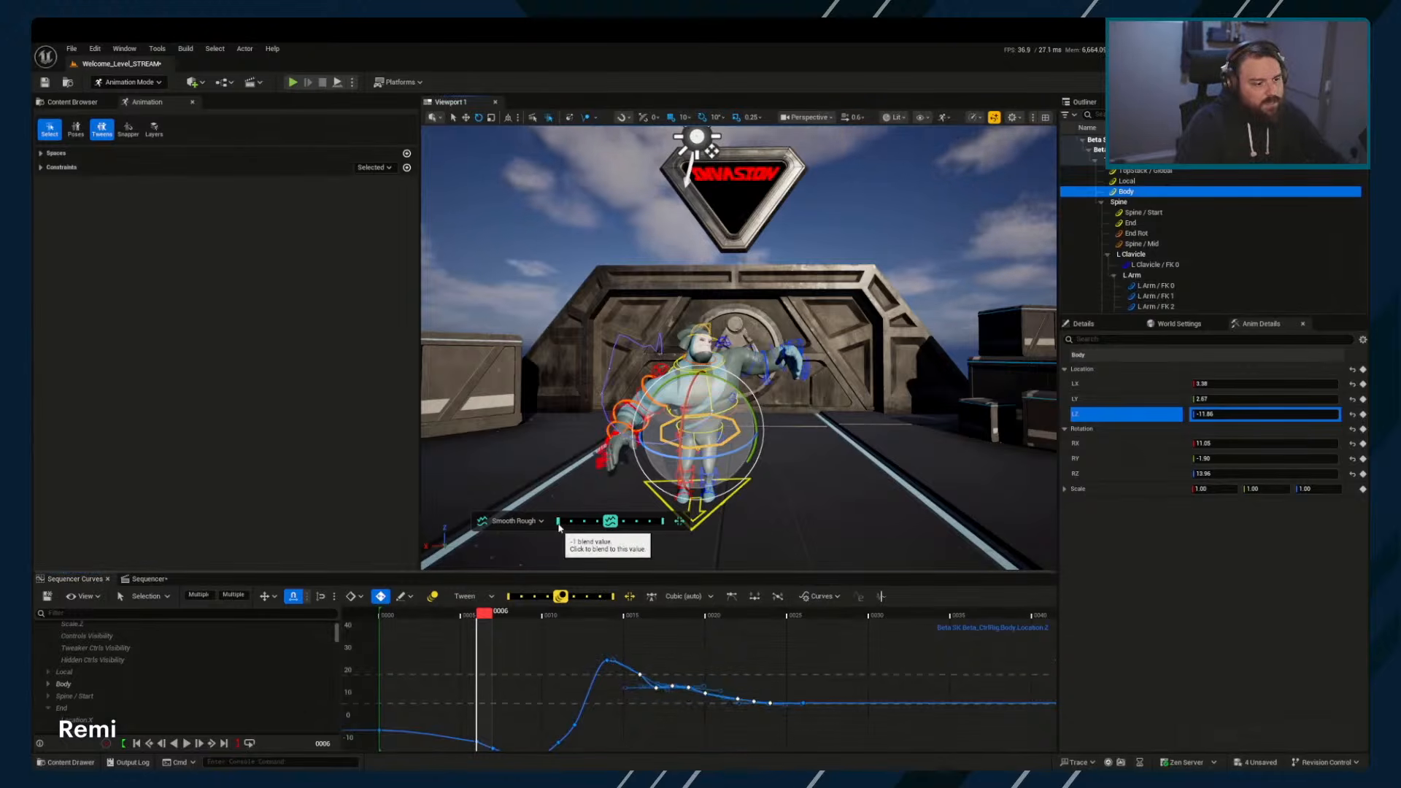
left_click(559, 522)
left_click(559, 522)
left_click(559, 522)
left_click(558, 523)
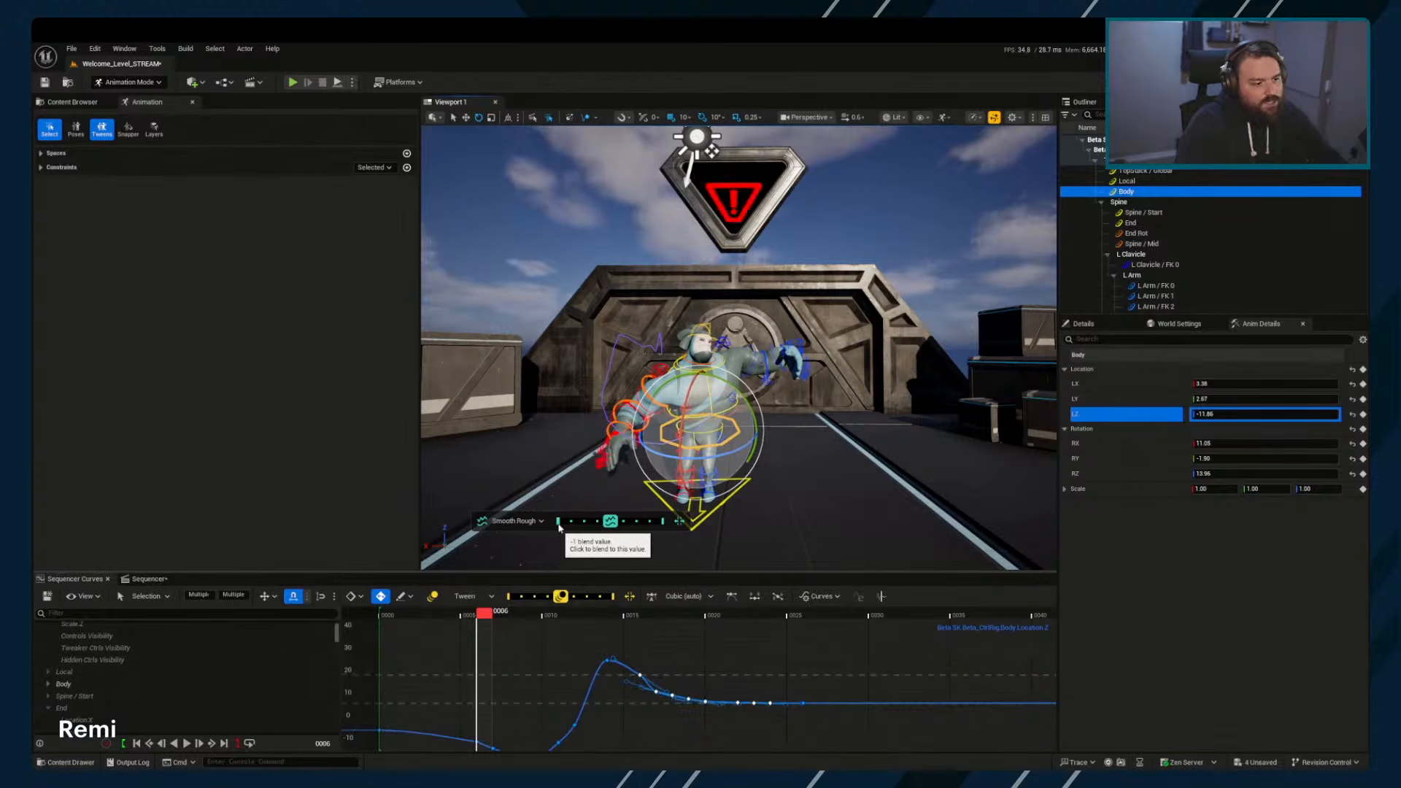
Flatten the selected Location Z keys after the peak with four more -1 Smooth Rough blends
left_click(559, 522)
left_click(559, 523)
left_click(559, 523)
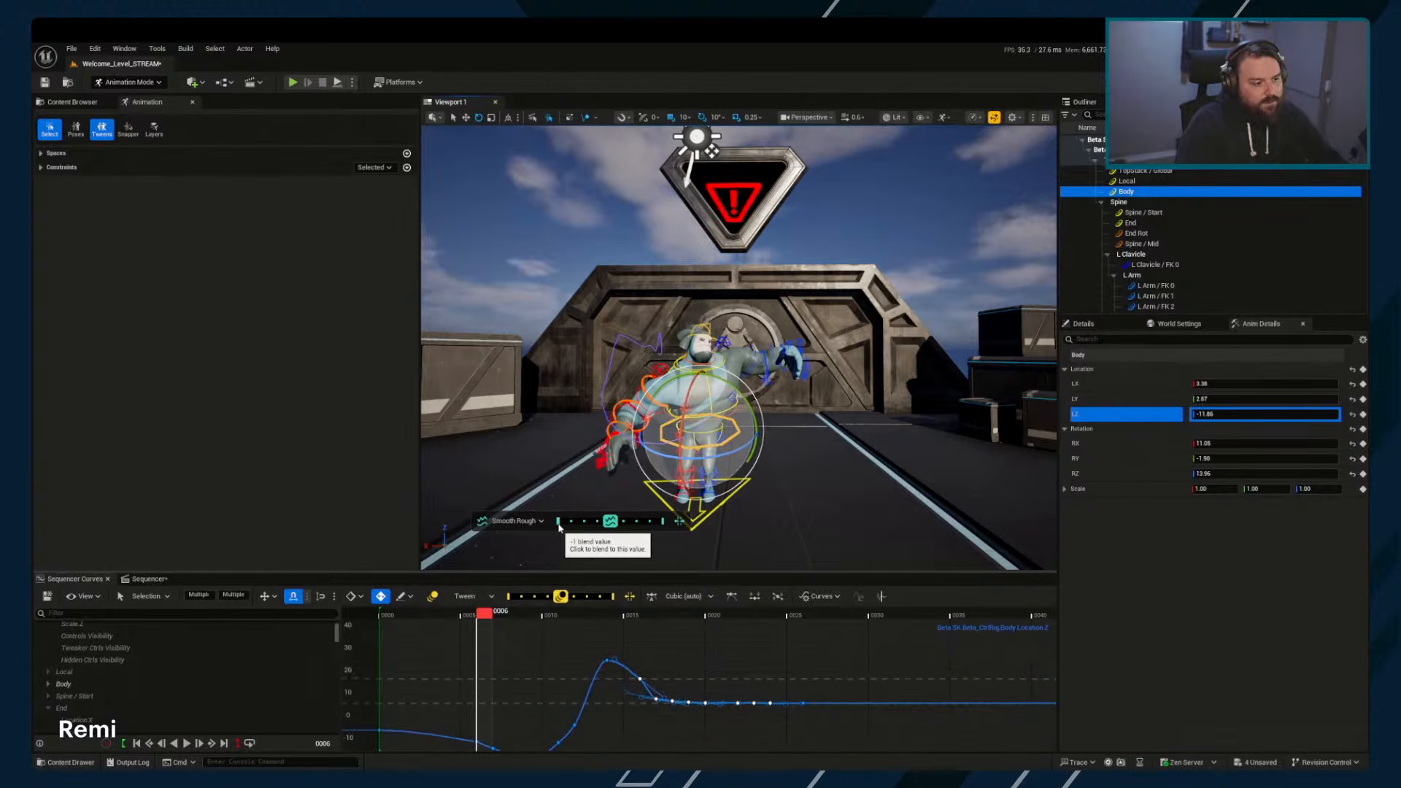
left_click(559, 524)
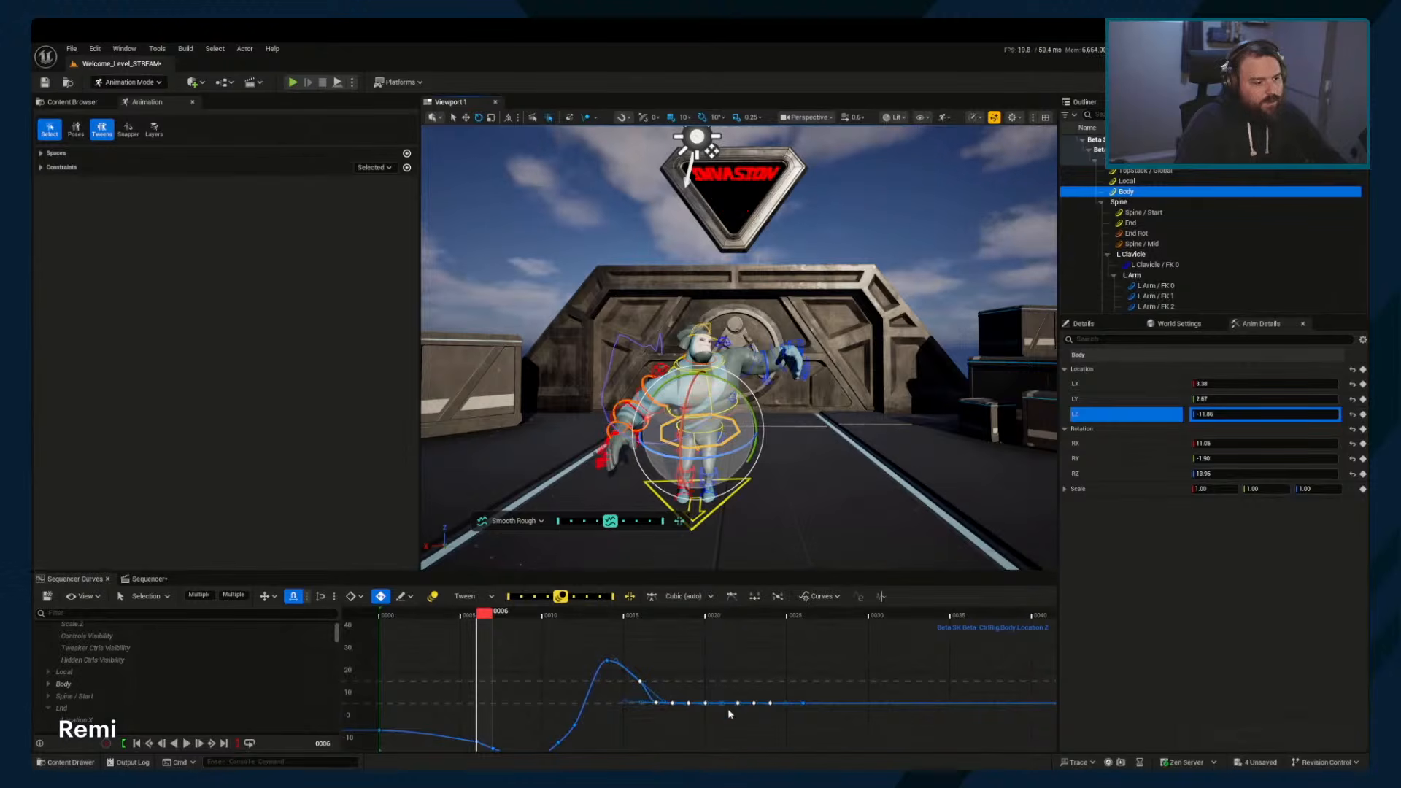
Undo the last Smooth Rough blends on the Location Z curve
scroll(722, 701, "up", 3)
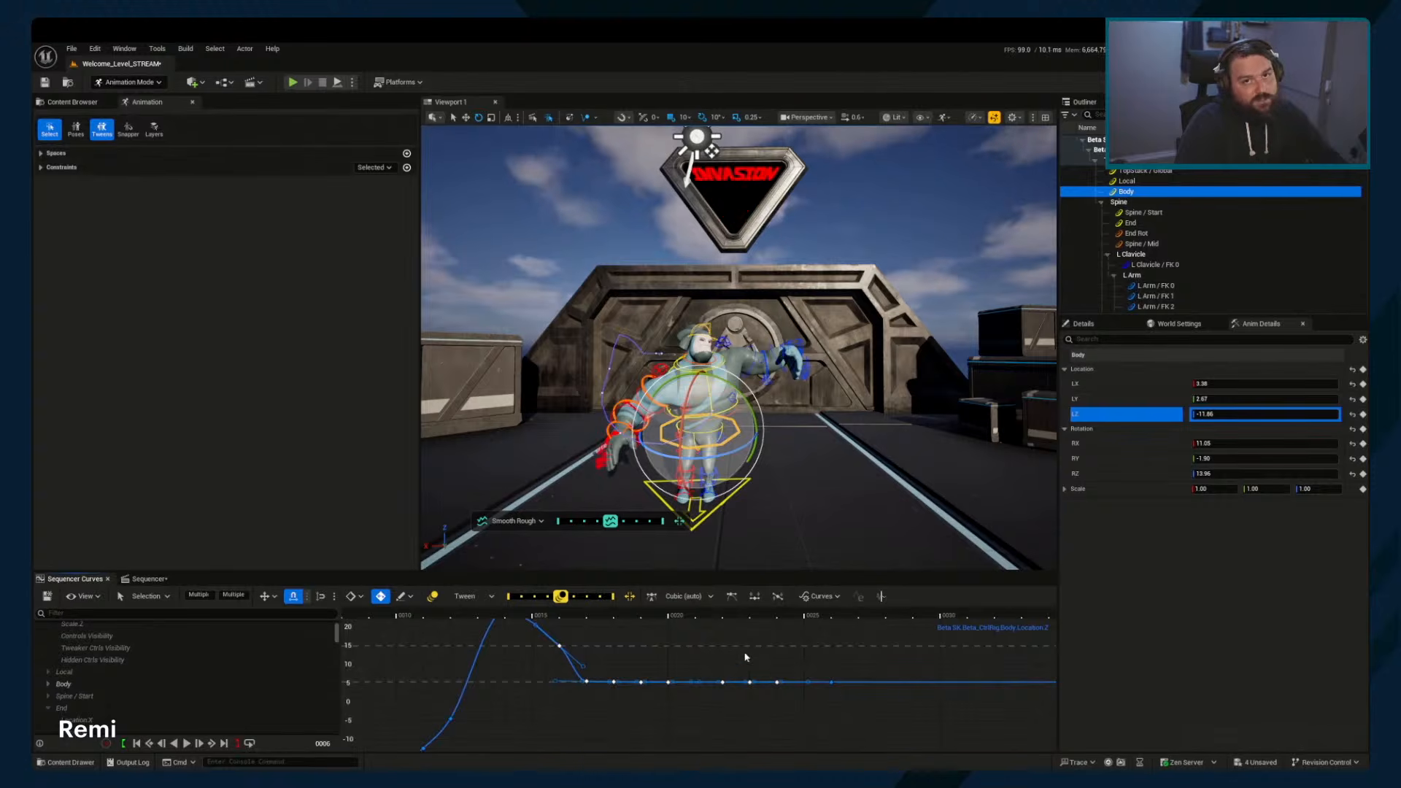
right_click_drag(764, 672, 698, 687)
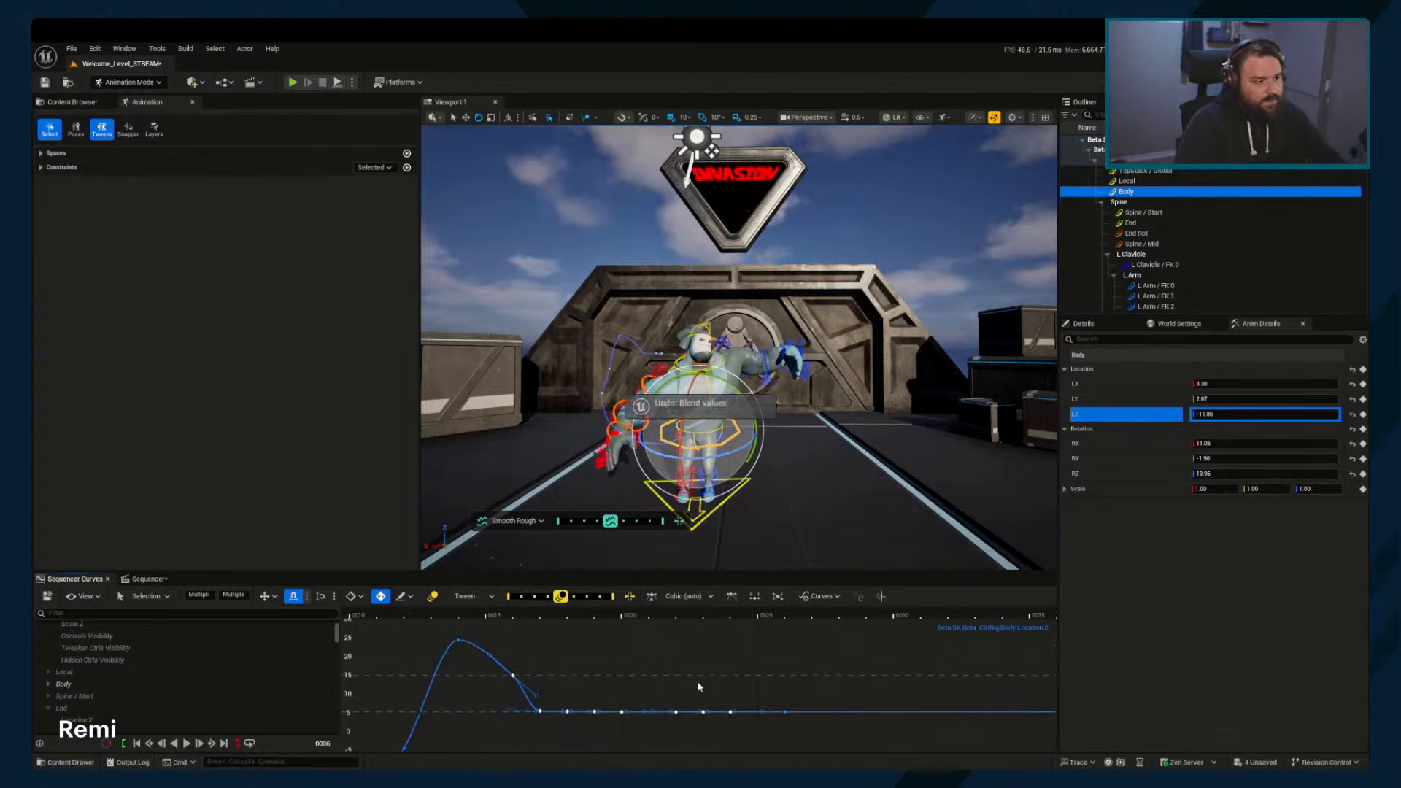
key("ctrl+z")
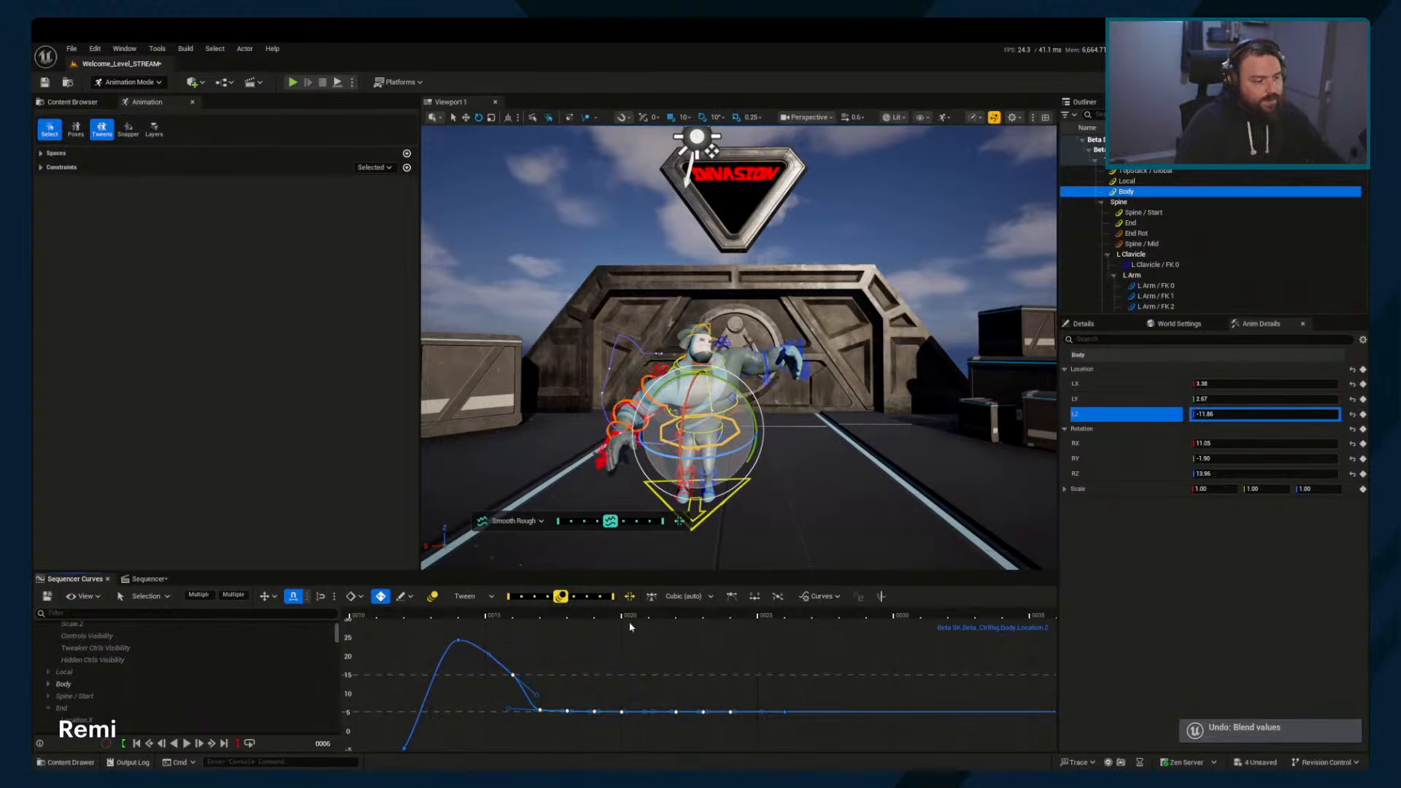
right_click_drag(678, 664, 775, 683)
key("ctrl+z")
Raise the Location Z keys from frame 16 onward in stages to form a plateau at about 39
scroll(686, 671, "down", 2)
left_click_drag(669, 659, 701, 676)
middle_click_drag(853, 673, 851, 620)
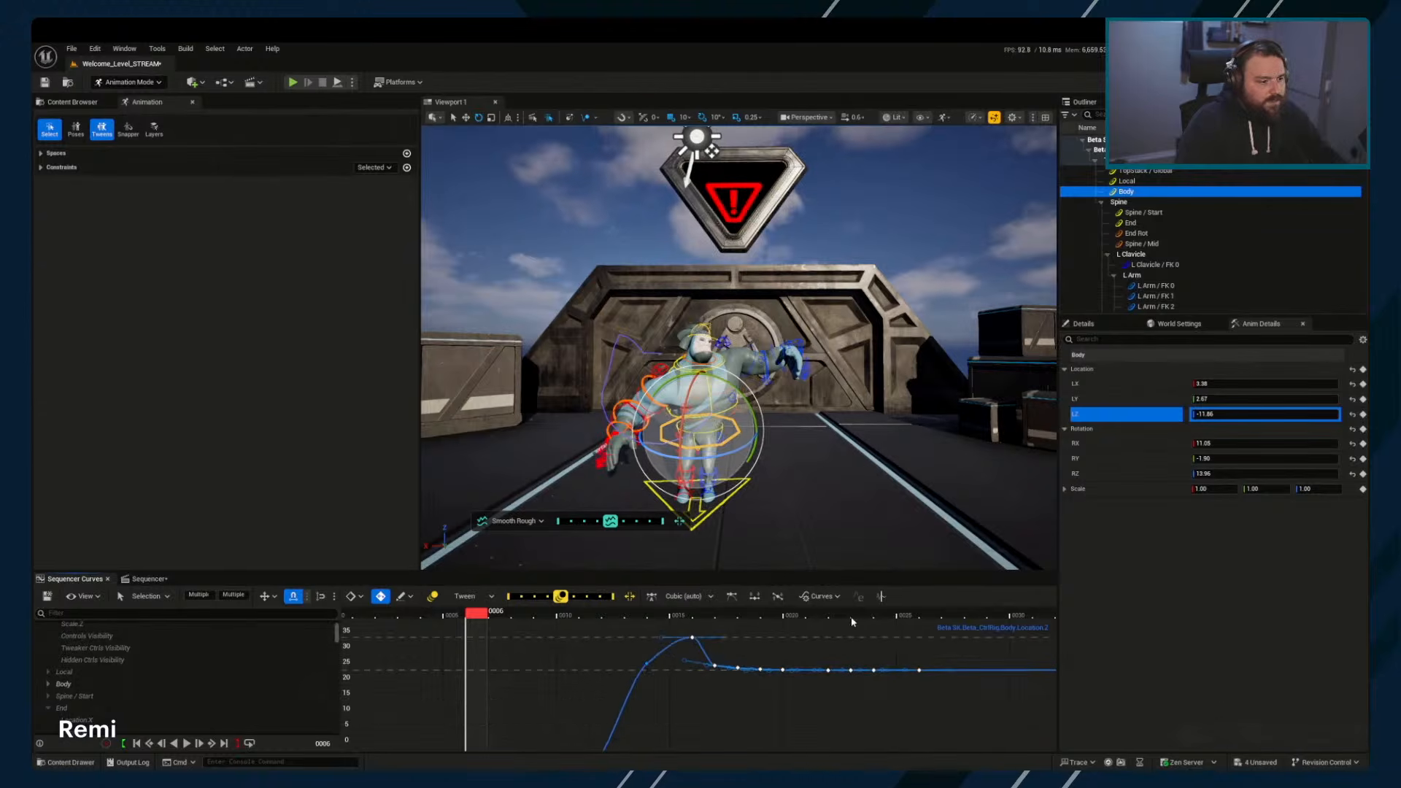
right_click_drag(851, 620, 795, 662)
left_click_drag(649, 717, 910, 675)
middle_click_drag(845, 668, 847, 633)
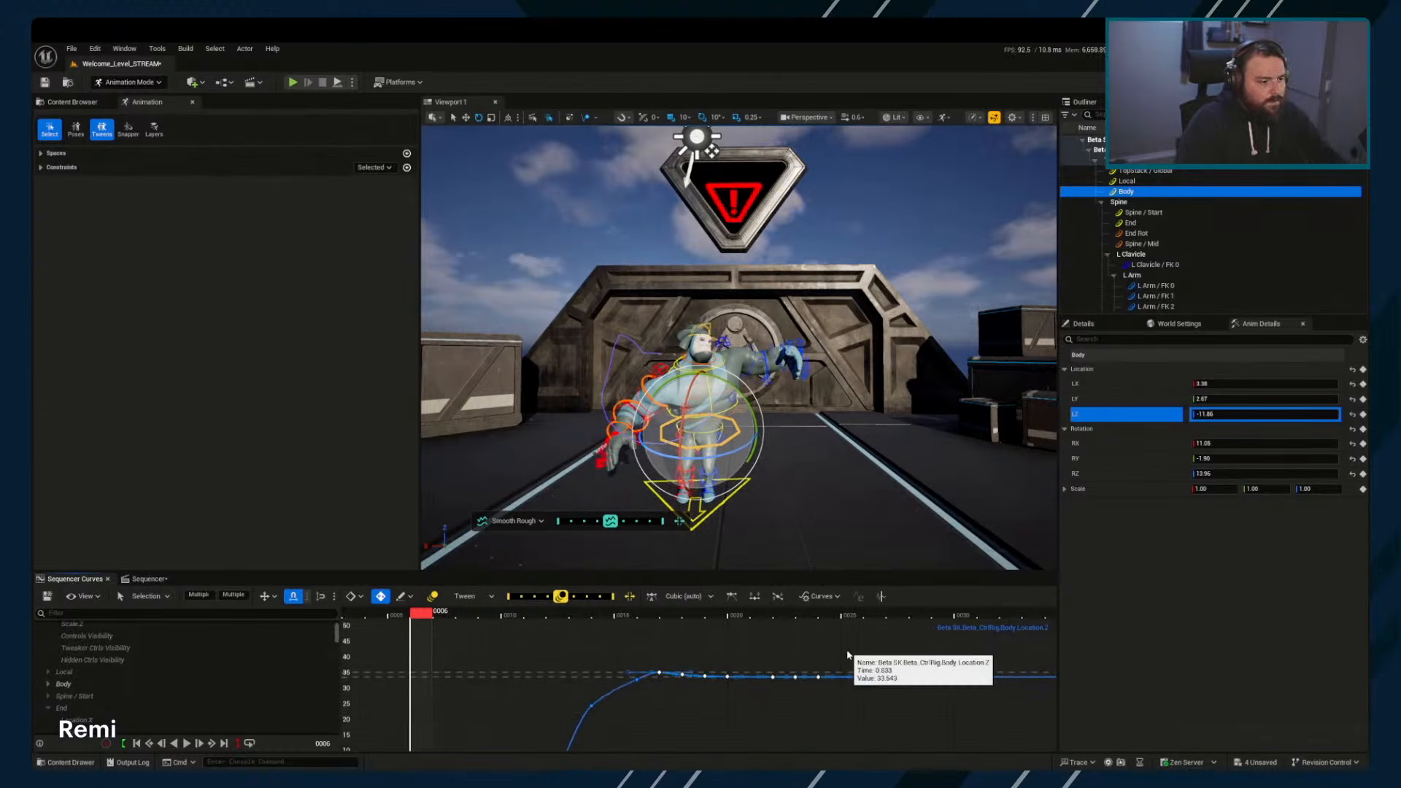
left_click(822, 724)
left_click_drag(692, 663, 917, 719)
middle_click_drag(781, 740, 776, 722)
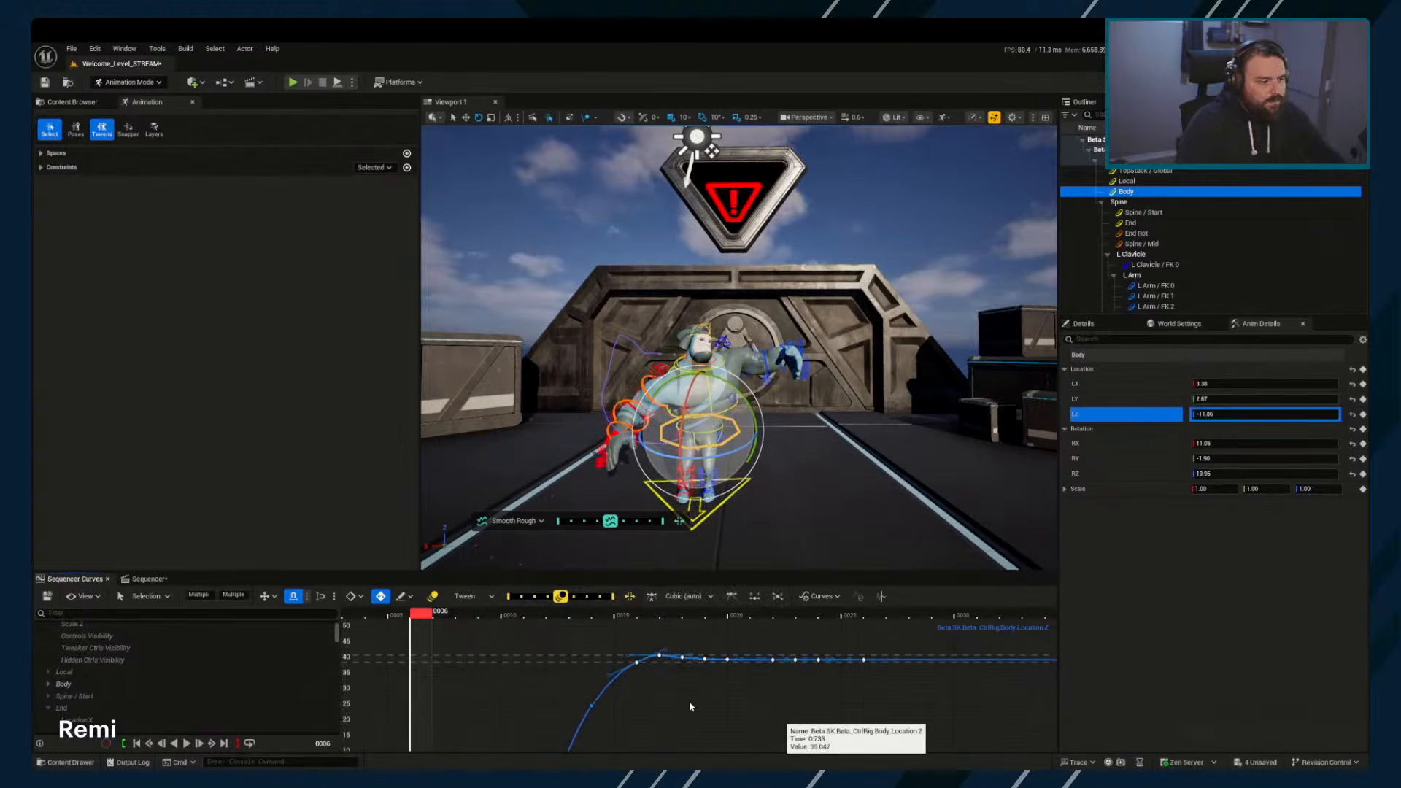
Select the Location Z keys from frame 14 to 24 and smooth the rise into the plateau with two -1 Smooth Rough blends
right_click_drag(689, 702, 704, 716)
left_click_drag(881, 746, 867, 746)
left_click_drag(616, 671, 708, 719)
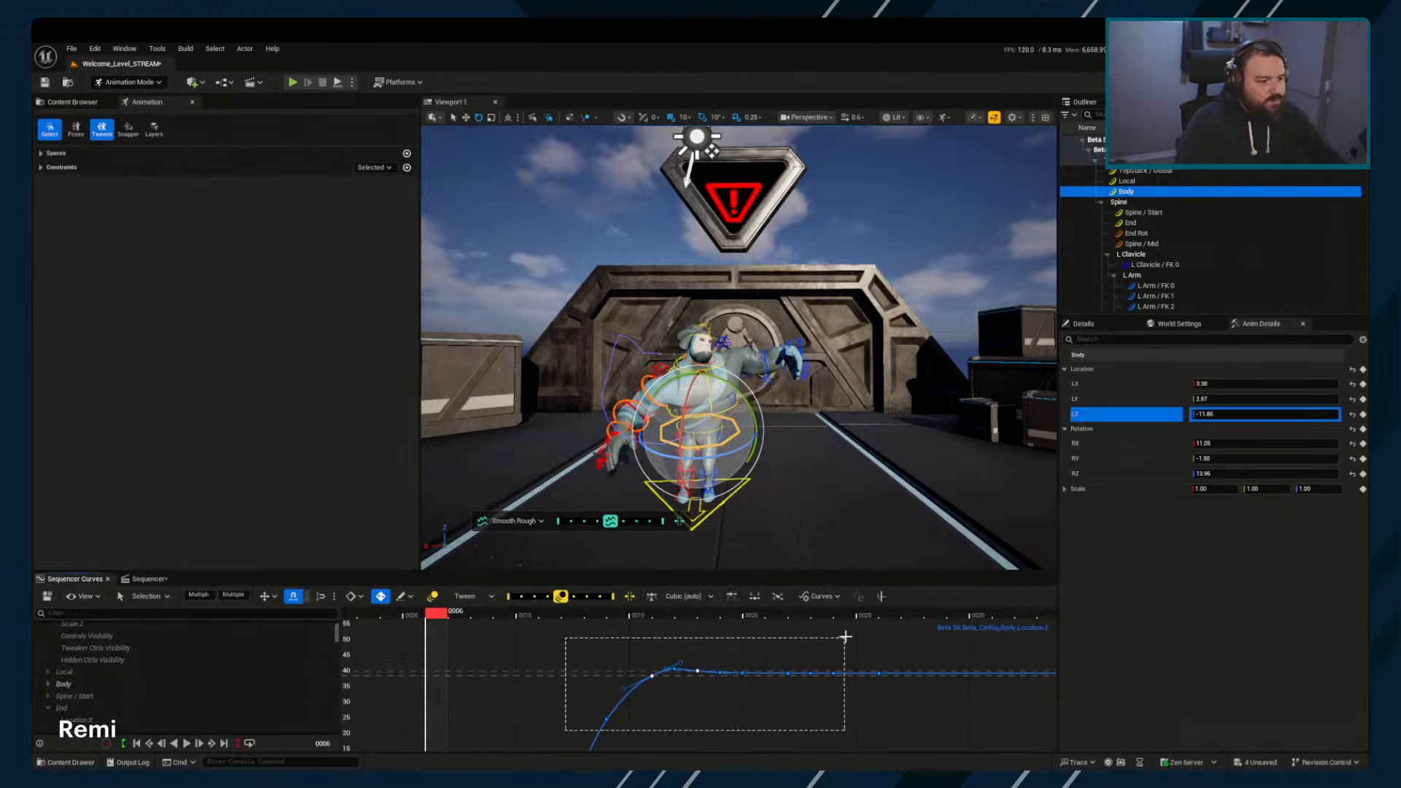
left_click_drag(845, 637, 845, 637)
left_click(558, 521)
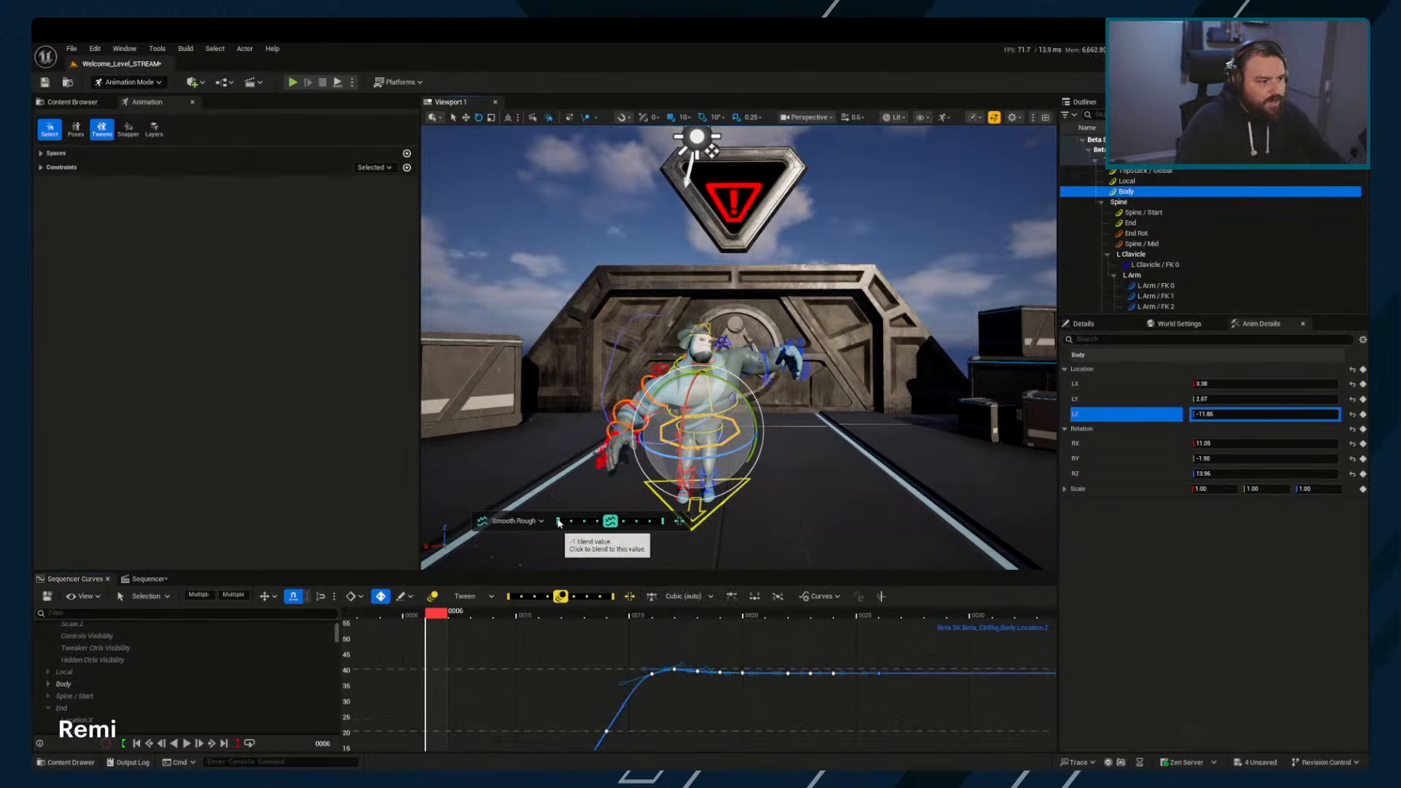
mouse_move(596, 674)
right_mouse_down()
mouse_move(593, 660)
mouse_move(588, 684)
right_mouse_up()
left_click(559, 521)
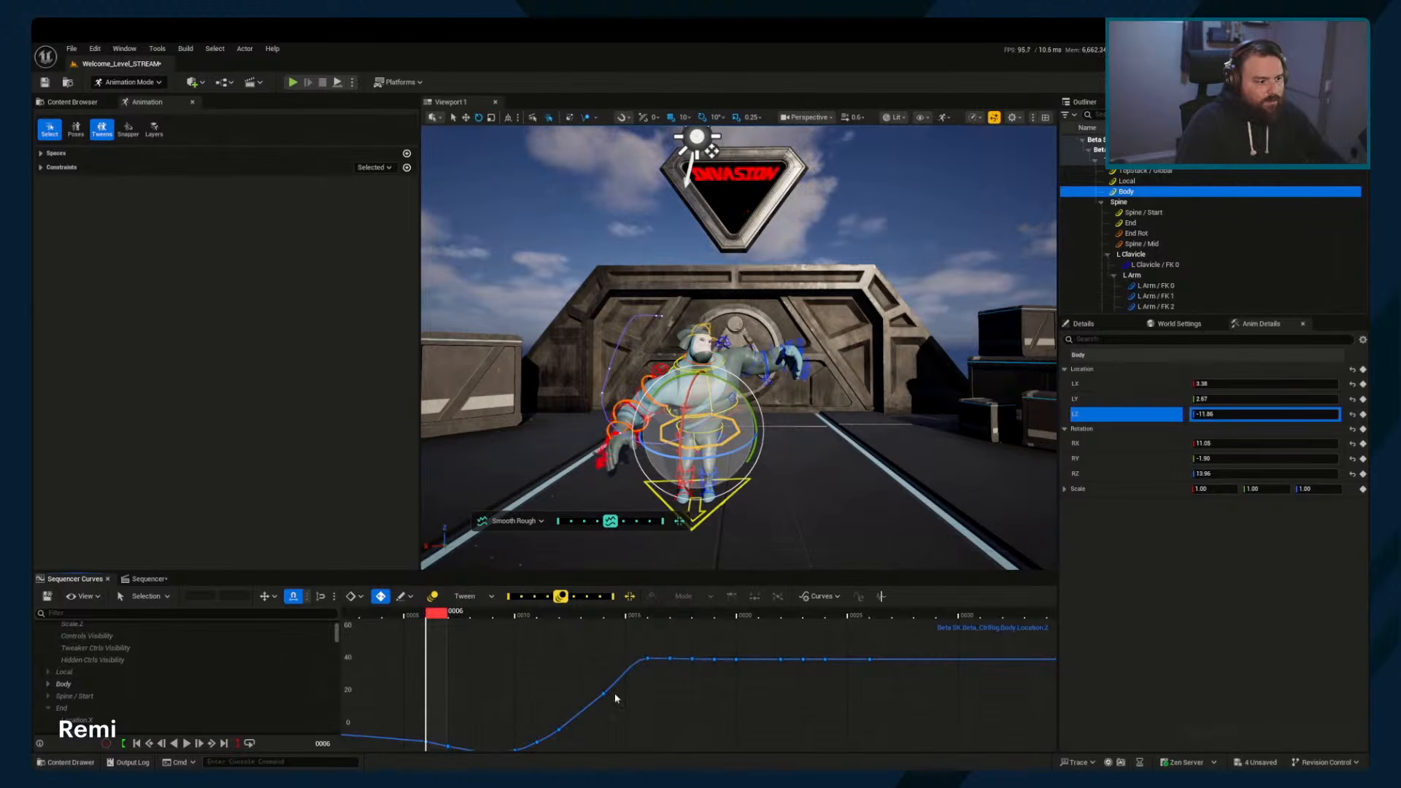
Select the Location Z keys at frames 16 to 18 and blend them toward the negative side with Push / Pull
left_click(647, 658)
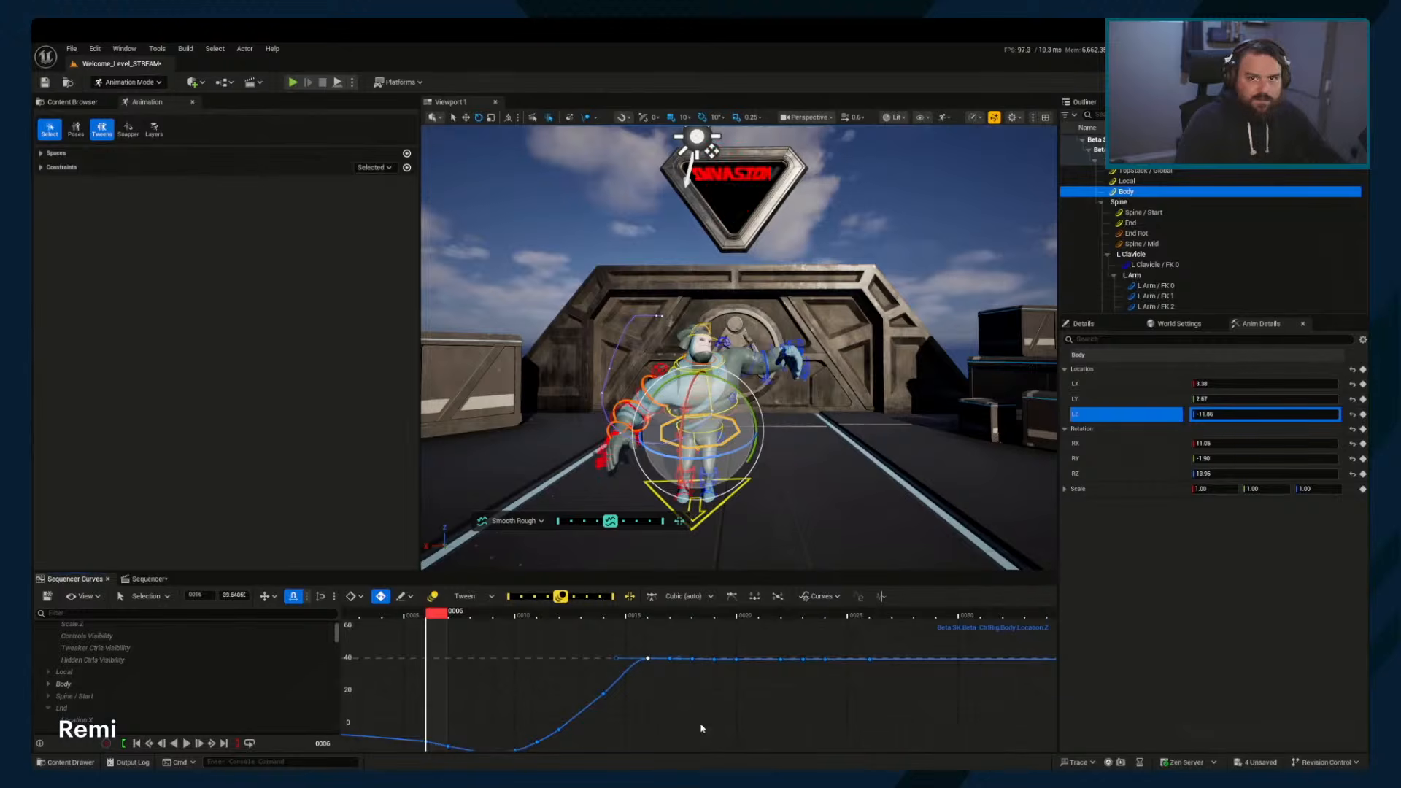
left_click(686, 702)
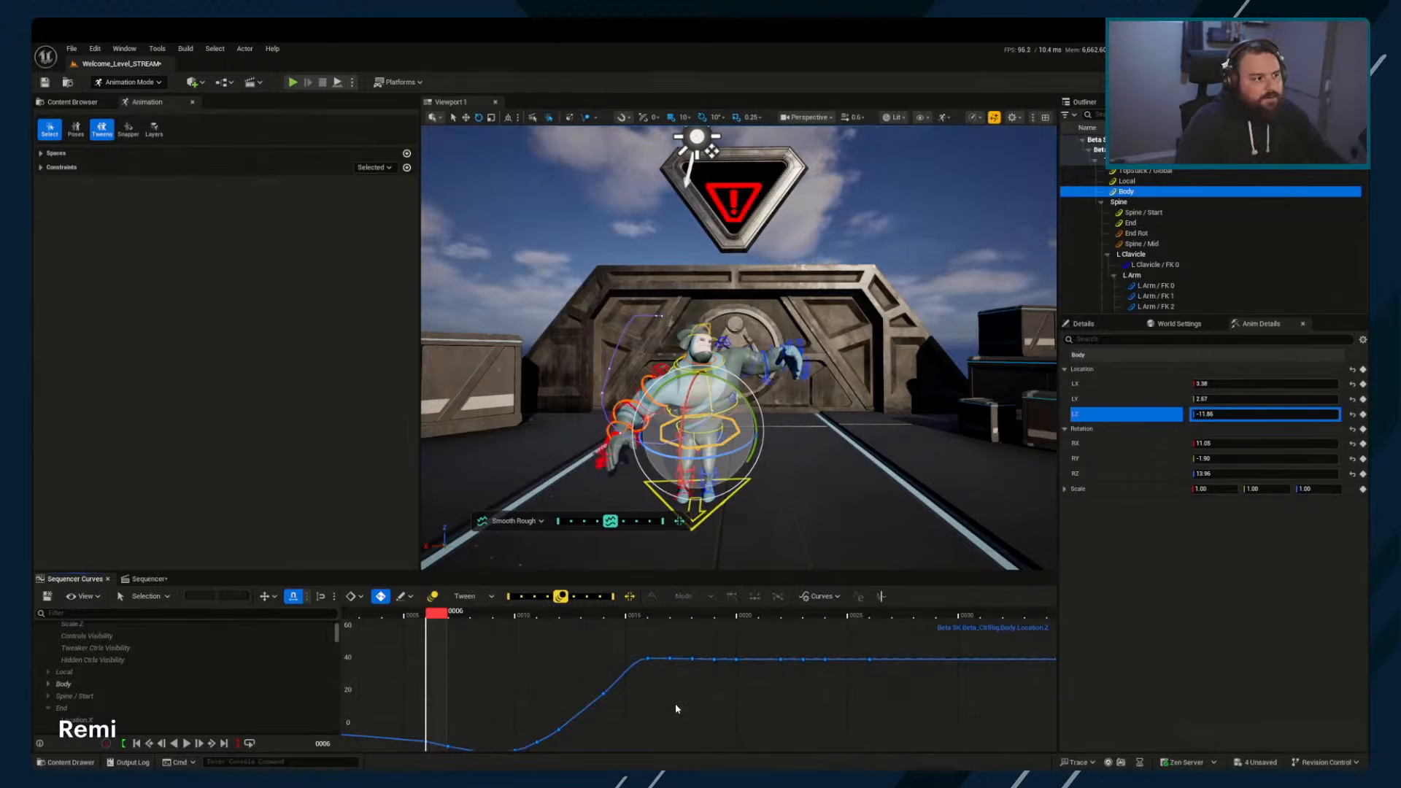
left_click_drag(694, 676, 695, 677)
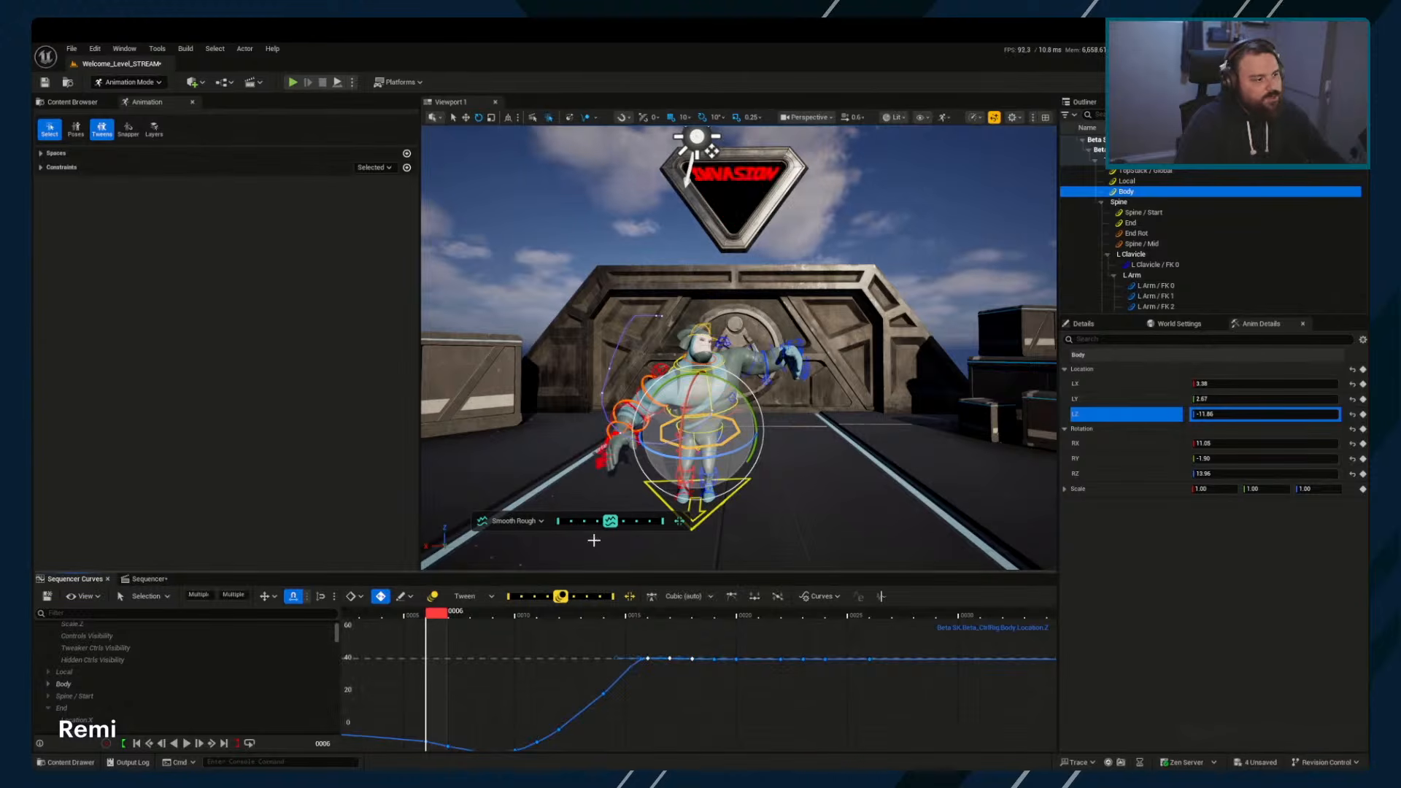
left_click(492, 596)
left_click(470, 625)
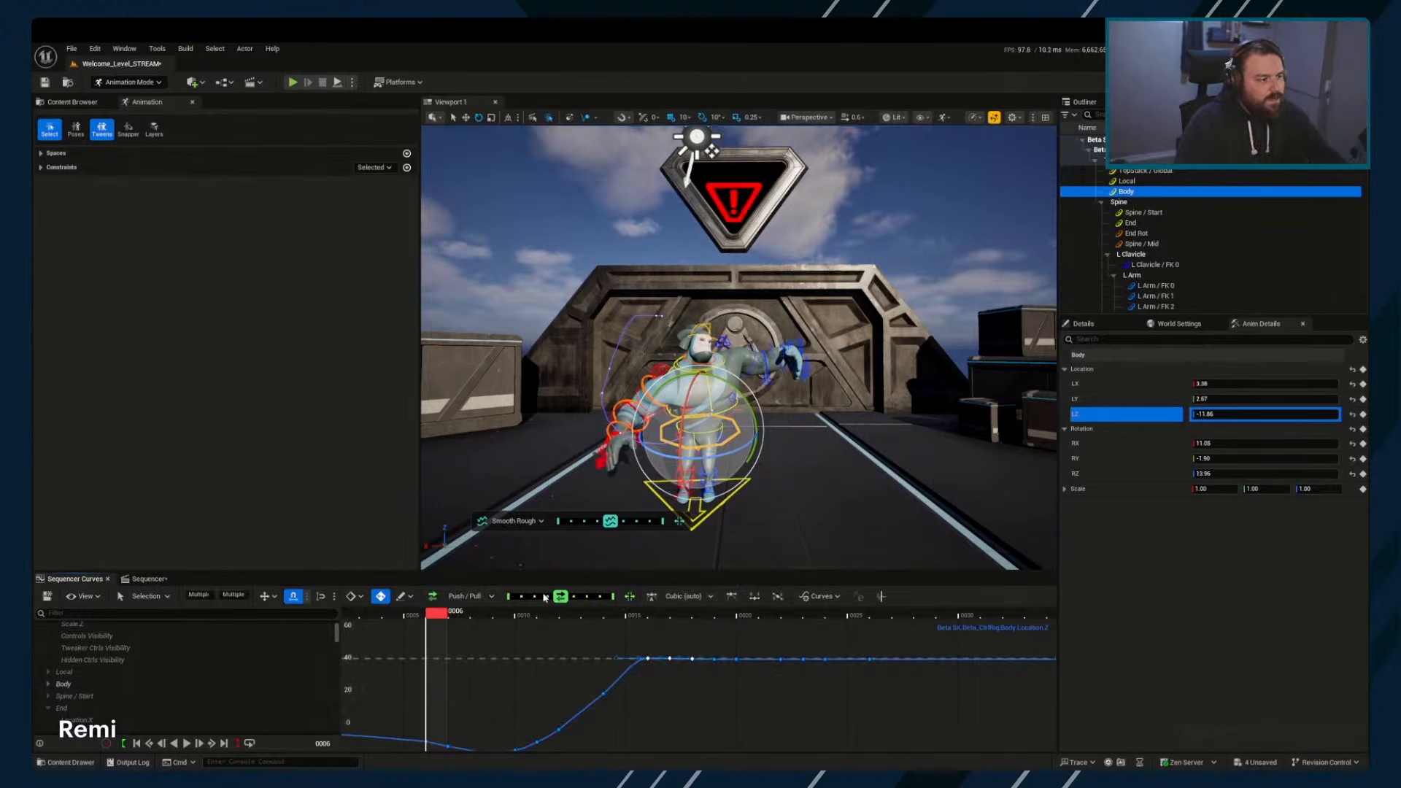
left_click_drag(558, 597, 527, 602)
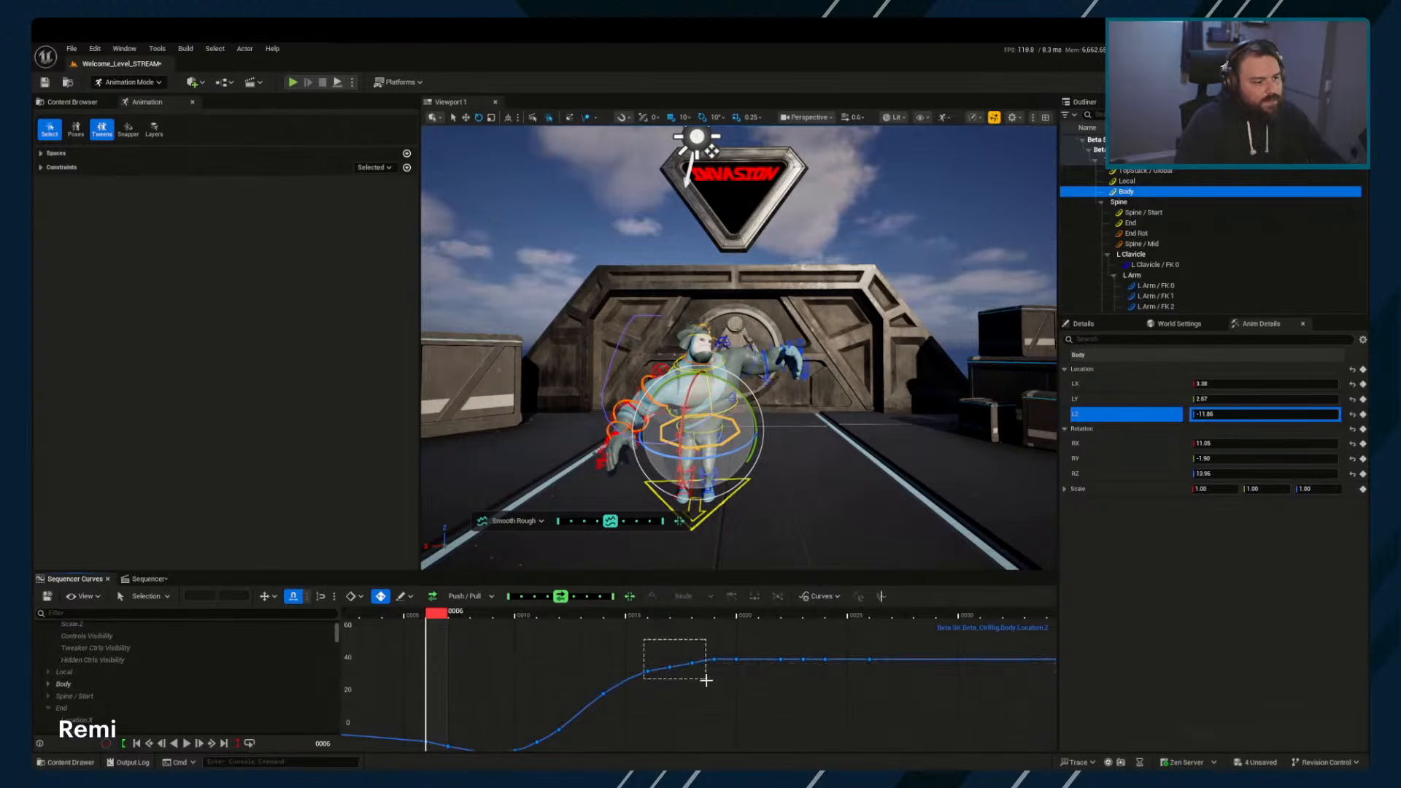
Apply a slight positive Blend Ease to the Location Z keys at frames 16 to 18 and adjust the frame 16 key to about 33
left_click_drag(707, 680, 707, 679)
left_click(483, 597)
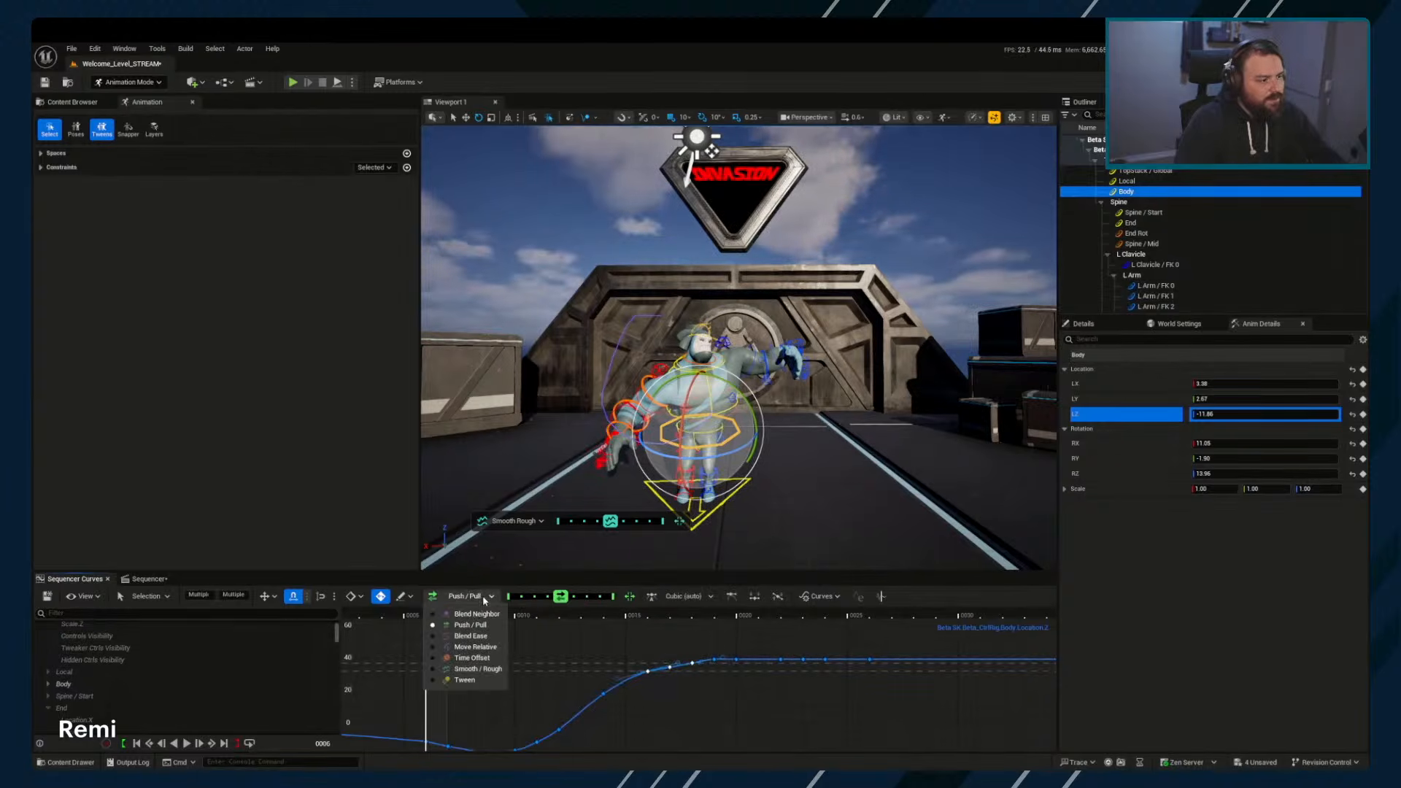
left_click(460, 636)
left_click_drag(558, 604, 568, 604)
right_click_drag(689, 707, 673, 678)
left_click_drag(584, 643, 632, 673)
middle_click_drag(632, 673, 634, 680)
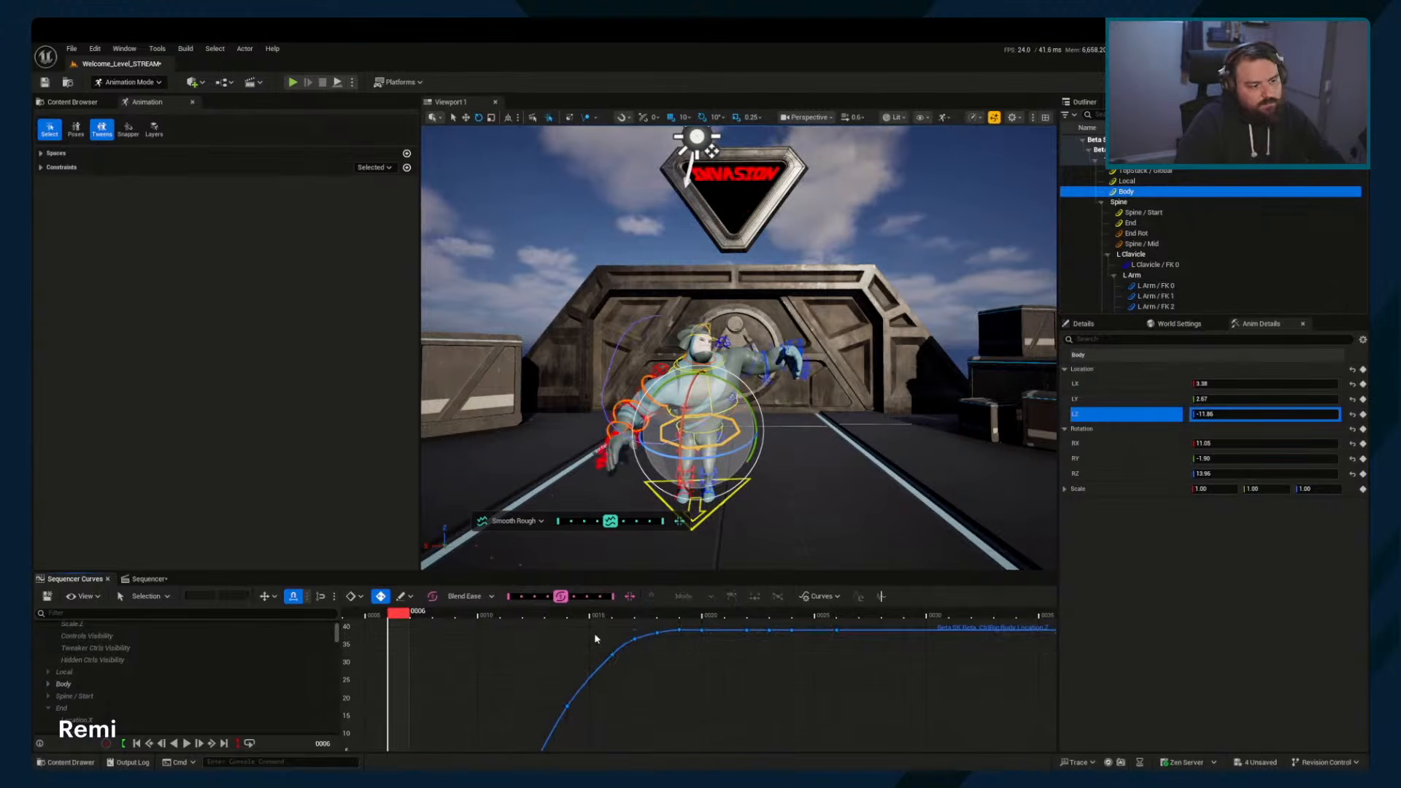
left_click_drag(594, 638, 632, 673)
mouse_move(633, 673)
right_mouse_down()
mouse_move(635, 740)
mouse_move(641, 676)
mouse_move(623, 659)
mouse_move(623, 688)
mouse_move(588, 678)
mouse_move(604, 670)
right_mouse_up()
right_click_drag(605, 662, 615, 672)
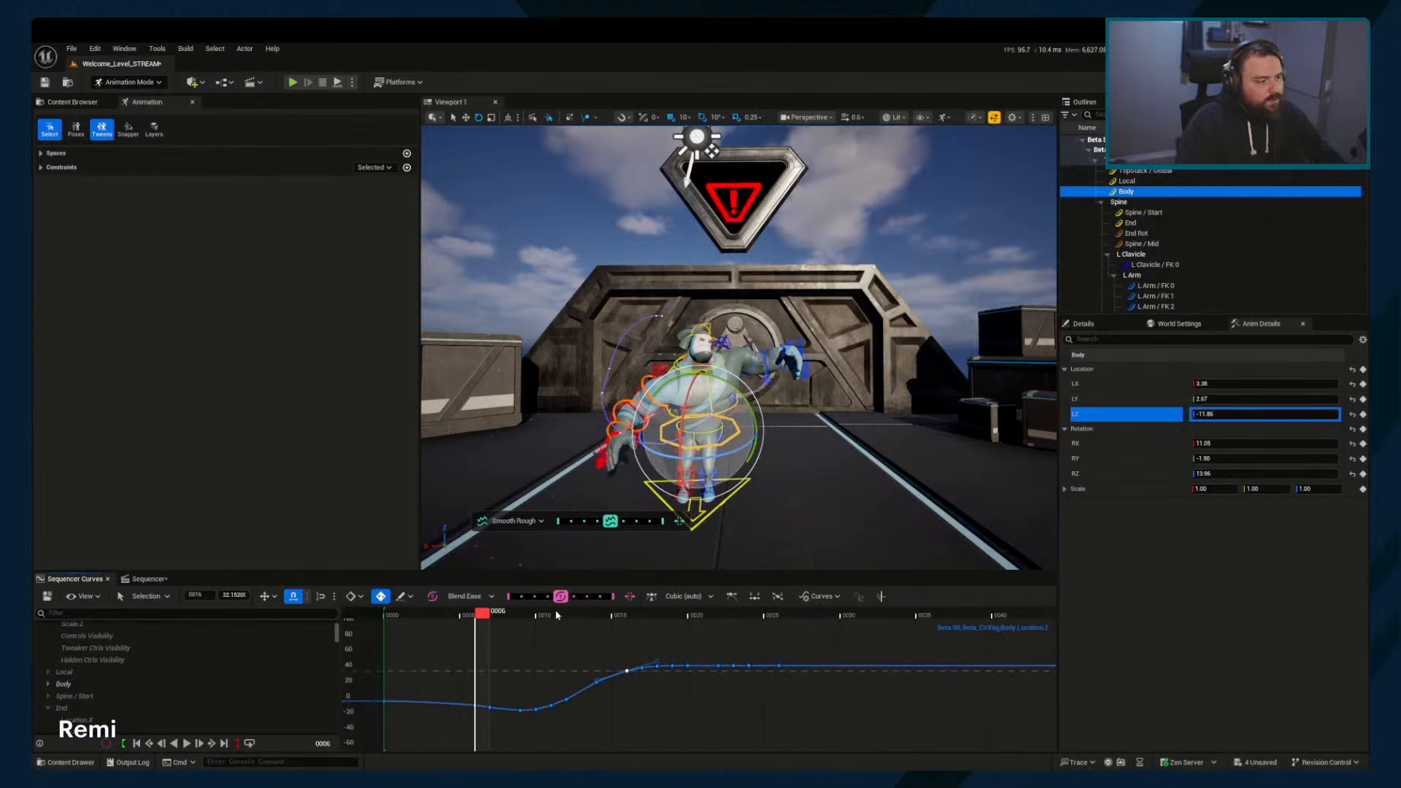
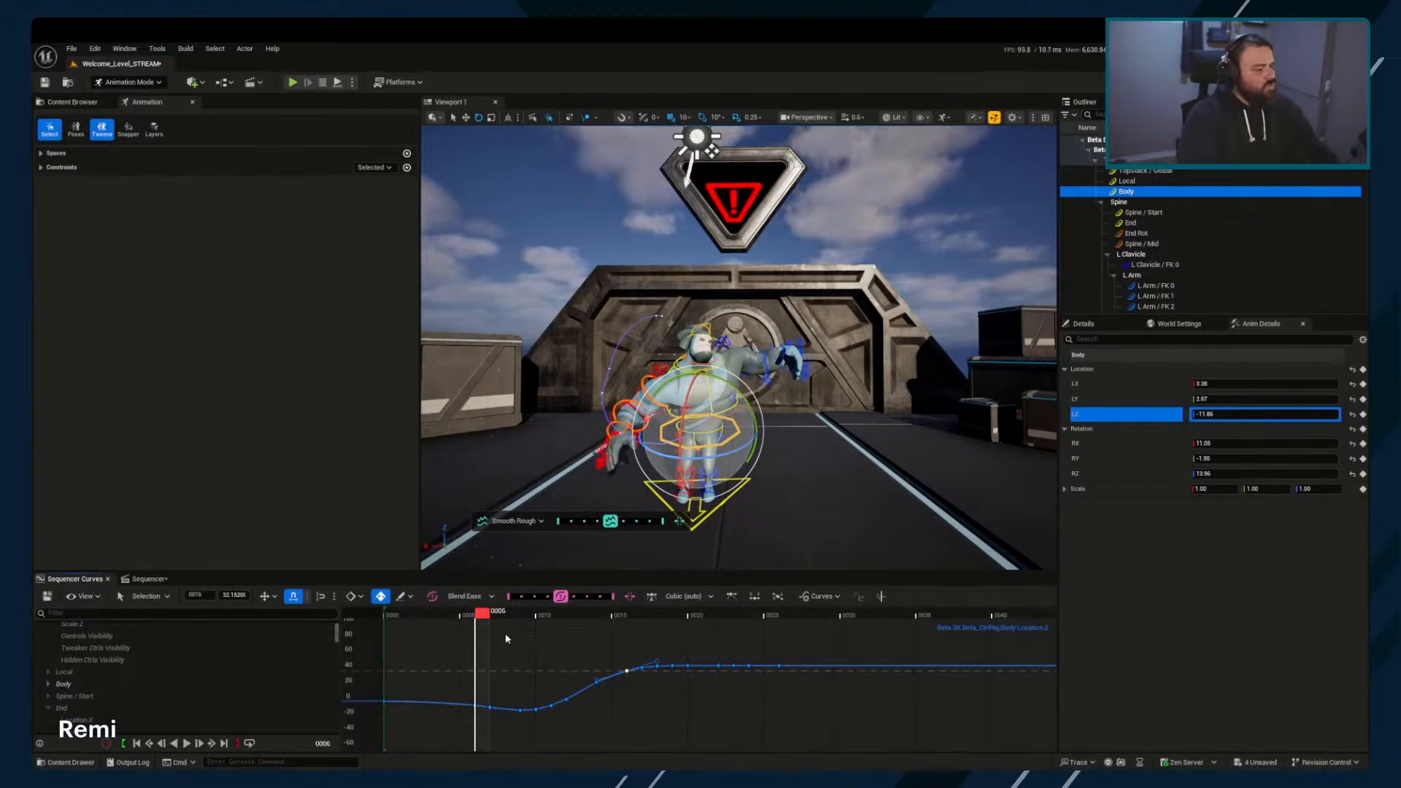
Select the Location Z keys from frame 7 onward and roughen them with two positive Smooth Rough blends
left_click_drag(742, 731, 742, 731)
left_click_drag(610, 521, 673, 528)
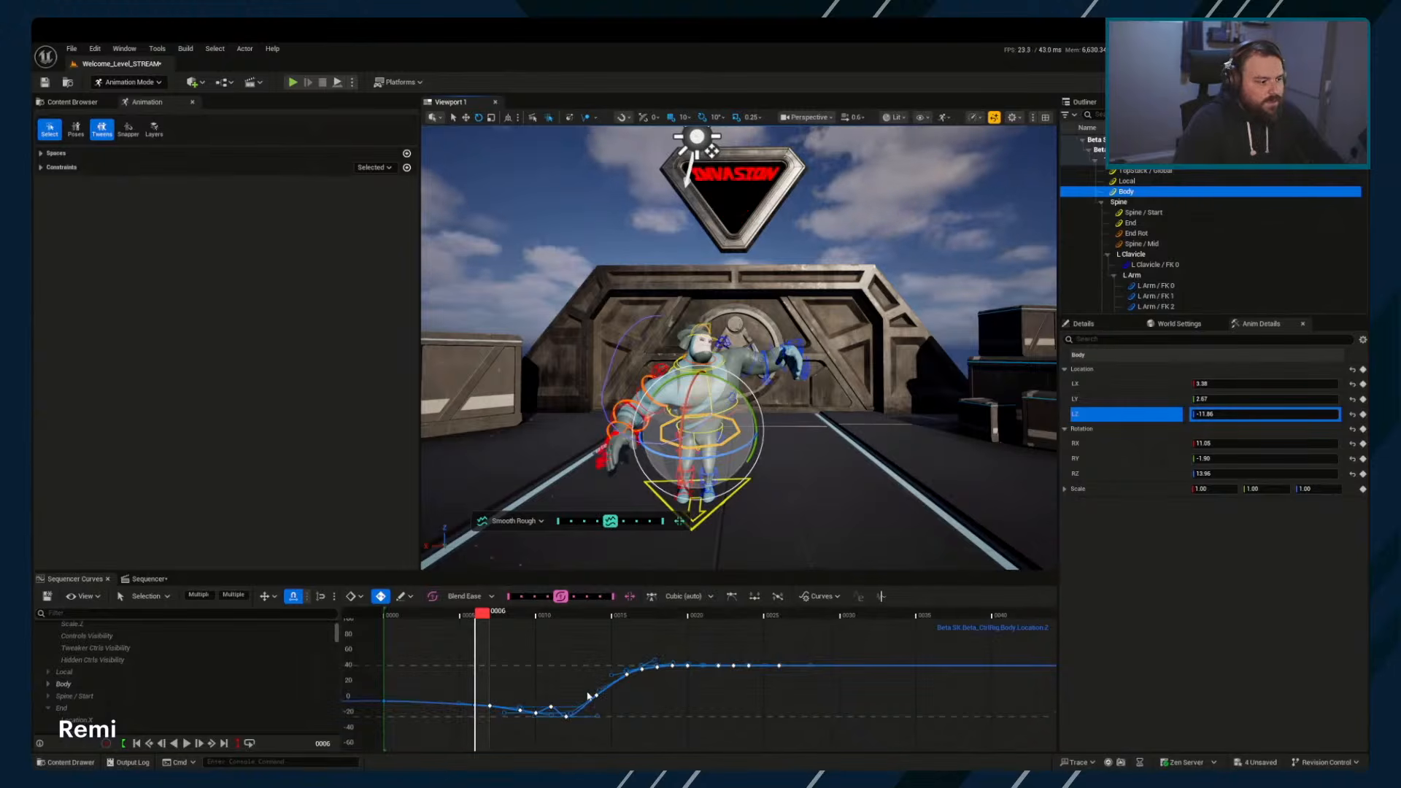
right_click_drag(589, 696, 572, 671)
scroll(572, 671, "up", 6, "shift")
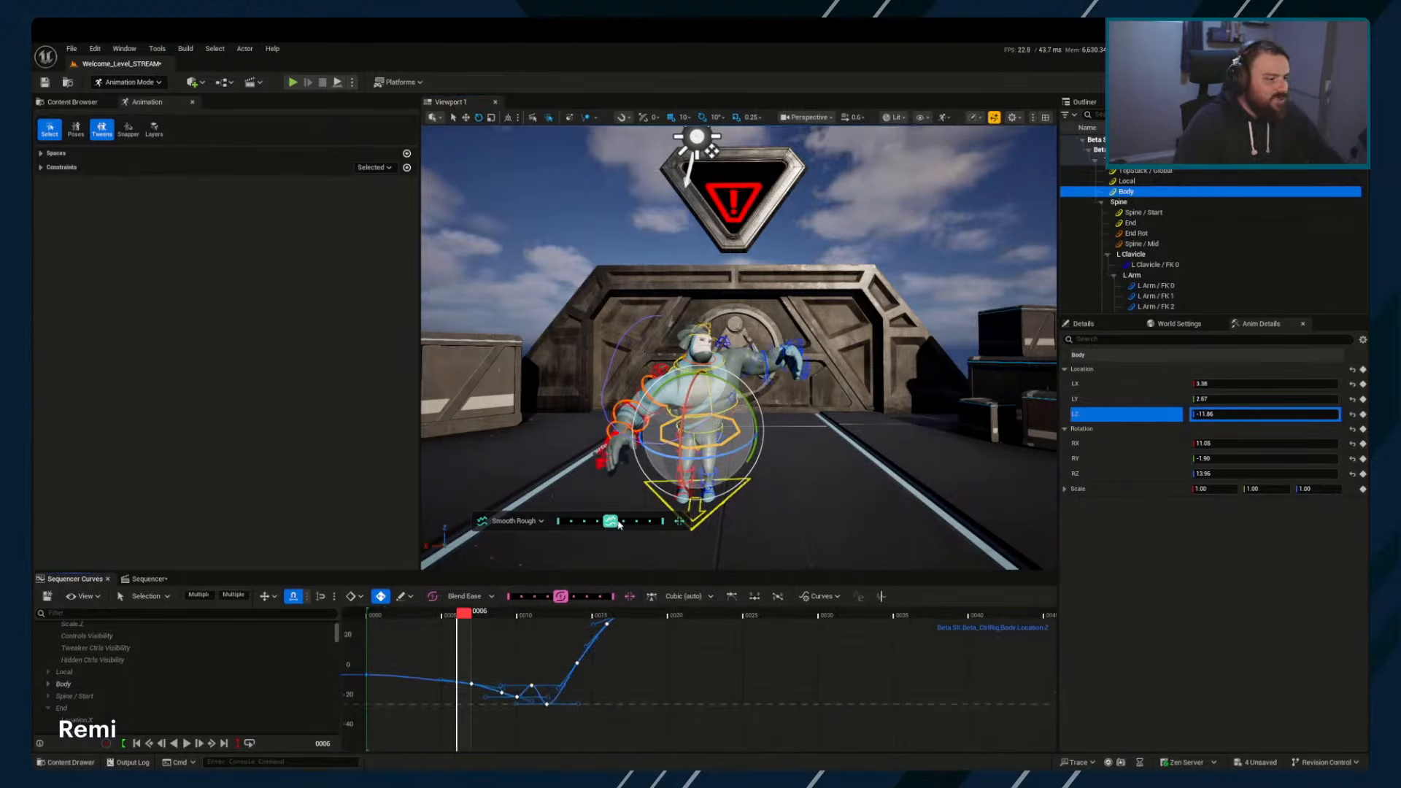
left_click_drag(619, 524, 660, 523)
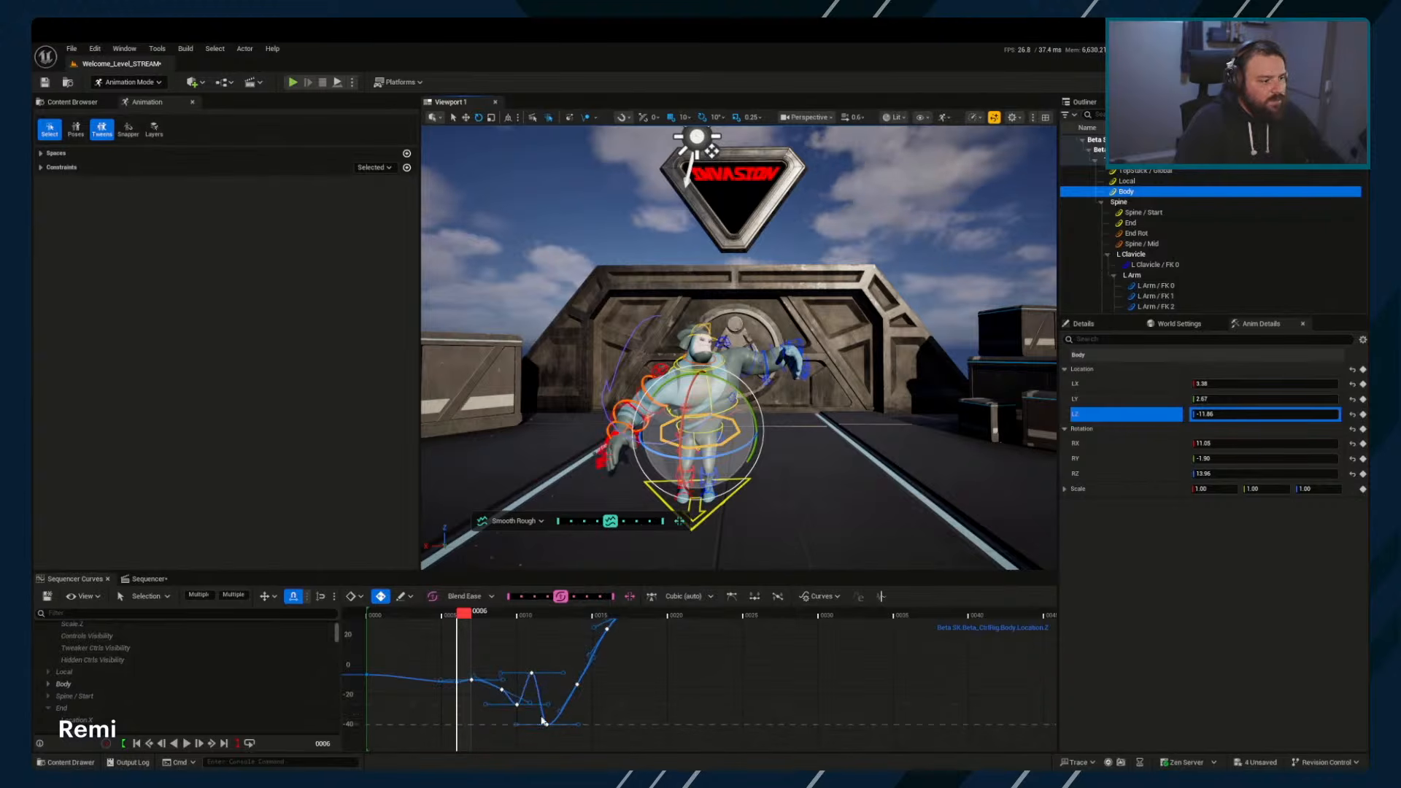
Select the Location Z keys from frame 16 to 24, roughen them with strong positive Smooth Rough blends, and deselect them
scroll(577, 646, "down", 5, "shift")
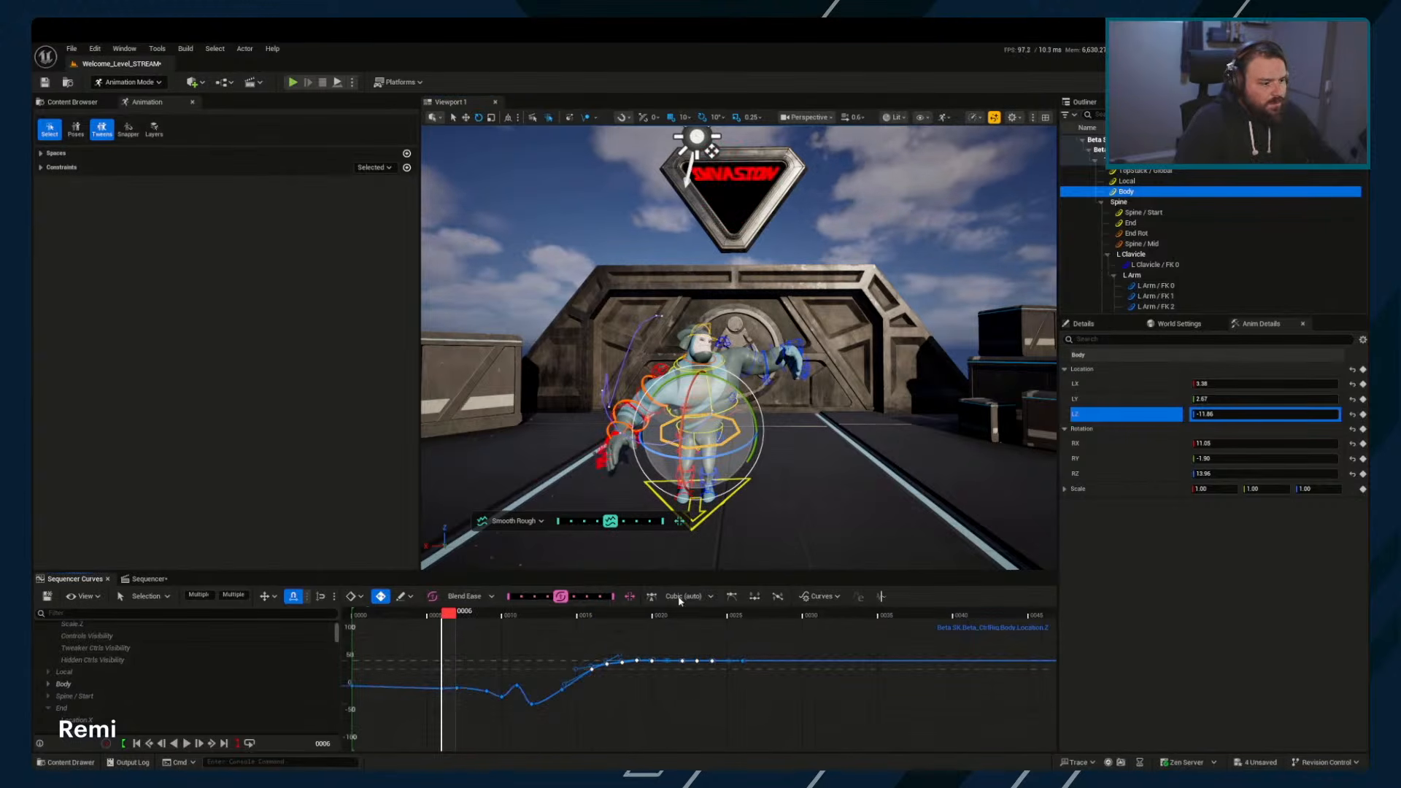
left_click_drag(621, 531, 664, 522)
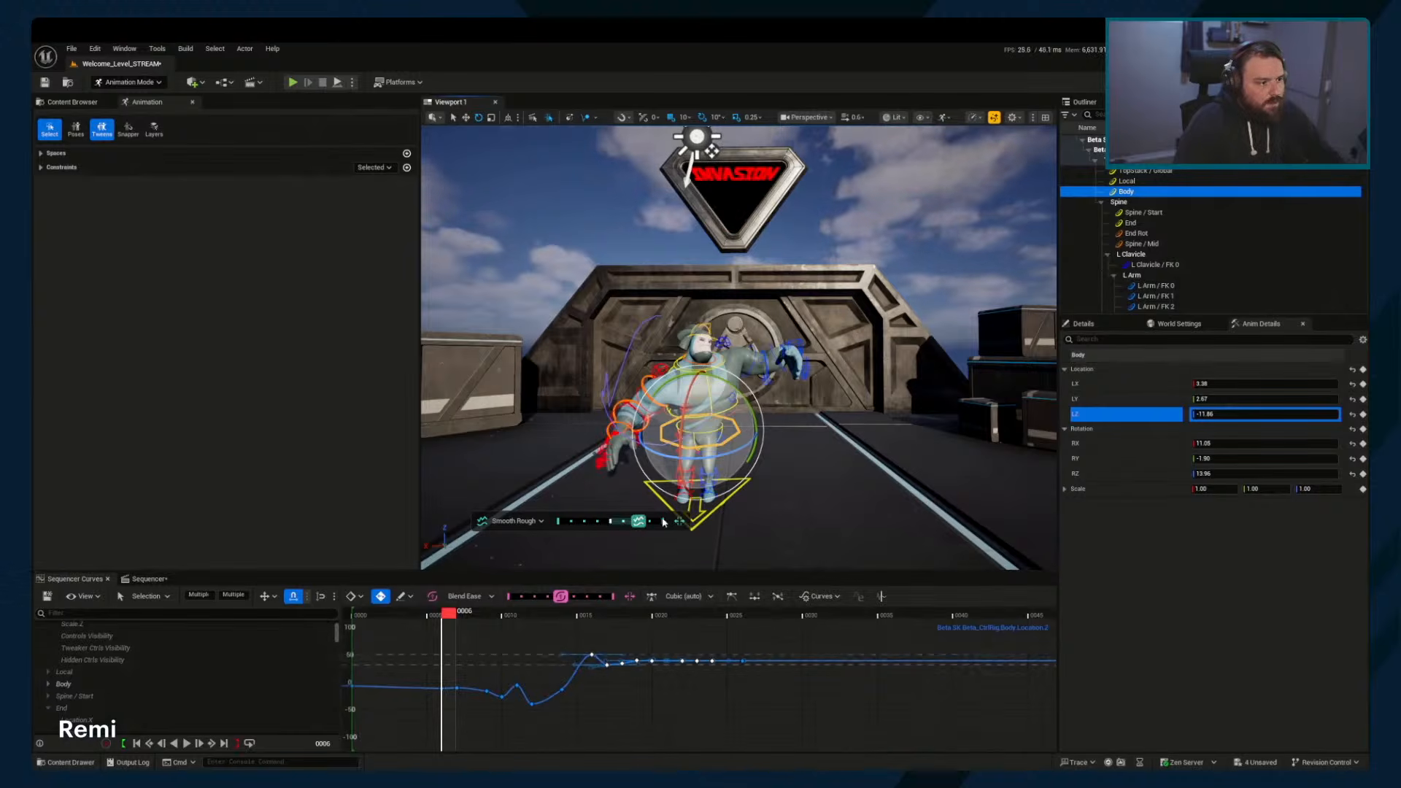
left_click(664, 522)
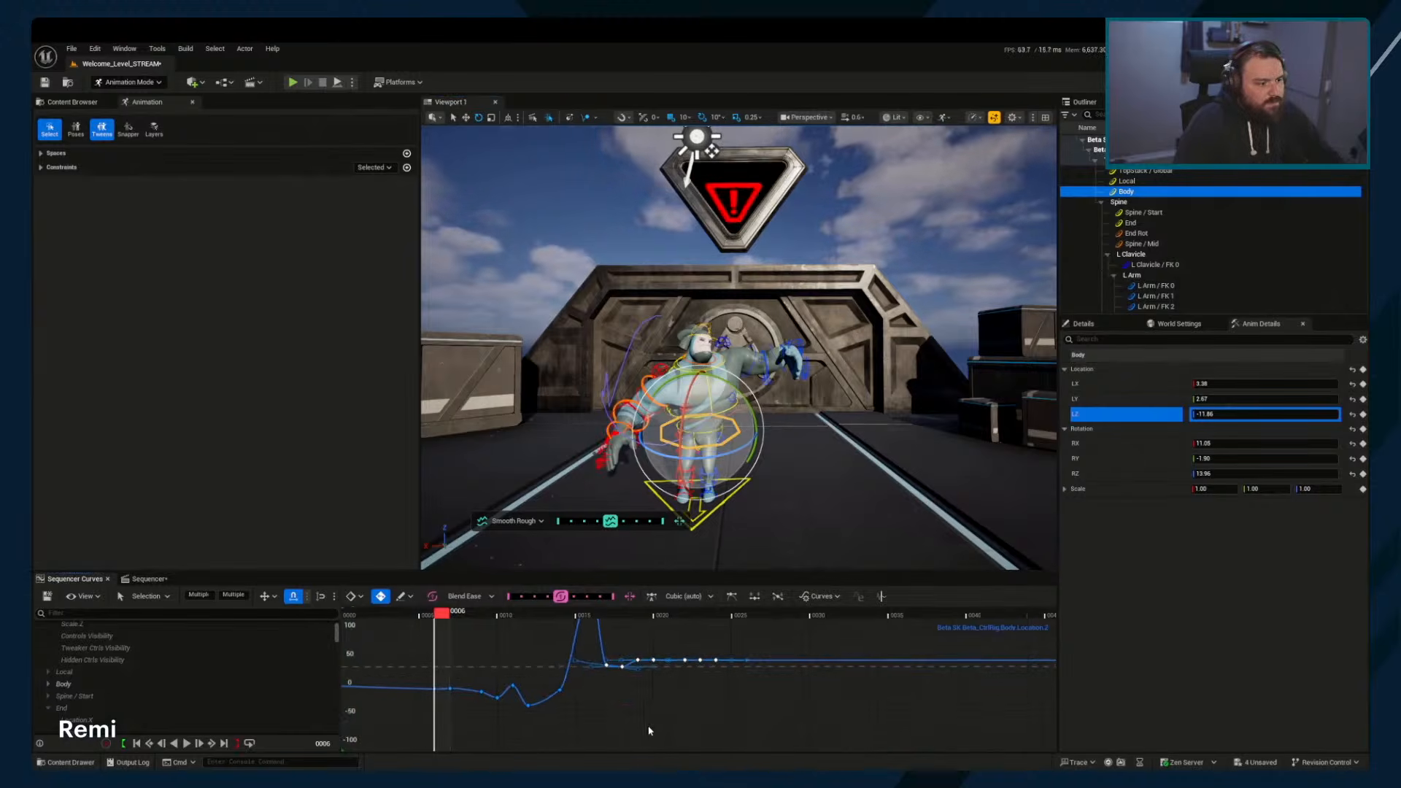
right_click(637, 690)
left_click(604, 681)
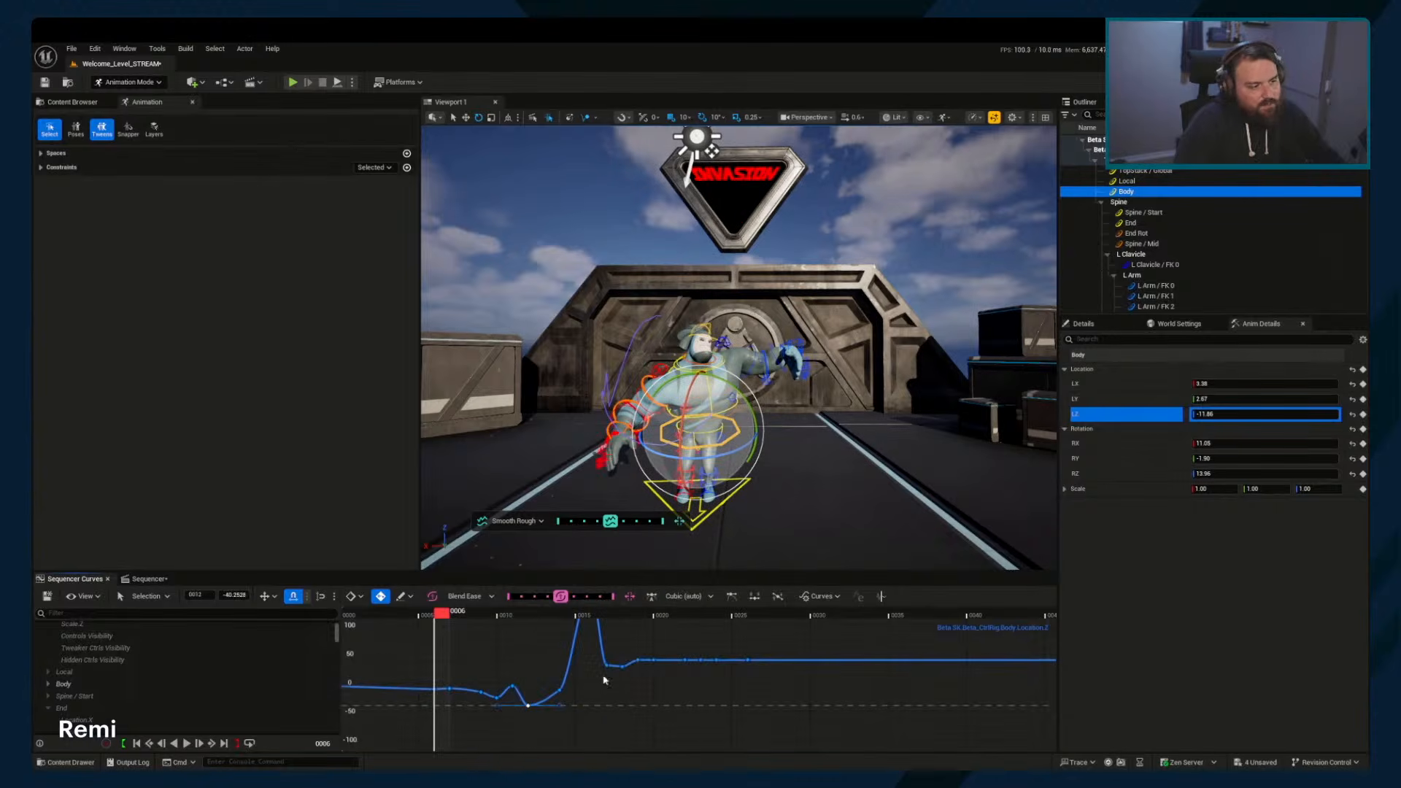
right_click(680, 673)
left_click(648, 642)
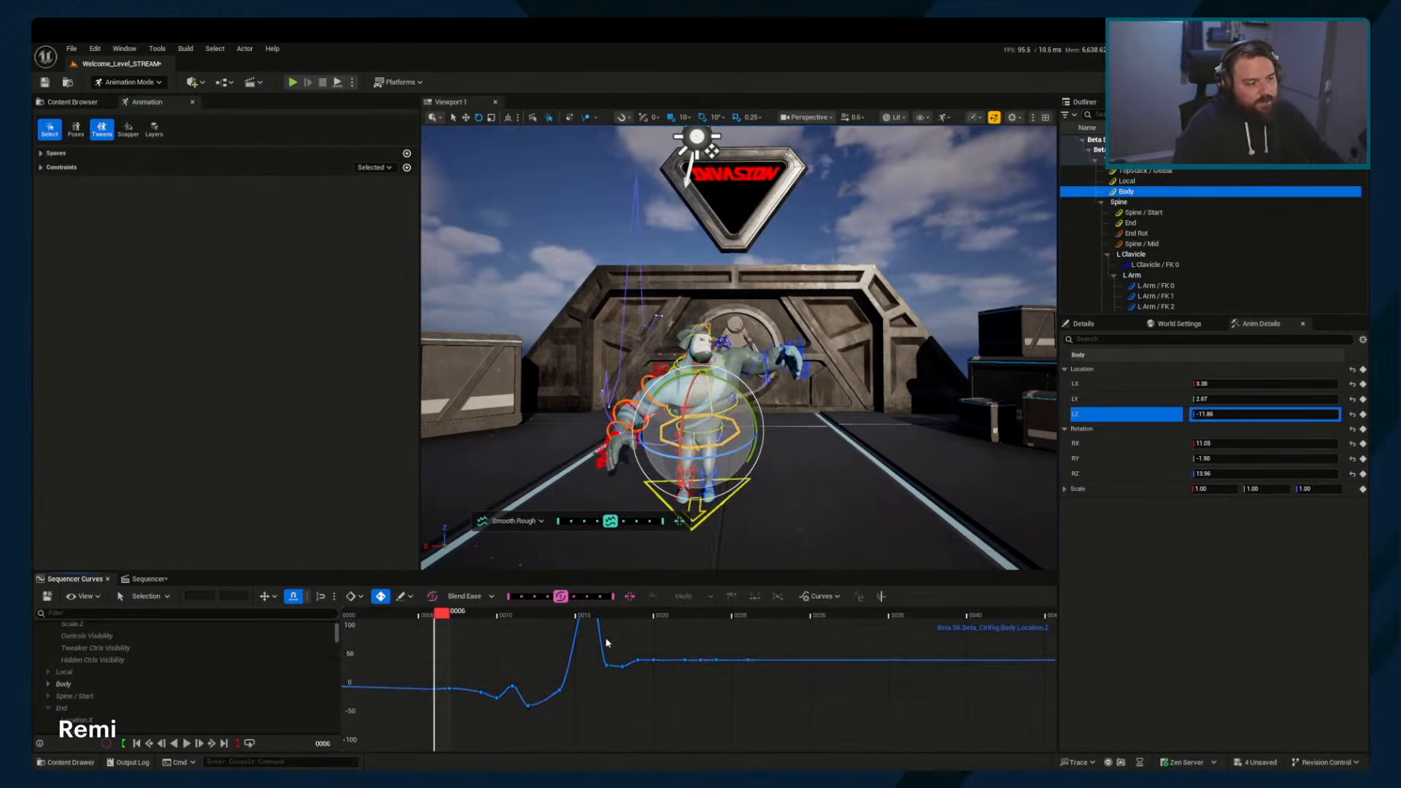
mouse_move(632, 656)
right_mouse_down()
mouse_move(648, 683)
mouse_move(639, 674)
right_mouse_up()
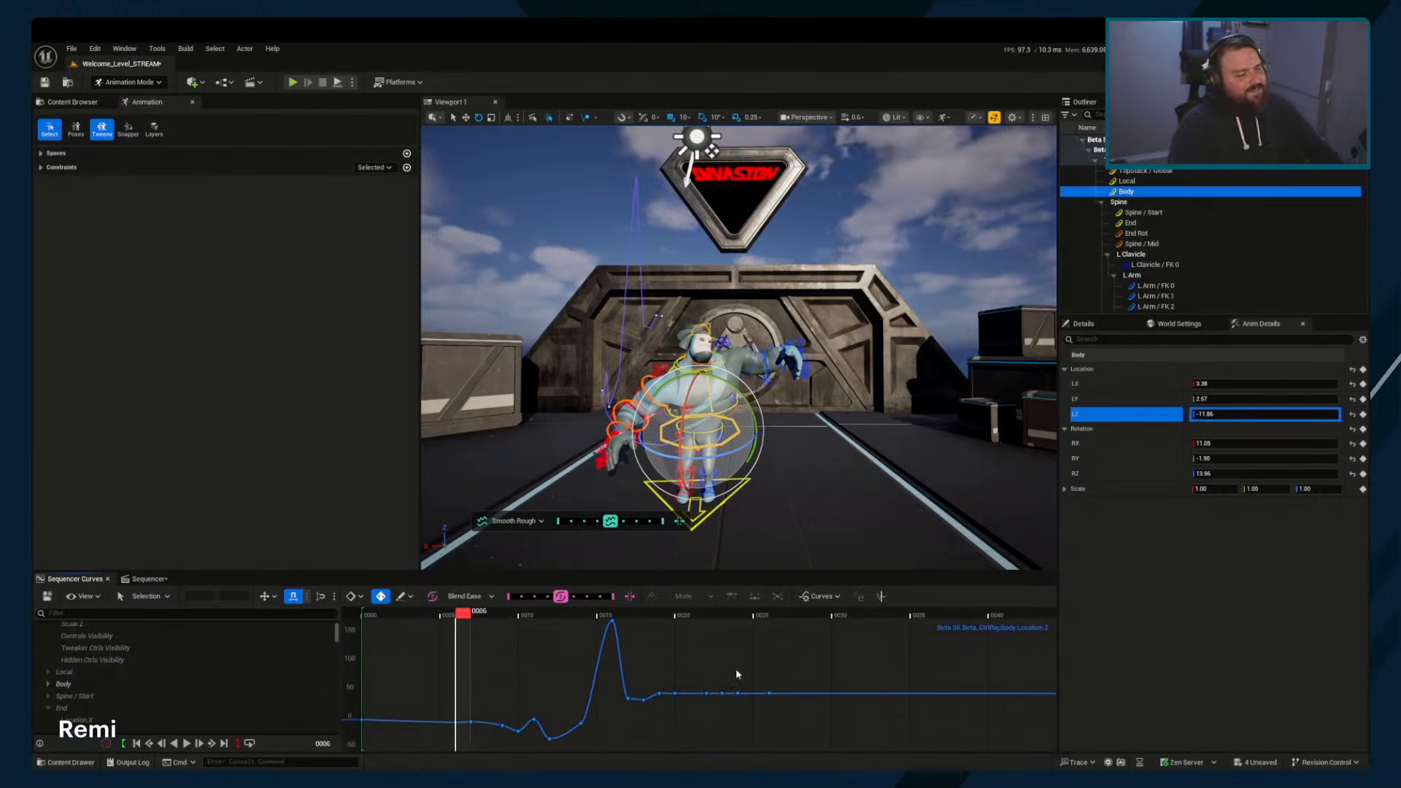
Raise the Location Z key at frame 22 to about 59
left_click_drag(668, 677, 717, 714)
middle_click_drag(716, 713, 717, 700)
left_click(735, 693)
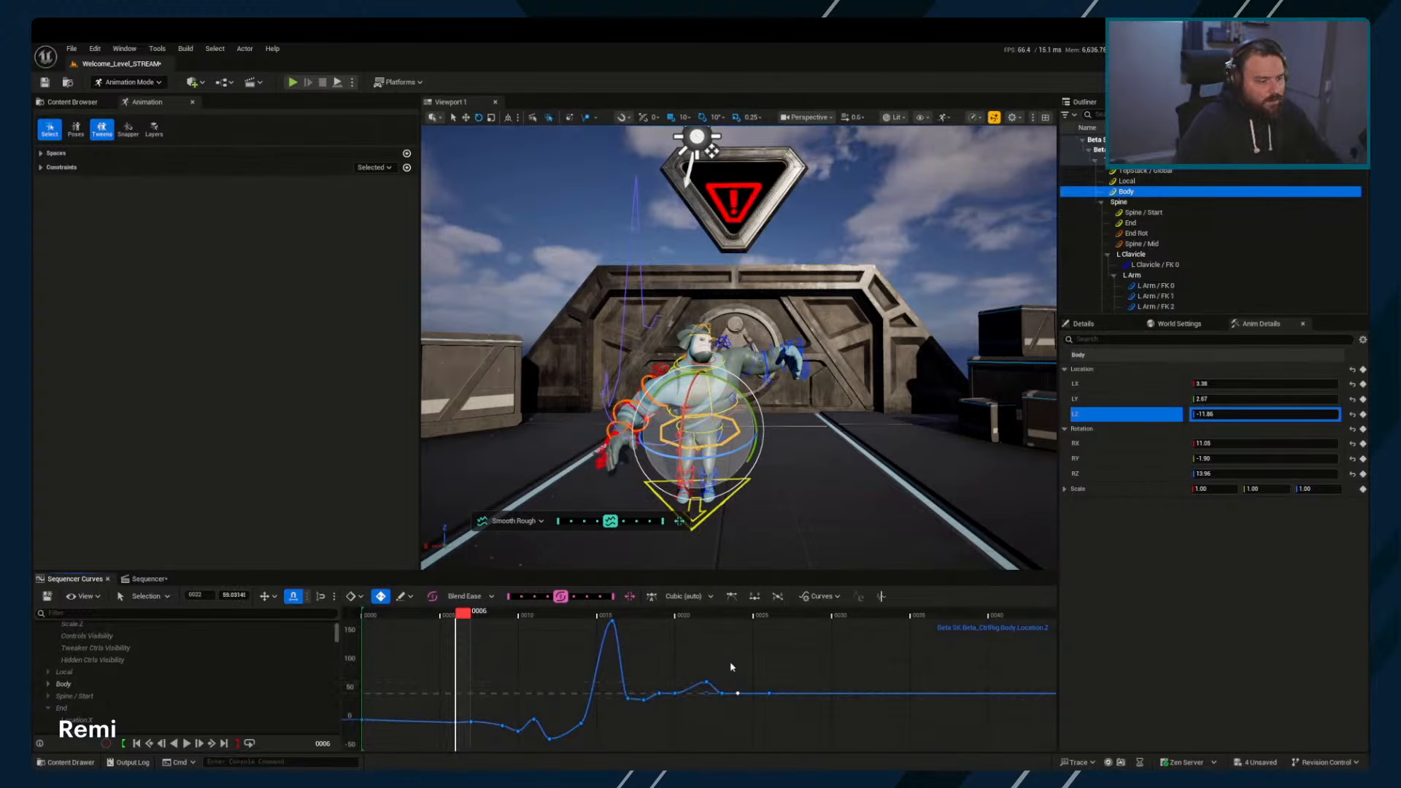
Shift all Location Z keys slightly down and lower the frame 23 key to about 18
left_click_drag(731, 704, 731, 706)
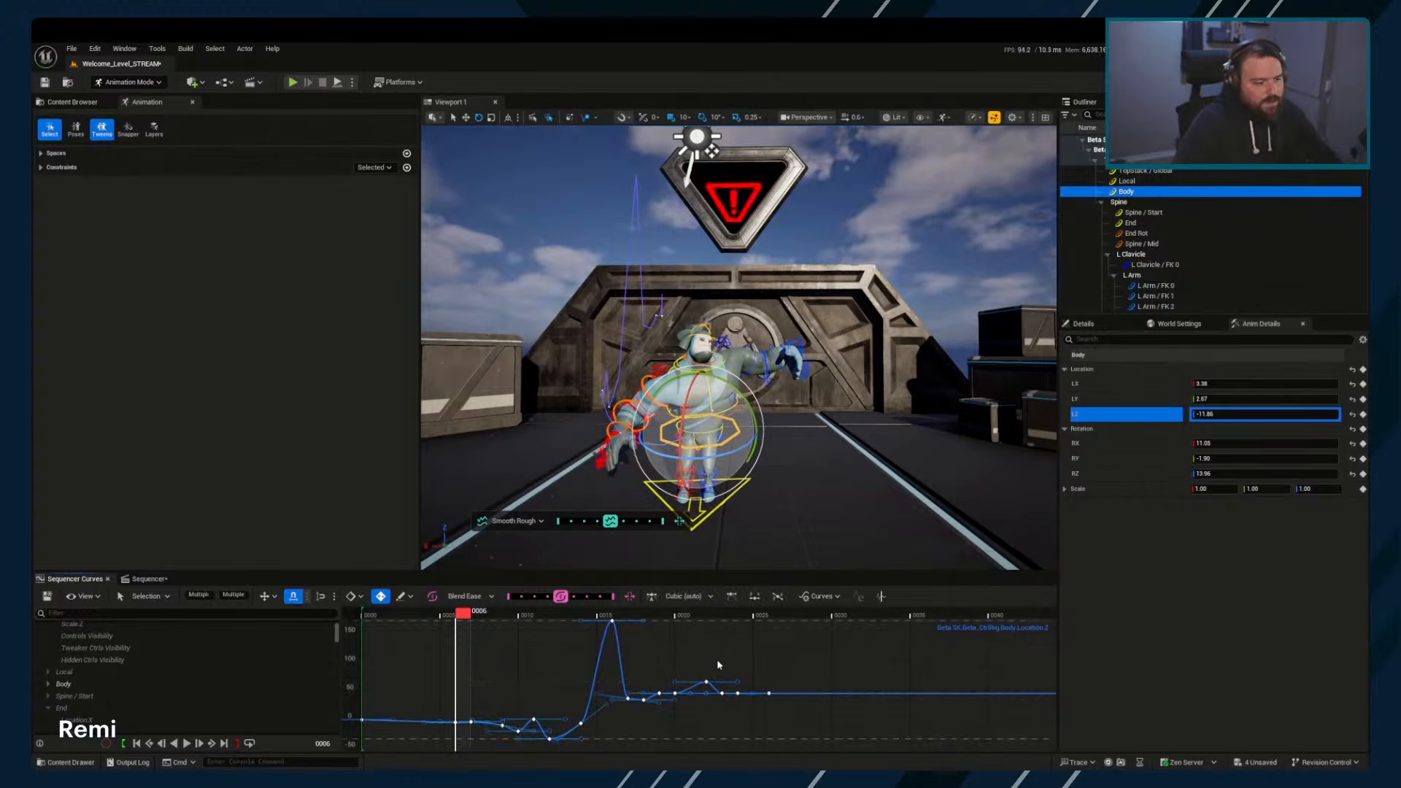
middle_click_drag(719, 661, 719, 664)
left_click_drag(719, 664, 730, 719)
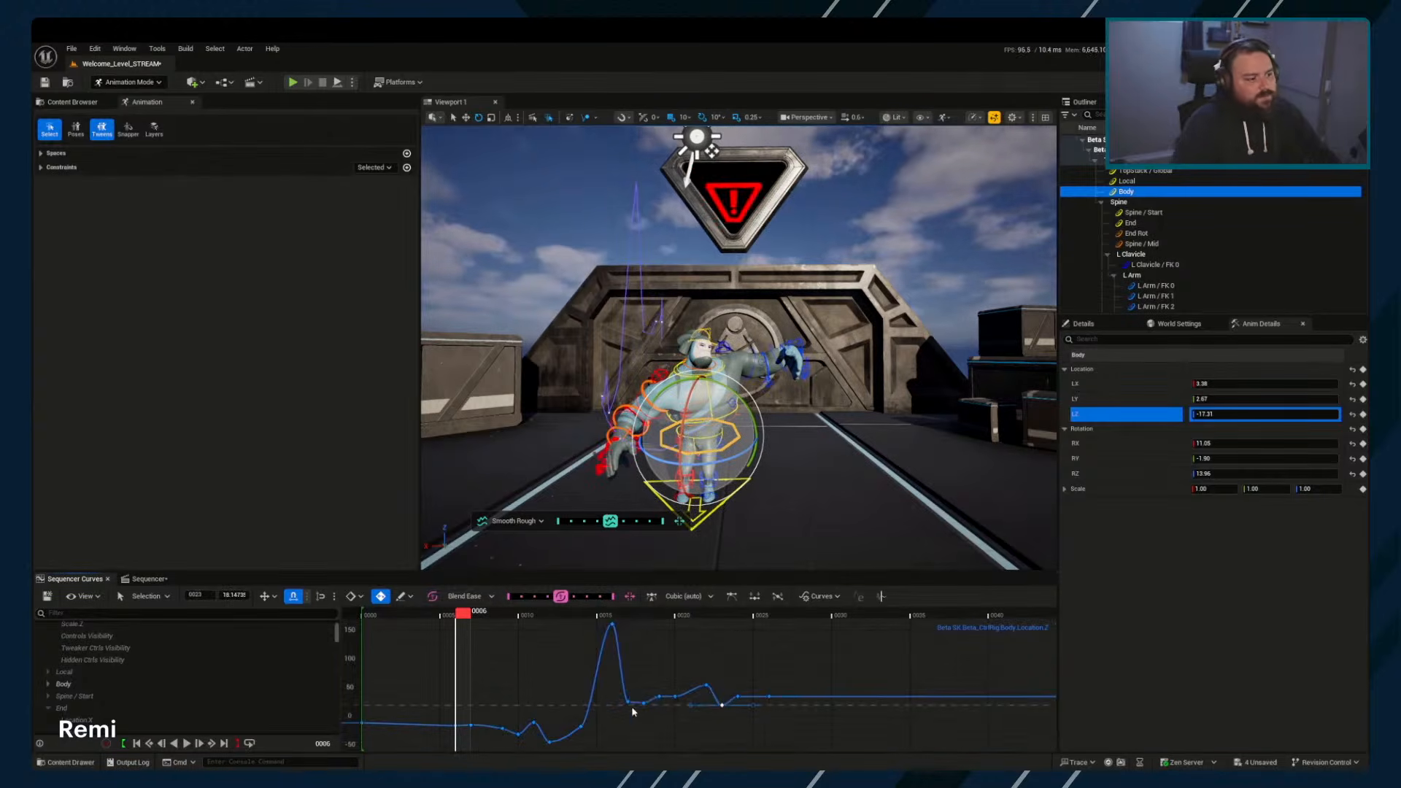
Select the Location Z keys from frame 18 to 24 and exaggerate their bumps with two positive Smooth Rough blends
left_click_drag(634, 646, 750, 745)
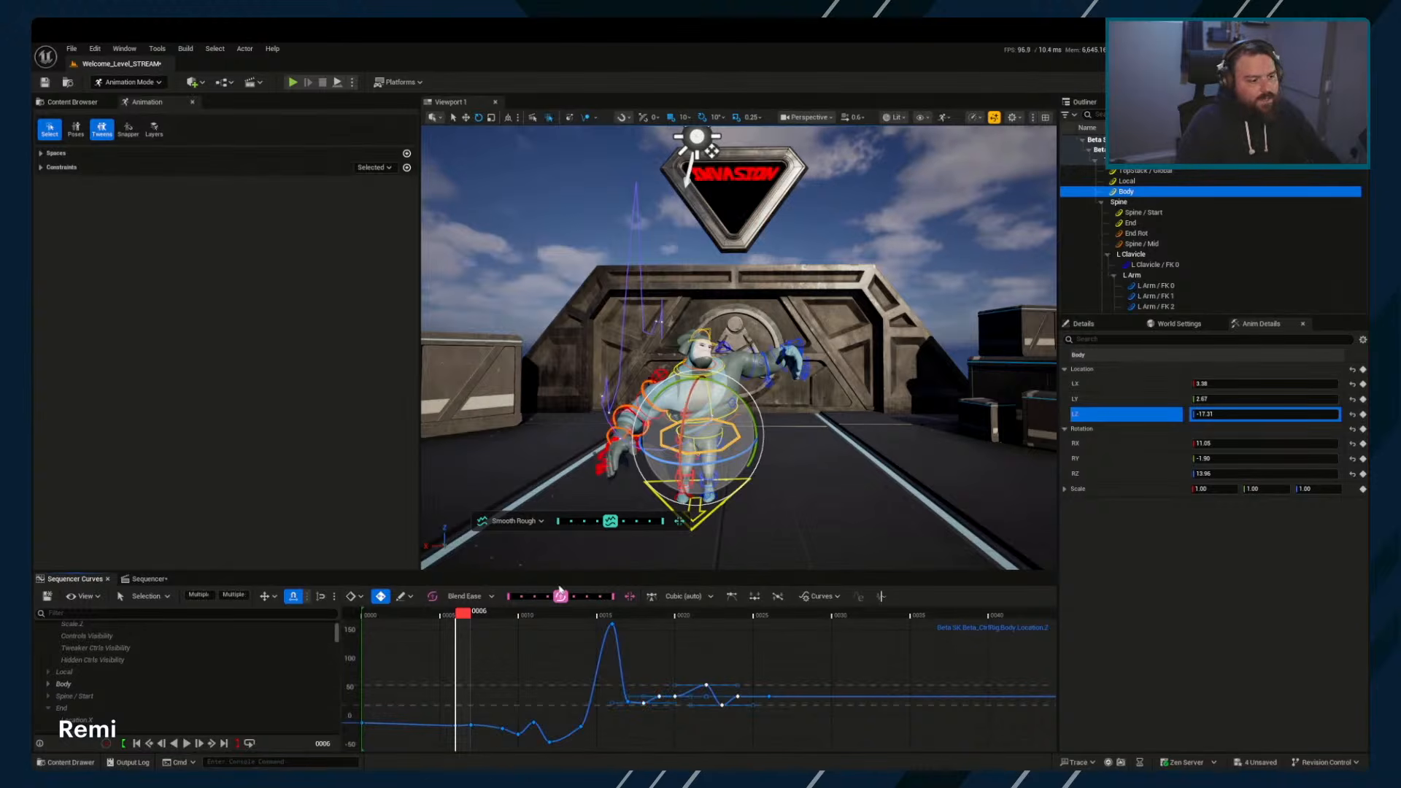
left_click_drag(610, 520, 636, 520)
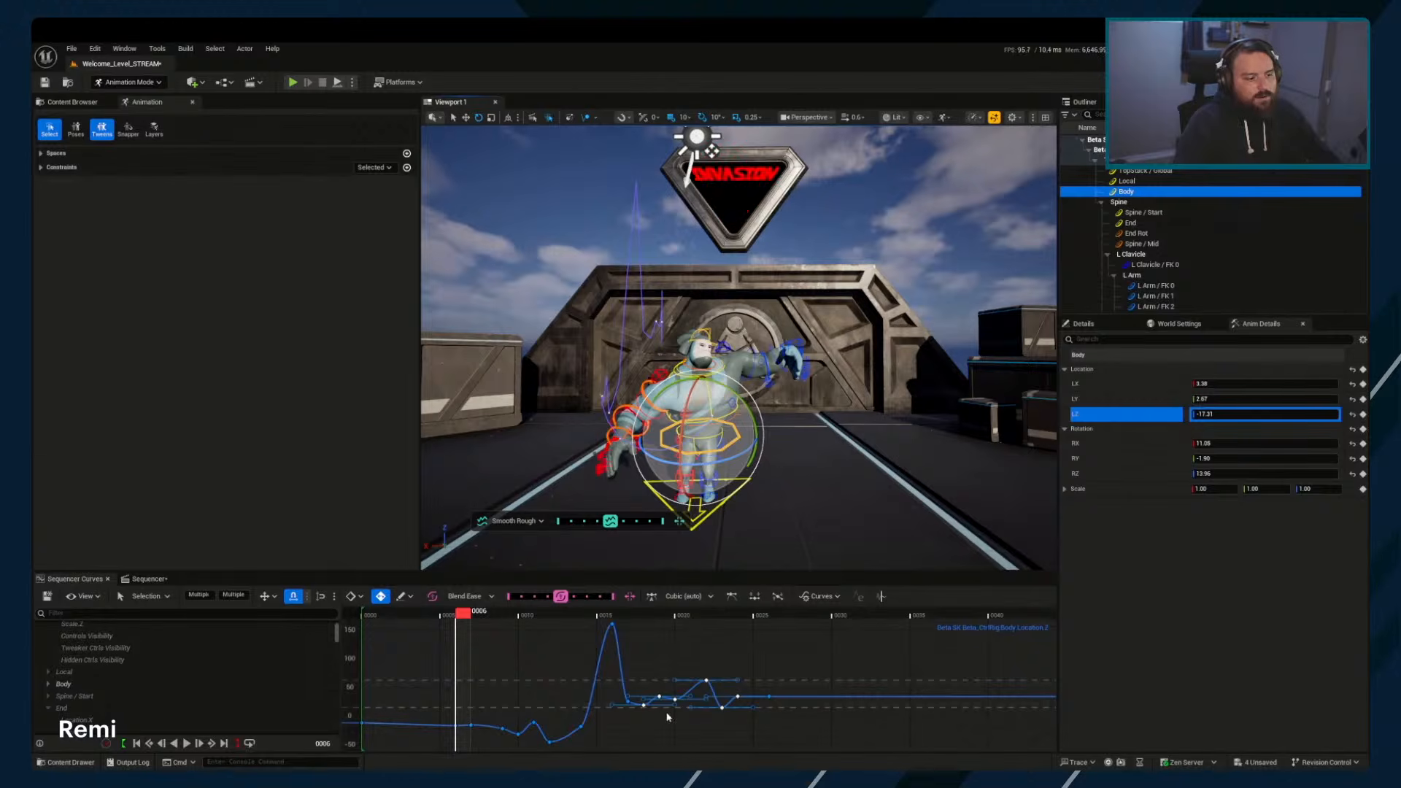
left_click_drag(607, 522, 635, 522)
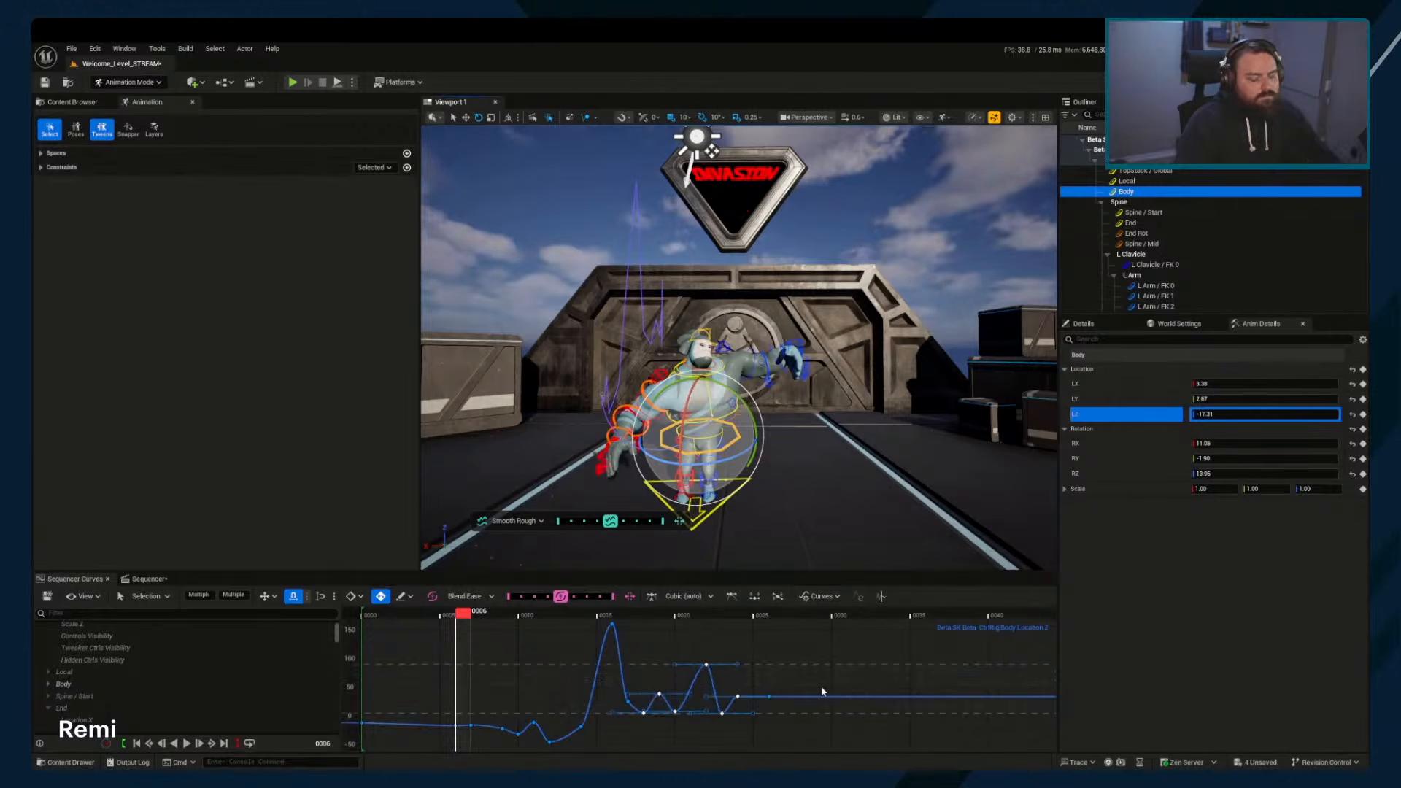
Change the viewport blend function to Tween and blend the Location Z peak key at frame 16 fully toward its previous key
left_click(790, 675)
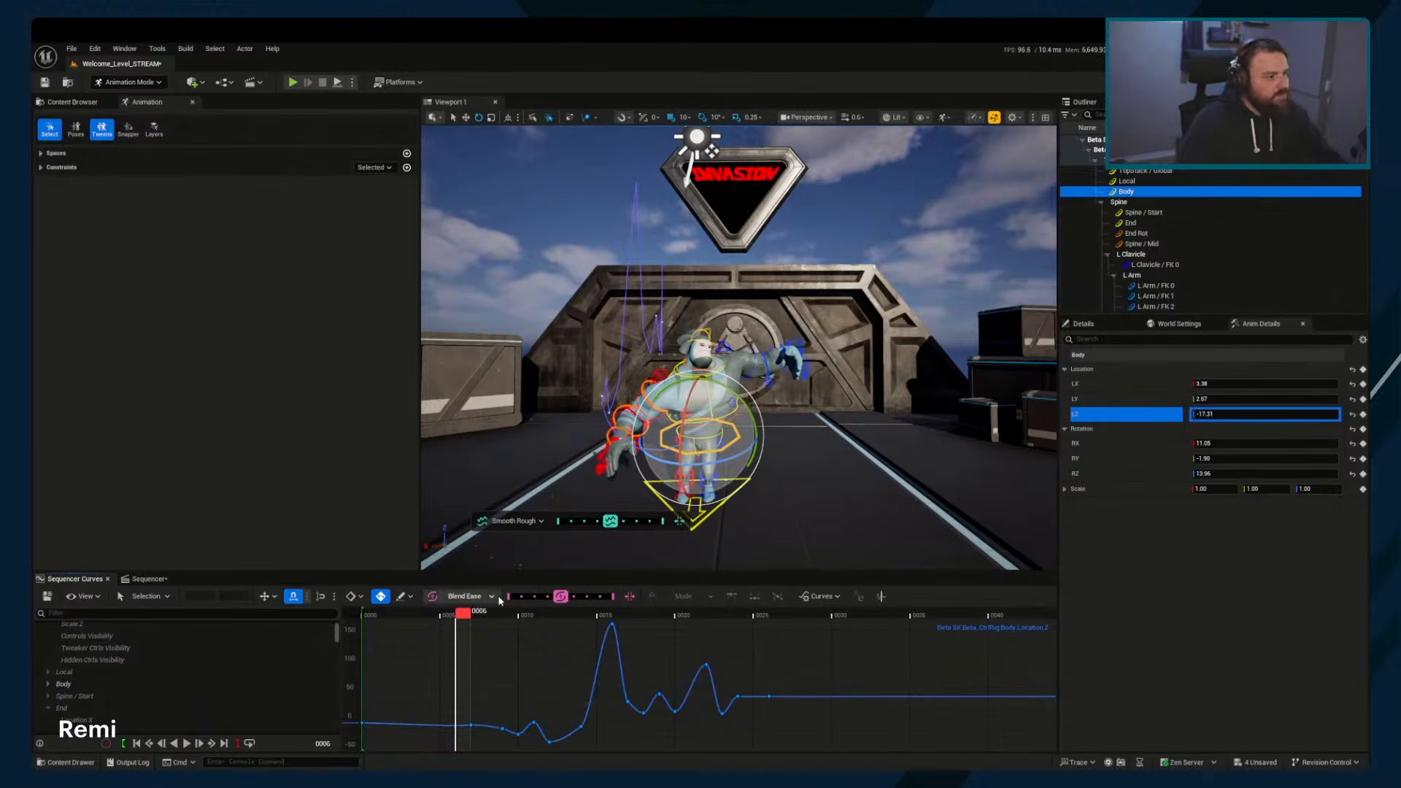
left_click(471, 596)
left_click(514, 521)
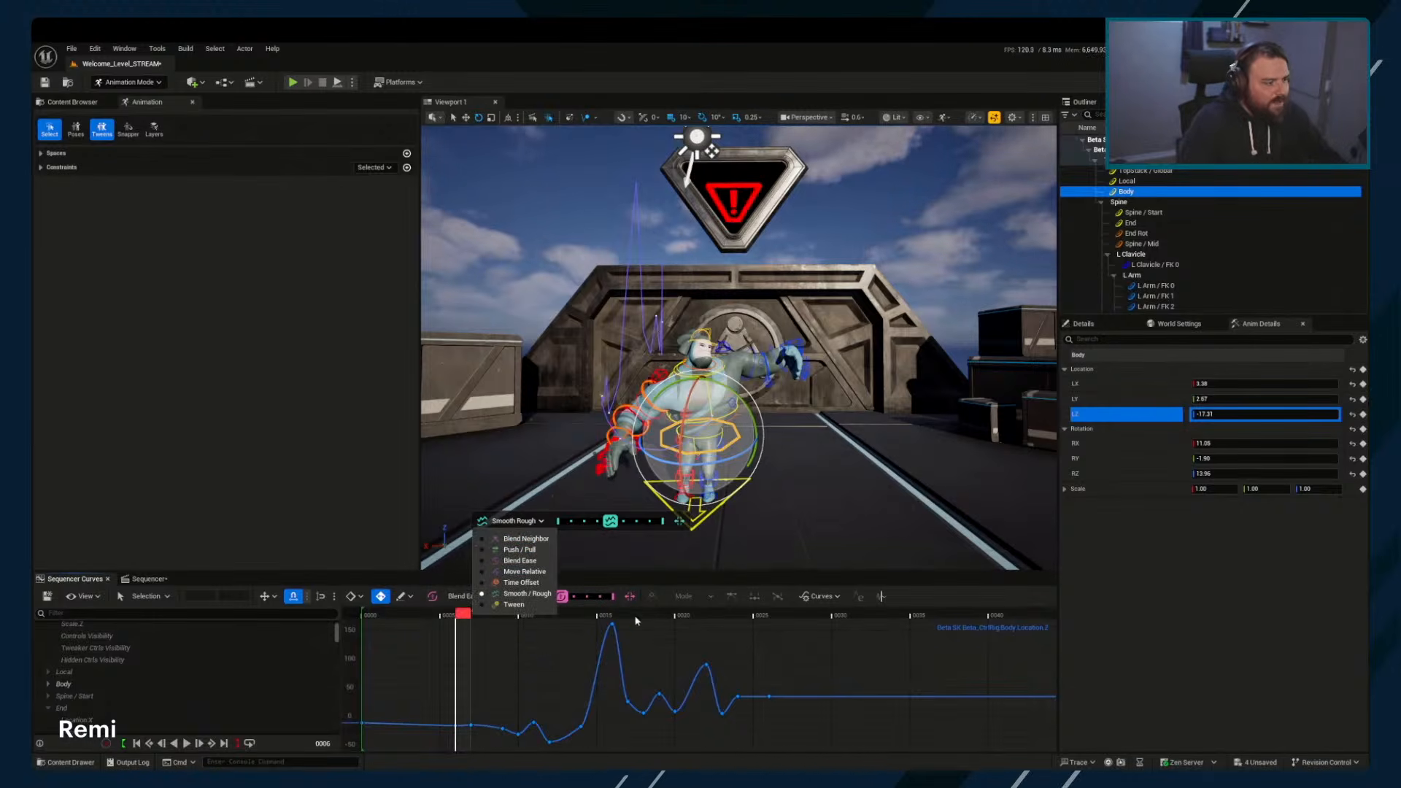
left_click(541, 606)
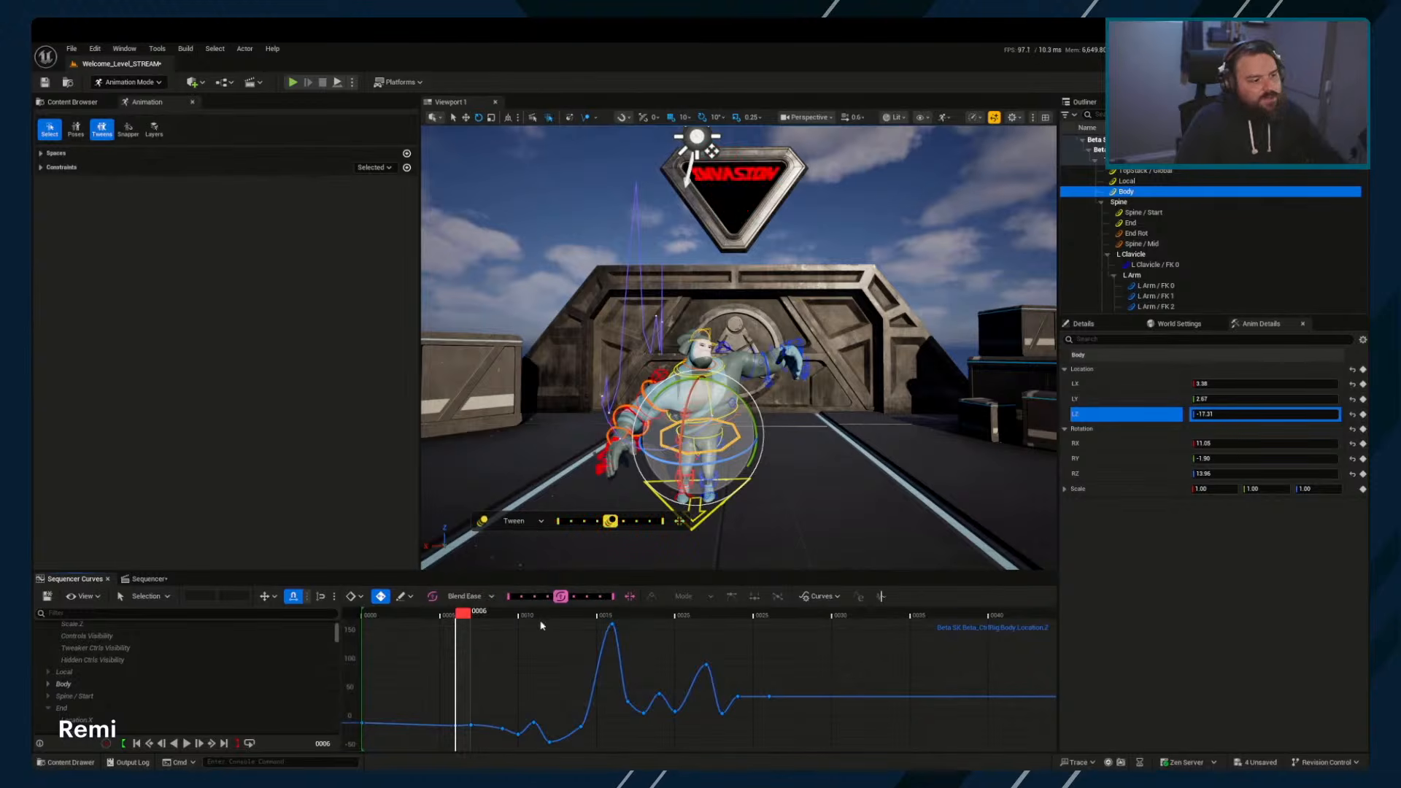
scroll(584, 695, "down", 3)
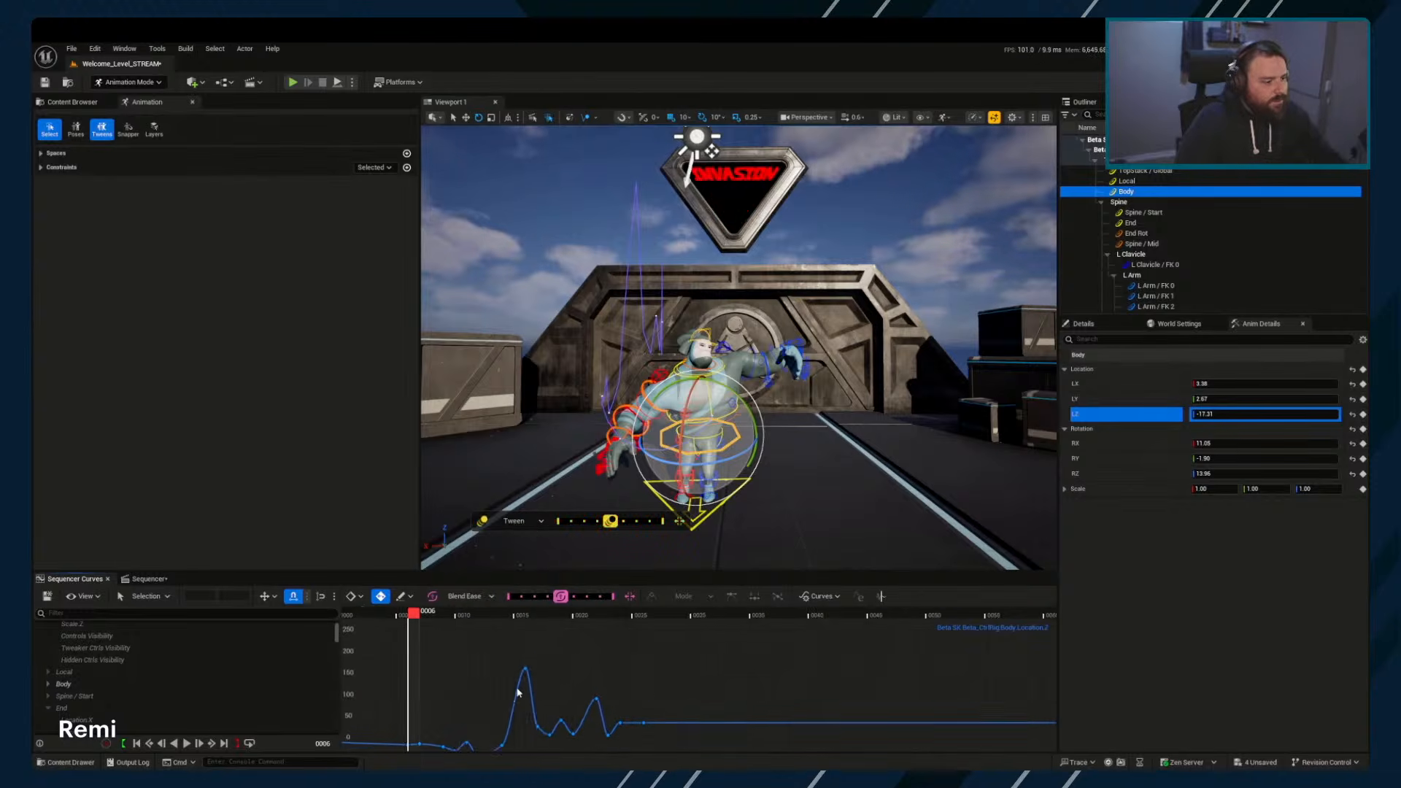
left_click(583, 640)
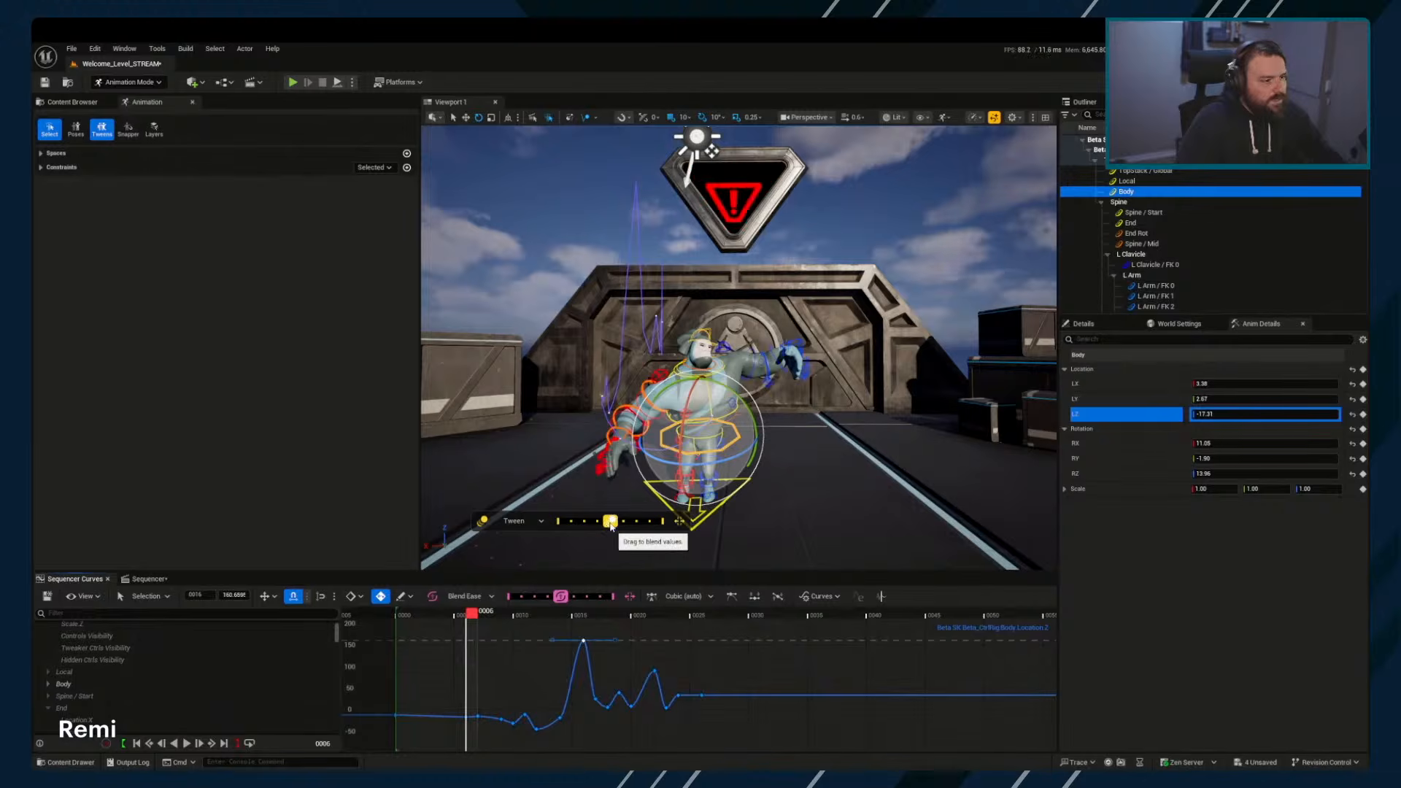
left_click_drag(610, 521, 550, 524)
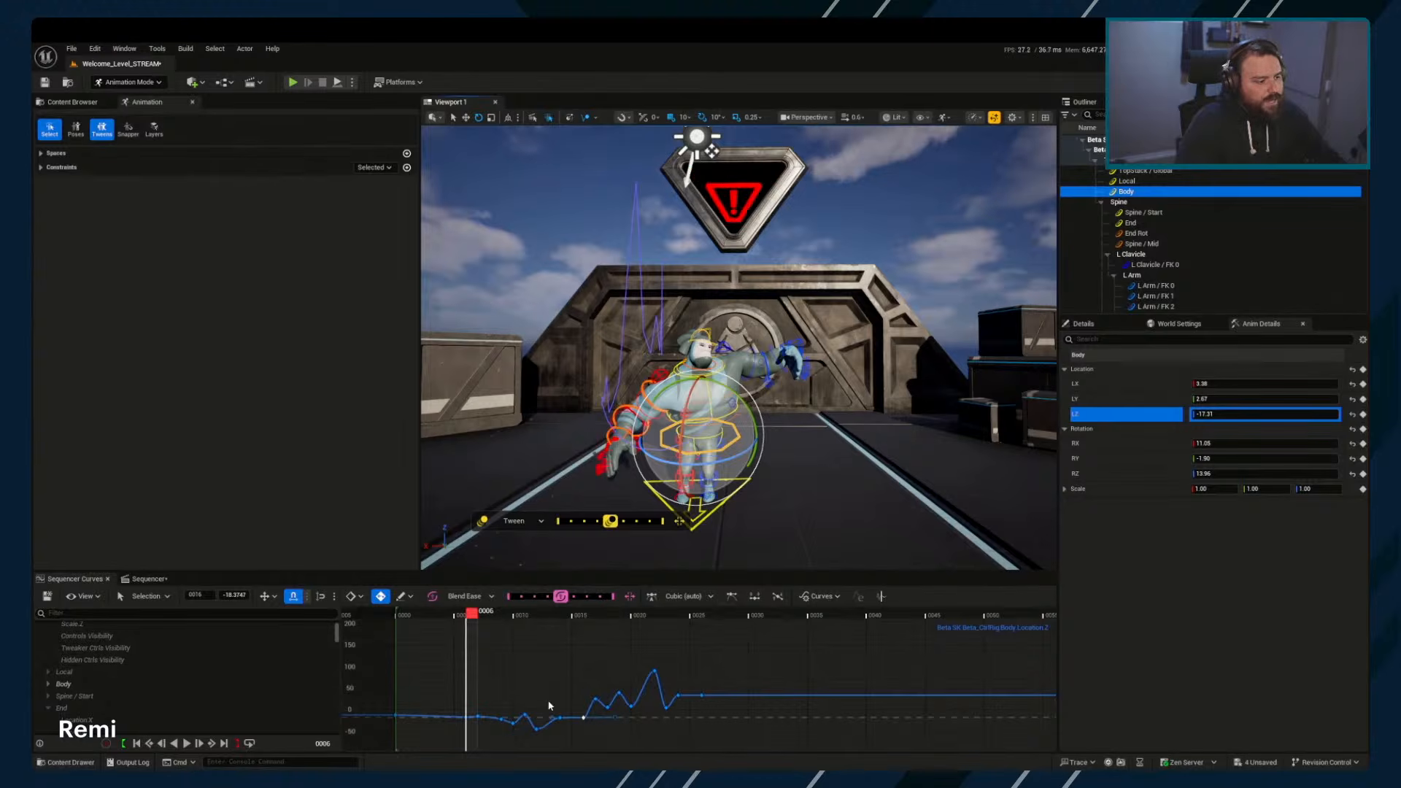
Select the Location Z keys at frames 14 and 16 and blend them with Tween and Blend Neighbor
left_click_drag(535, 688, 584, 720)
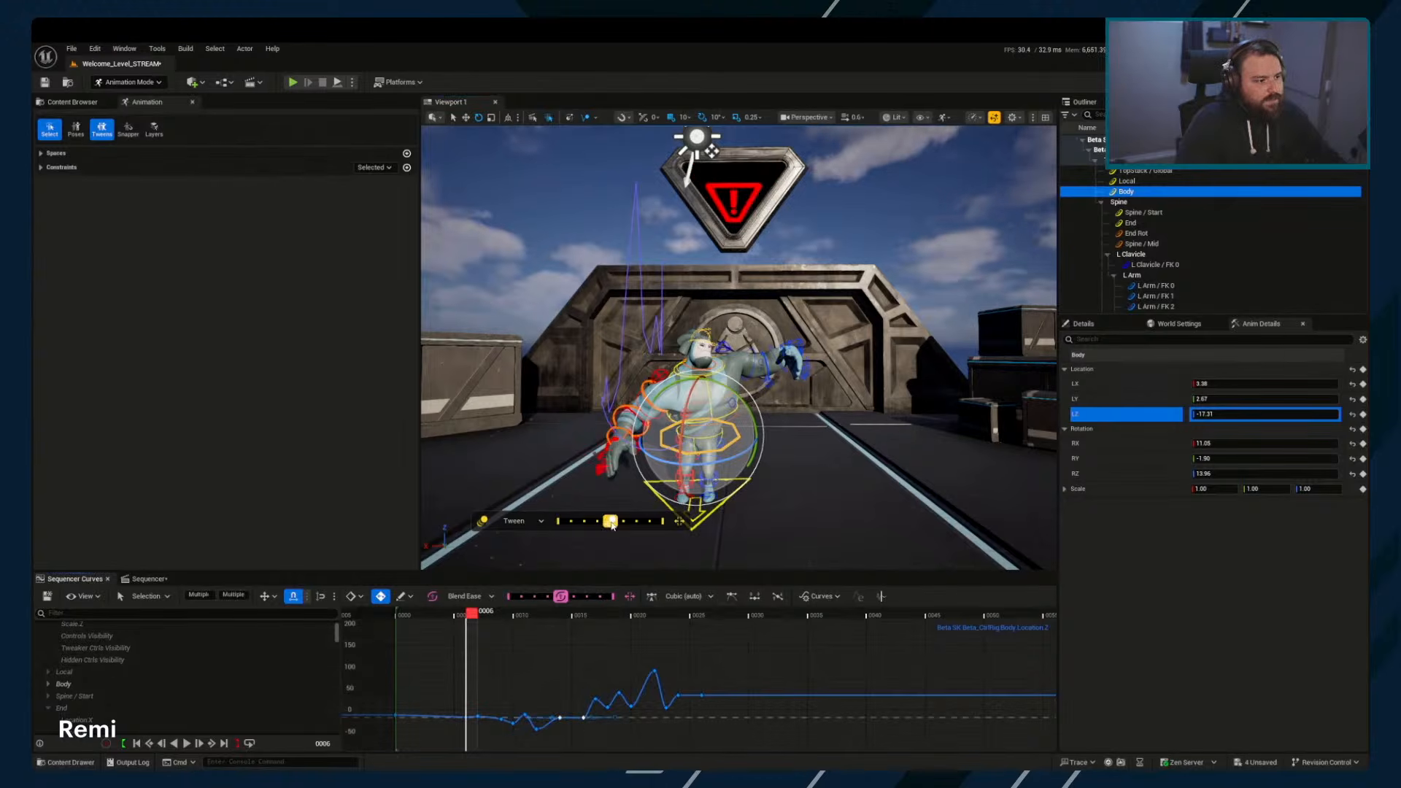
left_click_drag(612, 524, 563, 523)
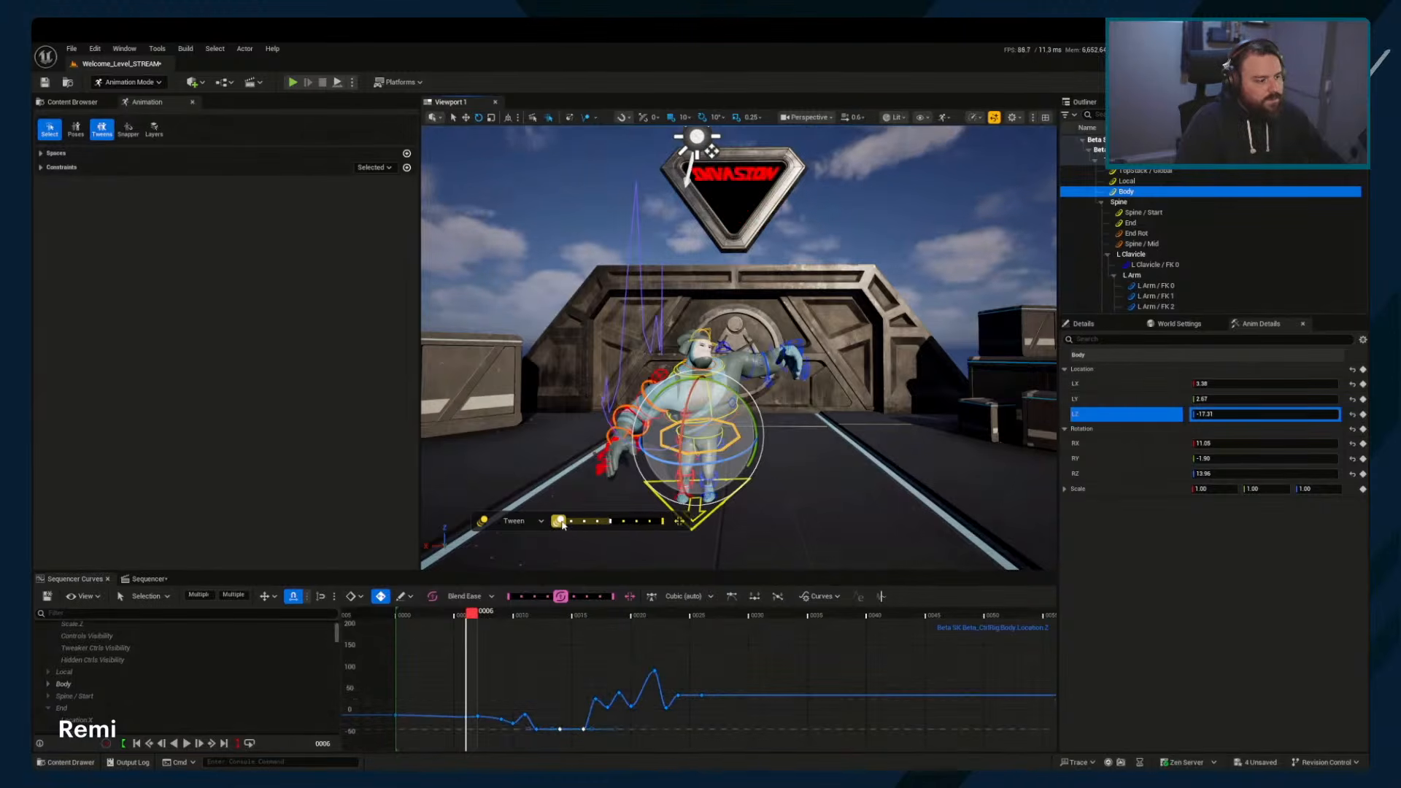
left_click(517, 522)
left_click(520, 540)
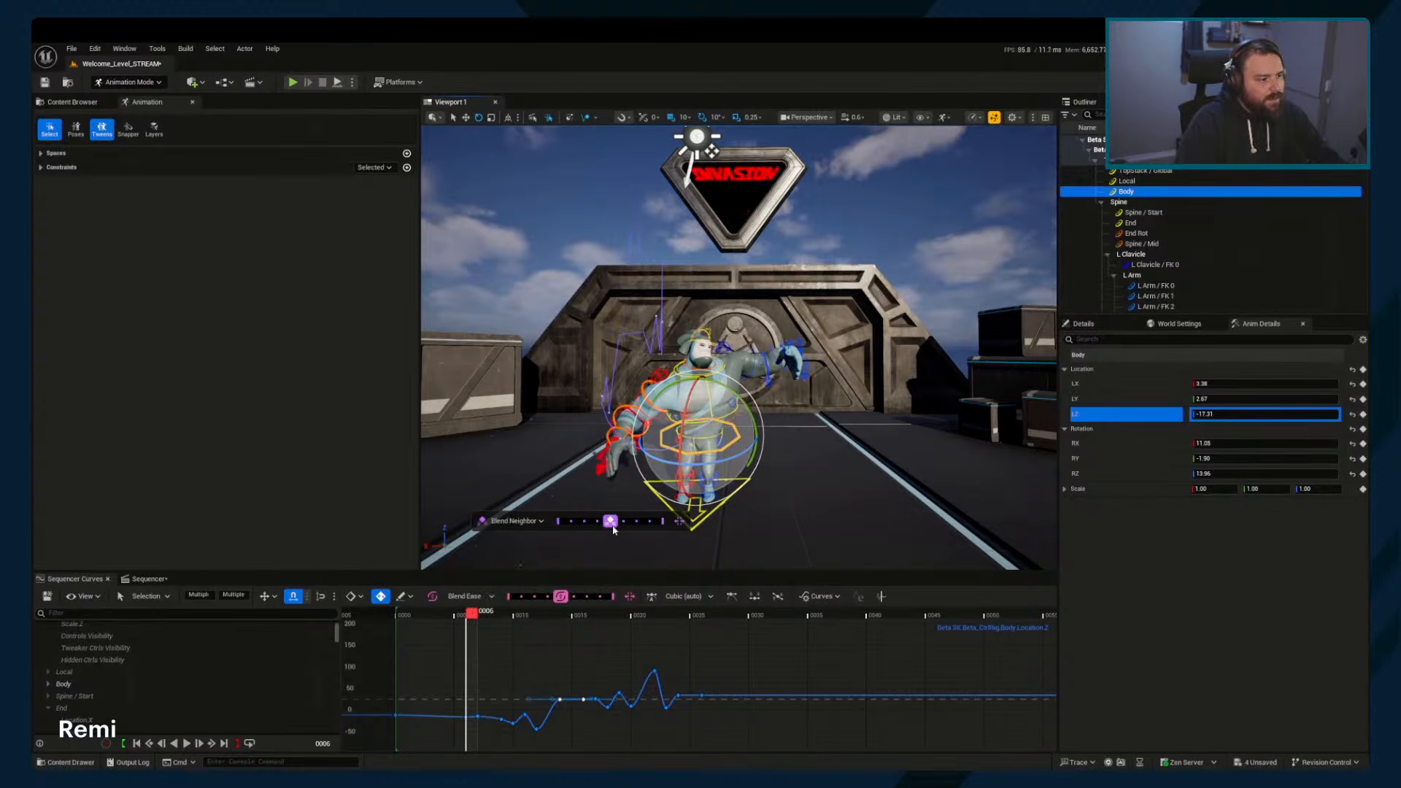
left_click_drag(613, 530, 593, 531)
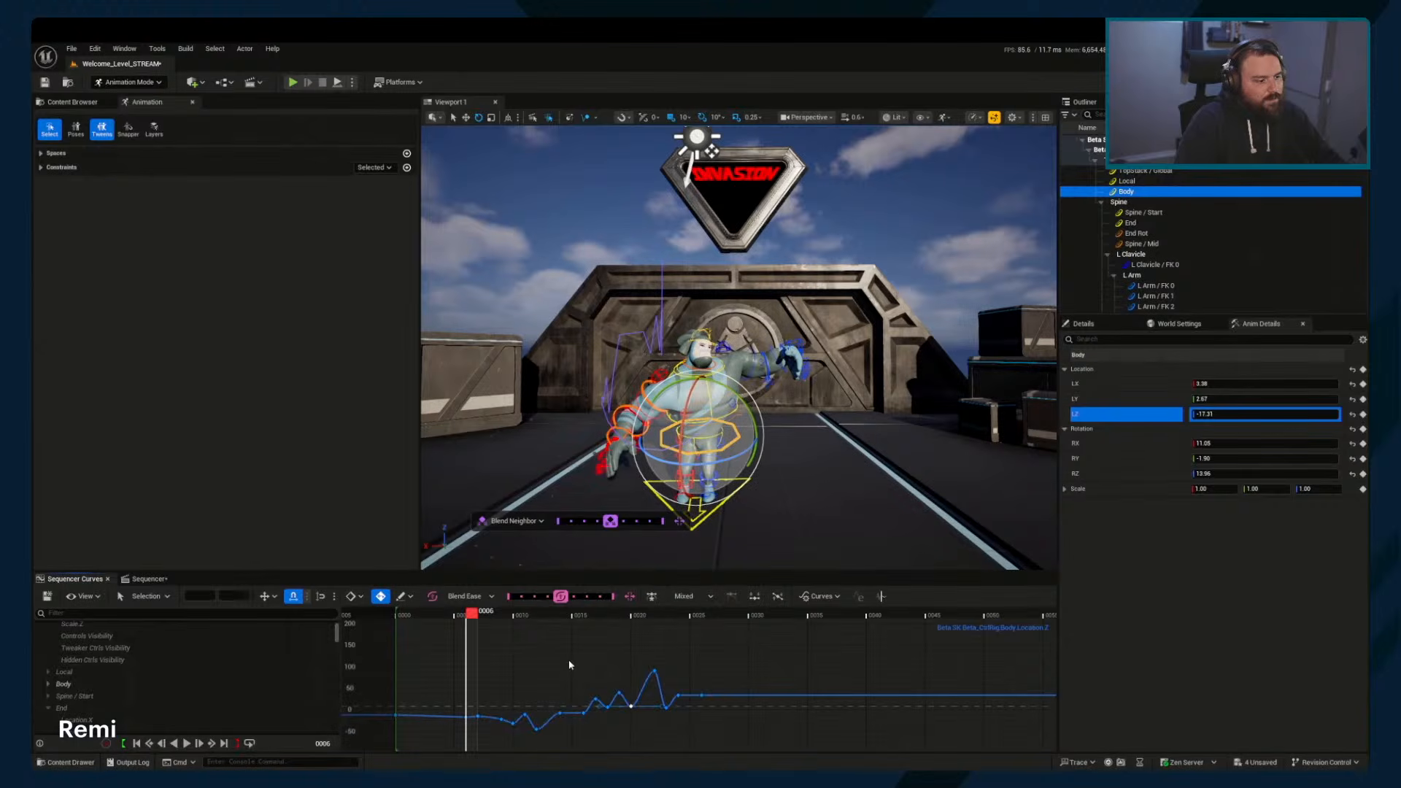
Select the Location Z keys from frame 16 to 20, try Blend Neighbor and Tween on them, and undo each blend
left_click_drag(632, 716, 621, 709)
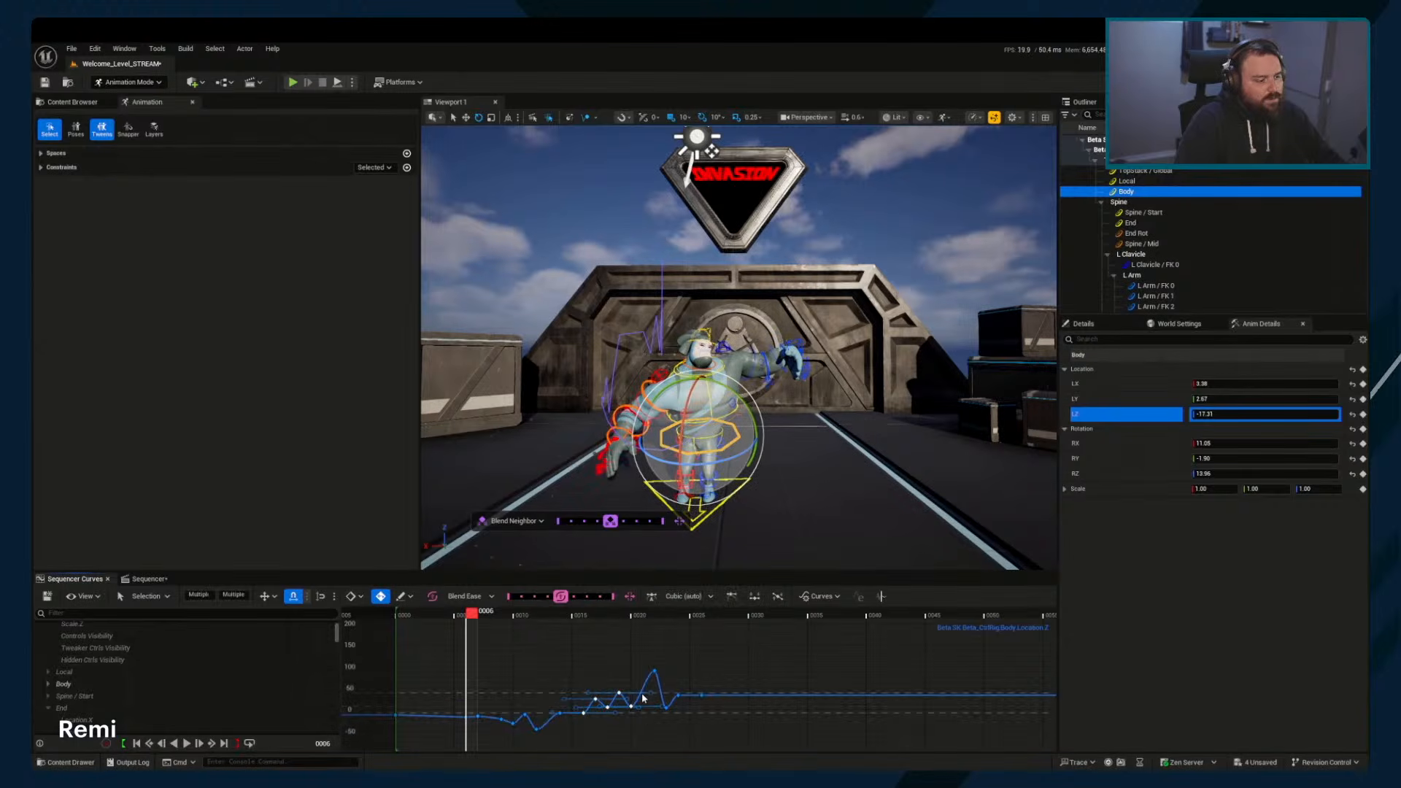
mouse_move(611, 529)
left_mouse_down()
mouse_move(670, 523)
mouse_move(607, 526)
left_mouse_up()
key("ctrl+z")
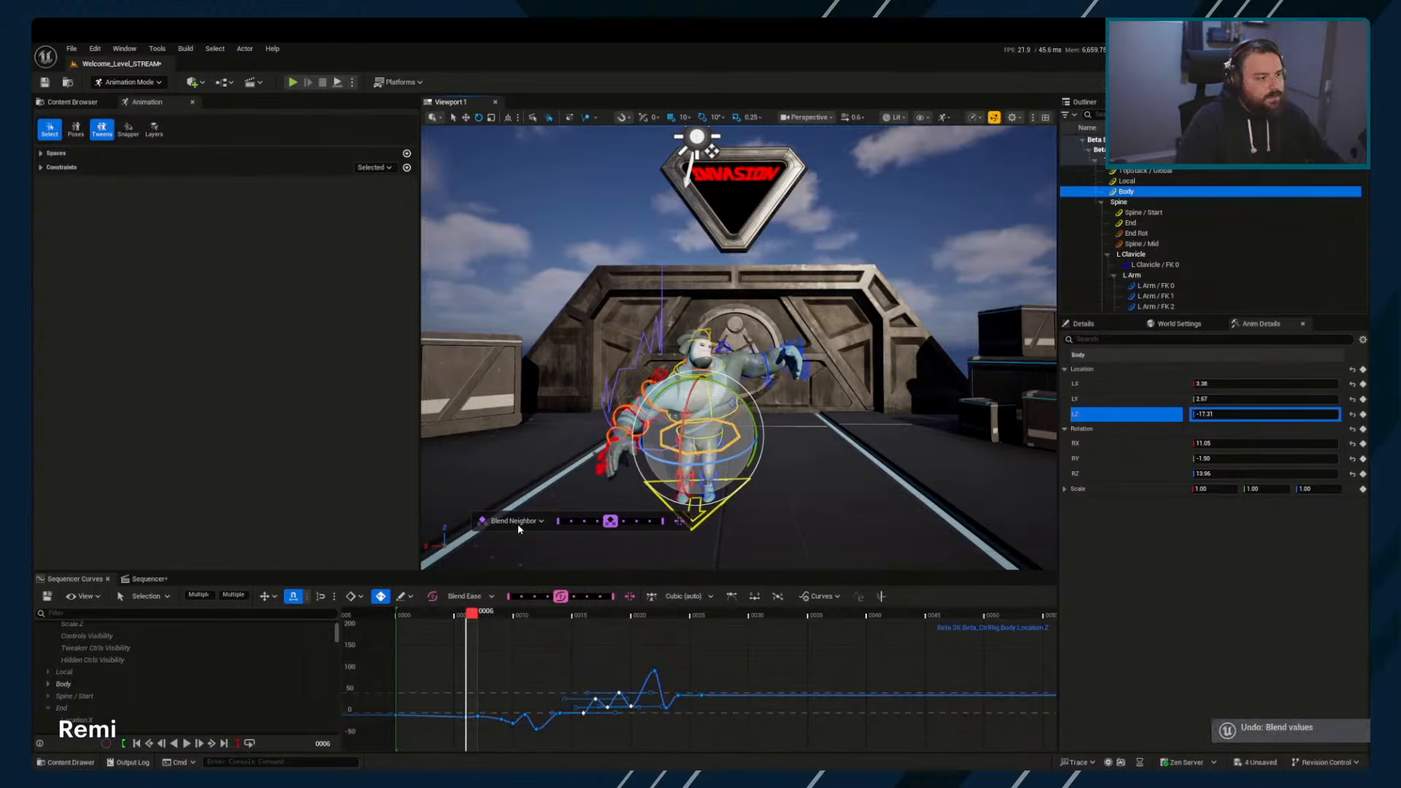
left_click(518, 521)
left_click(506, 603)
left_click_drag(612, 521, 553, 524)
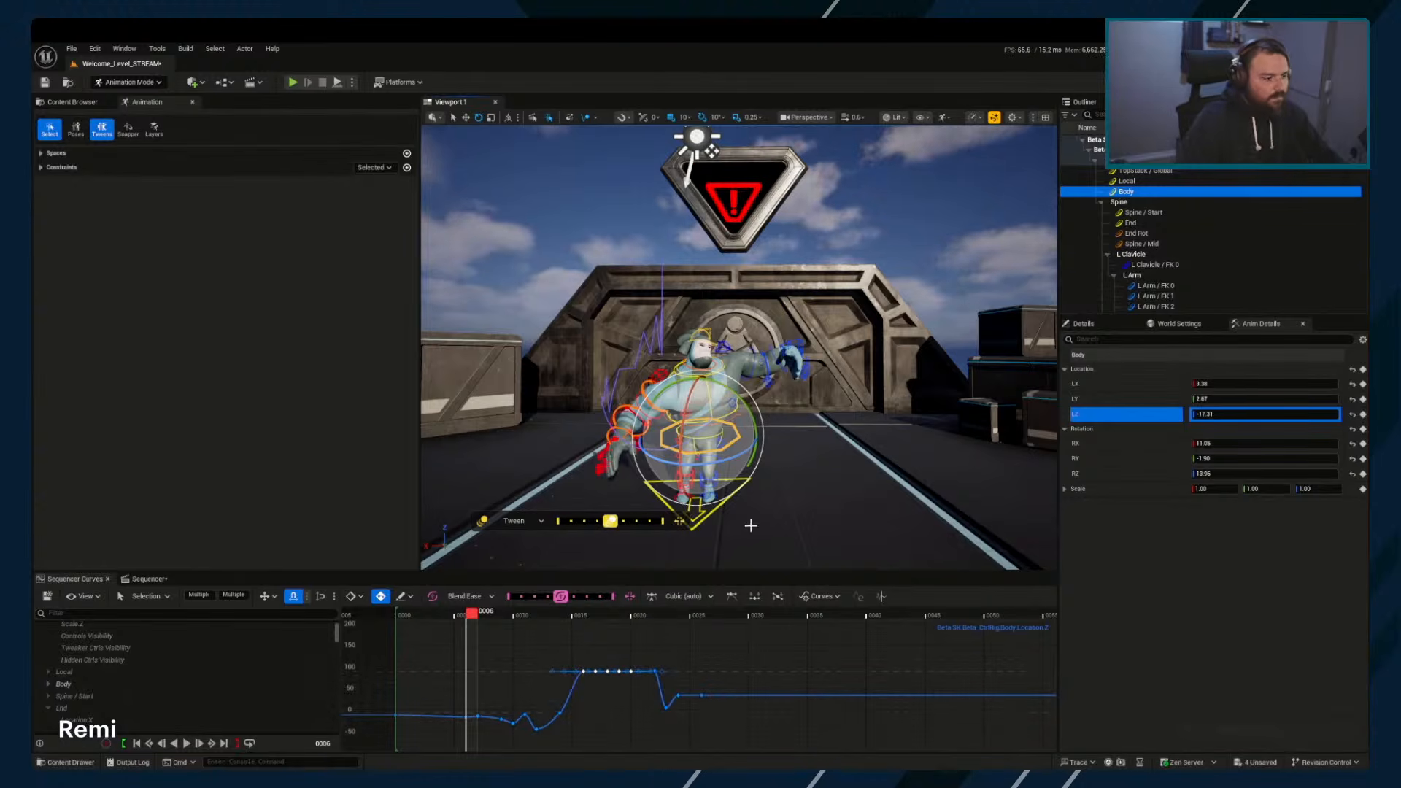
key("ctrl+z")
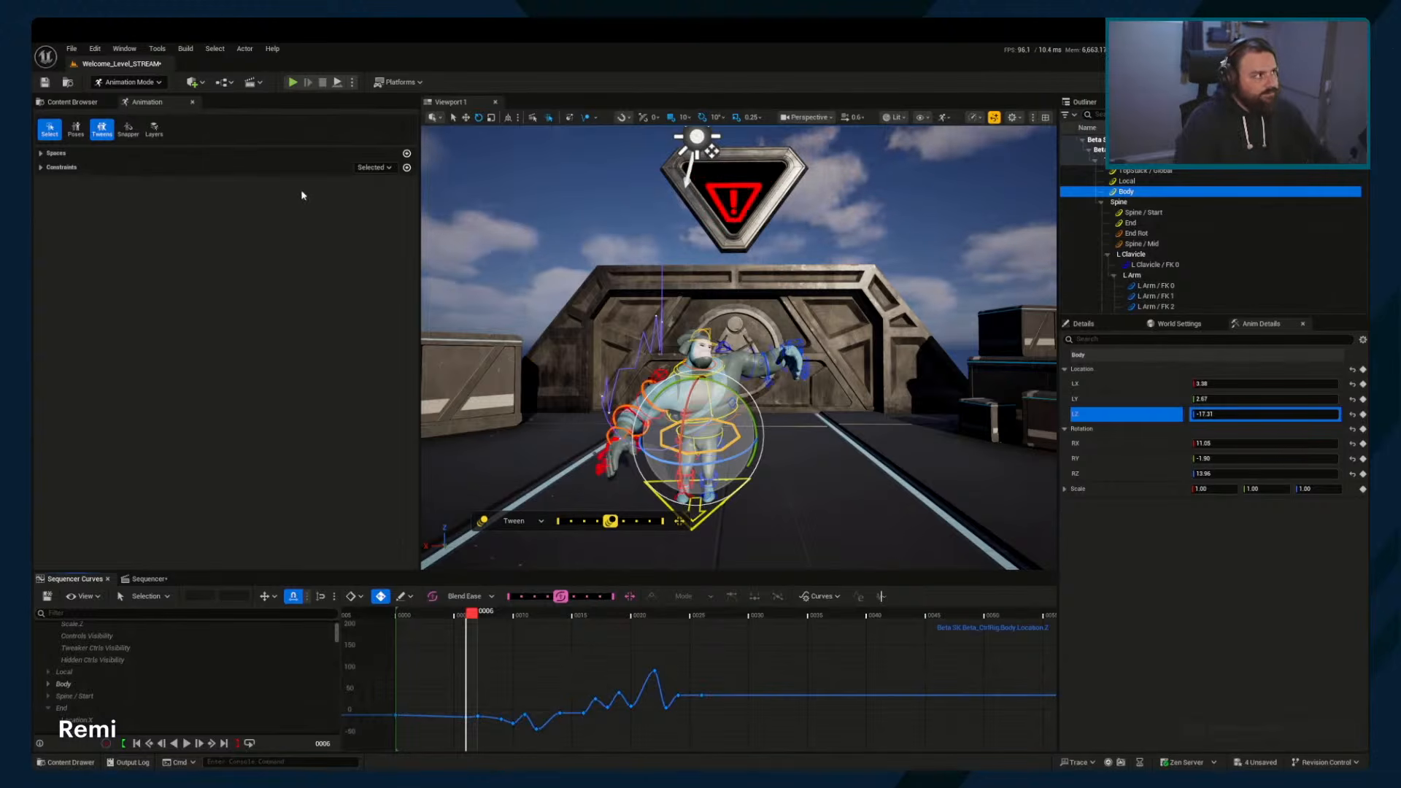
Open the Control Rig Snapper and assign R Arm/FK 2 as the parent and L Arm/IK as the child
left_click(127, 129)
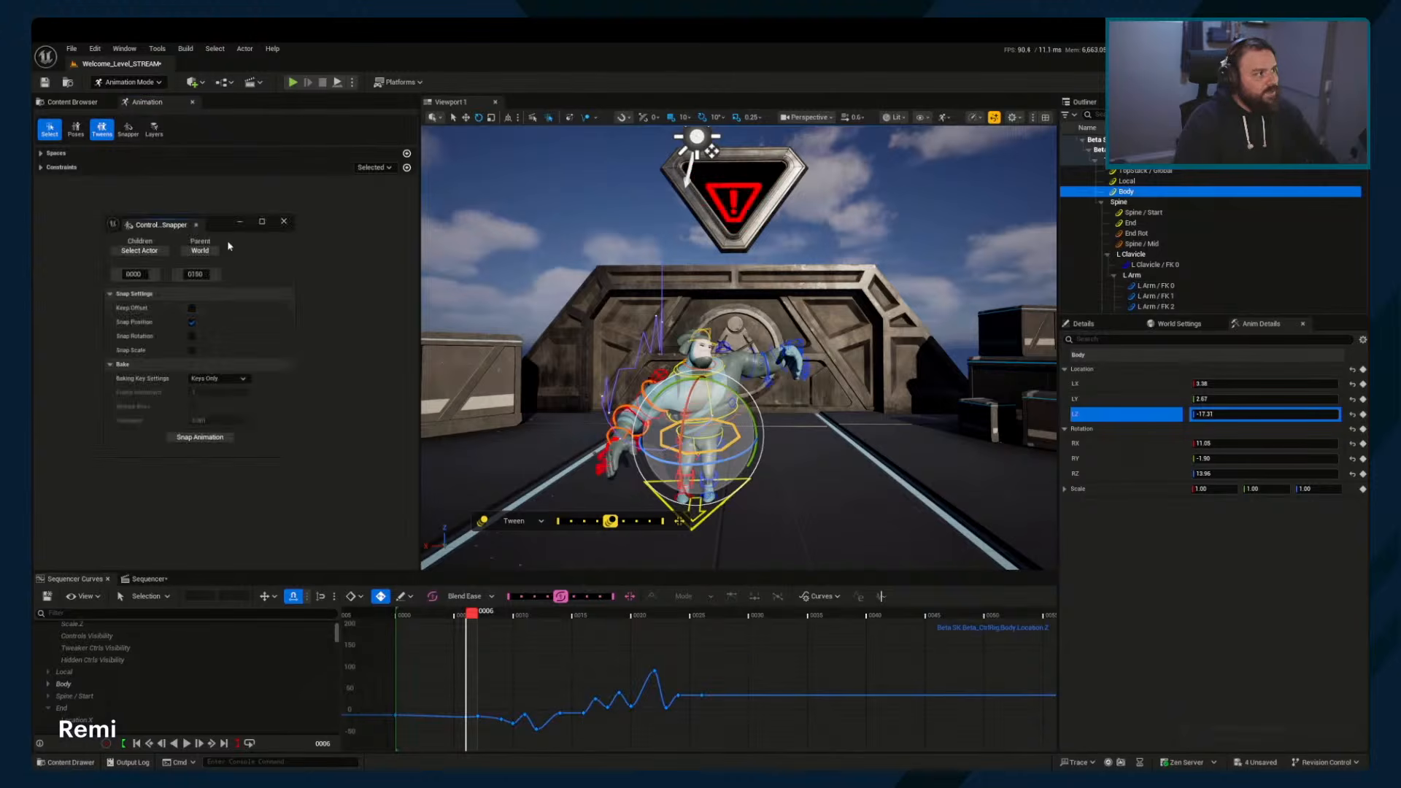
left_click_drag(219, 222, 932, 312)
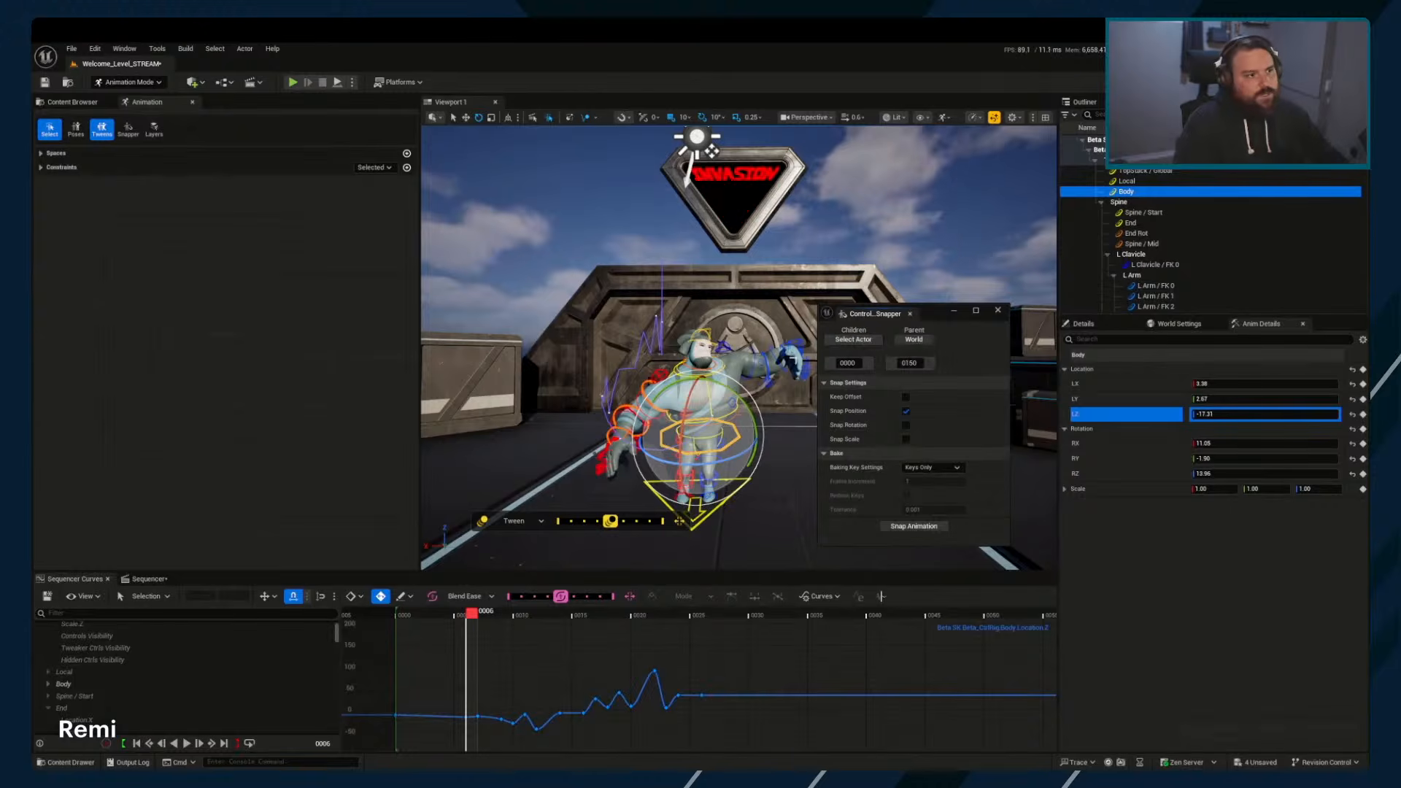
left_click(624, 423)
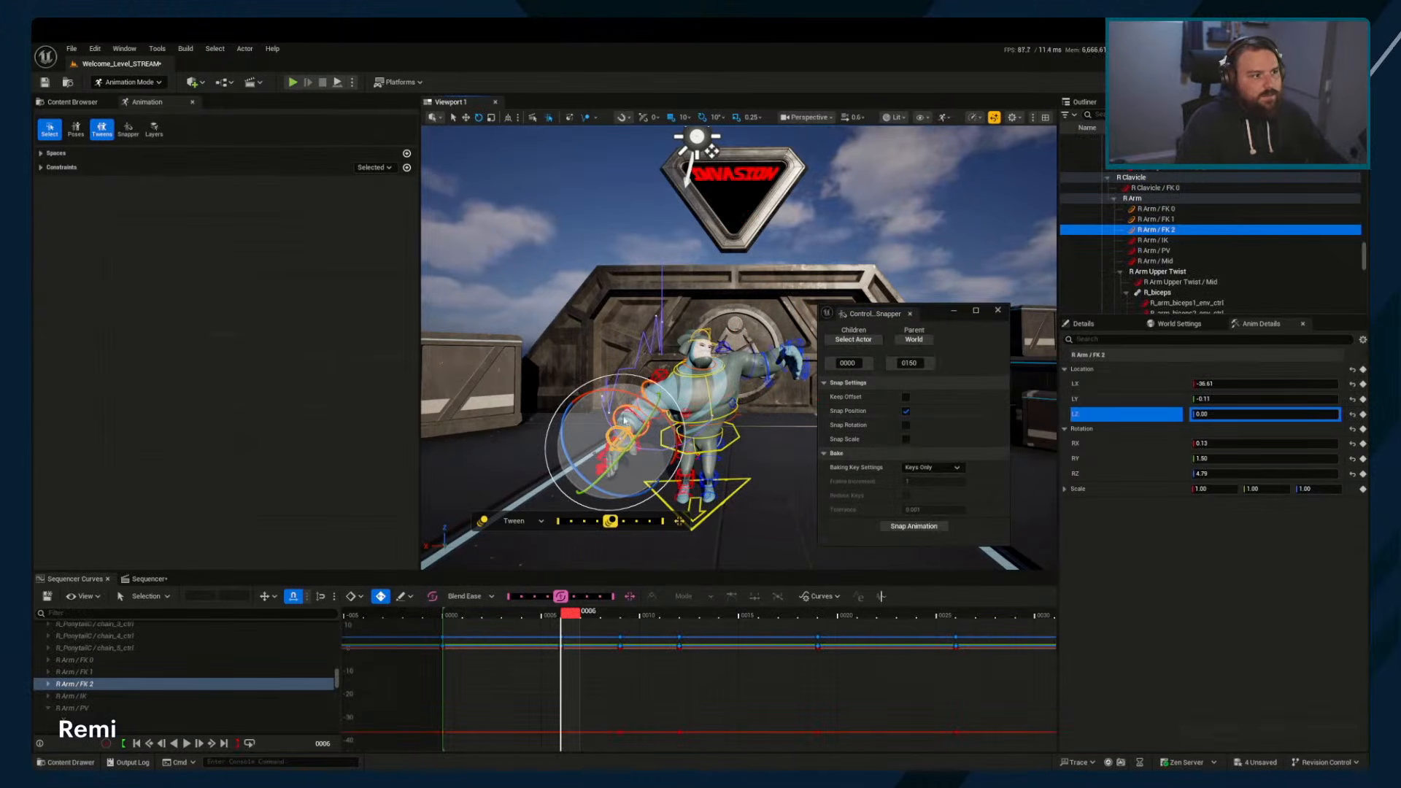
left_click(923, 338)
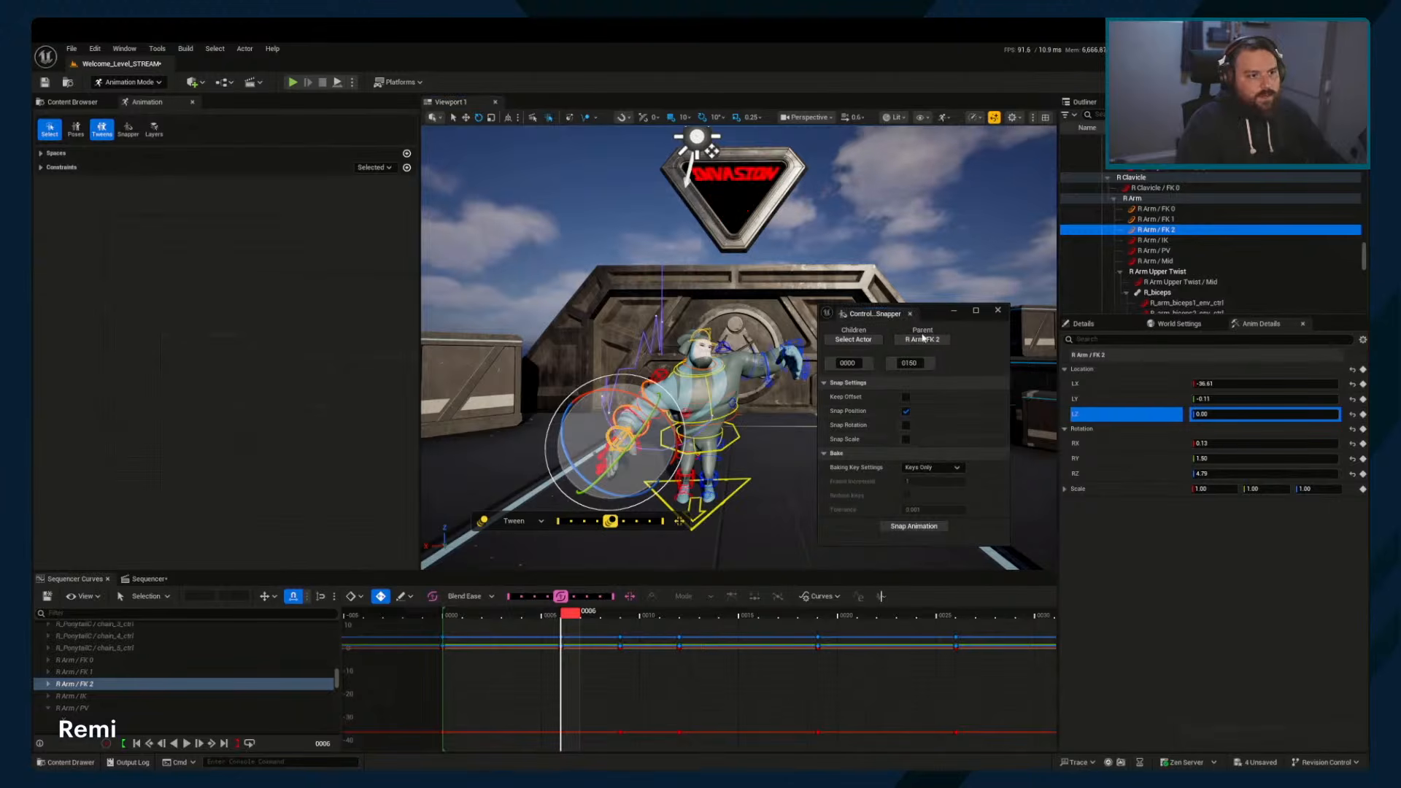
left_click(787, 354)
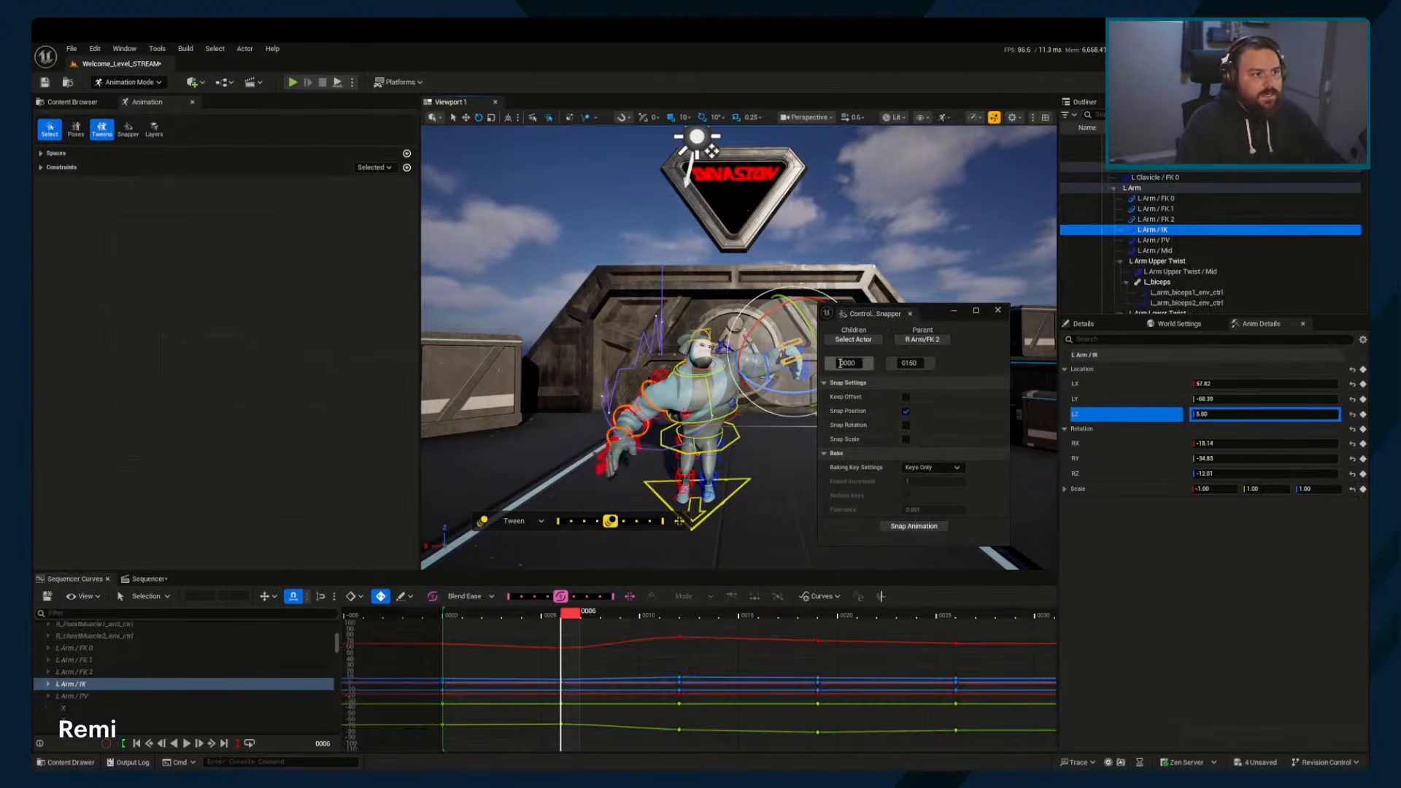
left_click(869, 337)
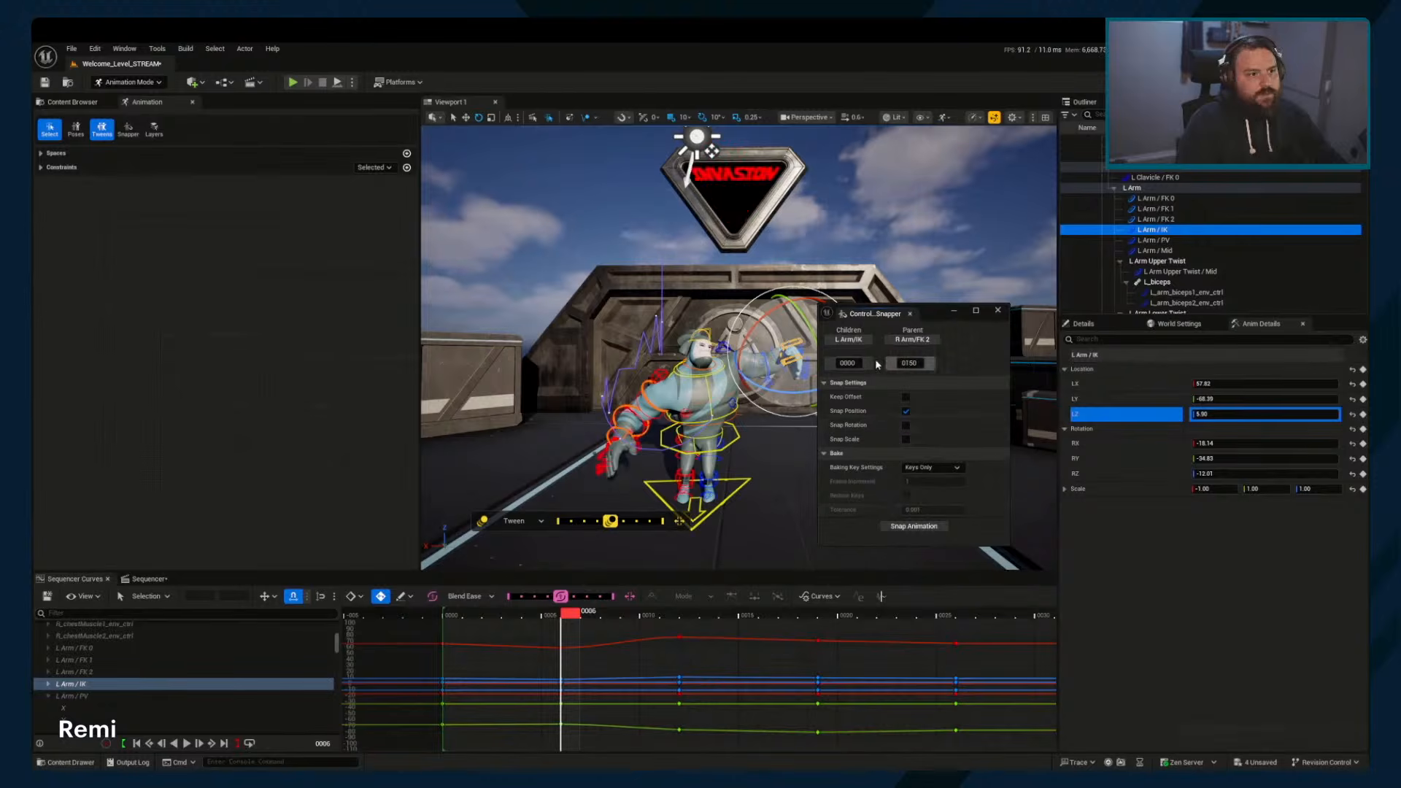
Set the snap range's end to frame 26, enable Snap Rotation, snap the left hand's animation, and scrub through the result
scroll(751, 655, "down", 3)
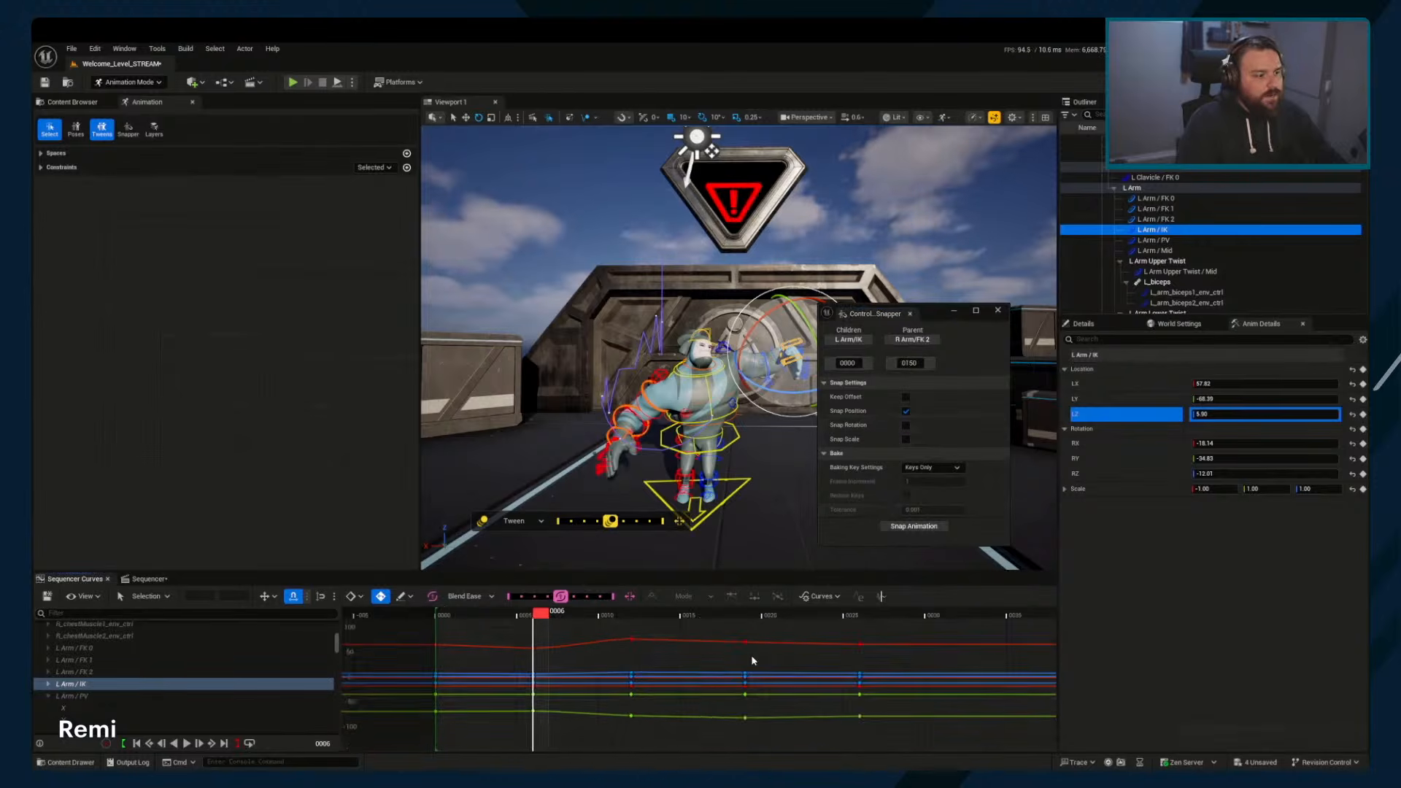
left_click(817, 610)
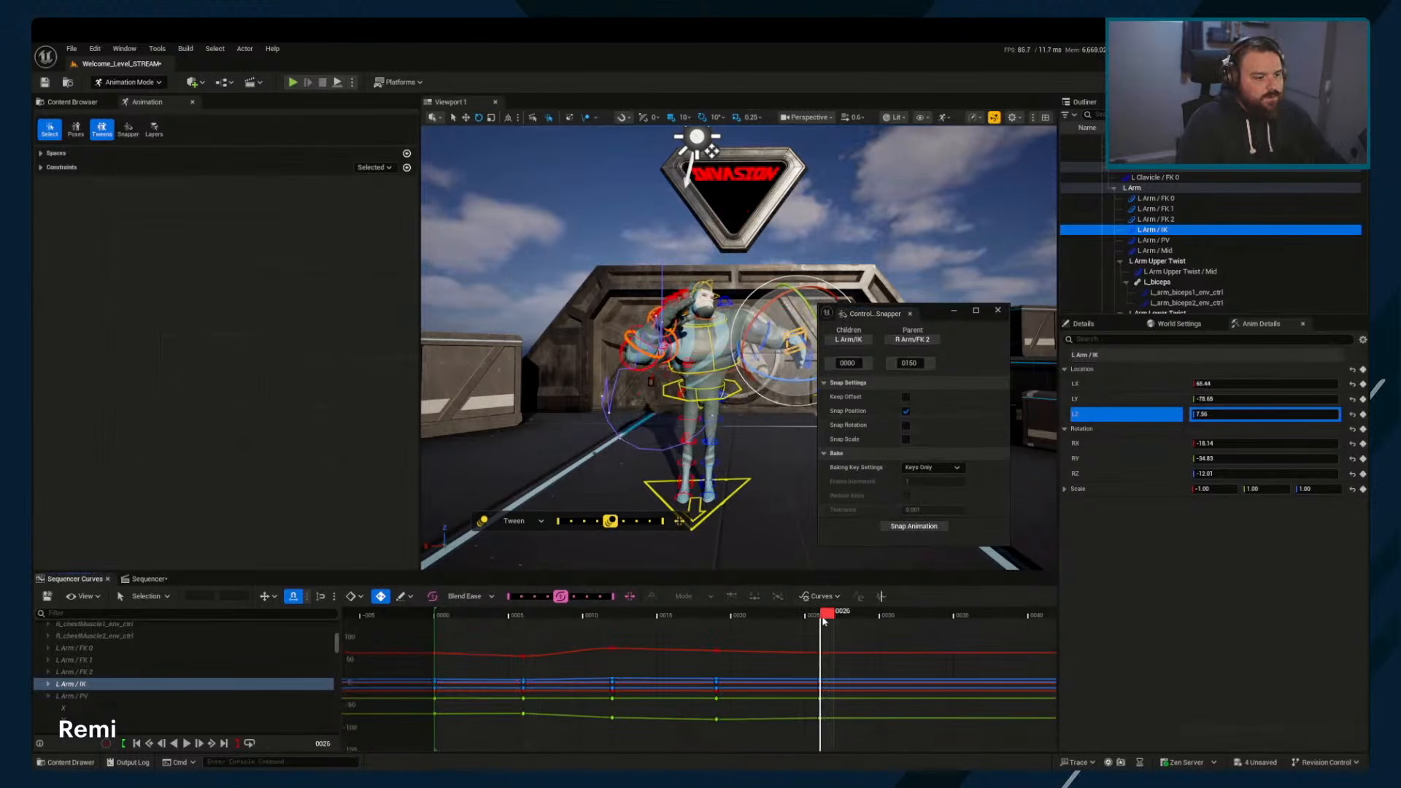
left_click(927, 363)
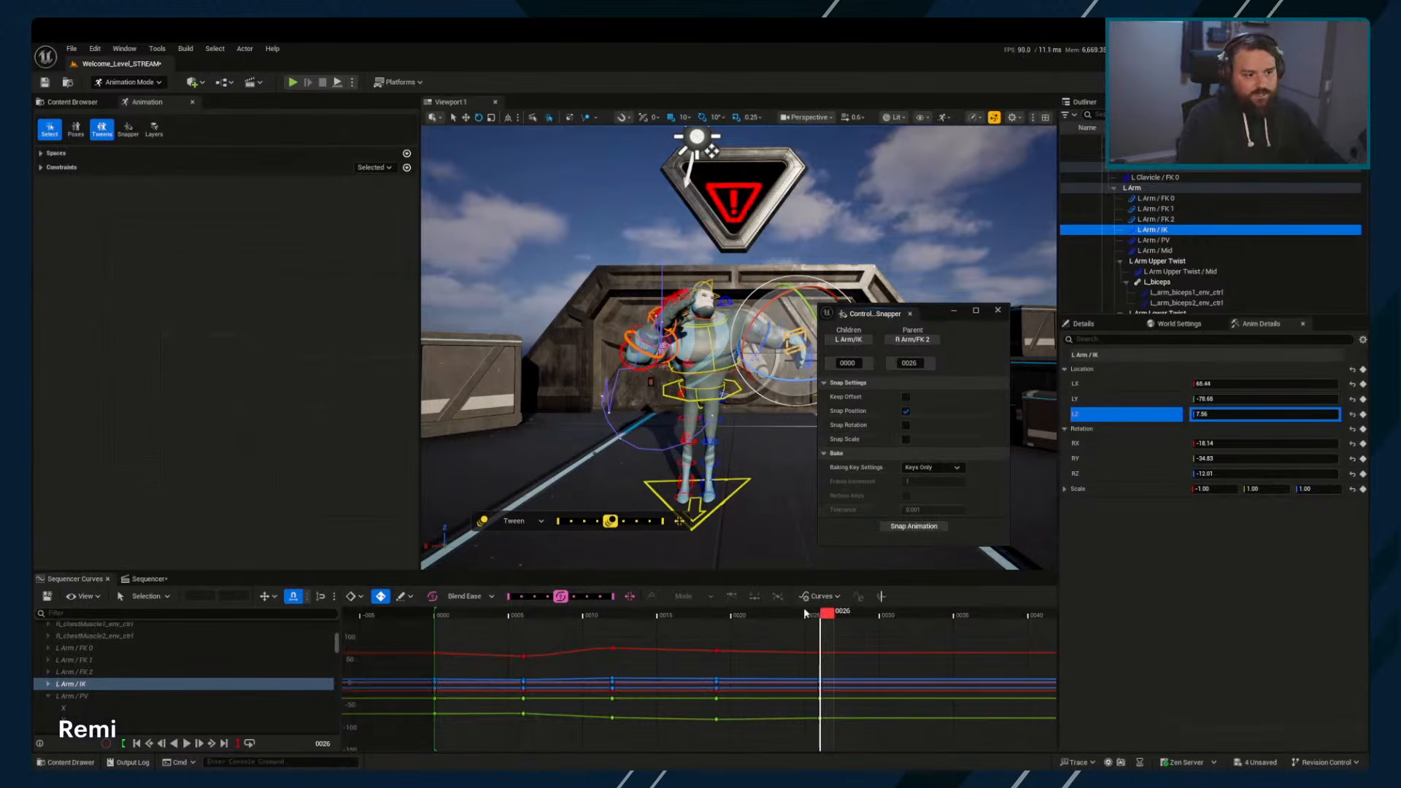
left_click(907, 426)
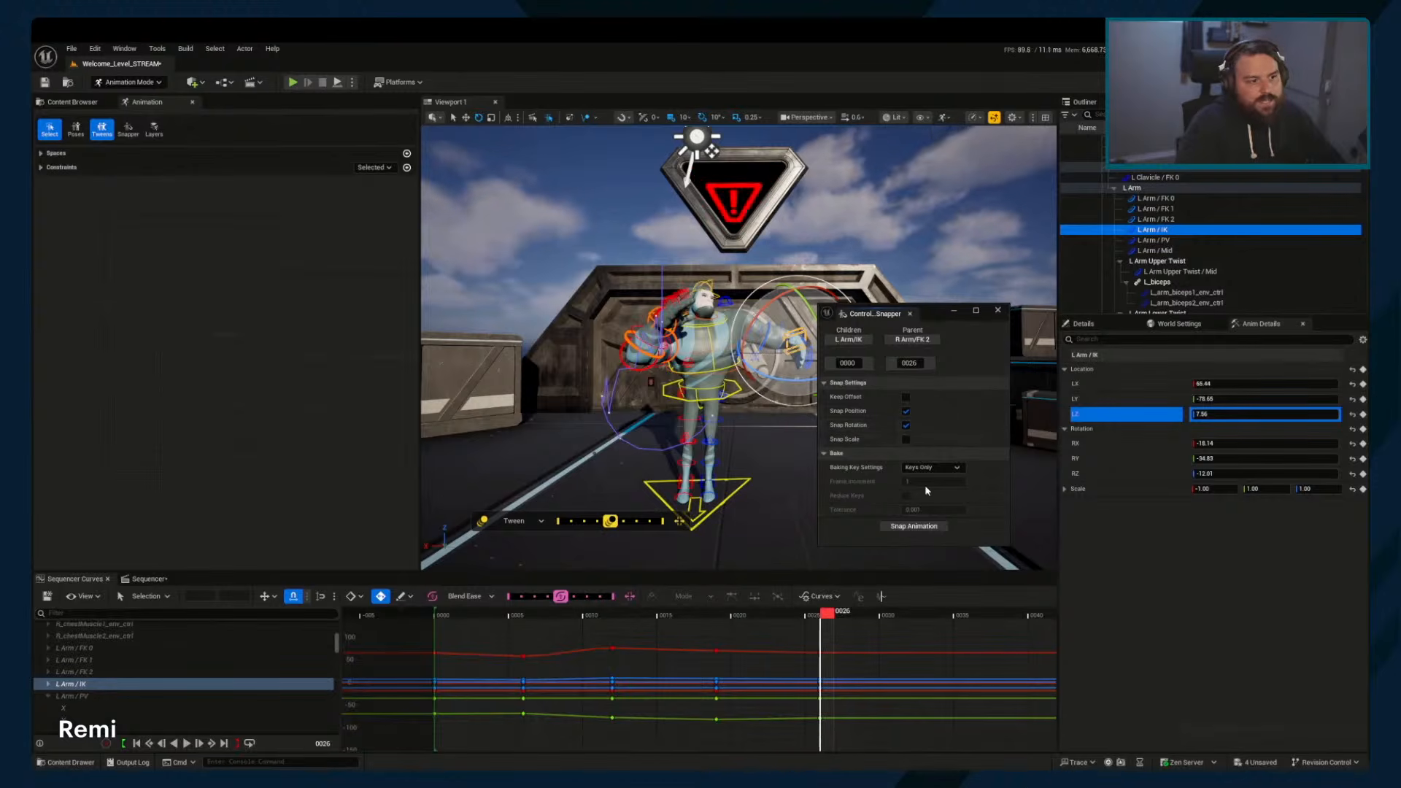
left_click(915, 528)
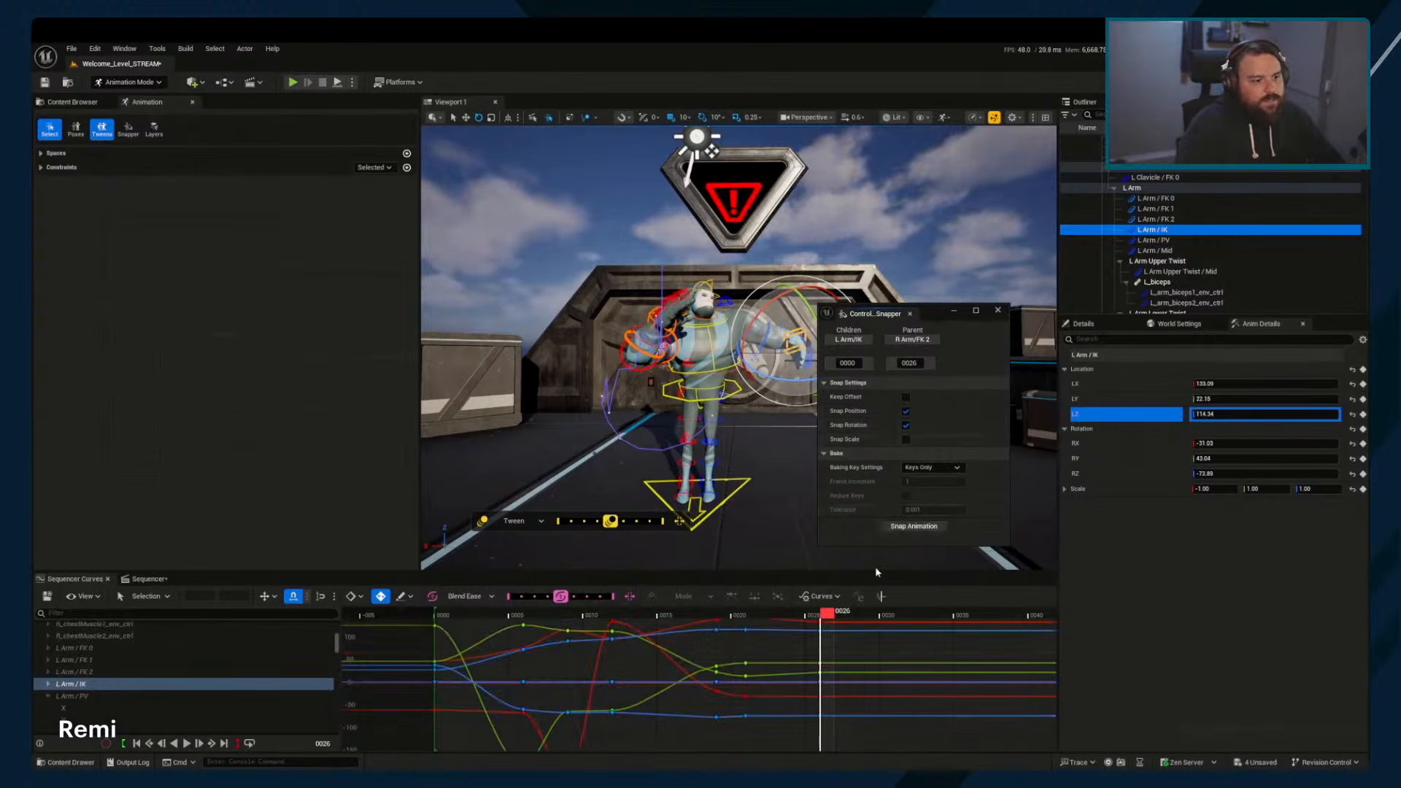
left_click(438, 614)
left_click_drag(436, 615, 741, 584)
Isolate the Body control's Location Z curve and delete its keys from frame 7 to 24
left_click(733, 389)
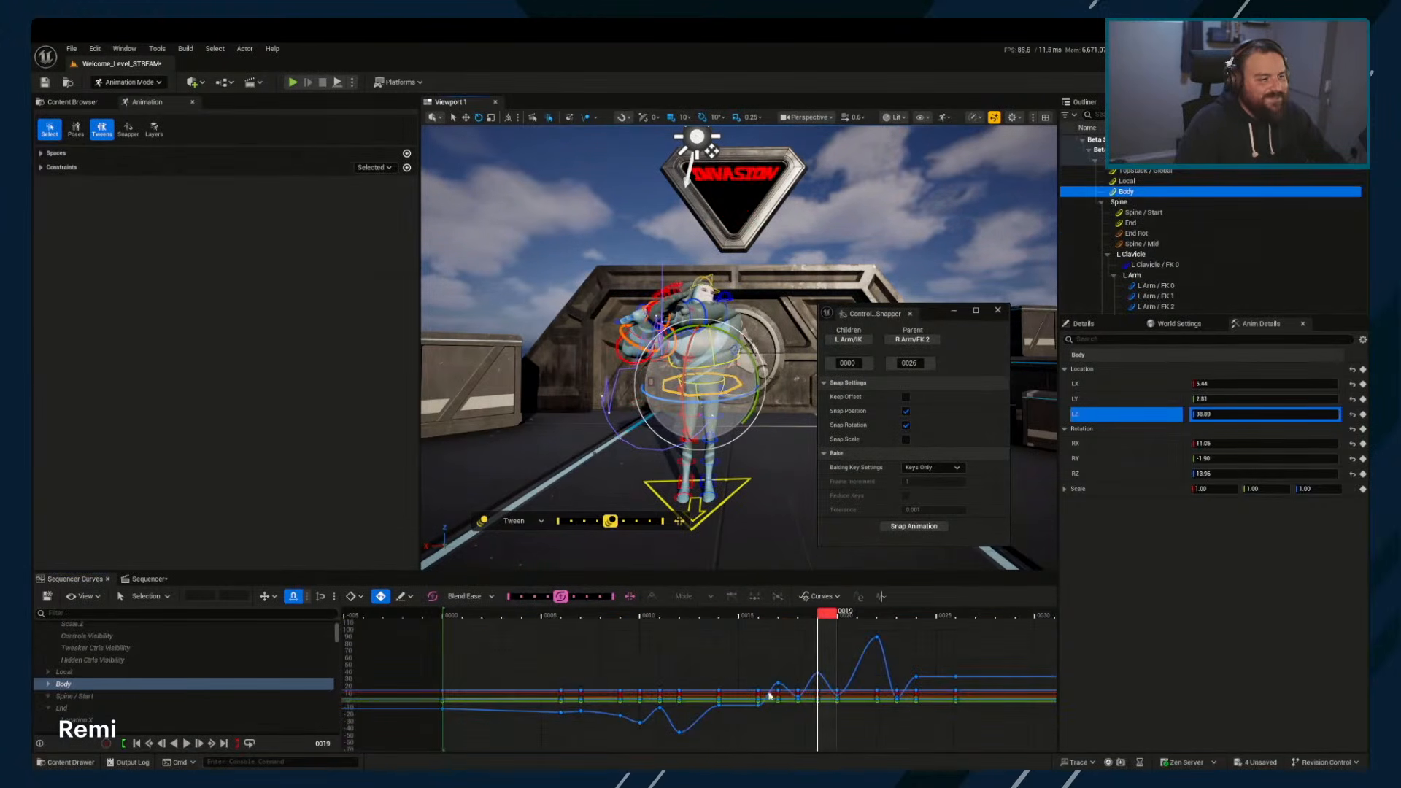
left_click(1164, 417)
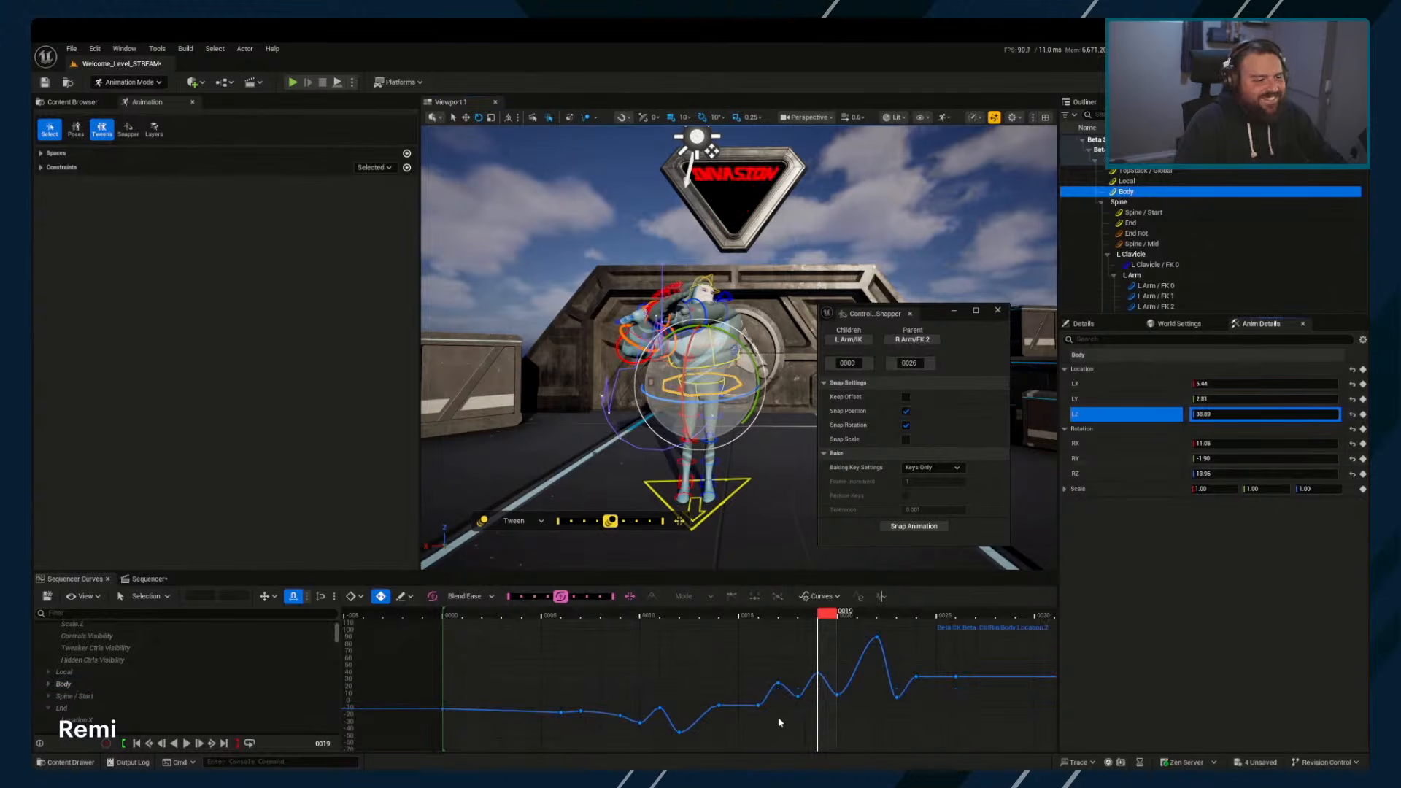
left_click_drag(921, 630, 925, 633)
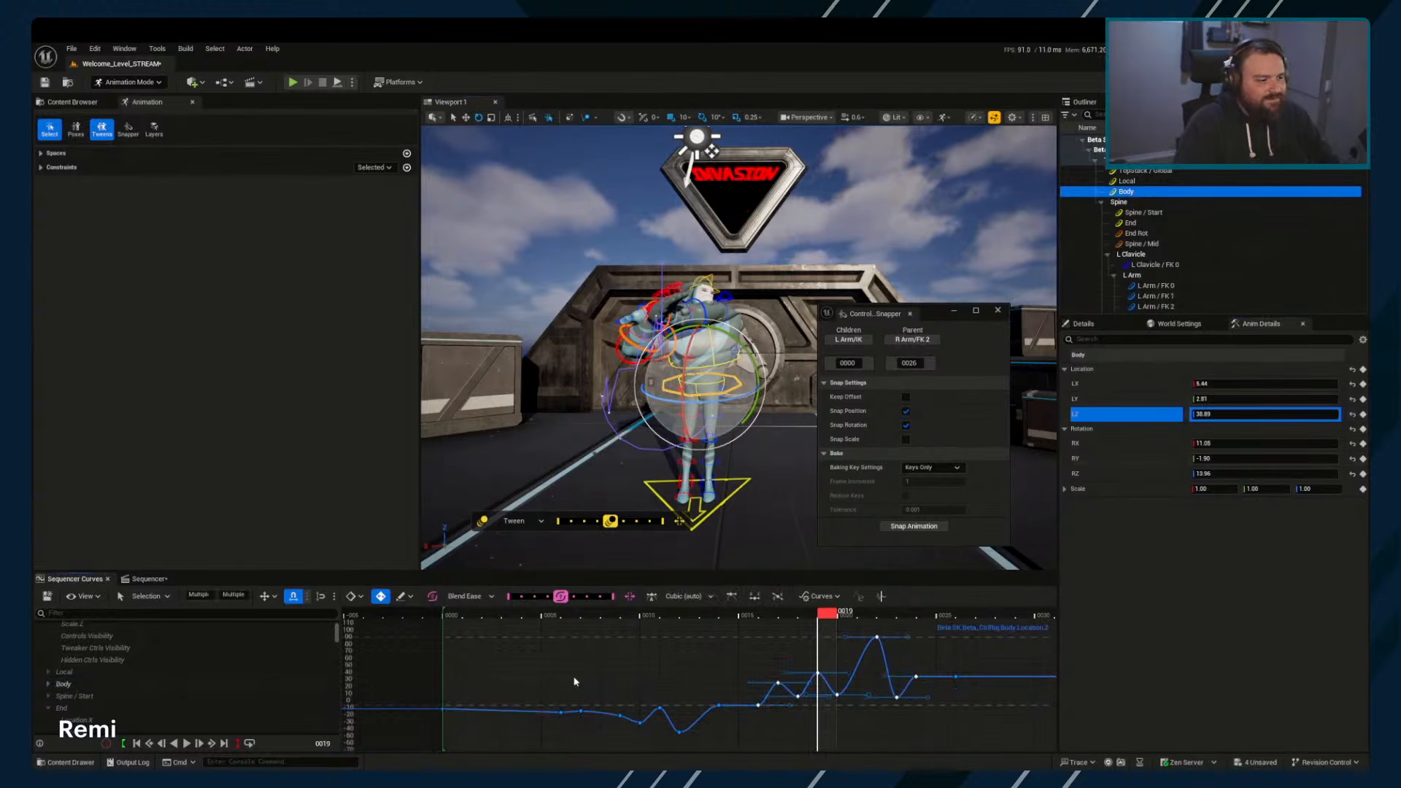
key("Delete")
left_click_drag(569, 663, 732, 744)
key("Delete")
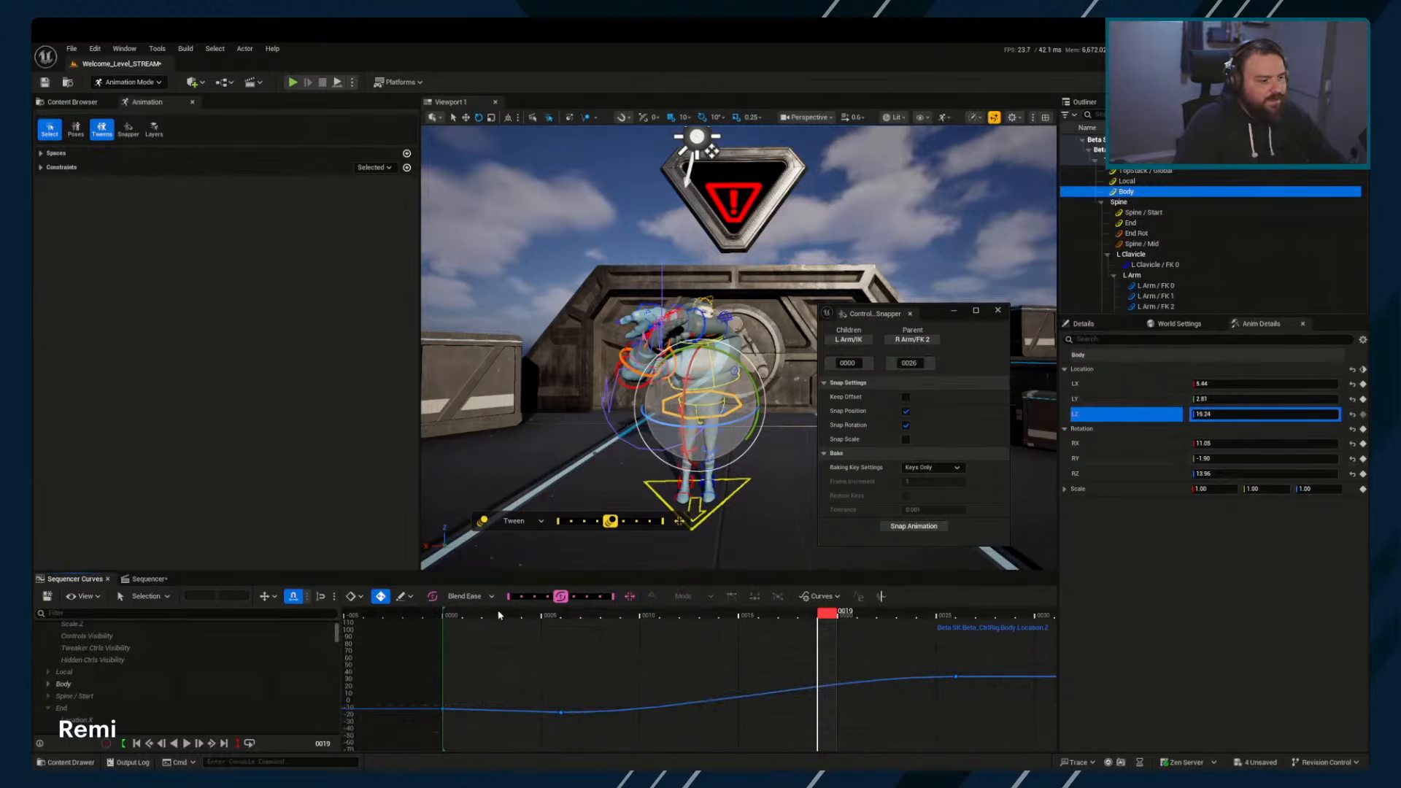
At frame 14, rotate R Arm/FK 1 to about -22 on Y, snap the left hand's animation again, and scrub back to the start
left_click_drag(523, 615, 730, 606)
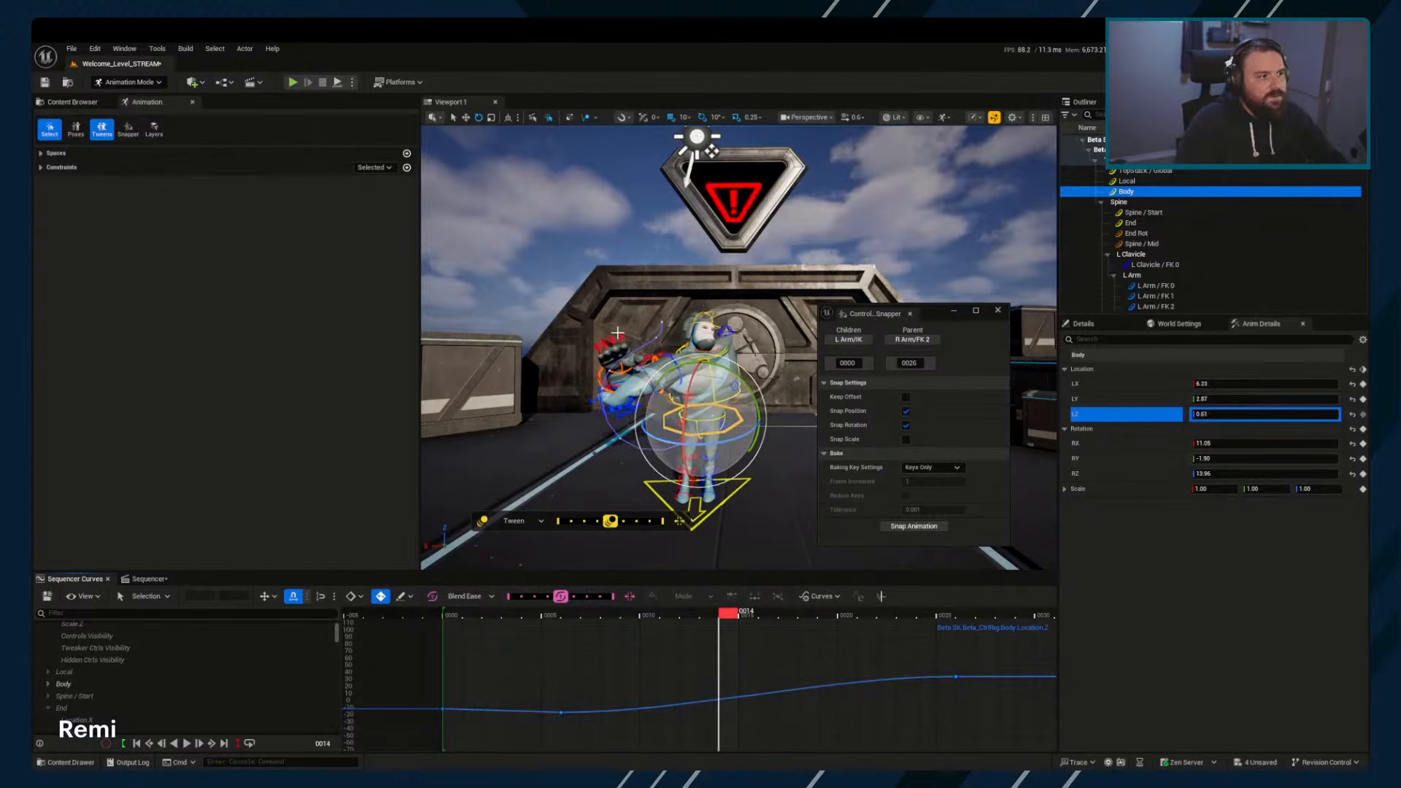
left_click(600, 371)
left_click_drag(600, 371, 659, 368)
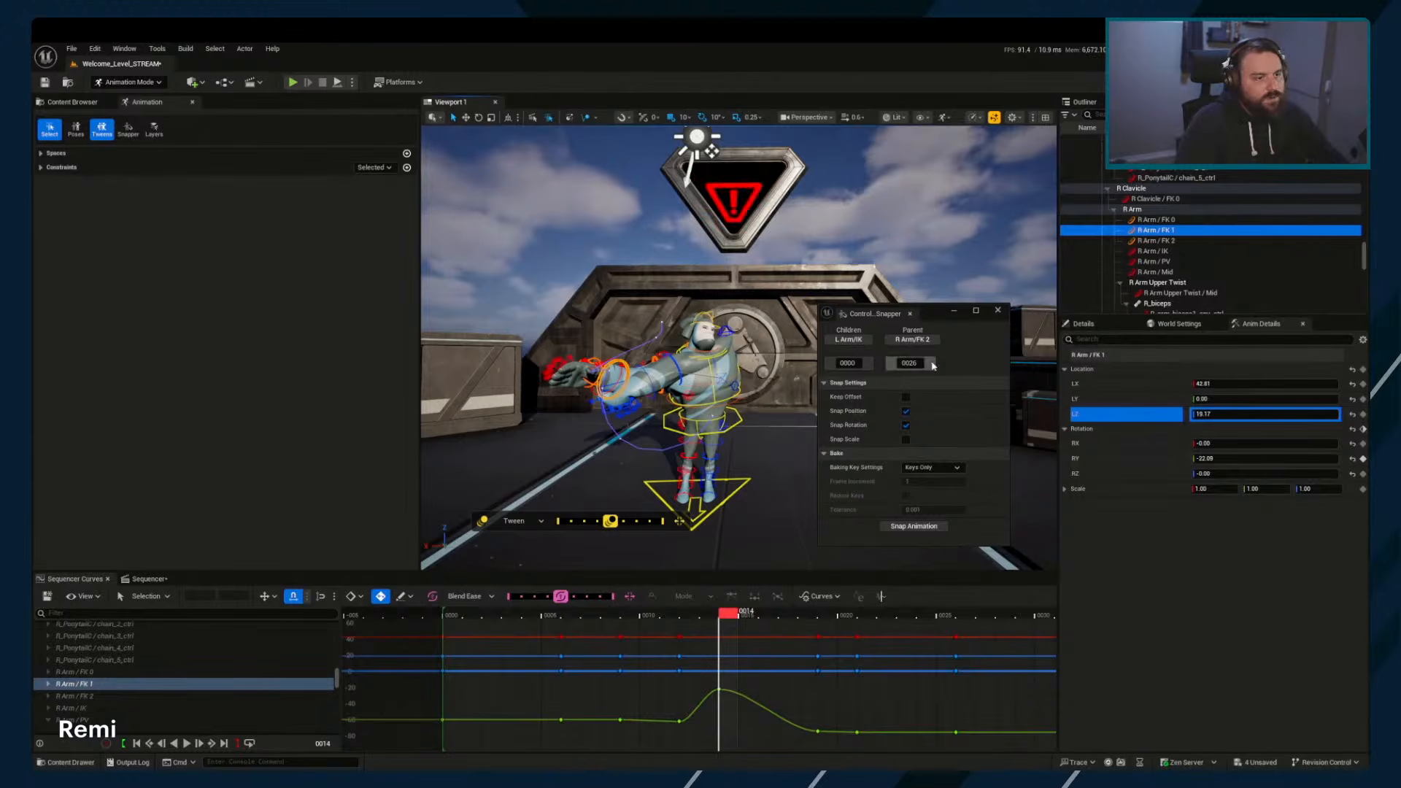
left_click(929, 527)
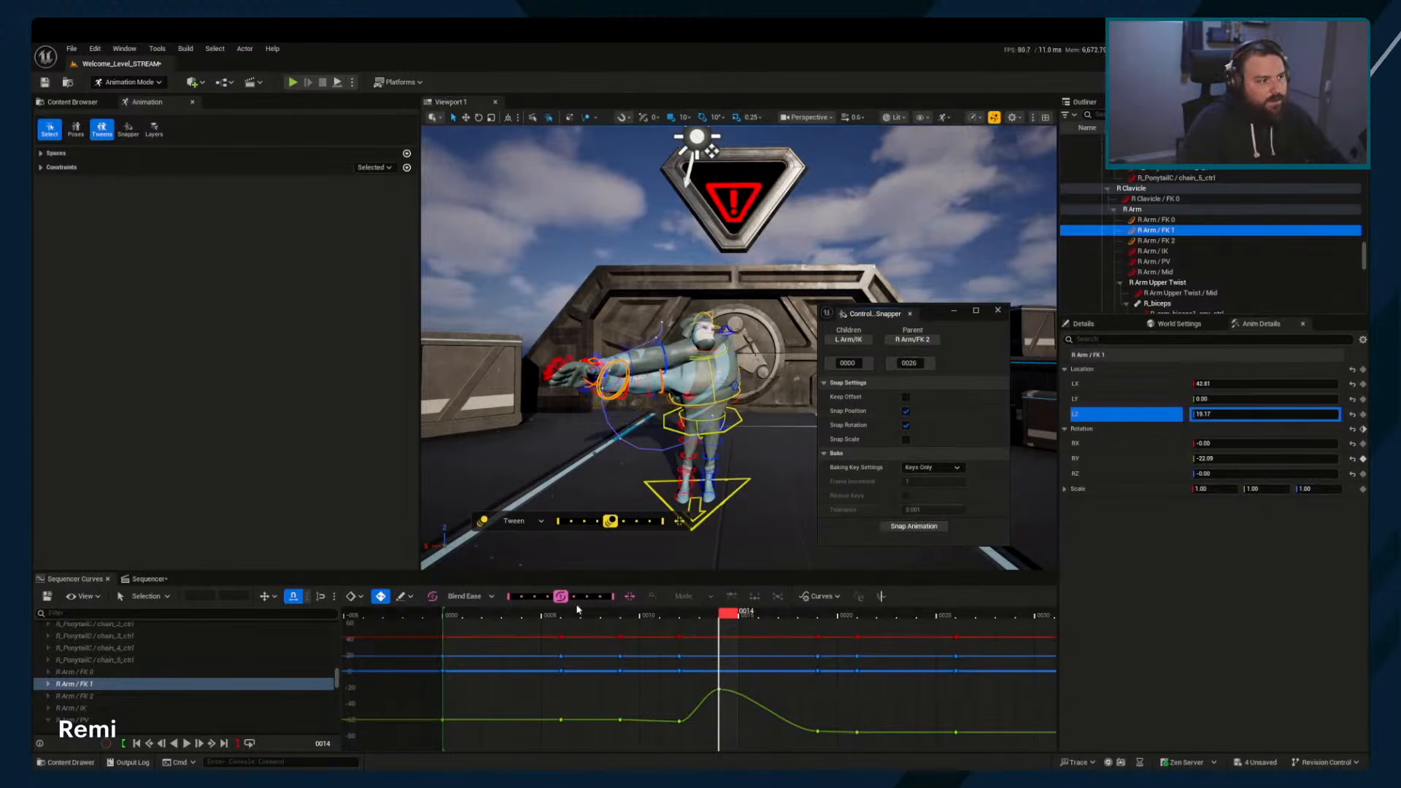
left_click(440, 614)
mouse_move(441, 614)
left_mouse_down()
mouse_move(907, 614)
mouse_move(425, 616)
left_mouse_up()
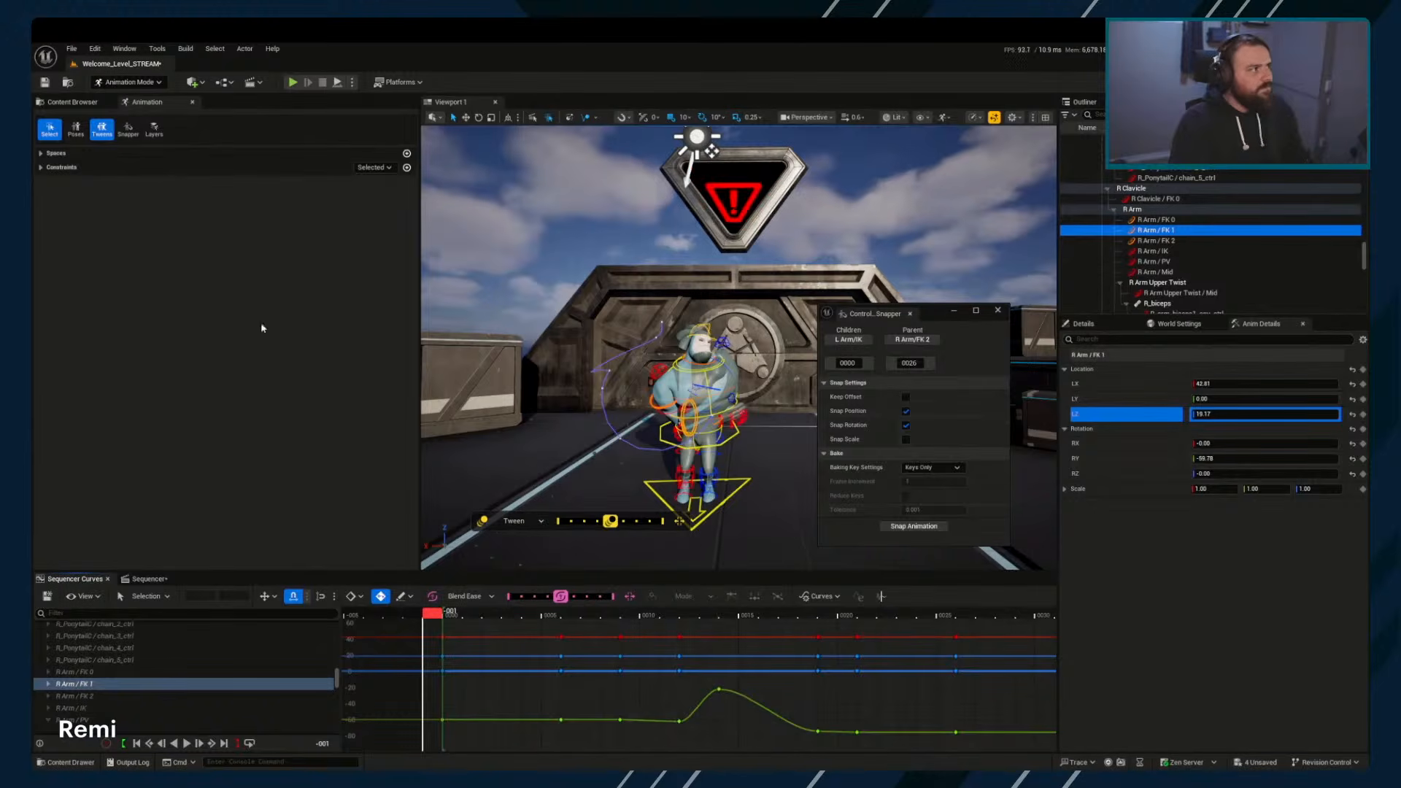
Expand the Spaces section of the animation tools and close the Control Rig Snapper window
left_click(40, 153)
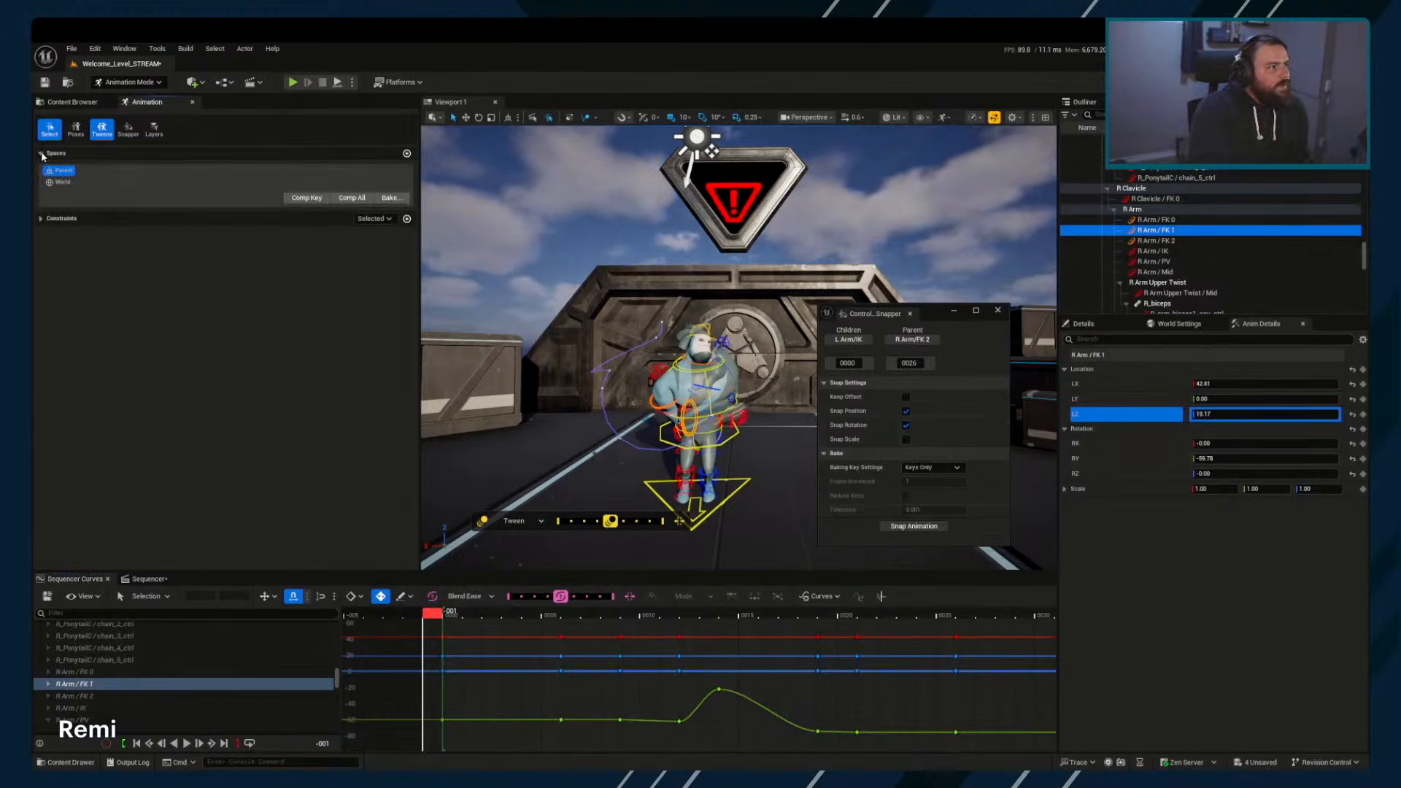
left_click(998, 310)
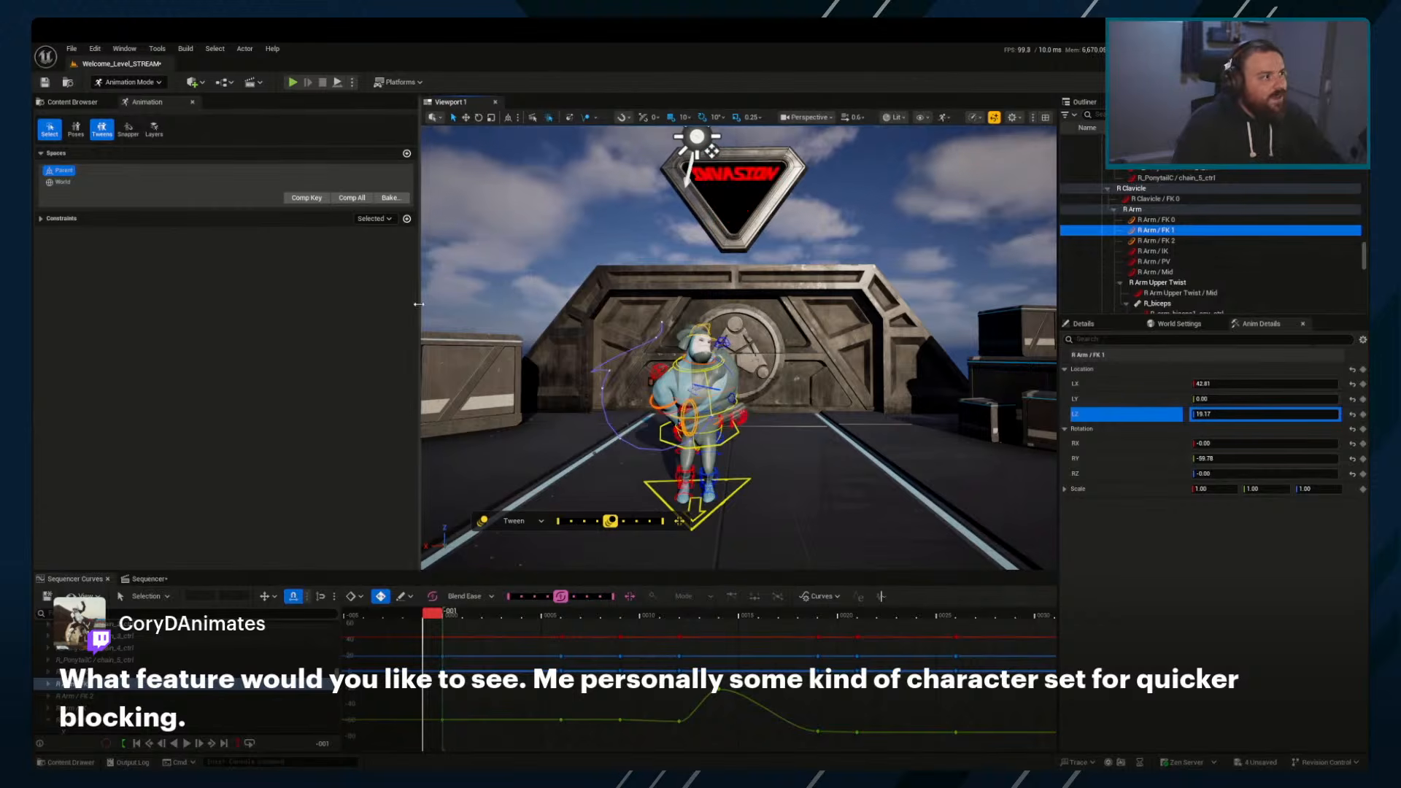
Narrow the animation tools panel to widen the viewport, switch to Chrome in a maximized window, and search the web for "selectionsets"
left_click_drag(421, 312, 313, 314)
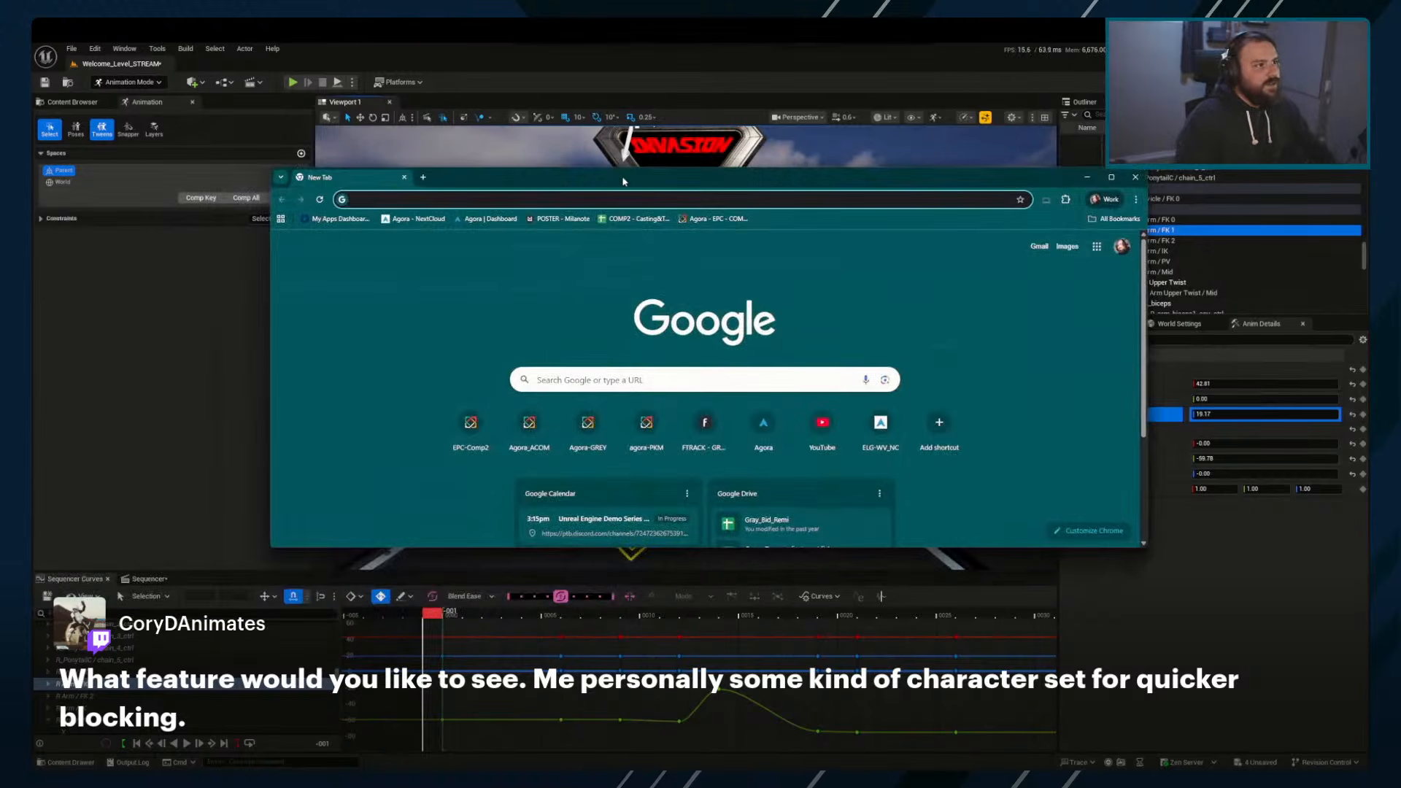
double_click(626, 180)
left_click(564, 74)
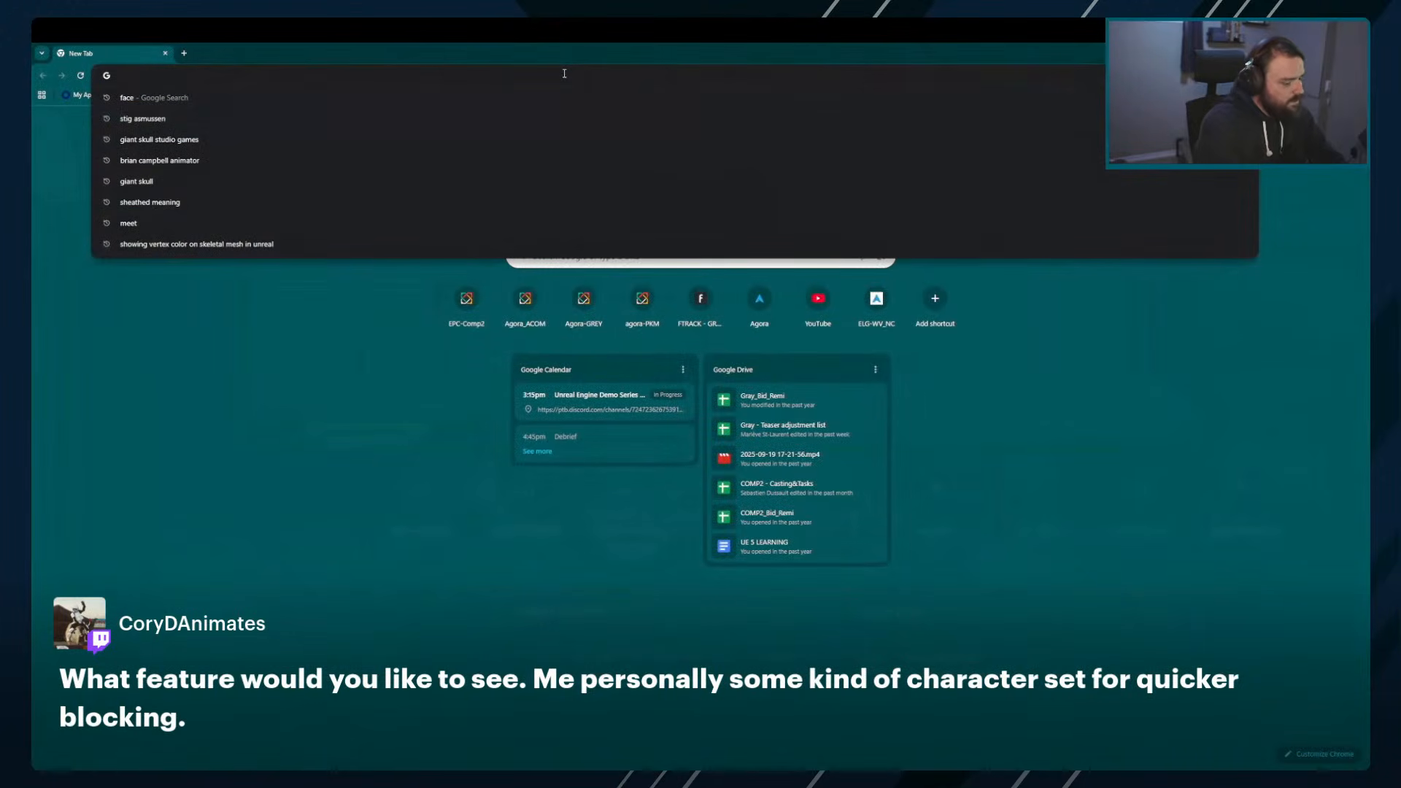
type("selection")
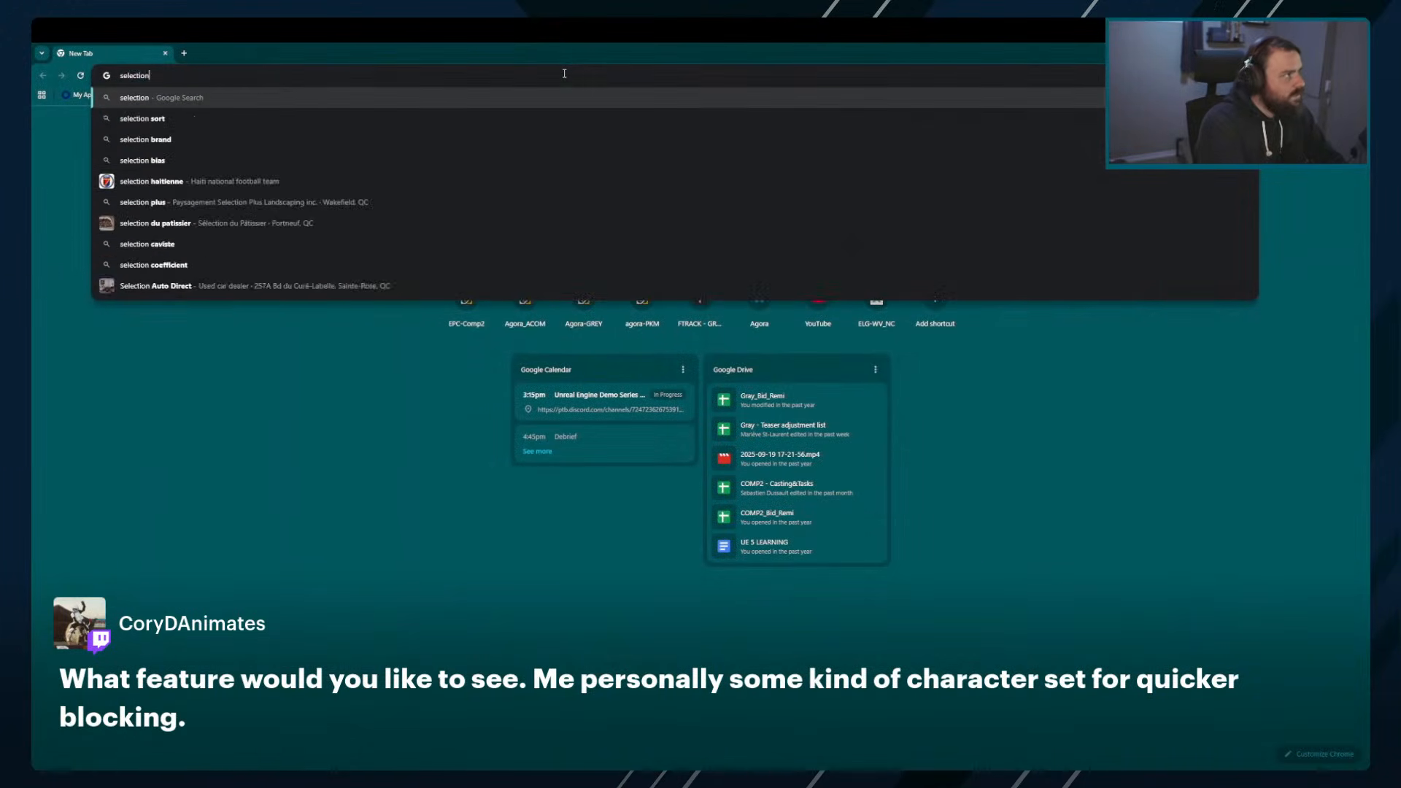
type("sets")
key("Return")
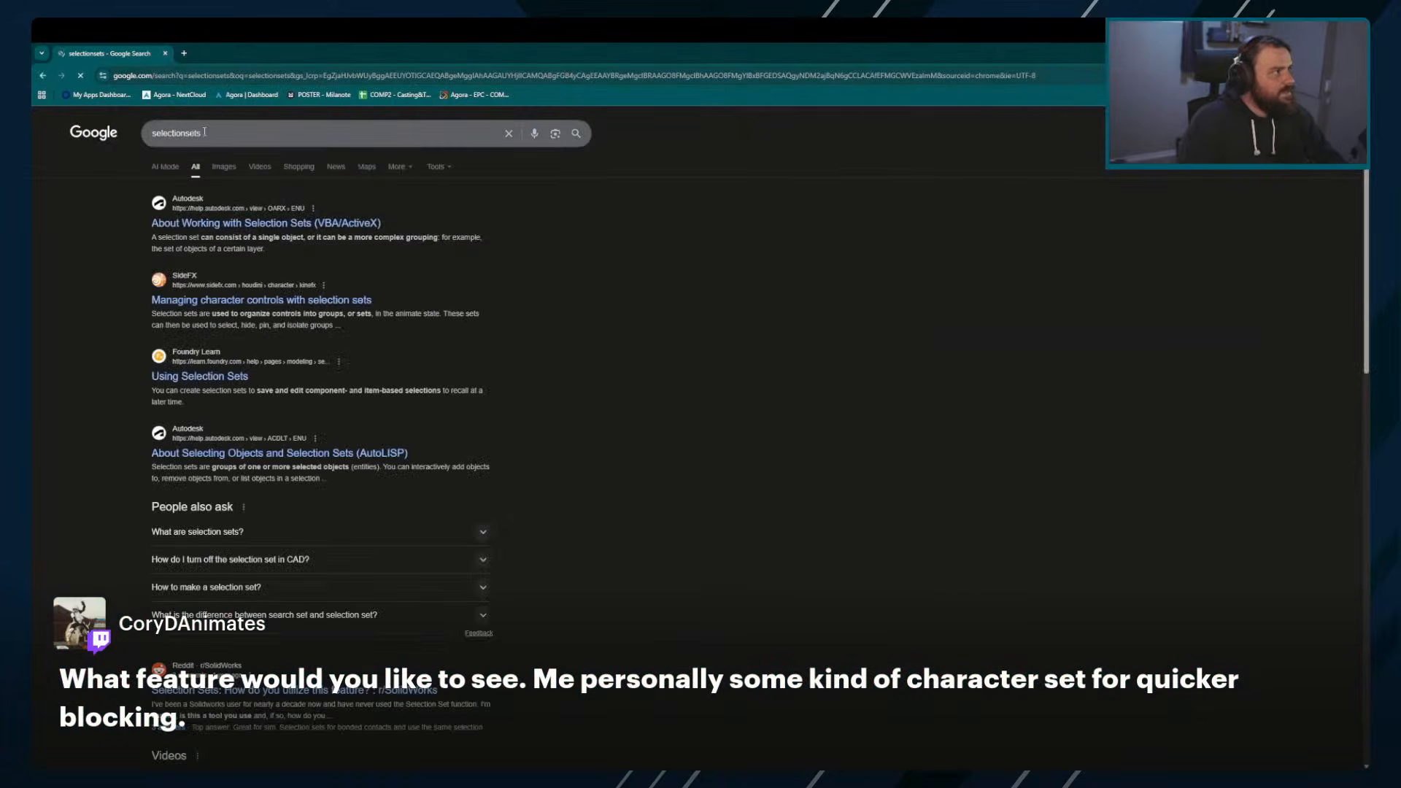
Refine the web search to "selection sets unreal 5.7"
left_click(337, 138)
key("BackSpace")
key("BackSpace")
key("BackSpace")
key("BackSpace")
type("sets un")
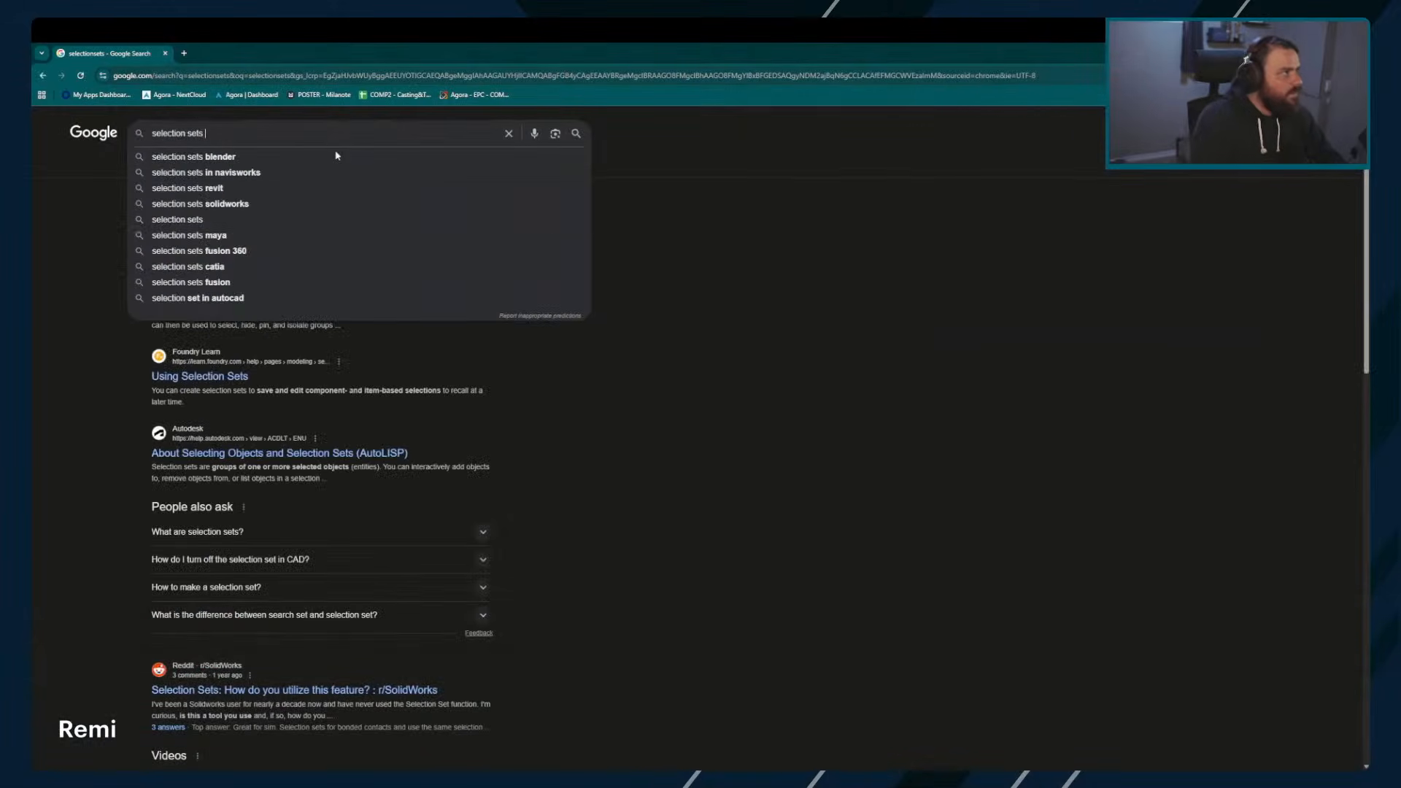
type("real 5.78")
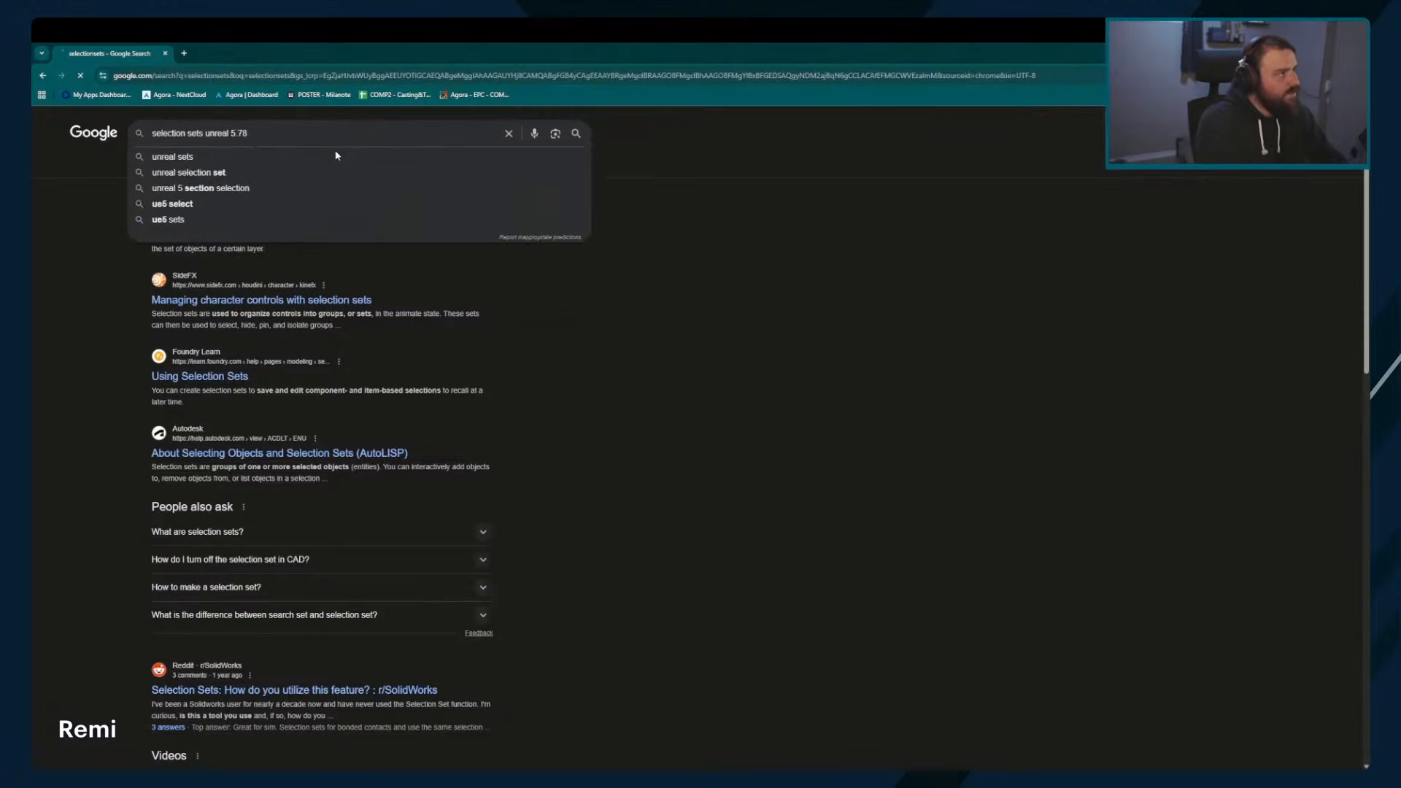
key("Return")
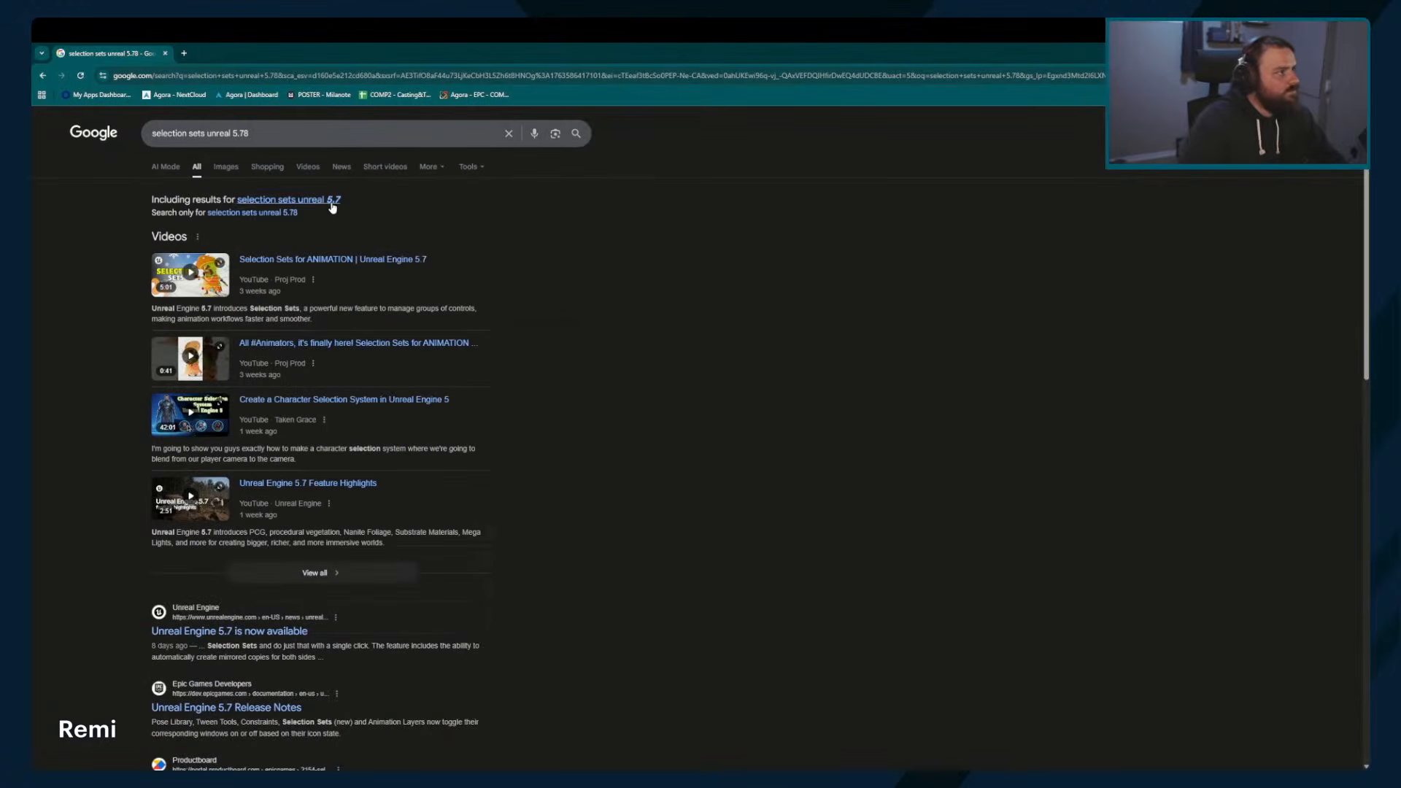
left_click(332, 204)
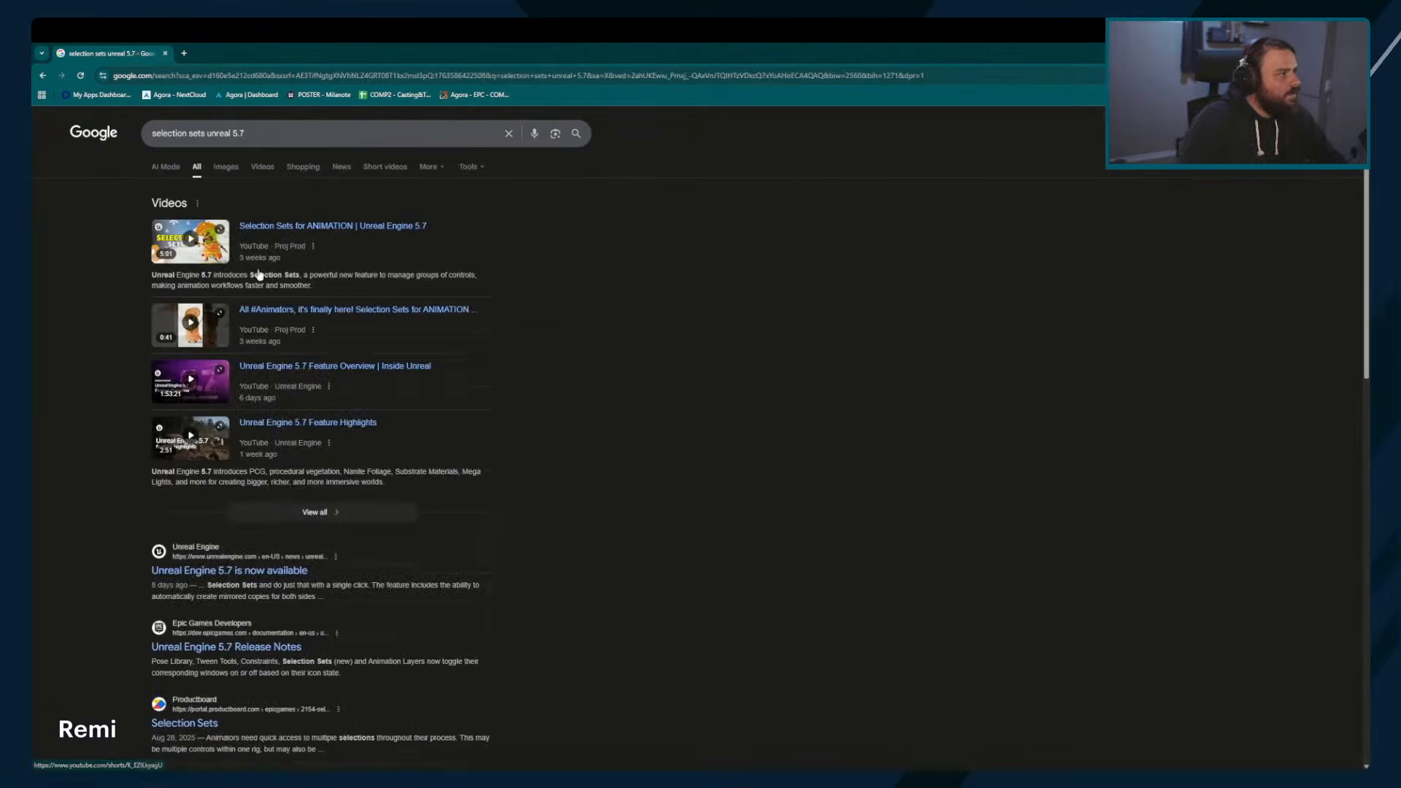
Look through the image and general search results for Unreal 5.7 Selection Sets, and return to the Unreal Editor
left_click(227, 167)
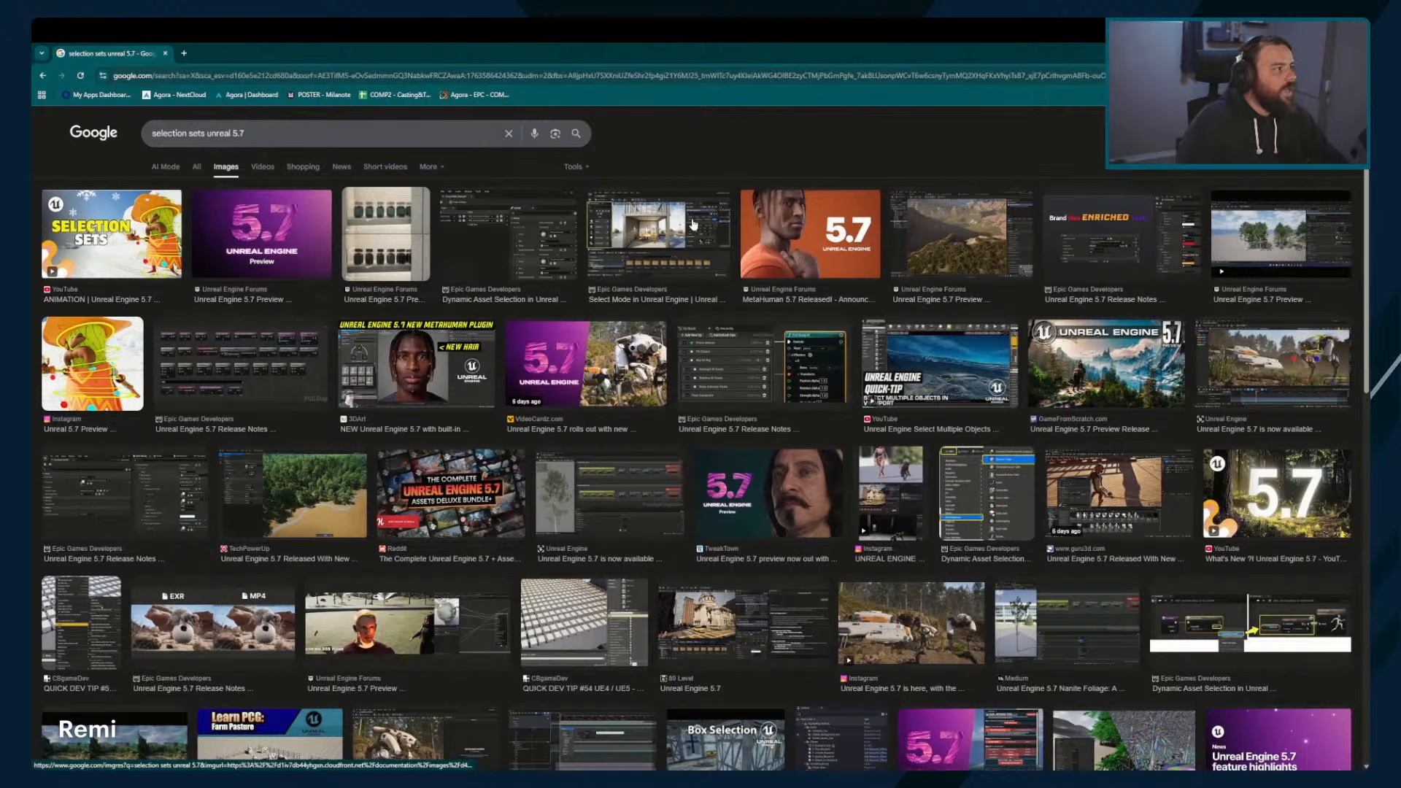
left_click(176, 167)
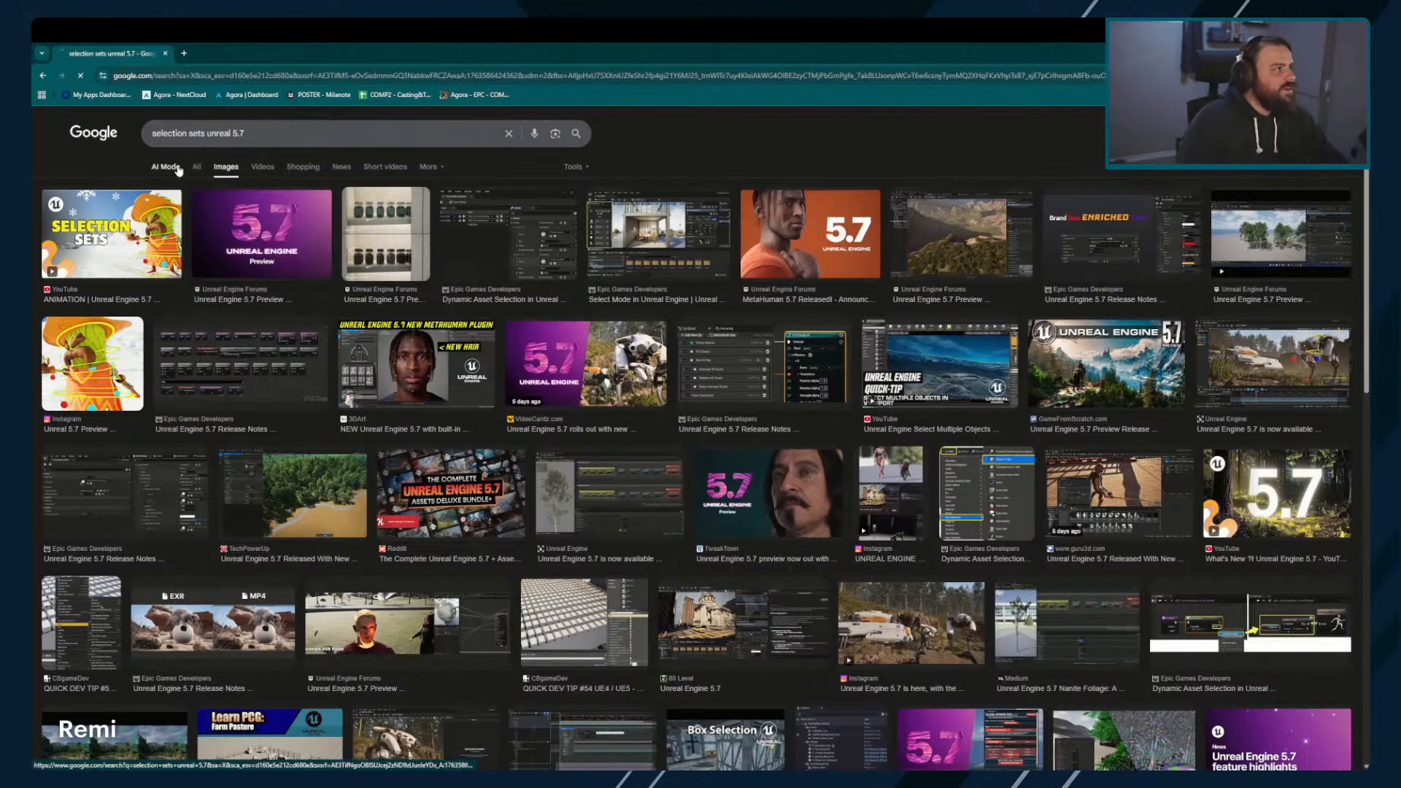
key("alt+Left")
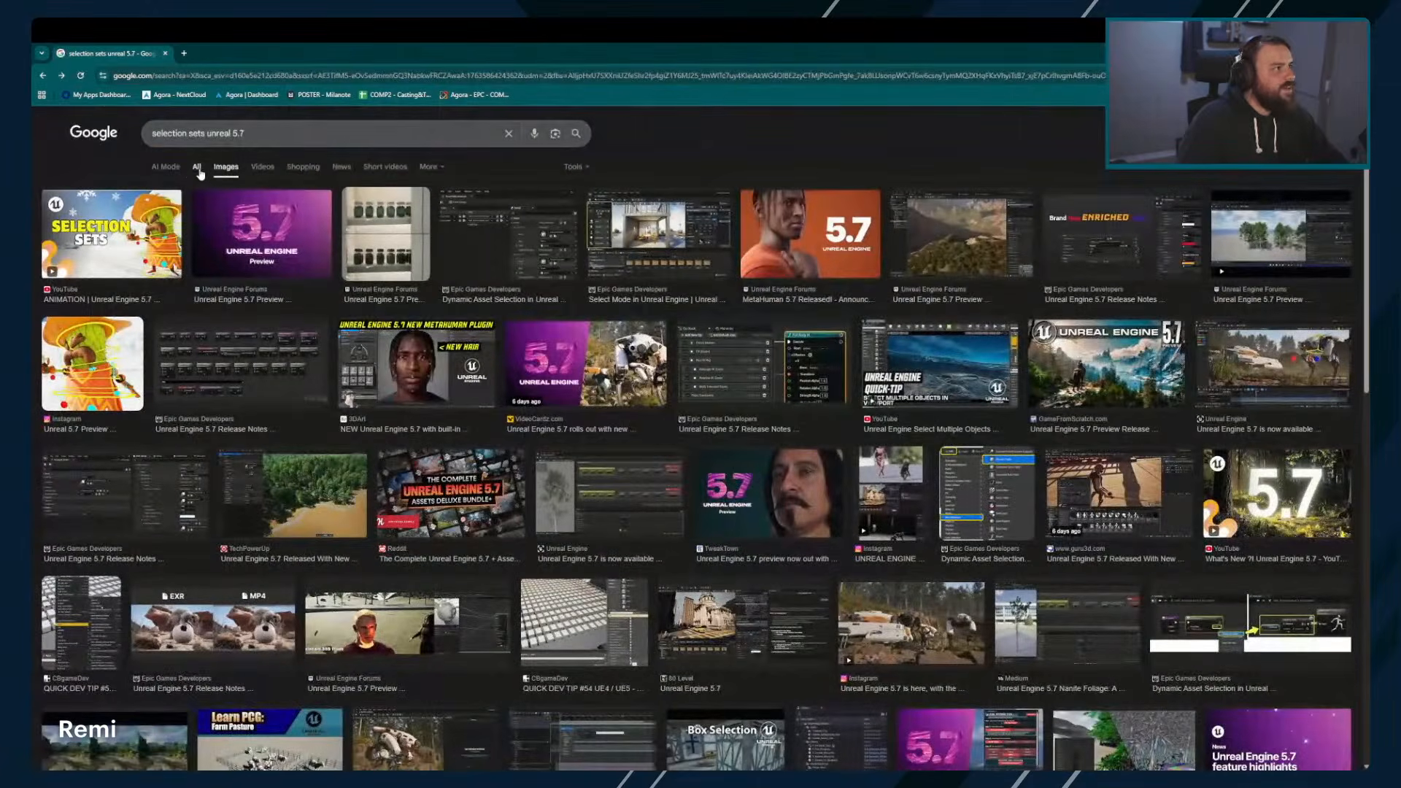
left_click(197, 167)
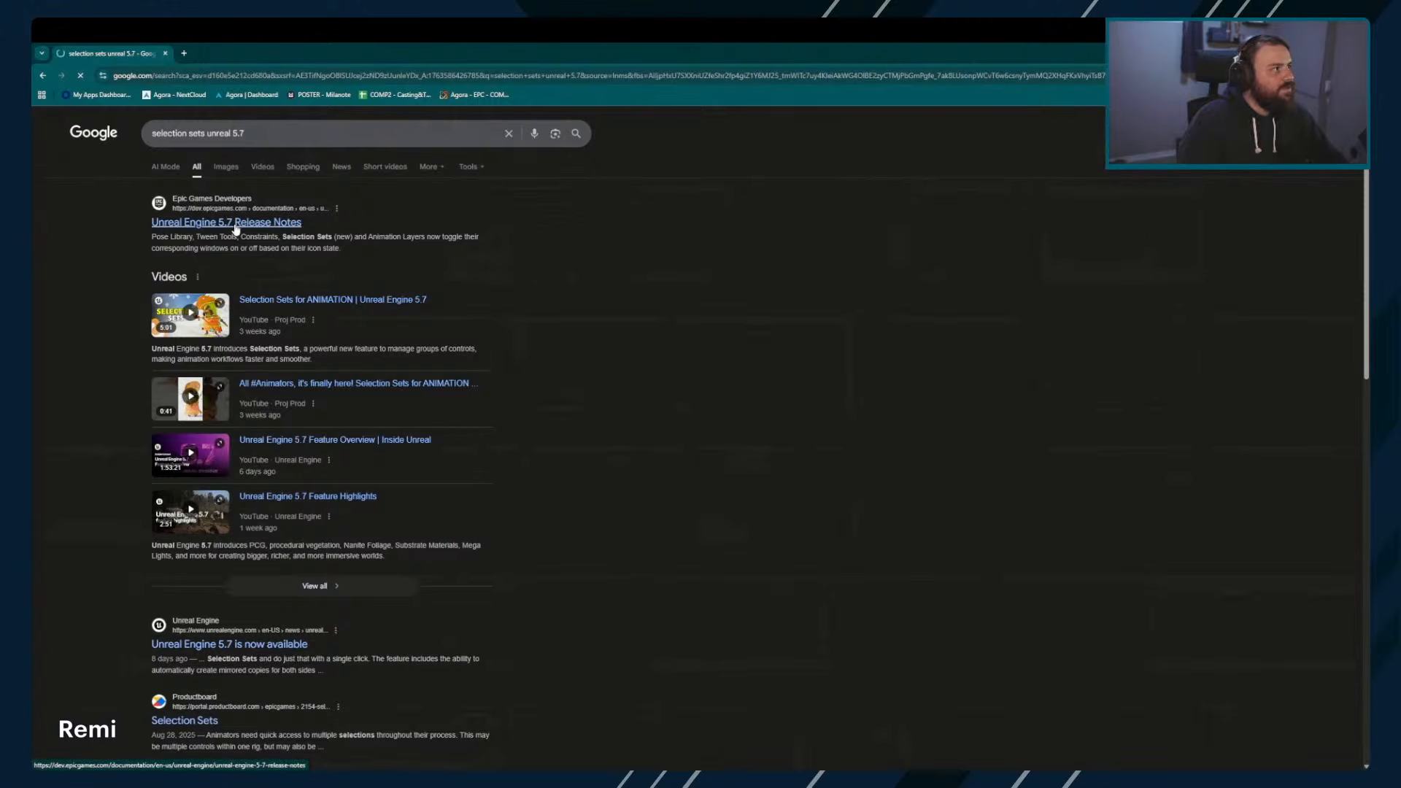
left_click(243, 58)
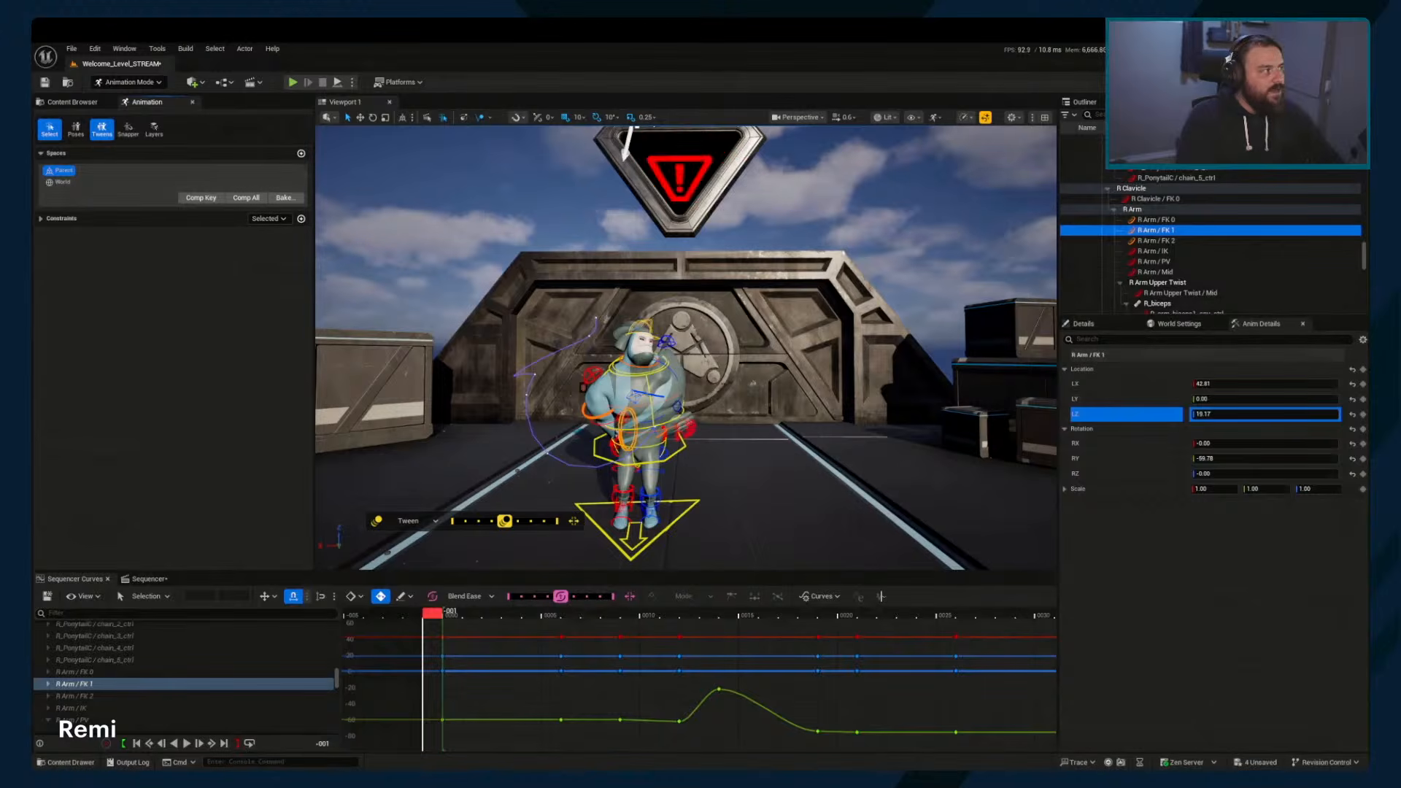
Open the Anim Layers and Control Rig Snapper windows, and dock the Snapper as a narrow panel beside the animation tools
left_click_drag(33, 452, 494, 322)
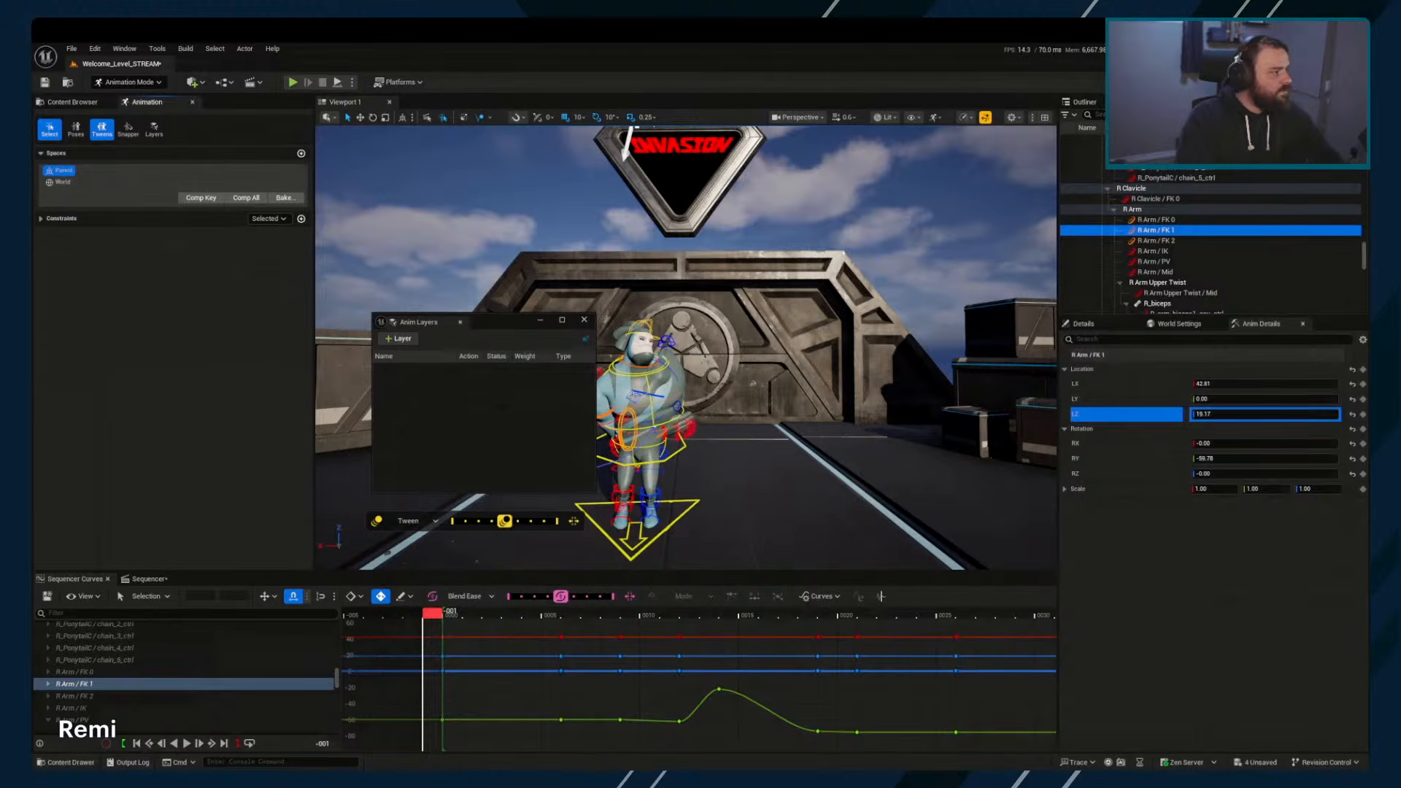
left_click(128, 129)
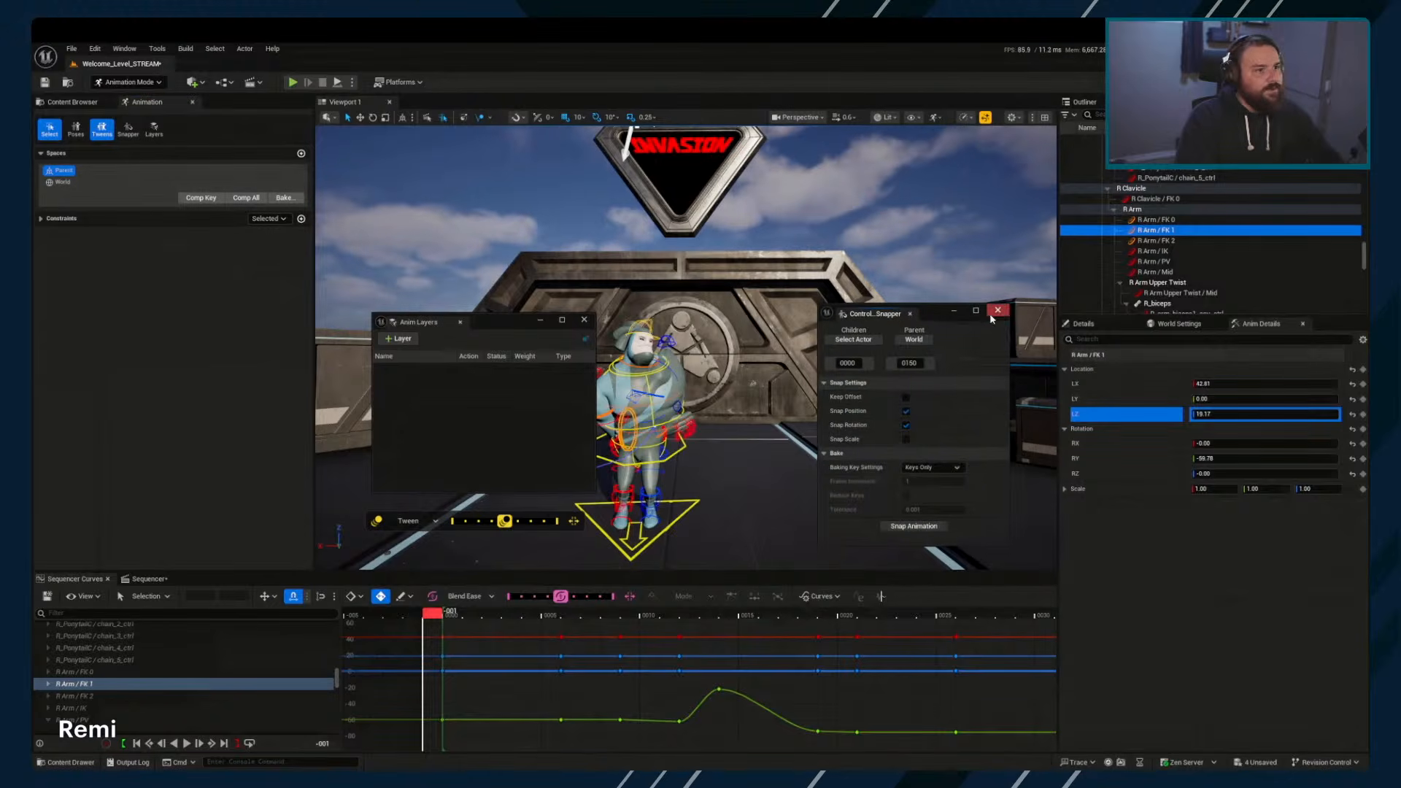
left_click_drag(944, 311, 323, 225)
left_click_drag(339, 305, 338, 306)
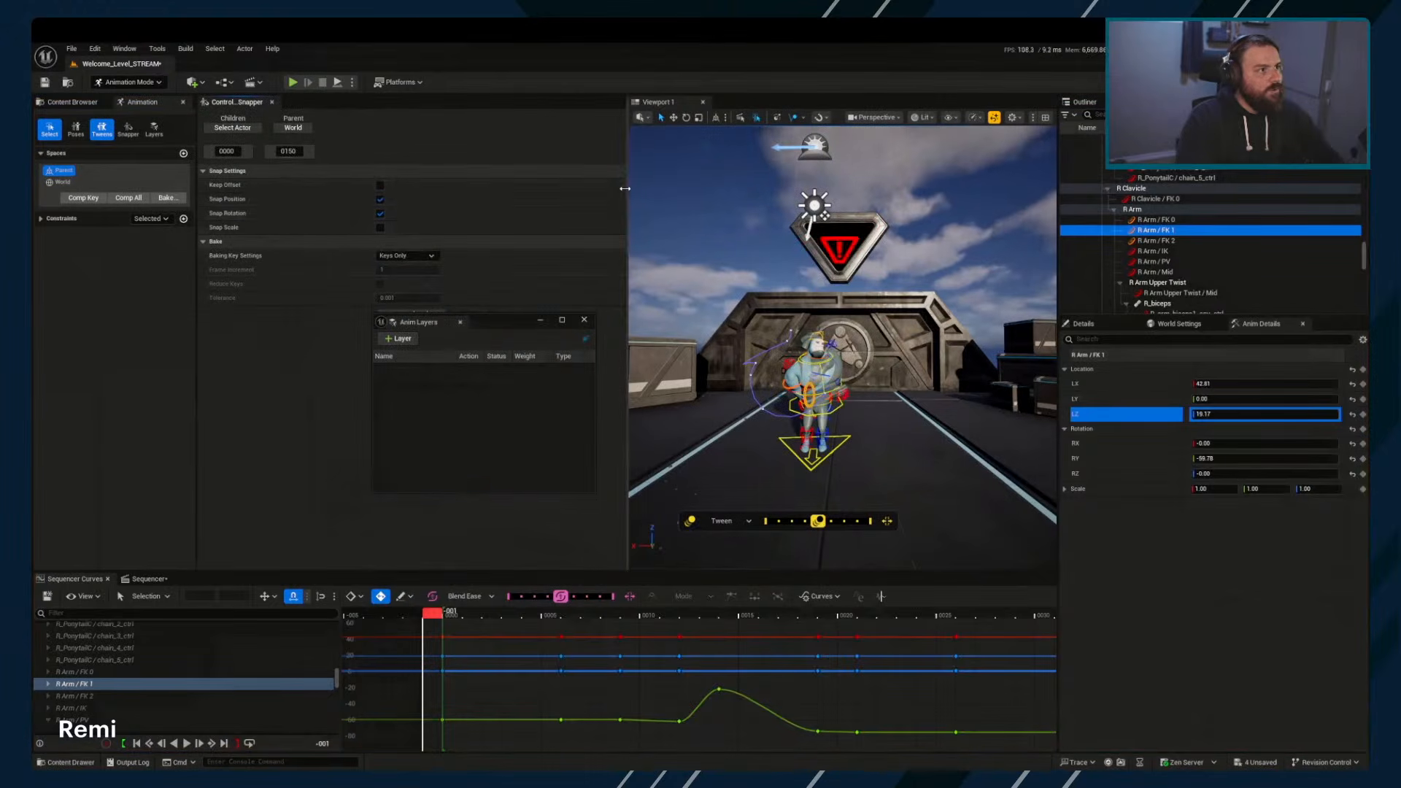
left_click_drag(624, 194, 314, 194)
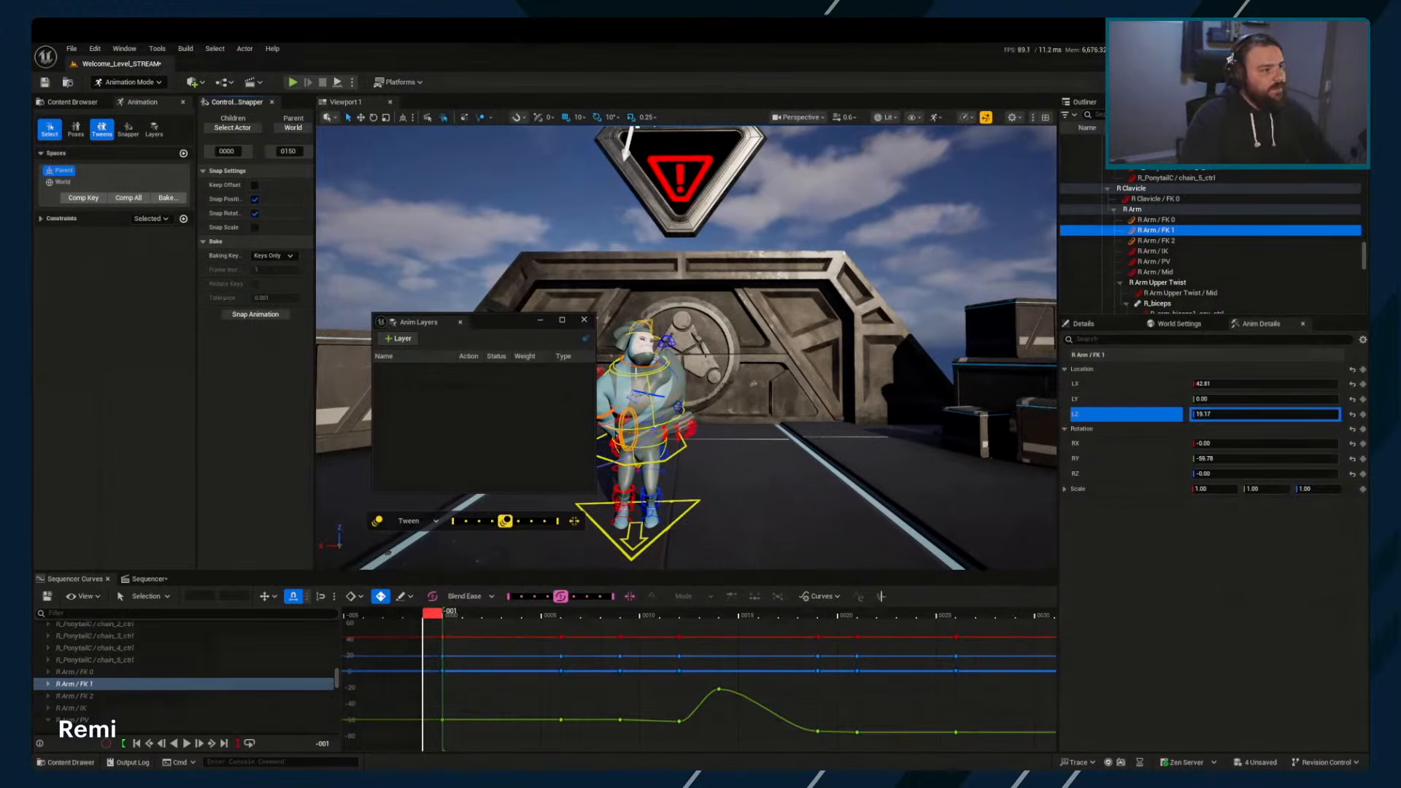
Clear the docked Snapper and the floating Anim Layers window from view, and bring up the Content Browser
left_click(275, 102)
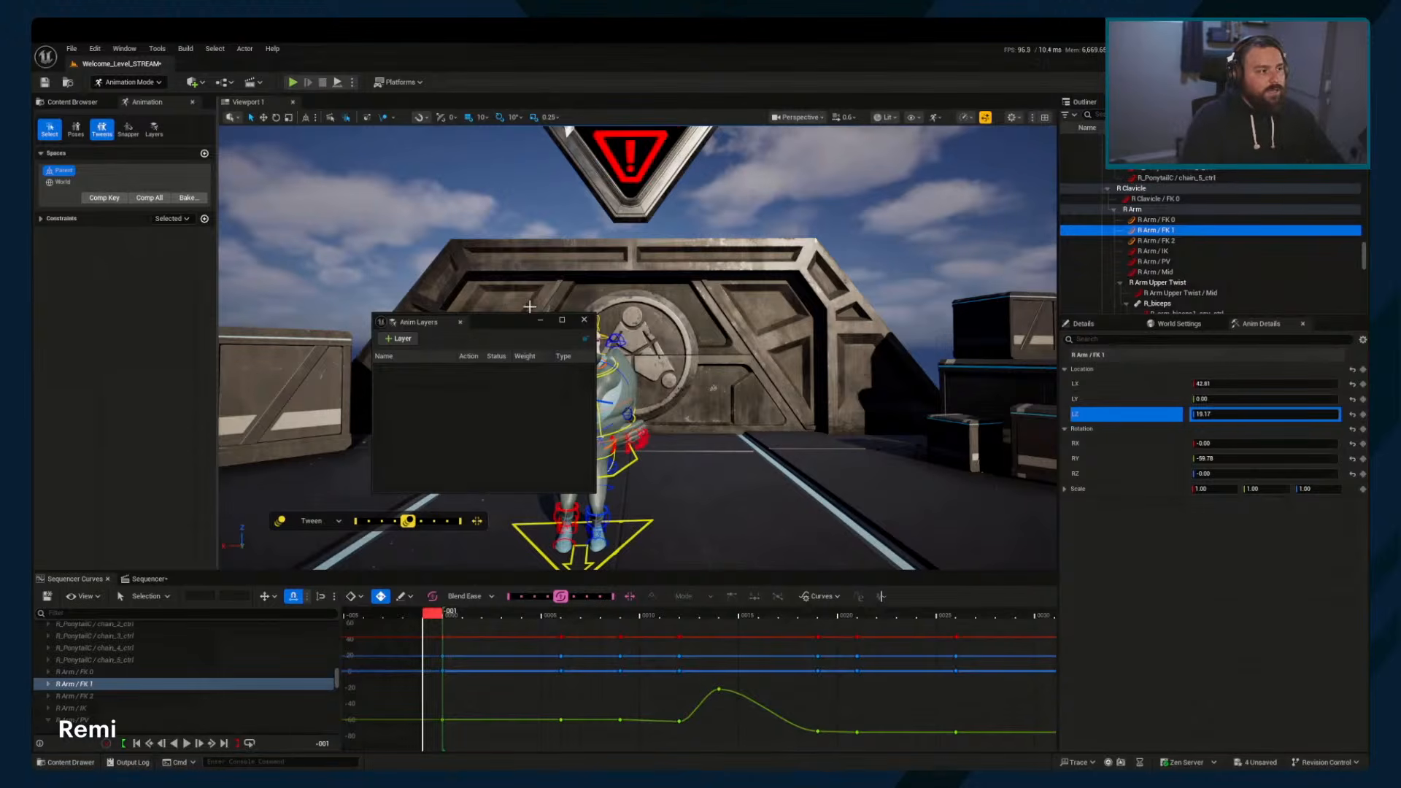
left_click_drag(513, 322, 33, 197)
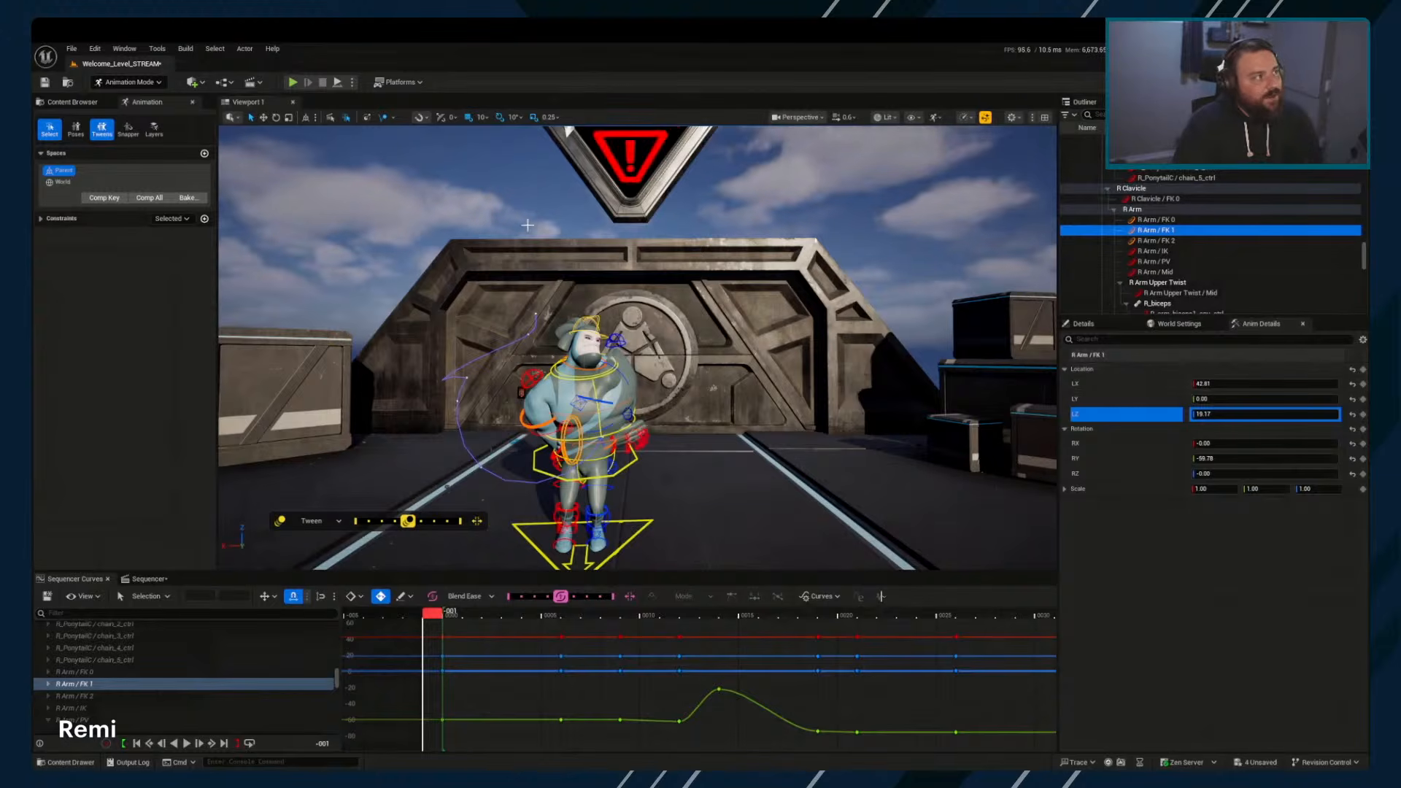
left_click(73, 103)
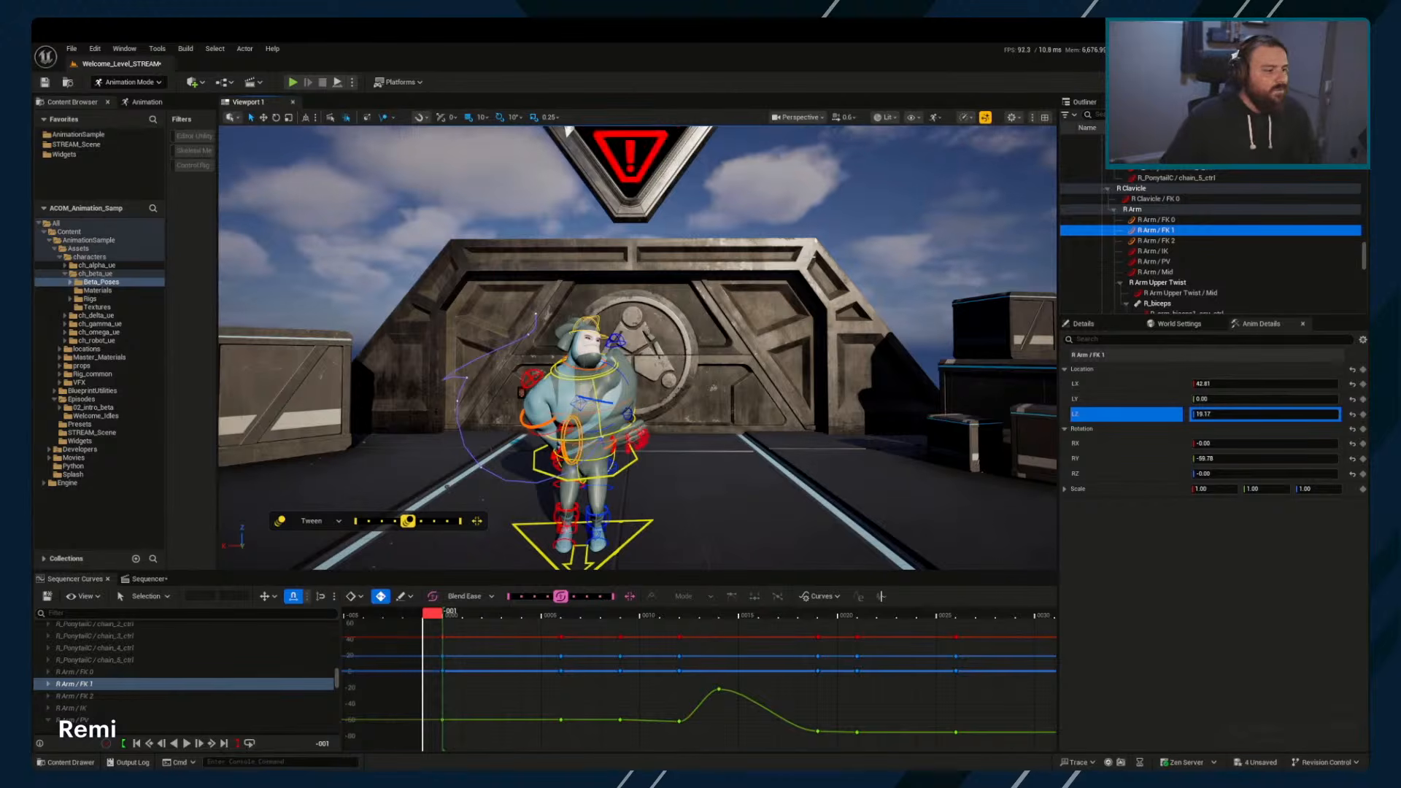
At frame 9, shift the R Arm/FK 1 keys between frames 9 and 14 one frame later, and undo the shift
left_click(626, 616)
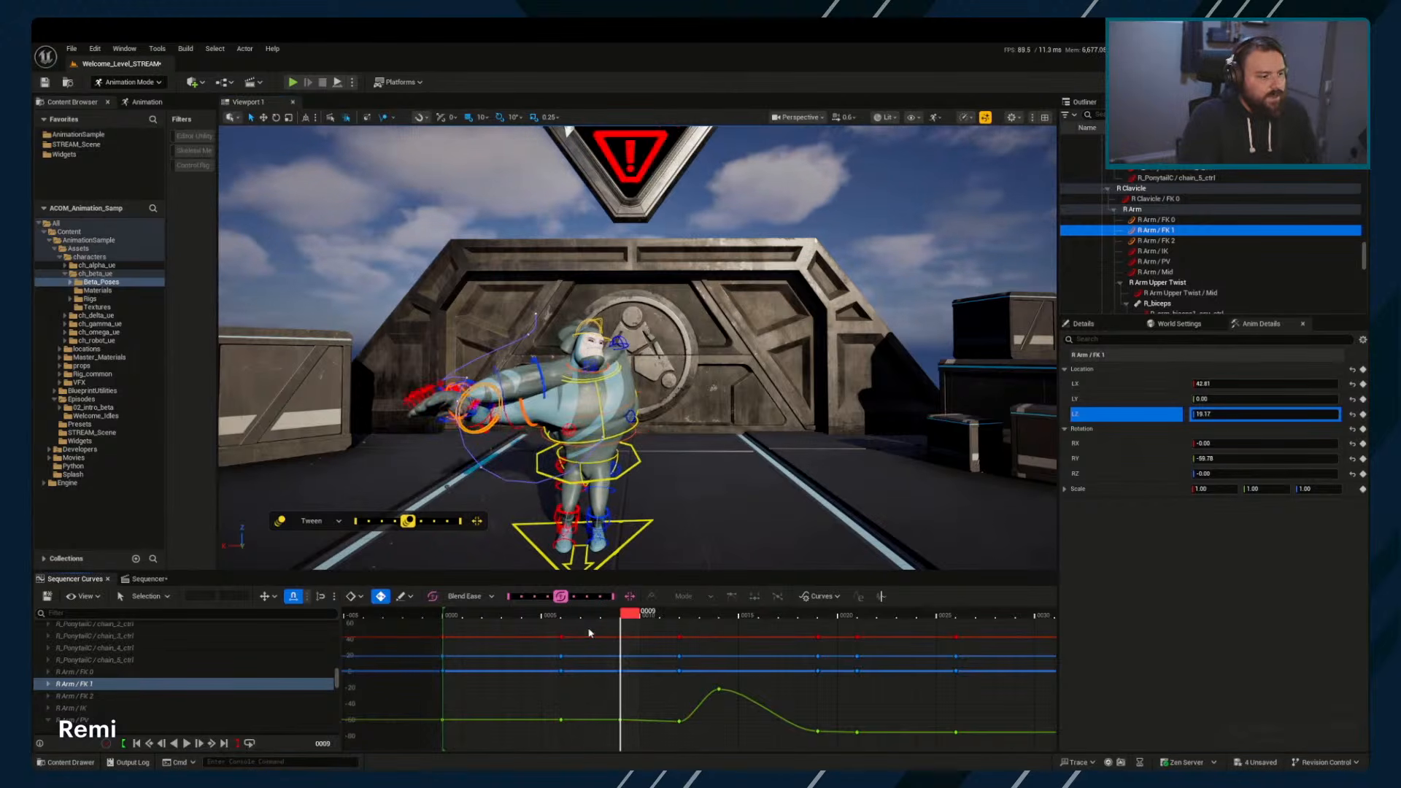
left_click_drag(589, 631, 659, 699)
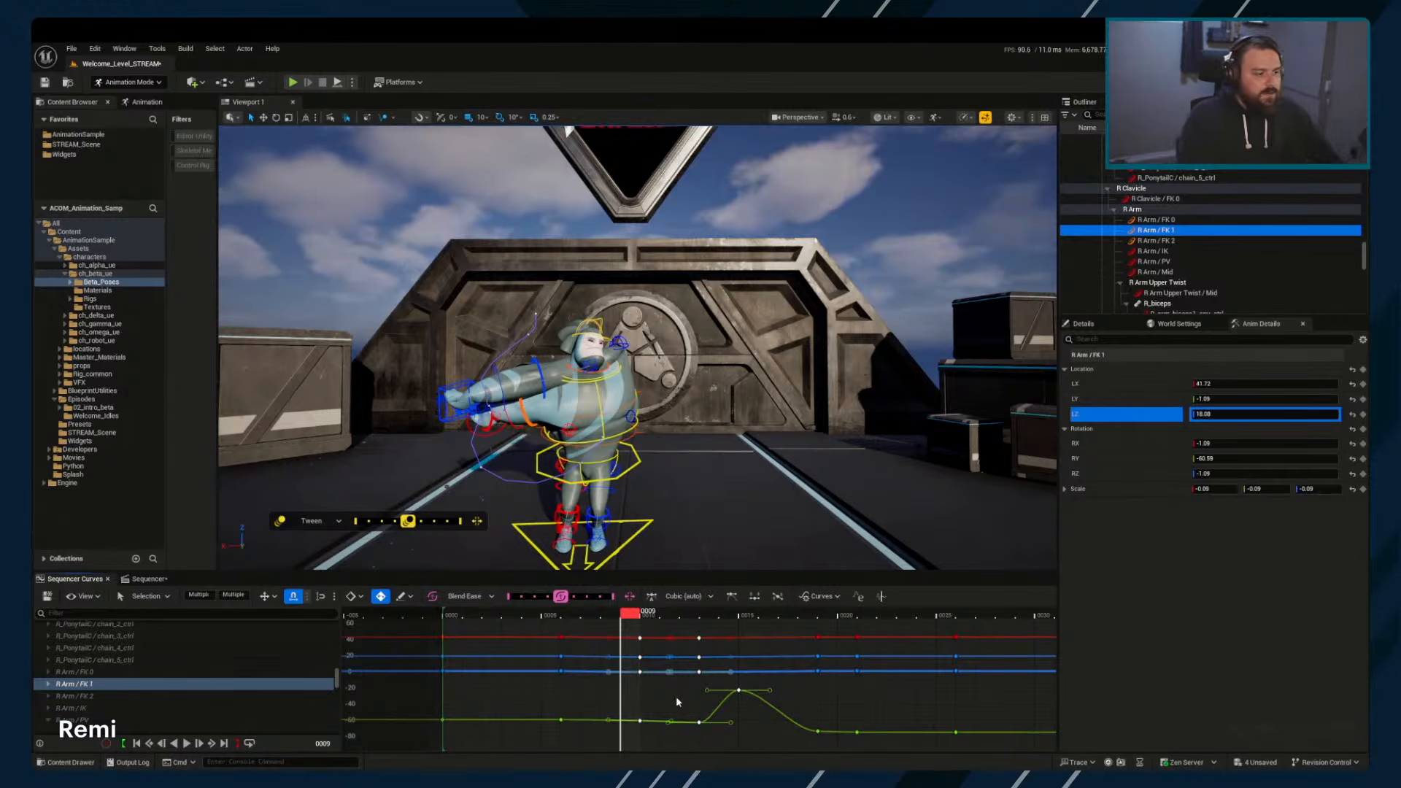
key("ctrl+z")
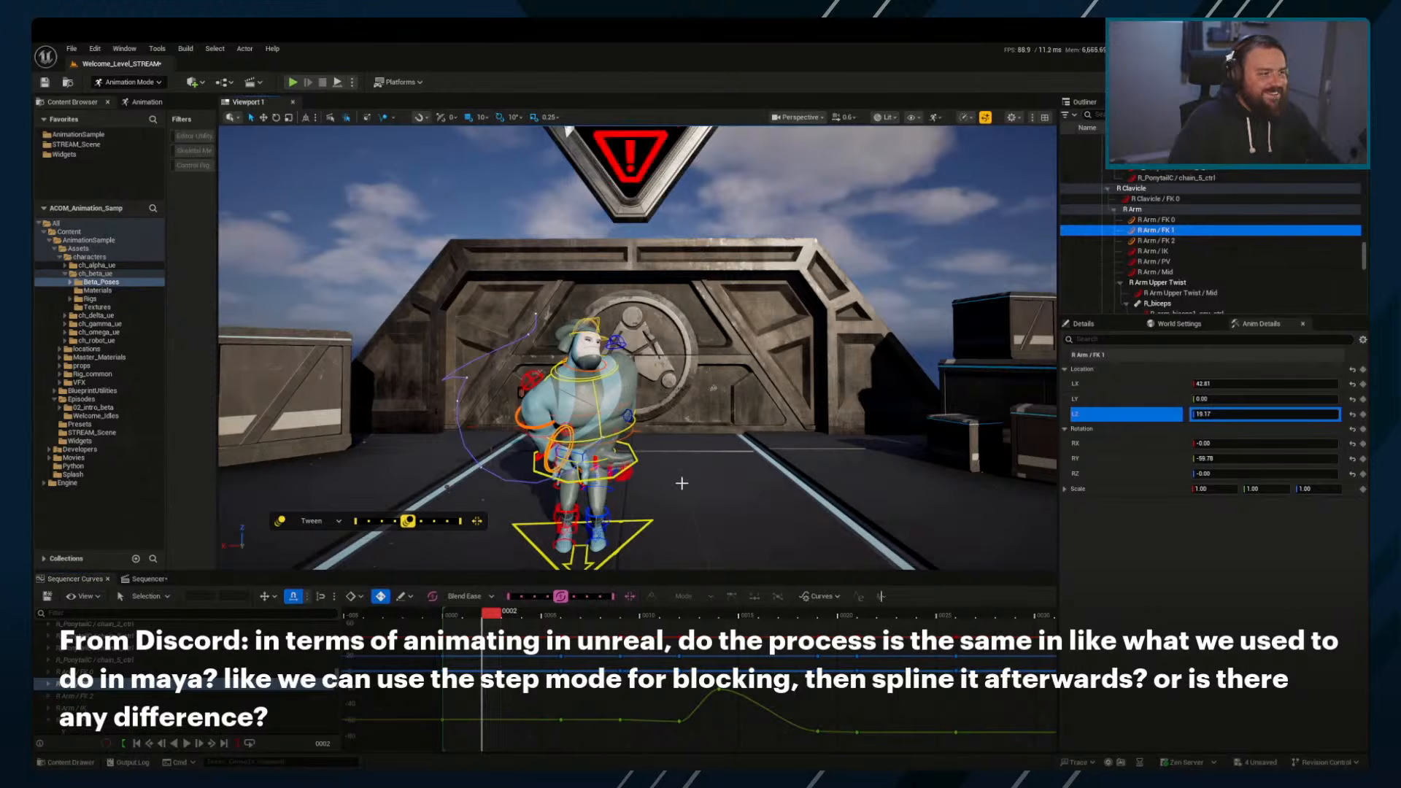
At frame 7, select the L Arm/IK control's keys across the timeline, apply a tween to them, and return to frame 0
left_click(598, 611)
left_click(467, 434)
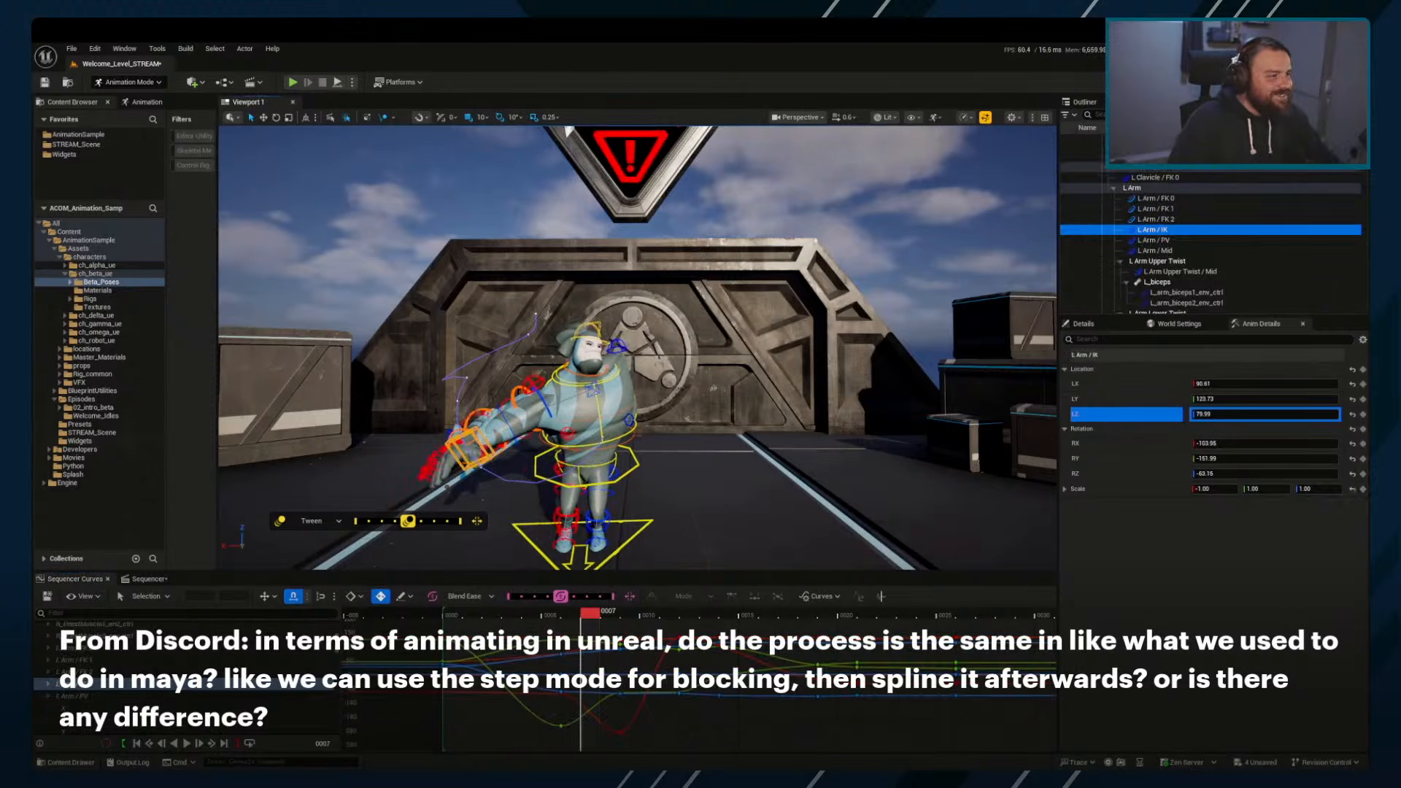
mouse_move(452, 630)
left_mouse_down()
mouse_move(841, 738)
mouse_move(982, 737)
left_mouse_up()
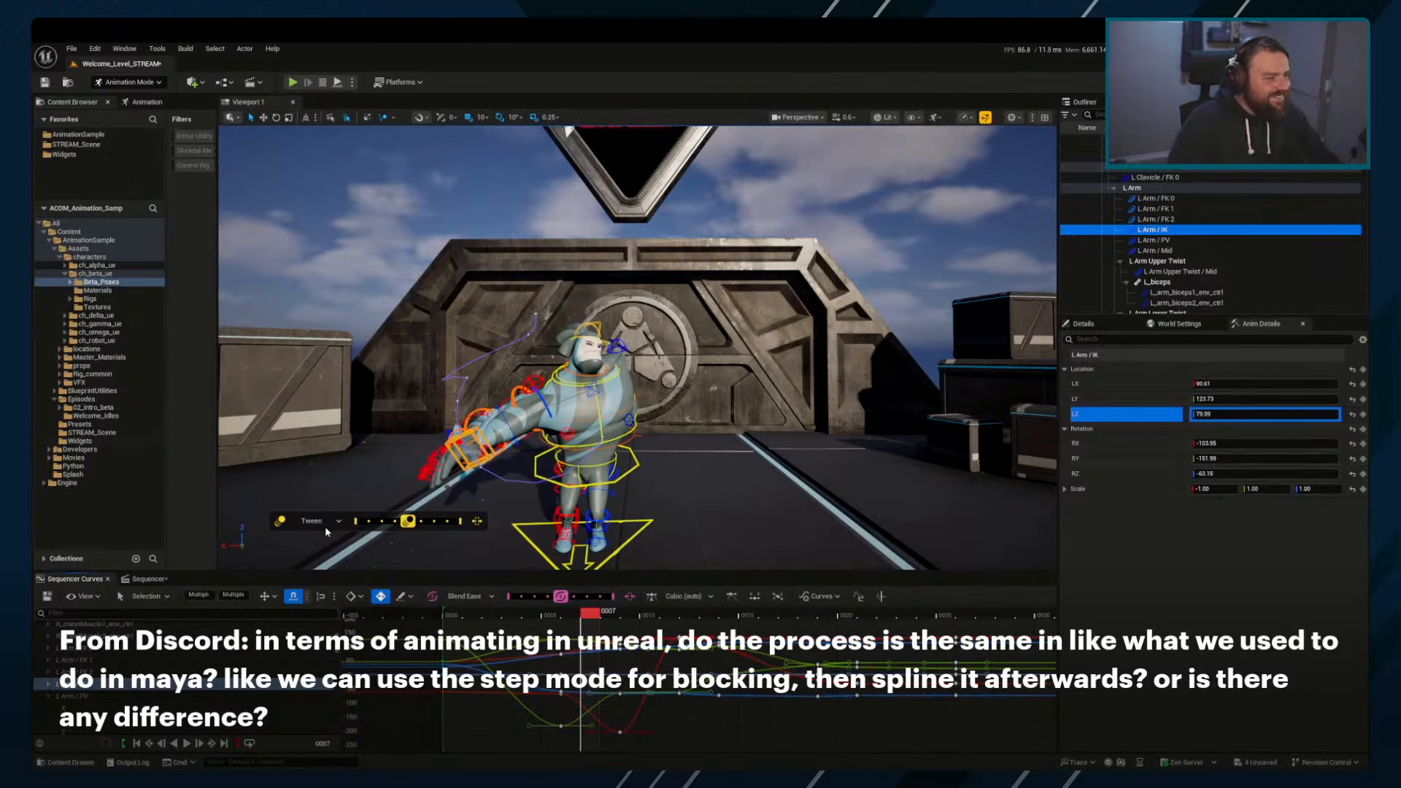
left_click(368, 521)
left_click_drag(589, 612, 458, 610)
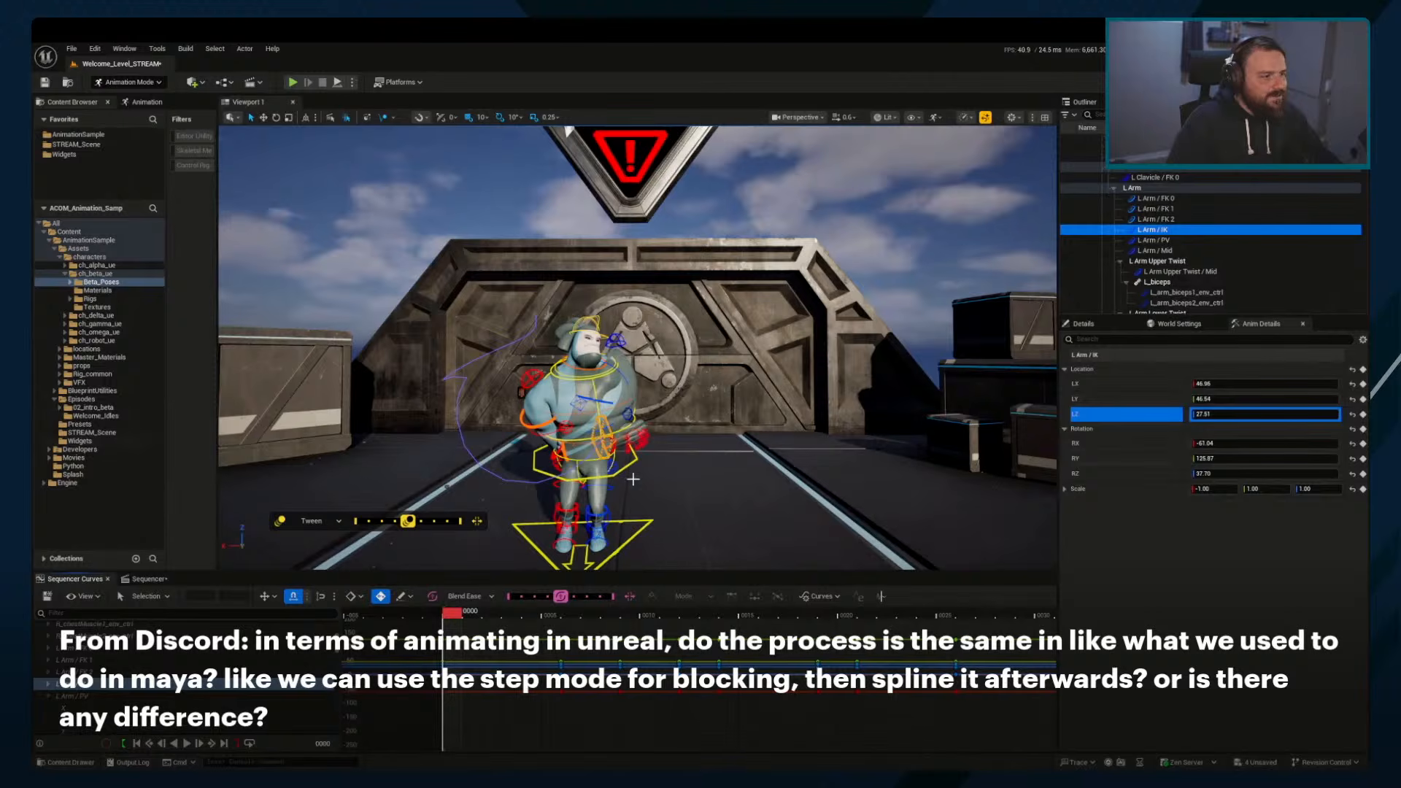
Move the L Arm/IK control away from the body at frame 0, and reset its location and rotation to their defaults
key("w")
right_click_drag(672, 456, 678, 456)
middle_click_drag(700, 479, 778, 482)
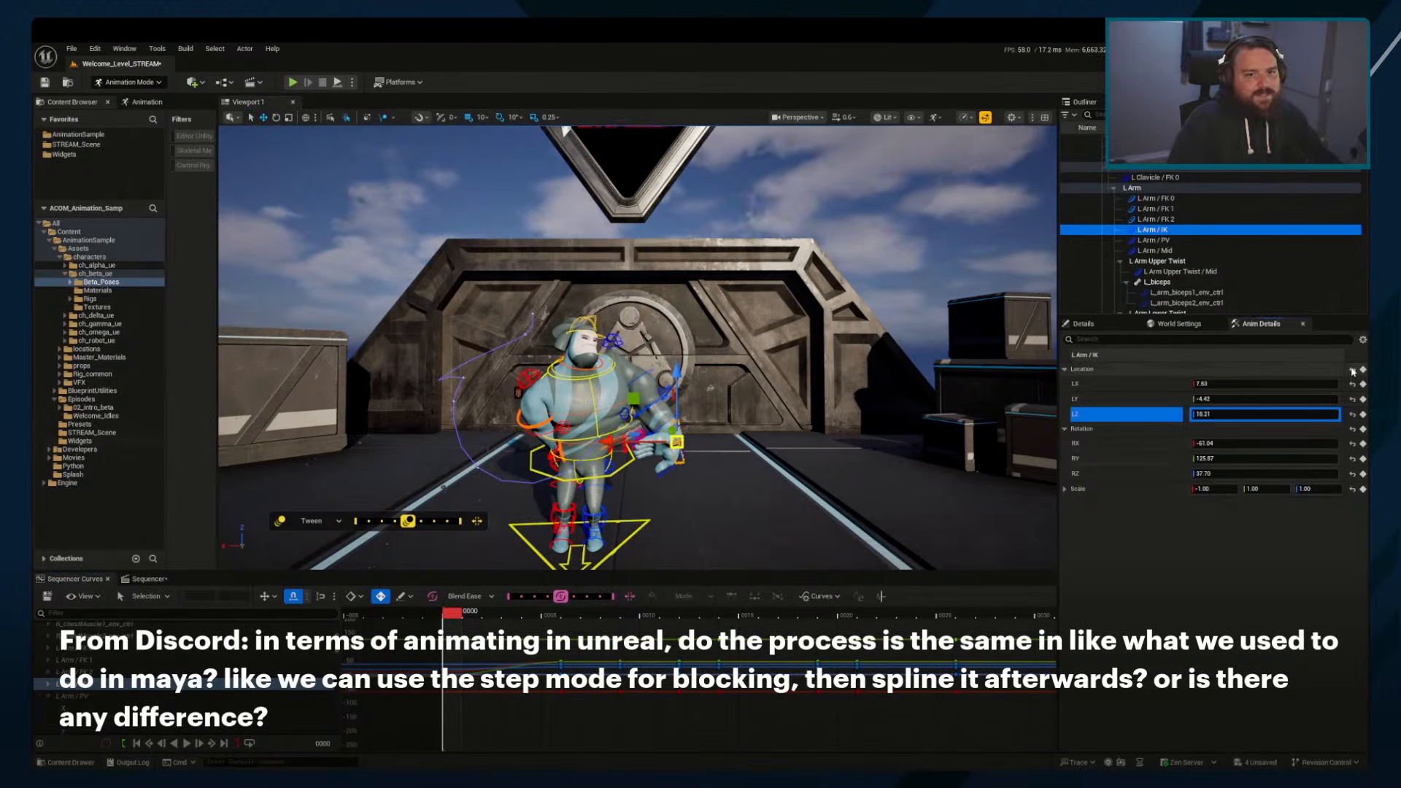
left_click(1353, 370)
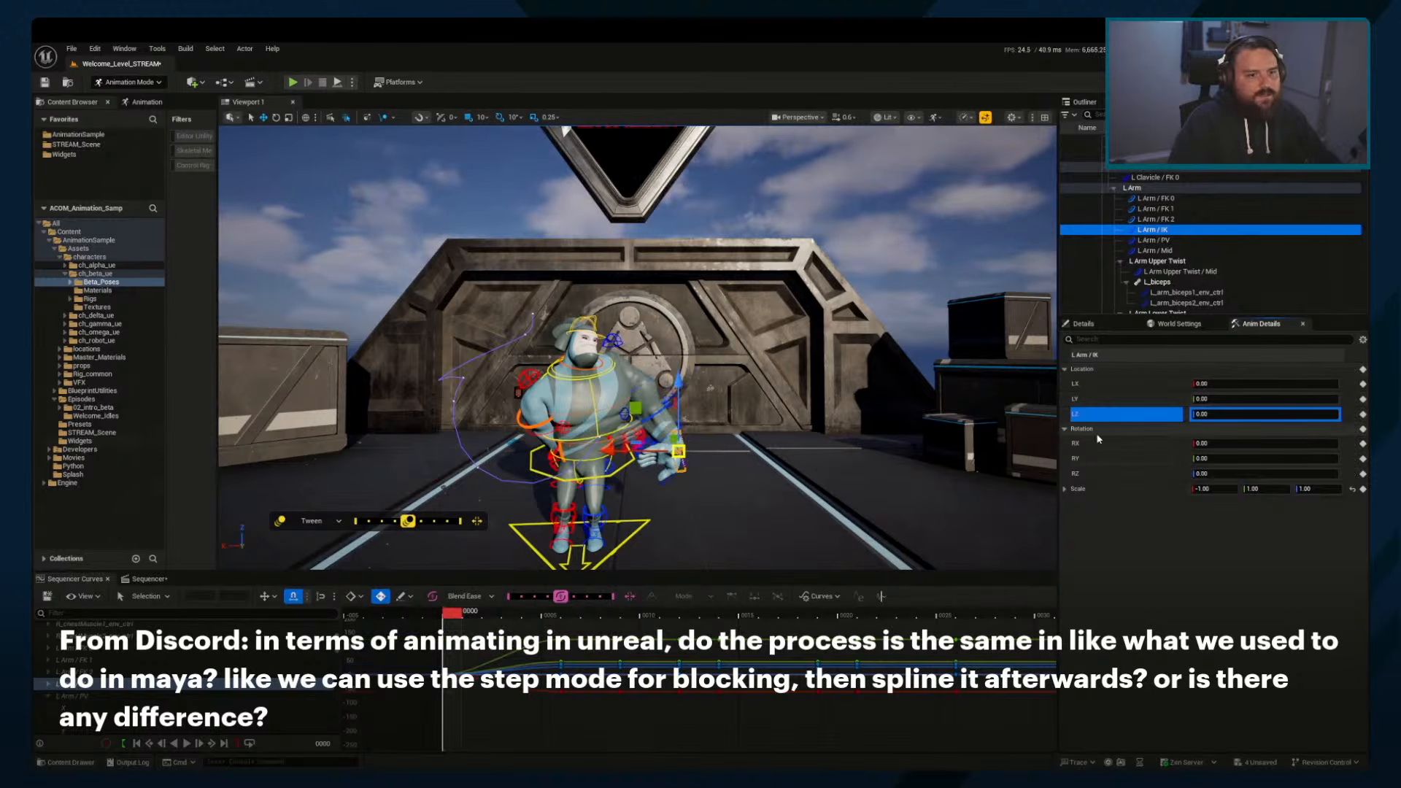
left_click(1353, 430)
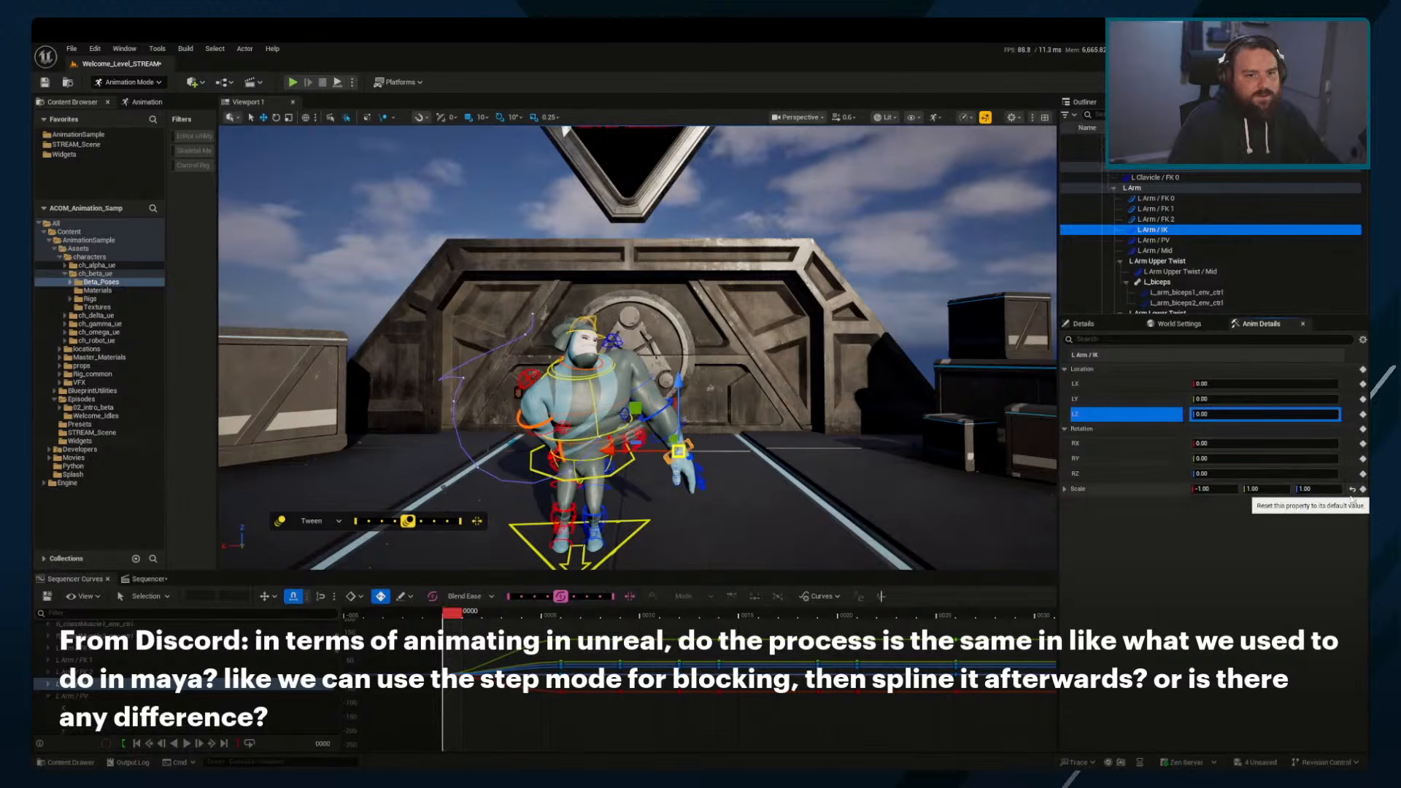
Select the right upper arm control R Arm/FK 0 and reset its location and rotation to 0 at frame 0
left_click_drag(886, 483, 795, 478, "alt")
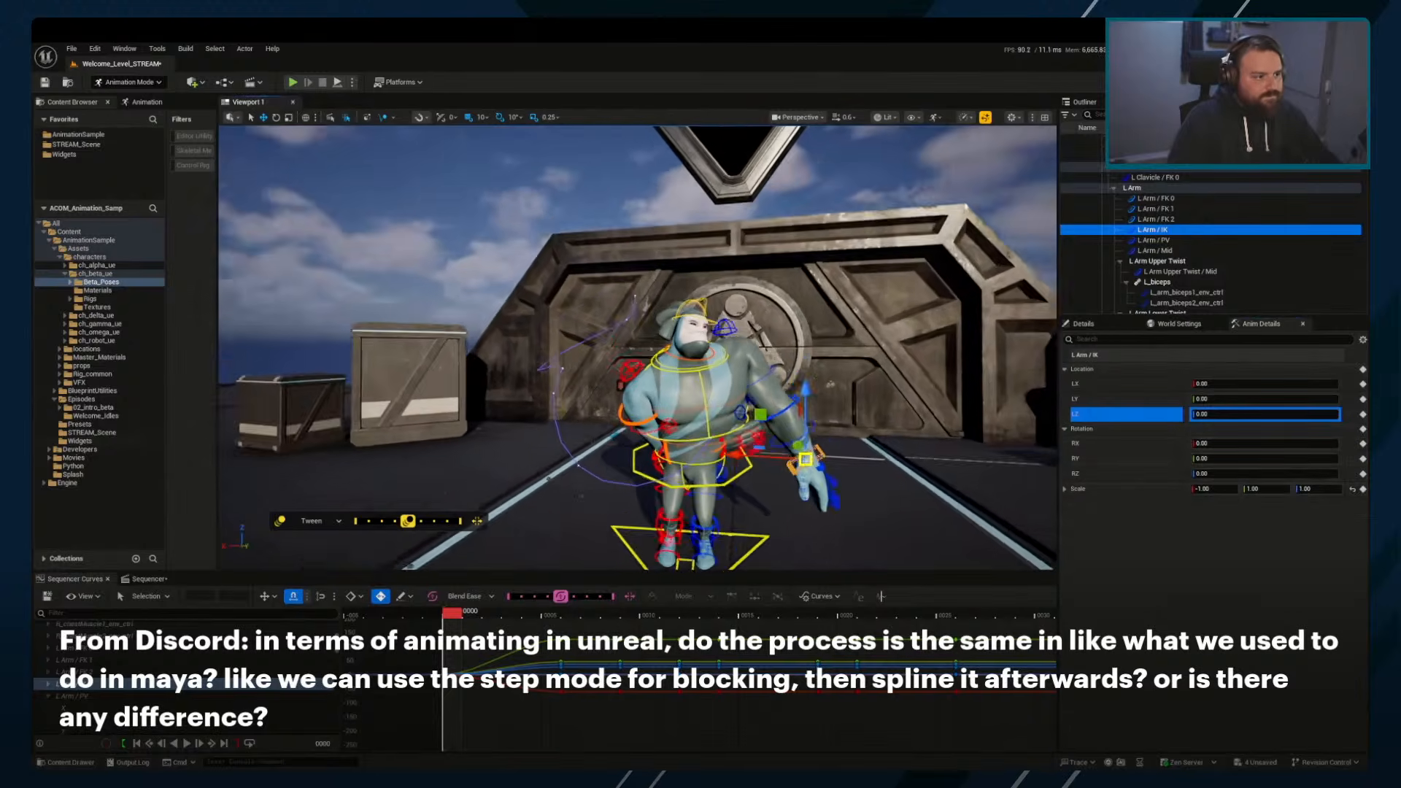
middle_click_drag(886, 483, 810, 423, "alt")
right_click_drag(817, 483, 886, 482, "alt")
left_click(585, 318)
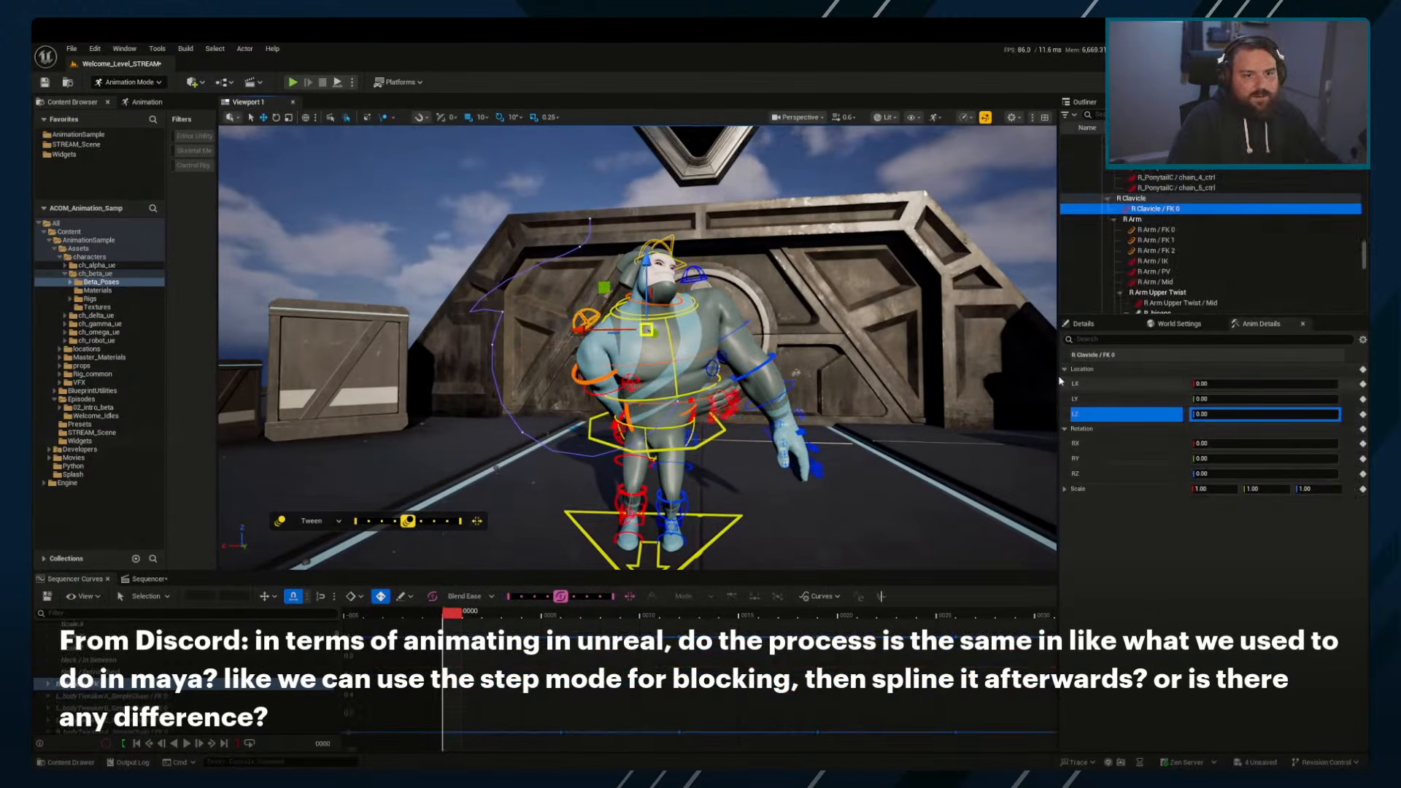
left_click(594, 379)
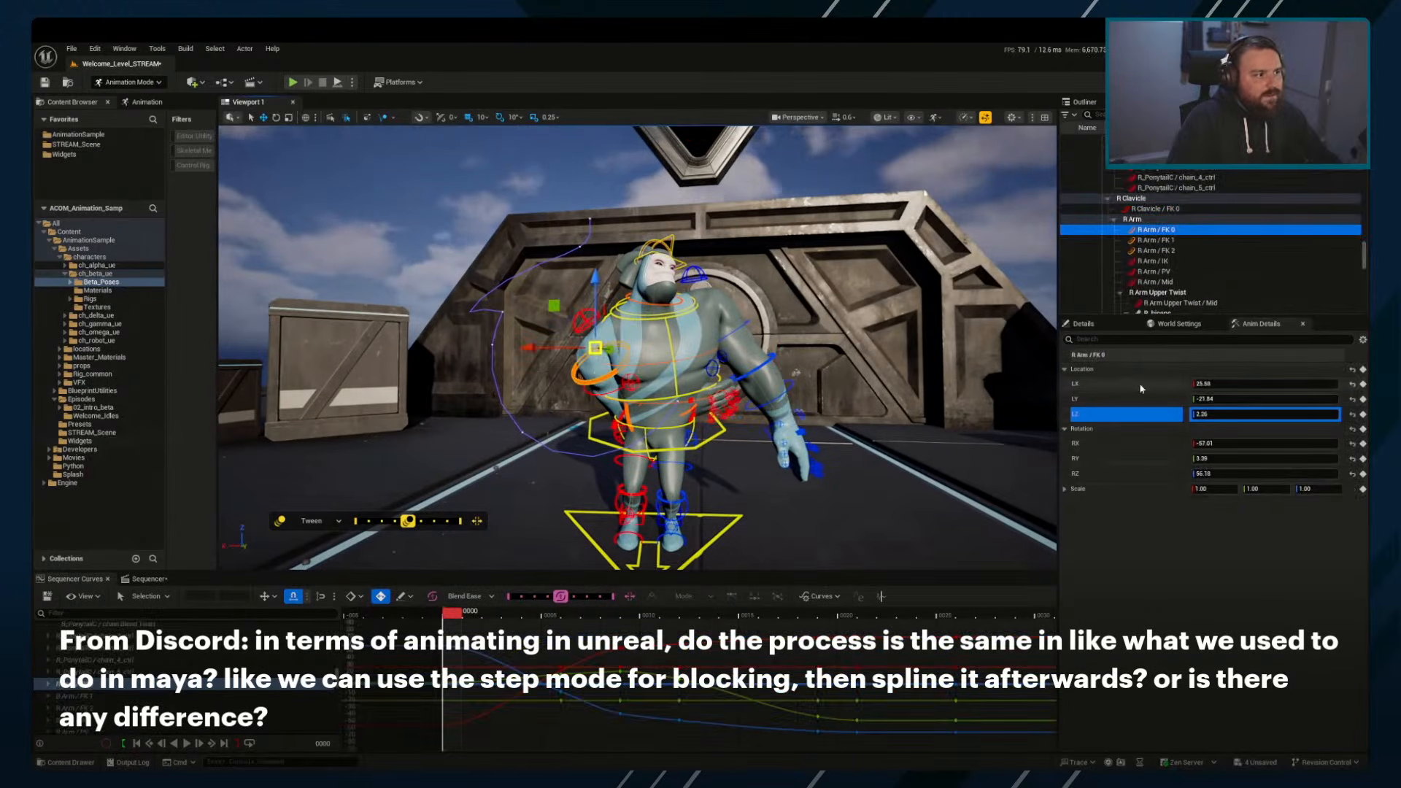
left_click(1352, 369)
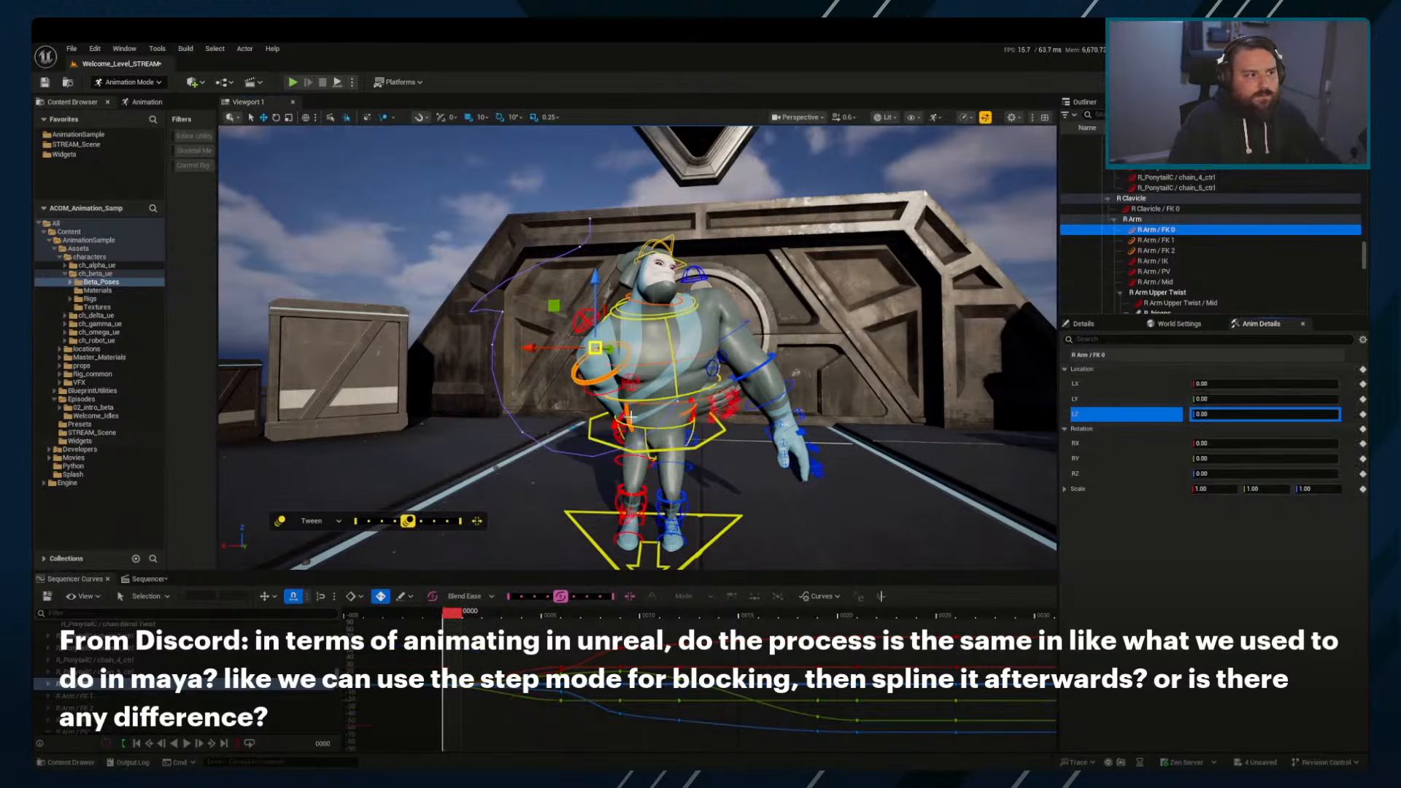
left_click(1352, 429)
Undo the rotation and location resets on R Arm/FK 0
right_click_drag(822, 480, 852, 469)
key("ctrl+z")
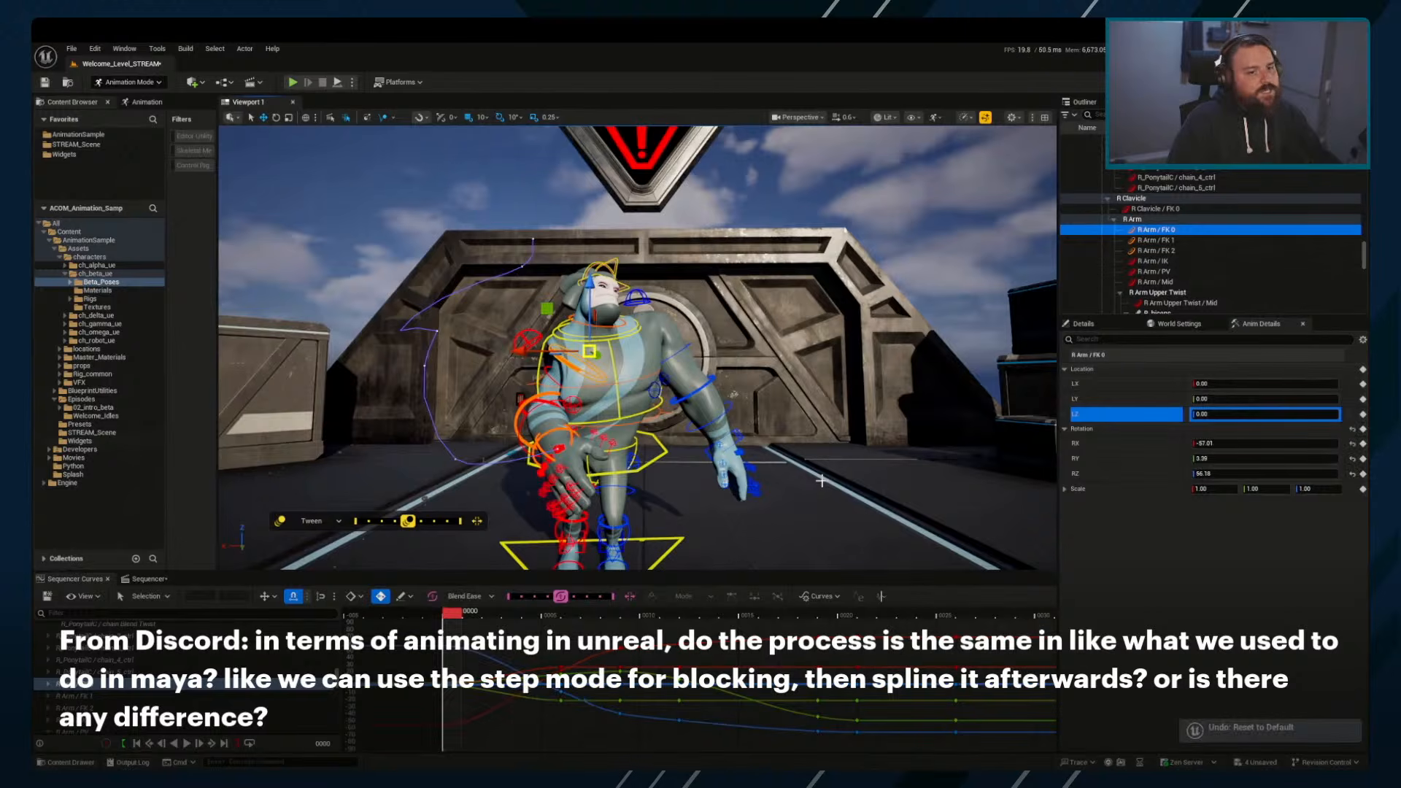
key("ctrl+z")
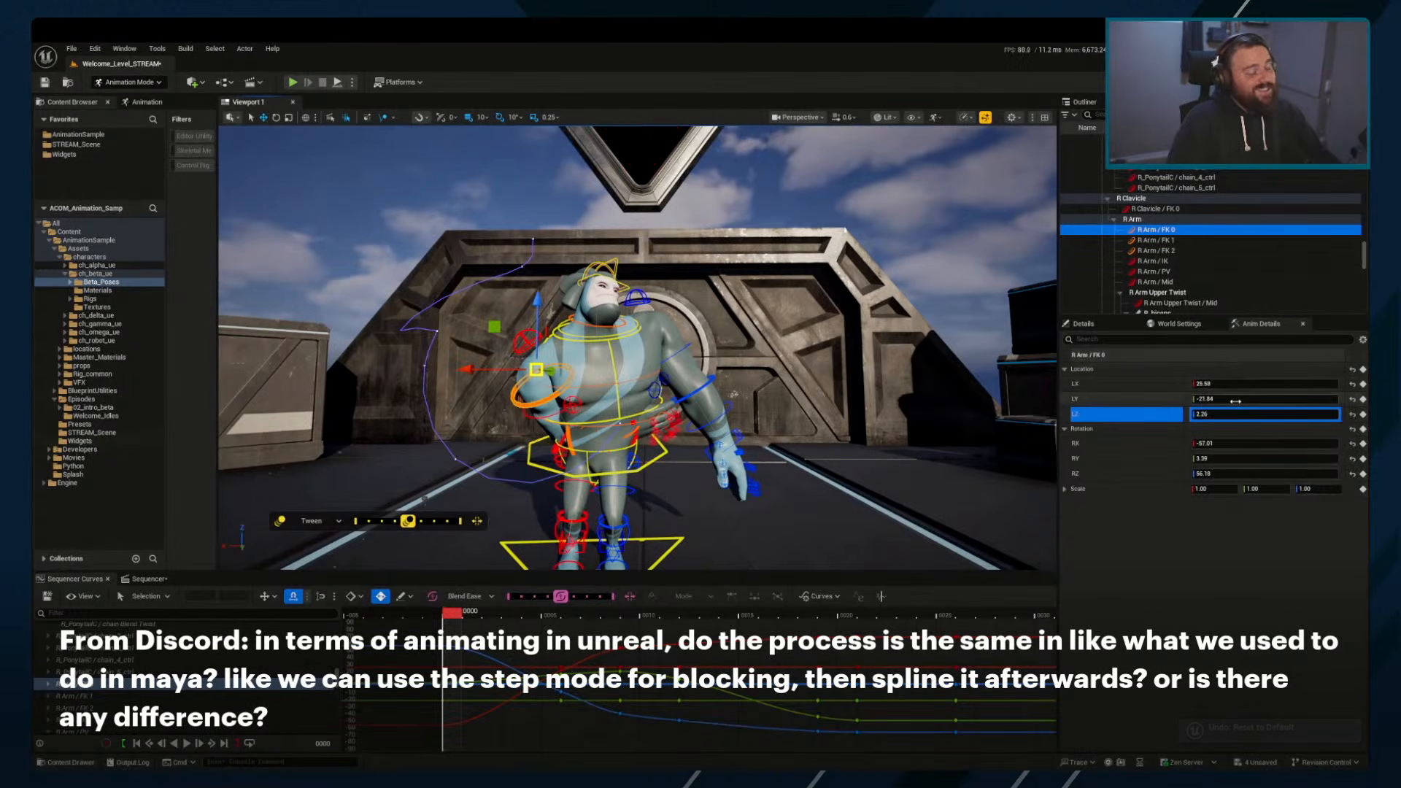
Reset the rotation of the right arm controls R Arm / FK 0 and R Arm / FK 1 to 0 at frame 0
left_click(1351, 431)
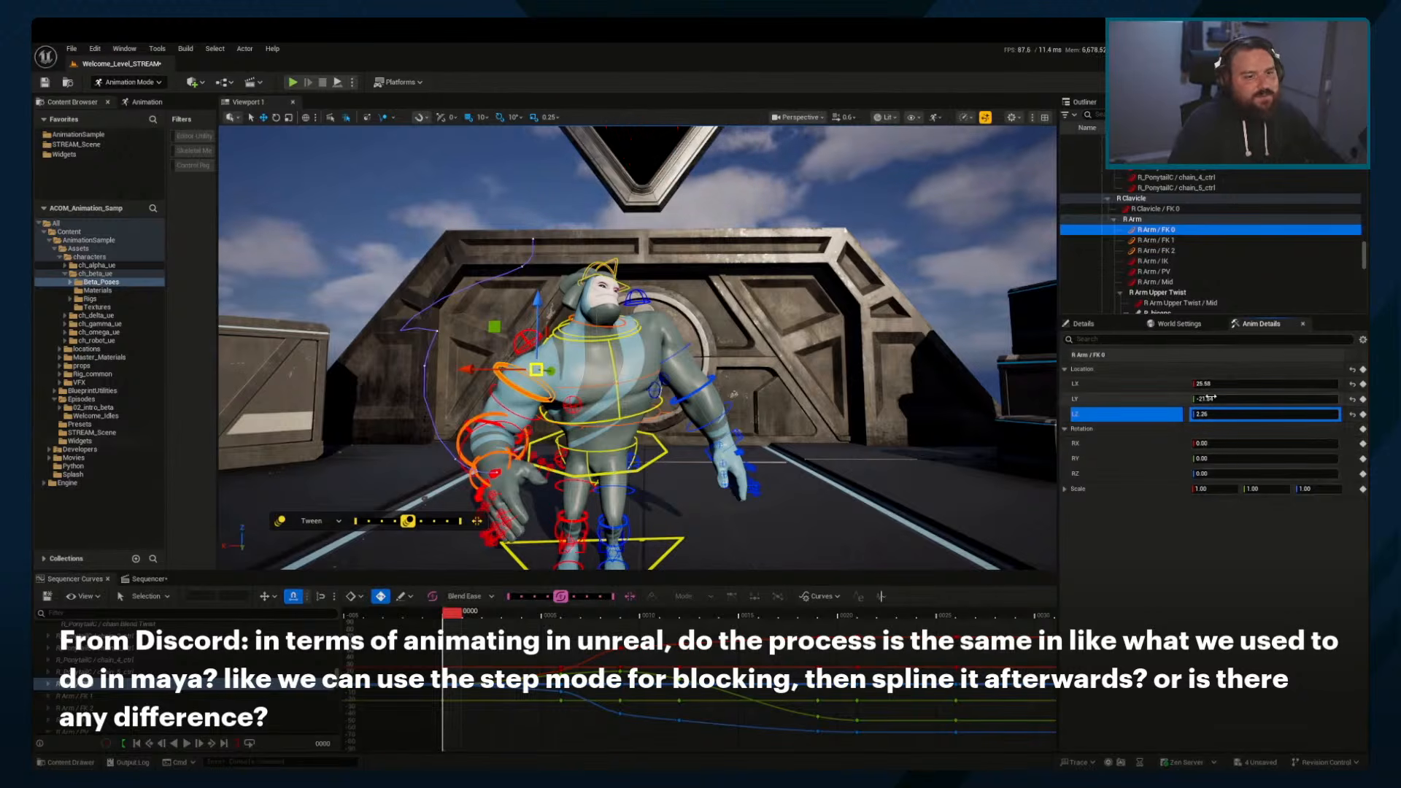
right_click_drag(784, 397, 715, 398)
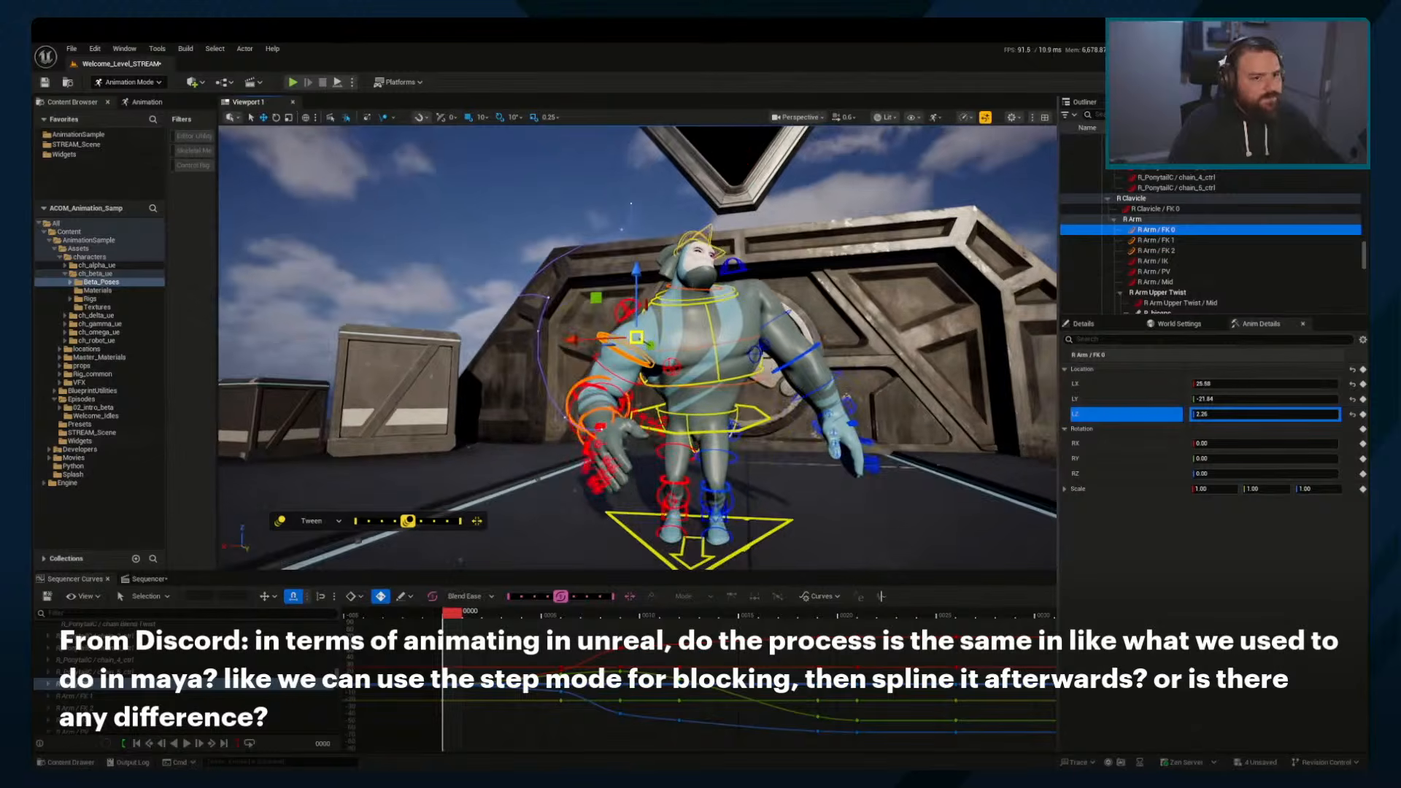
left_click_drag(715, 397, 767, 424, "alt")
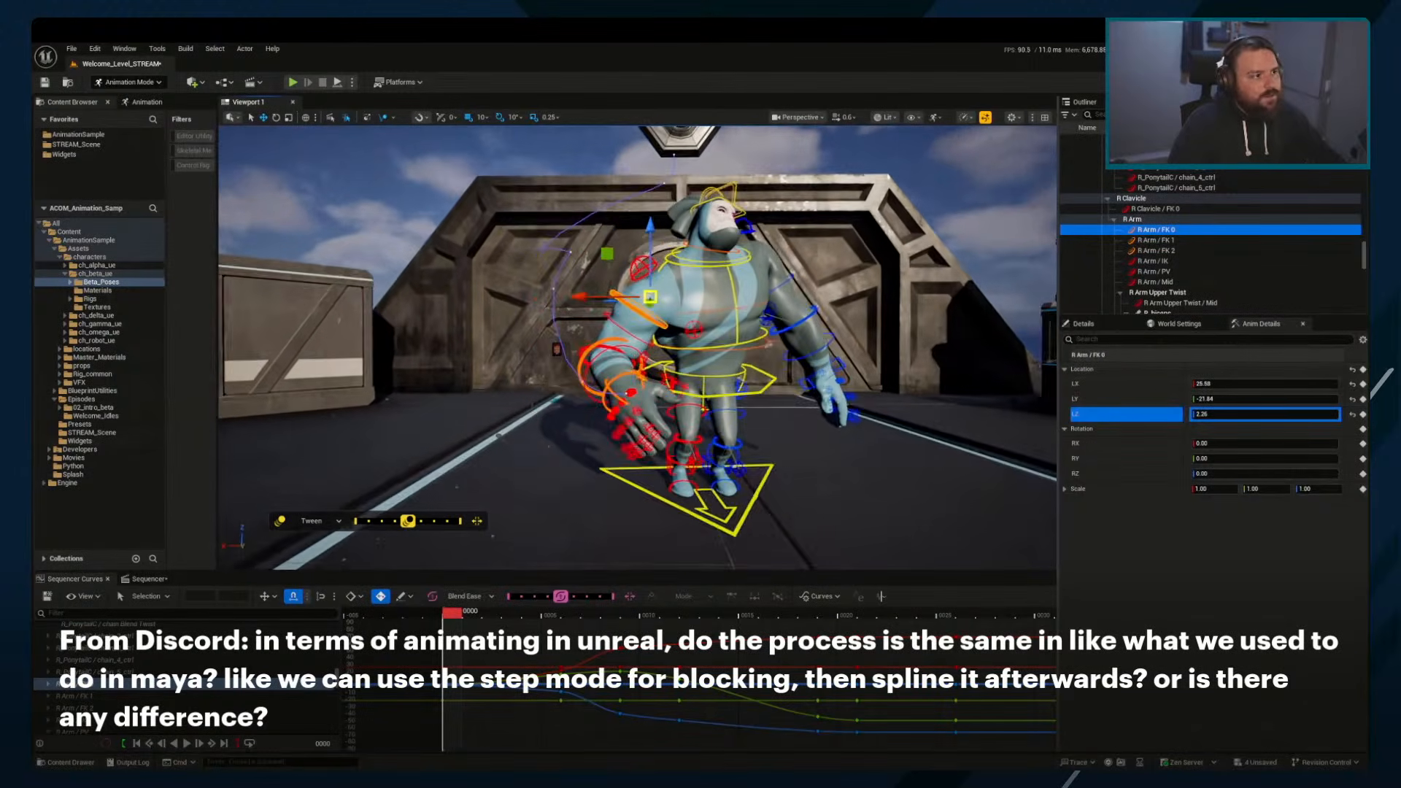
right_click_drag(766, 424, 803, 424, "alt")
middle_click_drag(802, 423, 797, 445, "alt")
left_click(642, 410)
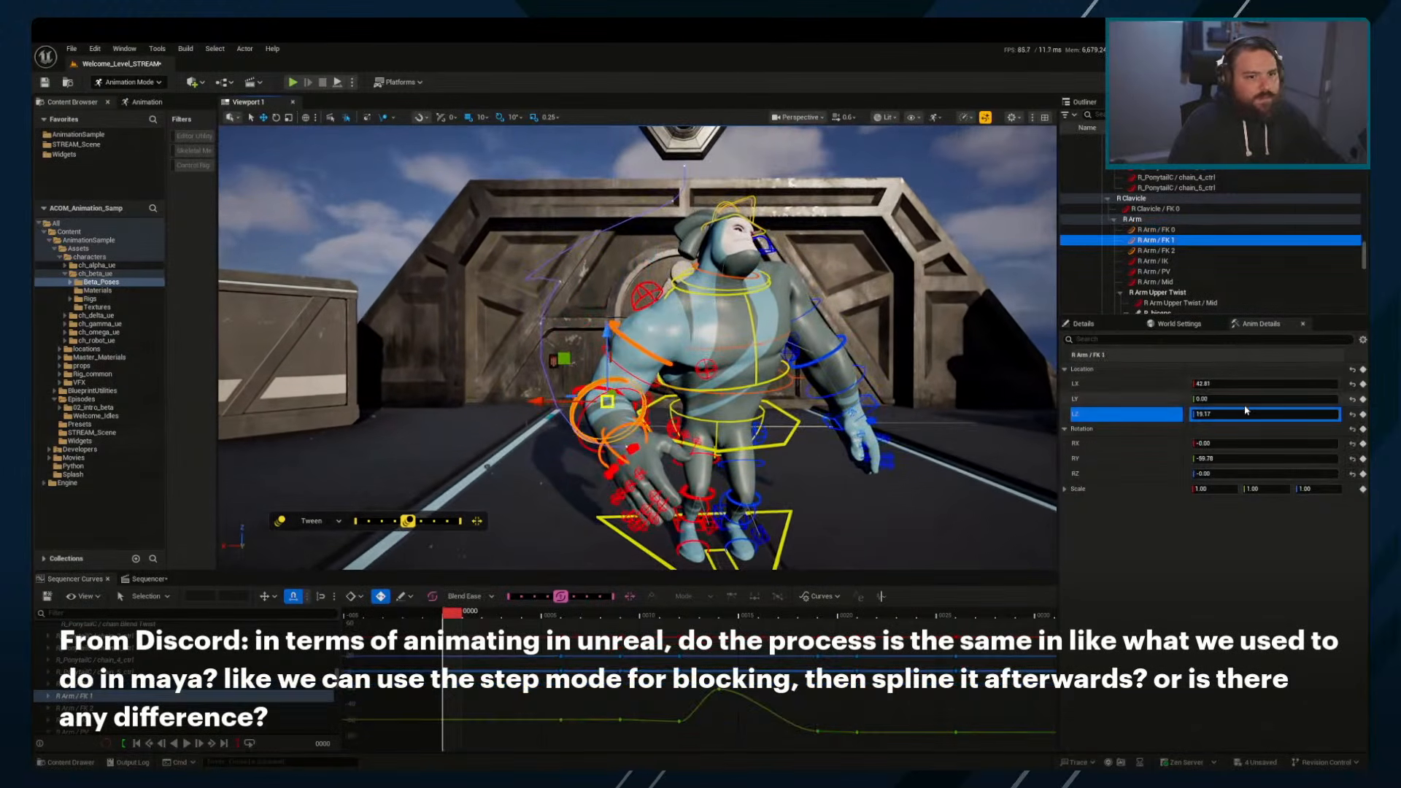
left_click(1352, 444)
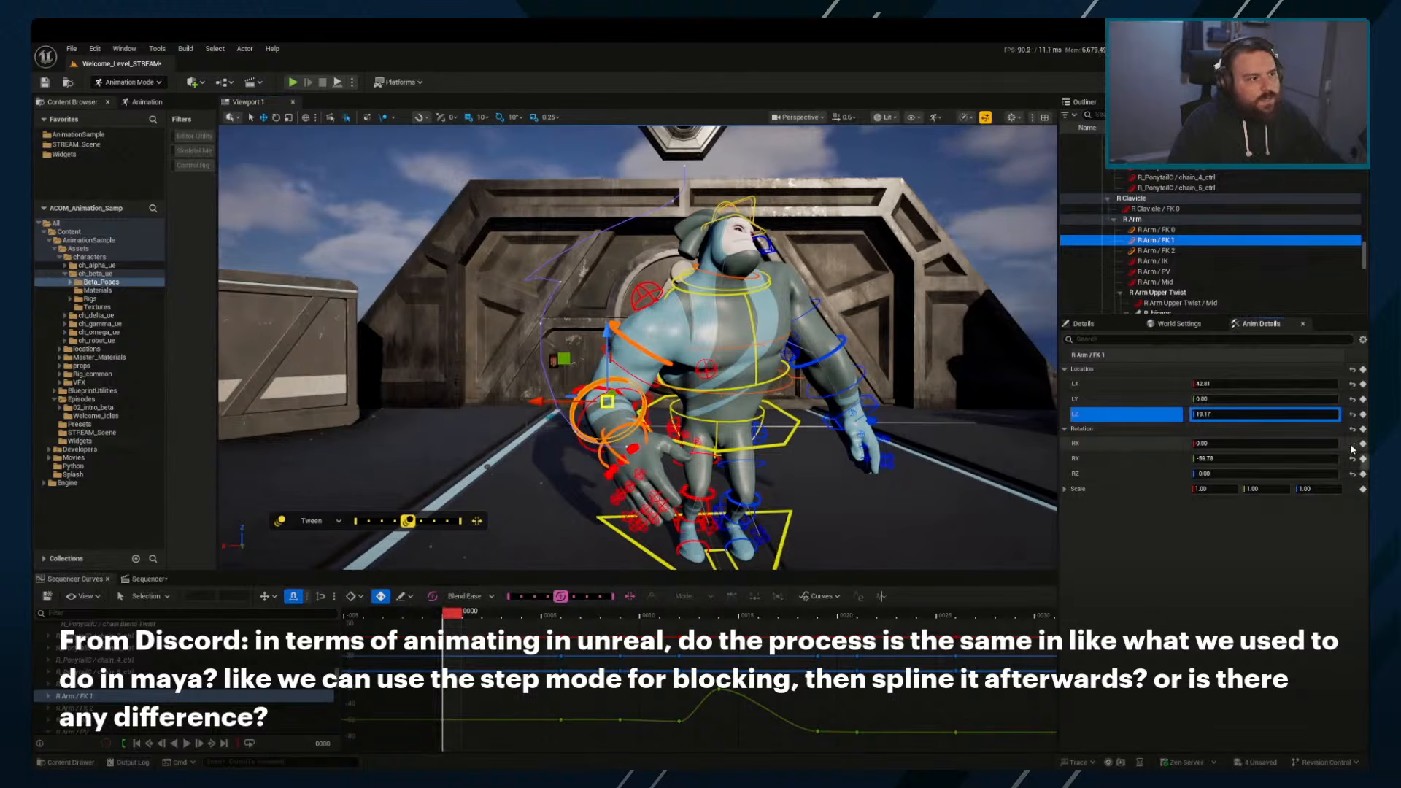
left_click(1353, 429)
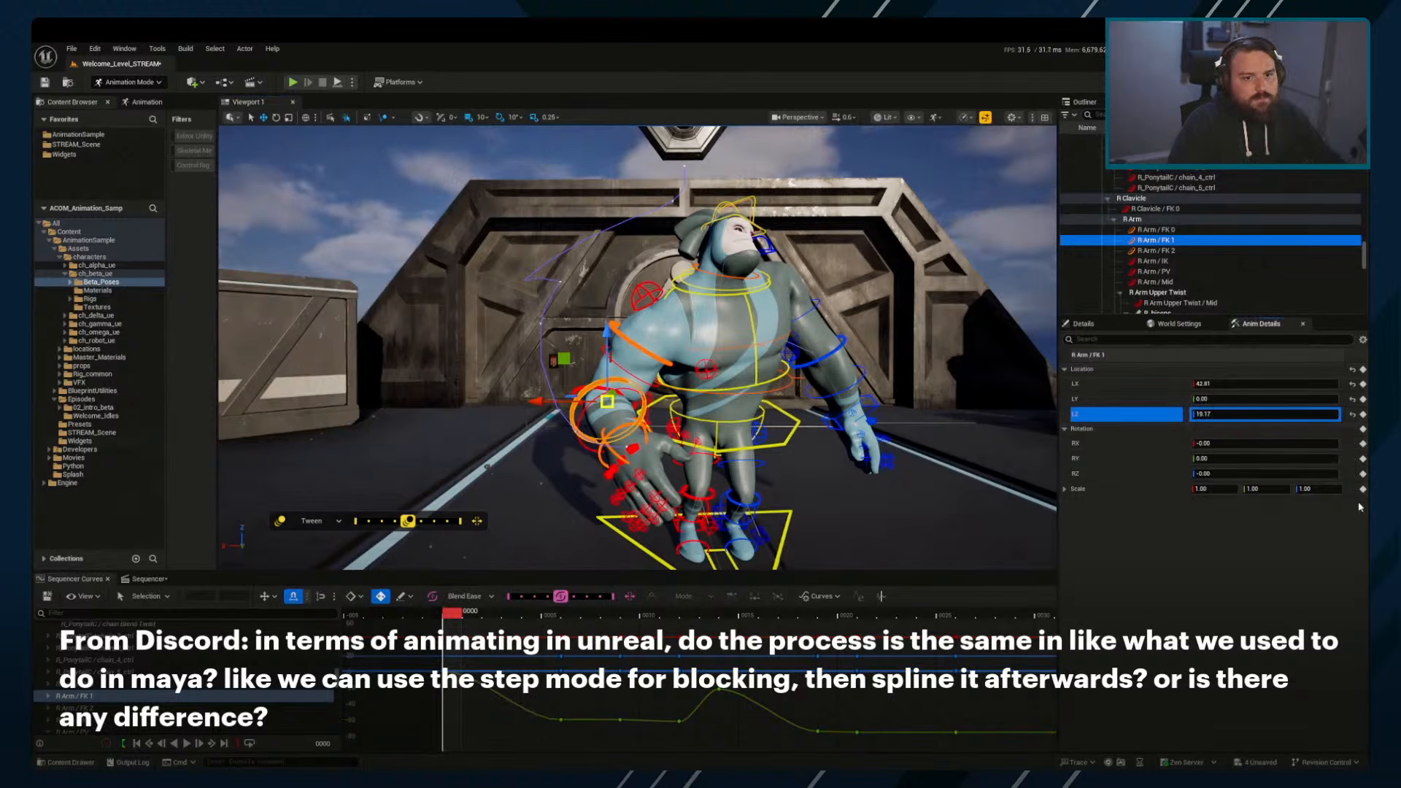
right_click_drag(485, 459, 477, 456)
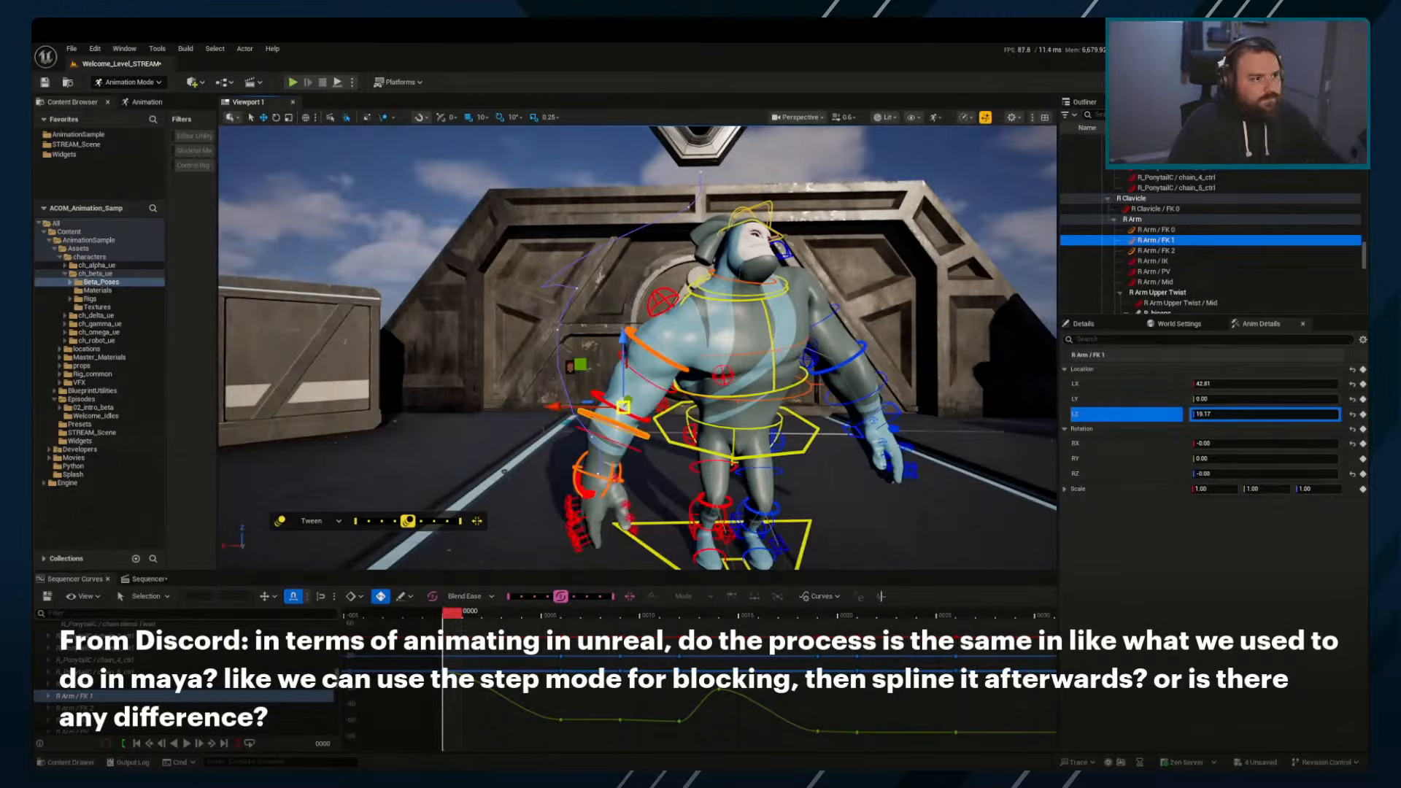
Reset the rotation of the L Clavicle / FK 0 and Head controls to 0 at frame 0
left_click(778, 384)
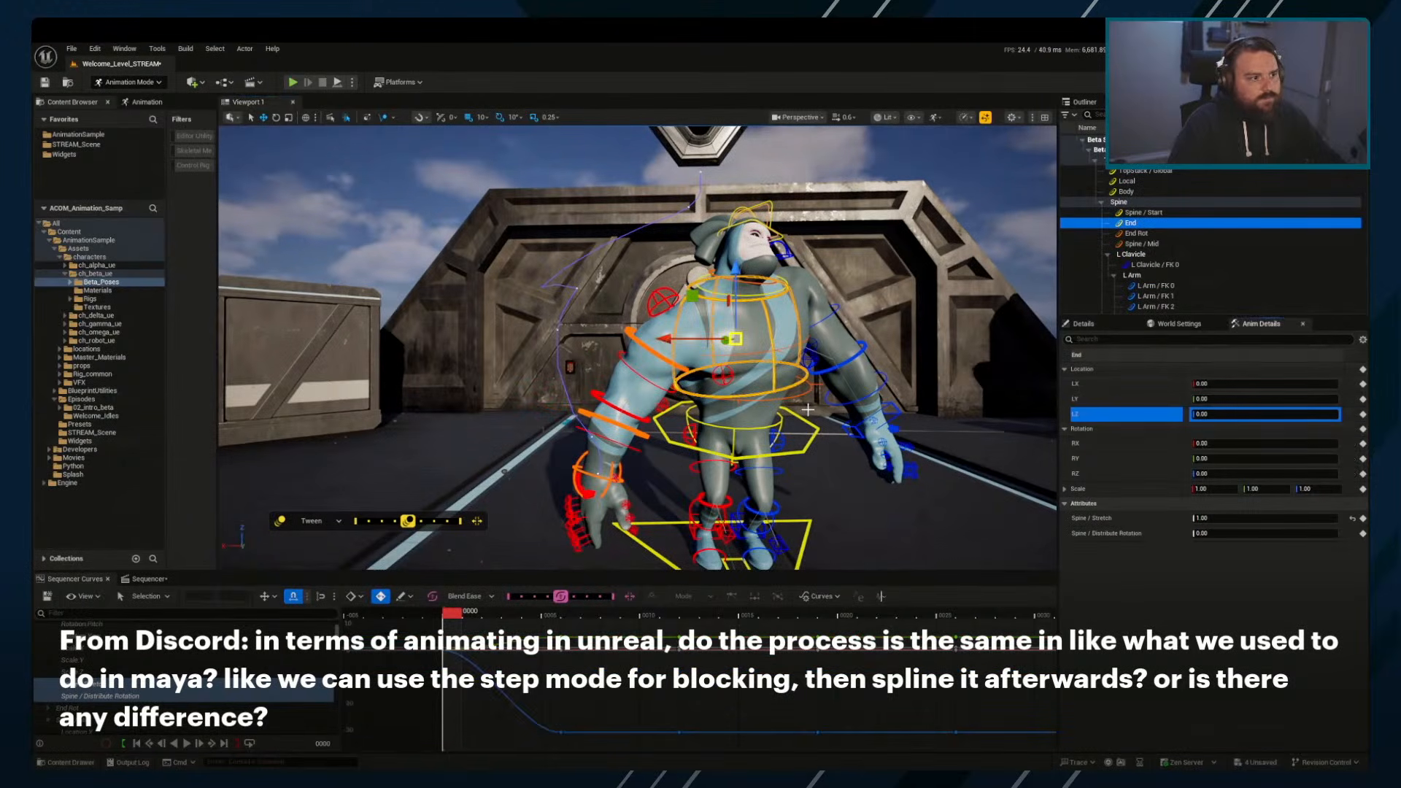
mouse_move(797, 413)
right_mouse_down()
mouse_move(814, 410)
mouse_move(803, 405)
right_mouse_up()
left_click(788, 267)
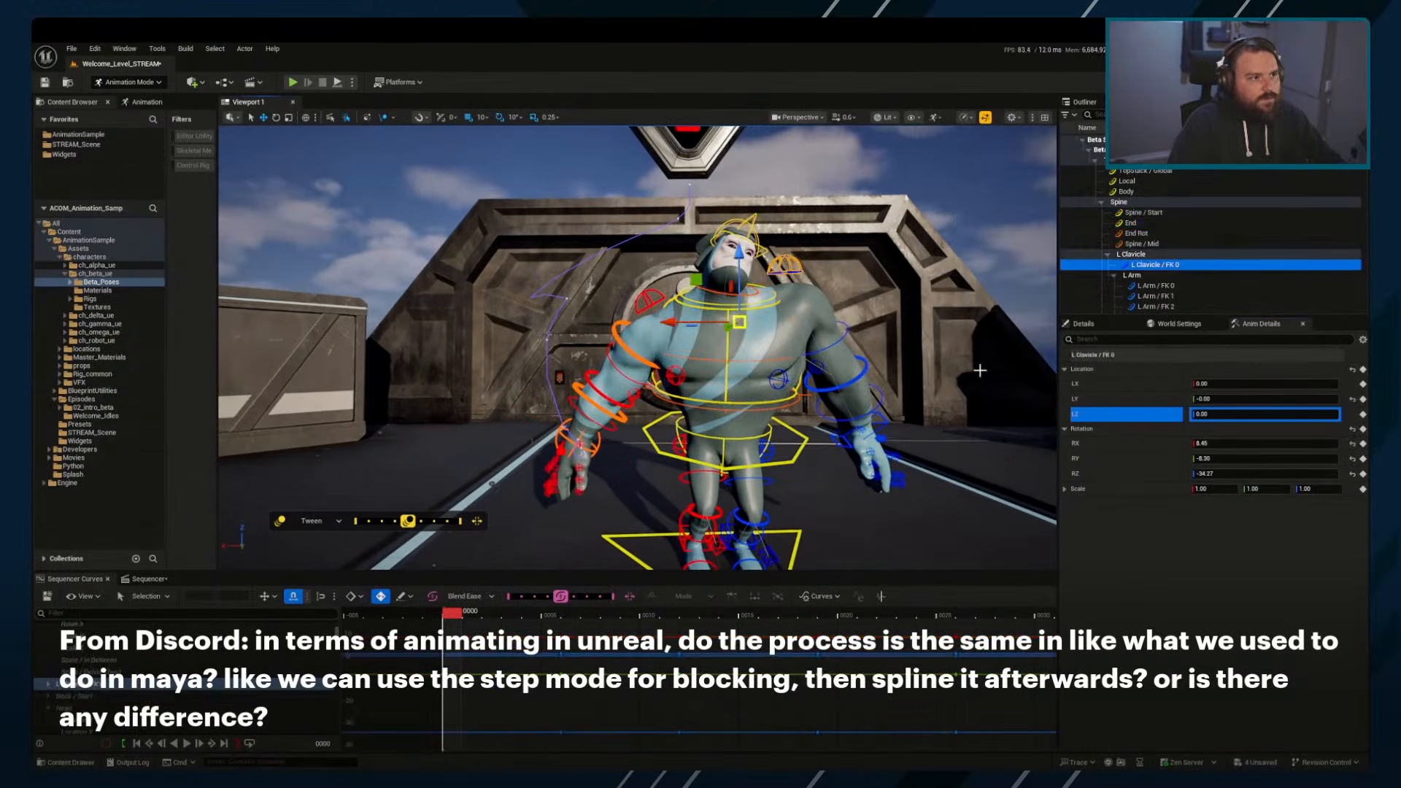
left_click(1352, 429)
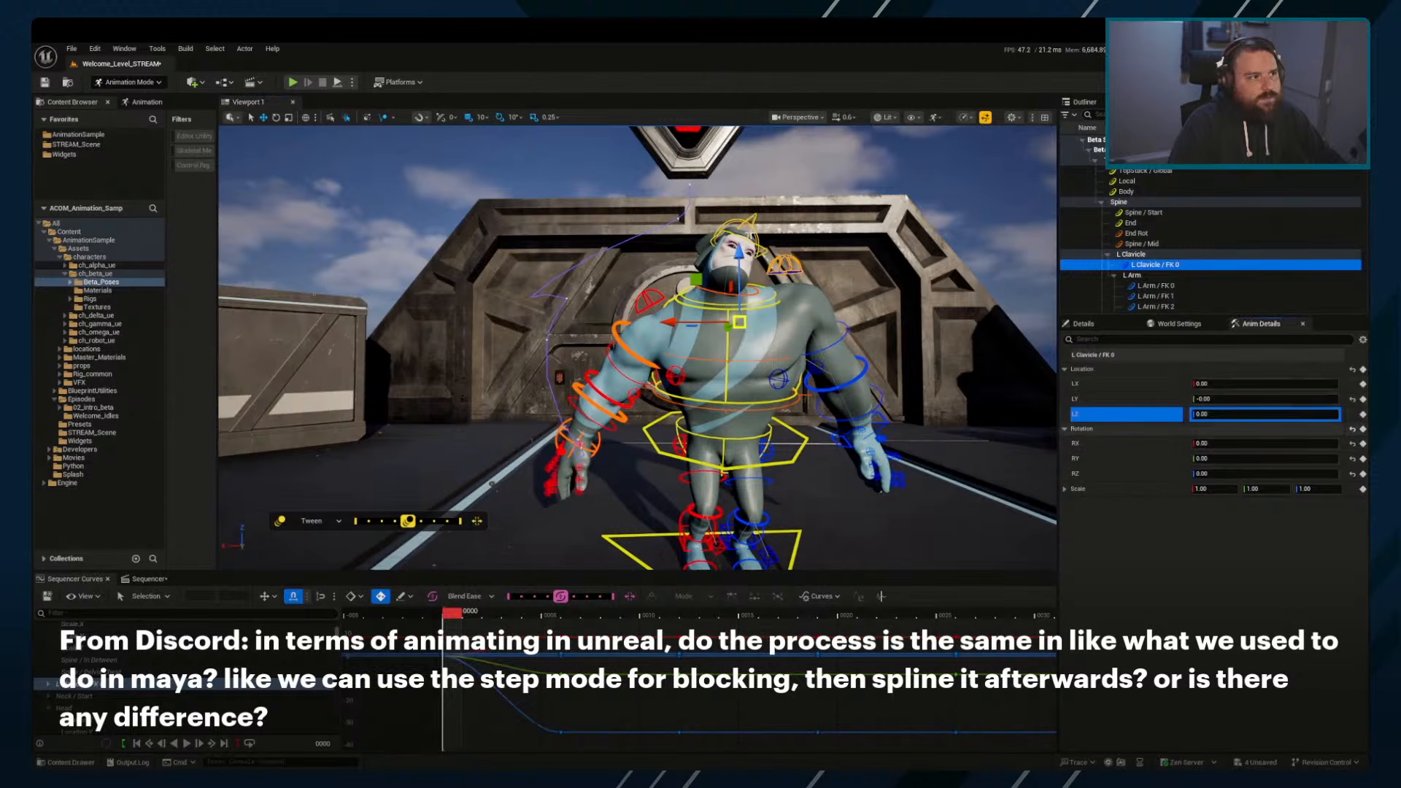
left_click(738, 217)
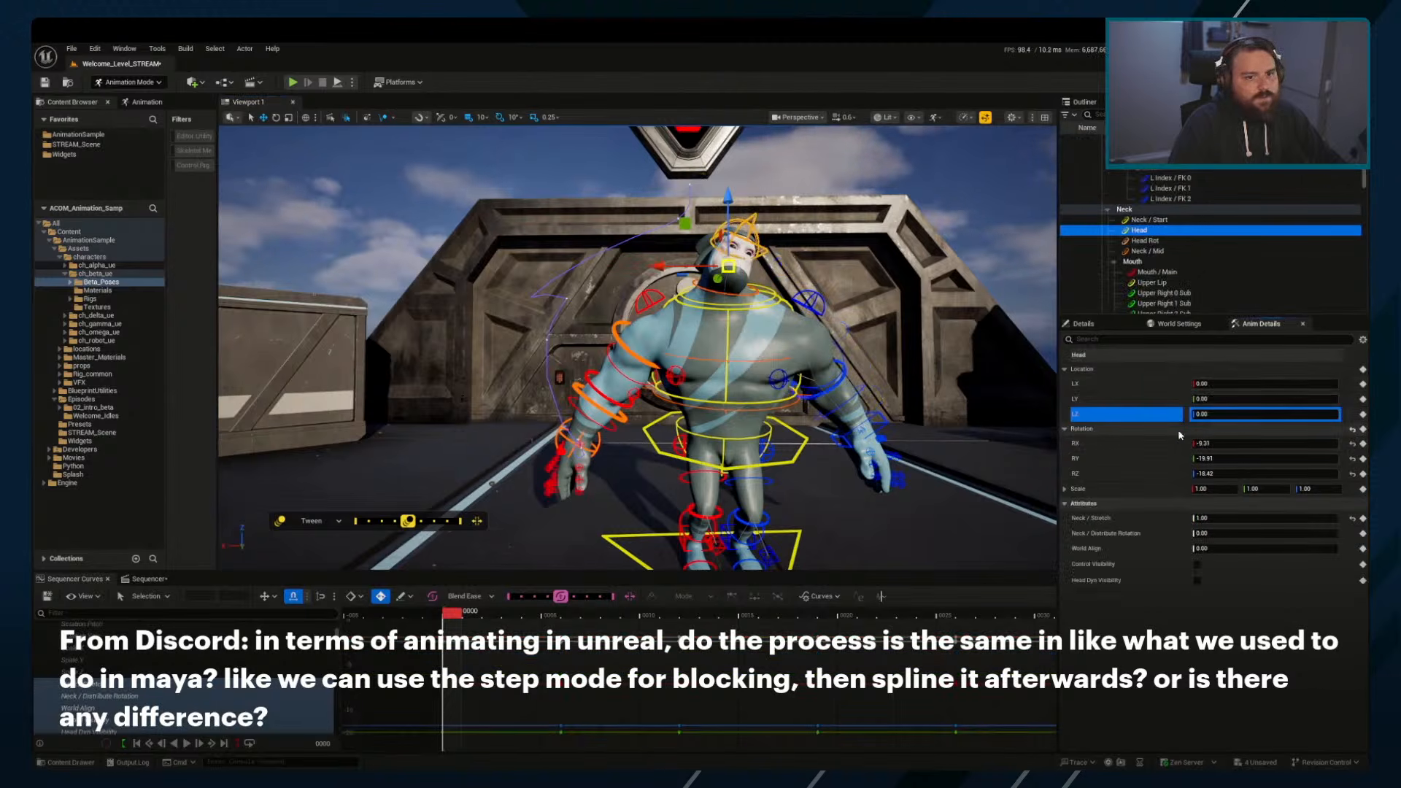
left_click(1353, 429)
left_click_drag(730, 350, 685, 347, "alt")
middle_click_drag(685, 347, 704, 410, "alt")
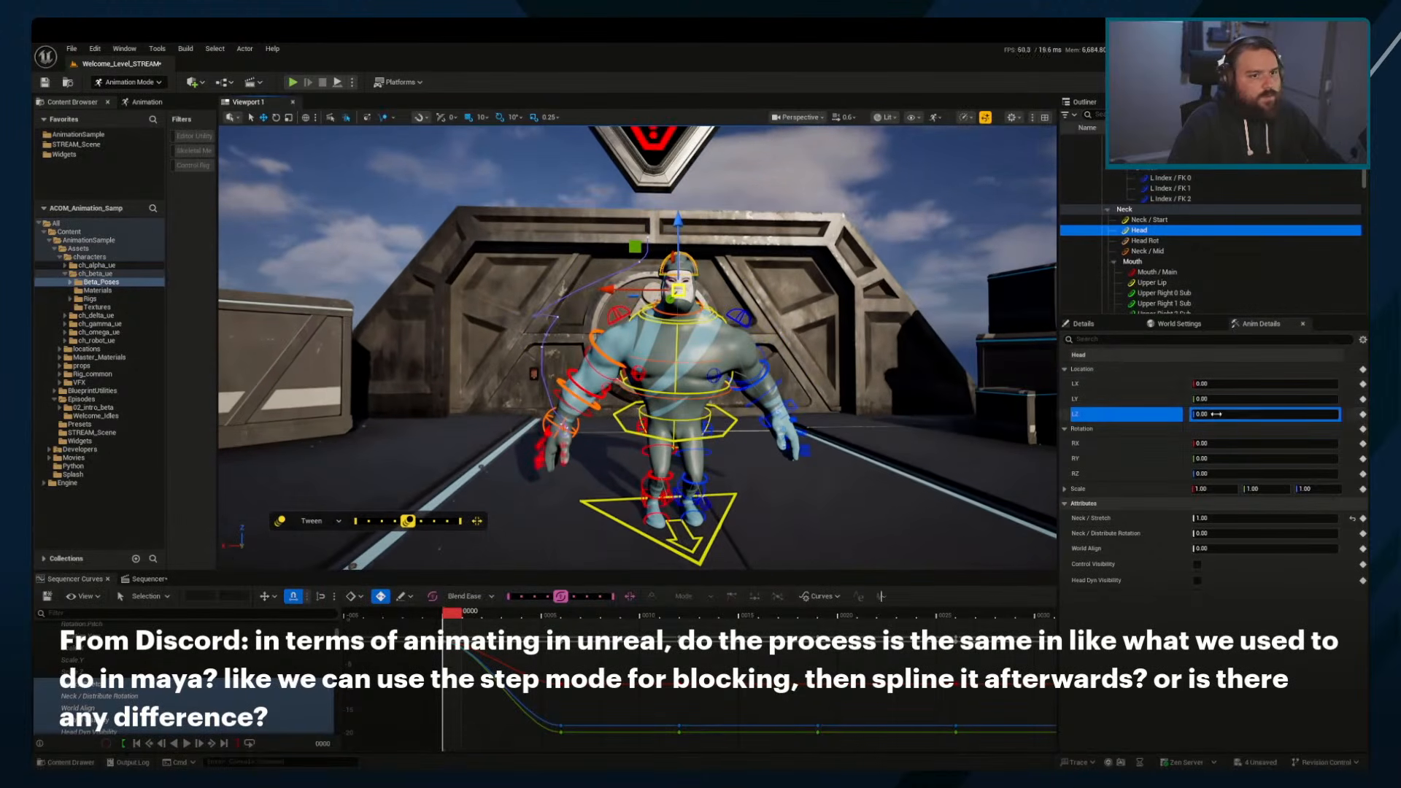
Select every control of the Beta control rig and delete their keys after frame 0 in the curve editor
left_click(150, 579)
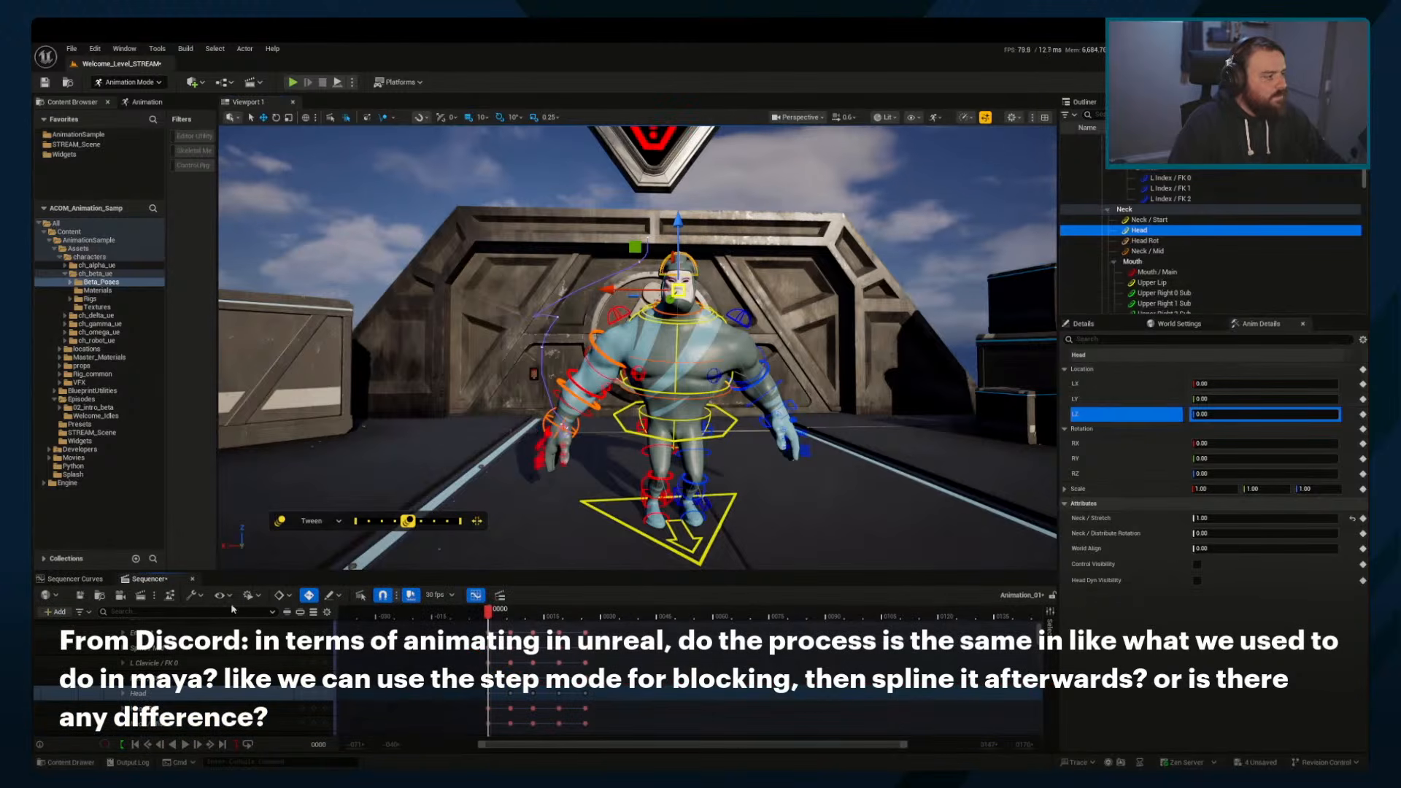
scroll(1206, 228, "up", 4)
scroll(1207, 232, "up", 3)
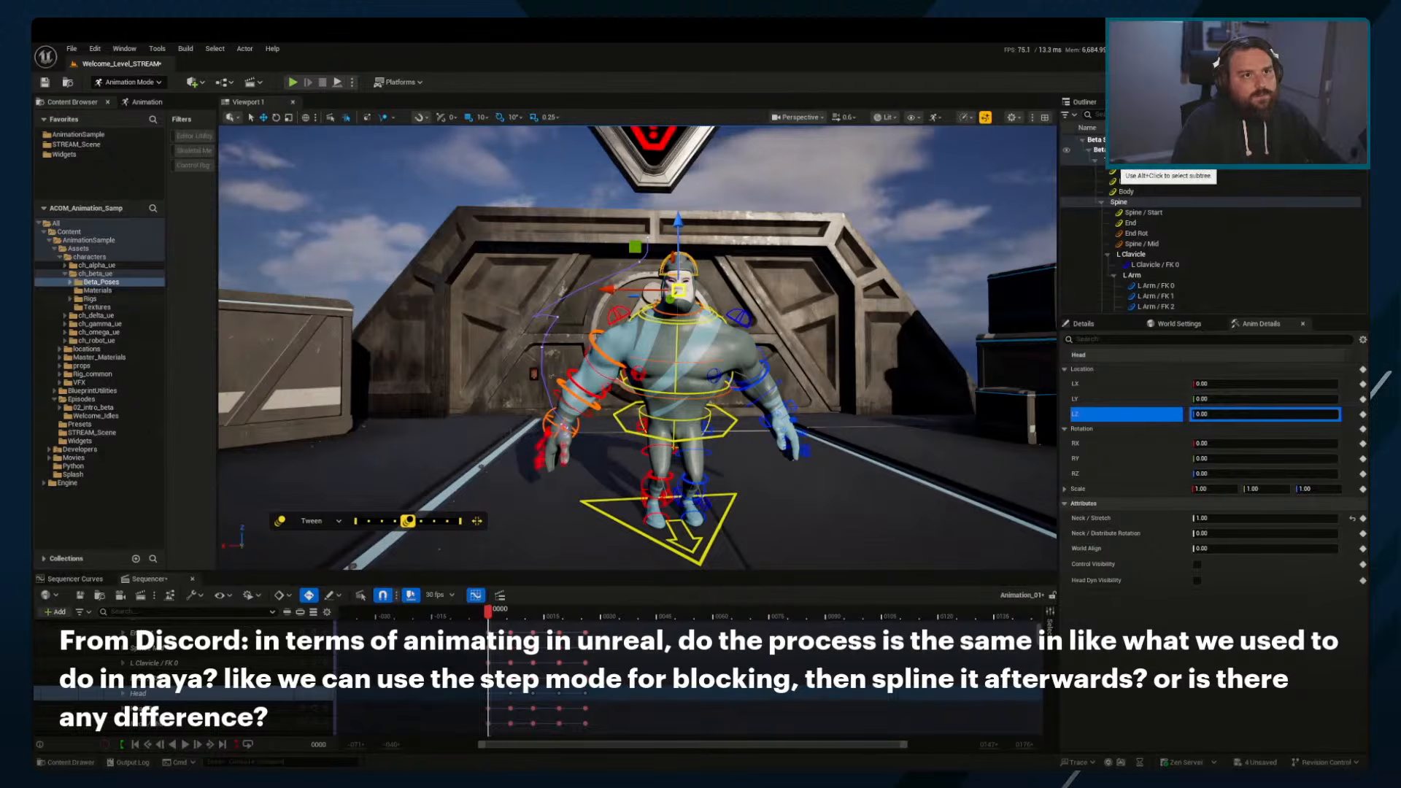
left_click(1118, 150)
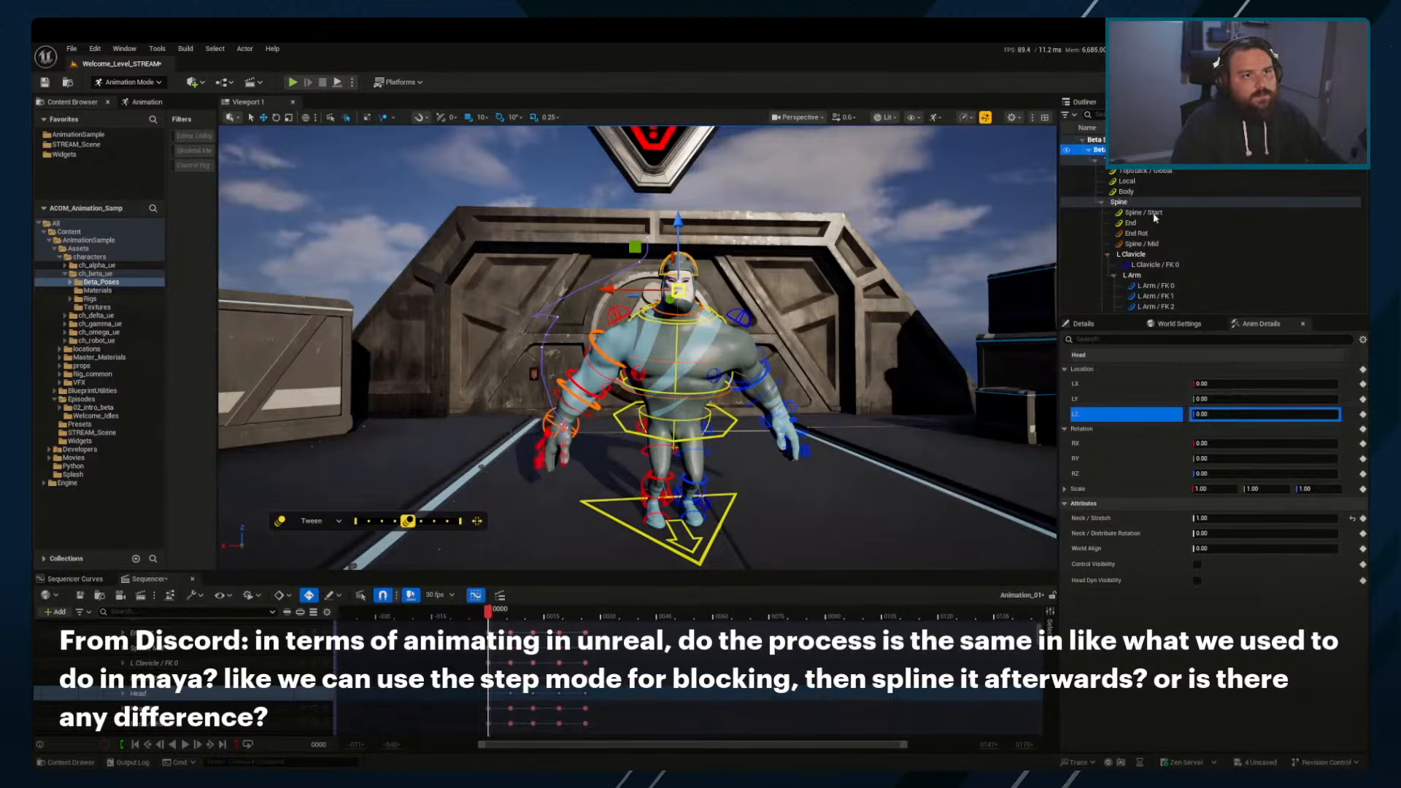
key("ctrl+a")
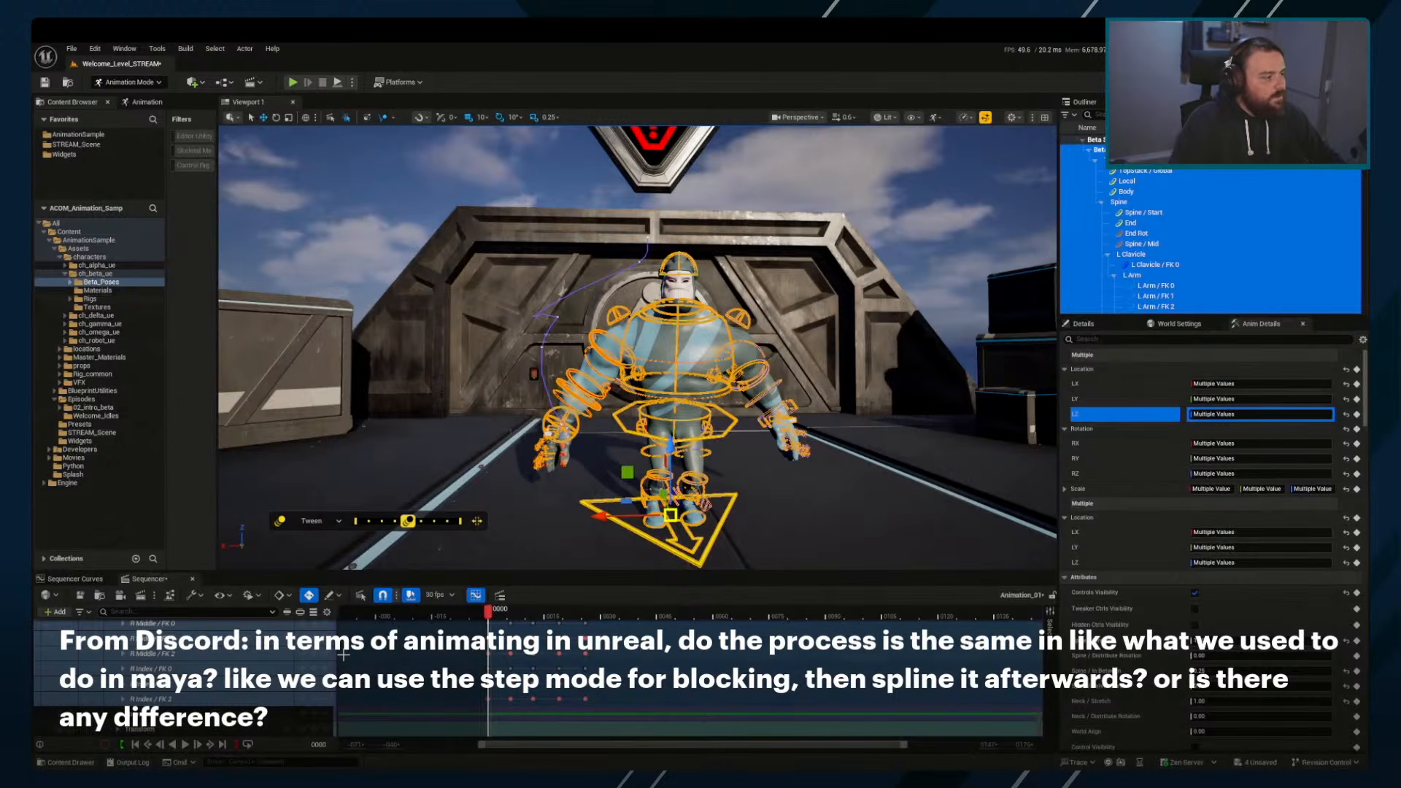
left_click(75, 578)
left_click_drag(487, 638, 977, 752)
left_click(746, 697)
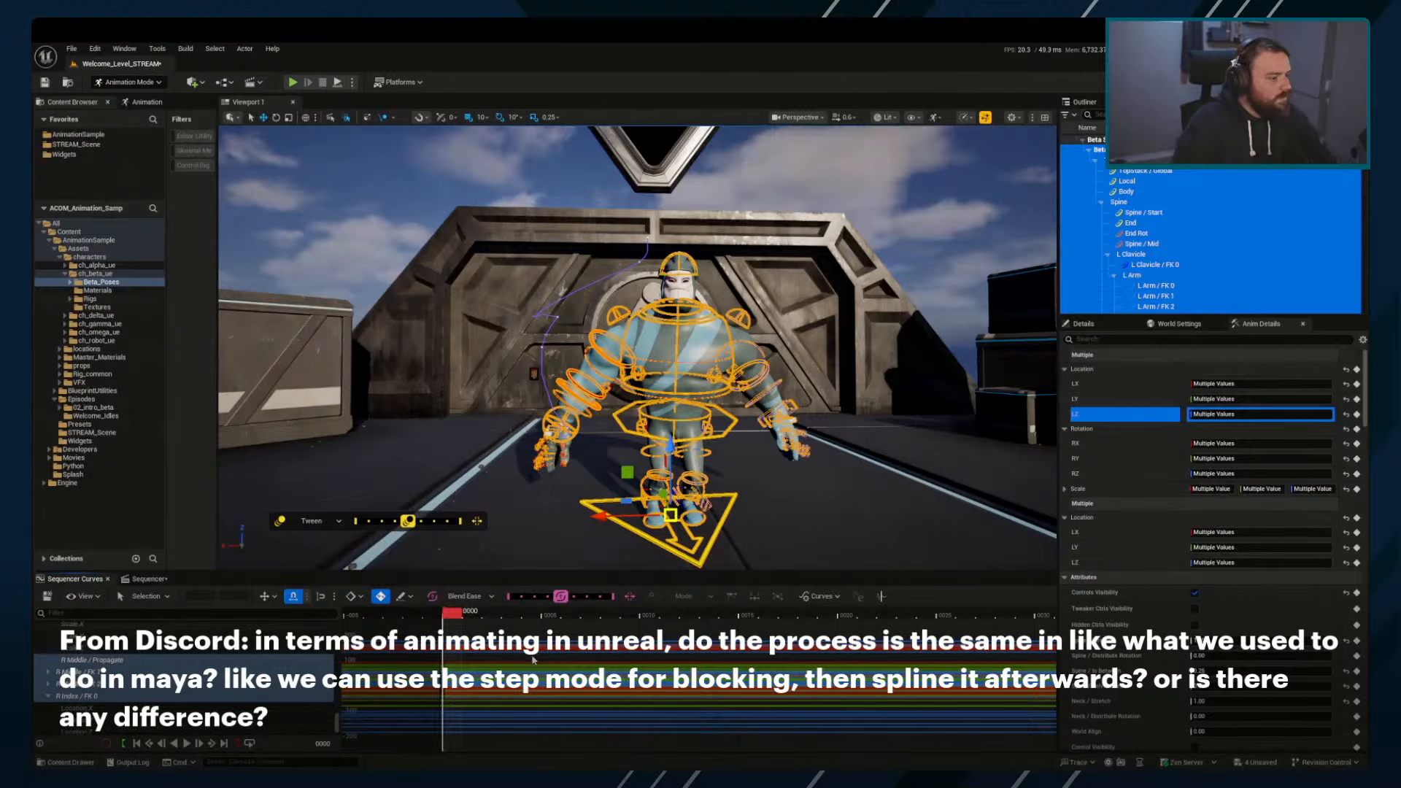
Key all the selected rig controls in the same pose at frames 5 and 10
left_click_drag(452, 613, 568, 615)
left_click(668, 618)
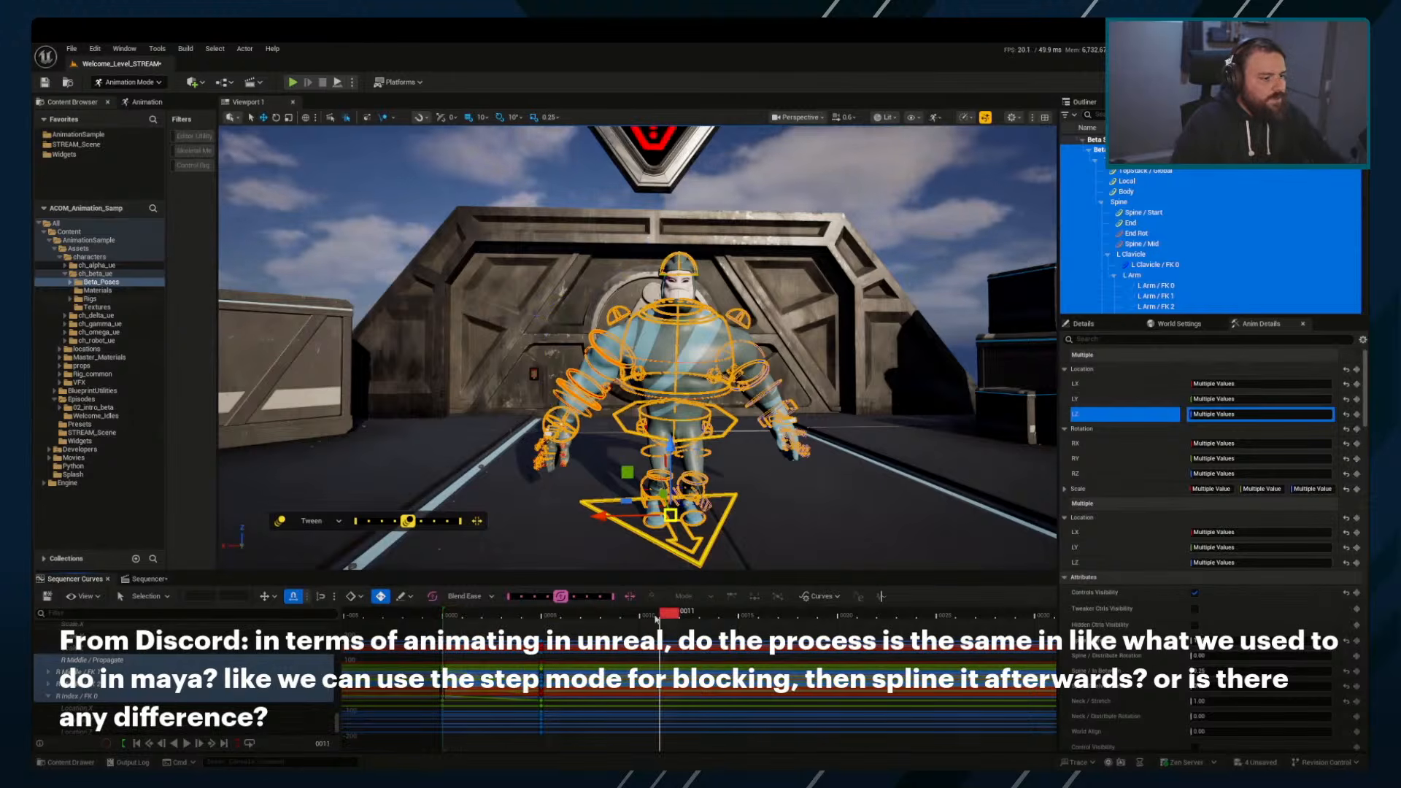
key("Left")
key("s")
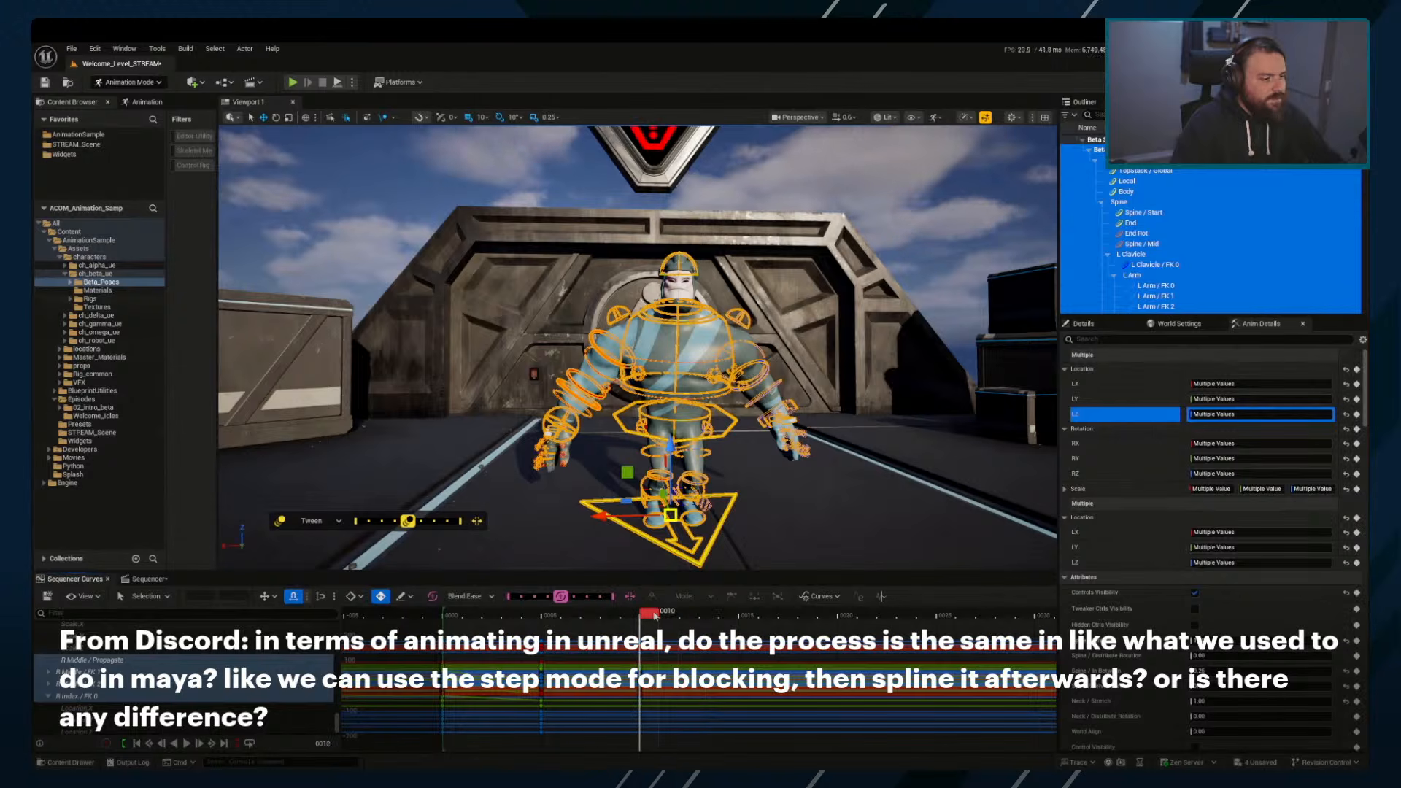
Select the Body control and raise it at frame 5 to a Z location of about 22.7
left_click(731, 416)
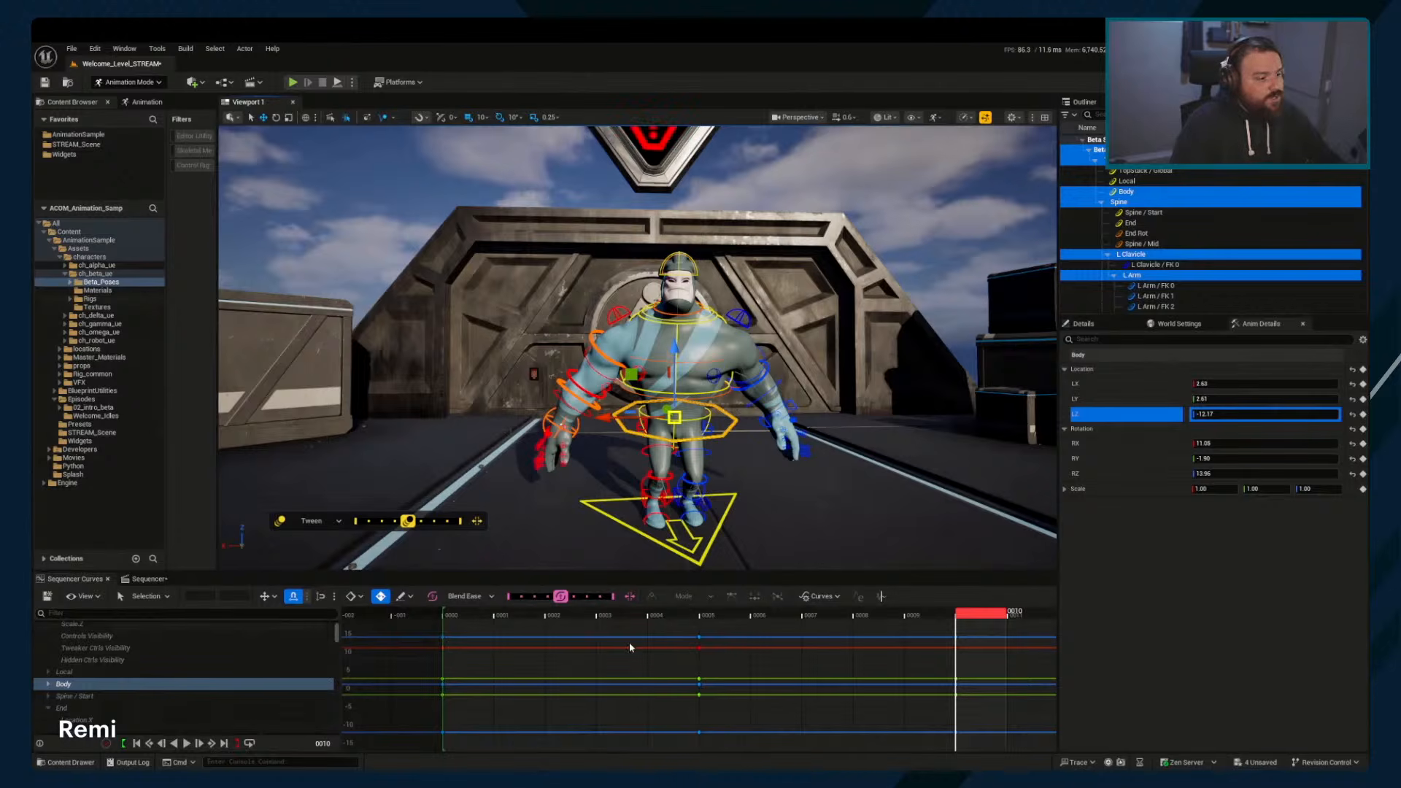
left_click_drag(593, 615, 706, 604)
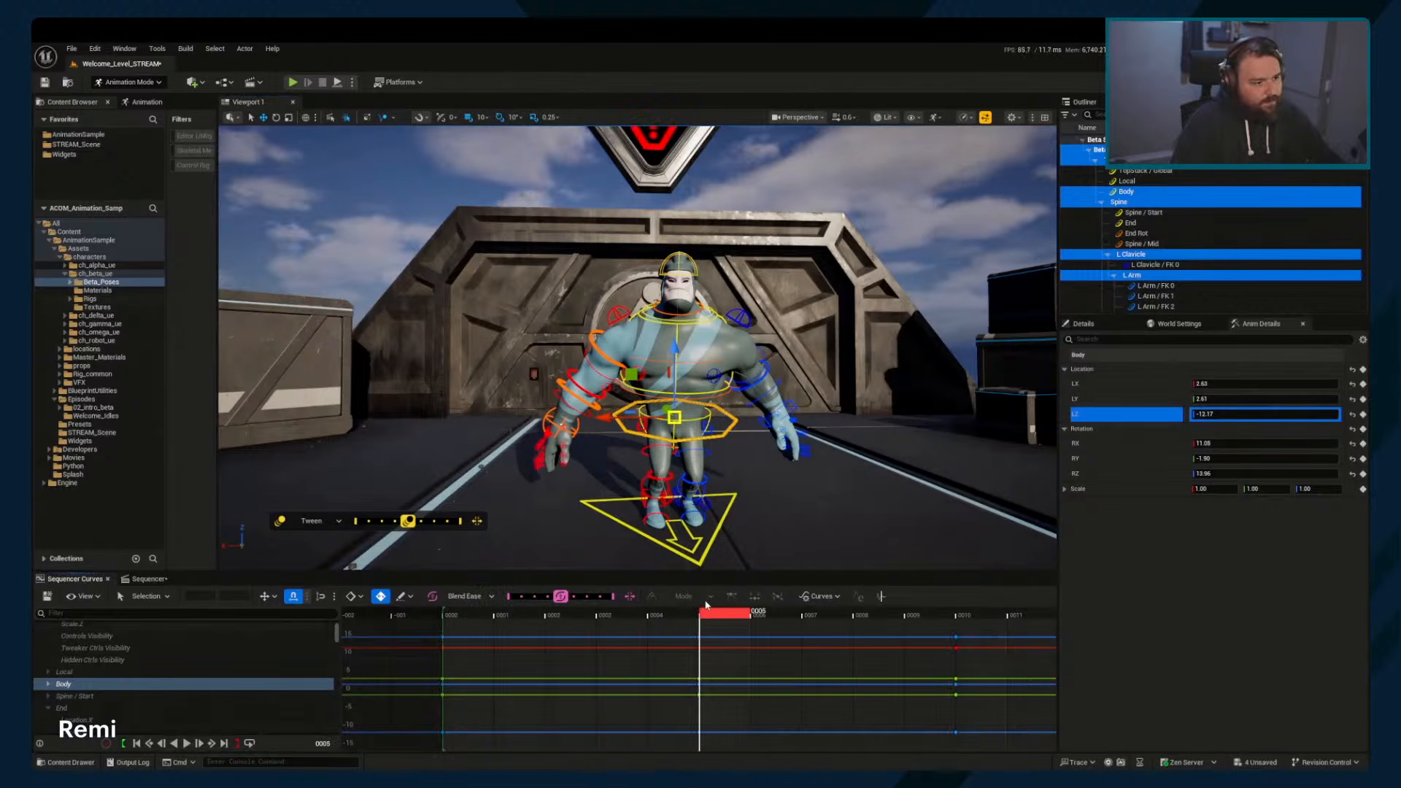
left_click_drag(675, 357, 699, 292)
right_click_drag(752, 707, 712, 683)
scroll(740, 699, "down", 3)
scroll(712, 684, "down", 1)
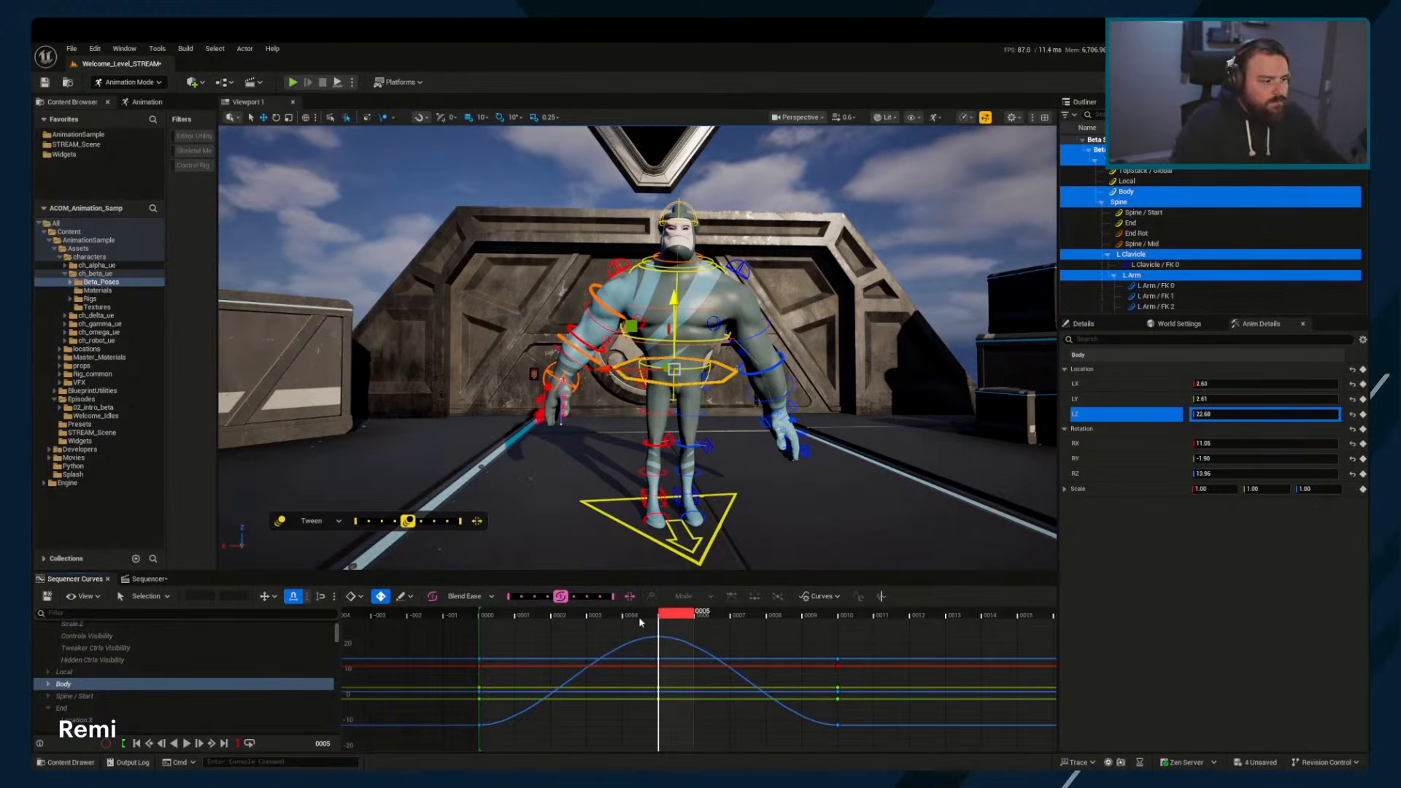
Scrub the Body animation back to the first frames and turn off time snapping in the curve editor
left_click_drag(640, 620, 497, 618)
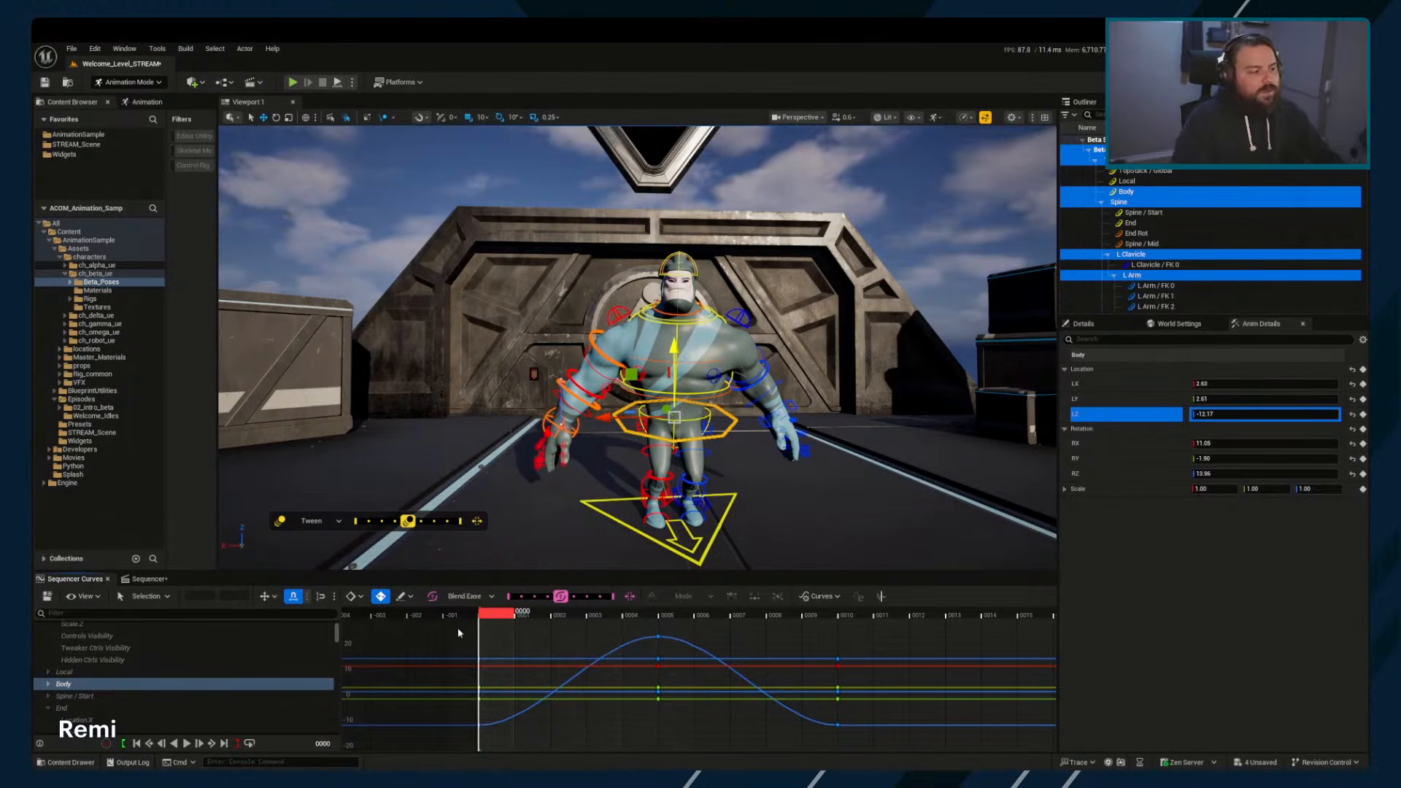
mouse_move(502, 616)
left_mouse_down()
mouse_move(697, 619)
mouse_move(486, 618)
mouse_move(744, 622)
mouse_move(496, 619)
mouse_move(737, 619)
mouse_move(516, 619)
left_mouse_up()
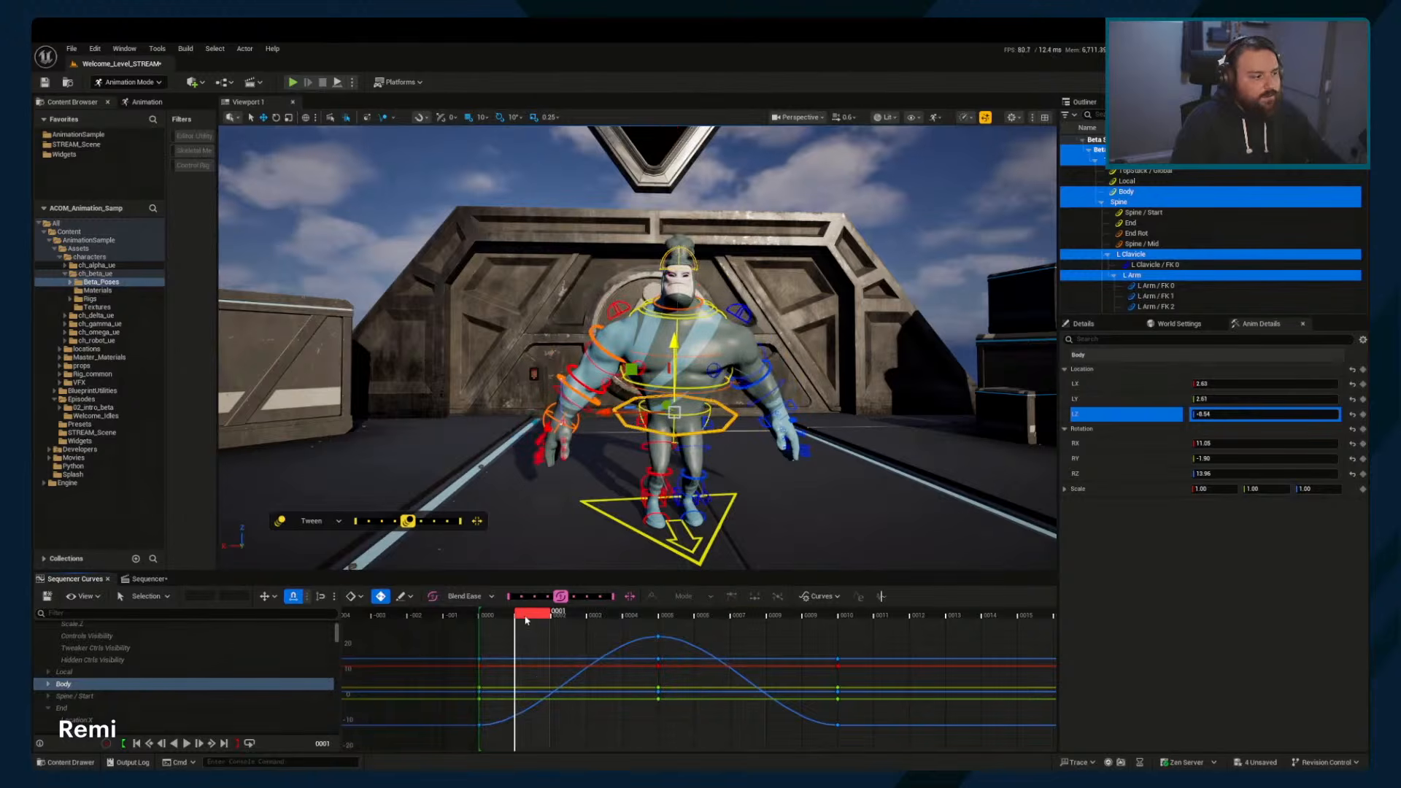
left_click(293, 597)
mouse_move(550, 615)
left_mouse_down()
mouse_move(594, 616)
mouse_move(523, 618)
left_mouse_up()
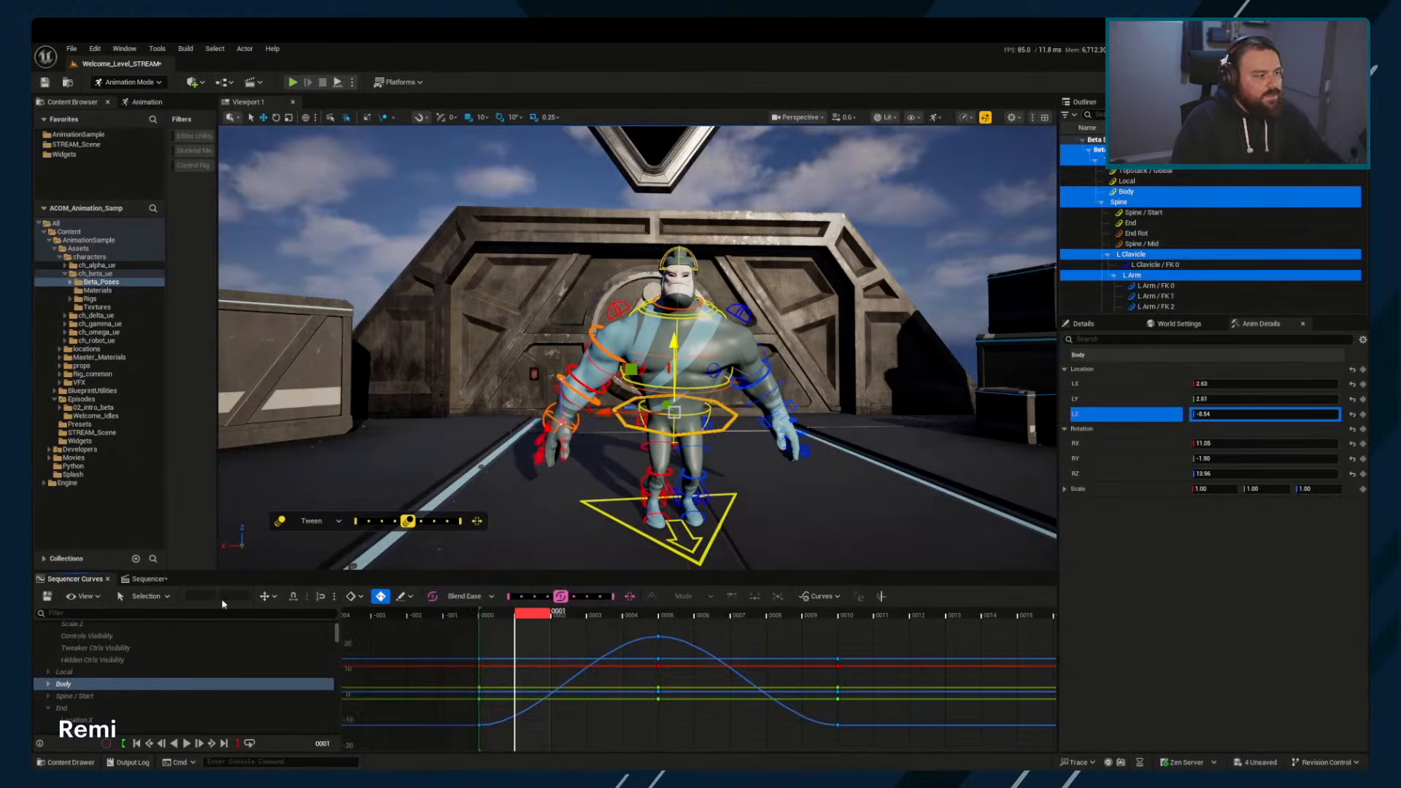
Turn off whole-frame playhead locking in Sequencer and scrub the Body curves to a subframe position just past frame 3
left_click(148, 578)
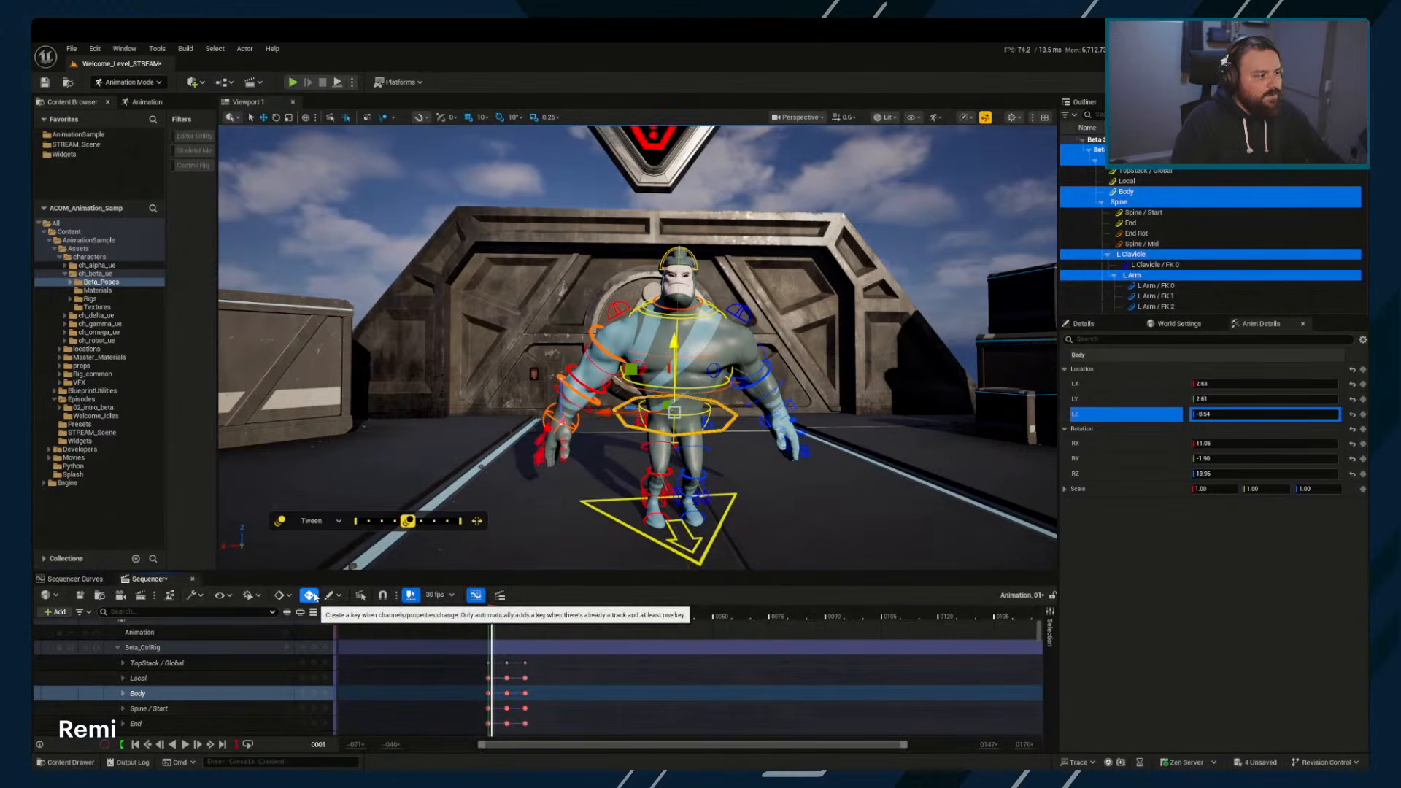
left_click(411, 595)
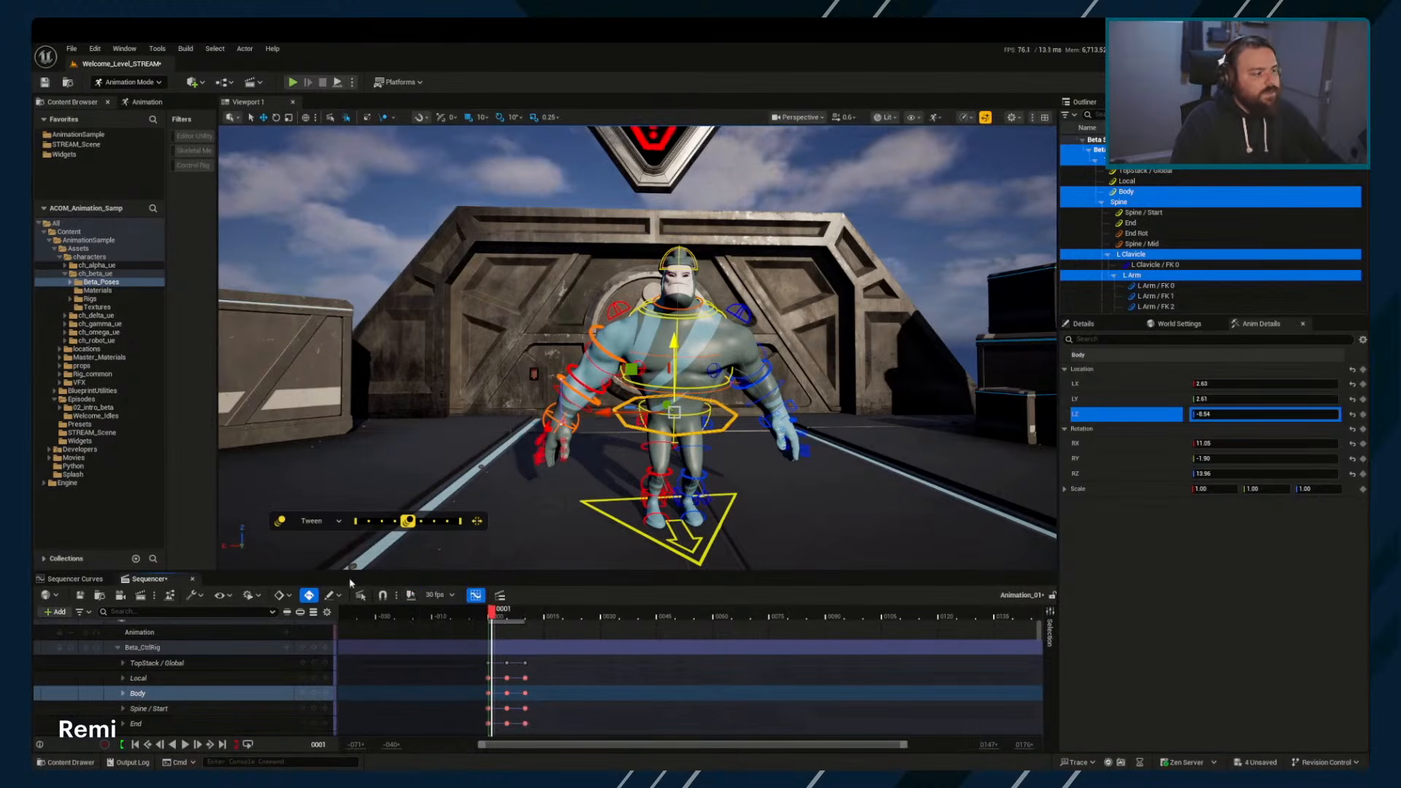
left_click(76, 579)
left_click_drag(531, 619, 617, 642)
left_click(134, 581)
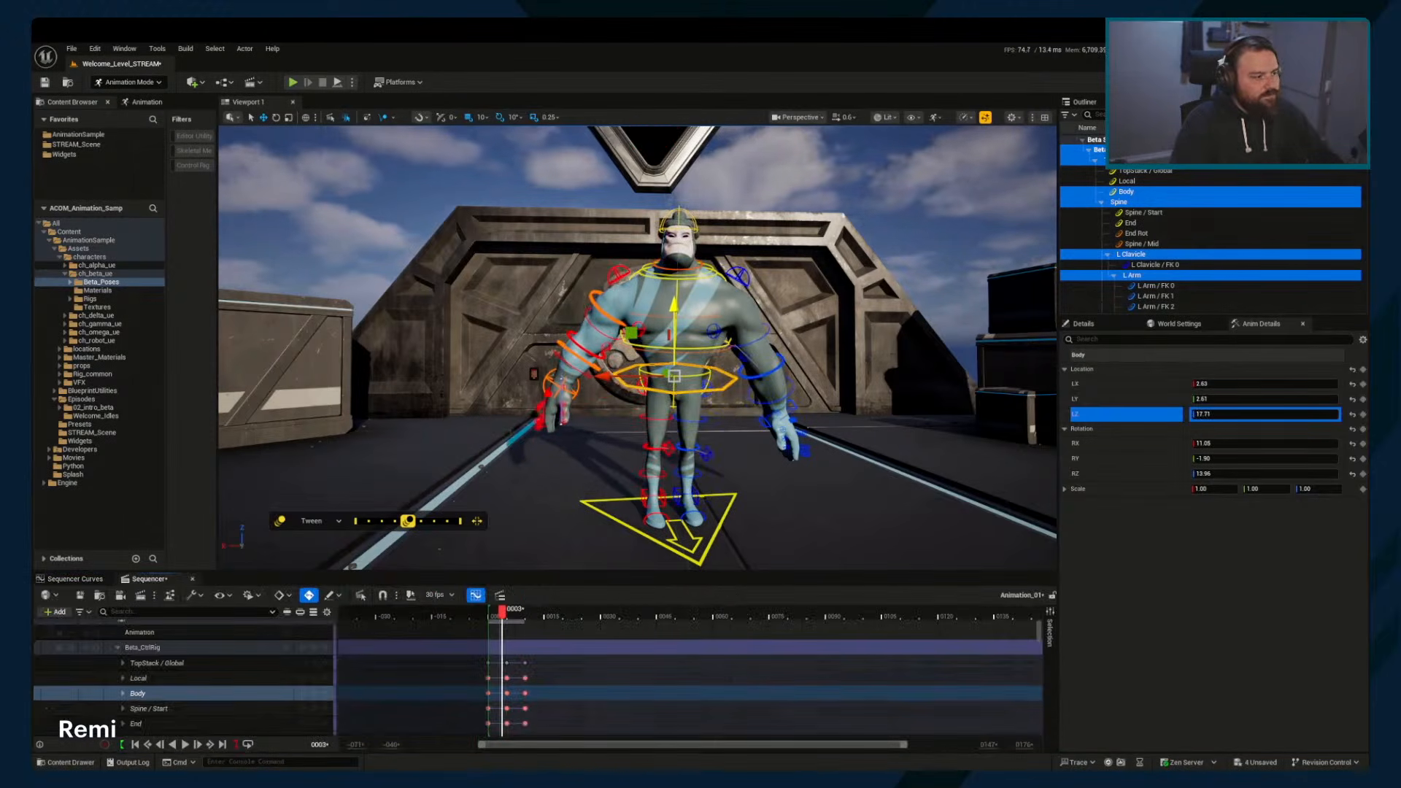
left_click(80, 579)
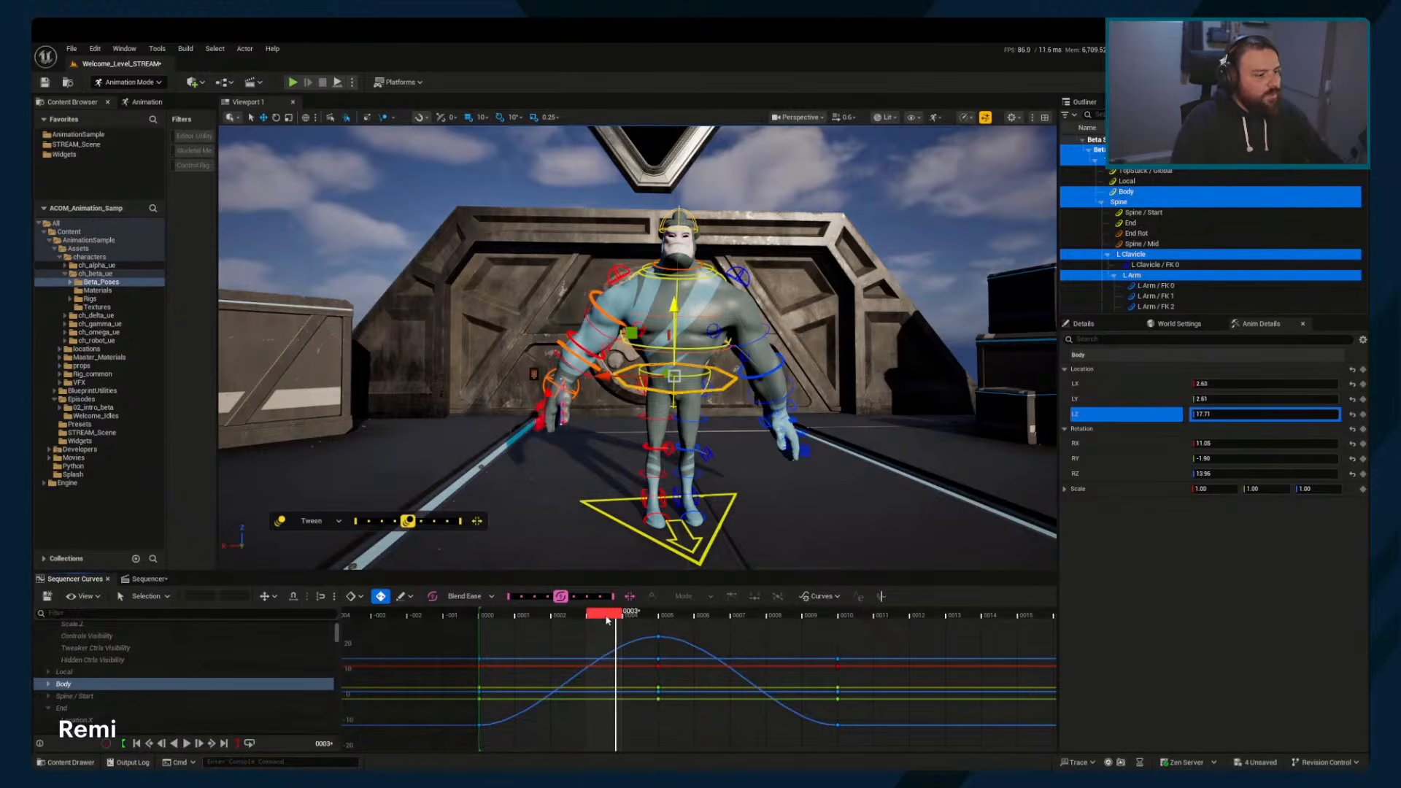
Select all of the Body control's keys in the curve editor and set their interpolation to Constant
left_click_drag(606, 619, 846, 734)
left_click(675, 599)
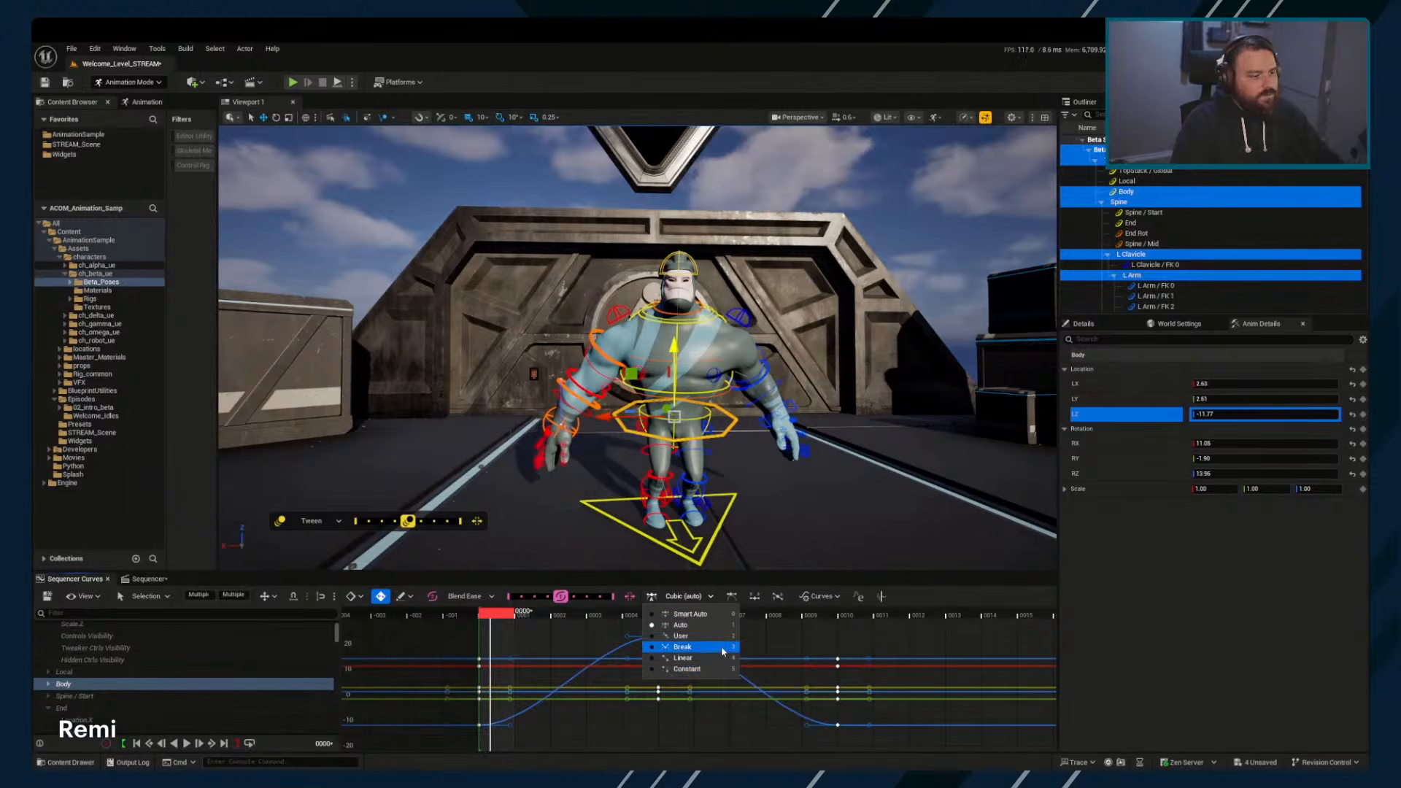
left_click(679, 669)
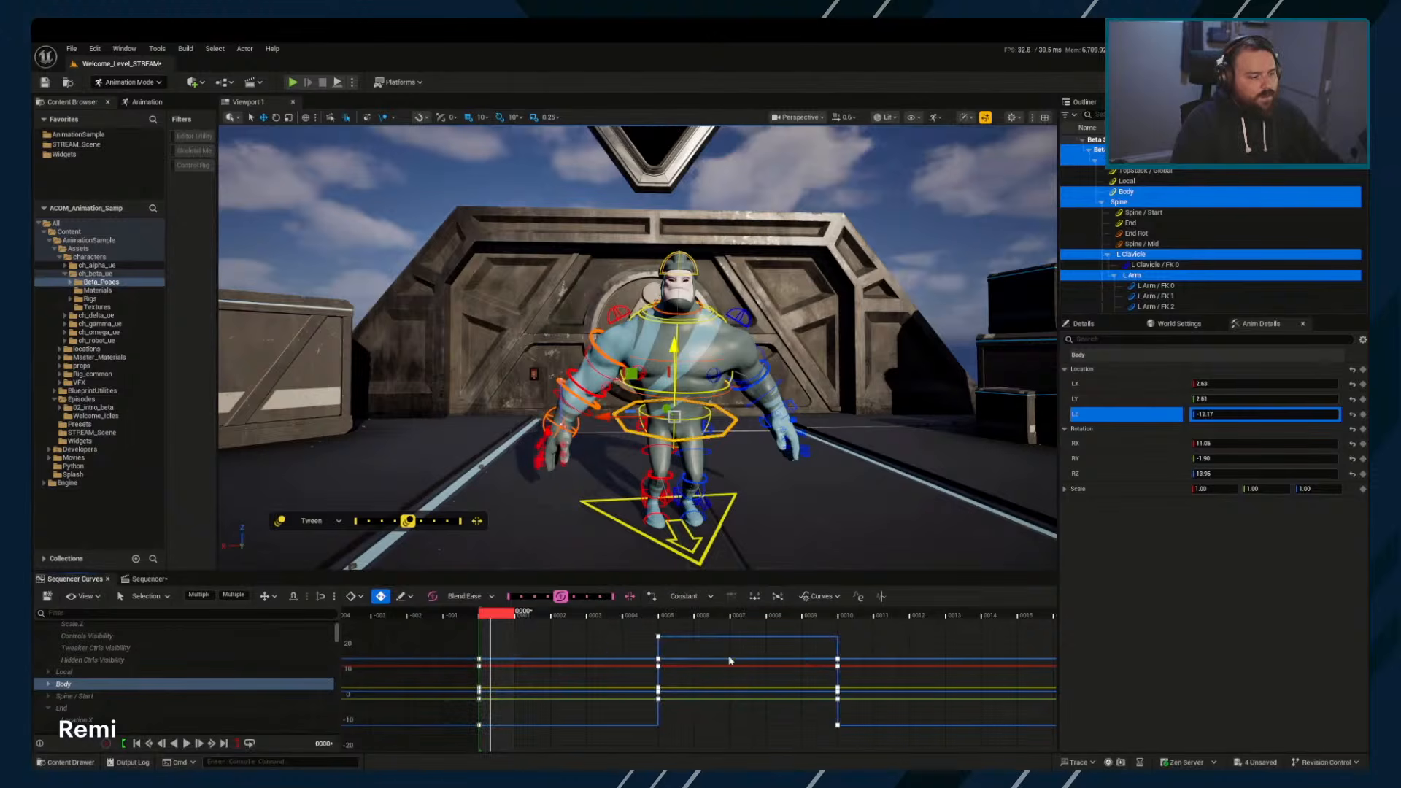
Scrub across the stepped change at frame 5 and frame the Body keys there to examine the transition
left_click_drag(579, 617, 667, 672)
scroll(669, 712, "up", 10)
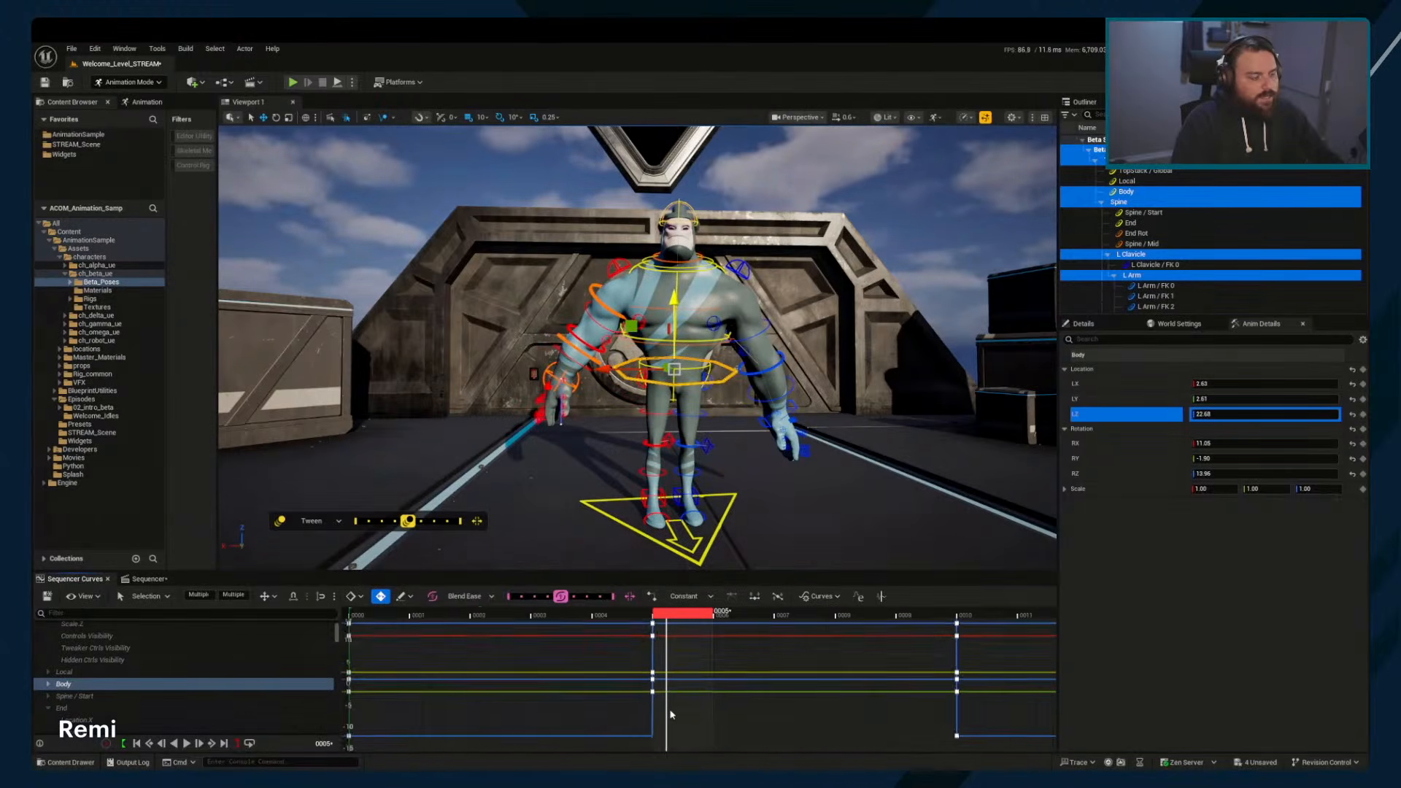
mouse_move(672, 650)
right_mouse_down("alt+shift")
mouse_move(688, 679)
mouse_move(671, 676)
right_mouse_up("alt+shift")
left_click_drag(647, 661, 691, 715)
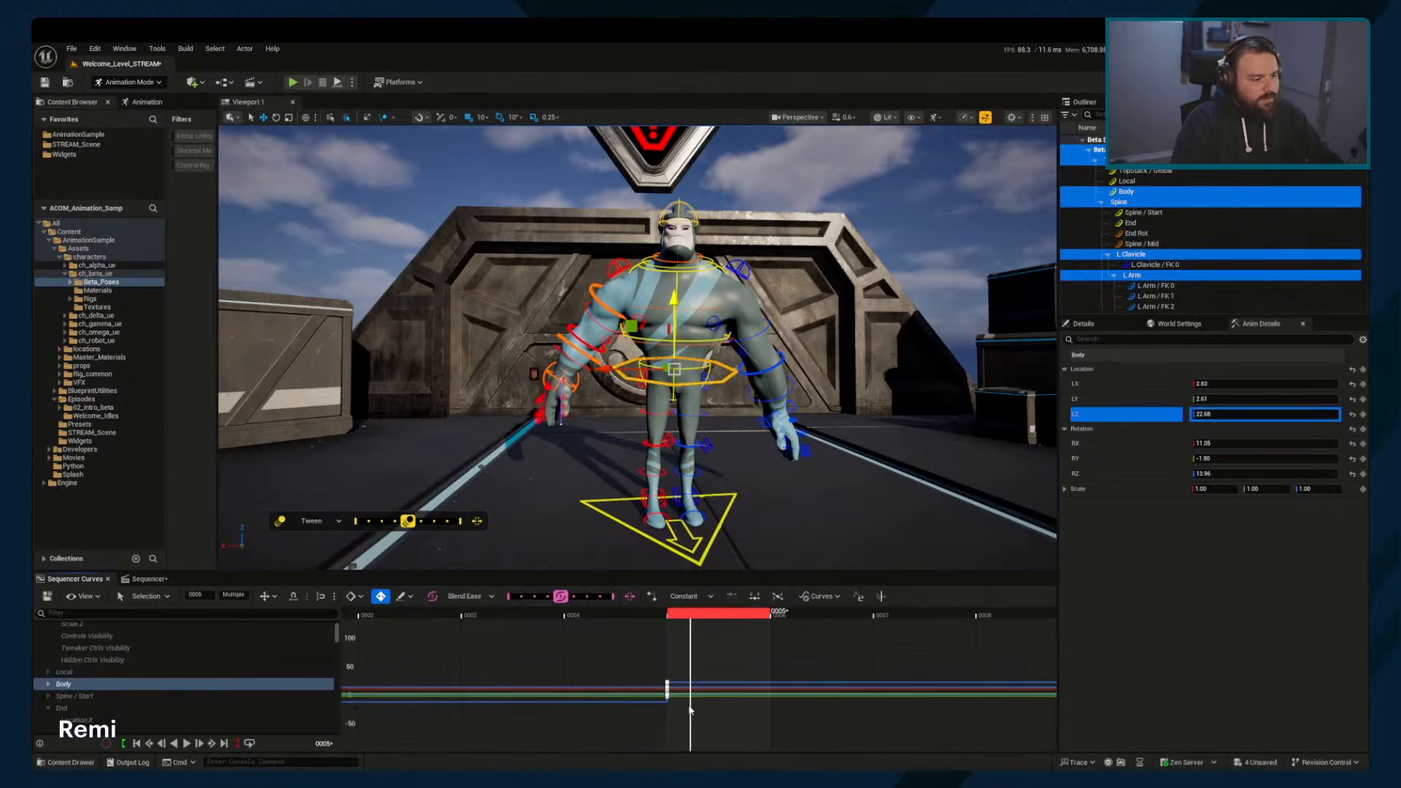
left_click_drag(698, 613, 639, 619)
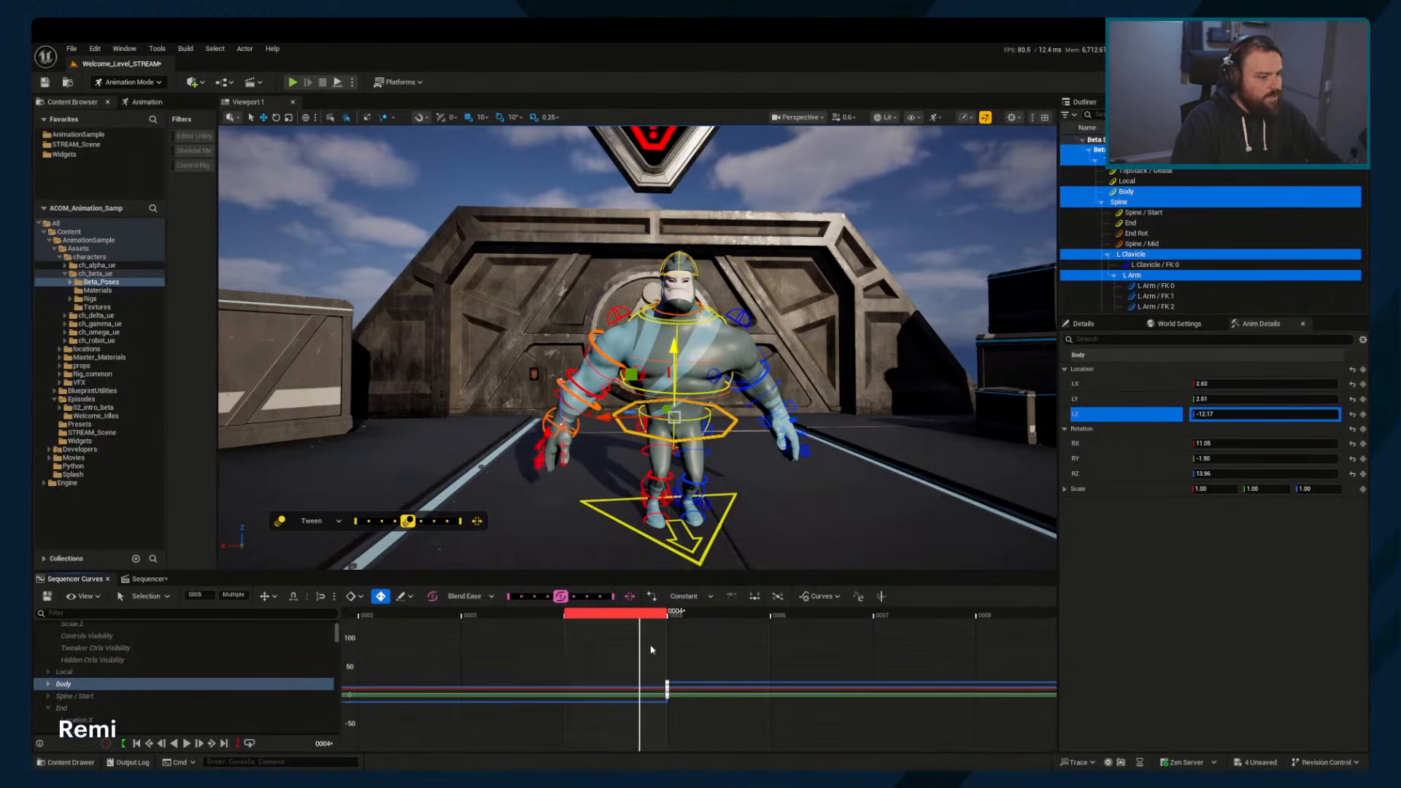
key("f")
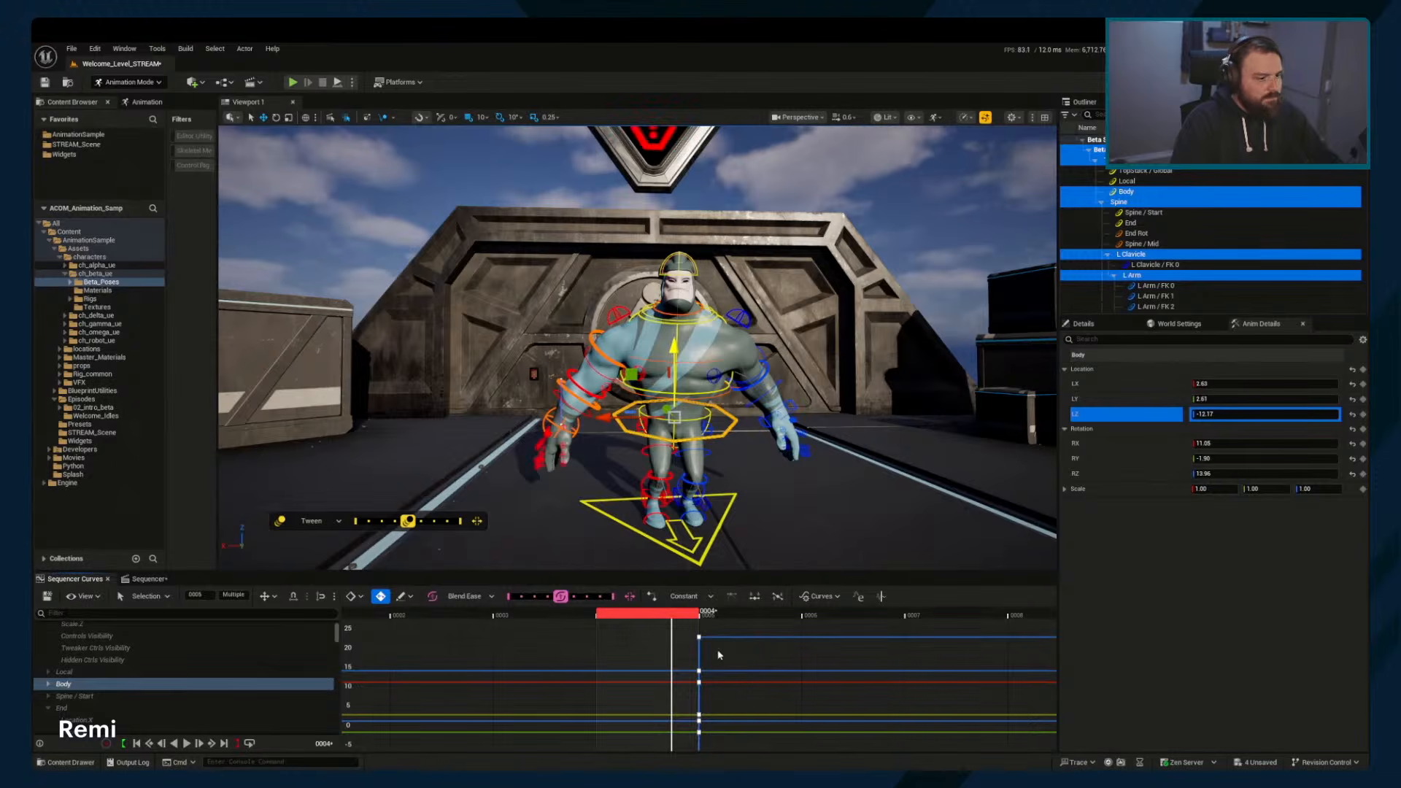
Select all of the Body control's keys in the curve editor and set their interpolation to Smart Auto
right_click_drag(731, 657, 774, 663, "alt")
right_click_drag(569, 649, 718, 690)
scroll(739, 700, "up", 4)
scroll(738, 686, "up", 4)
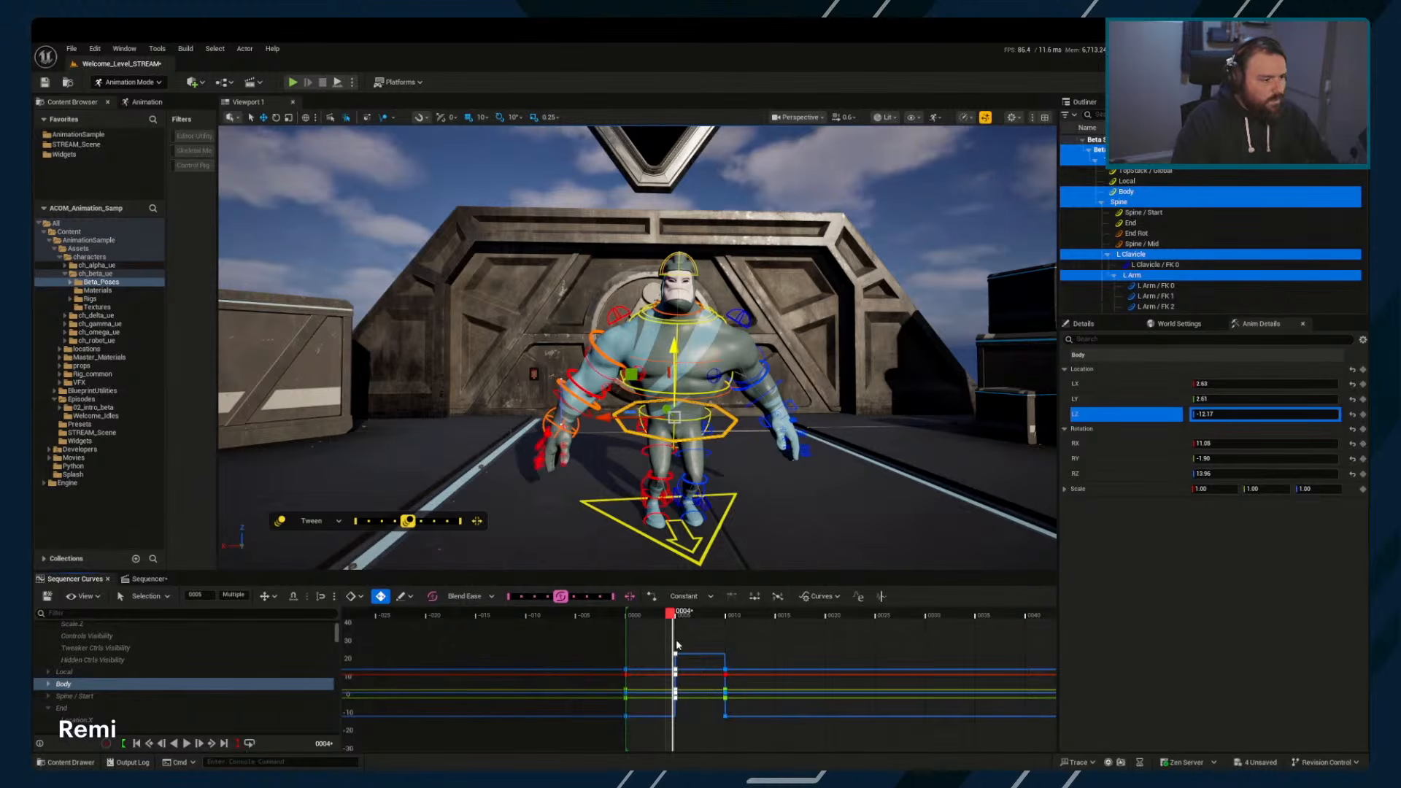
left_click_drag(596, 637, 743, 746)
left_click(692, 597)
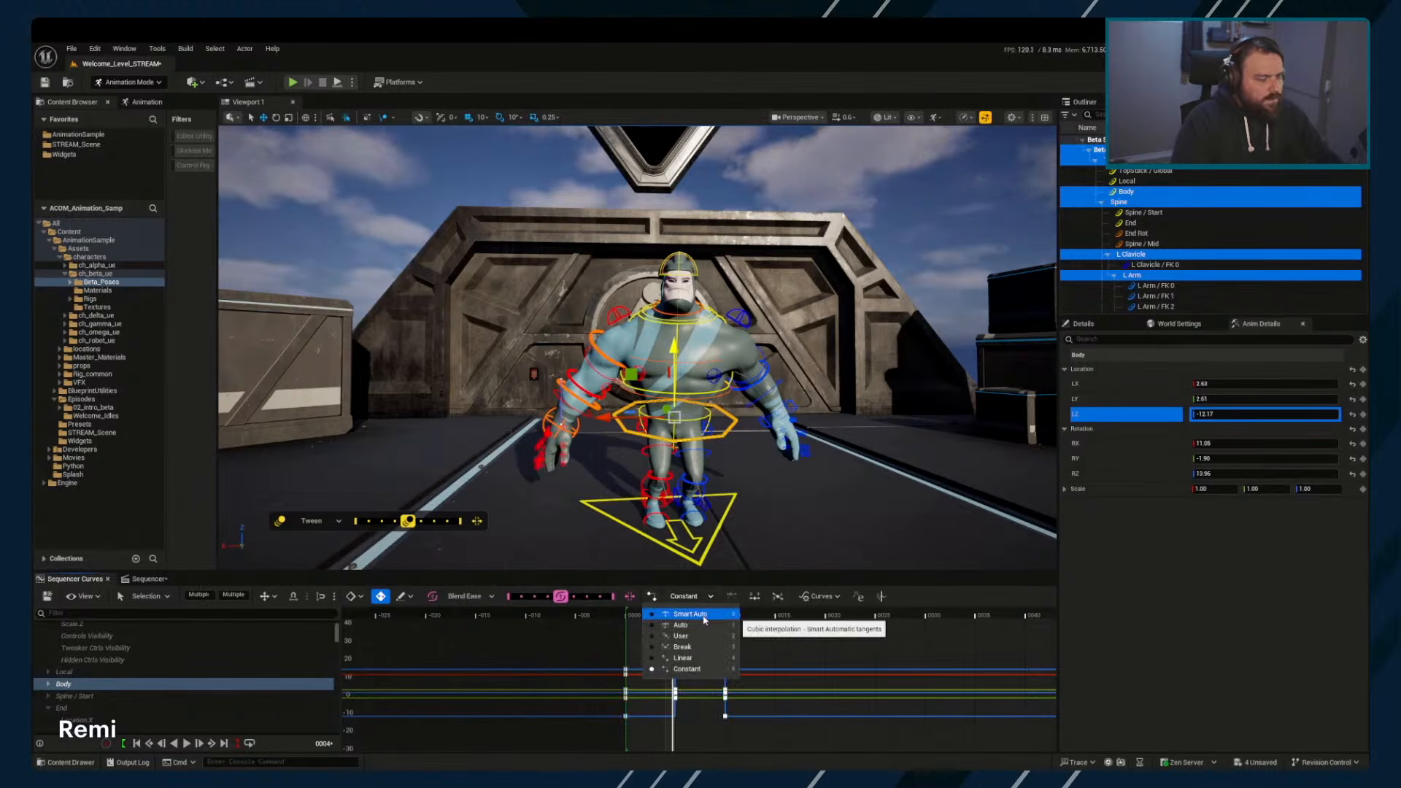
left_click(689, 614)
left_click(740, 649)
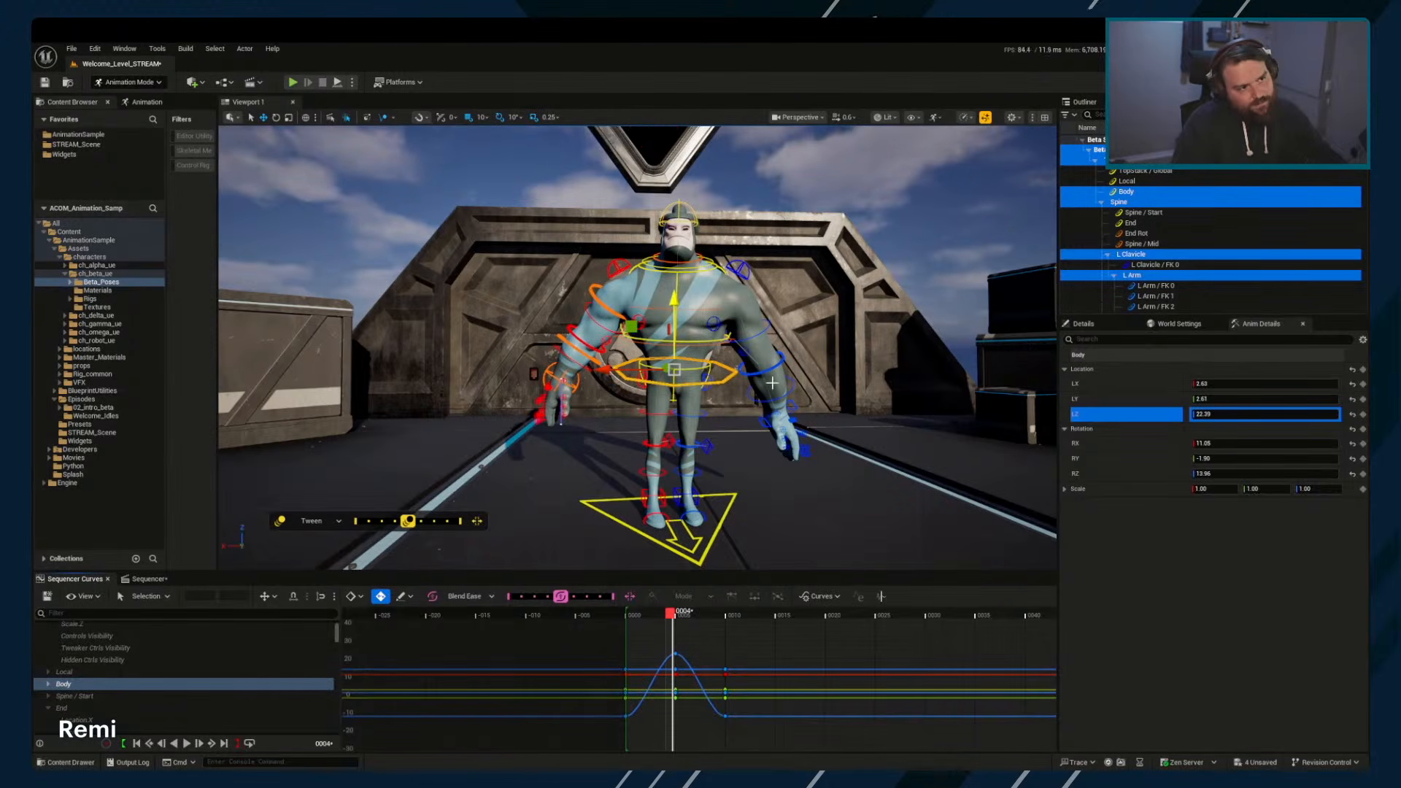
Select the left arm IK control and scrub back before frame 0, undoing the accidental playback range change
left_click(795, 394)
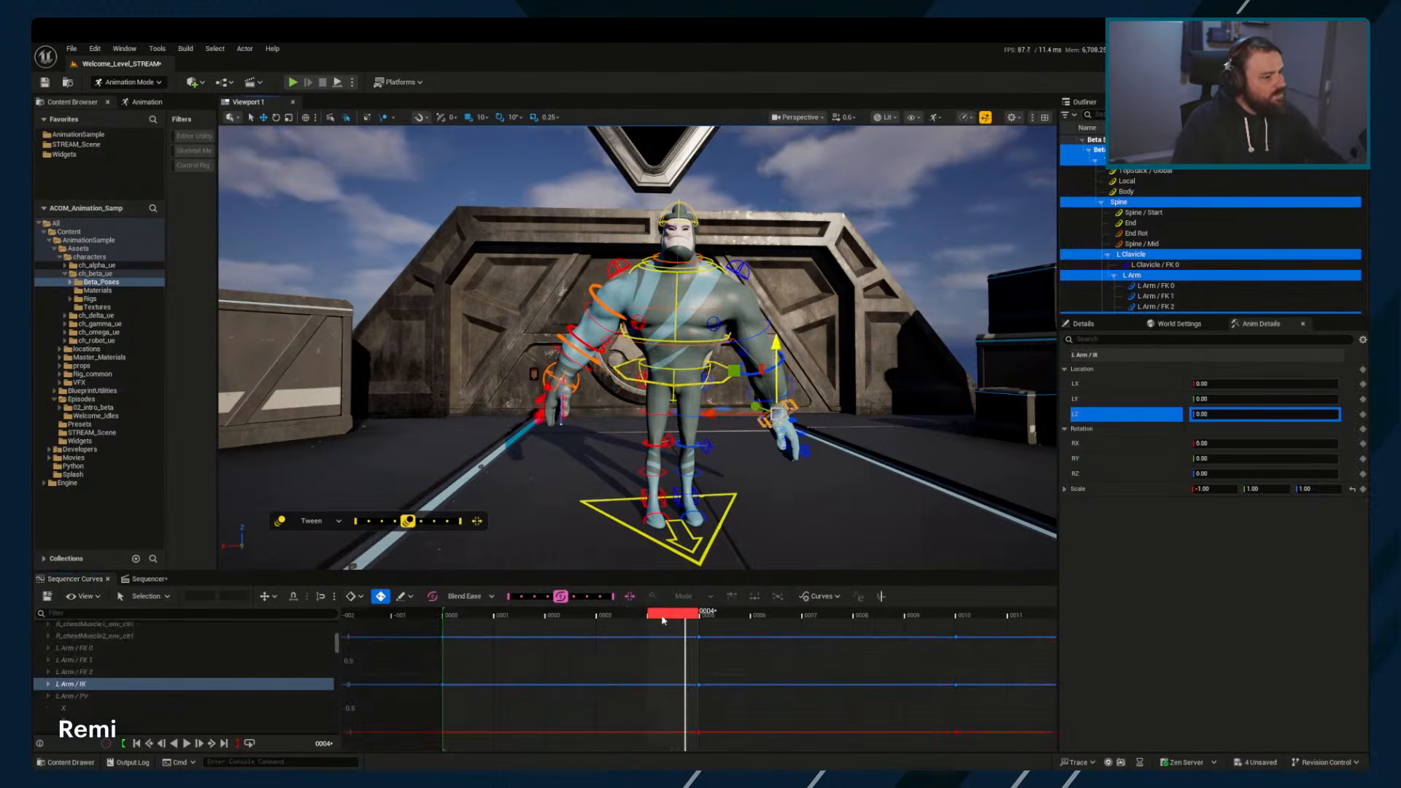
left_click_drag(663, 615, 426, 551)
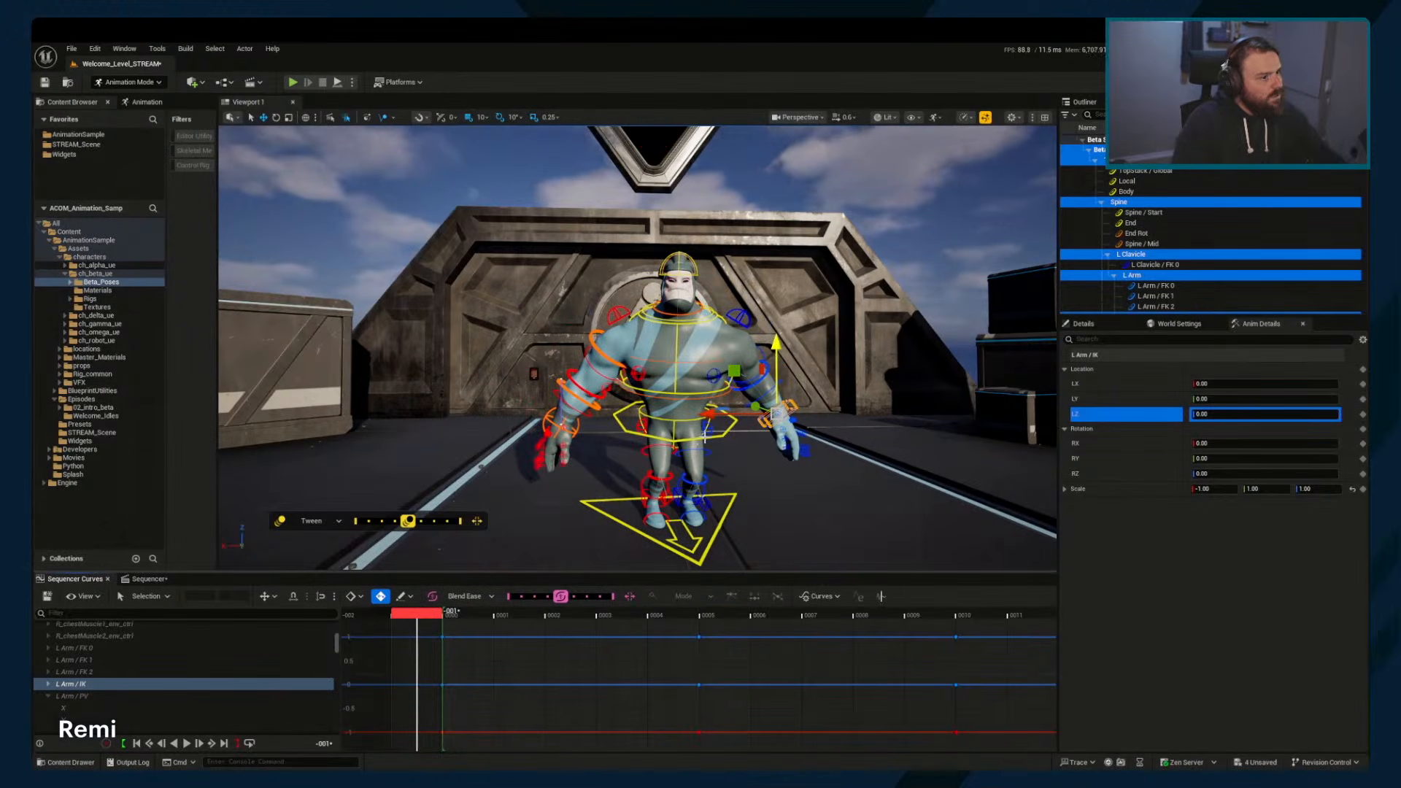
left_click_drag(454, 613, 475, 619)
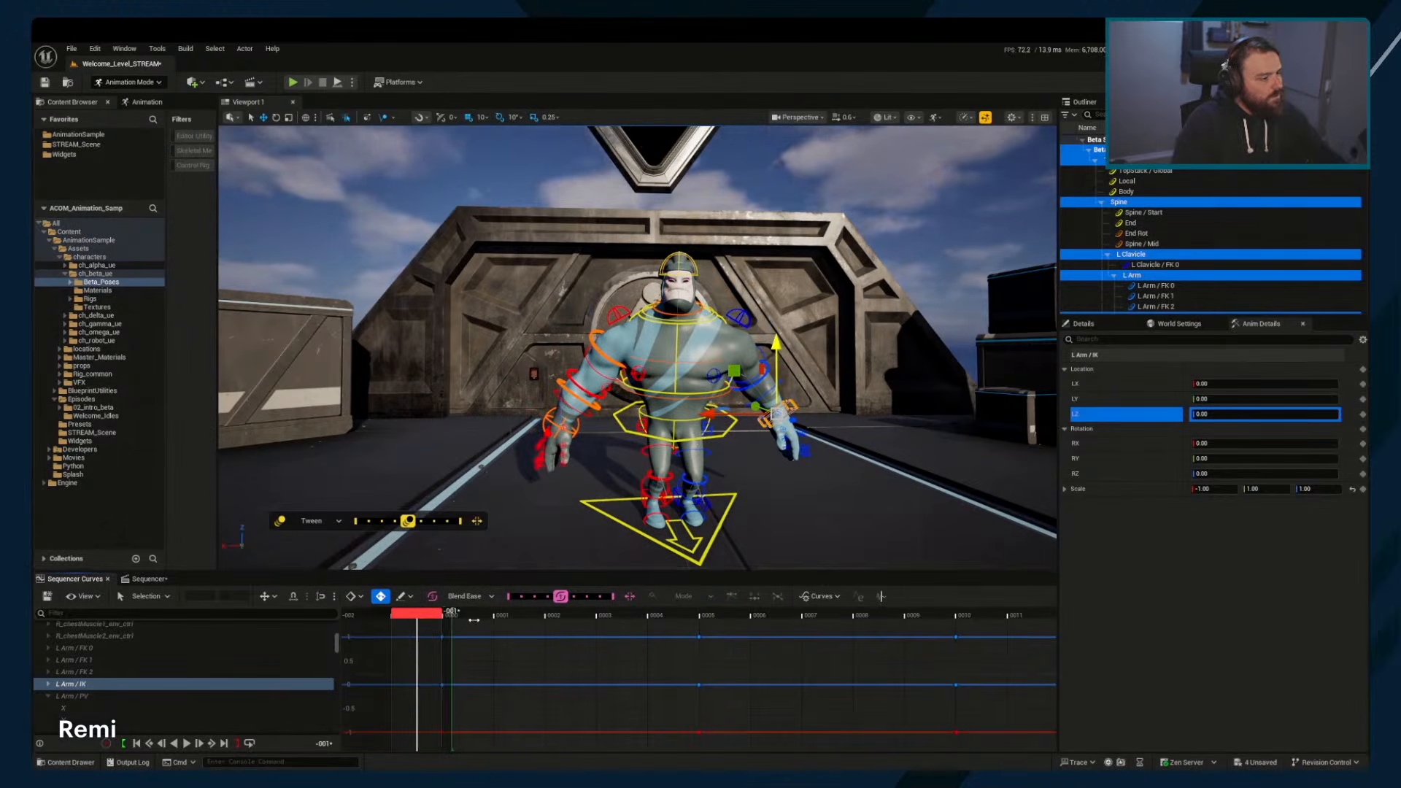
key("ctrl+z")
In Sequencer, turn on Keep Playhead in Playback Range While Scrubbing, test it by scrubbing before the start, and enlarge the timeline area
left_click(150, 579)
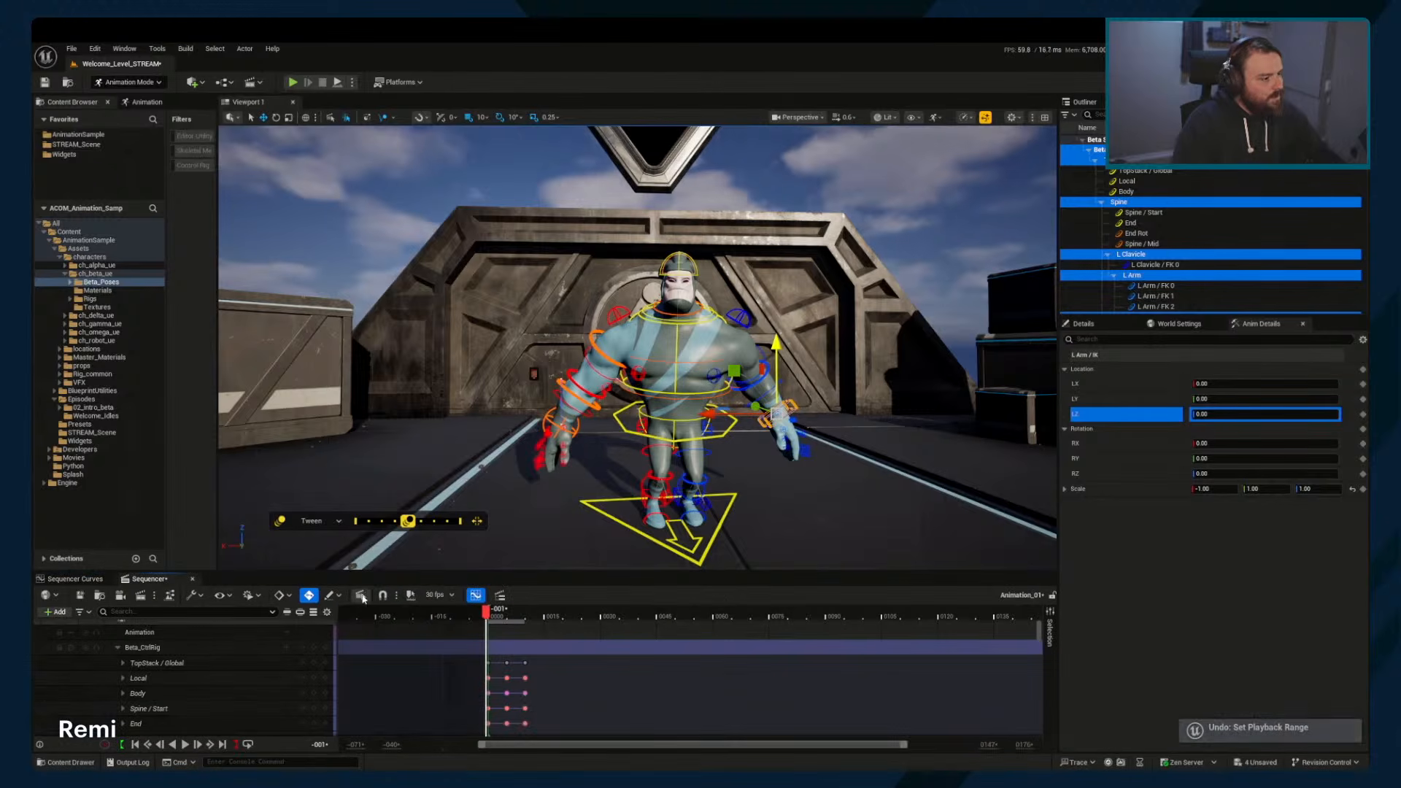
mouse_move(488, 611)
left_mouse_down()
mouse_move(651, 610)
mouse_move(447, 612)
mouse_move(526, 611)
mouse_move(505, 612)
left_mouse_up()
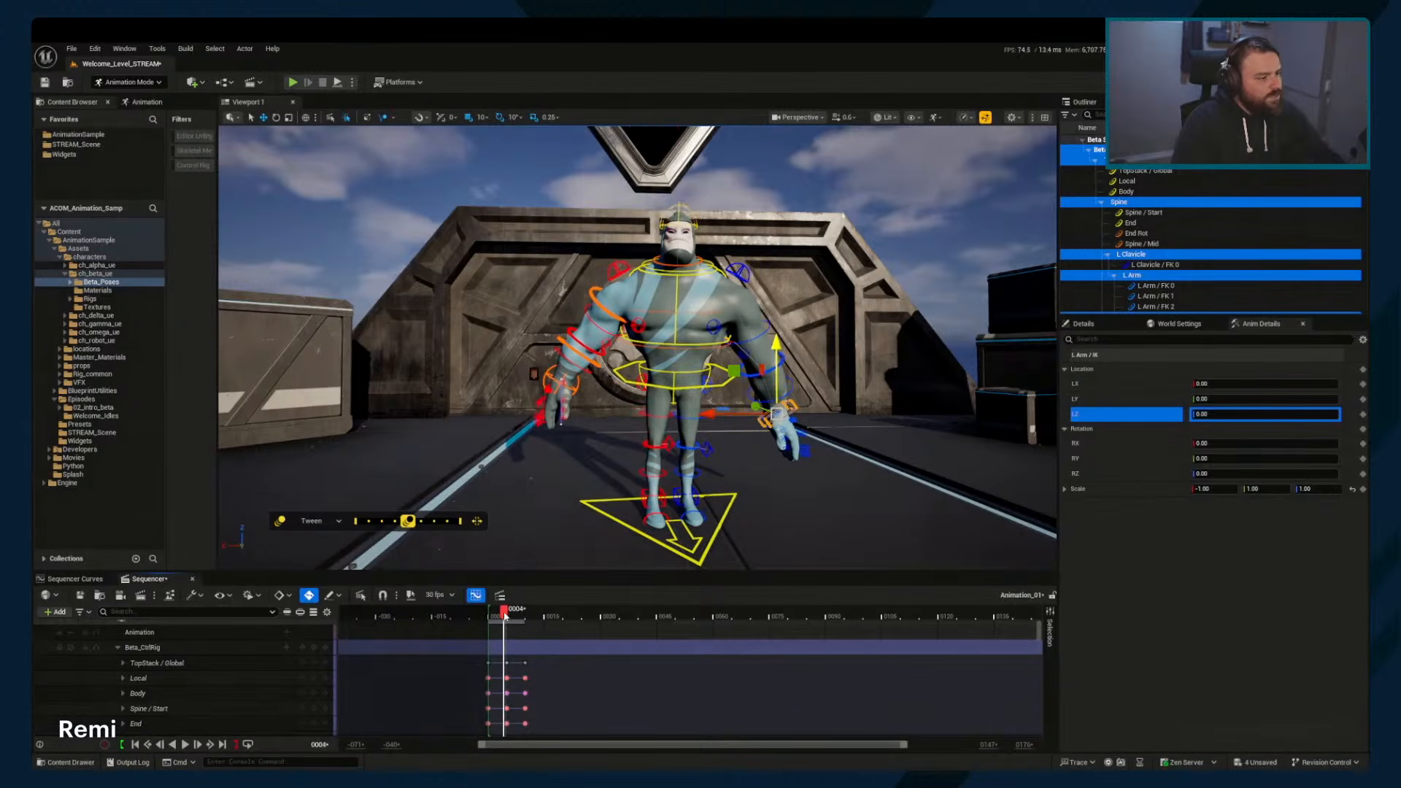
left_click(250, 595)
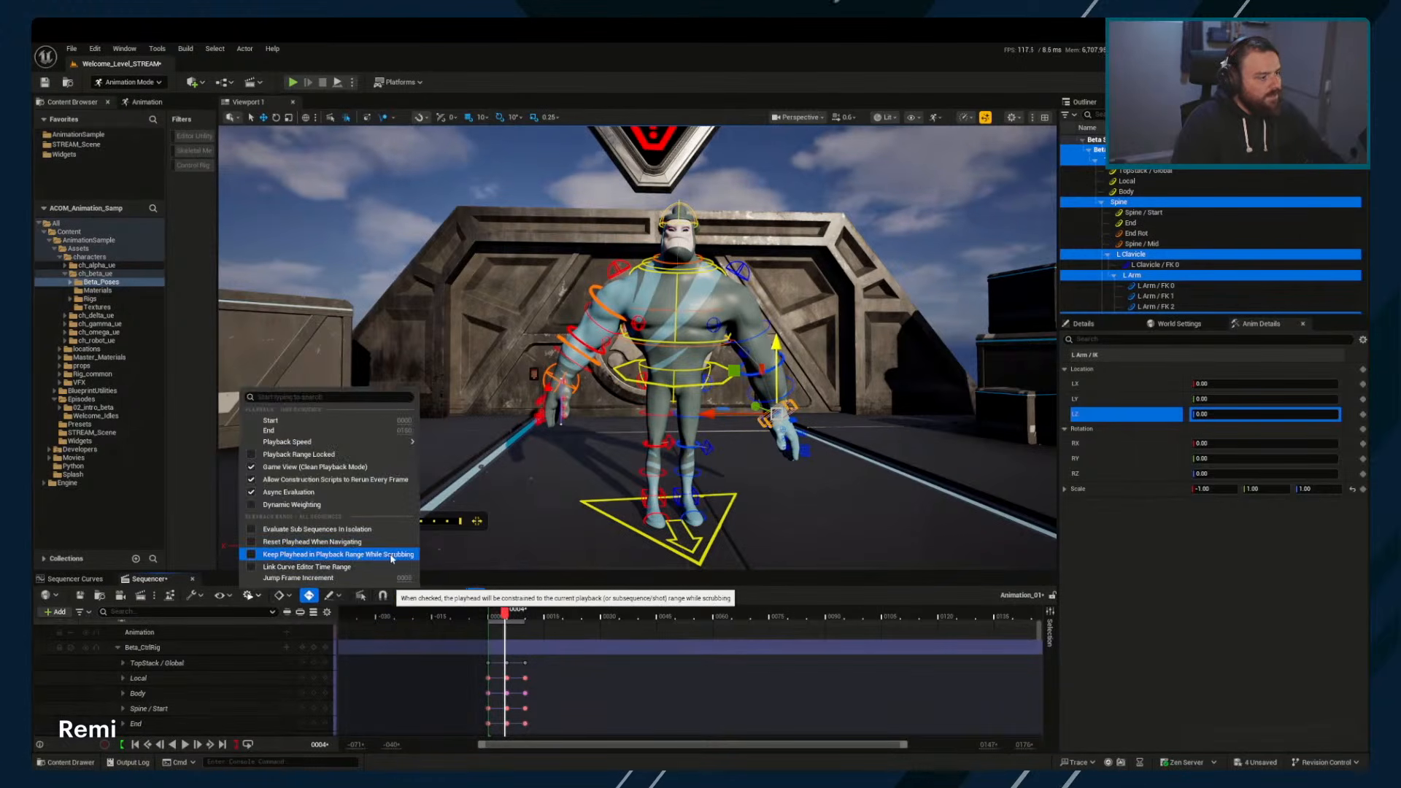
left_click(409, 554)
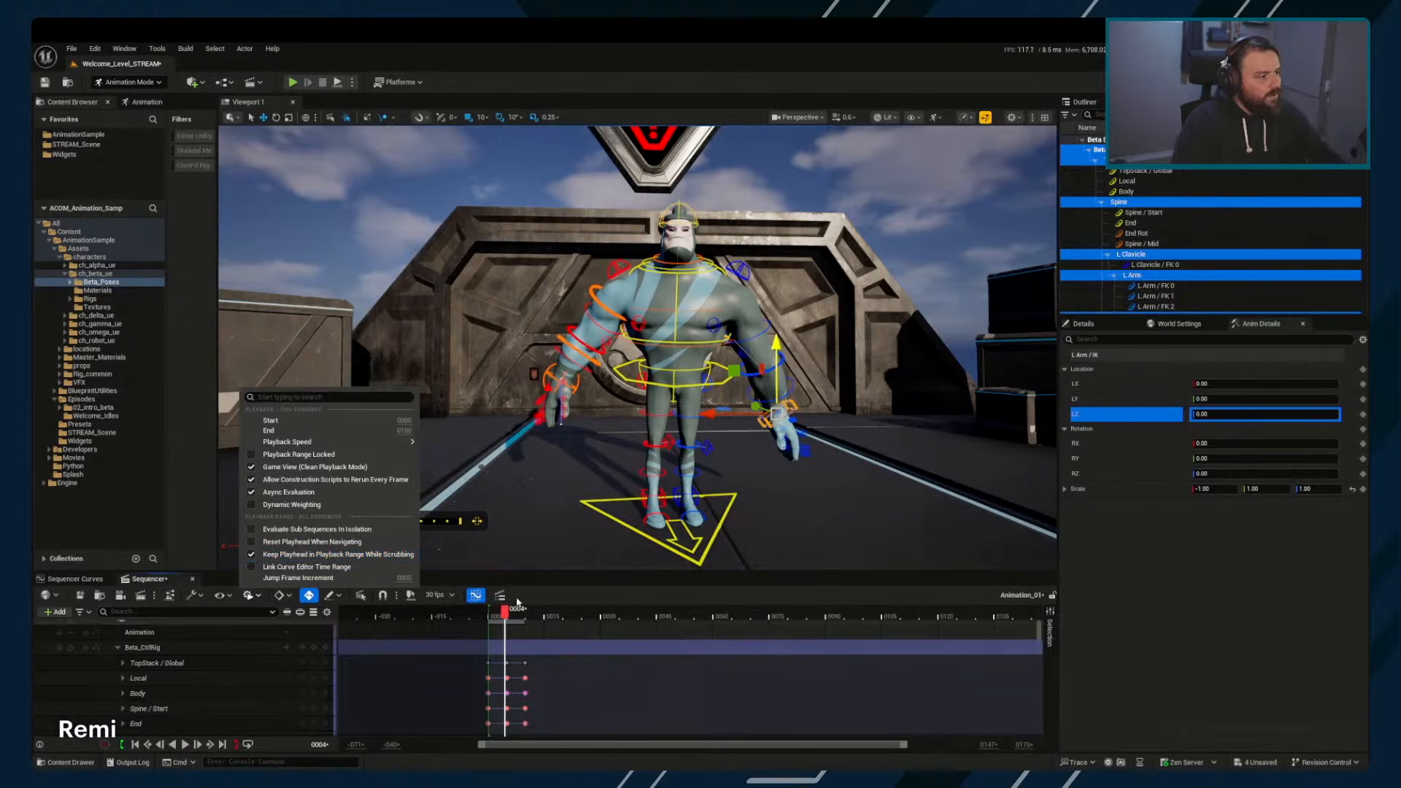
left_click_drag(505, 613, 408, 621)
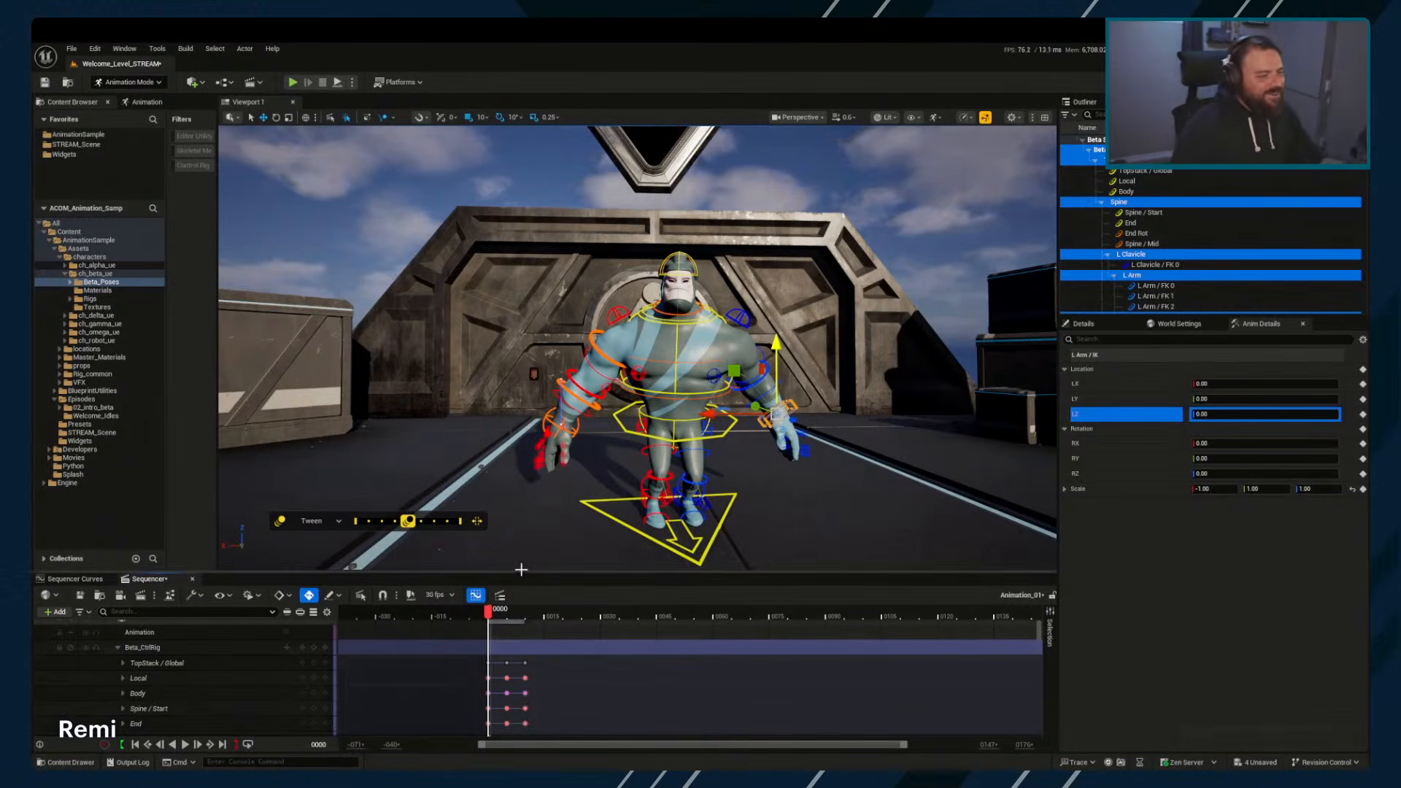
left_click_drag(525, 571, 501, 501)
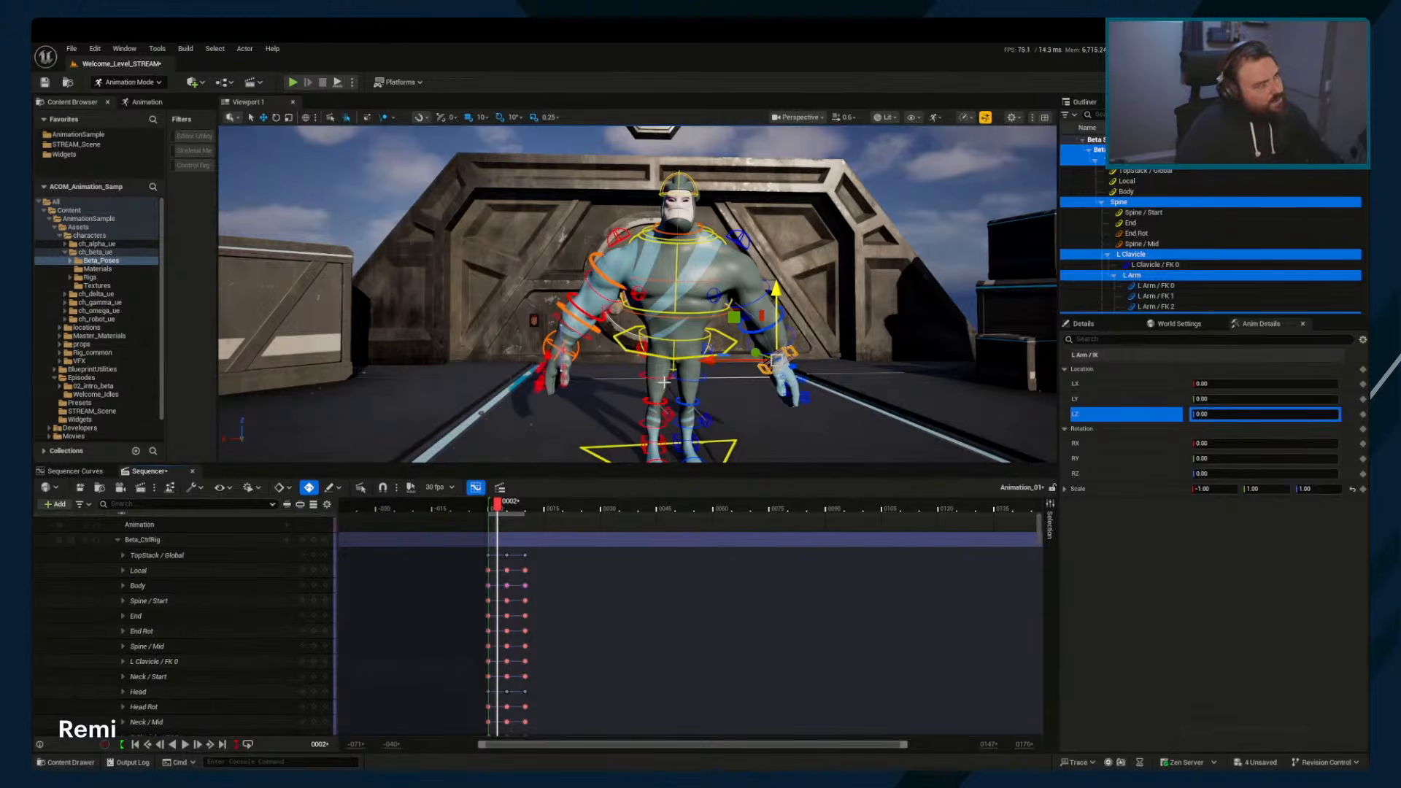
left_click_drag(714, 380, 587, 373, "alt")
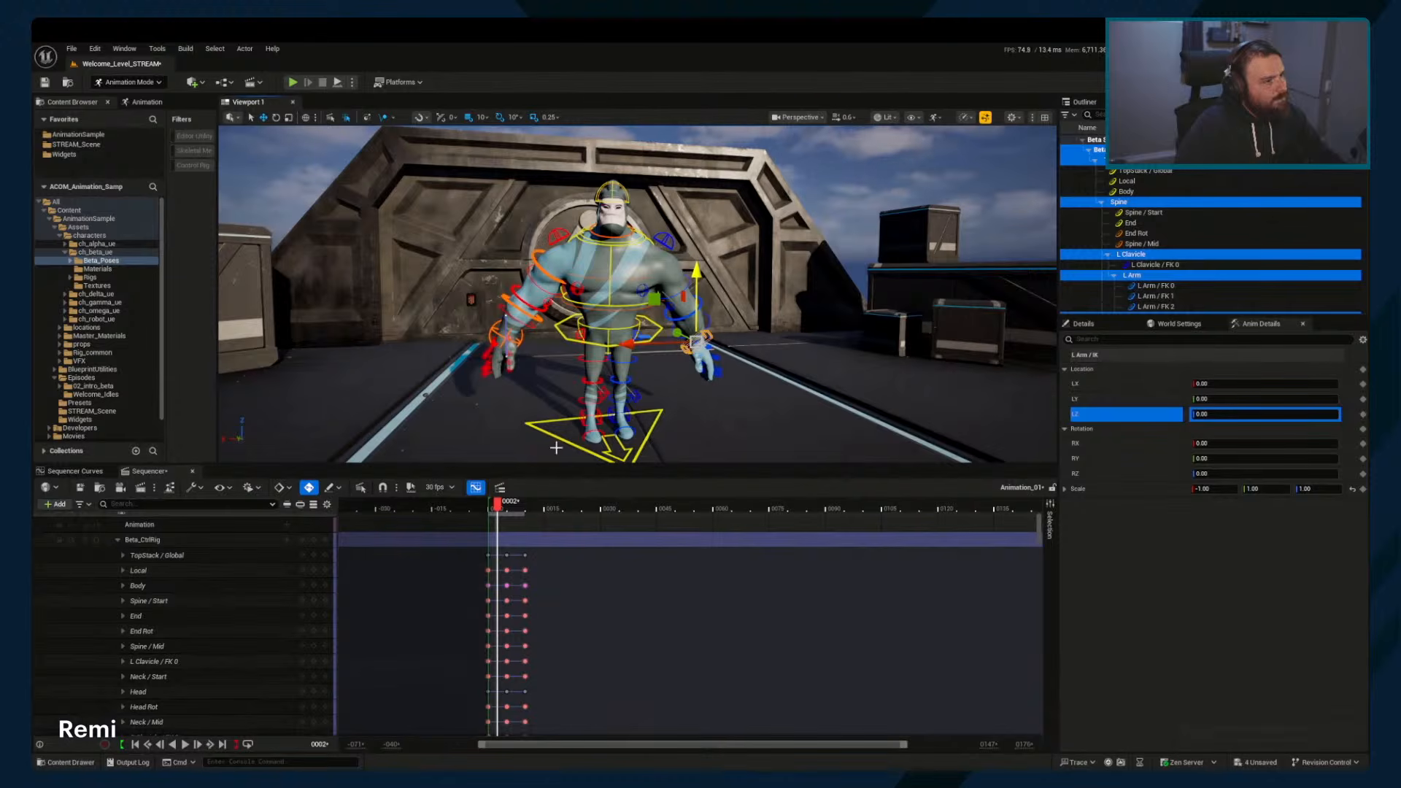
left_click_drag(498, 506, 496, 506)
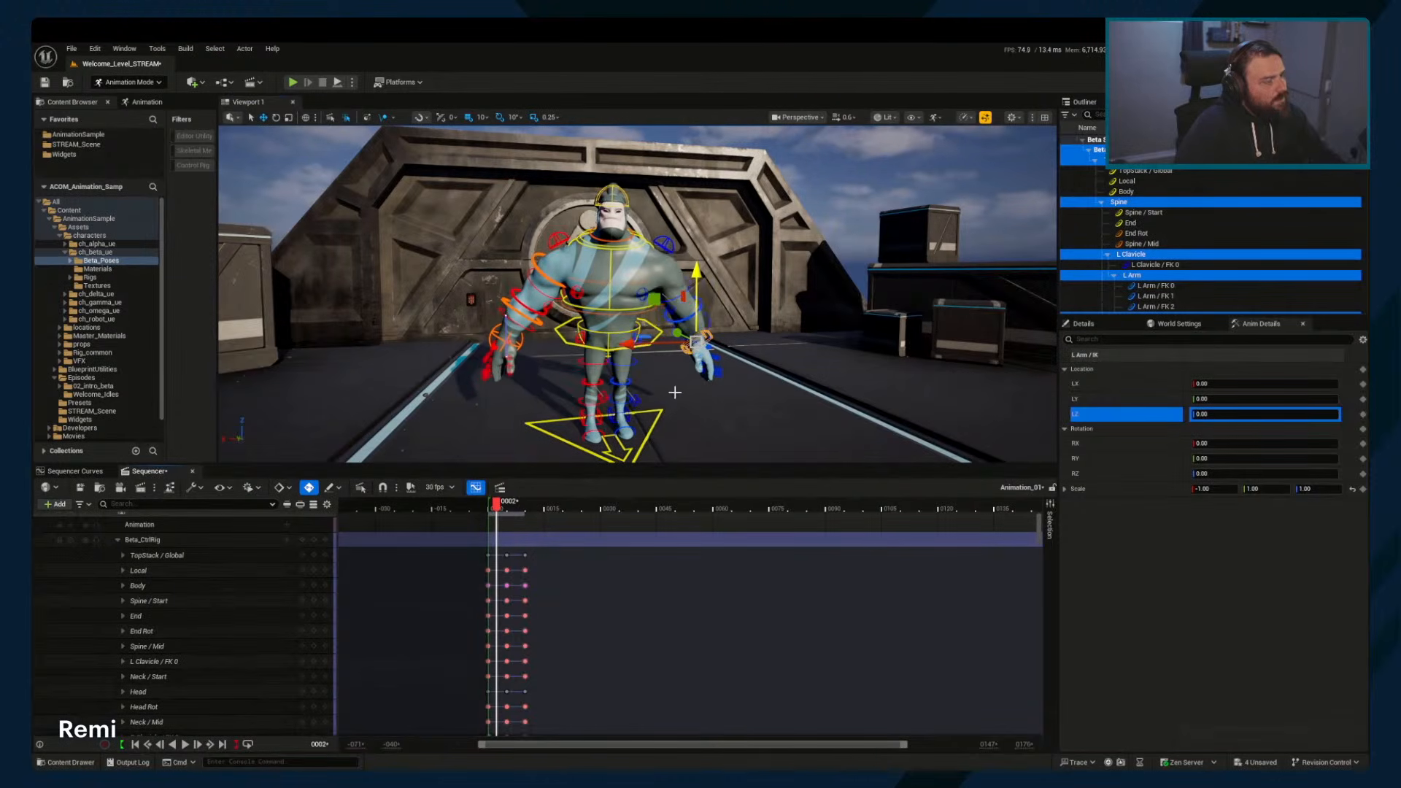
left_click_drag(674, 393, 695, 402)
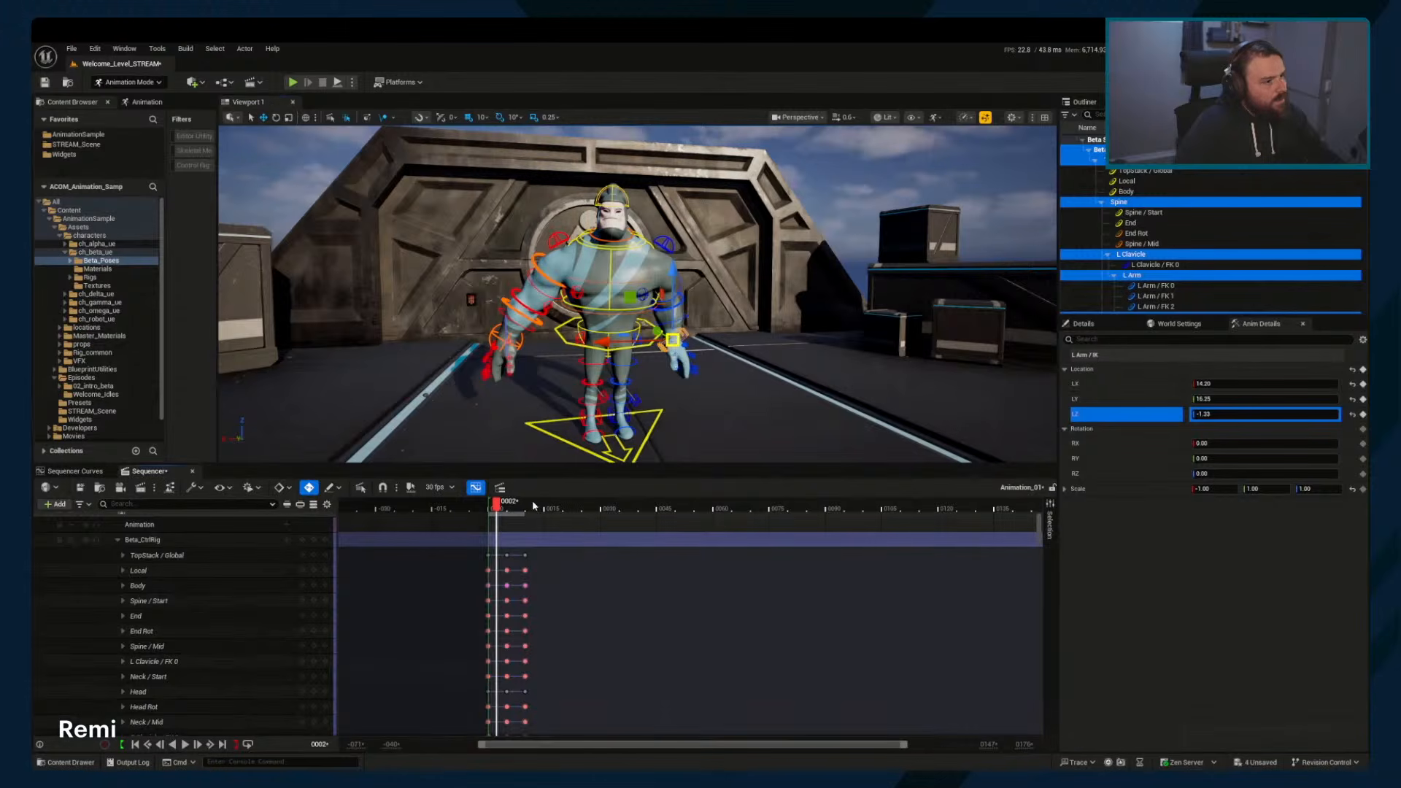
key("ctrl+z")
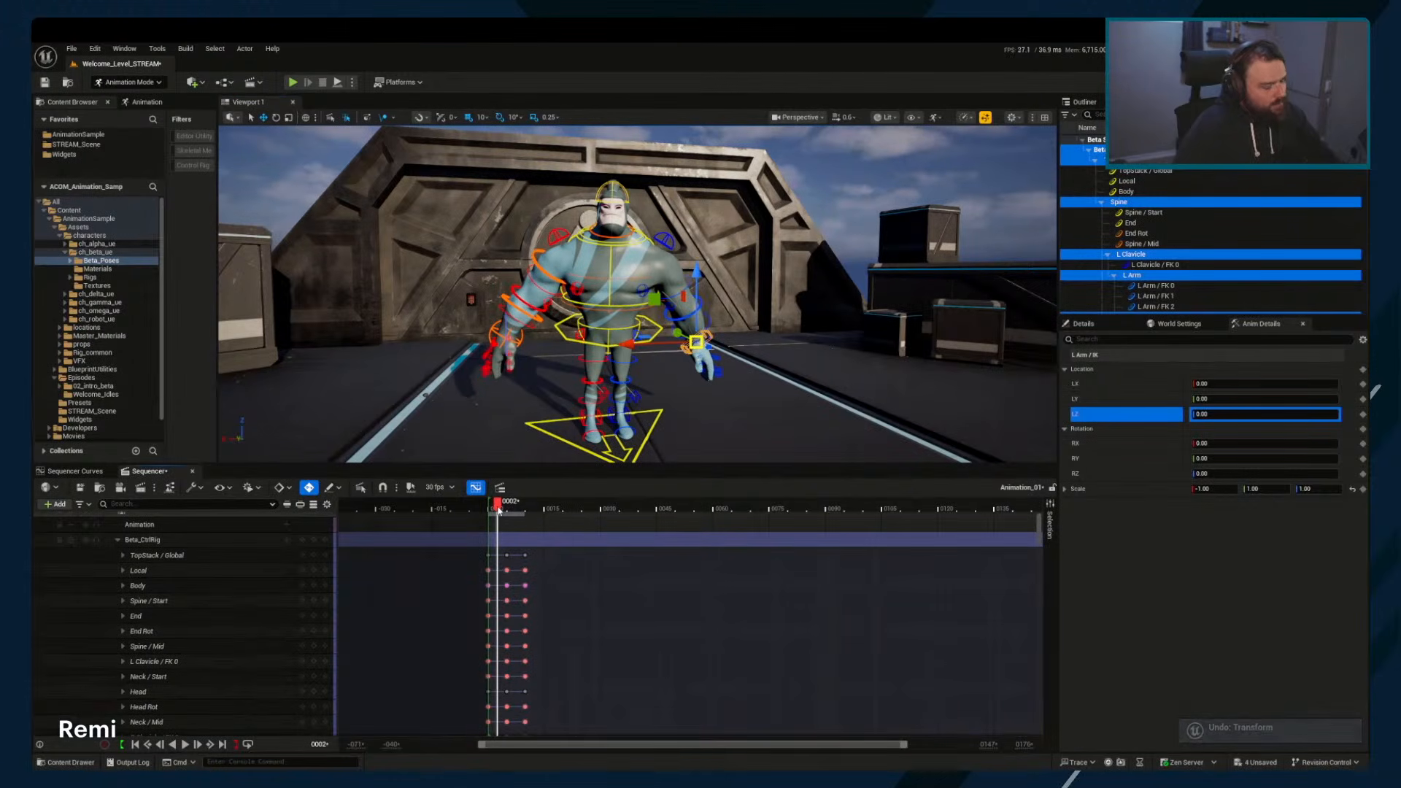
At frame 5, move and rotate the left arm IK control to rest the hand on the hip, at location about 50, 14, 27
left_click_drag(498, 505, 507, 508)
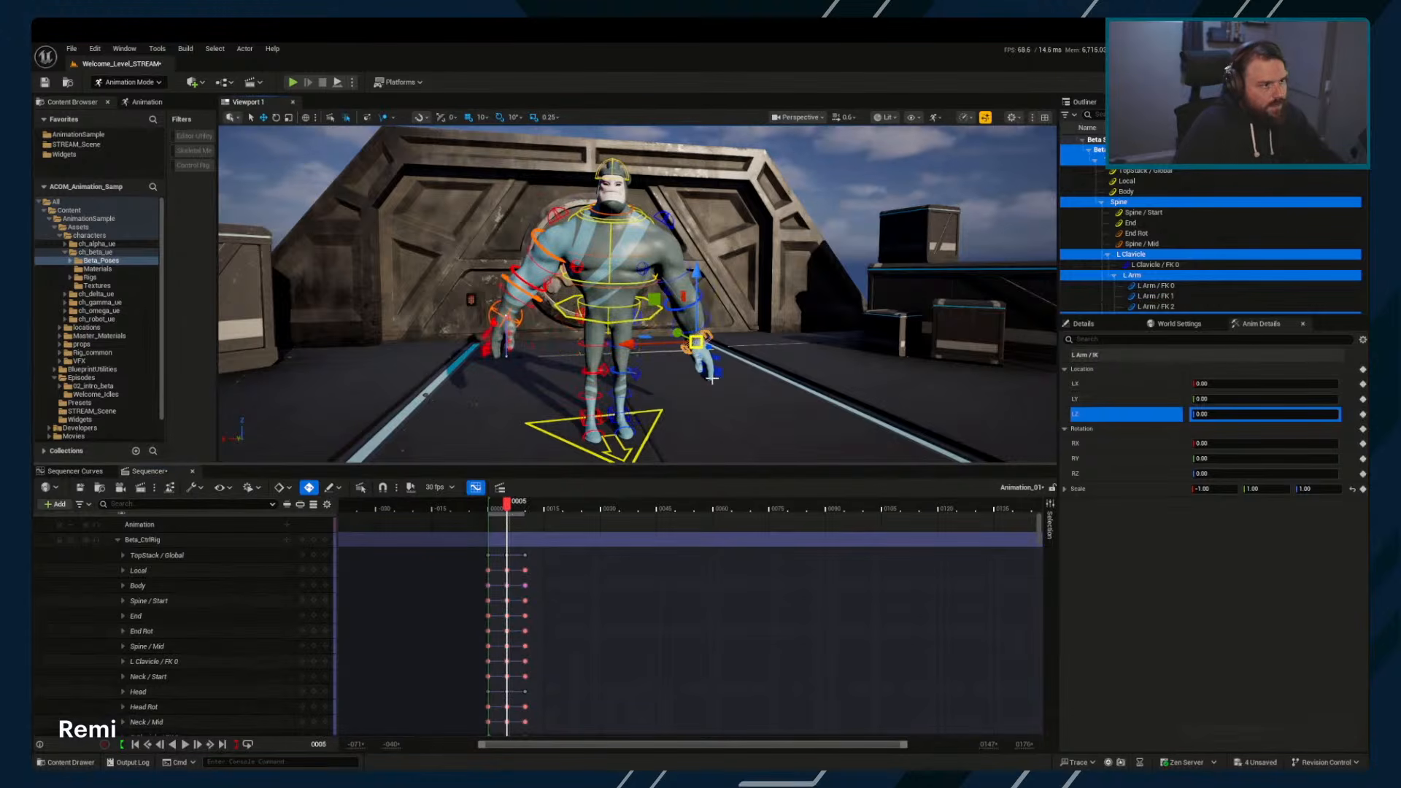
middle_click_drag(681, 390, 667, 384)
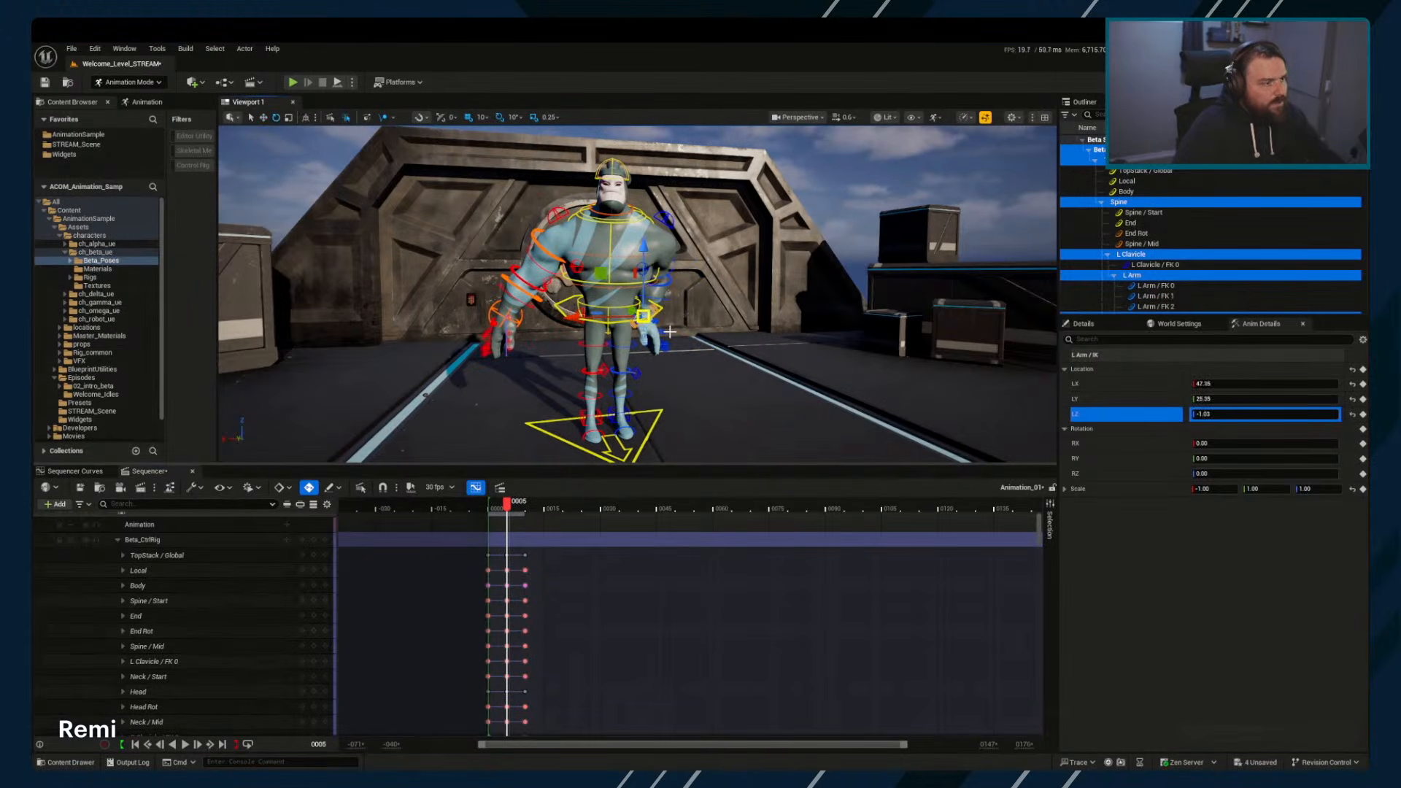
key("e")
left_click_drag(669, 334, 664, 353)
right_click_drag(664, 353, 831, 386)
middle_click_drag(832, 387, 788, 367)
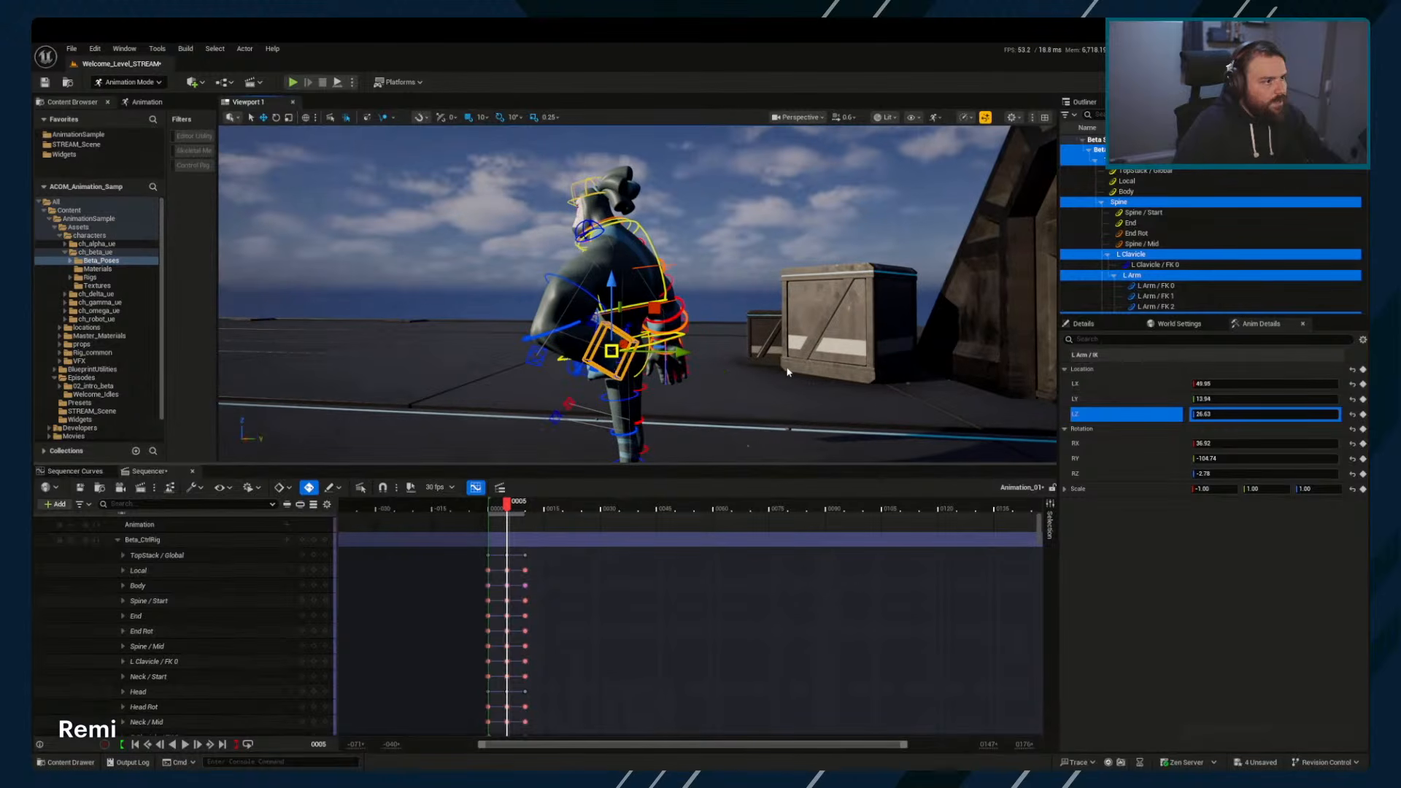
left_click(540, 355)
middle_click_drag(679, 380, 769, 387)
mouse_move(731, 387)
right_mouse_down()
mouse_move(875, 390)
mouse_move(923, 376)
mouse_move(971, 391)
mouse_move(738, 391)
right_mouse_up()
Select the Body control together with the left arm IK control at frame 5
left_click(653, 292)
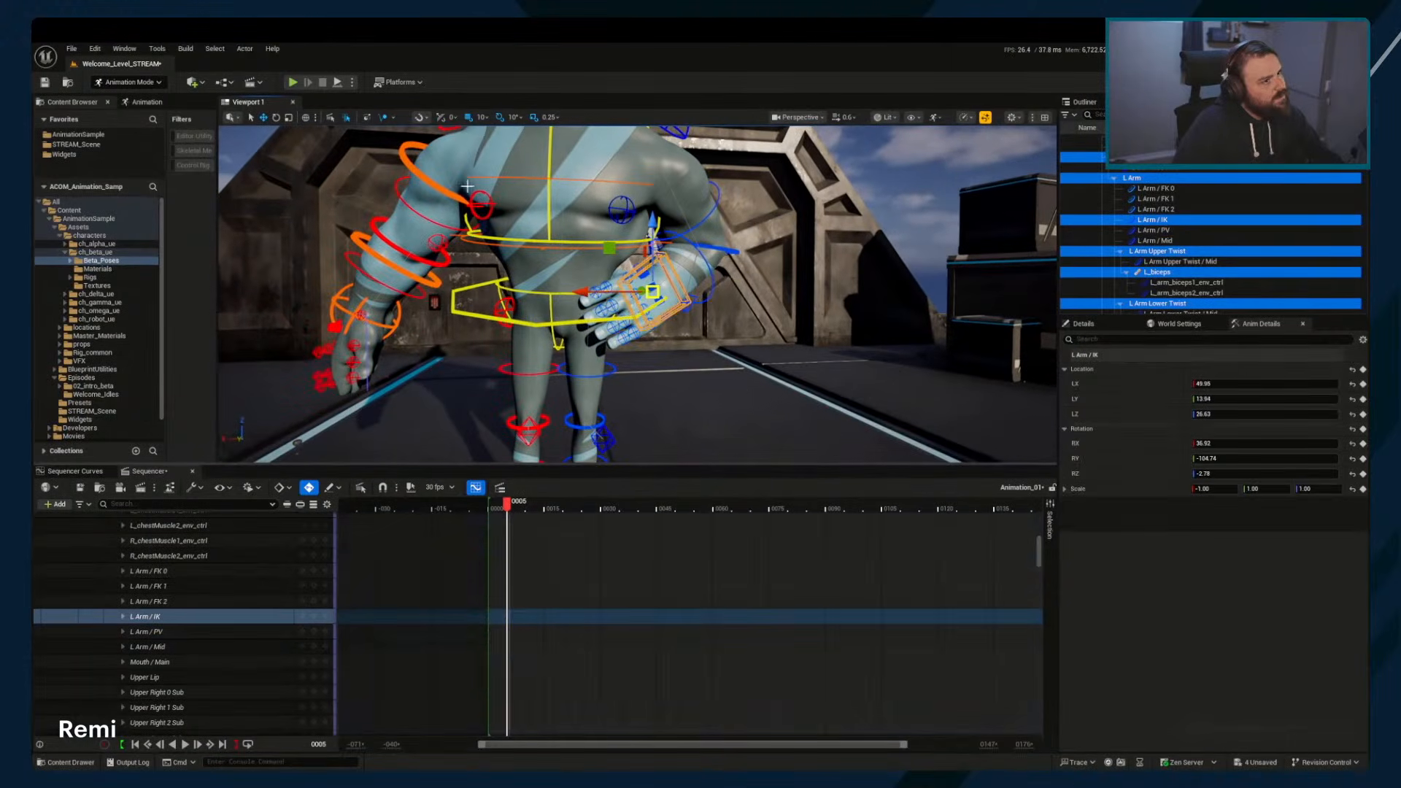
left_click(562, 318)
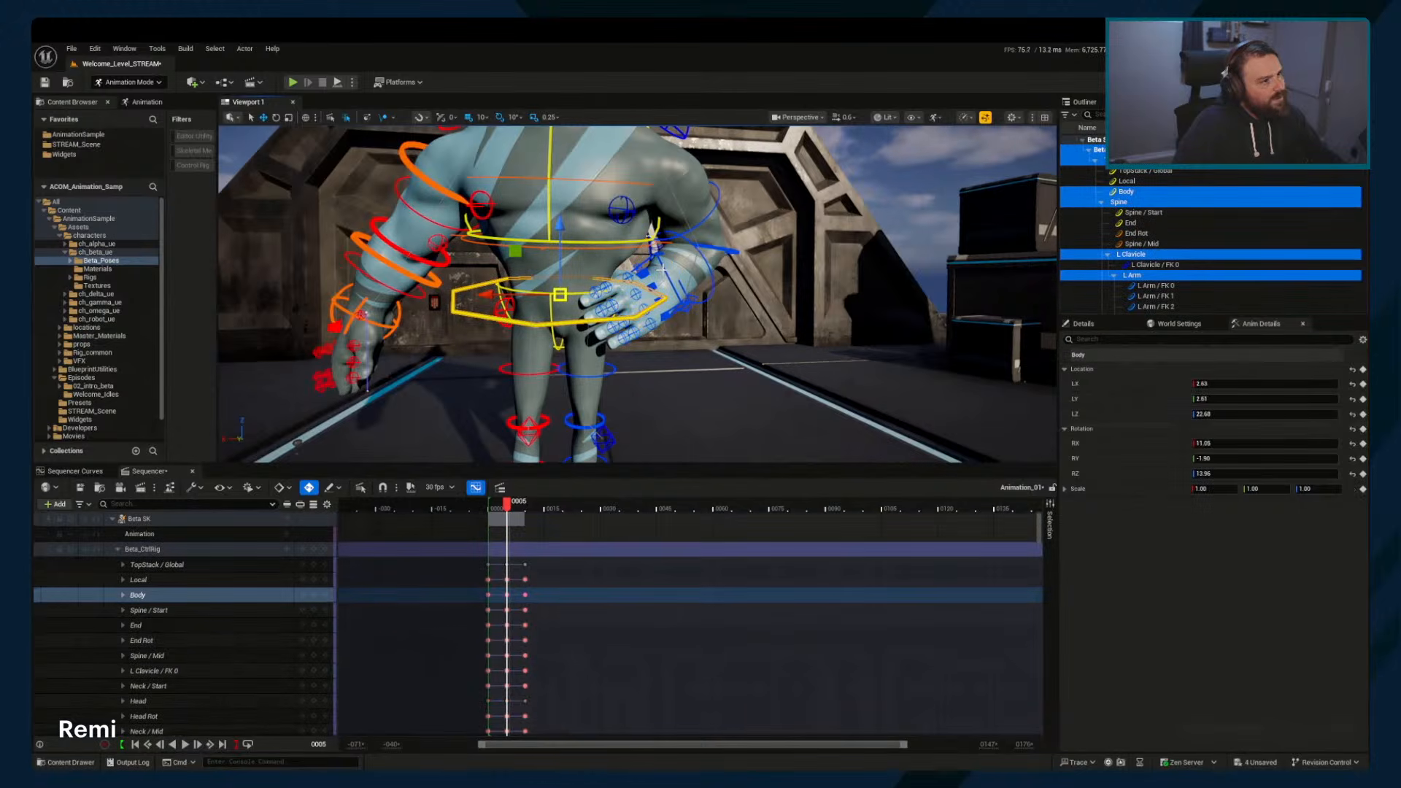
left_click(661, 272, "ctrl")
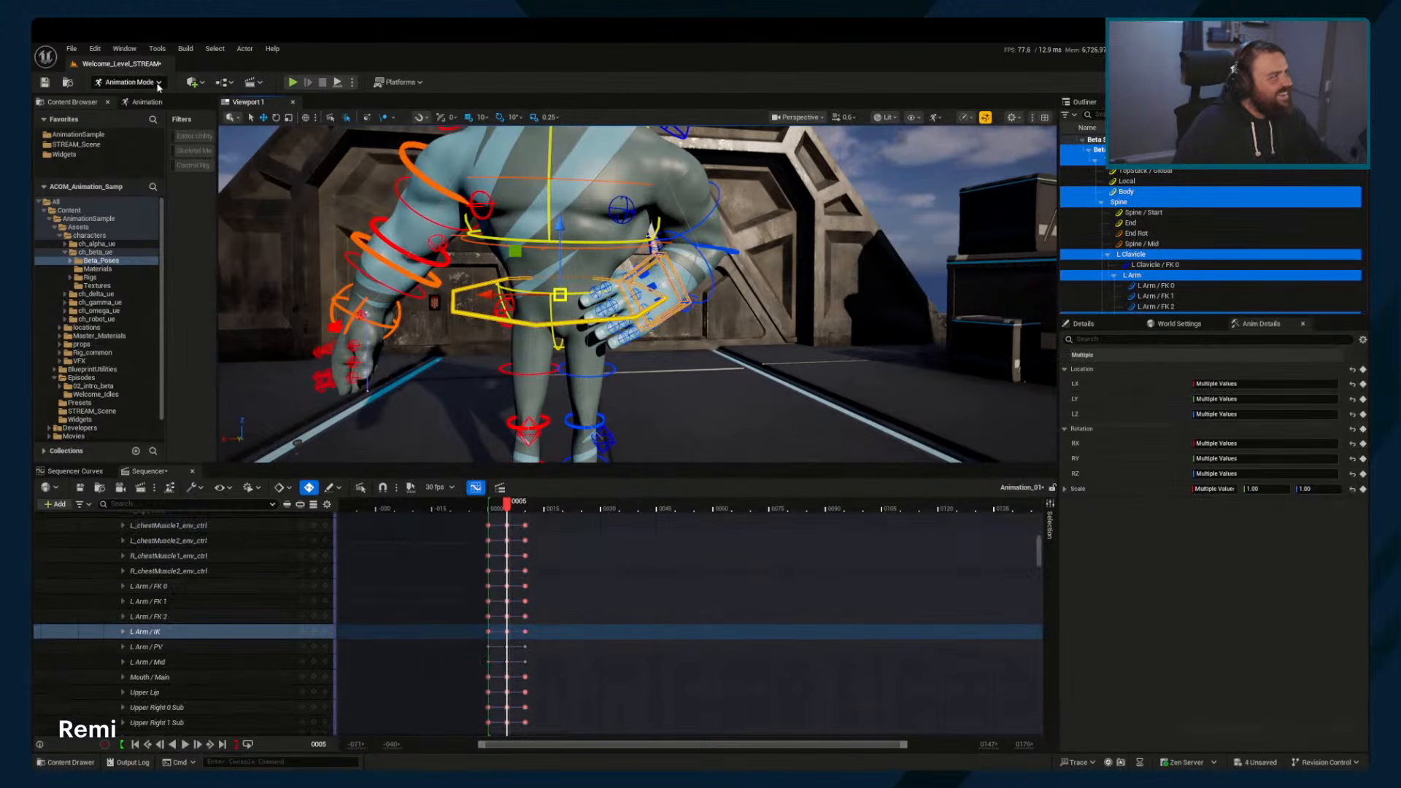
left_click(509, 509)
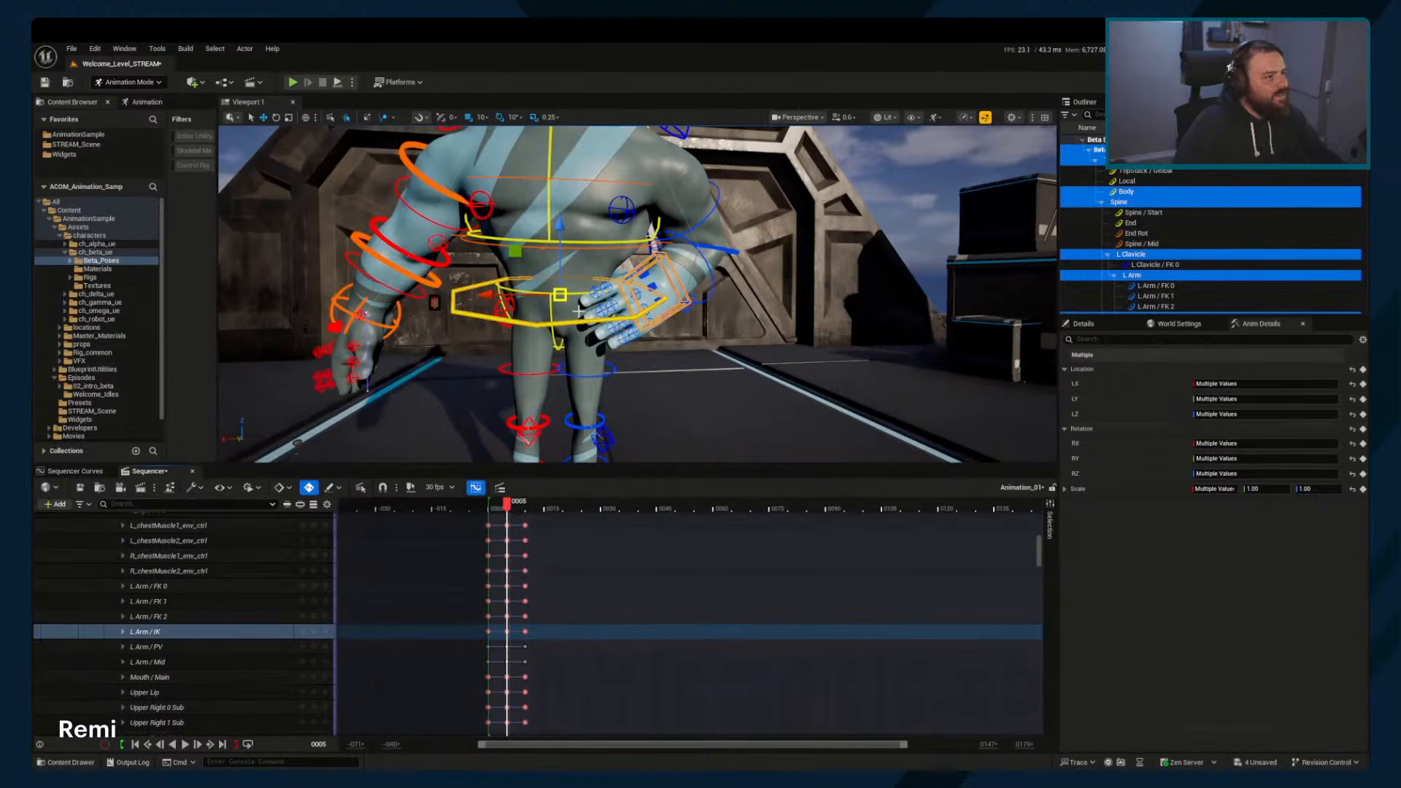
Show the animation Constraints options and assign the Body control as the pre-selected parent
left_click(148, 100)
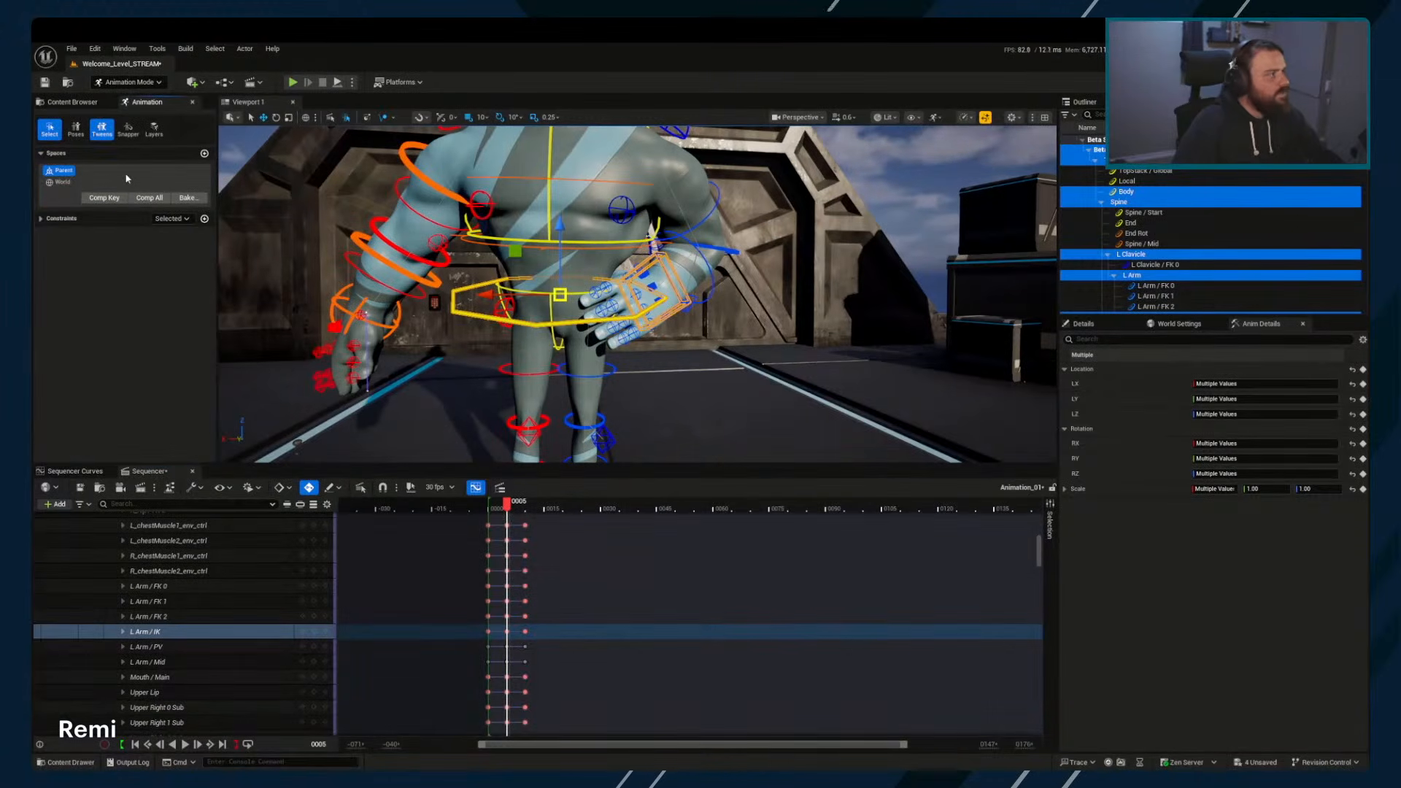
left_click(49, 219)
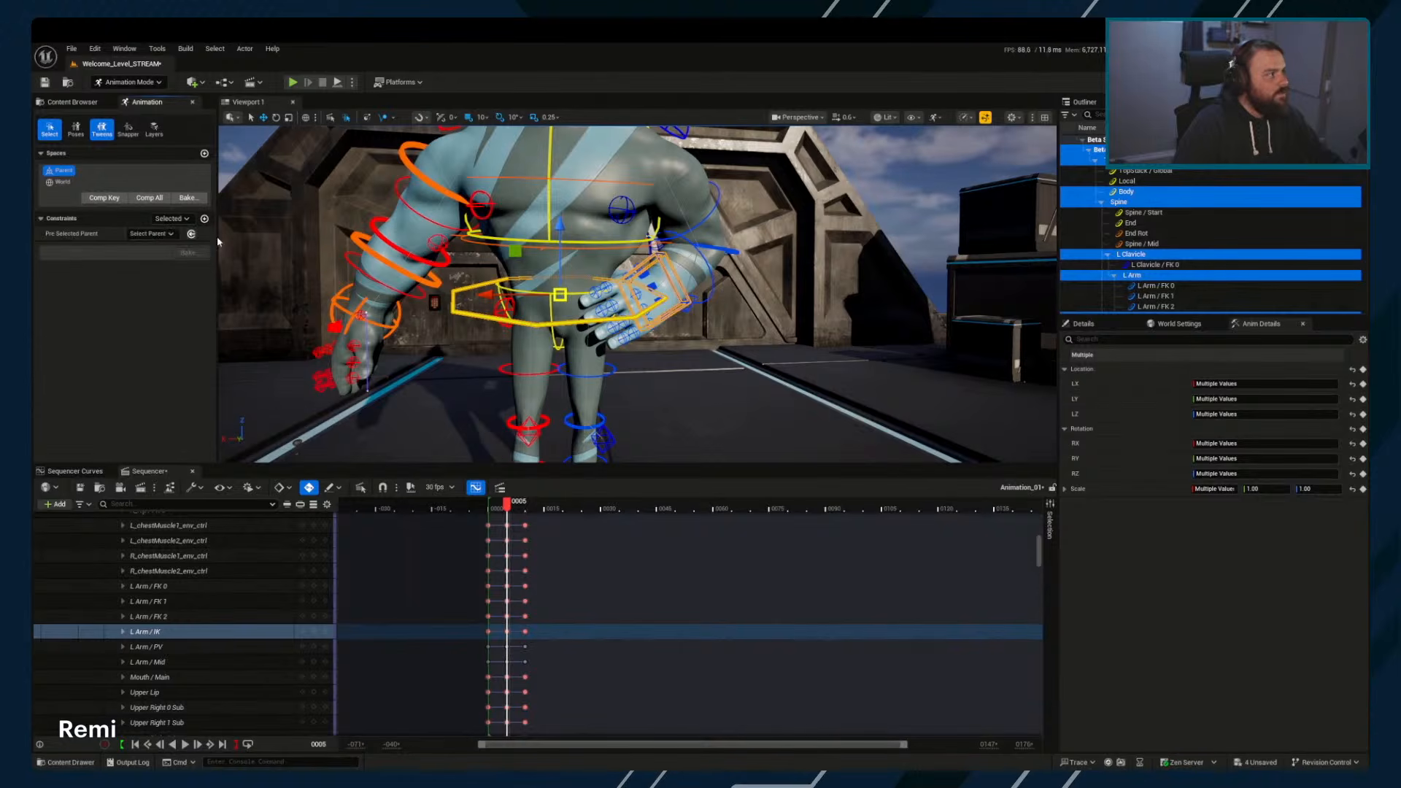
right_click_drag(715, 354, 710, 341)
left_click(605, 356)
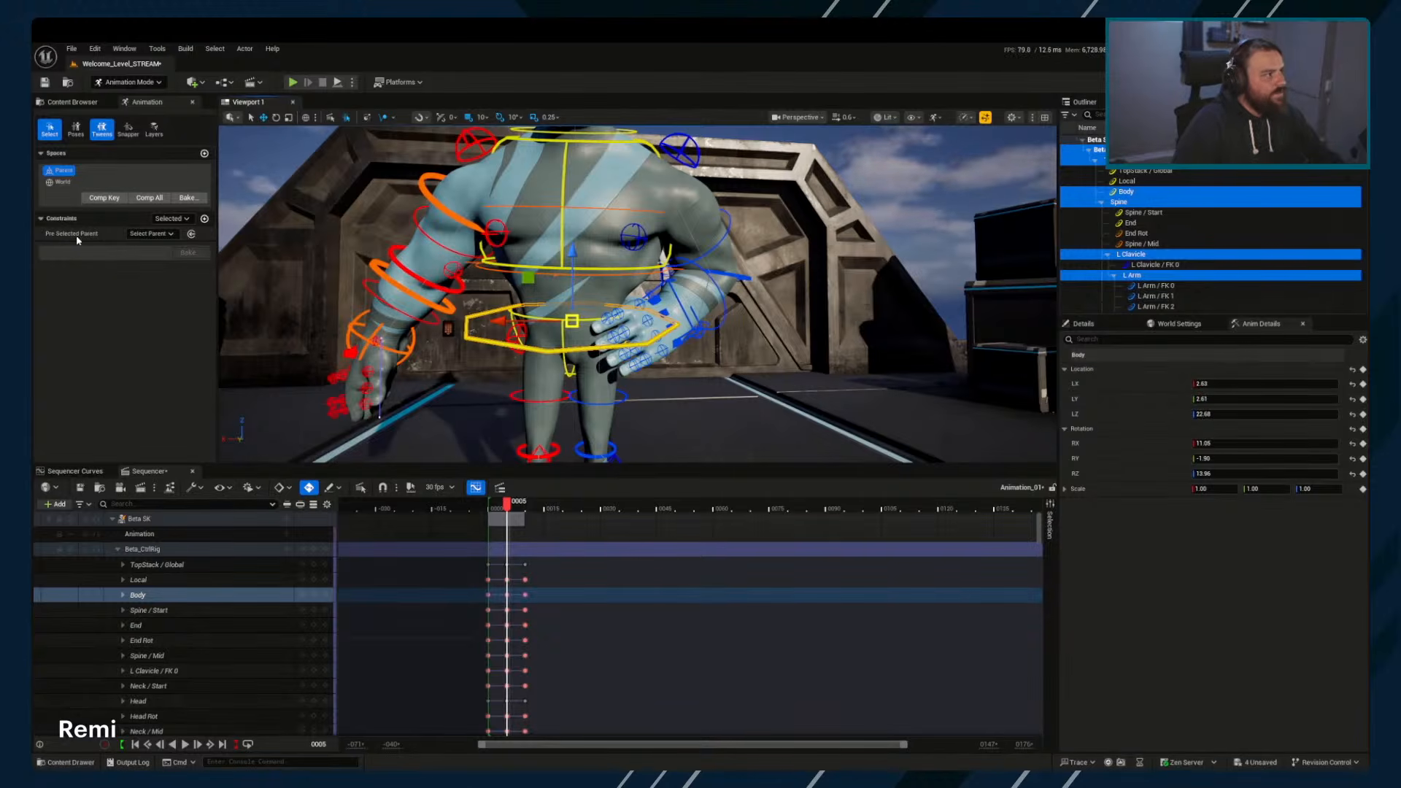
left_click(192, 237)
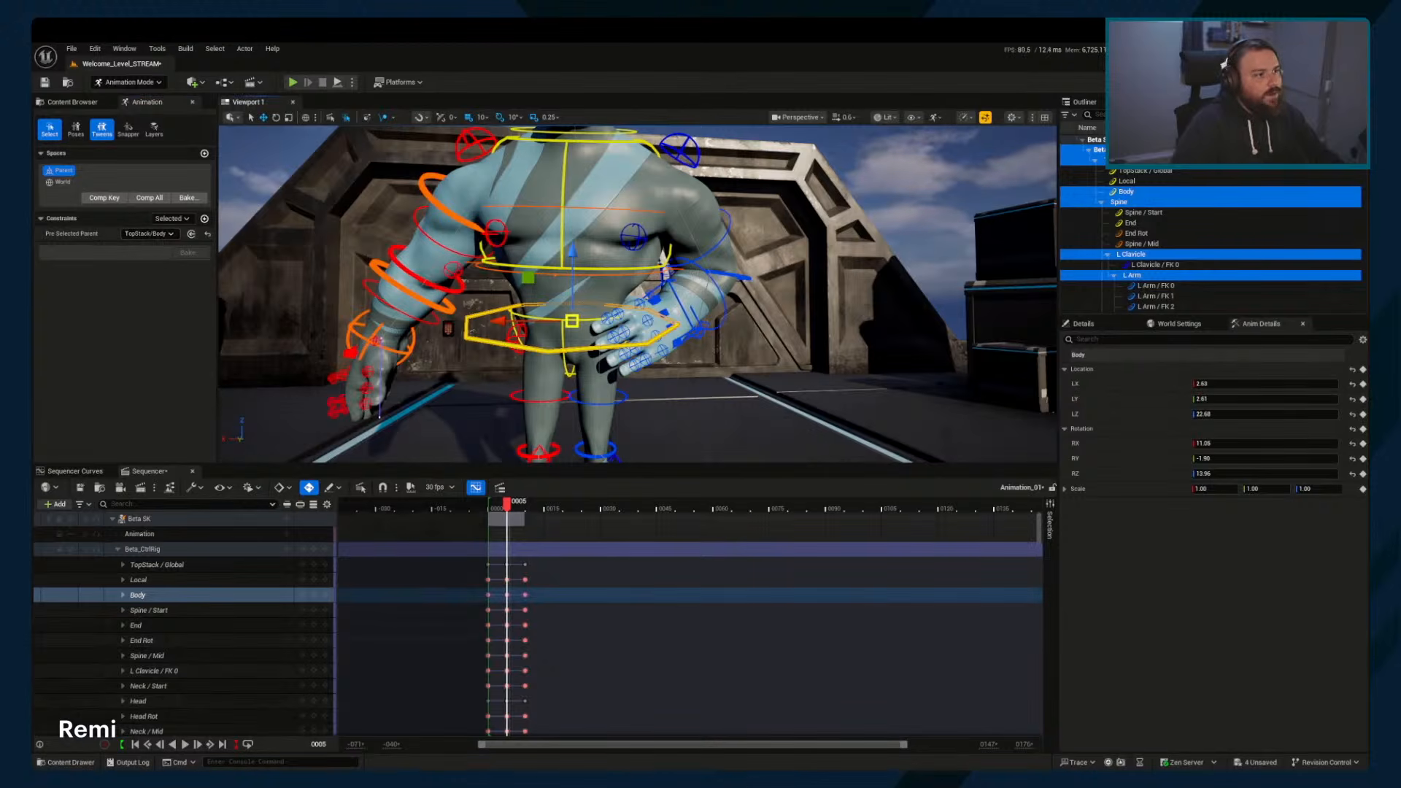
Create a Parent constraint from the Body to the left arm IK control at frame 5, with Dynamic Offset enabled
left_click(663, 315)
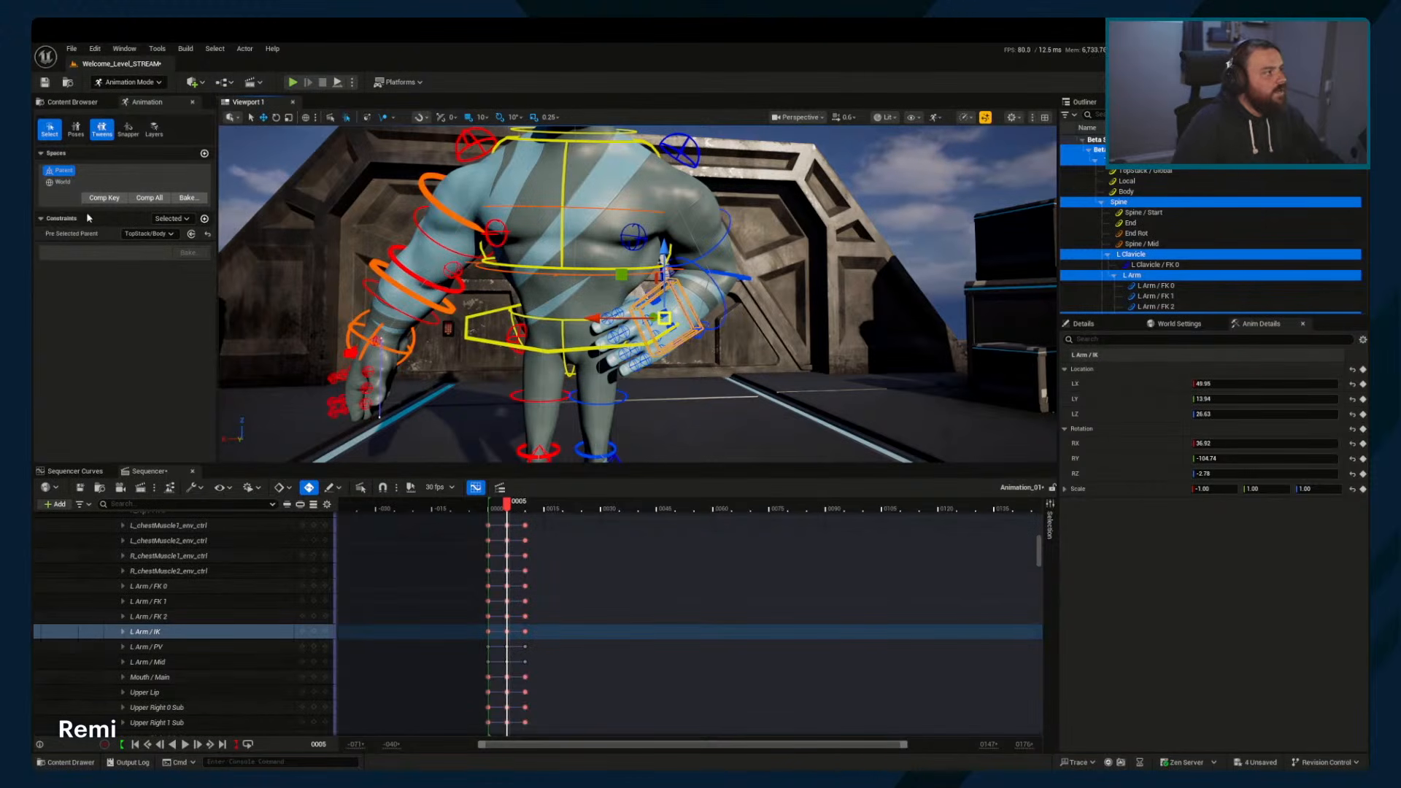
left_click(204, 219)
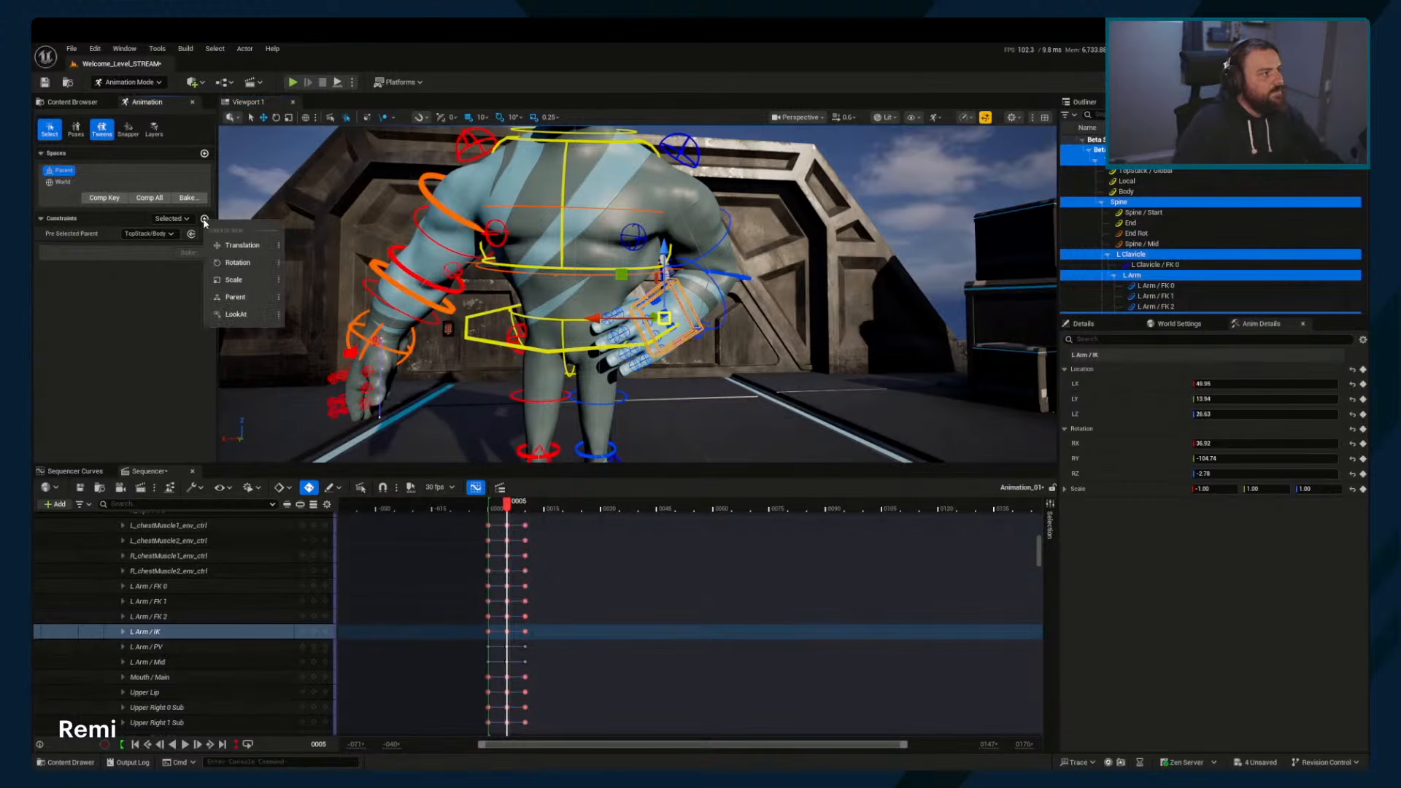
left_click(280, 299)
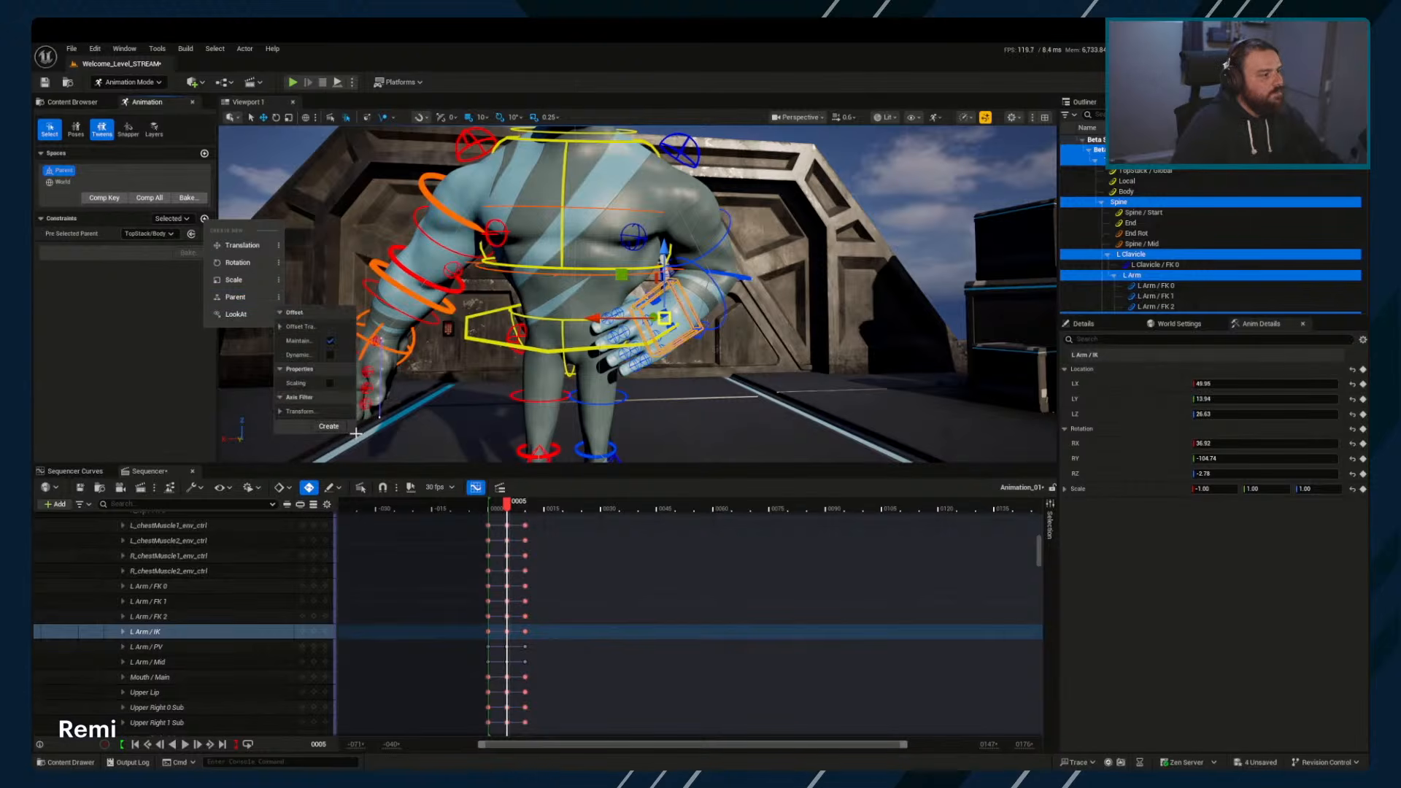
left_click(330, 355)
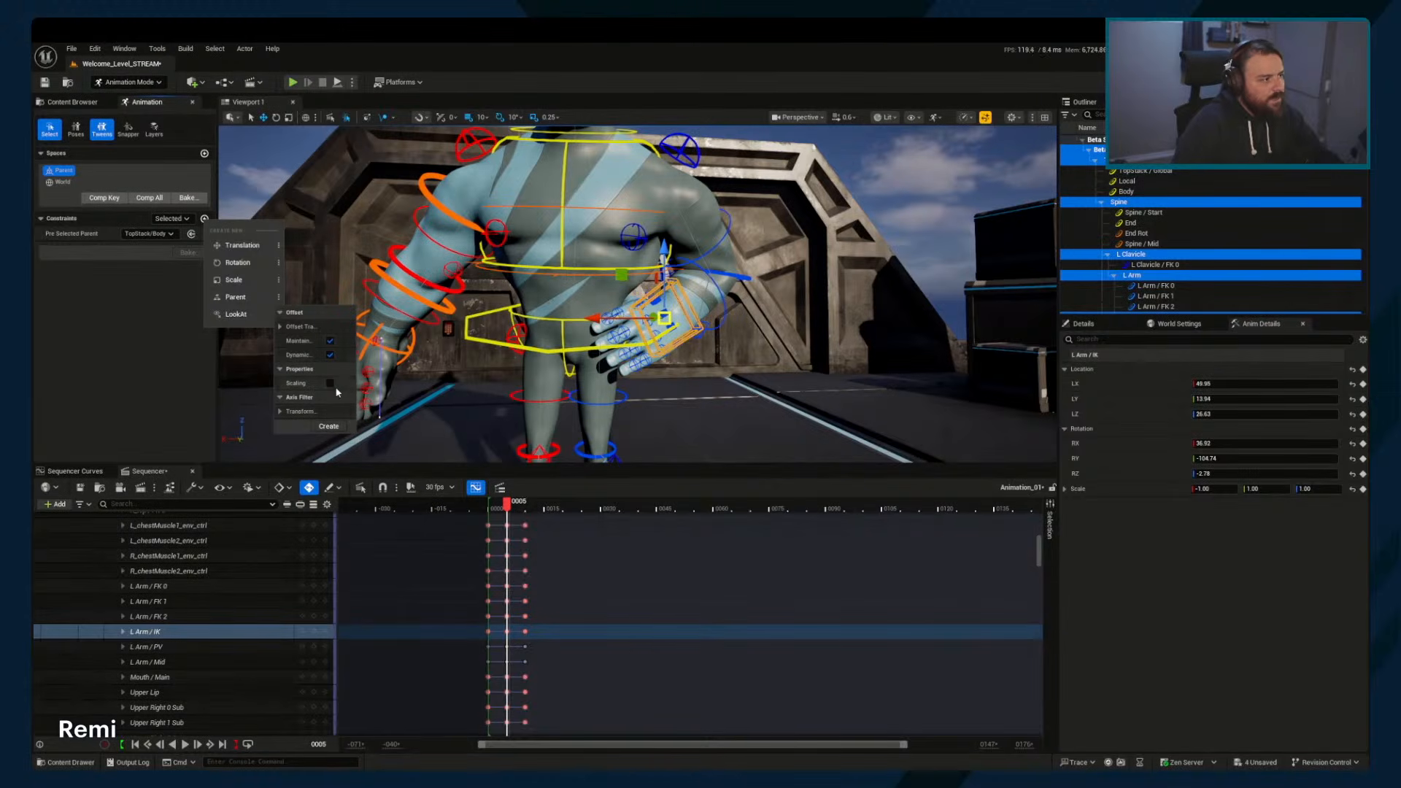
left_click(330, 427)
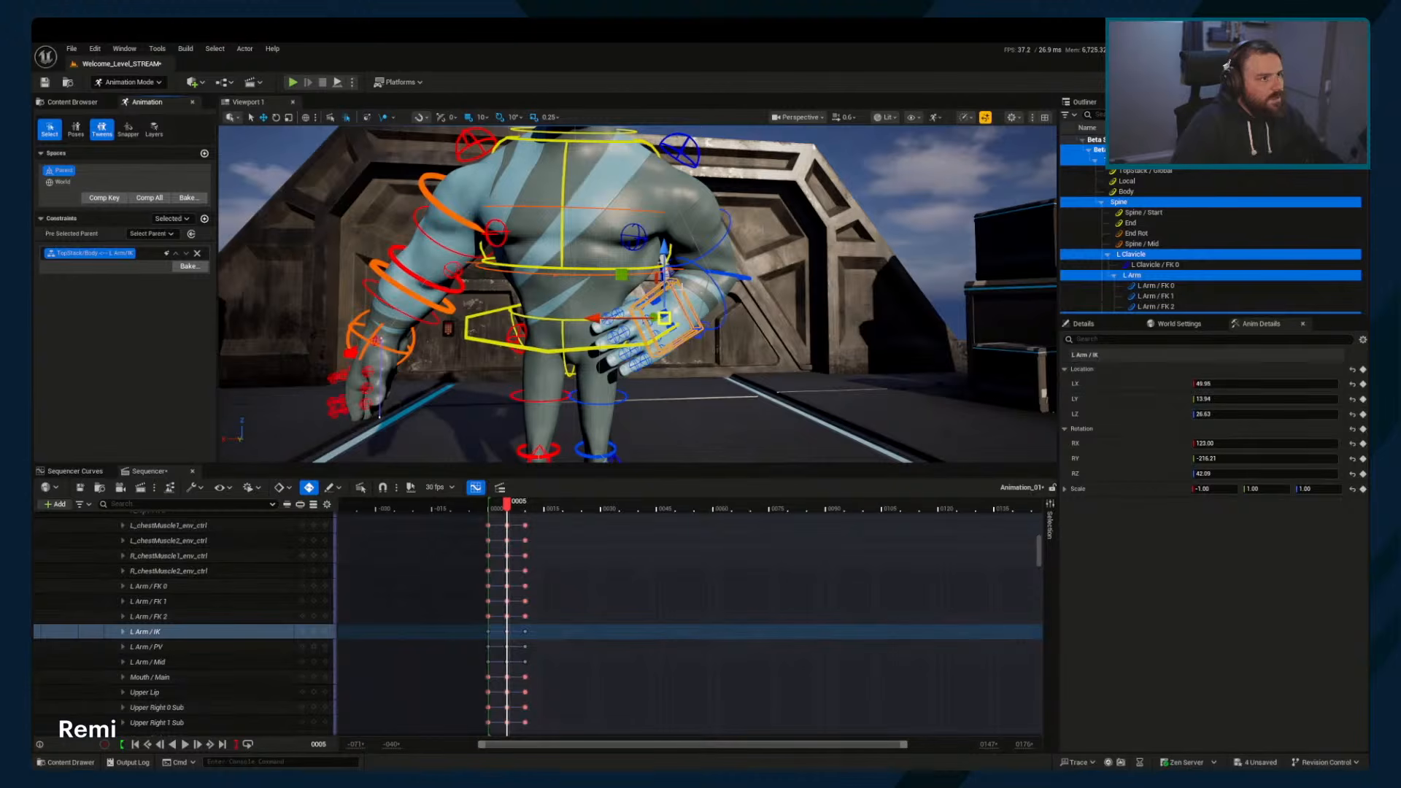
Reselect the left arm IK control and examine its curves around the constraint's start at frame 5 in the curve editor
left_click(669, 279)
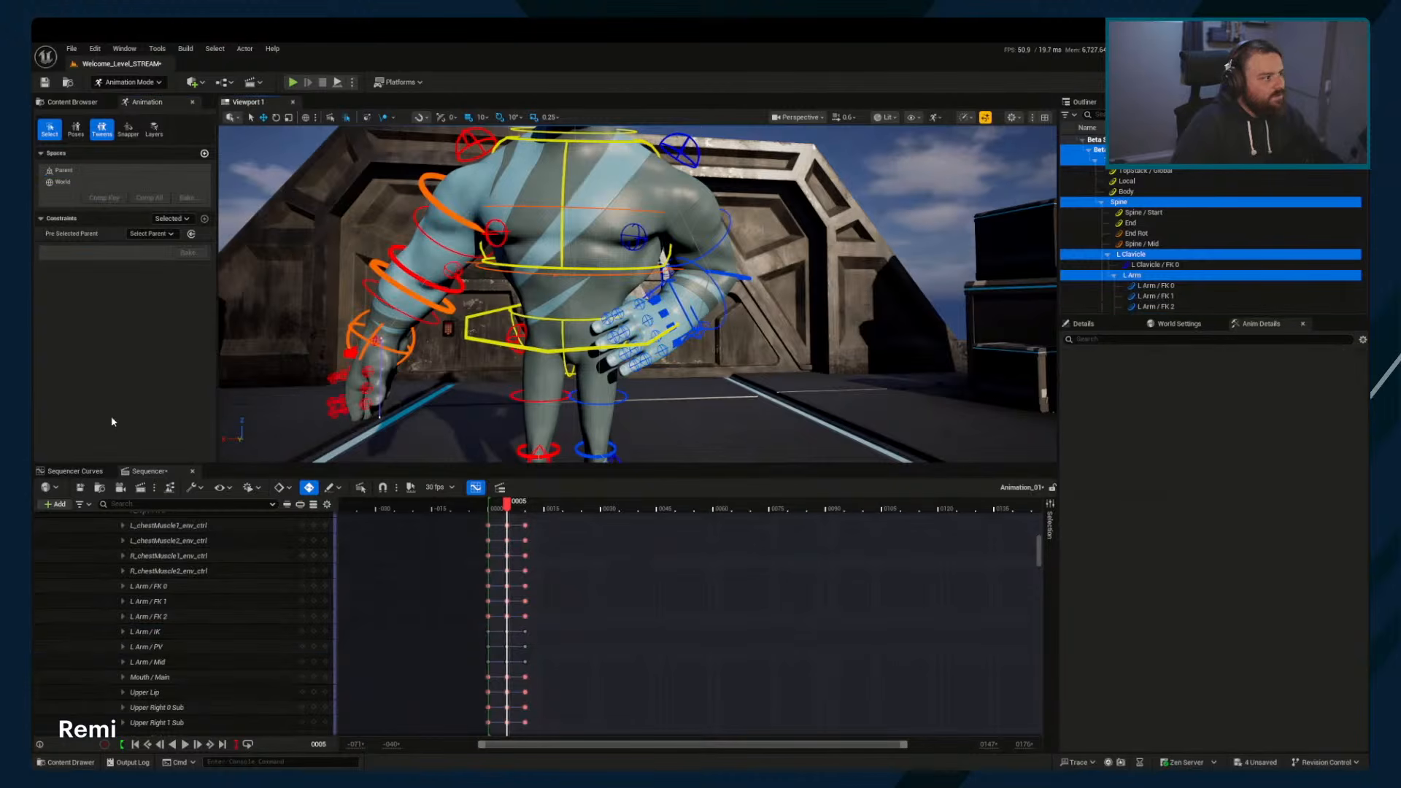
left_click(669, 281)
left_click(97, 472)
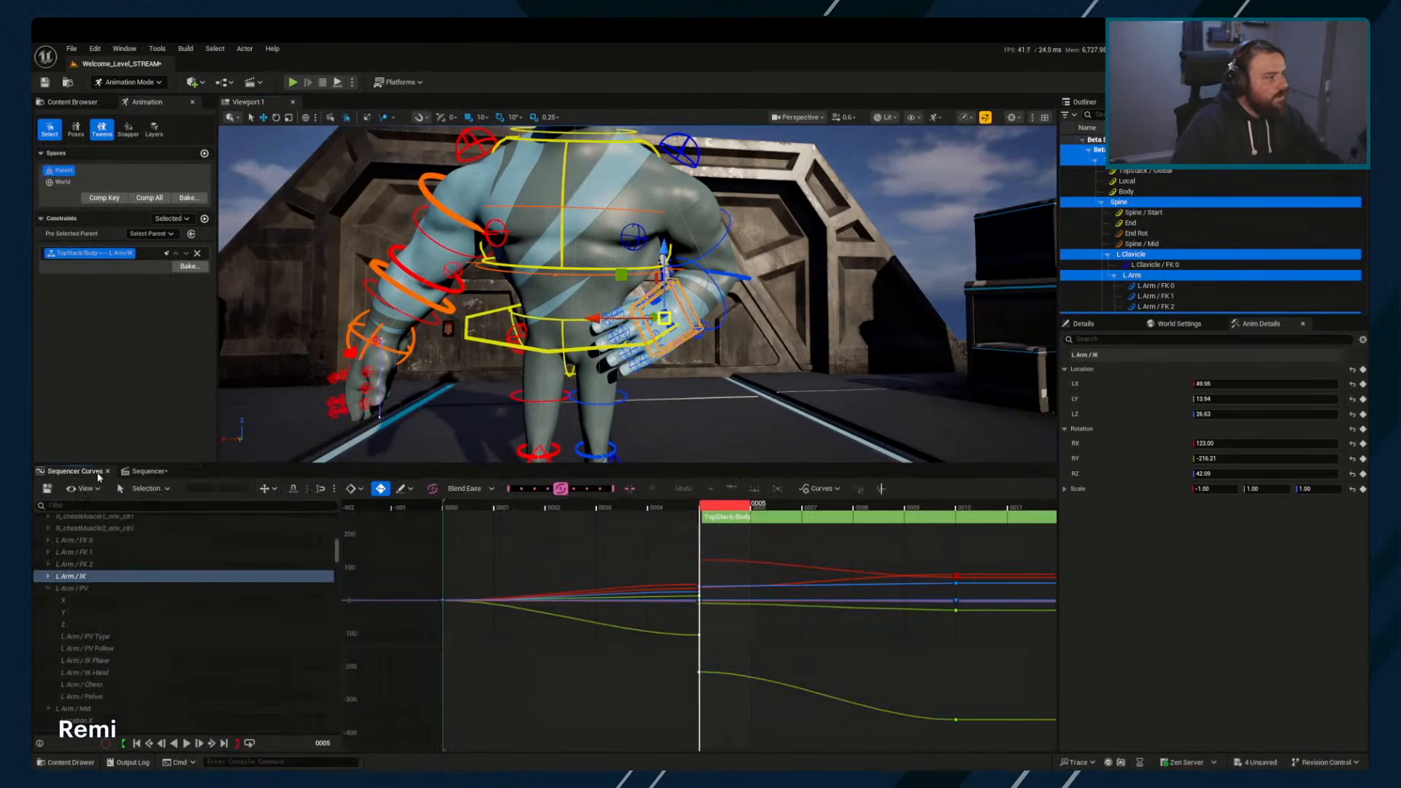
right_click_drag(778, 559, 665, 576)
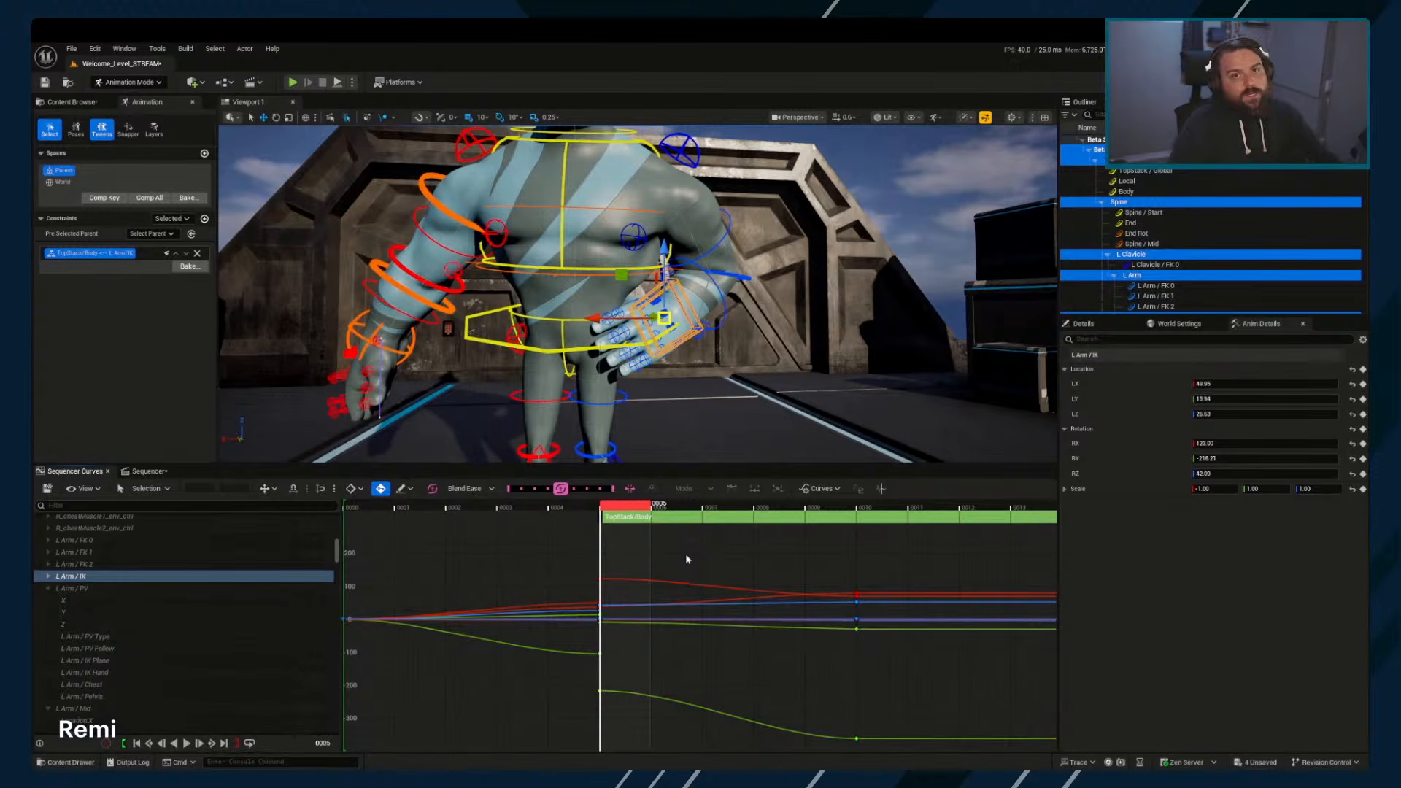
Delete the left arm IK control's keys at frame 10 and scrub to frame 9
mouse_move(686, 559)
right_mouse_down()
mouse_move(751, 560)
mouse_move(711, 568)
right_mouse_up()
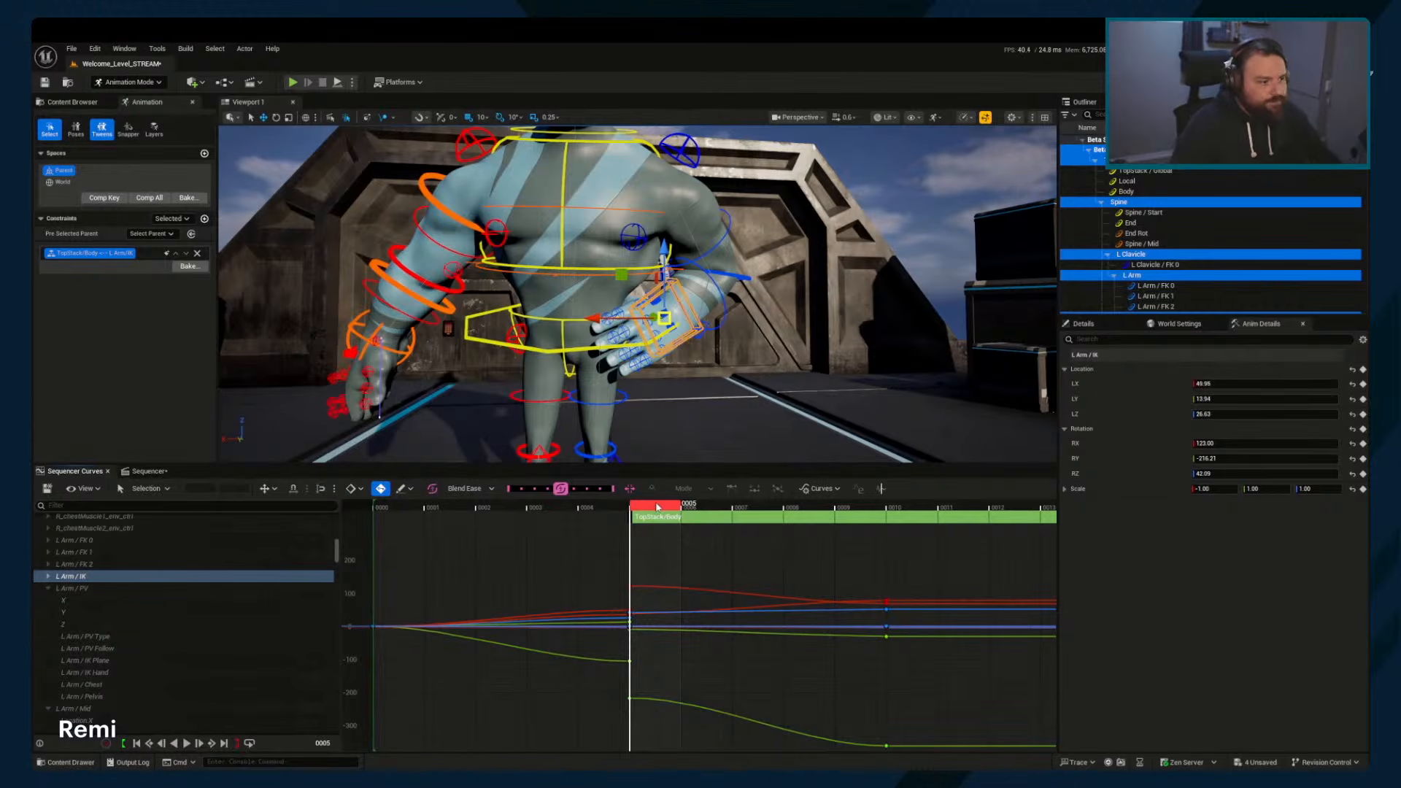
left_click_drag(657, 506, 866, 511)
left_click_drag(866, 577, 909, 750)
key("Delete")
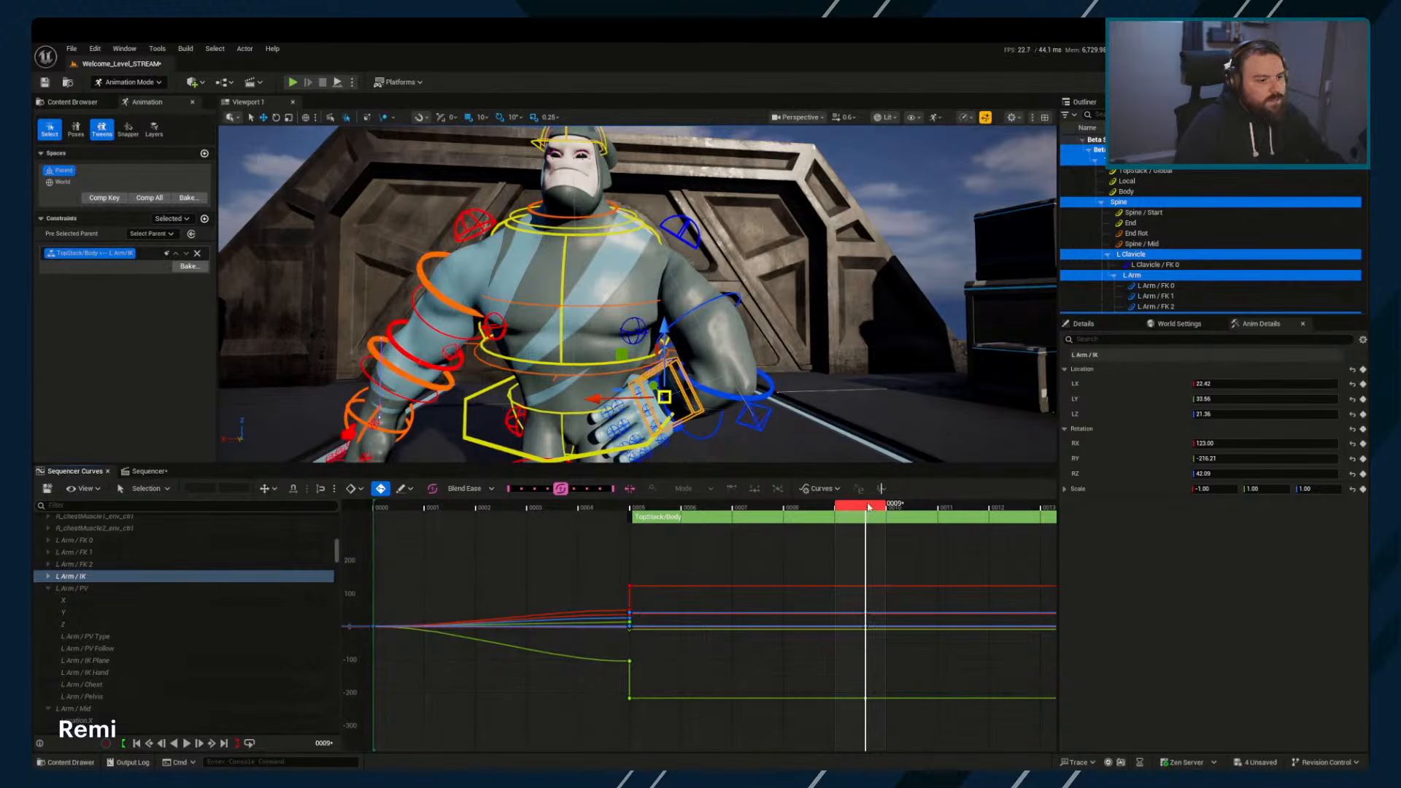
left_click(764, 510)
key("s")
mouse_move(763, 510)
left_mouse_down()
mouse_move(751, 510)
mouse_move(791, 511)
left_mouse_up()
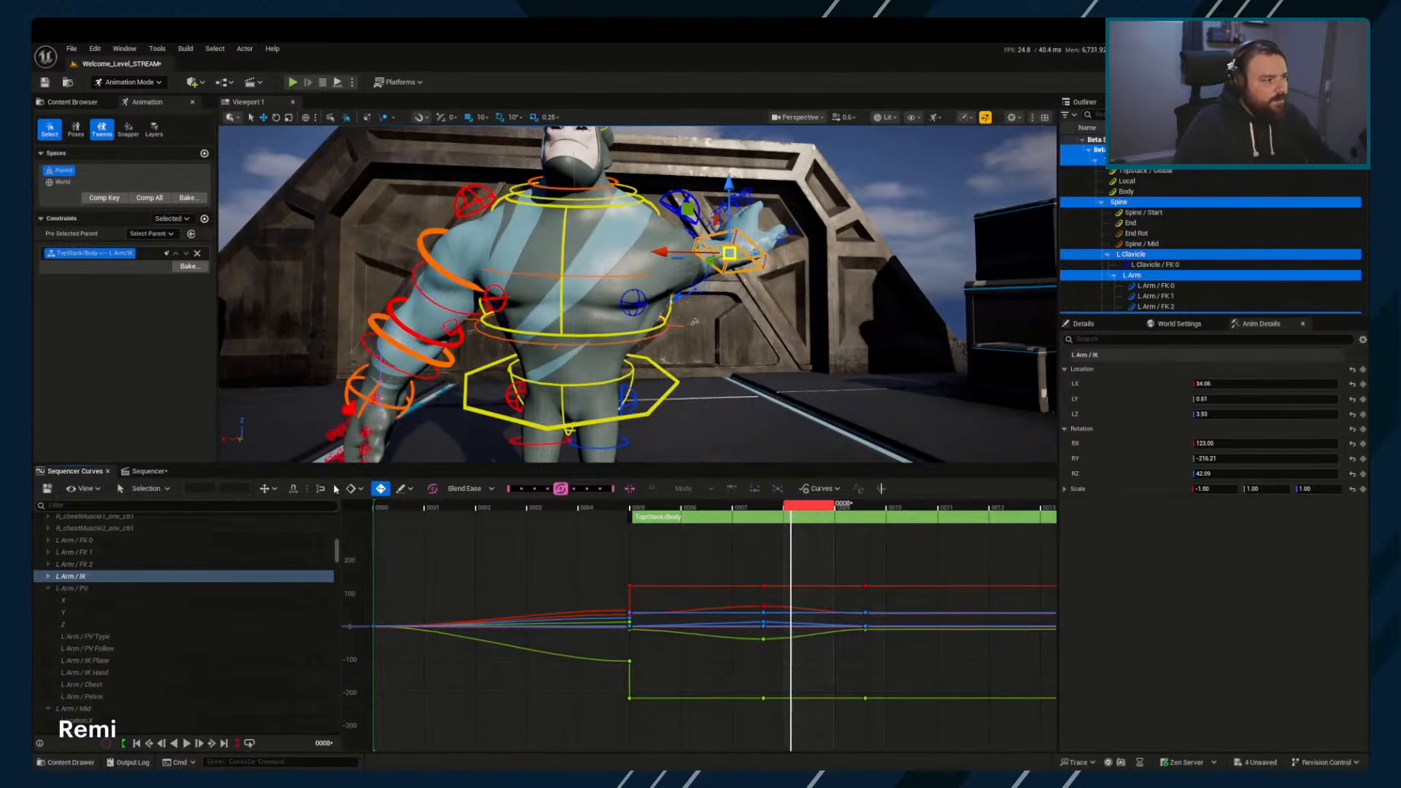
left_click_drag(841, 666, 900, 719)
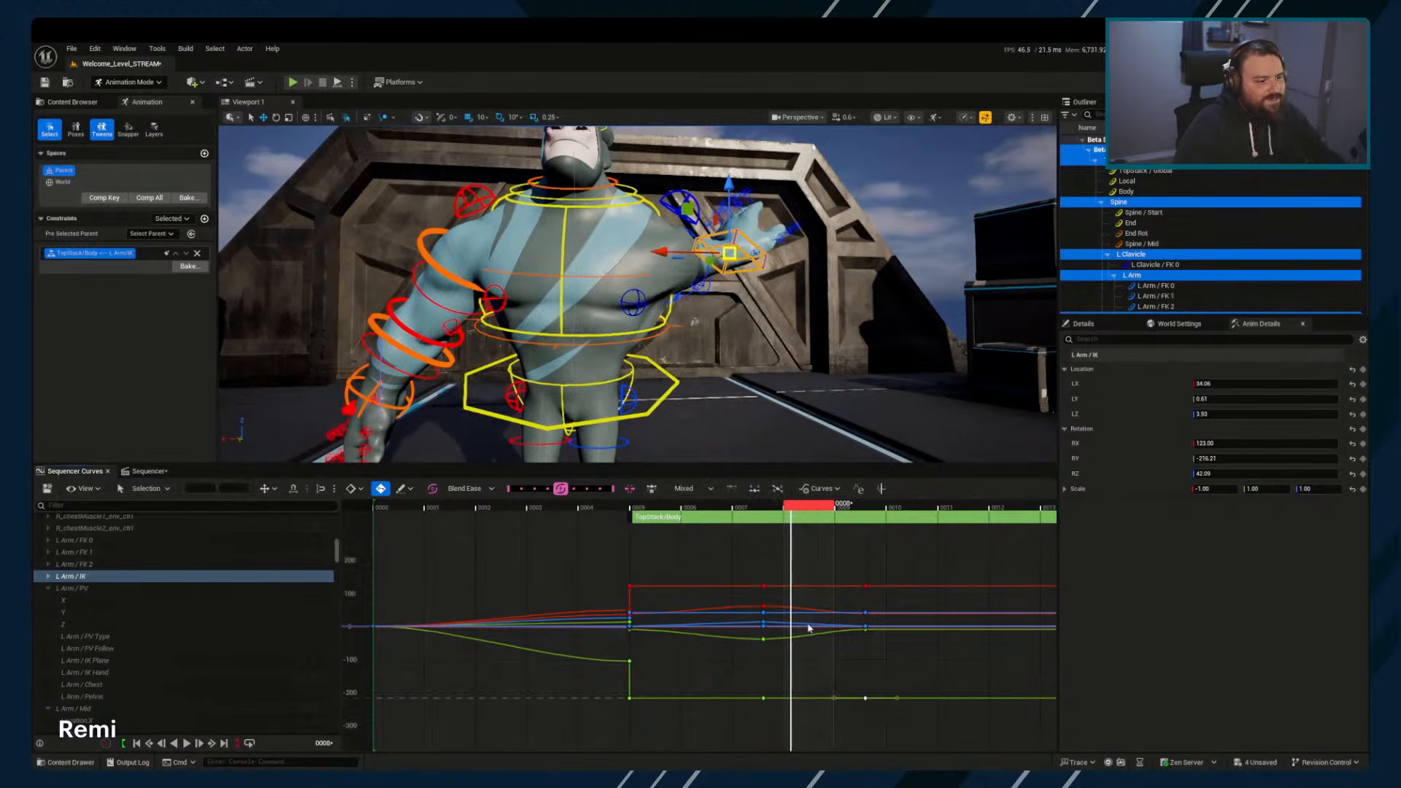
left_click(746, 560)
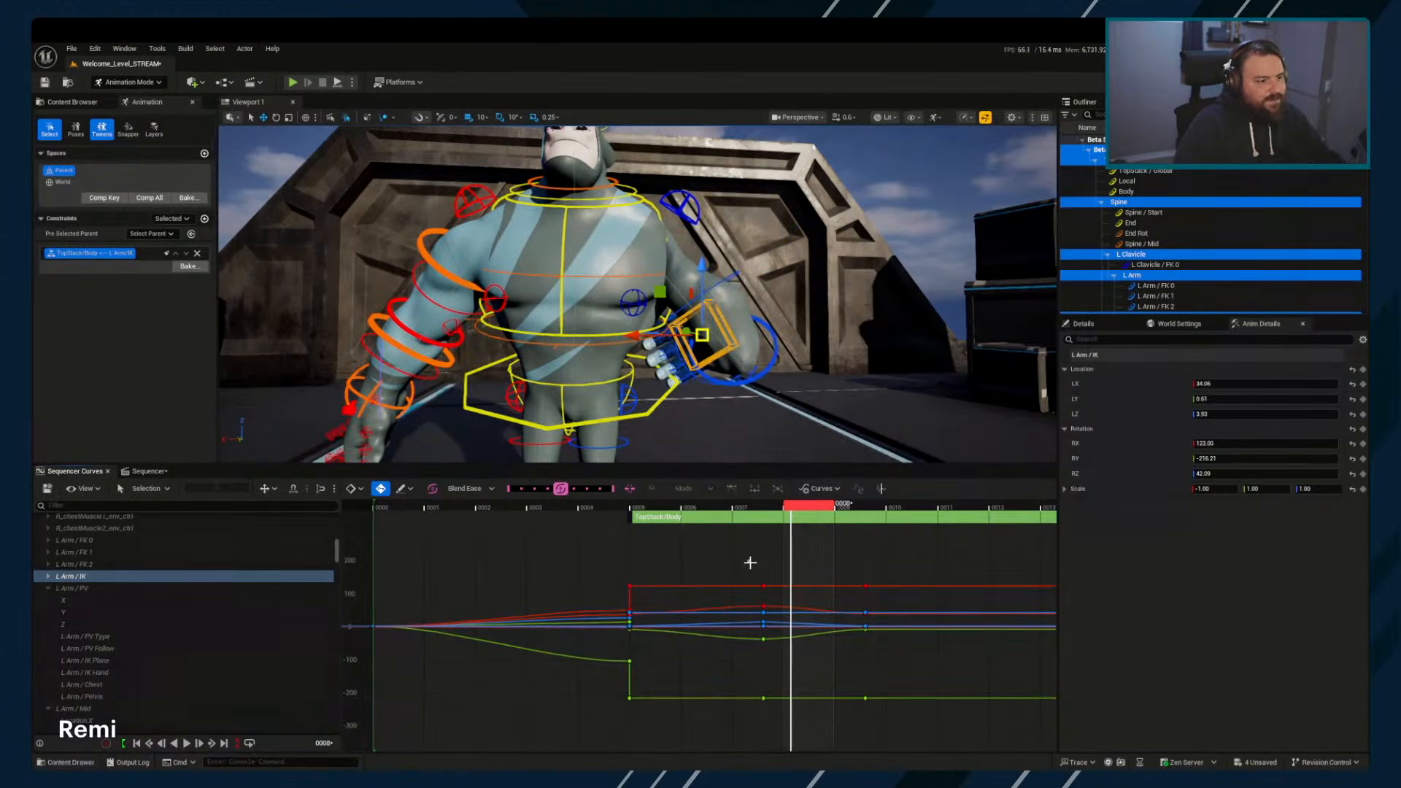
left_click_drag(751, 562, 902, 723)
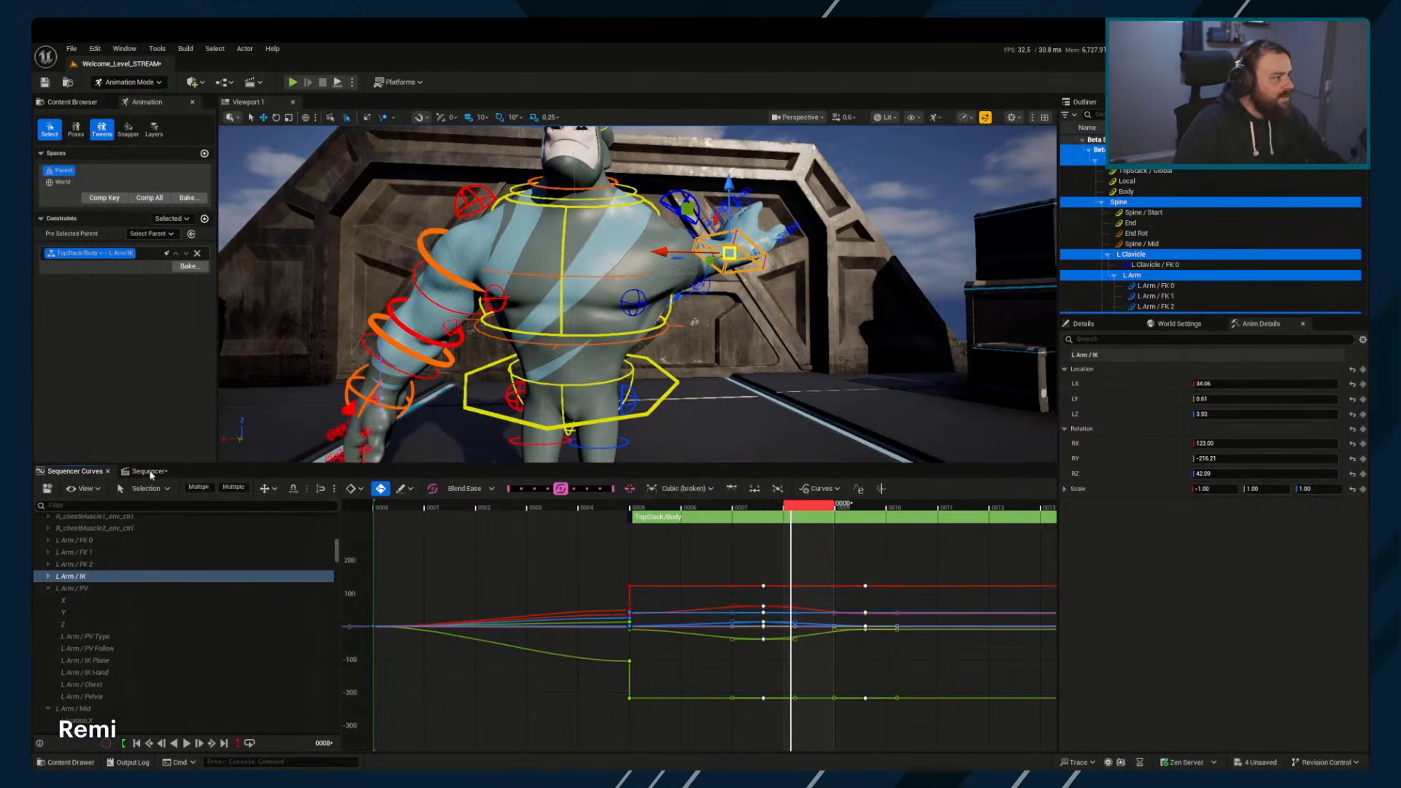
left_click(150, 471)
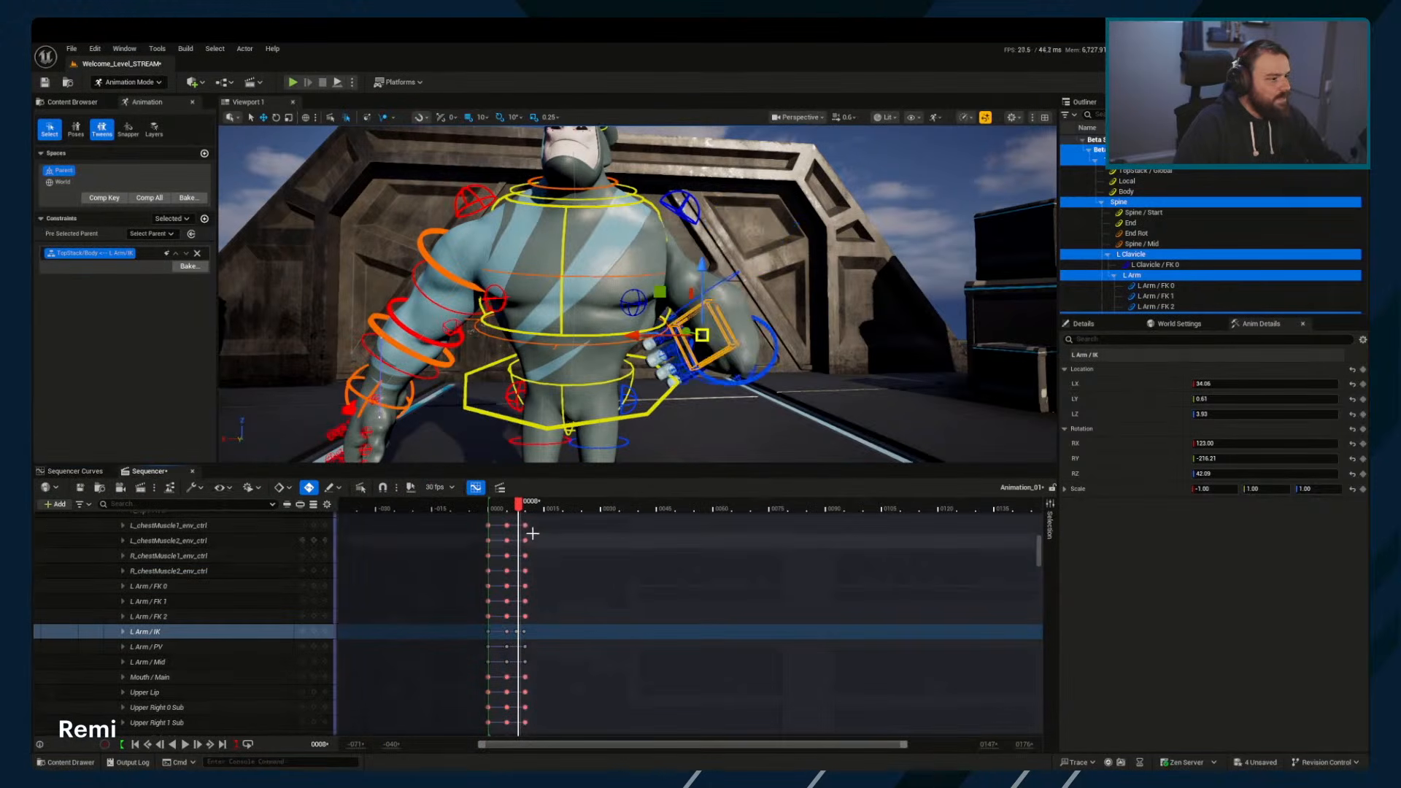
left_click(75, 470)
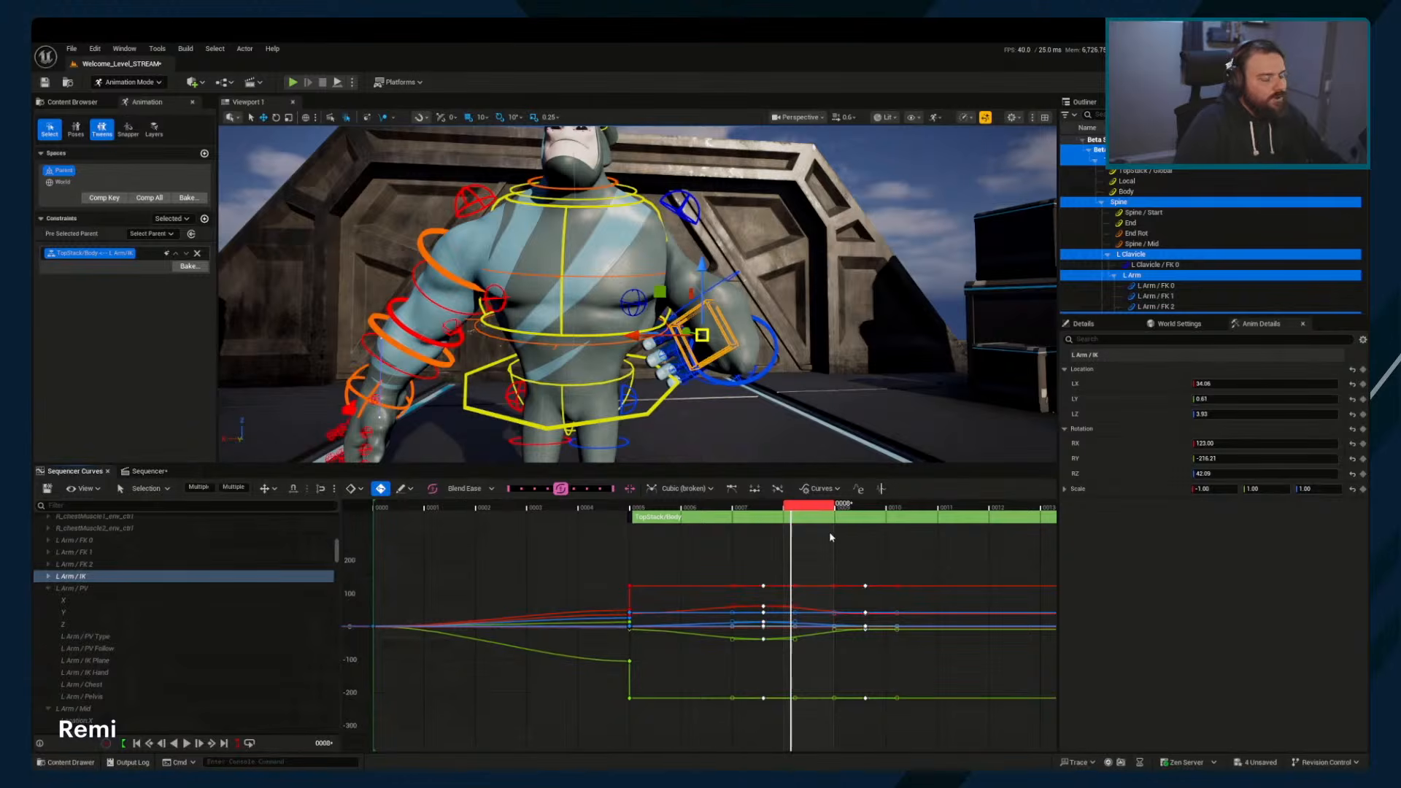
left_click_drag(809, 505, 657, 503)
key("Delete")
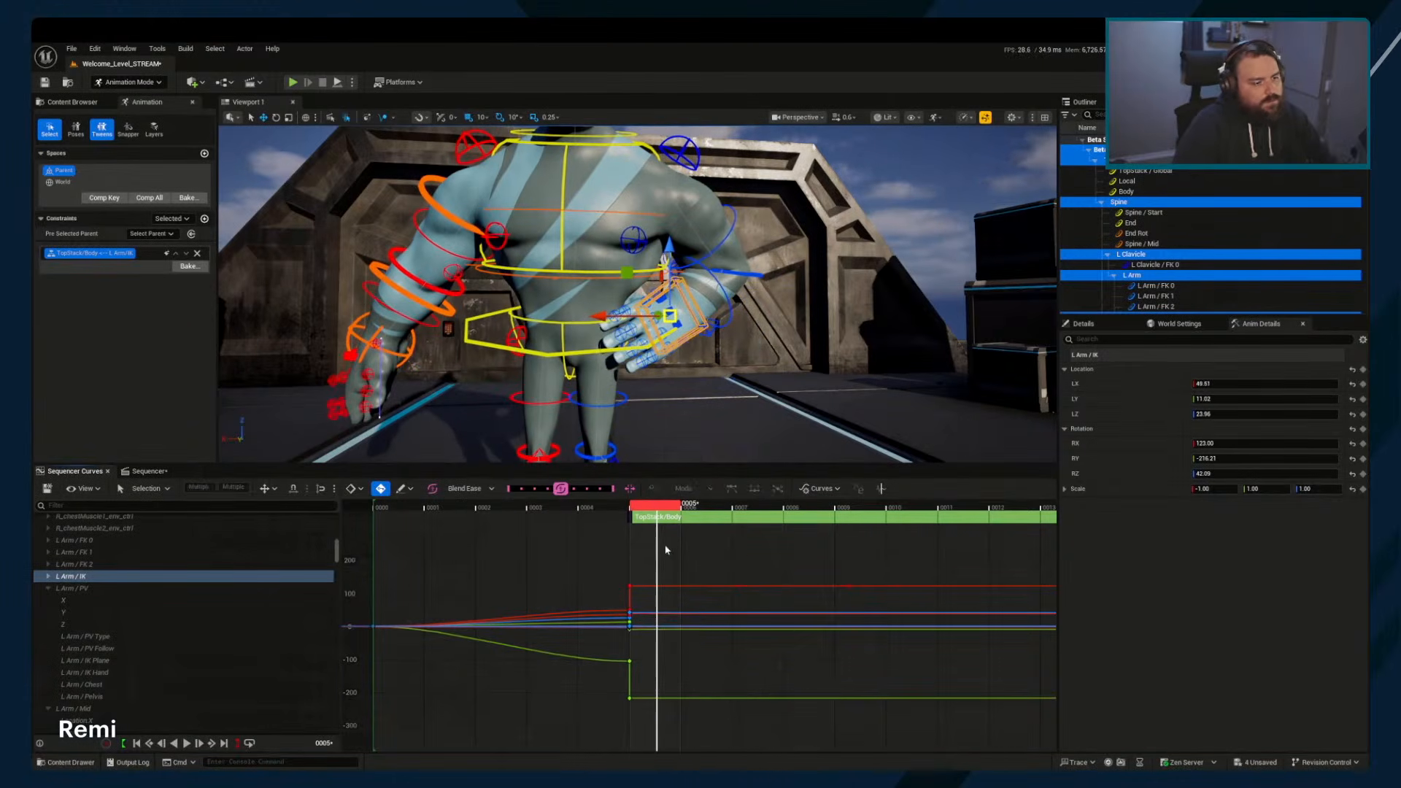
Scrub back to frame 3 and examine how the left arm IK curves jump at the constraint's start at frame 5
left_click_drag(656, 504, 564, 505)
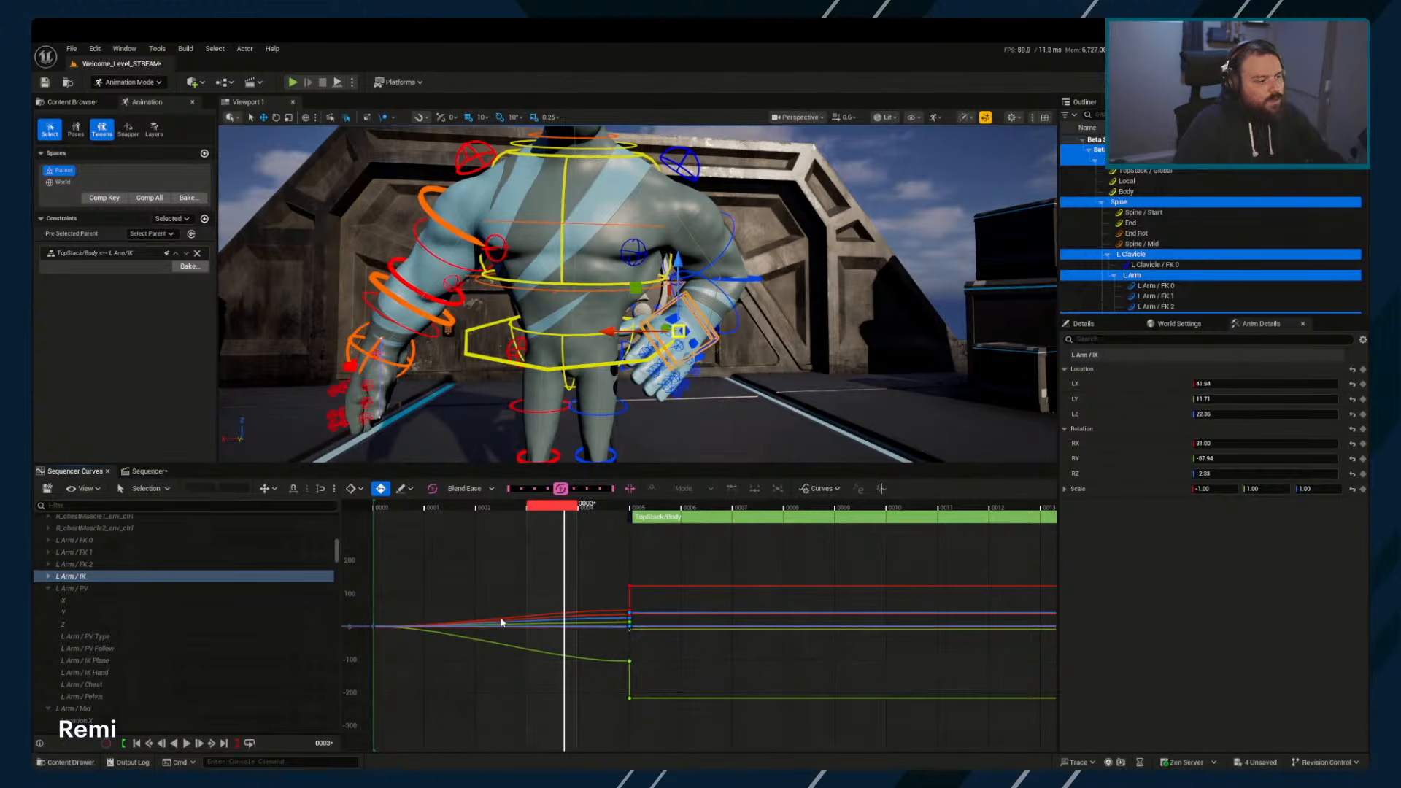
mouse_move(631, 614)
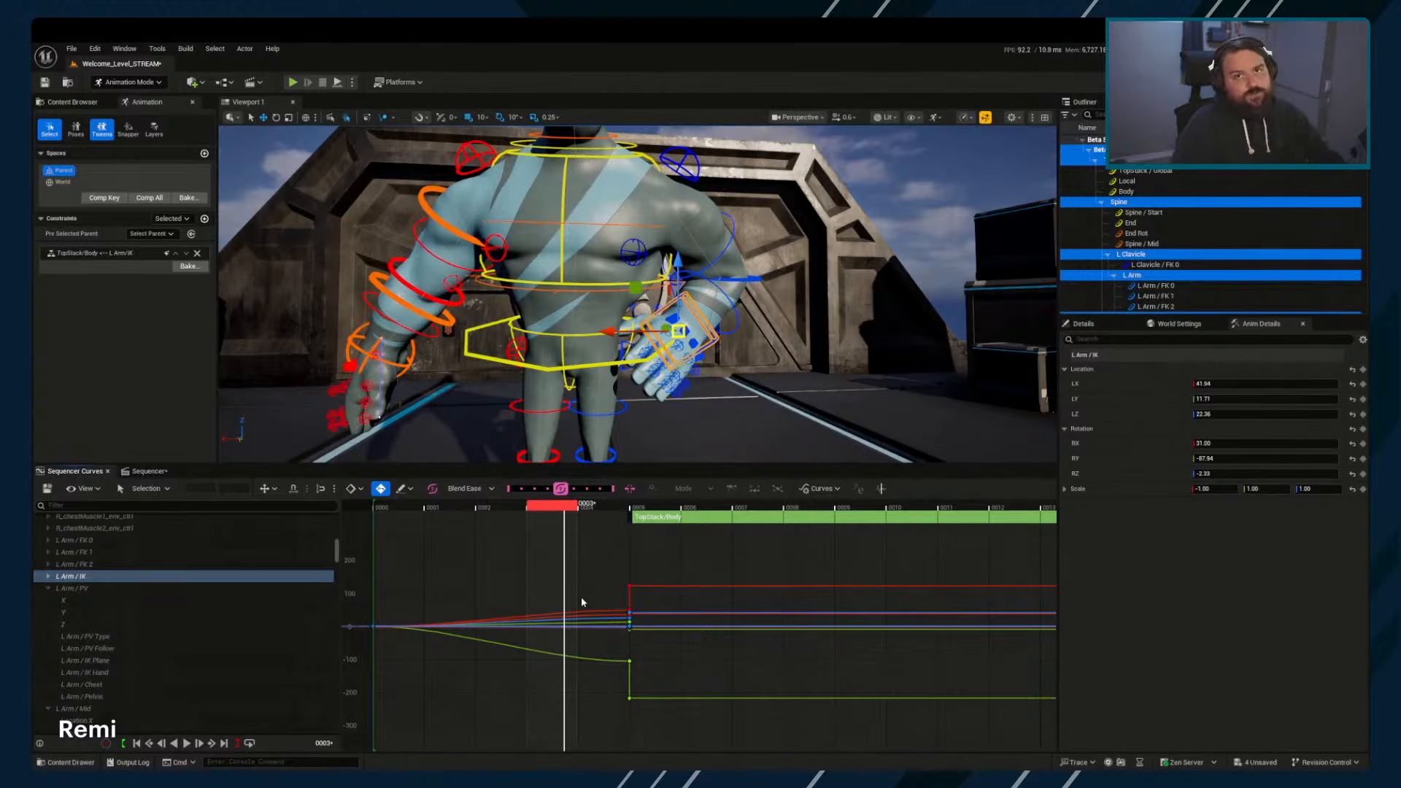
left_click_drag(594, 587, 643, 601)
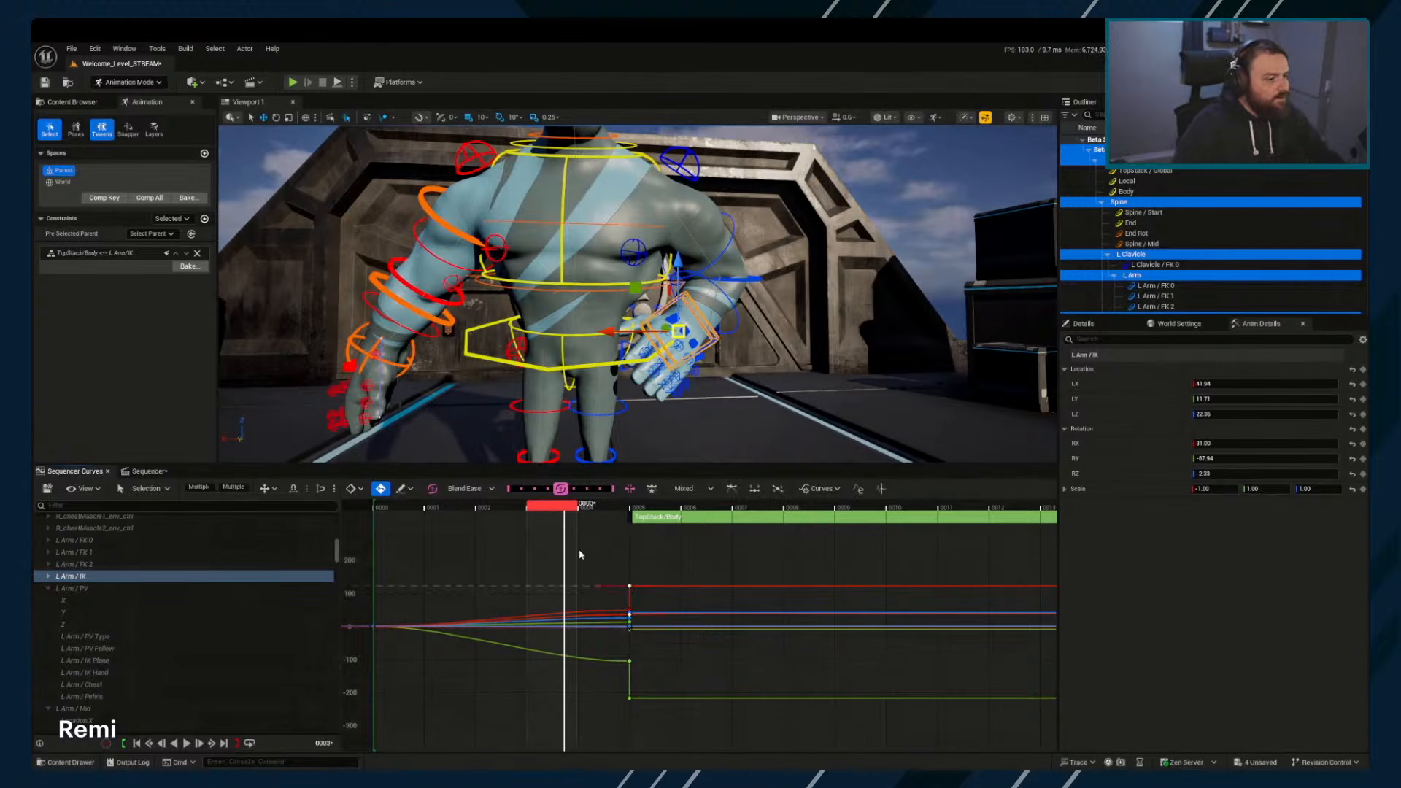
middle_click_drag(580, 552, 557, 554)
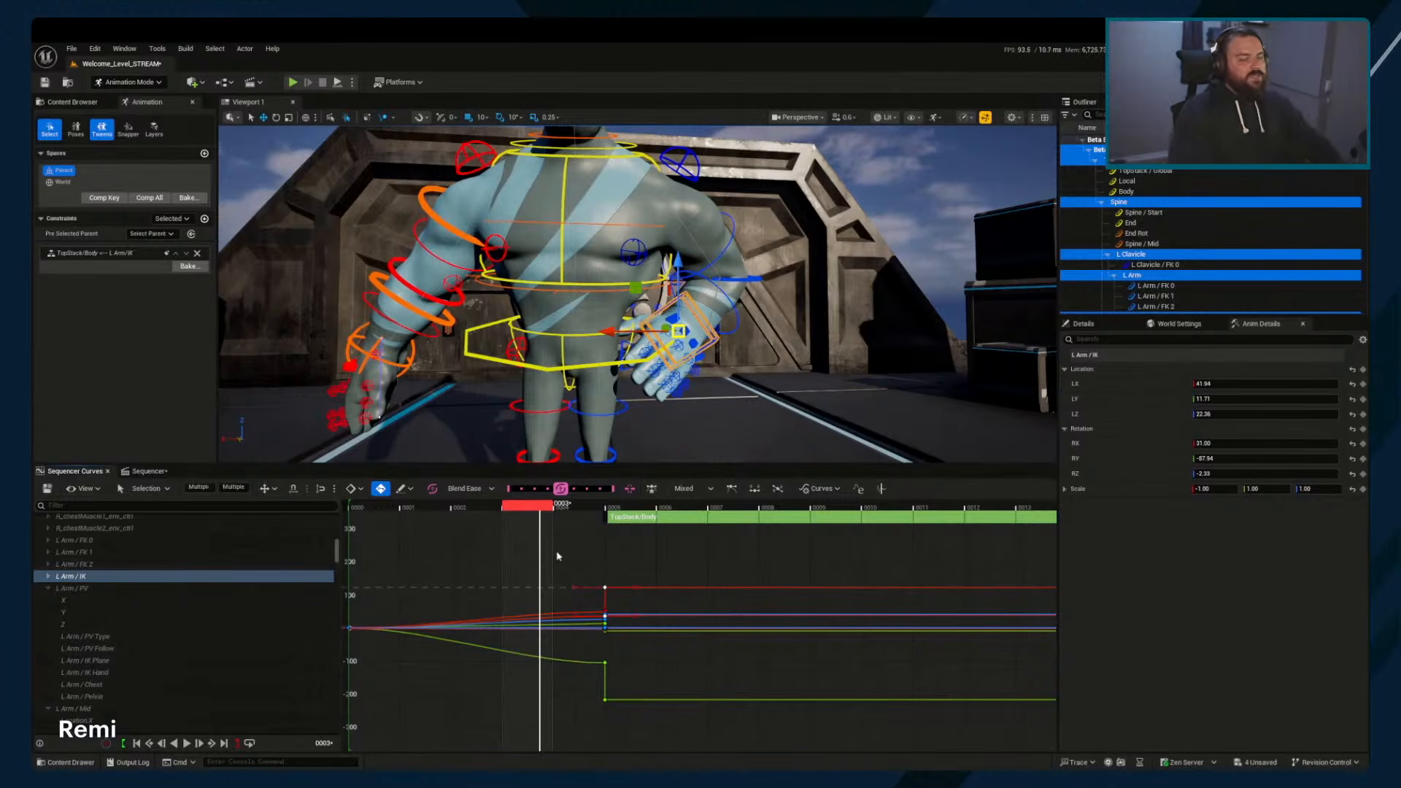
right_click_drag(603, 550, 595, 548)
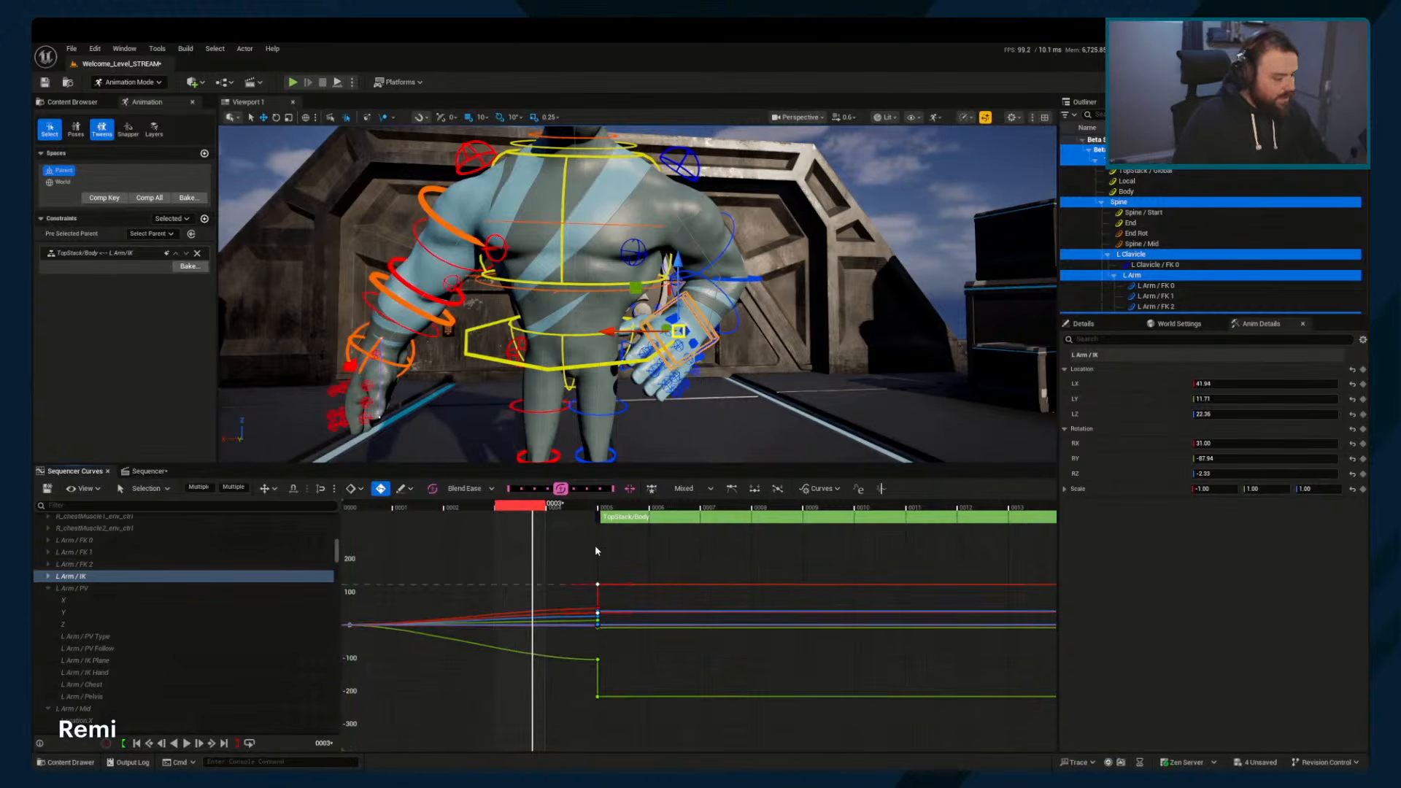
key("f")
right_click_drag(847, 588, 398, 529)
scroll(556, 585, "down", 3, "shift")
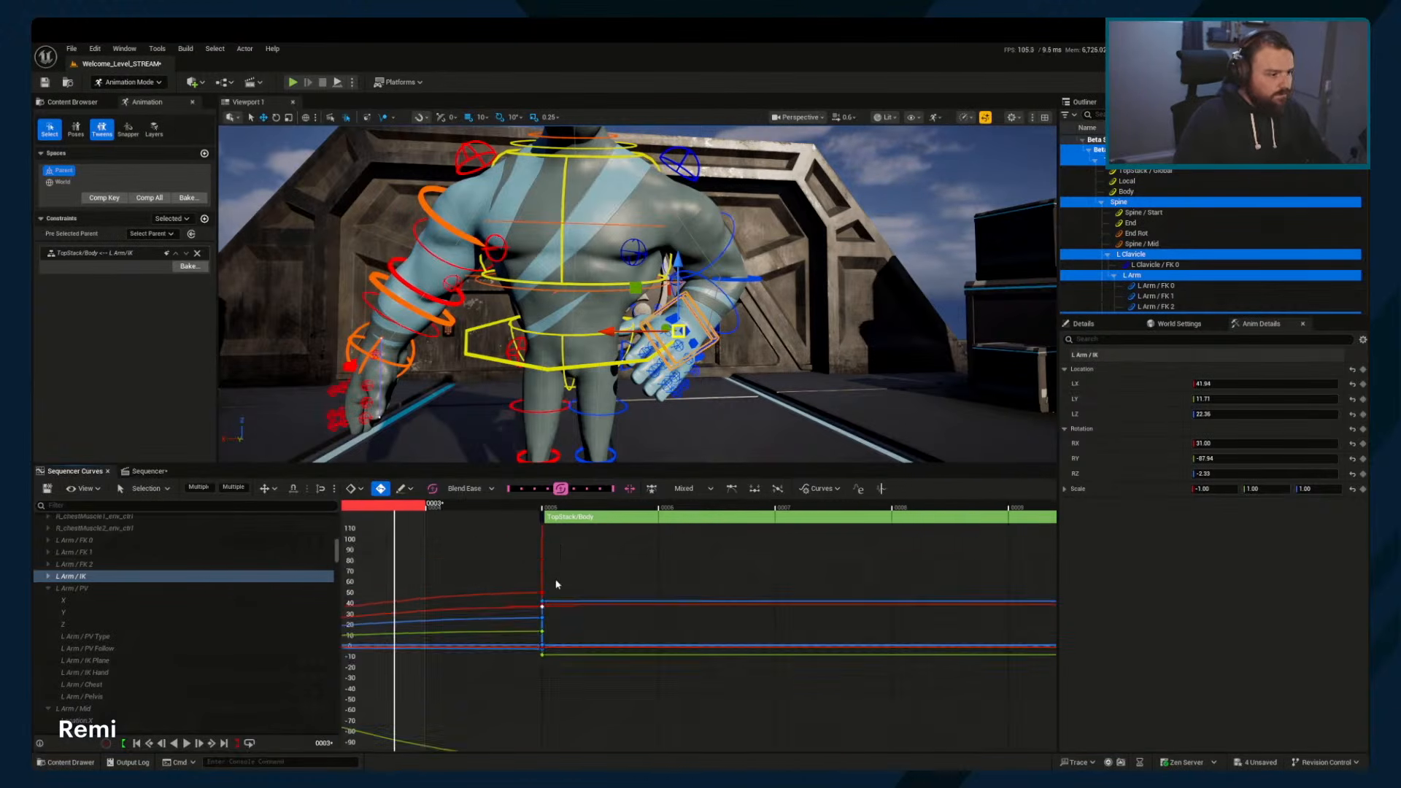
scroll(556, 585, "down", 8, "shift")
right_click_drag(616, 582, 643, 629)
Frame the left arm IK keys at the constraint's start and inspect the small time gap between each pair
left_click_drag(541, 567, 594, 733)
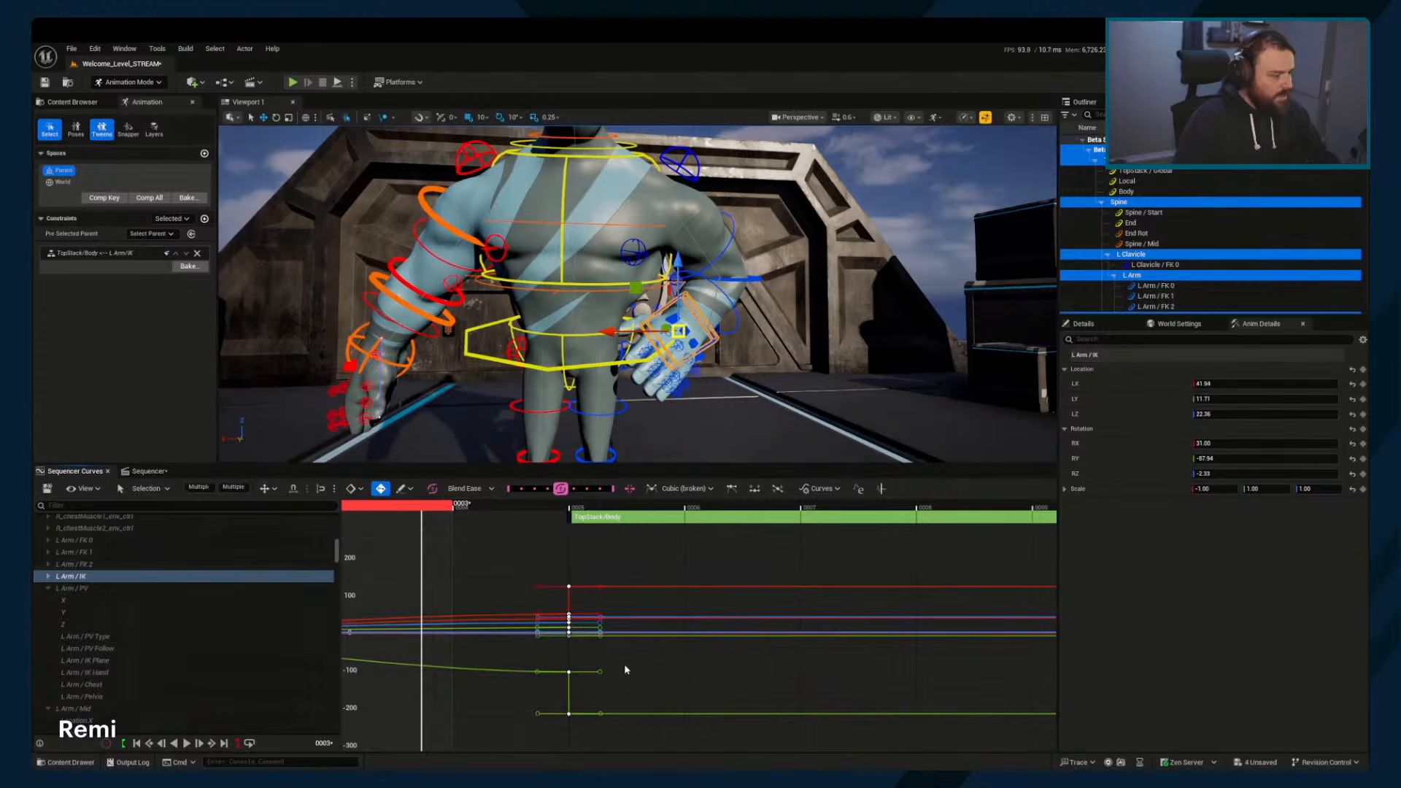
key("f")
scroll(868, 675, "down", 8)
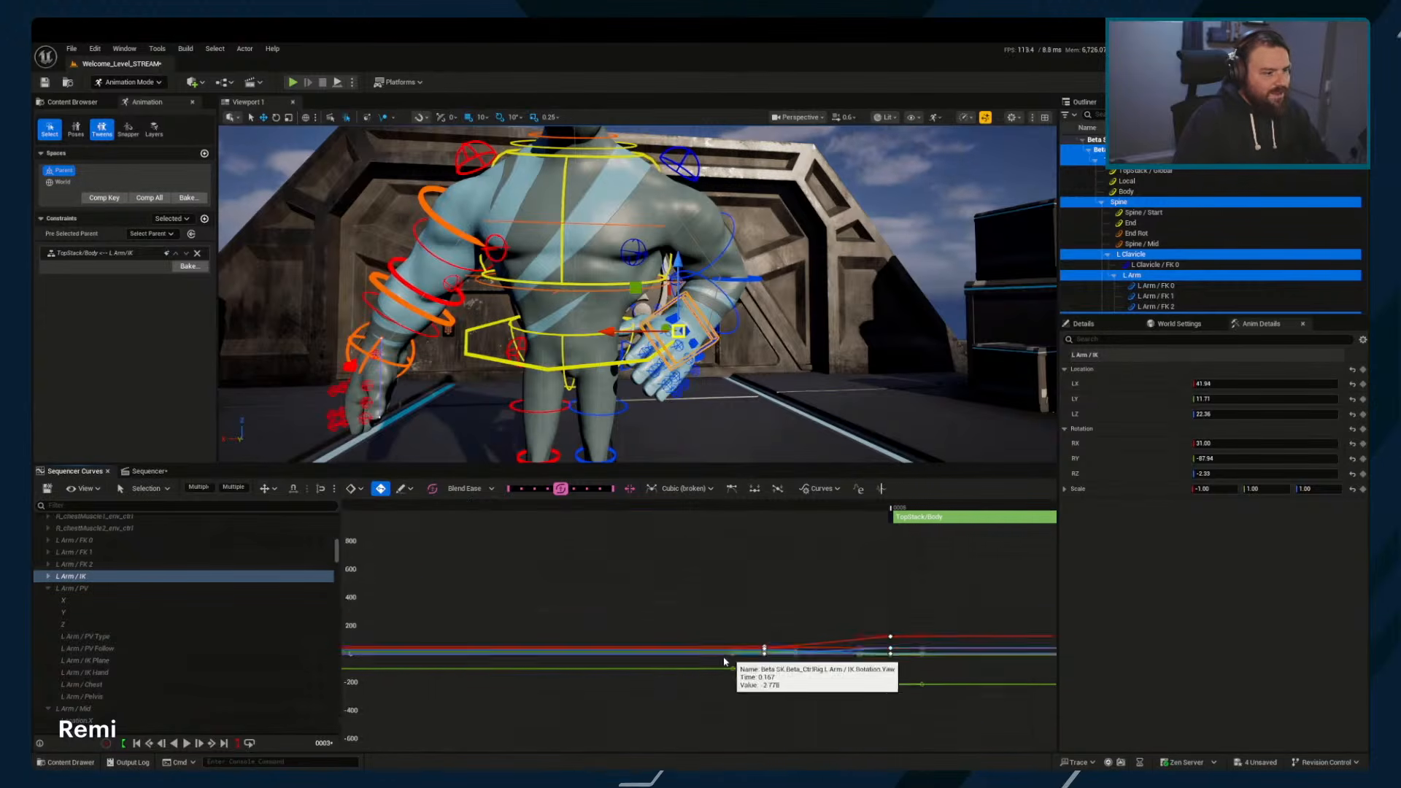
scroll(807, 591, "up", 9, "shift")
right_click_drag(887, 590, 647, 678)
scroll(676, 636, "down", 2)
scroll(640, 629, "up", 2, "shift")
right_click_drag(639, 629, 847, 560, "alt+shift")
left_click(605, 564)
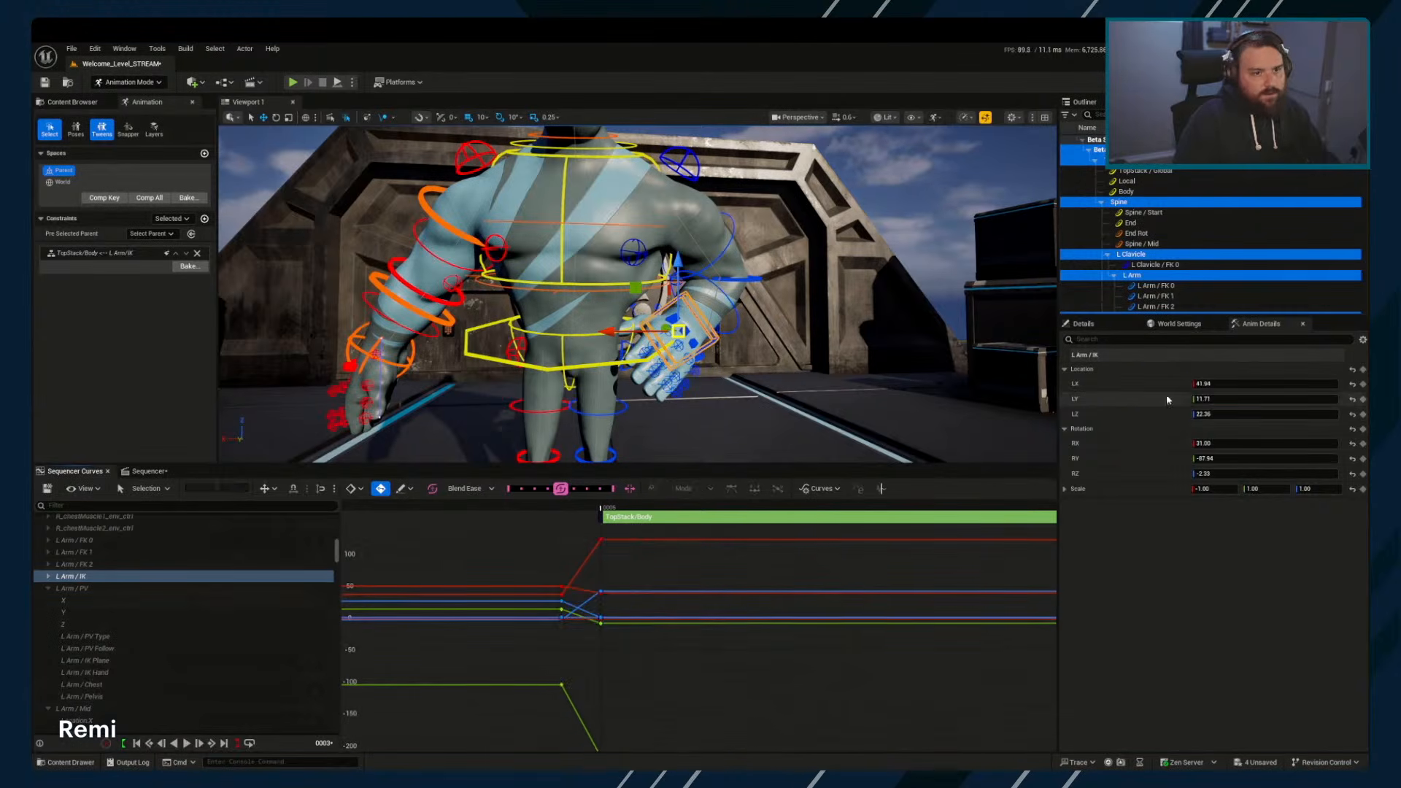
Isolate the left arm IK's Location X curve and inspect its keys at frame 0 and at the constraint's start
left_click(1139, 383)
left_click_drag(682, 542, 767, 639)
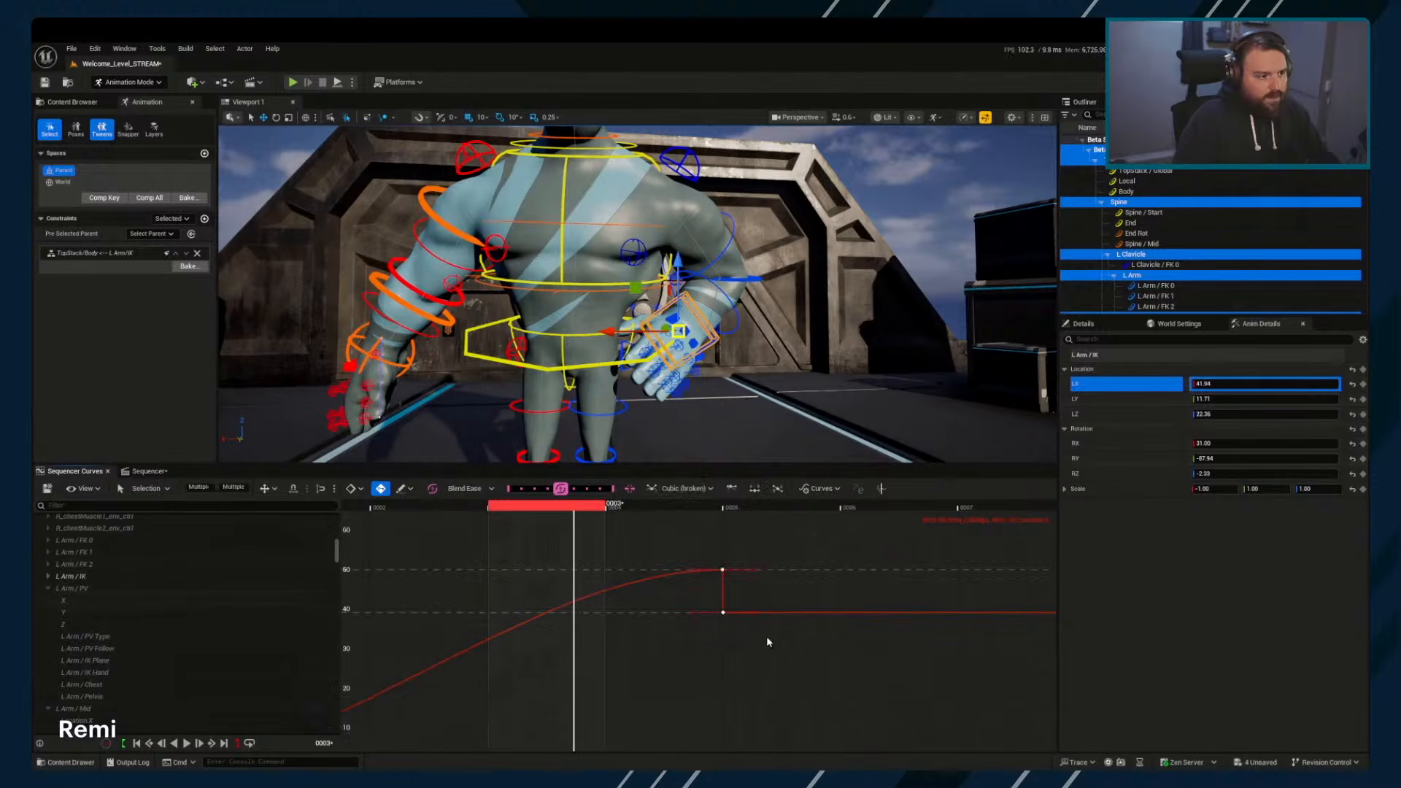
right_click_drag(653, 679, 816, 656)
scroll(760, 660, "down", 2)
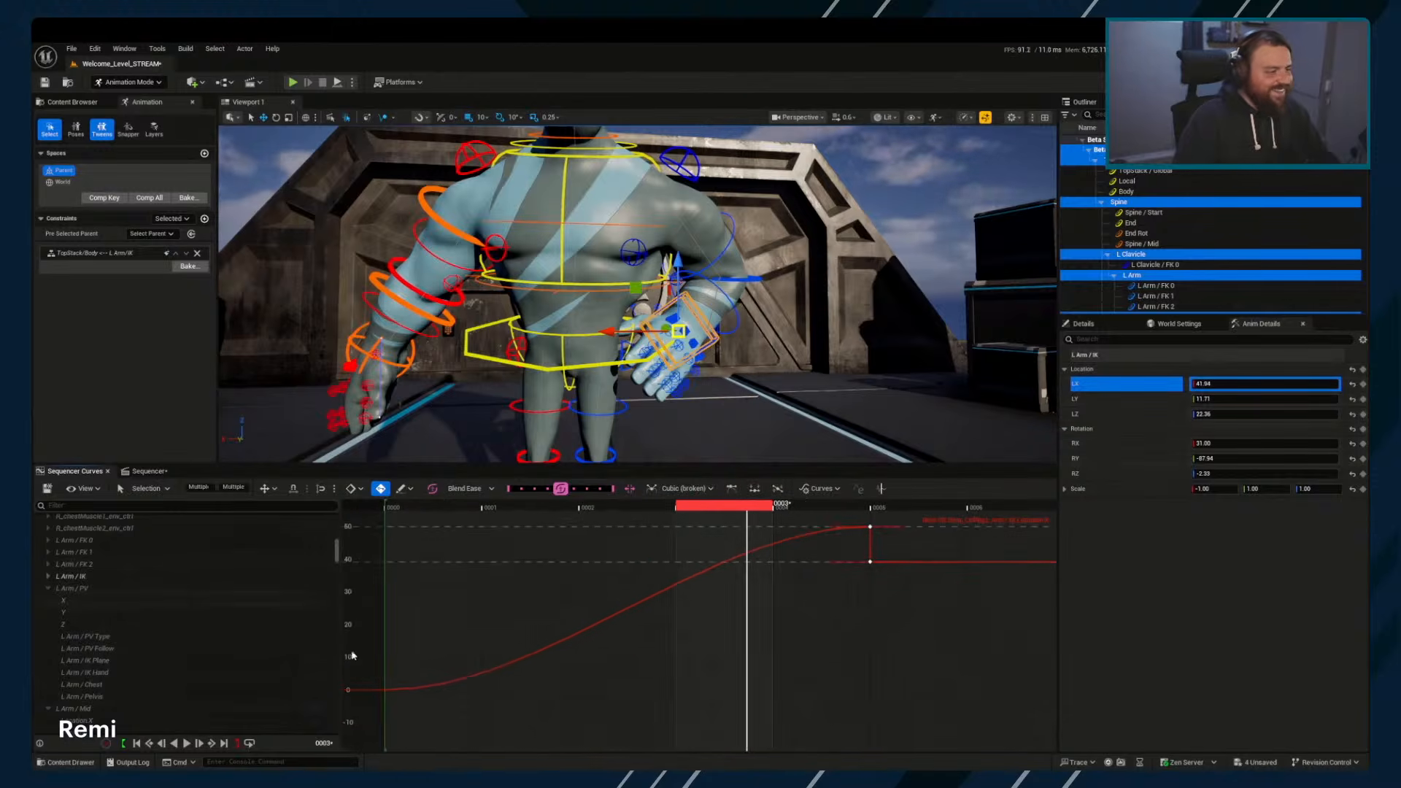
left_click(390, 688)
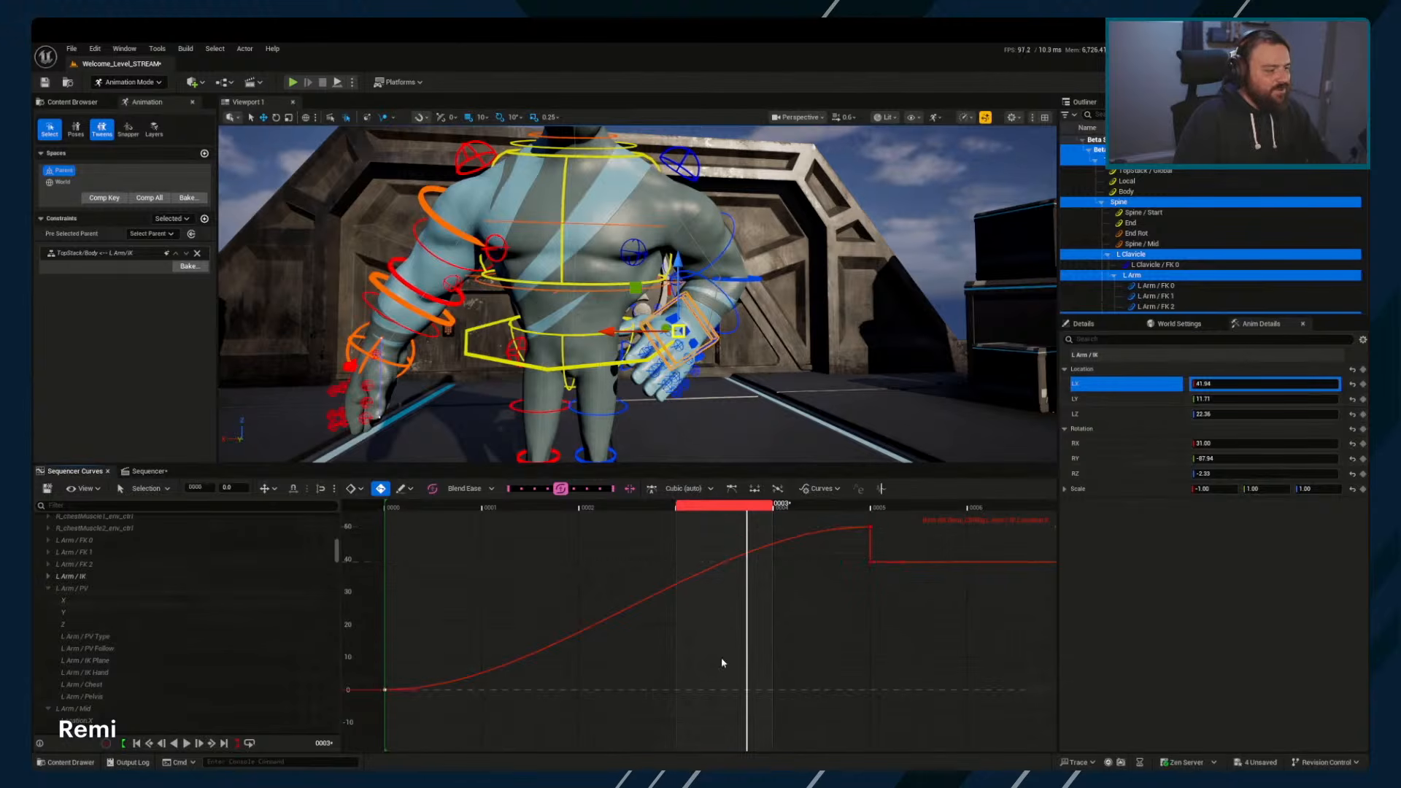
right_click_drag(827, 498, 795, 534)
left_click_drag(810, 528, 891, 694)
right_click_drag(852, 577, 772, 602)
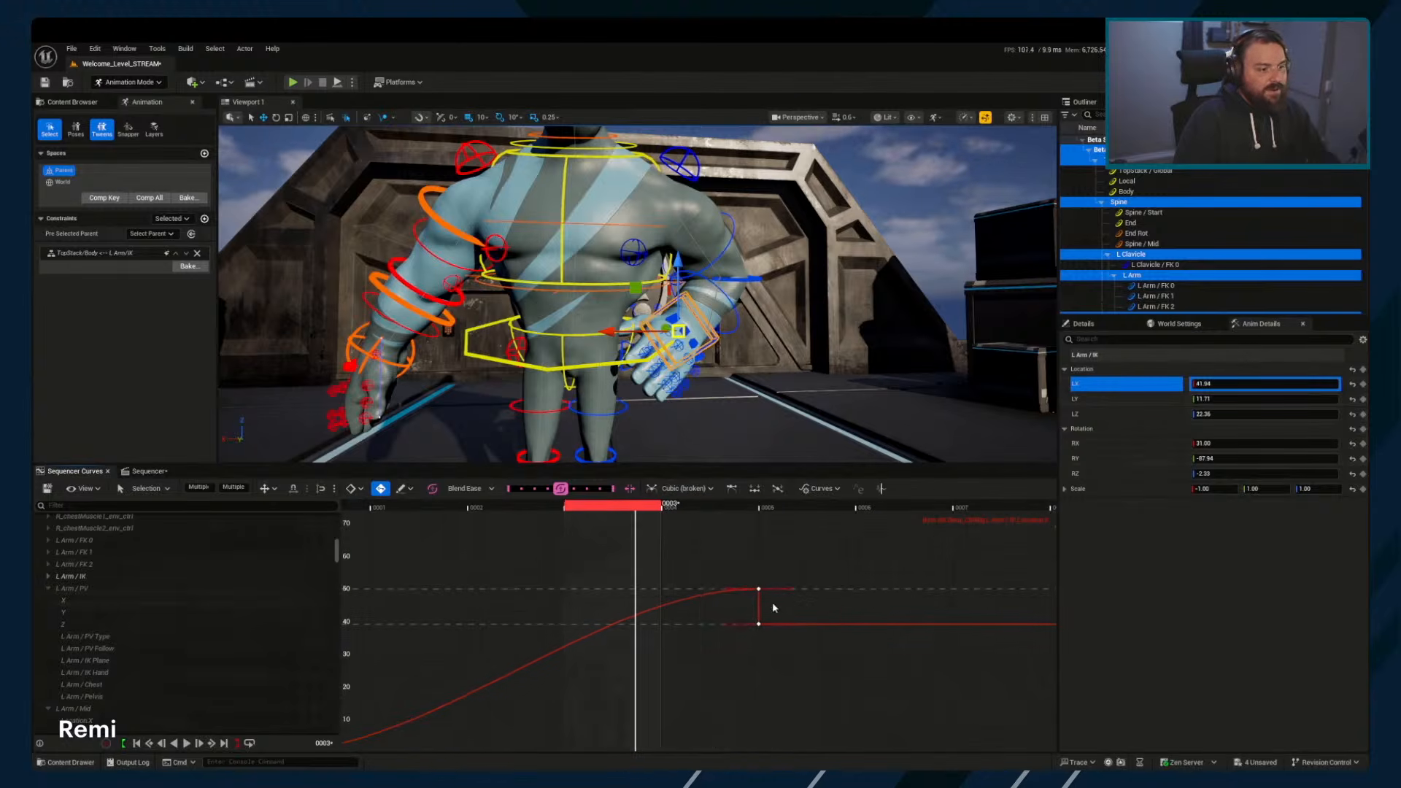
Frame the paired Location X keys near frame 5 and scrub between them to examine the arm's motion
left_click_drag(652, 505, 740, 541)
right_click_drag(716, 594, 624, 595)
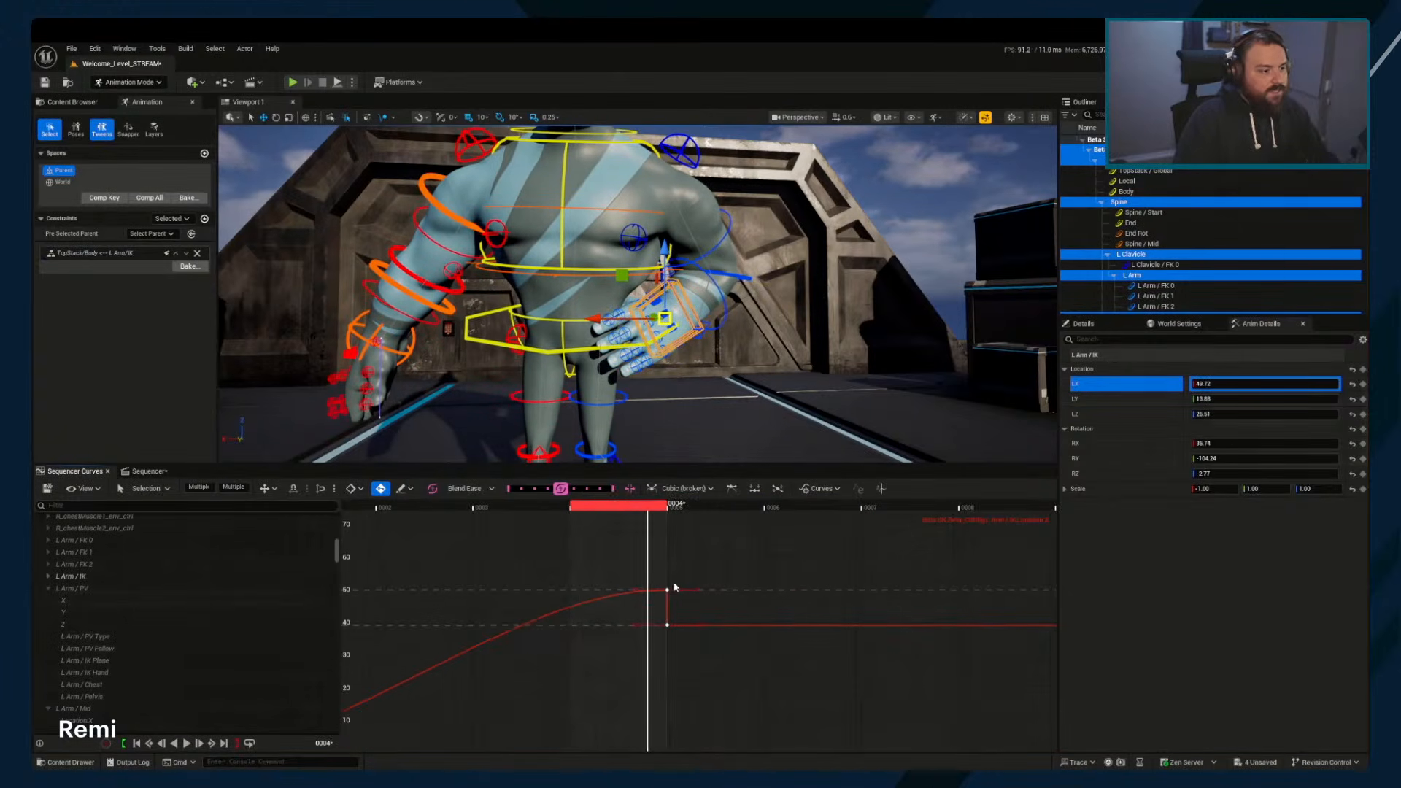
key("f")
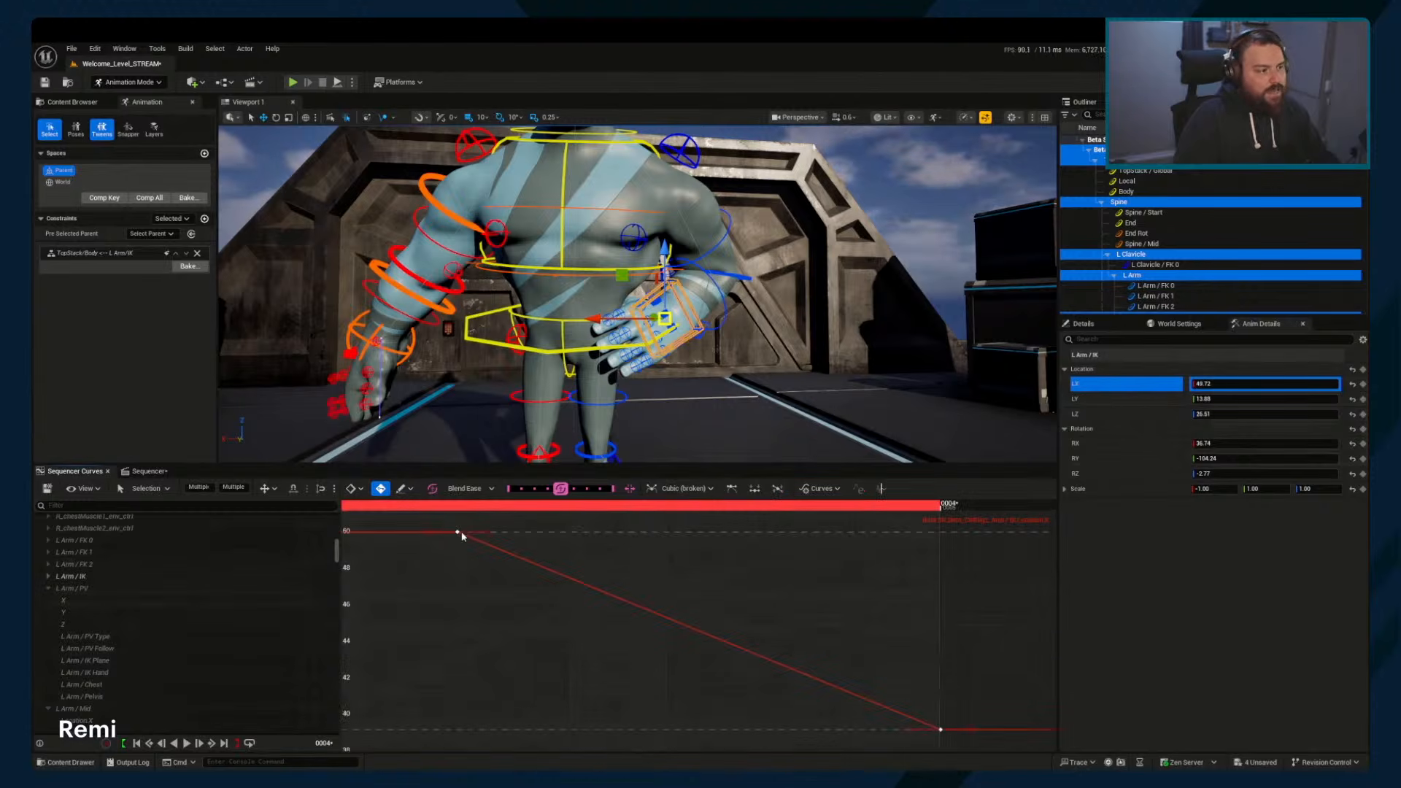
left_click_drag(555, 510, 818, 513)
left_click_drag(742, 547, 722, 594)
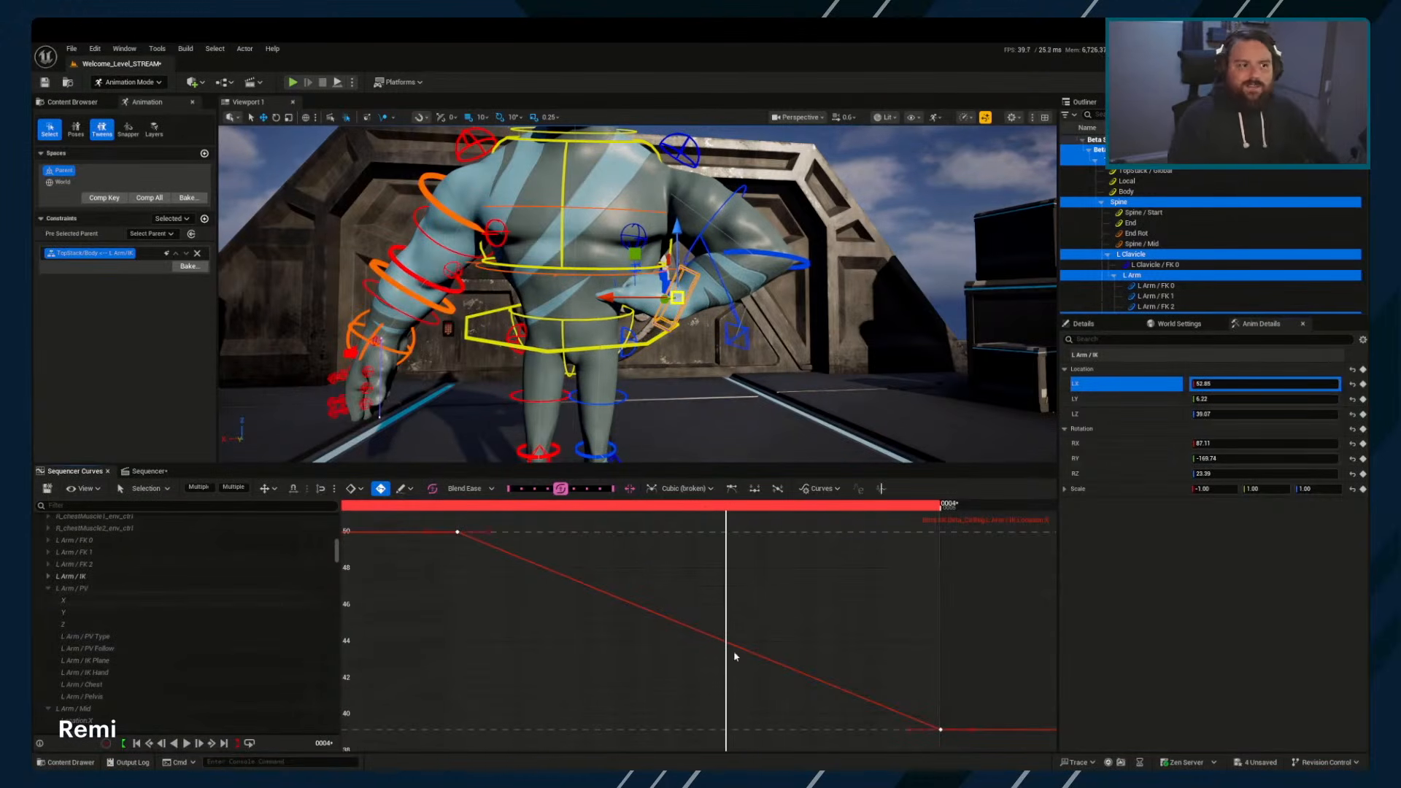
left_click_drag(719, 513, 287, 535)
left_click_drag(613, 525, 522, 545)
left_click_drag(438, 522, 481, 548)
Inspect the time and value of the second Location X key in the pair, at frame 5
left_click_drag(823, 616, 967, 743)
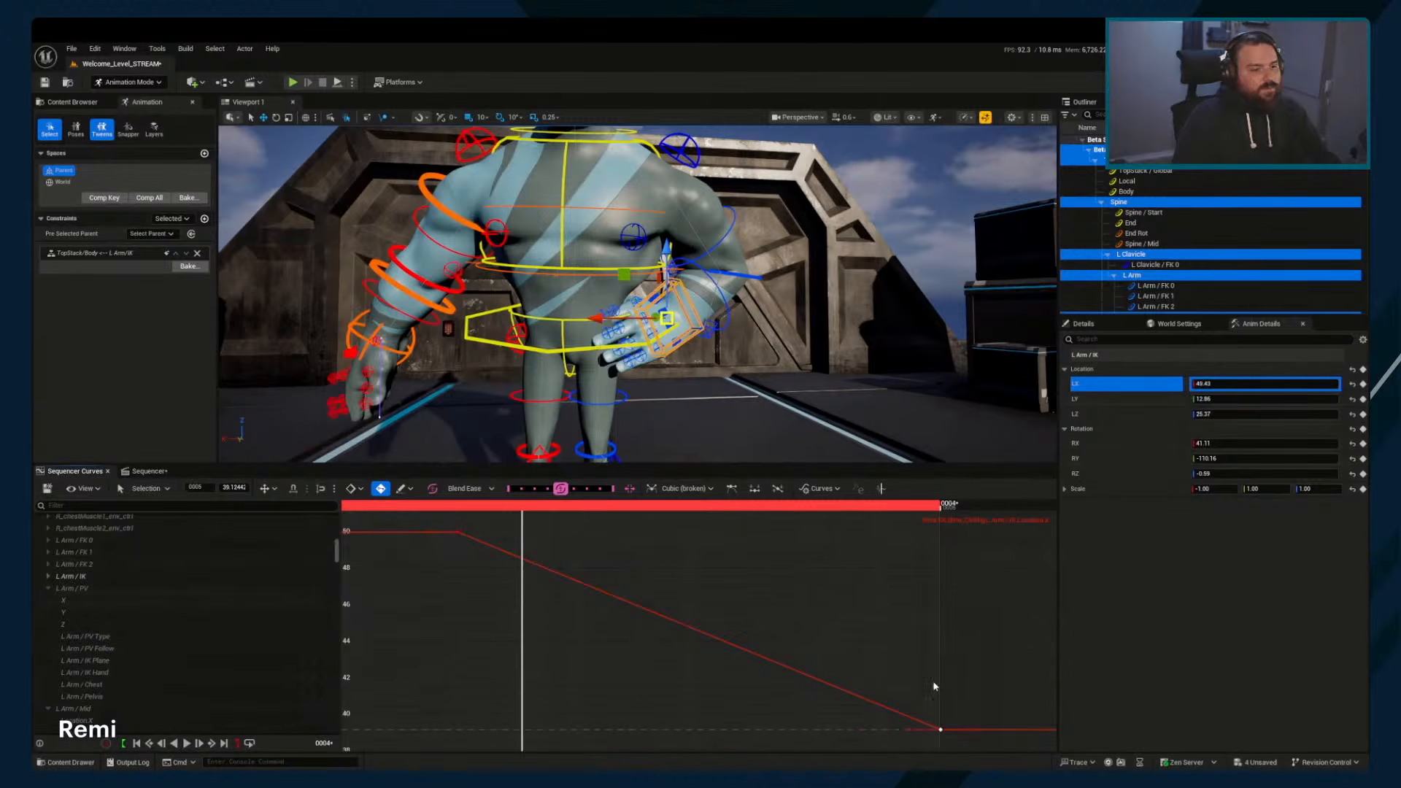
scroll(910, 648, "down", 3)
scroll(811, 642, "down", 7)
right_click_drag(784, 626, 510, 608, "alt")
right_click_drag(863, 604, 636, 600, "alt")
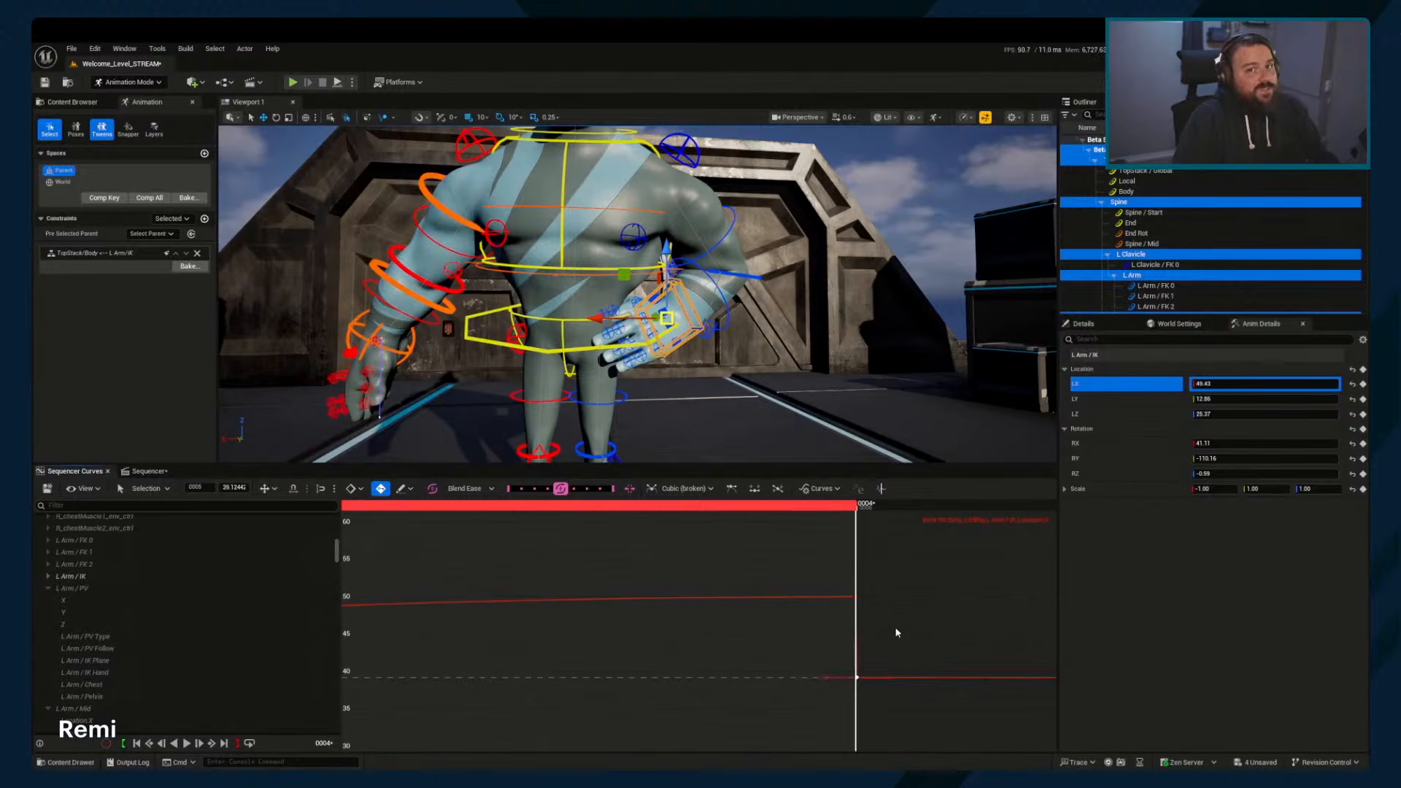
Try to move the first Location X key of the pair to frame 4, and undo the edit
left_click_drag(875, 615, 876, 617)
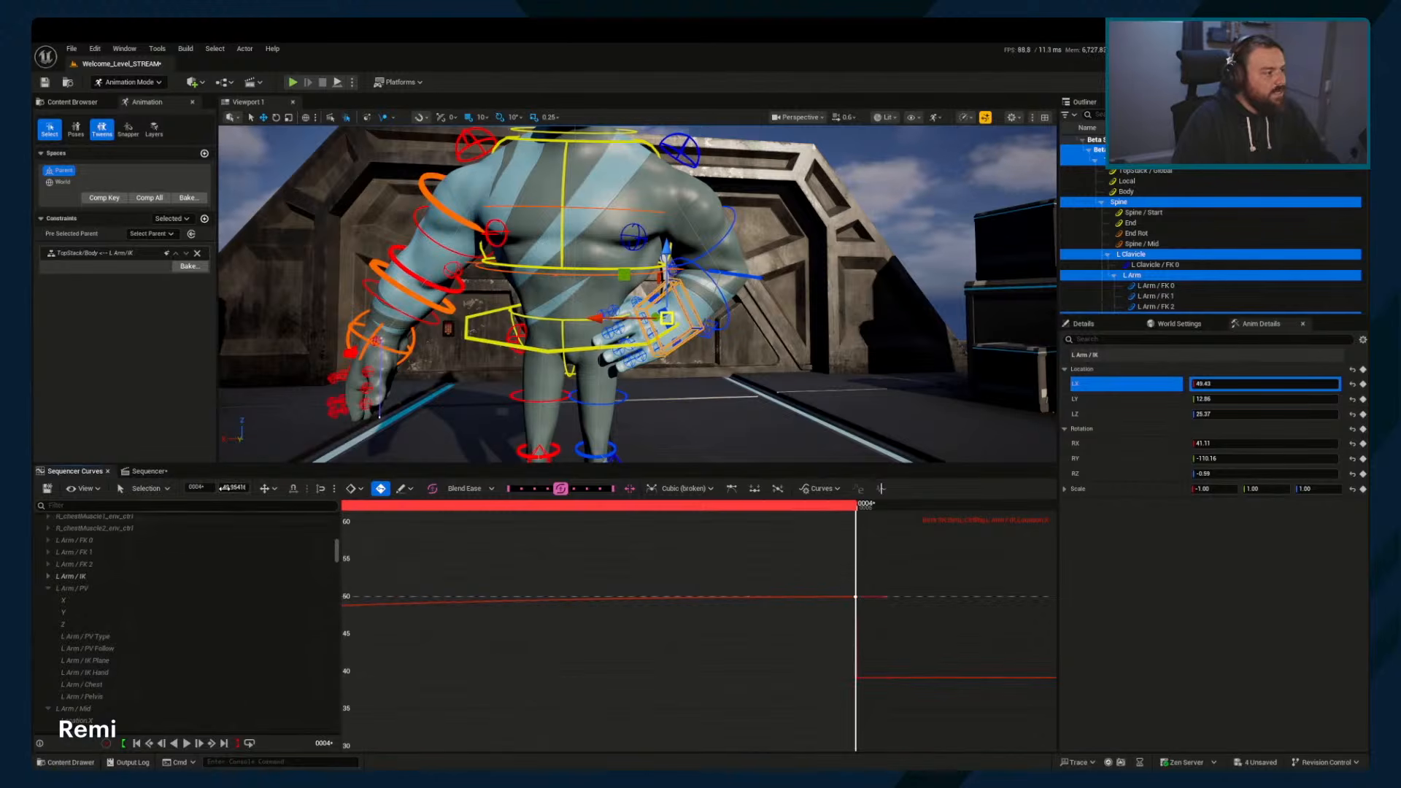
right_click_drag(760, 563, 727, 574)
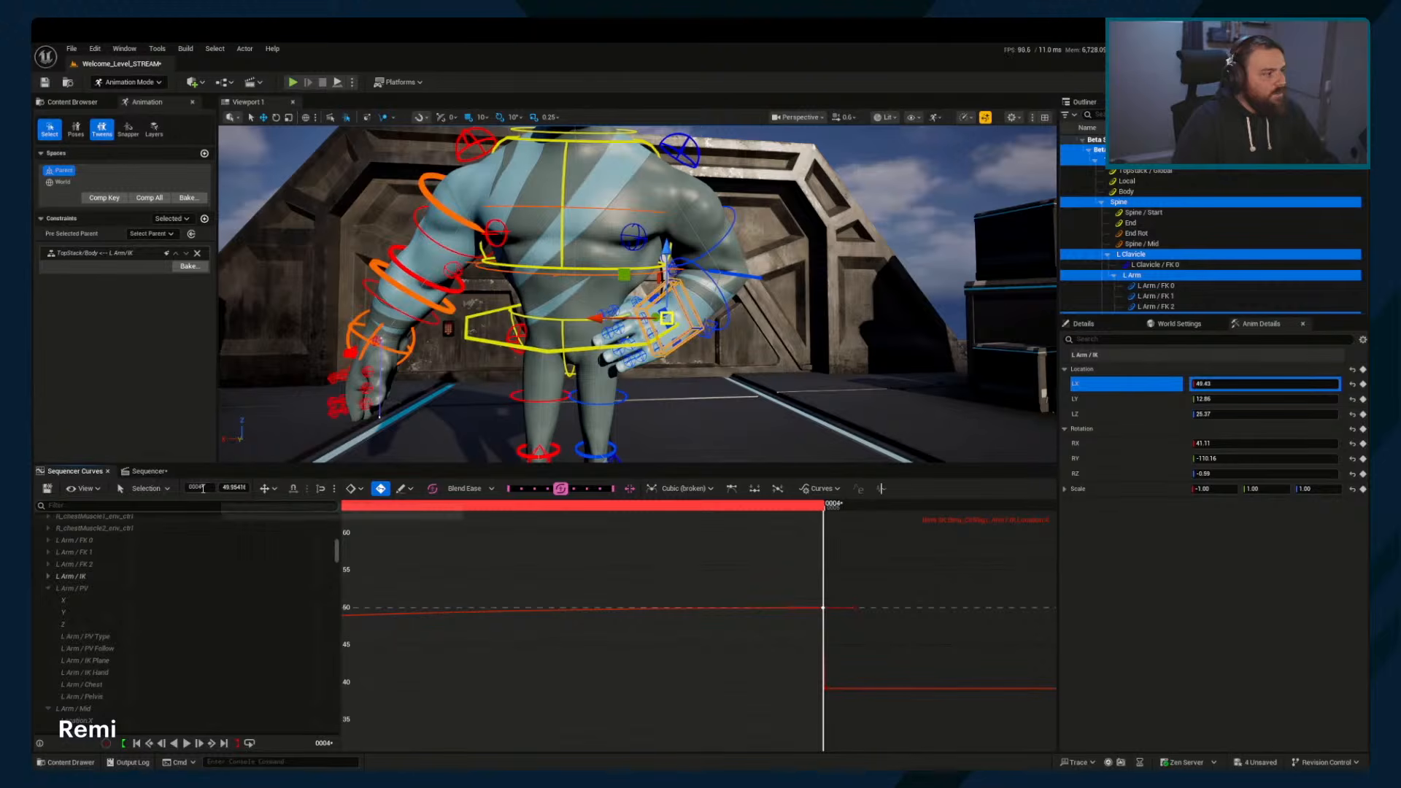
left_click(203, 488)
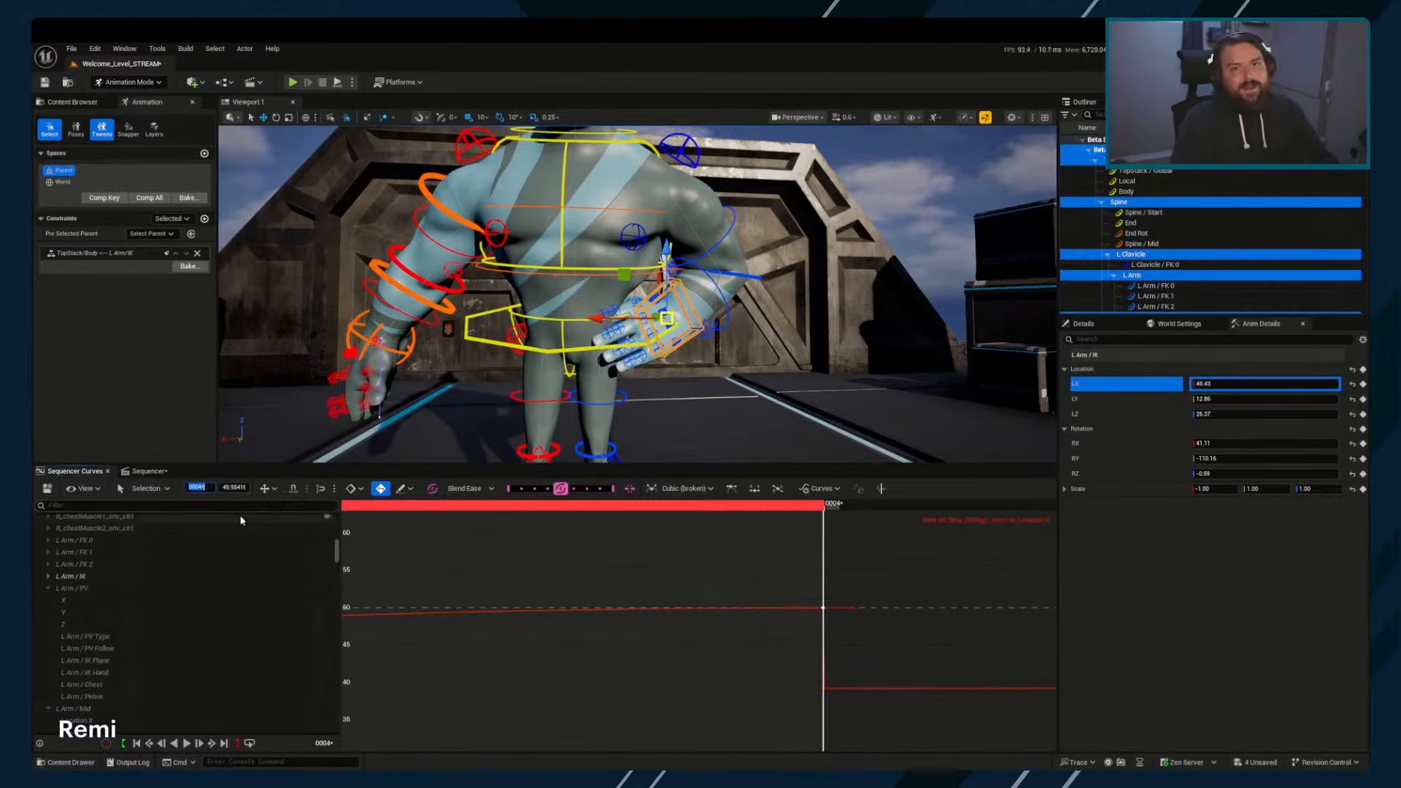
type("4")
key("Return")
right_click_drag(866, 583, 627, 589)
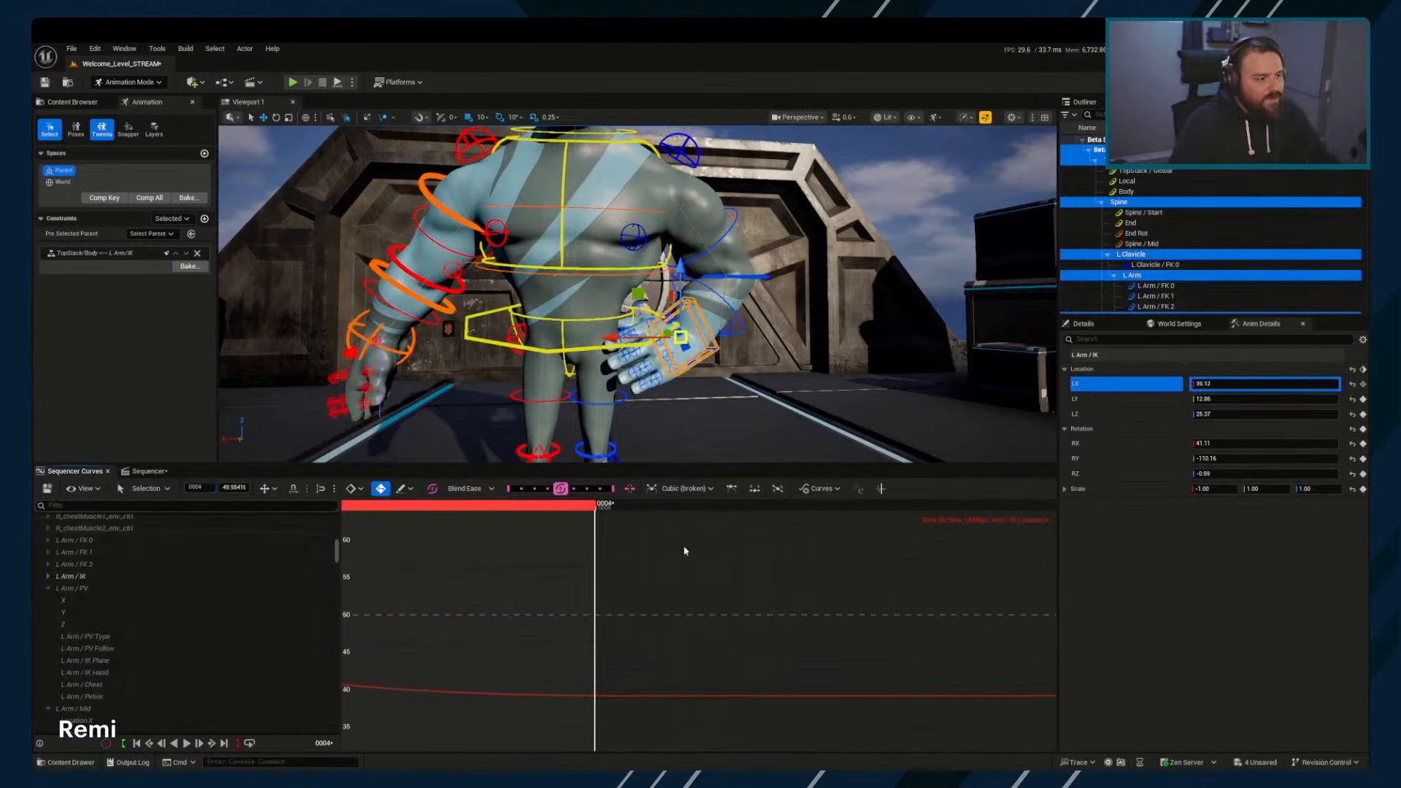
key("ctrl+z")
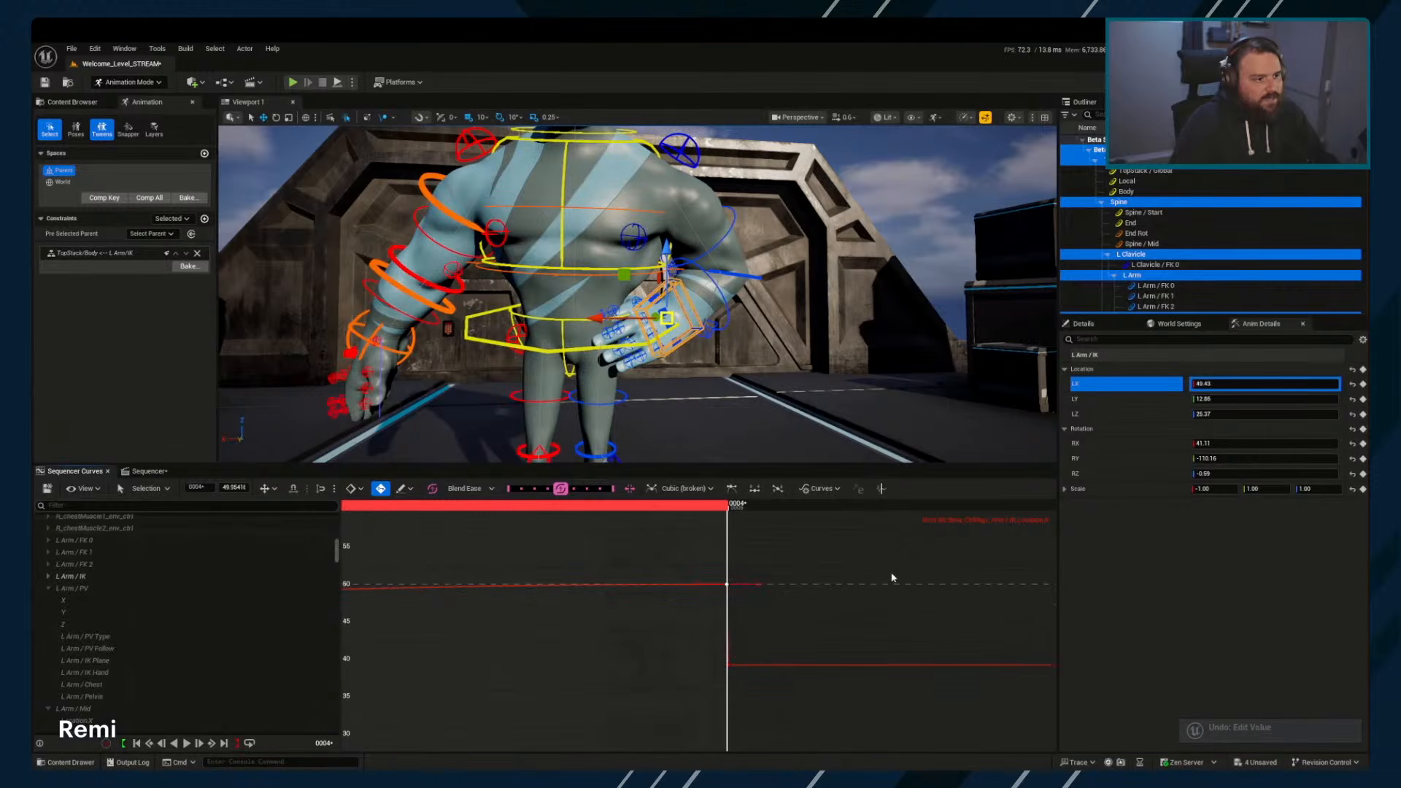
Check the two stacked L Arm / IK Location X keys at the playhead by selecting each of them in turn
left_click(687, 638)
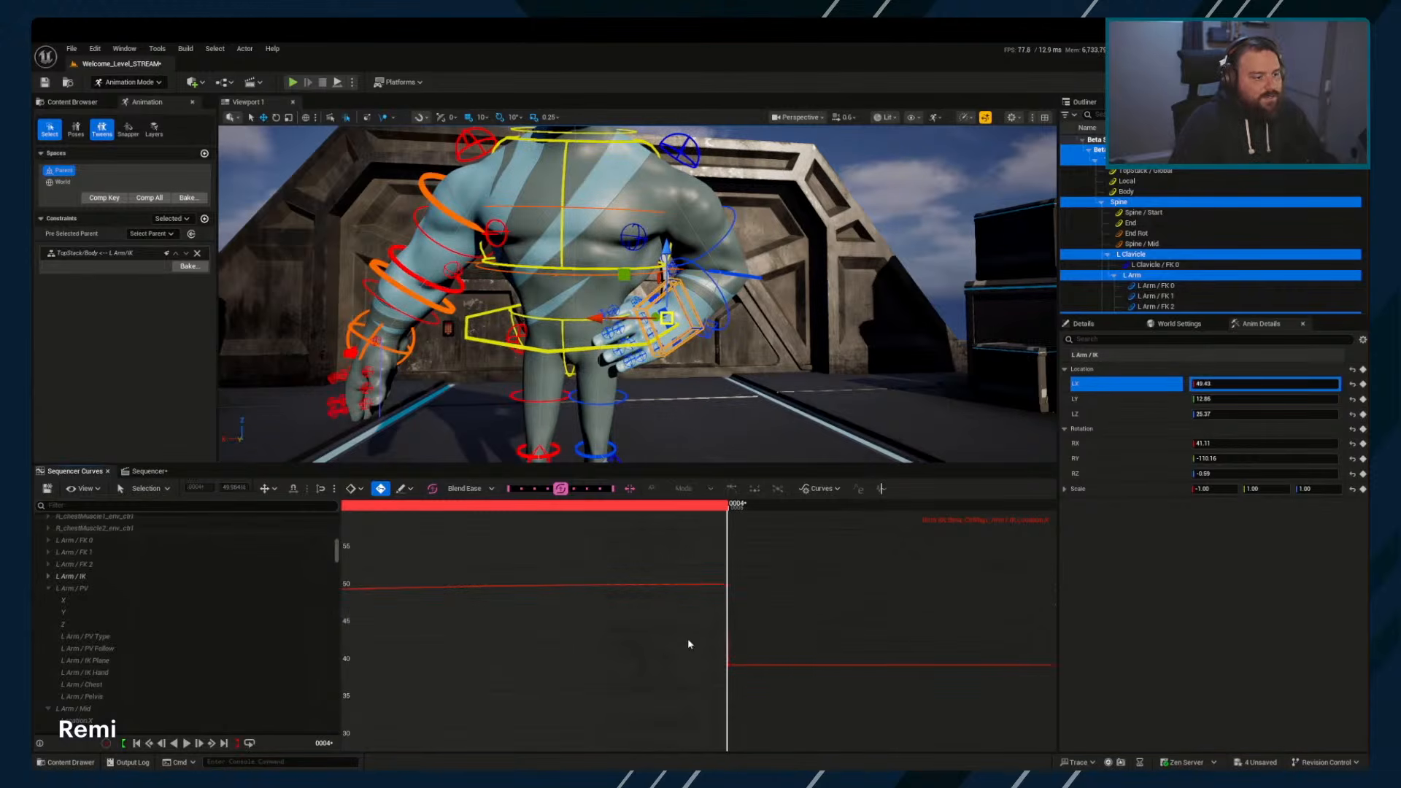
left_click(728, 666)
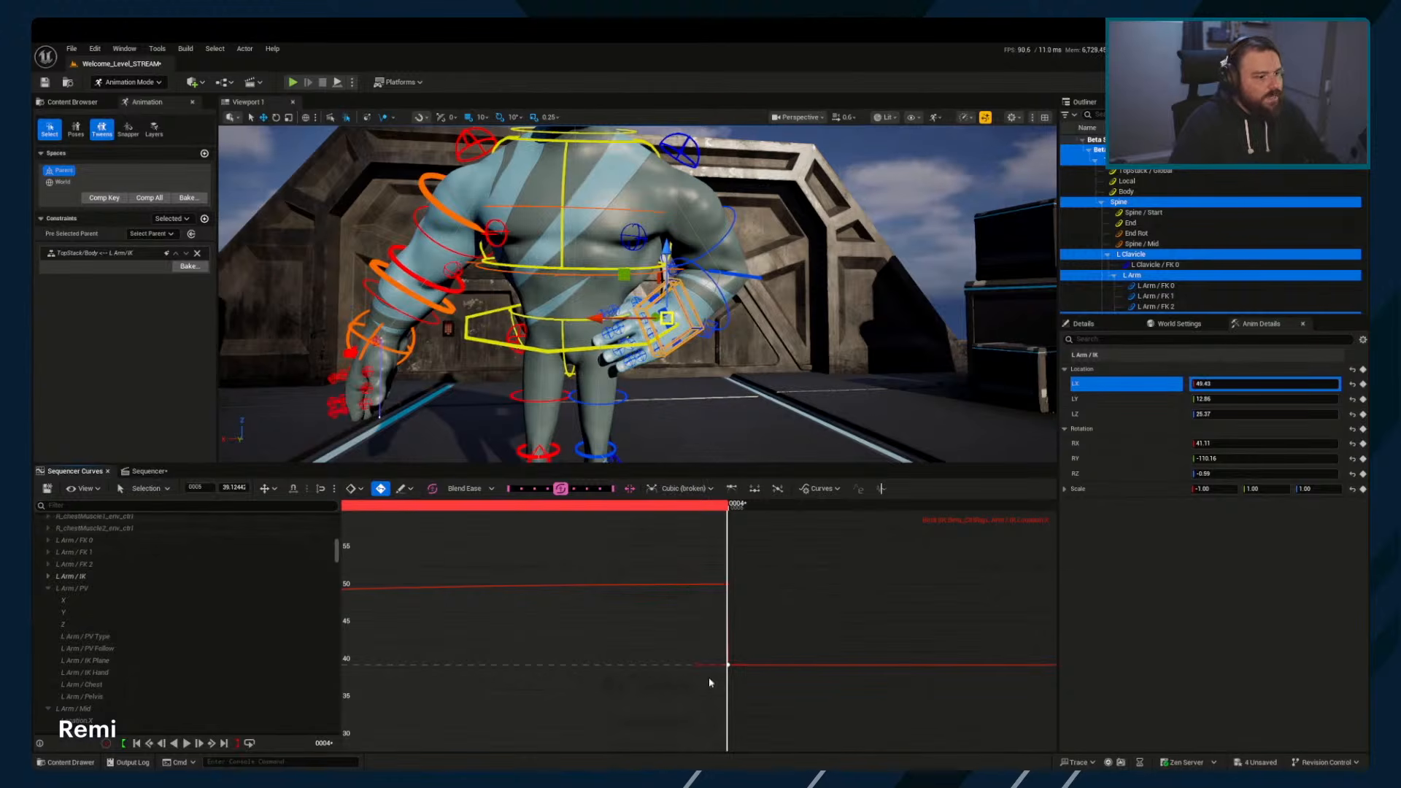
left_click(727, 584)
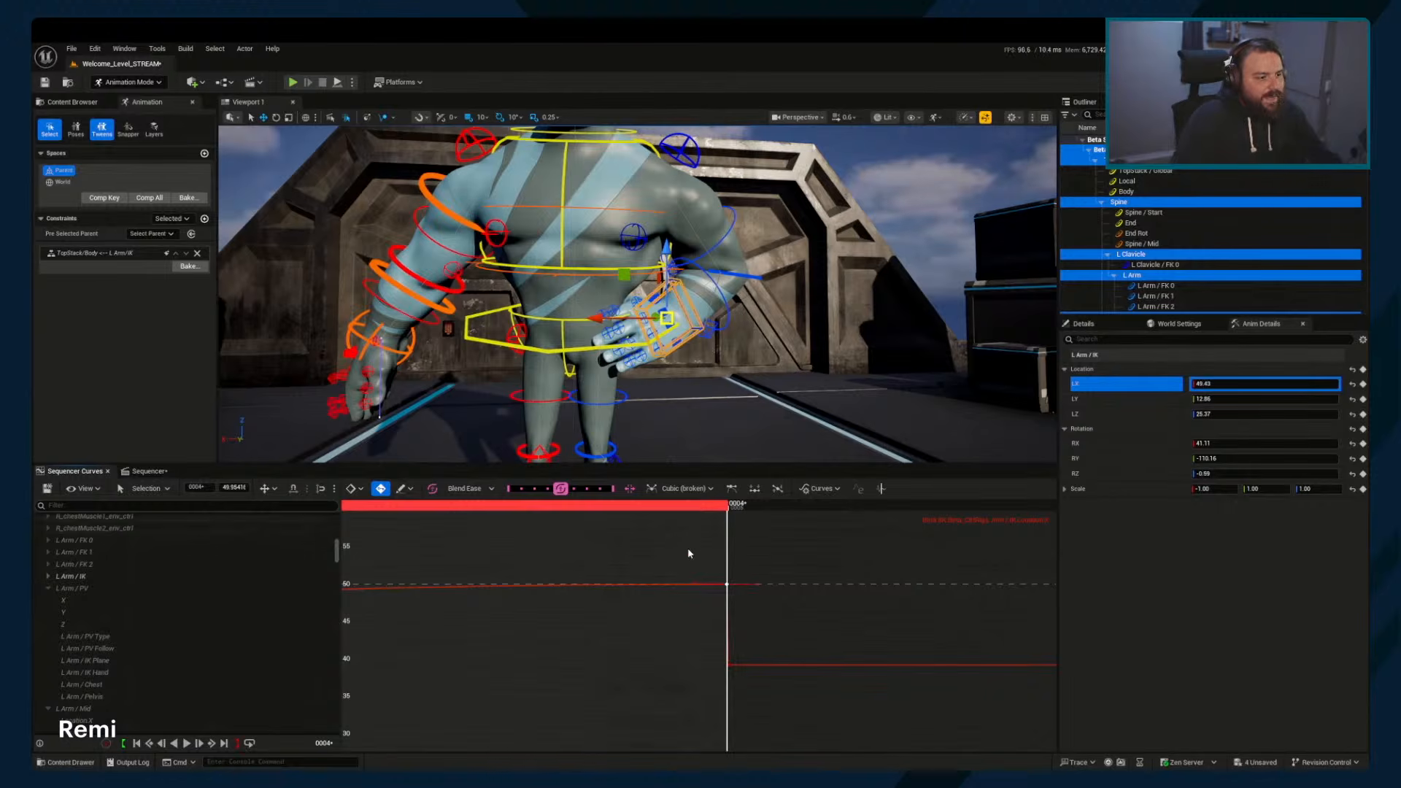
left_click_drag(689, 553, 747, 609)
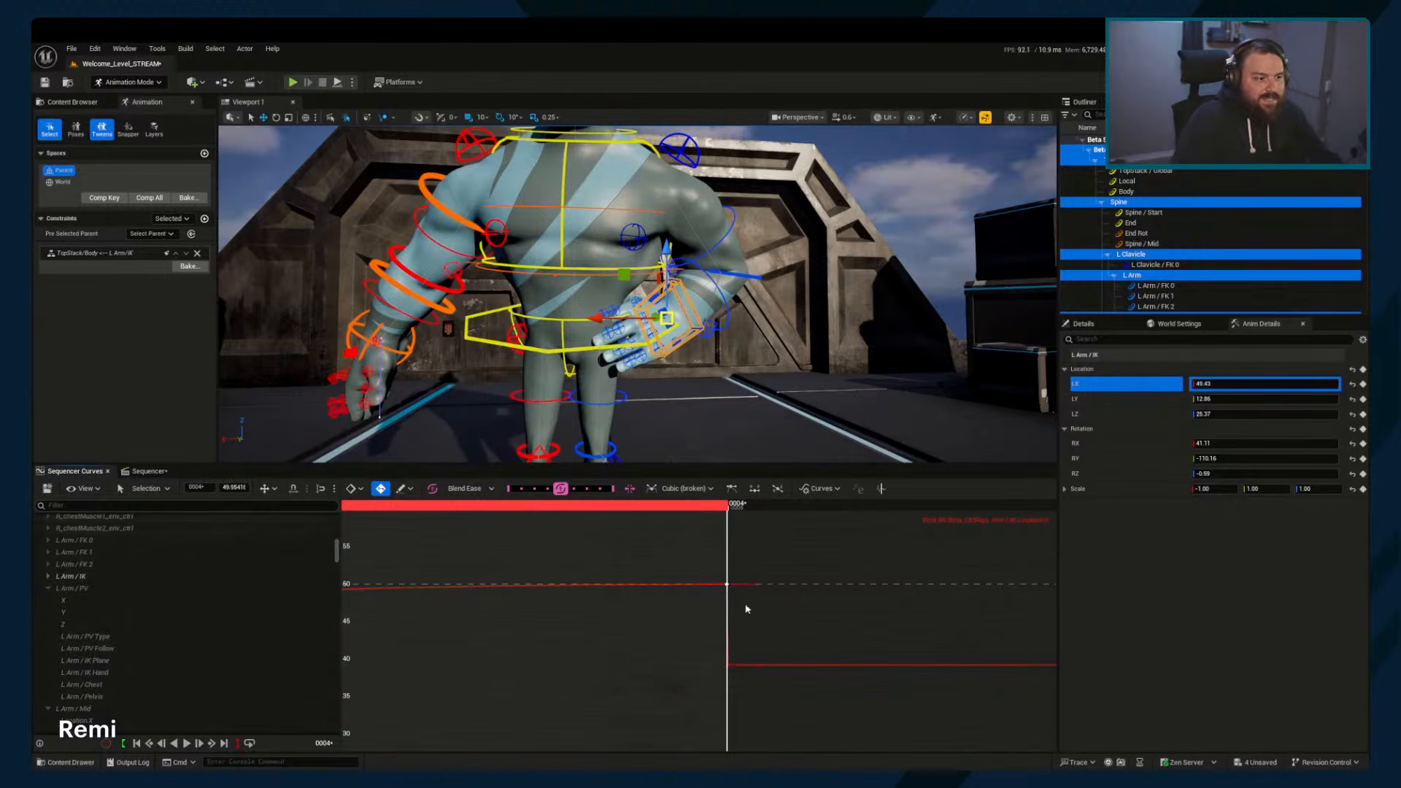
right_click_drag(694, 579, 828, 583)
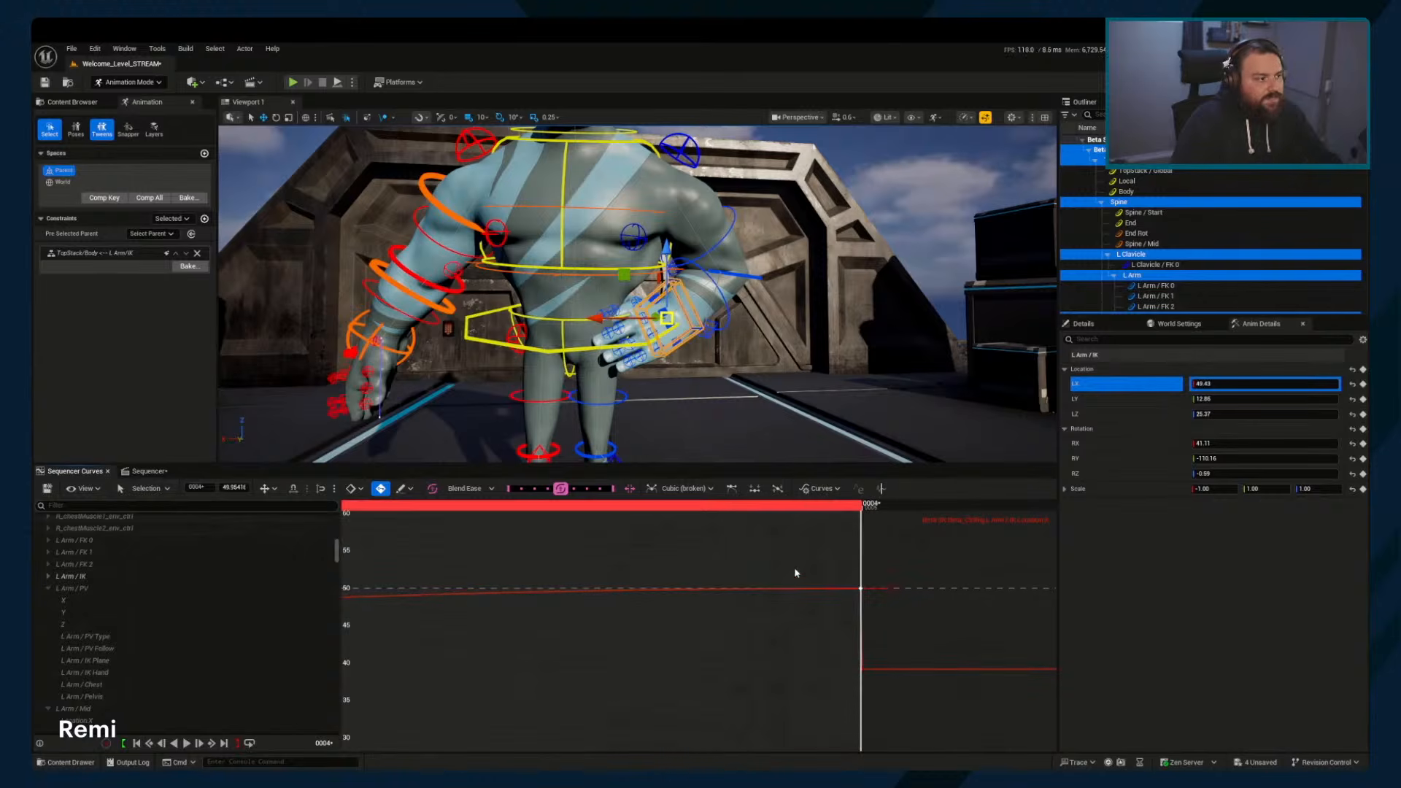
Turn on time snapping, frame the L Arm / IK Location X curve and select both stacked keys
left_click(293, 489)
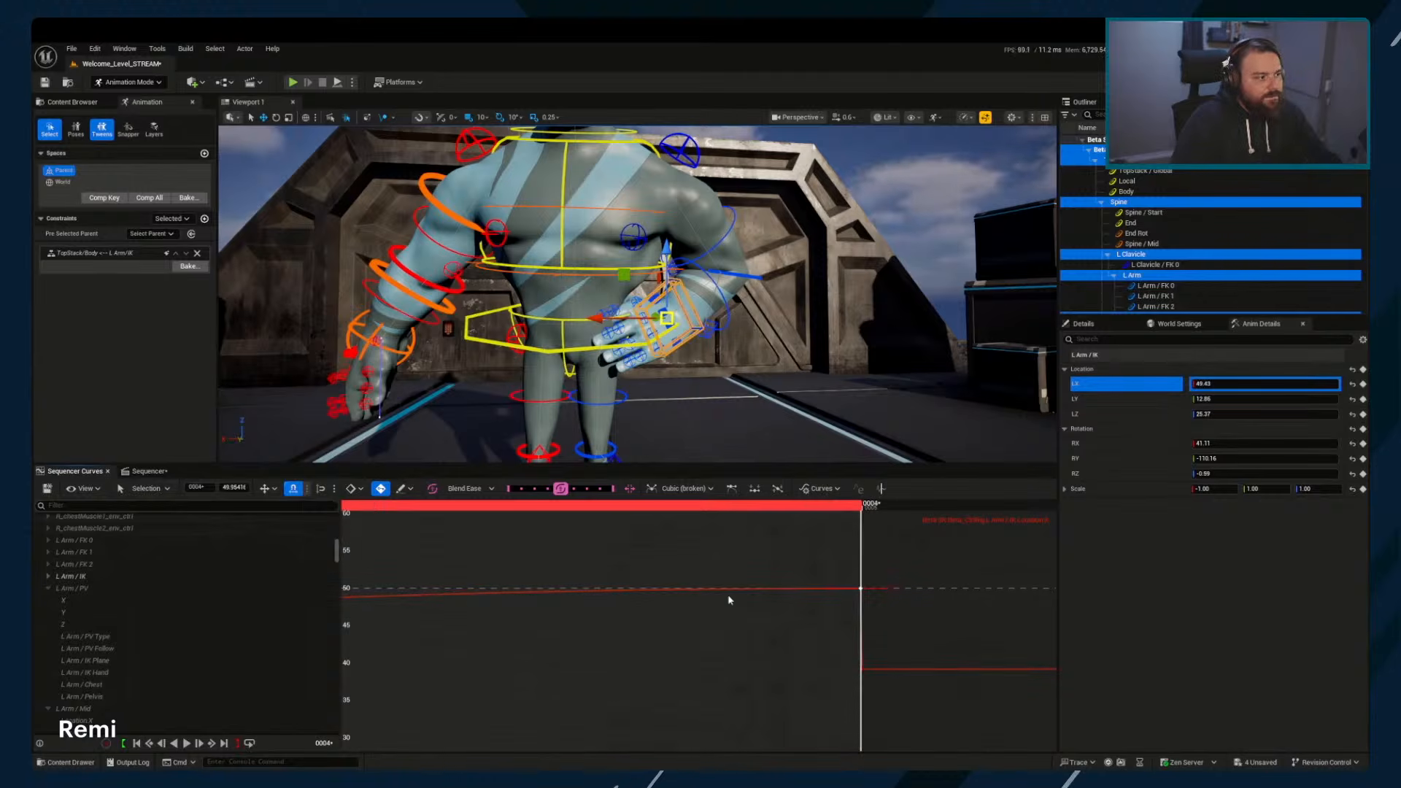
scroll(764, 583, "down", 5)
scroll(764, 582, "down", 5)
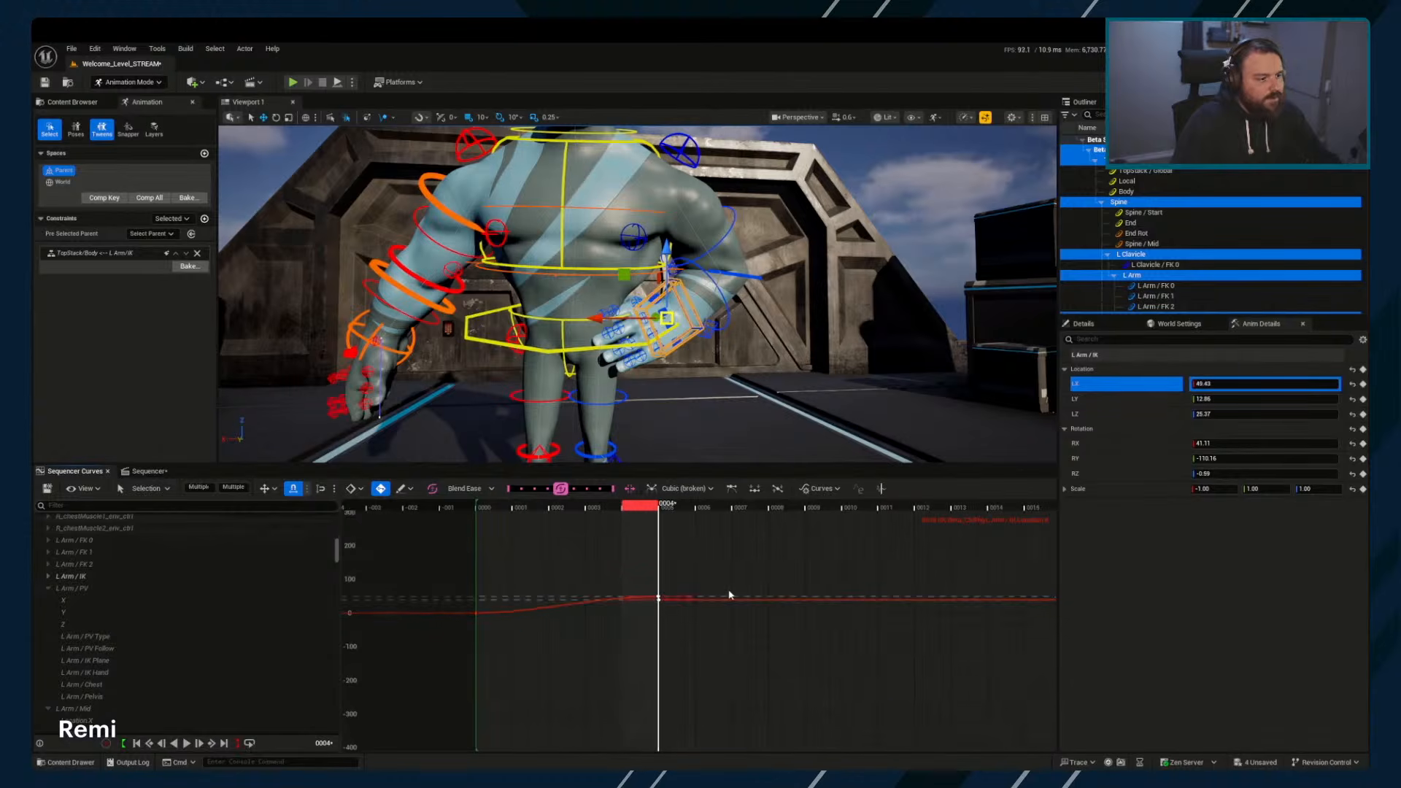
key("f")
right_click_drag(806, 599, 579, 585, "alt")
right_click_drag(839, 577, 763, 577, "alt")
right_click_drag(880, 589, 687, 589)
left_click_drag(575, 560, 614, 593)
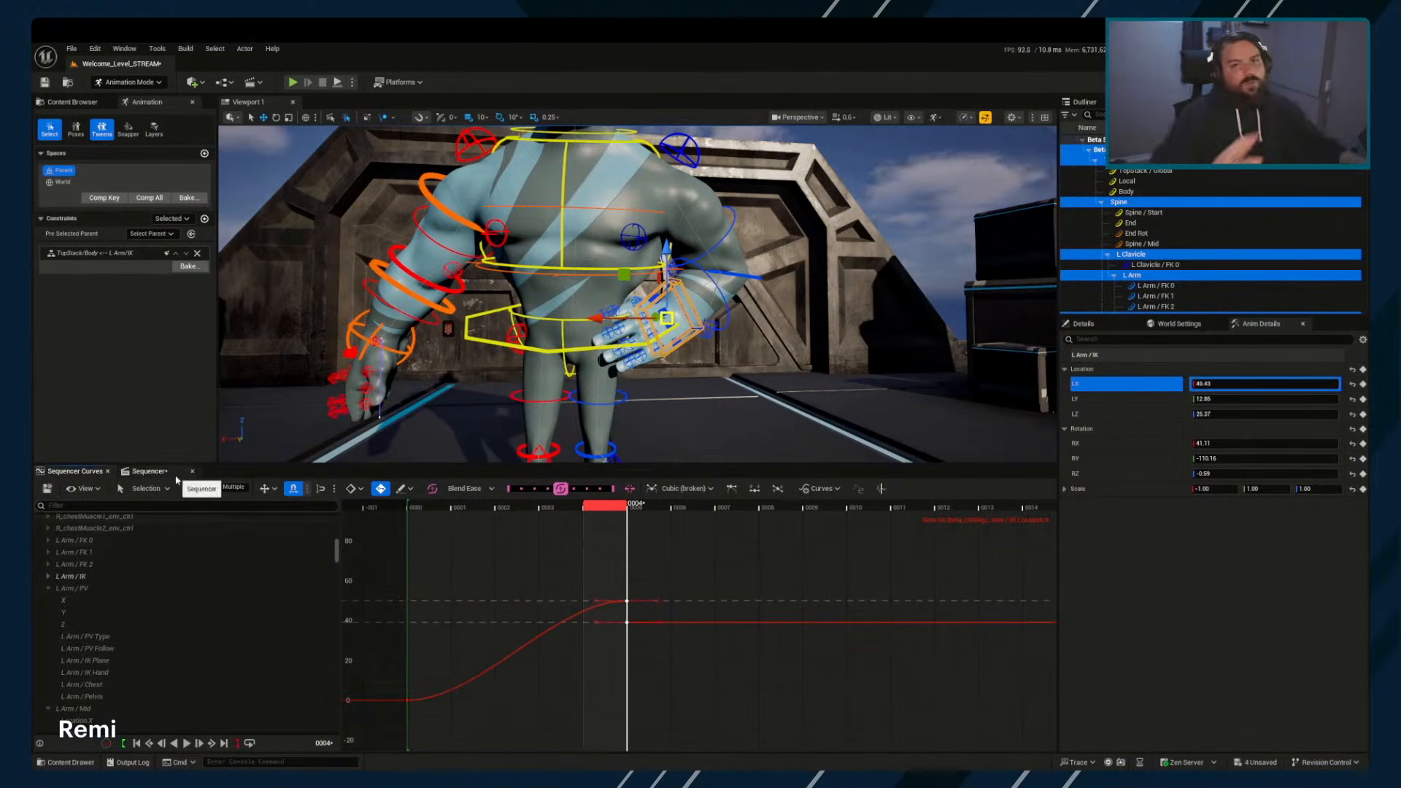
Select the two stacked Location X keys in the curve graph and move them to frame 6 with snapping on
left_click(177, 478)
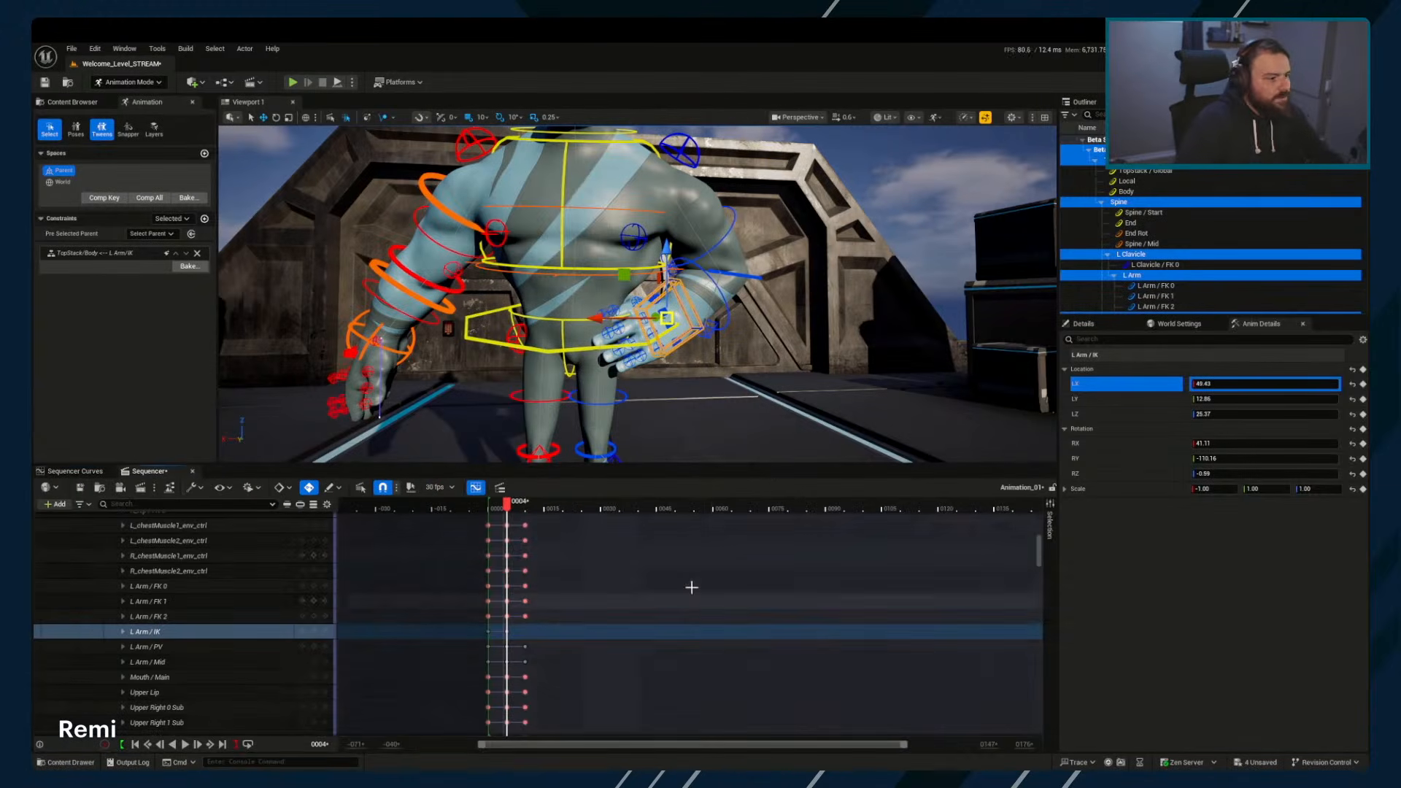
left_click(89, 475)
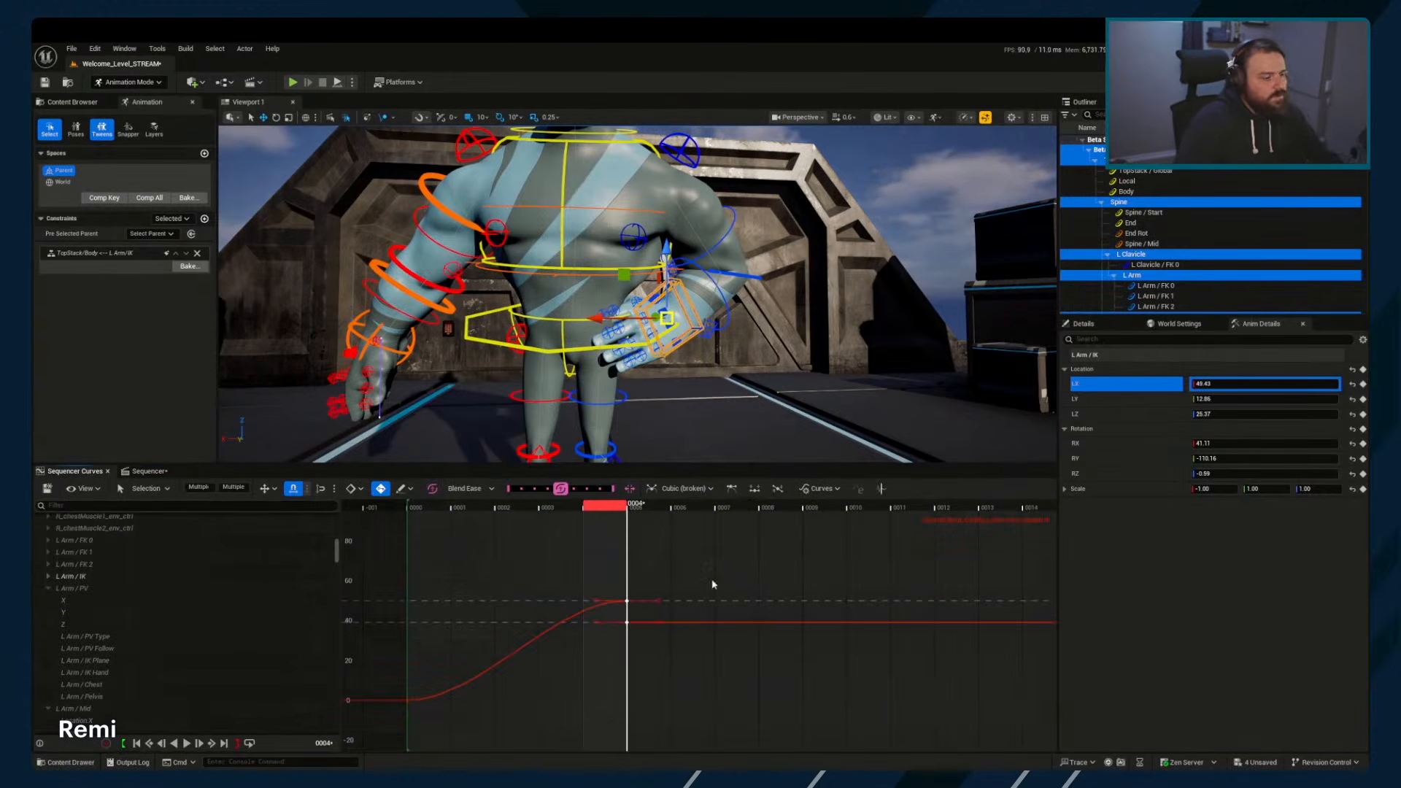
left_click_drag(581, 553, 661, 624)
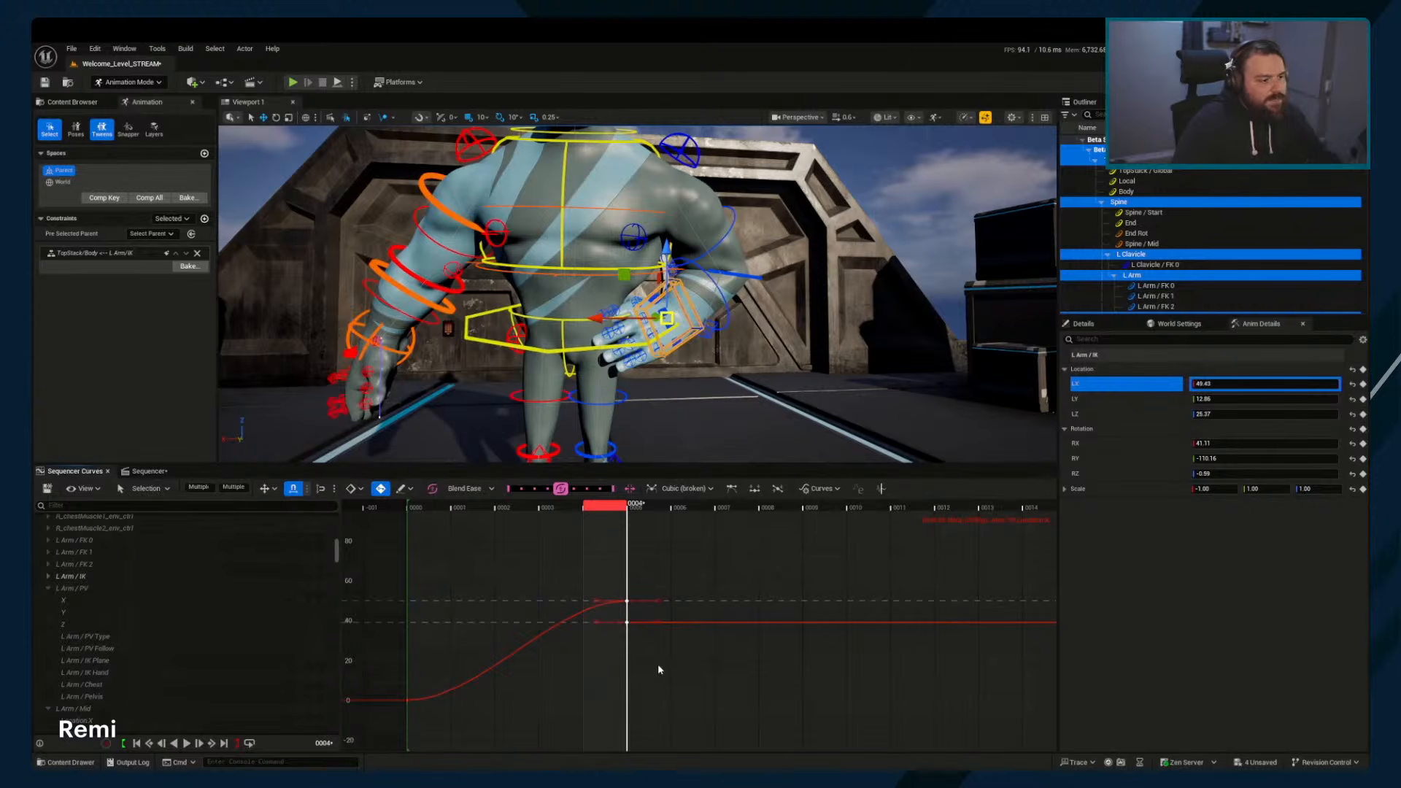
middle_click_drag(659, 669, 688, 666)
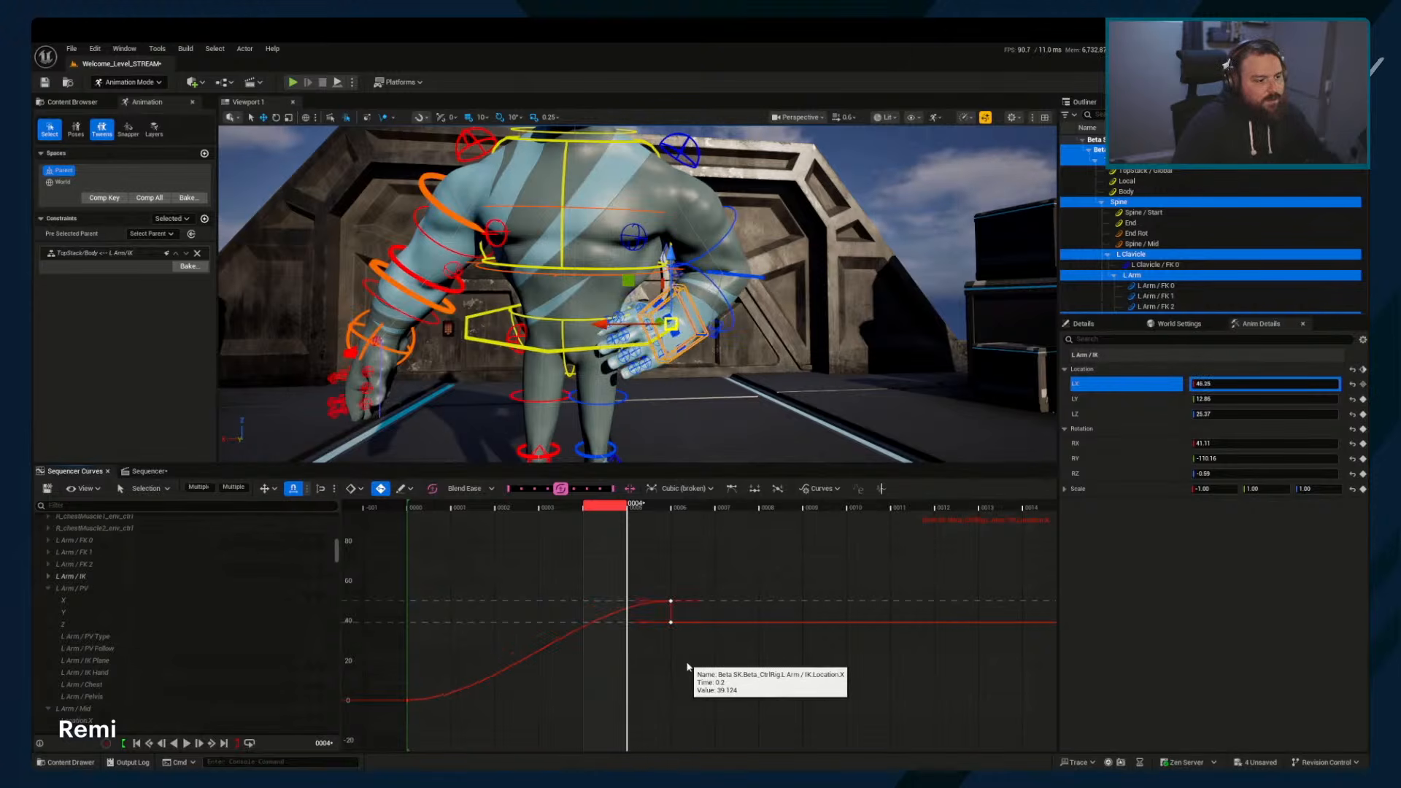
key("Delete")
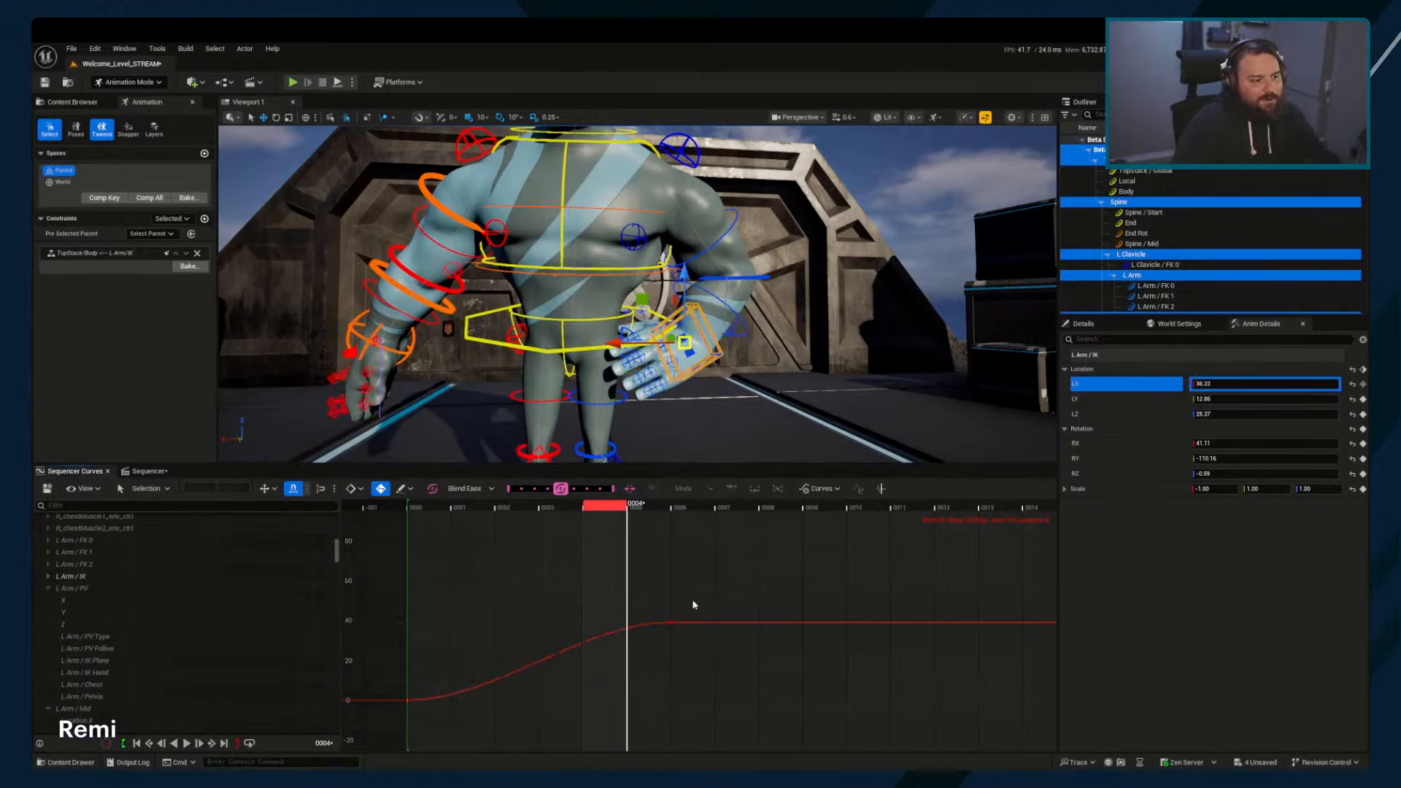
Select the Location X key at frame 6 and scrub the playhead to that frame
left_click_drag(665, 600, 684, 633)
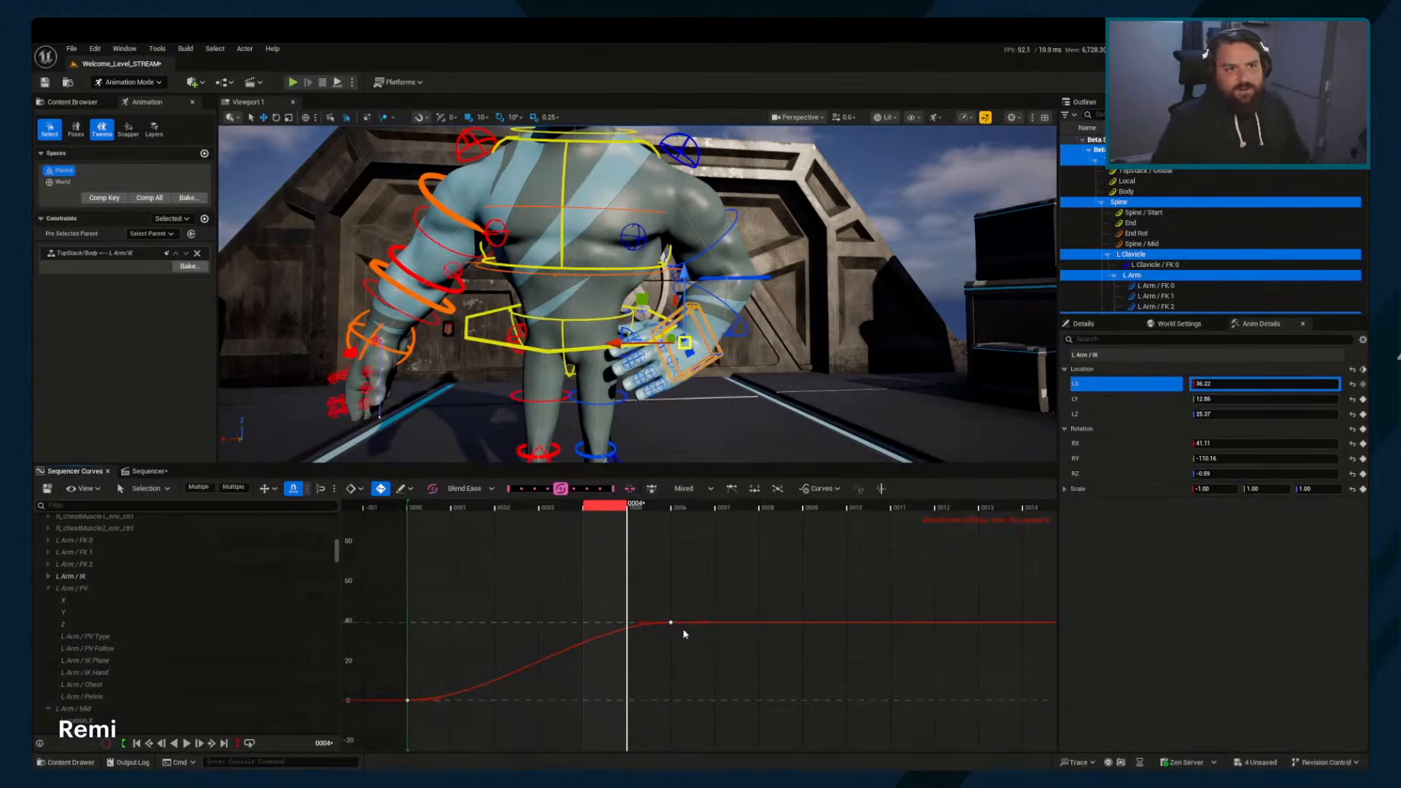
mouse_move(670, 624)
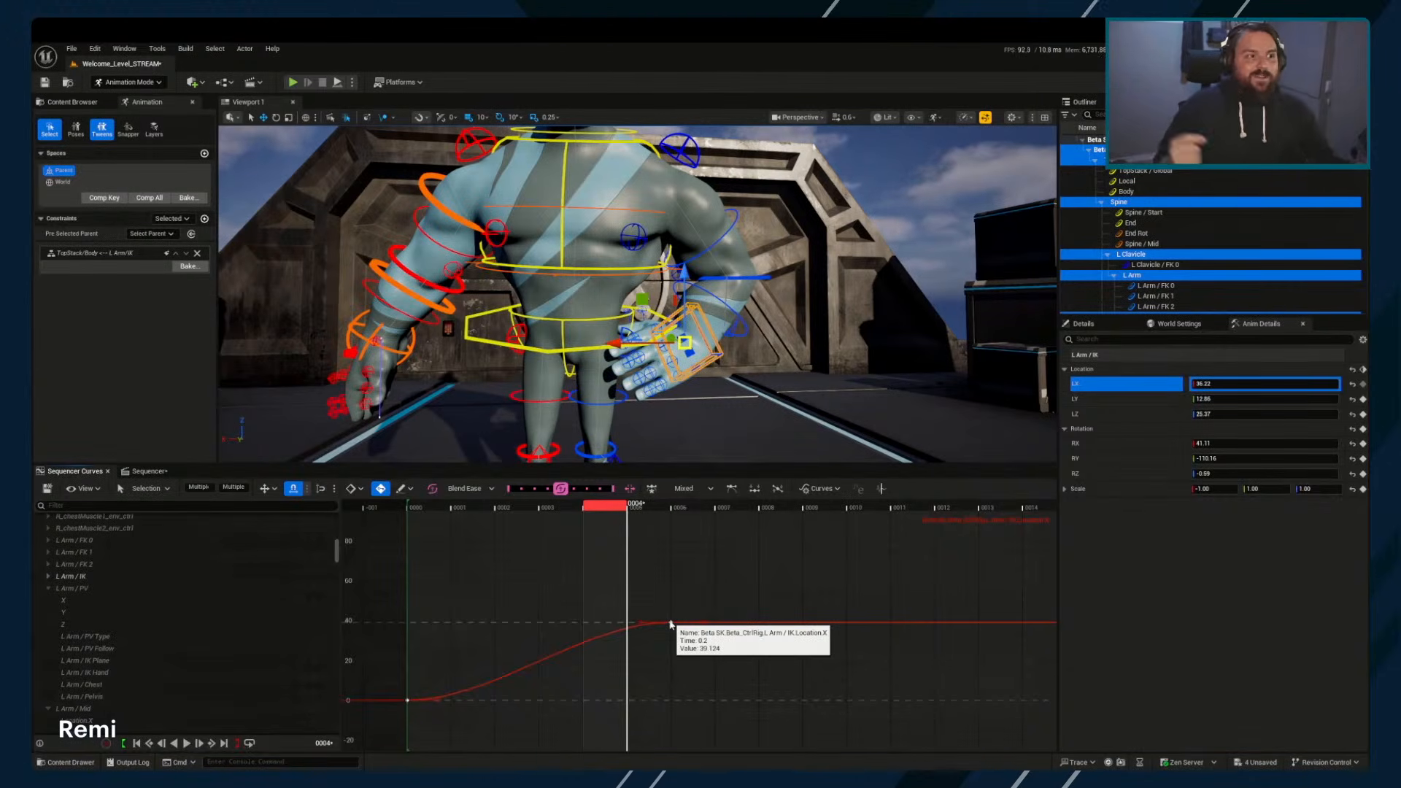
left_click(677, 507)
left_click_drag(679, 509, 672, 507)
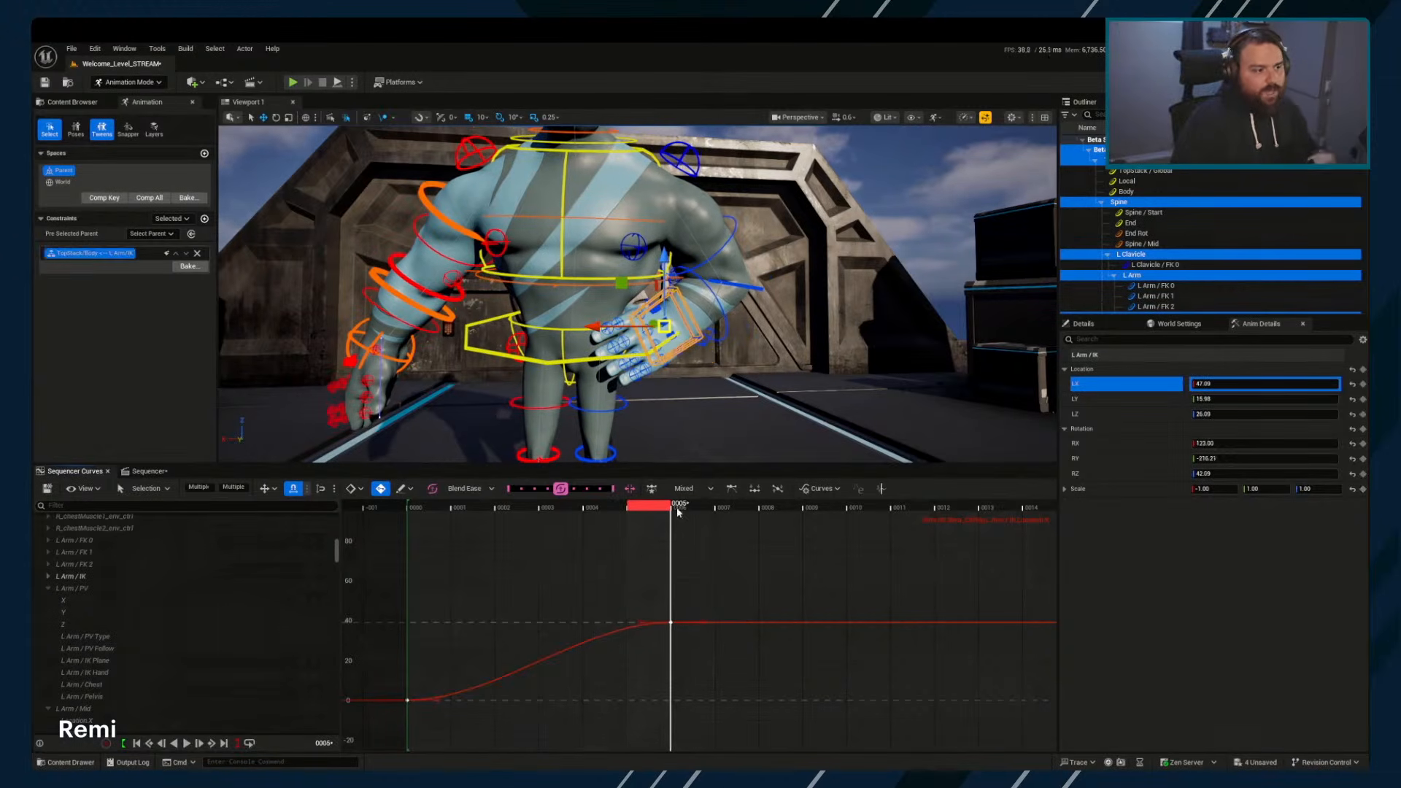
Undo the move of the Location X keys and clear the key selection
key("ctrl+z")
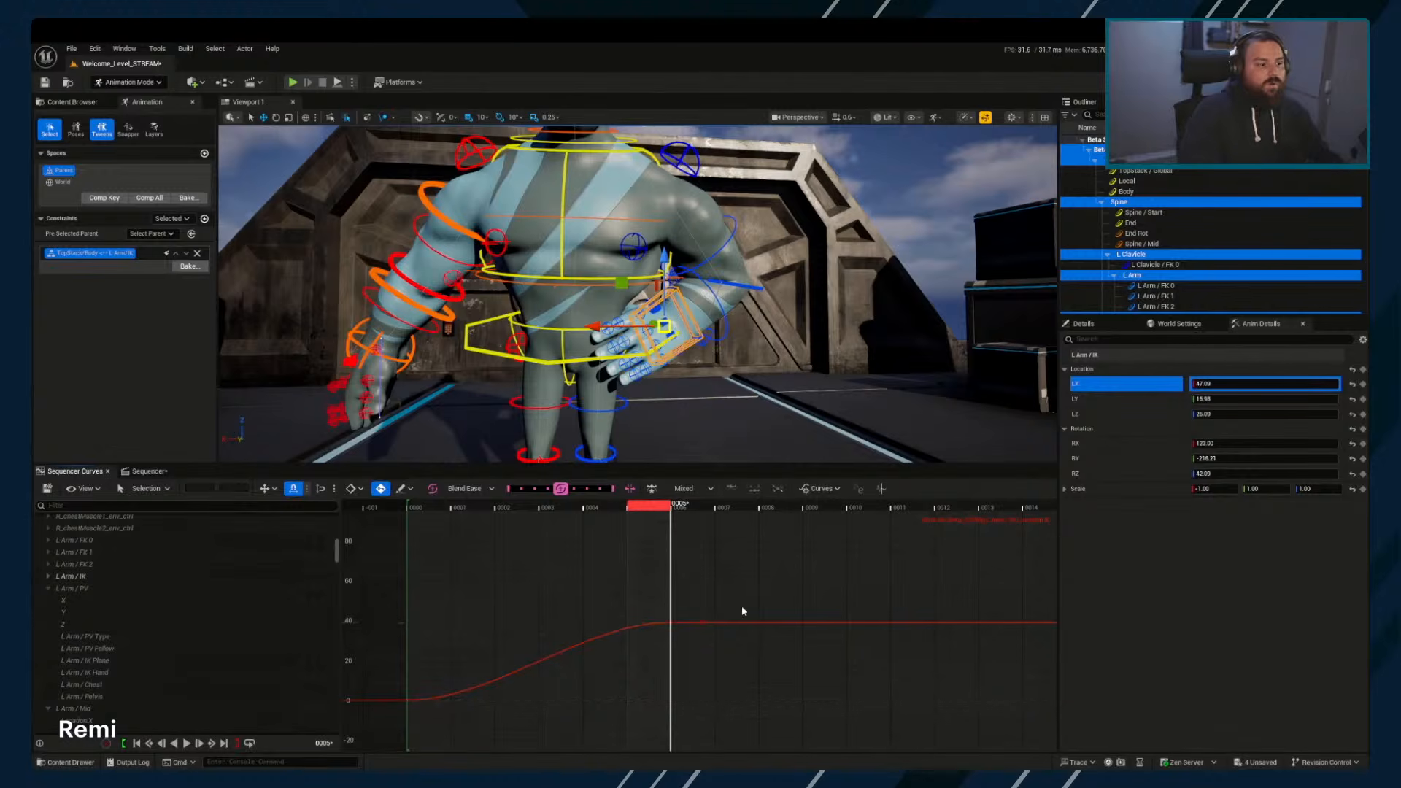
key("ctrl+z")
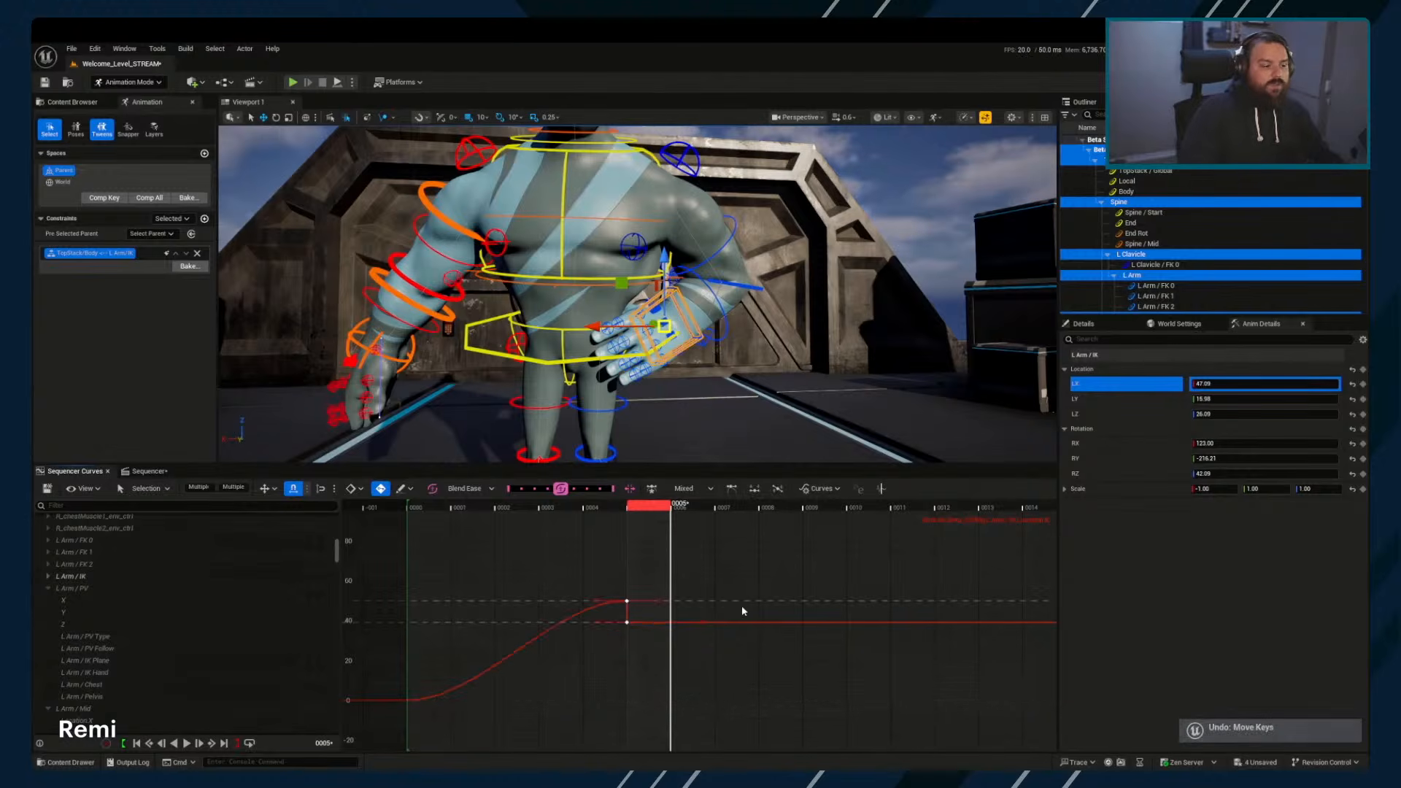
left_click_drag(645, 592, 615, 611)
left_click(621, 618)
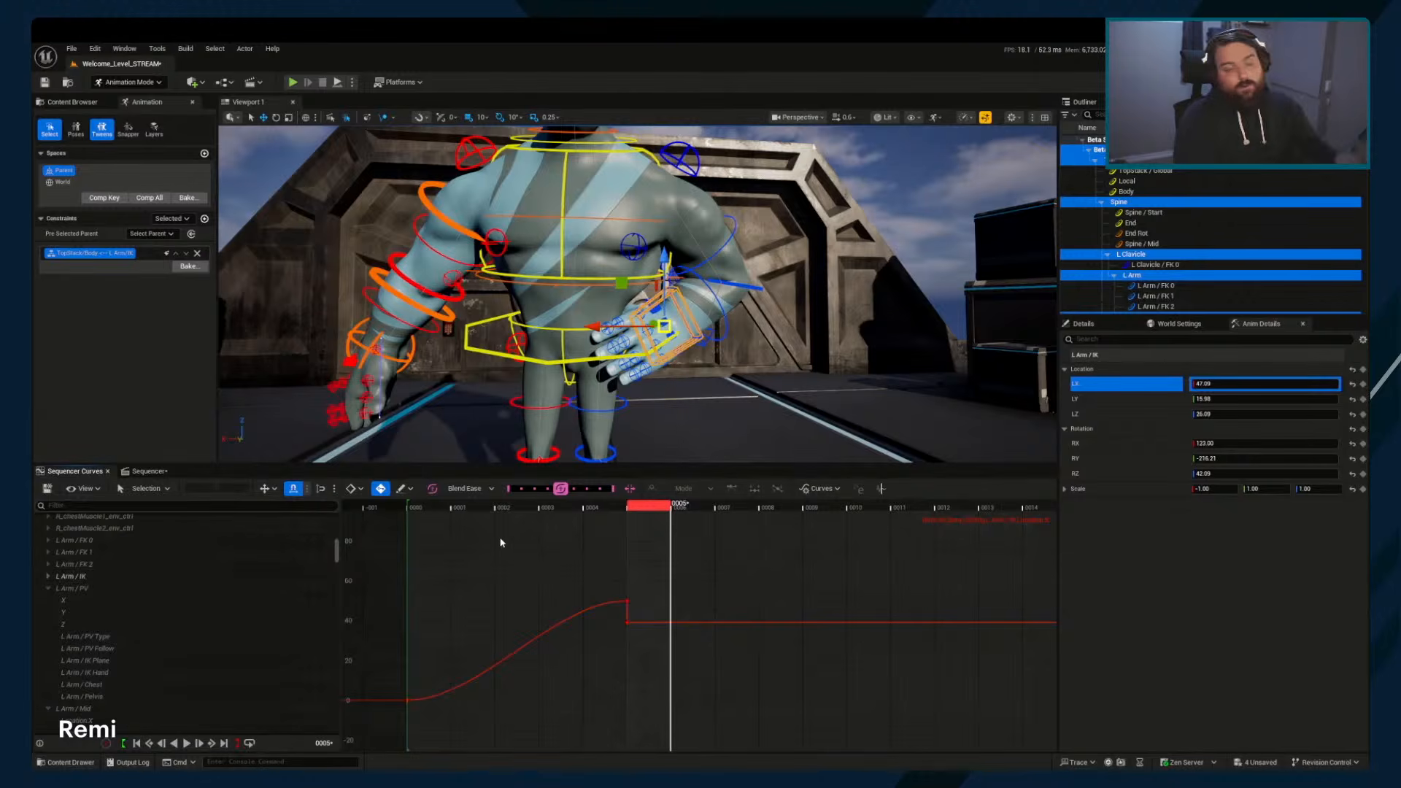
With time snapping turned off, try moving the two stacked Location X keys to frame 6 and undo the move
left_click_drag(603, 554, 652, 648)
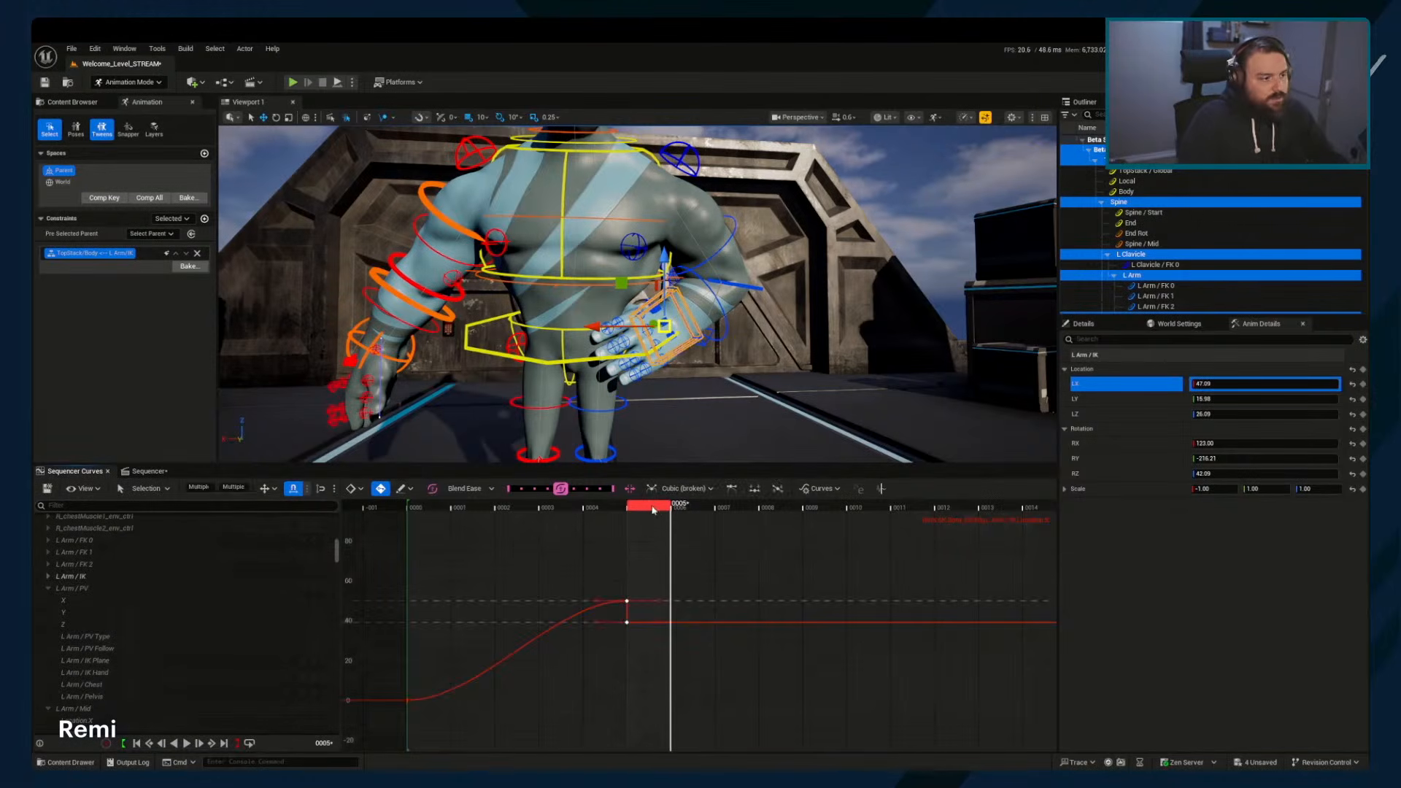
left_click_drag(653, 510, 609, 510)
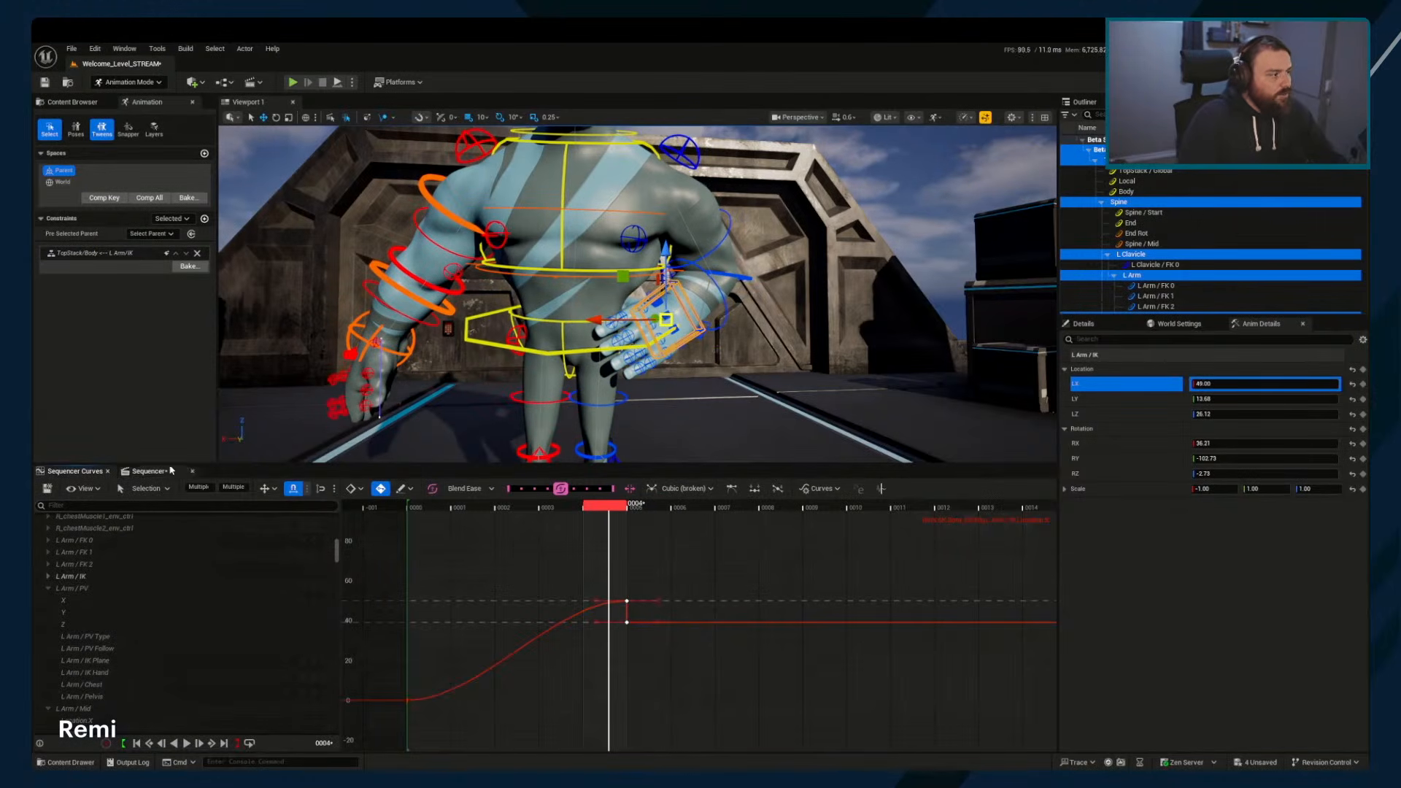
left_click(293, 490)
middle_click_drag(649, 656, 698, 651)
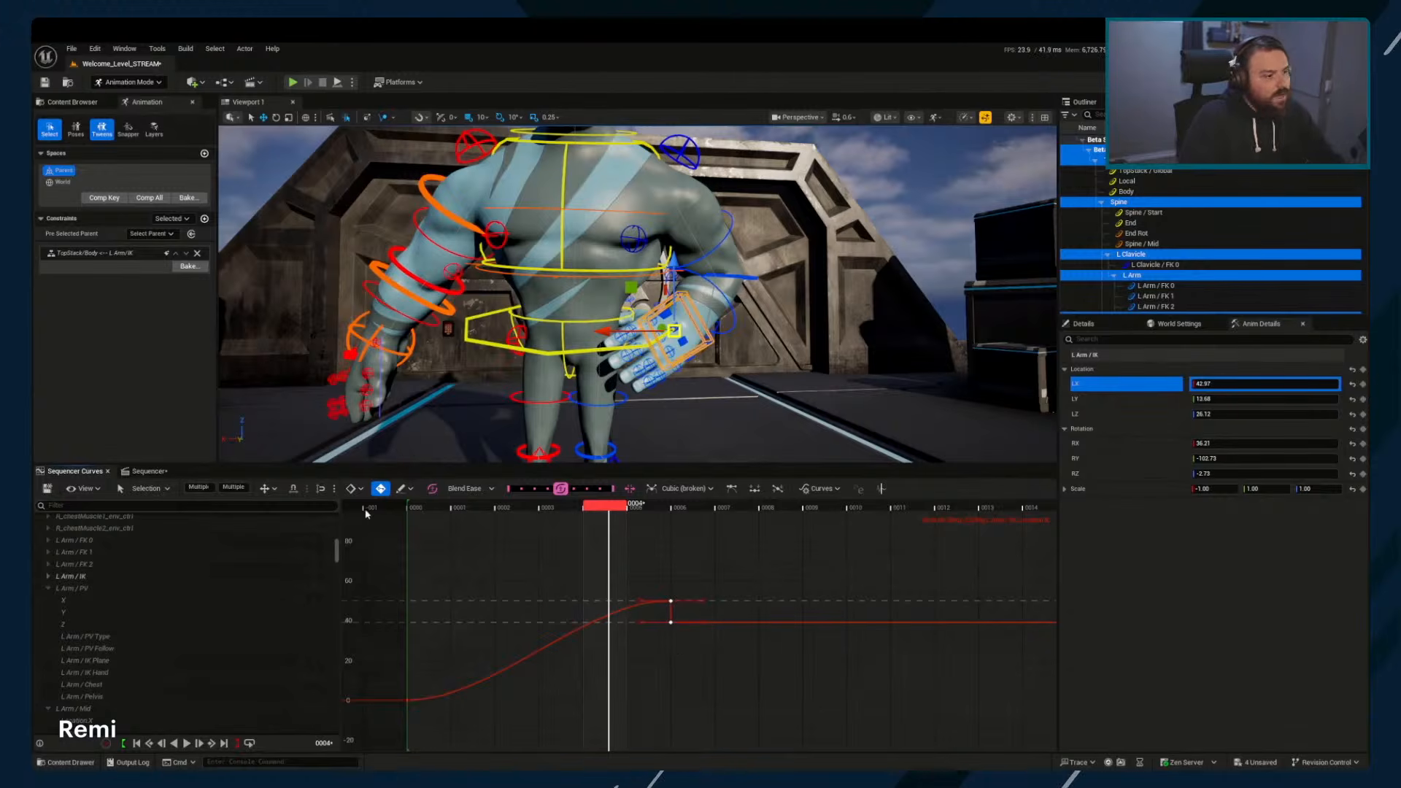
key("ctrl+z")
Examine the key layout of the Beta_CtrlRig control tracks in Sequencer around the playhead
left_click(140, 471)
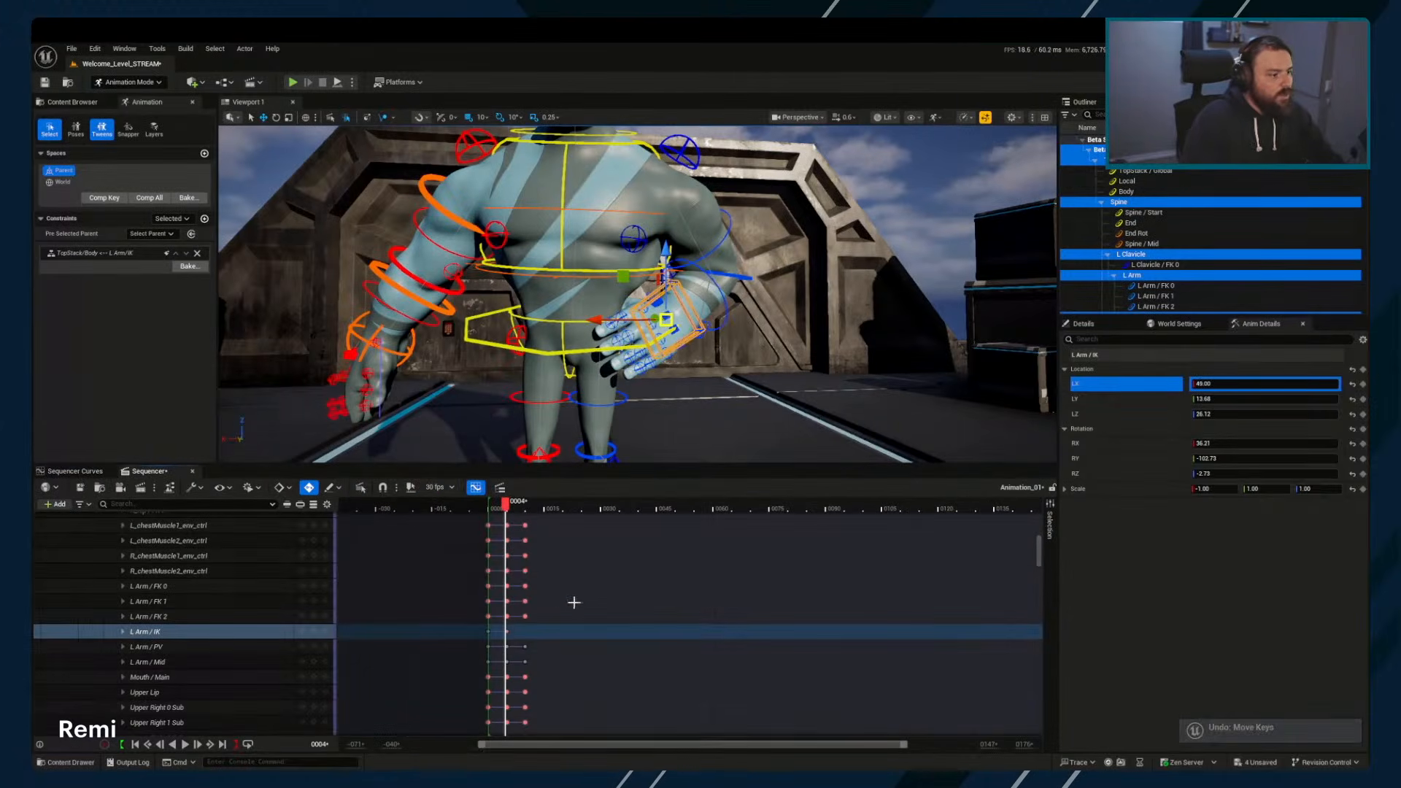
right_click(645, 642)
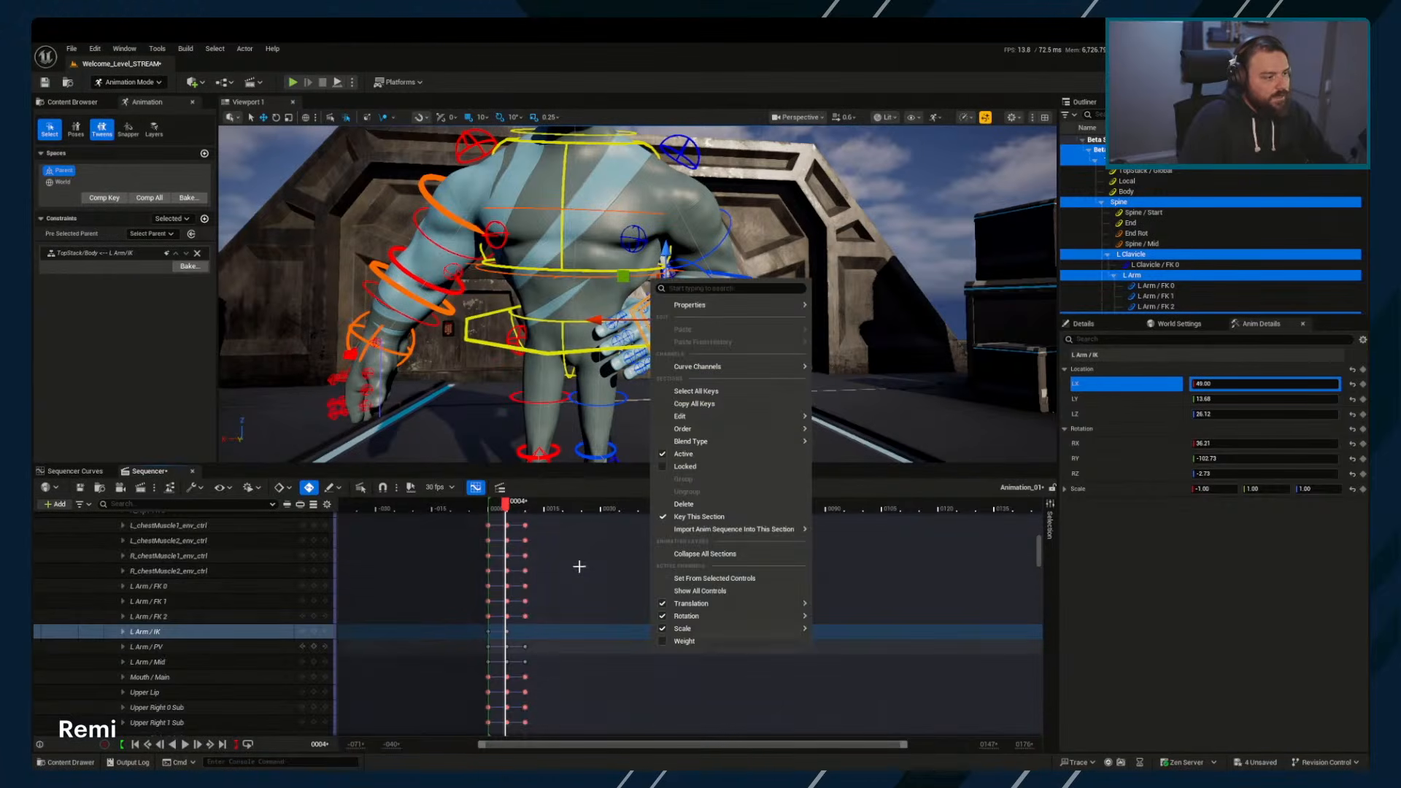
right_click_drag(579, 564, 662, 659)
right_click_drag(626, 554, 642, 716)
scroll(654, 720, "up", 4, "ctrl")
right_click_drag(653, 588, 657, 686)
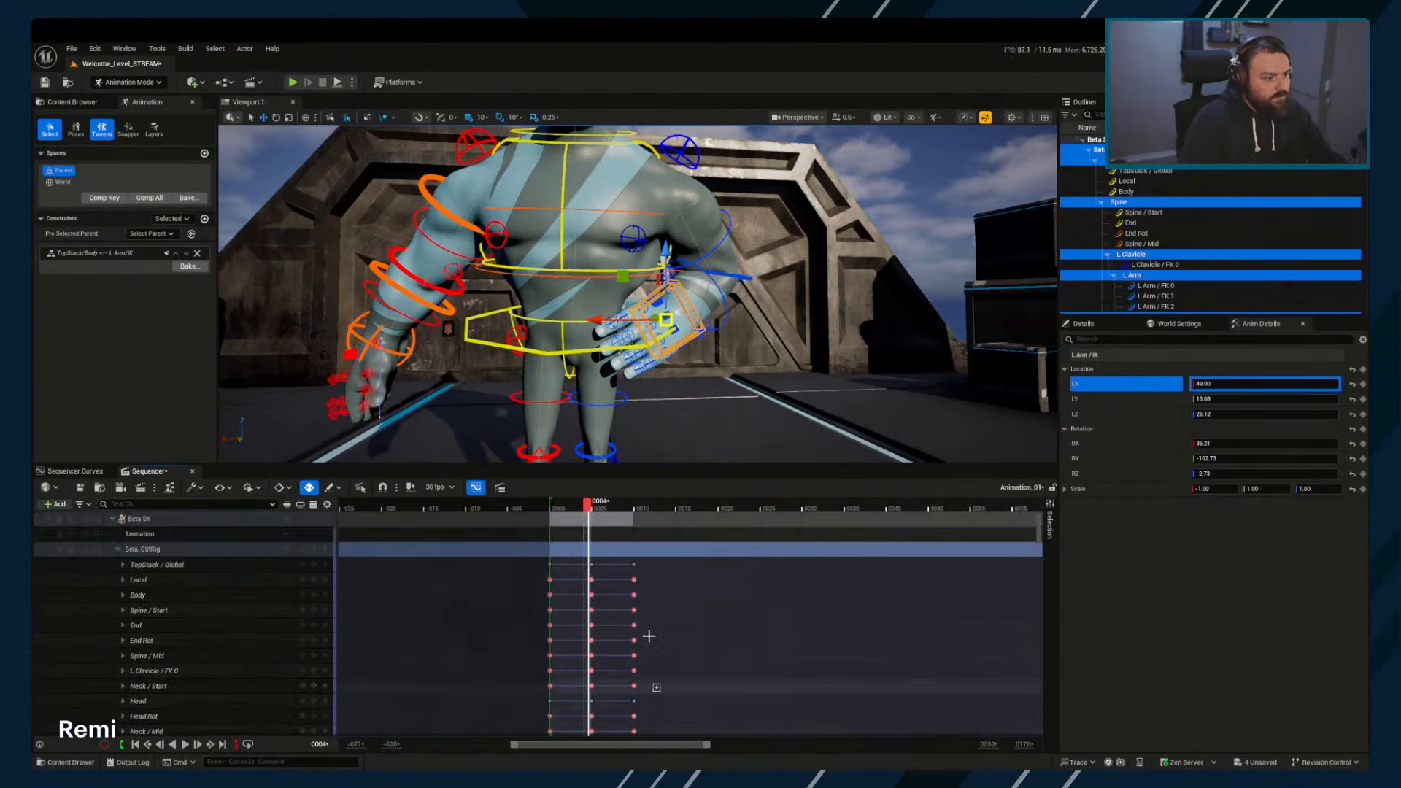
scroll(737, 609, "up", 7, "ctrl")
scroll(682, 655, "down", 10, "ctrl")
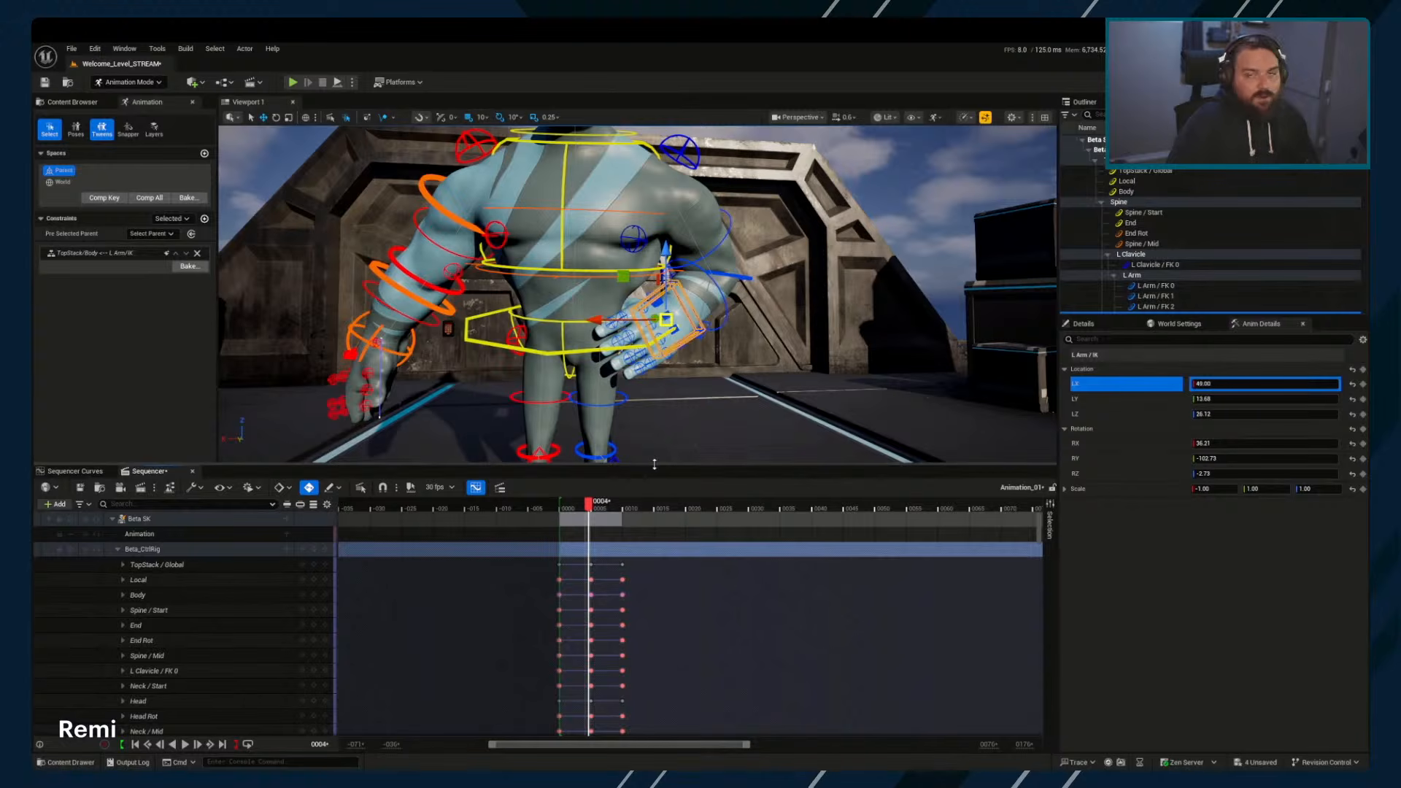
Enlarge the Sequencer area, collapse the Beta_CtrlRig track and select that track
left_click_drag(655, 467, 655, 419)
left_click(78, 422)
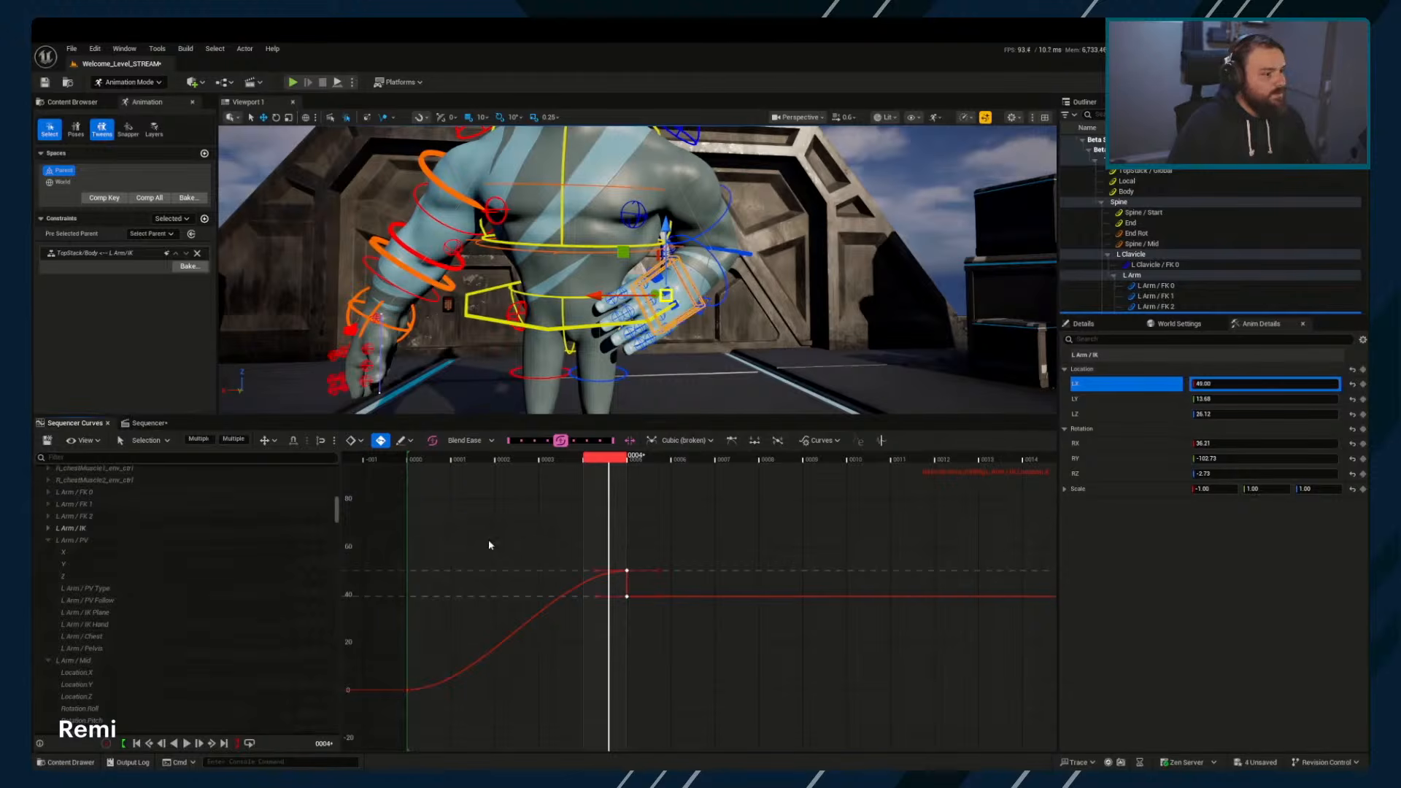
left_click(148, 422)
left_click(118, 500)
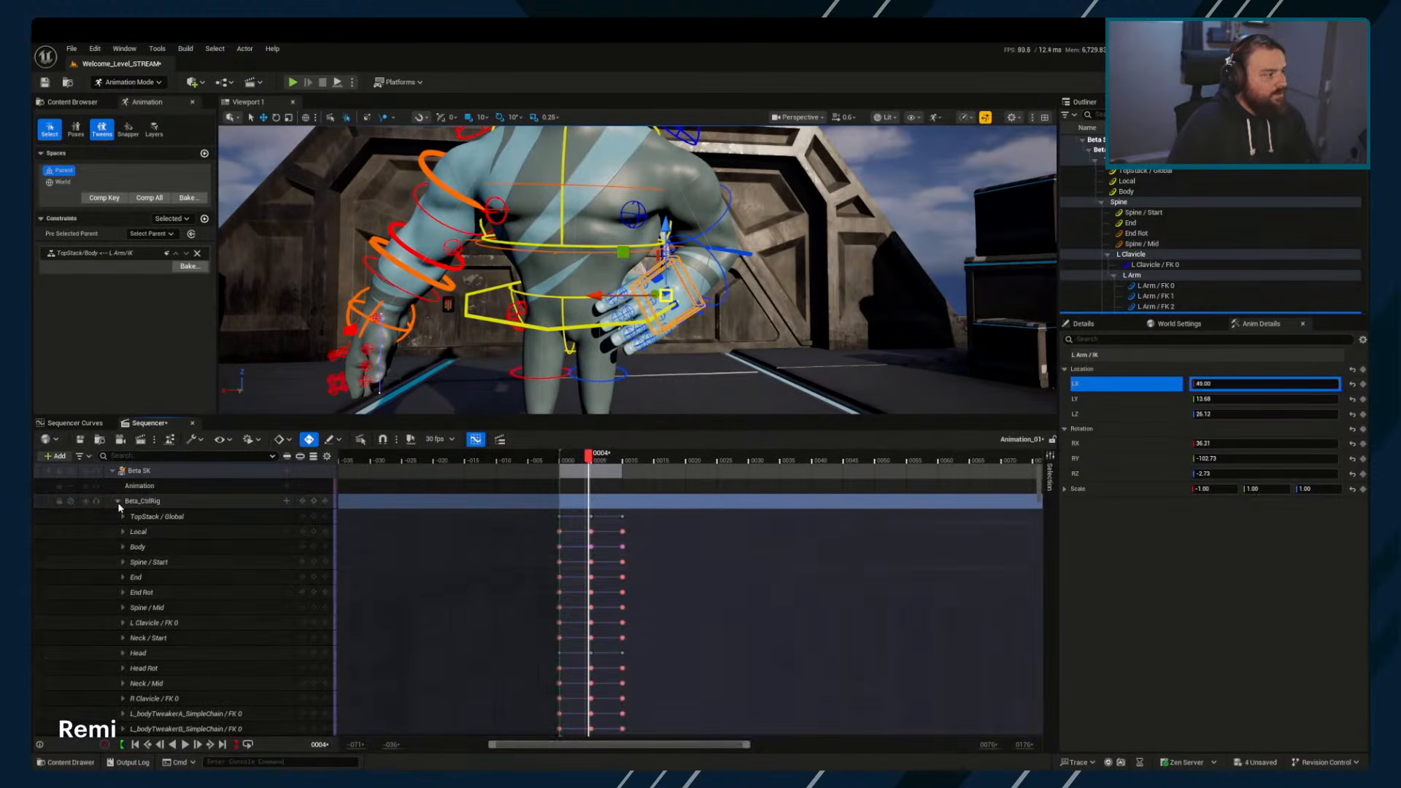
left_click(139, 485)
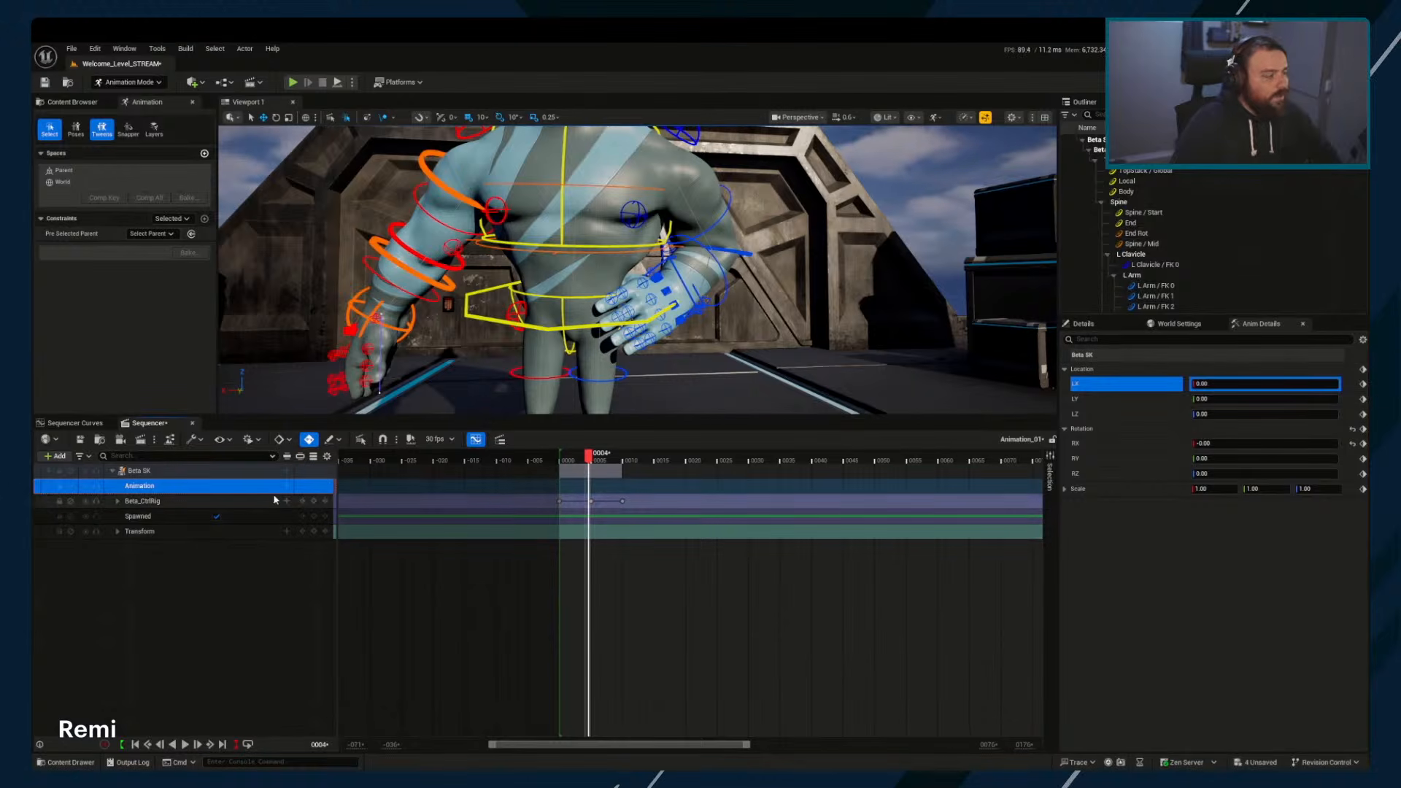
left_click(226, 503)
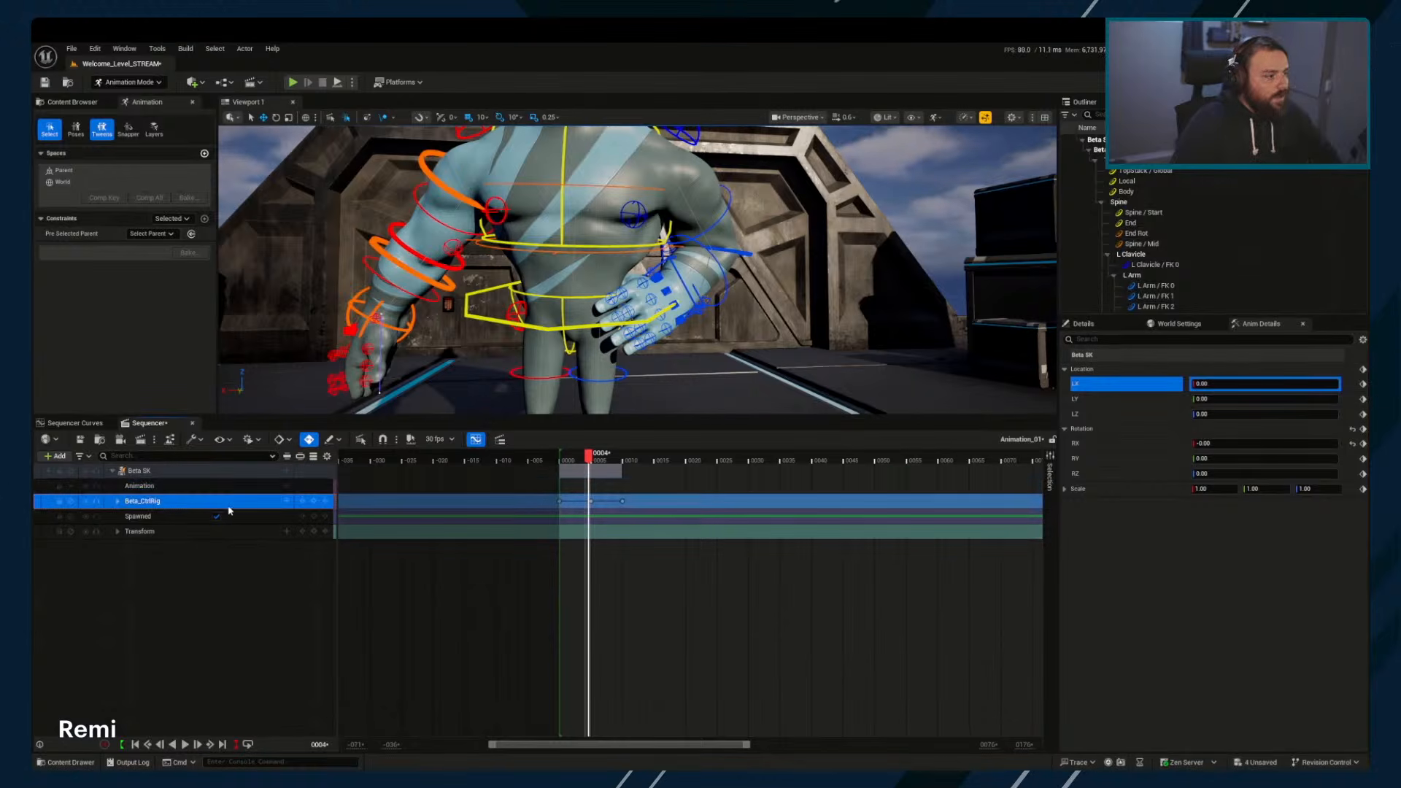
Show all Beta_CtrlRig curves in the curve editor and open the Curve Editor Filters window, moving it clear of the graph
left_click(83, 429)
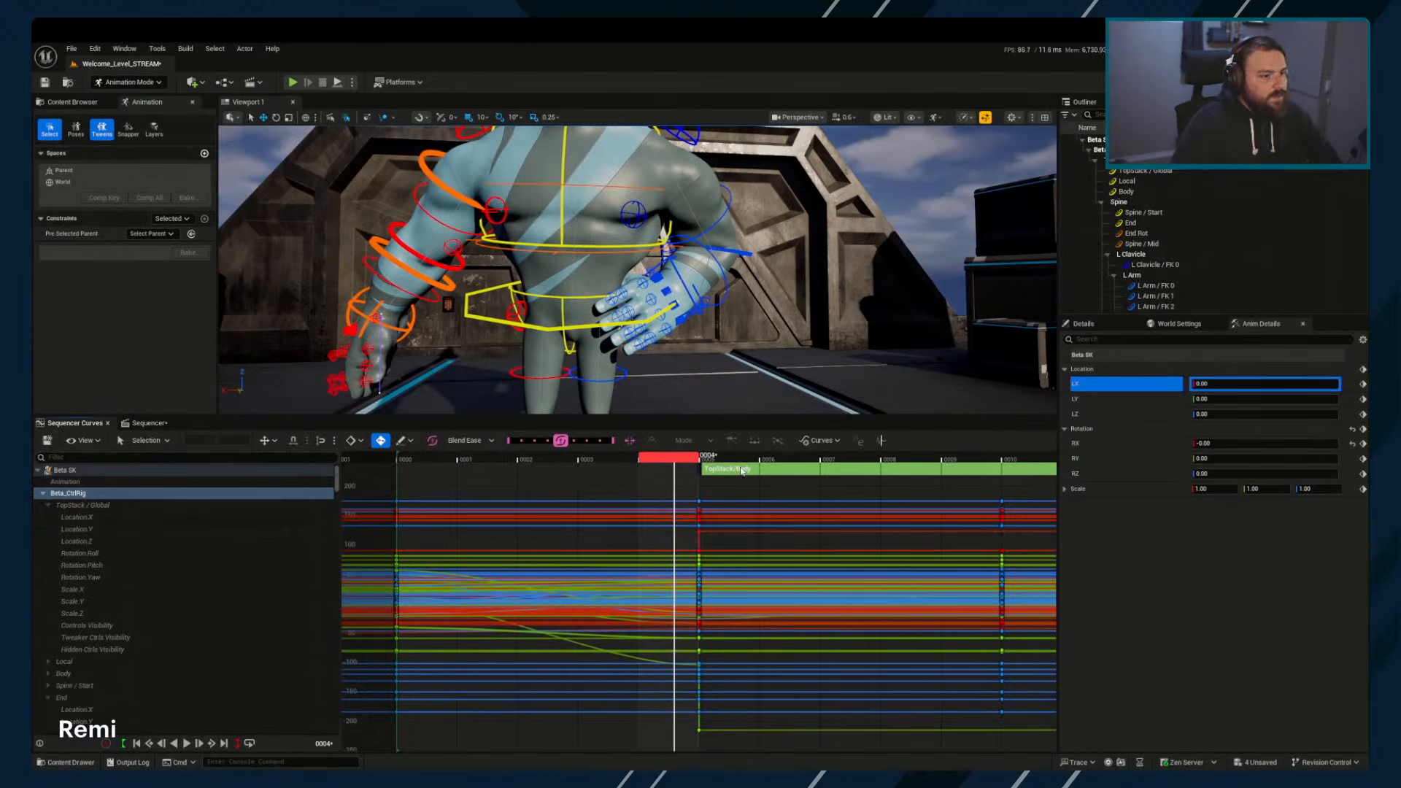
left_click(836, 441)
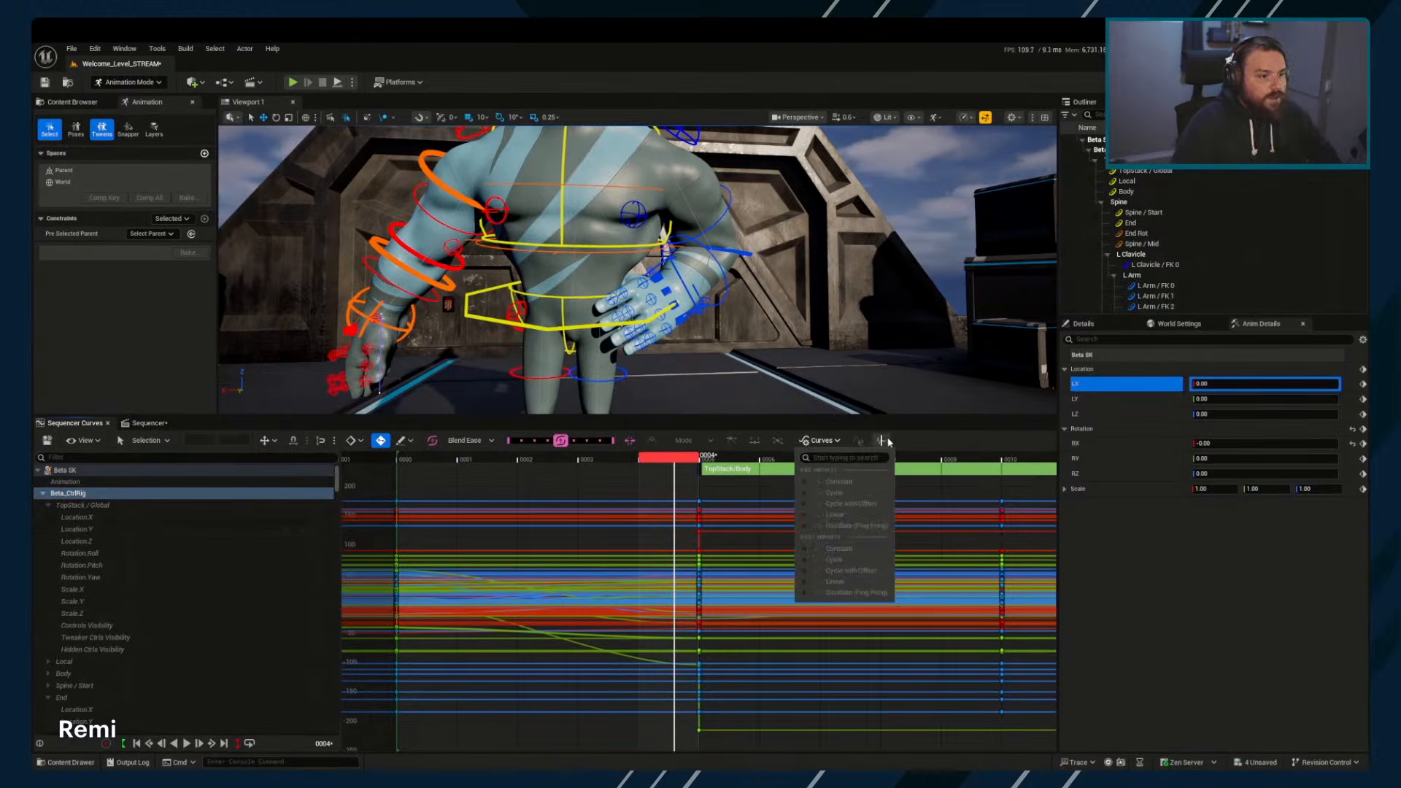
left_click(942, 441)
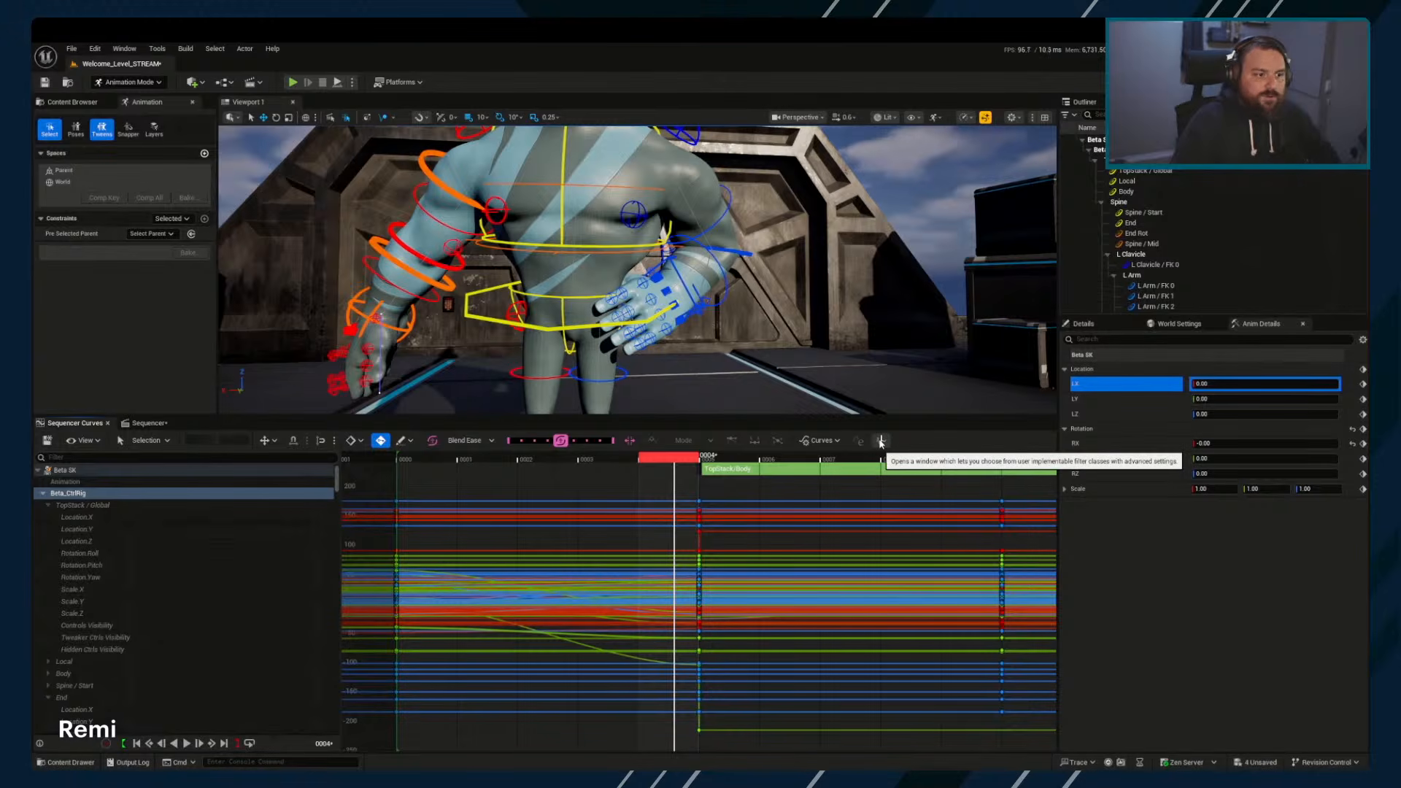
left_click(881, 441)
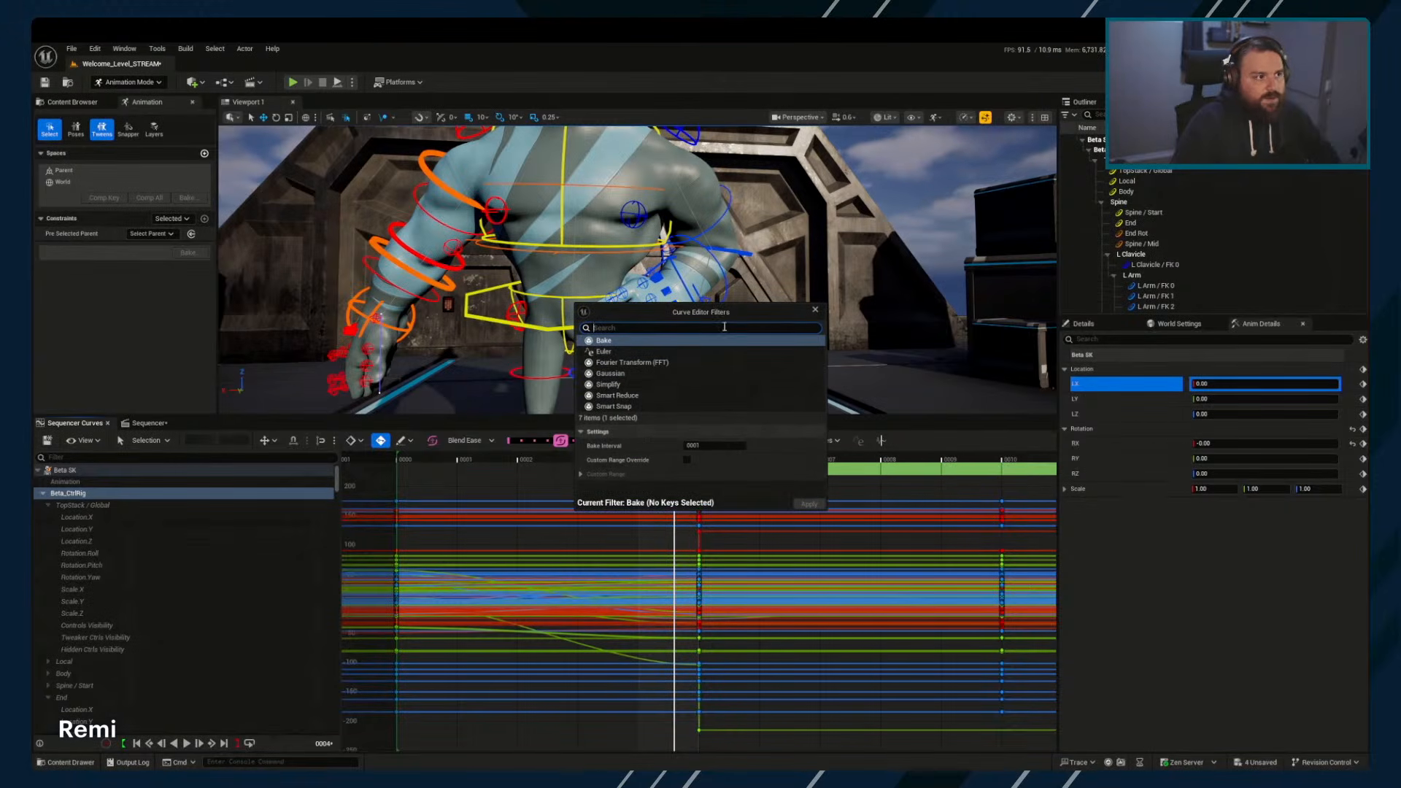
left_click_drag(730, 240, 737, 210)
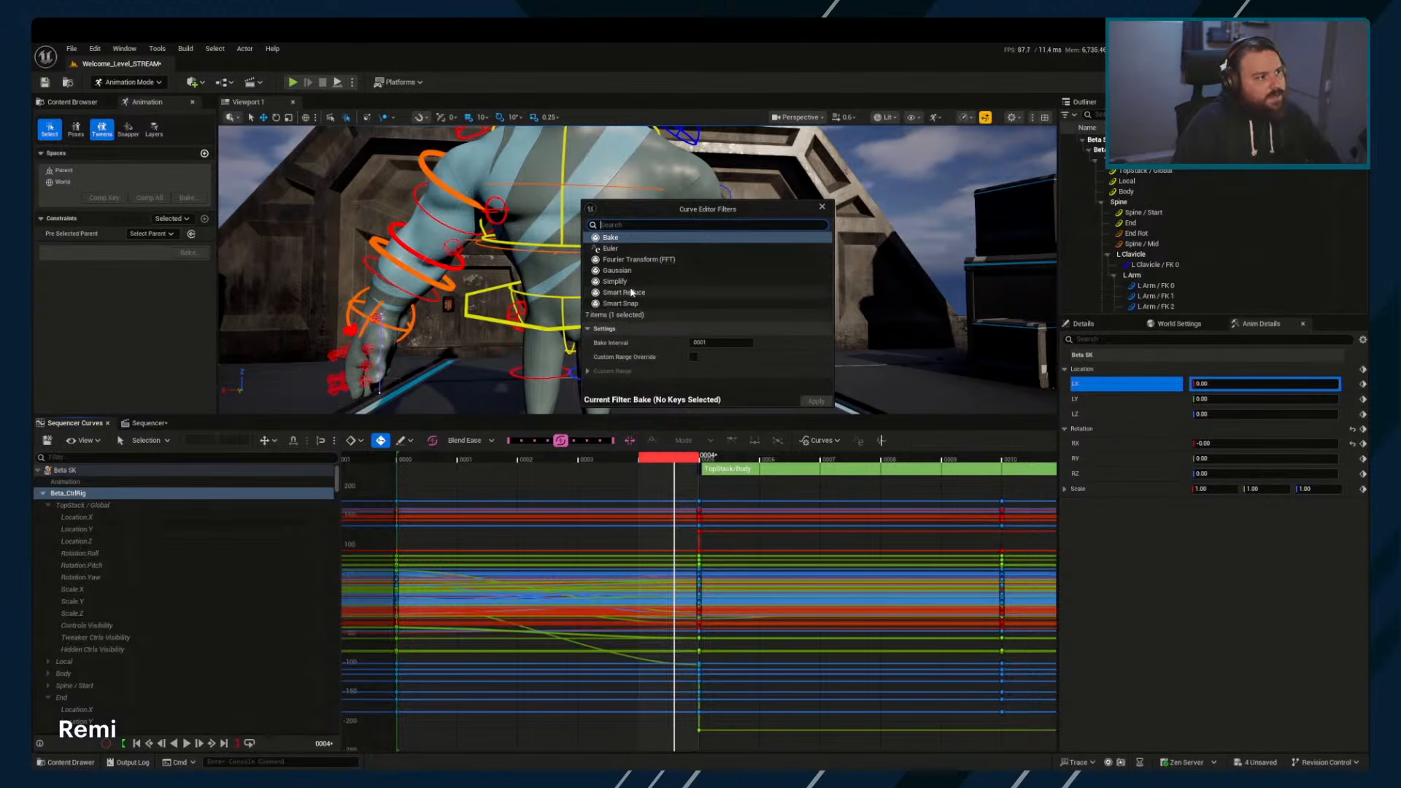
Examine the Fourier Transform (FFT) filter's settings, including its Type and Response choices, with the filters window raised clear of the graph
left_click(645, 259)
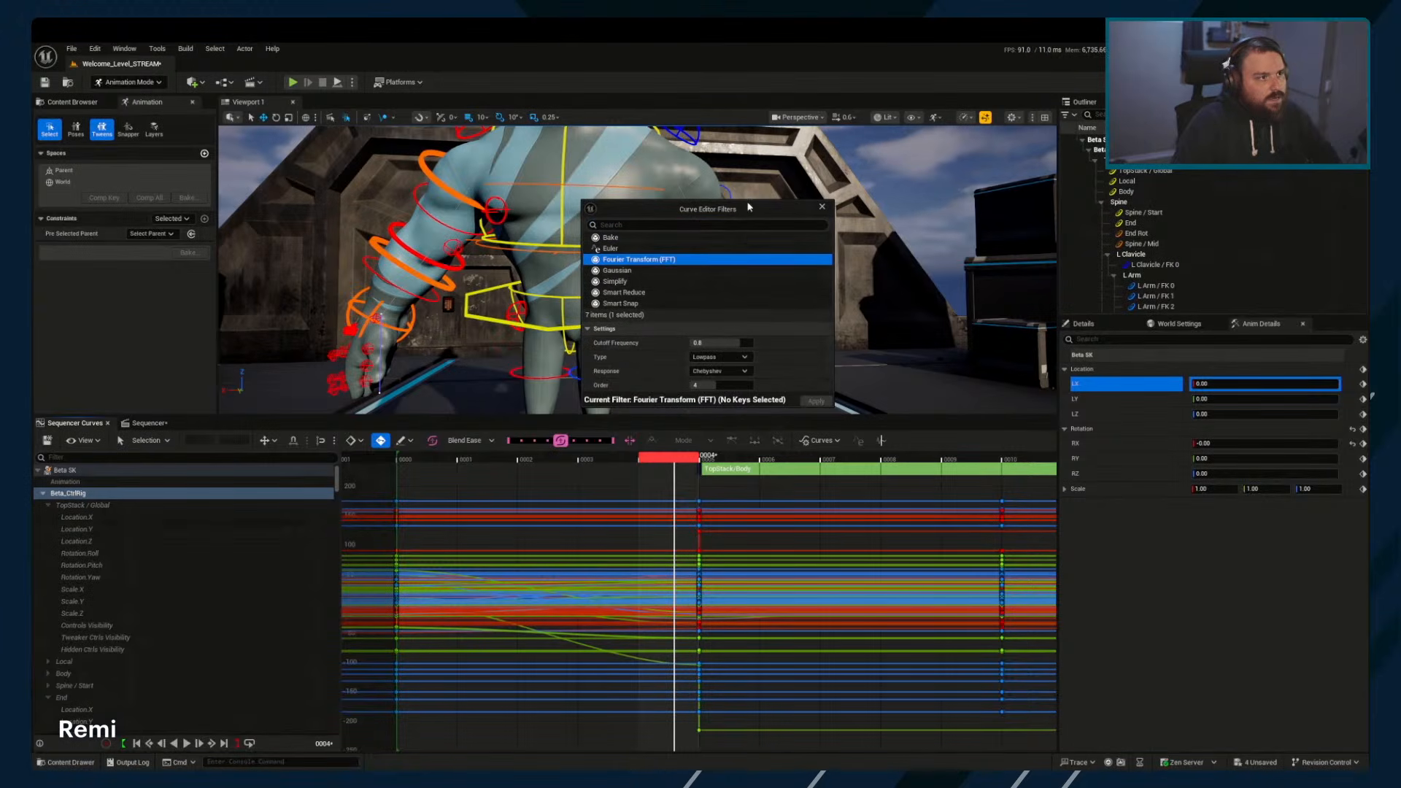
left_click_drag(749, 209, 721, 111)
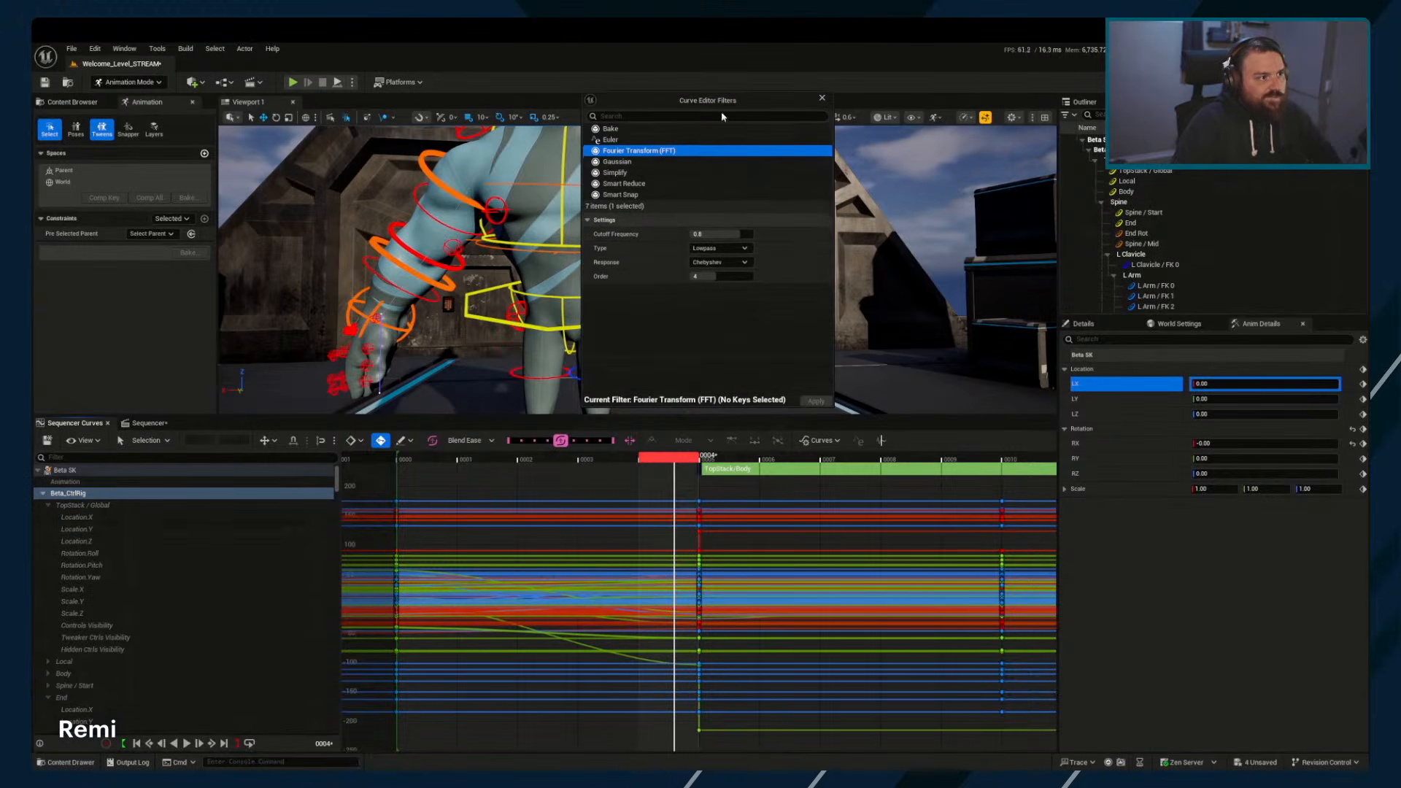
left_click(745, 248)
left_click(746, 250)
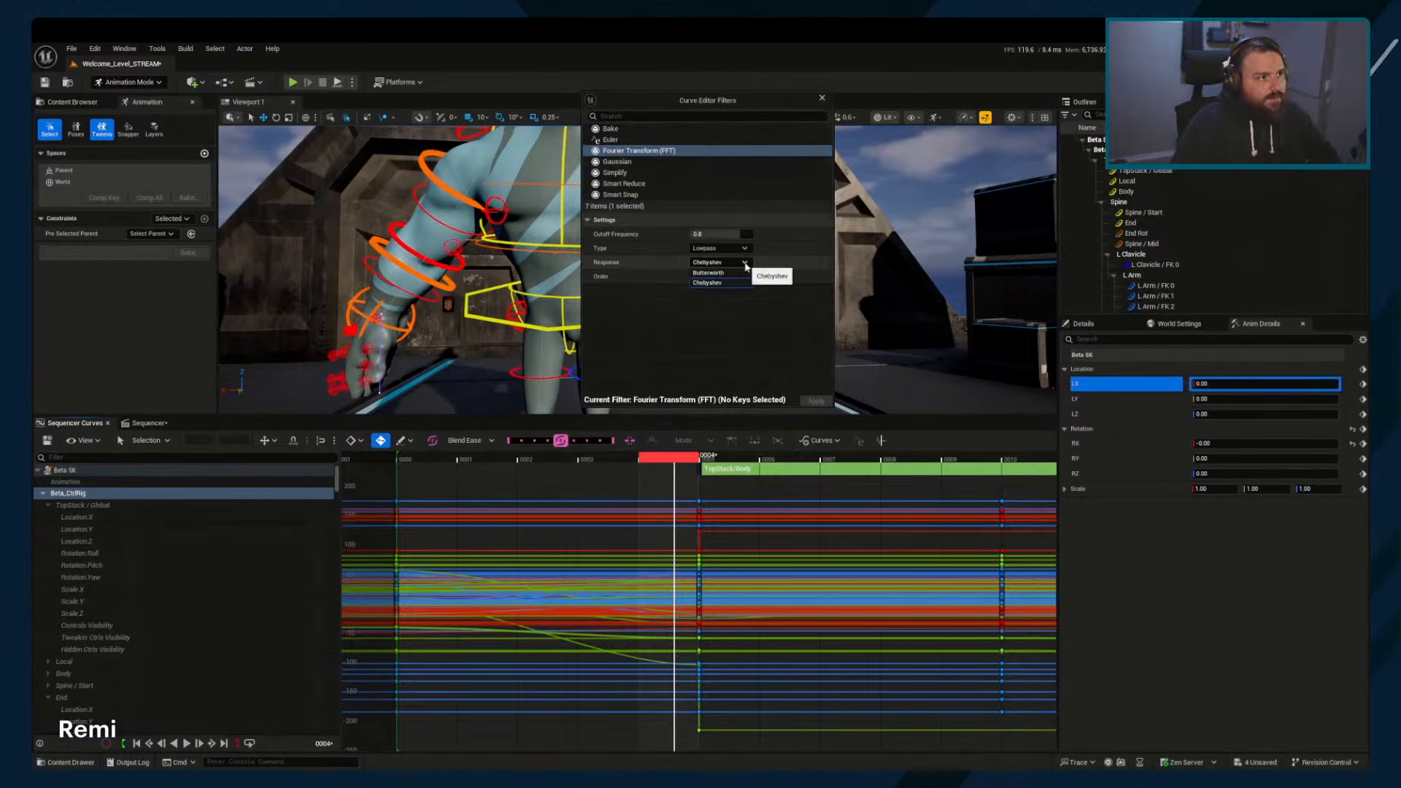
left_click(730, 262)
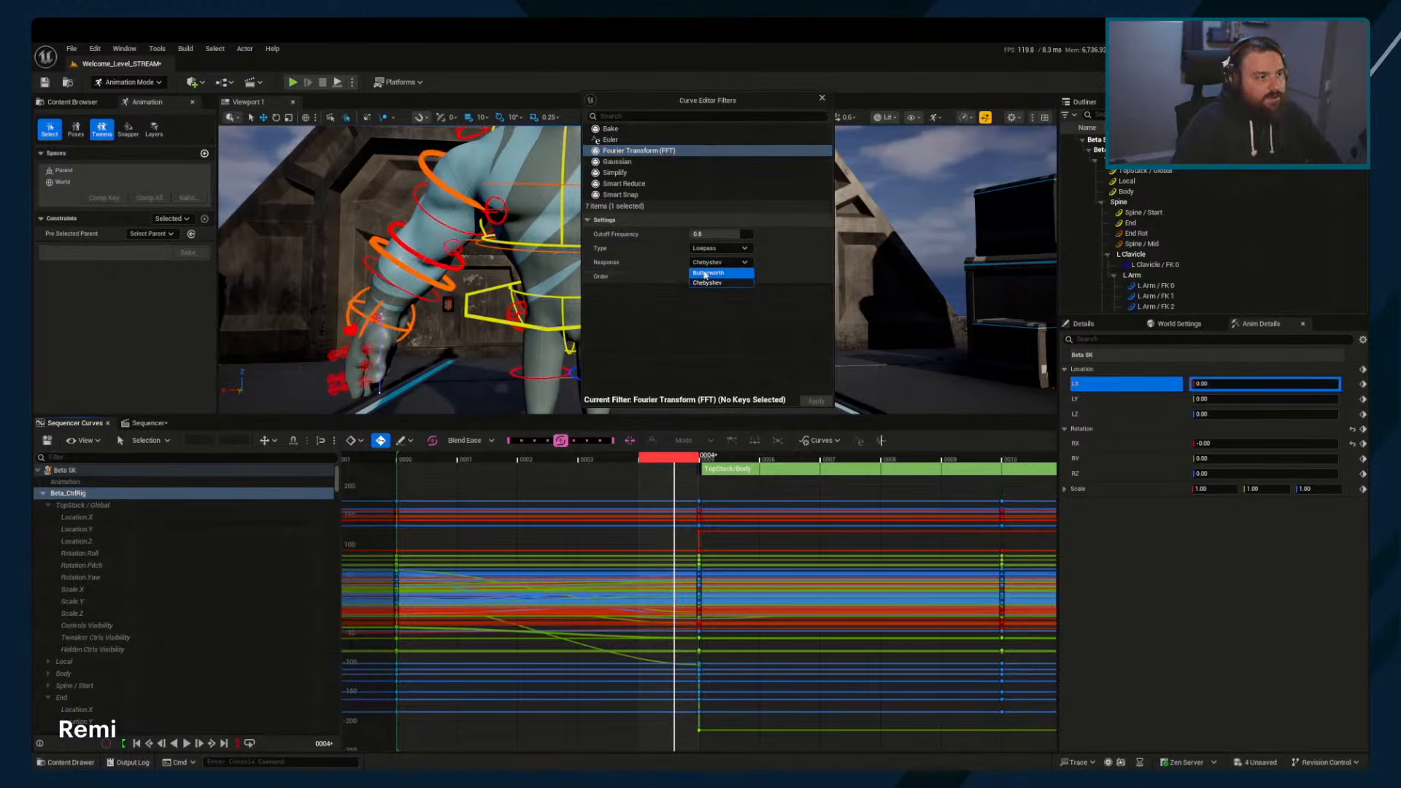
left_click(744, 263)
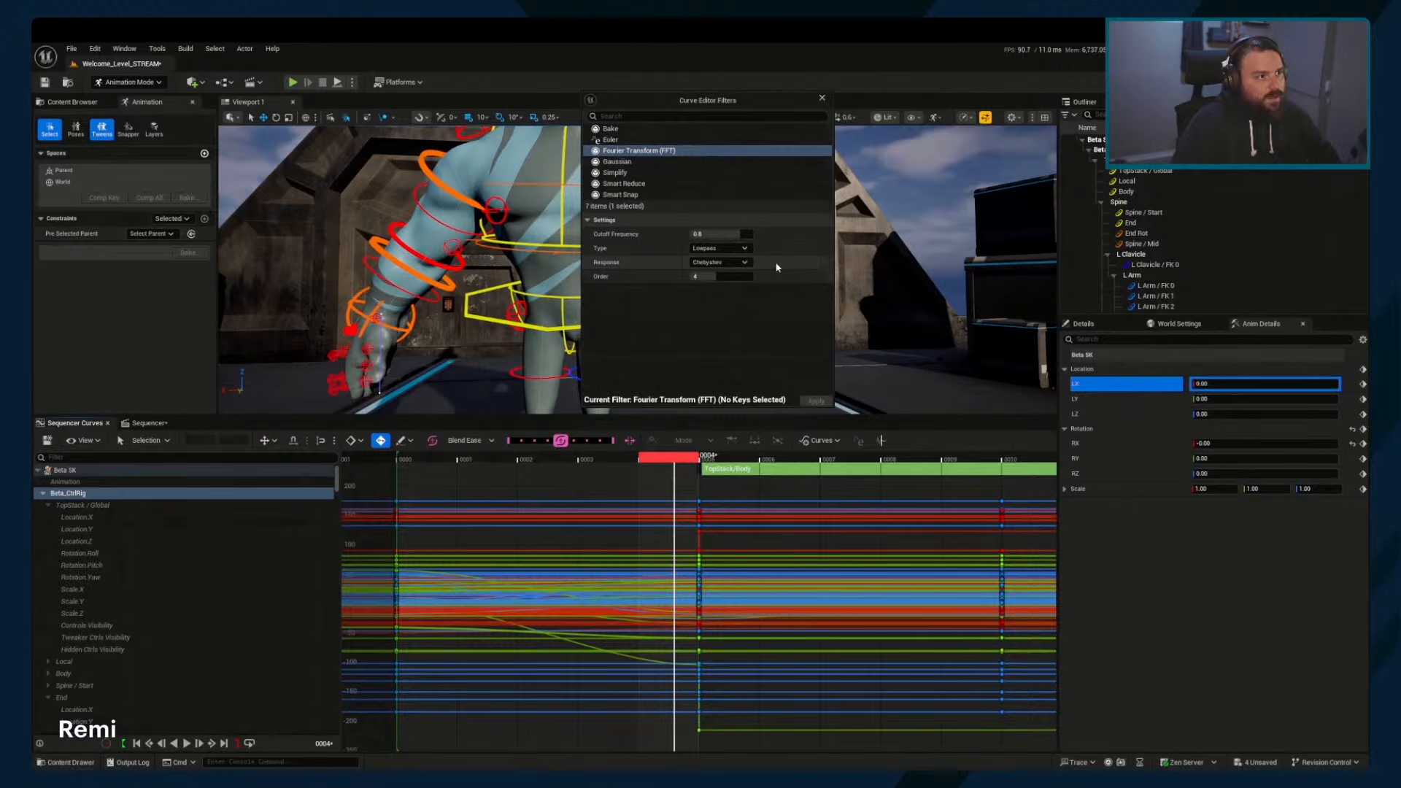
Review the settings of the Gaussian, Simplify, Smart Reduce, Smart Snap and Euler filters, and close the Curve Editor Filters window
left_click(642, 161)
left_click(650, 173)
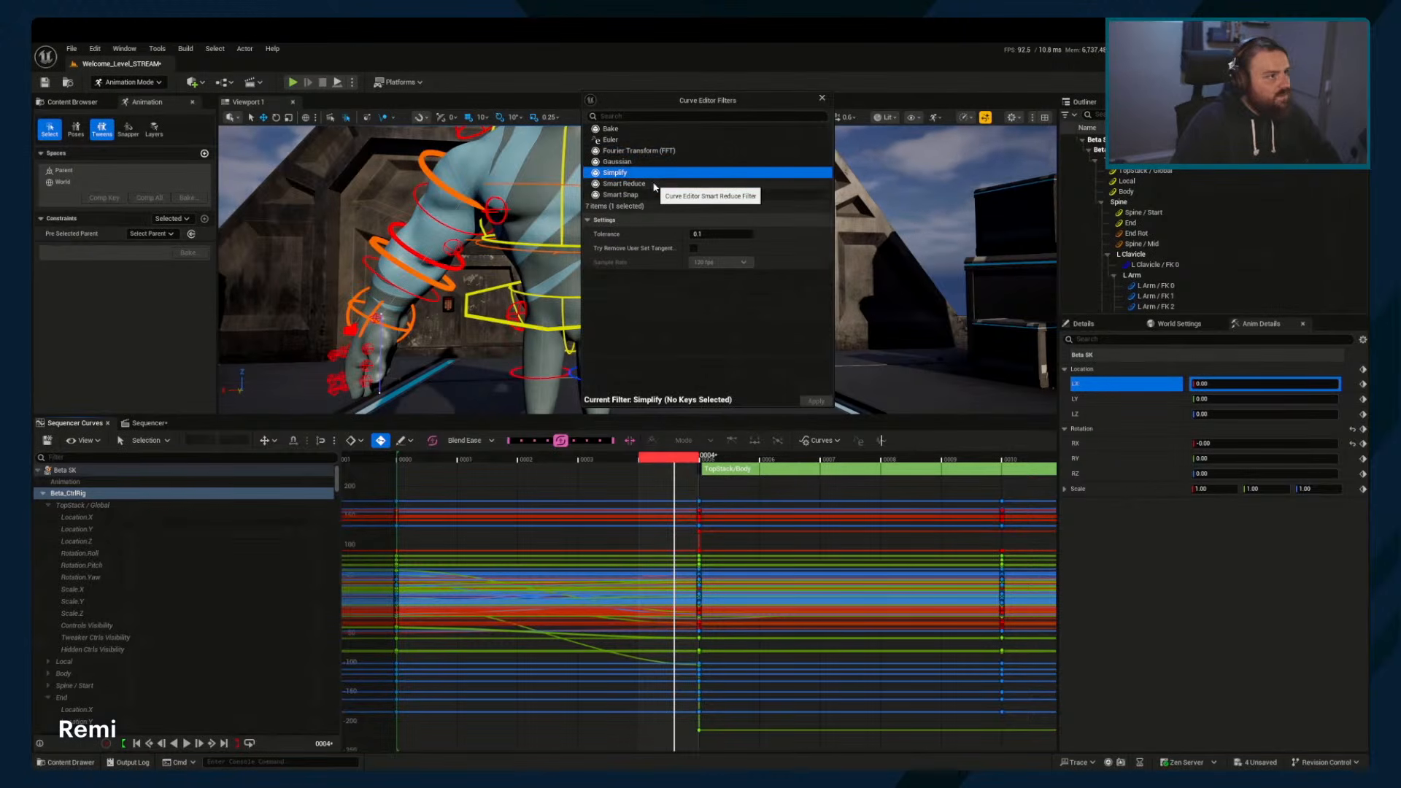
left_click(649, 184)
left_click(645, 194)
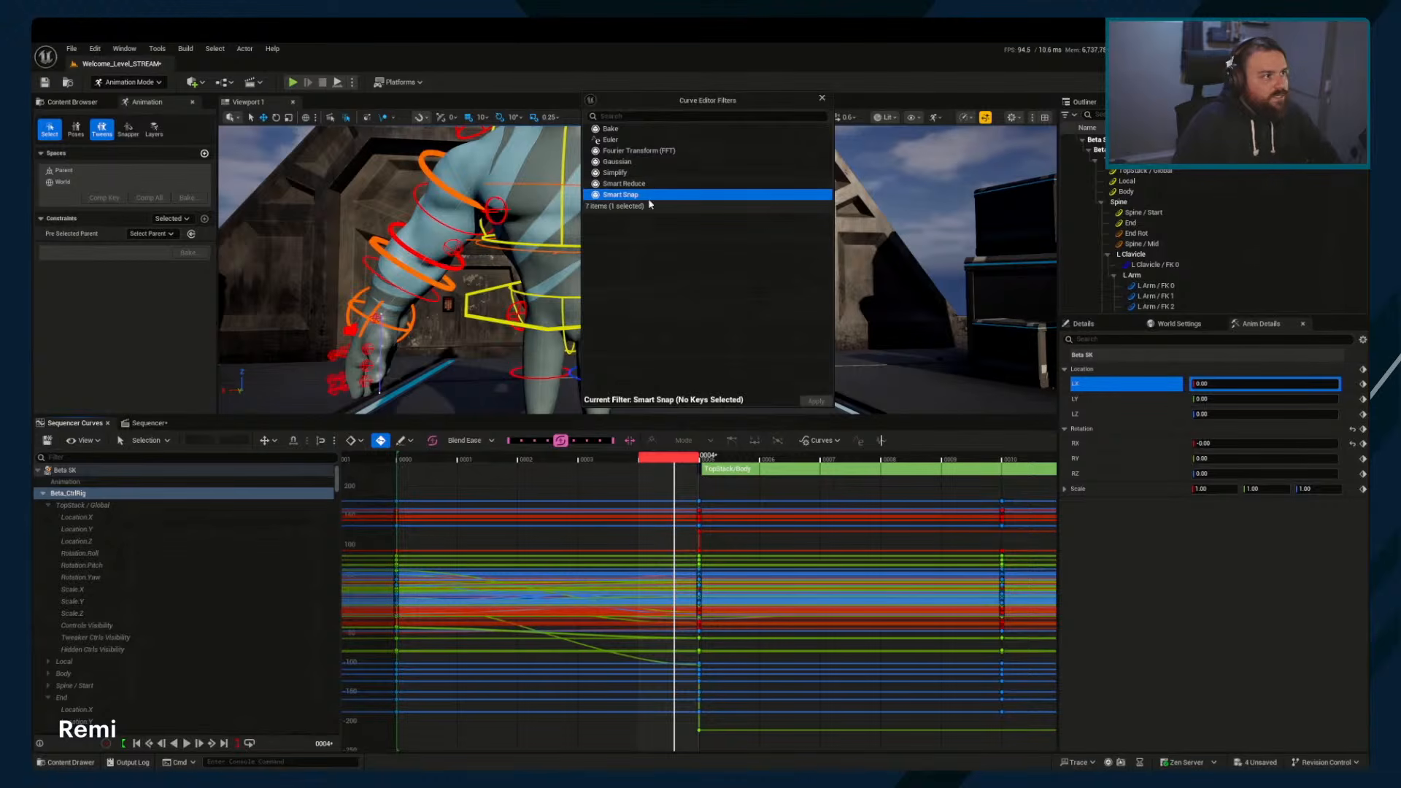
left_click(650, 139)
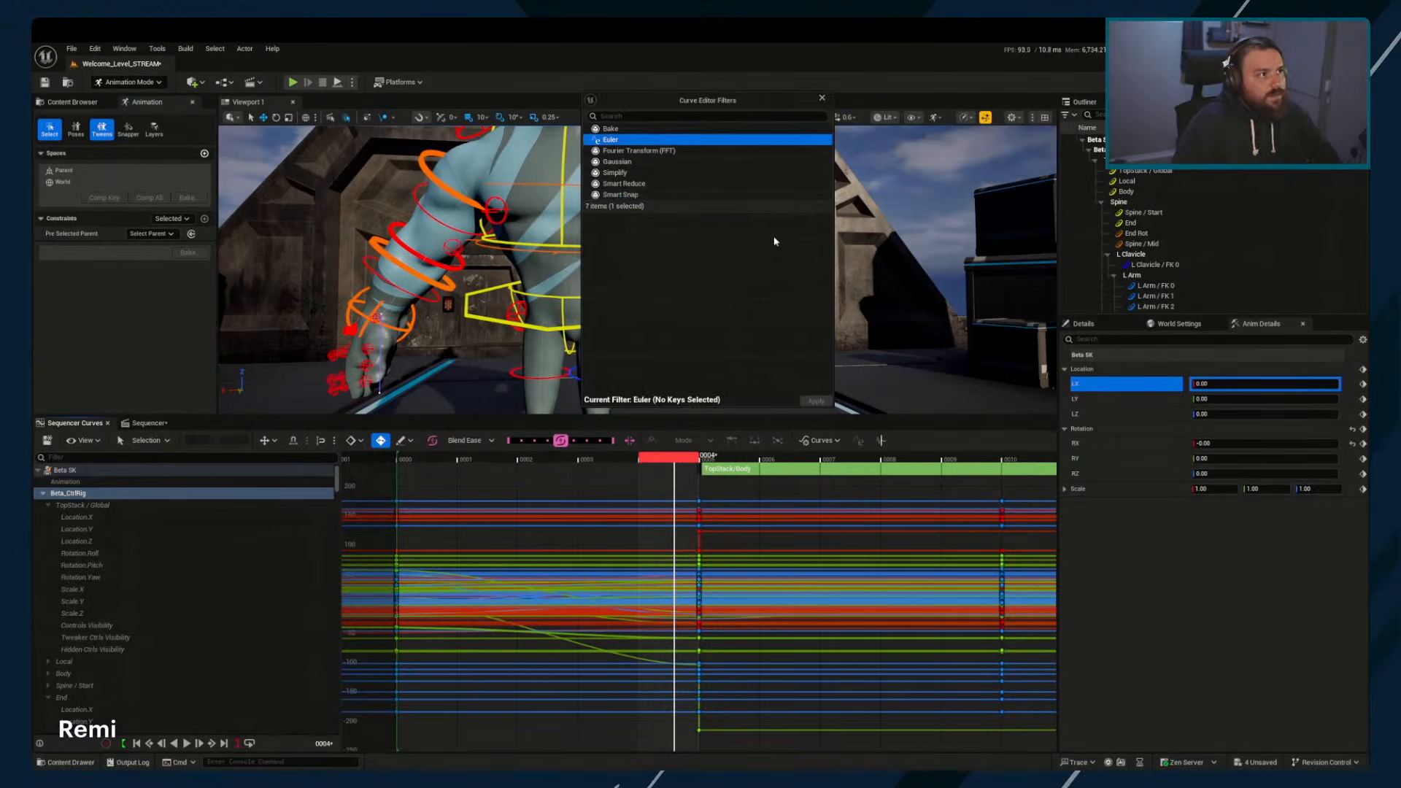
left_click(646, 151)
left_click(633, 162)
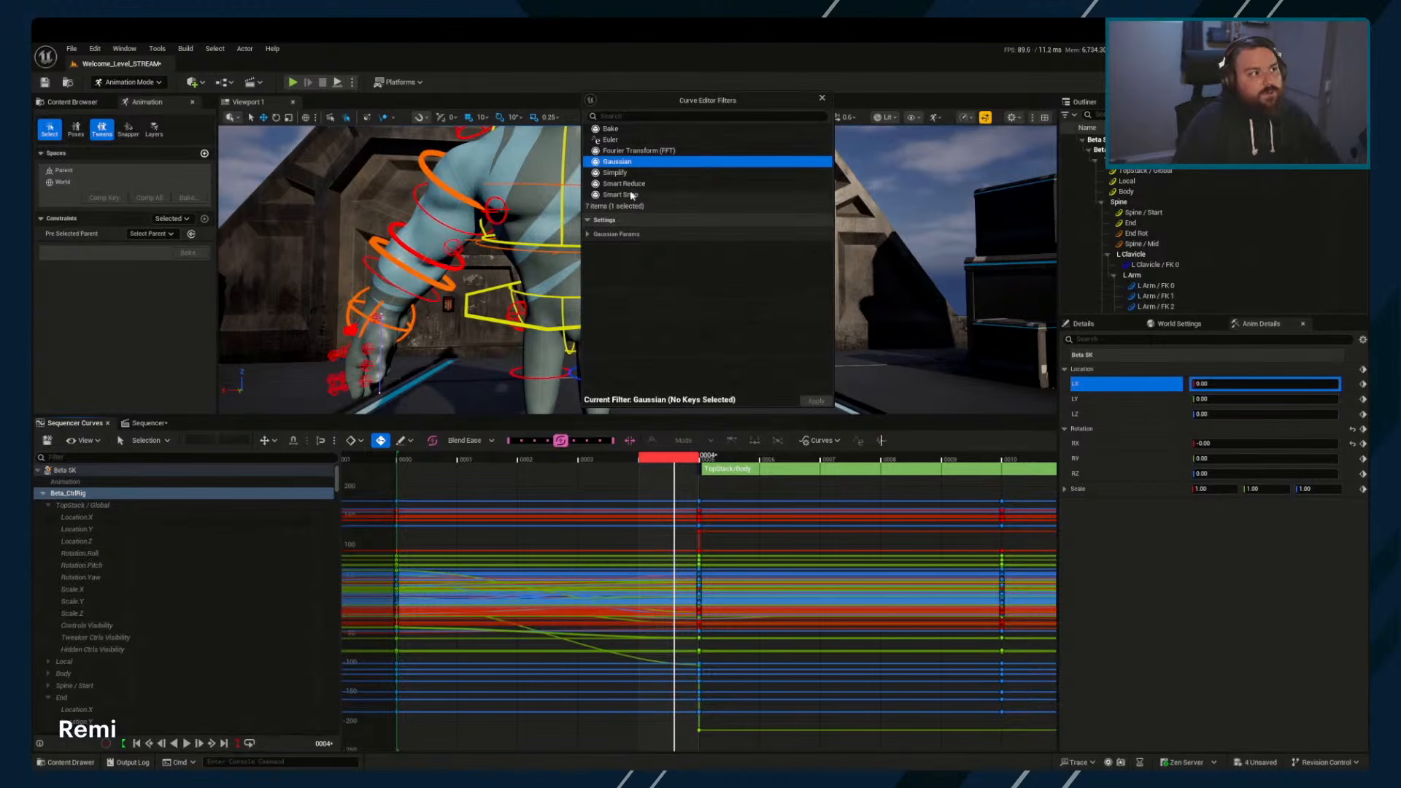
left_click(595, 235)
left_click(689, 173)
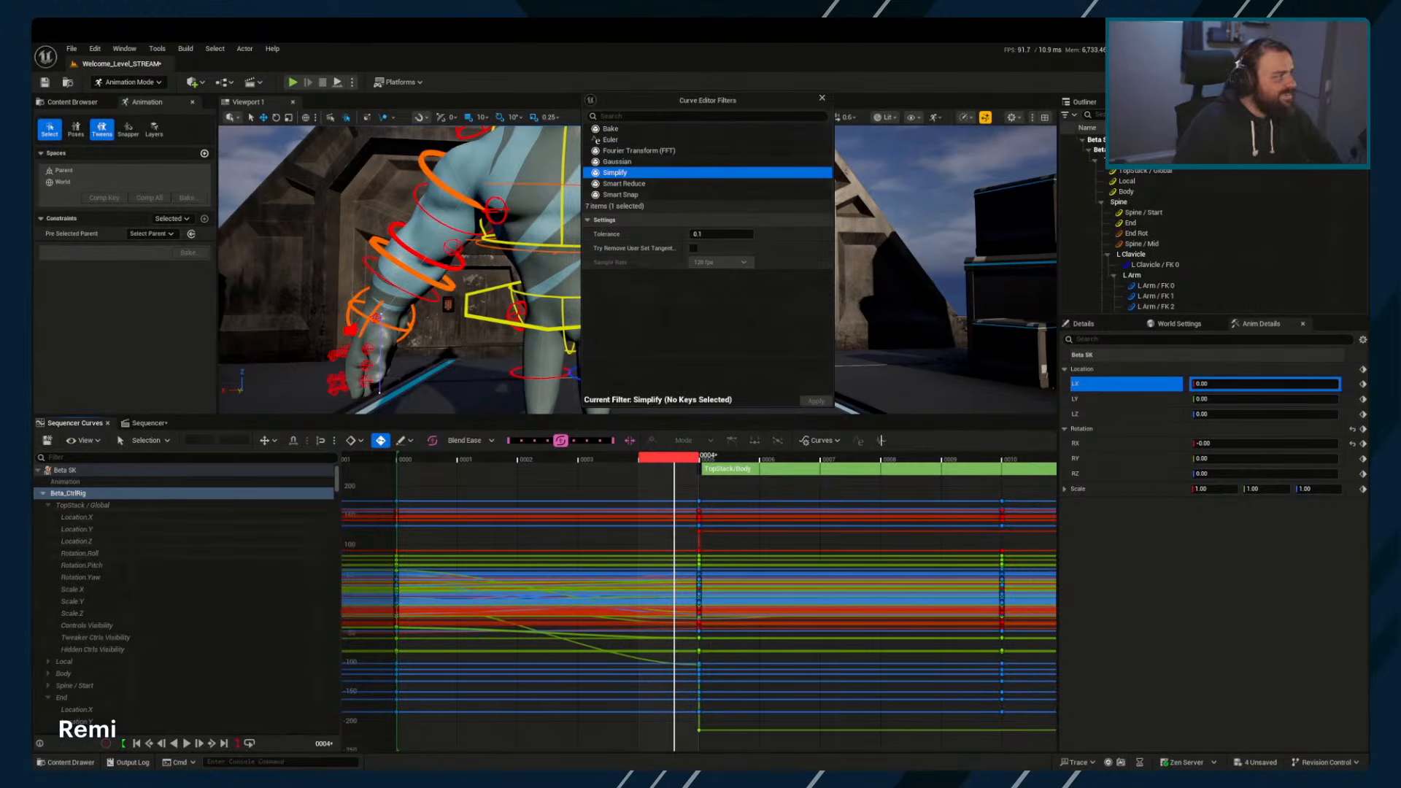
left_click(822, 98)
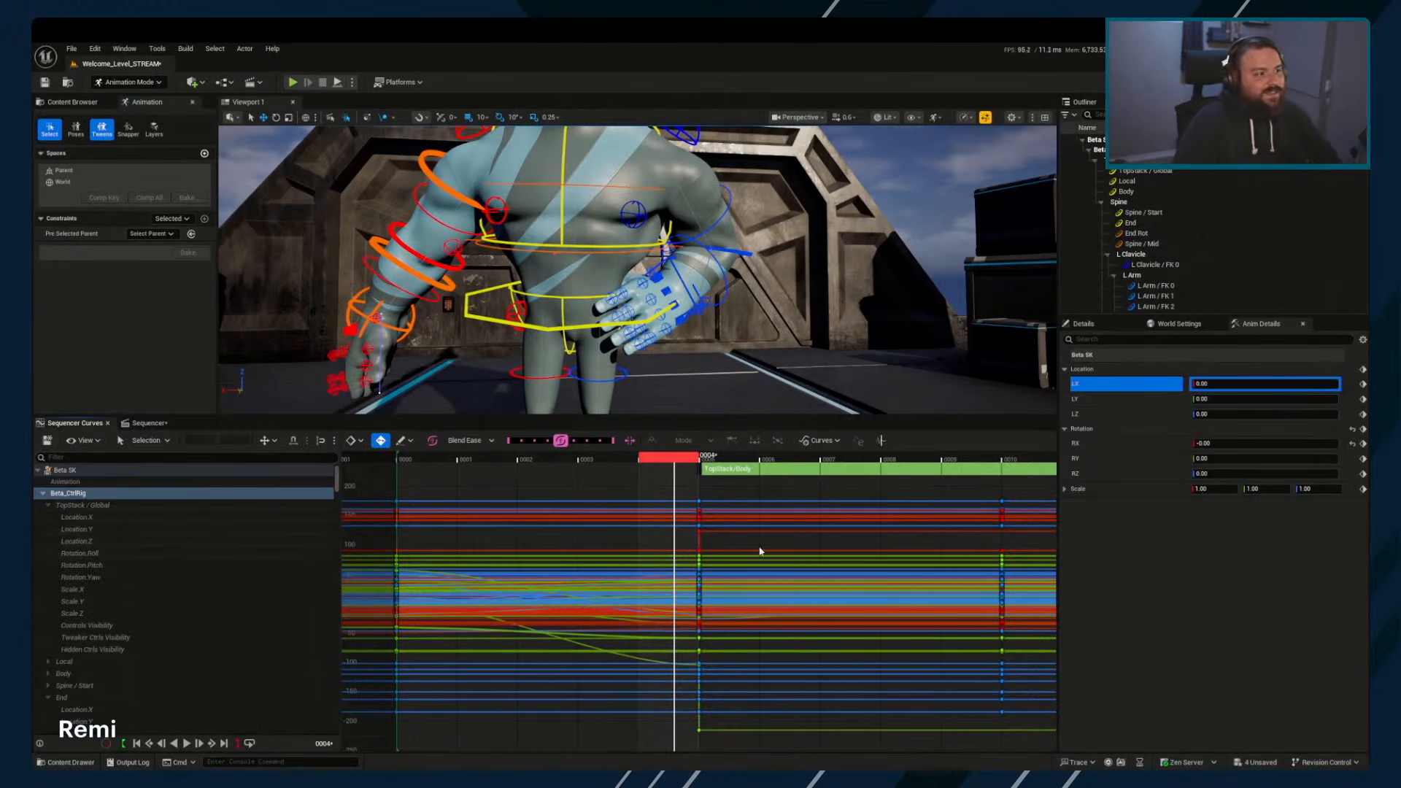
Select the keys around frames 5 and 10 across all Beta_CtrlRig curves and clear the selection
right_click_drag(760, 550, 718, 537)
scroll(717, 538, "down", 8)
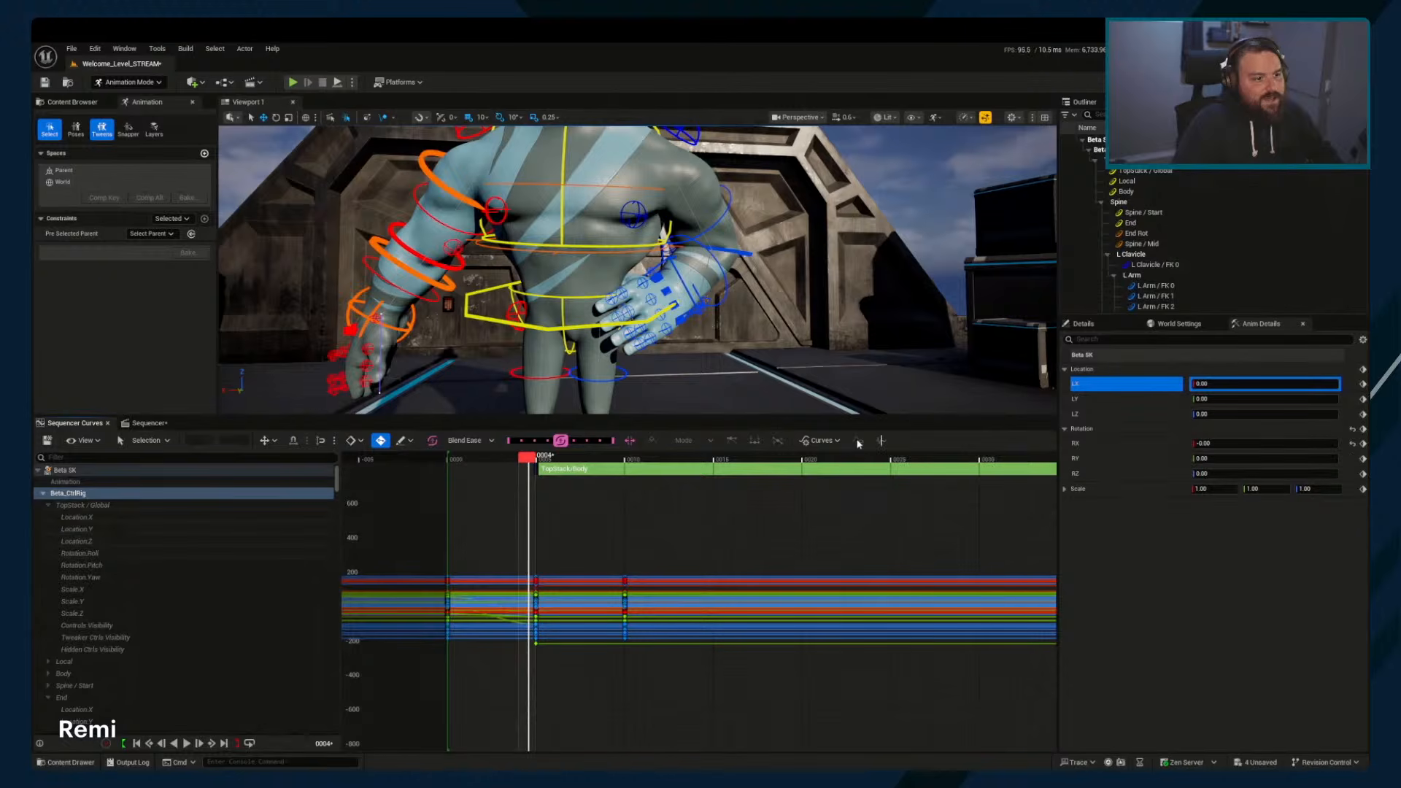
left_click_drag(485, 521, 659, 642)
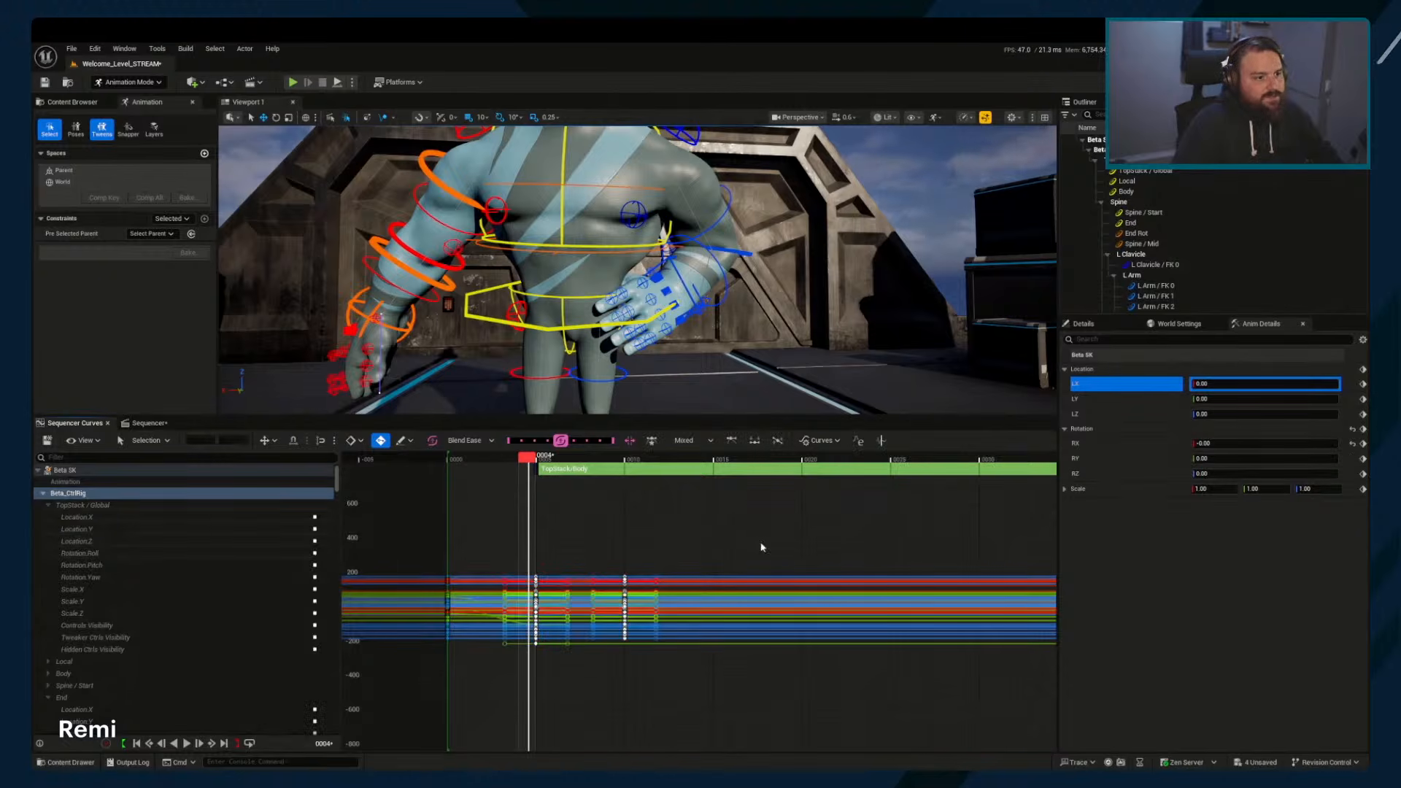
left_click(644, 526)
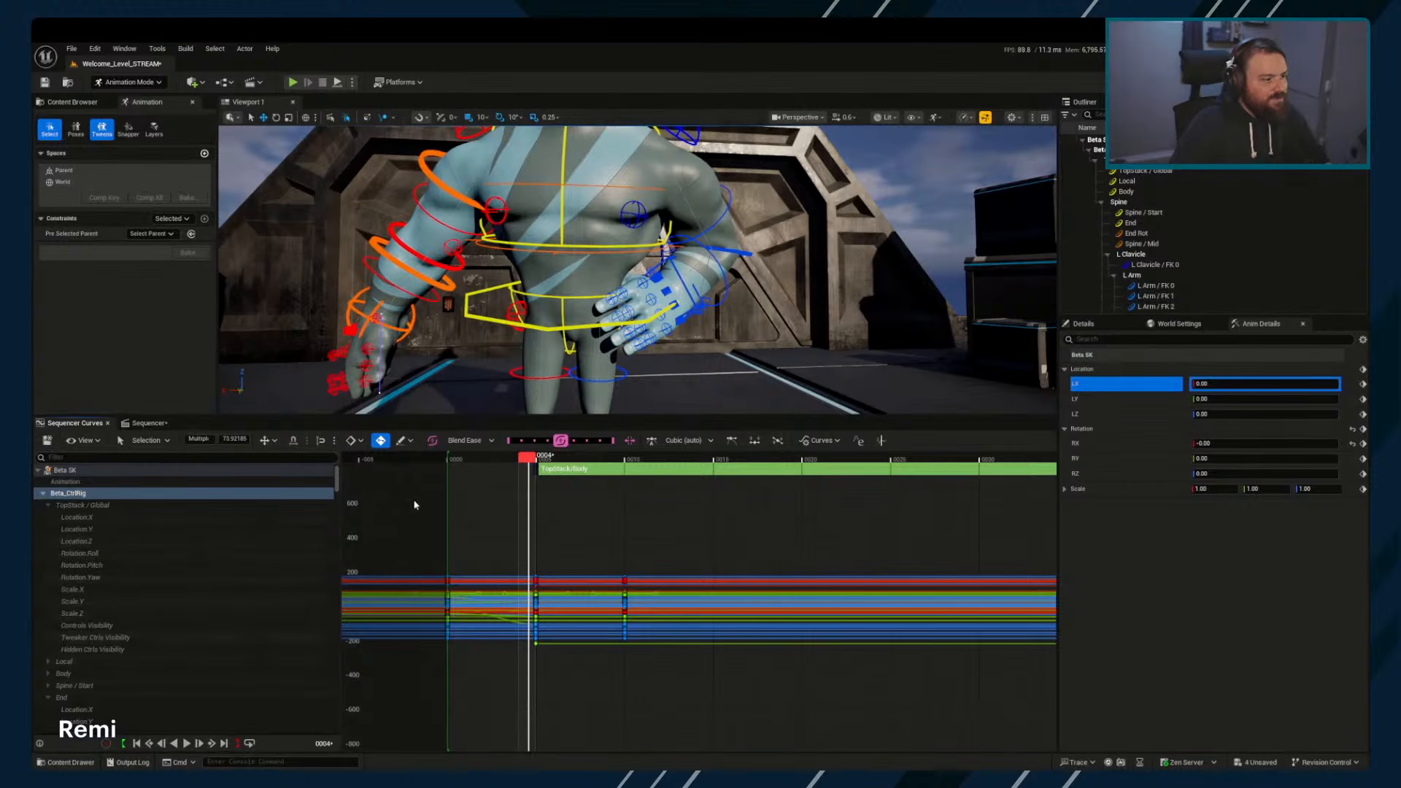
left_click(649, 525)
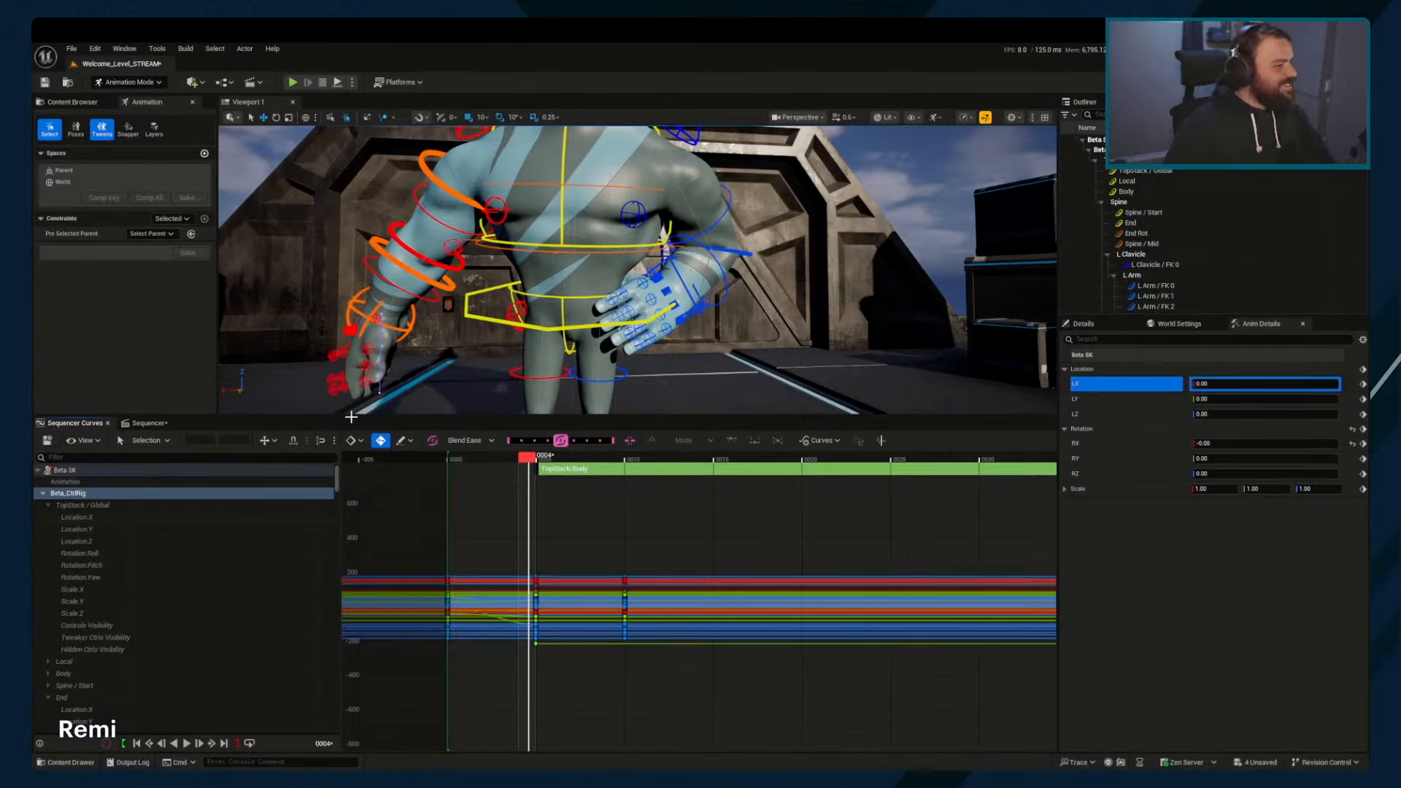
Enlarge the viewport over the curve editor and frame the whole Beta character in the scene
left_click_drag(352, 416, 351, 516)
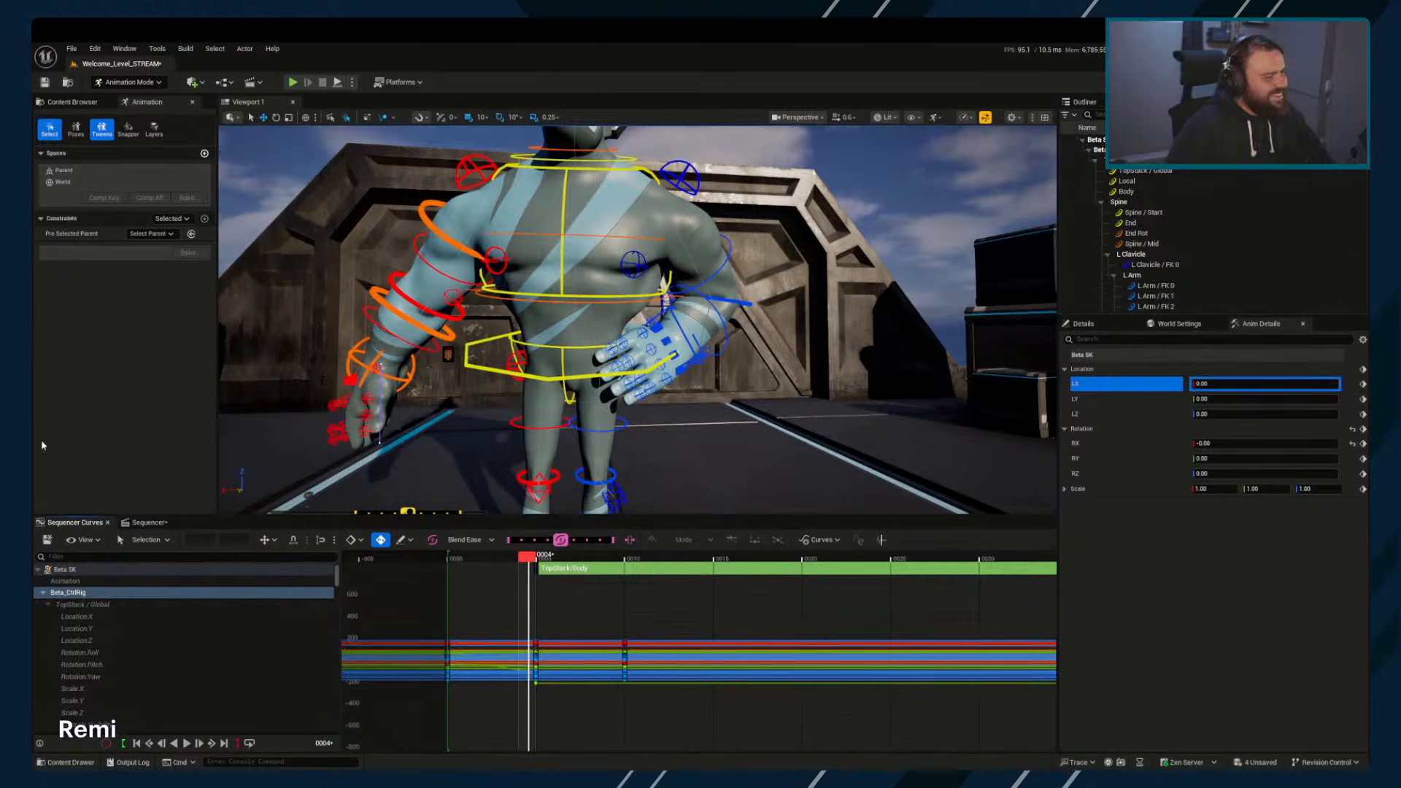
left_click_drag(497, 516, 497, 656)
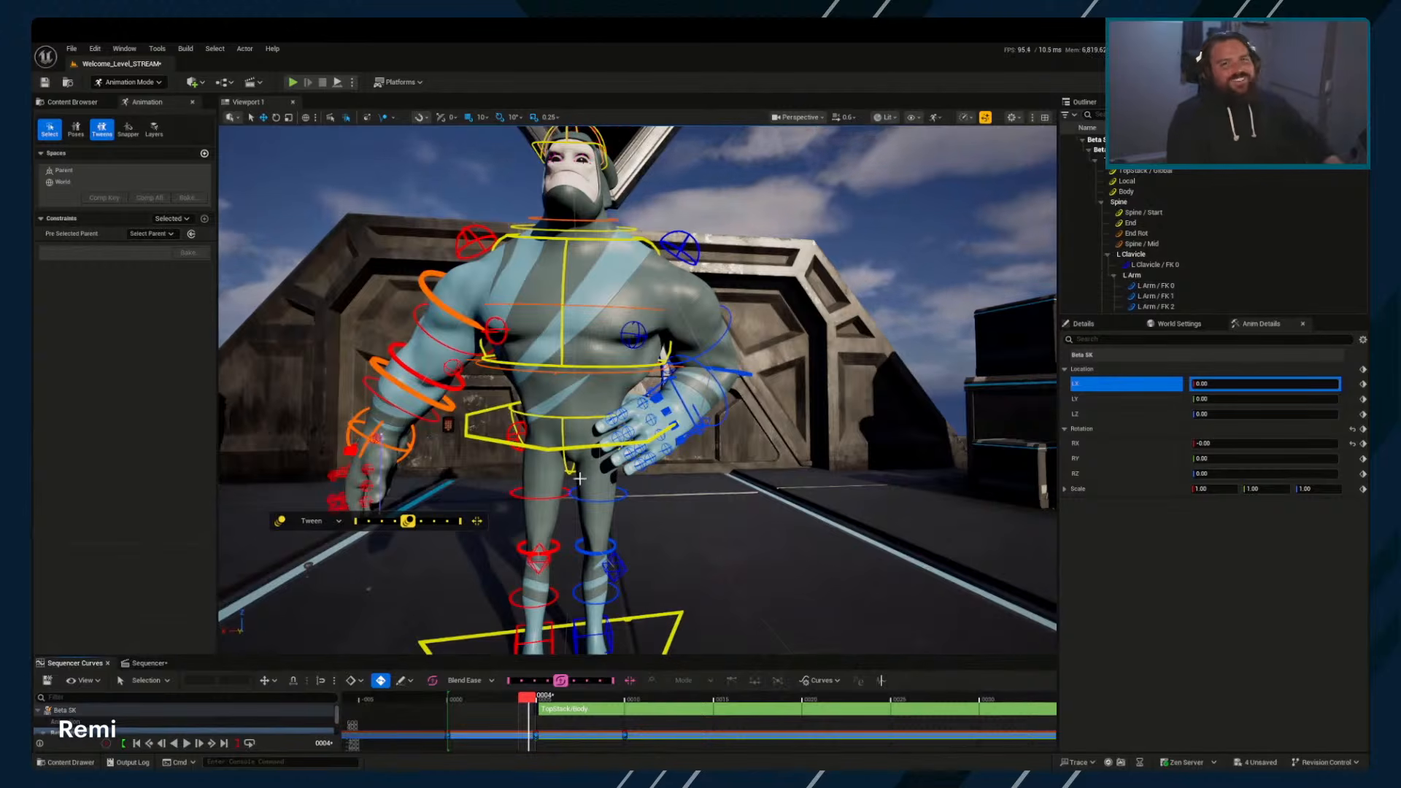
mouse_move(812, 497)
right_mouse_down()
mouse_move(773, 503)
mouse_move(762, 489)
mouse_move(794, 477)
right_mouse_up()
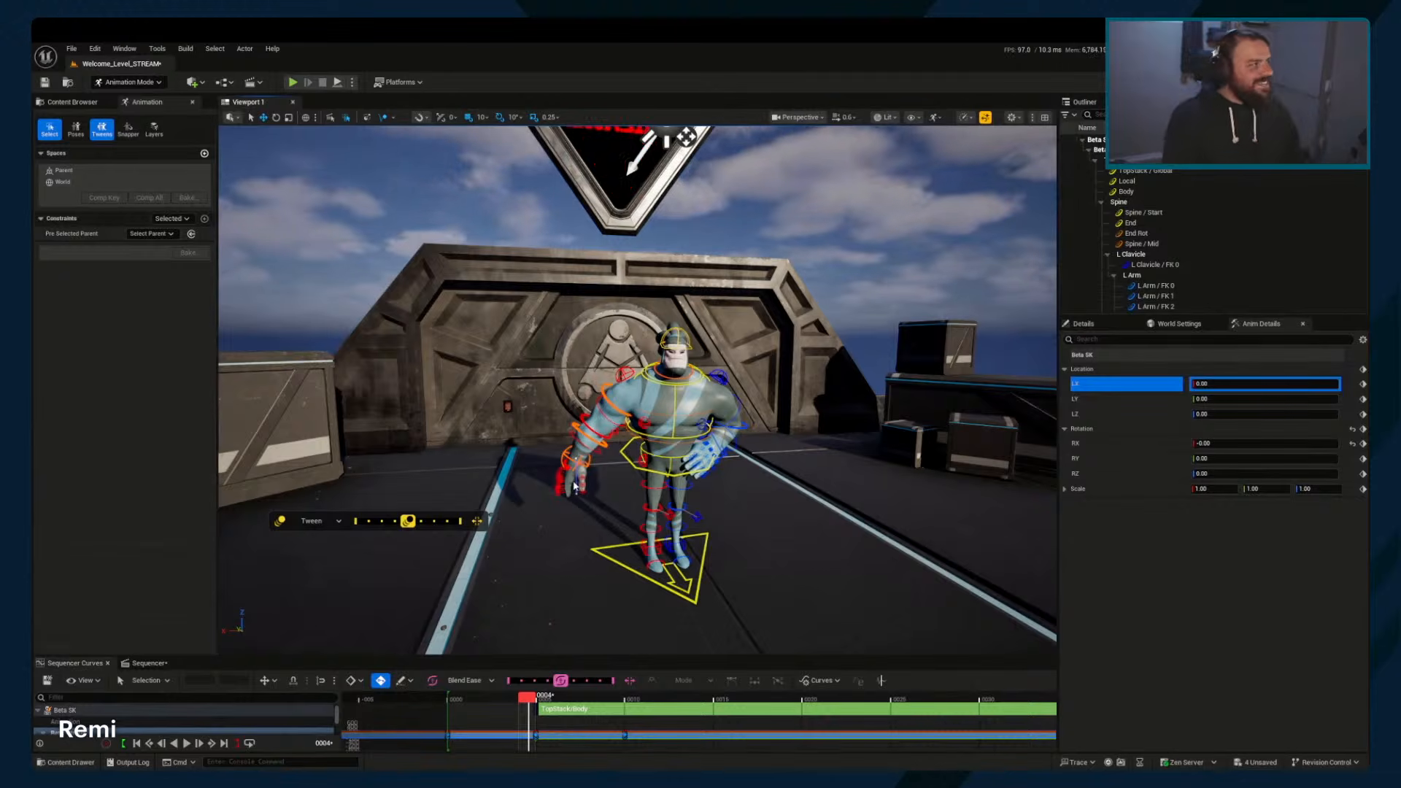
Copy the Location property group of Beta SK from the animation details
right_click(1107, 380)
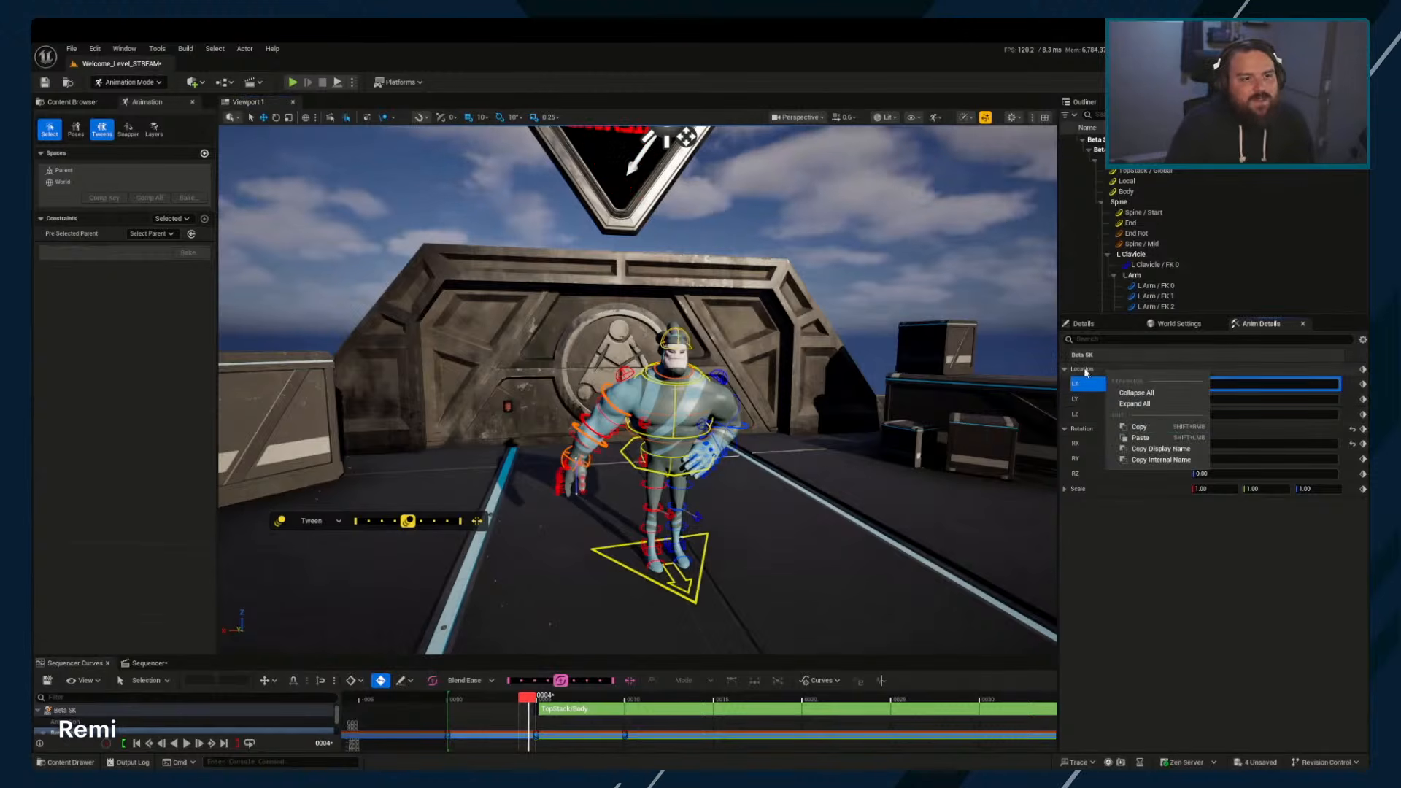
left_click(1122, 380)
right_click(1122, 378)
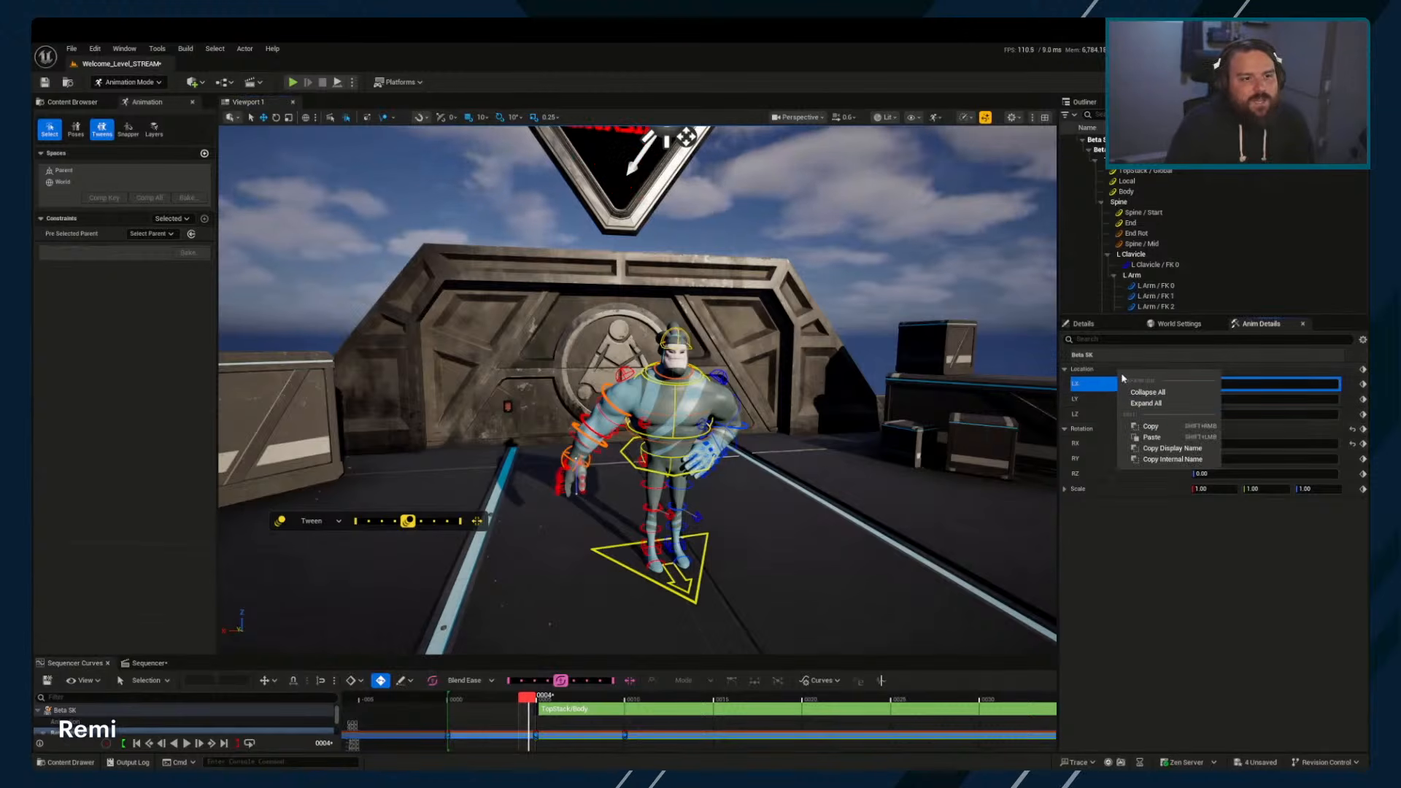
left_click(1155, 426)
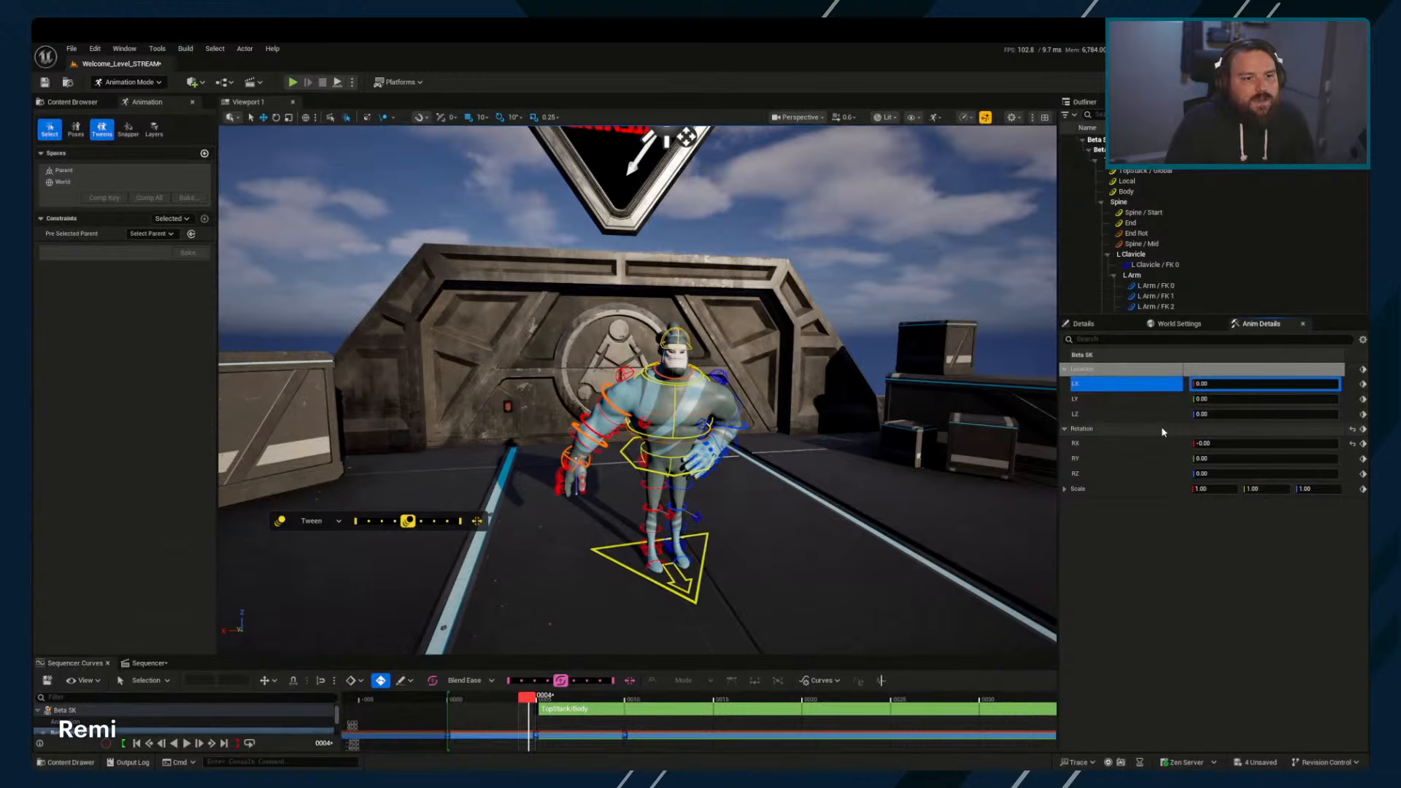
Select the right wrist control R Arm / FK 2 and enlarge the curve editor to show its curves
left_click(576, 459)
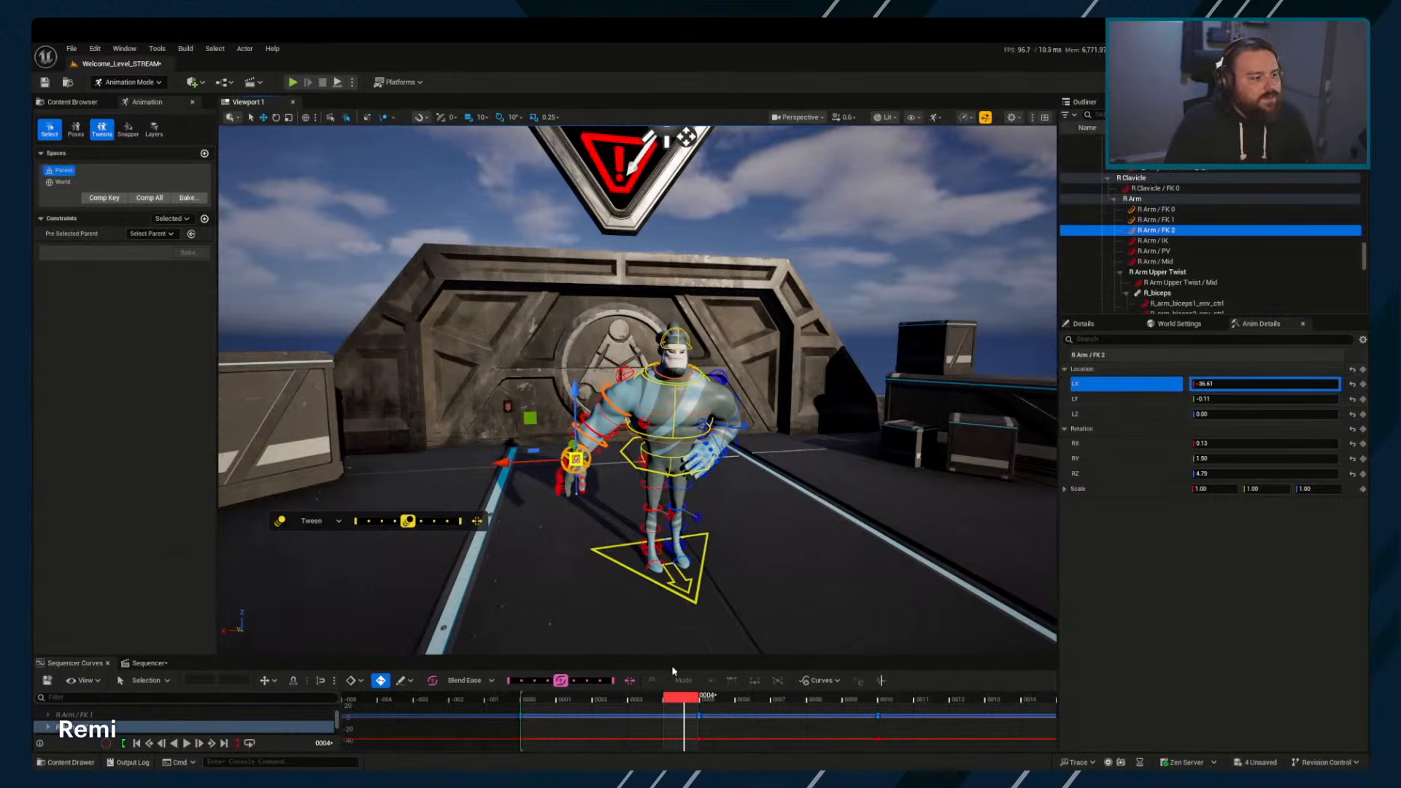
left_click_drag(705, 657, 706, 559)
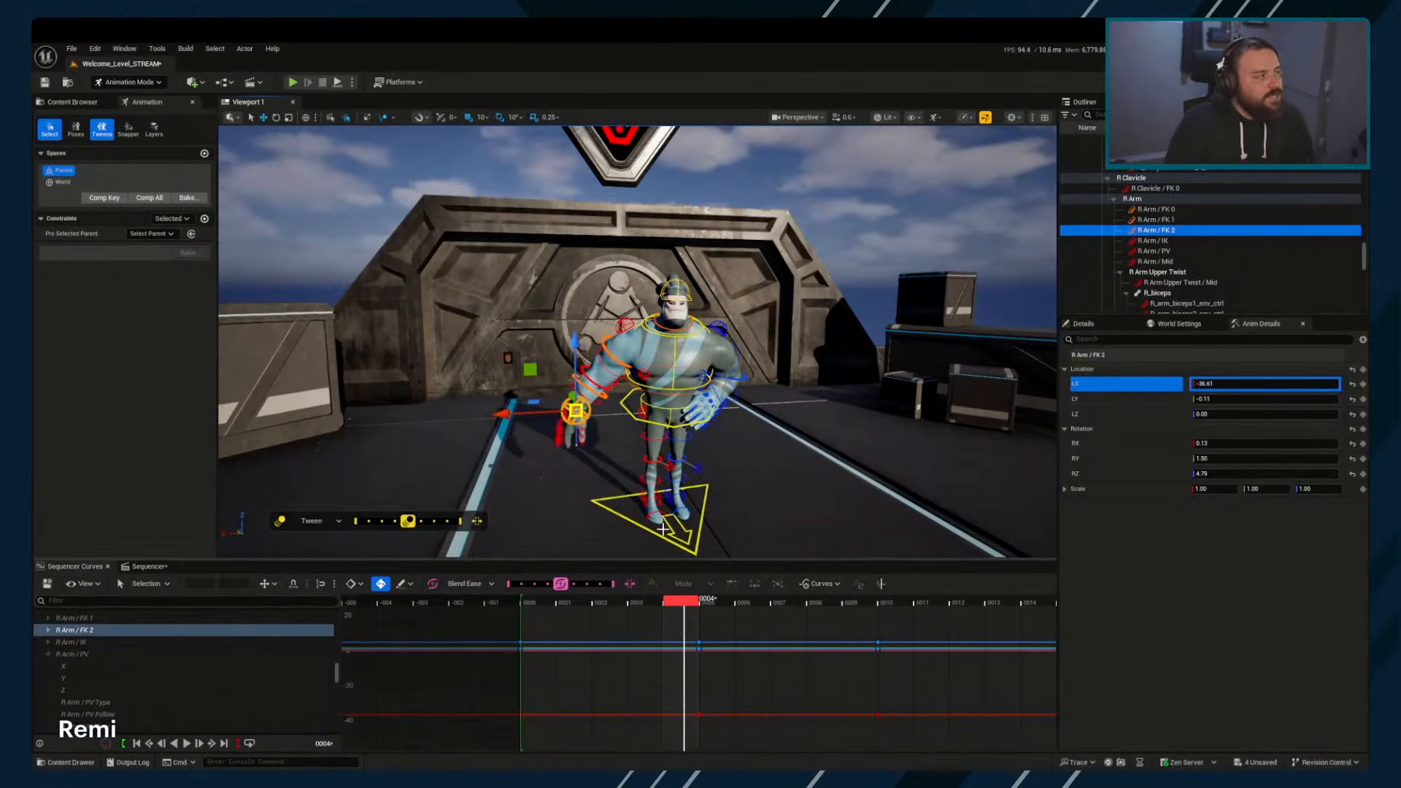
left_click(73, 102)
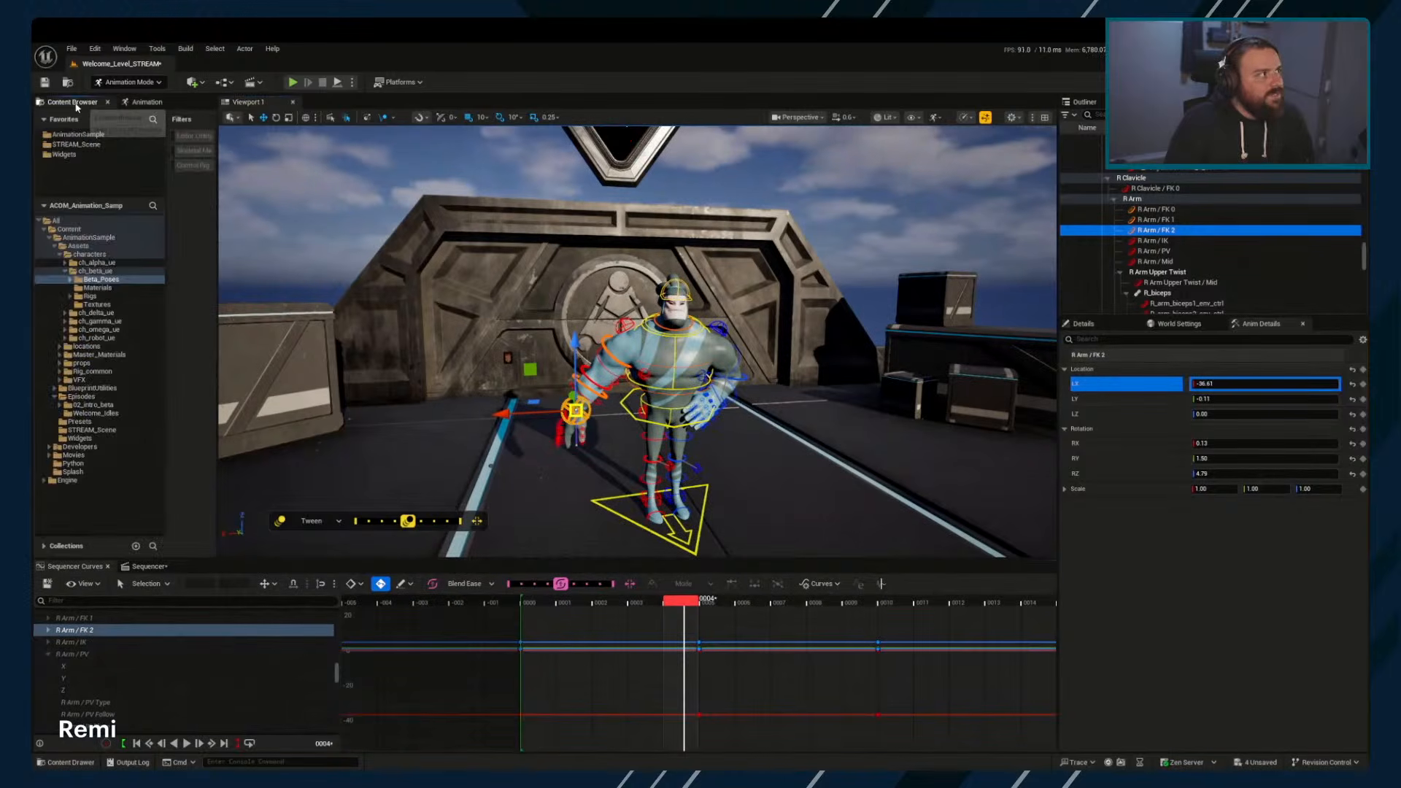
left_click(146, 102)
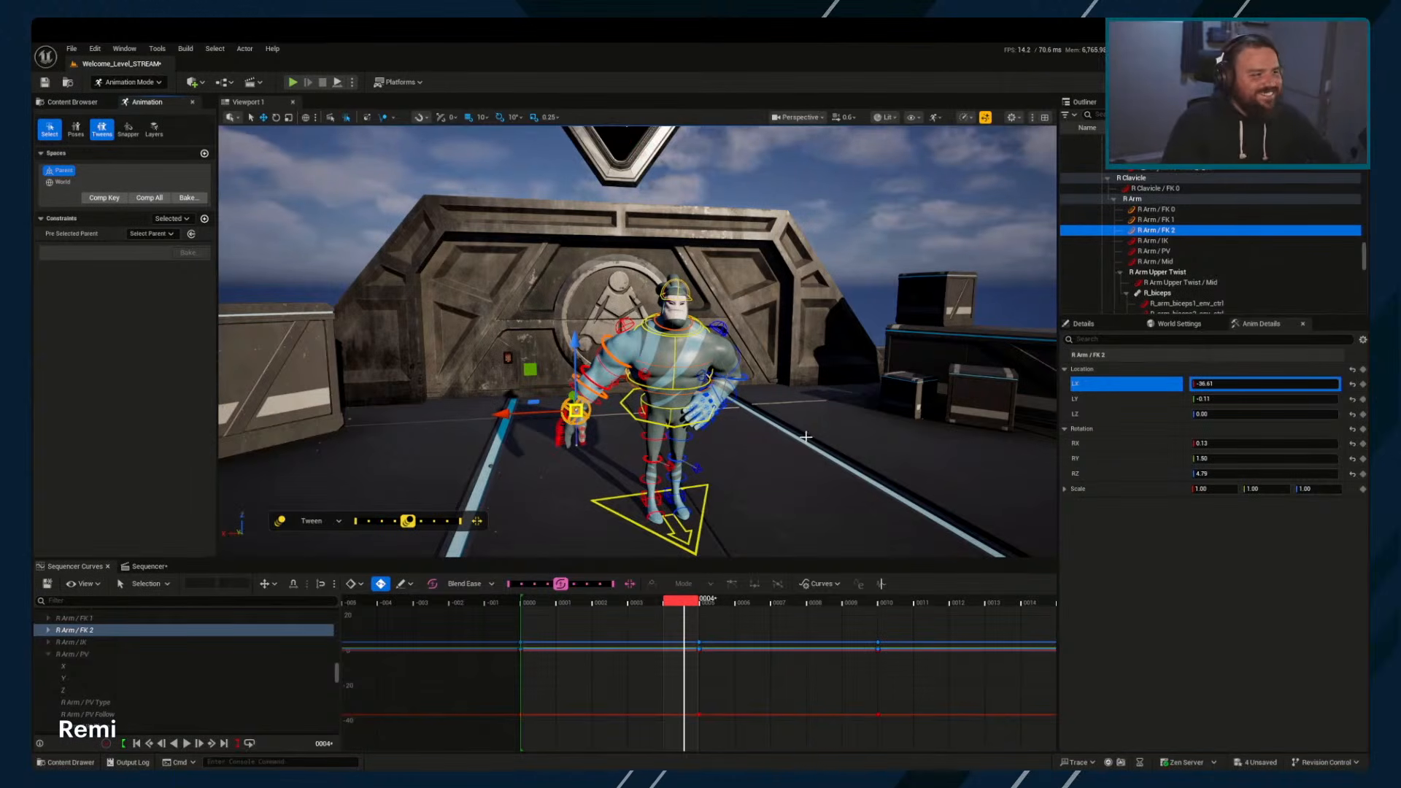
mouse_move(745, 433)
right_mouse_down()
mouse_move(861, 398)
mouse_move(722, 400)
mouse_move(740, 425)
right_mouse_up()
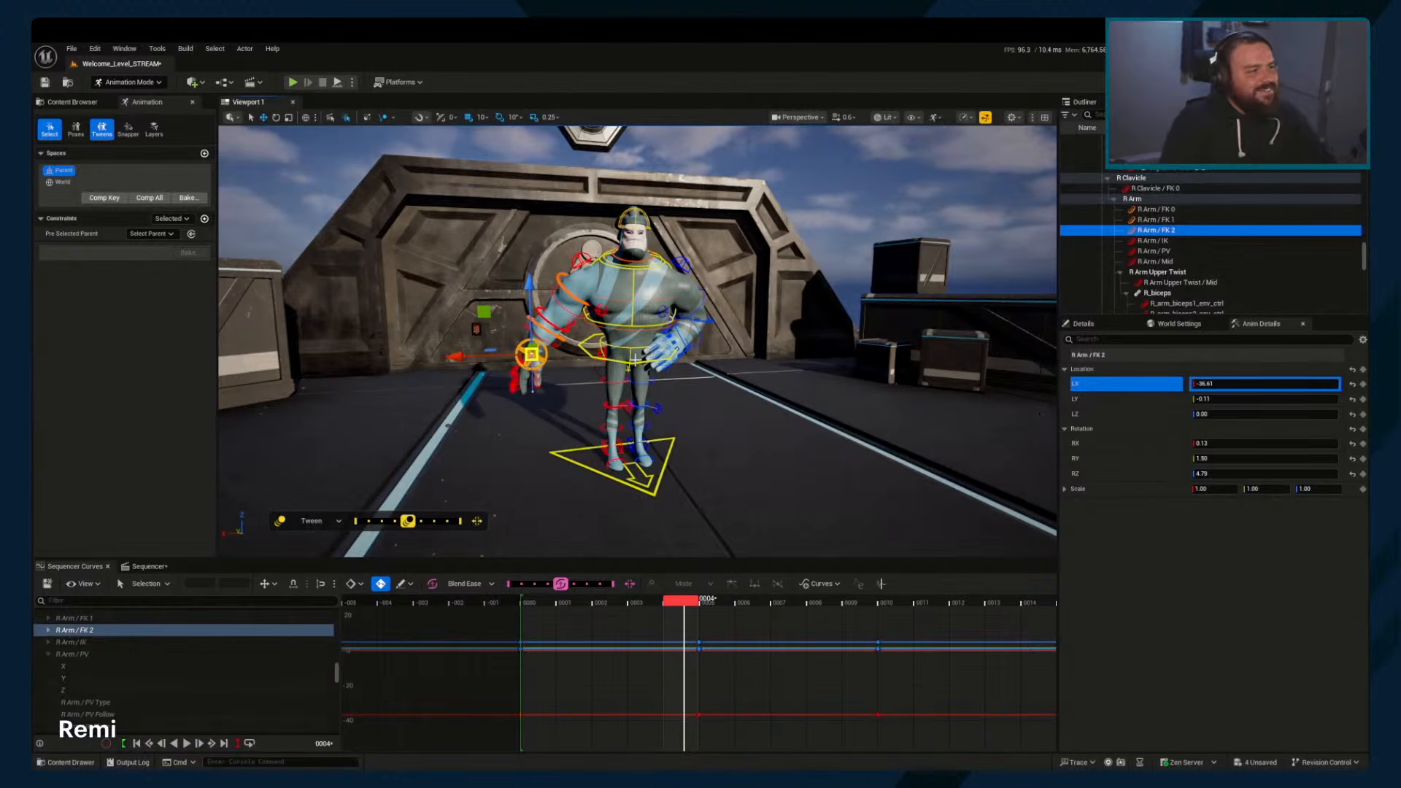
mouse_move(139, 778)
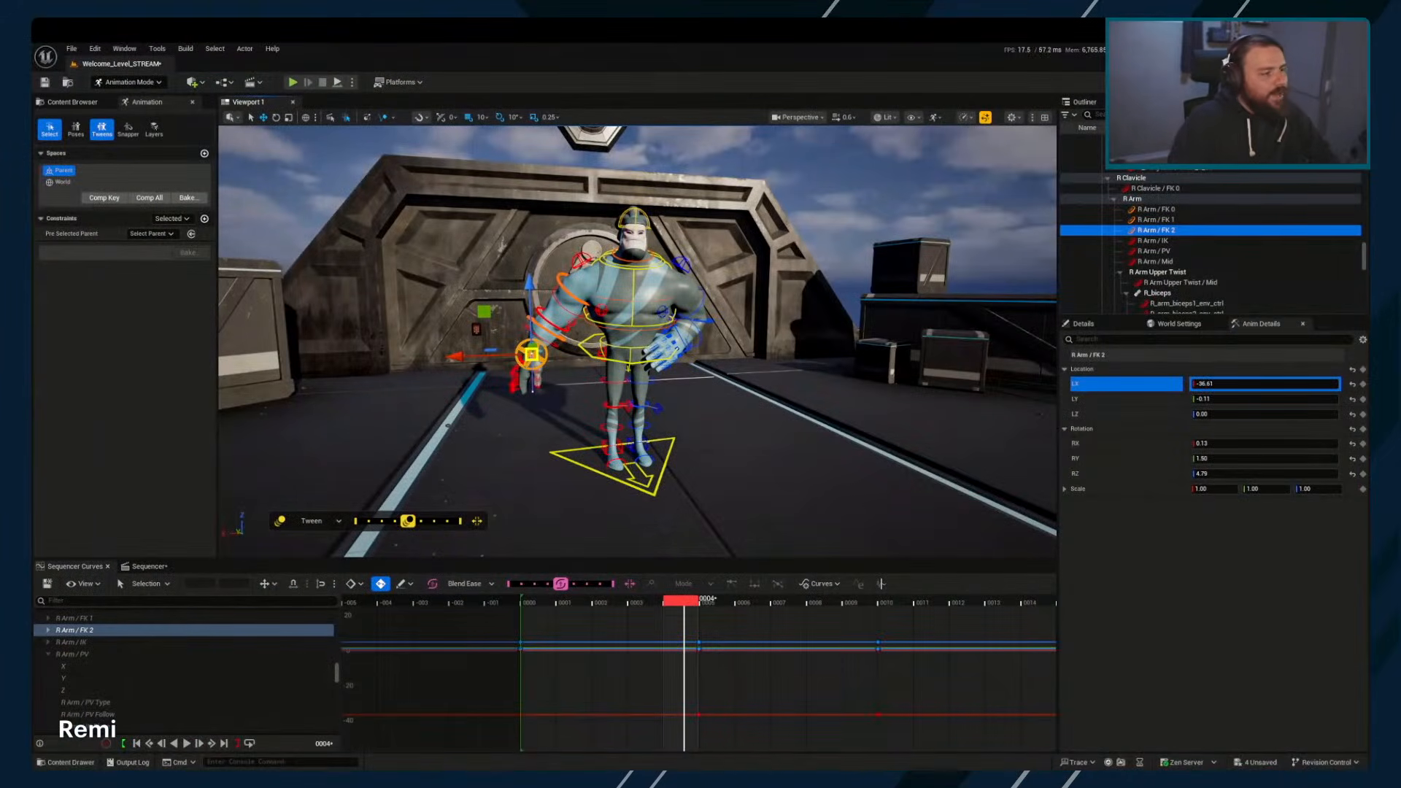
mouse_move(637, 342)
right_mouse_down()
mouse_move(620, 361)
mouse_move(642, 342)
right_mouse_up()
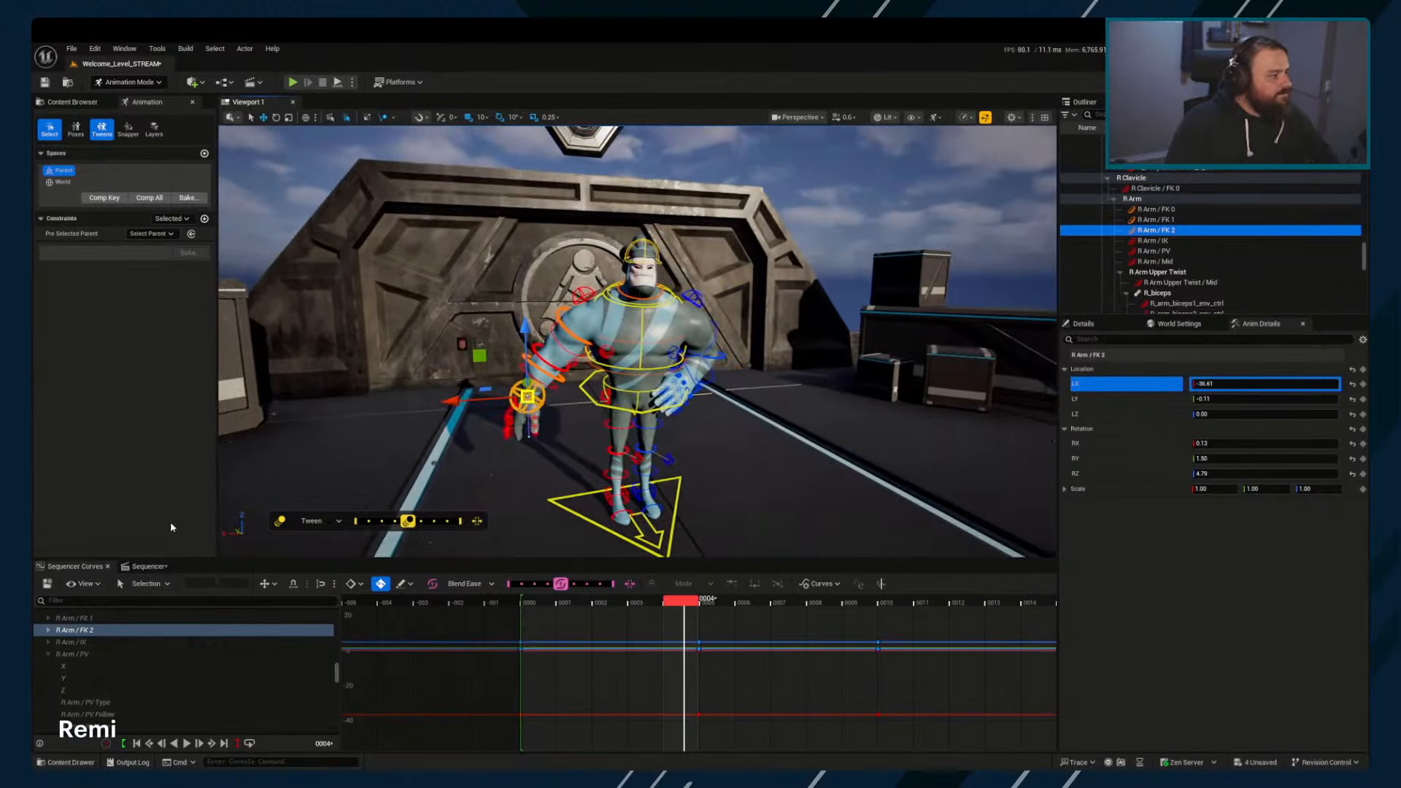
Show the Sequencer and select the Beta_CtrlRig track
left_click(149, 566)
left_click(216, 644)
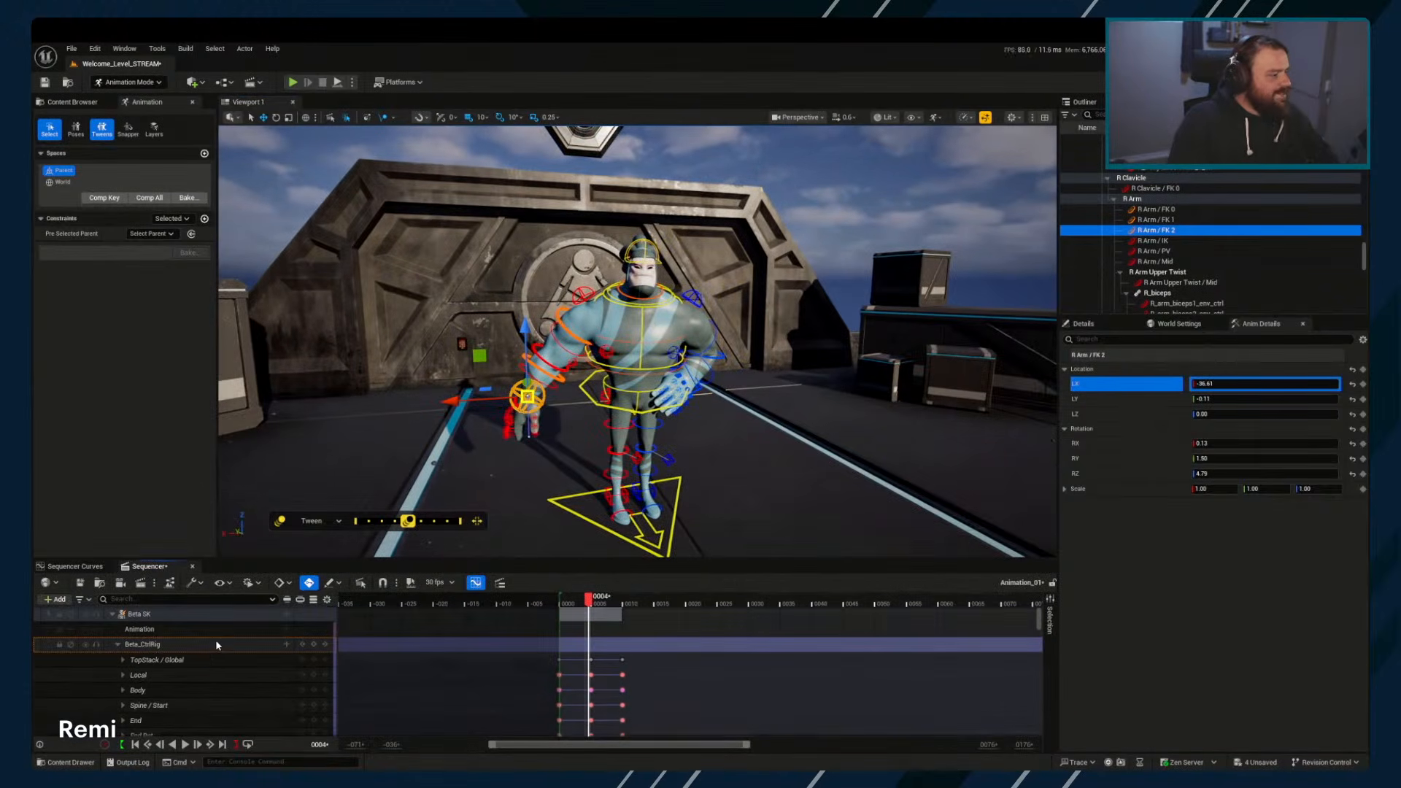
left_click(211, 652)
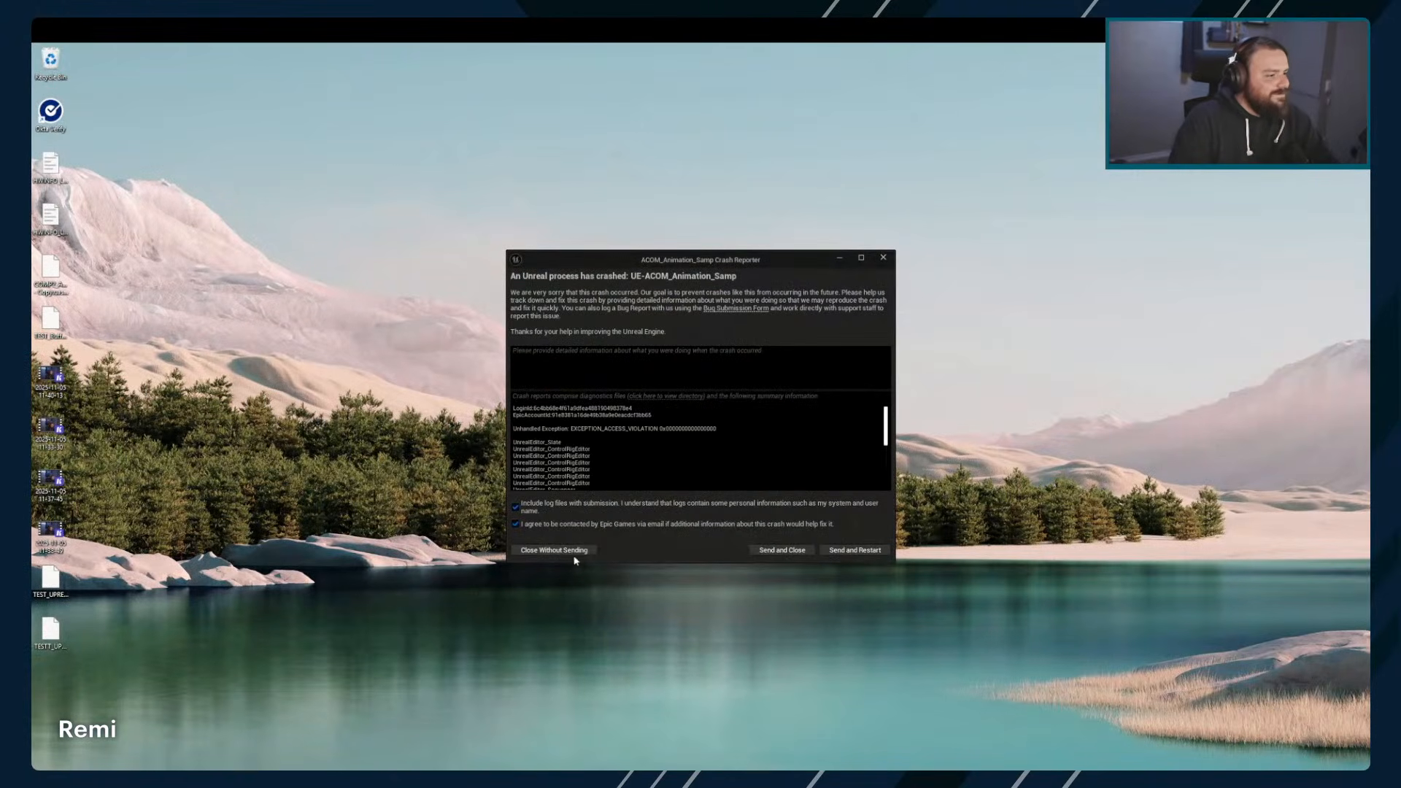
Dismiss the crash report for ACOM_Animation_Samp without sending it
left_click(562, 551)
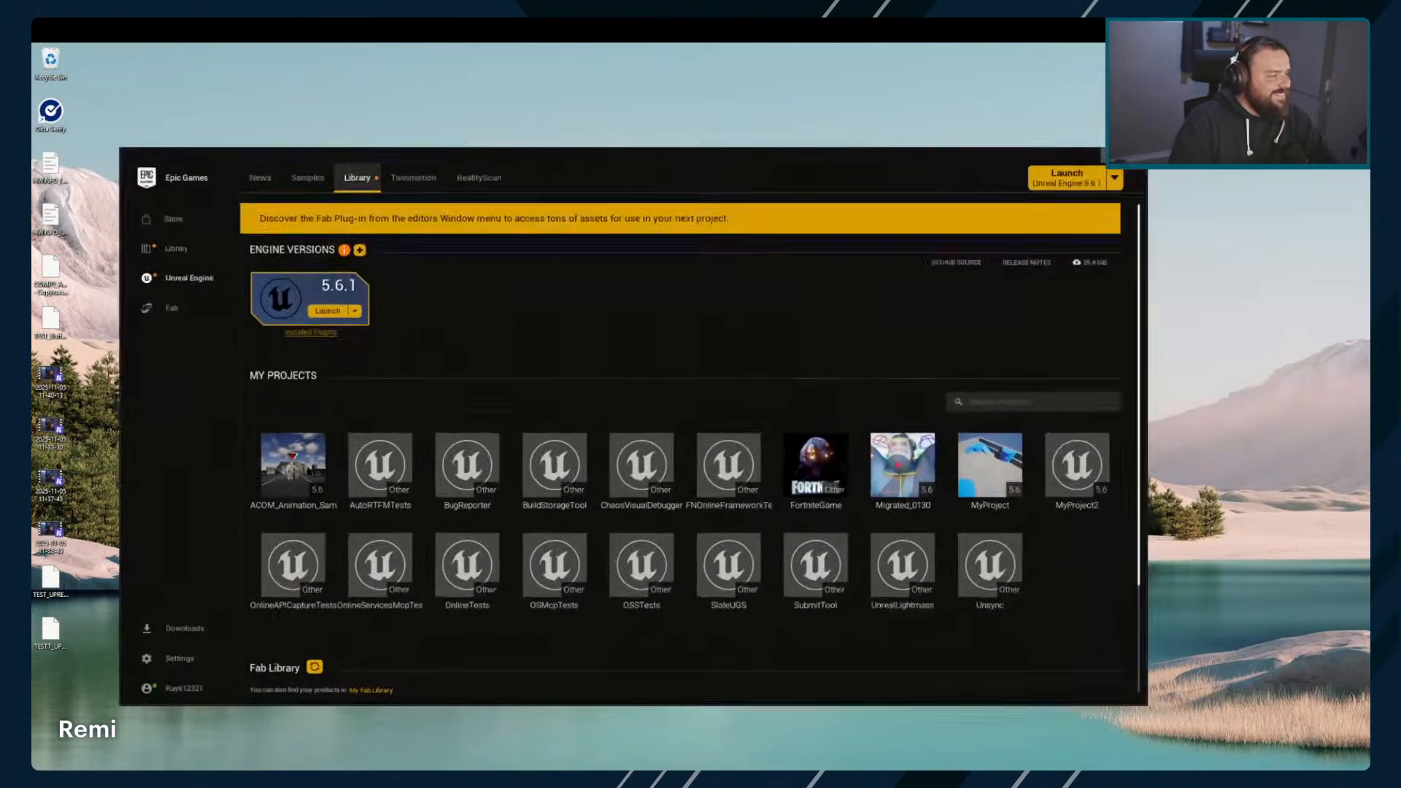
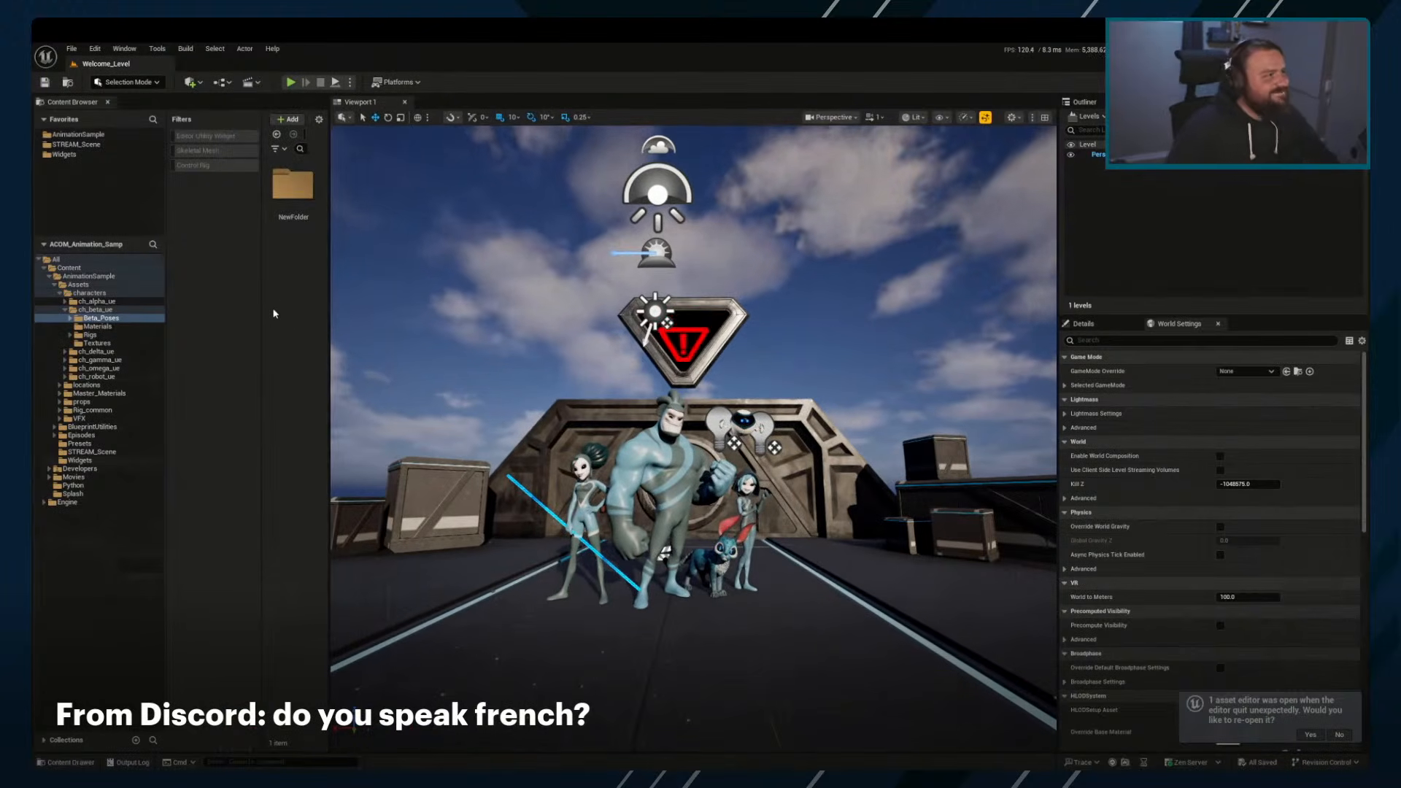
Resize the Content Browser in the reopened project, narrowing the folder tree and giving the asset area more width
left_click_drag(261, 294, 215, 294)
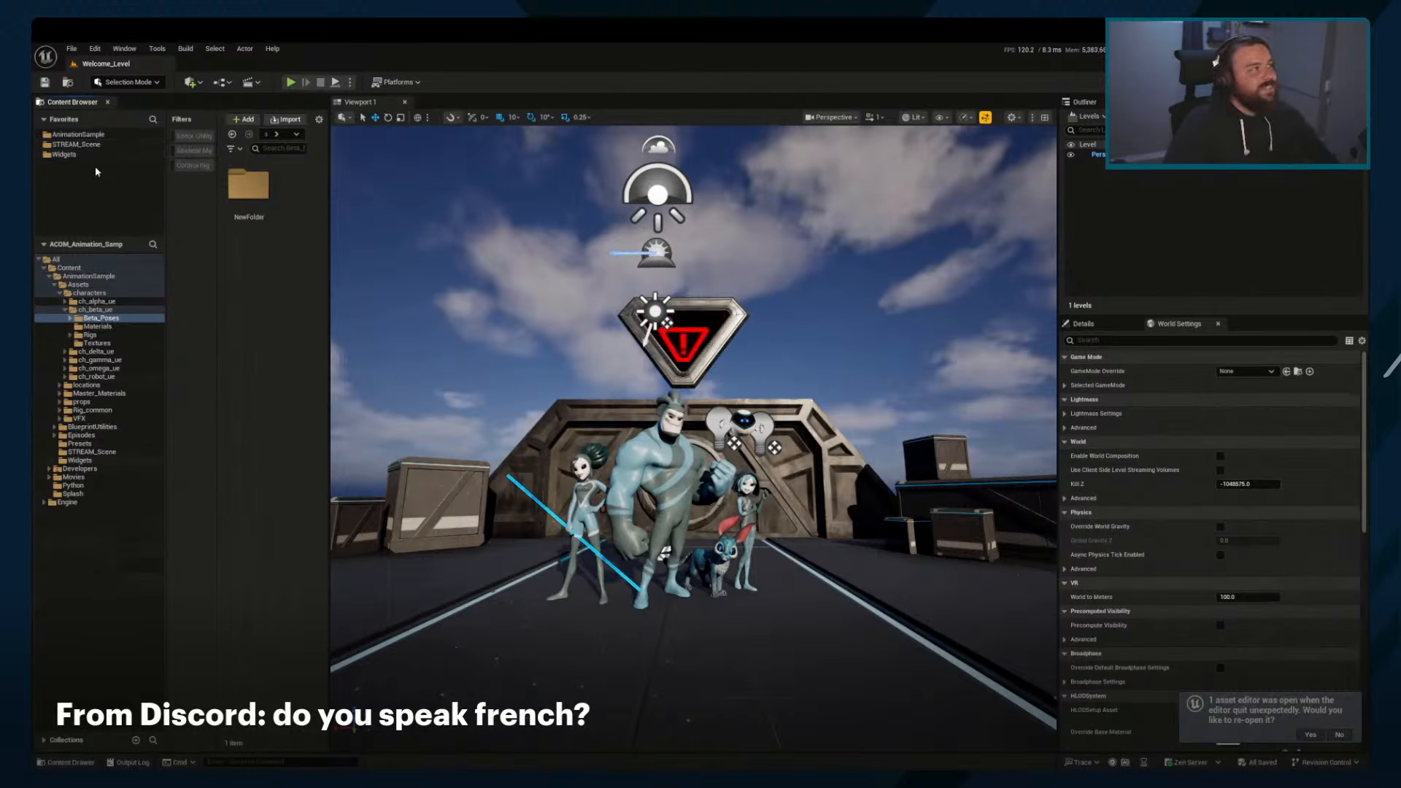
left_click_drag(163, 181, 136, 182)
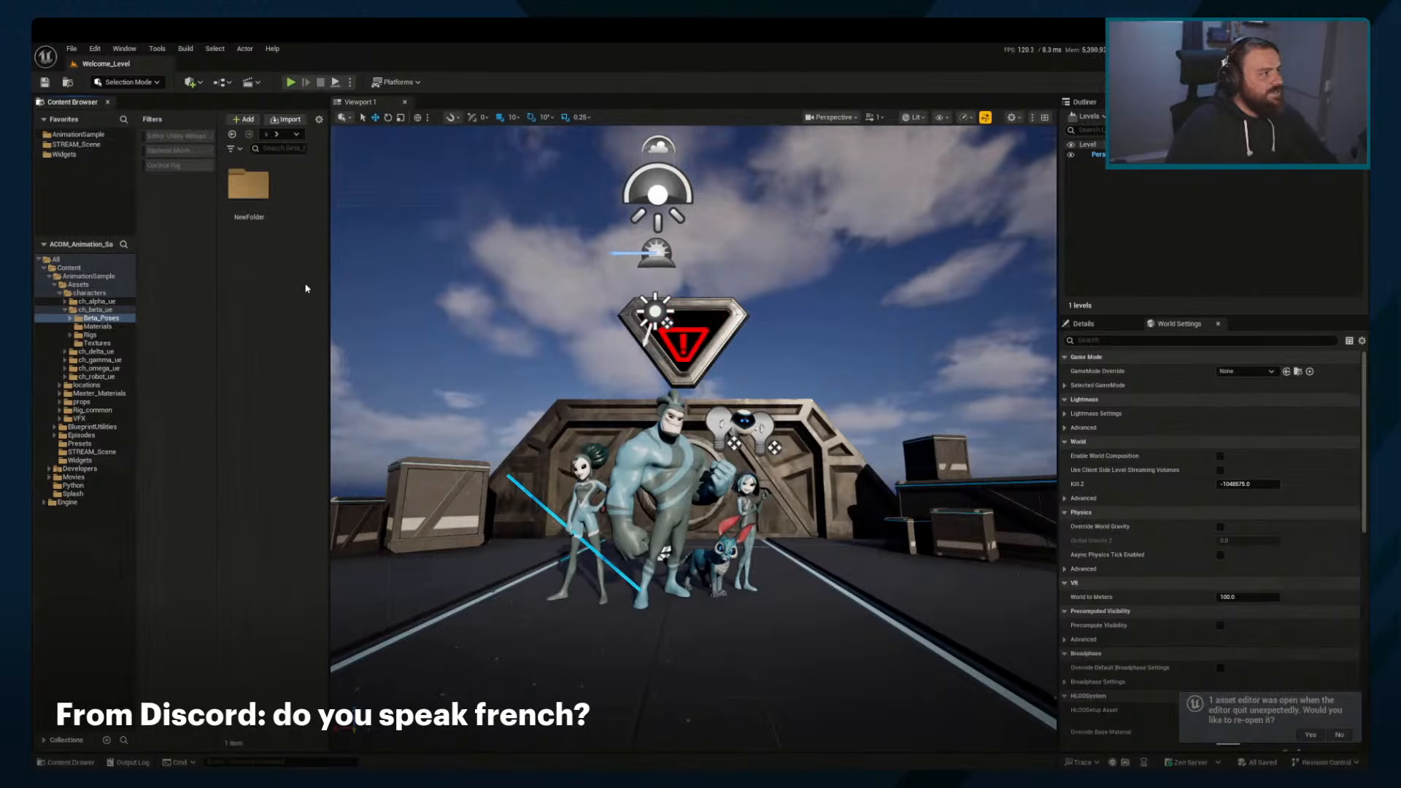
mouse_move(329, 262)
left_mouse_down()
mouse_move(297, 261)
mouse_move(353, 261)
left_mouse_up()
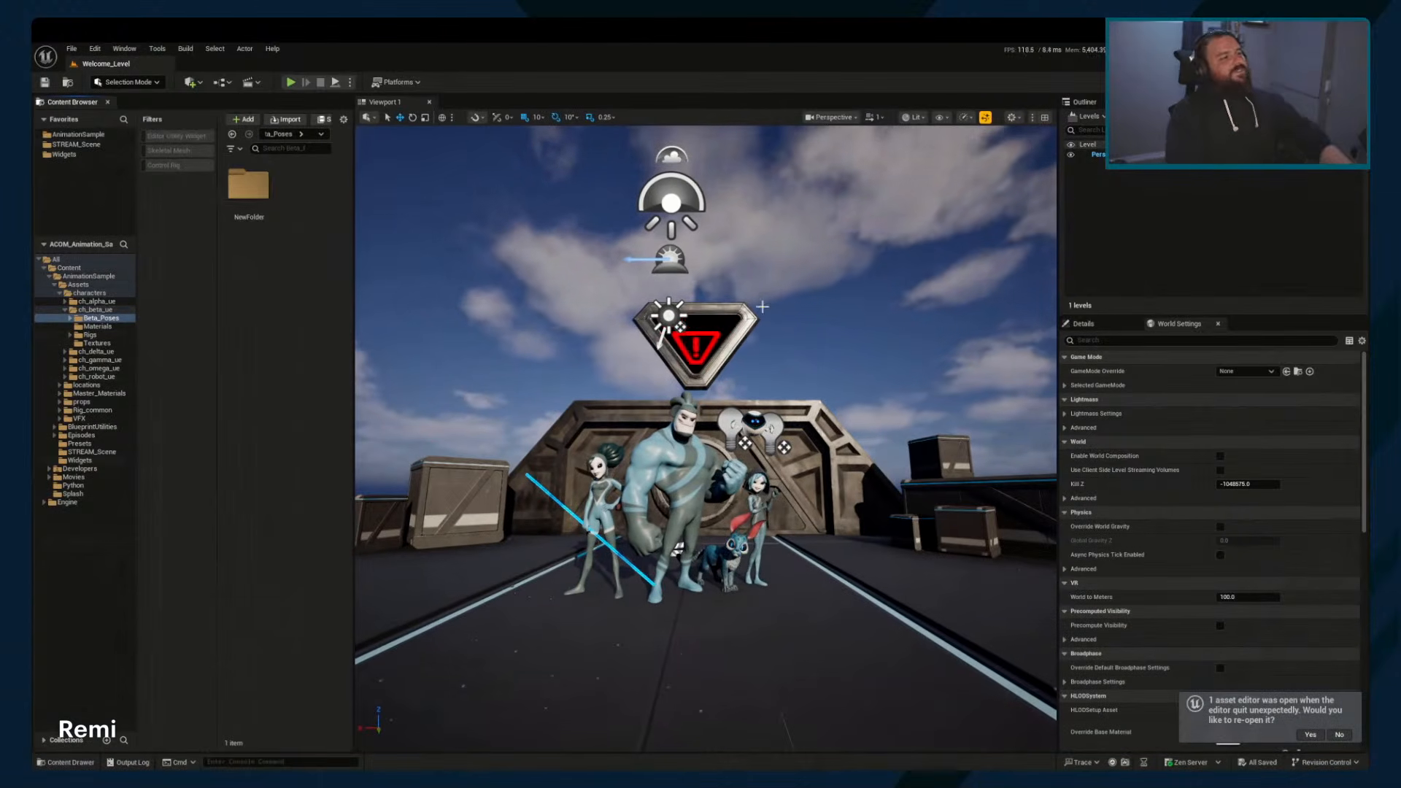
Select the FAB_Idles_Seq_AnimWork_v001 actor, open its level sequence, and make the Sequencer area taller
left_click(722, 575)
key("f")
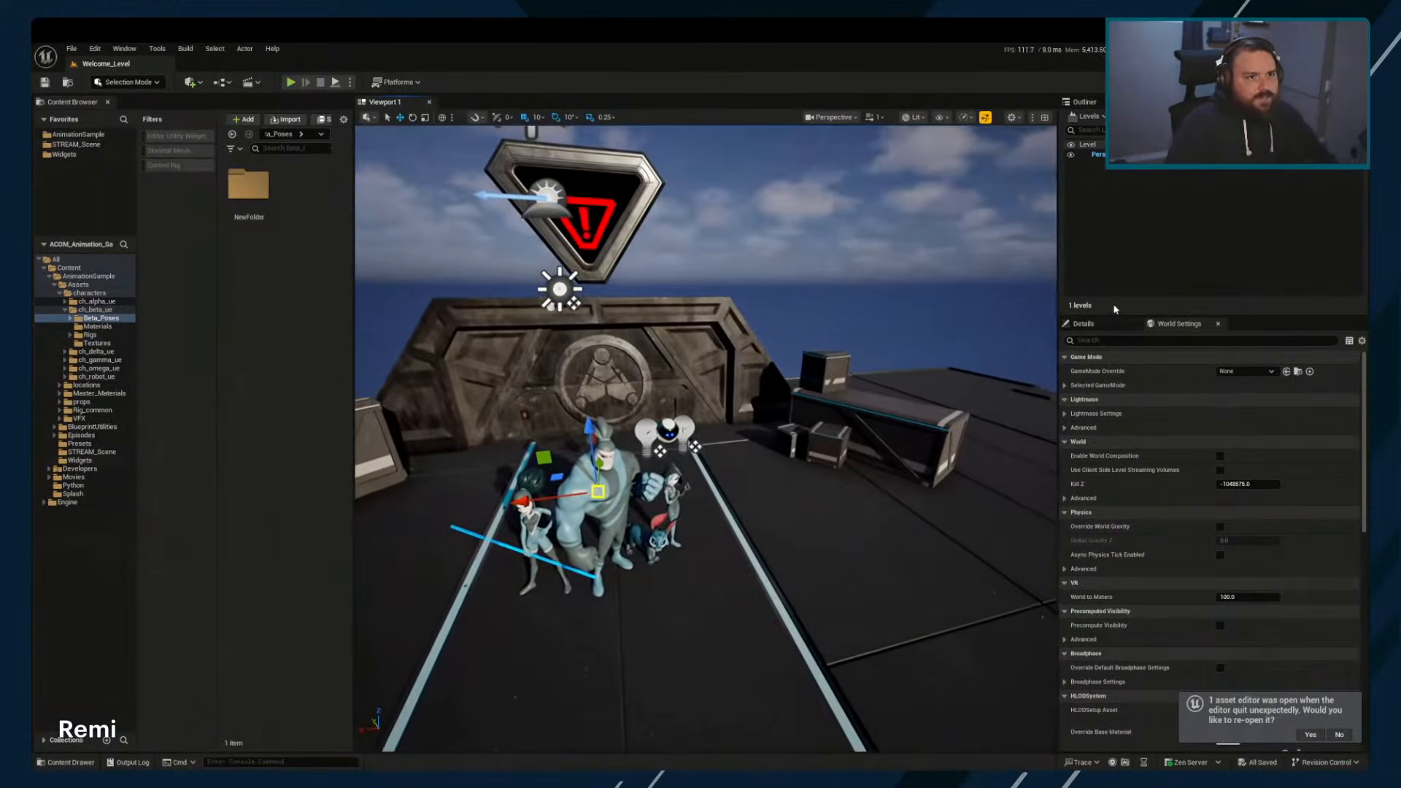
left_click(1084, 323)
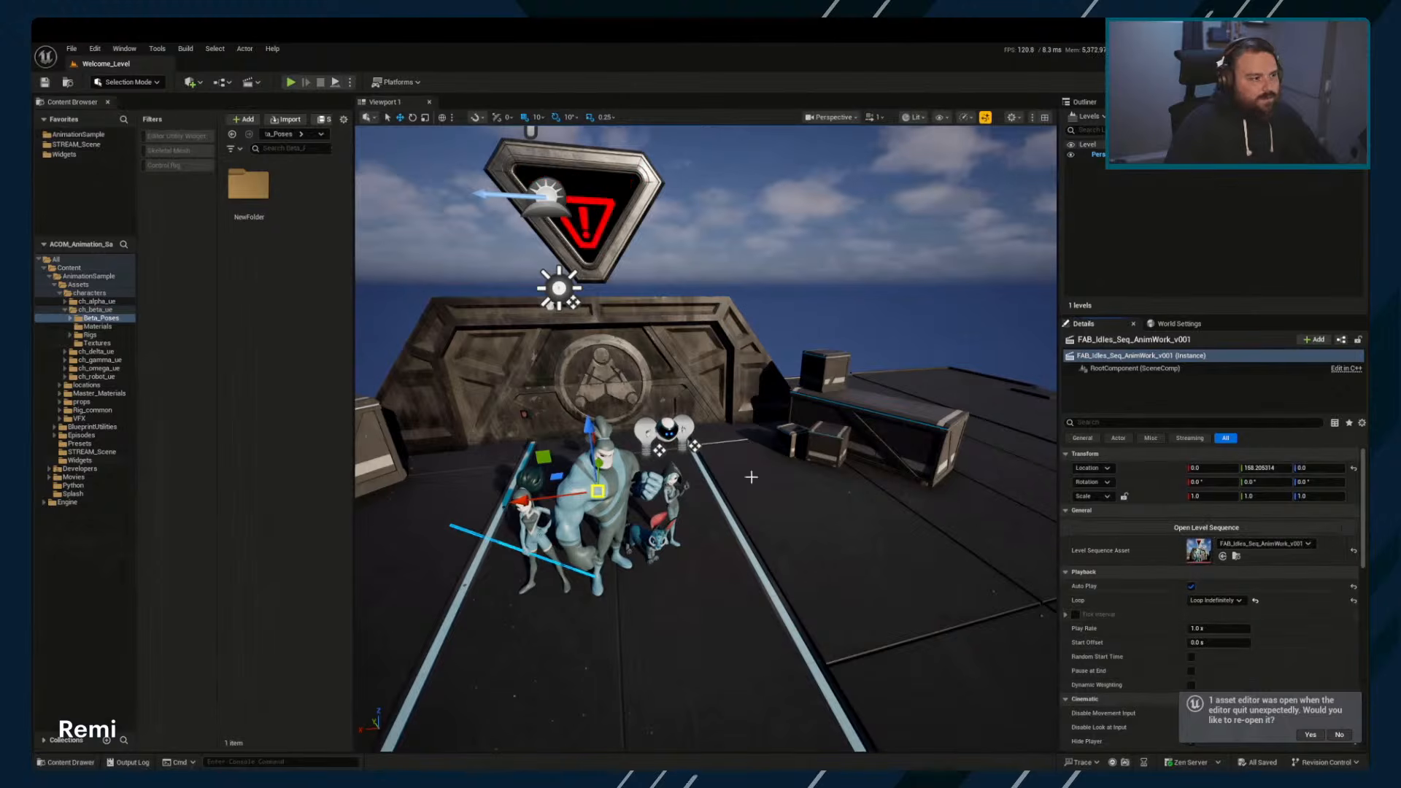
left_click(1206, 526)
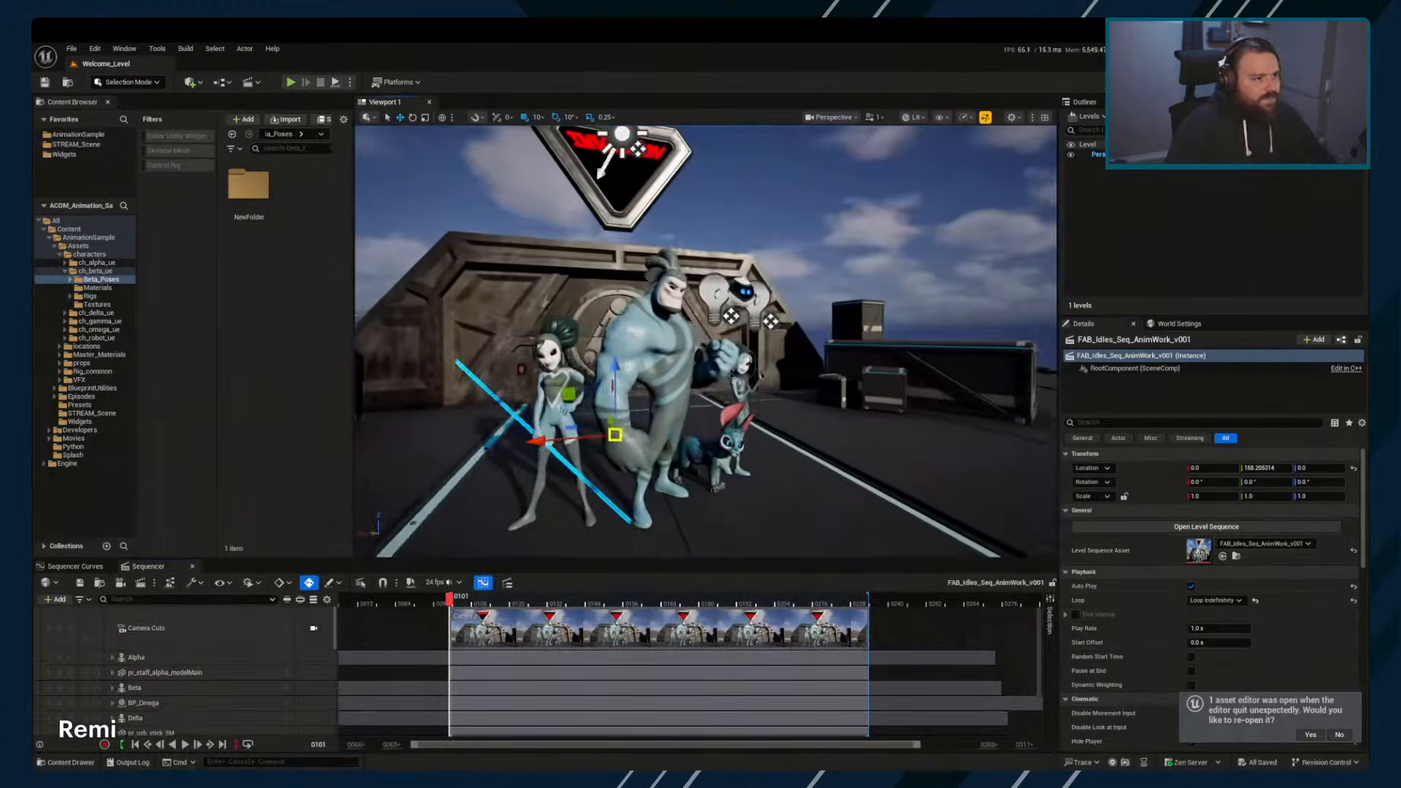
right_click_drag(675, 526, 648, 542)
left_click_drag(471, 559, 472, 481)
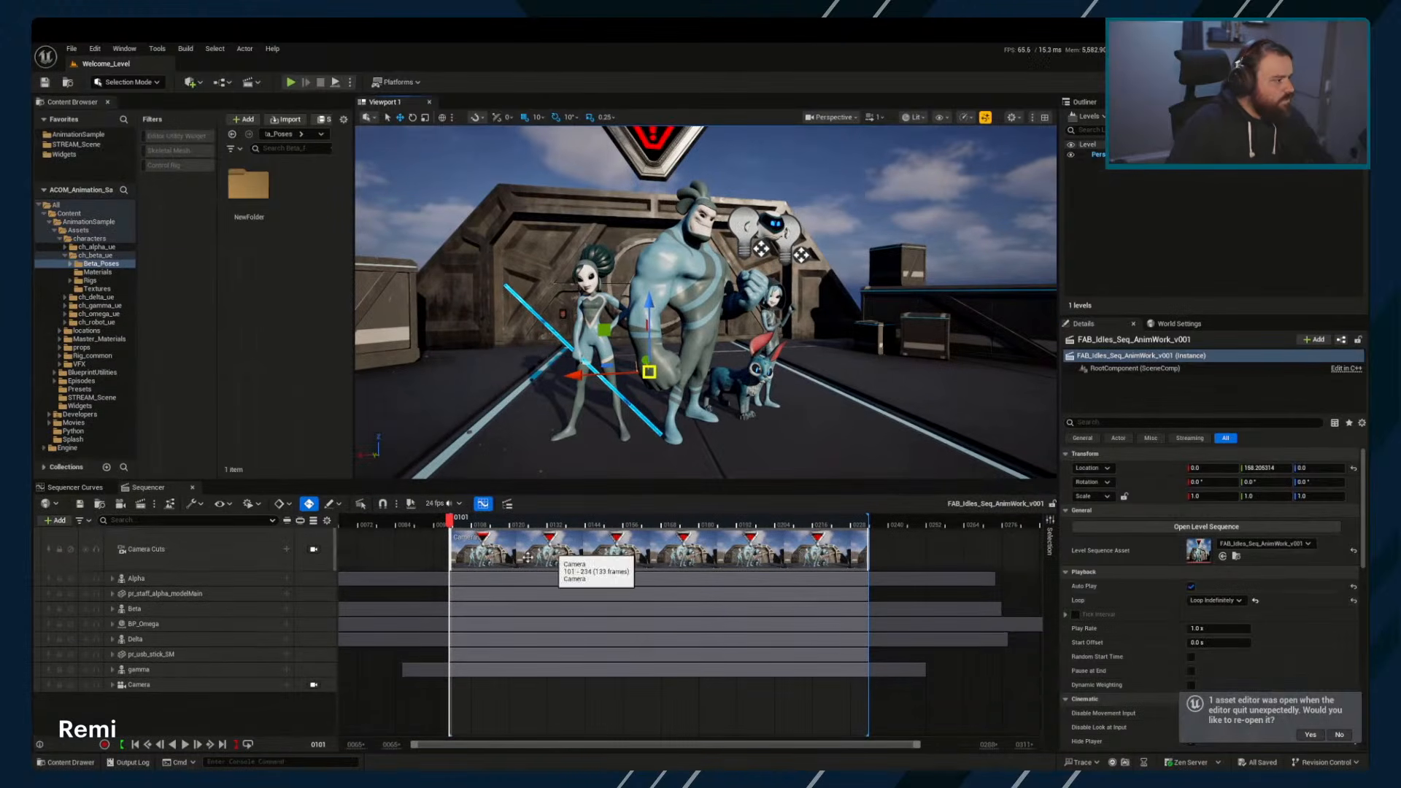
Delete the Omega, Delta, USB stick, gamma, Camera, Alpha staff and Alpha tracks, leaving only Beta and Camera Cuts in the sequence
left_click(164, 610)
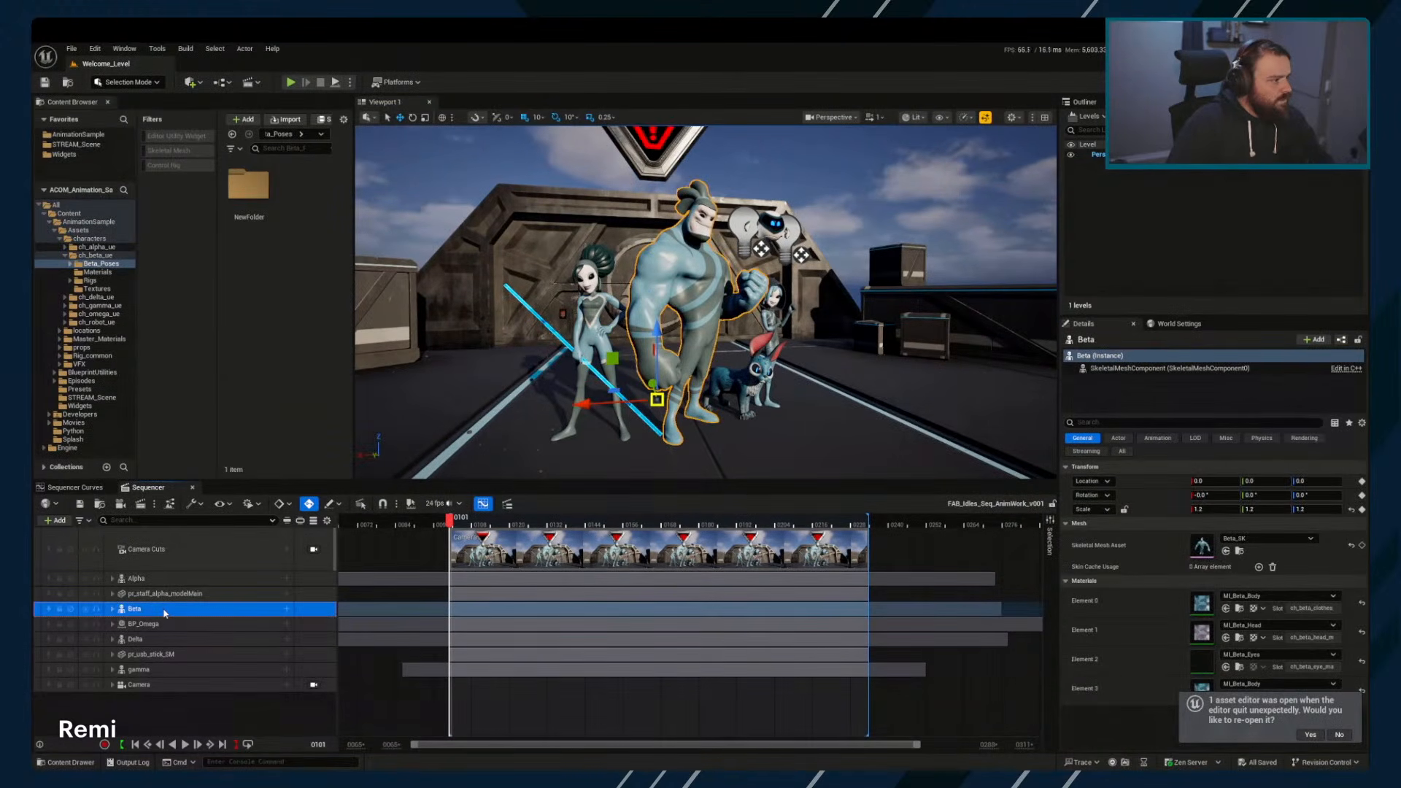
left_click(157, 625)
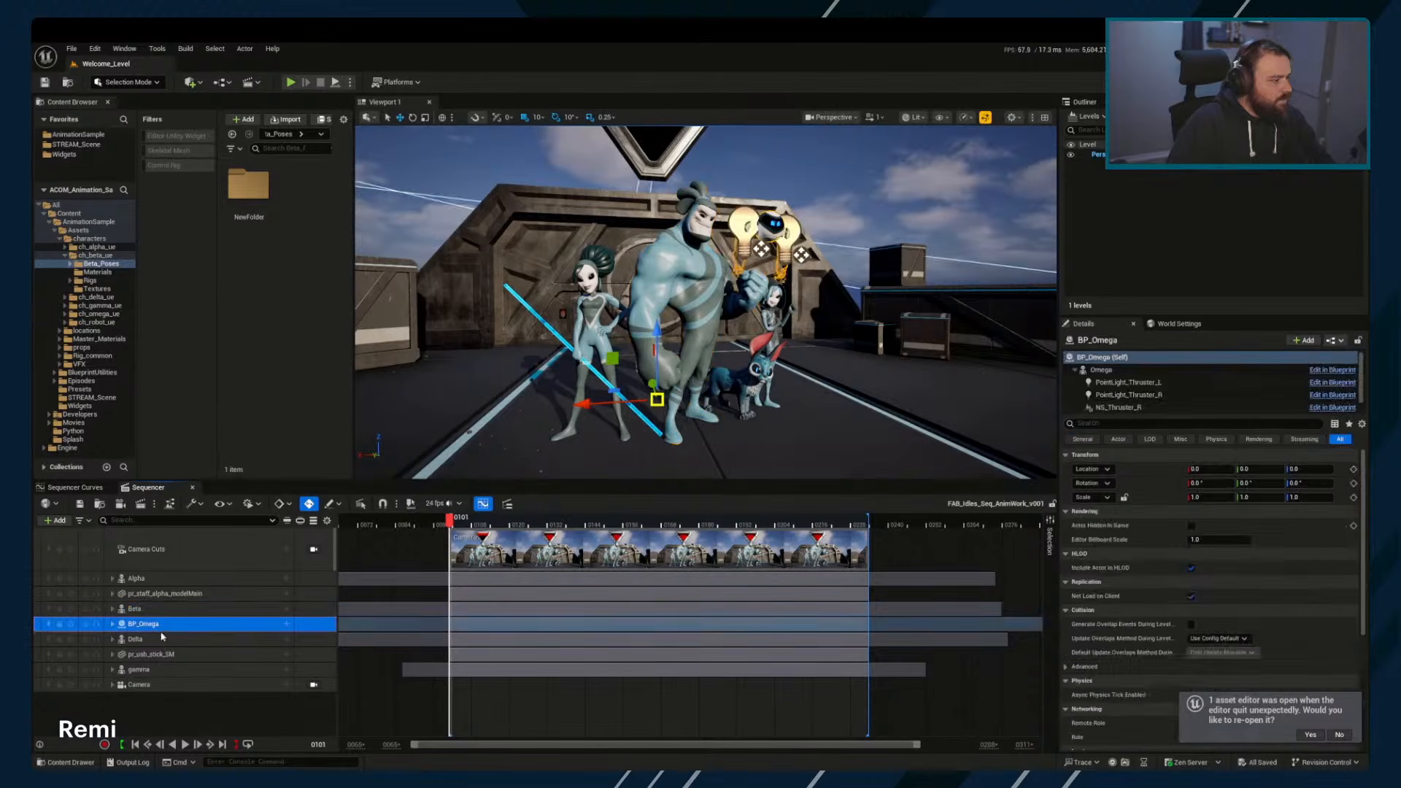
key("Delete")
key("Delete")
left_click(157, 625)
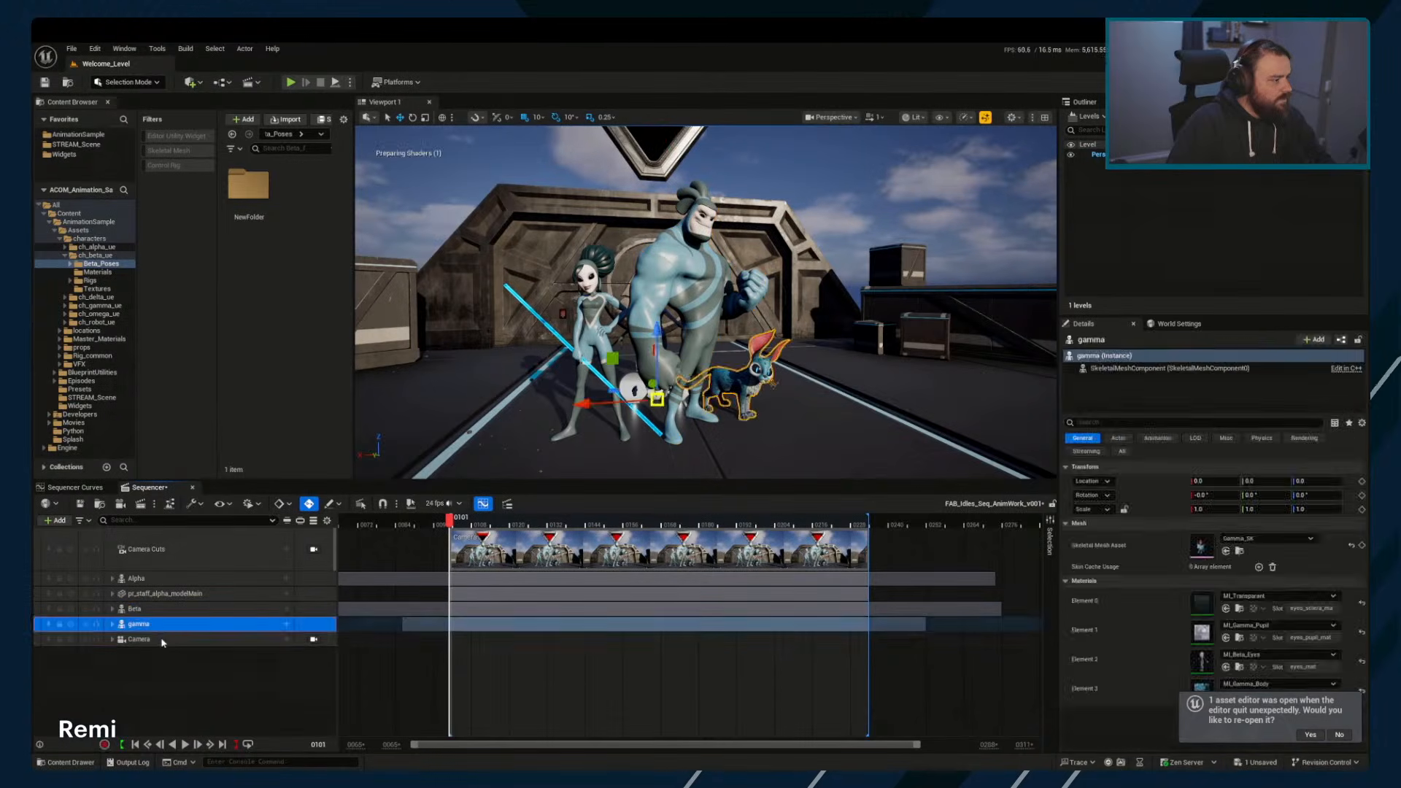
key("Delete")
key("Delete")
left_click(165, 593)
key("Delete")
left_click(168, 578)
key("Delete")
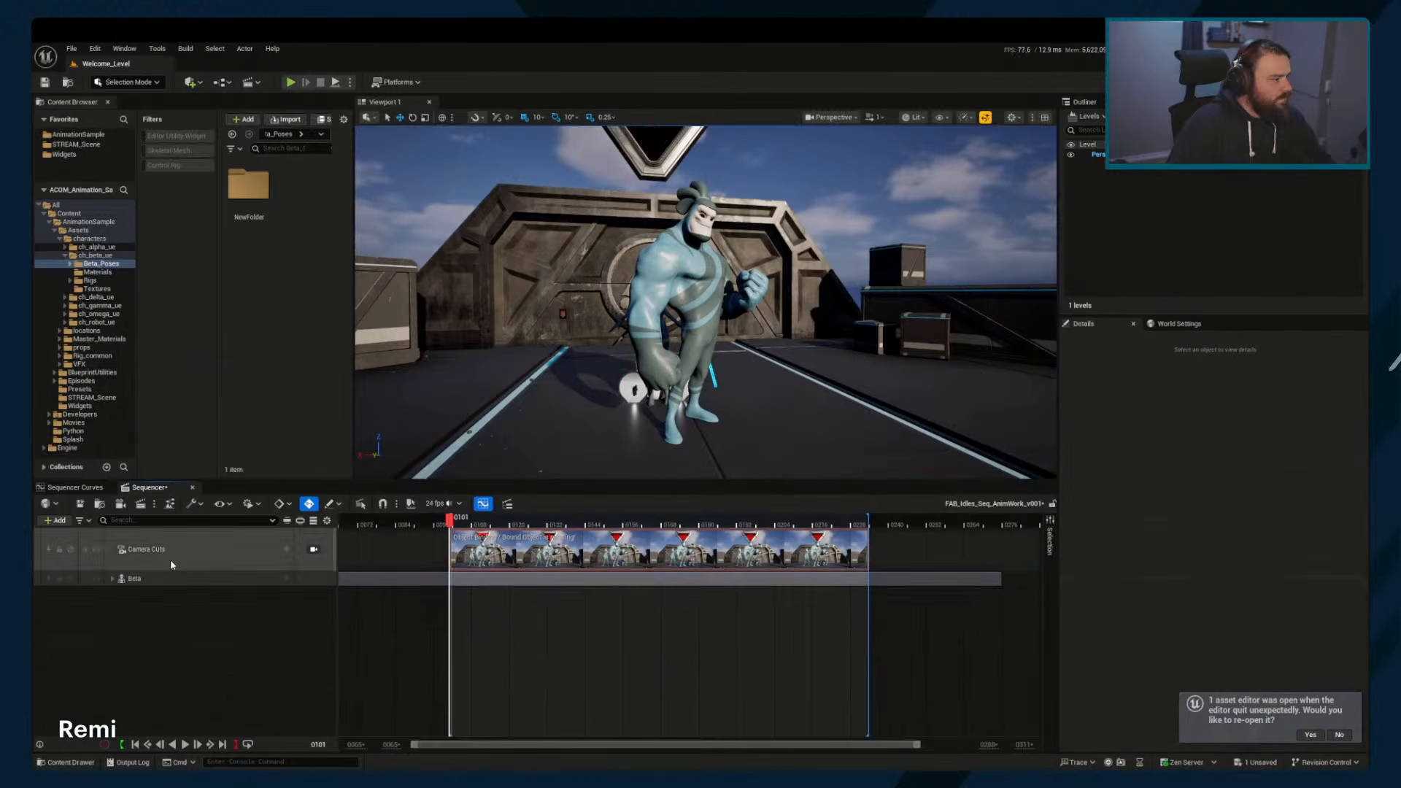
Frame Beta in front of the gate and create a Cine Camera Actor from the current perspective view
left_click(171, 554)
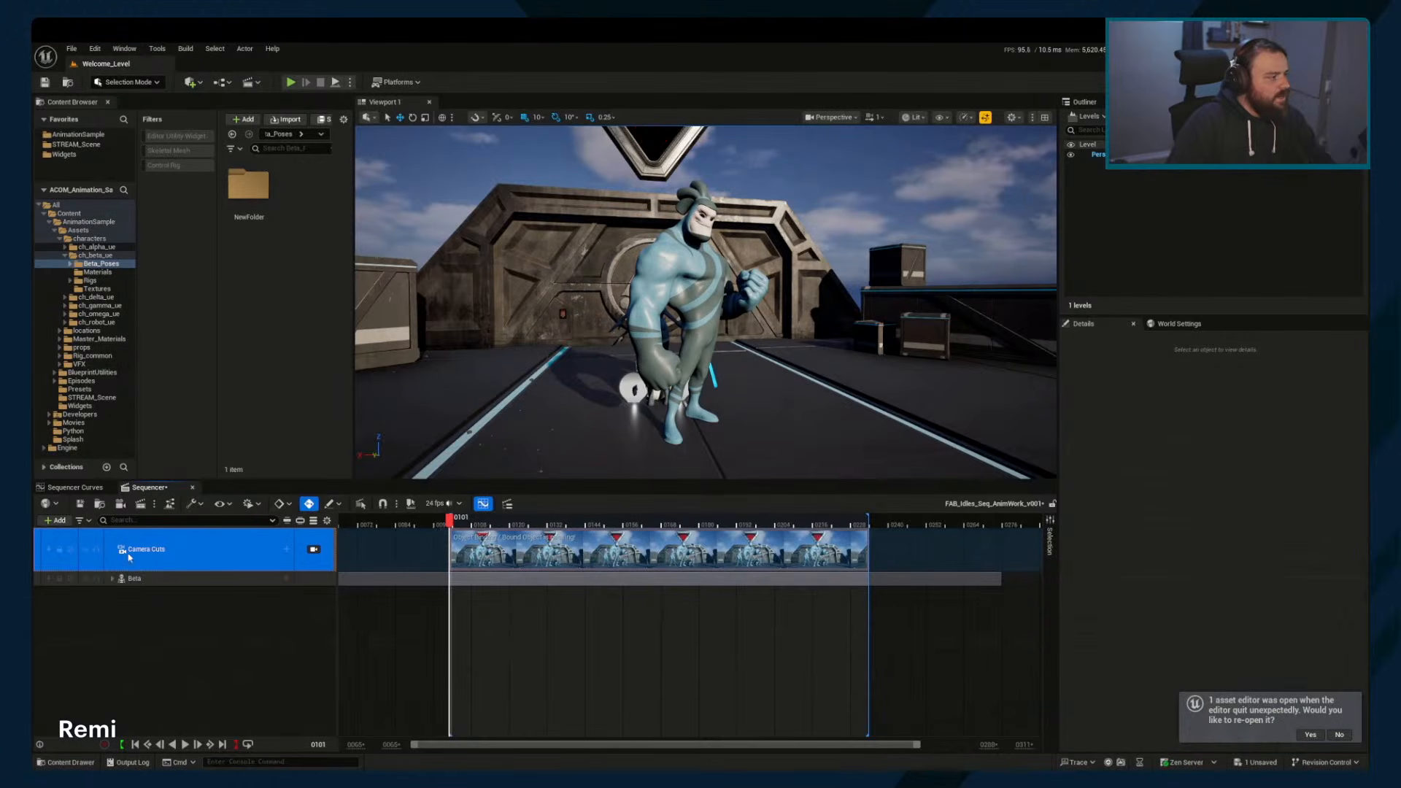
left_click(257, 619)
right_click_drag(621, 328, 661, 306)
key("s")
key("w")
left_click(832, 117)
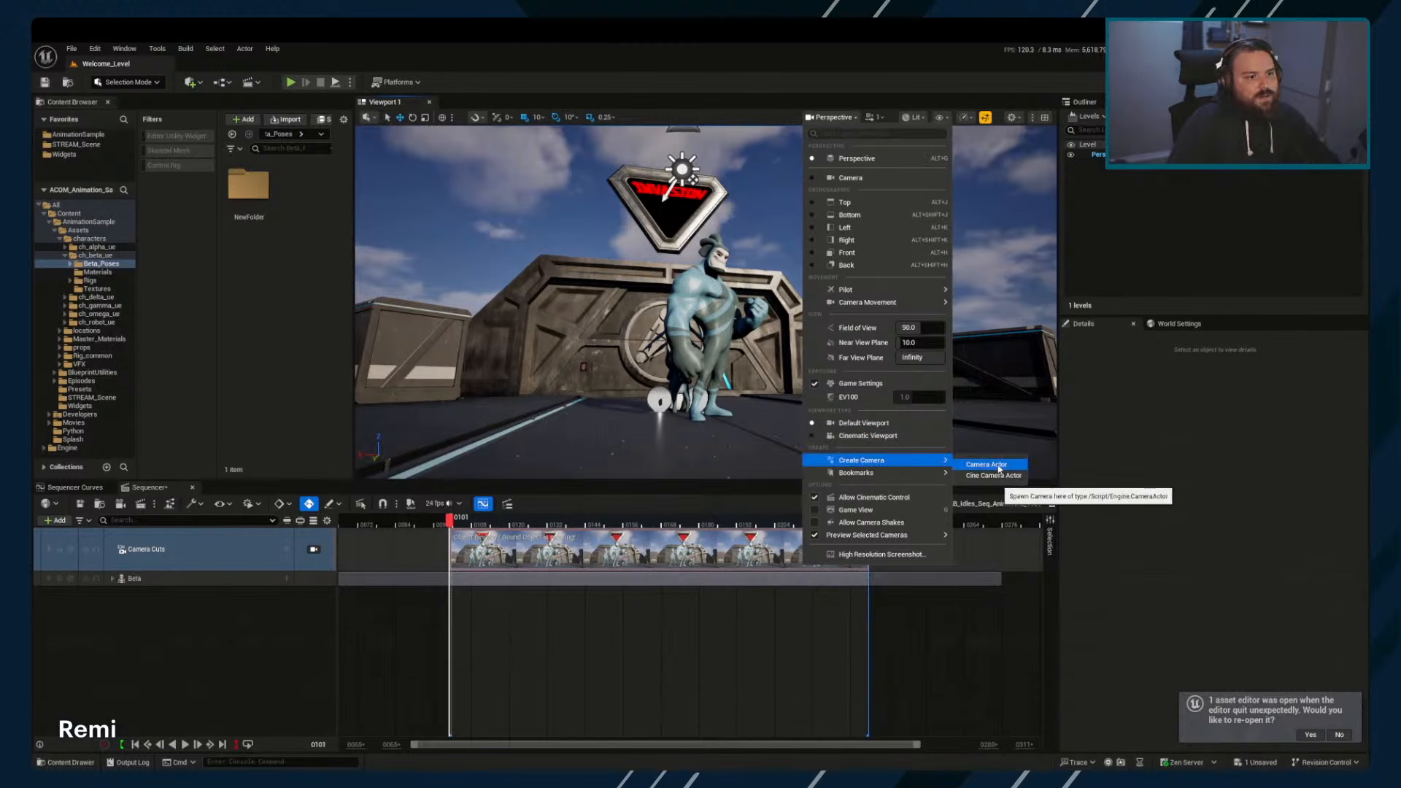
mouse_move(942, 473)
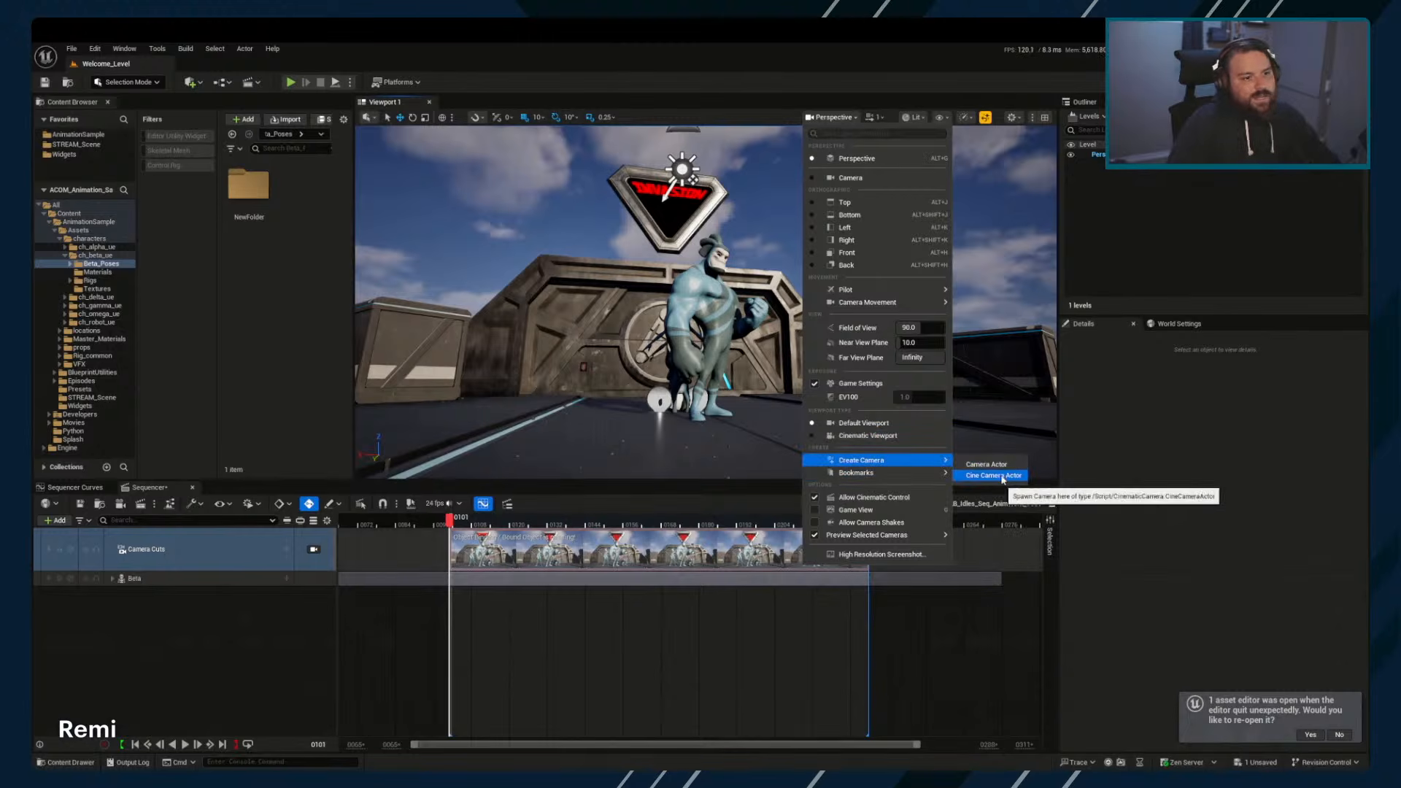
left_click(1000, 476)
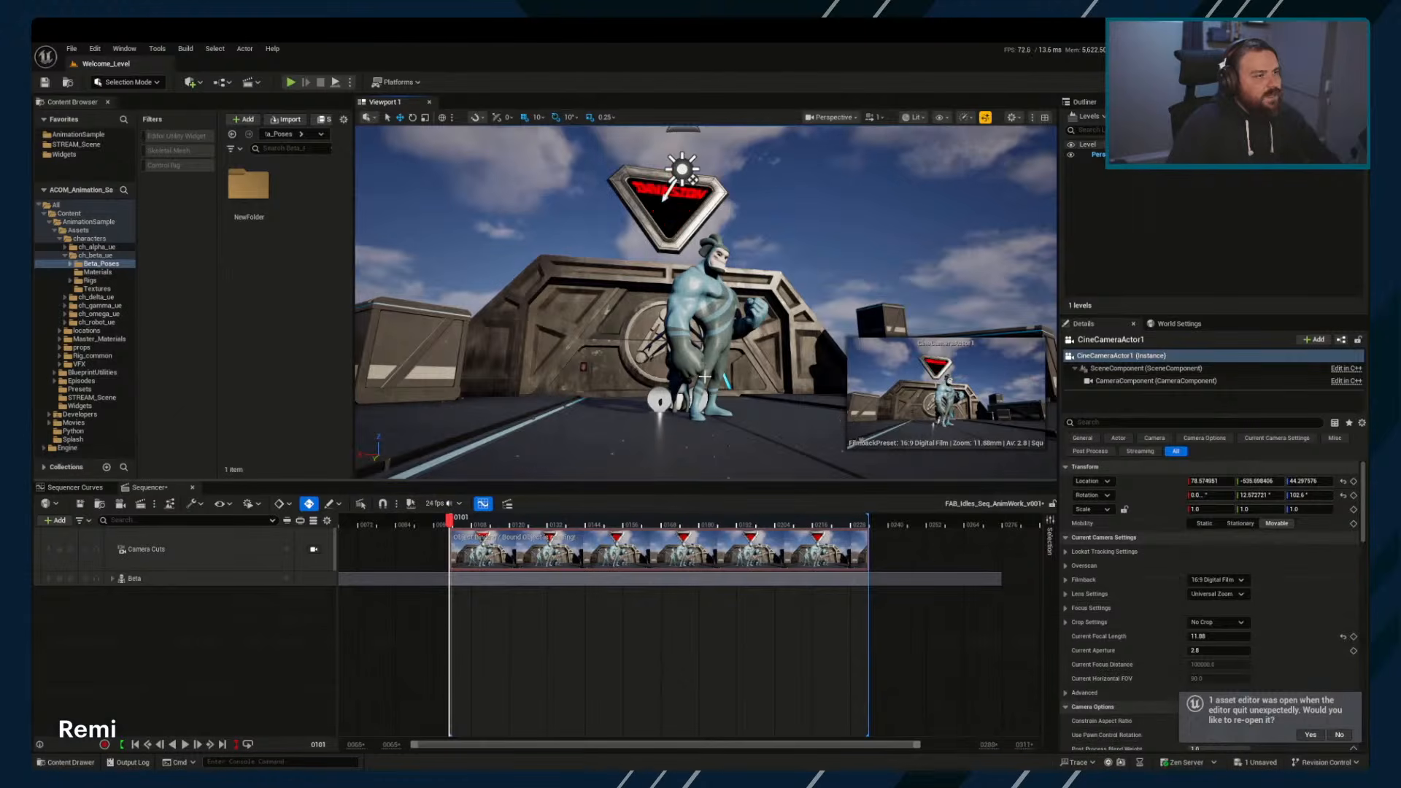
Pull the view back behind the new camera, switch to the two-pane viewport layout and enlarge the viewports
left_click_drag(726, 476, 849, 205, "alt")
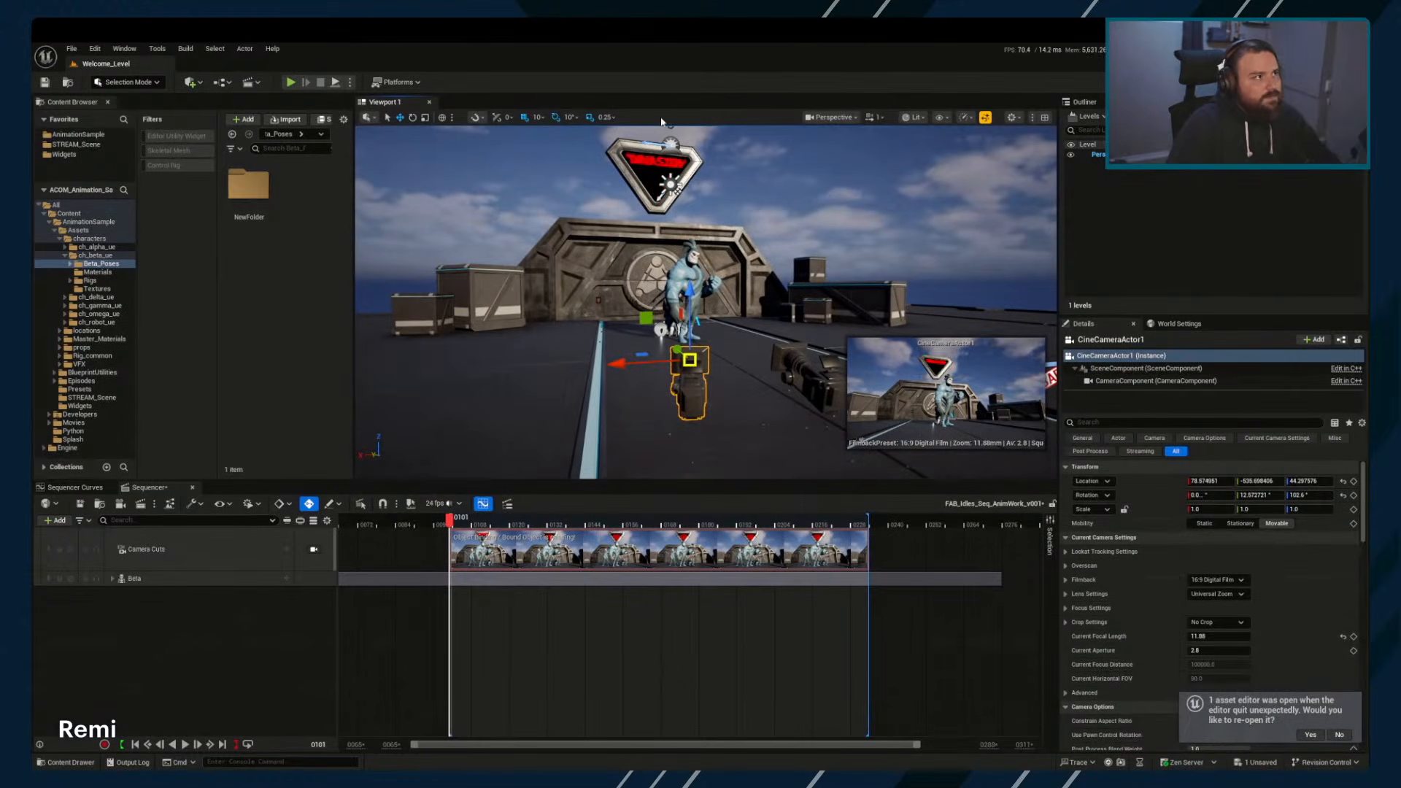
left_click(1039, 118)
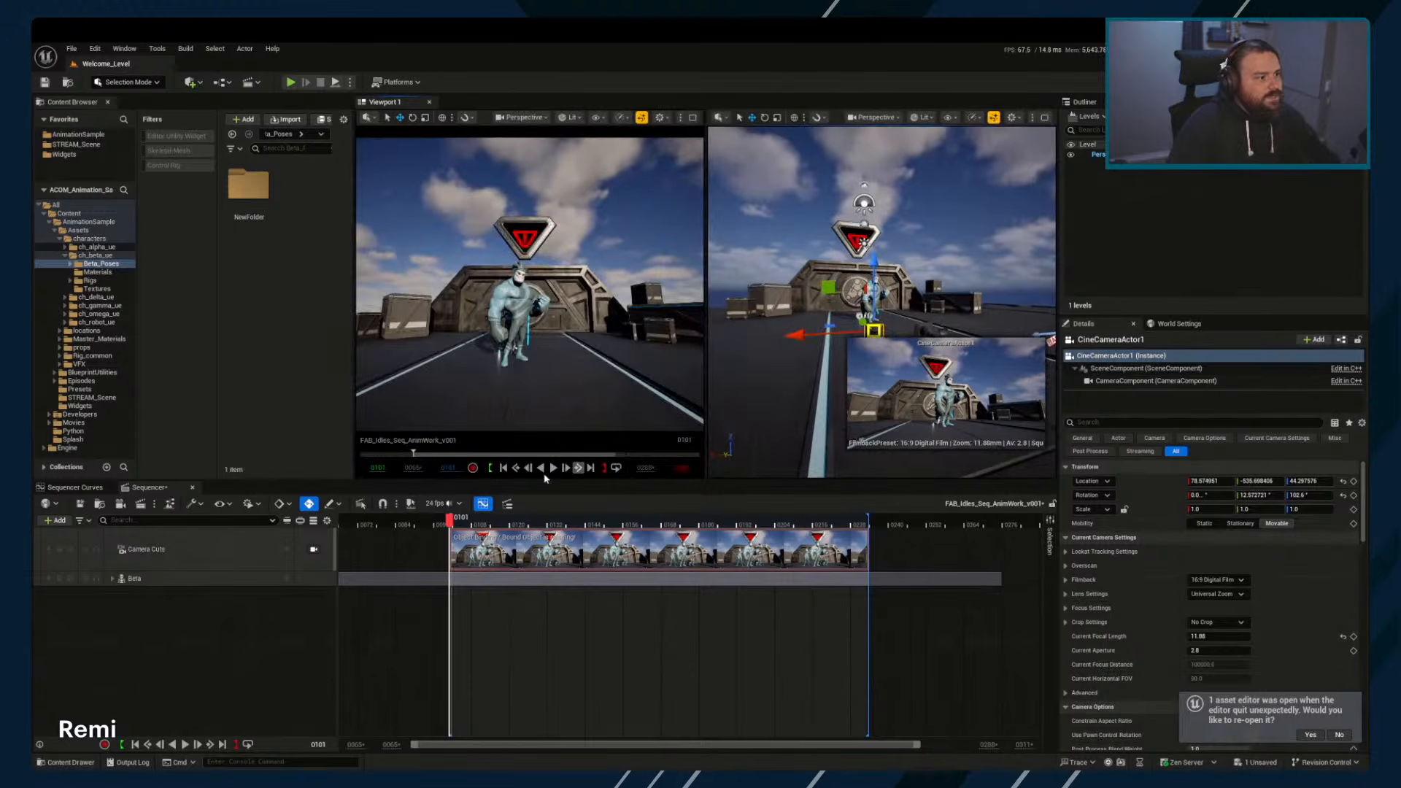
left_click_drag(543, 483, 540, 670)
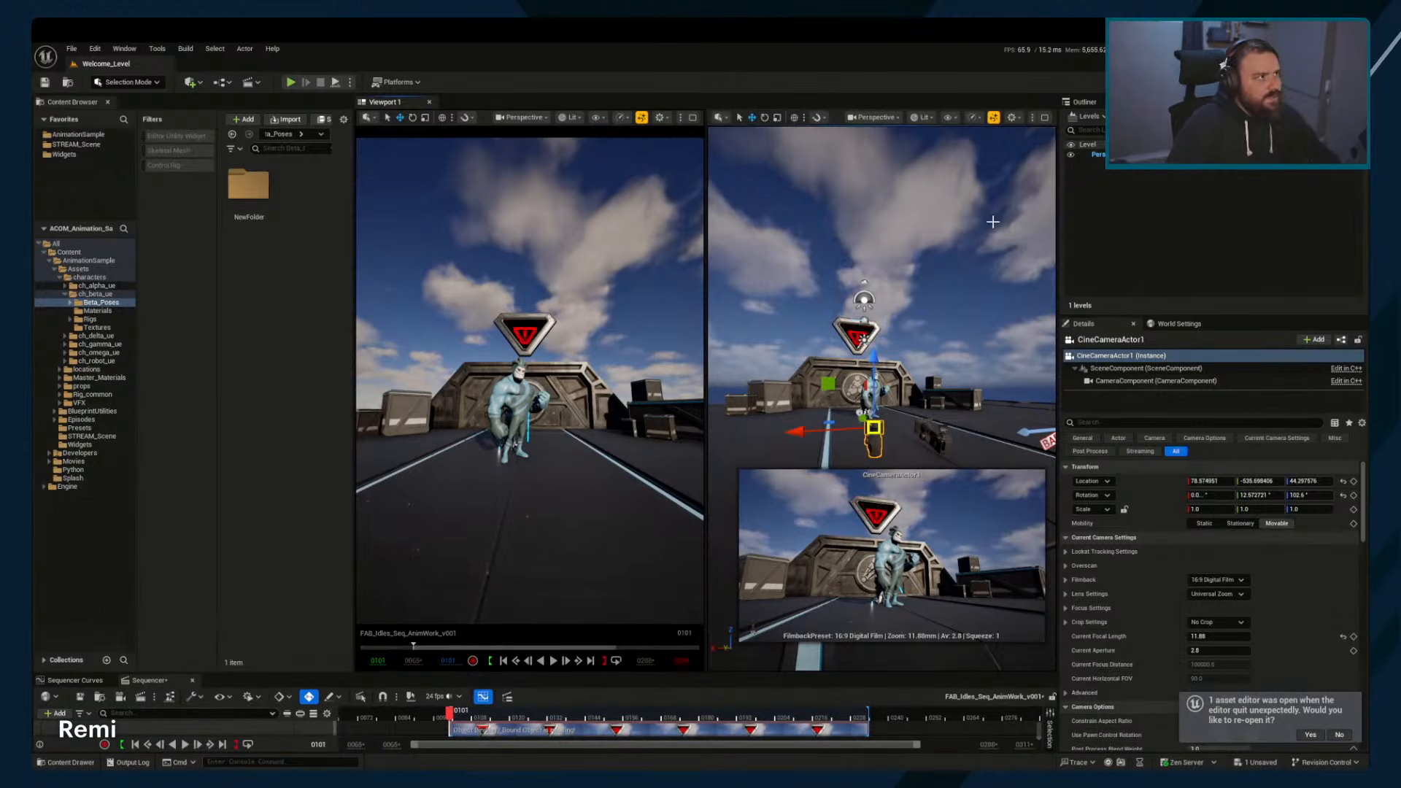
Toggle the perspective viewport repeatedly between full-size display and the two-pane layout, ending at full size
key("F11")
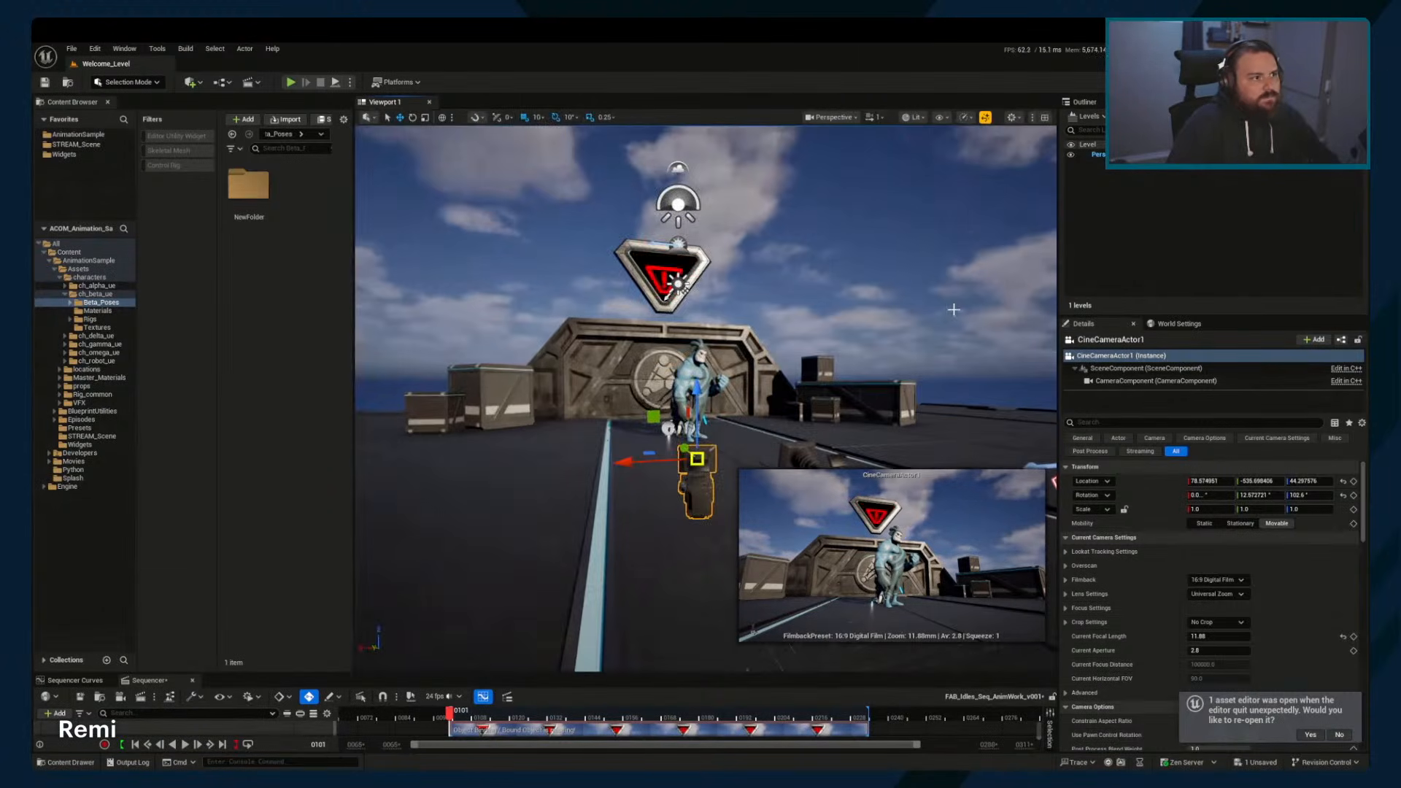
right_click_drag(747, 273, 575, 274)
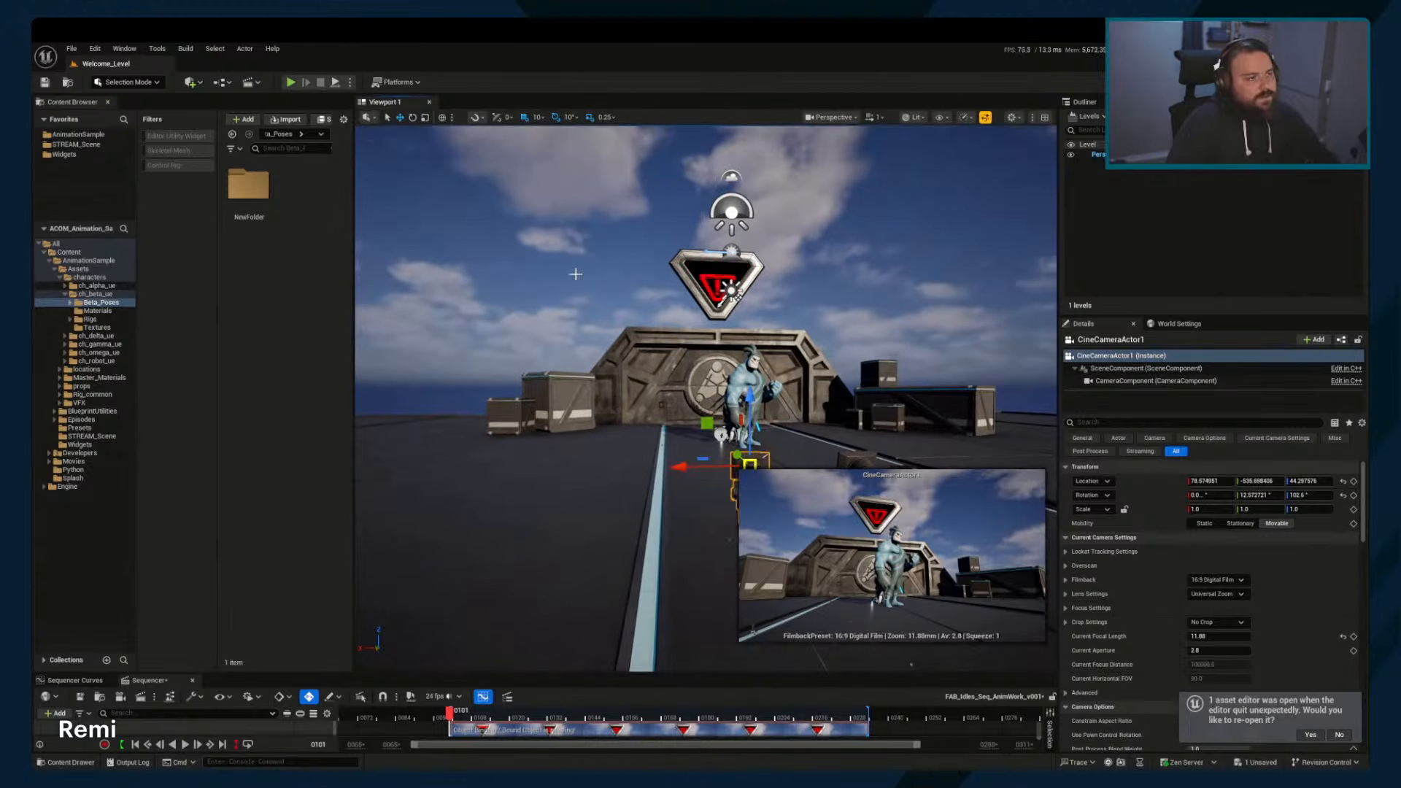
right_click_drag(840, 329, 840, 329)
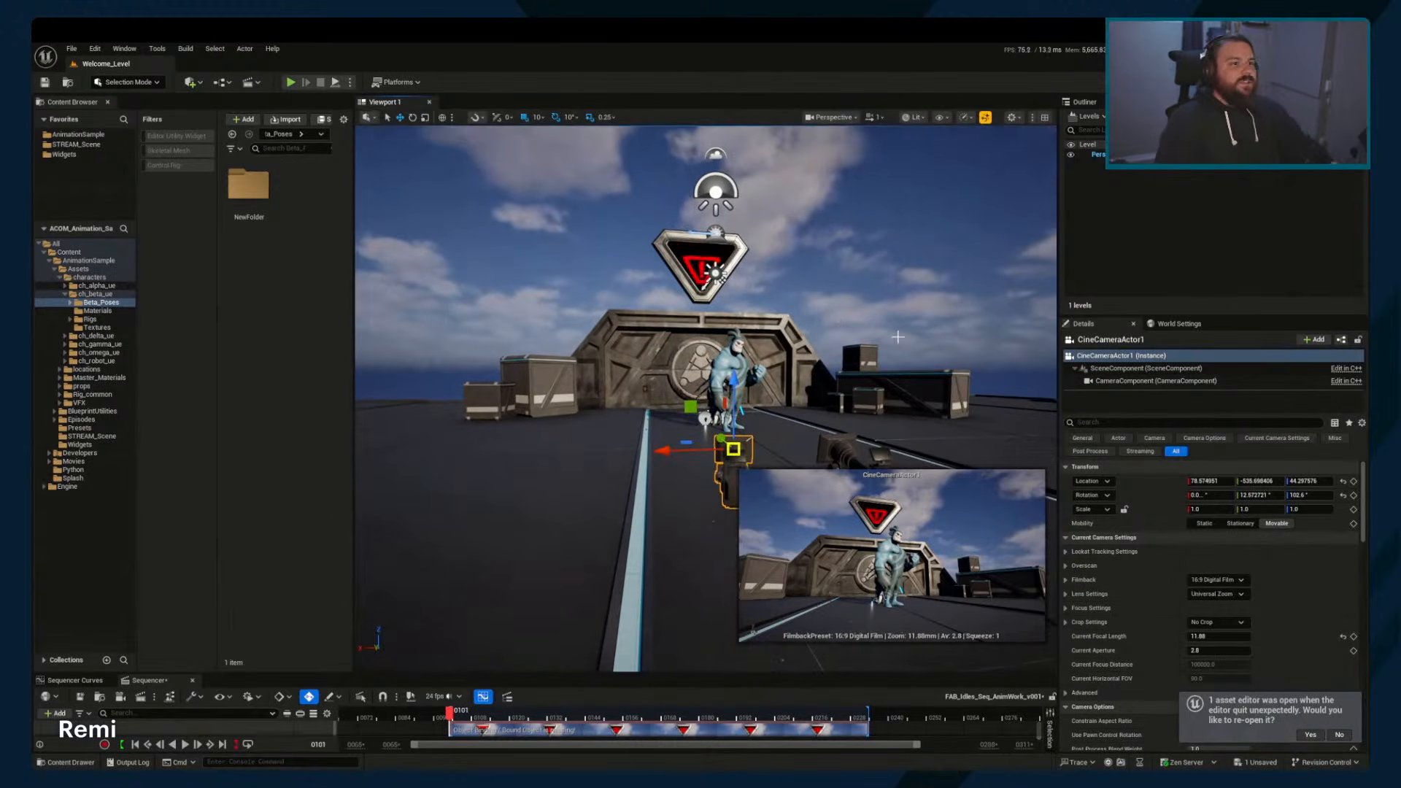
key("F11")
key("F11")
key("F11")
key("F11")
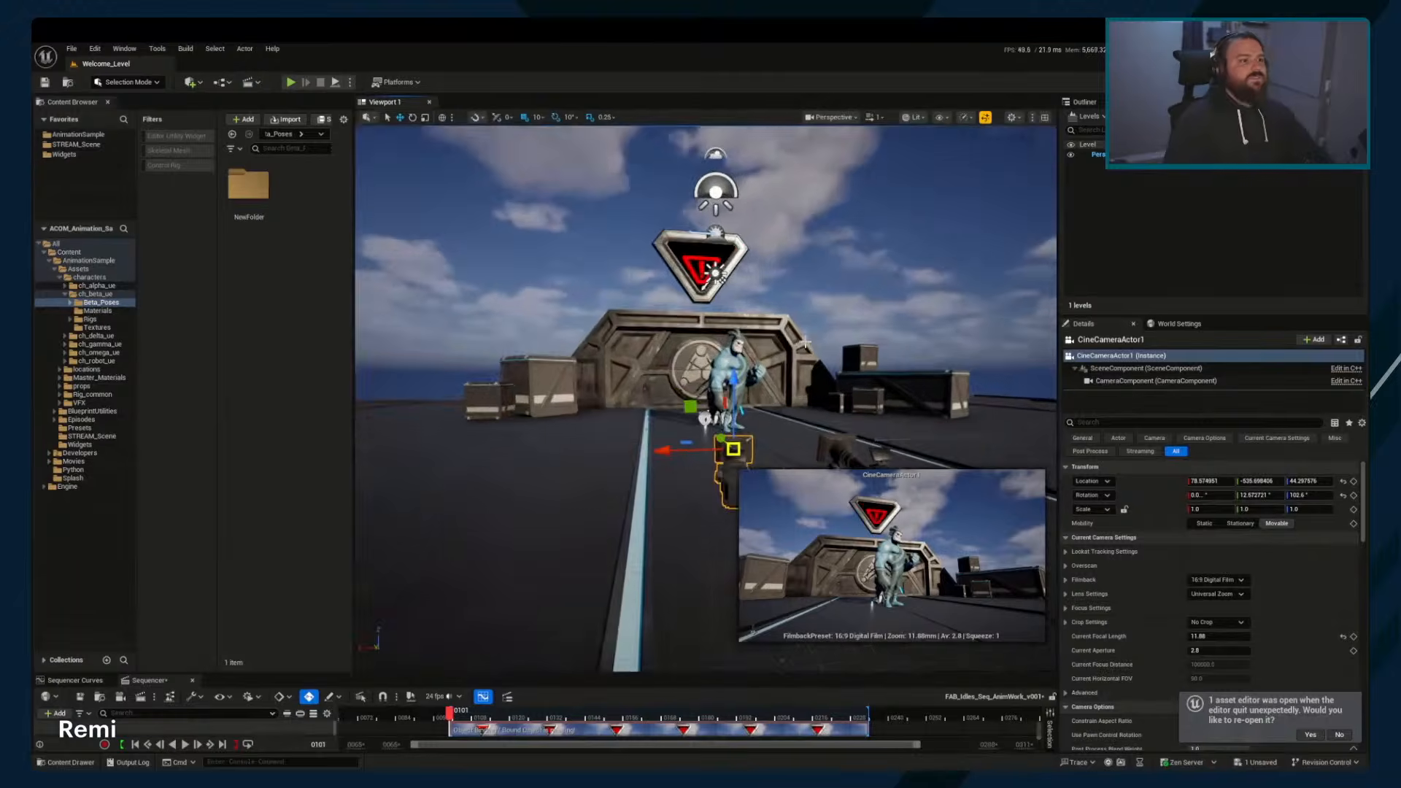
key("F11")
key("F11")
key("F11")
key("F11")
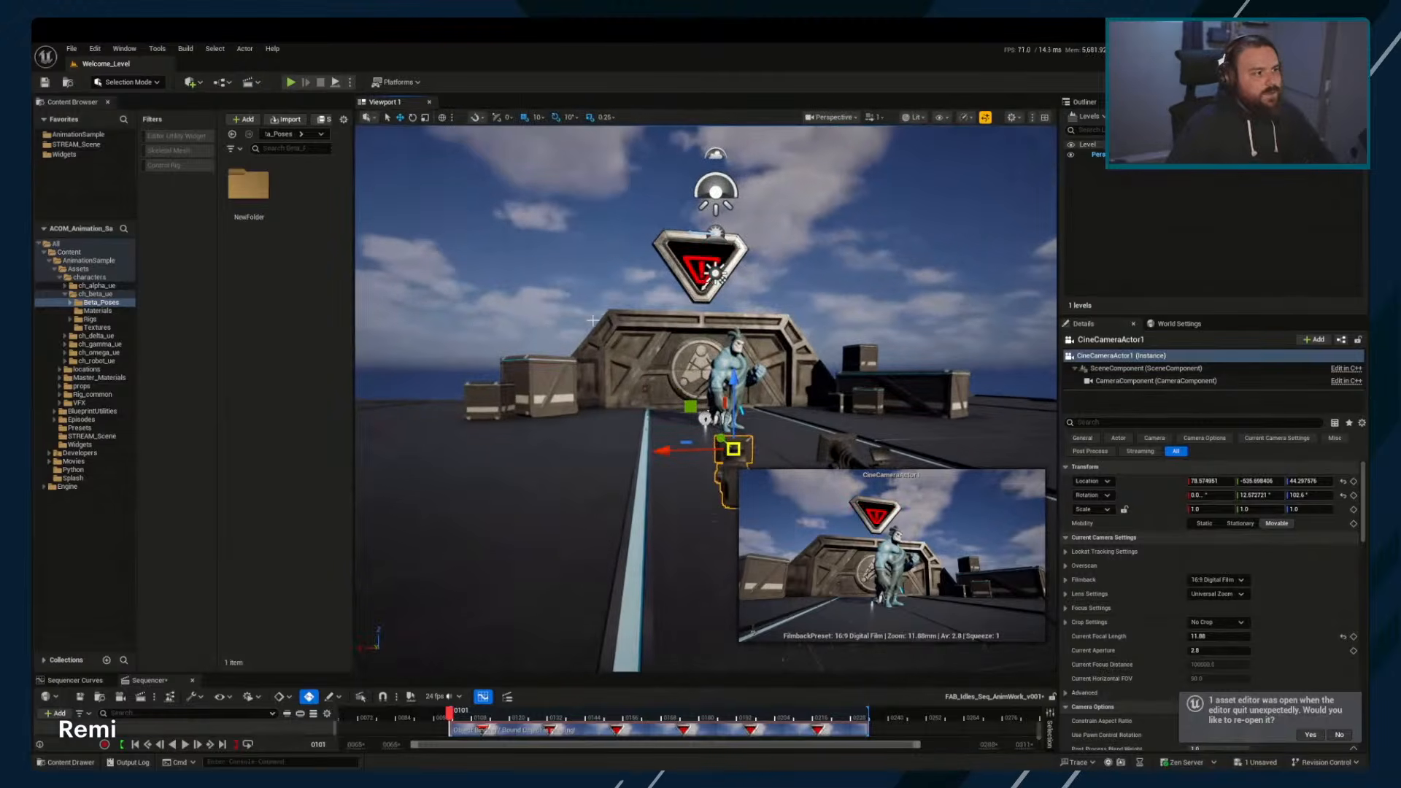
key("F11")
key("F11")
key("F11")
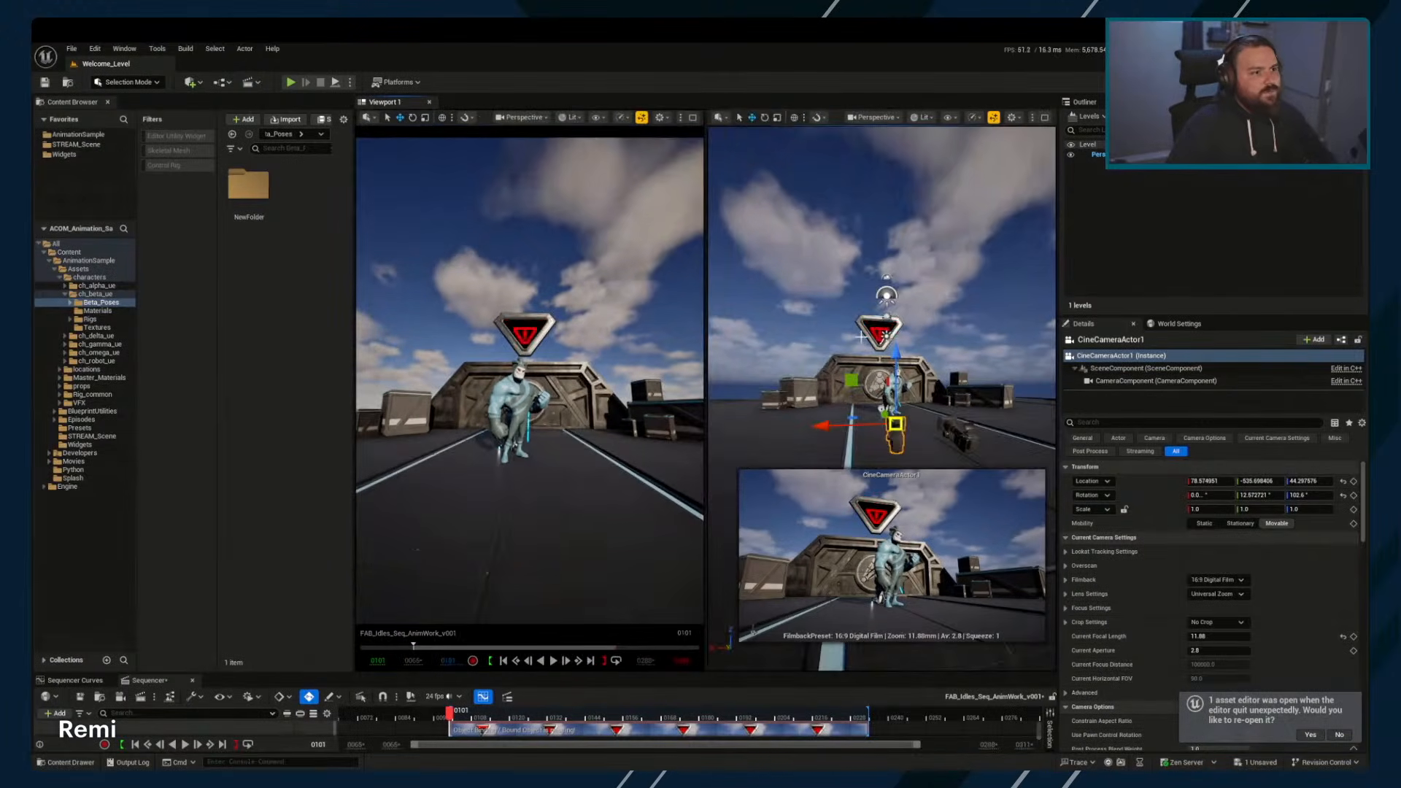
key("F11")
key("F11")
key("F11")
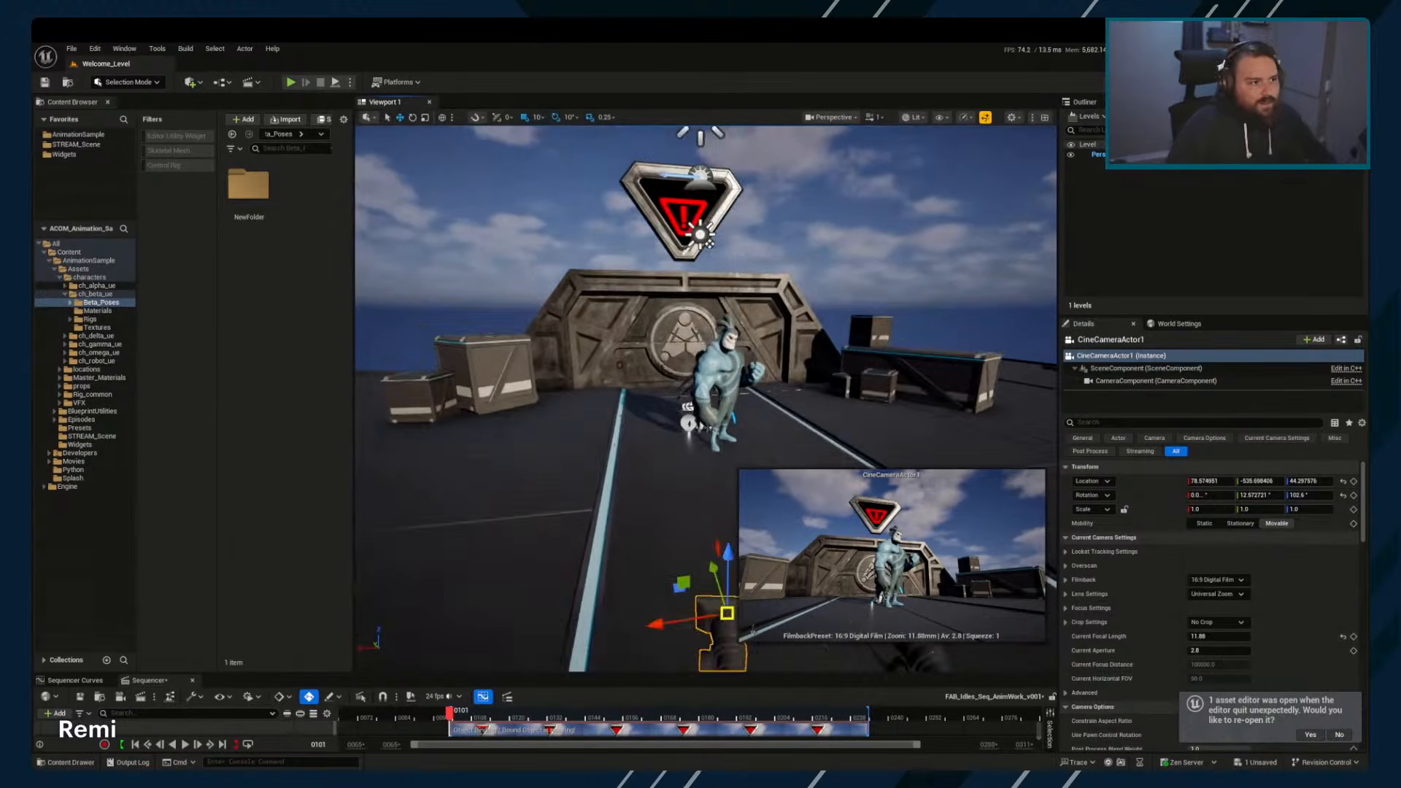
Delete the leftover Alpha character, its pr_staff_alpha_modelMain staff and the white objects on the floor from the level
right_click_drag(768, 287, 768, 287)
left_click(721, 367)
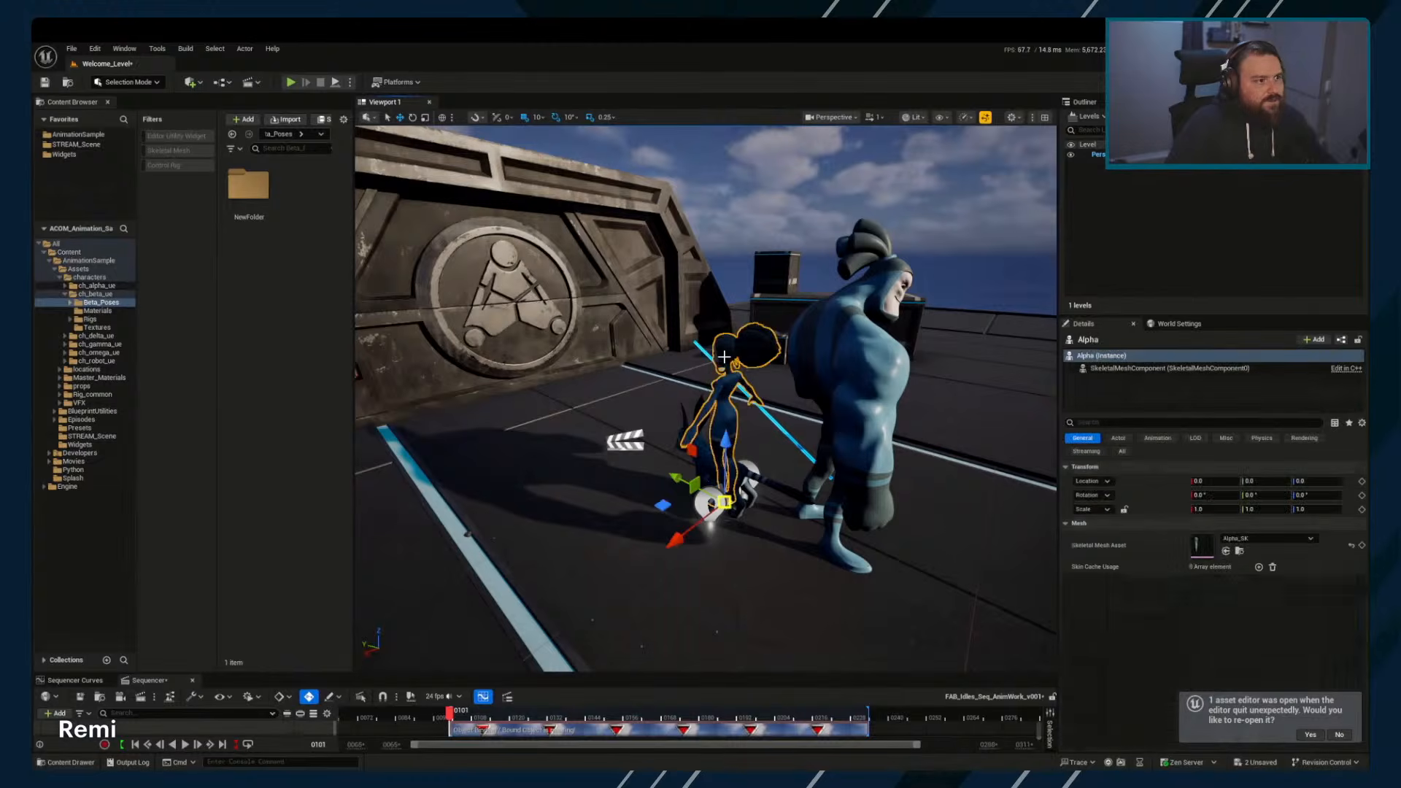
key("Delete")
left_click(741, 391)
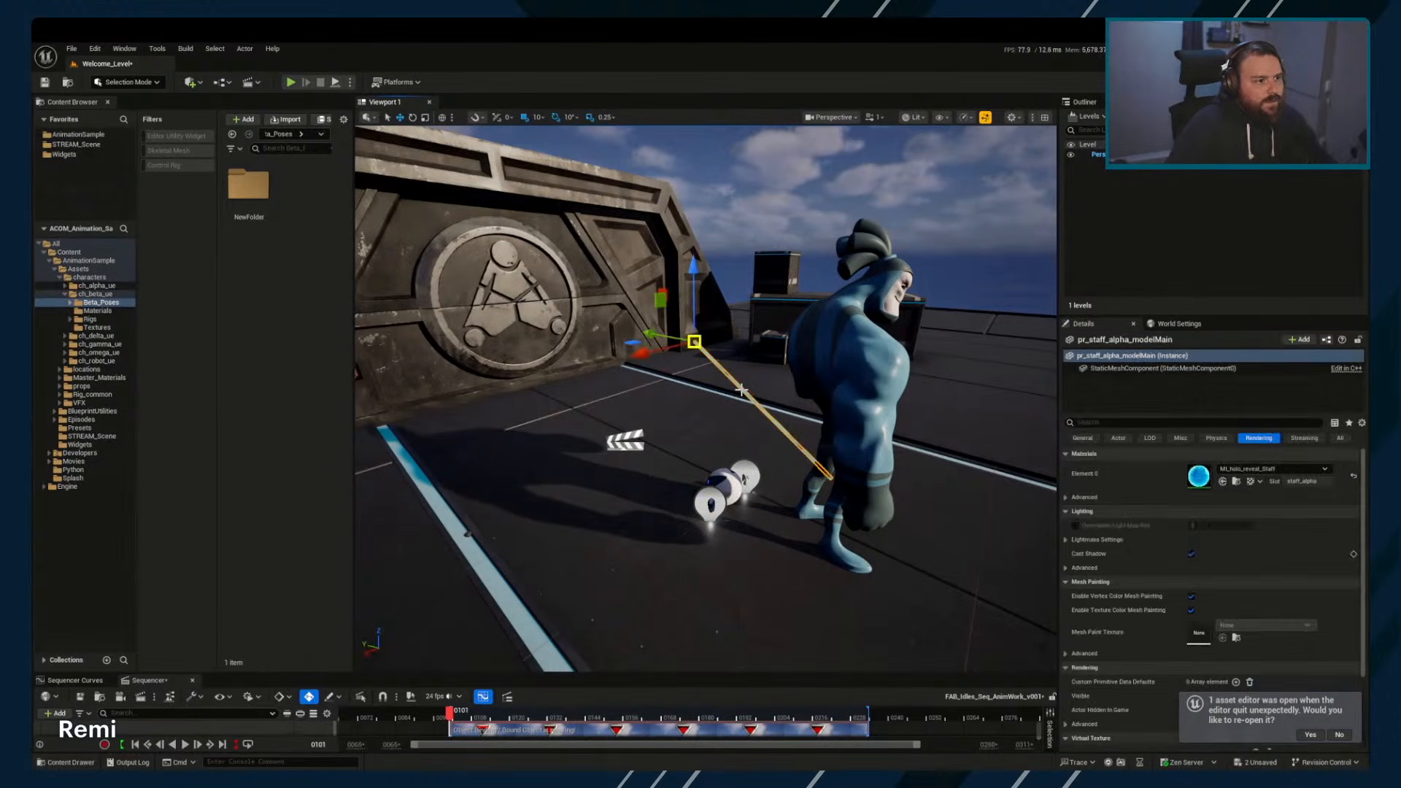
key("Delete")
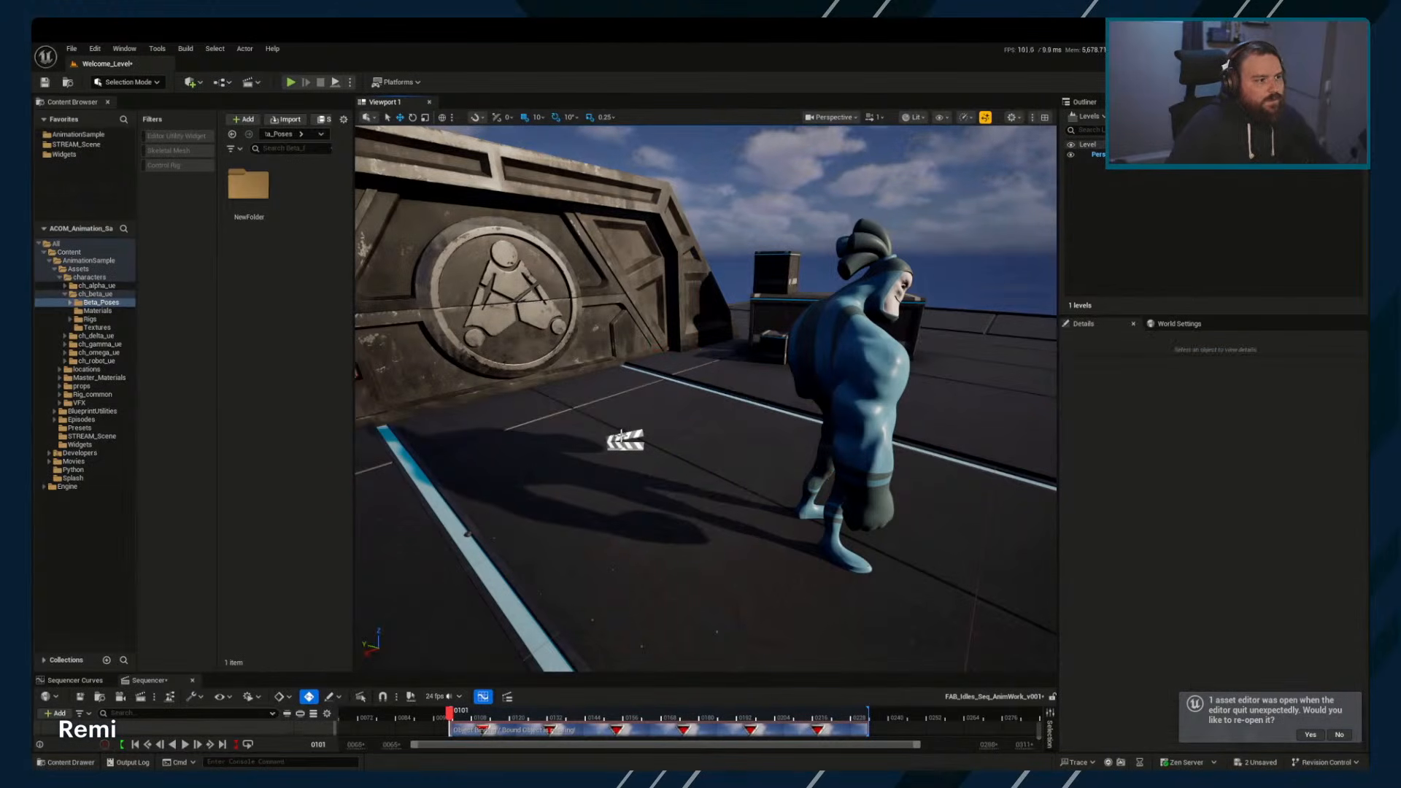
Make the Sequencer taller, expand the Beta track and activate Beta_CtrlRig to display its rig controls
right_click_drag(621, 436, 621, 435)
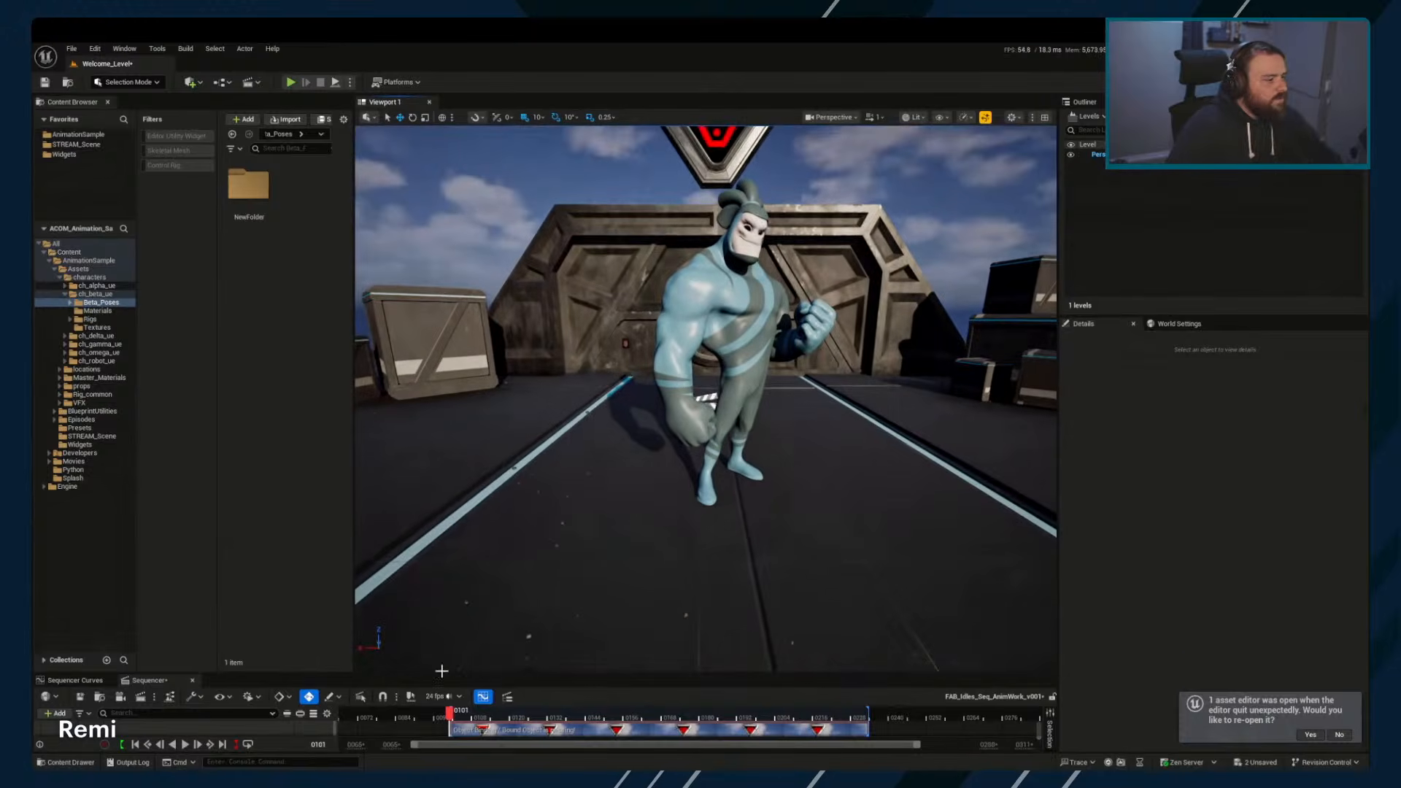
left_click_drag(442, 671, 457, 460)
left_click(113, 558)
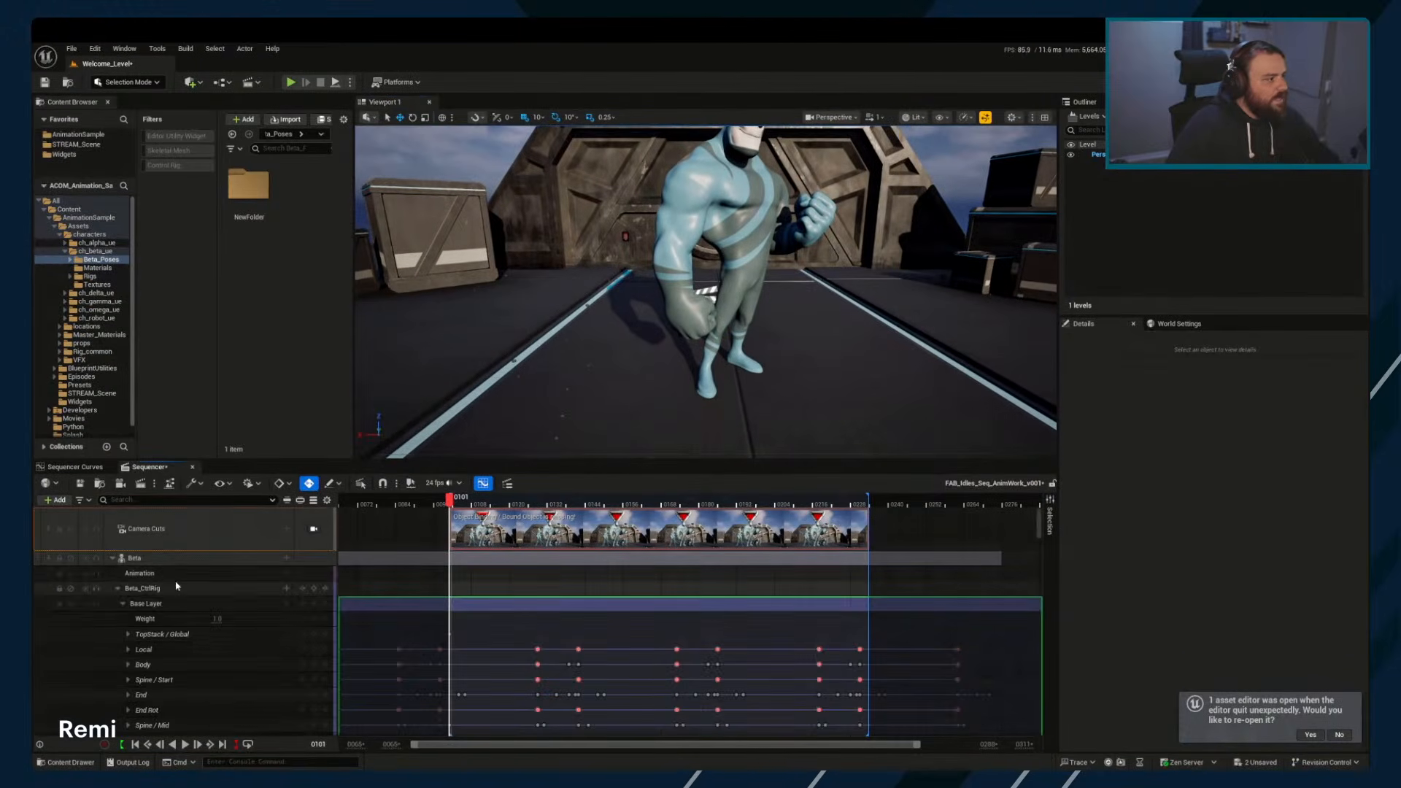
double_click(177, 588)
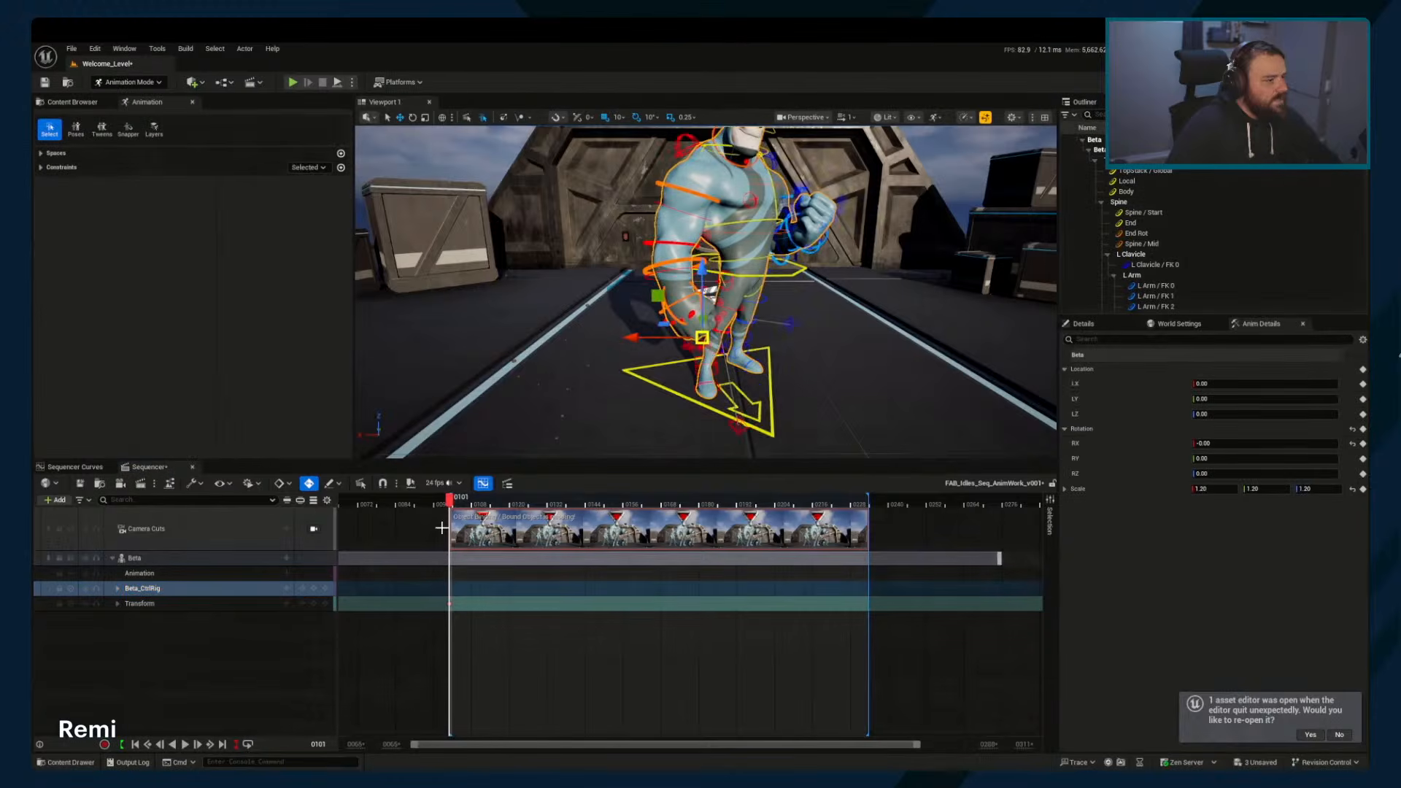
Select Beta's Body control and show its curves in an enlarged curve editor
left_click(151, 83)
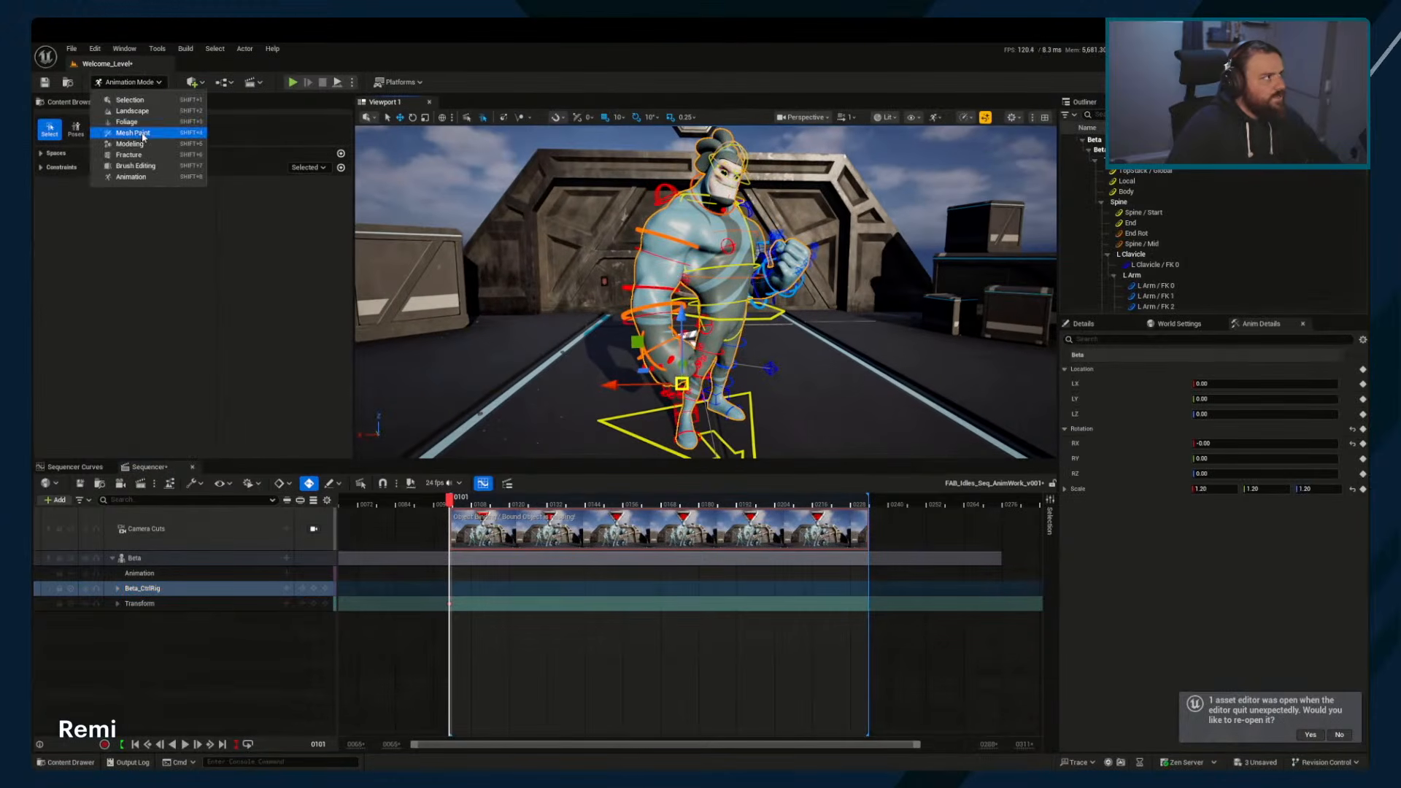
right_click_drag(711, 251, 708, 356)
left_click(694, 353)
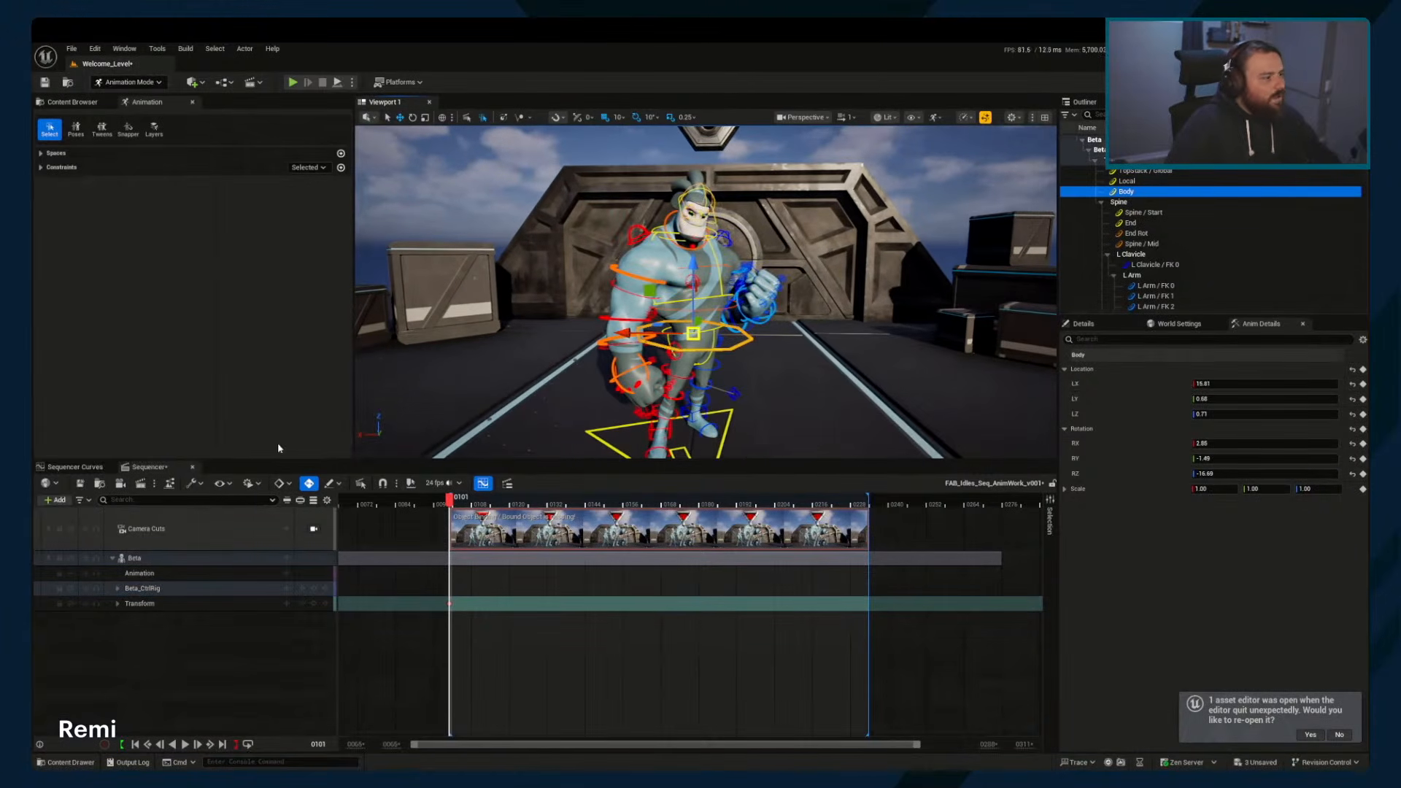
left_click(72, 467)
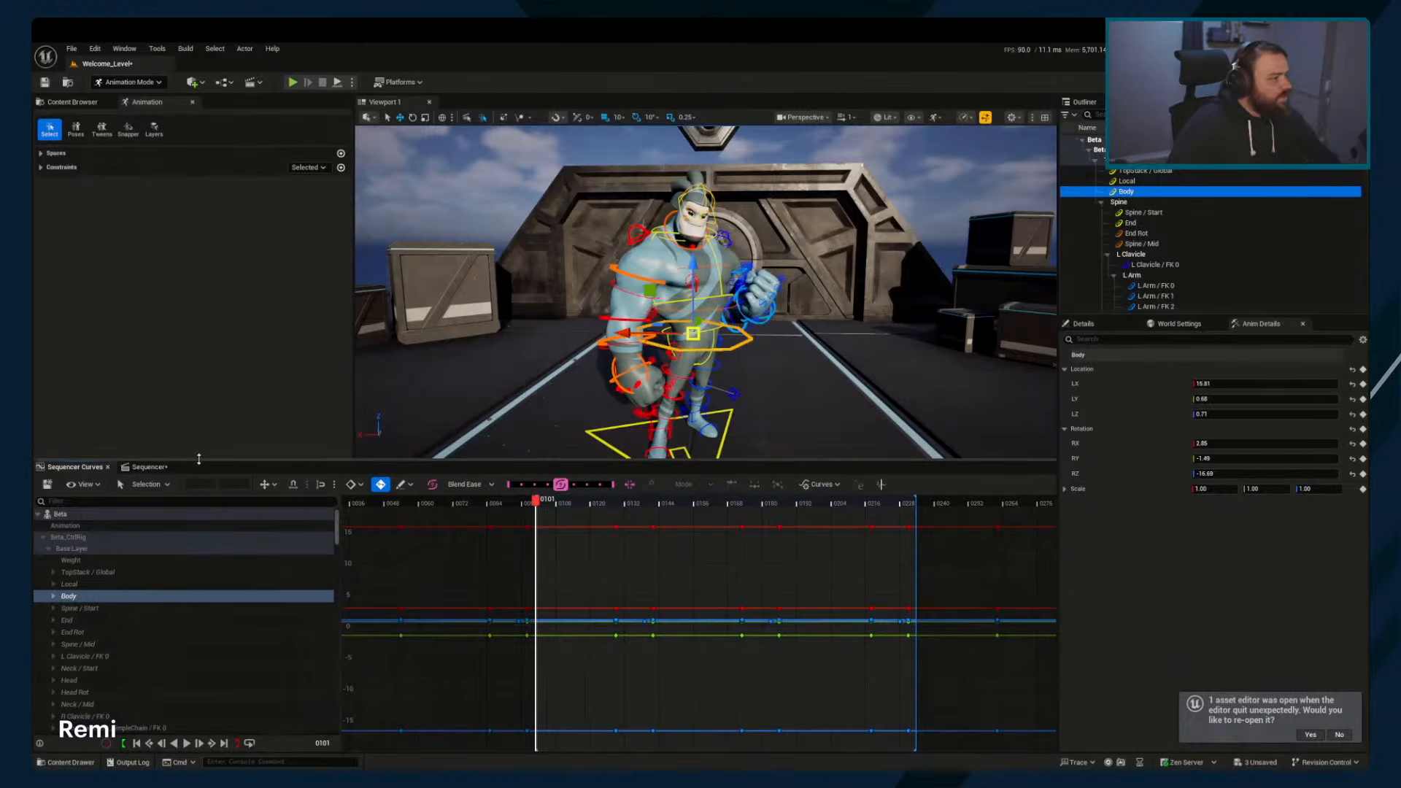
left_click_drag(204, 461, 204, 380)
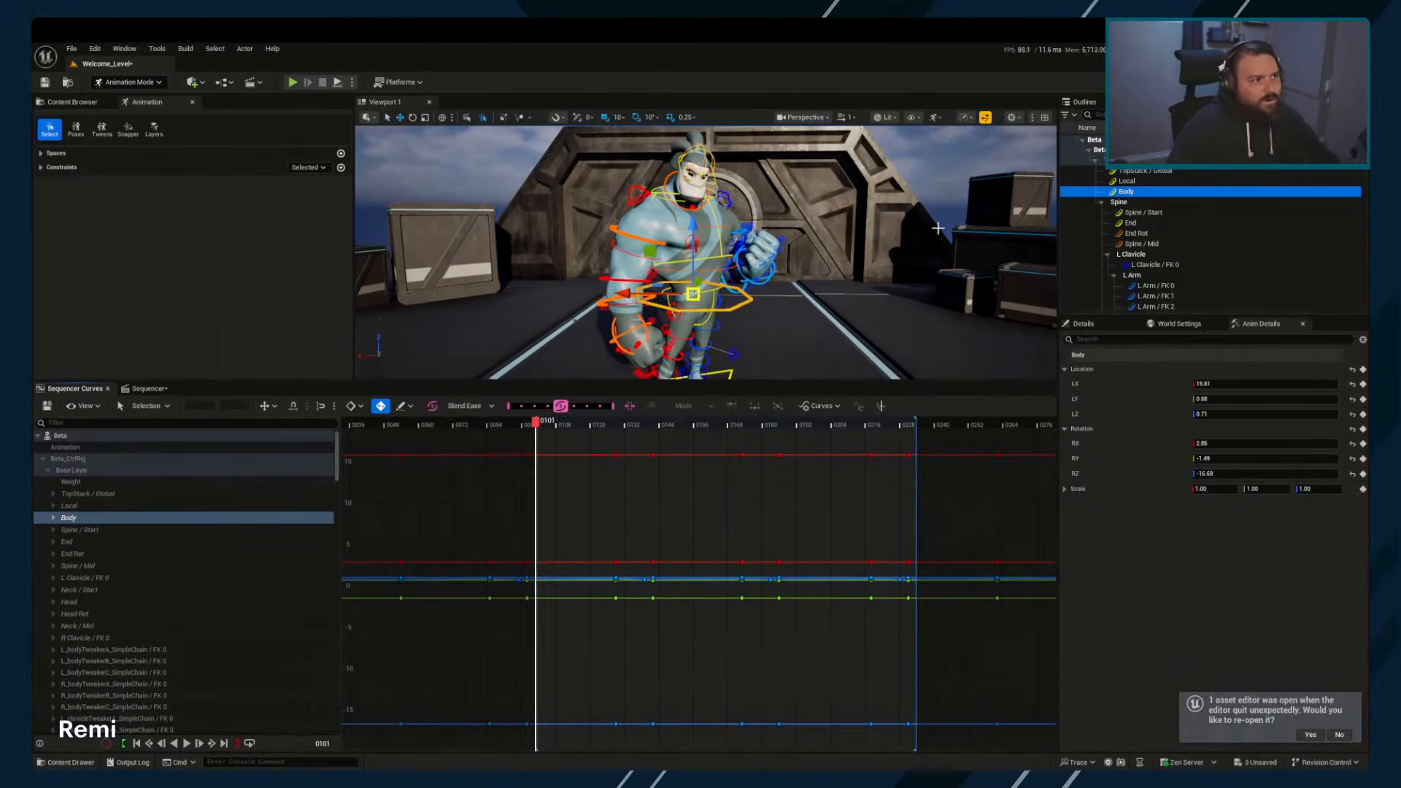
Return to the Sequencer track list and select Beta_CtrlRig under Beta
left_click(1173, 102)
left_click(1087, 102)
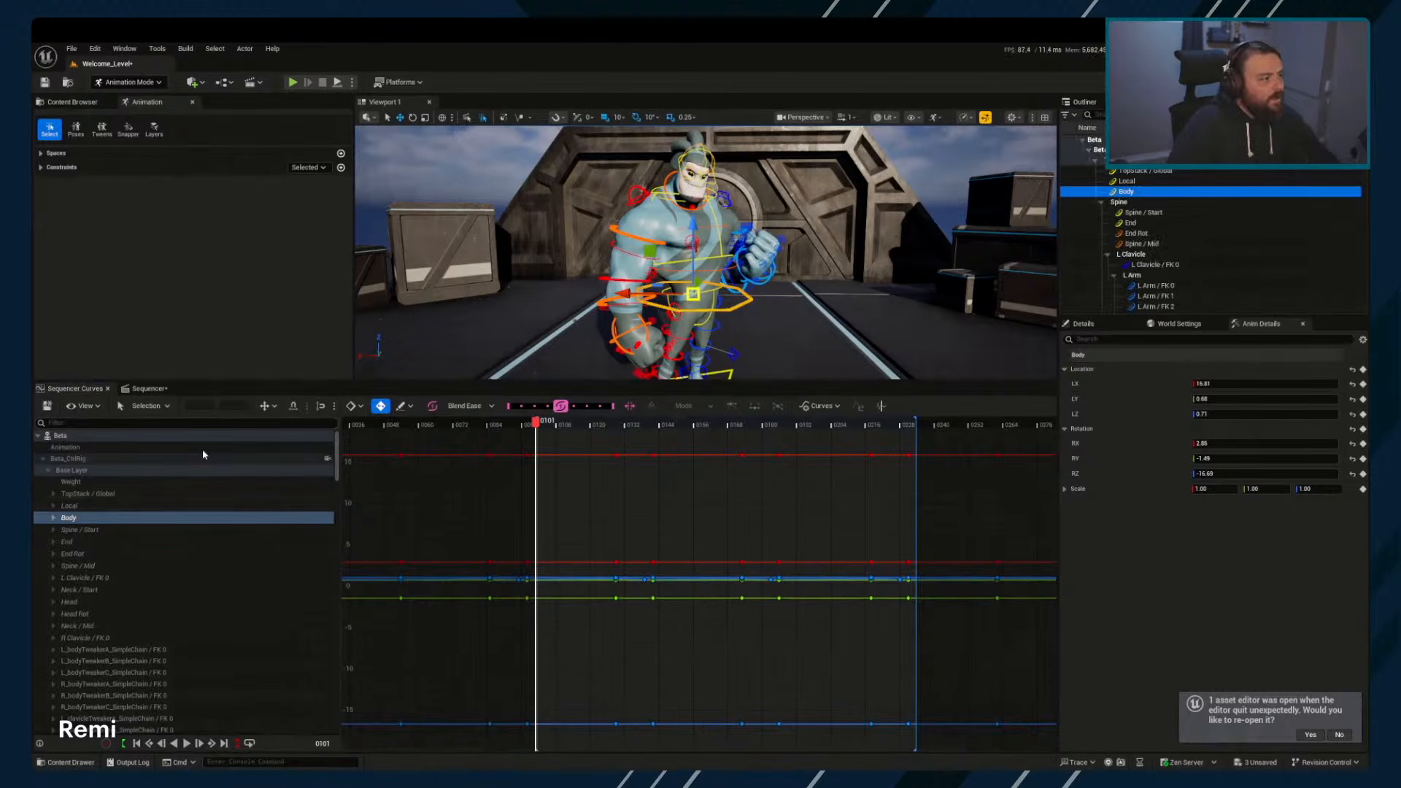
left_click(149, 388)
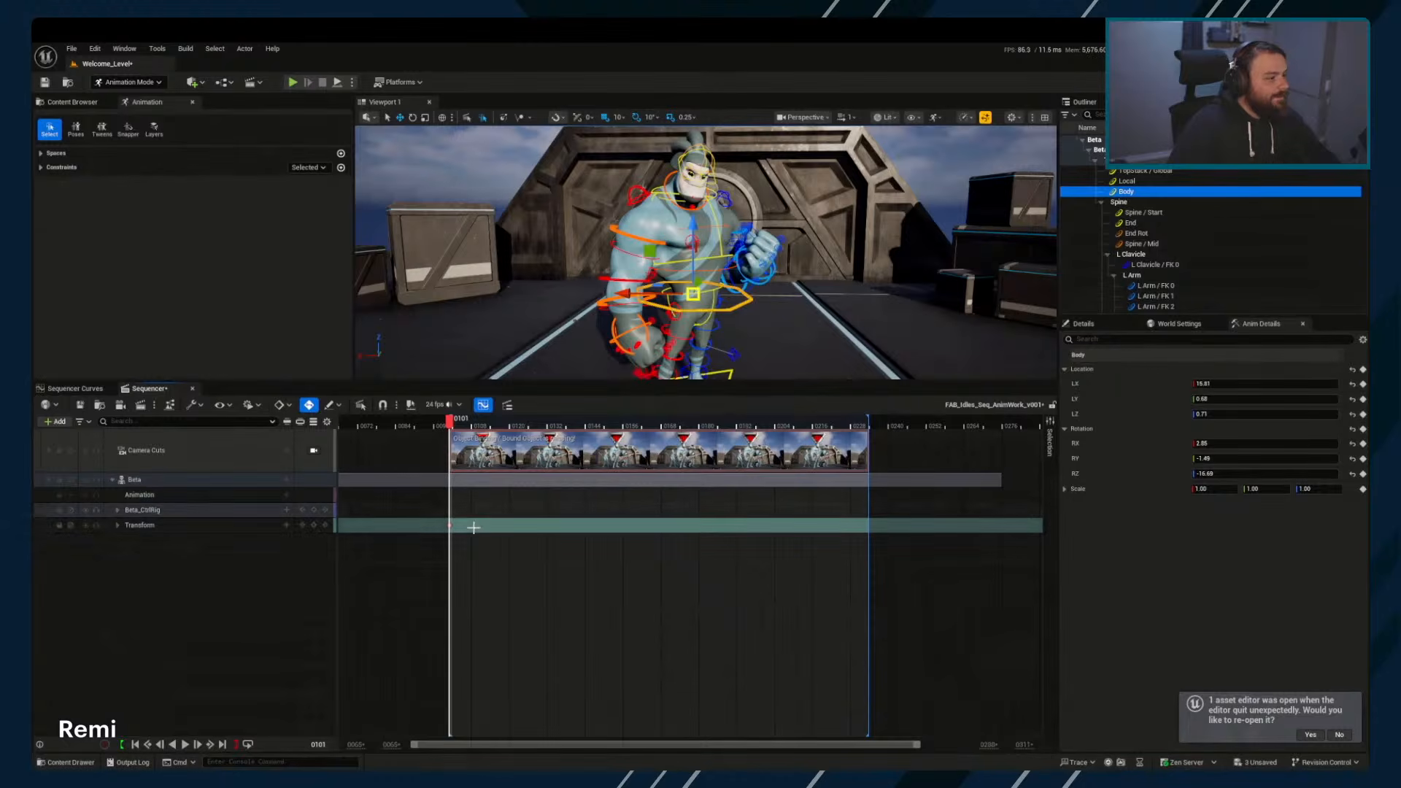
left_click(142, 510)
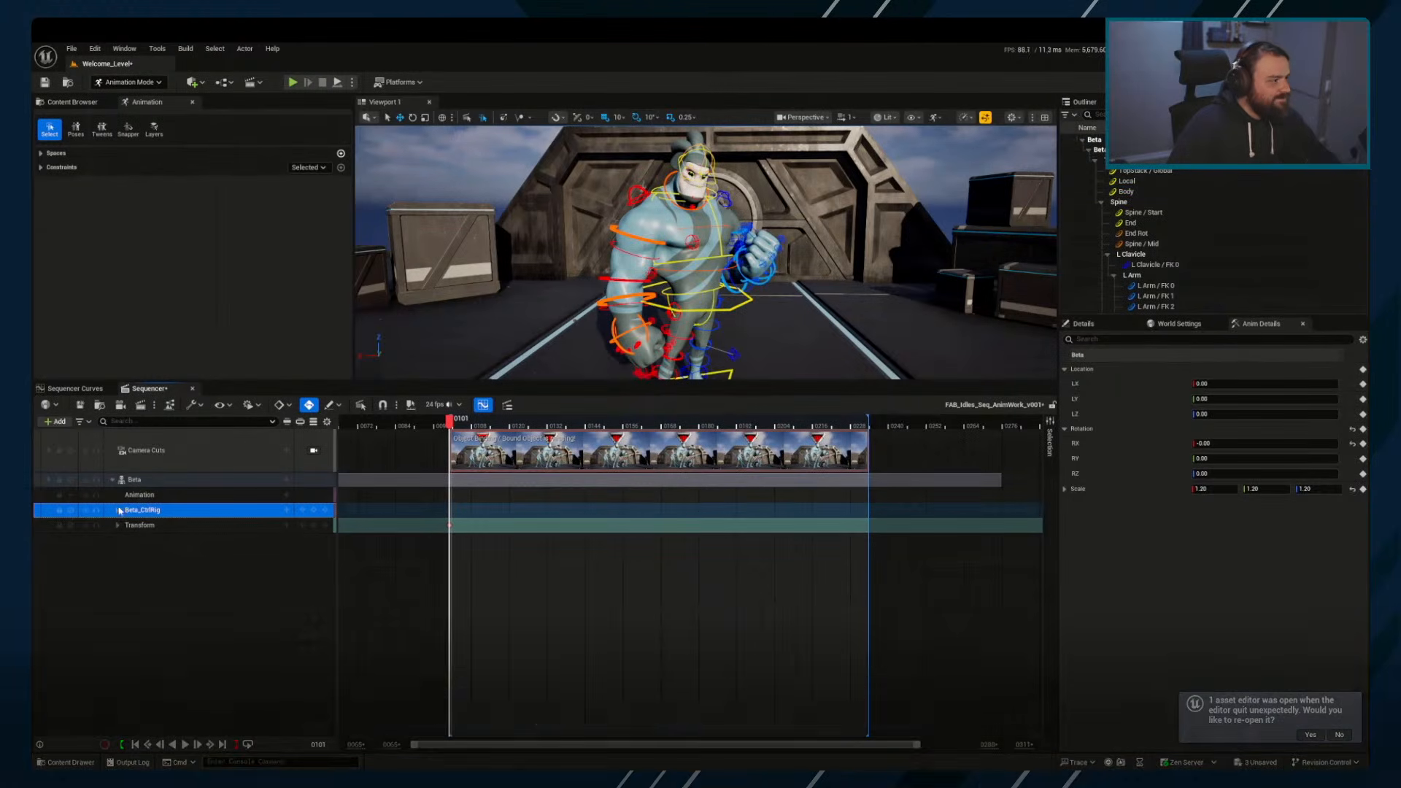
Expand Beta_CtrlRig's layers, delete its Beta_Look layer, and collapse and reselect the rig track
left_click(118, 510)
left_click(123, 526)
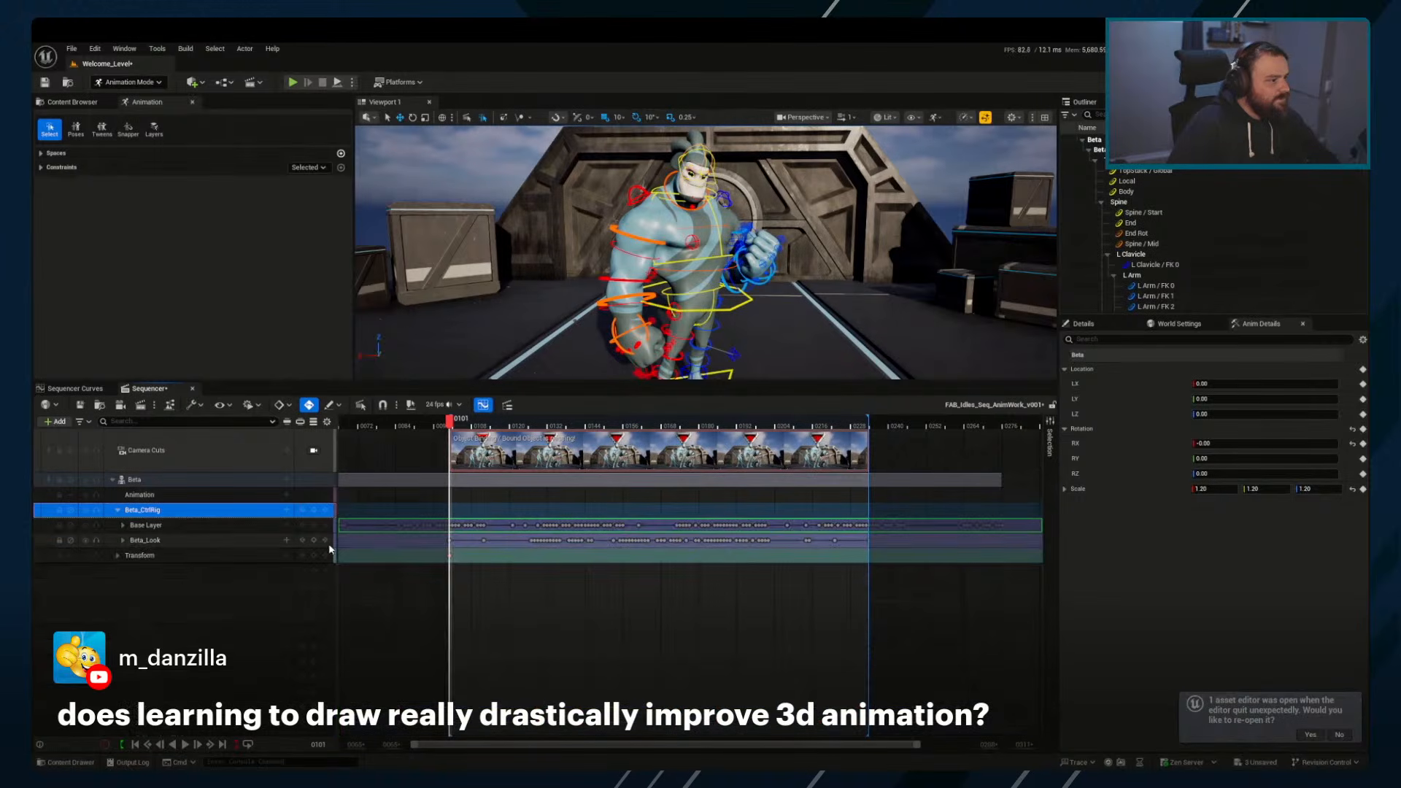
left_click(181, 543)
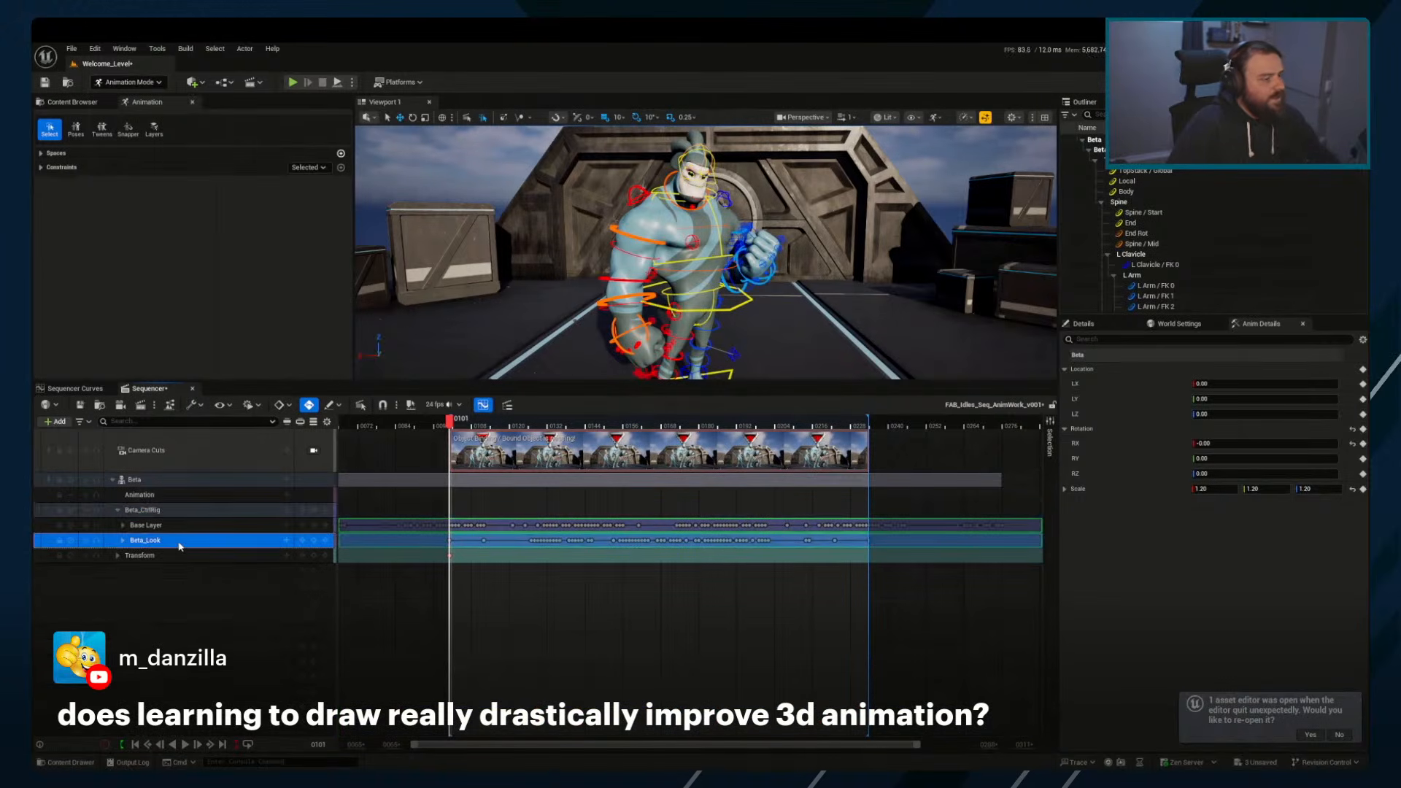
key("Delete")
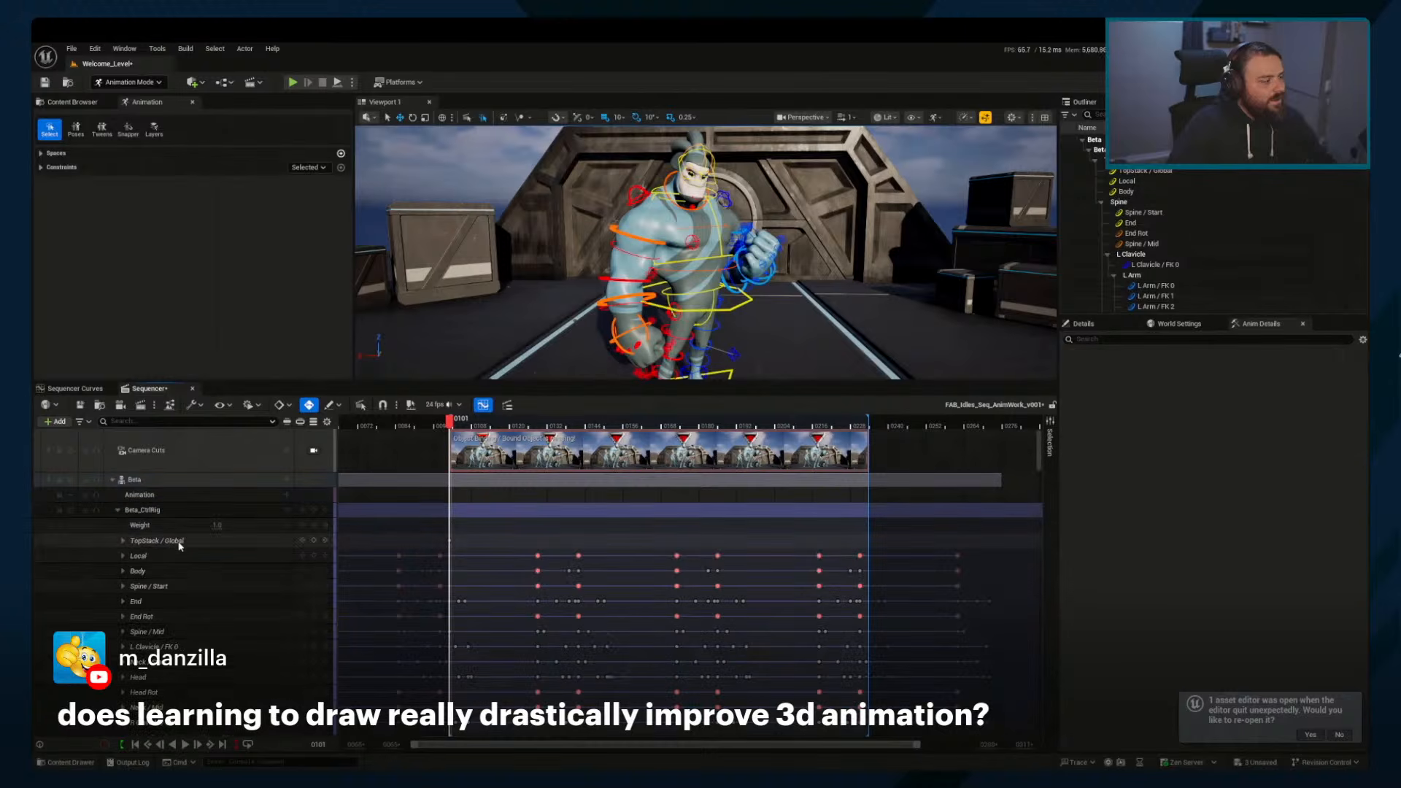
left_click(118, 510)
left_click(178, 510)
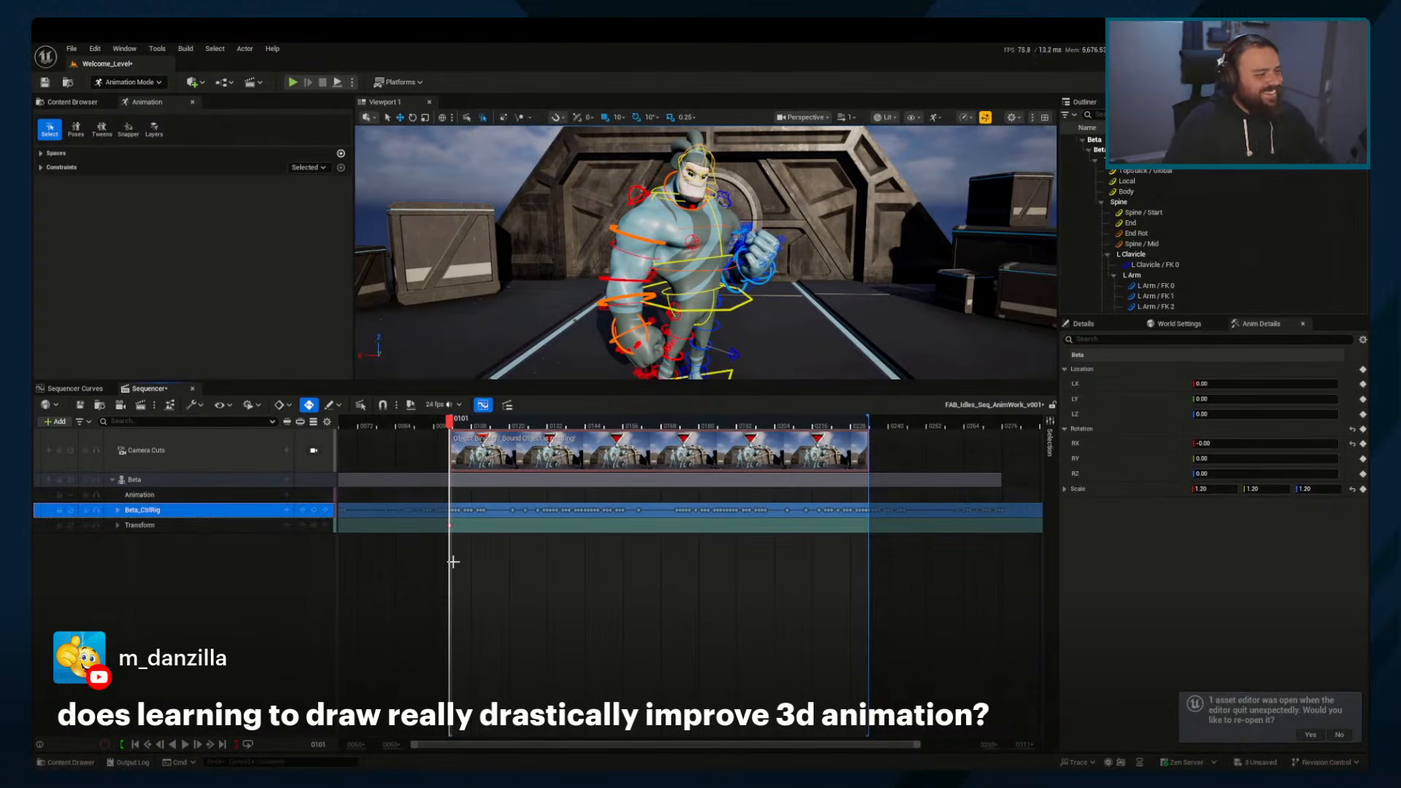
Delete all Beta_CtrlRig keys that lie before the sequence's start frame
right_click_drag(453, 562, 617, 603)
left_click_drag(541, 521, 605, 518)
key("Delete")
right_click_drag(691, 571, 654, 576)
Return to frame 0101 and delete all Beta_CtrlRig keys after it
left_click(593, 425)
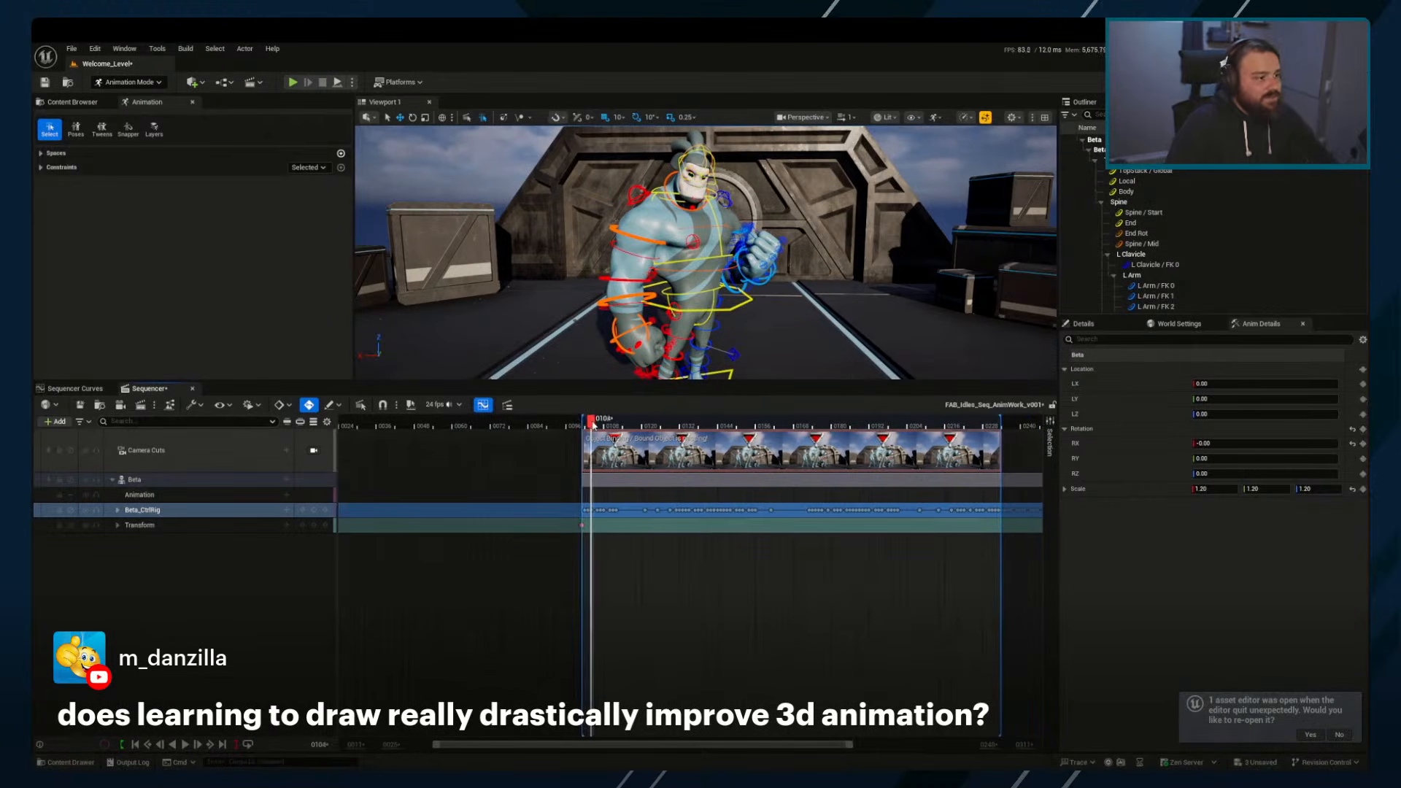
left_click_drag(593, 425, 582, 426)
right_click_drag(812, 603, 663, 576)
left_click_drag(982, 513, 430, 517)
key("Delete")
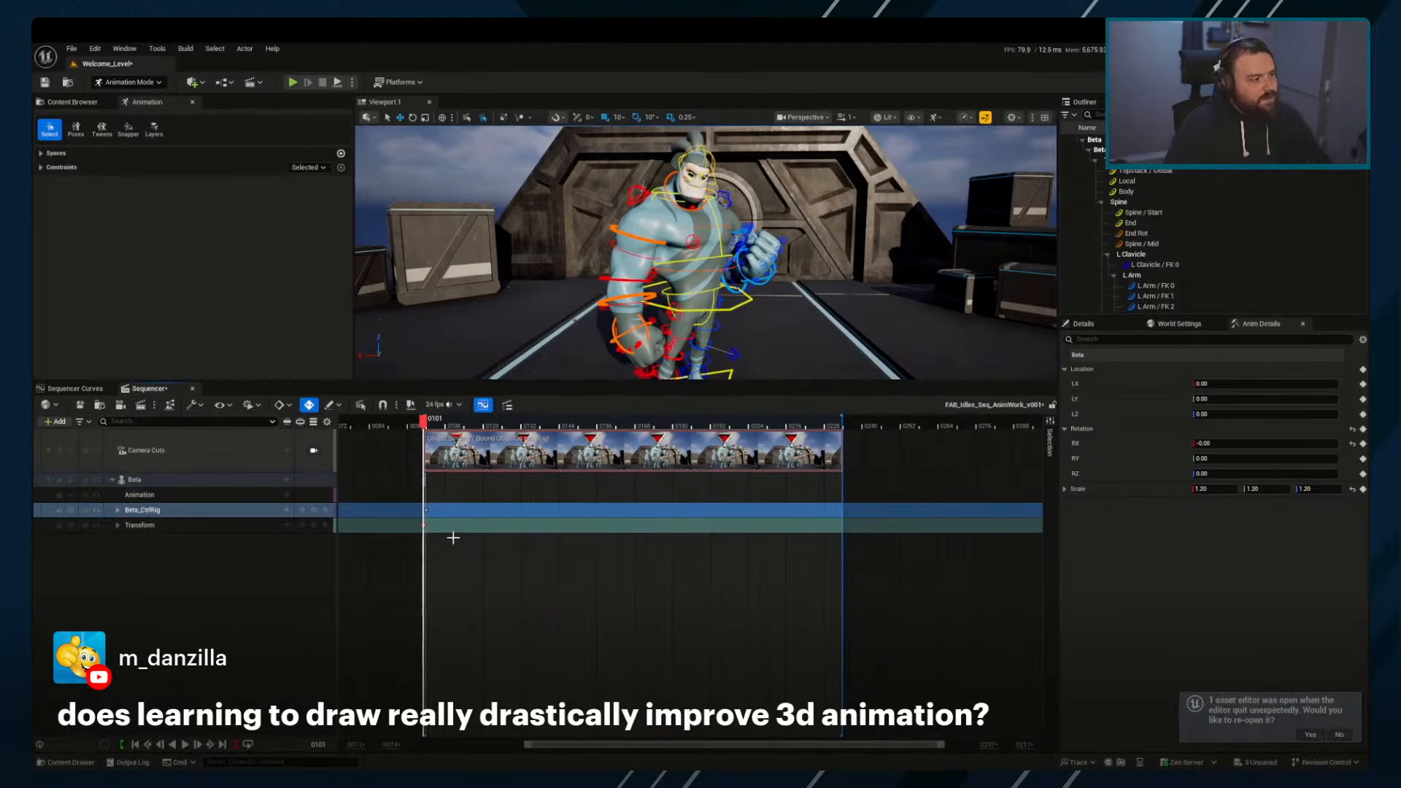
Inspect the remaining Beta_CtrlRig keys at frame 0101 and switch on the Sequencer option beside the frame rate
right_click_drag(455, 570, 572, 643)
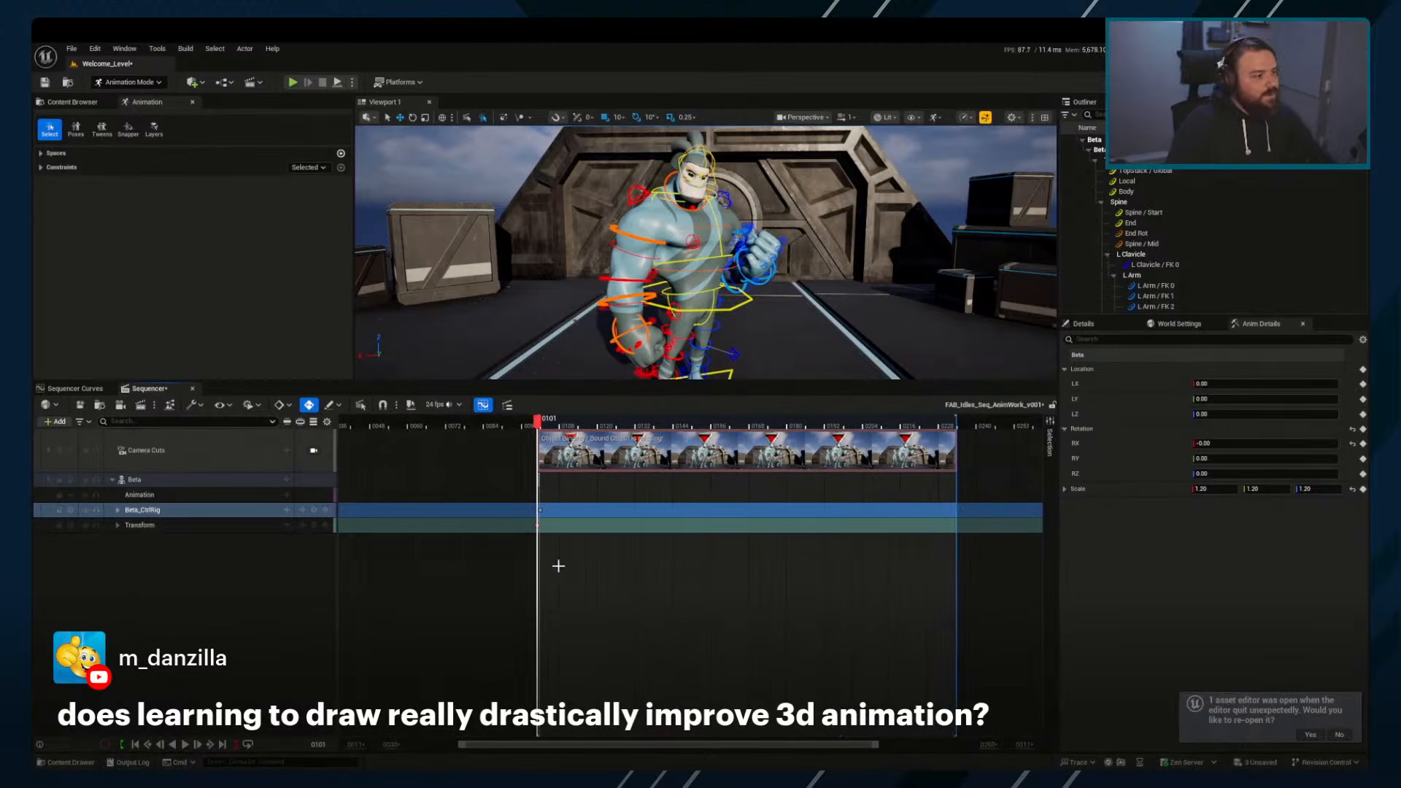
scroll(574, 542, "up", 12, "ctrl")
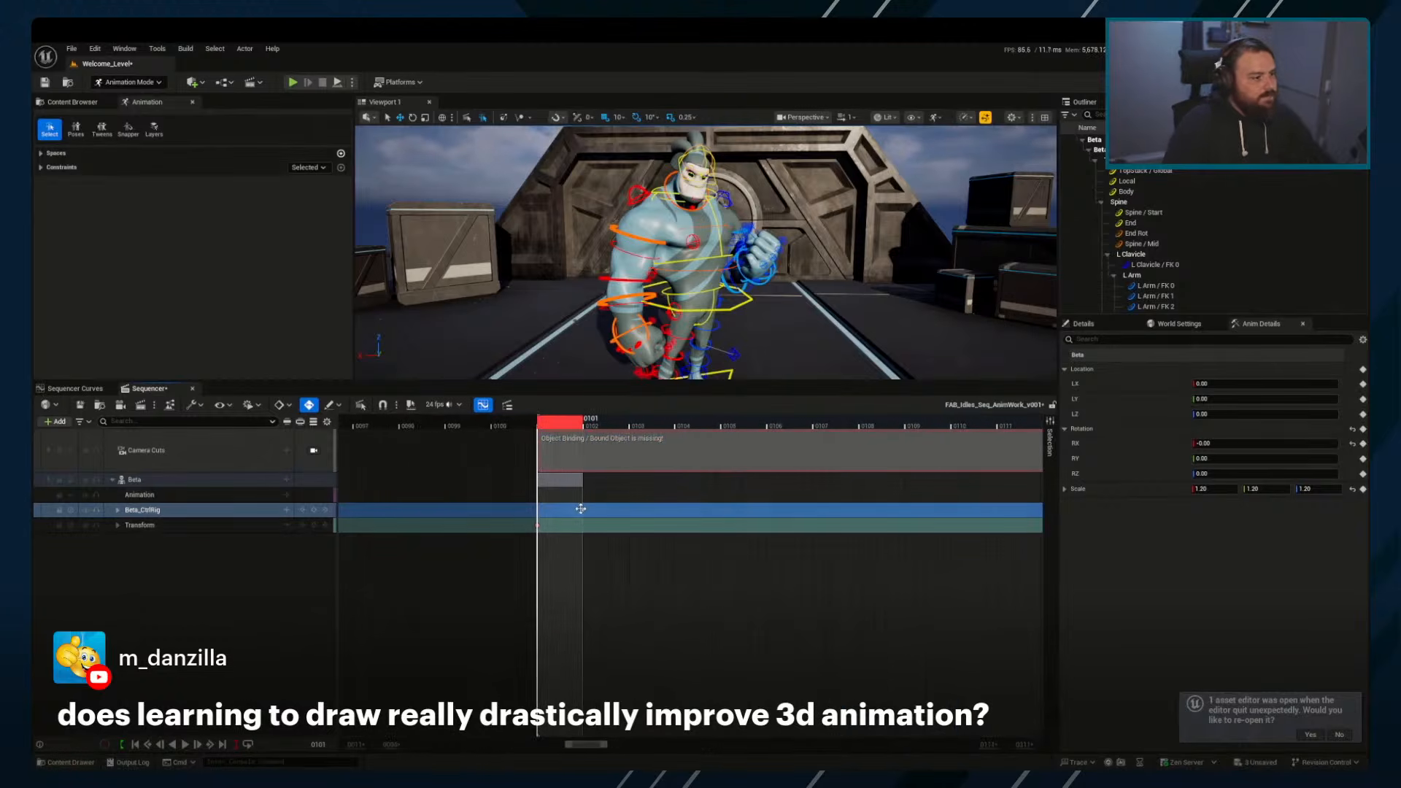
left_click_drag(582, 510, 538, 511)
left_click(413, 406)
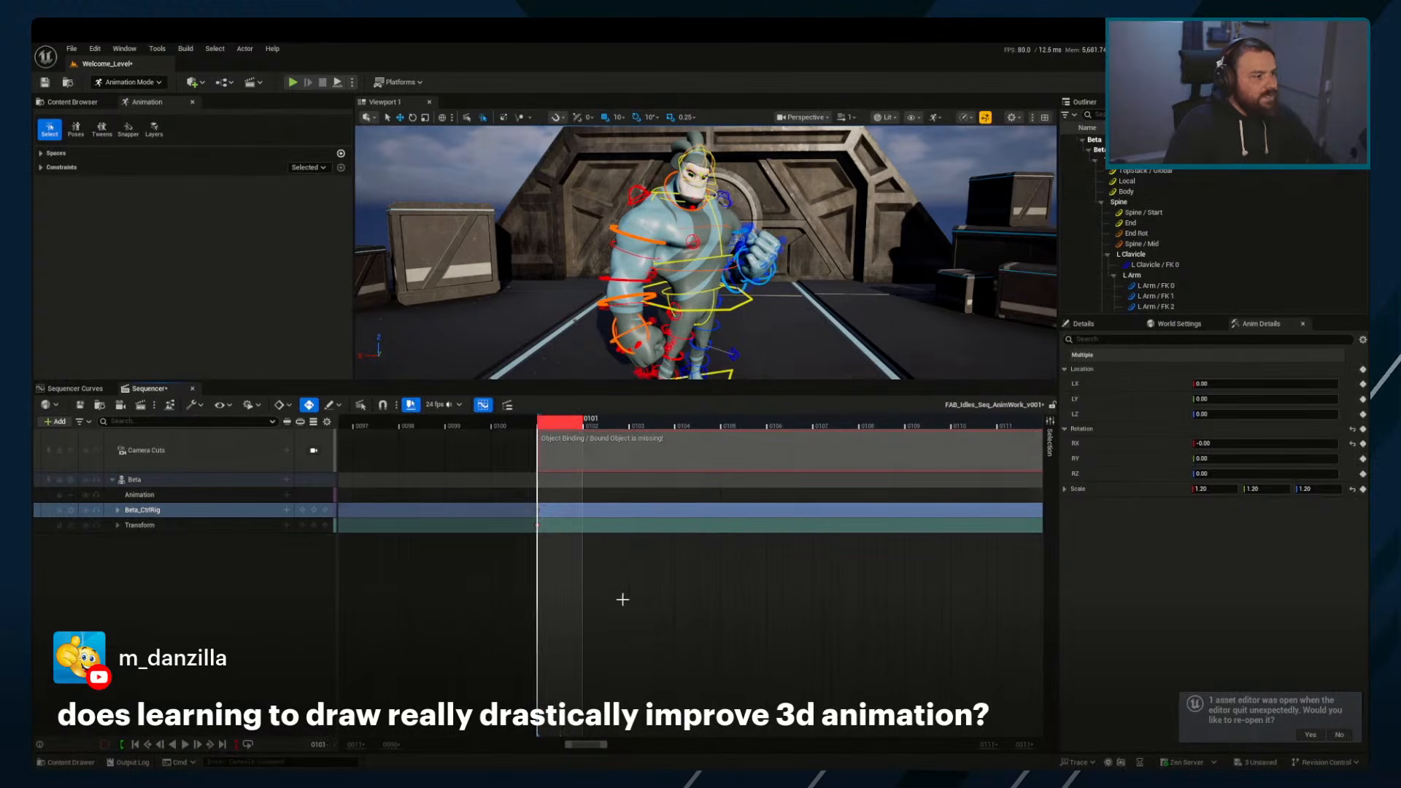
left_click(623, 599)
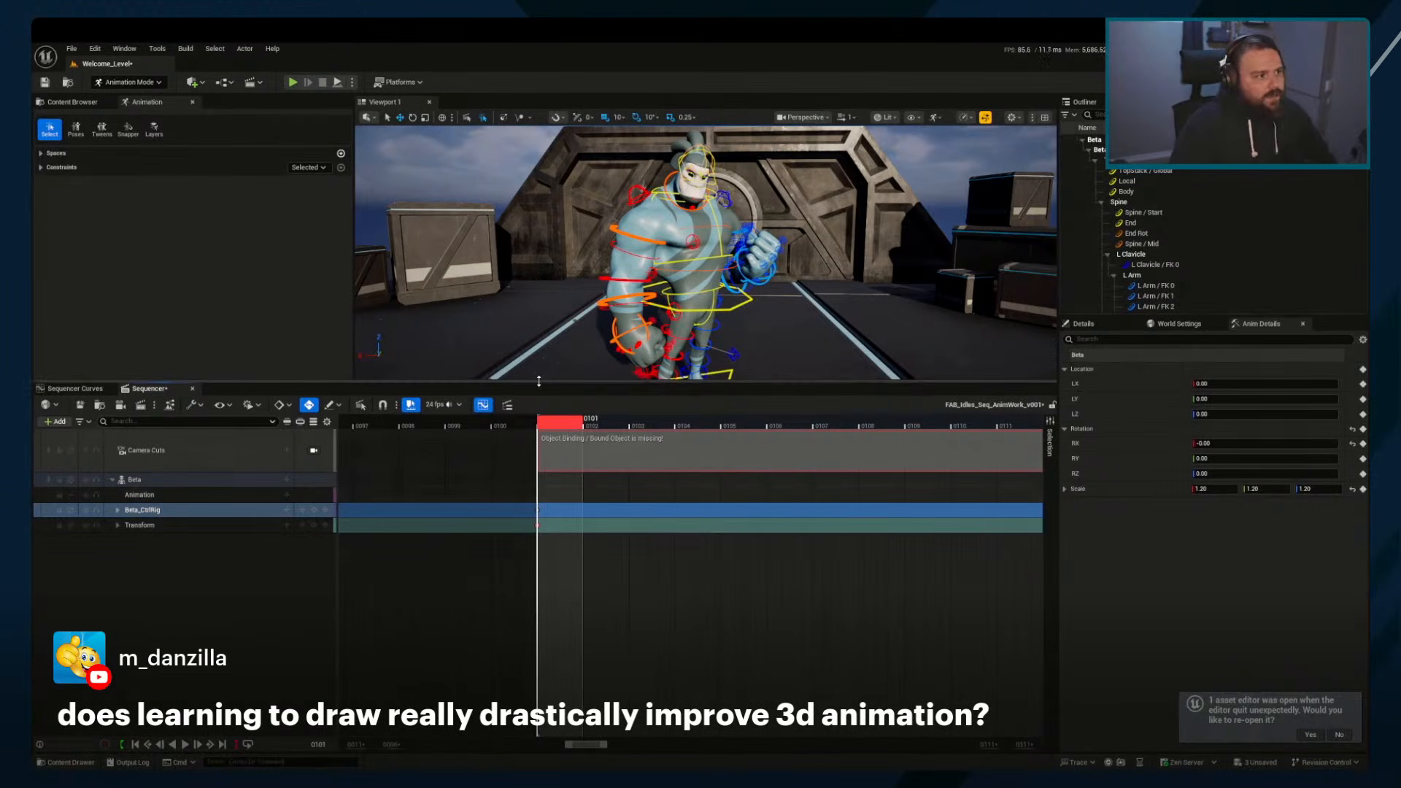
Enlarge the viewport and frame Beta's whole body with its rig controls
left_click_drag(539, 380, 520, 514)
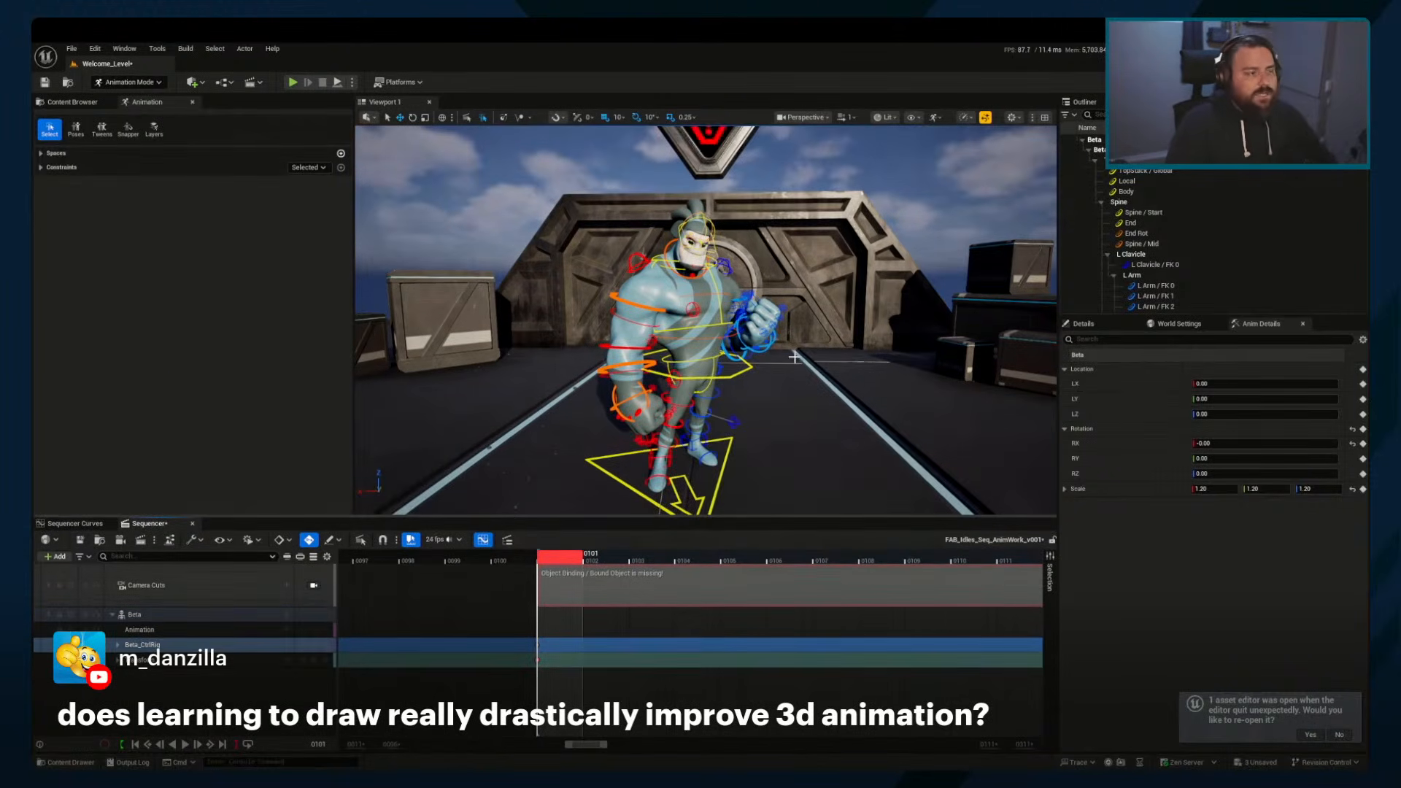
right_click_drag(794, 356, 758, 352)
scroll(794, 357, "down", 1)
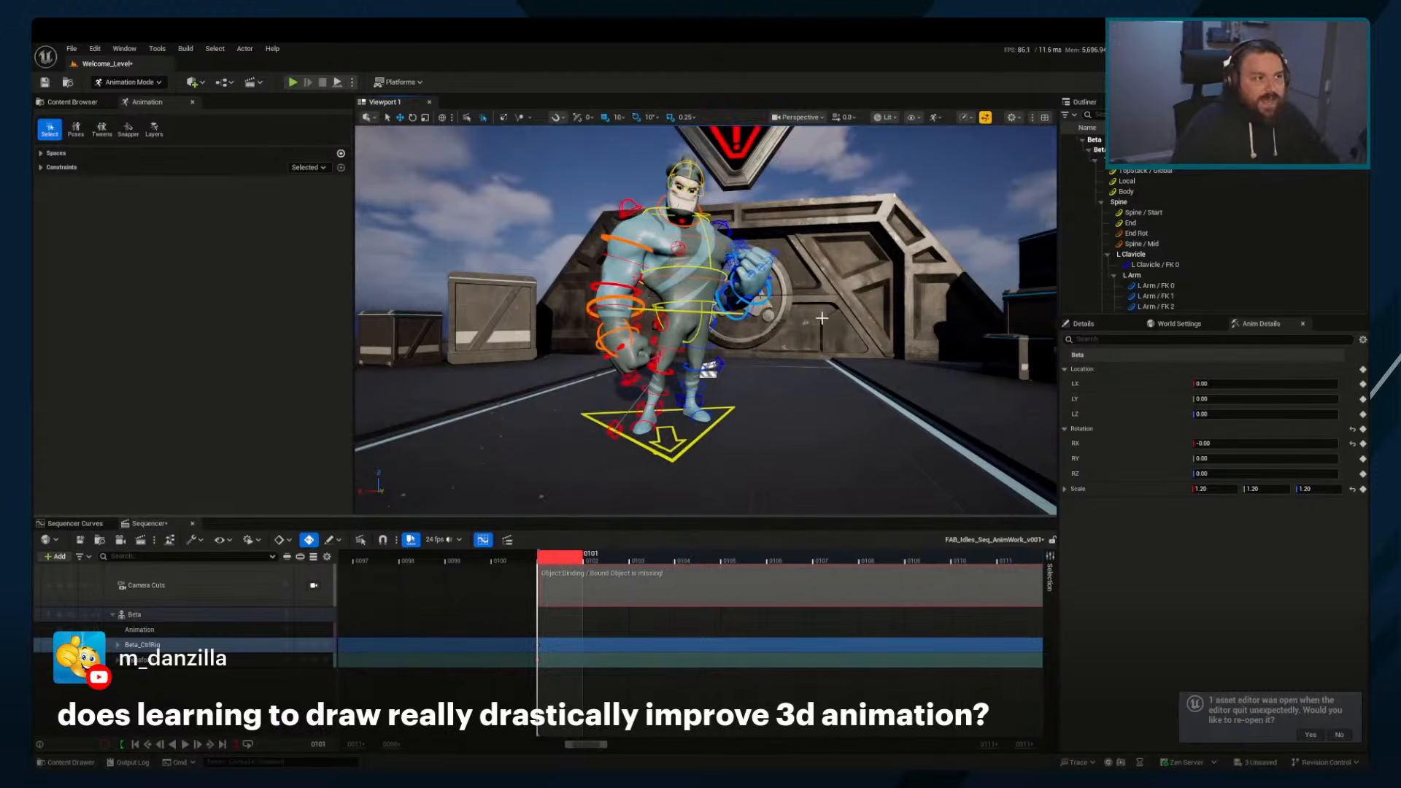
right_click_drag(819, 326, 690, 376)
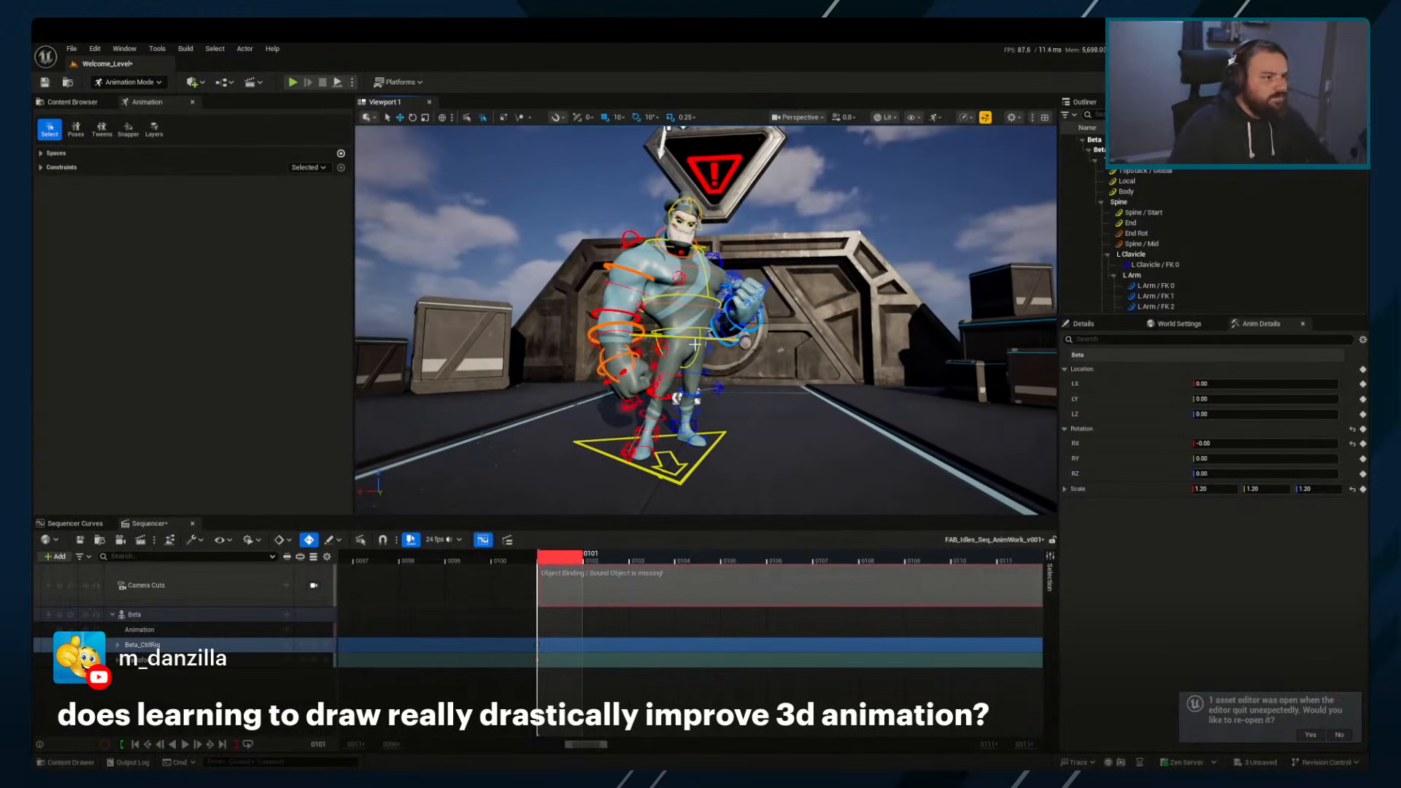
Show the curve editor and select Beta's Body control, after trying the Spine / Start and L Arm / Mid controls
left_click(694, 343)
left_click(77, 523)
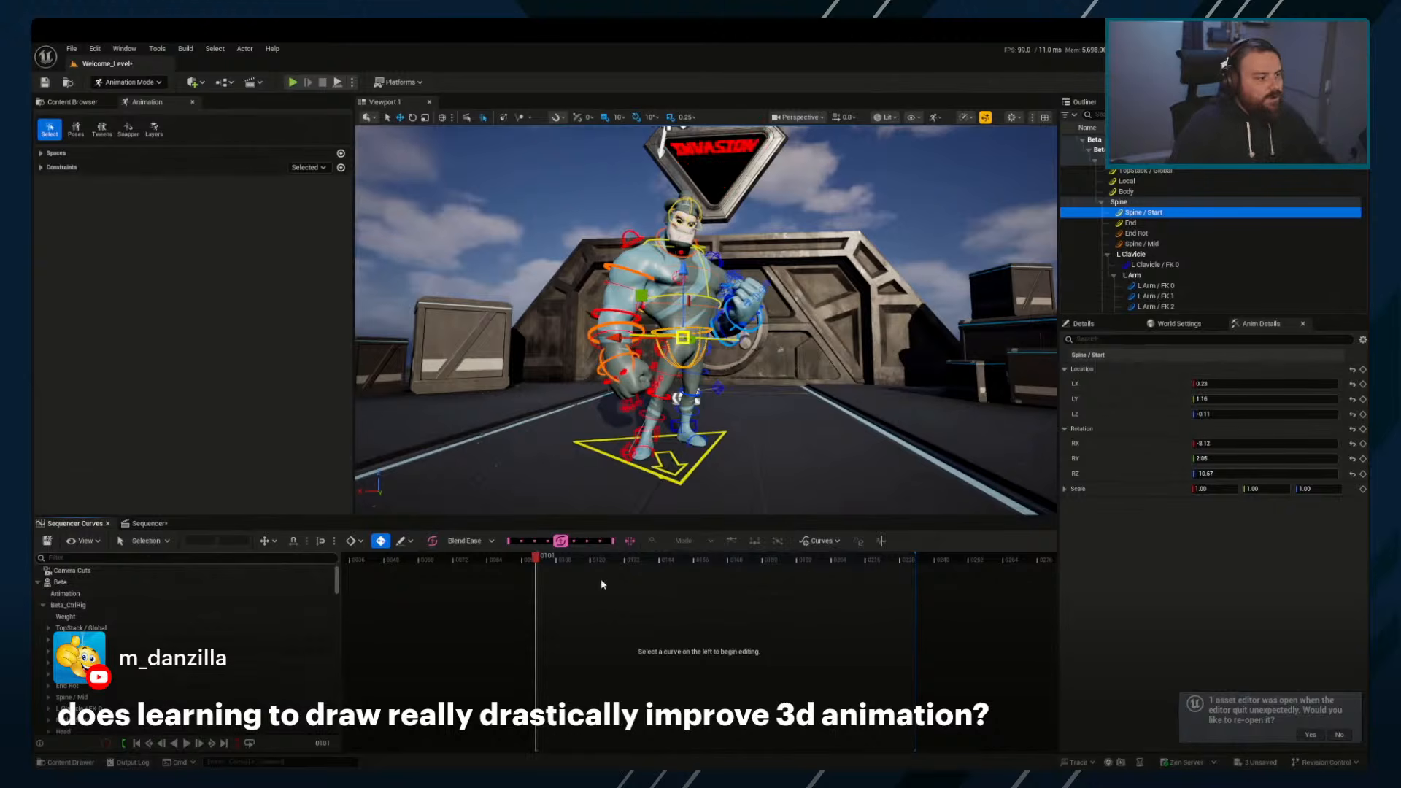
left_click_drag(595, 570, 529, 565)
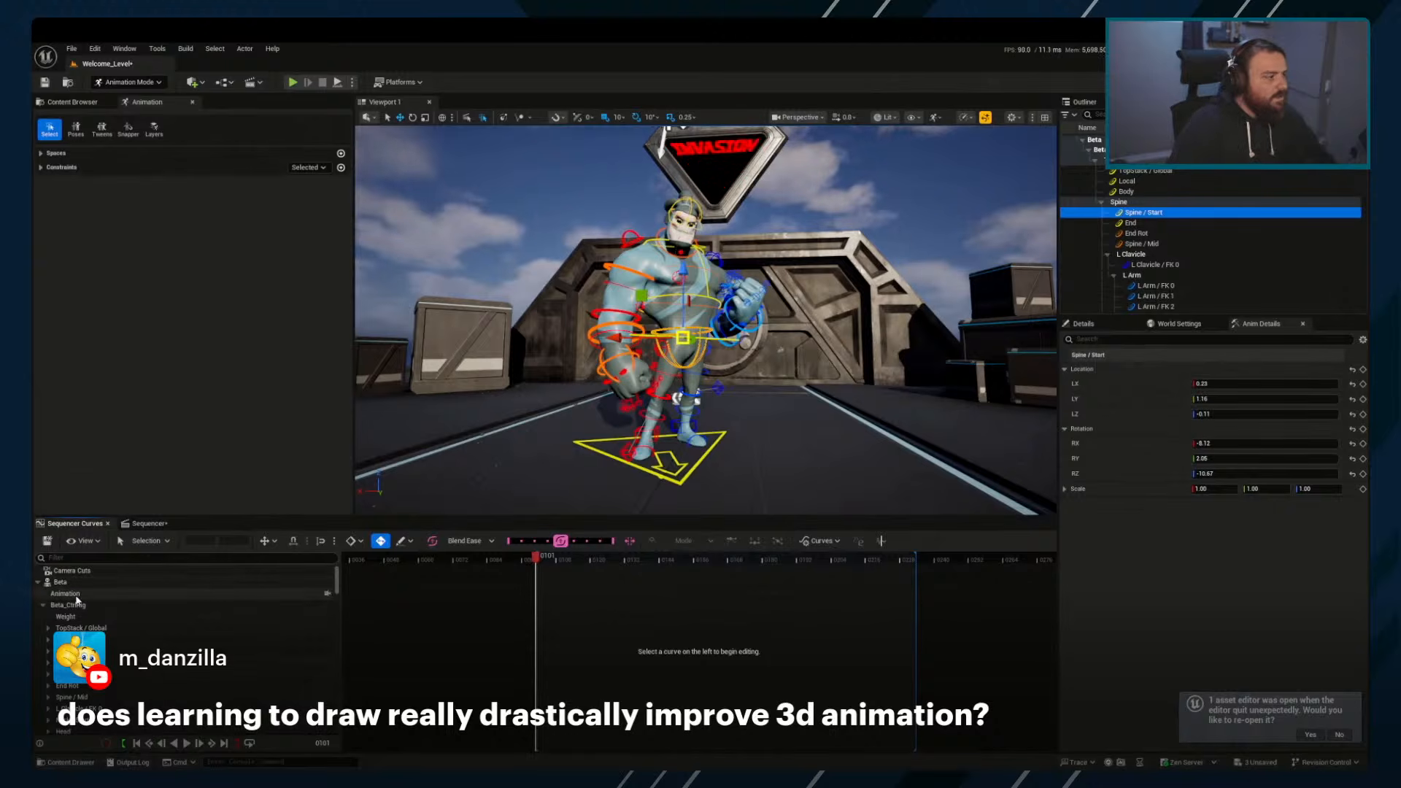
left_click(712, 339)
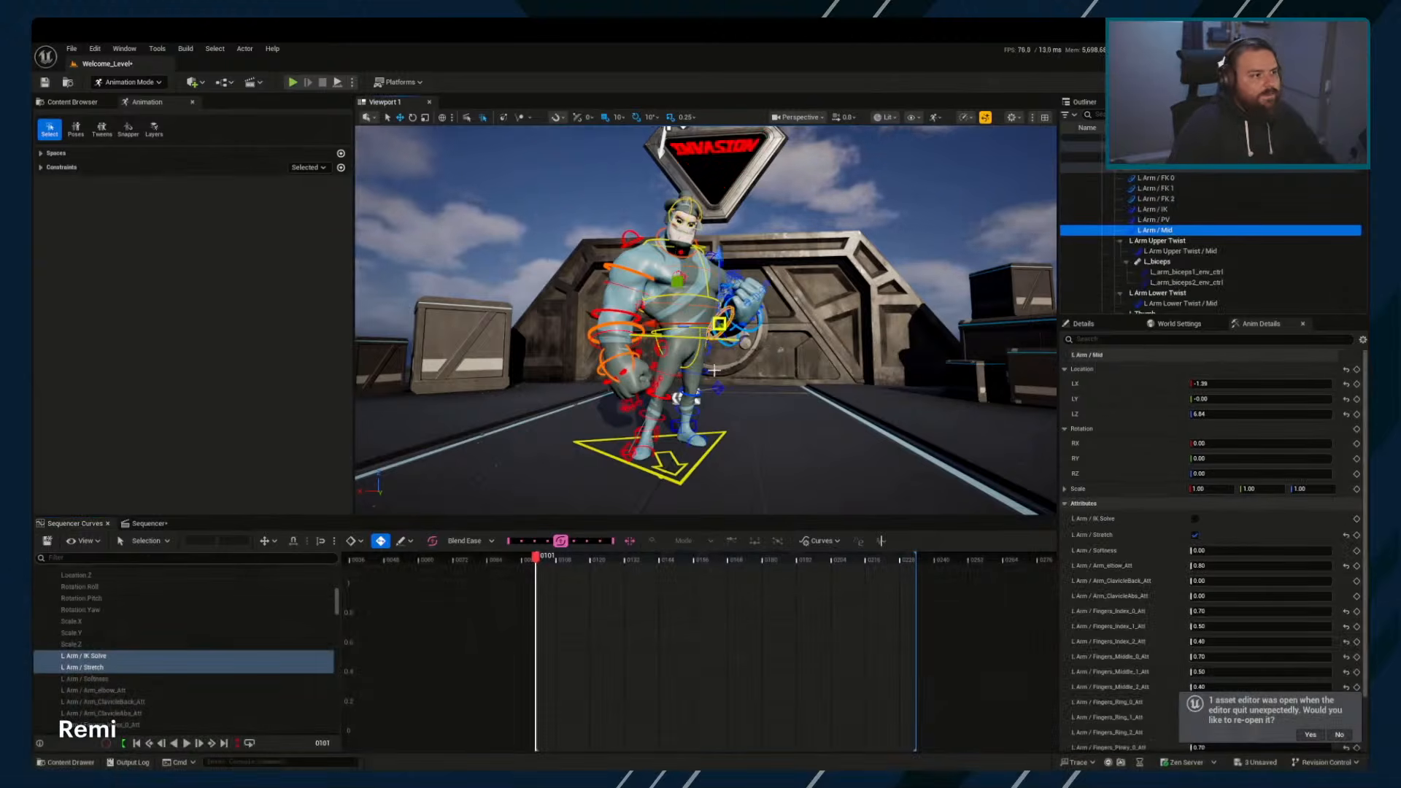
left_click(686, 337)
mouse_move(686, 337)
right_mouse_down()
mouse_move(688, 368)
mouse_move(685, 350)
right_mouse_up()
Compare the Sequencer with the curve editor's track list and collapse Beta_CtrlRig and Beta there
left_click(161, 527)
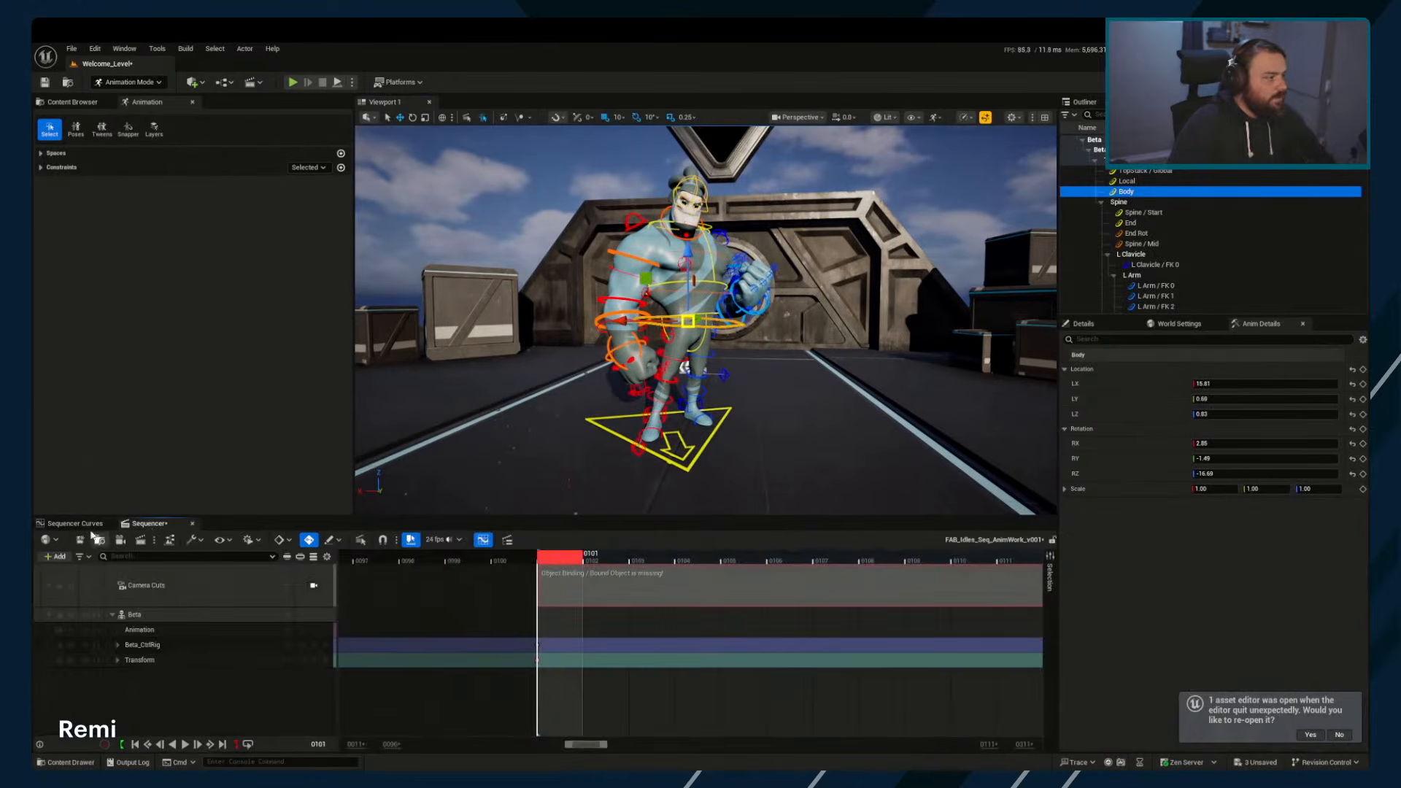
left_click(89, 524)
scroll(146, 632, "up", 12)
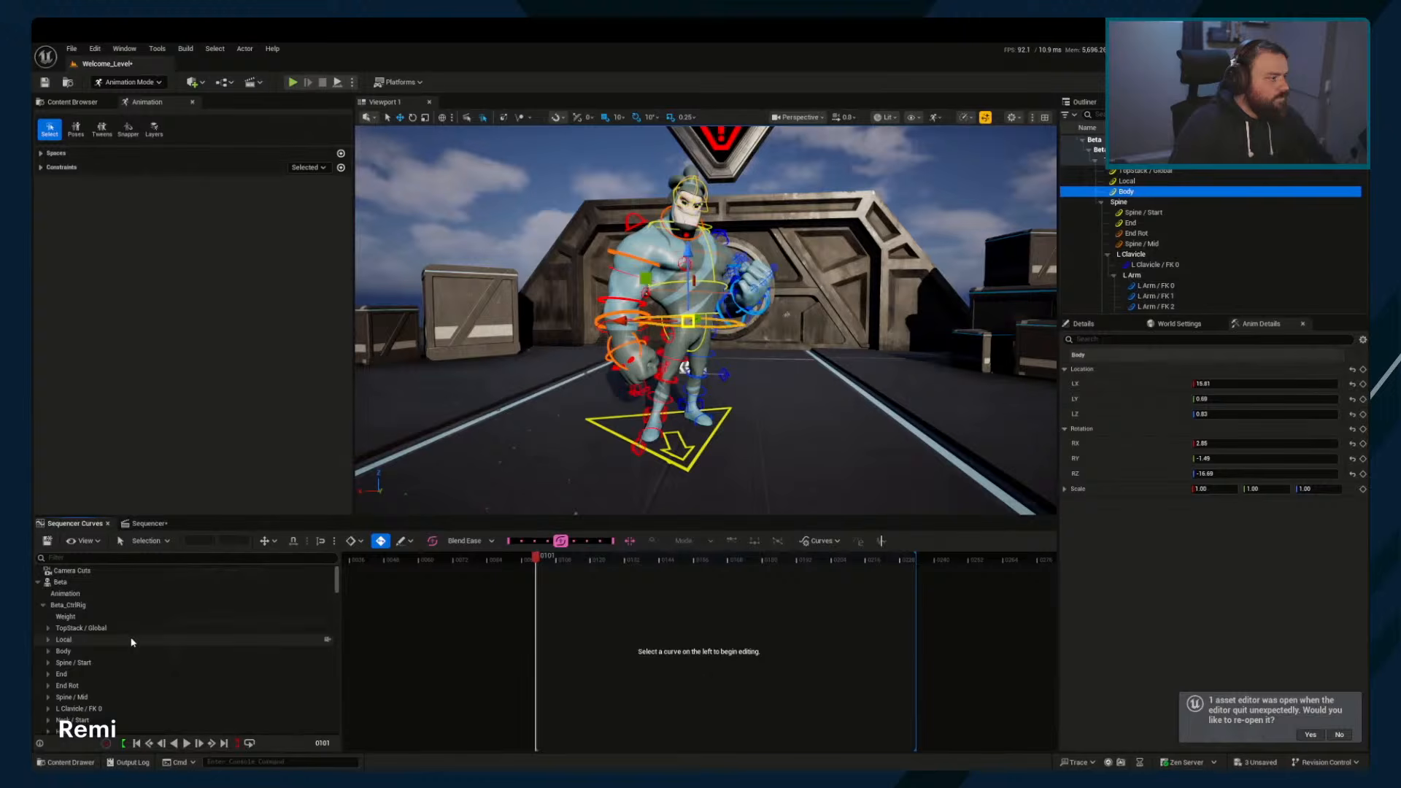
left_click(43, 605)
left_click(38, 583)
left_click(1152, 414)
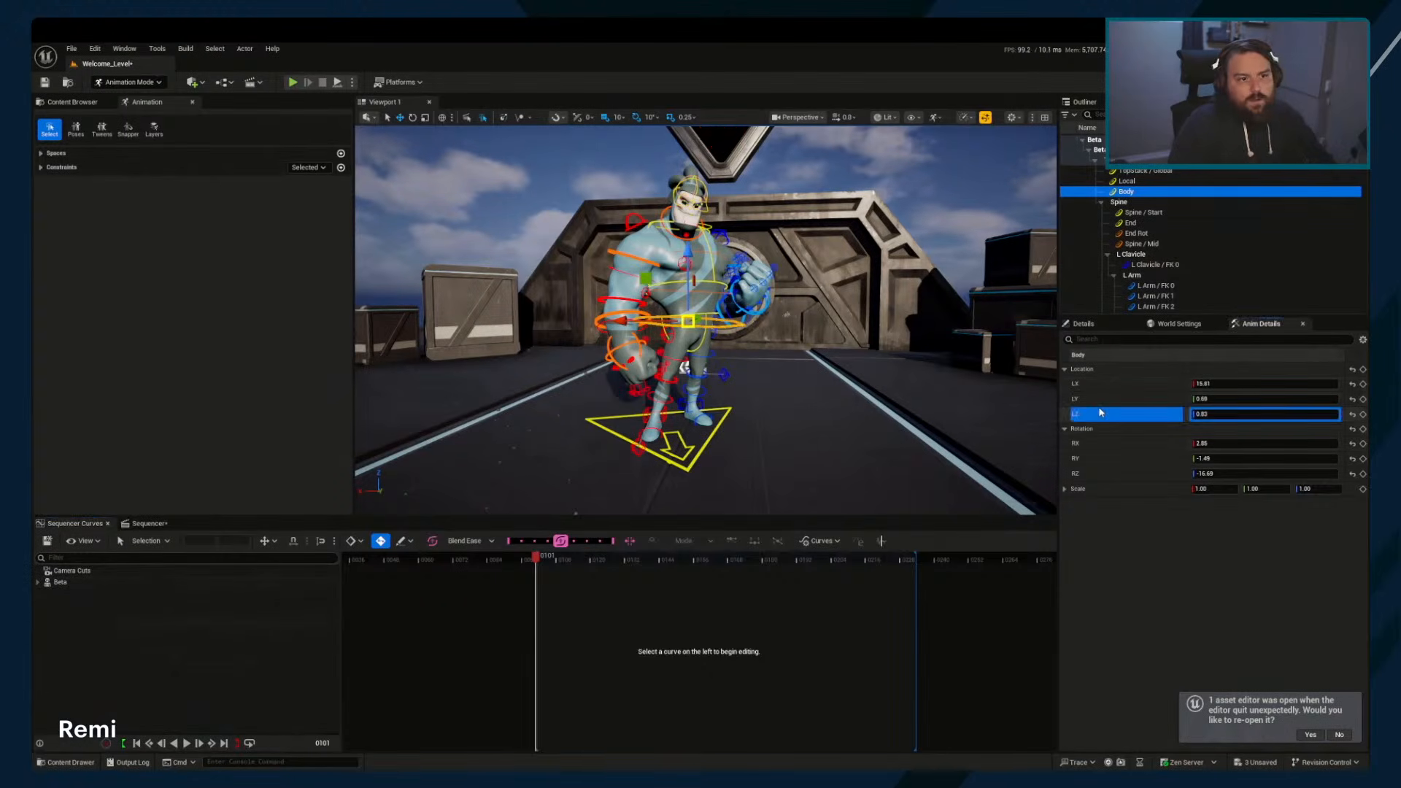
Close and reopen the curve editor, and display all of Beta_CtrlRig's curves
left_click(160, 524)
left_click(73, 524)
left_click(107, 524)
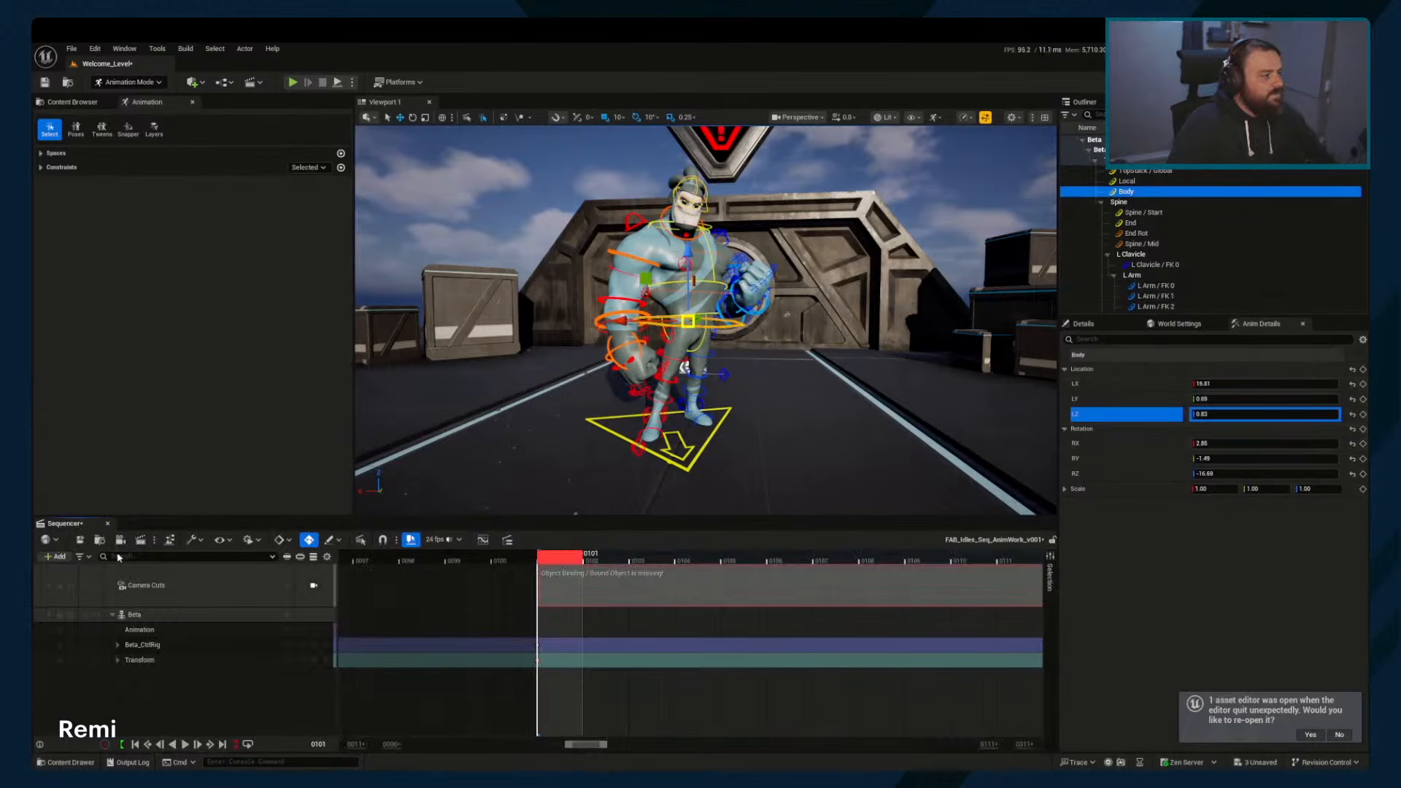
left_click(482, 540)
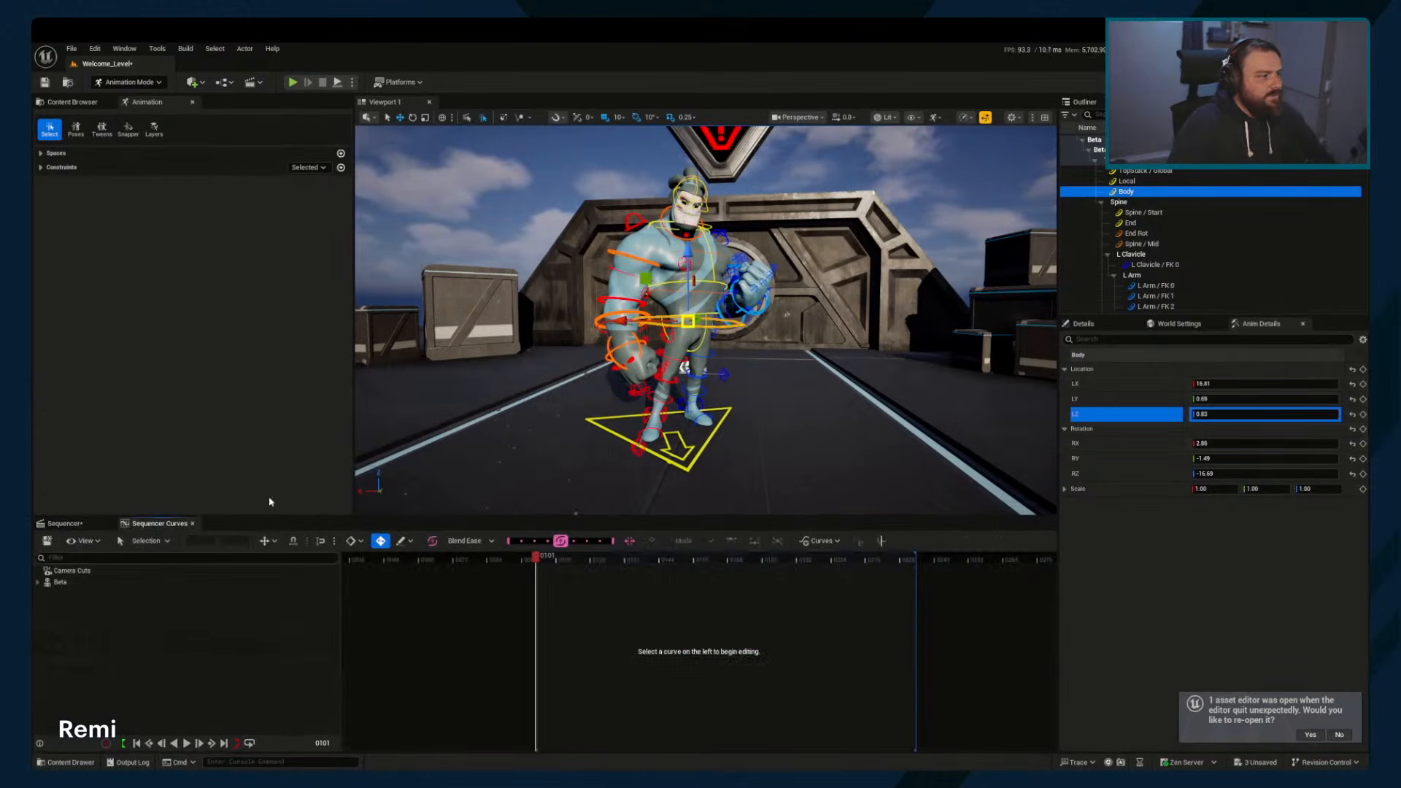
left_click(72, 608)
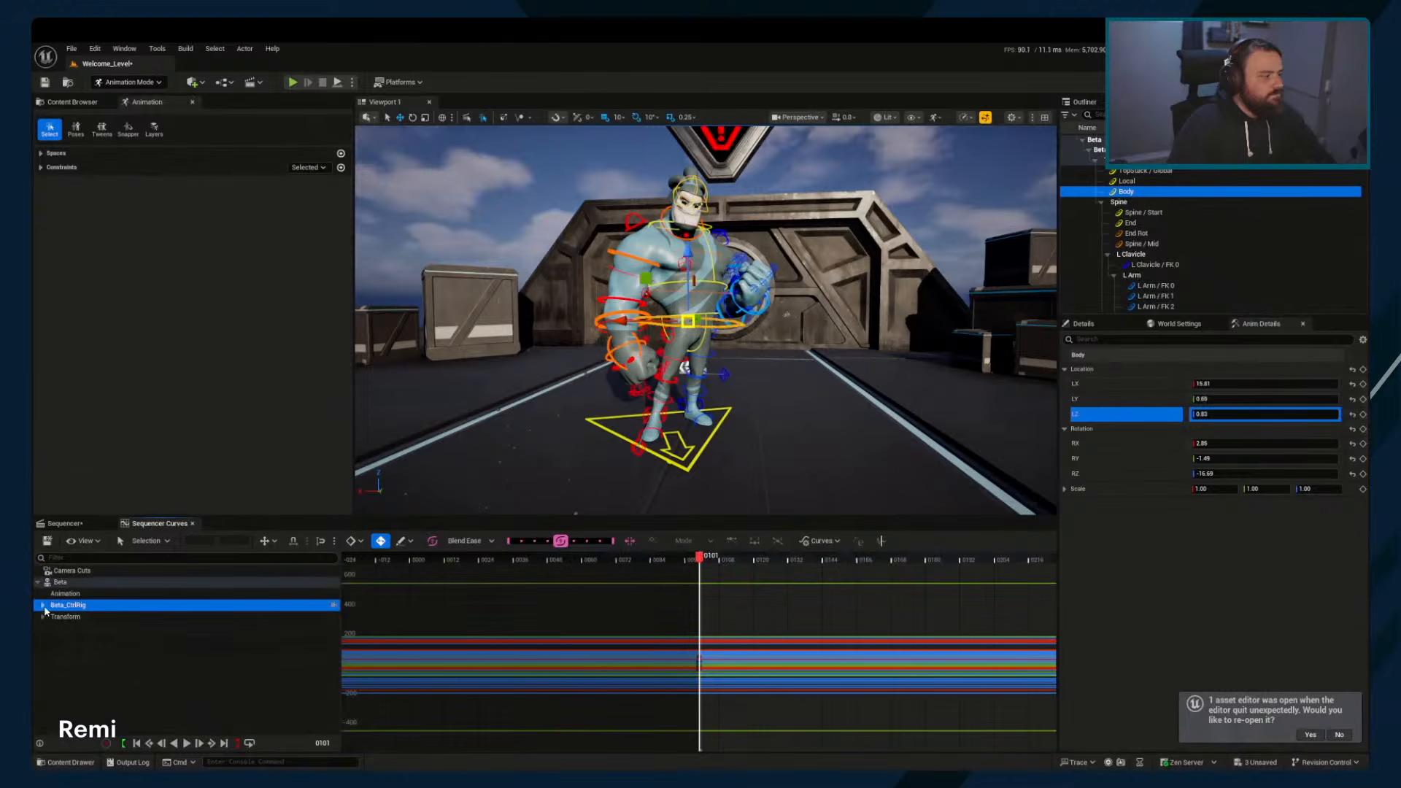
left_click(43, 605)
left_click(44, 604)
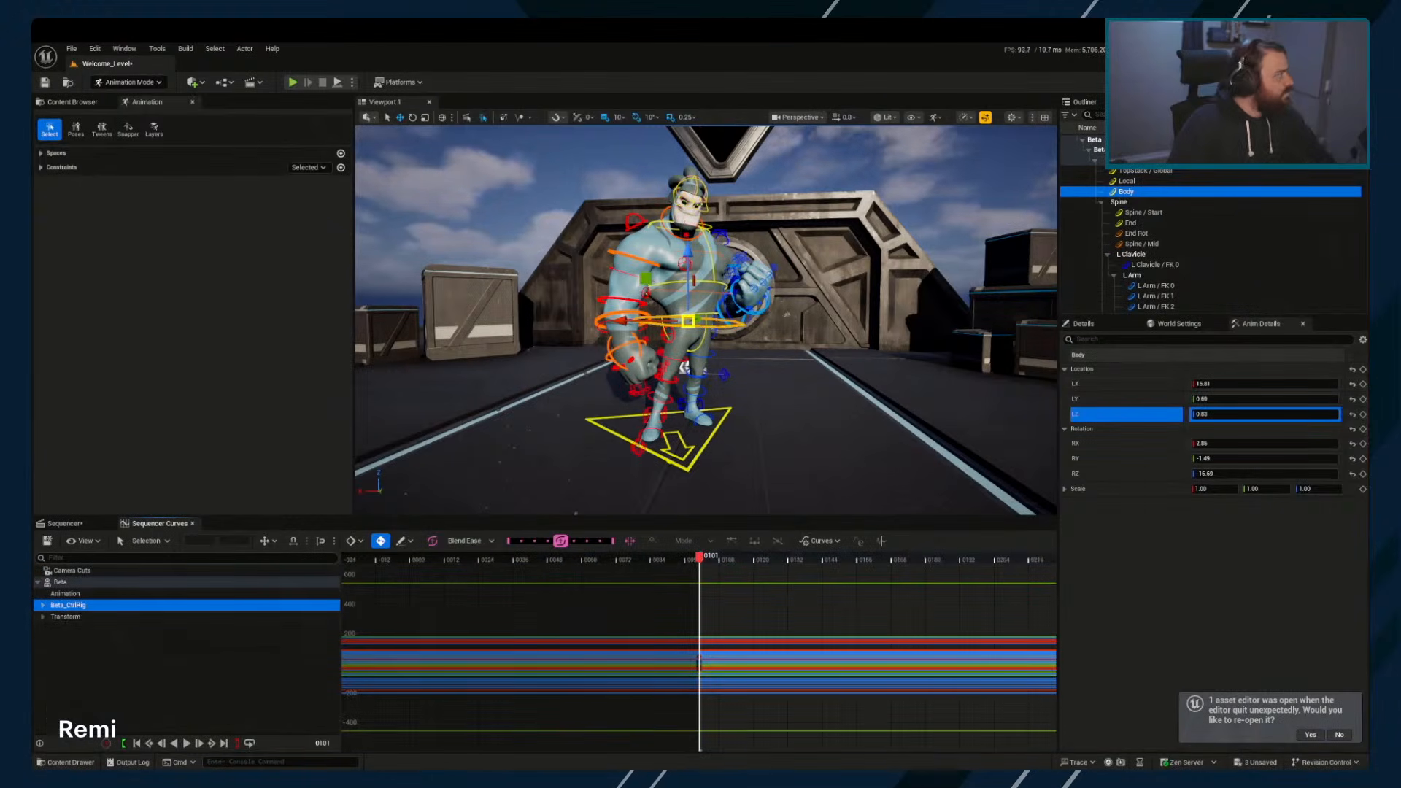
Bring up the Anim Layers window, enlarge it, and delete the Delta_Look, Alpha_Look and Beta_Look layers
left_click_drag(32, 213, 715, 212)
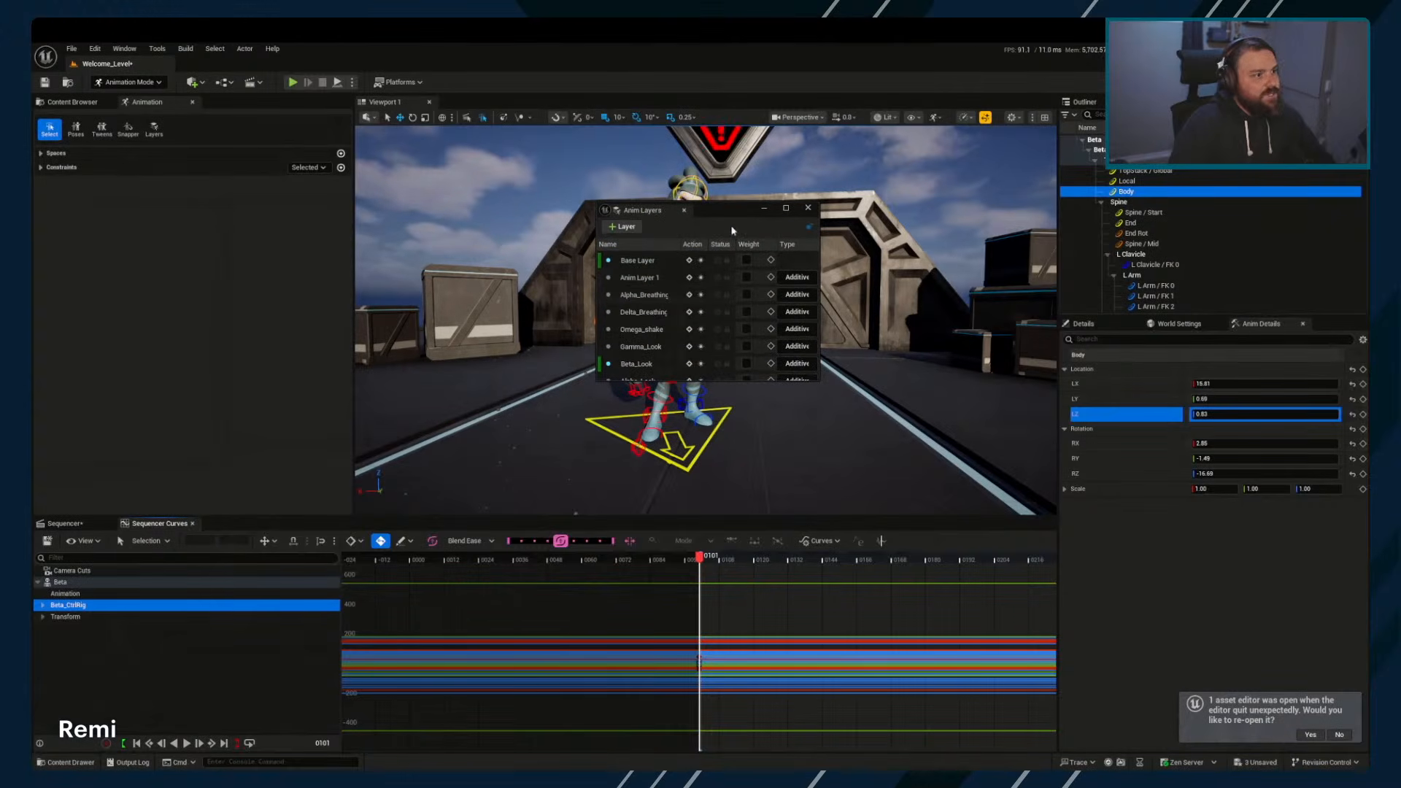
left_click_drag(594, 201, 470, 125)
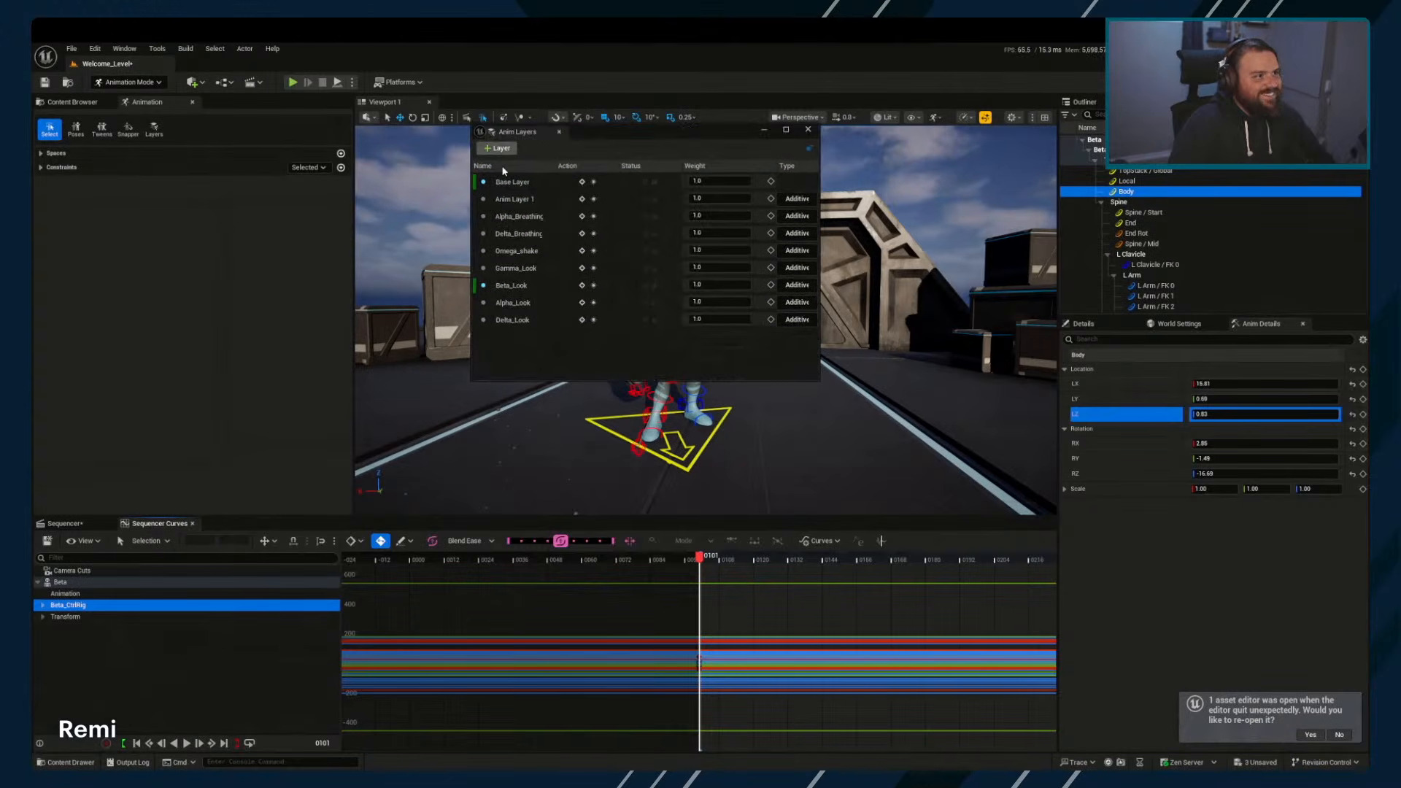
left_click(513, 319)
key("Delete")
left_click(514, 302)
key("Delete")
left_click(515, 285)
key("Delete")
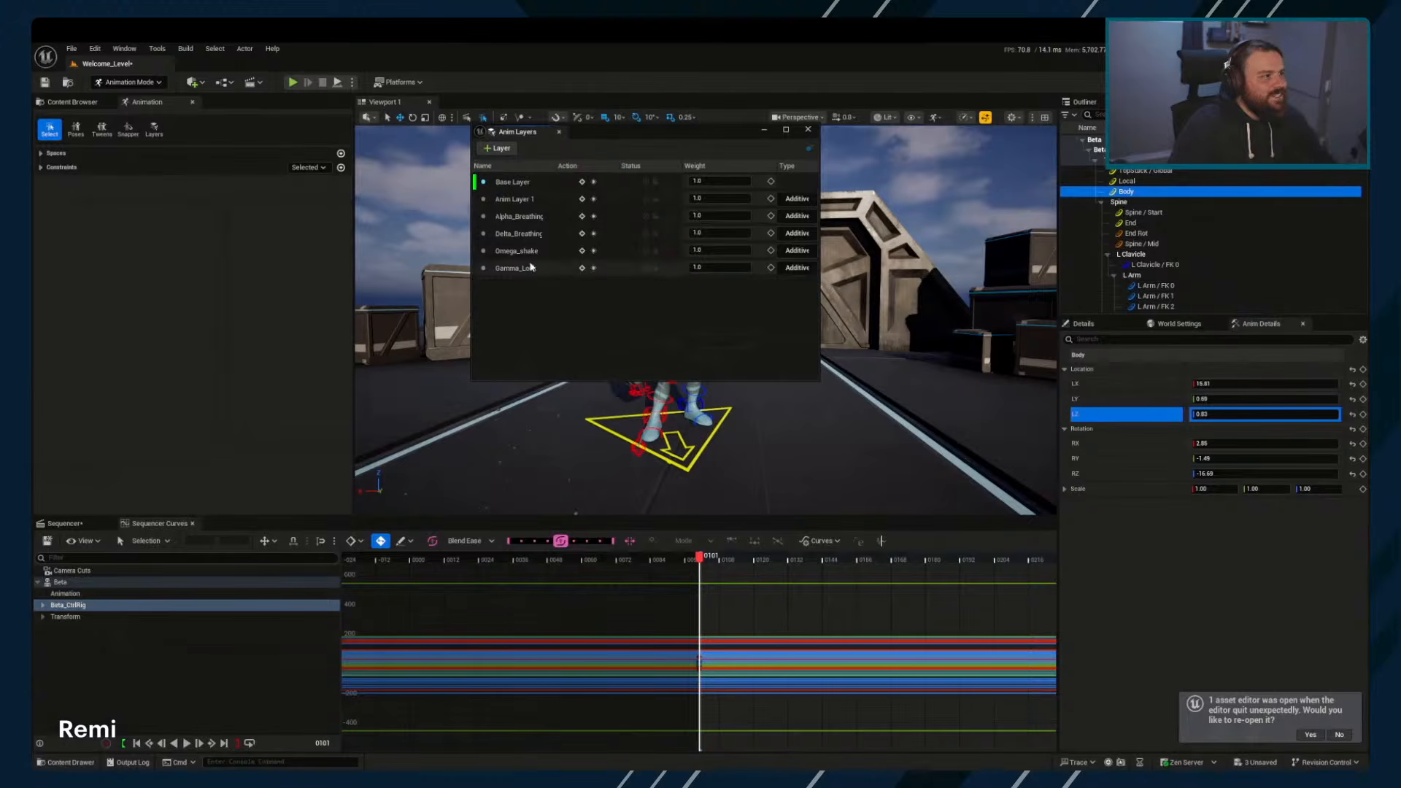
Delete the Gamma_Look, Omega_shake, Delta_Breathing, Alpha_Breathing and Anim Layer 1 layers, and close the Anim Layers window
left_click(531, 267)
key("Delete")
left_click(521, 251)
key("Delete")
left_click(518, 233)
key("Delete")
left_click(515, 216)
key("Delete")
key("Delete")
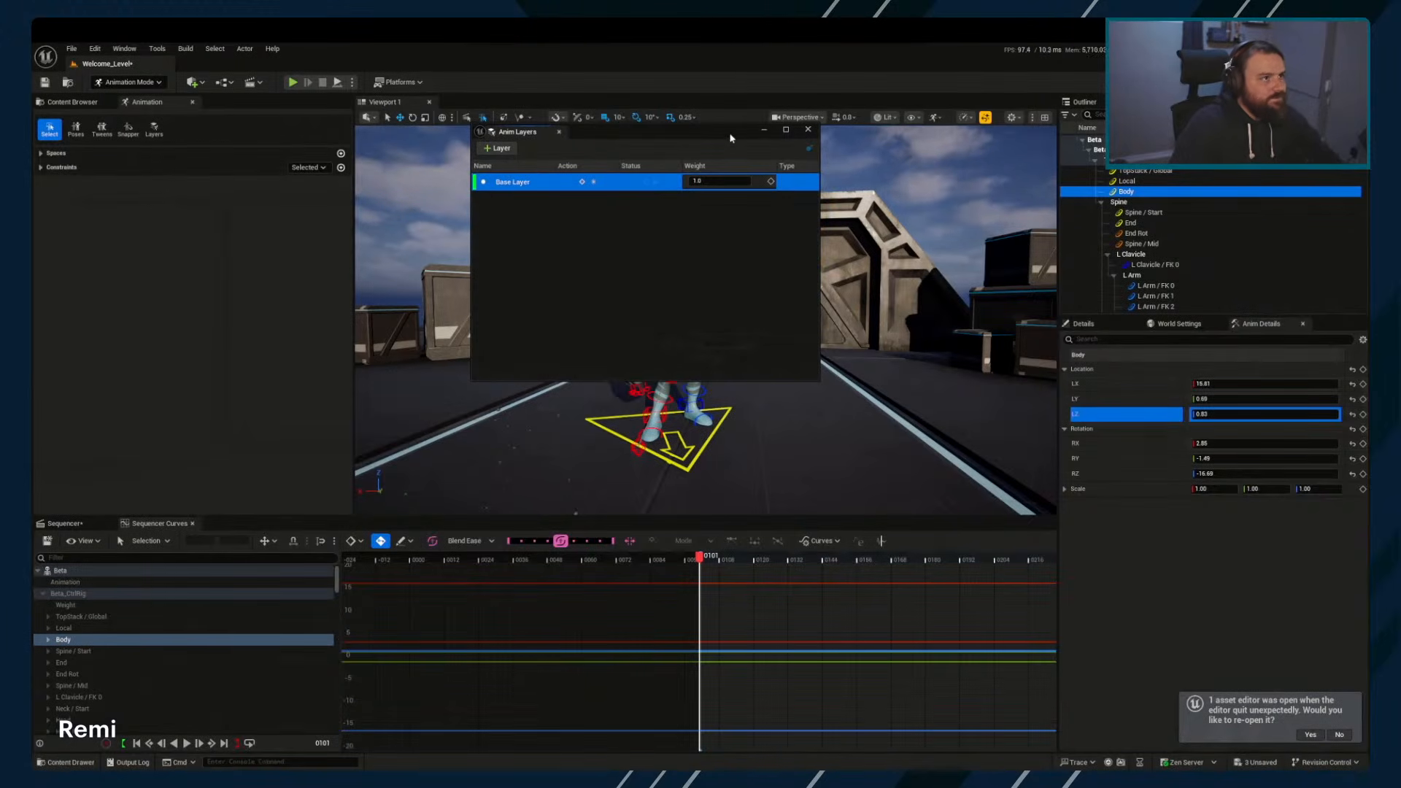
left_click(807, 130)
Reopen the Anim Layers window and add a new animation layer for the Body control, keeping its default name
left_click(154, 129)
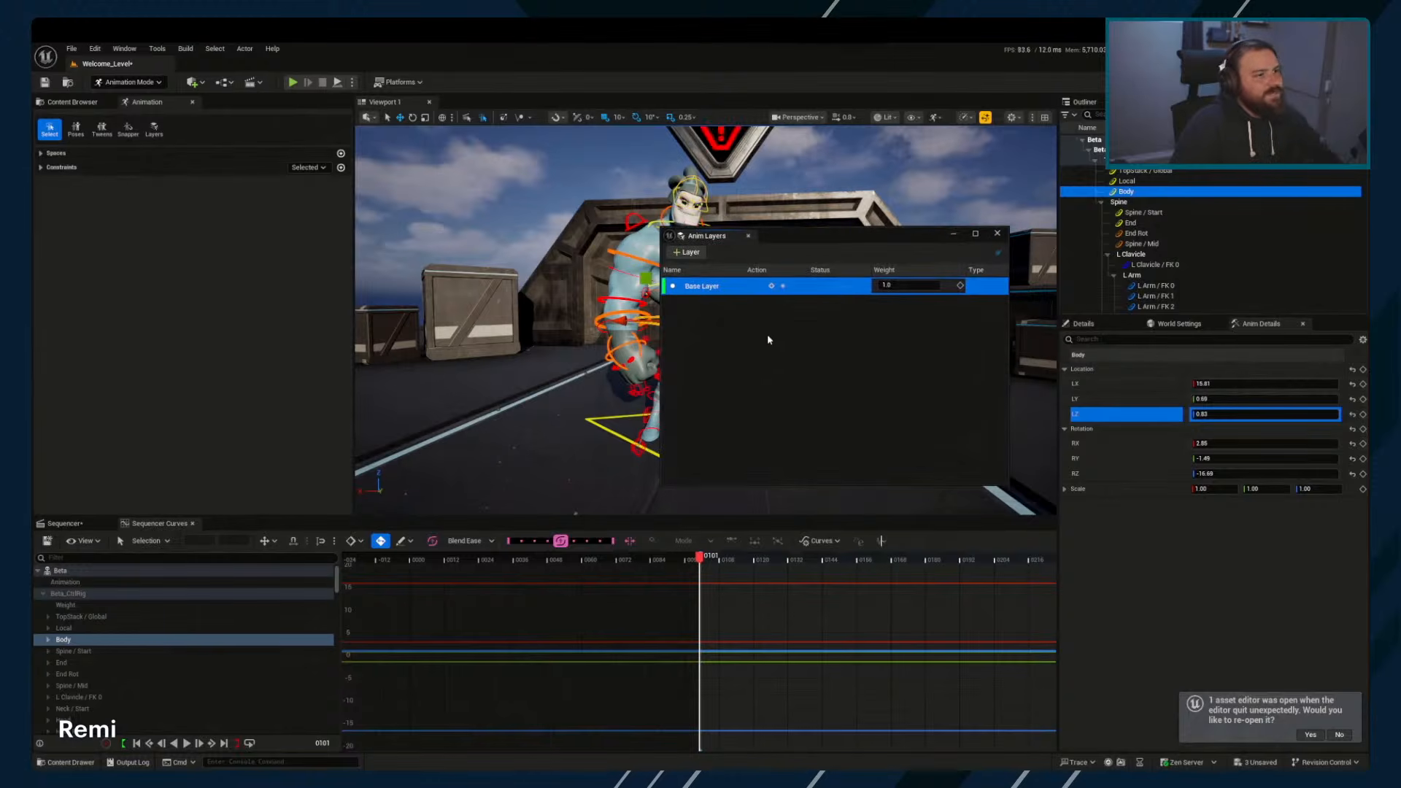
left_click(154, 129)
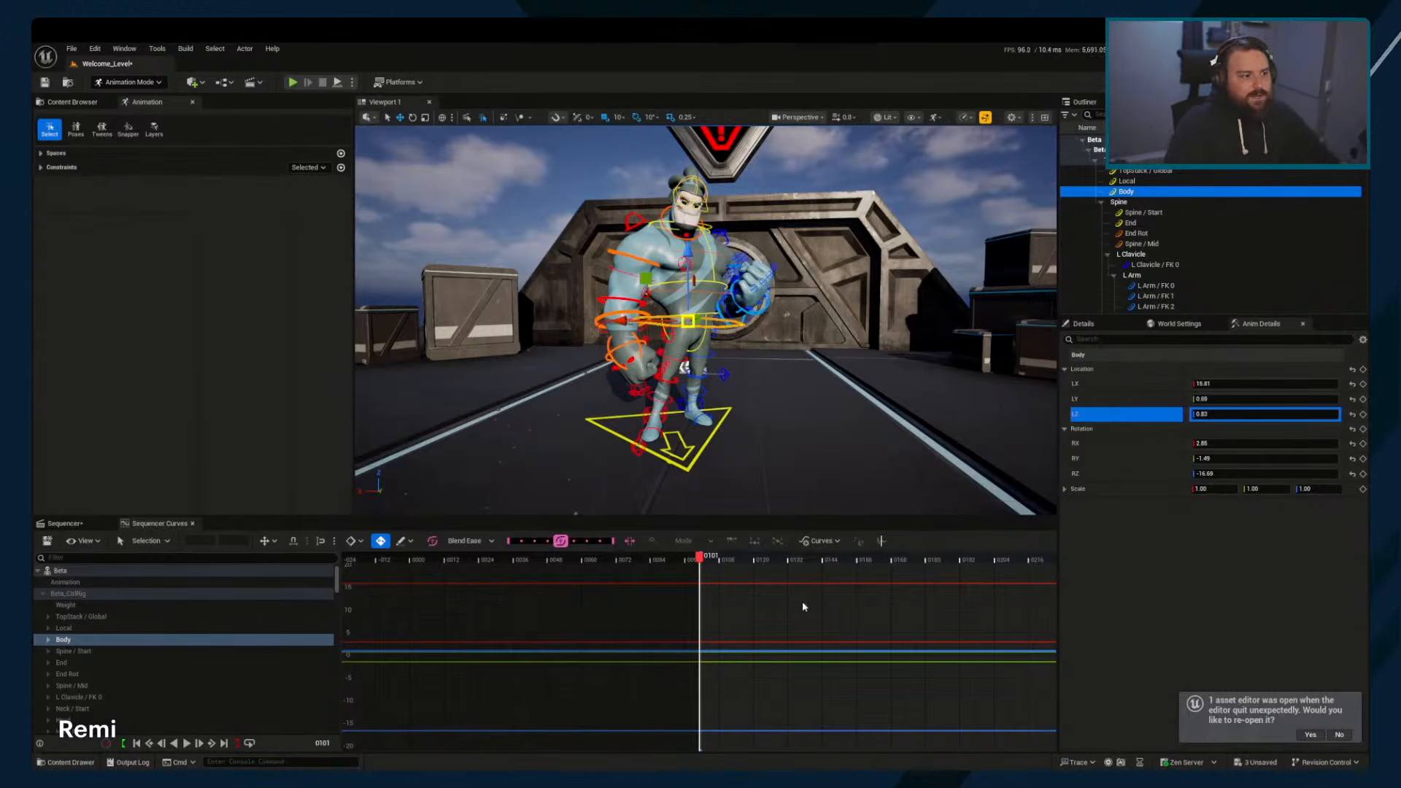
left_click(154, 129)
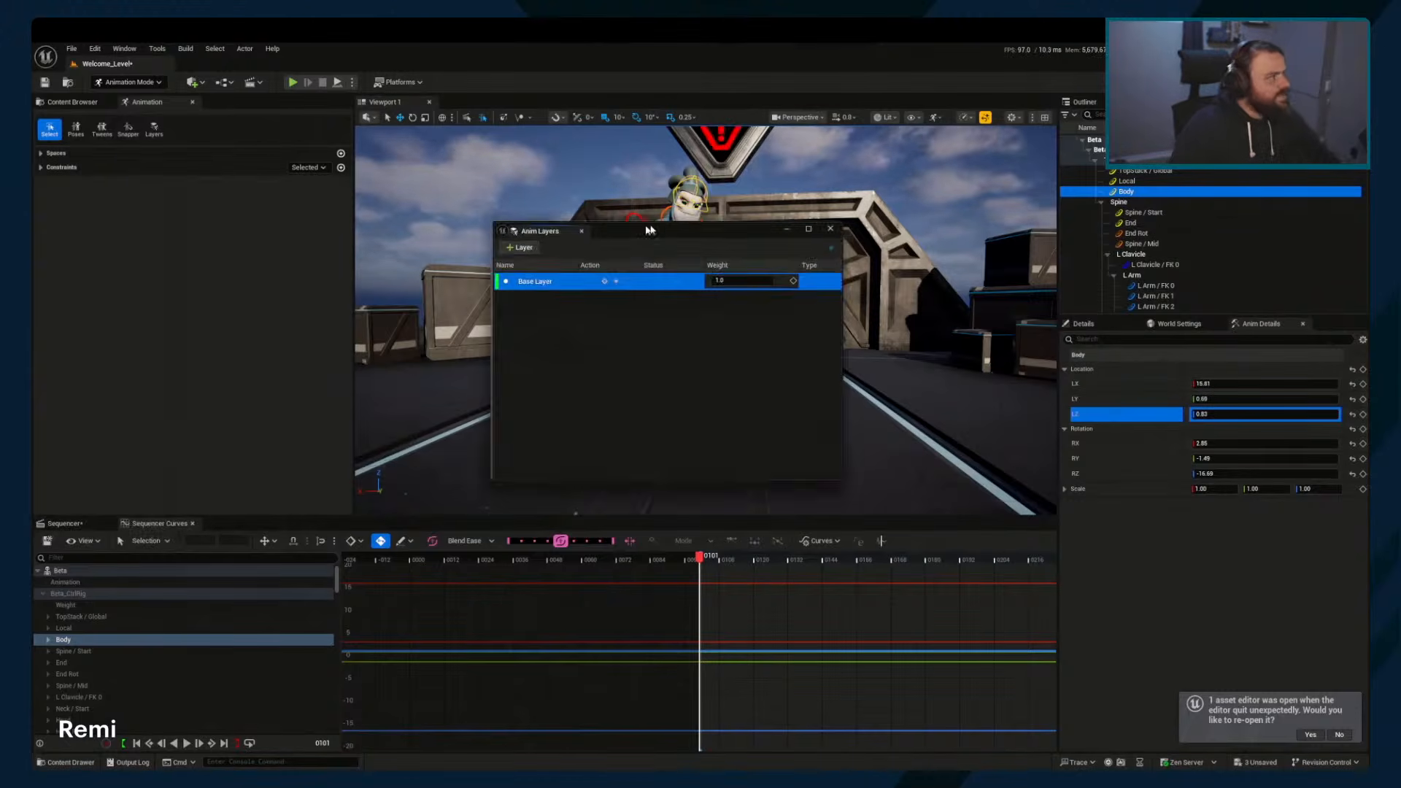
left_click(263, 232)
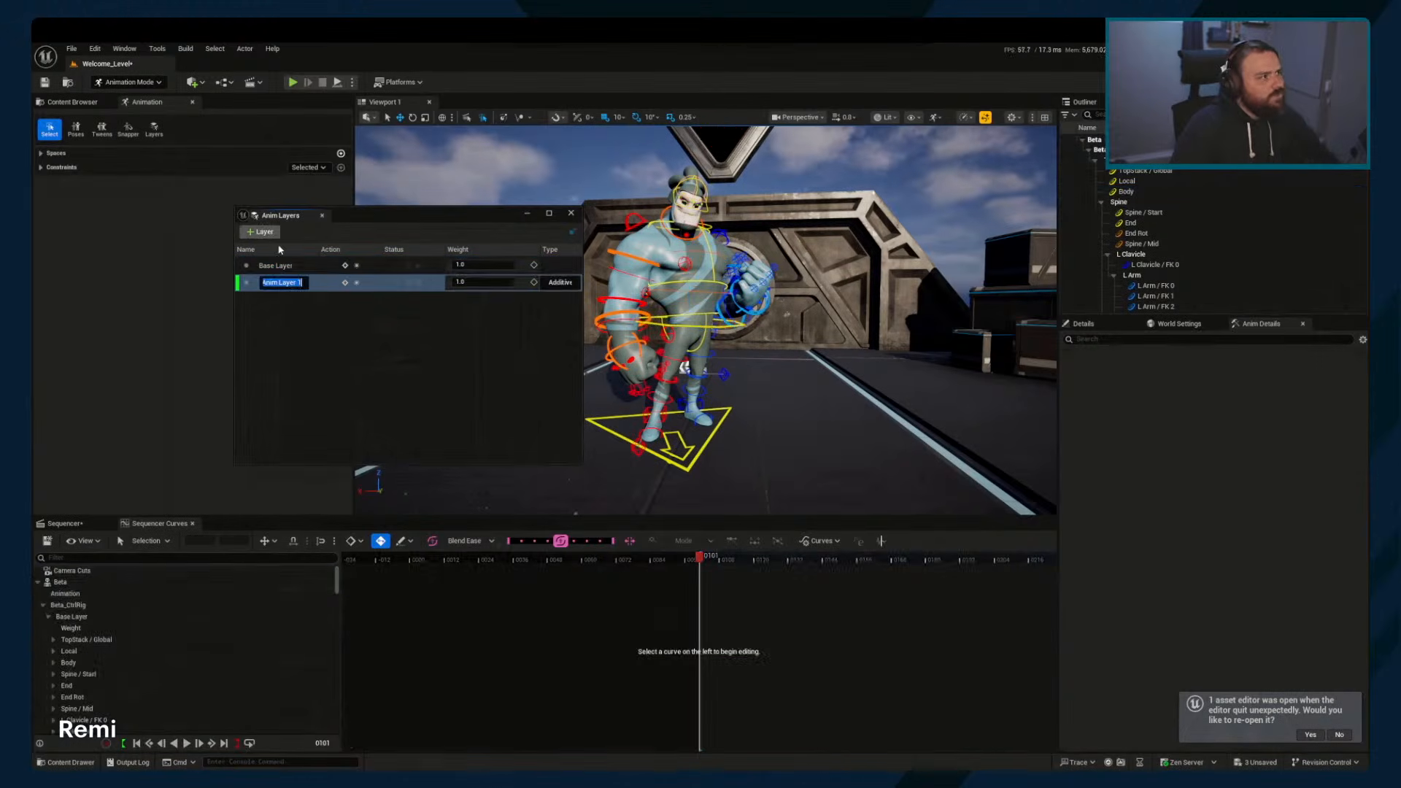
left_click(255, 355)
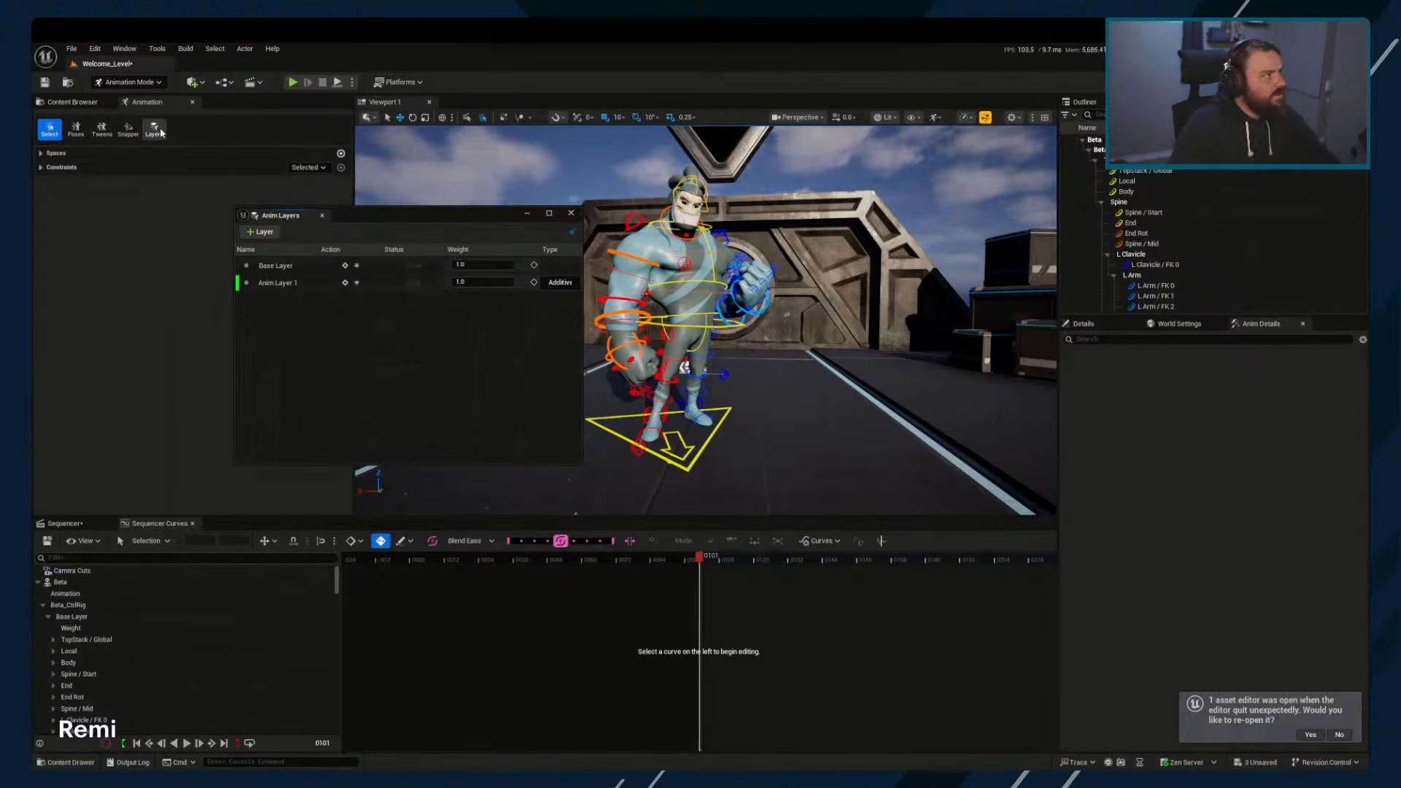
left_click_drag(337, 211, 327, 210)
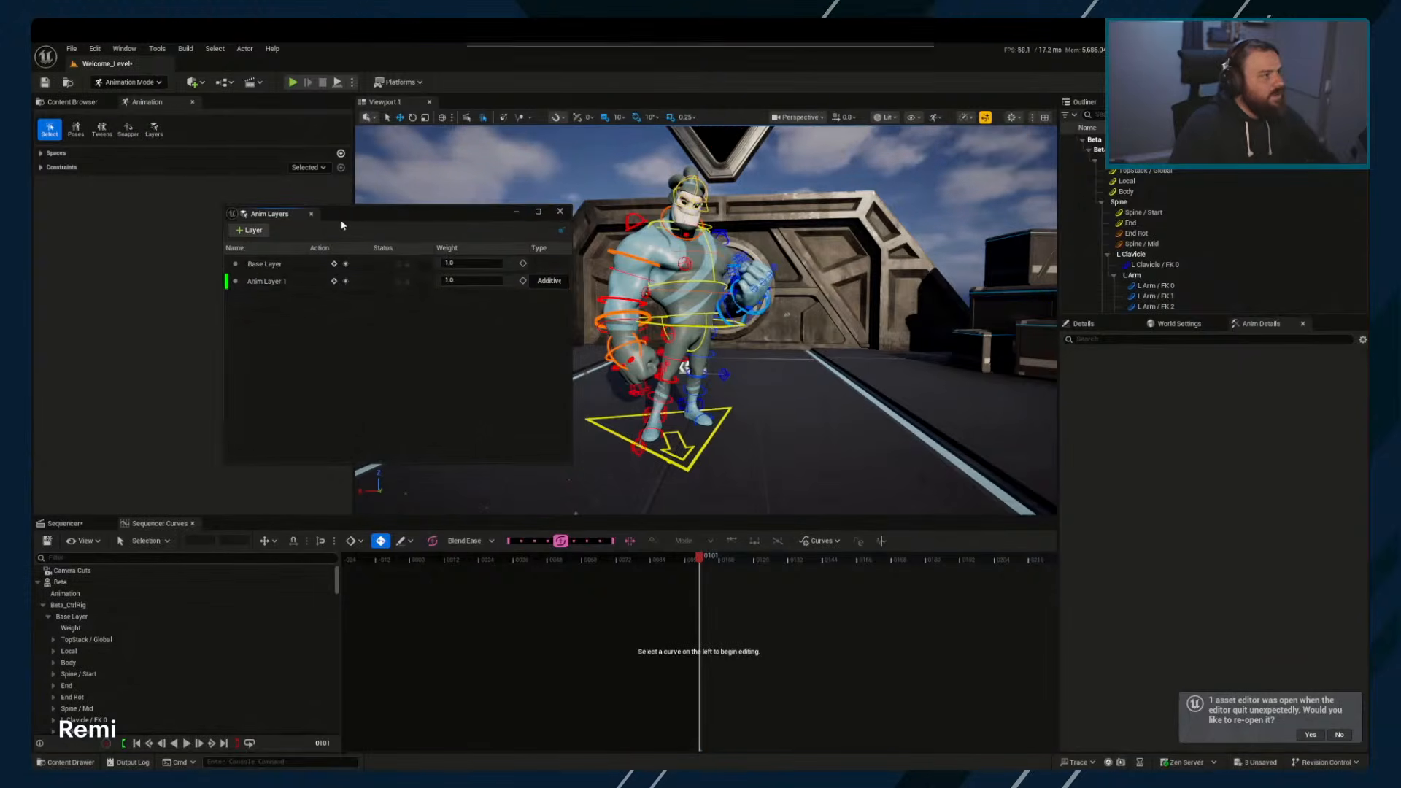
With the Body control selected, examine the layer options and blend type settings available for Anim Layer 1
left_click(716, 325)
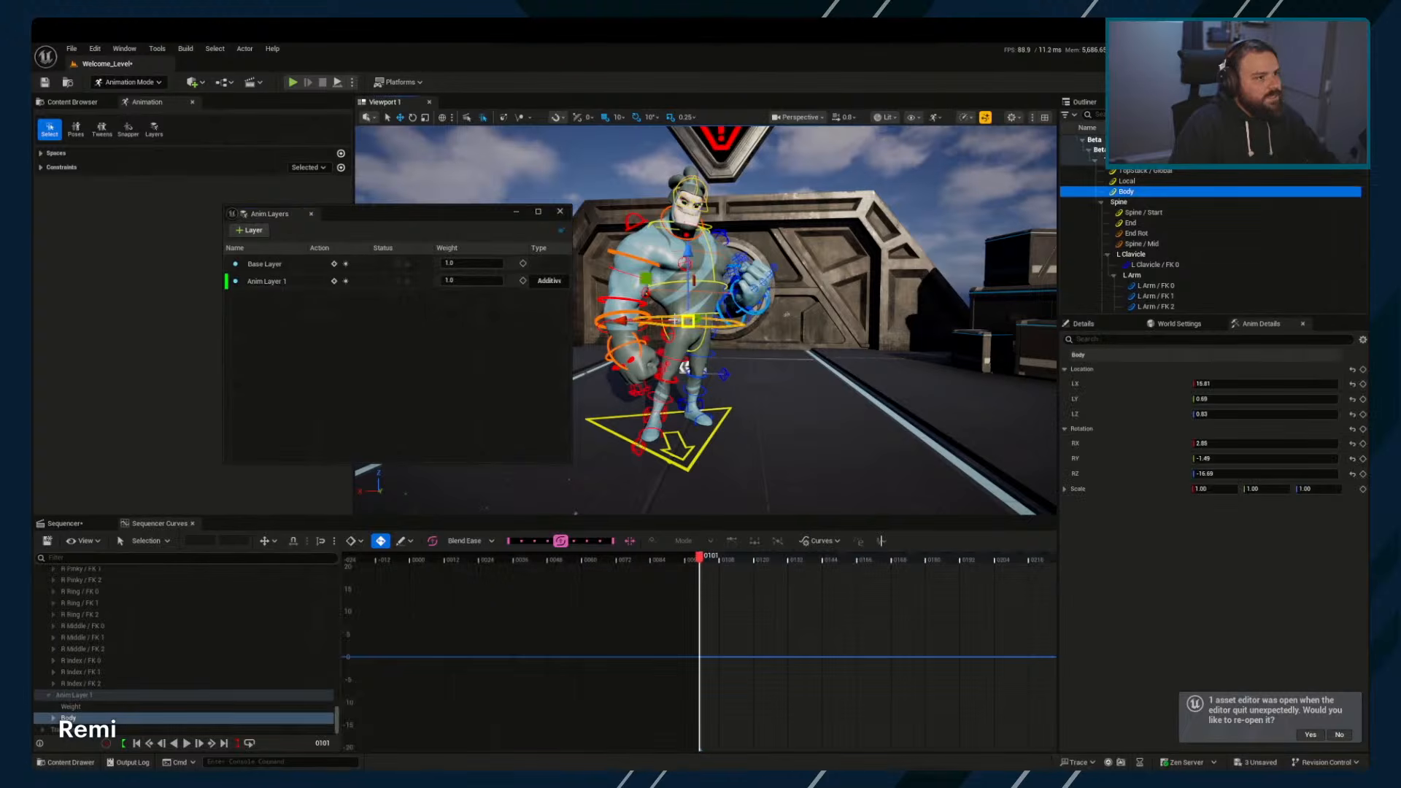
right_click(269, 288)
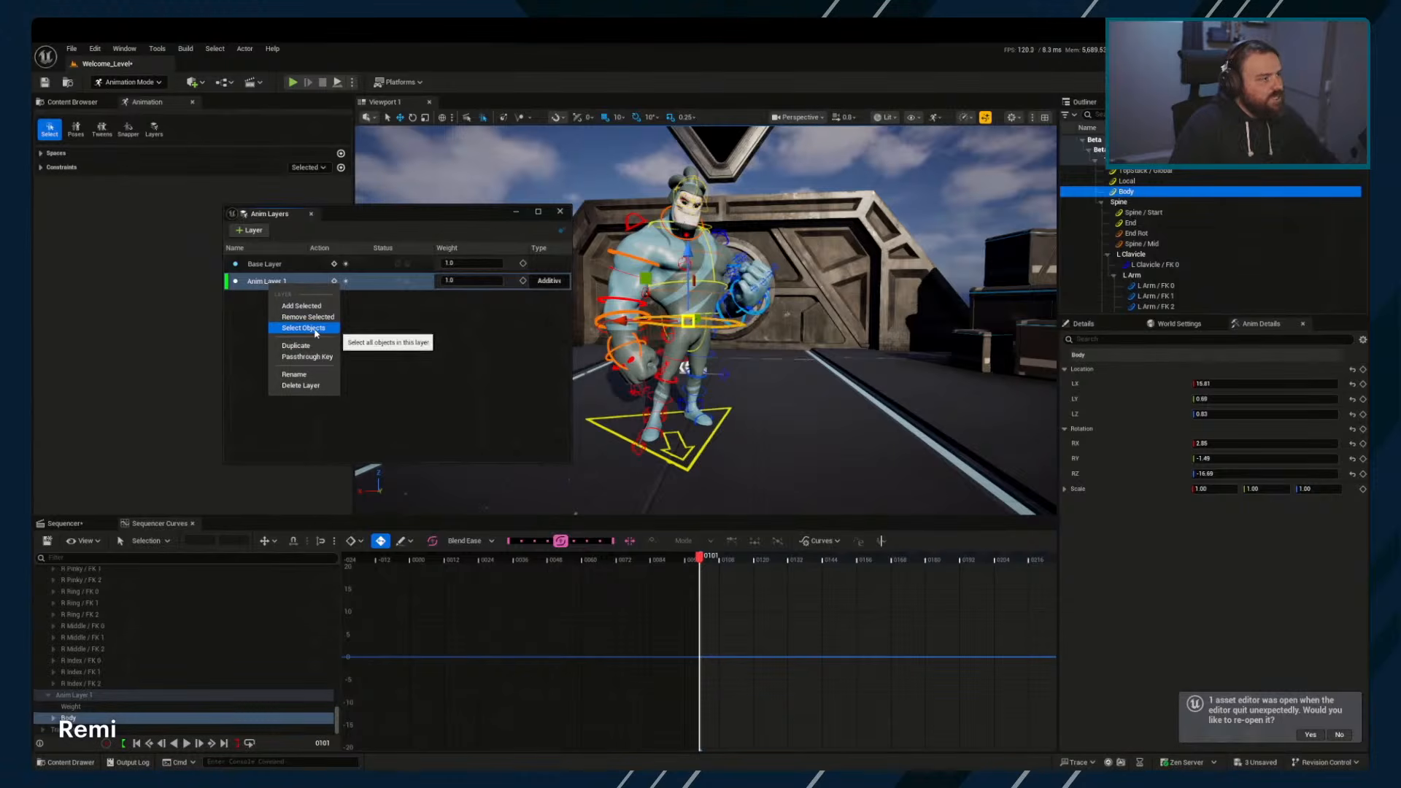
left_click(417, 363)
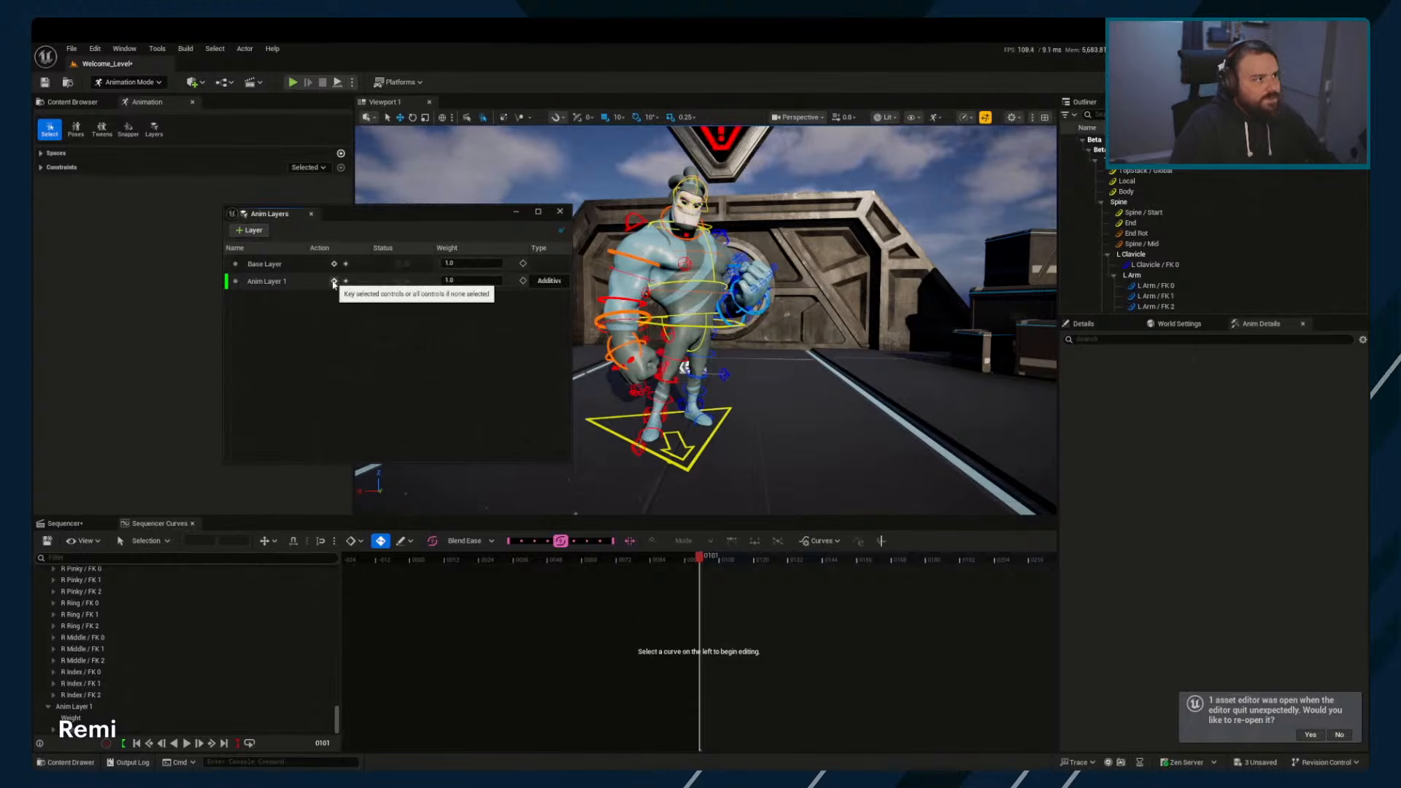
left_click(551, 281)
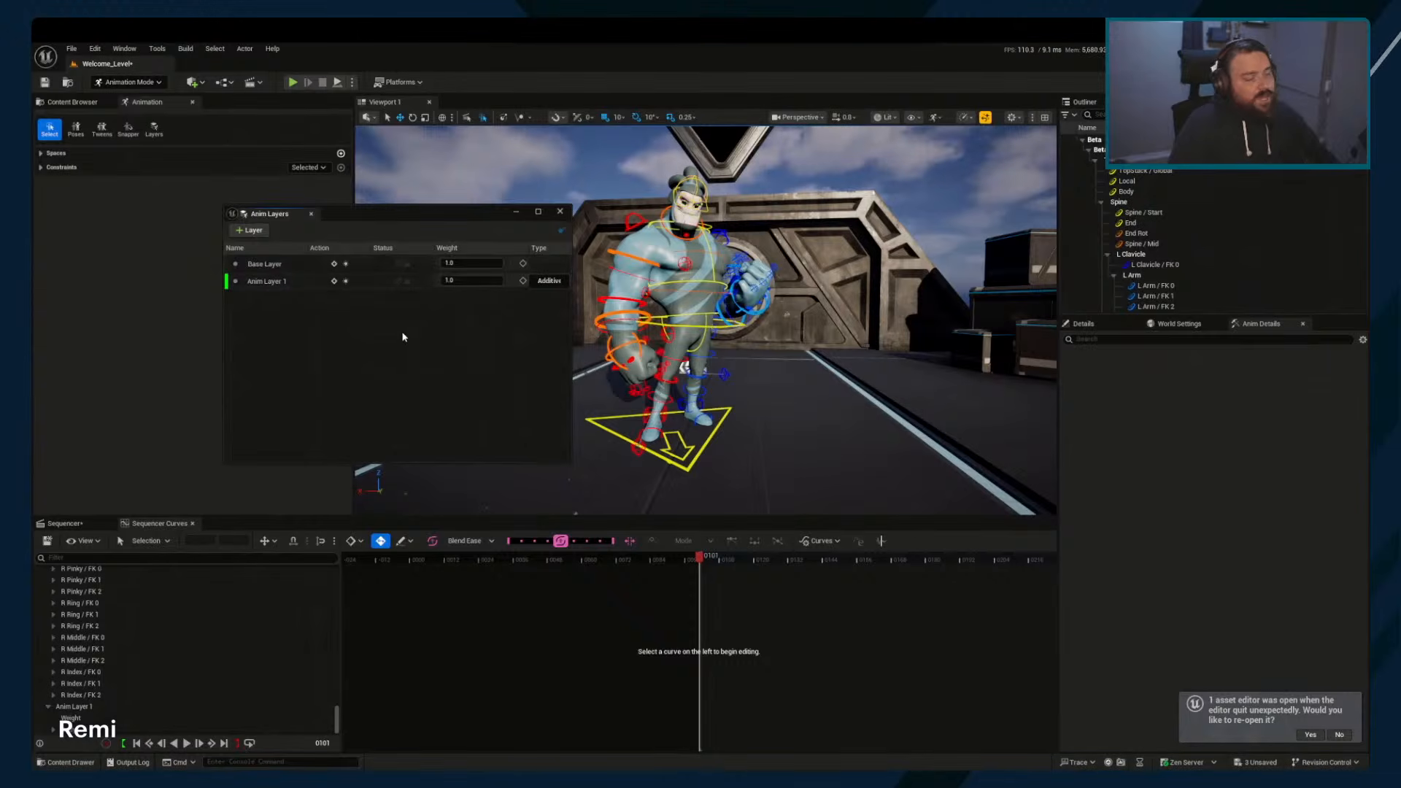
Delete Anim Layer 1 and close the Anim Layers window
left_click(287, 281)
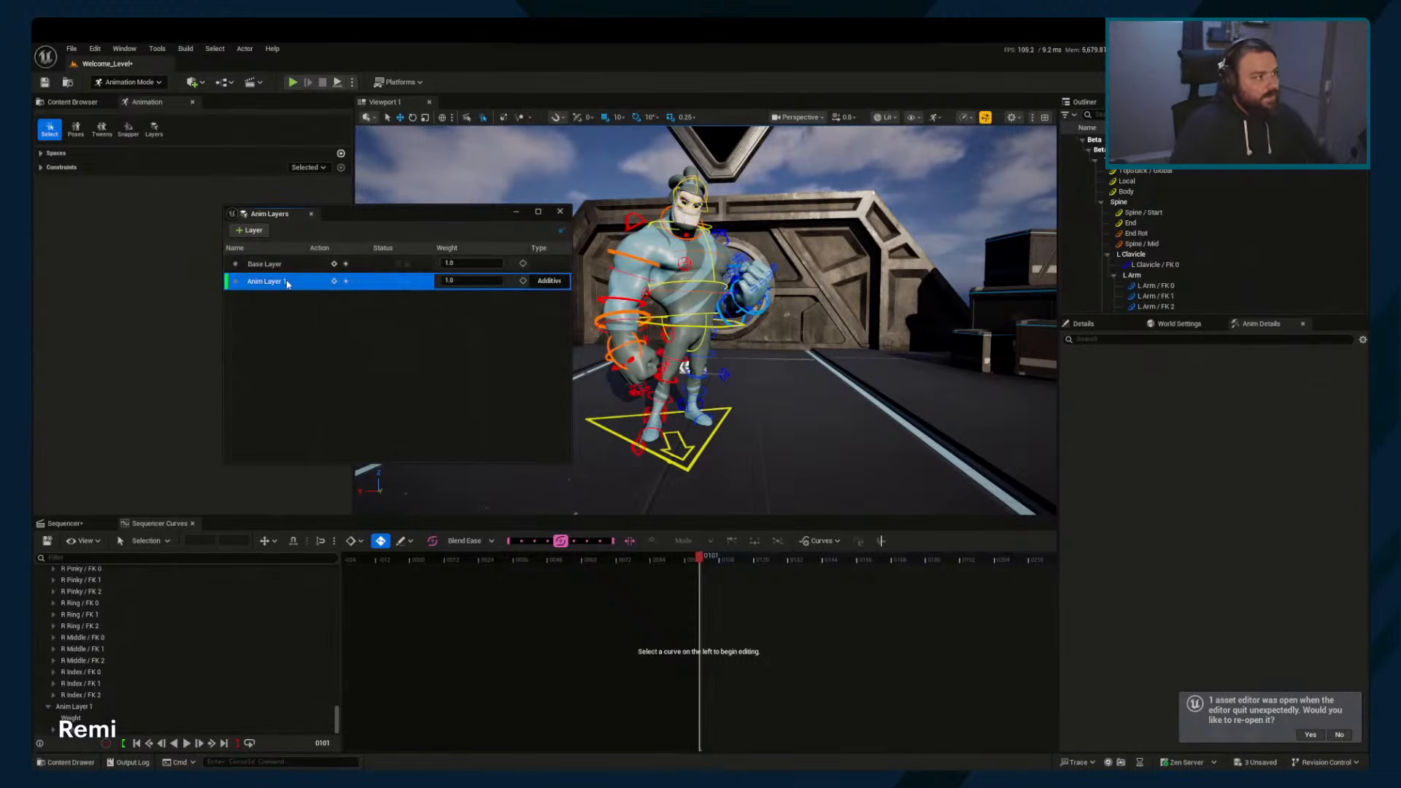
key("Delete")
left_click(560, 211)
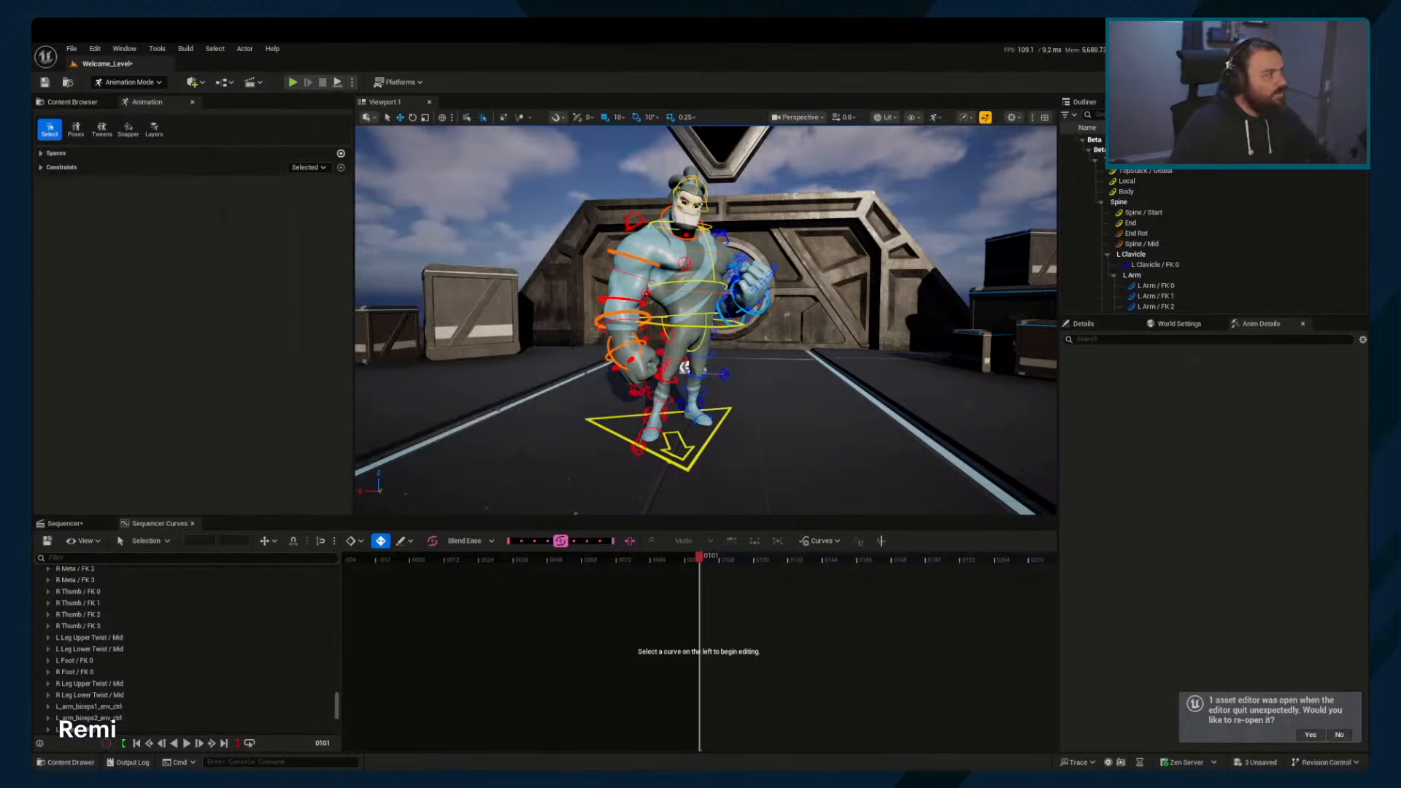
Move the Body control down into a crouch at frame 108, to about LX 2.7, LY -4.3, LZ -20.7
left_click(684, 367)
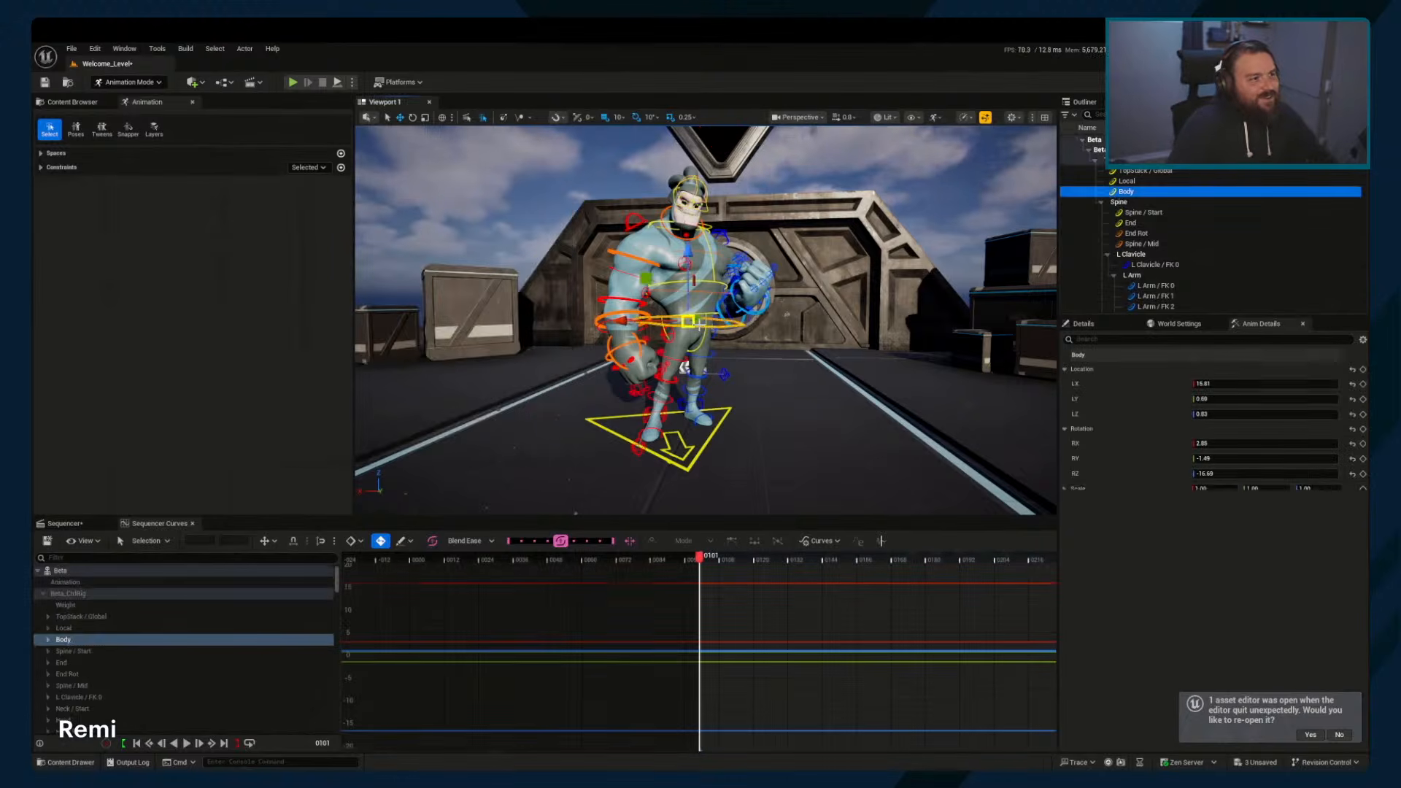
key("w")
scroll(724, 373, "down", 3)
mouse_move(724, 374)
right_mouse_down()
mouse_move(719, 351)
mouse_move(737, 354)
mouse_move(711, 358)
right_mouse_up()
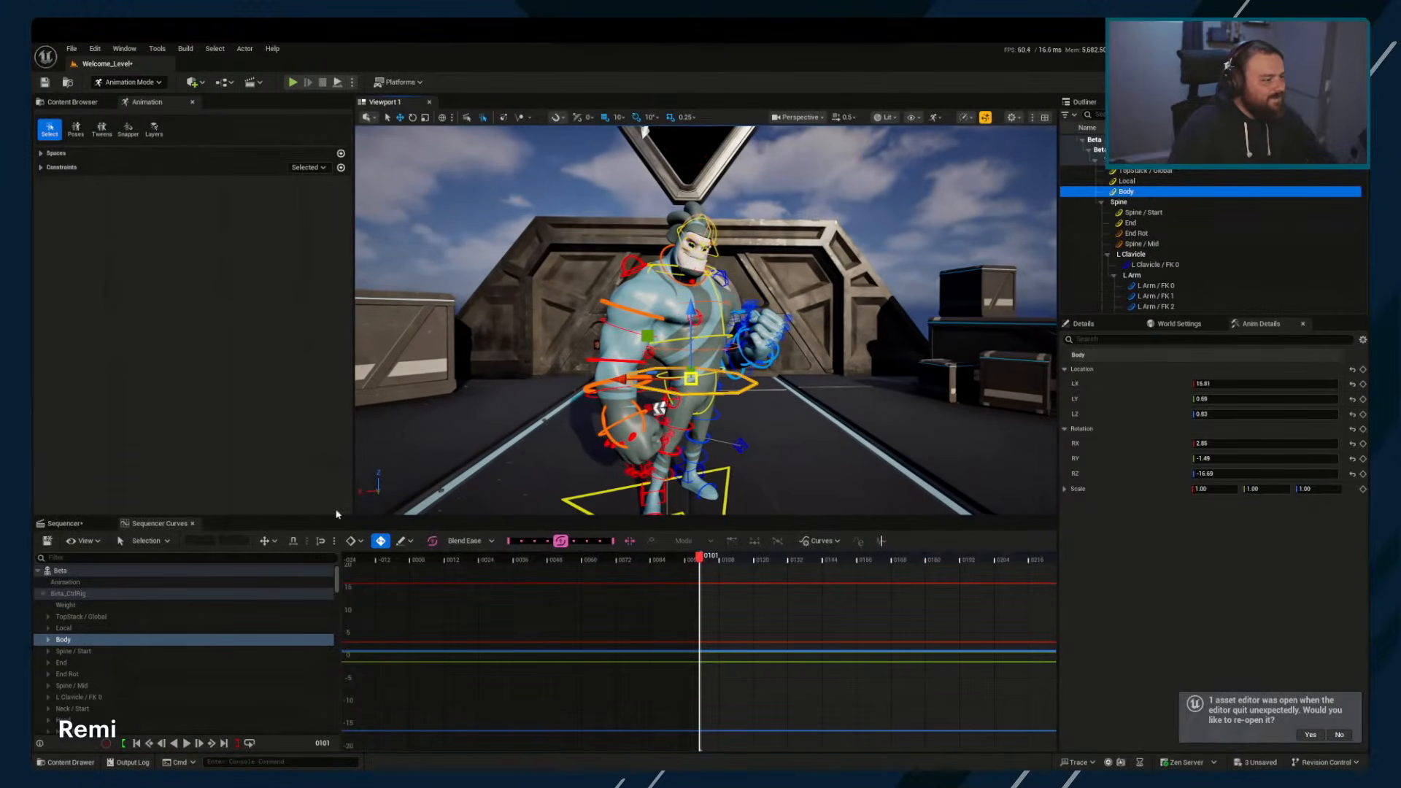
right_click_drag(755, 610, 686, 615)
left_click_drag(637, 563, 653, 565)
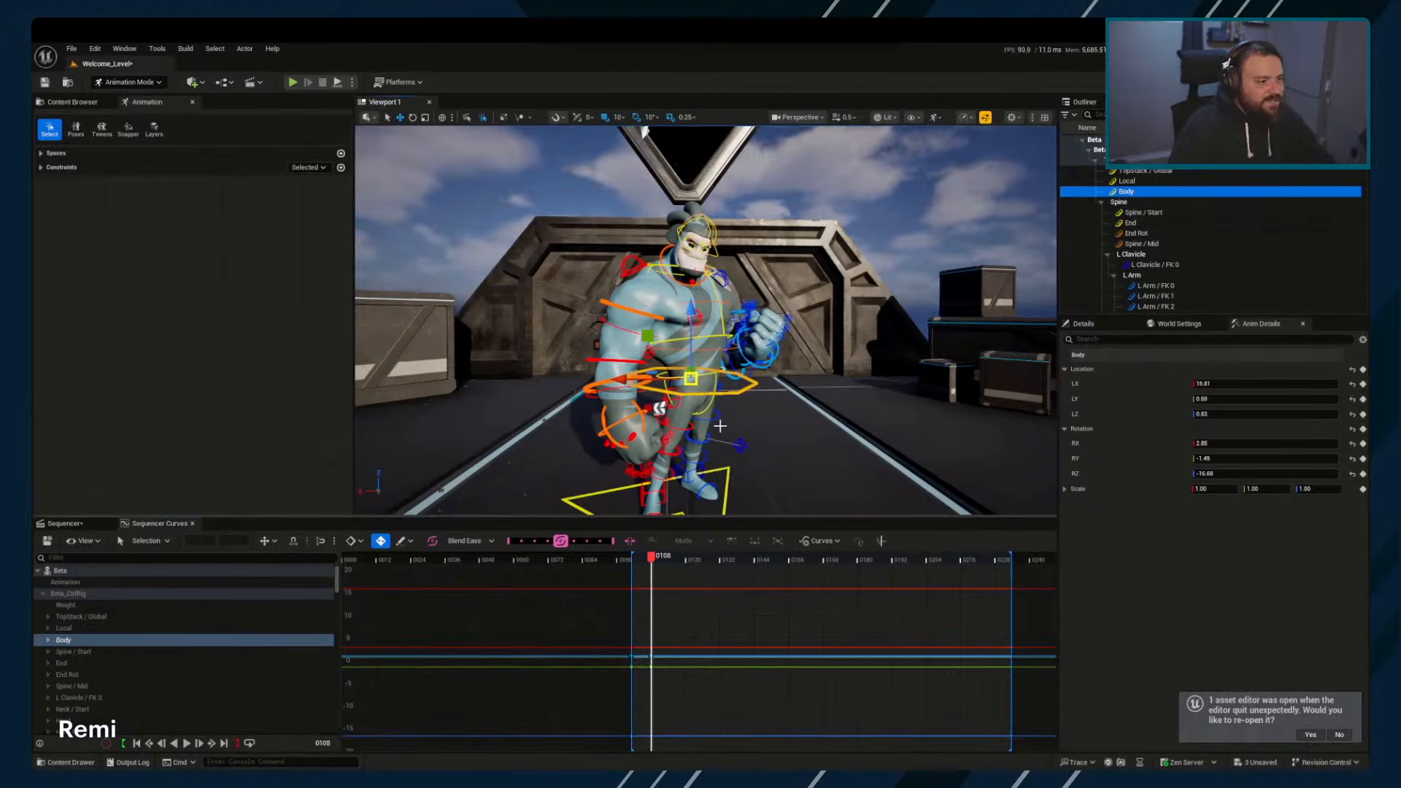
left_click_drag(651, 326, 624, 370)
Rotate the Body control forward at frame 108 to an RX of about 40
key("e")
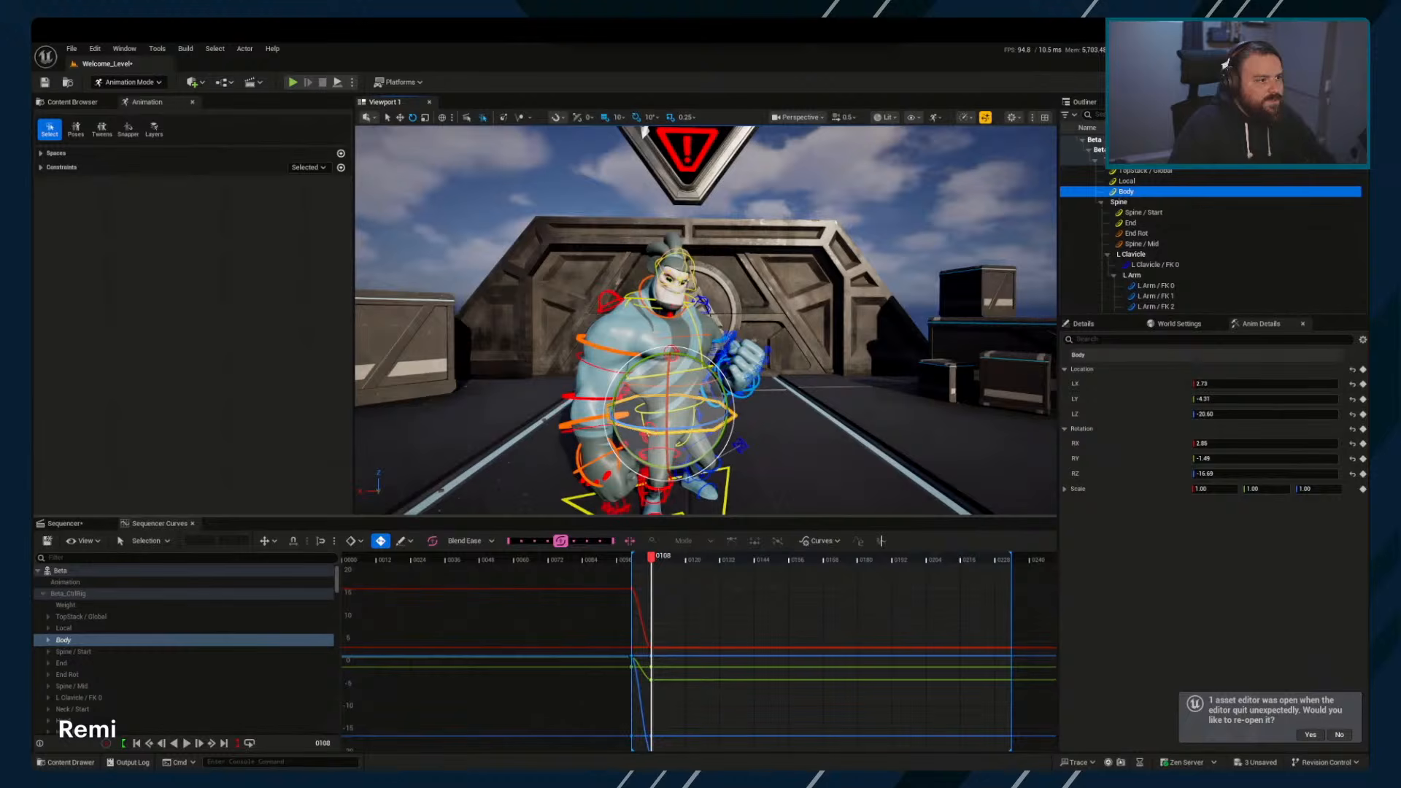
left_click(441, 117)
left_click(442, 117)
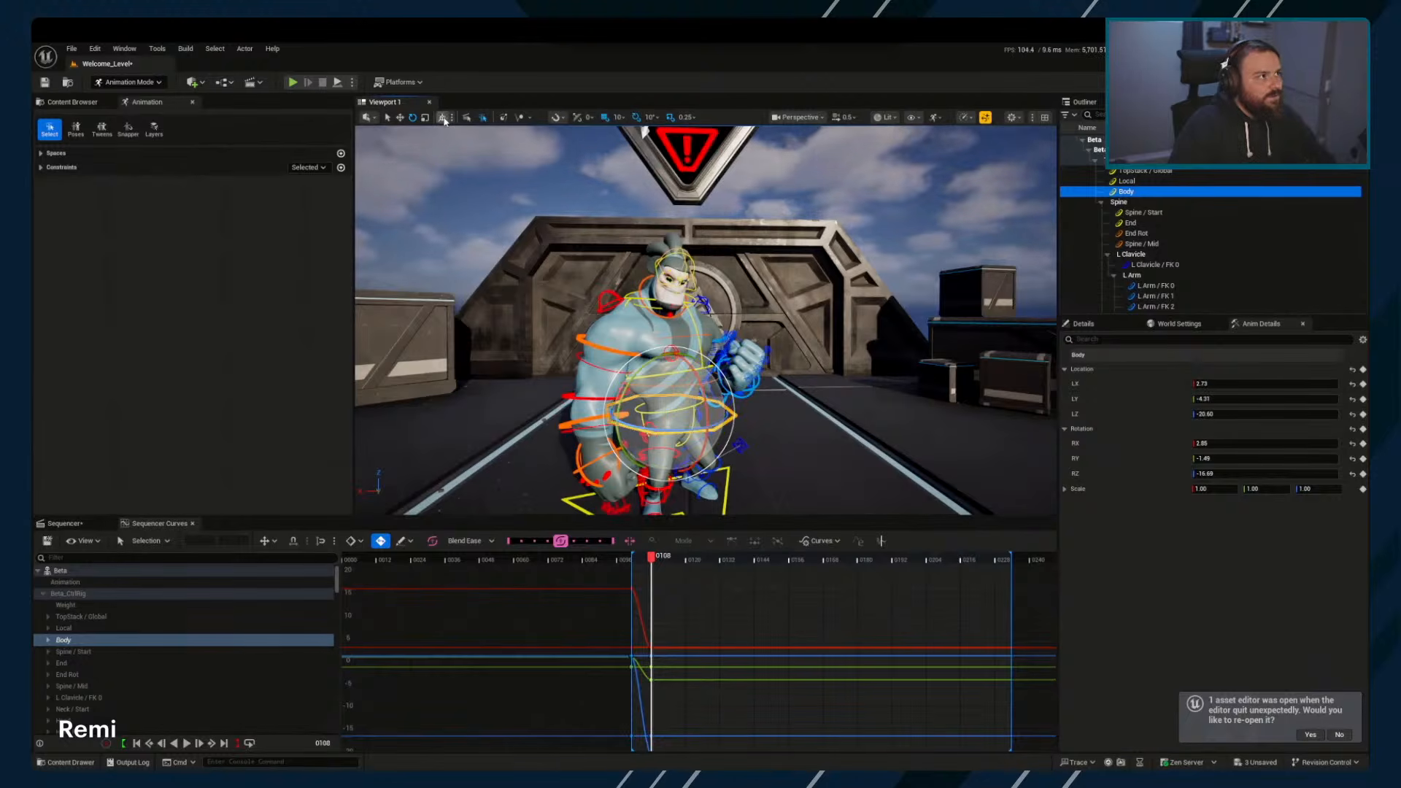
left_click(443, 118)
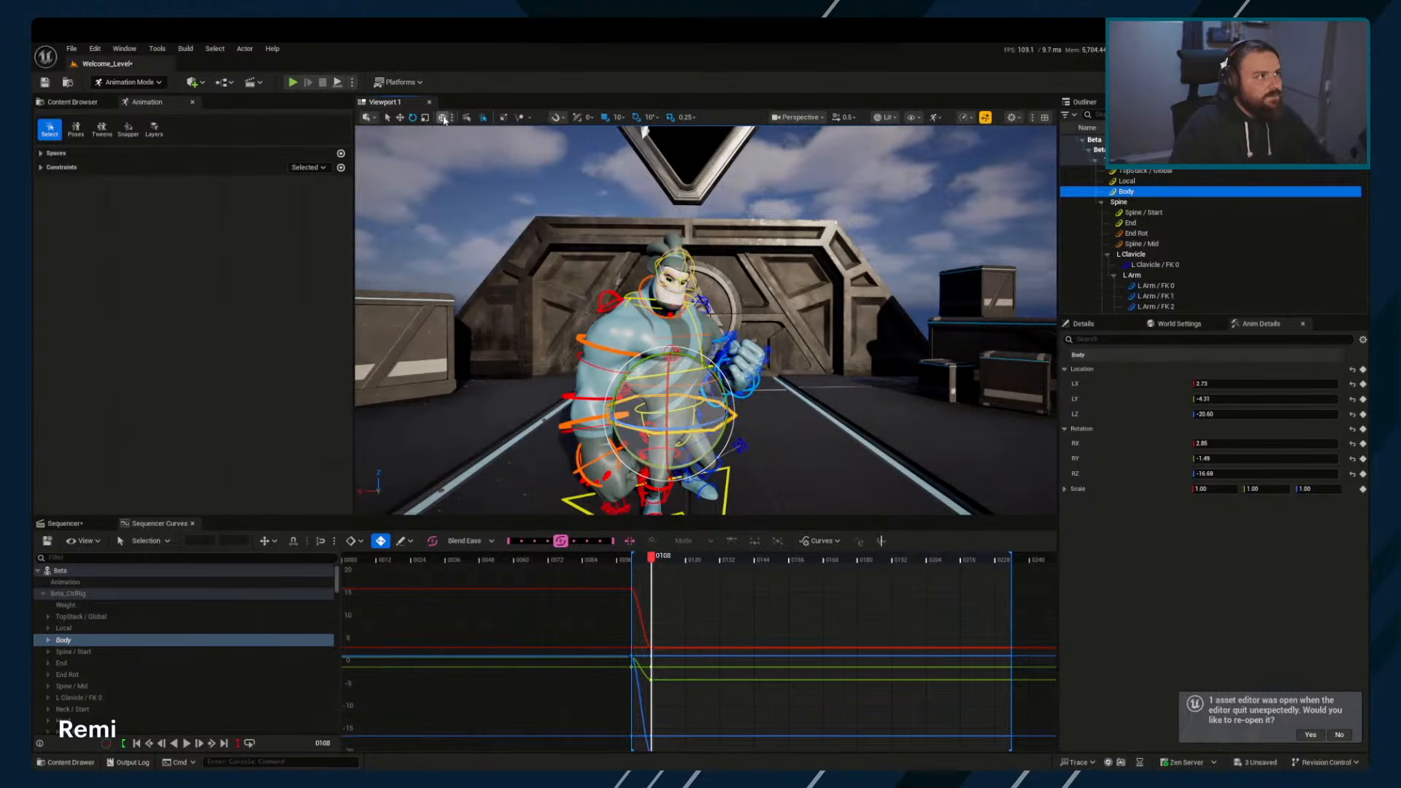
left_click_drag(644, 131, 548, 157, "alt")
left_click_drag(719, 376, 727, 415)
Shift the Body control backward and rotate the spine's End control forward to an RX of about 27
left_click_drag(726, 415, 691, 355, "alt")
key("w")
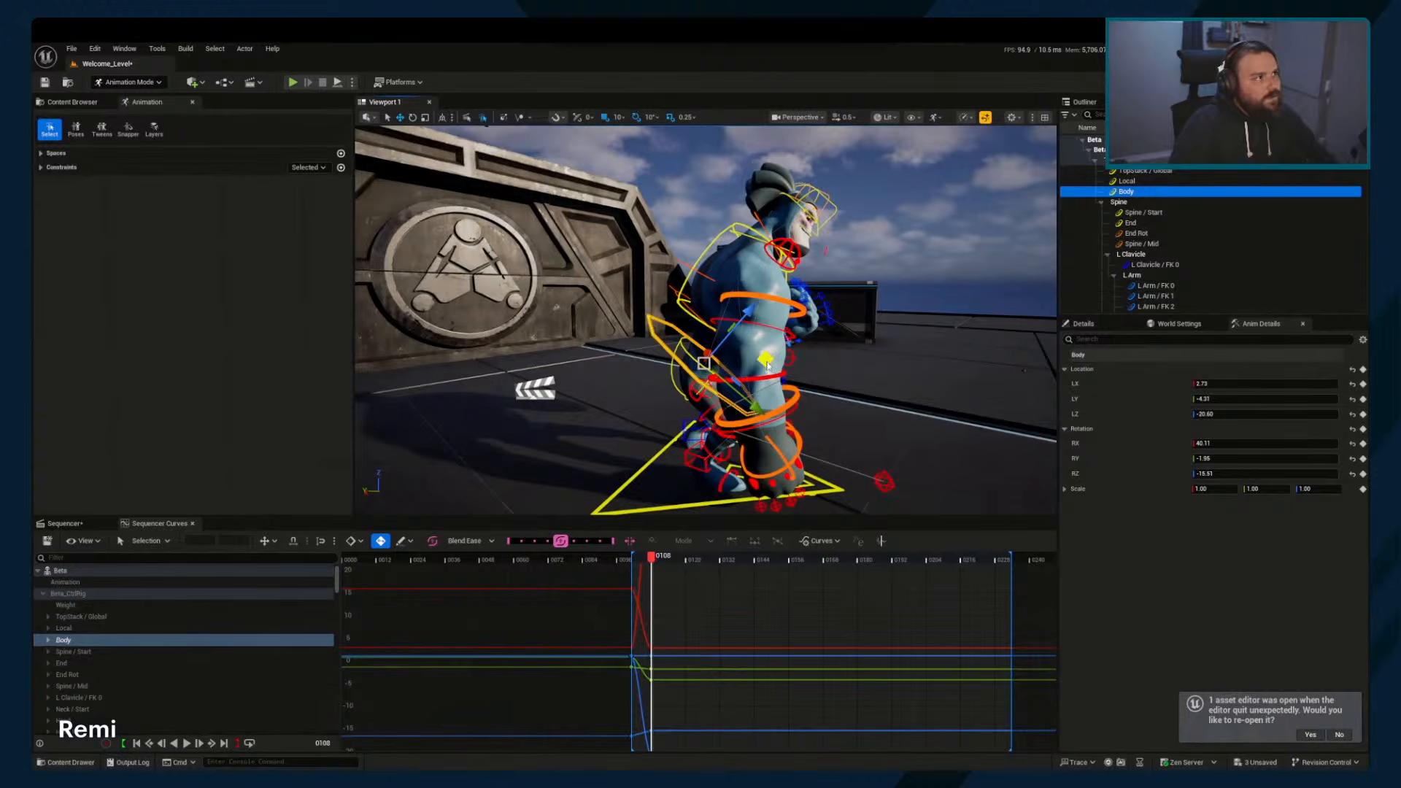
left_click_drag(768, 365, 730, 355)
key("e")
left_click(739, 291)
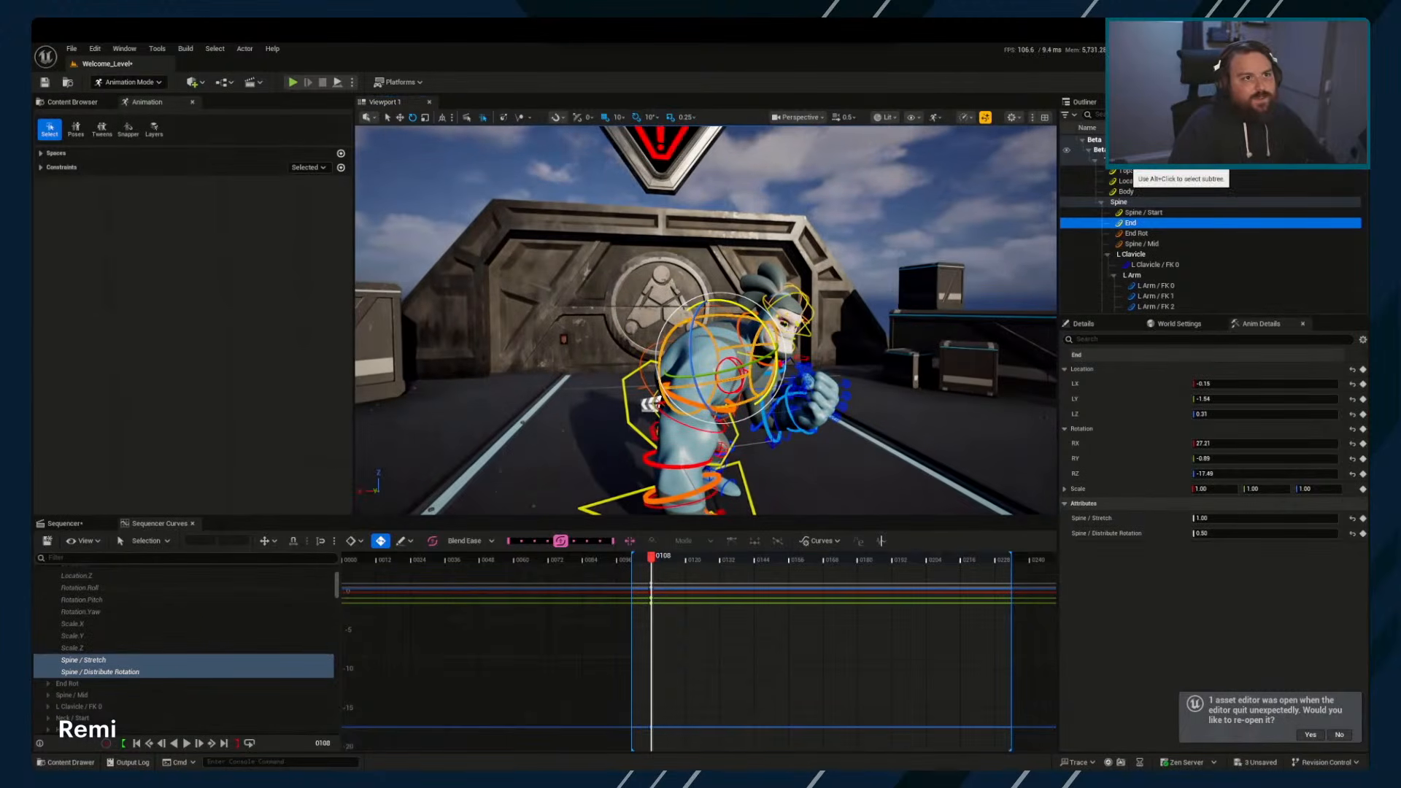
Select all of Beta's rig controls and return the playhead to frame 101
left_click(1123, 159, "alt")
scroll(683, 593, "down", 5)
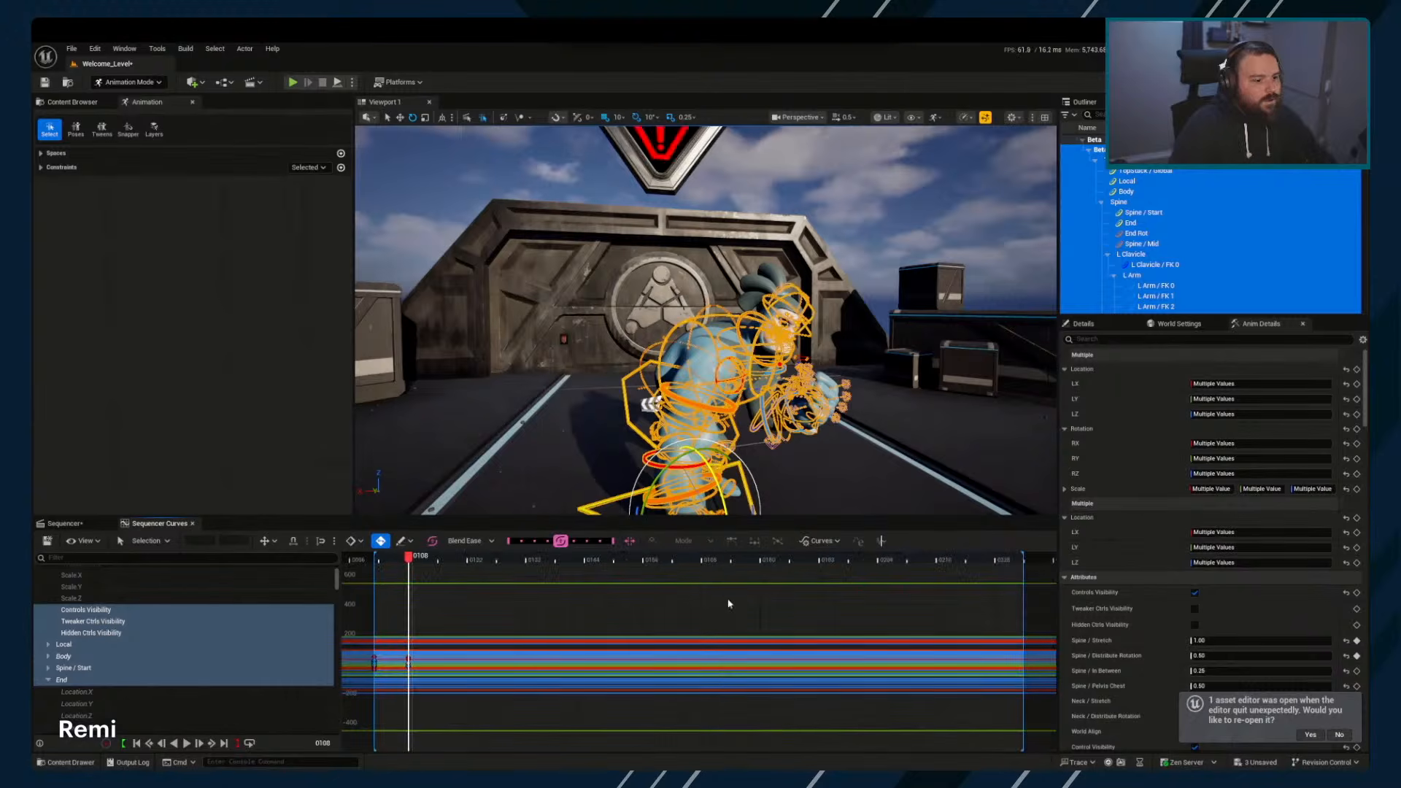
right_click_drag(465, 593, 637, 589)
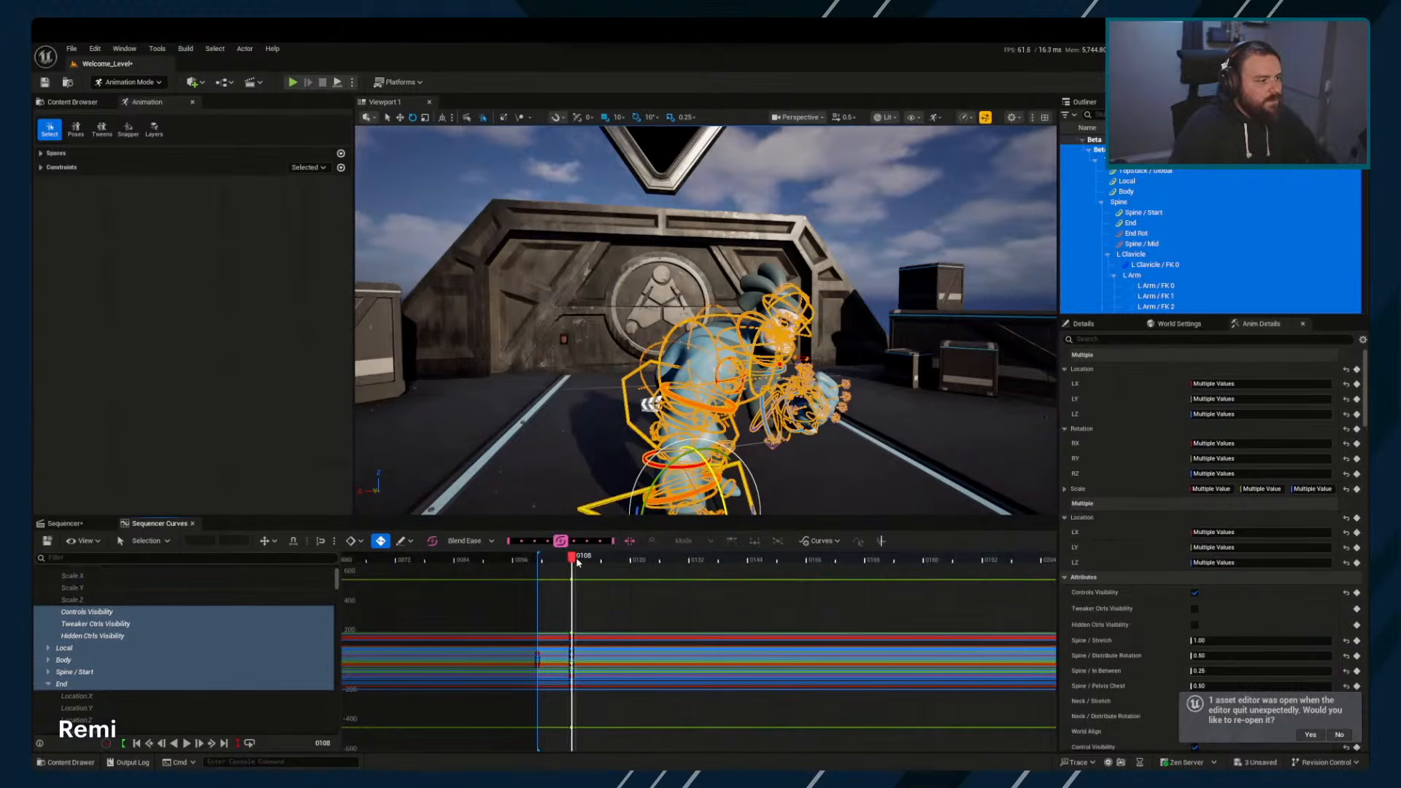
left_click_drag(581, 559, 531, 568)
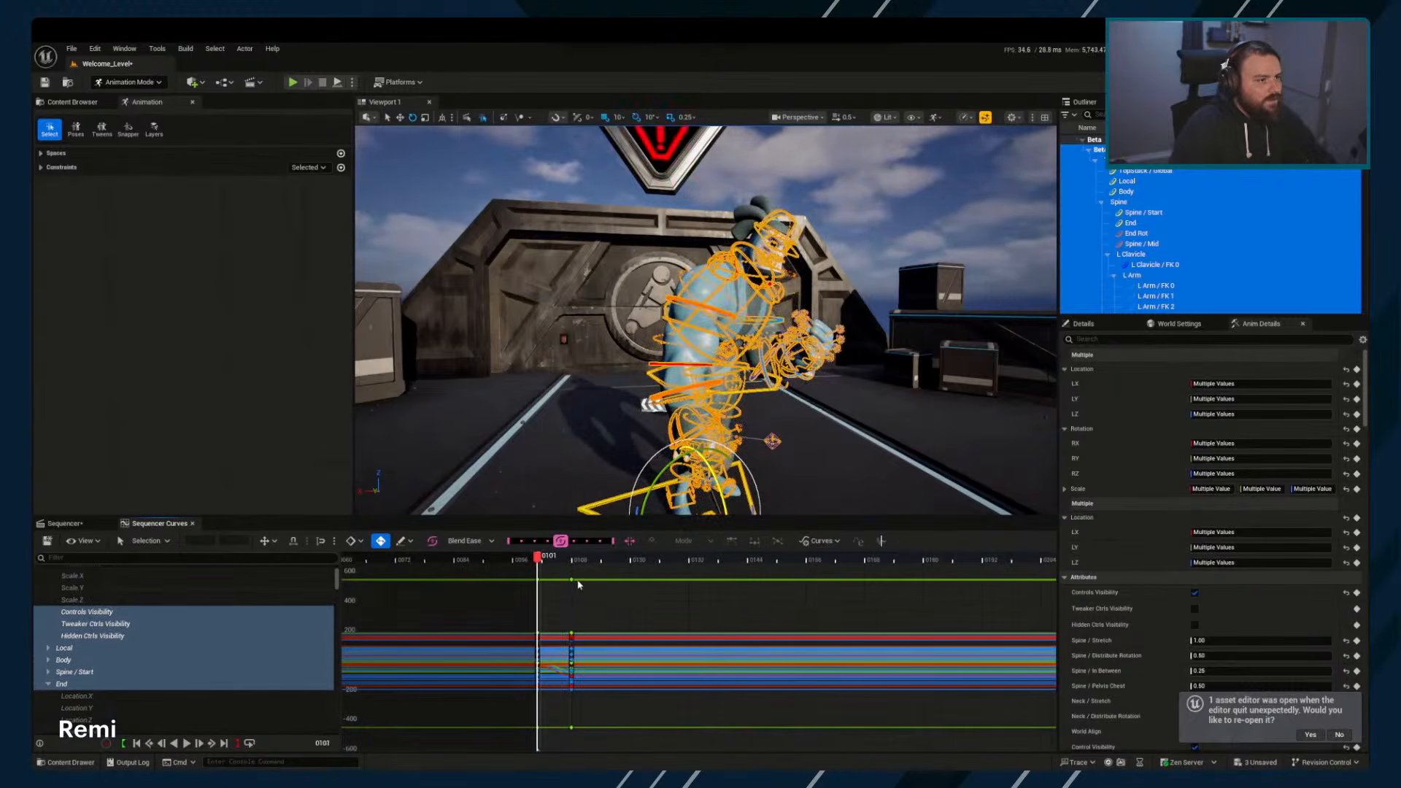
left_click_drag(819, 407, 774, 408, "alt")
left_click(769, 349)
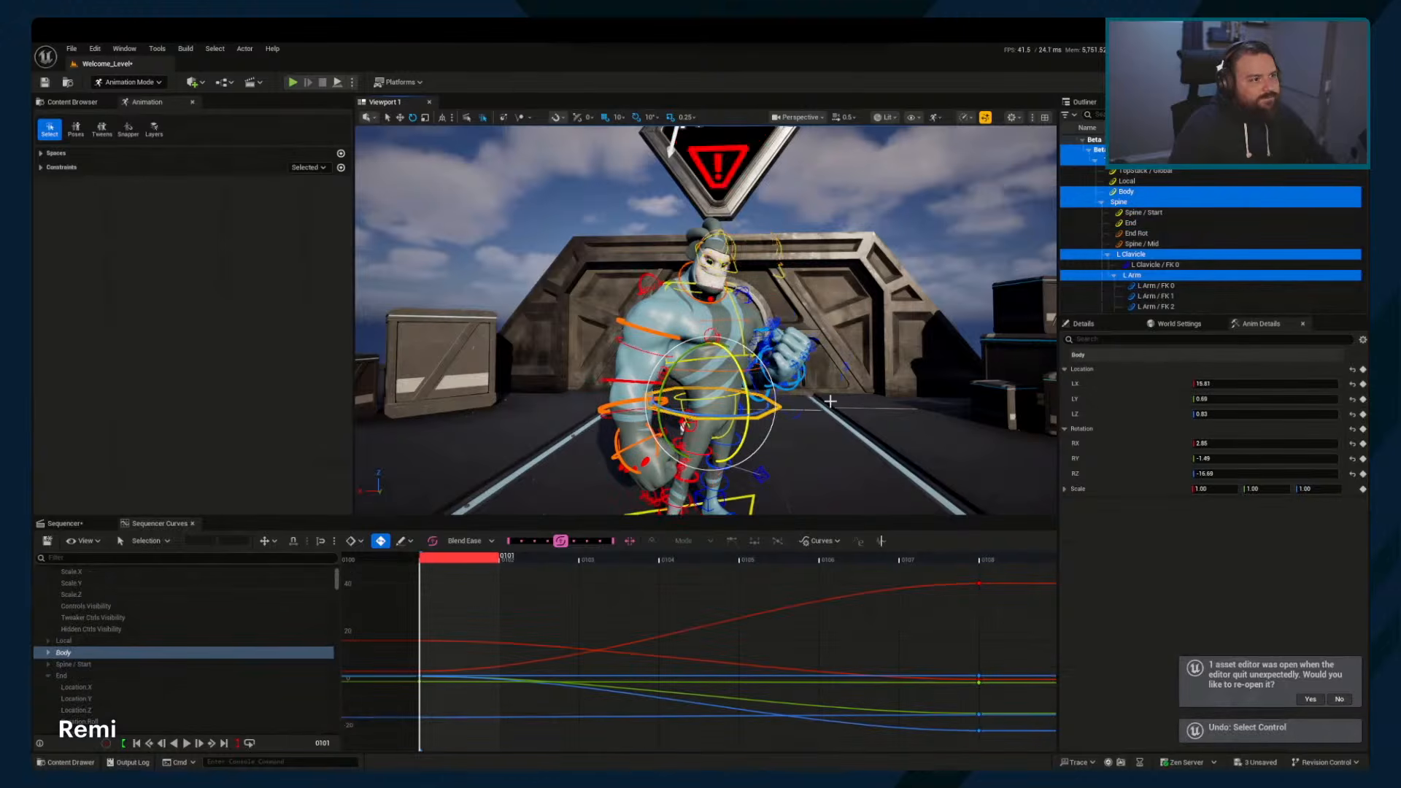
left_click(778, 406)
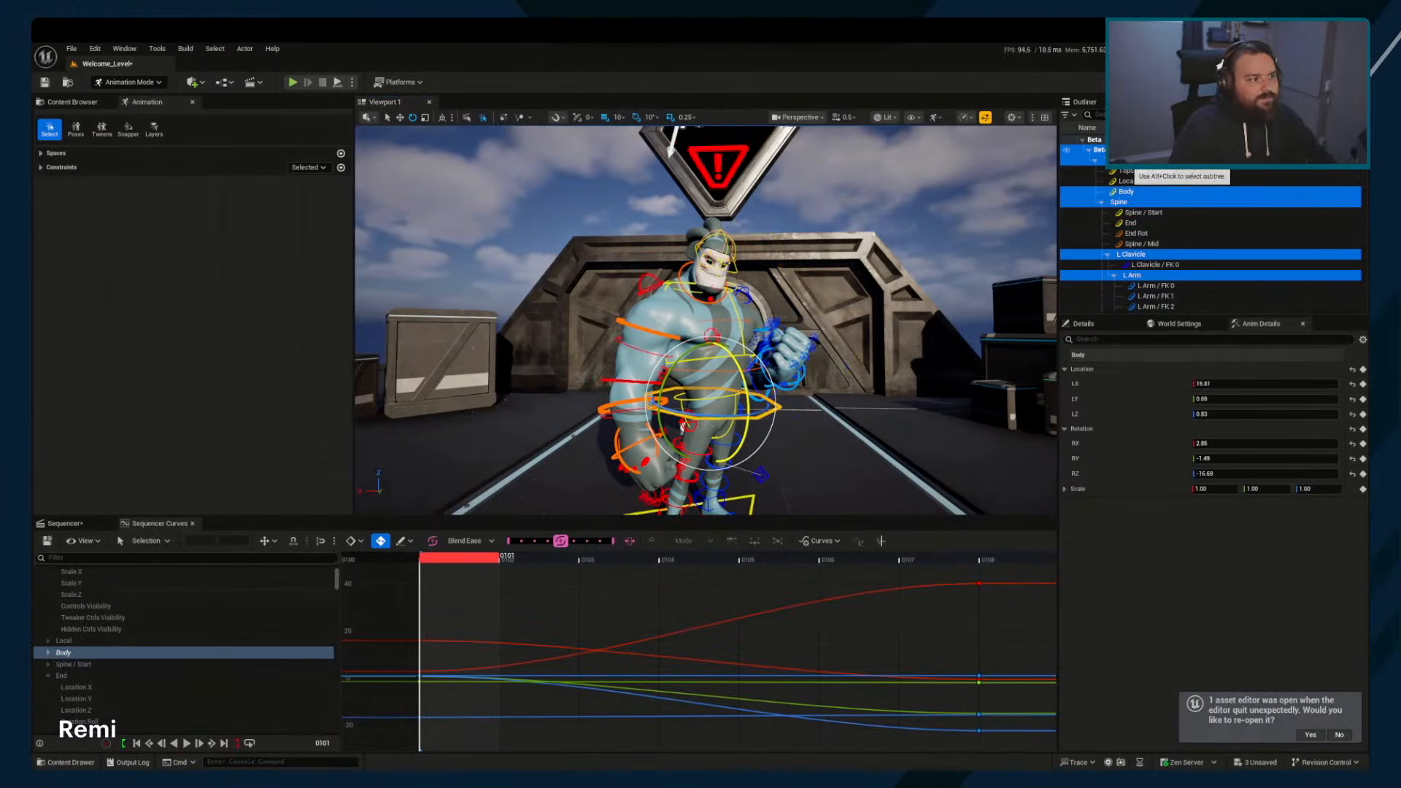
right_click_drag(881, 366, 925, 389)
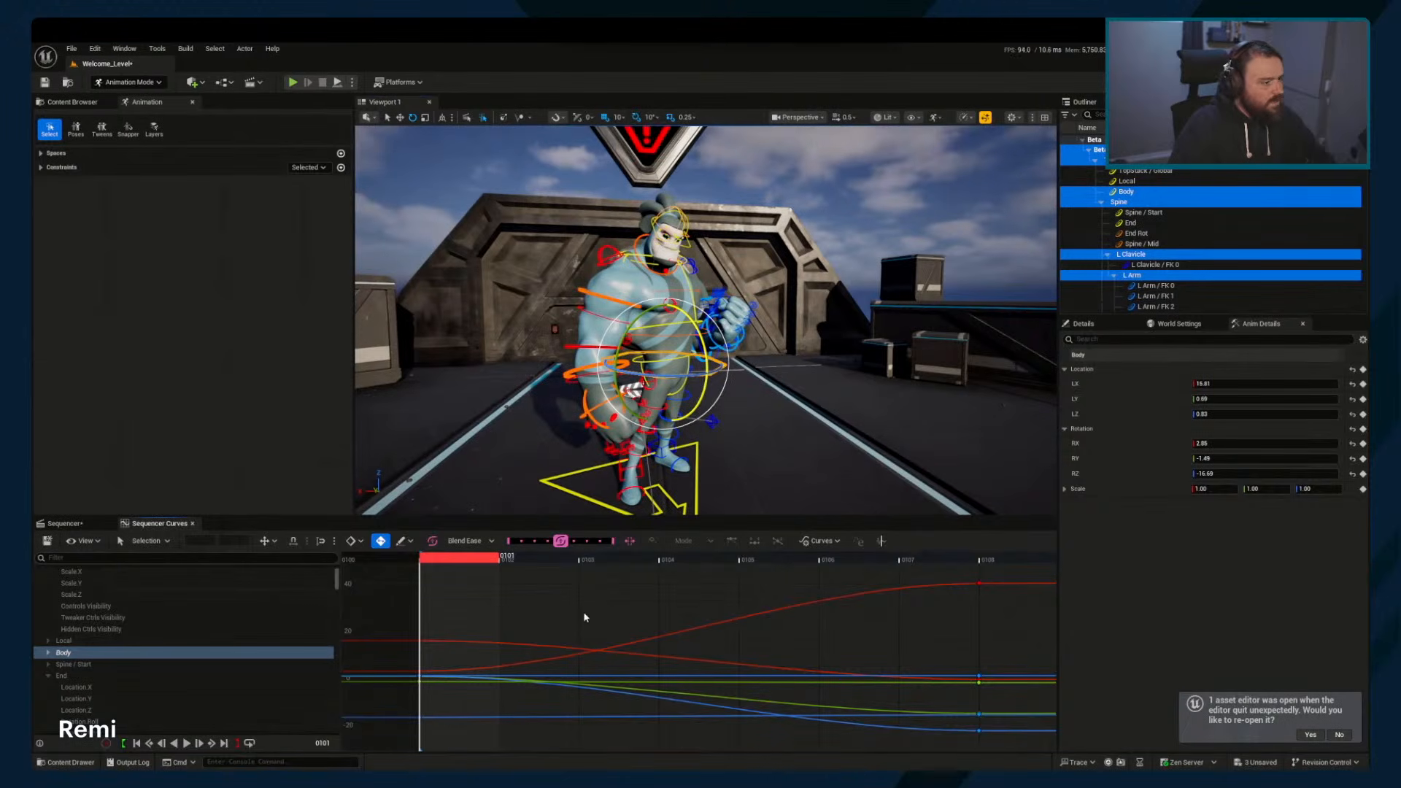
scroll(613, 620, "down", 2)
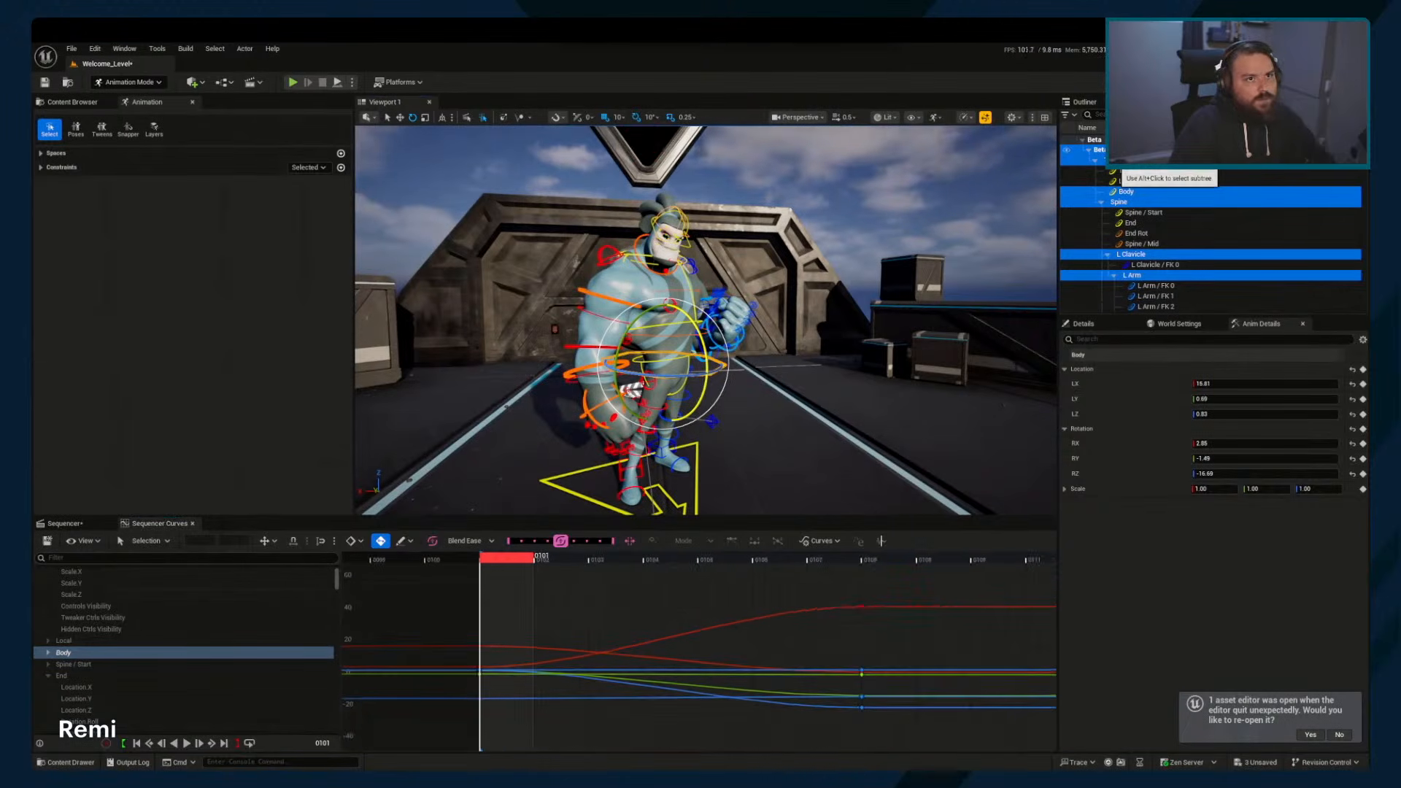
Select every control of Beta's rig and key them all at frames 101 and 108
left_click(1094, 161)
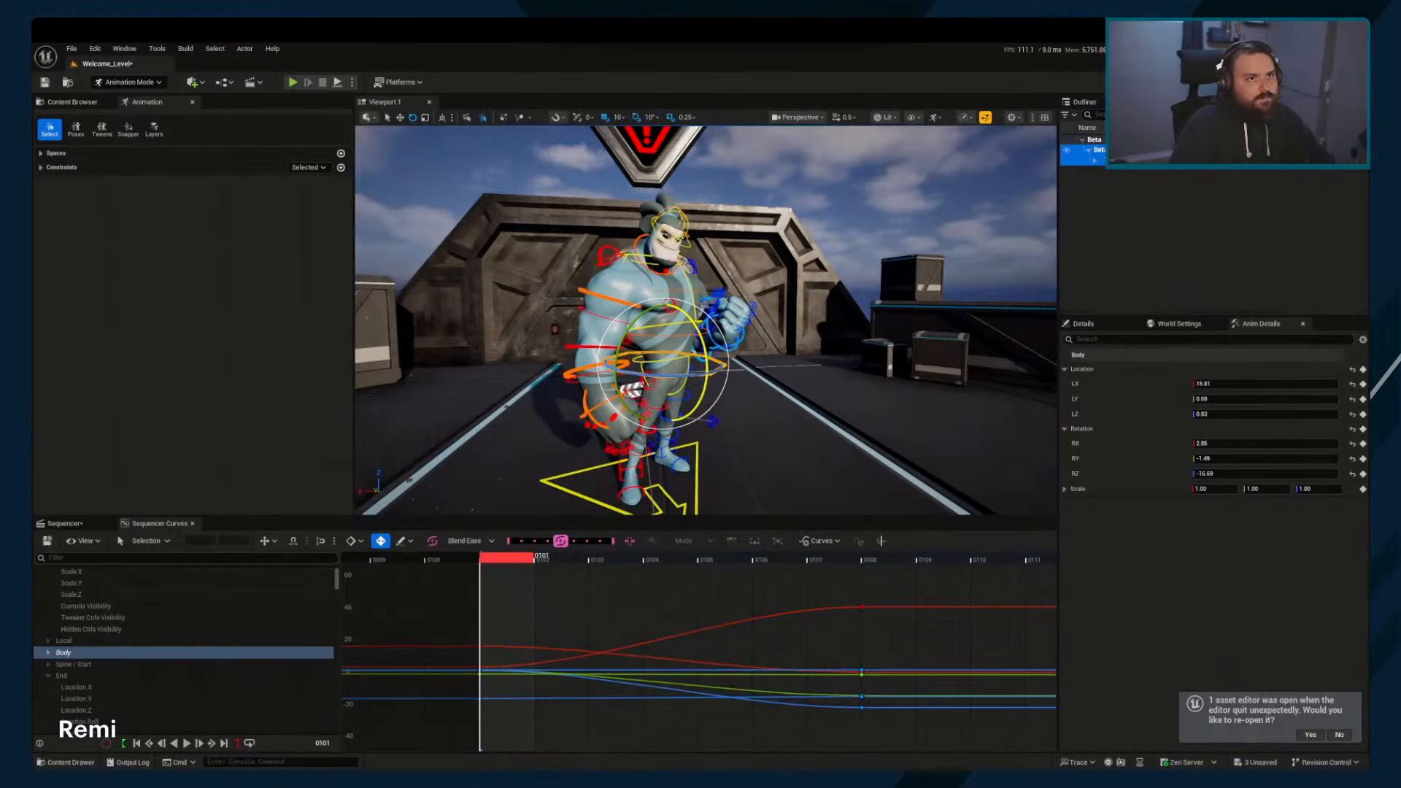
key("ctrl+a")
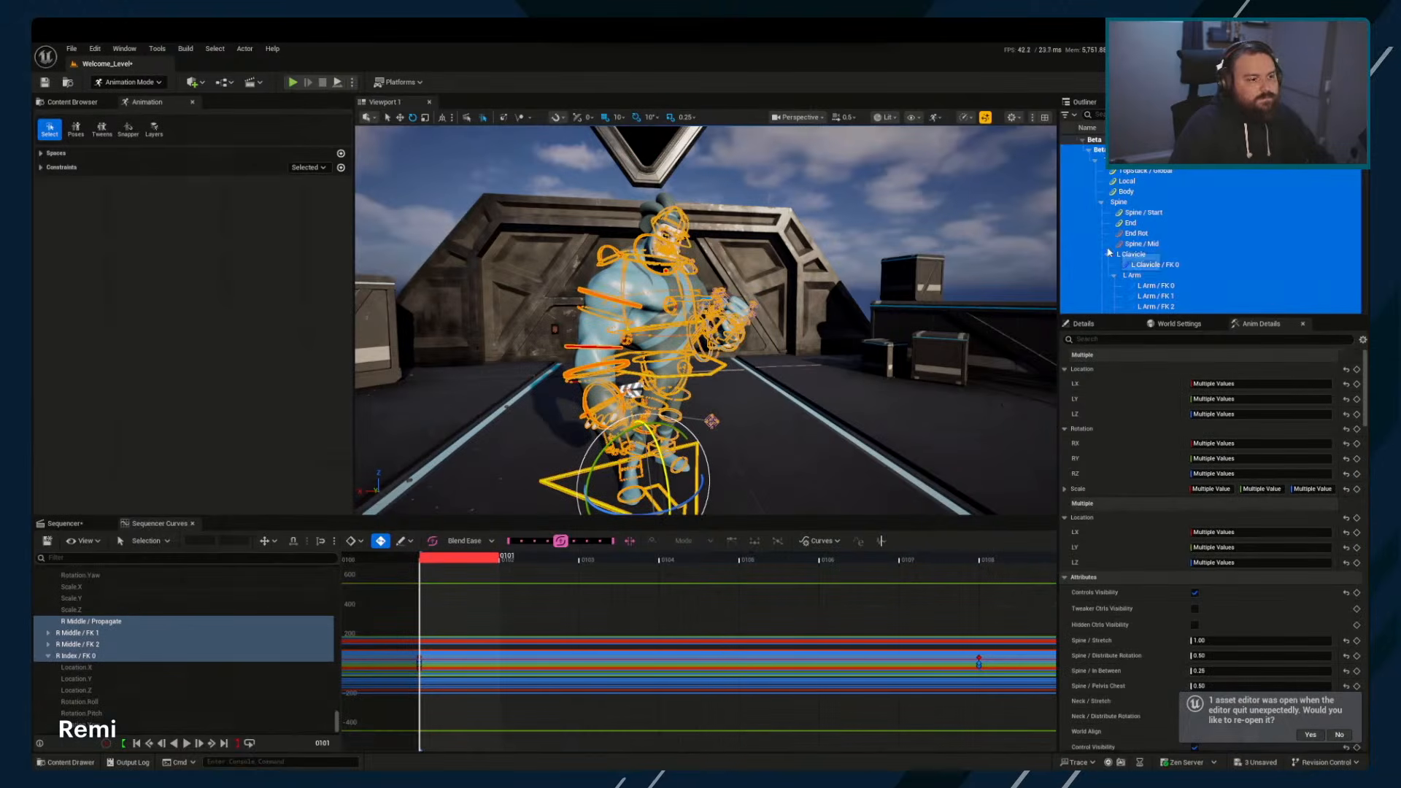
right_click_drag(580, 621, 637, 619)
key("s")
scroll(636, 619, "down", 6)
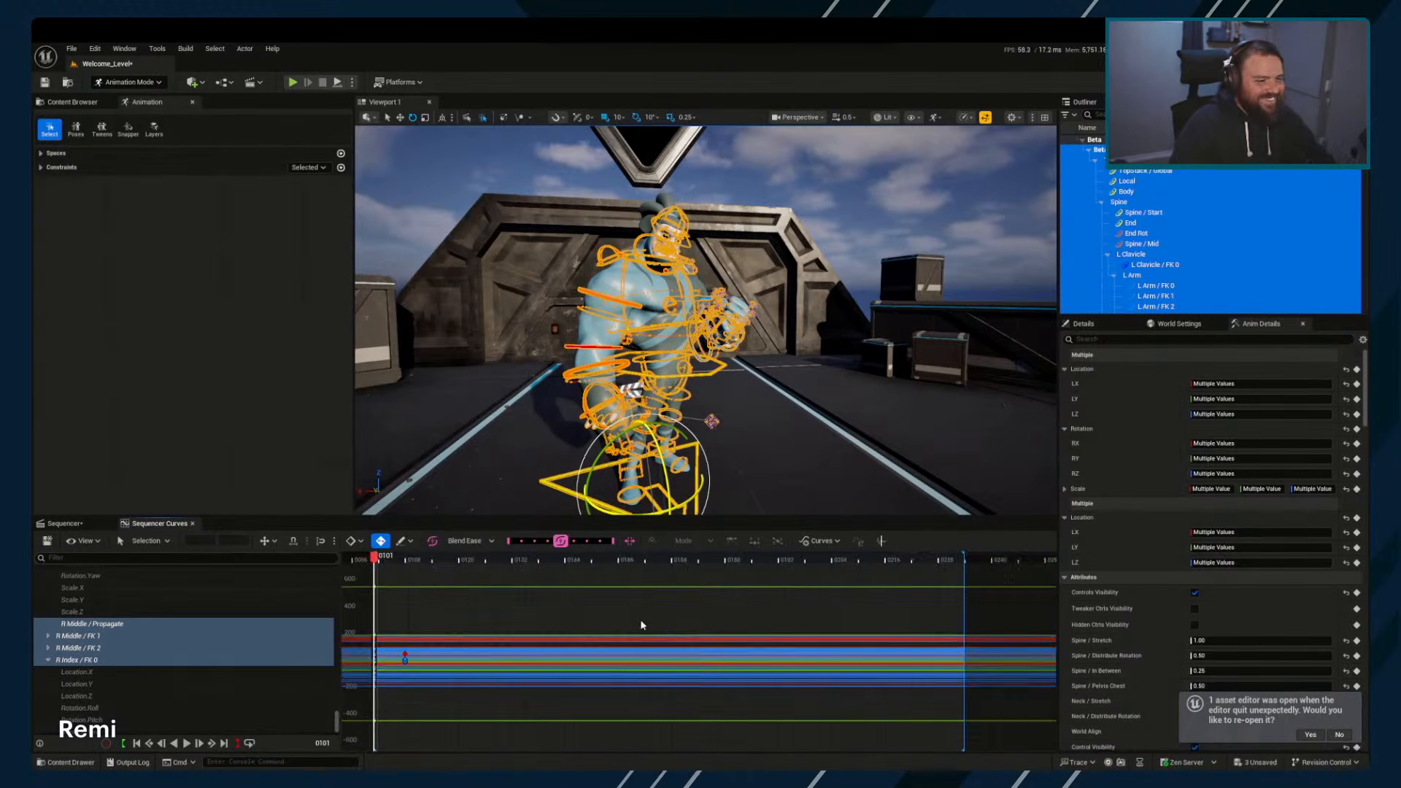
left_click_drag(537, 558, 550, 569)
key("s")
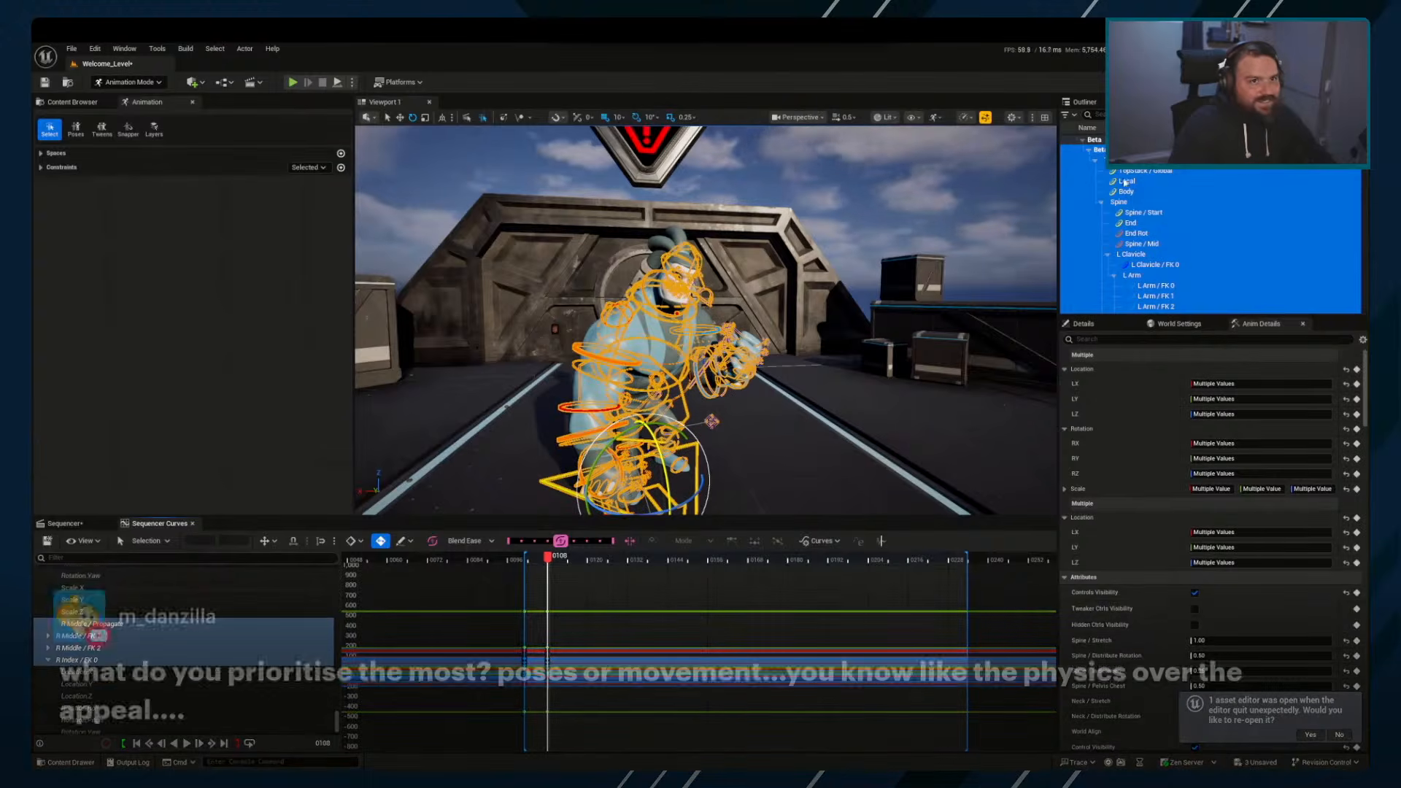
Bend the upper body forward at frame 108 and rotate Neck / Start forward to an RX of about 37
left_click(678, 337)
key("e")
left_click_drag(691, 299, 692, 361)
left_click(690, 335)
key("ctrl+z")
key("q")
left_click(693, 328)
key("e")
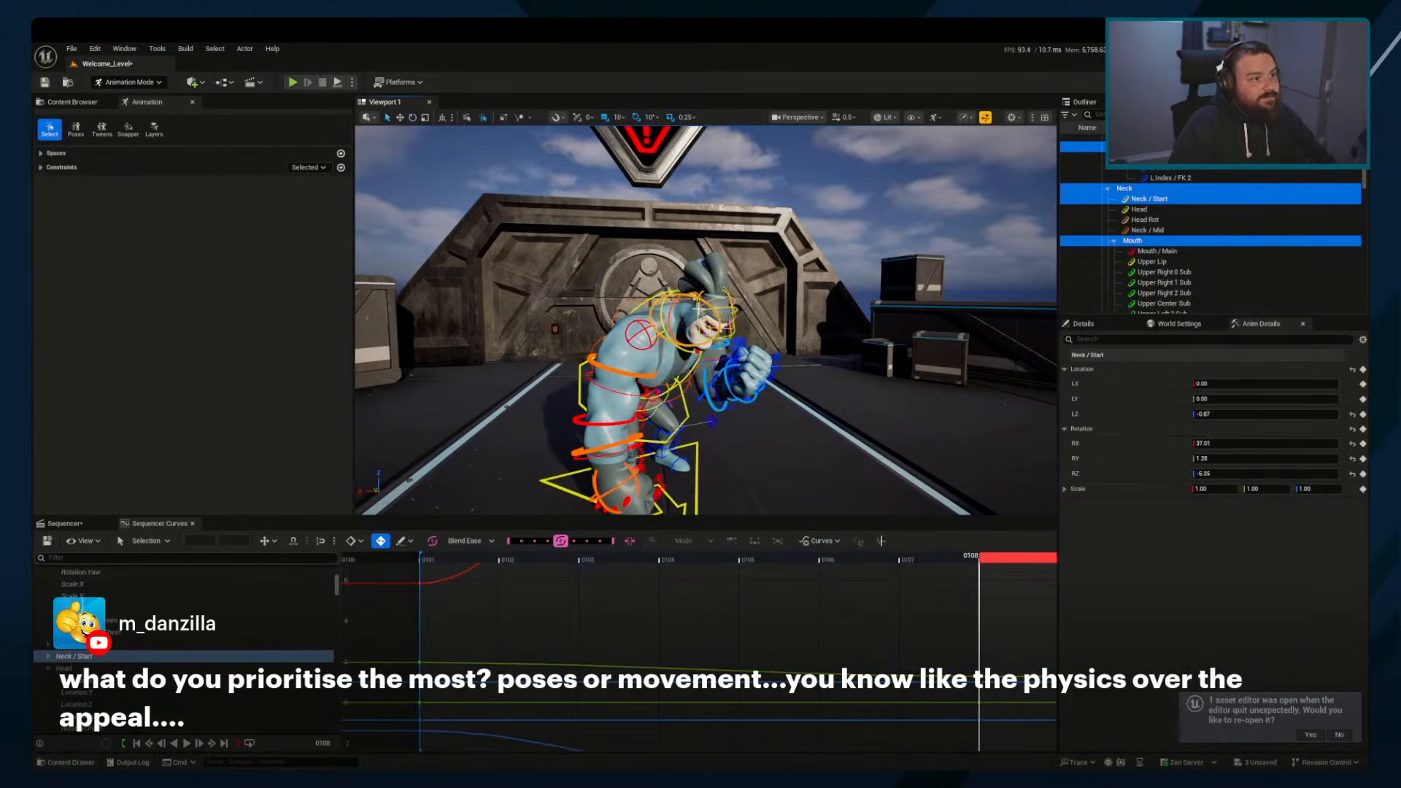
Tilt the Head control up to face forward, at an RX of about -1.6, and undo the last transform
left_click(741, 315)
left_click_drag(746, 315, 749, 300)
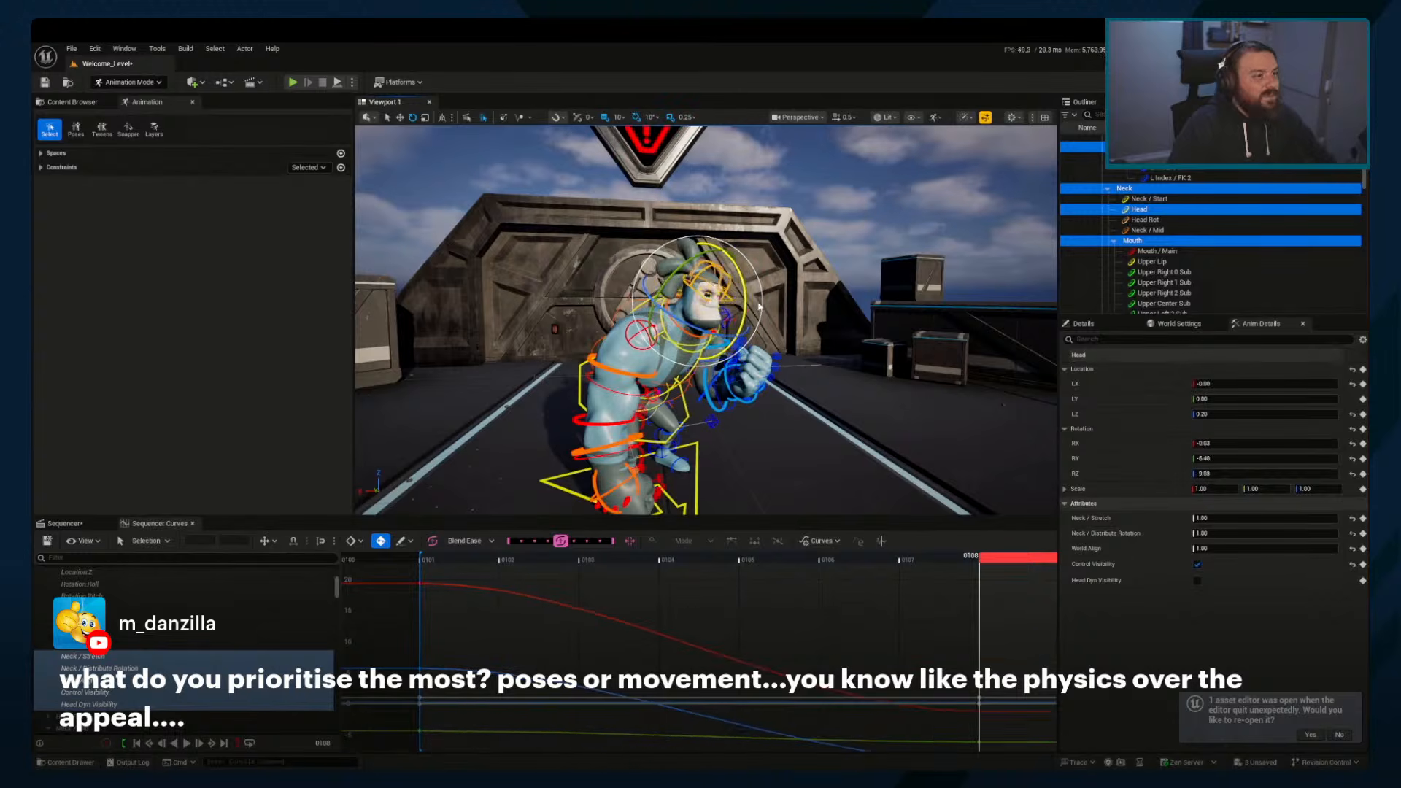
key("w")
mouse_move(745, 289)
right_mouse_down()
mouse_move(787, 291)
mouse_move(768, 292)
right_mouse_up()
middle_click_drag(736, 303, 697, 328)
key("ctrl+z")
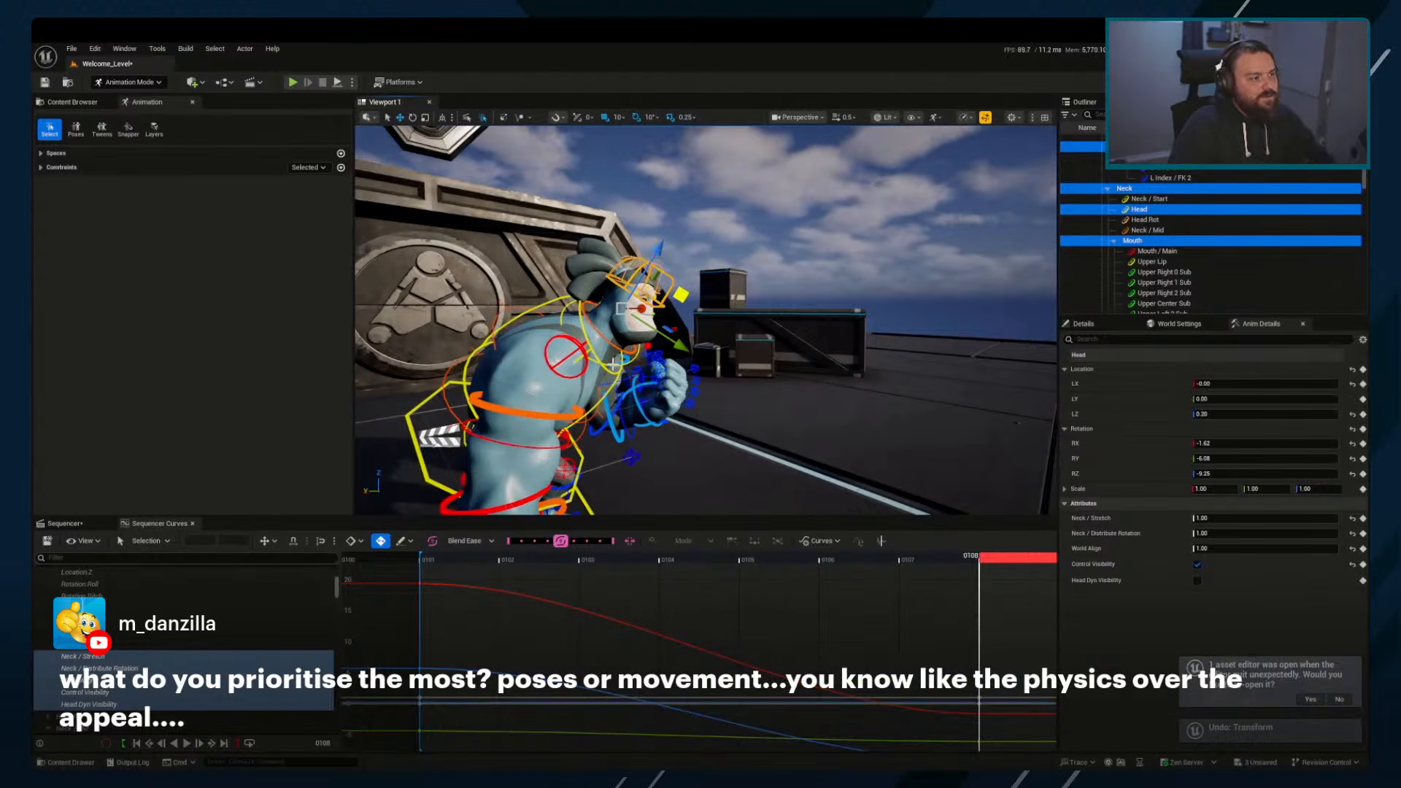
Rotate the left clavicle control to lower the left shoulder at frame 108
left_click(612, 363)
key("e")
right_click_drag(715, 377, 511, 361)
key("q")
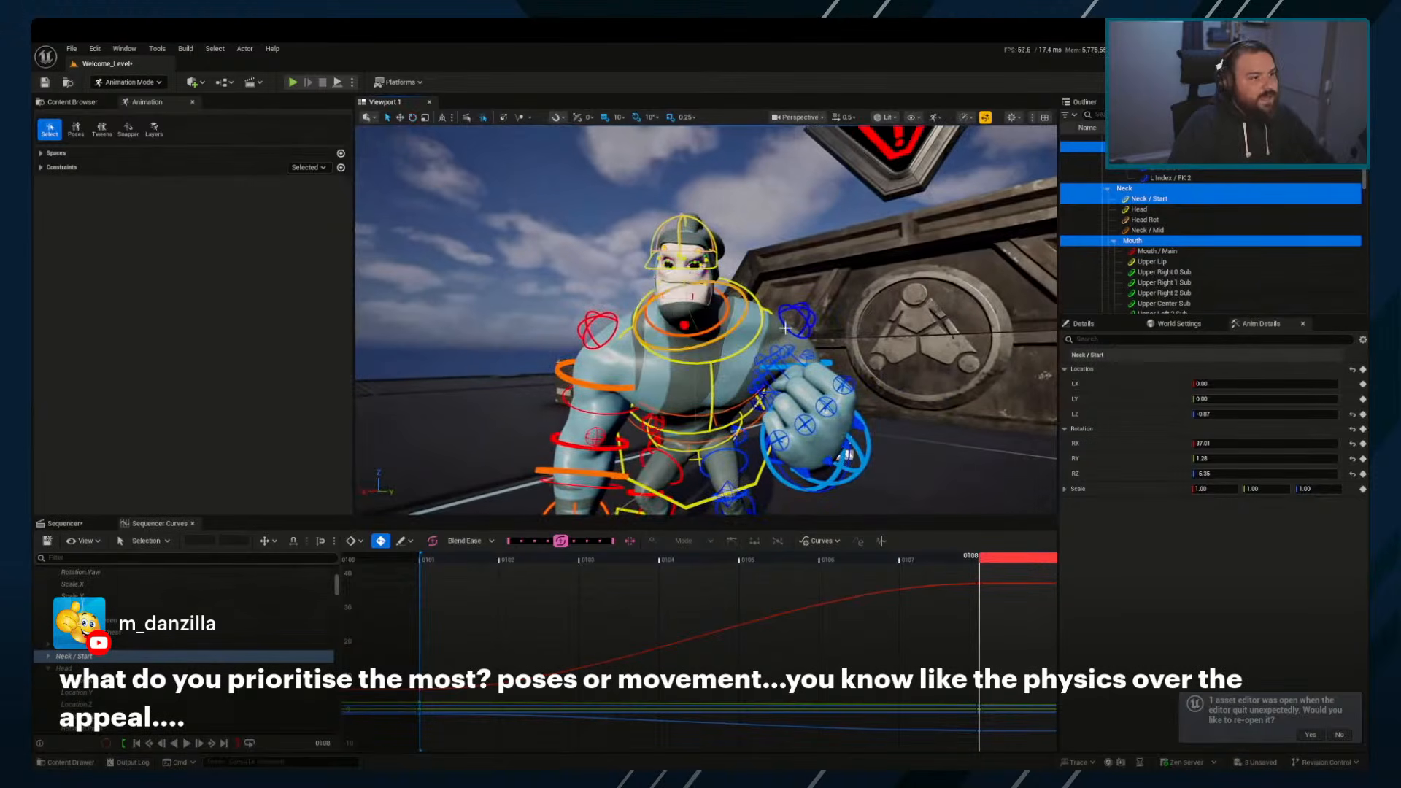
left_click(797, 308)
key("e")
left_click_drag(762, 321, 757, 340)
left_click_drag(757, 340, 518, 328, "alt")
Rotate L Arm / FK 0 to swing the left arm back and down, to about RX 196, RY 52, RZ 206
left_click(654, 329)
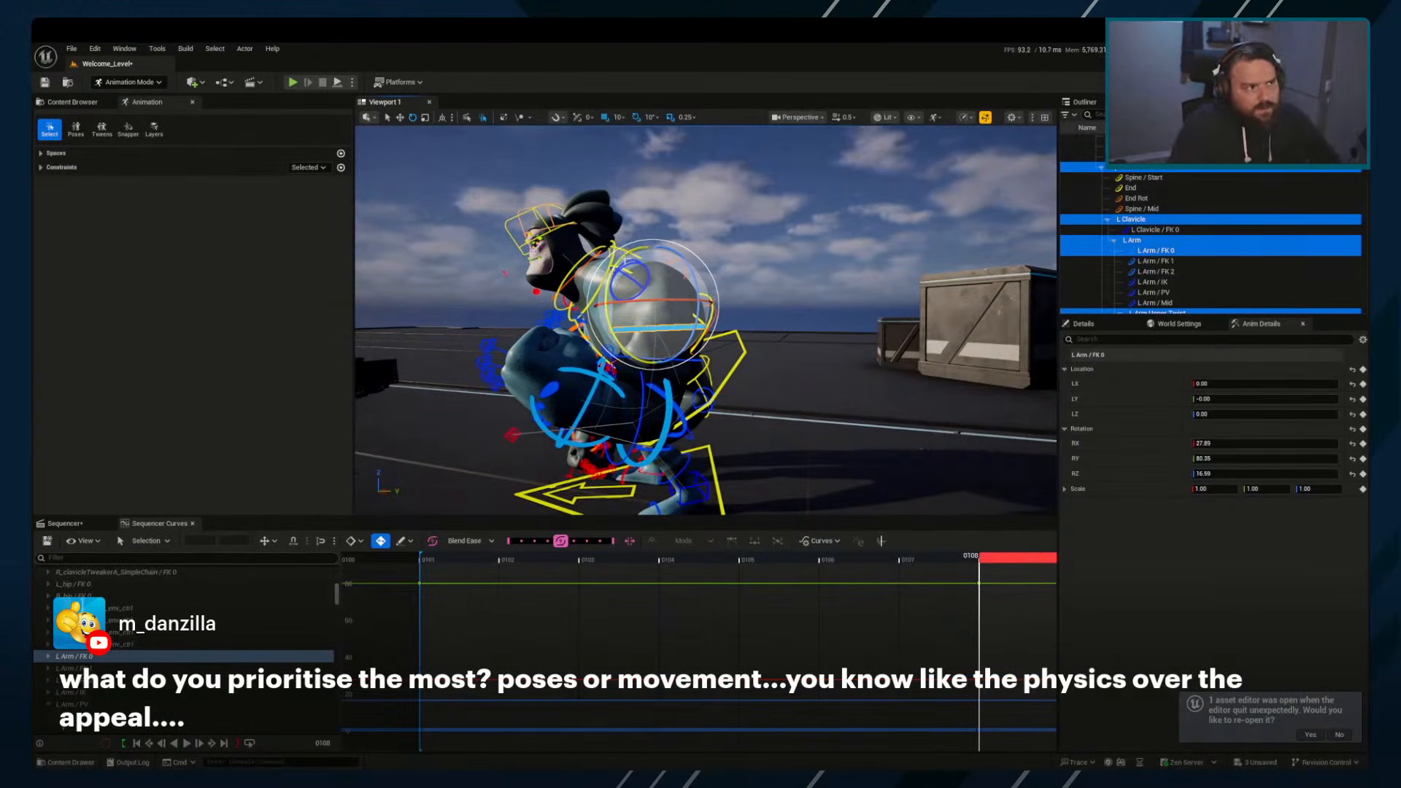
left_click_drag(666, 294, 784, 311)
left_click_drag(846, 292, 729, 459)
Adjust the left elbow and rotate the wrist control L Arm / FK 2 to about RX -18, RY 19, RZ 16
left_click(752, 394)
left_click(742, 454)
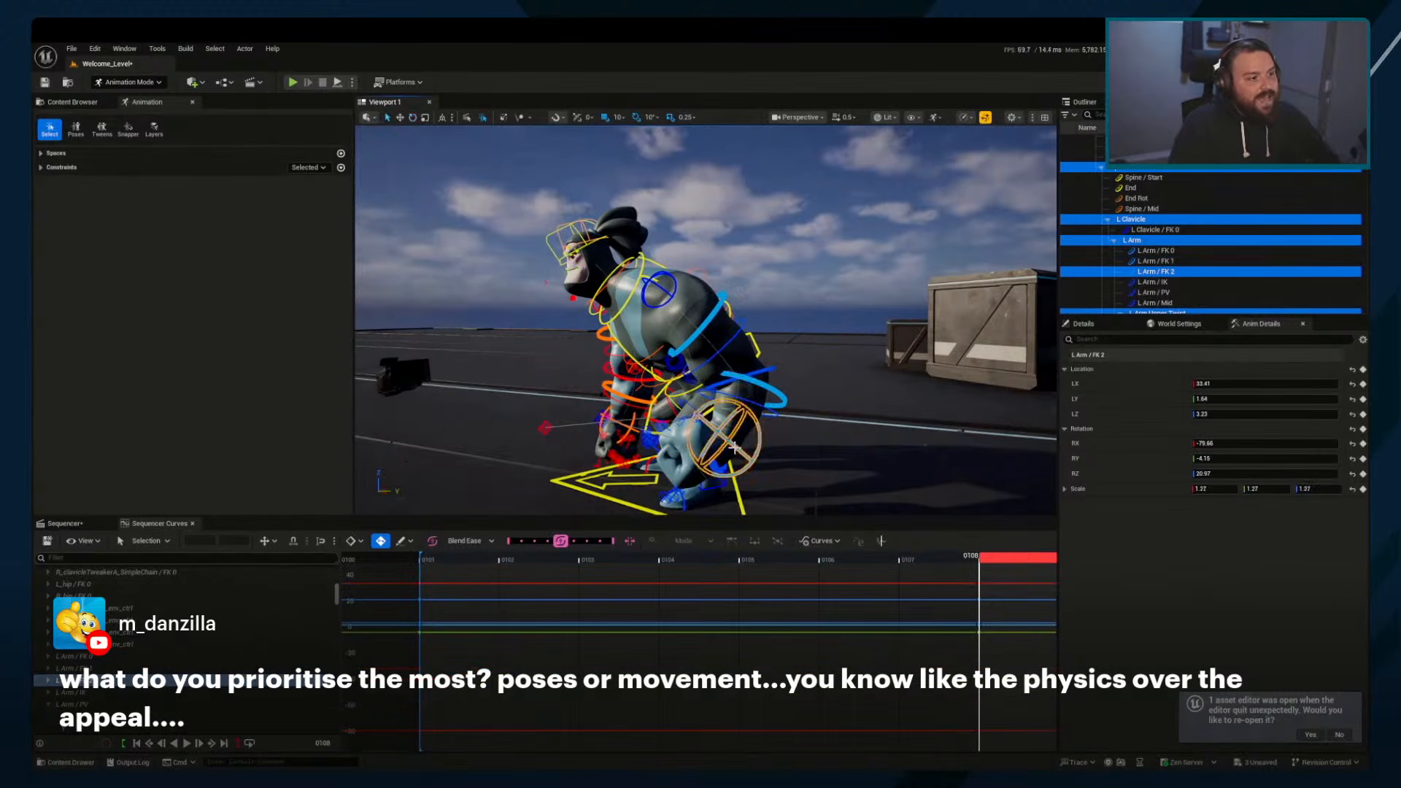
left_click_drag(613, 419, 713, 384, "alt")
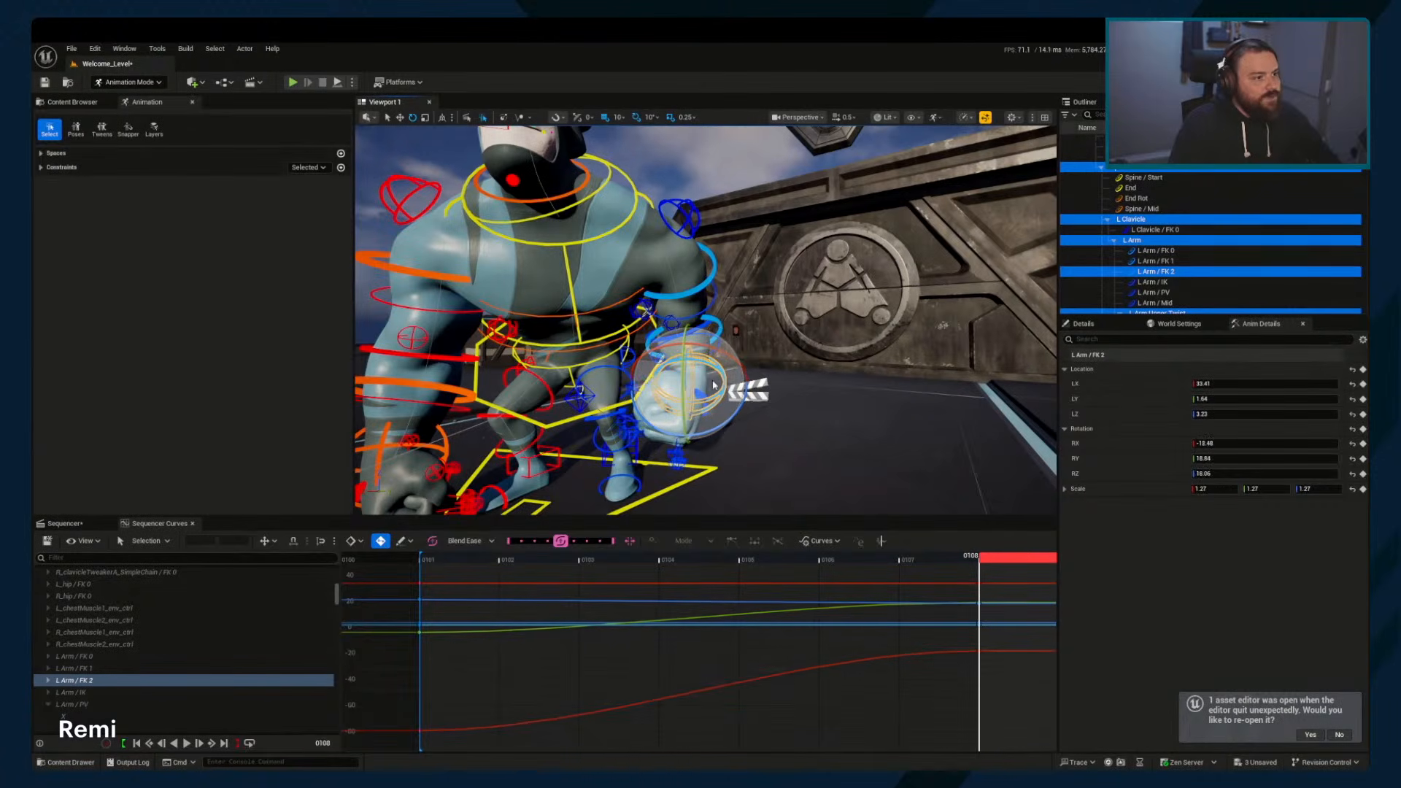
left_click(711, 277)
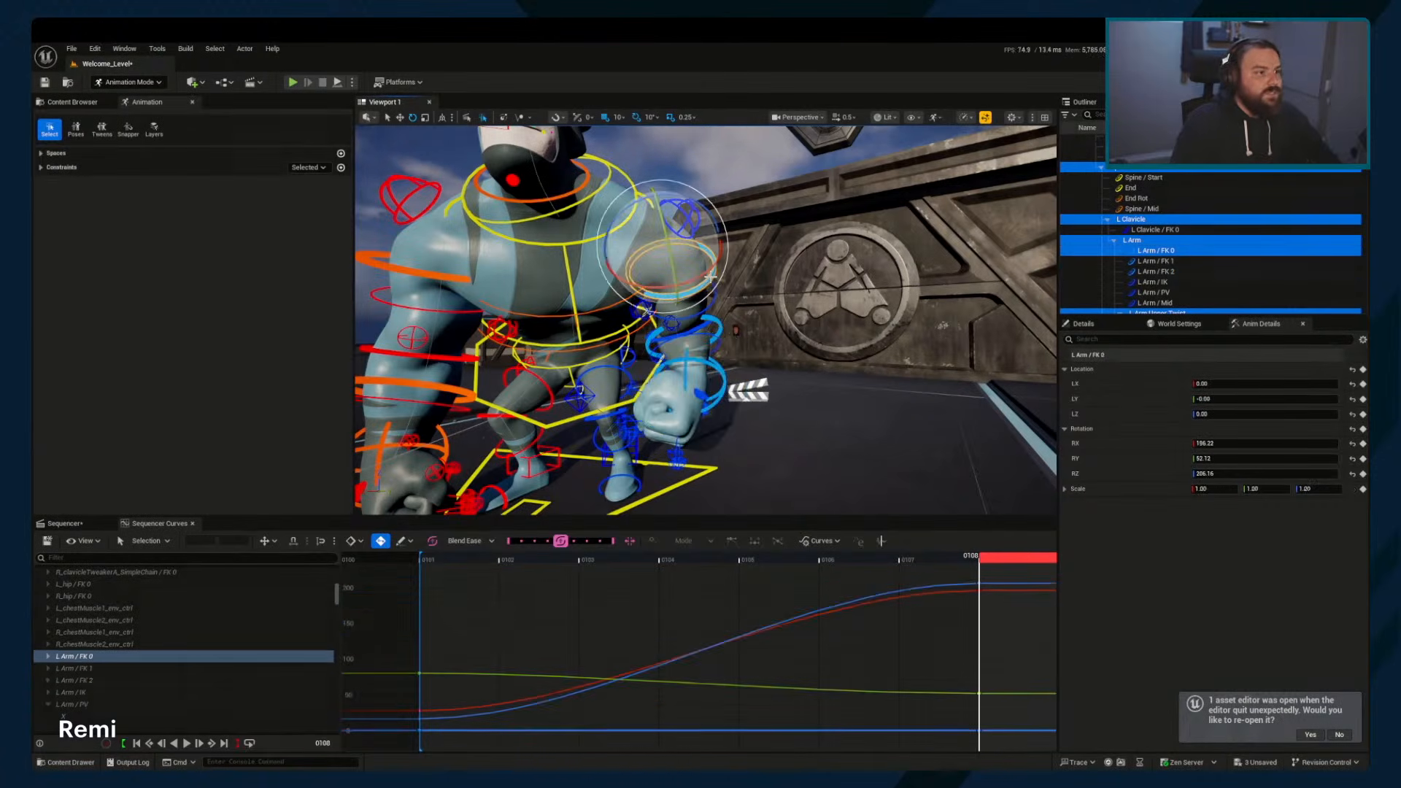
left_click_drag(719, 283, 875, 285, "alt")
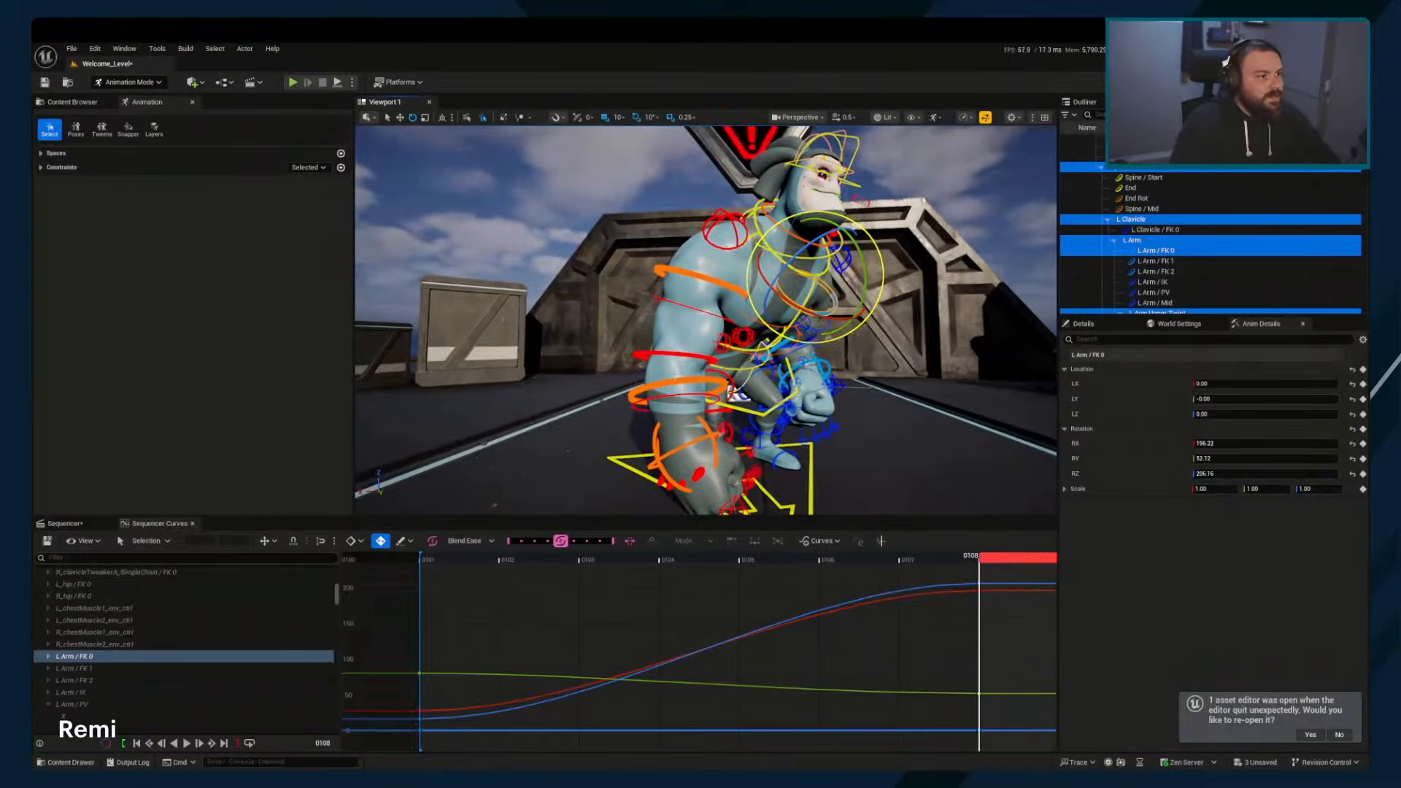
Rotate the right arm to swing it back behind the body at frame 108
left_click(693, 283)
left_click_drag(694, 283, 766, 287, "alt")
left_click_drag(626, 302, 741, 297)
left_click(738, 294)
key("q")
left_click(730, 245)
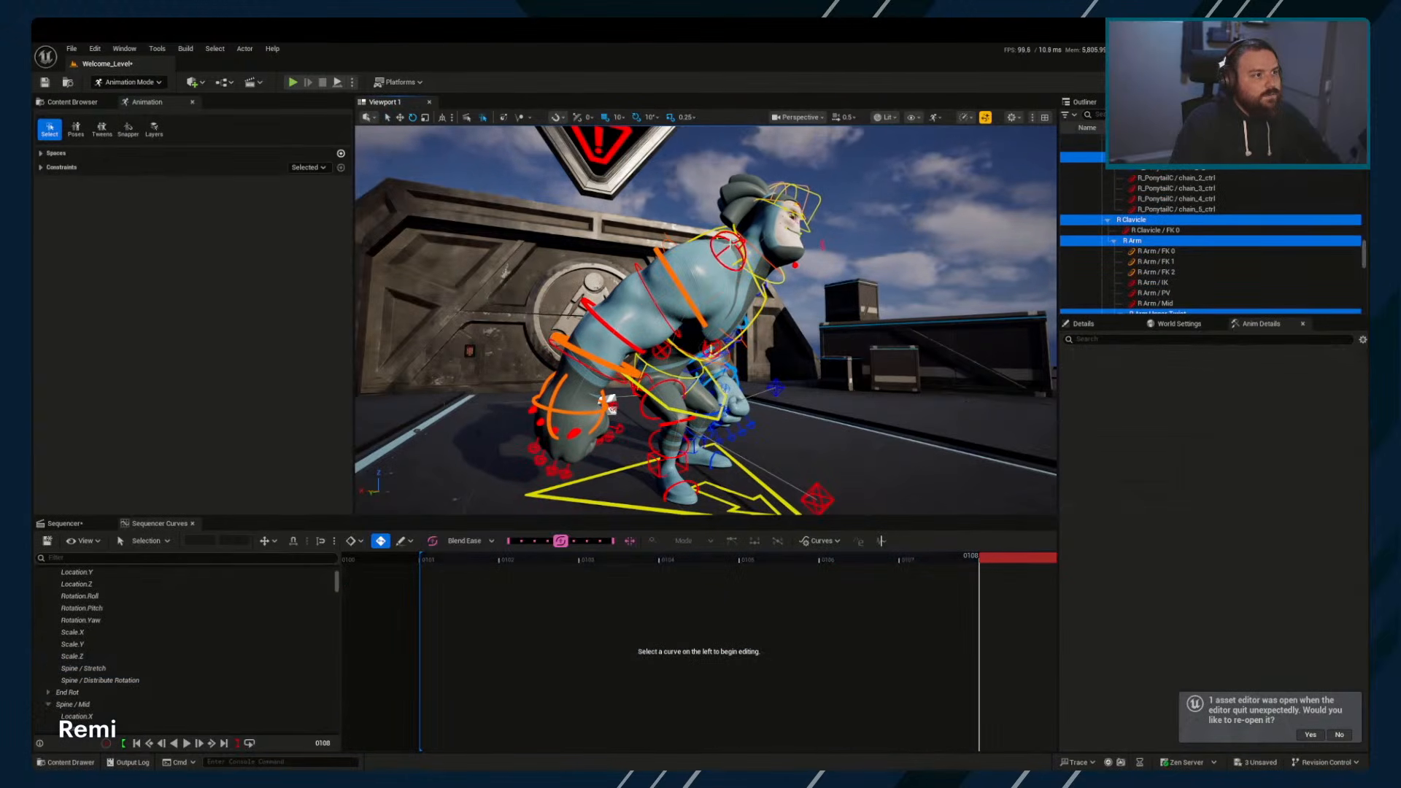
Bend the neck forward by rotating Neck / Start to about RX 75, RY -7, RZ -10 at frame 108
left_click(740, 268)
mouse_move(743, 272)
left_mouse_down()
mouse_move(766, 292)
mouse_move(754, 272)
left_mouse_up()
left_click_drag(755, 271, 762, 262, "alt")
left_click(748, 263)
key("q")
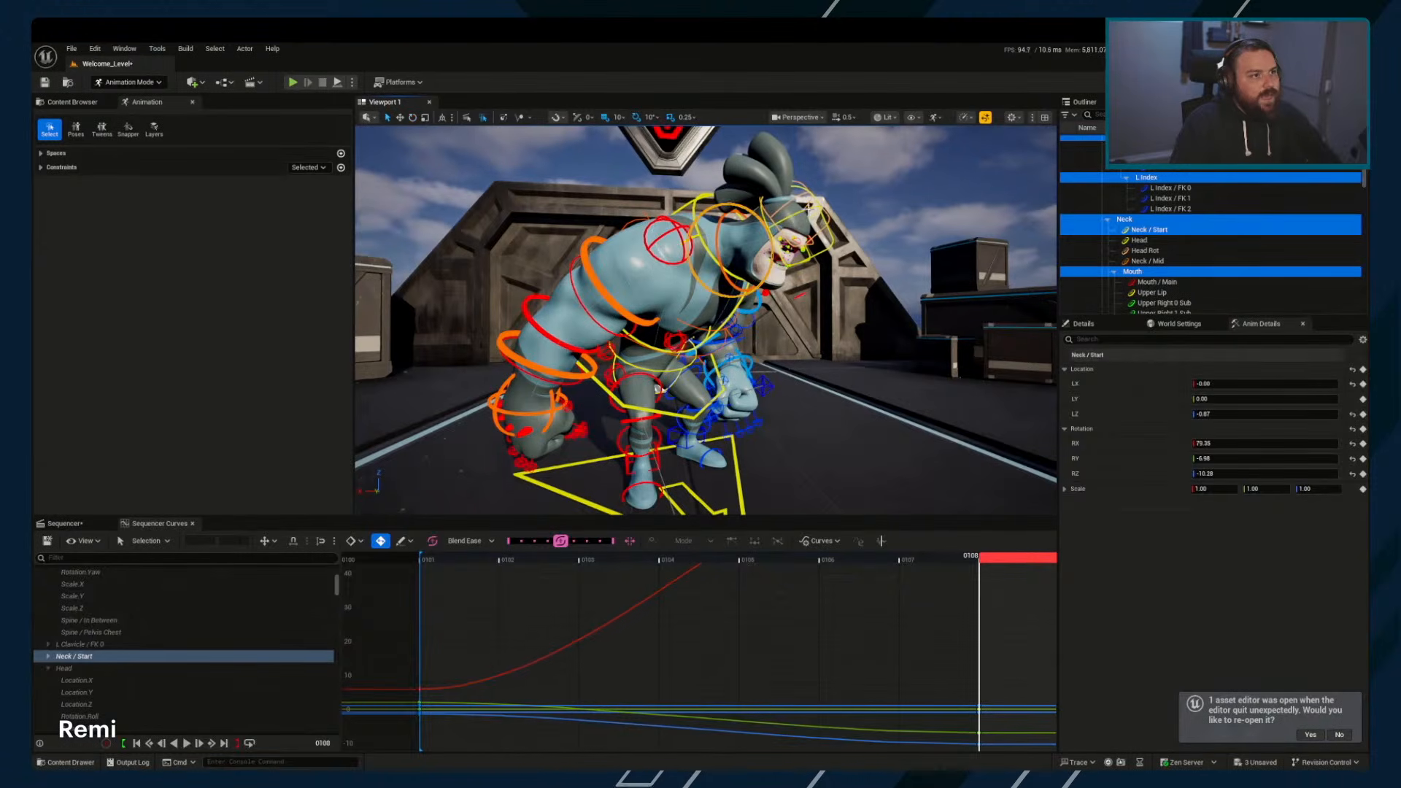
Tilt the Head control up to face forward and set its Neck / Distribute Rotation attribute to 0
left_click(801, 212)
left_click_drag(801, 218, 740, 252, "alt")
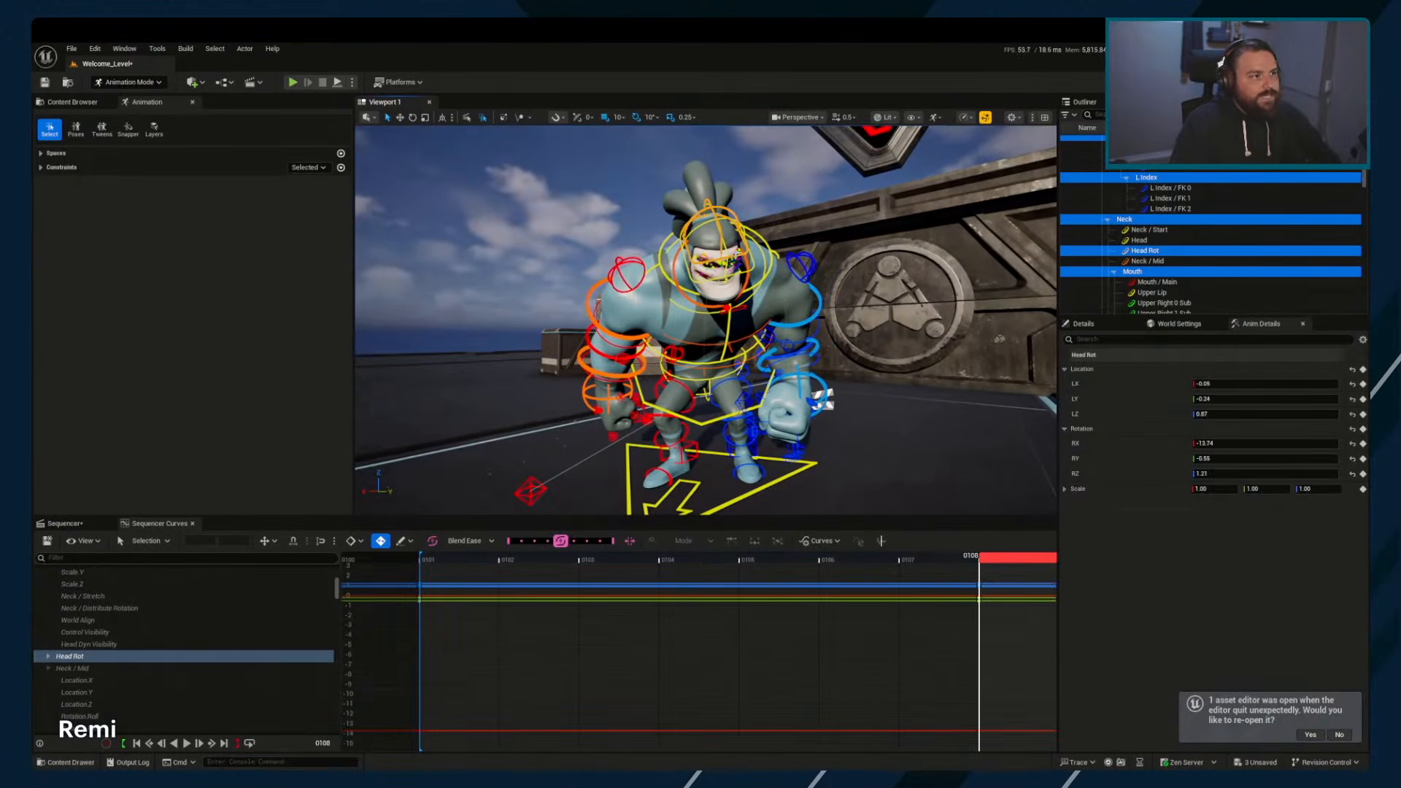
left_click(718, 276)
left_click_drag(697, 229, 697, 249)
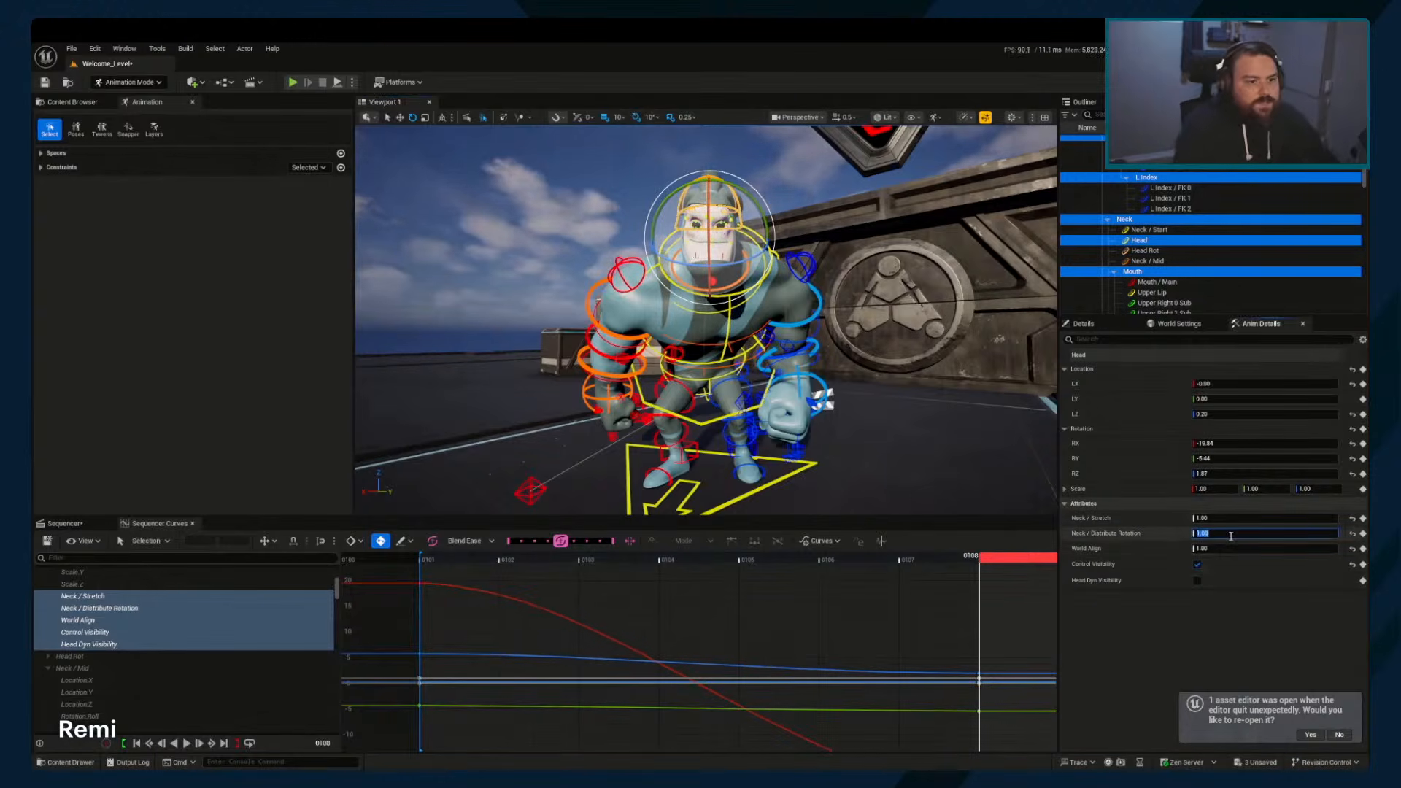
right_click_drag(885, 398, 1014, 394)
middle_click_drag(886, 398, 853, 425)
right_click_drag(853, 425, 857, 420)
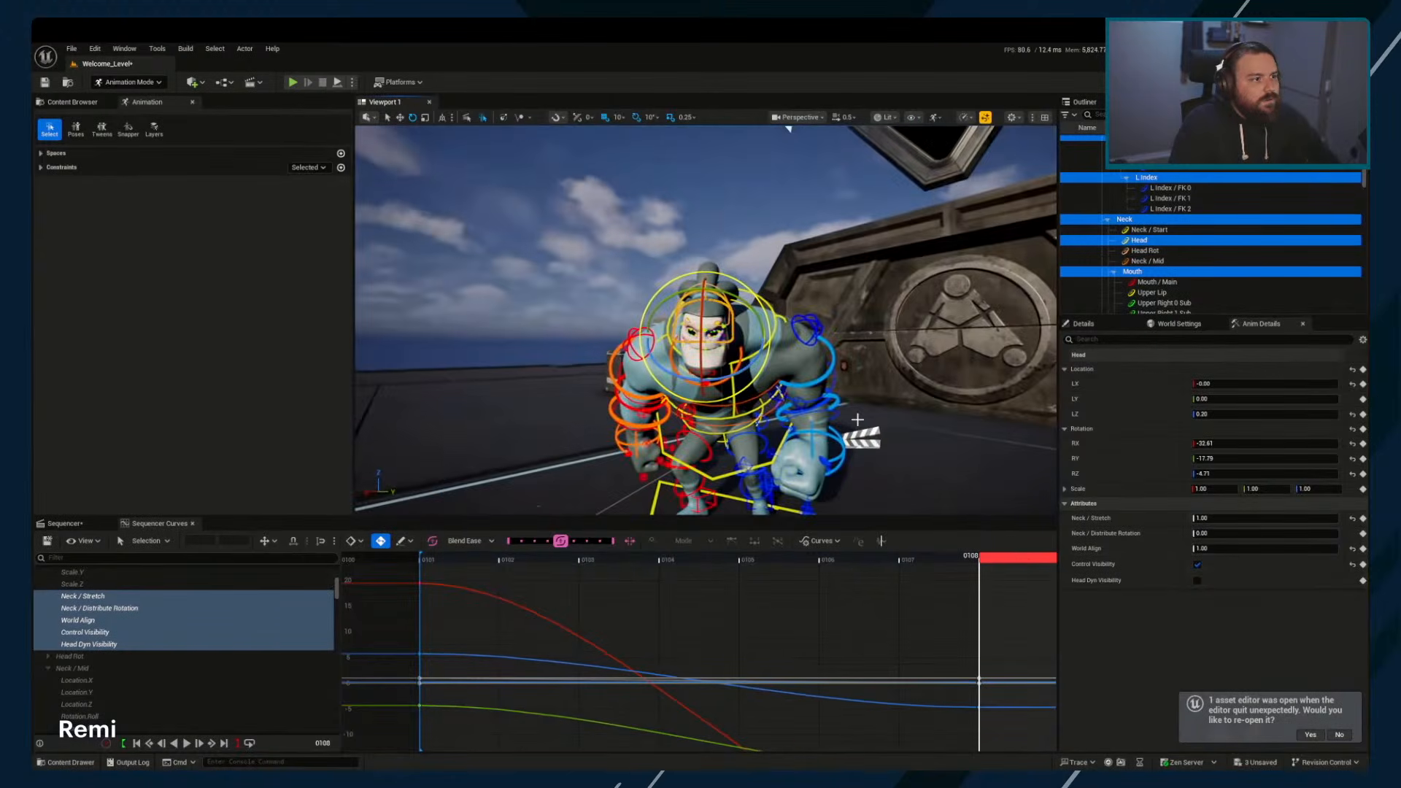
Rotate the left elbow control L Arm / FK 1 to about RX -21, RY -26, RZ -14 and adjust the wrist control L Arm / FK 2
left_click(827, 373)
right_click_drag(827, 373, 759, 321)
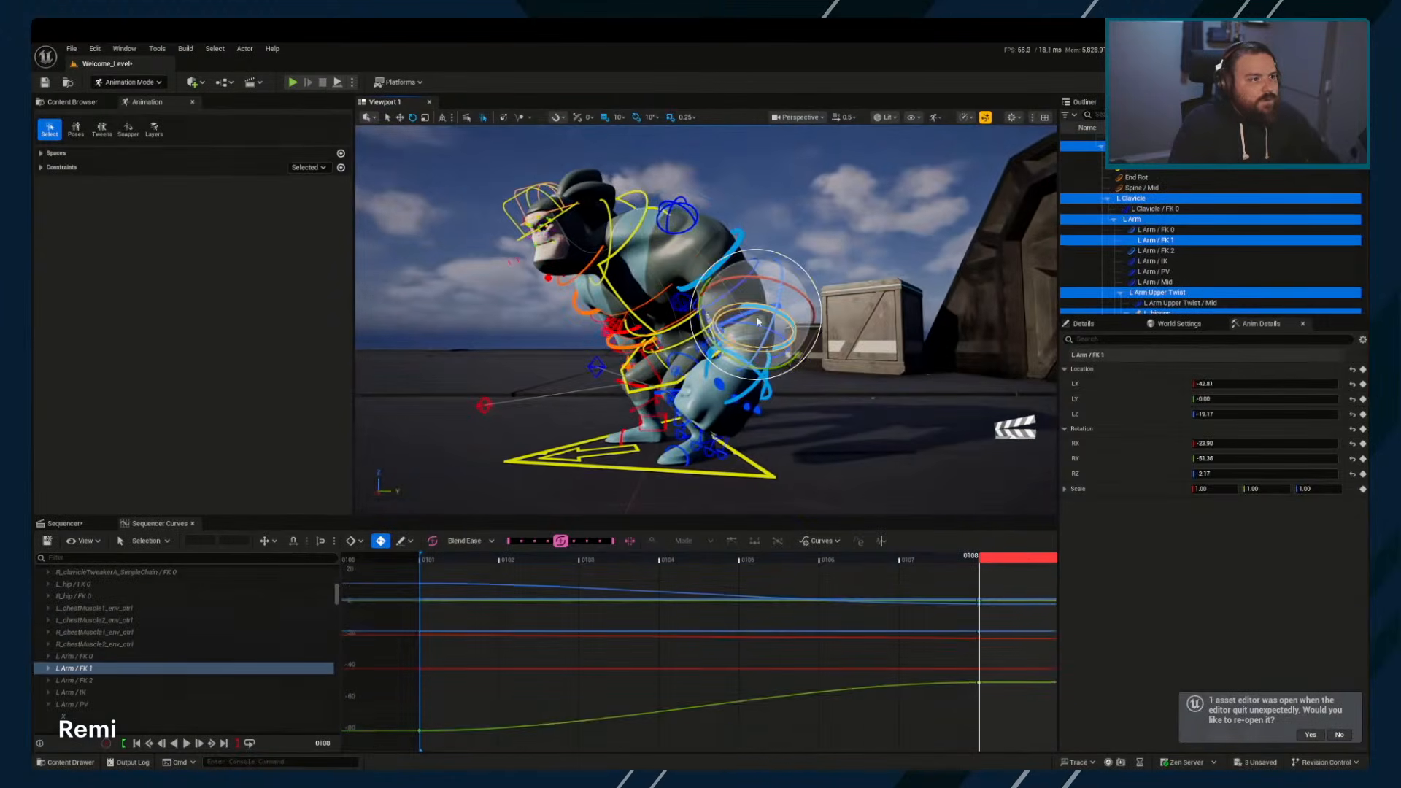
left_click_drag(705, 315, 716, 337)
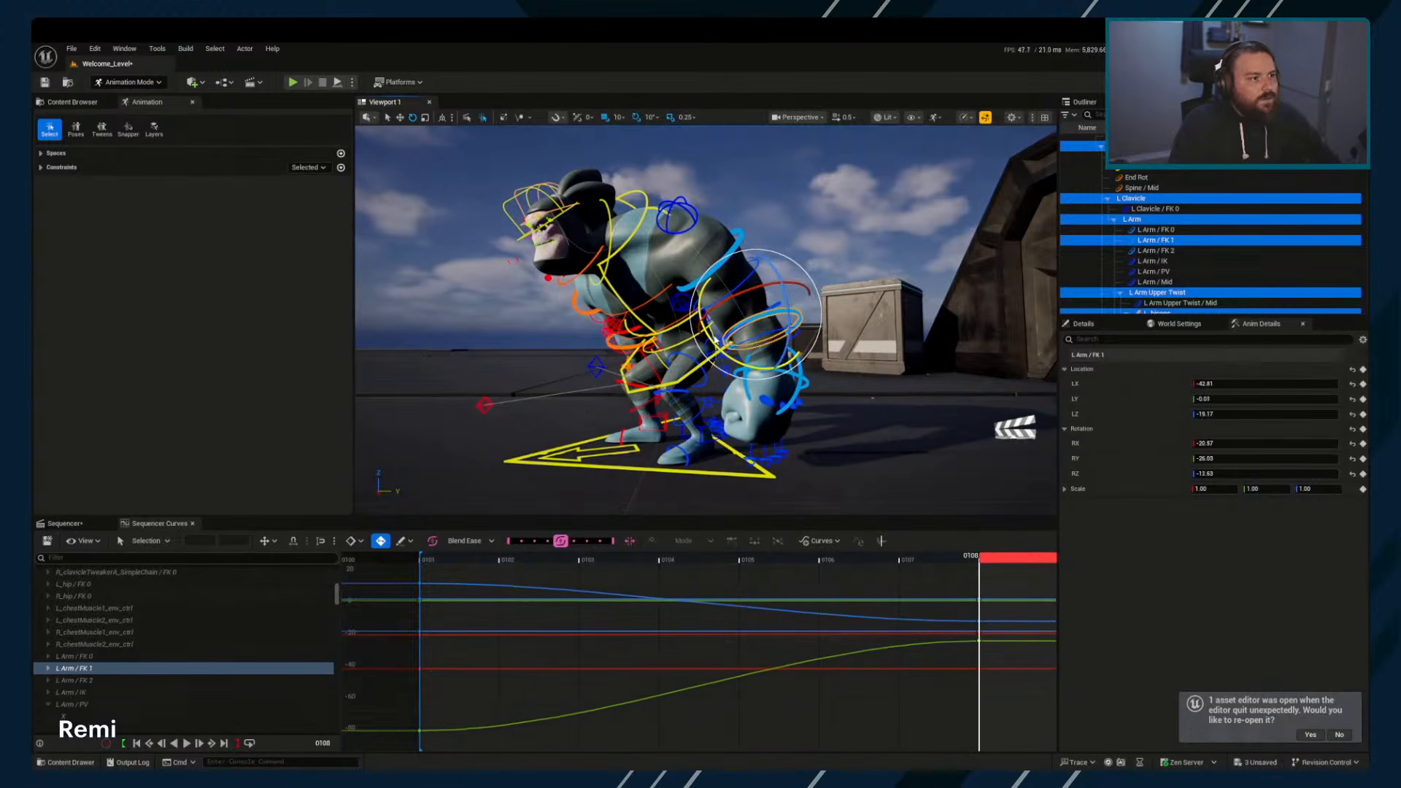
left_click(802, 376)
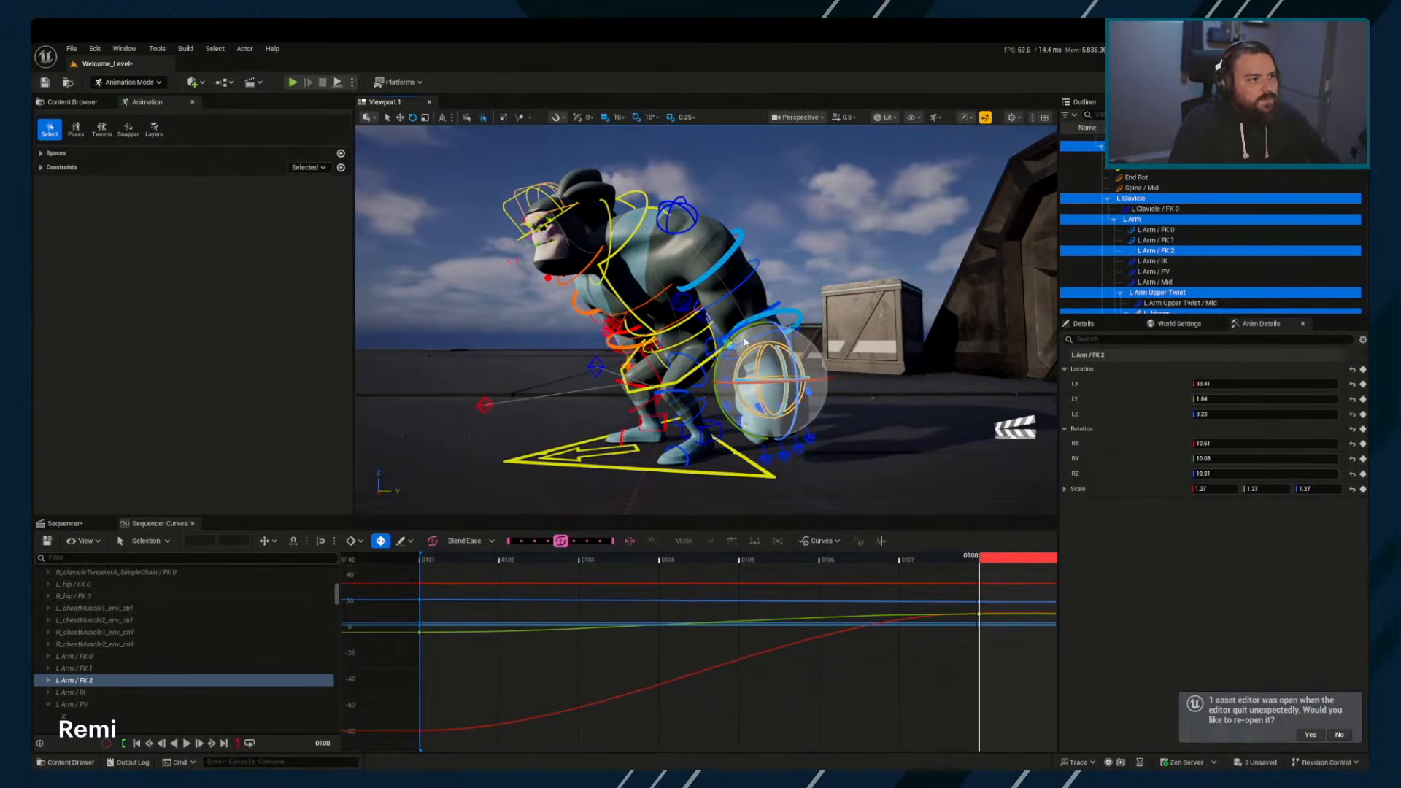
right_click_drag(774, 292, 723, 281)
Adjust the left upper arm L Arm / FK 0 and the right upper arm R Arm / FK 0 in the backswing pose
left_click(722, 280)
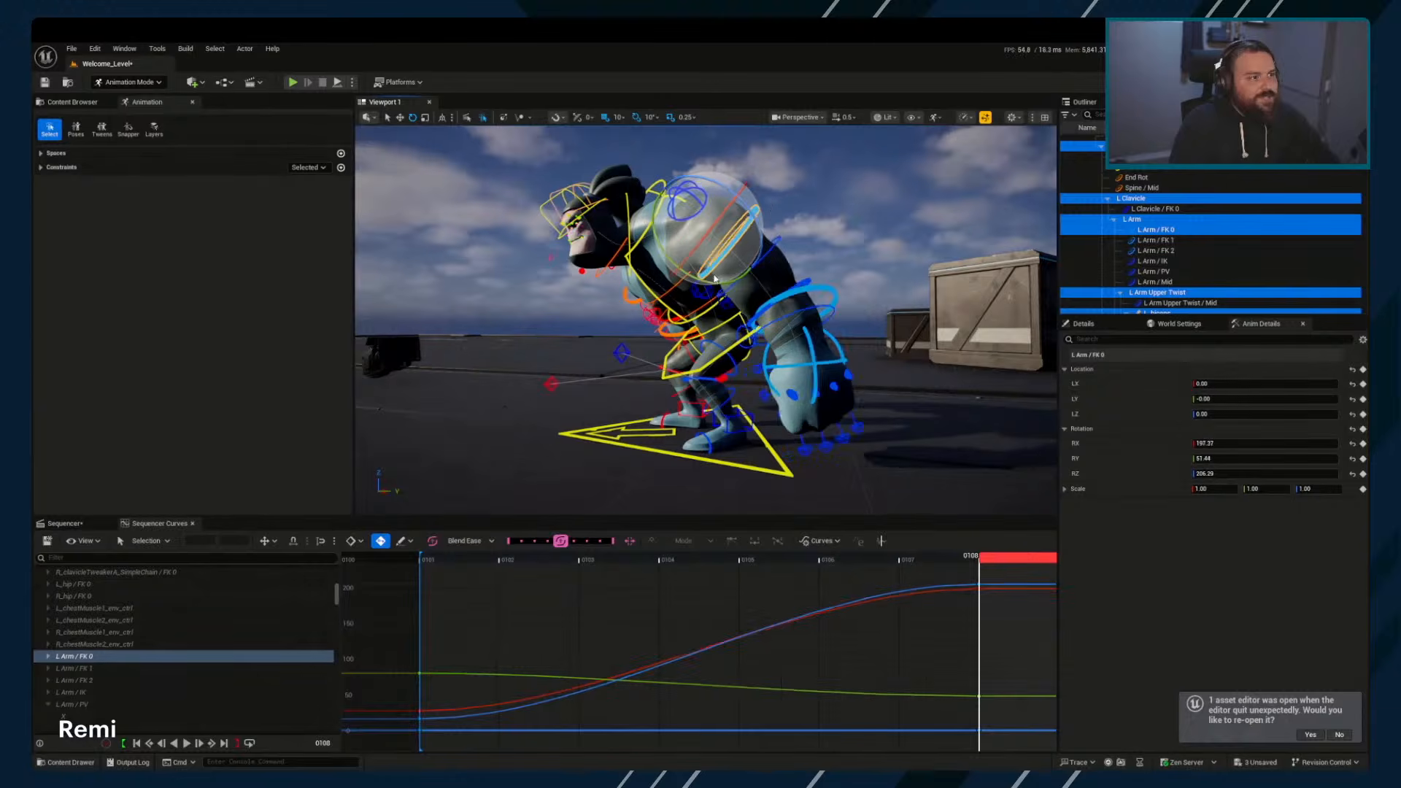
left_click_drag(722, 281, 678, 232)
right_click_drag(679, 233, 738, 241)
left_click_drag(738, 241, 747, 232)
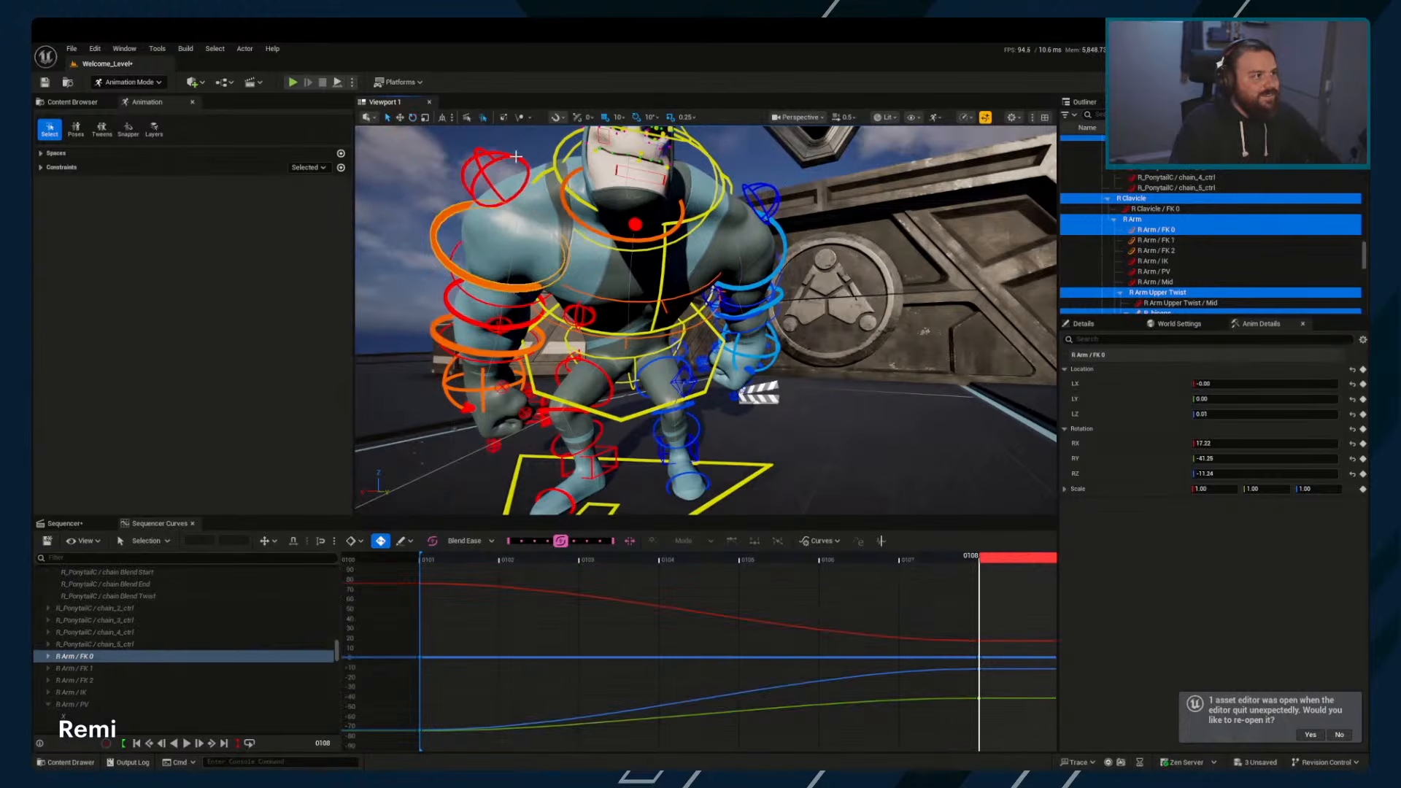
Rotate the right clavicle to about RX 16, RY -9 and swing R Arm / FK 0 farther back in the crouched pose
left_click(595, 230)
left_click_drag(595, 230, 652, 227)
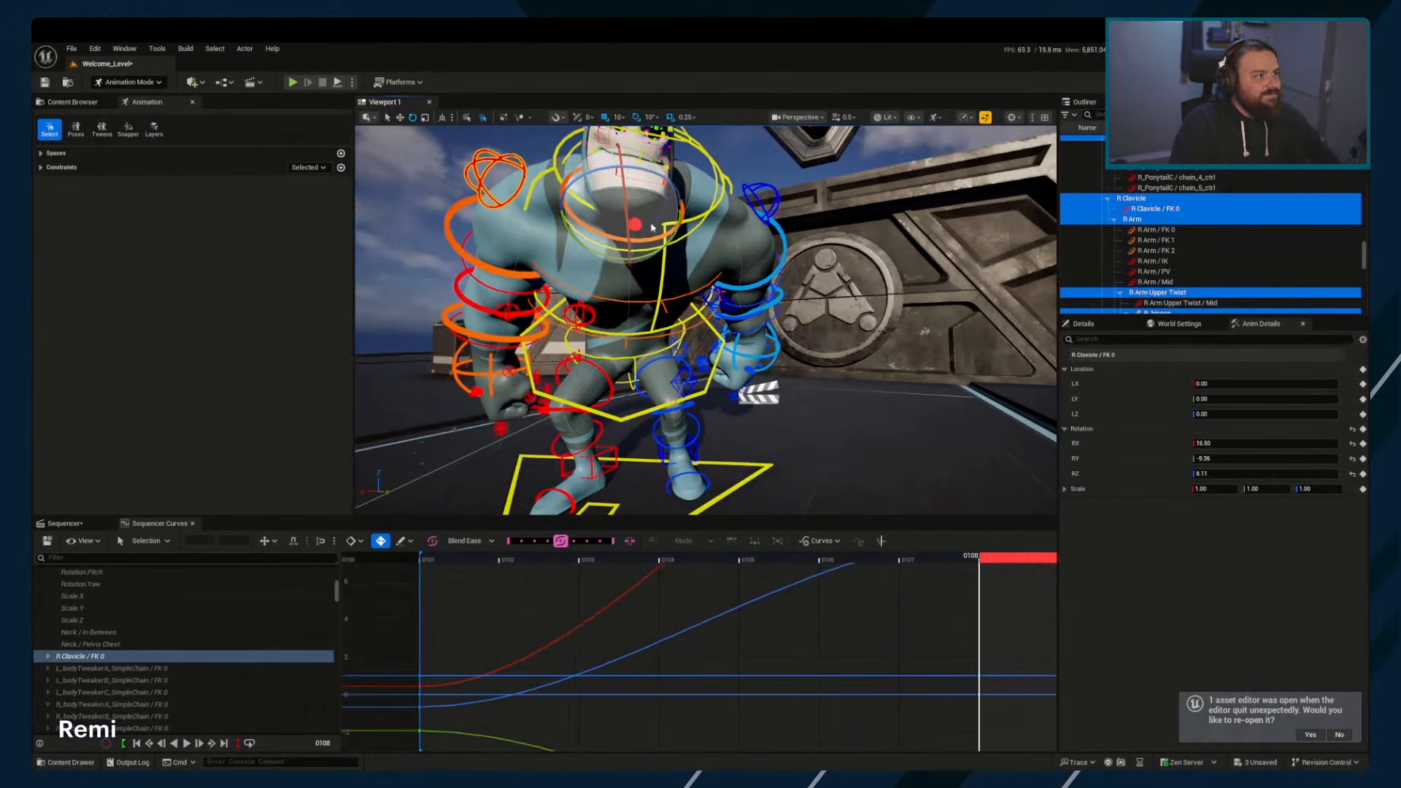
left_click(538, 274)
left_click_drag(569, 258, 556, 247)
right_click_drag(621, 279, 657, 271)
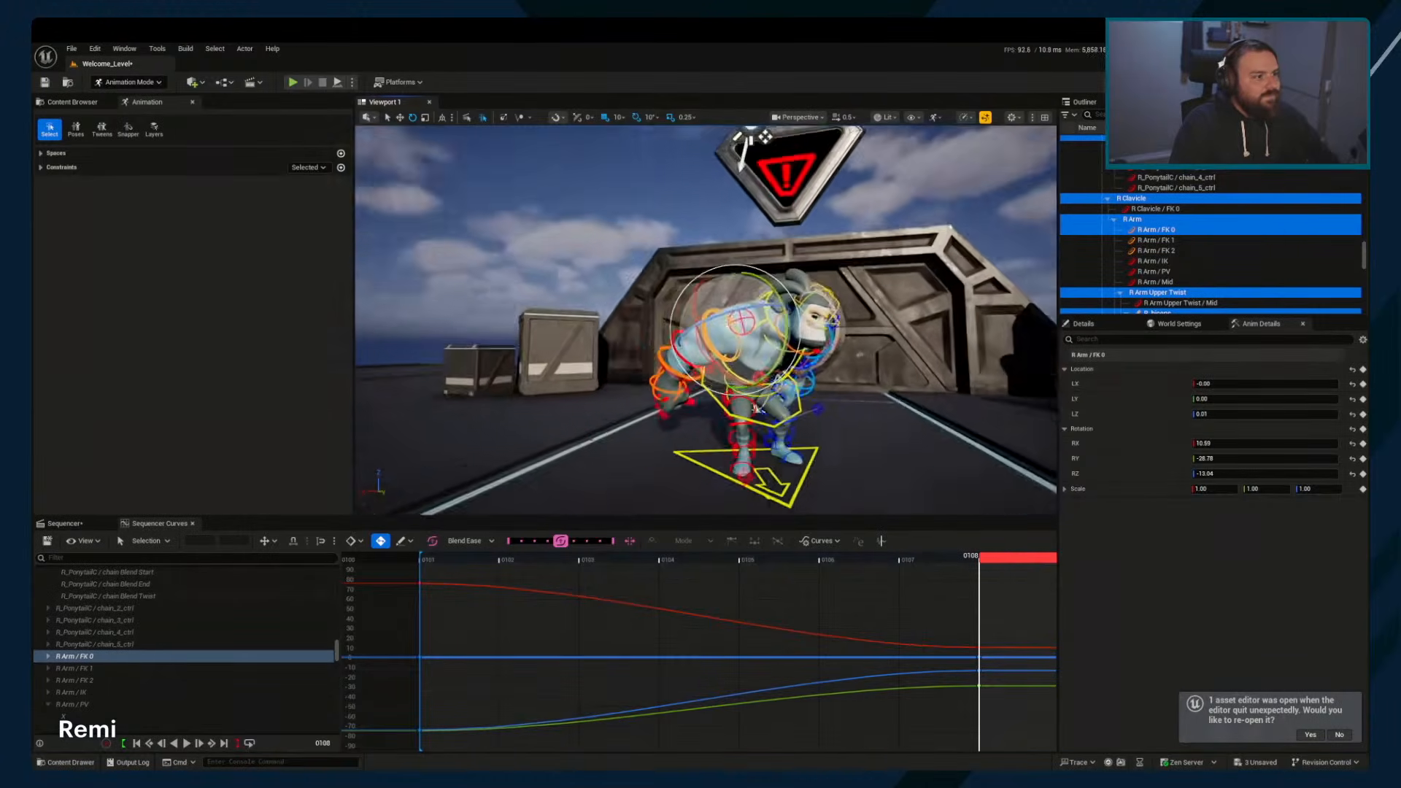
Reposition the Body control and rotate it to about RX 43, RY -4, RZ -6 for a deeper forward crouch
right_click_drag(756, 409, 832, 400)
left_click(762, 415)
key("w")
left_click_drag(832, 400, 852, 403)
right_click_drag(852, 402, 934, 429)
key("w")
middle_click_drag(935, 429, 941, 430)
key("e")
left_click_drag(821, 335, 780, 324)
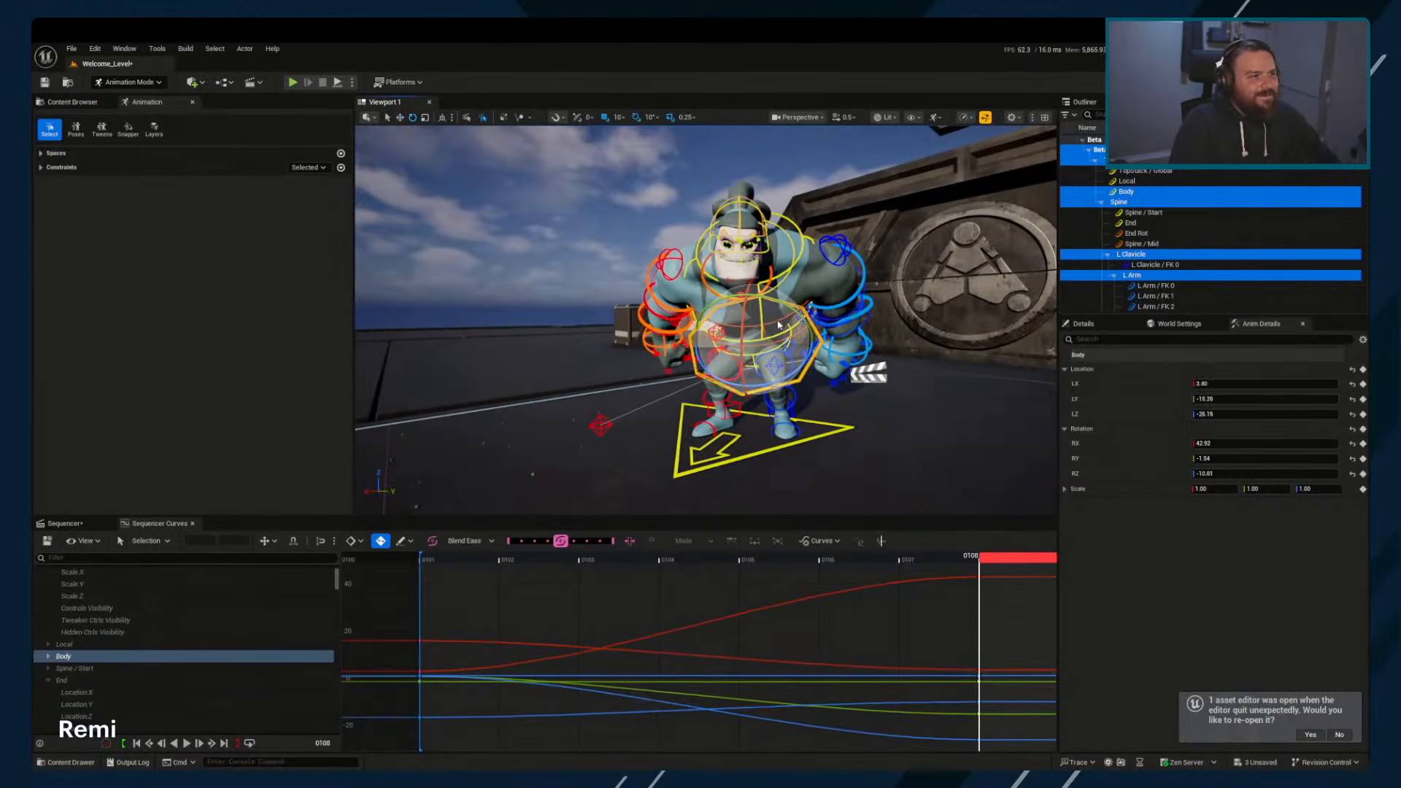
left_click_drag(786, 383, 736, 336)
Refine the upper-body turn of the crouched pose at frame 108 with the spine End and neck controls
left_click(766, 298)
key("e")
key("w")
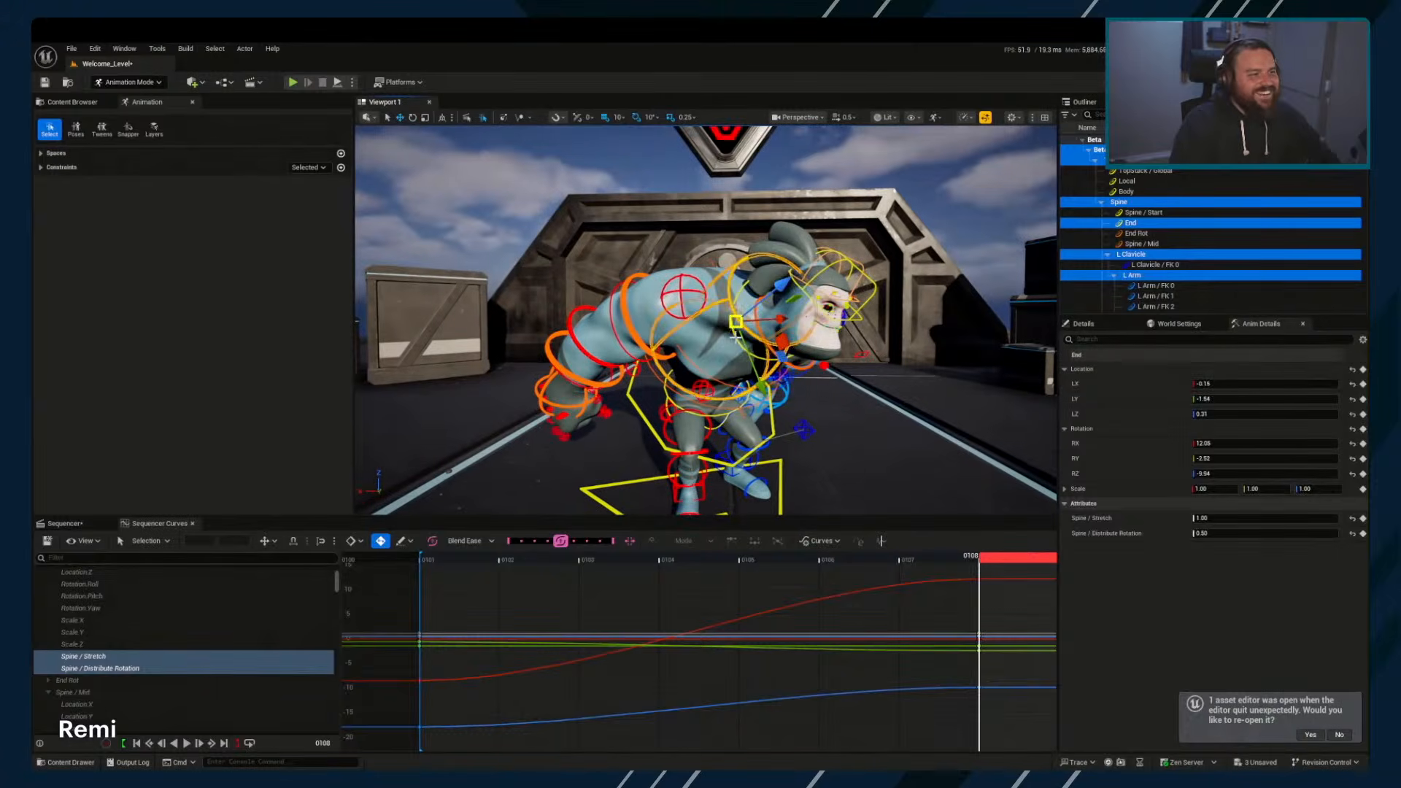
left_click(737, 272)
key("e")
left_click_drag(734, 258, 890, 278)
Add a left-arm breakdown at frame 104 by rotating L Arm / FK 0 to about RX 246, RY 67, RZ 261
key("a")
right_click_drag(492, 610, 552, 612)
mouse_move(471, 559)
left_mouse_down()
mouse_move(432, 559)
mouse_move(473, 562)
mouse_move(452, 569)
left_mouse_up()
left_click_drag(850, 227, 752, 198, "alt")
left_click(794, 240)
key("f")
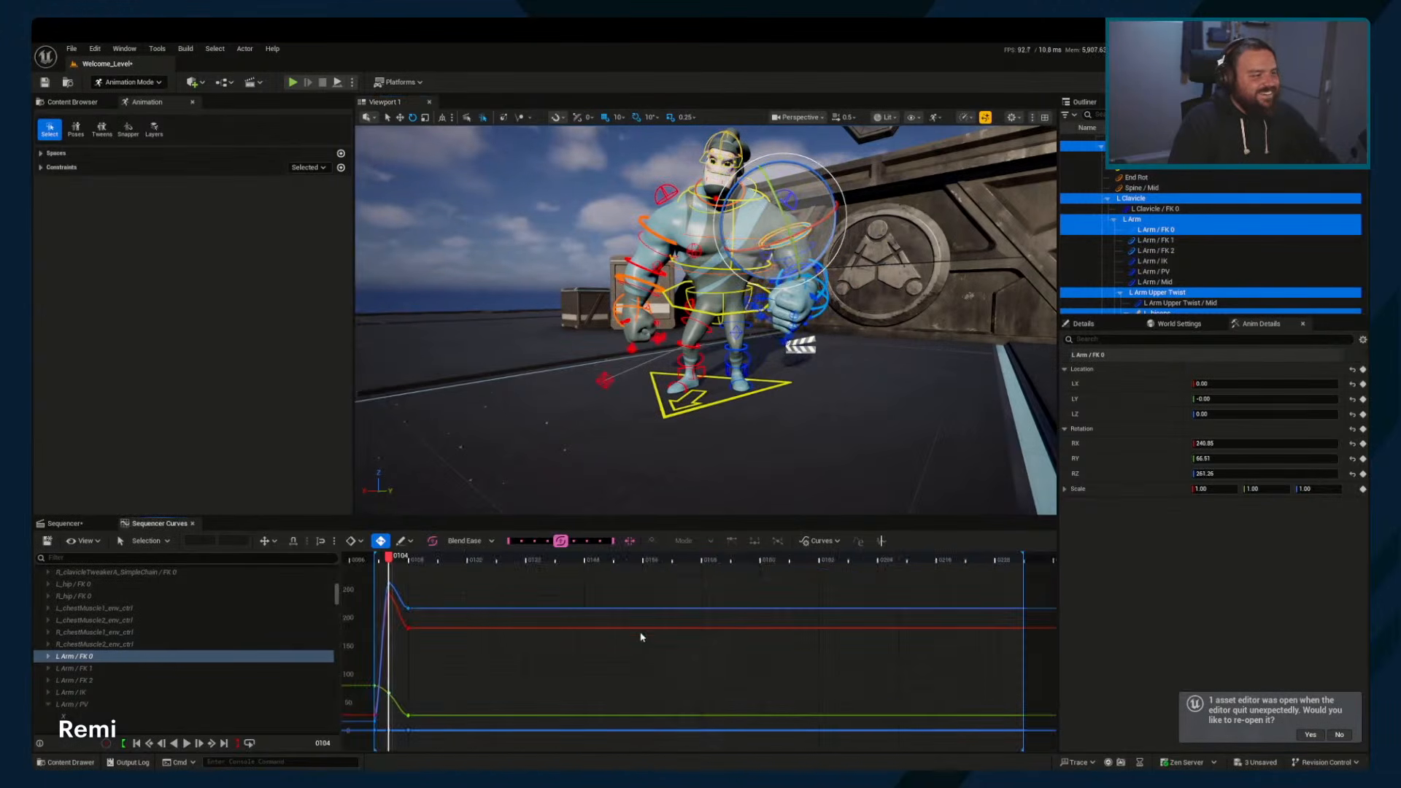
mouse_move(390, 563)
left_mouse_down()
mouse_move(378, 559)
mouse_move(411, 560)
left_mouse_up()
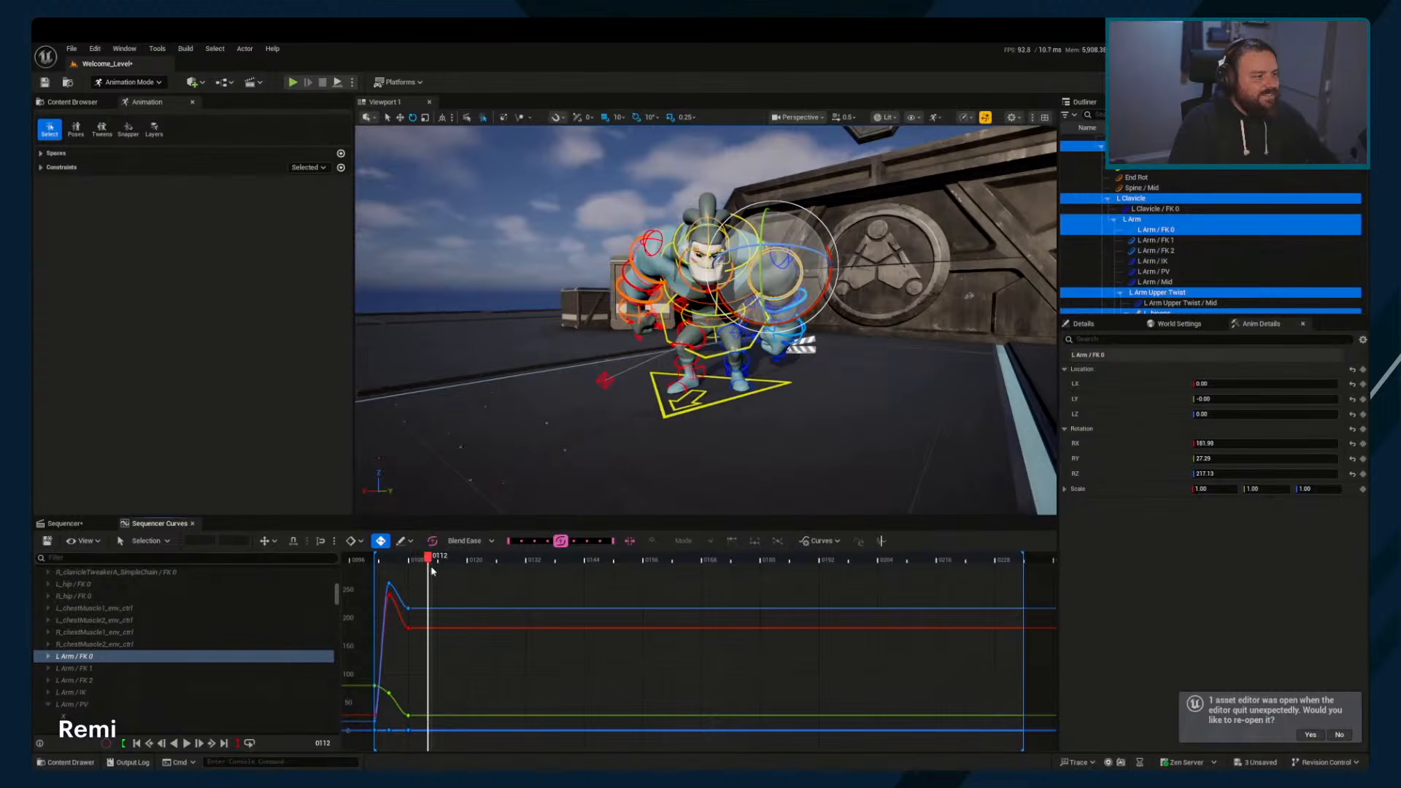
Hold the crouch by keying the whole Beta_CtrlRig at frame 112 and again at frame 108
left_click_drag(656, 329, 817, 313, "alt")
left_click(679, 292)
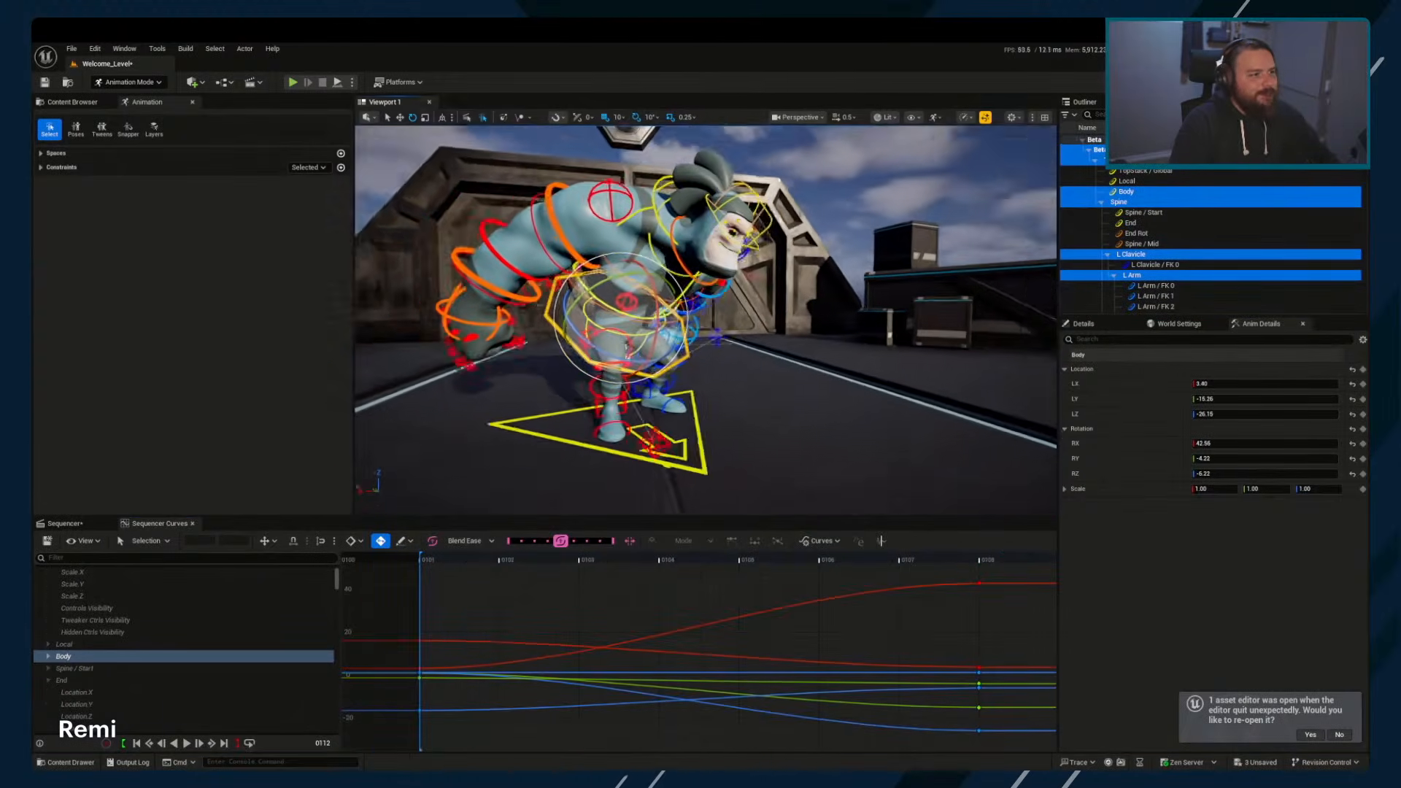
left_click_drag(642, 372, 709, 374, "alt")
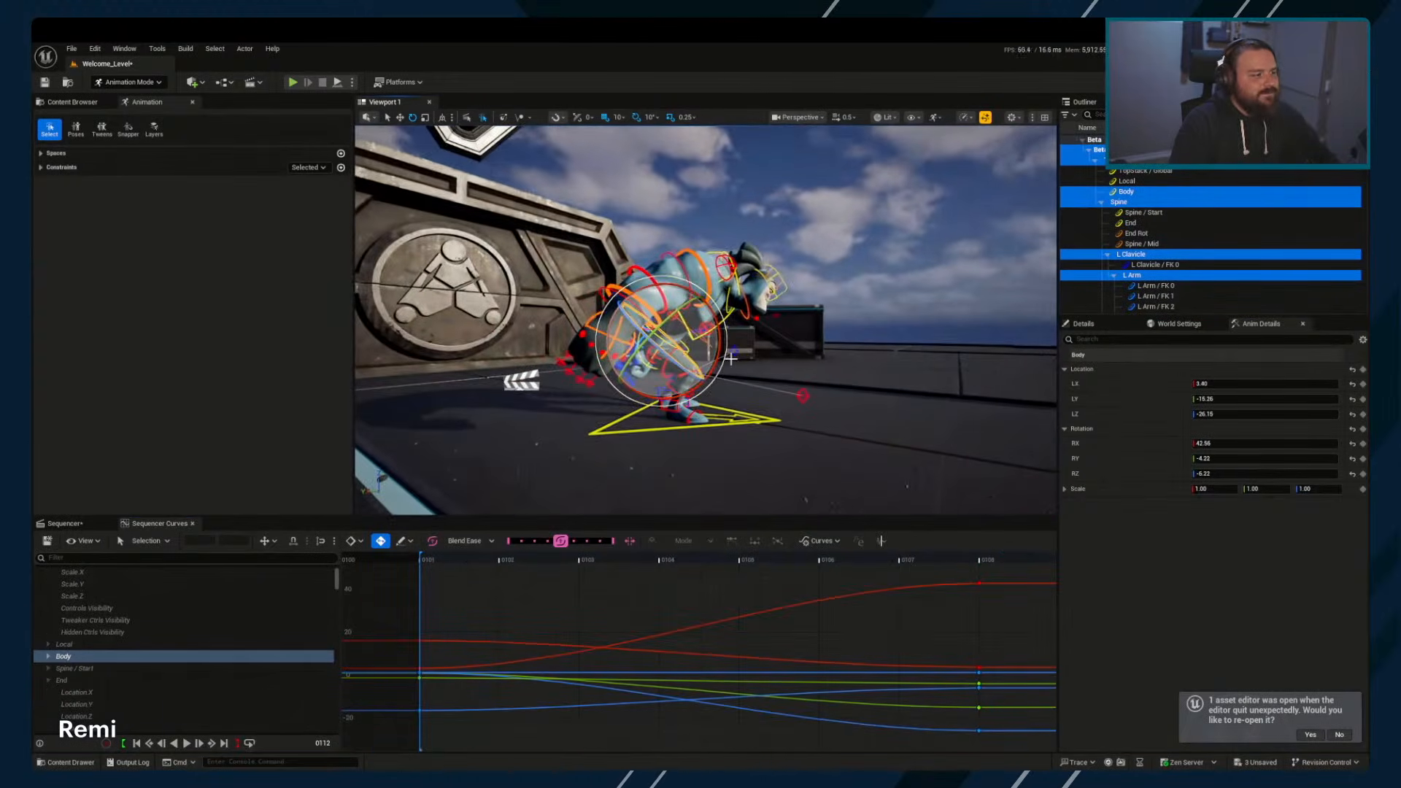
key("f")
left_click(64, 523)
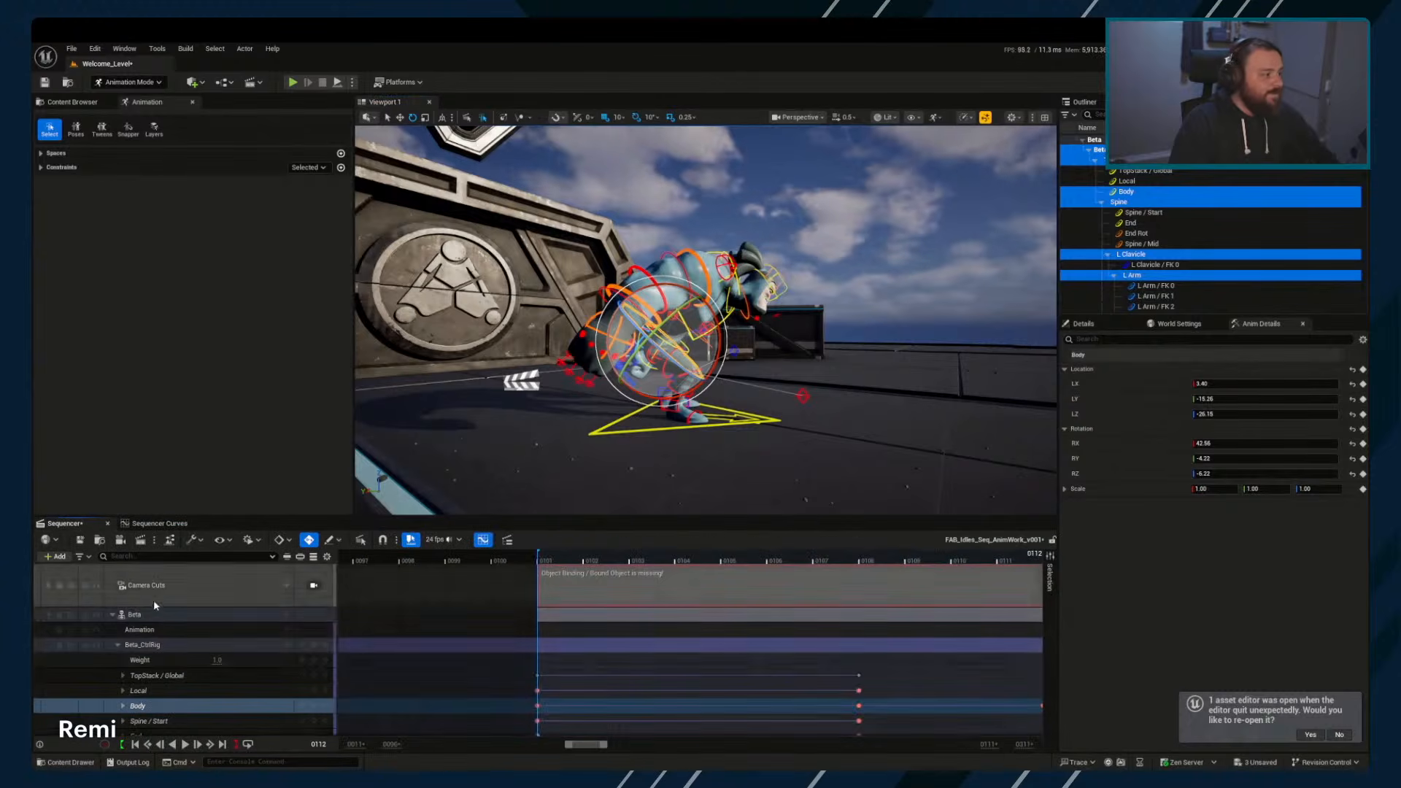
right_click_drag(815, 691, 572, 640)
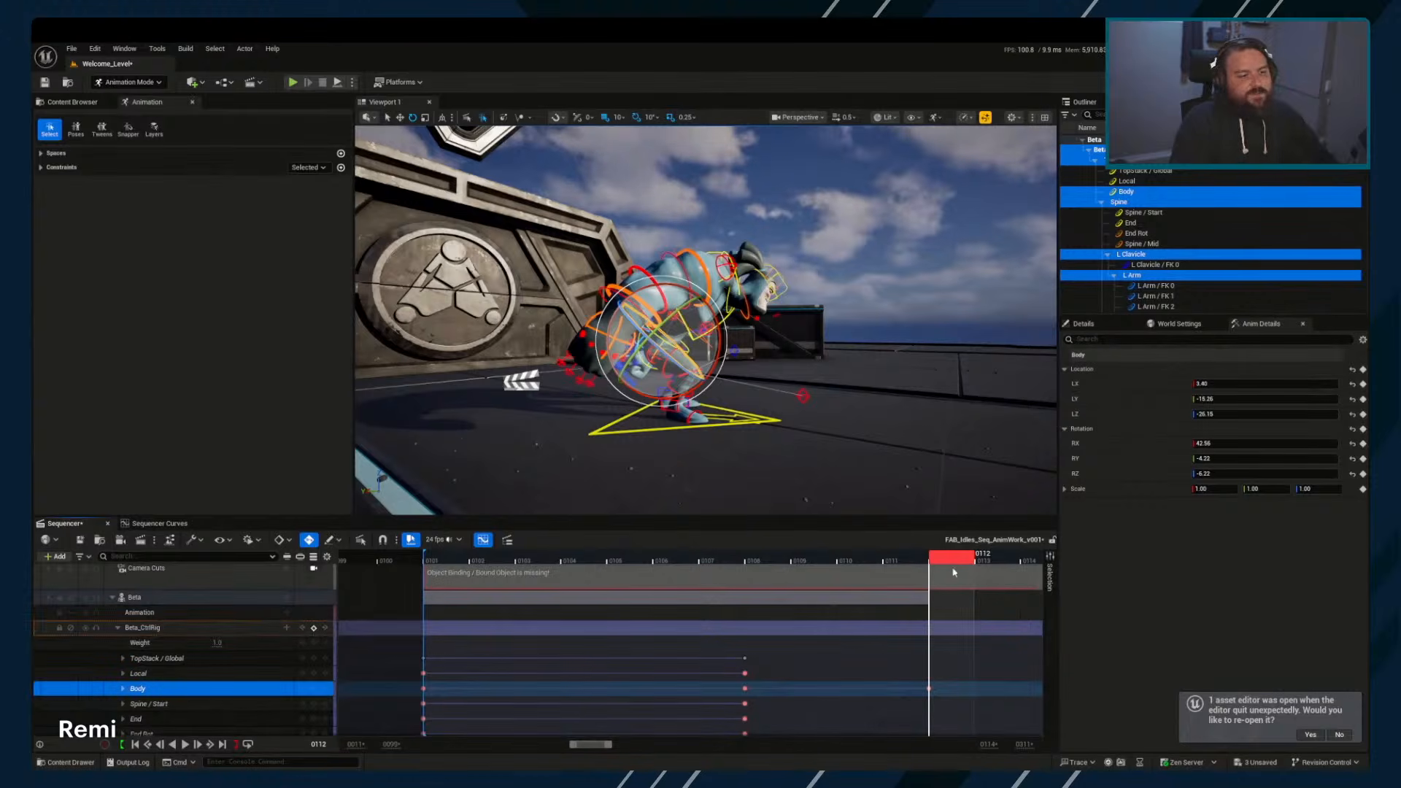
left_click(212, 692, "ctrl")
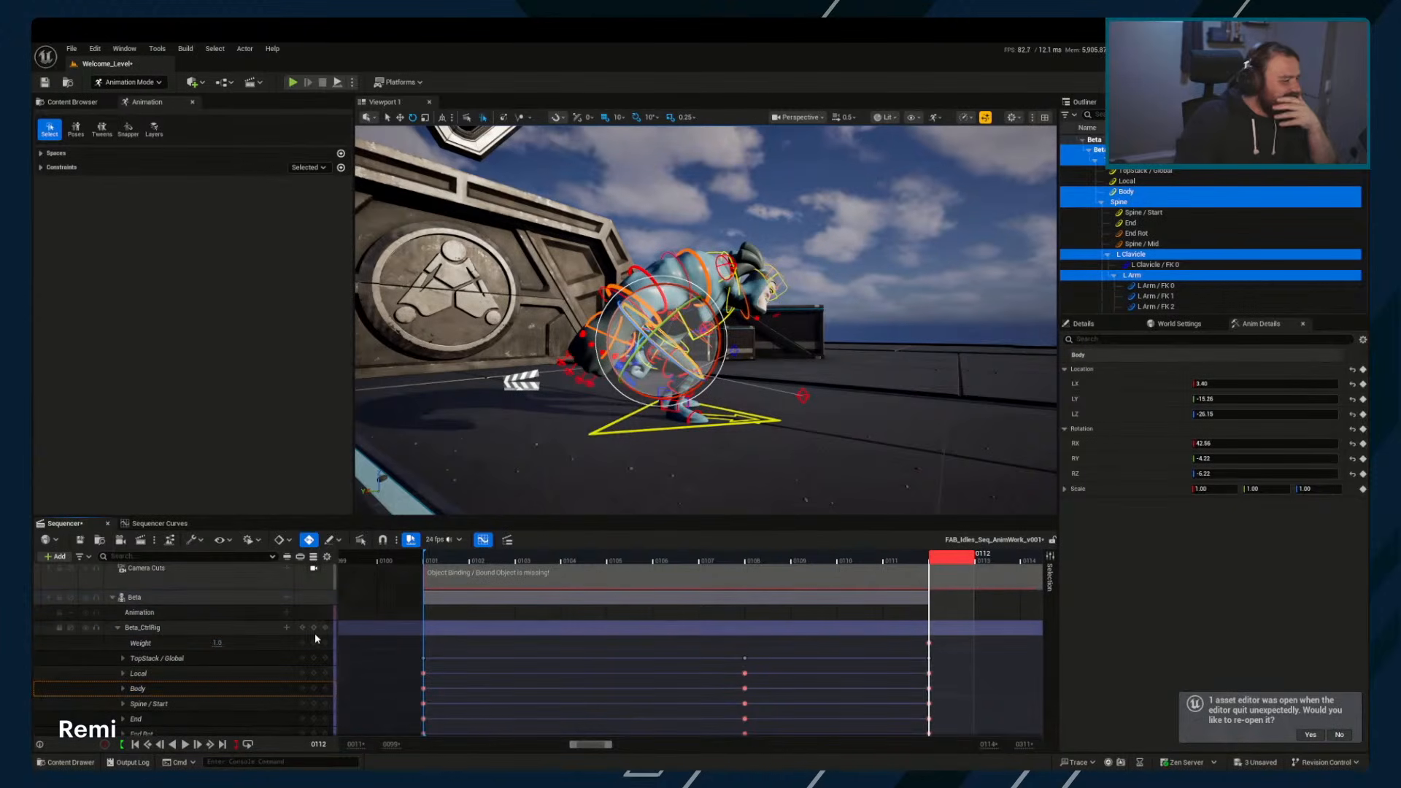
left_click(757, 563)
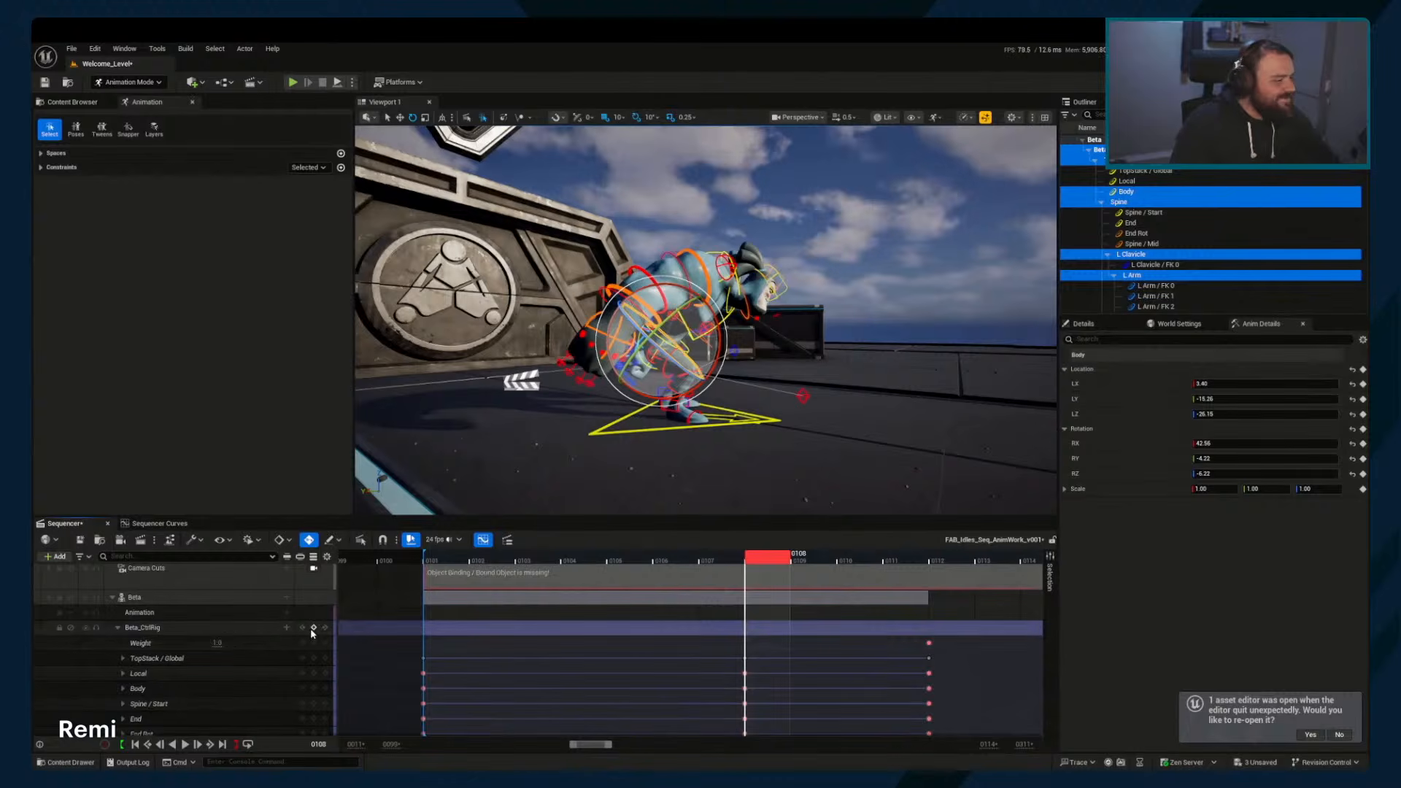
left_click(436, 563)
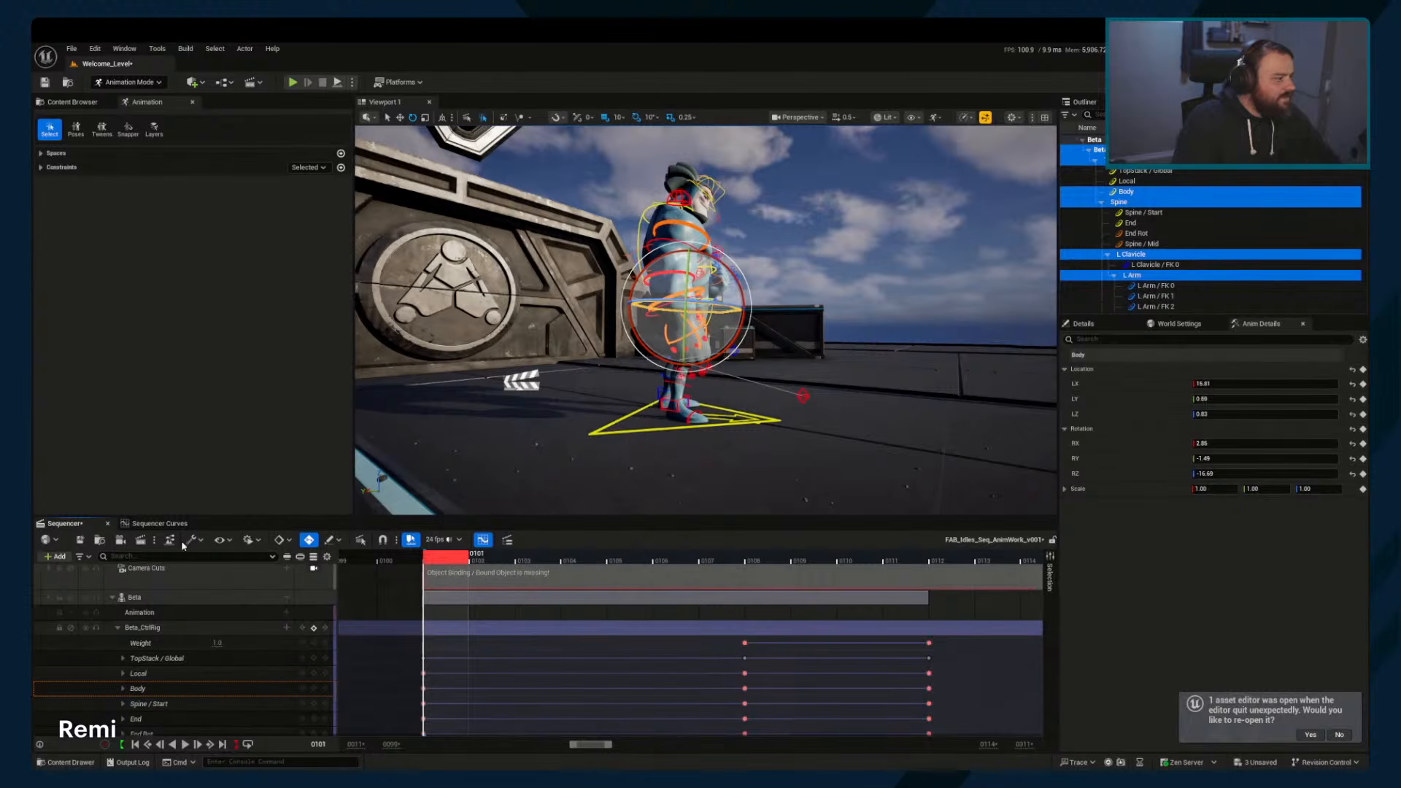
Review the move into the crouch and its hold from frame 101 to 111 alongside the Body curves
left_click(162, 523)
right_click_drag(718, 360, 819, 348)
key("q")
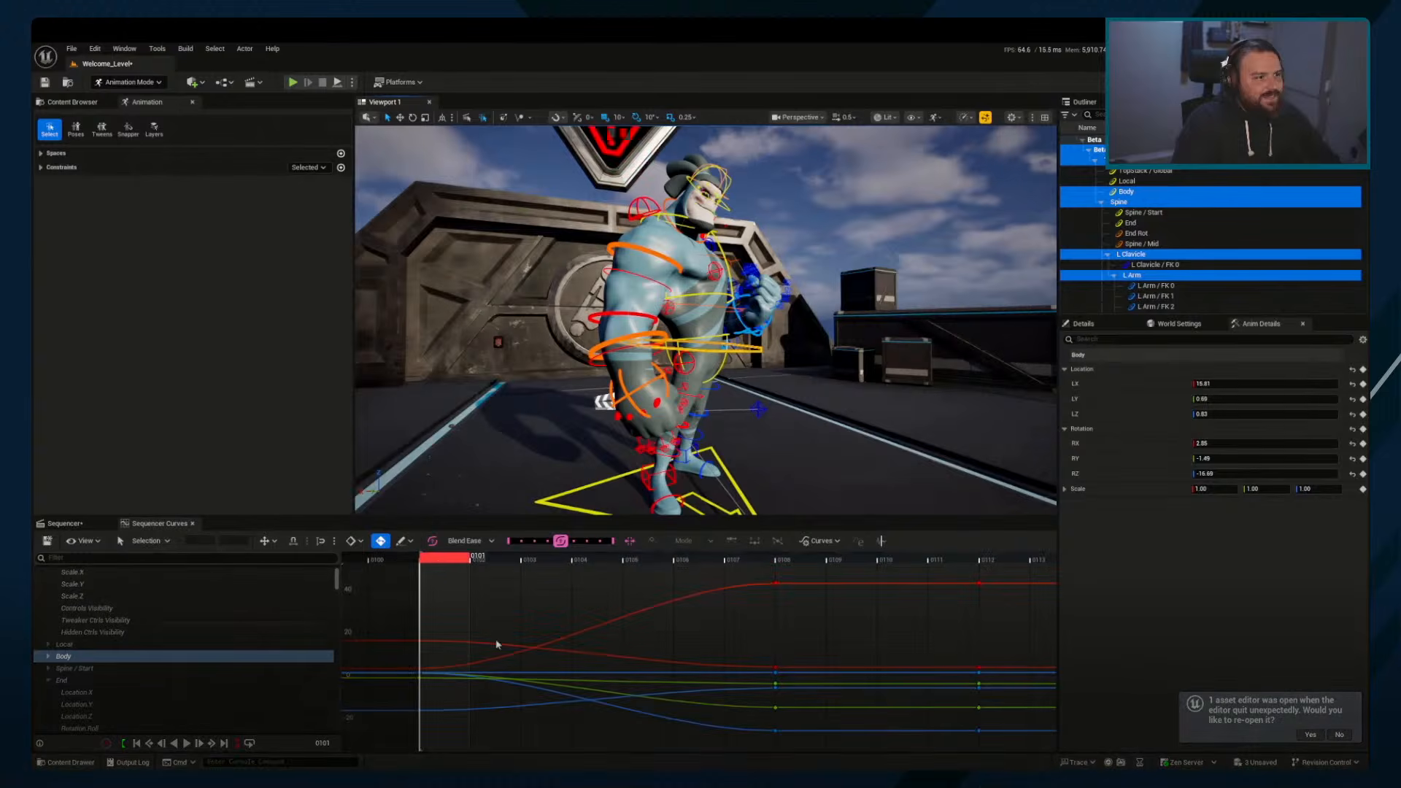
left_click_drag(468, 562, 829, 564)
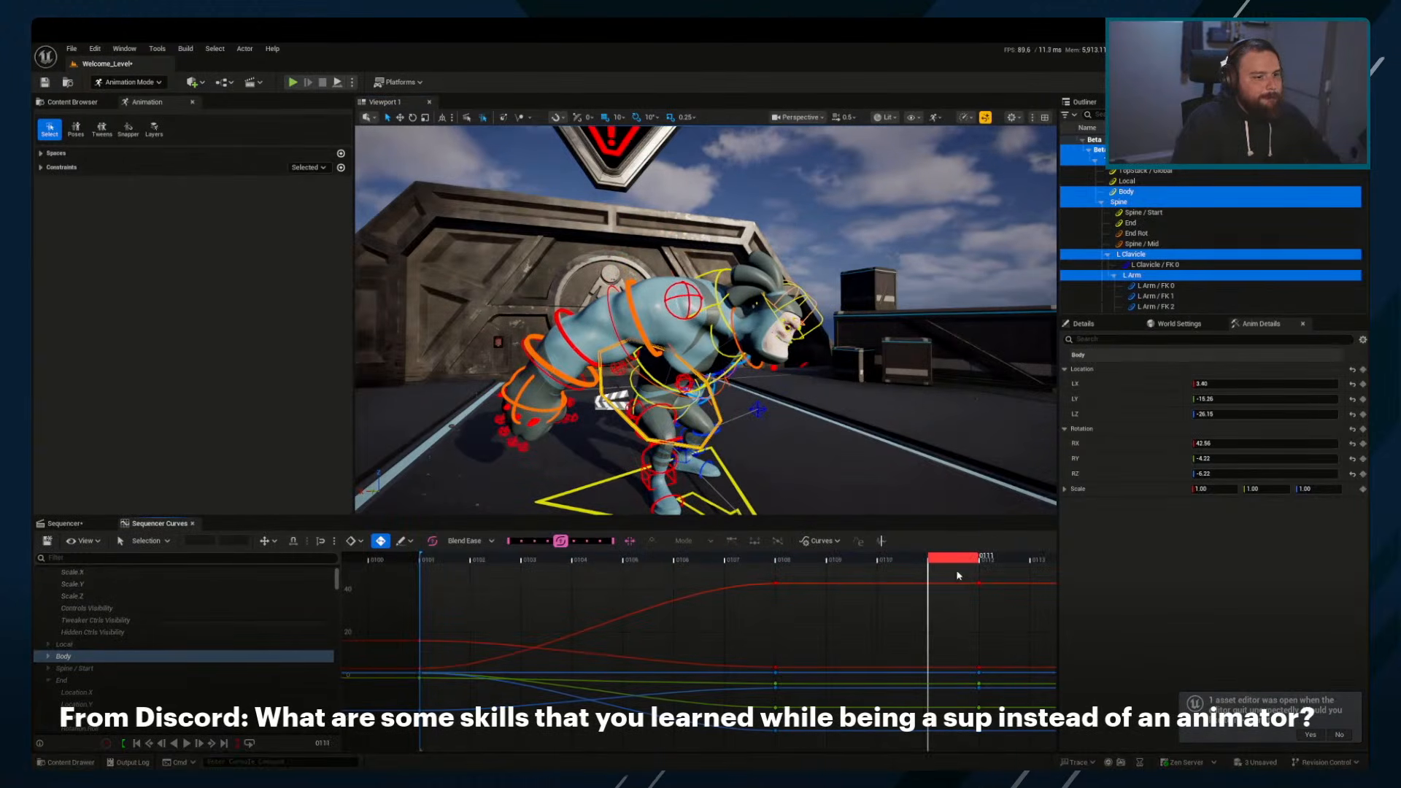
right_click_drag(990, 582, 641, 624)
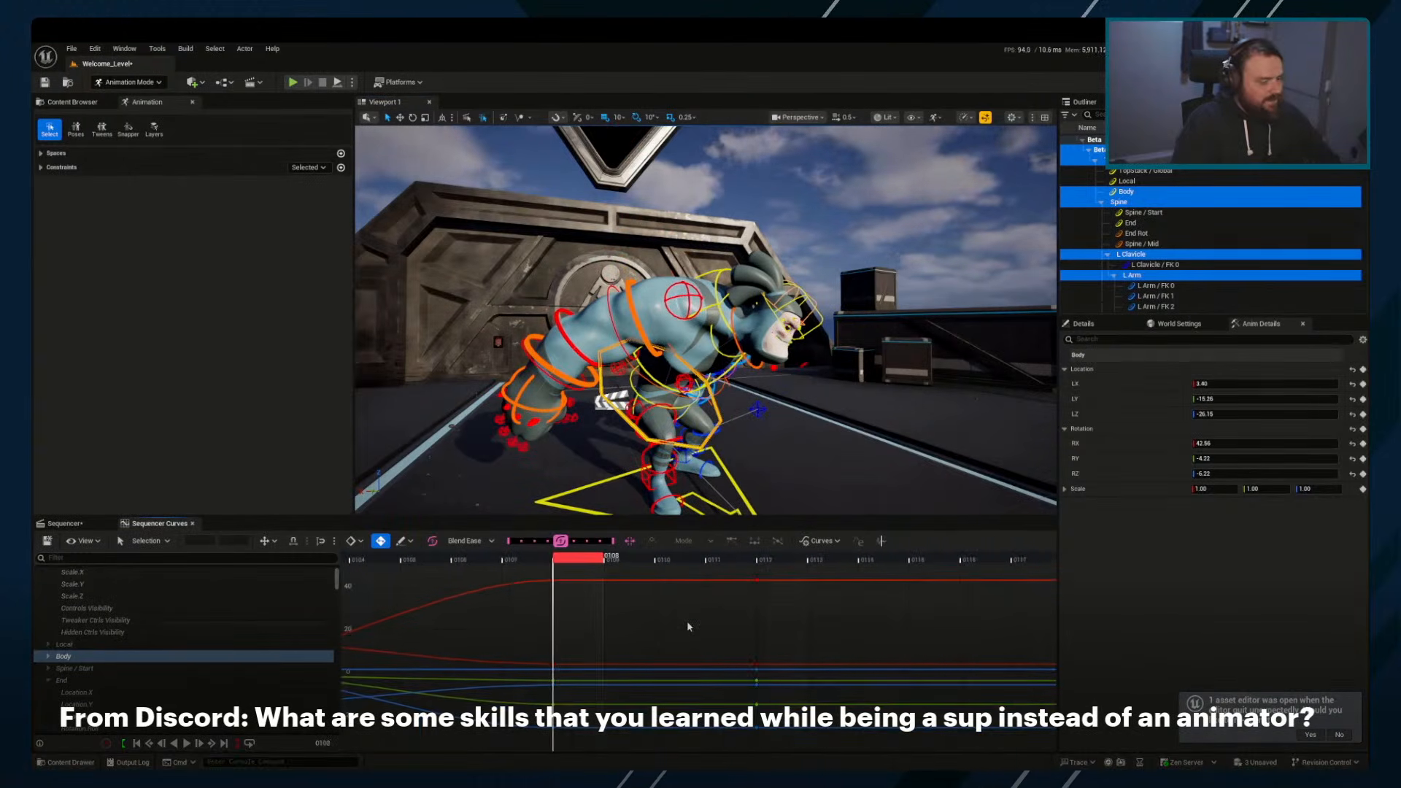
At frame 112, raise the Body control to about LY 2.6, LZ -8.5 and straighten it to about RX -6, RY -3, RZ -9
key("period")
left_click_drag(718, 432, 774, 438, "alt")
key("w")
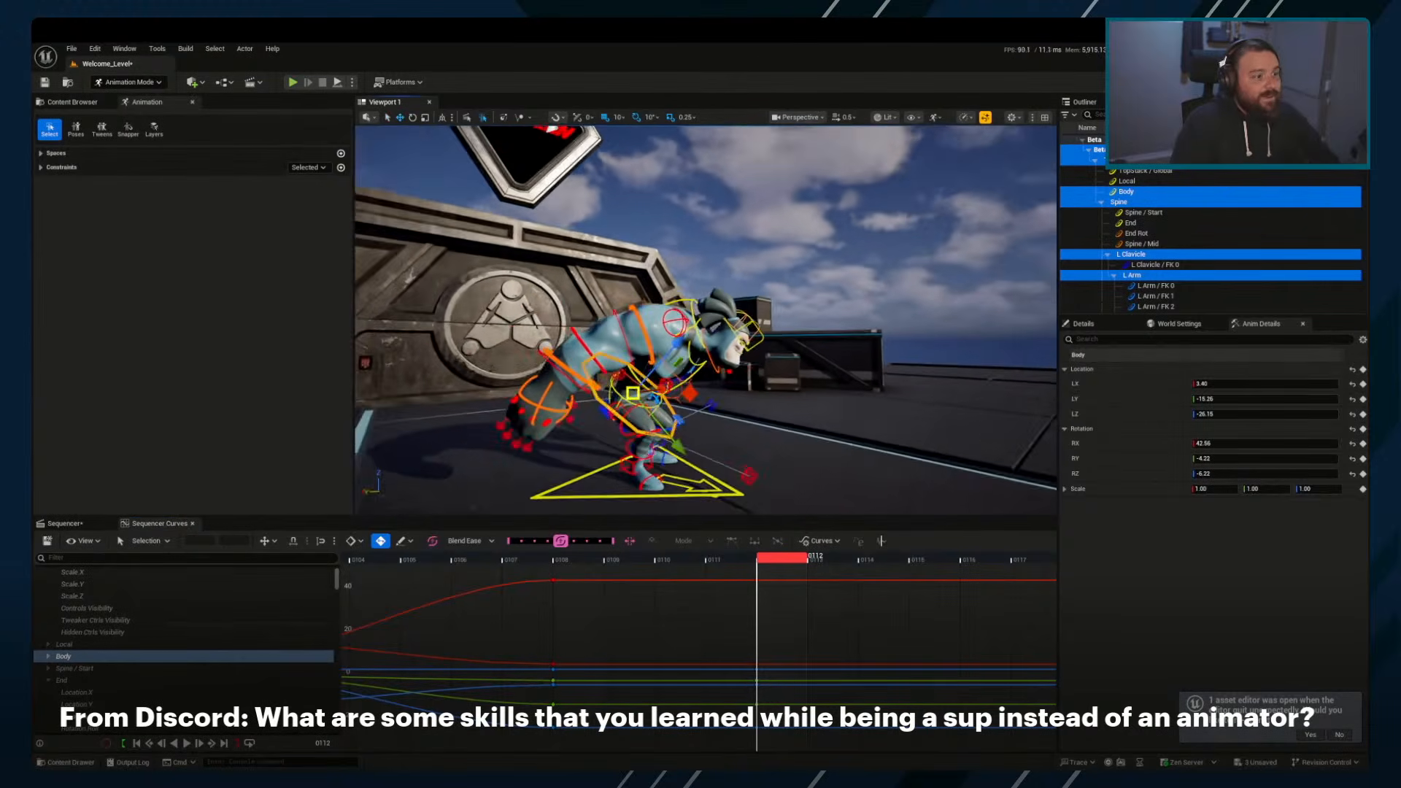
left_click_drag(632, 394, 740, 370, "alt")
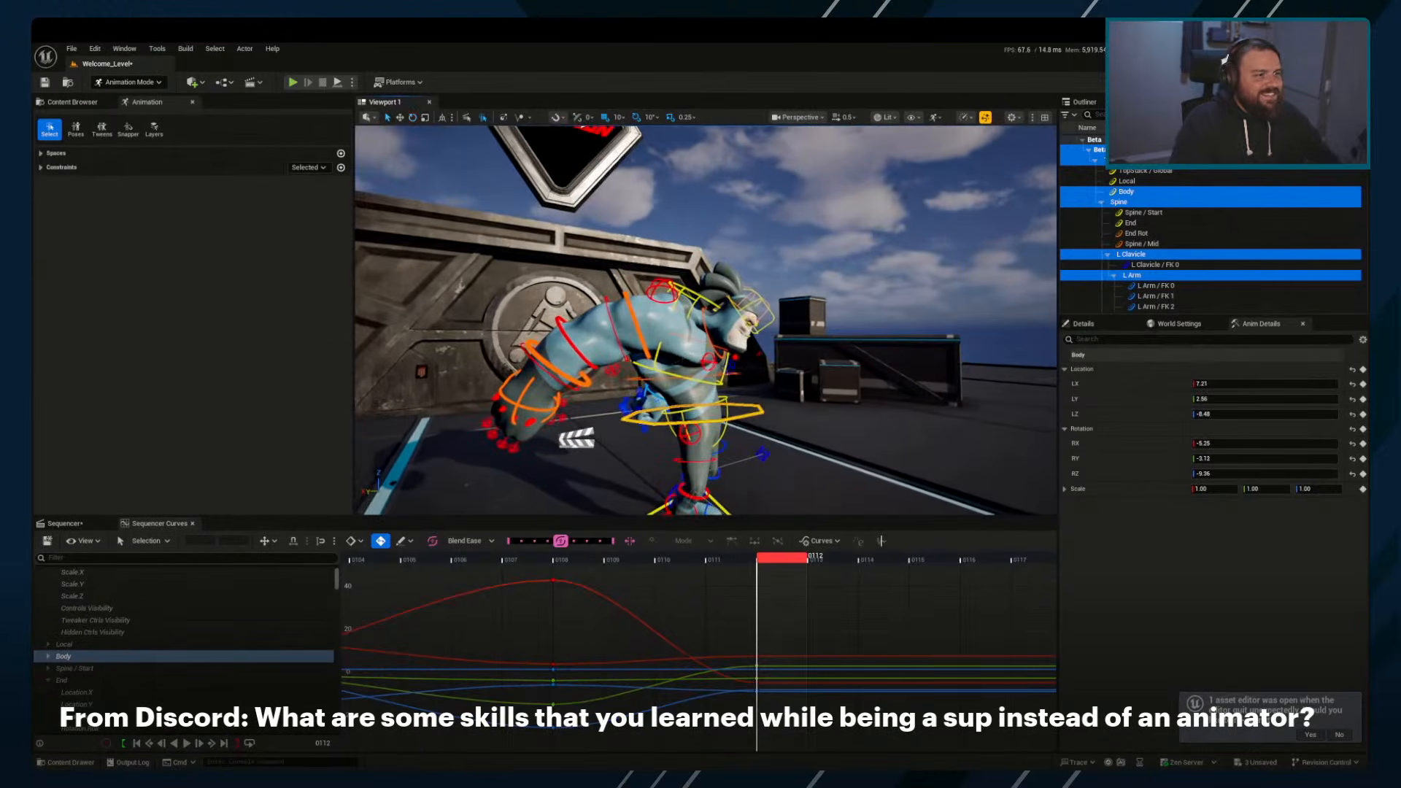
Rotate the spine End control to about RX -3, RY -2, RZ -11 at frame 112 and lift the neck with Neck / Start
left_click(740, 369)
left_click_drag(832, 436, 792, 431, "alt")
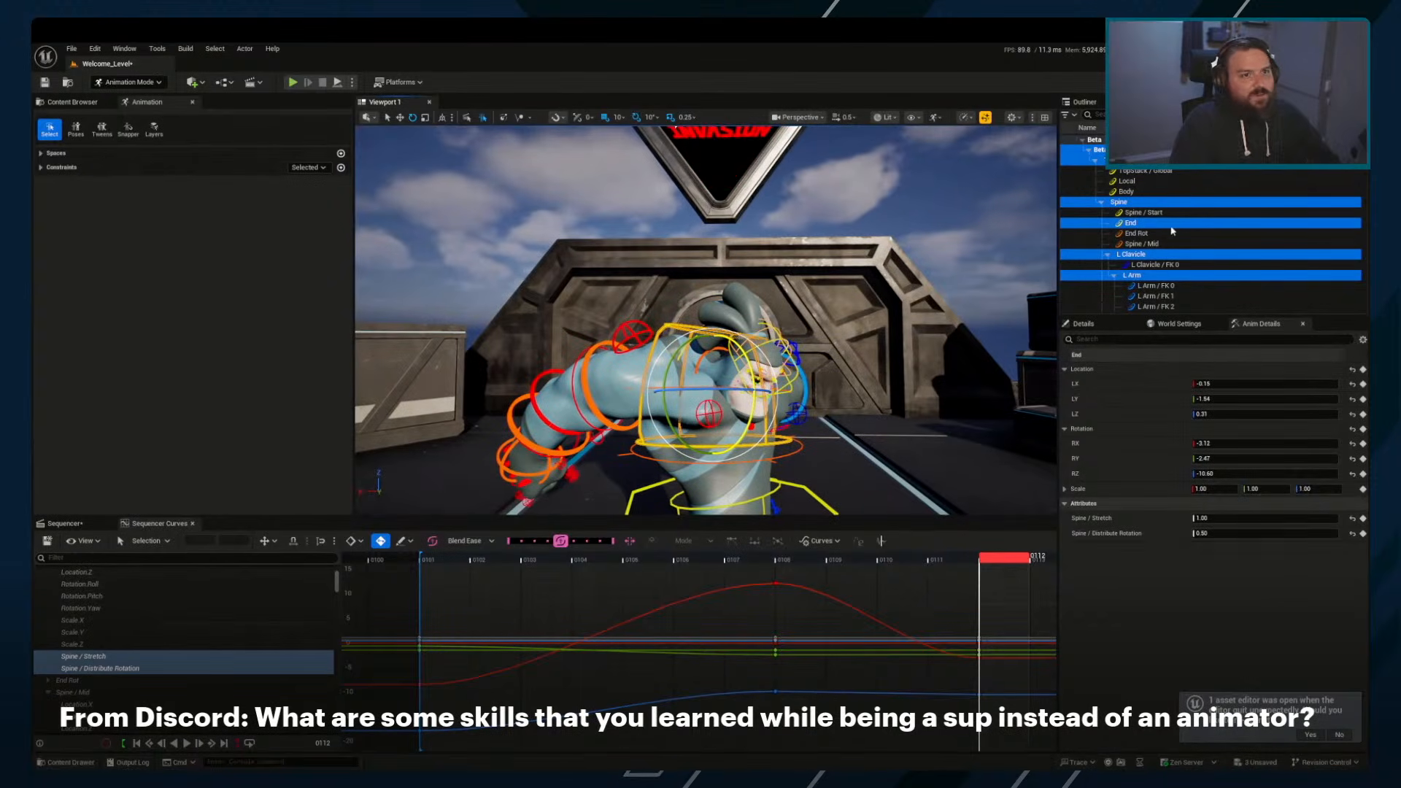
left_click_drag(710, 322, 772, 250, "alt")
left_click(772, 249)
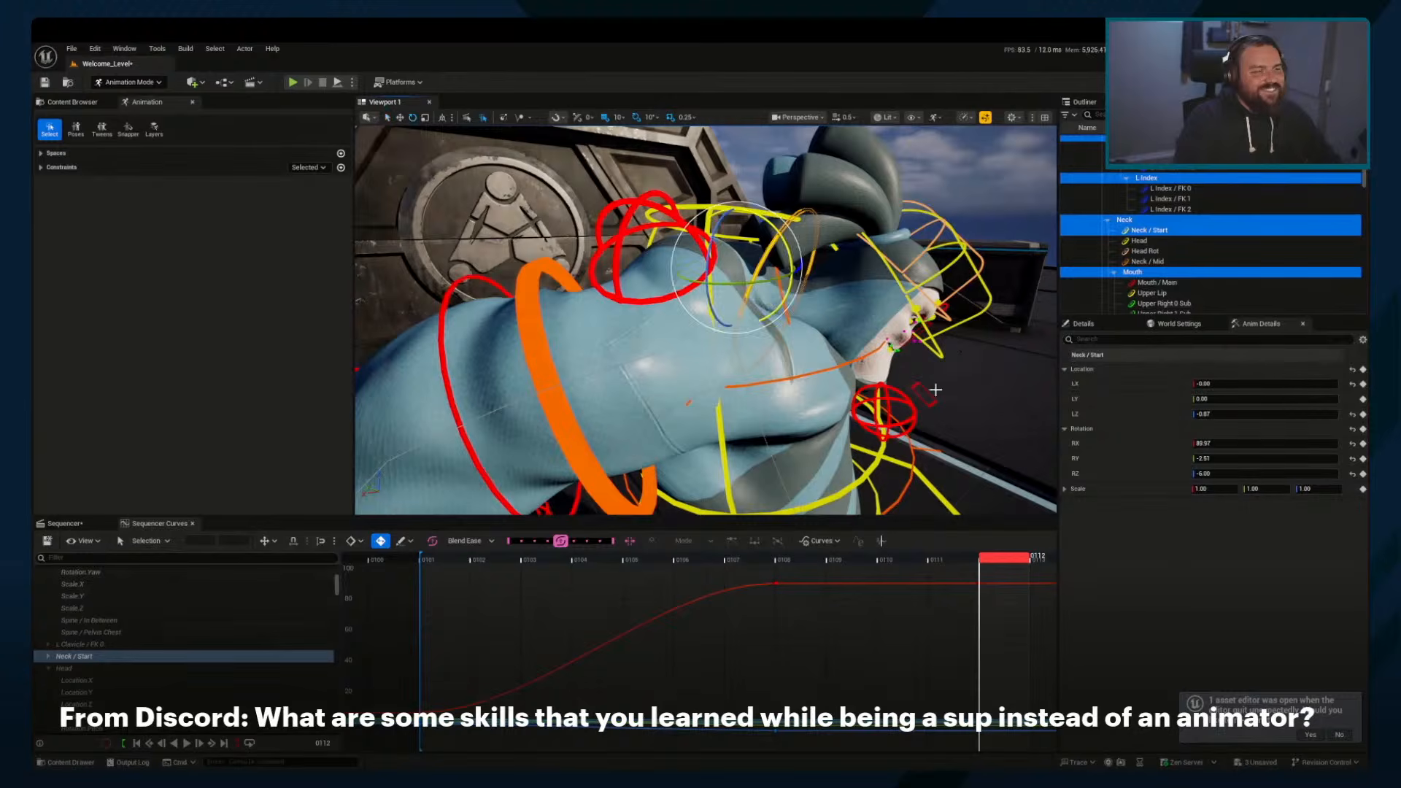
key("f")
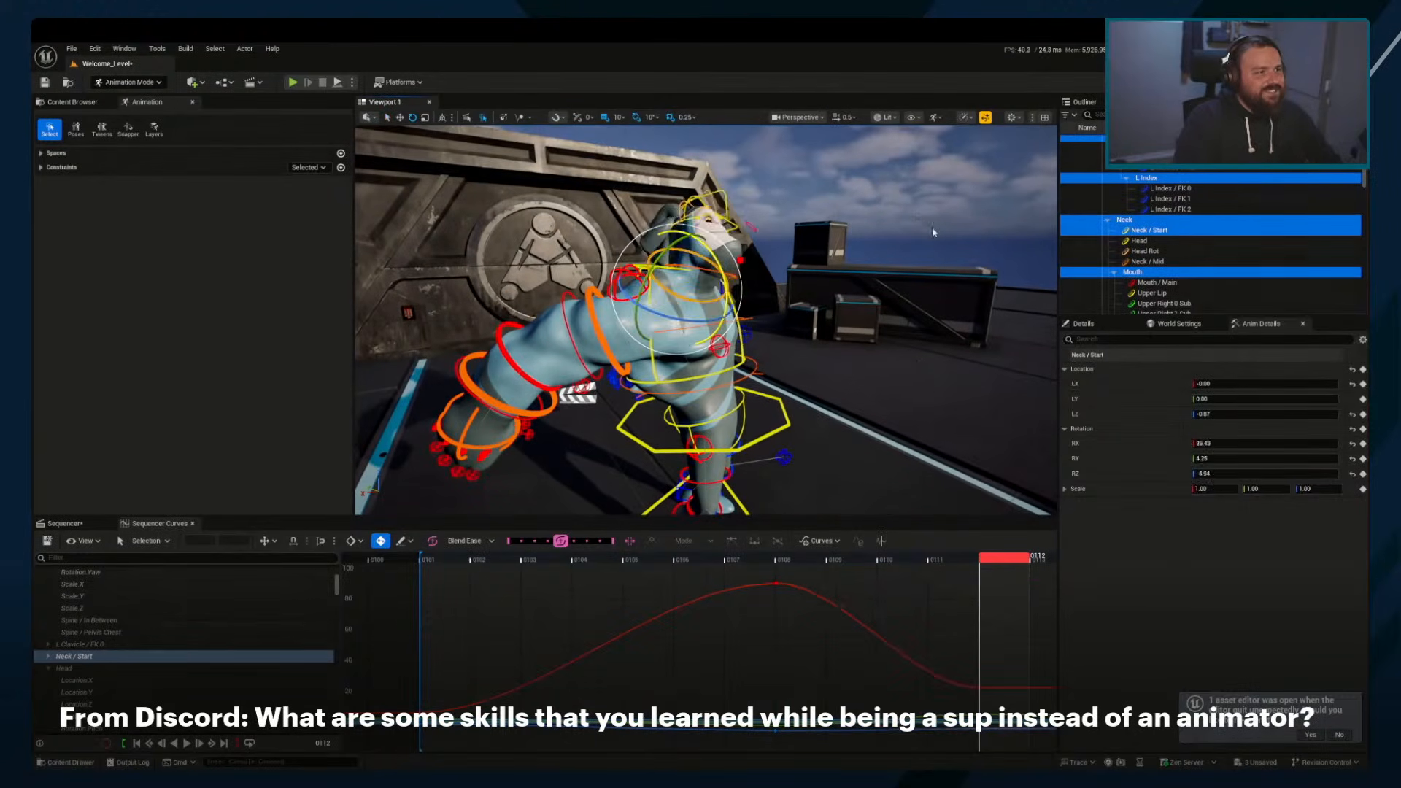
left_click_drag(861, 189, 788, 331, "alt")
Swing the right arm forward at frame 112 by rotating R Arm / FK 0 to about RX 139, RY -32
key("q")
left_click(730, 303)
key("e")
left_click(720, 339)
middle_click_drag(720, 339, 729, 281, "alt")
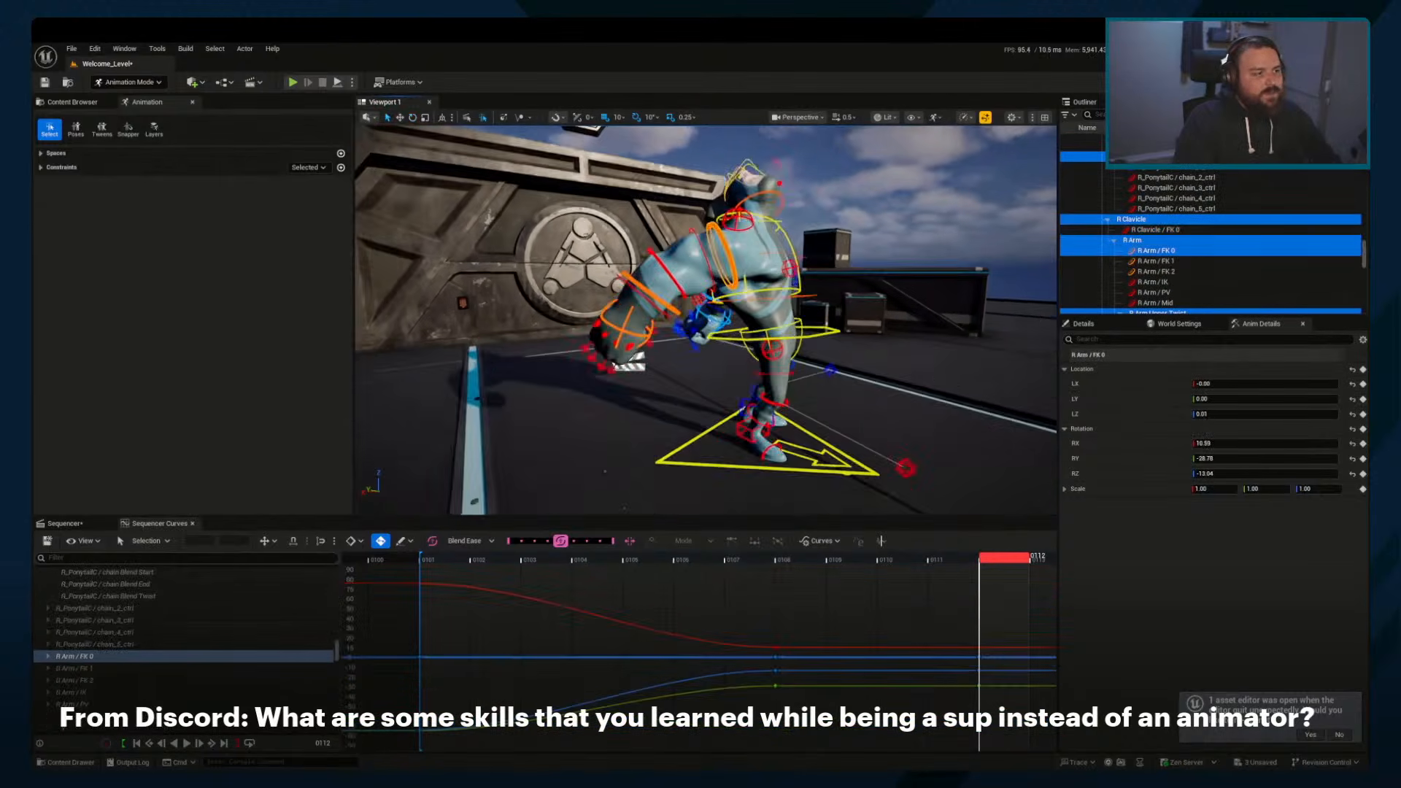
right_click_drag(759, 321, 746, 341, "alt")
key("e")
left_click_drag(746, 341, 766, 291)
left_click(737, 294)
left_click(766, 289)
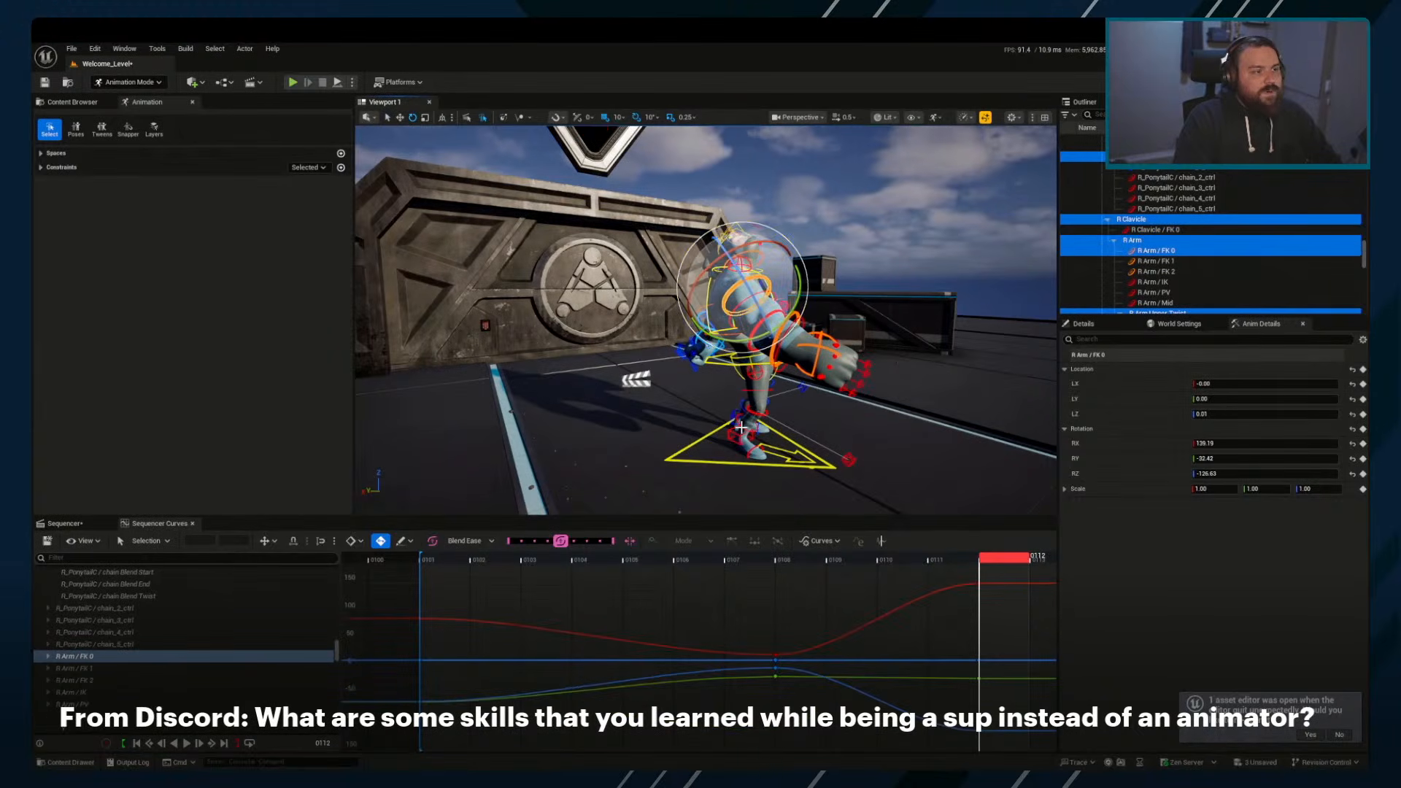
Raise the right arm farther across the front by rotating R Arm / FK 0 to about RX 143, RY -11, RZ -140
left_click_drag(726, 351, 763, 261)
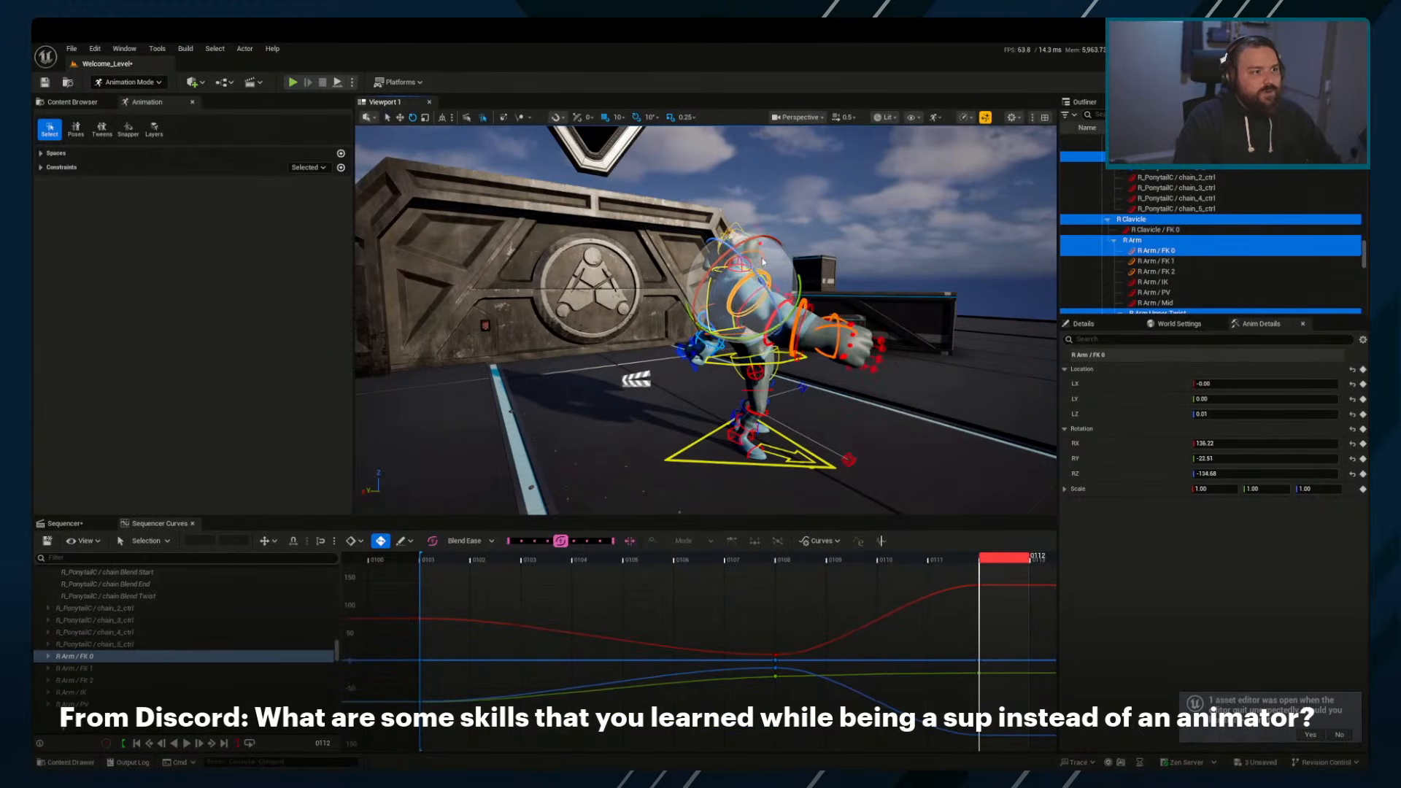
key("d")
right_click_drag(755, 309, 584, 309)
left_click_drag(755, 309, 735, 294)
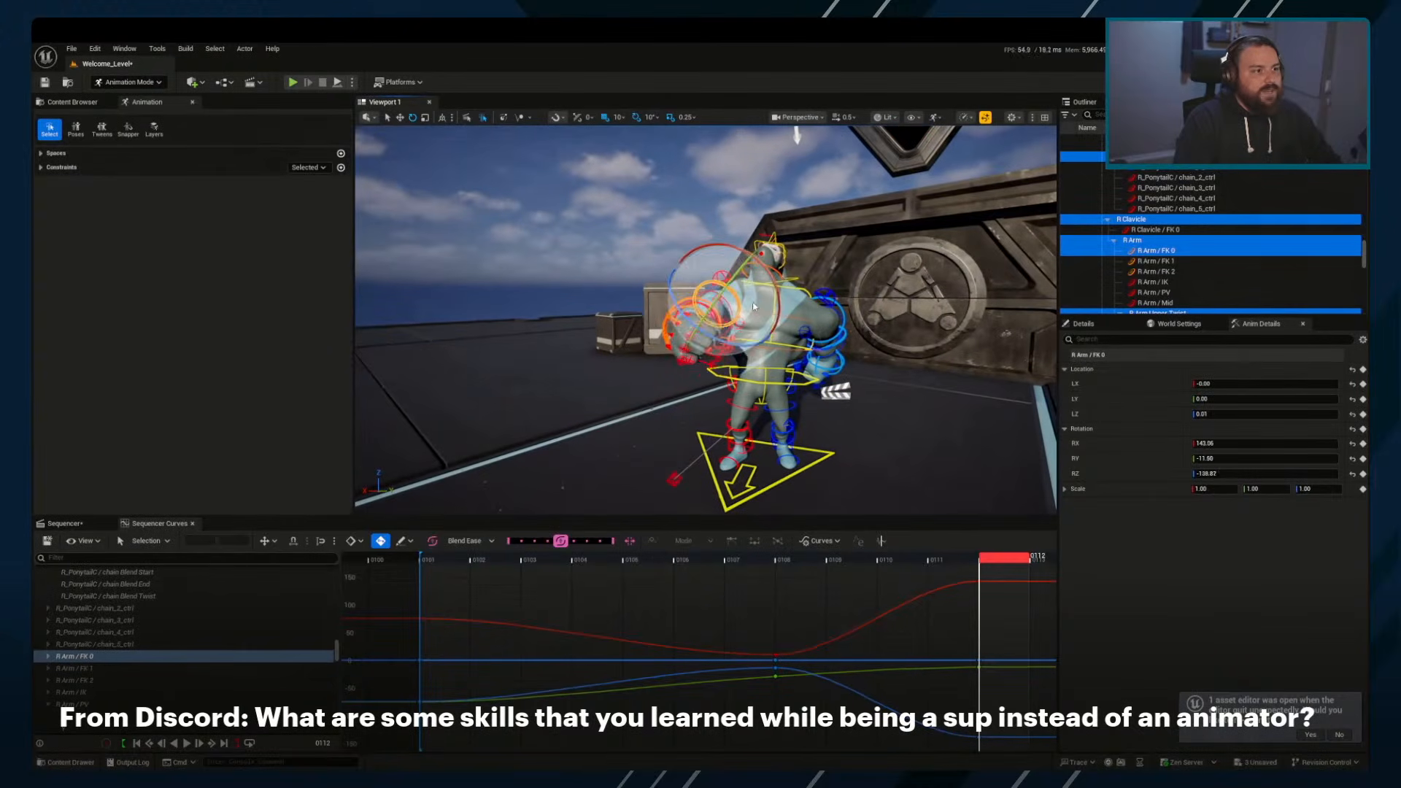
At frame 112, rotate R Clavicle / FK 0 to about RX -3, RY 20, RZ -16 and L Clavicle / FK 0 to about RX -18, RY 29, RZ -24
left_click(722, 278)
left_click_drag(744, 240, 758, 235)
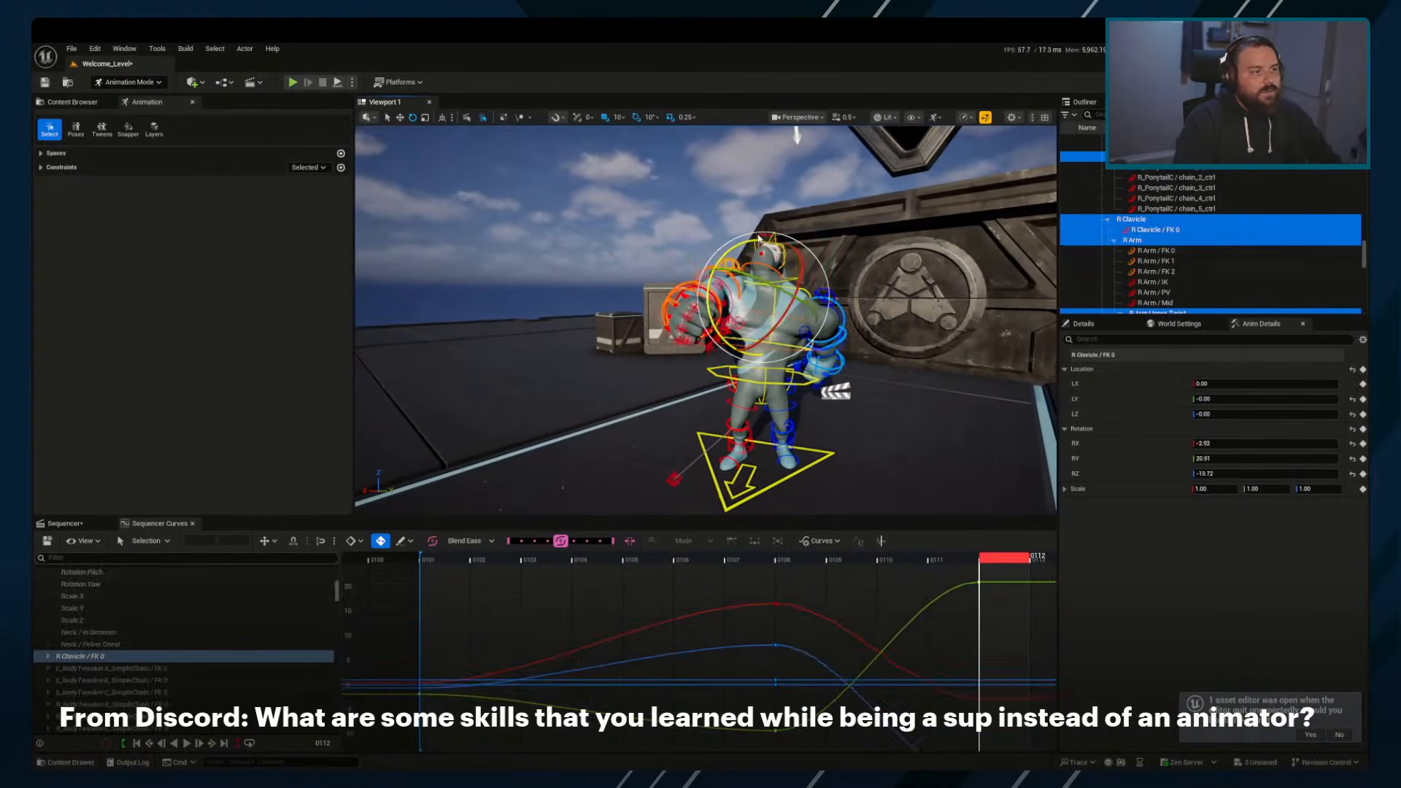
mouse_move(809, 328)
right_mouse_down()
mouse_move(795, 328)
mouse_move(818, 321)
mouse_move(809, 307)
right_mouse_up()
key("w")
key("q")
left_click(781, 337)
left_click_drag(760, 292, 736, 346)
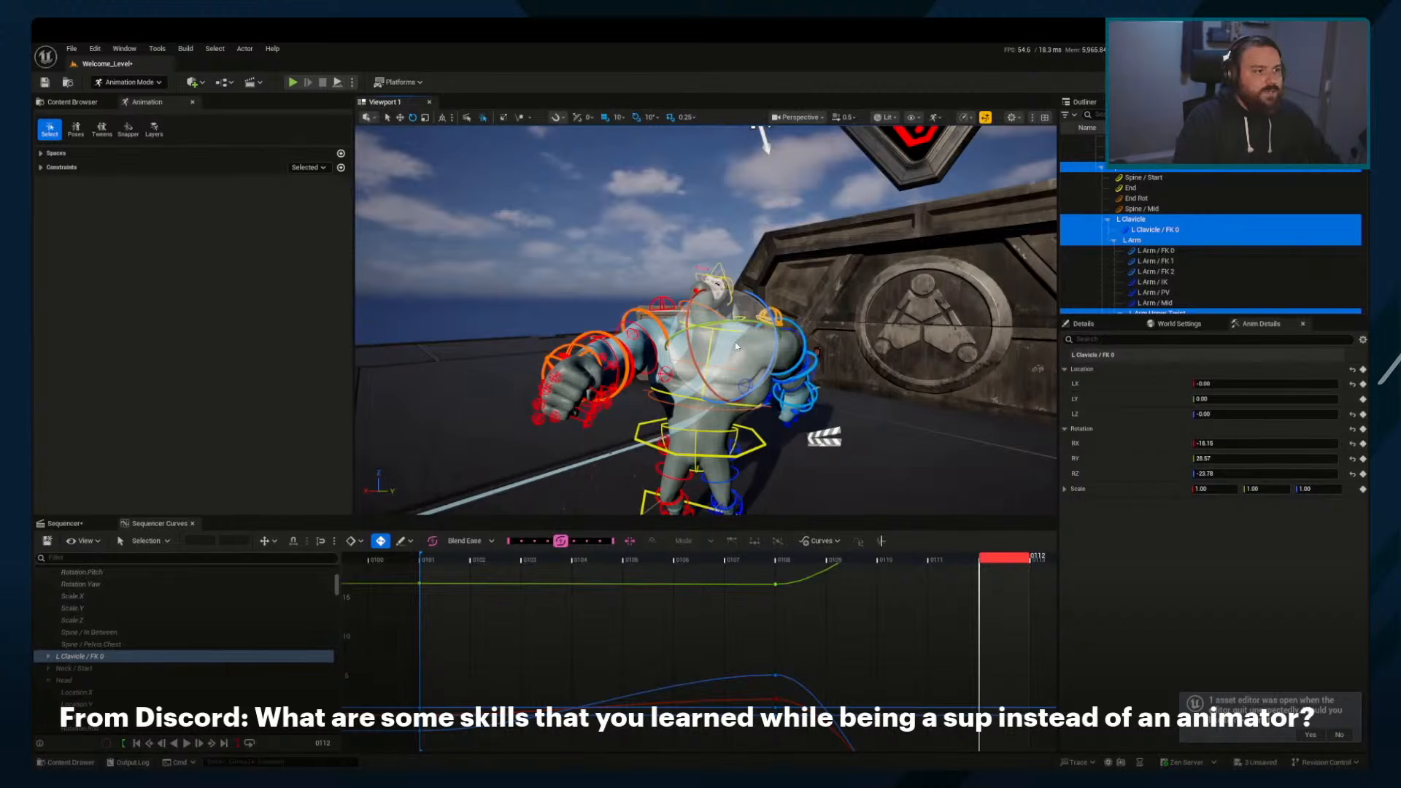
Swing the left arm forward with L Arm / FK 0 and rotate R Arm / FK 0 to about RX 134, RY -4, RZ -136
left_click(799, 325)
right_click_drag(799, 325, 809, 374)
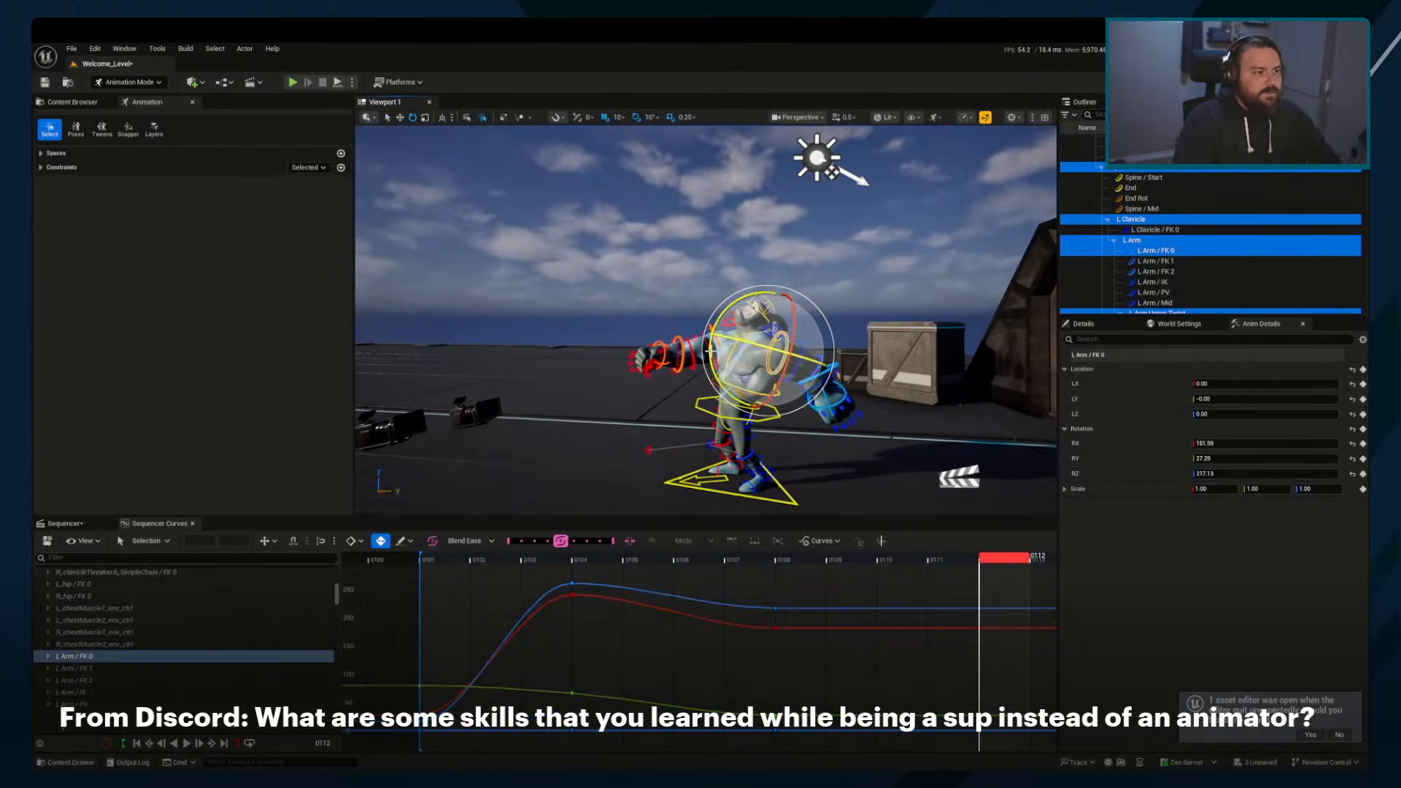
left_click_drag(710, 350, 772, 234)
left_click_drag(857, 229, 724, 314)
left_click_drag(723, 314, 700, 364, "alt")
left_click(587, 314)
left_click_drag(586, 309, 592, 287)
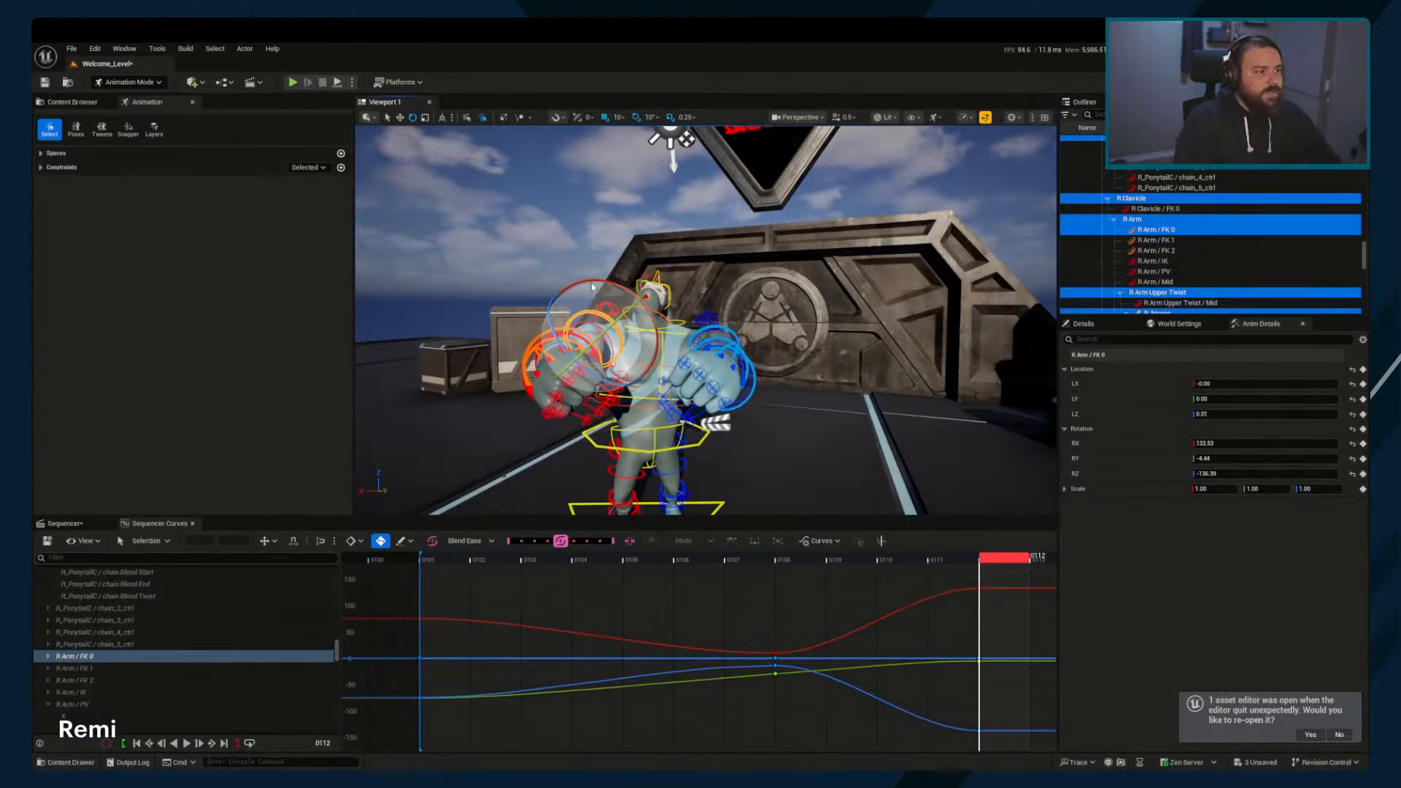
Rotate both wrists at frame 112 with L Arm / FK 2 and R Arm / FK 2
left_click(731, 345)
left_click(726, 356)
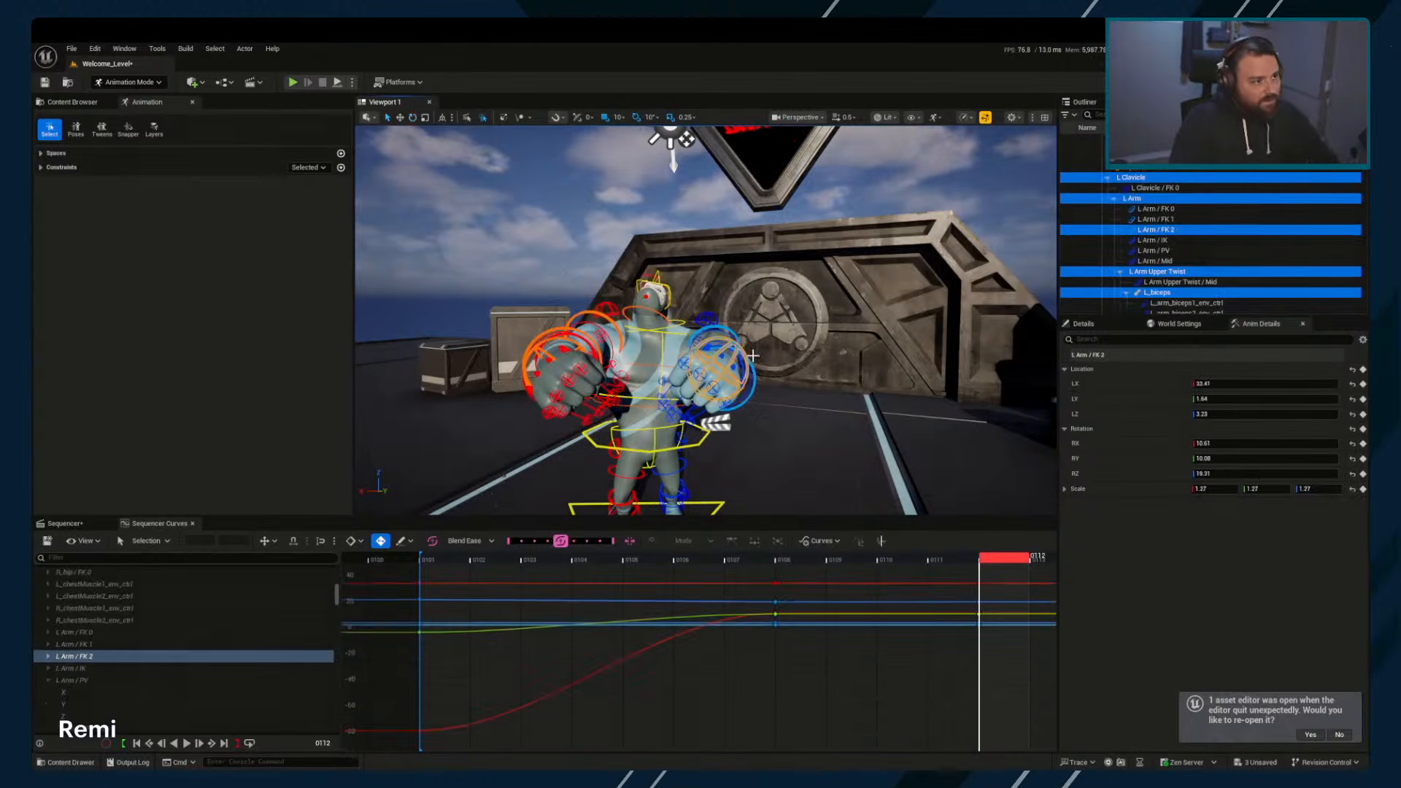
left_click_drag(726, 356, 708, 379)
left_click(549, 336)
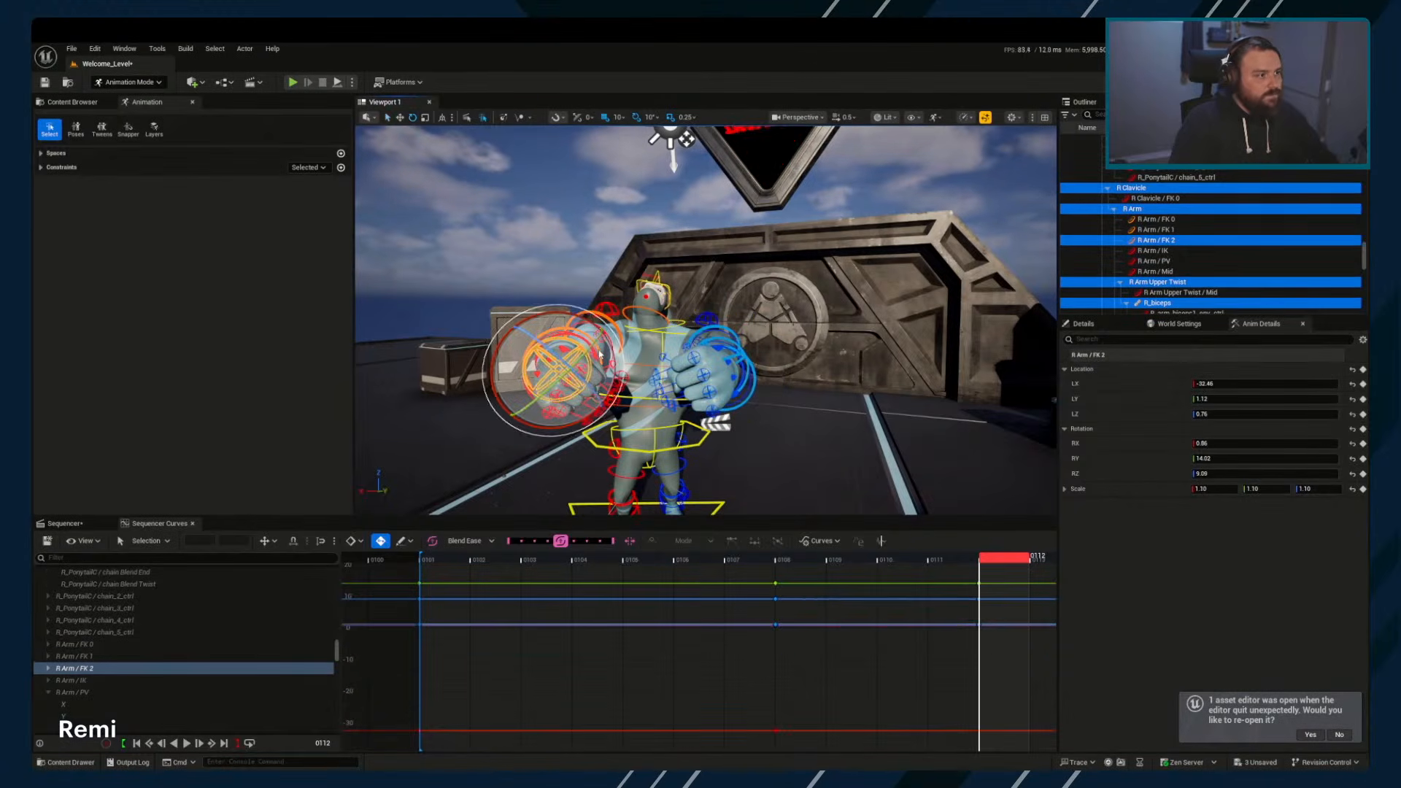
left_click_drag(574, 326, 672, 351)
left_click(672, 351)
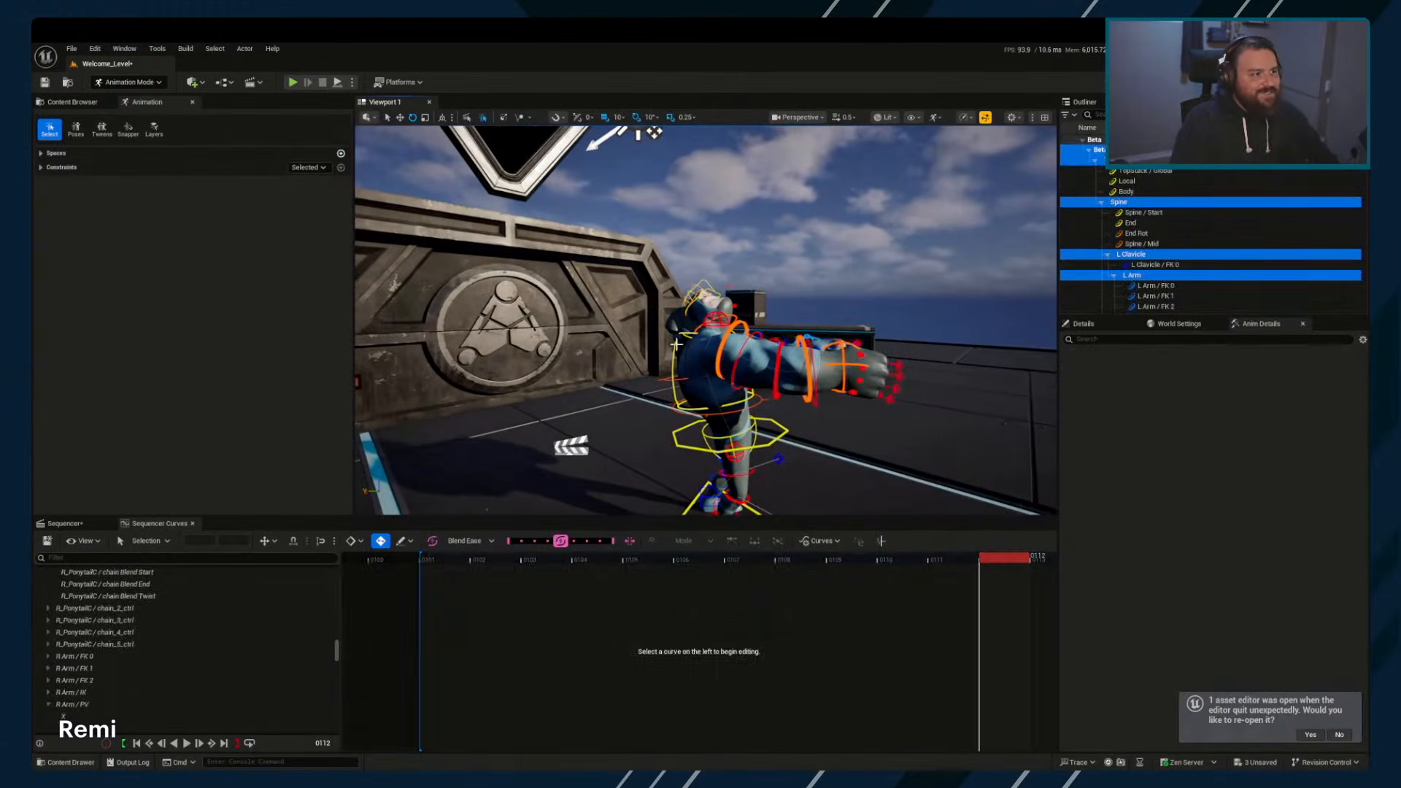
Lean the torso back at frame 112 and adjust Body to about LX 4.8, LY -0.4, LZ -1.8, RX -4, RY 0.5, RZ -3
left_click(707, 423)
left_click_drag(739, 330, 732, 327)
left_click(764, 436)
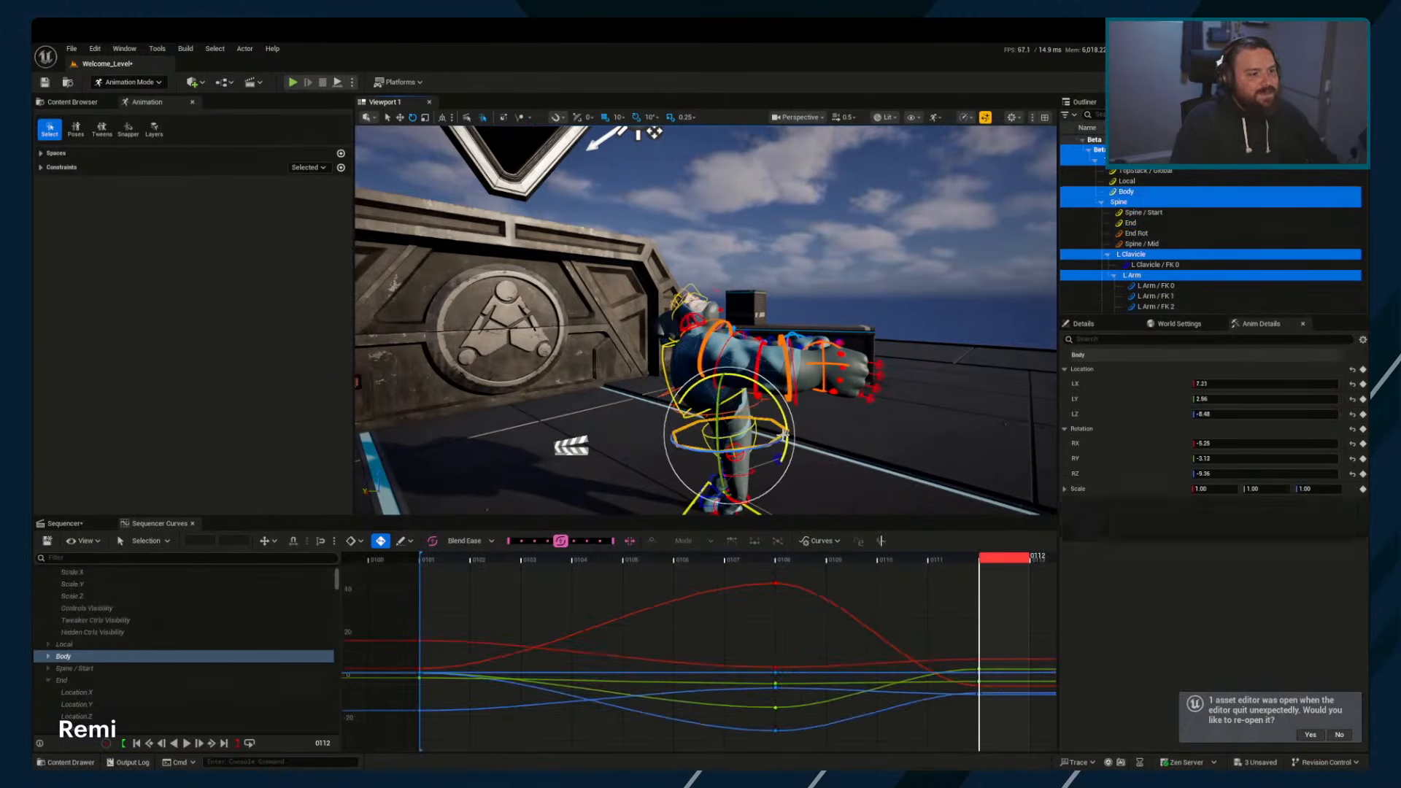
left_click_drag(772, 388, 584, 369)
left_click_drag(809, 429, 675, 427, "alt")
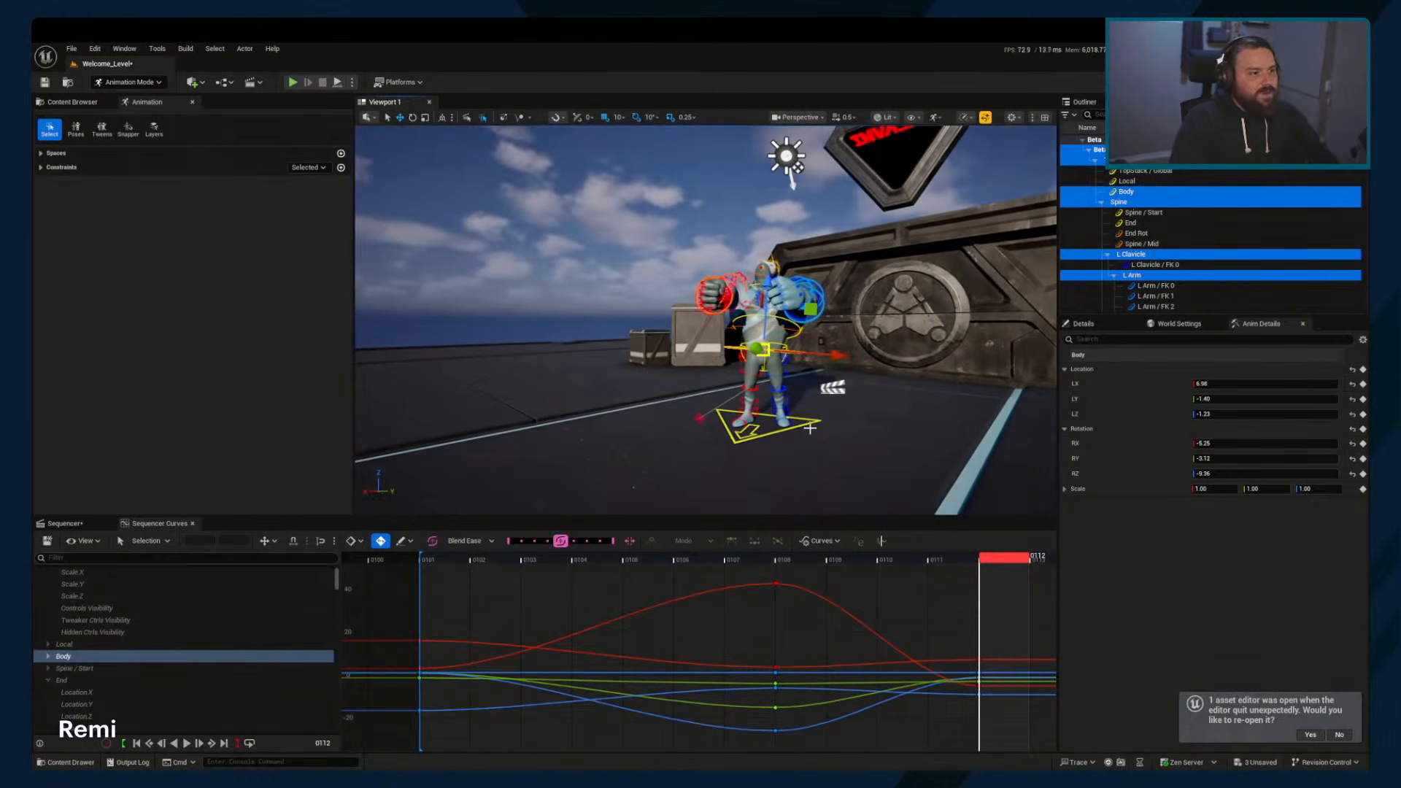
key("e")
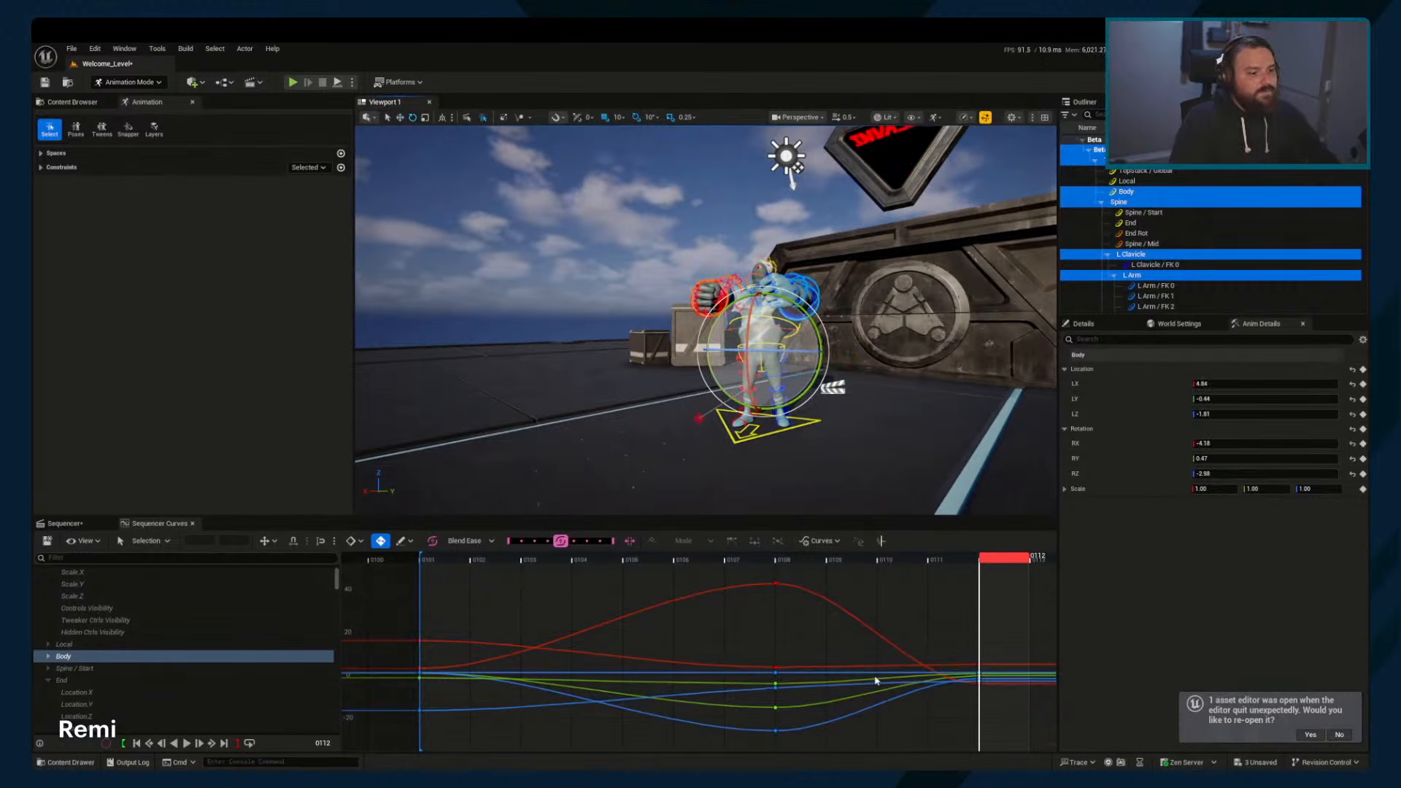
Step back and forth through the keyed poses at frames 101, 108 and 112 to check the action
scroll(592, 610, "down", 4)
key("comma")
key("comma")
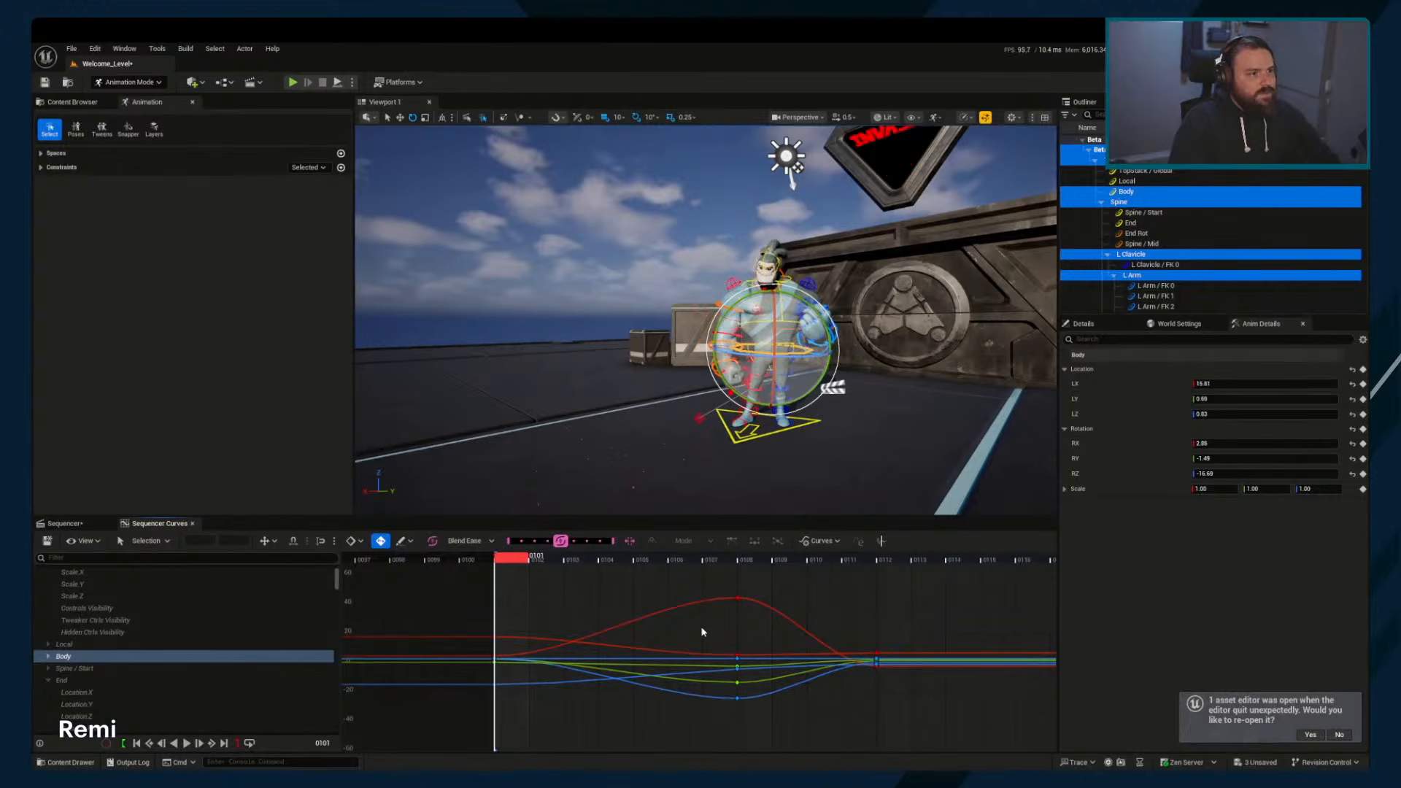
key("period")
key("comma")
key("period")
key("period")
key("comma")
key("comma")
key("period")
key("period")
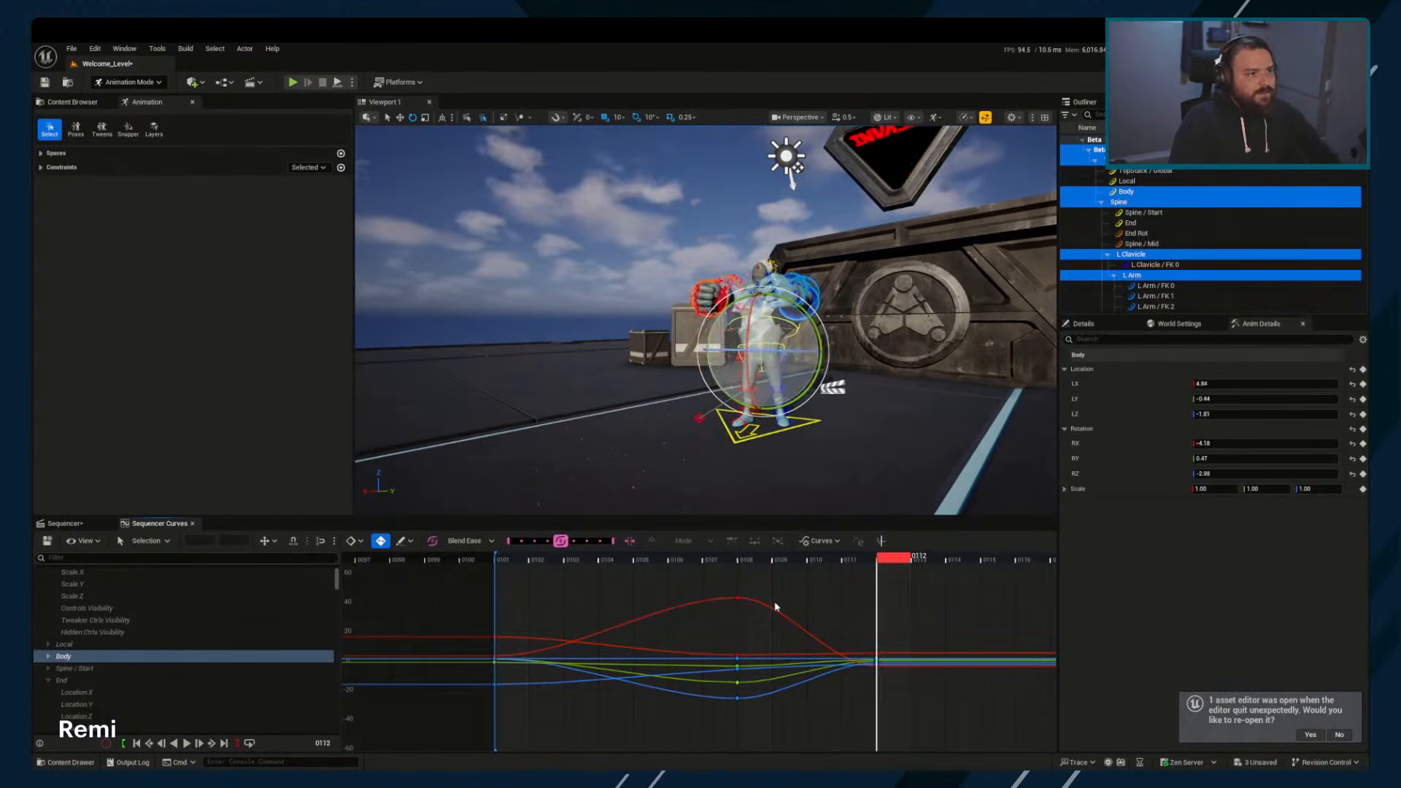
key("comma")
key("comma")
key("period")
key("period")
key("comma")
key("comma")
key("period")
key("period")
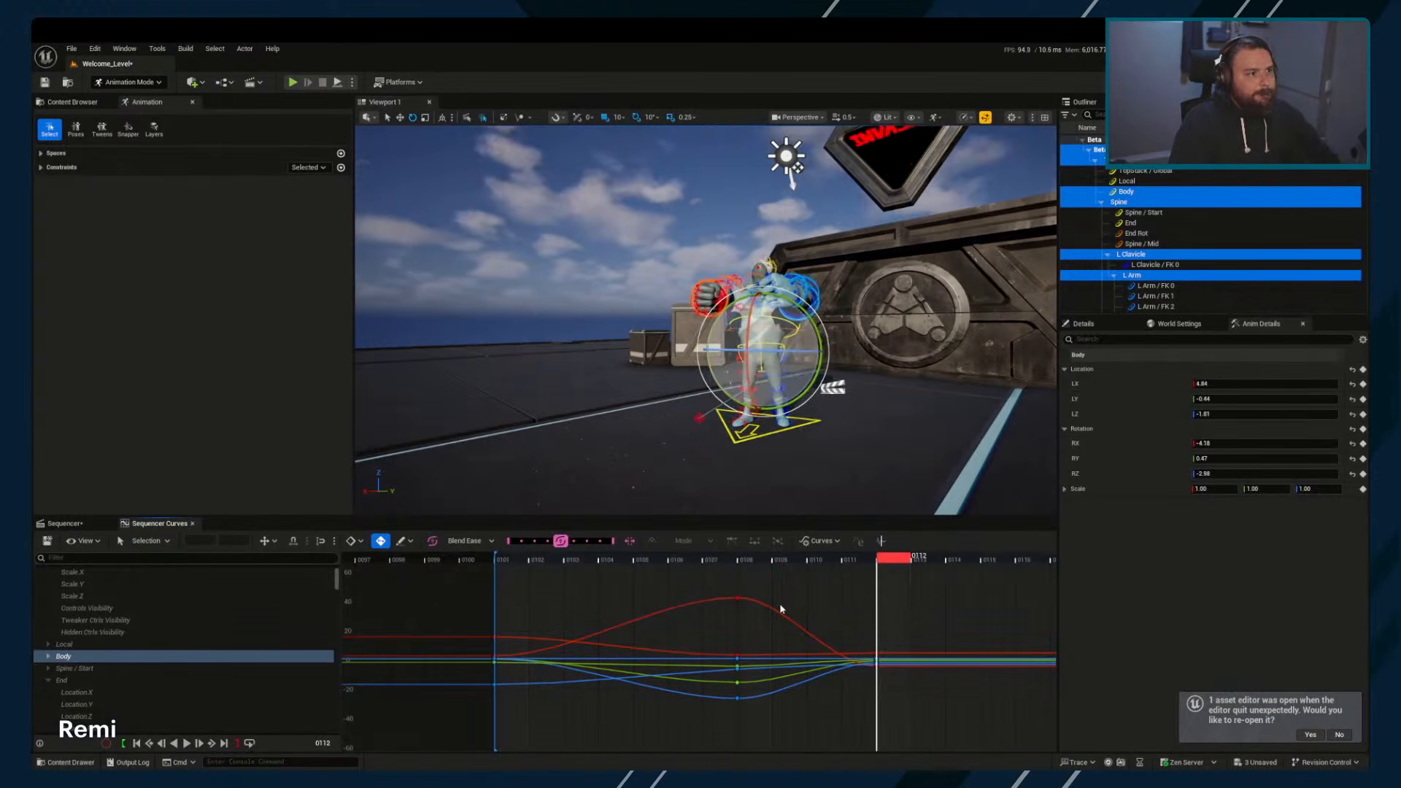
Move the playhead to frame 116 and look over the rig's keys in Sequencer before returning to the curves
mouse_move(778, 436)
right_mouse_down()
mouse_move(868, 442)
mouse_move(798, 444)
right_mouse_up()
right_click_drag(896, 622, 718, 619)
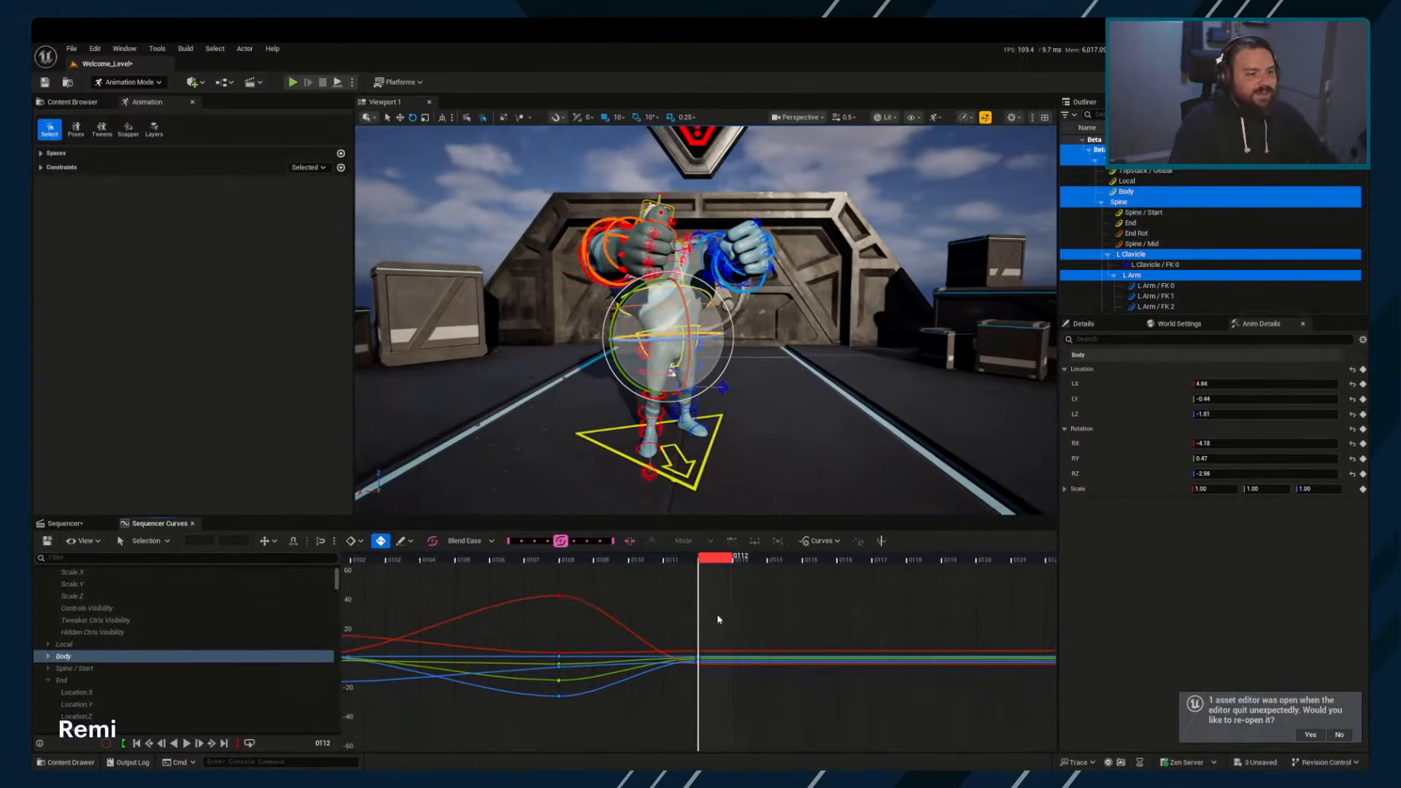
left_click(767, 560)
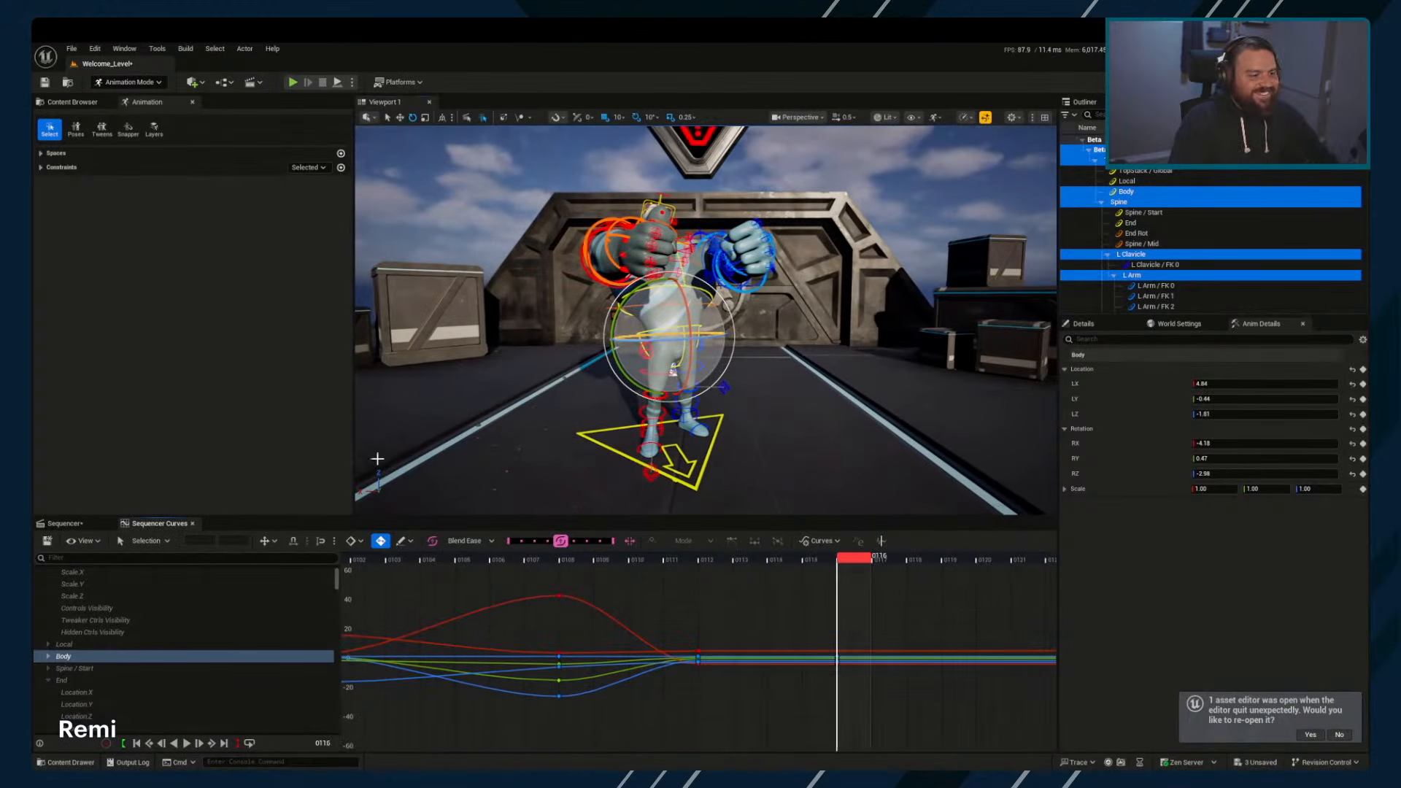
left_click(64, 523)
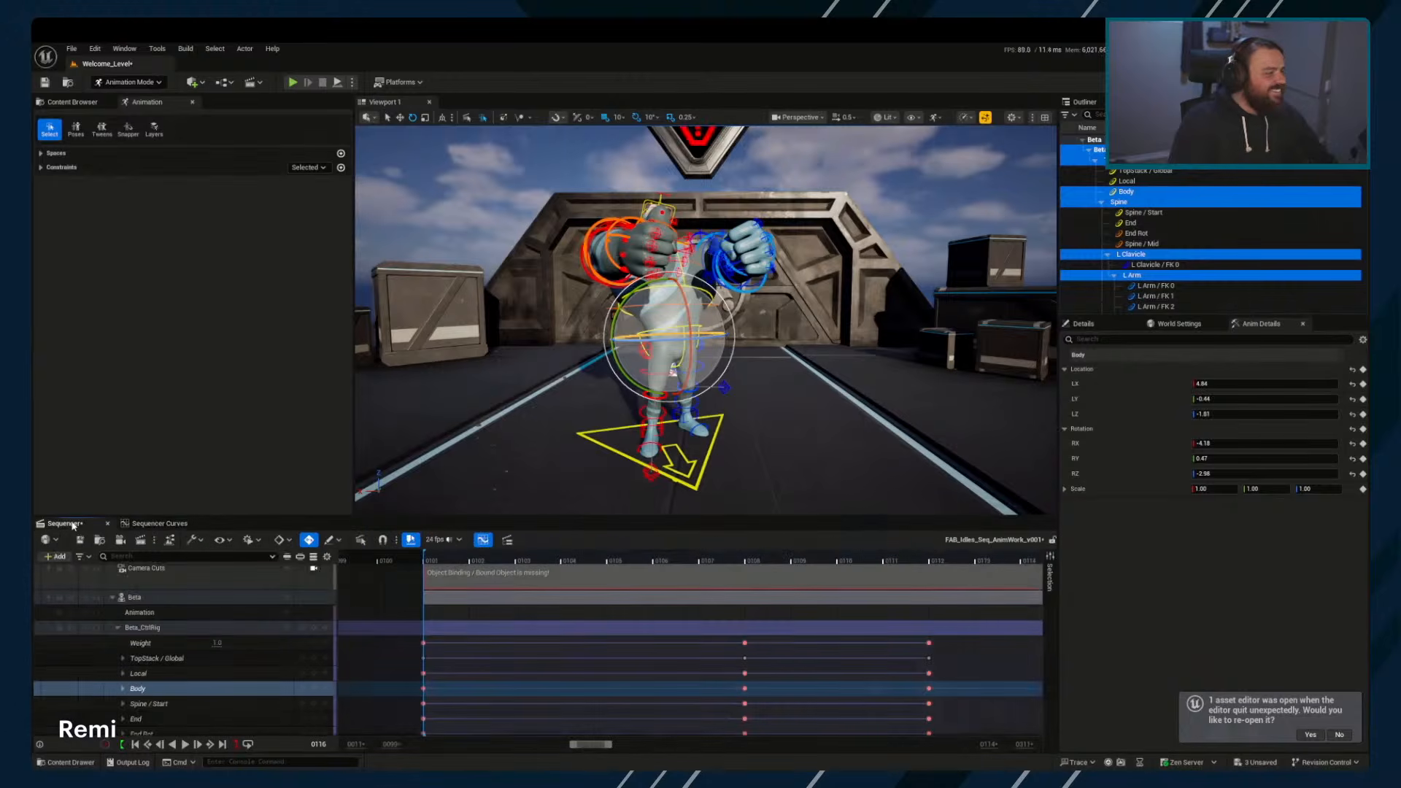
left_click(183, 524)
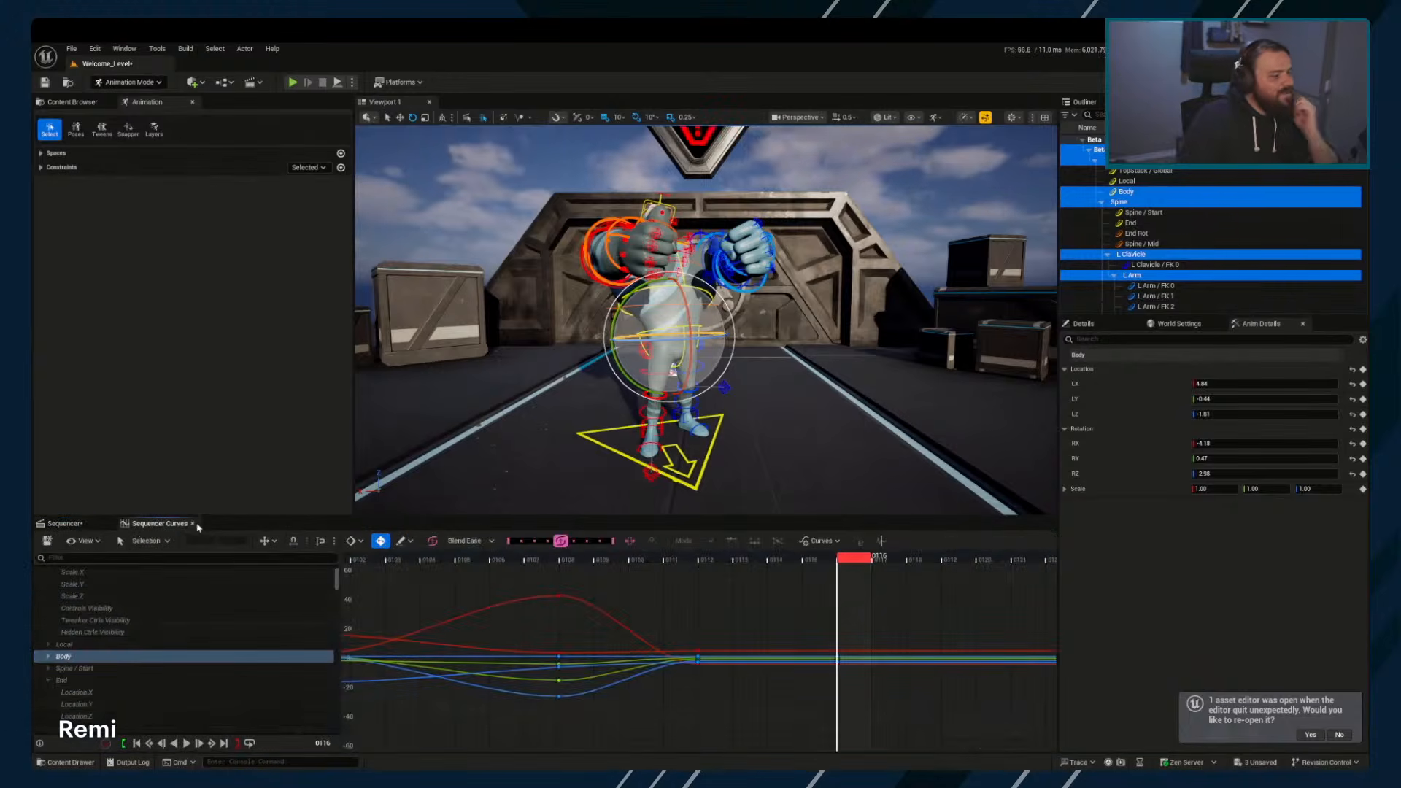
Switch off R Leg / IK Solve and L Leg / IK Solve on the leg Mid controls at frame 116
left_click_drag(737, 400, 753, 376, "alt")
key("w")
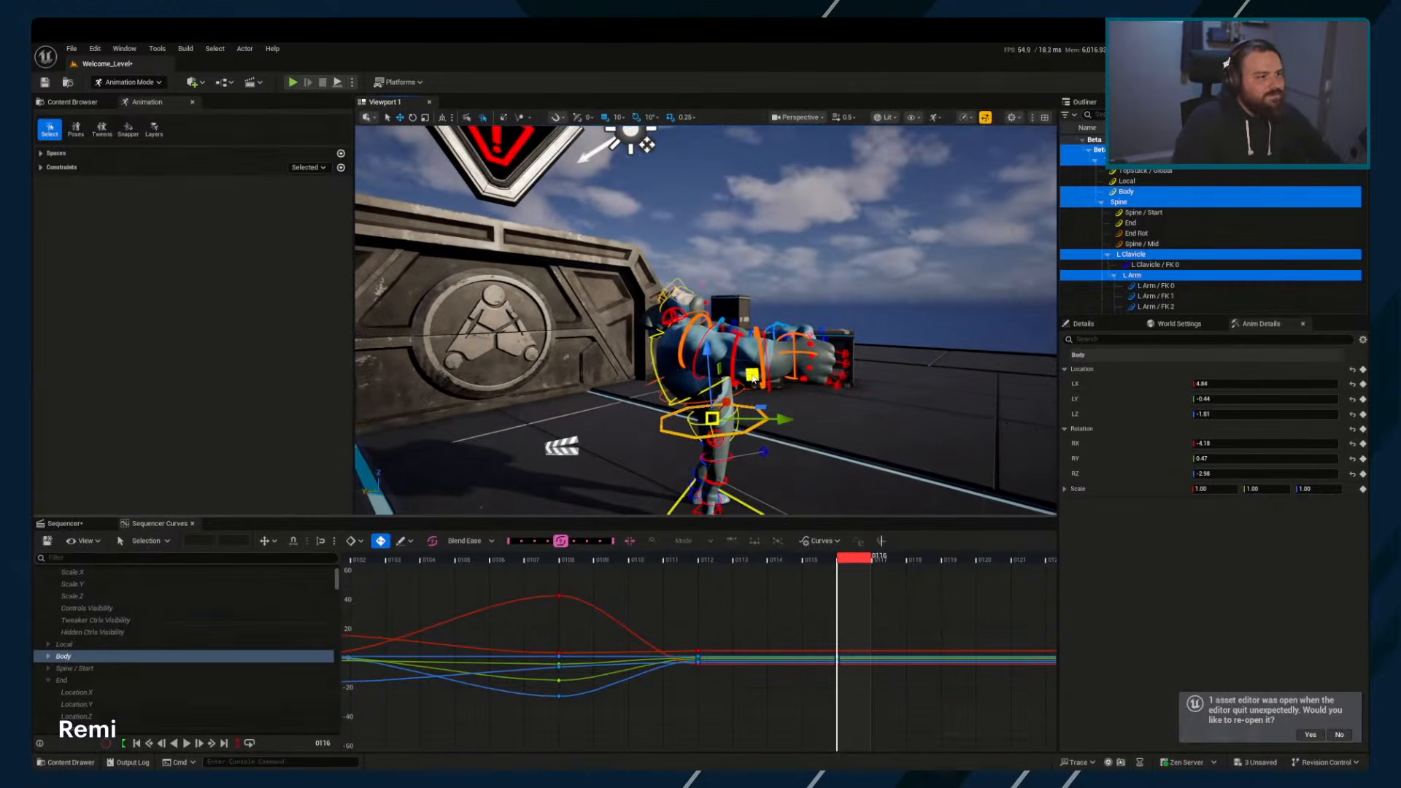
left_click_drag(814, 412, 705, 483, "alt")
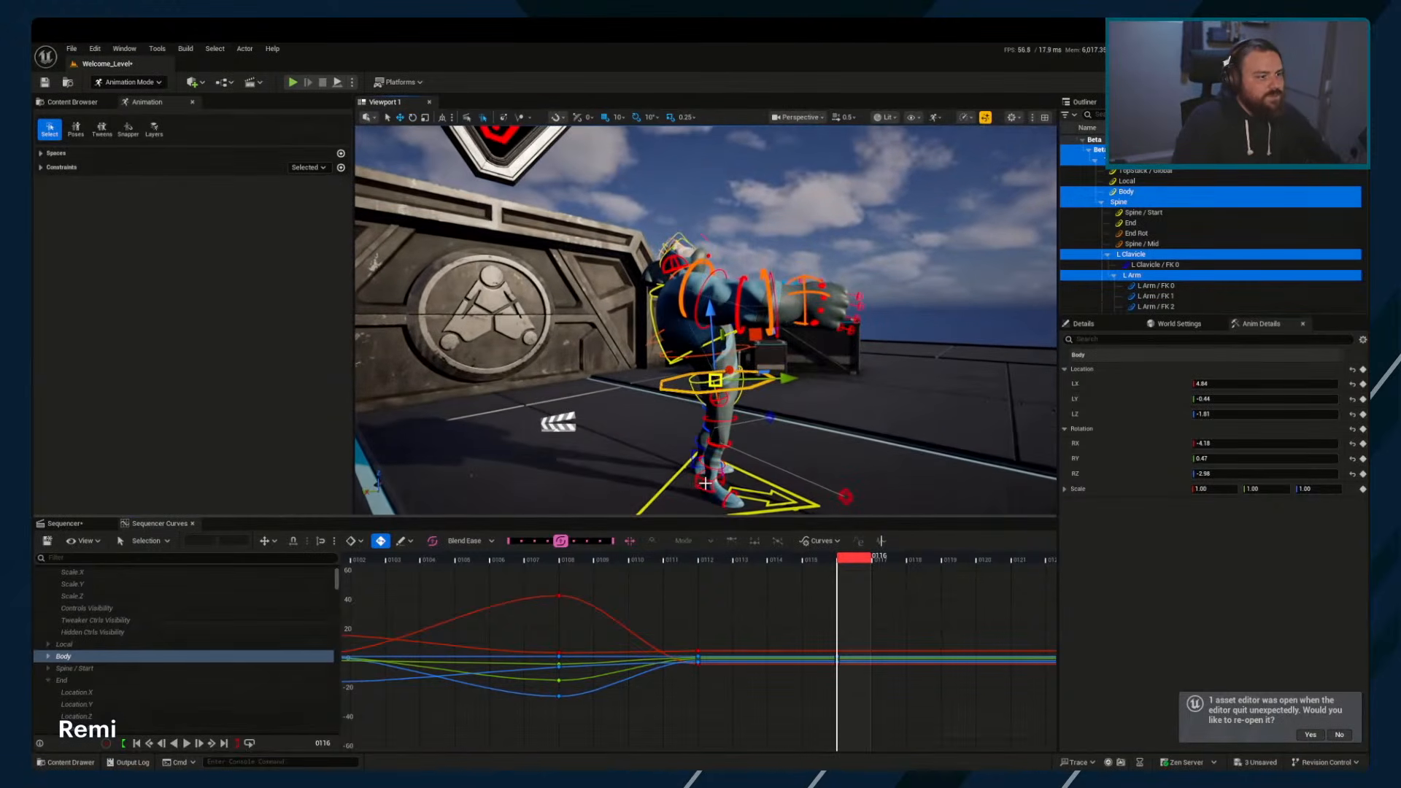
left_click(705, 481)
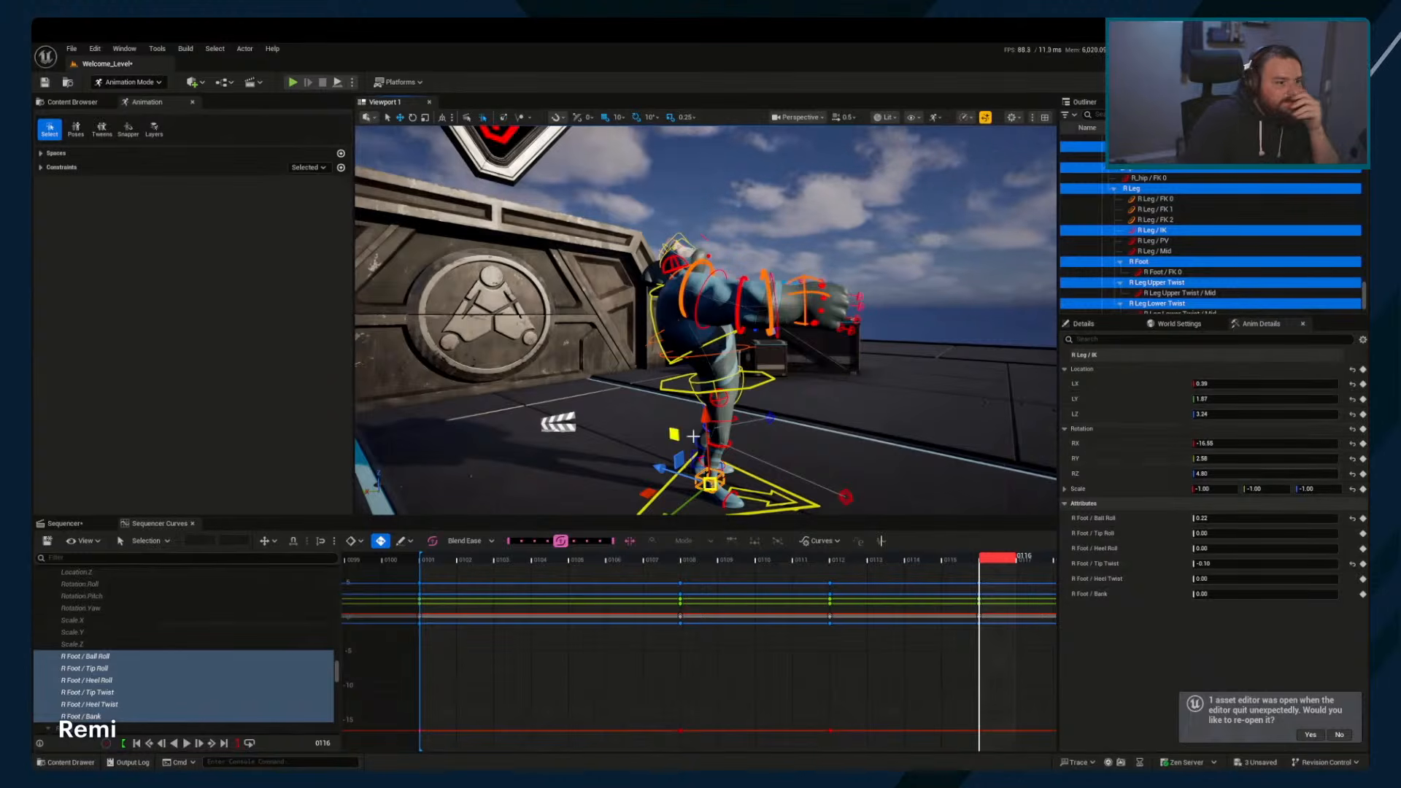
left_click(725, 444)
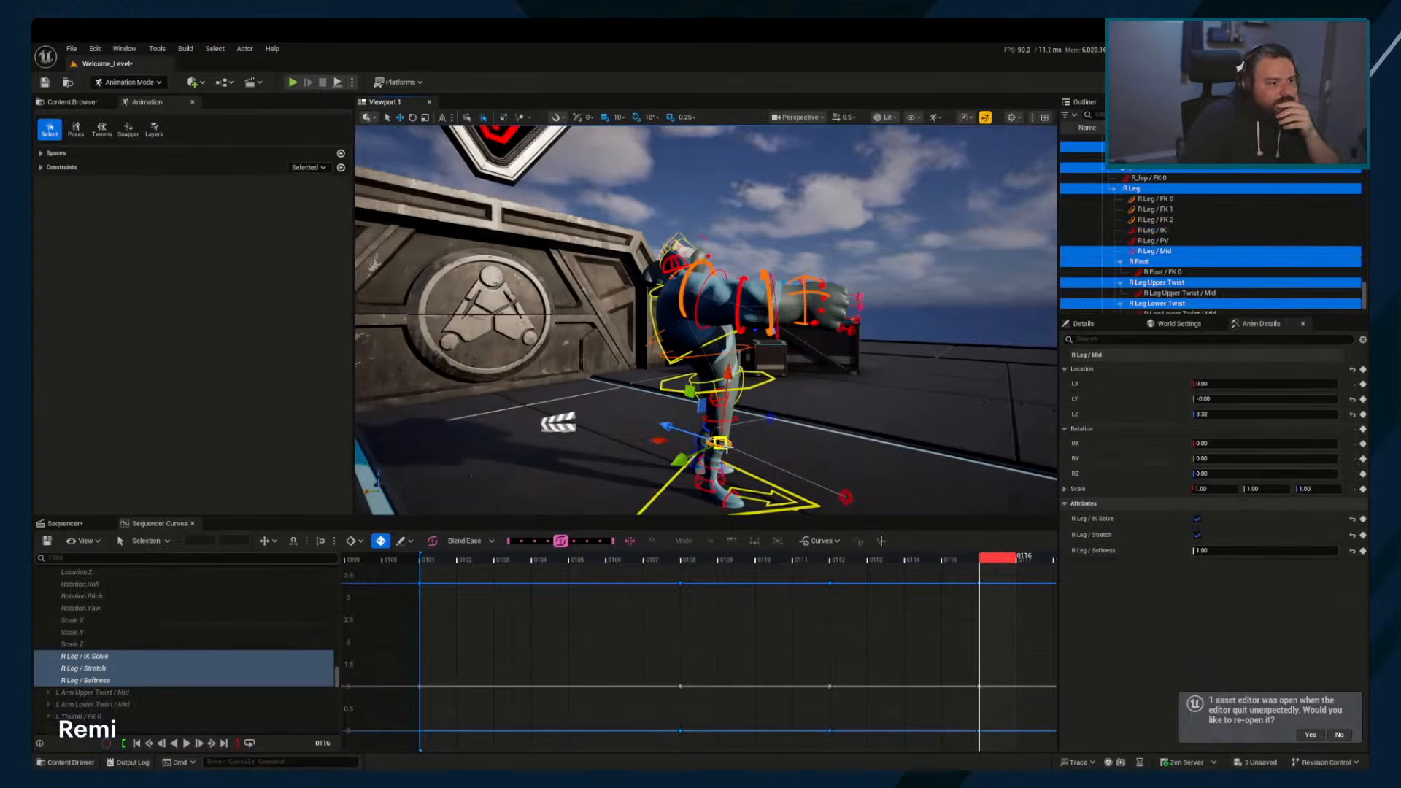
left_click(1197, 520)
left_click_drag(816, 463, 686, 463, "alt")
left_click(758, 385)
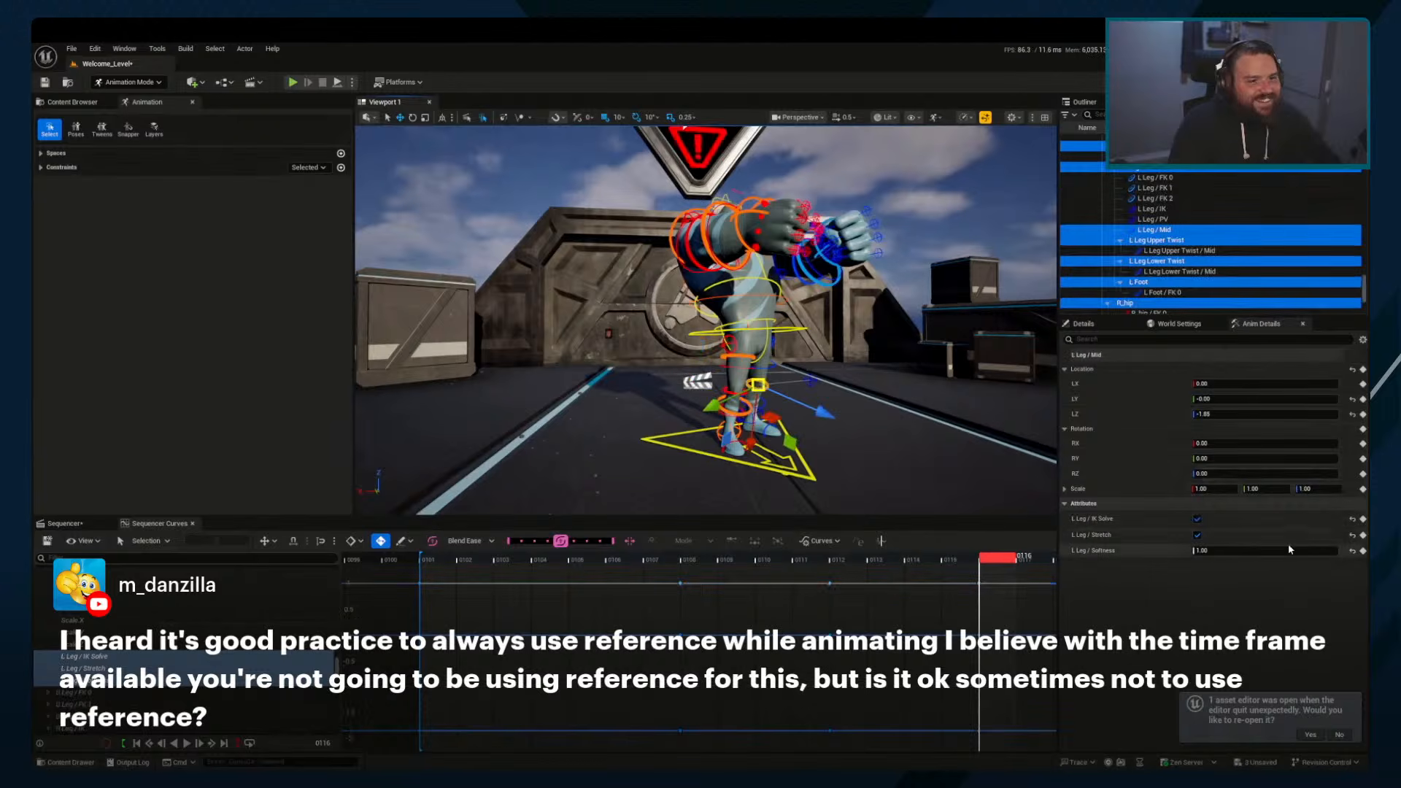
left_click(1198, 520)
Try an airborne backflip pose at frame 116 by rotating Body backward and raising it to about LY -21, LZ 87
left_click_drag(846, 373, 743, 210, "alt")
left_click(794, 320)
key("e")
left_click_drag(761, 297, 852, 317)
key("w")
middle_click_drag(827, 392, 831, 343)
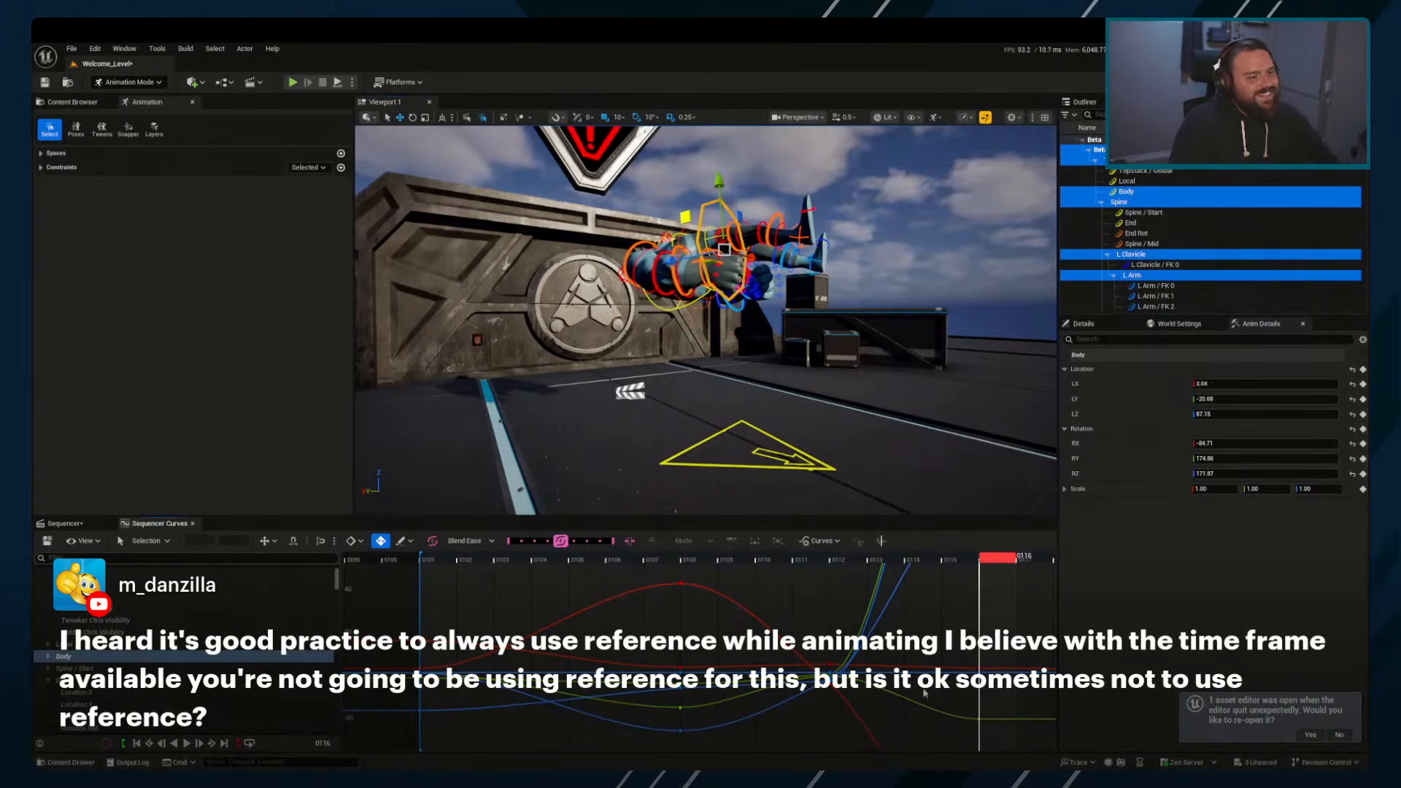
Undo the Body rotation and lift at frame 116
key("ctrl+z")
key("ctrl+z")
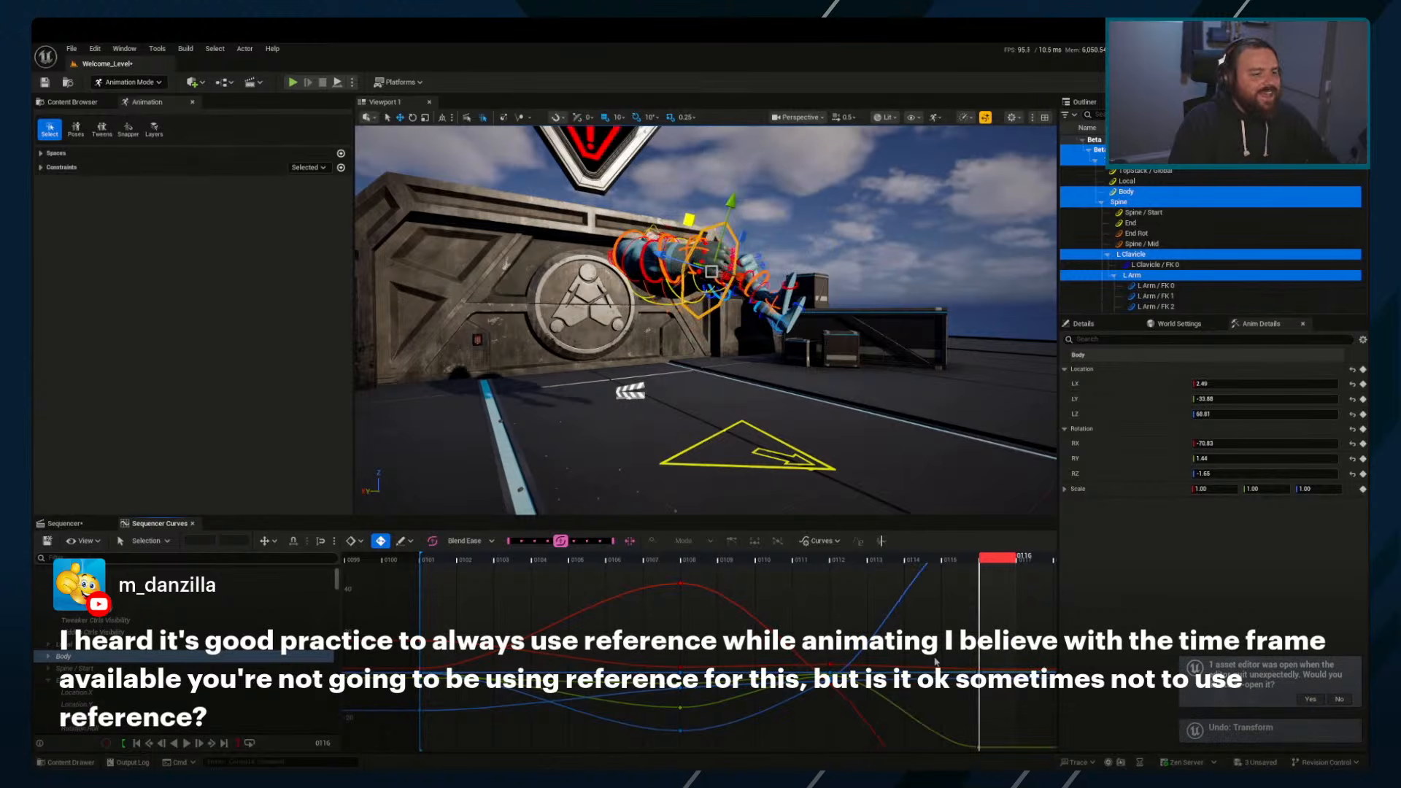
key("ctrl+z")
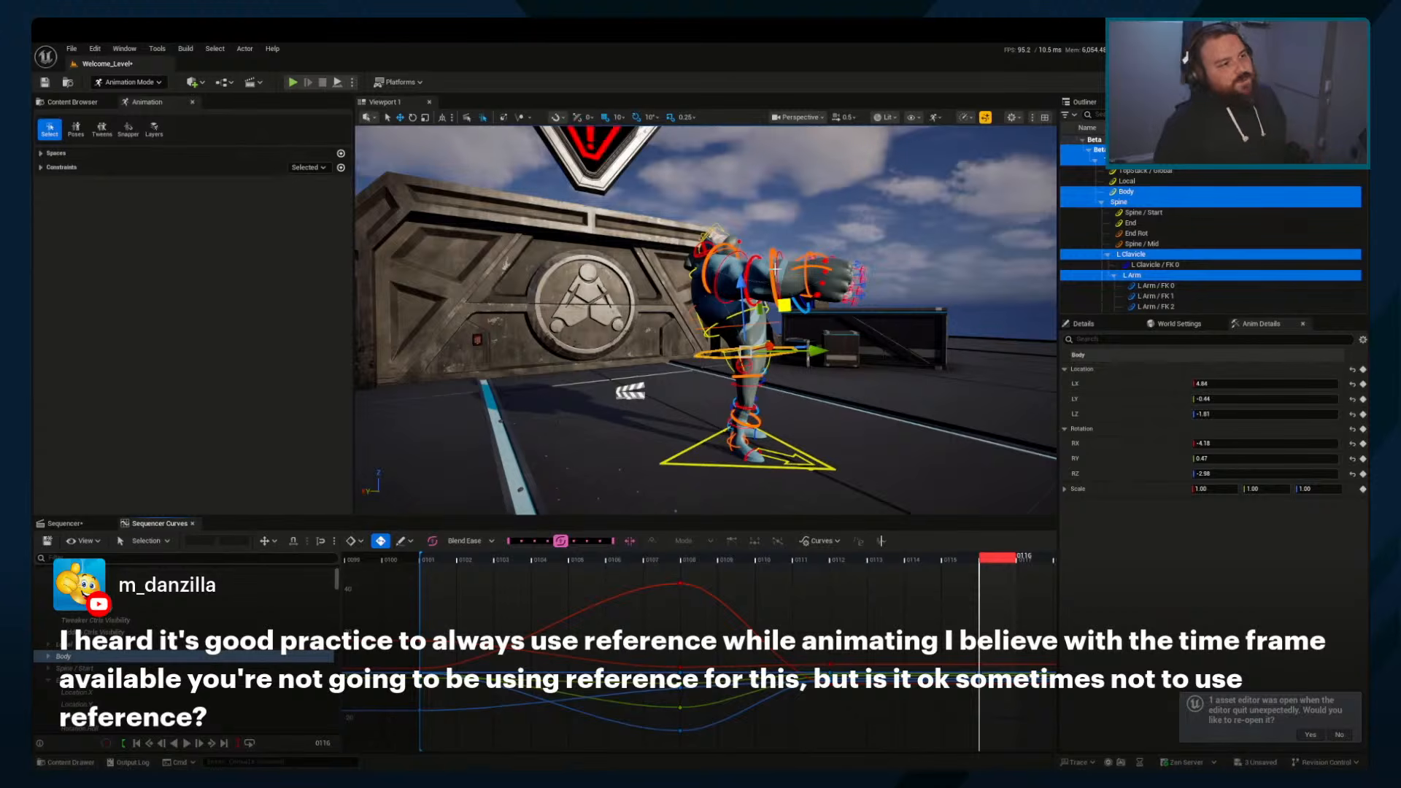
Switch the space of R Arm / FK 0 to Parent at frame 116 and ready the control for rotation
left_click(715, 281)
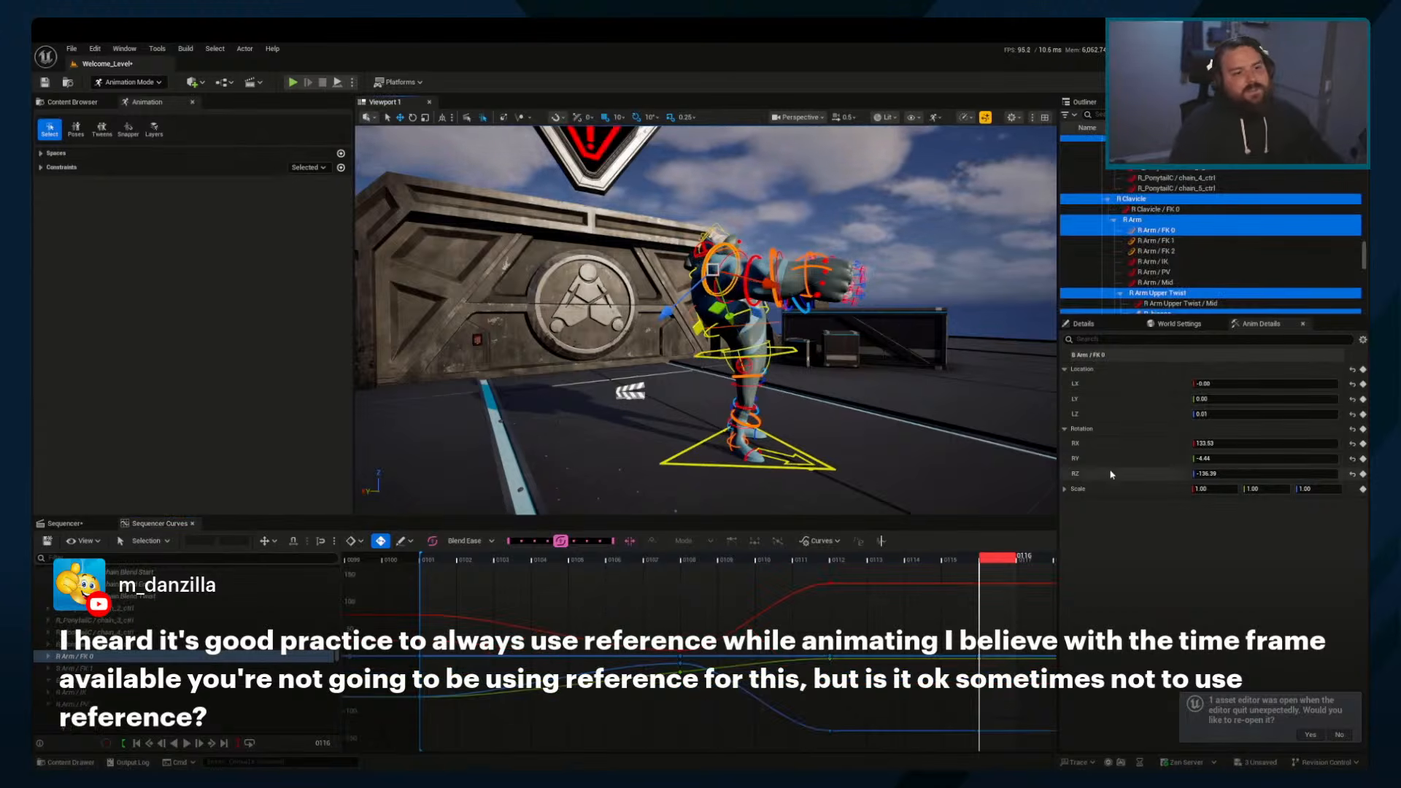
left_click(1067, 488)
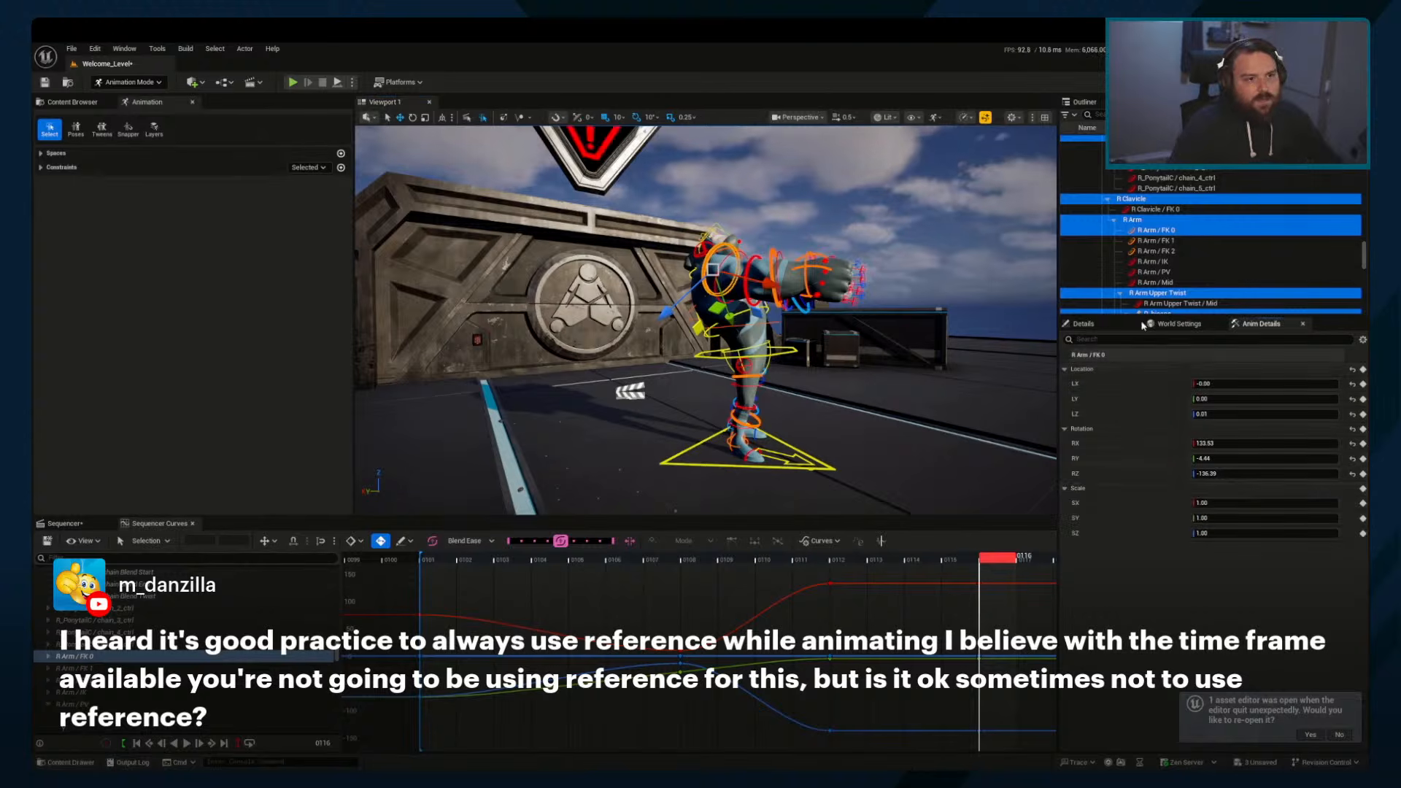
left_click_drag(774, 309, 699, 219, "alt")
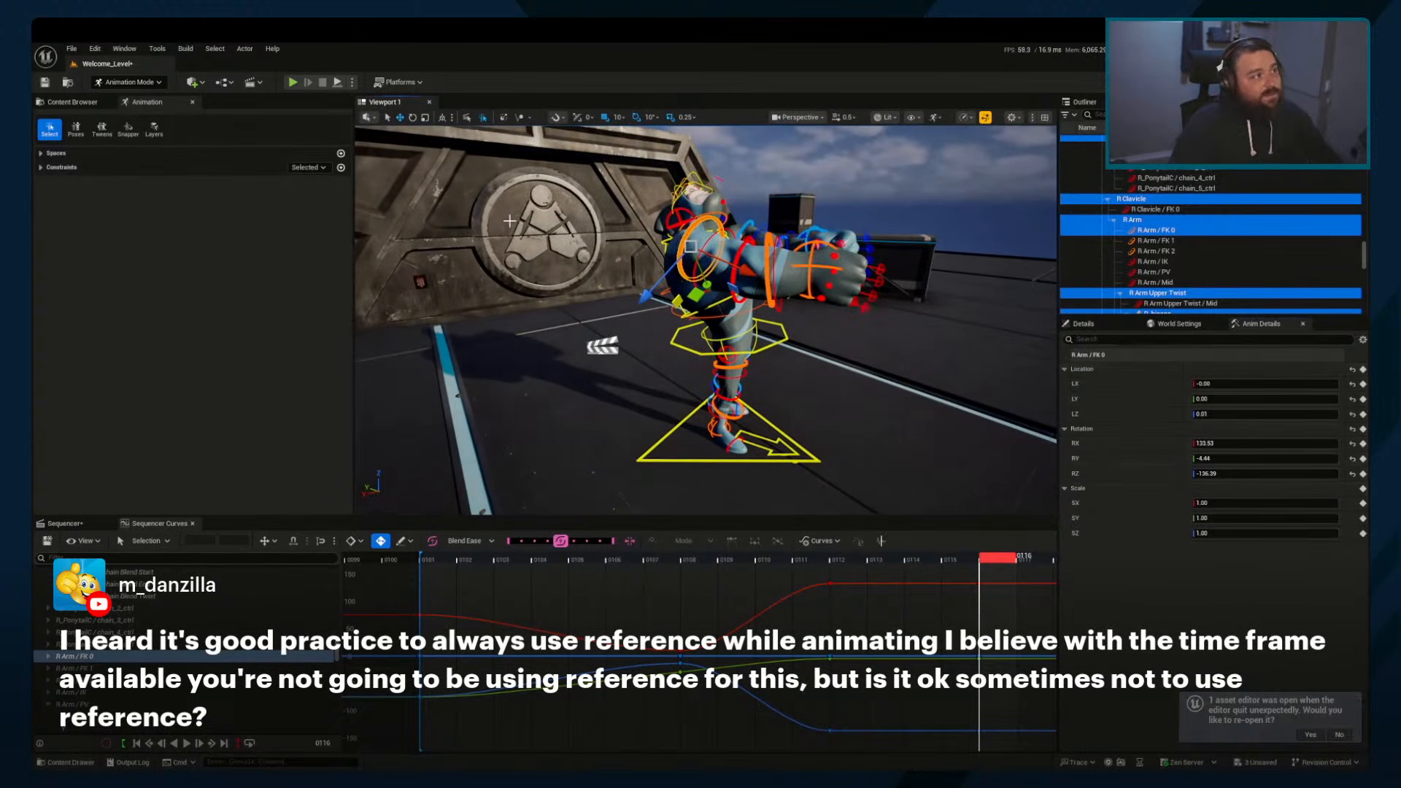
left_click(68, 103)
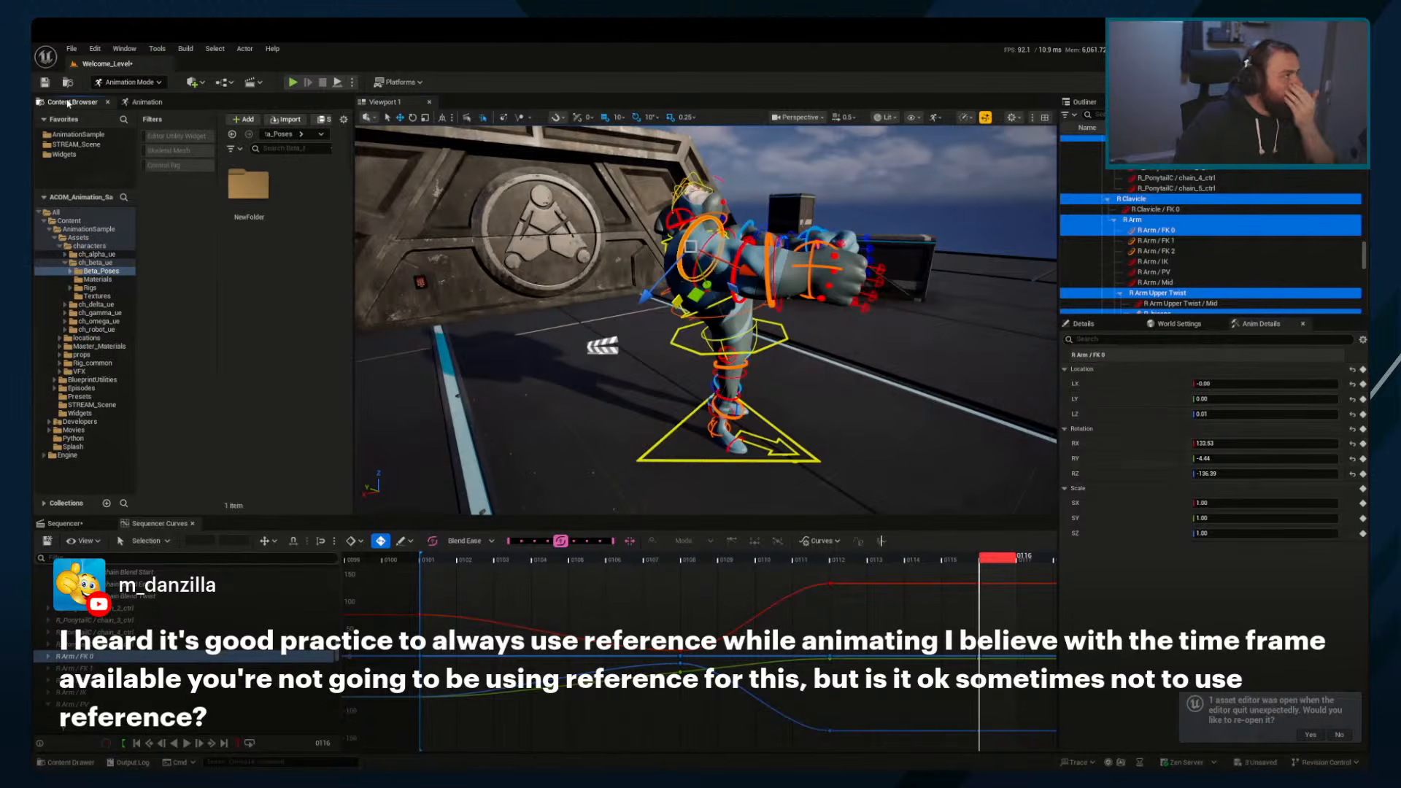
left_click(143, 102)
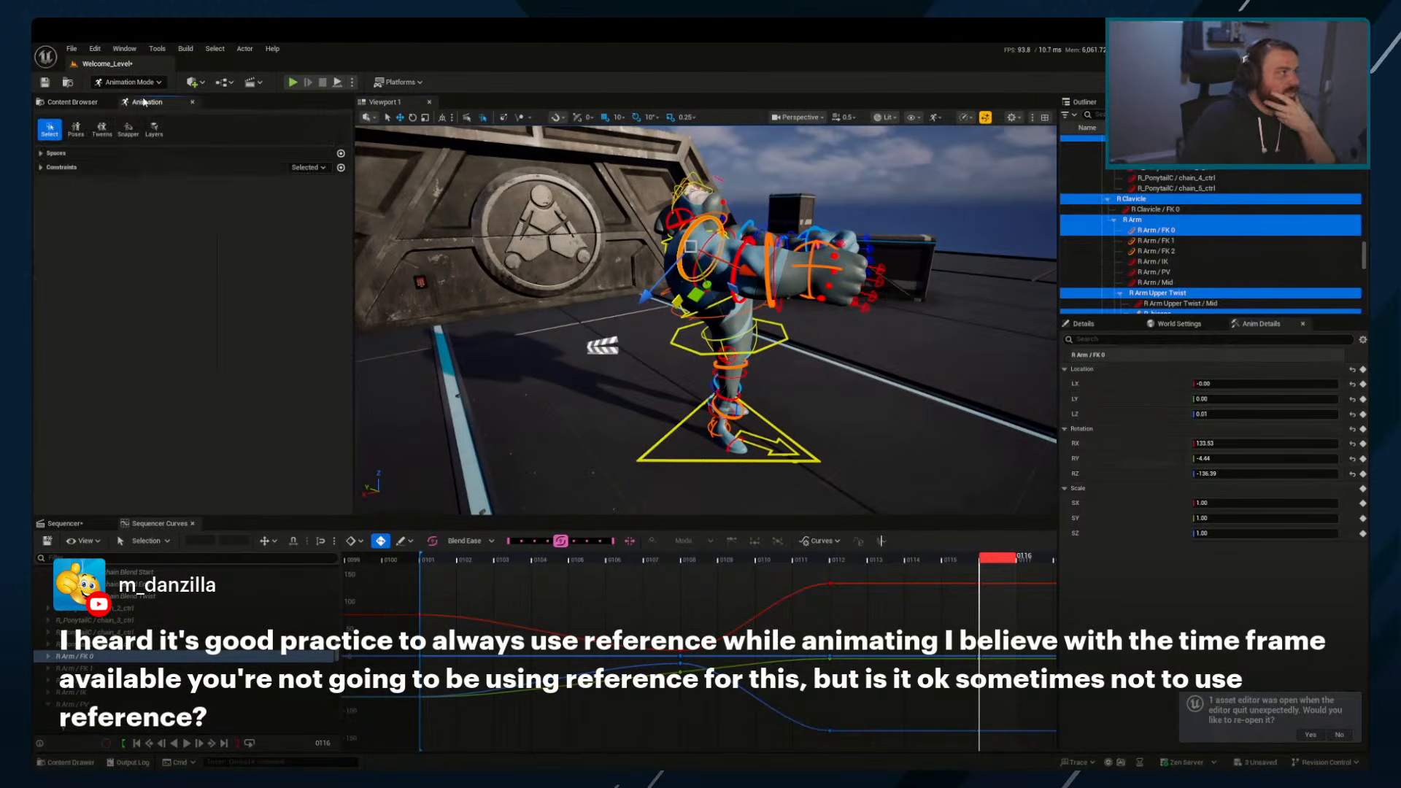
left_click(41, 154)
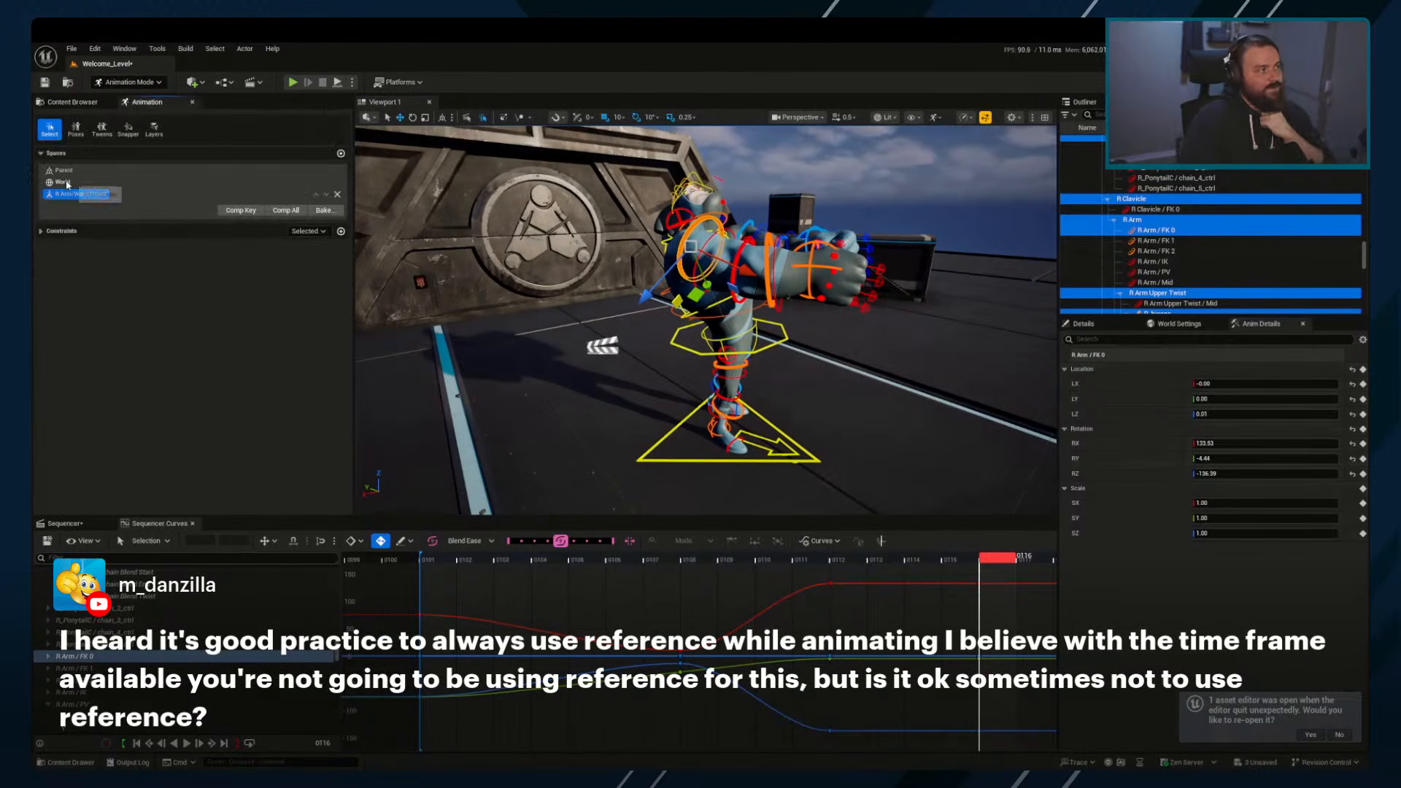
right_click_drag(848, 648, 763, 669)
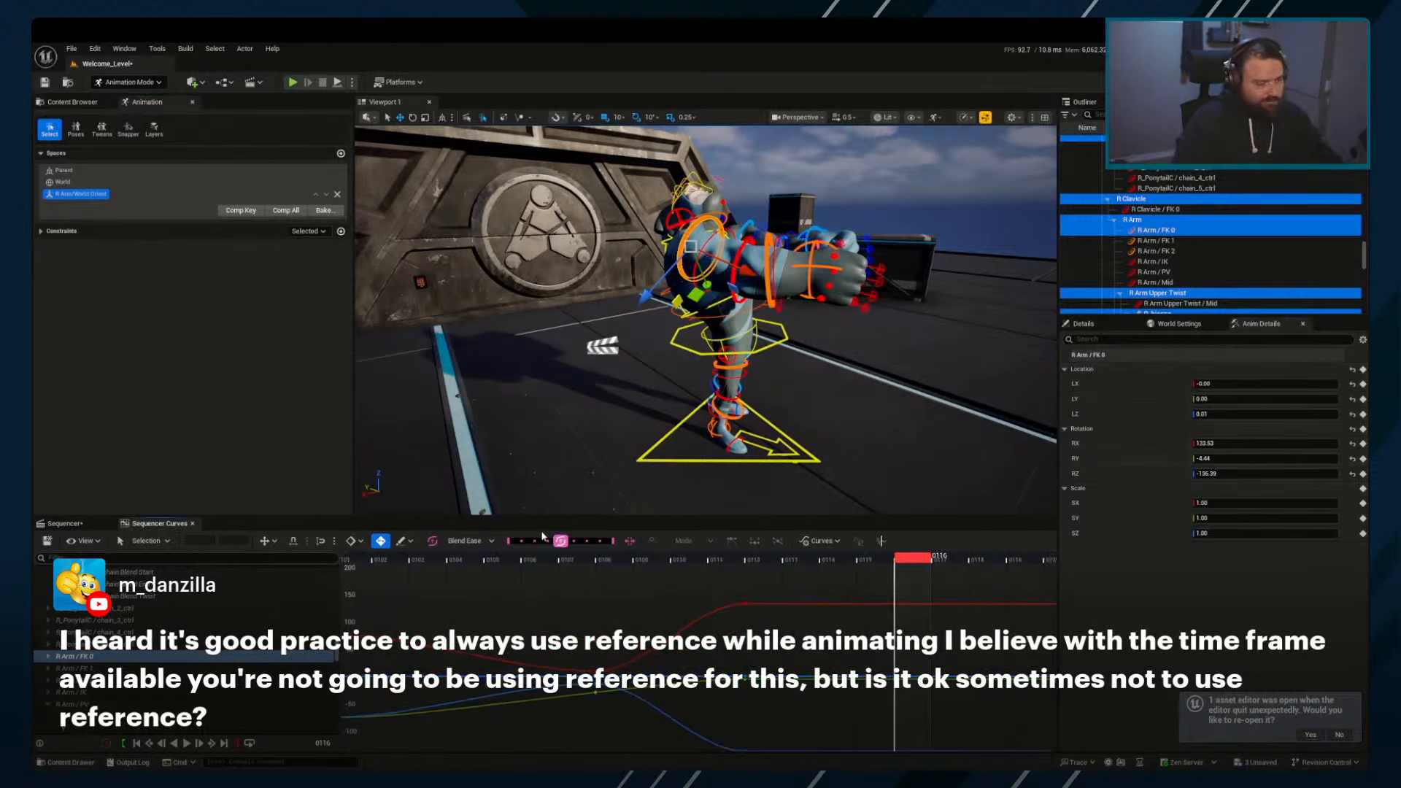
left_click(59, 172)
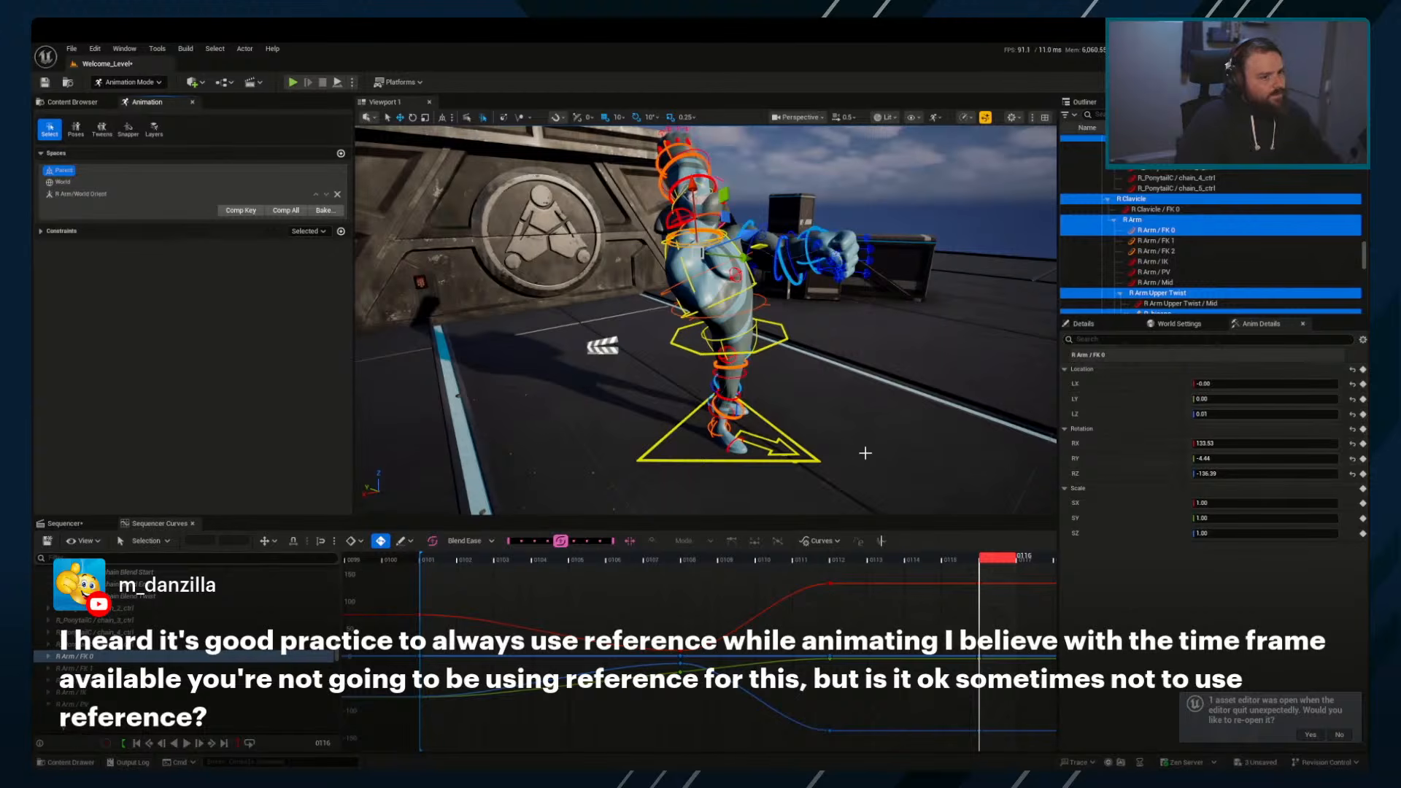
key("a")
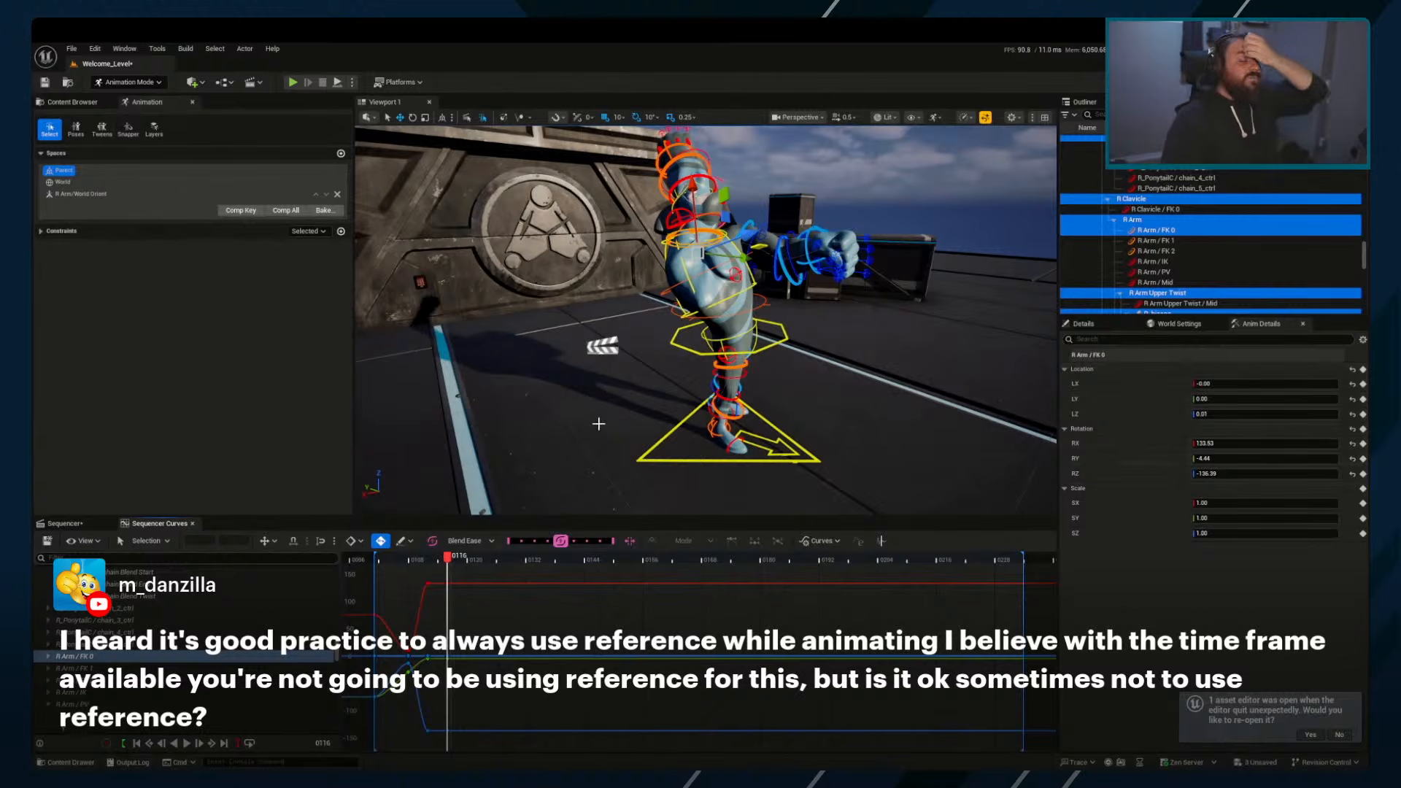
key("e")
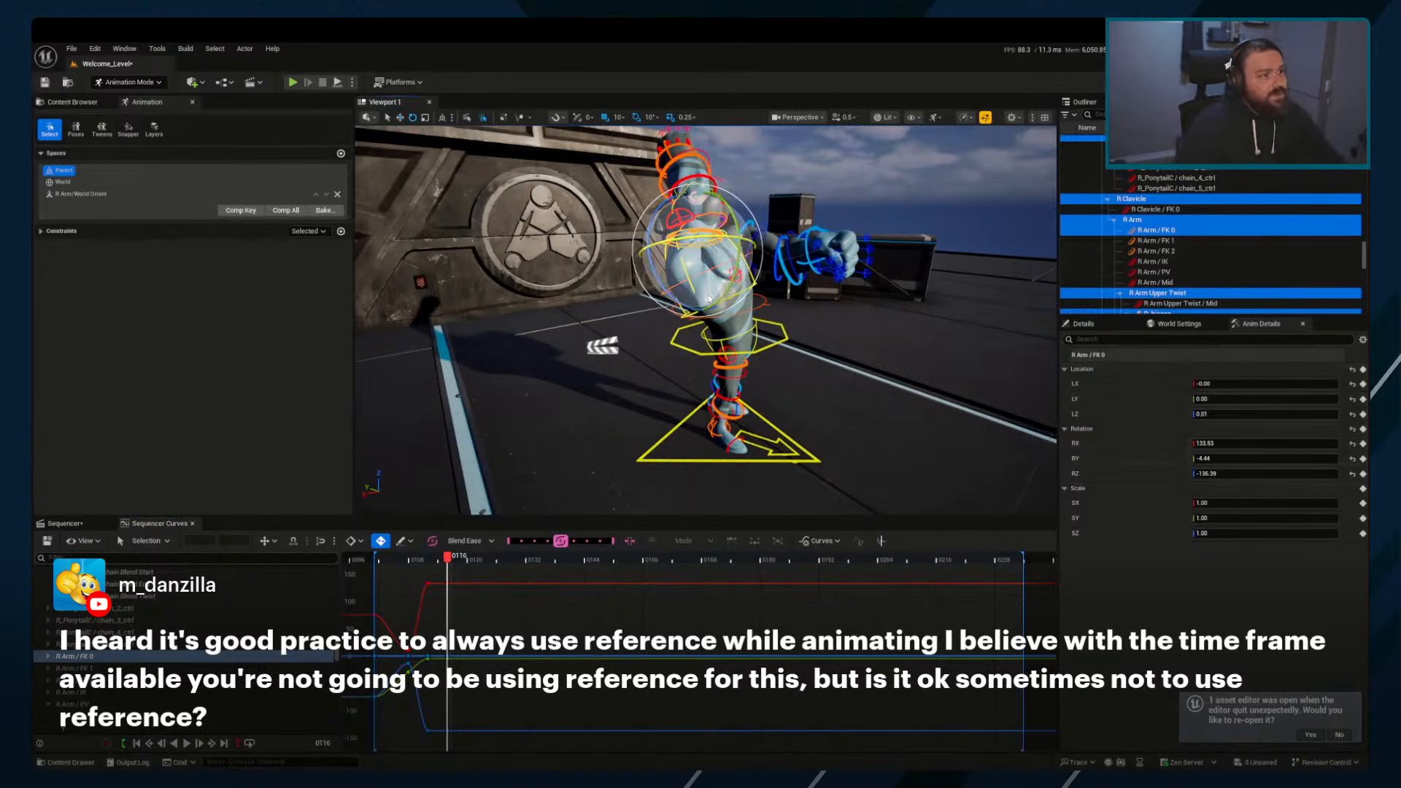
Try a forward-reaching right arm at frame 116 by rotating and moving R Arm / FK 0 to about LX 17, LY -13, LZ 9
left_click_drag(710, 240, 540, 248)
key("w")
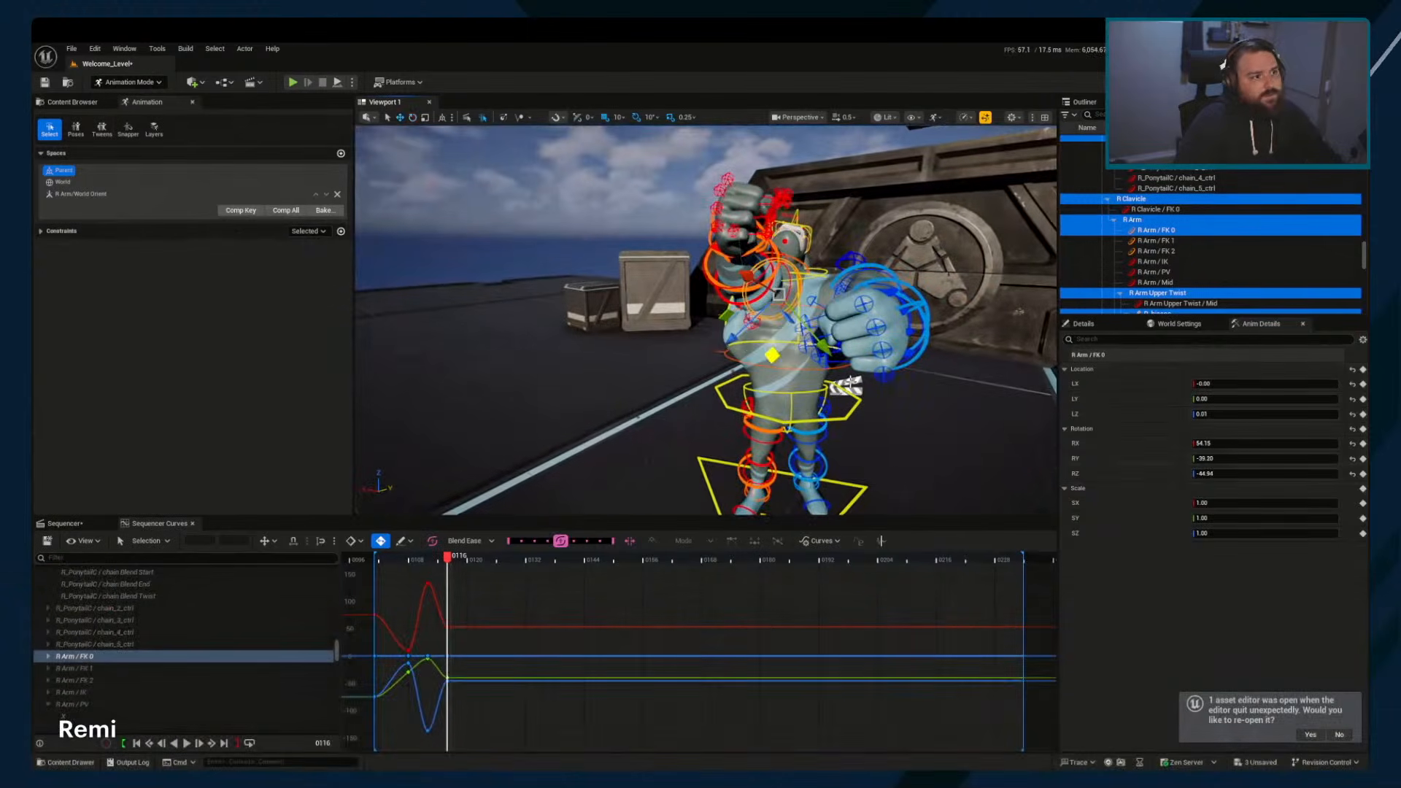
left_click_drag(778, 295, 751, 310)
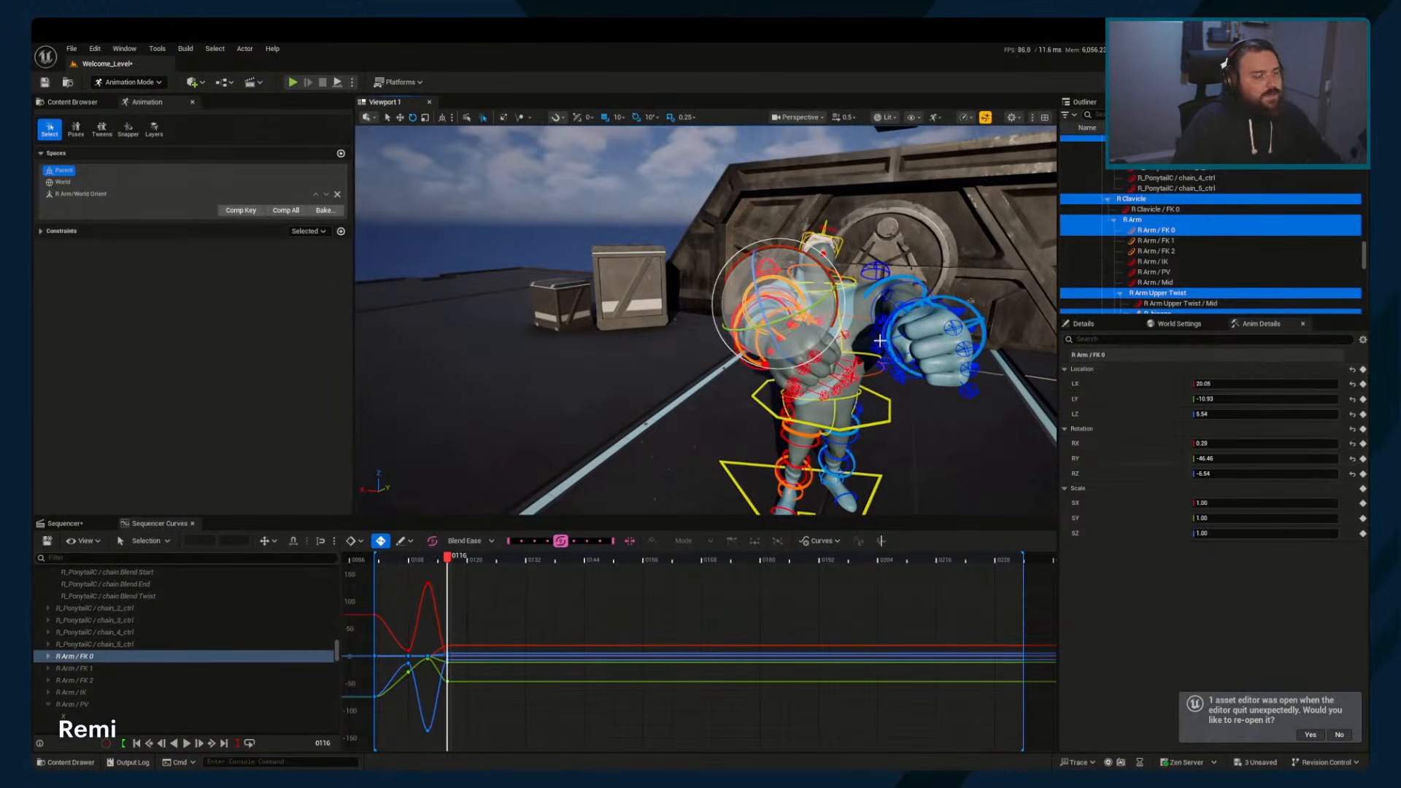
left_click_drag(881, 340, 838, 401, "alt")
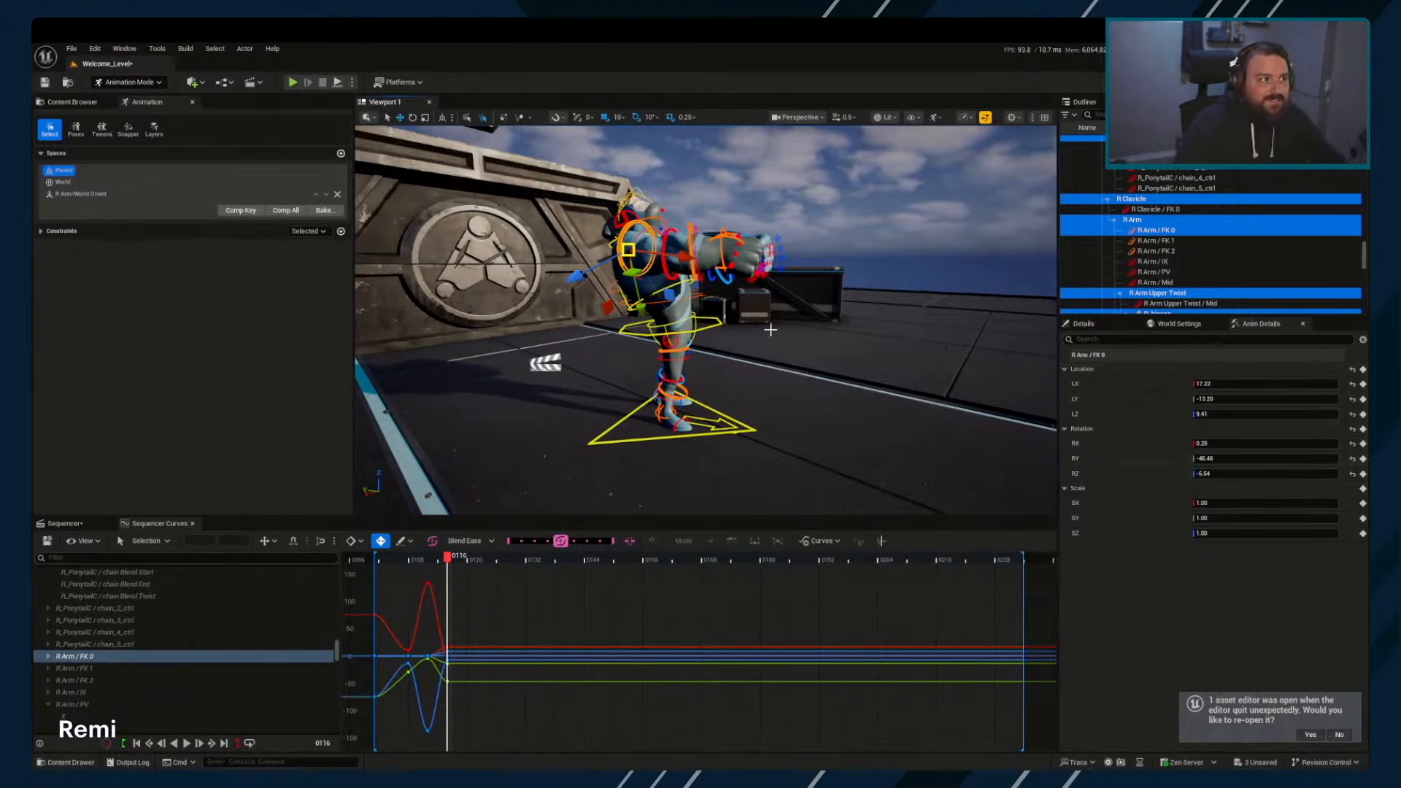
left_click_drag(770, 329, 735, 365, "alt")
Try switching the space of R Arm / FK 0 to R Arm/World Orient at frame 112
left_click(735, 364)
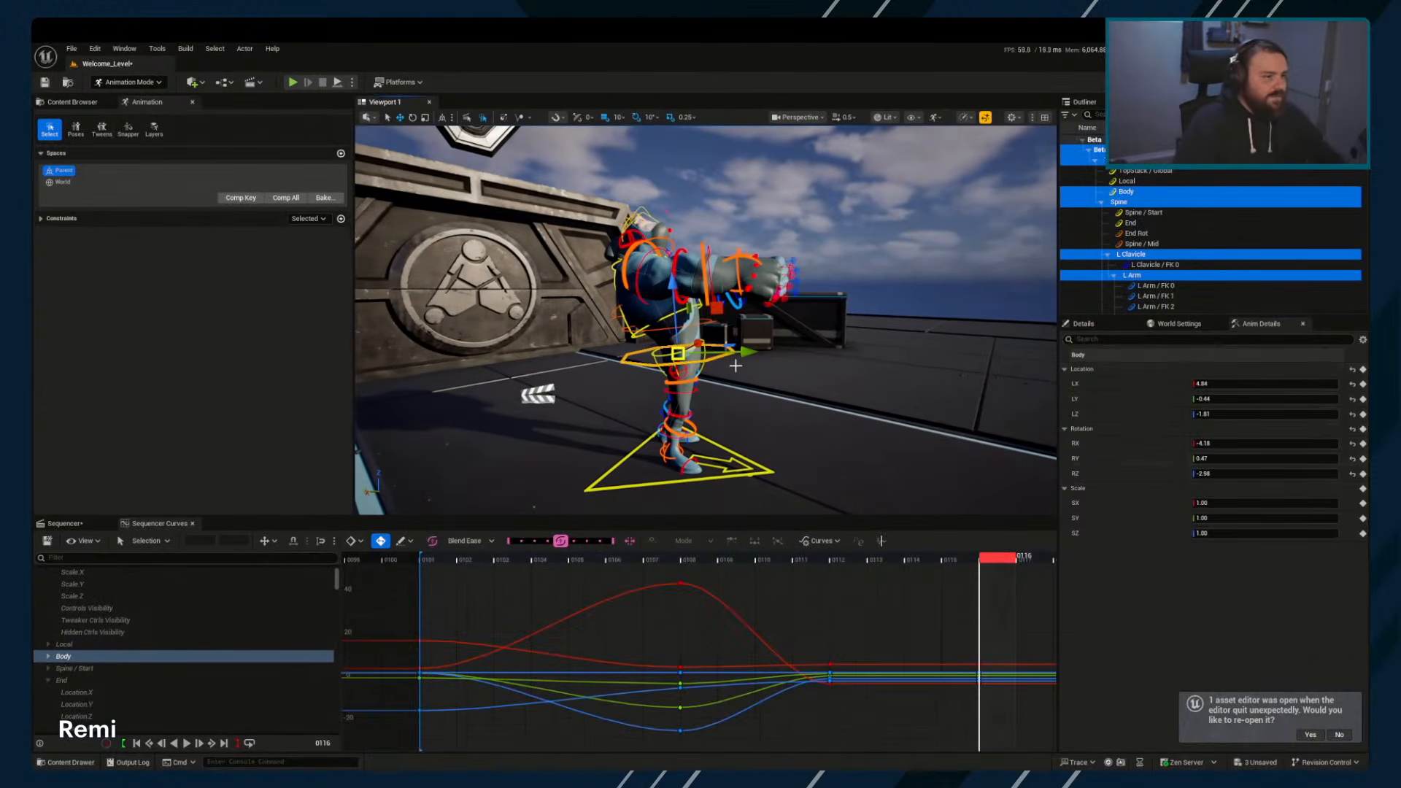
scroll(841, 655, "down", 8)
right_click_drag(497, 645, 531, 642)
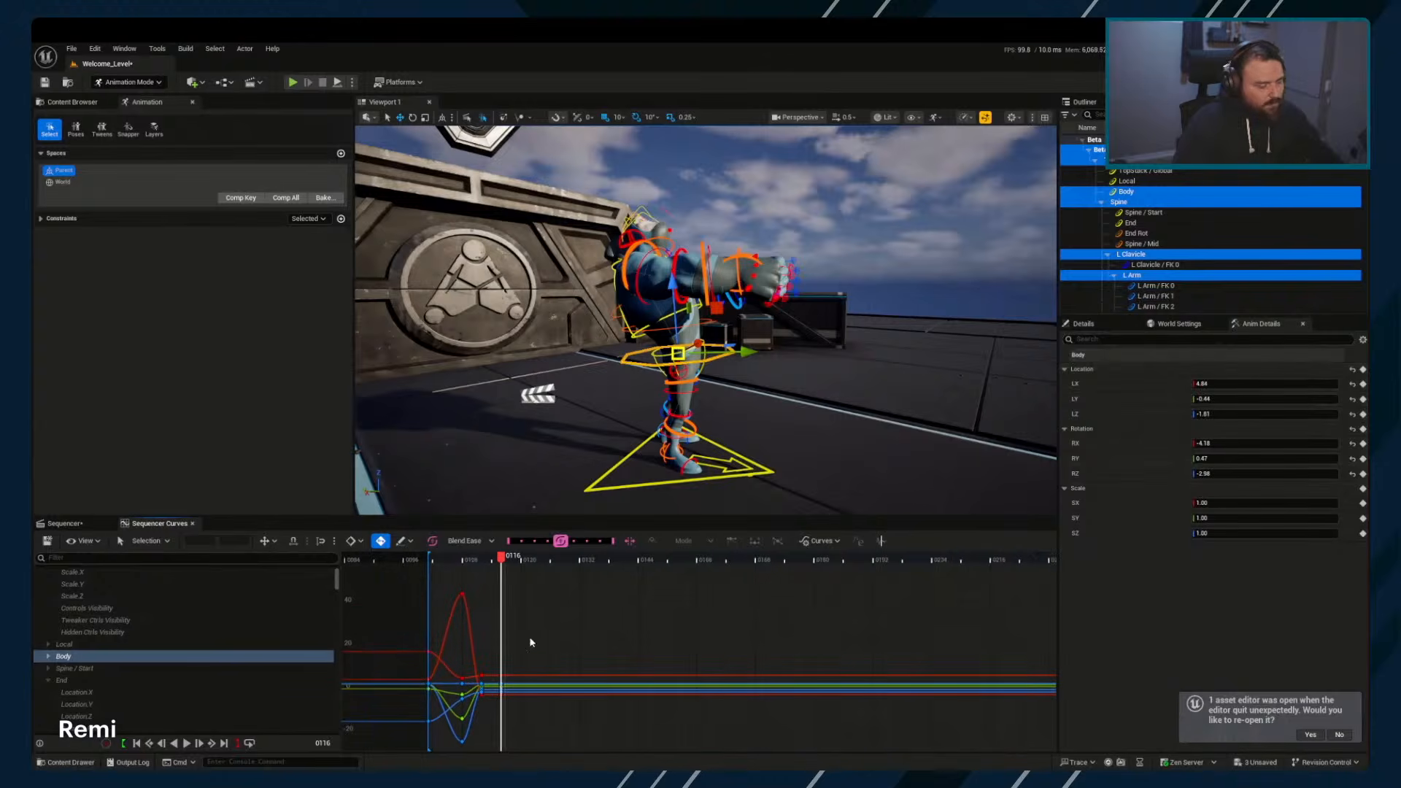
key("Left")
key("Left")
key("Left")
key("Left")
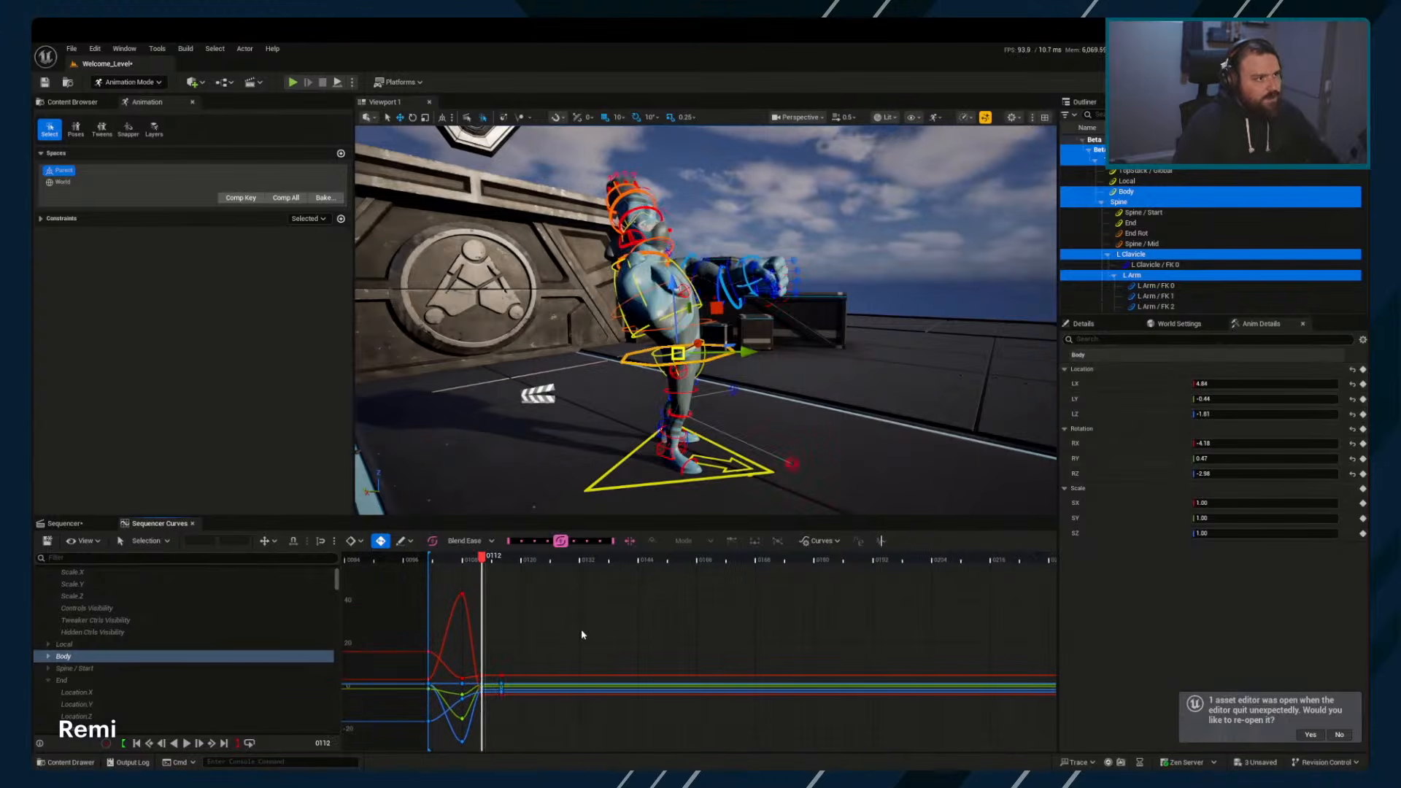
left_click(649, 276)
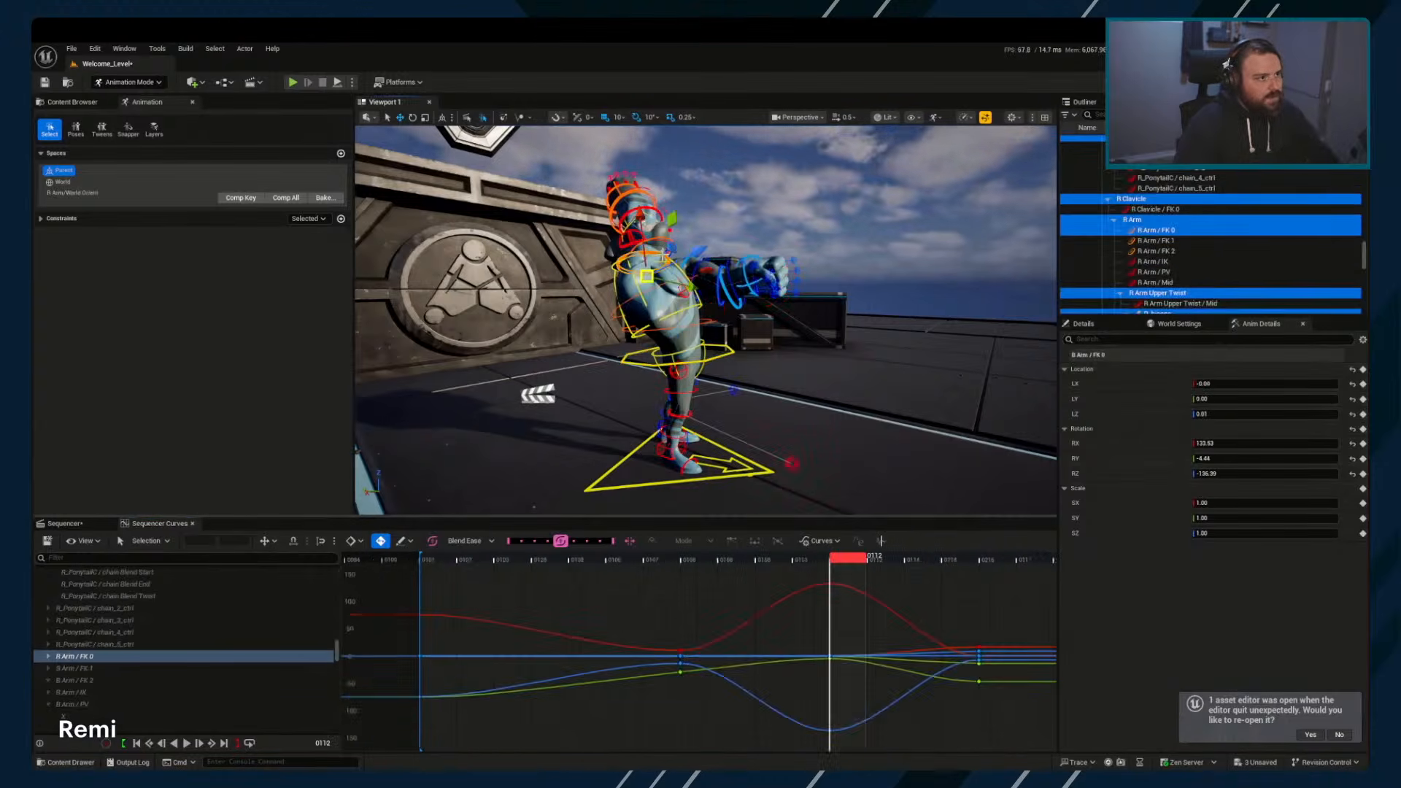
left_click(73, 194)
right_click_drag(827, 629, 632, 612)
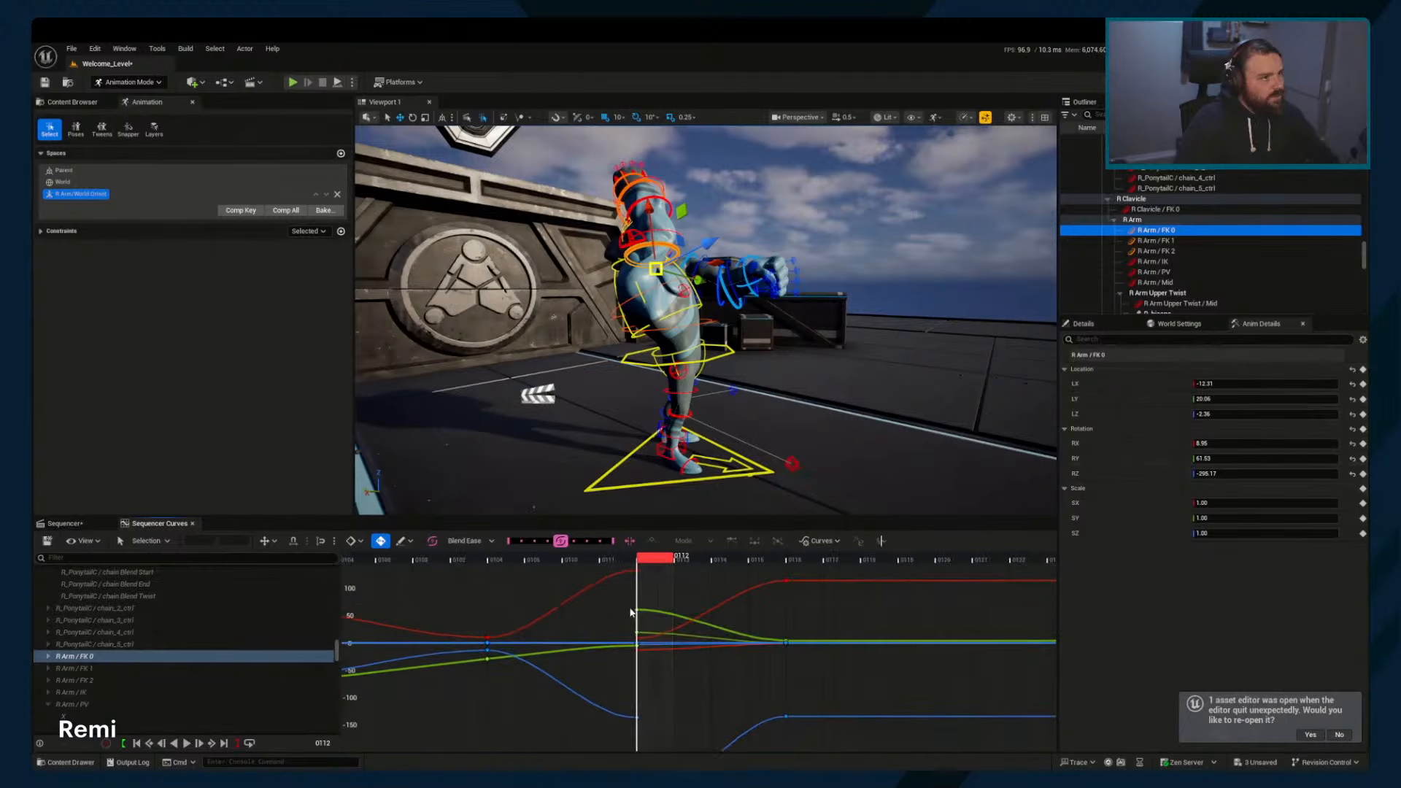
Undo the recent pose and space changes on R Arm / FK 0
key("ctrl+z")
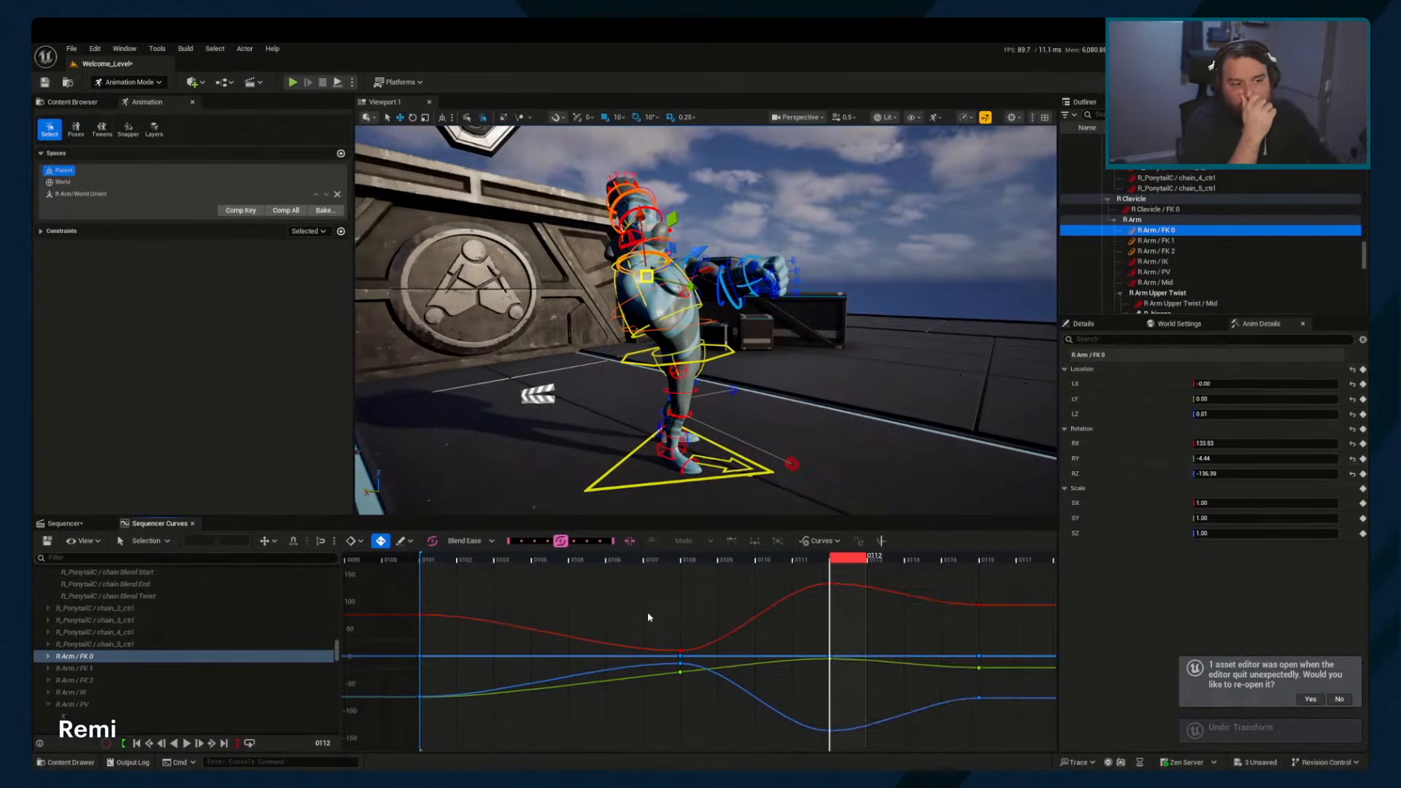
key("ctrl+y")
right_click_drag(778, 620, 654, 618)
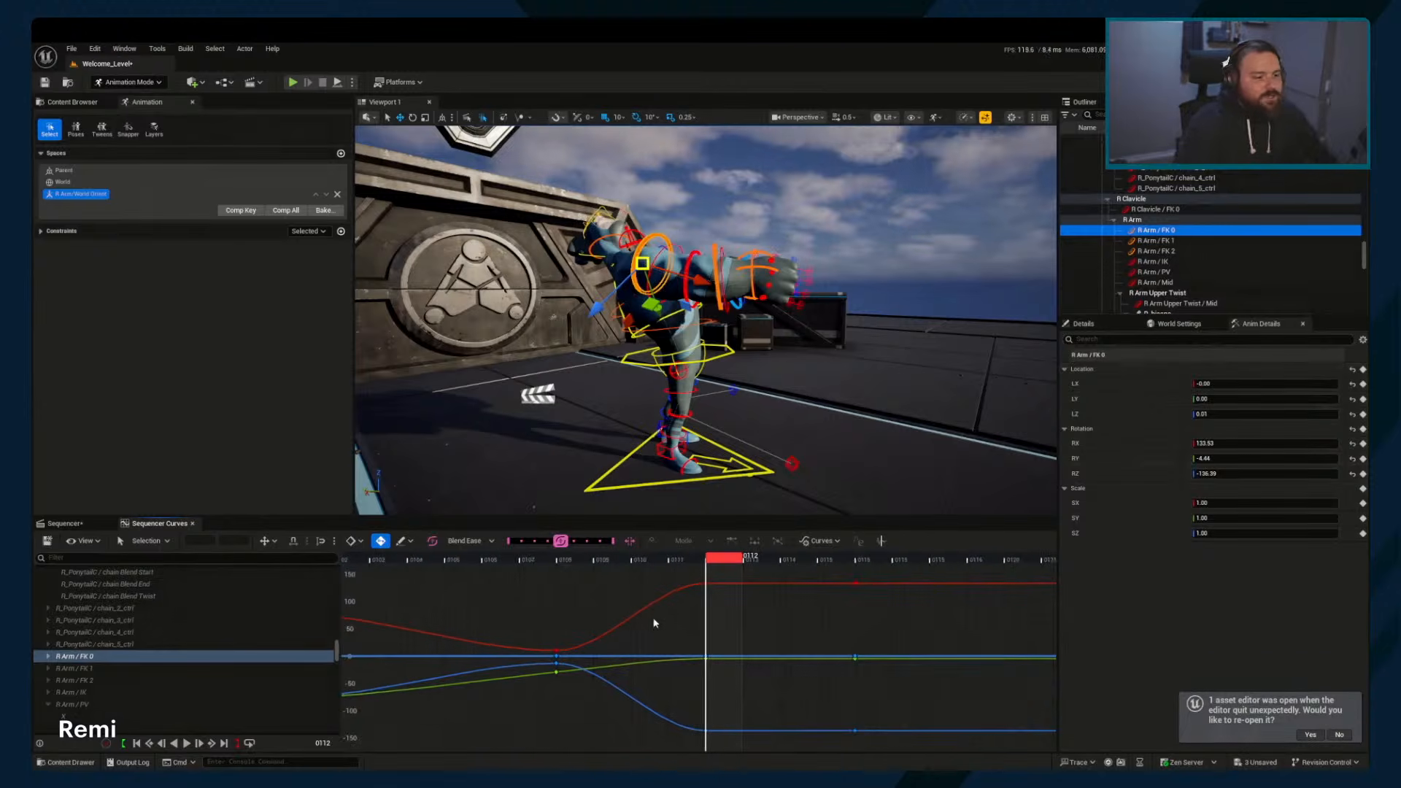
Switch the space of R Arm / FK 0 to Parent at frame 116
key("period")
key("comma")
key("comma")
key("period")
key("period")
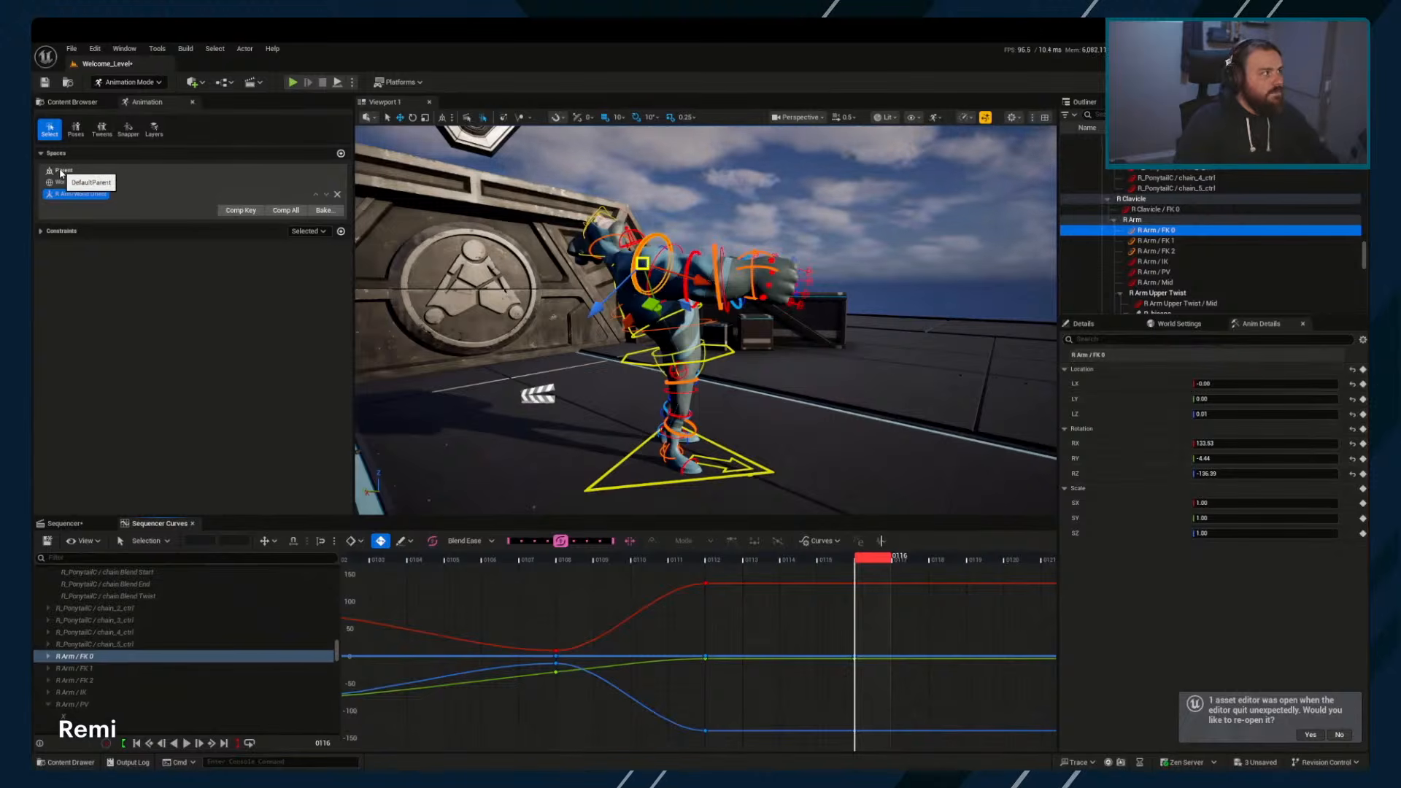
key("comma")
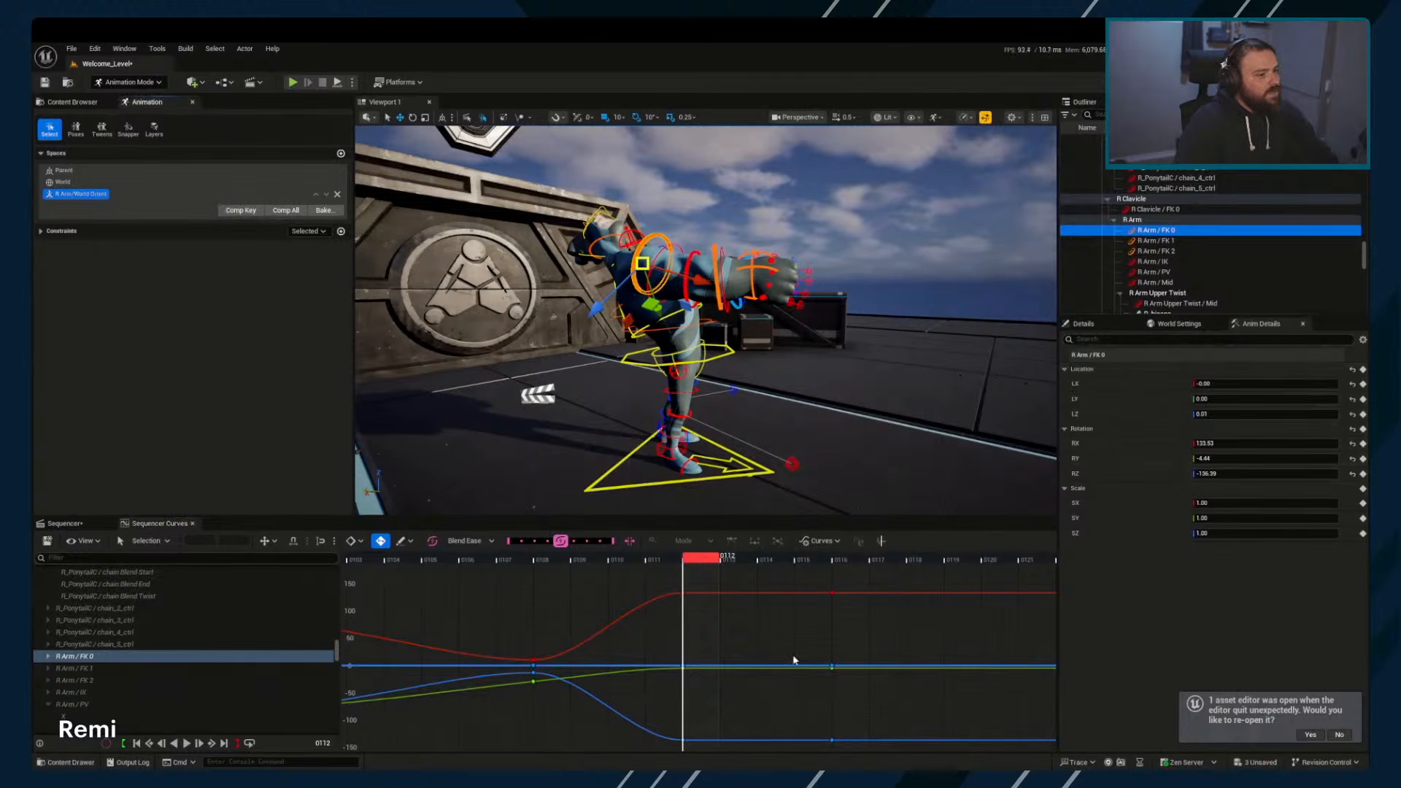
key("period")
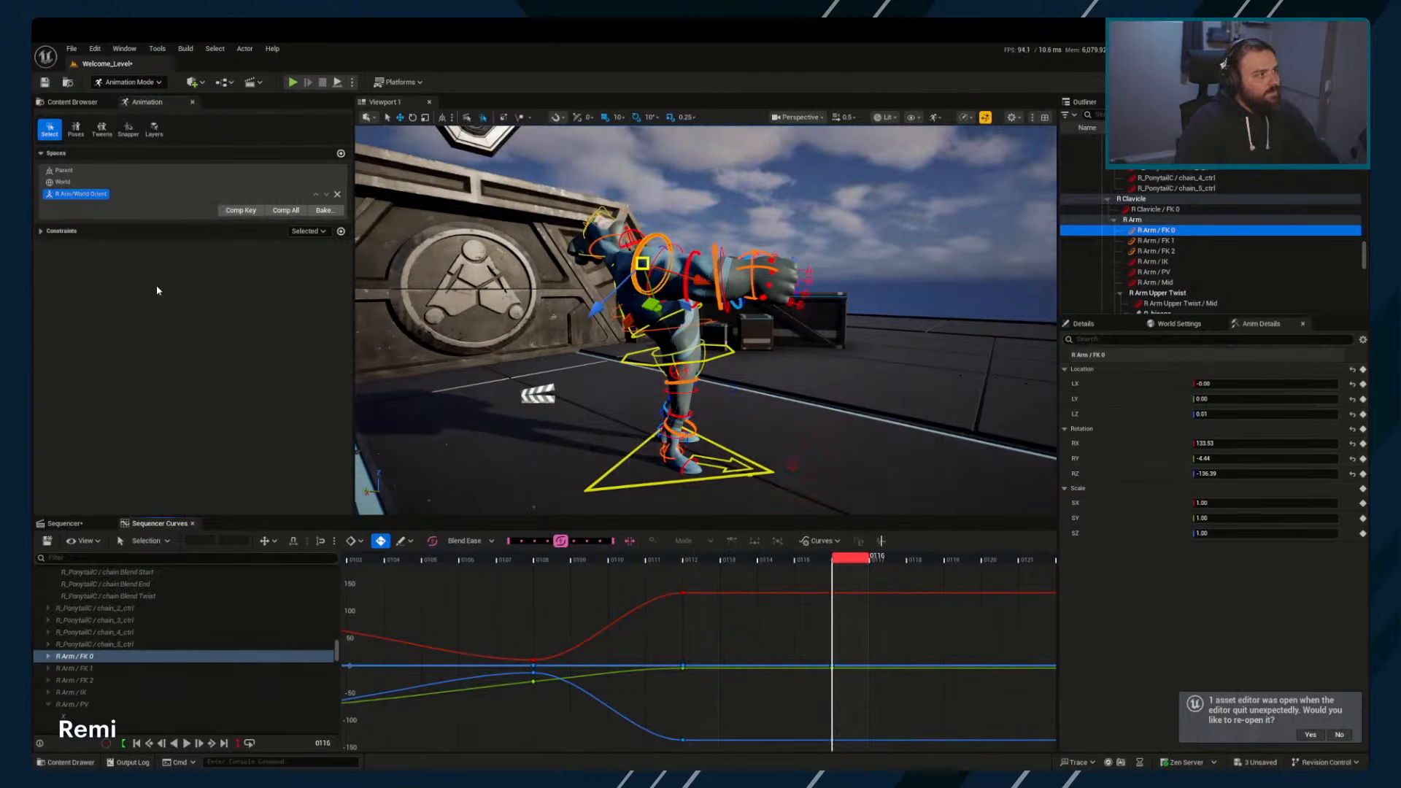
left_click(64, 171)
right_click_drag(824, 619, 709, 617)
Pose R Arm / FK 0 at frame 116 at about LX 19, LY -18, LZ 4 and RX 28, RY -48, RZ -20
key("e")
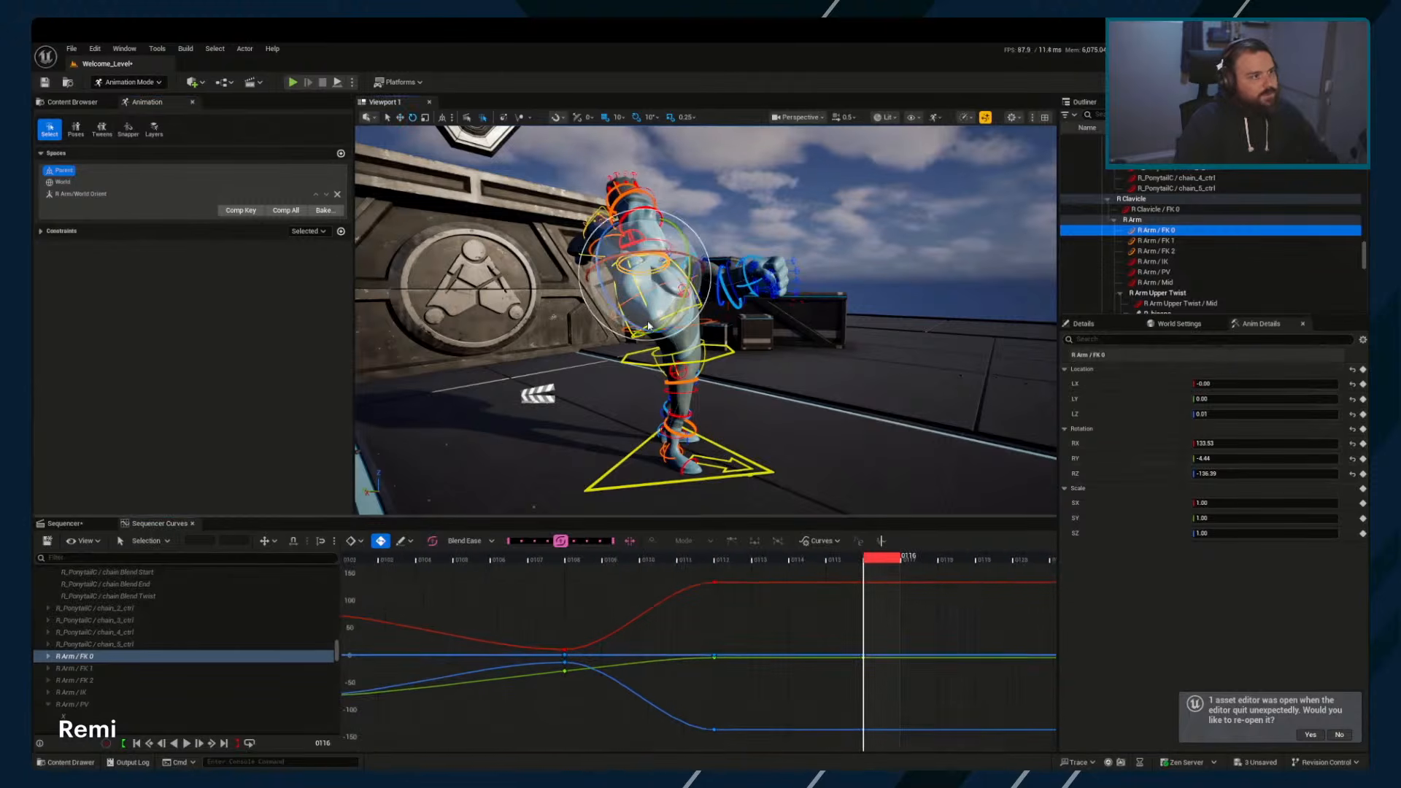
mouse_move(677, 281)
left_mouse_down()
mouse_move(633, 250)
mouse_move(691, 285)
mouse_move(675, 270)
left_mouse_up()
right_click_drag(890, 431, 722, 428)
key("w")
middle_click_drag(891, 431, 847, 418)
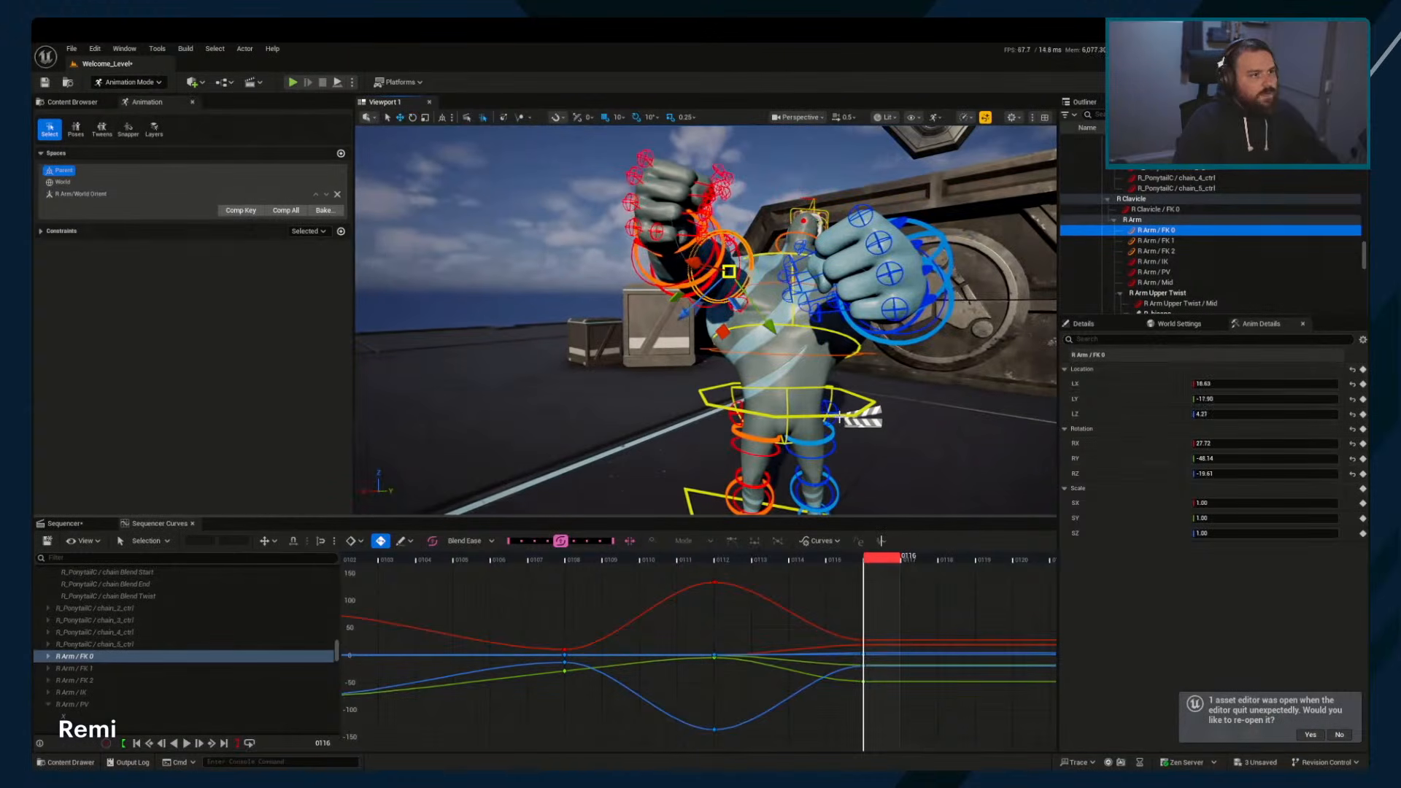
right_click_drag(847, 417, 1048, 415)
key("a")
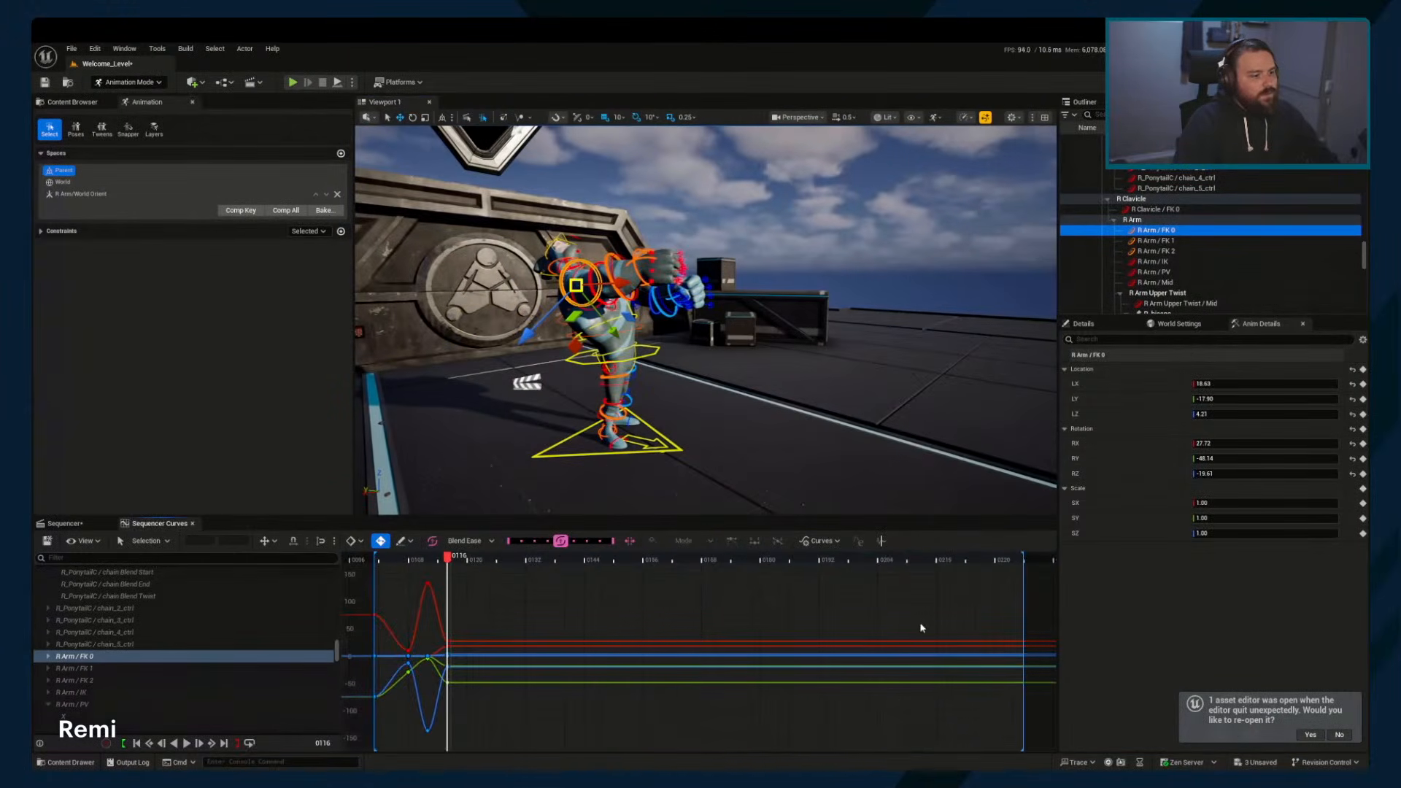
Switch the space of R Arm / FK 0 to R Arm/World Orient at frame 112
right_click_drag(581, 604, 732, 613)
key("comma")
key("period")
key("comma")
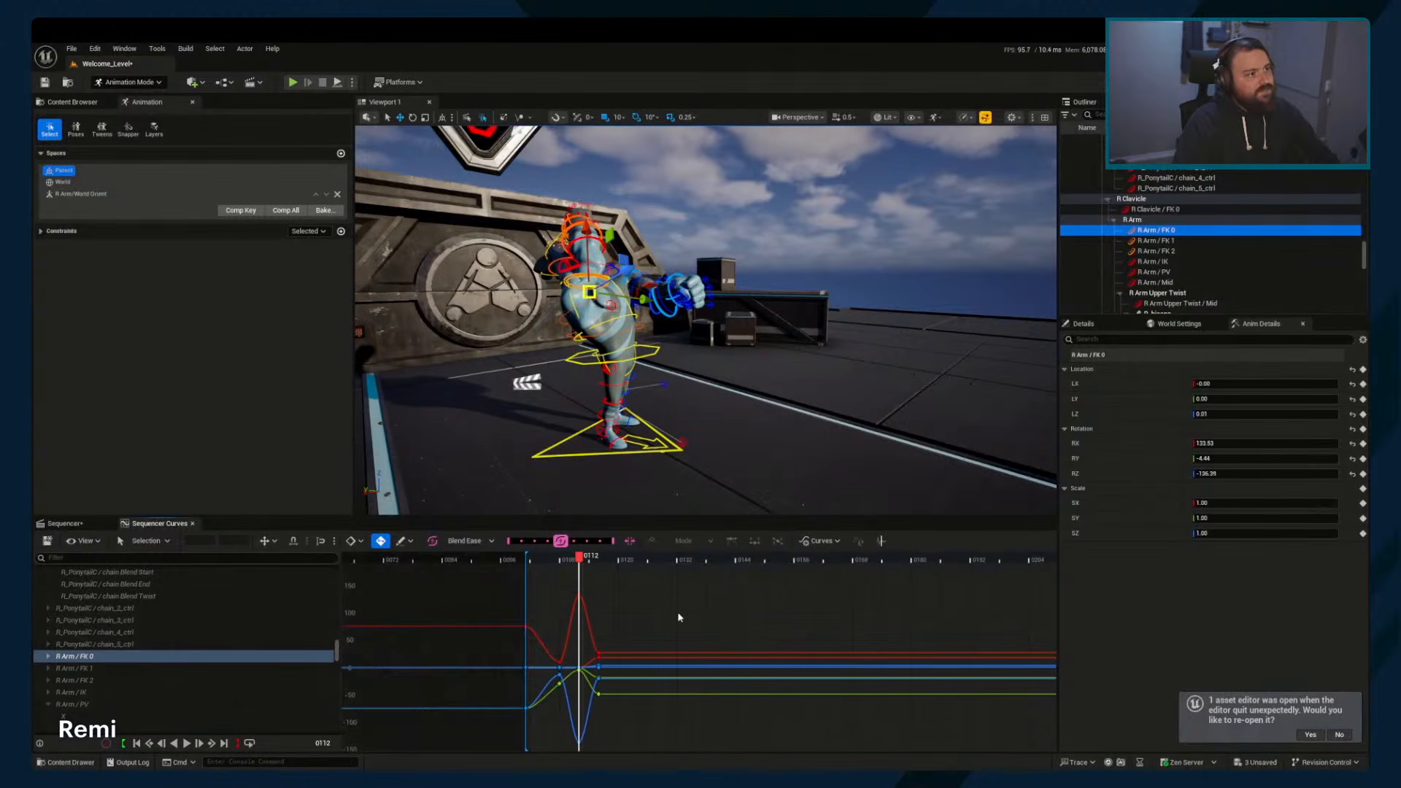
key("period")
key("comma")
key("comma")
key("period")
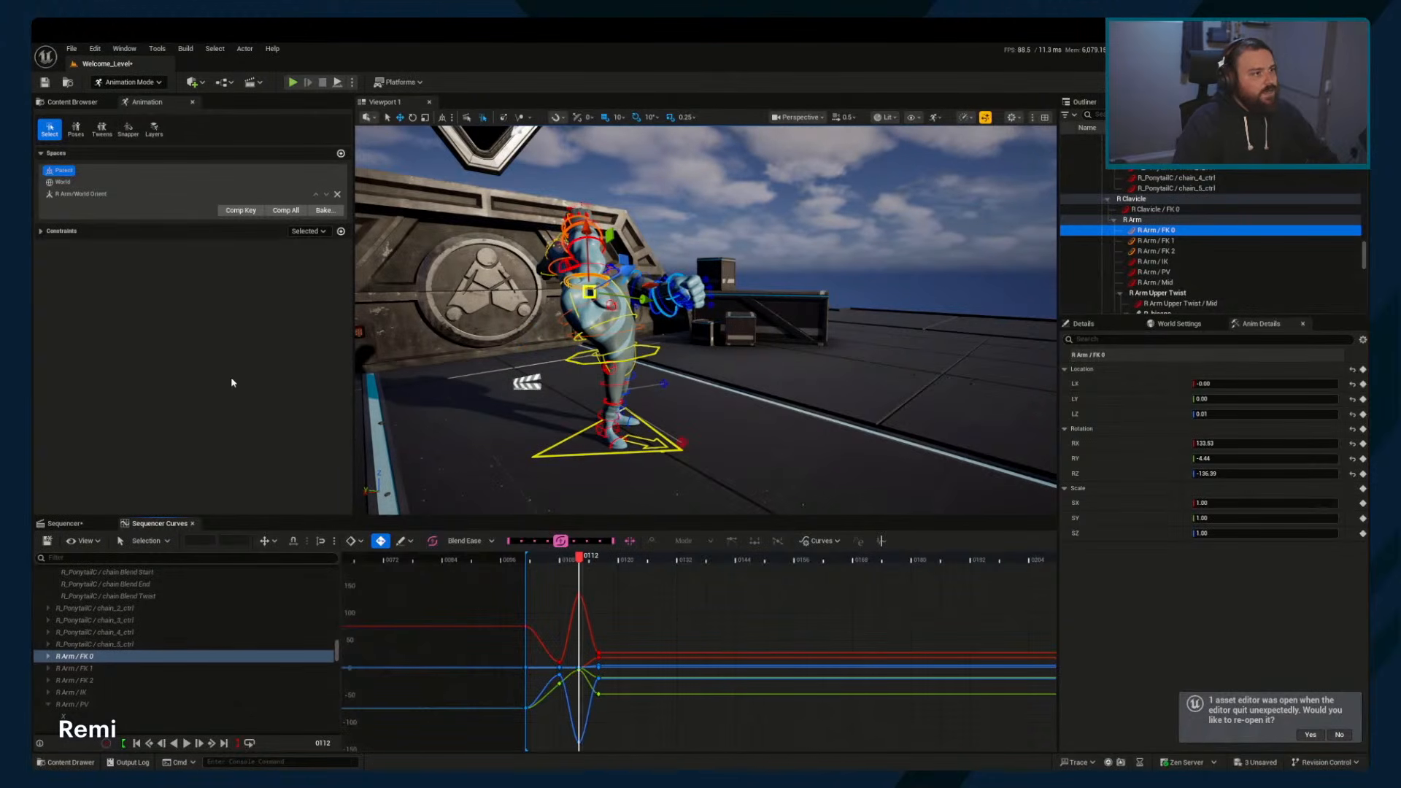
left_click(73, 194)
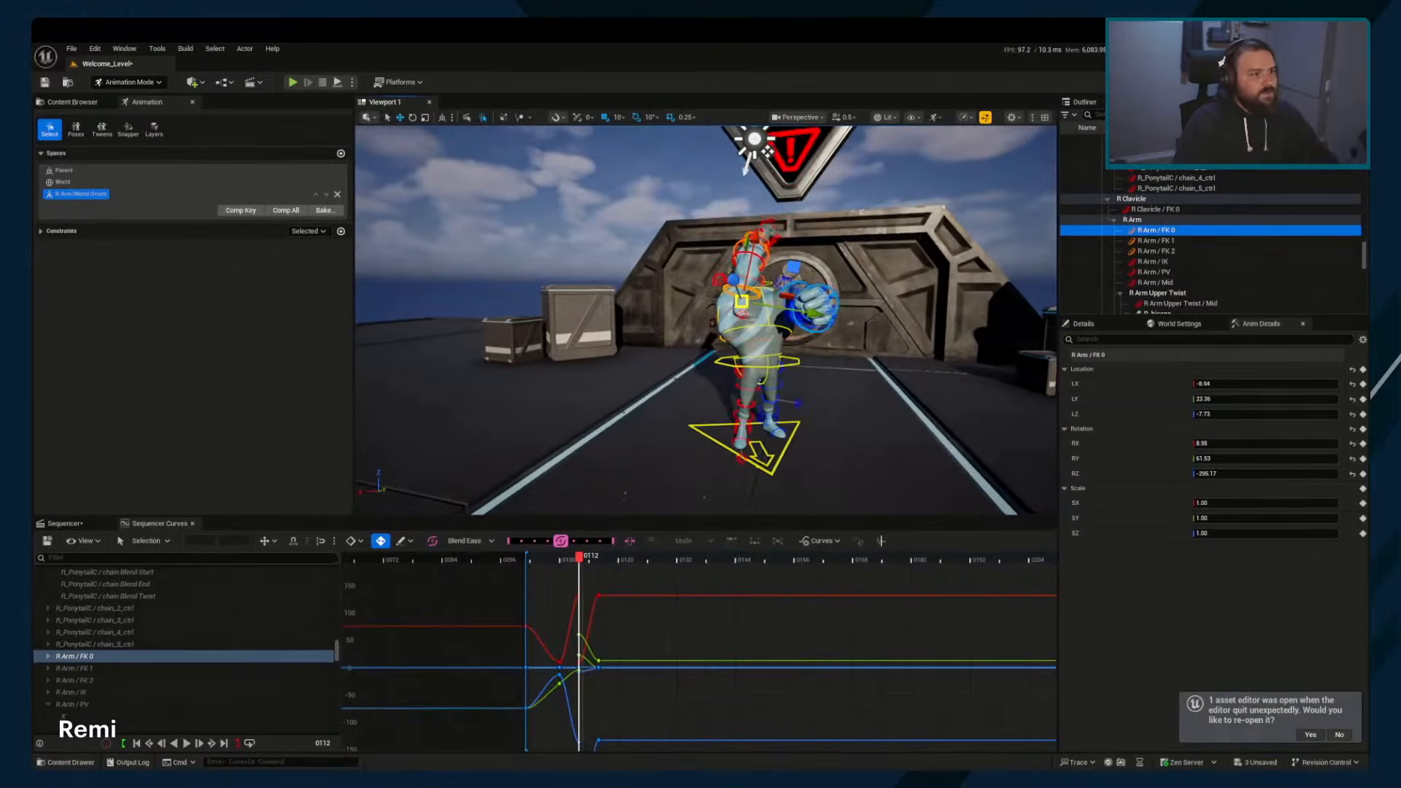
Pose R Arm / FK 0 forward at frame 112, rotated to about RX 125, RY 1, RZ -142
right_click_drag(759, 368, 782, 369)
left_click_drag(677, 295, 758, 380)
key("e")
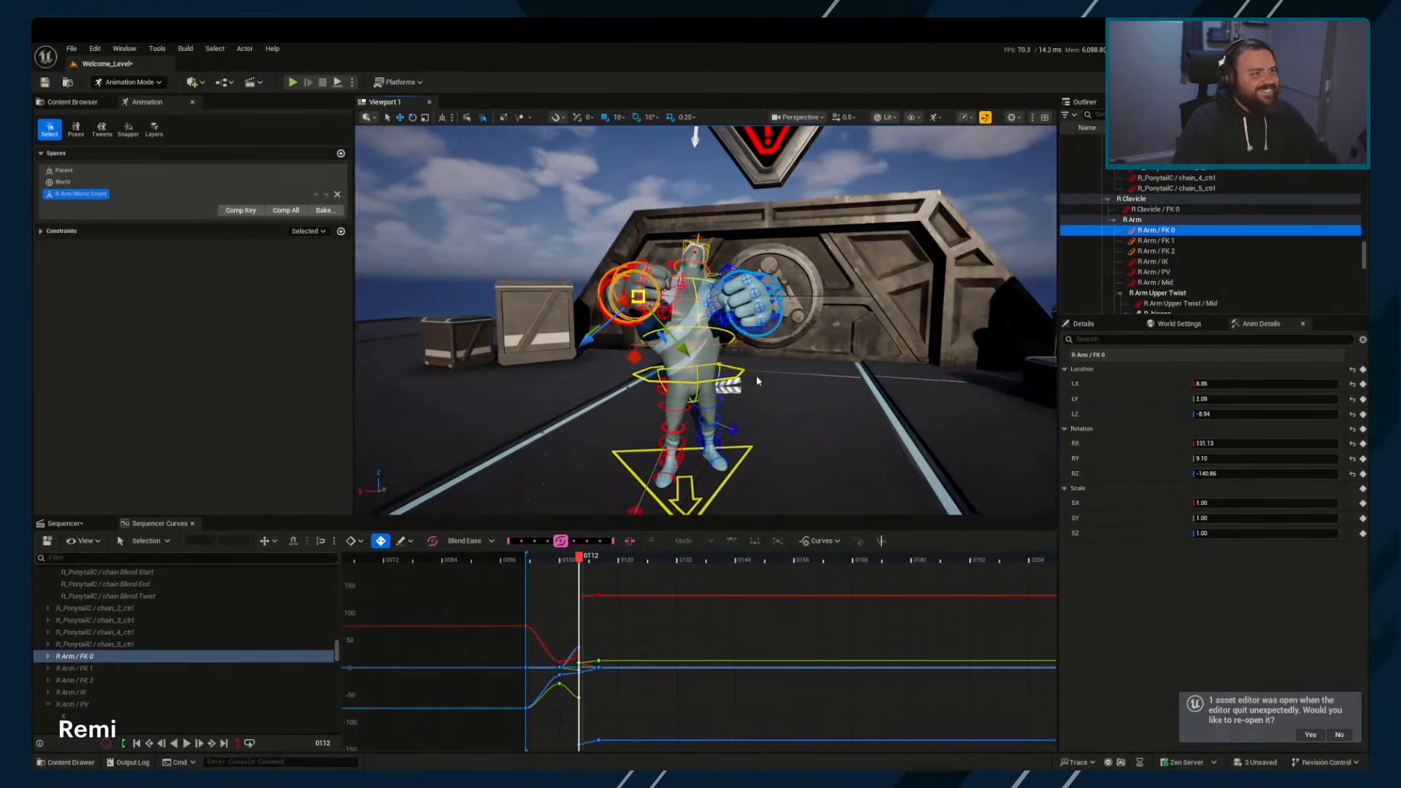
key("e")
left_click_drag(642, 319, 650, 351)
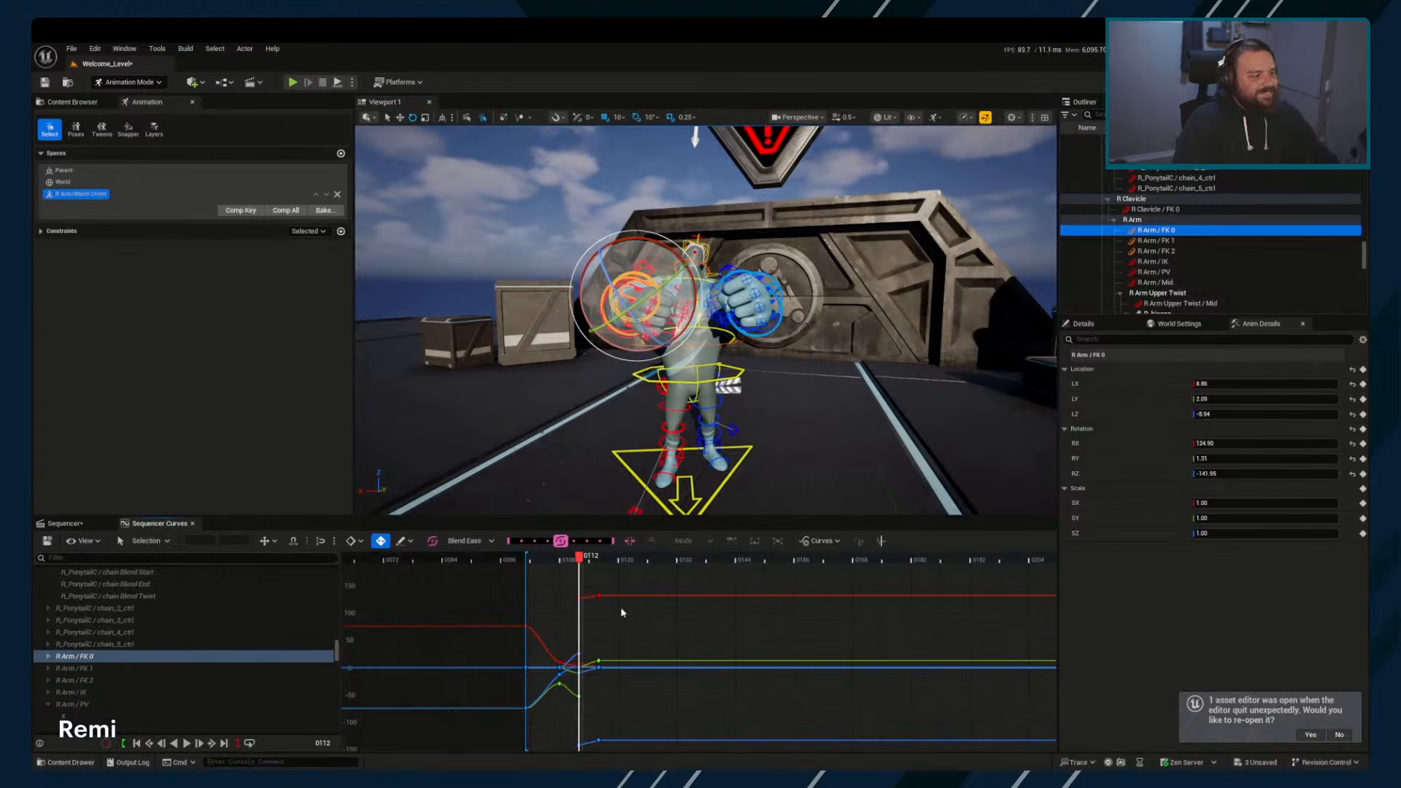
Examine the arm and Body poses across the keys at frames 108, 112 and 116
key("Left")
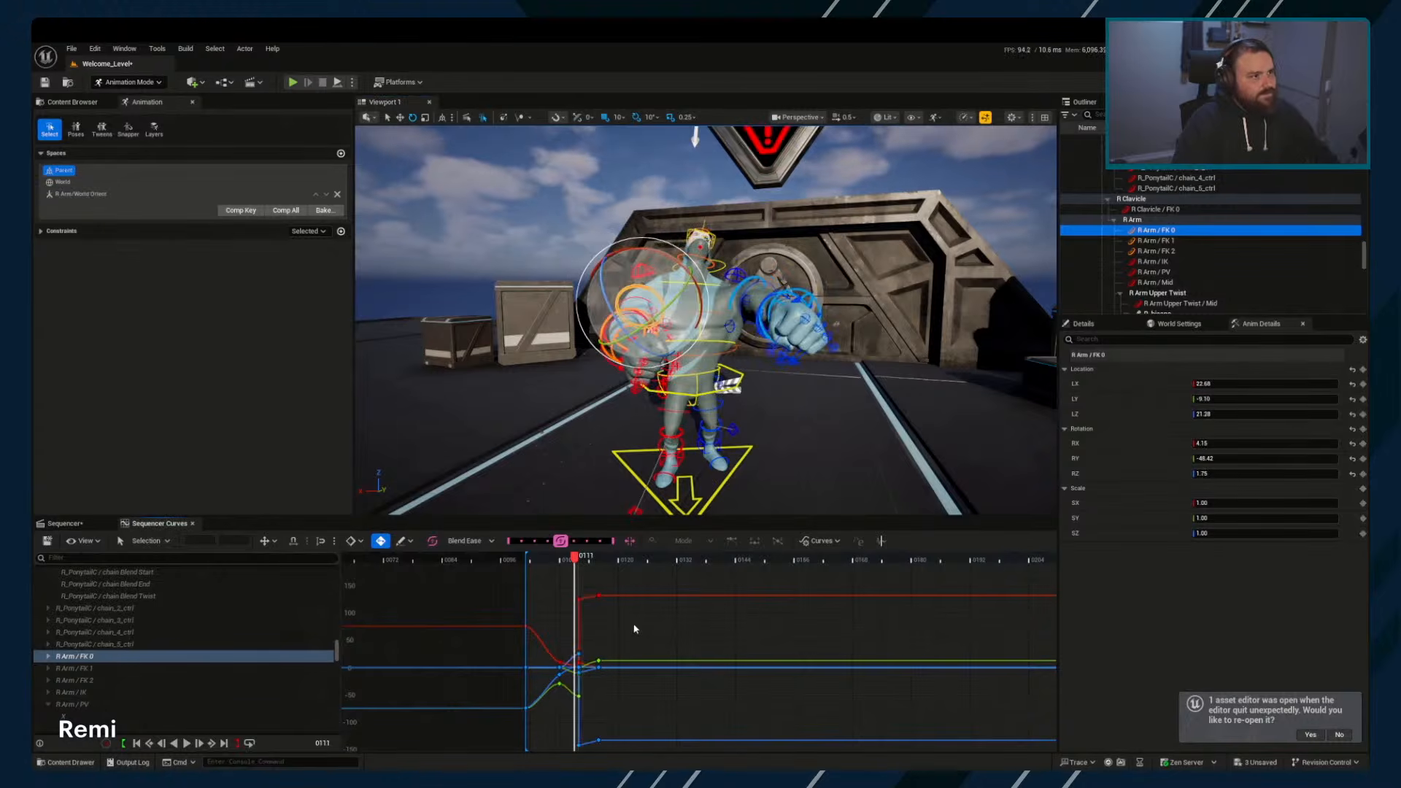
left_click(721, 394)
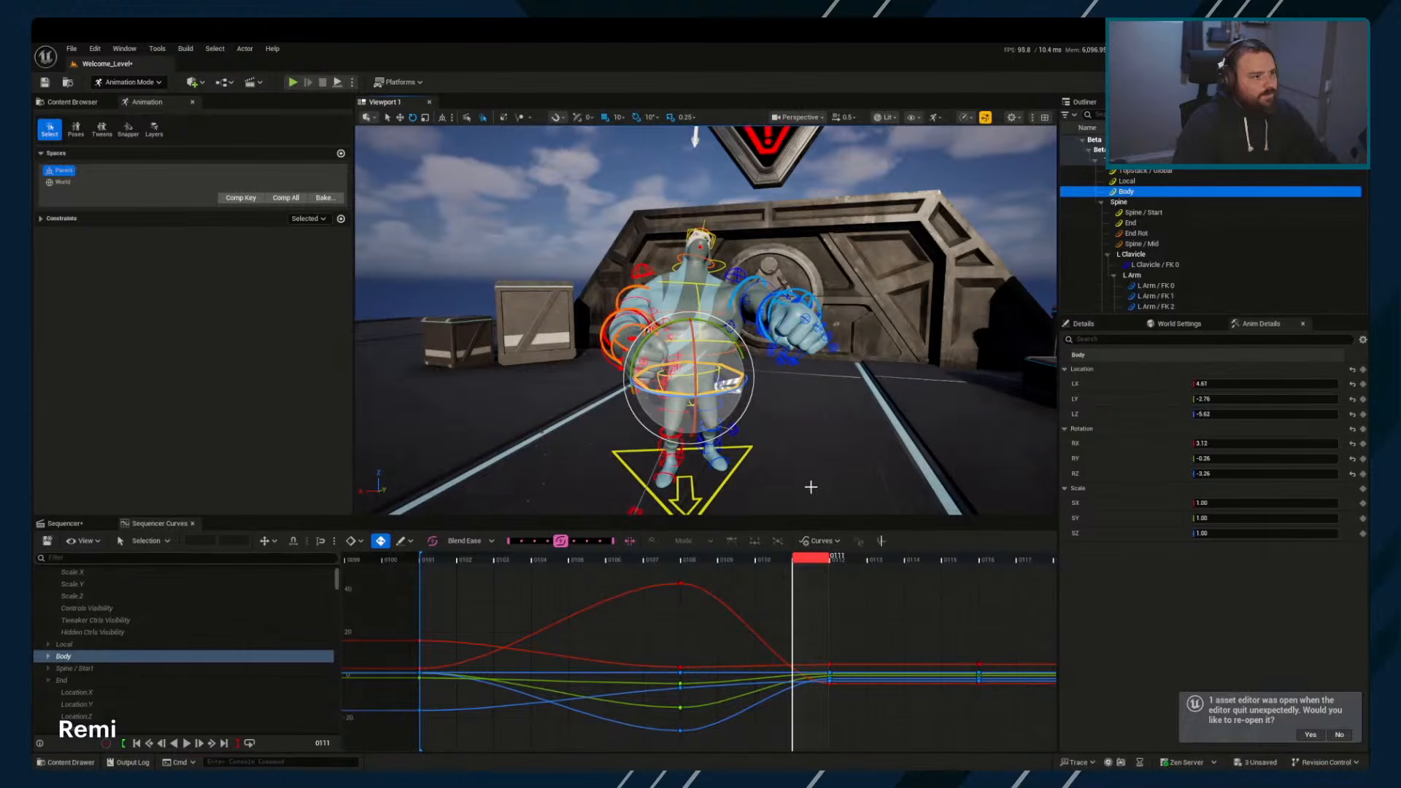
key("period")
key("comma")
key("period")
key("period")
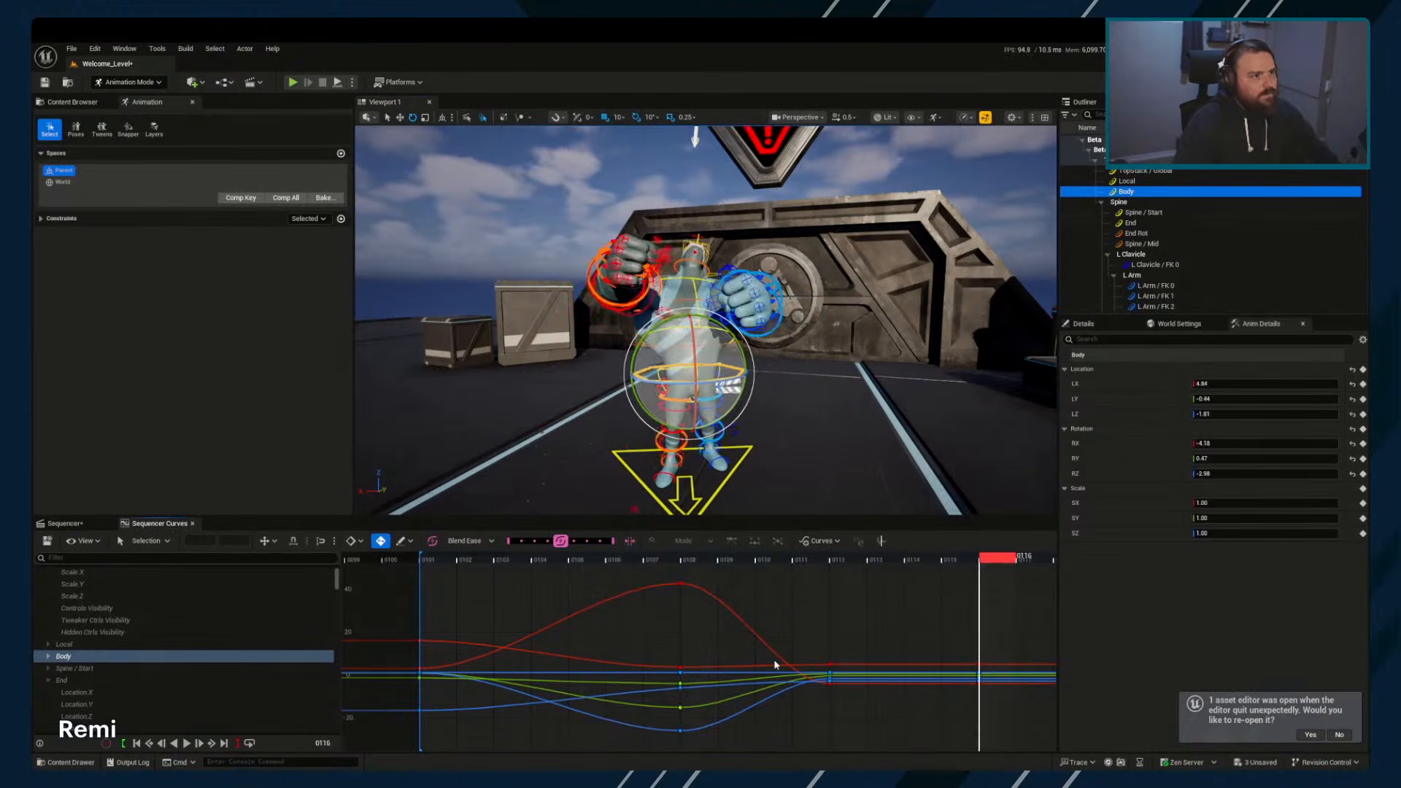
key("comma")
key("comma")
Move R Arm / FK 0 outward at the shoulder at frame 108, to about LX 8, LY -15, LZ 6
key("w")
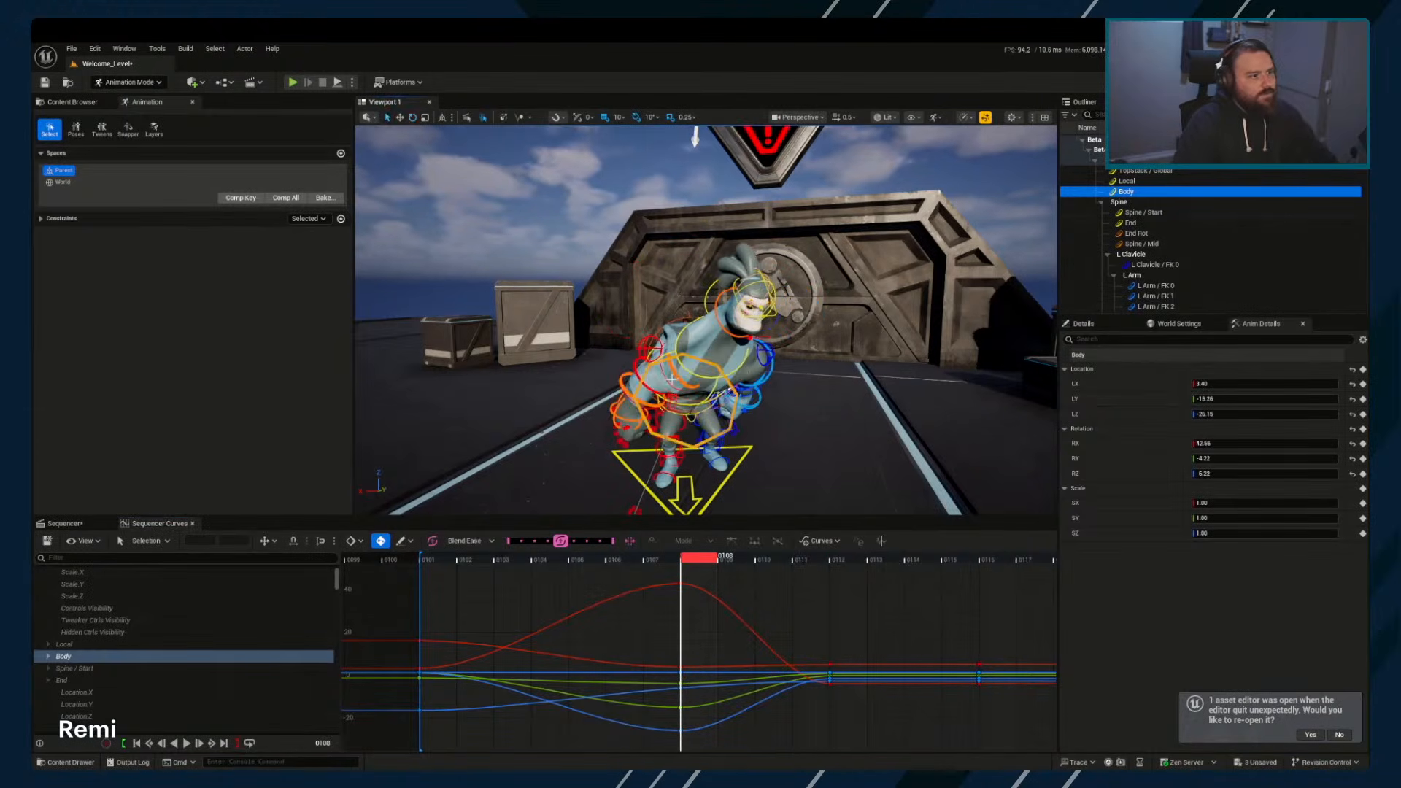
left_click(671, 378)
left_click_drag(672, 378, 631, 291, "alt")
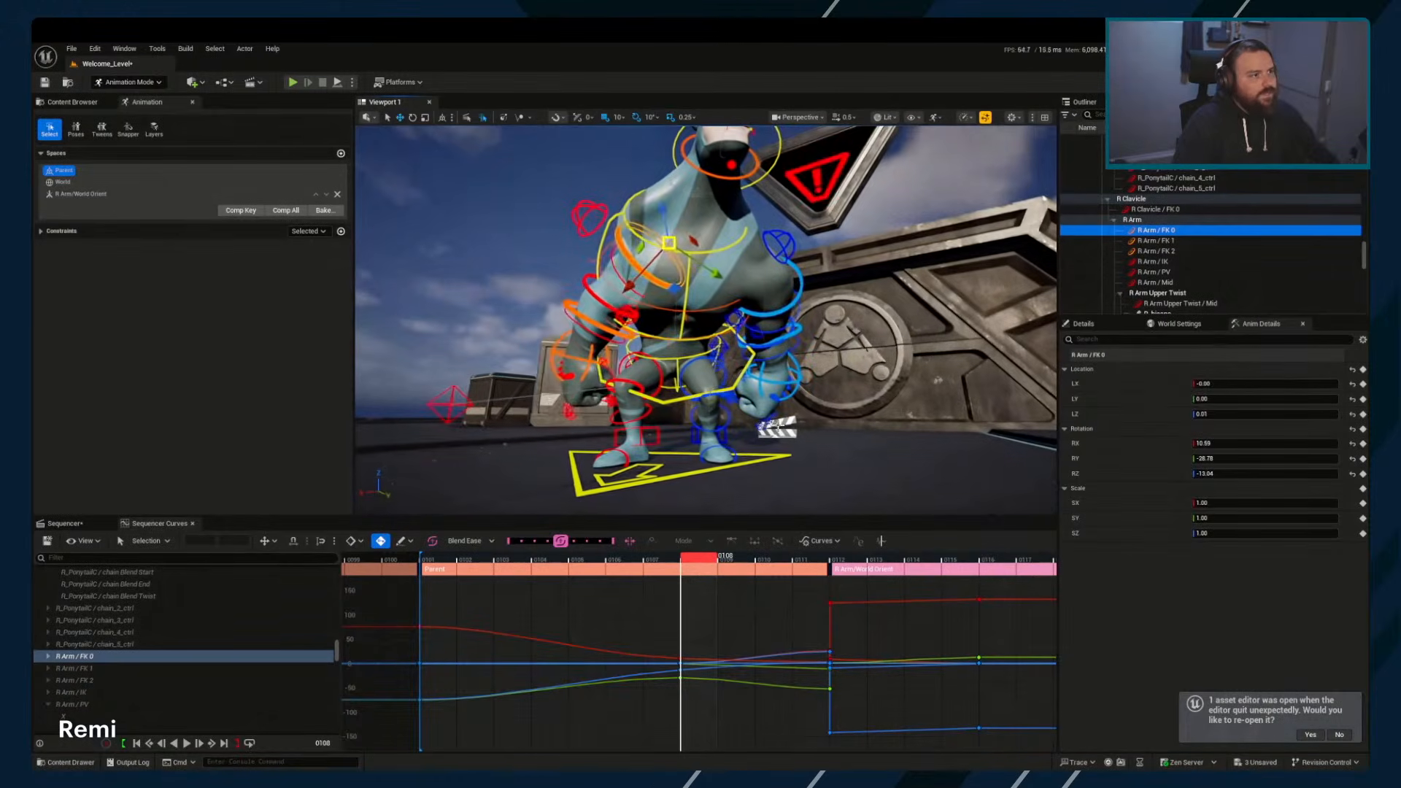
middle_click_drag(766, 427, 737, 416)
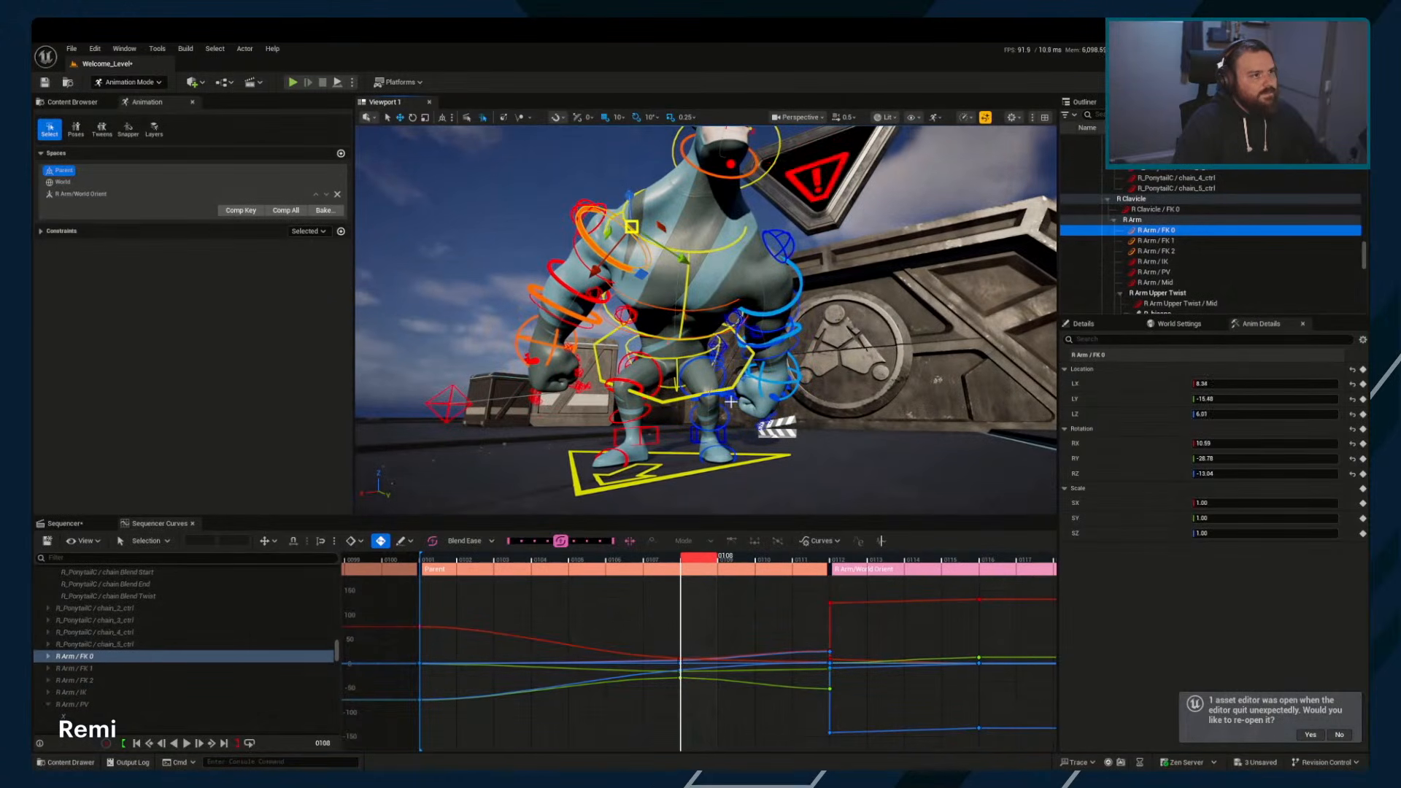
left_click_drag(778, 197, 778, 179, "alt")
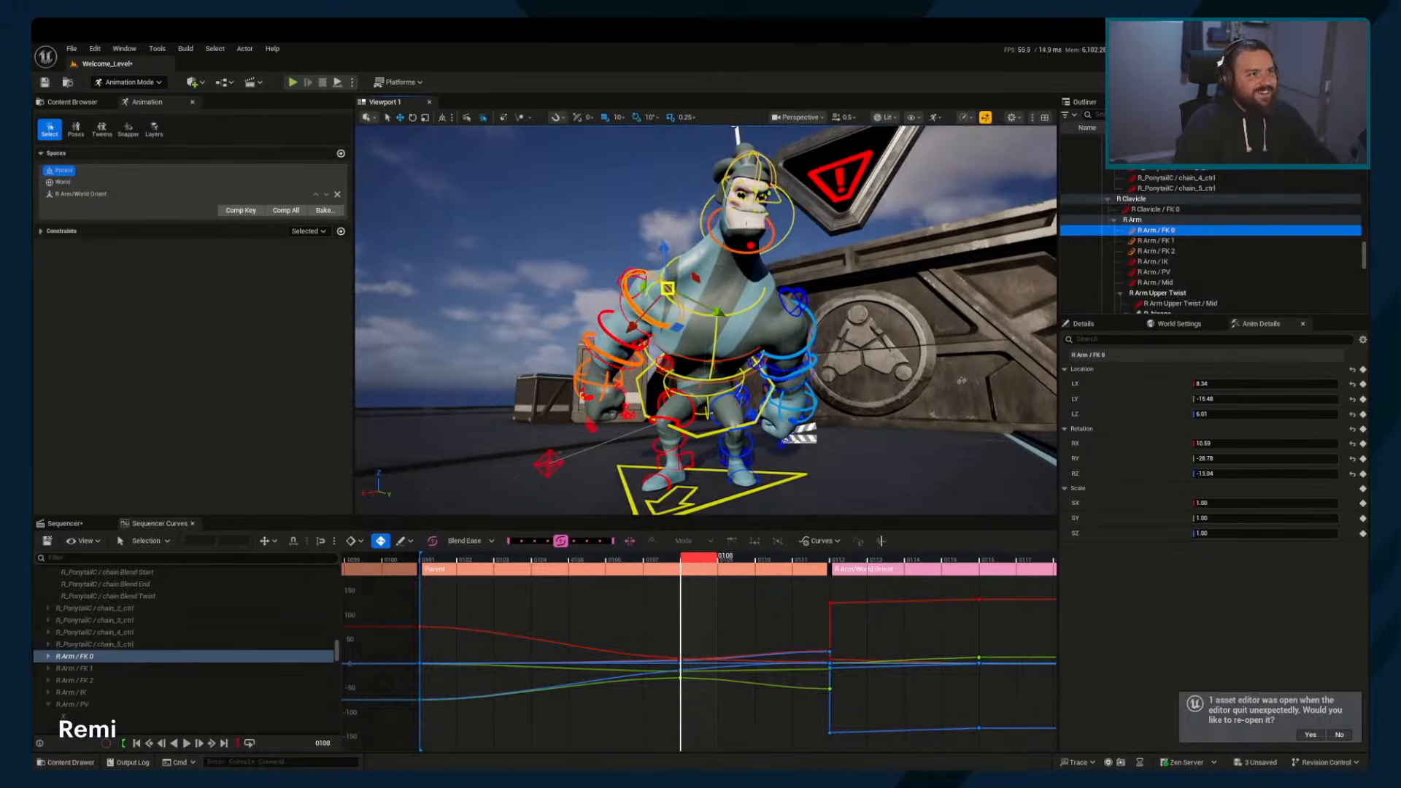
Reposition the Head control in the frame 108 crouch at about LX -17, LY 19, LZ -4
left_click(771, 167)
middle_click_drag(810, 283, 793, 354)
left_click_drag(793, 354, 890, 378, "alt")
middle_click_drag(794, 380, 787, 502)
key("a")
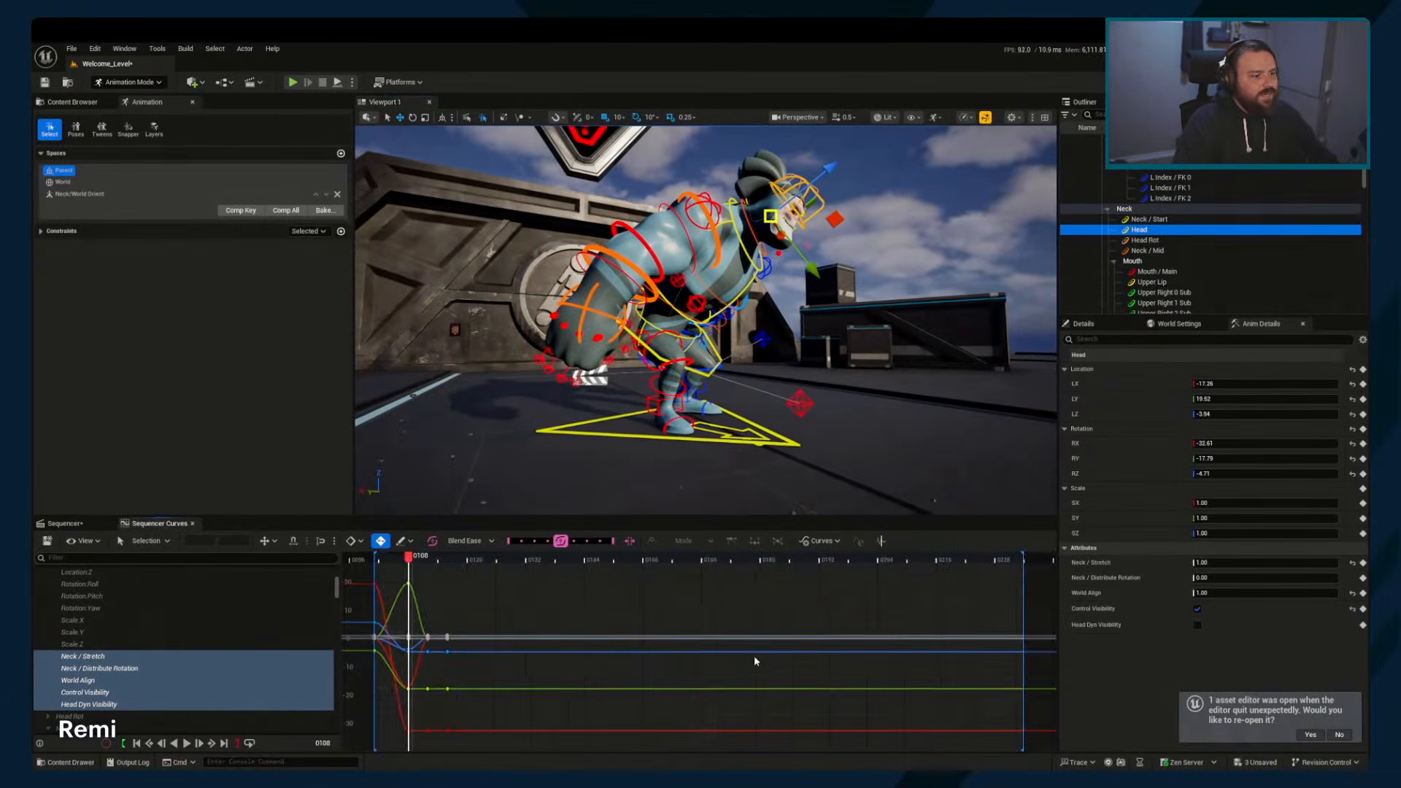
Review the poses at frames 112 and 116 and compare the R Arm / FK 0 curves between them
key("period")
middle_click_drag(701, 328, 680, 392, "alt")
left_click_drag(680, 393, 711, 438, "alt")
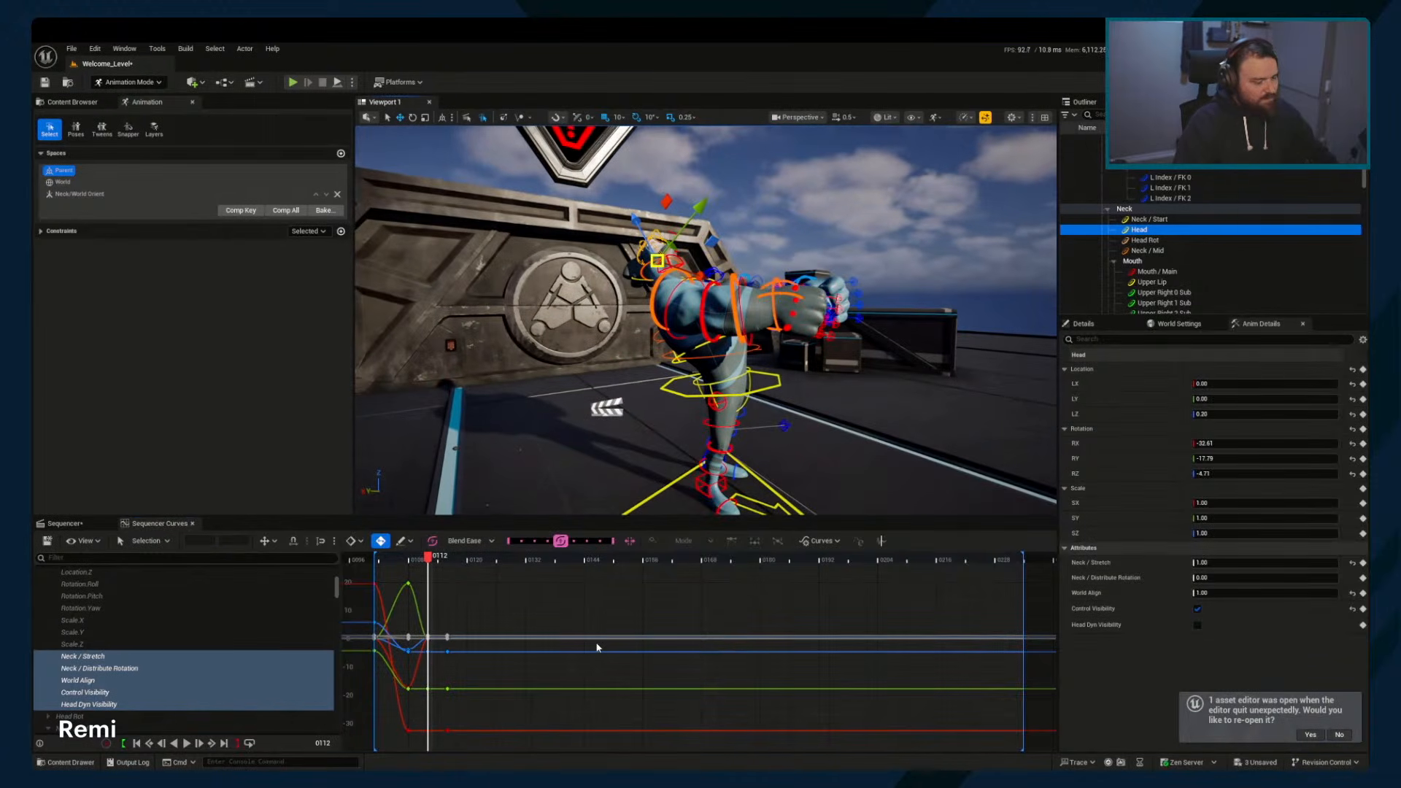
key("period")
left_click(672, 295)
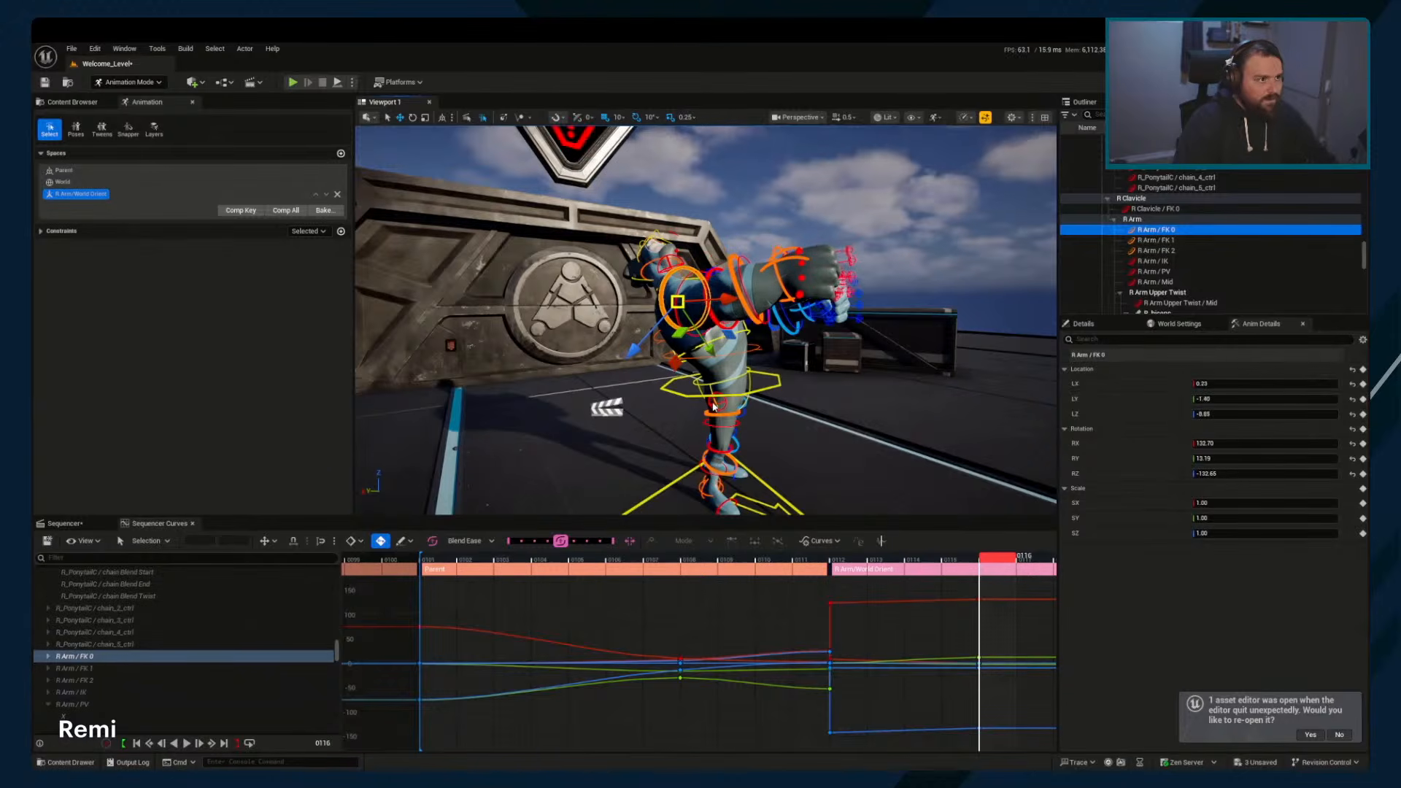
right_click_drag(852, 657, 625, 668)
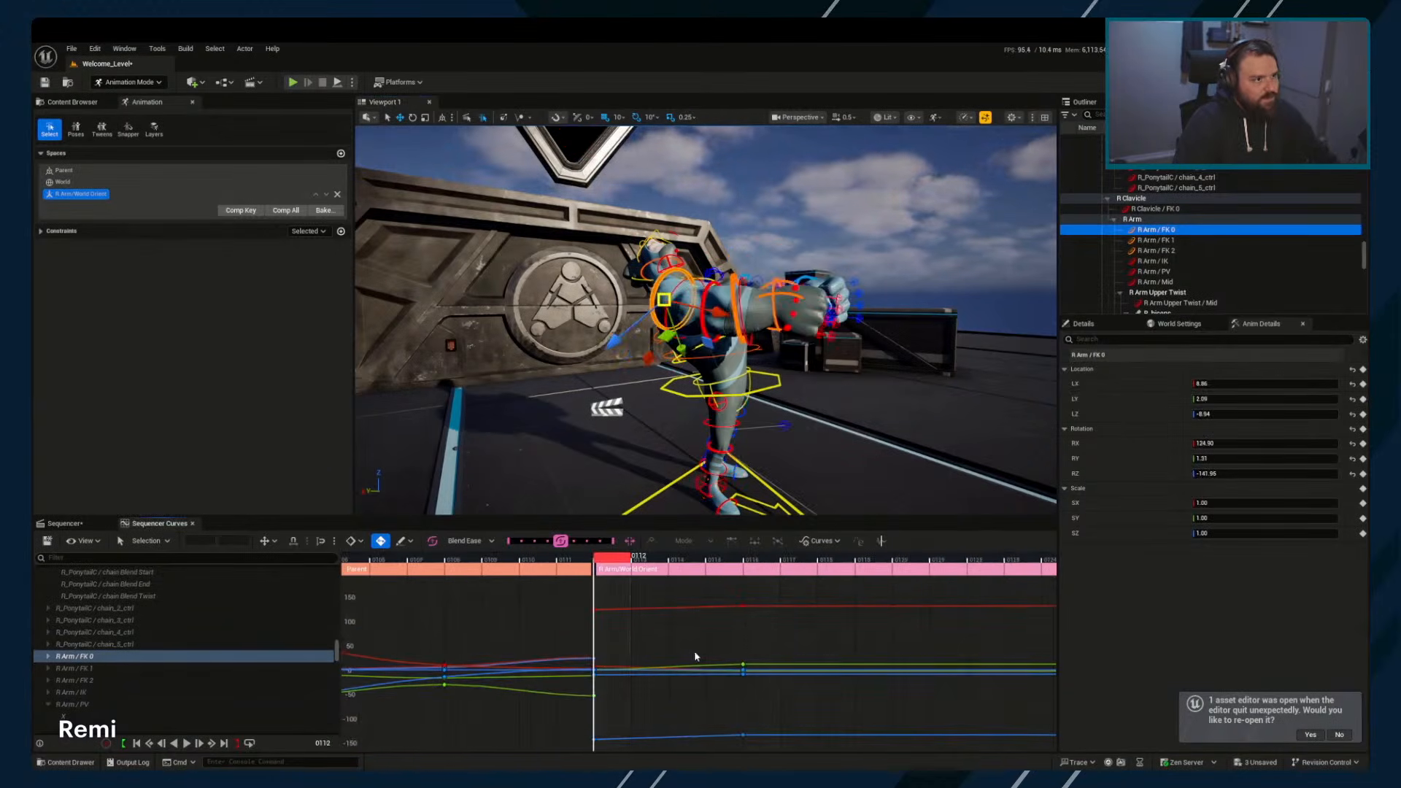
right_click_drag(764, 653, 664, 670)
Raise Body off the ground and rotate it backward into the airborne flip pose at frame 116
left_click(766, 389)
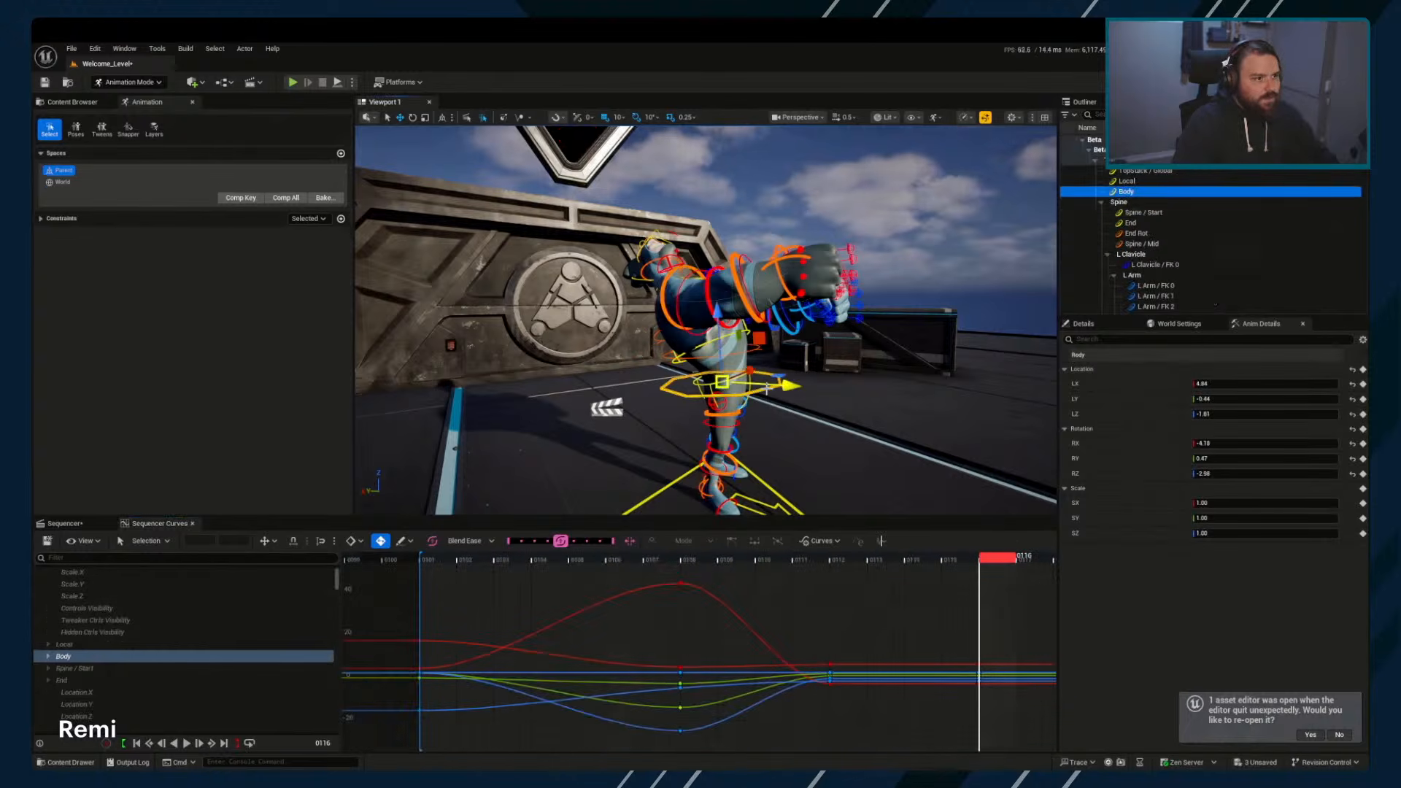
right_click_drag(741, 357, 734, 332)
left_click_drag(796, 350, 785, 293)
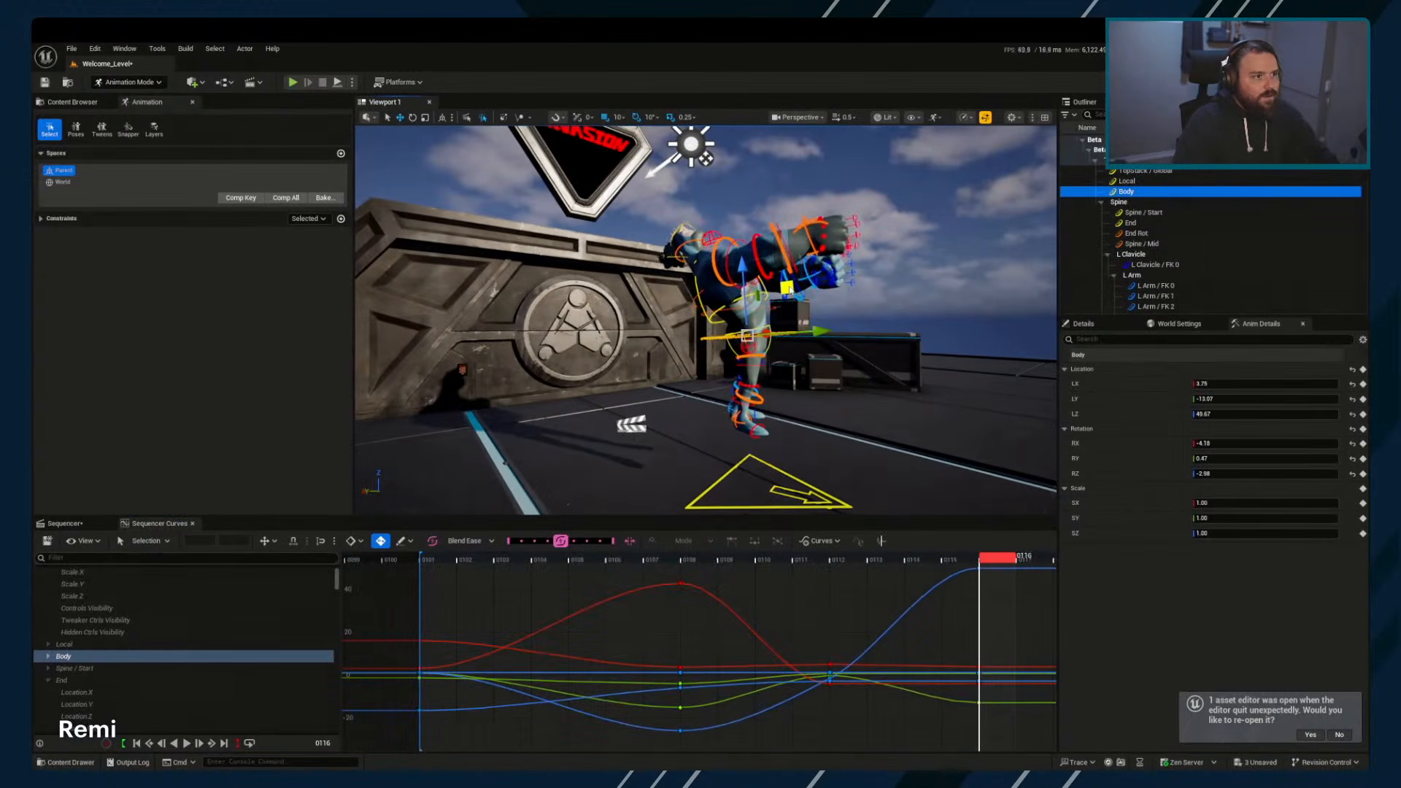
key("e")
middle_click_drag(834, 445, 866, 419)
key("w")
middle_click_drag(857, 478, 848, 430)
Raise and rotate Body at frame 116 to about LX -19, LY -7, LZ 98 and RX -62, RY 71, RZ 46
right_click_drag(693, 357, 693, 356)
left_click(691, 350)
middle_click_drag(693, 354, 802, 412)
key("q")
left_click(711, 318)
key("e")
left_click_drag(802, 412, 740, 383, "alt")
middle_click_drag(740, 383, 737, 408, "alt")
key("w")
Rotate L Leg / FK 0 at frame 116 to lift the left thigh, to about RX -43, RY 53, RZ -17
left_click(738, 409)
key("e")
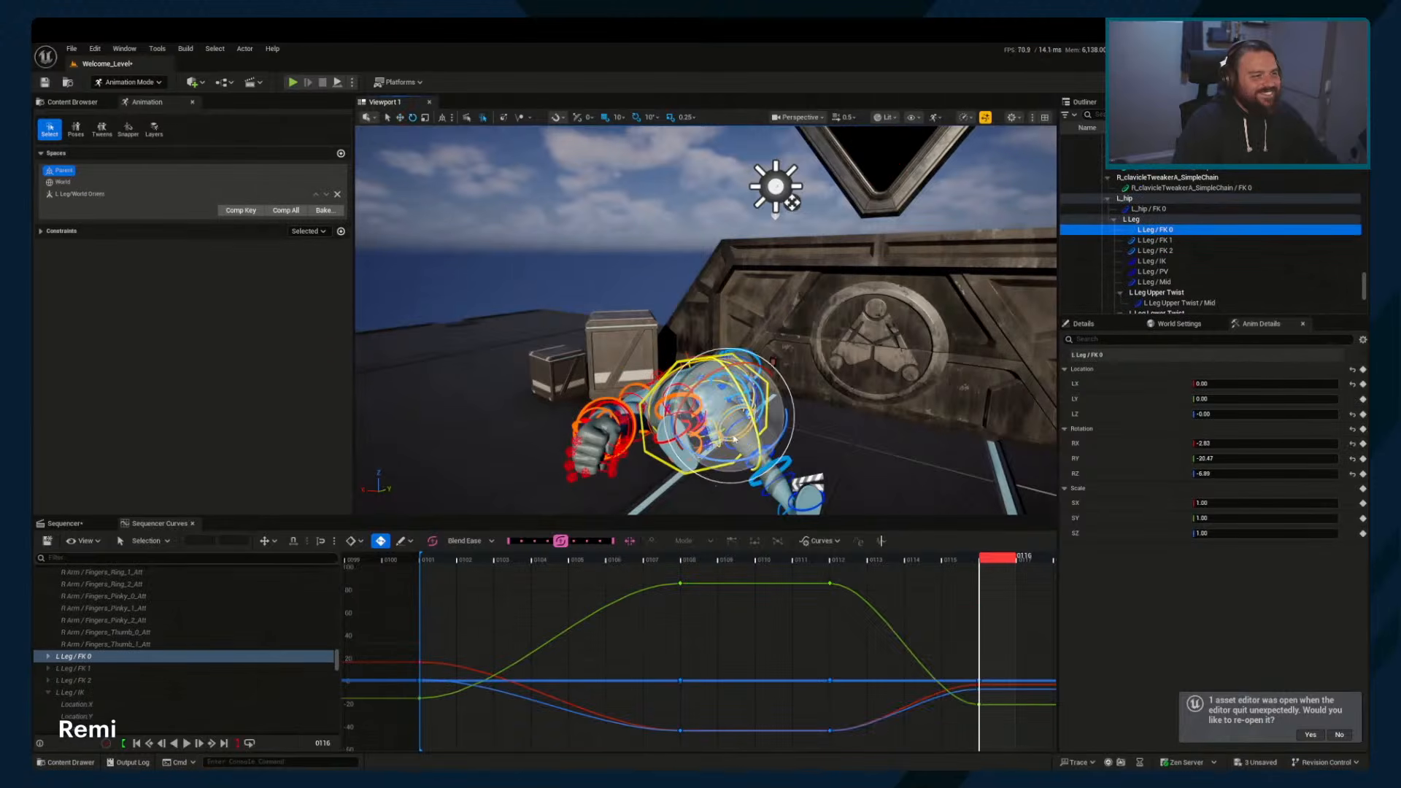
middle_click_drag(748, 467, 744, 404)
left_click_drag(744, 403, 744, 347, "alt")
middle_click_drag(744, 347, 740, 363, "alt")
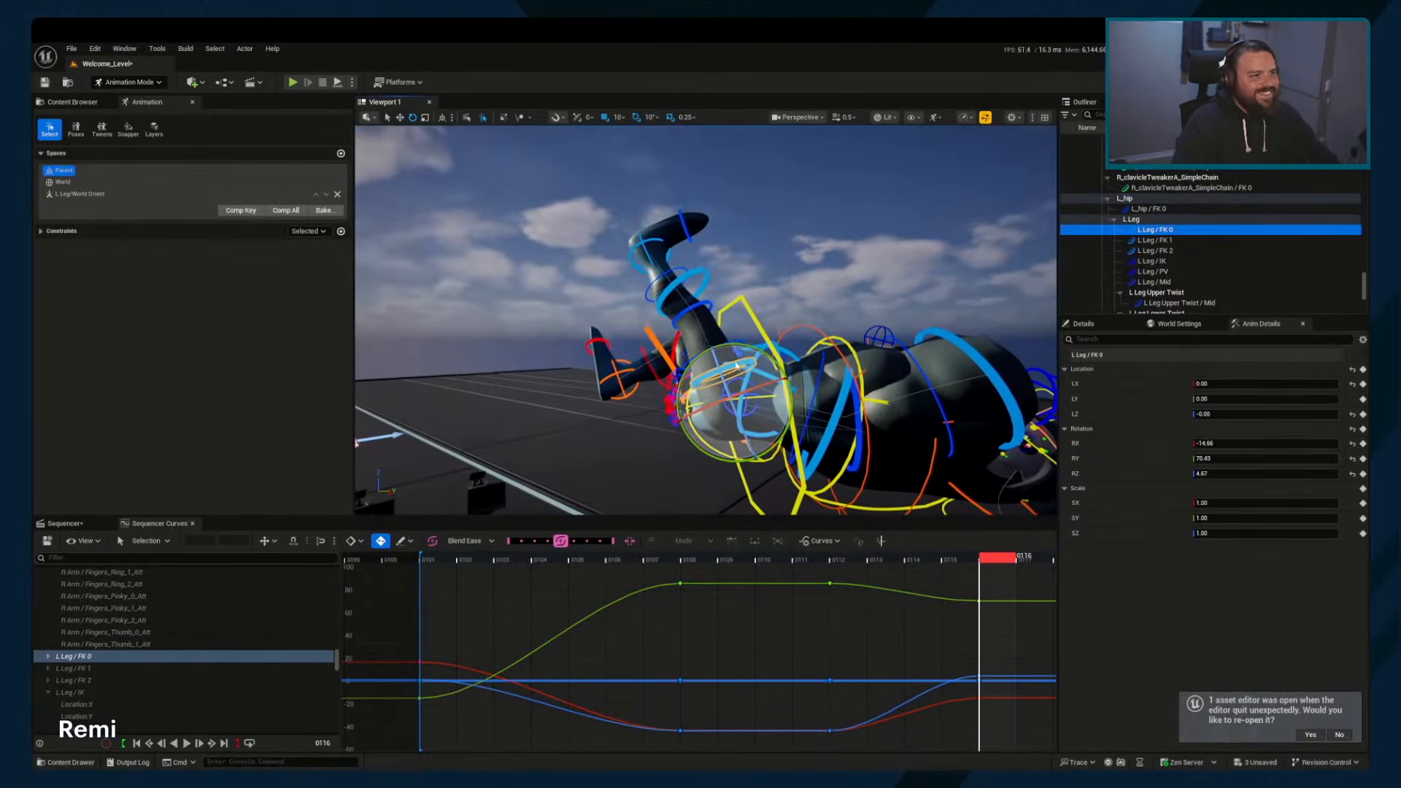
left_click_drag(737, 365, 715, 332)
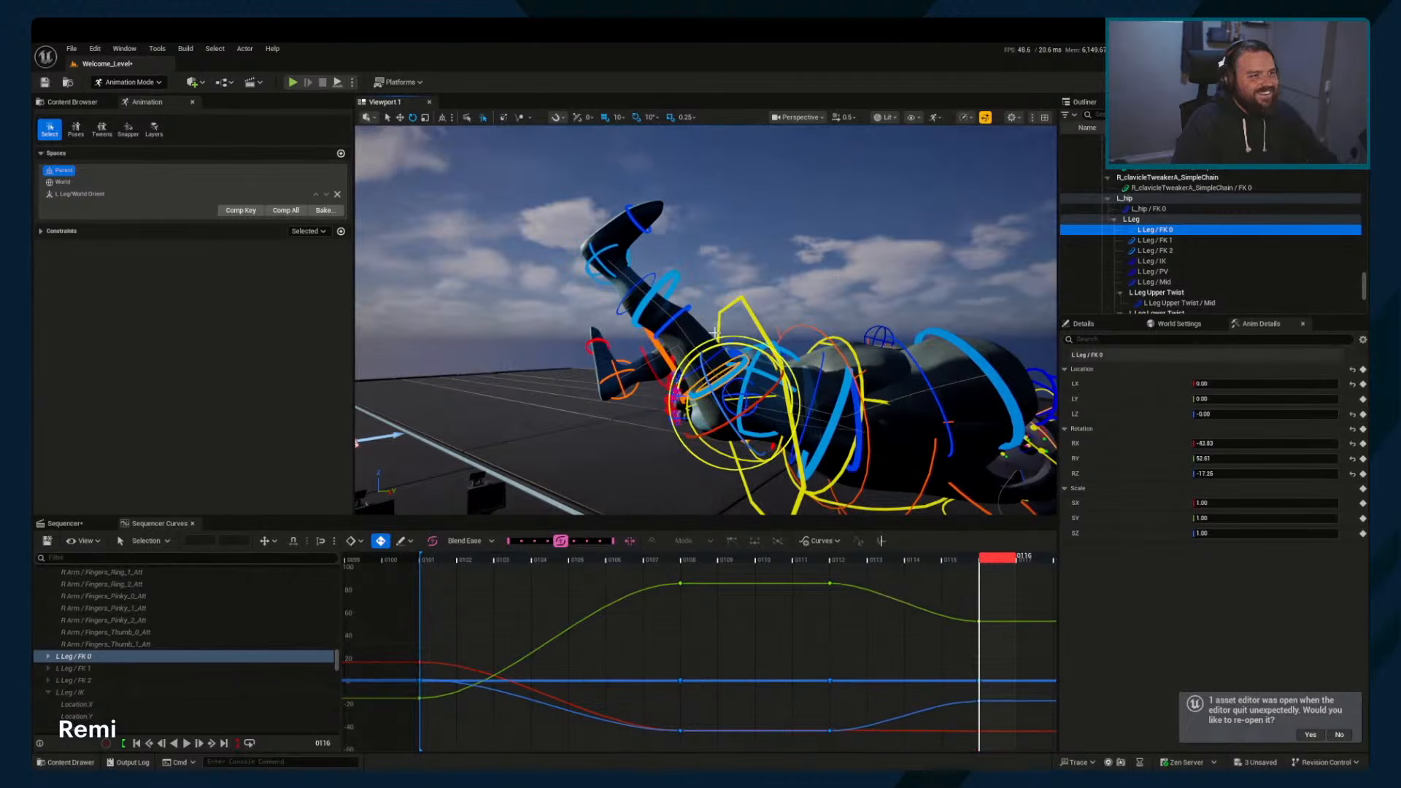
Bend the lower left leg and rotate both feet at frame 116, with L Leg / FK 2 about RY -21 and R Leg / FK 2 about RY -65
left_click(667, 278)
key("e")
middle_click_drag(821, 339, 817, 198)
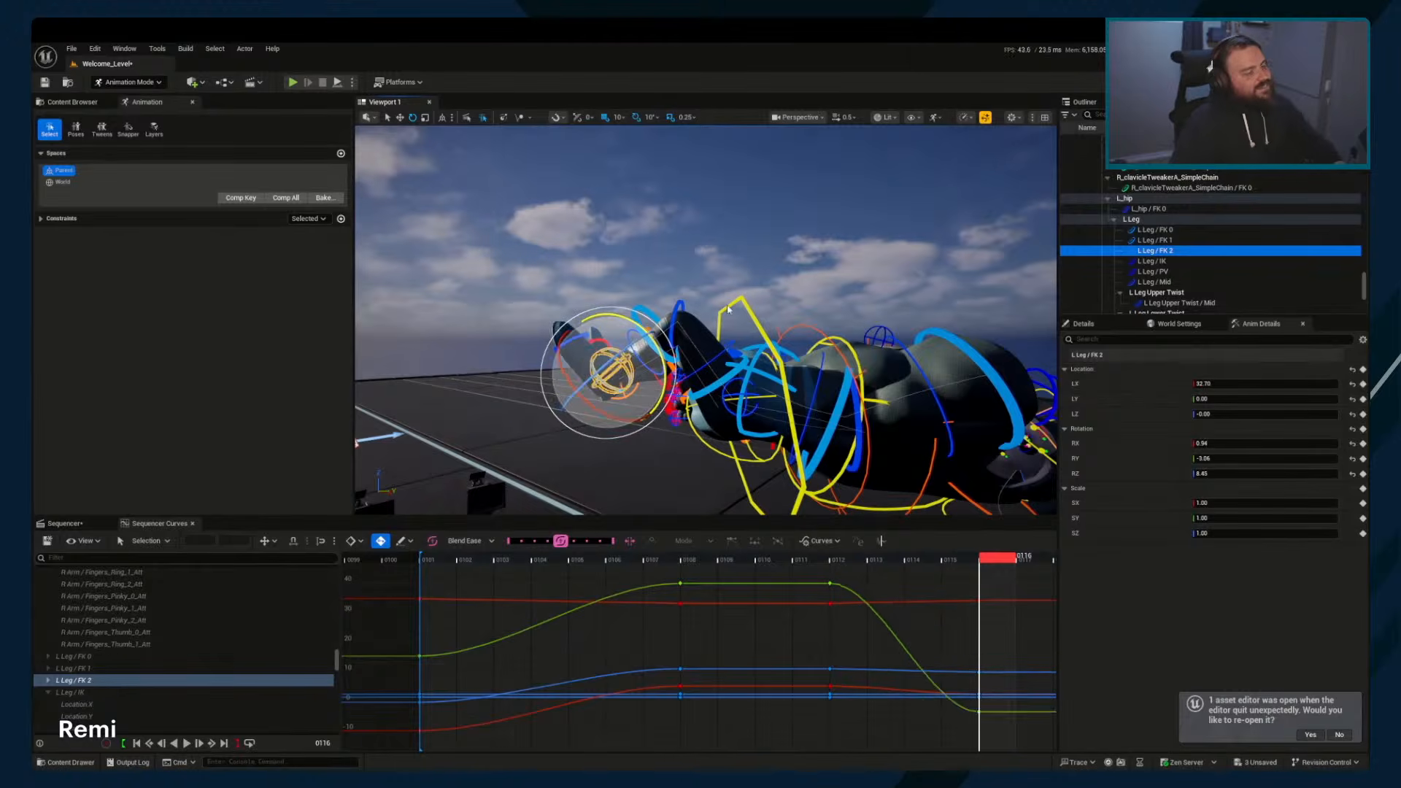
left_click_drag(619, 358, 609, 395)
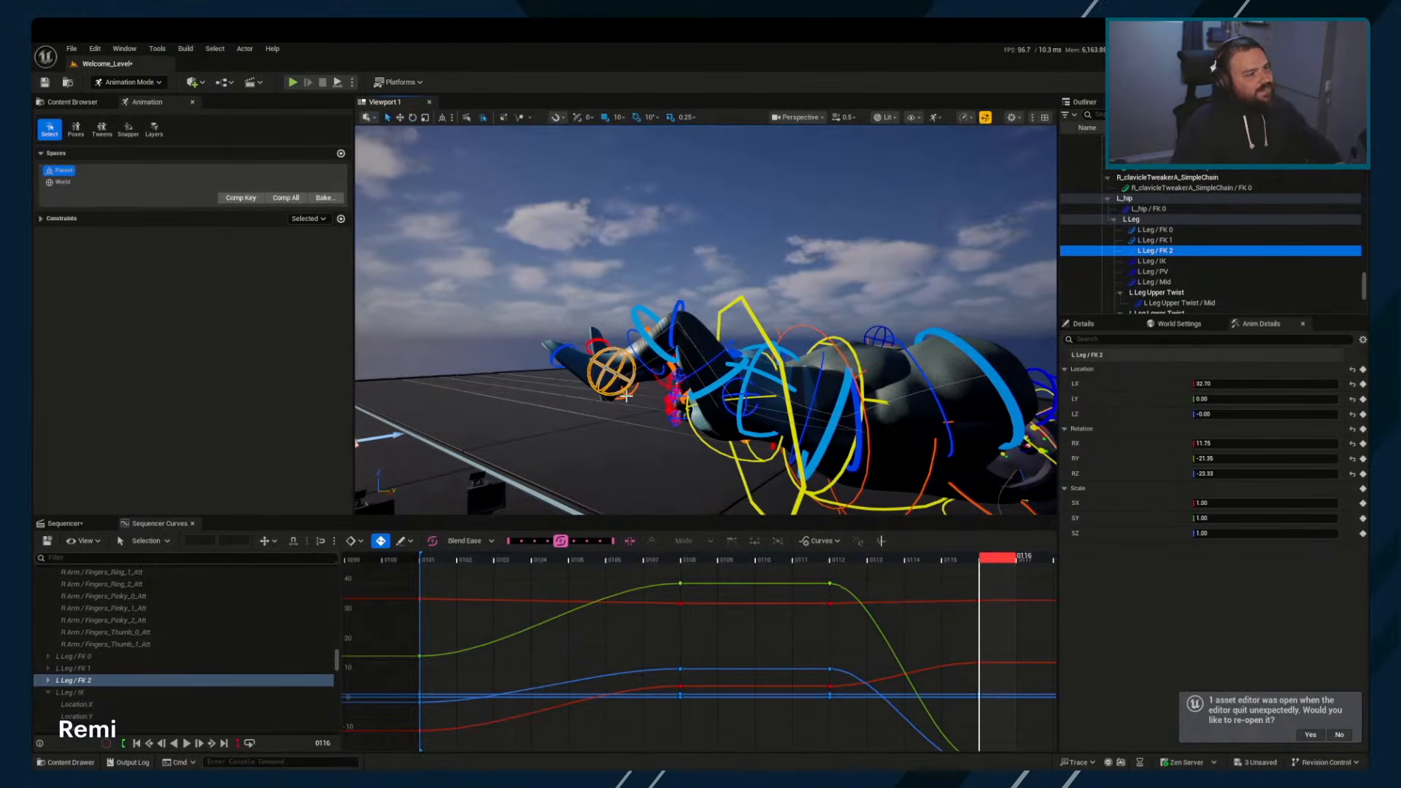
left_click(625, 394)
left_click_drag(754, 411, 765, 414)
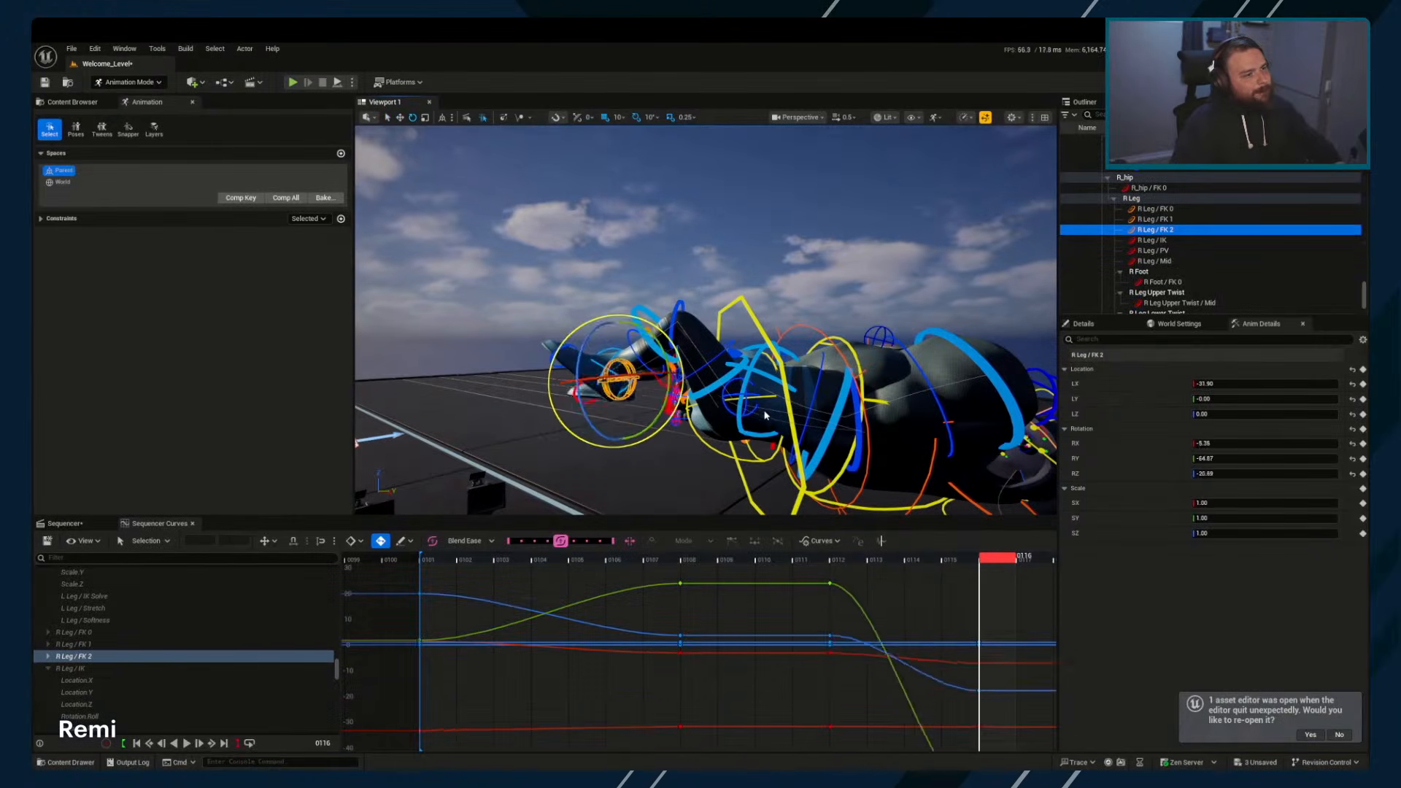
Curl the upper torso upward at frame 116 and reset the Head control's location to zero
left_click(775, 363)
key("f")
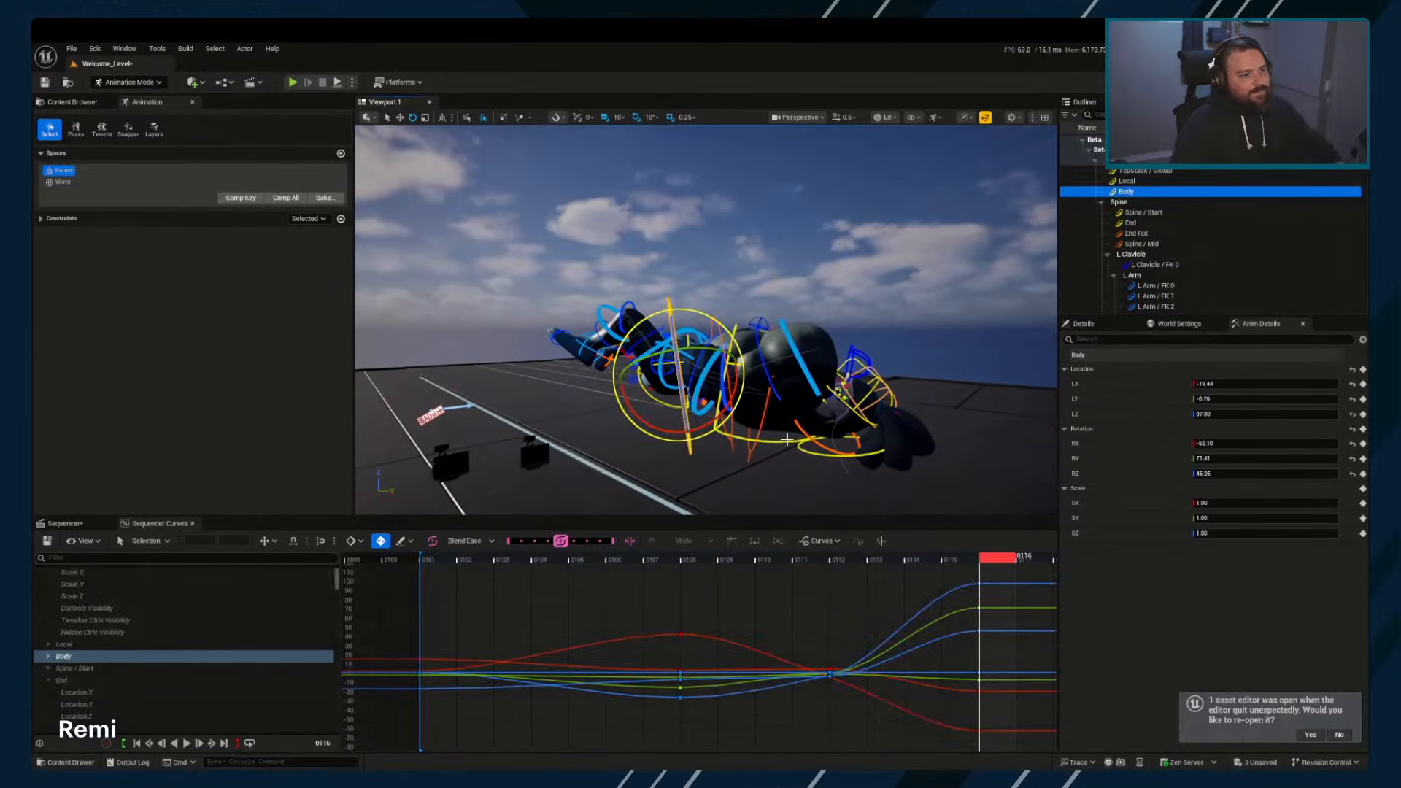
left_click_drag(810, 485, 879, 274)
left_click(872, 227)
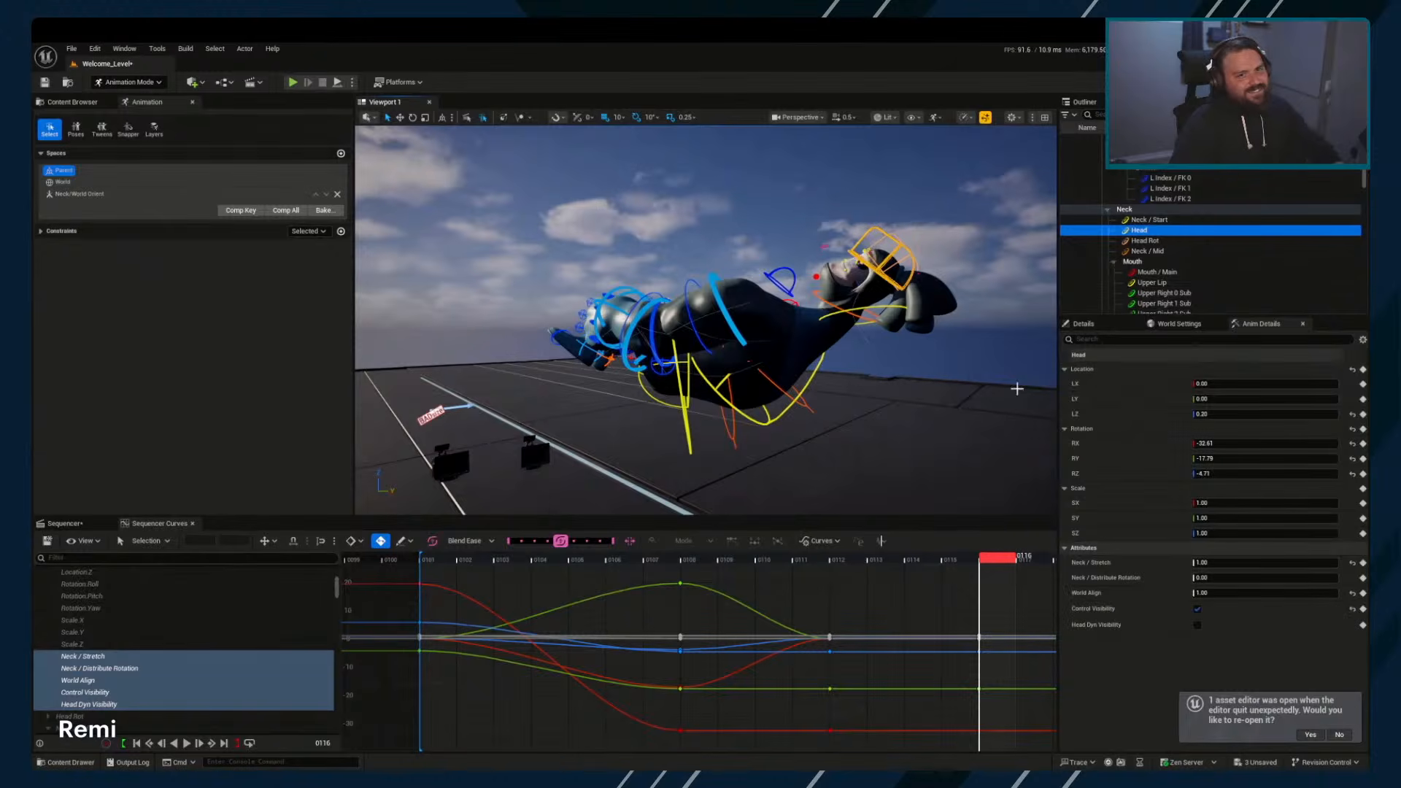
left_click(1352, 371)
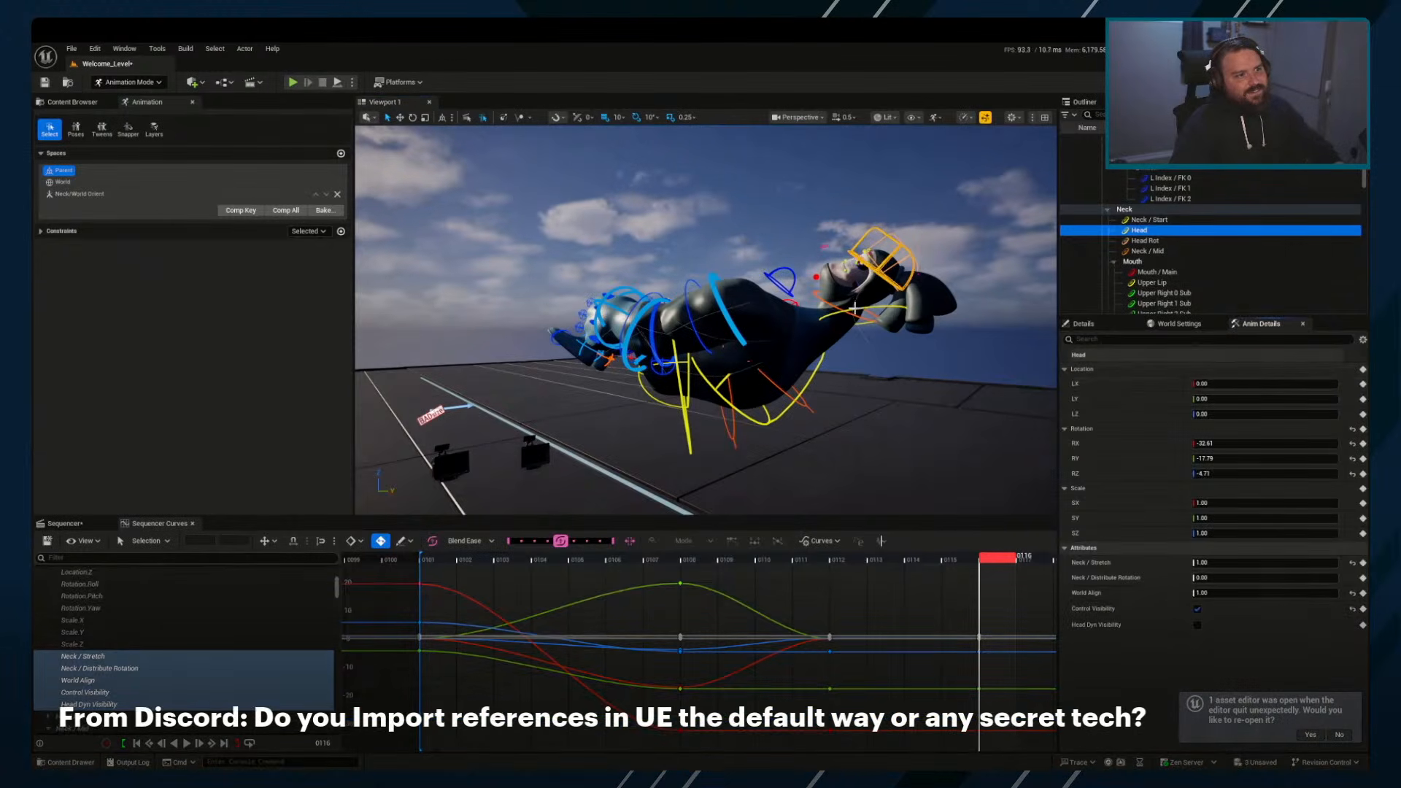
Move Neck / Start at frame 116 to about LX -8, LY 24, LZ -1 and rotate it to about RX -8, RY 13, RZ -5
left_click(896, 308)
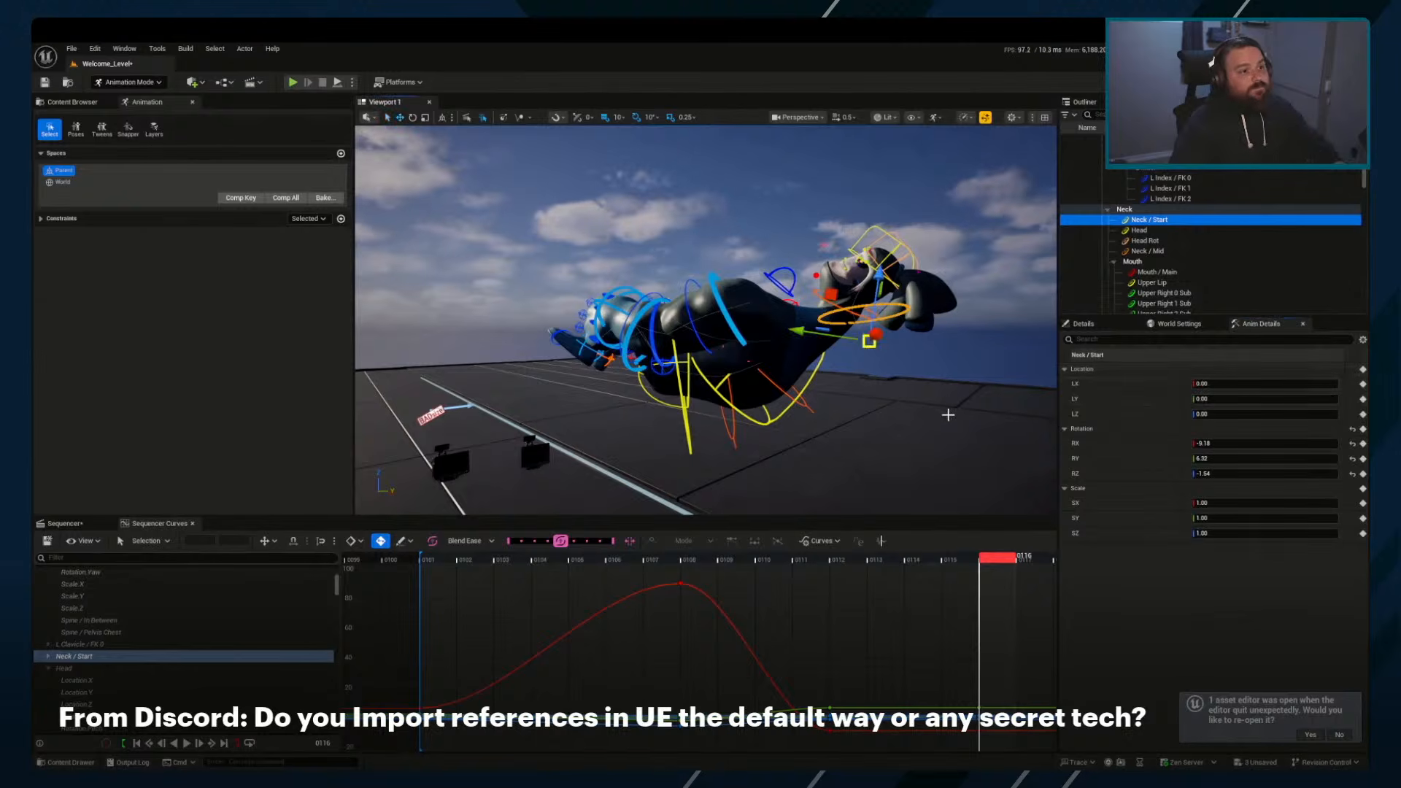
middle_click_drag(948, 414, 901, 425)
left_click_drag(901, 426, 1037, 452, "alt")
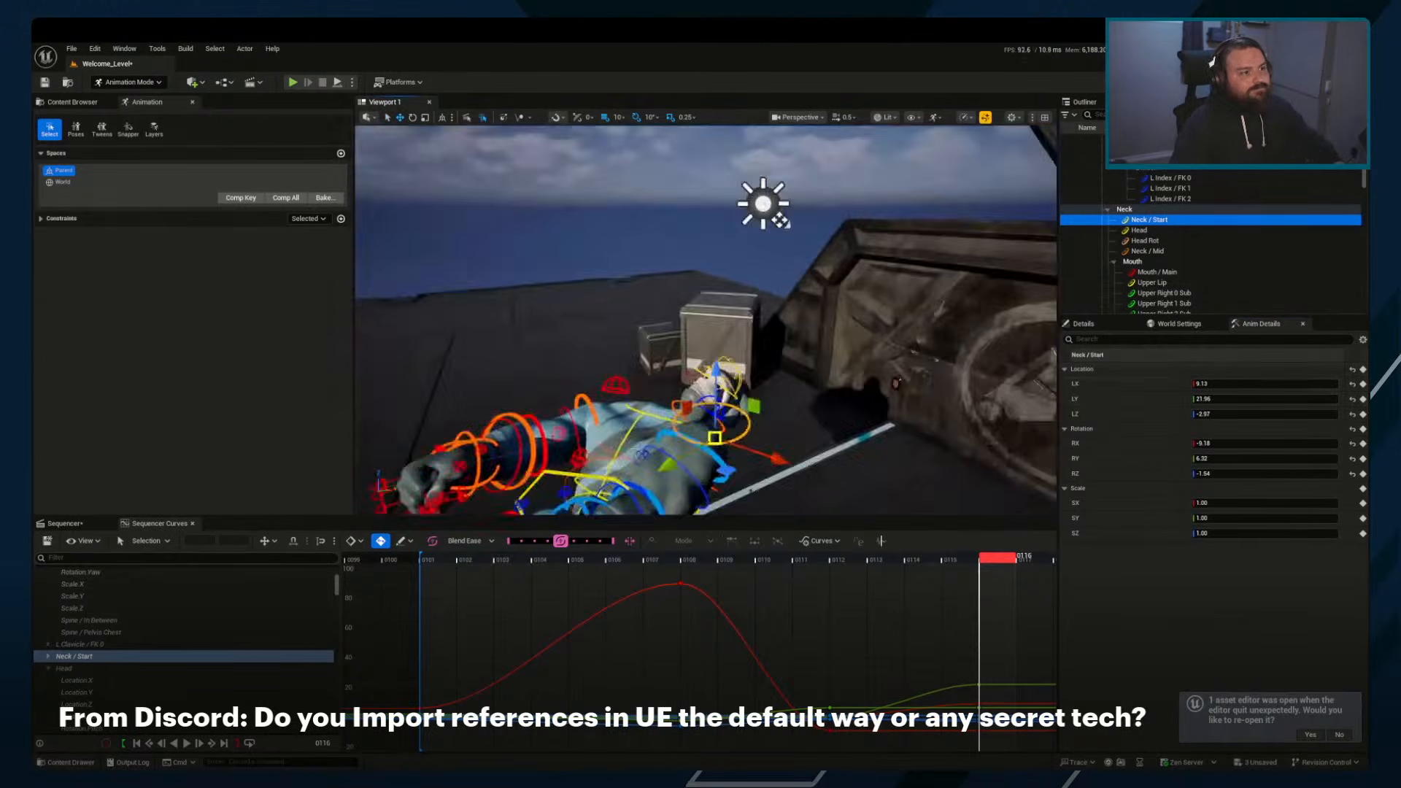
left_click_drag(896, 383, 1014, 456, "alt")
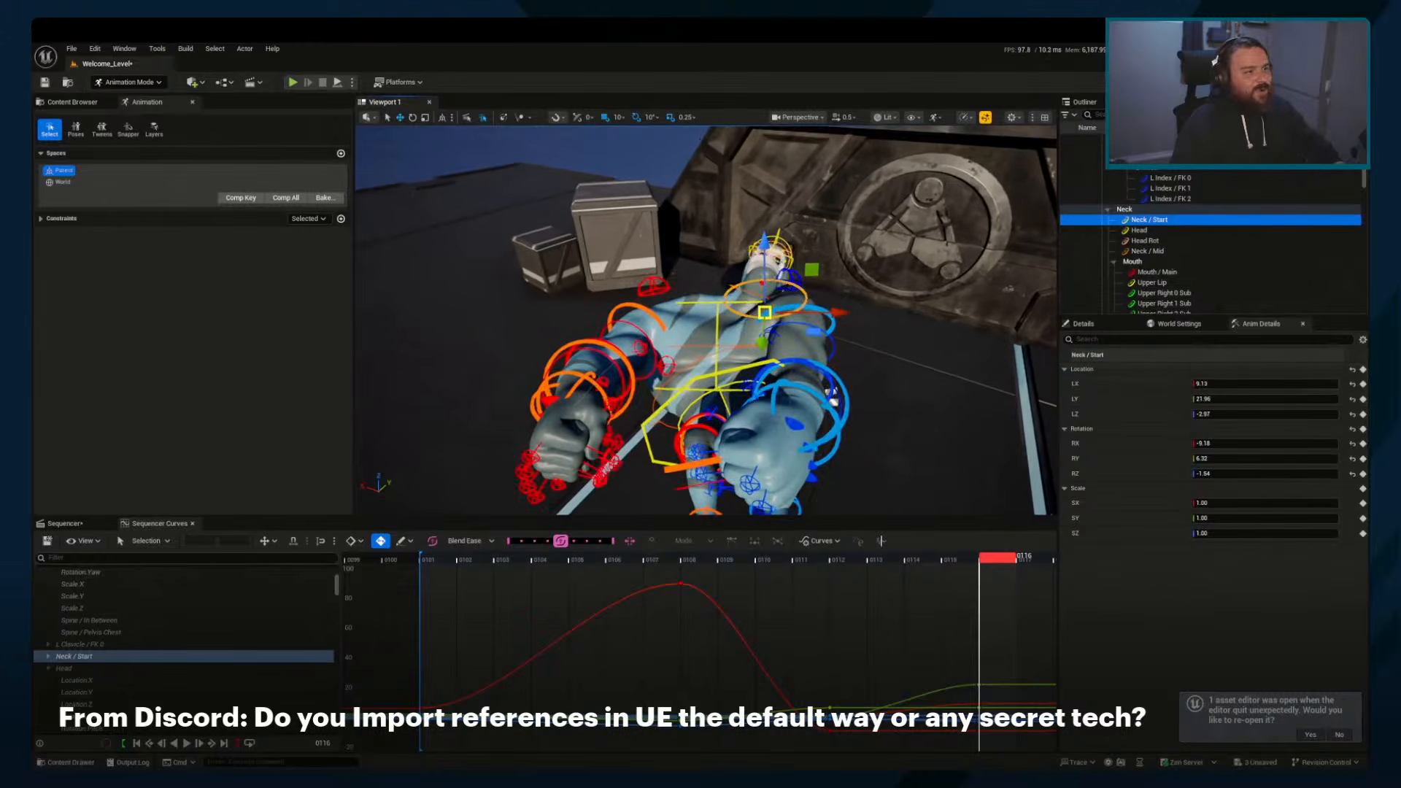
left_click_drag(872, 427, 863, 421, "alt")
middle_click_drag(864, 421, 845, 415)
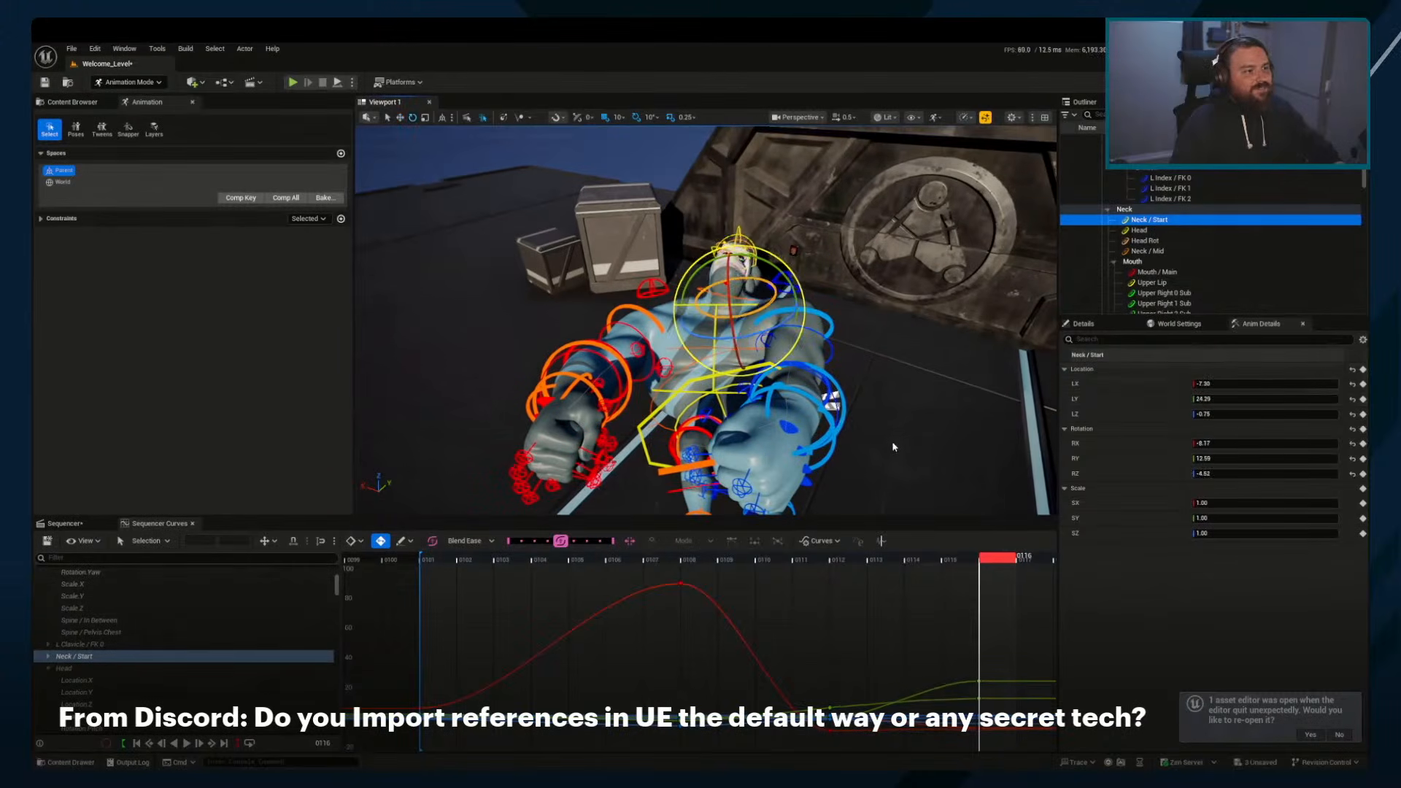
Rotate the Head control at frame 116 so the face looks forward, to about RX -2 and RZ 2
left_click_drag(896, 438, 1033, 376, "alt")
middle_click_drag(1033, 376, 1033, 338, "alt")
key("Escape")
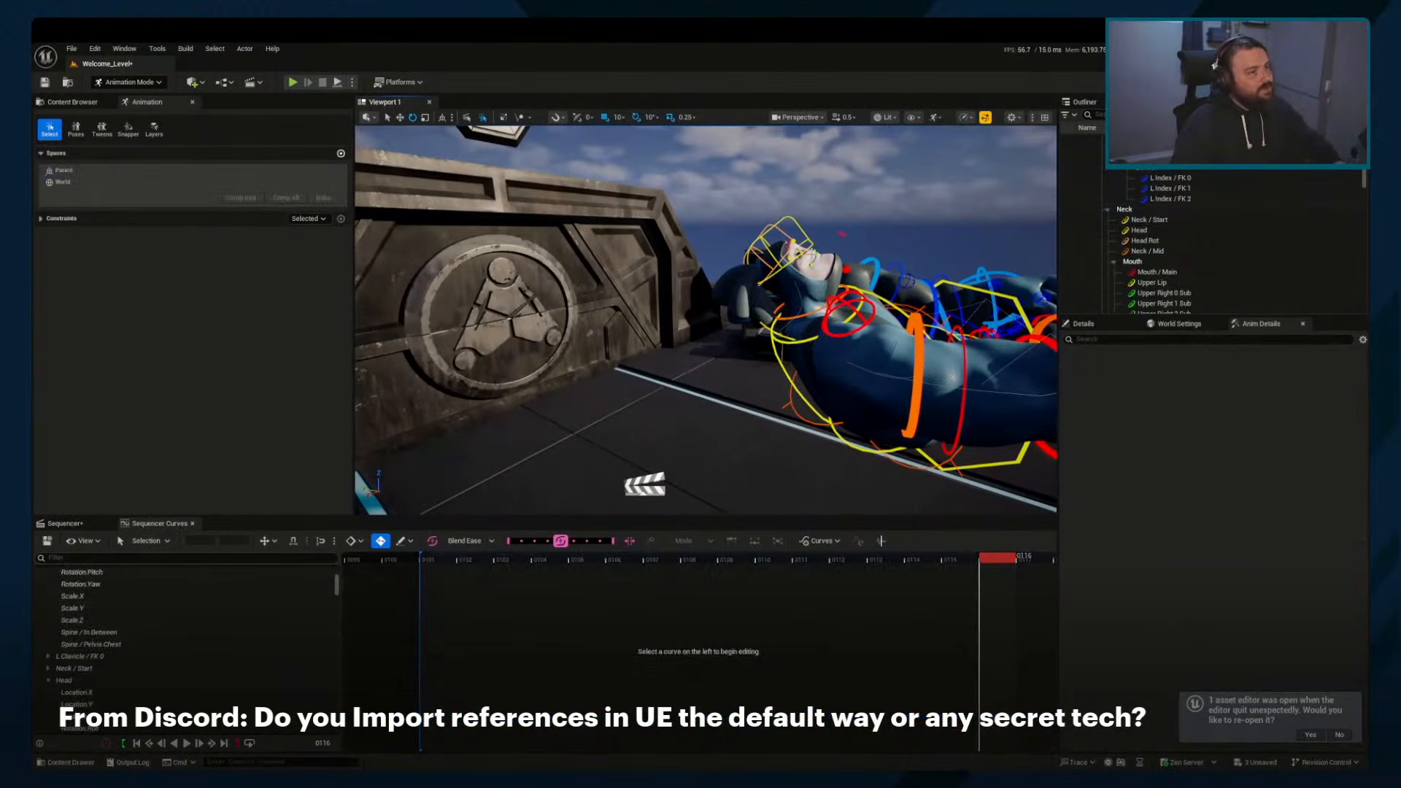
left_click(789, 217)
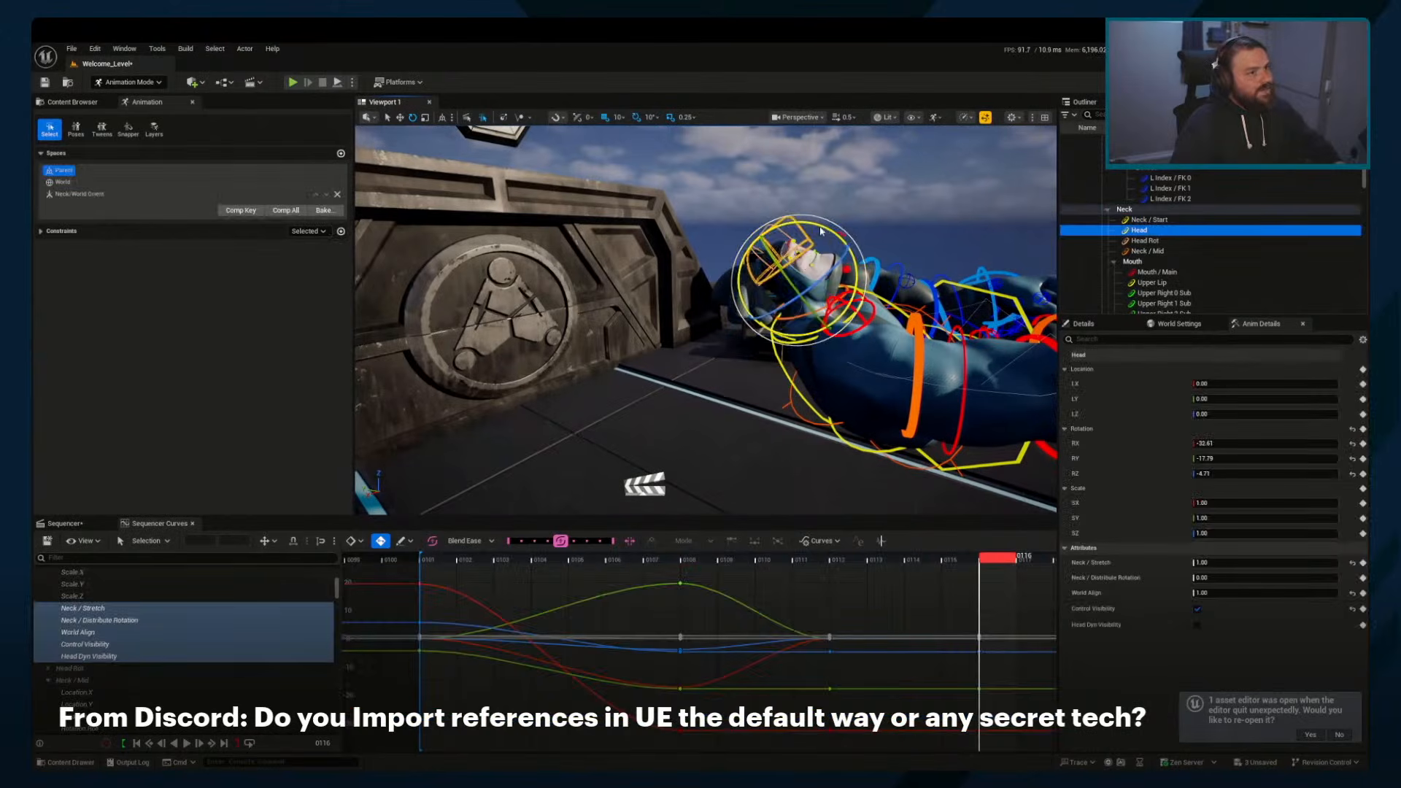
left_click_drag(839, 246, 786, 235)
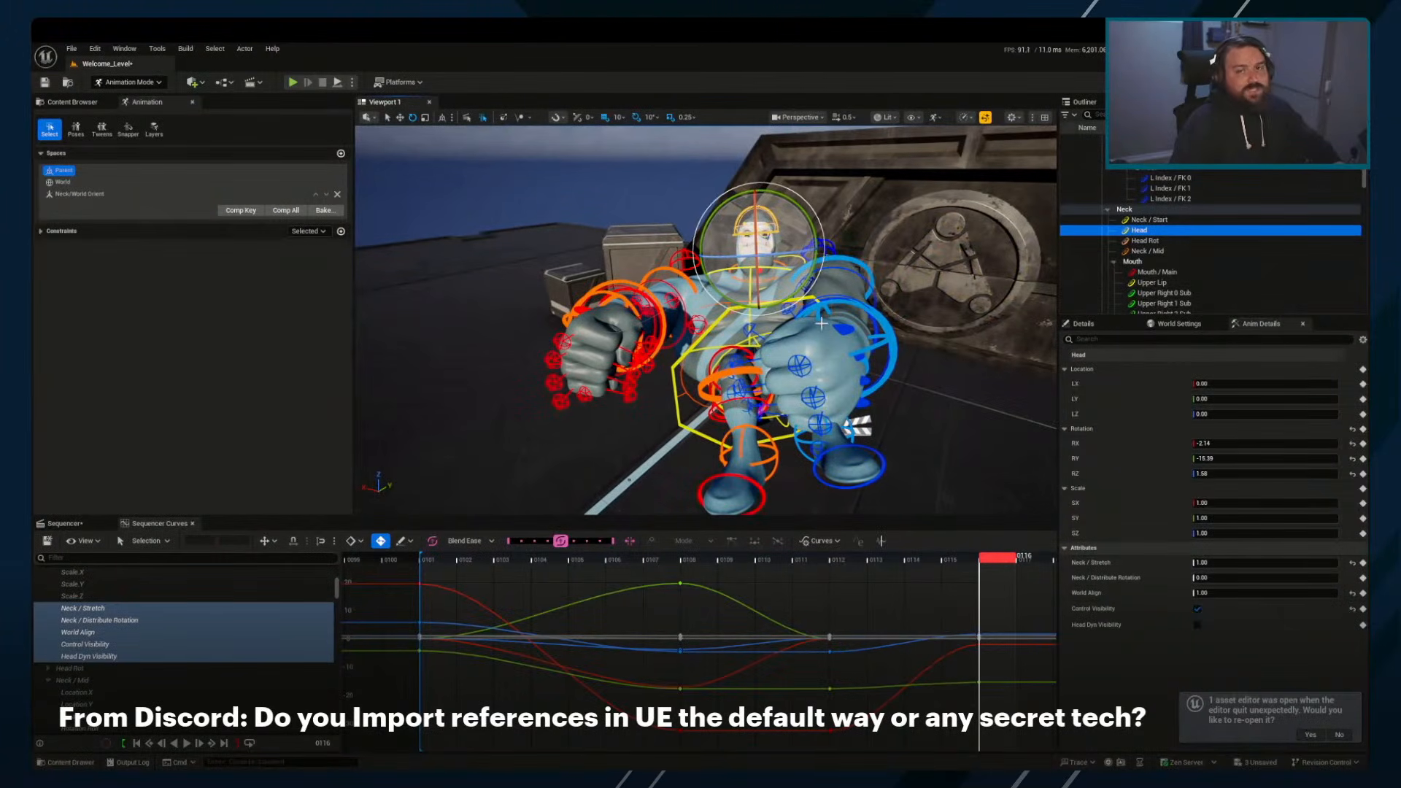
left_click_drag(822, 323, 628, 328, "alt")
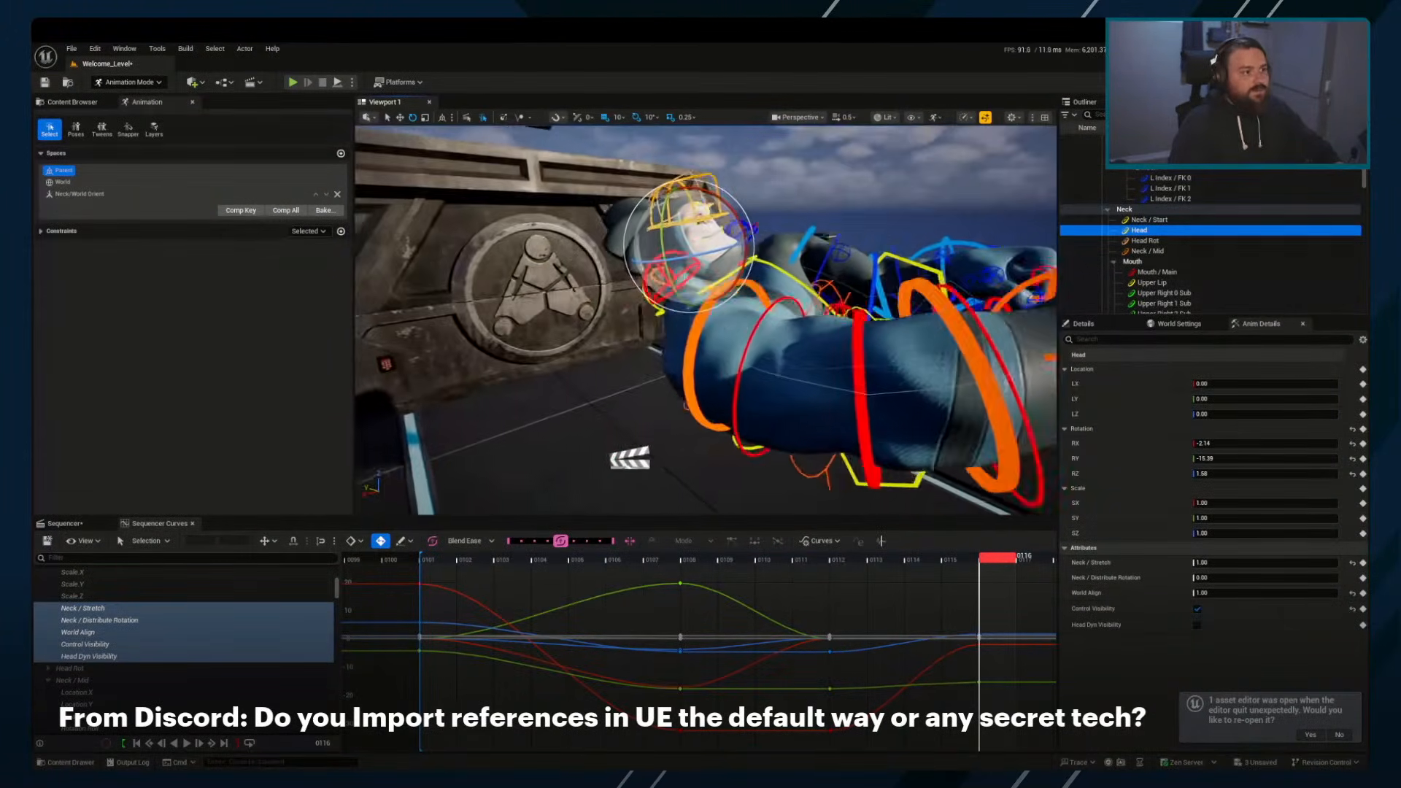
Adjust the right forearm in the frame 116 pose with R Arm / FK 1
right_click_drag(818, 321, 729, 299, "alt")
left_click(861, 270)
key("w")
right_click_drag(839, 277, 882, 284, "alt")
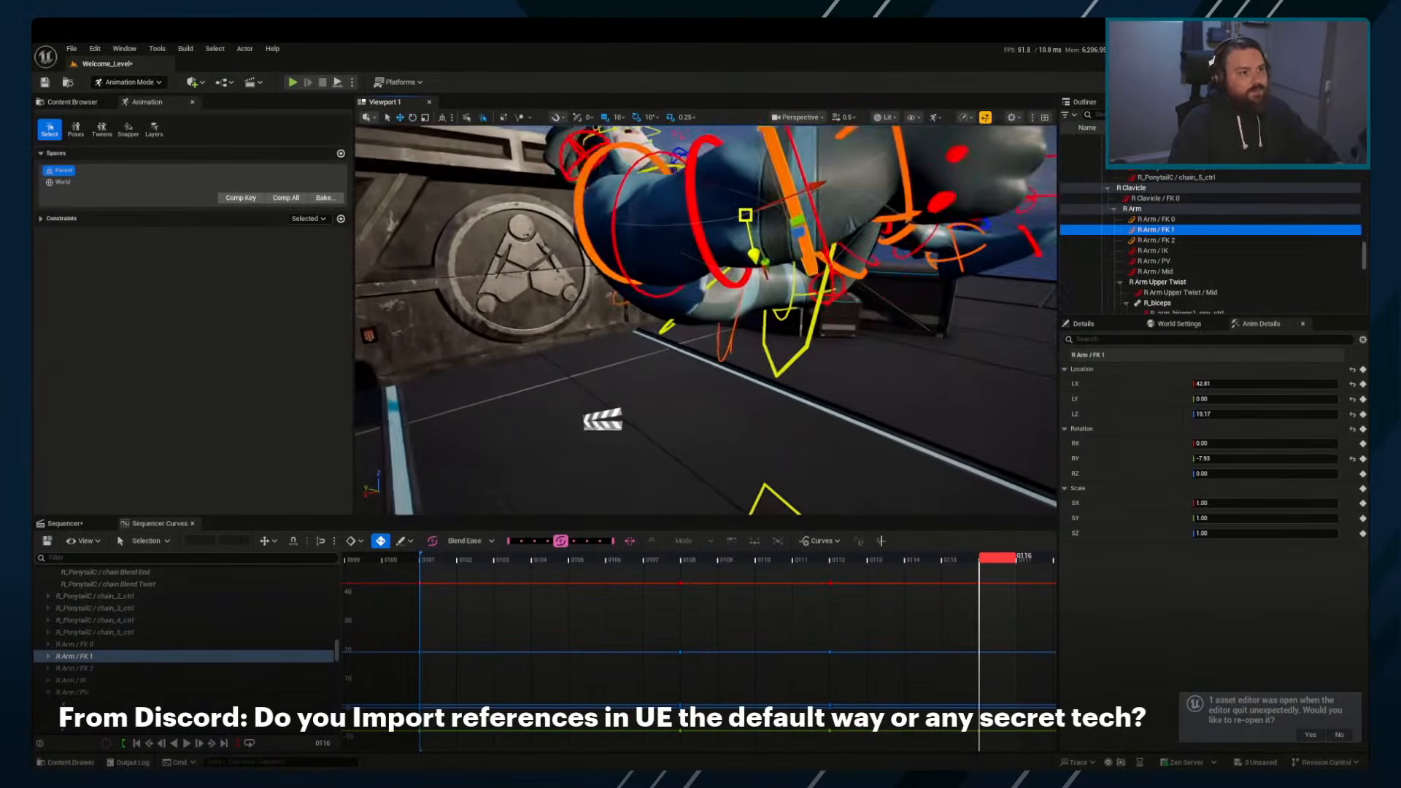
right_click_drag(759, 259, 693, 277, "alt")
key("e")
left_click_drag(675, 326, 752, 315)
Pose R Arm / FK 0 at frame 116 at about LX -1, LY -1, LZ -8, bringing the right fist in front of the body
left_click(859, 310)
middle_click_drag(857, 415, 961, 406)
left_click_drag(961, 406, 1043, 391, "alt")
left_click_drag(806, 310, 741, 358, "alt")
left_click(733, 356)
left_click(825, 311)
left_click_drag(825, 311, 683, 297, "alt")
left_click(672, 304)
left_click(690, 308)
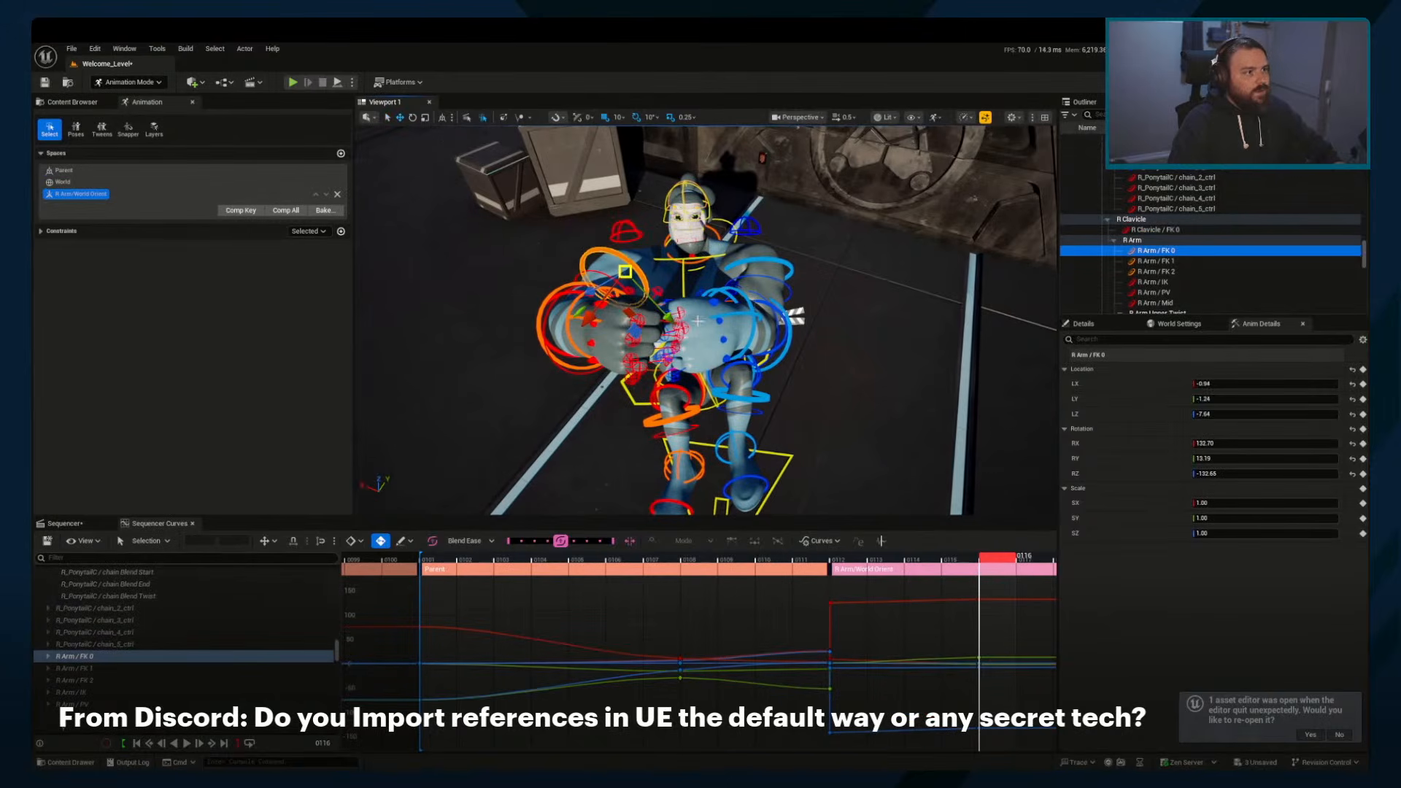
Pull the legs up toward the chest to tighten the airborne tuck at frame 116, and select Body
left_click_drag(714, 294, 660, 243, "alt")
left_click(703, 283)
left_click_drag(734, 325, 753, 478, "alt")
left_click(747, 309)
left_click(719, 353)
left_click(746, 343)
Play back the backflip blocking in a wider view and set the playhead to frame 120
scroll(676, 611, "down", 8)
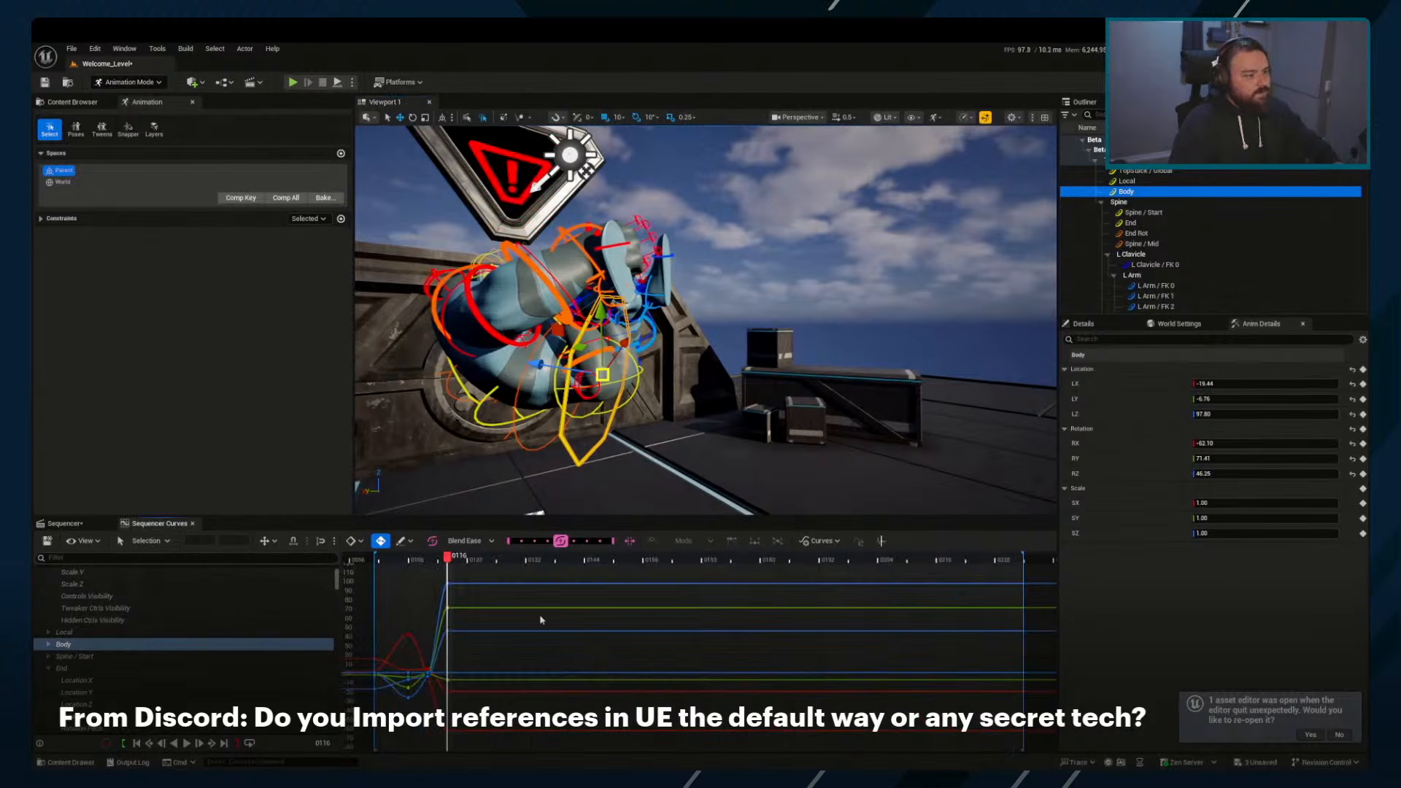
right_click_drag(541, 619, 656, 647)
left_click_drag(530, 562, 558, 568)
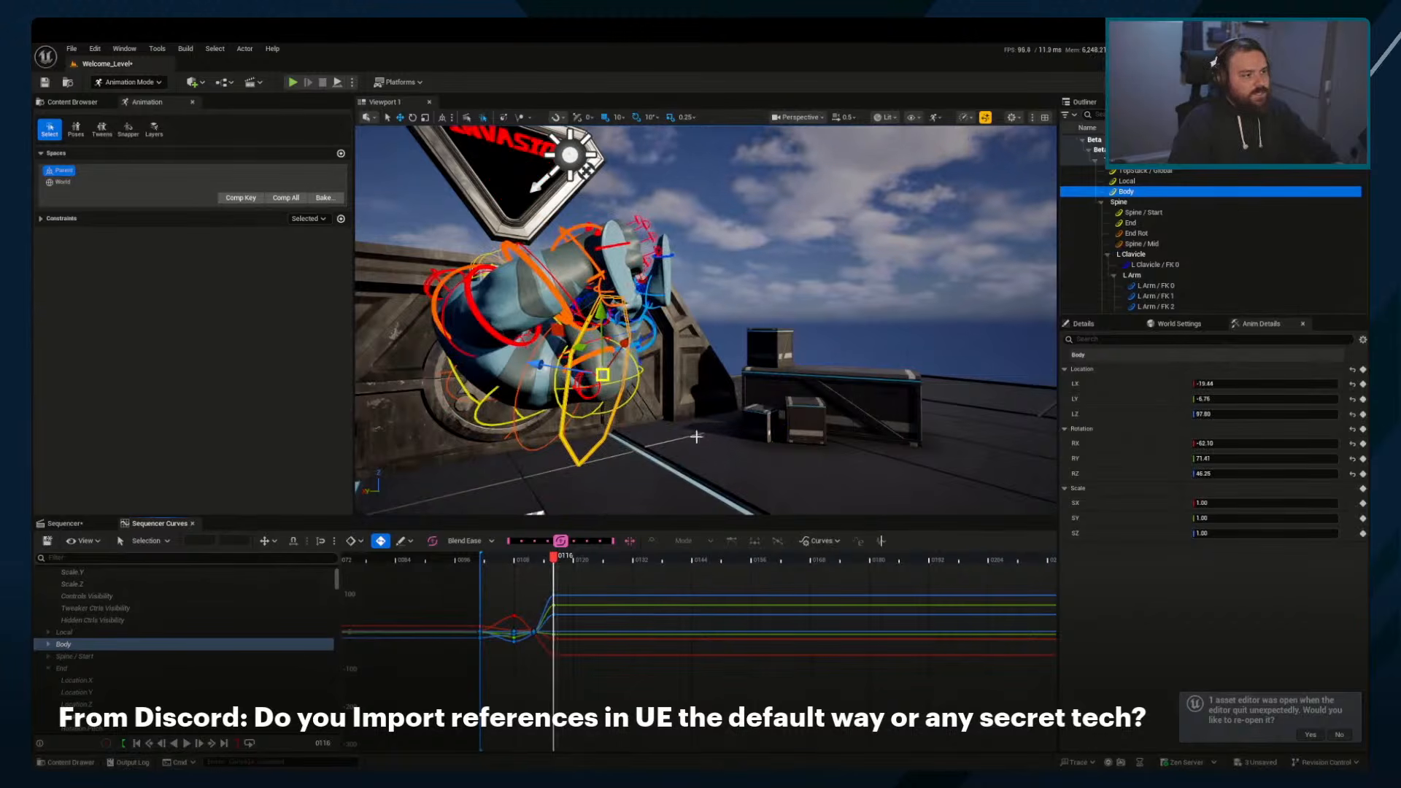
scroll(696, 436, "down", 4)
scroll(713, 410, "down", 5)
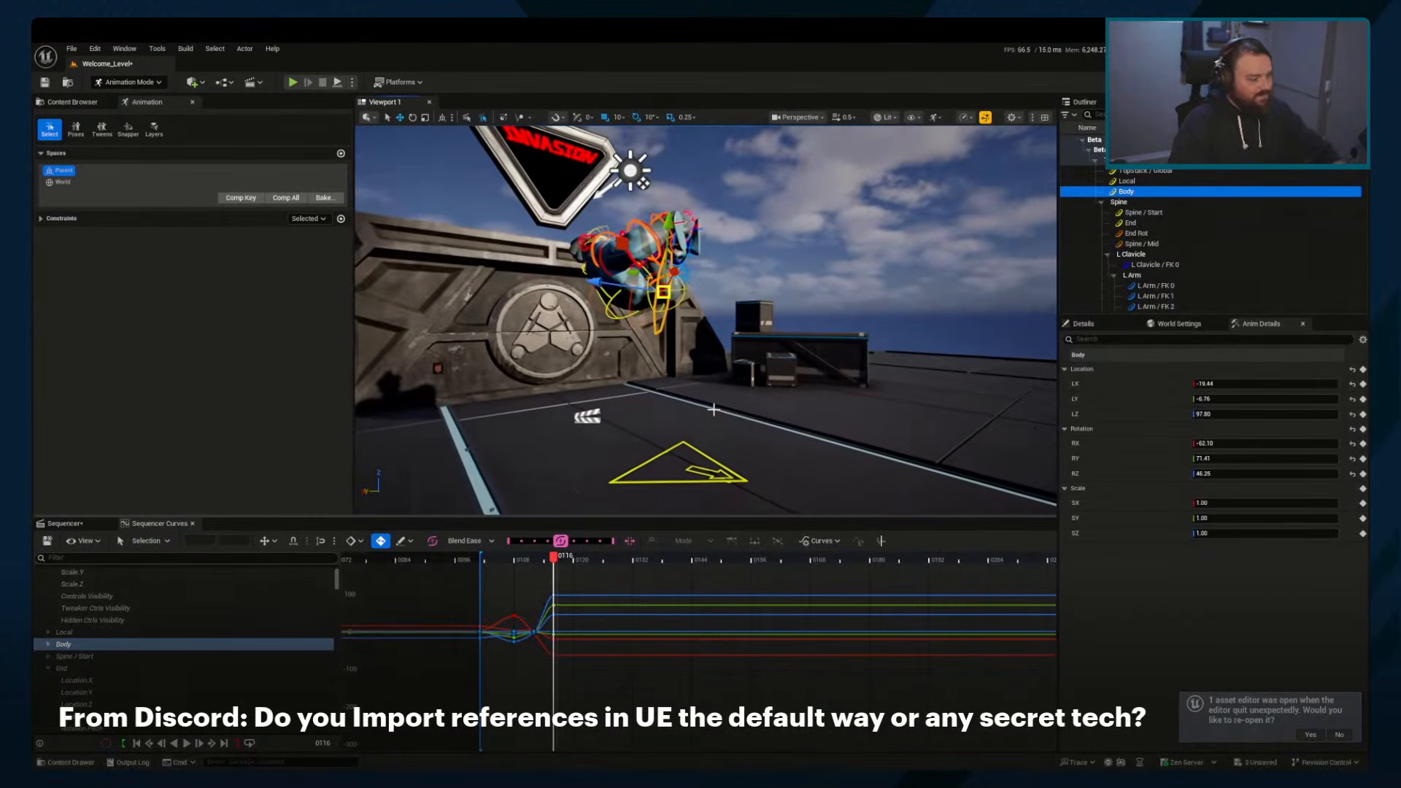
key("space")
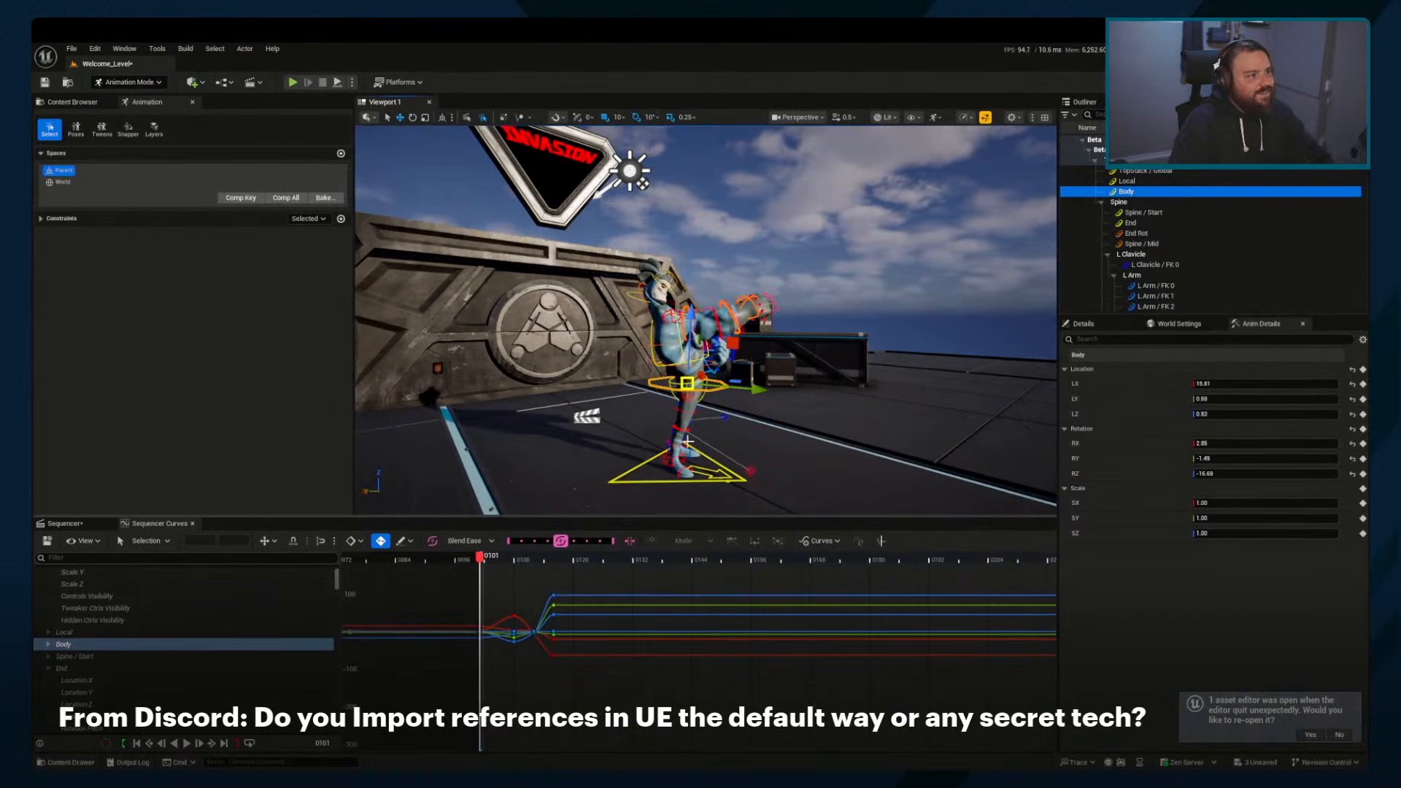
left_click(563, 561)
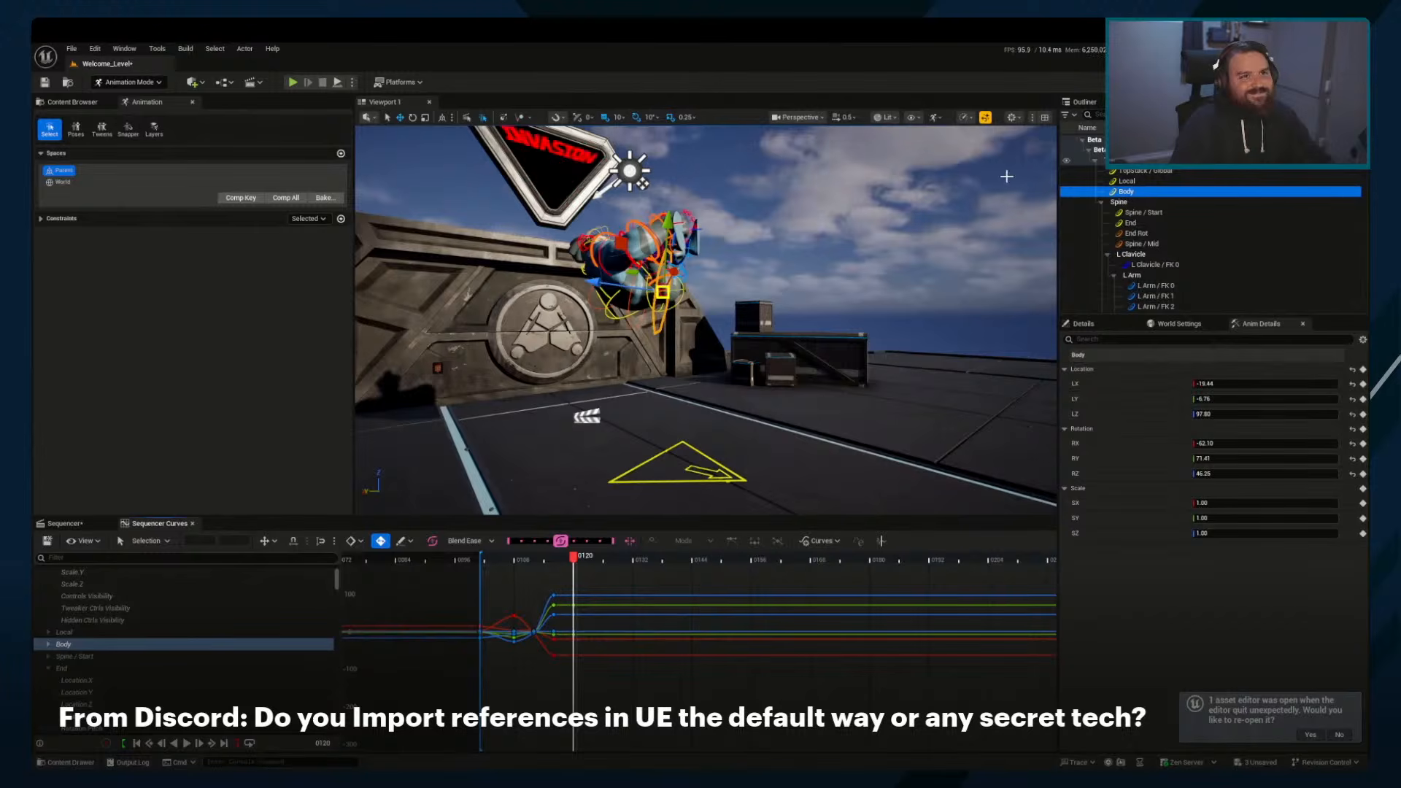
Look over the Beta_CtrlRig tracks in the Sequencer and return to the curve editor
left_click(65, 523)
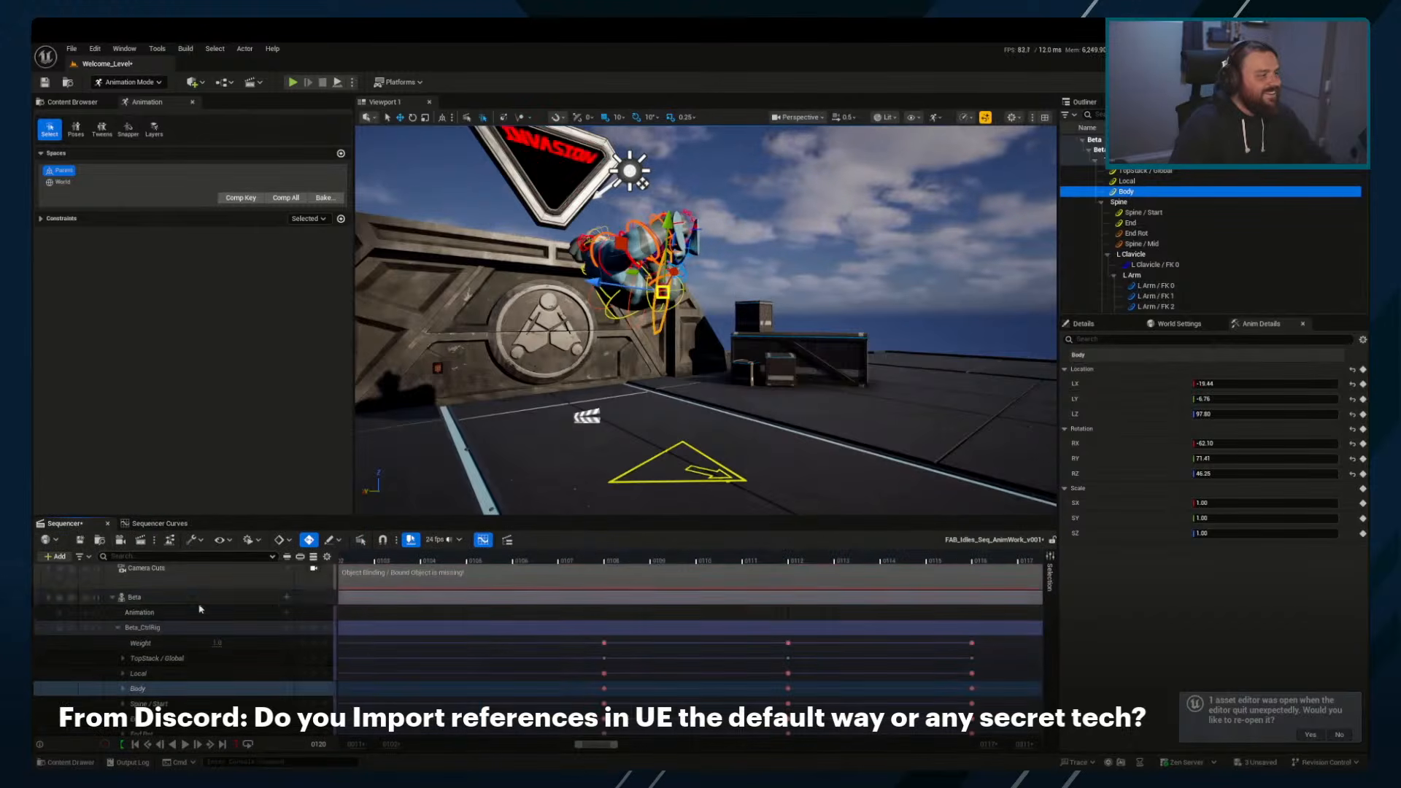
scroll(243, 644, "up", 1)
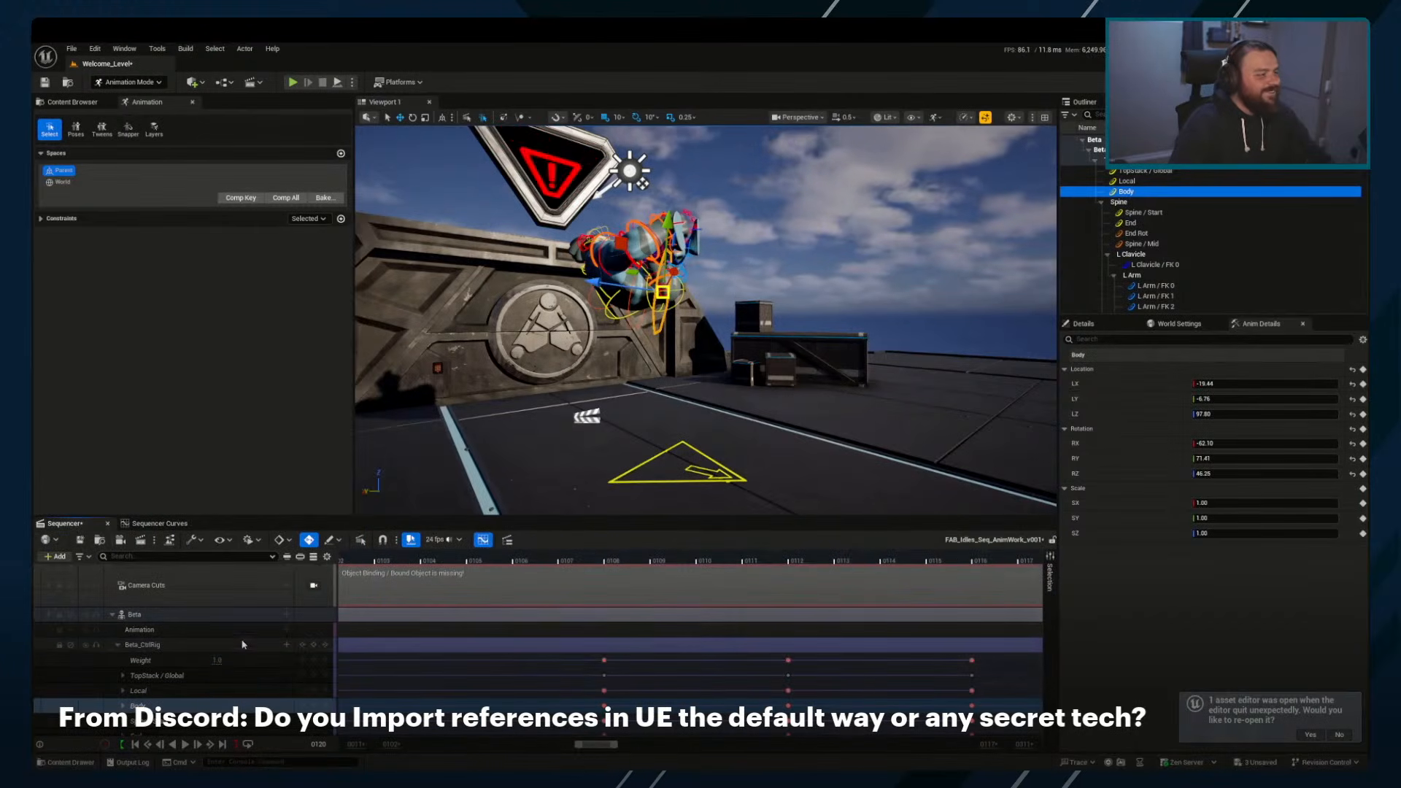
left_click(162, 524)
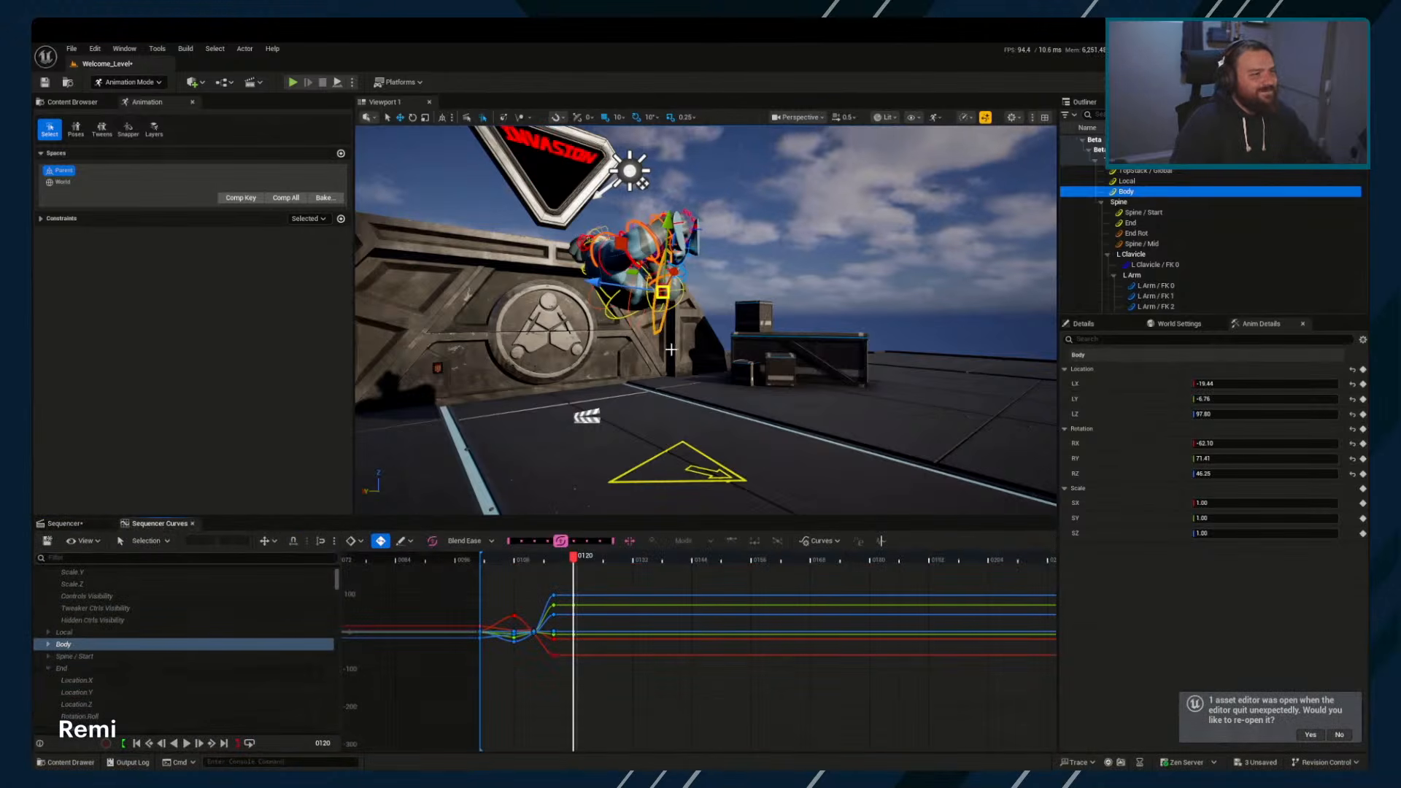
Rotate Body further backward and curl the torso into a head-down tuck at frame 120
key("e")
left_click_drag(719, 291, 769, 349)
left_click_drag(637, 301, 650, 427)
key("q")
left_click(599, 394)
key("e")
left_click_drag(653, 429, 845, 394)
Rotate L Arm / FK 0 at frame 120 to swing the left arm around the tuck, to about RY -42, RZ 178
left_click(759, 357)
key("w")
middle_click_drag(845, 395, 810, 406)
left_click_drag(810, 406, 797, 406, "alt")
middle_click_drag(798, 406, 799, 408)
left_click_drag(799, 408, 843, 324, "alt")
left_click(828, 325)
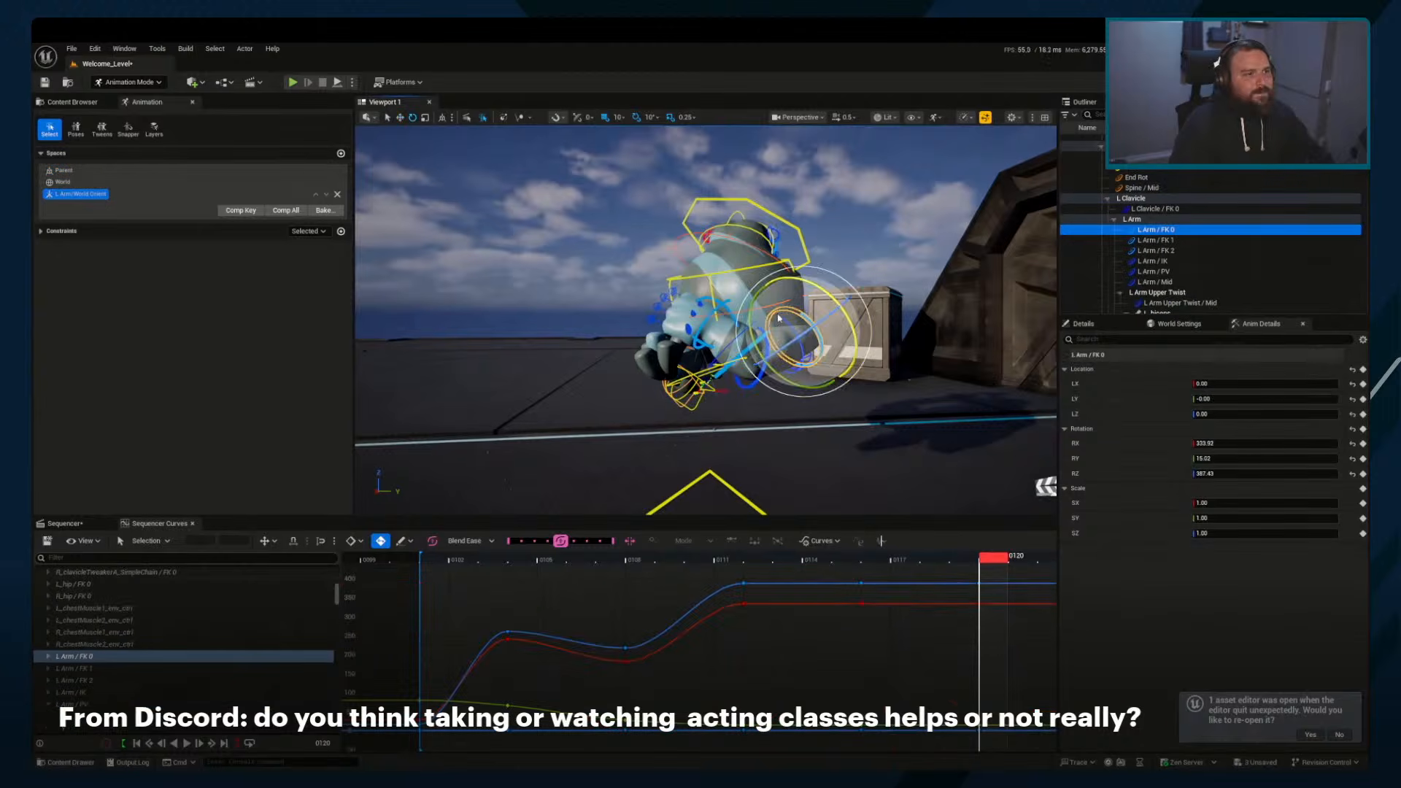
left_click_drag(789, 304, 768, 343)
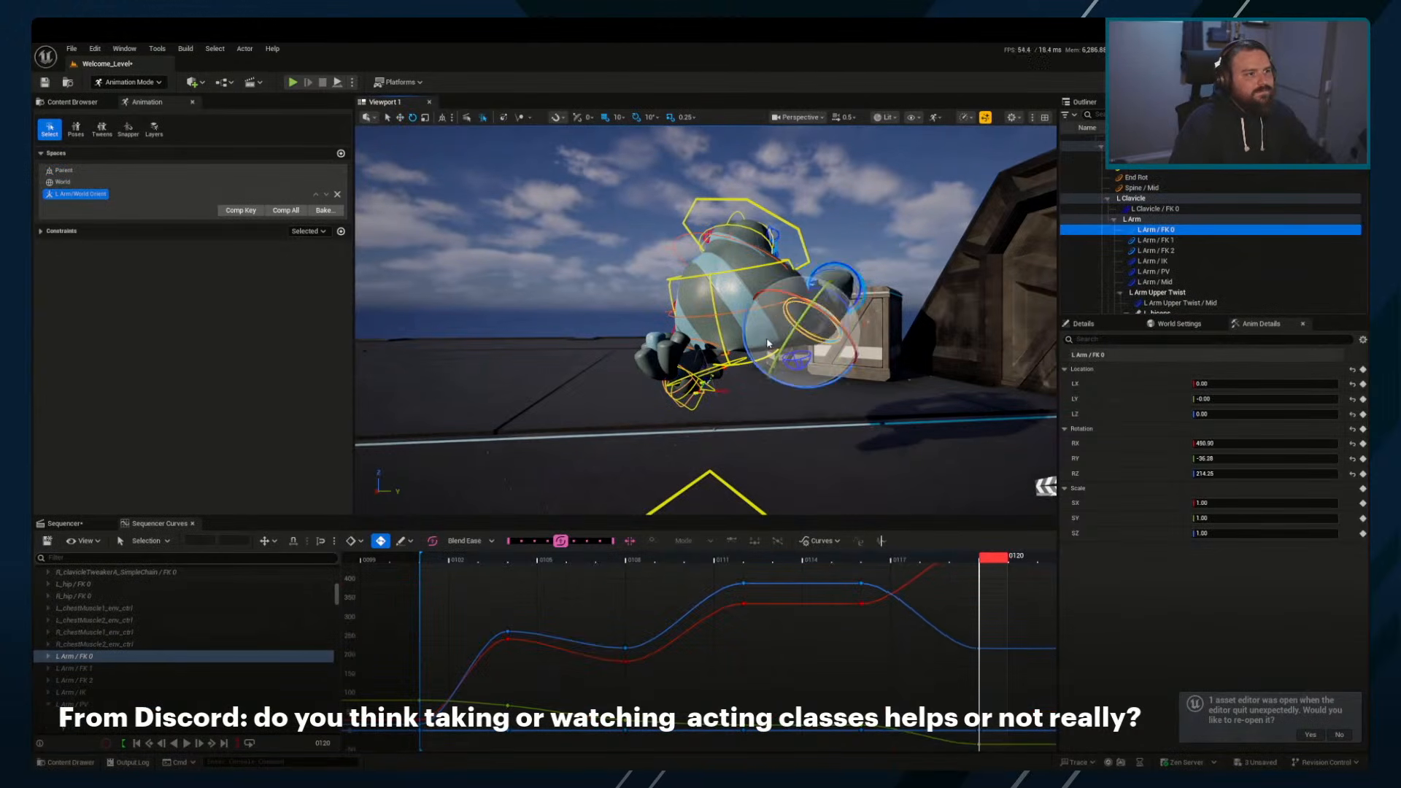
left_click_drag(850, 375, 833, 356)
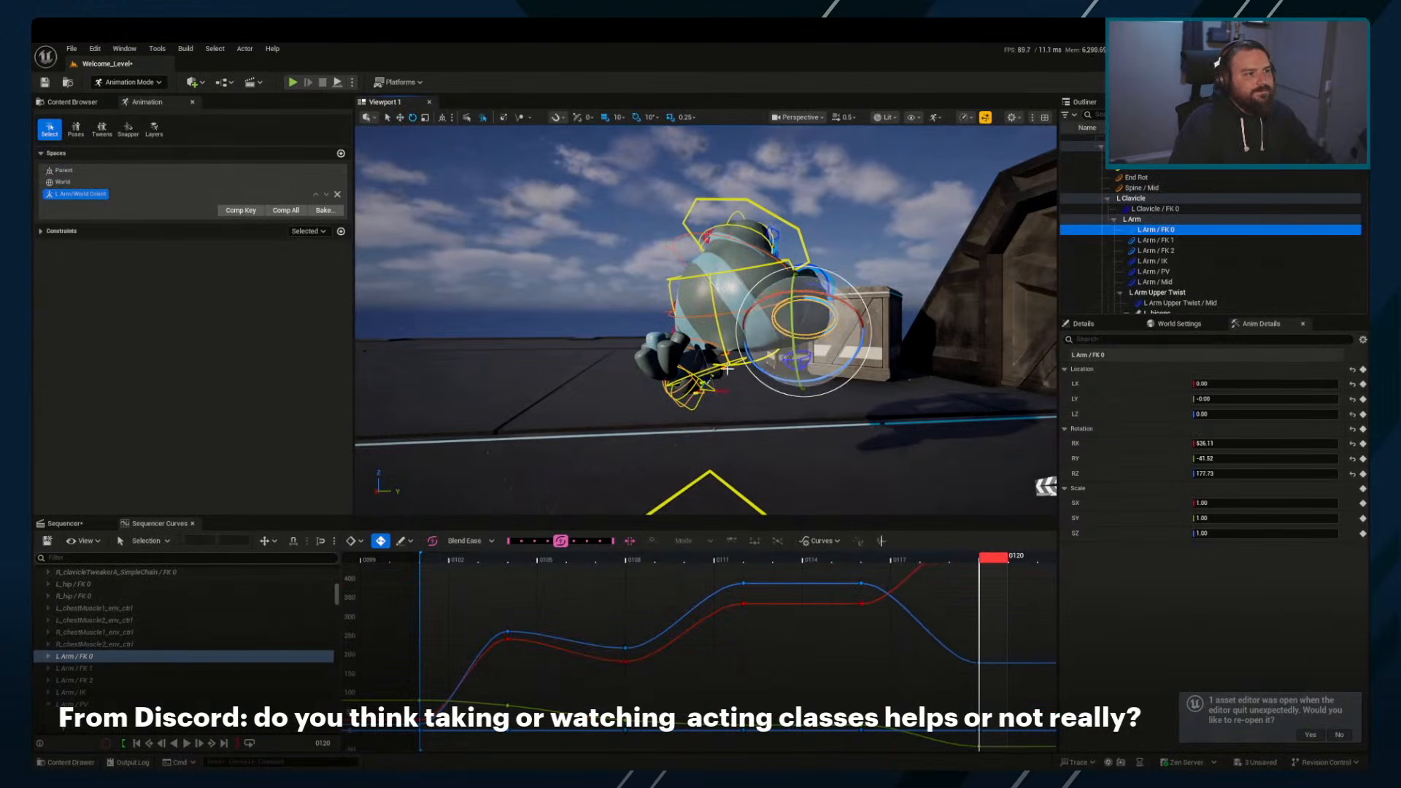
Rotate the Head control at frame 120 to about RX -147, RY 23, RZ 11
left_click(730, 390)
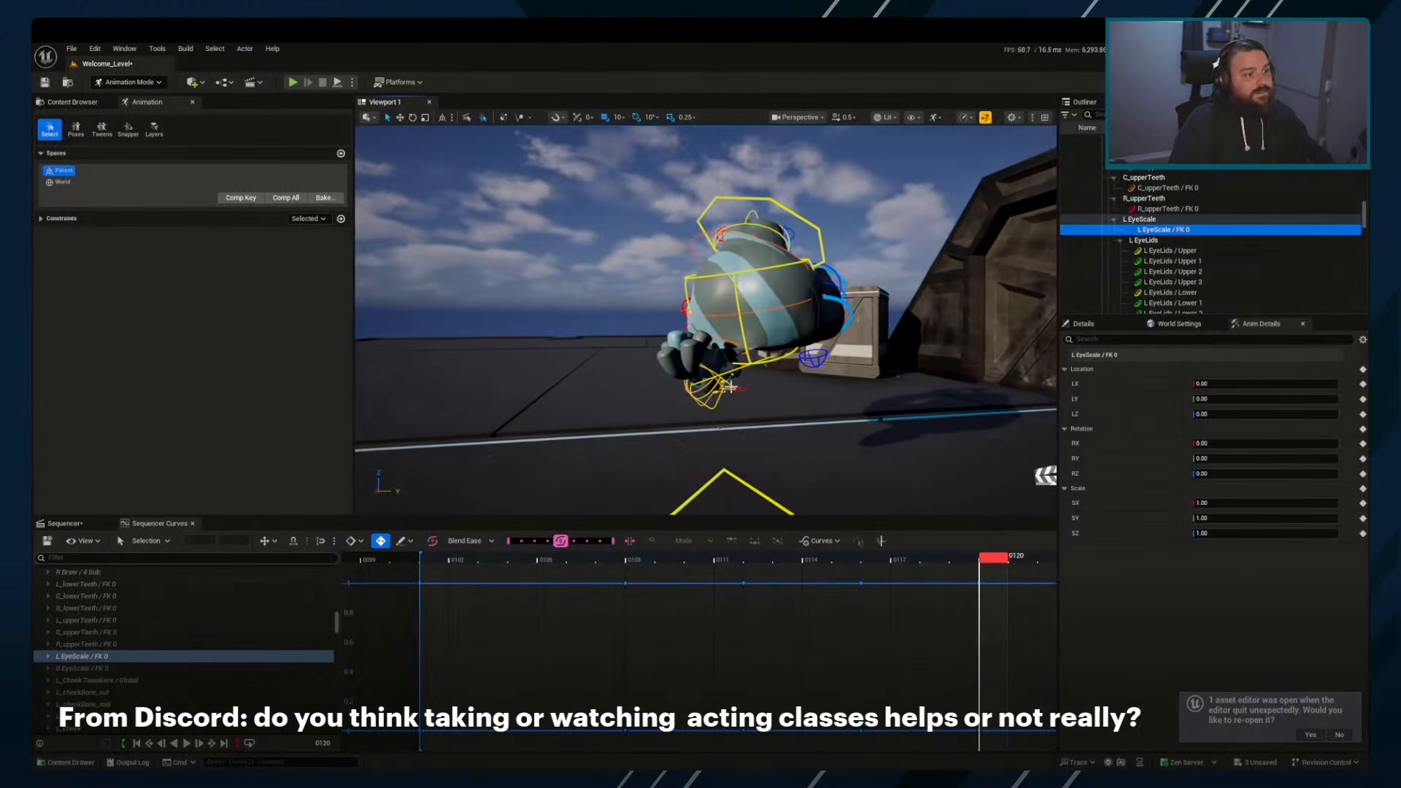
left_click(721, 392)
left_click_drag(721, 392, 926, 402, "alt")
key("w")
key("e")
key("w")
key("e")
left_click_drag(793, 410, 848, 385)
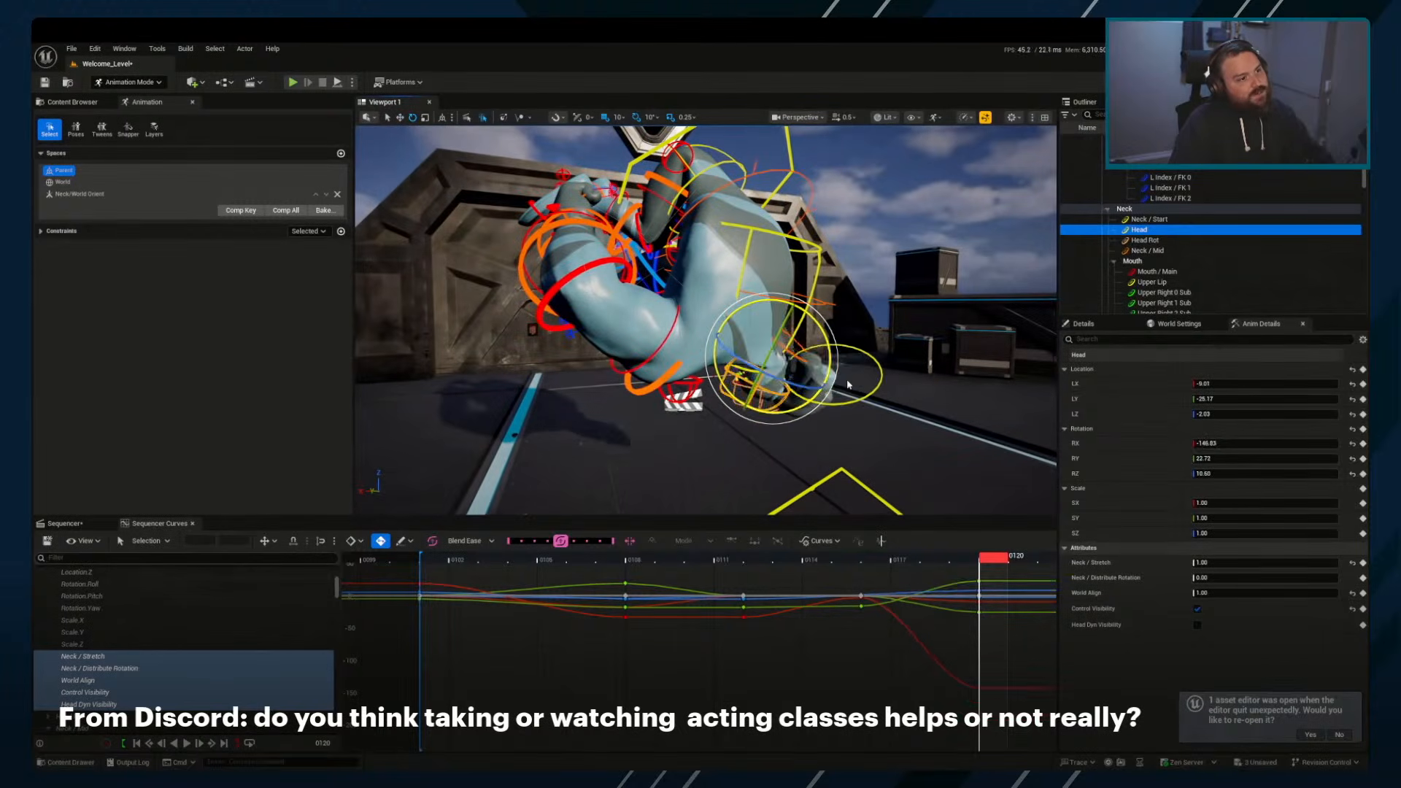
Move the Head control at frame 120 to about LX -21, LY -39, LZ -2
middle_click_drag(848, 384, 869, 340)
key("w")
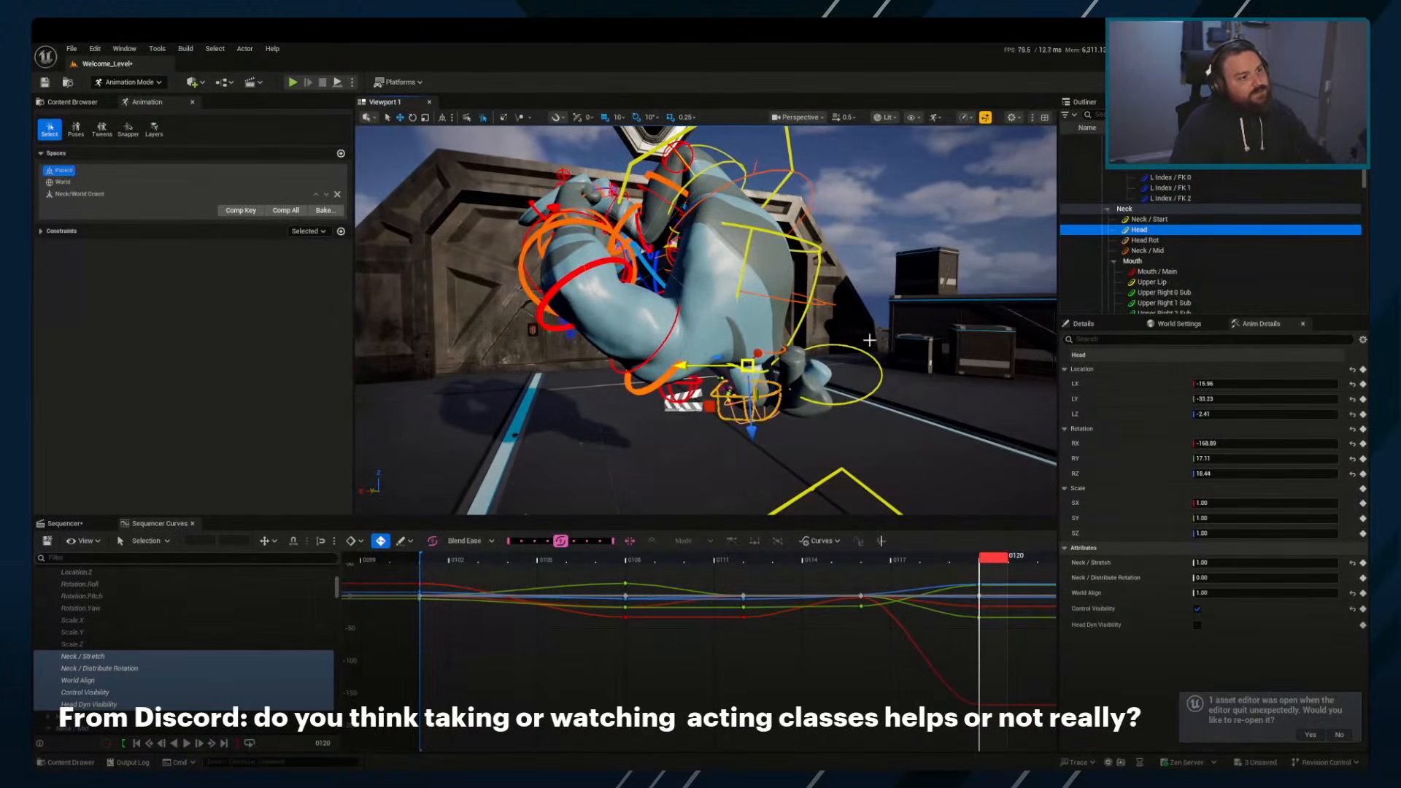
middle_click_drag(861, 396, 906, 367)
key("w")
left_click_drag(907, 366, 515, 358, "alt")
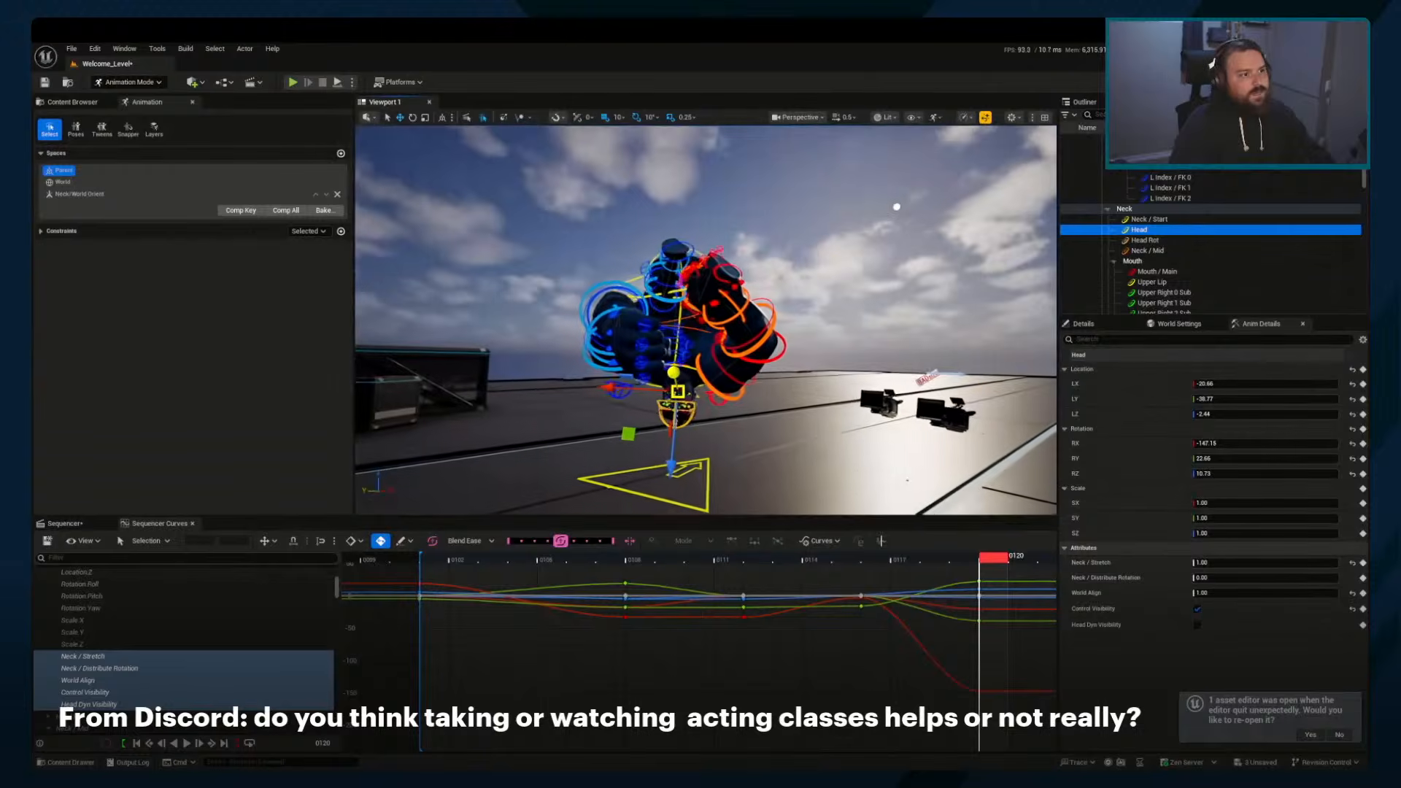
Rotate L Arm / FK 0 at frame 120 to about RX 510, RY -57, RZ 178 to fit the left arm around the tuck
right_click_drag(514, 357, 620, 343, "alt")
left_click_drag(620, 343, 700, 335, "alt")
left_click(723, 403)
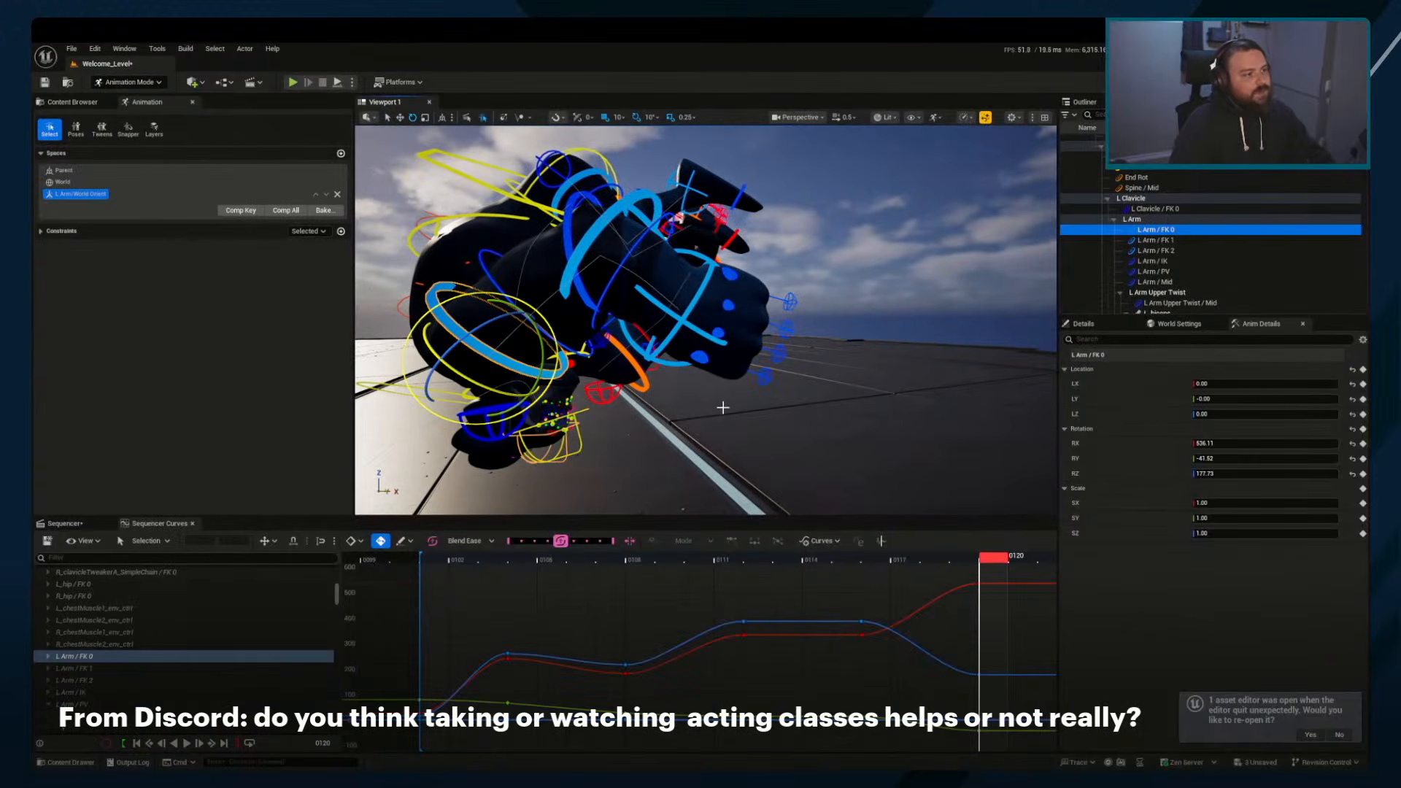
left_click_drag(798, 360, 766, 409)
right_click_drag(766, 409, 759, 445, "alt")
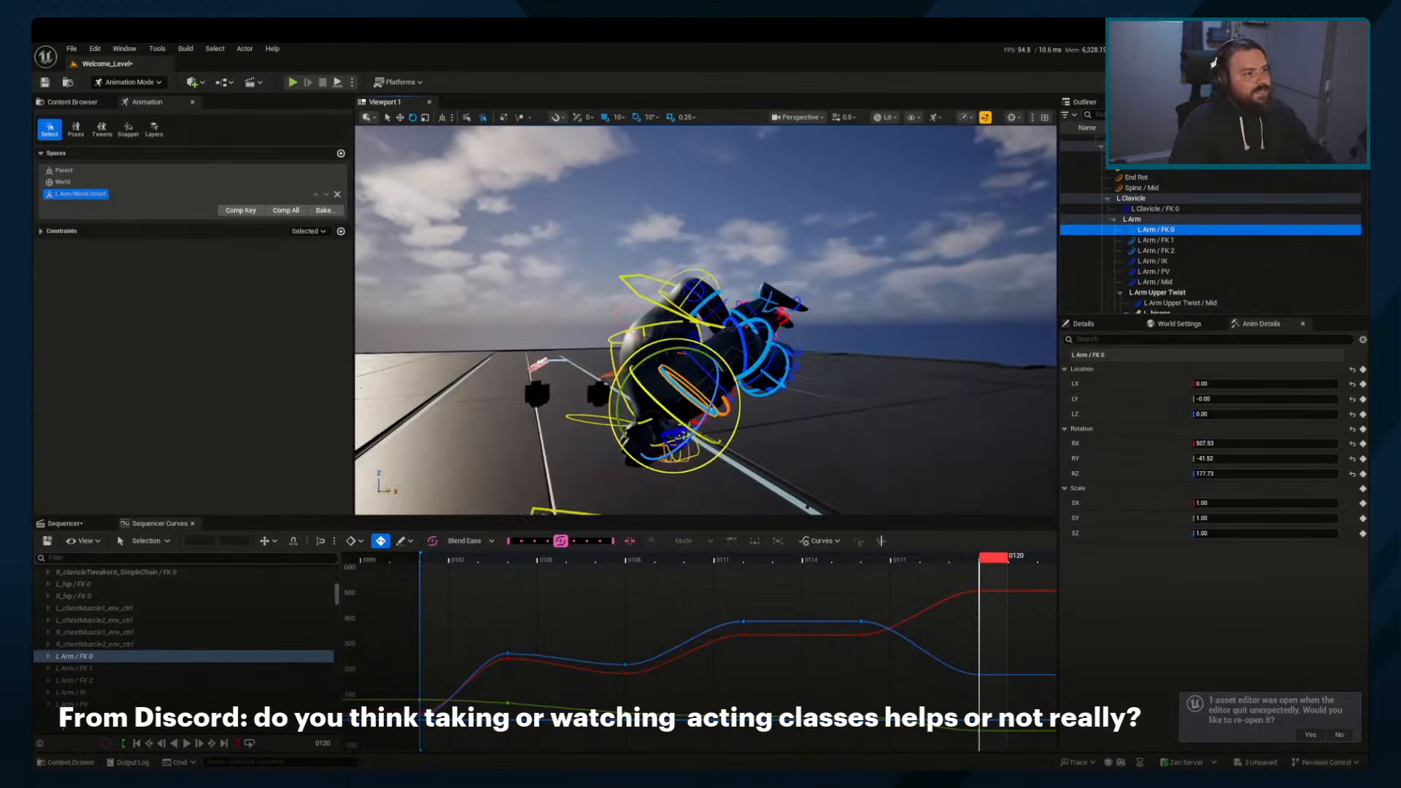
middle_click_drag(759, 445, 759, 404, "alt")
left_click_drag(759, 404, 836, 409)
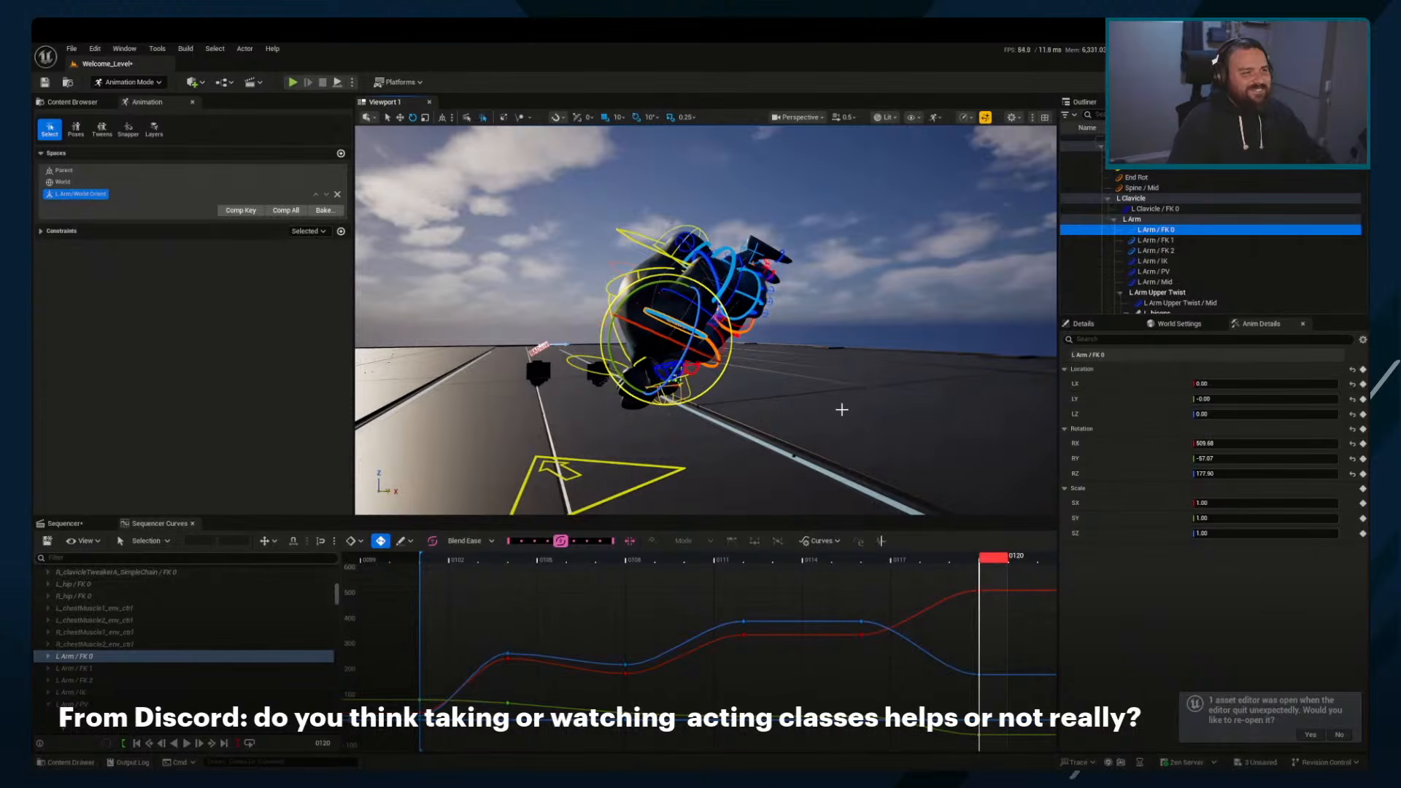
left_click_drag(841, 409, 431, 369, "alt")
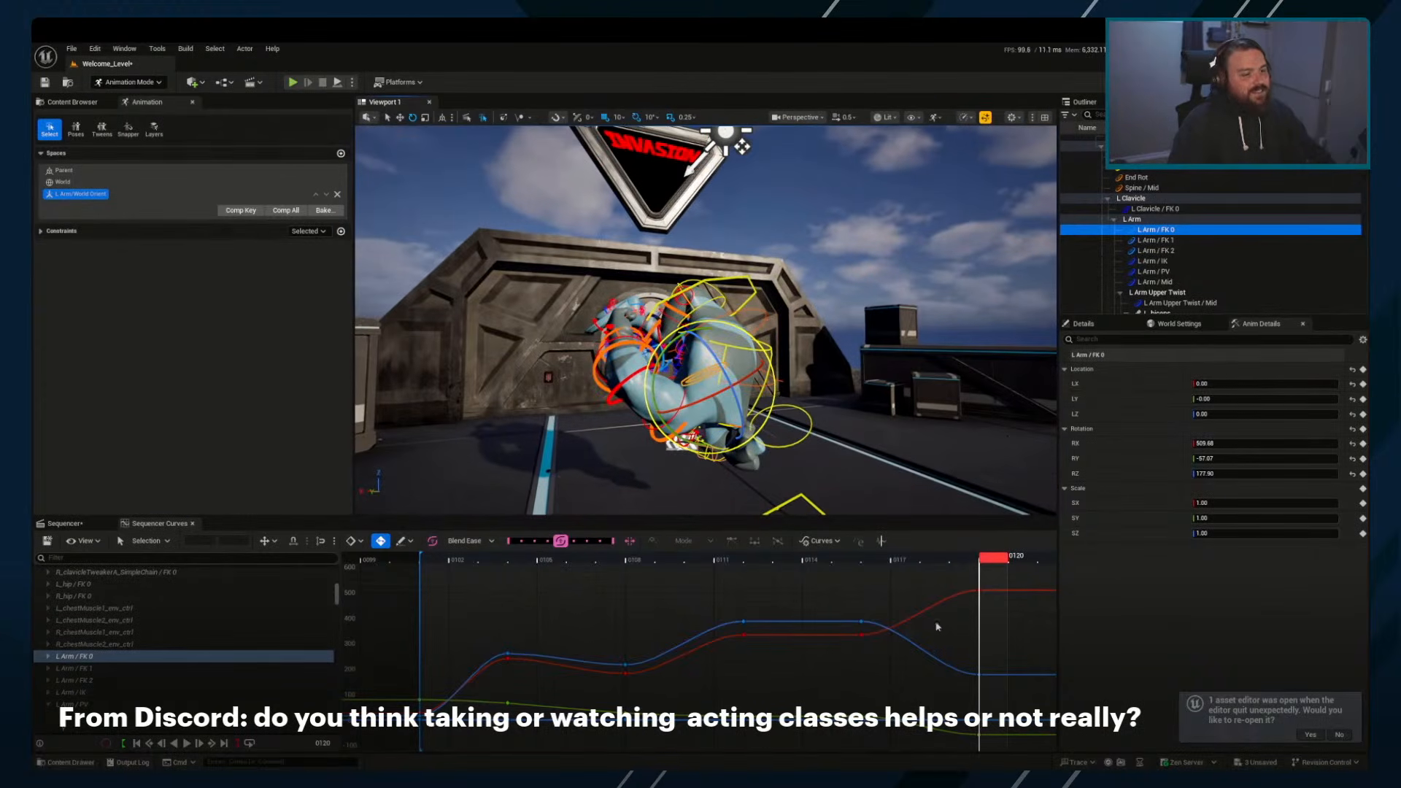
right_click_drag(937, 626, 645, 607)
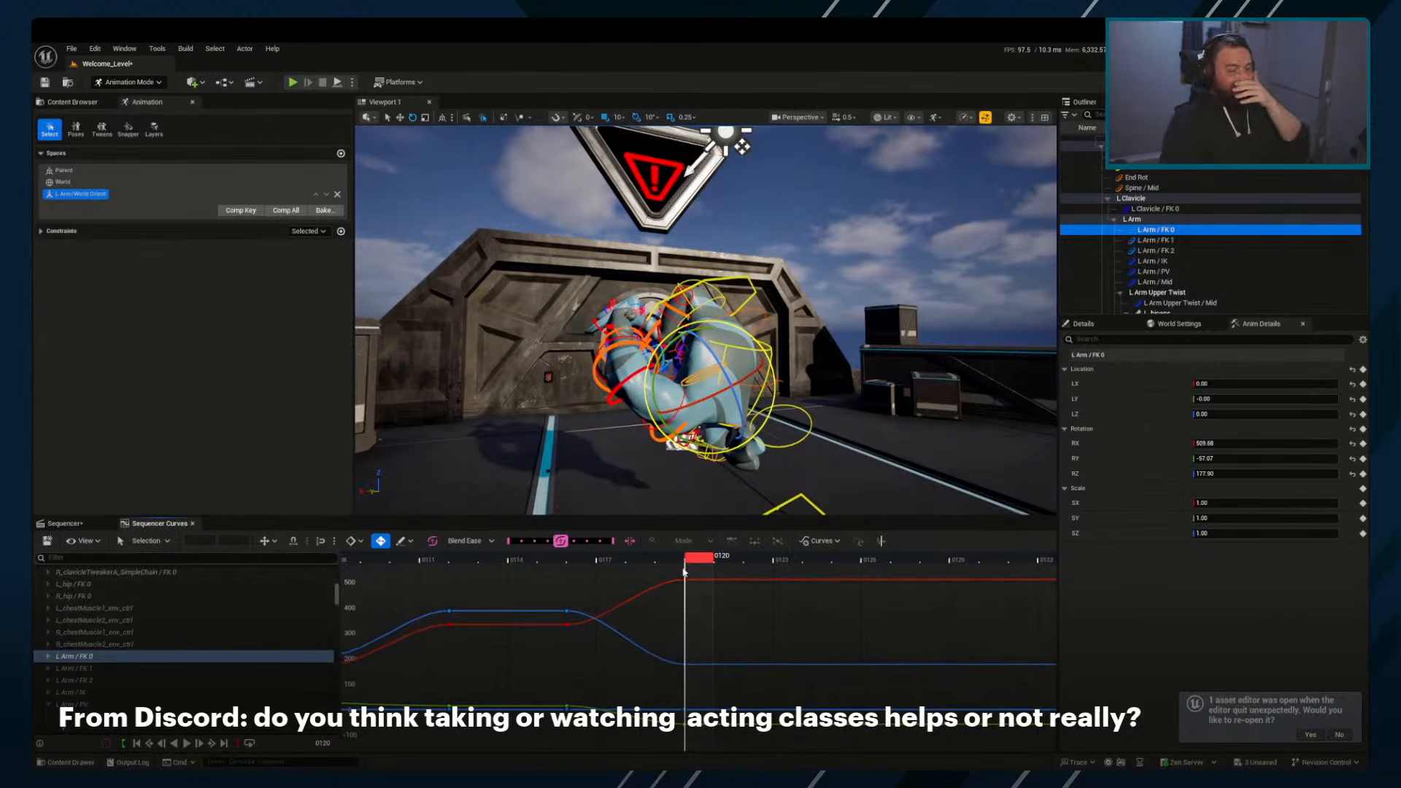
Shift and slightly rotate Spine / Start at frame 120 to about LX -2, LY 5, LZ 9, RX -13, RY -10, RZ -21
left_click(721, 297)
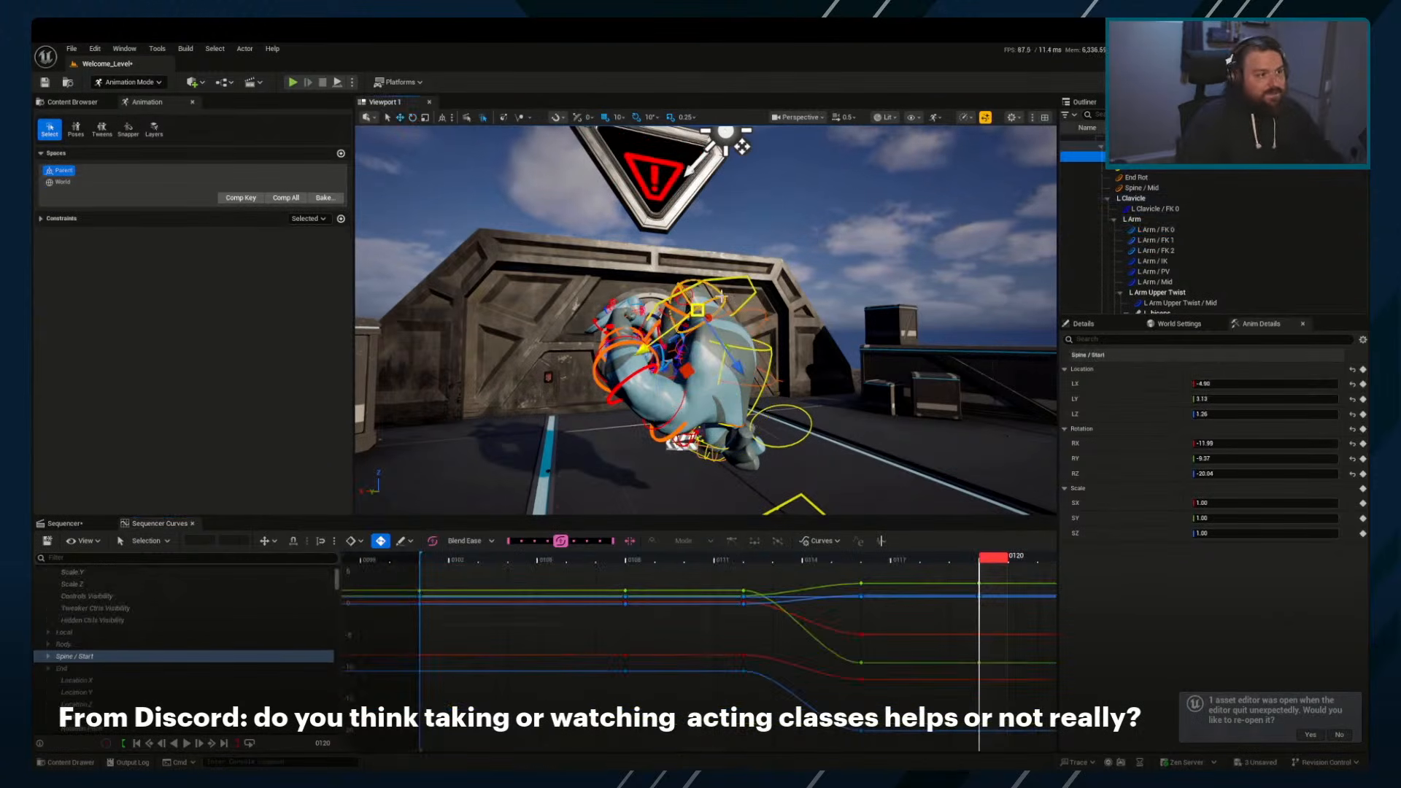
left_click_drag(772, 330, 775, 340)
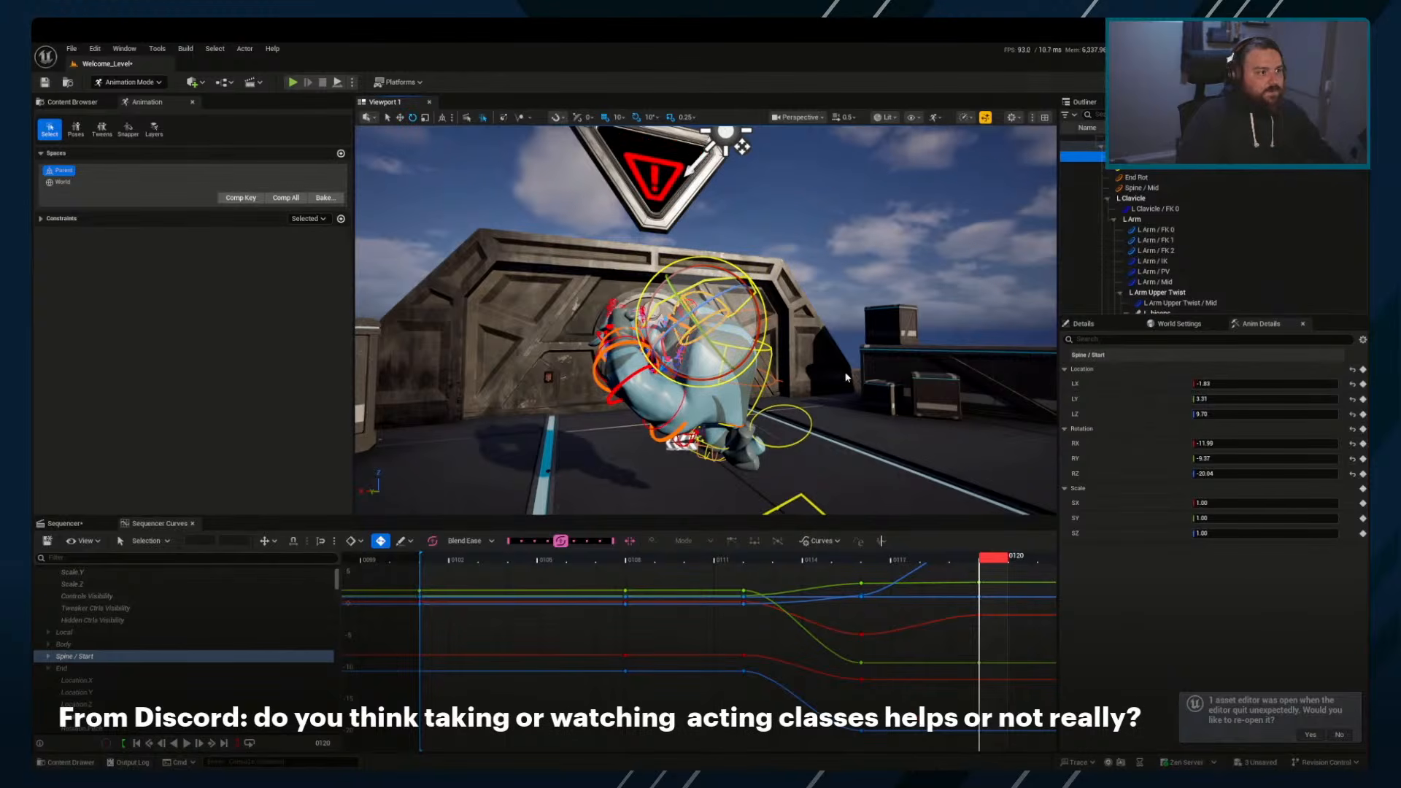
right_click_drag(817, 645, 854, 651, "alt")
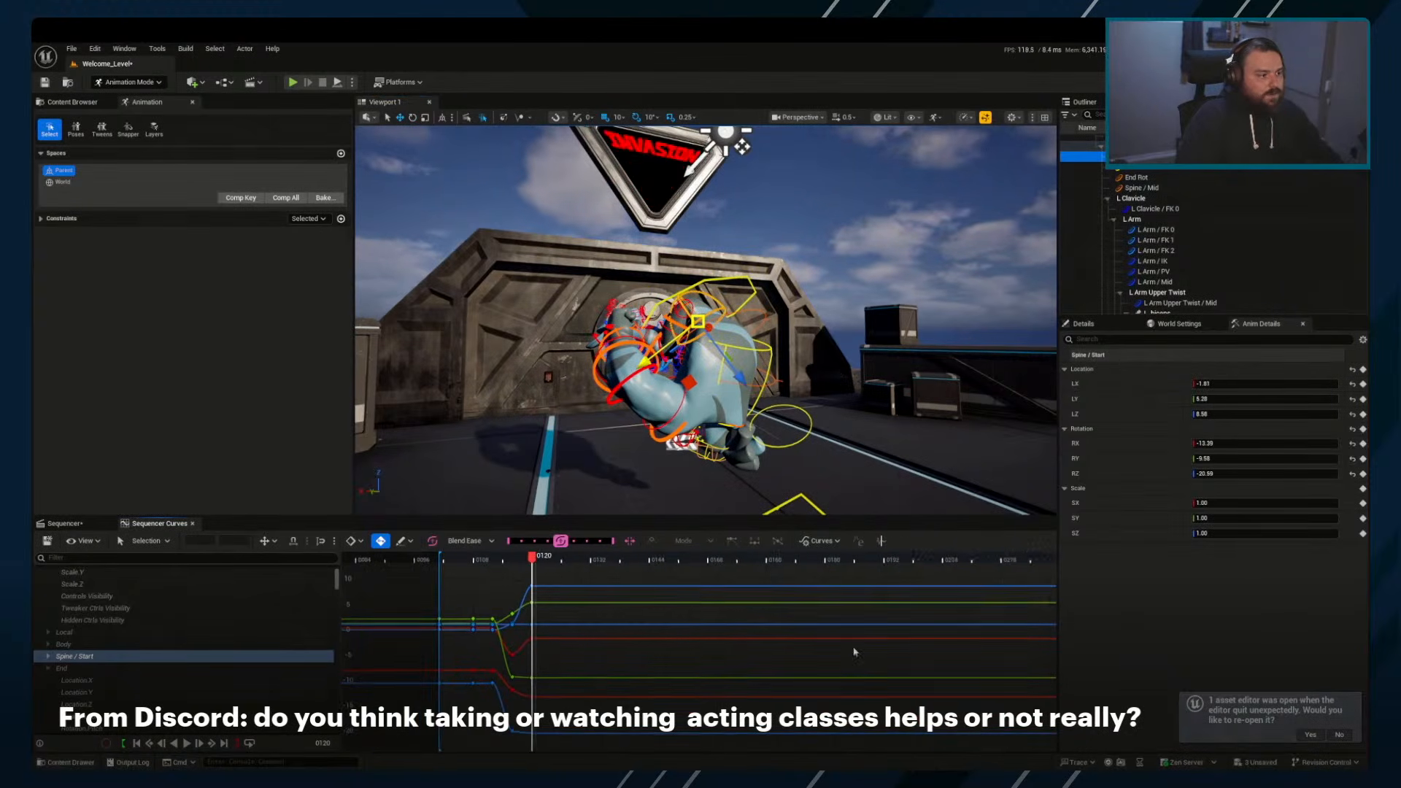
Complete the flip at frame 124 by posing Body at about LX -79, LY -107, LZ 19, RX 46, RY 352, RZ -4
left_click(739, 278)
right_click_drag(711, 626, 638, 656, "alt")
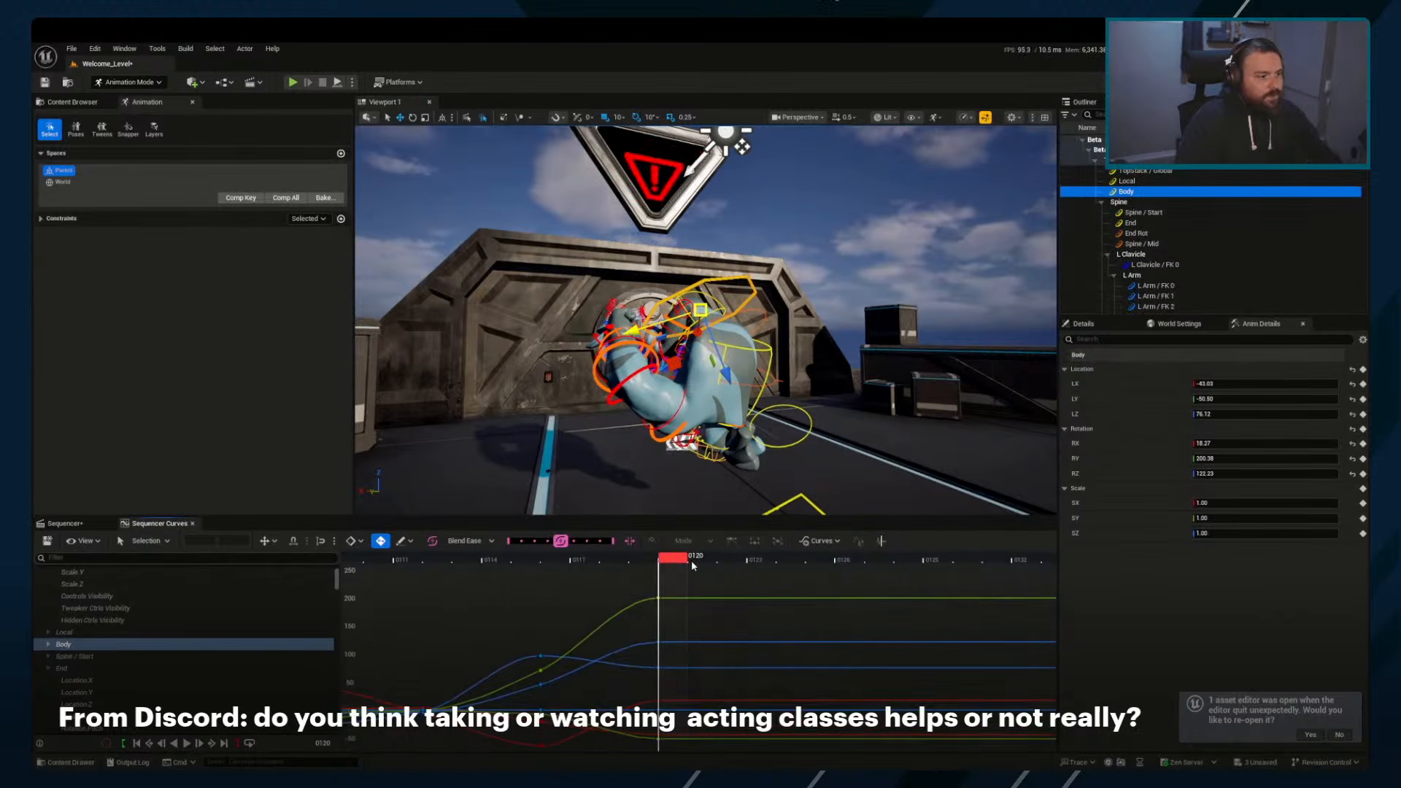
left_click_drag(691, 560, 783, 570)
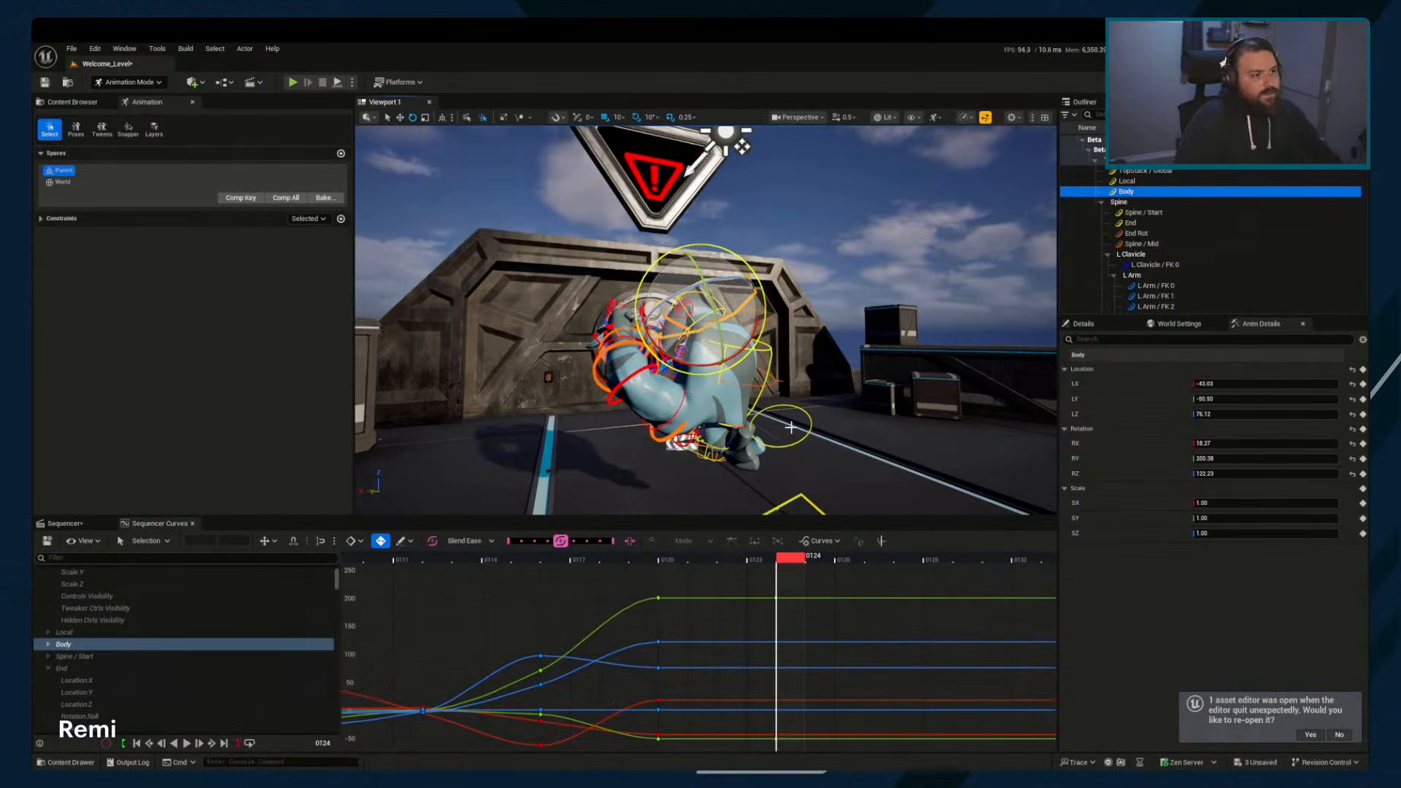
left_click_drag(791, 428, 801, 504, "alt")
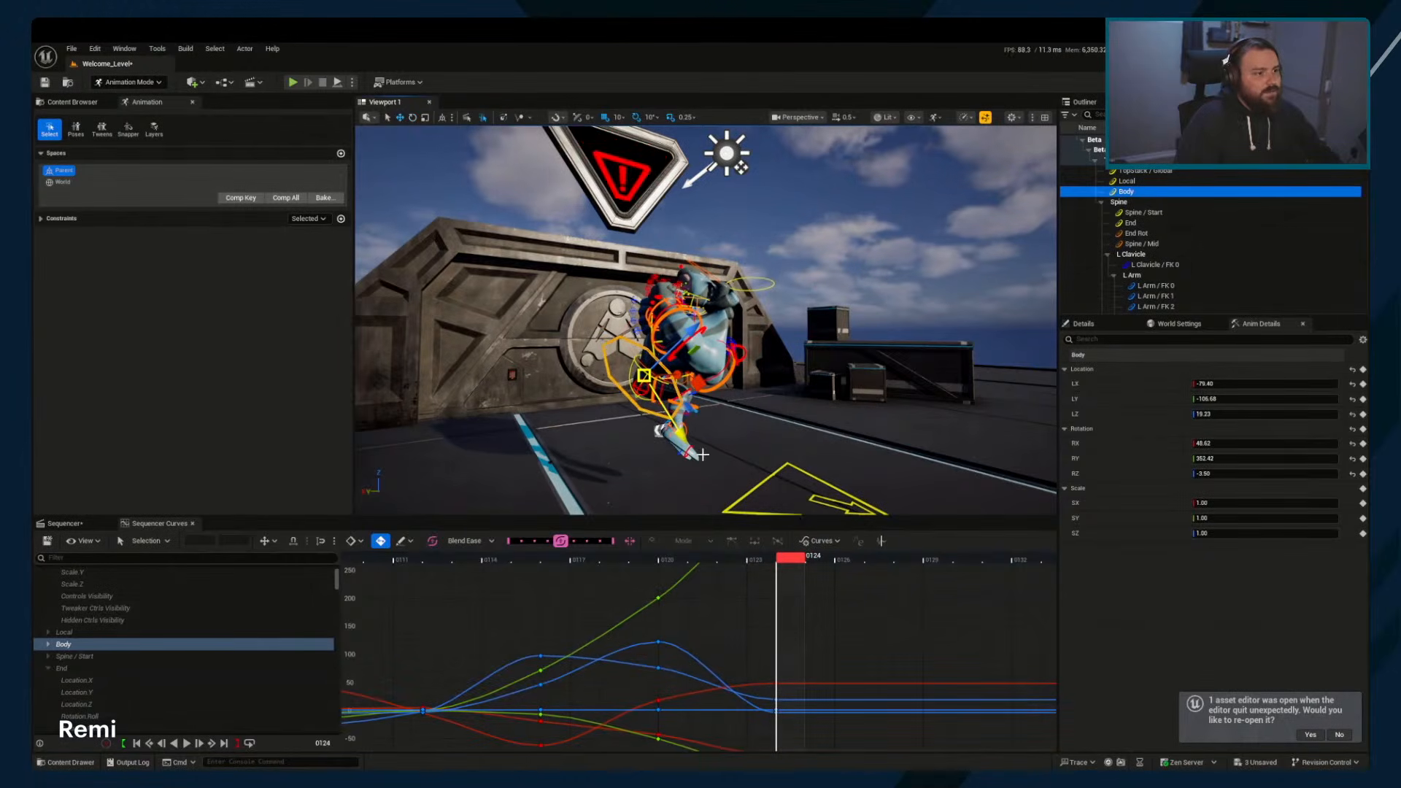
Swing R Arm / FK 0 at frame 124 to about RX 347, RY -78, RZ -40 and offset it to about LX 6, LZ 13
left_click_drag(684, 427, 764, 366, "alt")
left_click(724, 310)
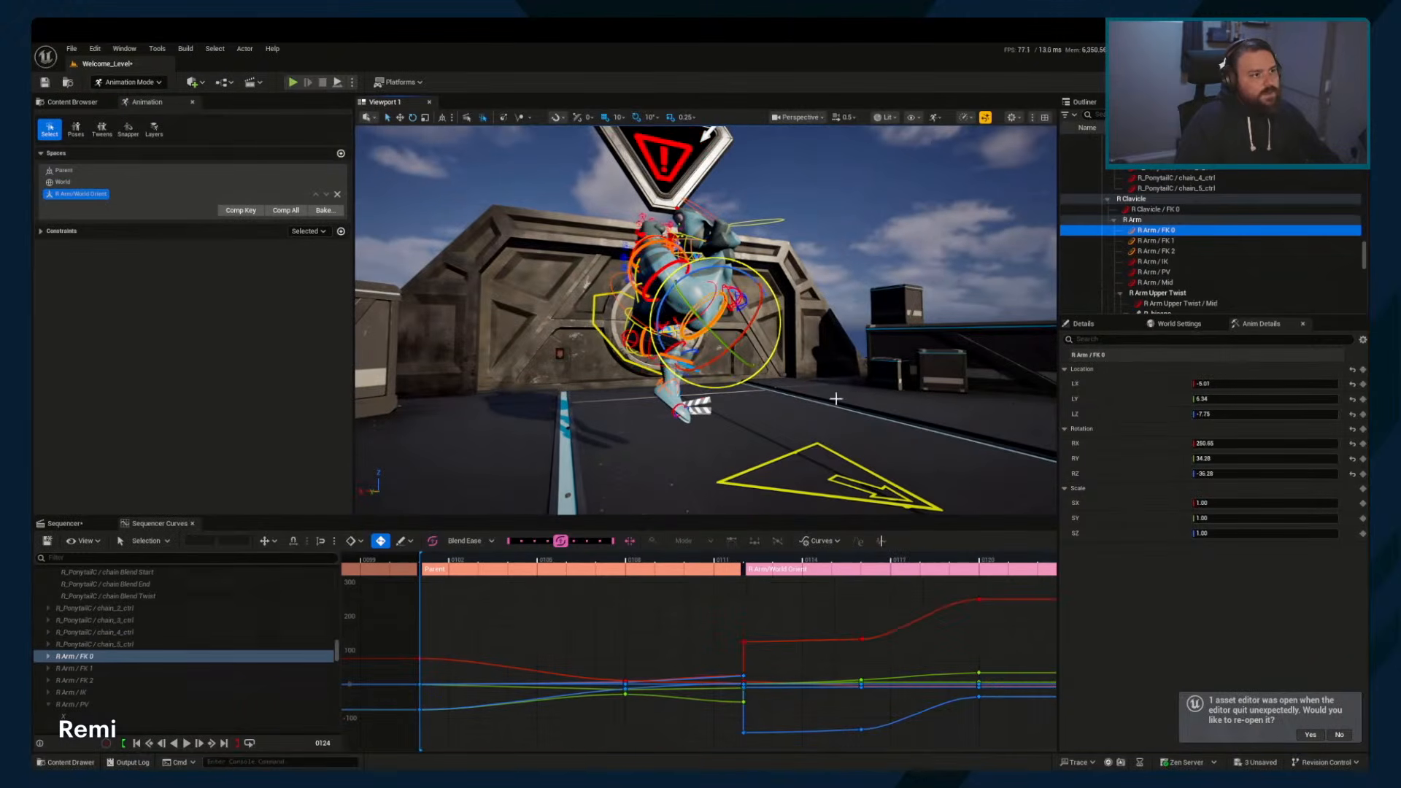
left_click_drag(858, 450, 923, 413)
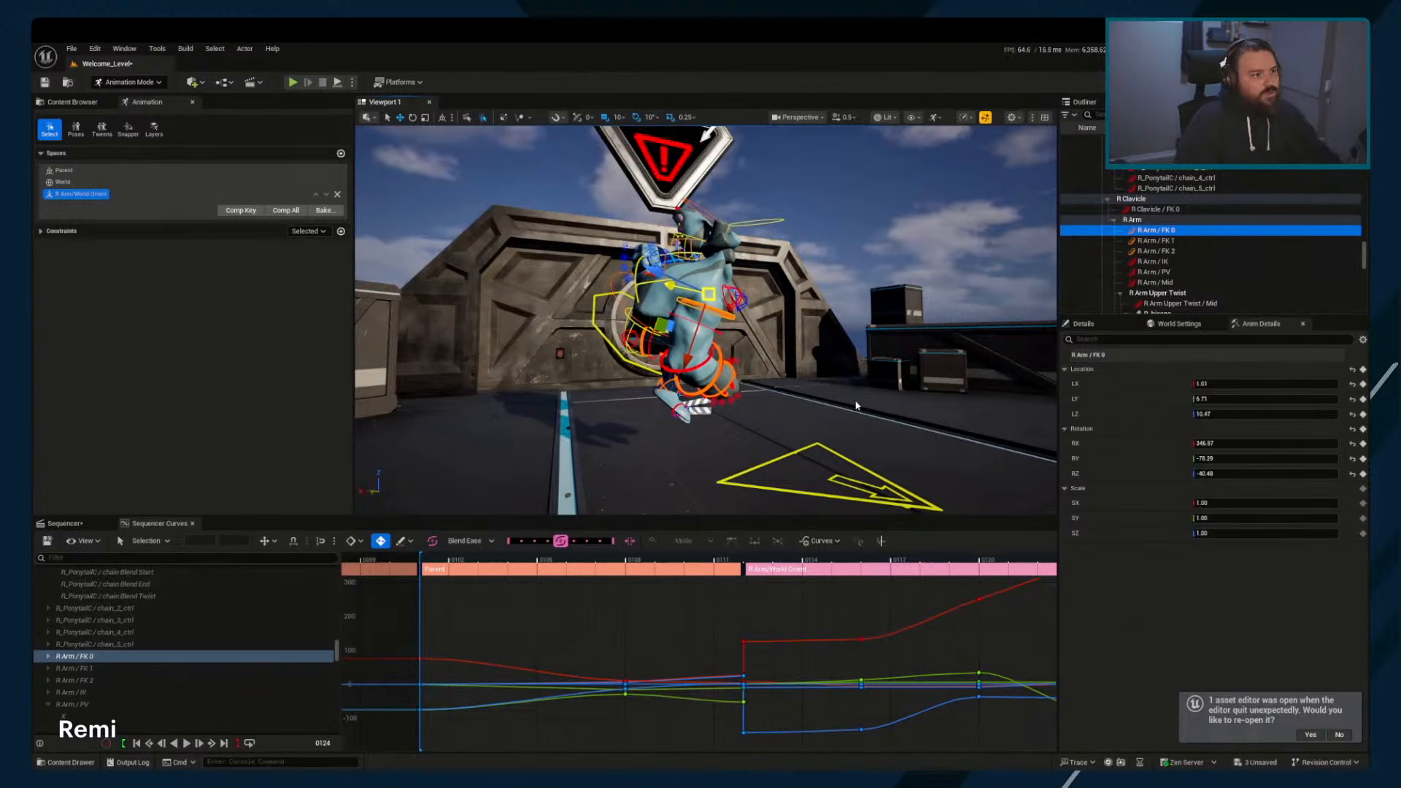
right_click_drag(852, 403, 675, 401)
left_click_drag(660, 329, 832, 365, "alt")
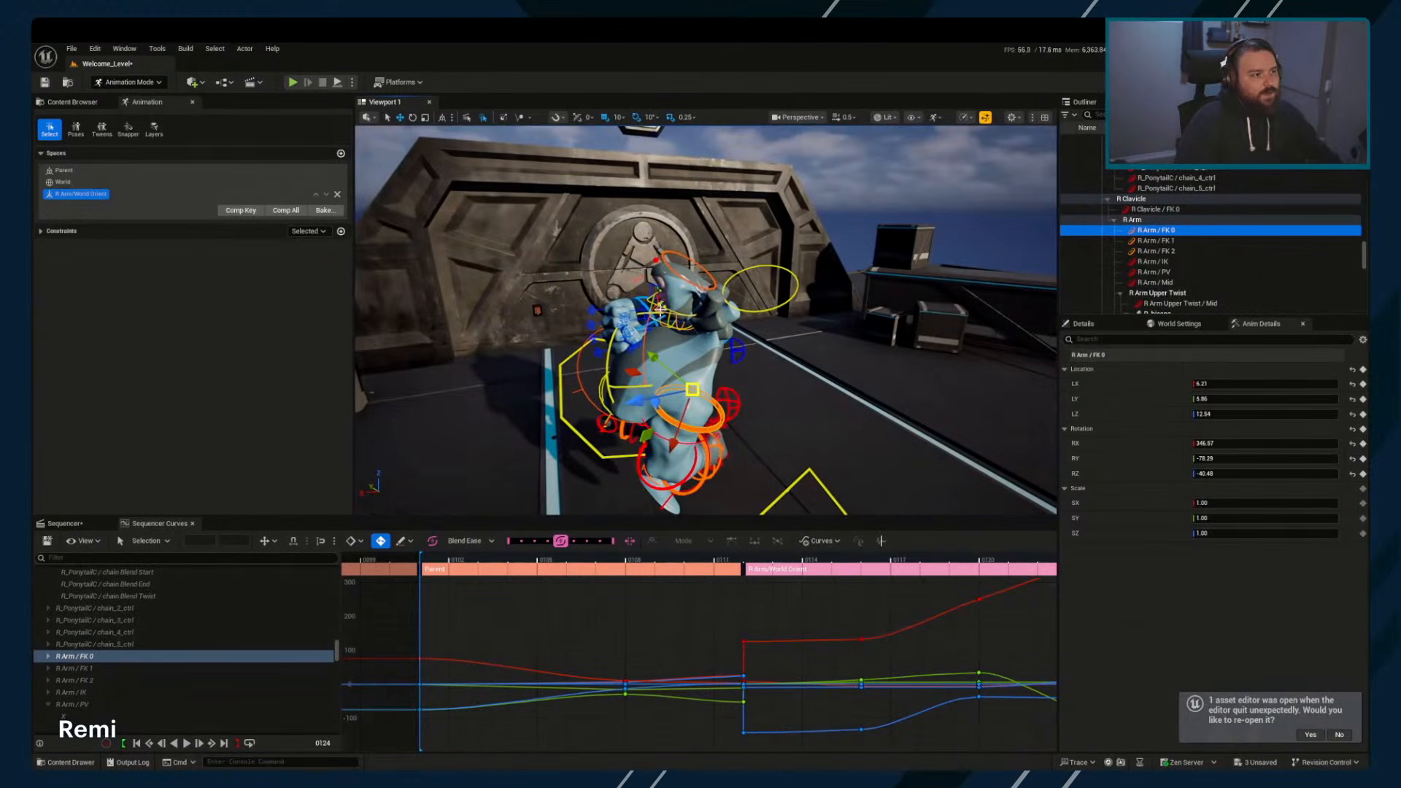
Turn Head upright at frame 124 to about RX -328, RY -22, RZ -11, and swing L Arm / FK 0 in front of the body
left_click(651, 303)
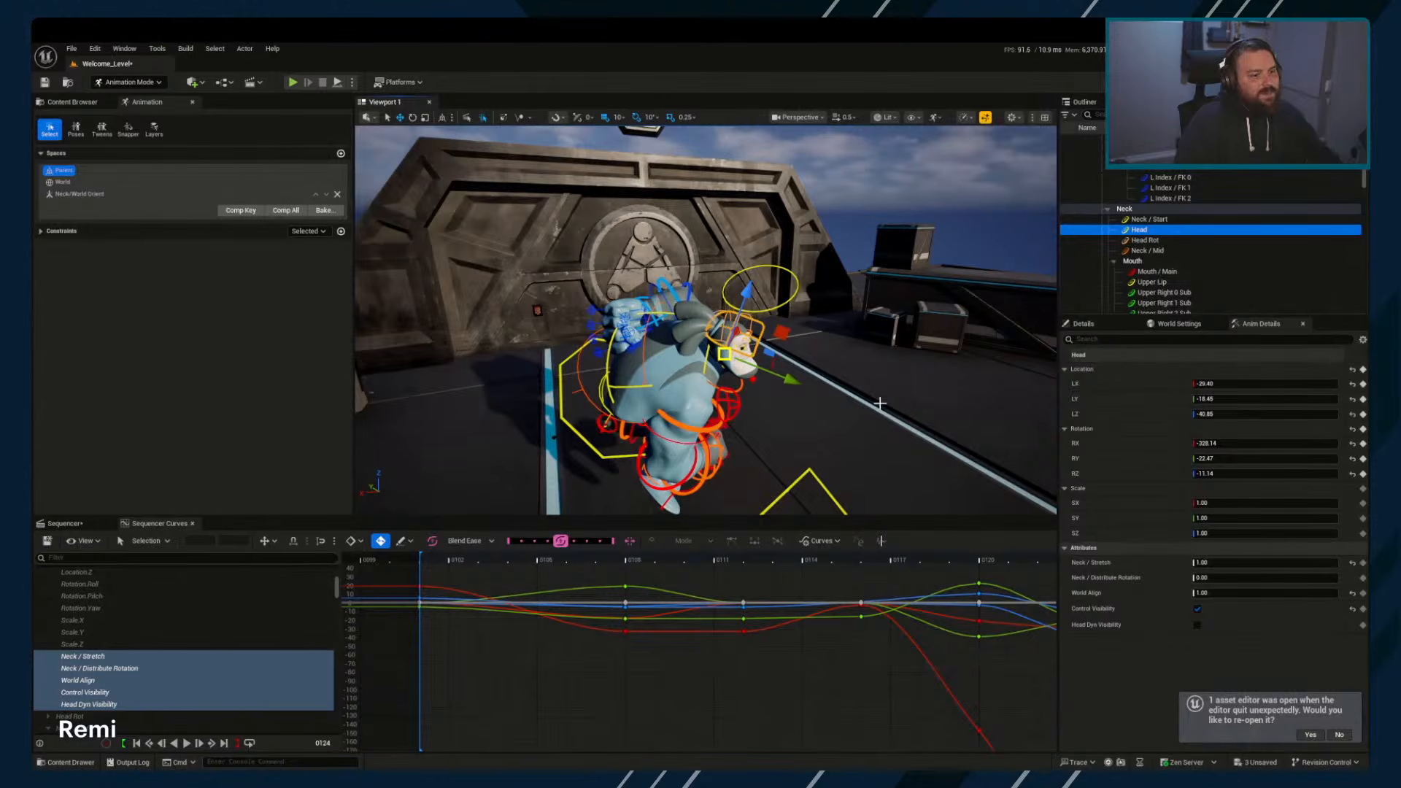
left_click_drag(942, 396, 778, 278, "alt")
left_click(776, 271)
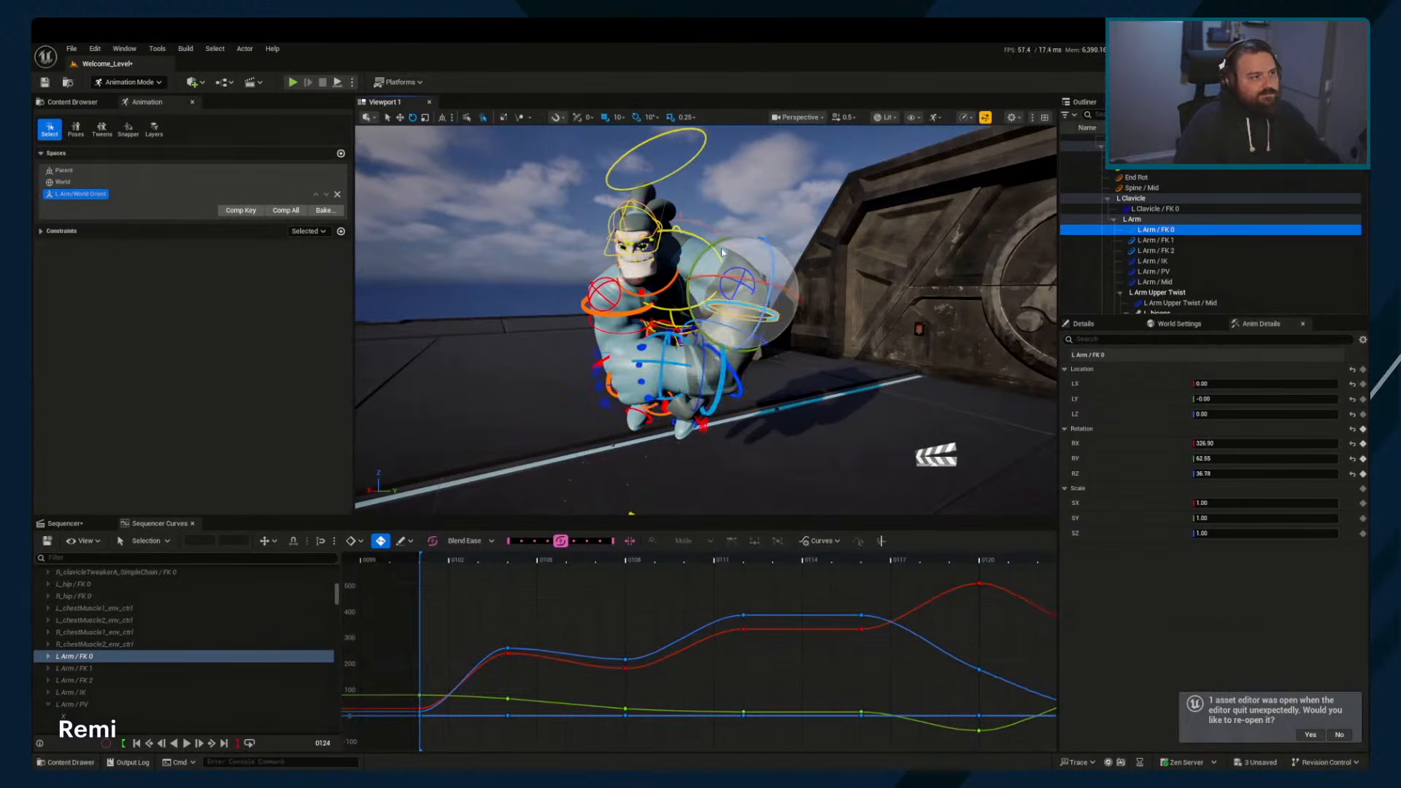
left_click_drag(751, 274, 764, 299)
left_click(764, 299)
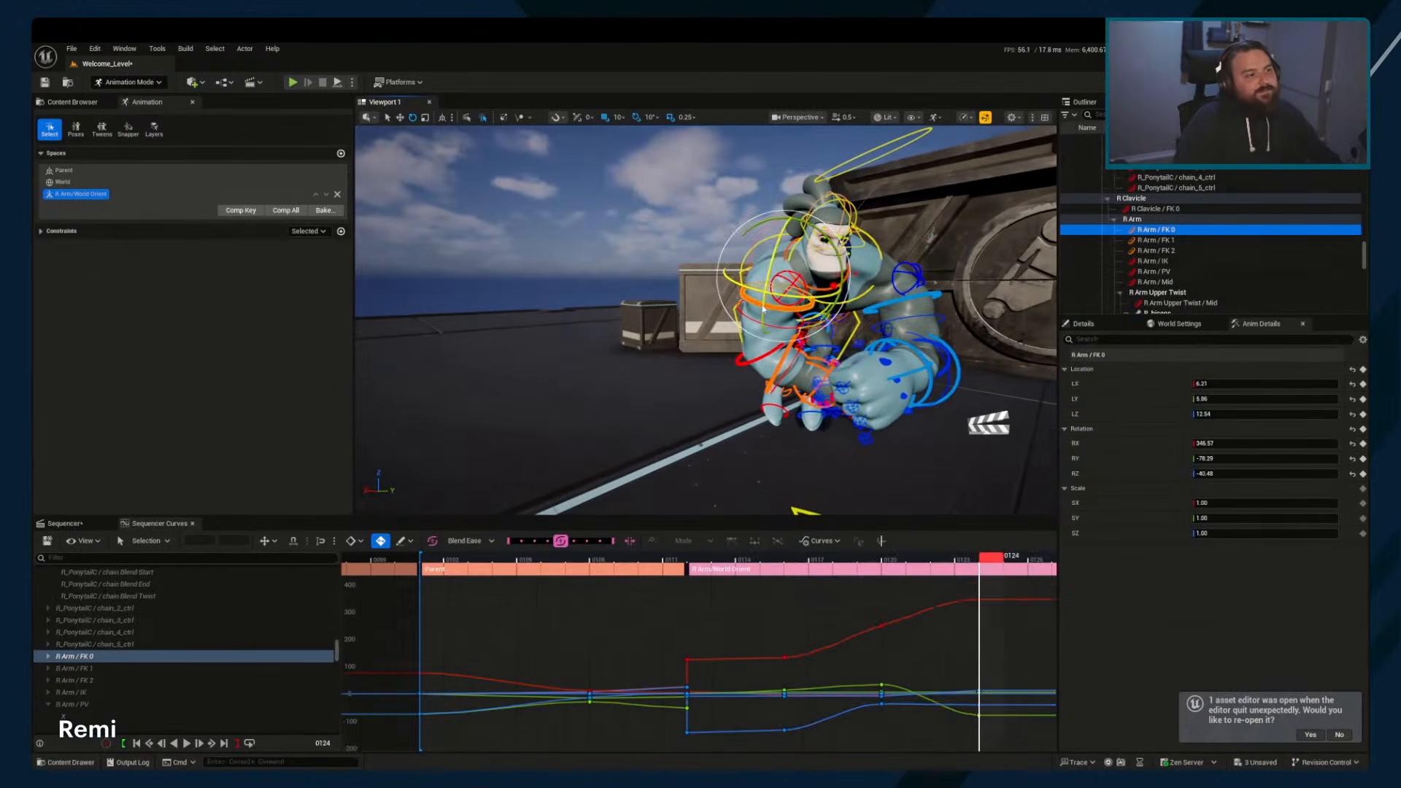
Refine R Arm / FK 0 at frame 124 and rotate R Clavicle / FK 0 to about RX -31, RY 26, RZ -15
left_click_drag(778, 228, 776, 265)
key("w")
left_click(816, 301)
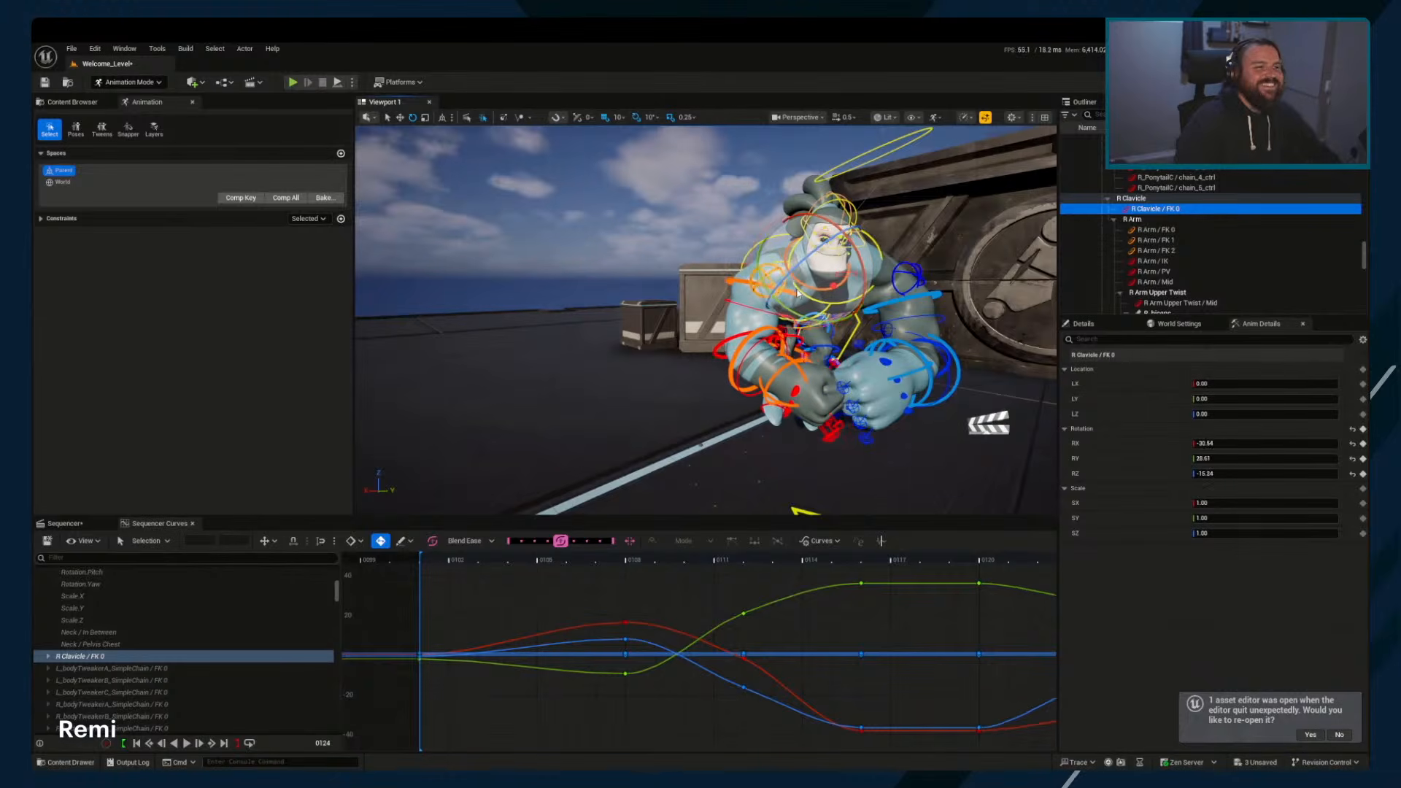
Rotate L Arm / FK 0 at frame 124 to about RX 309, RY 64, RZ -4 to bring both fists forward
left_click(852, 305)
left_click_drag(852, 305, 895, 346)
left_click(921, 272)
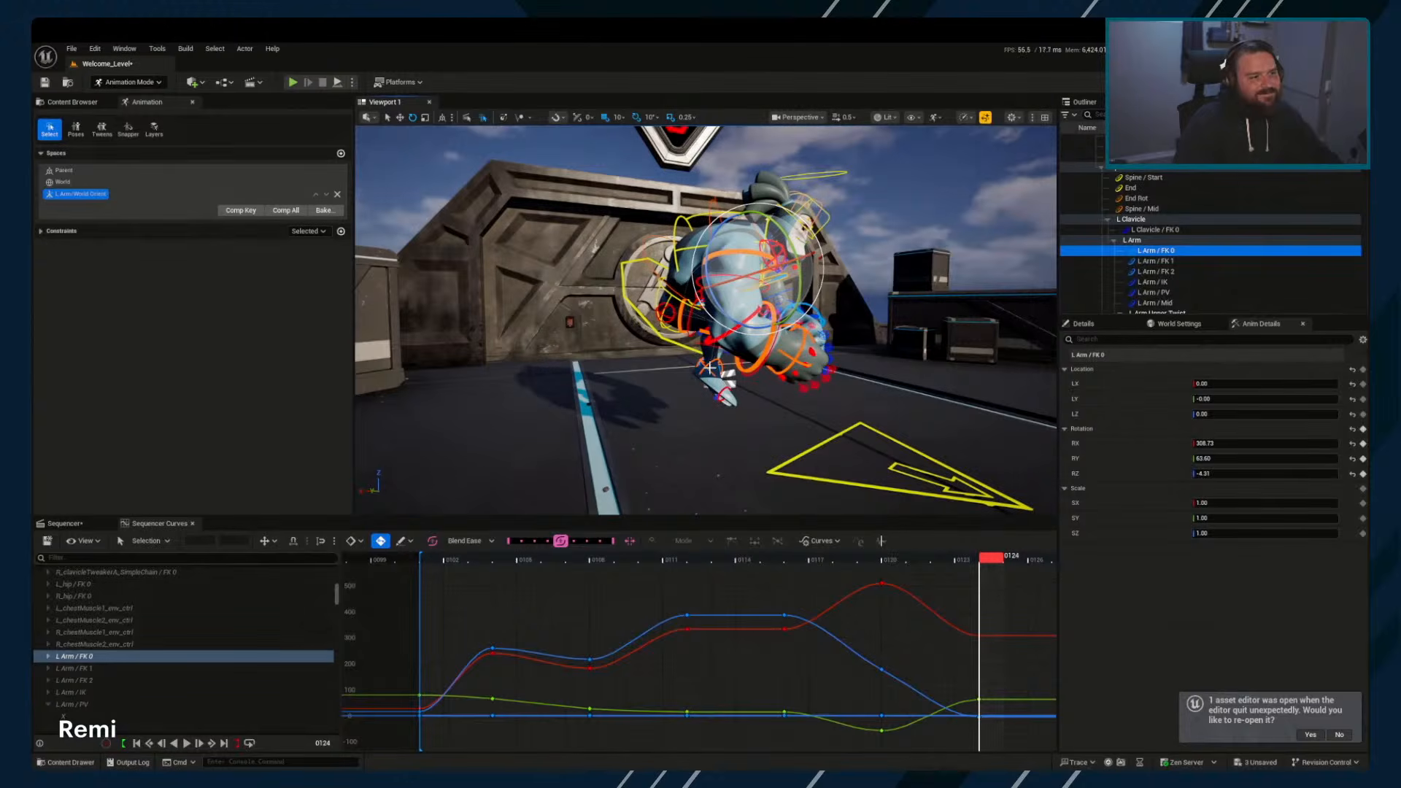
Rotate the FK 0 and FK 1 controls of both legs at frame 124 to untuck them and lower the feet for landing
left_click(690, 314)
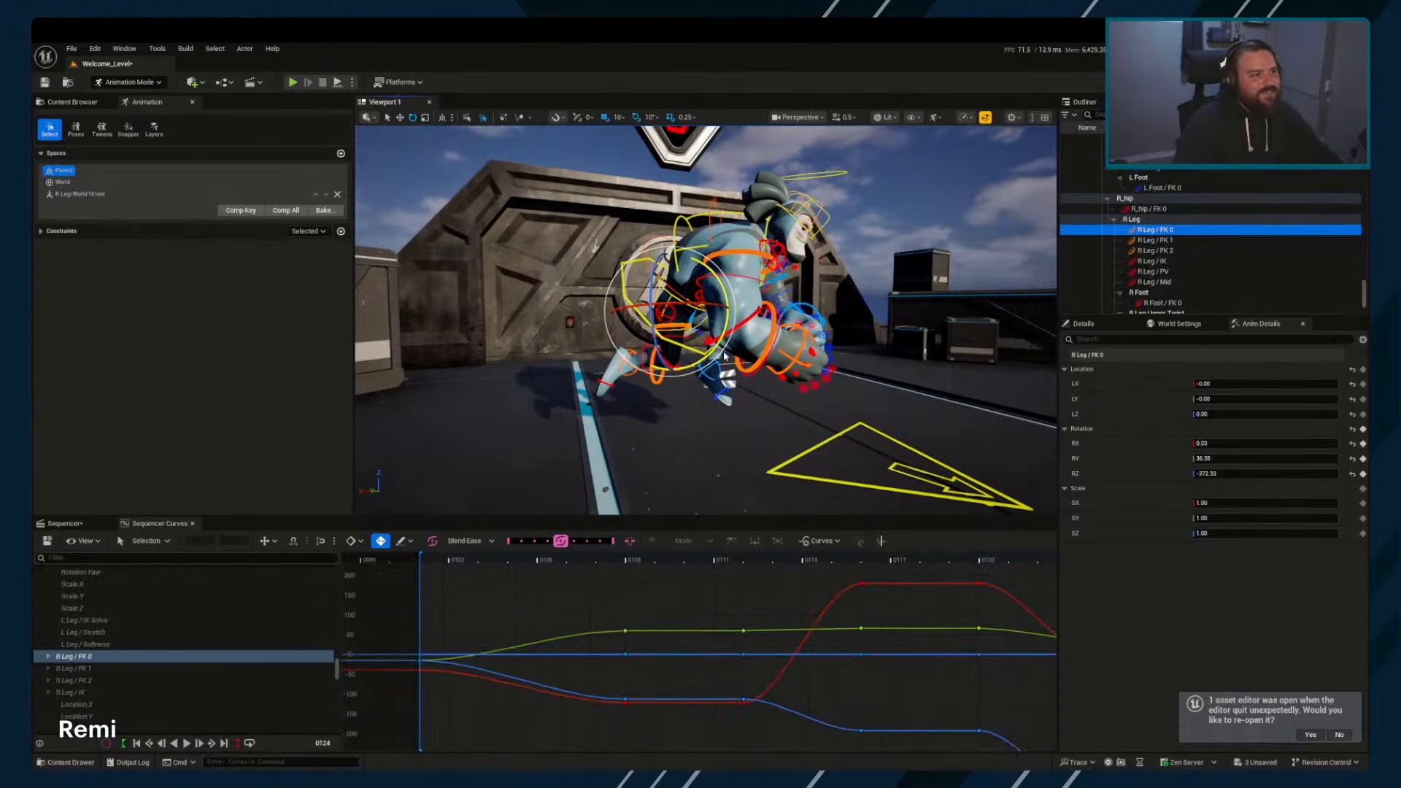
left_click(673, 378)
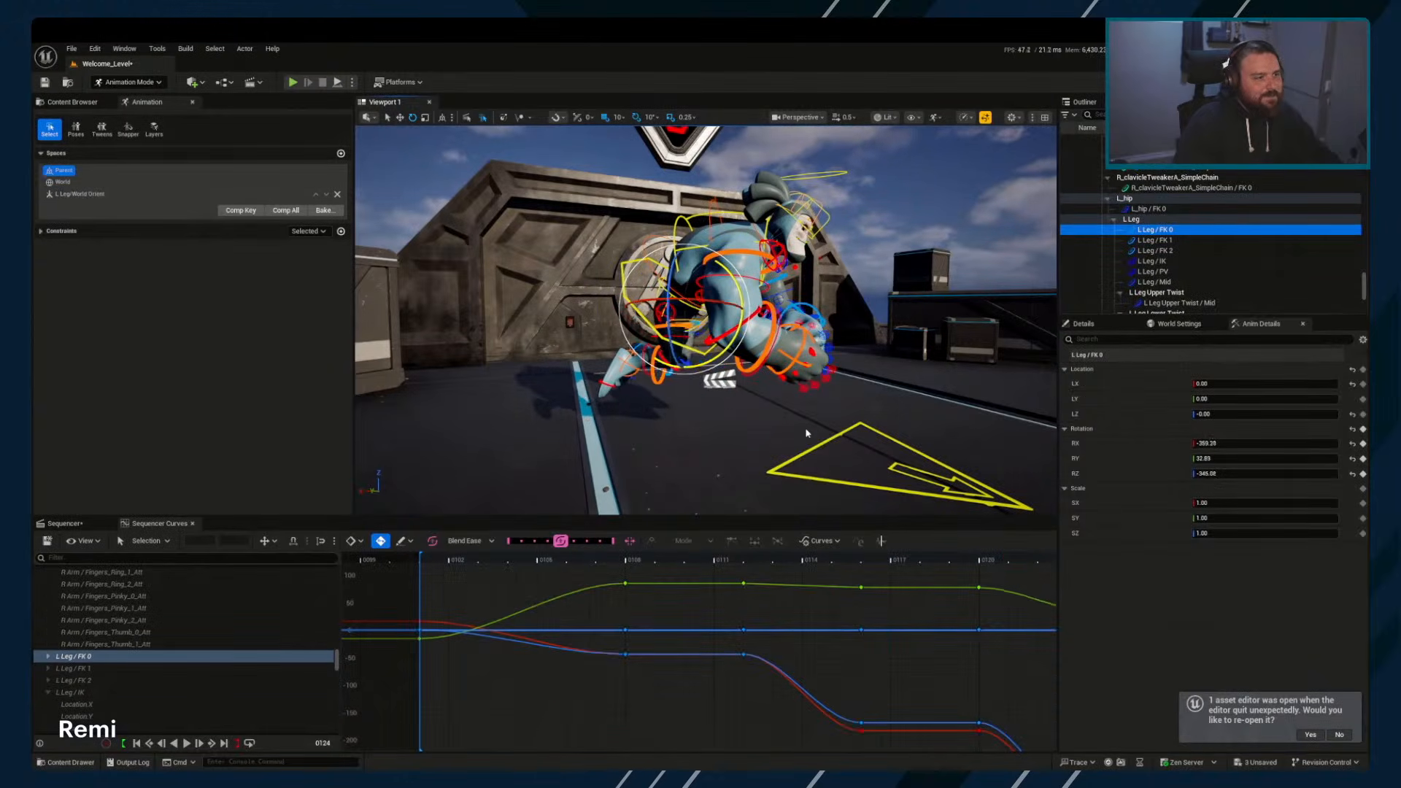
left_click(660, 369)
key("e")
middle_click_drag(800, 398, 760, 314)
key("q")
left_click(756, 365)
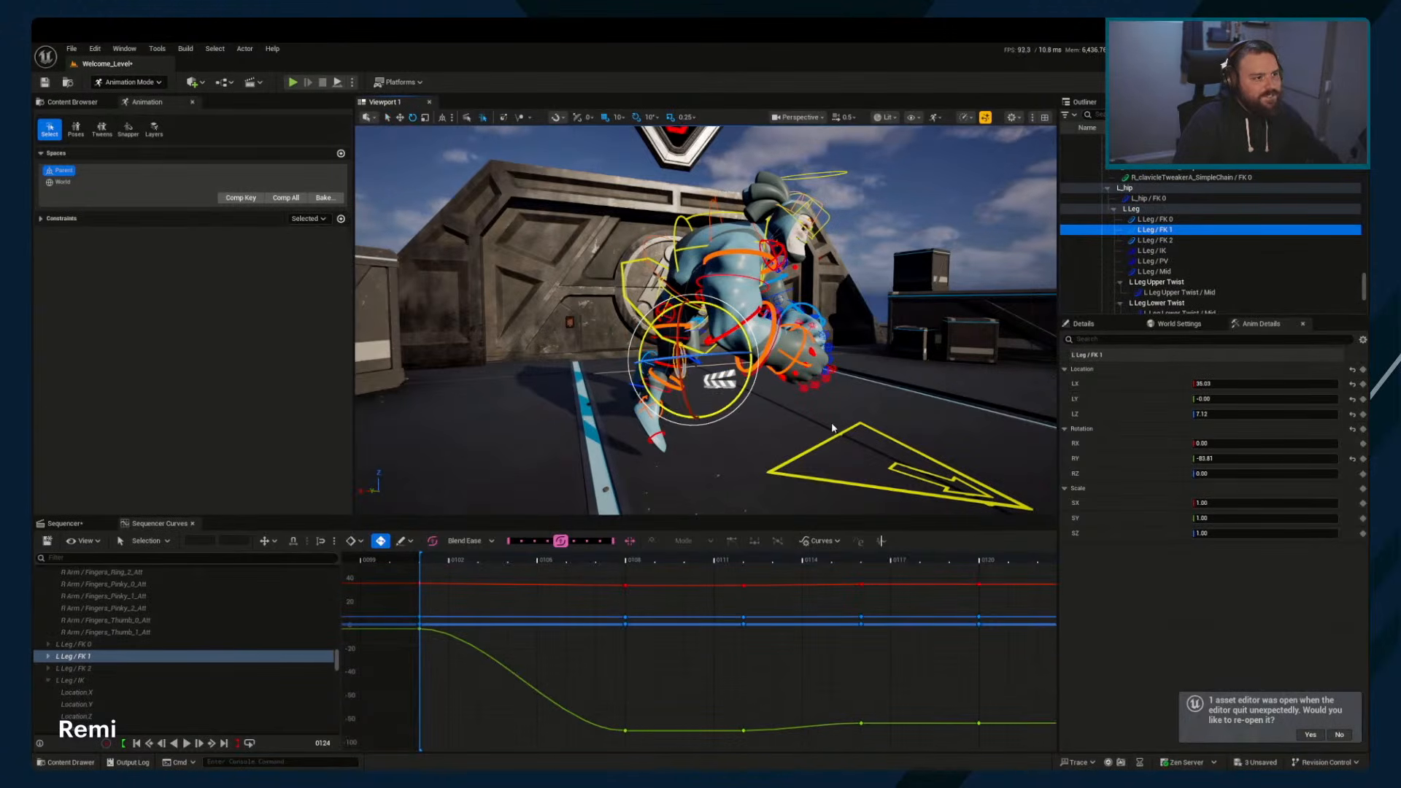
Move Body at frame 124 to about LX -92, LY -118, LZ 9
left_click(646, 313)
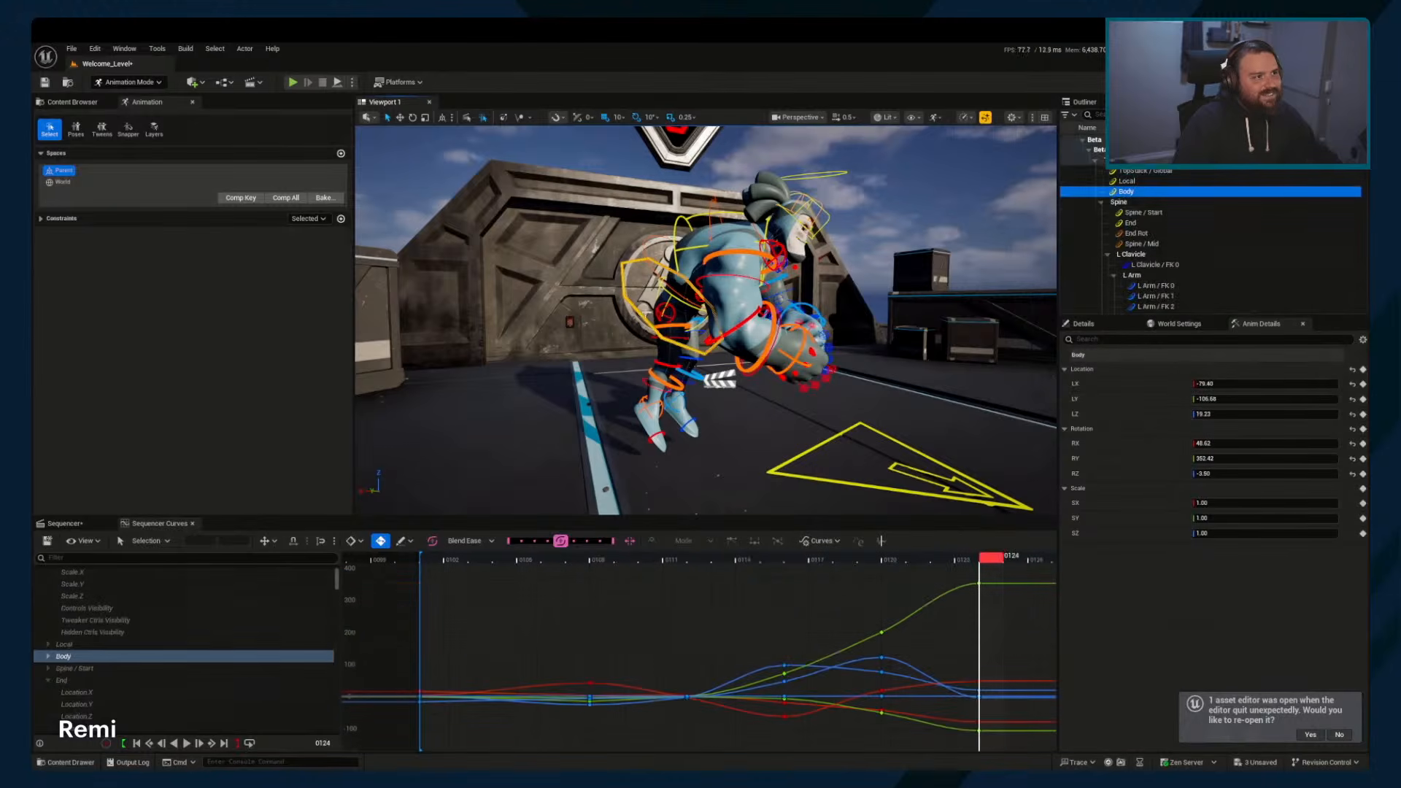
middle_click_drag(809, 287, 785, 302)
Play the backflip from frame 108 with the rig controls hidden and step back through its poses to check the motion
key("Left")
key("Left")
key("Left")
key("Left")
key("Left")
key("Left")
key("Left")
key("Left")
key("Left")
key("Left")
key("Left")
key("Left")
key("Left")
key("Left")
key("Left")
key("Left")
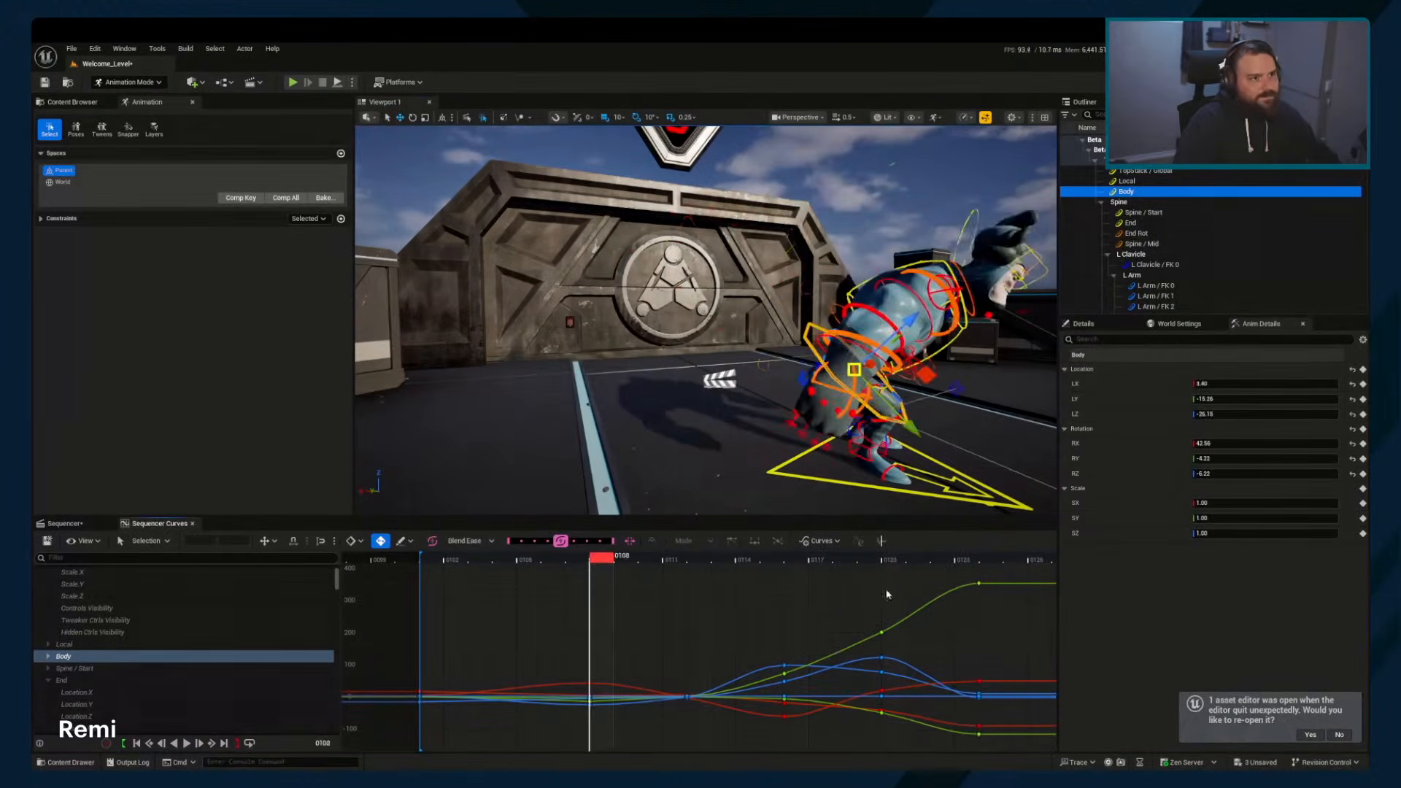
right_click_drag(828, 500, 872, 474)
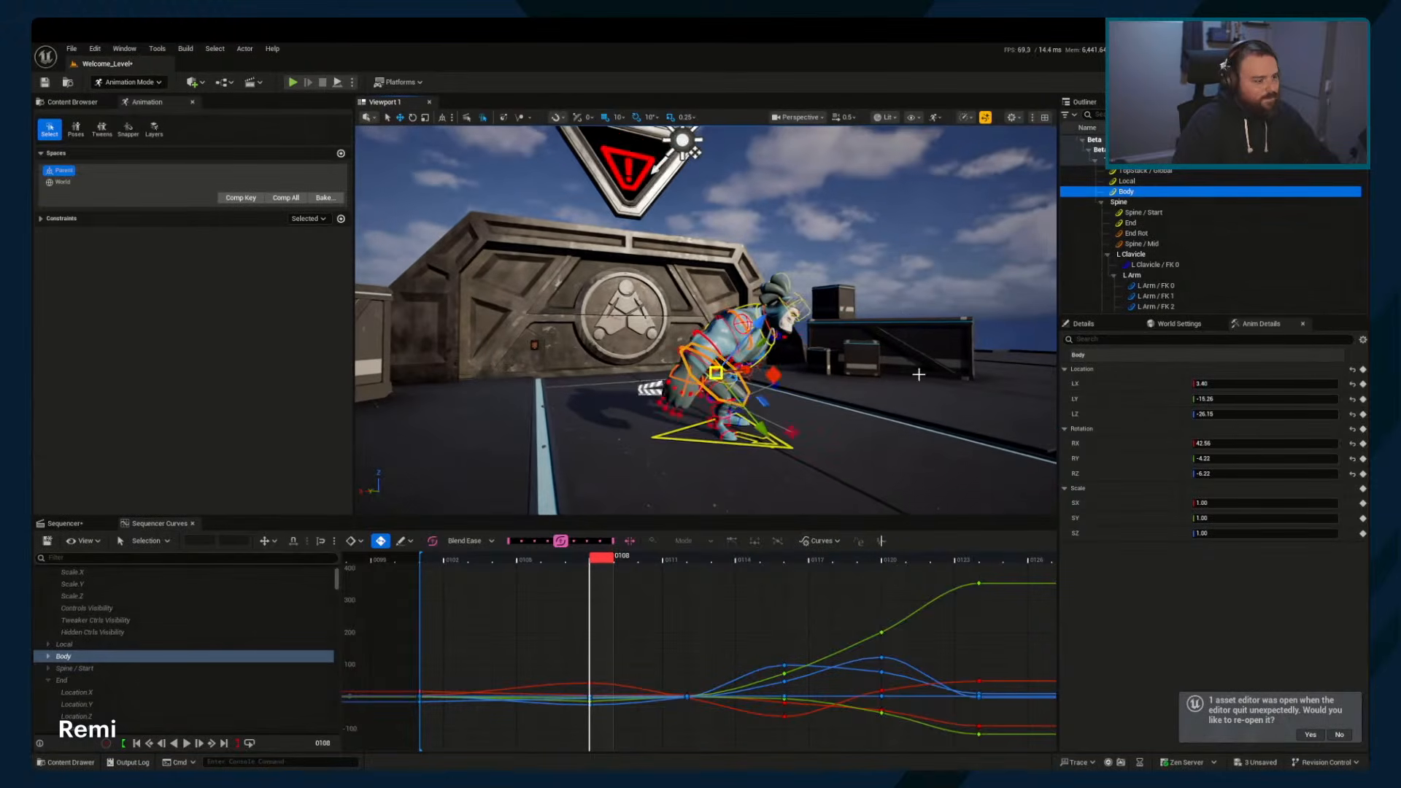
key("g")
right_click_drag(895, 643, 890, 651)
key("space")
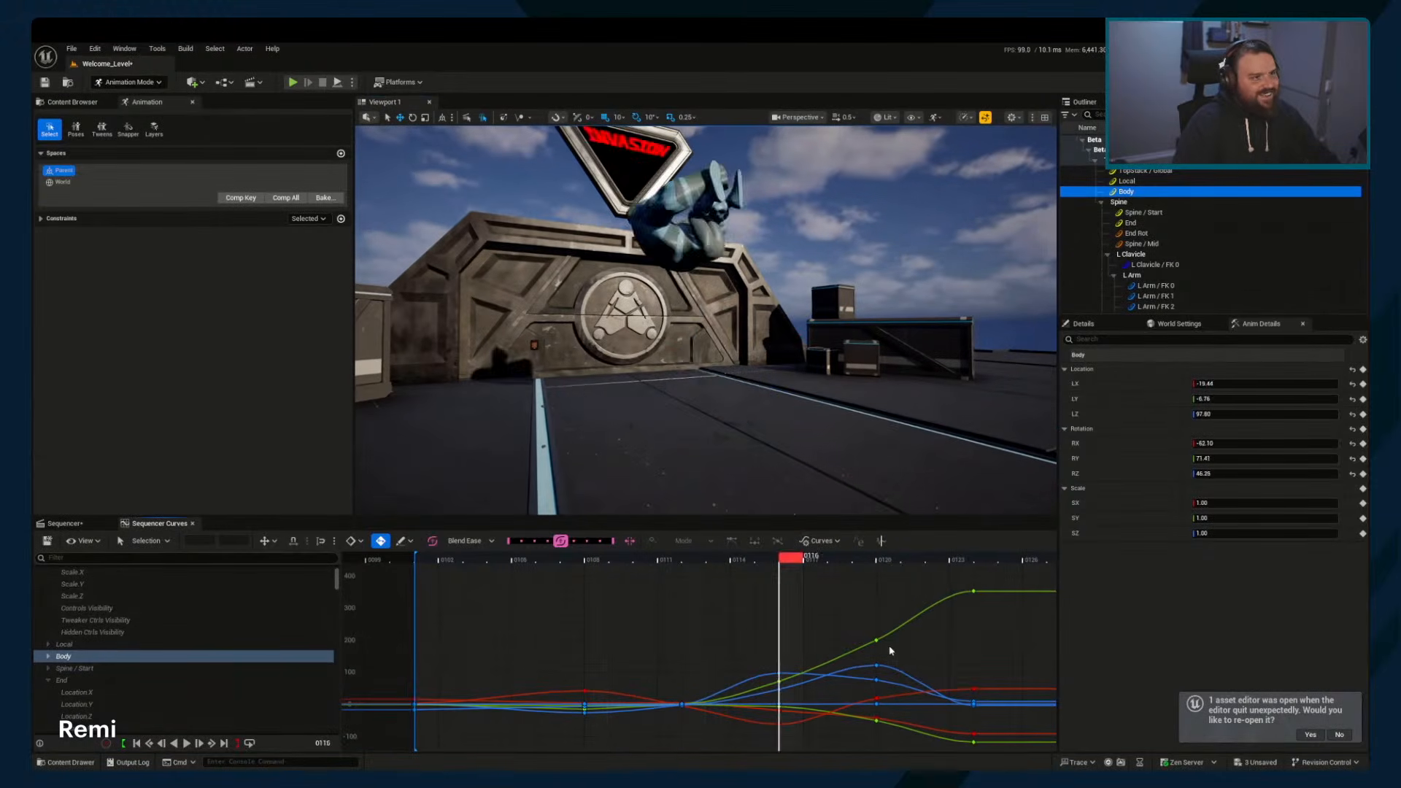
key("Left")
key("Left")
key("Left")
key("Left")
key("Left")
key("Left")
key("Left")
key("Left")
key("Left")
key("Left")
key("Left")
key("Left")
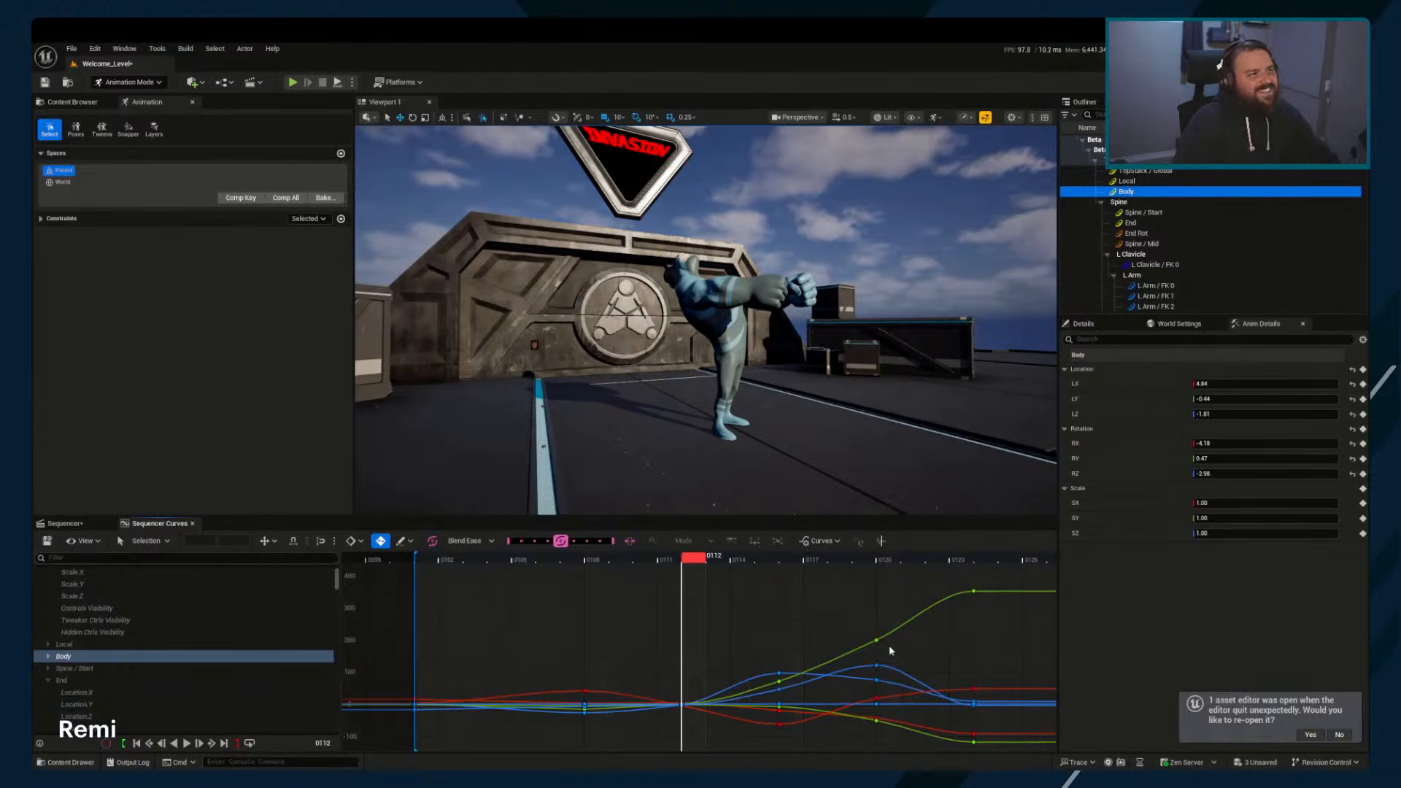
key("space")
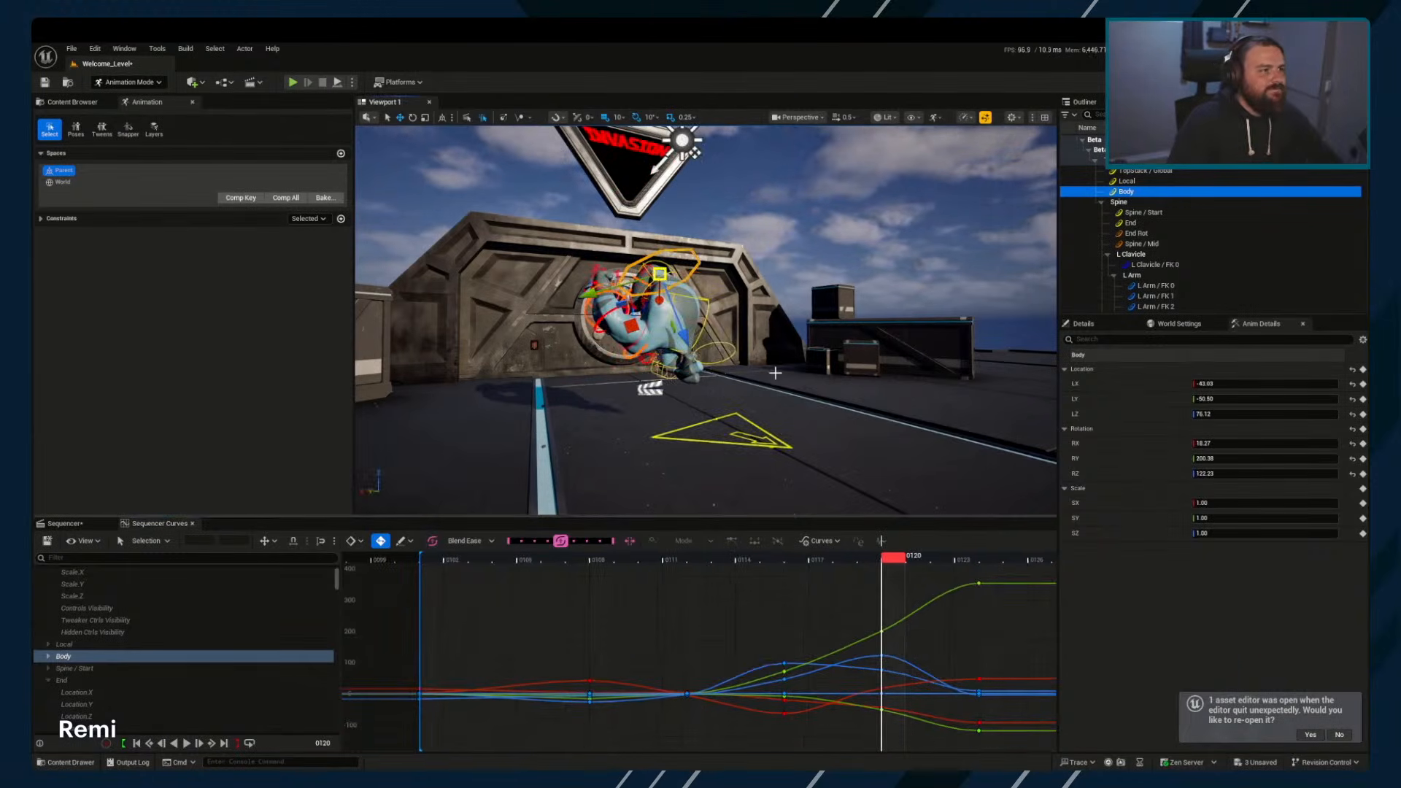
Raise Body at frame 120 to about LZ 130, and repose it at frame 124 to about LX -78, LY -98, LZ 11, RX 40
right_click_drag(816, 613, 768, 610)
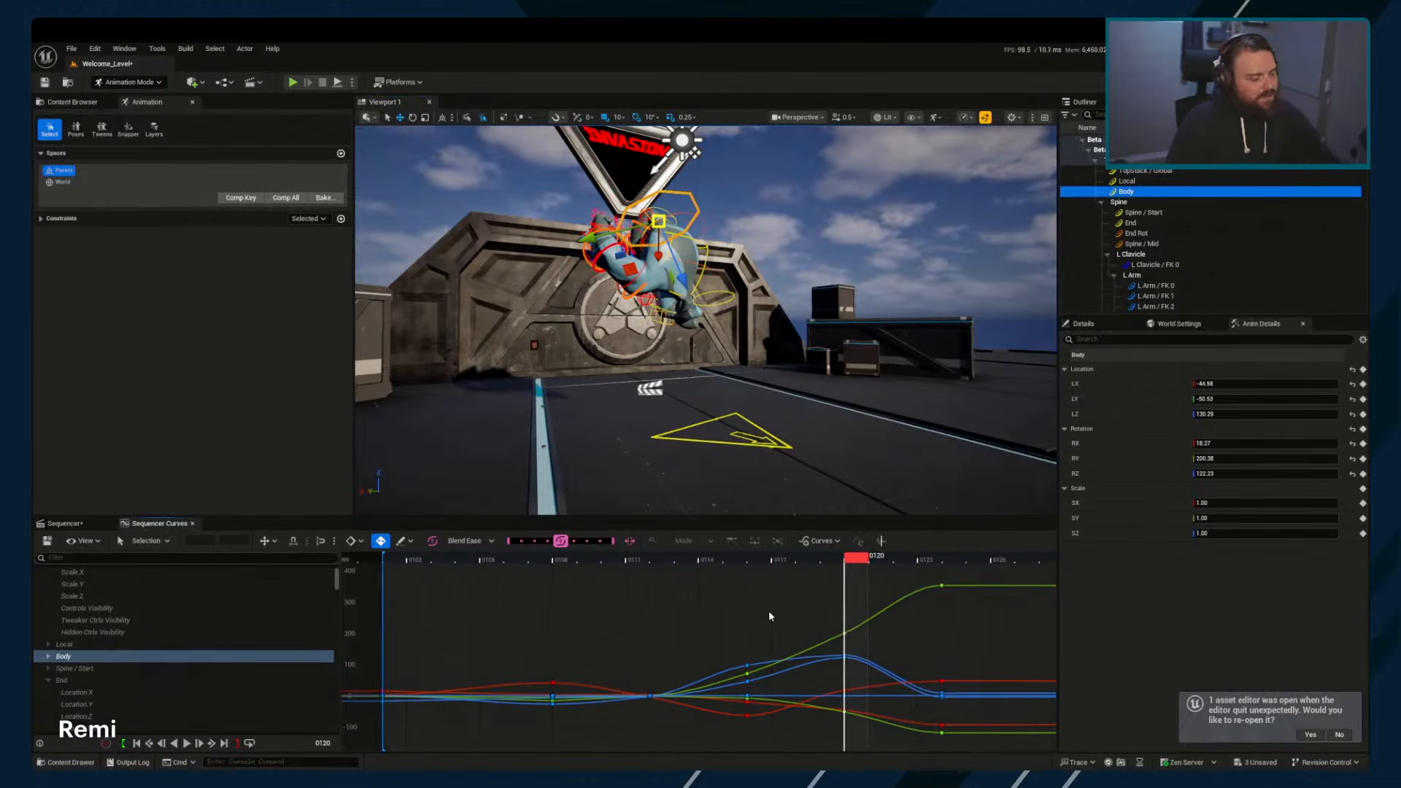
key("space")
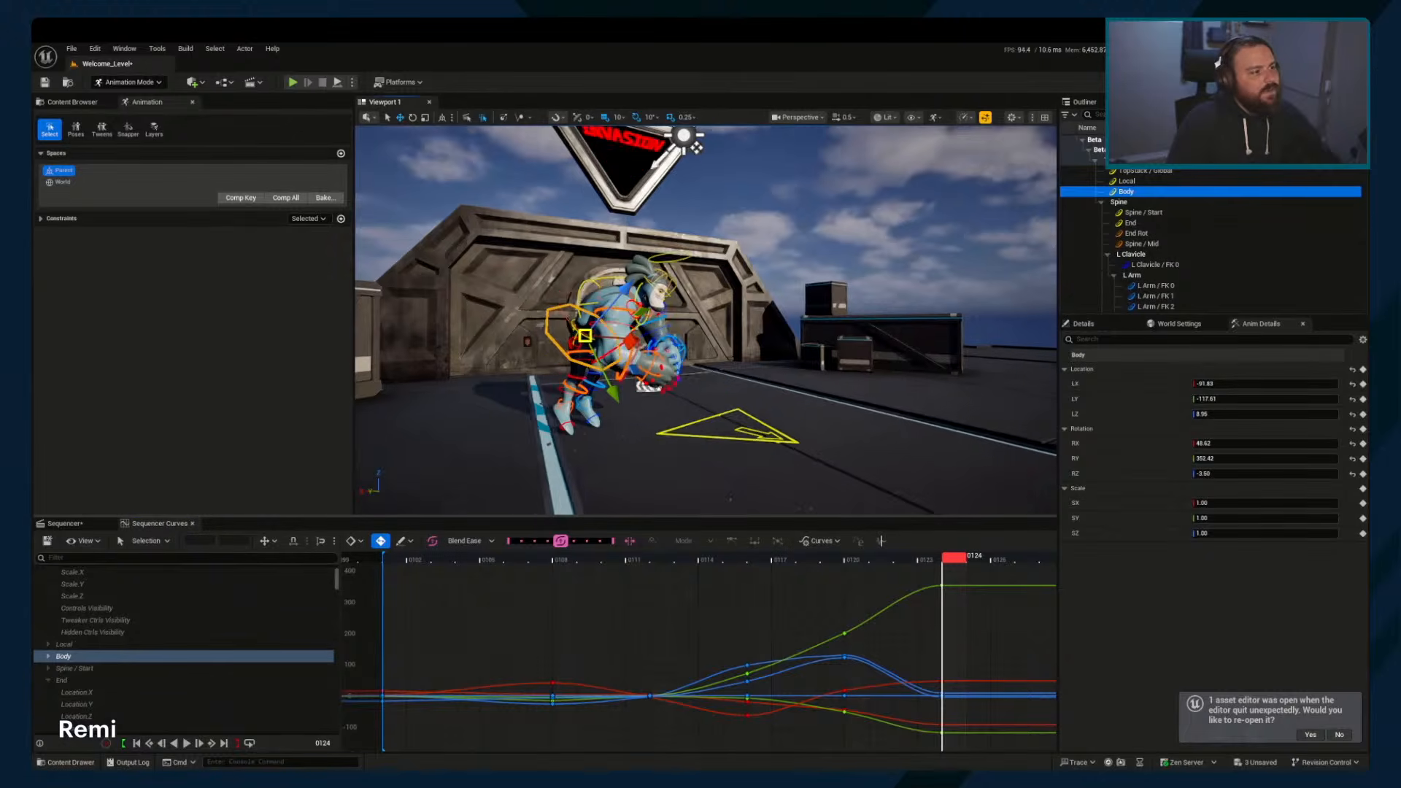
scroll(742, 419, "up", 3)
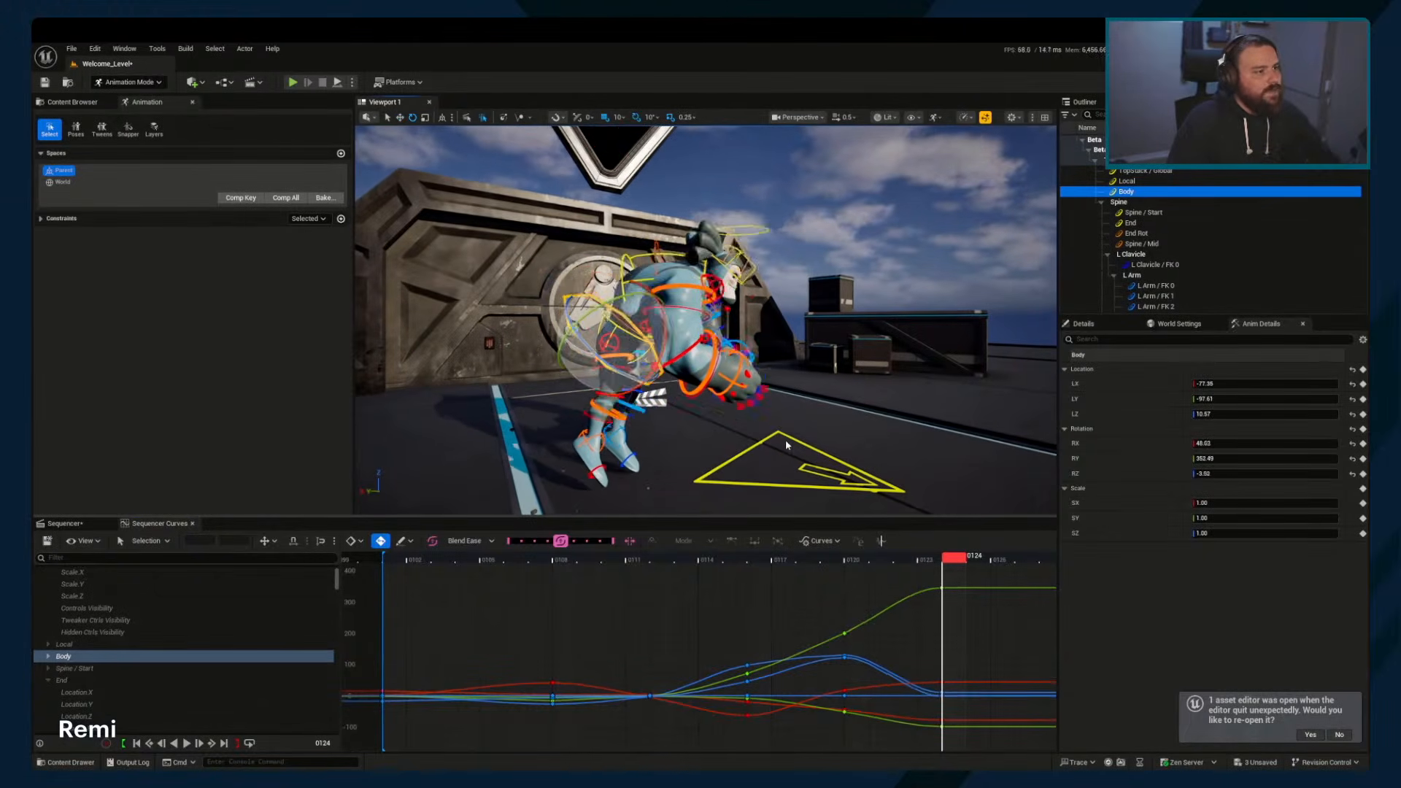
key("ctrl+z")
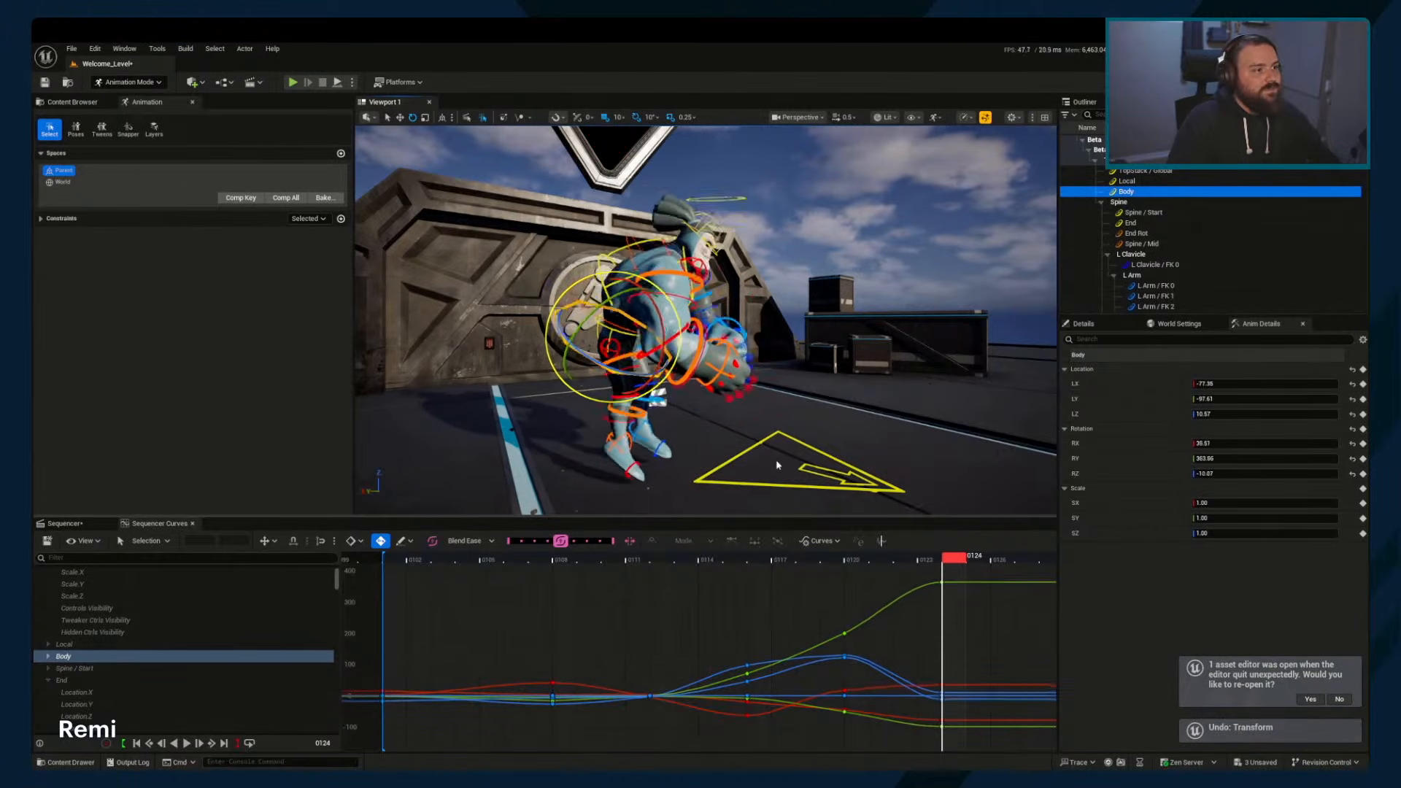
Rotate the FK 2 controls of both legs at frame 124 to angle the feet for landing, with R Leg / FK 2 at about RY -20
left_click(625, 441)
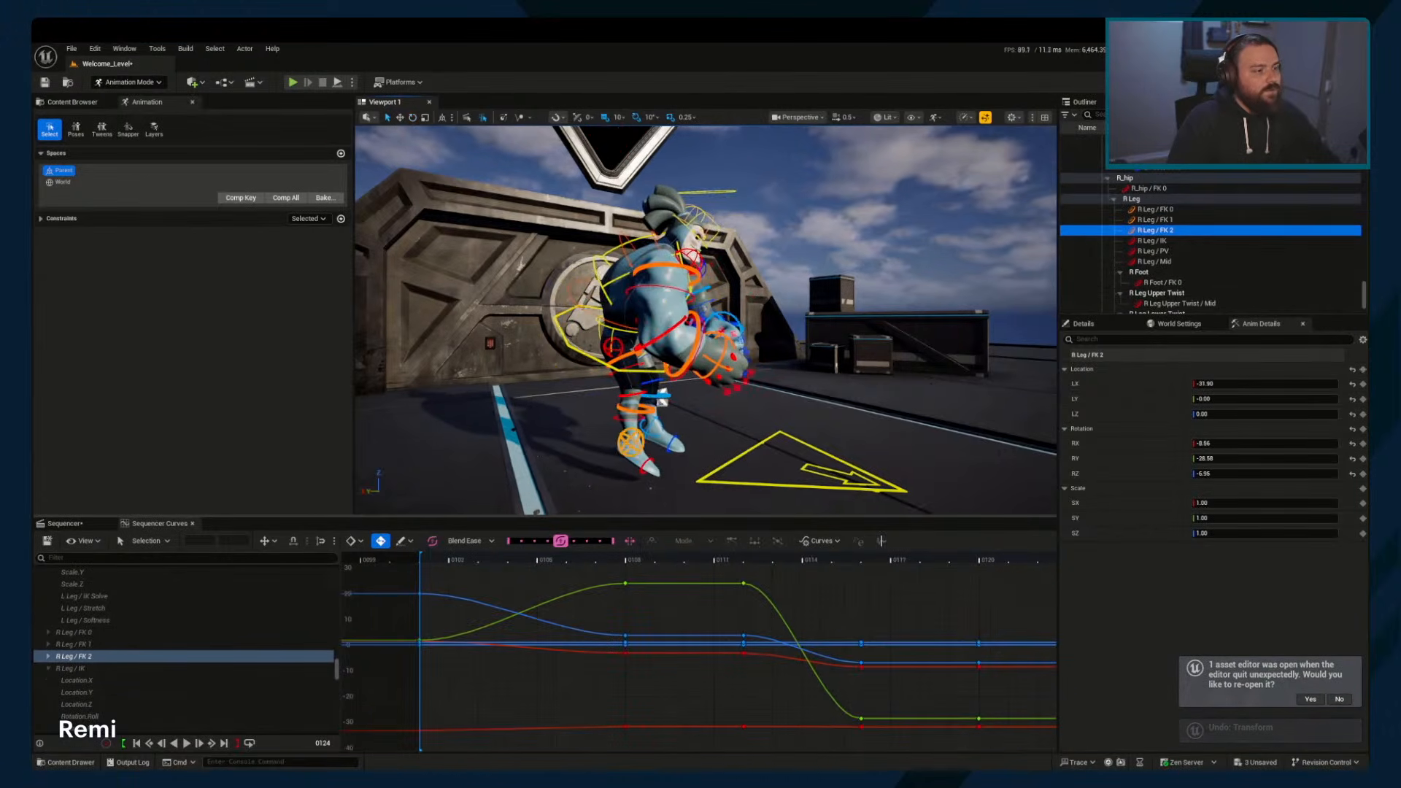
key("f")
left_click(697, 279)
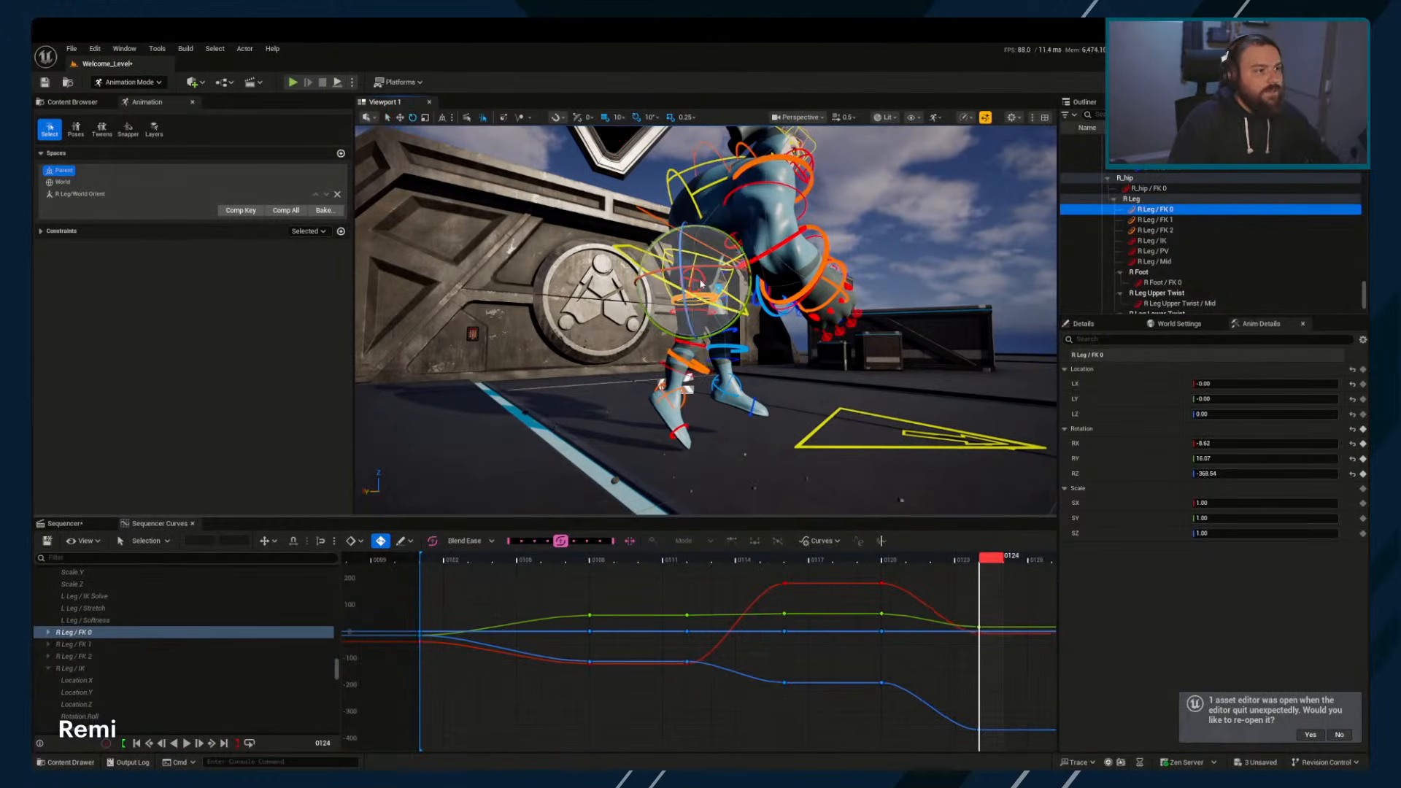
left_click(770, 310)
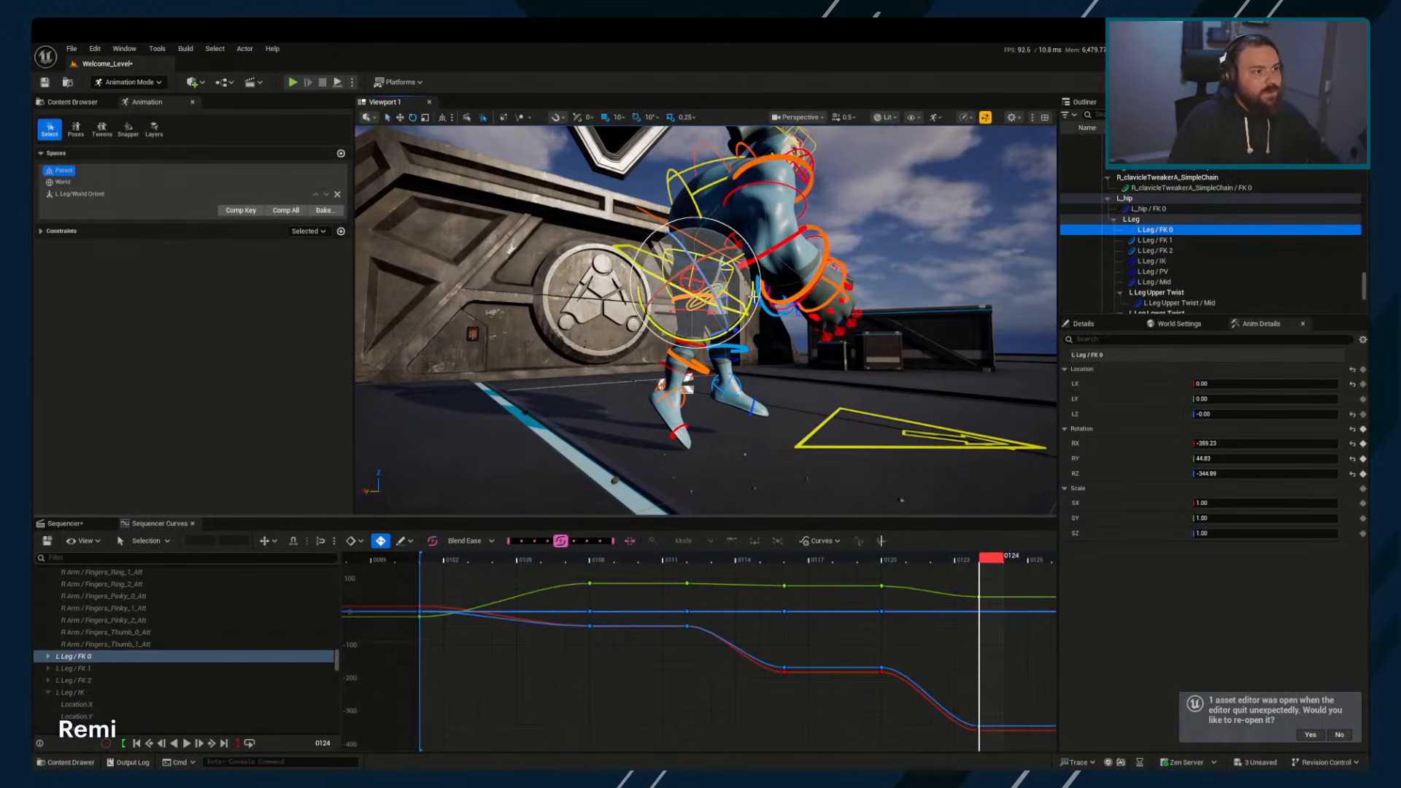
left_click_drag(754, 296, 744, 327)
left_click_drag(744, 327, 747, 416, "alt")
left_click(722, 385)
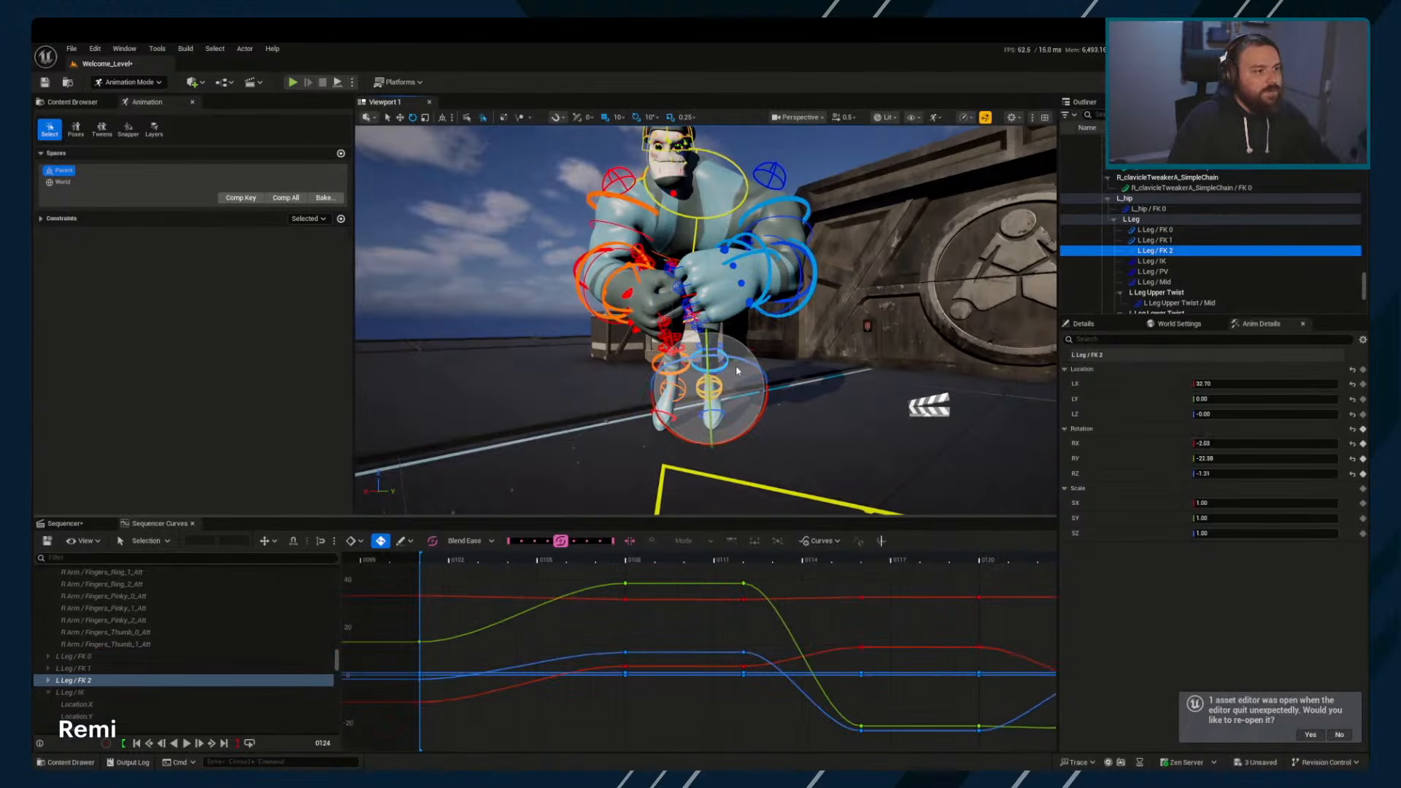
left_click(691, 391)
left_click_drag(691, 391, 766, 426)
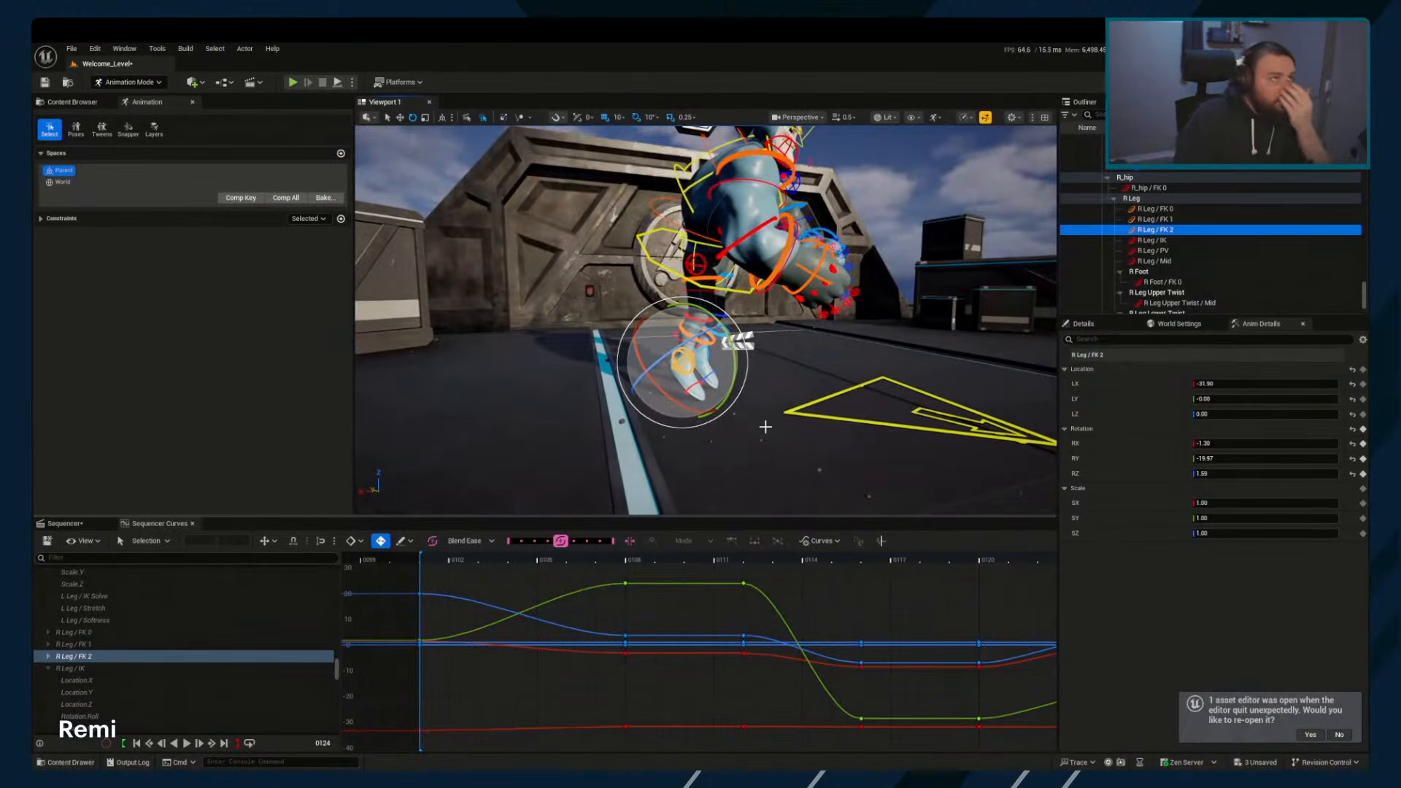
Inspect the properties of the right and left leg controls, from FK 0 through Mid
left_click(1093, 326)
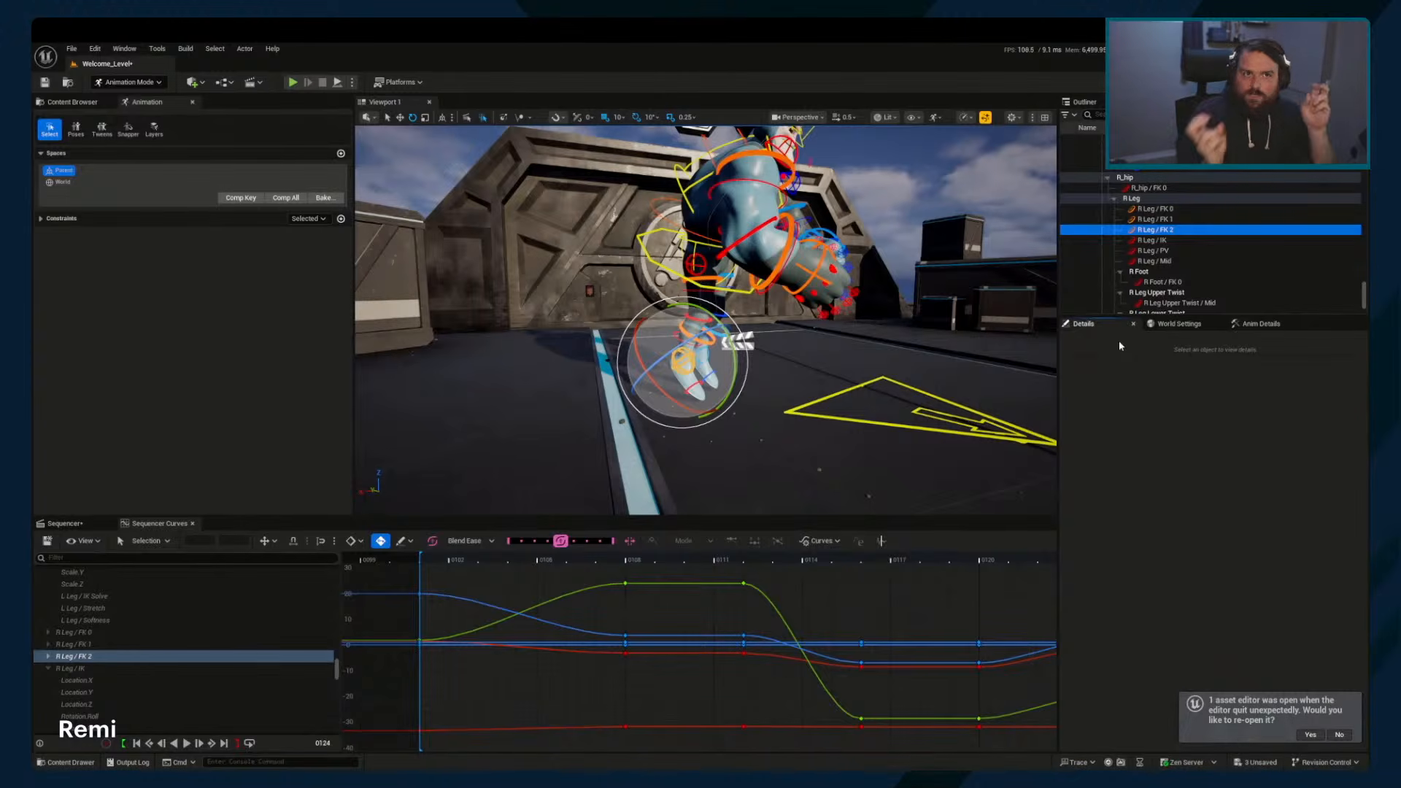
left_click(1256, 324)
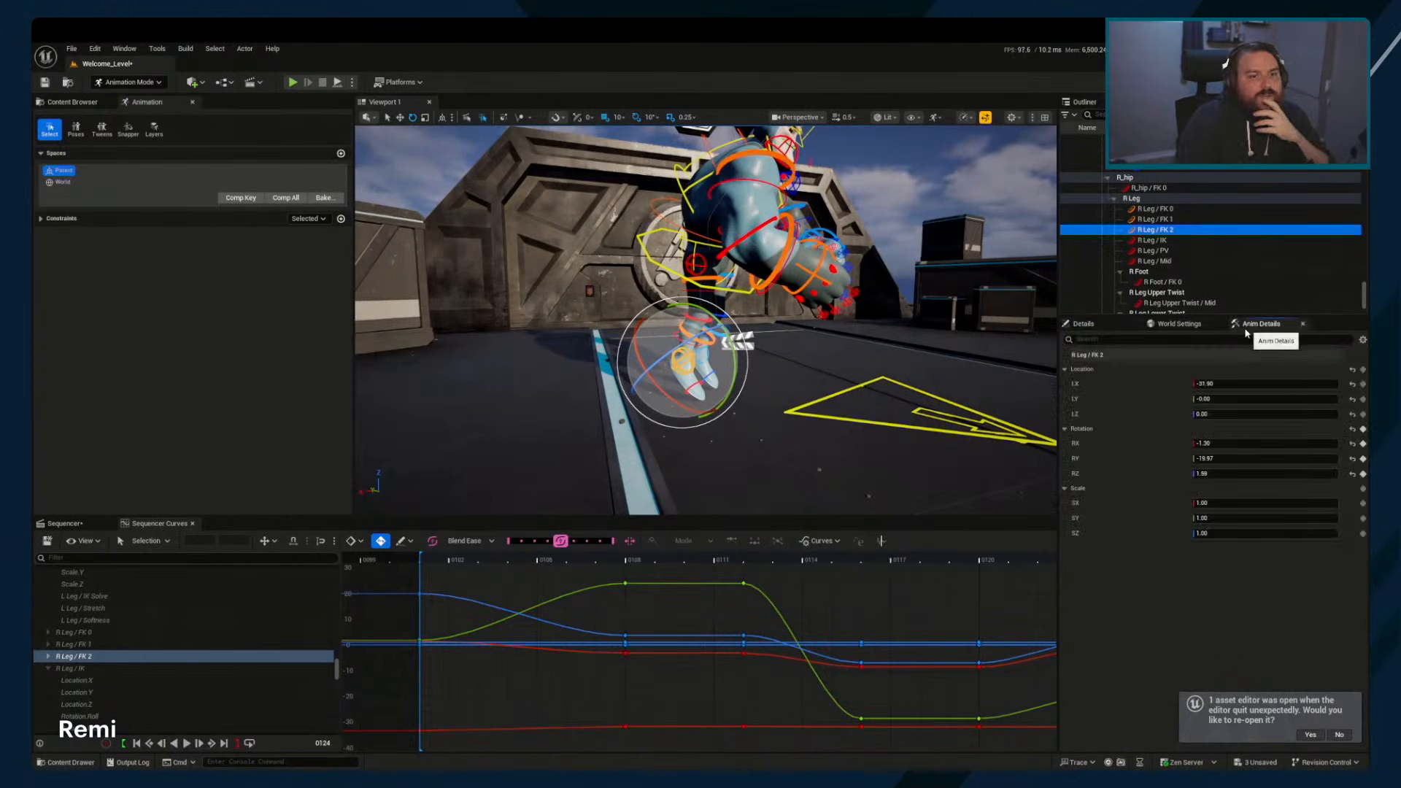
left_click(1176, 325)
left_click(1095, 325)
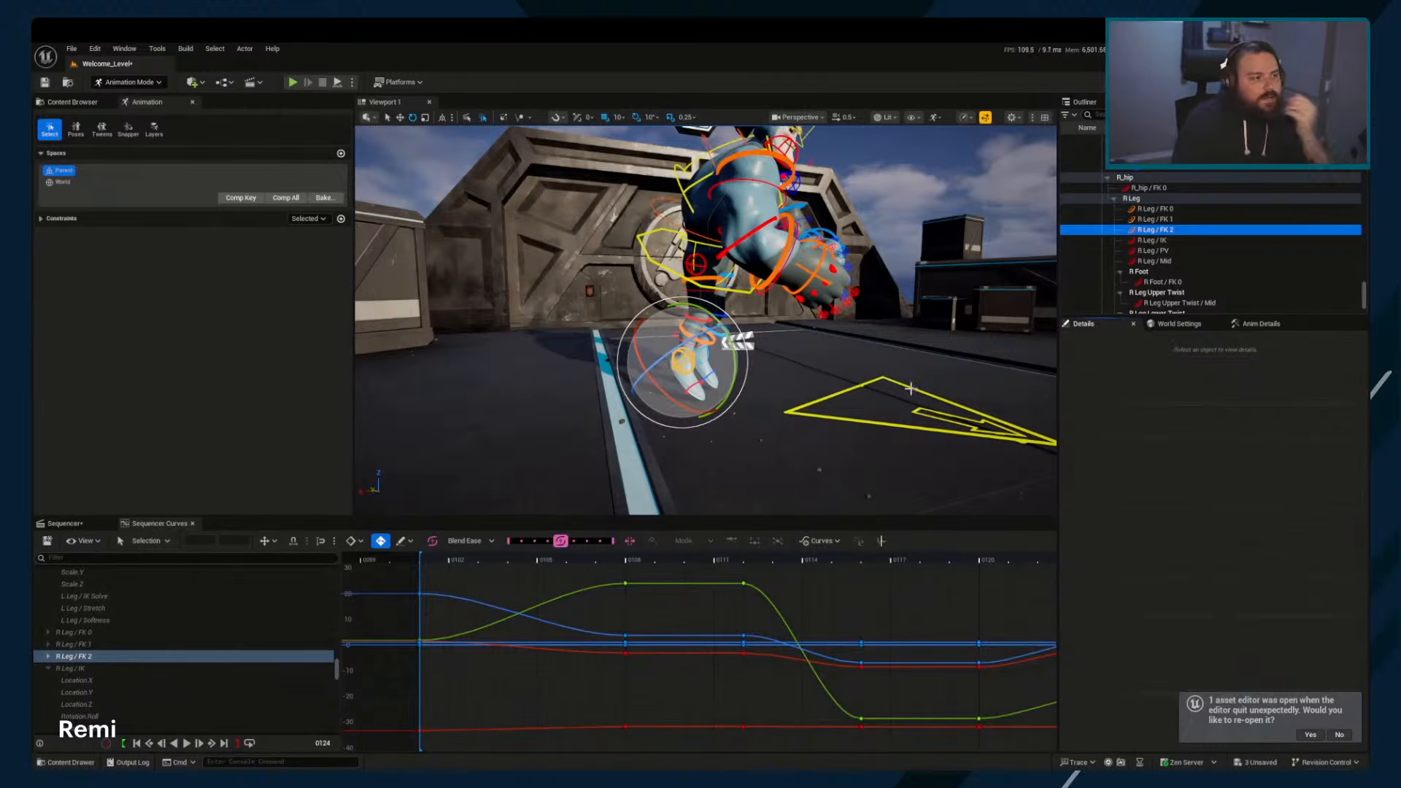
right_click_drag(726, 330, 727, 329)
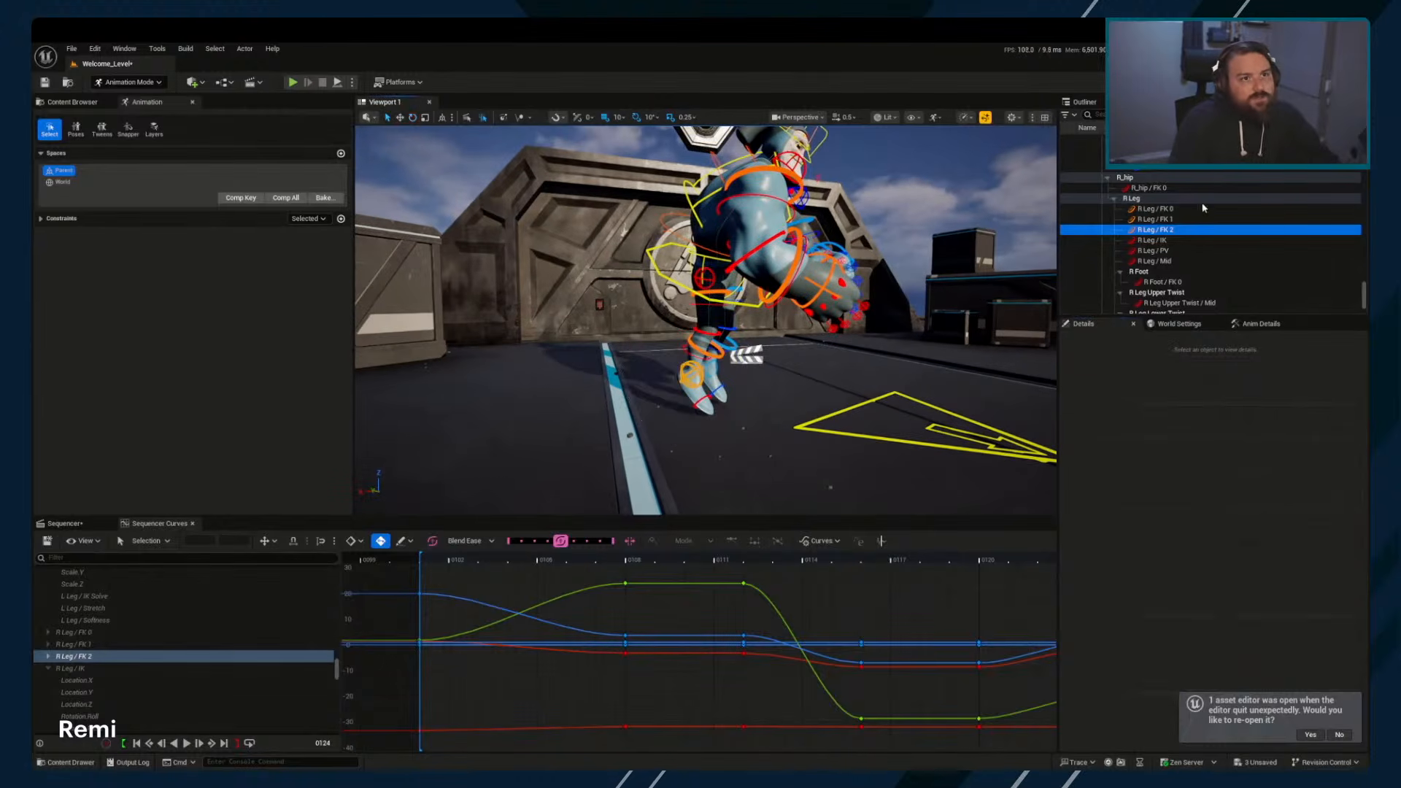
left_click(1153, 208)
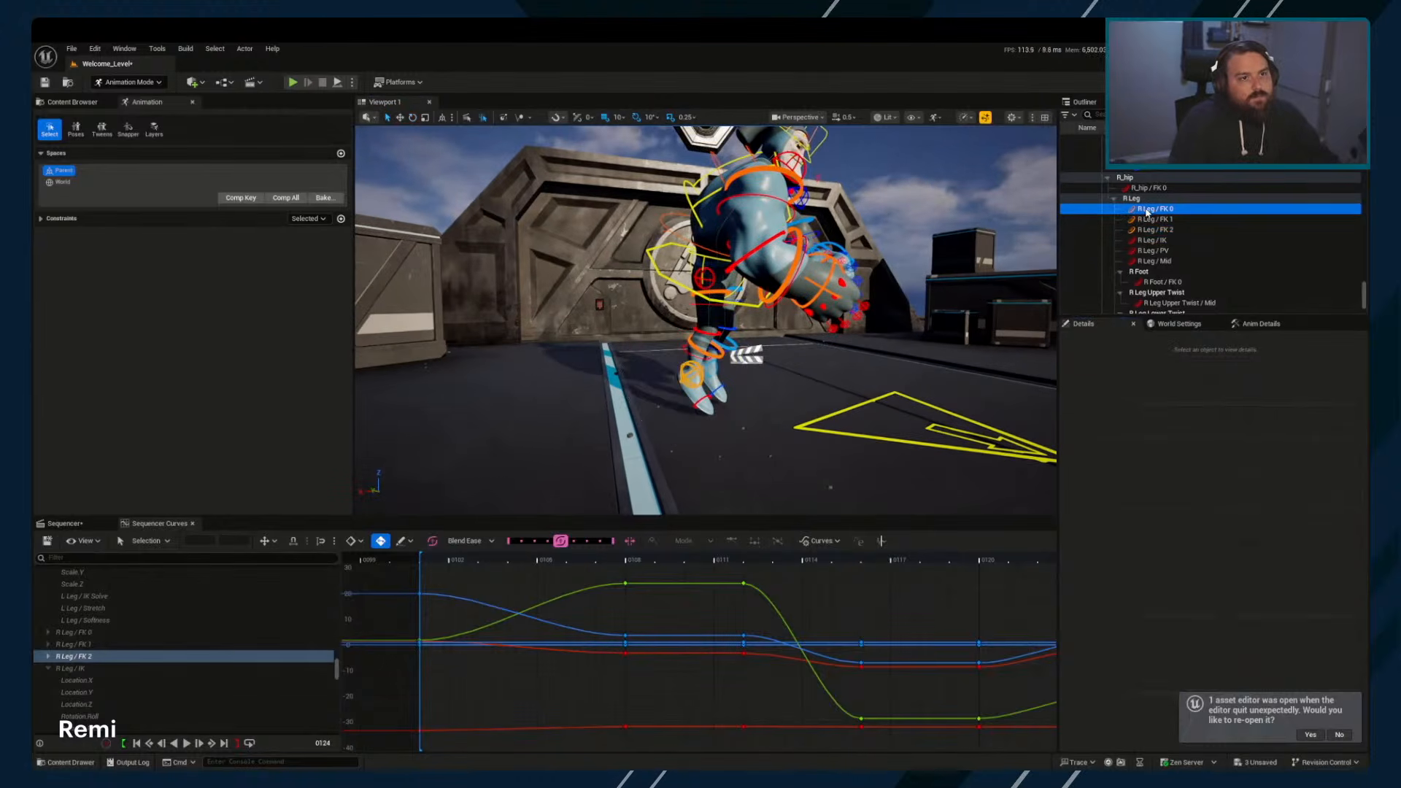
left_click(1154, 260, "shift")
scroll(1091, 240, "up", 5)
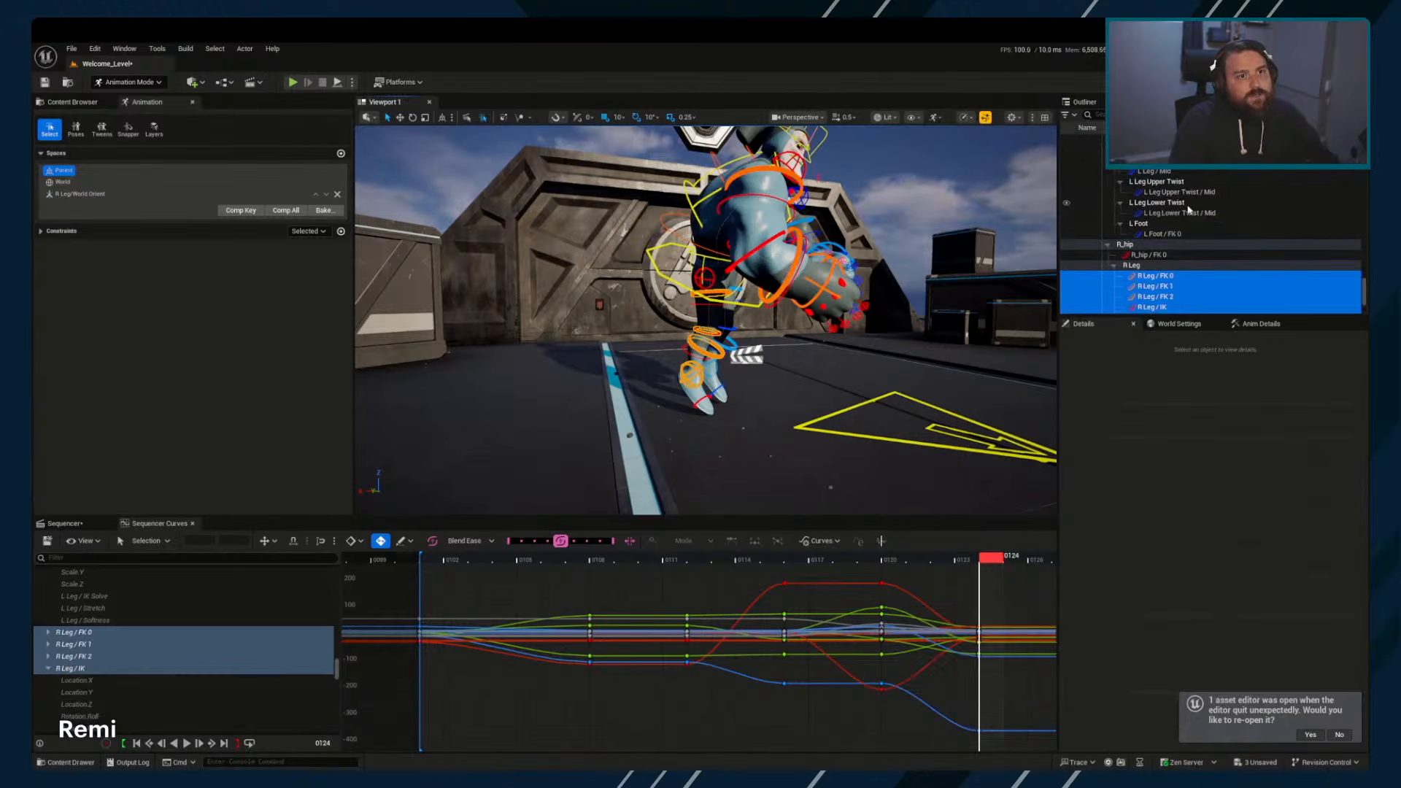
left_click(1160, 186)
left_click(1157, 239, "shift")
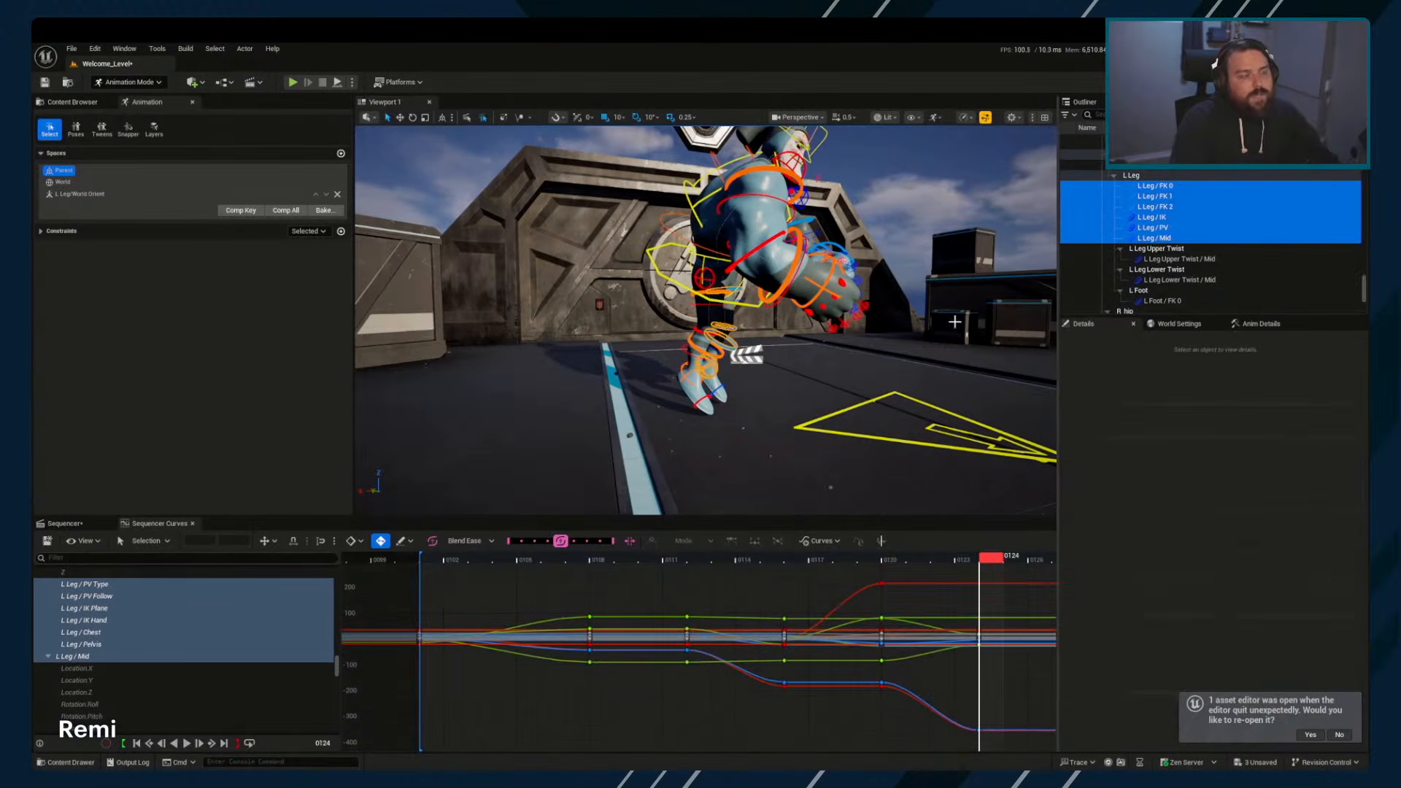
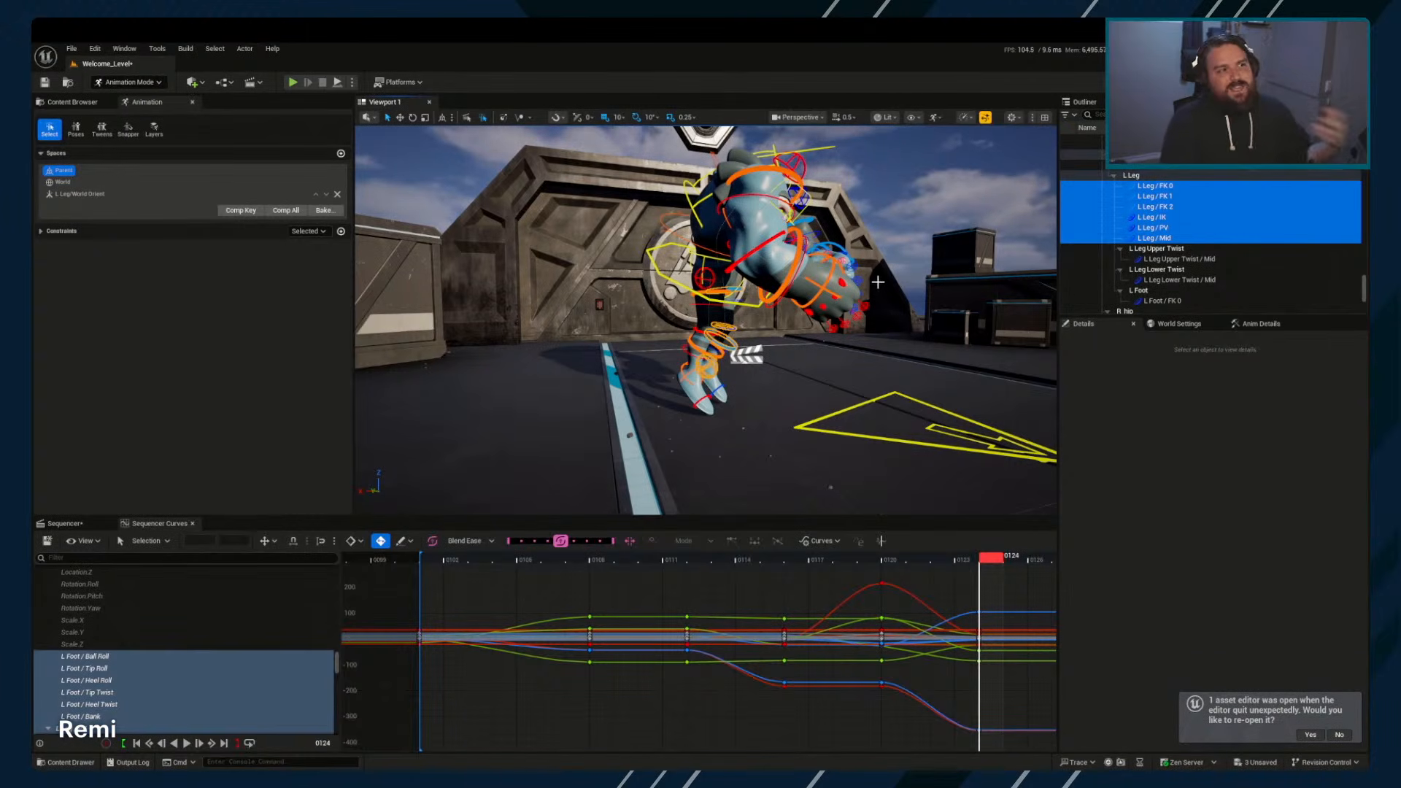
Reposition the Head control at frame 124 to lift the head above the shoulders
left_click(802, 210)
key("f")
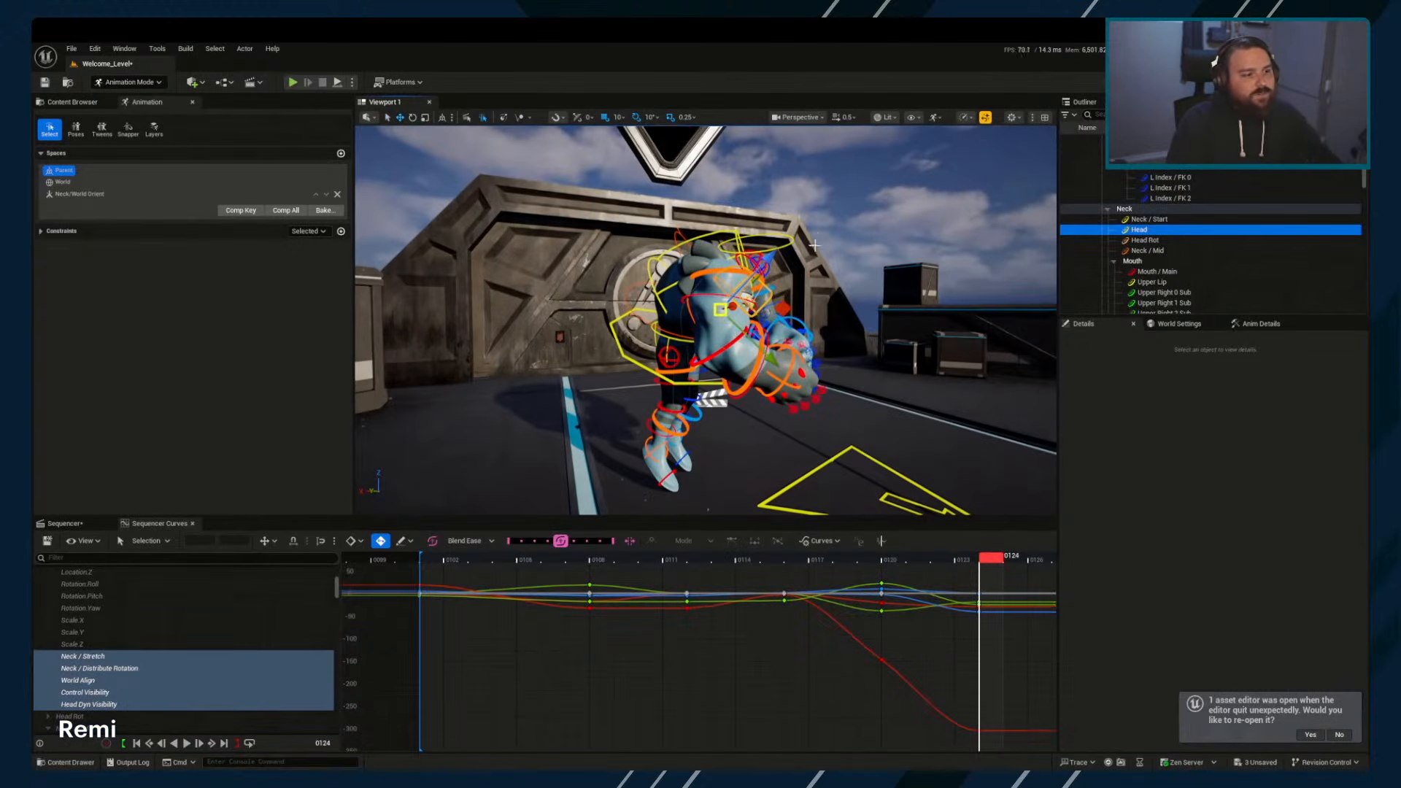
left_click_drag(721, 310, 749, 243)
middle_click_drag(750, 243, 749, 201)
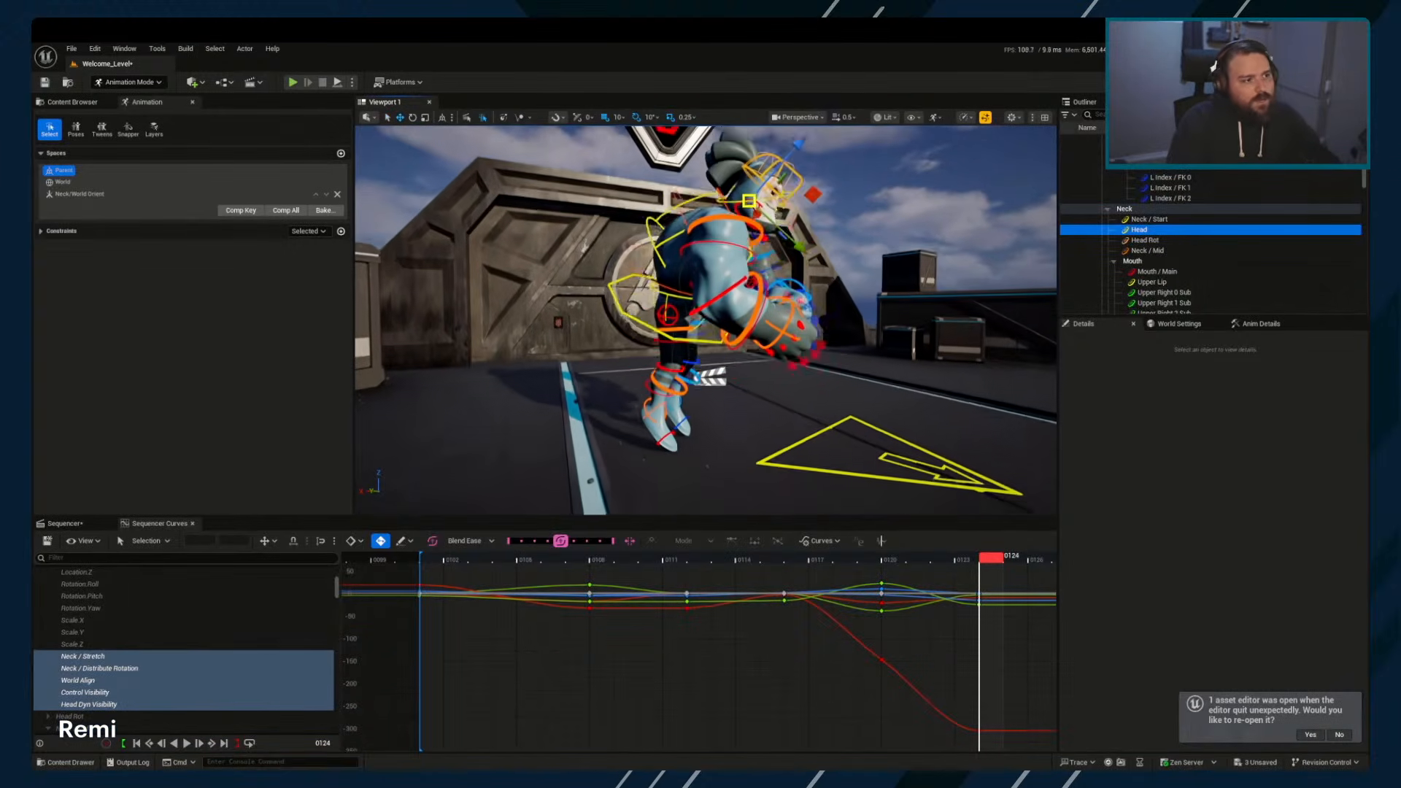
right_click_drag(750, 202, 569, 212)
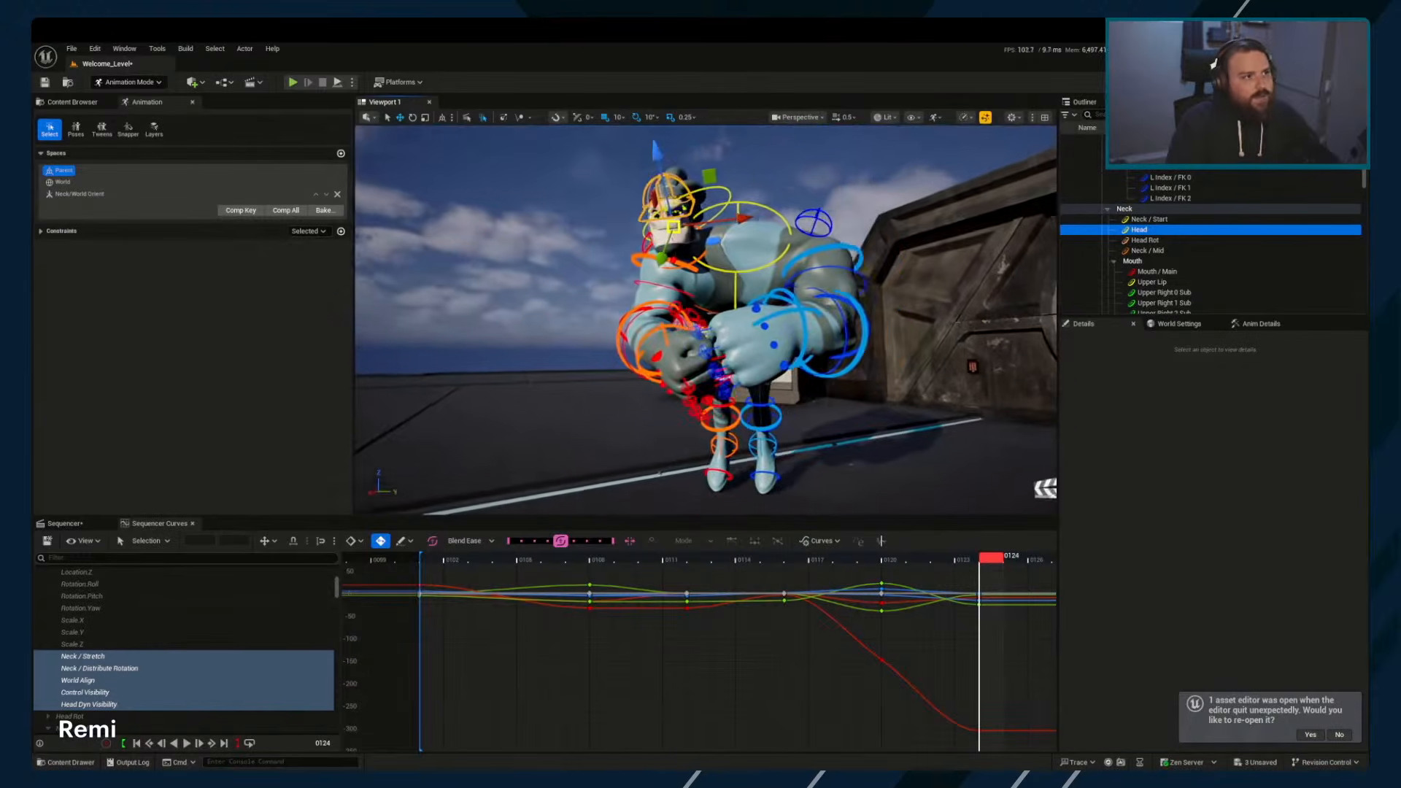
left_click_drag(839, 400, 851, 429, "alt")
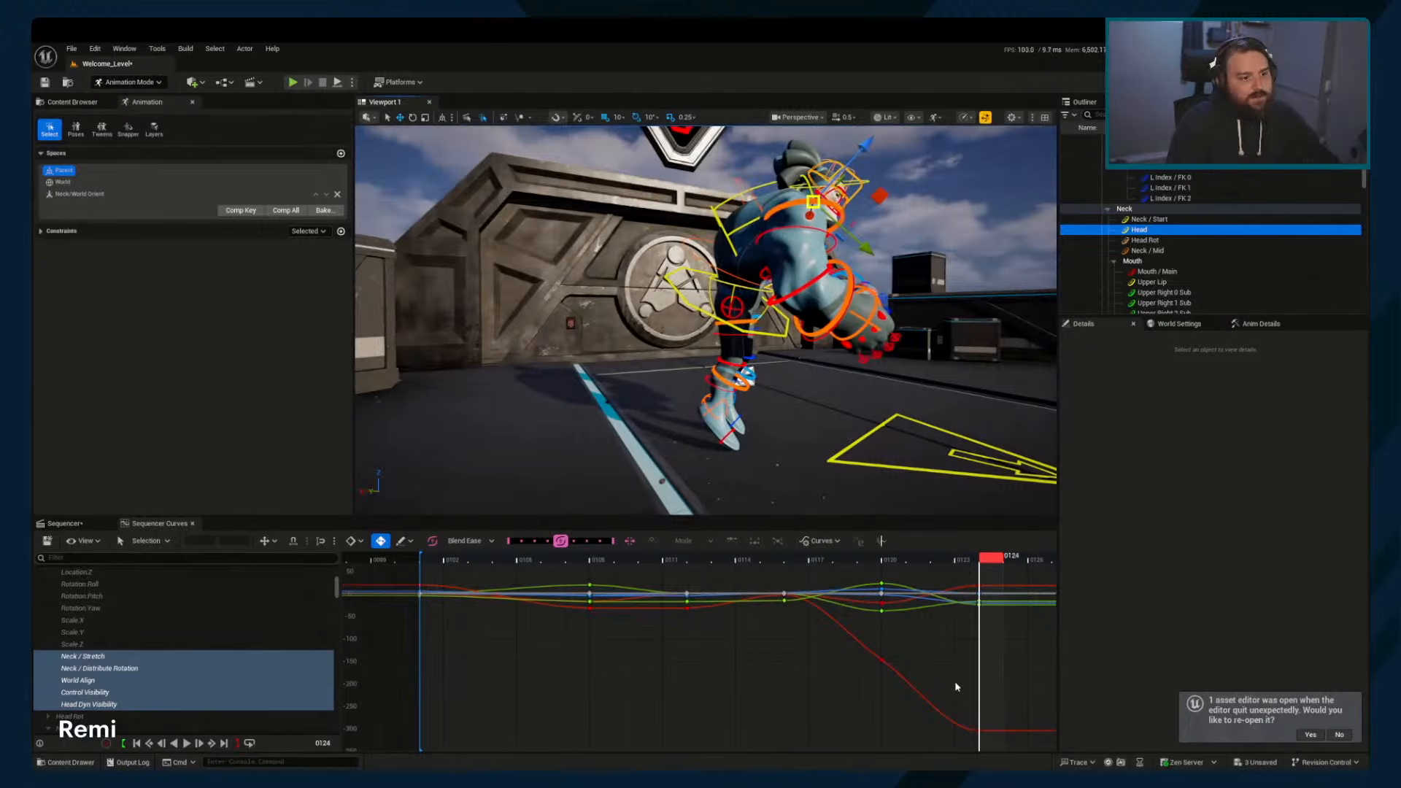
Step back from frame 124 to the arm swing at frame 112 and view that pose with the rig controls hidden
right_click_drag(956, 686, 923, 683)
key("Left")
key("Left")
key("Left")
key("Left")
key("Left")
key("Left")
key("Left")
key("Left")
key("Left")
key("Left")
key("Left")
key("Left")
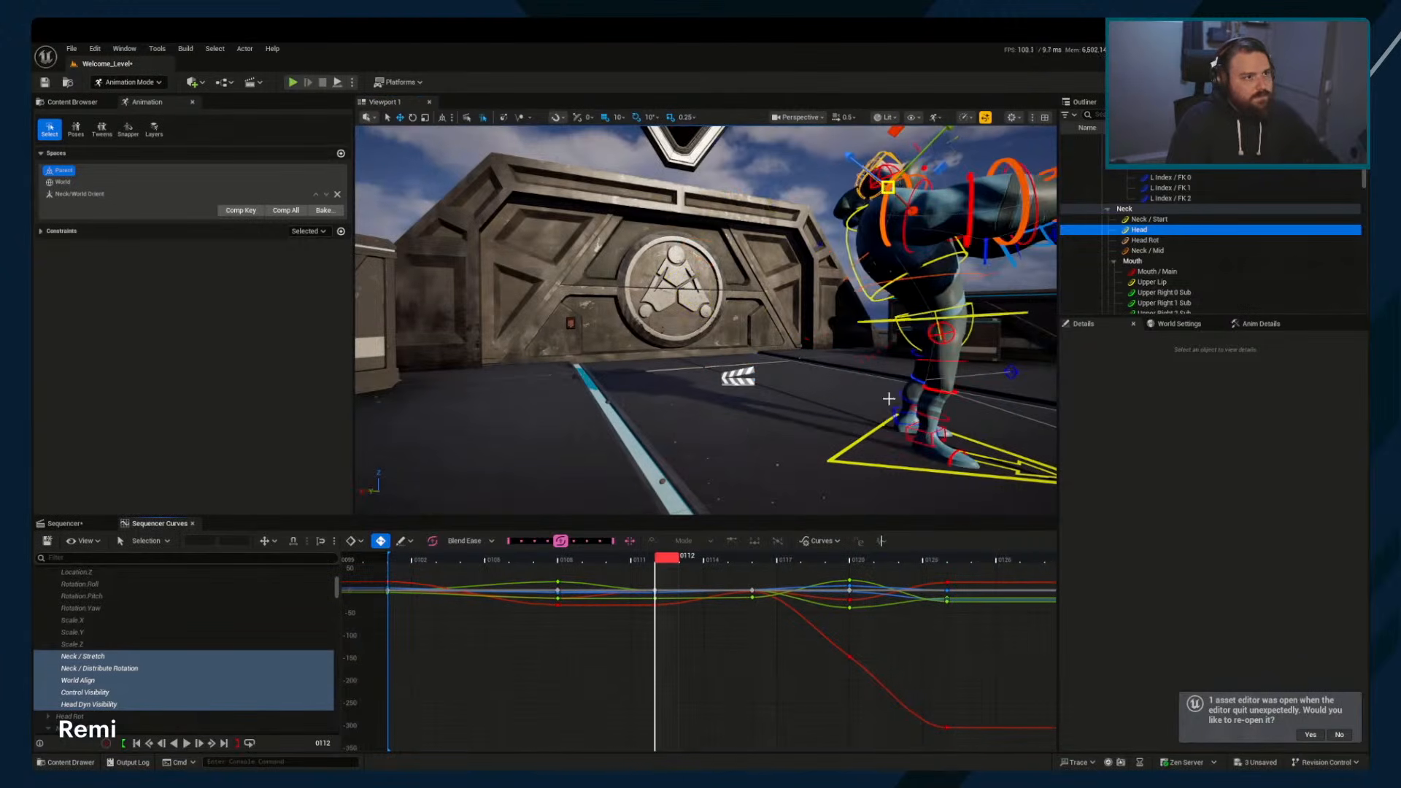
key("s")
right_click_drag(889, 399, 873, 430)
key("g")
key("w")
key("g")
key("g")
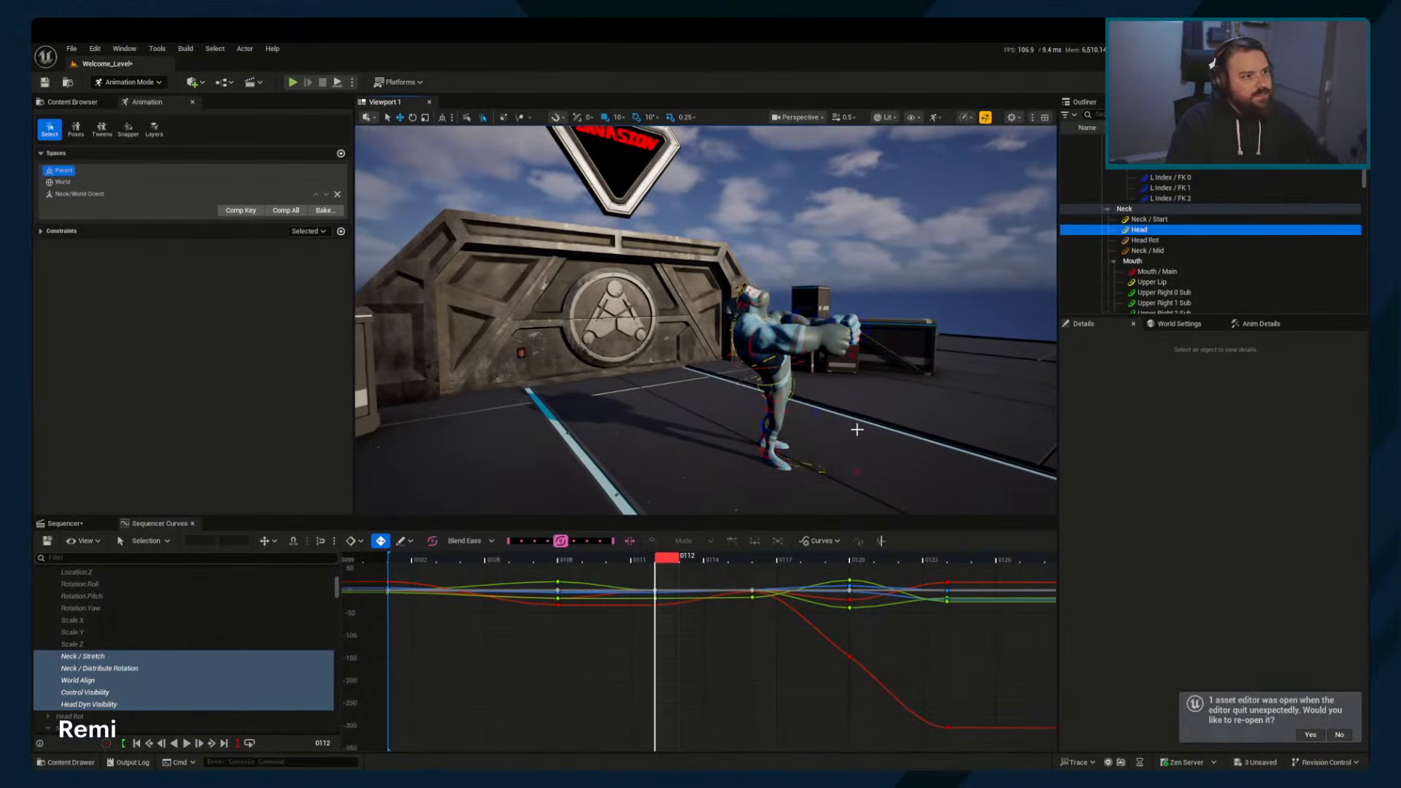
right_click_drag(873, 431, 889, 427)
Review the backflip through the frame 120 tuck and return to the starting pose at frame 101
left_click(852, 678)
key("Up")
key("period")
key("period")
key("period")
key("period")
key("period")
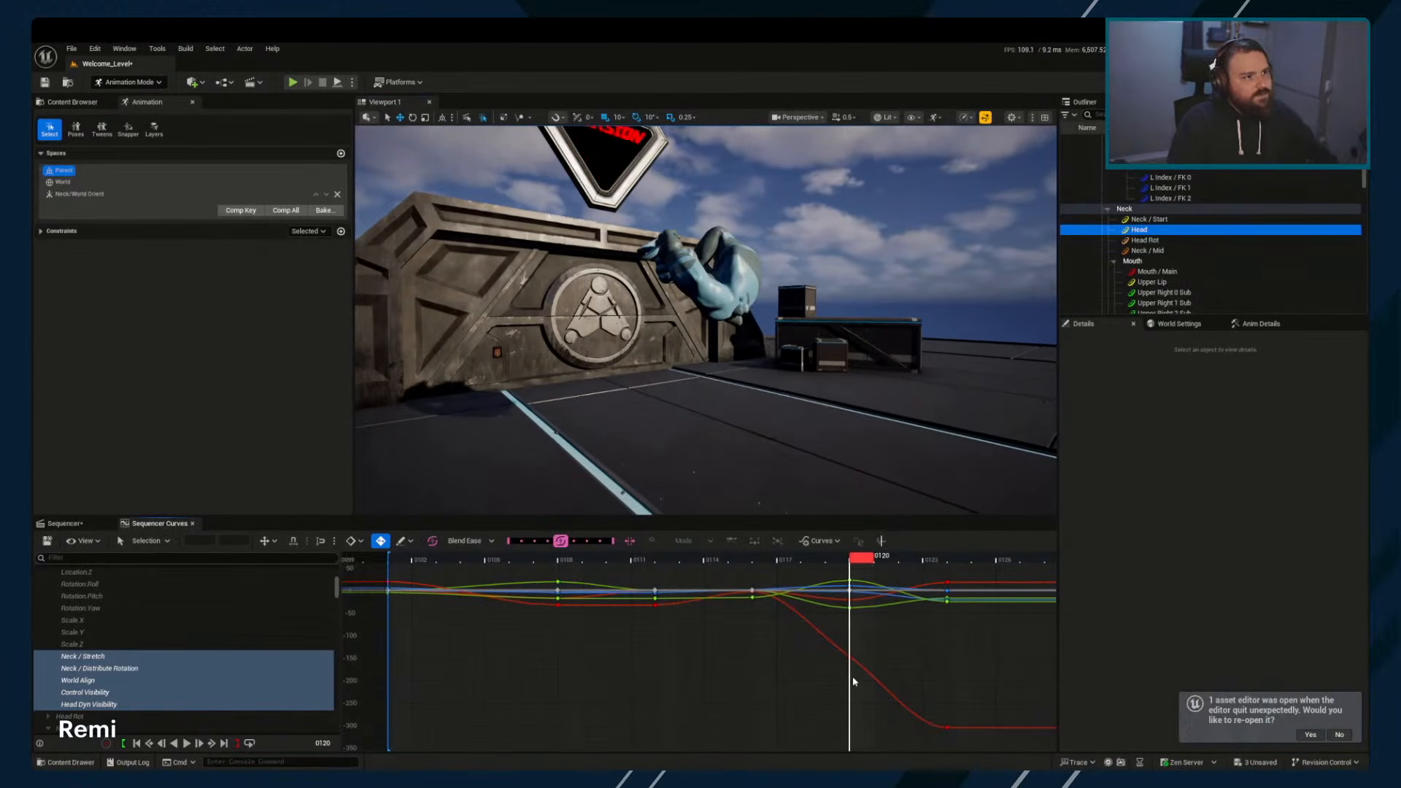
key("comma")
key("comma")
key("comma")
key("comma")
key("comma")
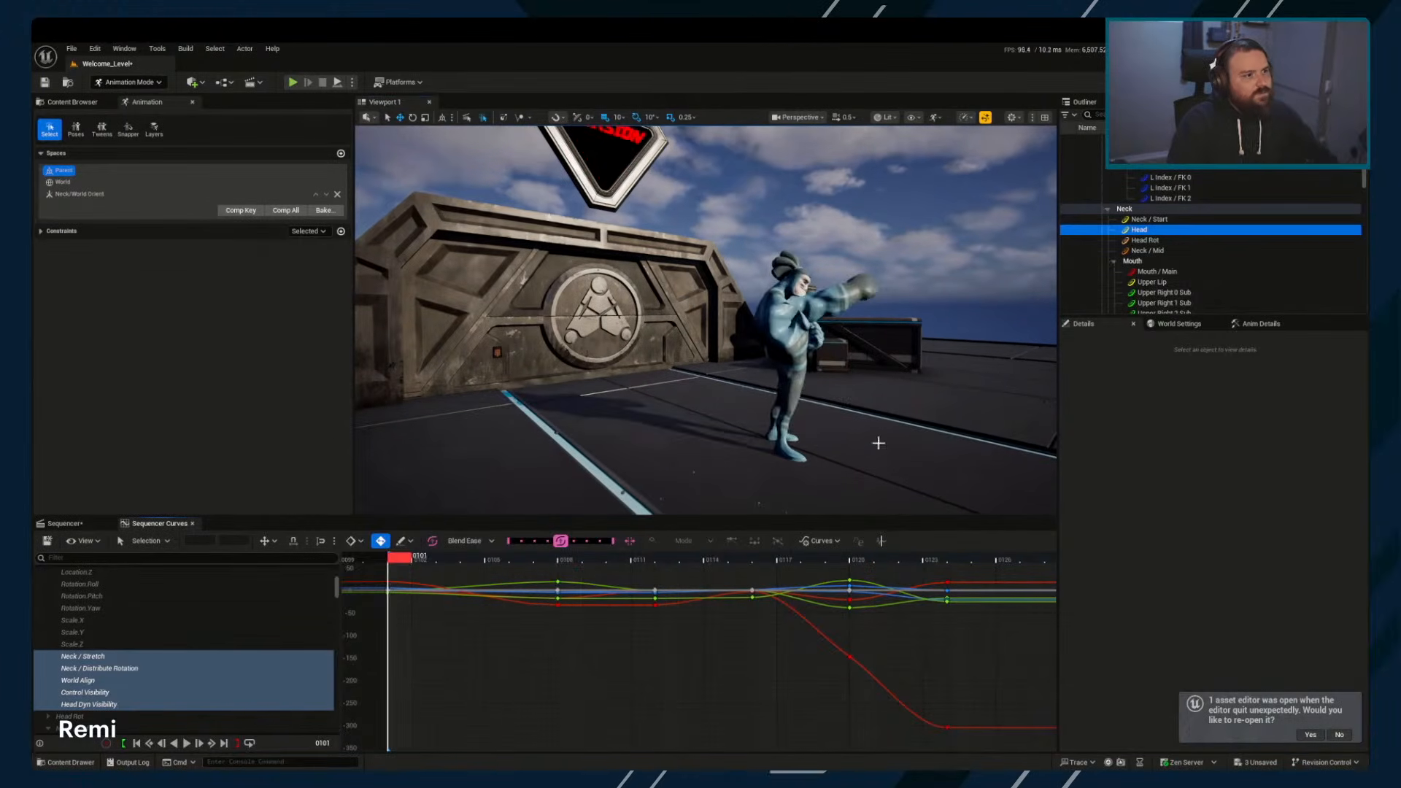
Rotate R Arm / FK 0 at frame 101 to bring the raised right arm down beside the body
right_click_drag(879, 441, 881, 431)
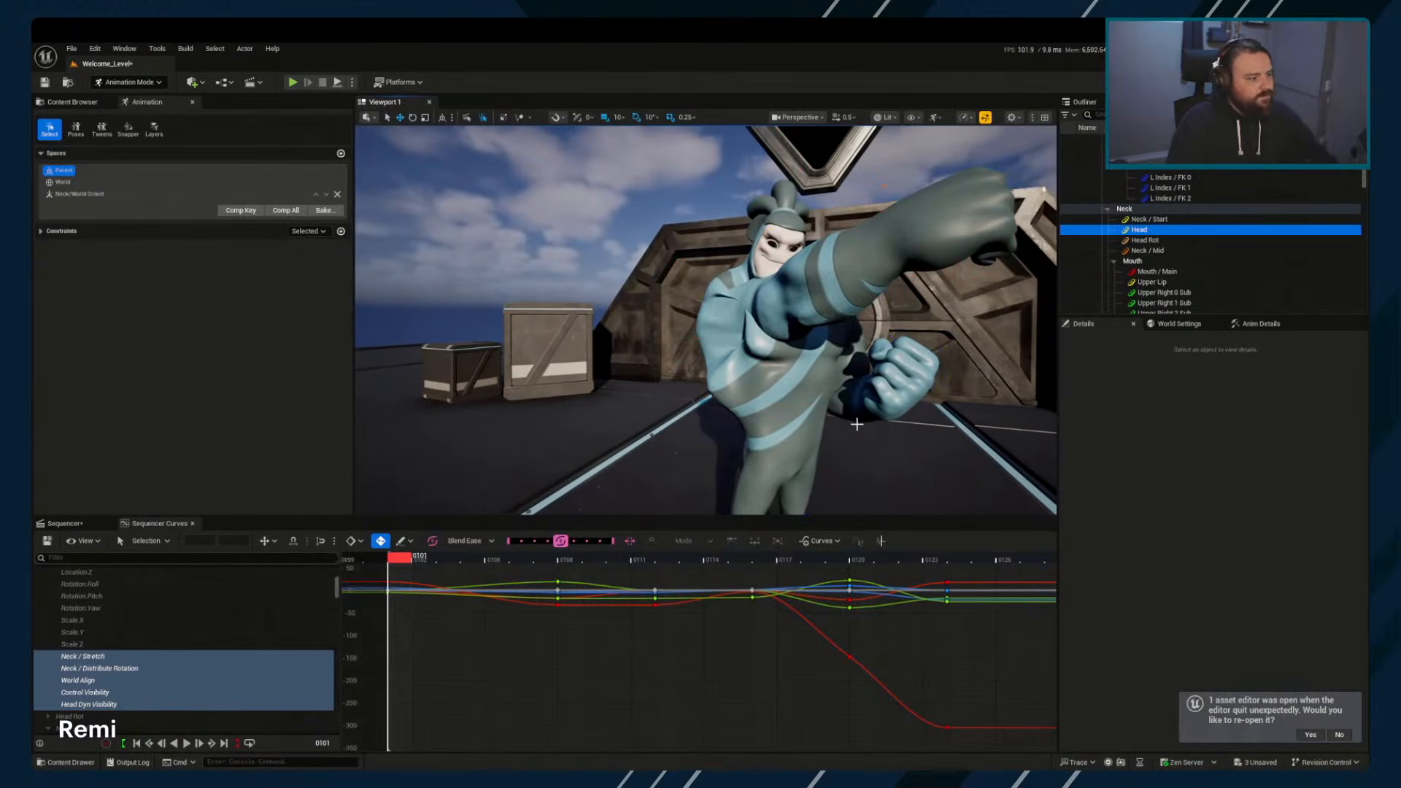
key("g")
left_click(800, 342)
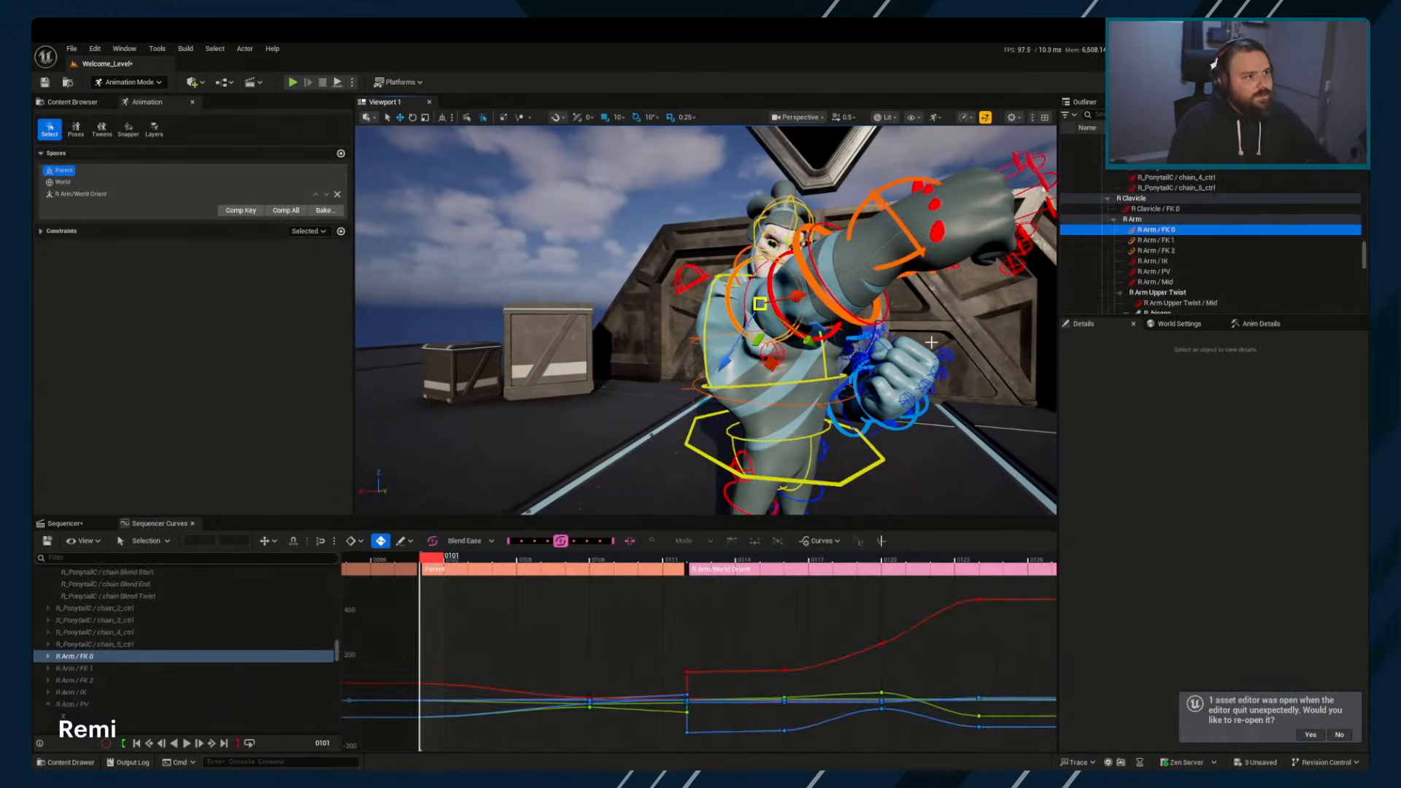
left_click_drag(931, 343, 787, 341)
key("ctrl+z")
key("e")
left_click_drag(714, 293, 722, 355)
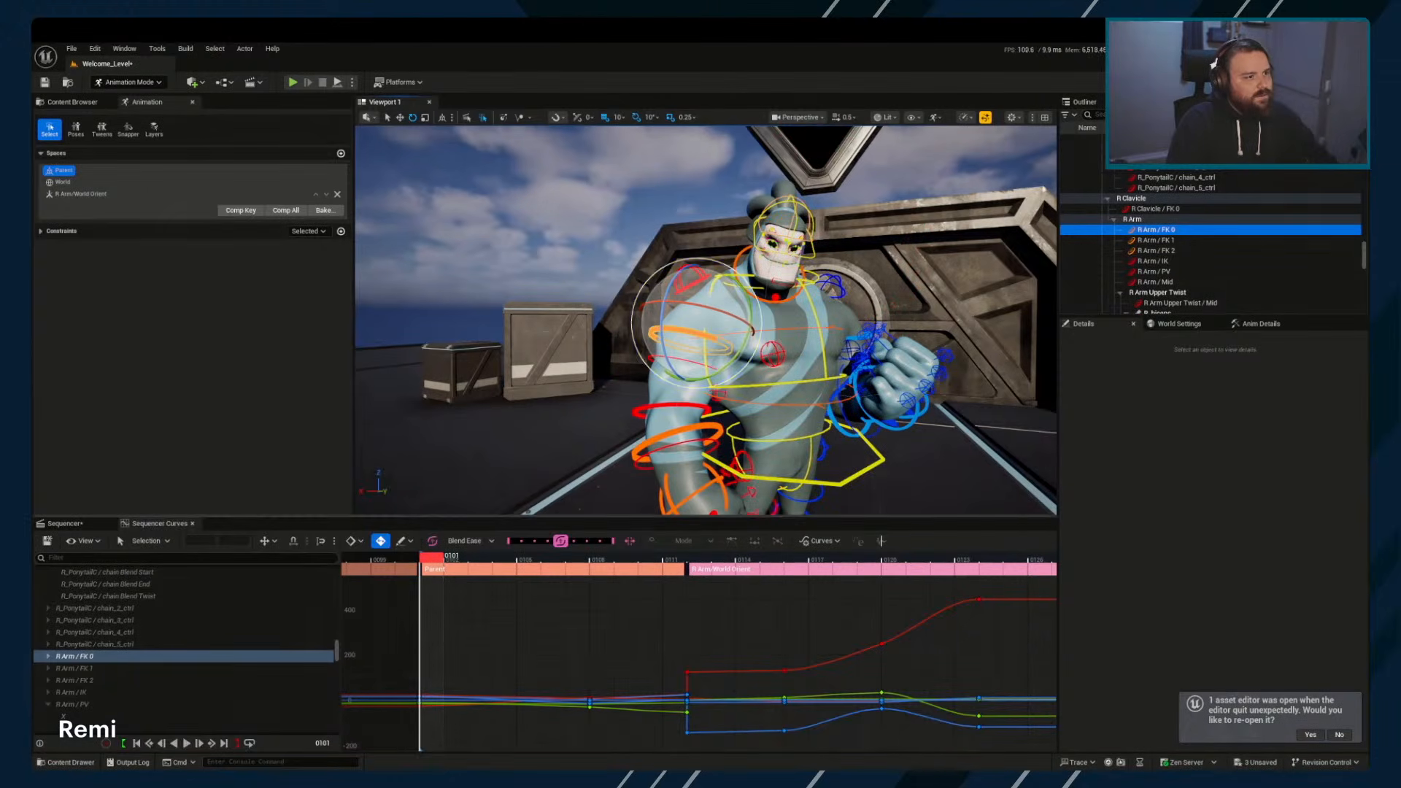
Play the backflip from frame 101 to frame 124 from a wider view and hide the rig controls
key("s")
right_click_drag(885, 431, 885, 431)
key("space")
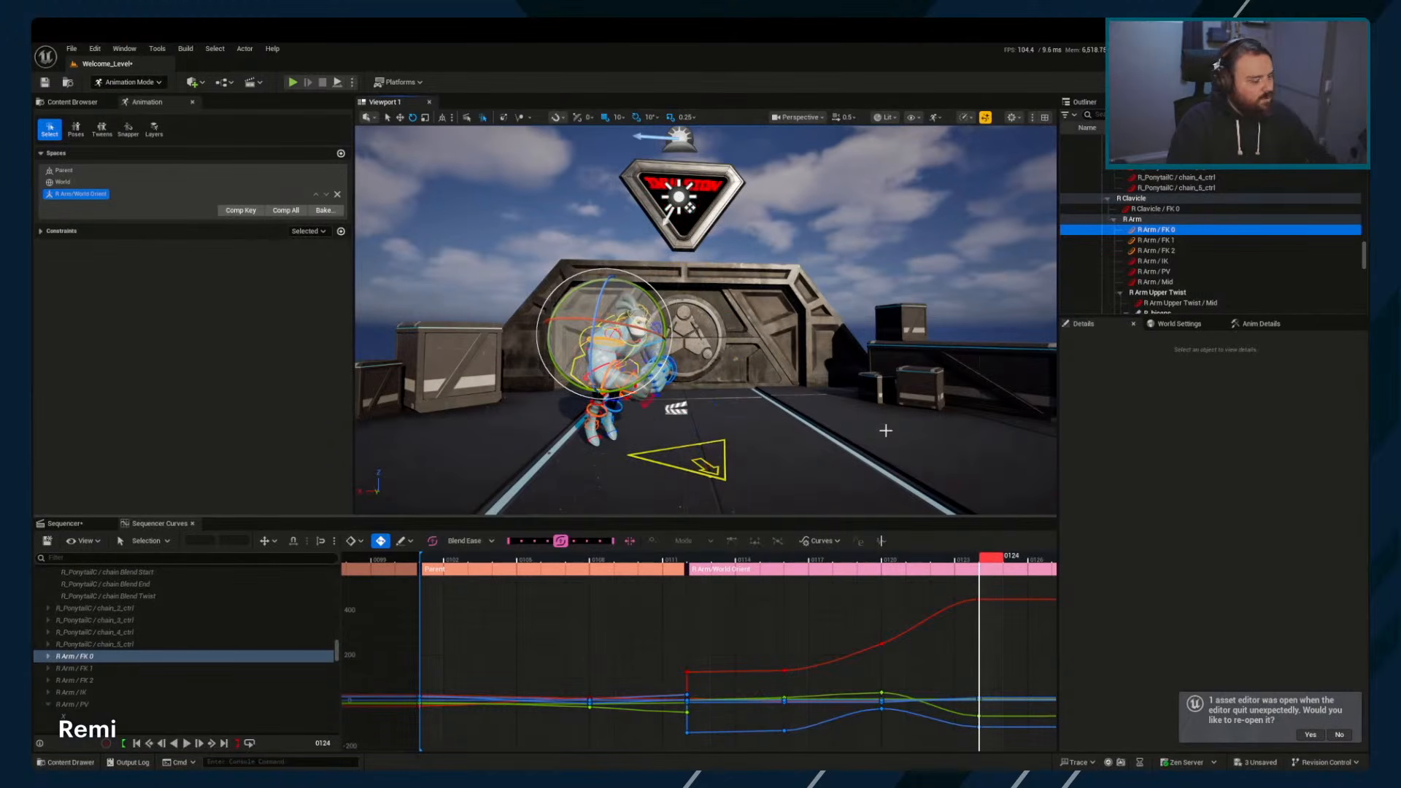
key("g")
Move to frame 128 and key the current pose there
right_click_drag(878, 667, 728, 668)
left_click_drag(839, 560, 931, 562)
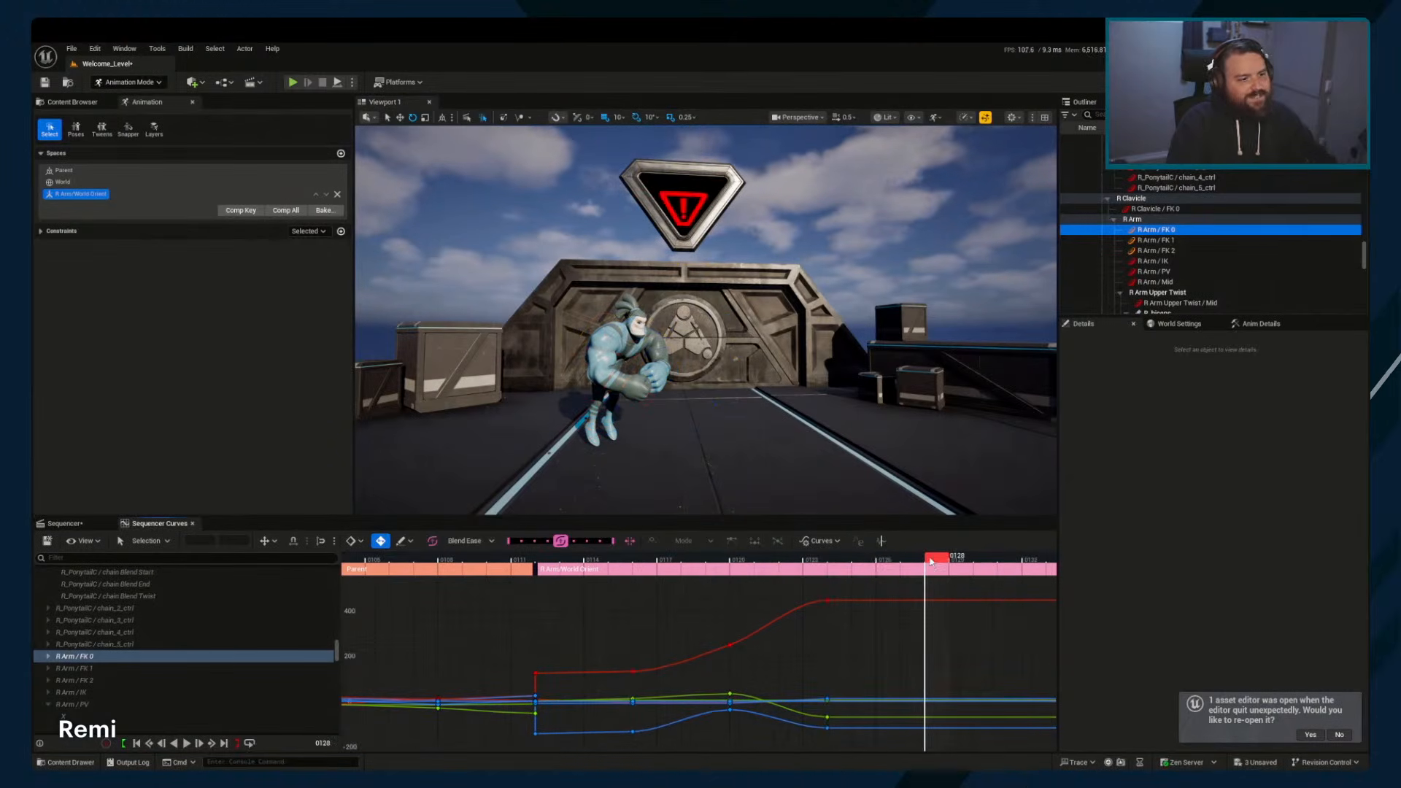
right_click_drag(802, 502, 803, 501)
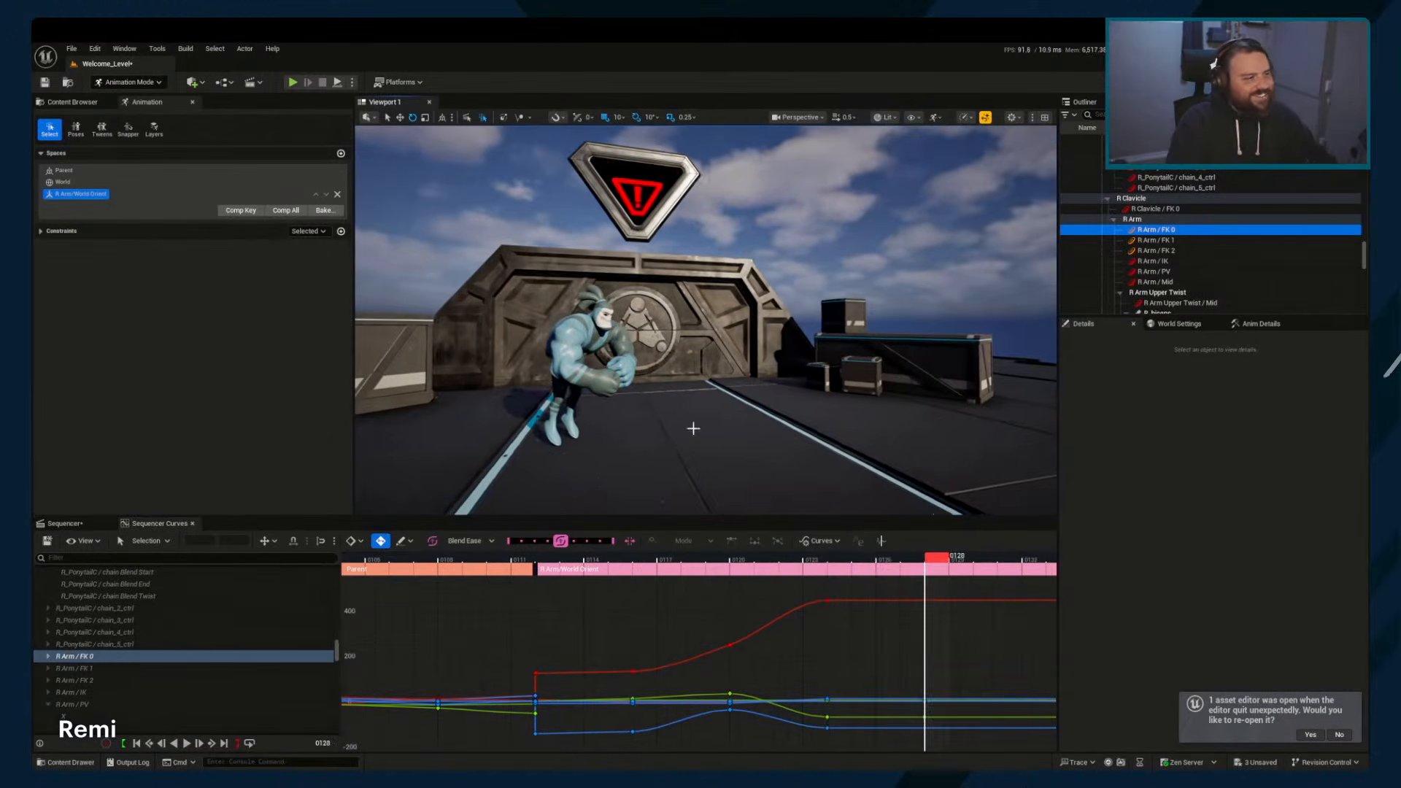
left_click(64, 523)
scroll(218, 613, "up", 10)
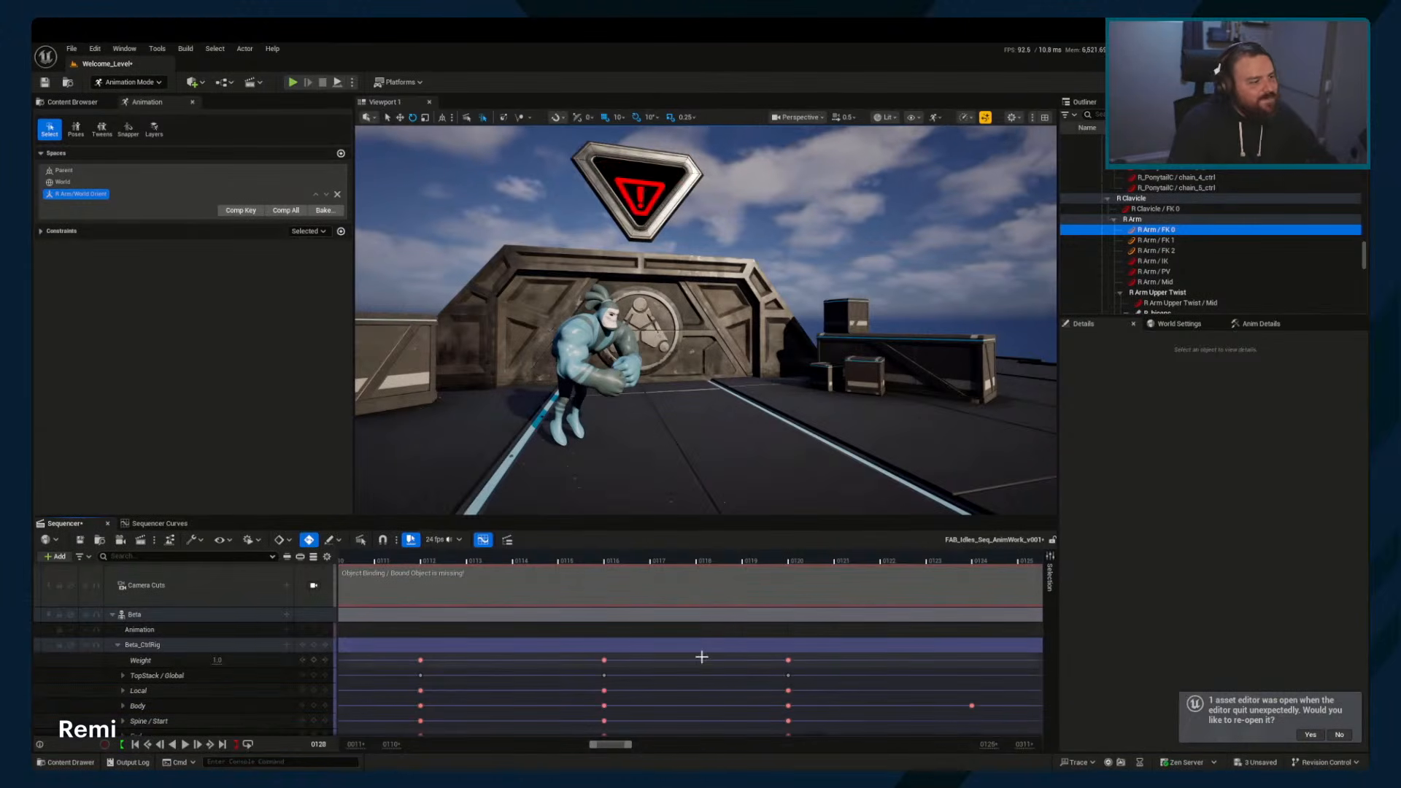
left_click(159, 523)
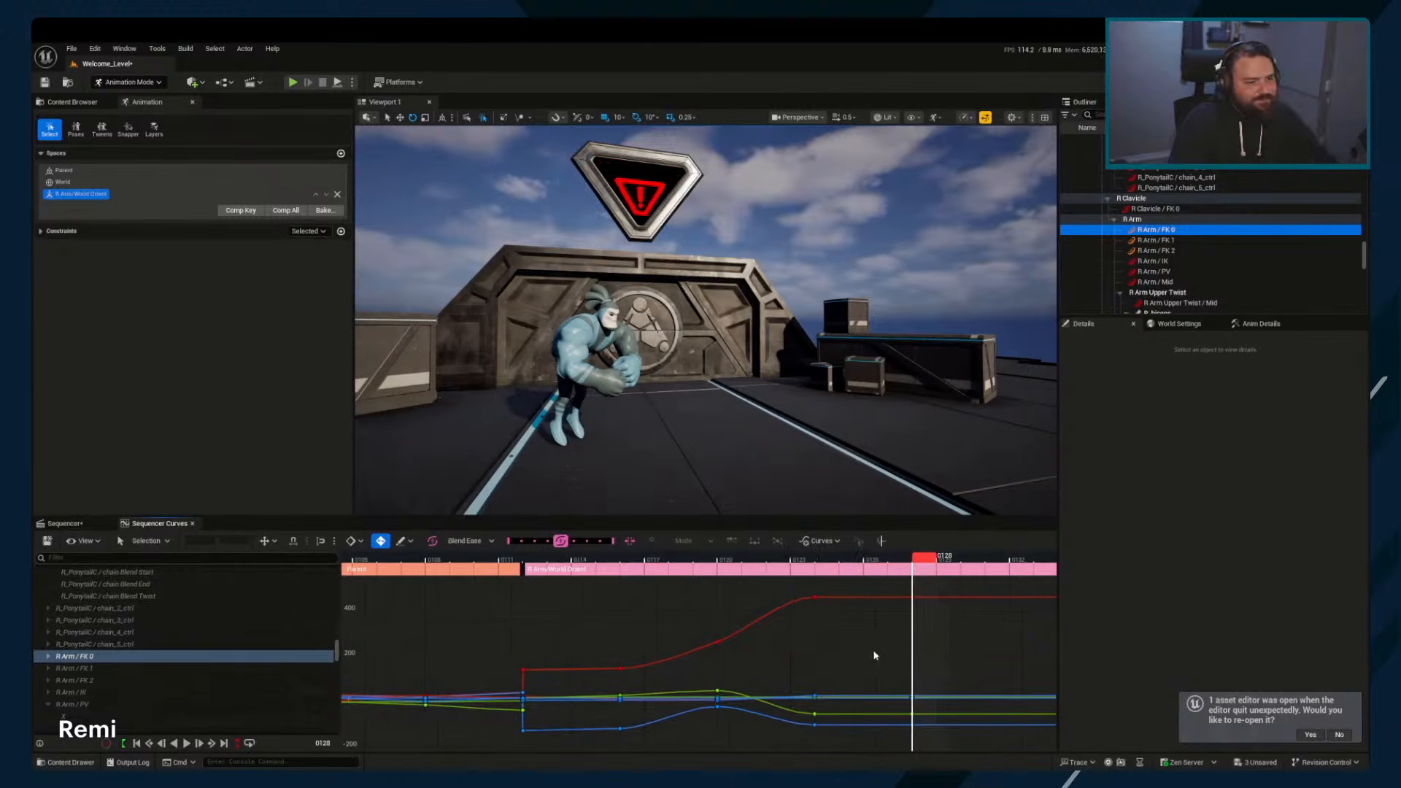
Step back from frame 128 through the backflip poses and replay them to judge the landing
key("comma")
key("comma")
key("comma")
key("comma")
key("comma")
key("comma")
key("comma")
key("comma")
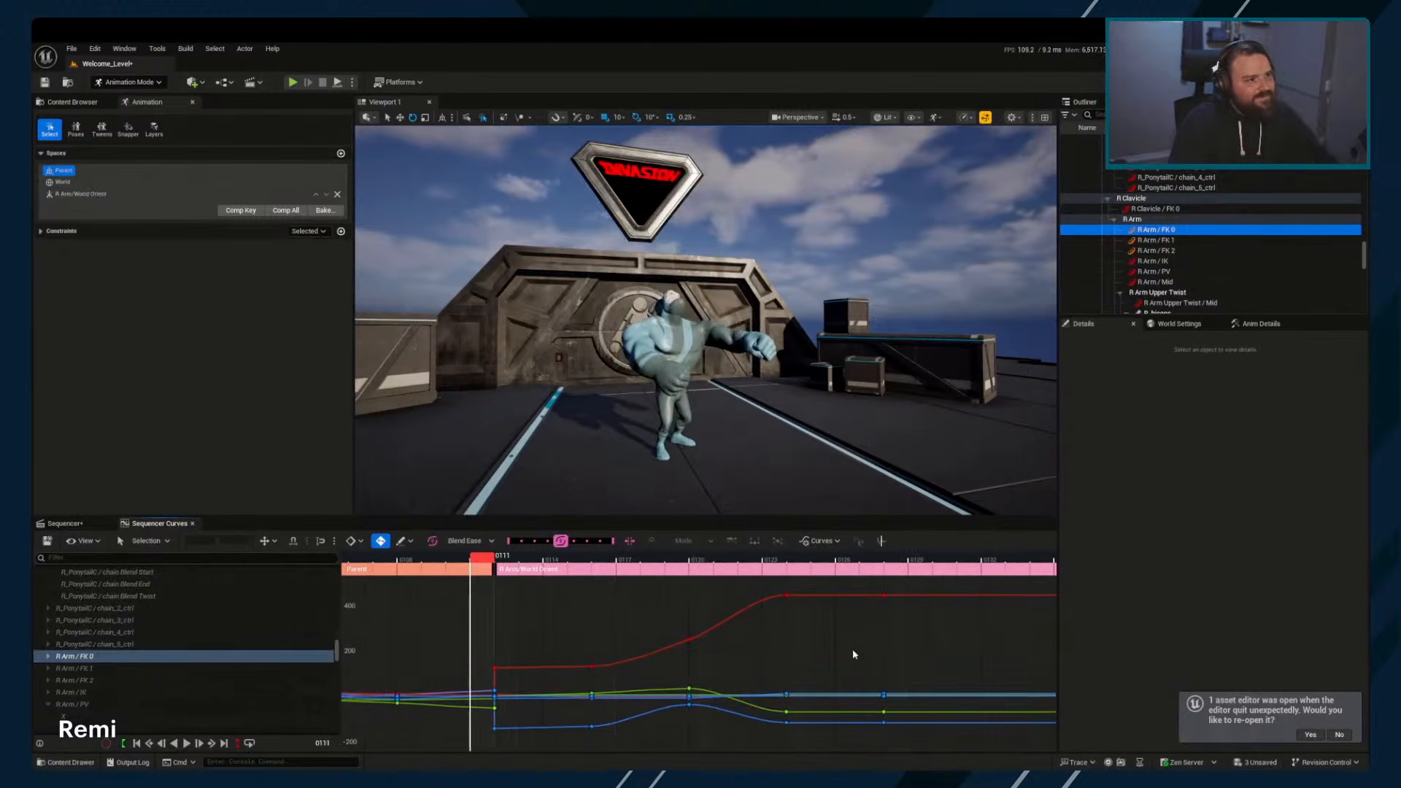
key("period")
key("period")
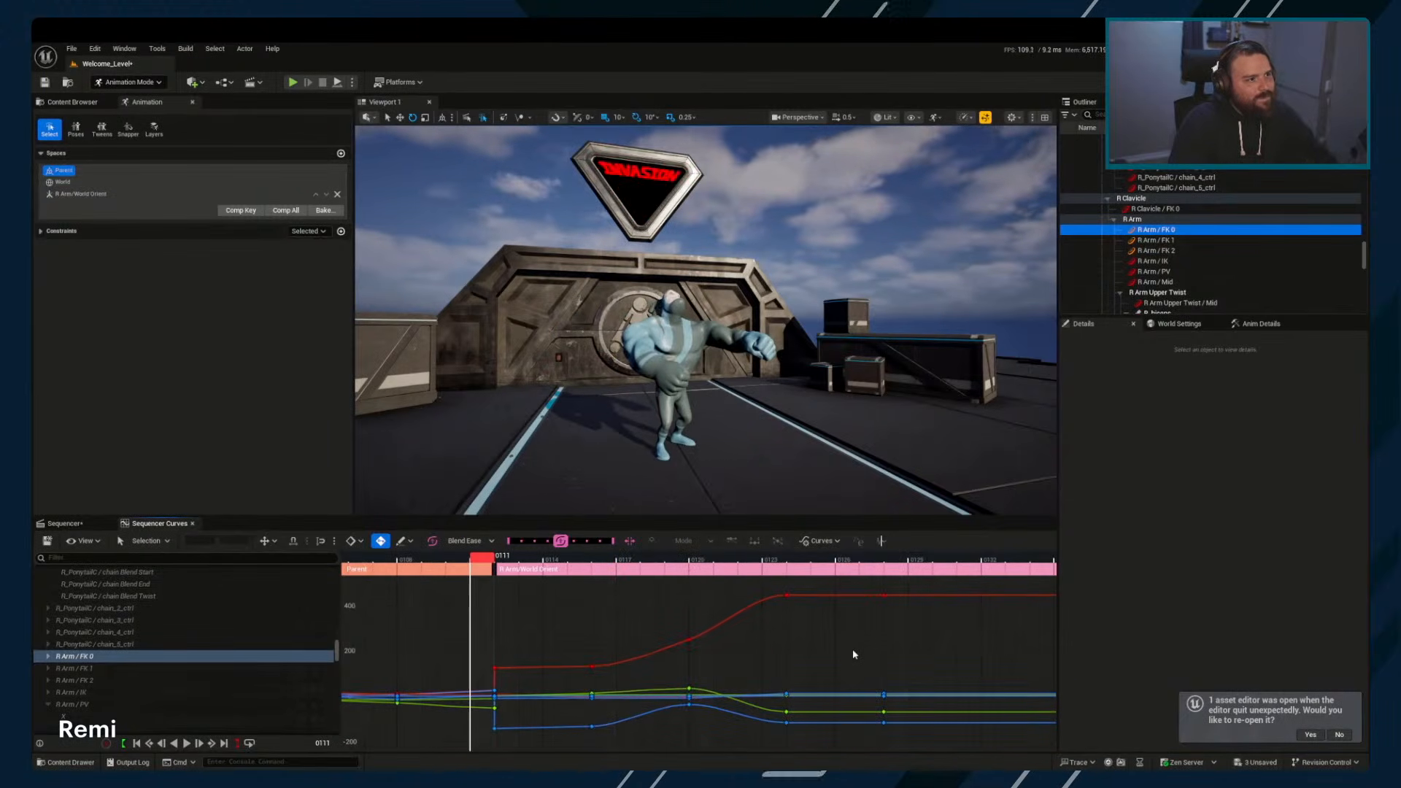
right_click_drag(808, 651, 850, 663)
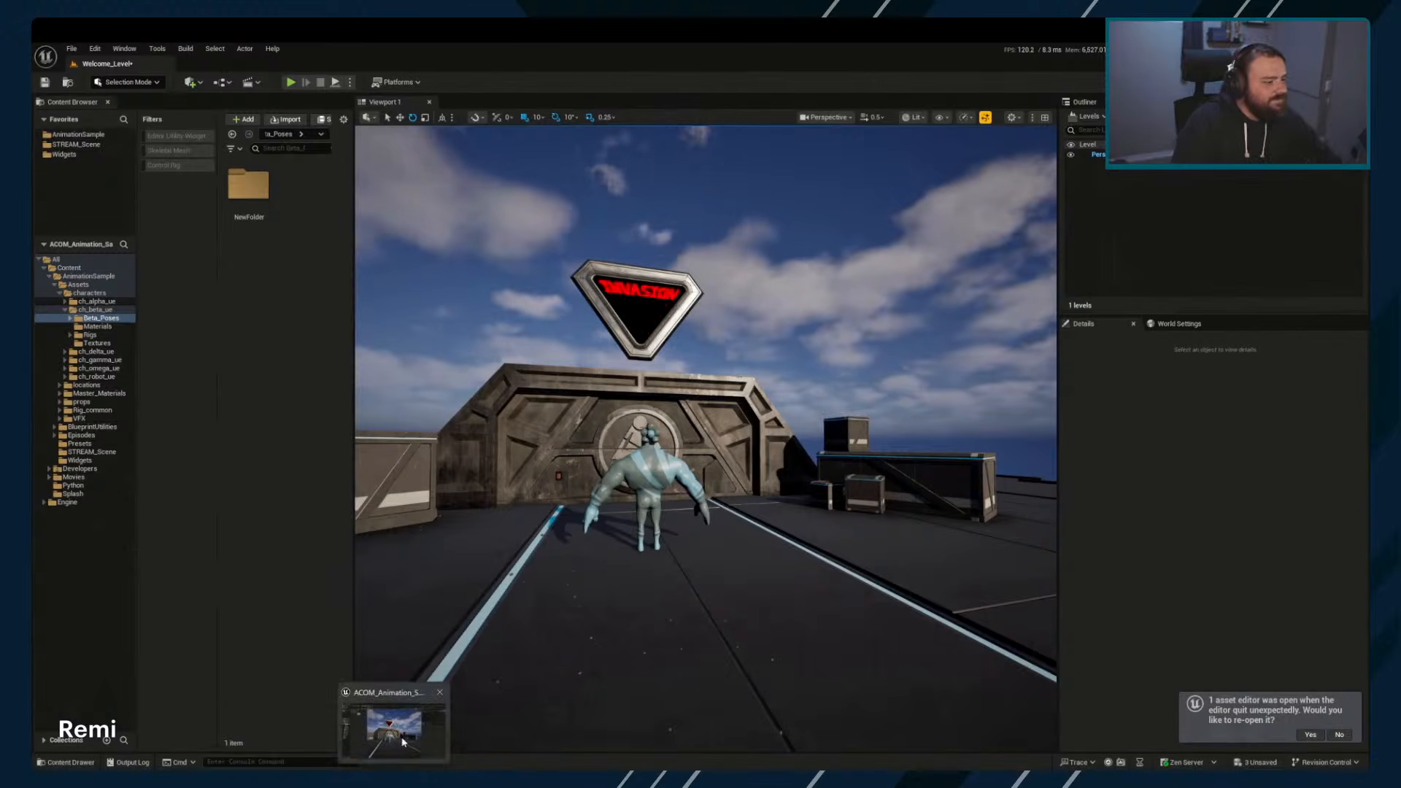
mouse_move(577, 552)
right_mouse_down()
mouse_move(614, 543)
mouse_move(596, 549)
right_mouse_up()
key("d")
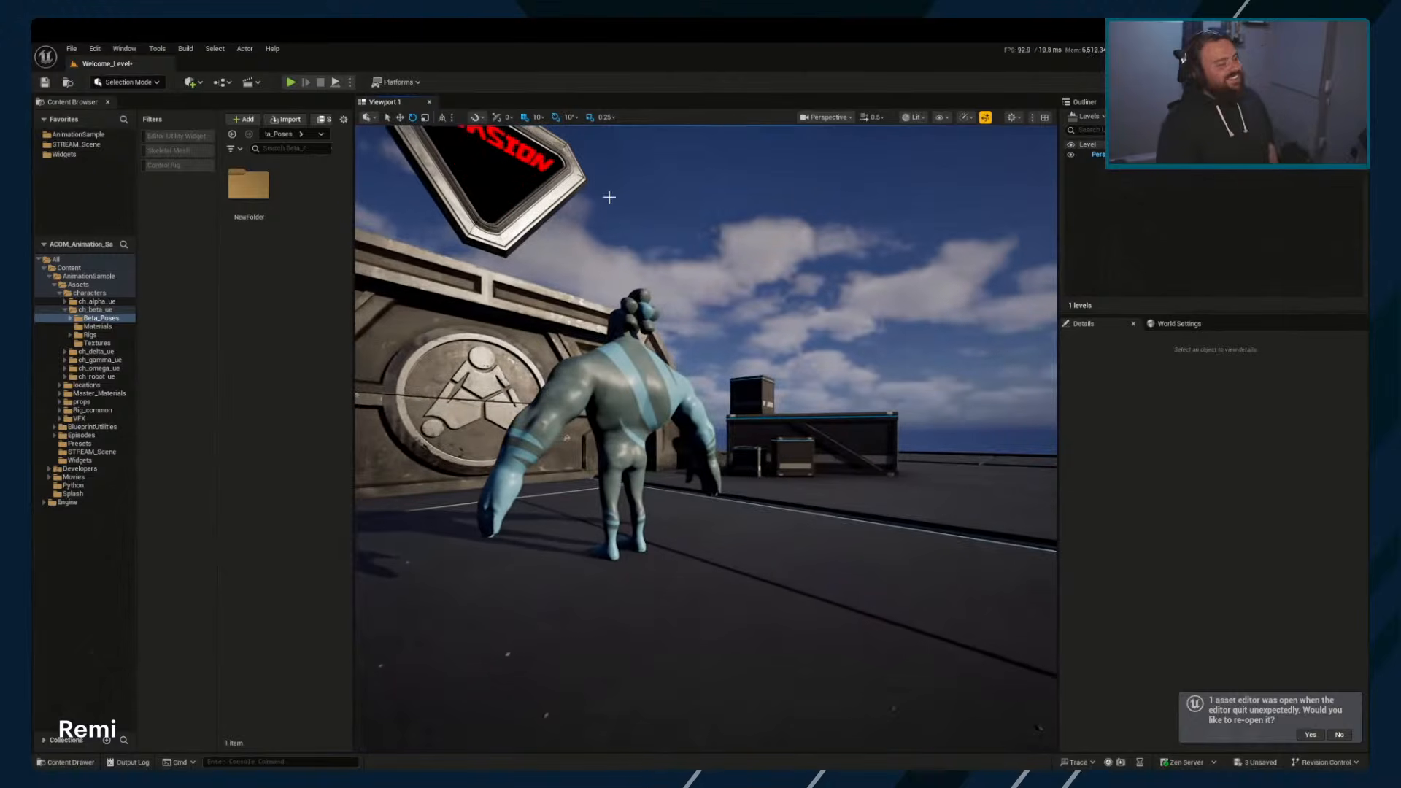